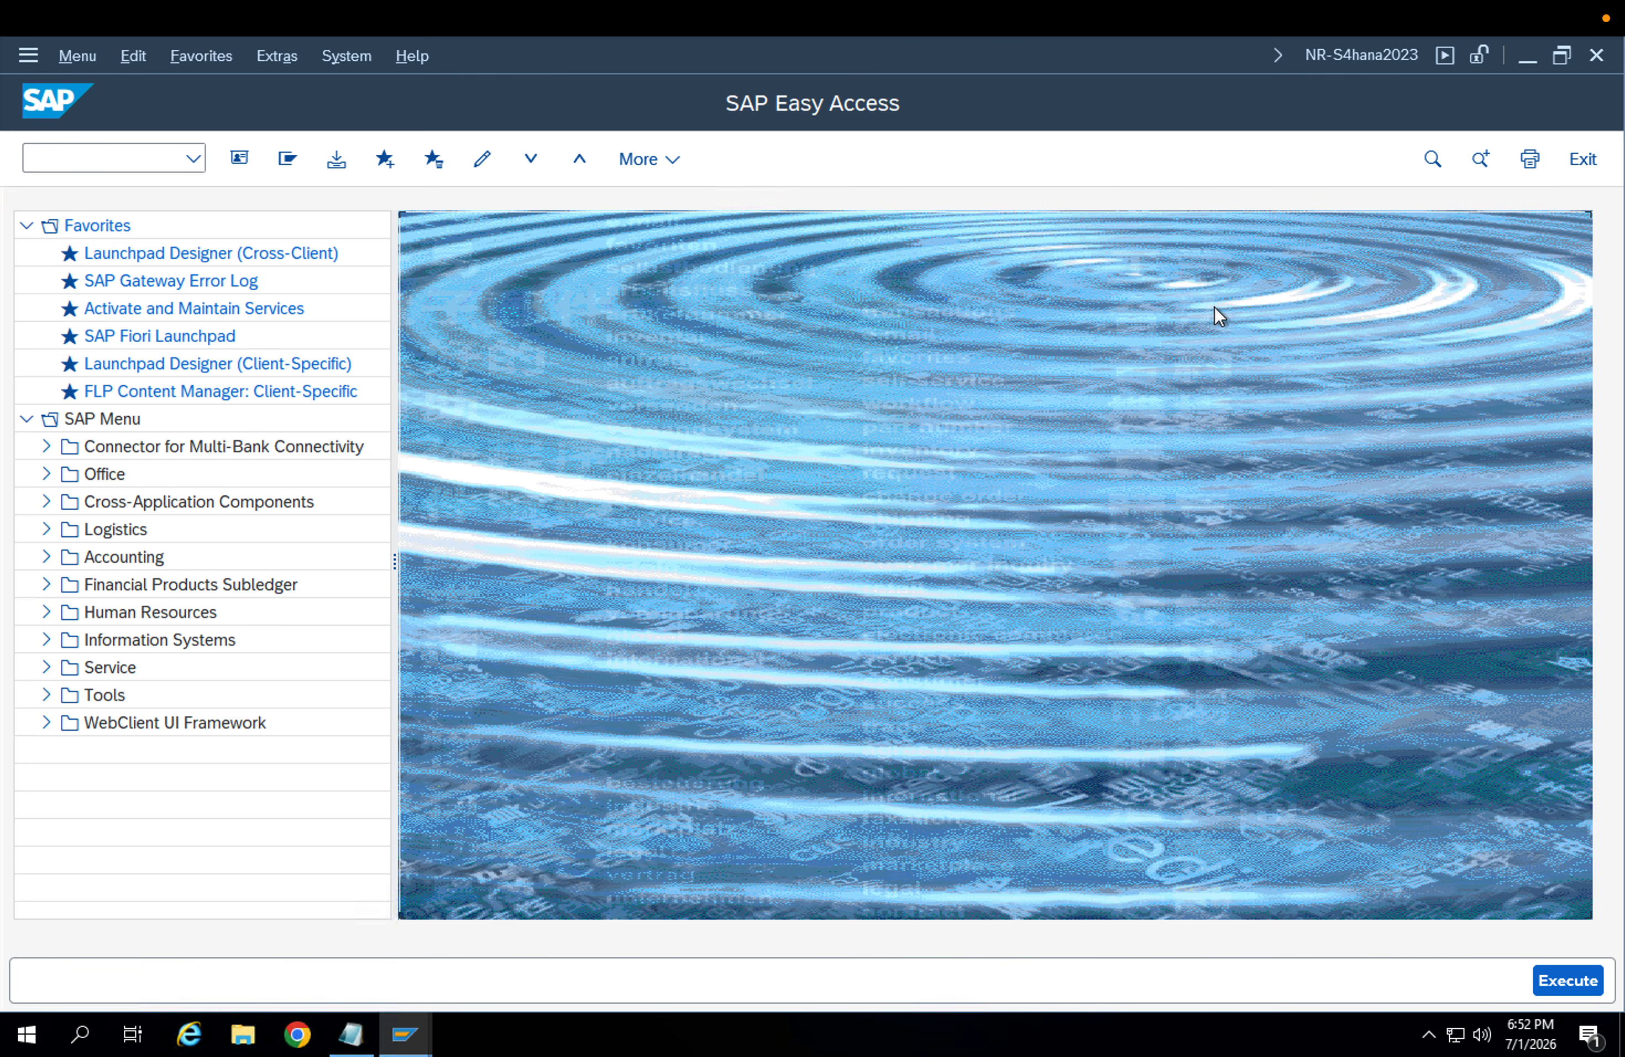
Start transaction ME22N to open the purchase order for changing
click(93, 165)
text(/nme22n)
key(Return)
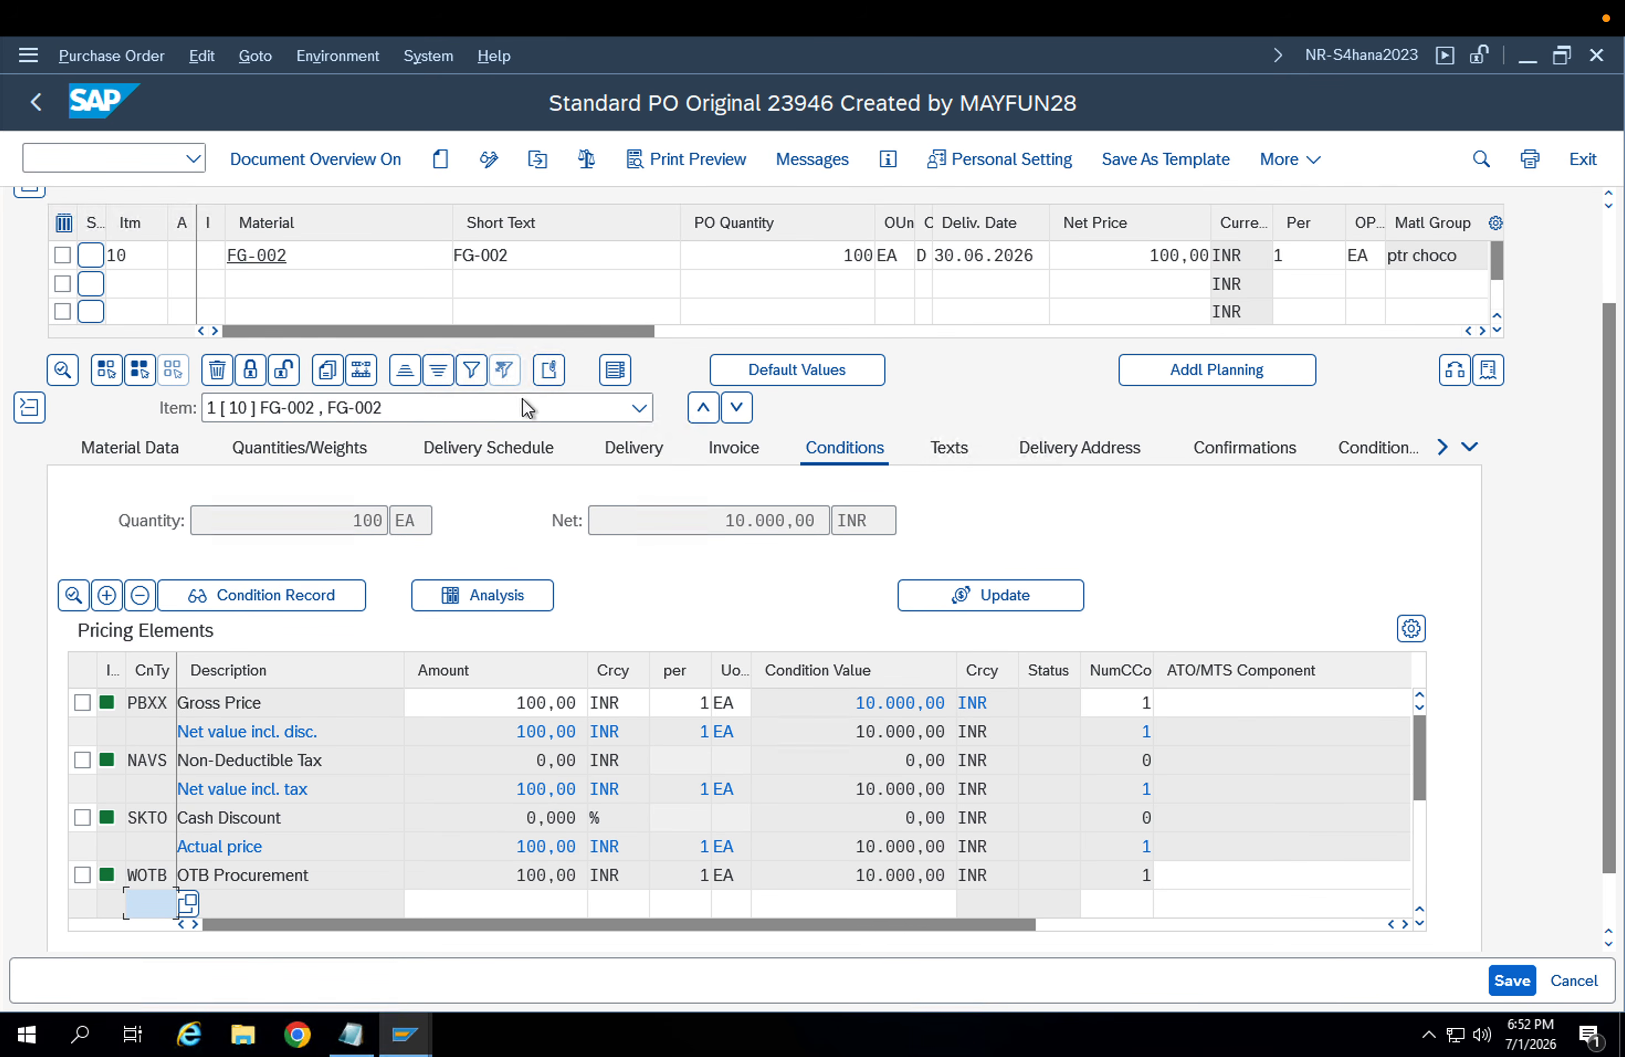
Examine the purchase order's item overview, header partners and document number, and return to SAP Easy Access
click(784, 332)
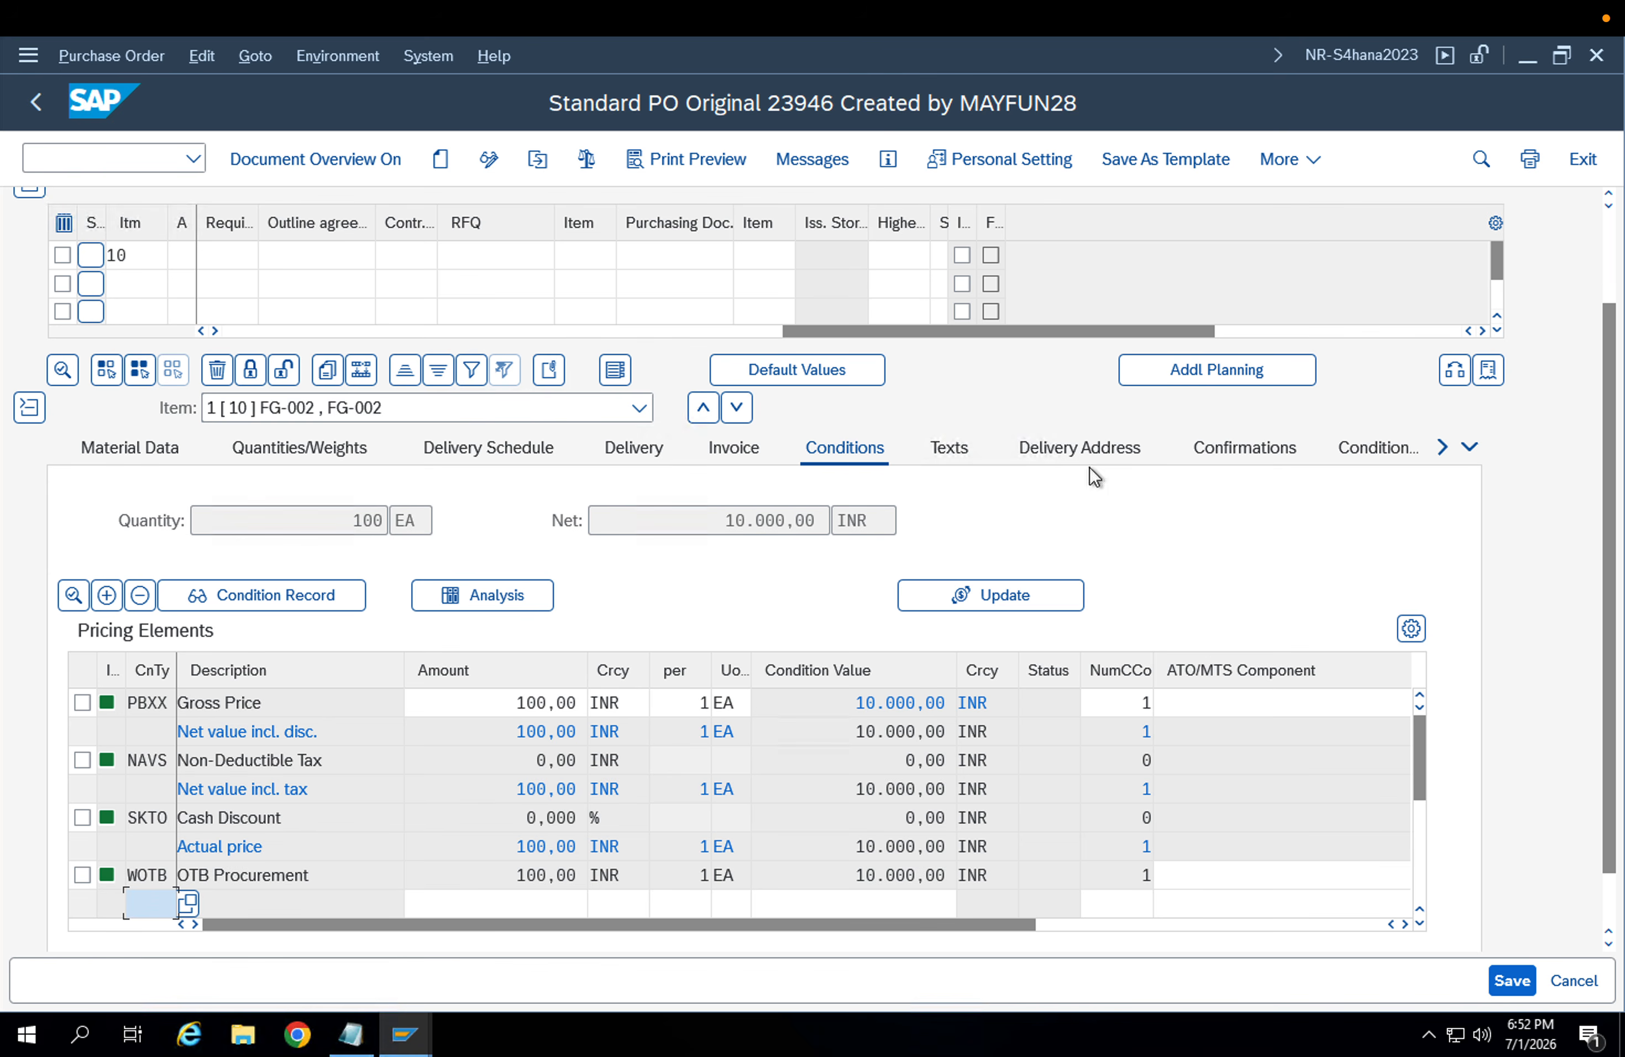
scroll(1393, 527, up, 4)
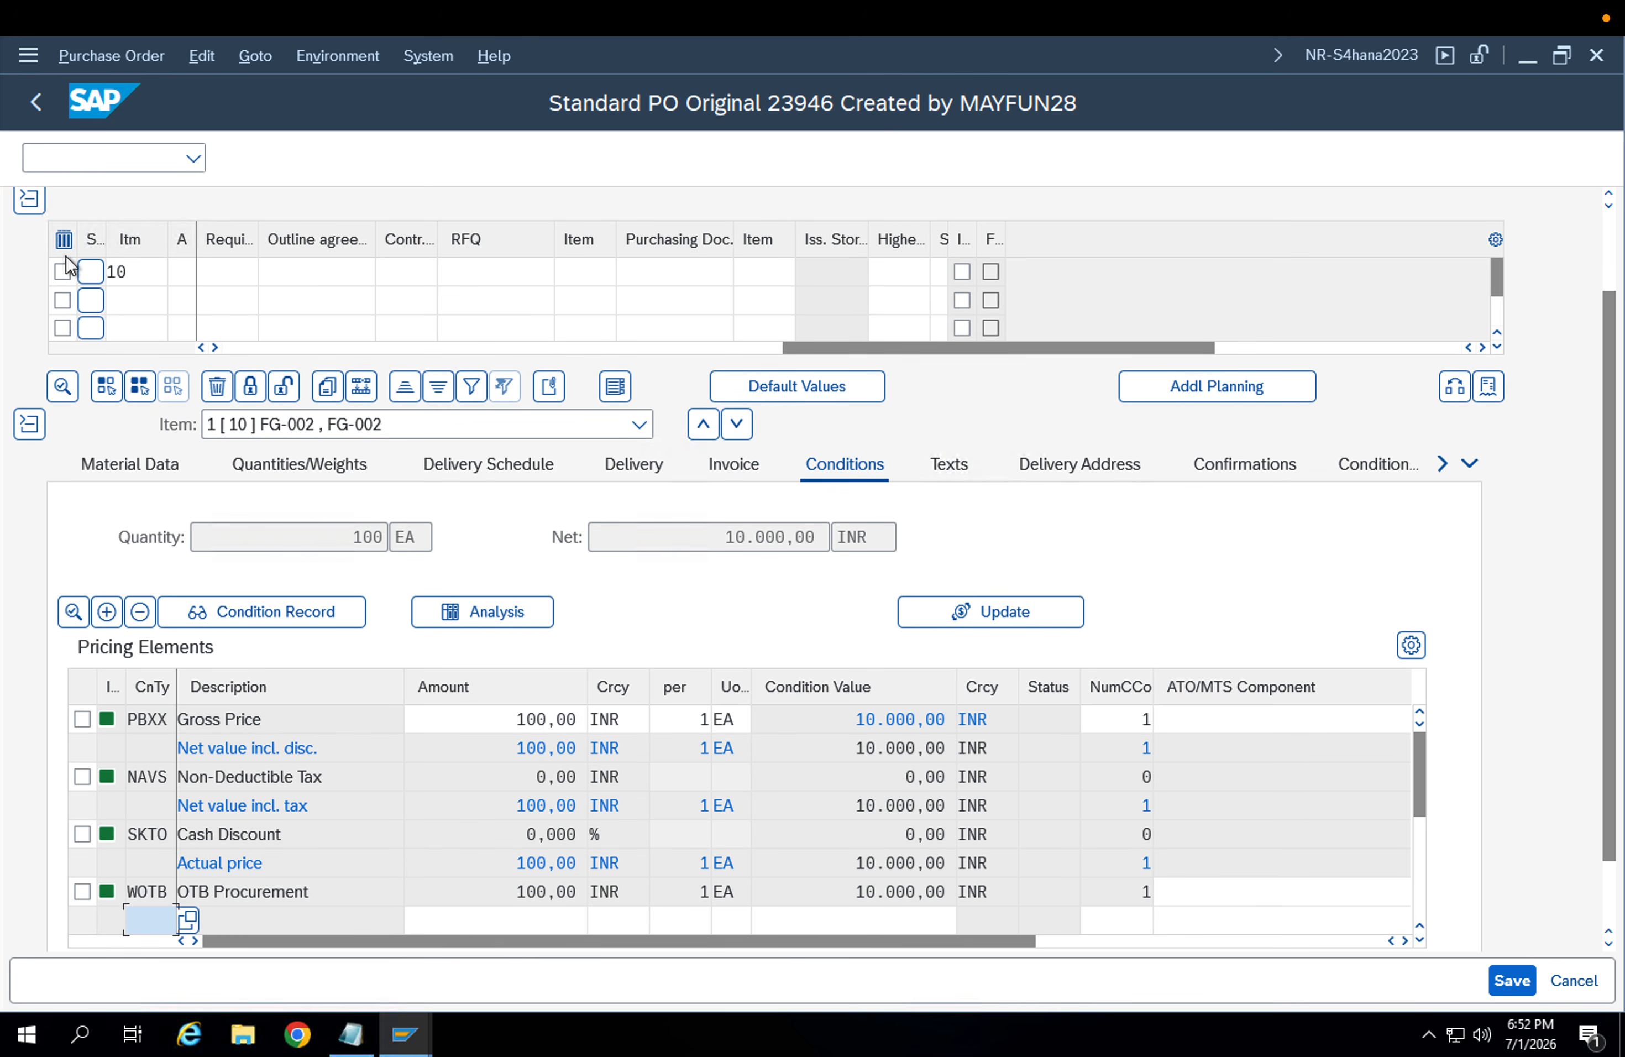
scroll(82, 253, up, 3)
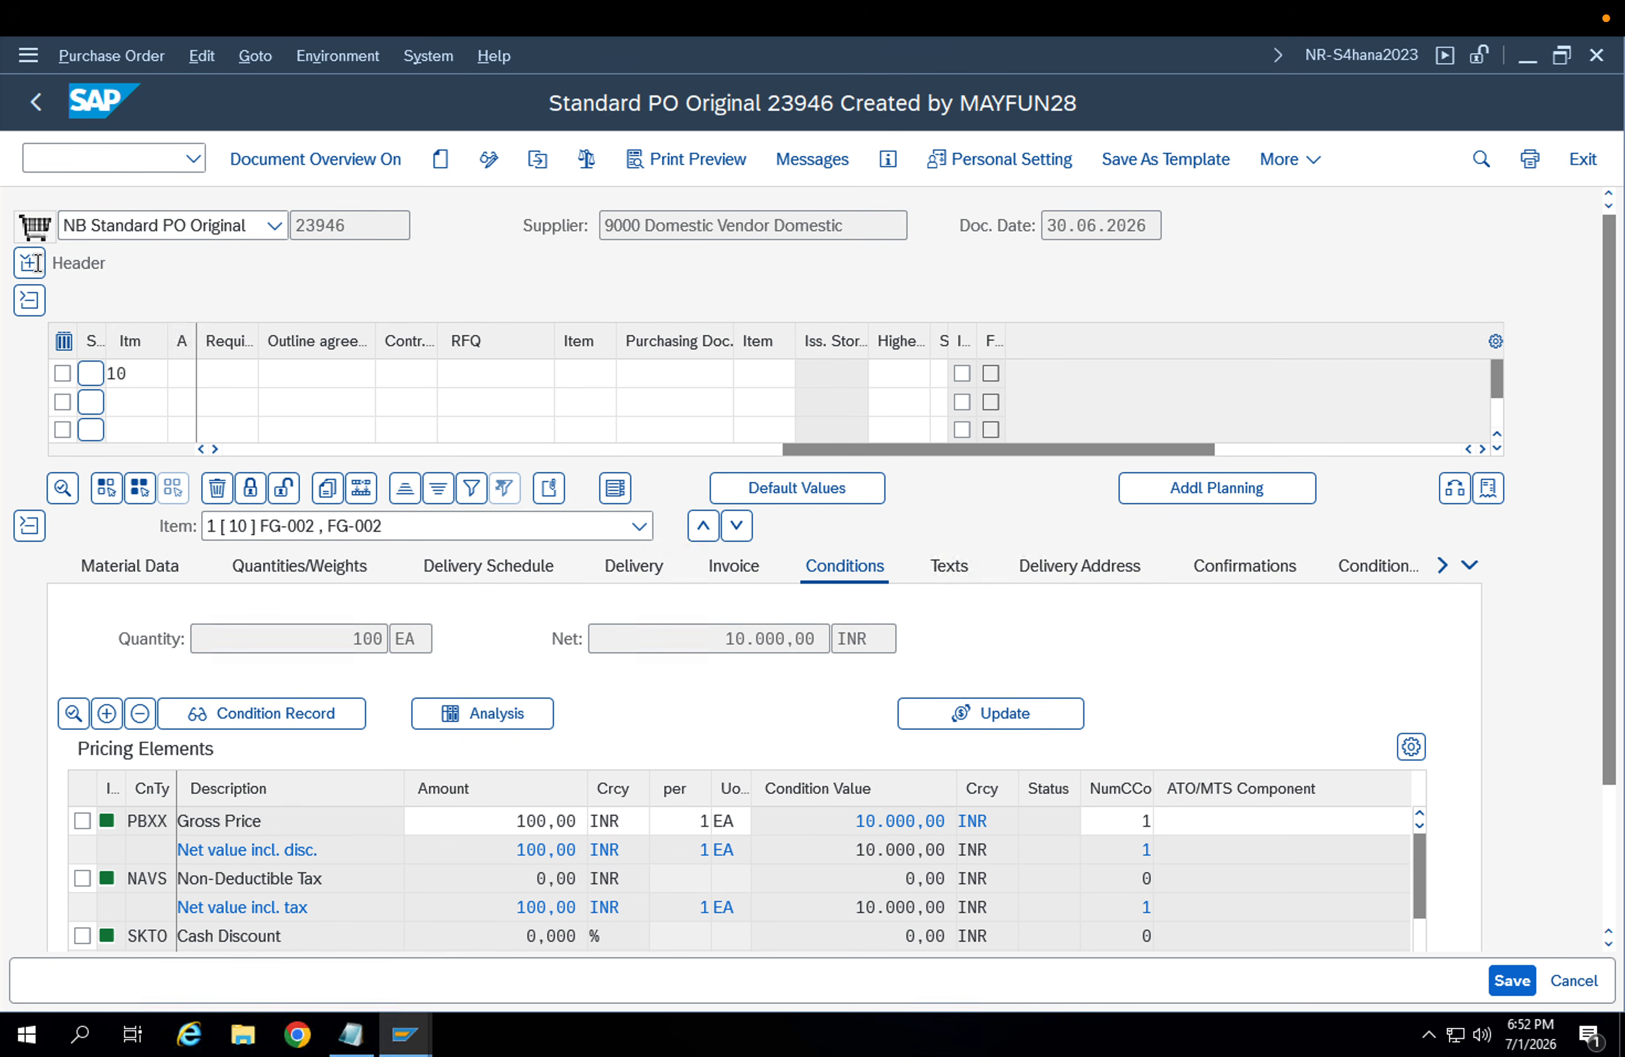
click(31, 264)
click(31, 264)
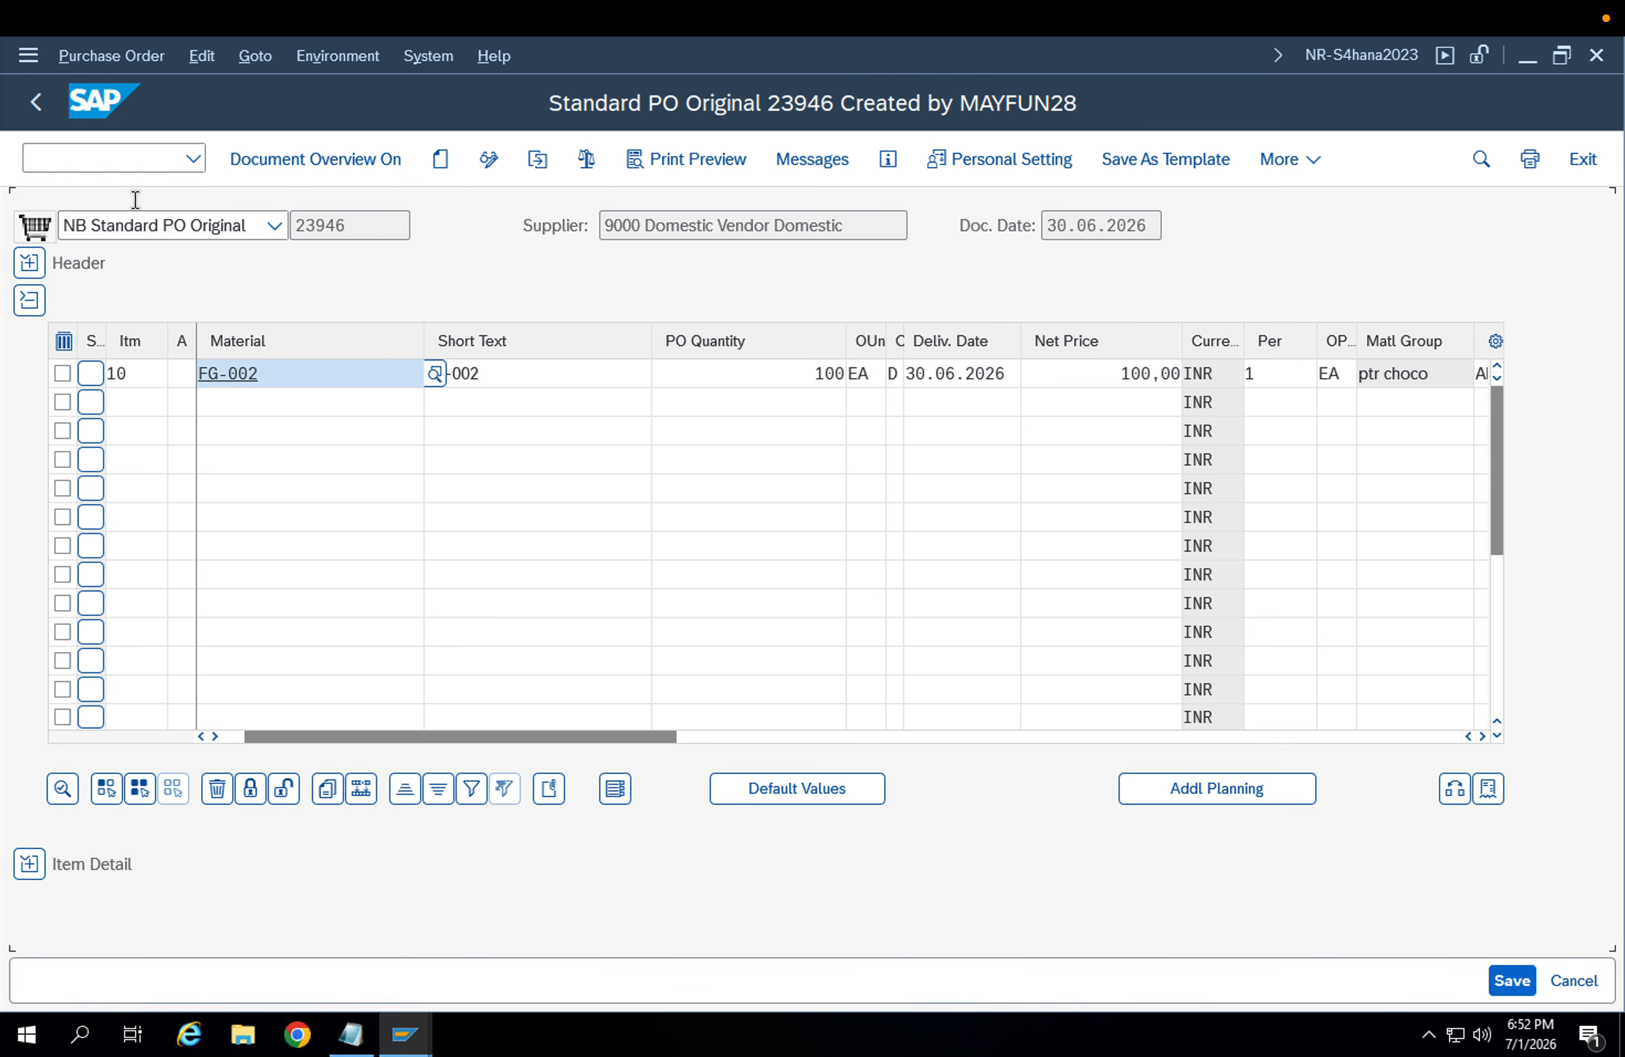
click(29, 263)
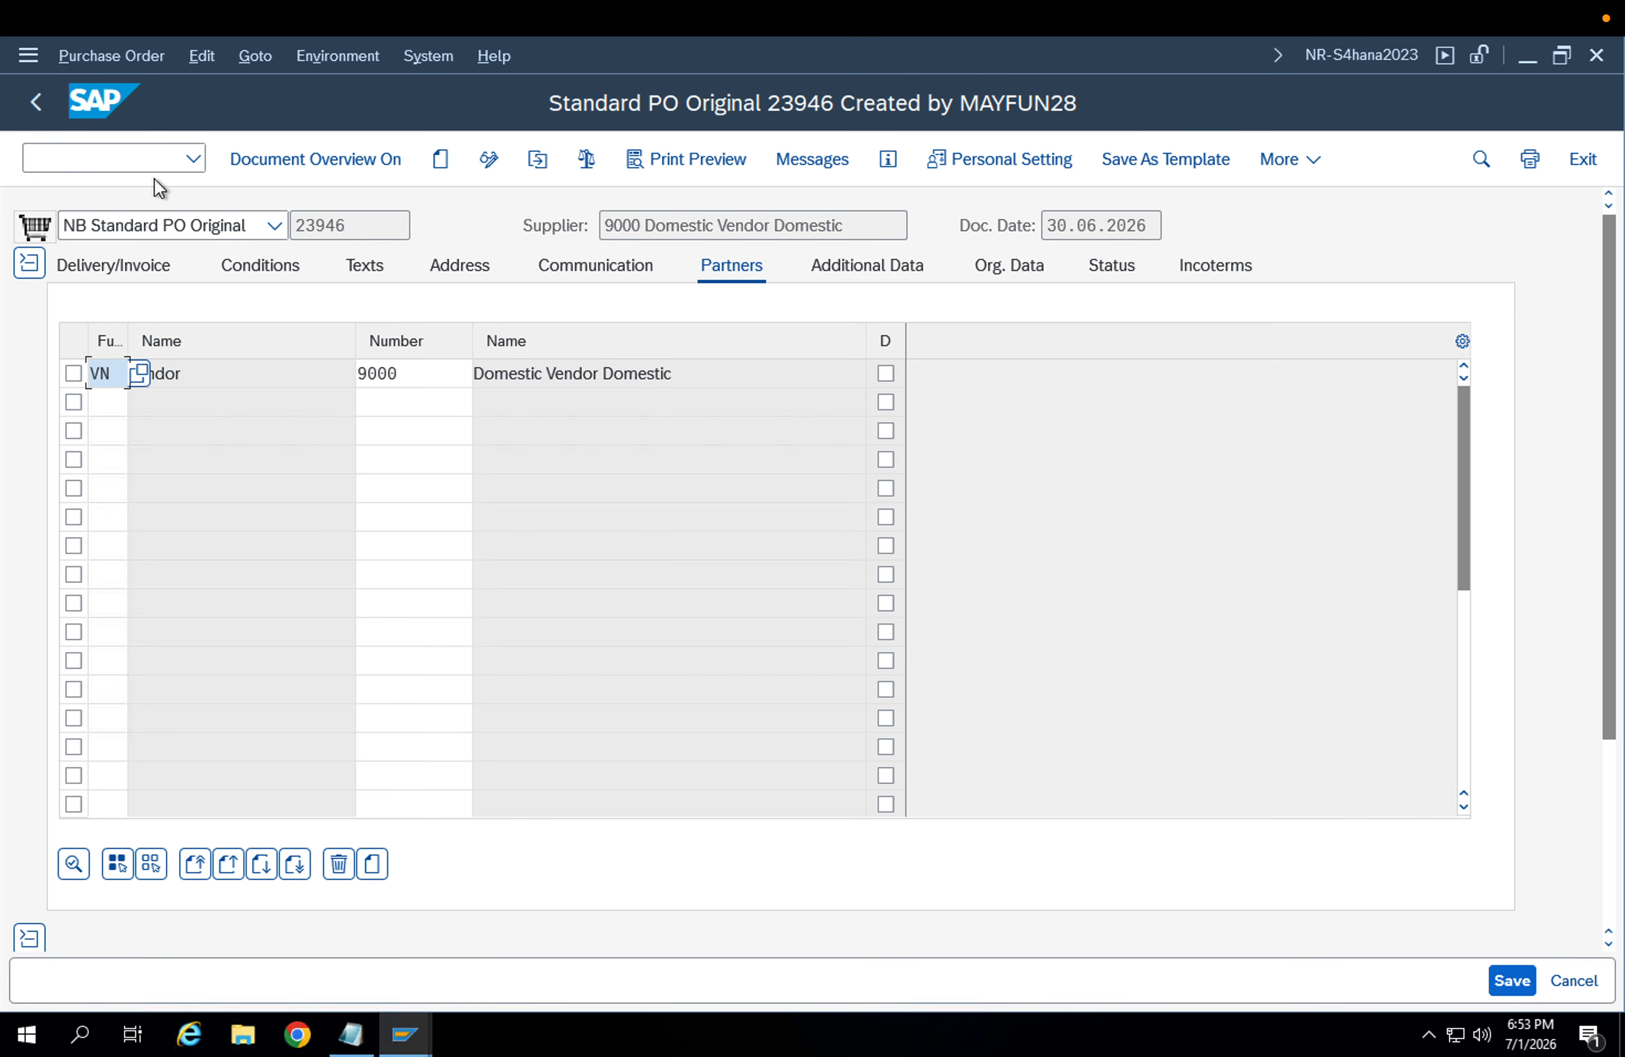
drag(381, 225, 273, 230)
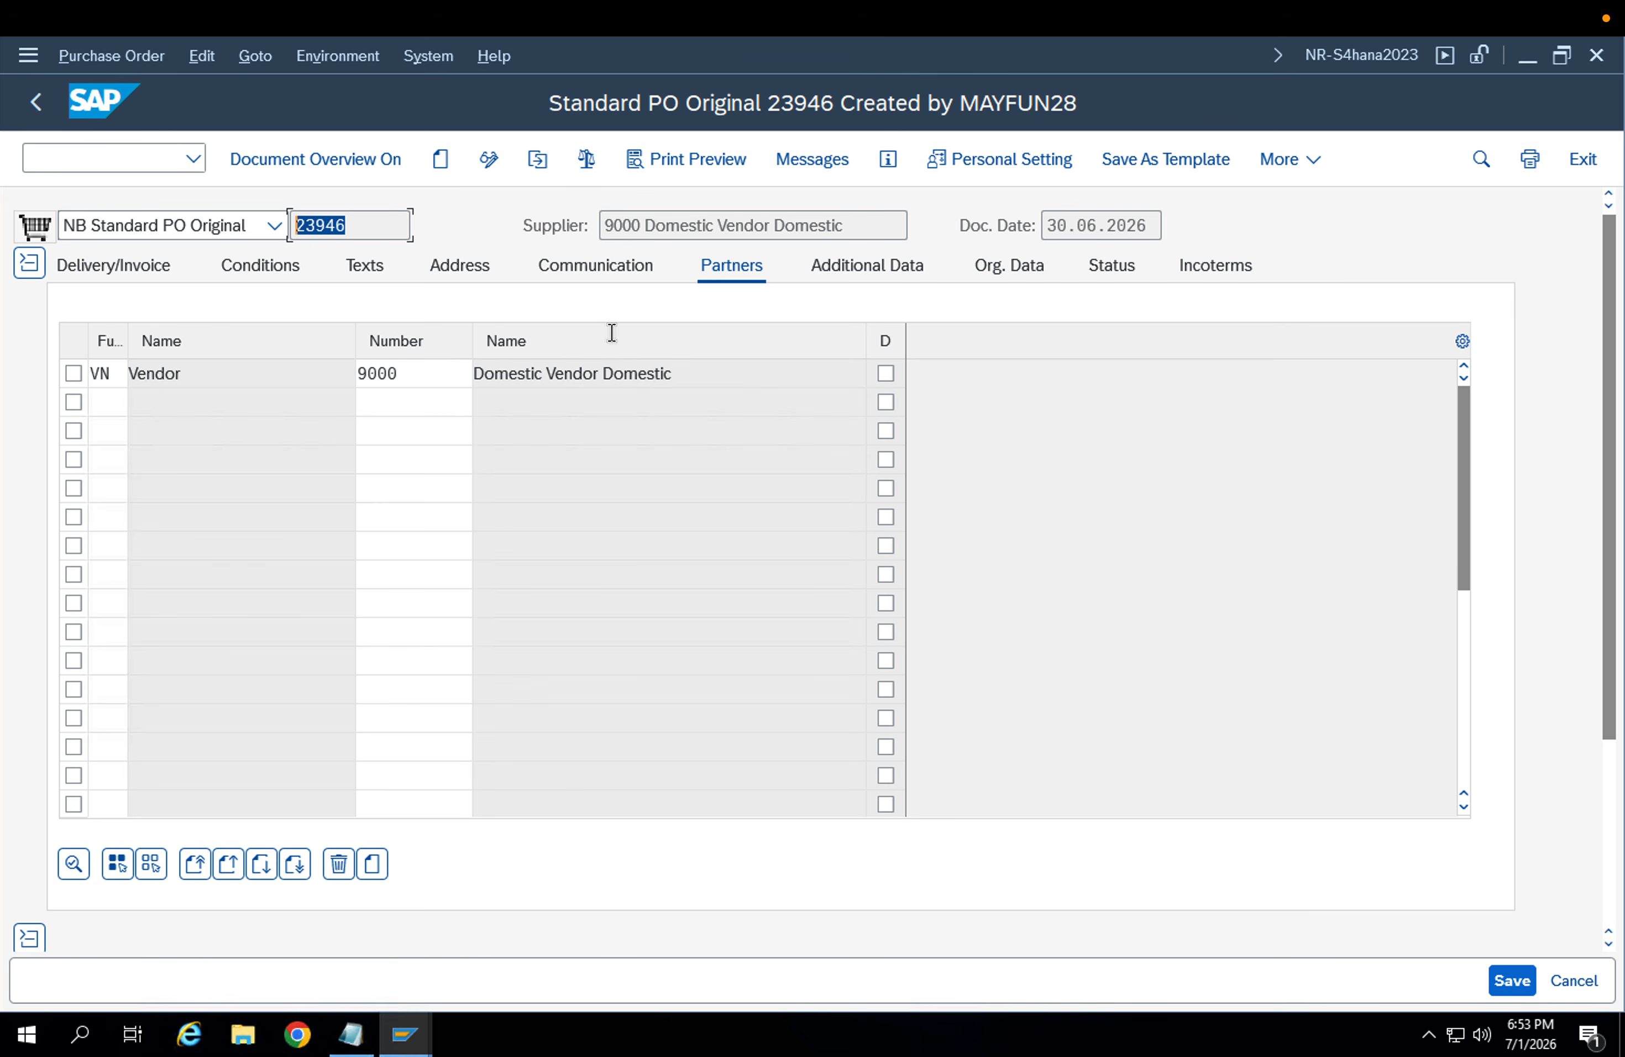
click(374, 231)
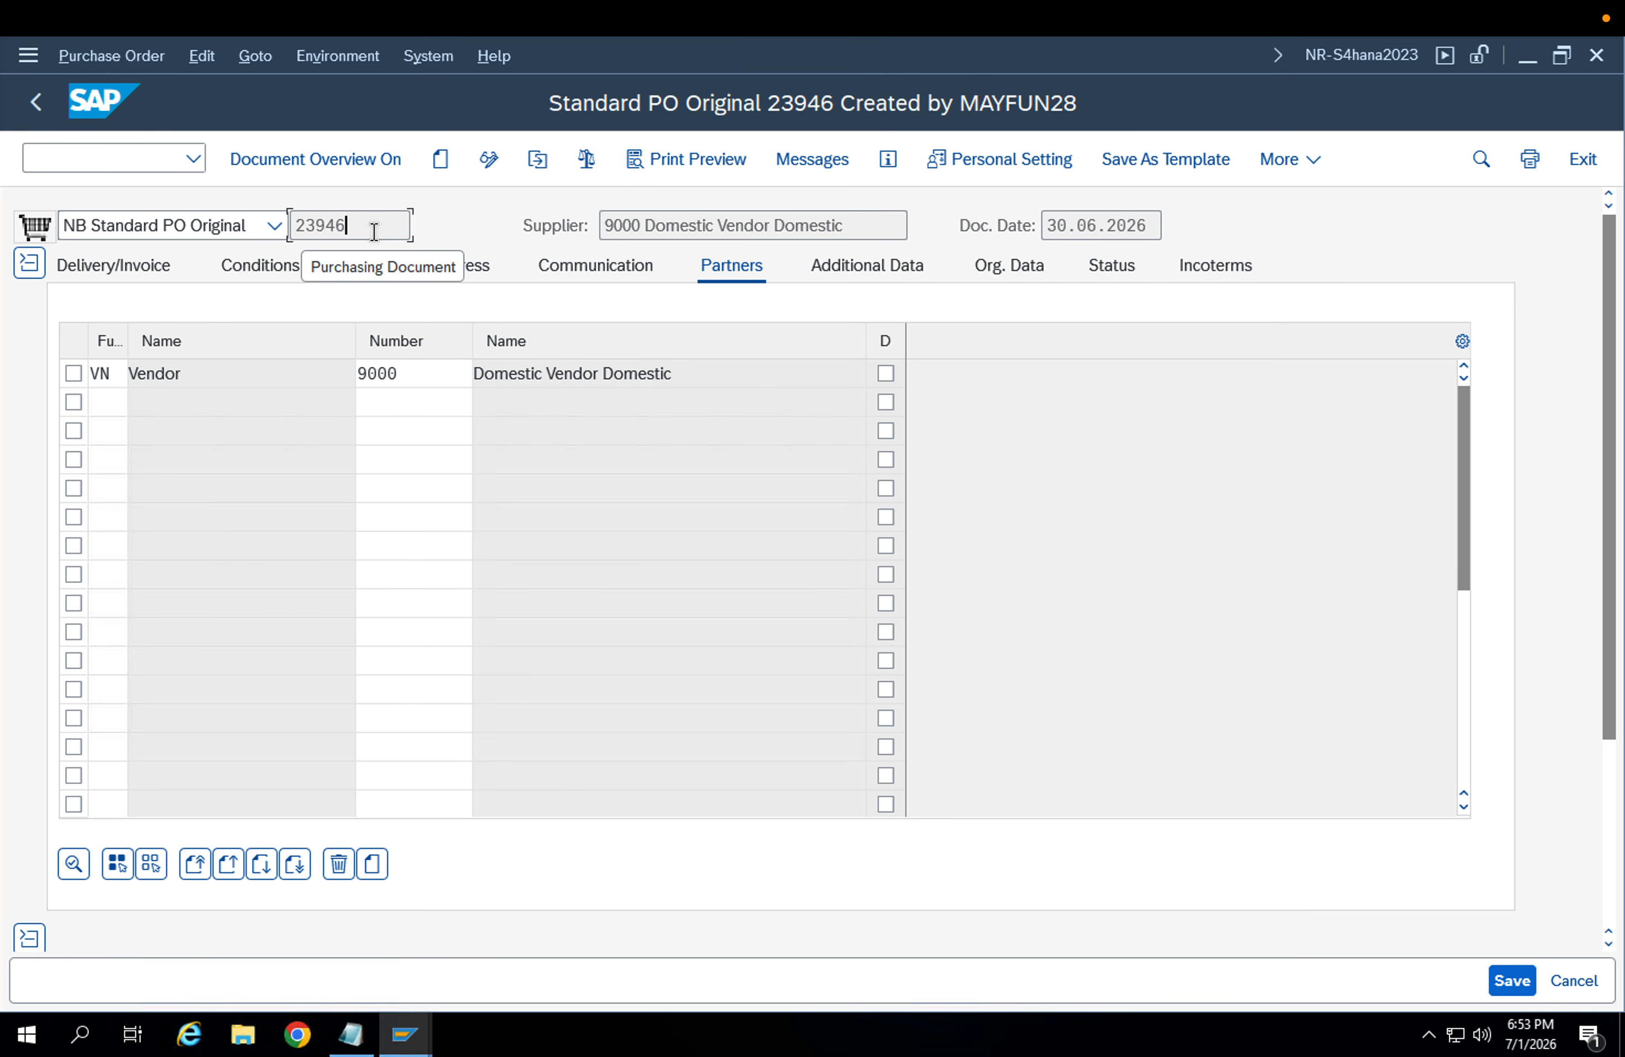
click(36, 103)
Start transaction ME53N to display a purchase requisition
click(100, 161)
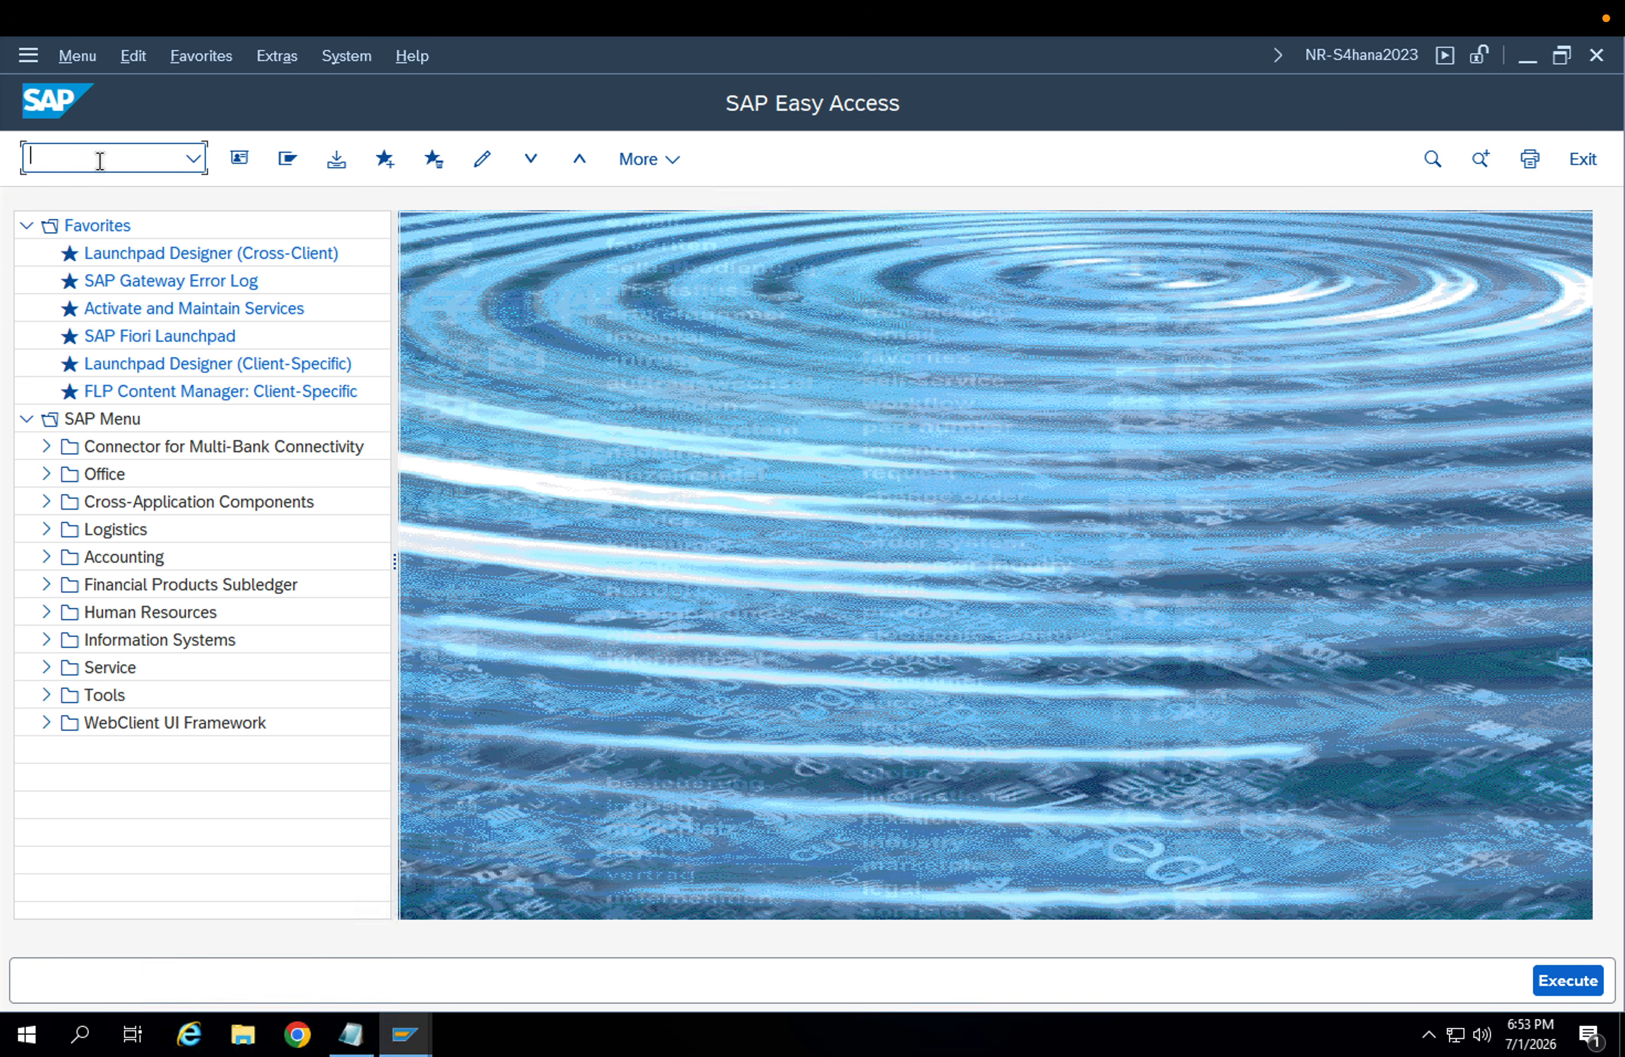
text(me53n)
key(Return)
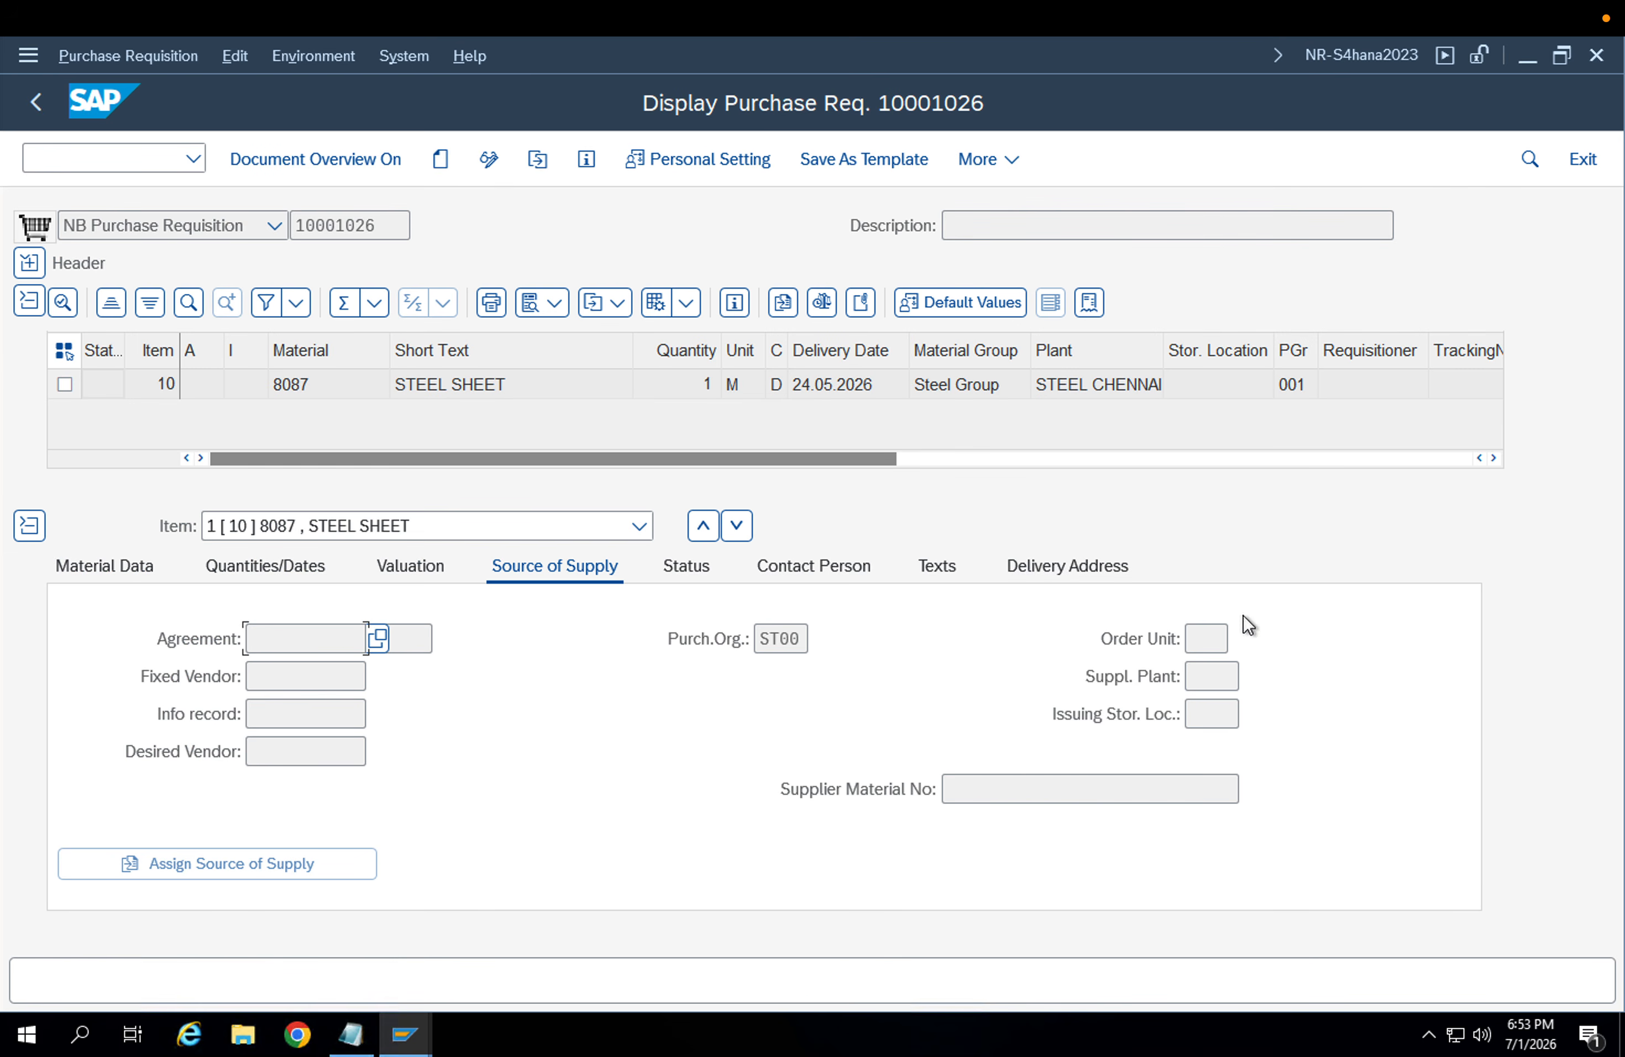
Examine the purchase requisition's header texts and item selection, and return to SAP Easy Access
click(29, 270)
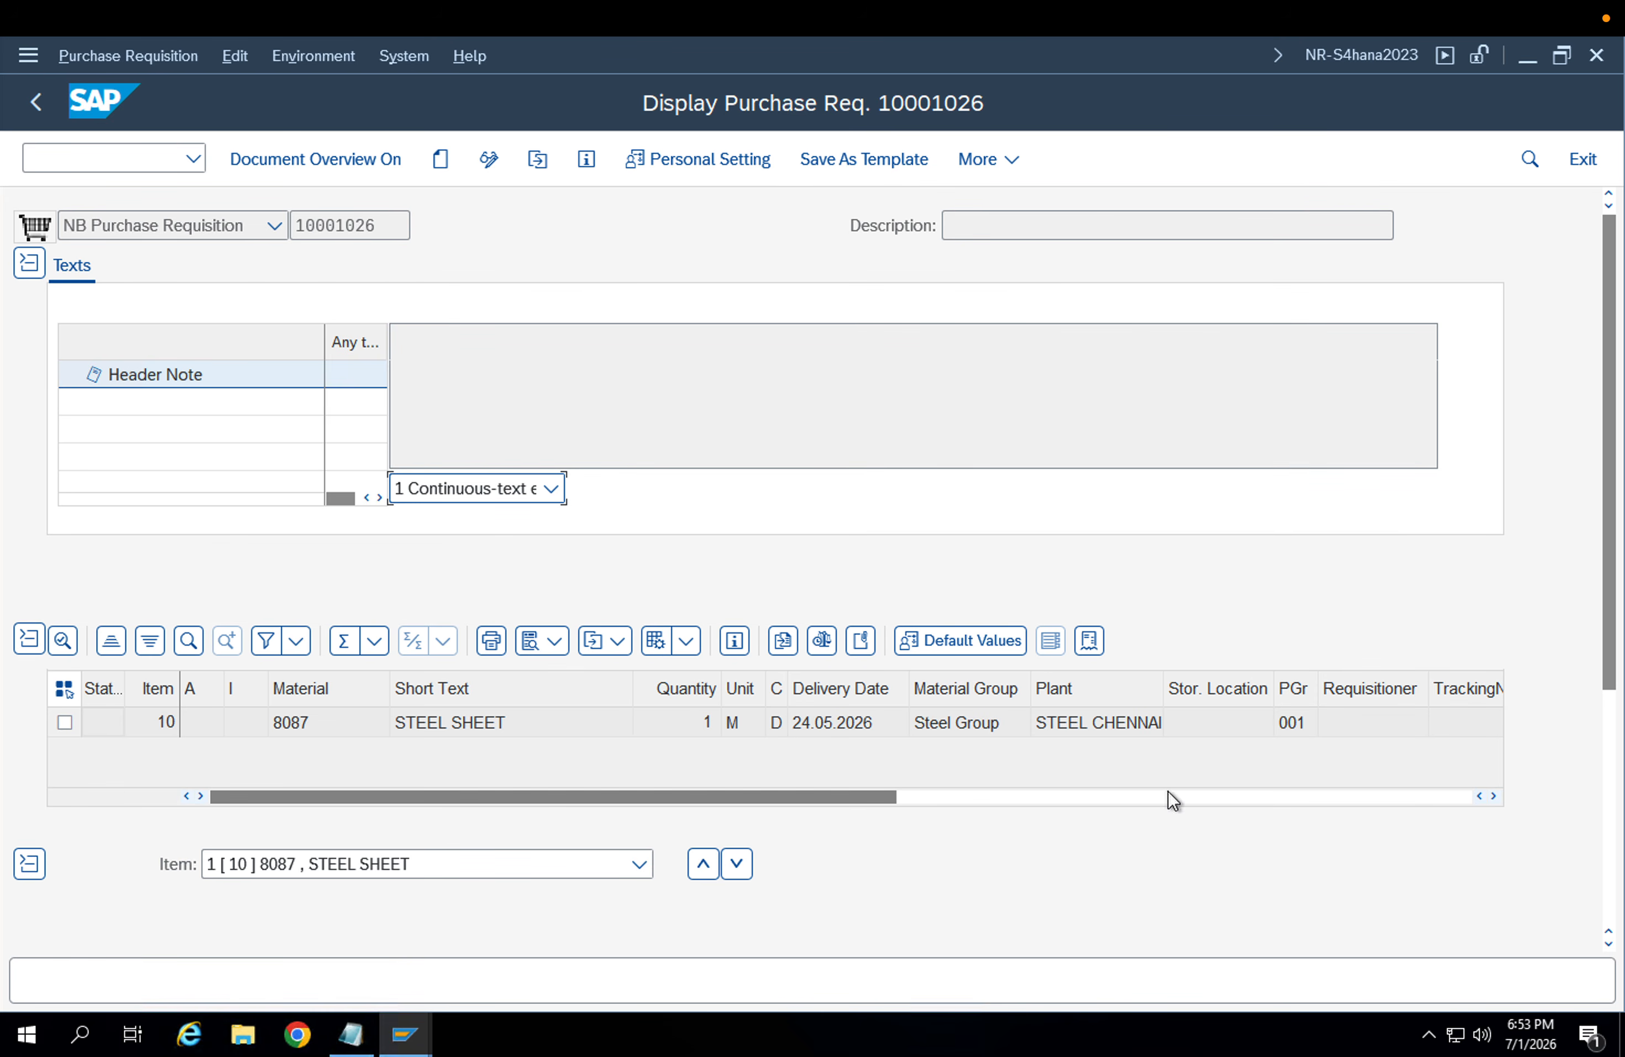
click(29, 263)
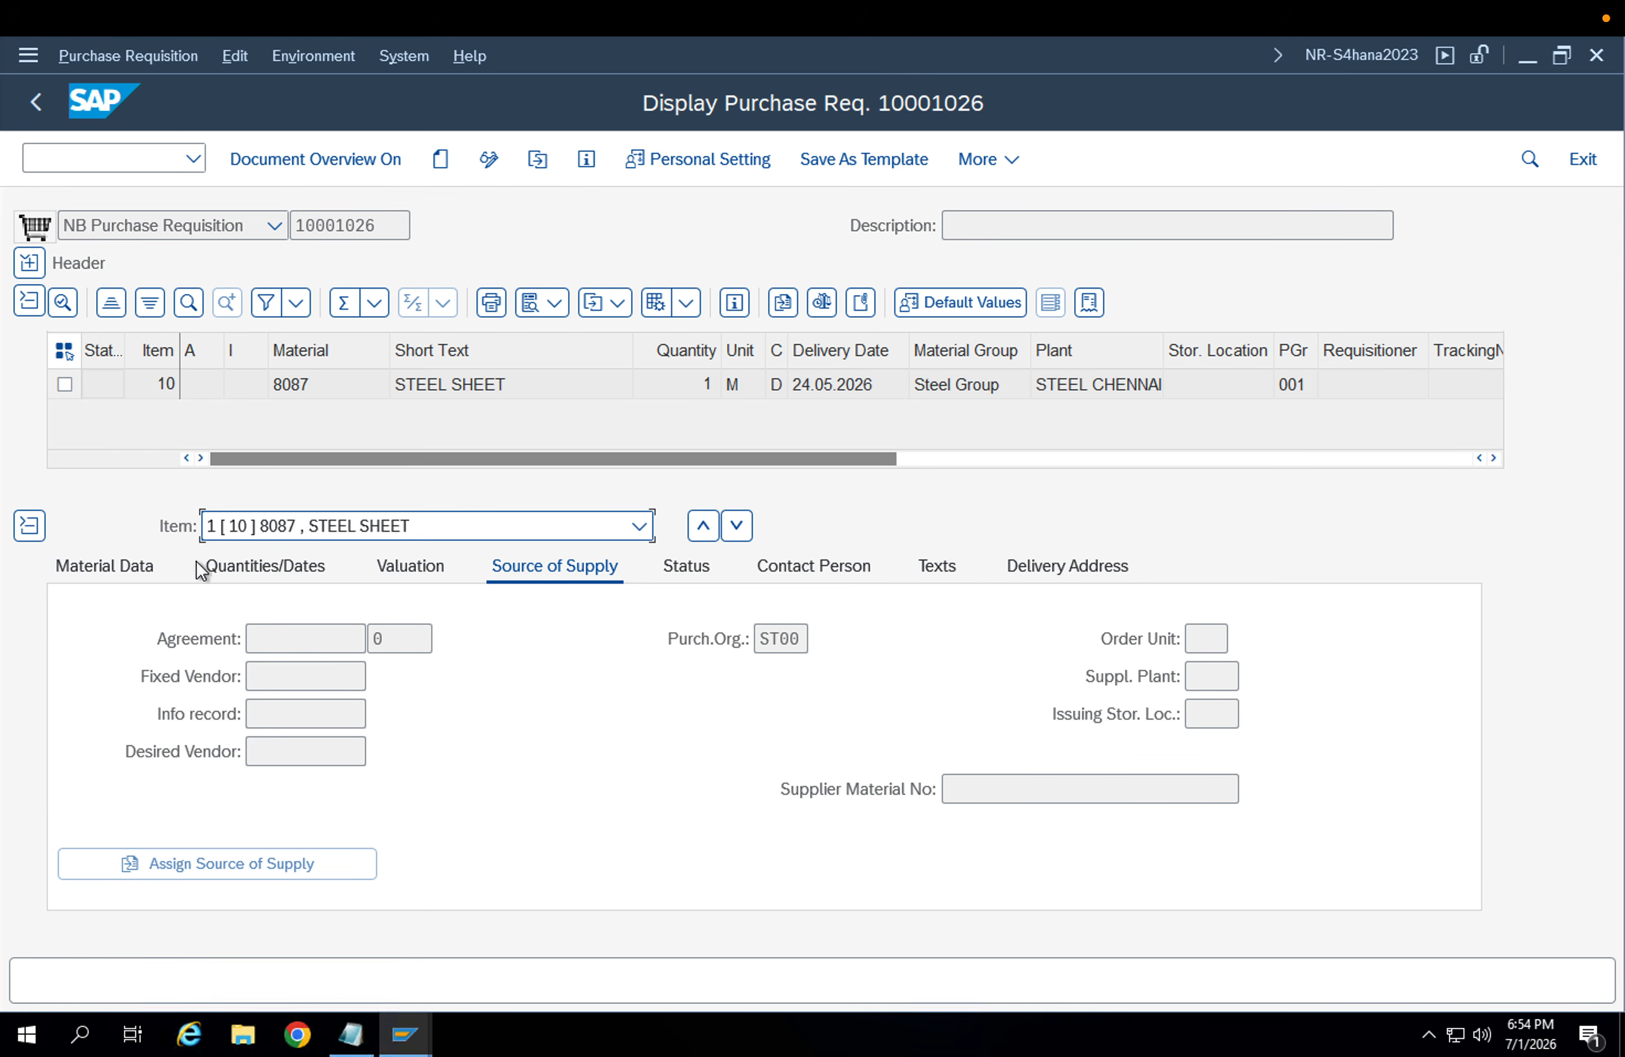
click(233, 526)
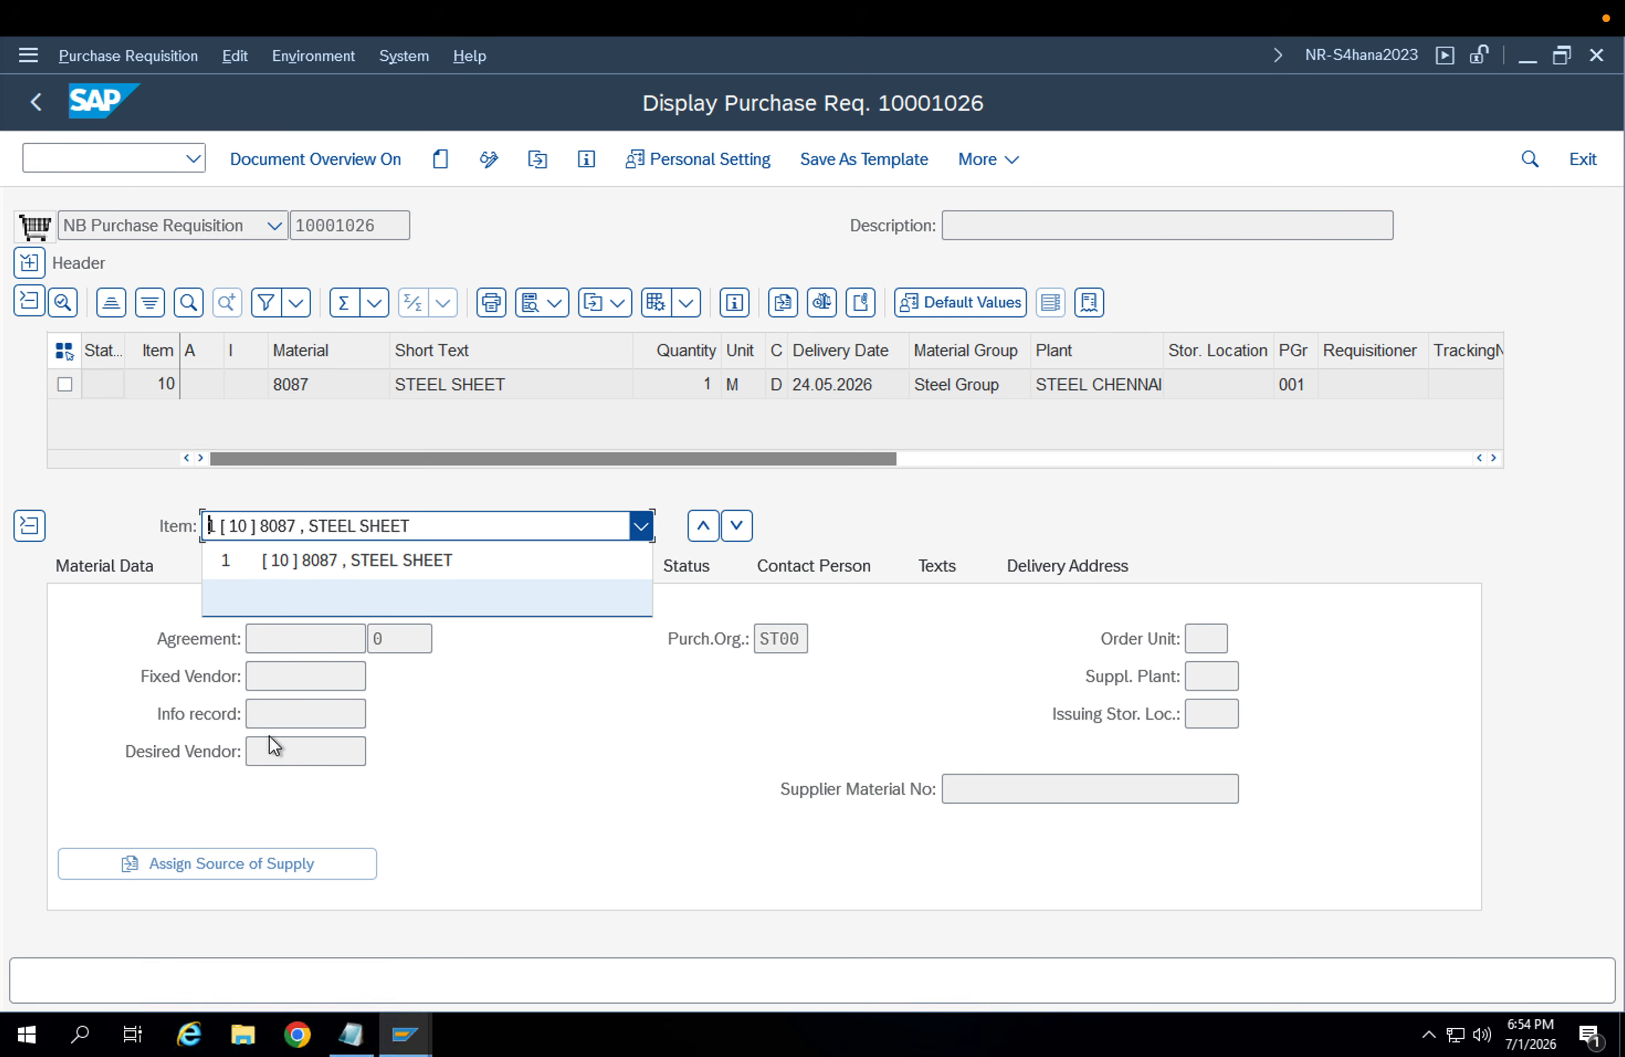
click(36, 103)
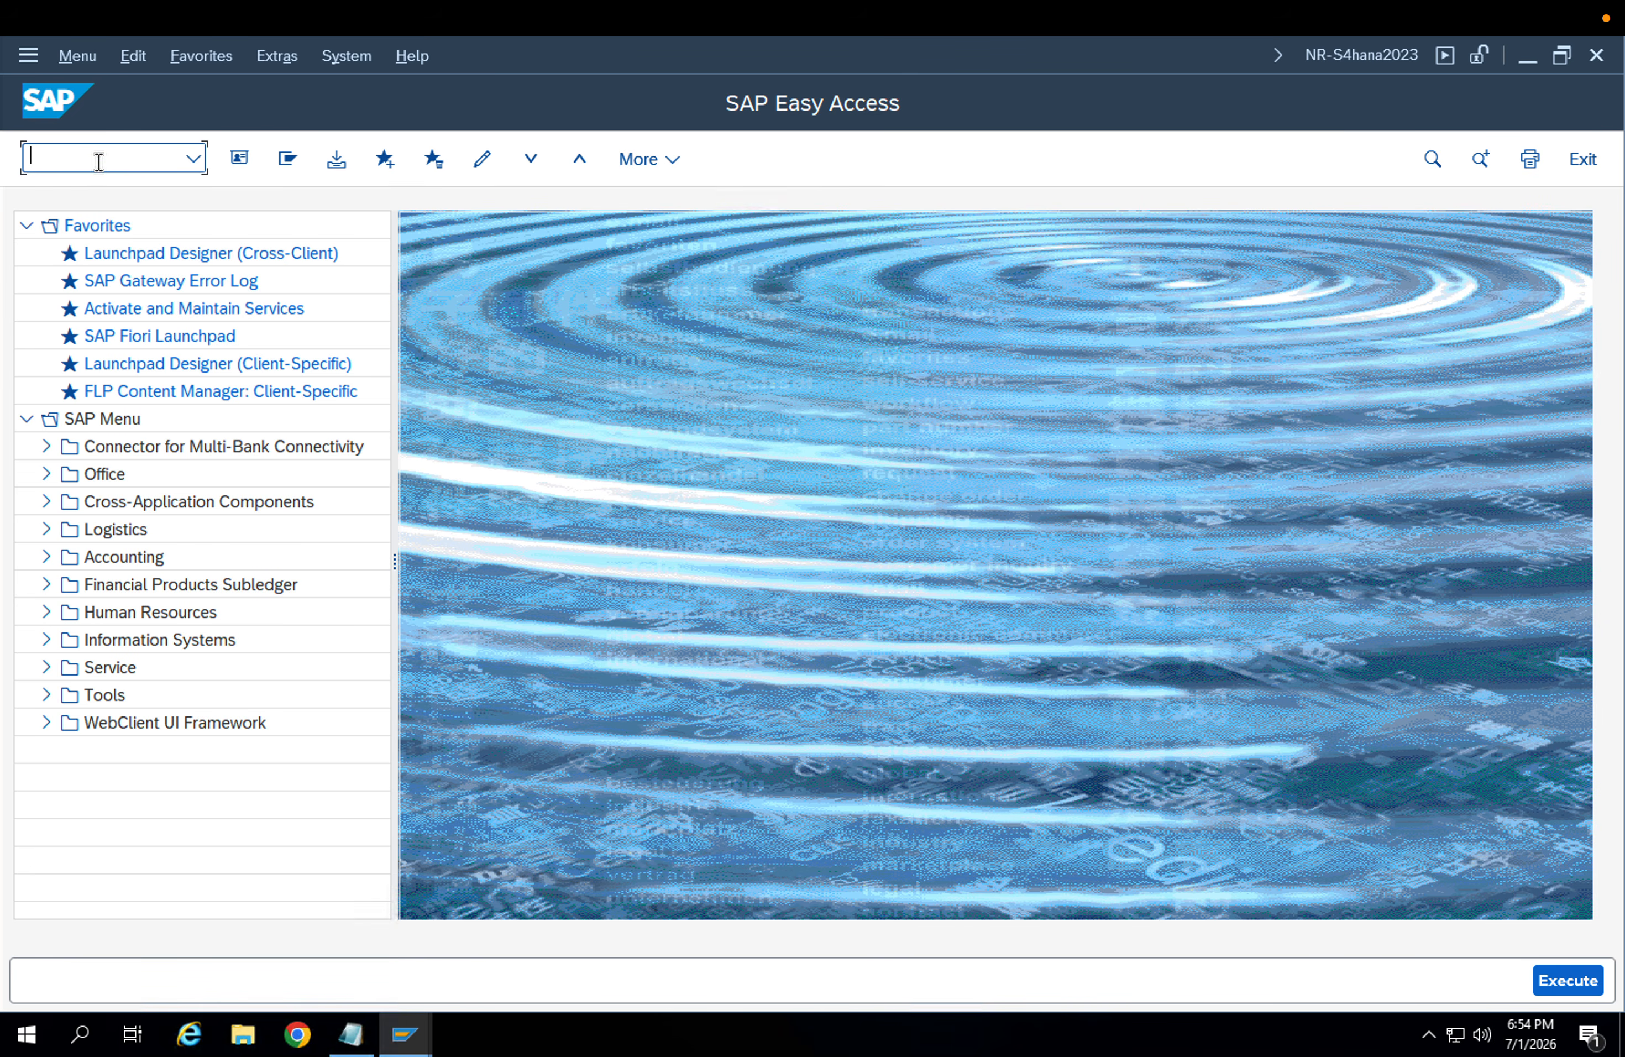
Start transaction SPRO and open the SAP Reference IMG
text(m)
key(BackSpace)
text(spro)
key(Return)
click(251, 163)
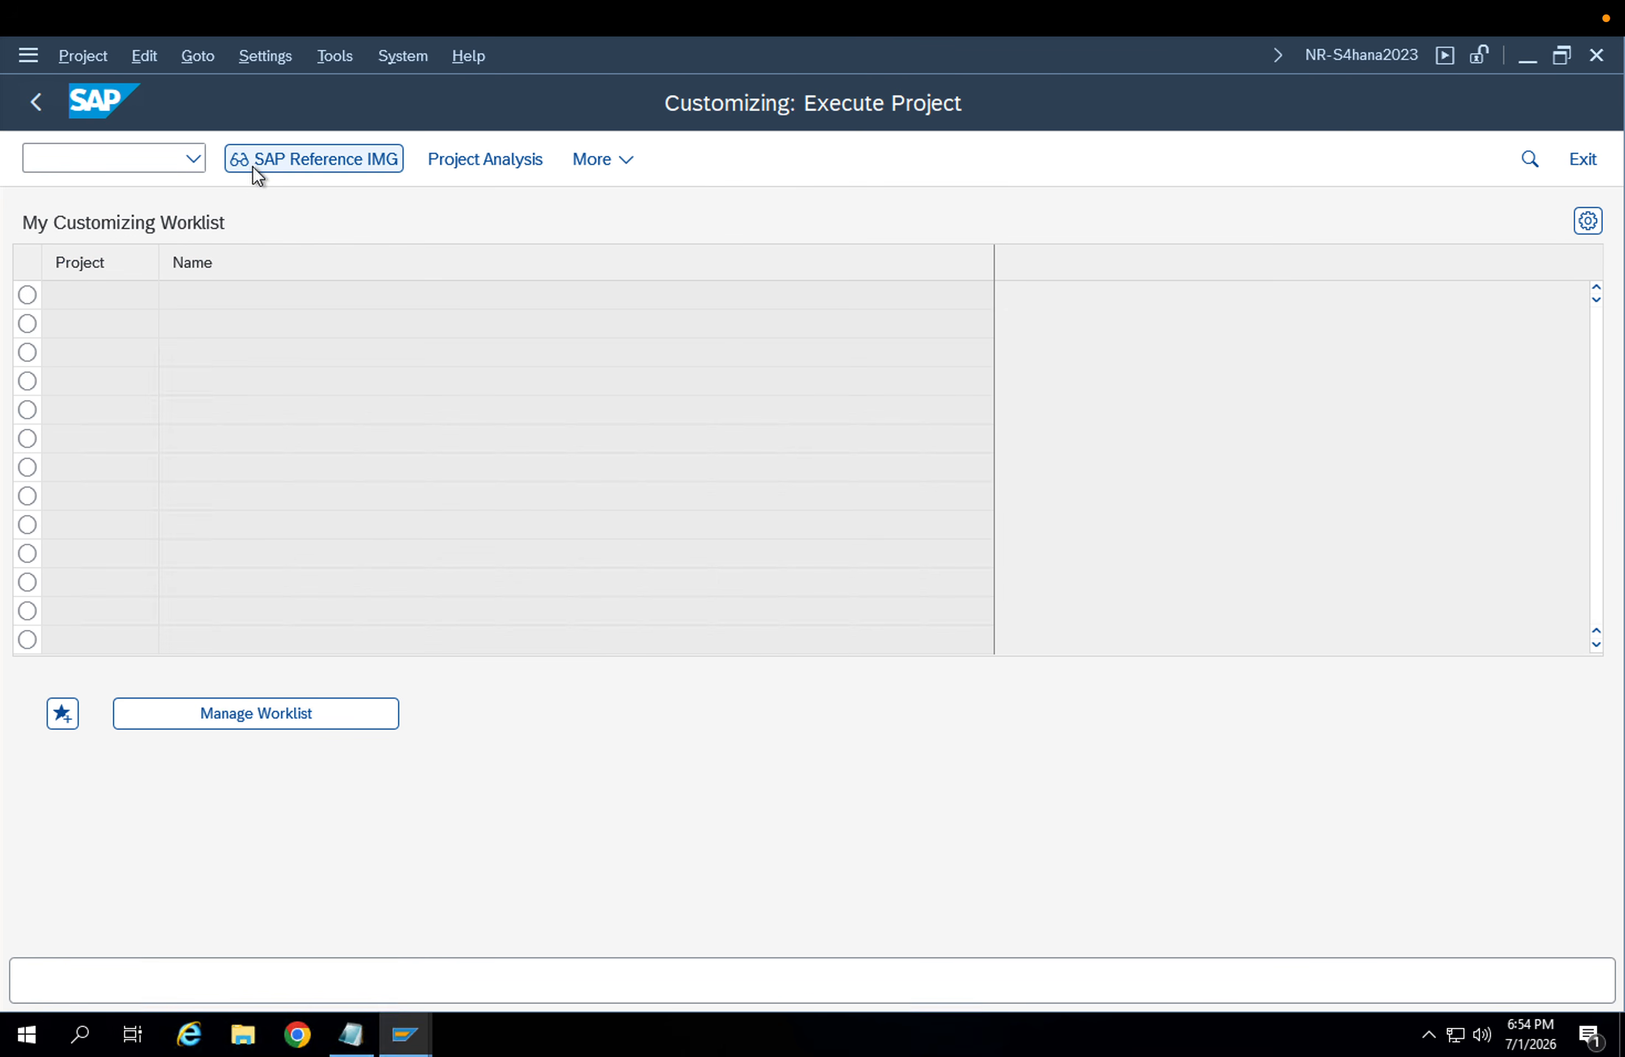
Expand the Purchasing node under Materials Management in the IMG structure
scroll(205, 437, down, 1)
scroll(204, 437, down, 5)
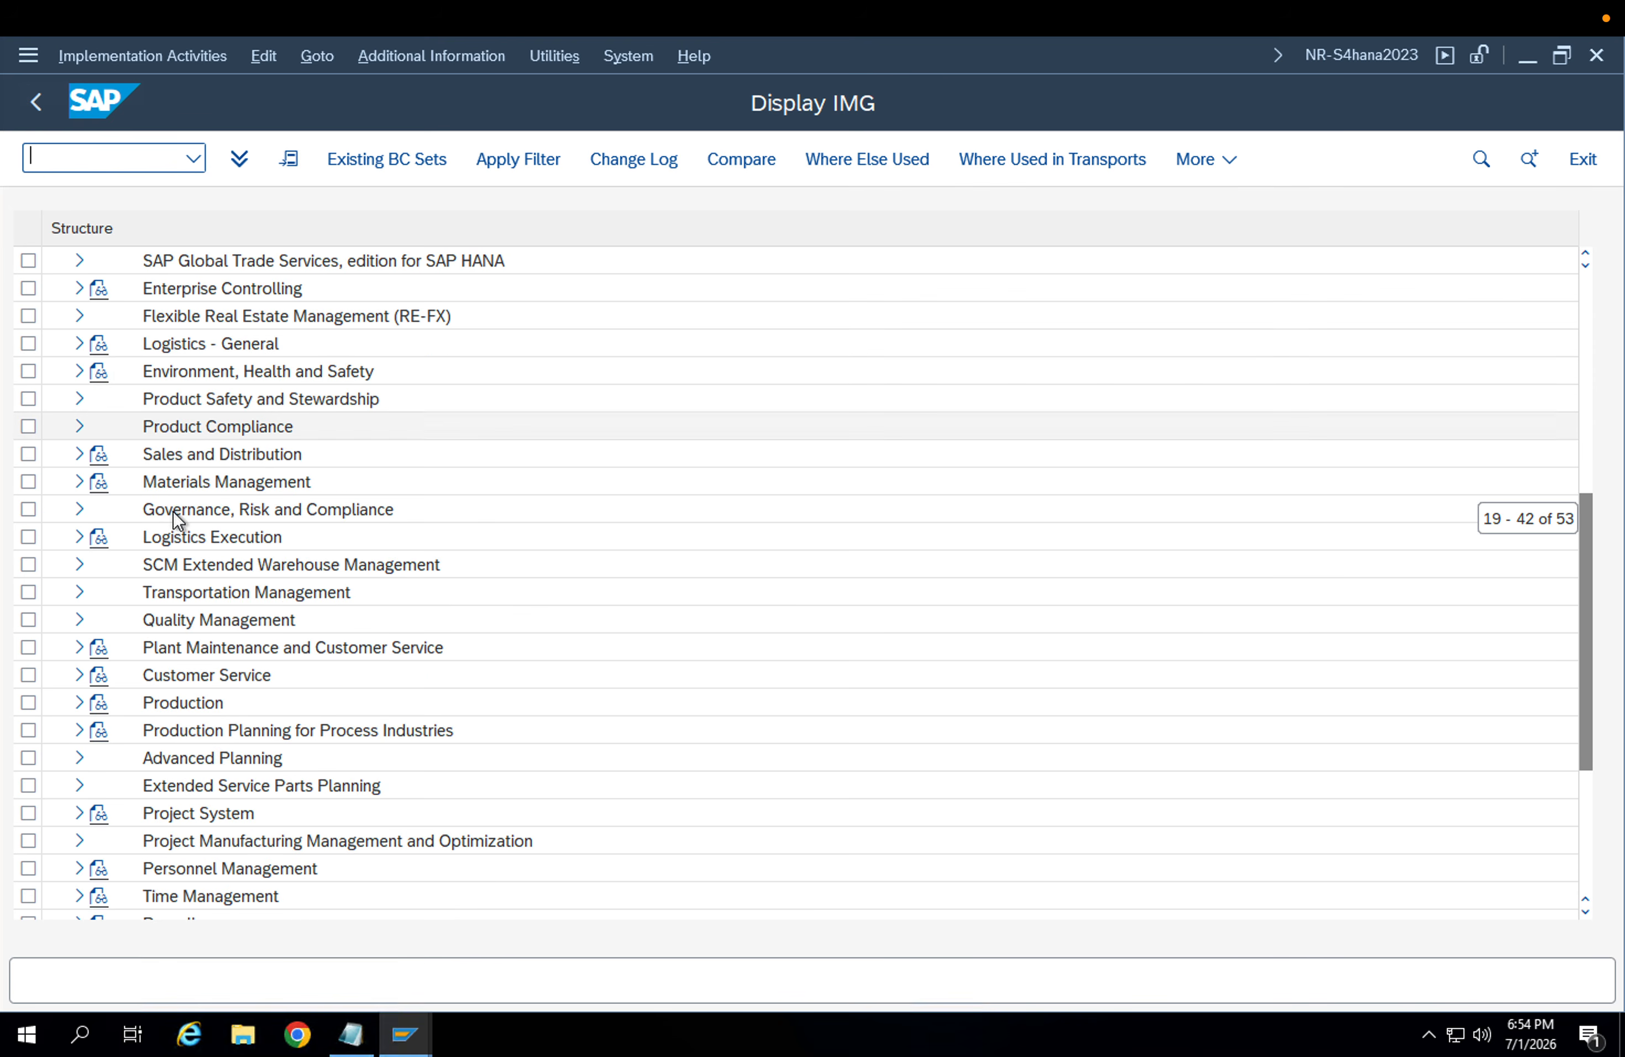
click(77, 482)
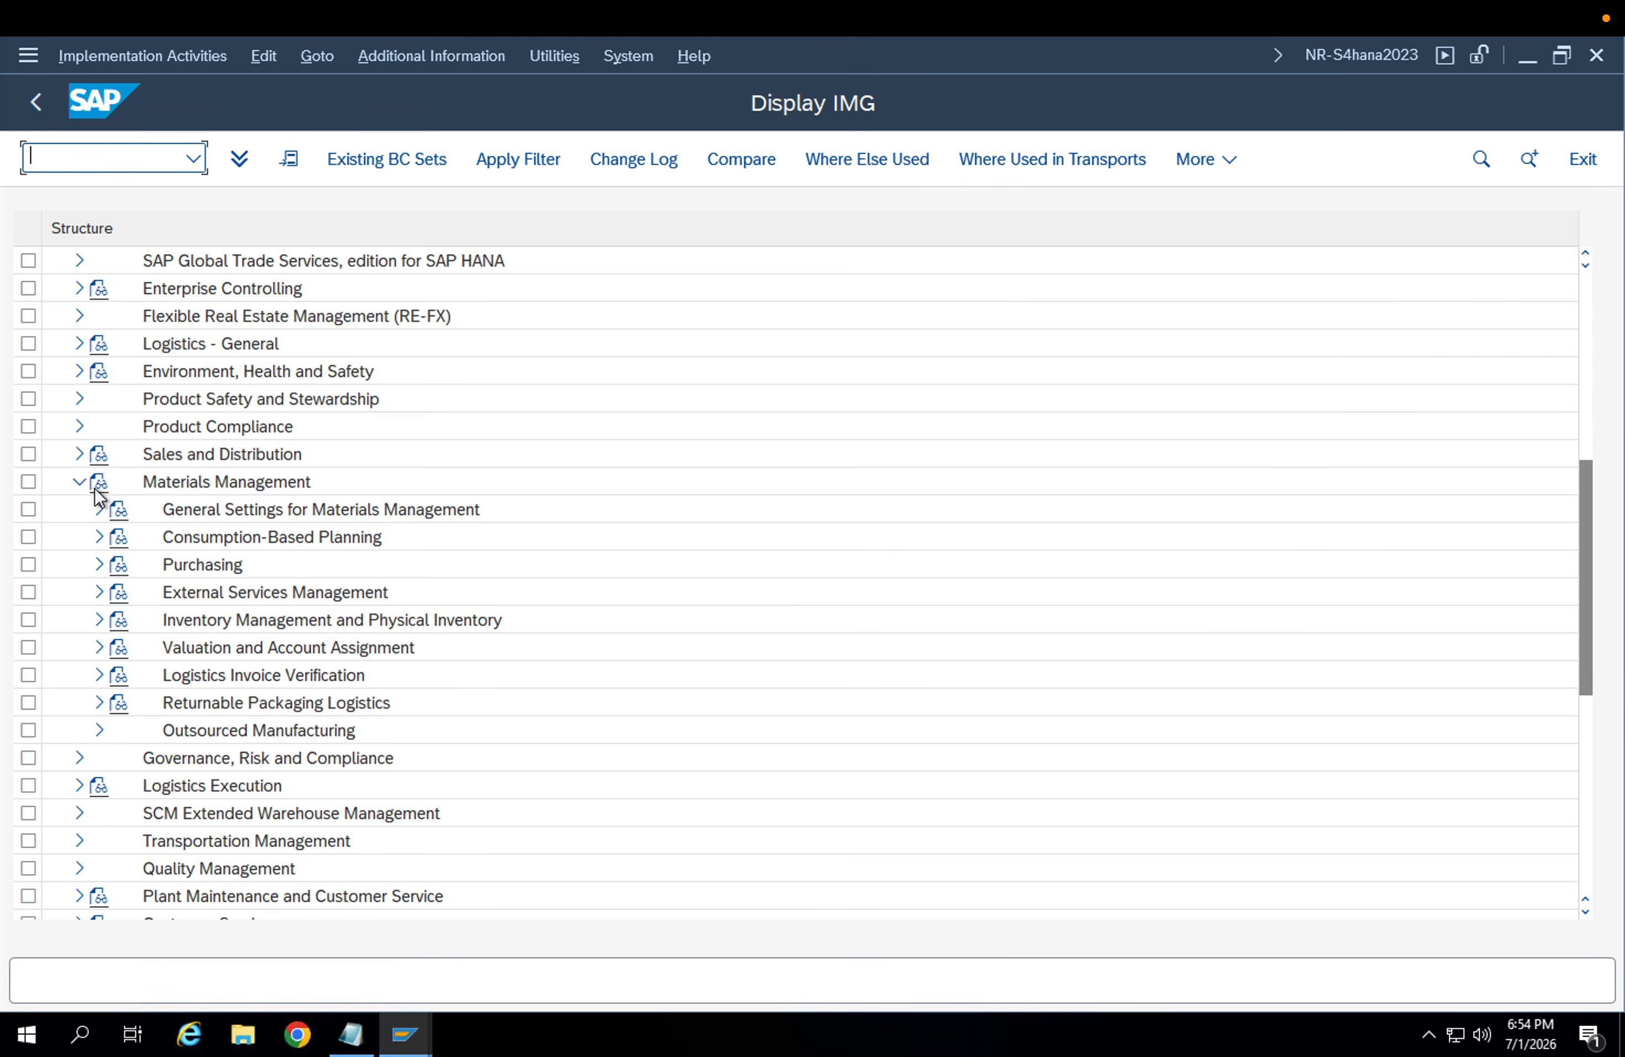
click(188, 564)
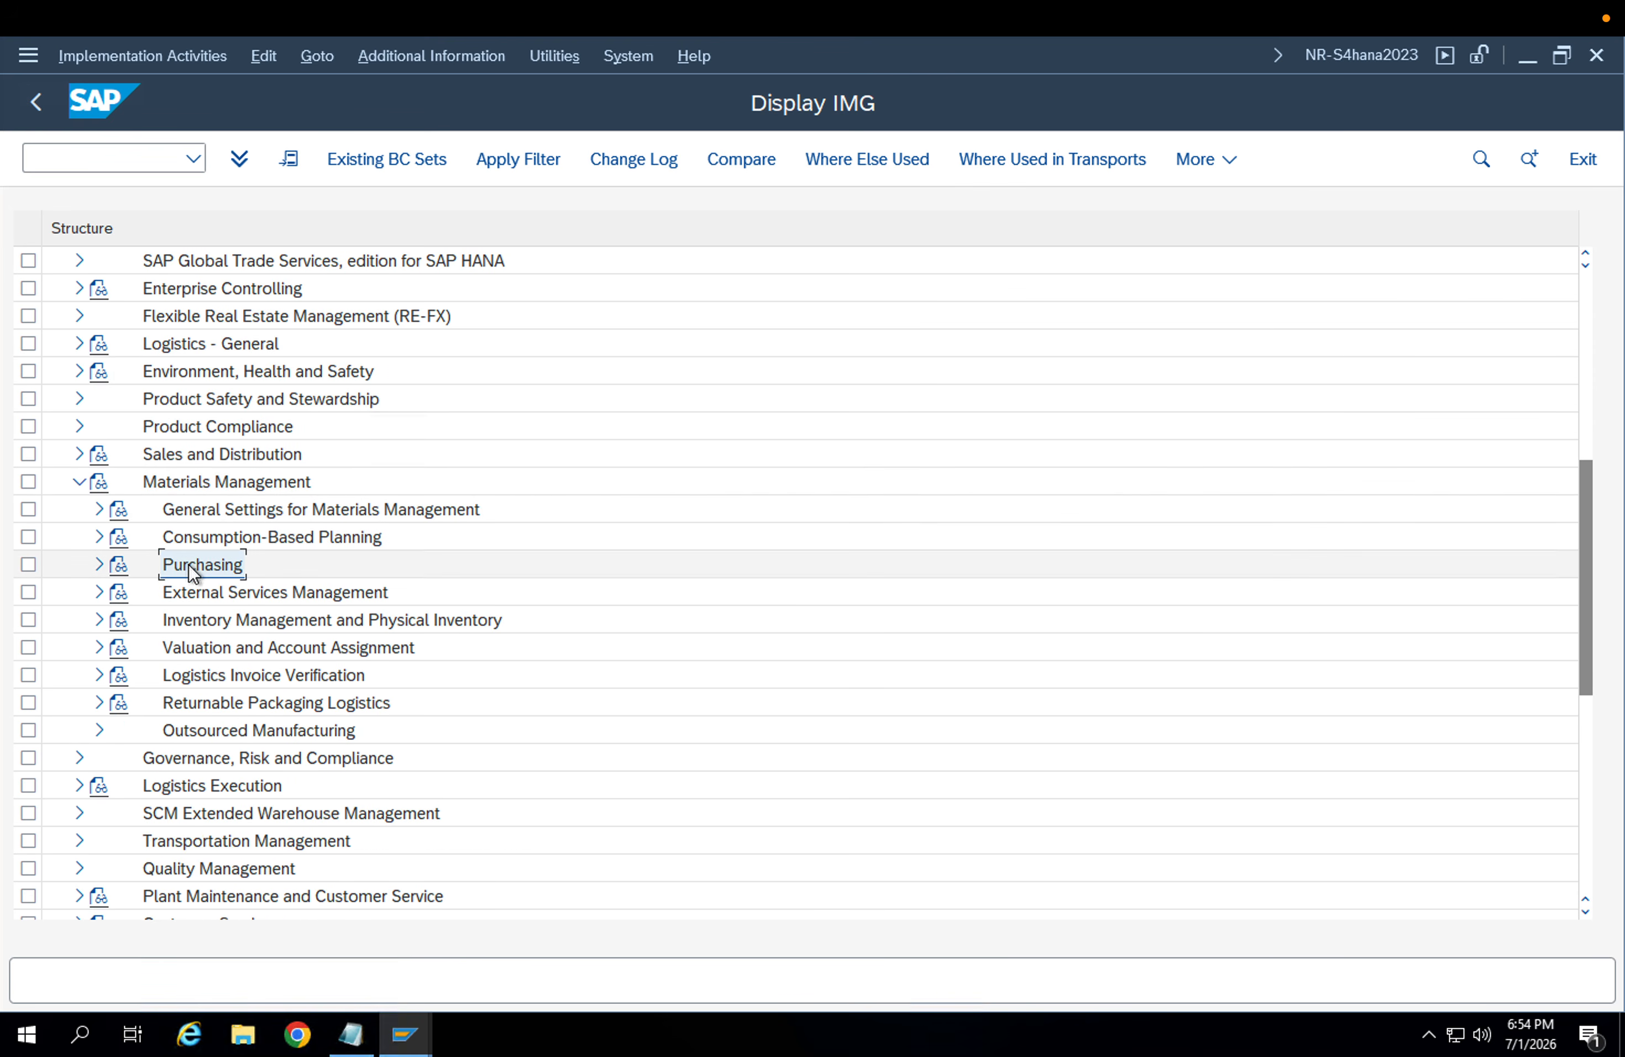
click(97, 565)
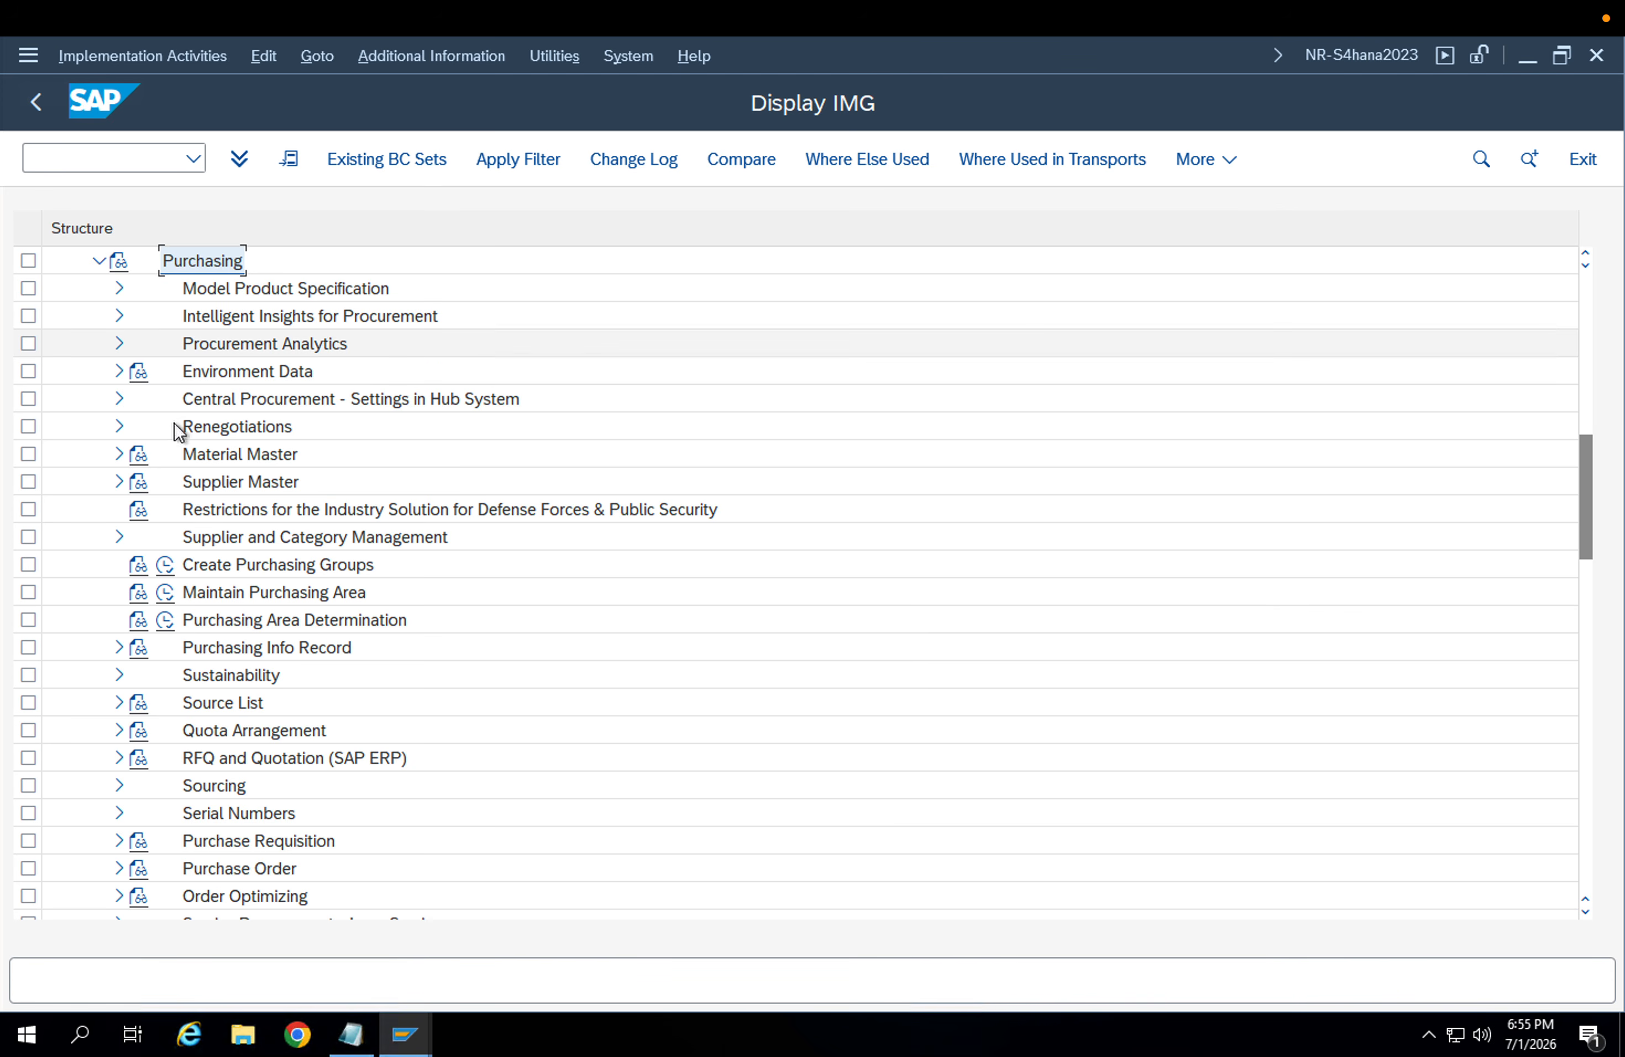
Expand Purchase Requisition and its Release Procedure down to the Procedure with Classification activities
scroll(247, 583, down, 1)
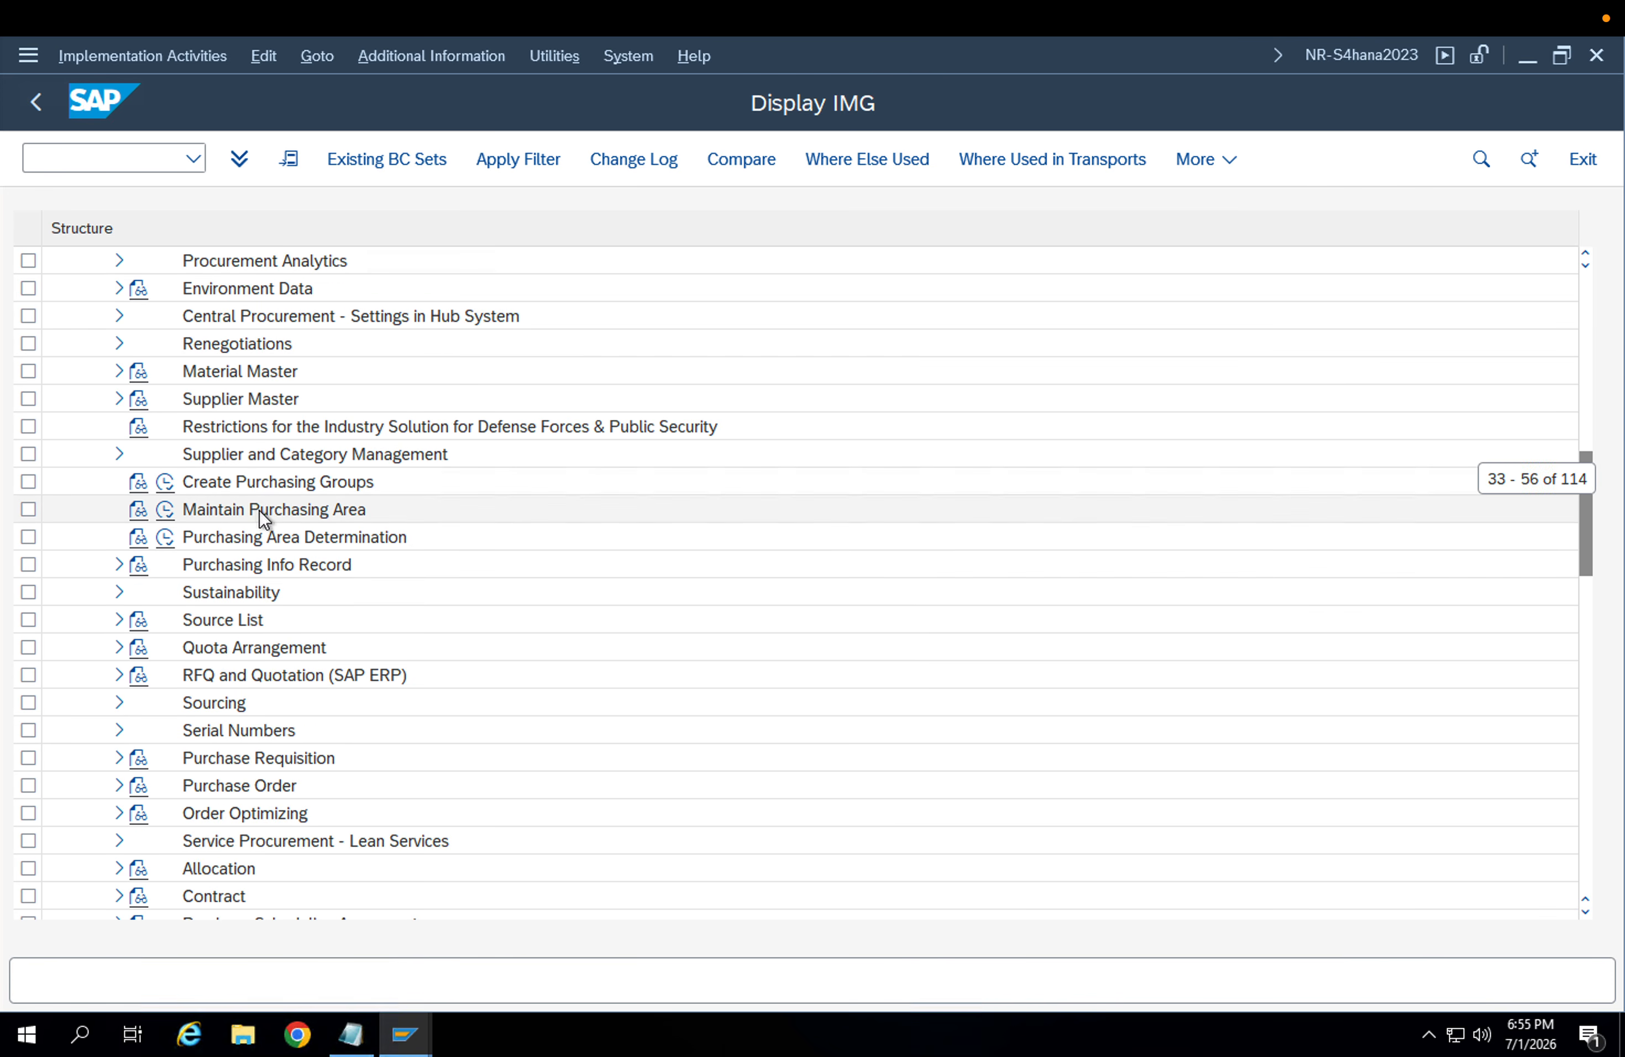
click(285, 760)
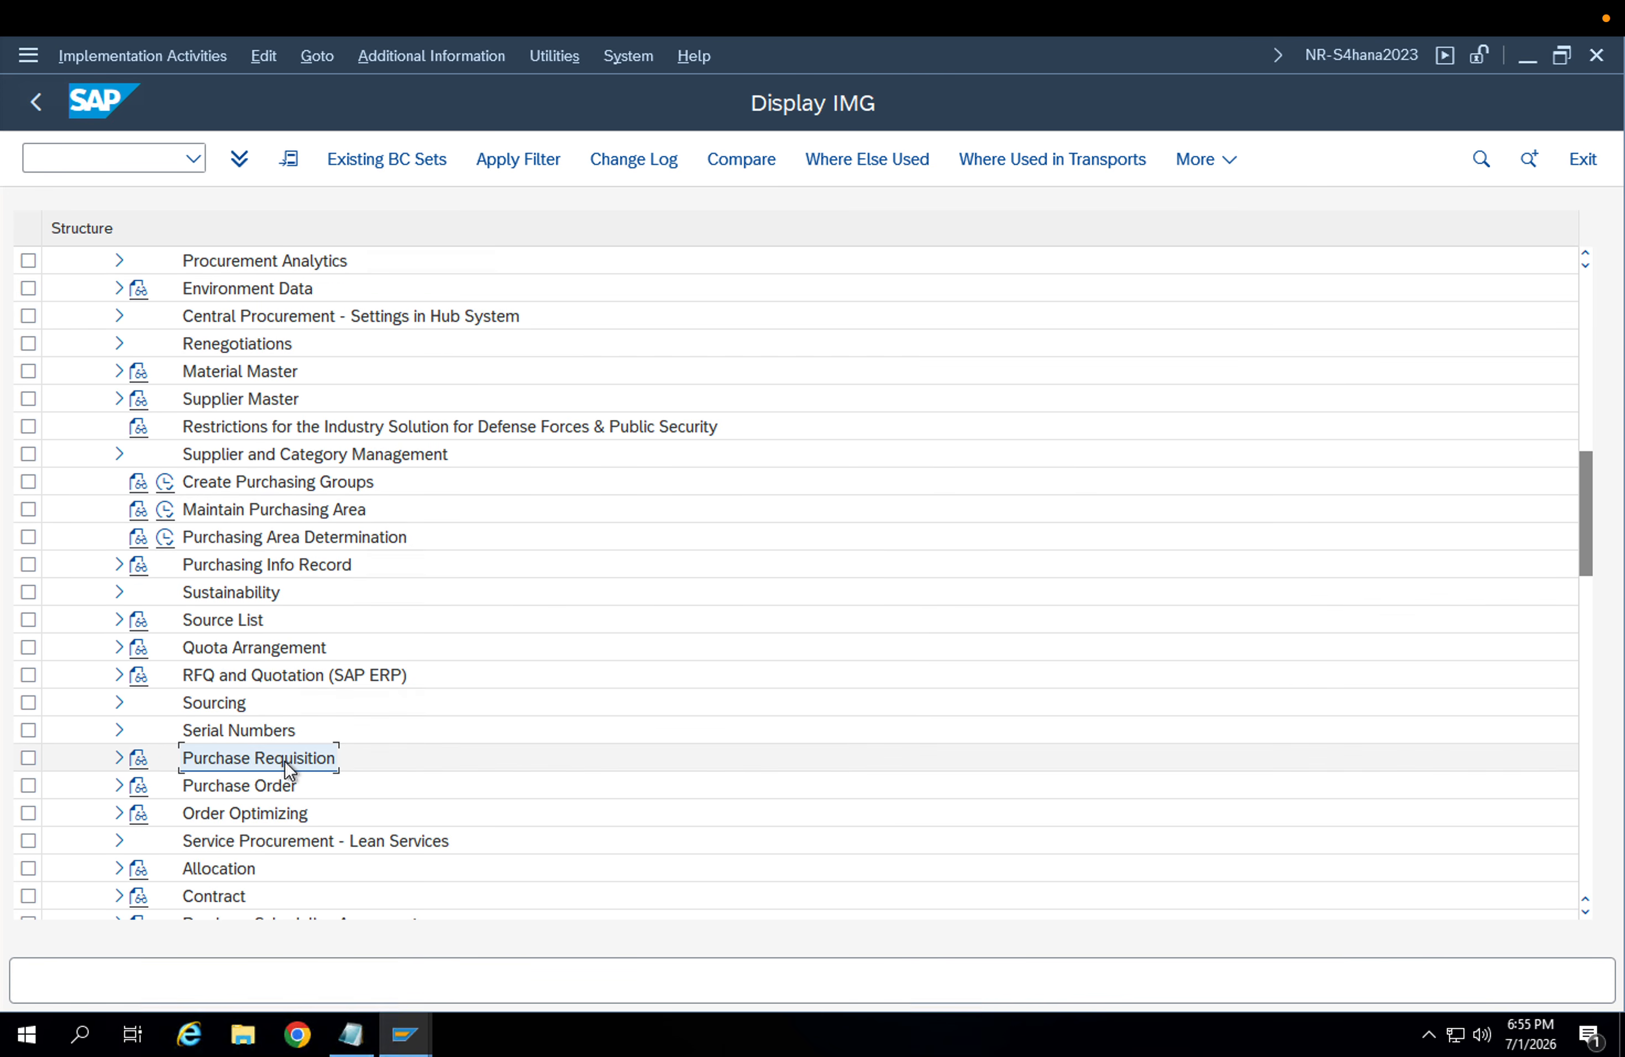
click(110, 761)
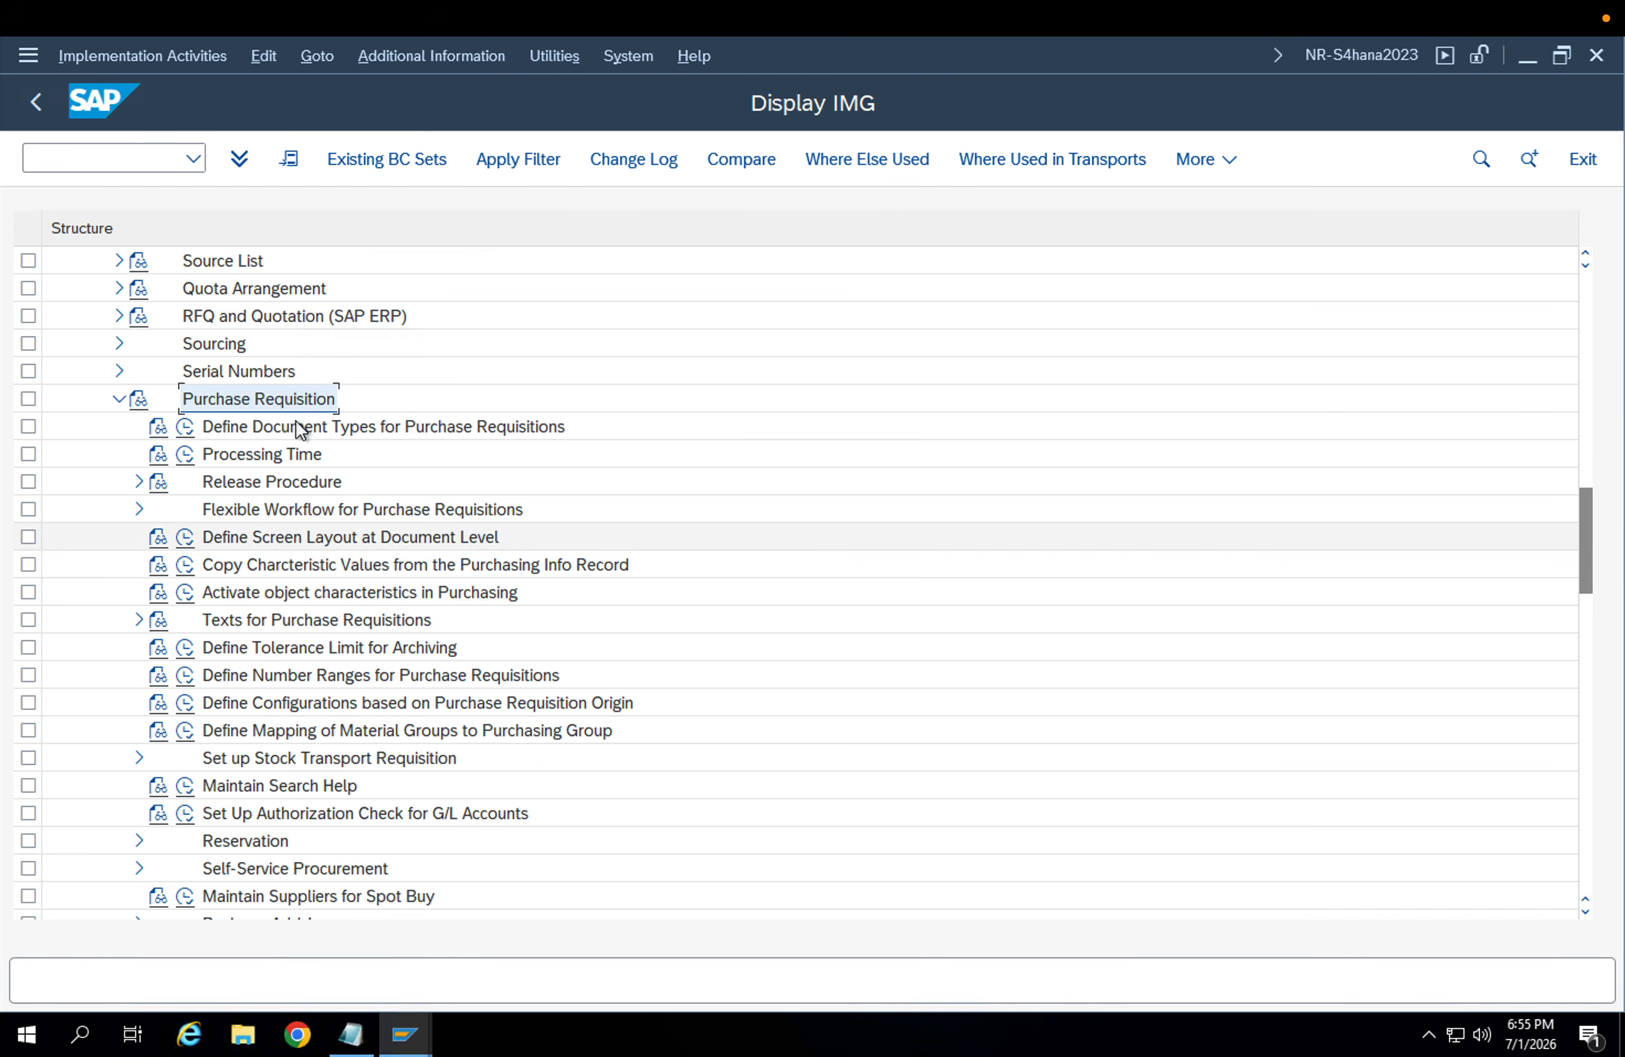
click(268, 483)
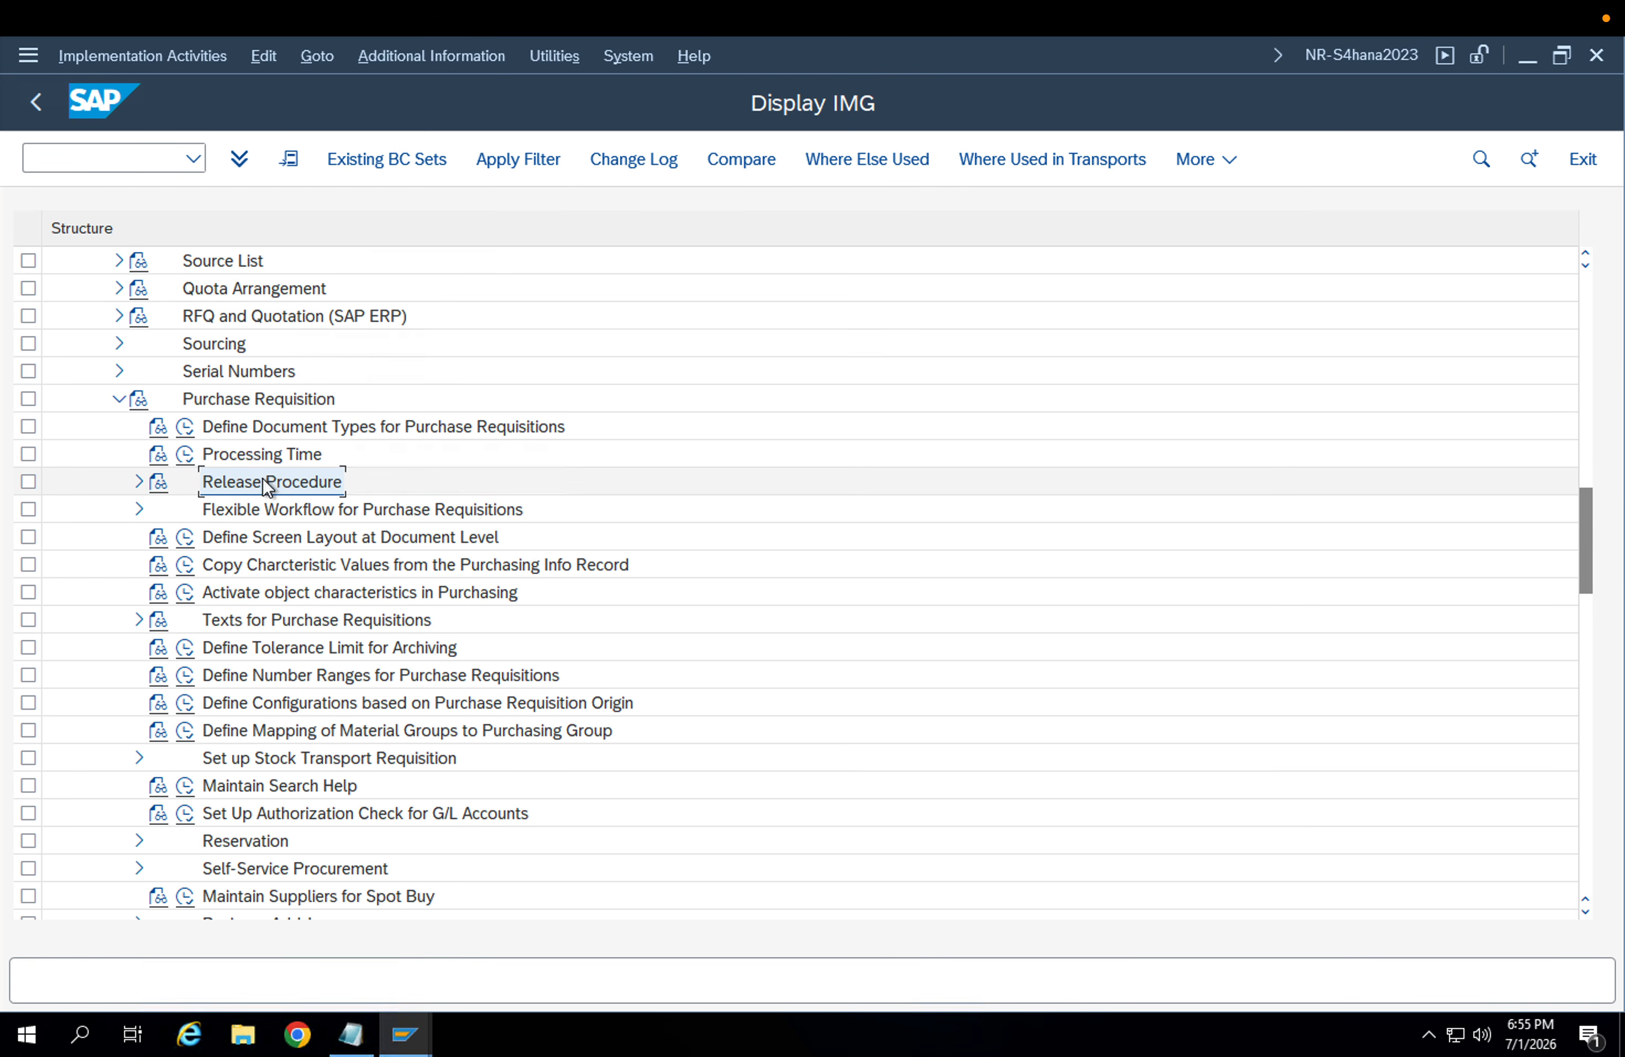
click(139, 481)
click(324, 508)
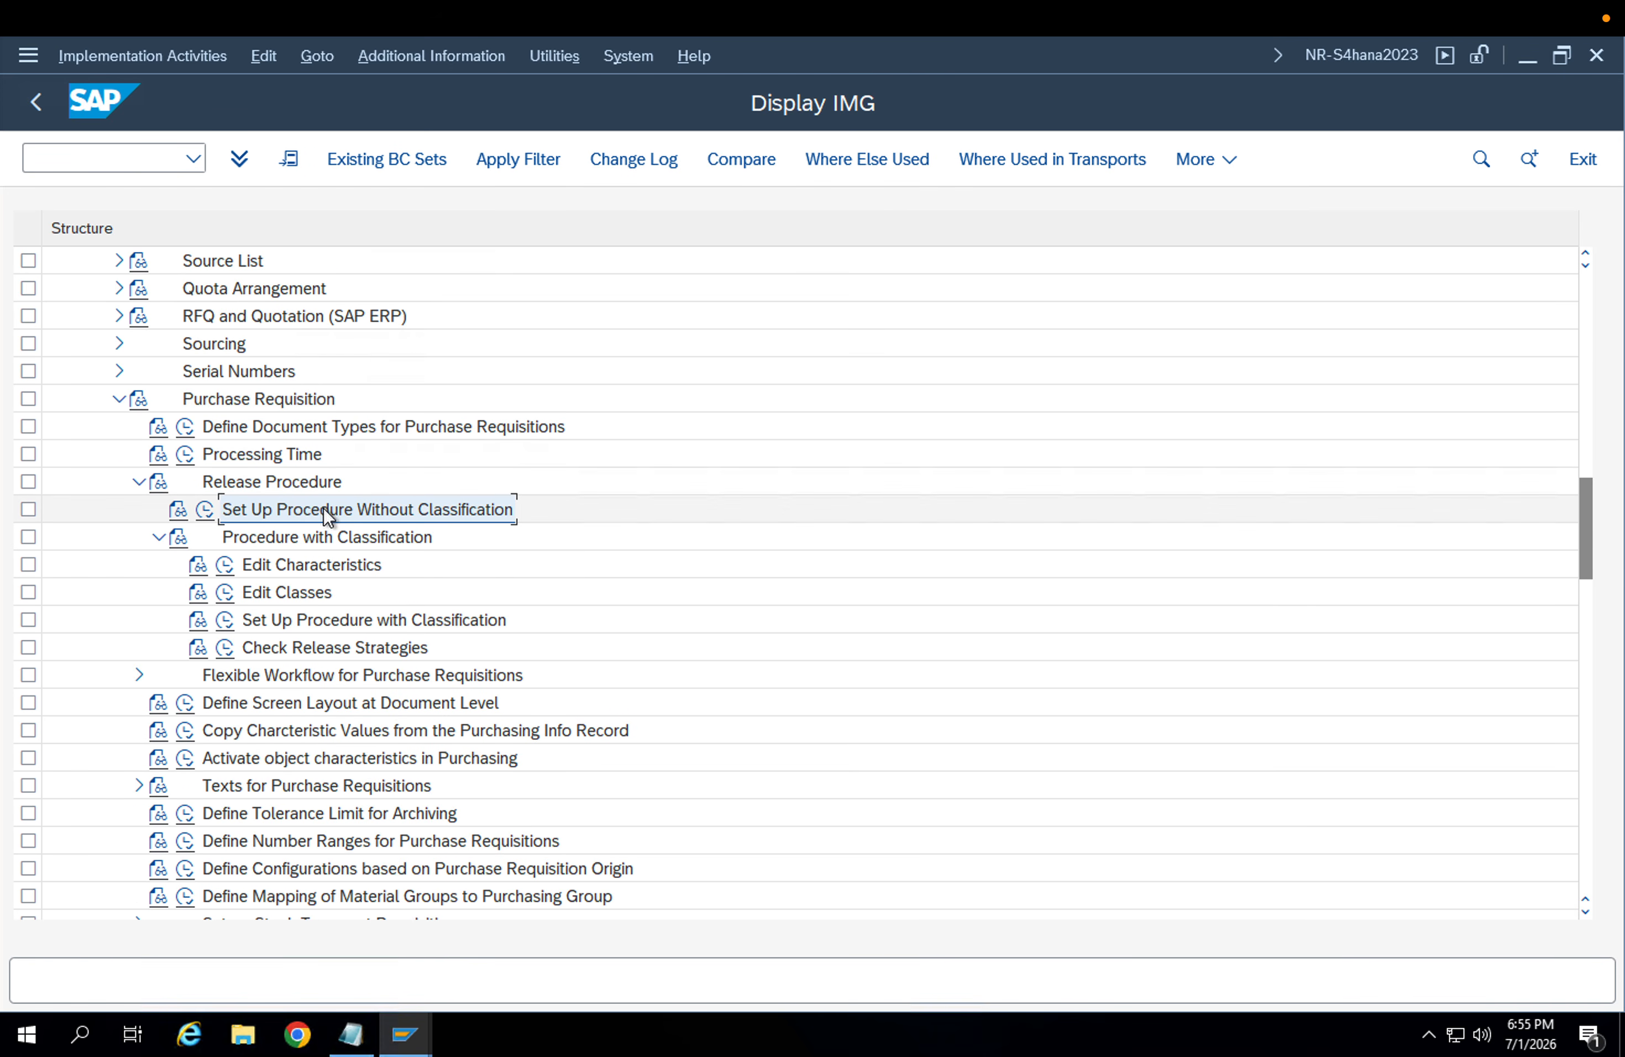
click(324, 537)
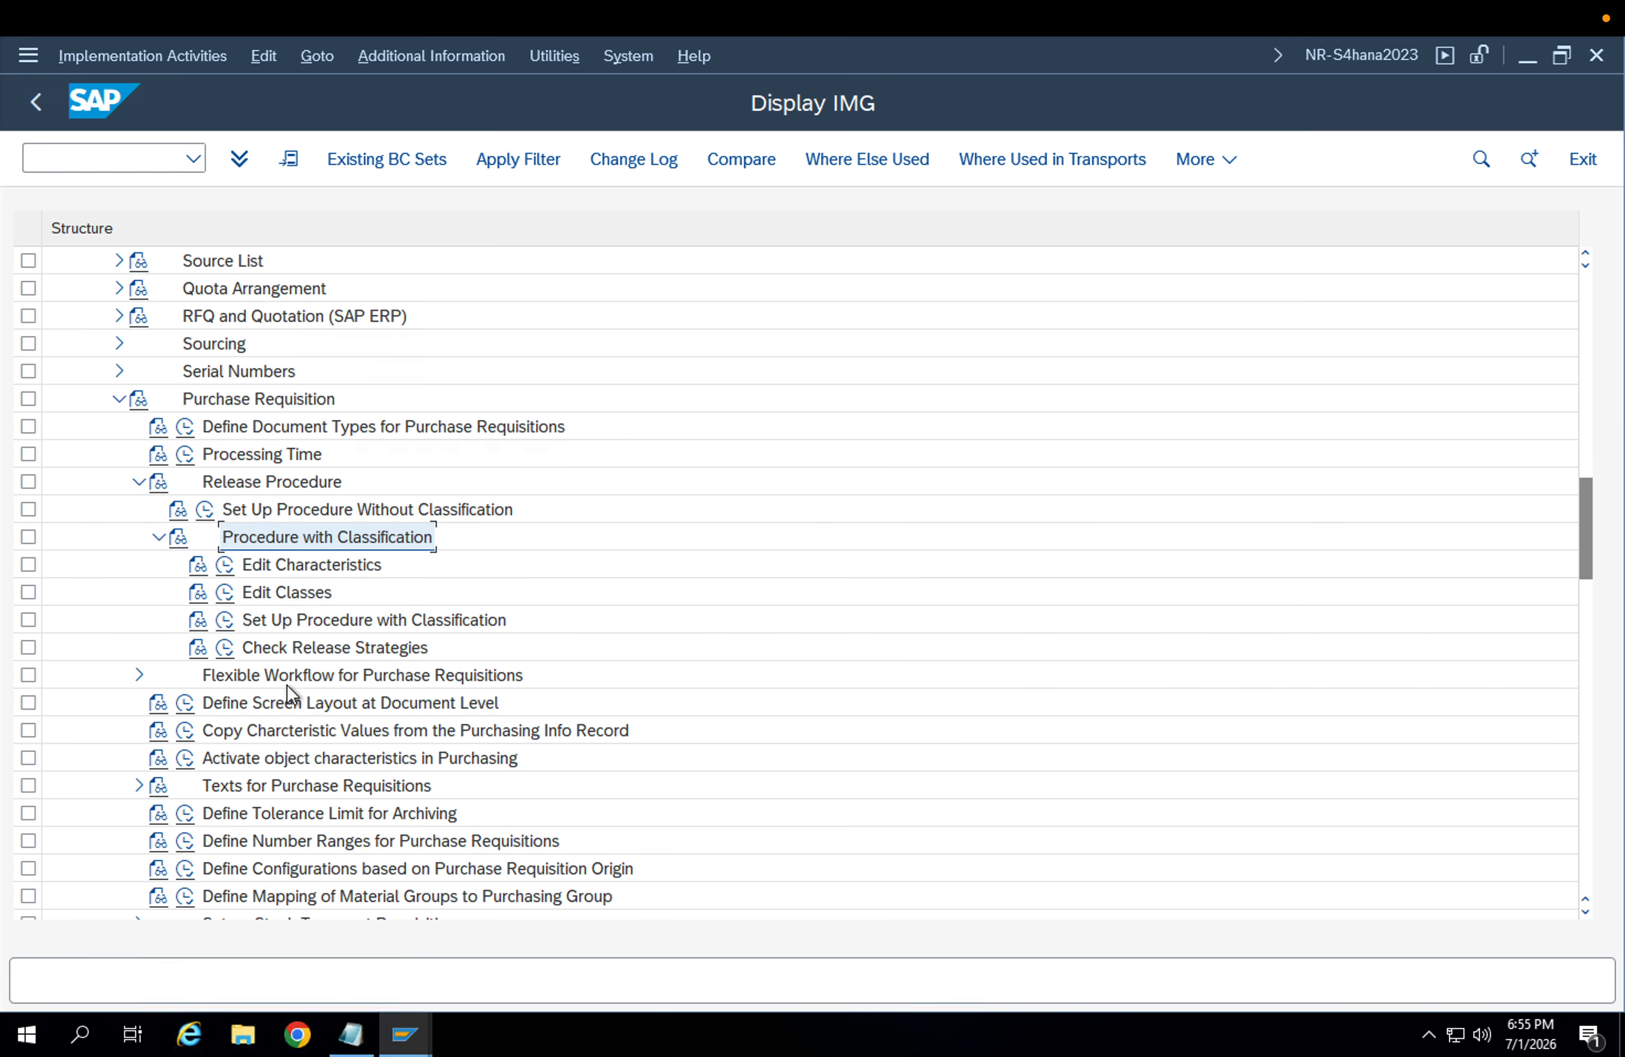
Execute the Edit Characteristics activity under Procedure with Classification
click(330, 642)
click(313, 597)
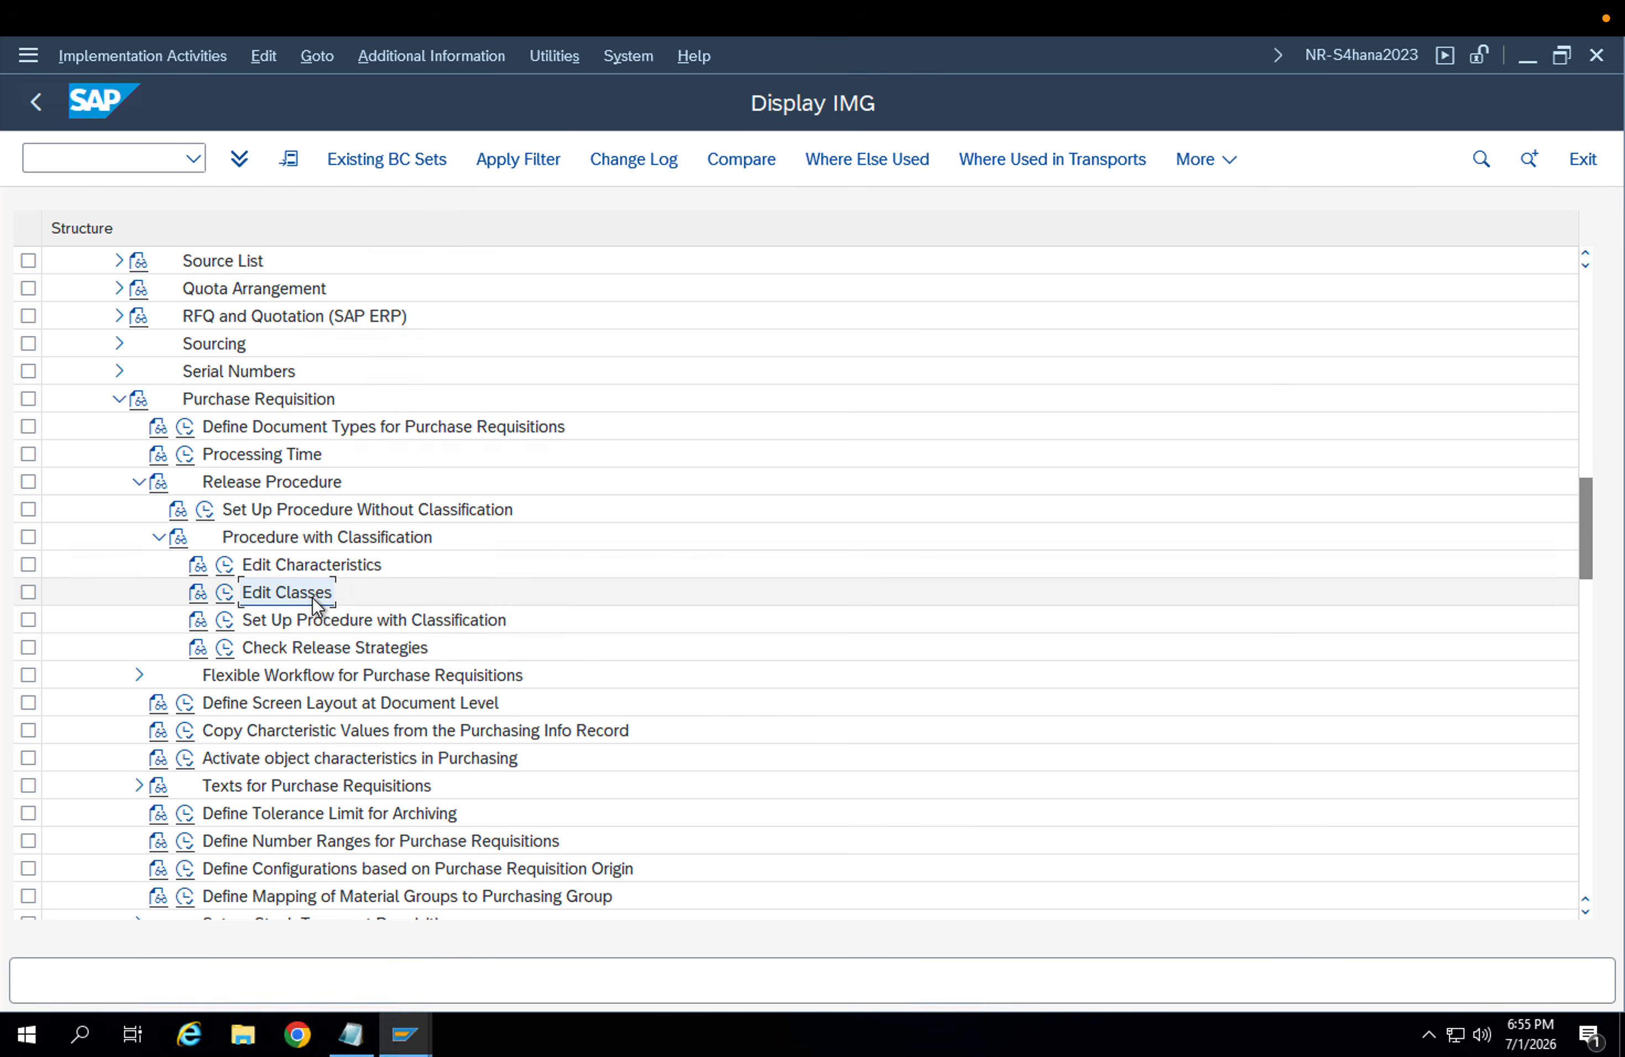
click(310, 568)
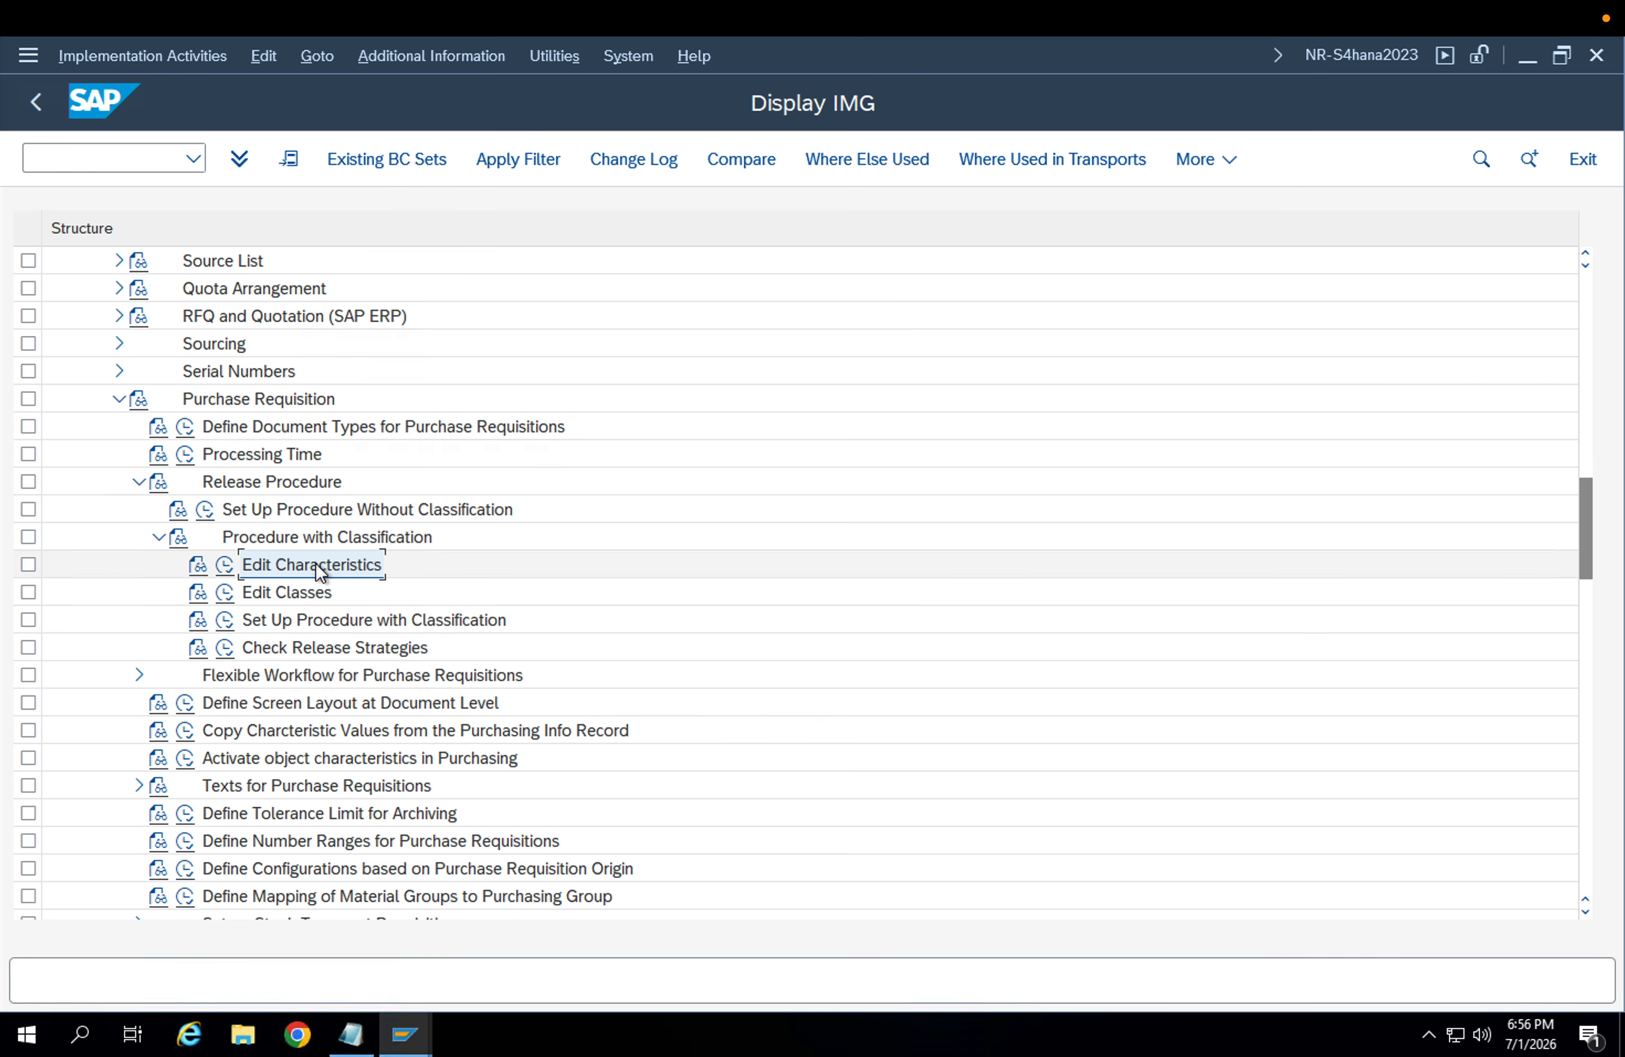
click(224, 565)
click(270, 230)
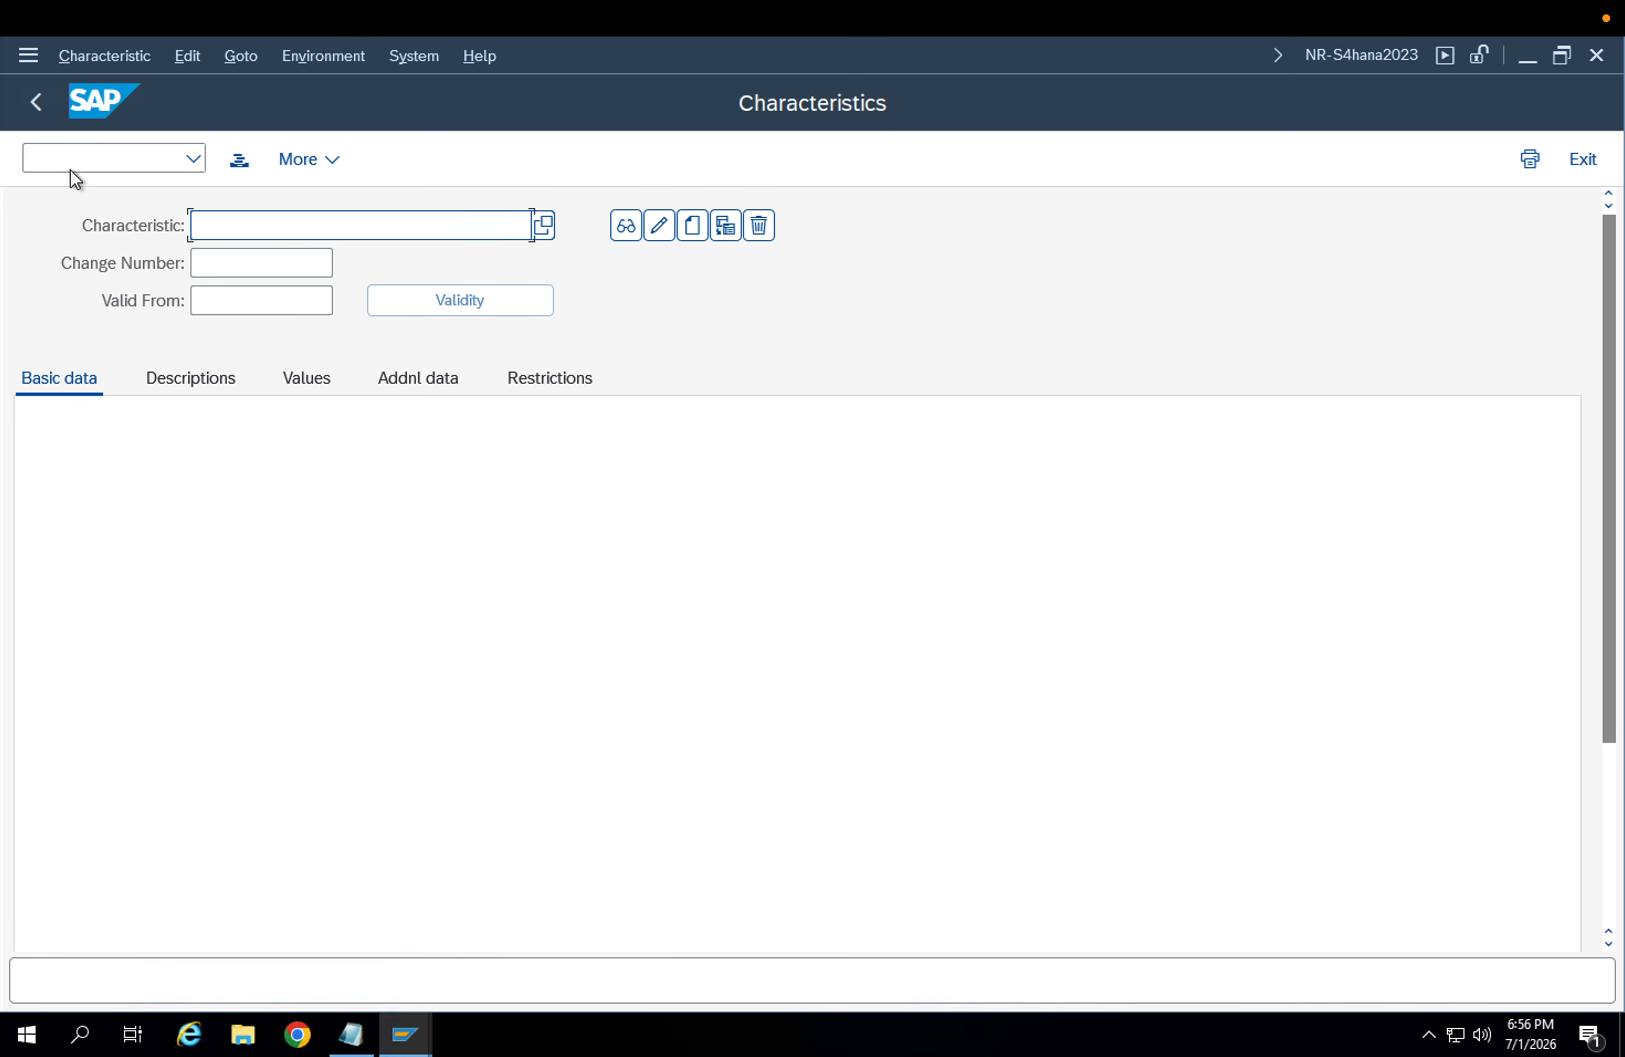
click(74, 156)
click(269, 221)
click(274, 254)
click(279, 225)
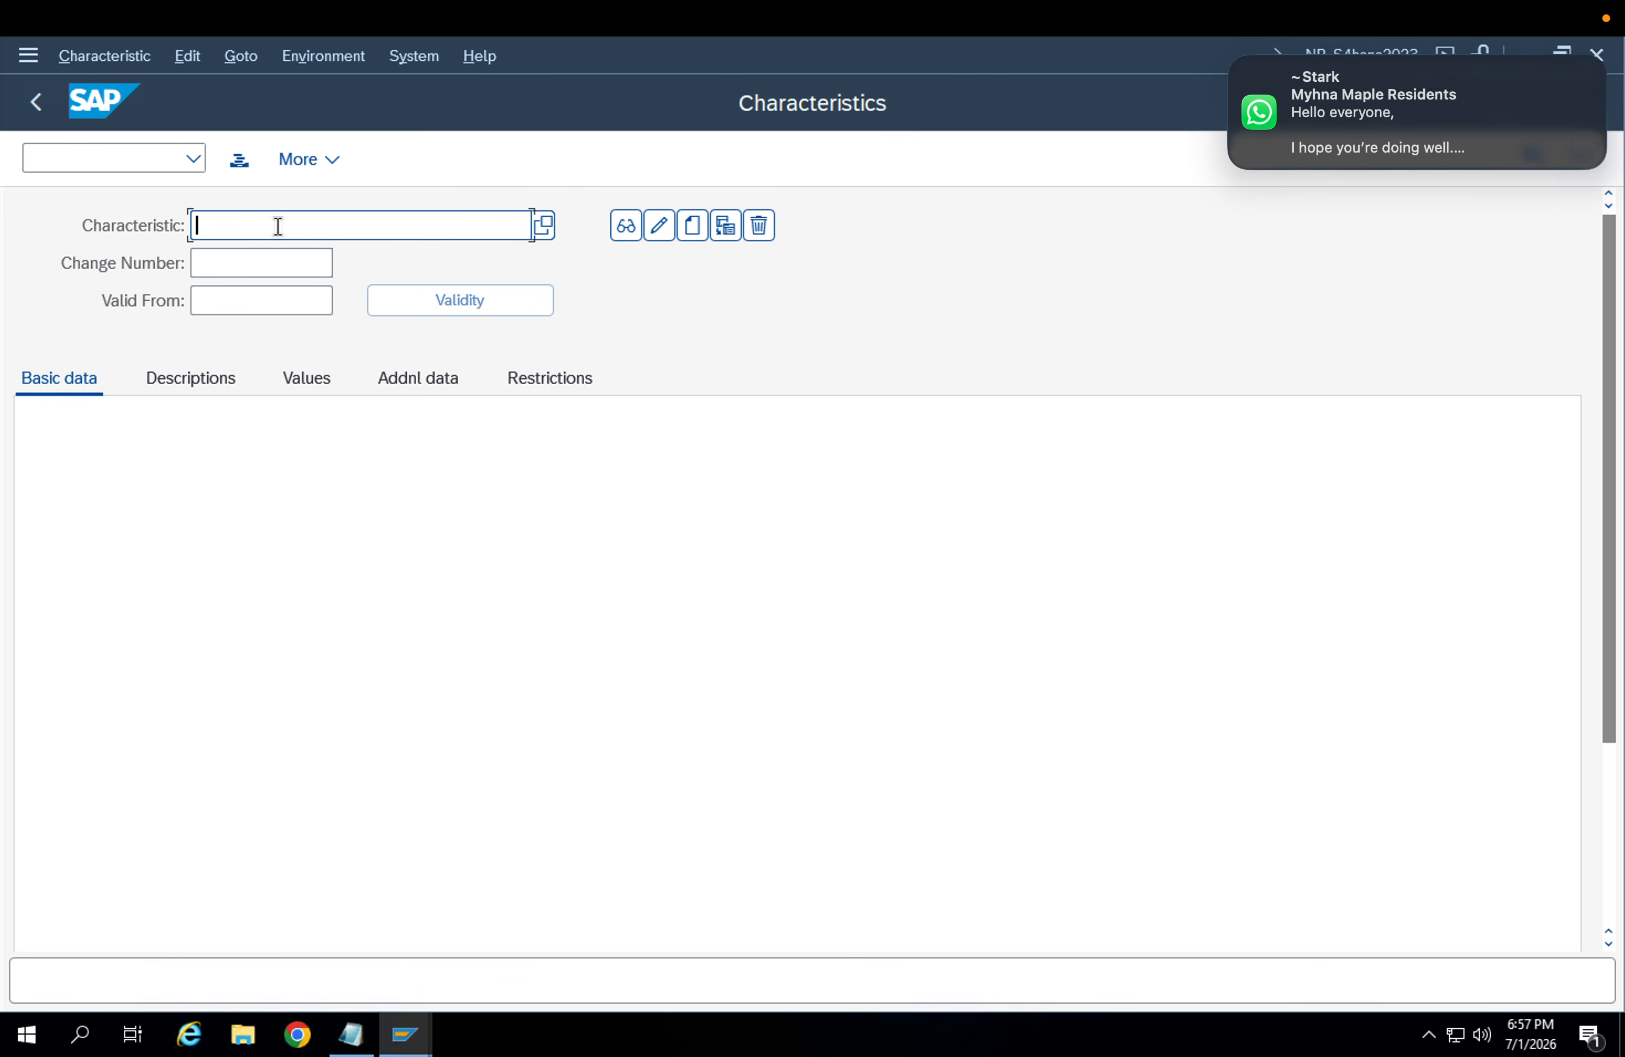
Open the ABAP Dictionary initial screen in a new session
click(146, 159)
text(/o)
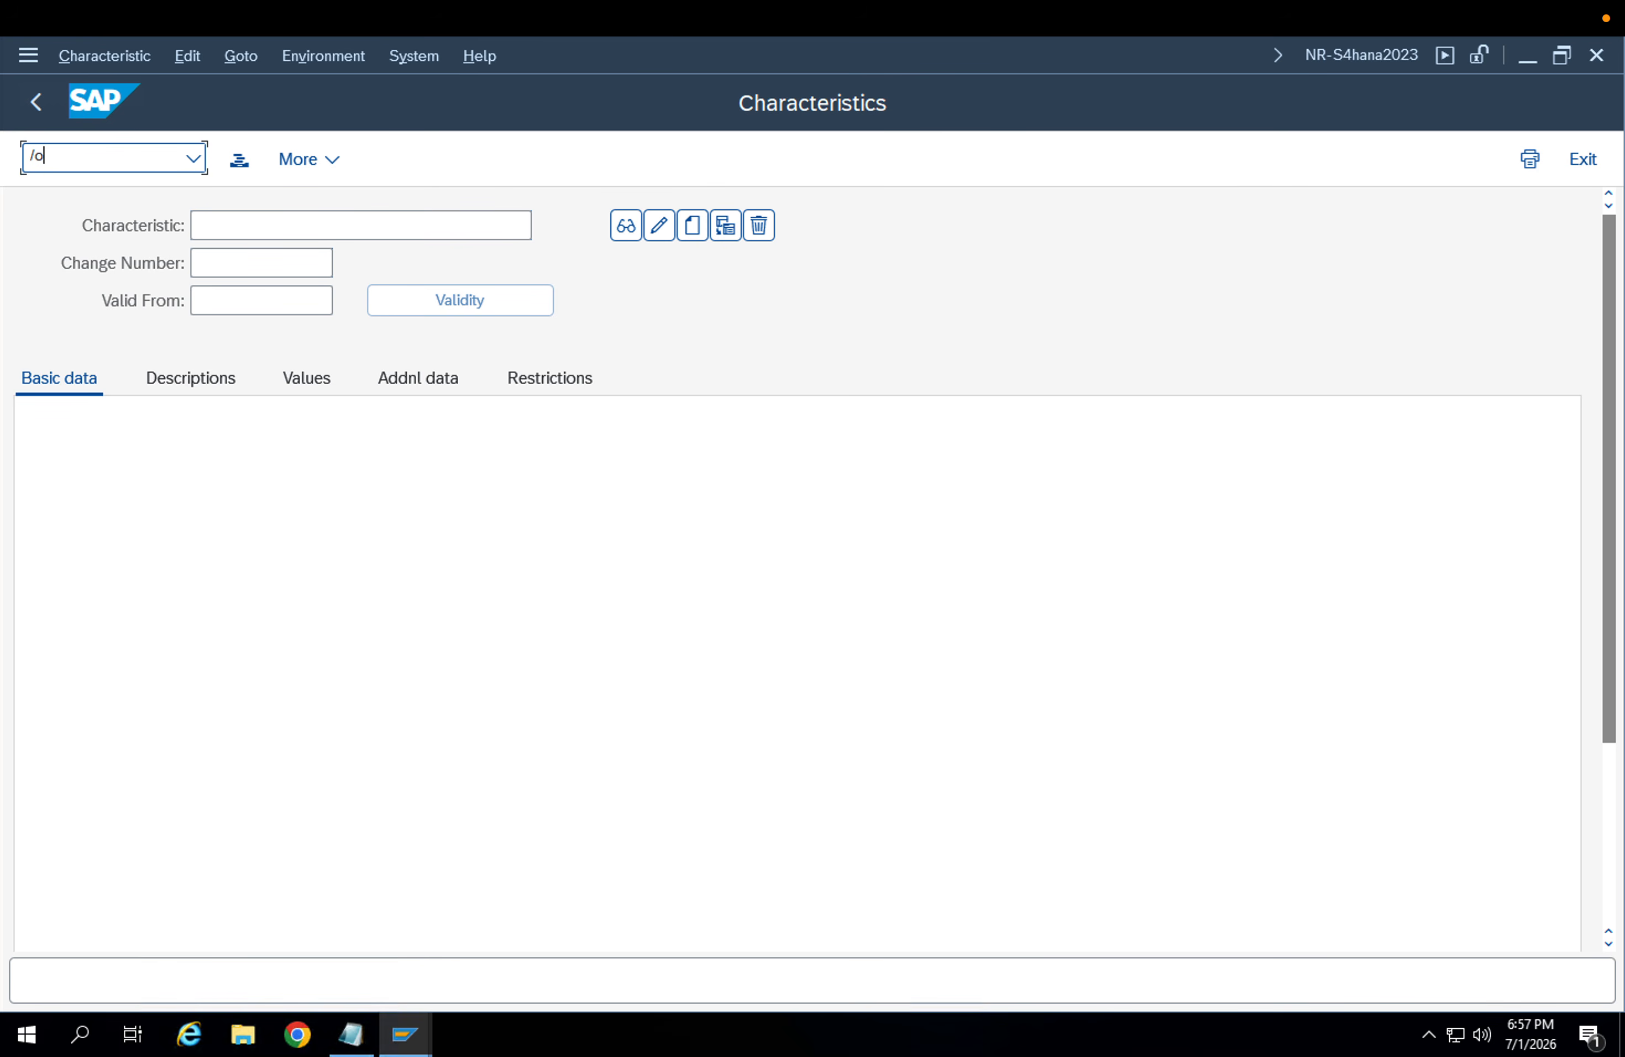
text(s)
text(m30)
key(Return)
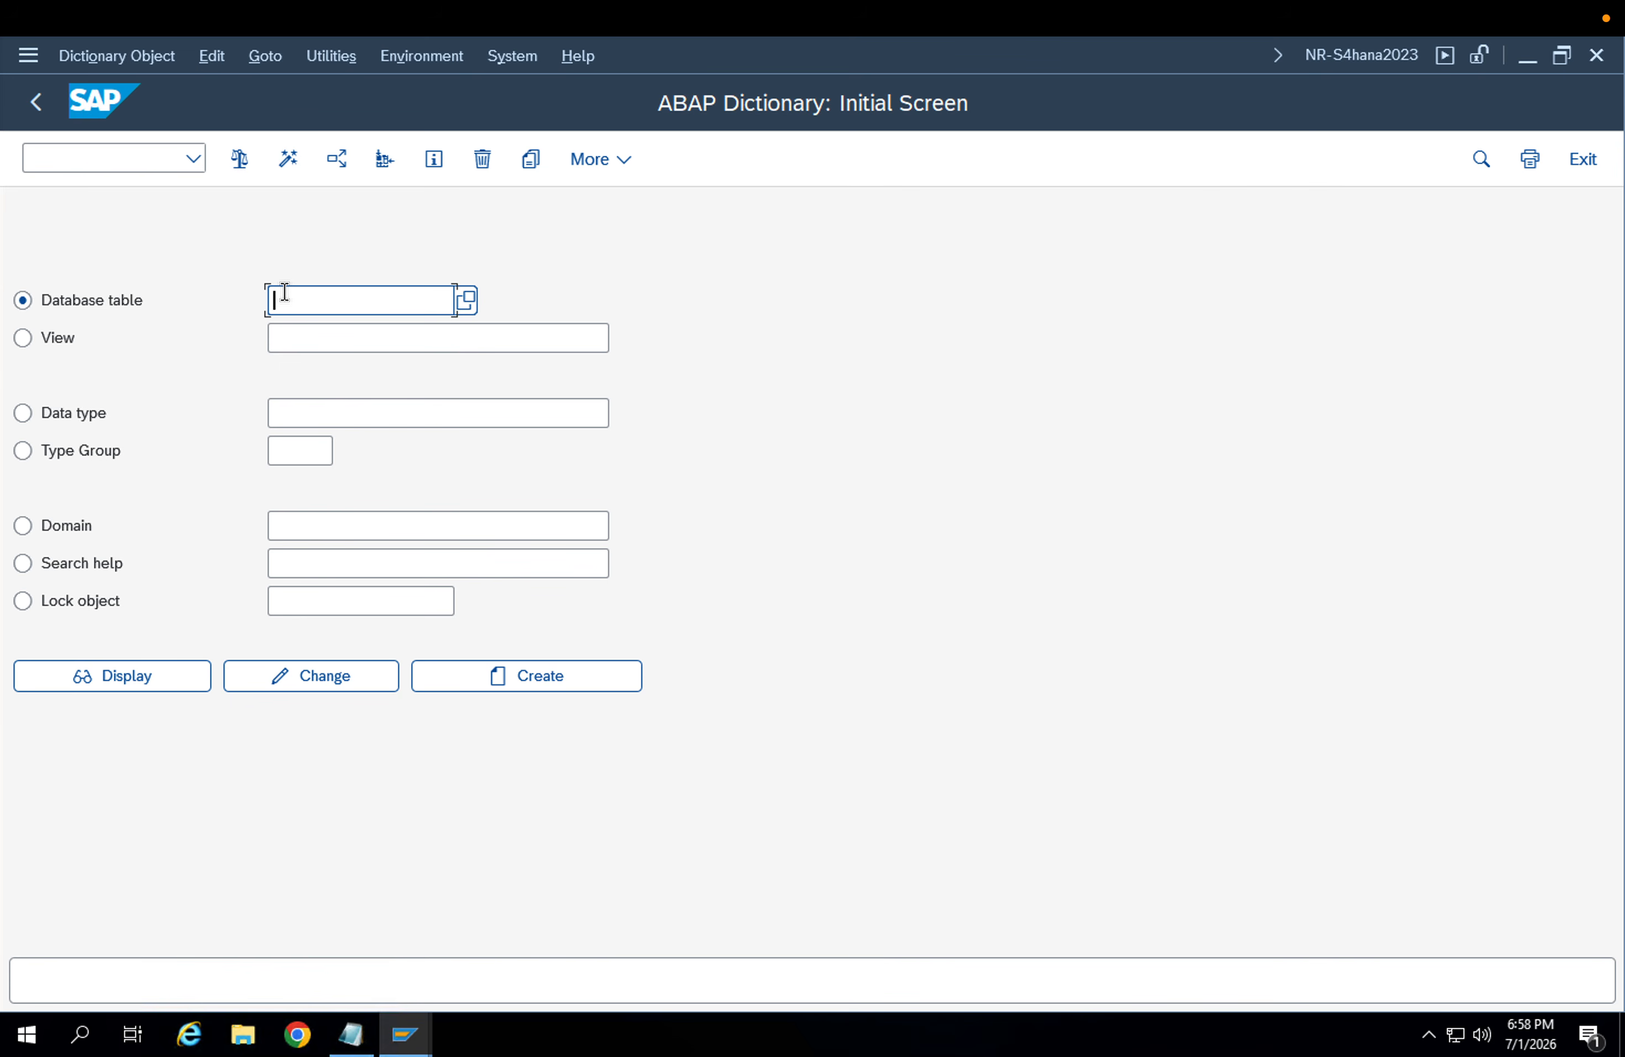
Try to display the database table CBAN in the ABAP Dictionary
text(BAN)
key(Return)
click(159, 671)
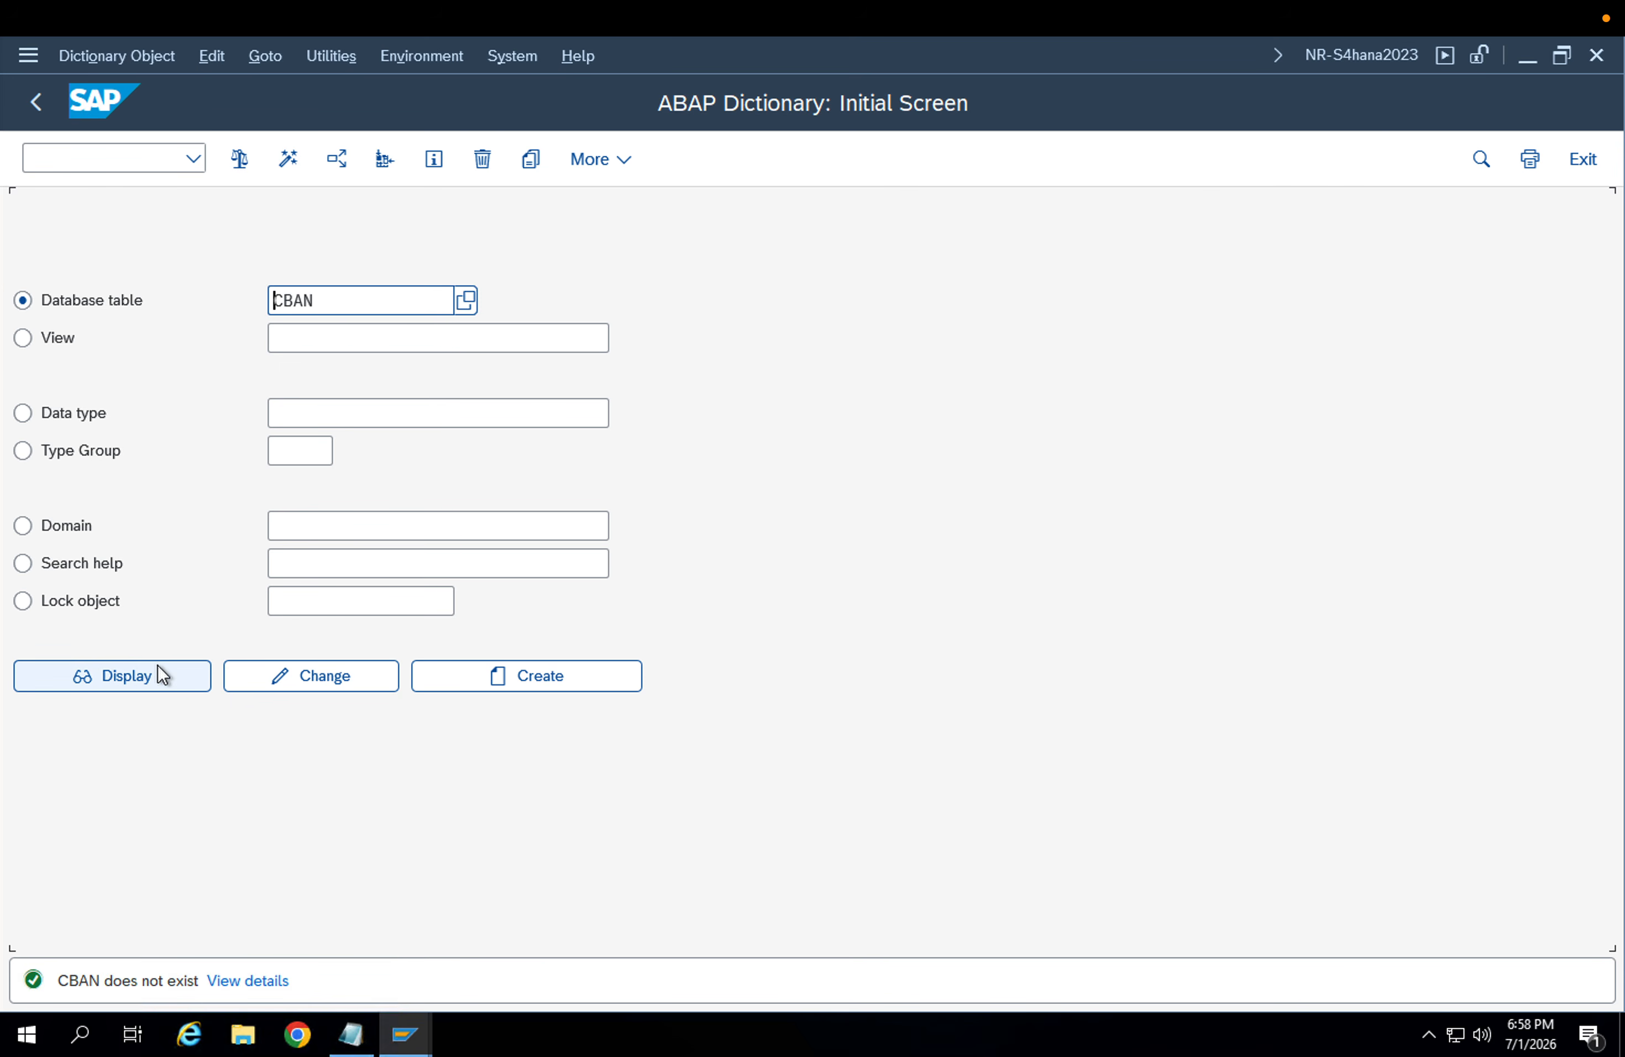
Try to display CBAN as a view, and leave the ABAP Dictionary
click(76, 340)
click(320, 337)
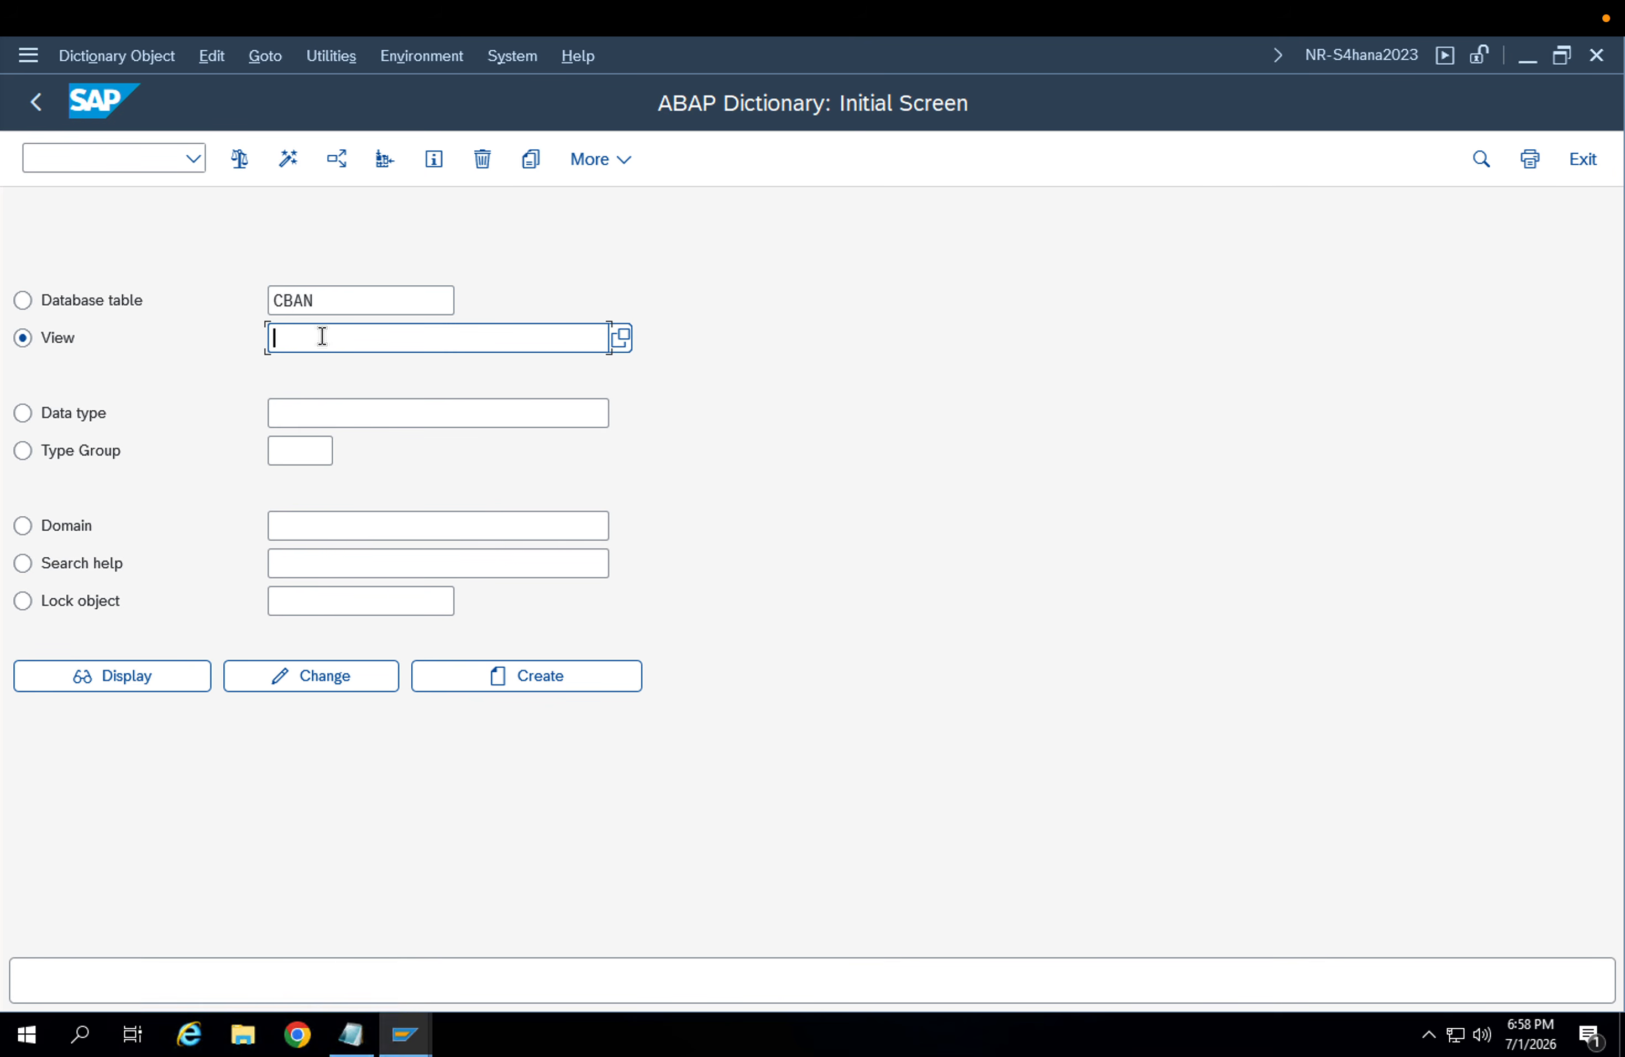
text(CBAN)
click(143, 675)
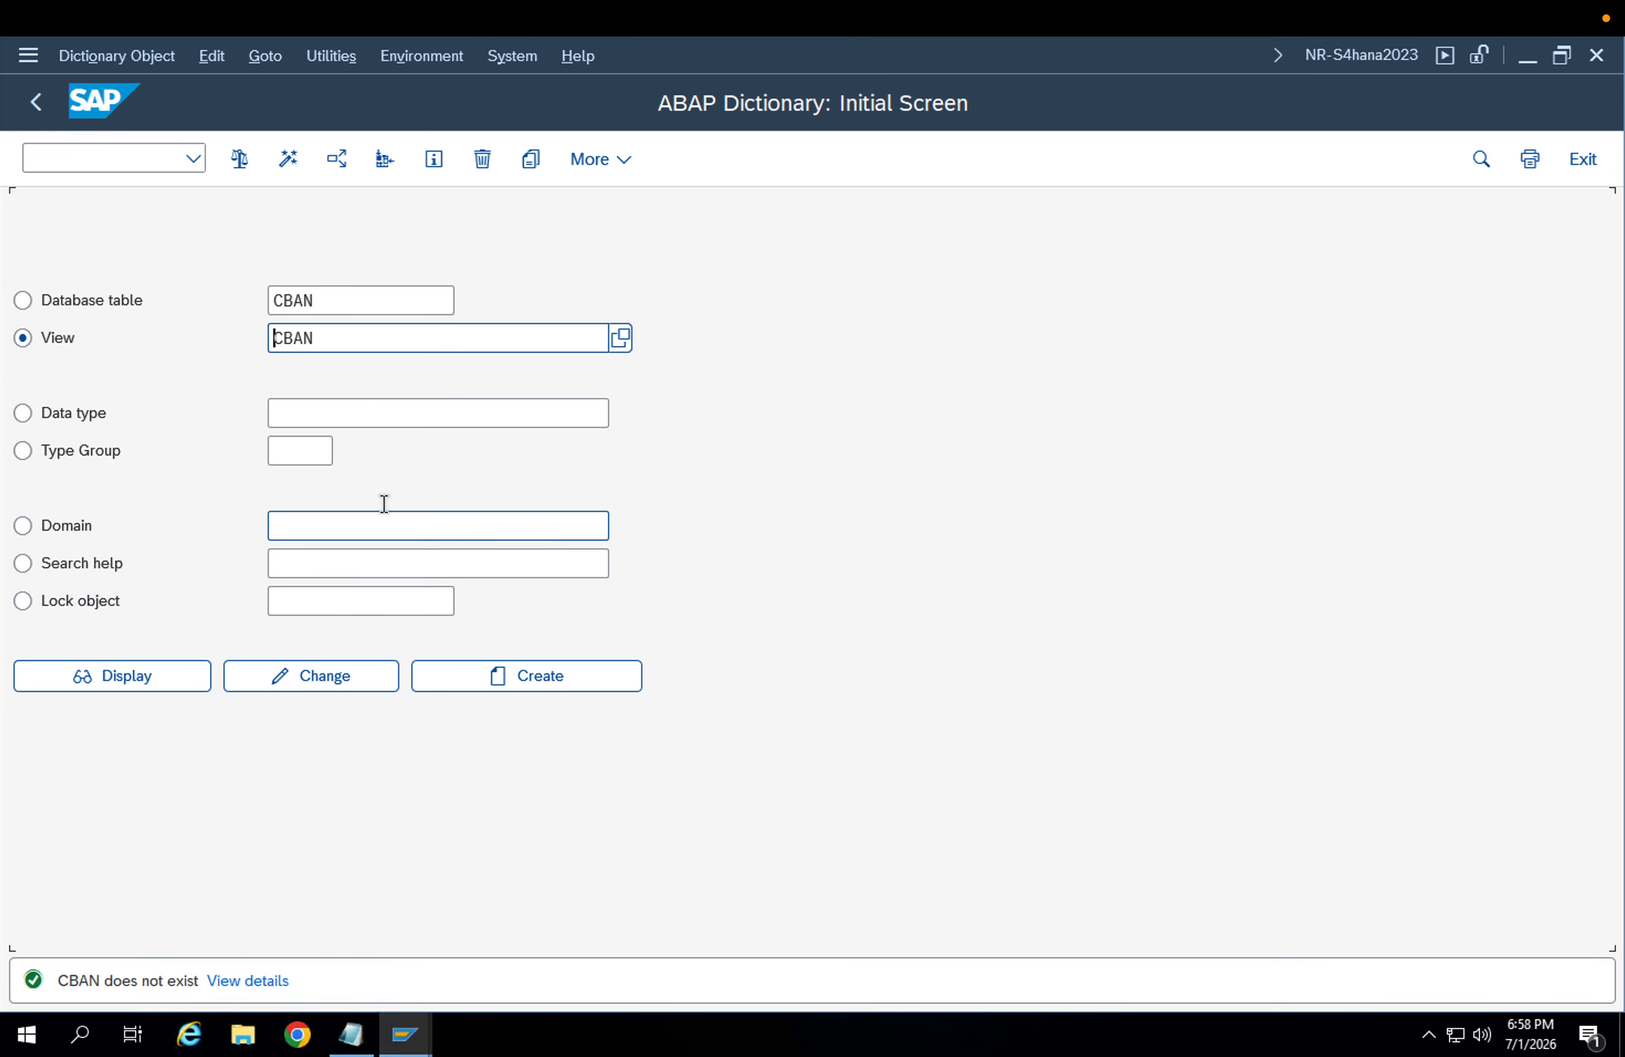
click(36, 102)
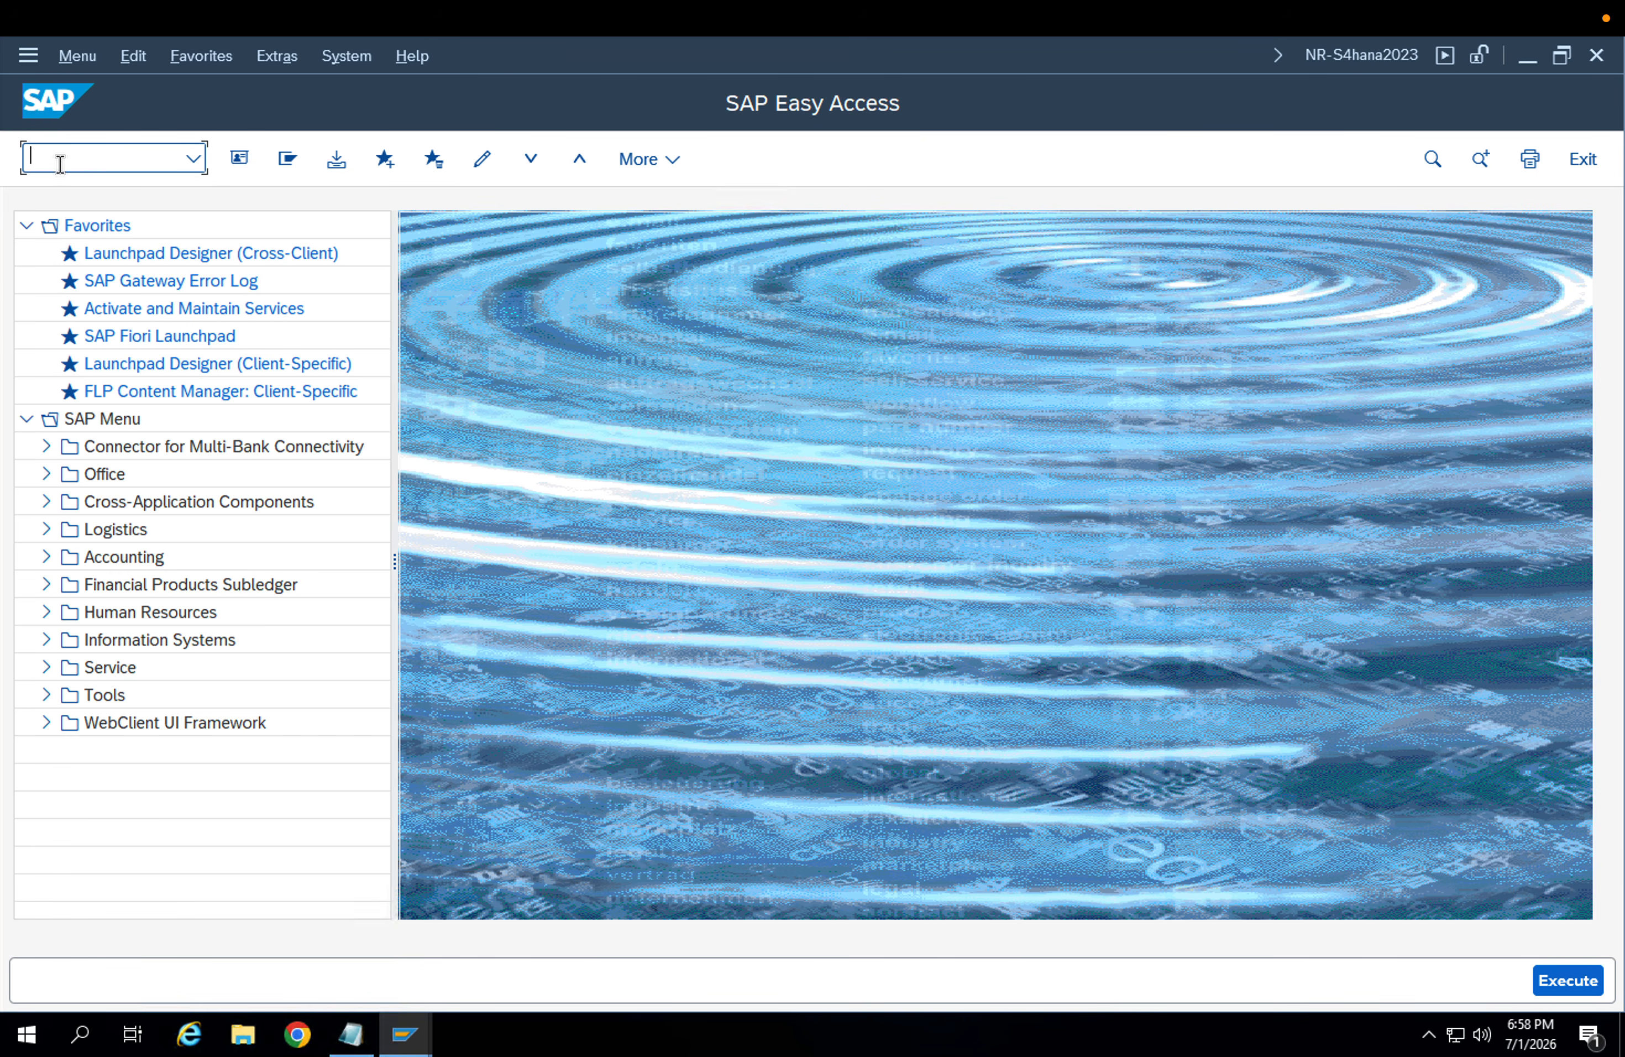
Display the CEKKO structure in the ABAP Dictionary in a new session, and return to the initial screen
text(/nse11)
key(Return)
text(cekko)
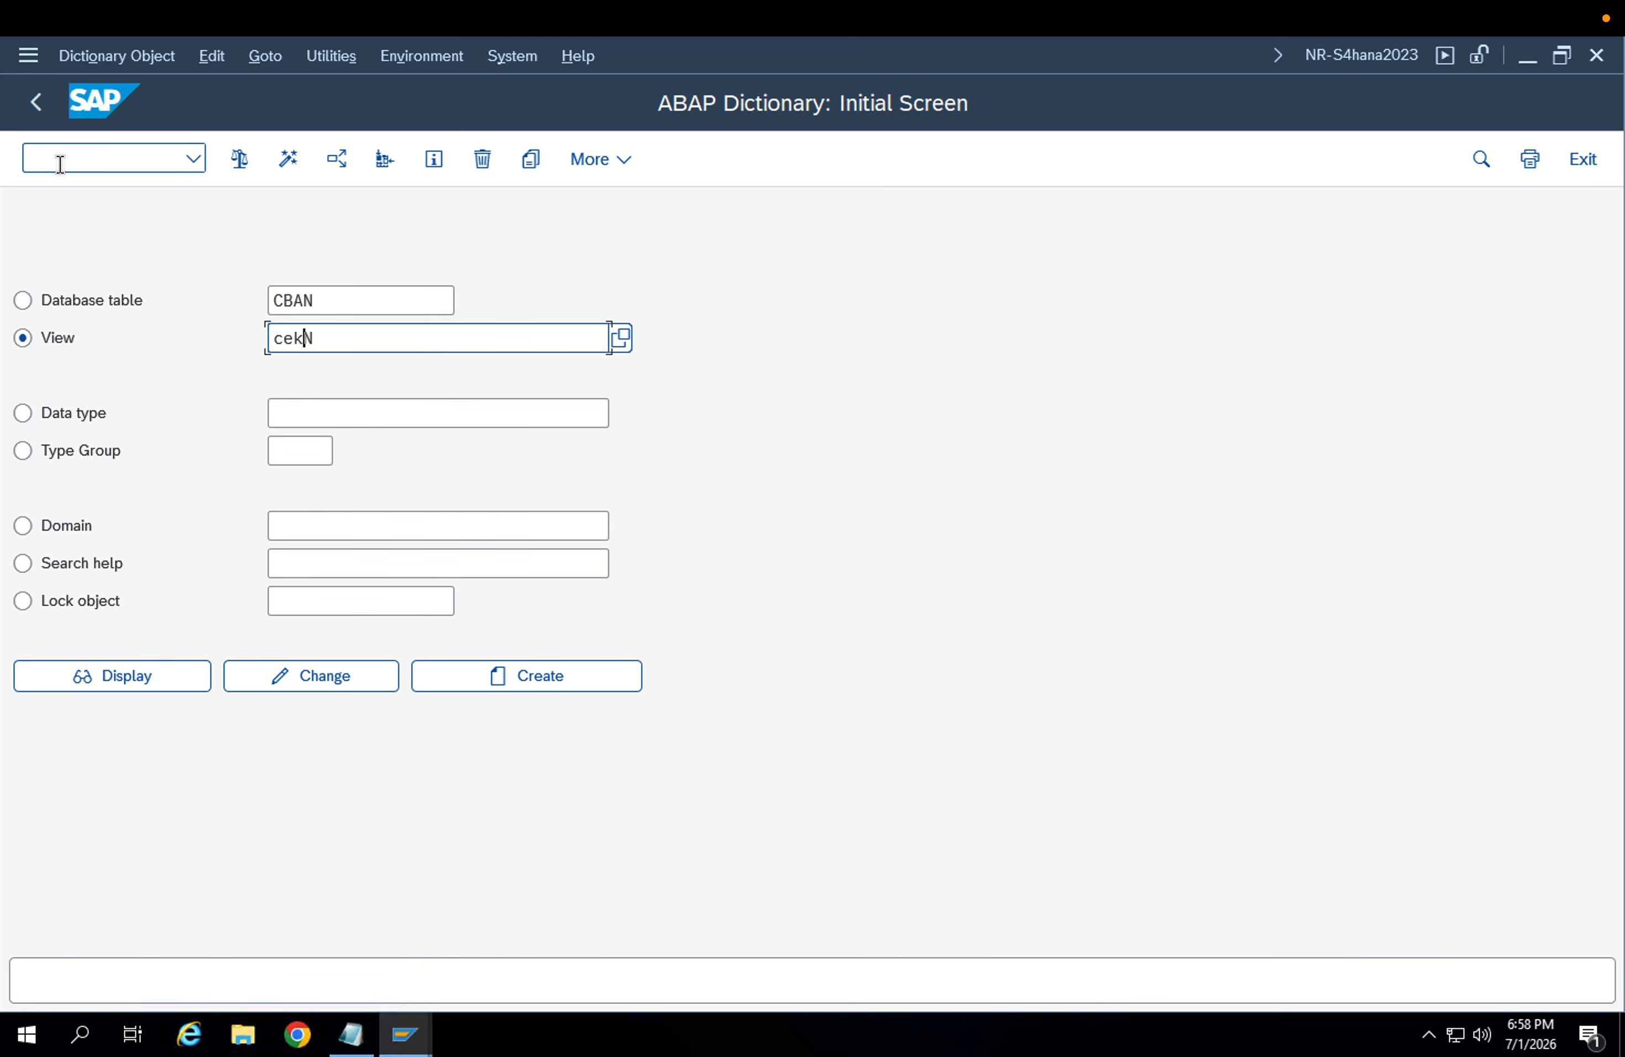
key(Return)
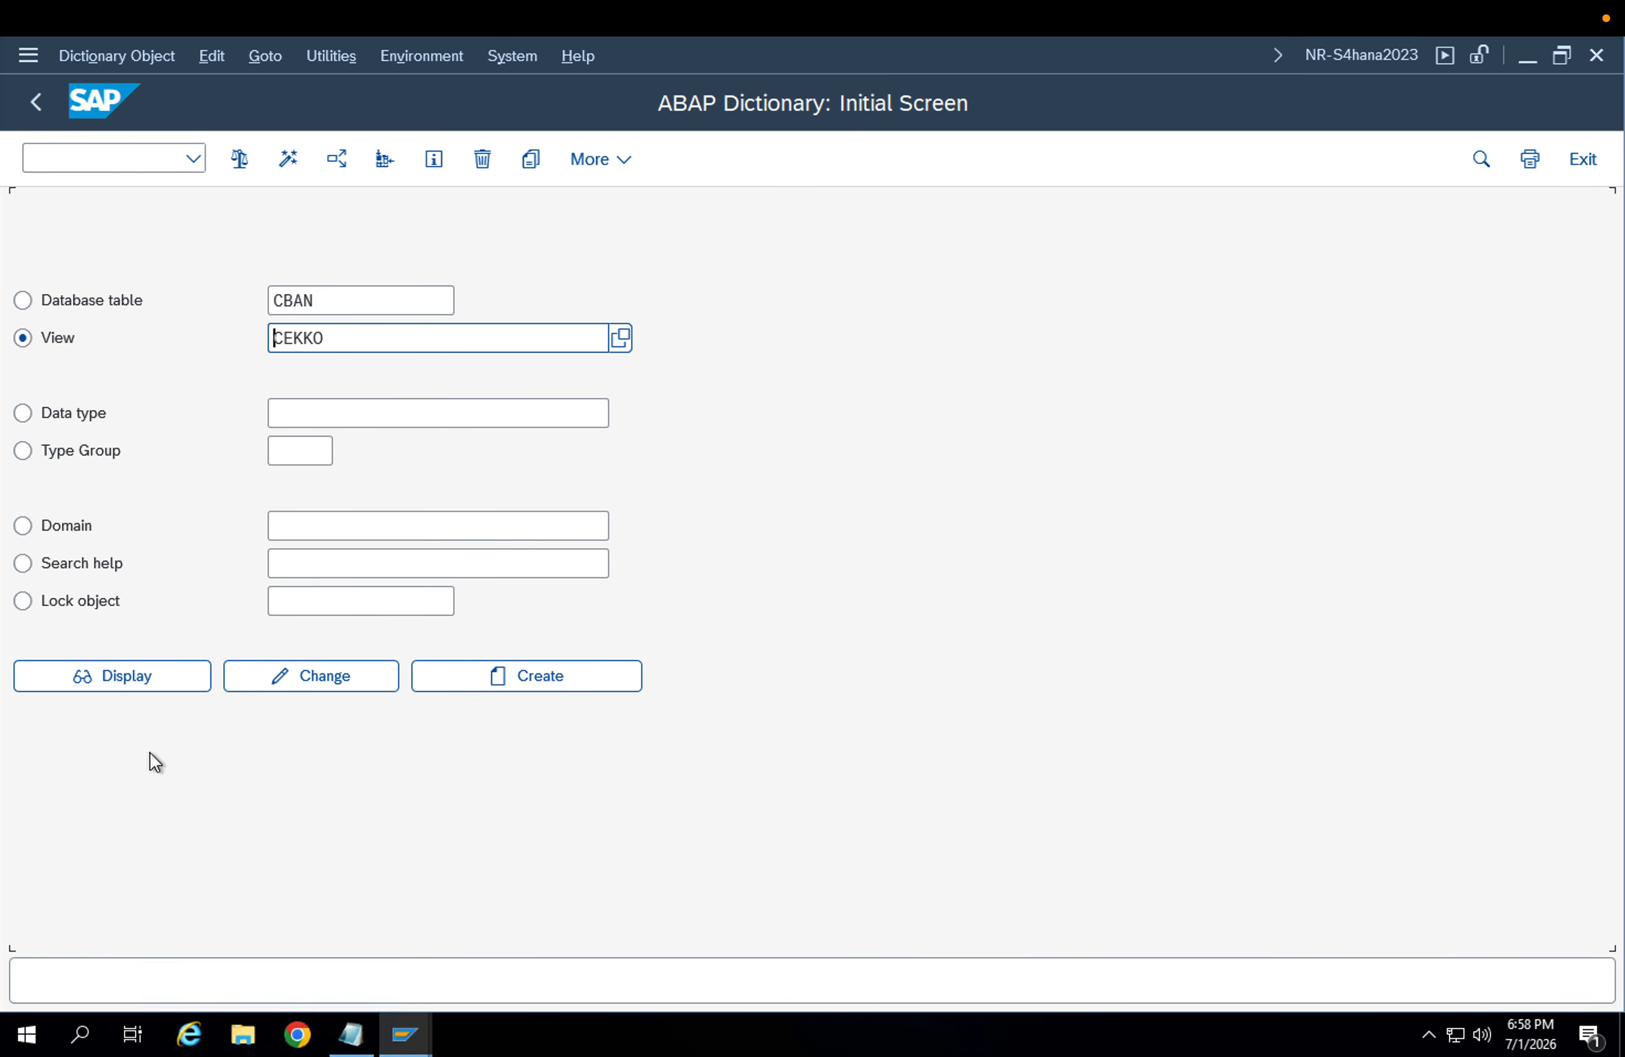
click(131, 685)
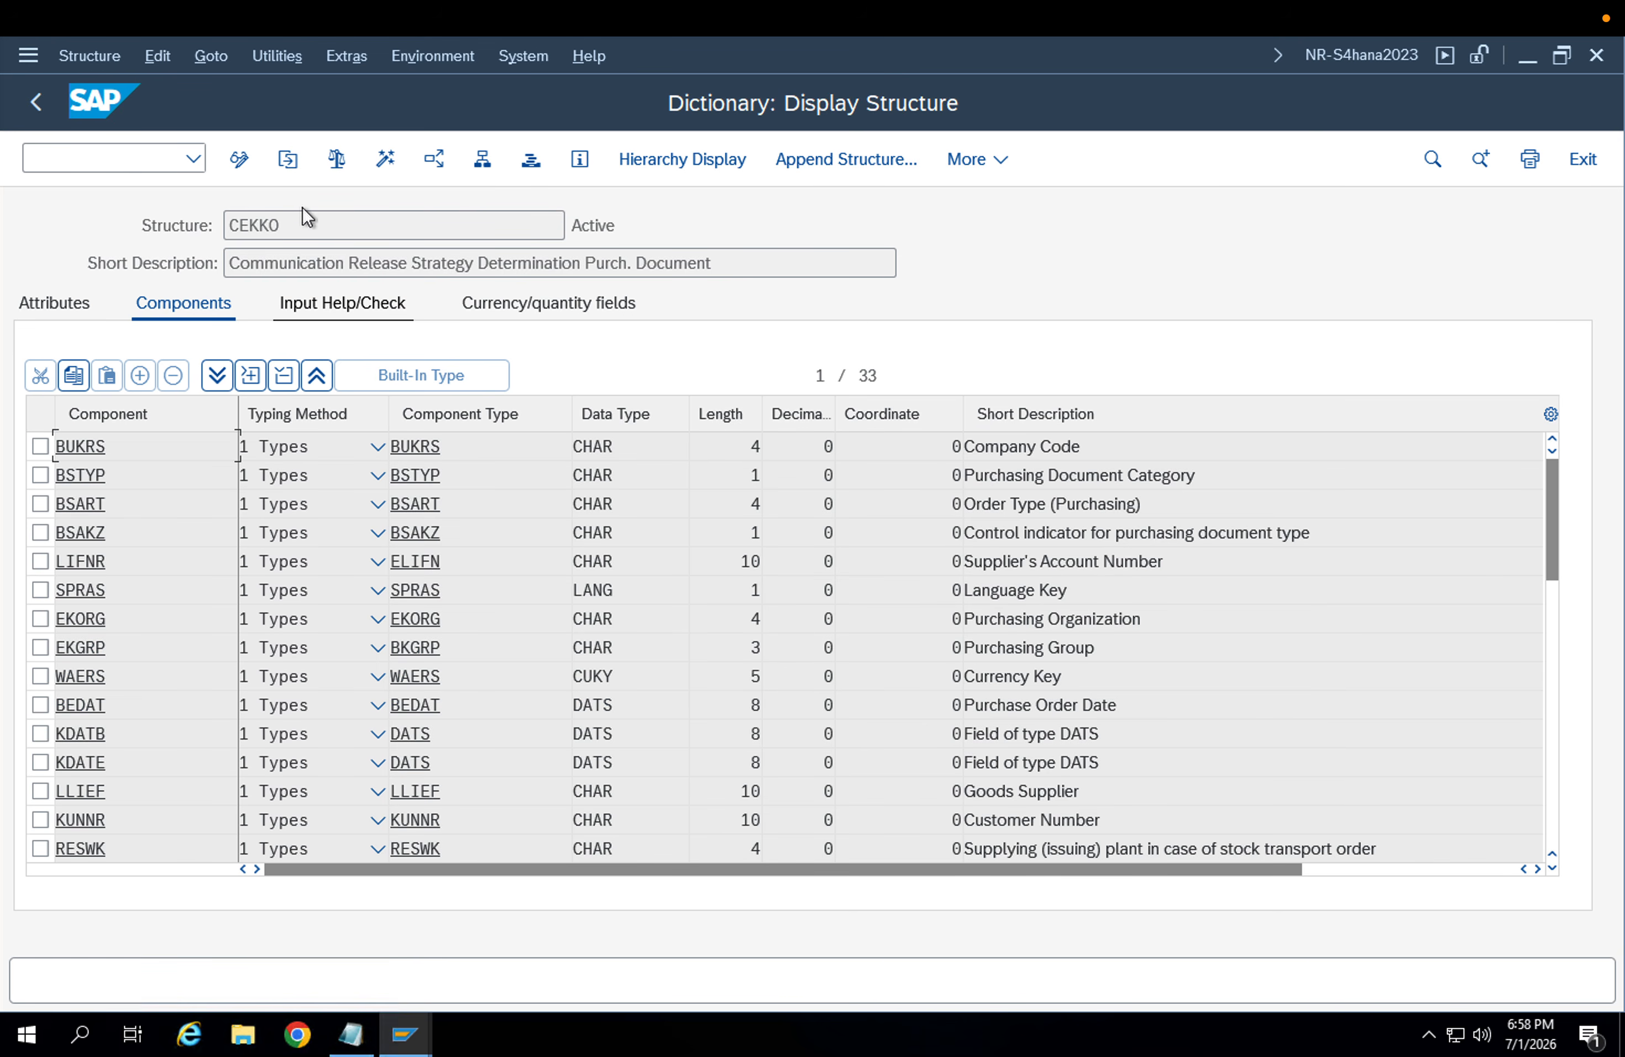
drag(312, 225, 168, 226)
click(36, 102)
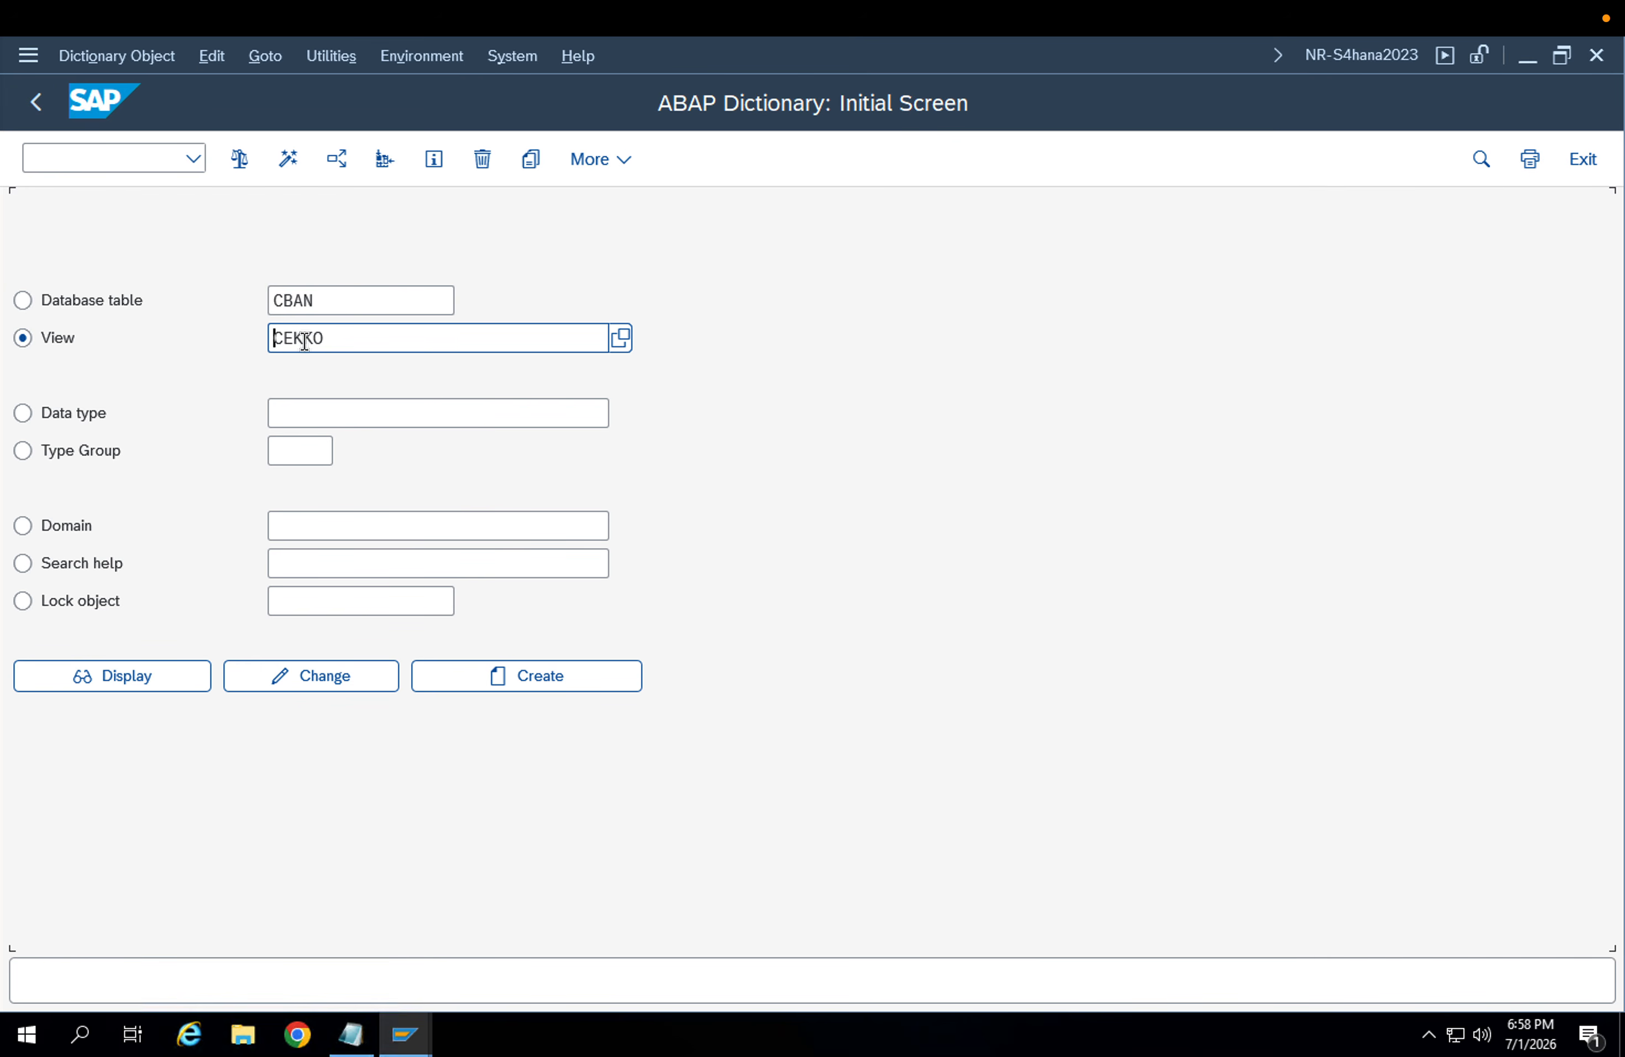
Clear the database table name and display the structure CEBAN in the ABAP Dictionary
drag(323, 338, 292, 336)
text(BAN)
drag(320, 306, 257, 307)
key(BackSpace)
click(242, 289)
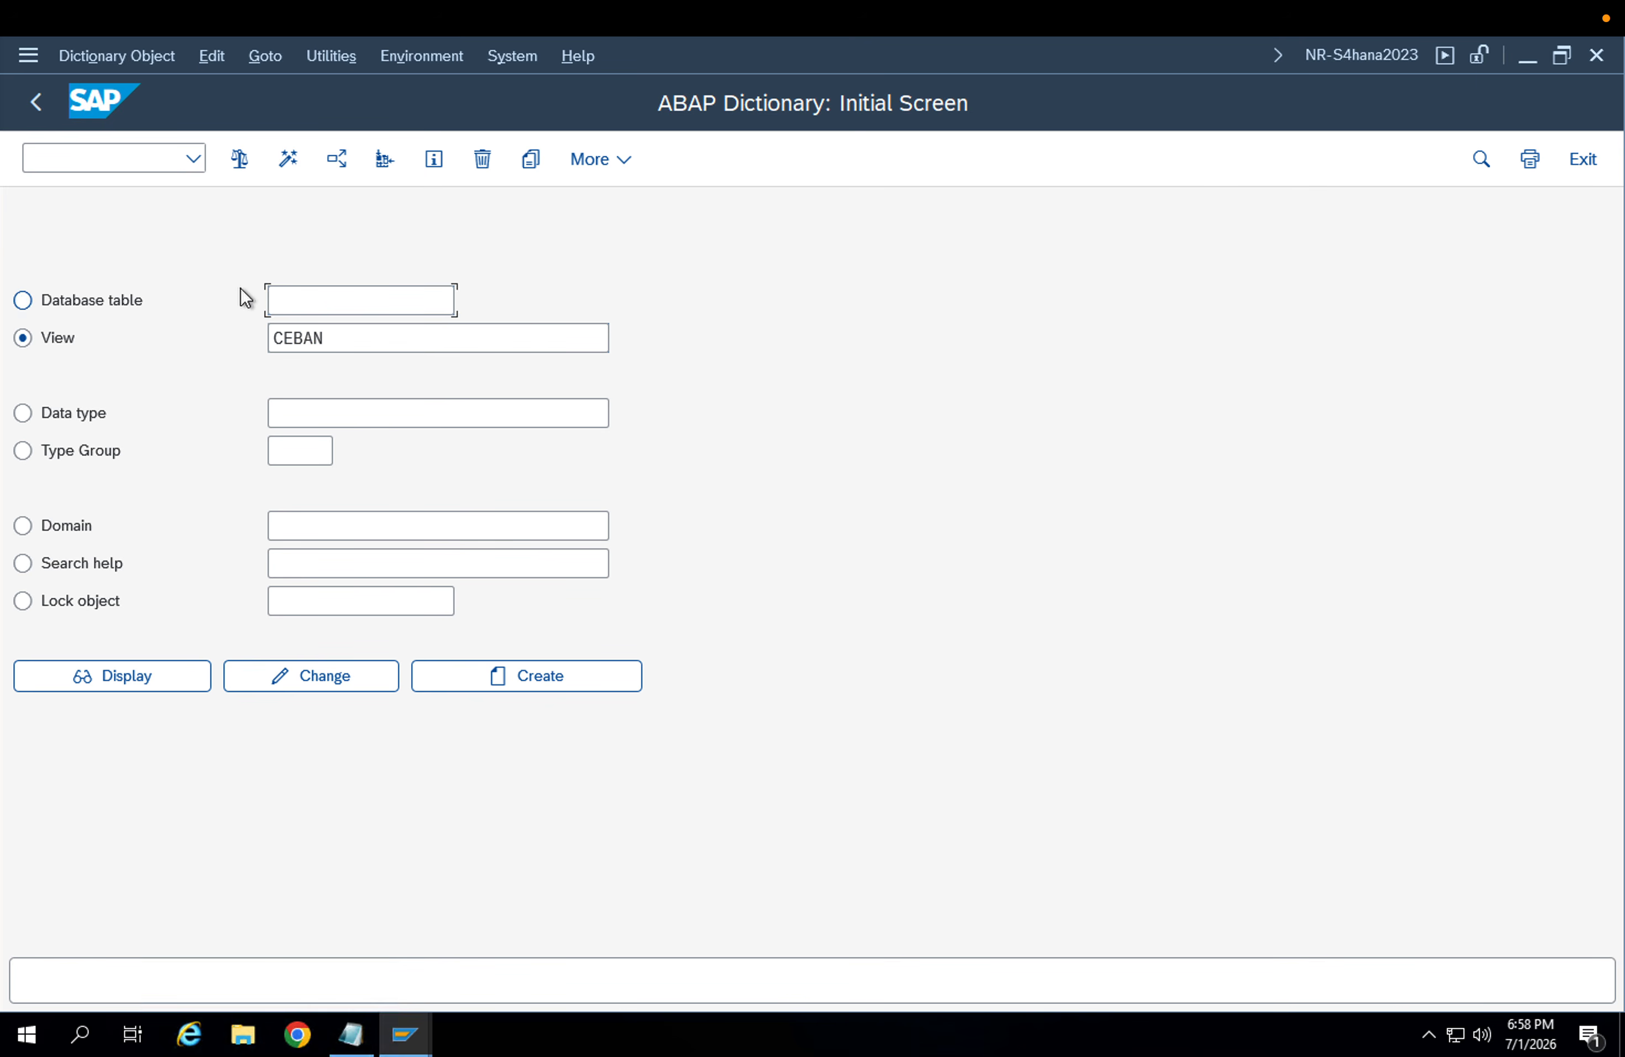
click(138, 670)
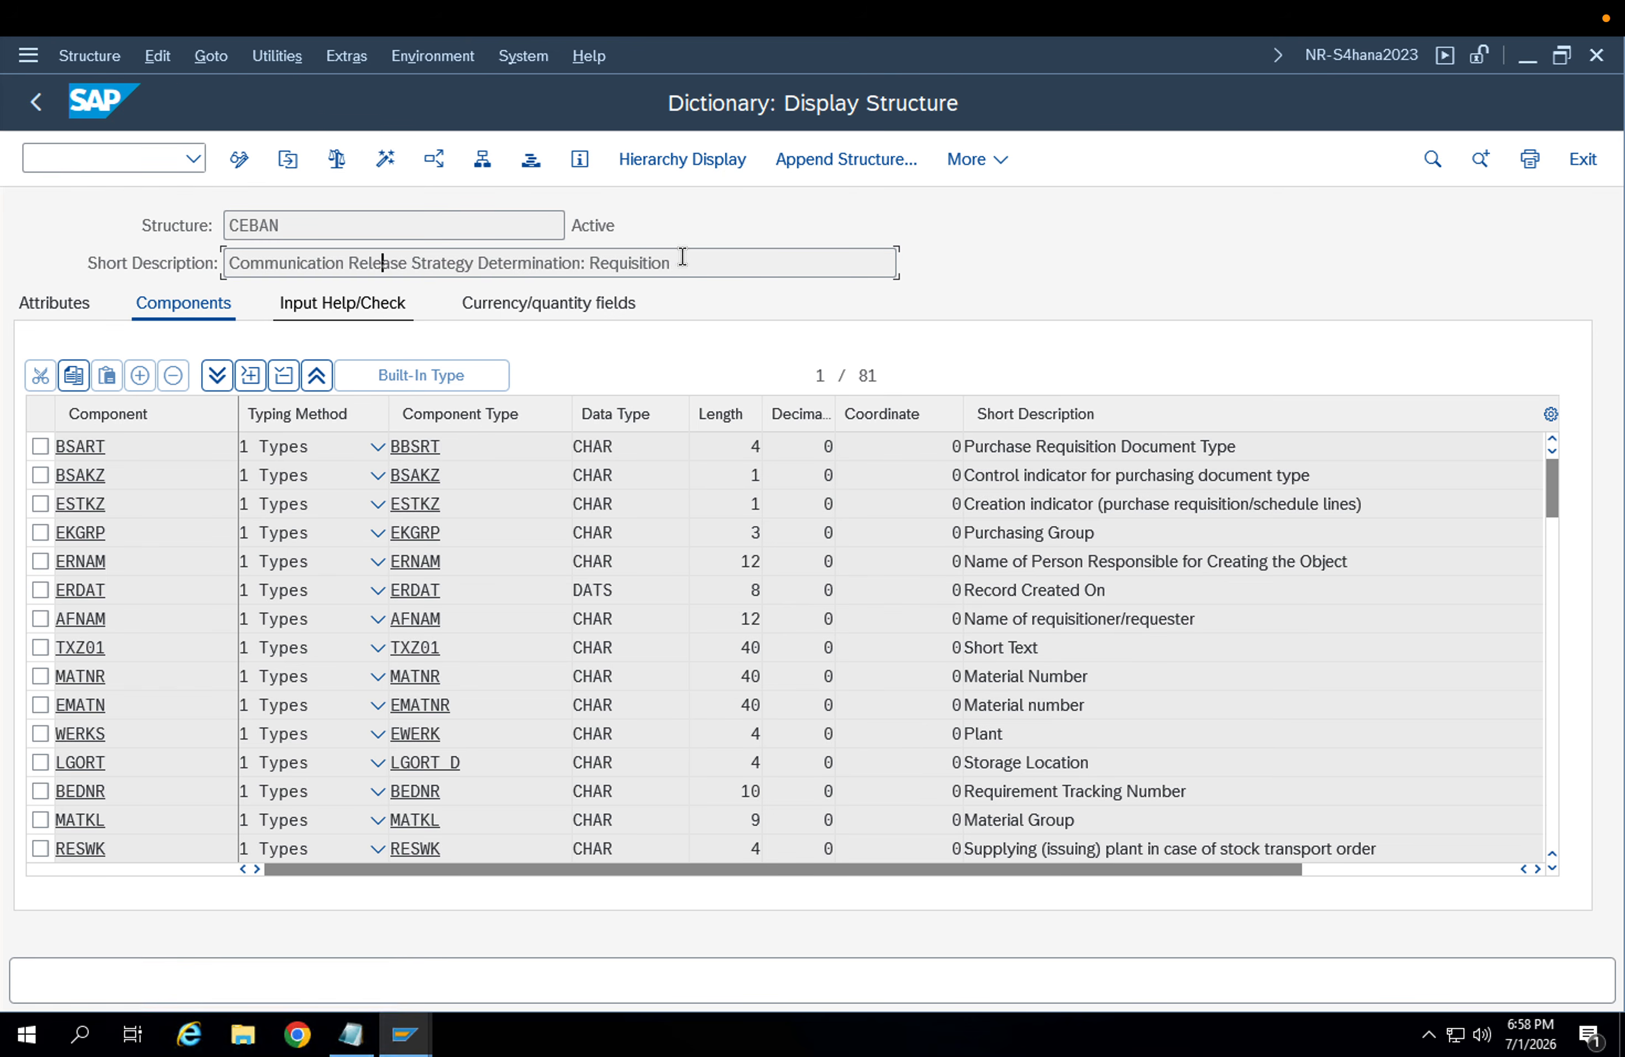
Examine CEBAN's short description and its components for purchasing group, material number and material group
drag(673, 263, 494, 263)
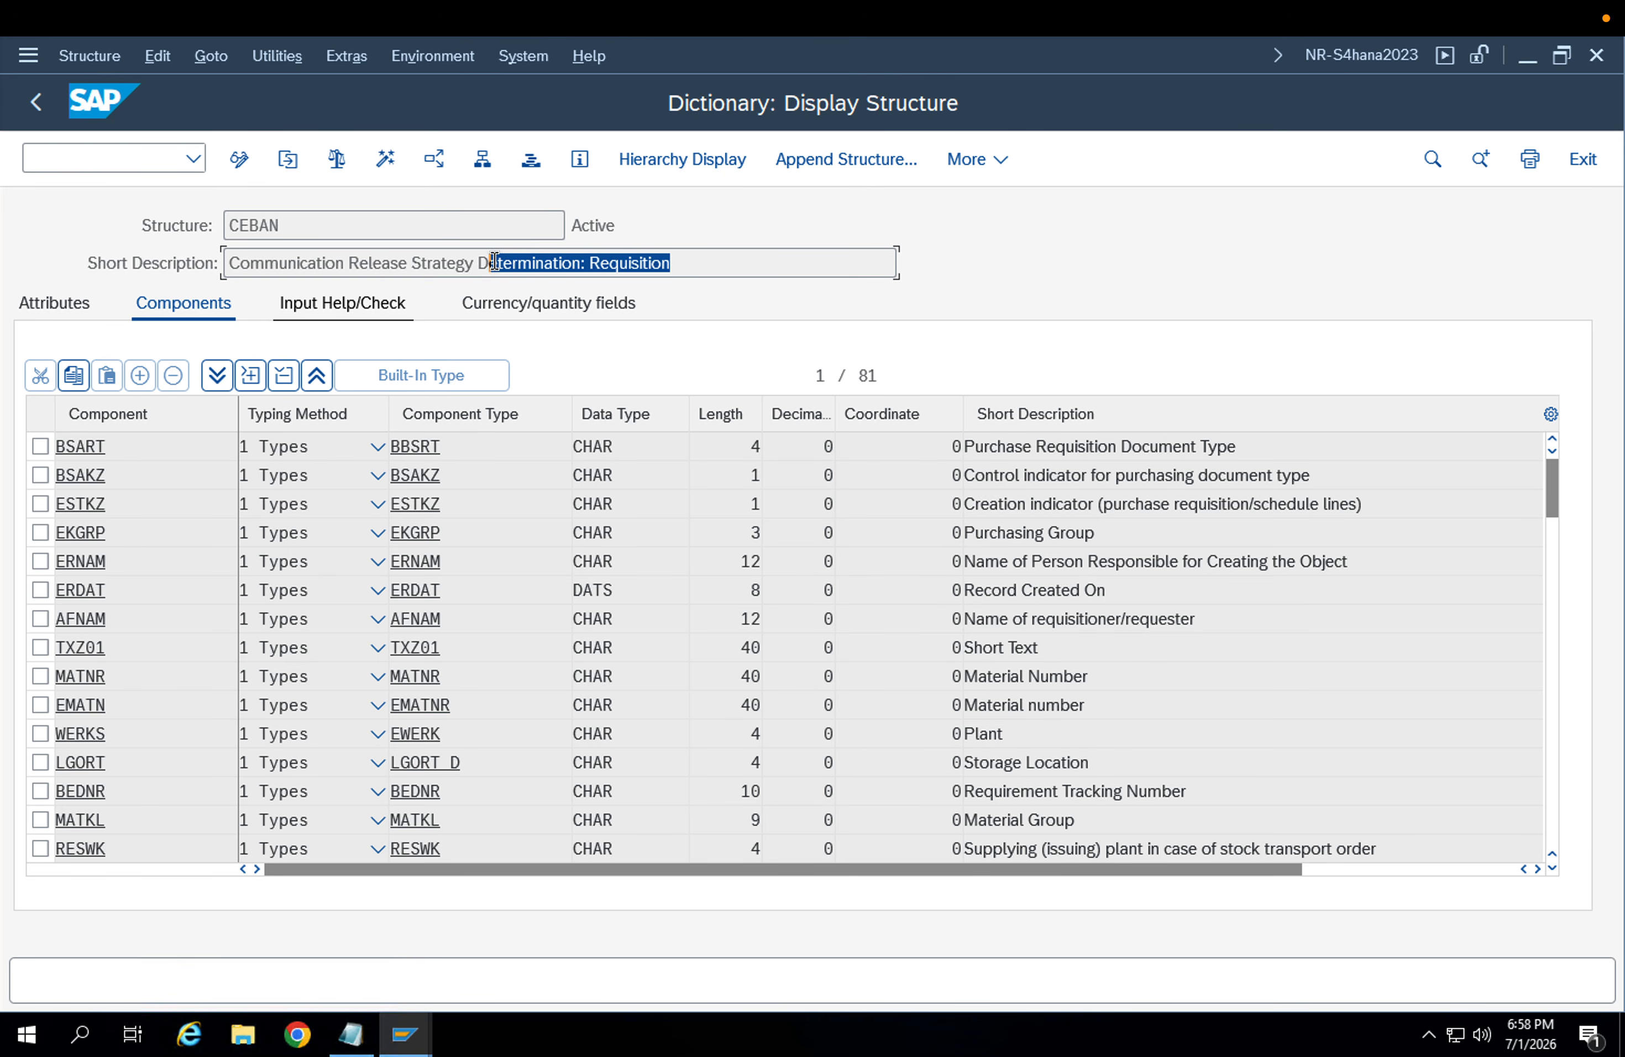
click(534, 461)
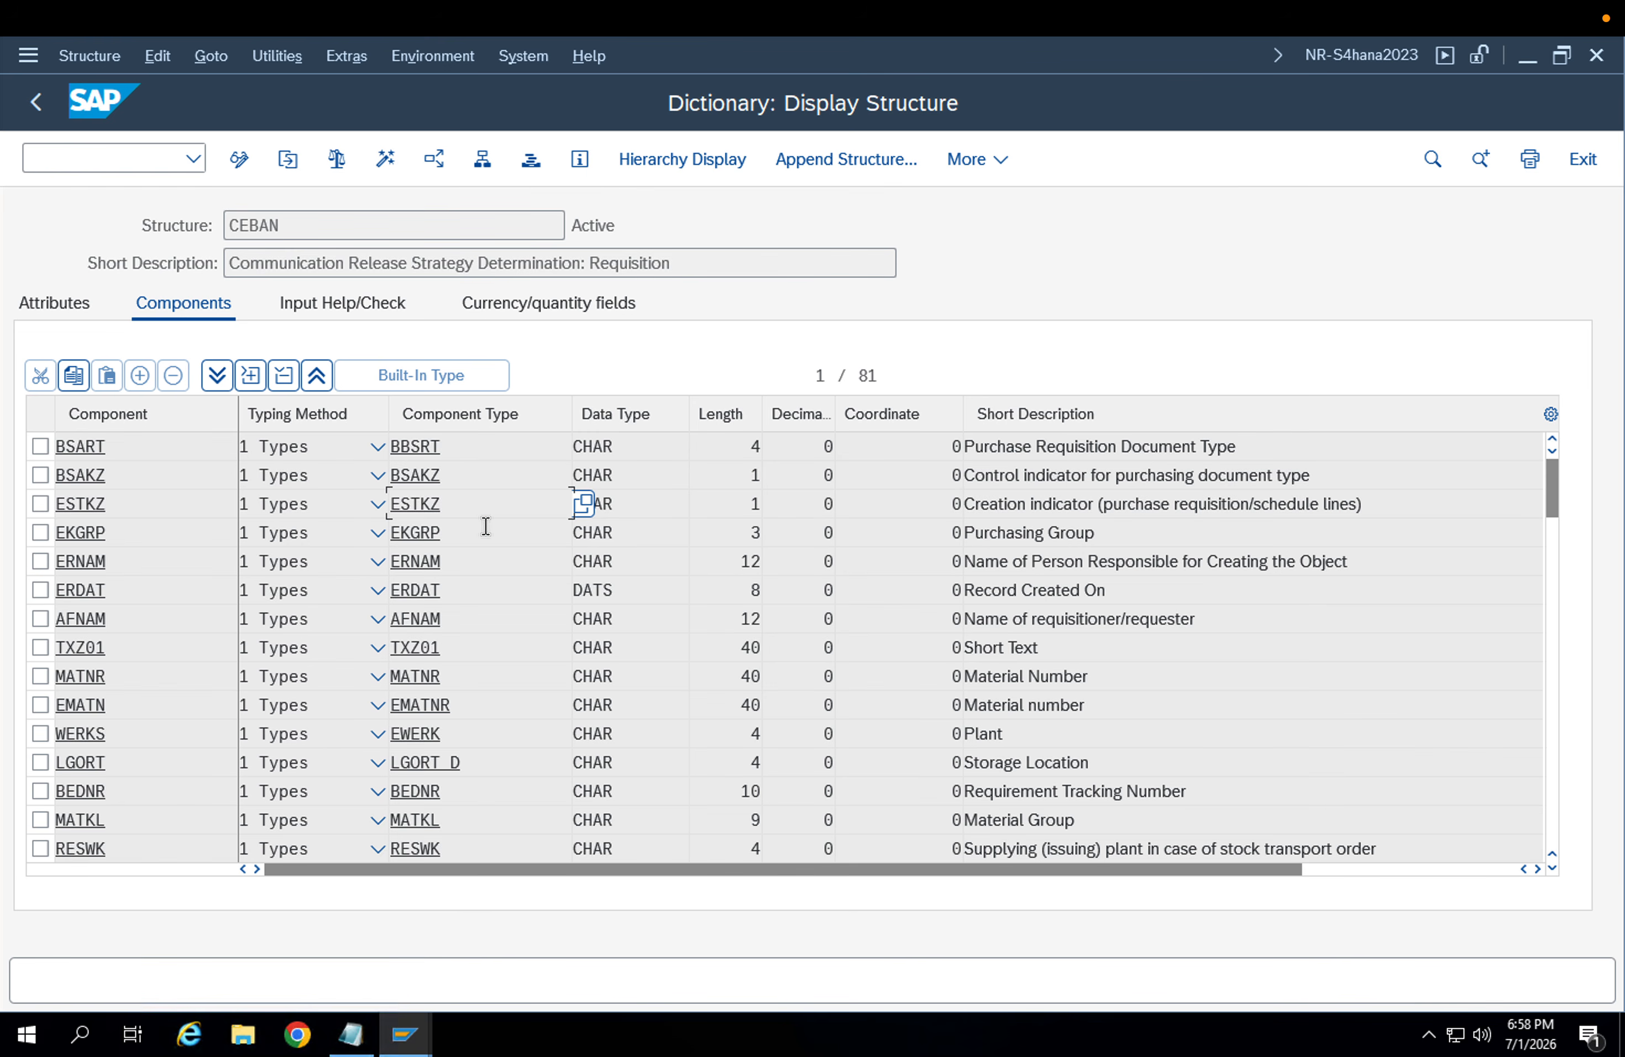
drag(484, 526, 376, 526)
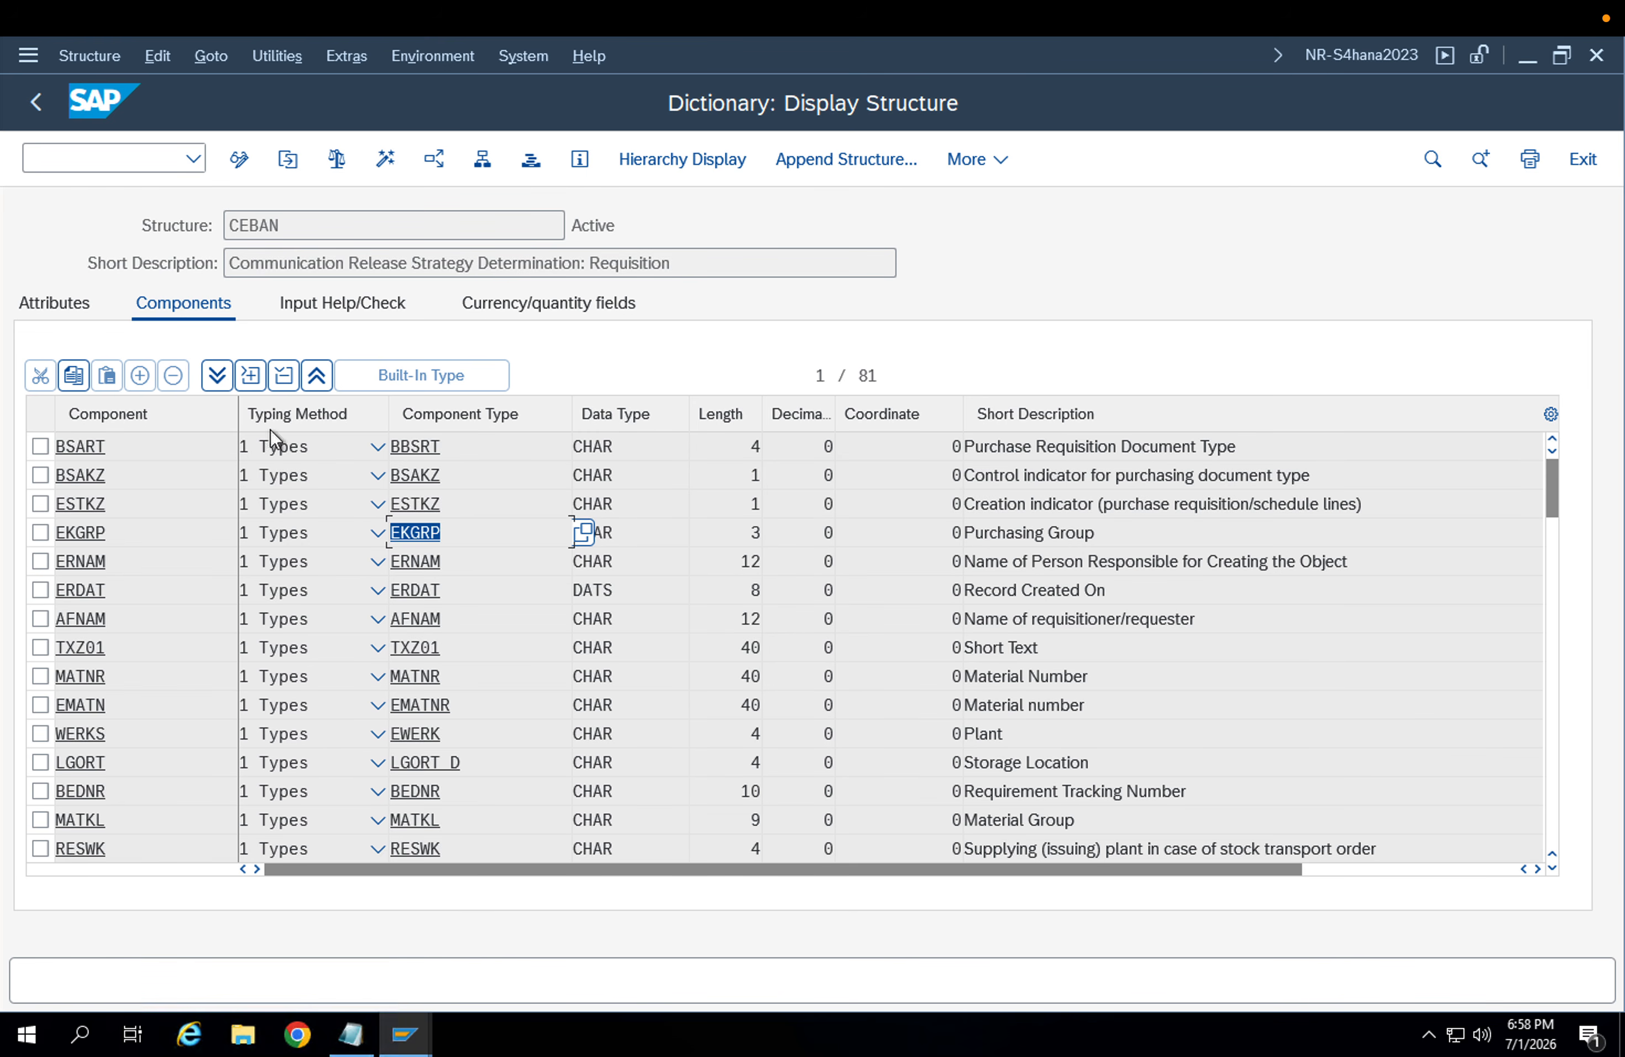
drag(1193, 529, 960, 530)
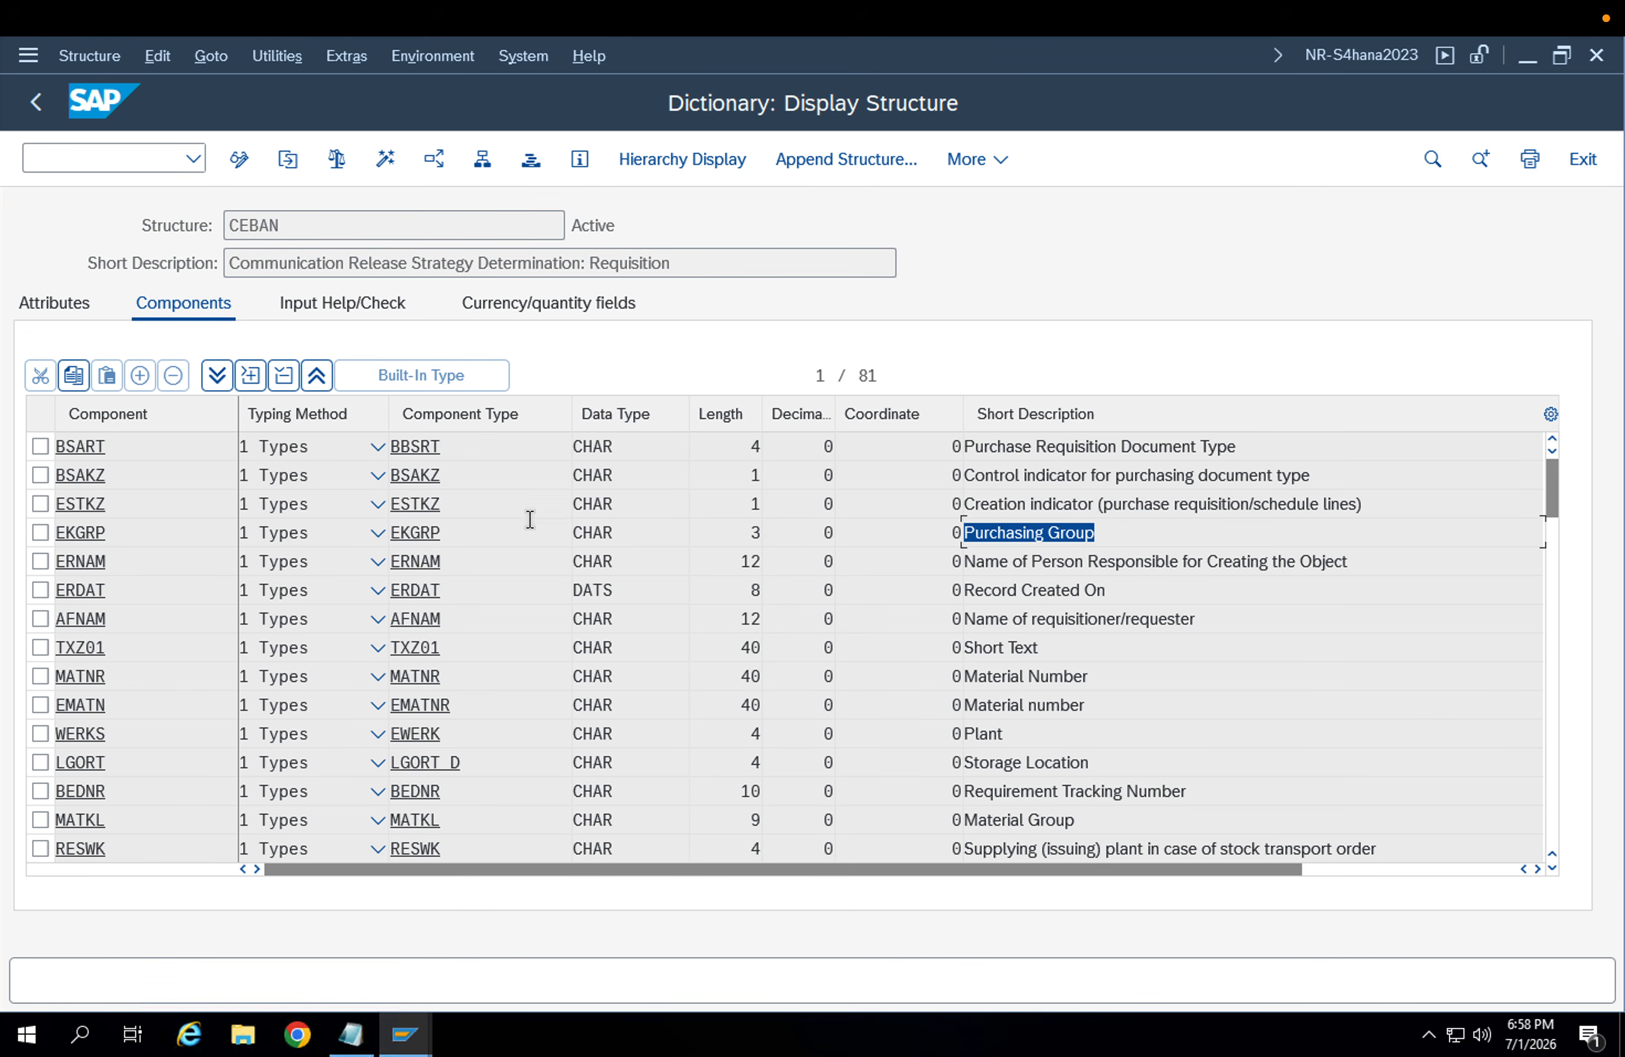
click(466, 535)
drag(467, 535, 374, 535)
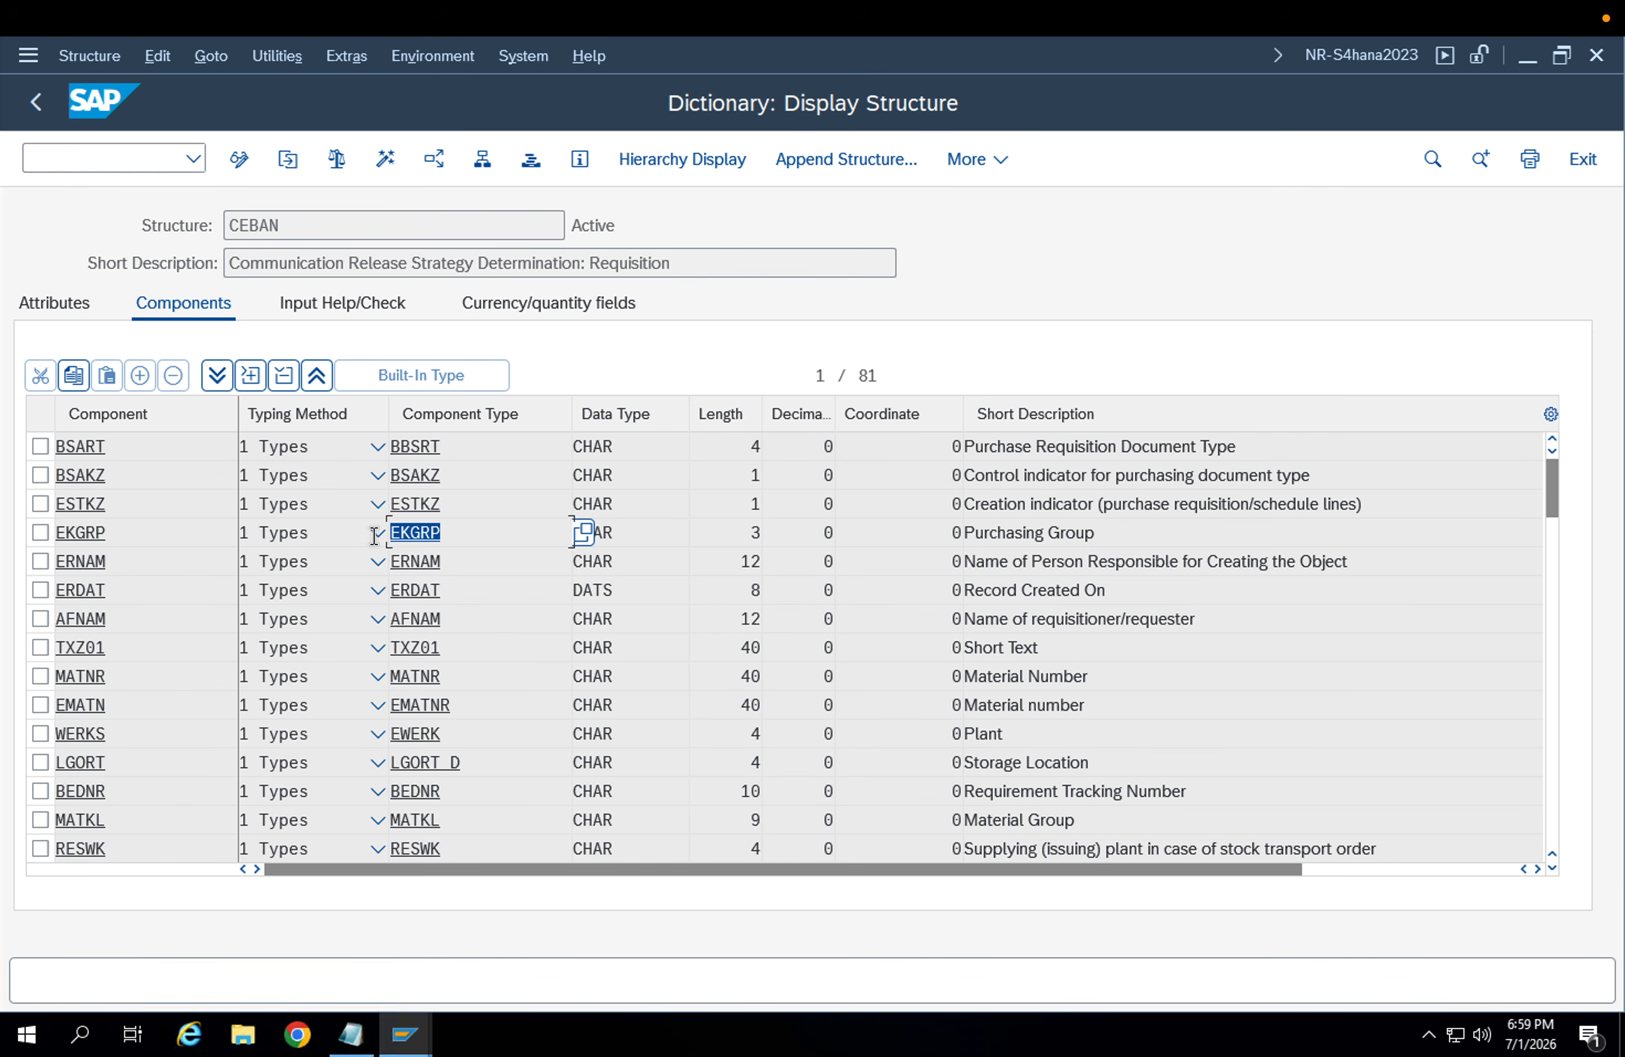
drag(1117, 676, 955, 685)
click(511, 666)
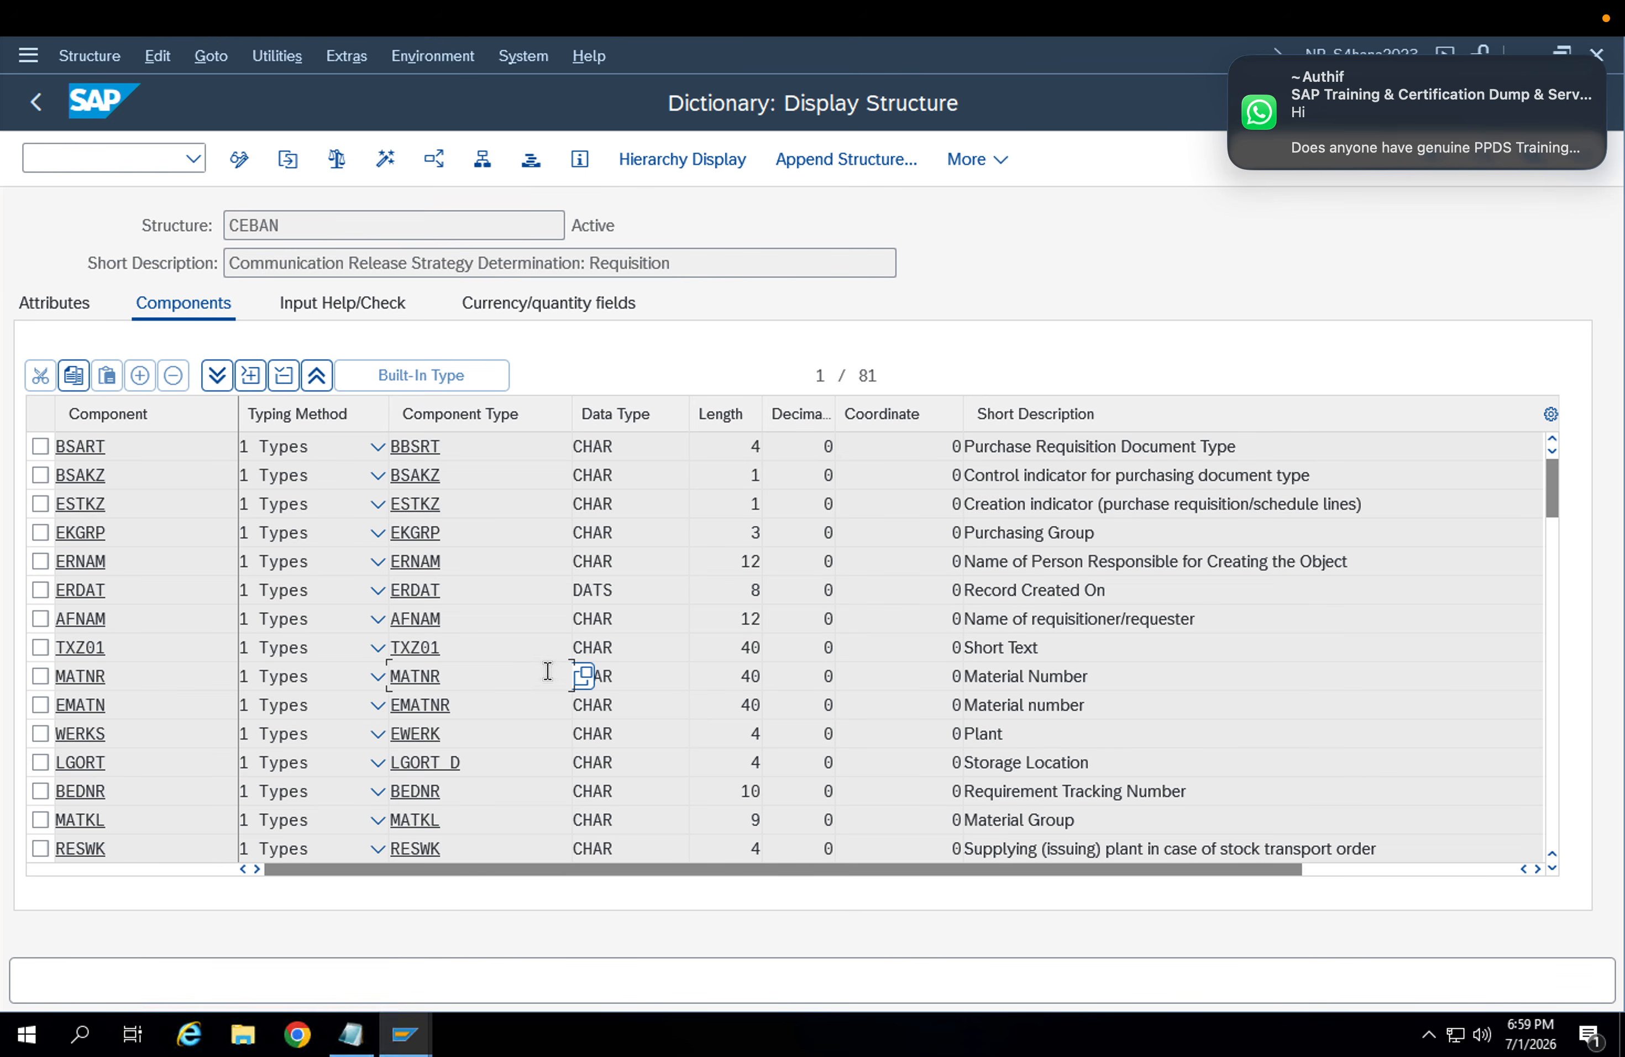
drag(1078, 821, 1020, 821)
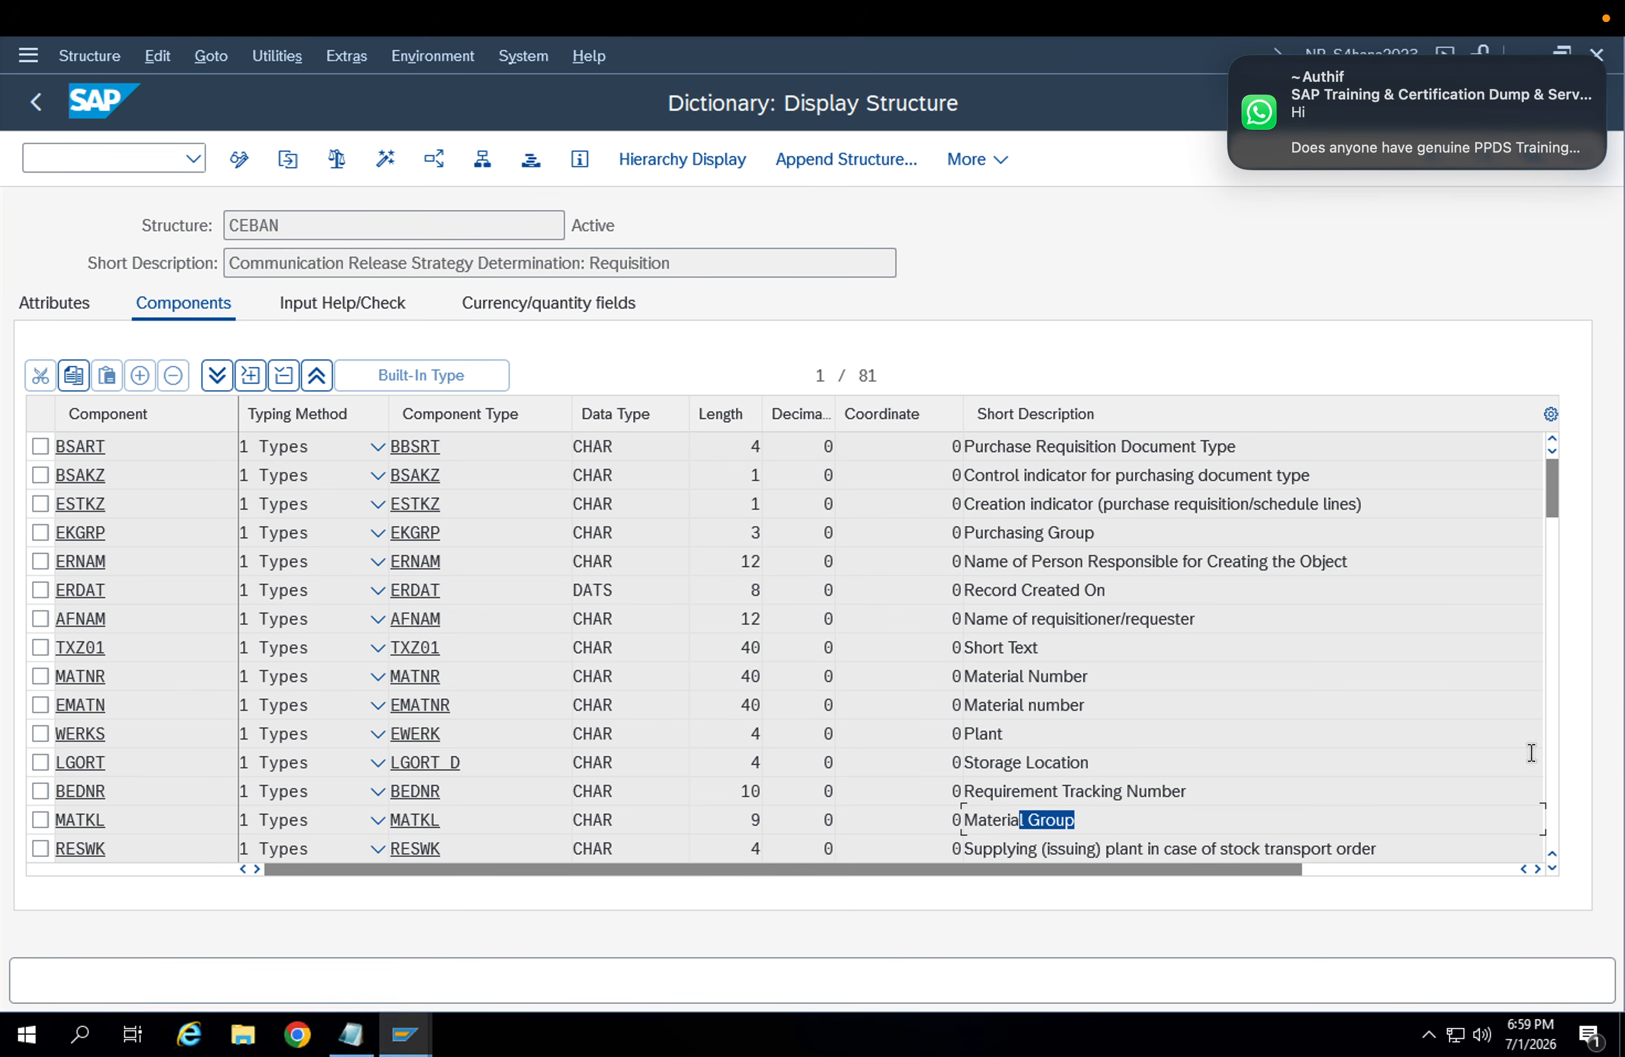
drag(446, 821, 384, 821)
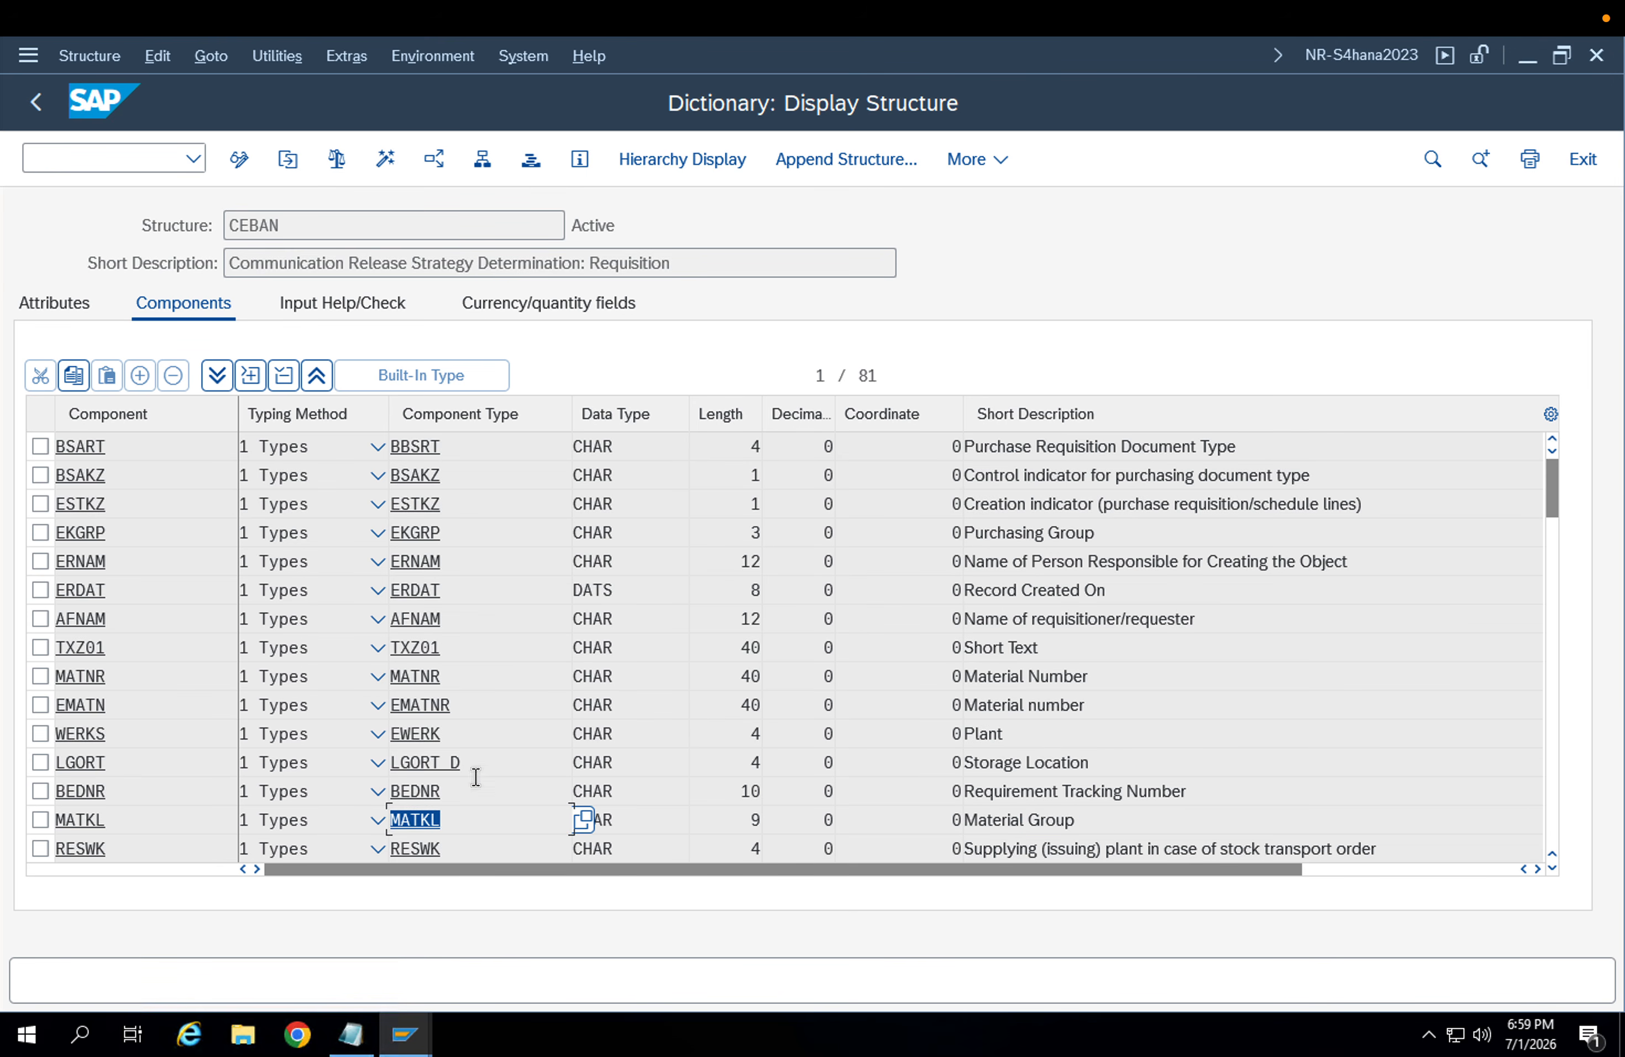
click(476, 471)
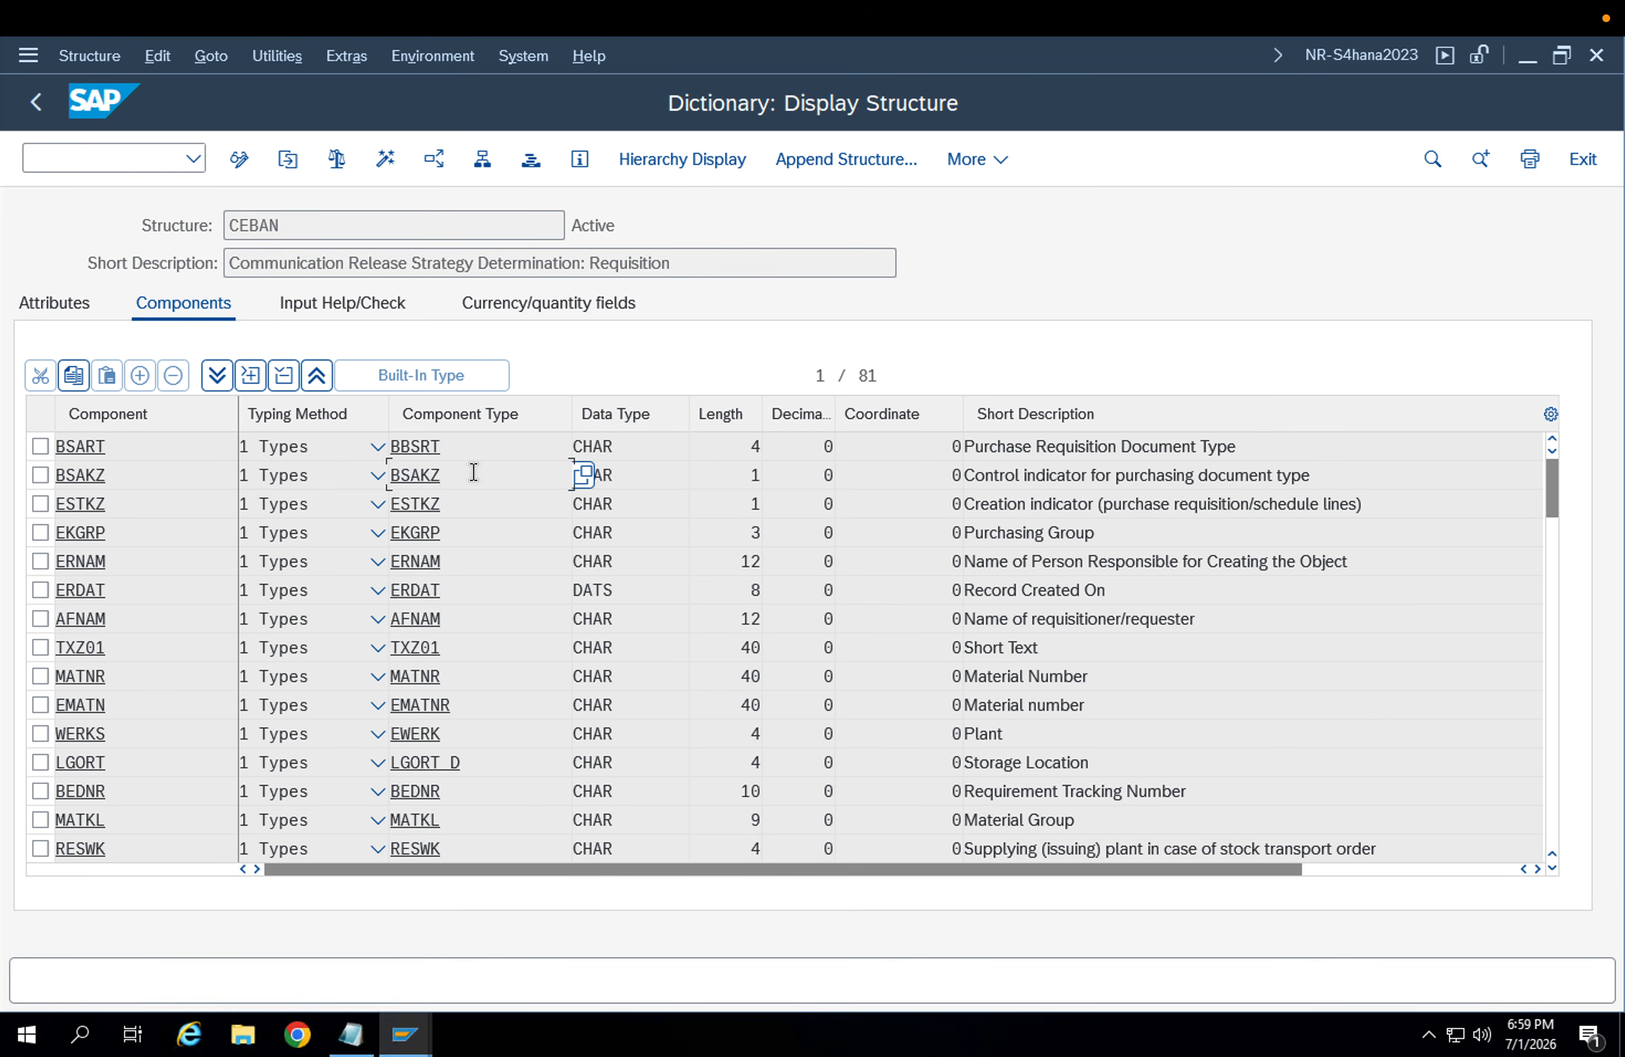
Switch to the open goods receipt session, close its log, and leave the document without saving
click(412, 1030)
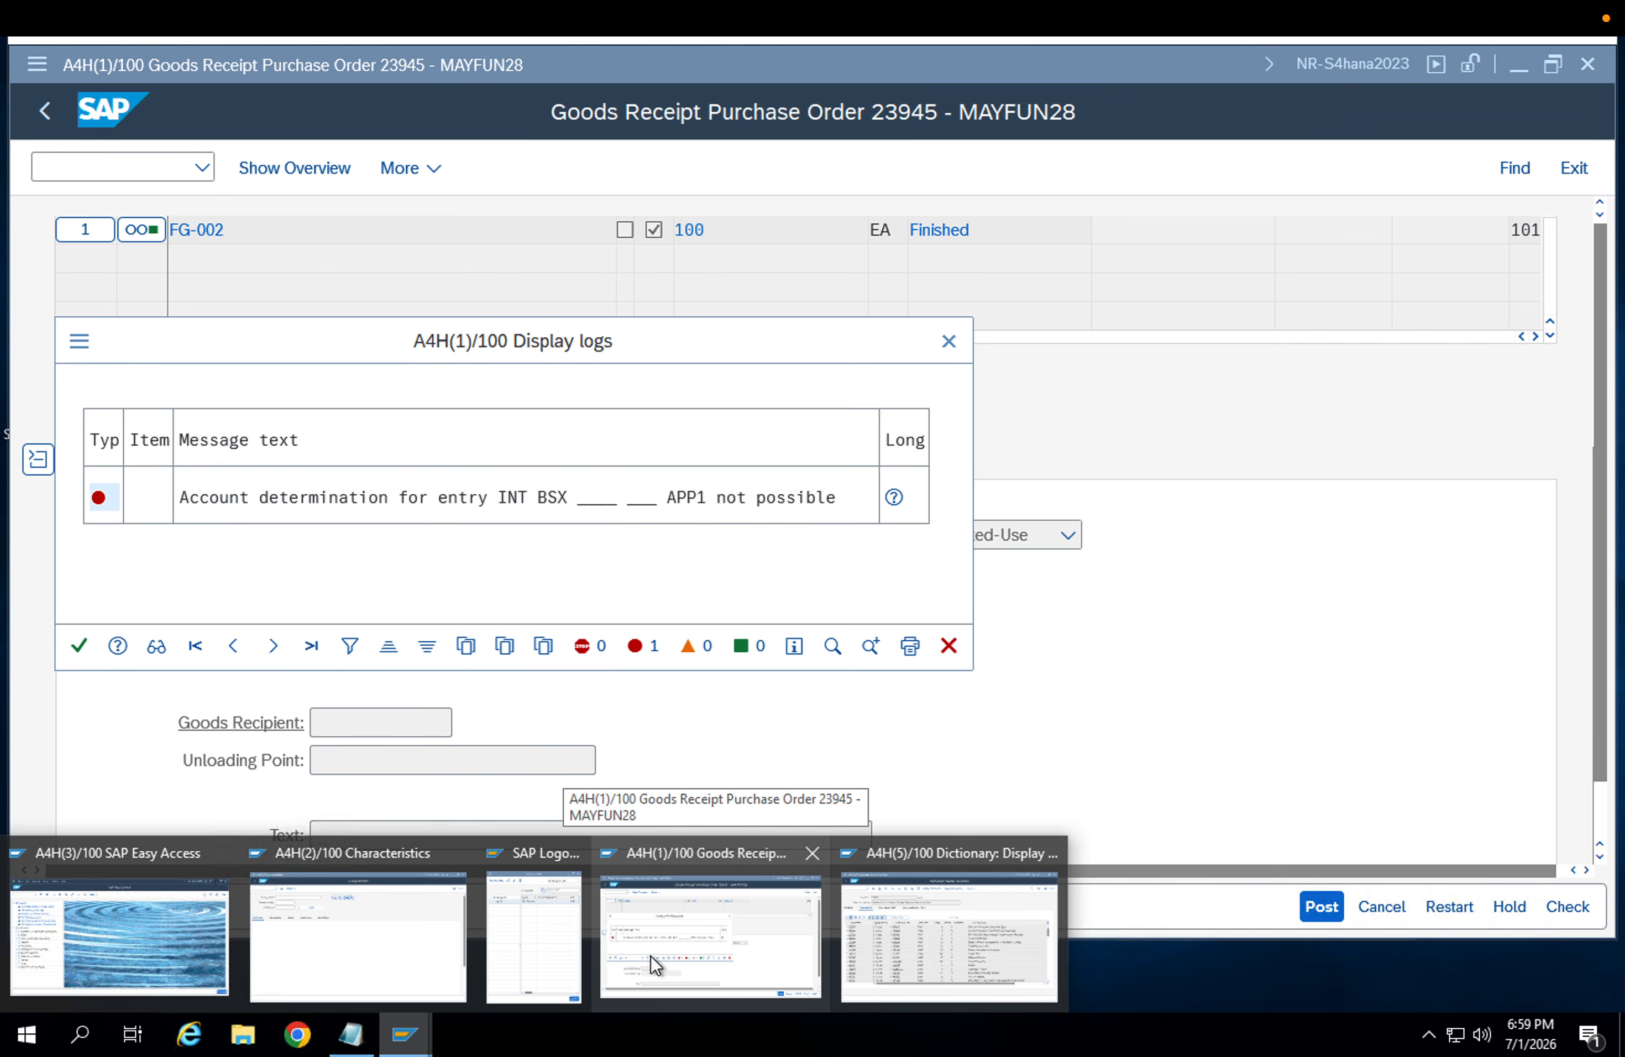
click(651, 955)
click(949, 338)
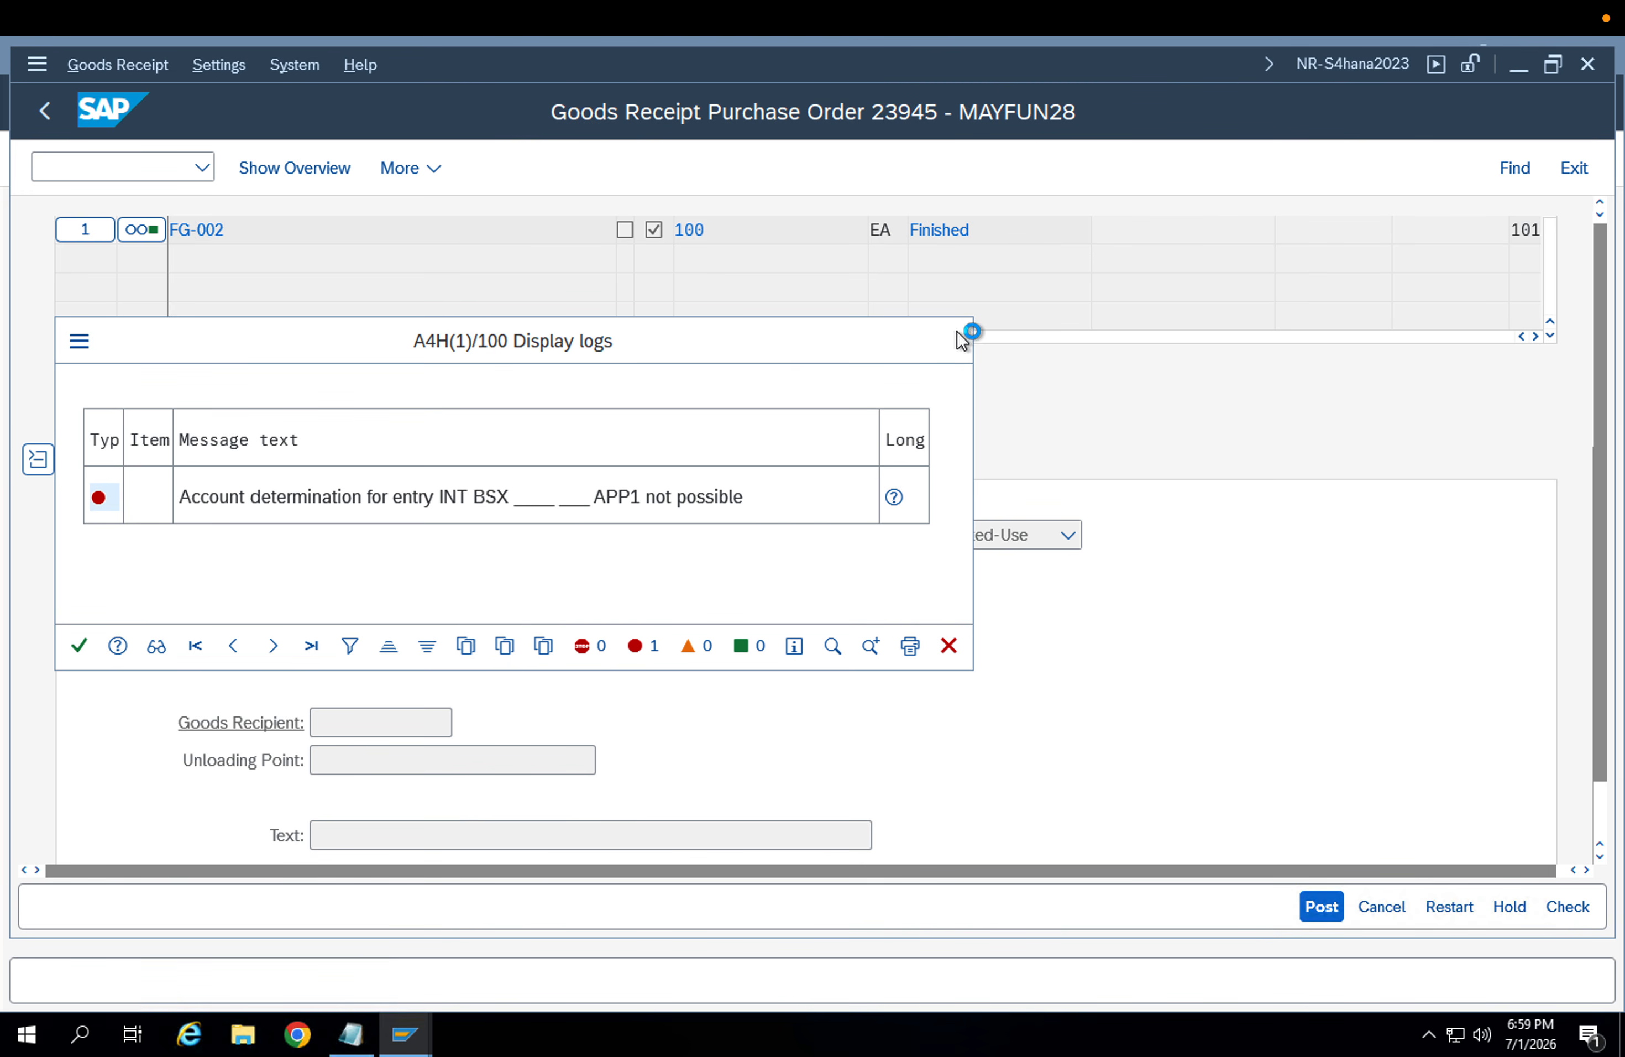
click(56, 117)
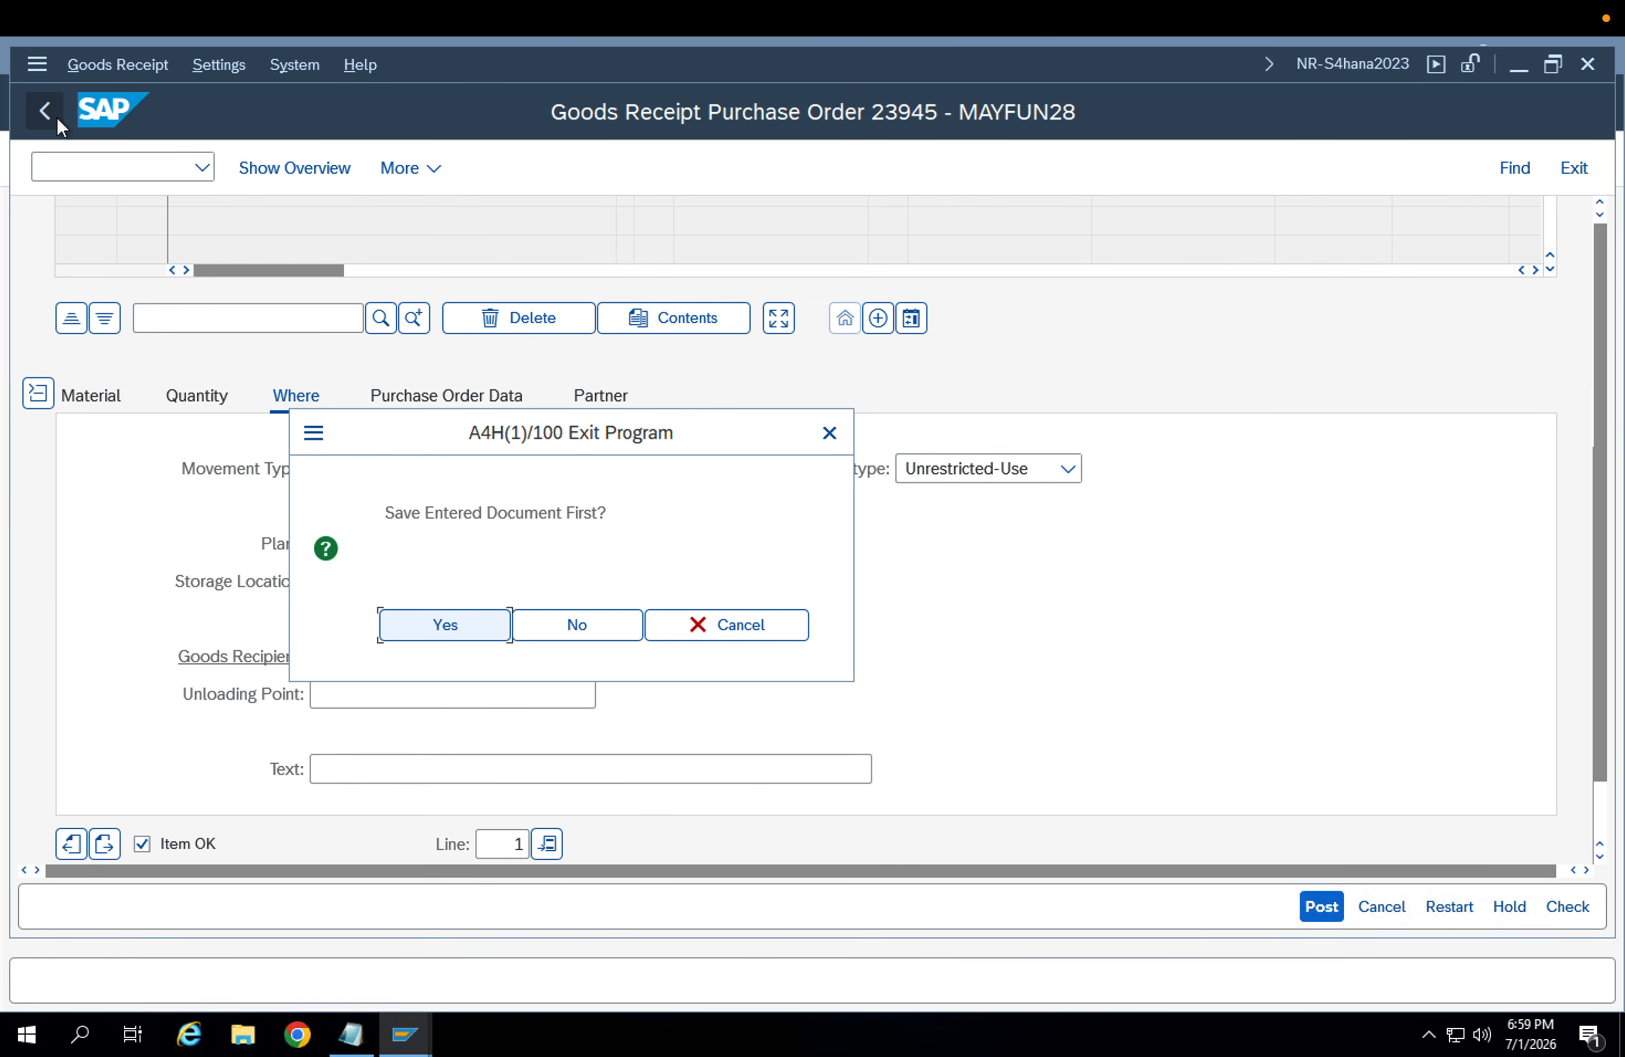
click(597, 625)
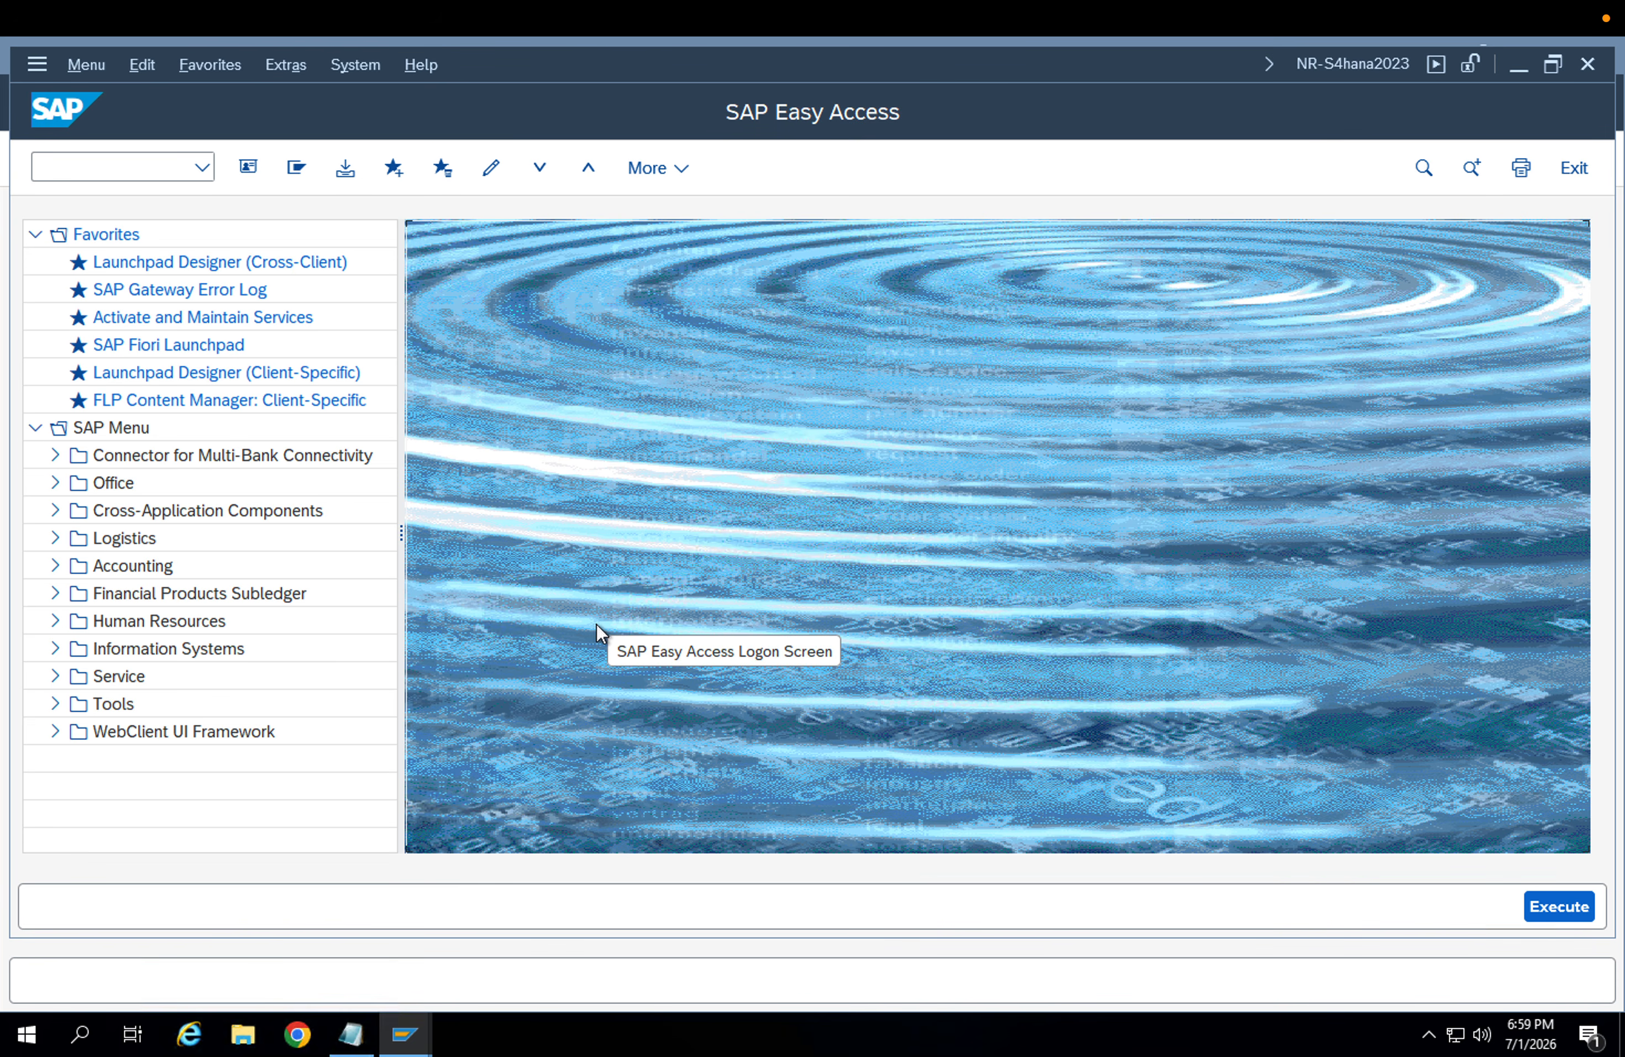
Return to the Characteristics session and start creating a characteristic named TL_PR_PRICE
click(406, 1035)
click(386, 944)
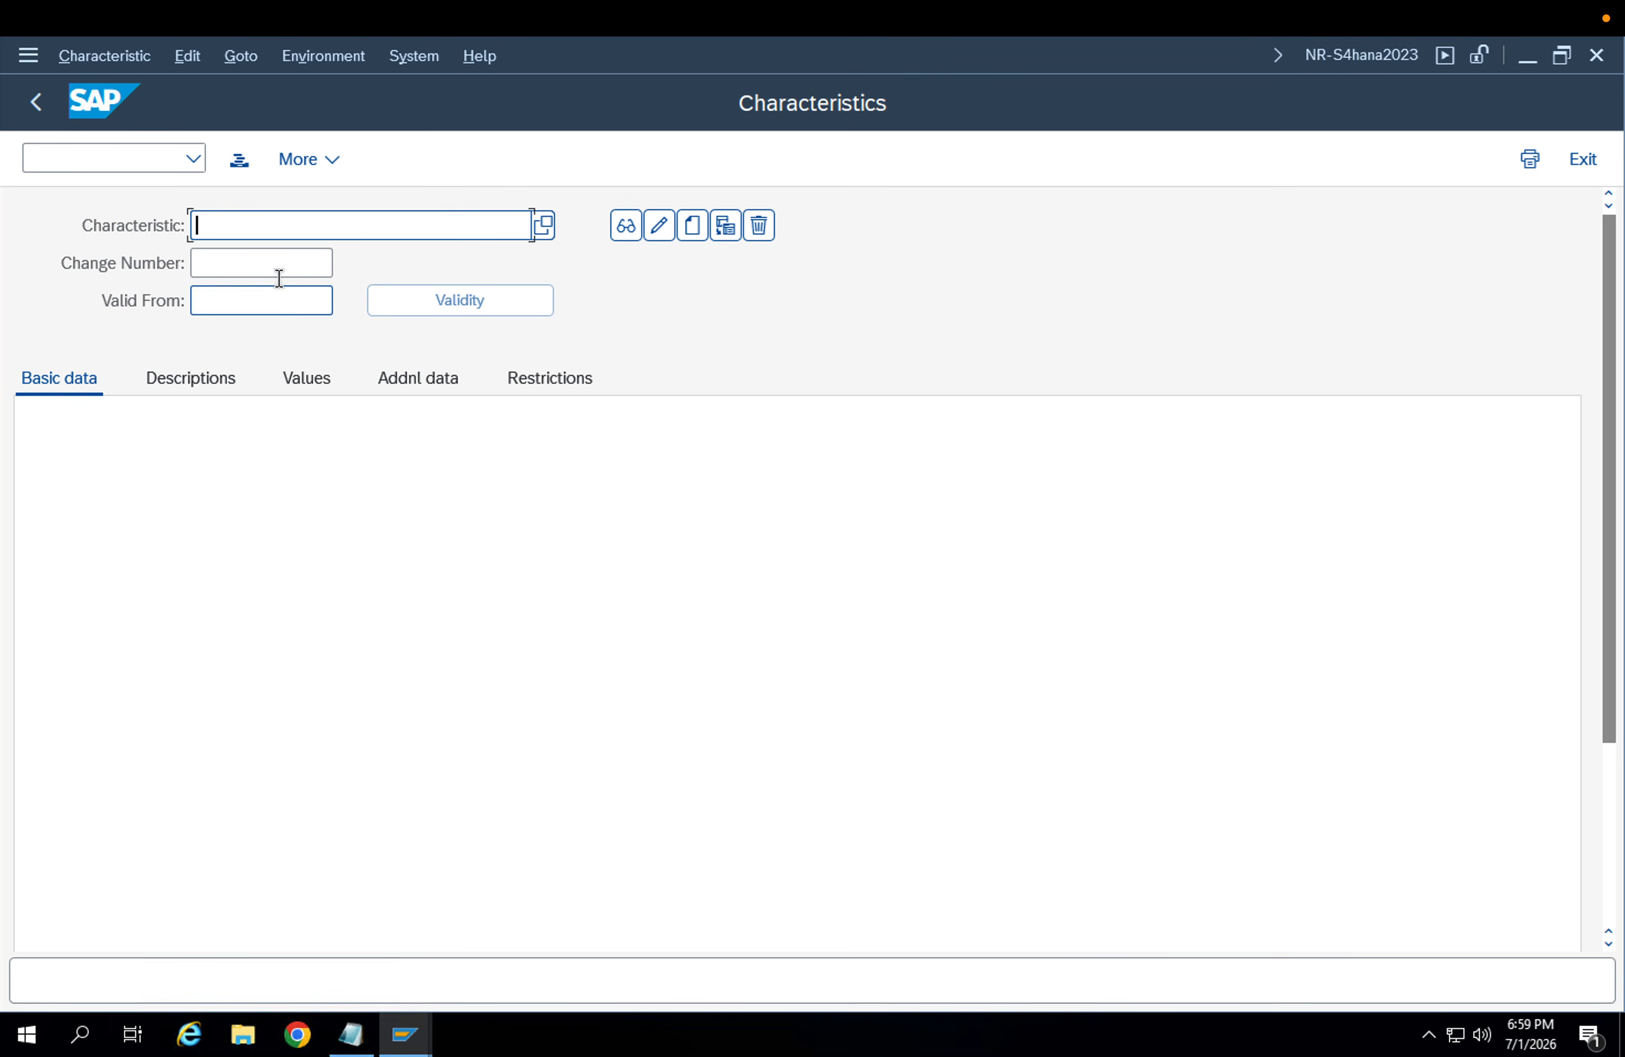
click(276, 225)
text(TOTAL_PR)
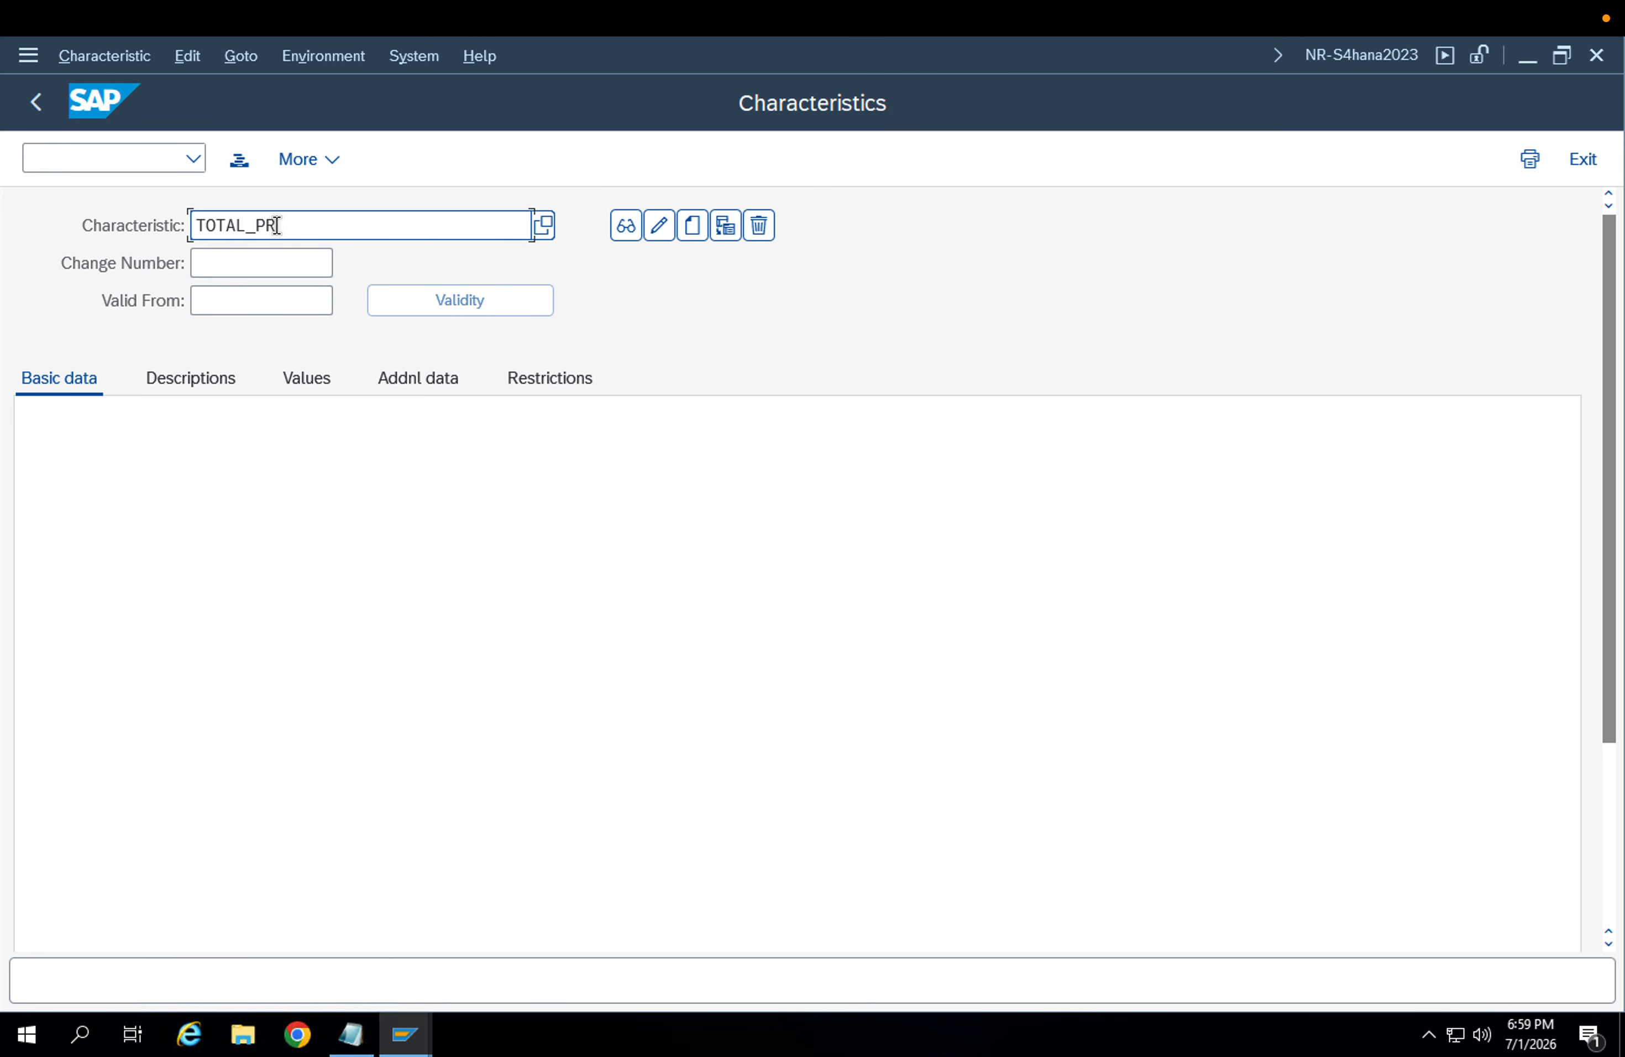
text(PRIC)
click(237, 225)
key(BackSpace)
key(BackSpace)
key(BackSpace)
text(_)
text(PRICE)
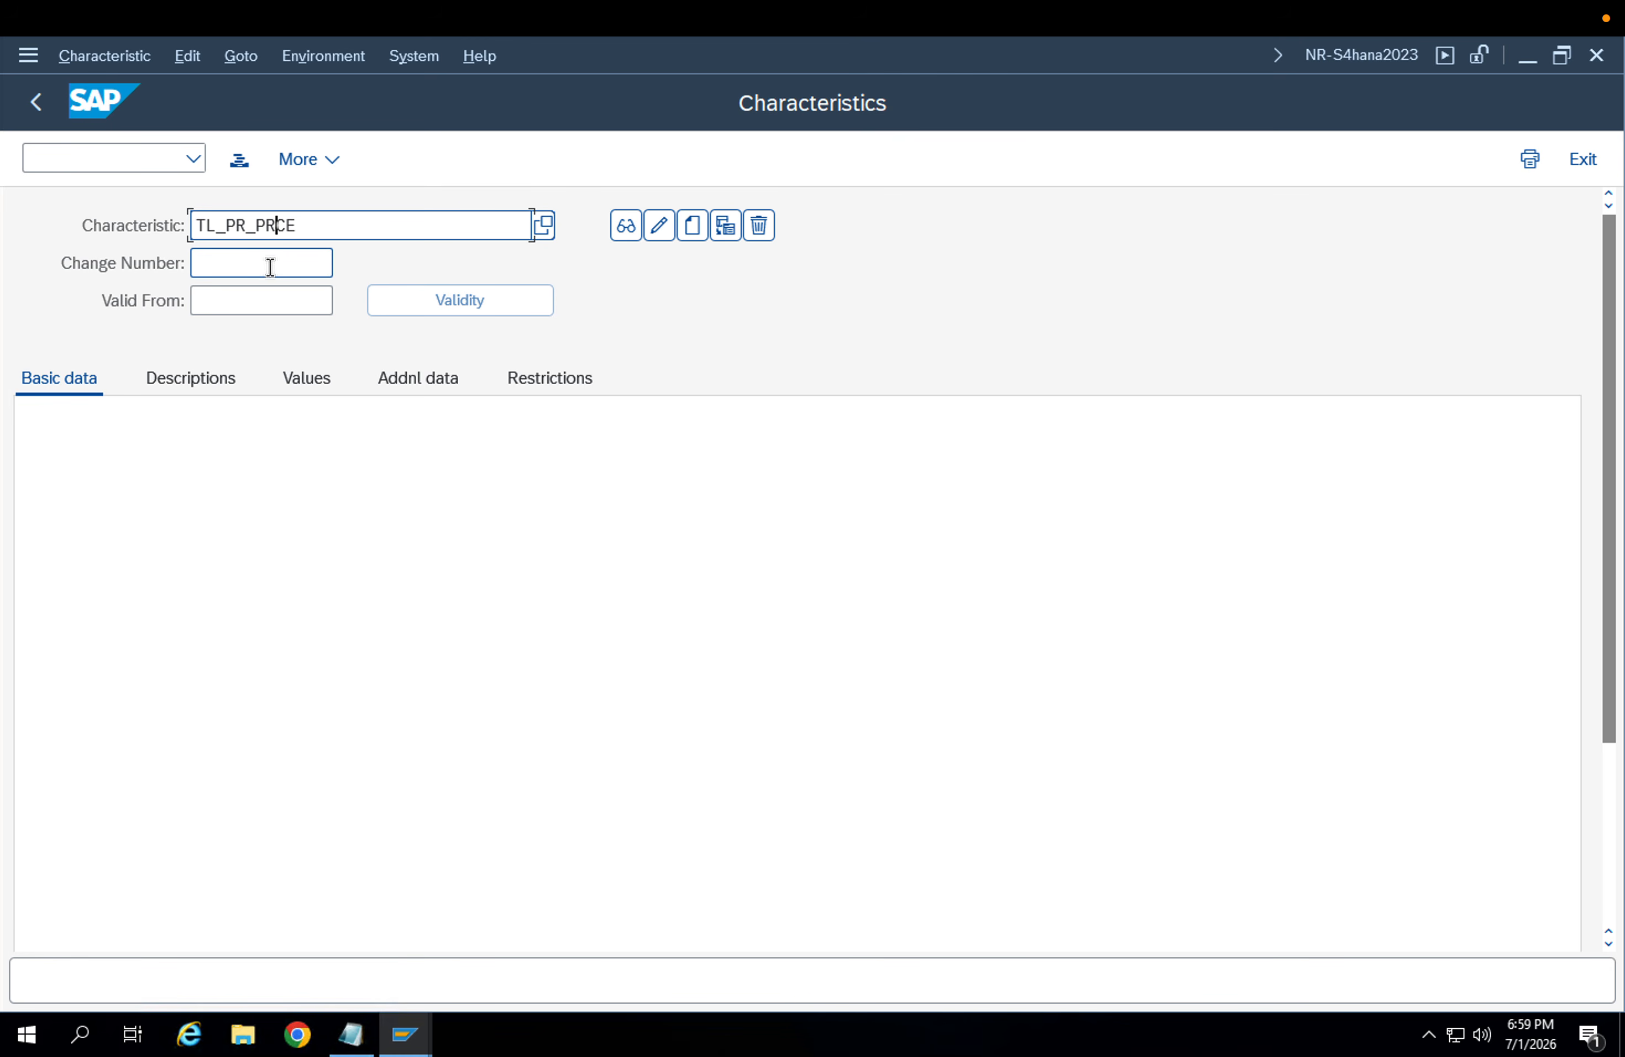
drag(309, 225, 125, 216)
click(190, 227)
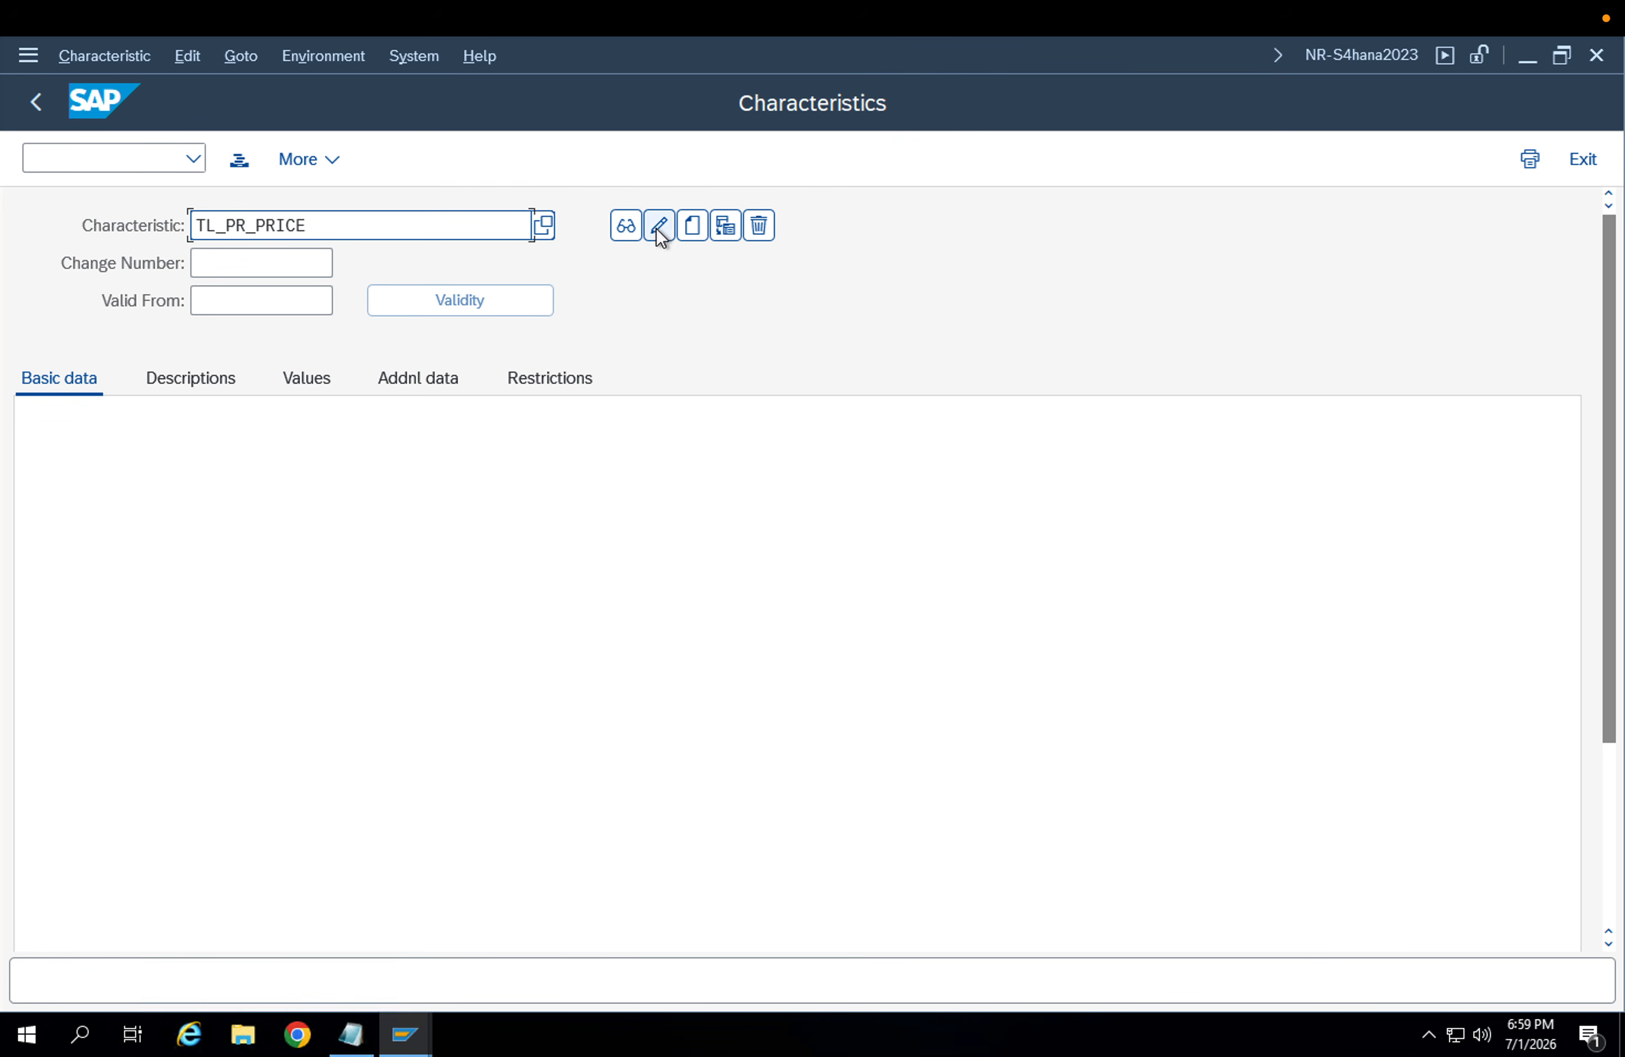
click(690, 227)
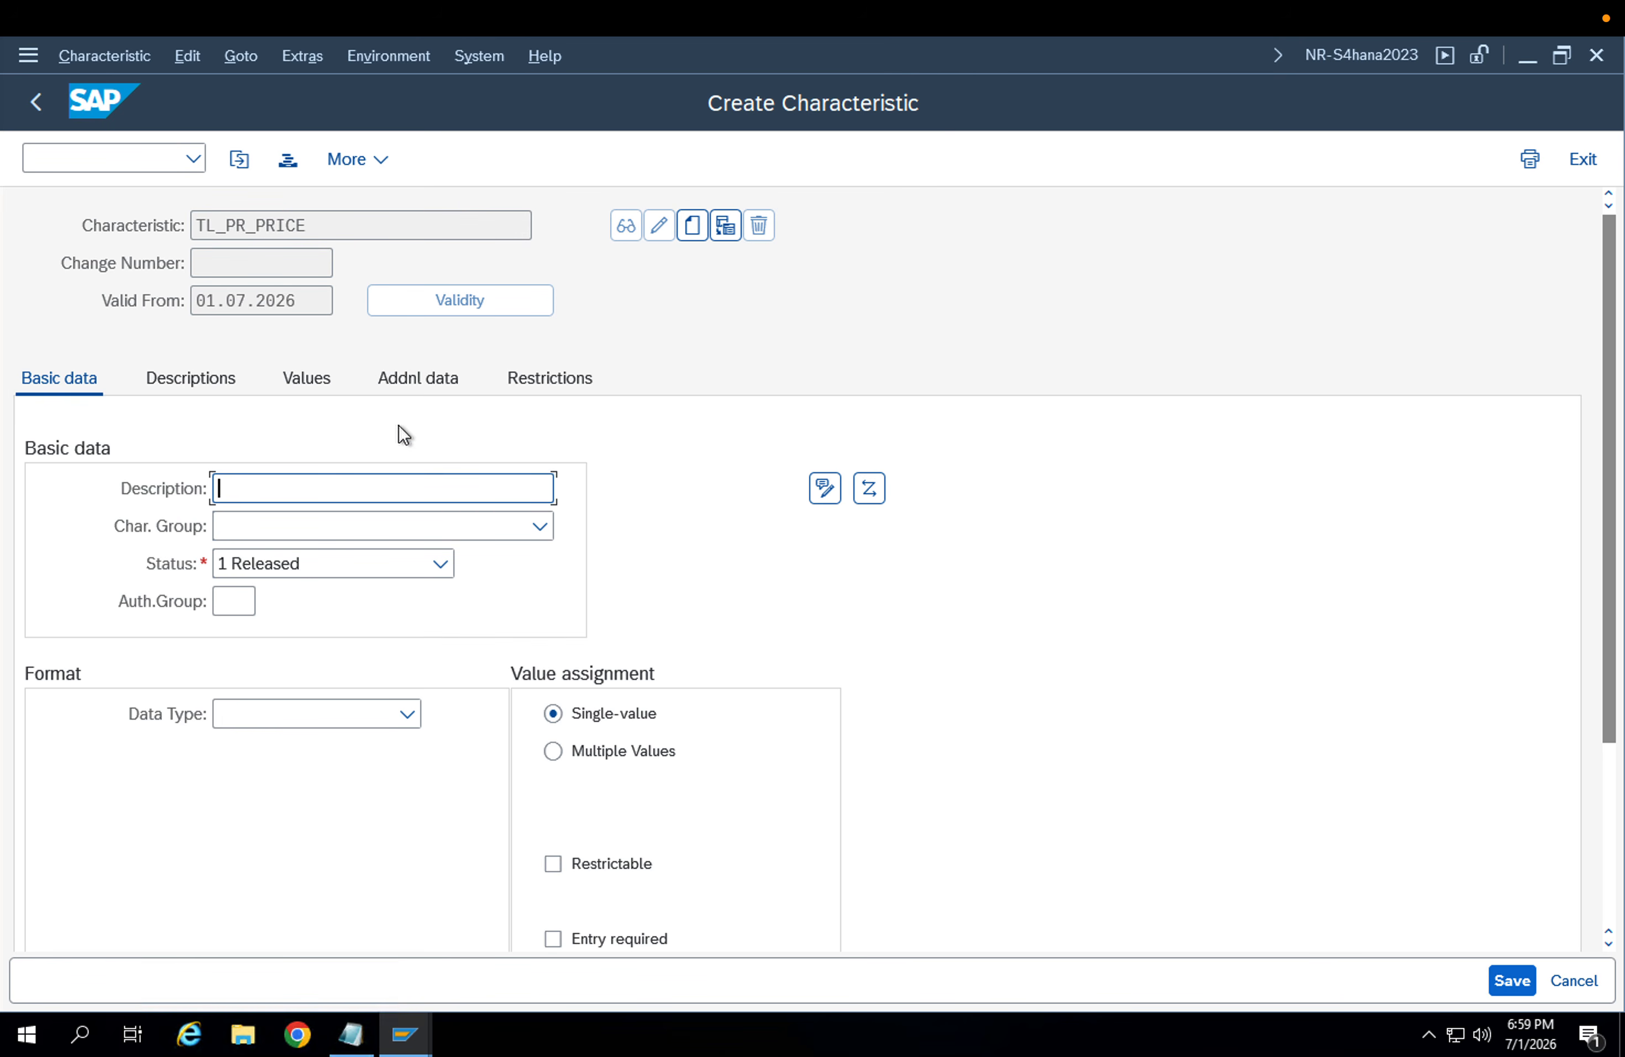
Enter CEBAN as the reference table name in the characteristic's additional data
click(417, 373)
click(265, 487)
text(CEBAN)
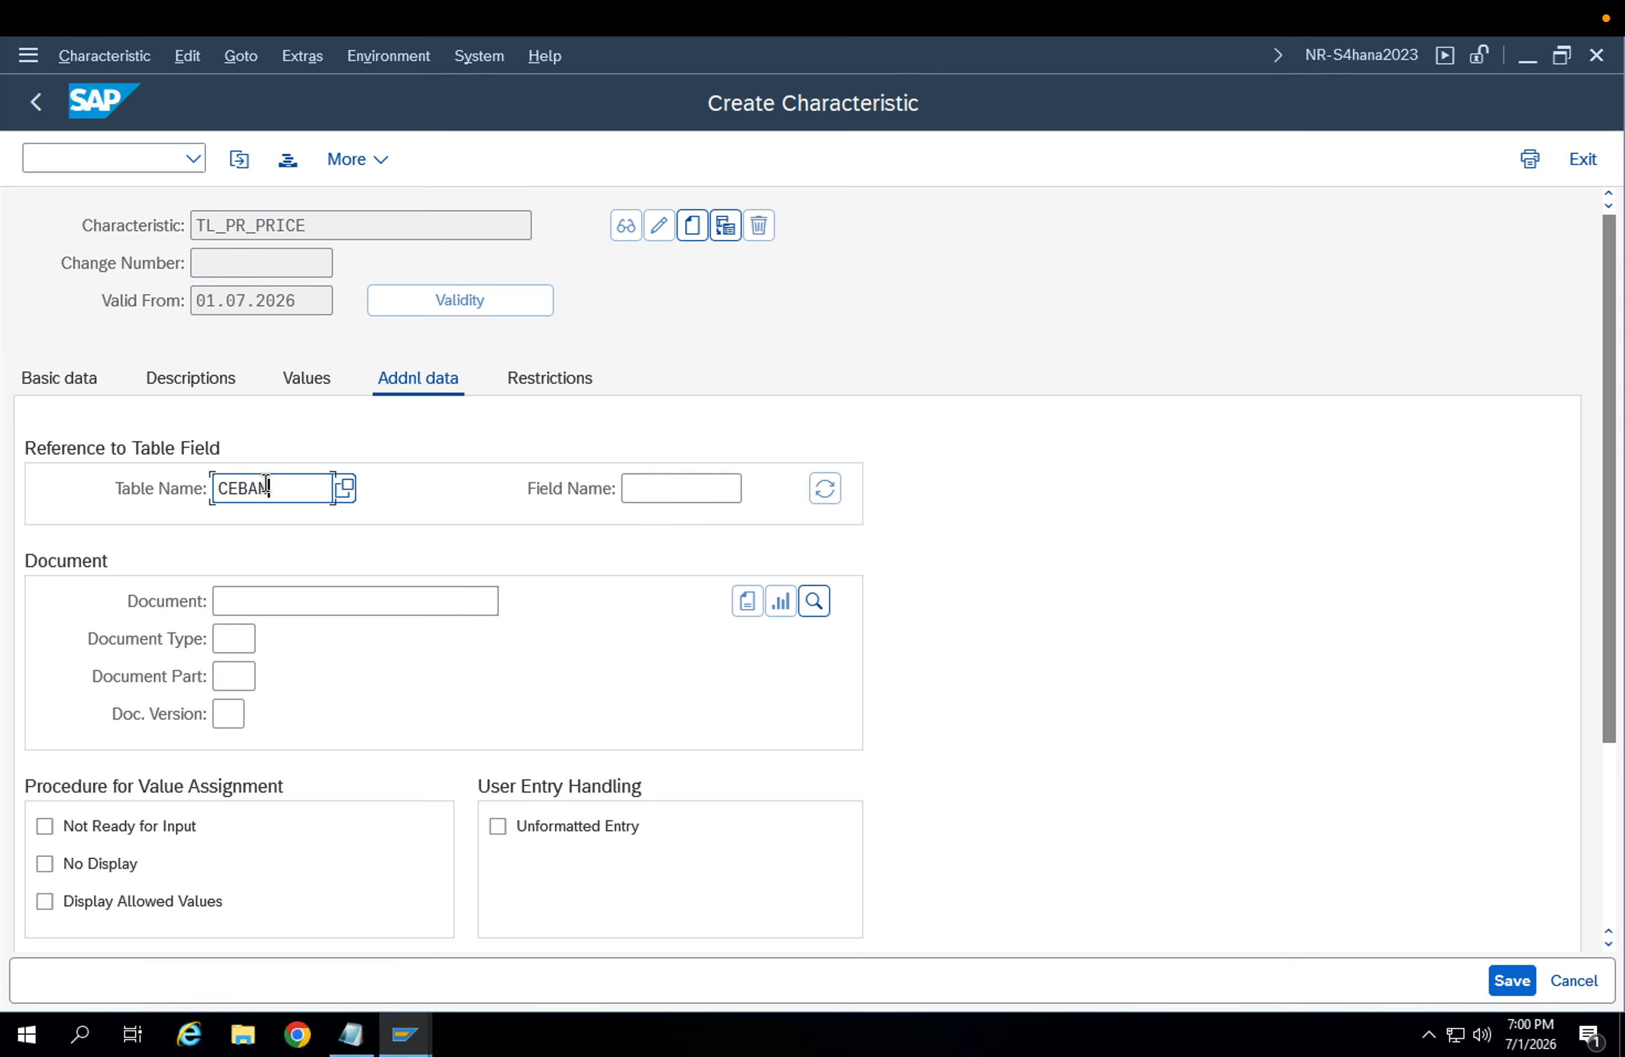
key(Return)
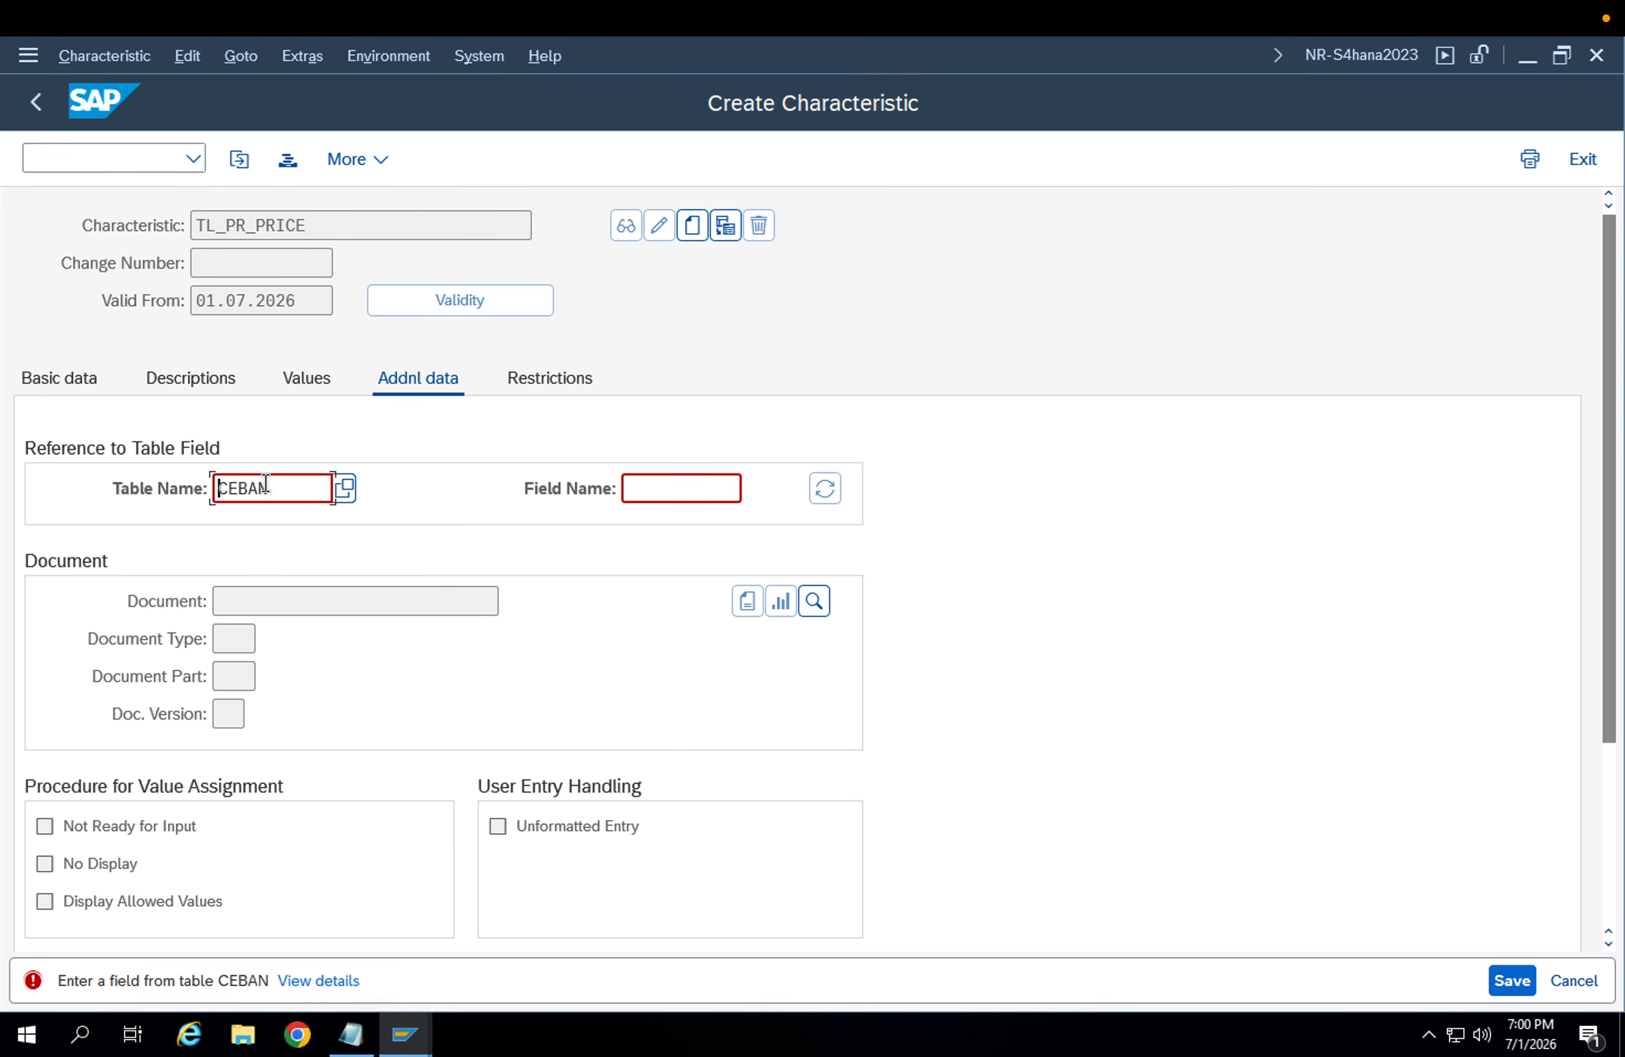
click(627, 488)
Switch to the CEBAN structure display and find the component that holds the total value of an item
double_click(335, 235)
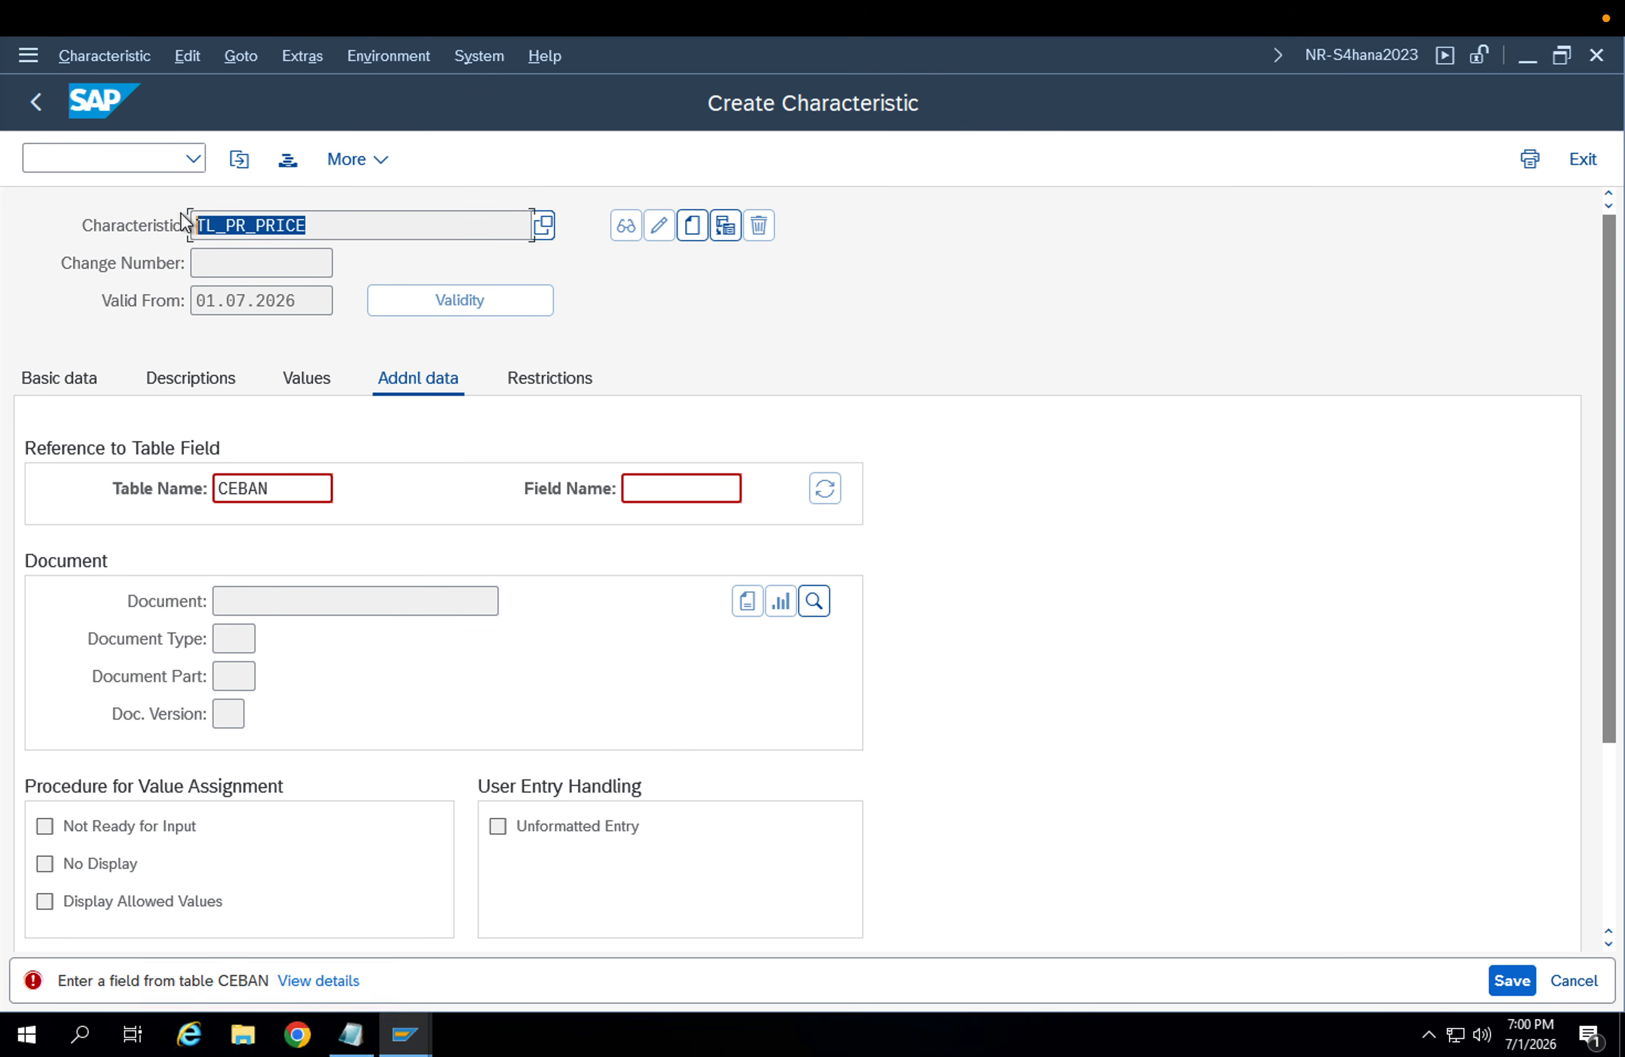
mouse_move(411, 1018)
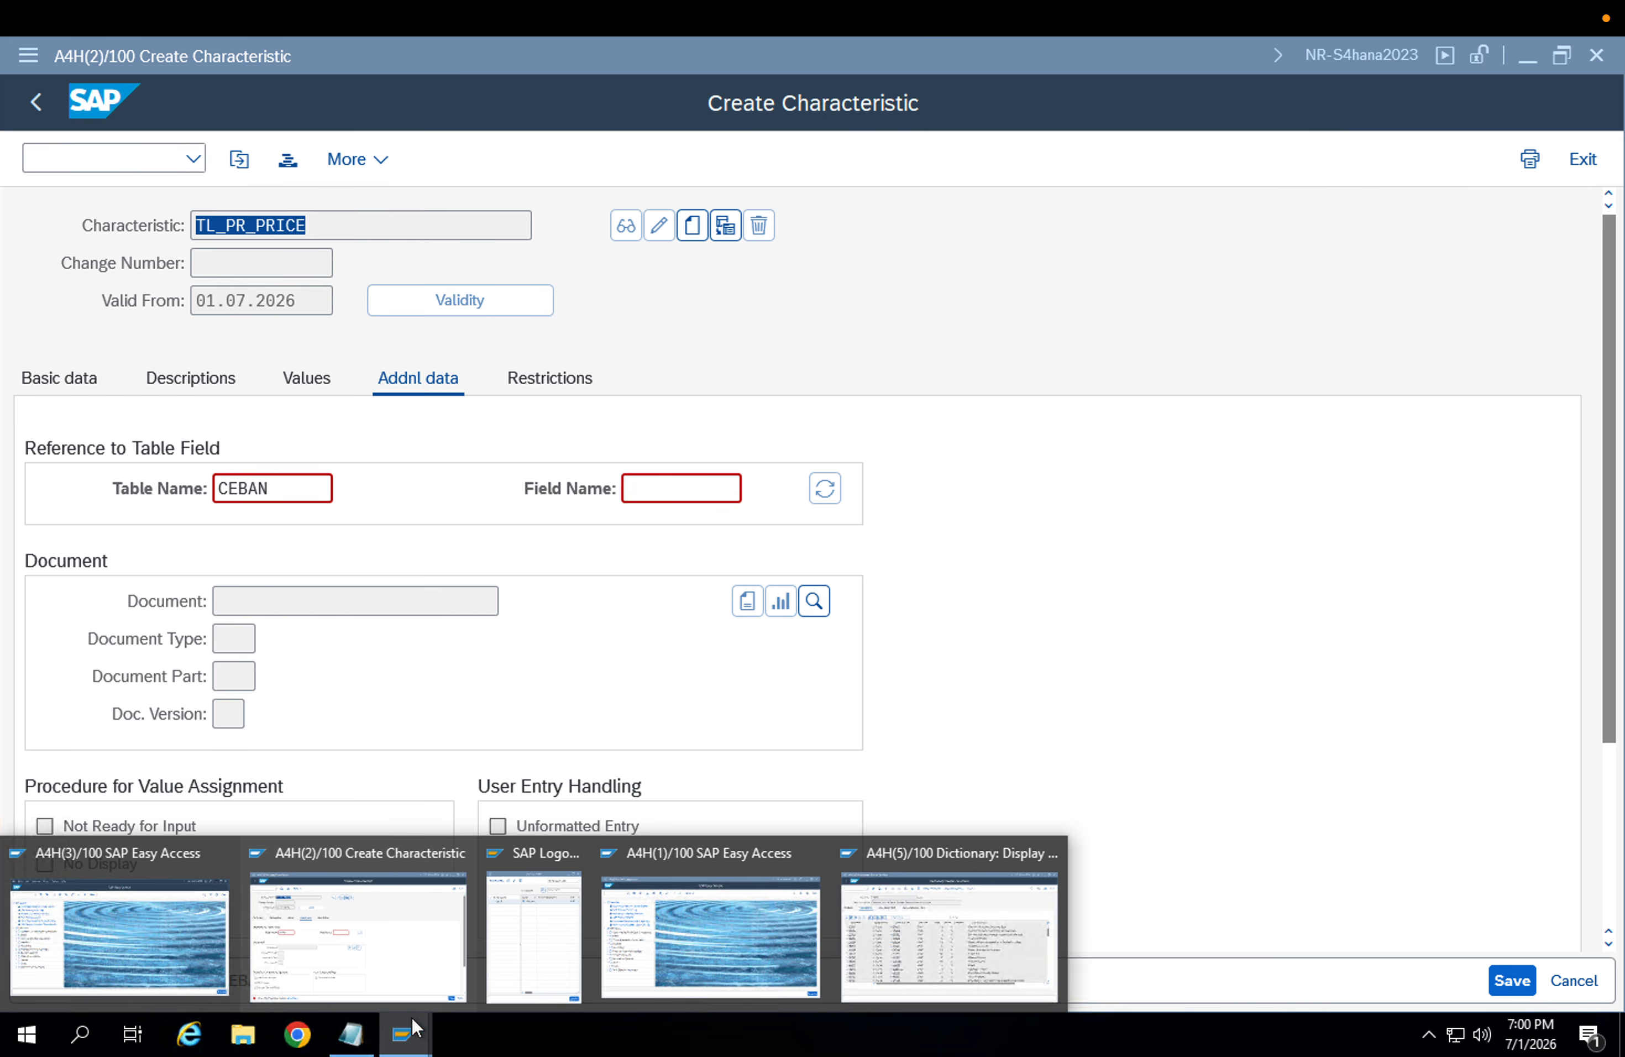
click(909, 937)
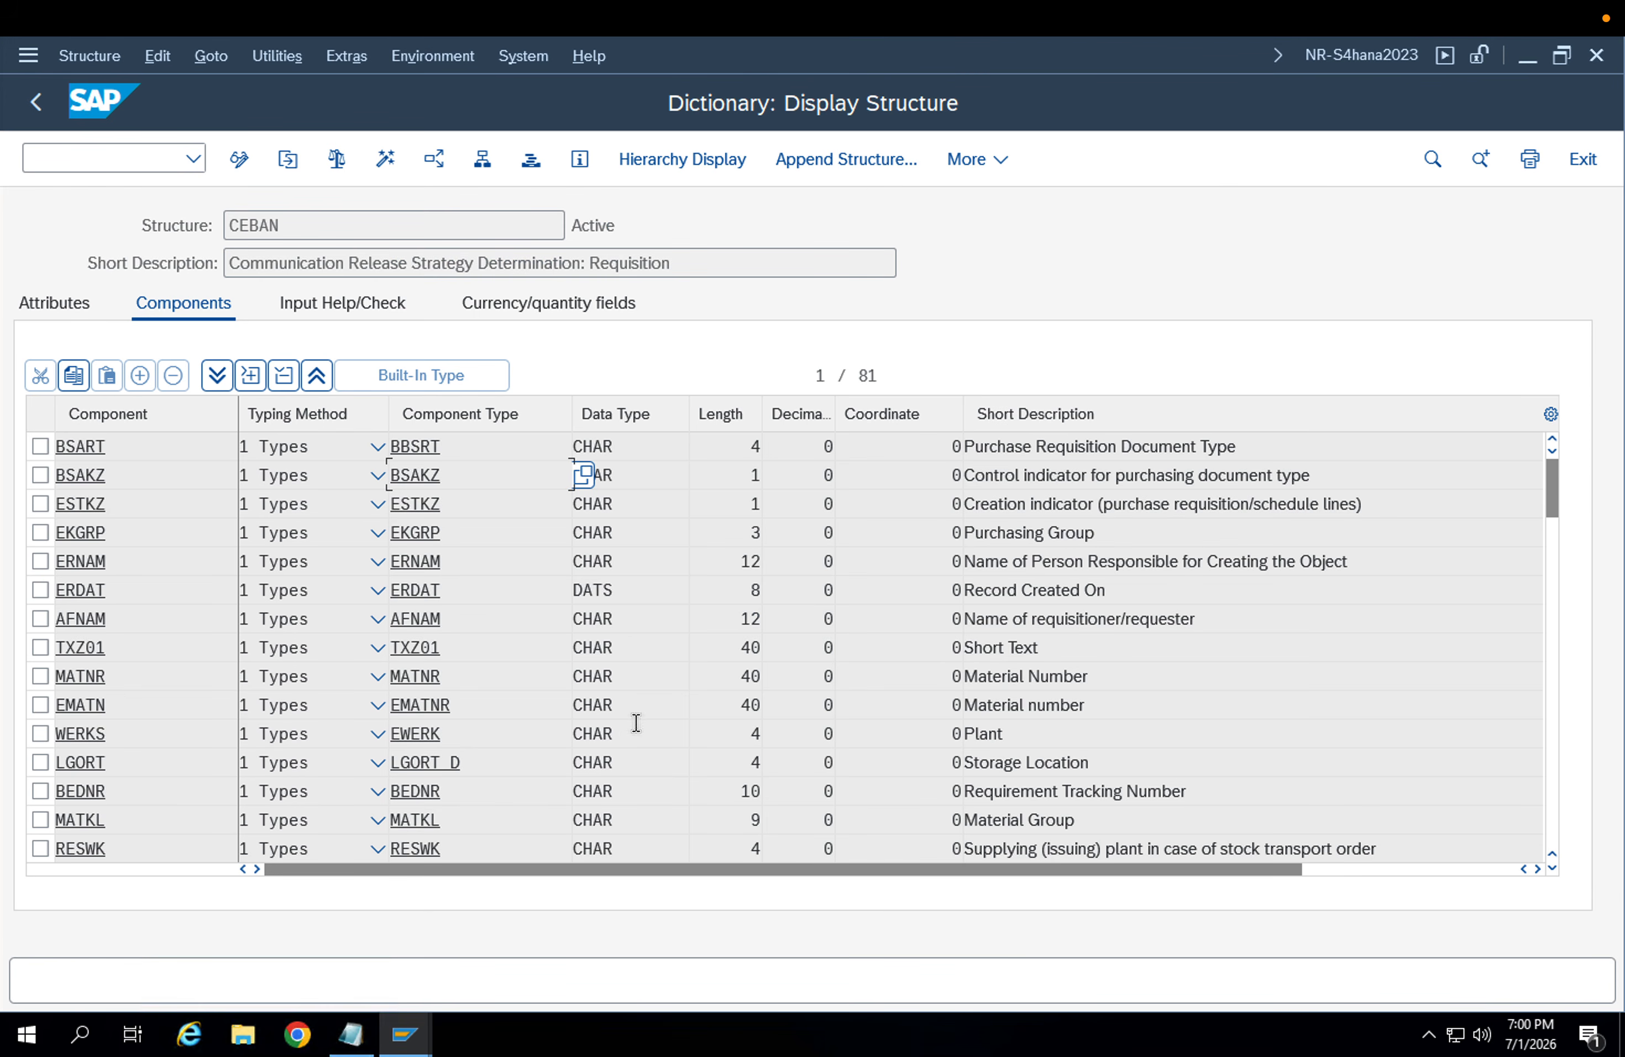
scroll(1103, 638, down, 2)
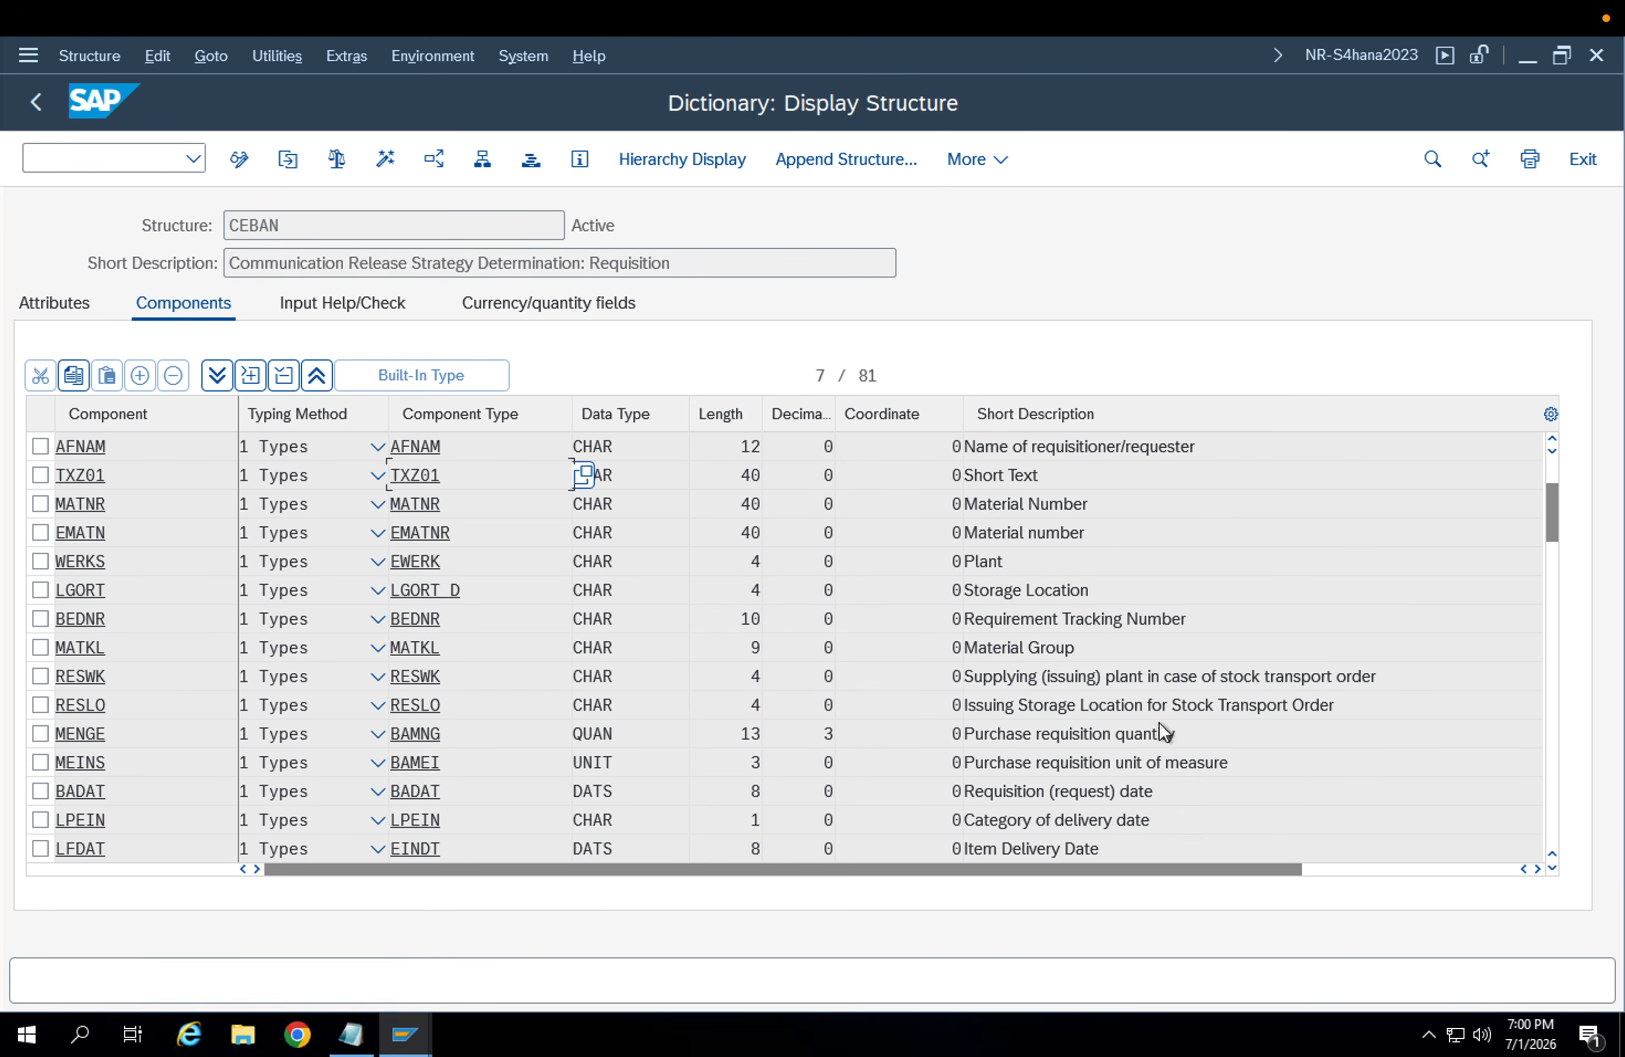
scroll(1165, 734, down, 1)
scroll(1163, 731, down, 1)
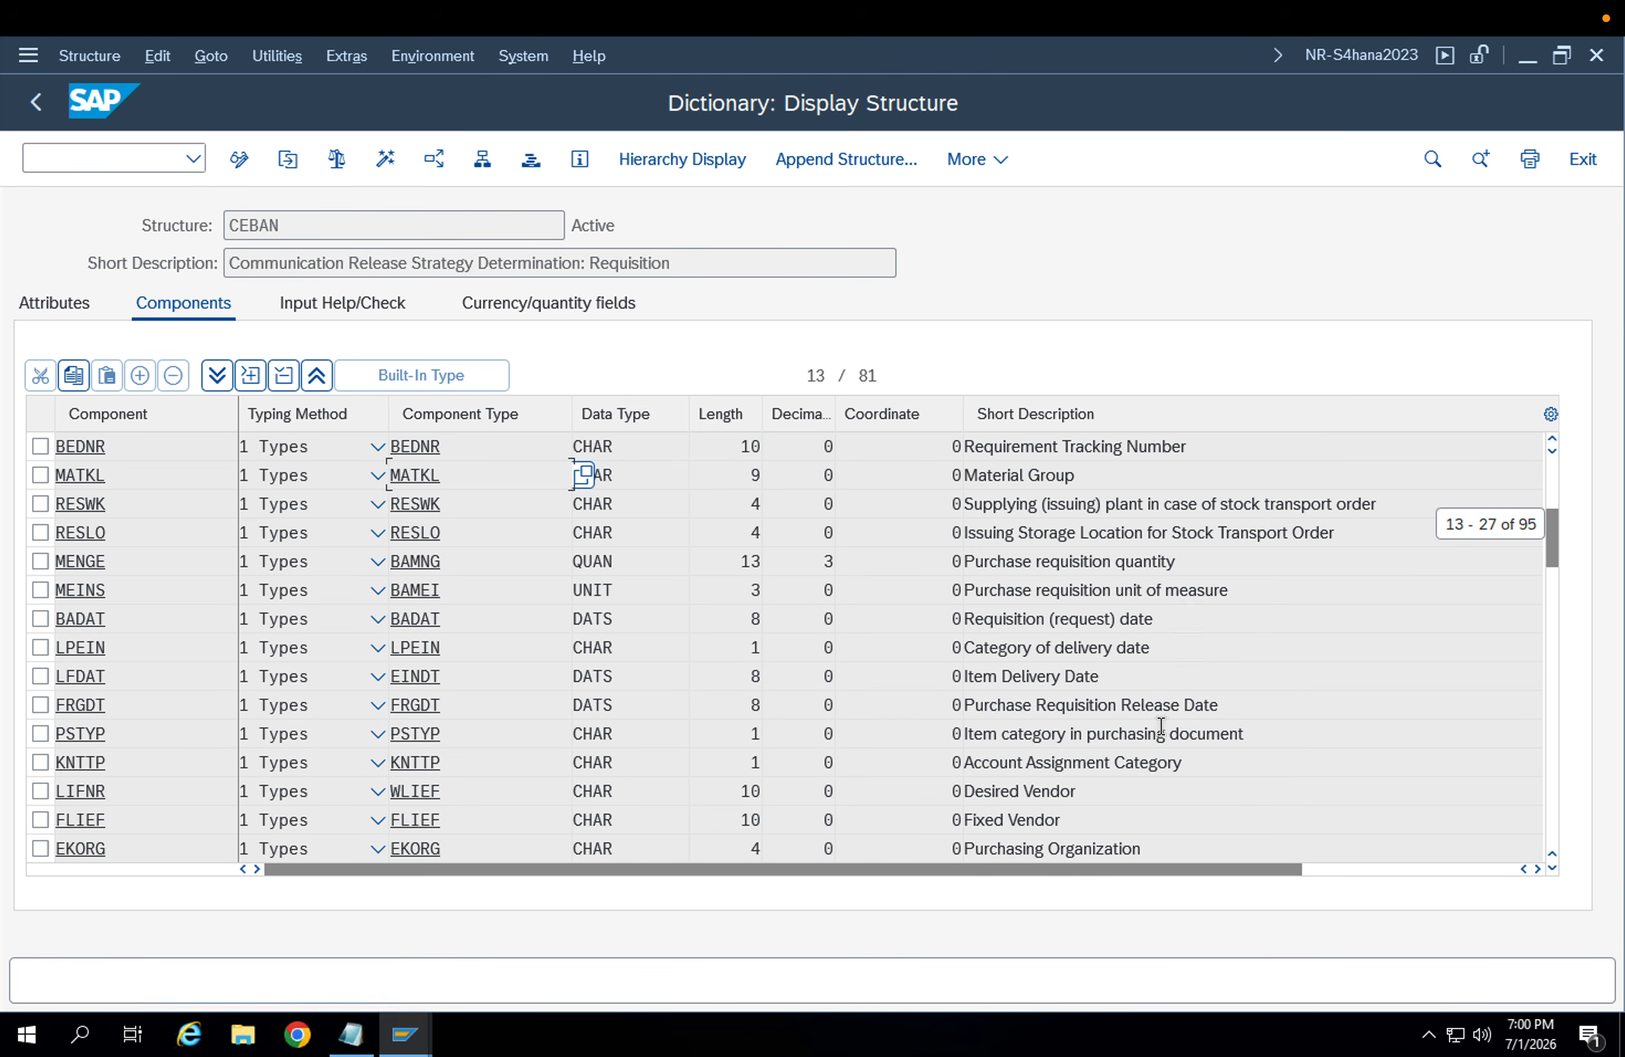
scroll(1160, 725, down, 3)
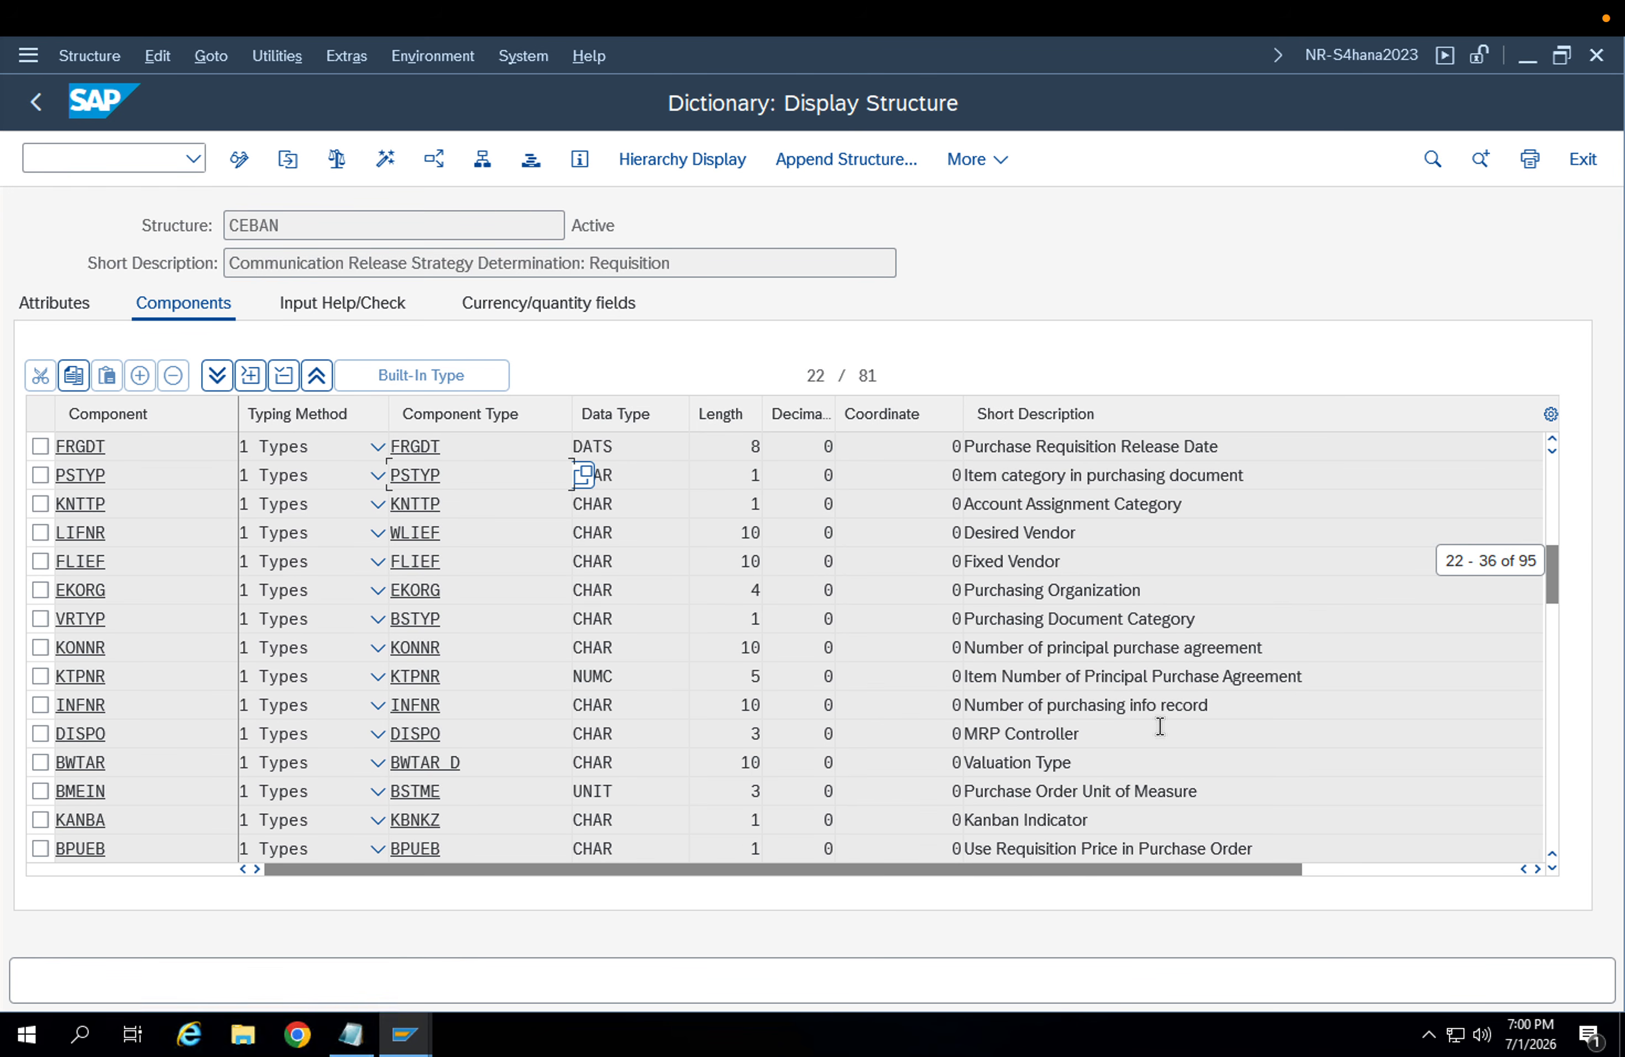
scroll(1160, 726, down, 1)
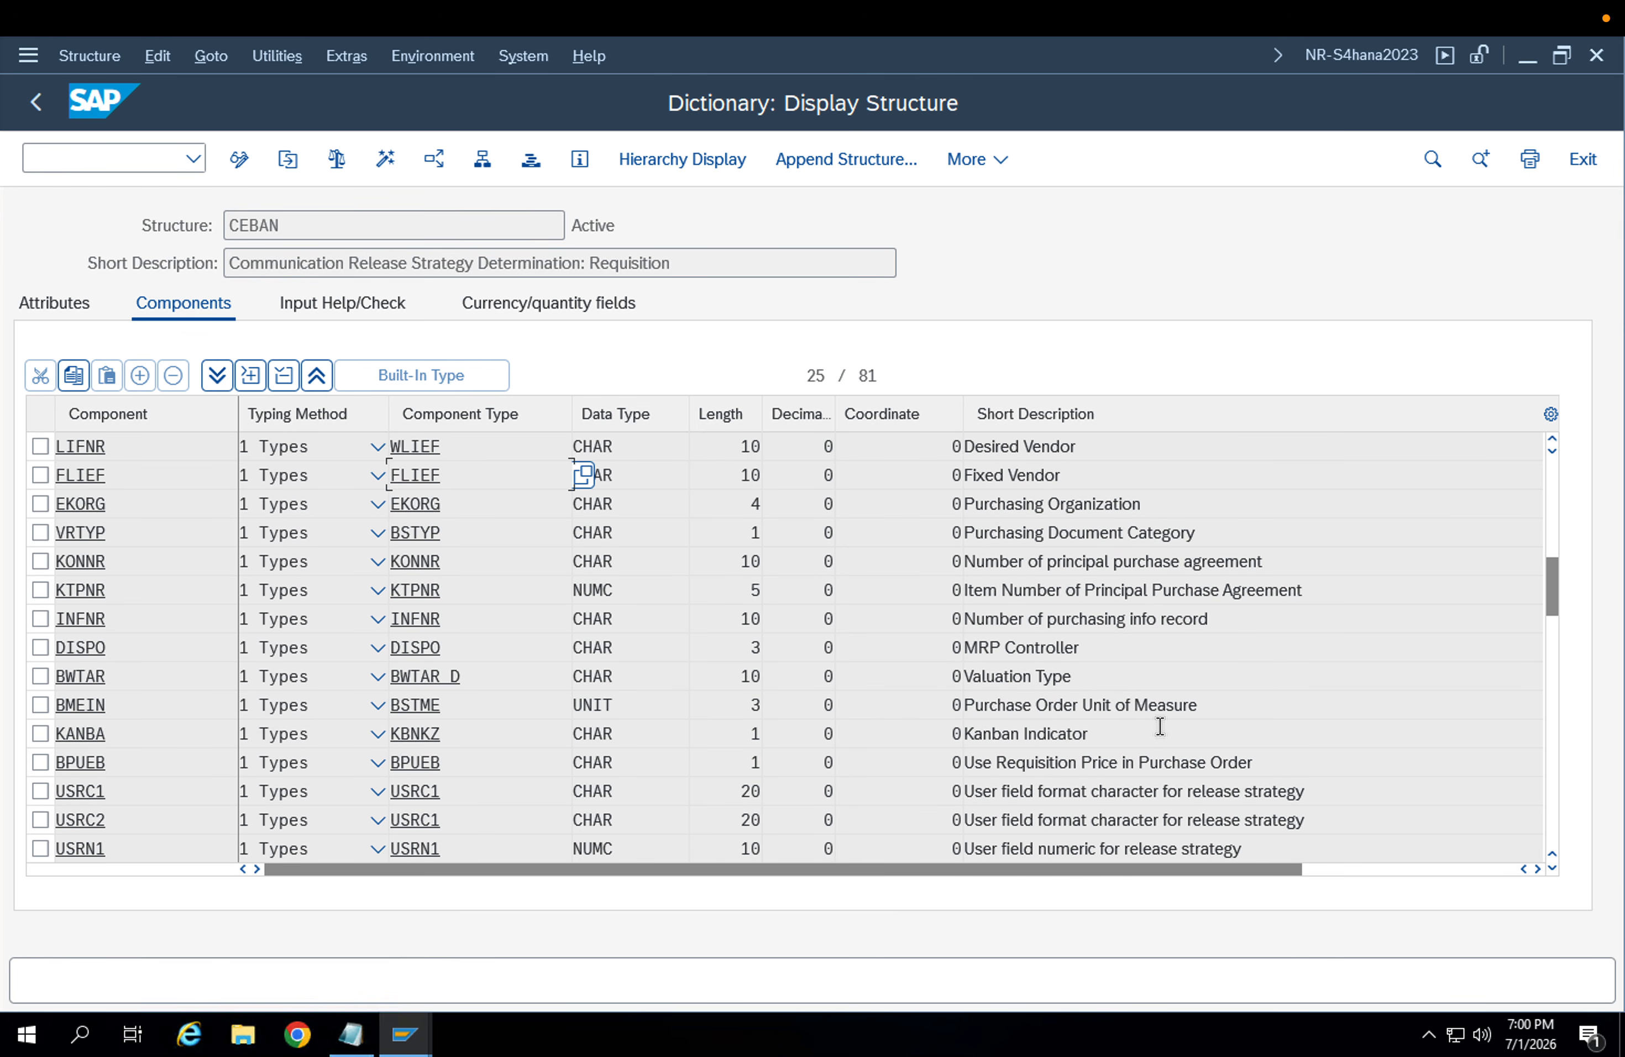
scroll(1160, 725, down, 1)
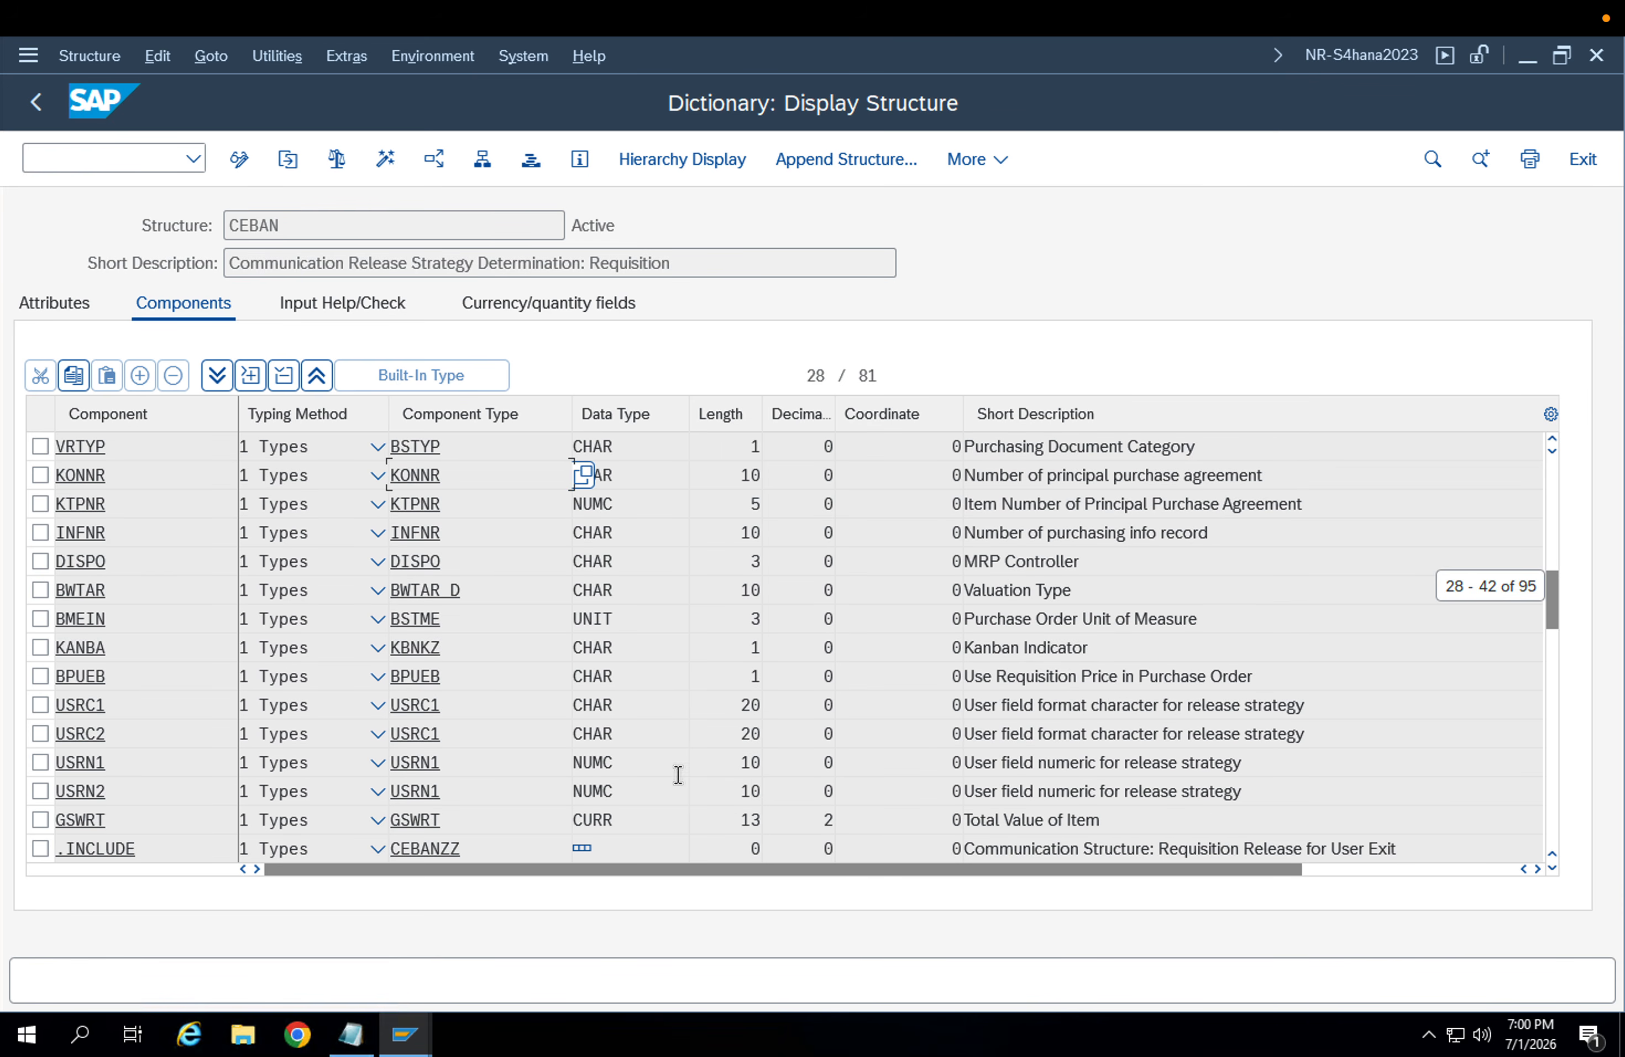
scroll(1169, 719, down, 2)
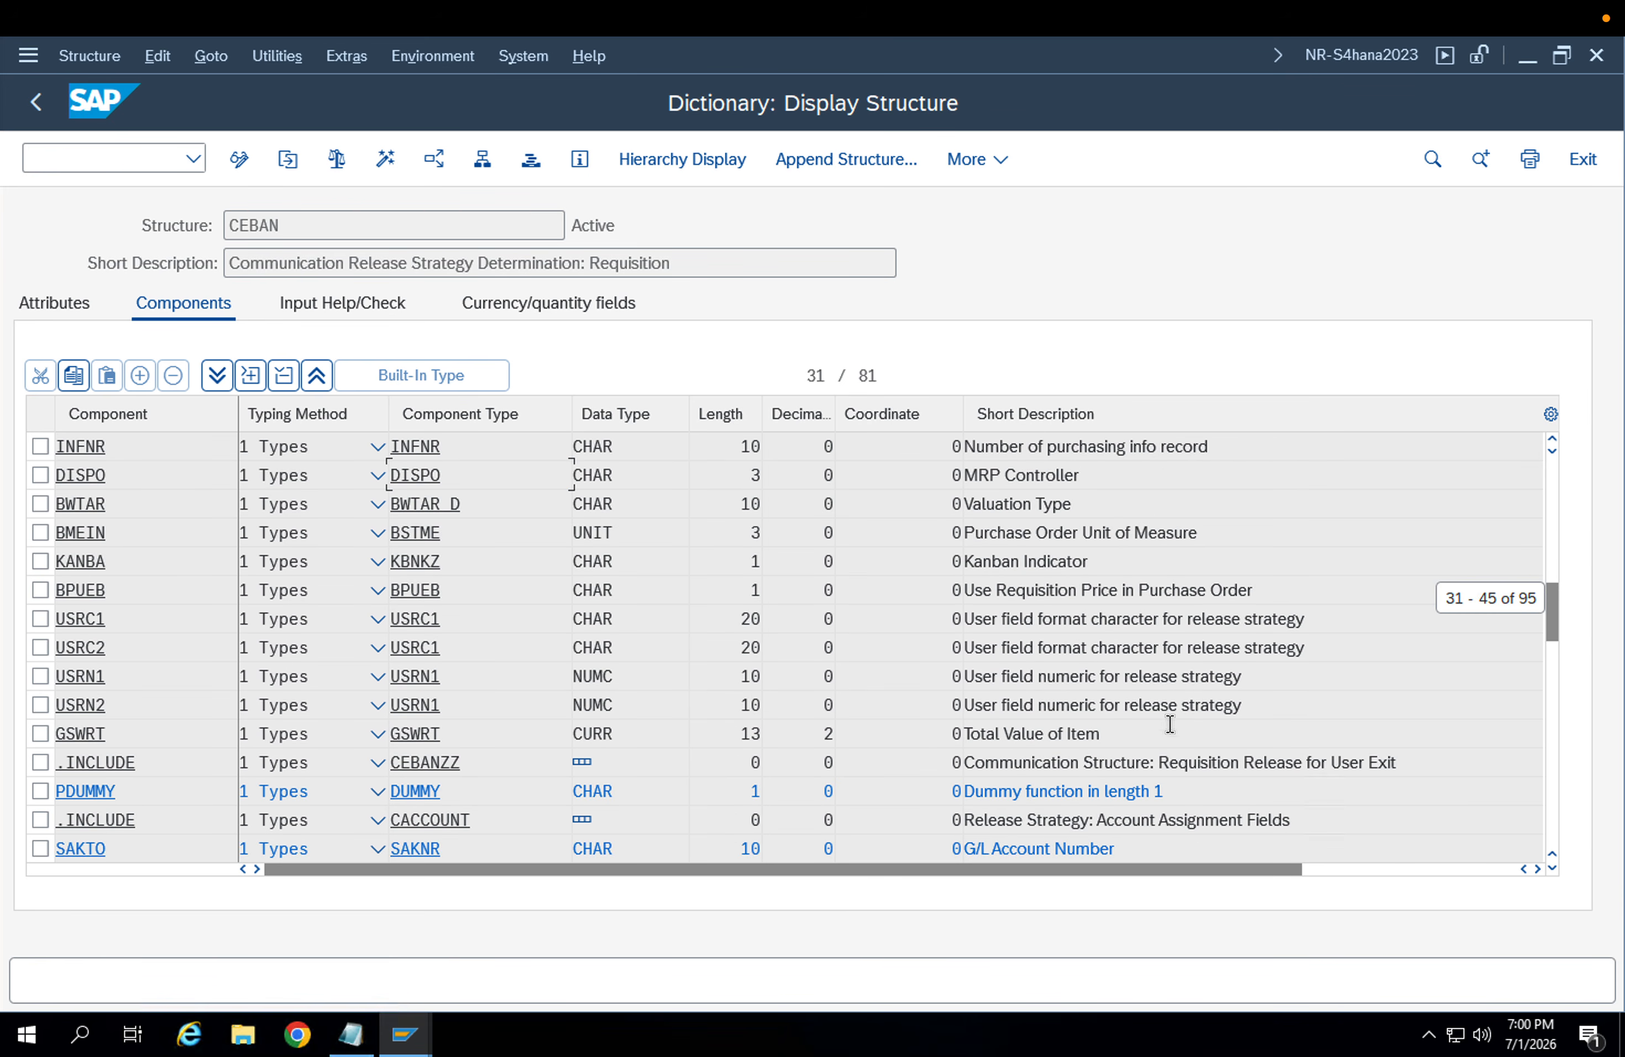
drag(1111, 653, 962, 647)
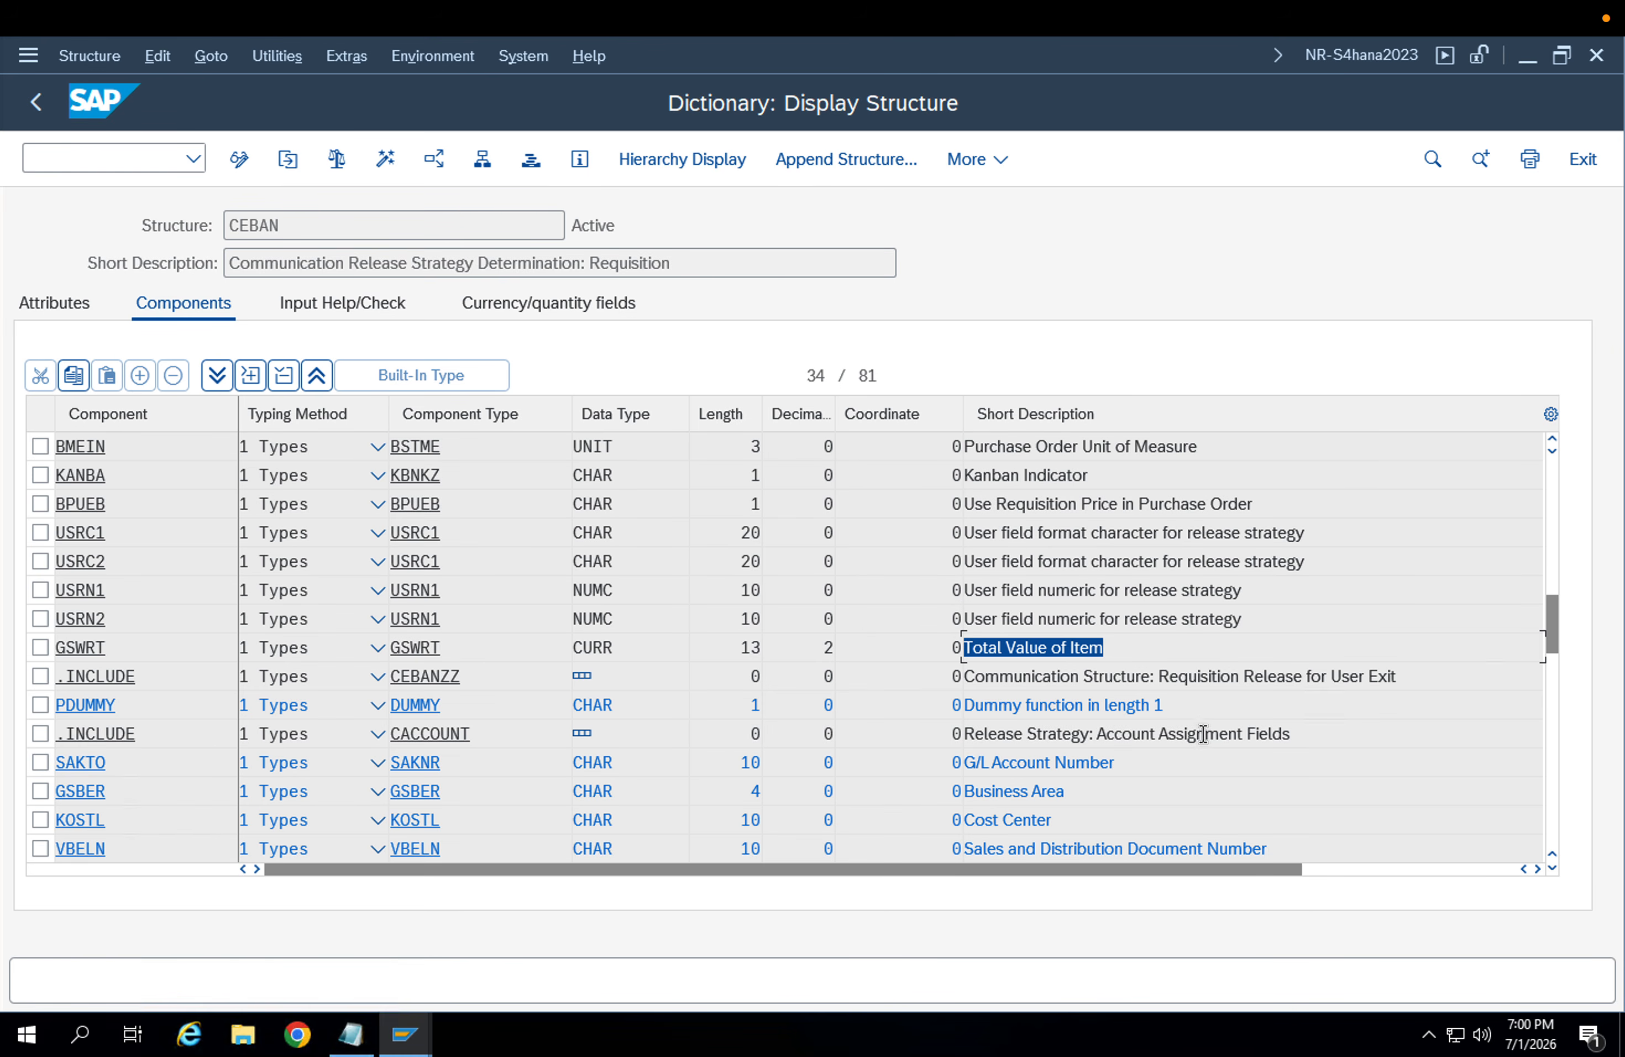
scroll(1184, 675, down, 2)
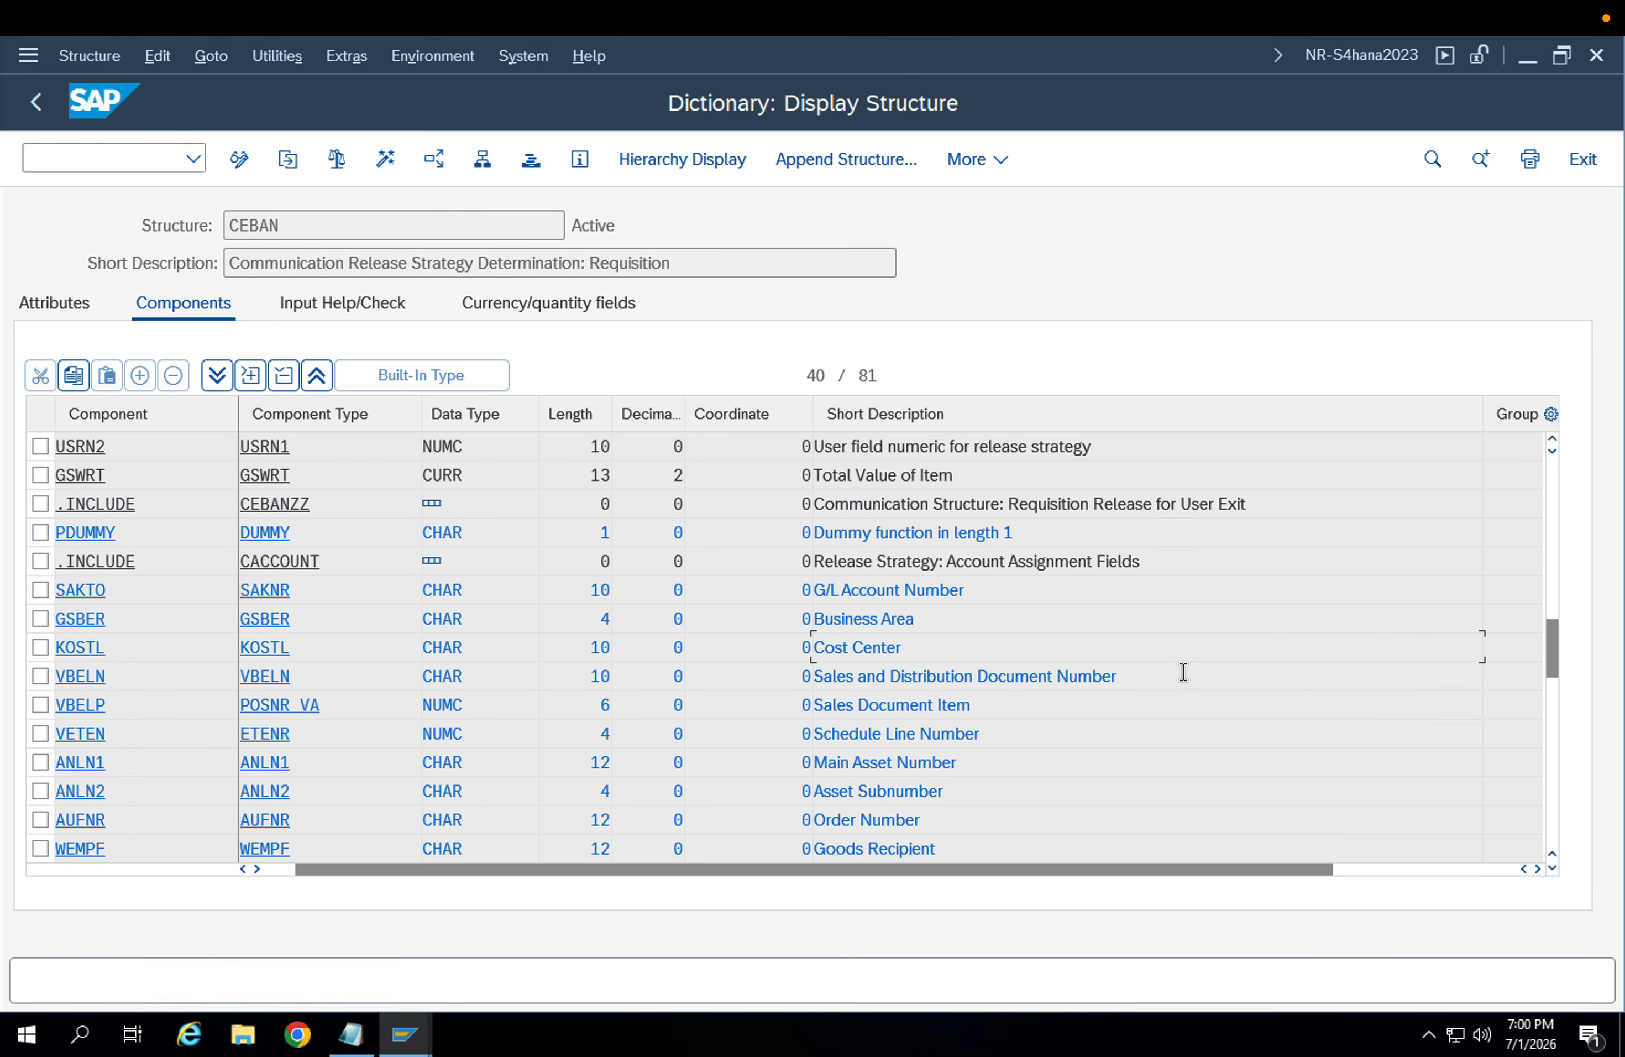
drag(315, 475, 218, 479)
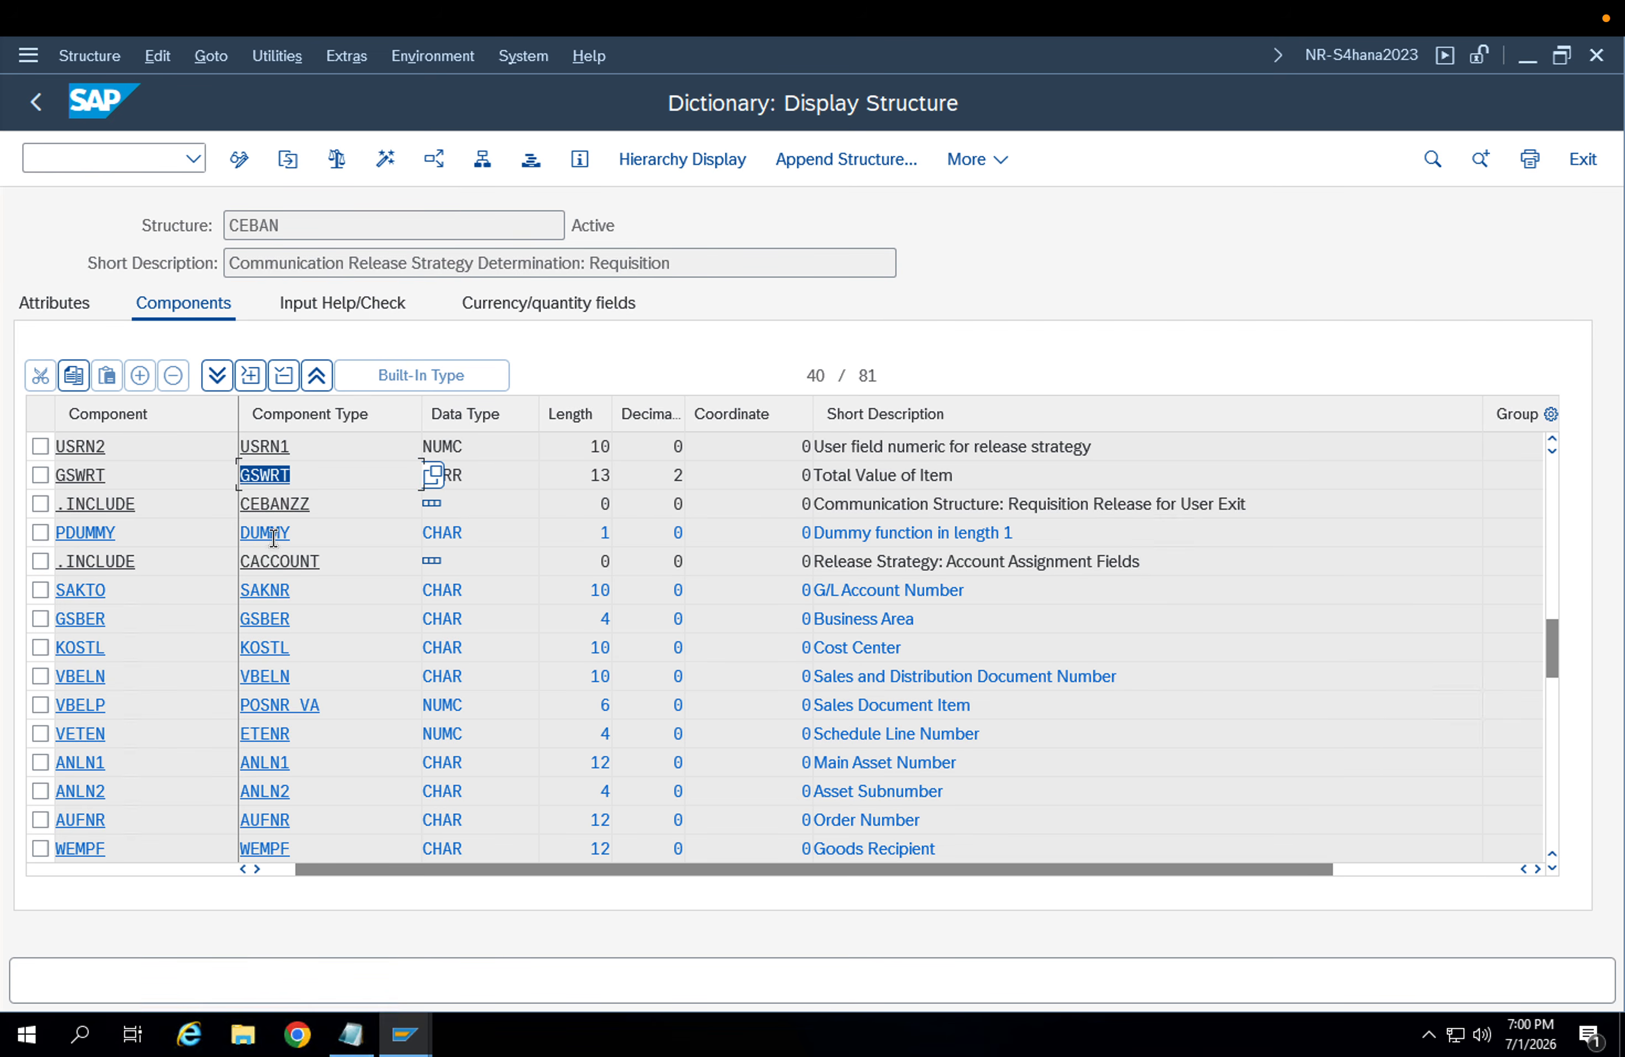
key(ctrl+Left)
key(ctrl+Right)
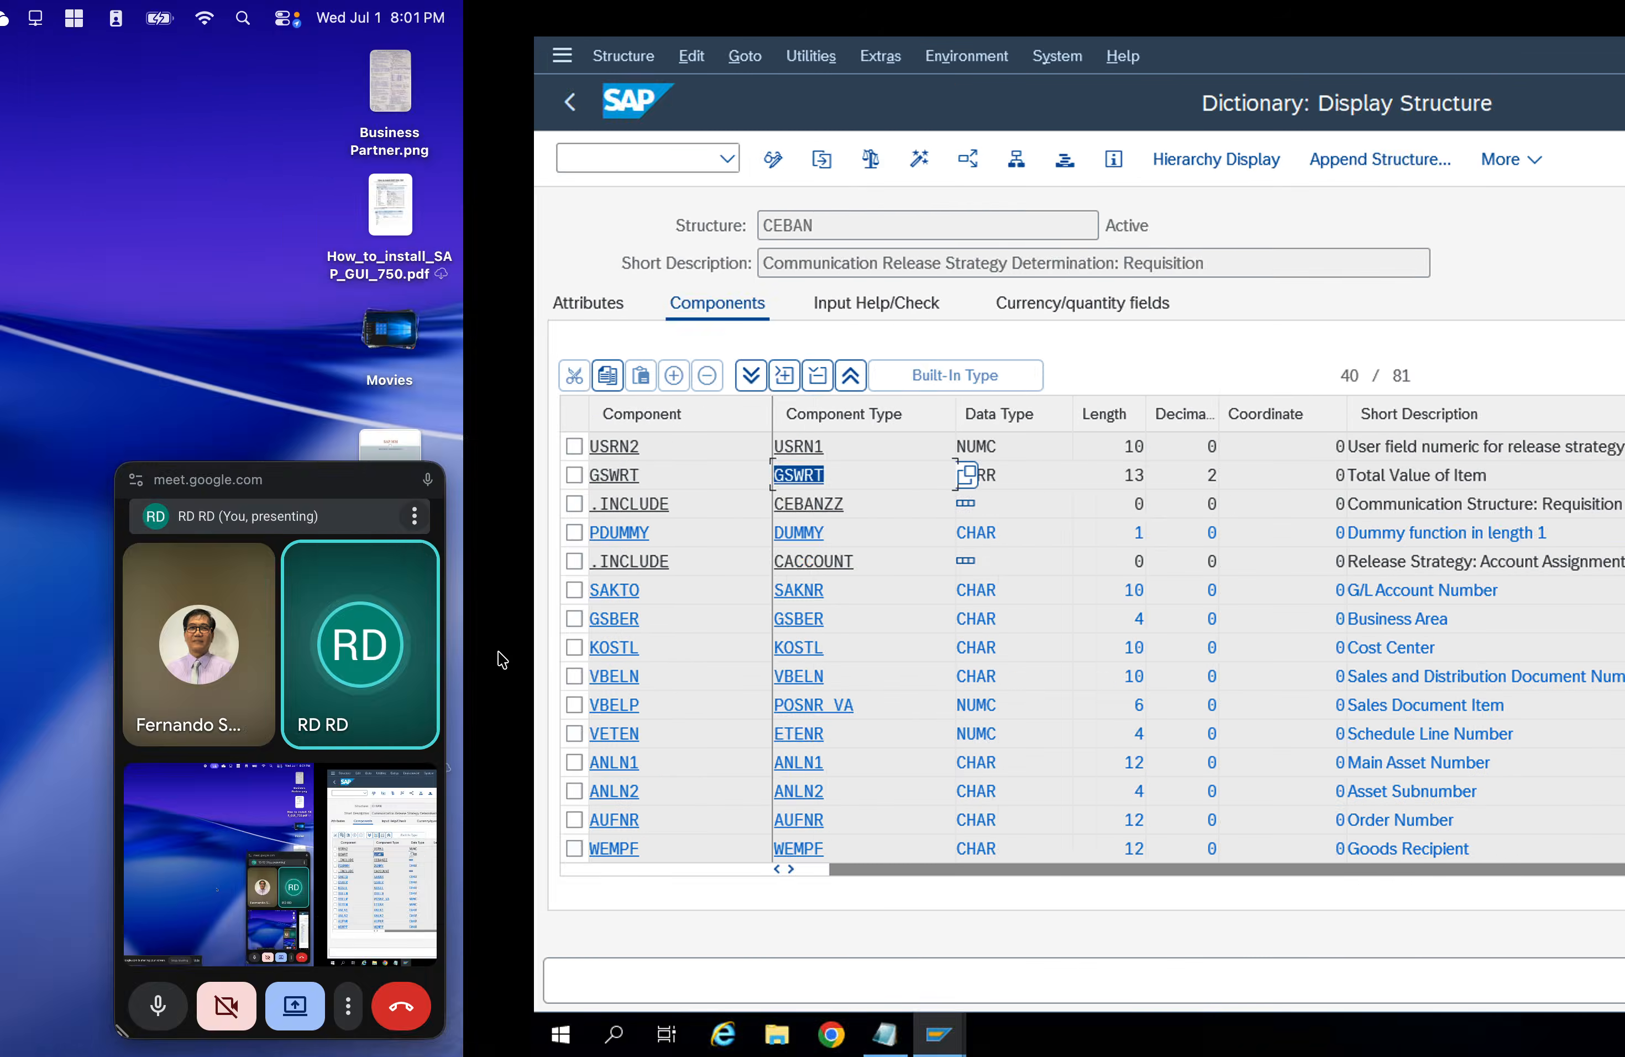
Return to characteristic TL_PR_PRICE, enter GSWRT as the reference field name, and accept the information messages
mouse_move(405, 1033)
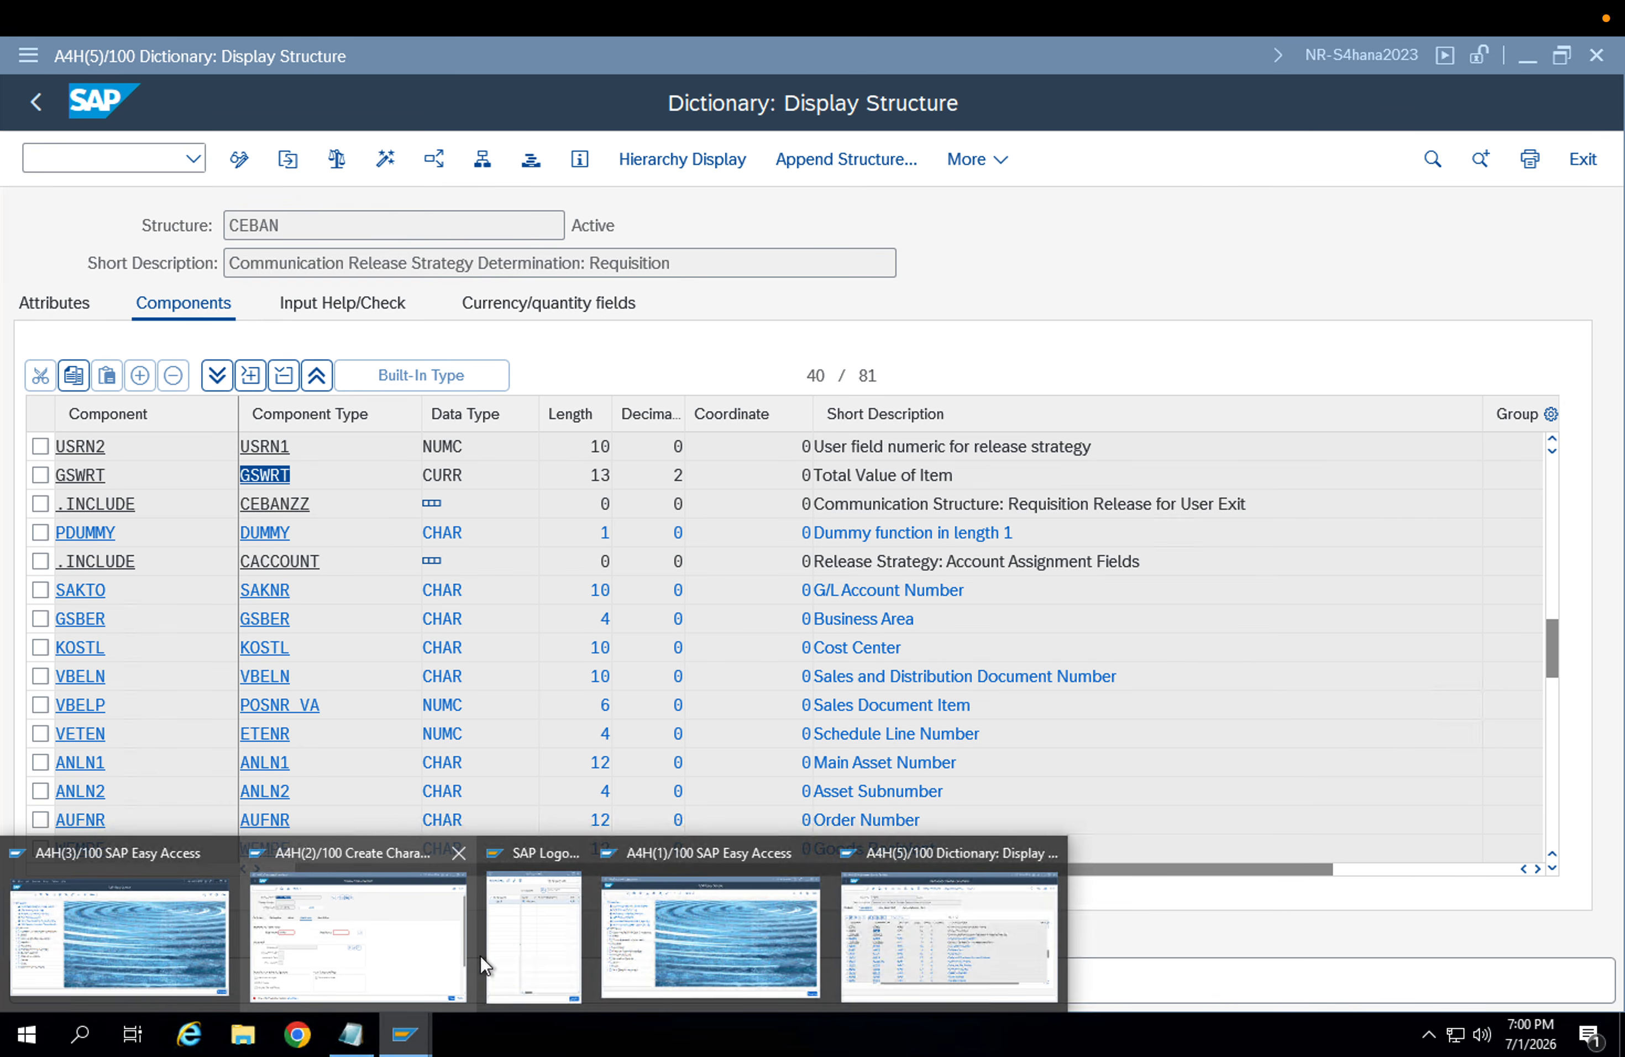
click(374, 951)
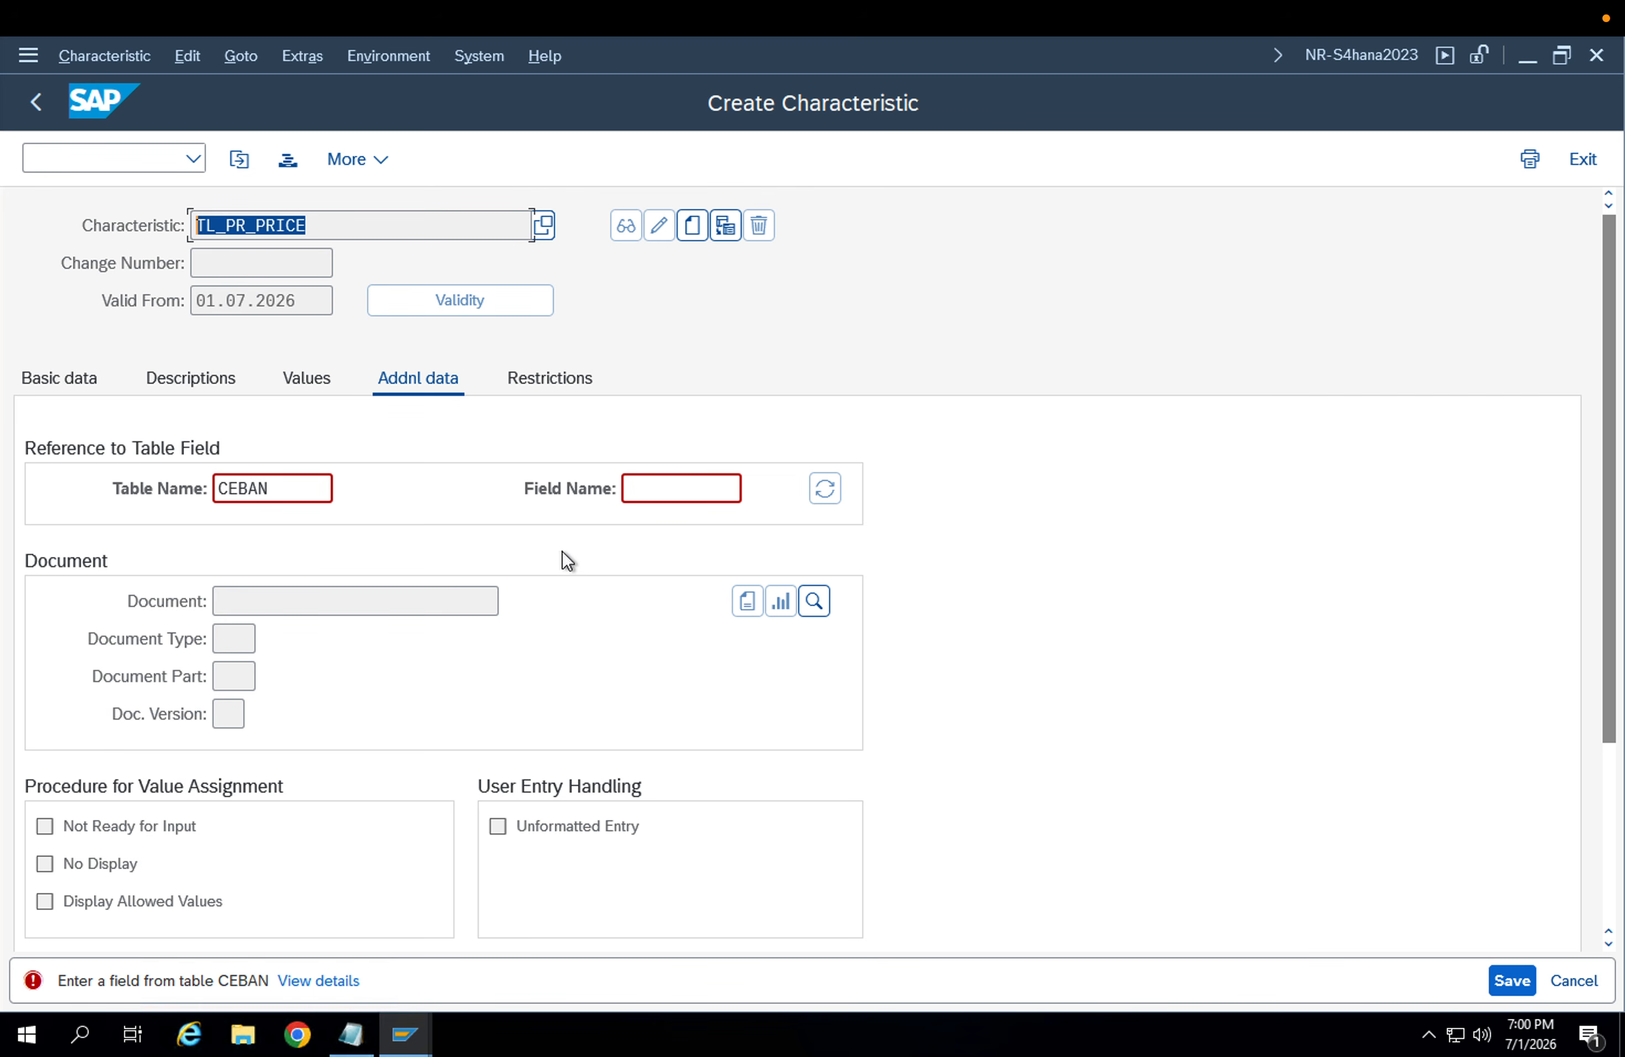
click(636, 492)
text(GSWRT)
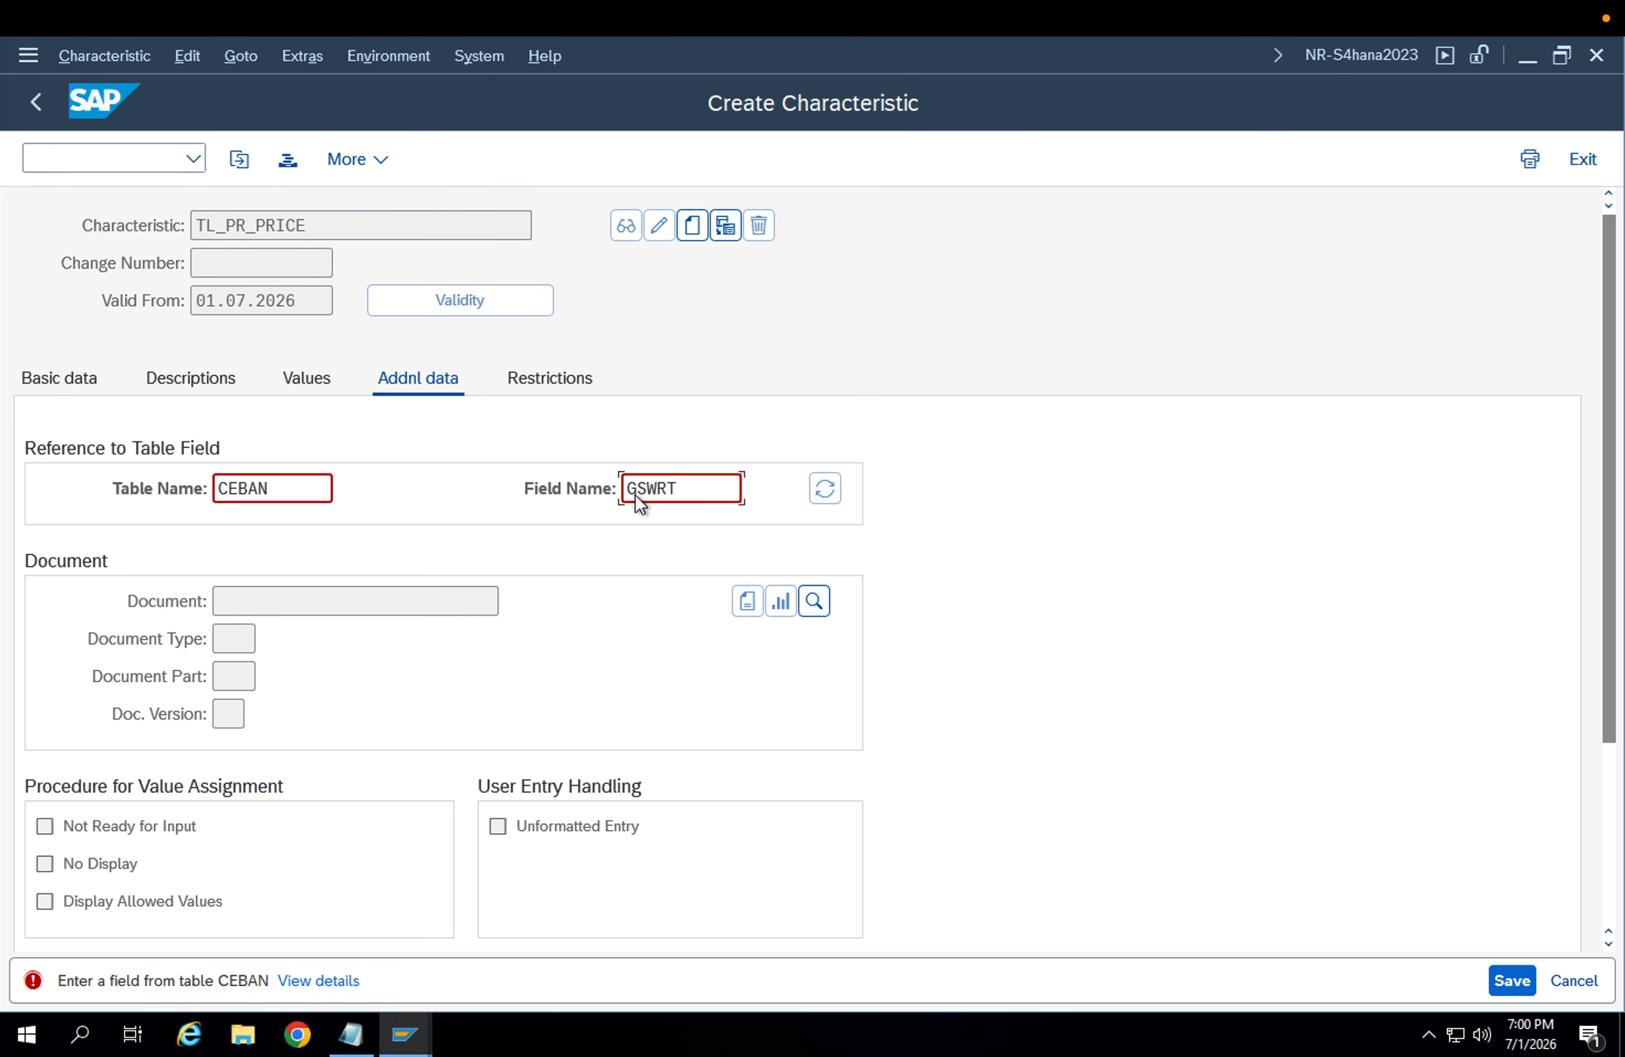
key(Return)
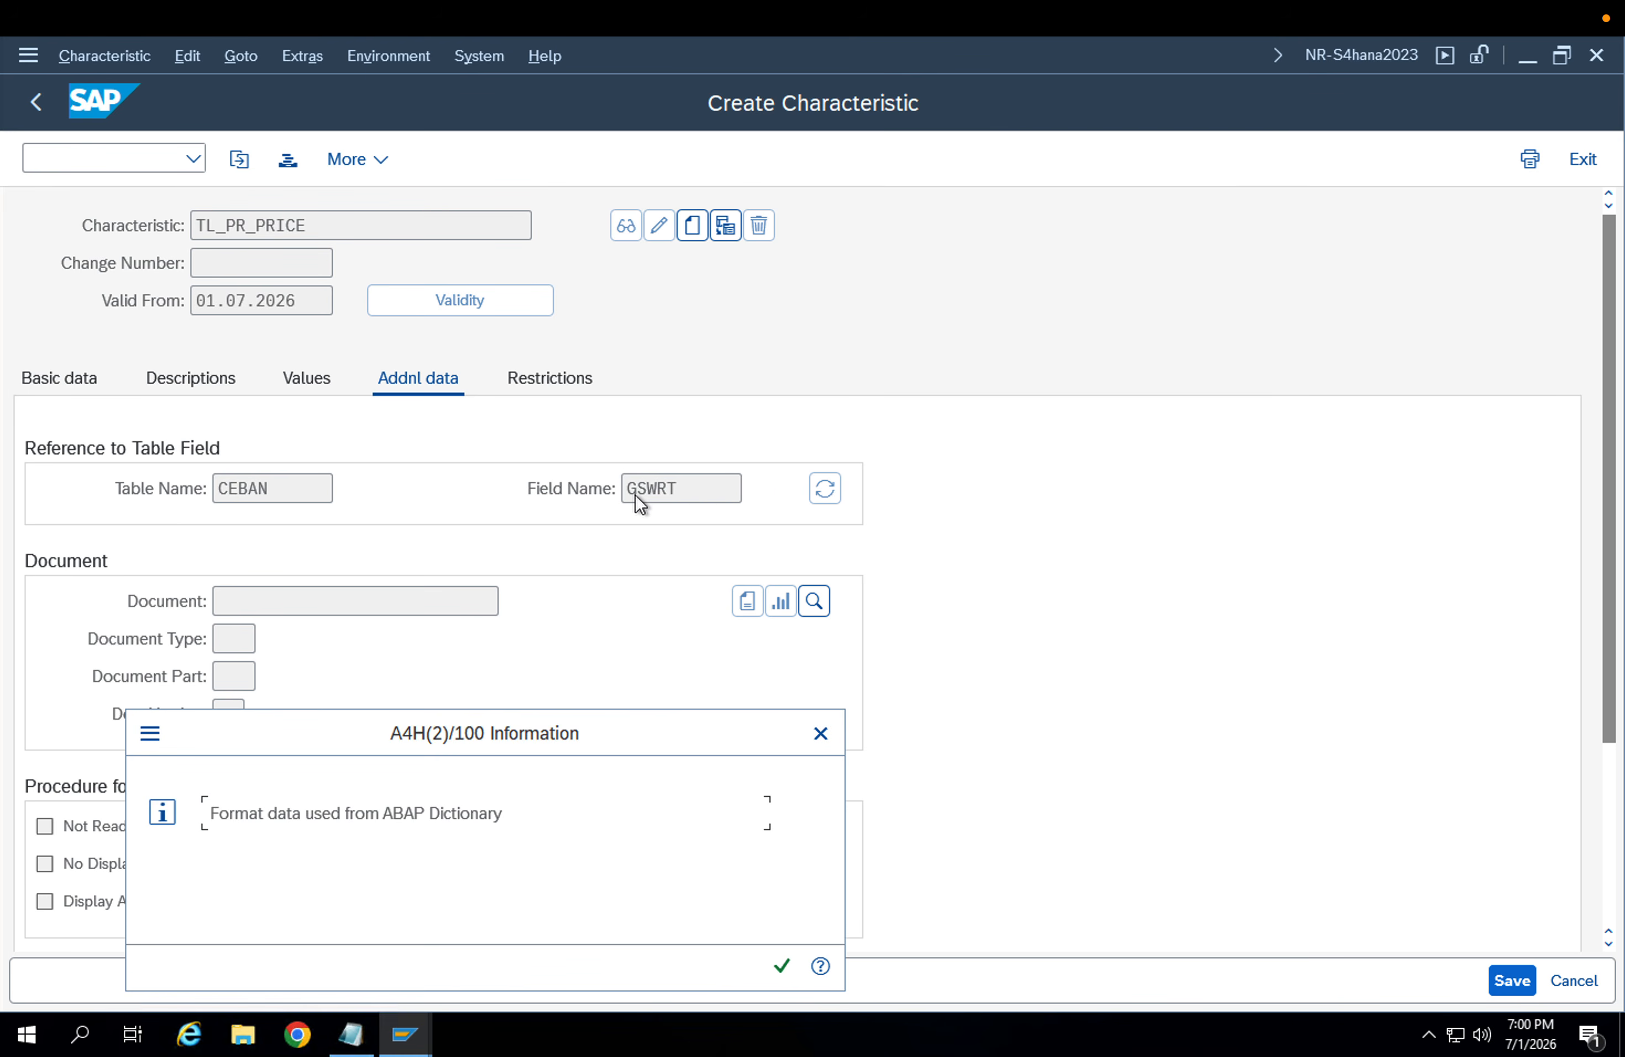
drag(509, 815, 204, 819)
key(Return)
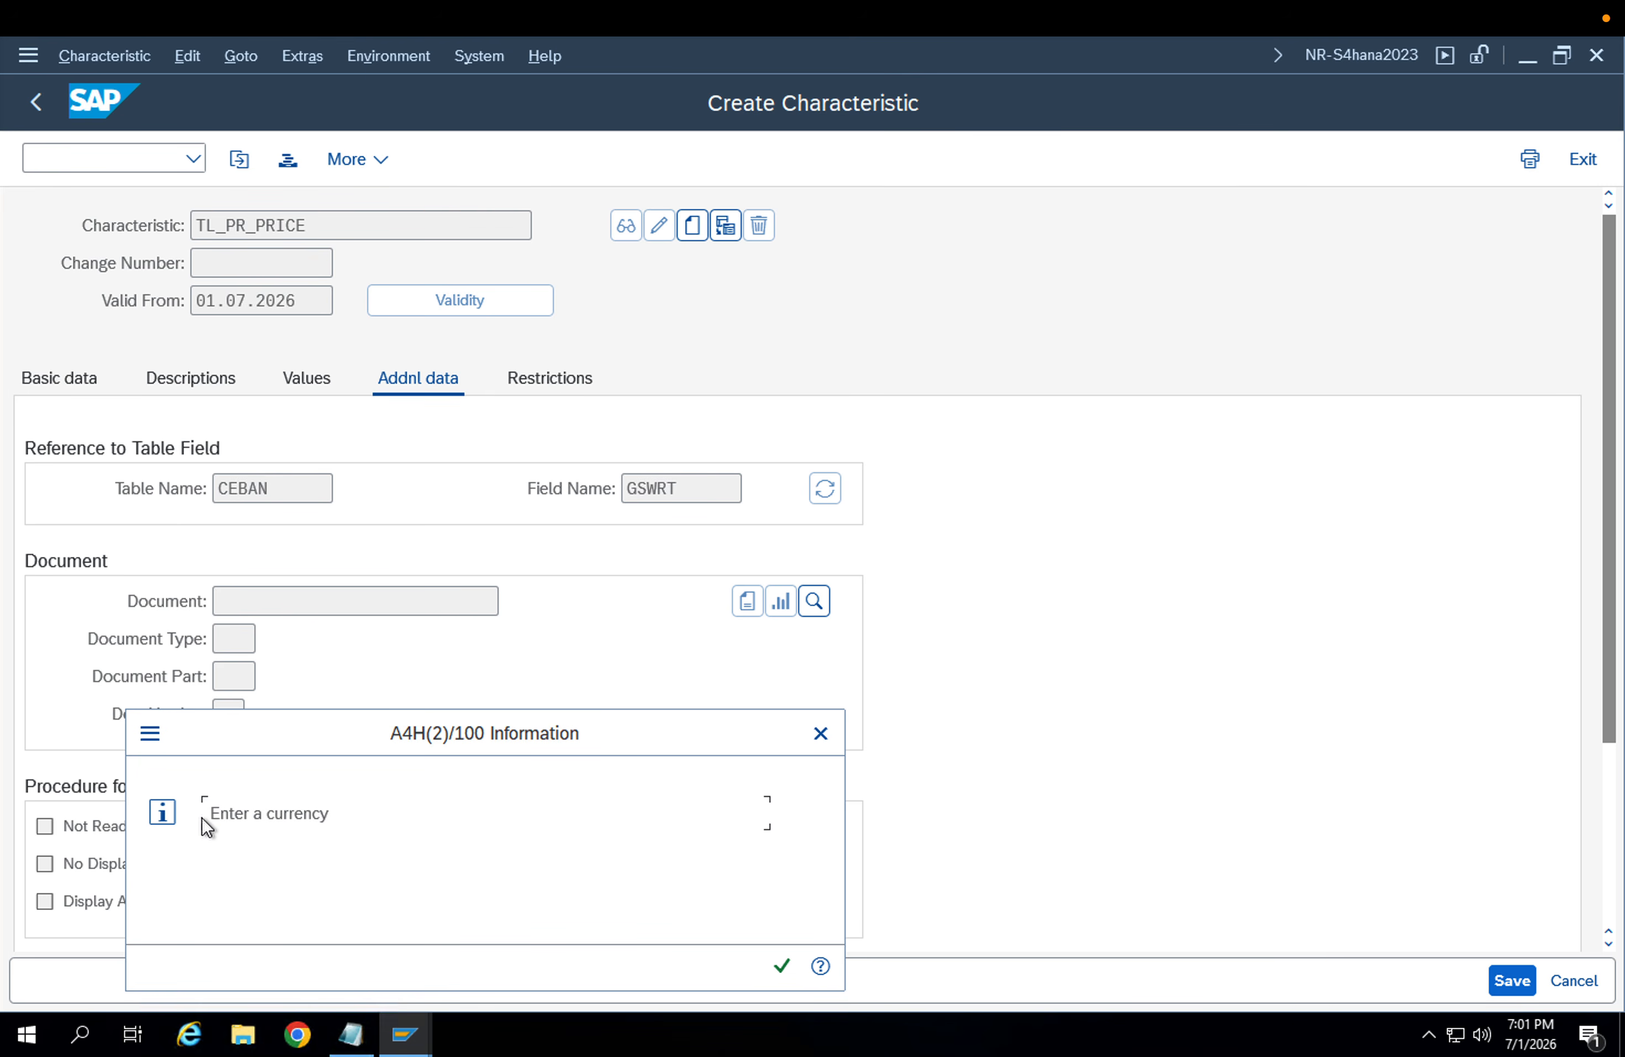
key(Return)
Set the currency of characteristic TL_PR_PRICE to EUR in its basic data
click(312, 495)
drag(367, 484, 34, 475)
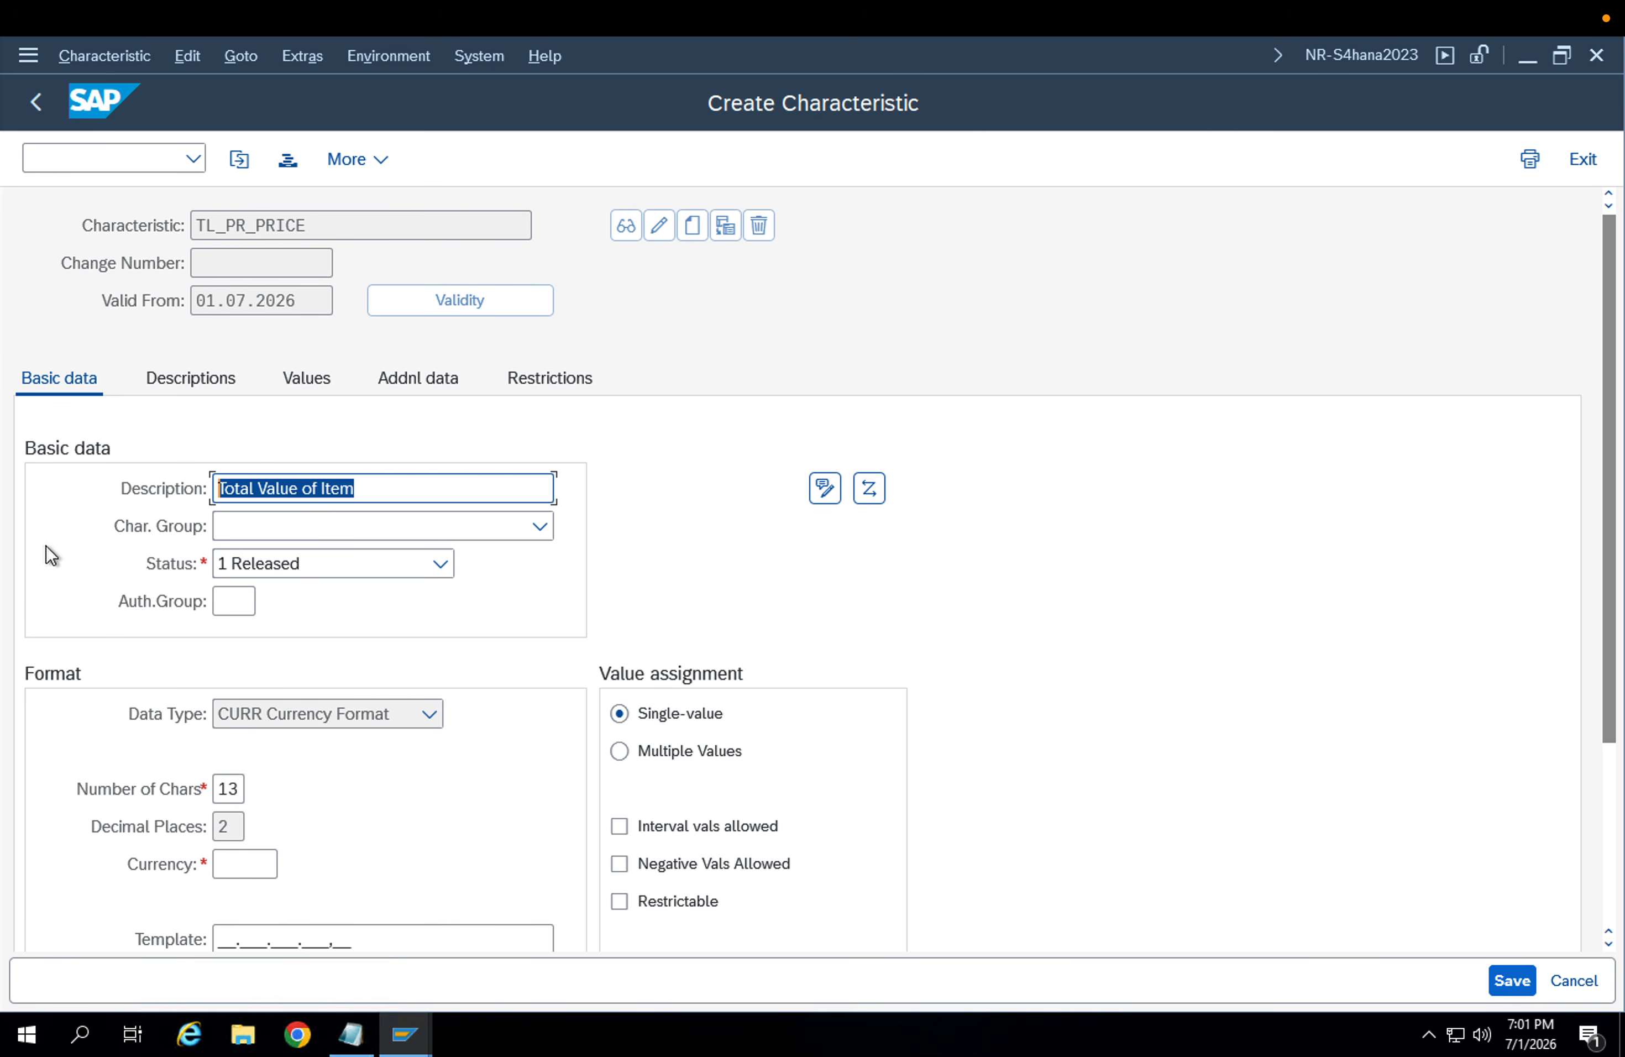
scroll(302, 756, down, 2)
click(241, 804)
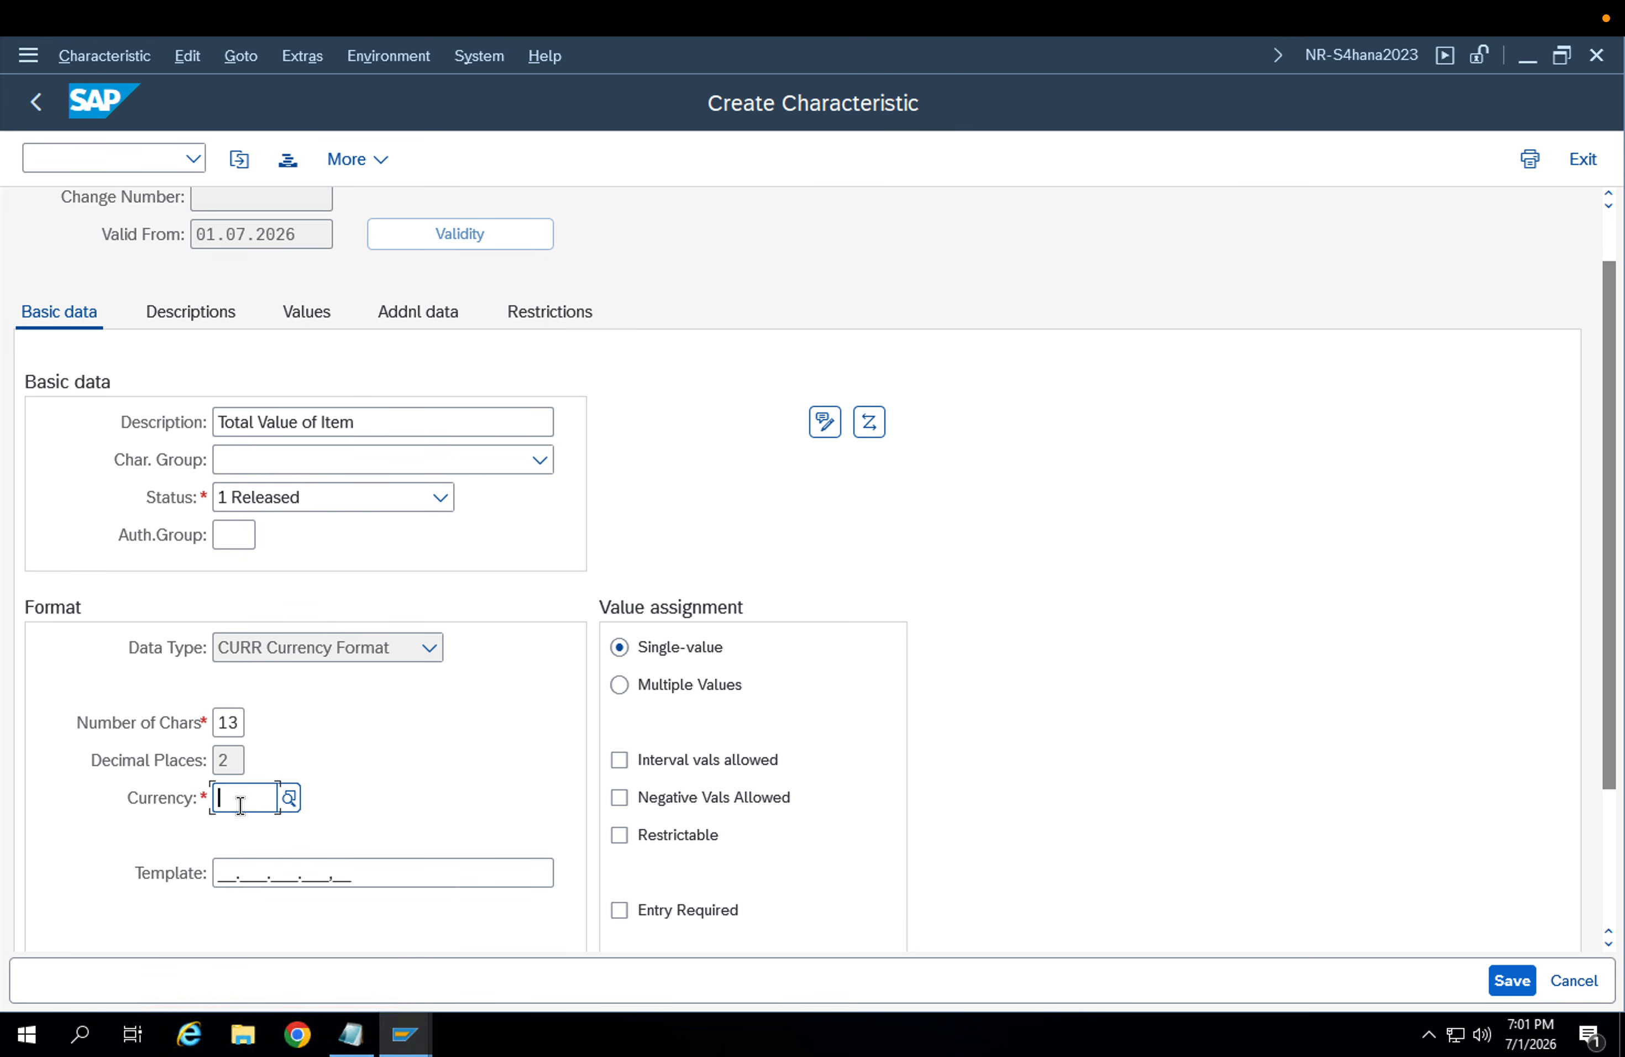
text(EUR)
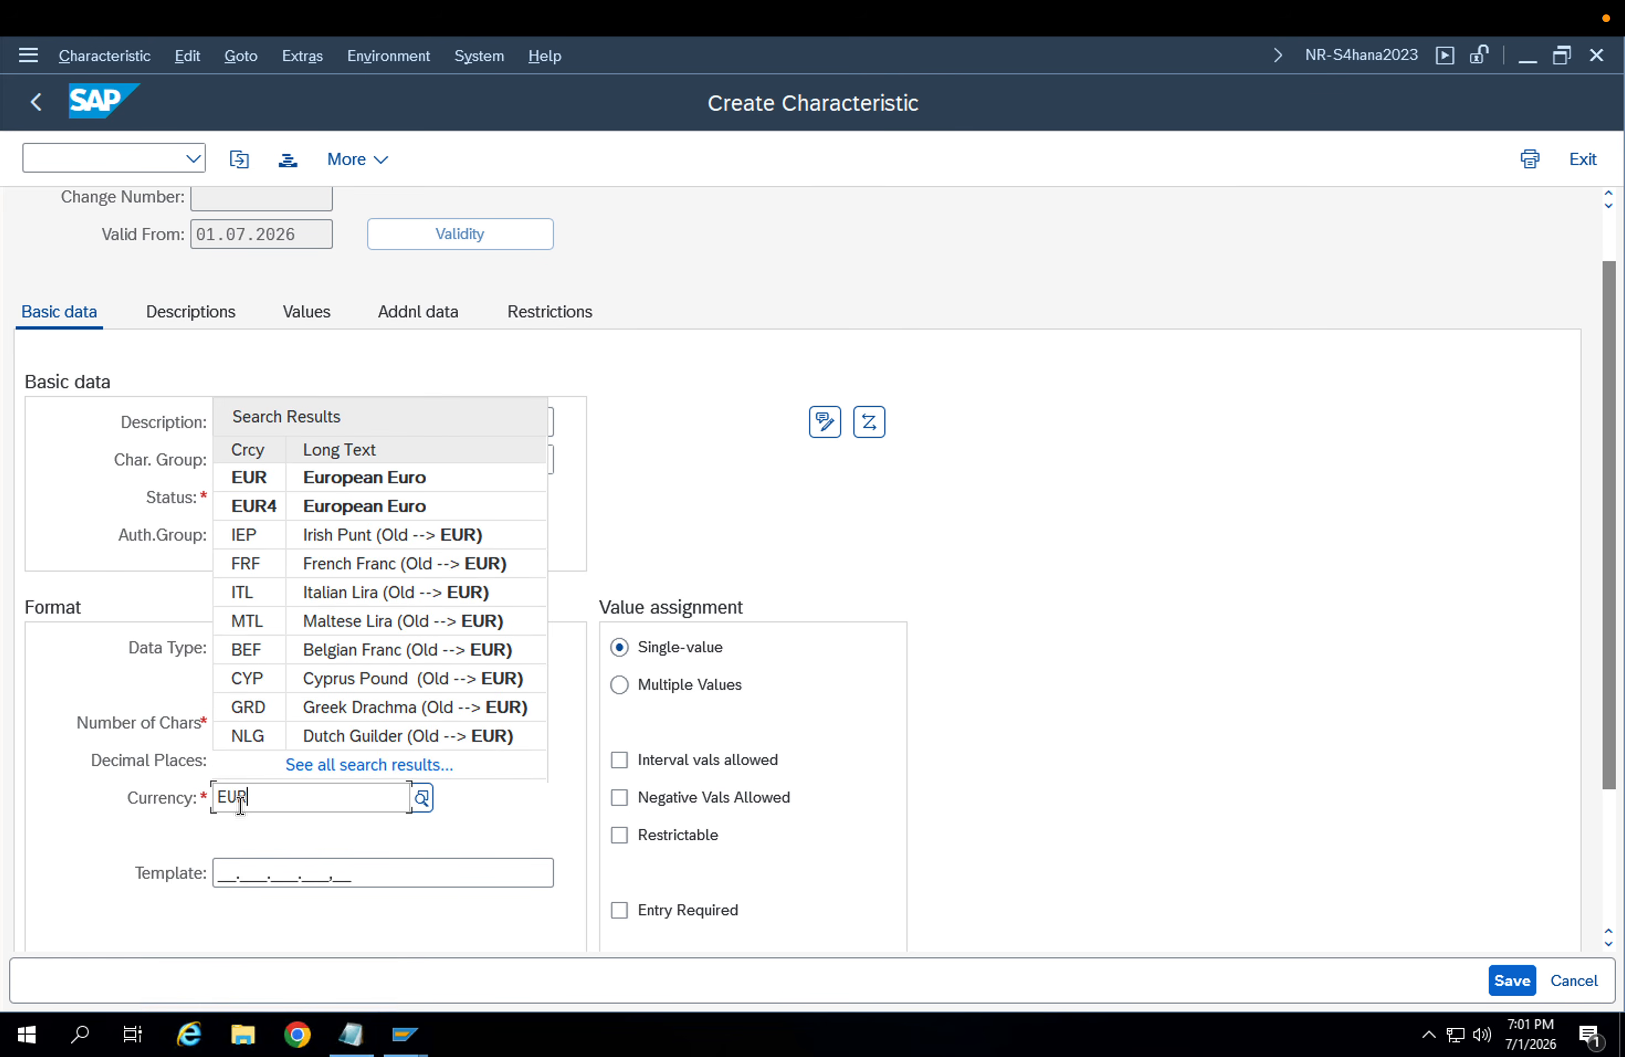
key(Return)
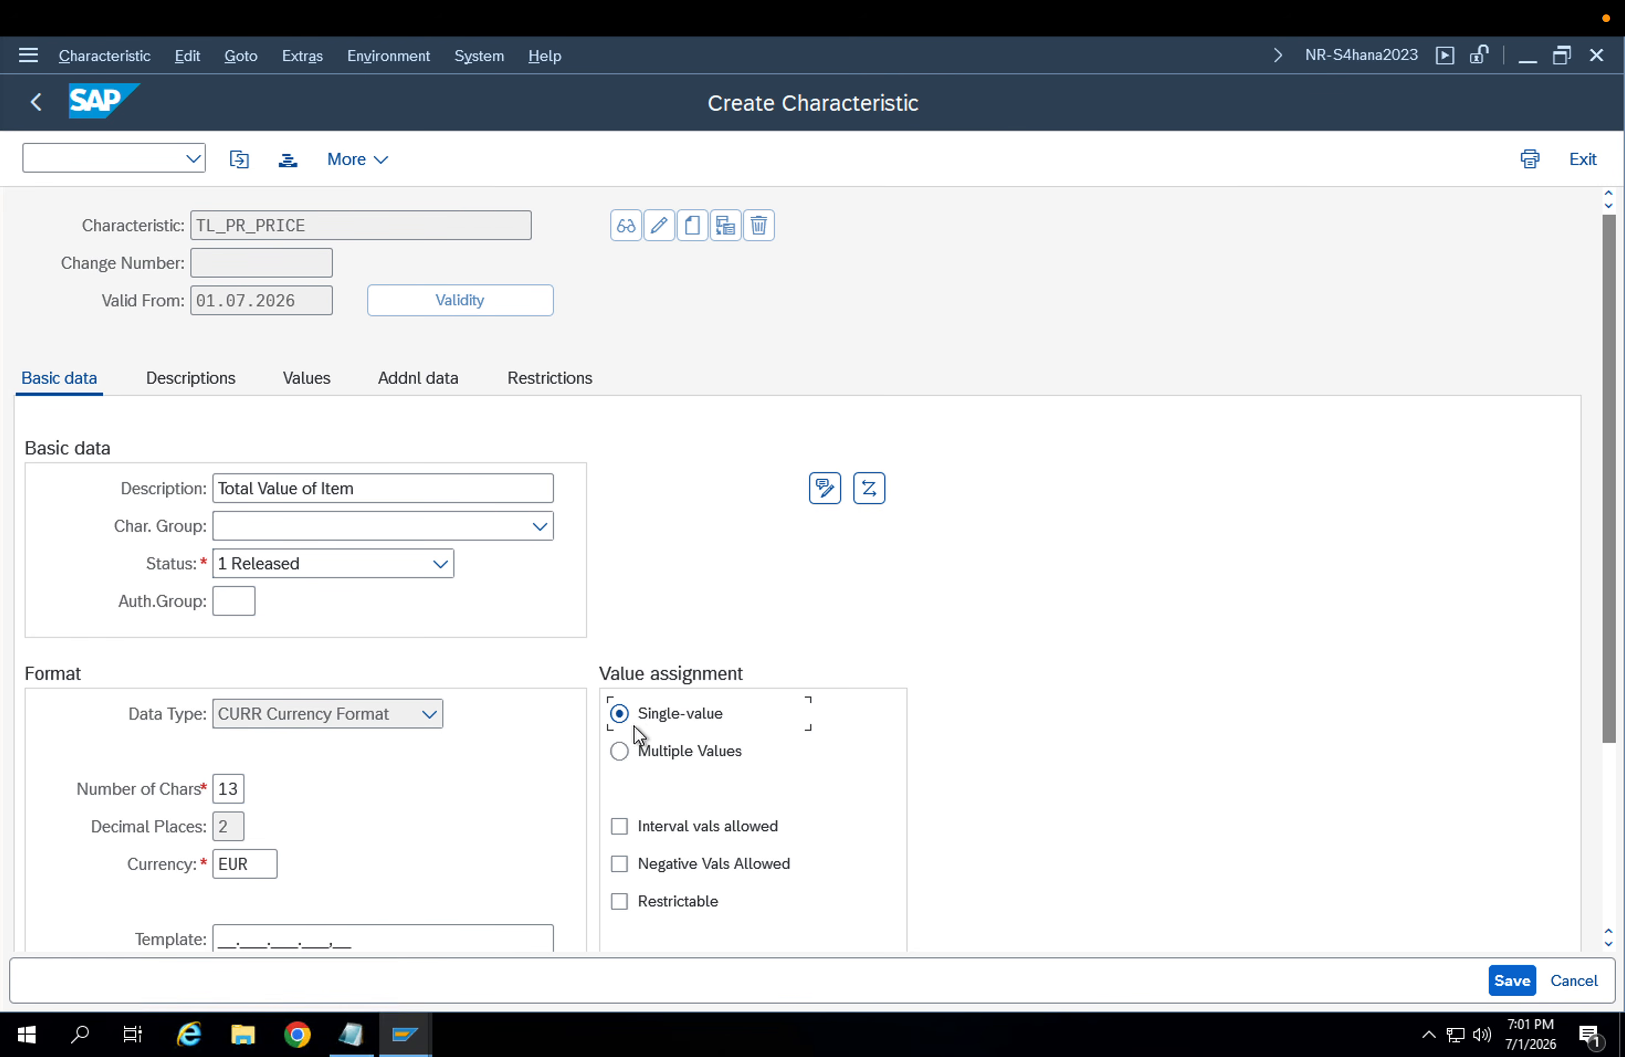
Allow interval values for characteristic TL_PR_PRICE and save it
drag(360, 489, 199, 483)
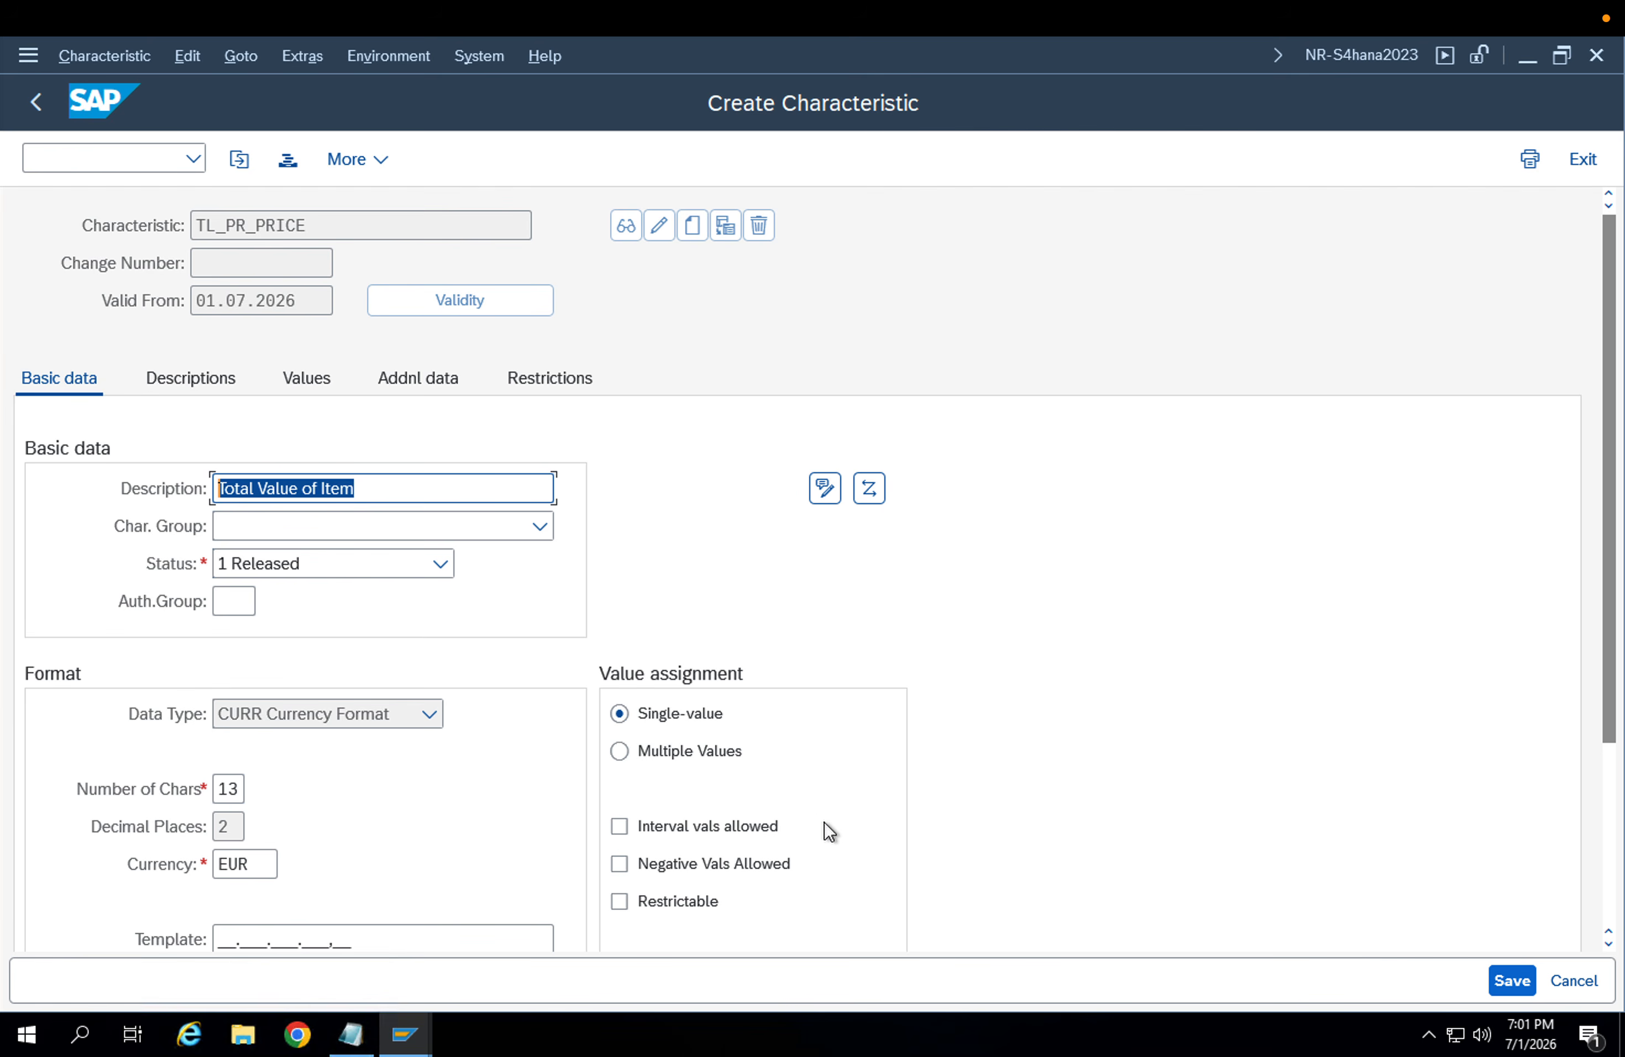
click(733, 827)
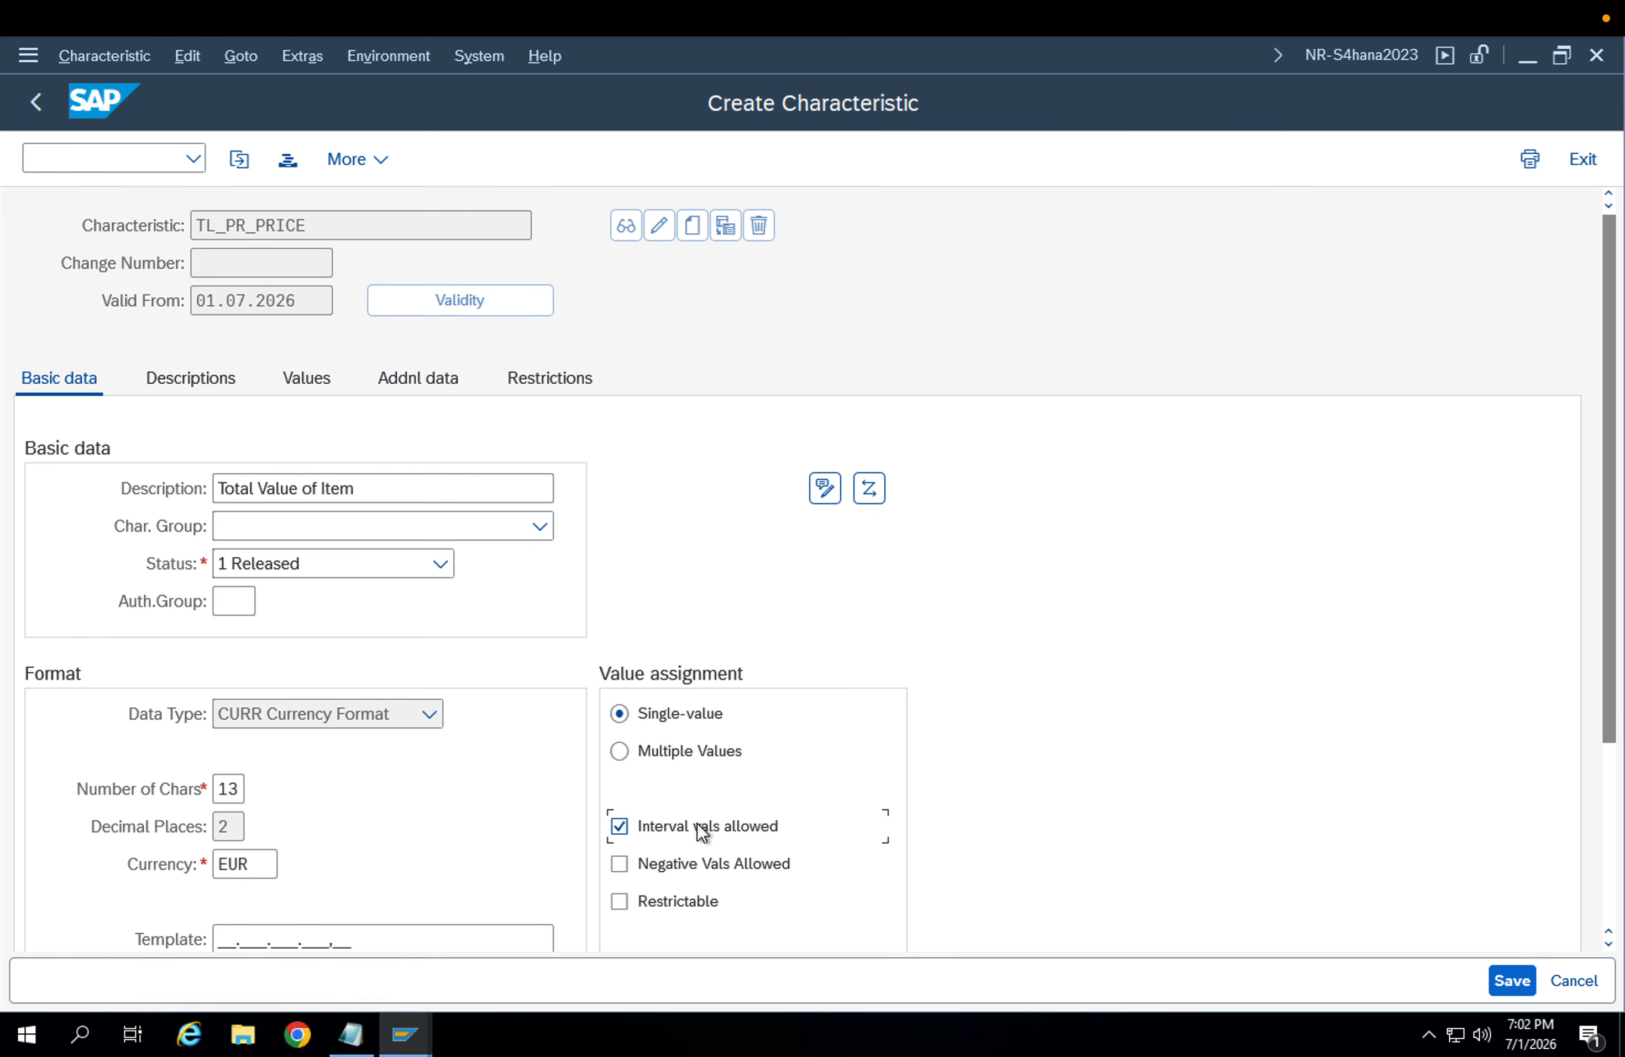
scroll(848, 827, down, 1)
scroll(873, 855, down, 3)
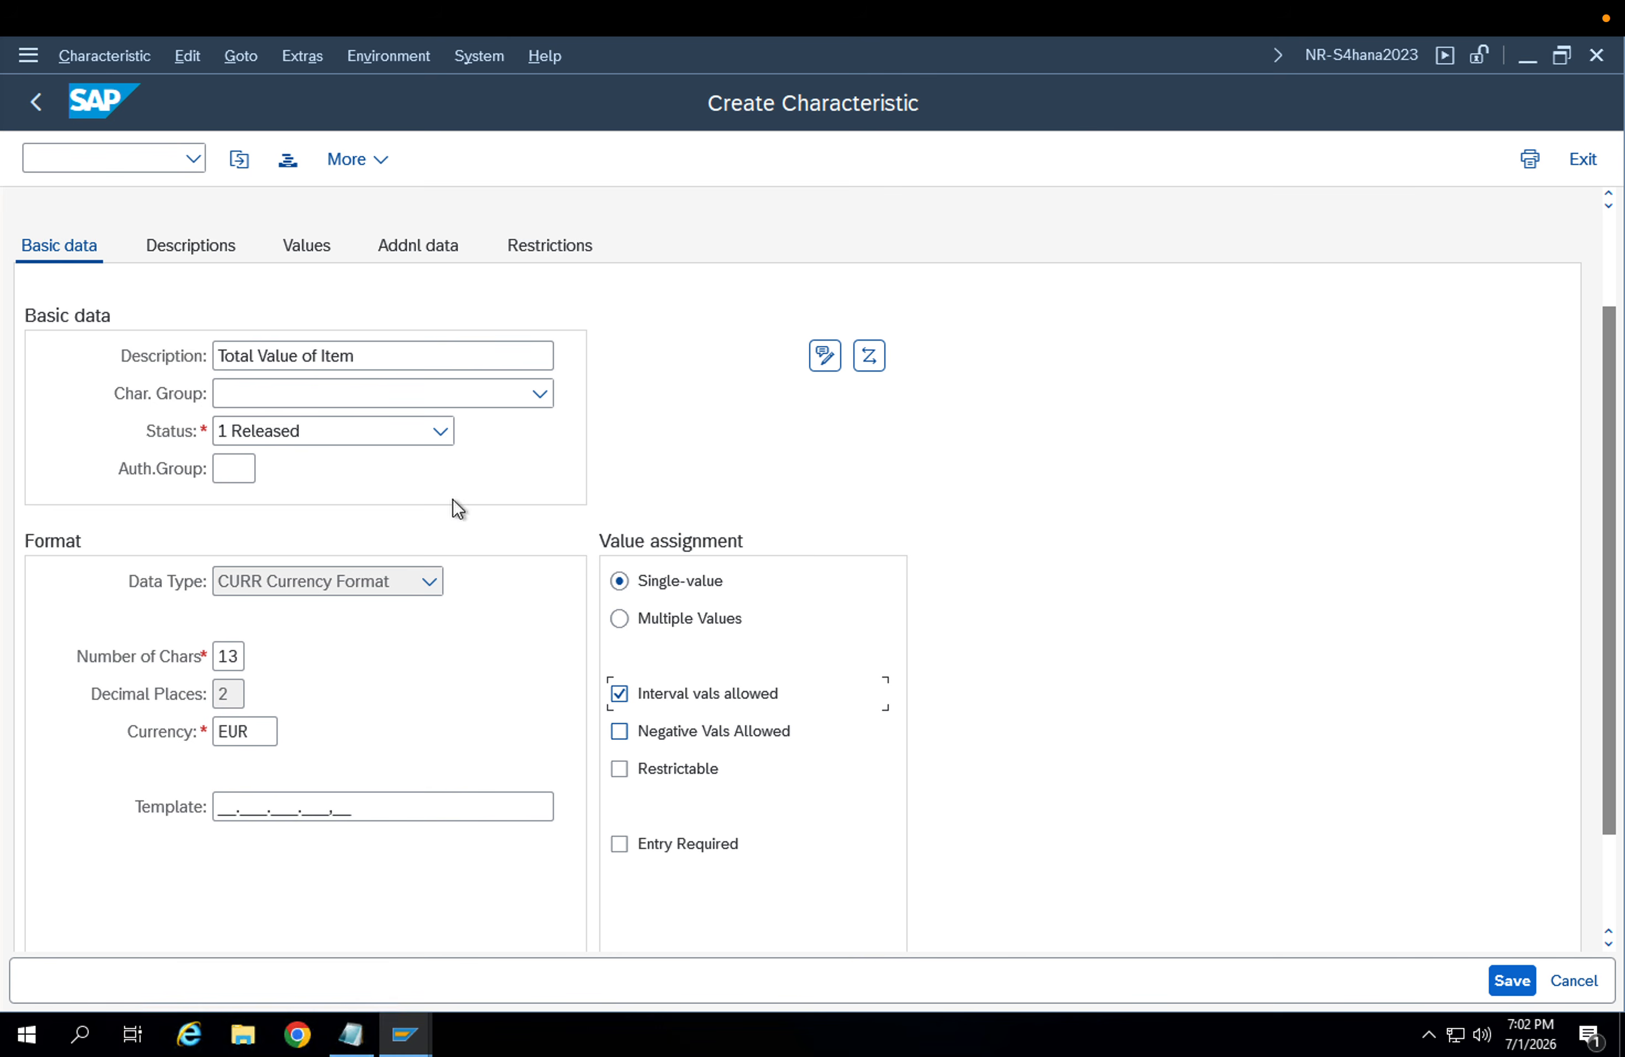
scroll(459, 515, up, 4)
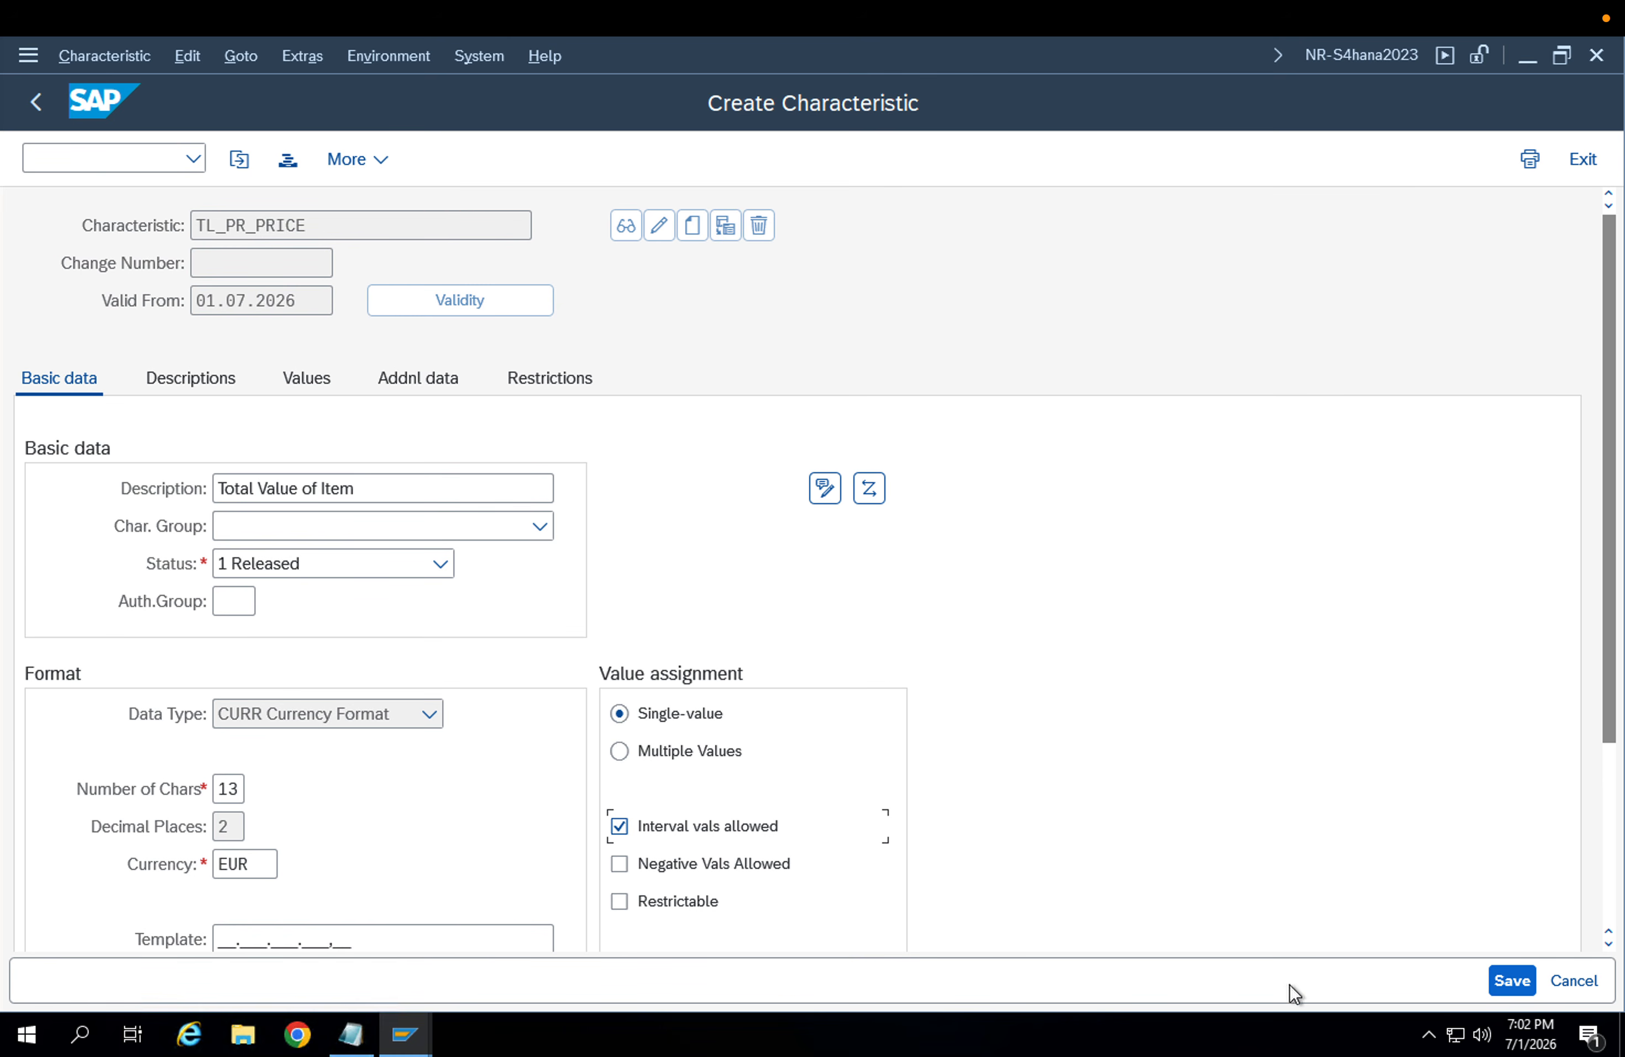
click(1507, 980)
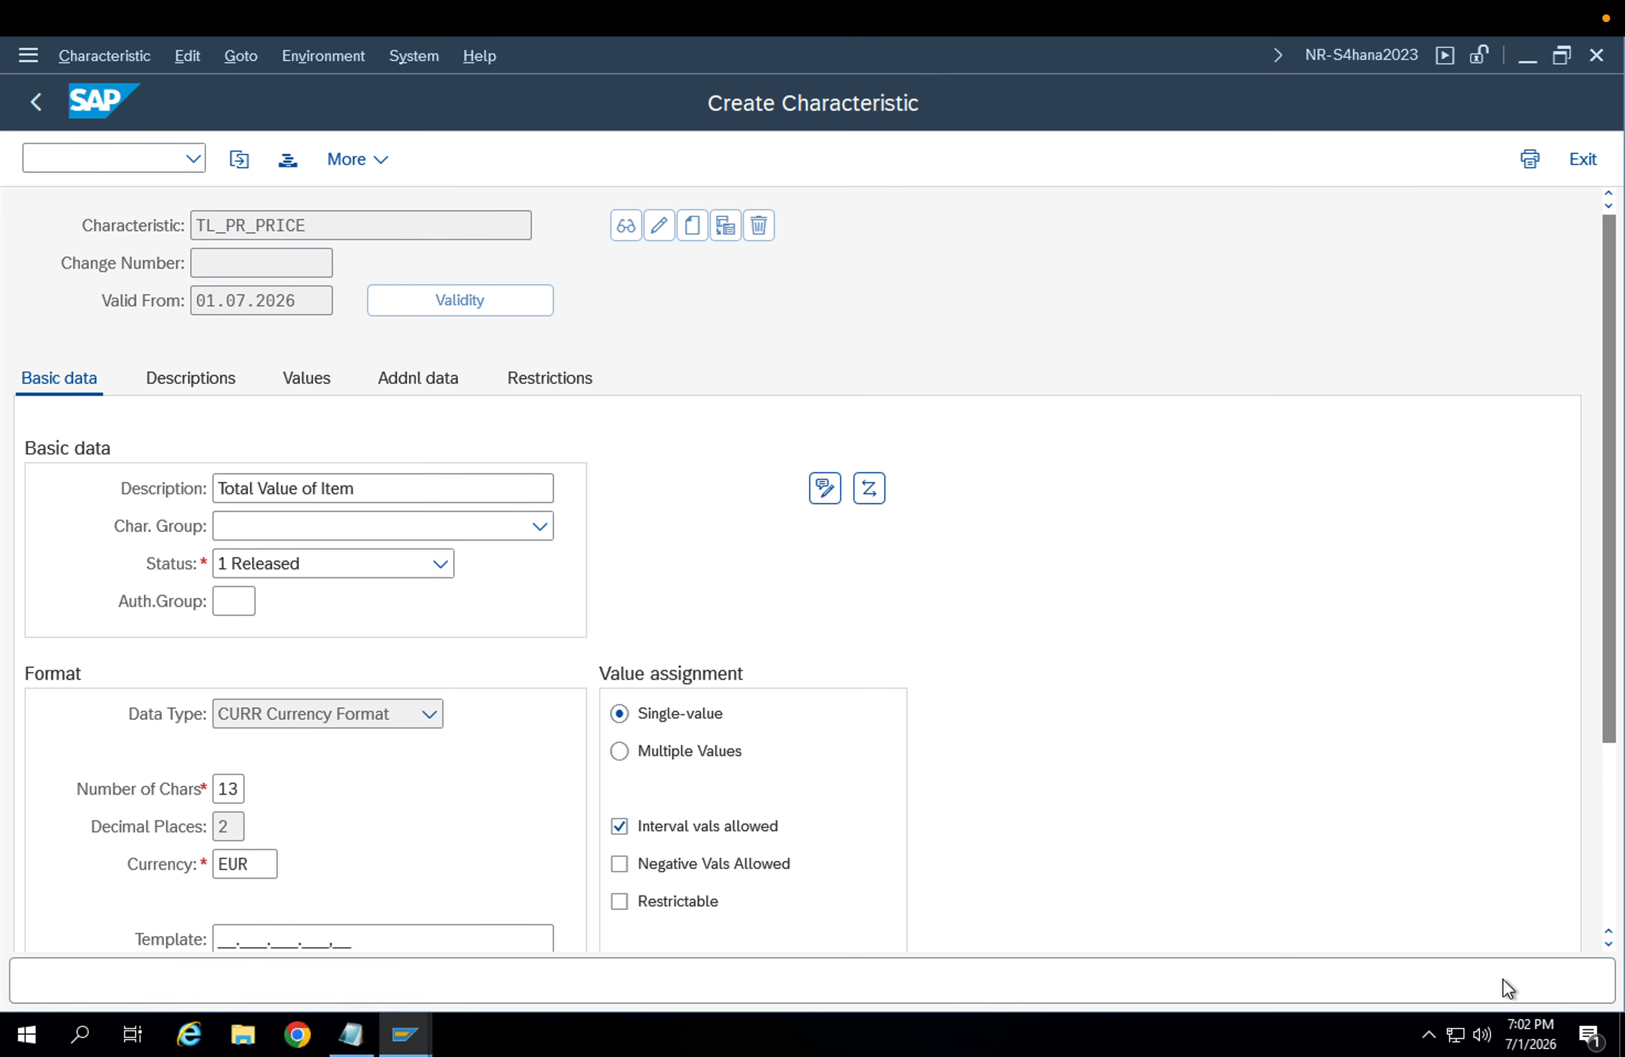
Try to create another characteristic named PR_DOCTYPE
click(347, 218)
key(BackSpace)
key(BackSpace)
key(BackSpace)
key(BackSpace)
key(BackSpace)
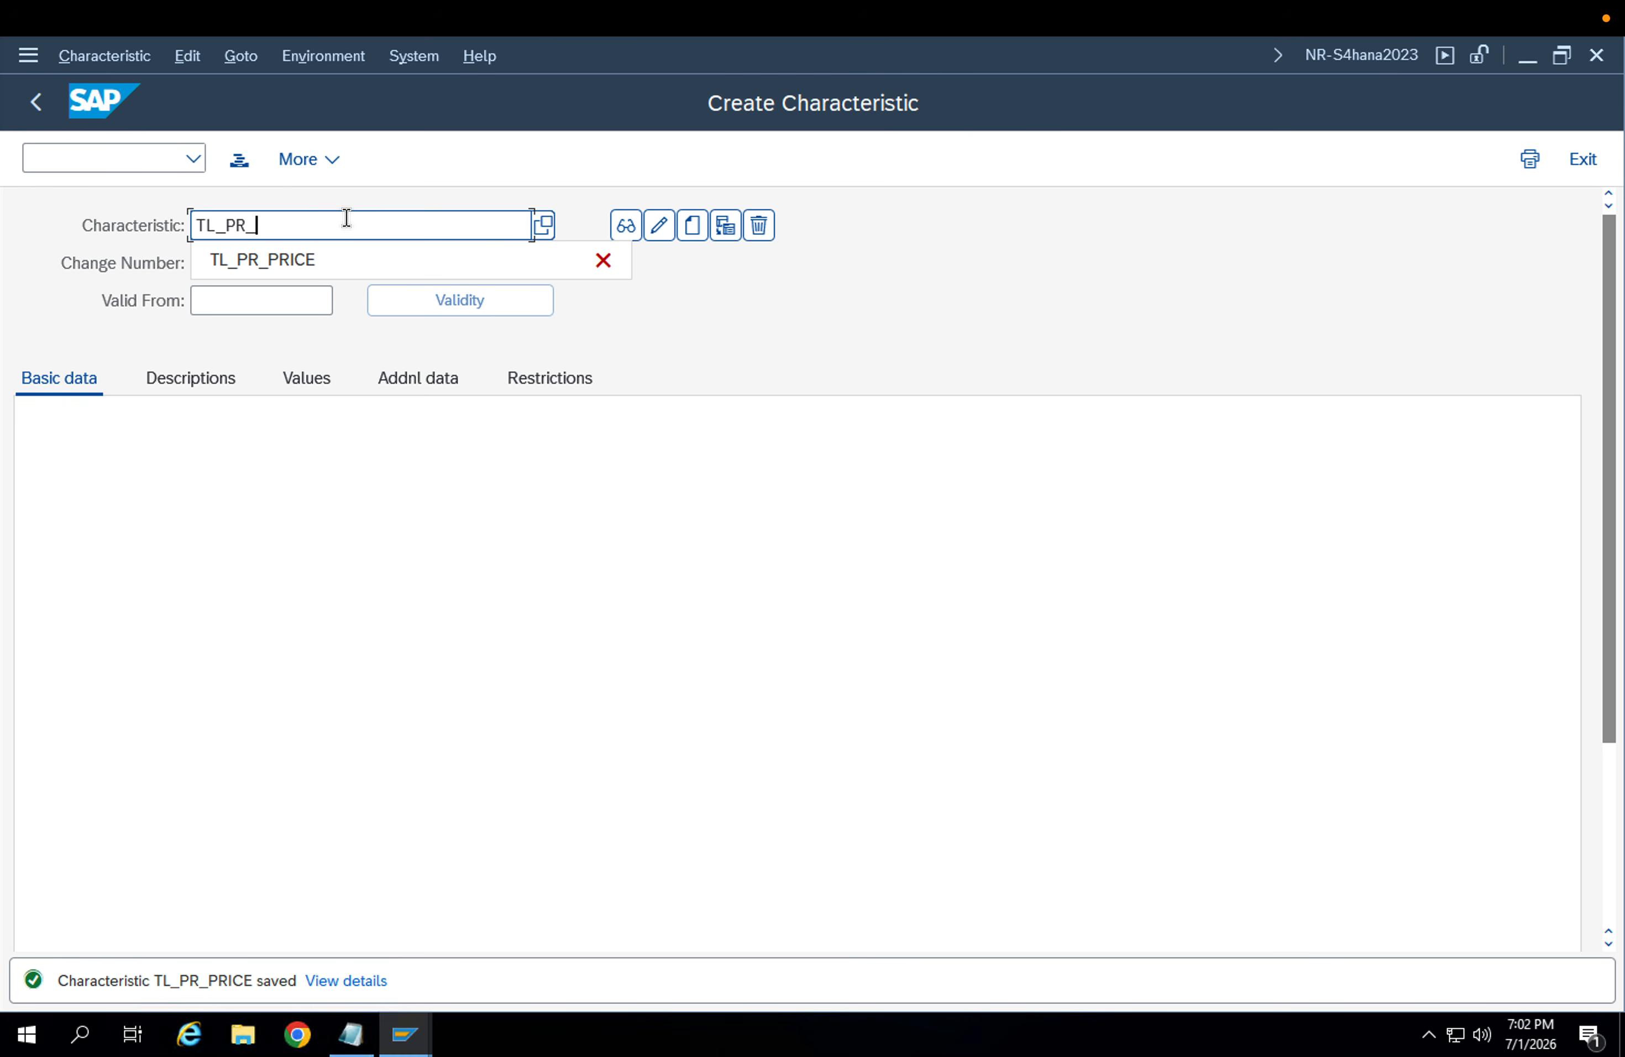
text(DOC)
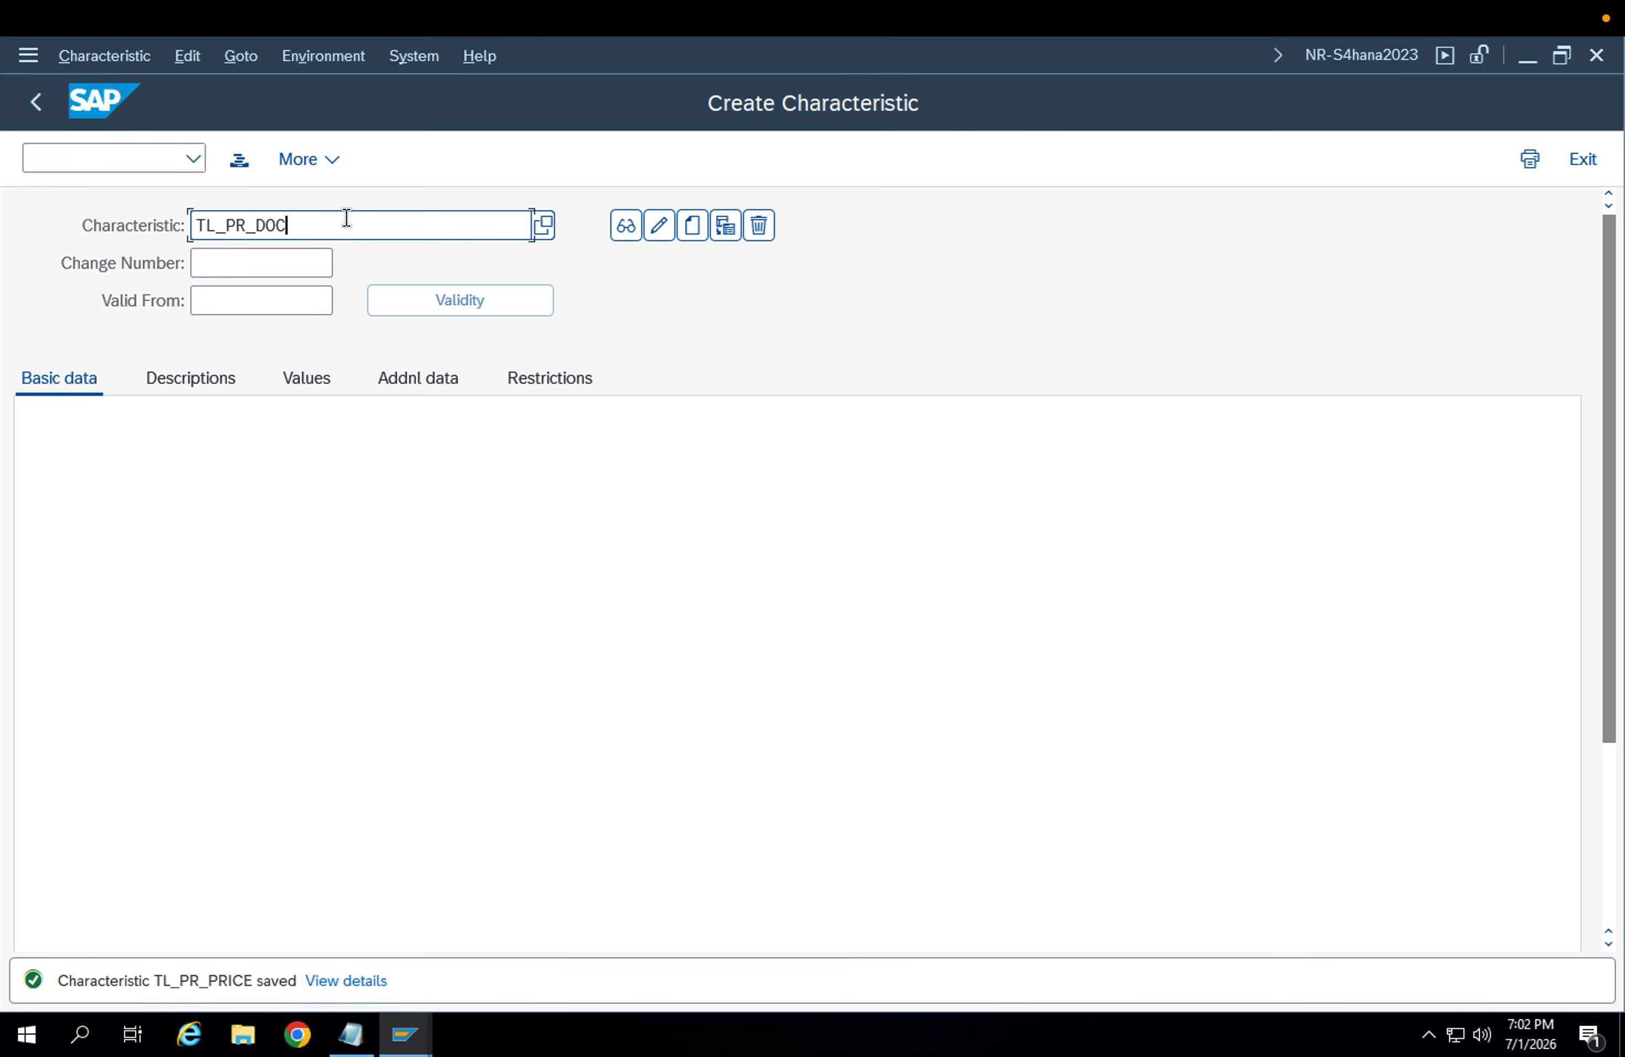
text(TYPE)
drag(227, 221, 193, 221)
key(BackSpace)
click(690, 230)
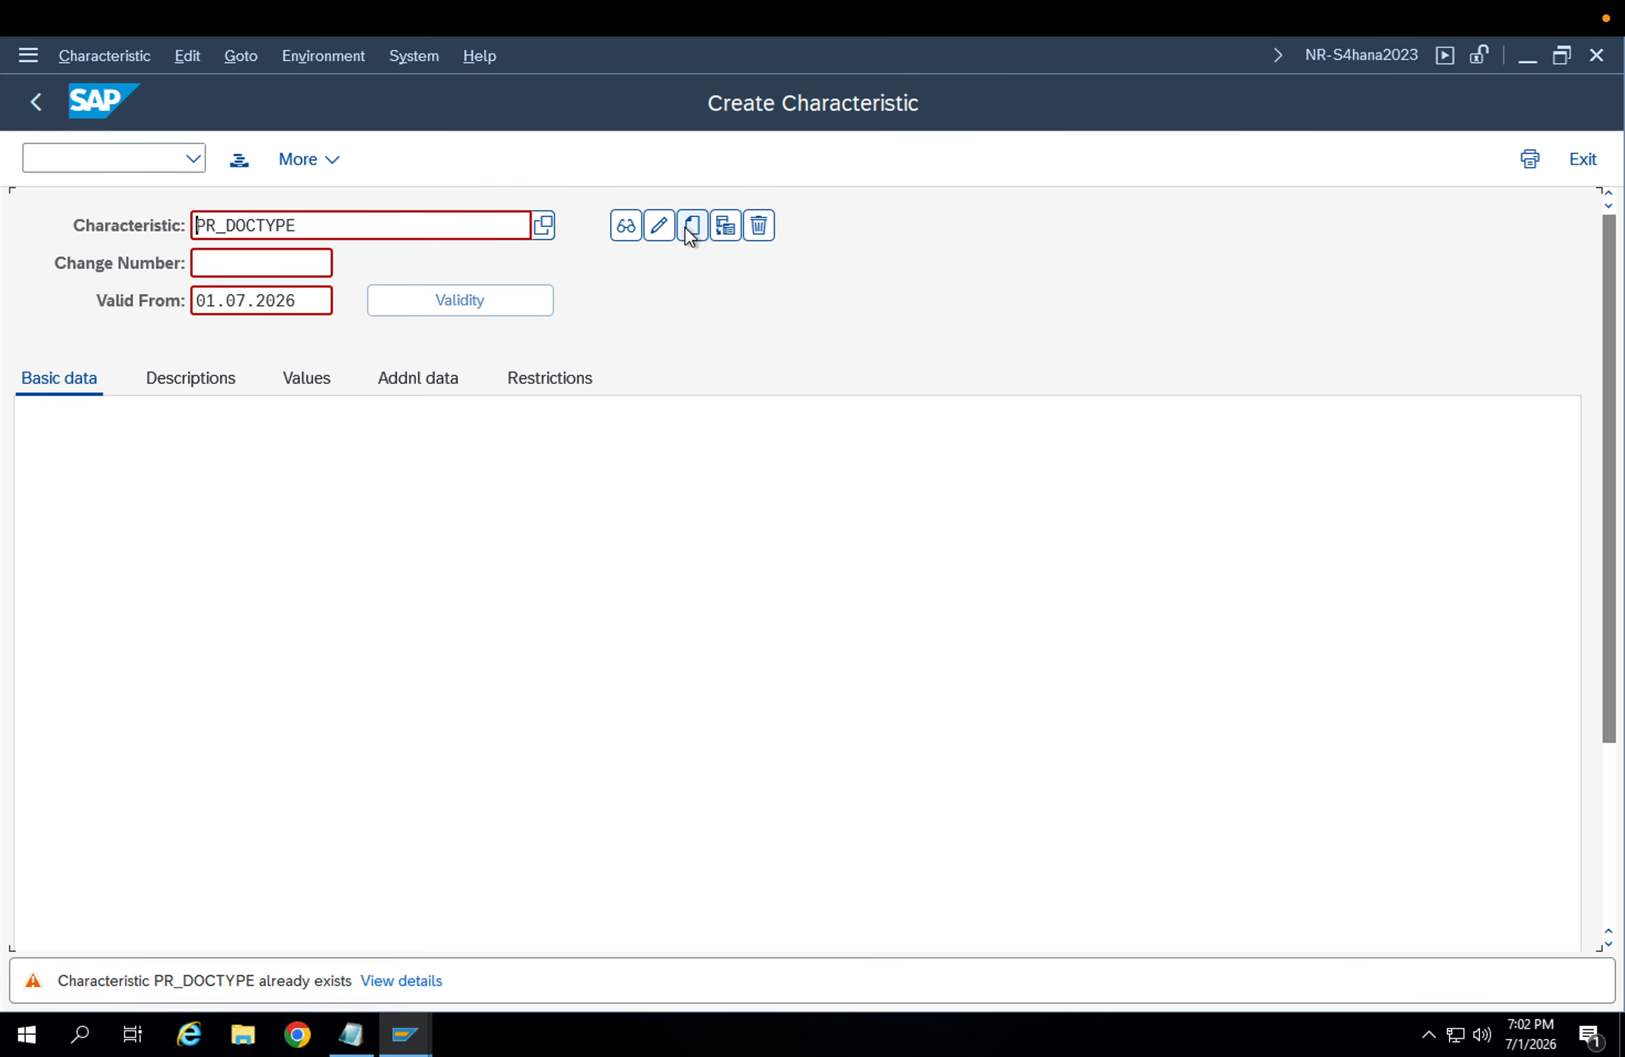
Rename the new characteristic ZPRDOCTYPE and start creating it
click(287, 225)
text(ZPE)
key(Left)
text(R)
click(699, 236)
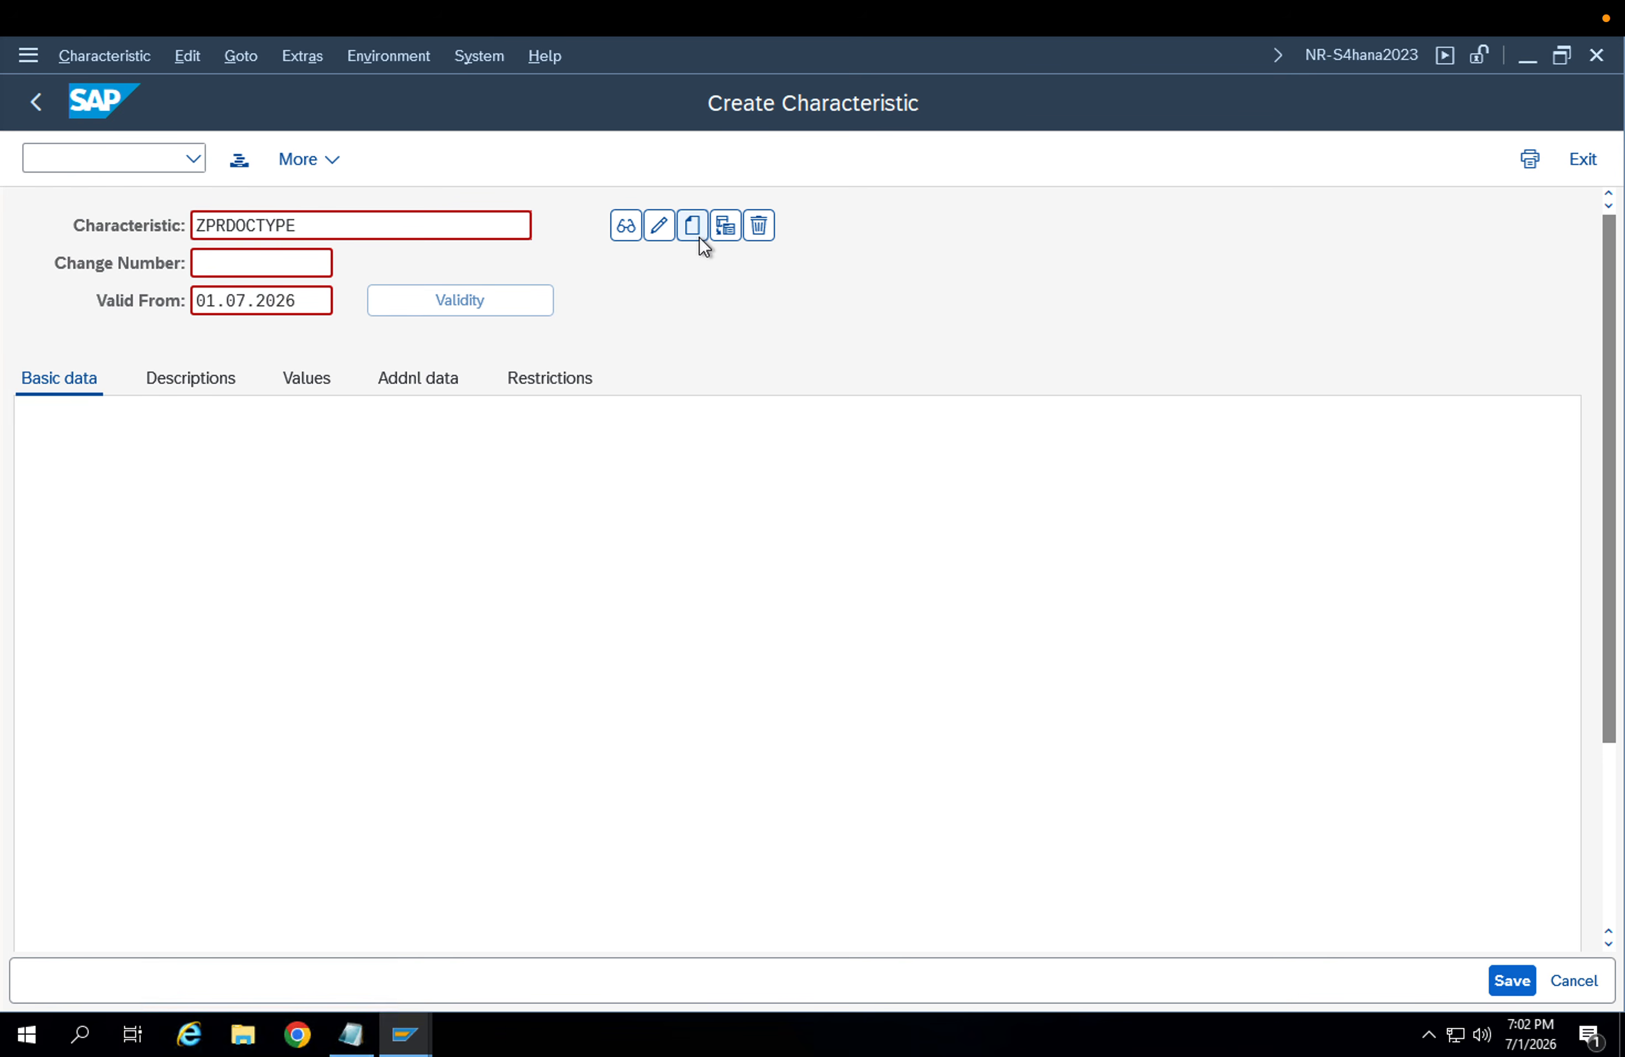
Enter CEBAN as the characteristic's reference table and look up the purchase requisition document type component in structure CEBAN
click(437, 378)
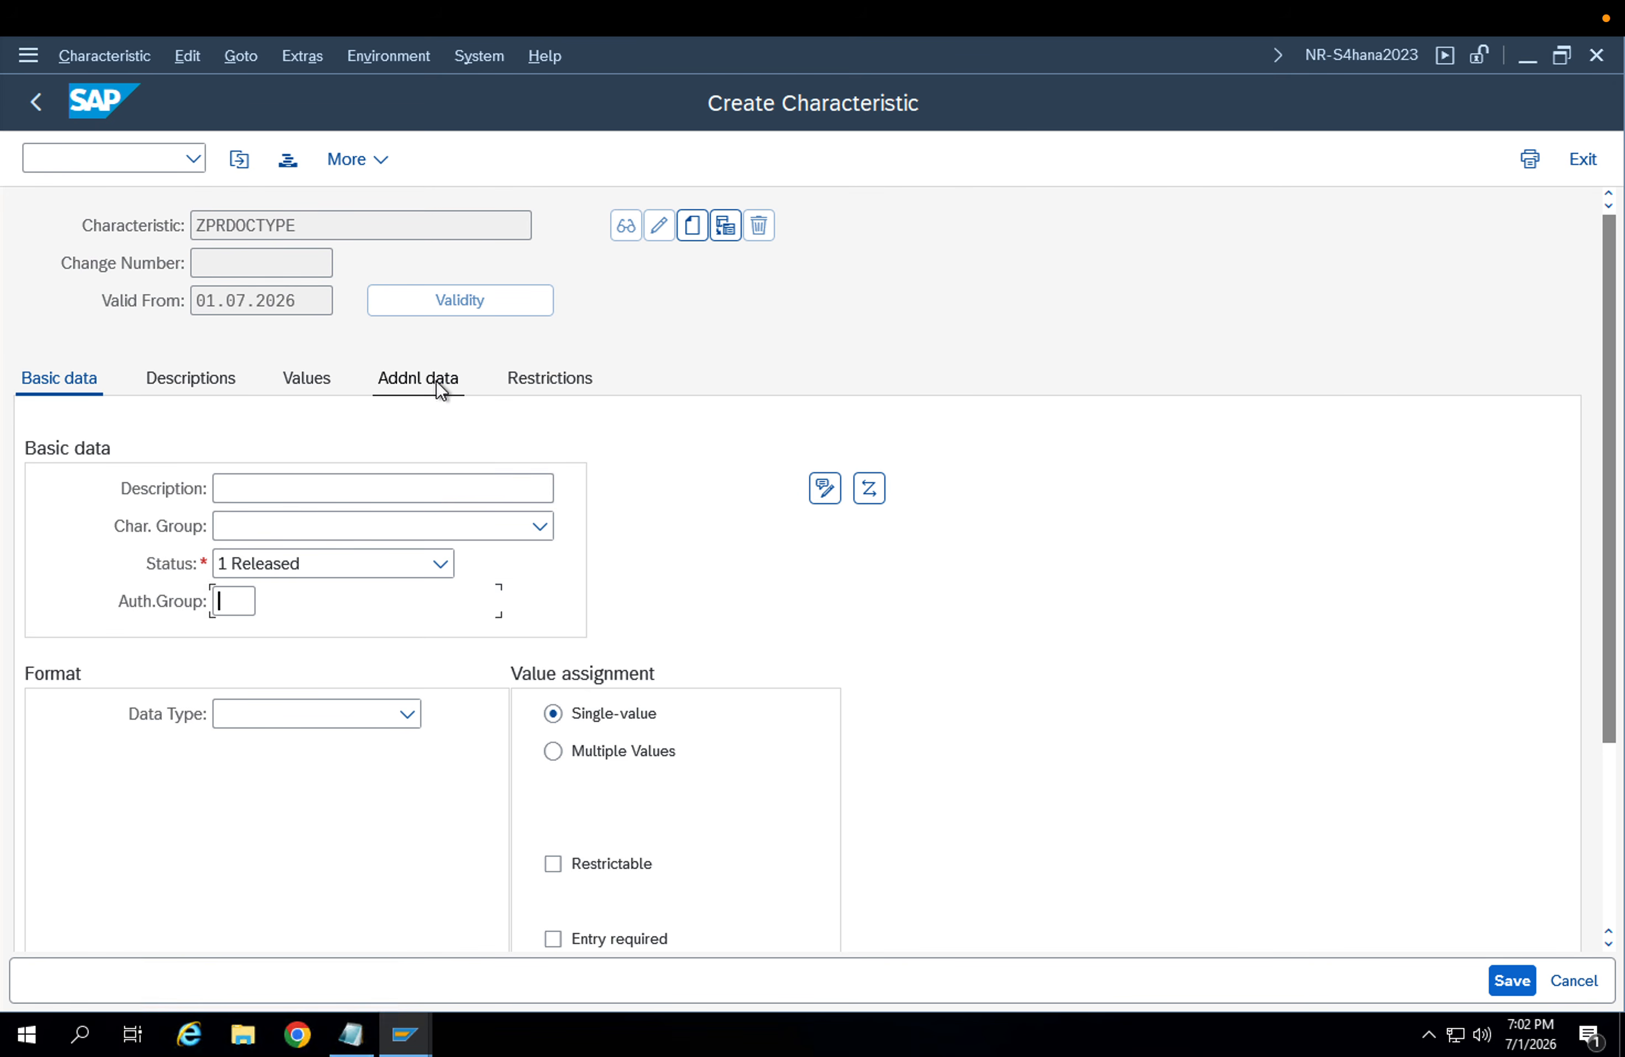
text(CEBAN)
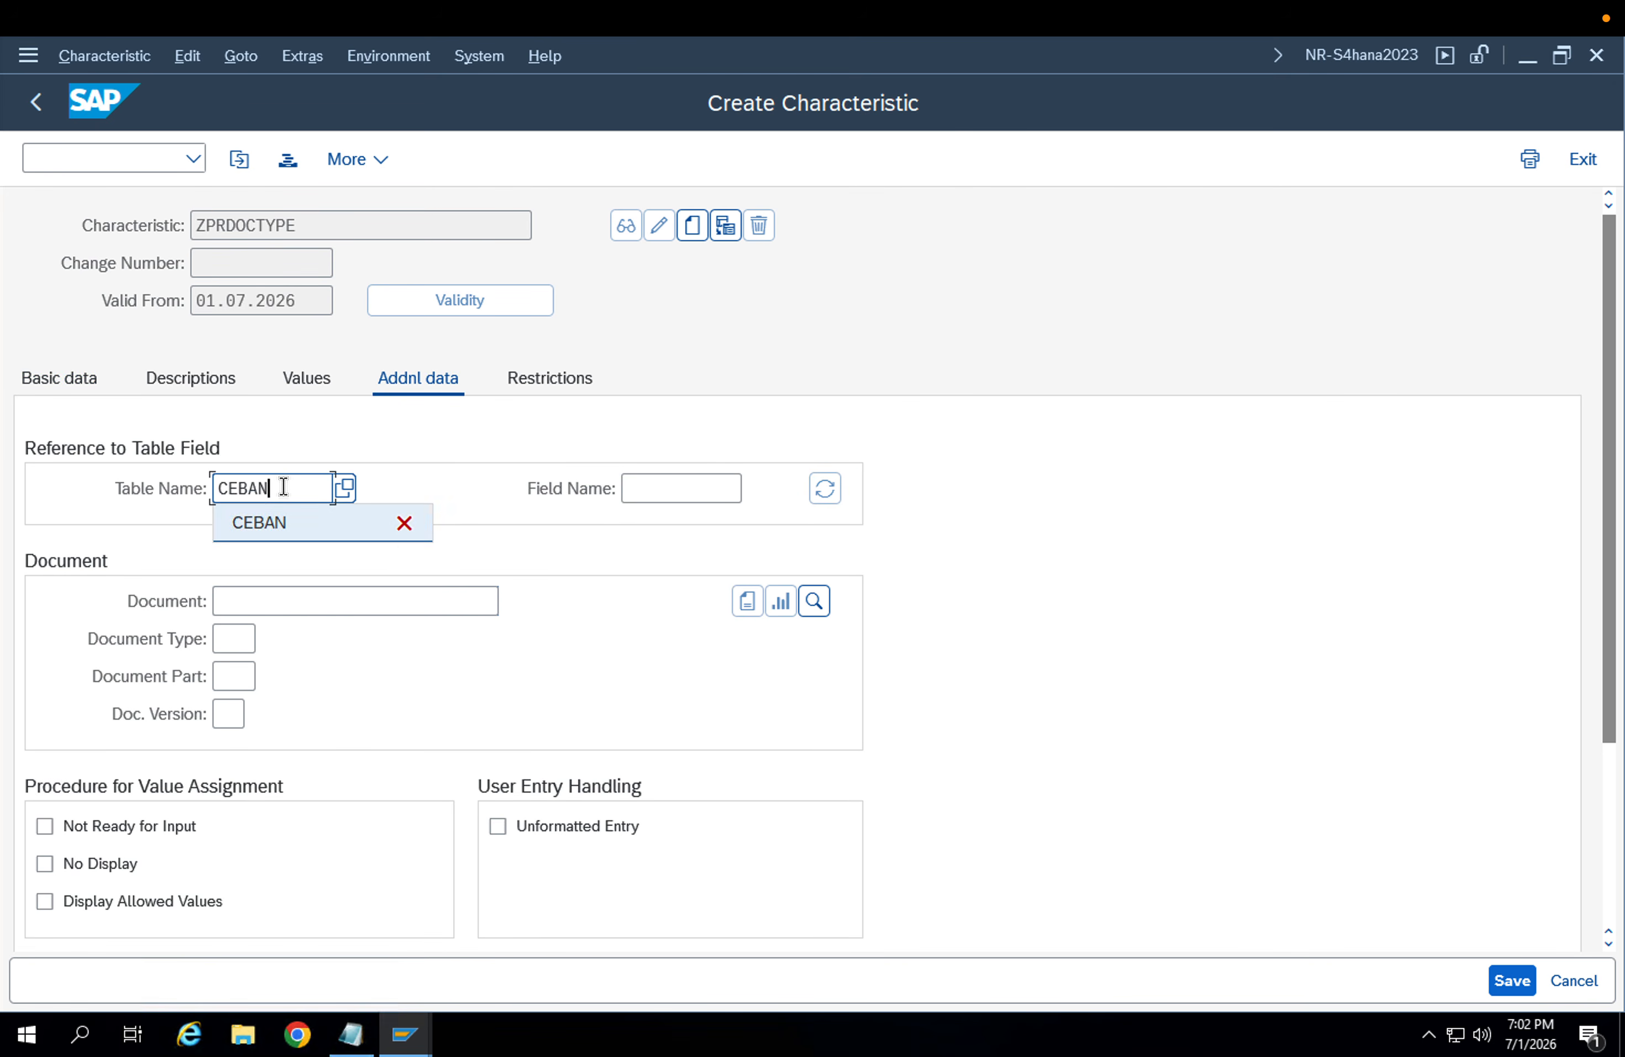
click(417, 1022)
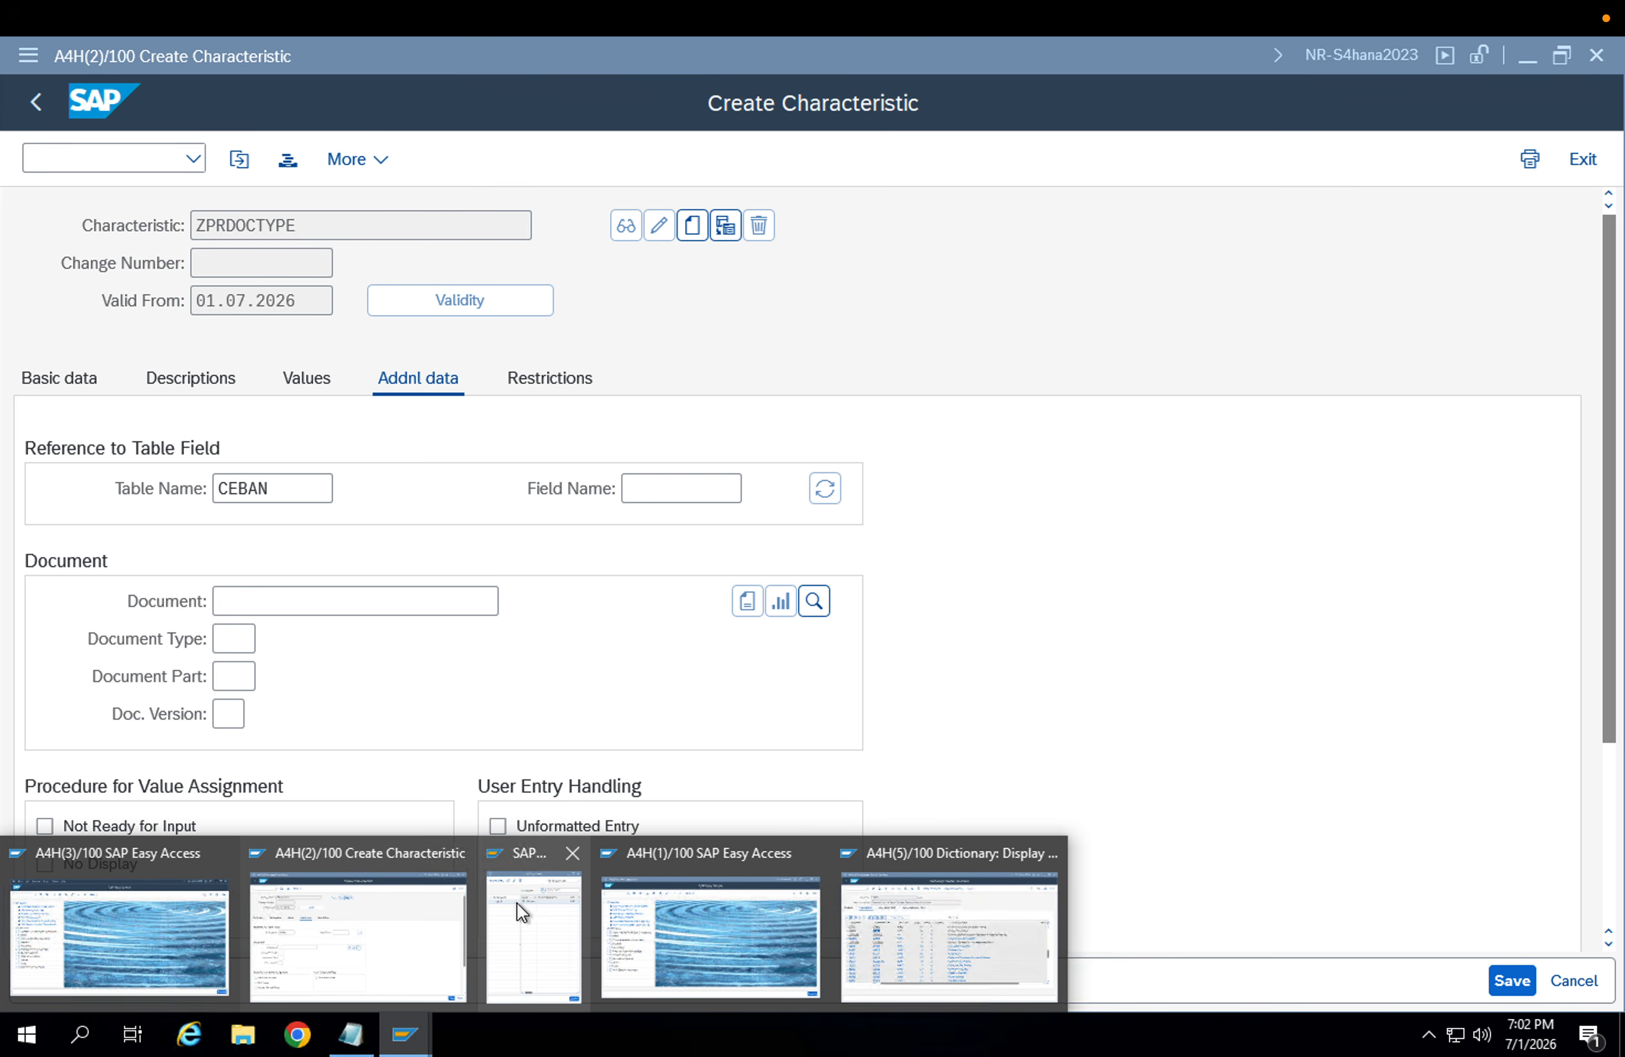
click(997, 947)
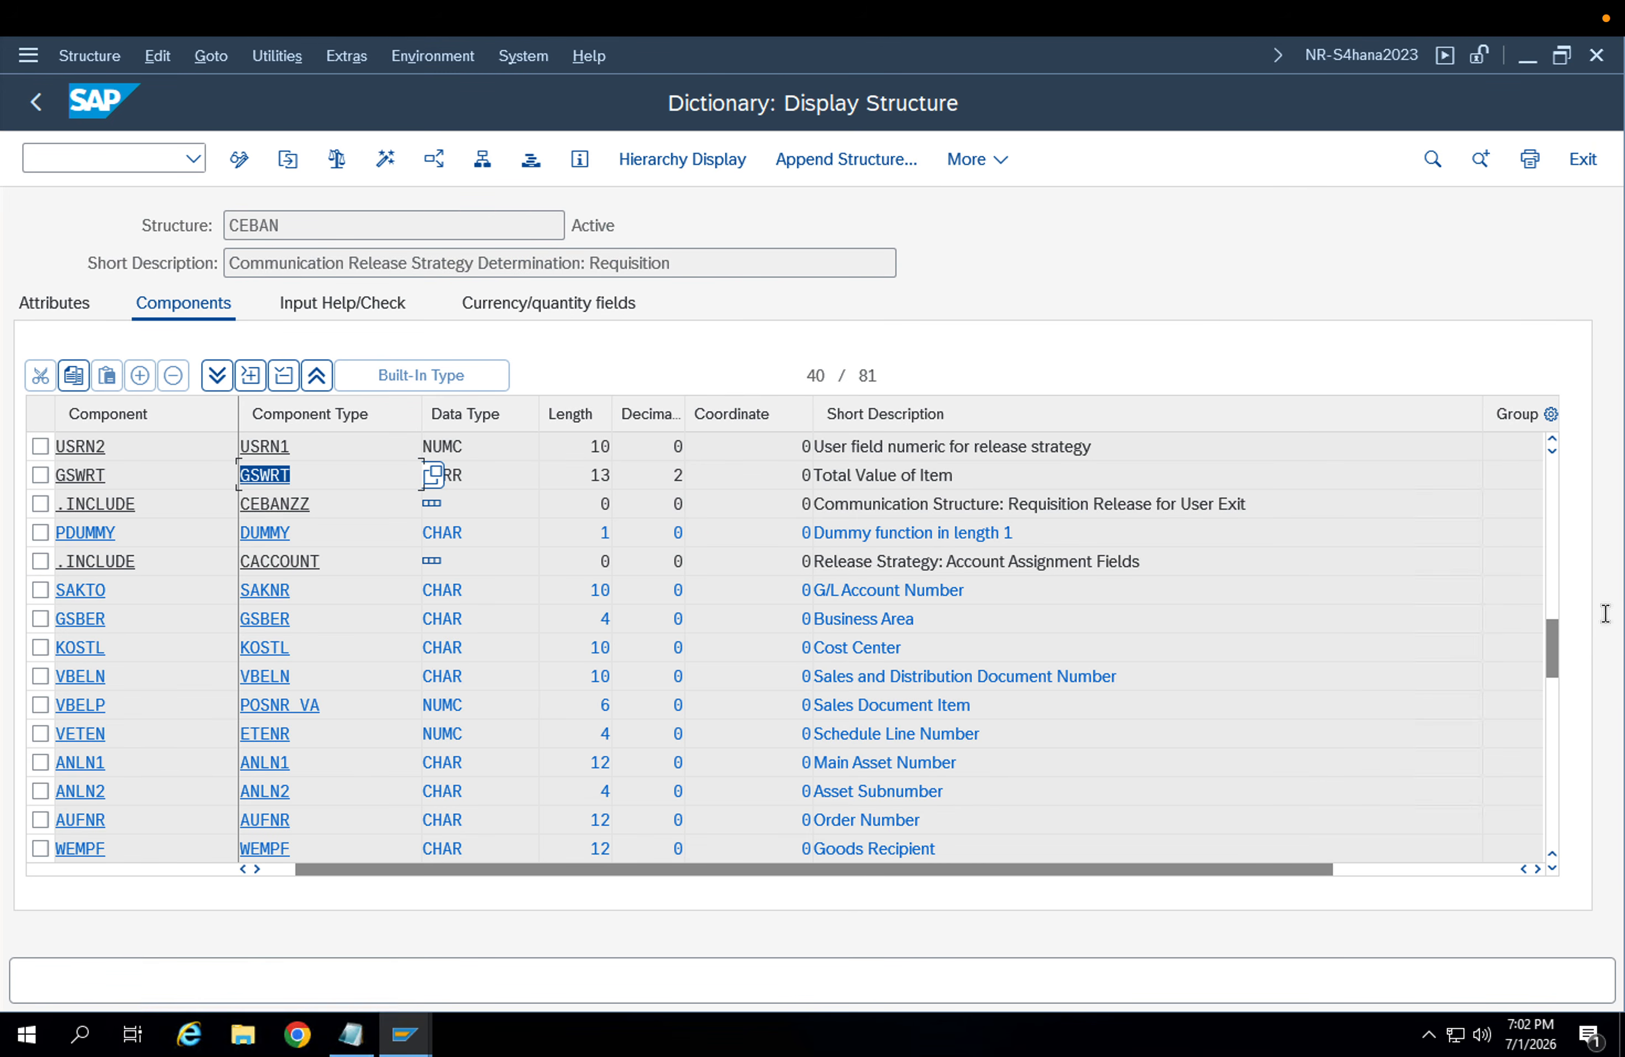
drag(1553, 642, 1558, 467)
drag(1106, 447, 770, 421)
drag(352, 442, 236, 443)
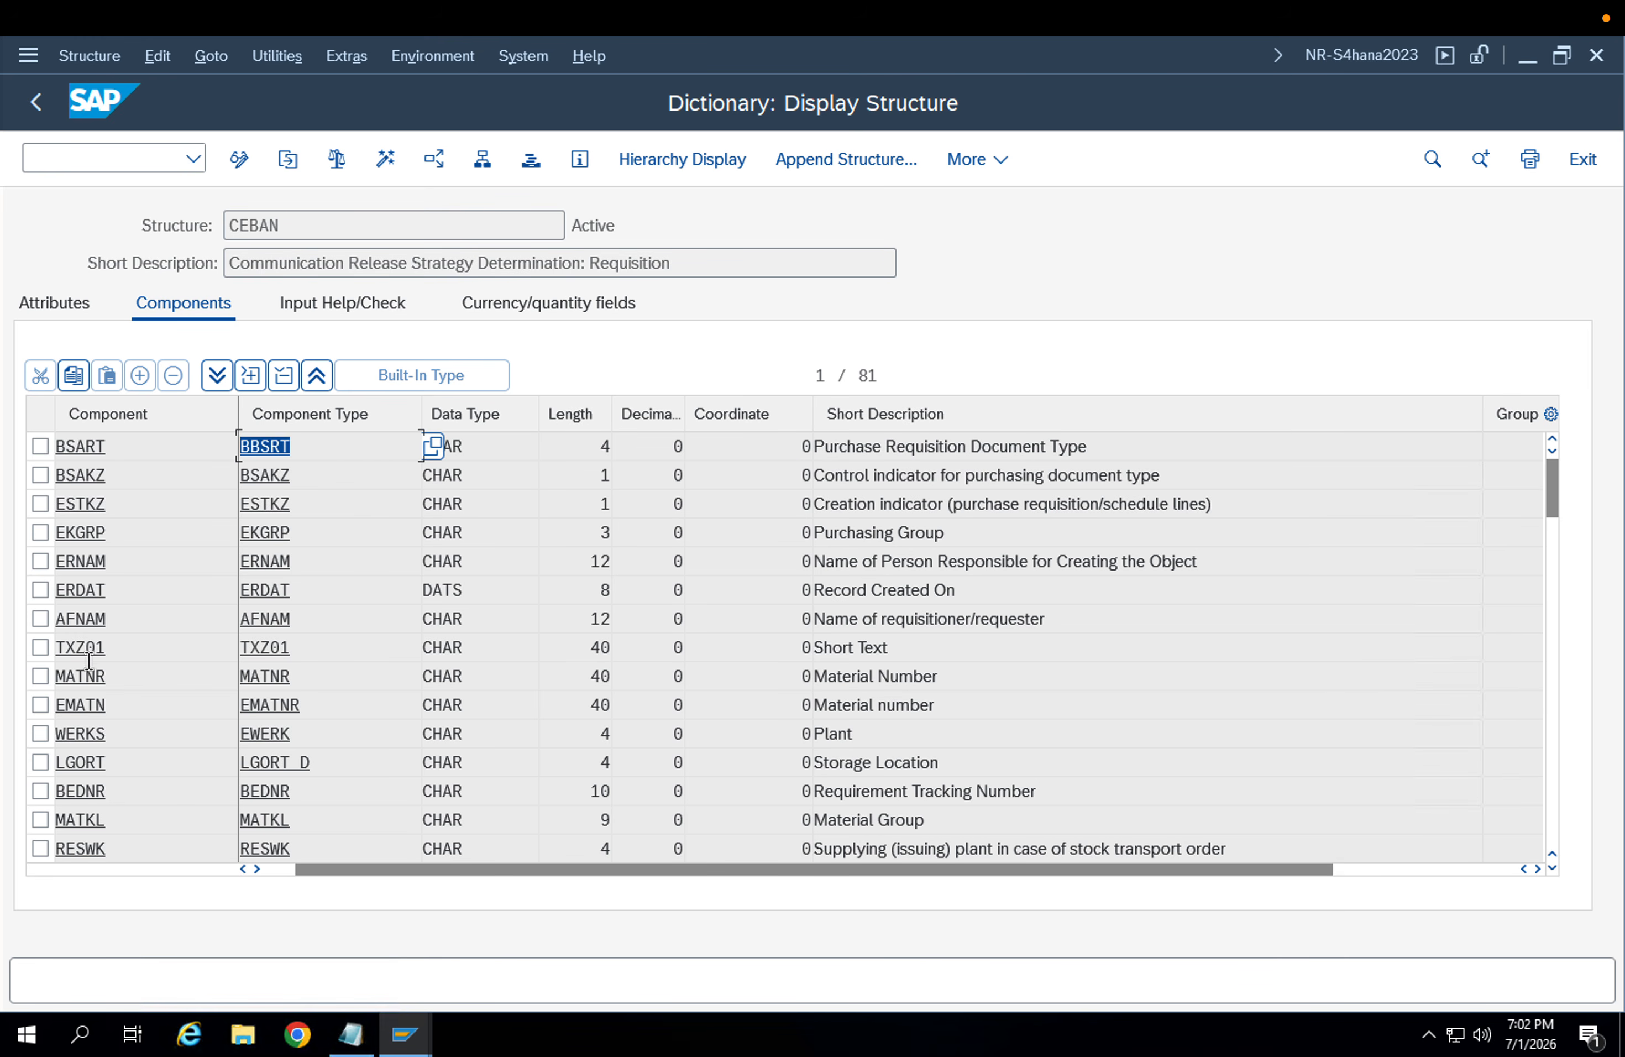
drag(129, 447, 6, 471)
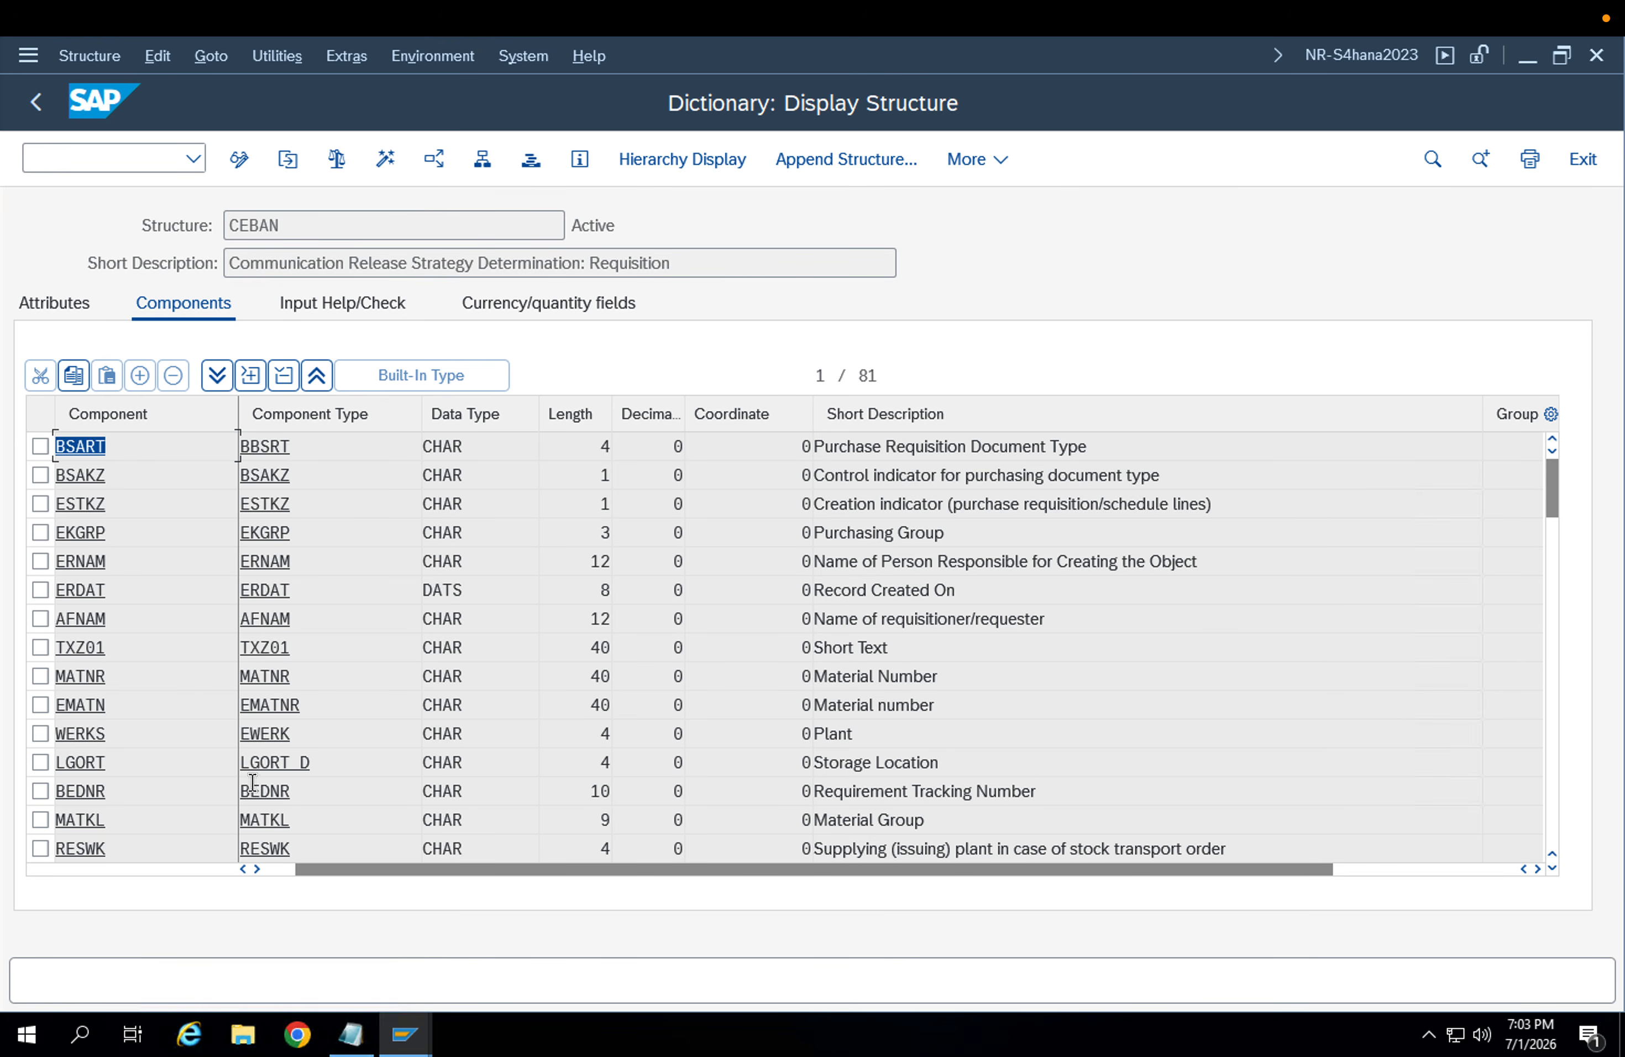
Set the reference field name of characteristic ZPRDOCTYPE to BSART and accept the format data from the ABAP Dictionary
mouse_move(404, 1033)
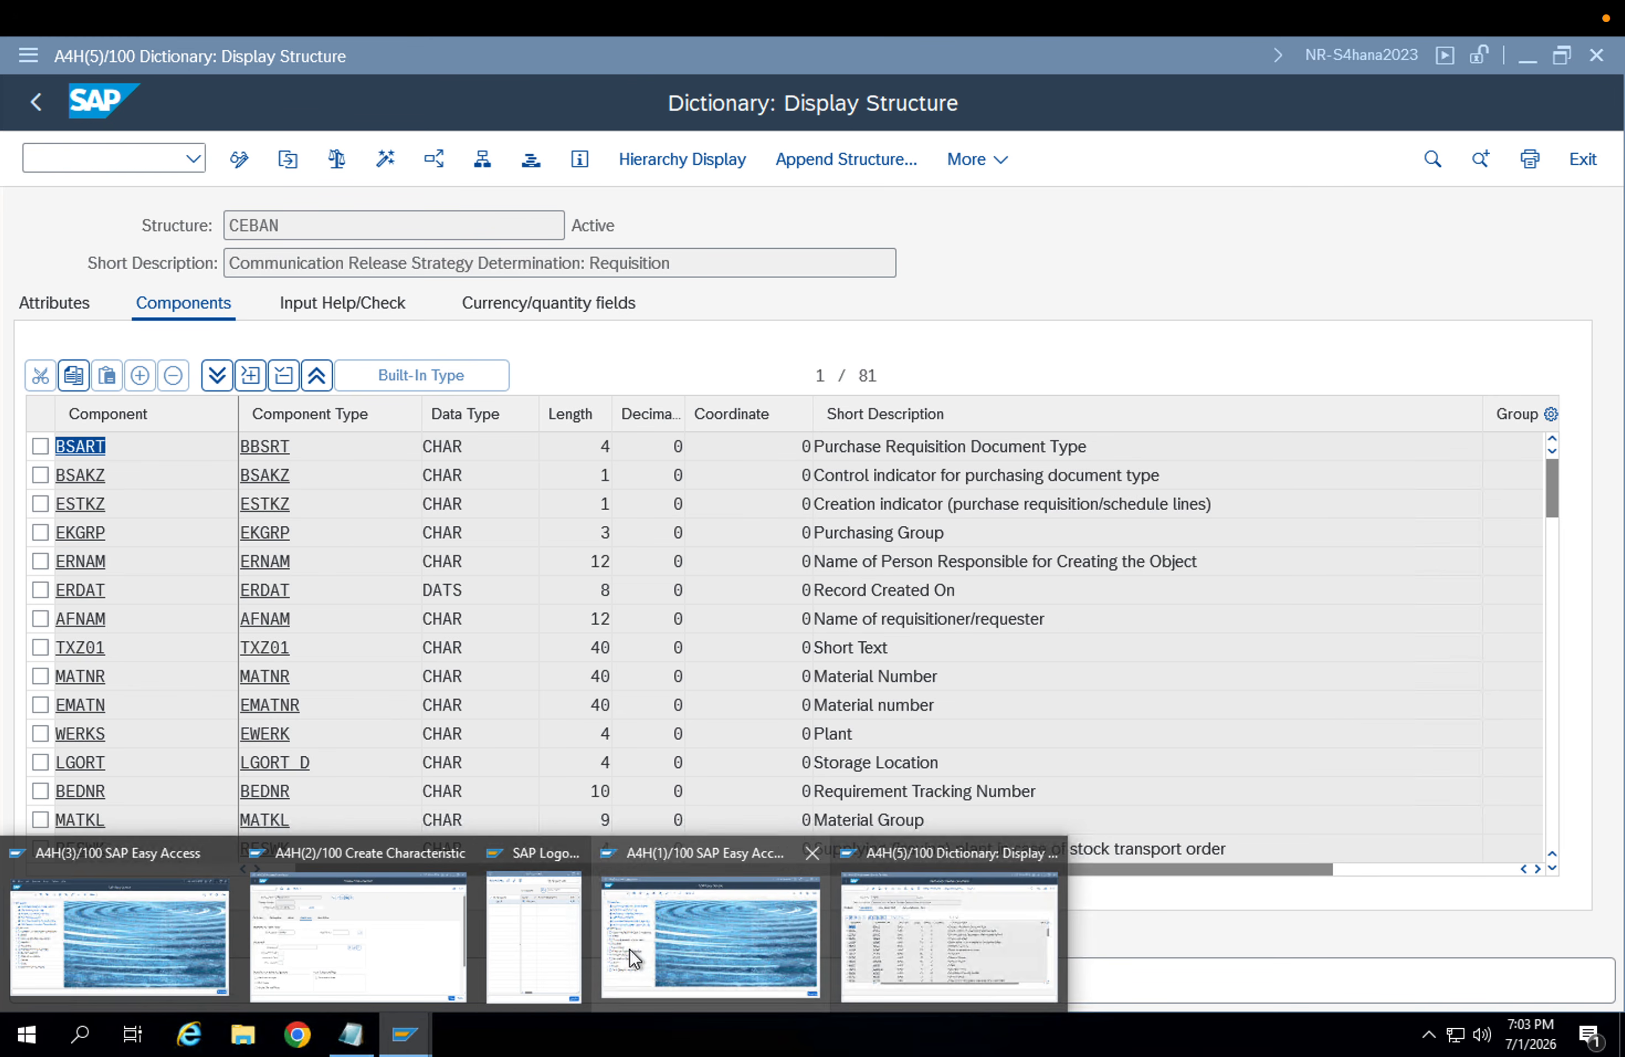
click(453, 929)
click(623, 498)
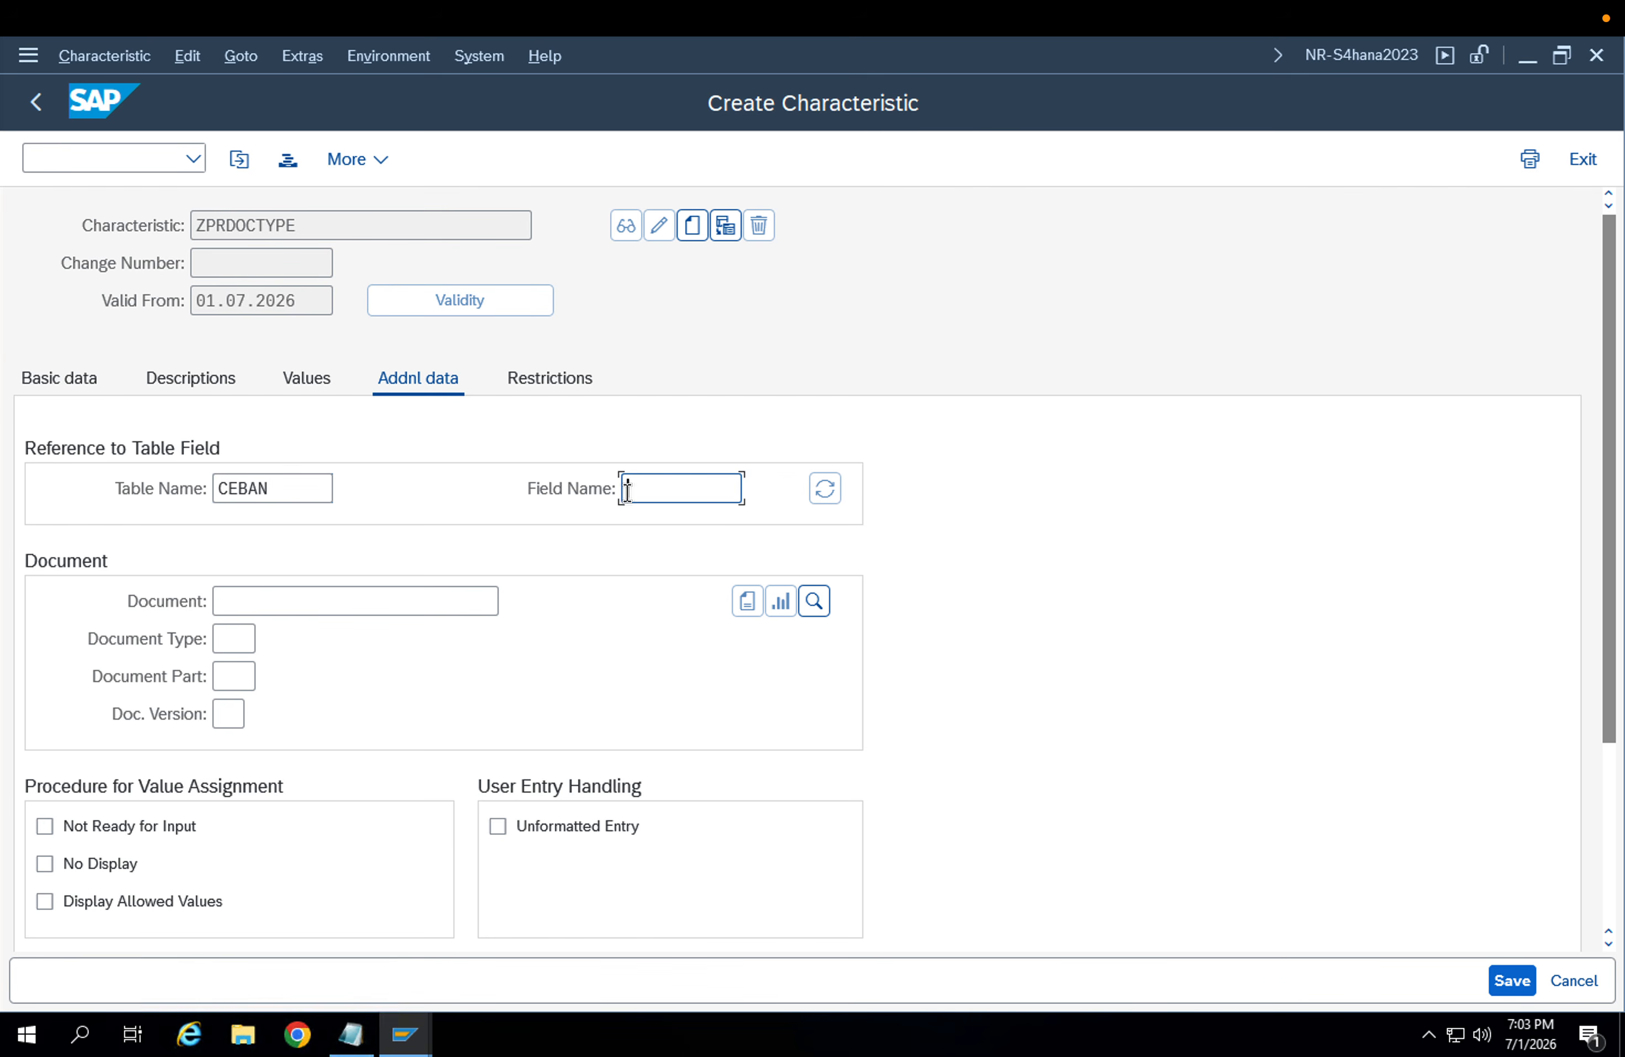
text(BSART)
key(Return)
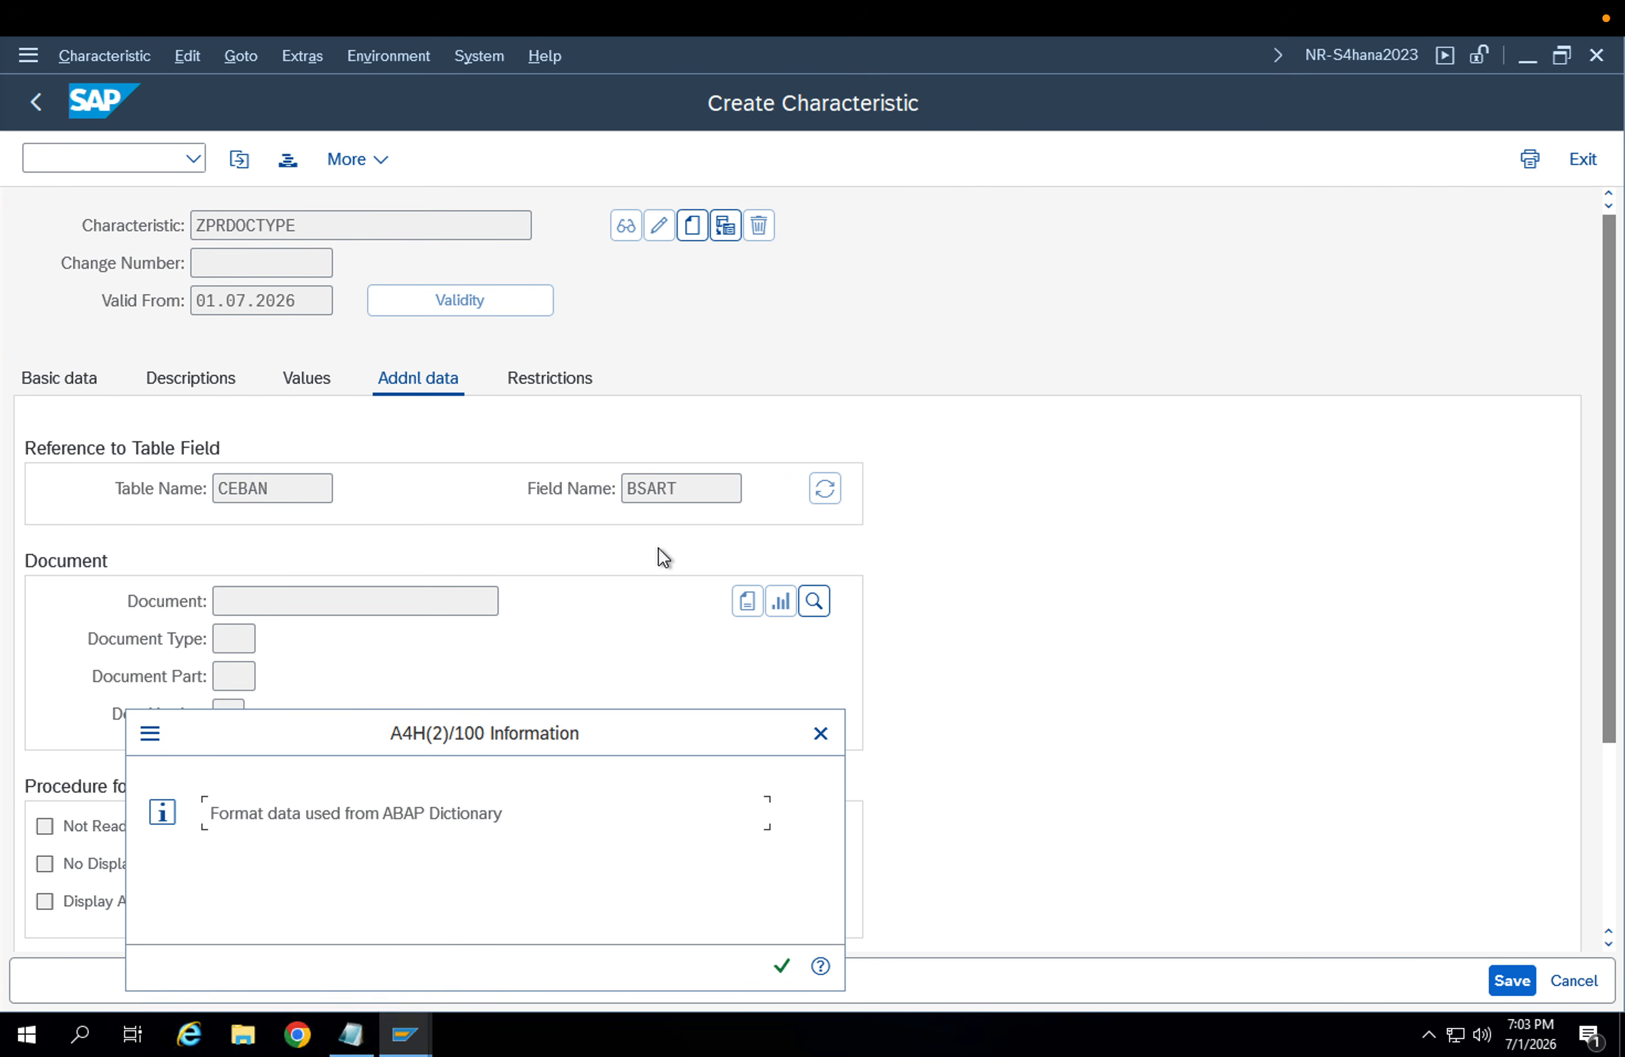
click(770, 969)
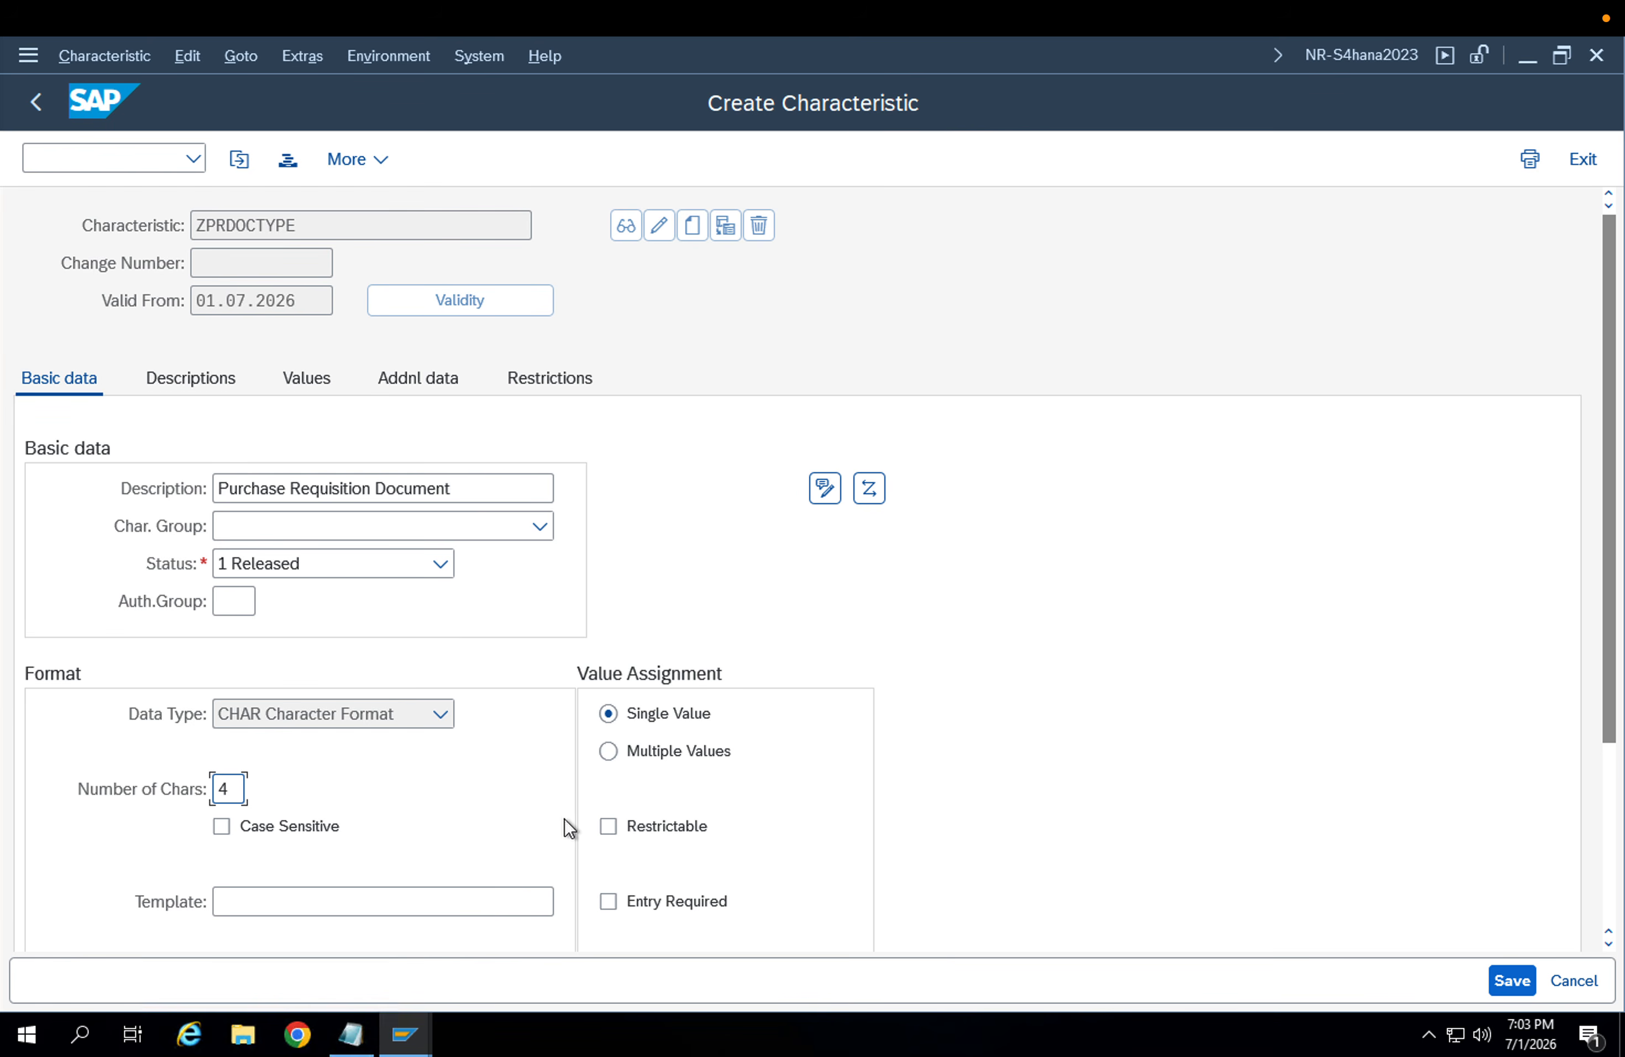
Allow multiple values for characteristic ZPRDOCTYPE and save it
click(675, 756)
click(1515, 982)
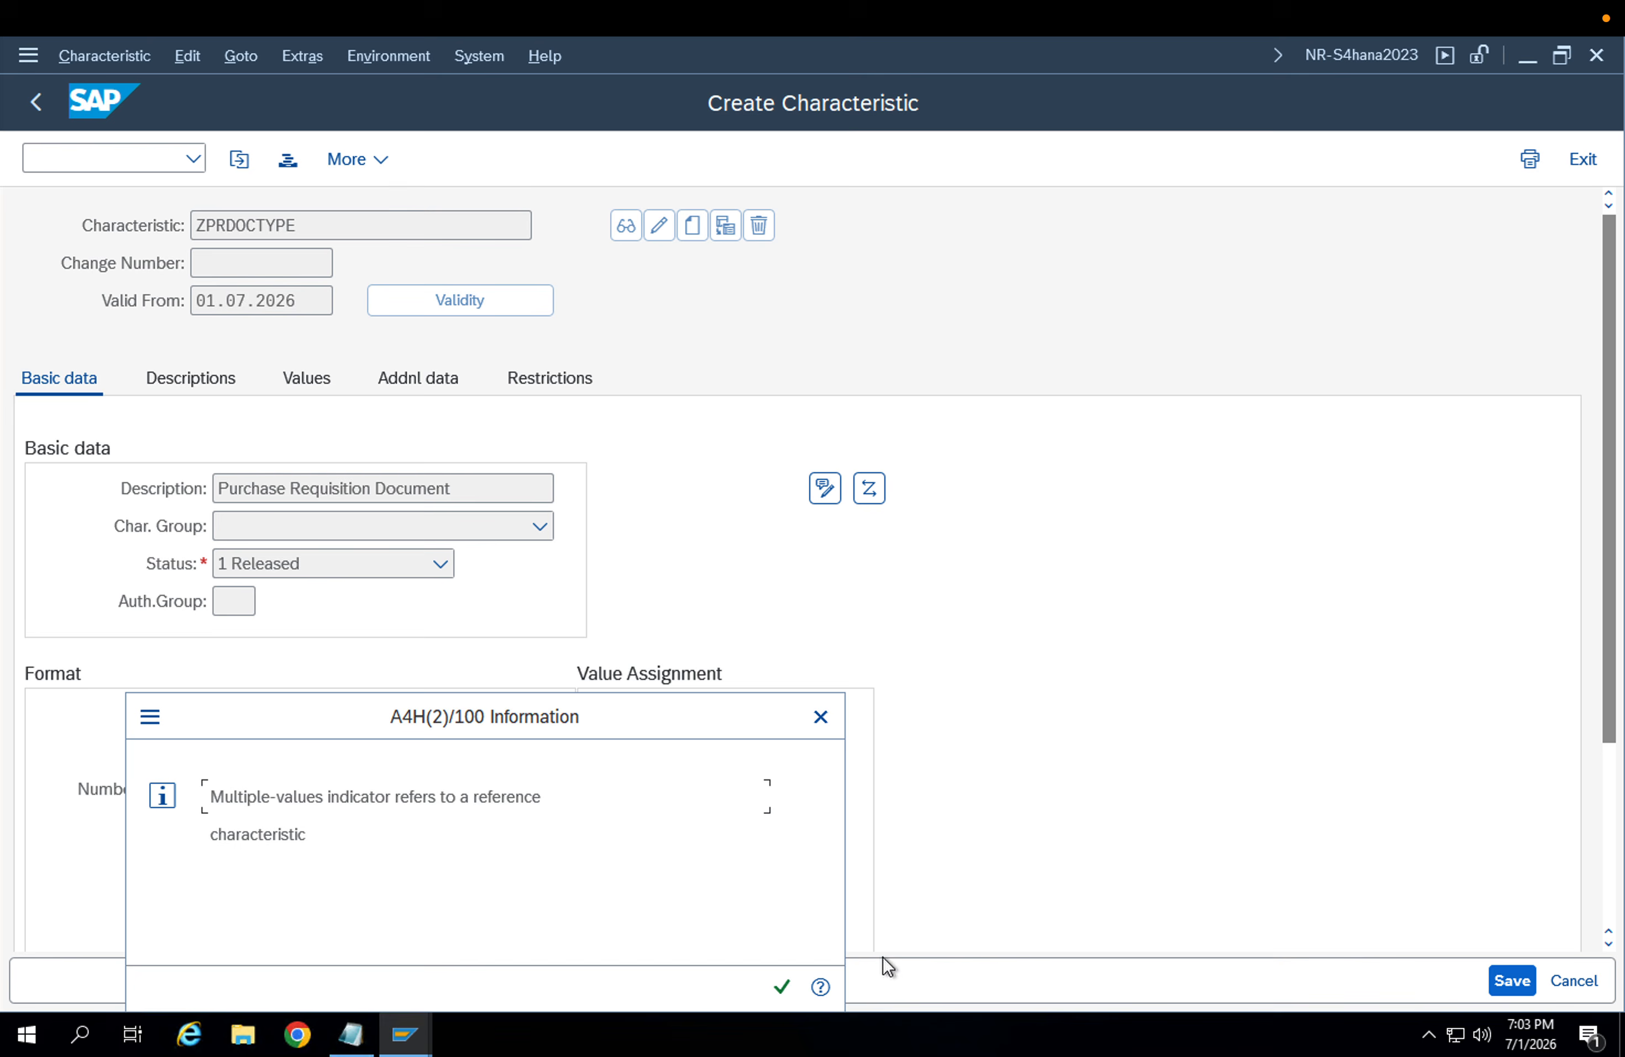
click(782, 986)
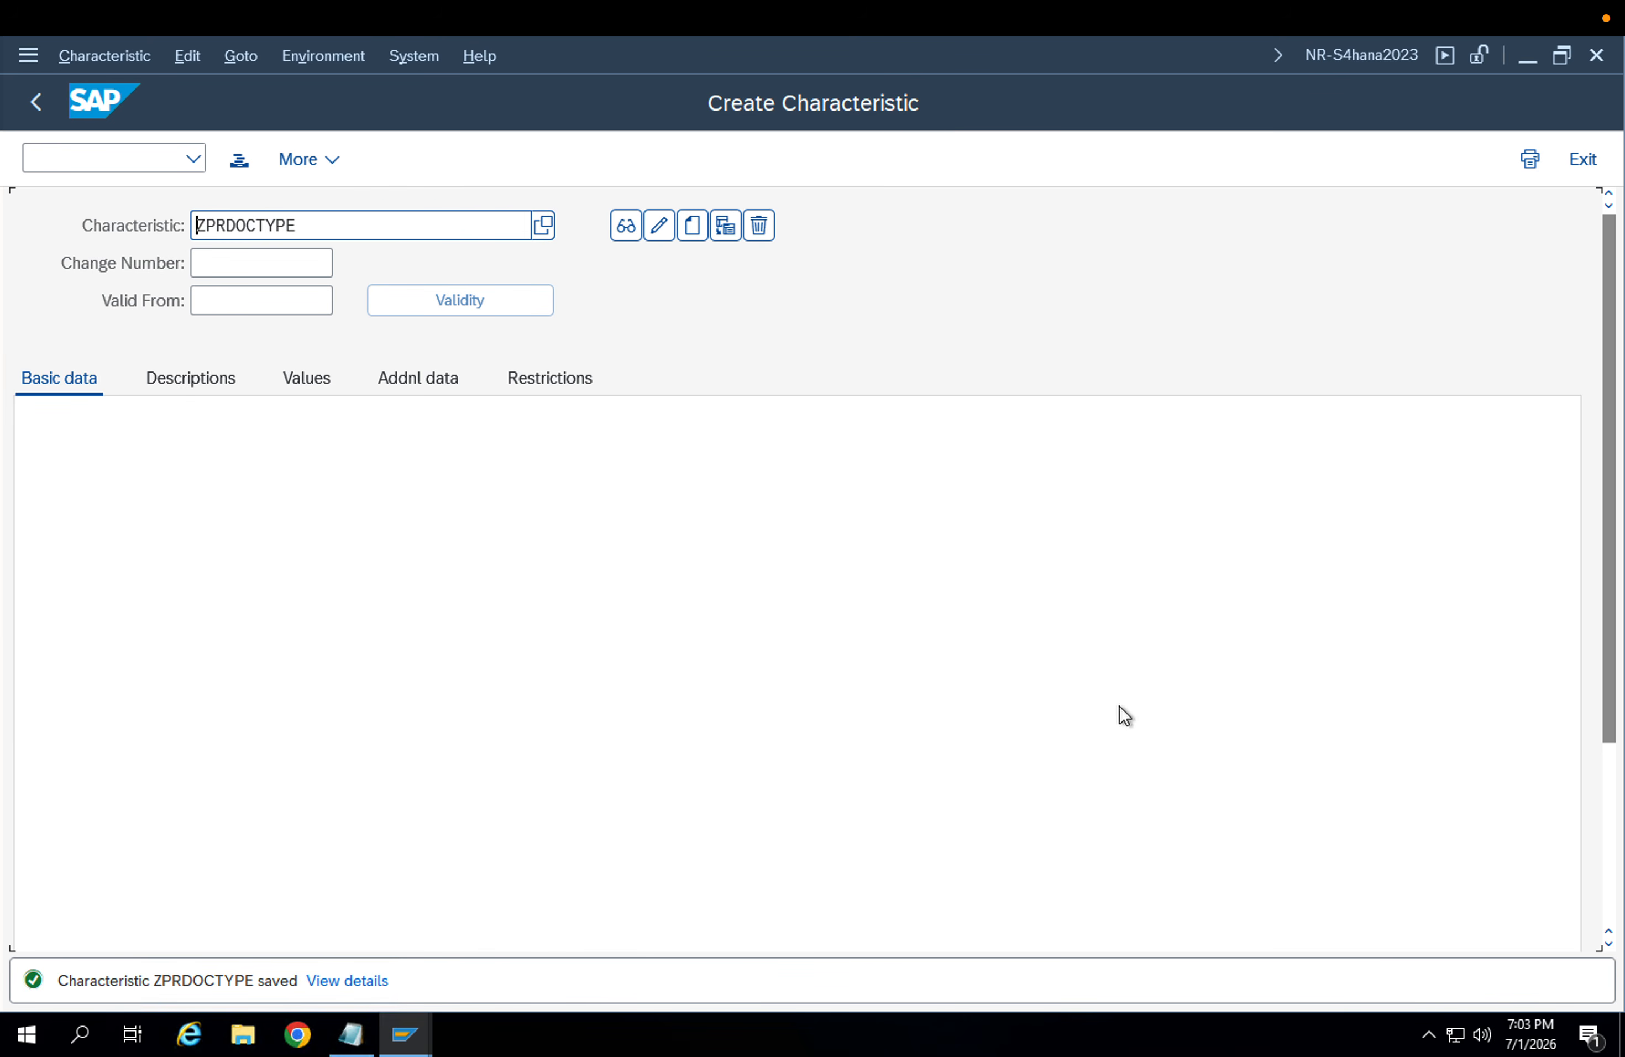
Reopen characteristic ZPRDOCTYPE for changes and add the allowed values NB, ZNB and ZDOM
click(659, 225)
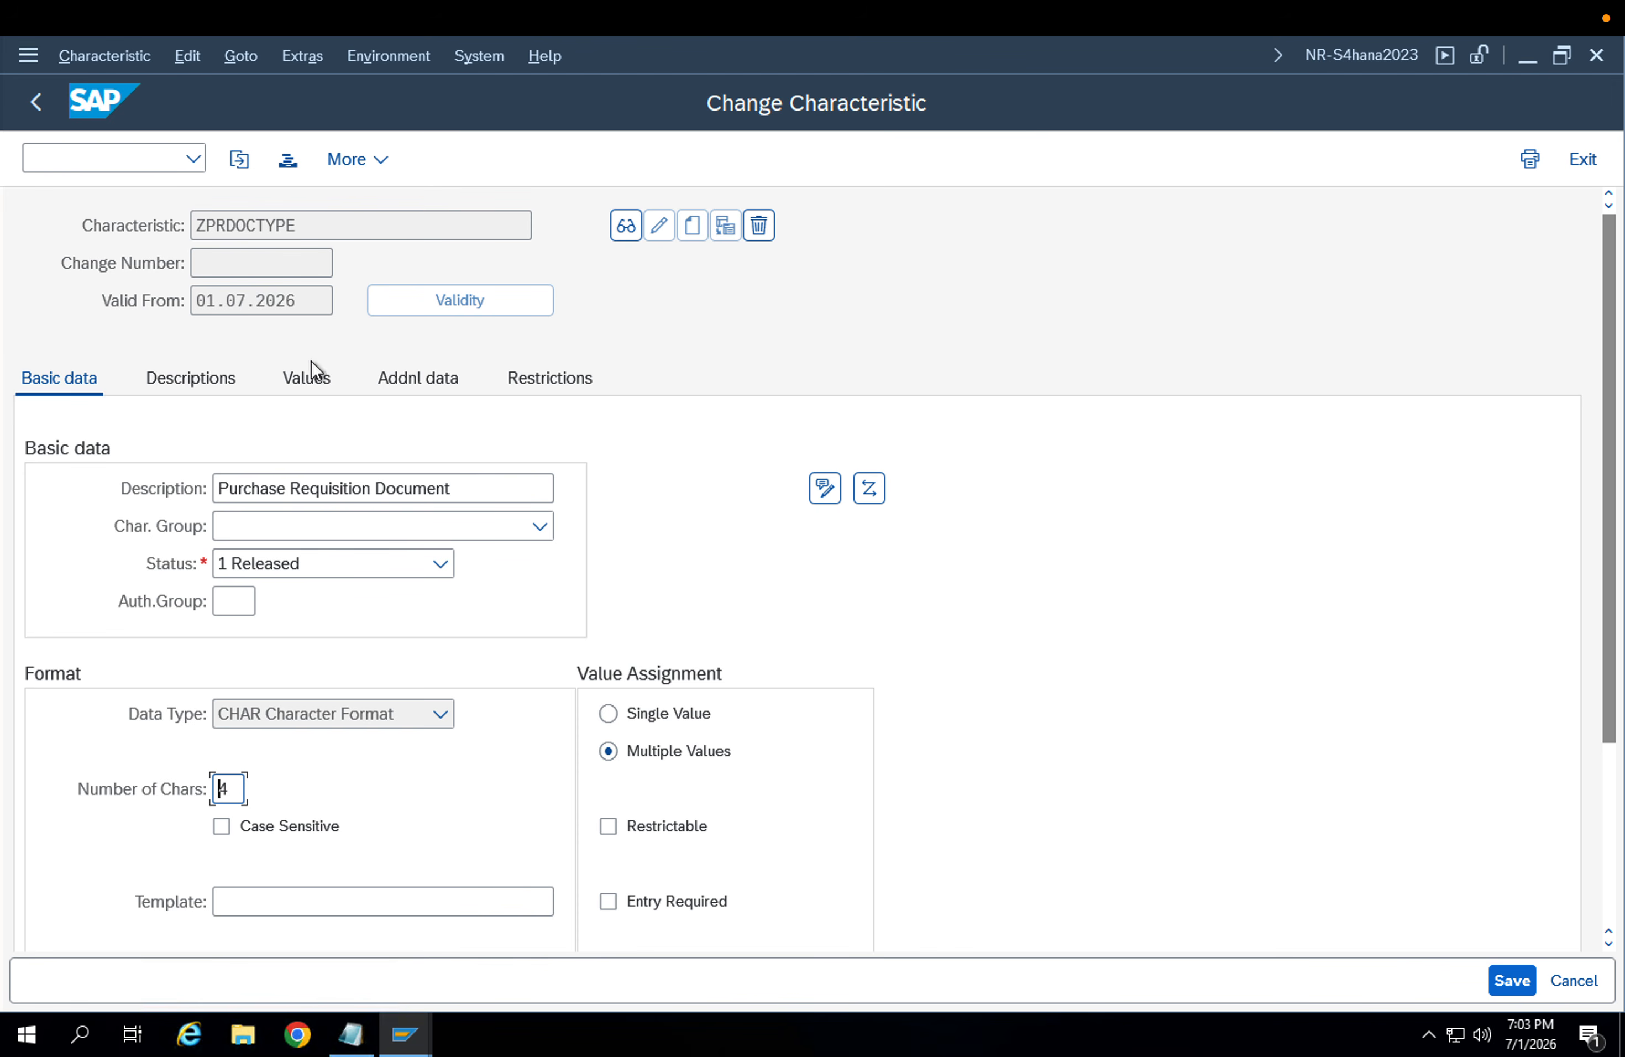
click(289, 382)
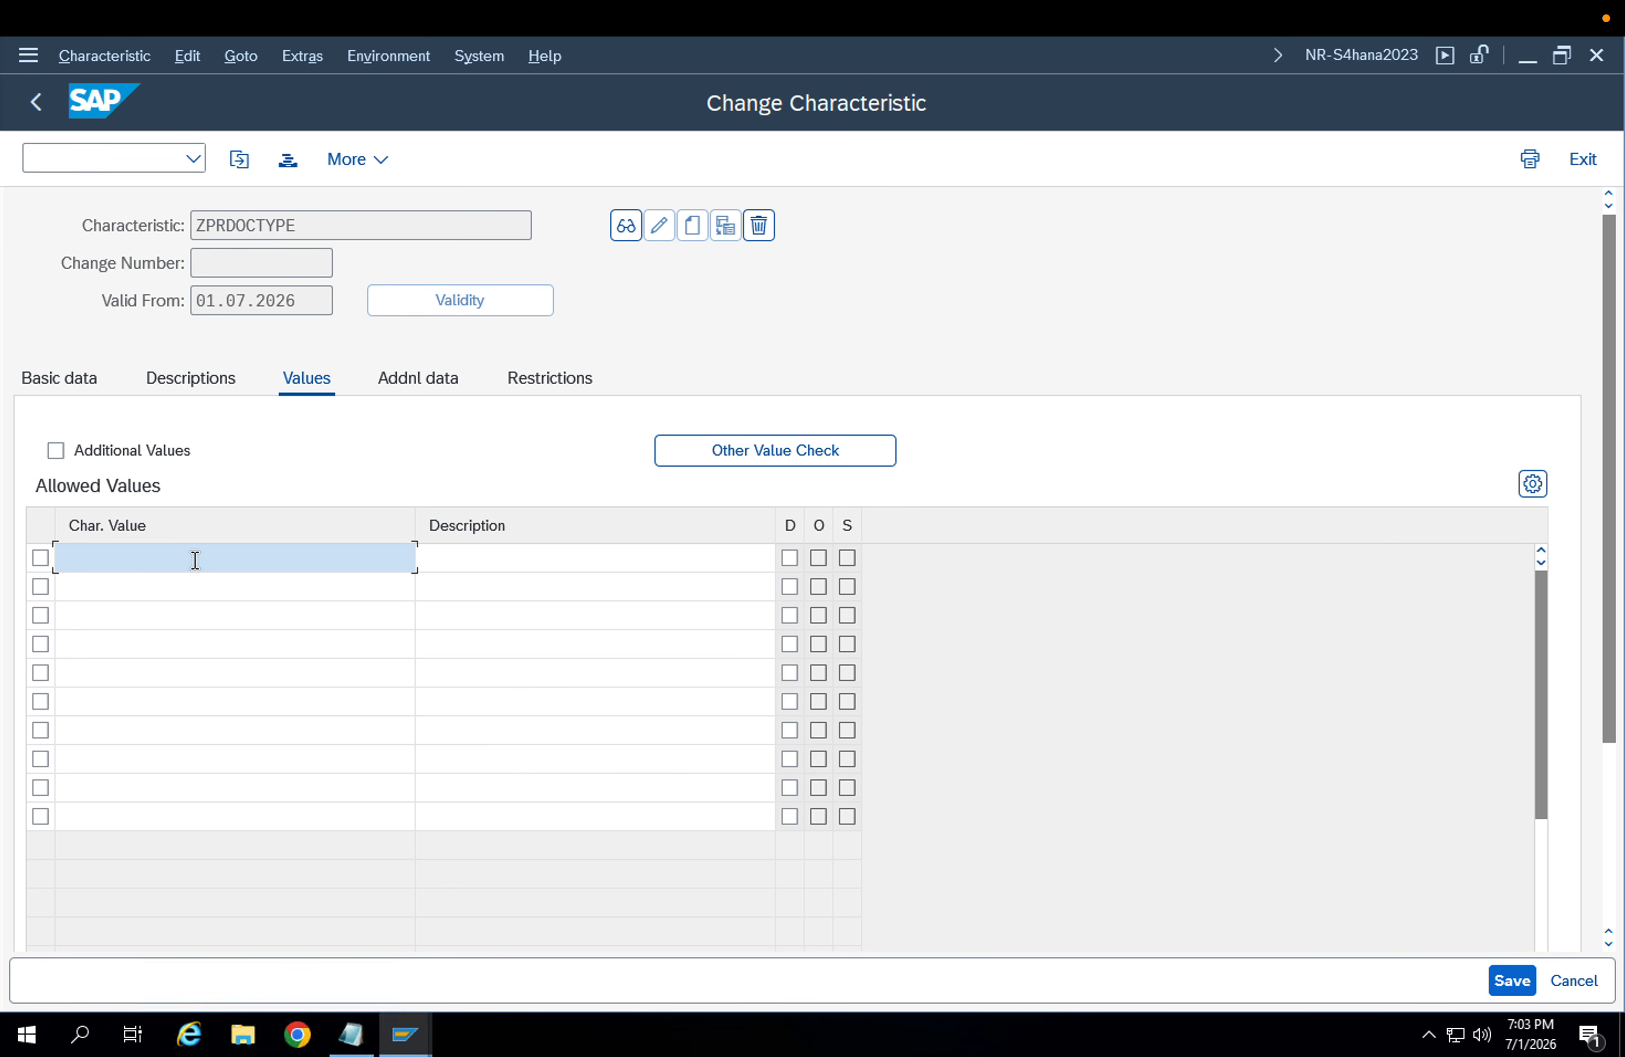
text(NB)
key(Return)
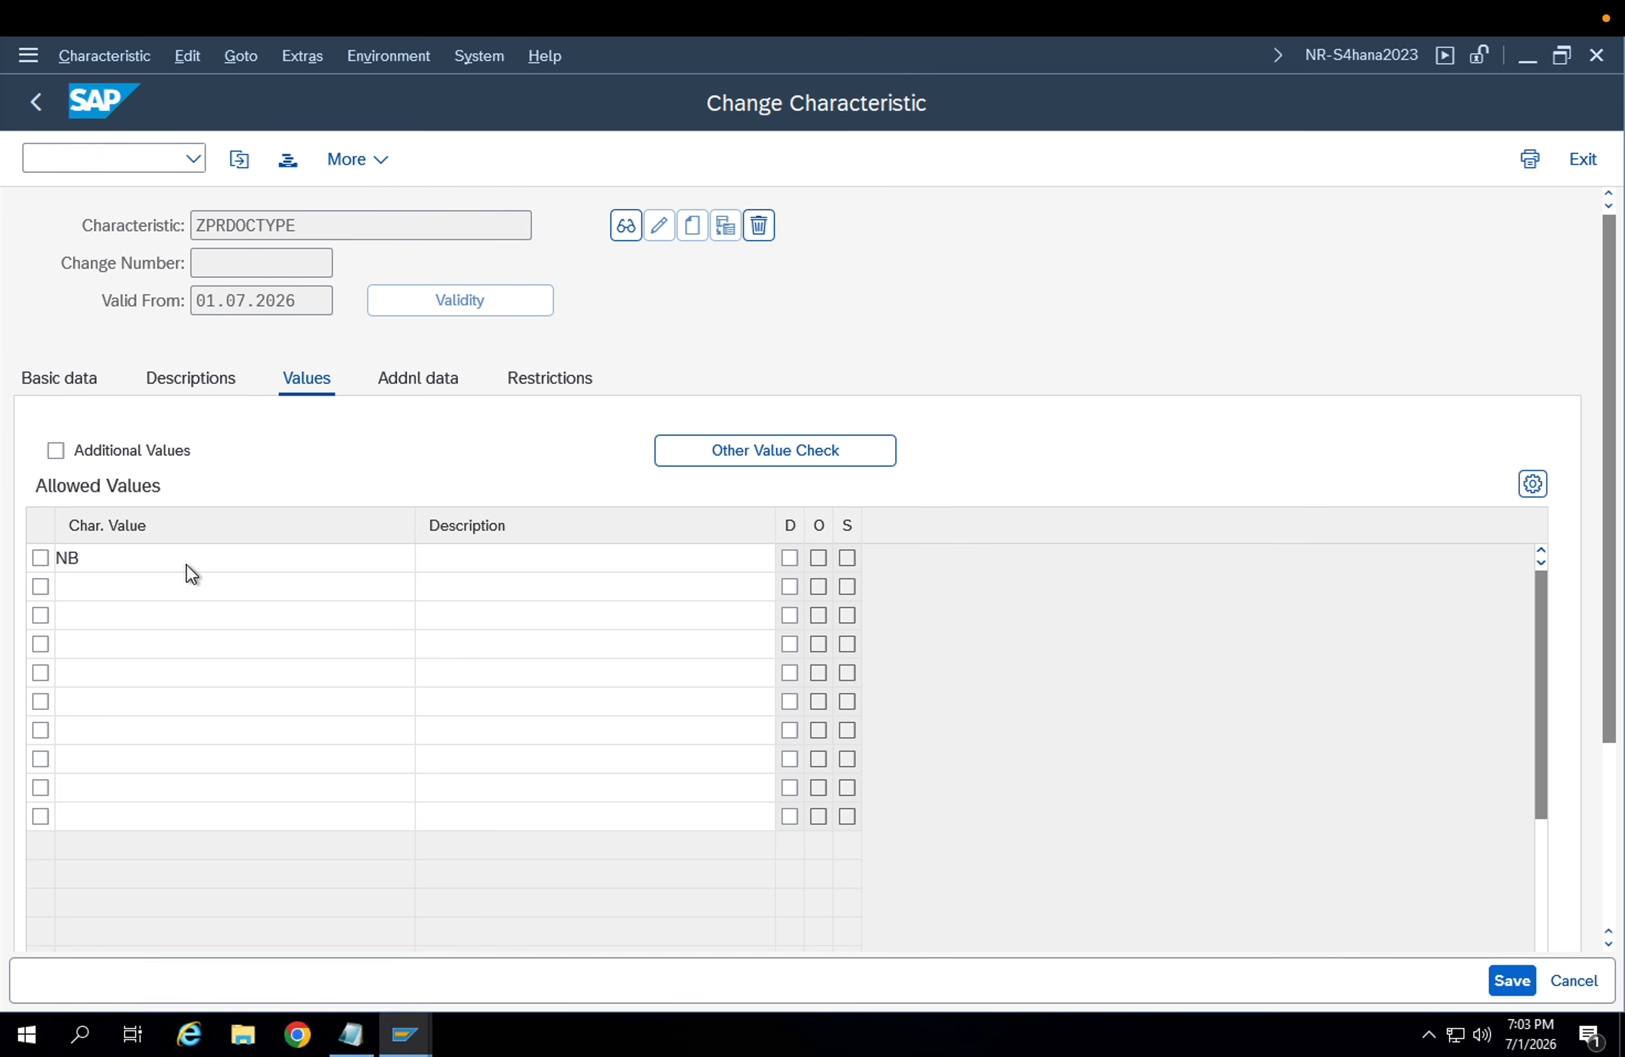
click(168, 590)
text(ZNB)
click(159, 623)
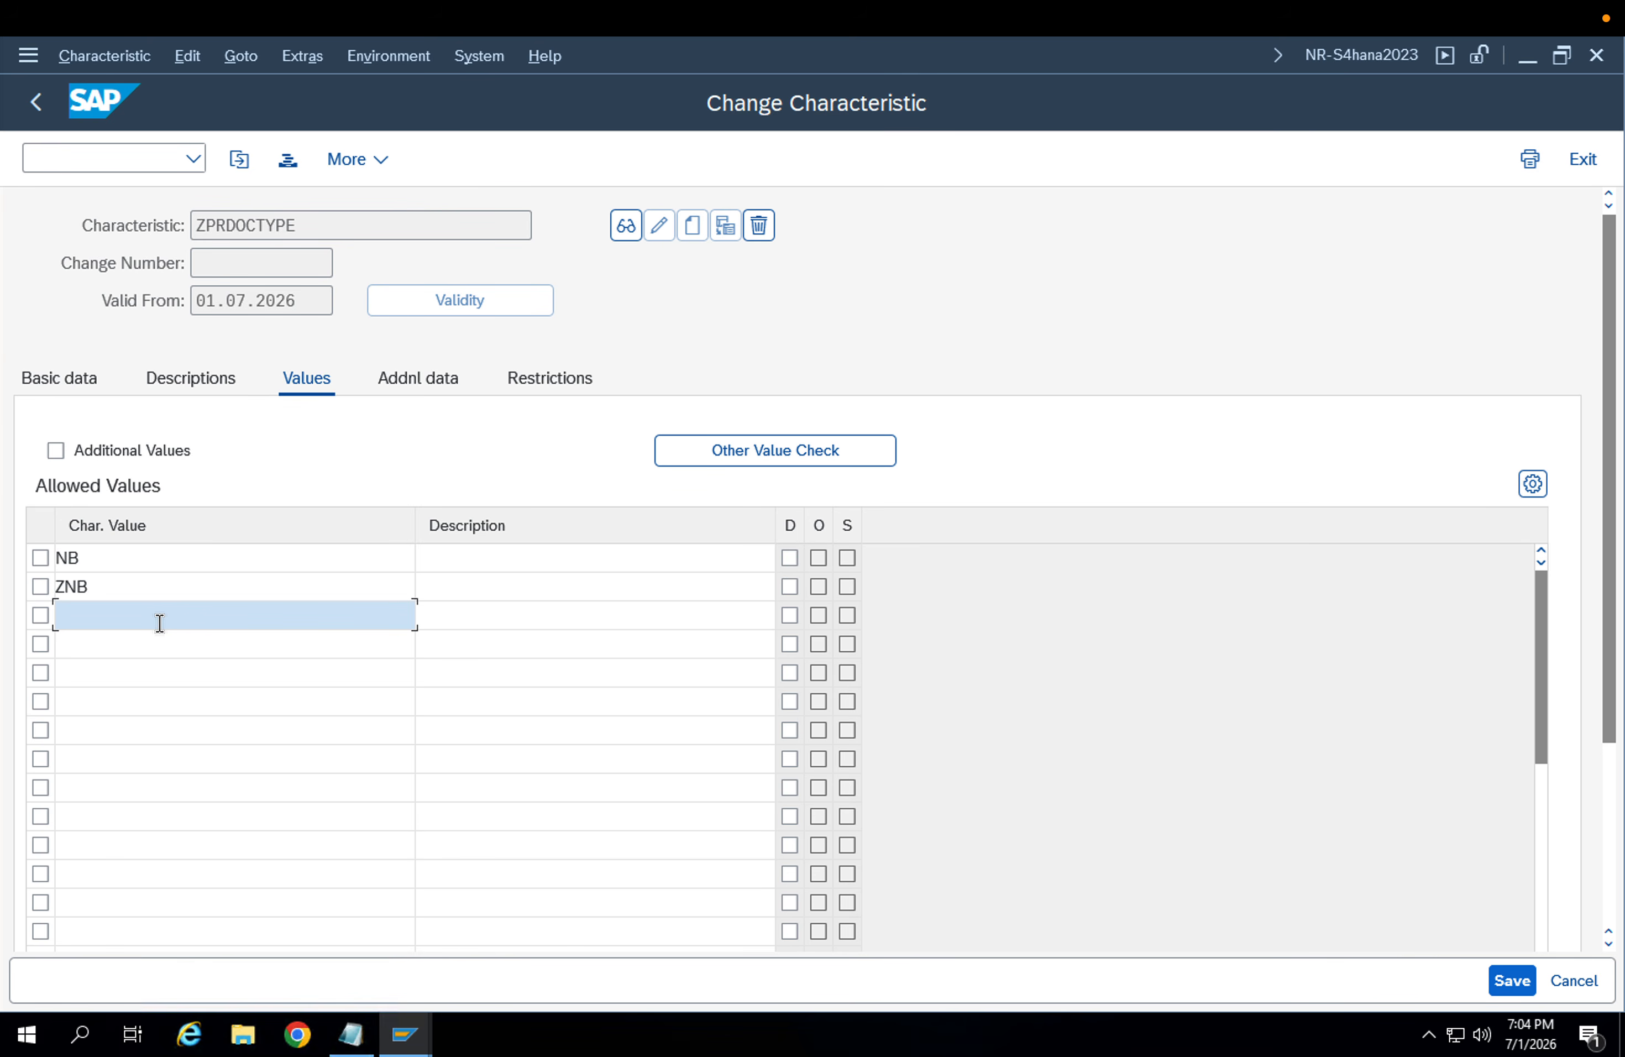
text(ZDOM)
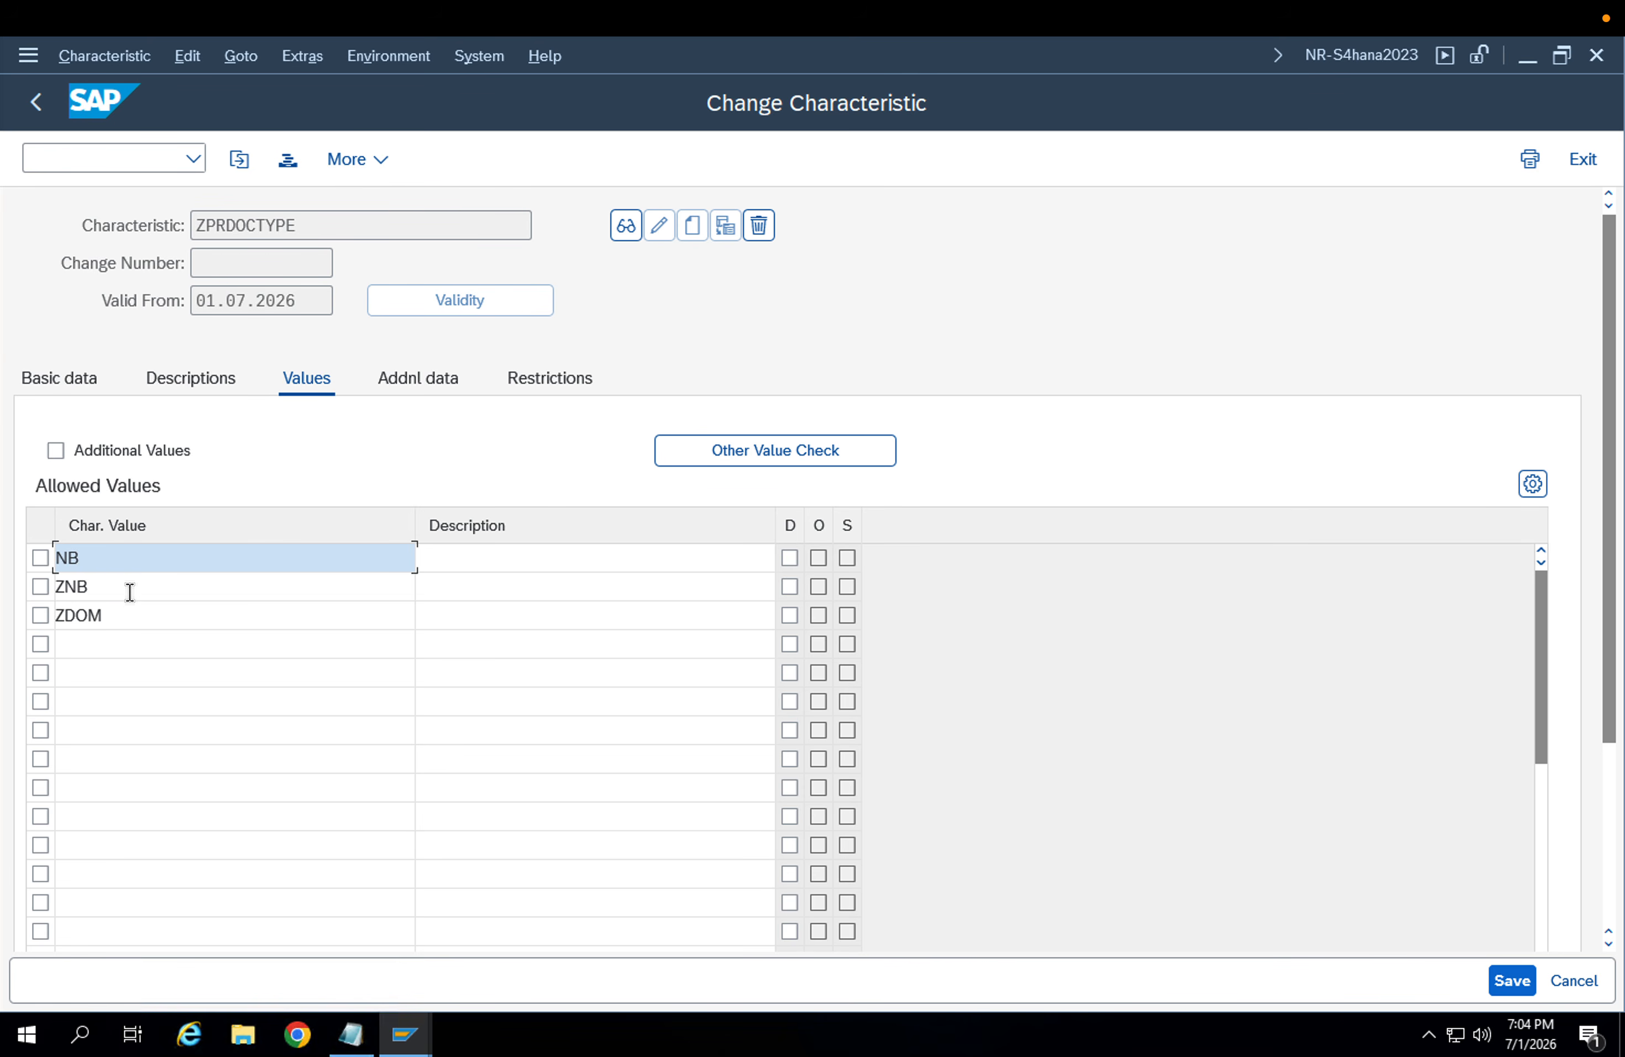
click(56, 452)
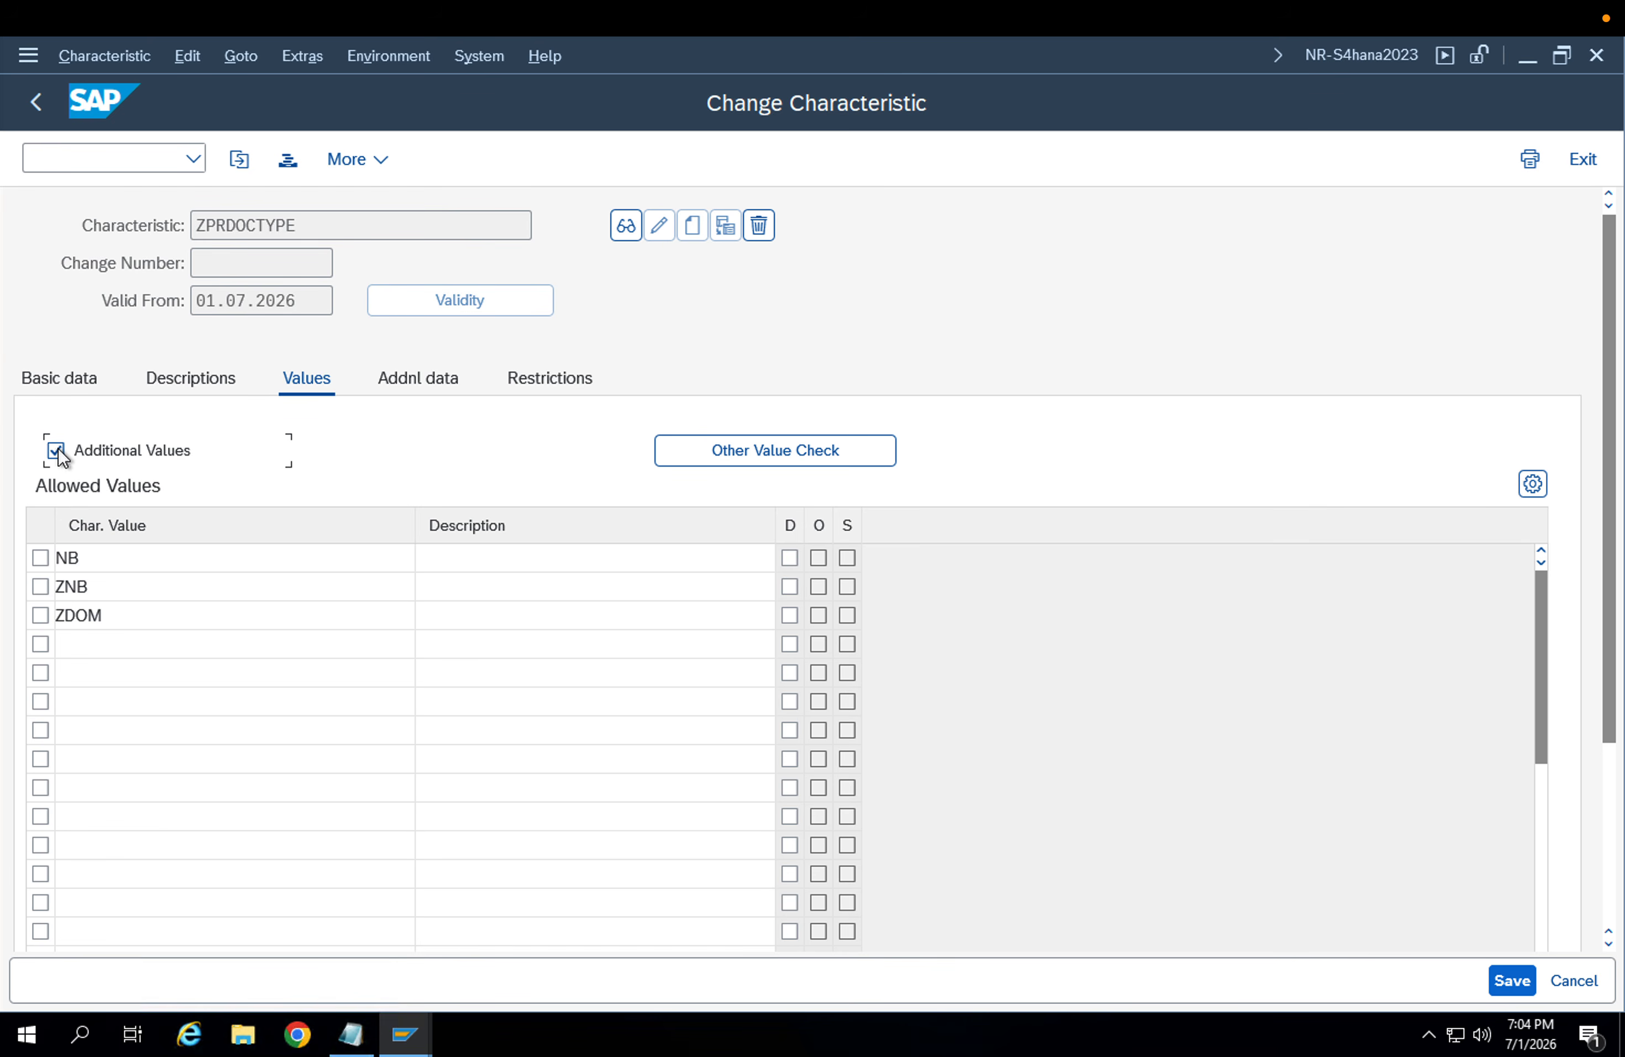
click(120, 563)
click(126, 594)
click(128, 607)
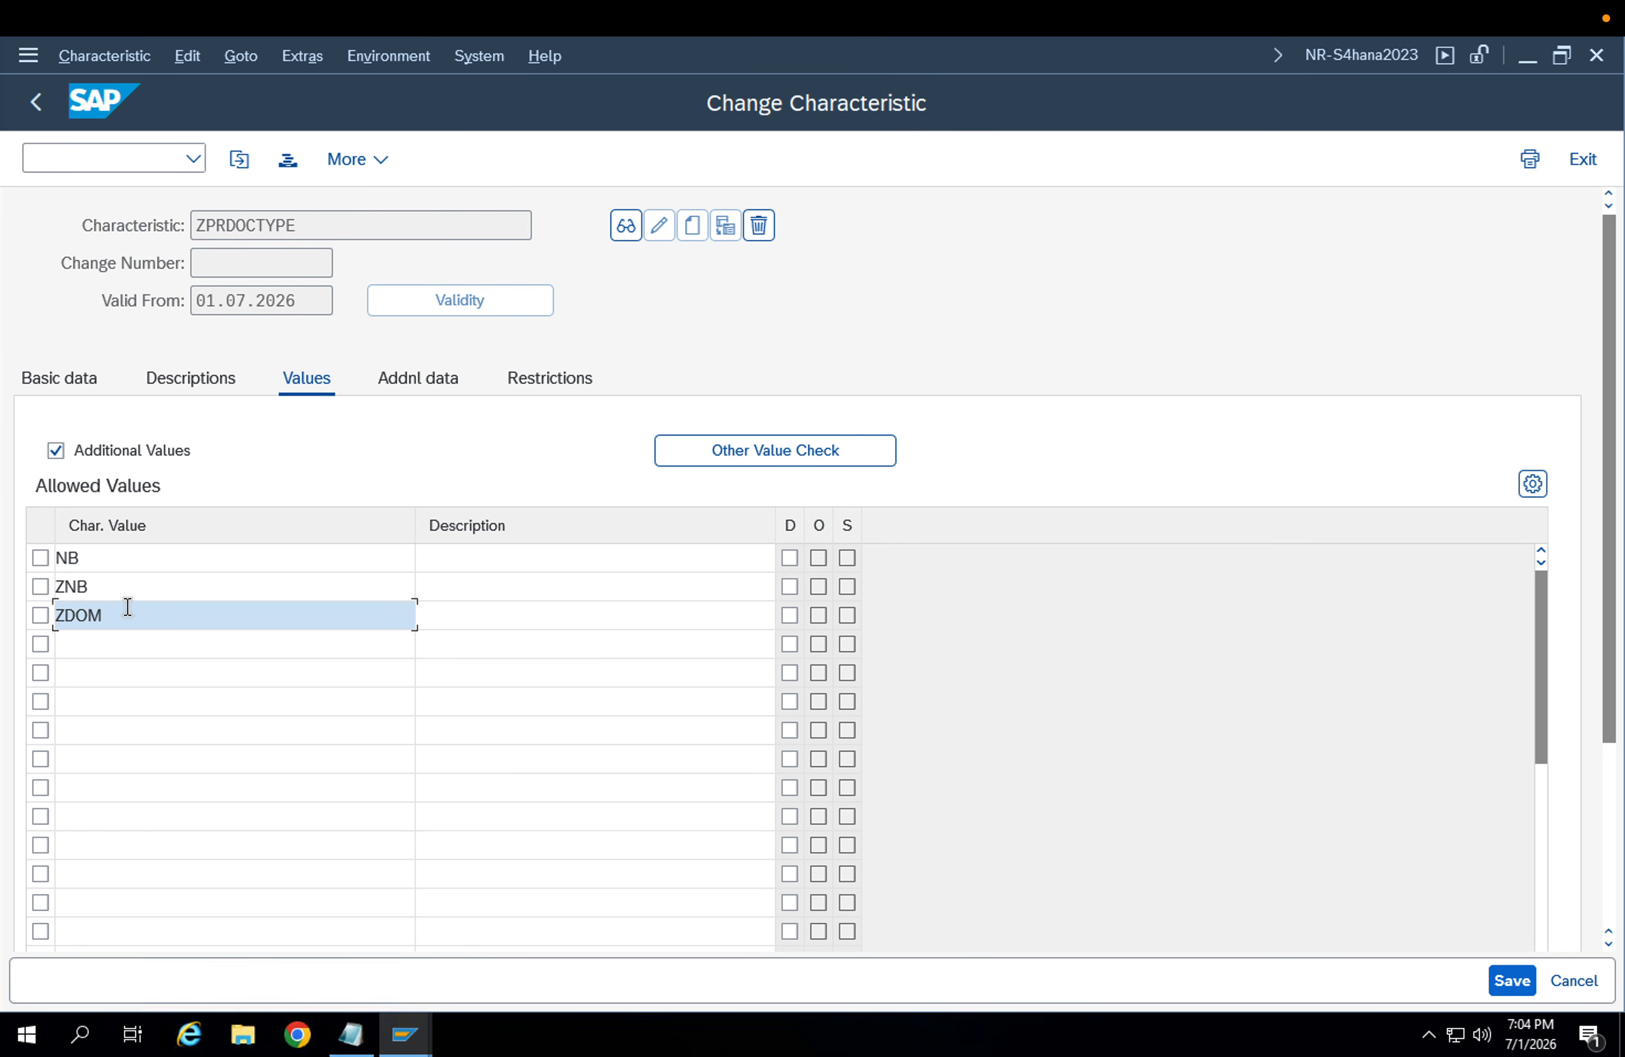
click(126, 567)
click(139, 588)
click(142, 617)
click(139, 669)
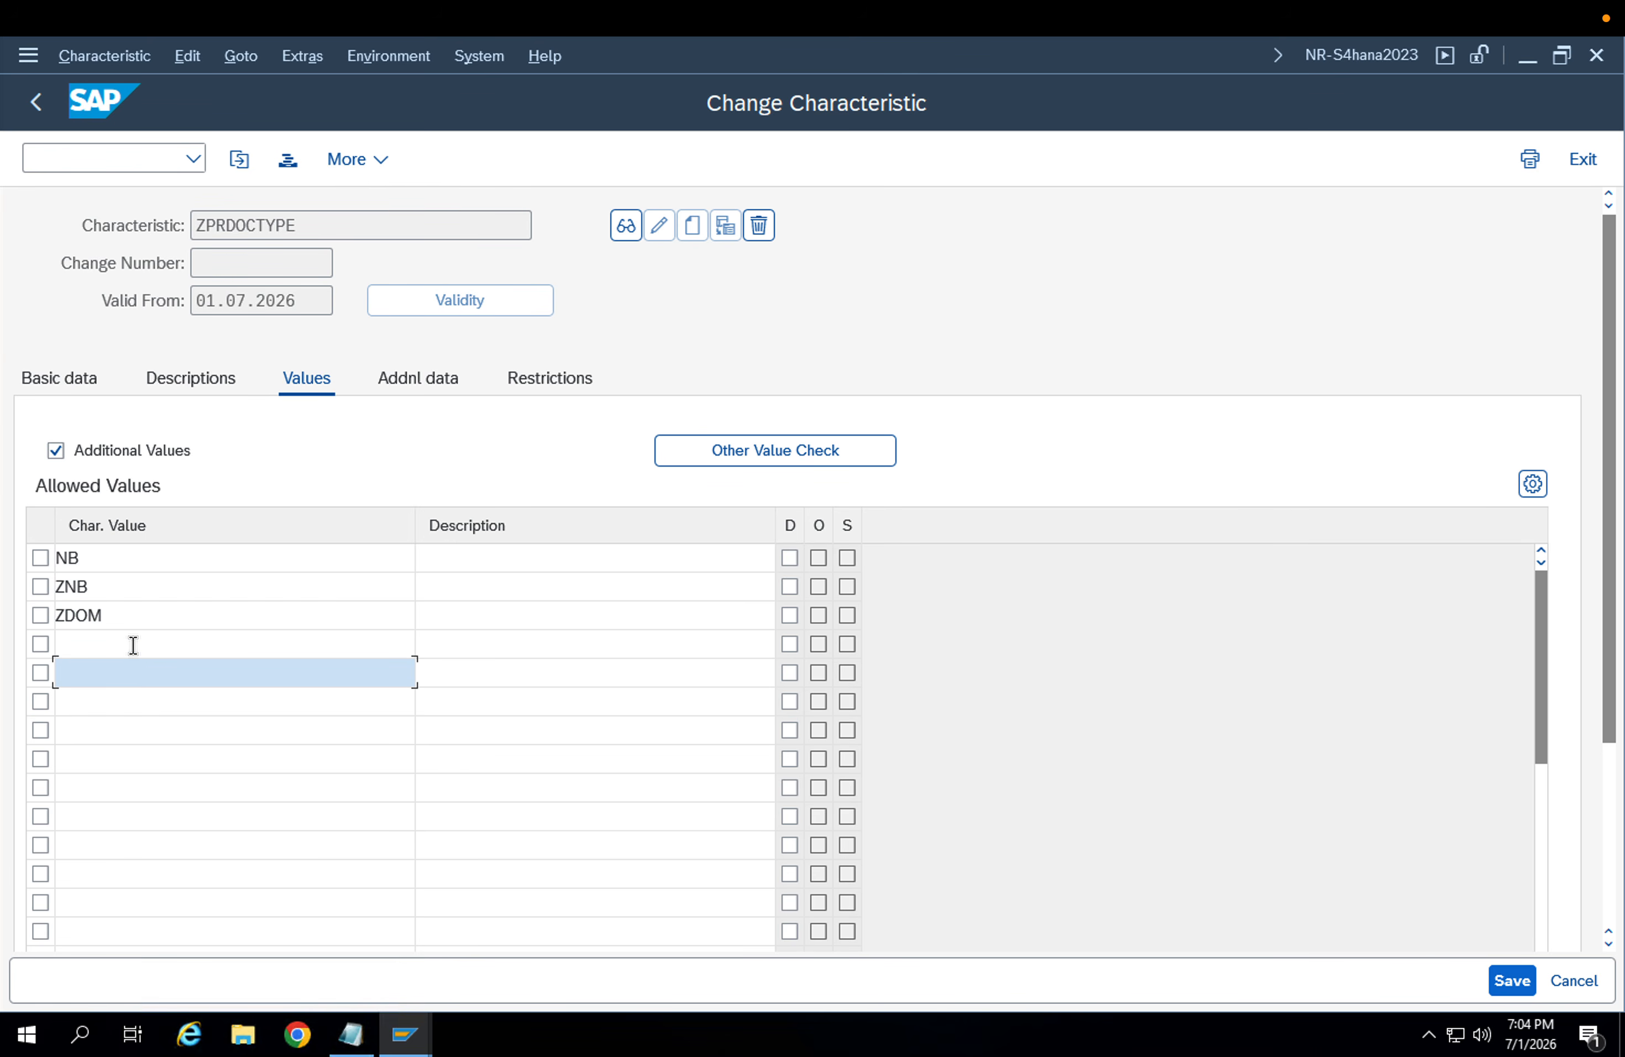
click(131, 645)
click(56, 451)
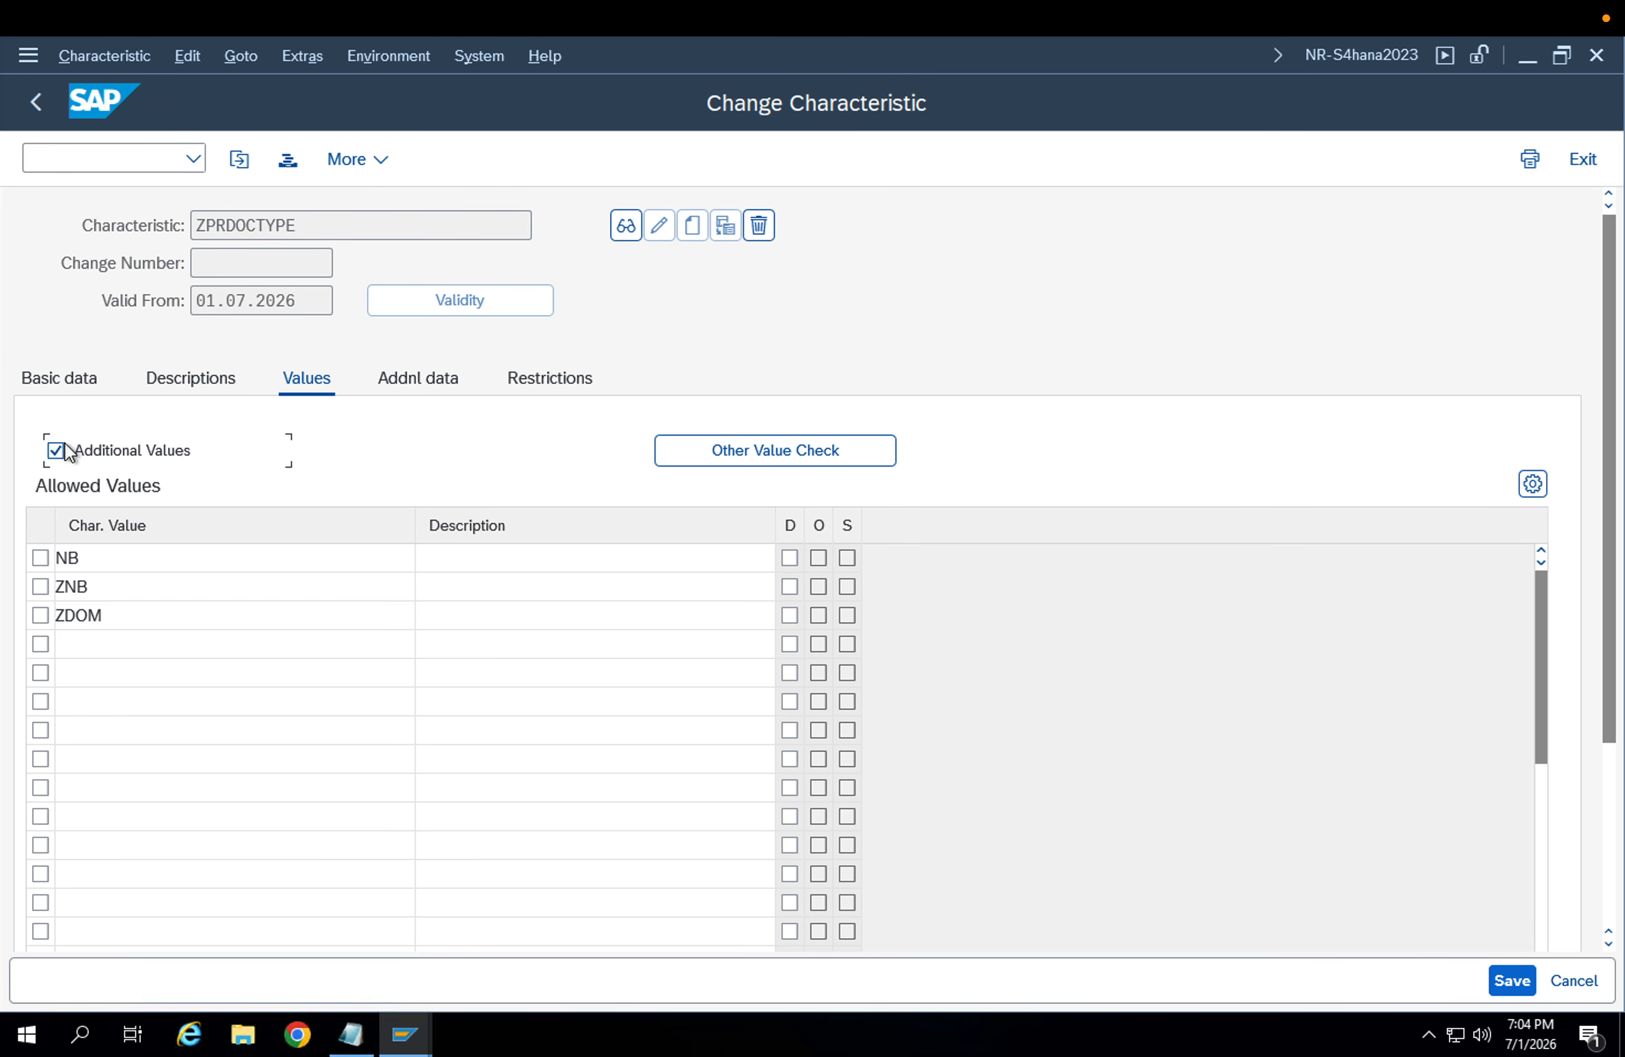
click(128, 562)
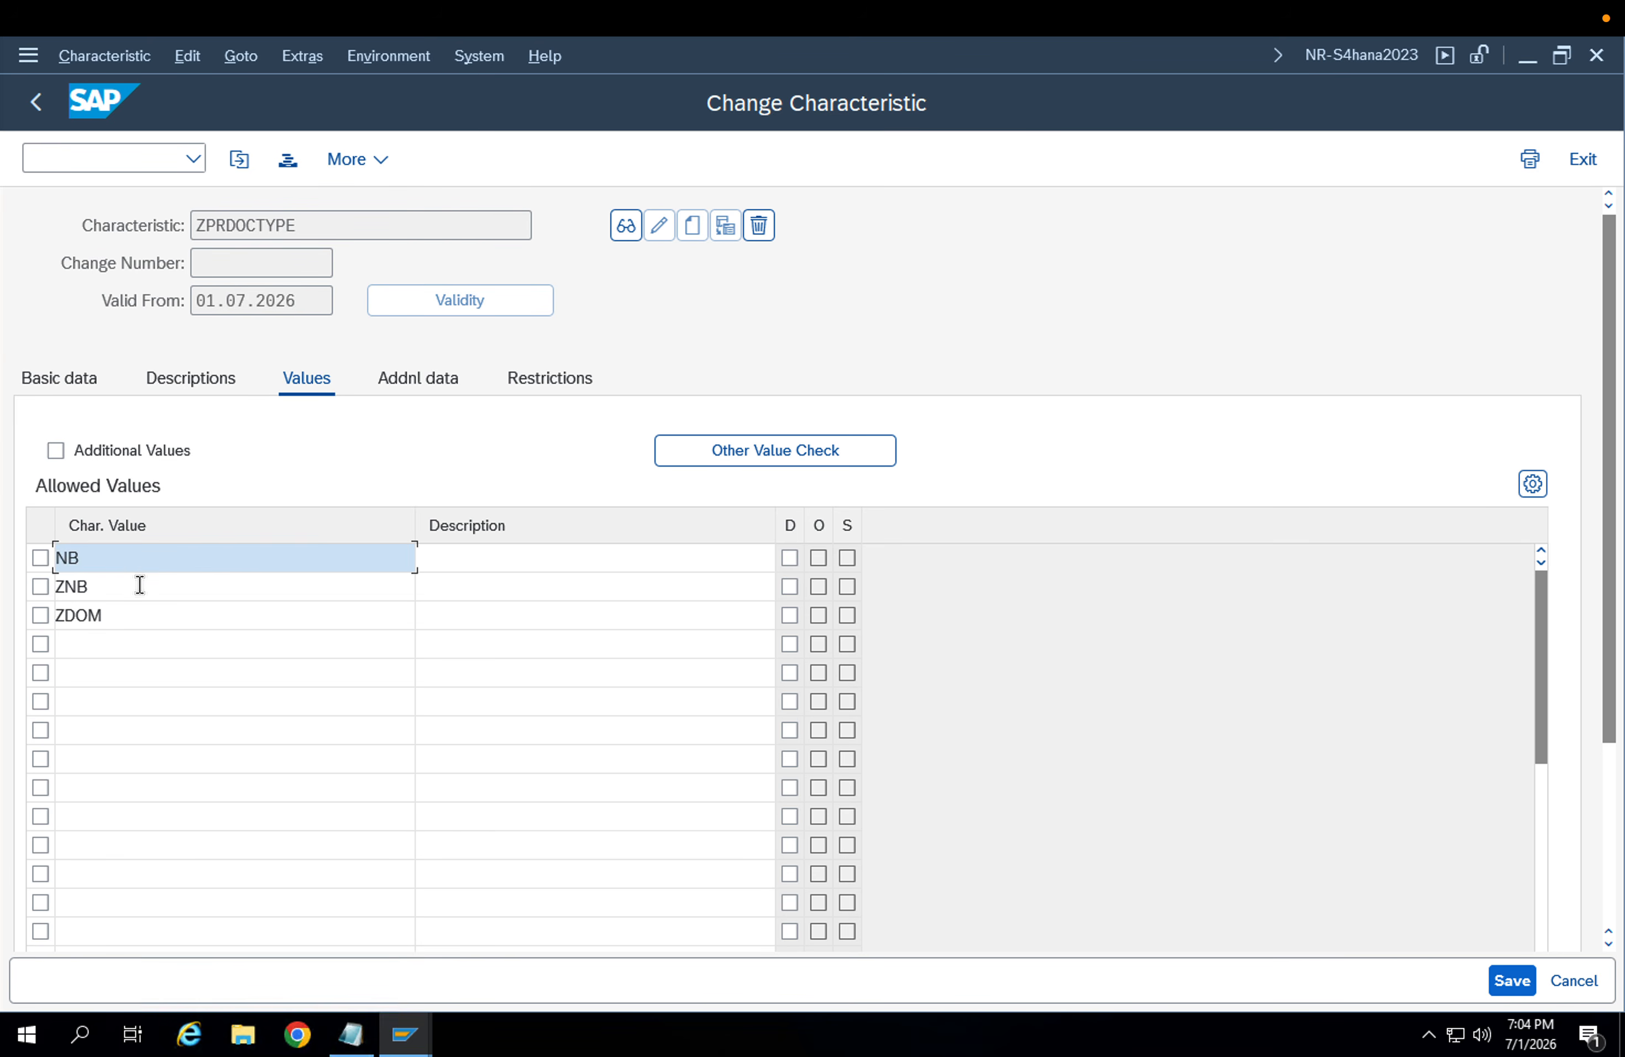
click(138, 588)
click(140, 616)
click(125, 587)
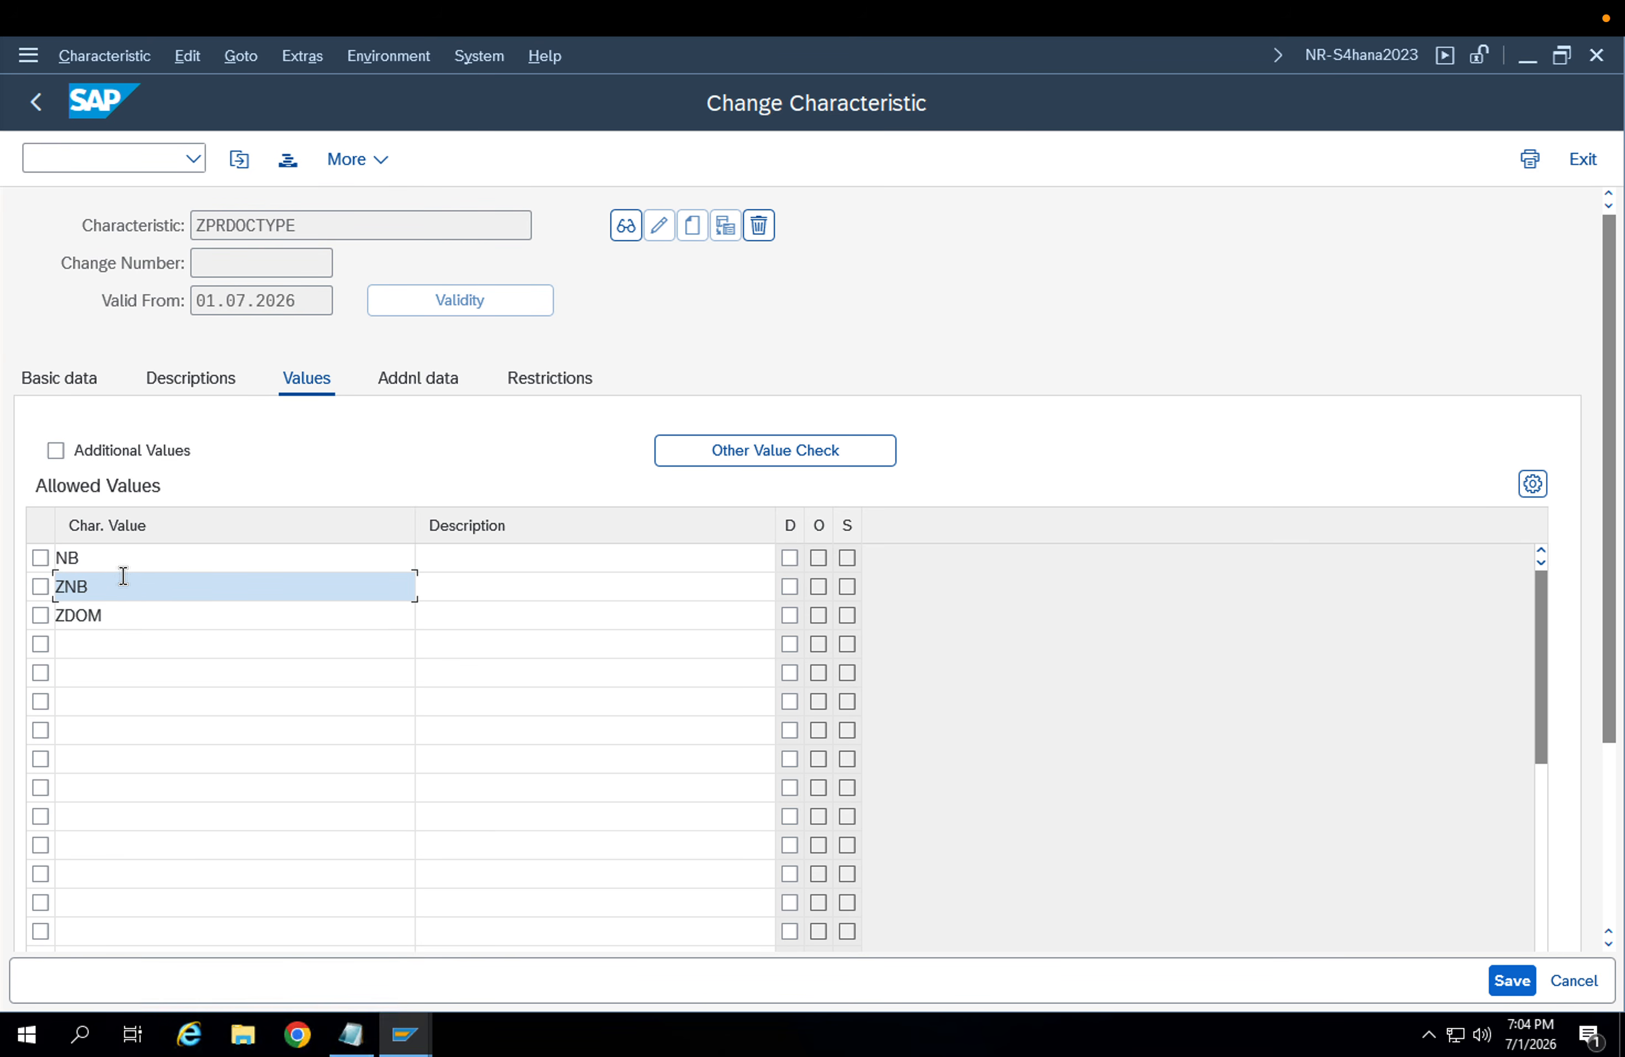
click(128, 565)
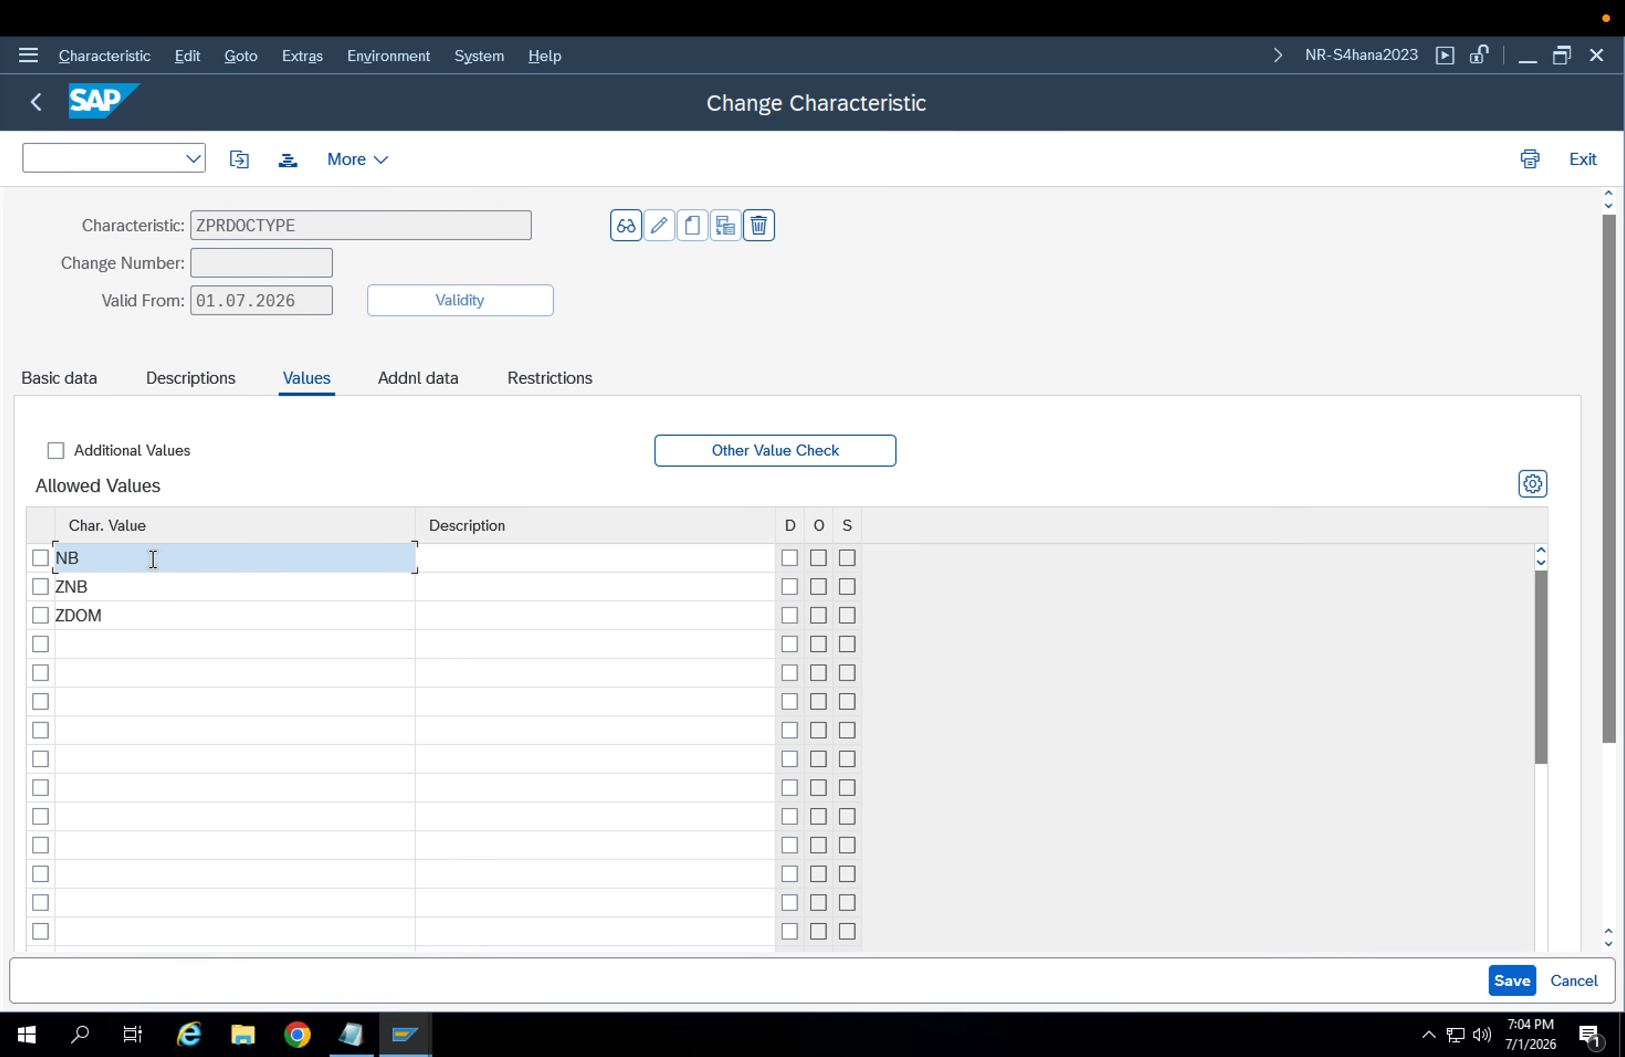
Permit additional values for characteristic ZPRDOCTYPE and save the change
click(56, 450)
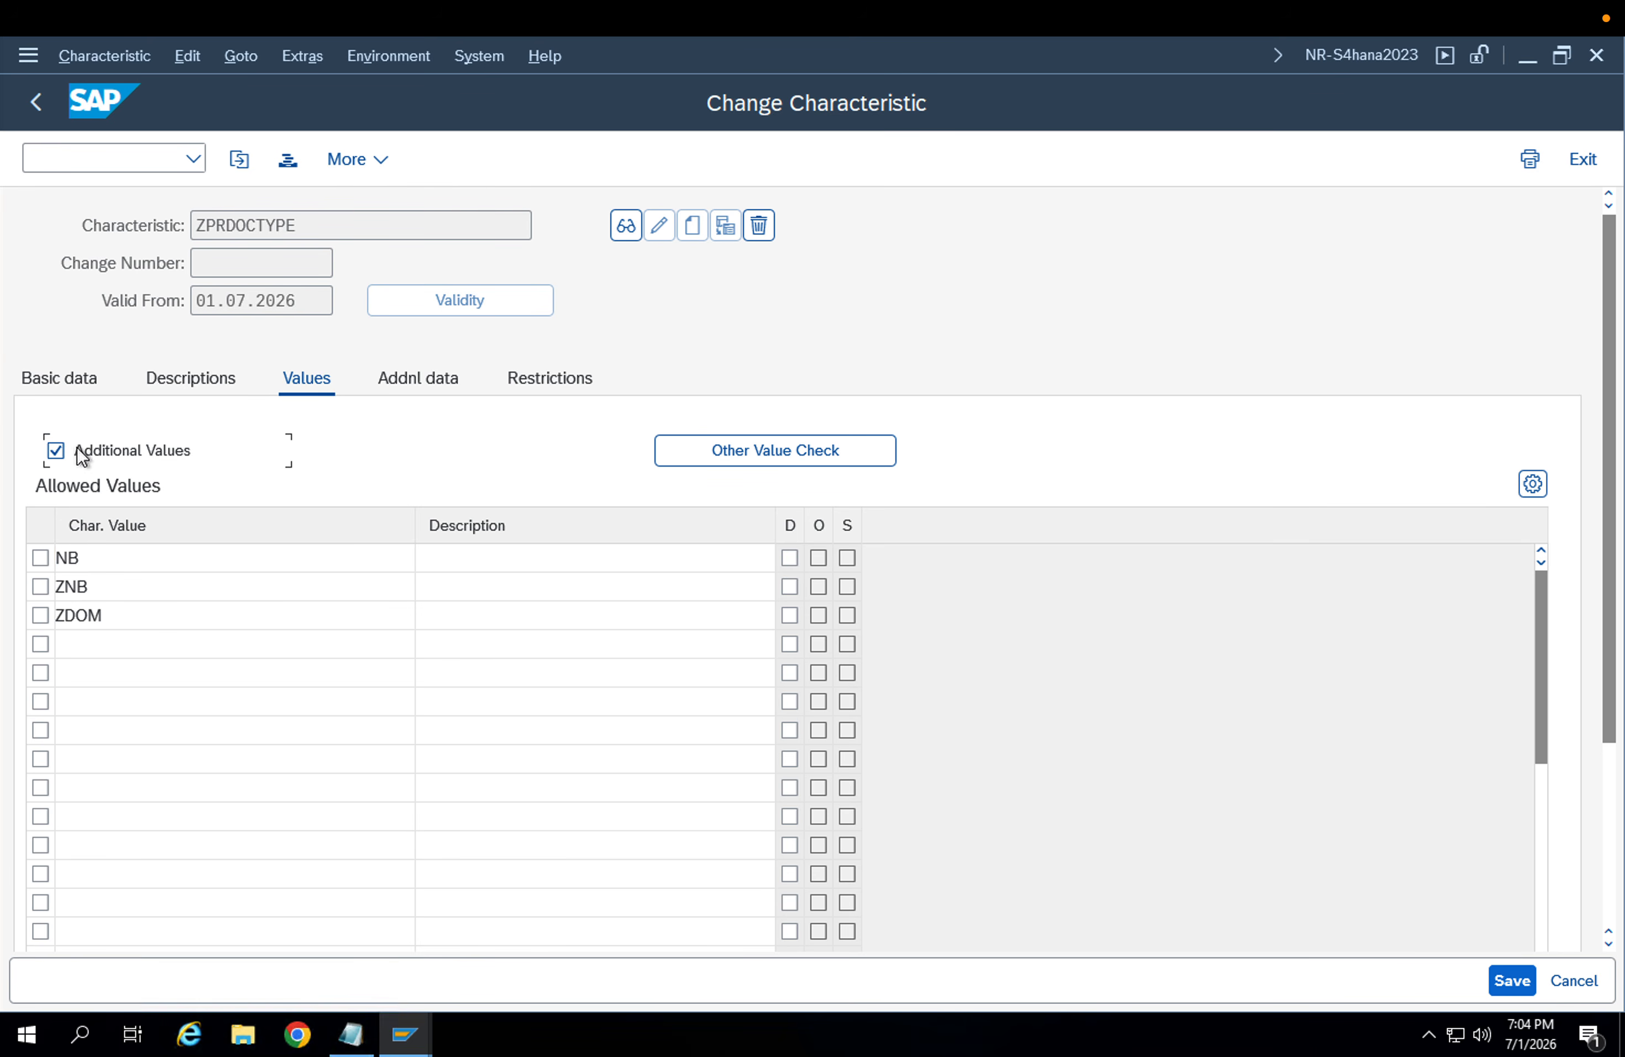
click(1510, 981)
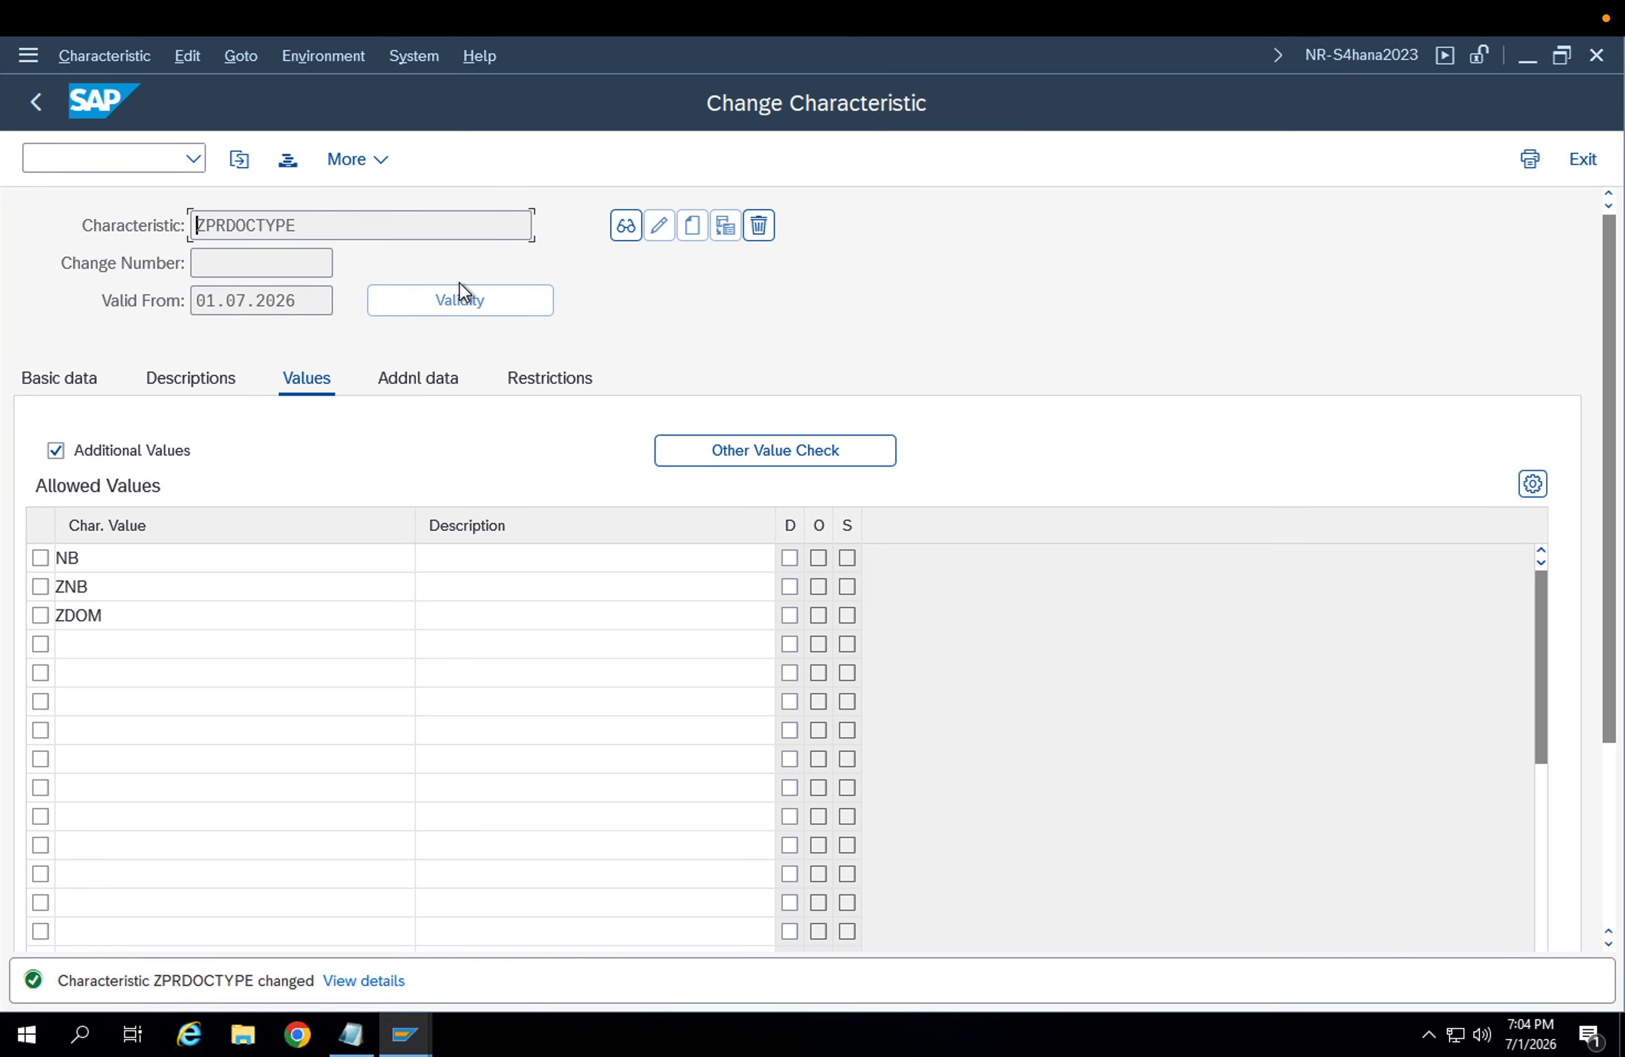
Open characteristic TL_PR_PRICE for changes, permit additional values and save it
drag(326, 230, 118, 215)
key(BackSpace)
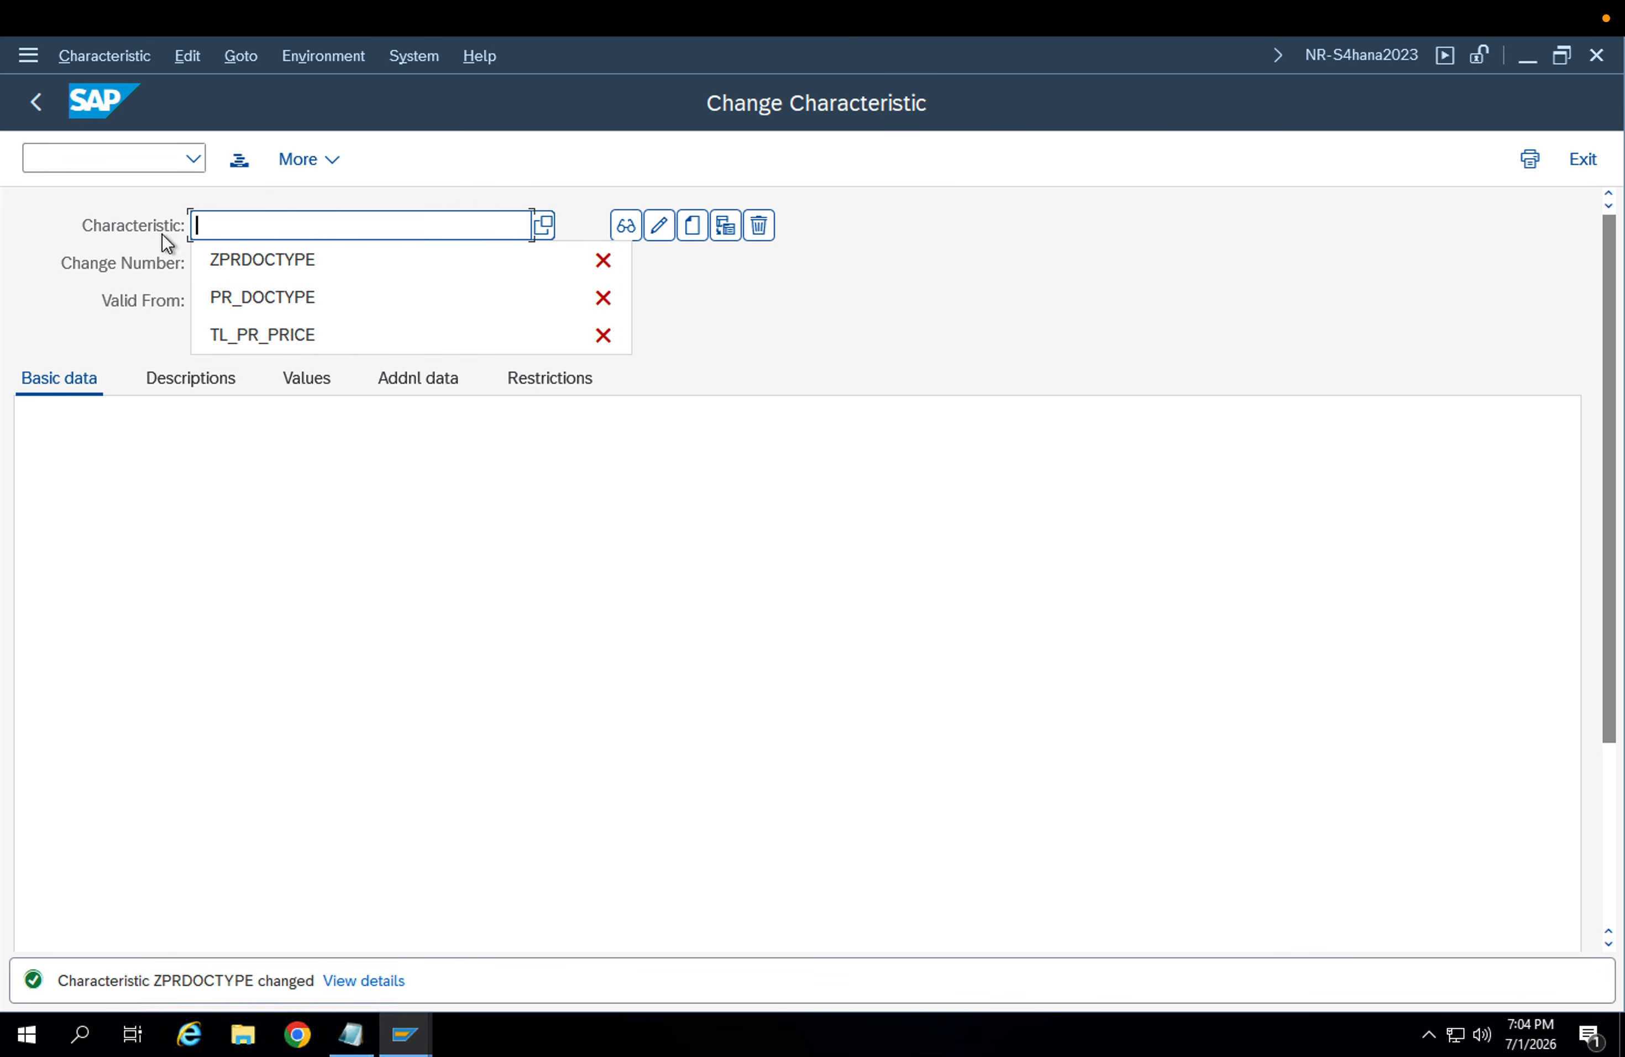
click(230, 335)
click(659, 225)
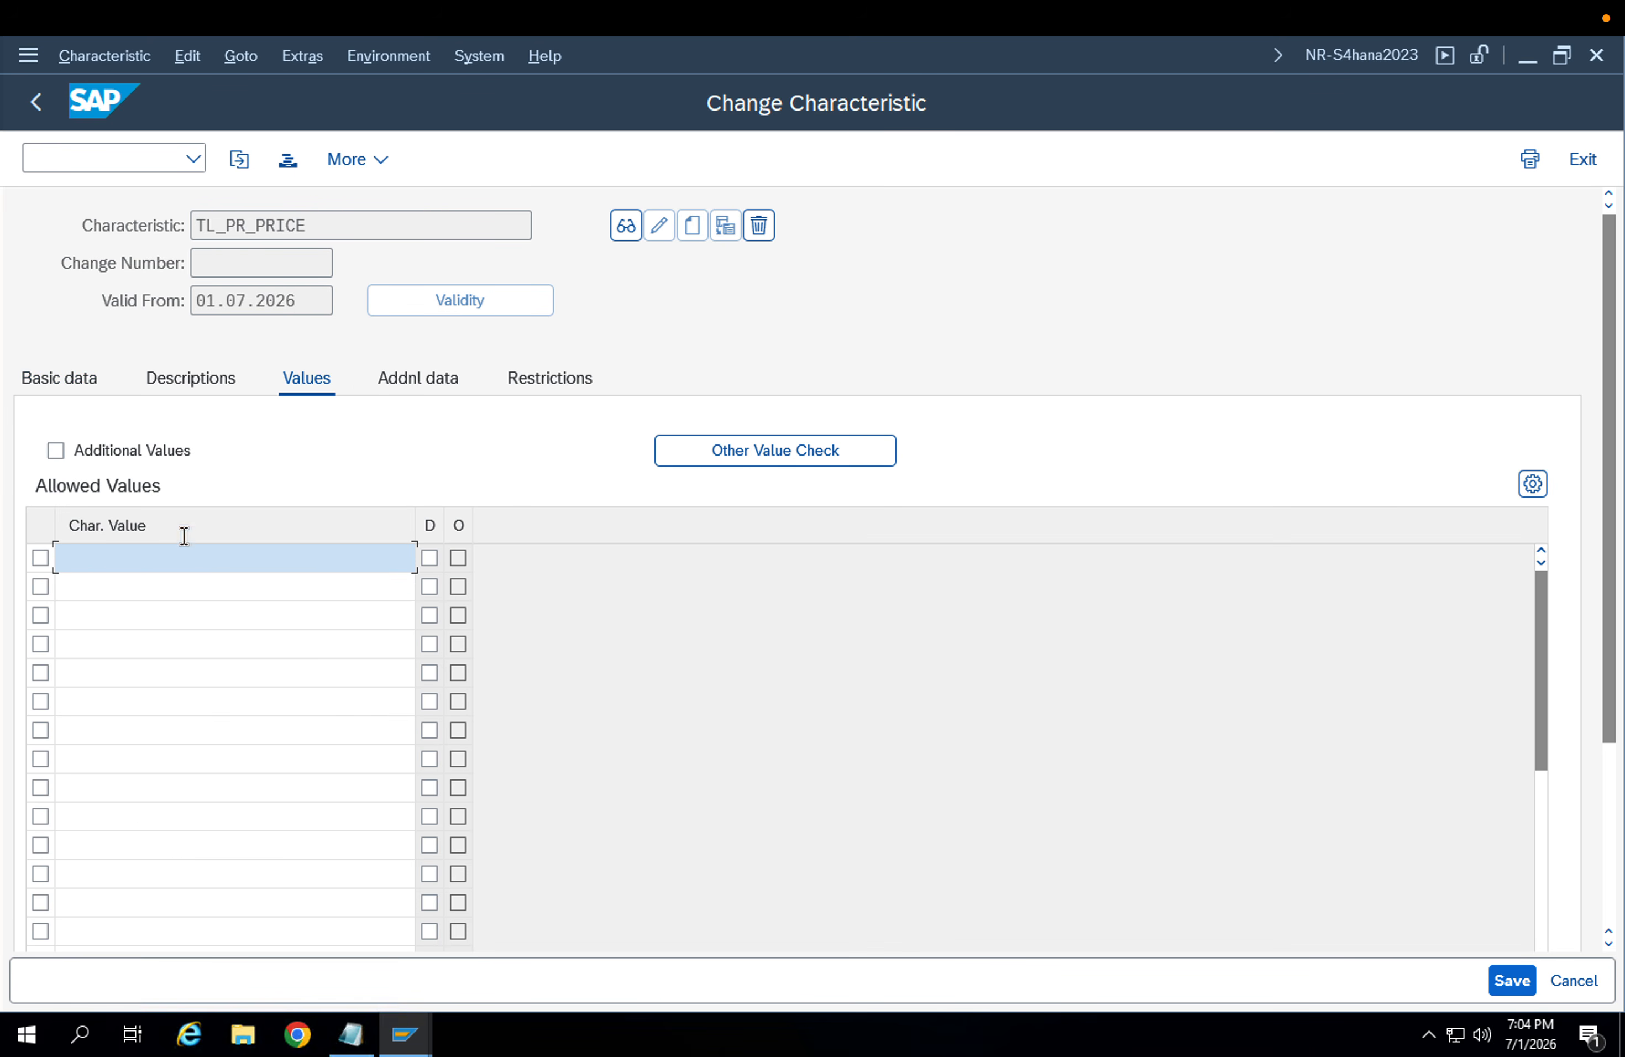
click(72, 453)
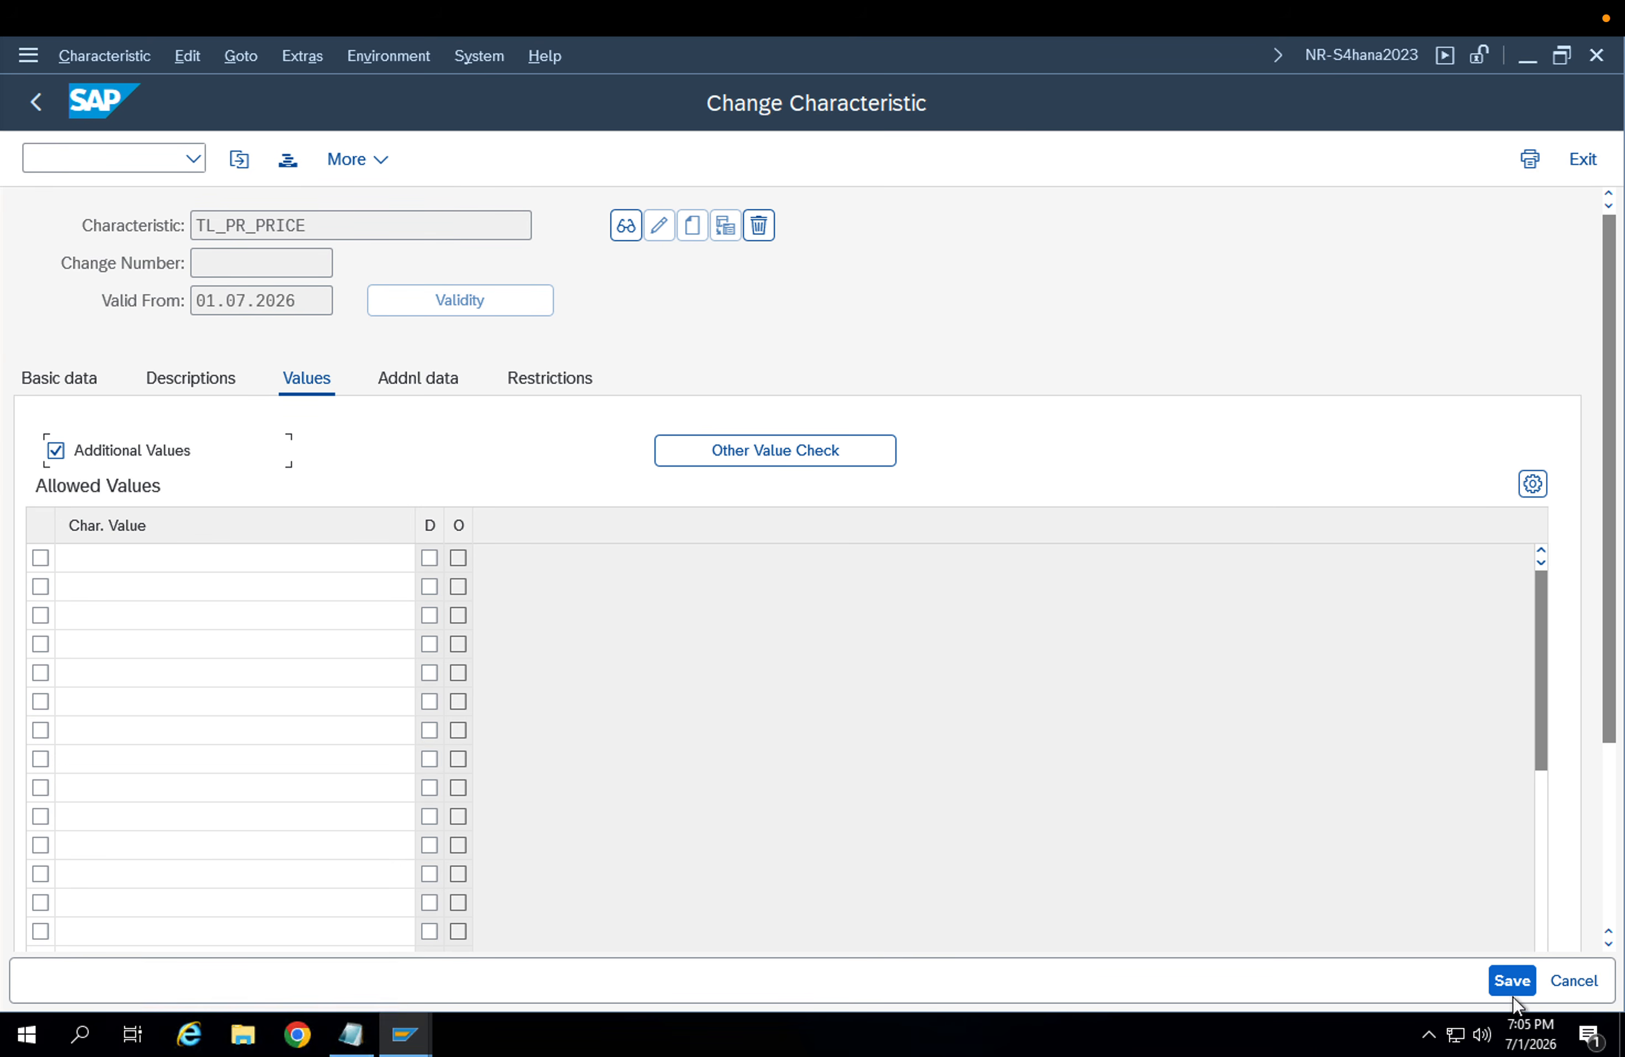
click(1511, 979)
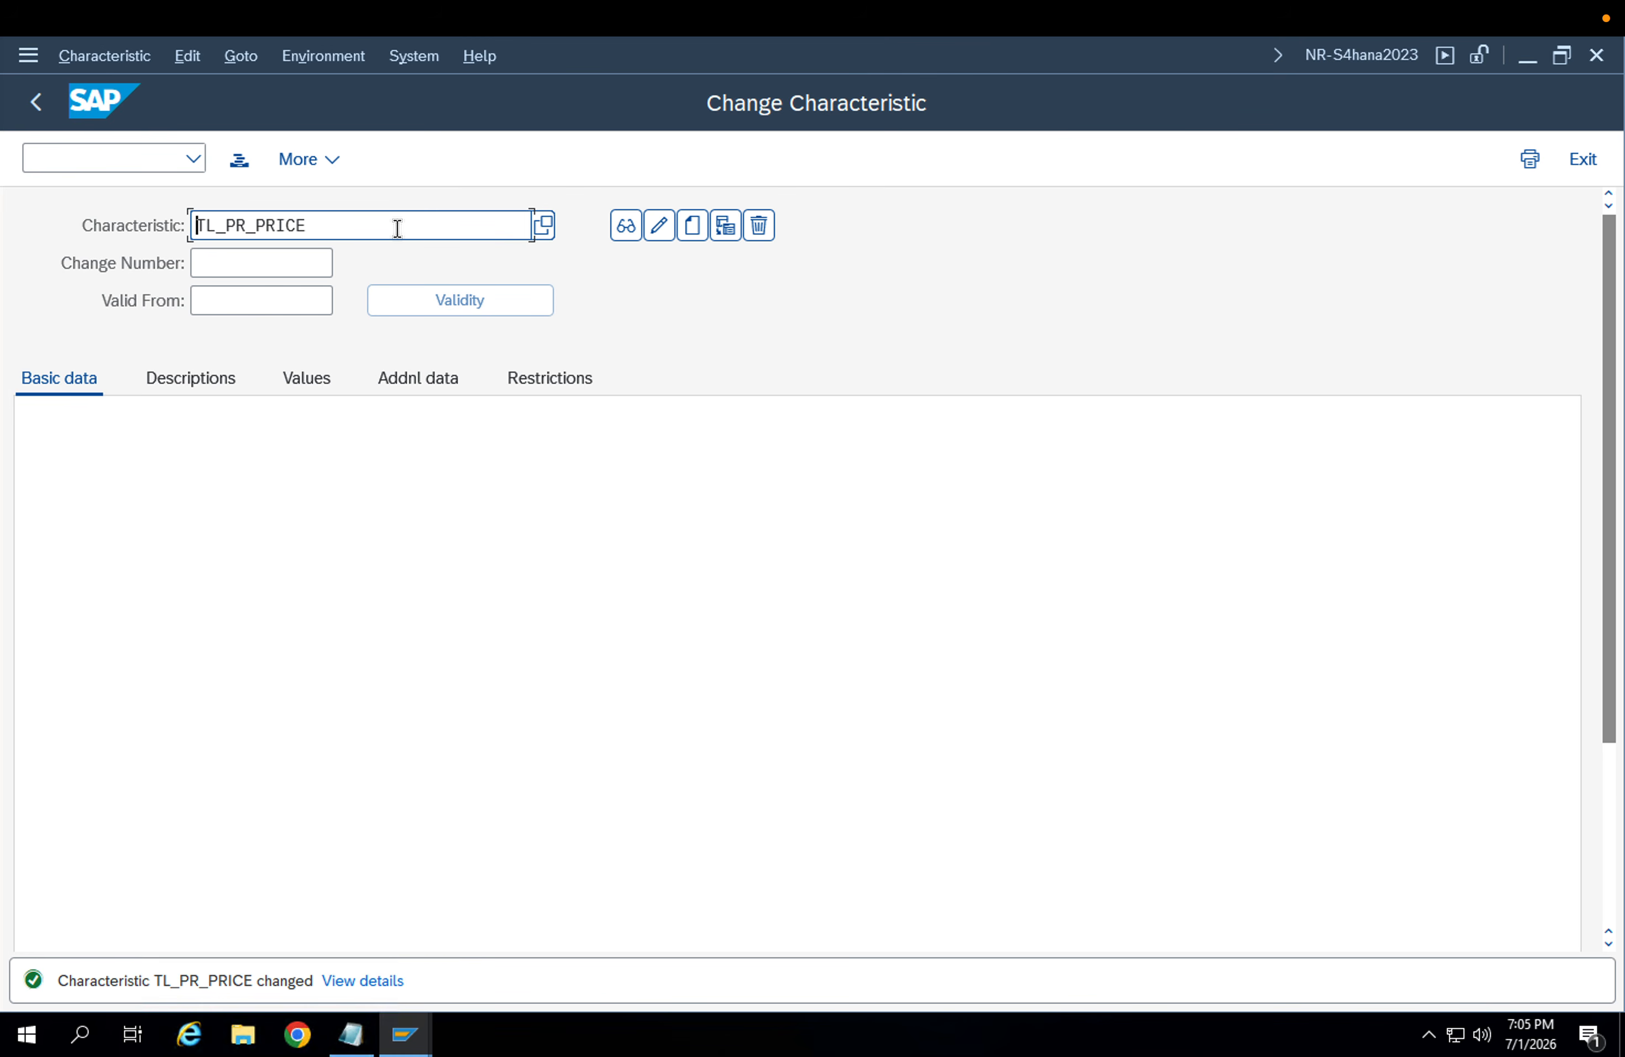
Replace the characteristic name TL_PR_PRICE with ZPRPURORG for the next characteristic
drag(356, 225, 21, 213)
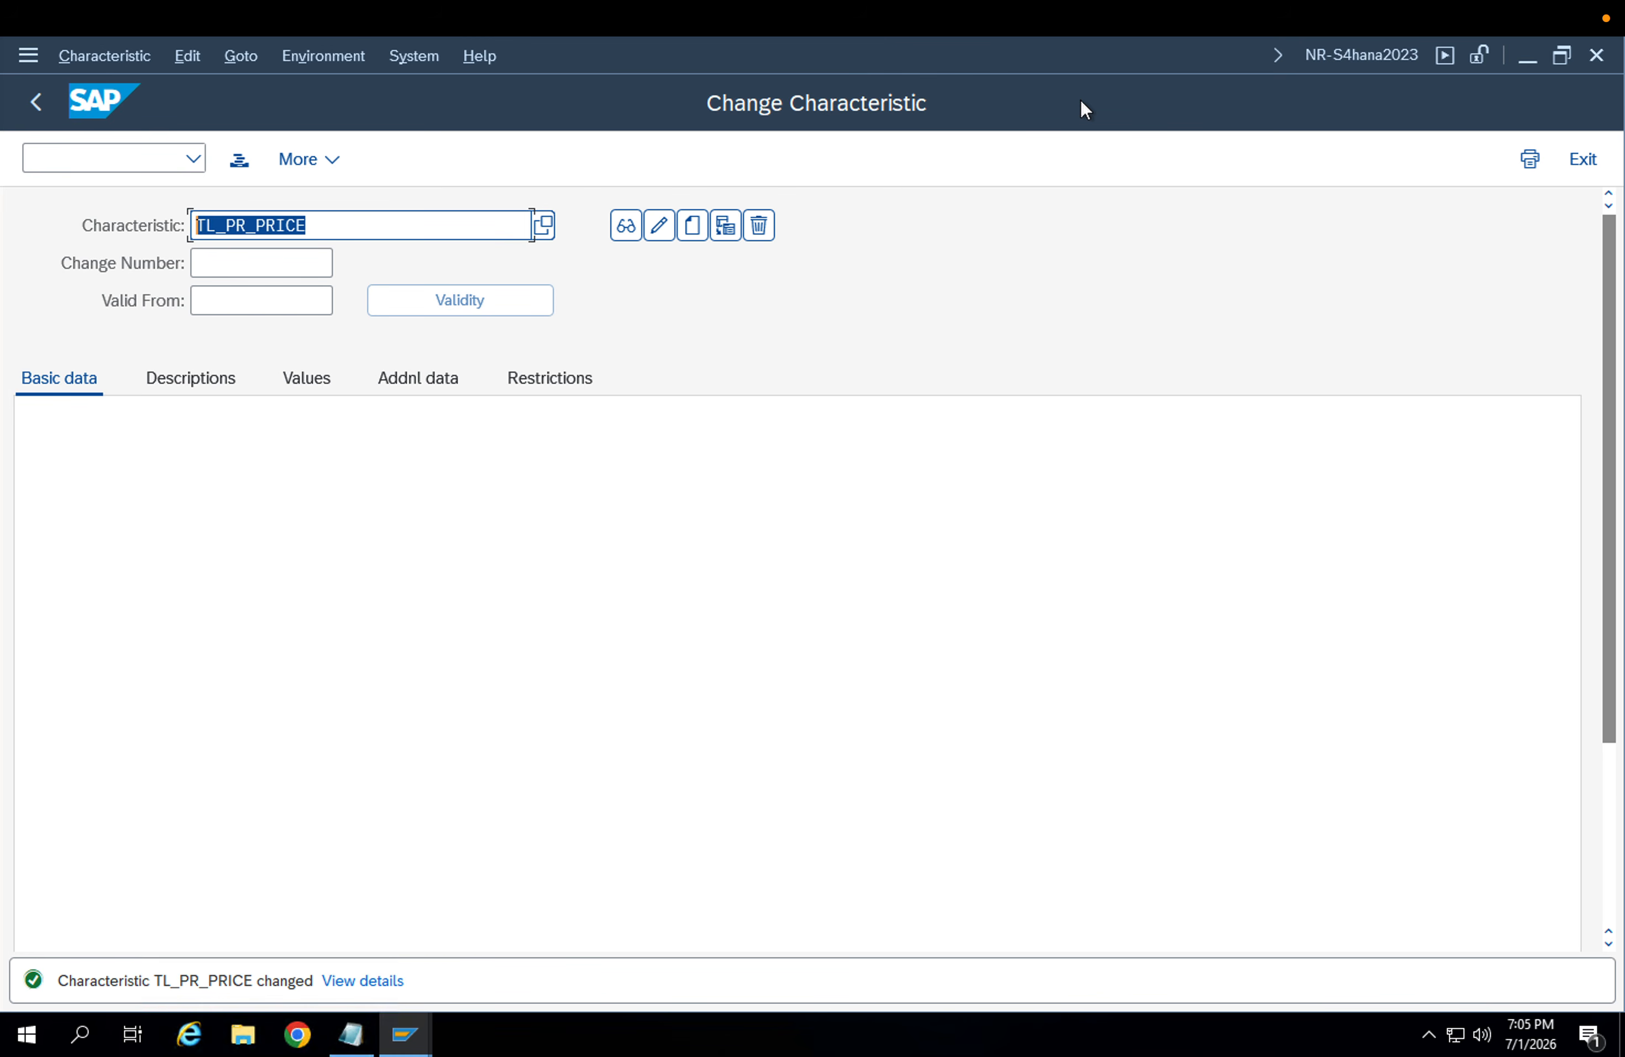
key(BackSpace)
key(Down)
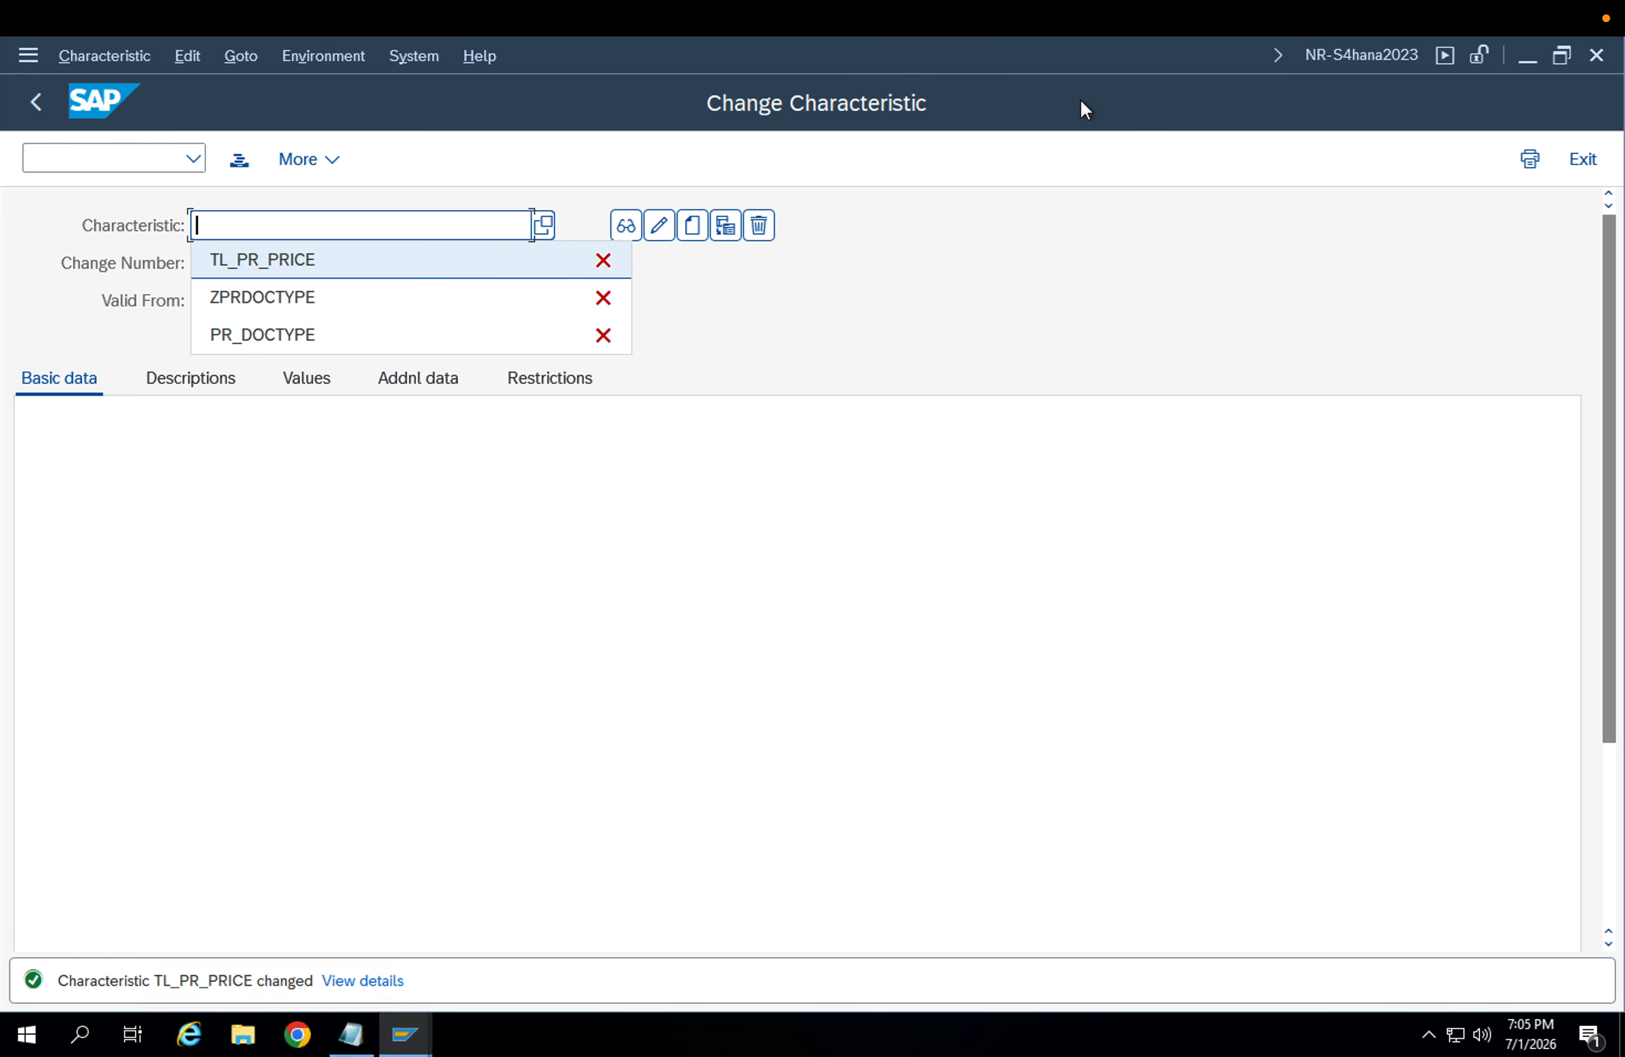
key(Down)
key(Return)
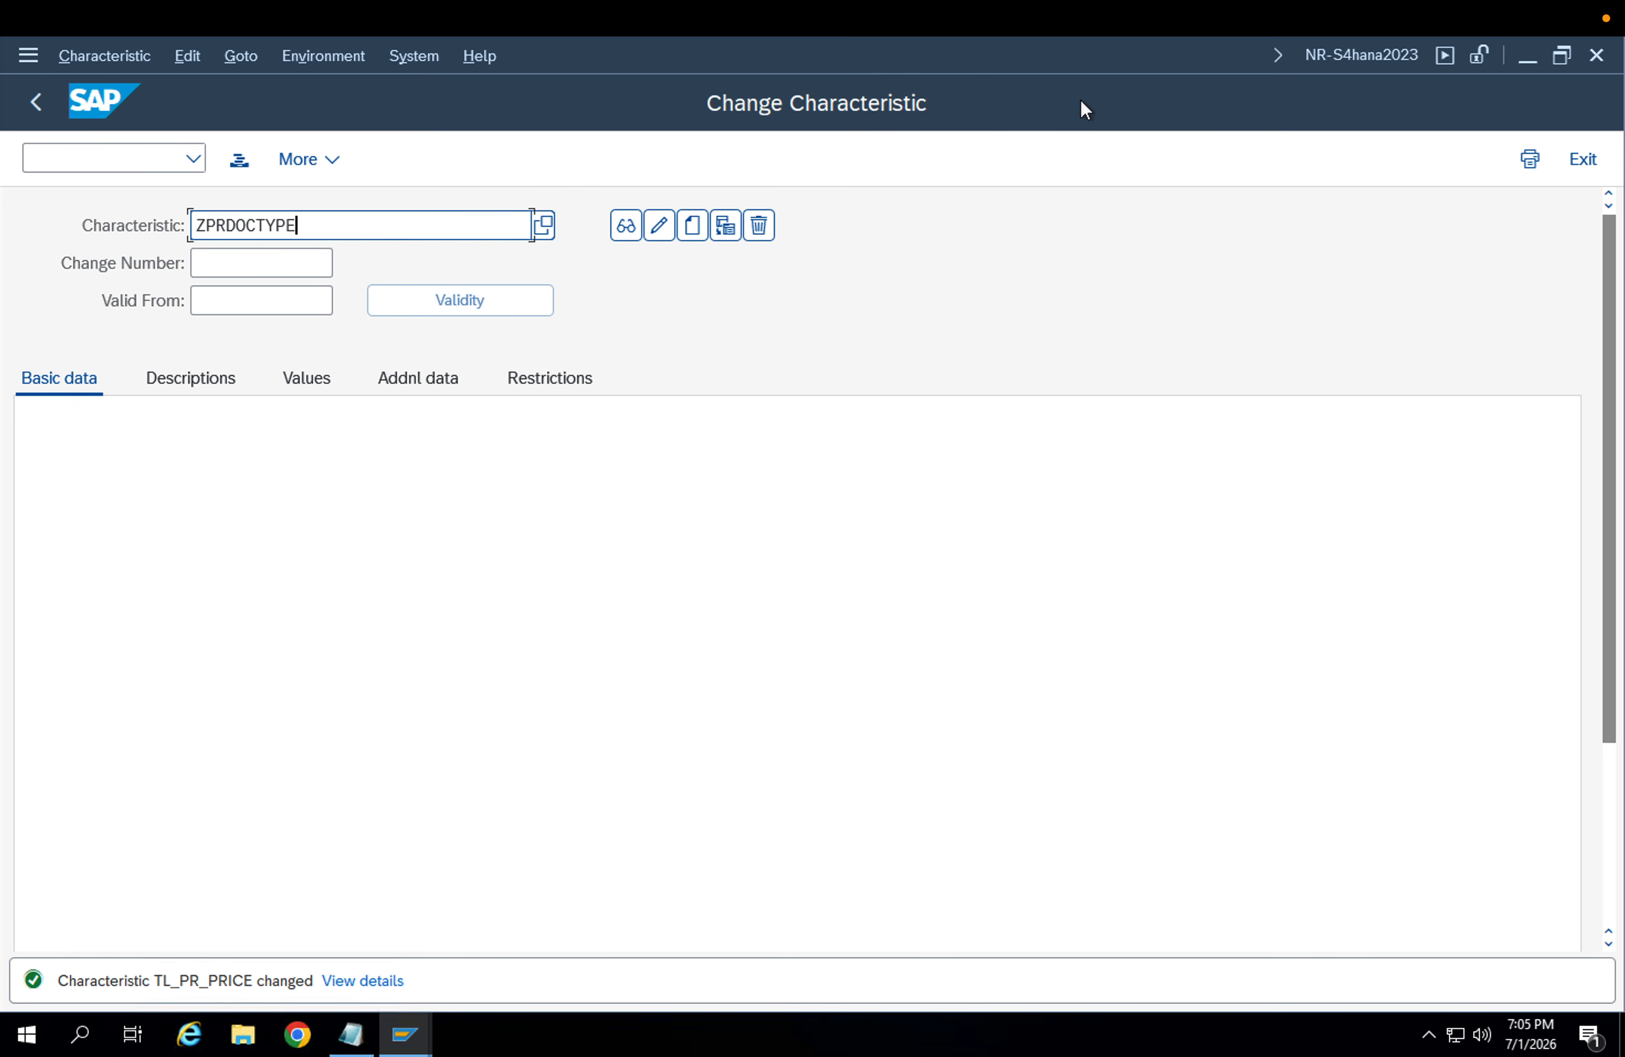
key(BackSpace)
key(BackSpace)
key(BackSpace)
key(BackSpace)
key(BackSpace)
key(BackSpace)
key(BackSpace)
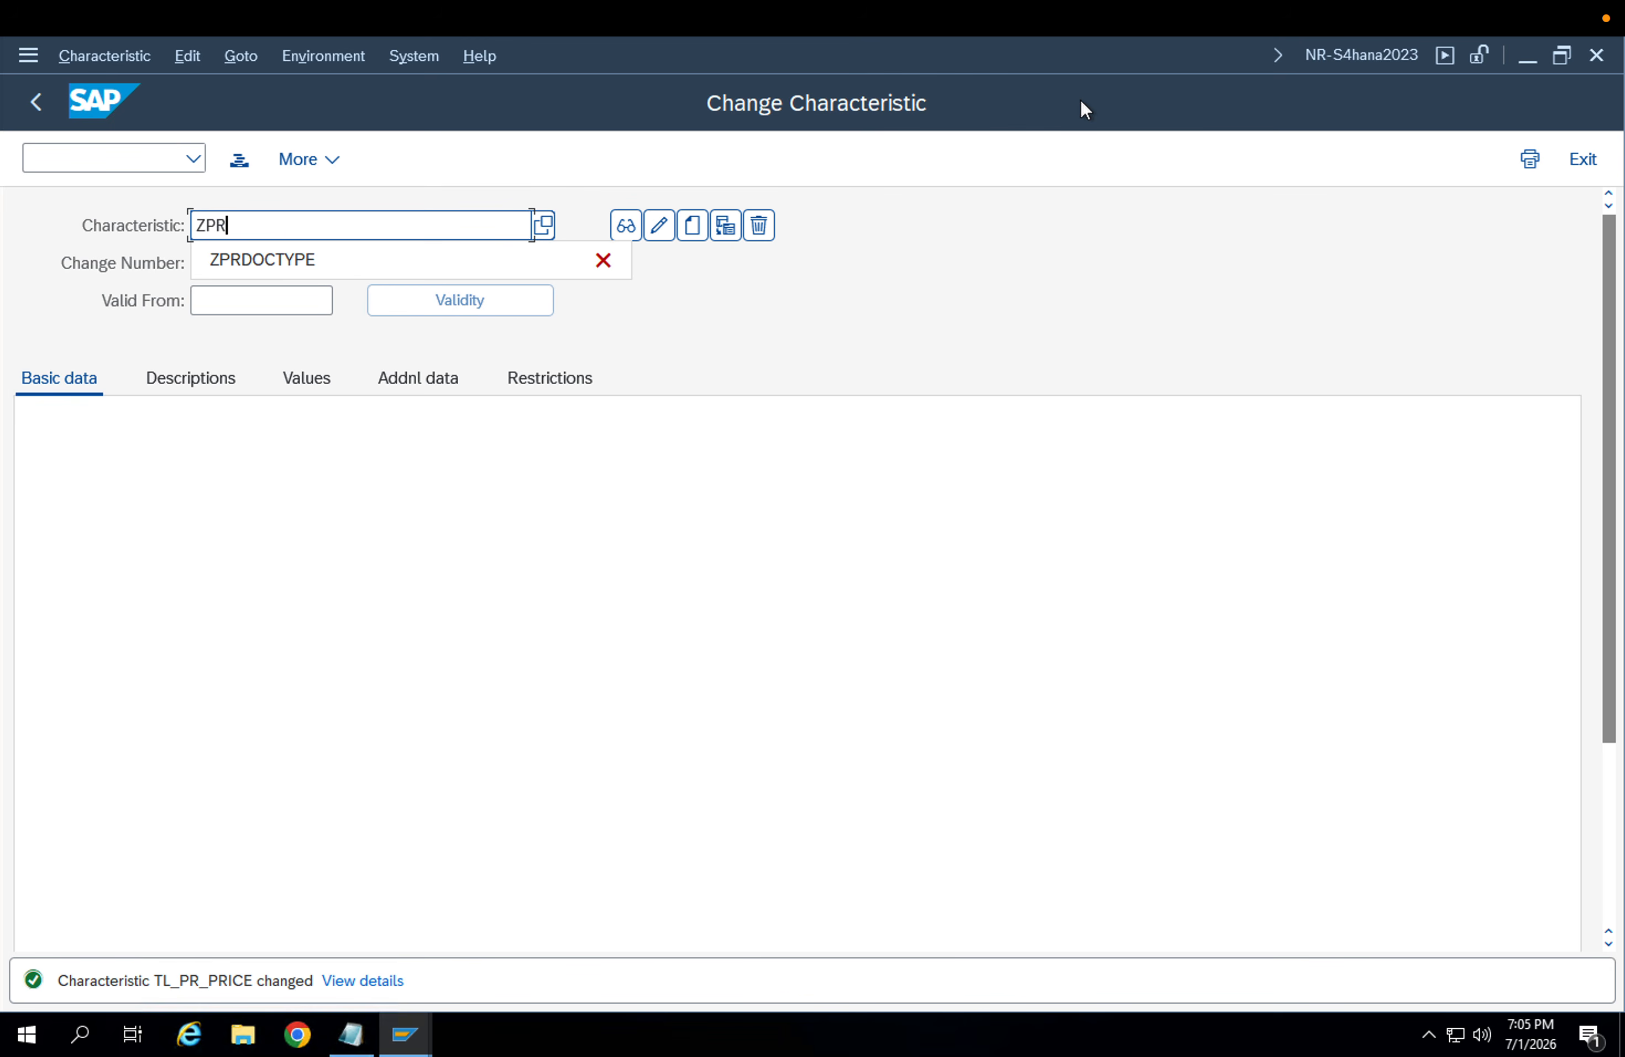
text(PURORG)
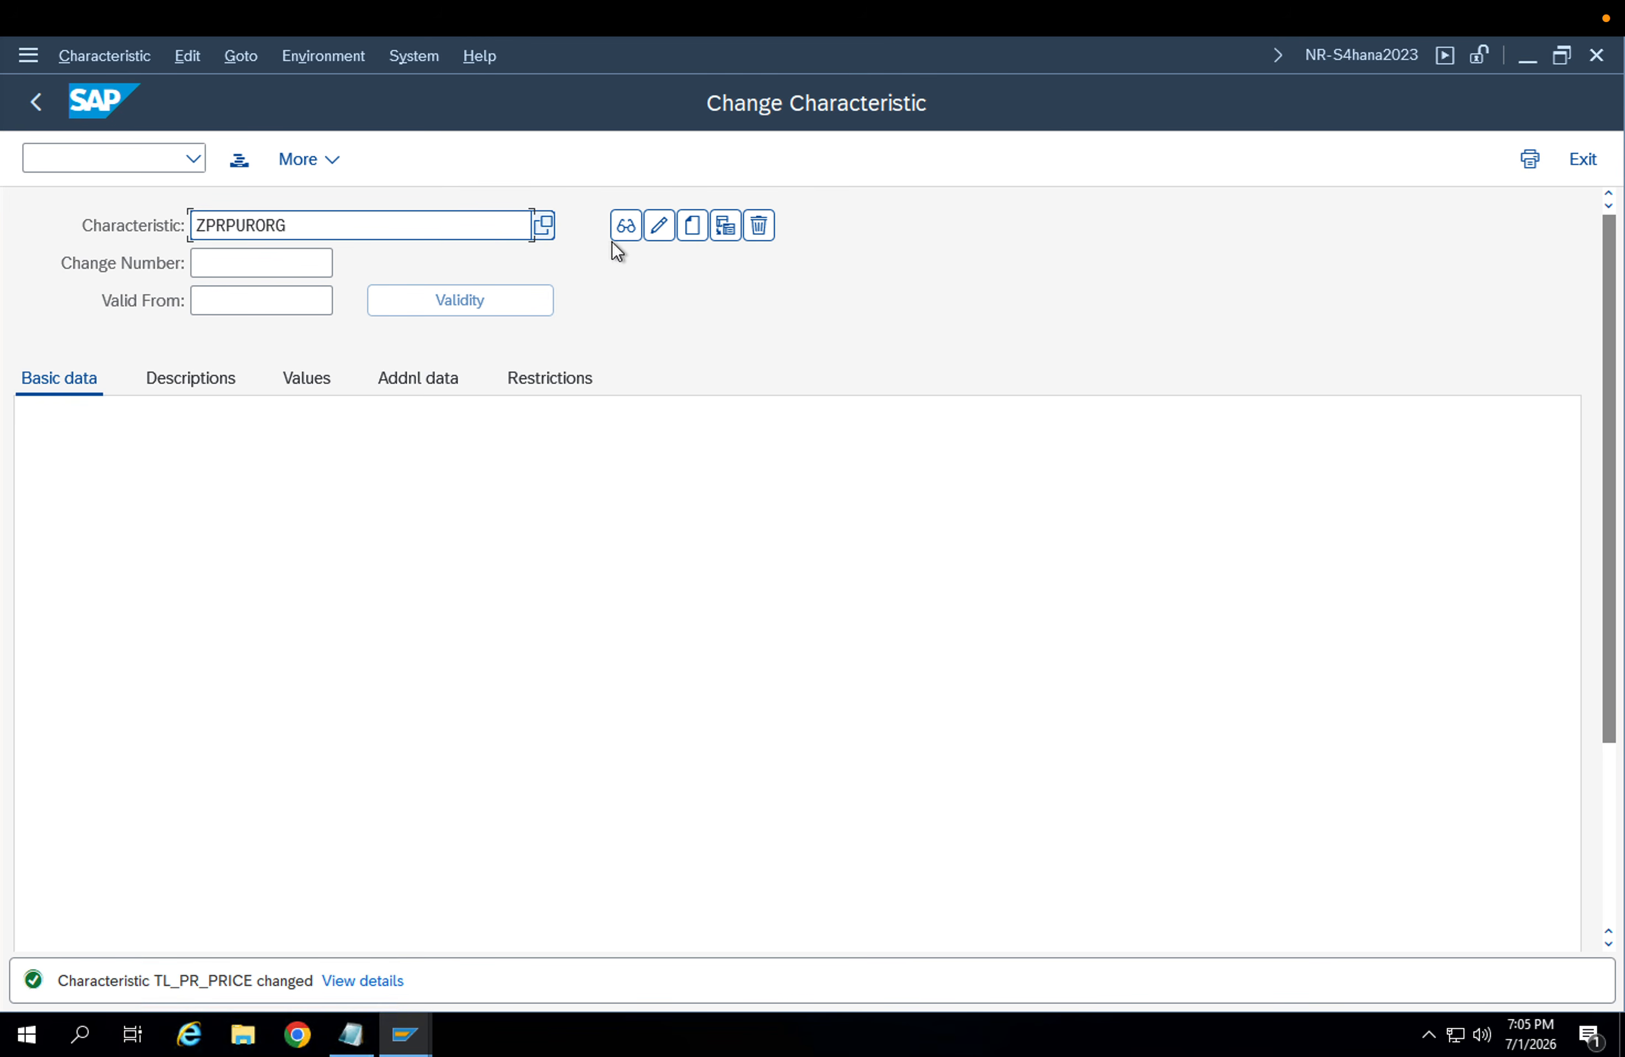
Start creating characteristic ZPRPURORG and reference table CEBAN in its additional data
click(697, 237)
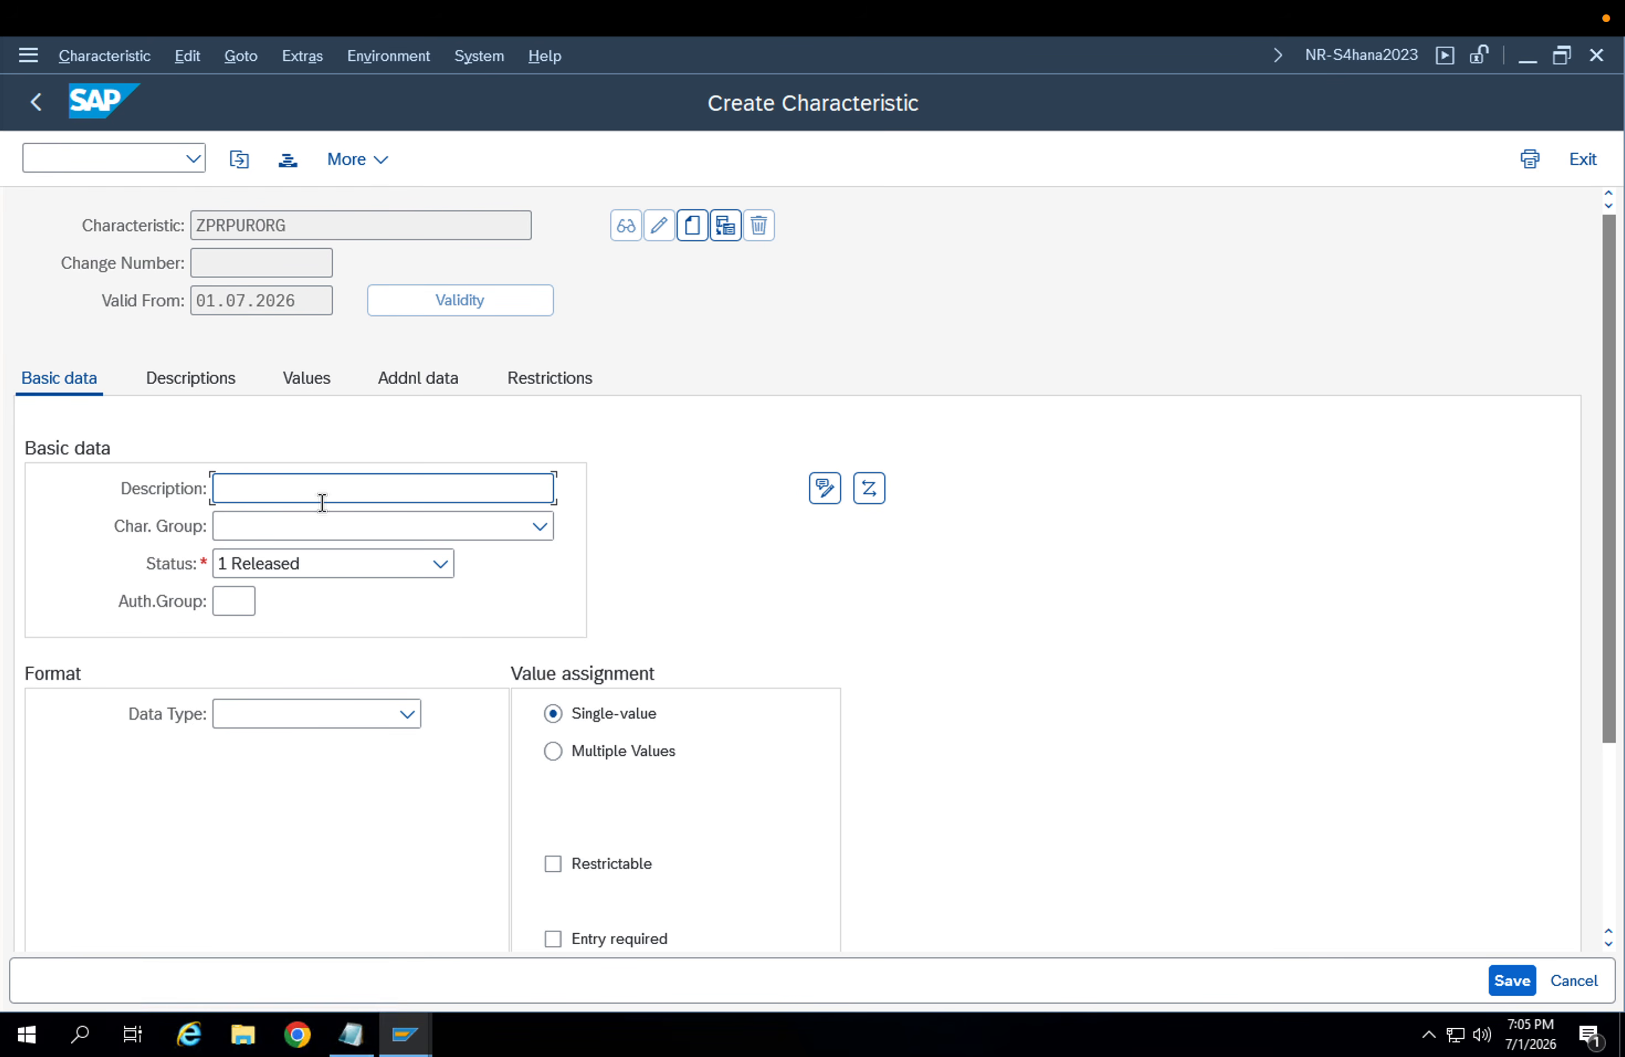
click(449, 379)
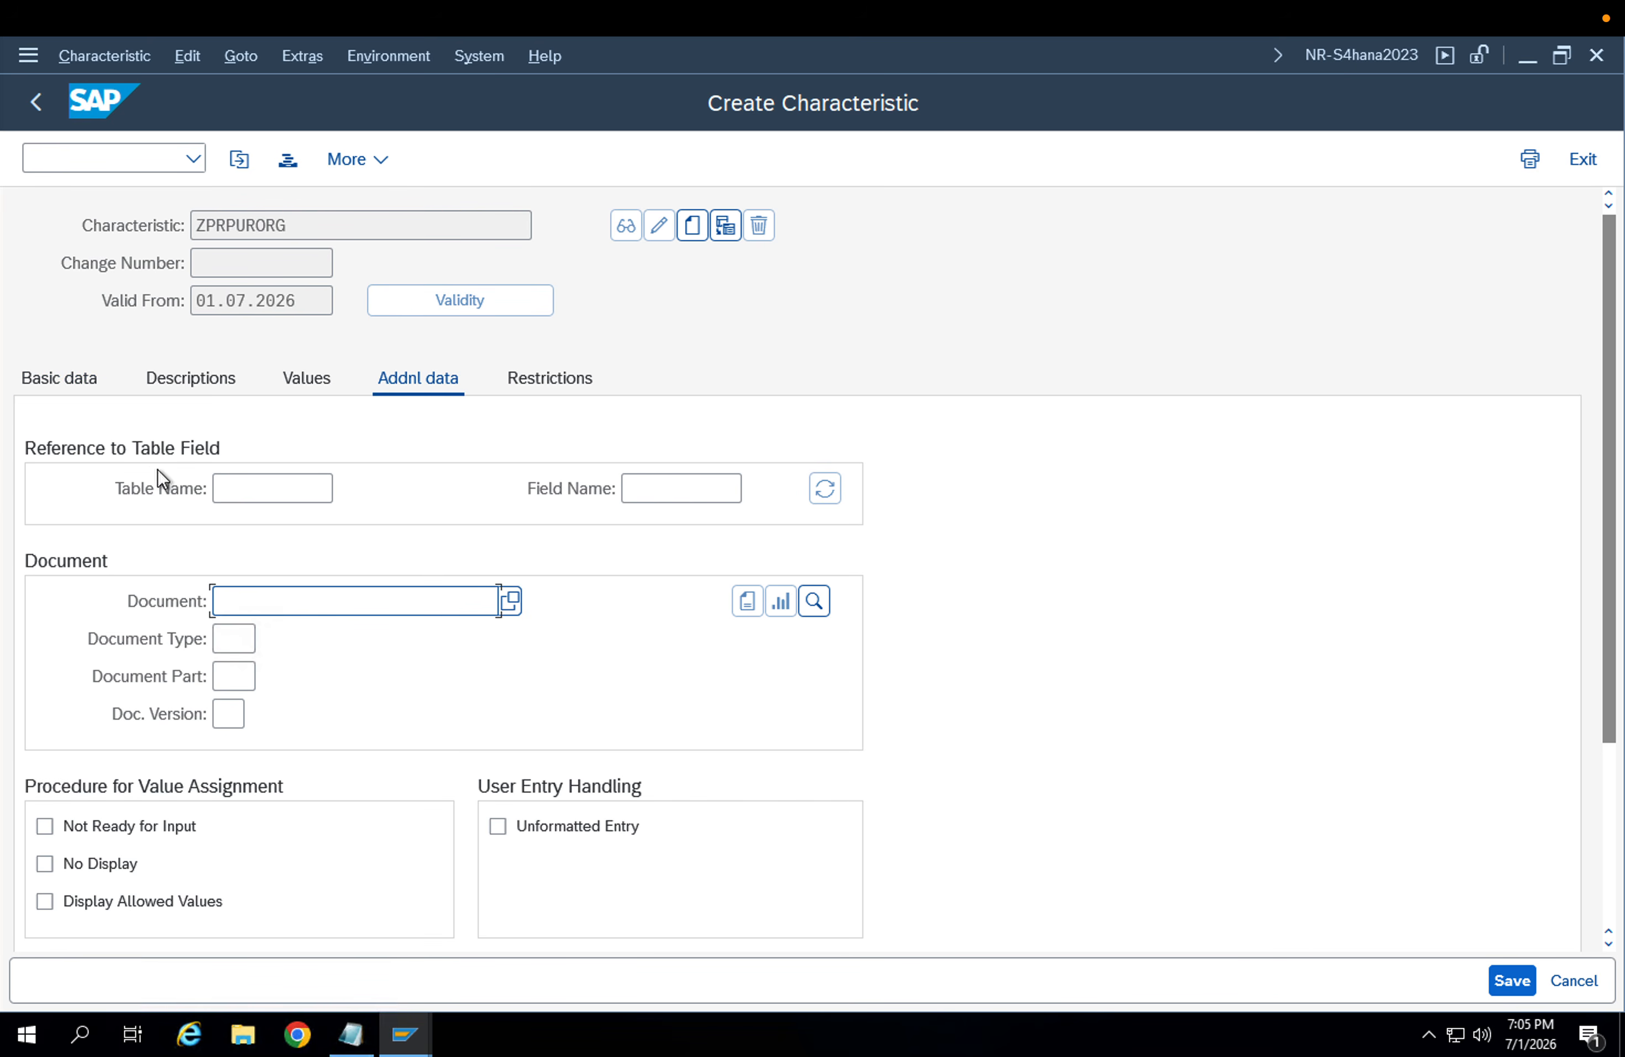
click(273, 487)
key(Down)
key(Down)
key(Return)
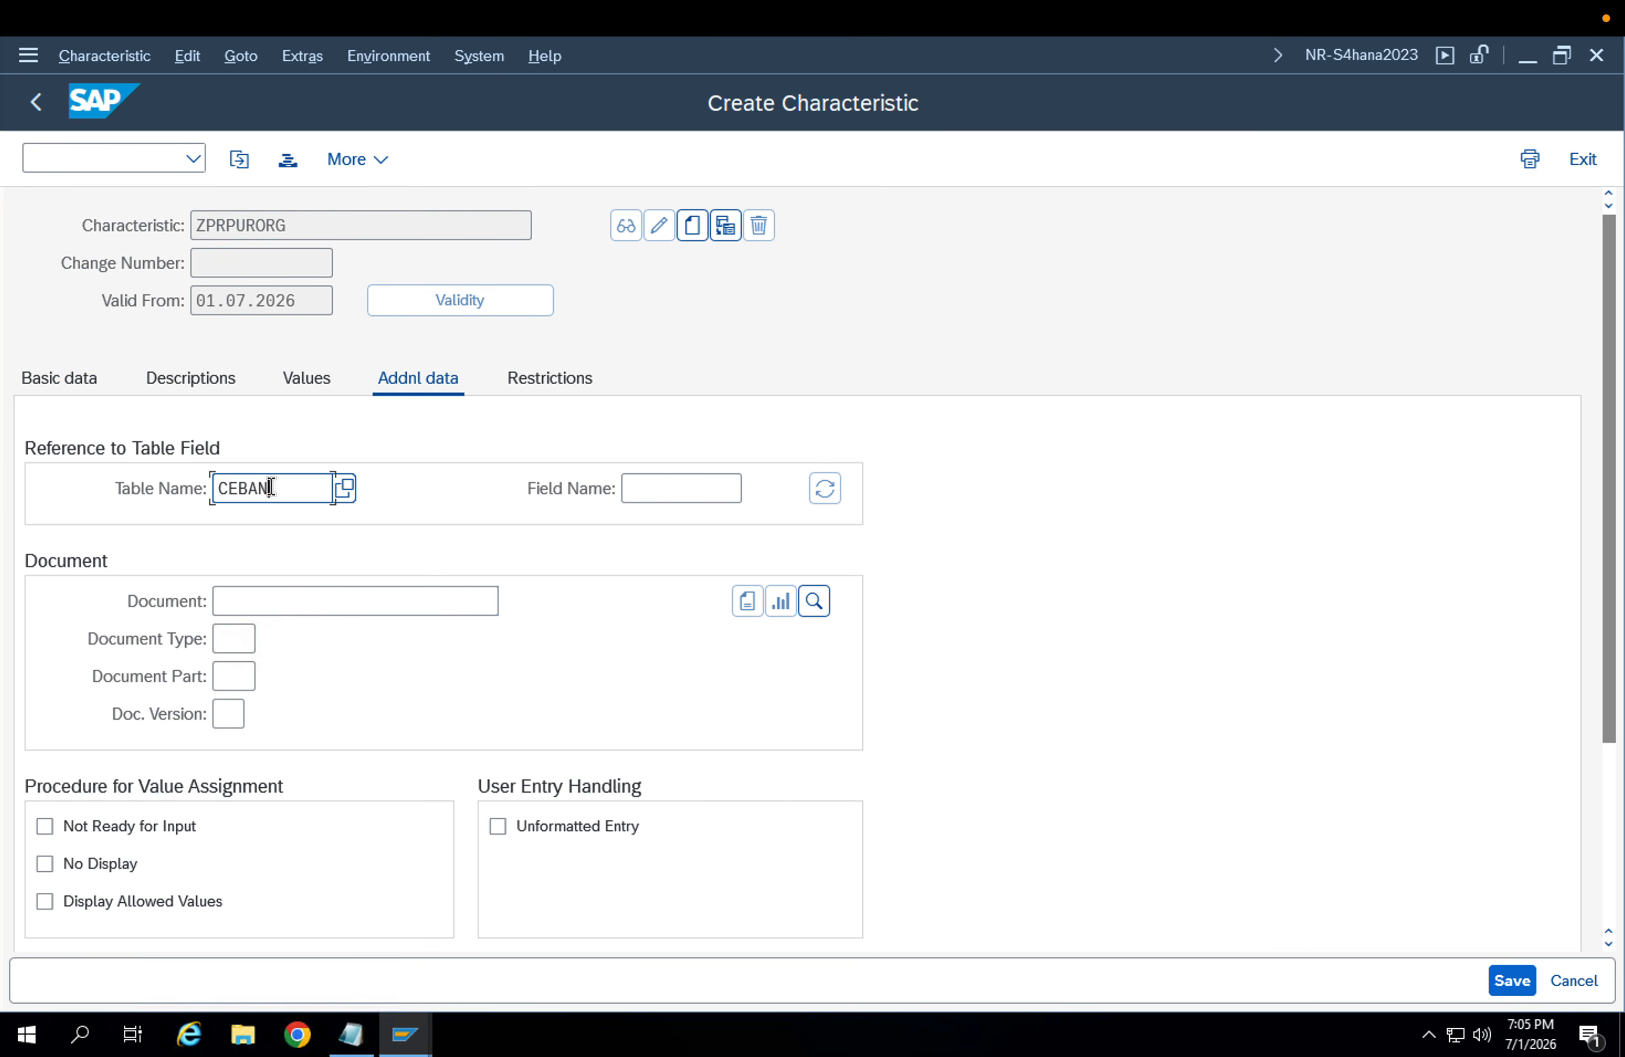
click(674, 490)
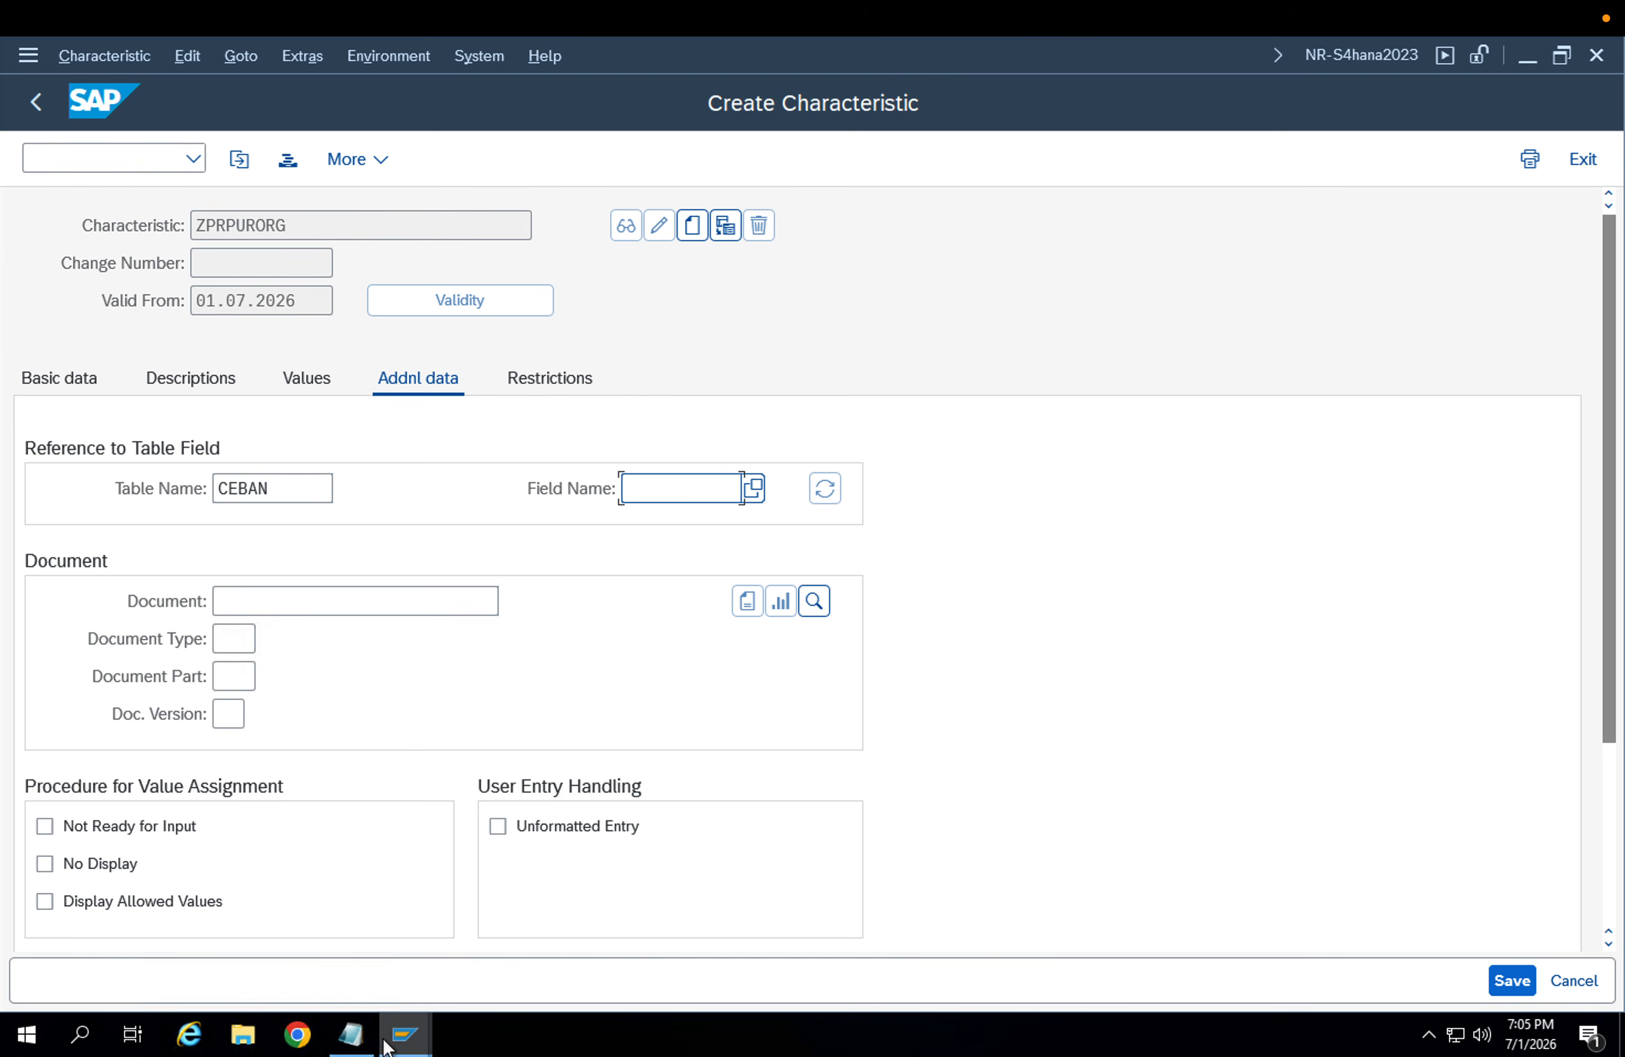
Find the component for the purchasing organization in the displayed structure CEBAN
click(411, 1035)
click(907, 943)
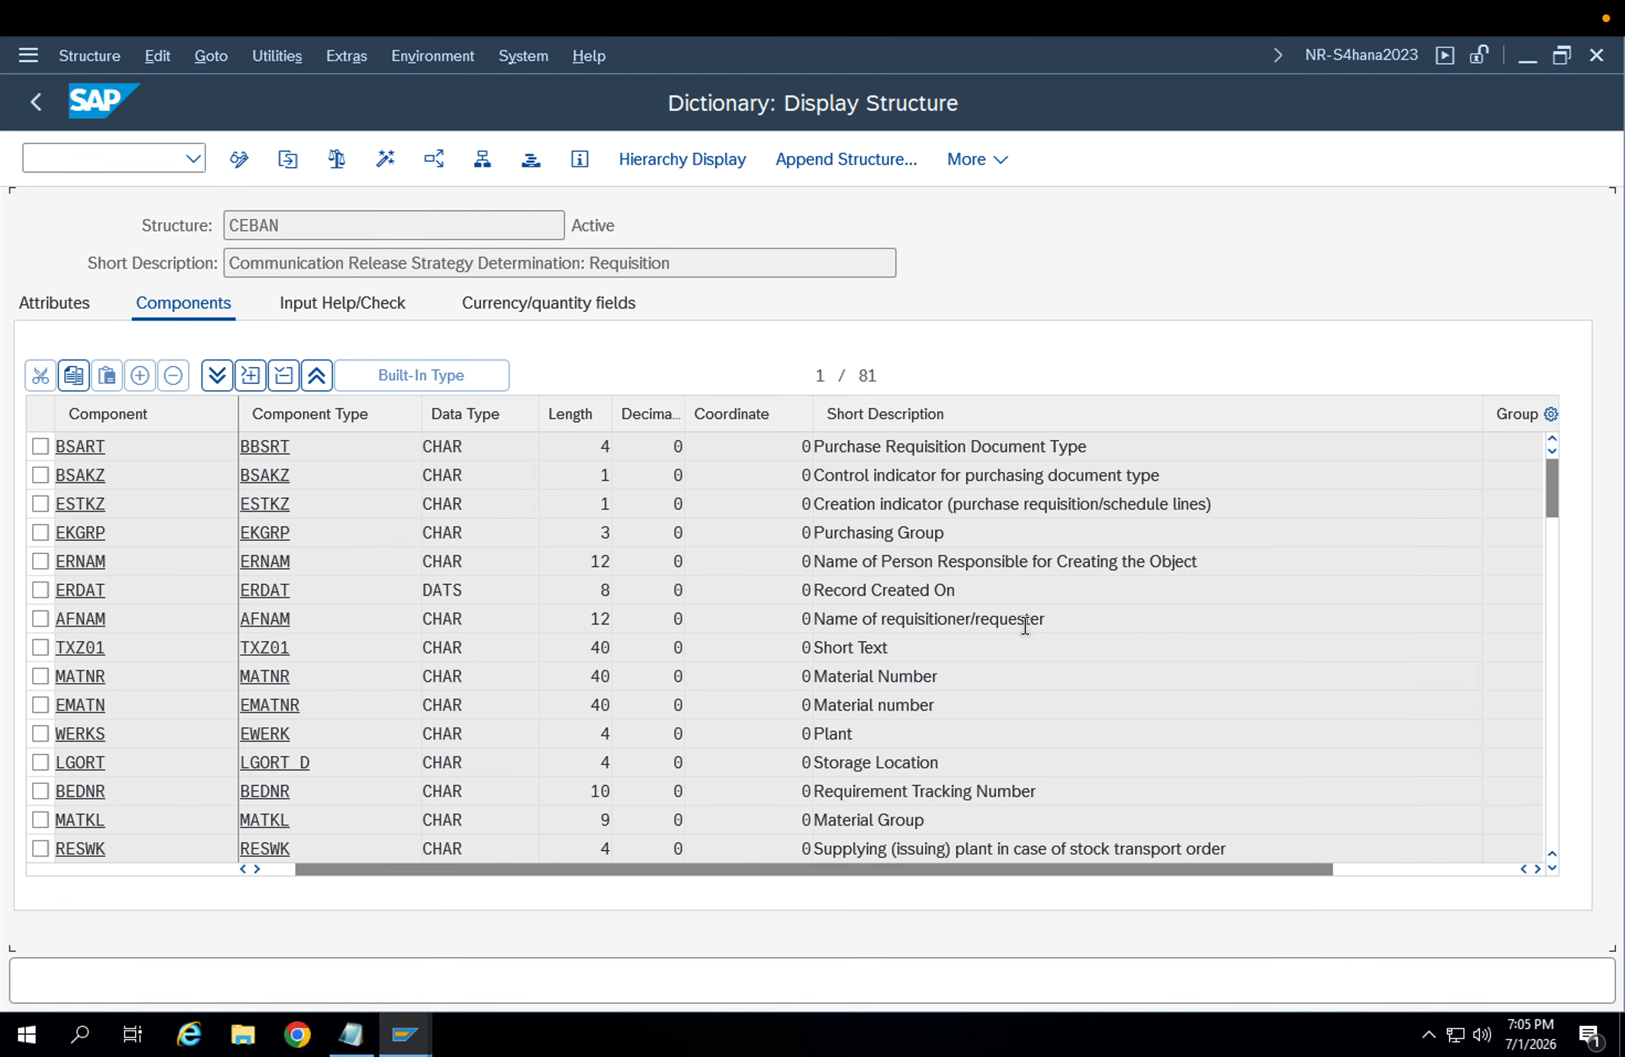
scroll(1026, 625, down, 1)
scroll(1026, 625, down, 3)
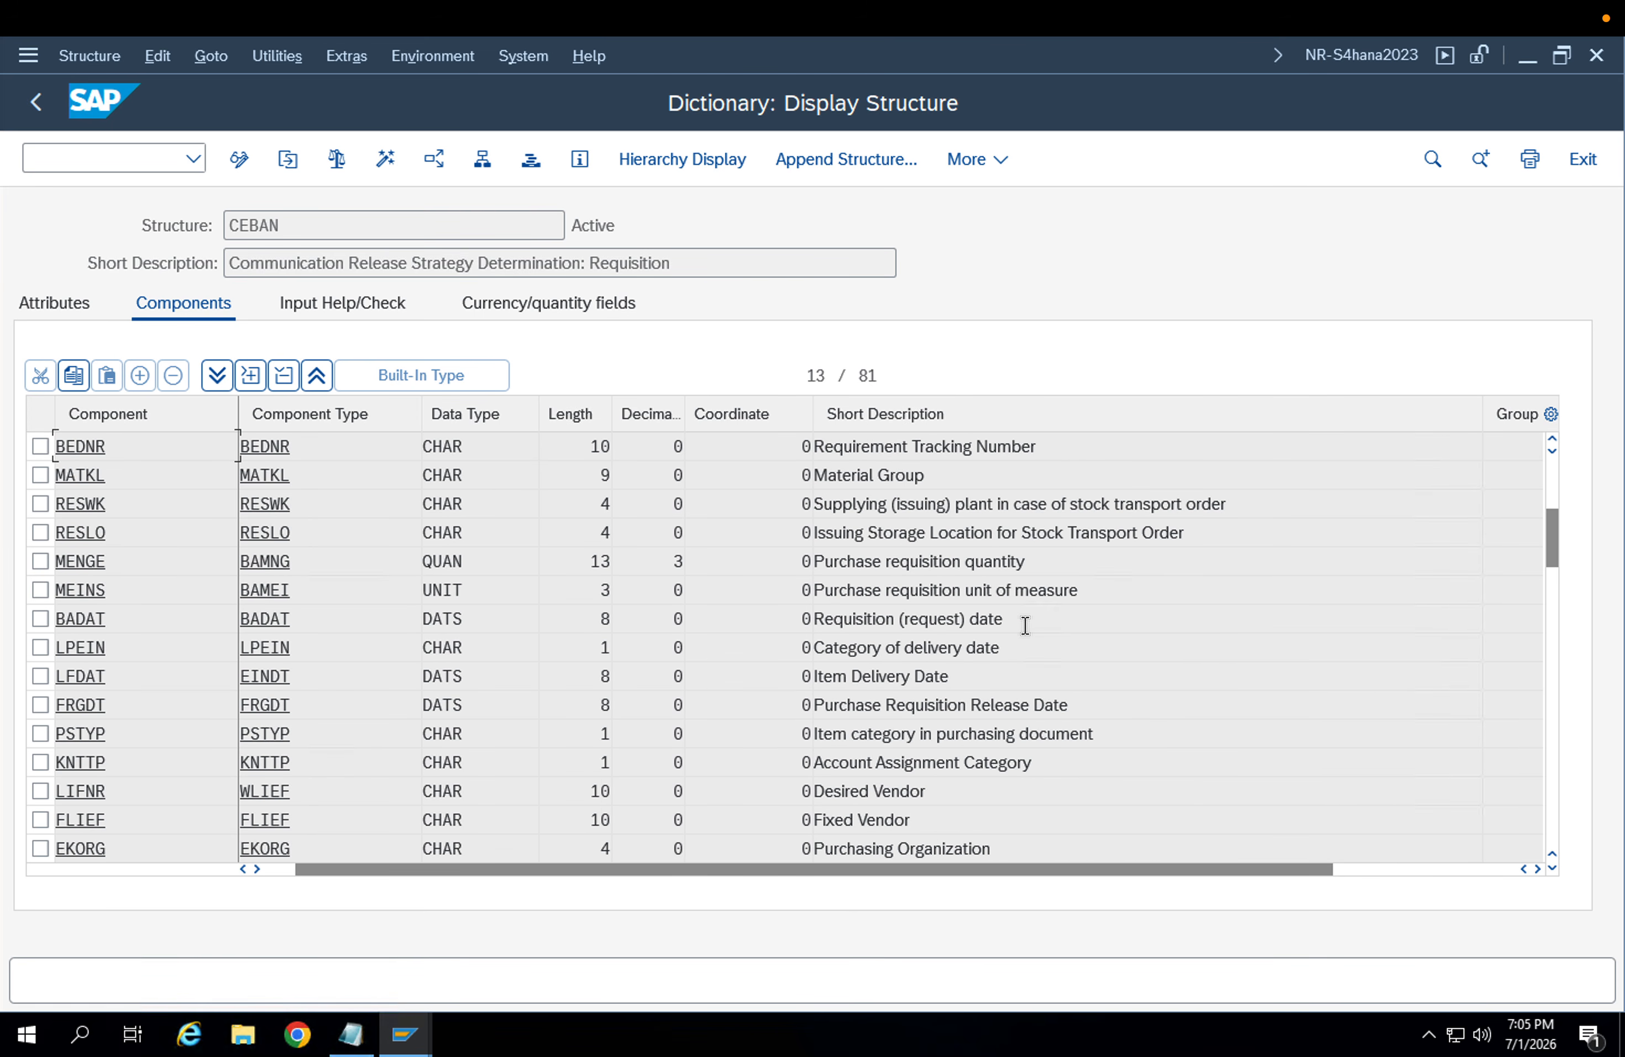
scroll(1024, 624, down, 2)
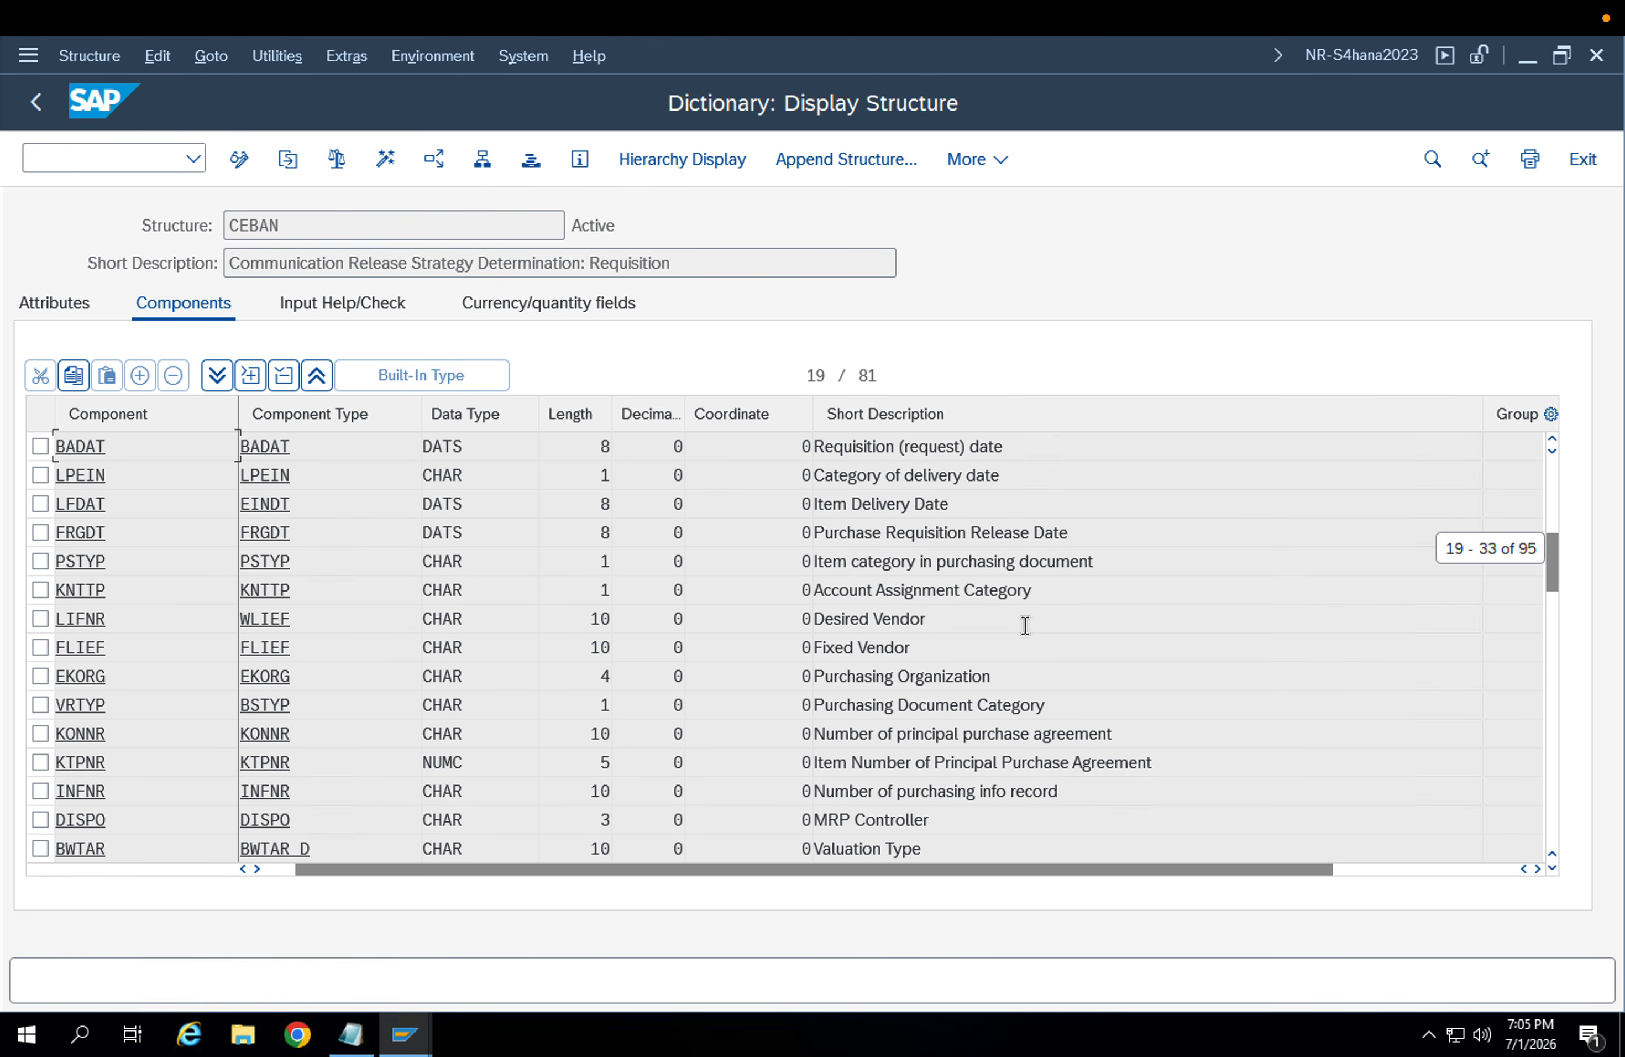
scroll(1025, 625, down, 2)
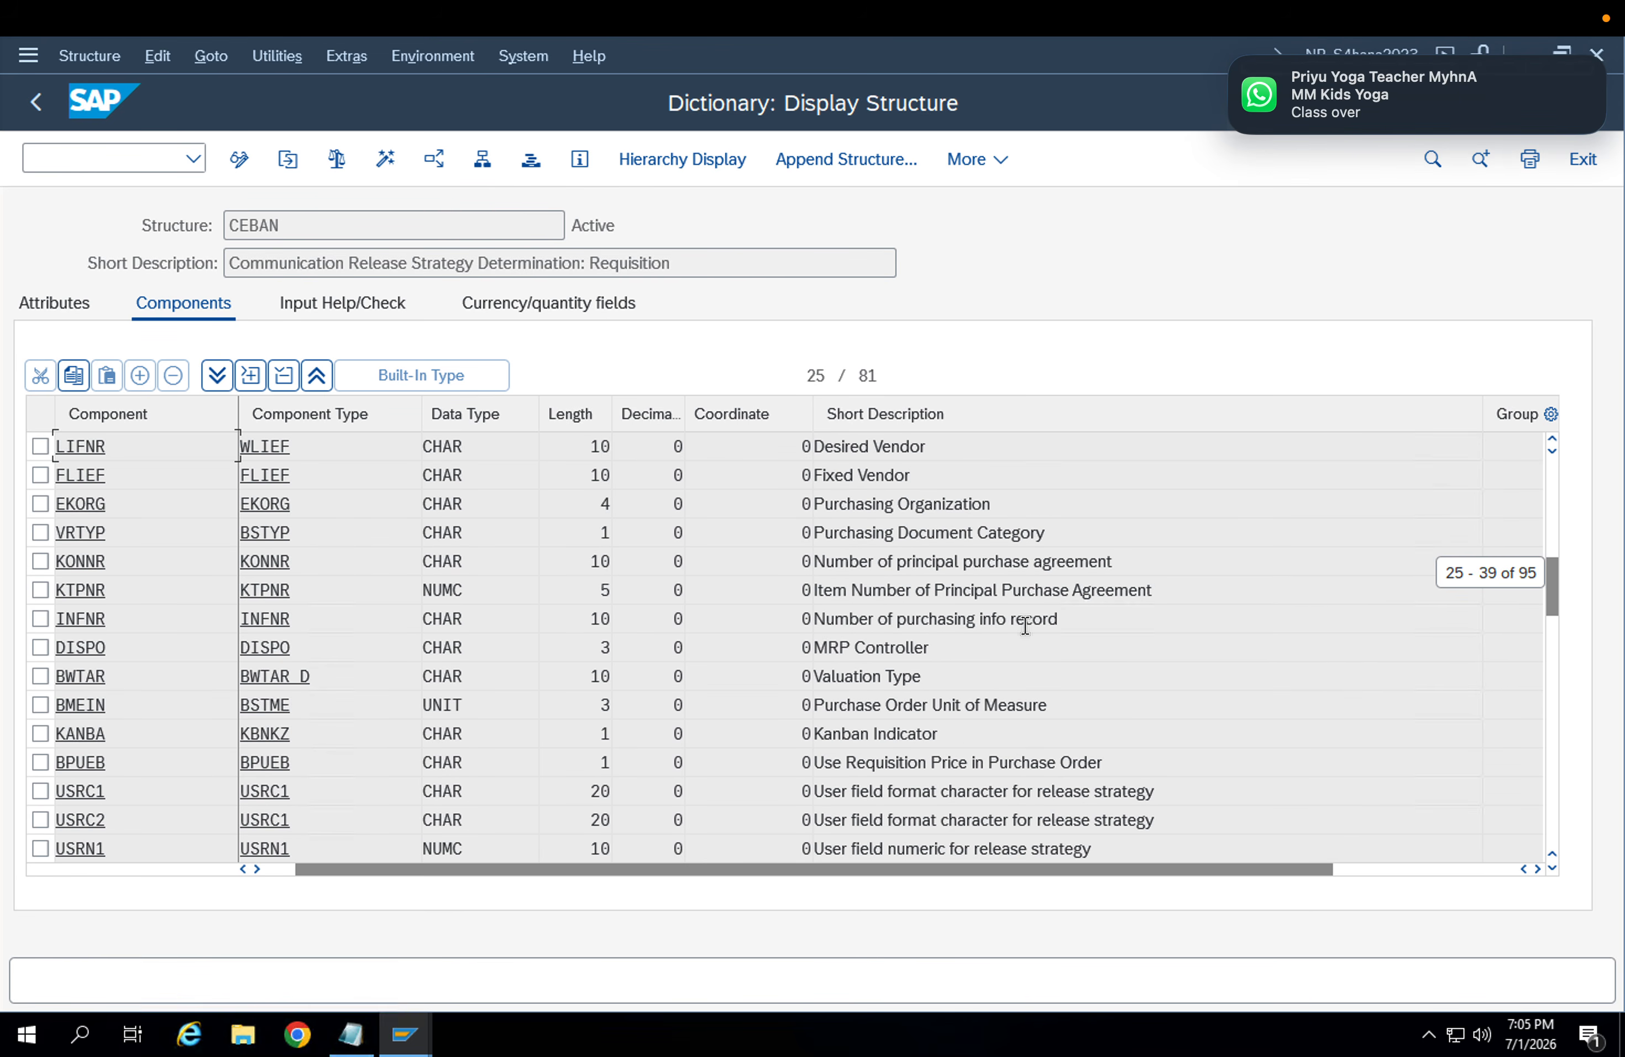
scroll(1026, 625, down, 2)
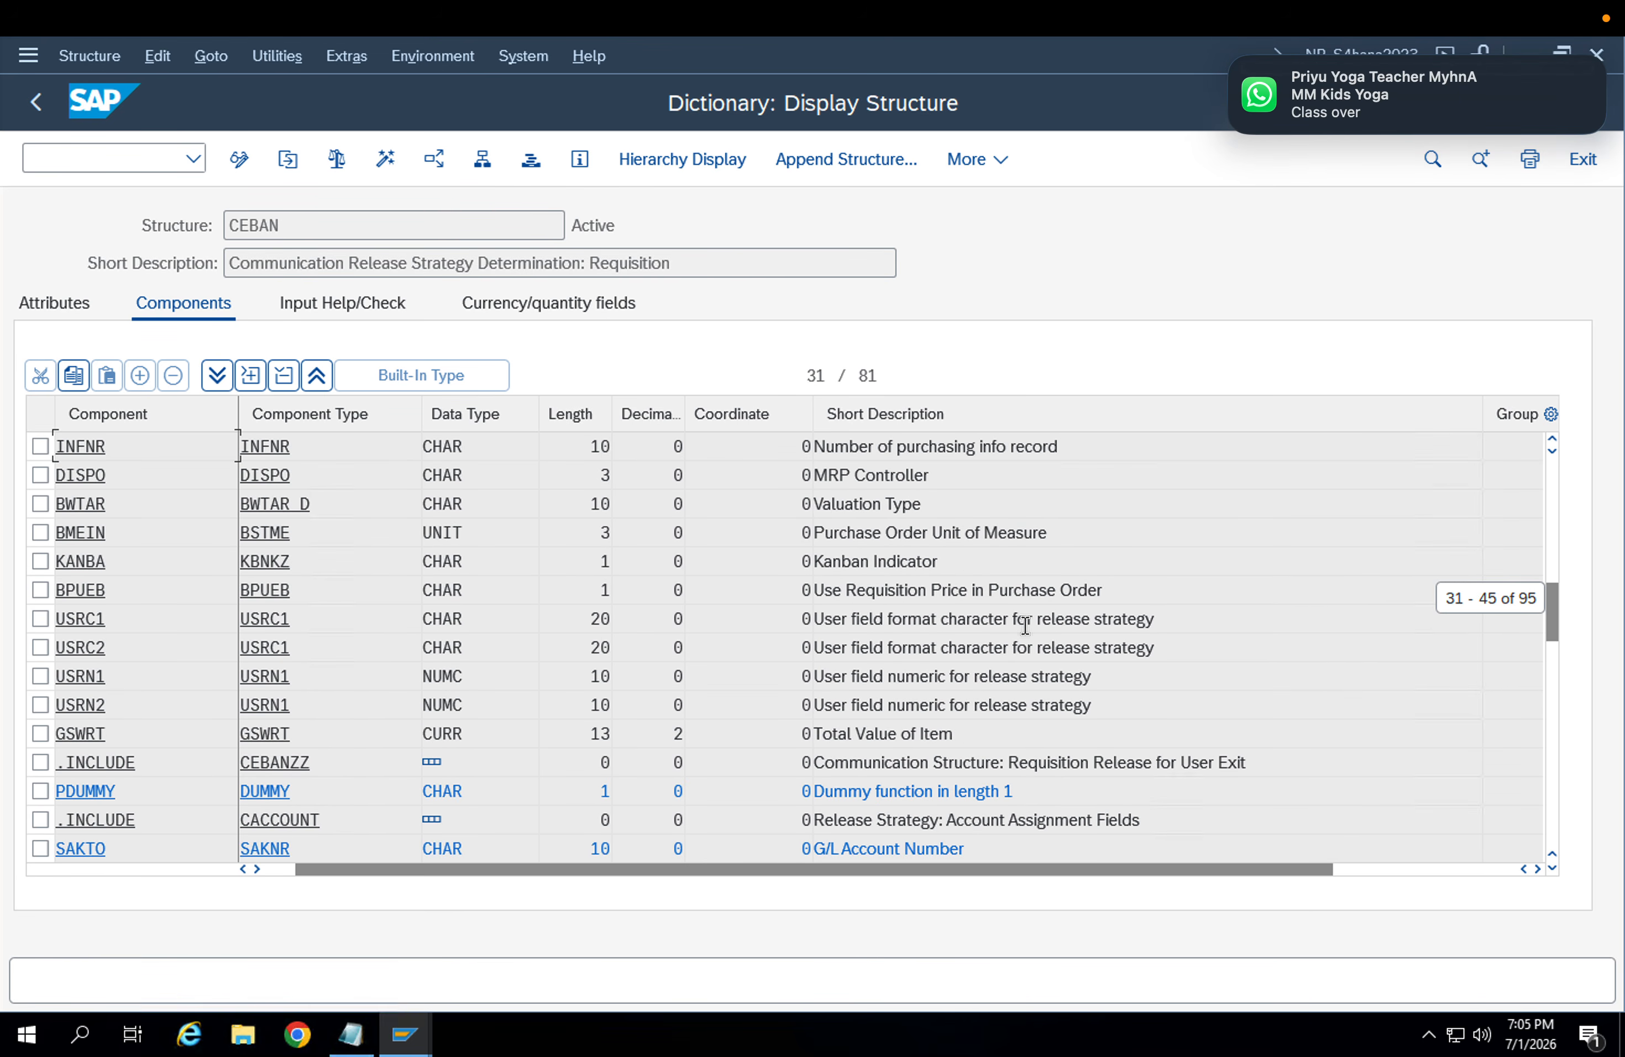
scroll(1026, 625, up, 6)
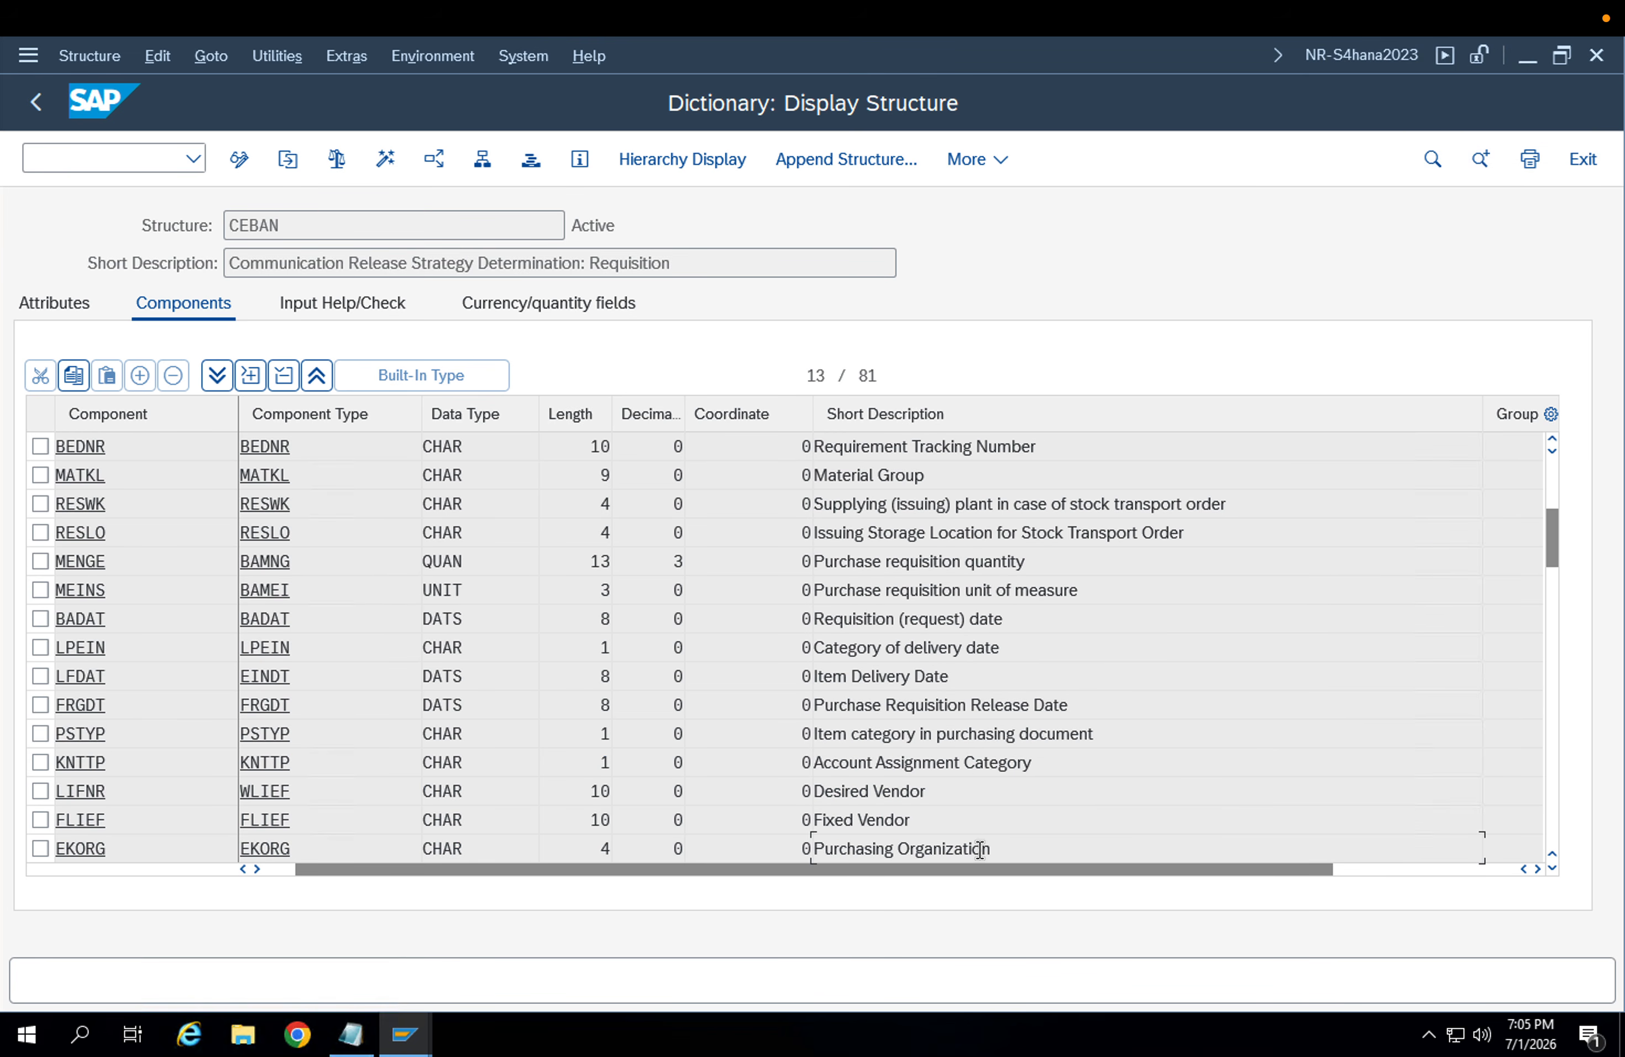
drag(990, 850, 806, 834)
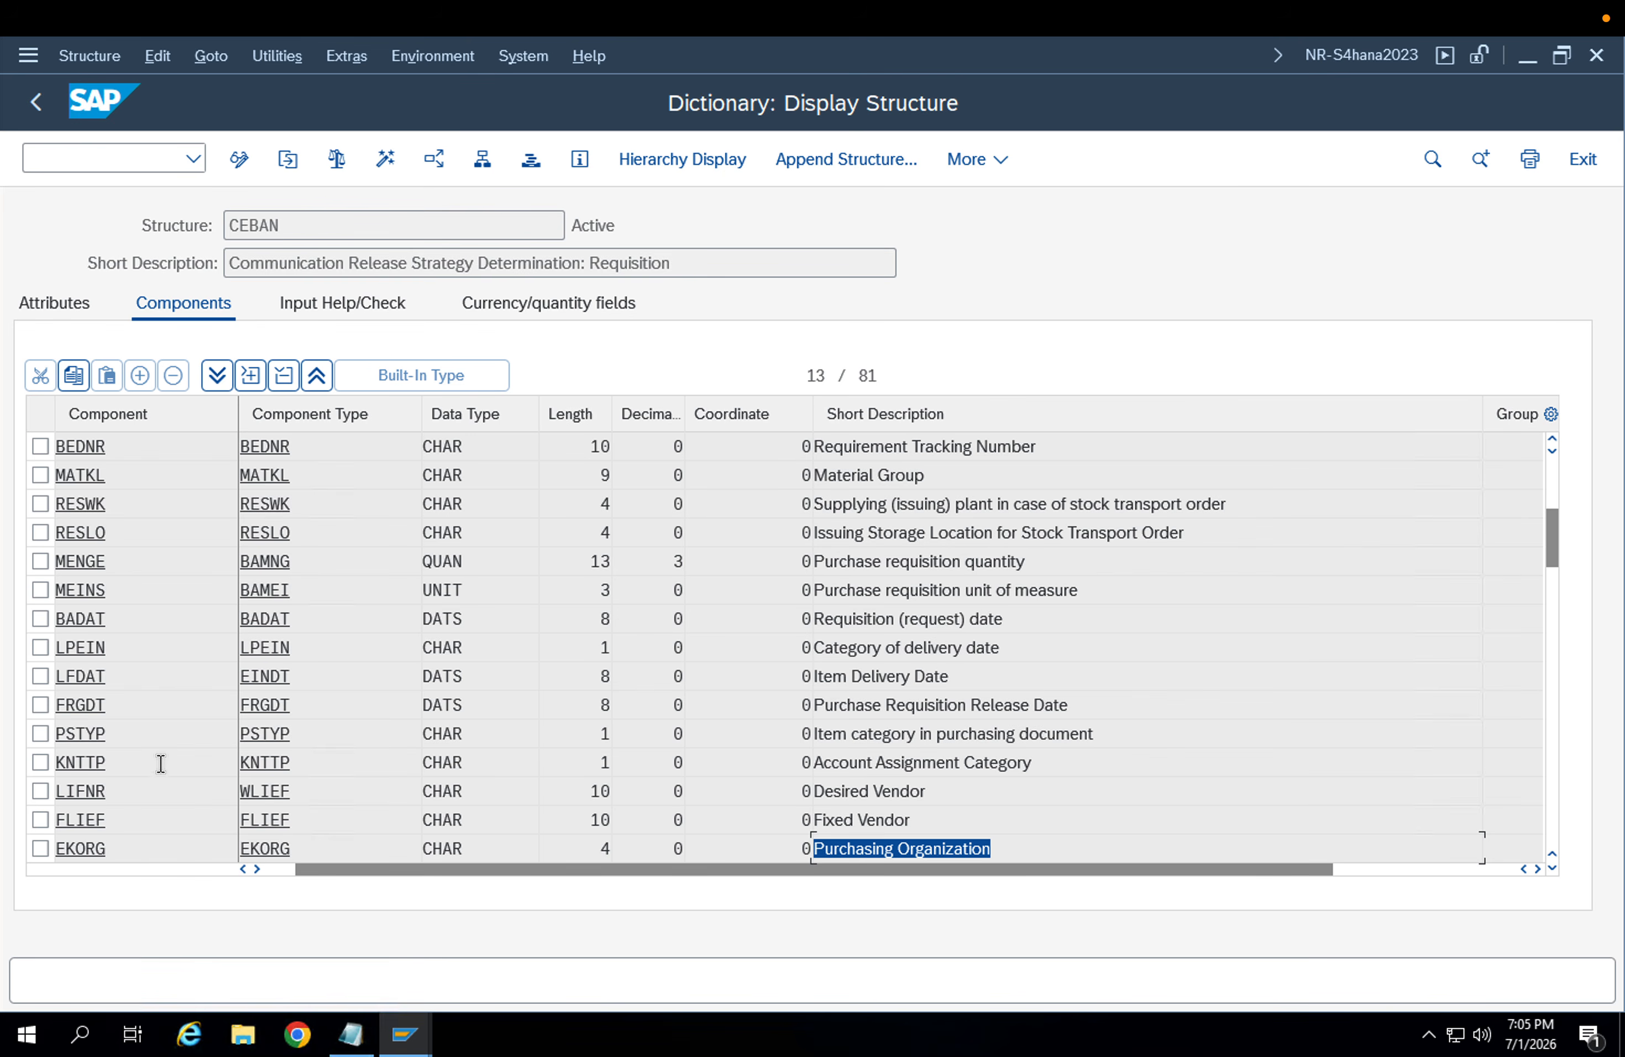
click(139, 852)
Return to the new characteristic ZPRPURORG and set its reference field name to EKORG
mouse_move(411, 1035)
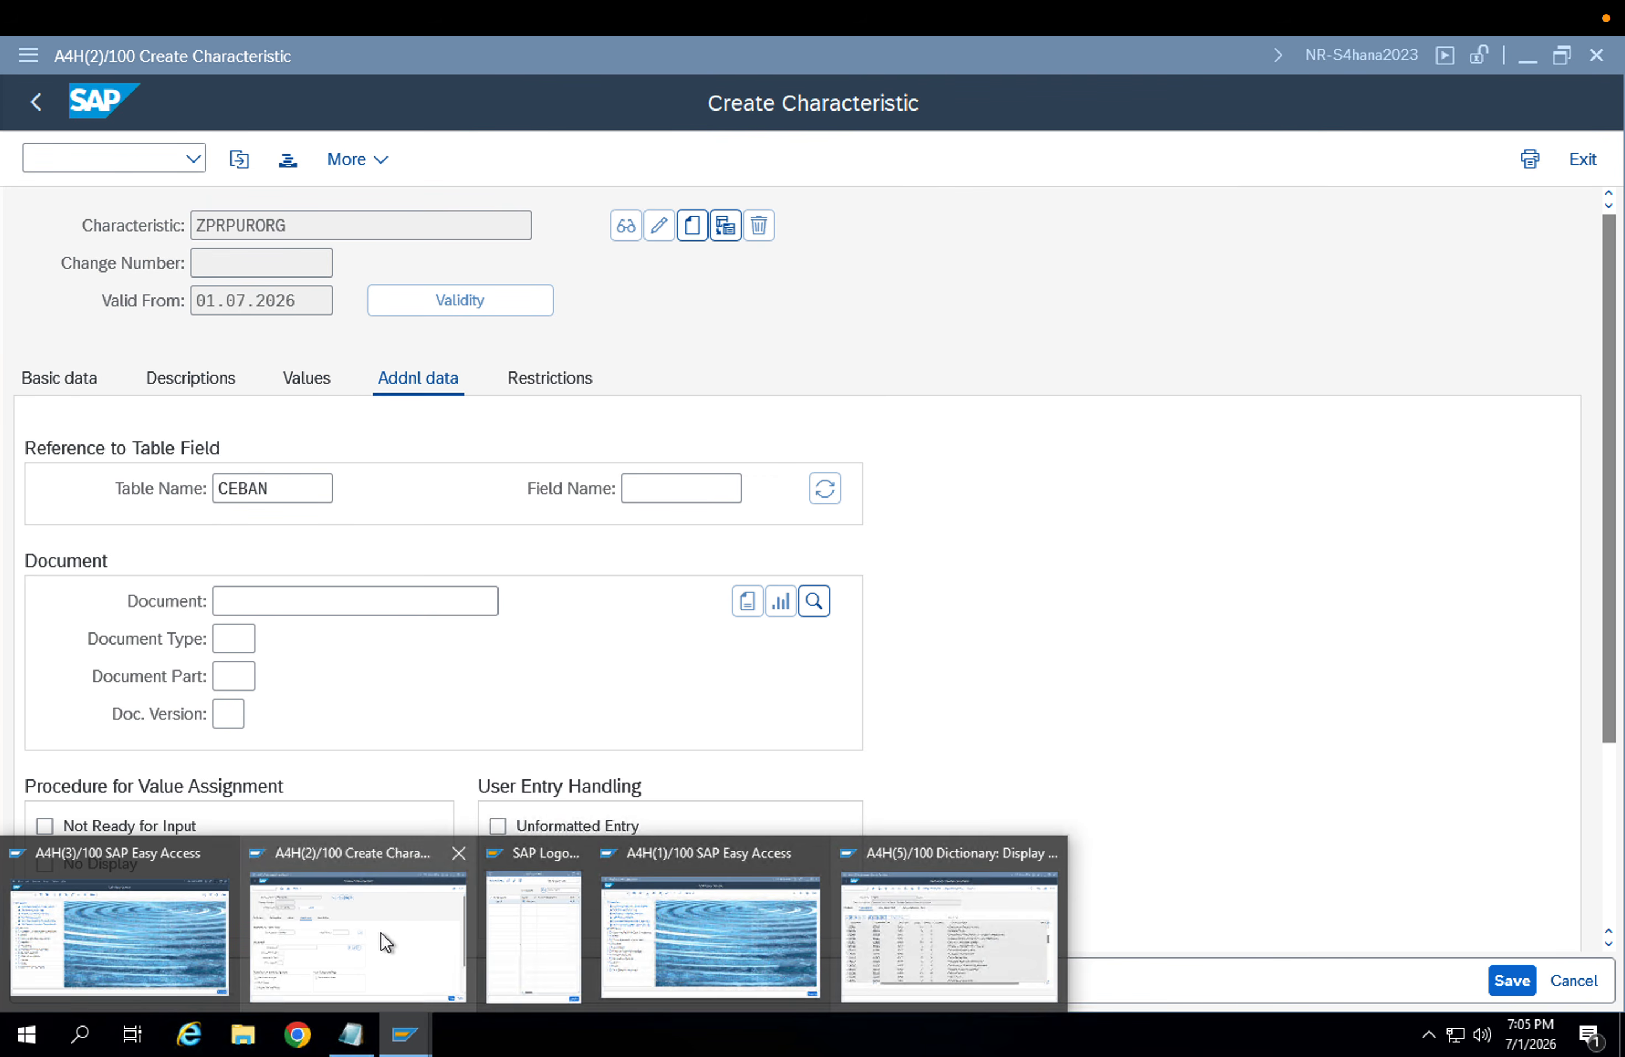
click(383, 934)
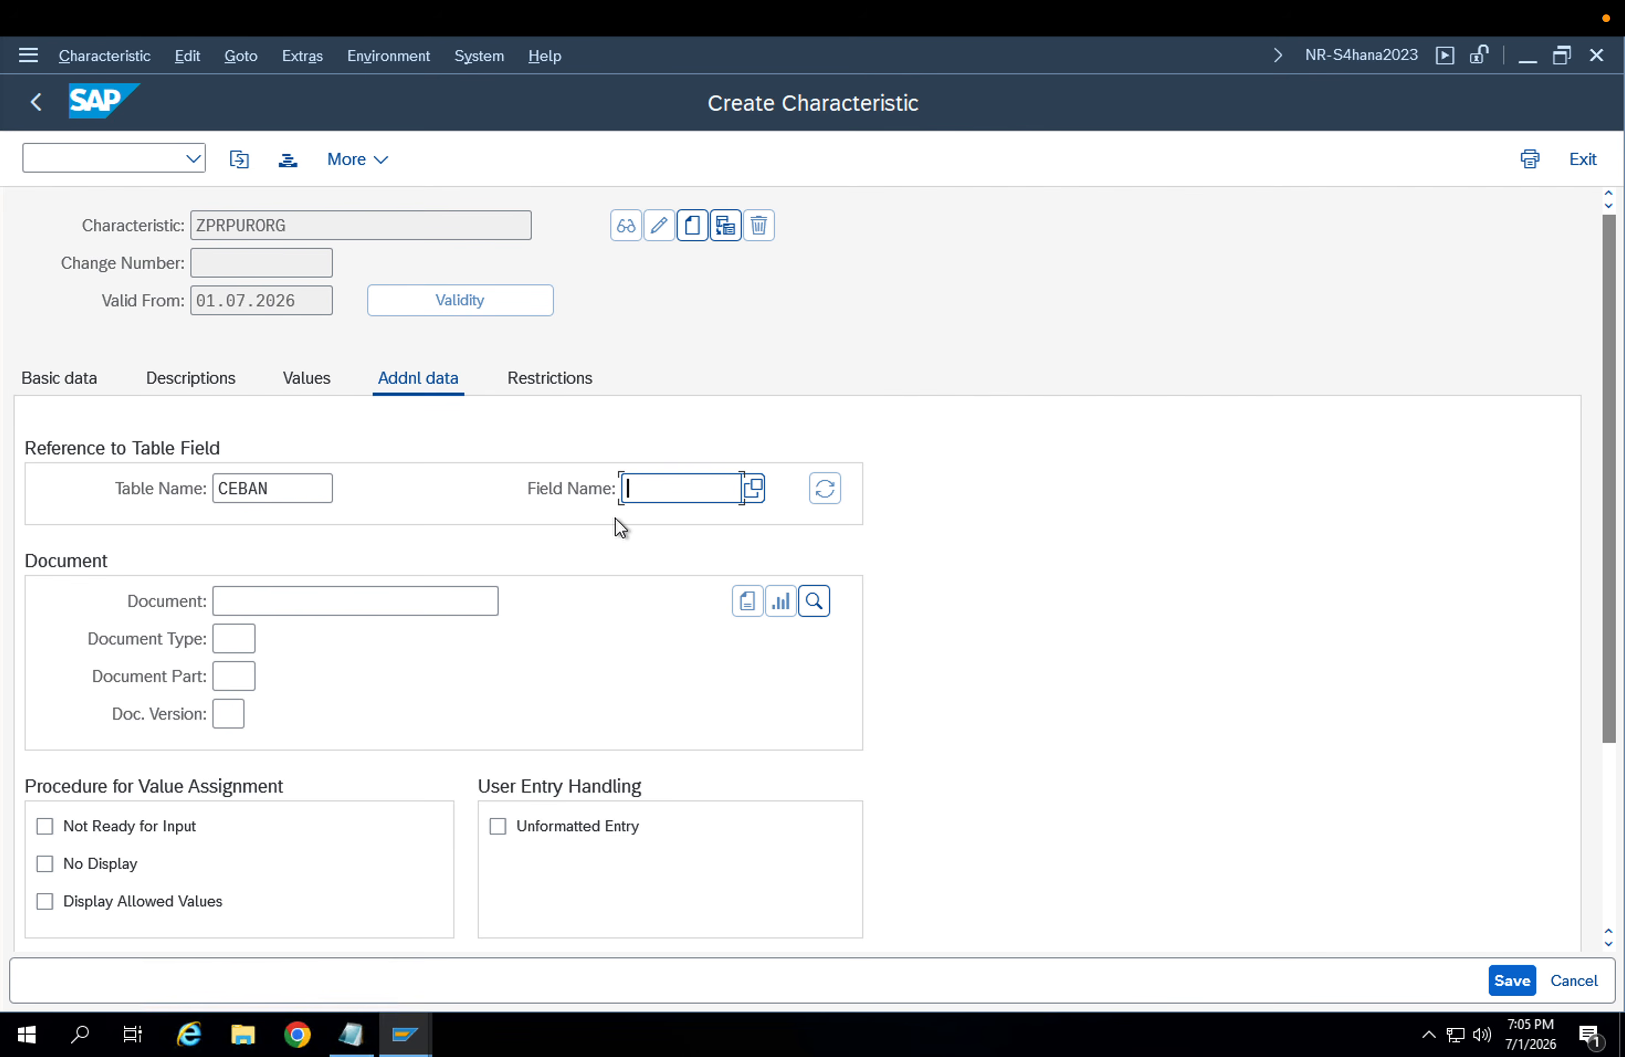
text(EKORG)
key(Return)
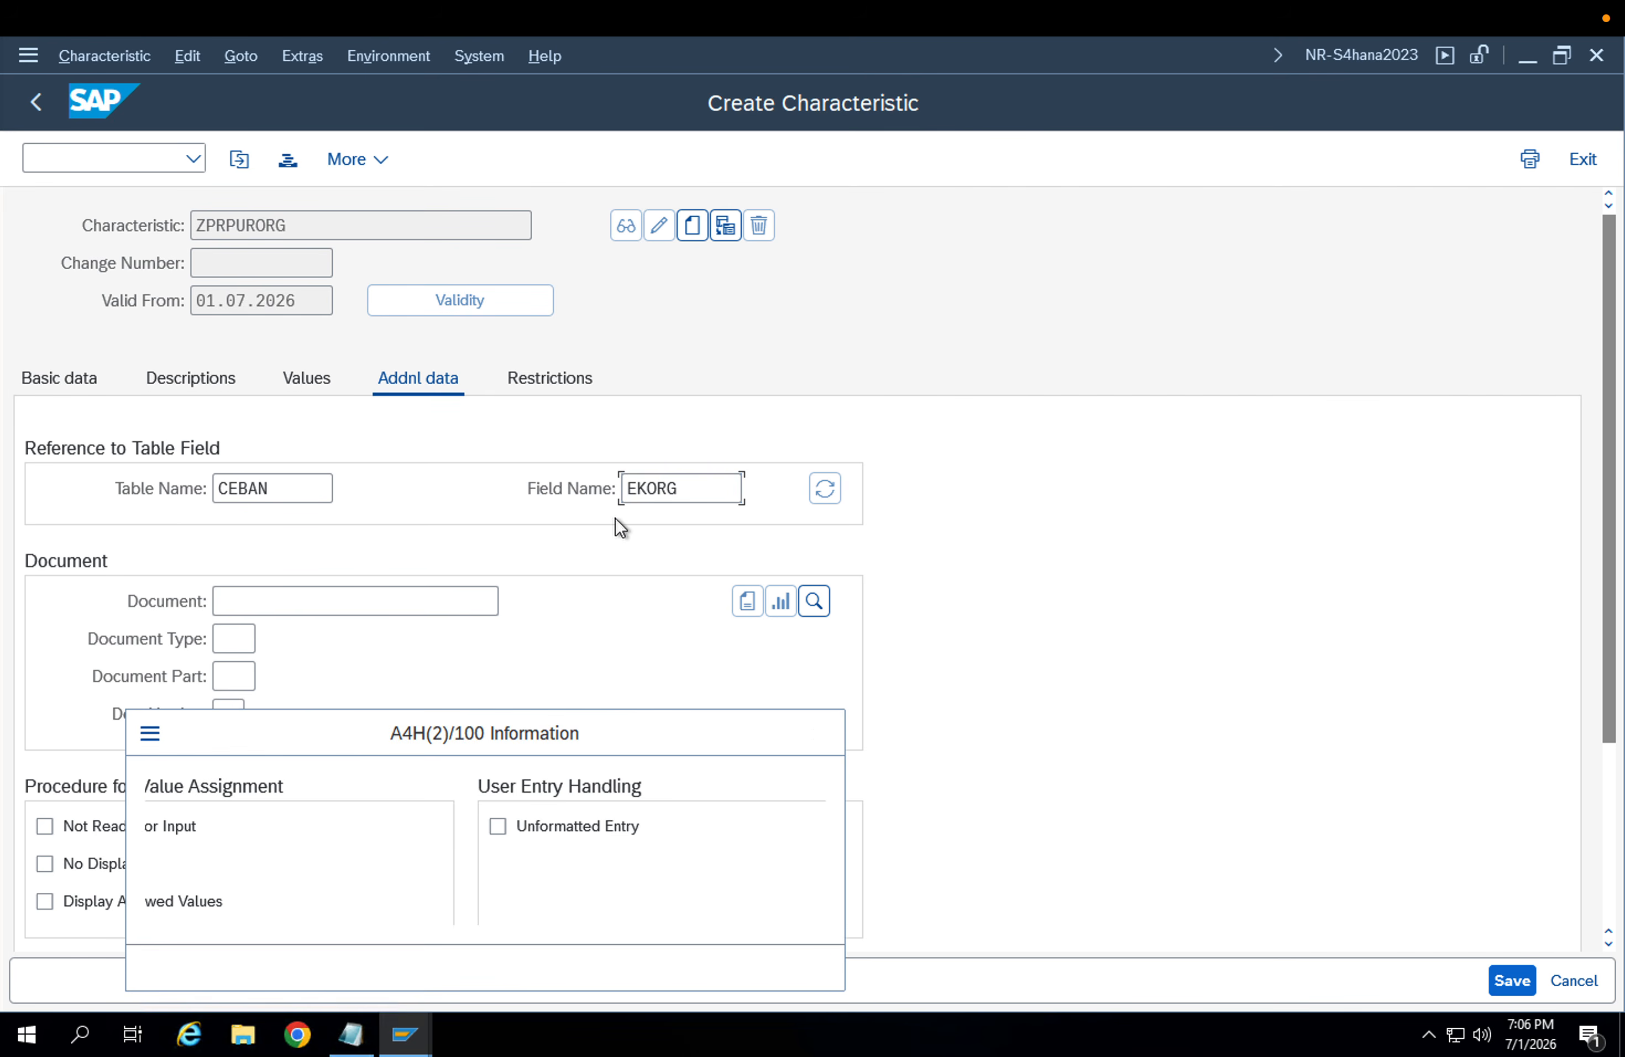
key(Return)
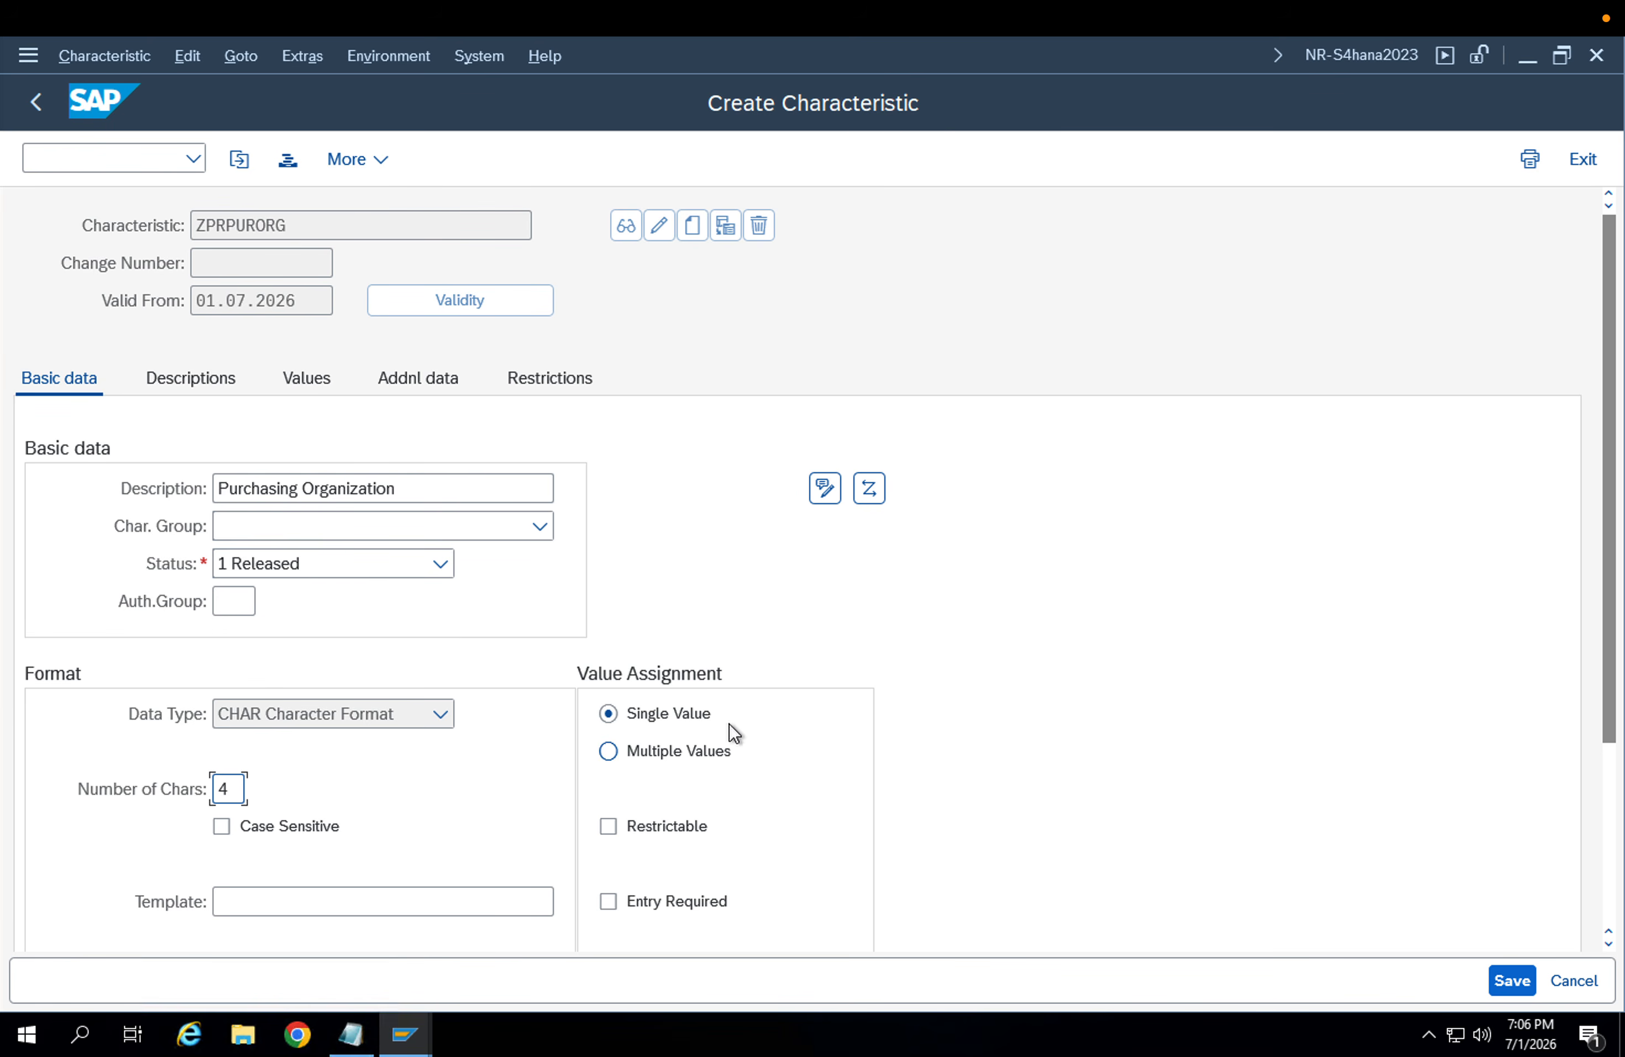
Add the allowed values APPL, APP1 and APP2 to characteristic ZPRPURORG and save it
click(306, 378)
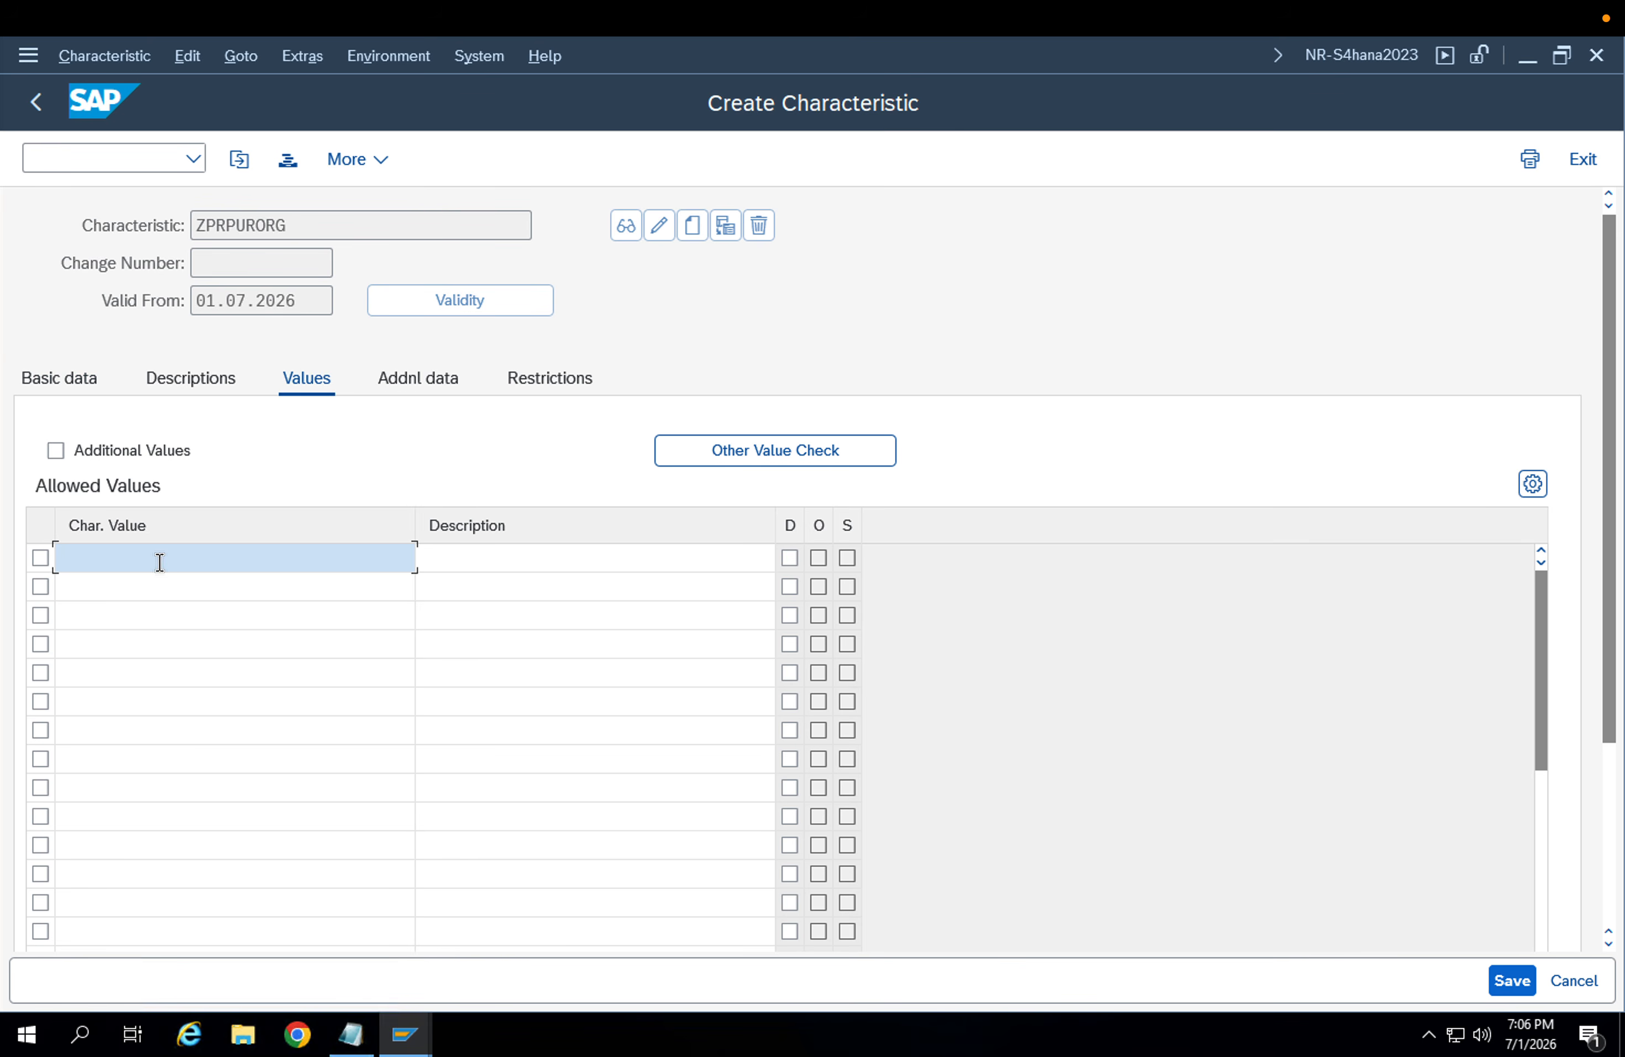
text(APPL)
key(Tab)
key(Return)
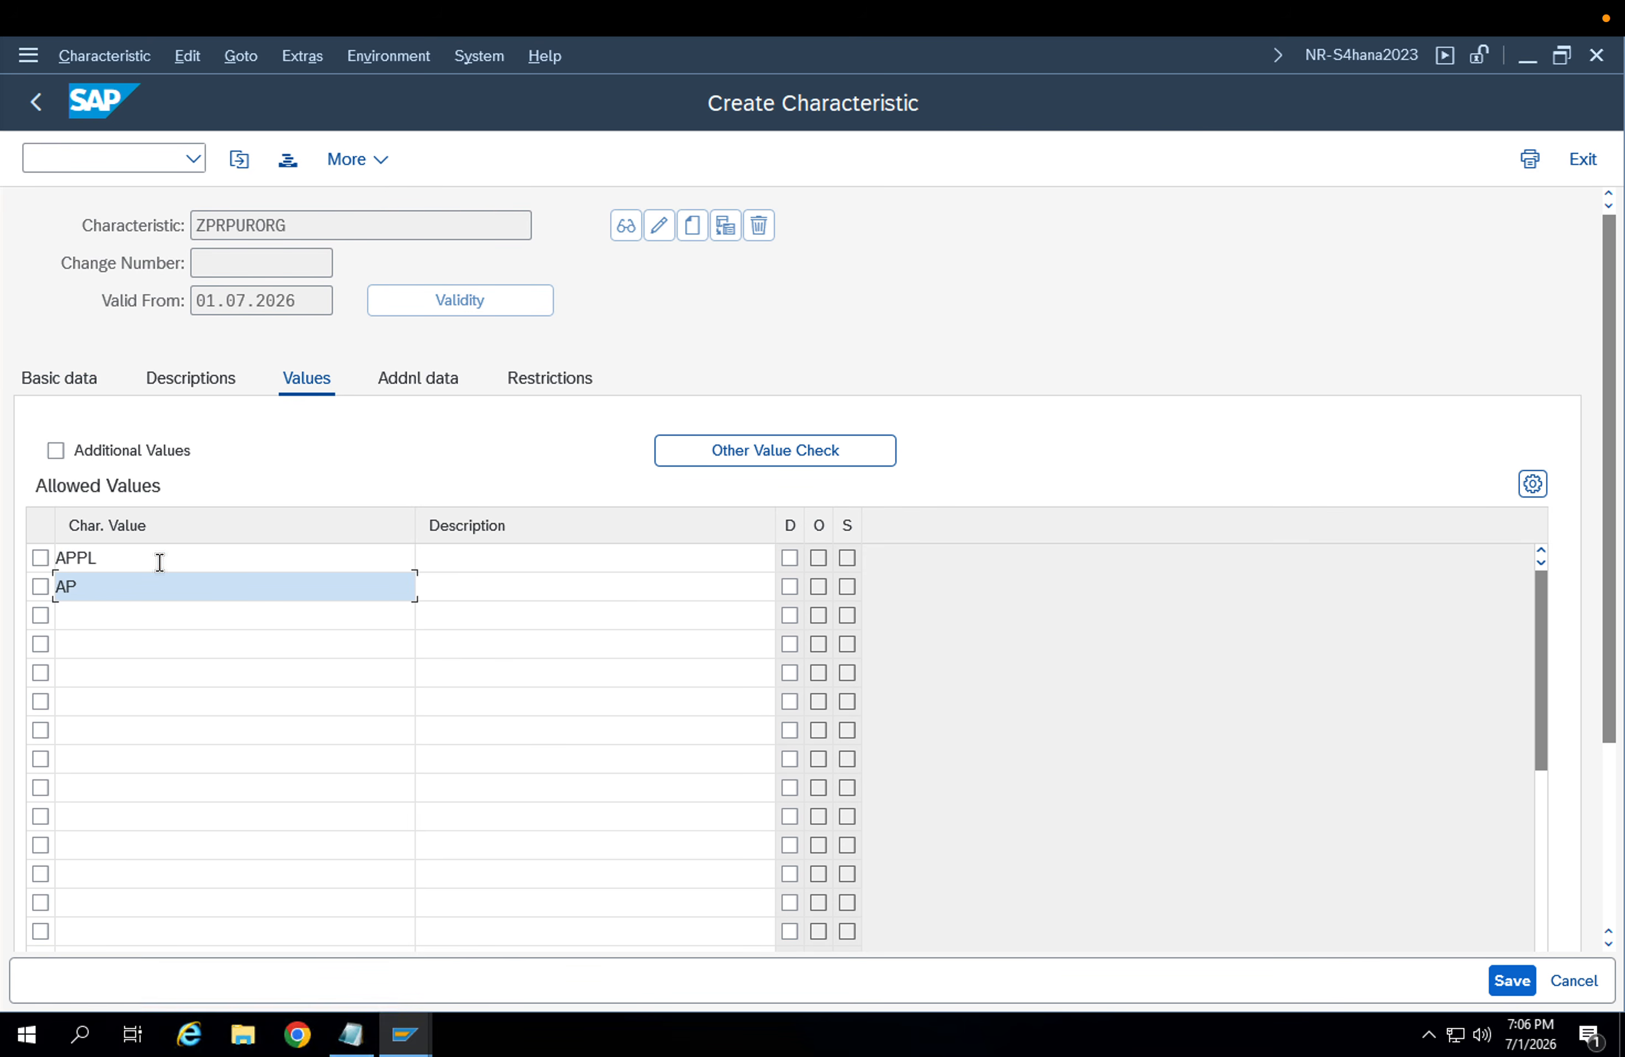
key(Tab)
key(Return)
text(APP2)
click(158, 560)
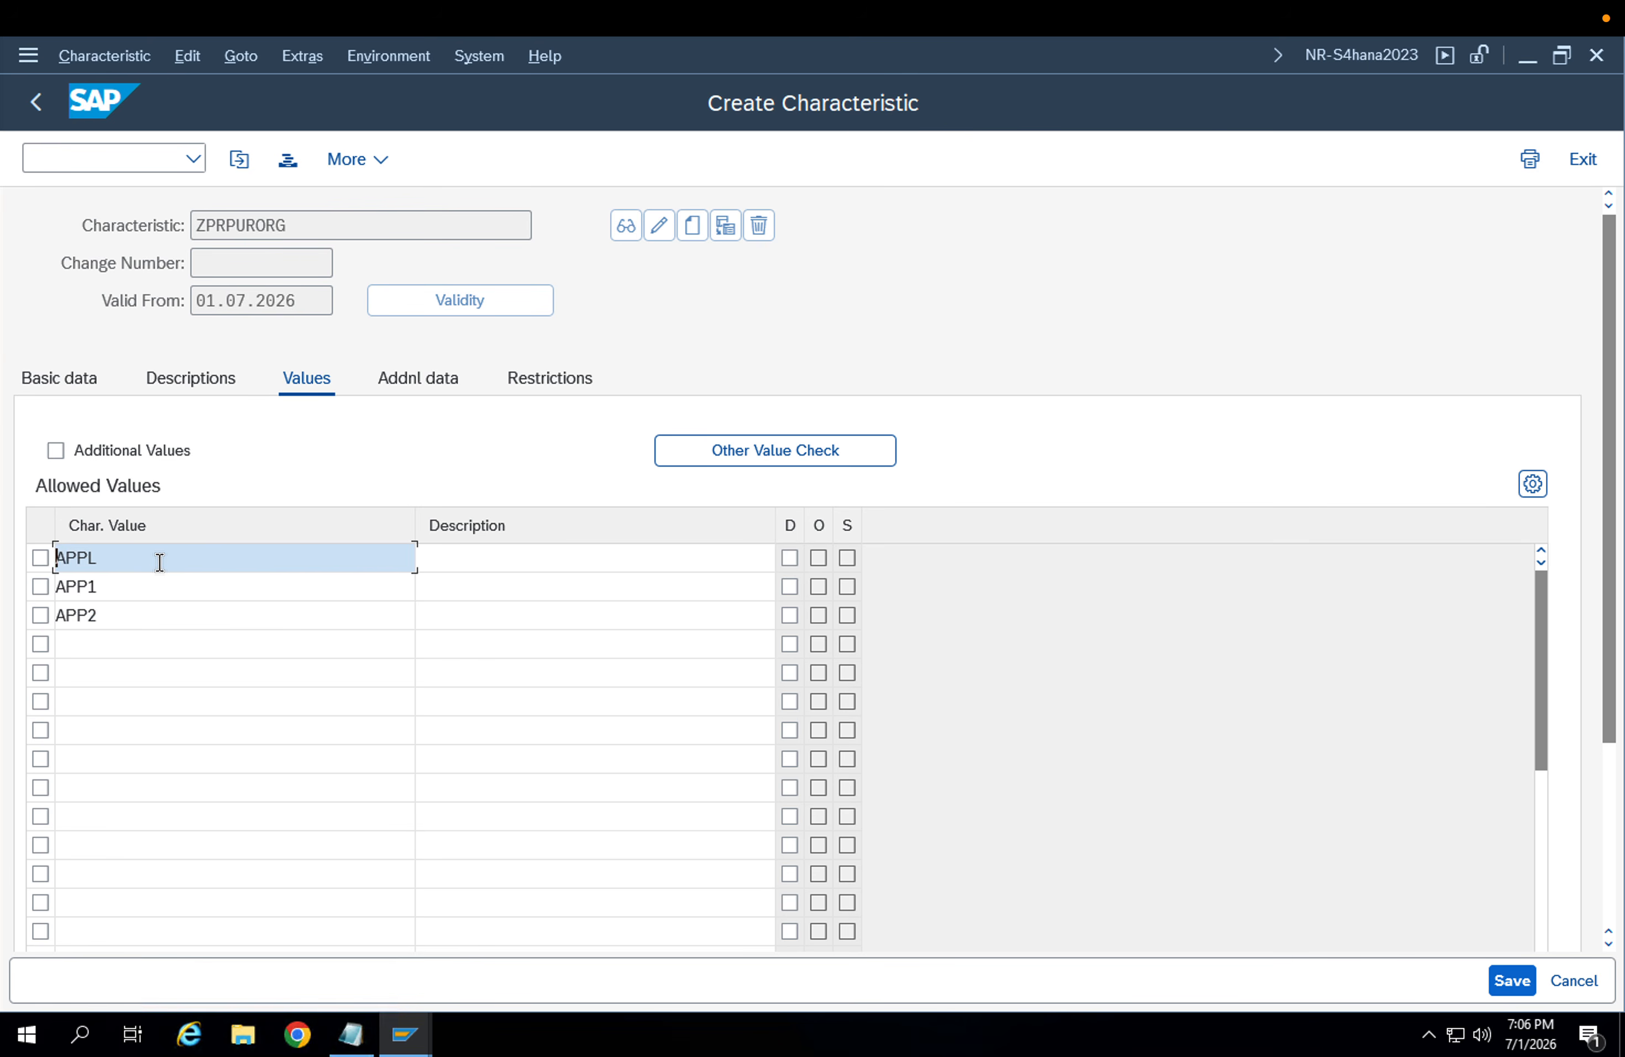
click(156, 647)
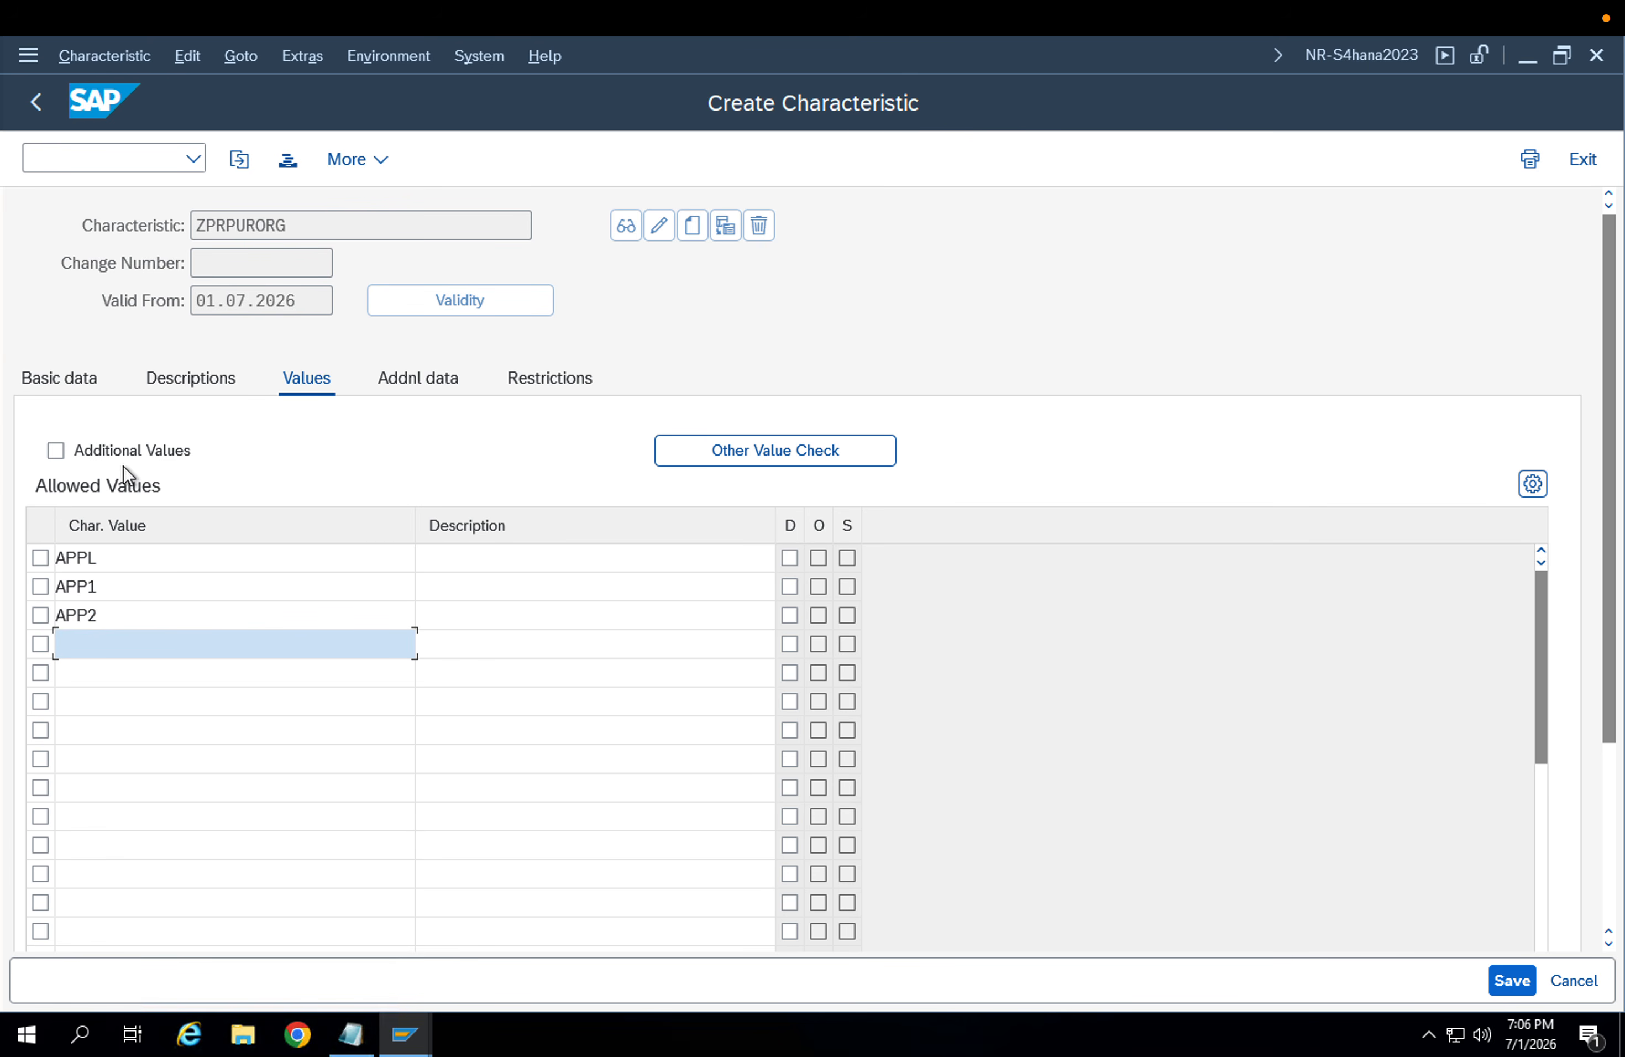
click(1520, 976)
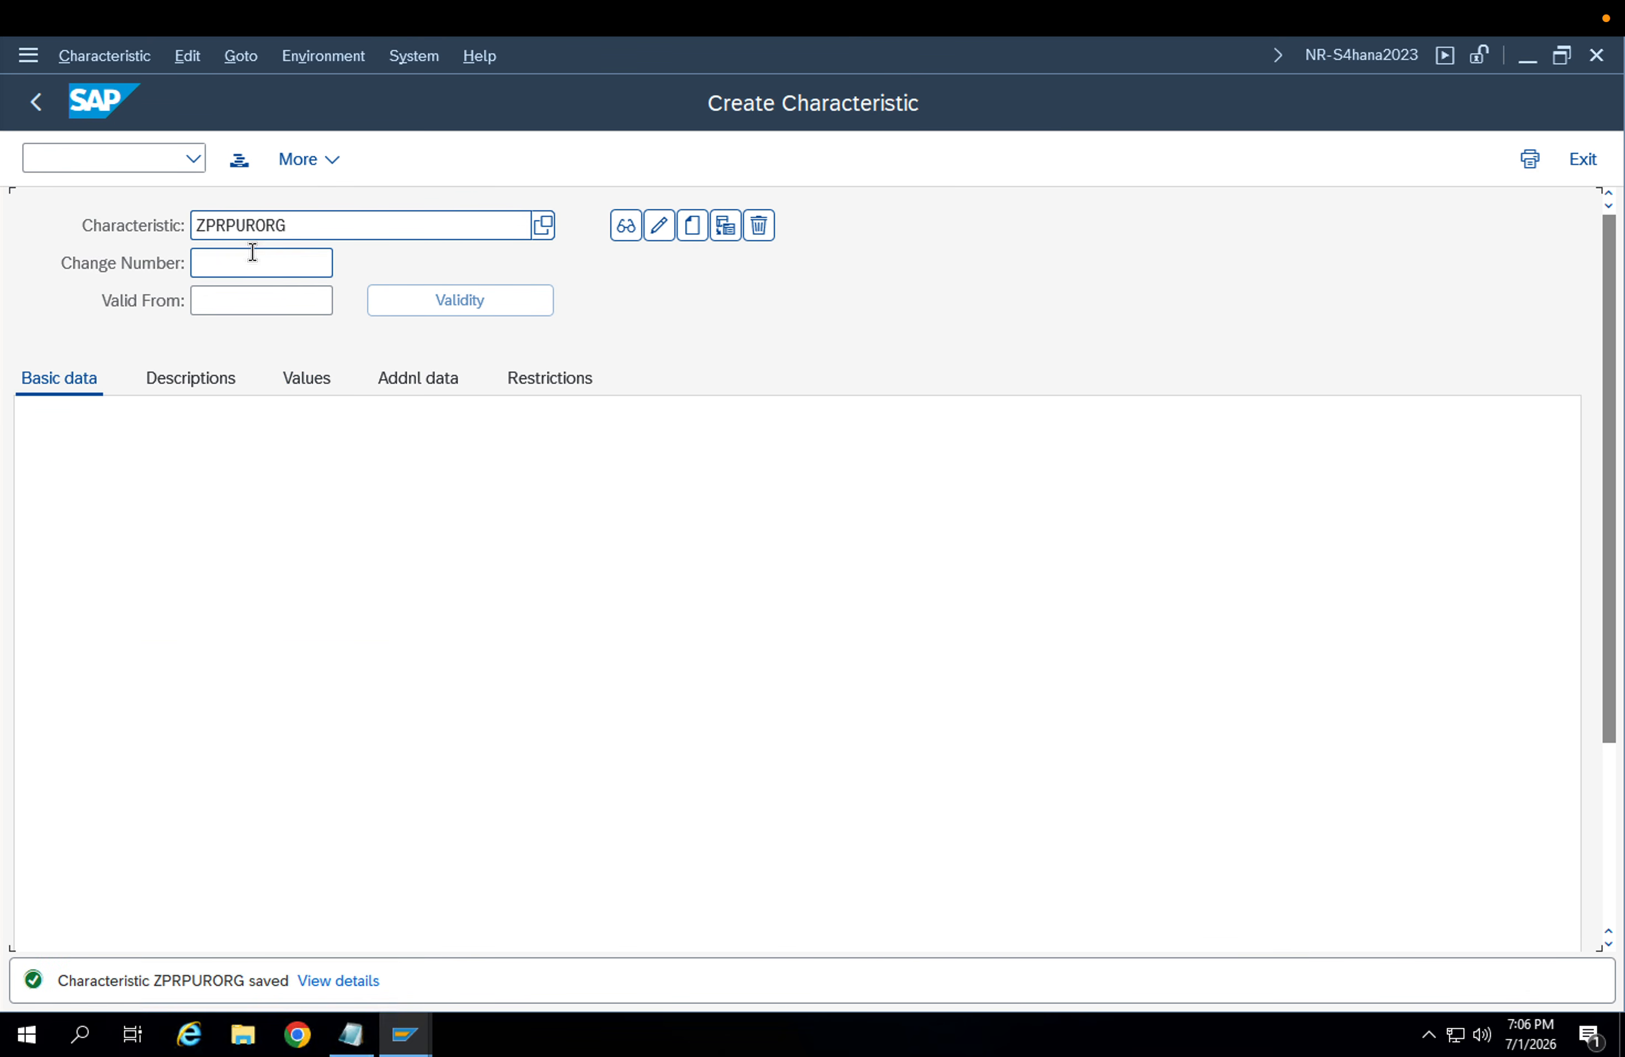
Open the Edit Classes activity under Procedure with Classification and enter class ZPR_REL with class type 032
click(51, 103)
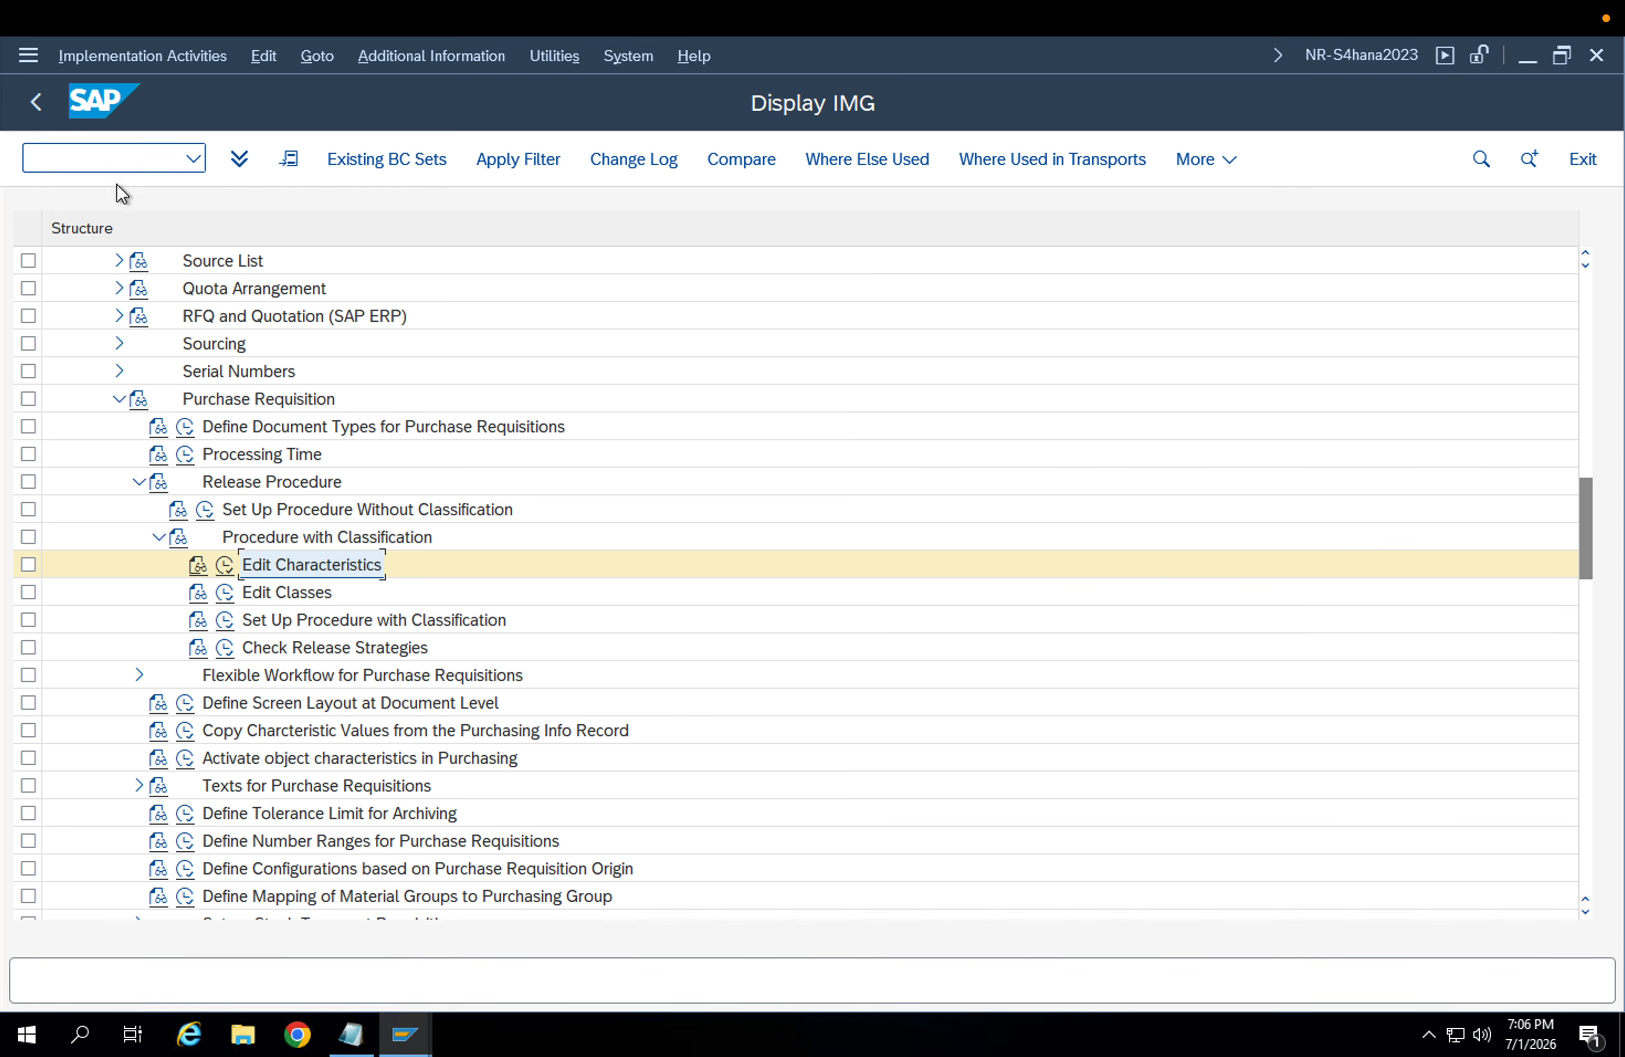
click(256, 598)
click(227, 595)
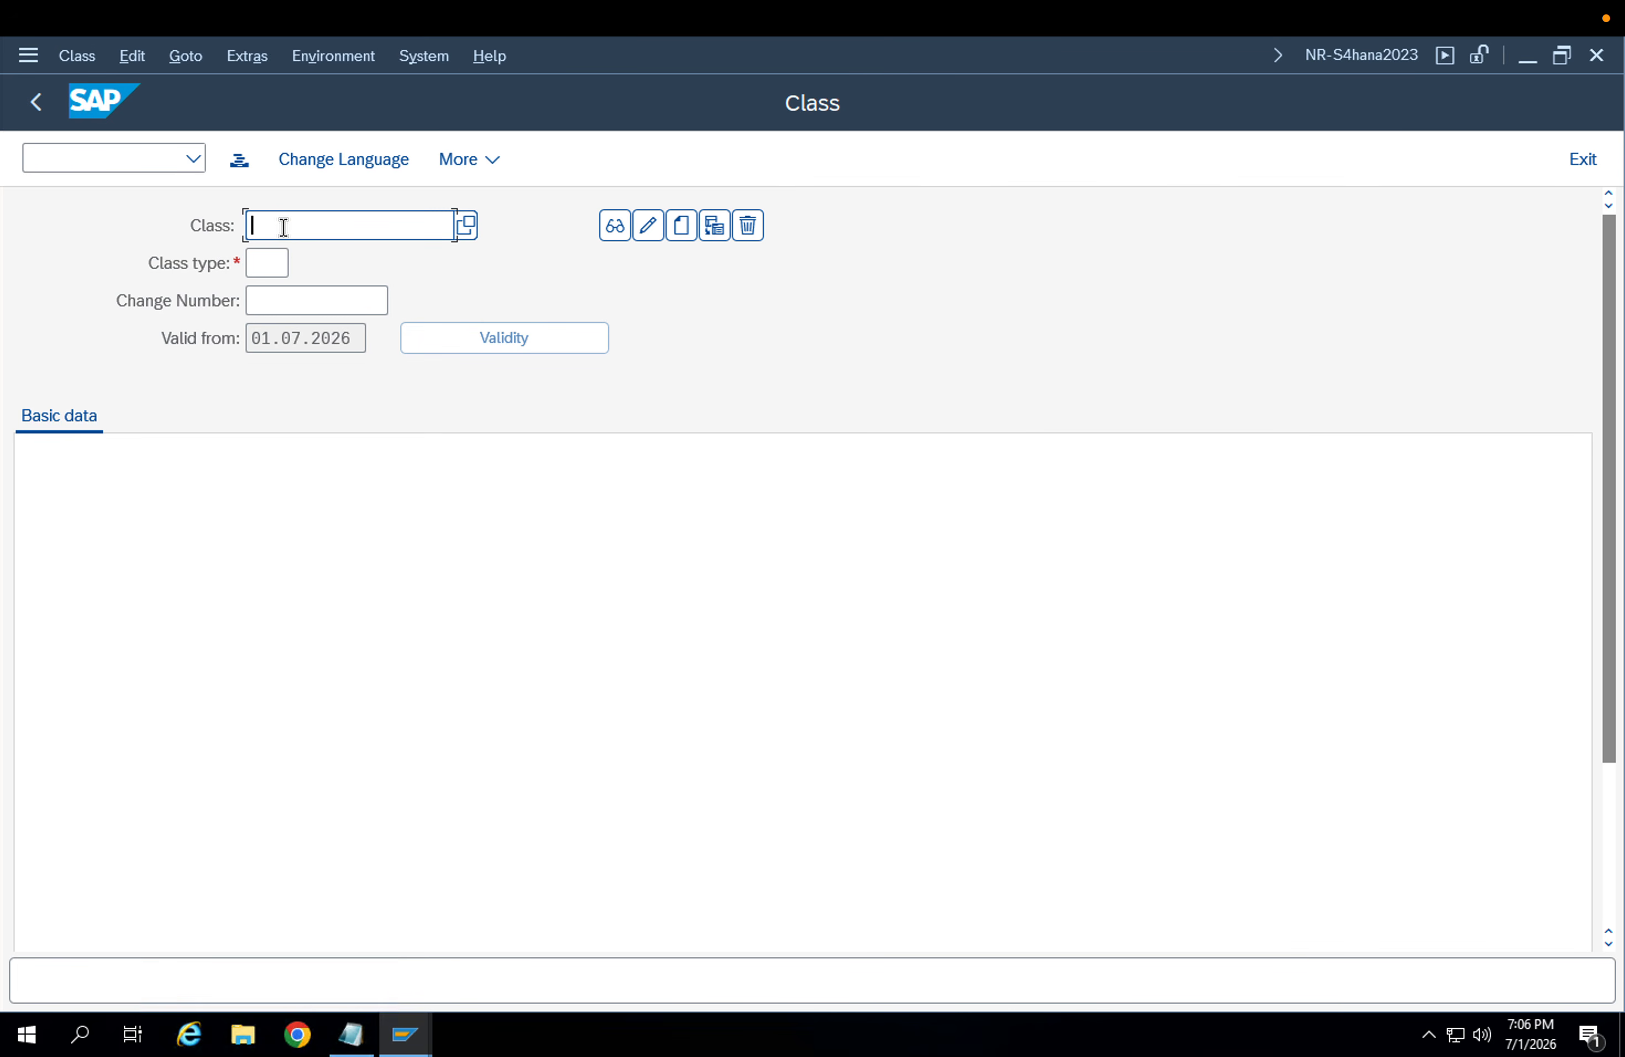
text(ZPR_REL)
drag(363, 225, 94, 213)
click(267, 265)
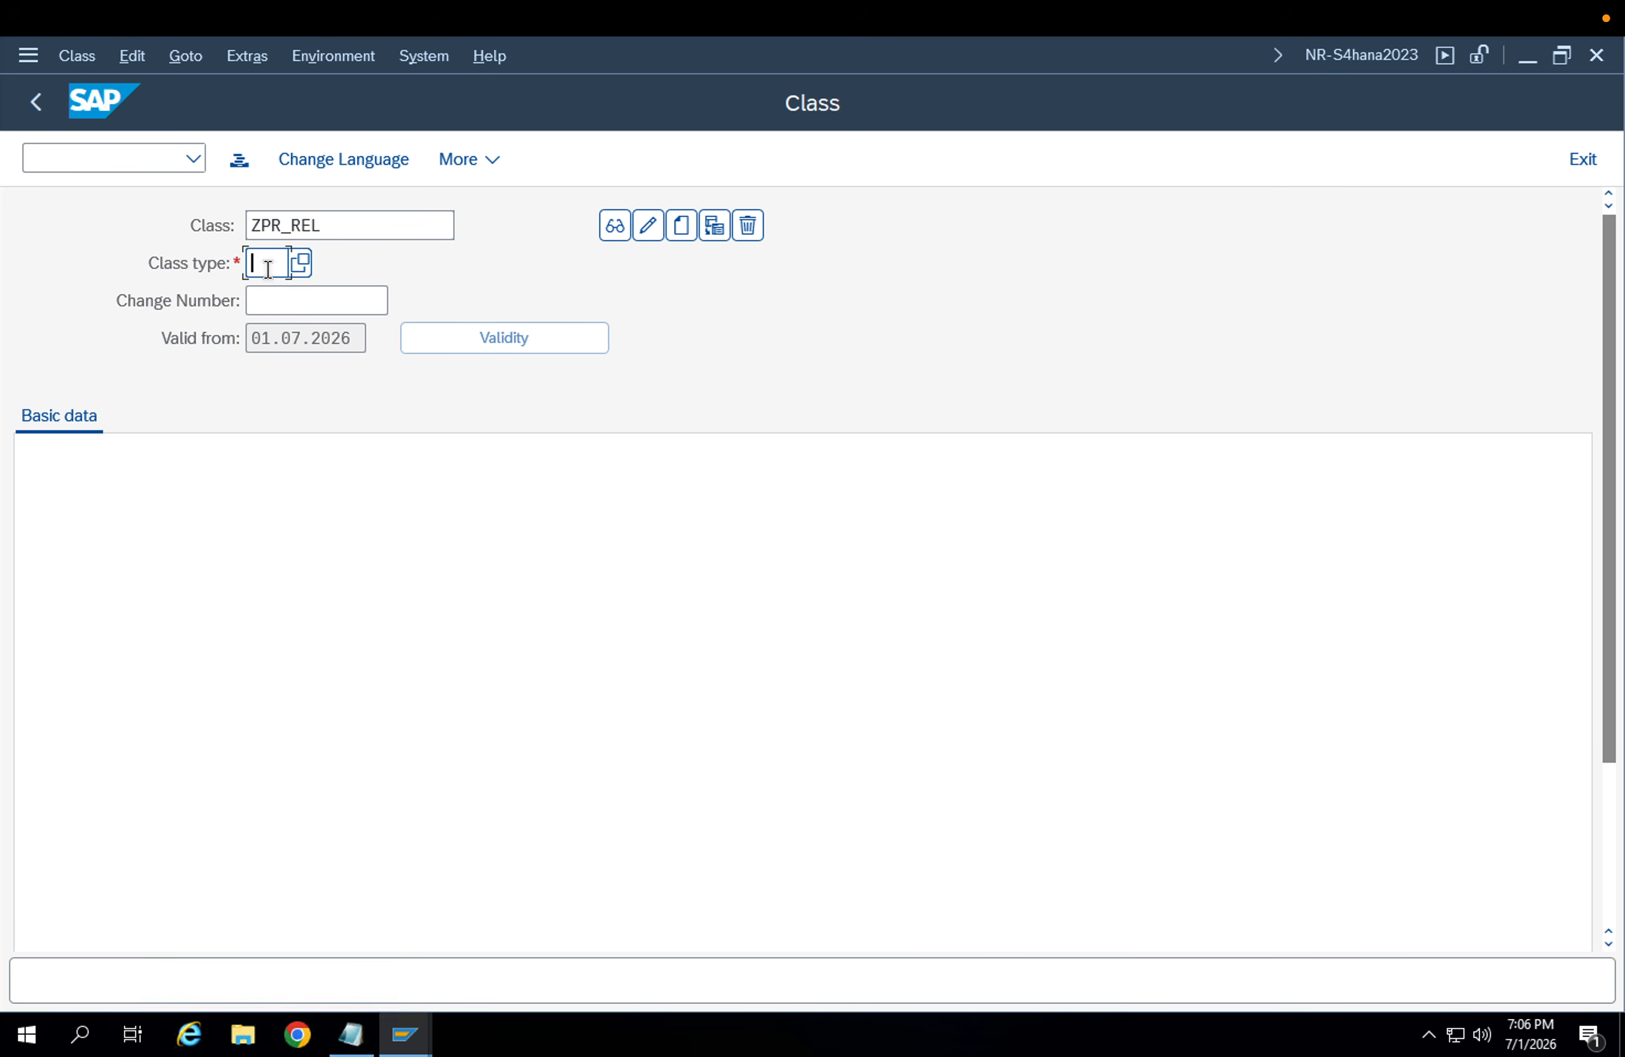
text(032)
drag(255, 265, 281, 265)
drag(334, 218, 210, 200)
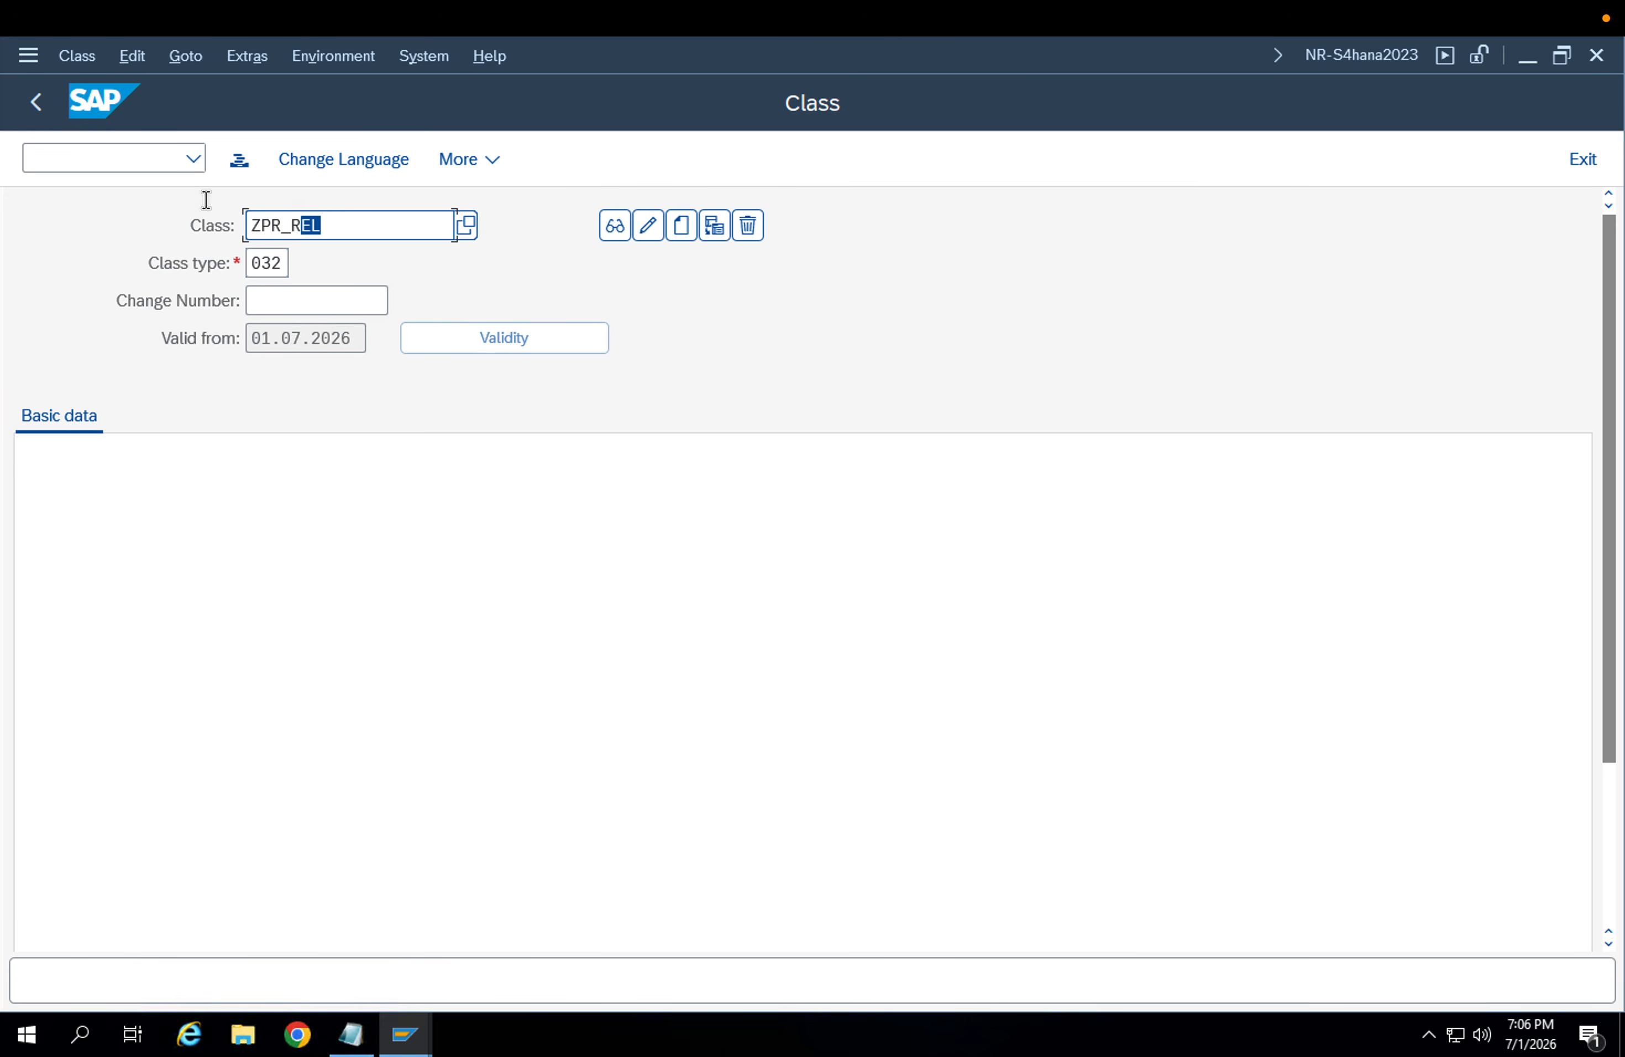
click(349, 231)
drag(333, 221, 282, 265)
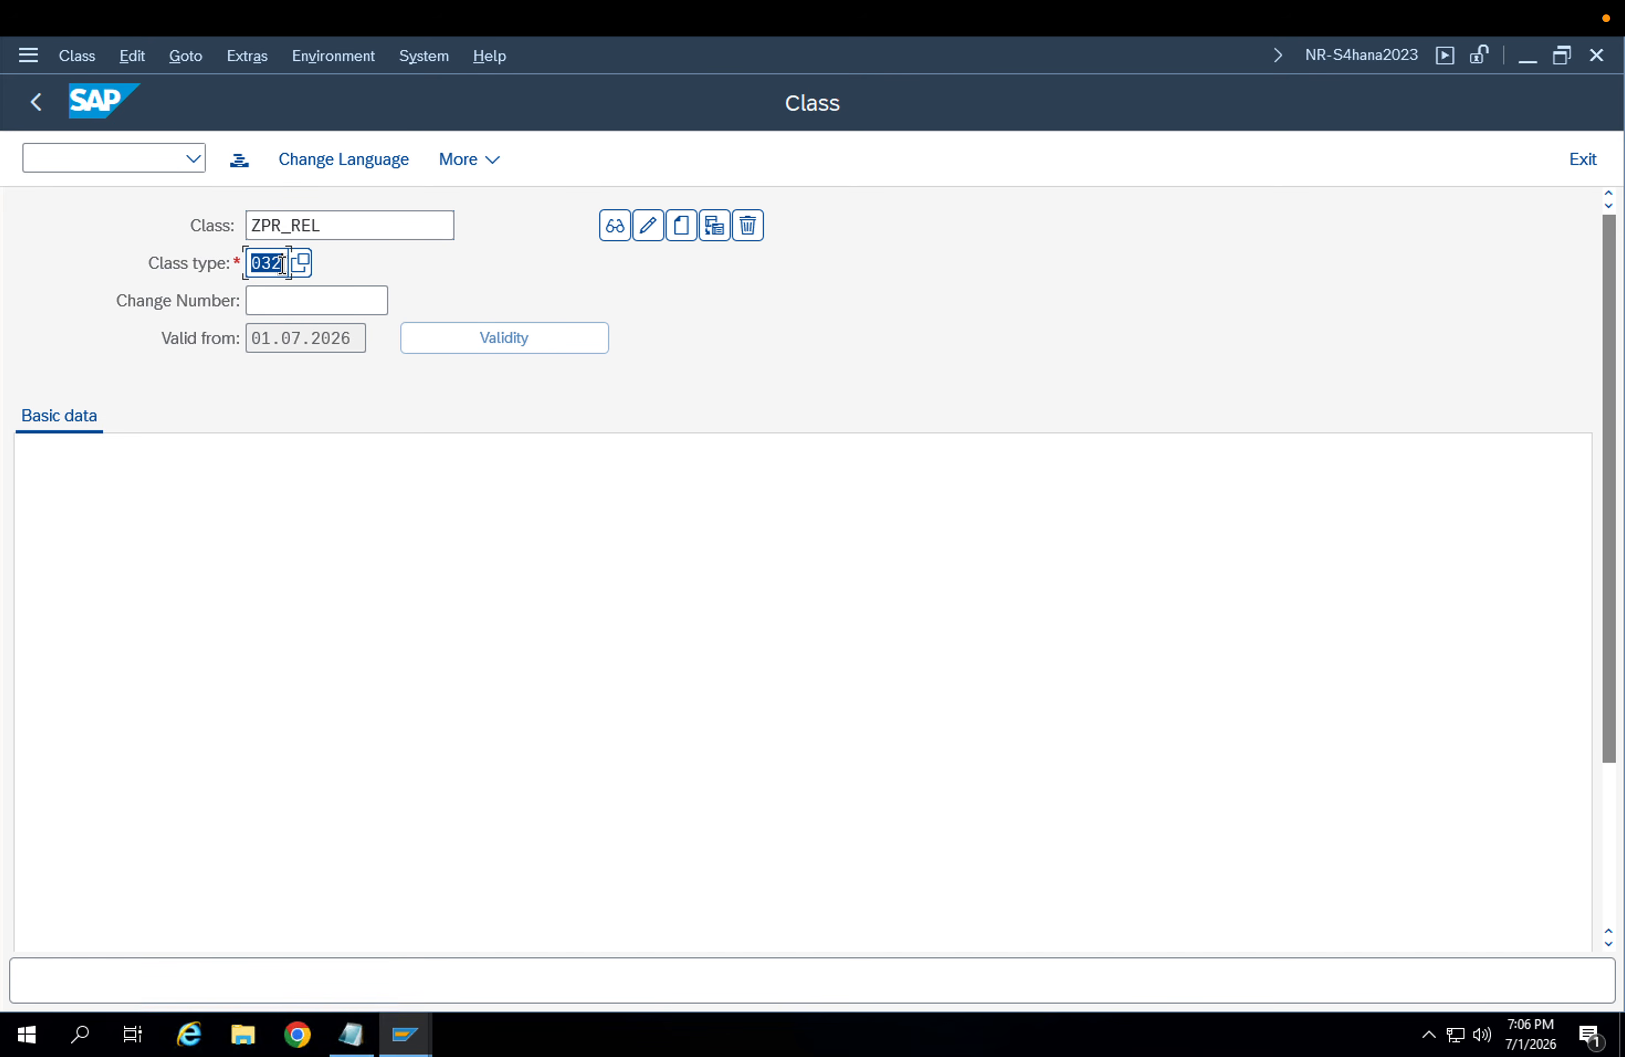
drag(330, 225, 188, 213)
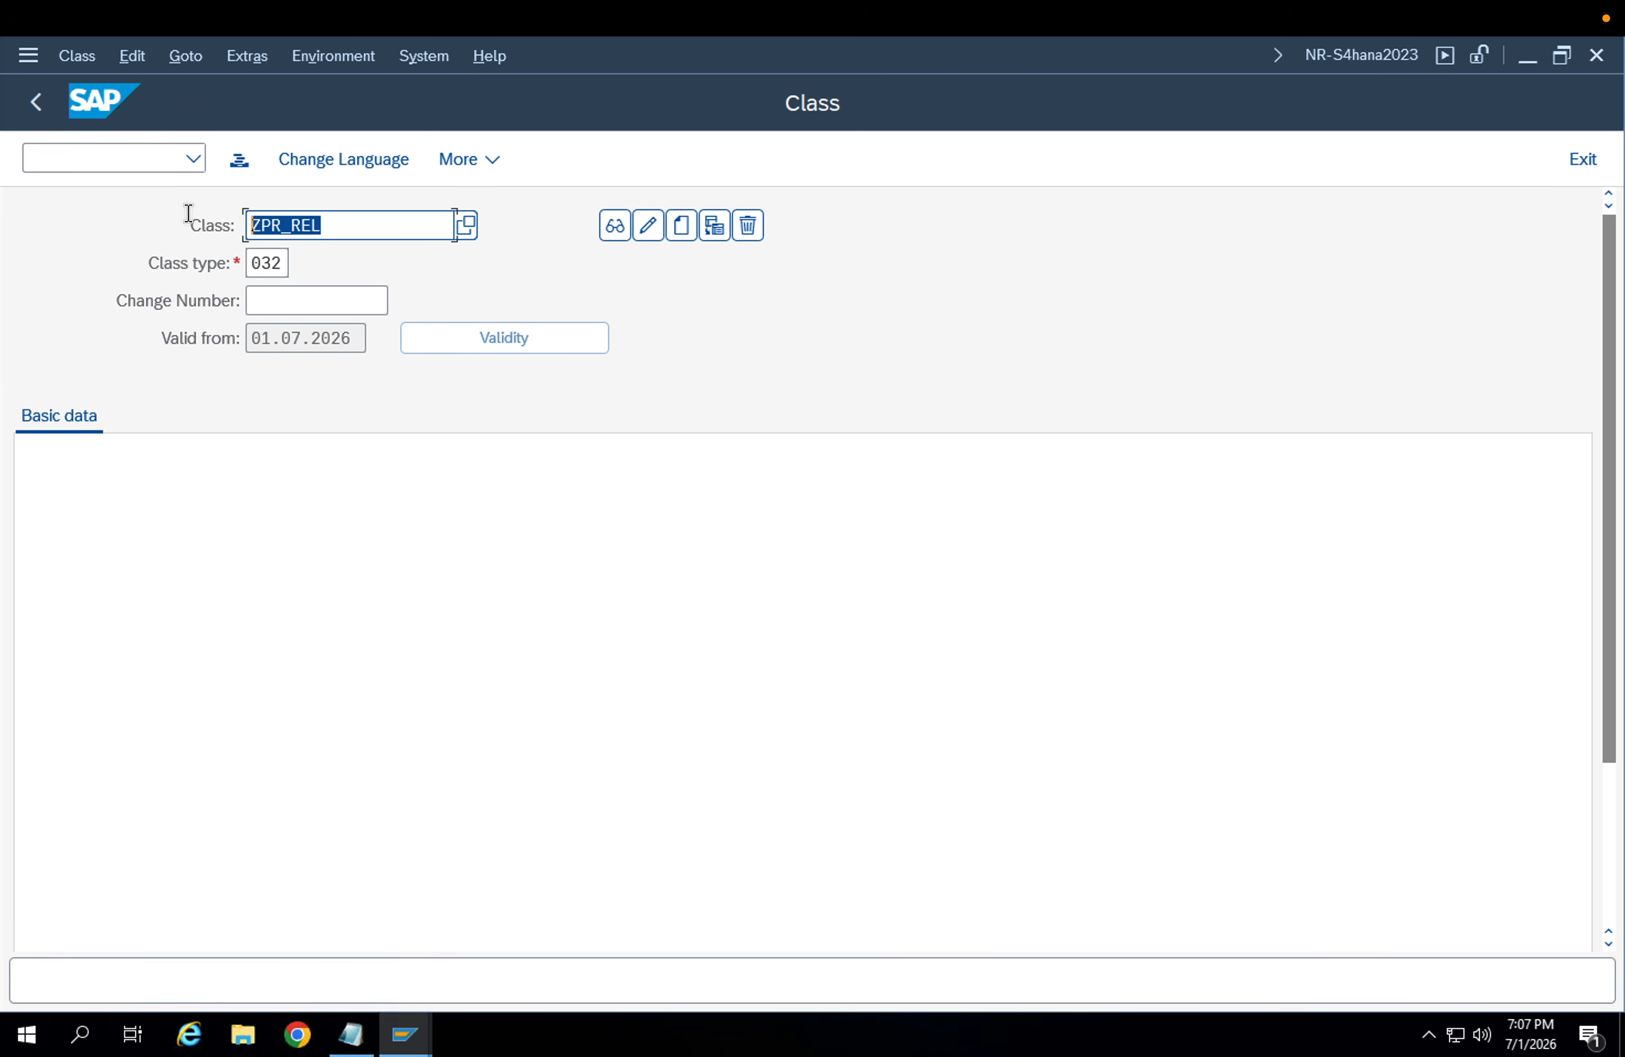
drag(252, 265, 296, 265)
text(023)
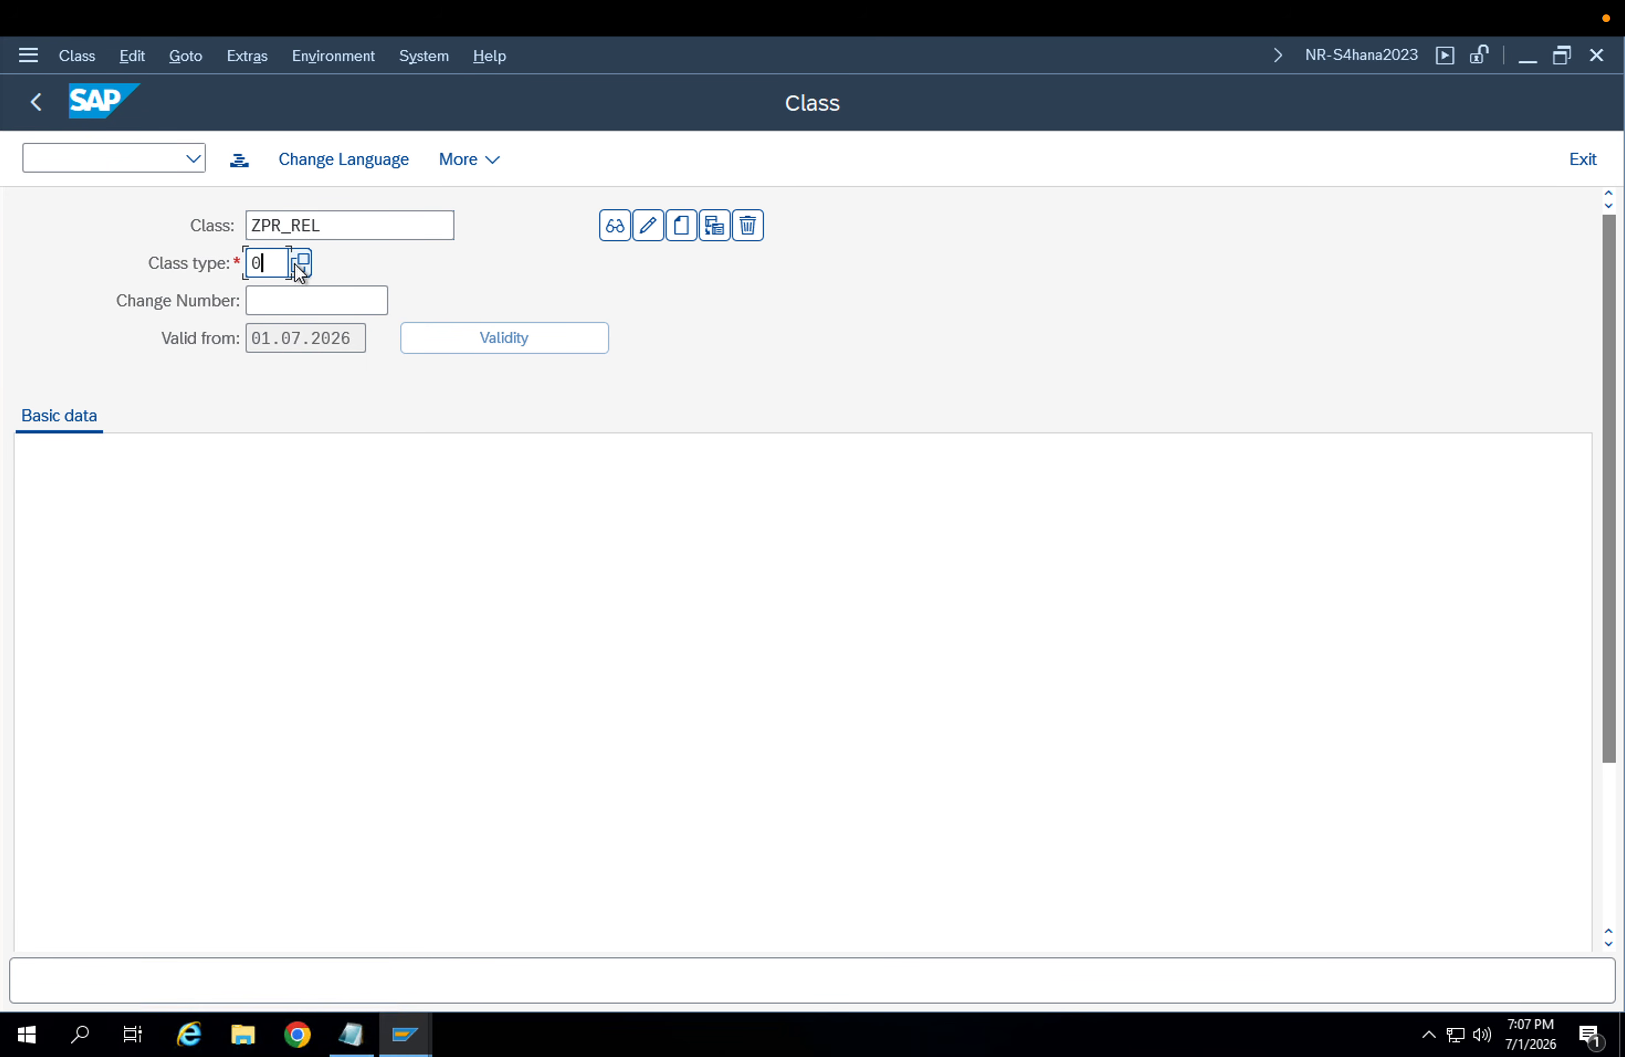
key(BackSpace)
key(BackSpace)
key(BackSpace)
text(000)
key(BackSpace)
key(BackSpace)
key(BackSpace)
text(032)
Start creating class ZPR_REL and give it the description "Class for Release strategy PR"
click(679, 227)
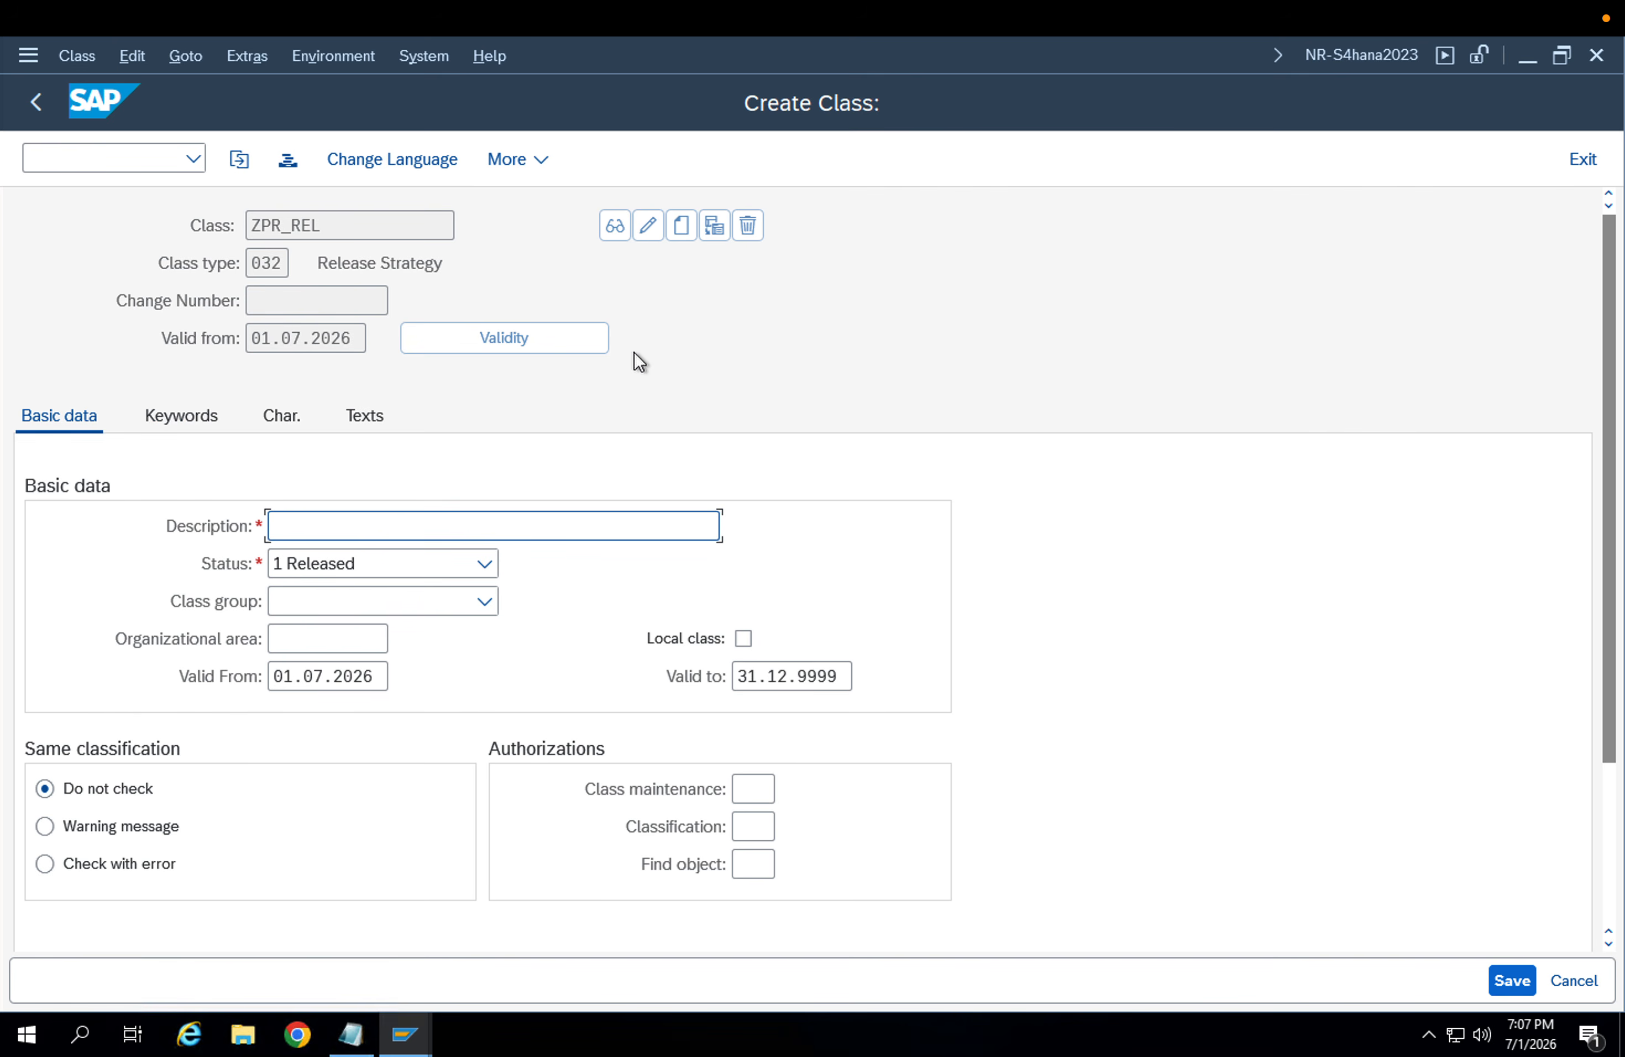
text(Class for RELeas)
key(BackSpace)
key(BackSpace)
key(BackSpace)
key(BackSpace)
key(BackSpace)
key(BackSpace)
key(BackSpace)
text(Release strategy PR)
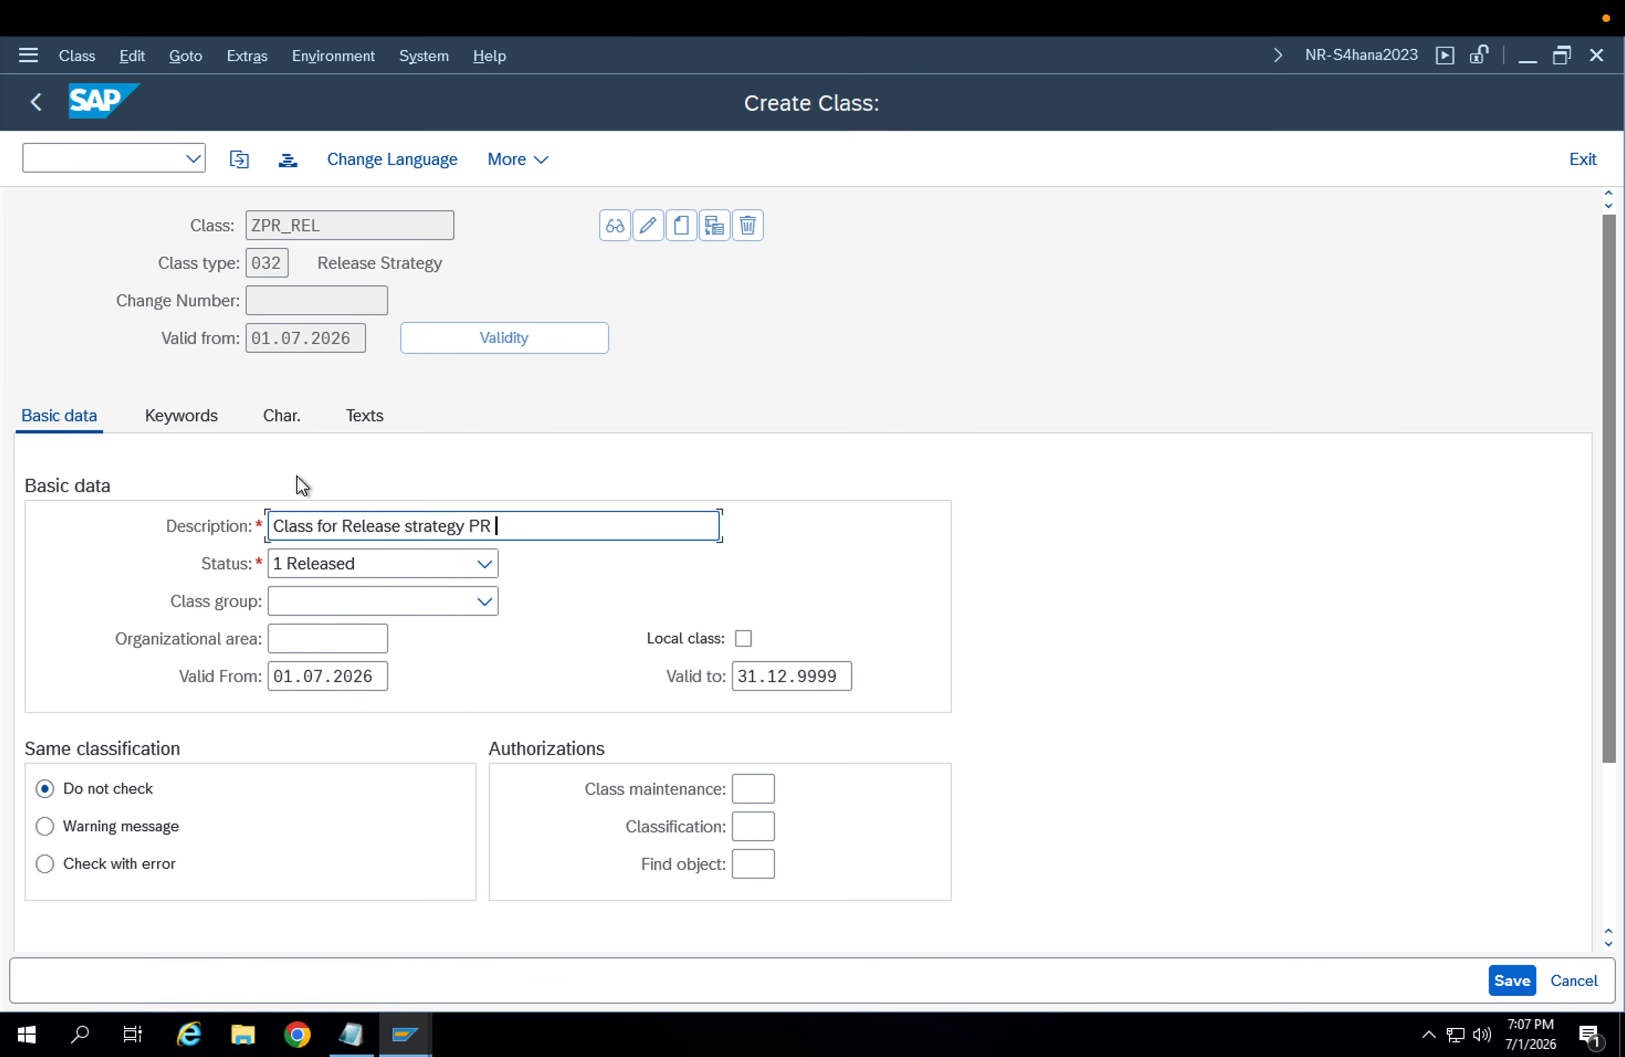
Search the characteristics by name with TL_PR_* and assign TL_PR_PRICE as the first characteristic of class ZPR_REL
click(273, 420)
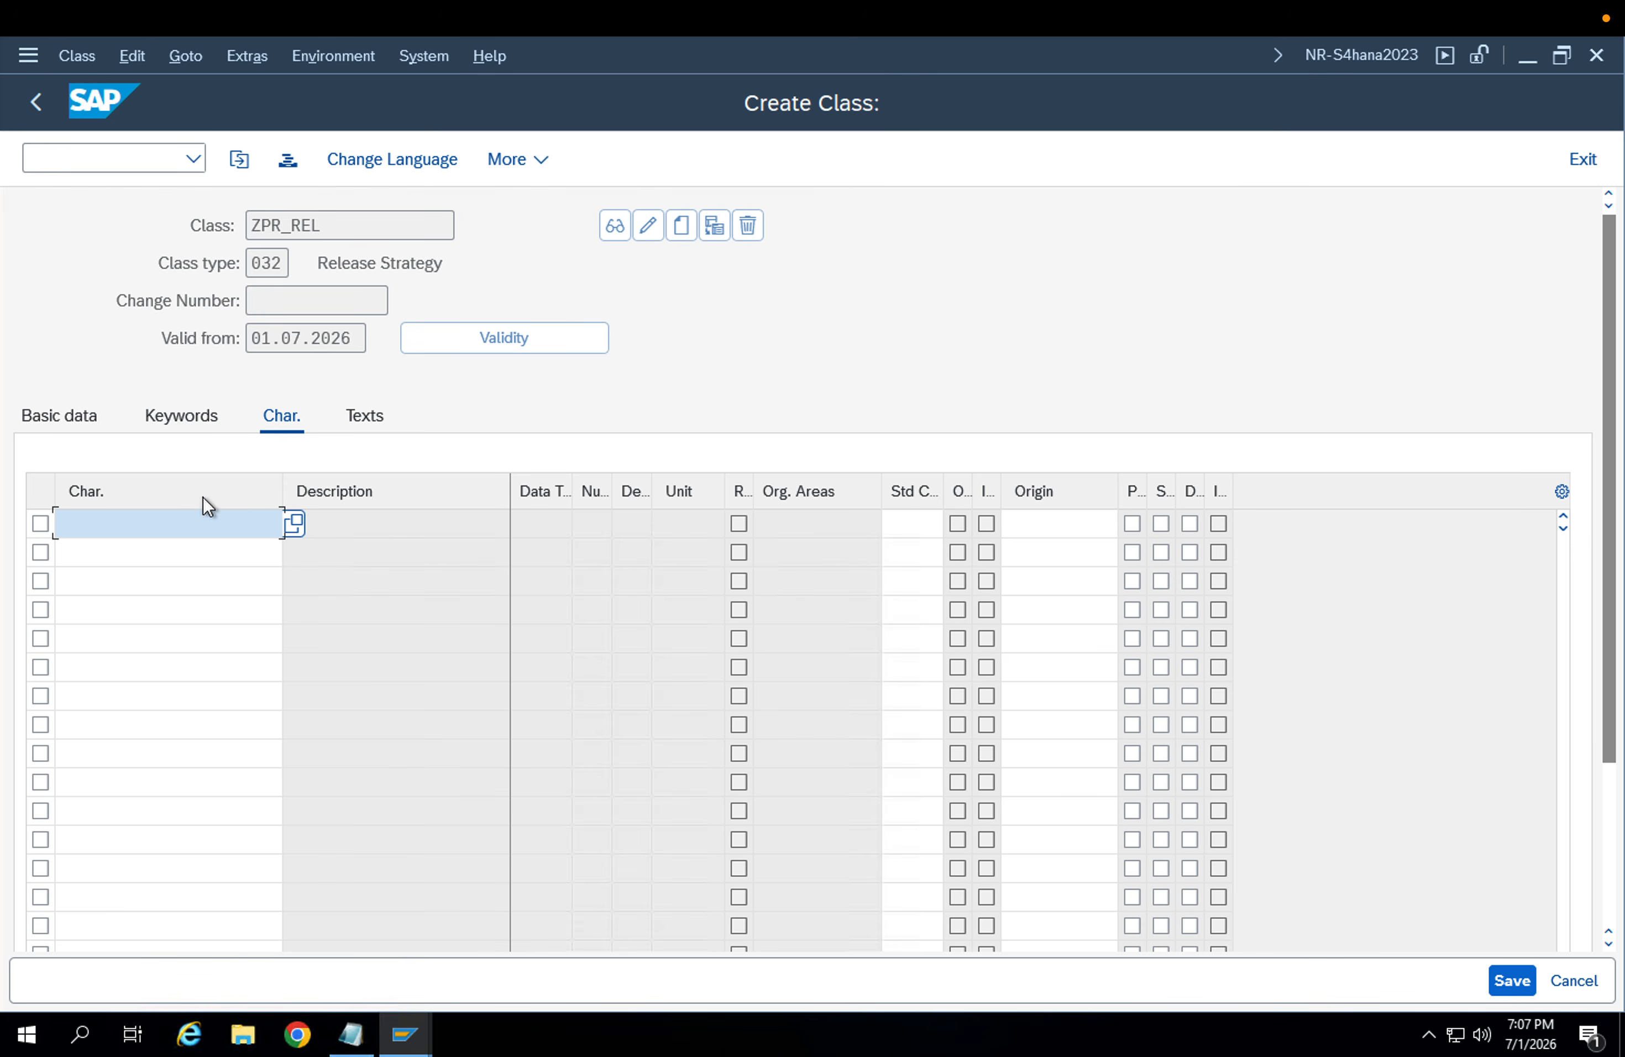
click(171, 527)
text(TL_PR_TO*)
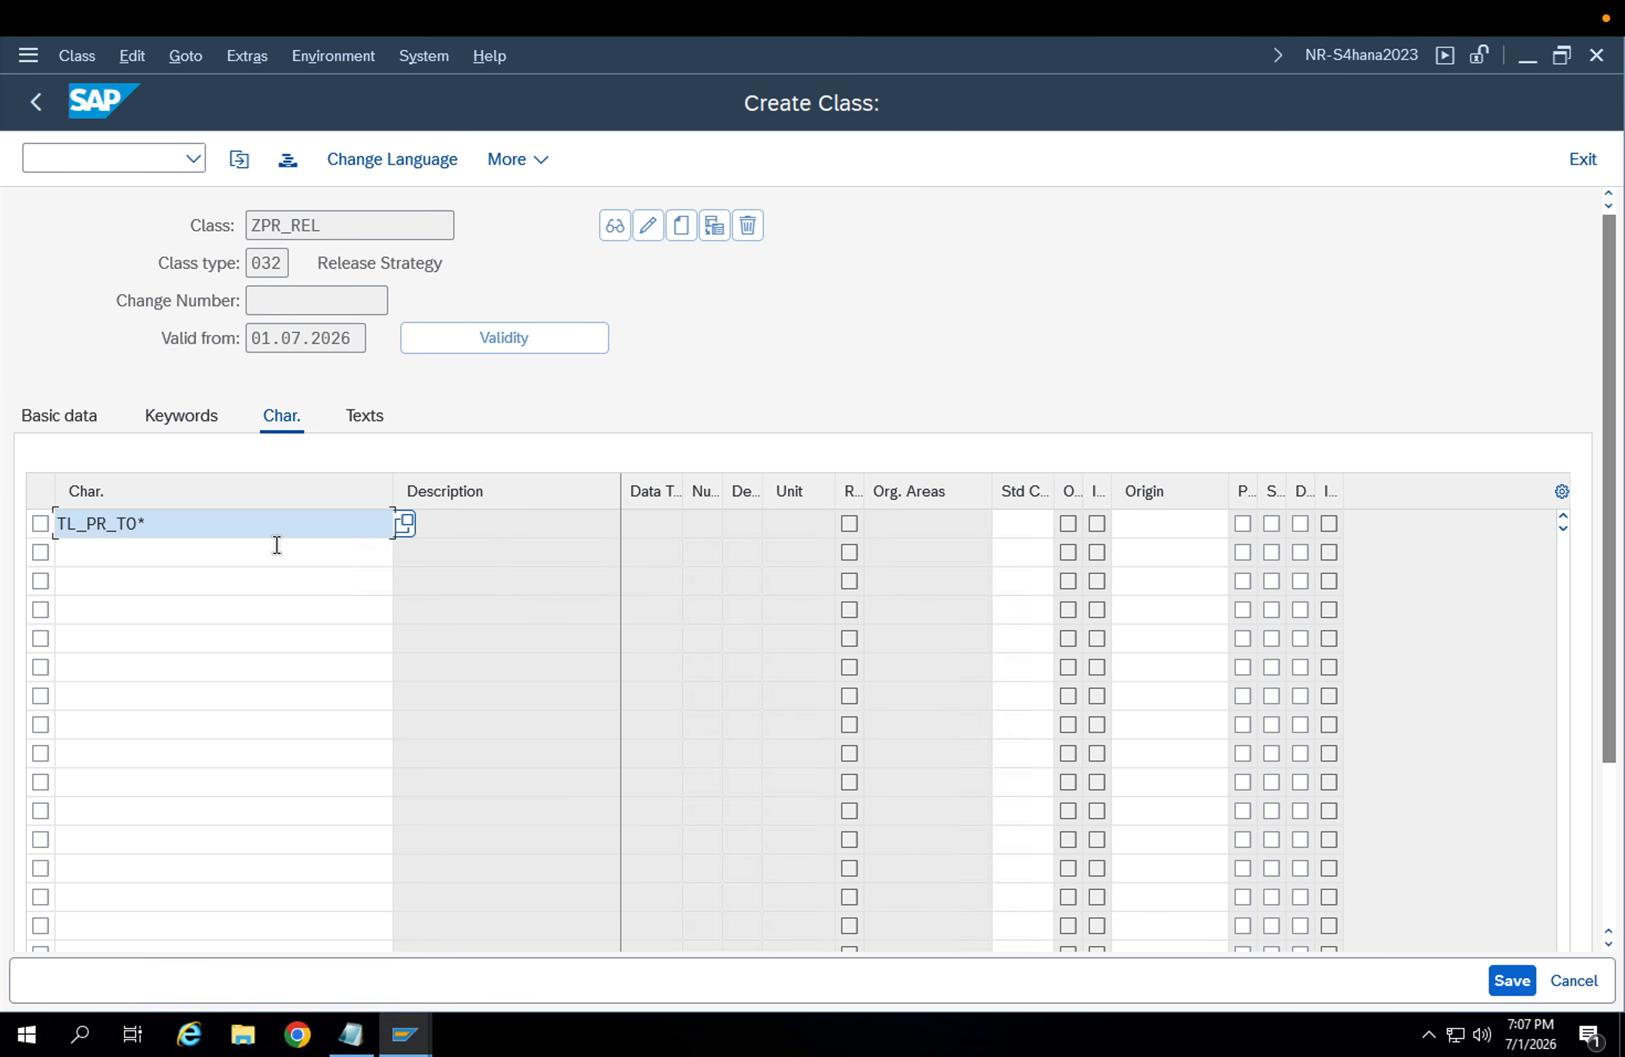
click(408, 523)
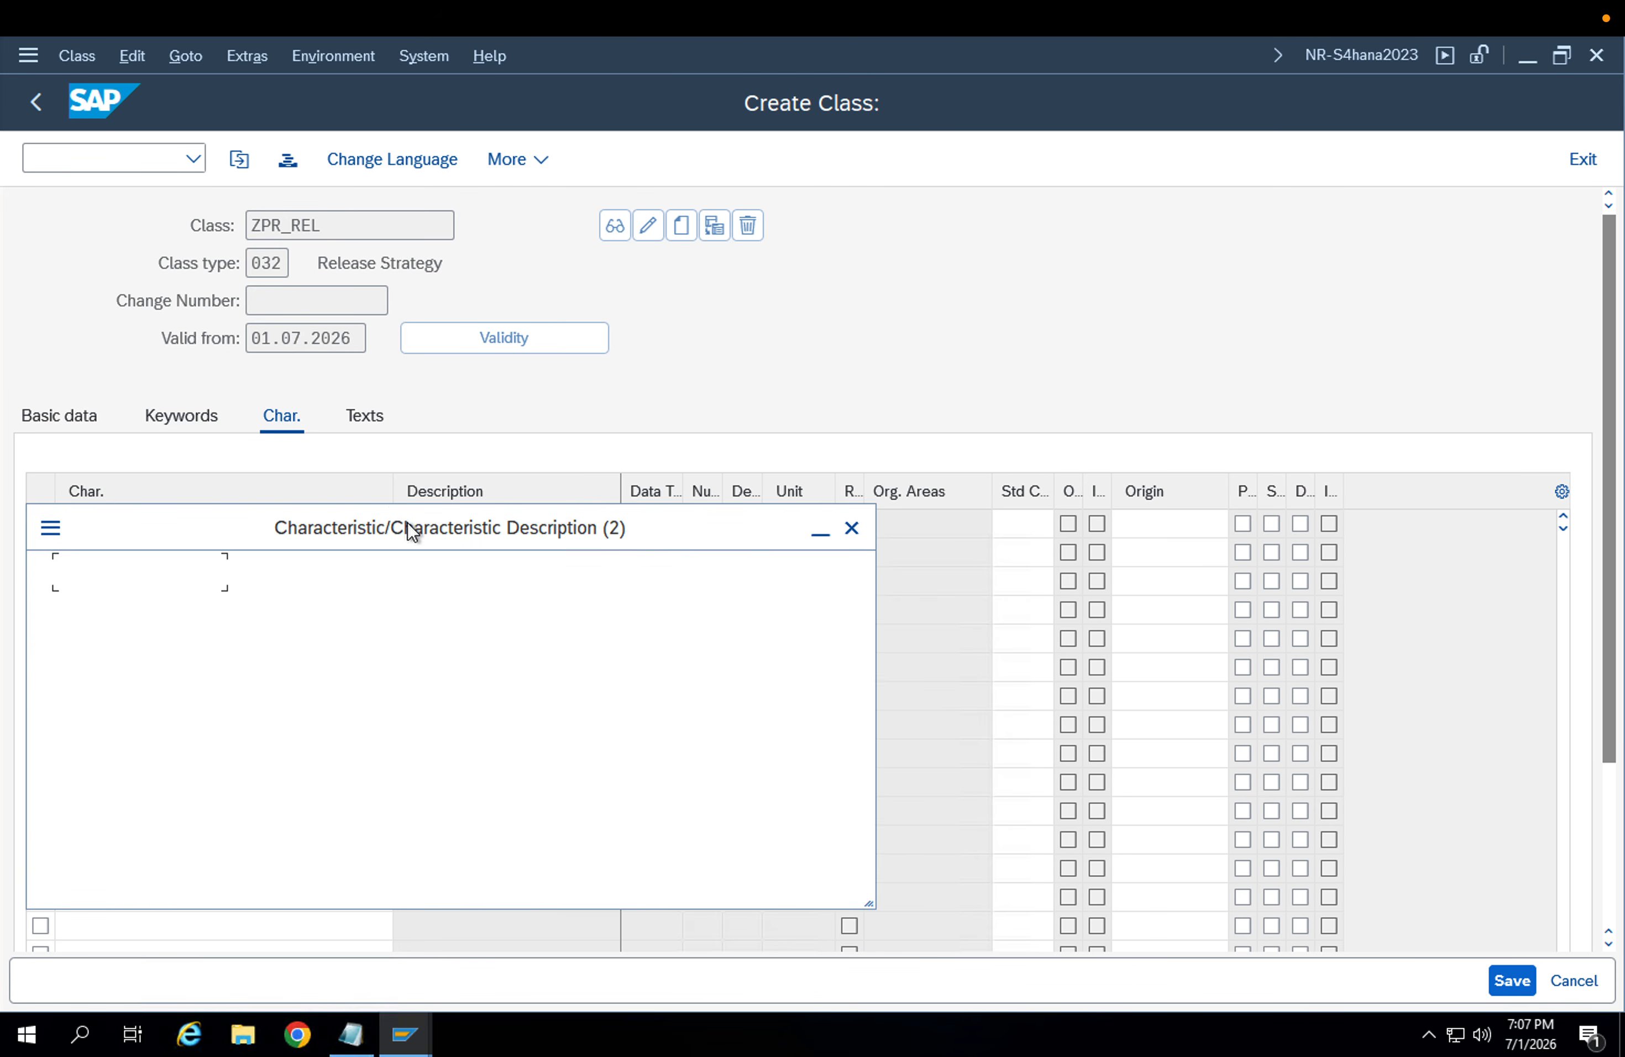
key(Return)
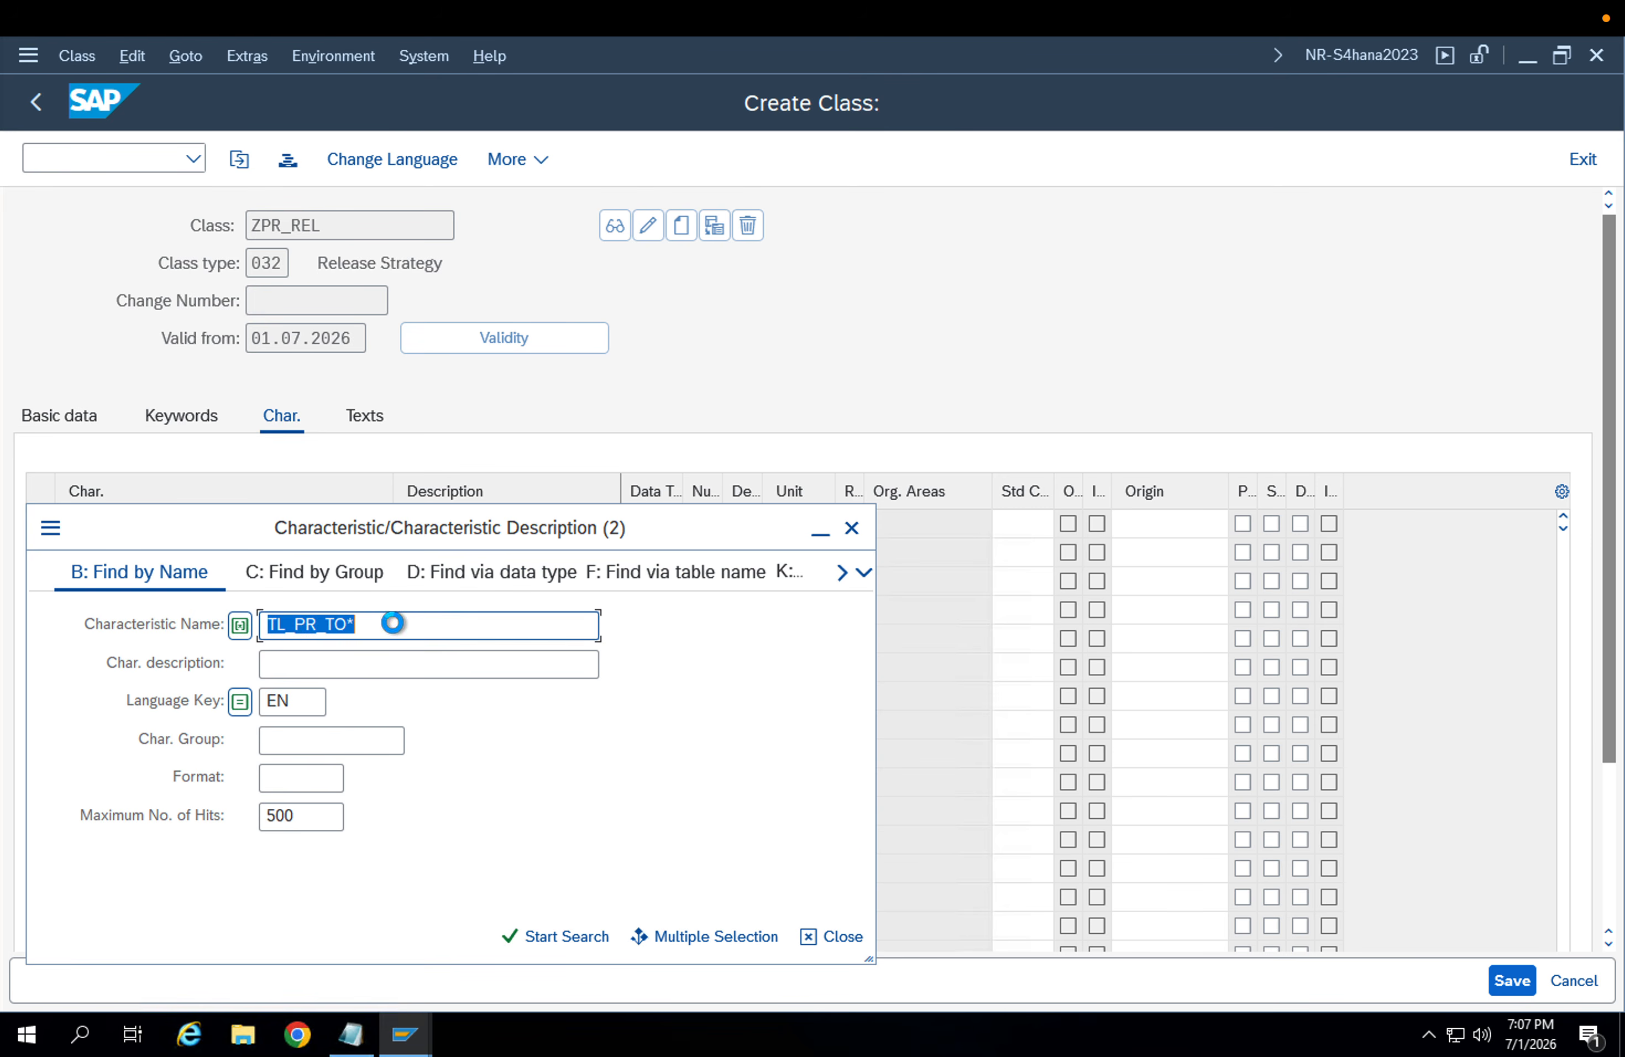
click(370, 626)
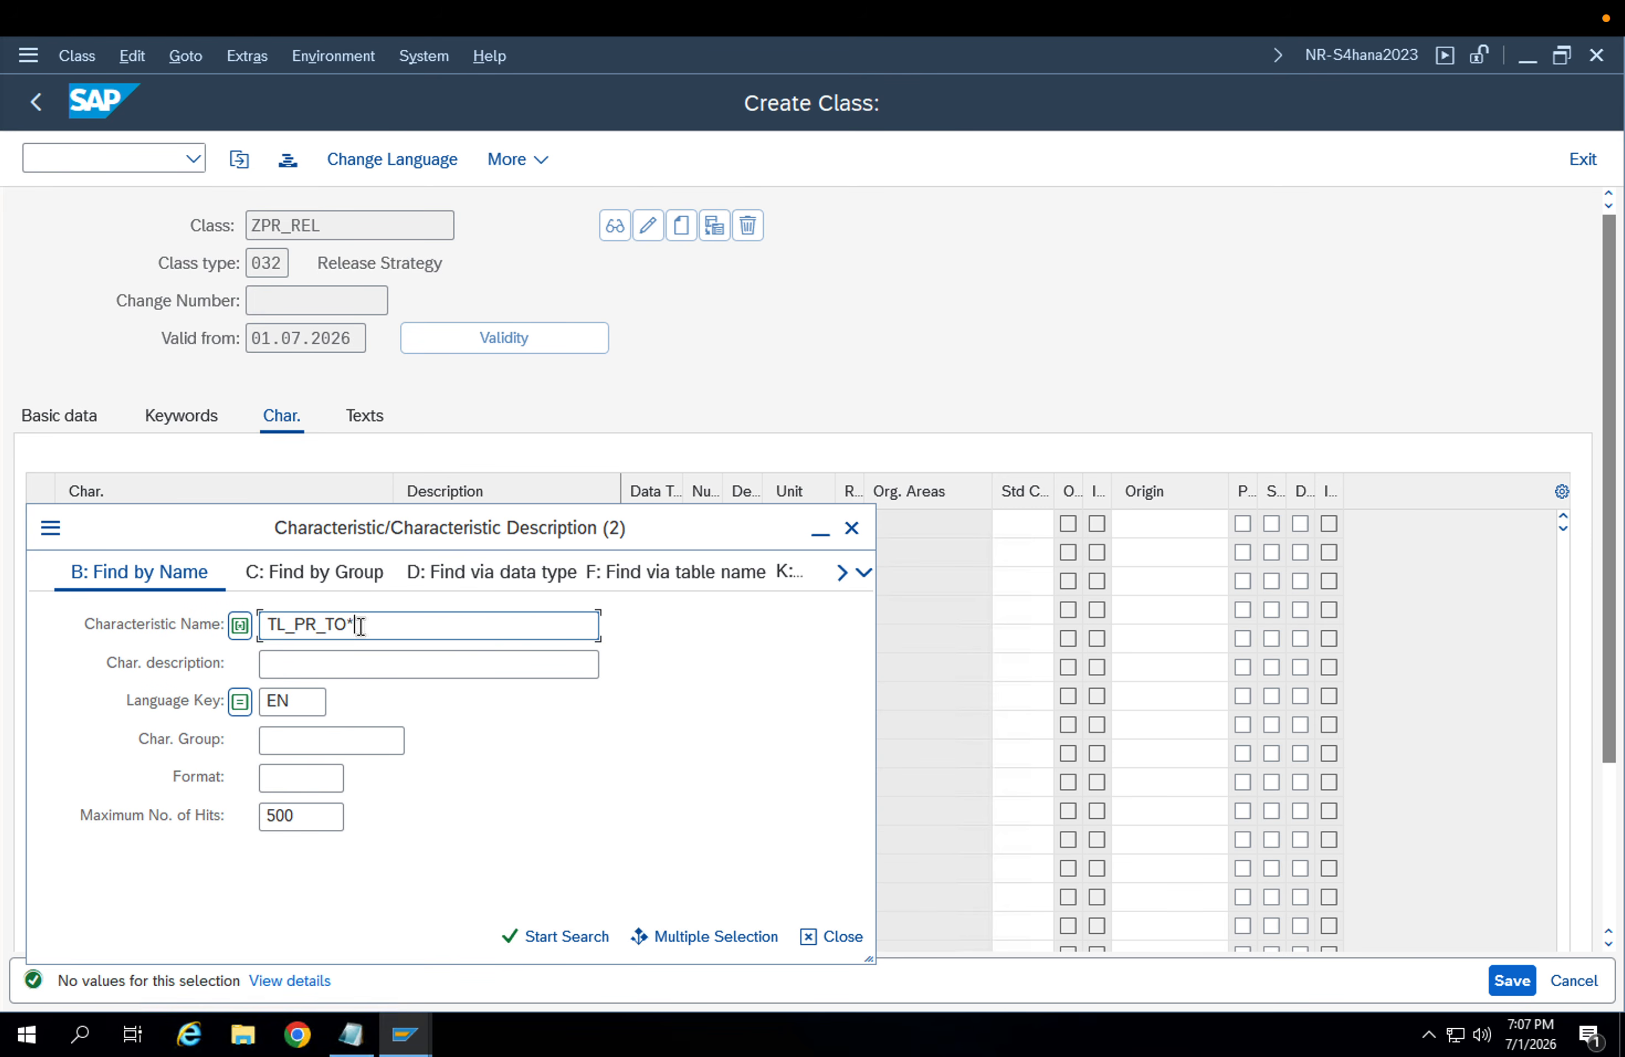
key(BackSpace)
key(BackSpace)
key(Return)
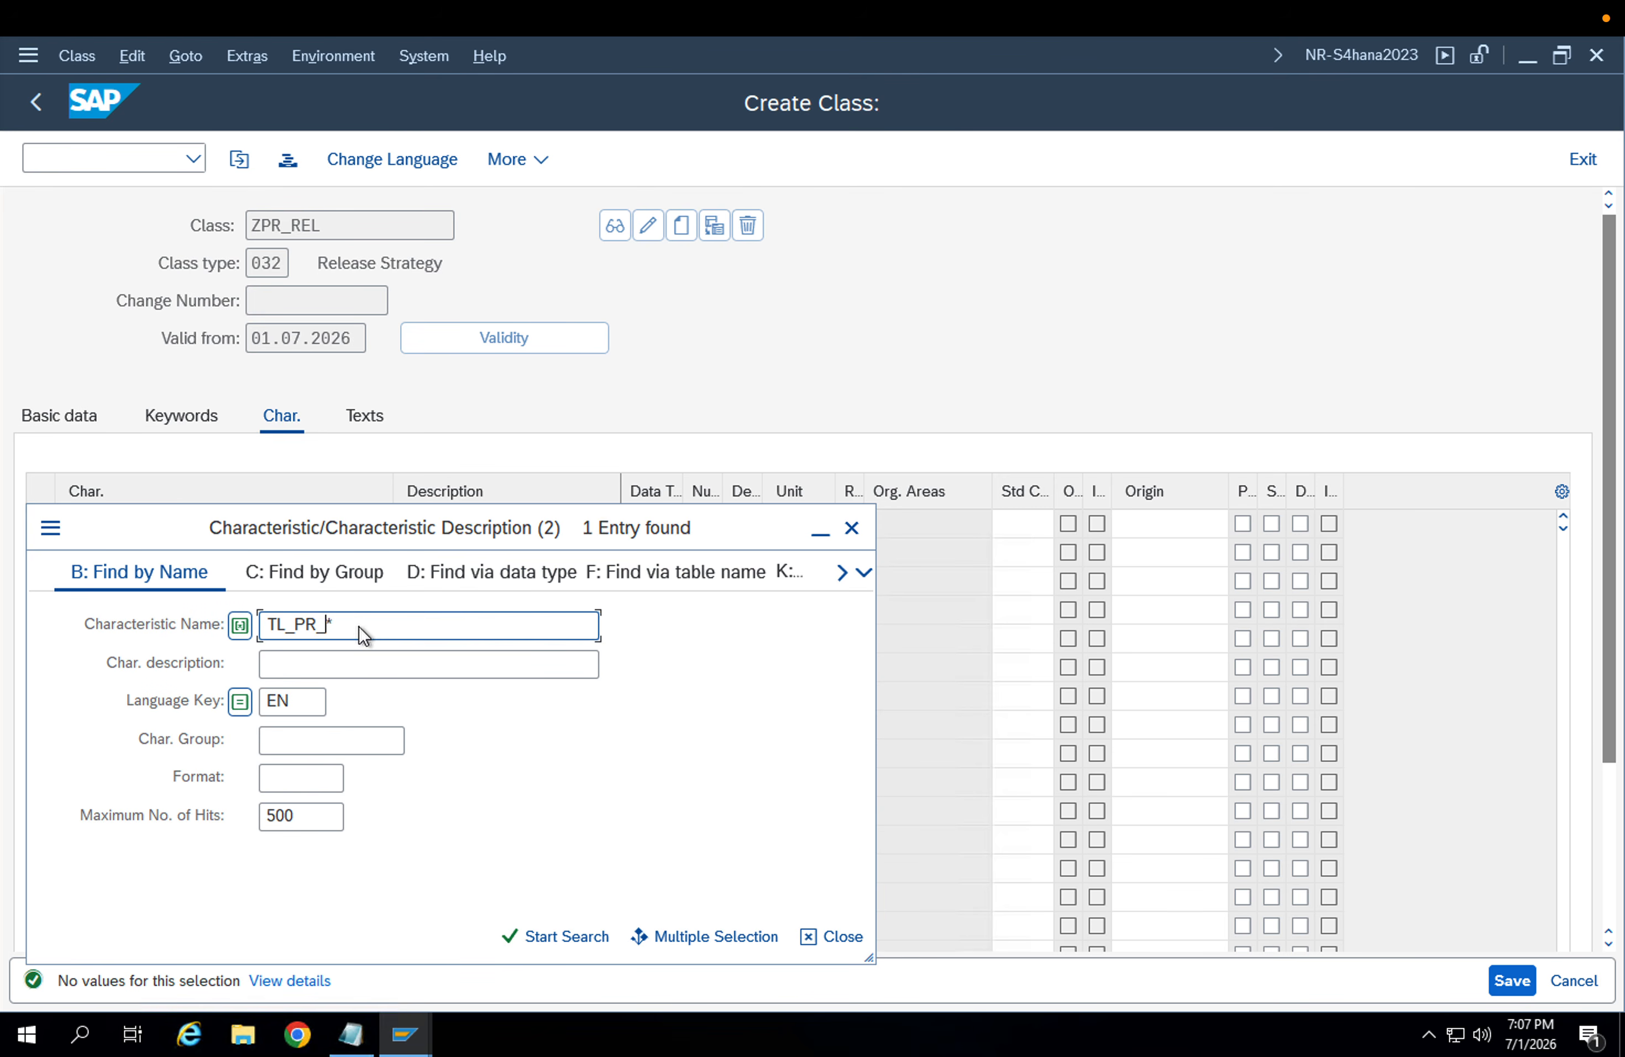
double_click(115, 256)
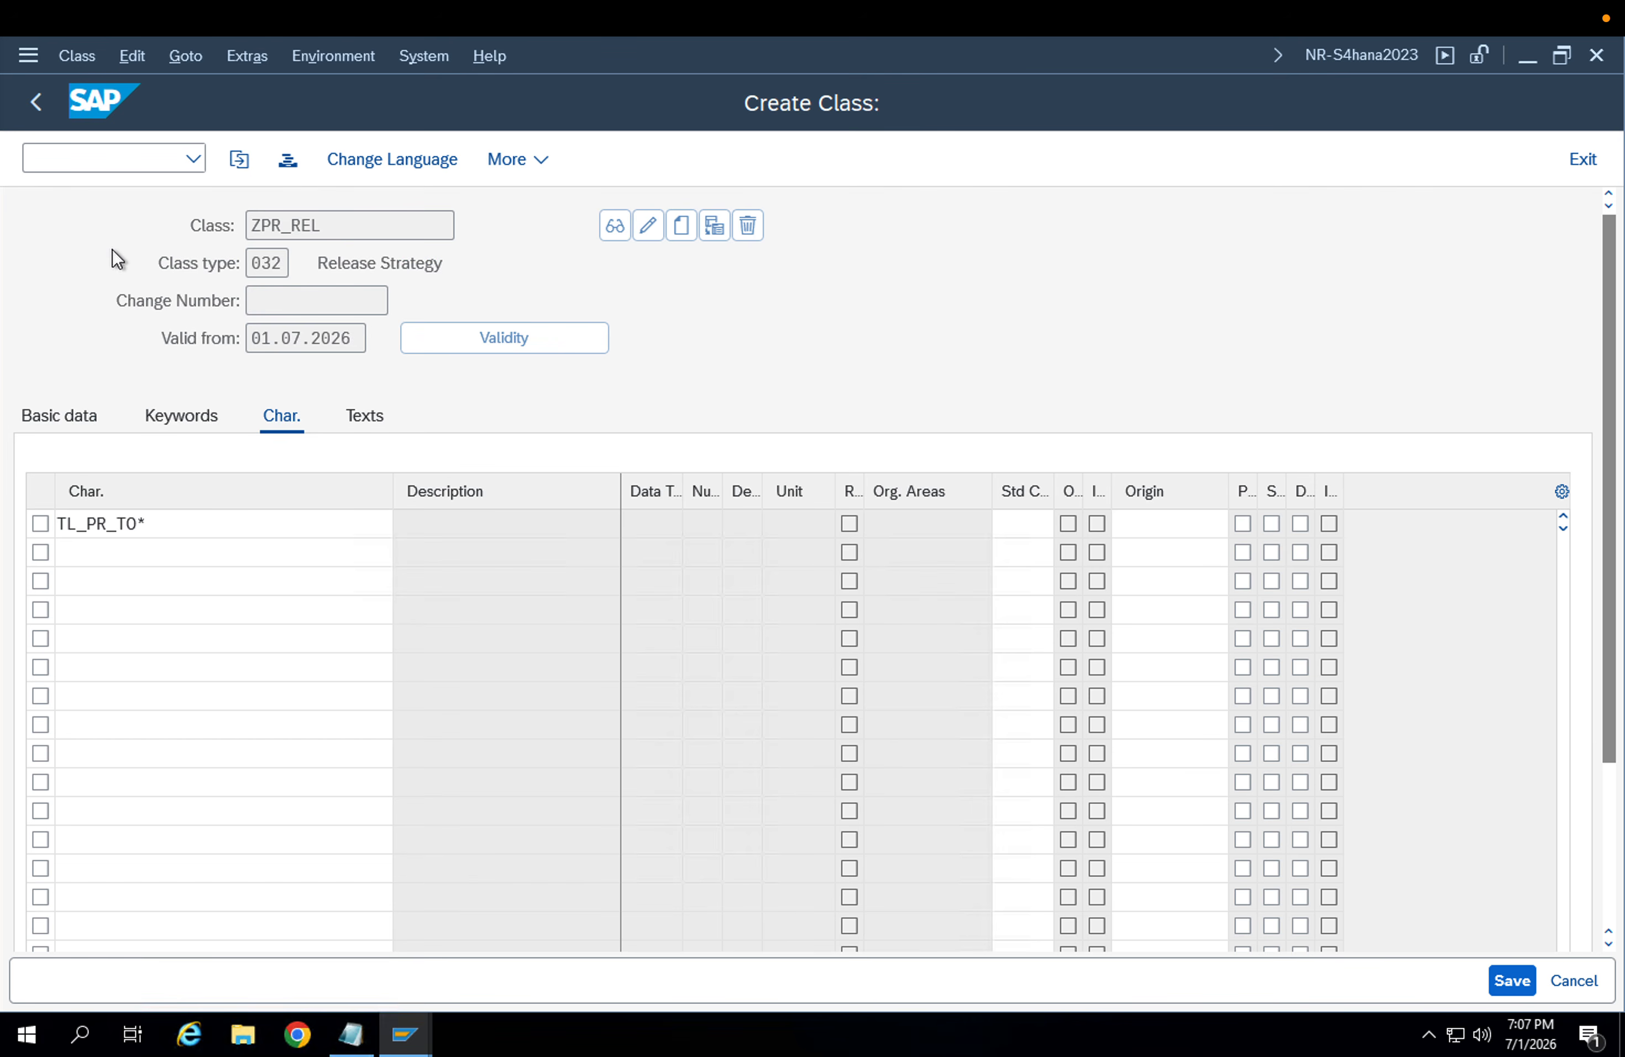
Search for ZPRPUR* in the second characteristic row and assign ZPRPURORG to the class
click(162, 552)
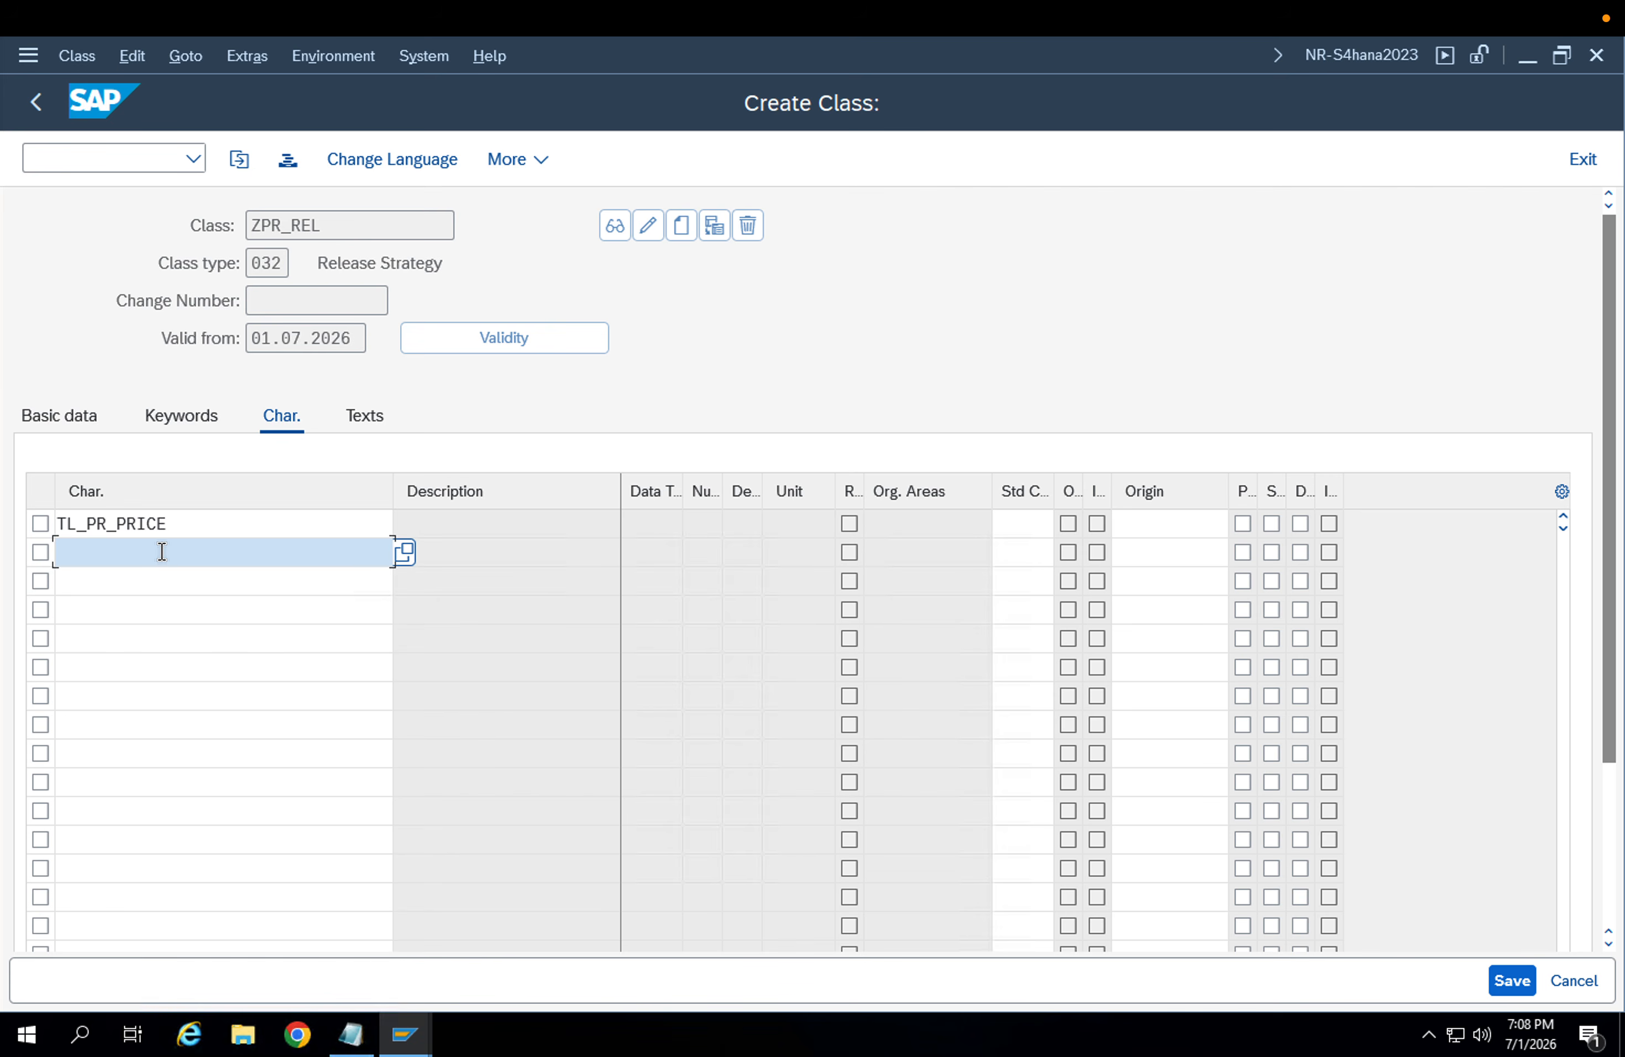
text(ZPRPUR*)
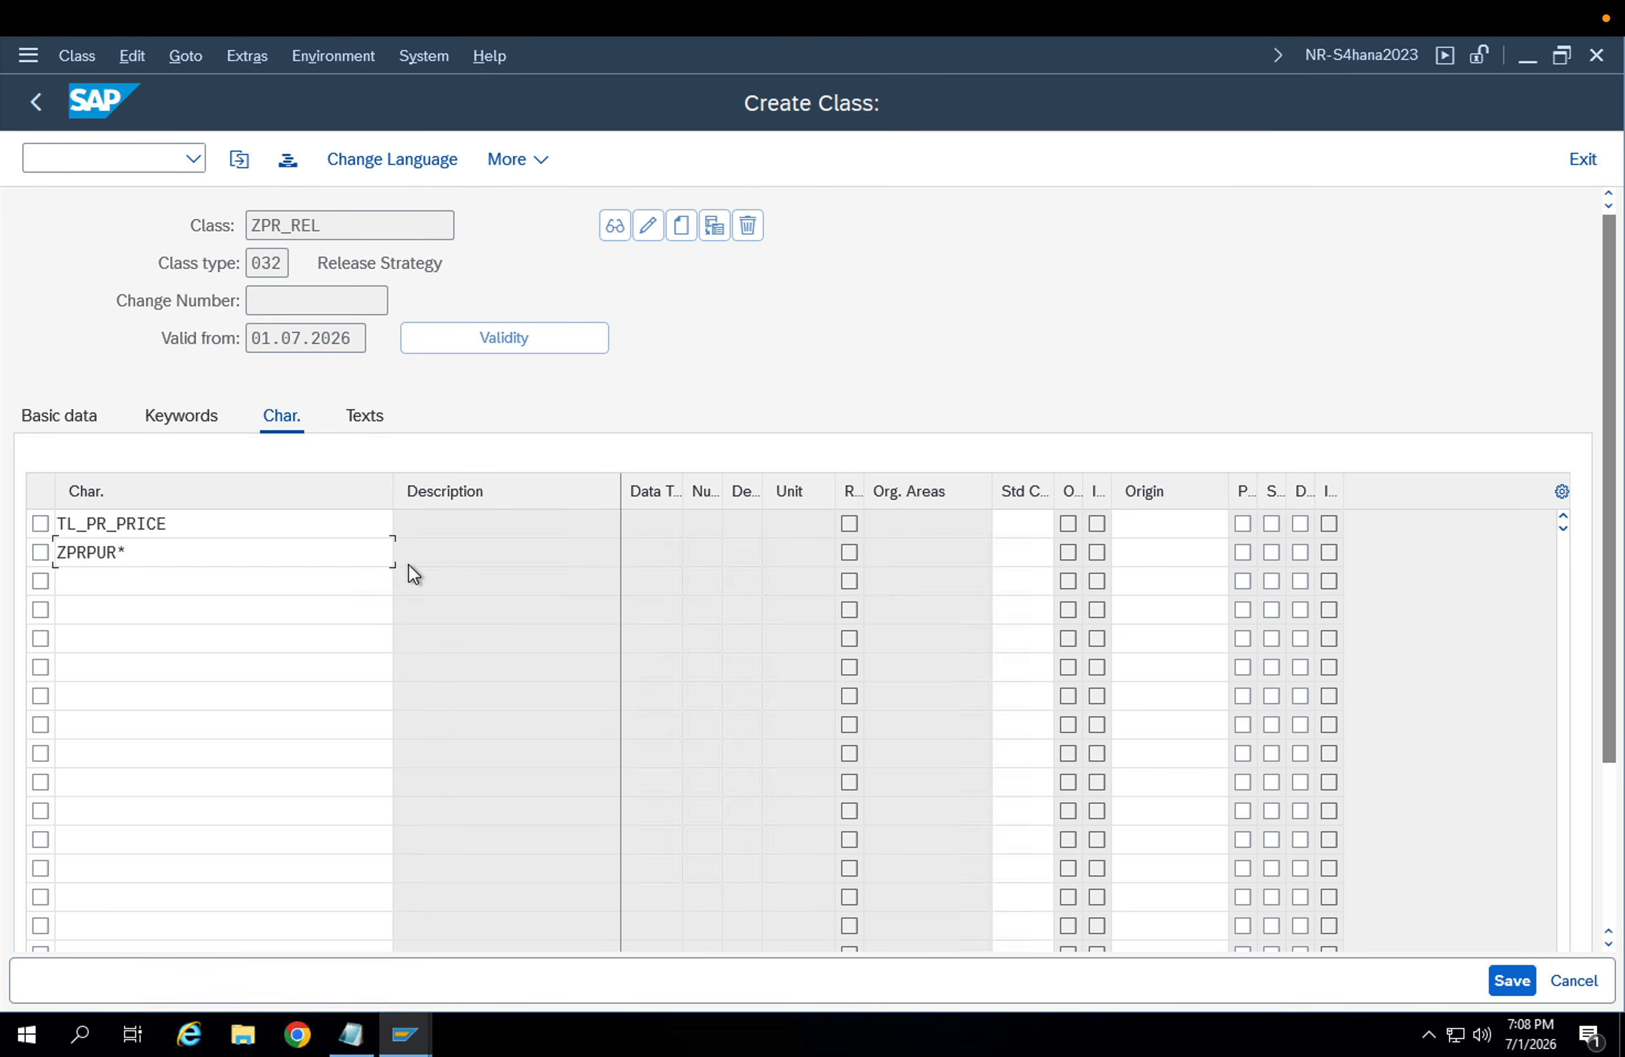
key(F4)
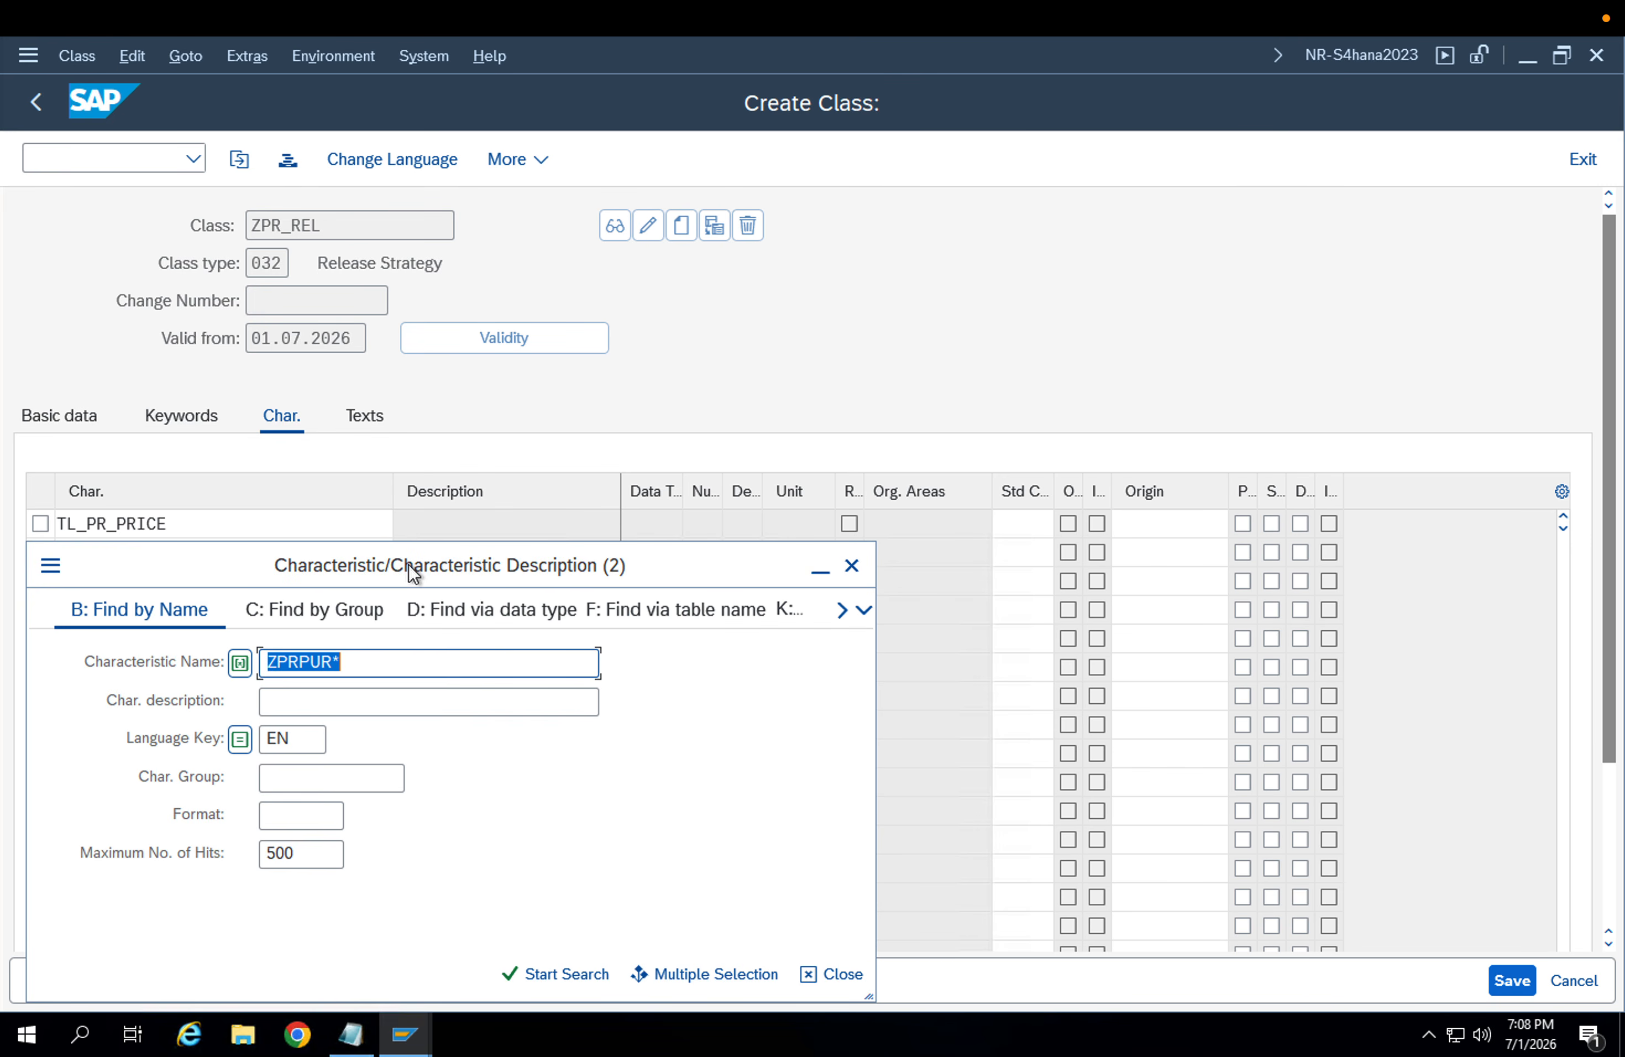
key(Return)
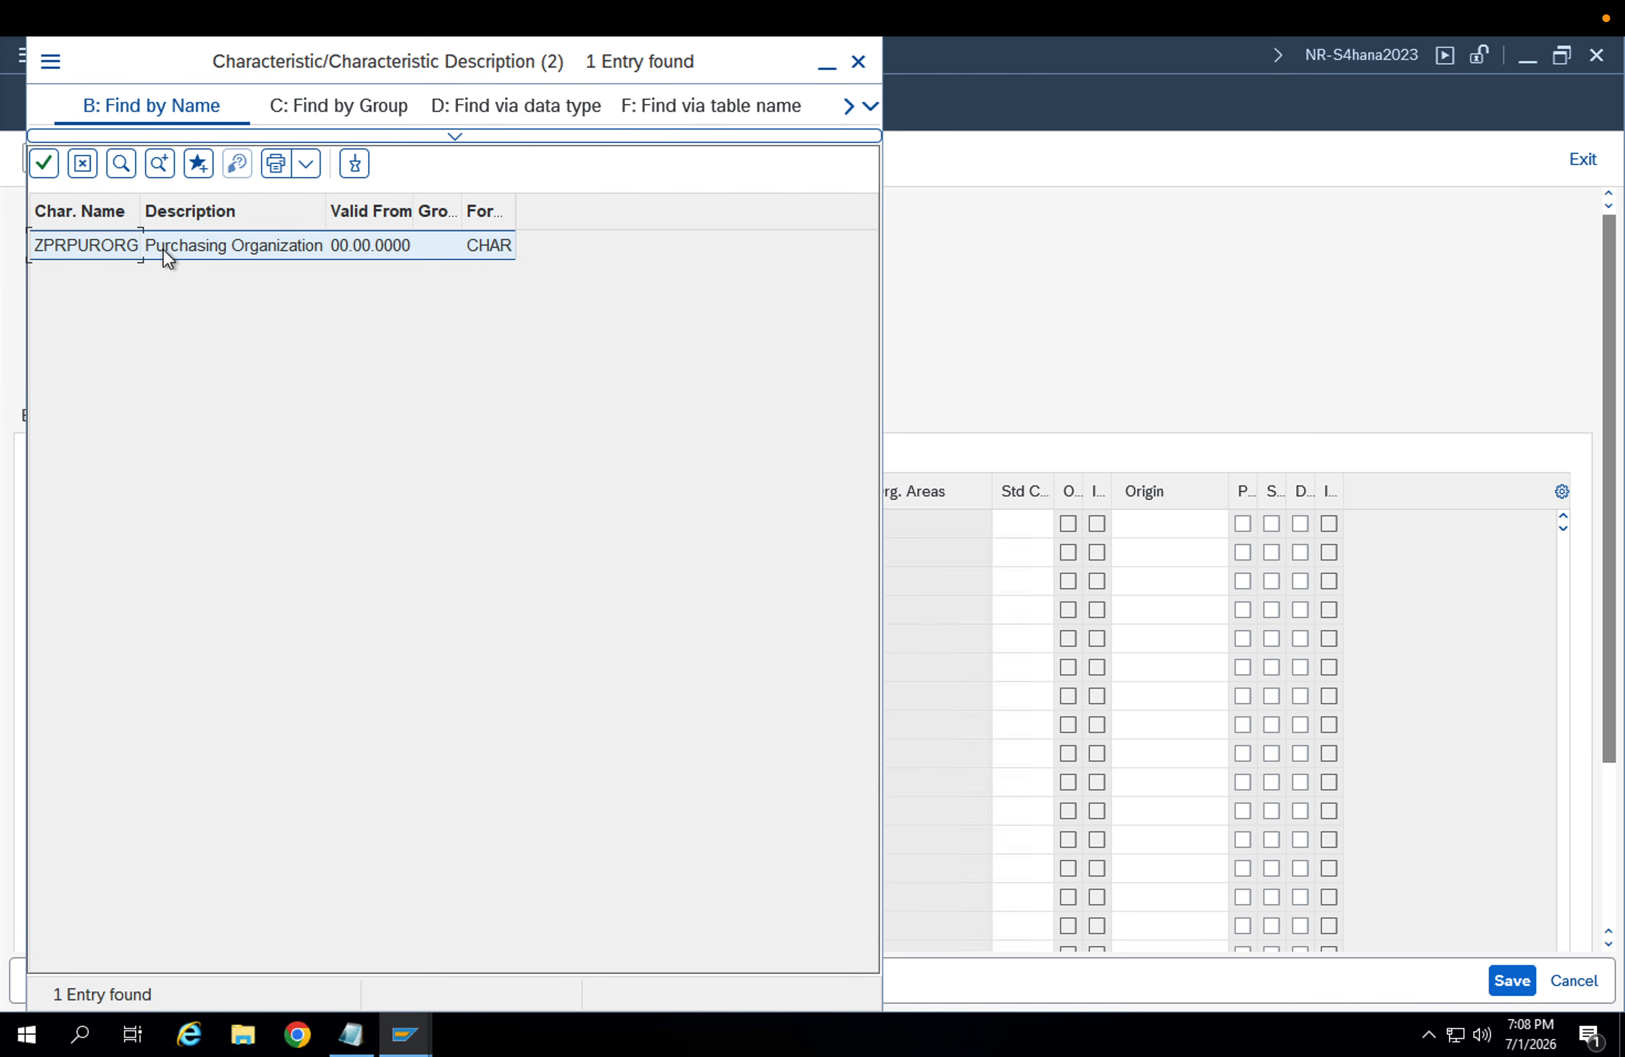
double_click(163, 247)
Try to find the third characteristic of the class by searching for names matching ZPR*GRP
click(174, 573)
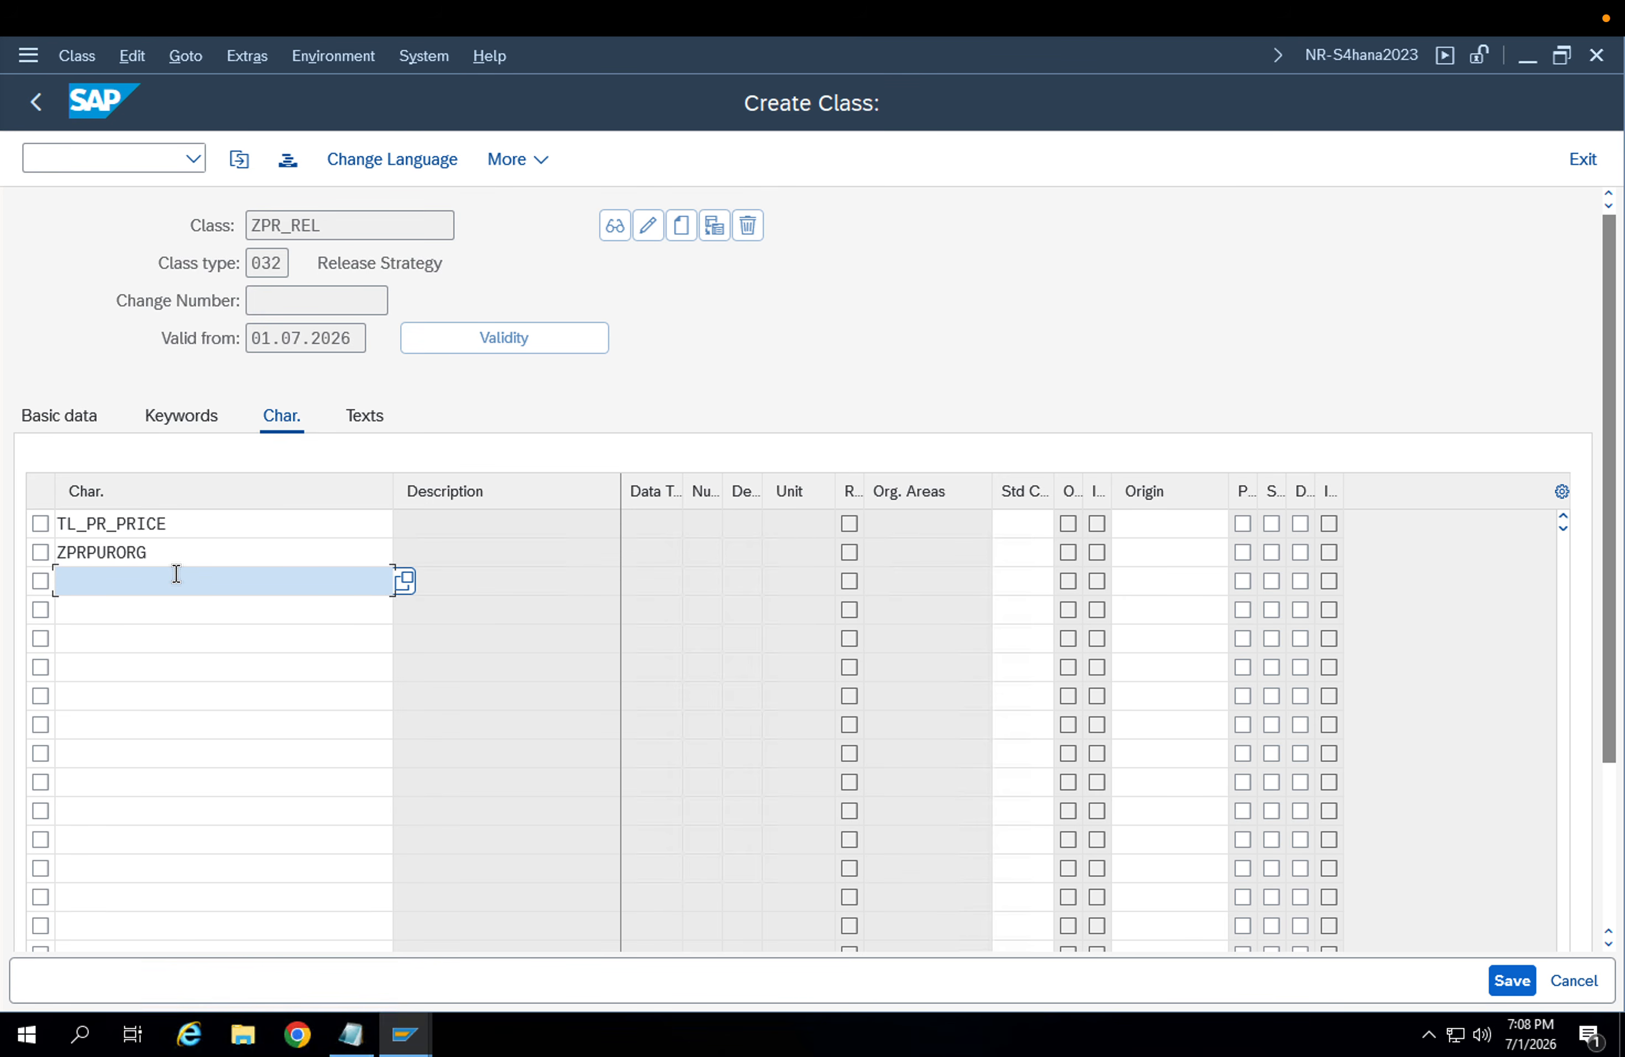
text(ZPR*)
mouse_move(10, 1052)
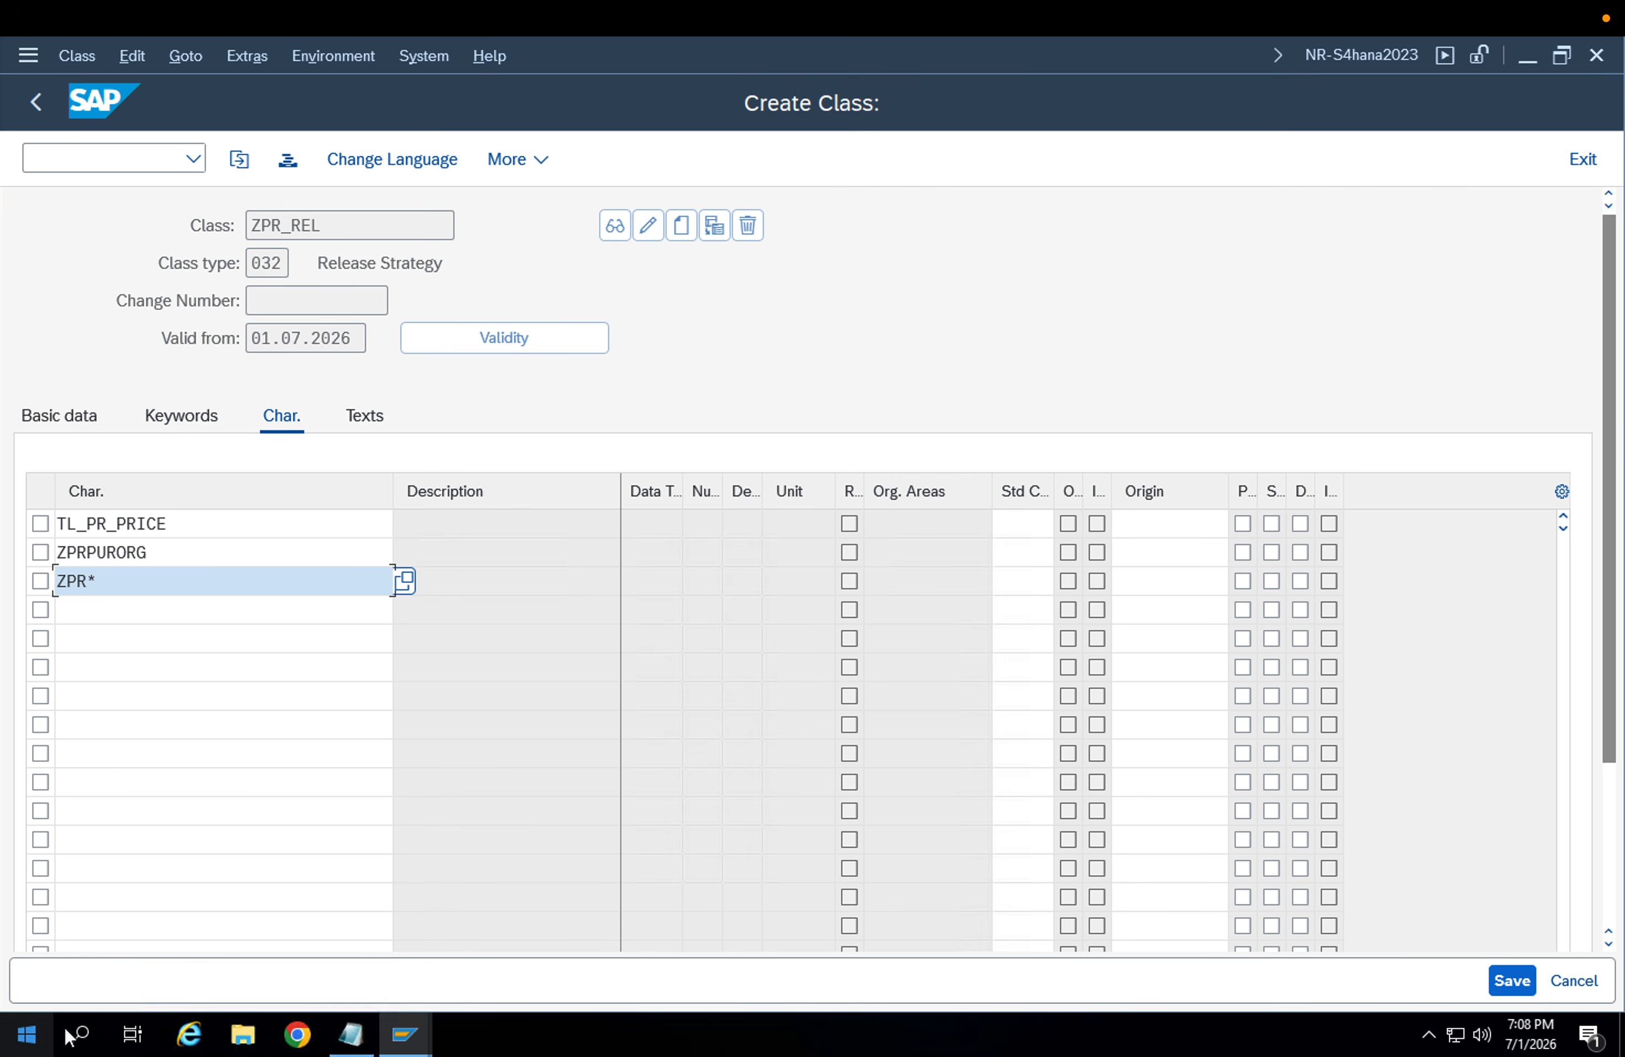
click(8, 1047)
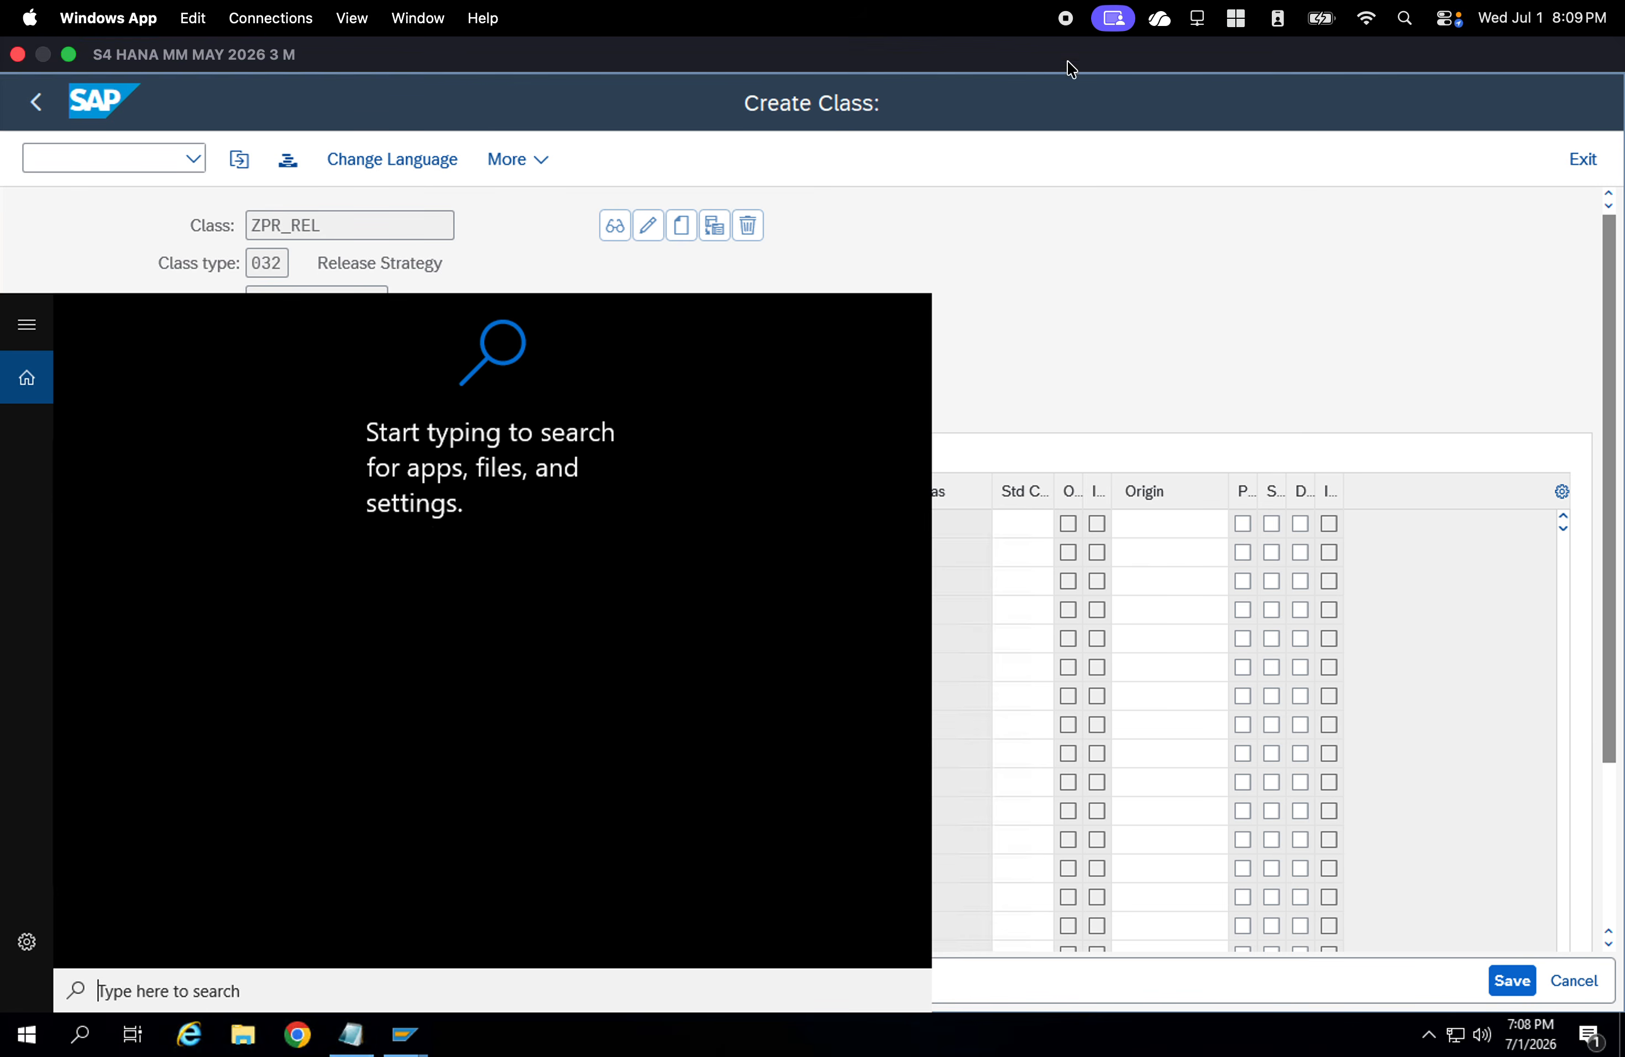
click(1117, 179)
click(287, 579)
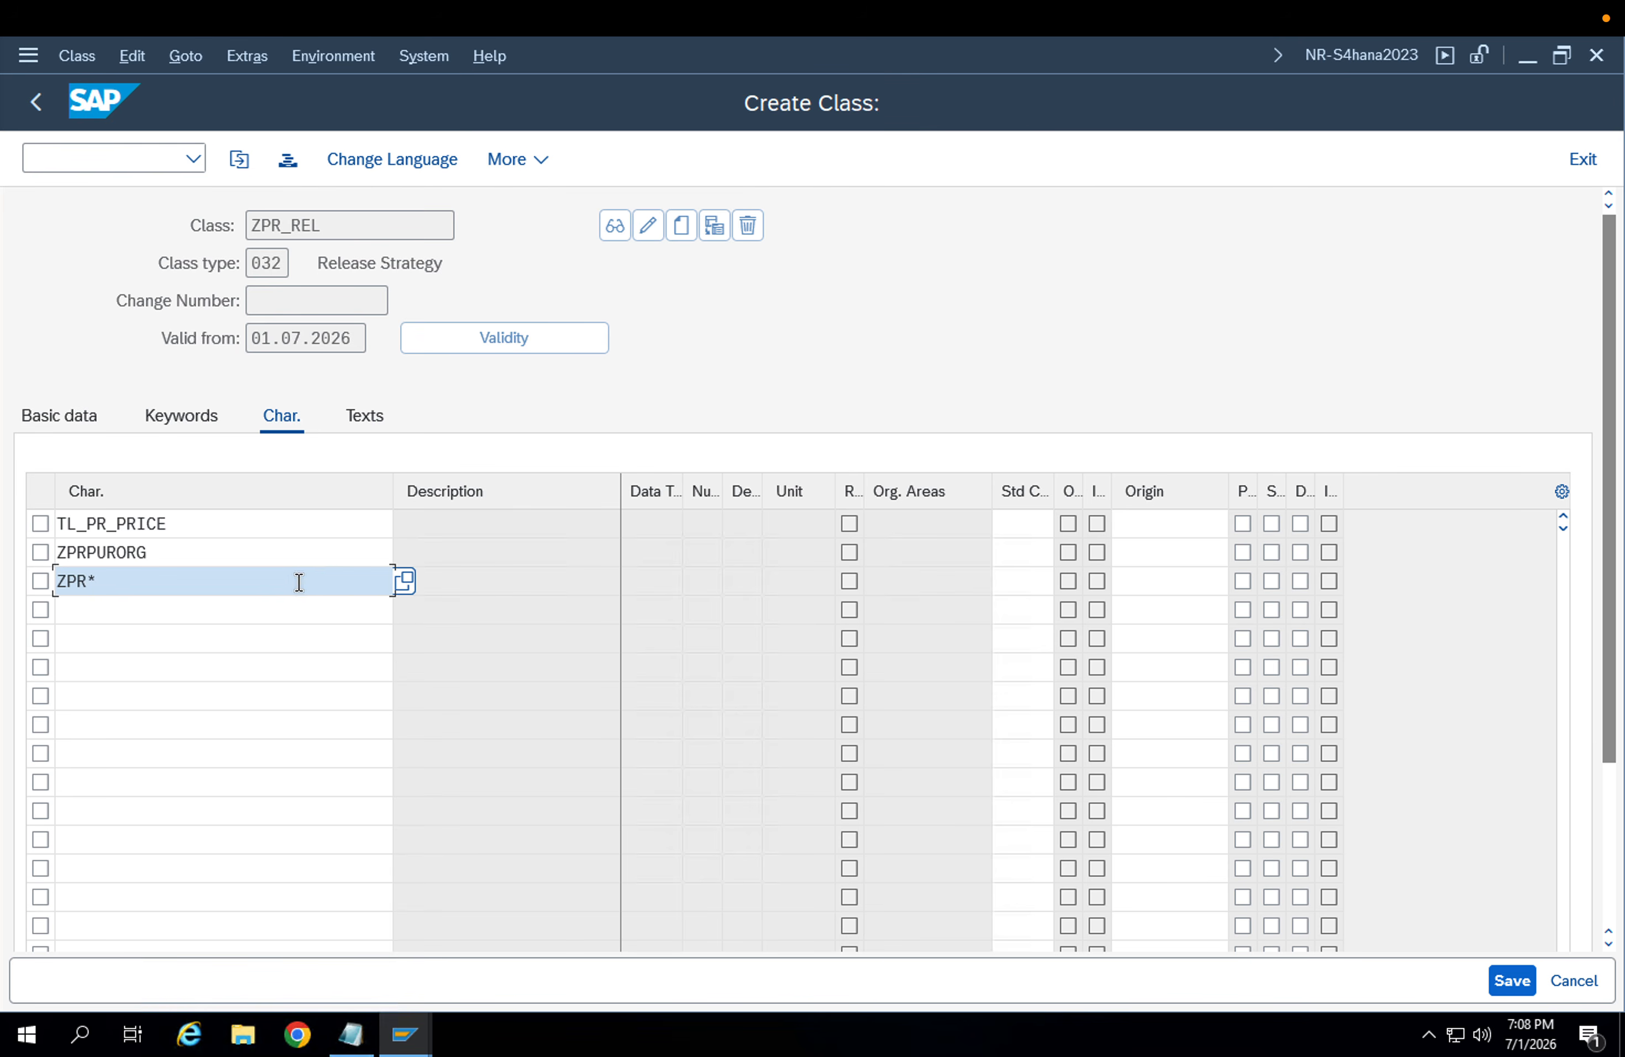
key(F4)
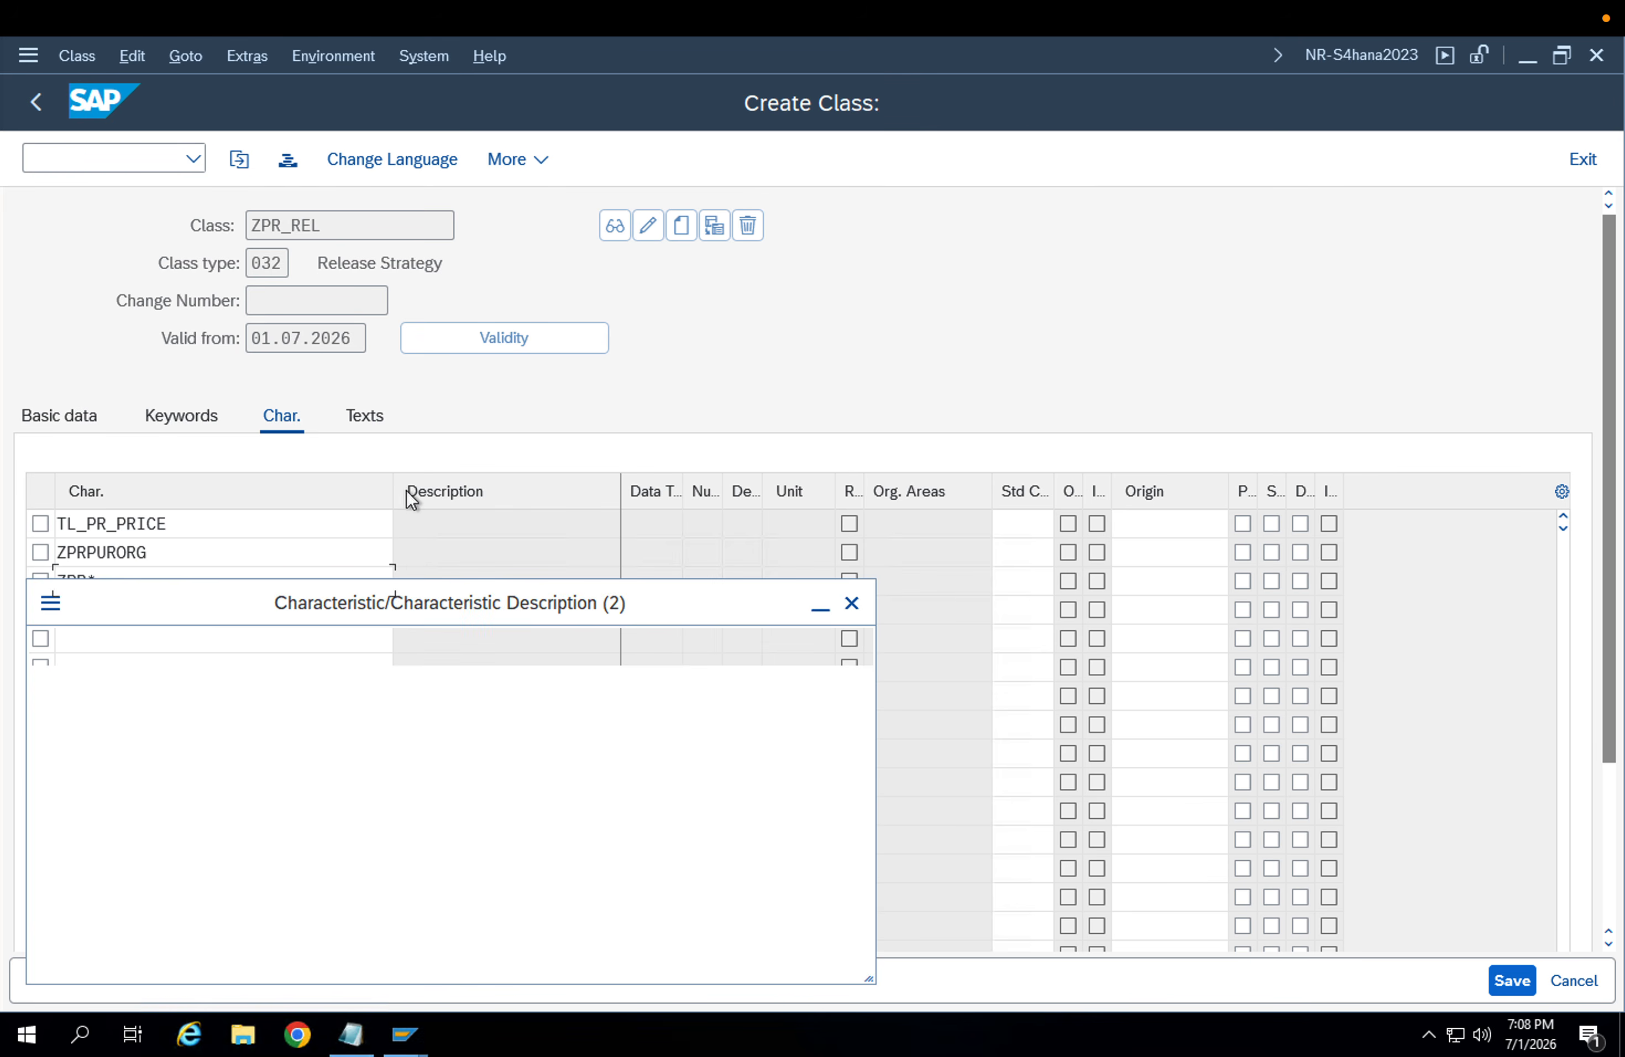
click(393, 677)
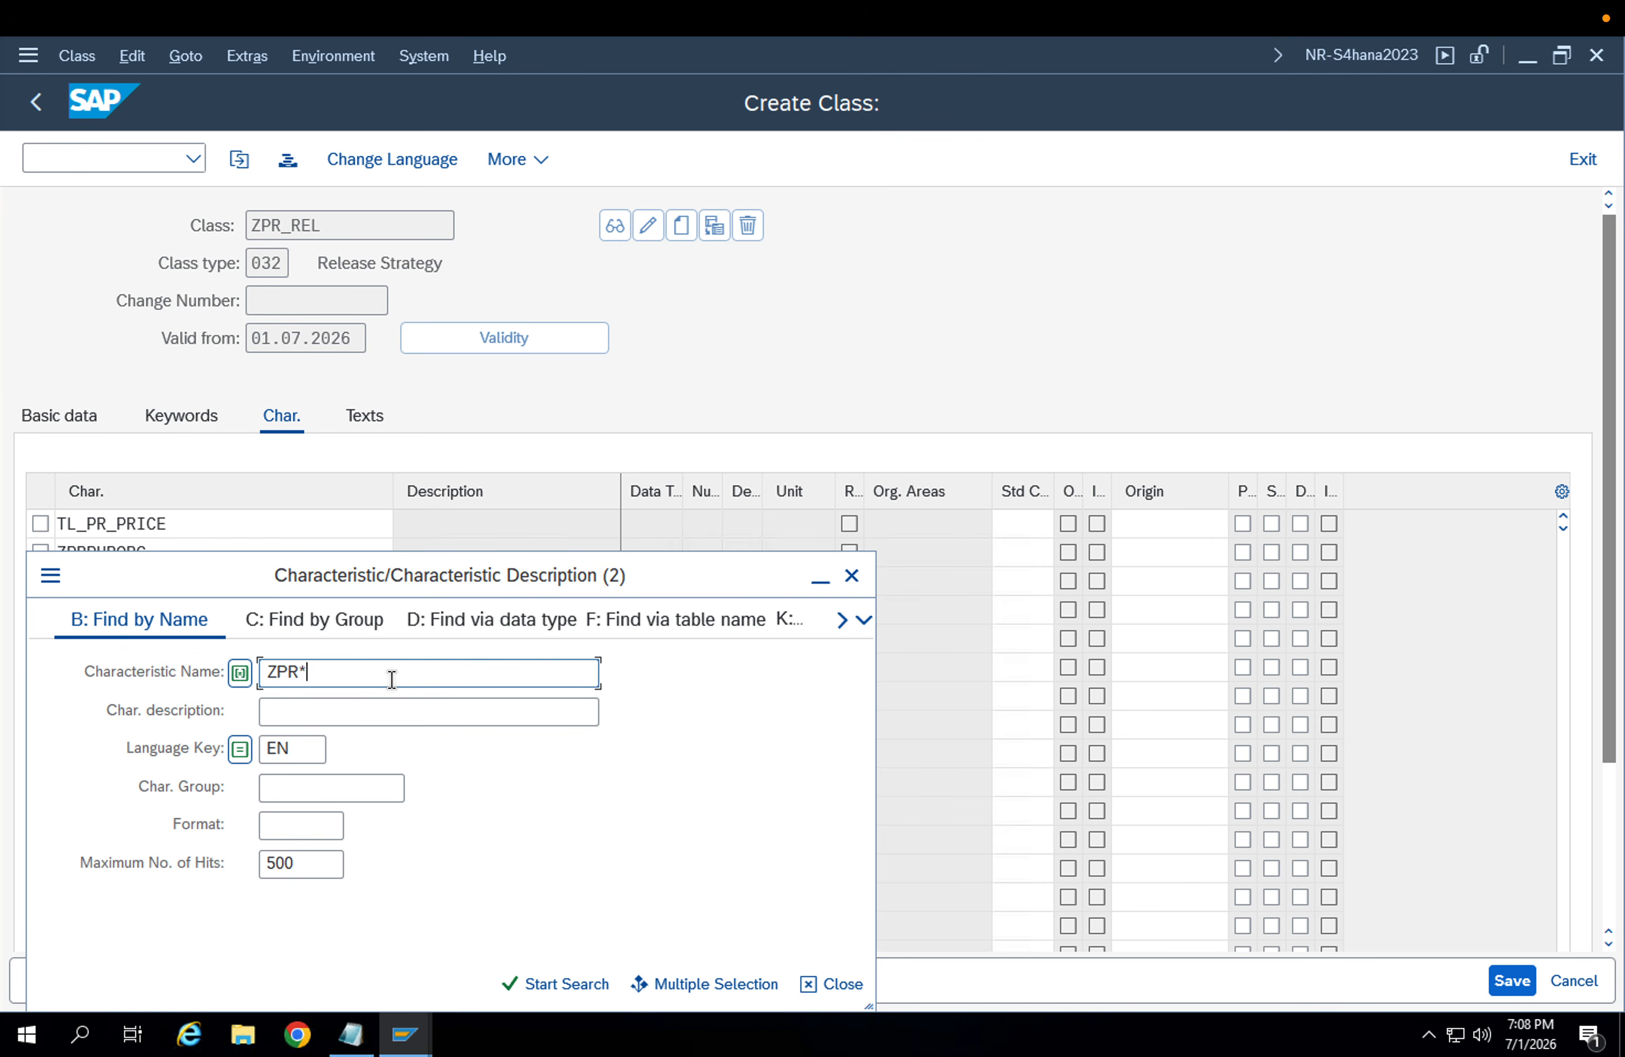
text(GRP)
key(Return)
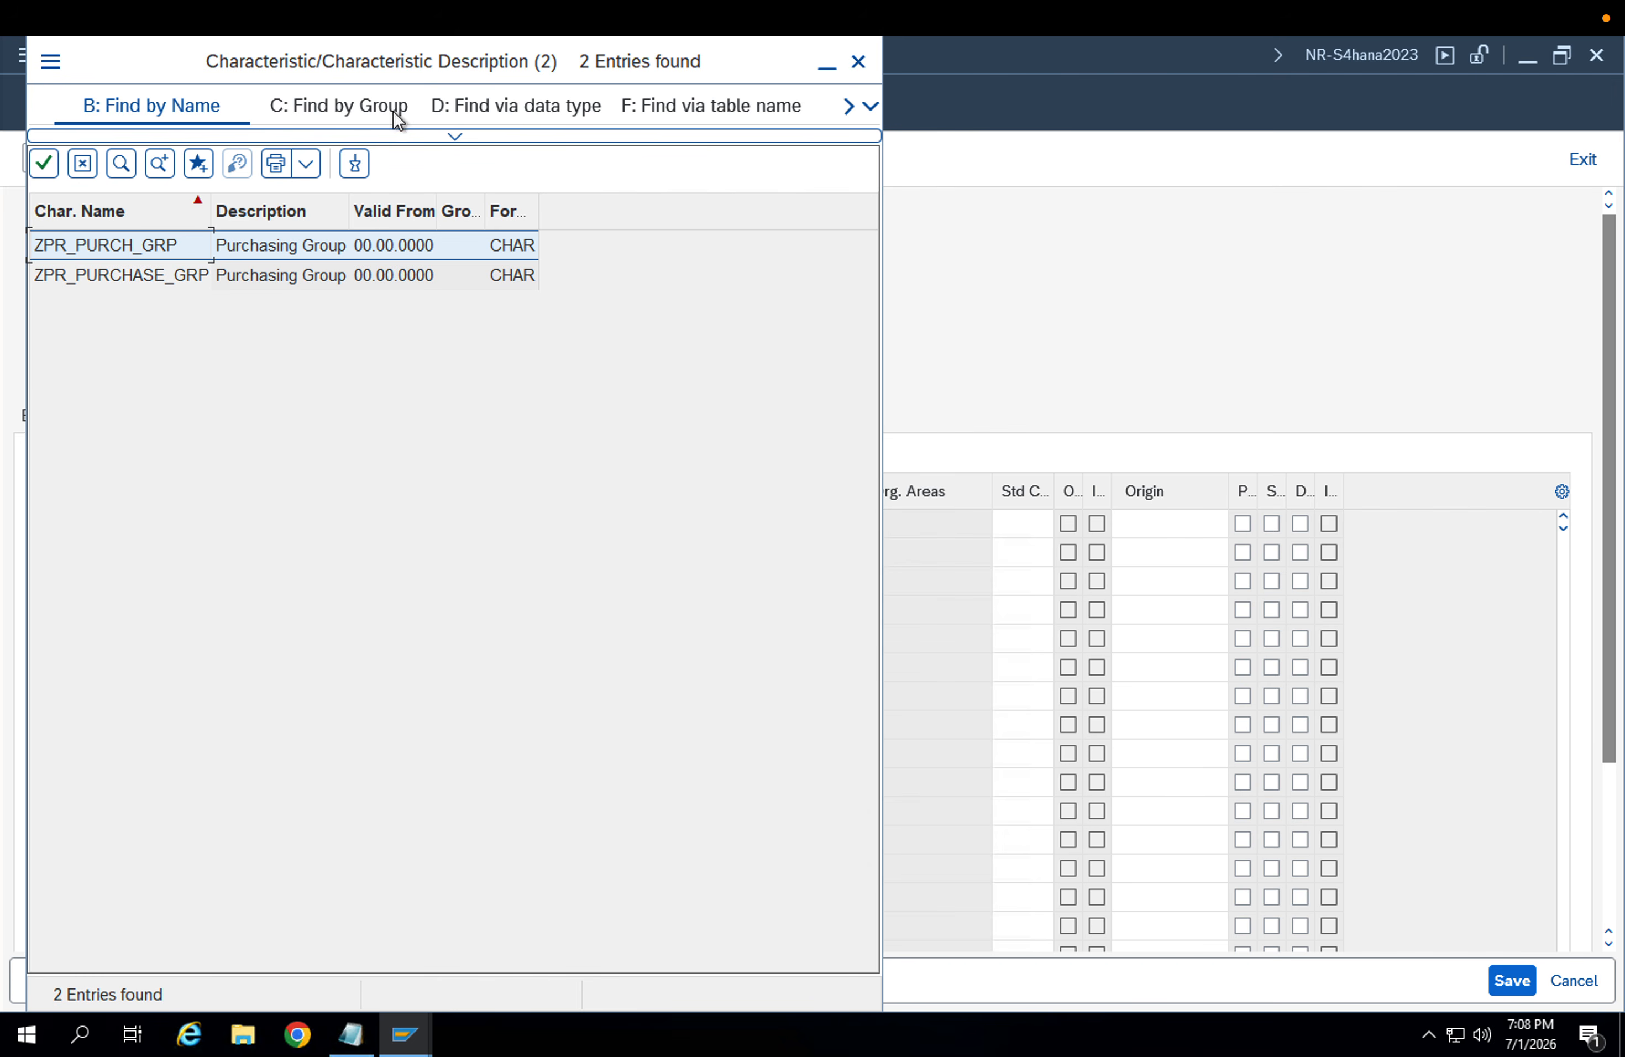
click(160, 280)
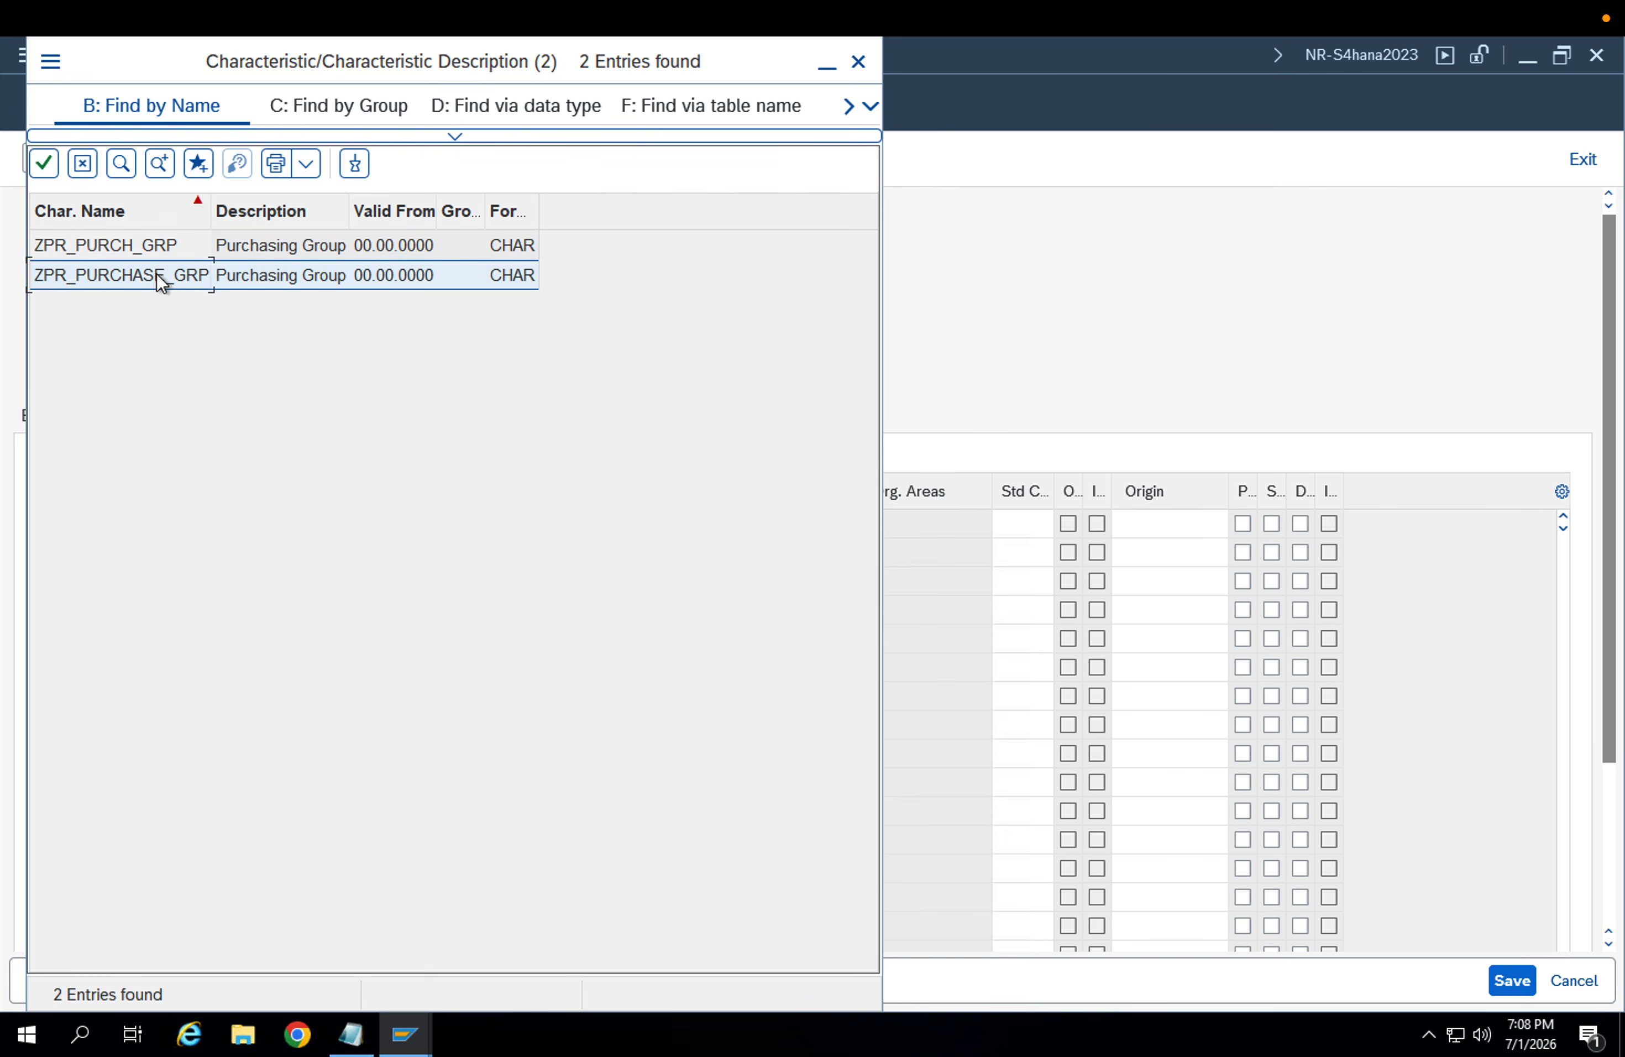
click(170, 255)
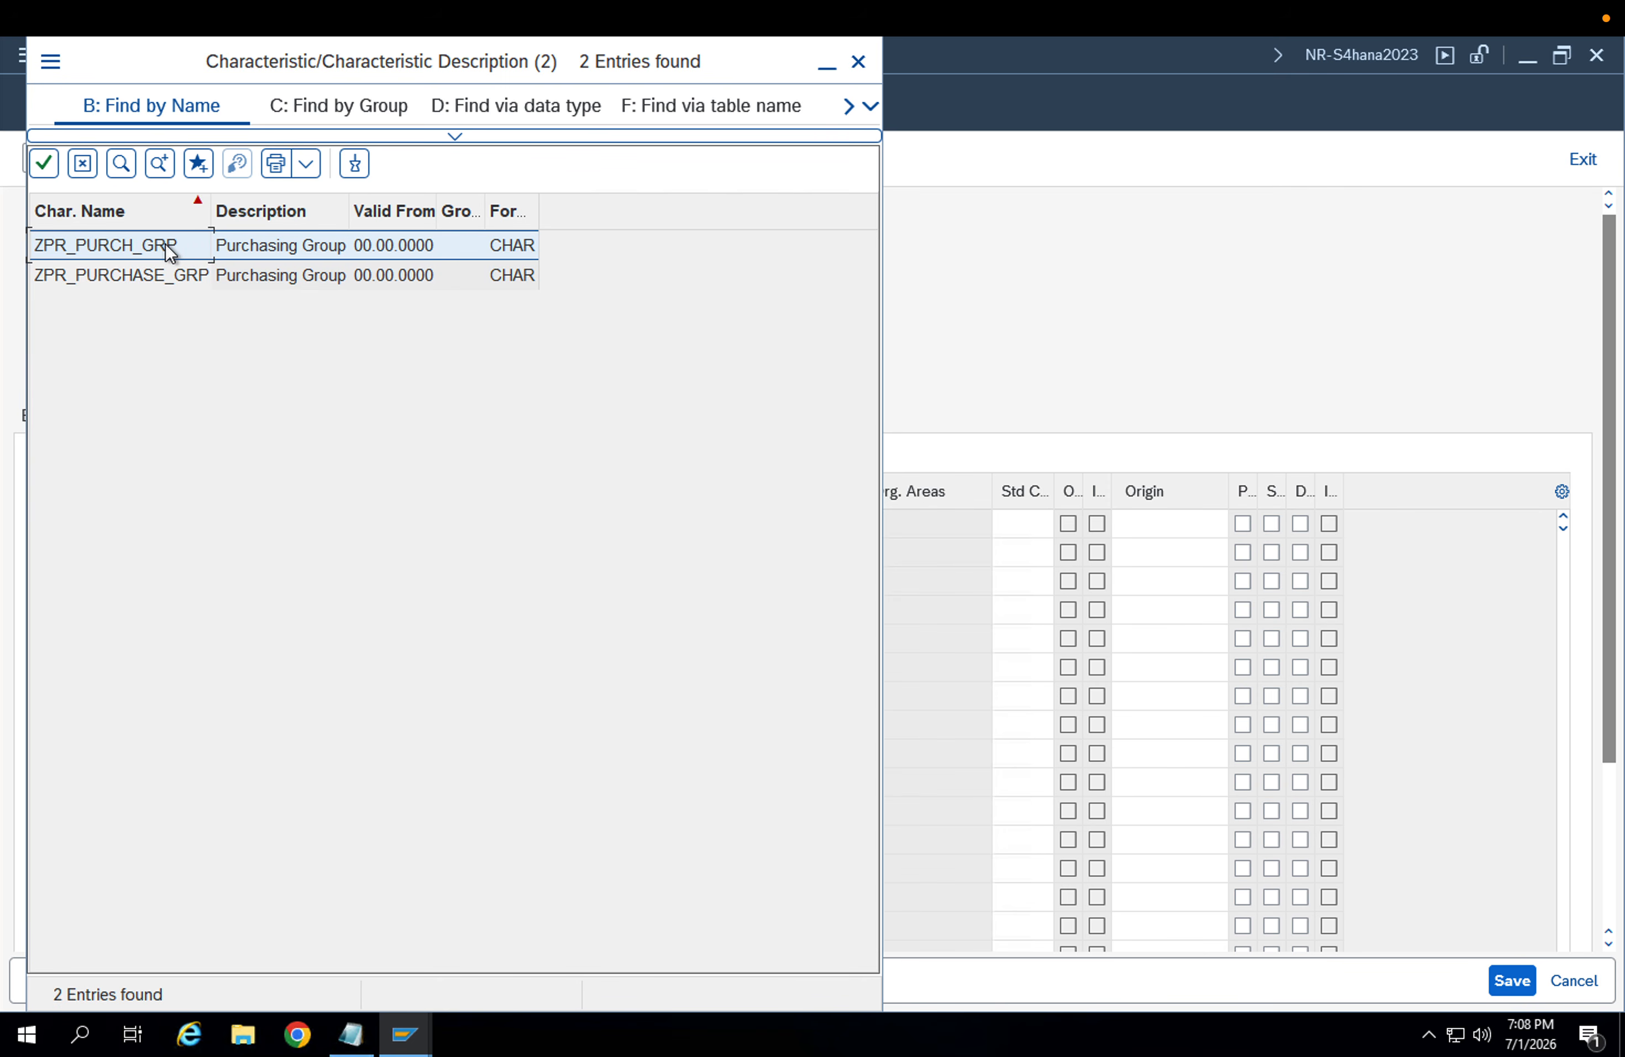
double_click(169, 253)
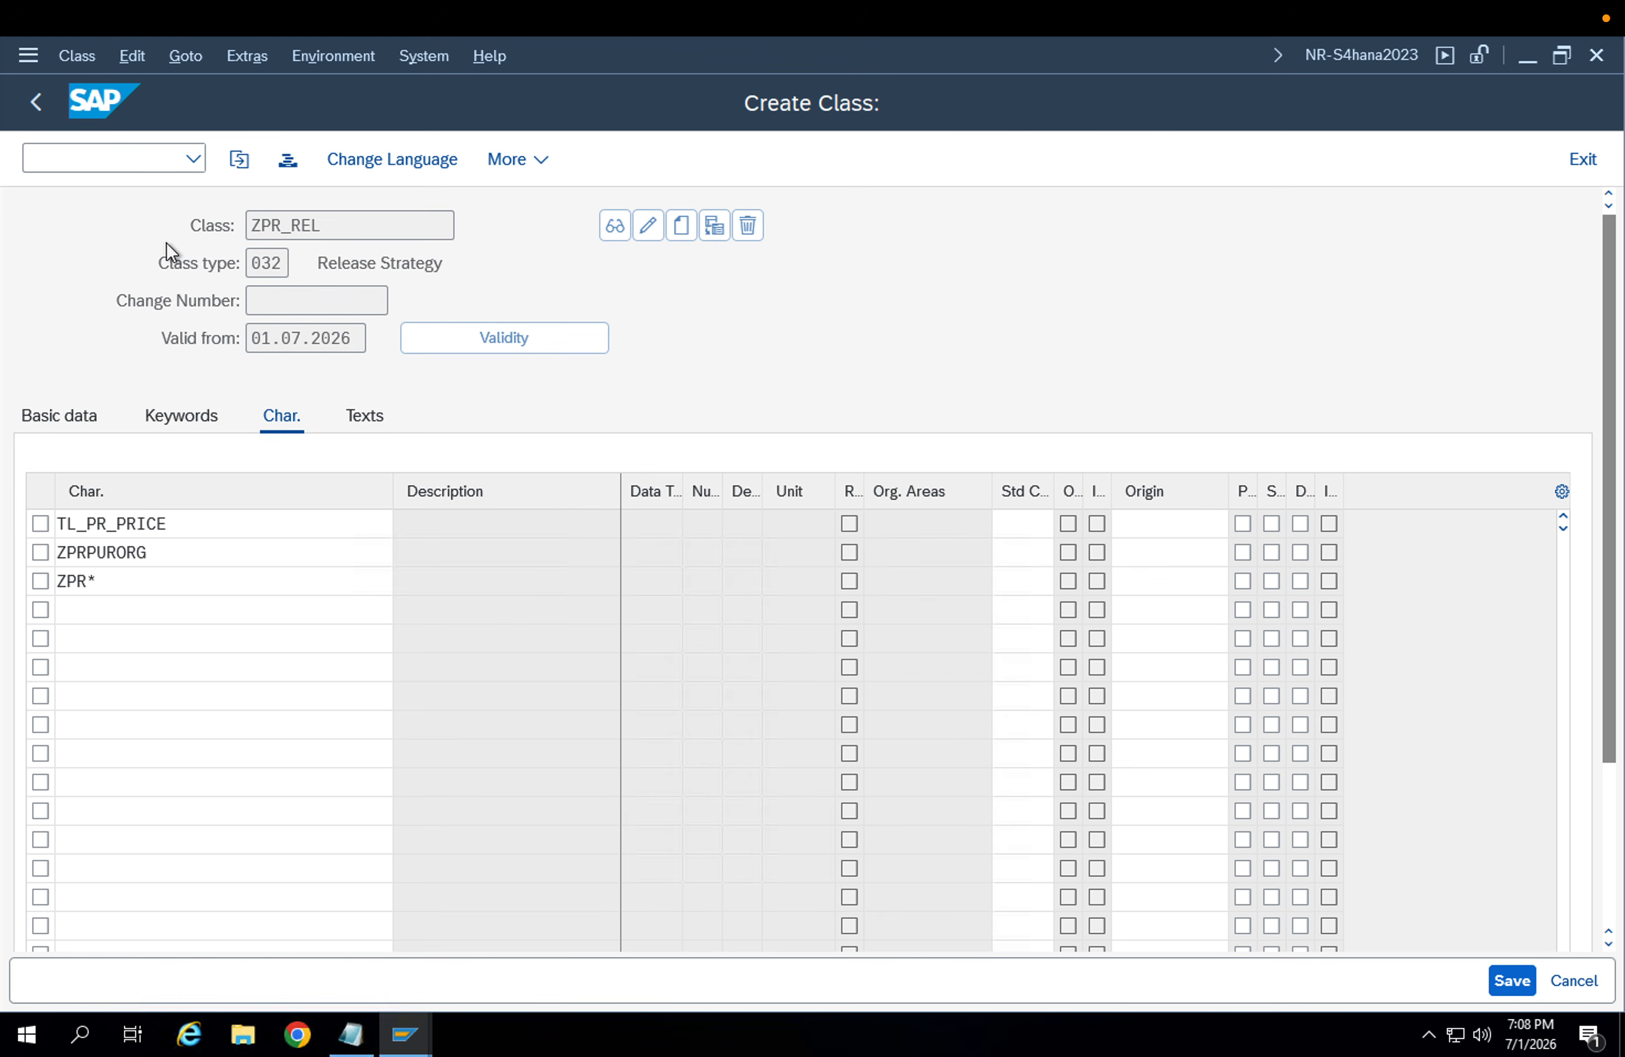
Open the Characteristics transaction in a separate session and select the previously used name ZPRDOCTYPE for copying
click(127, 162)
key(Return)
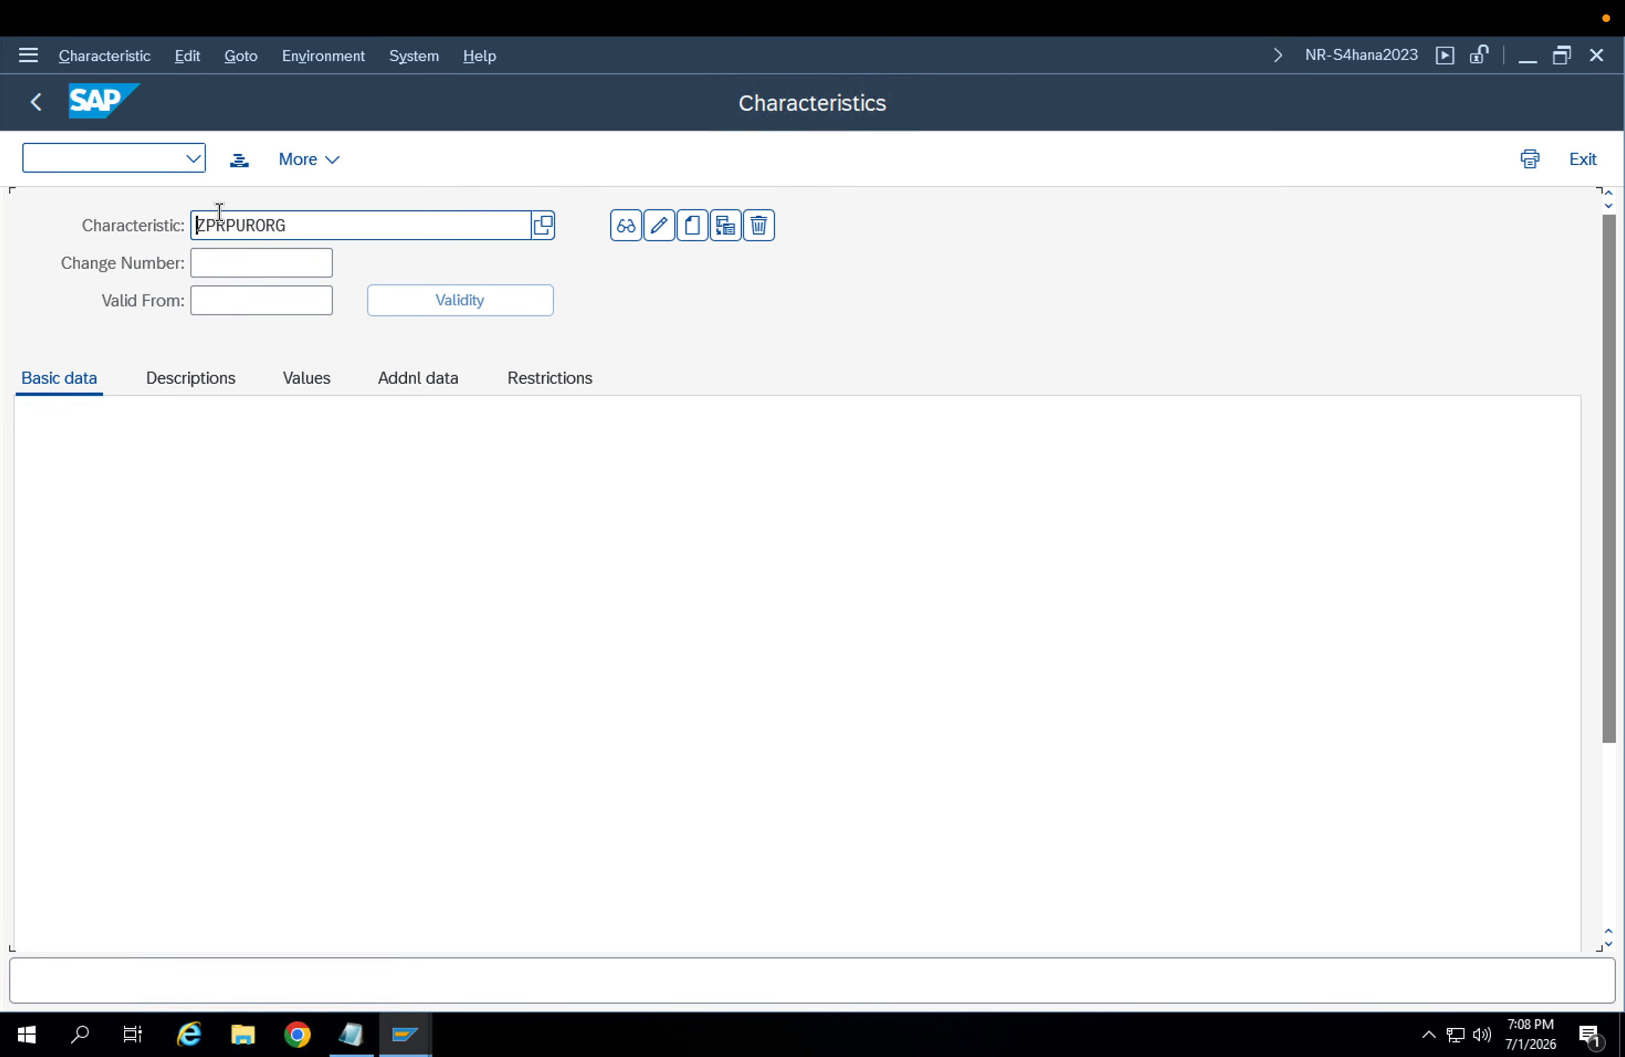
drag(305, 225, 112, 189)
key(Delete)
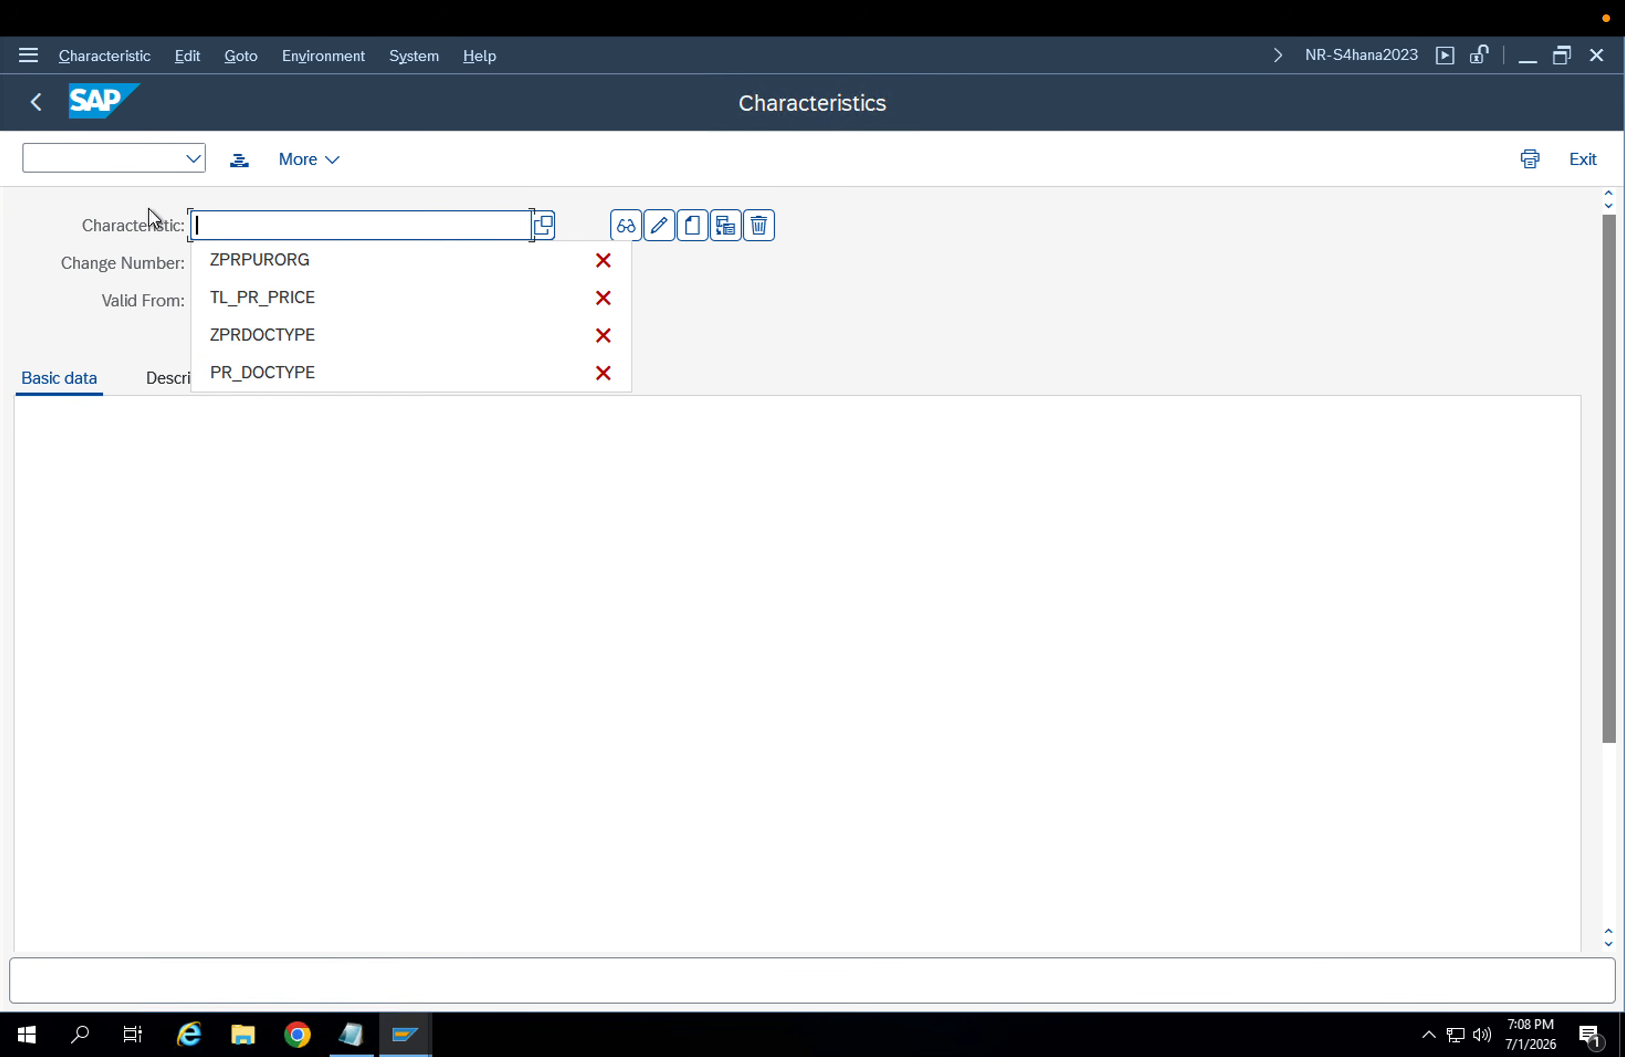
click(275, 336)
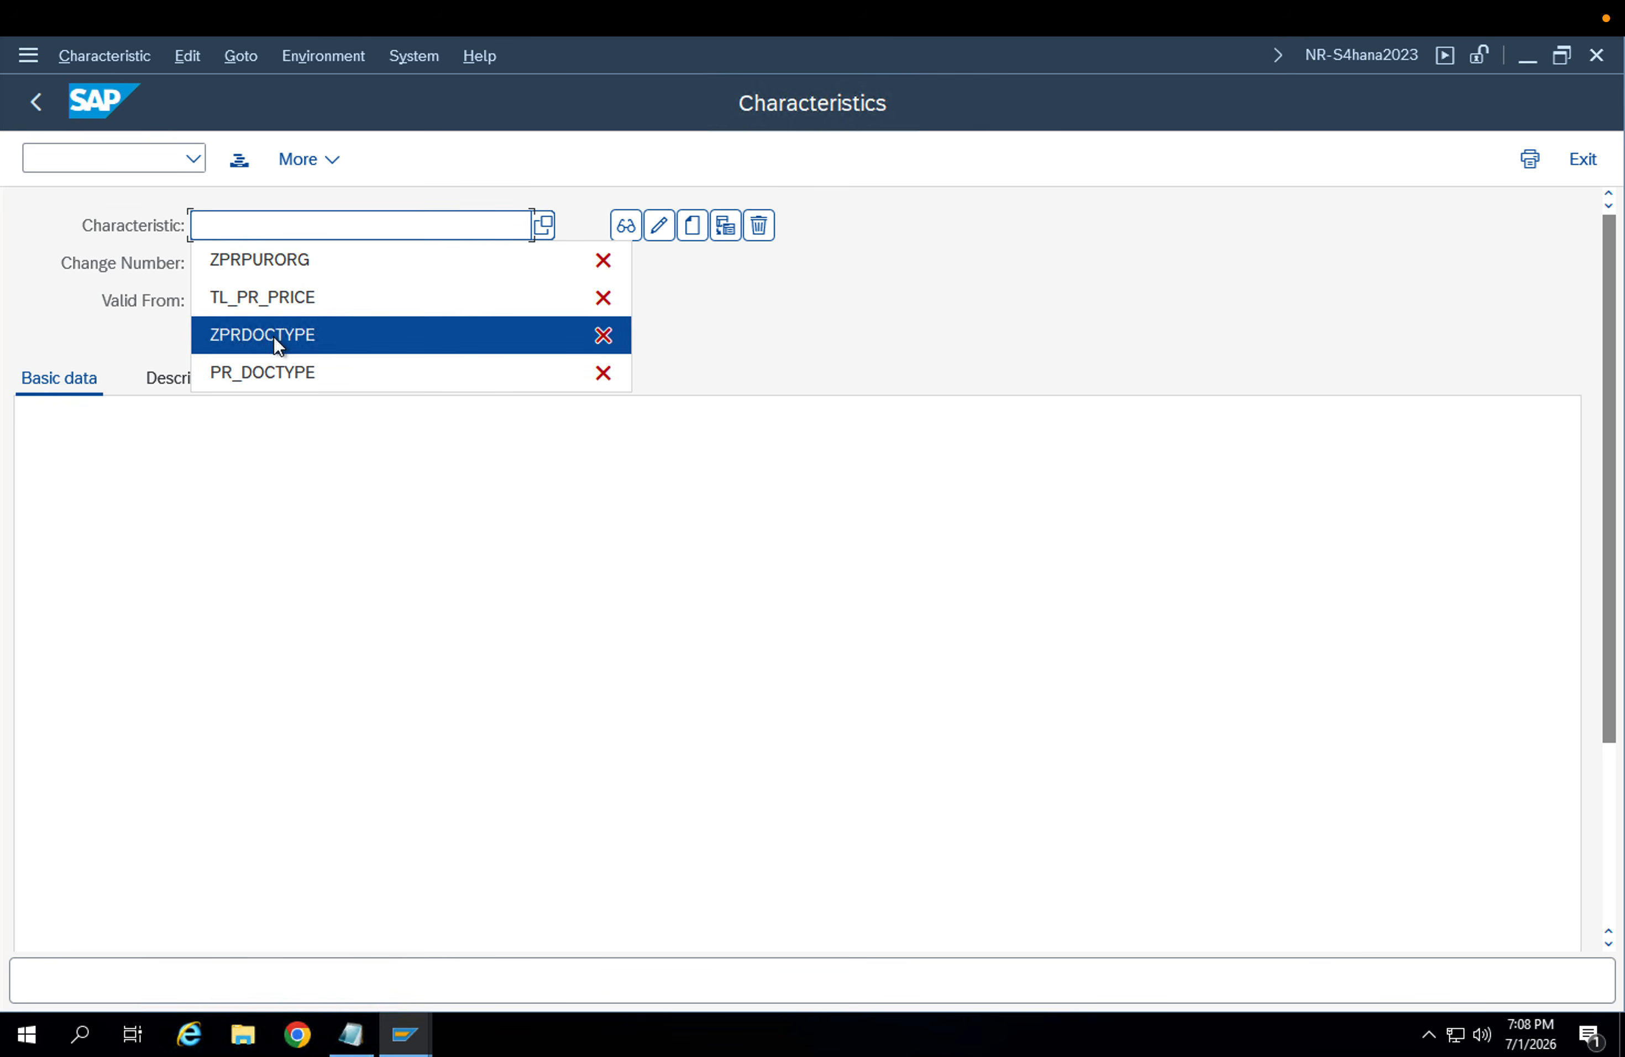
drag(300, 225, 228, 225)
drag(46, 216, 44, 216)
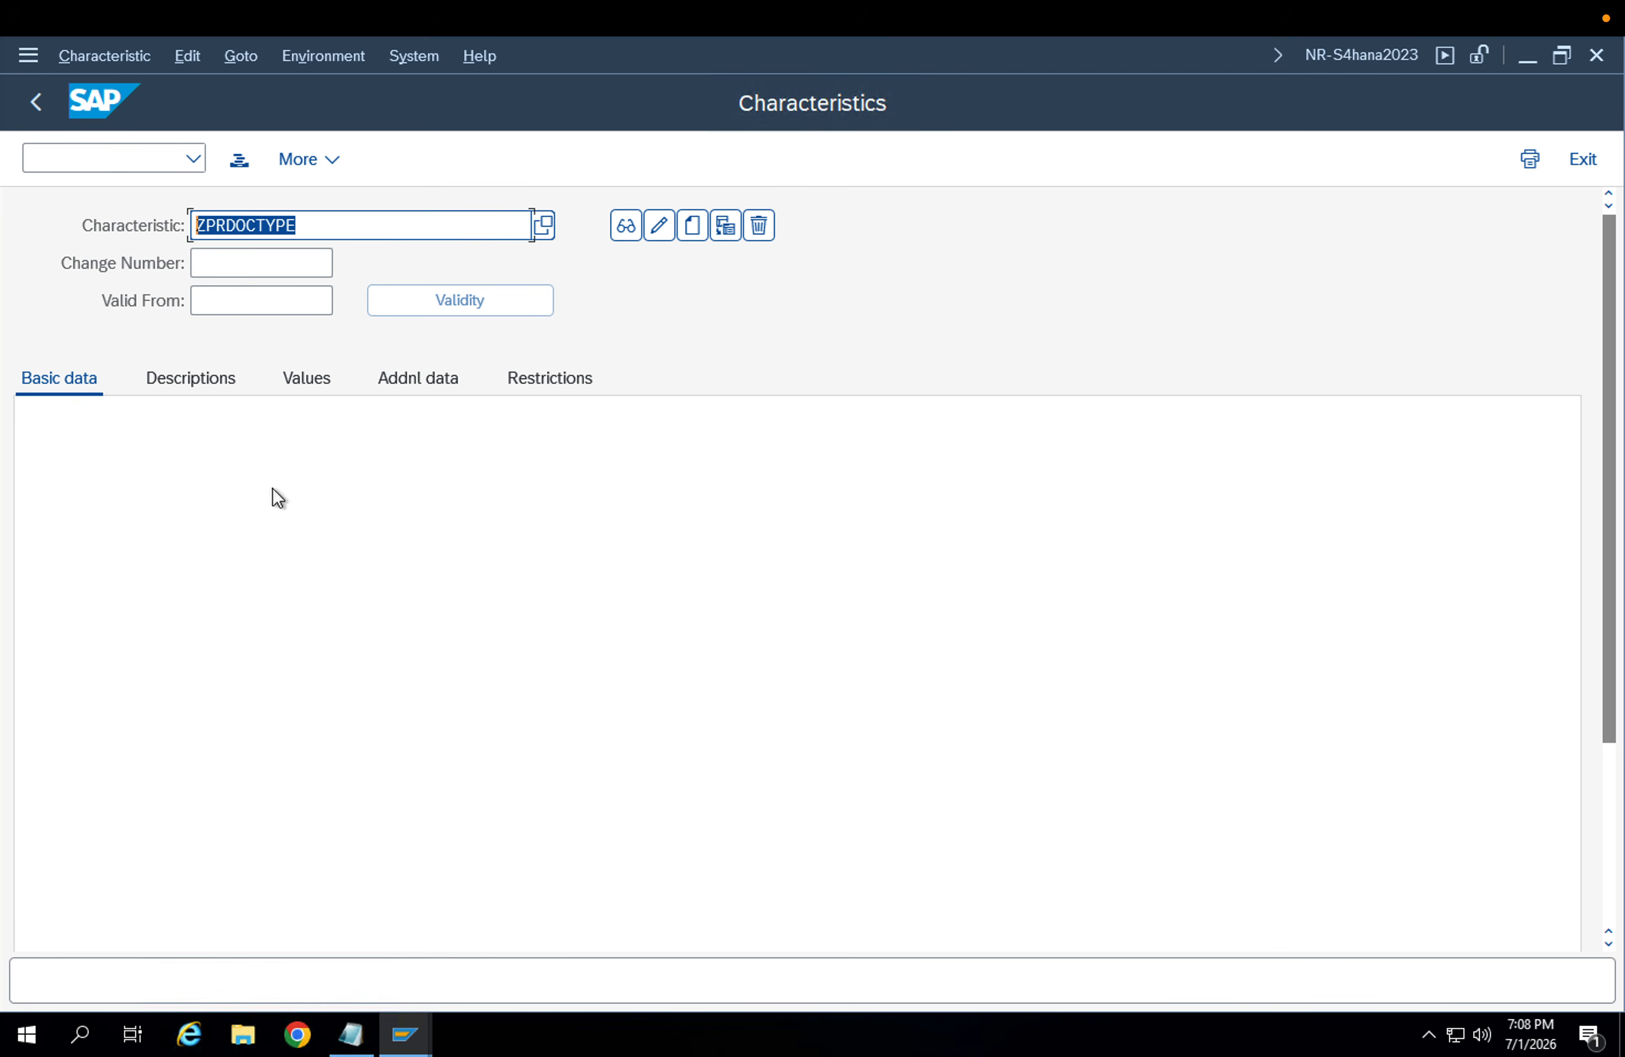
Return to the Create Class session and enter ZPRDOCTYPE as the third characteristic of class ZPR_REL
click(423, 1031)
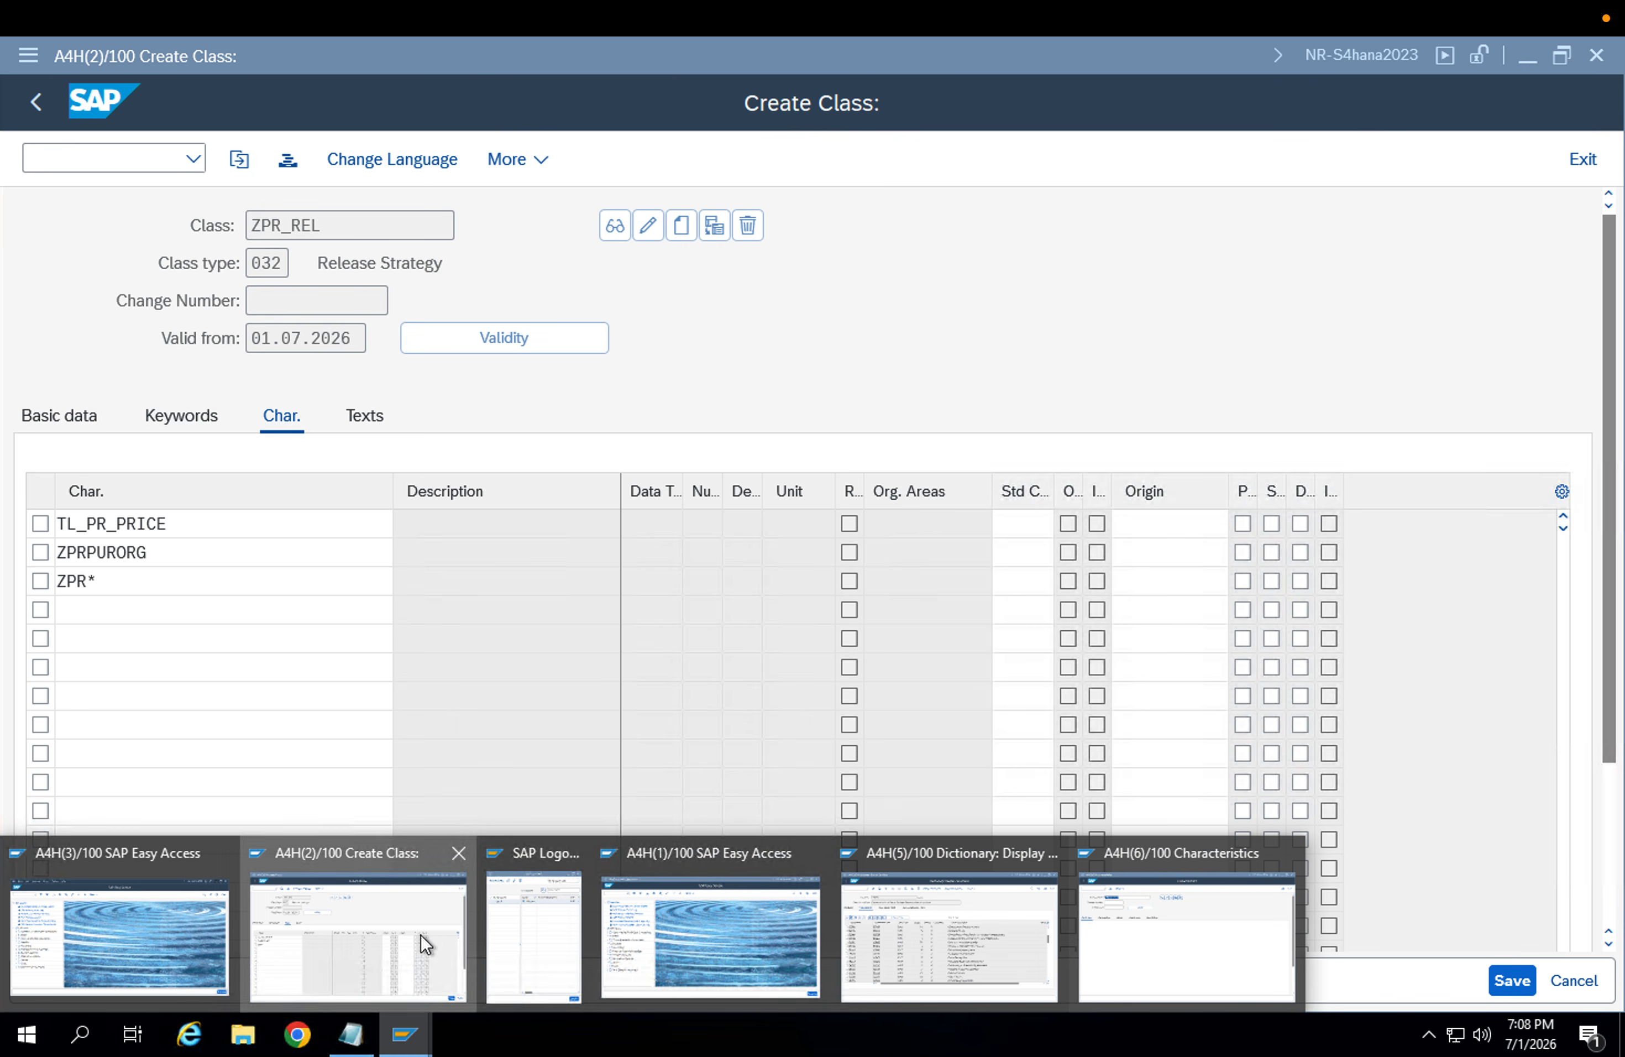
click(420, 935)
click(246, 583)
key(BackSpace)
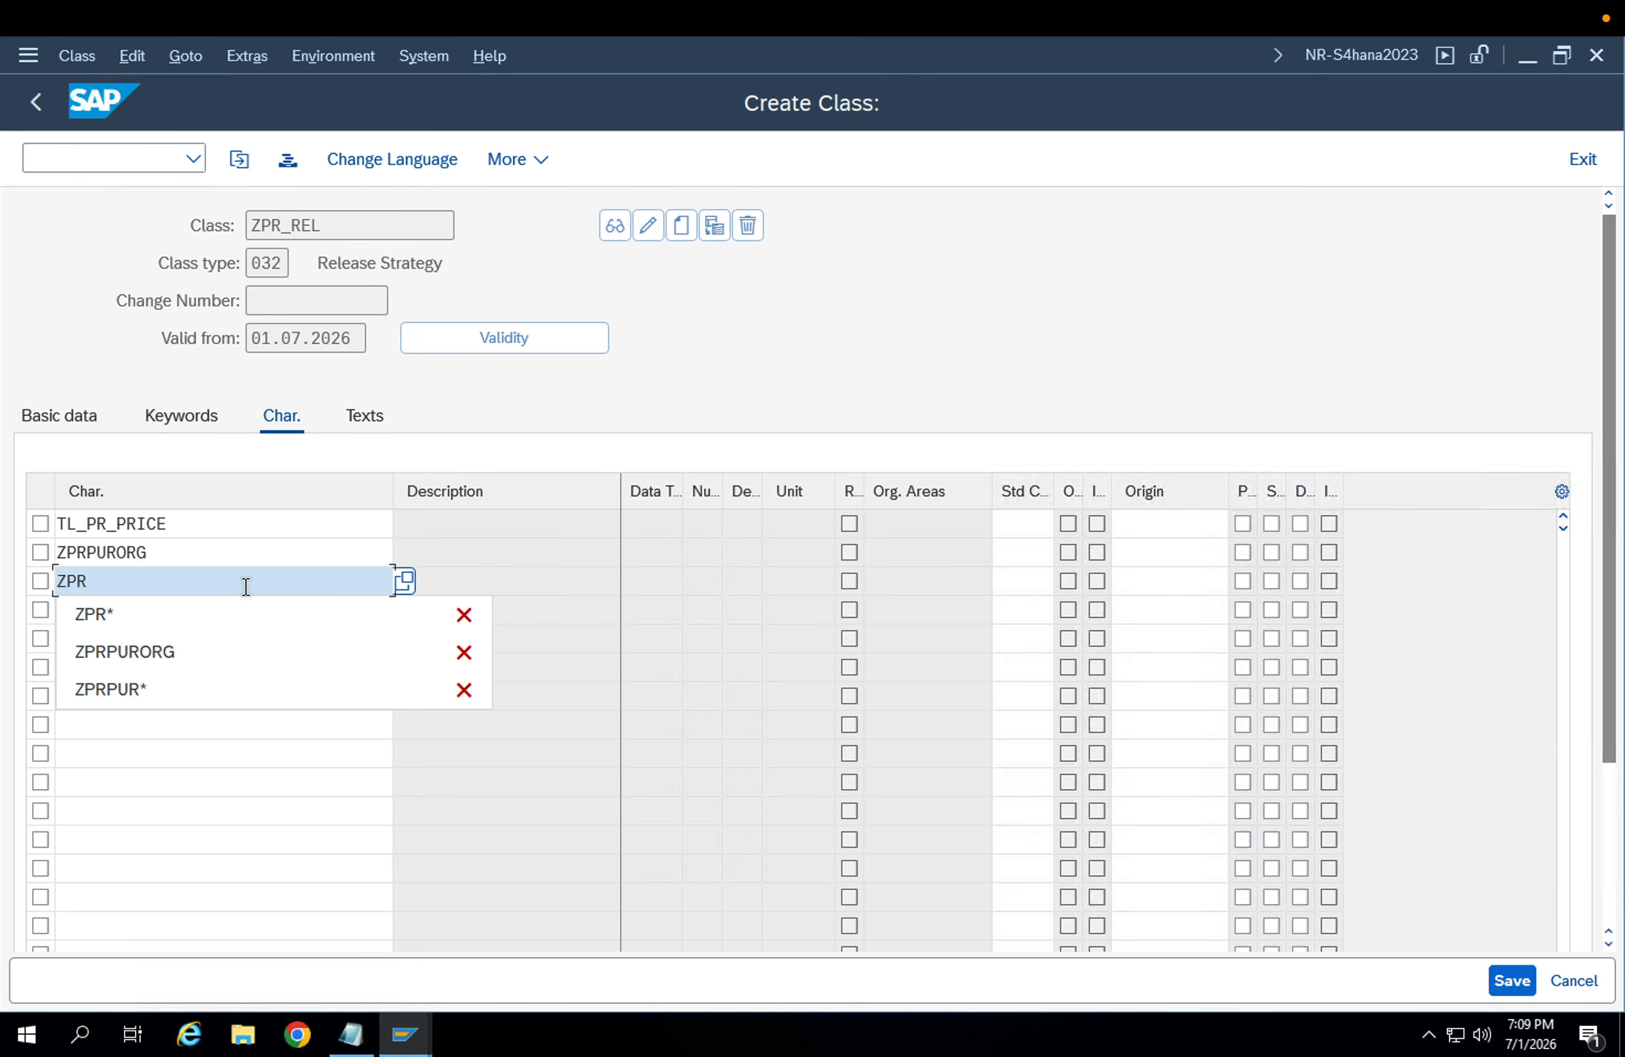
click(420, 1026)
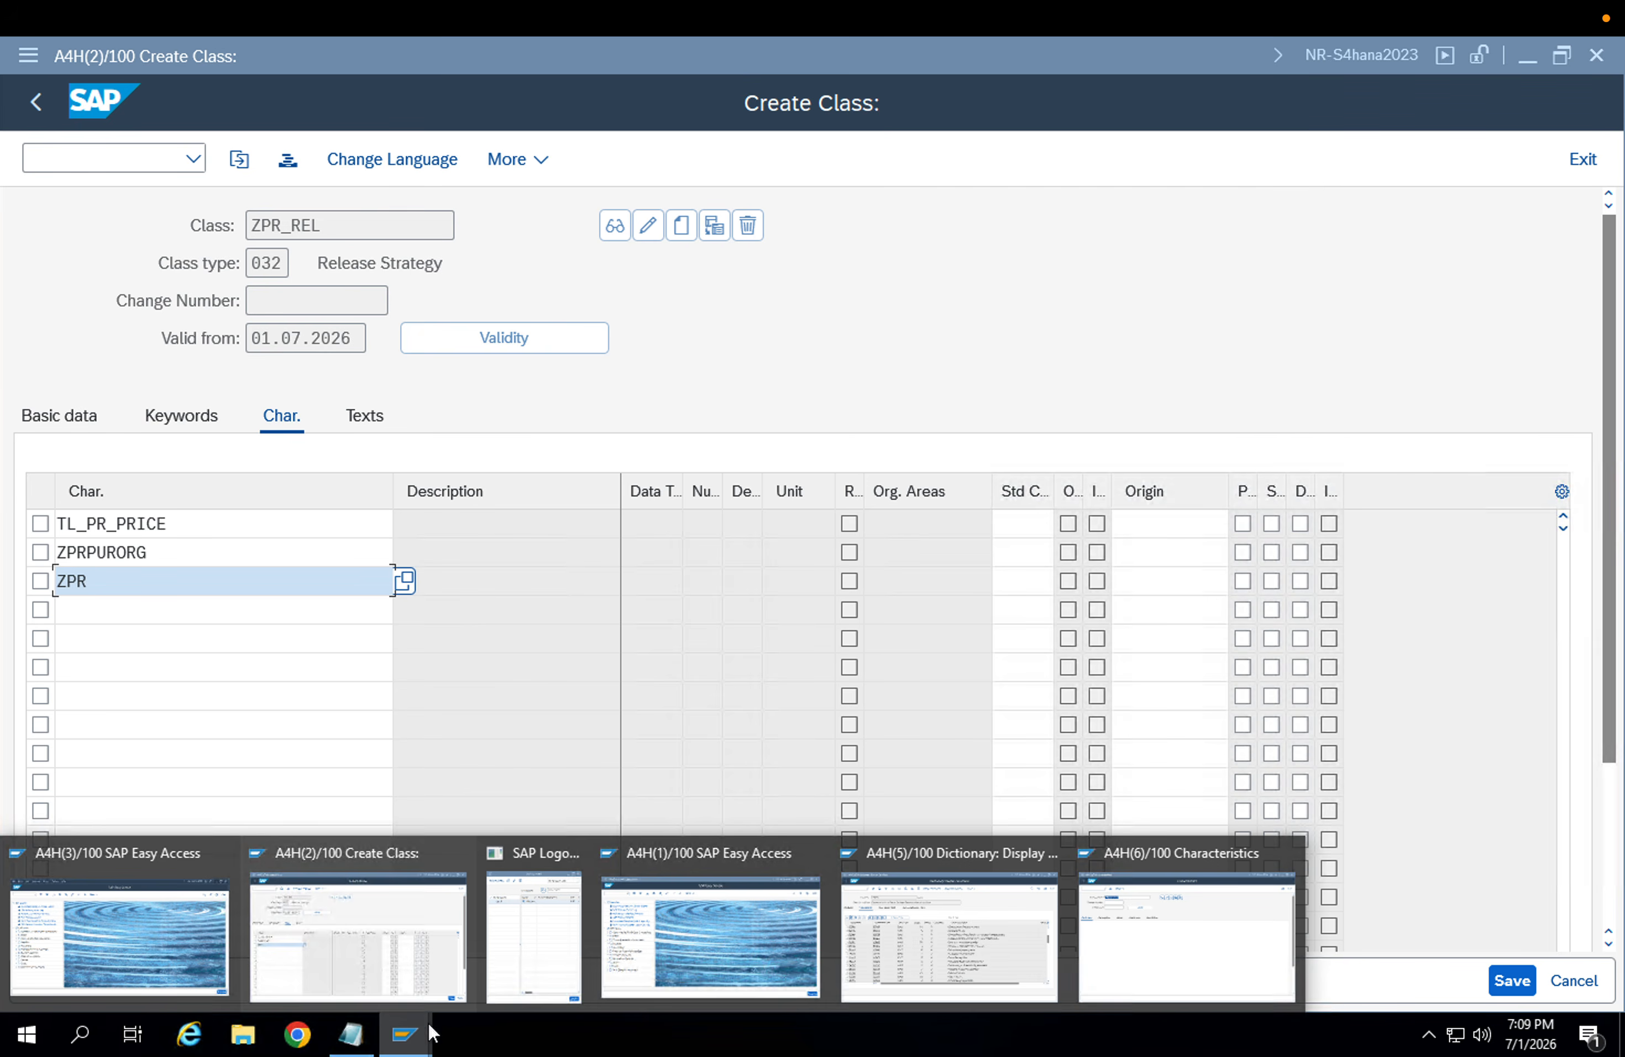
click(1129, 938)
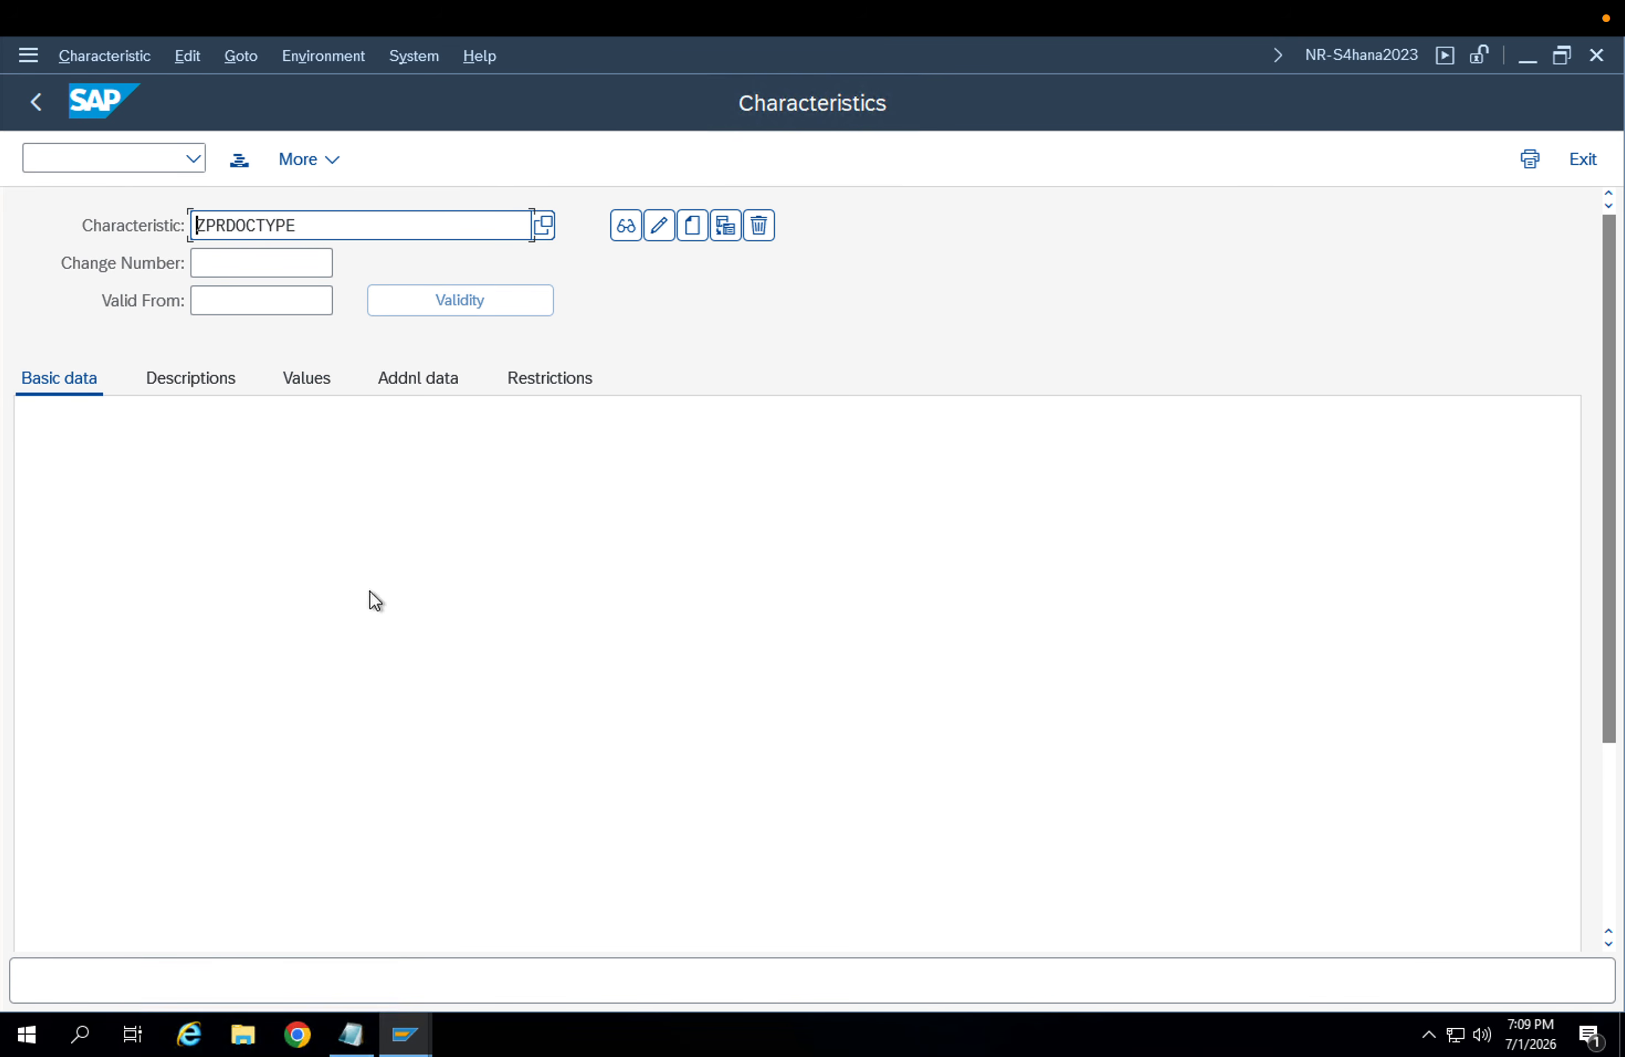
click(420, 1026)
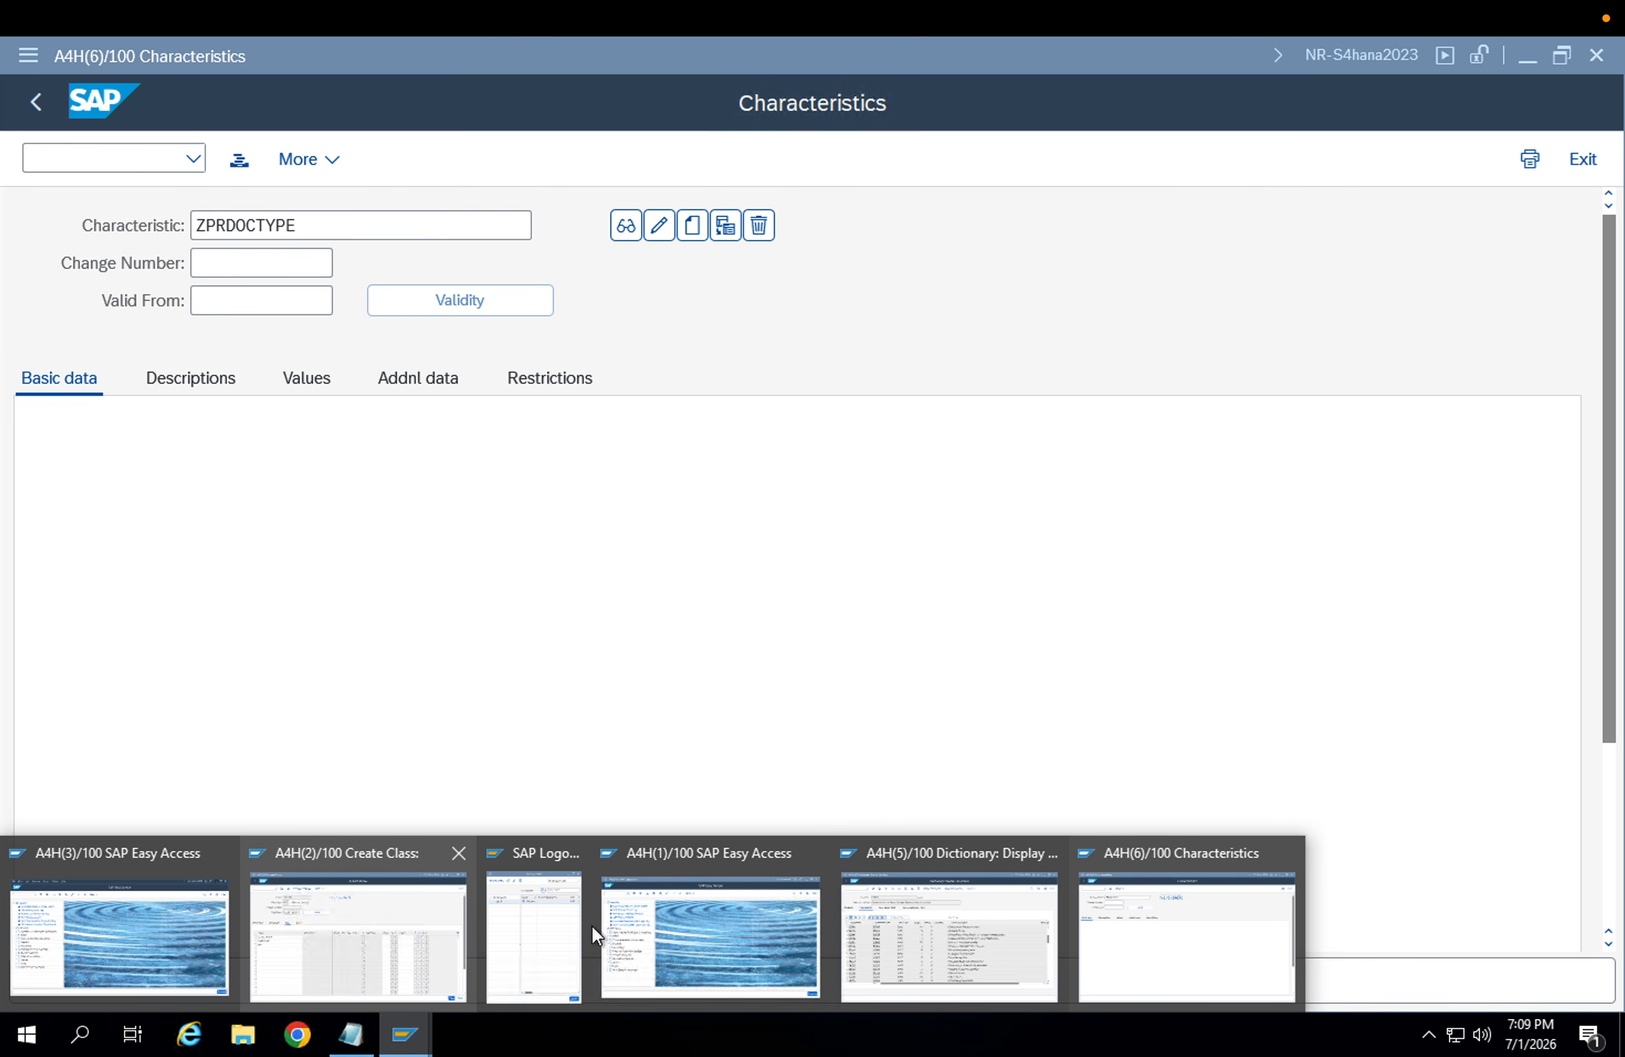
click(411, 915)
drag(228, 582, 4, 592)
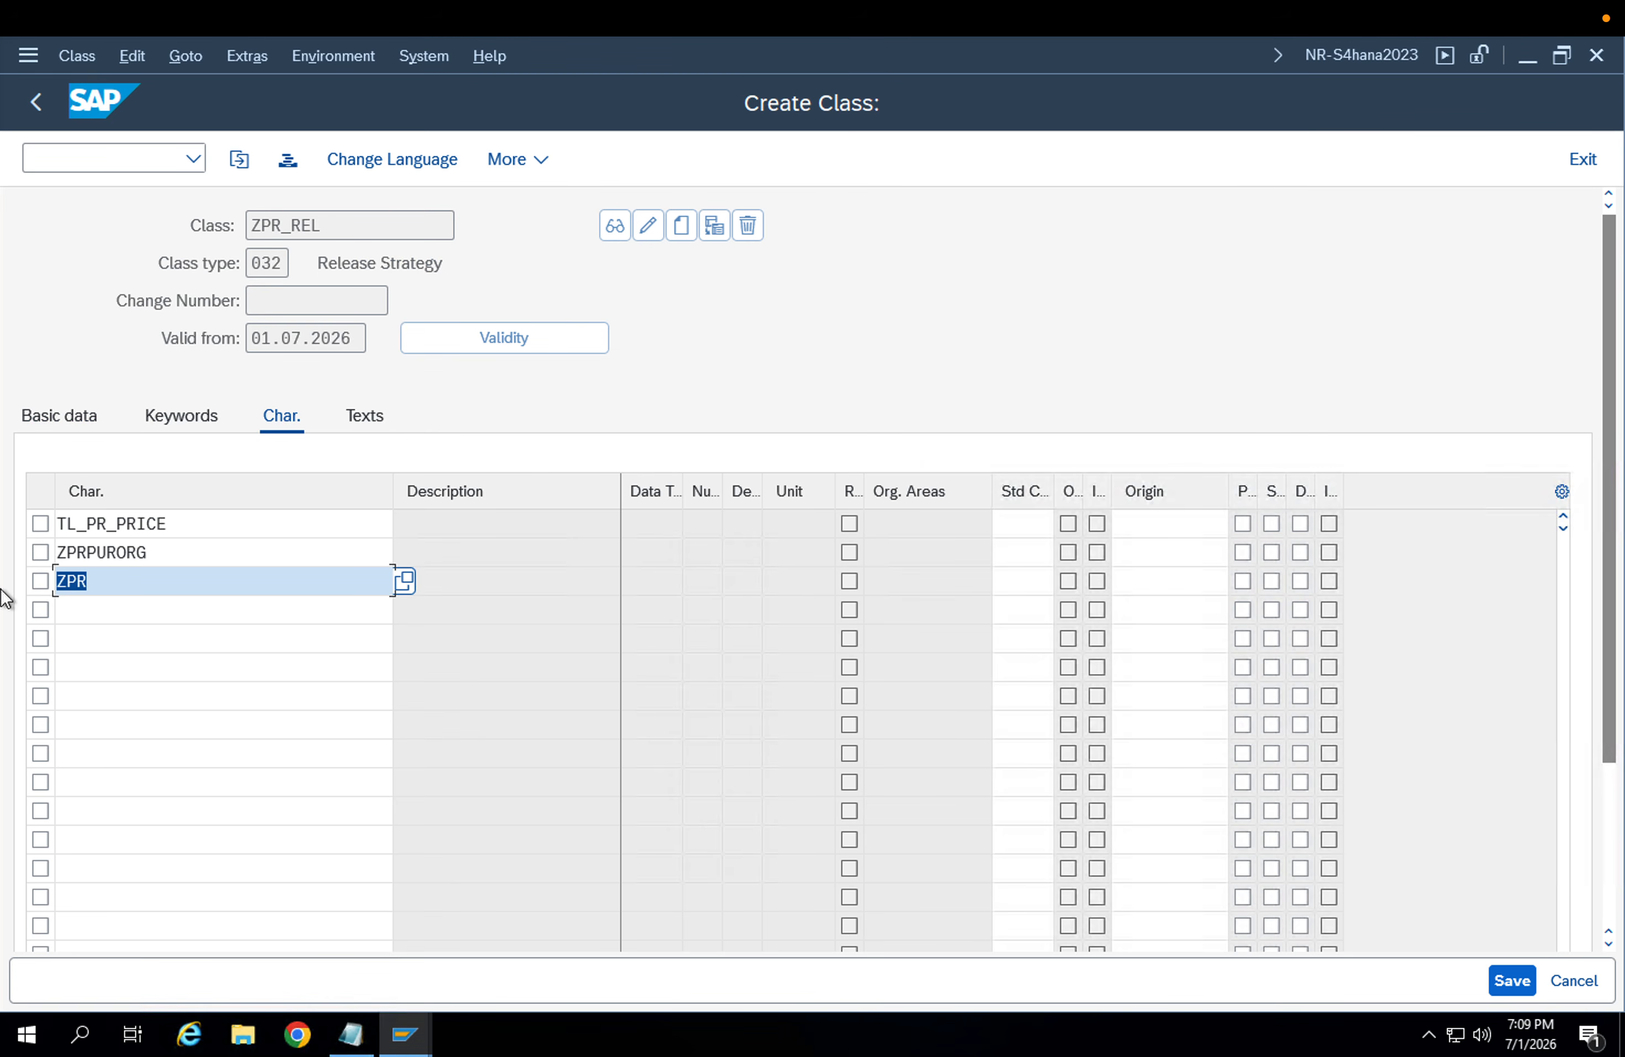
text(ZPRDOCTYPE)
key(Return)
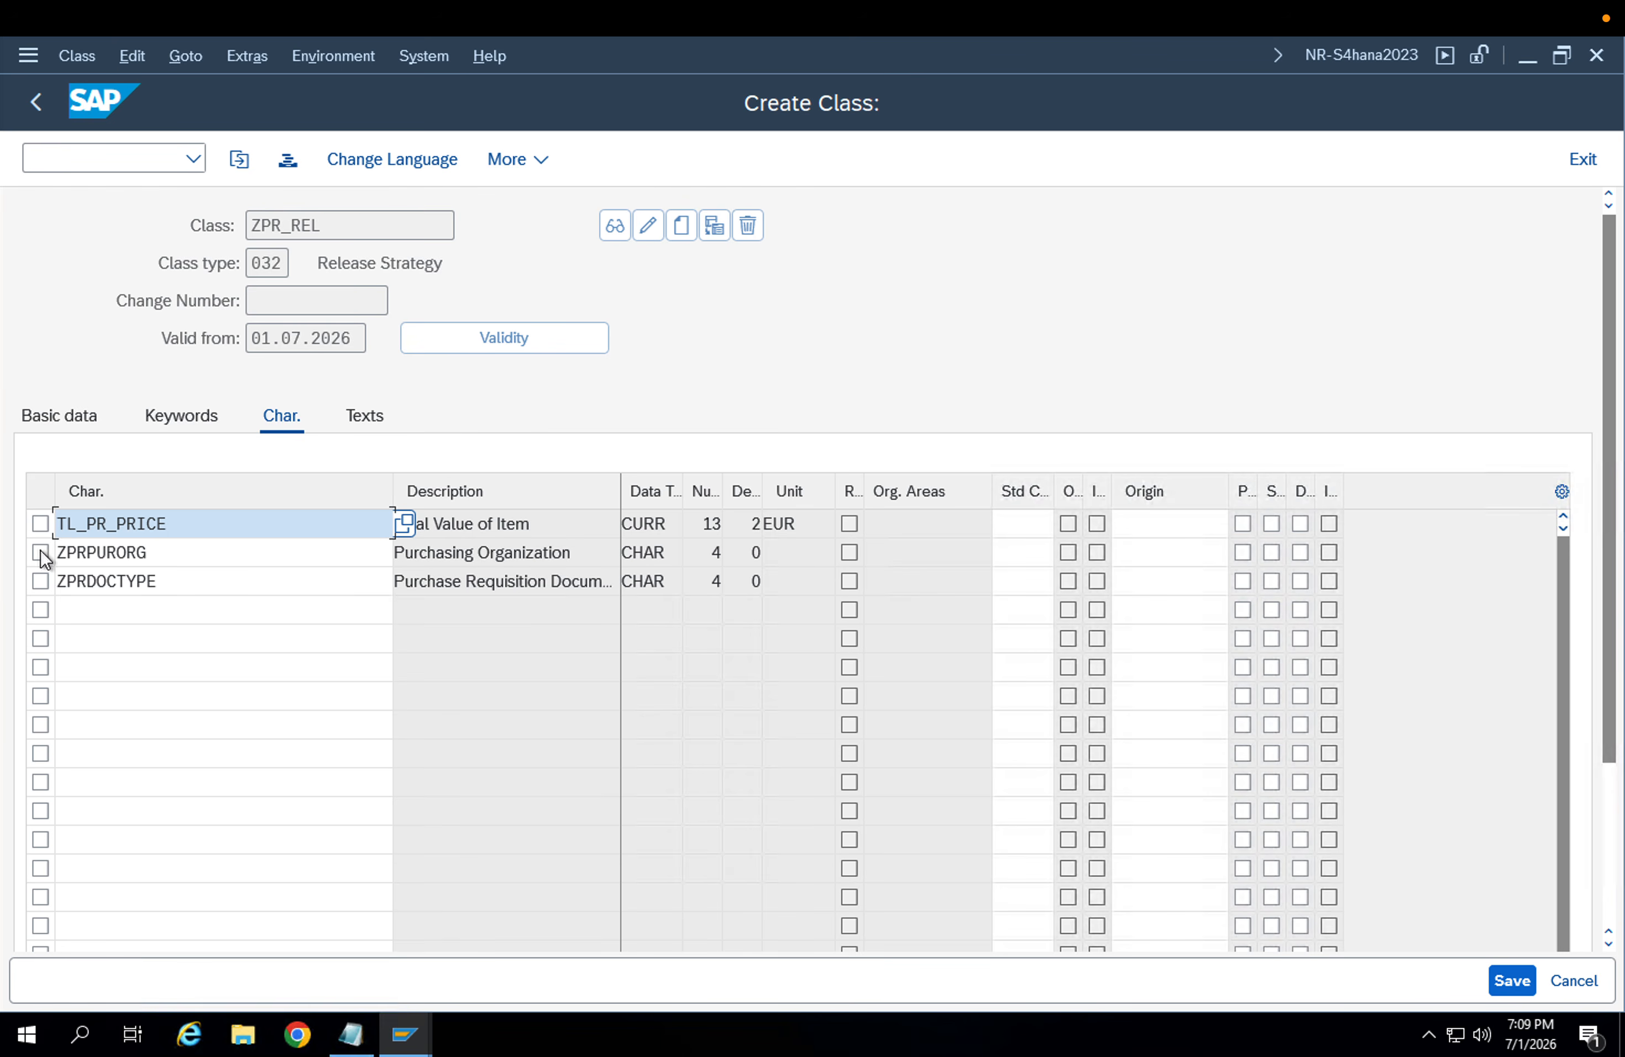
Widen the Description column of the characteristics table so the full description of ZPRDOCTYPE fits
click(529, 522)
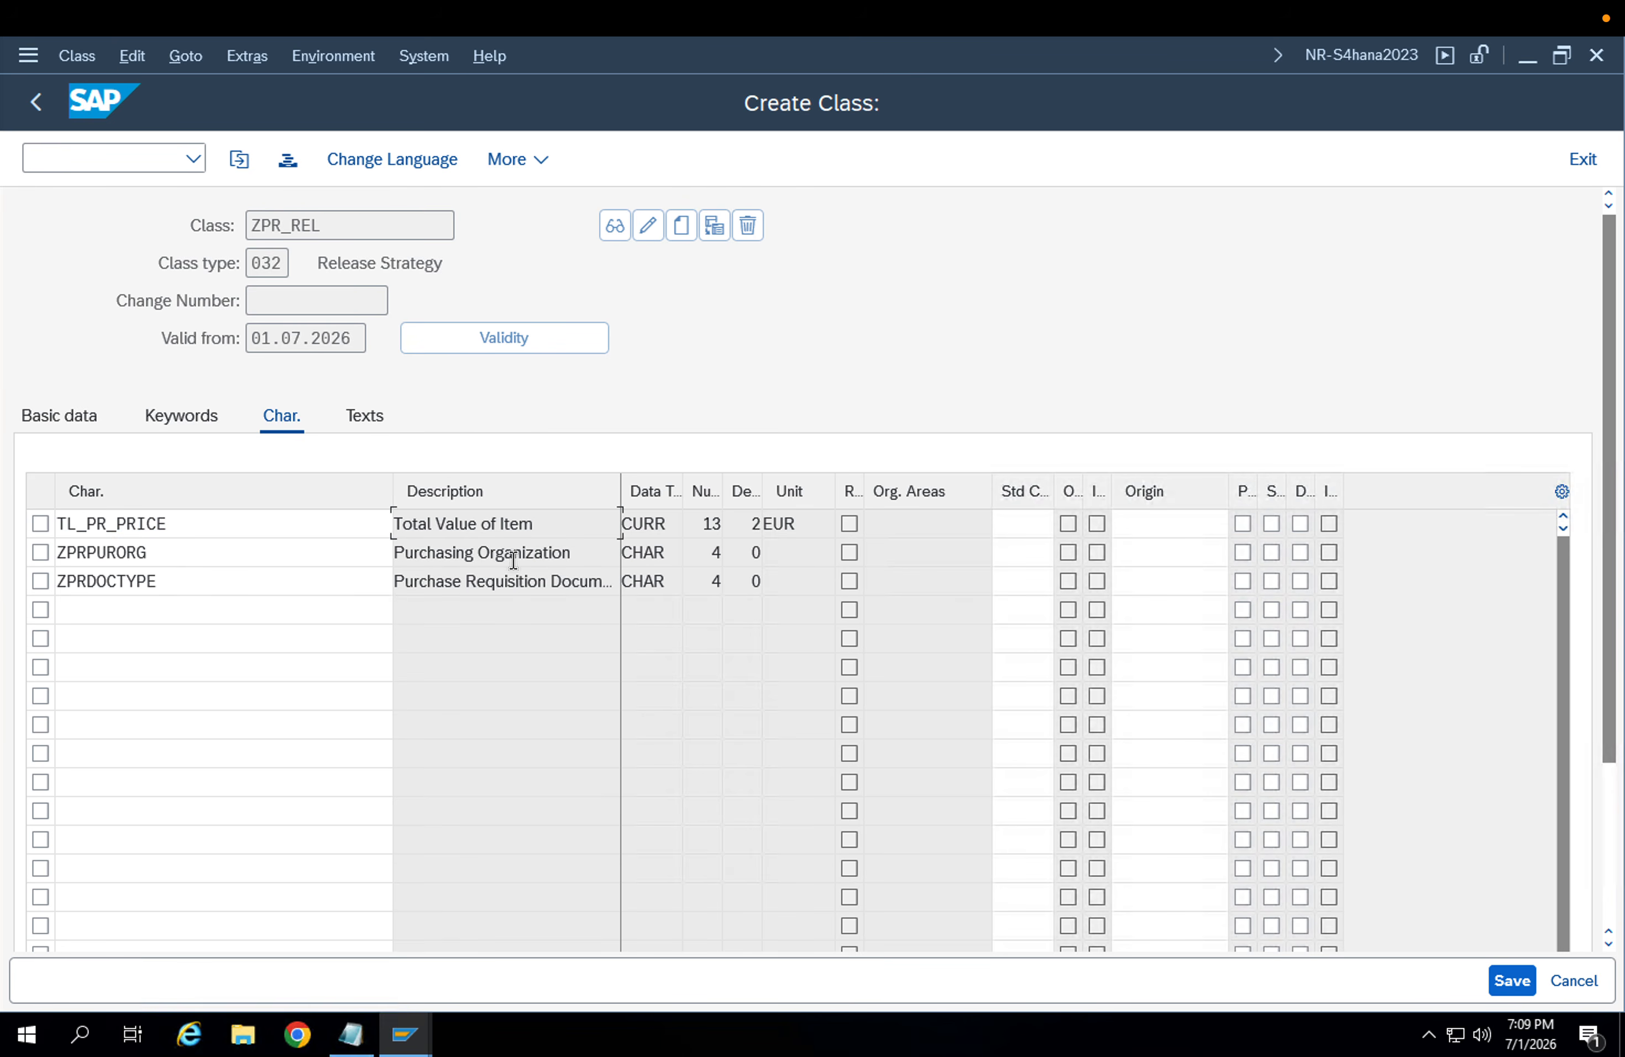
click(526, 583)
click(616, 485)
drag(615, 485, 675, 485)
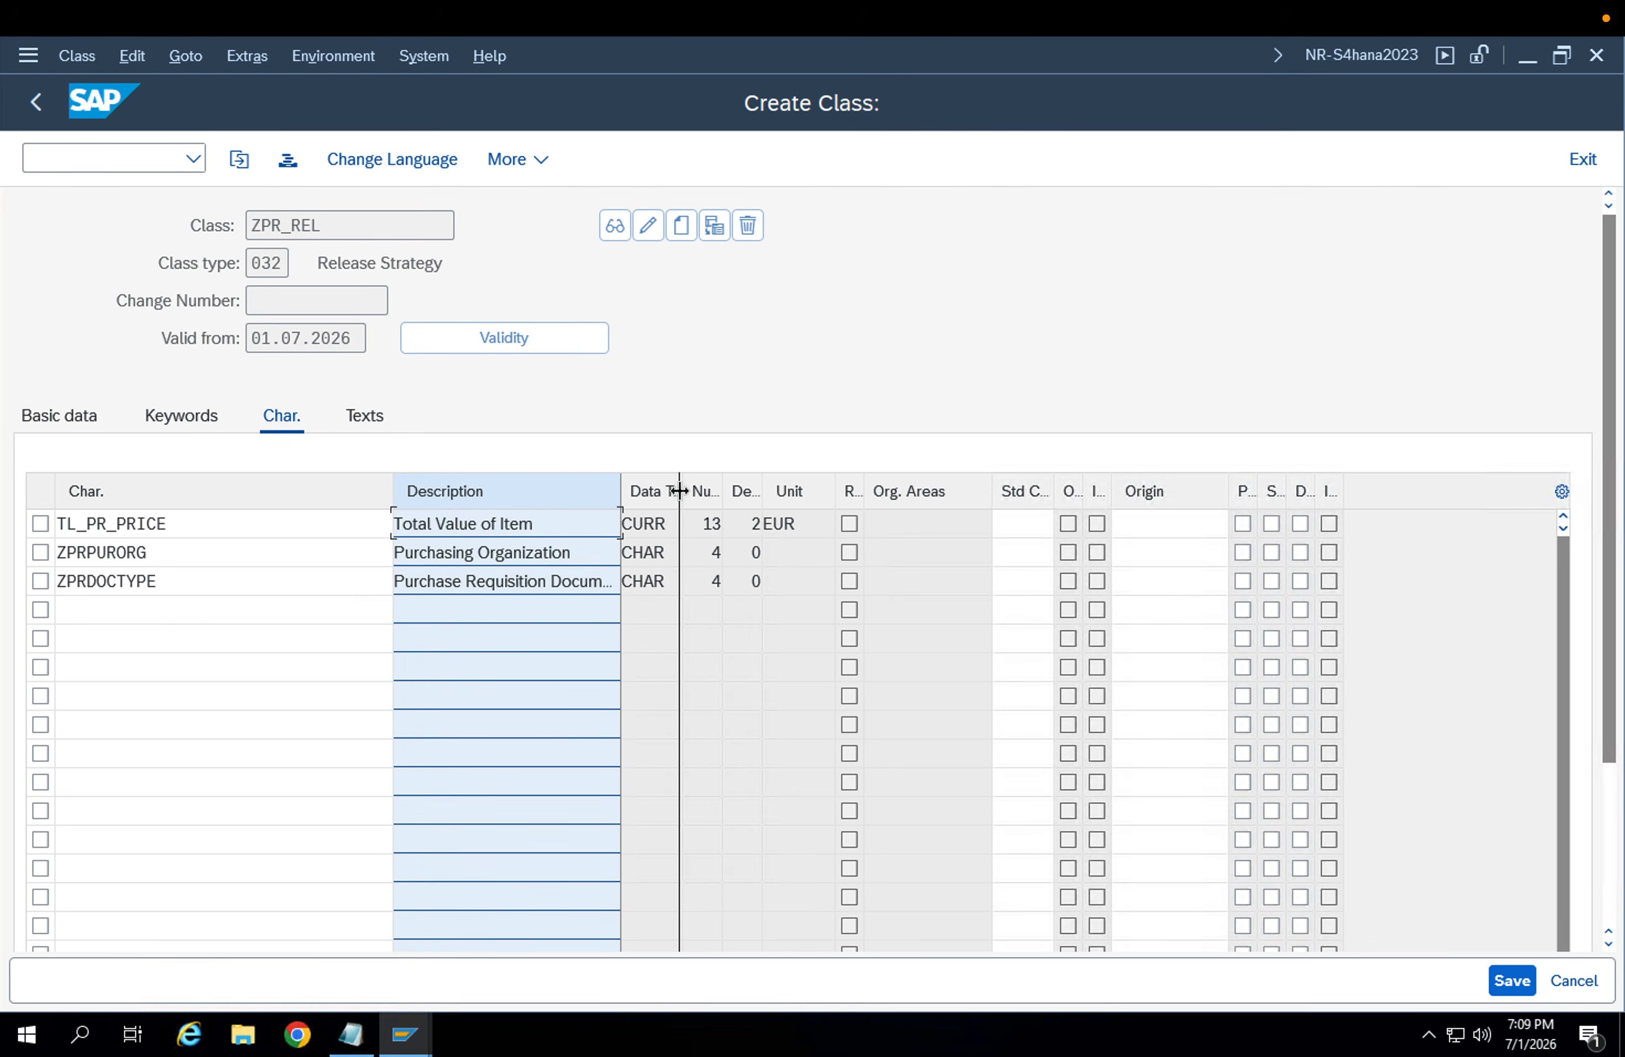
click(566, 490)
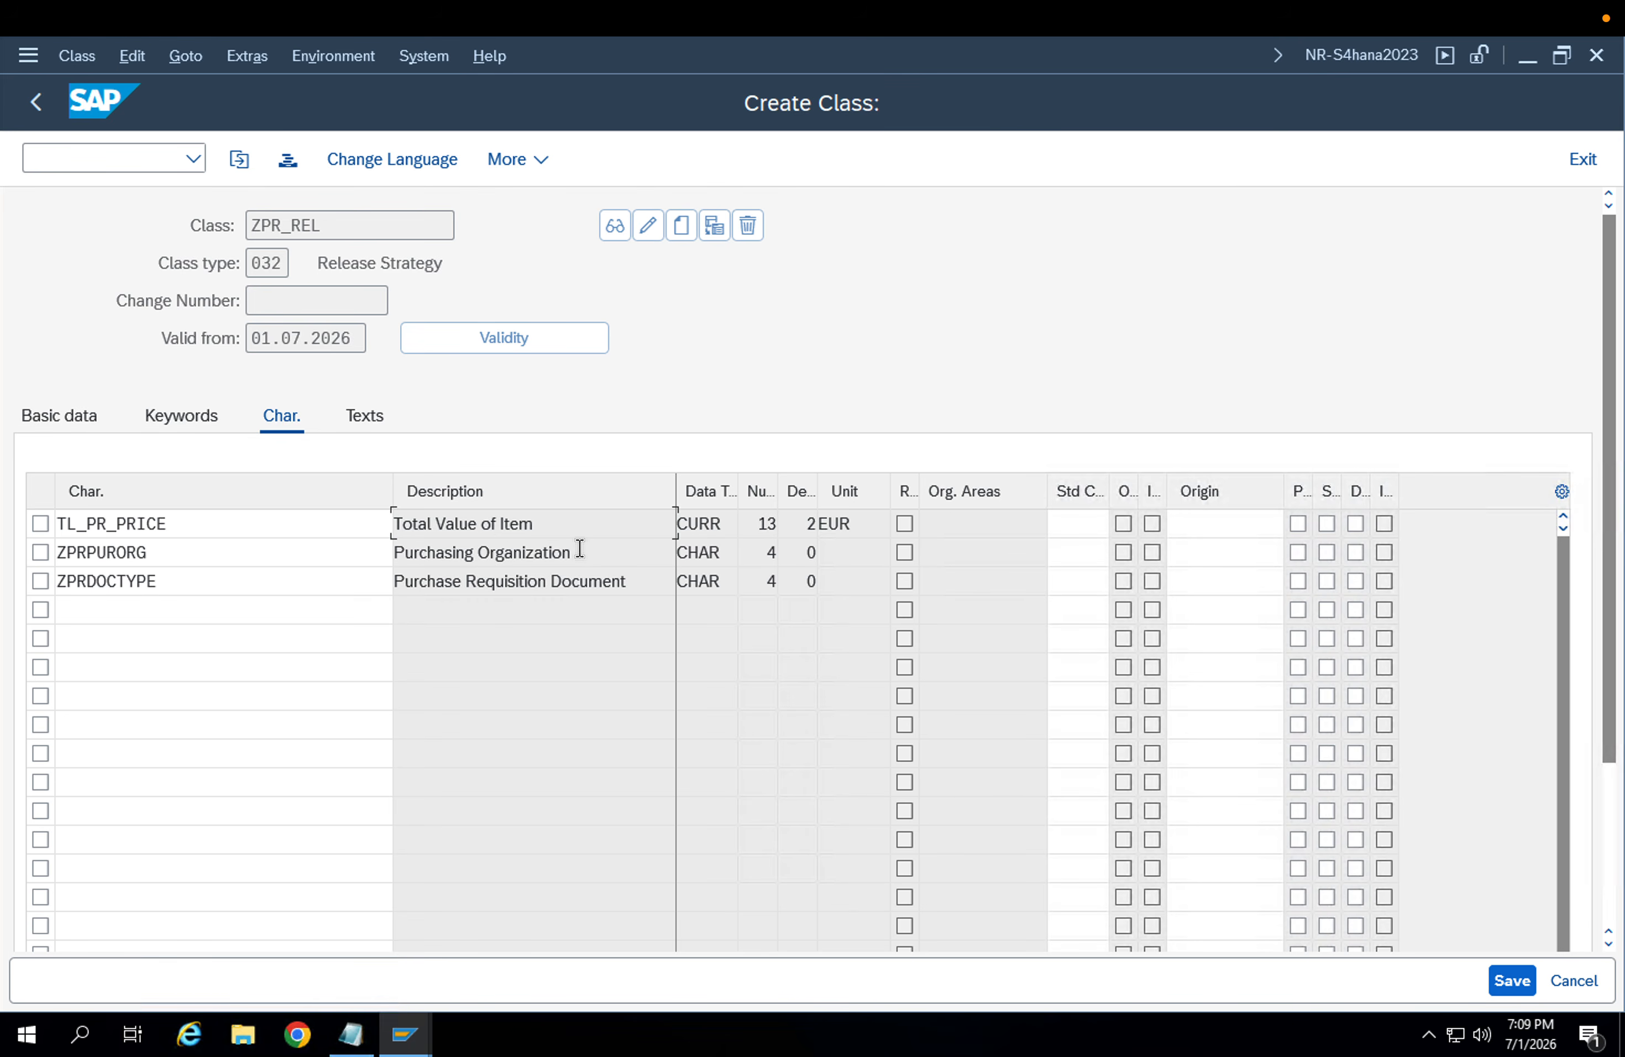
Review the descriptions of the three assigned characteristics and save class ZPR_REL
drag(562, 526, 387, 529)
drag(566, 556, 383, 574)
drag(626, 582, 378, 586)
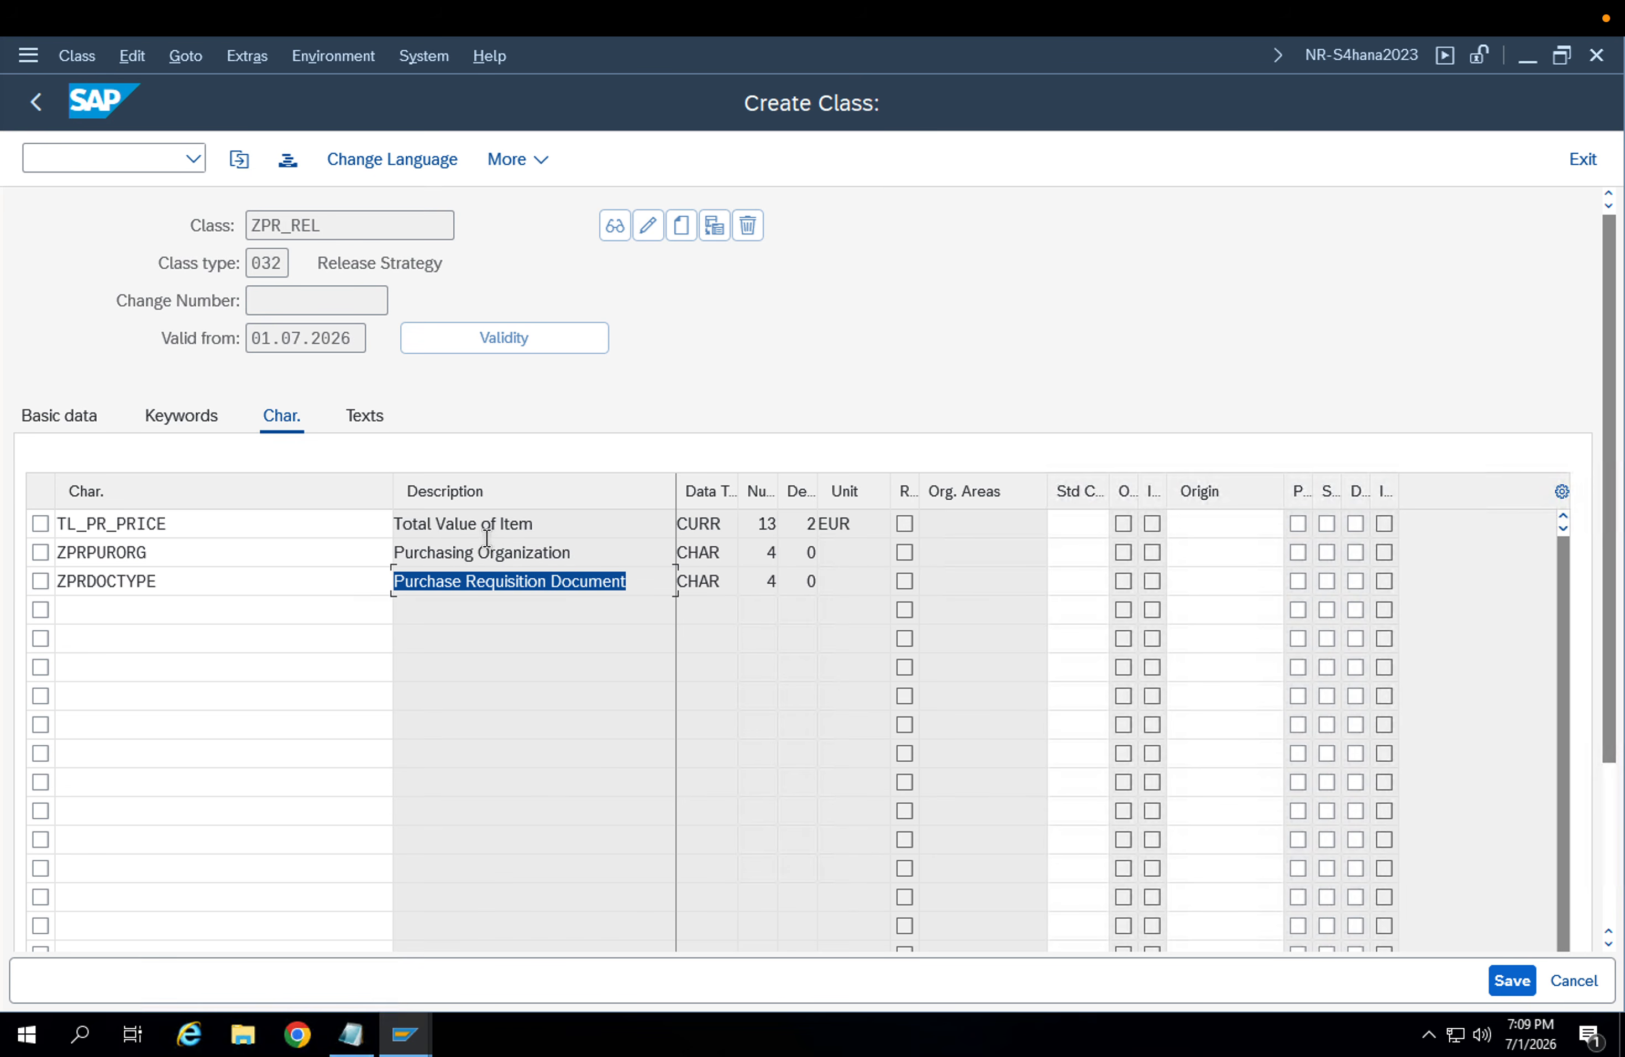
click(510, 552)
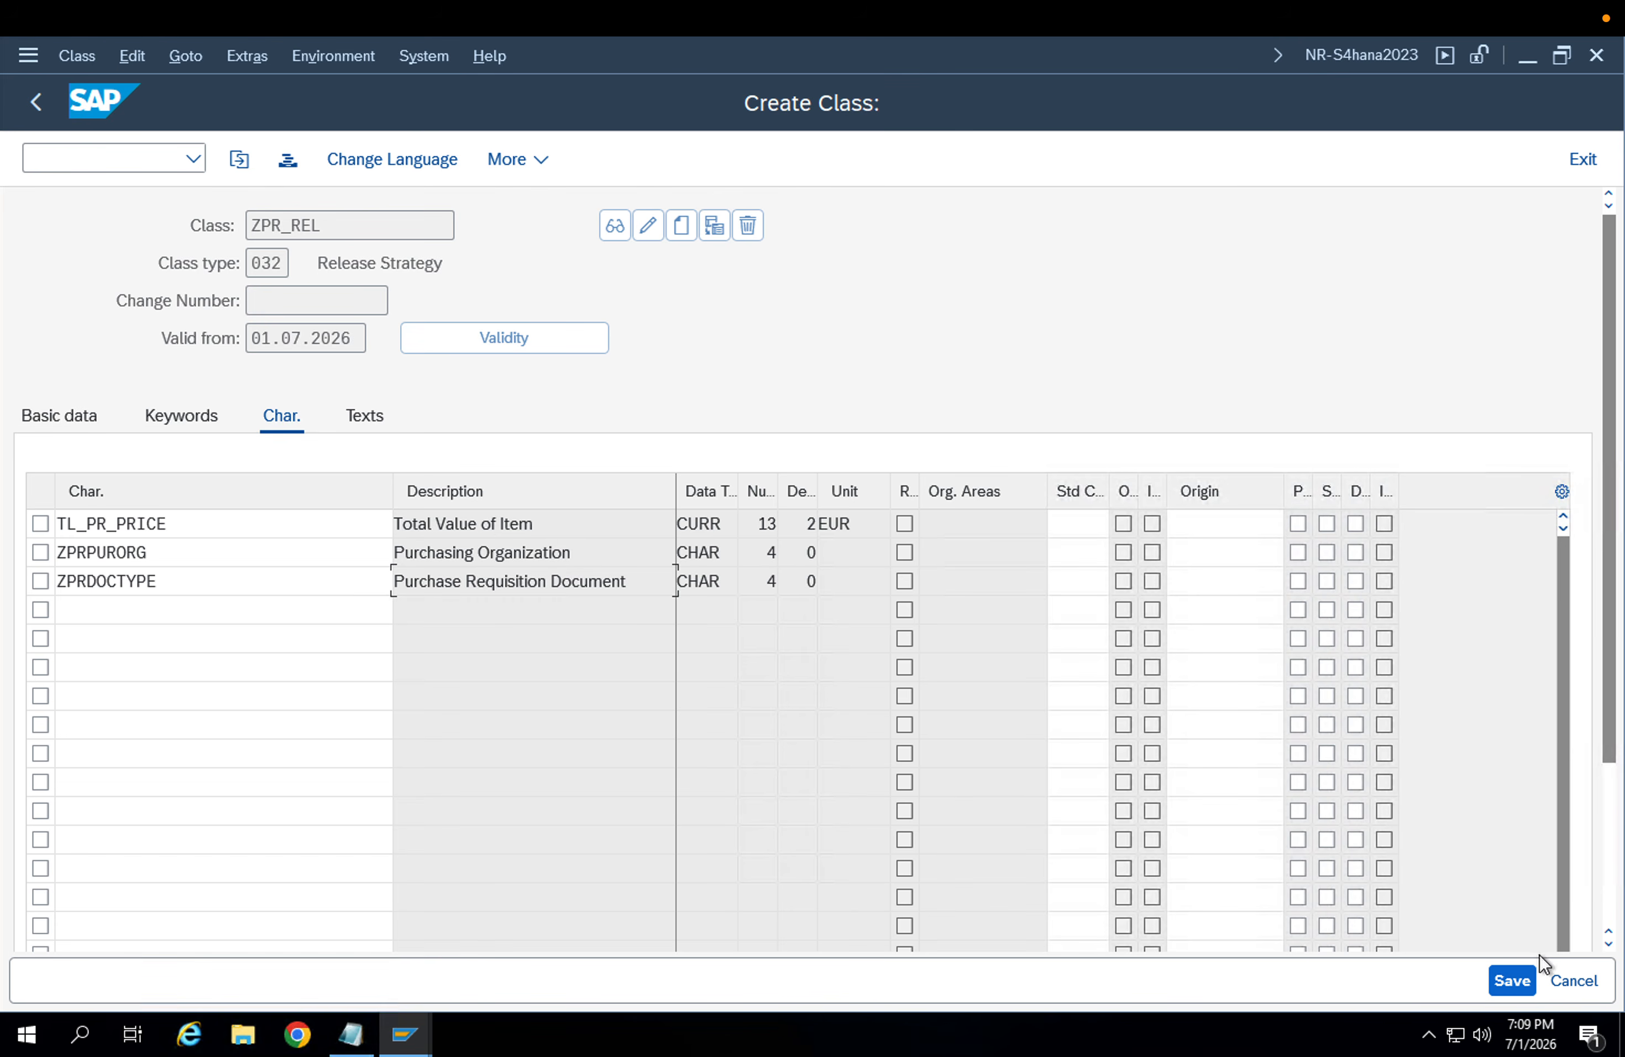
click(1512, 981)
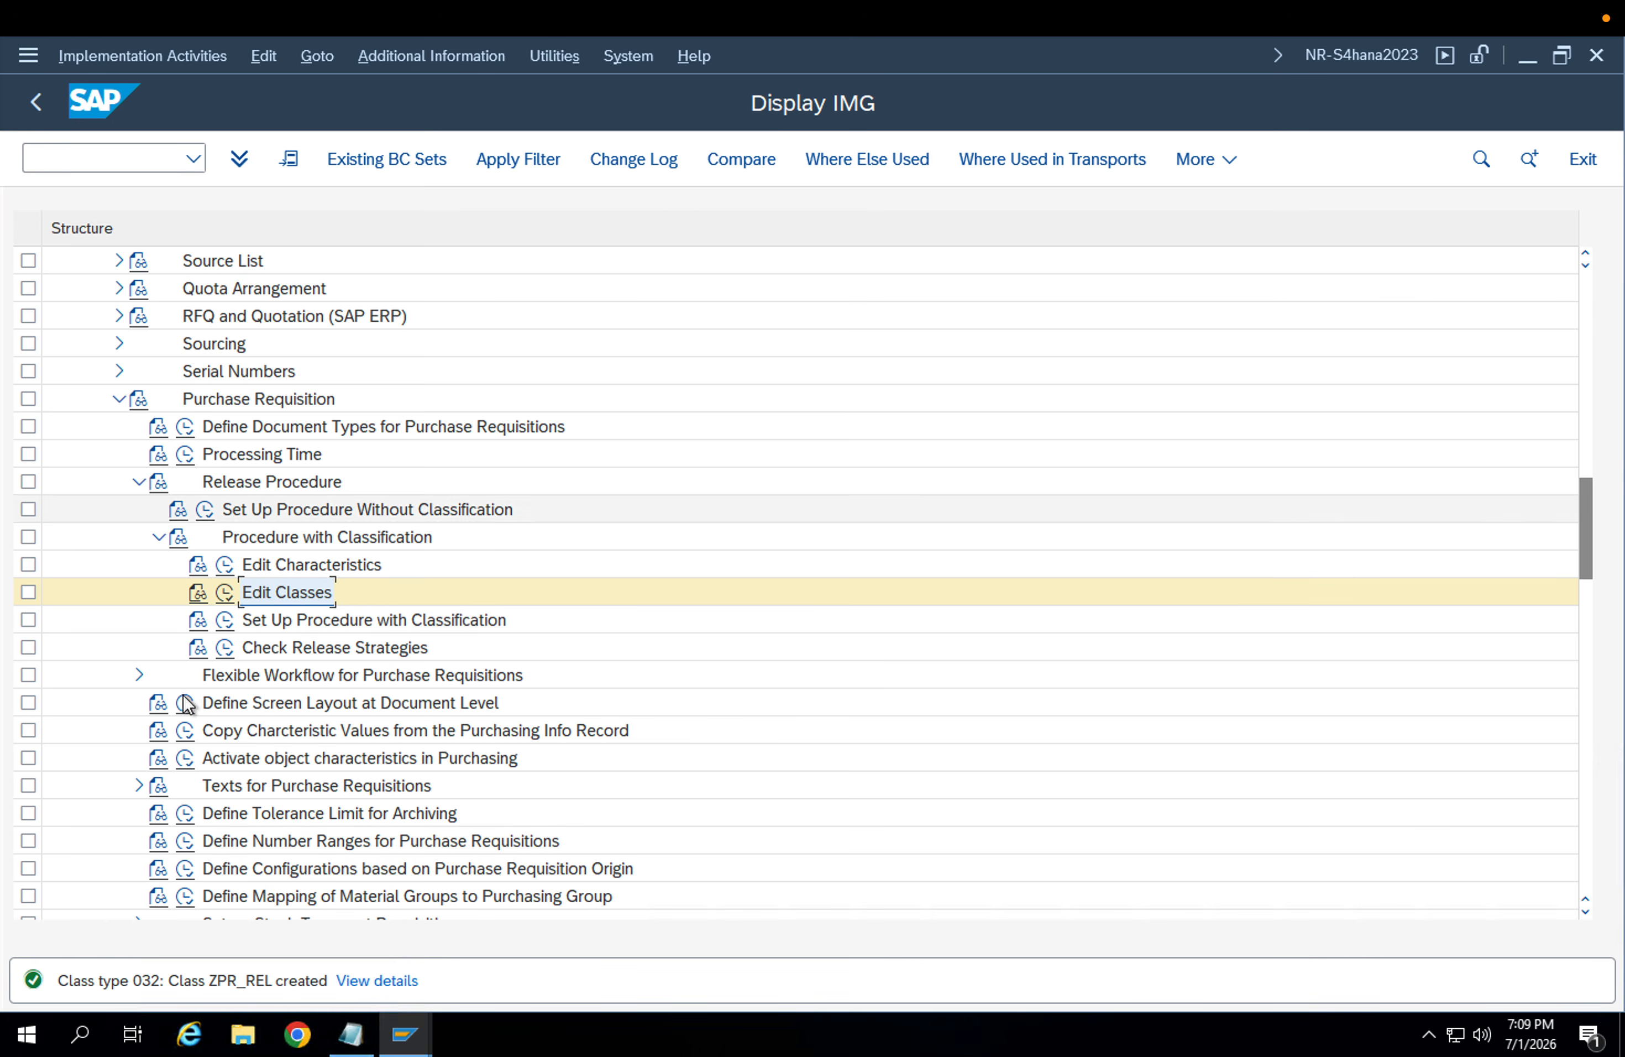
Open Set Up Procedure with Classification and view the existing purchase requisition release groups and release codes
click(226, 620)
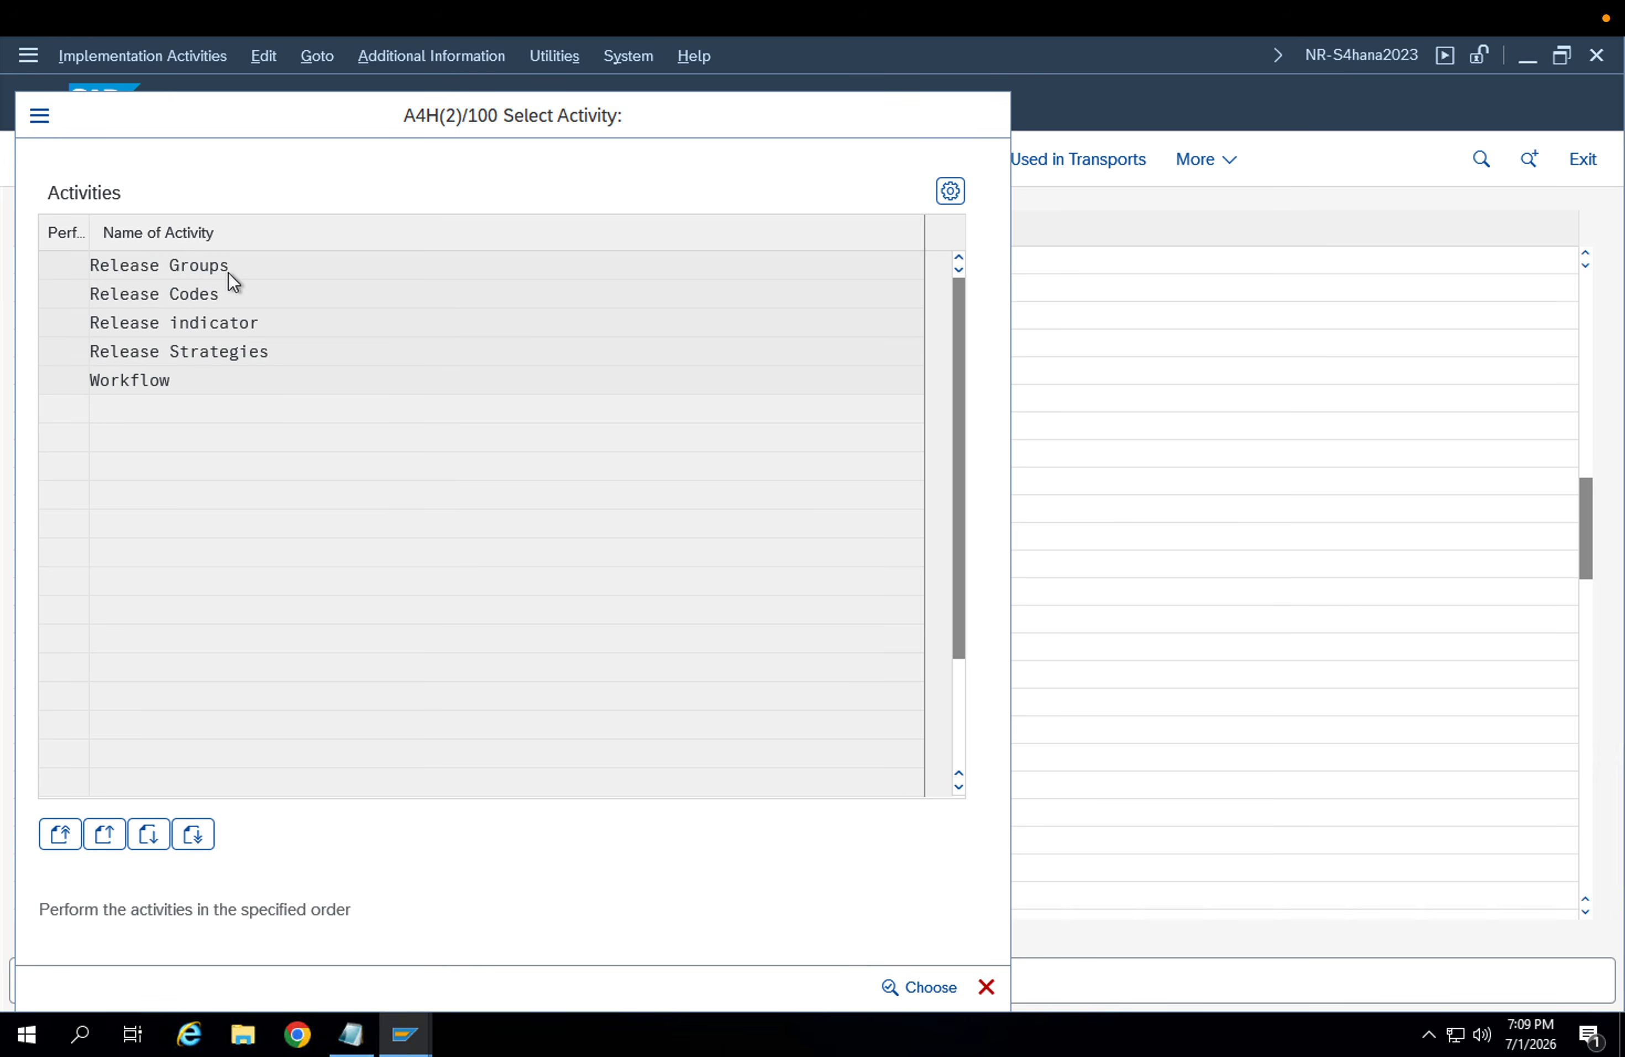
double_click(228, 270)
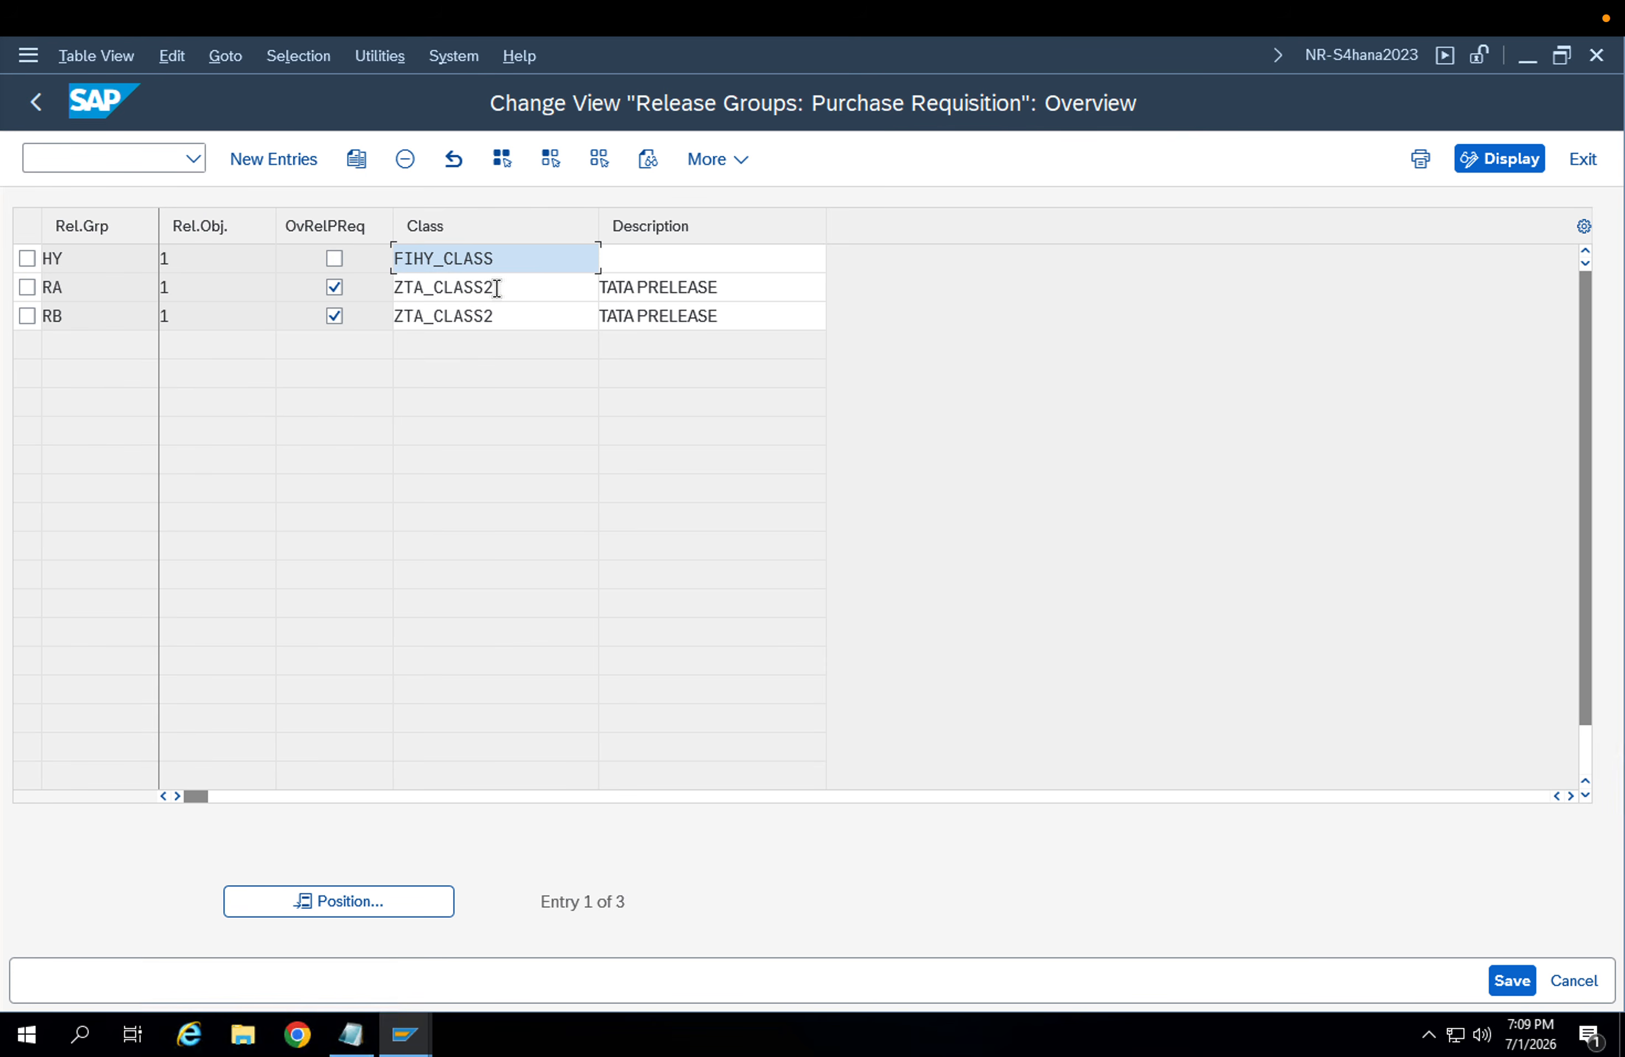
click(36, 101)
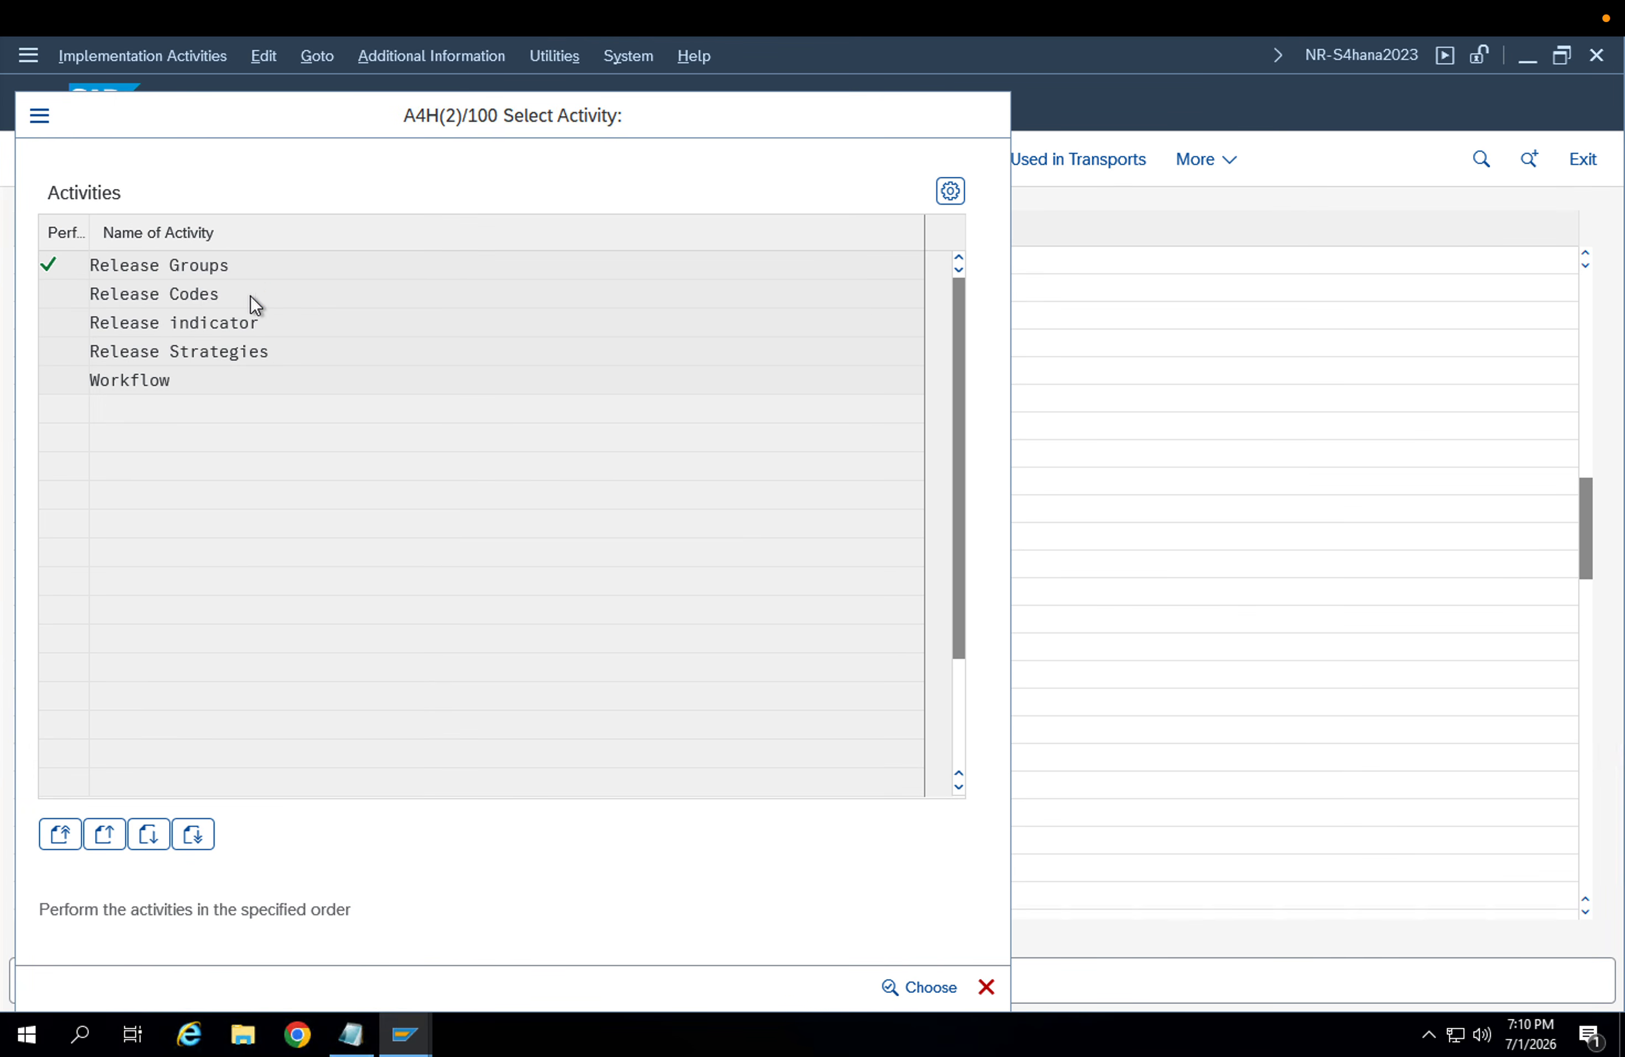
double_click(250, 295)
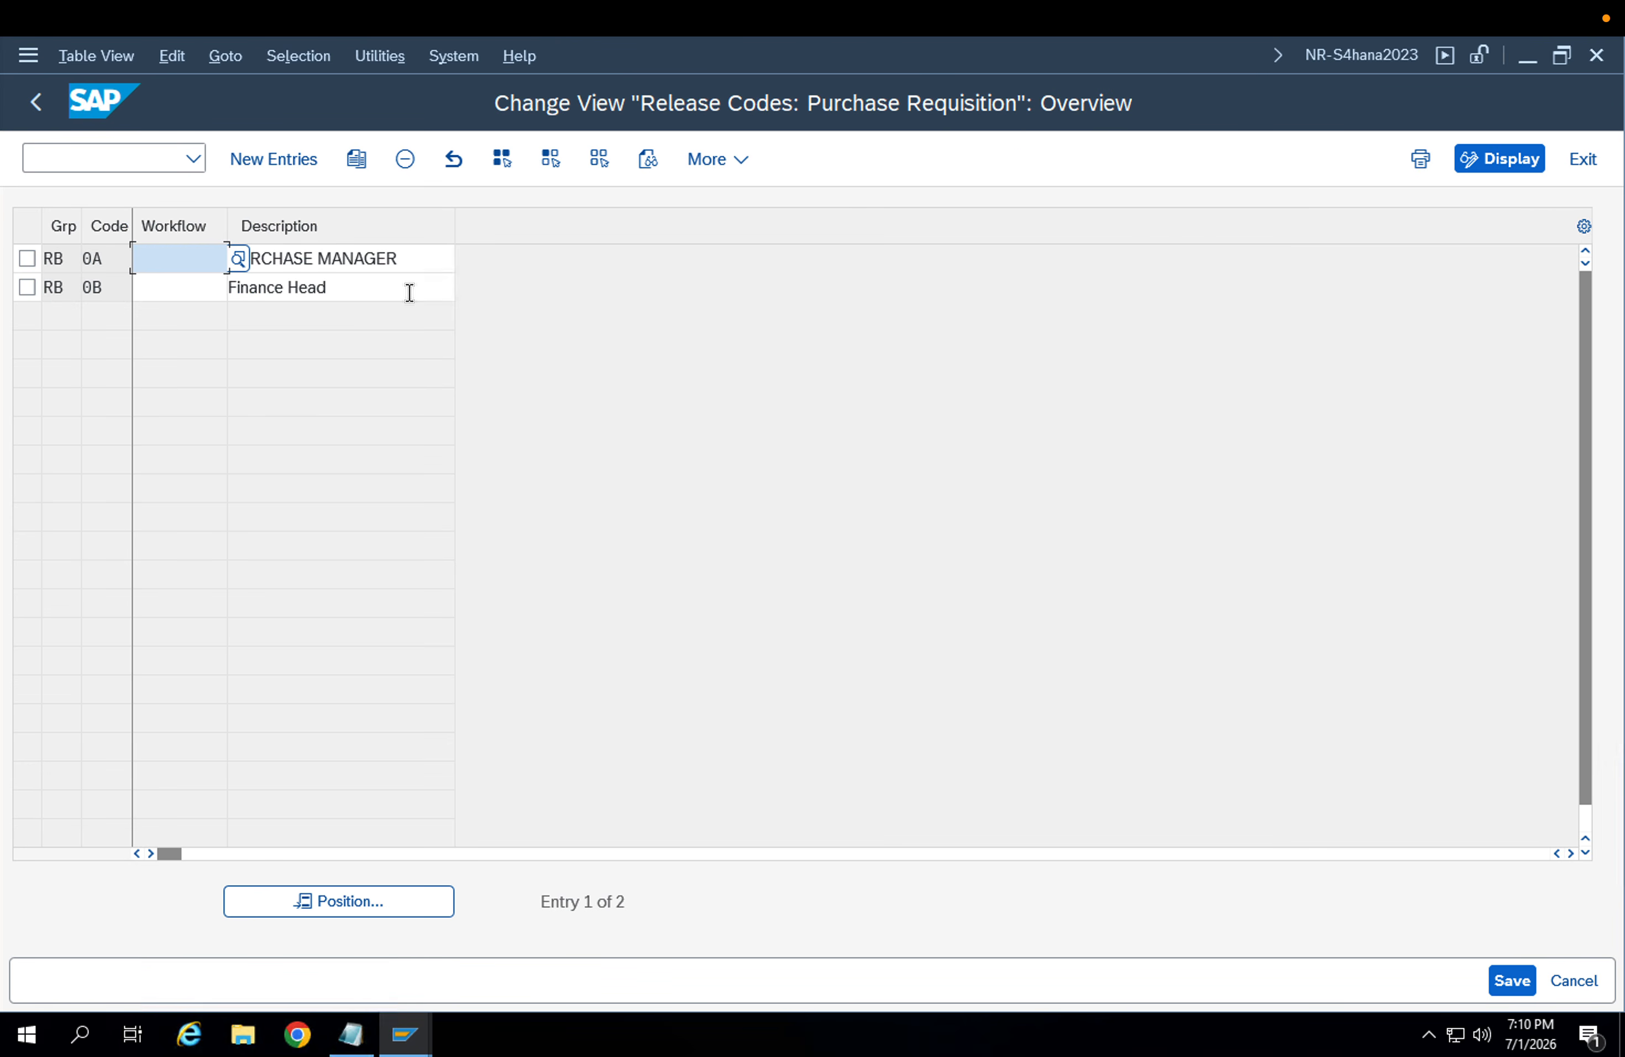
click(36, 102)
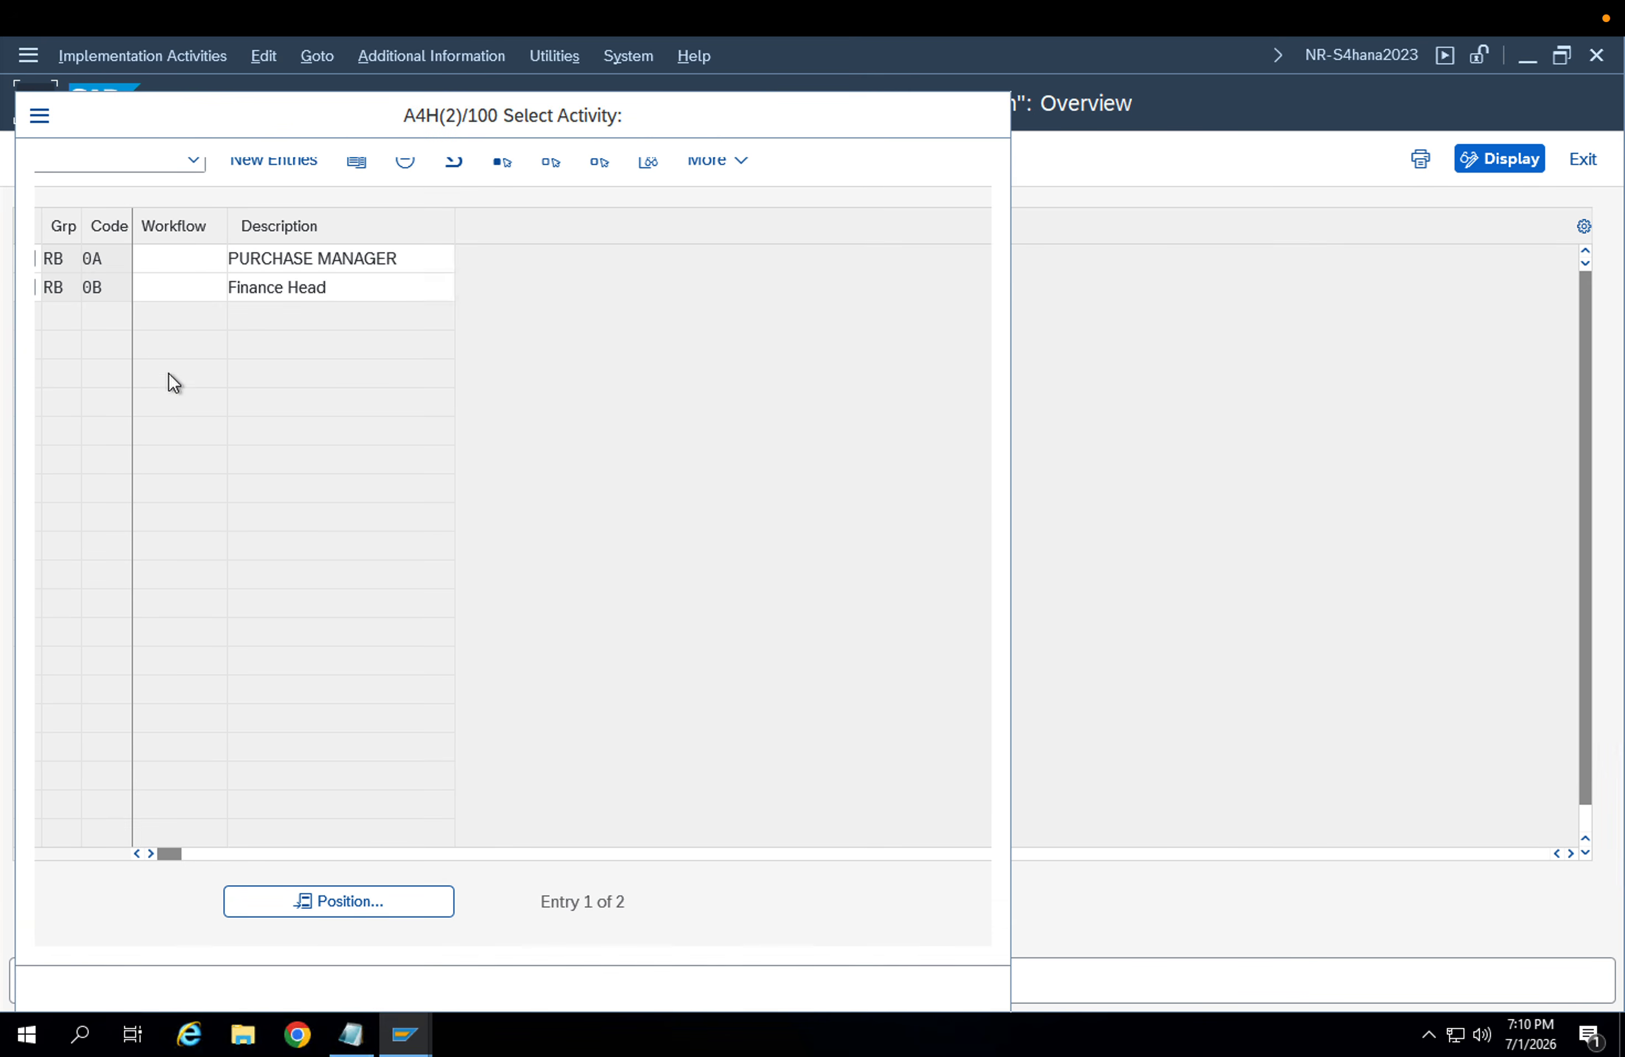
Examine the classes assigned to release groups HY, RA and RB in the Release Groups overview
double_click(244, 267)
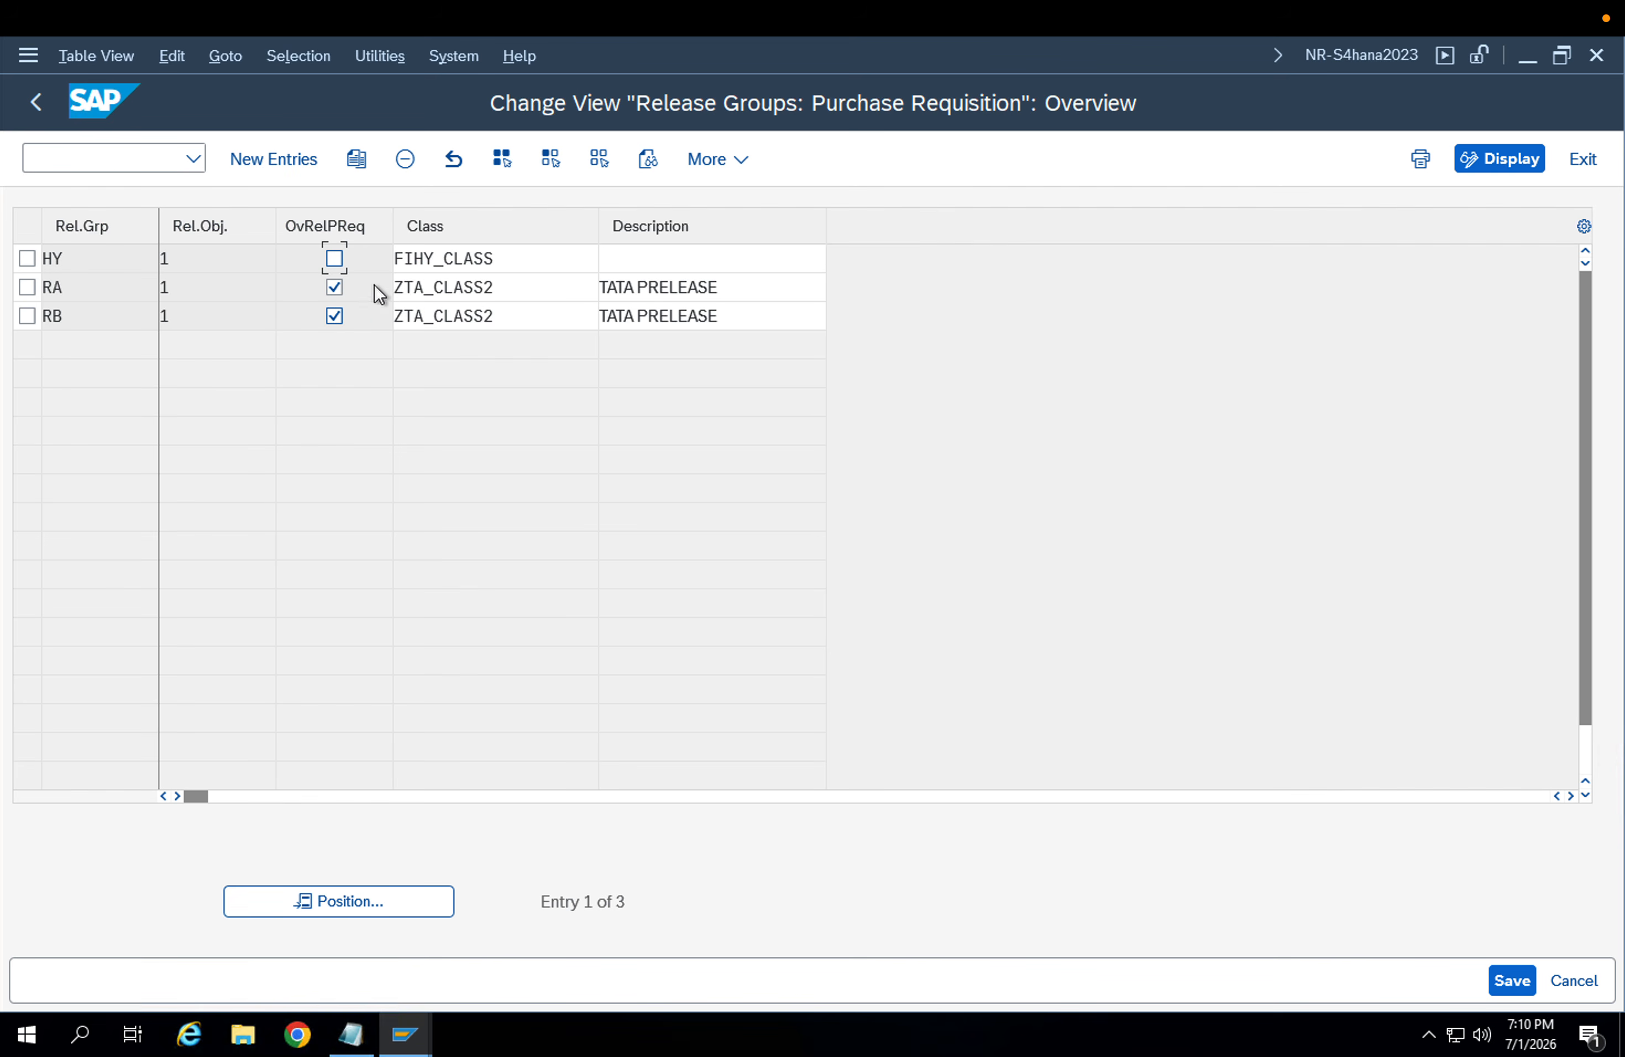
drag(397, 258, 518, 288)
click(520, 315)
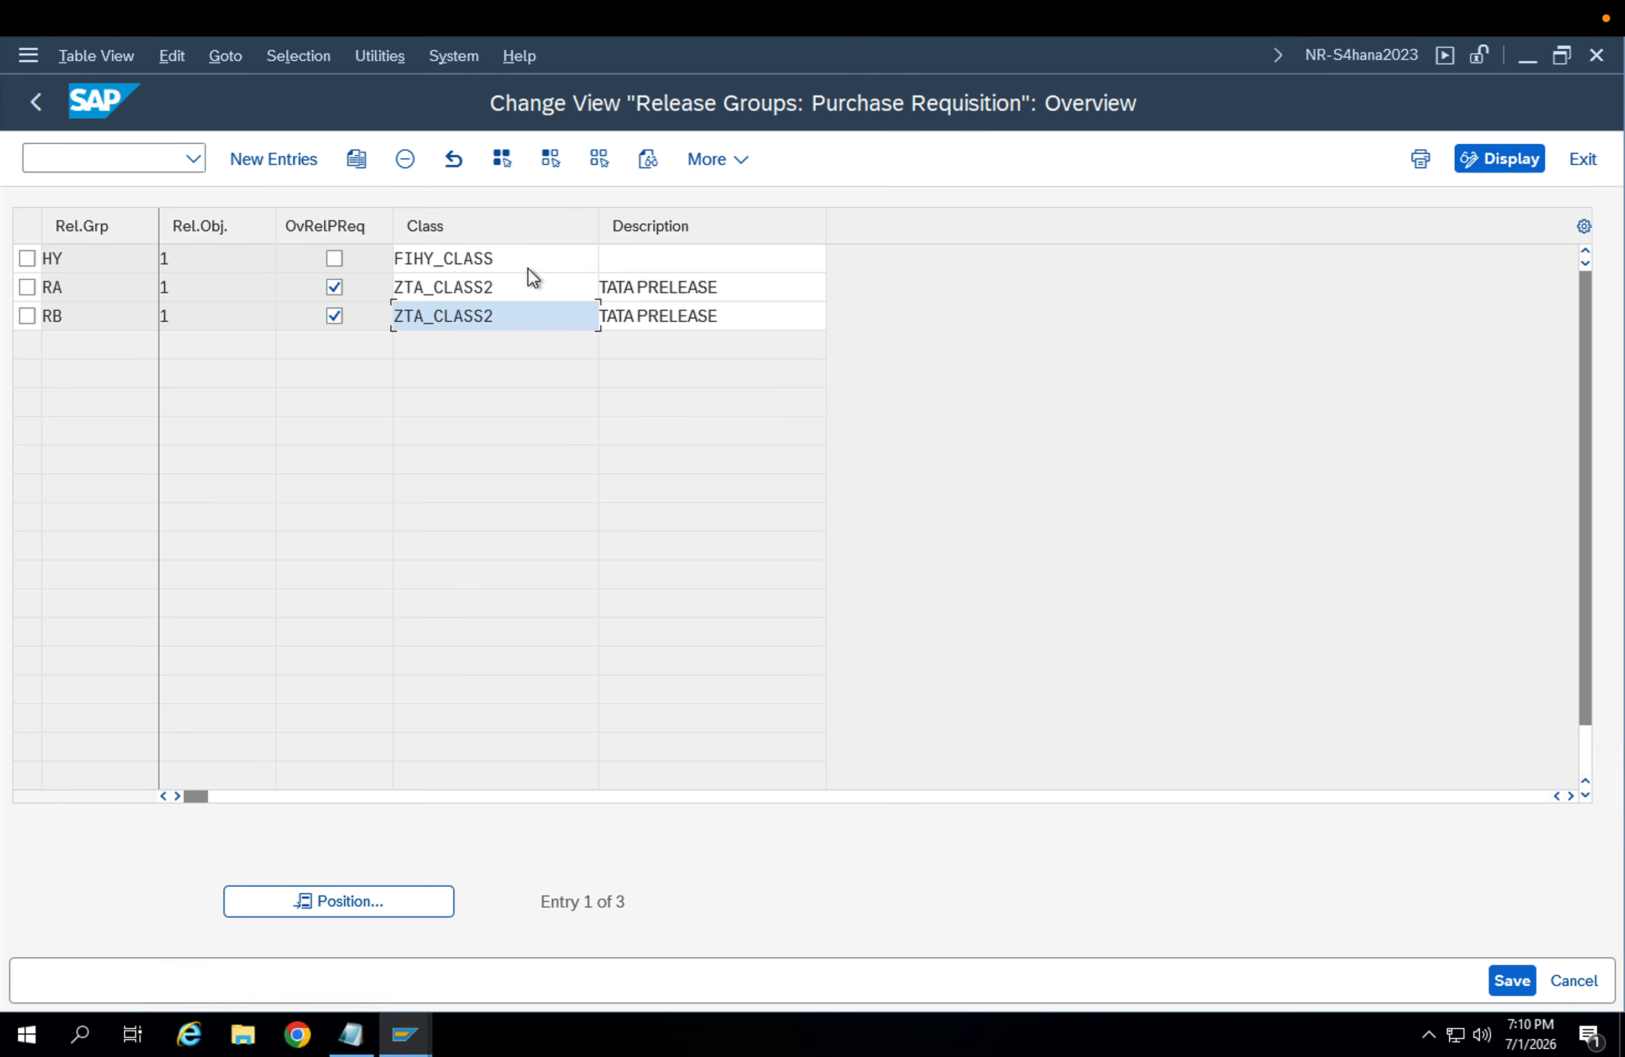
click(531, 269)
click(535, 288)
click(532, 315)
click(519, 258)
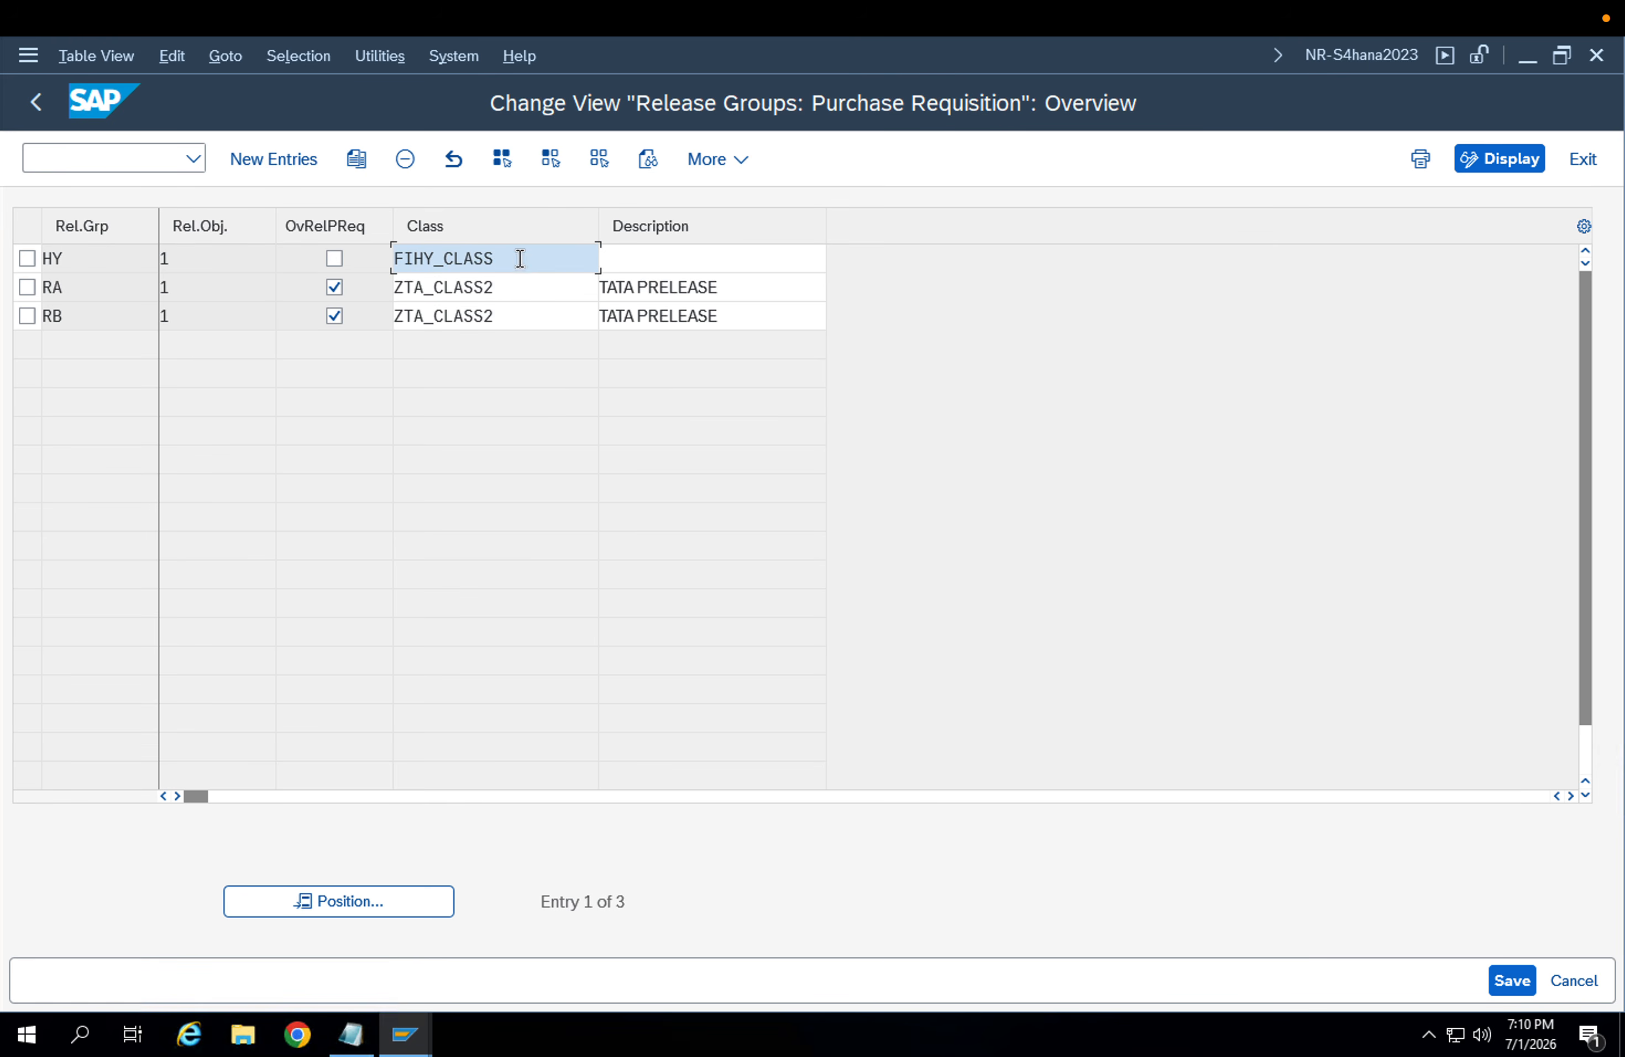
click(536, 292)
click(532, 315)
click(519, 258)
click(523, 320)
click(37, 102)
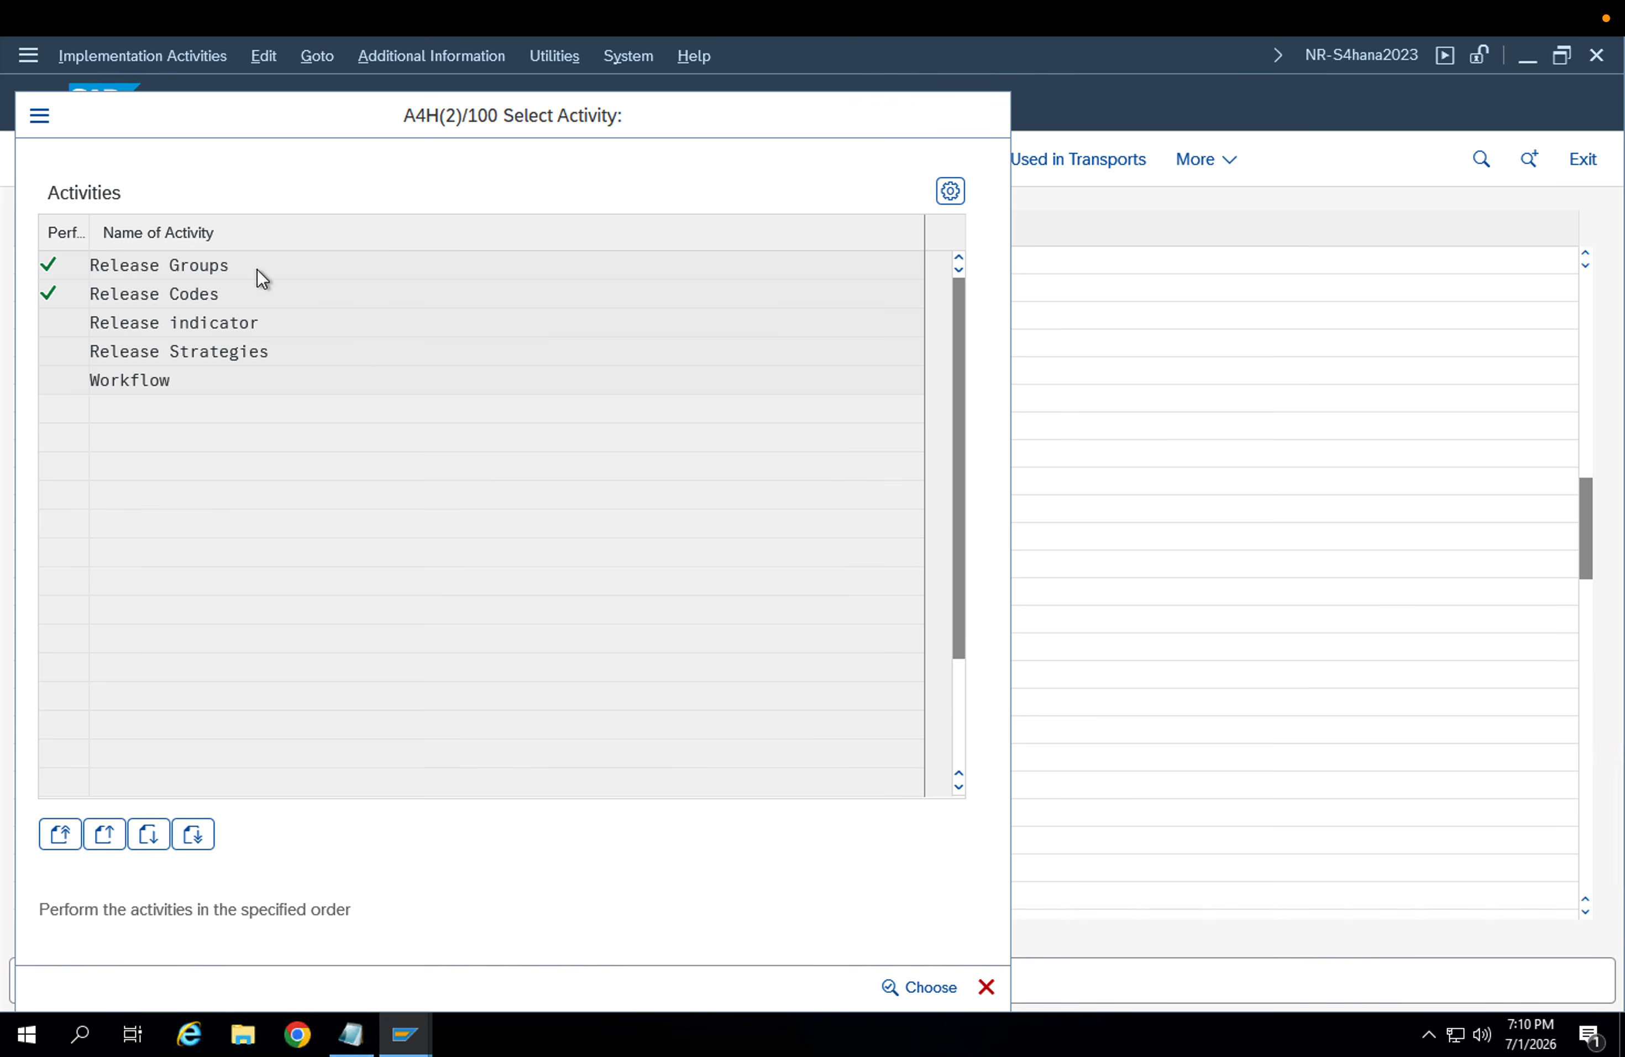
Reopen the Release Groups activity, recheck each group's class name and return to the activity list
double_click(257, 268)
drag(499, 259, 395, 258)
drag(493, 287, 394, 287)
drag(497, 319, 344, 313)
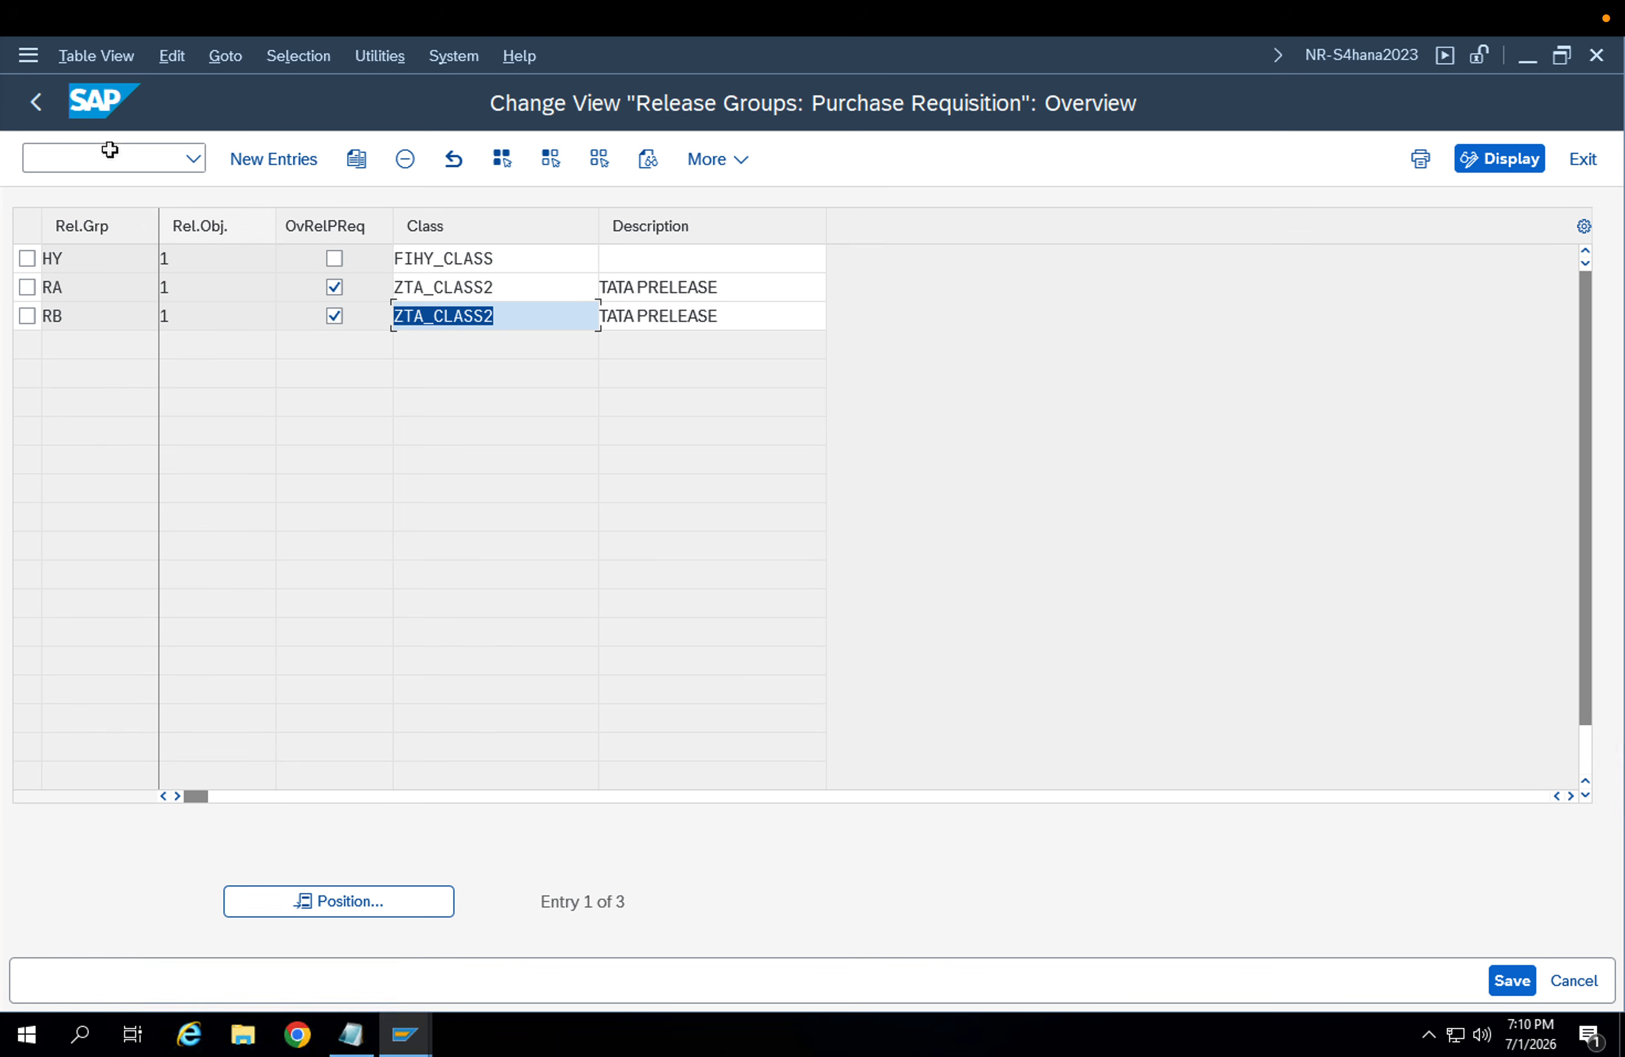
click(38, 103)
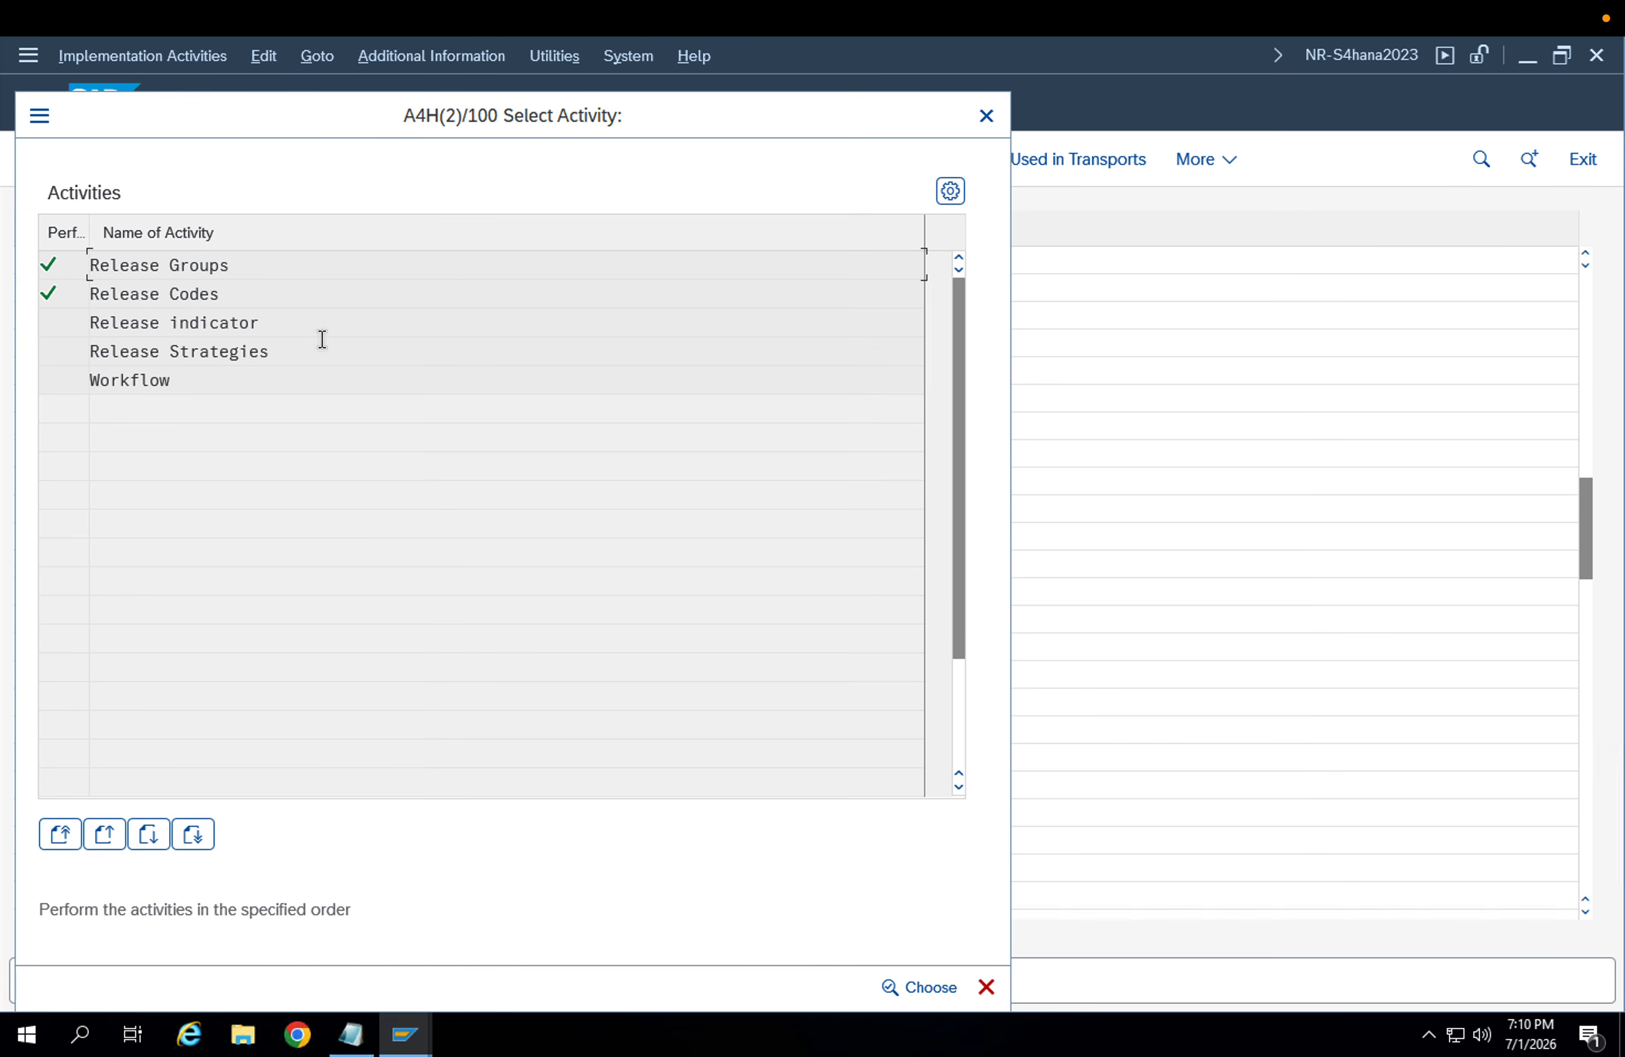
double_click(278, 265)
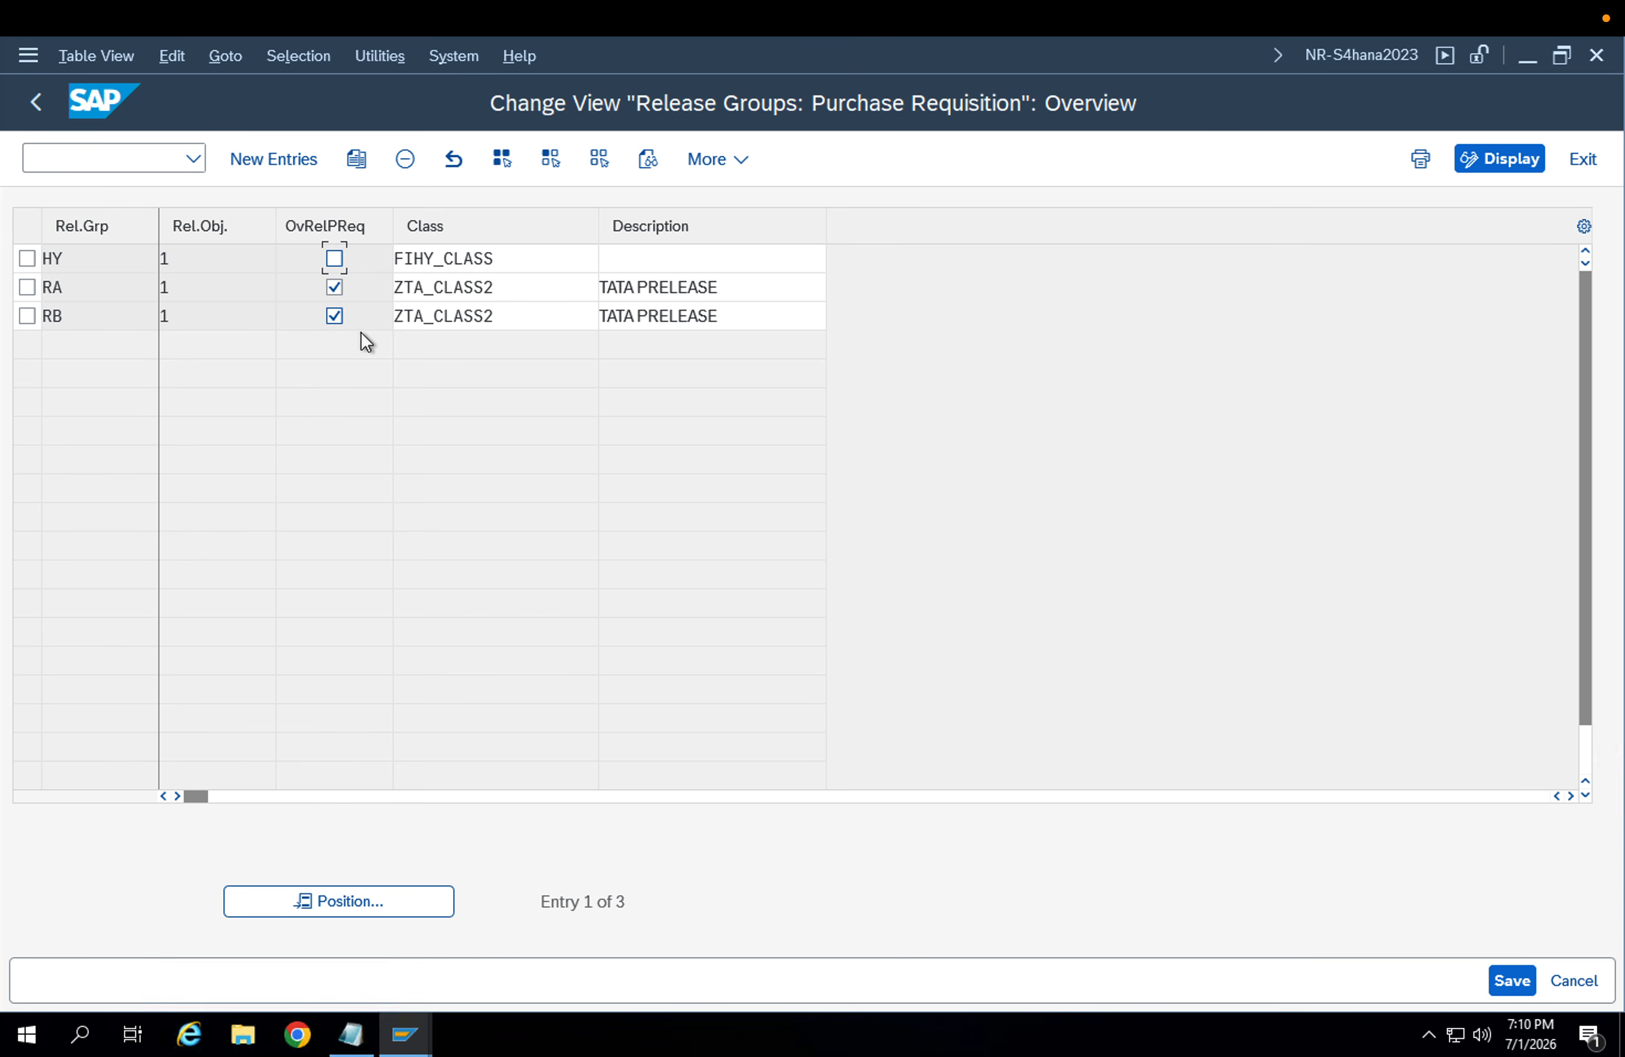
click(37, 103)
click(242, 288)
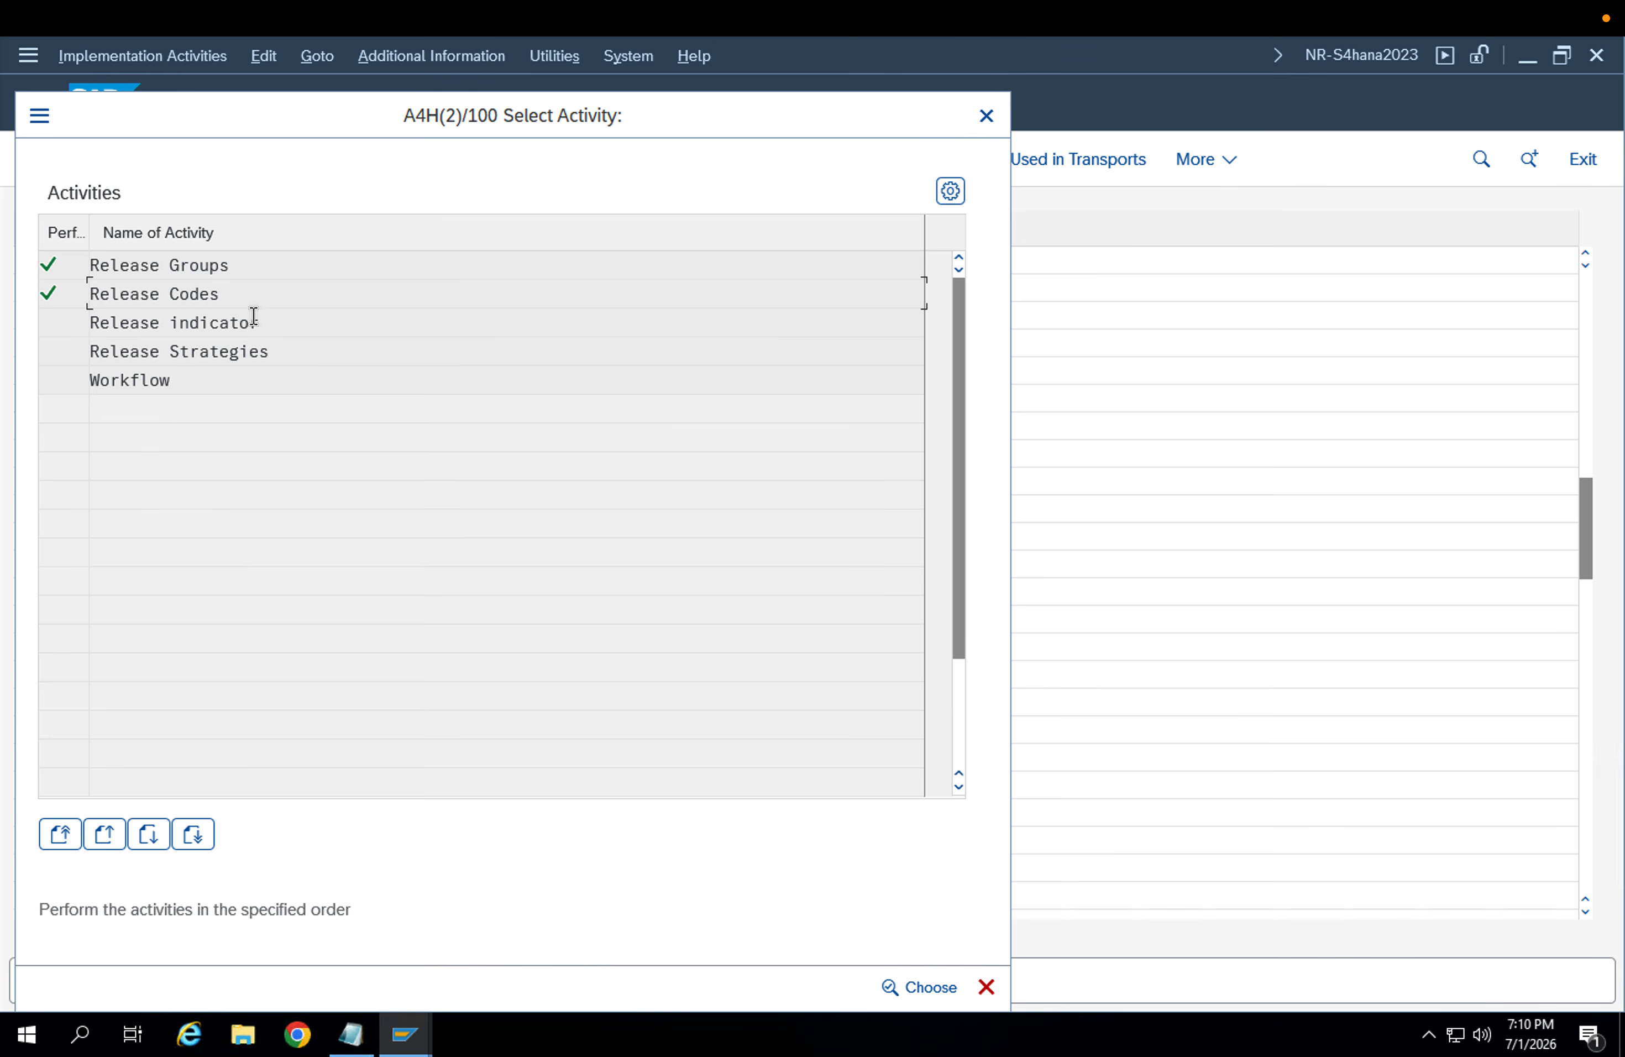
click(230, 275)
drag(250, 299, 66, 283)
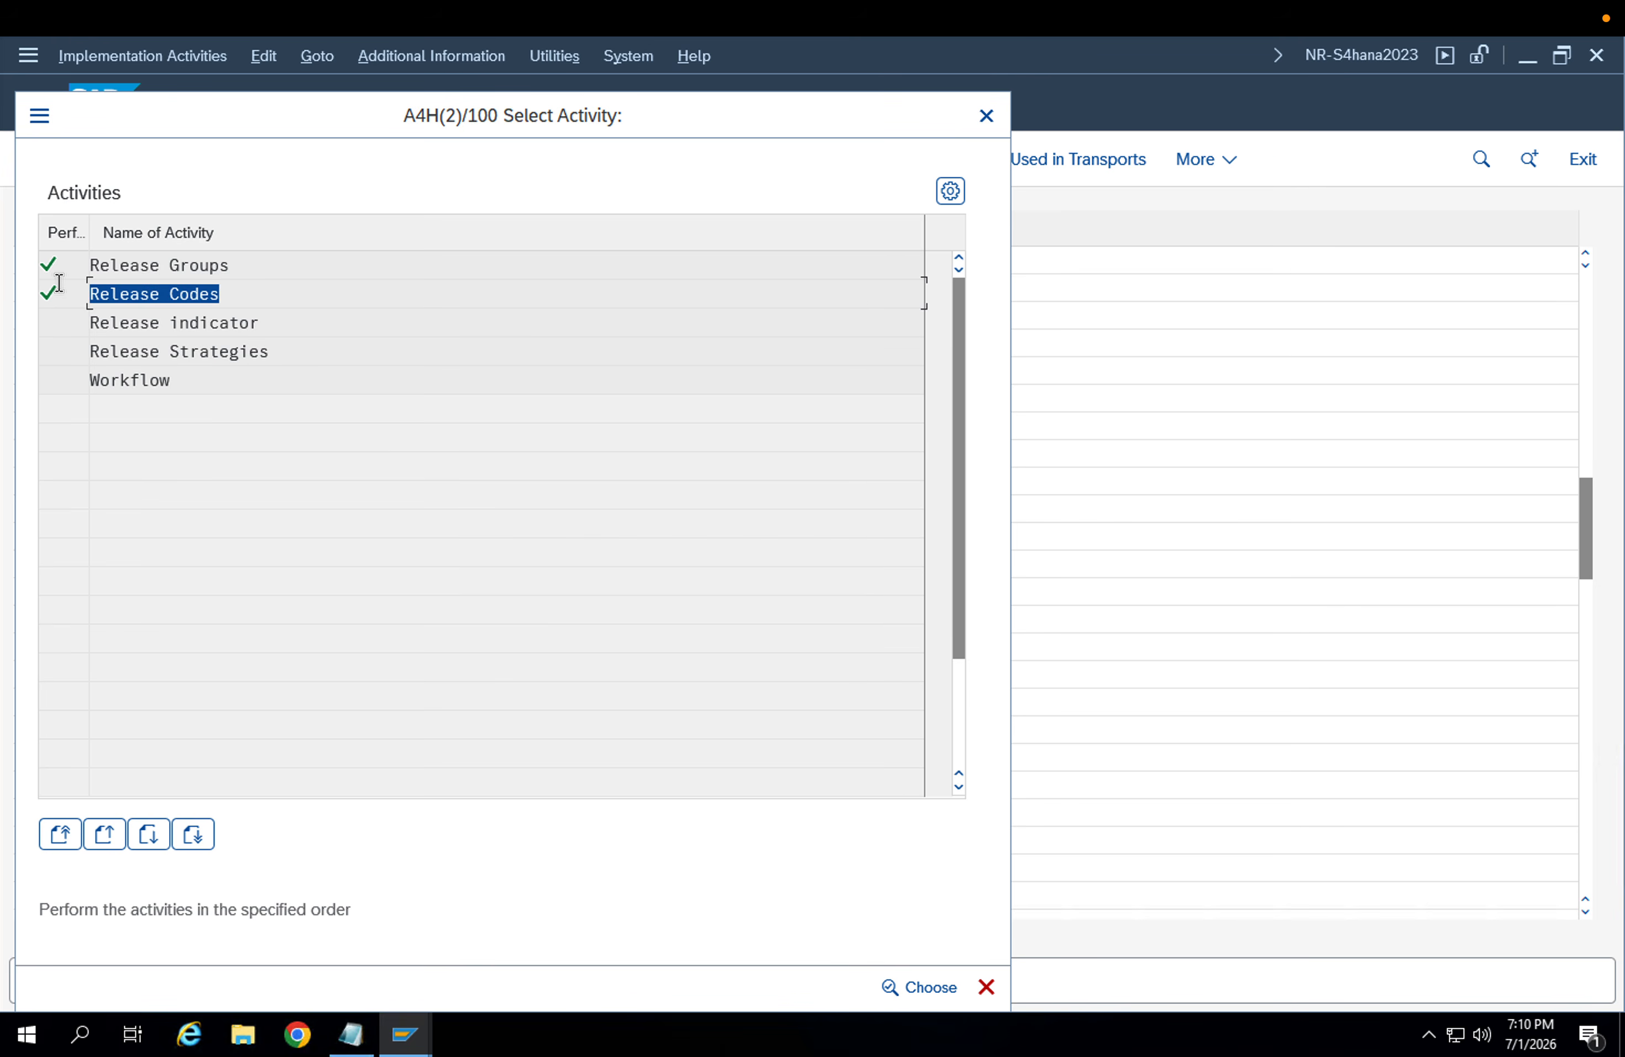
click(172, 296)
drag(275, 353, 18, 327)
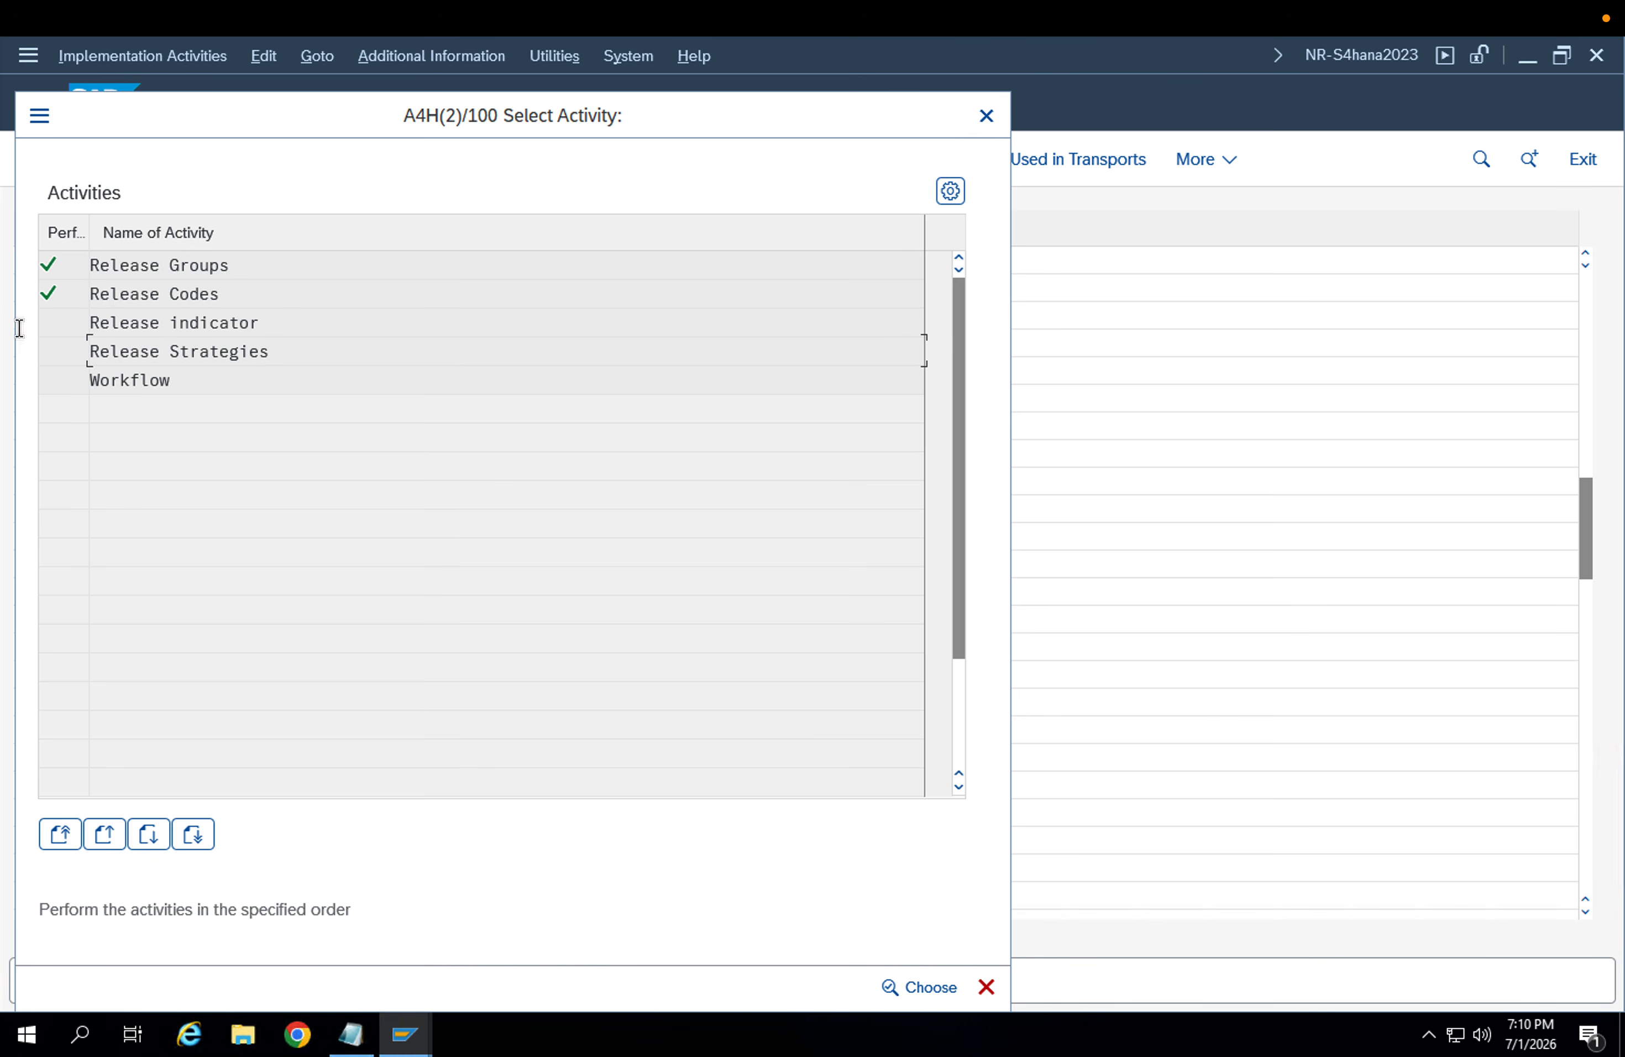
click(161, 266)
drag(234, 266, 33, 263)
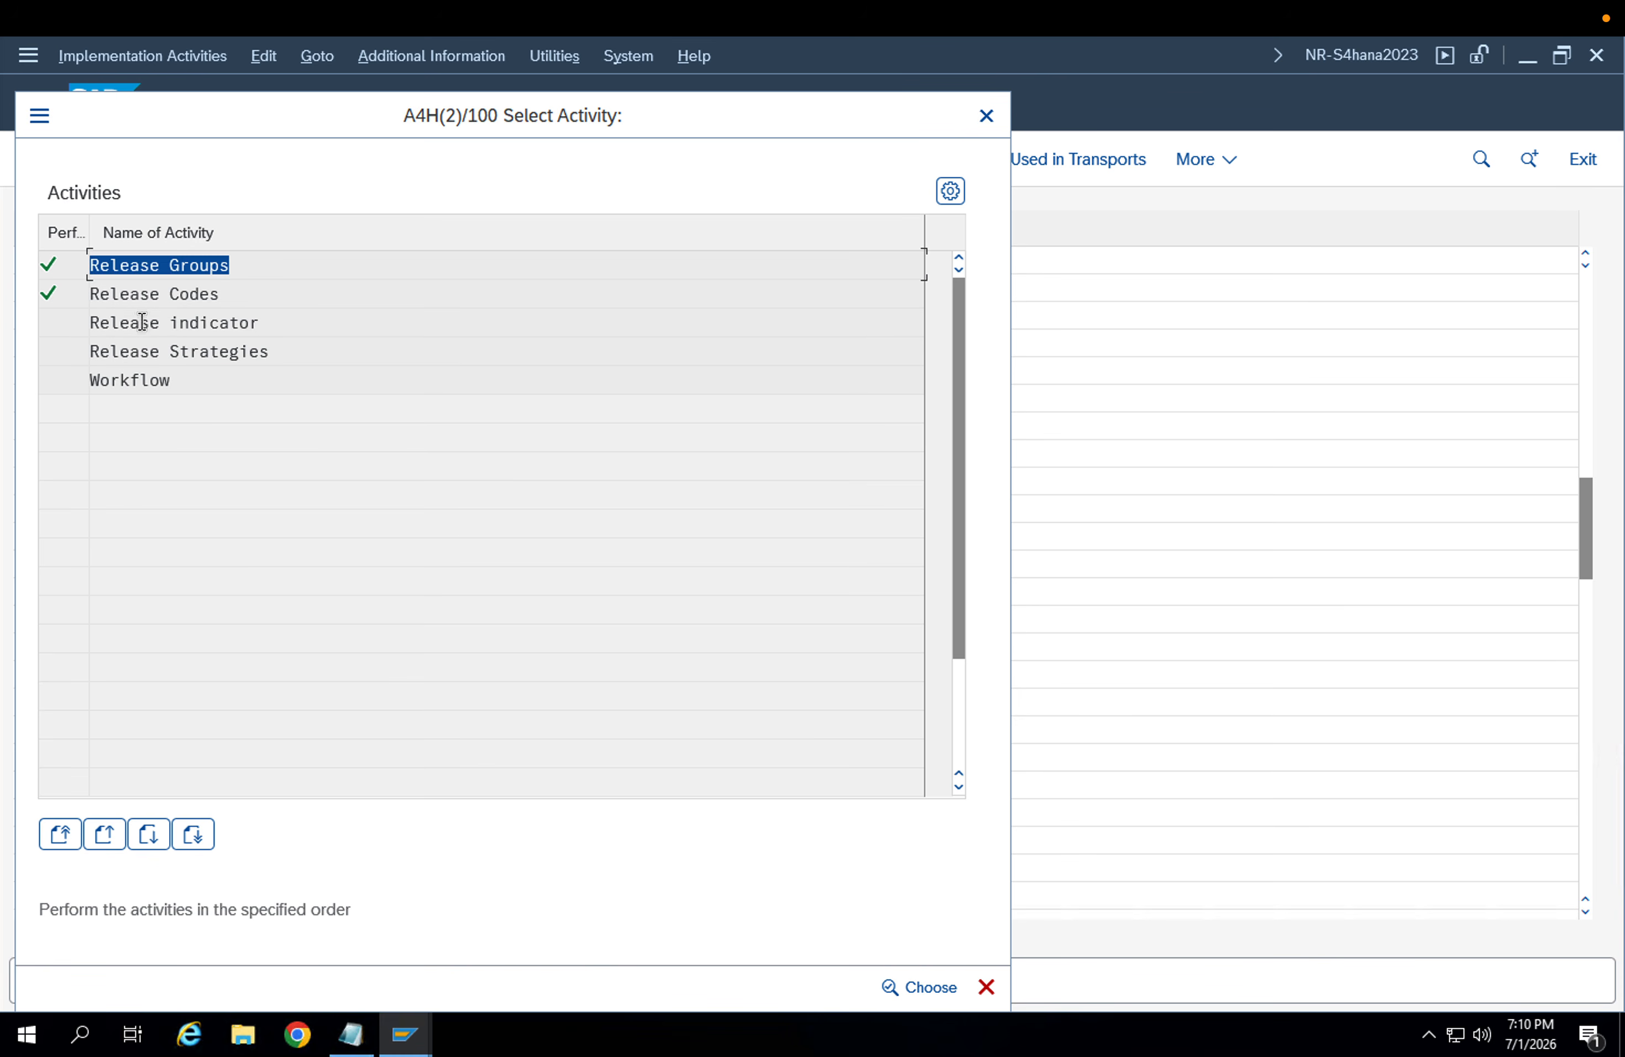
click(142, 296)
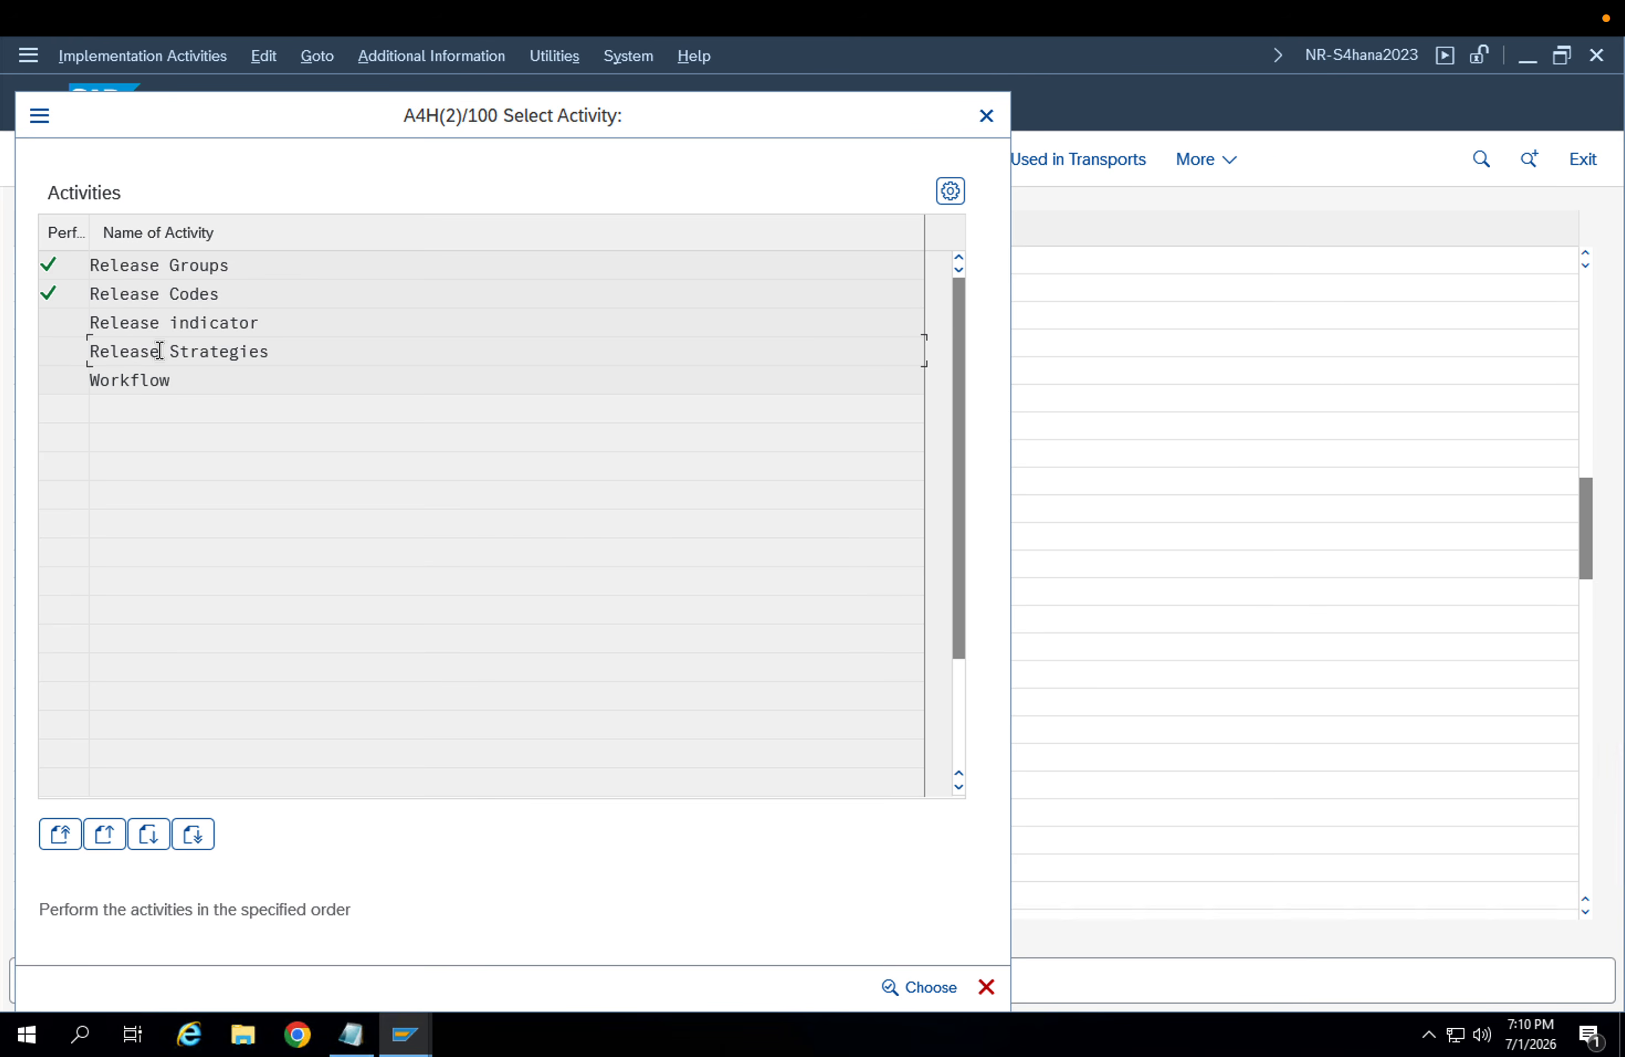
Try to open the Release Strategies activity and decline displaying the locked data
double_click(205, 352)
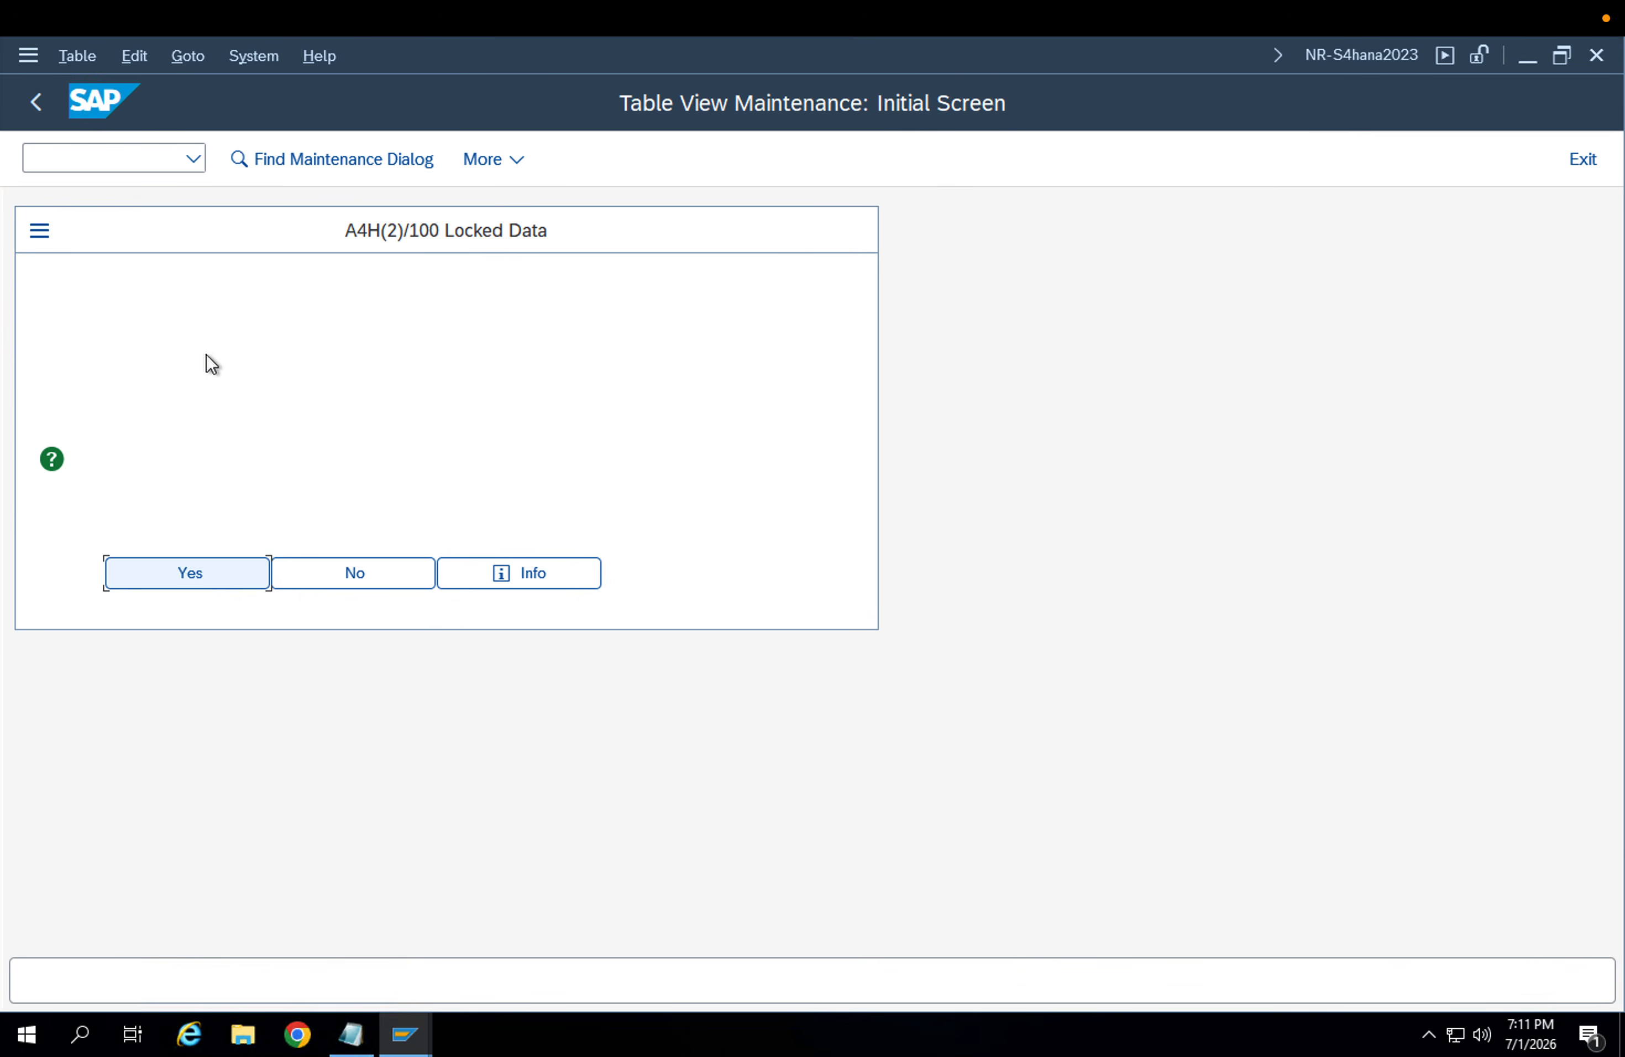
click(320, 559)
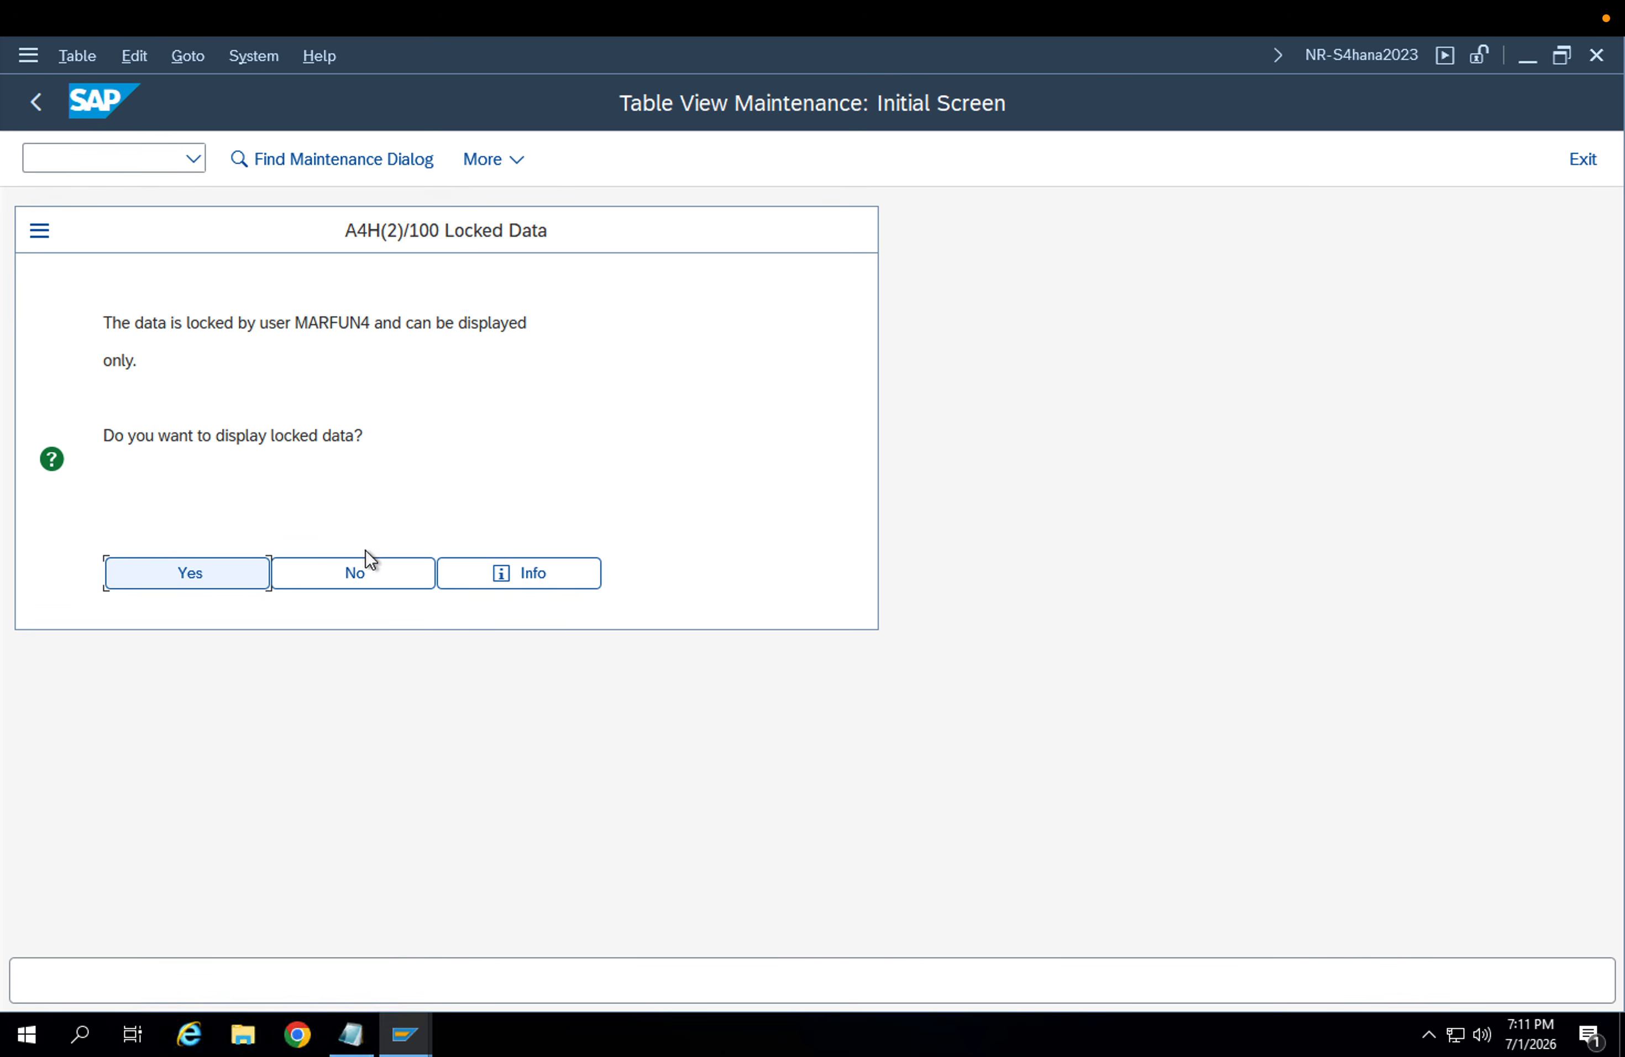
click(366, 570)
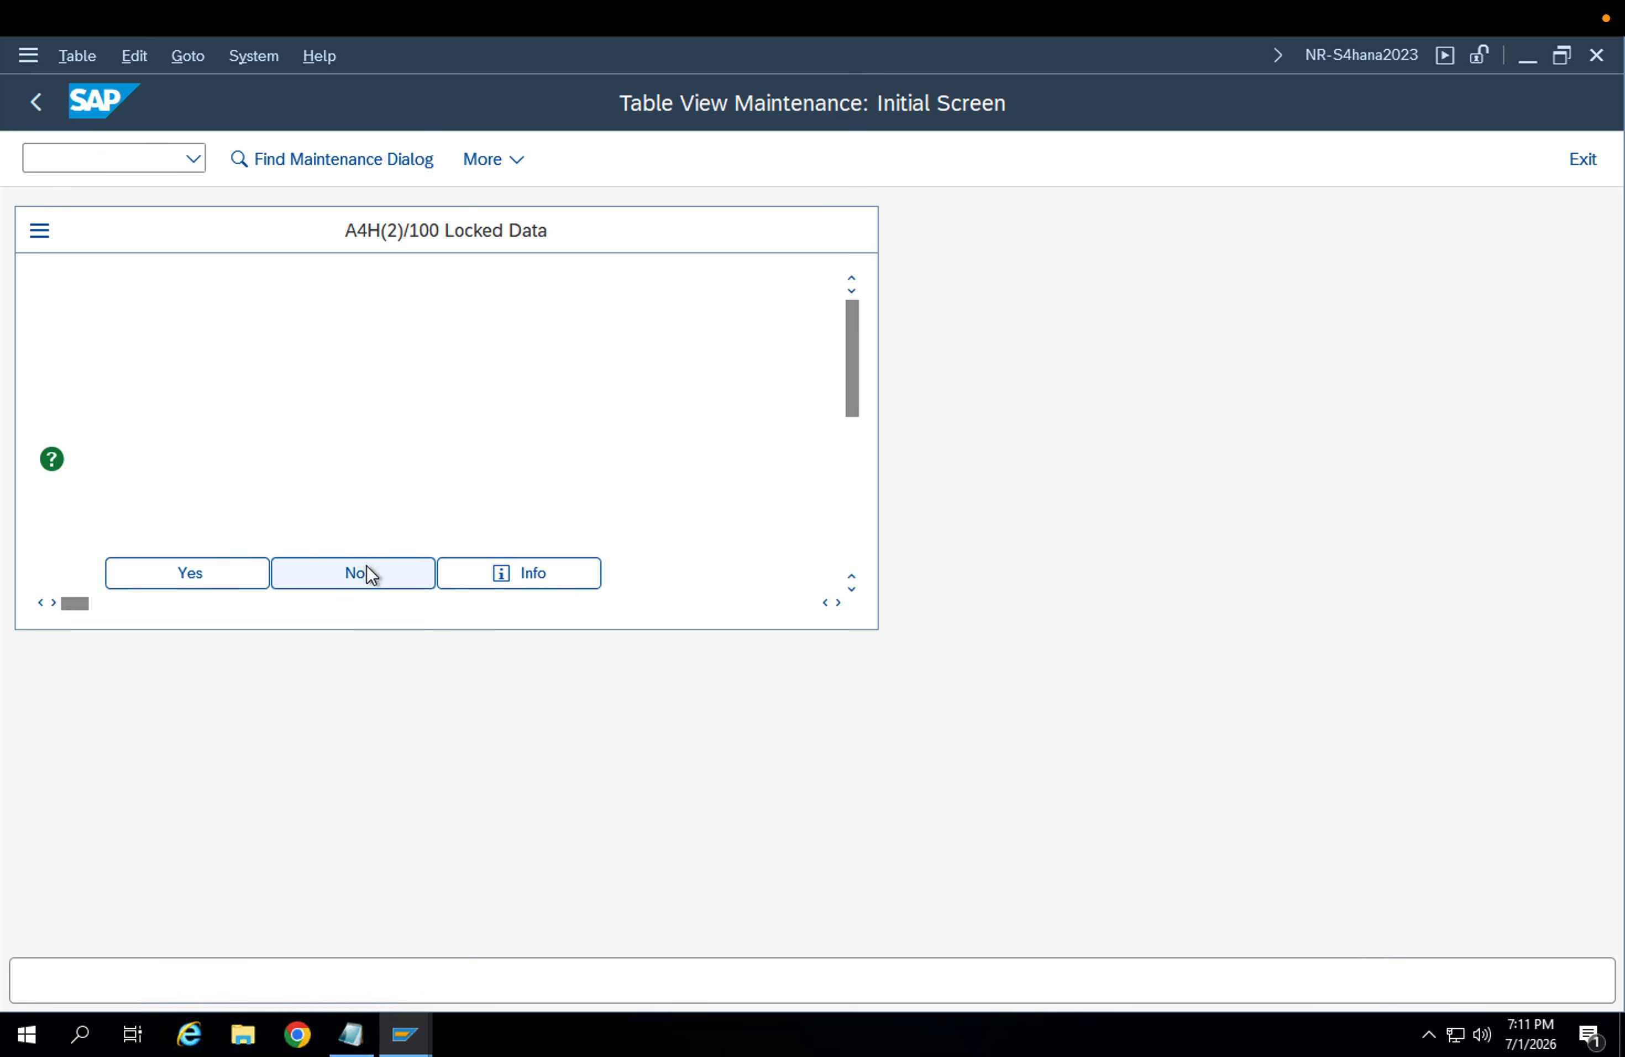
key(Escape)
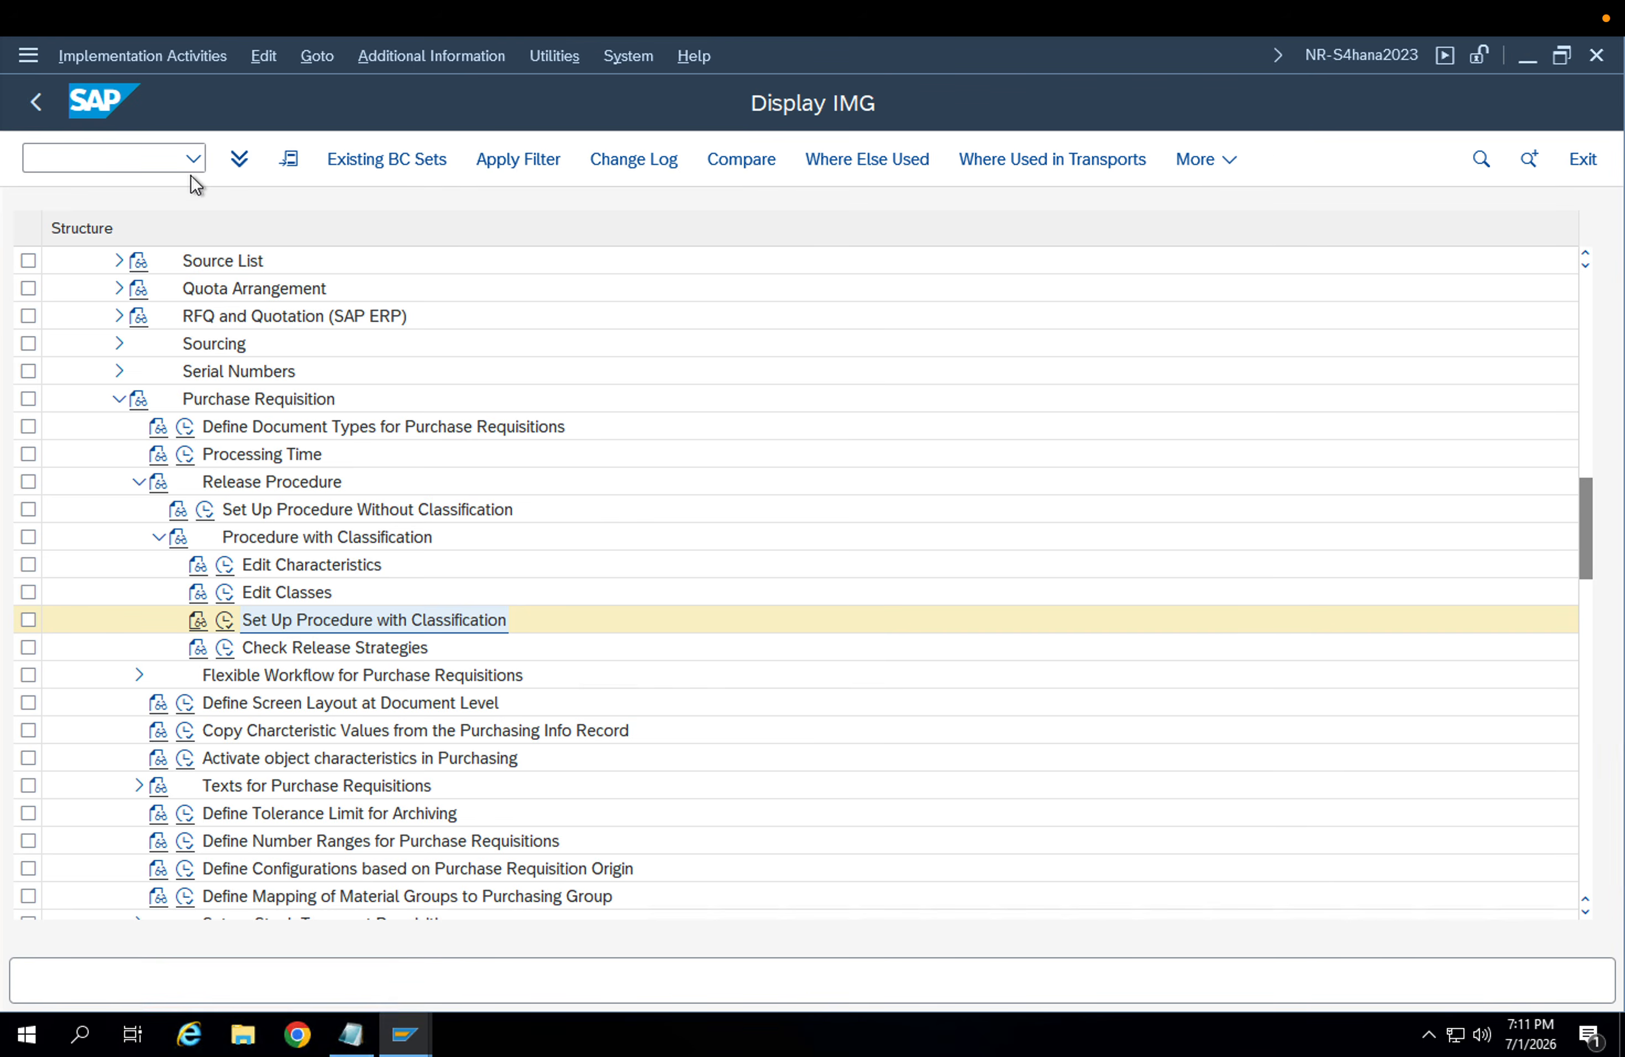
Open Enqueue Administration in a separate session, search client 100 for locks of all users and look through the lock table
text(nme12)
key(Return)
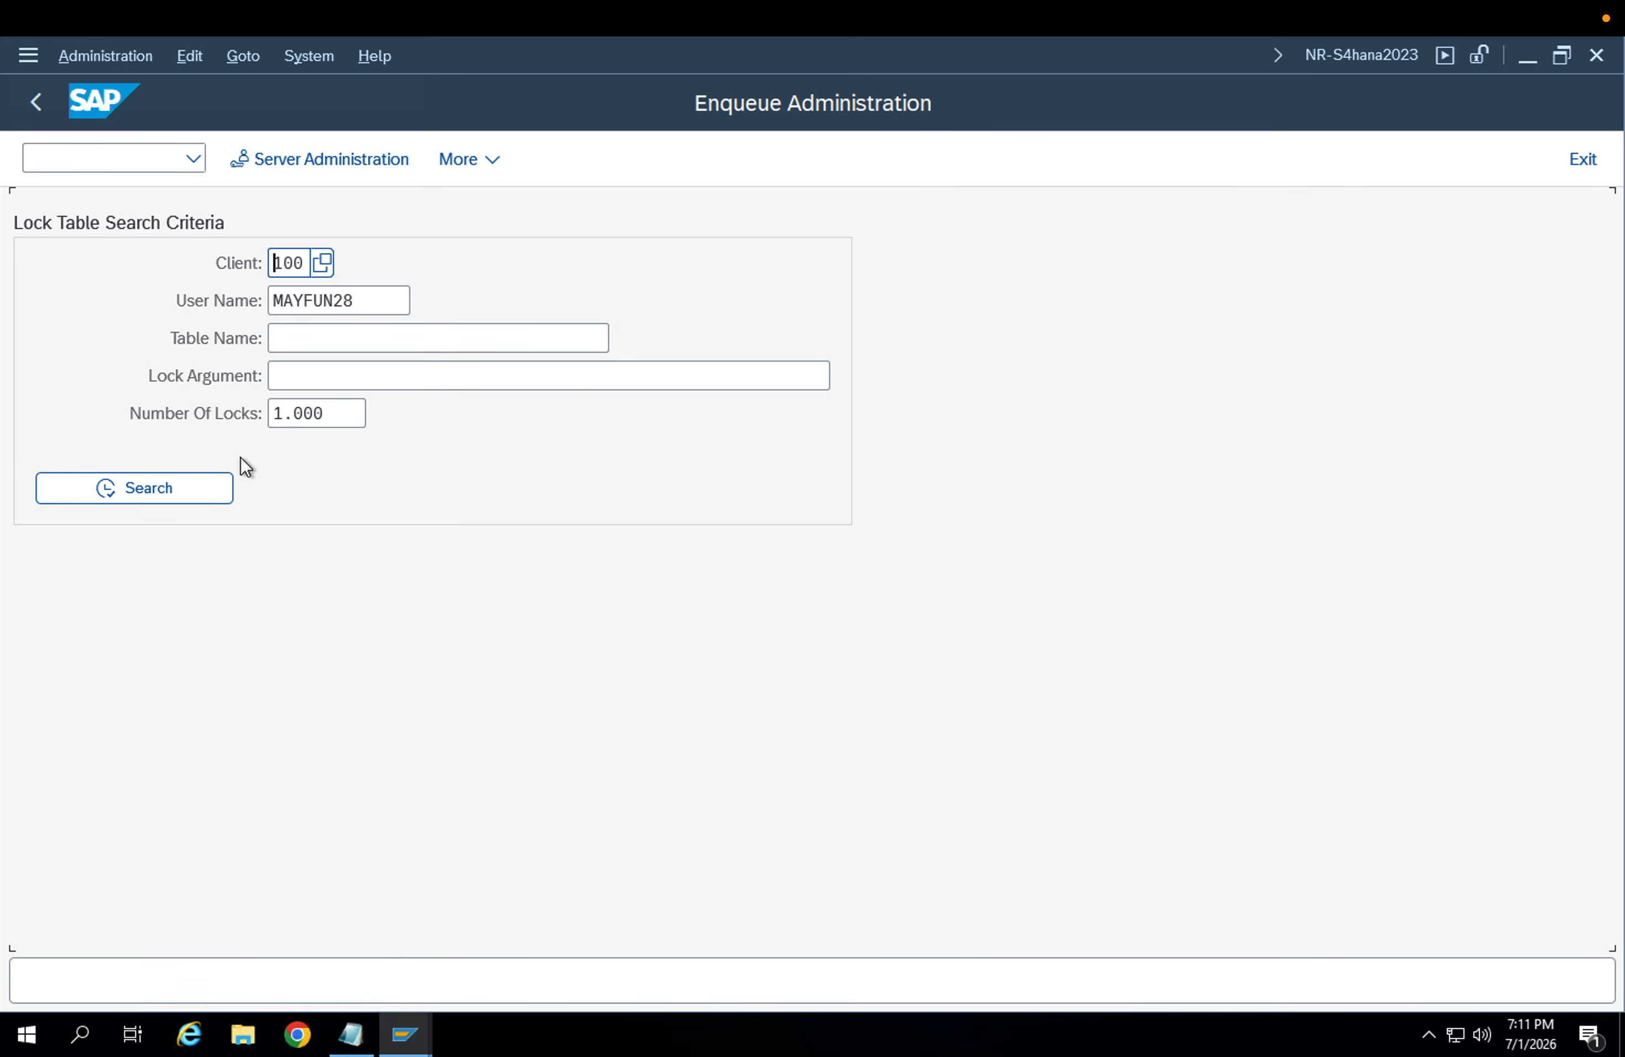
double_click(377, 301)
key(BackSpace)
click(124, 481)
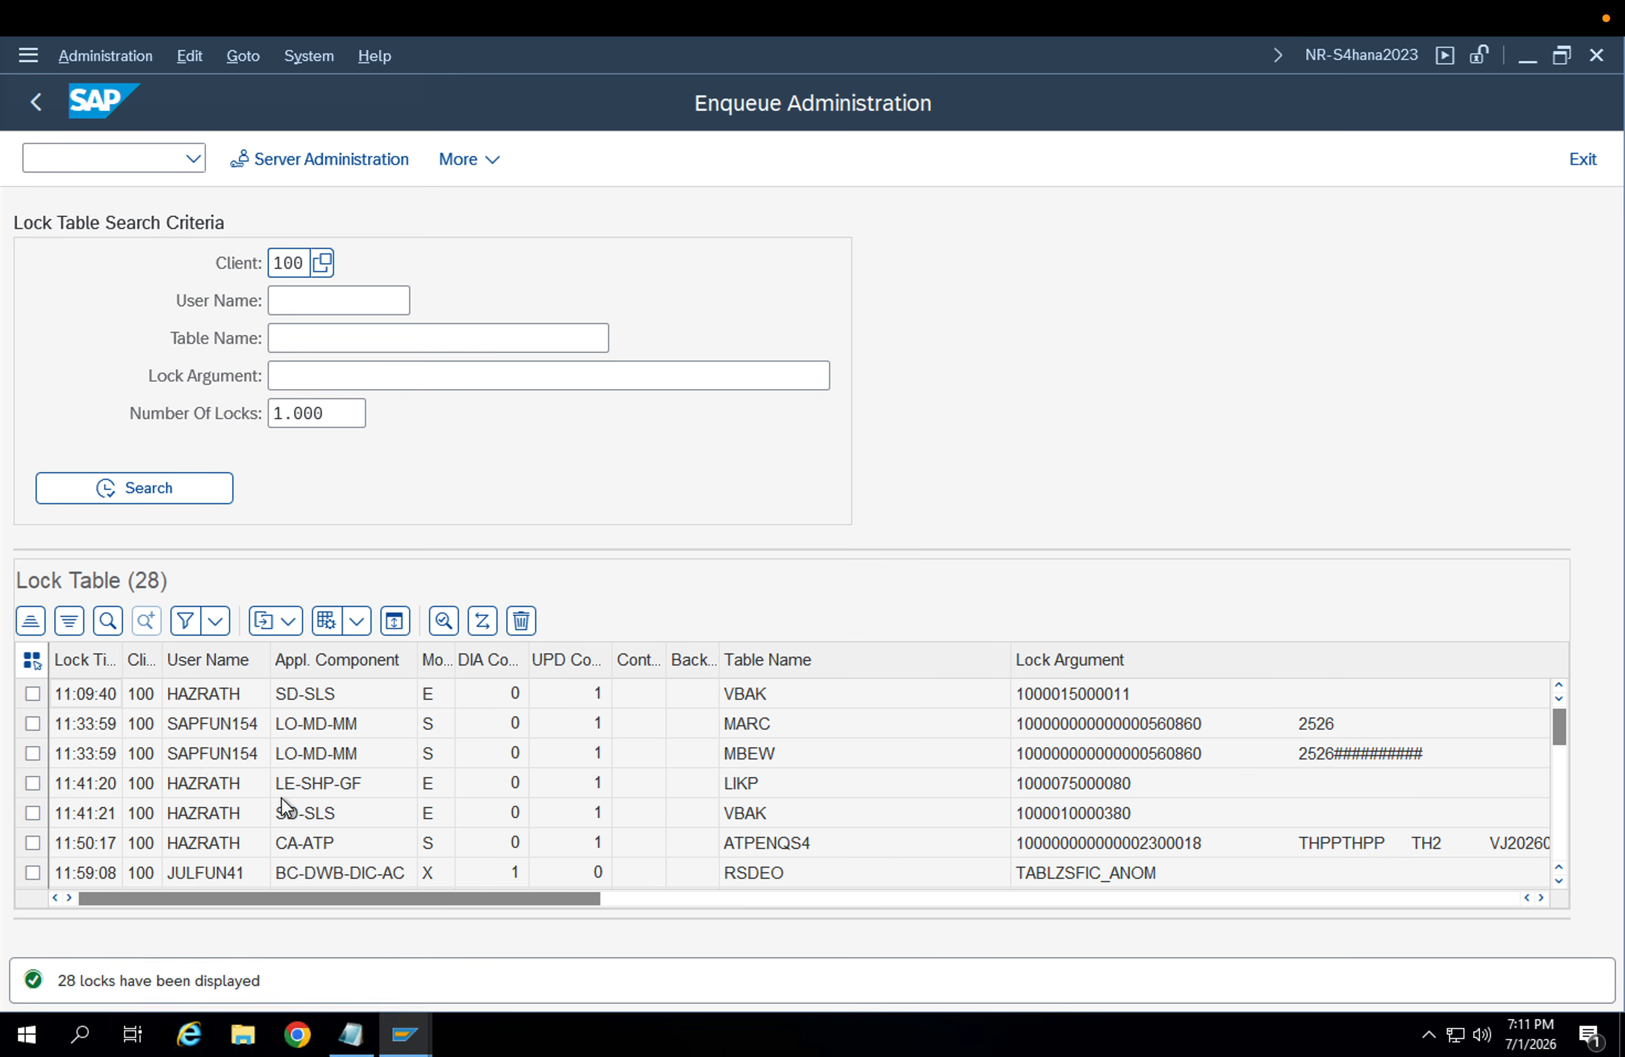
scroll(519, 772, down, 2)
scroll(515, 781, down, 3)
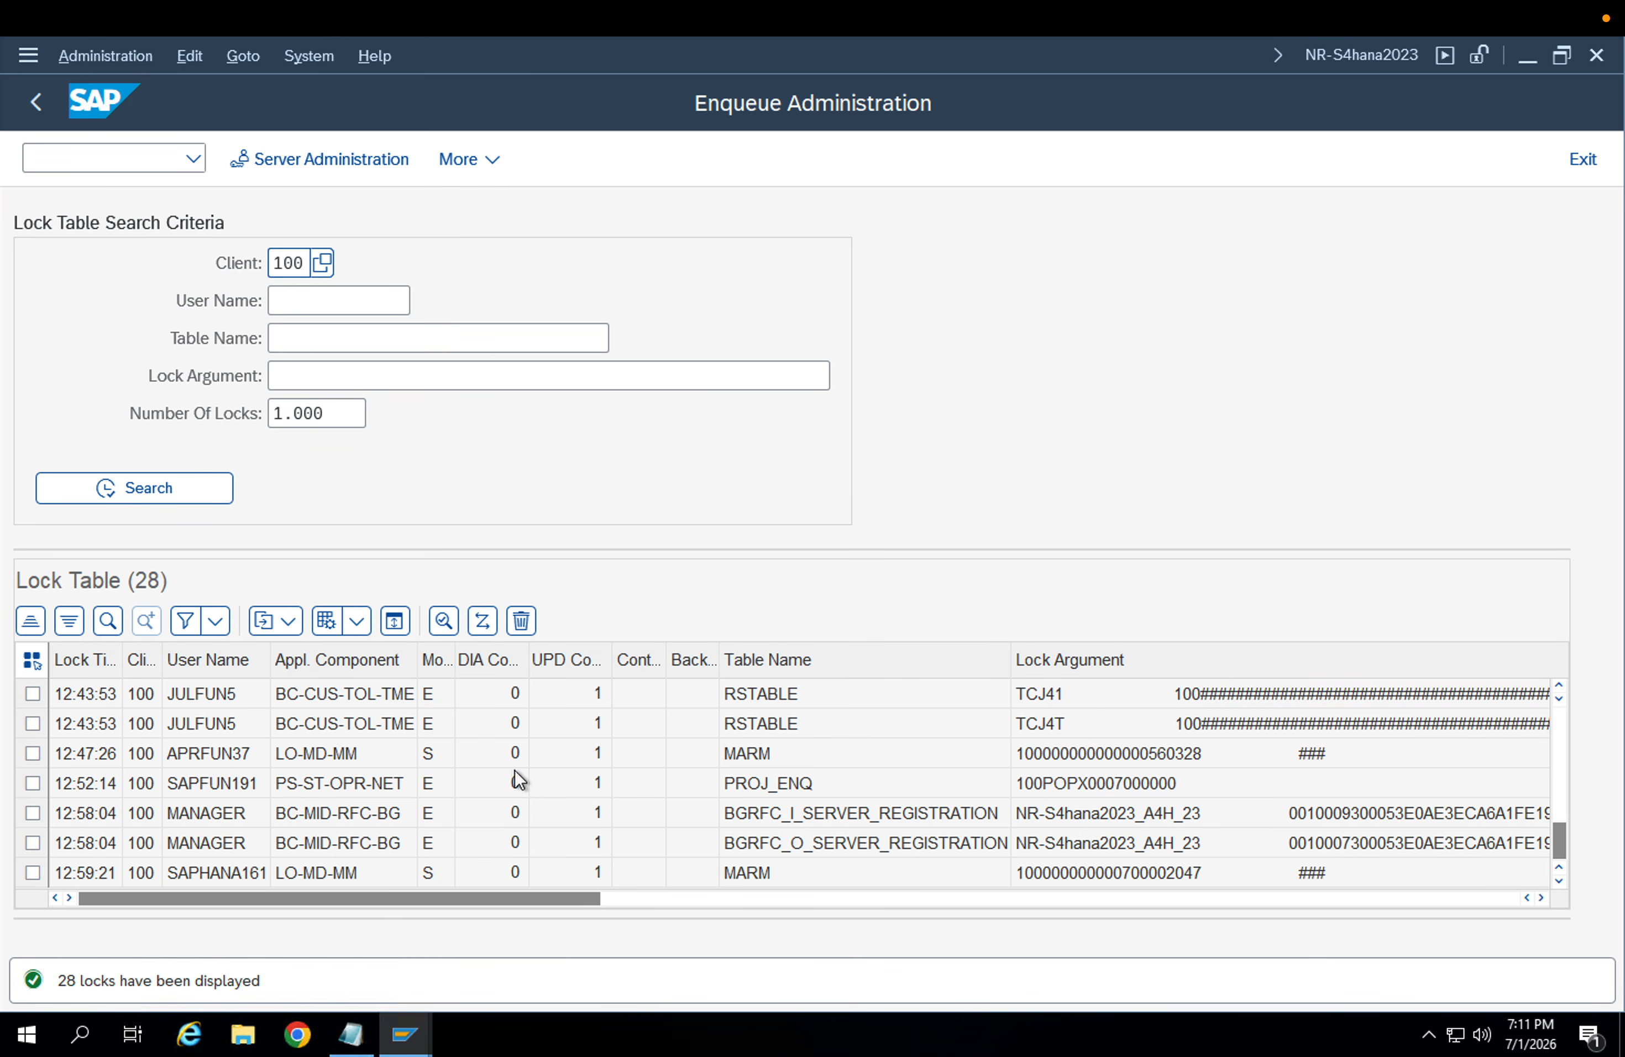
click(483, 819)
scroll(483, 824, up, 7)
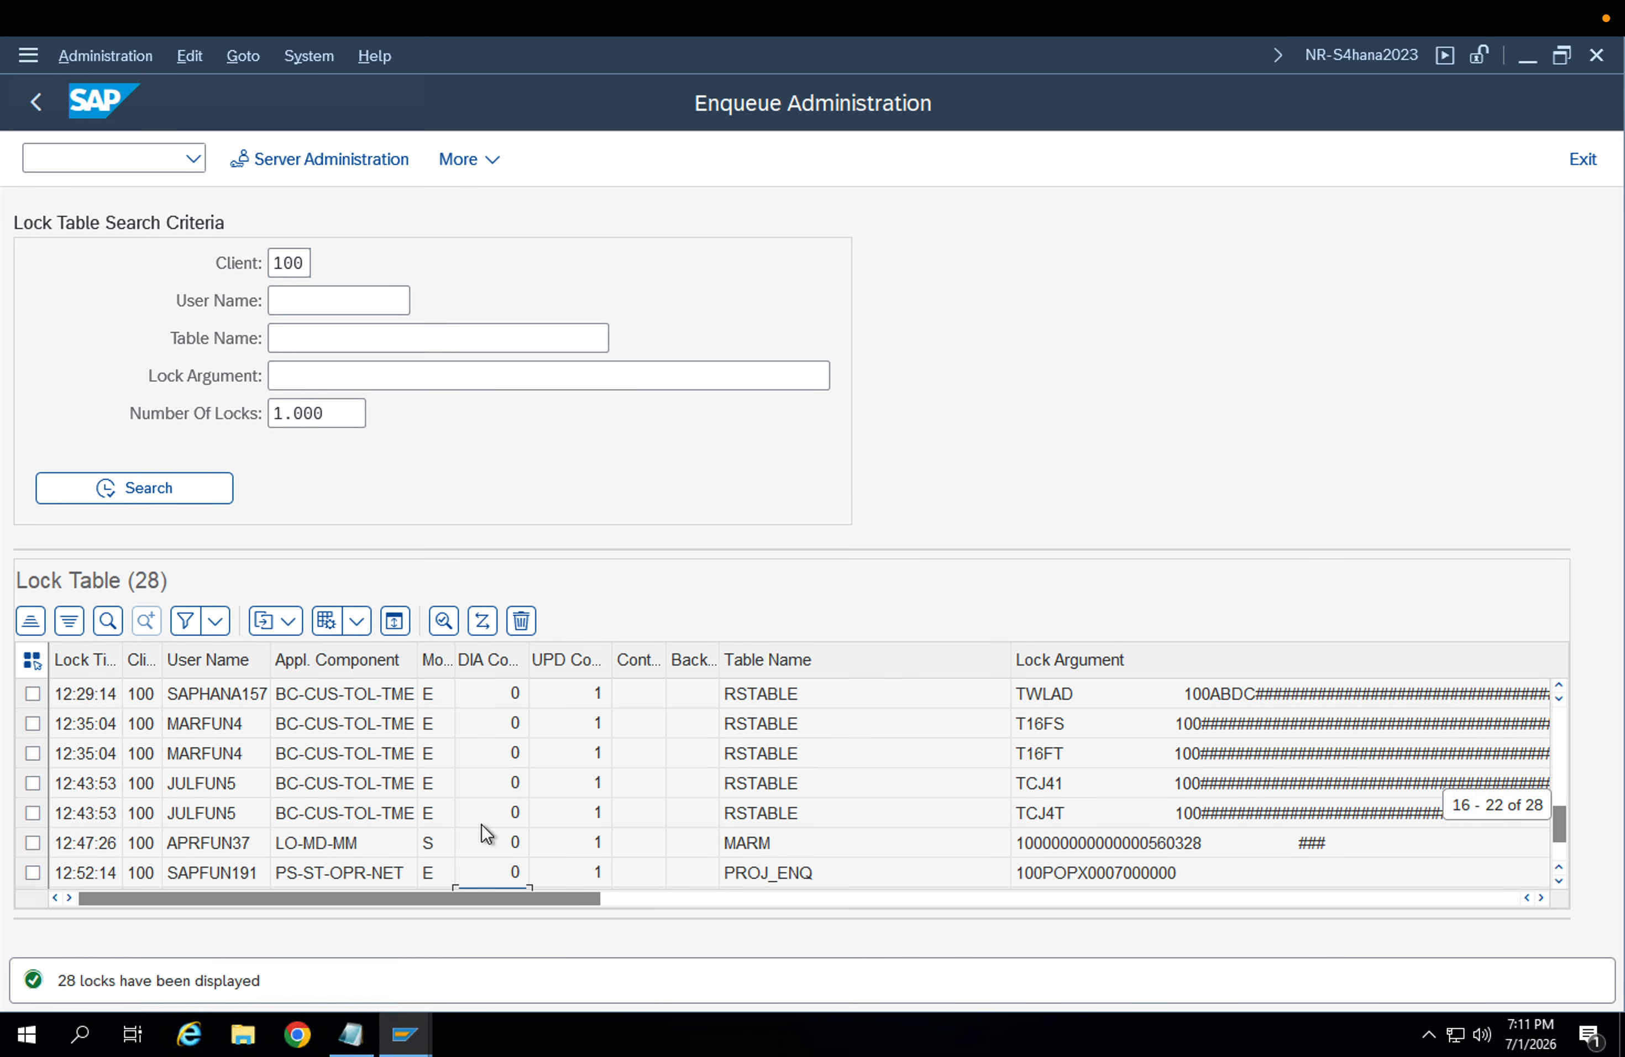
Return to the Display IMG session and reopen Release Strategies to identify the user locking the data
mouse_move(422, 1015)
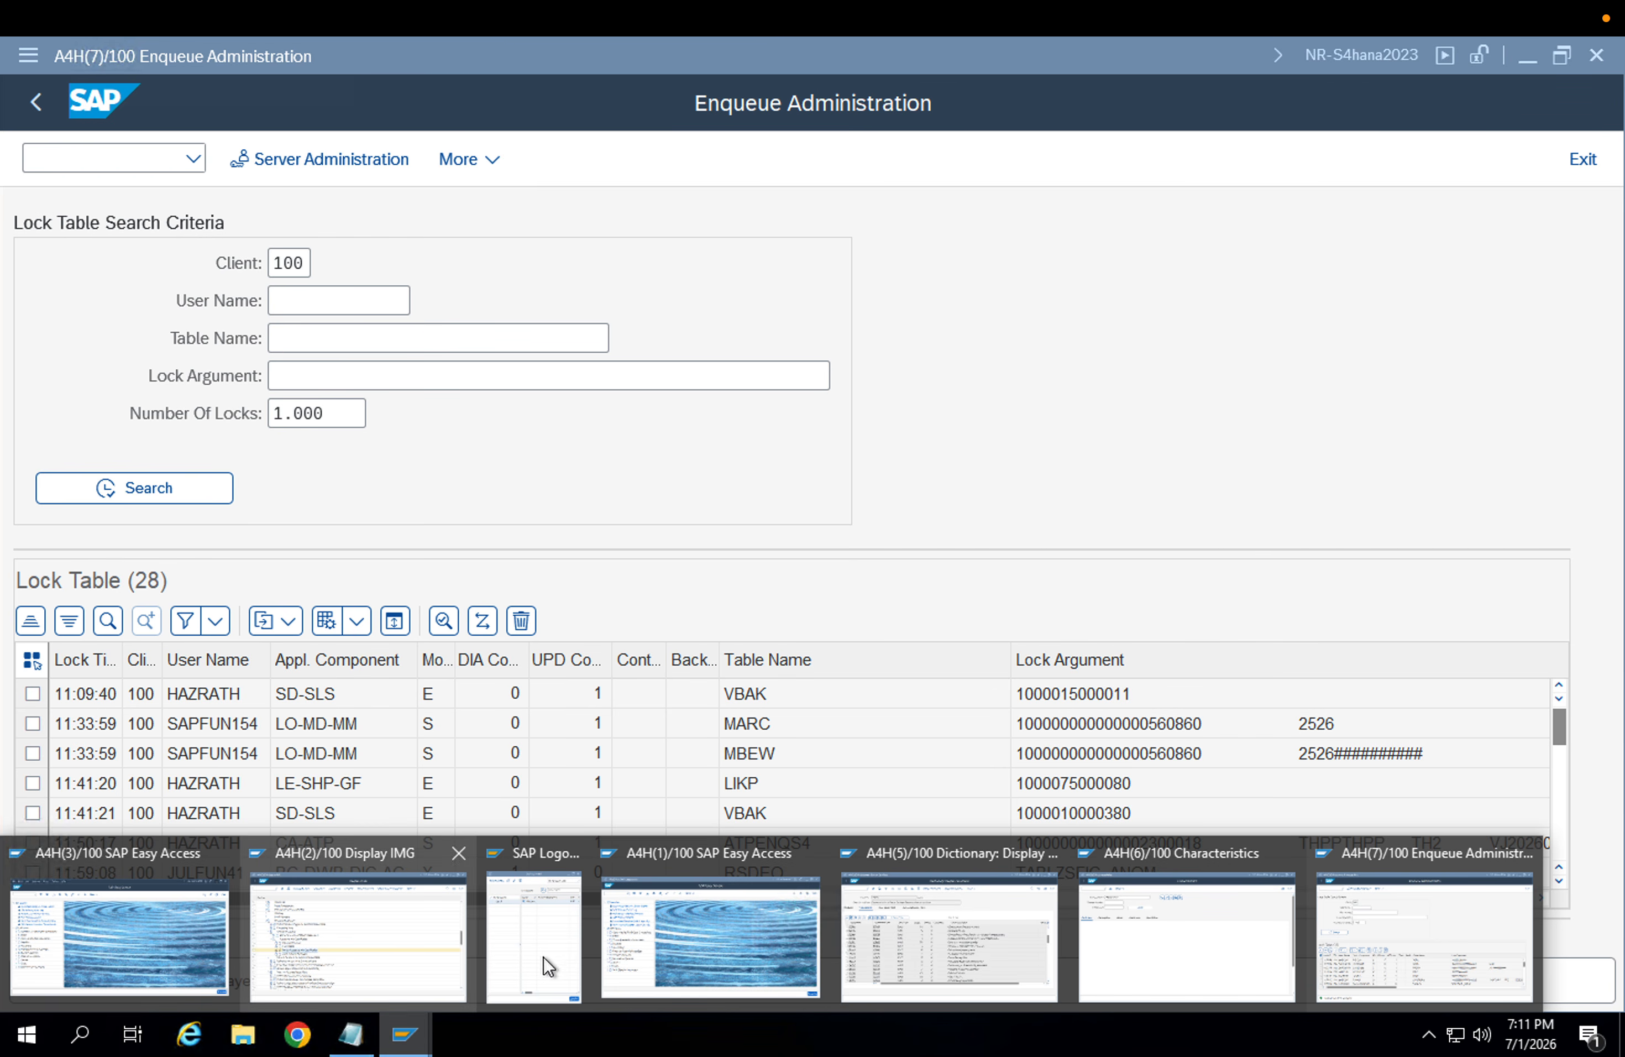
mouse_move(1154, 935)
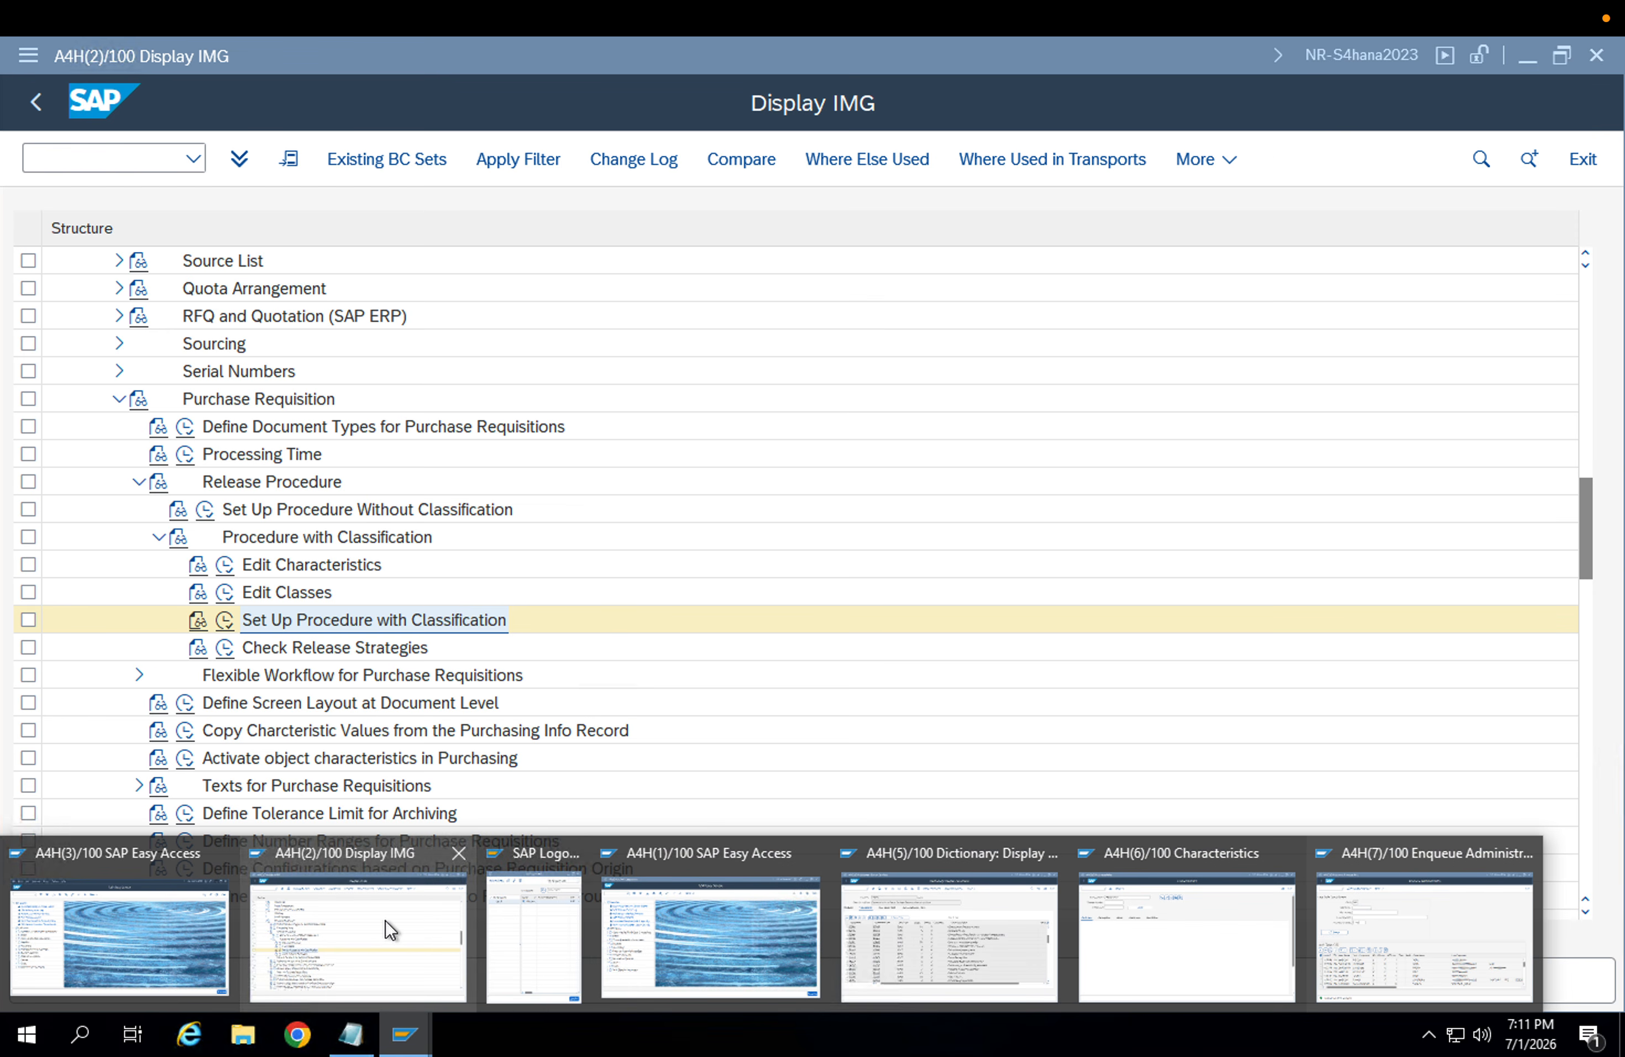
click(385, 924)
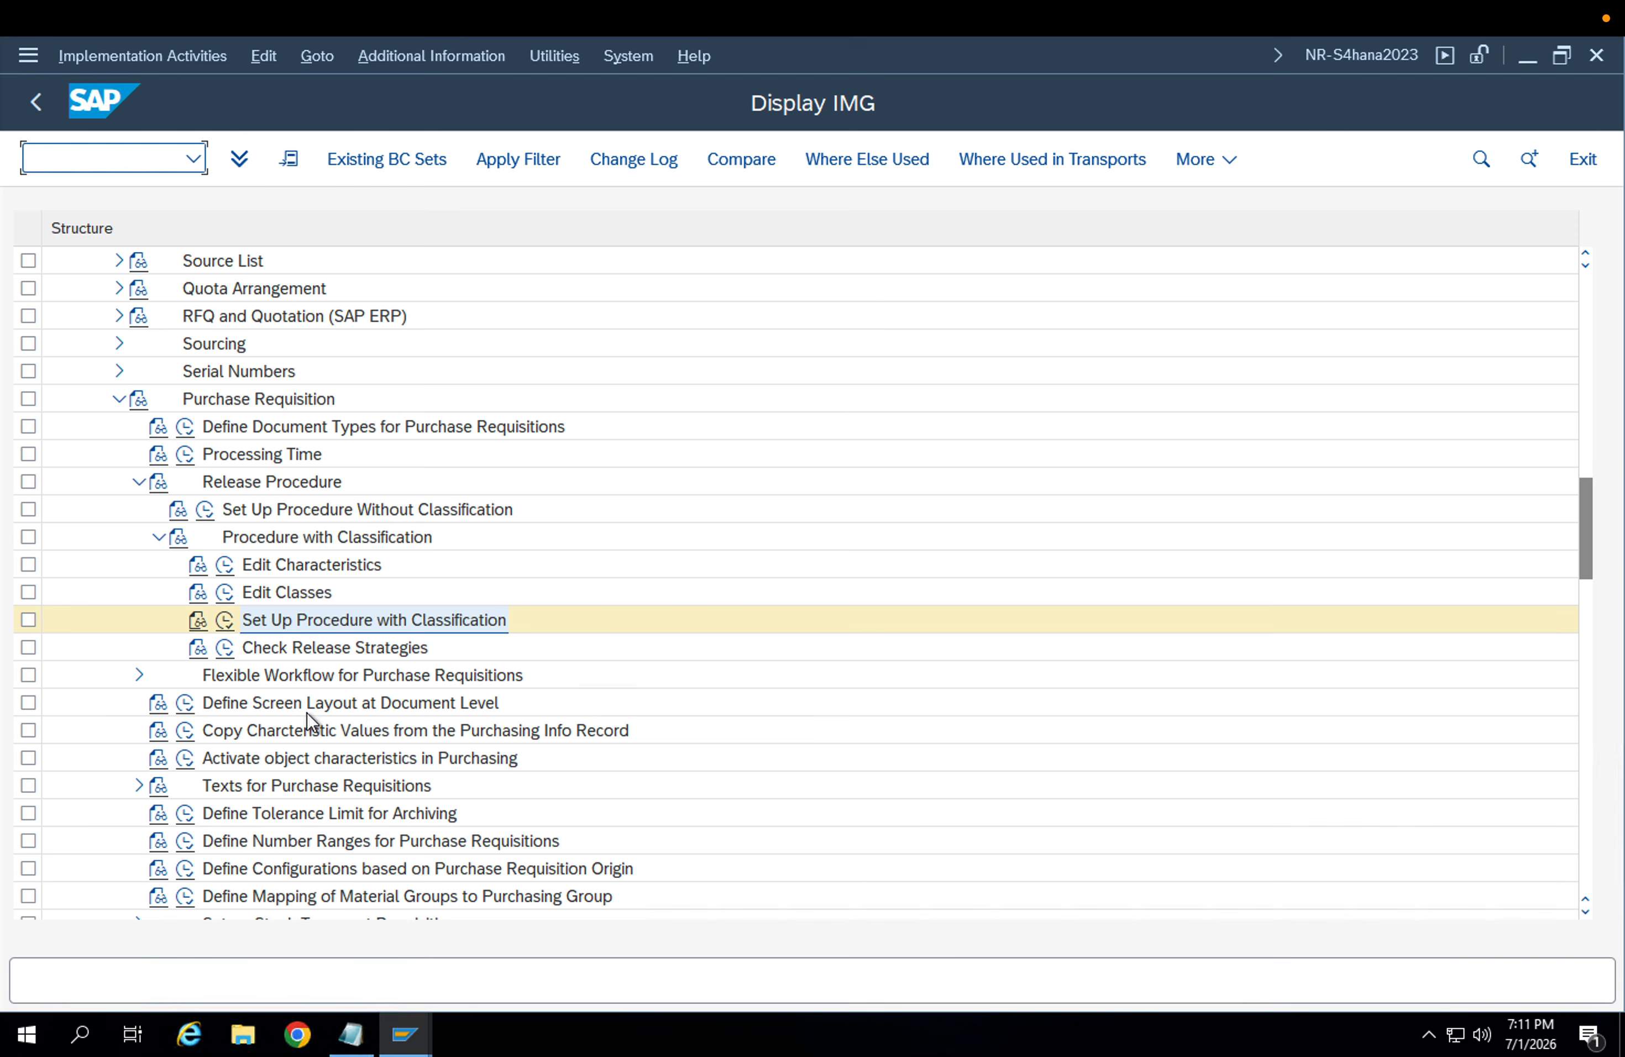
click(226, 619)
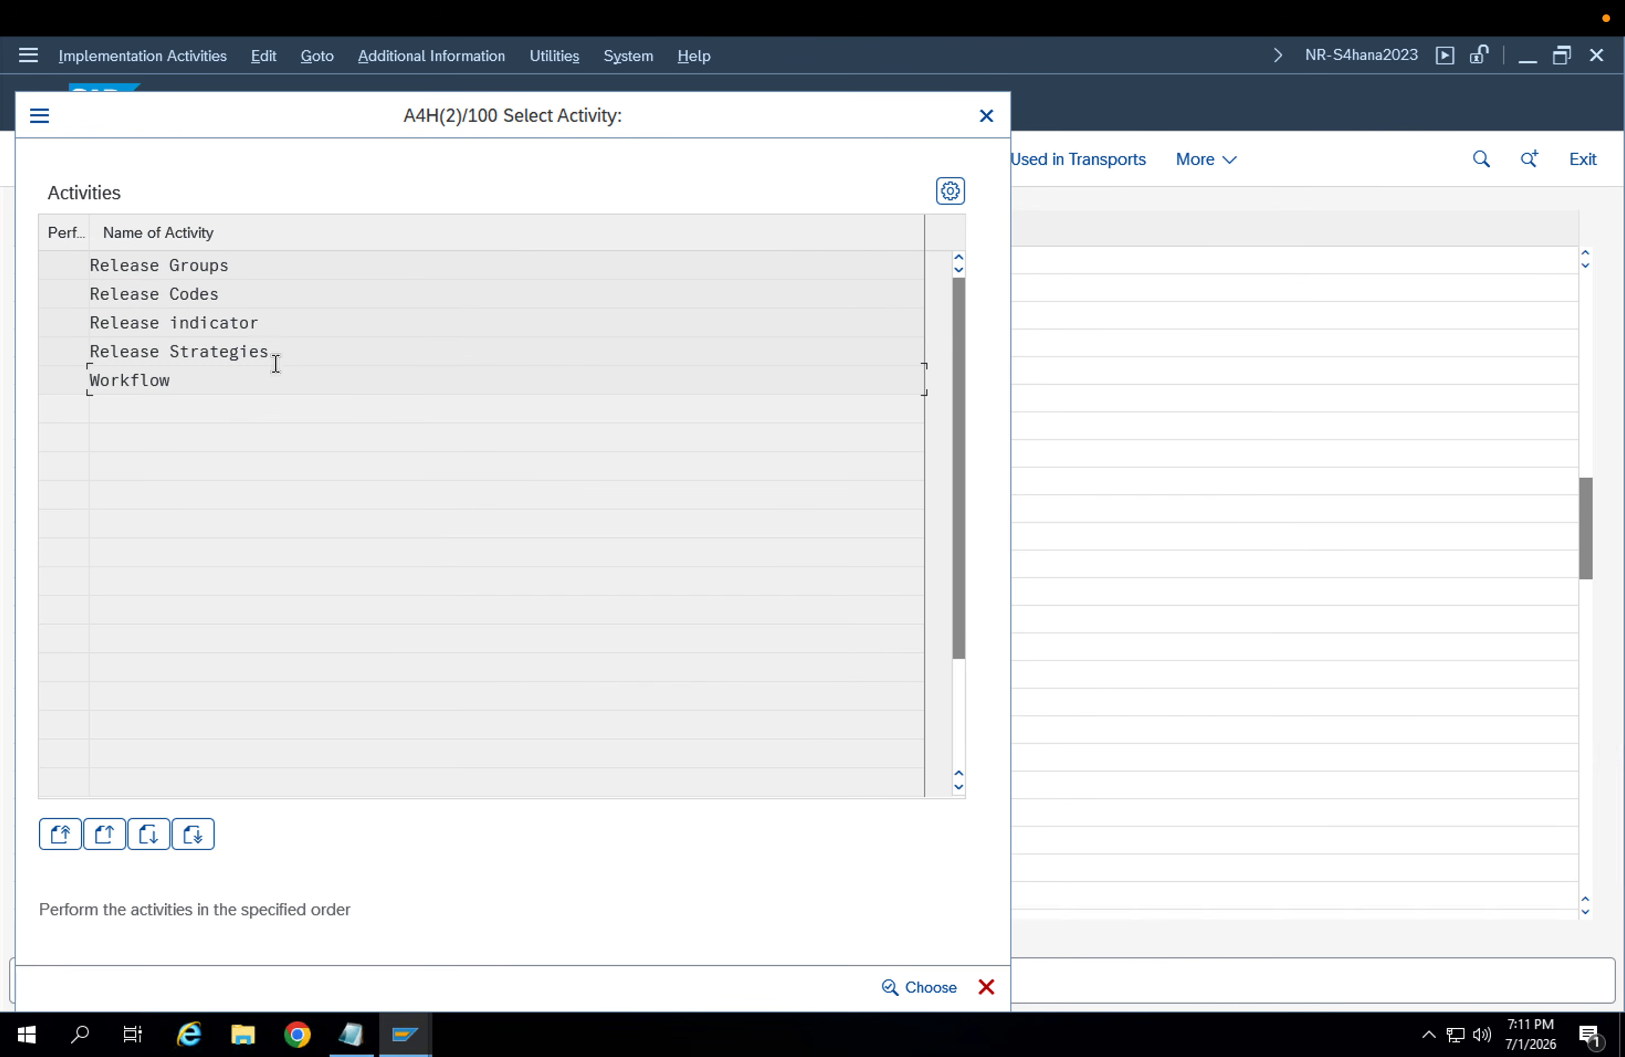
double_click(214, 351)
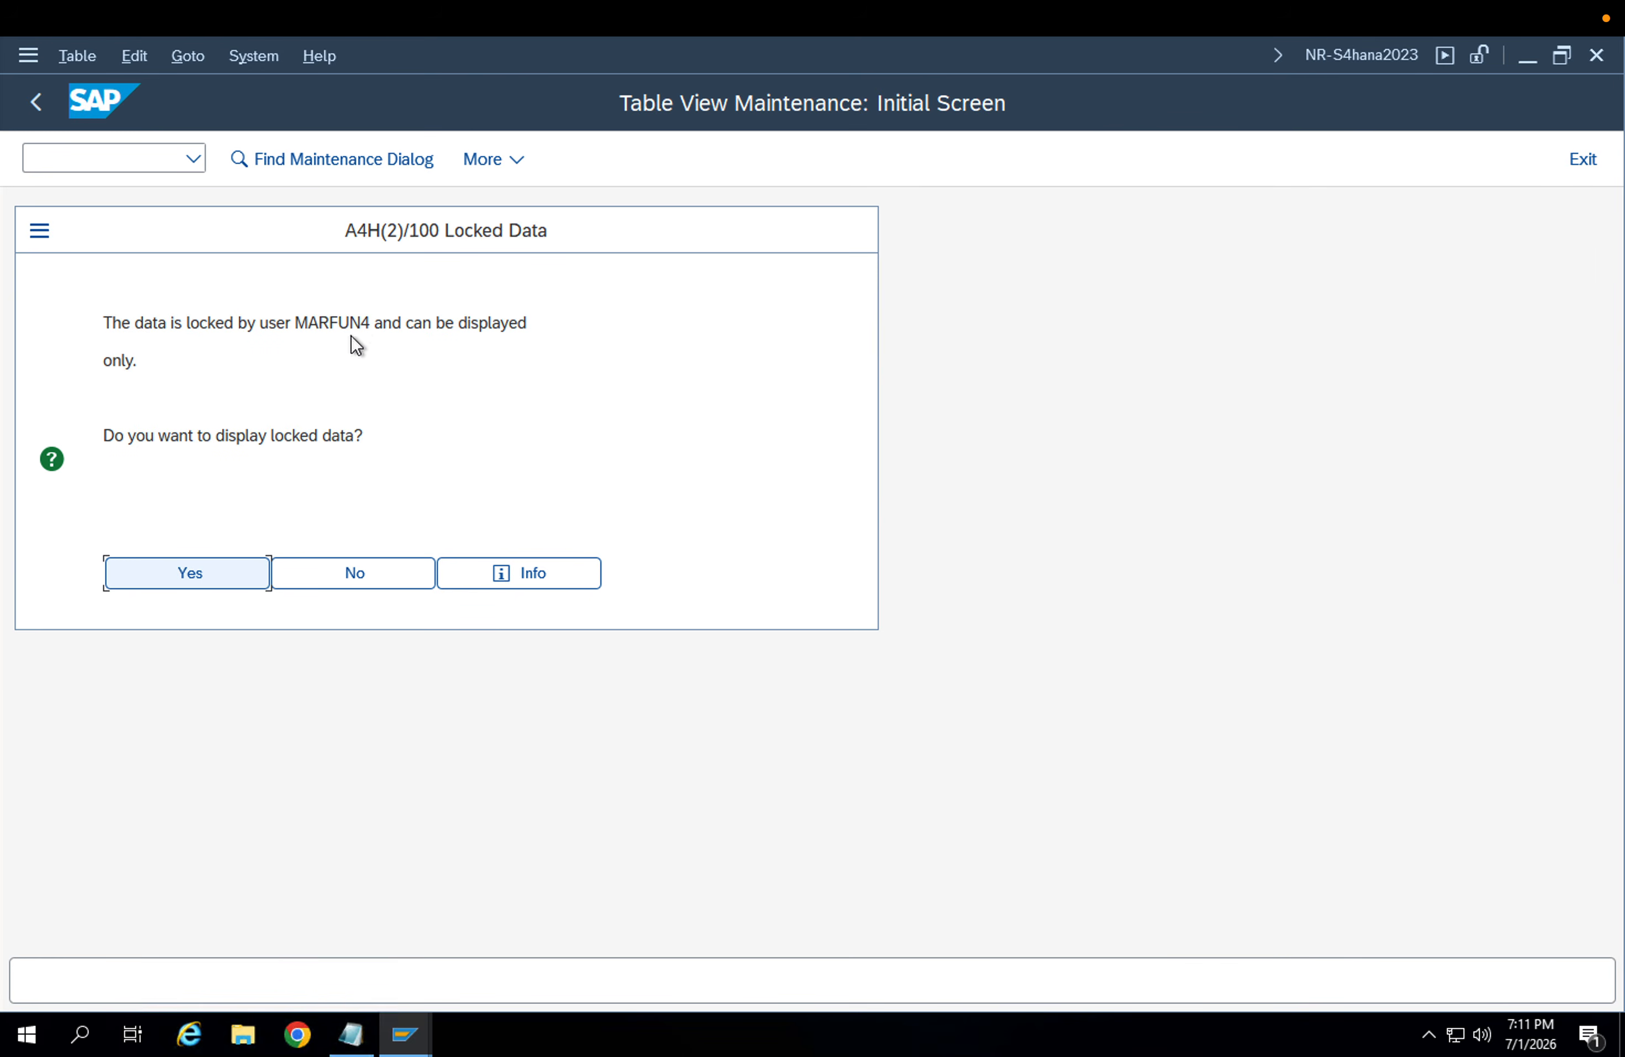
drag(370, 323, 288, 323)
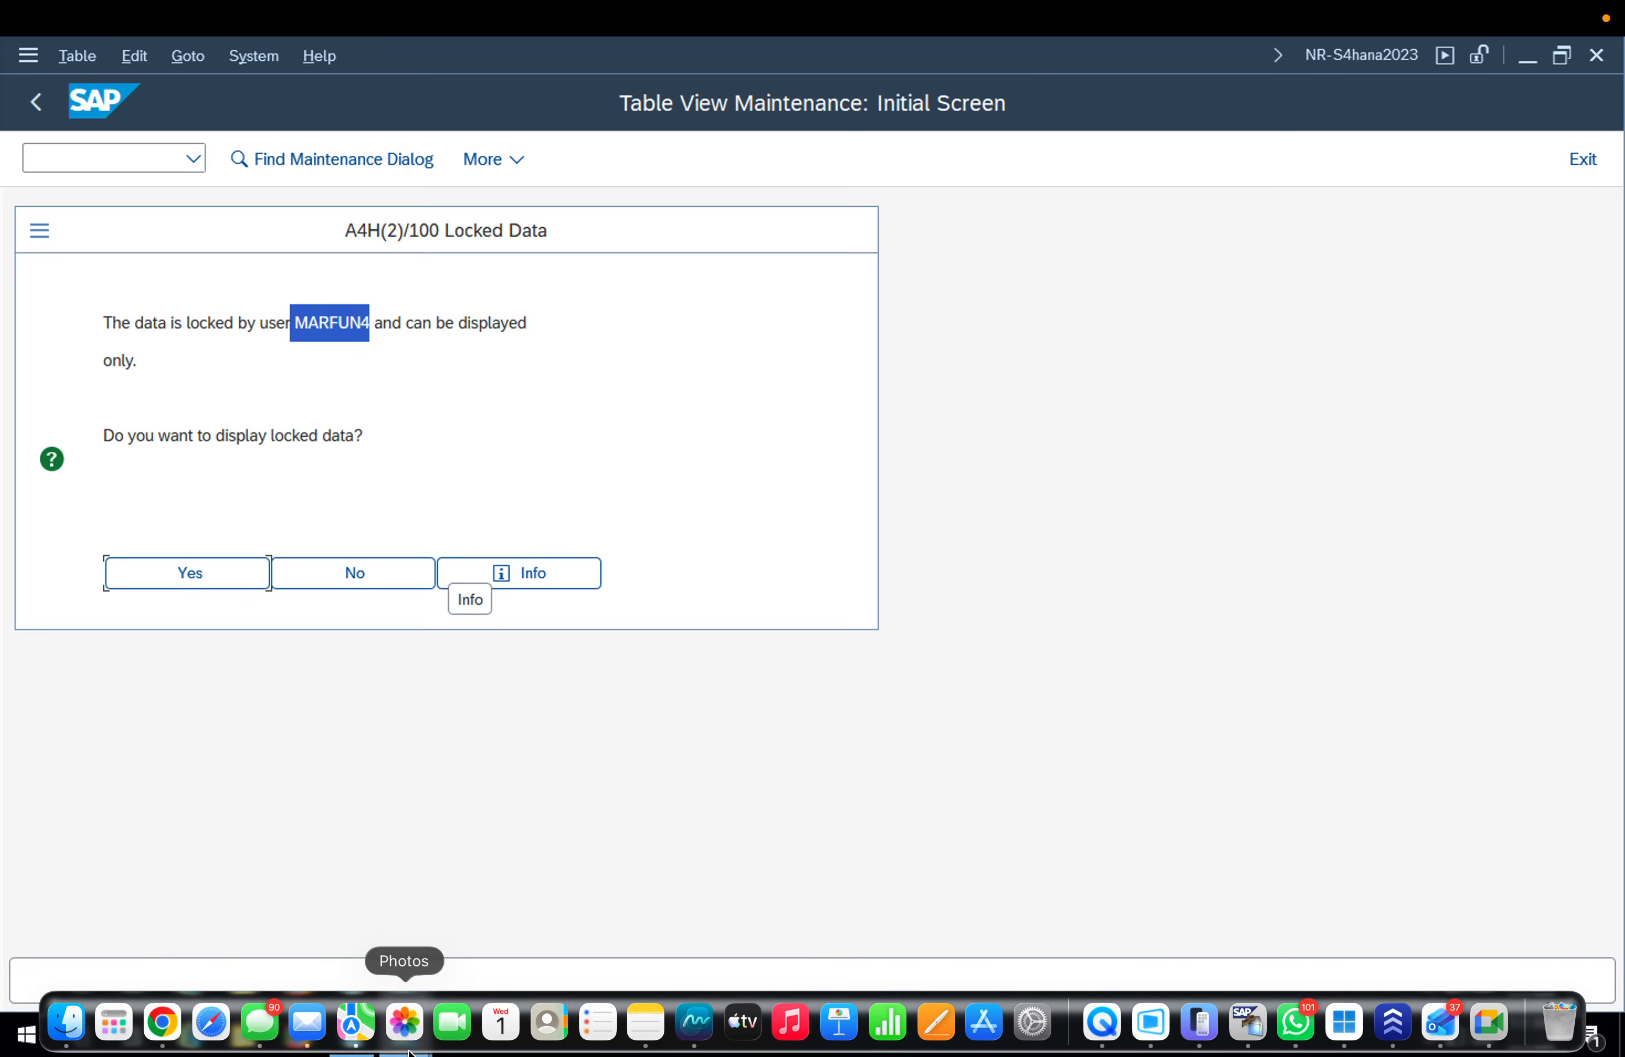
Switch back to the Enqueue Administration session and search client 100 for locks held by the user named in the lock message
click(405, 1036)
click(1376, 935)
click(368, 298)
text(MARFUN4)
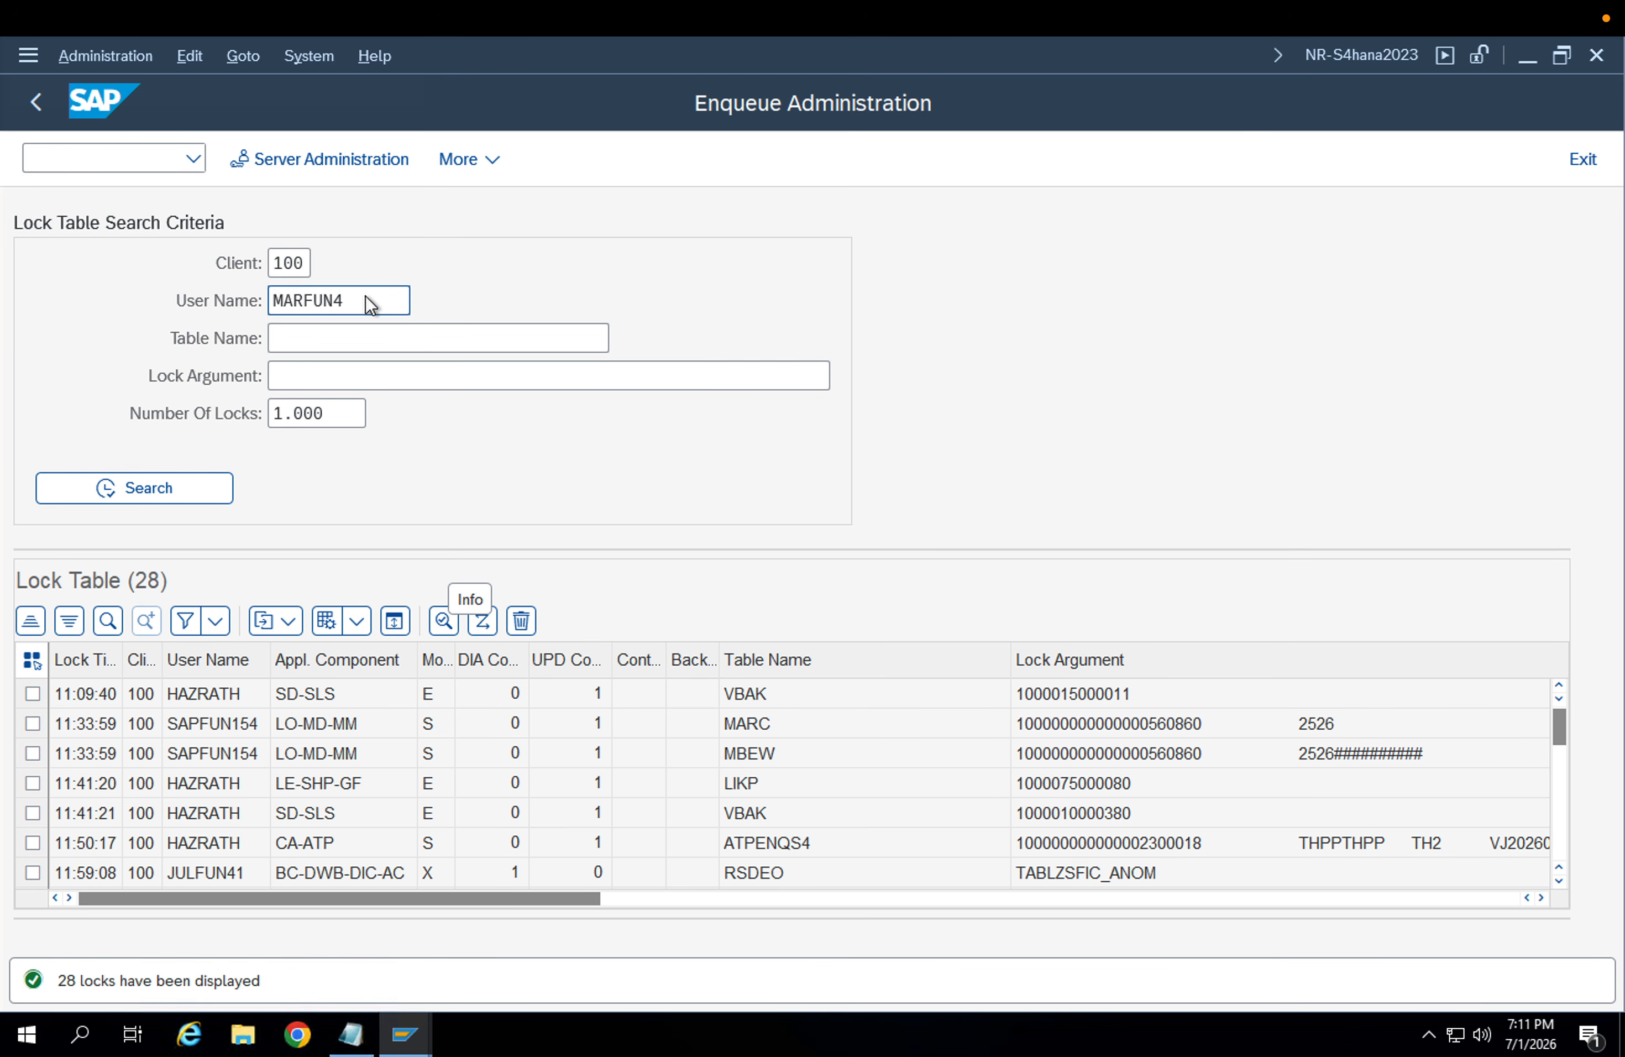
click(217, 486)
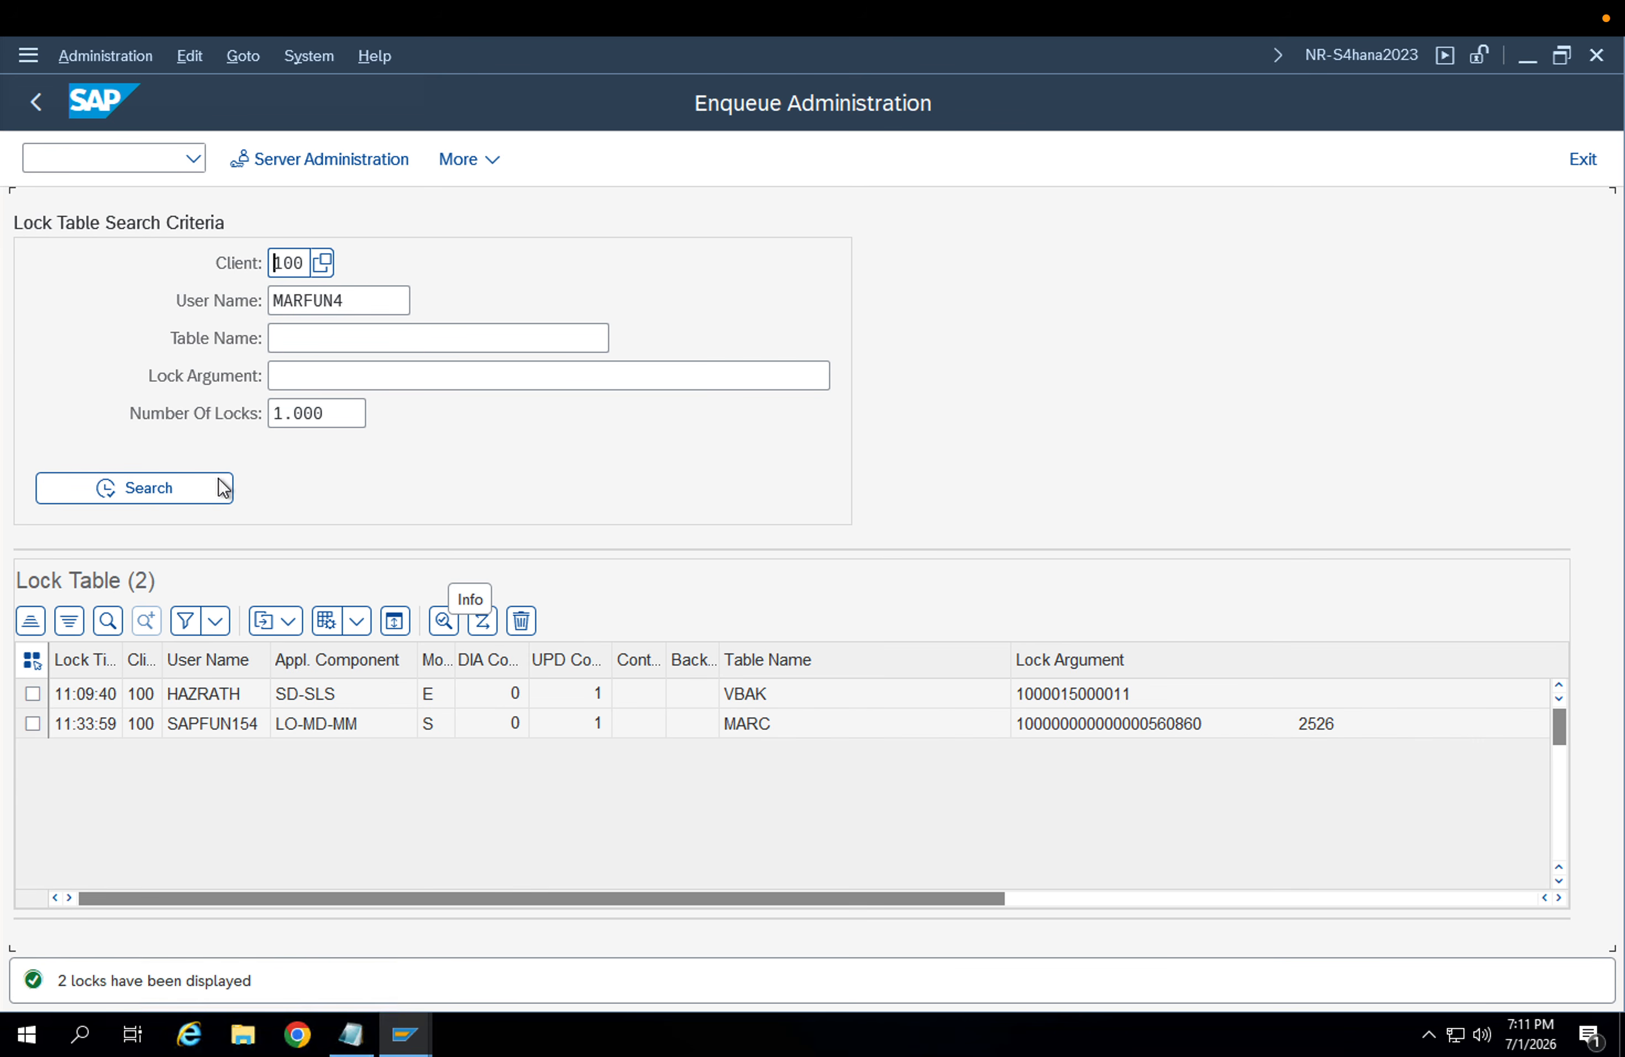
Delete all of that user's lock entries from the lock table, accepting the deletion
click(31, 660)
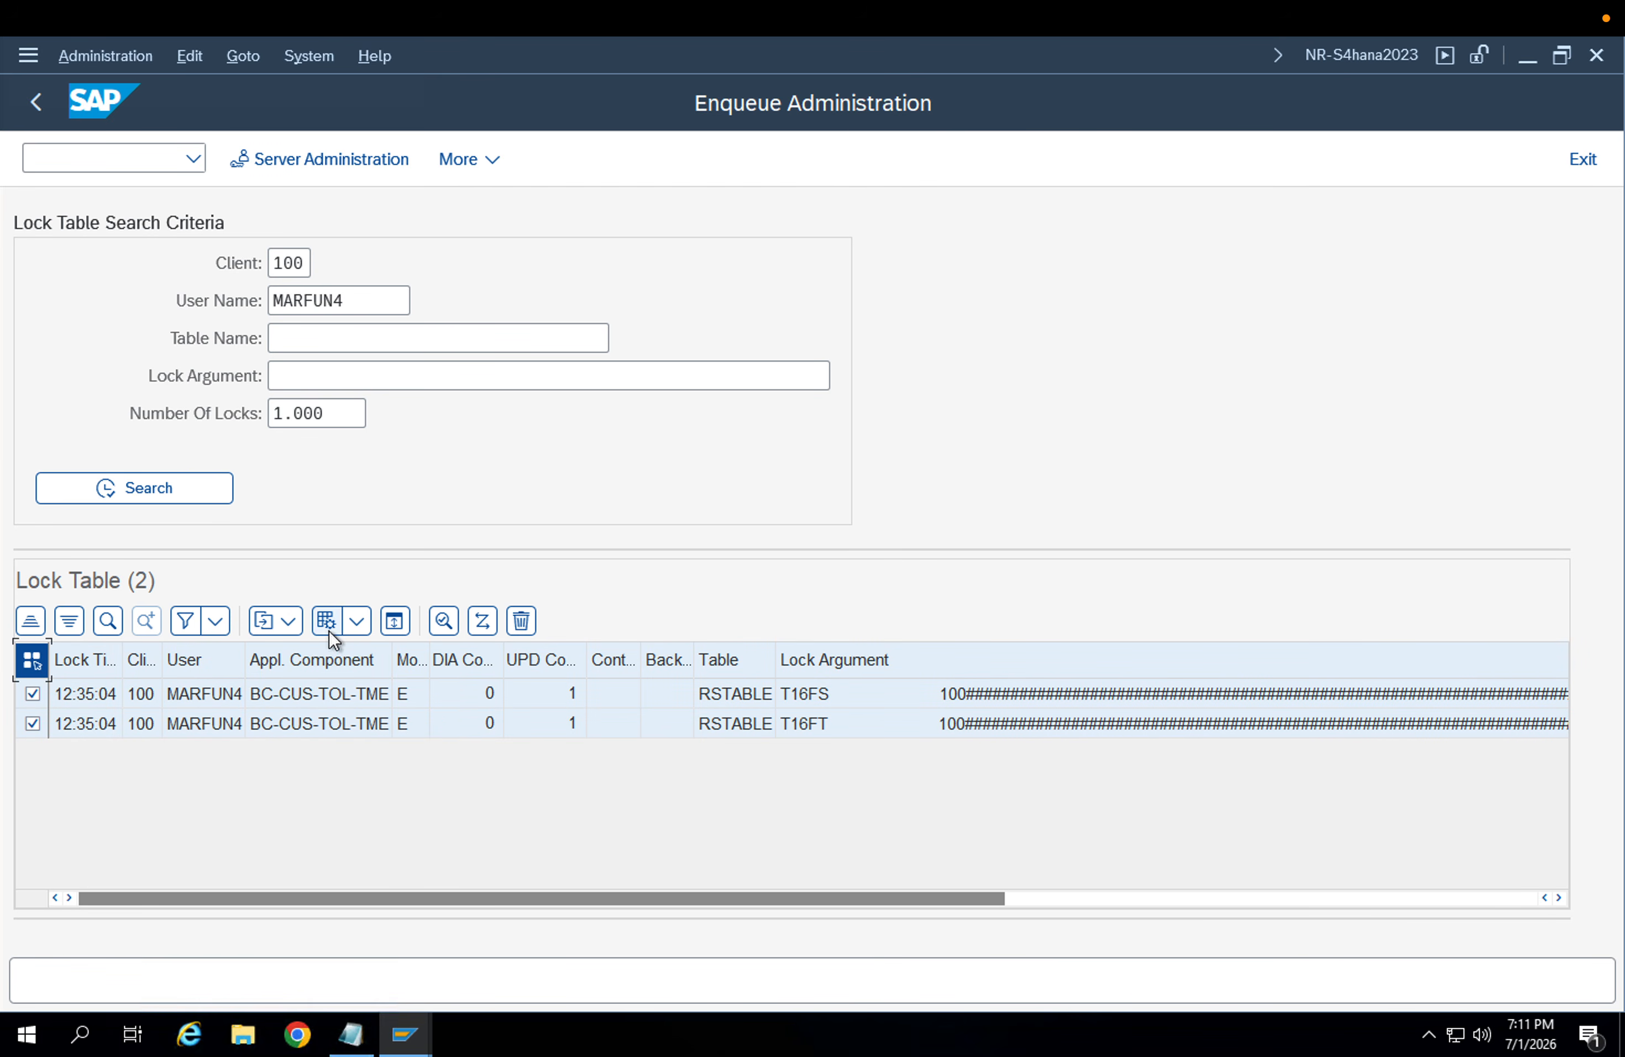
click(520, 621)
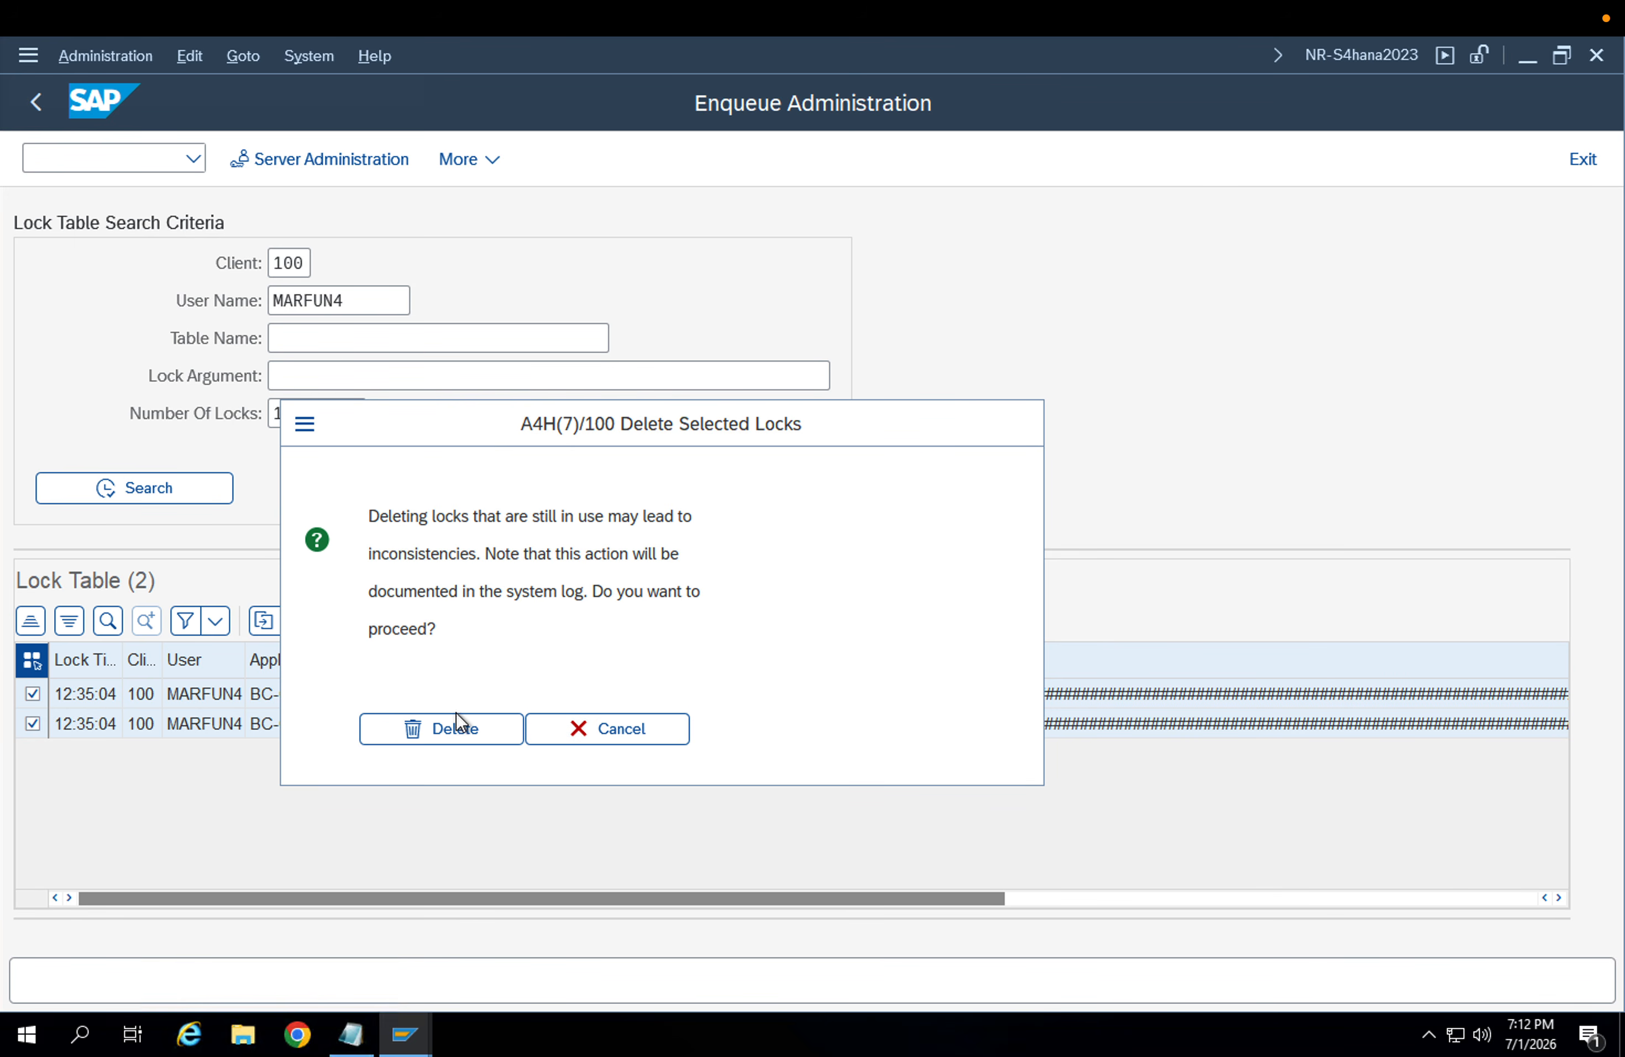
click(454, 715)
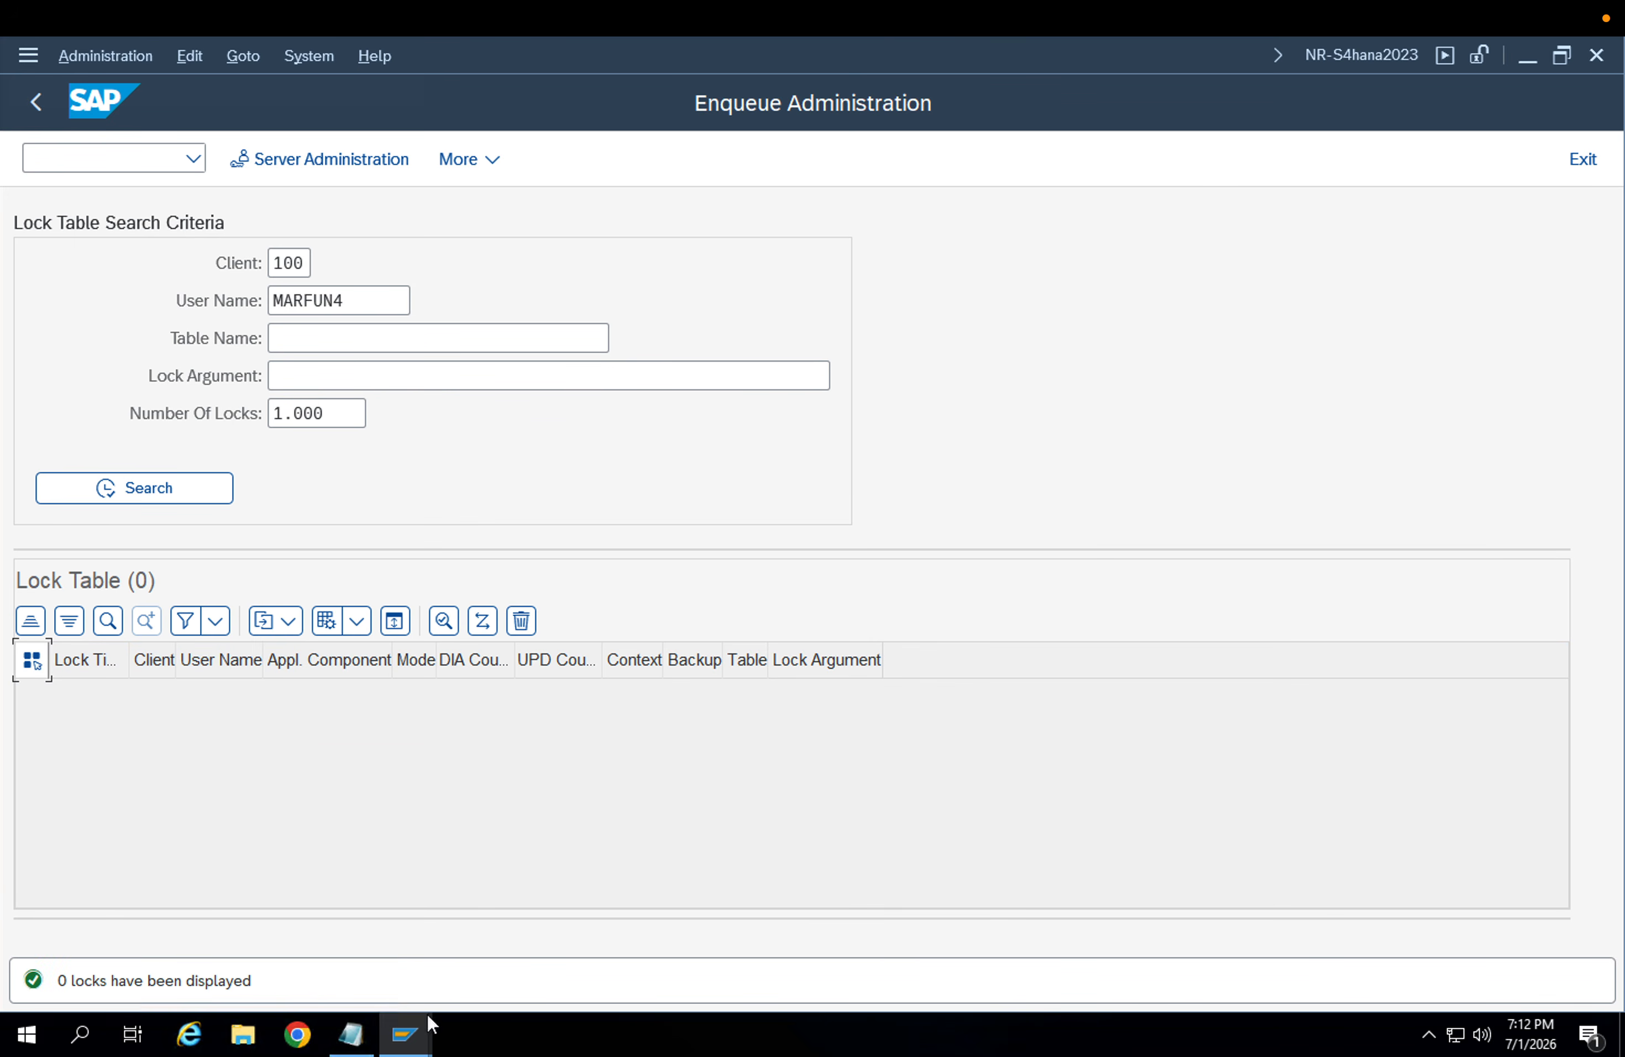
Return to the table maintenance session, decline displaying the locked data and reopen the Release Strategies activity
mouse_move(412, 1033)
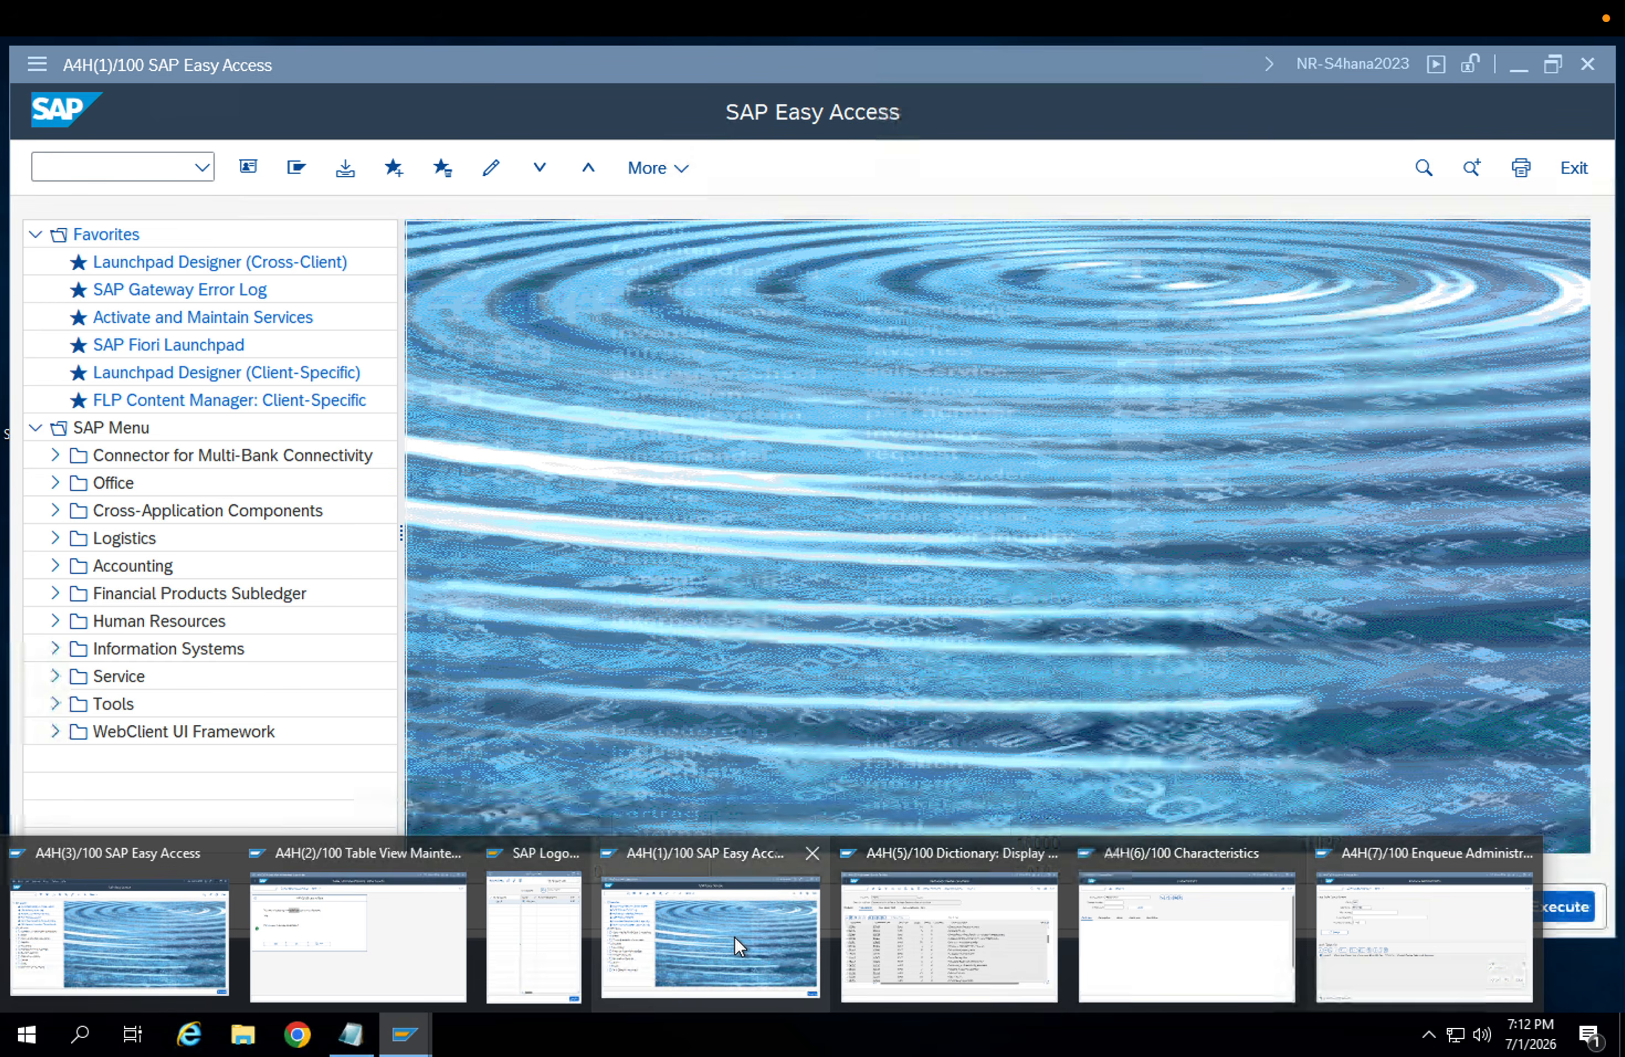
mouse_move(1062, 935)
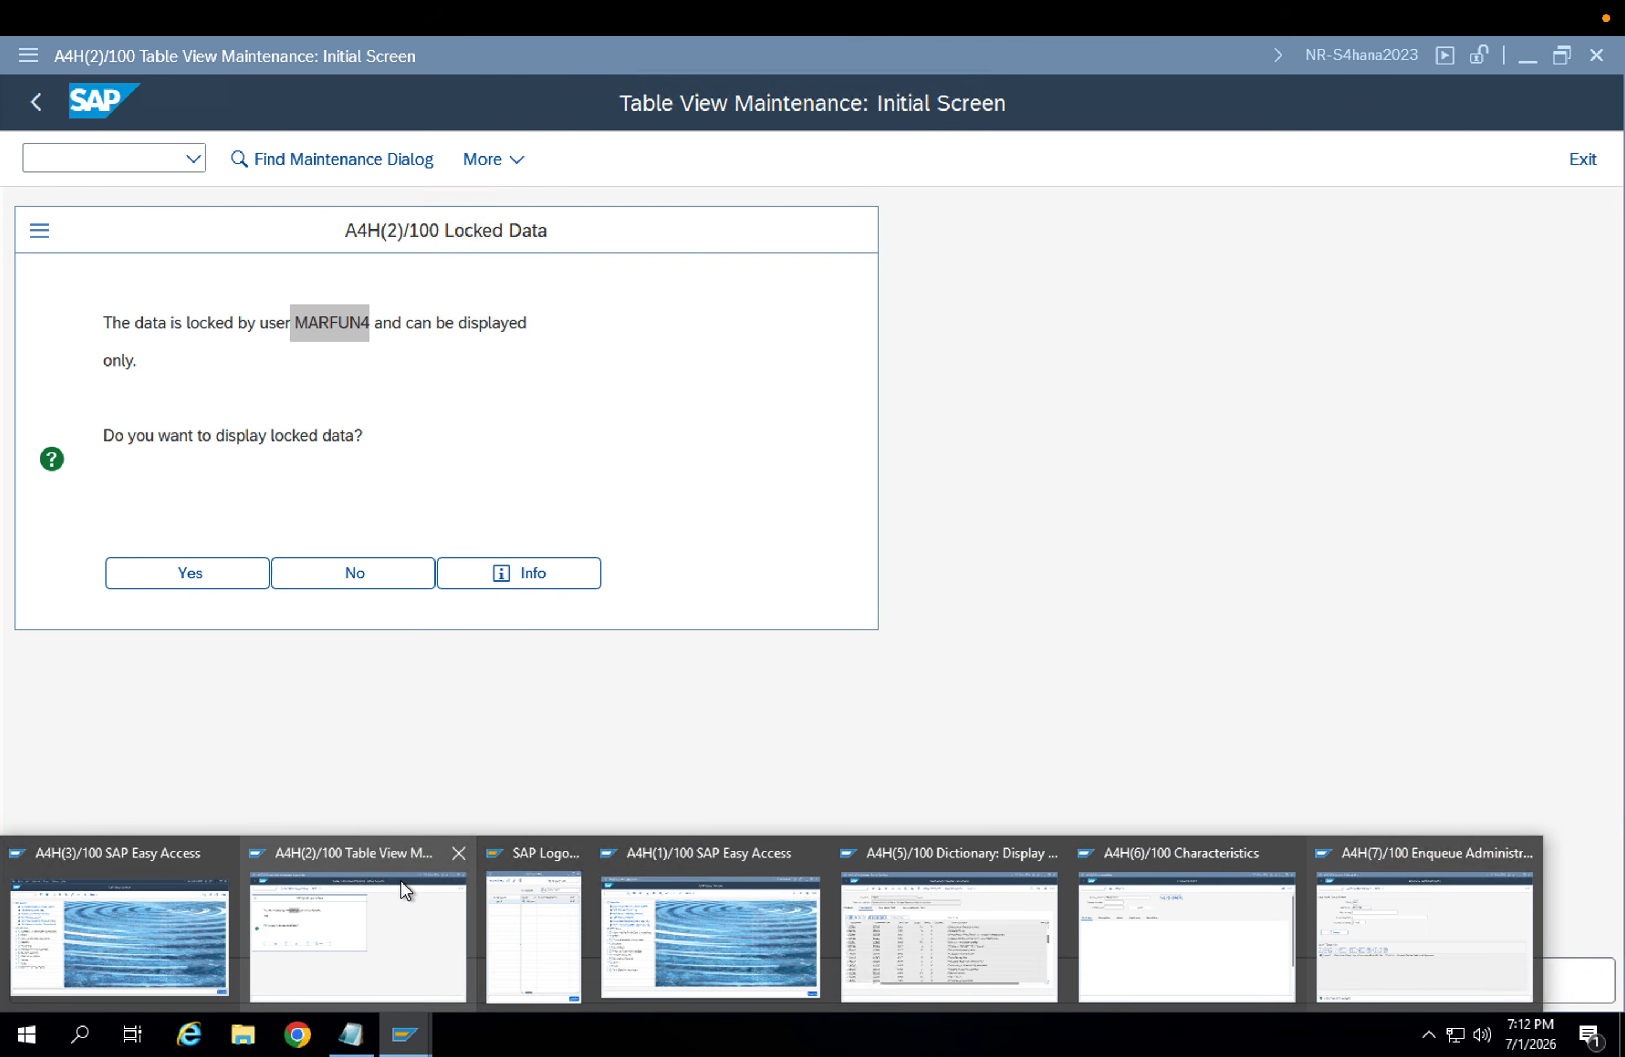
click(397, 899)
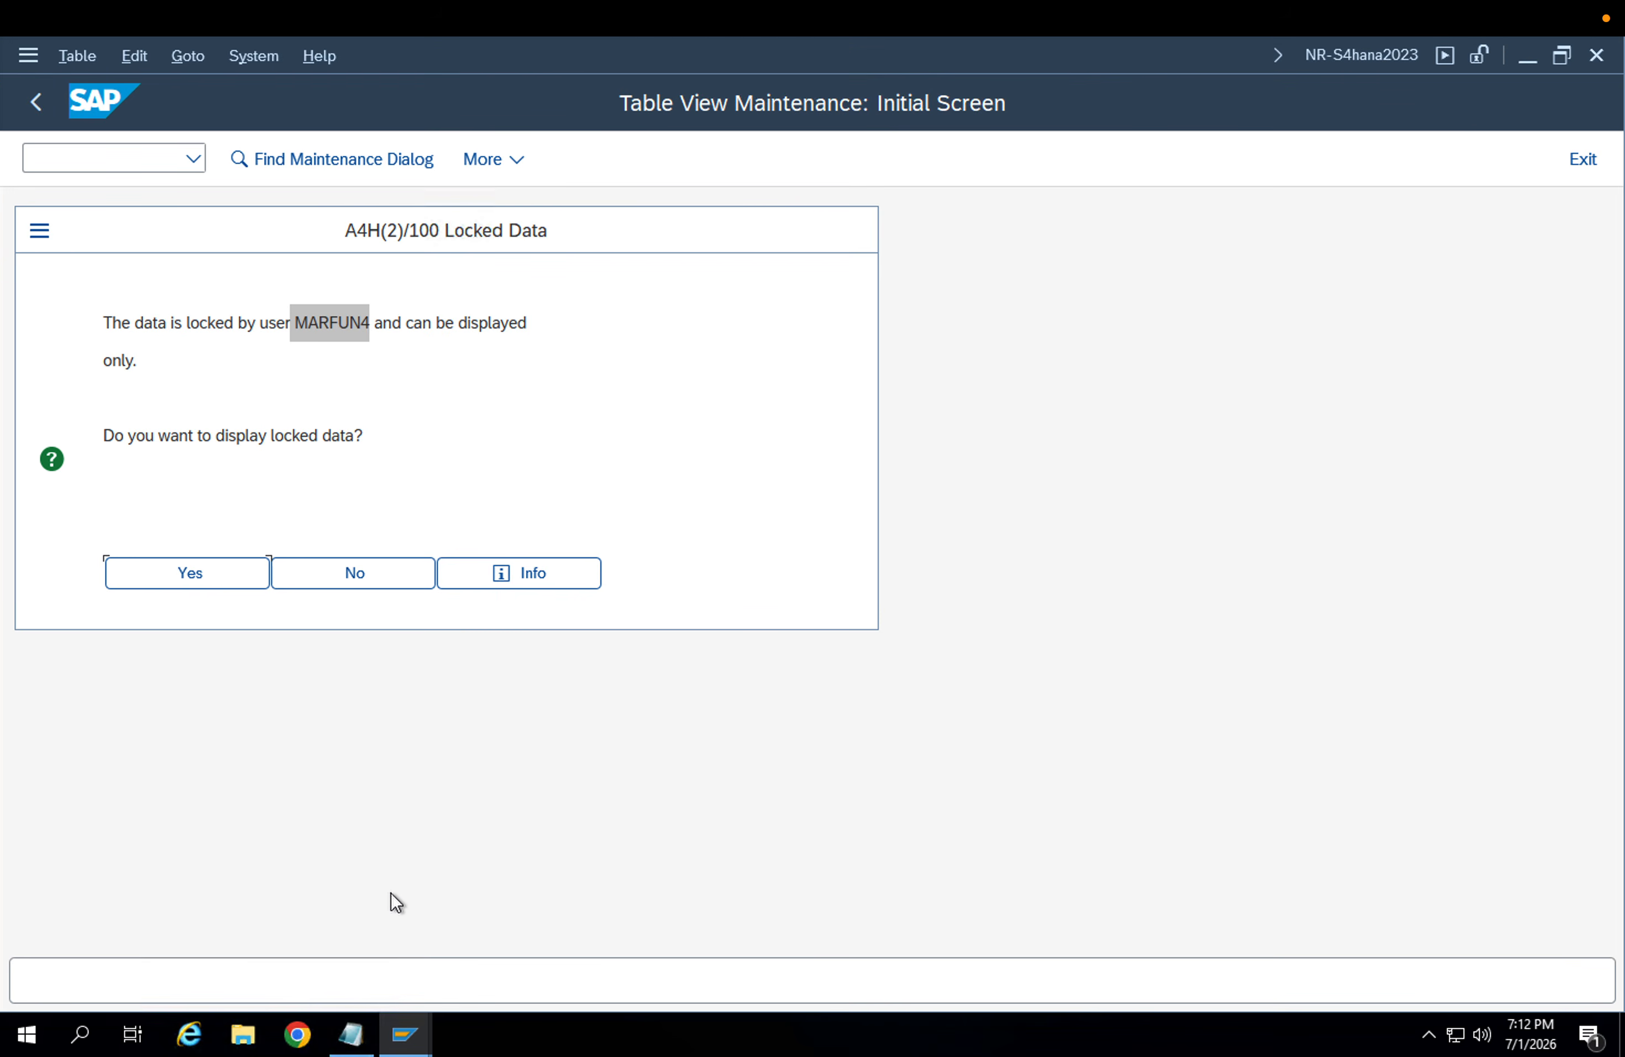
click(359, 573)
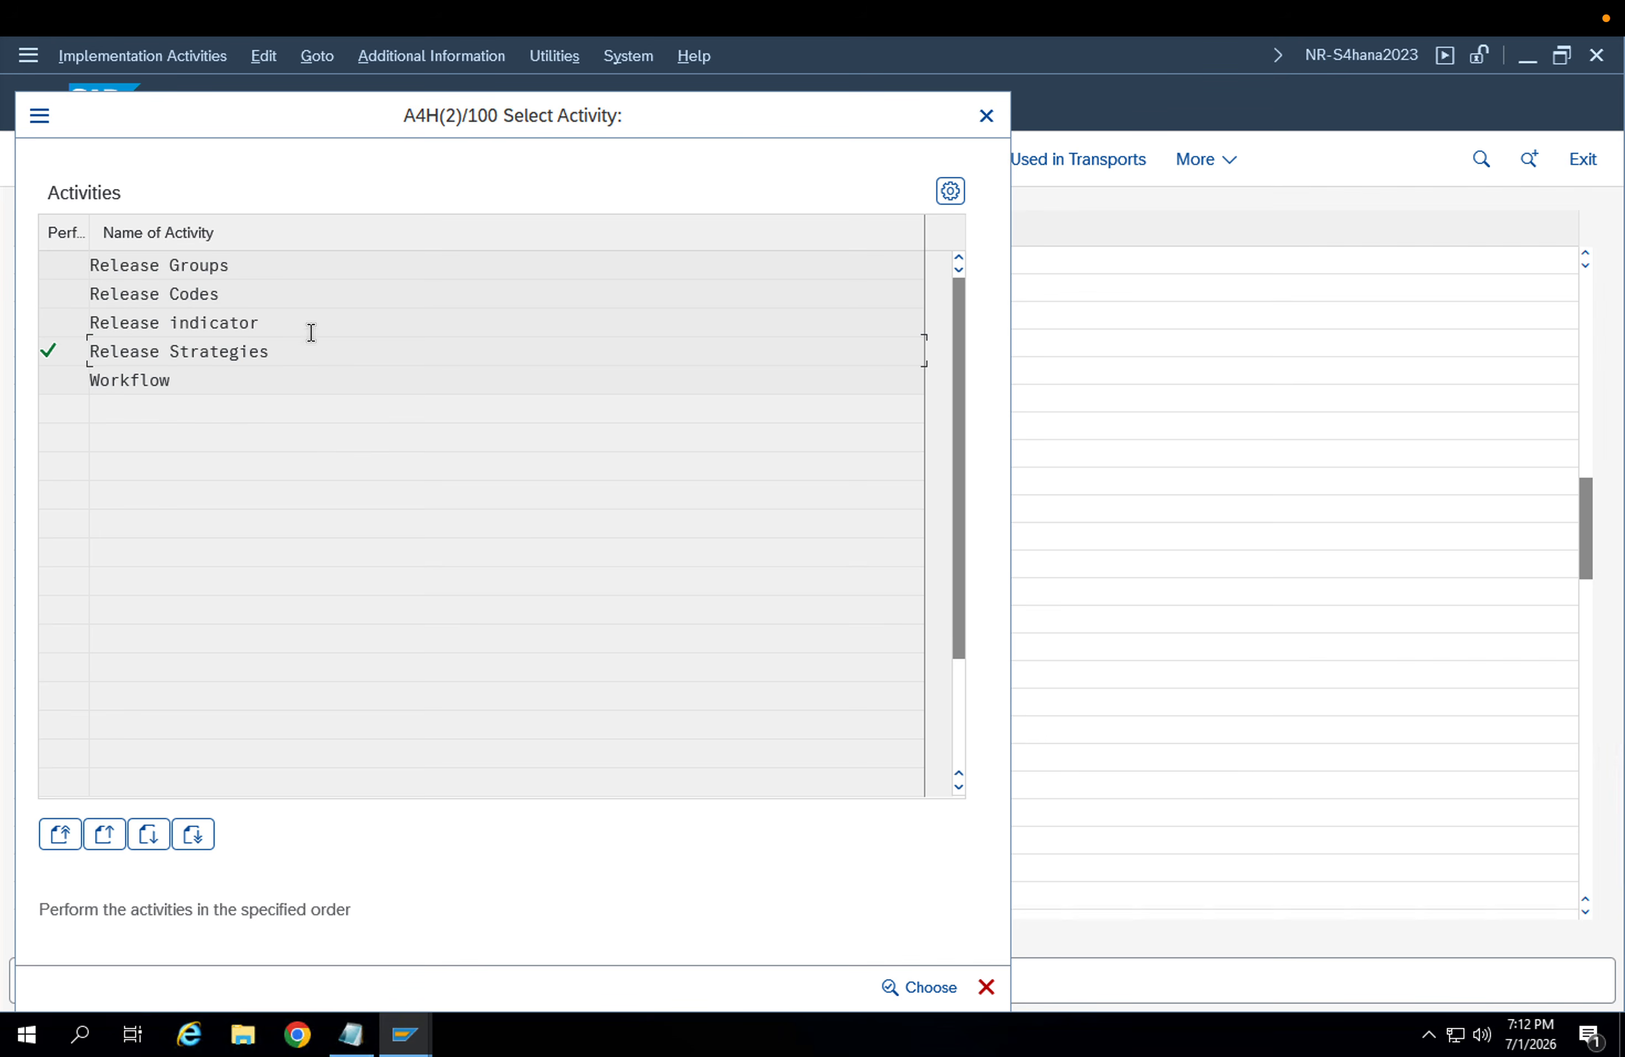
double_click(213, 350)
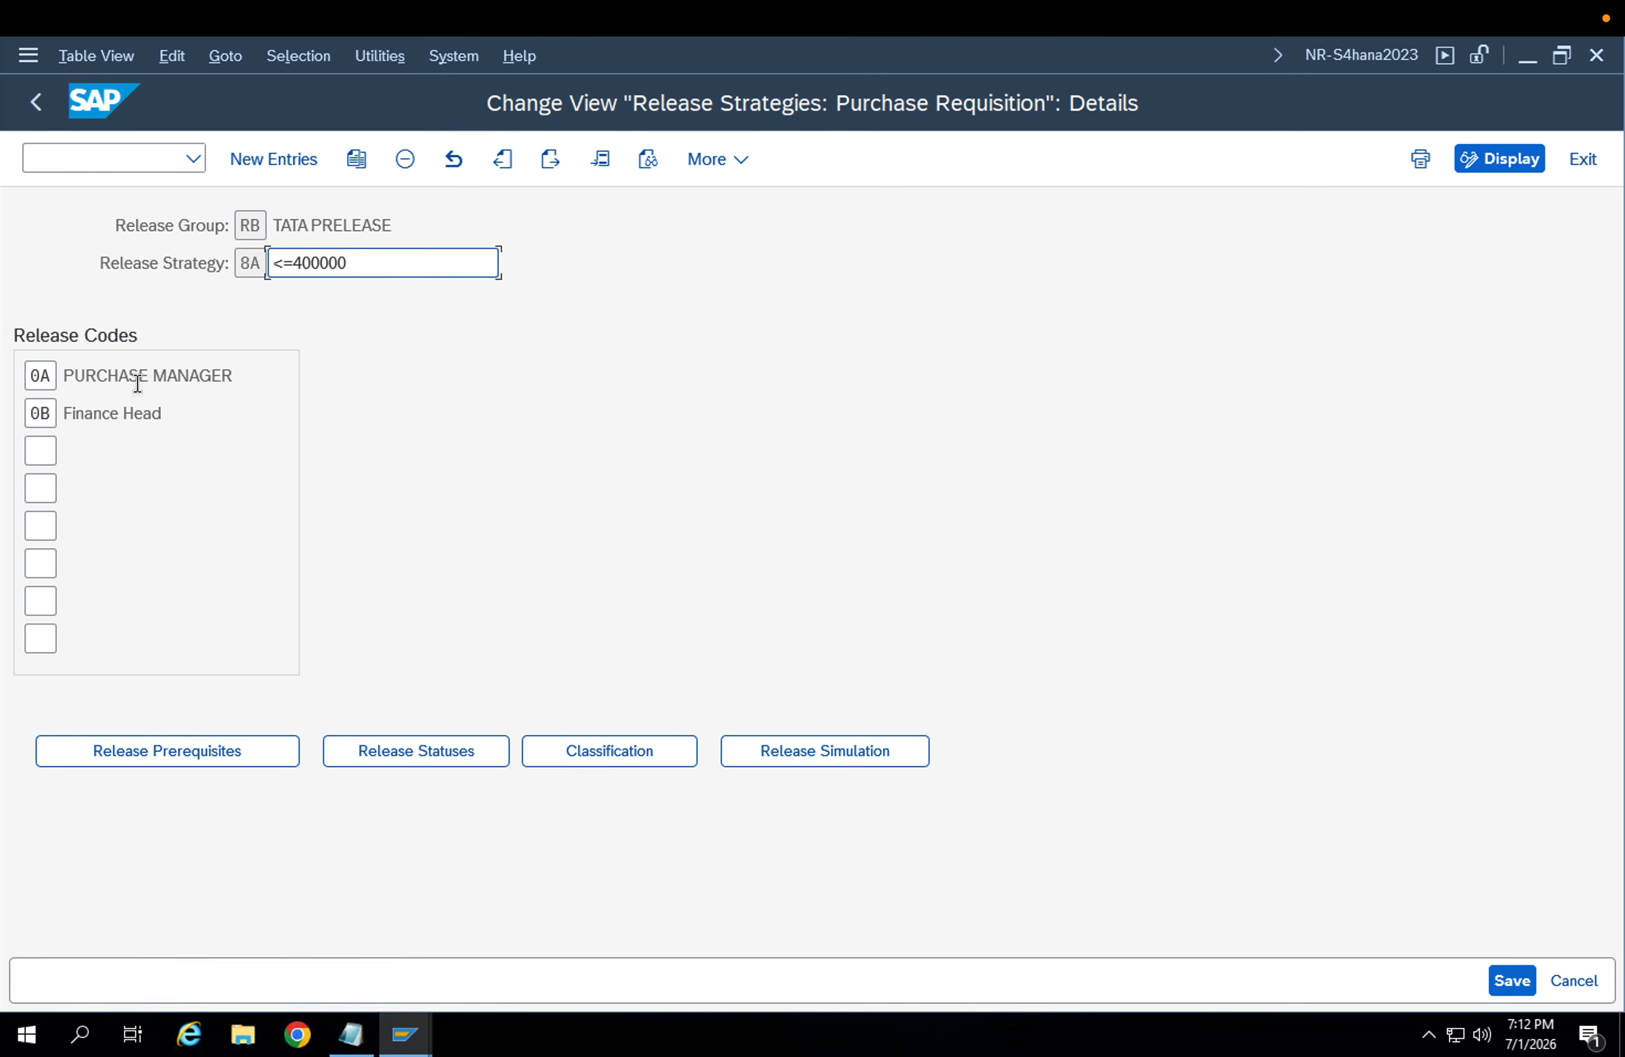
Delete release strategy 8A of group RB from the overview and save the deletion under customizing request A4HK905165
click(36, 102)
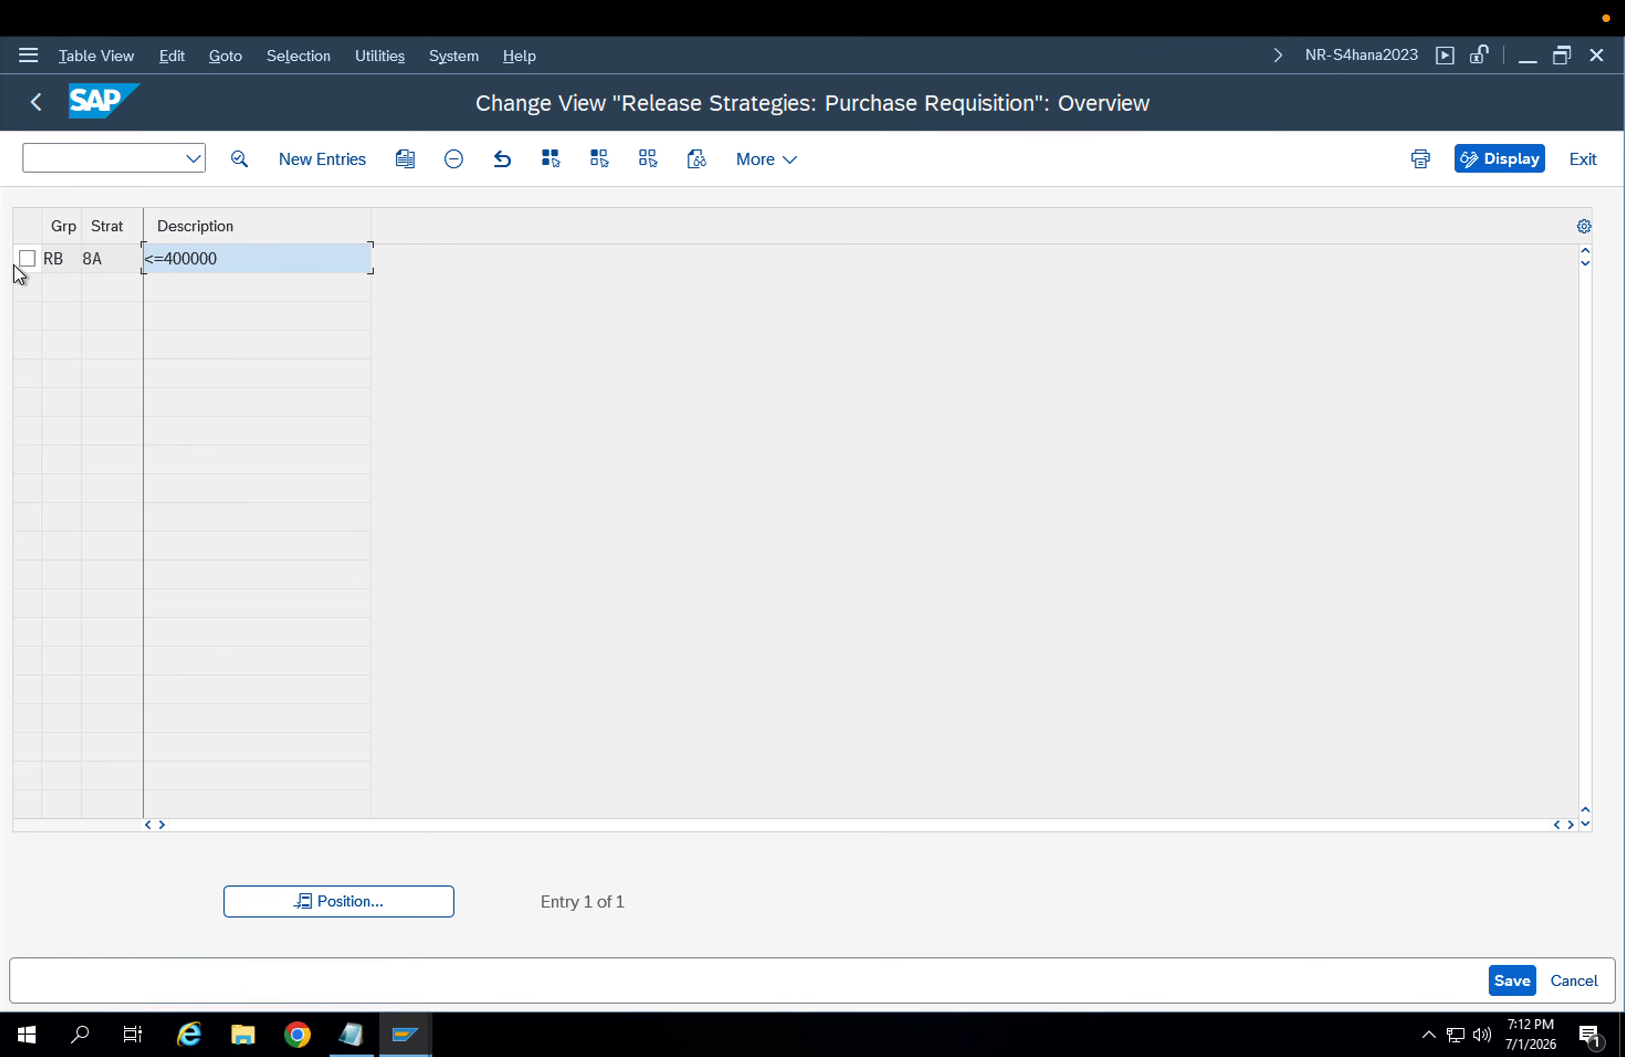
click(26, 259)
click(454, 159)
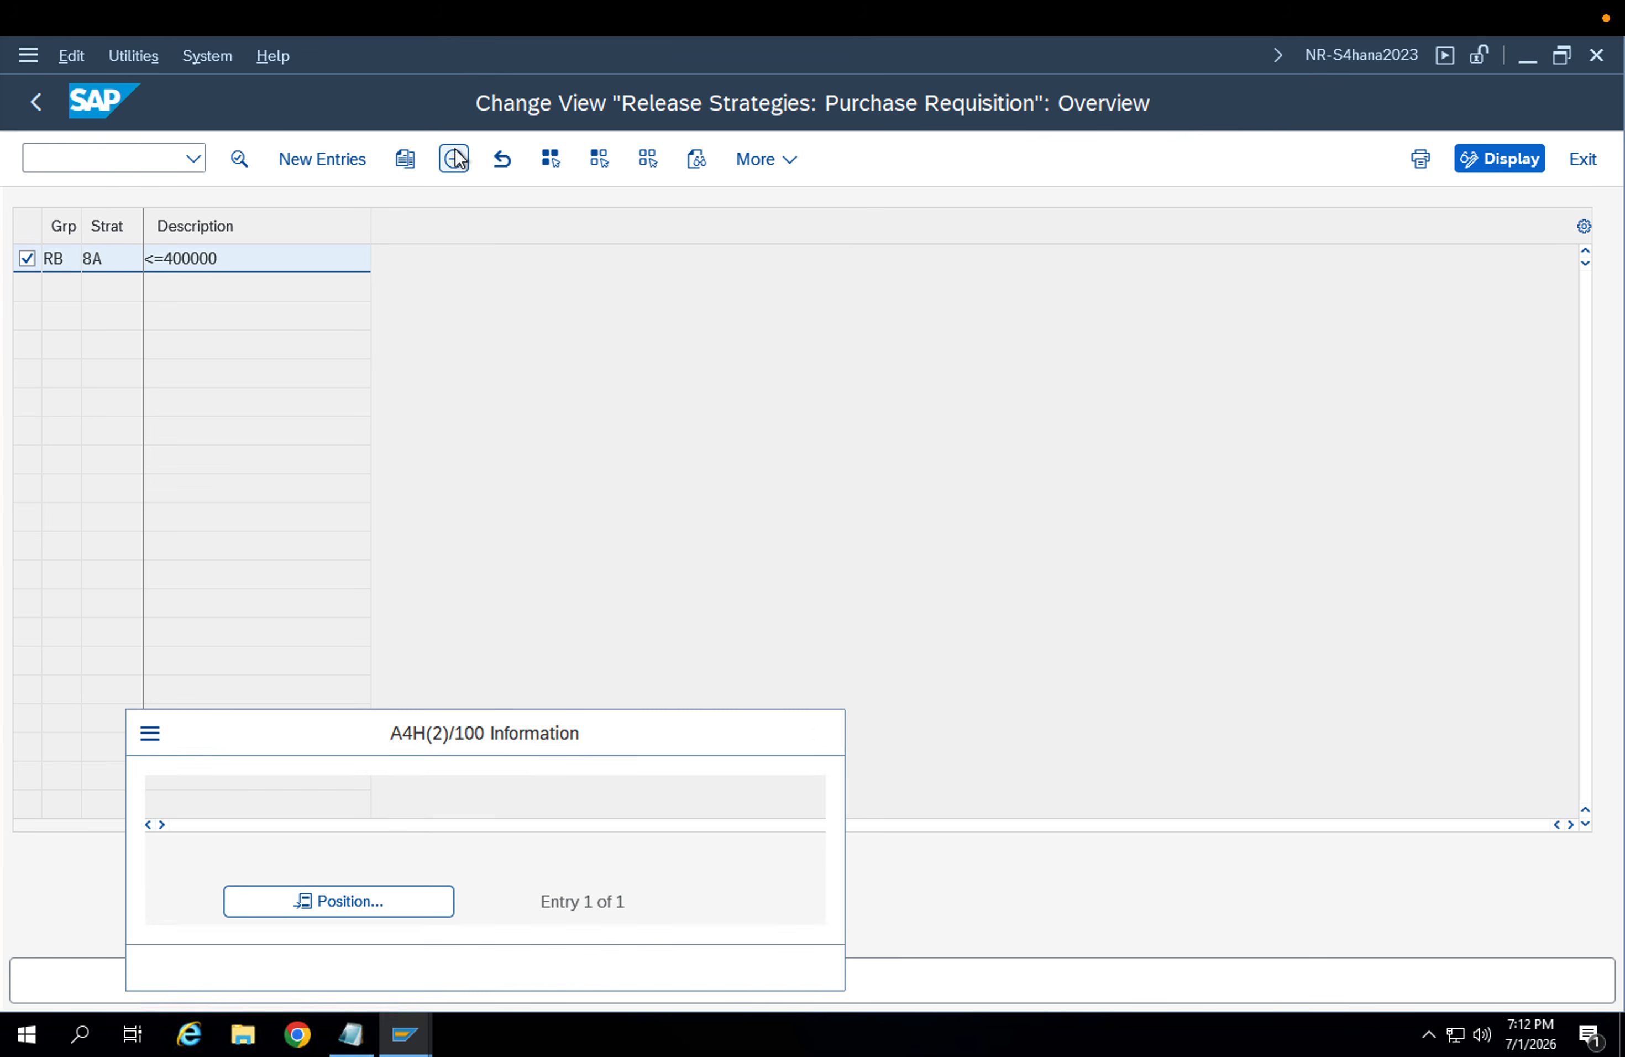
click(782, 968)
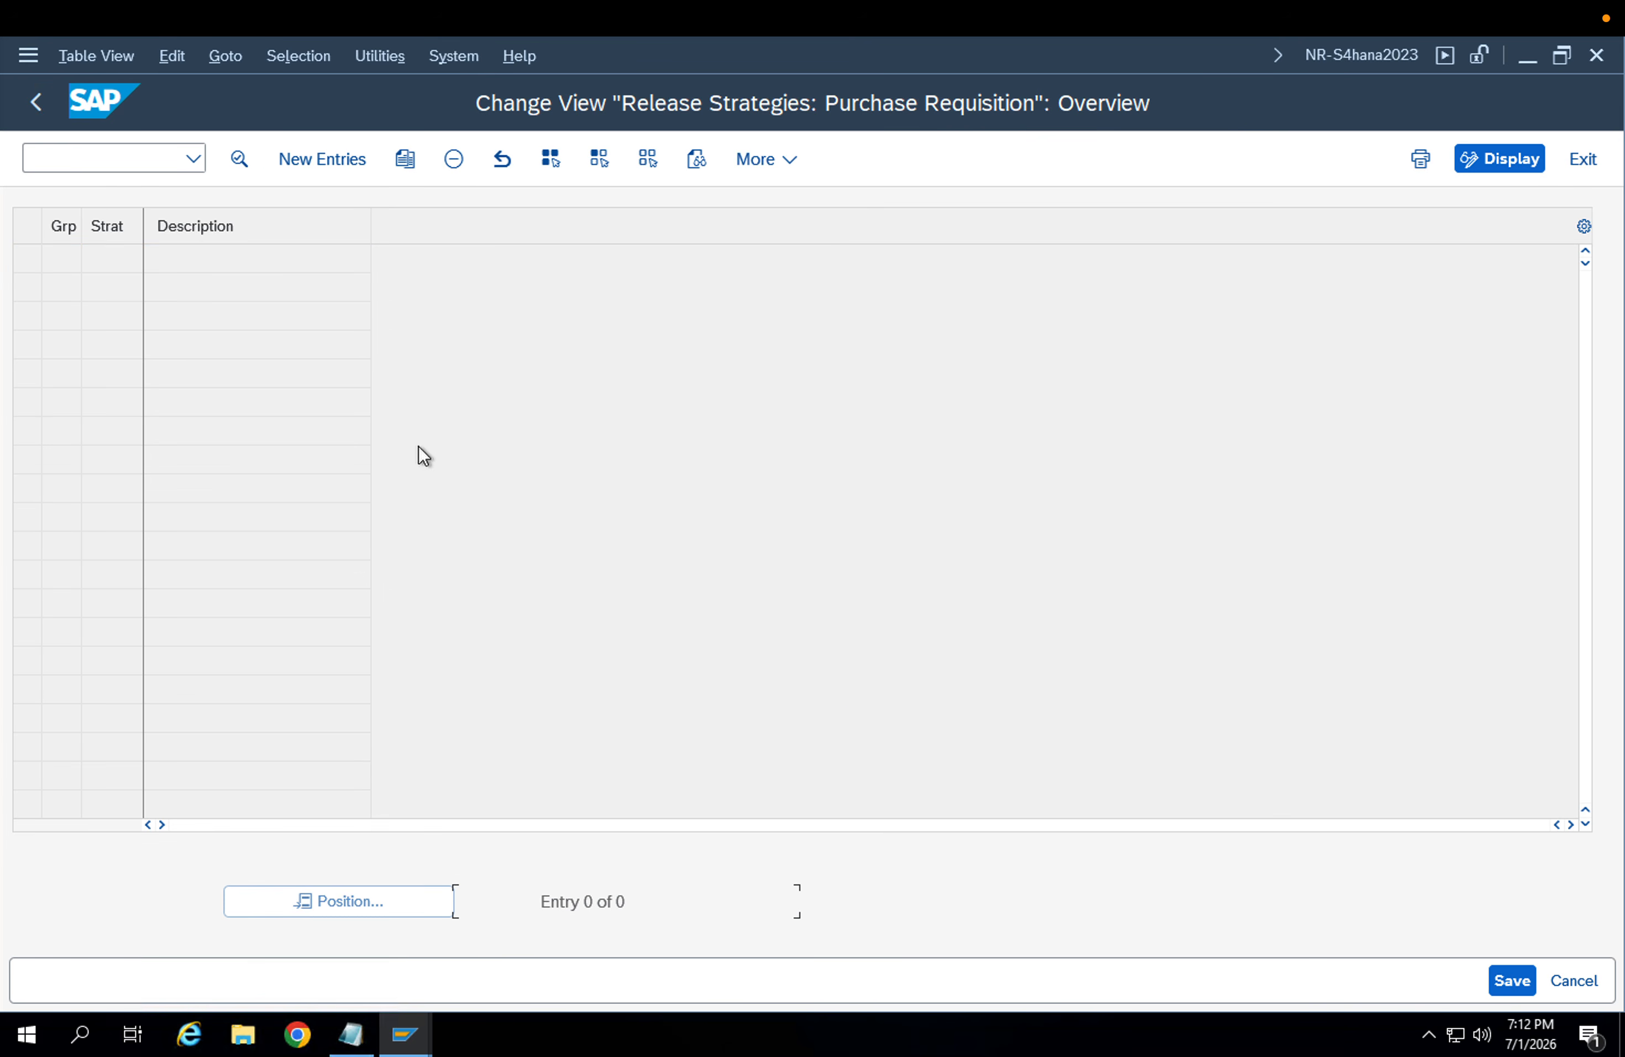
click(1510, 978)
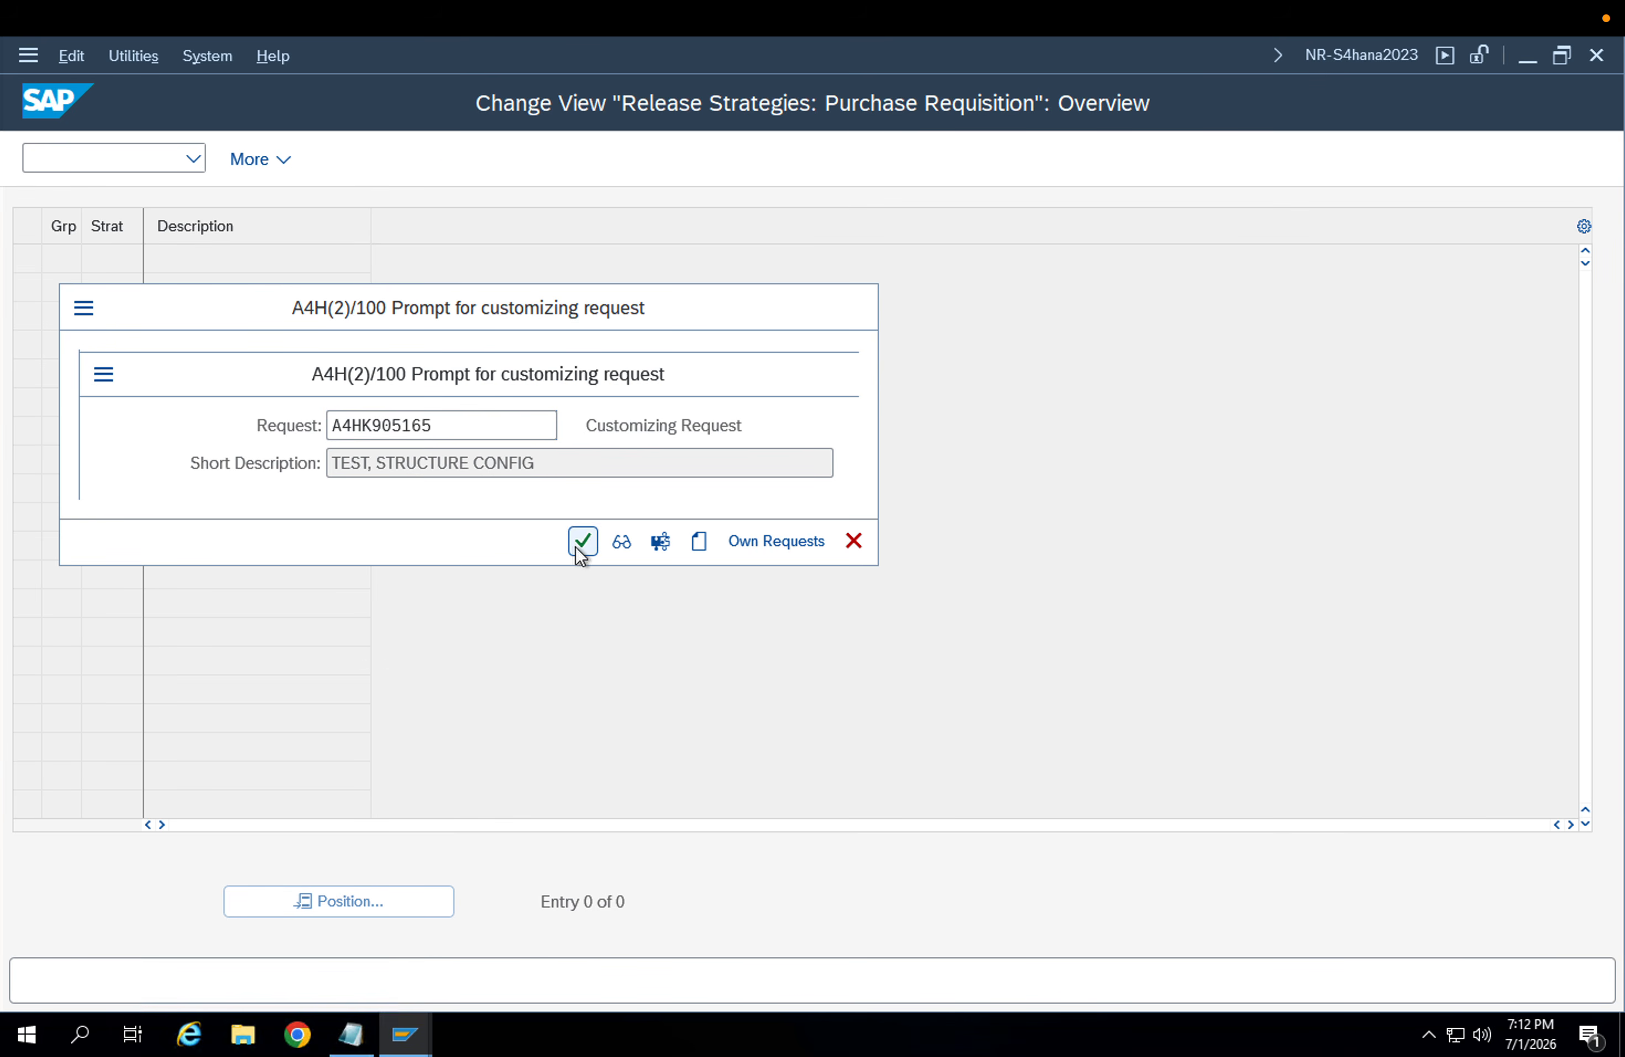
click(580, 542)
Go back to the activity list, check the entries of the Release indicator activity and return to the list
click(32, 102)
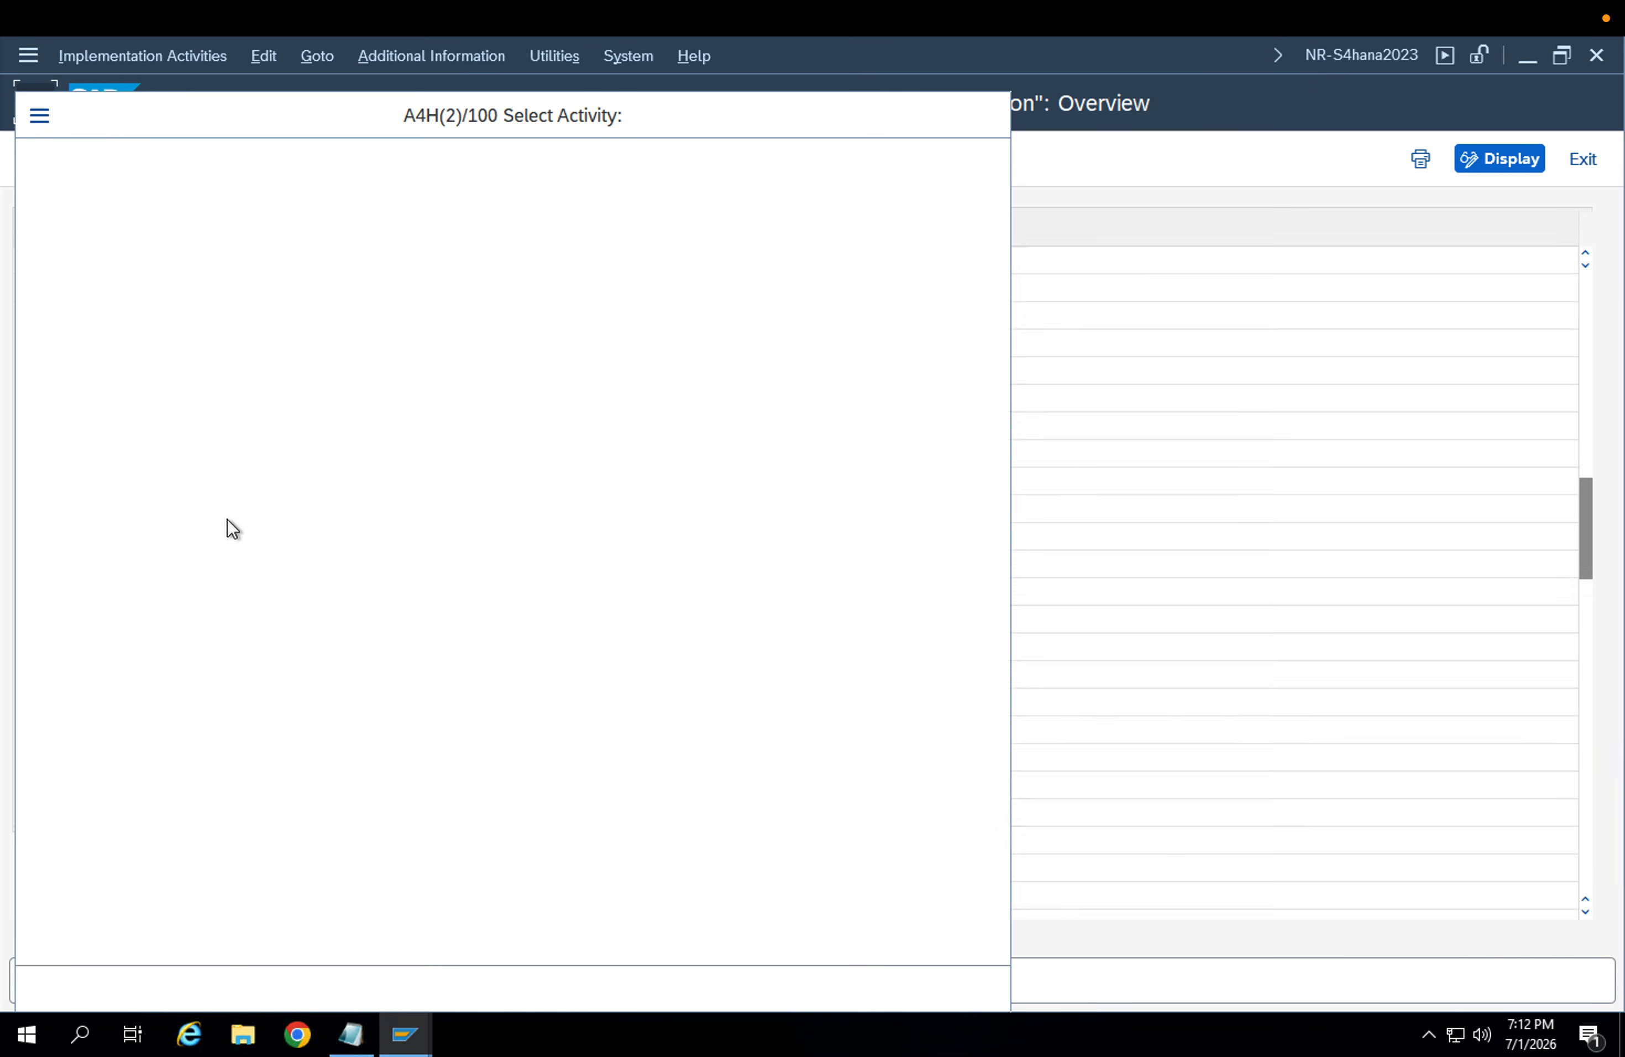
double_click(134, 323)
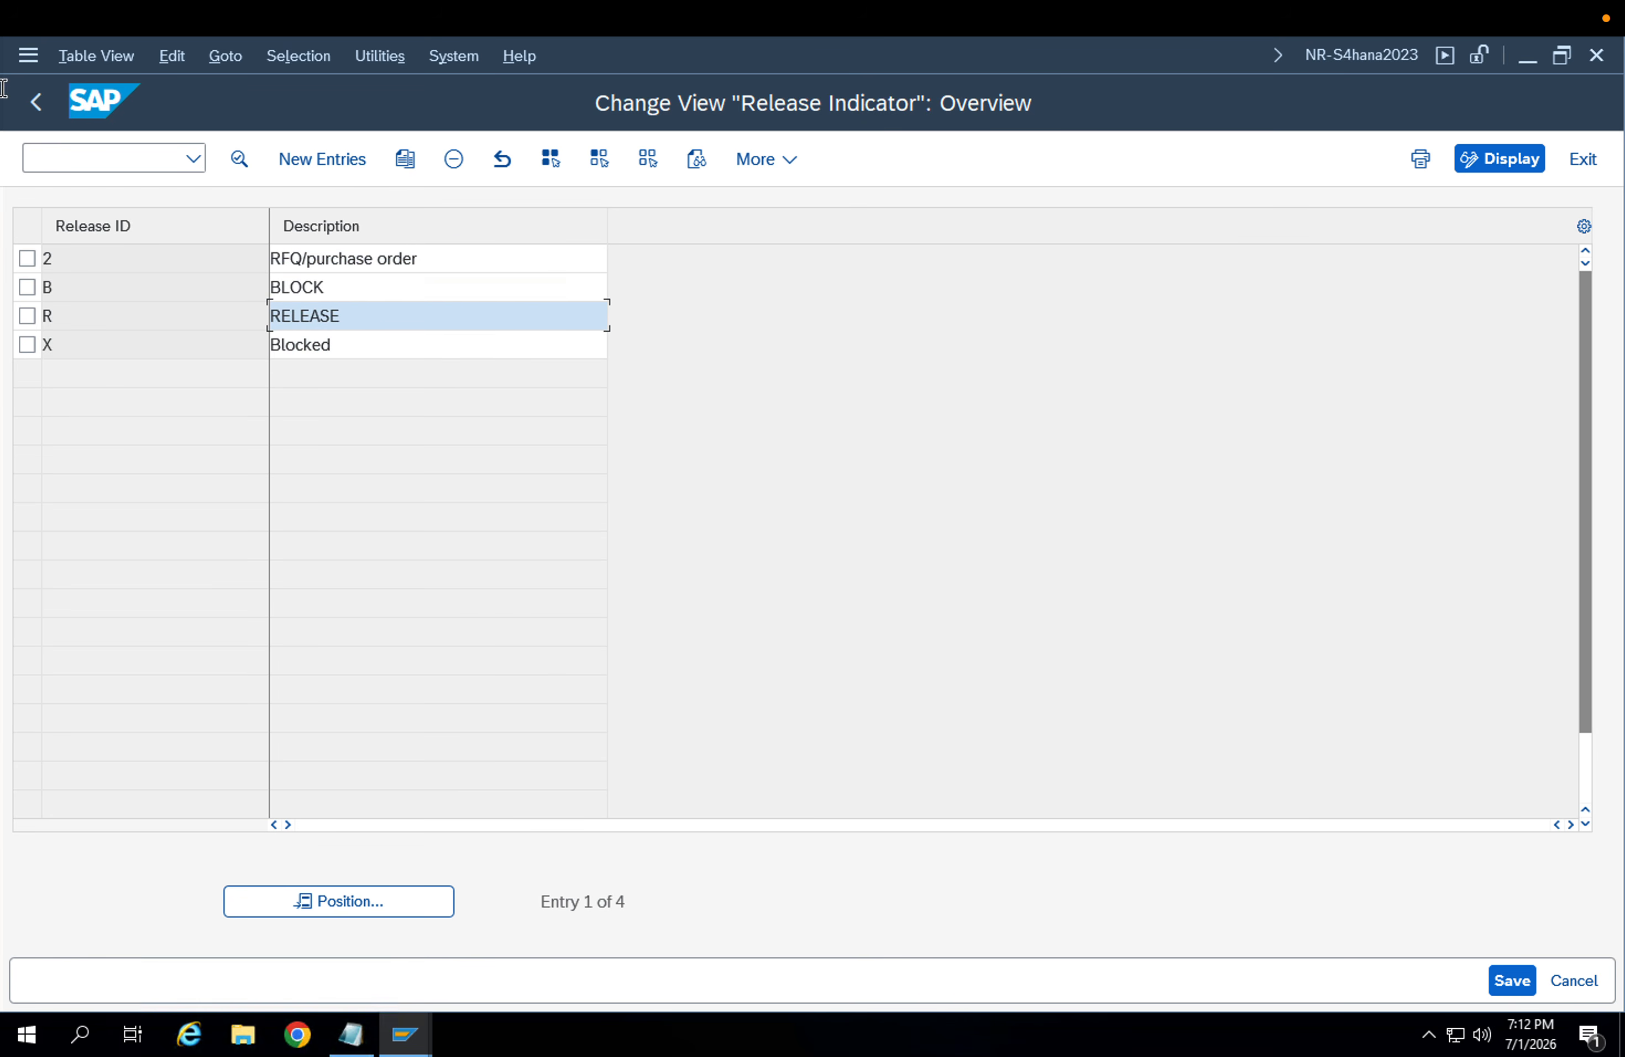
click(31, 117)
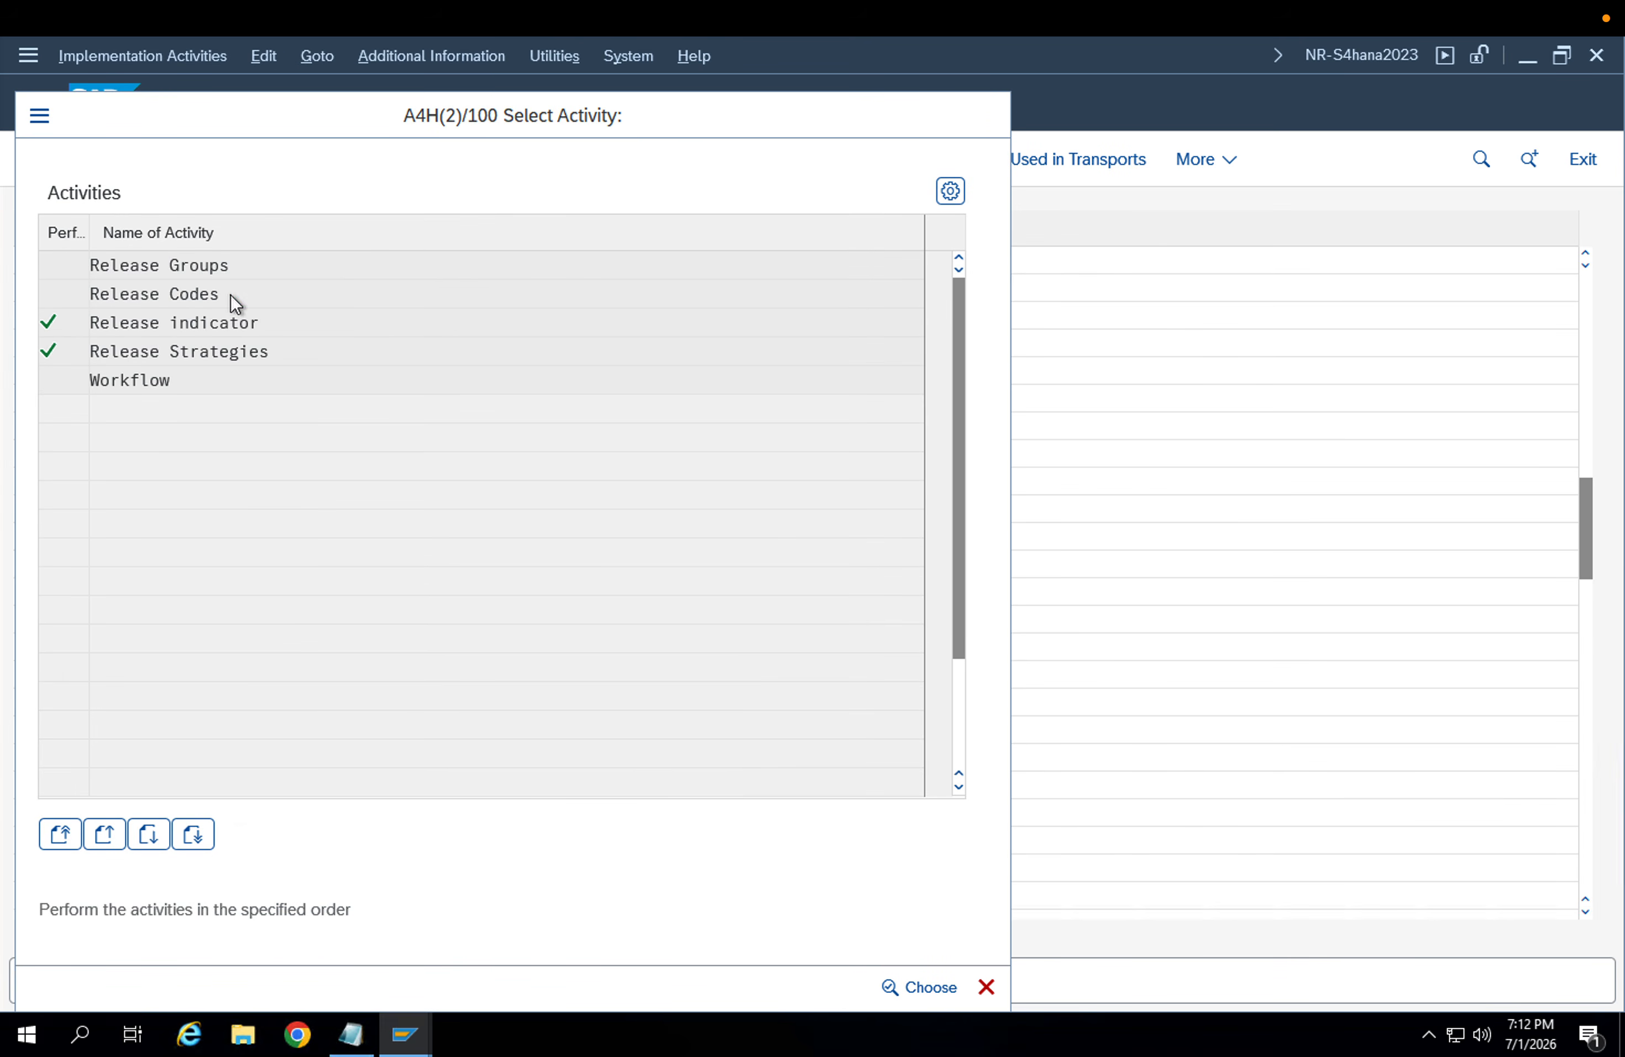
Delete release codes 0A and 0B of group RB, save under customizing request A4HK905165 and leave the Release Codes activity
double_click(231, 295)
click(36, 257)
click(37, 284)
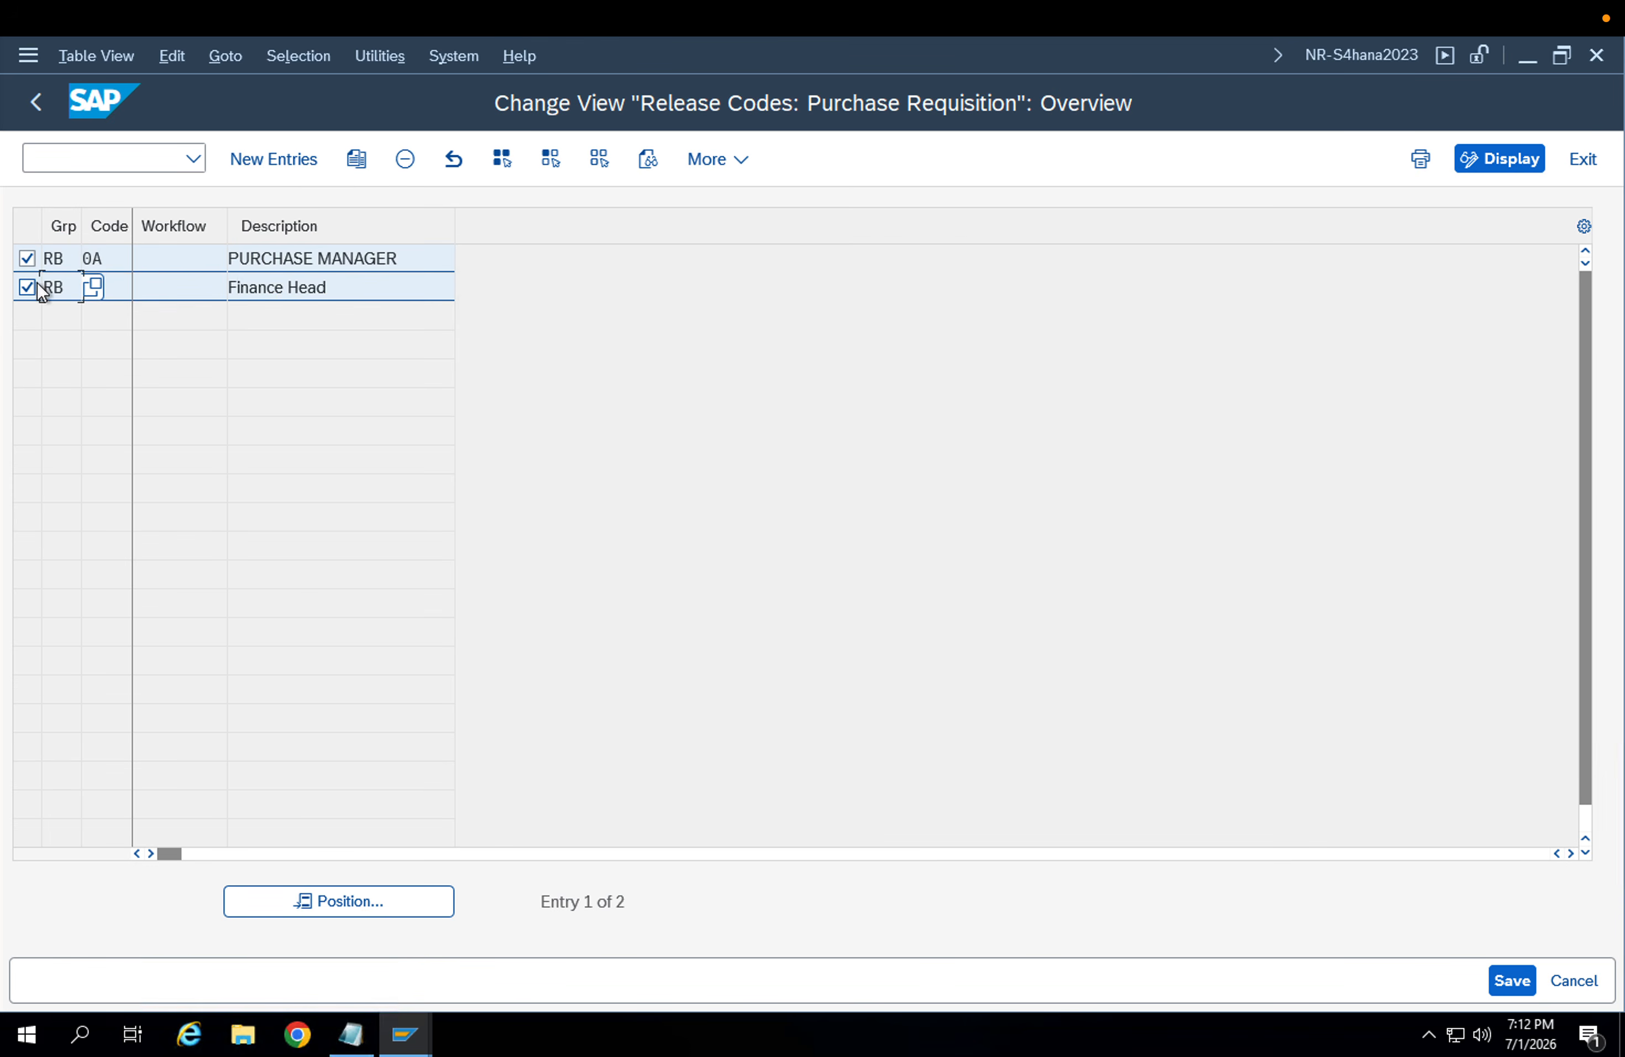
click(406, 161)
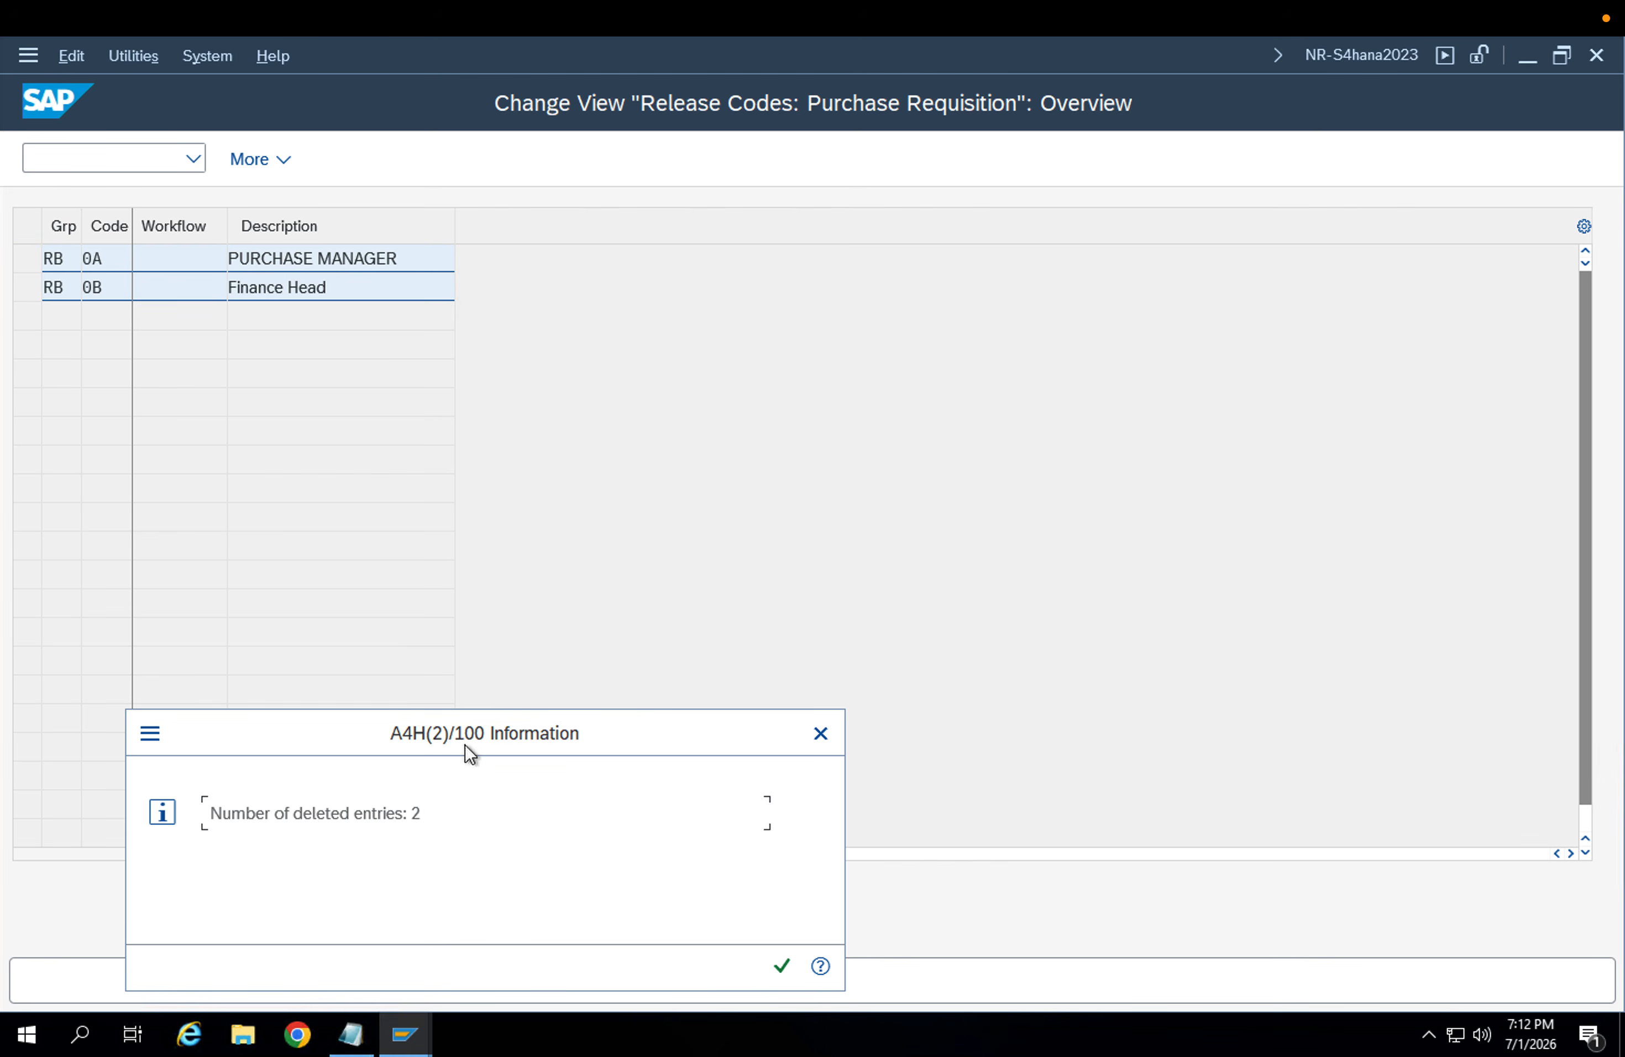
click(781, 968)
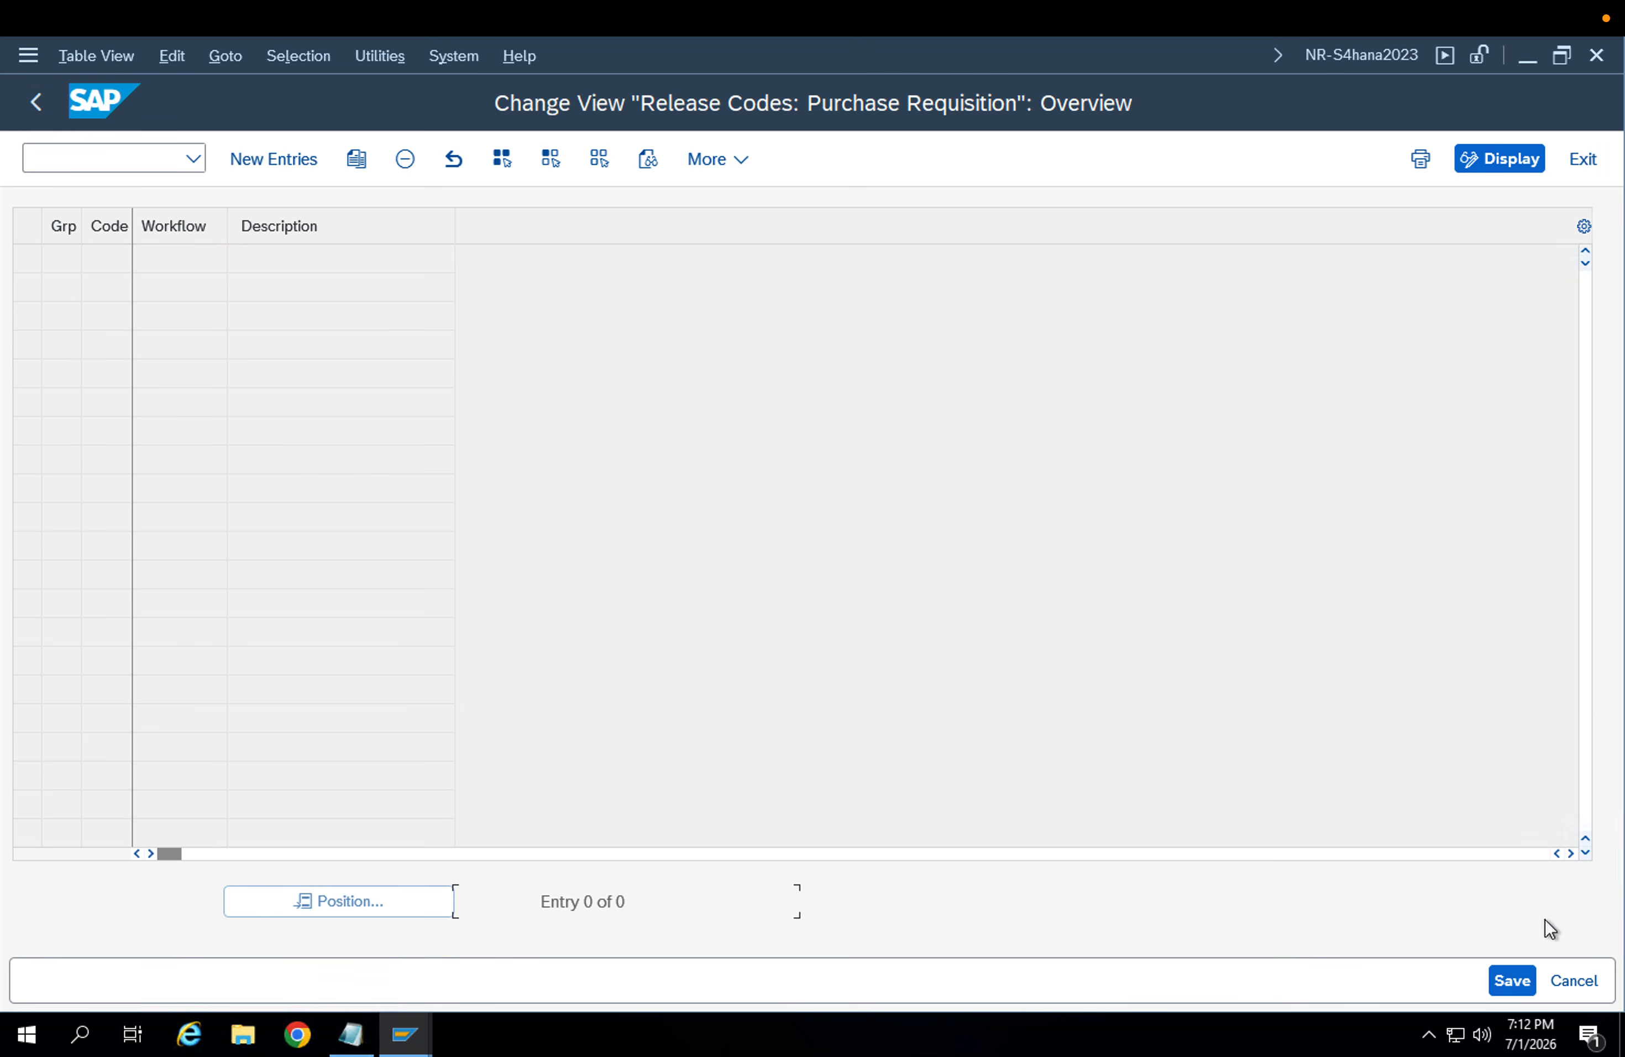
click(1509, 980)
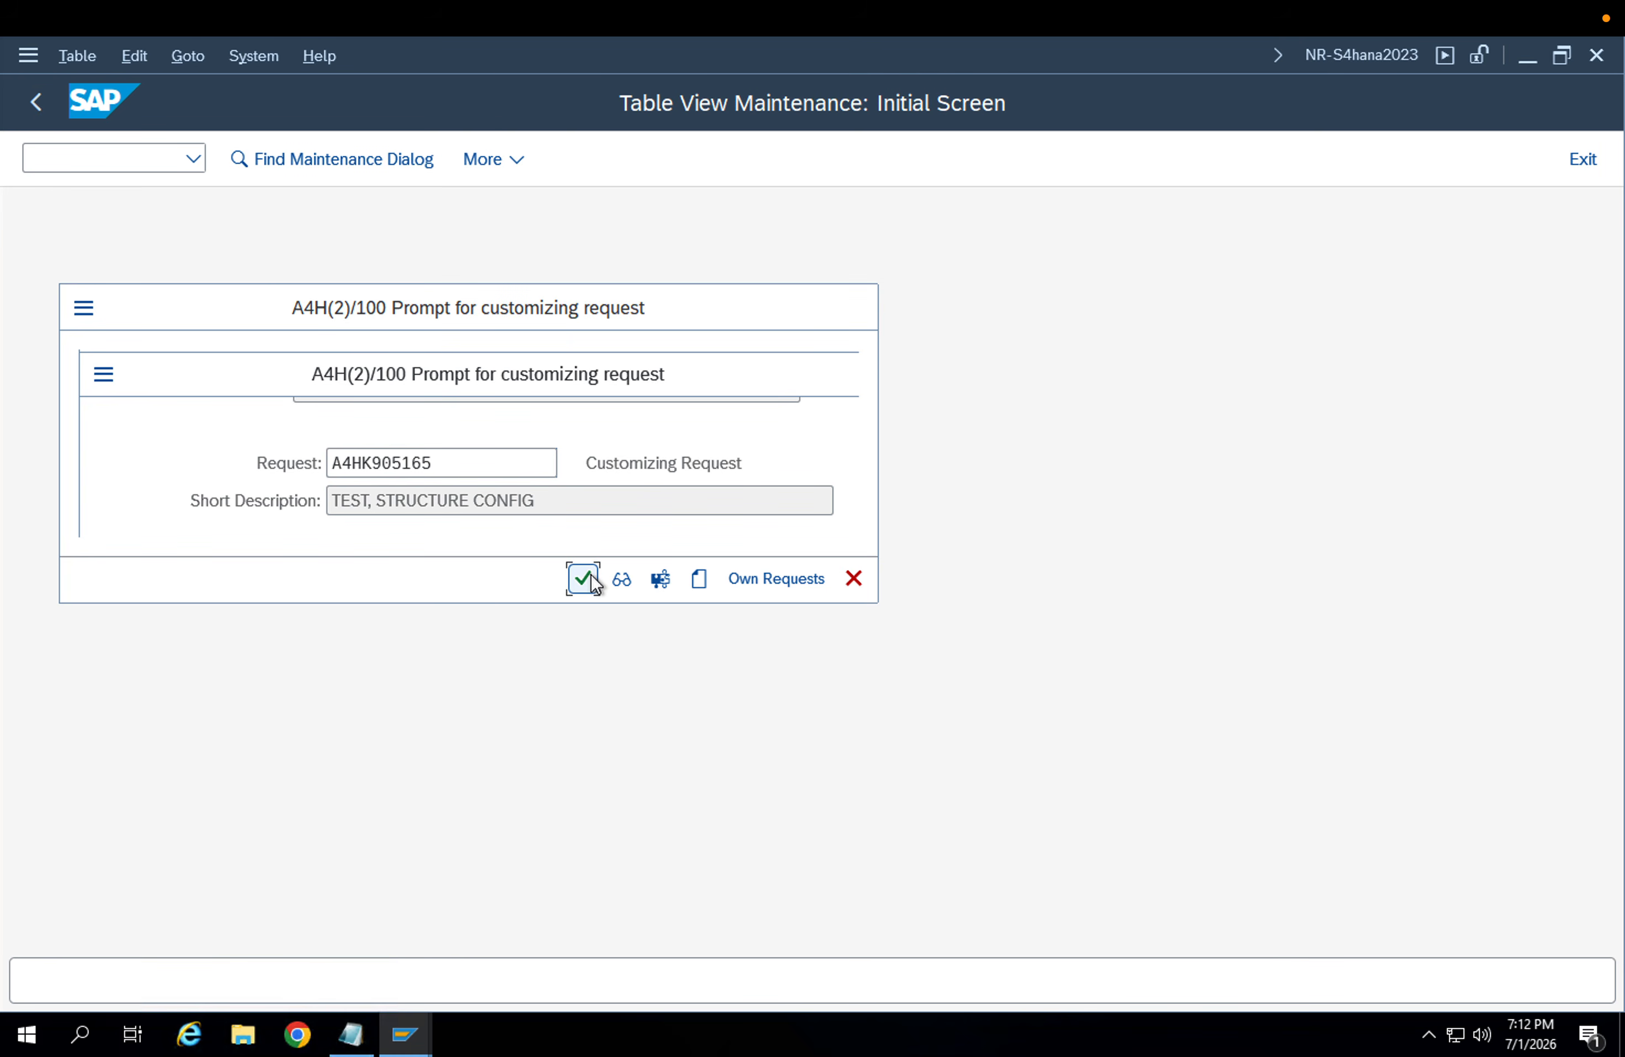
click(585, 577)
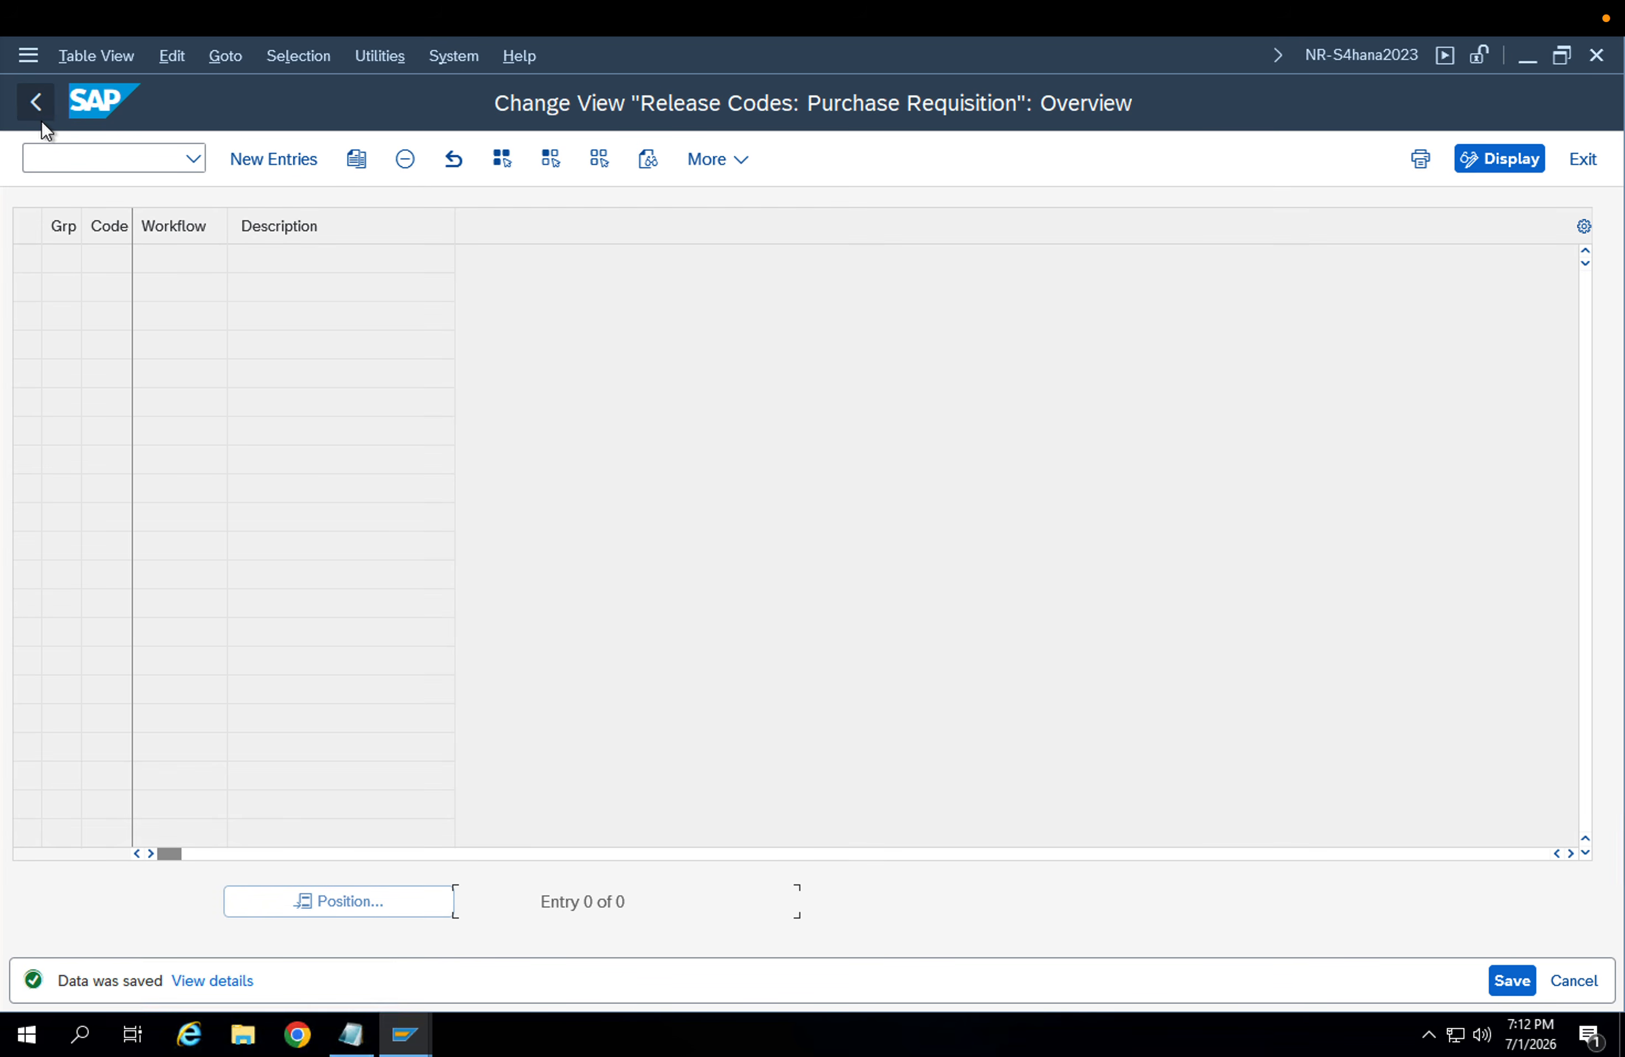
key(F3)
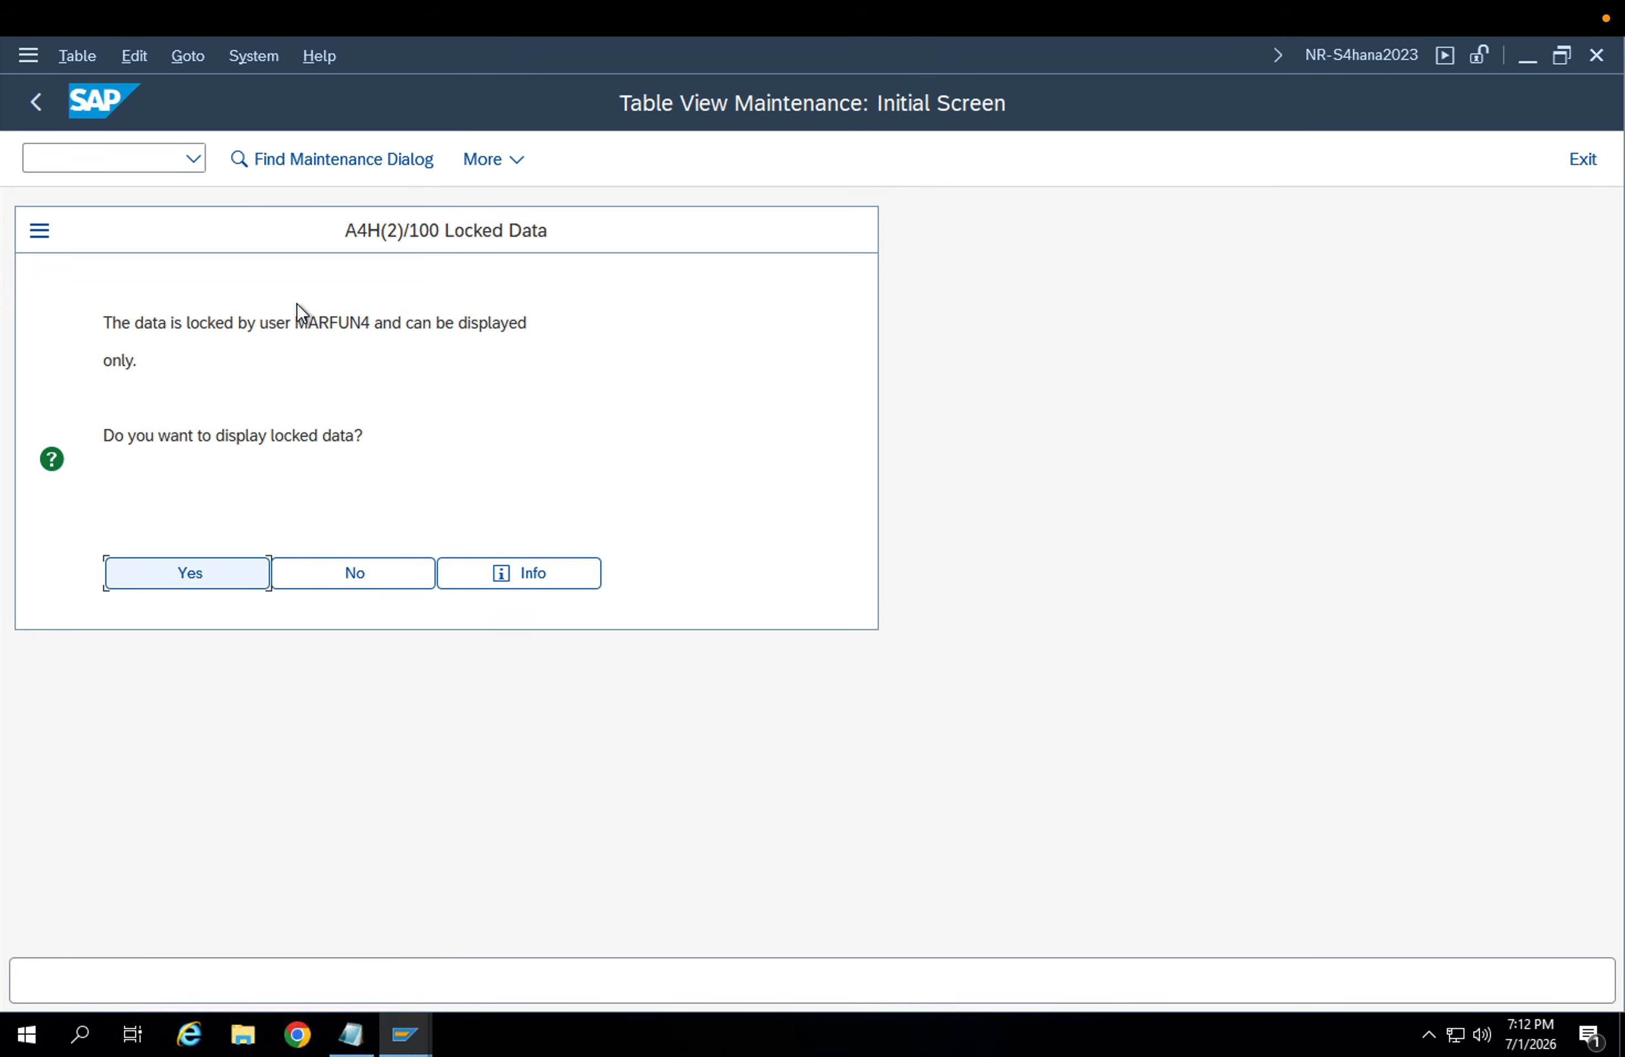
Delete release groups HY, RA and RB in the Release Groups activity and save the deletion under customizing request A4HK905165
click(347, 570)
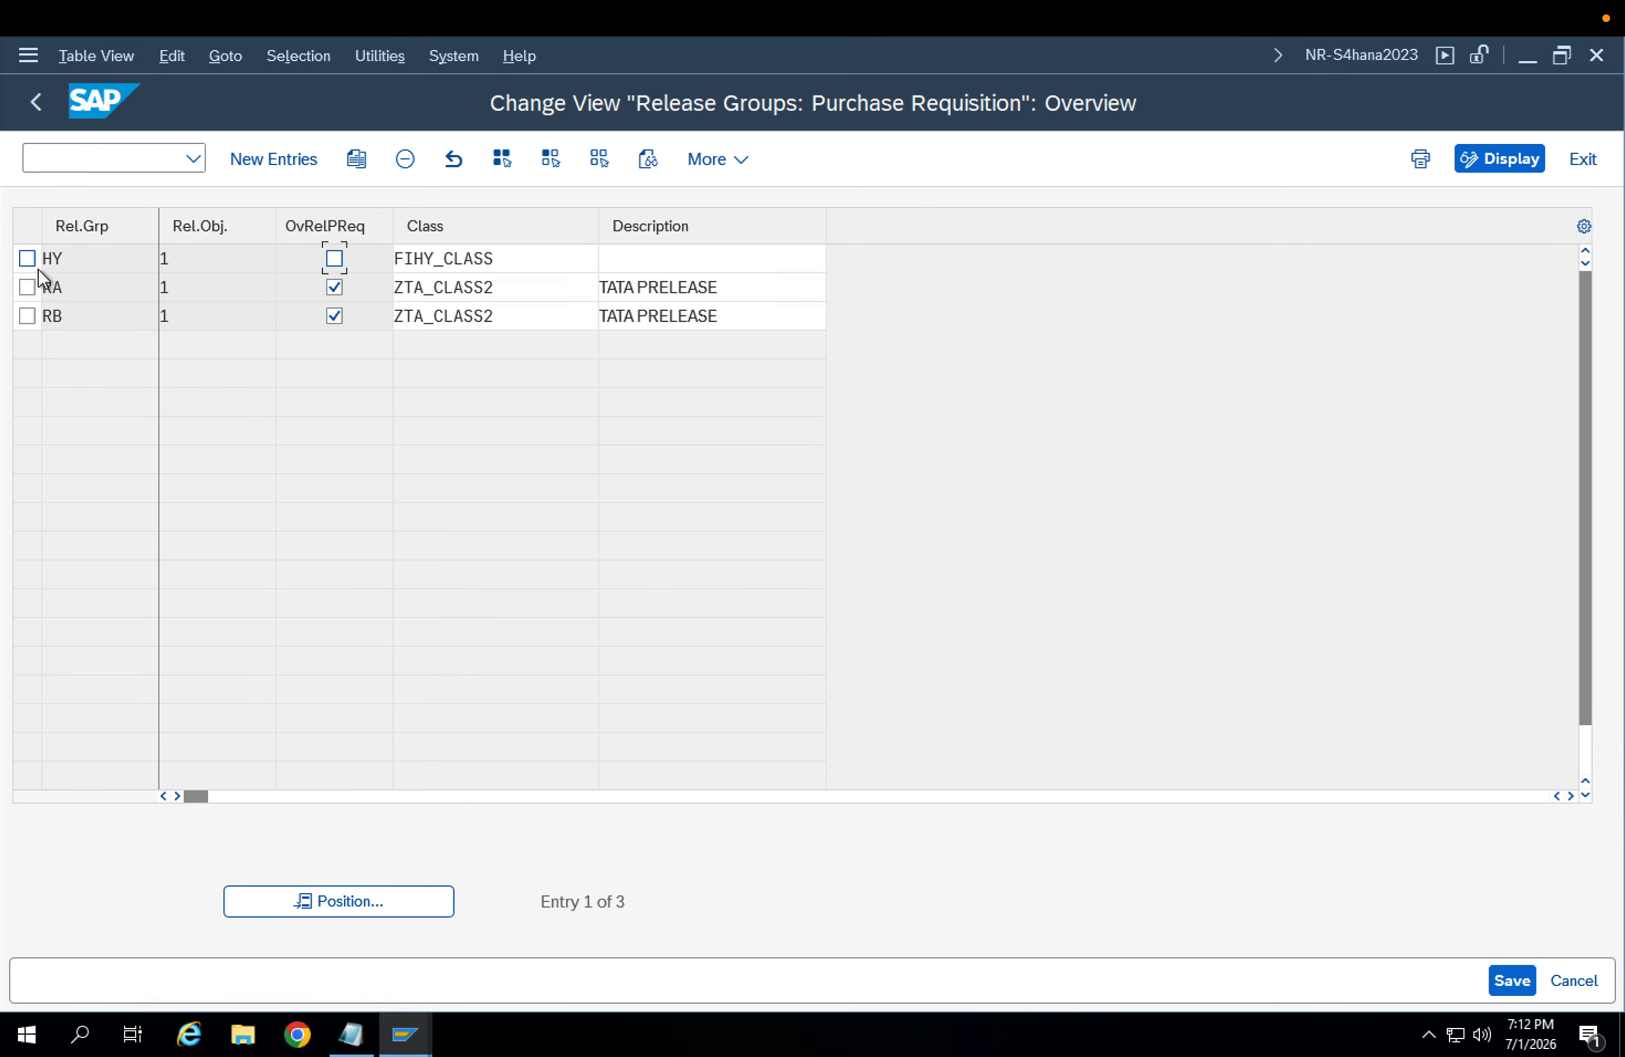
click(27, 264)
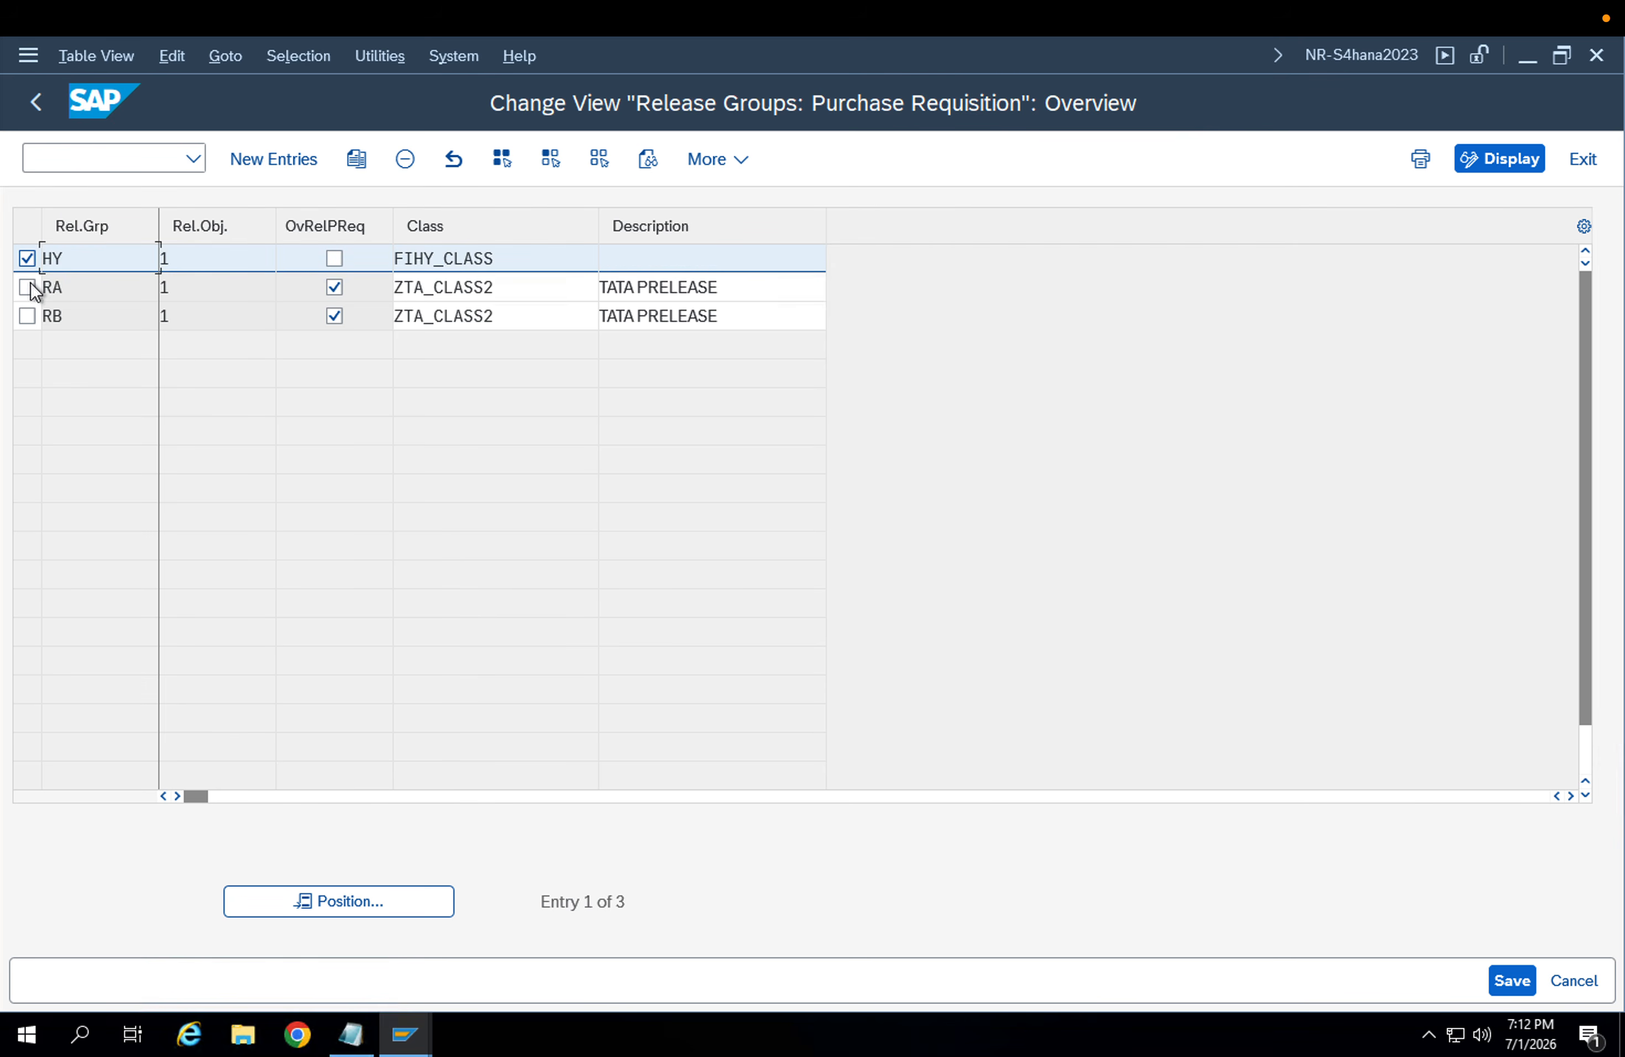
click(28, 287)
click(28, 315)
click(405, 159)
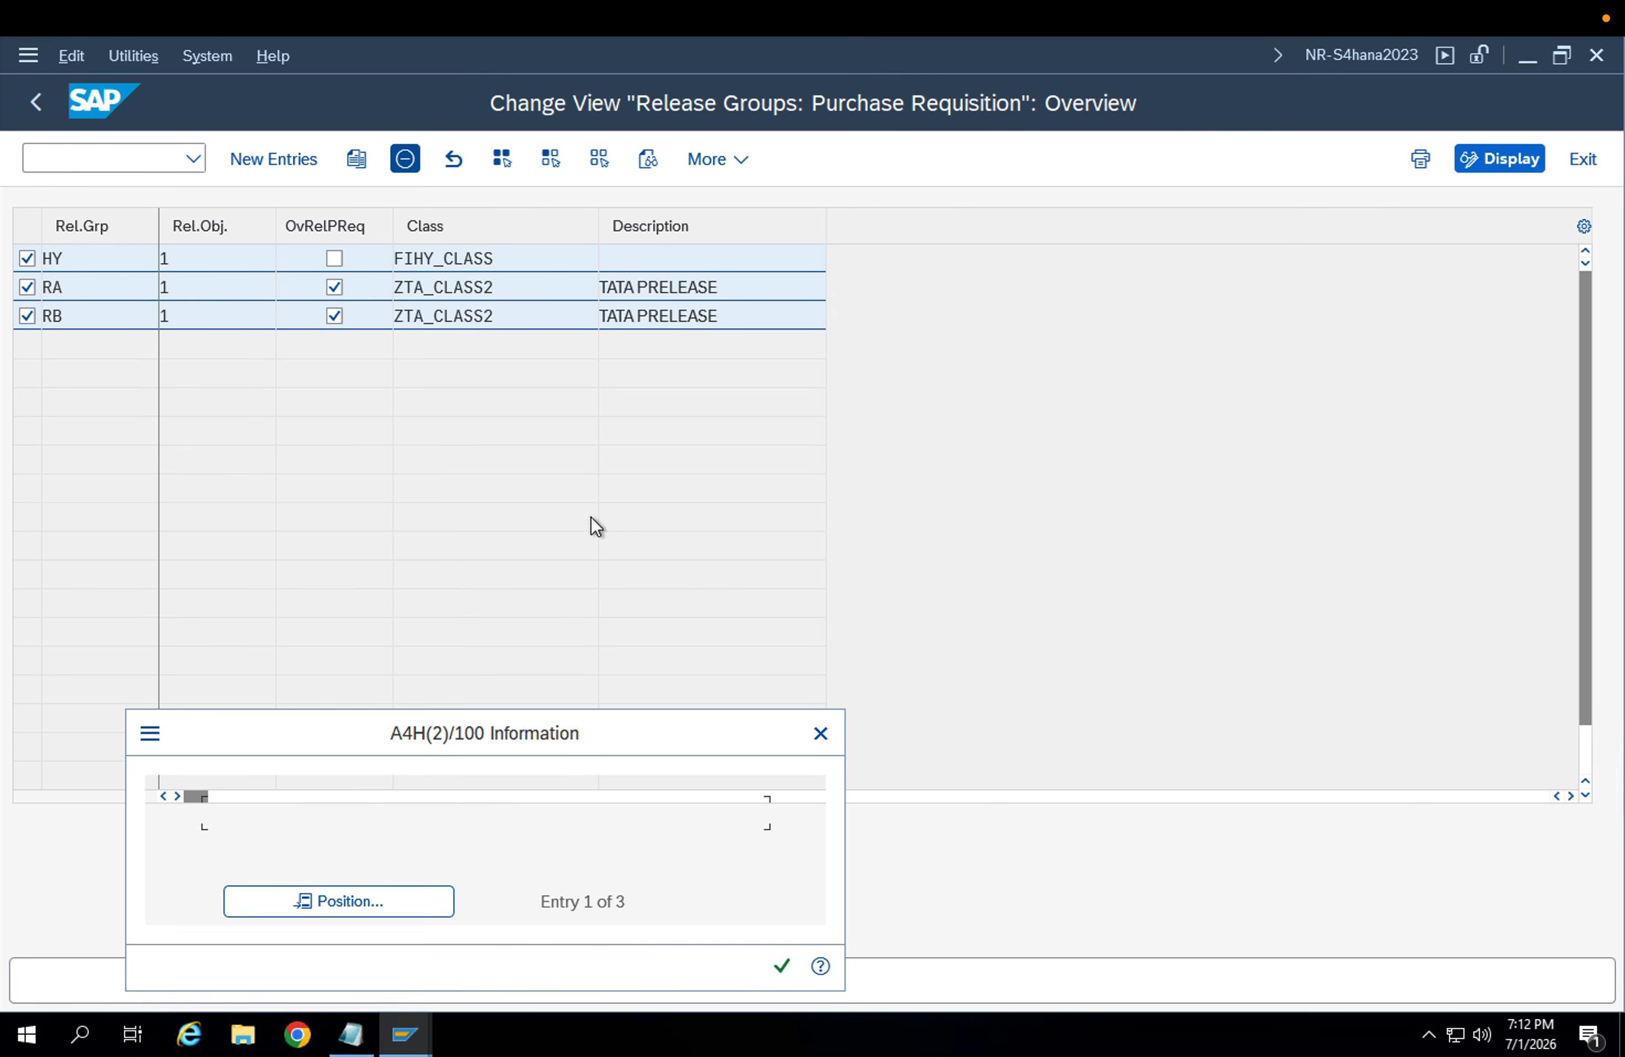
key(Return)
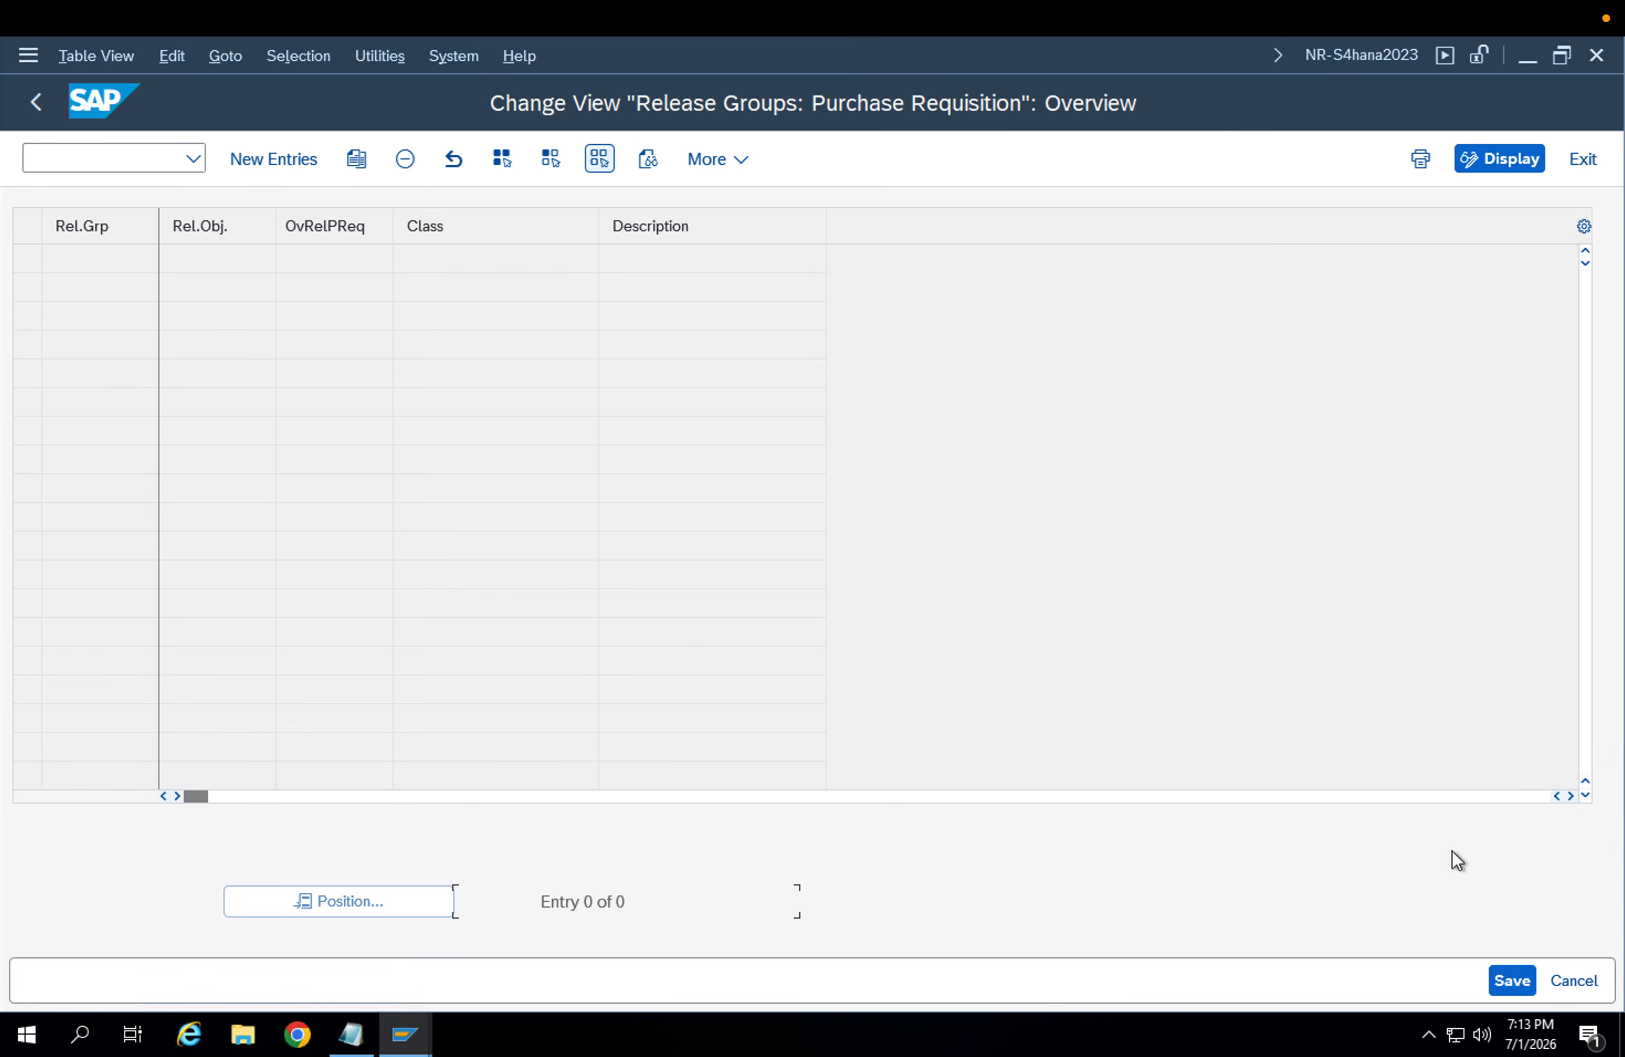
click(1512, 980)
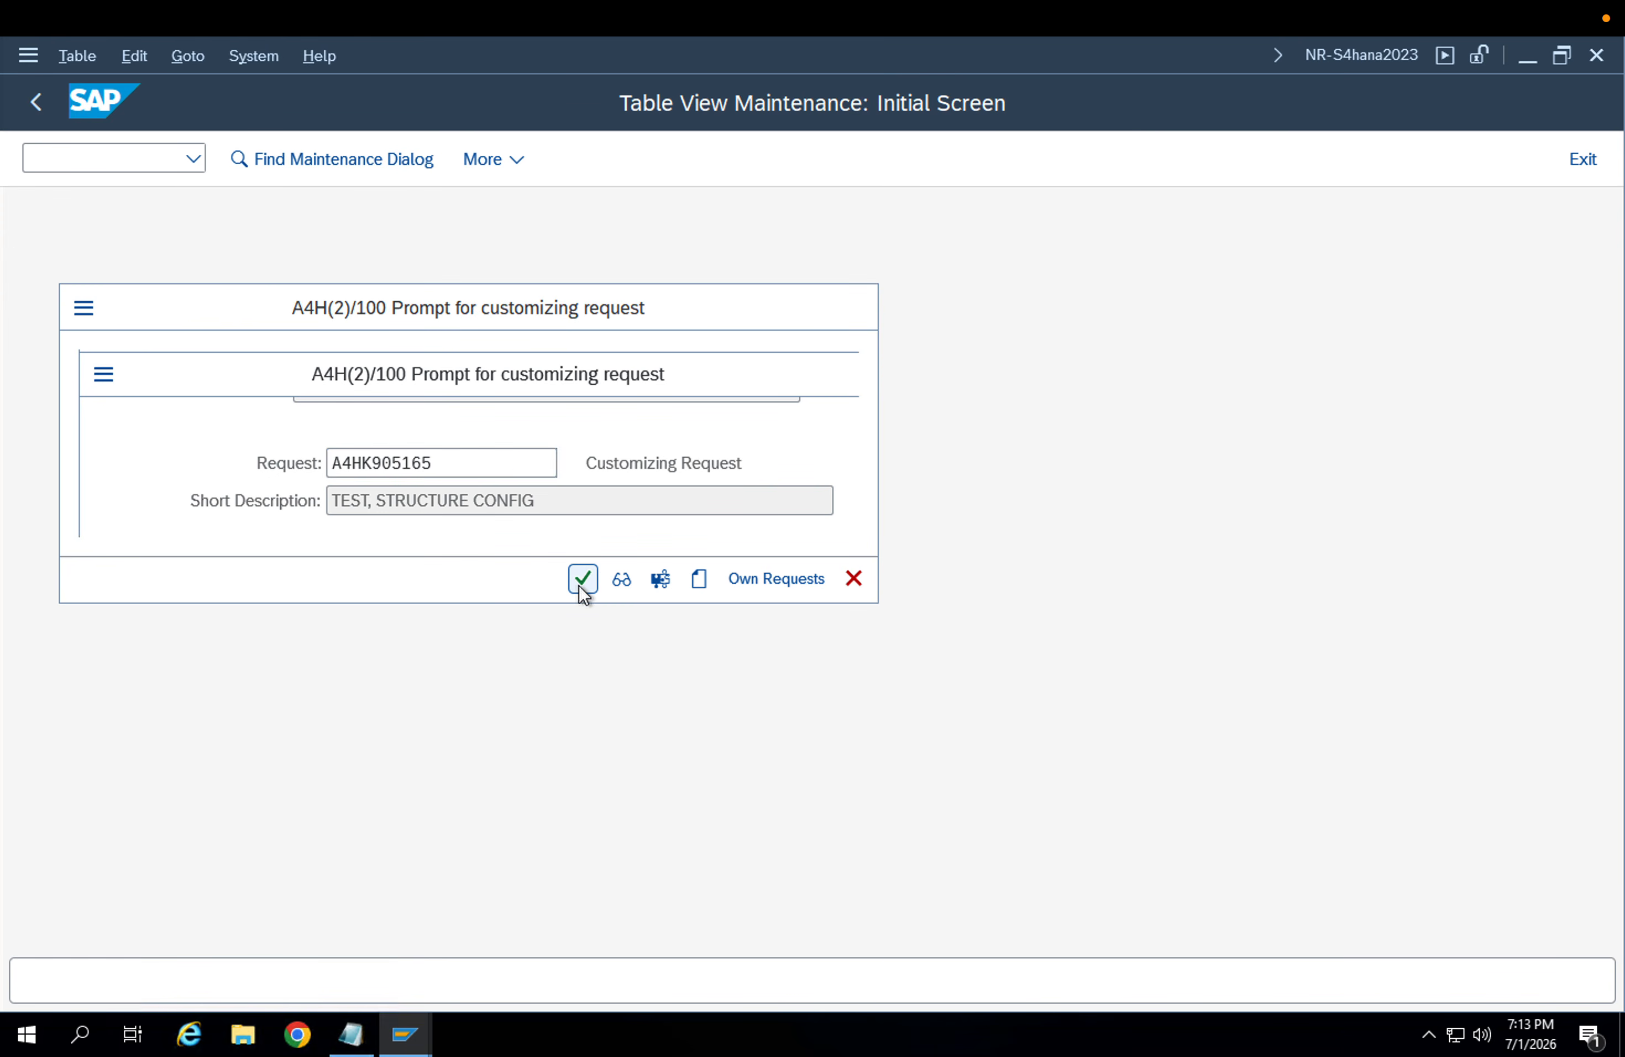
click(582, 579)
click(44, 110)
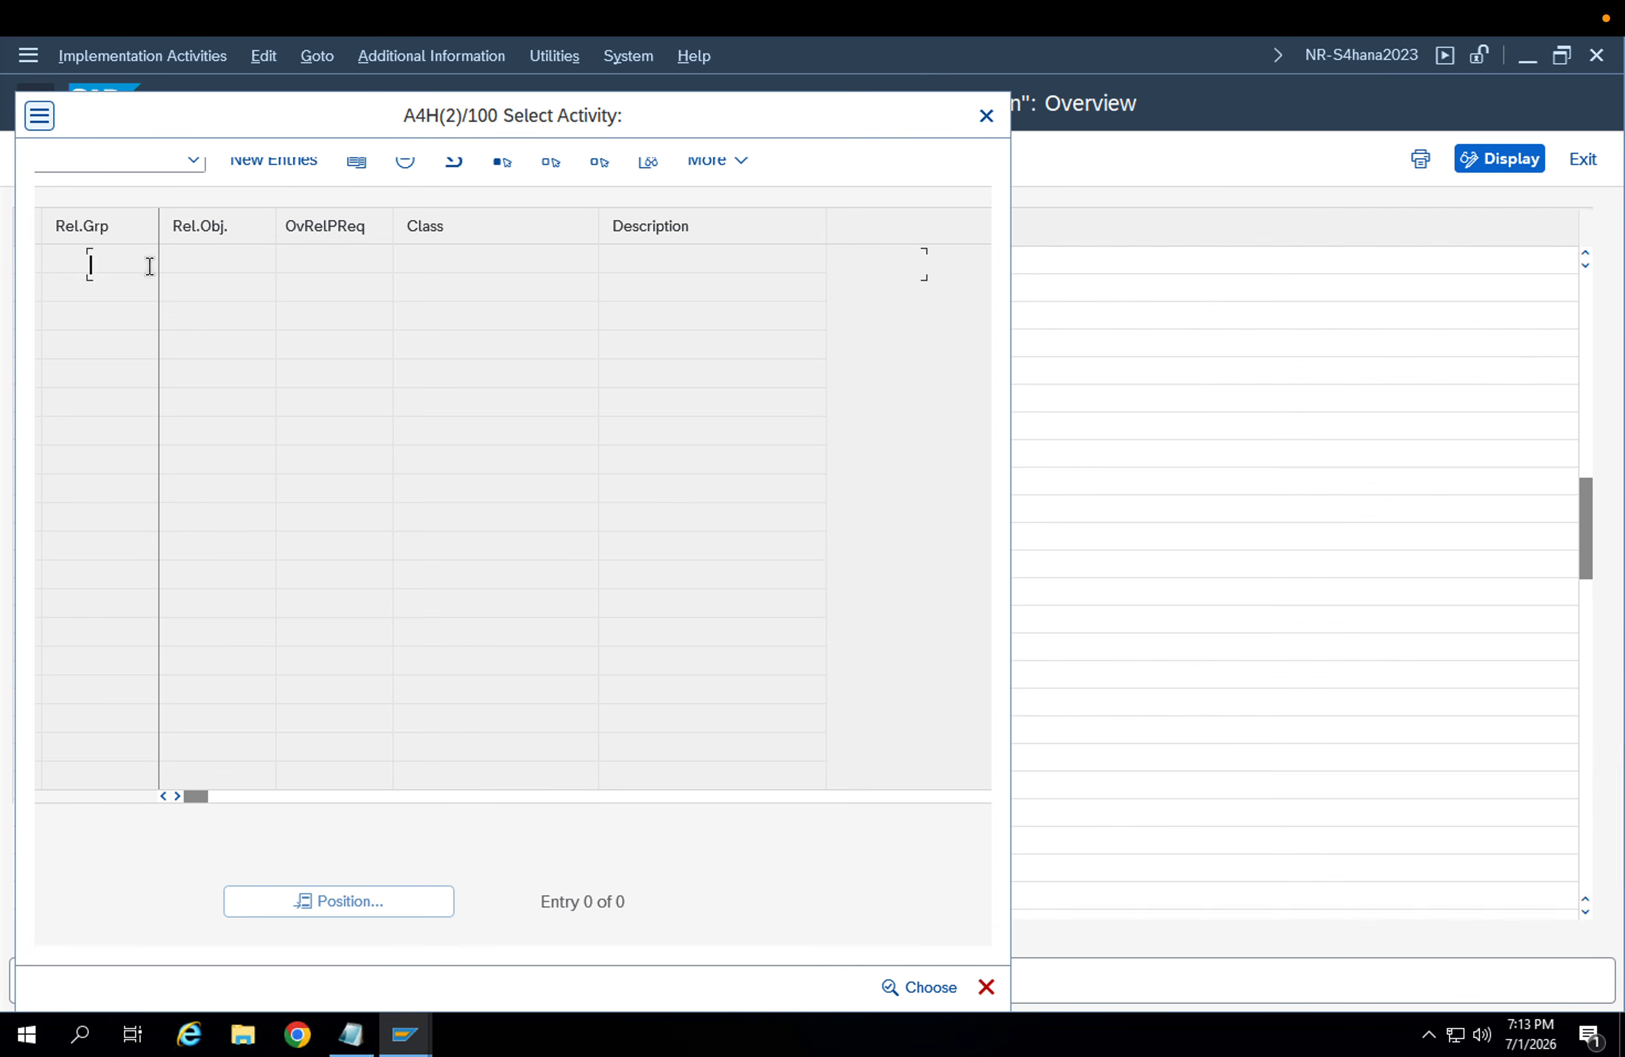
Open the Release Groups activity and start a new entry RG with class ZPR and overall requisition release switched off
double_click(214, 265)
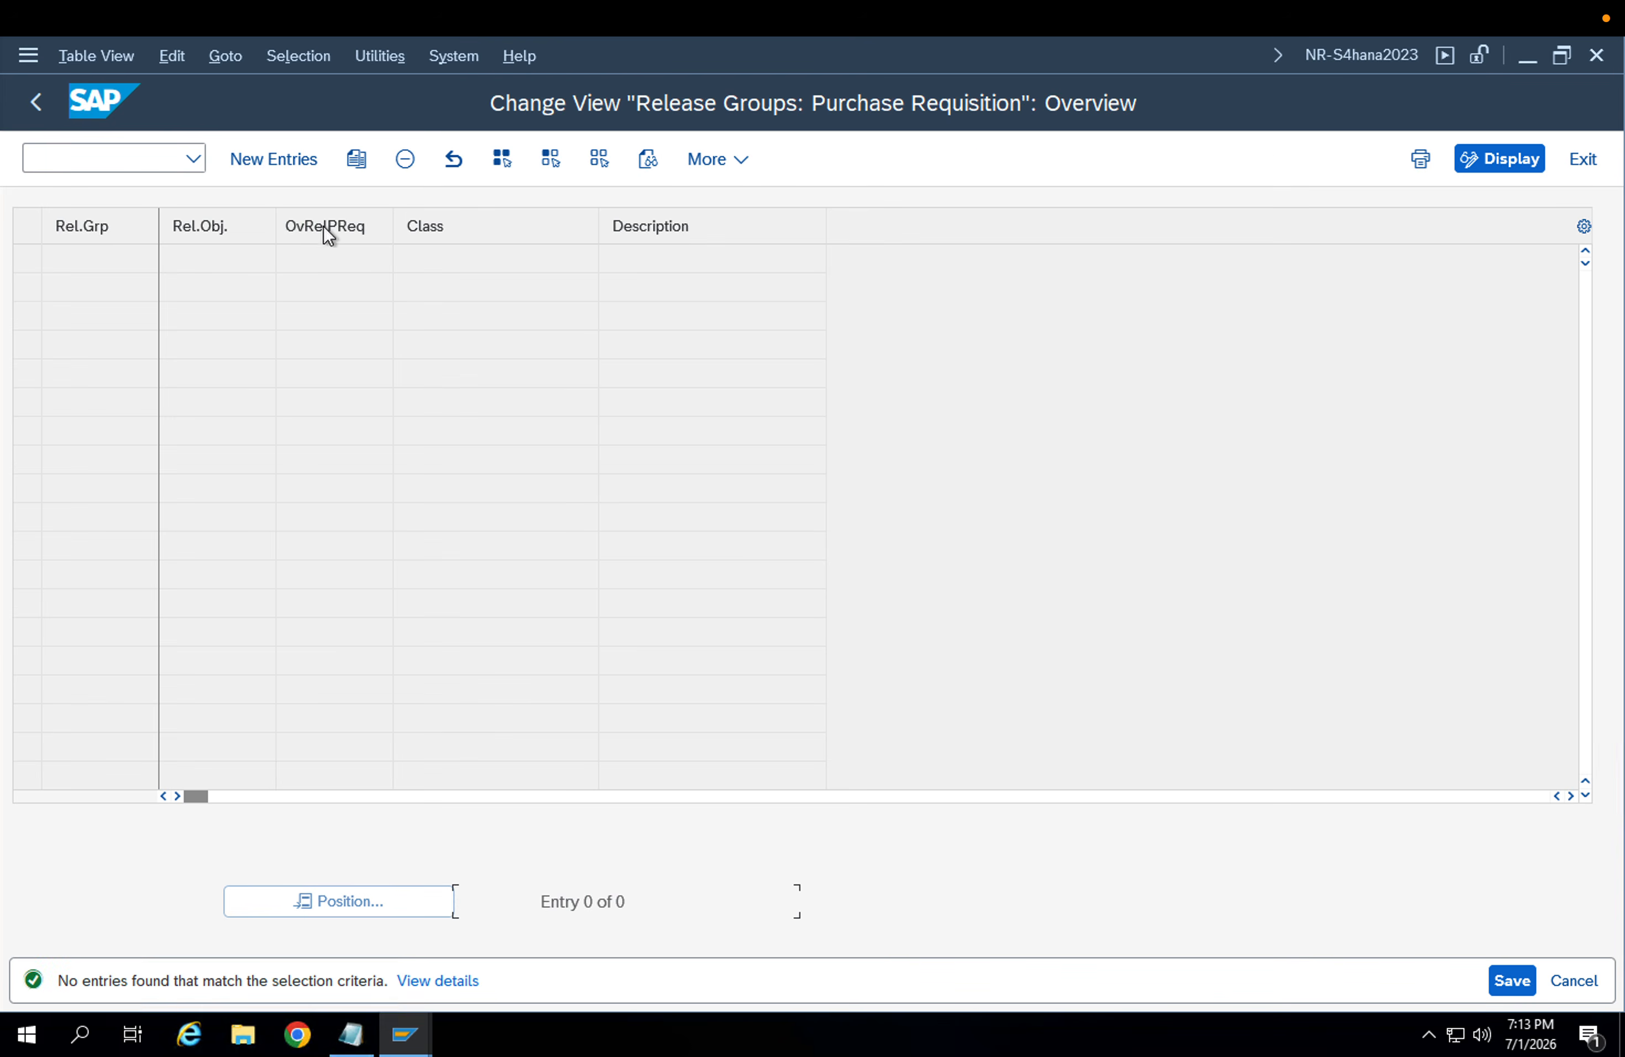
click(287, 164)
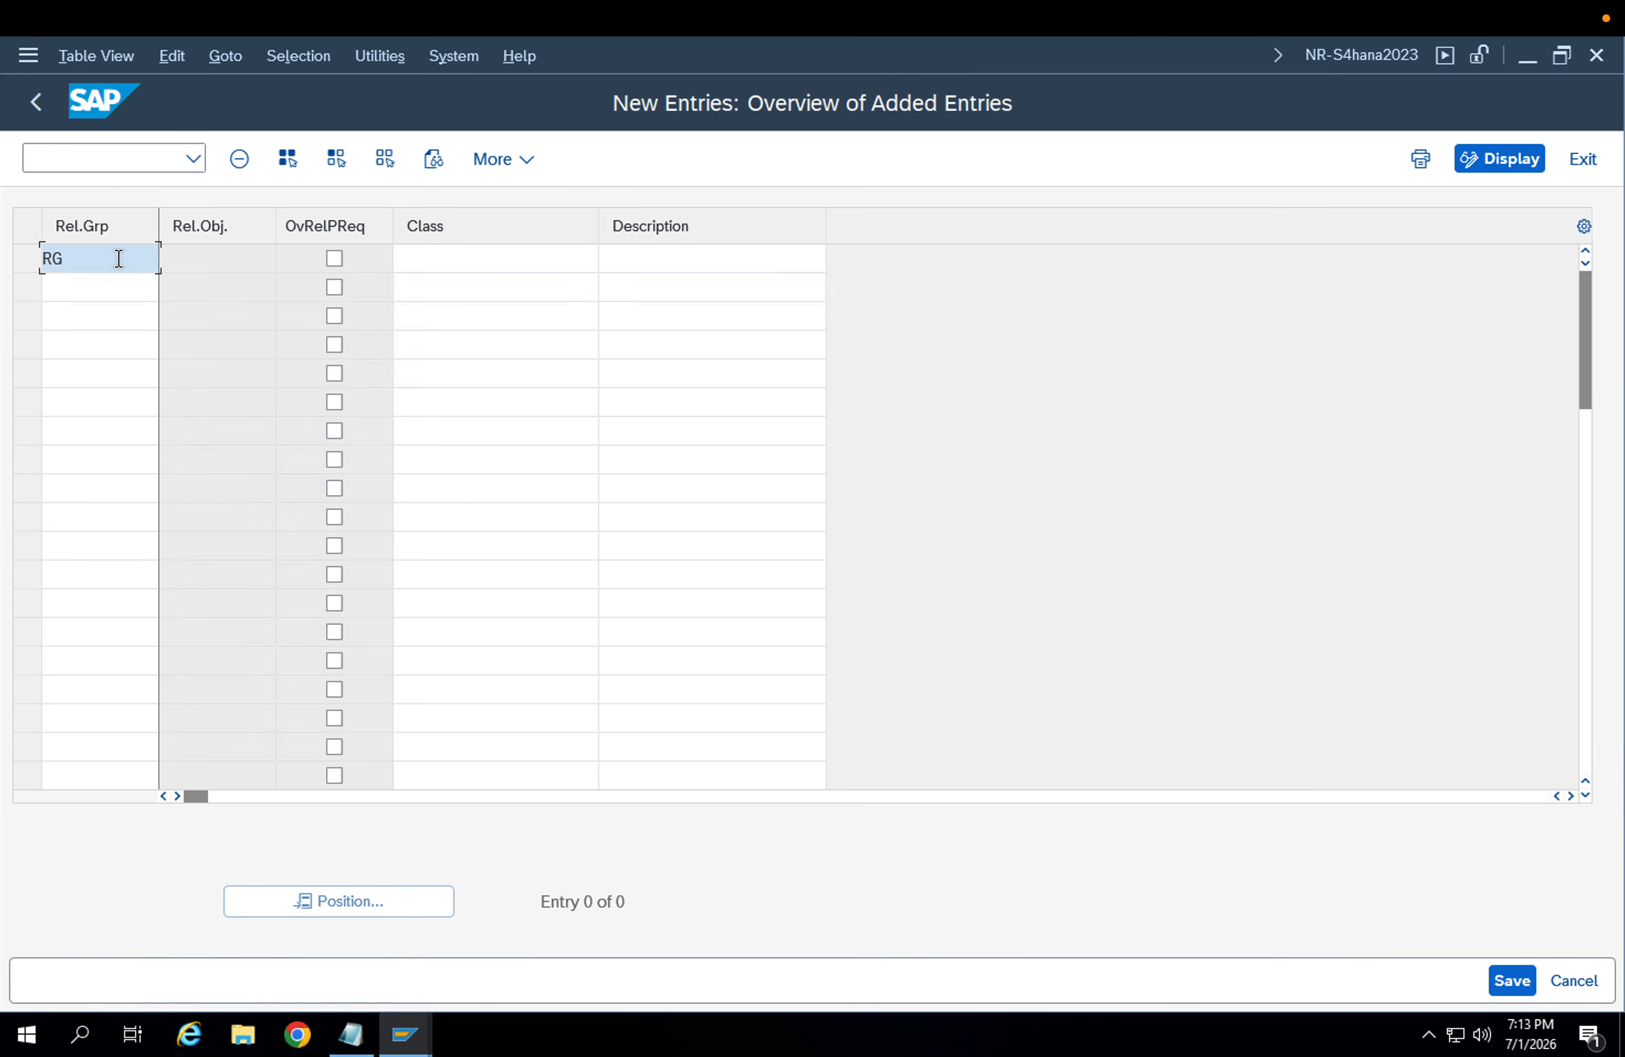
click(327, 256)
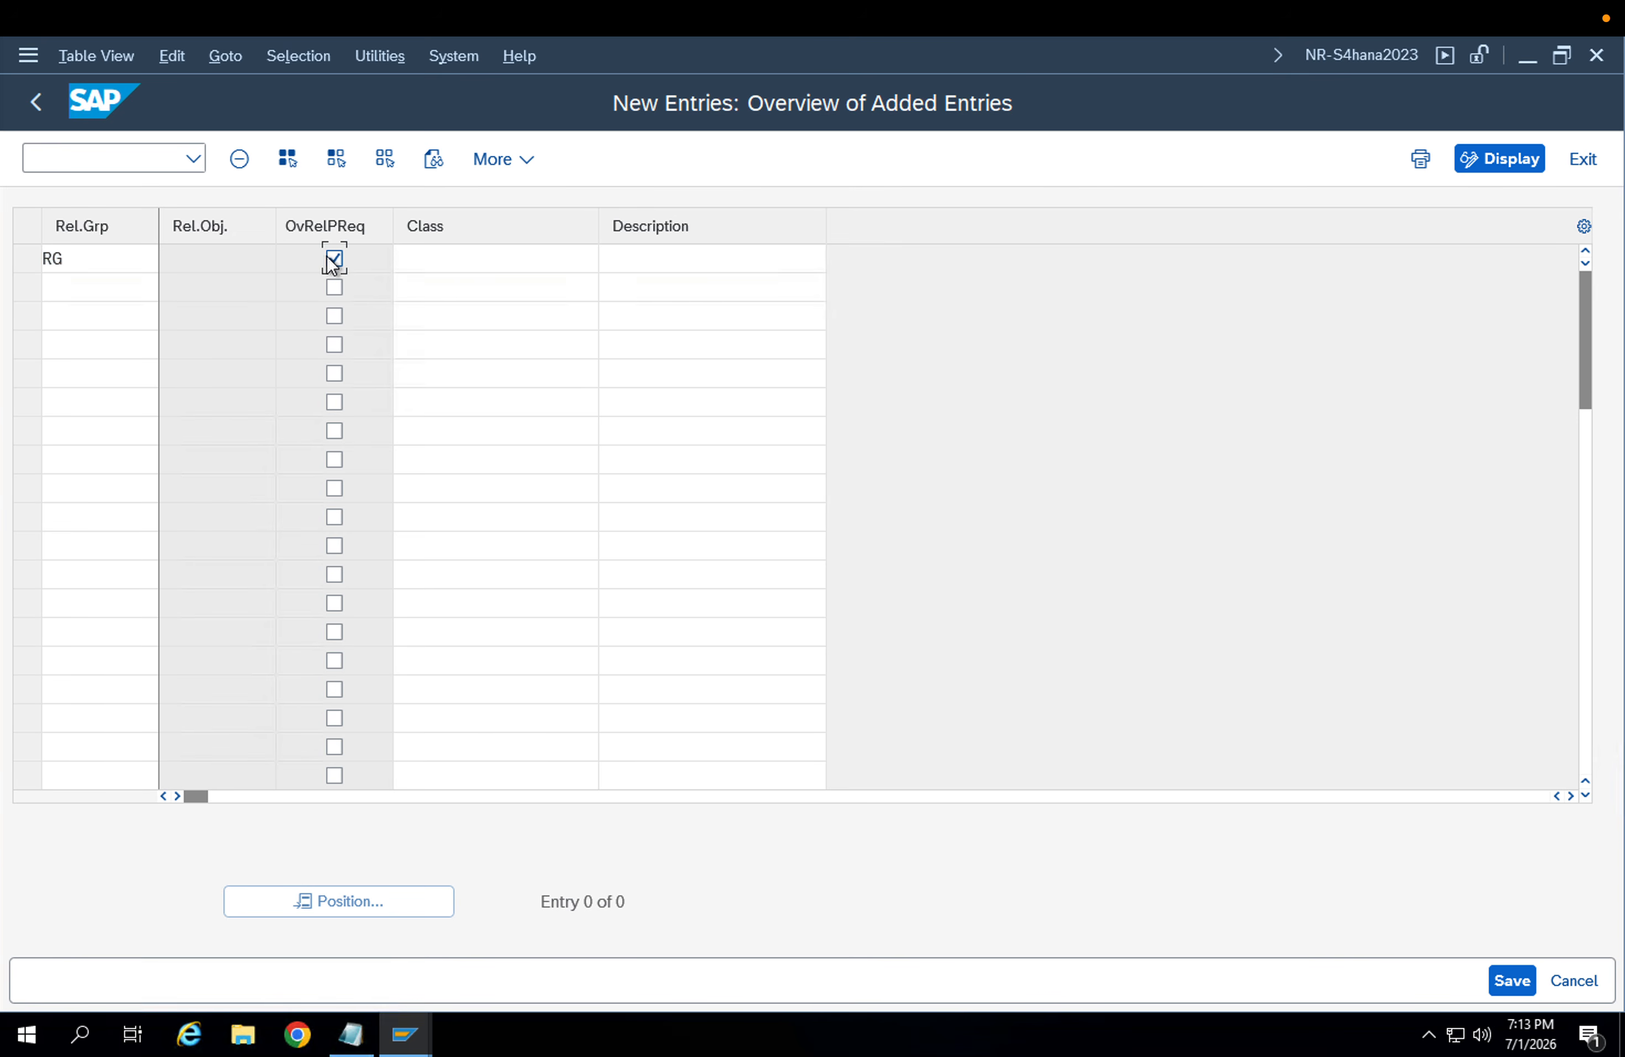
click(334, 258)
click(447, 255)
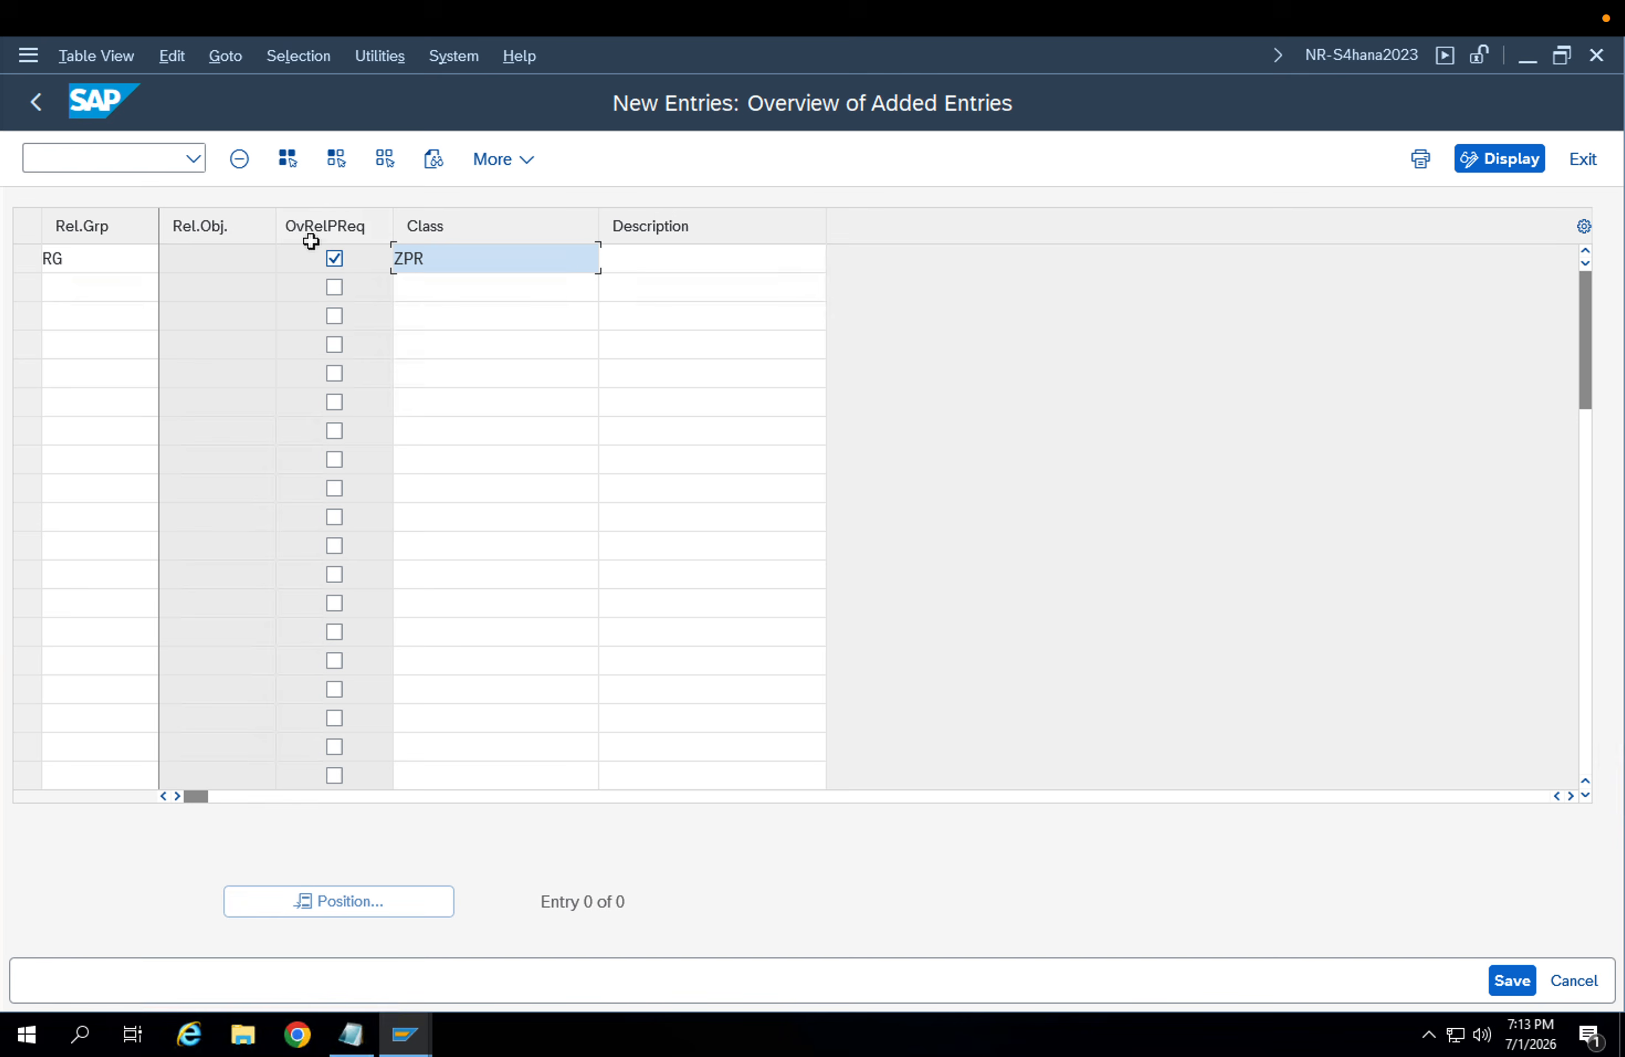
click(335, 258)
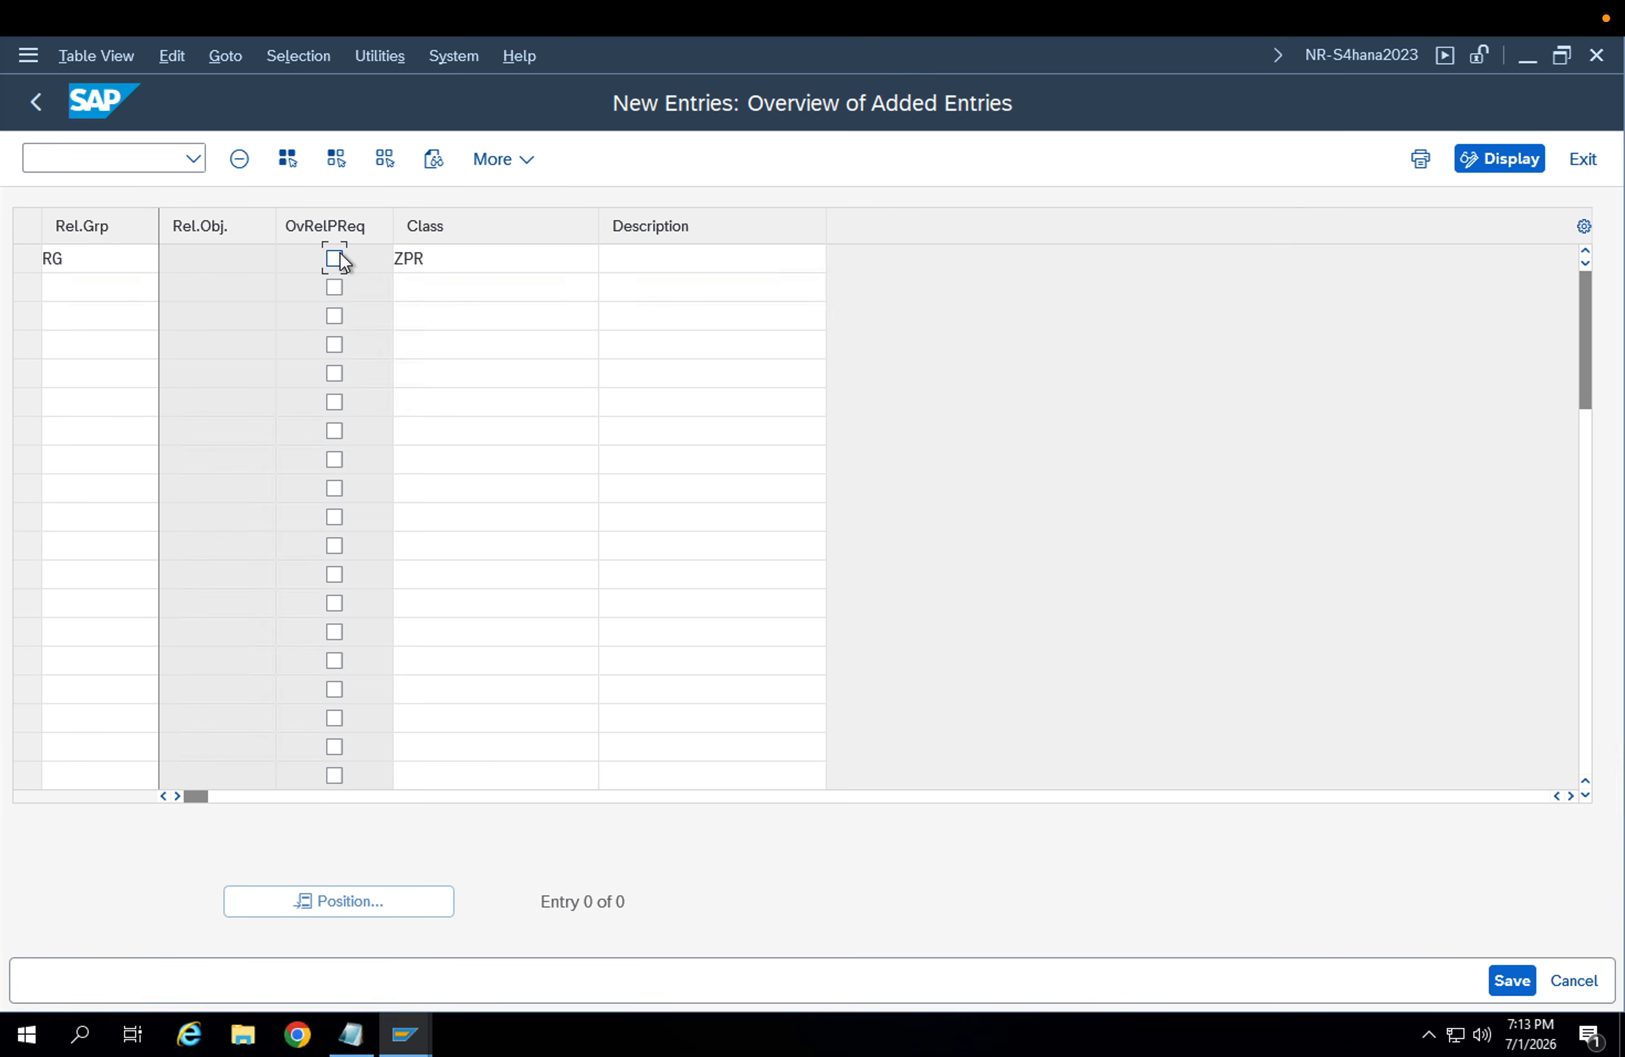
click(450, 258)
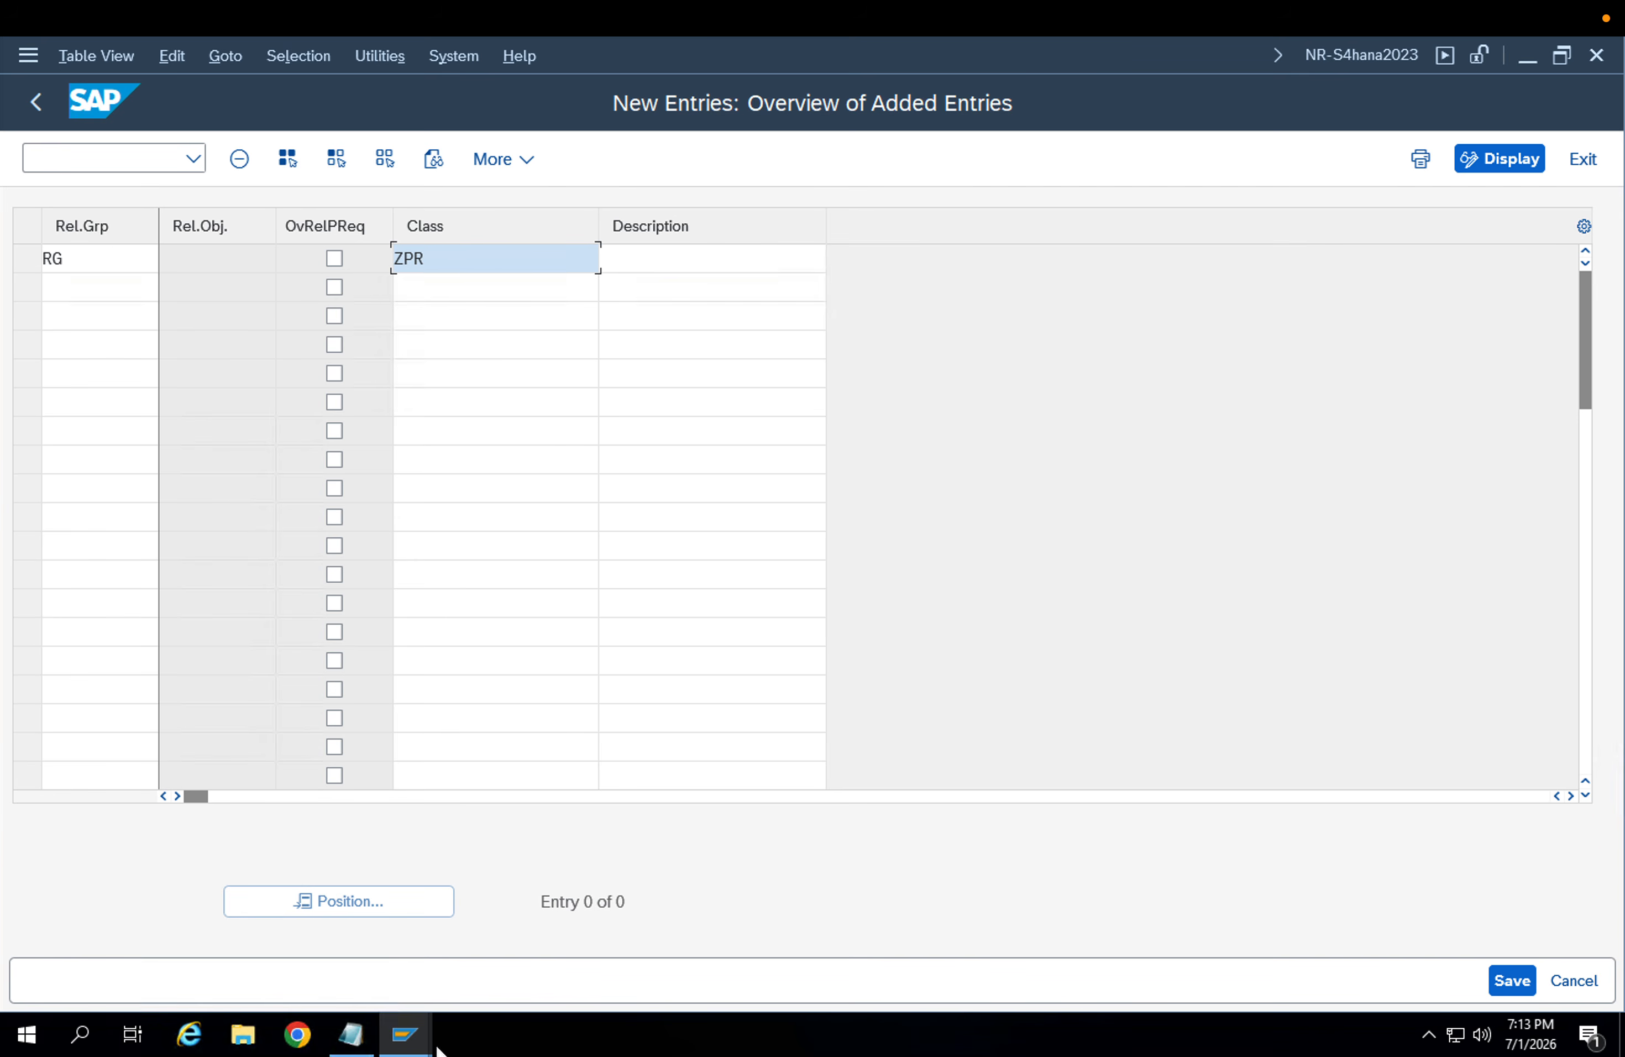
Switch to the Characteristics session and open transaction CL02 to look up the name of the release class
mouse_move(412, 1037)
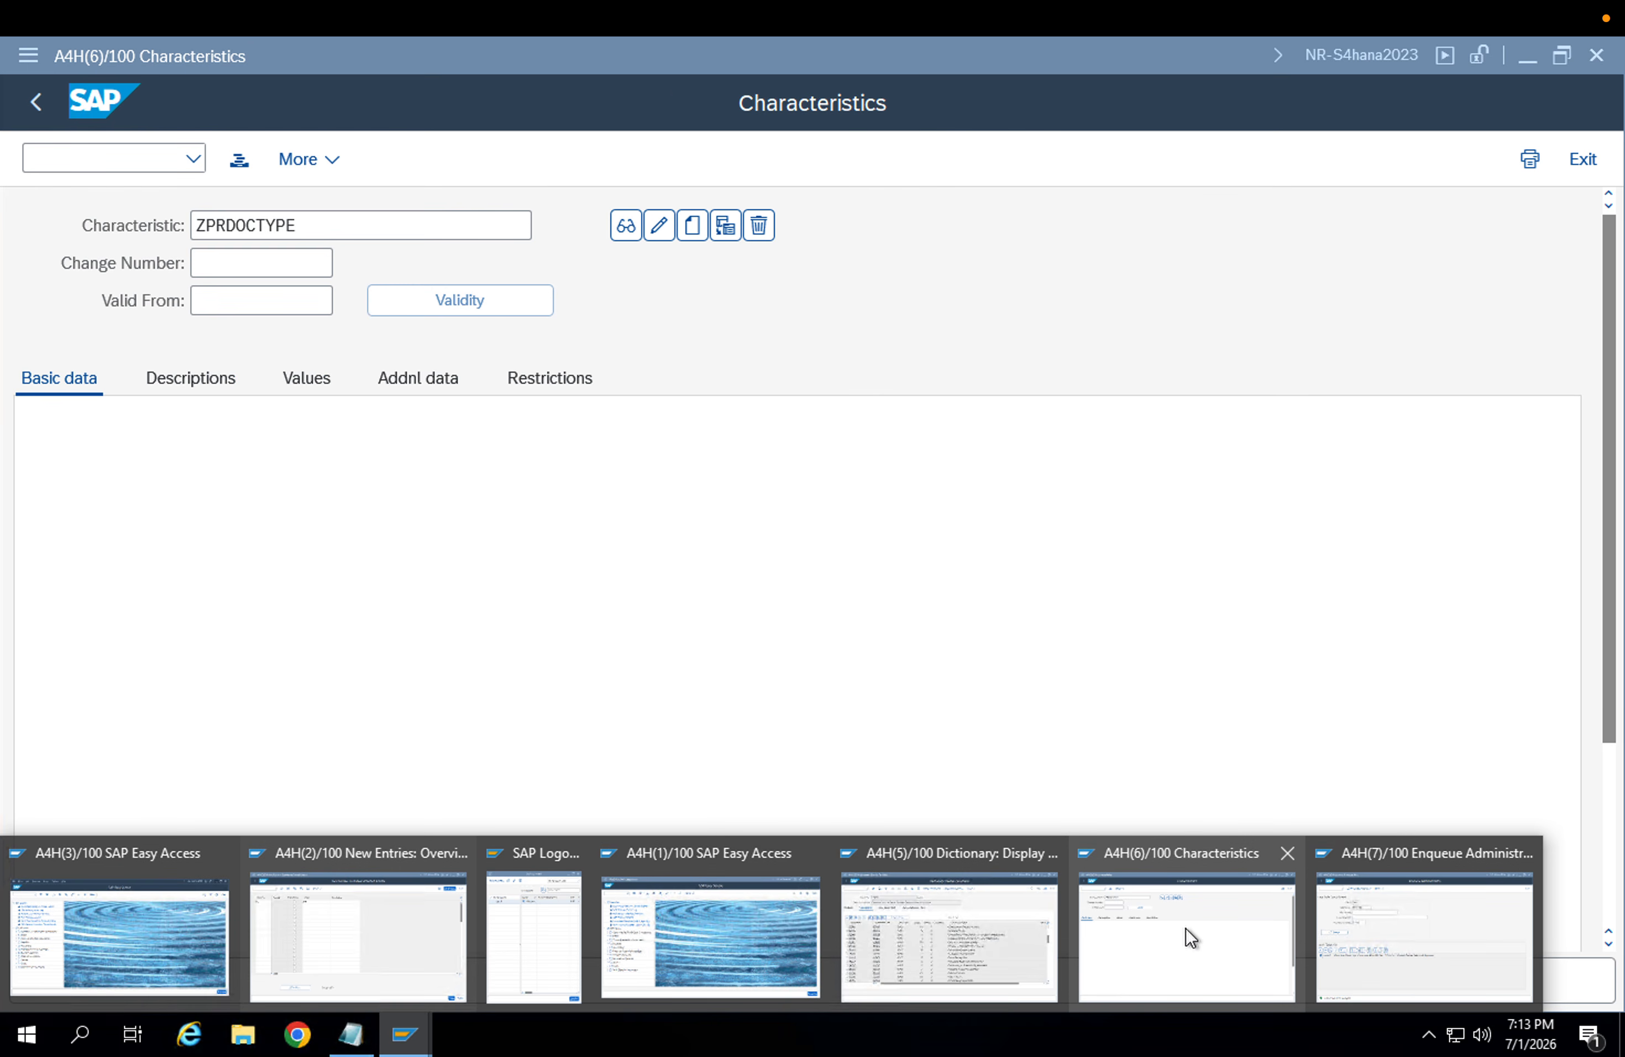
click(1191, 937)
click(132, 154)
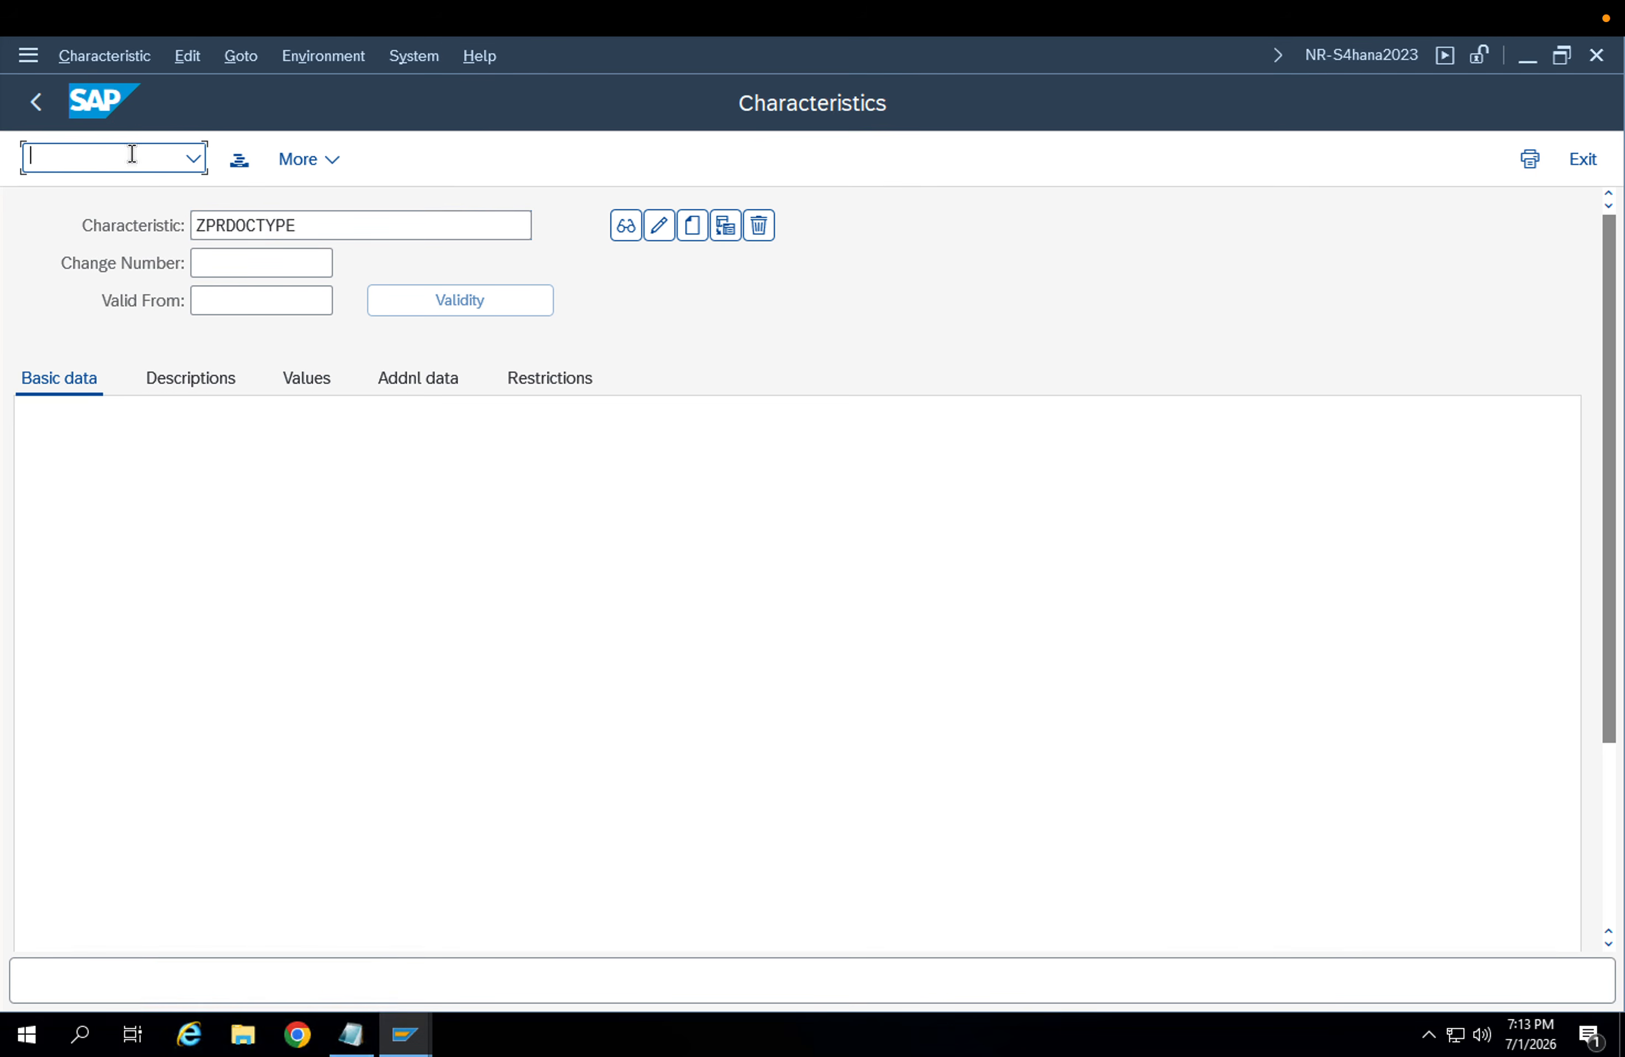
text(/ncl02)
key(Return)
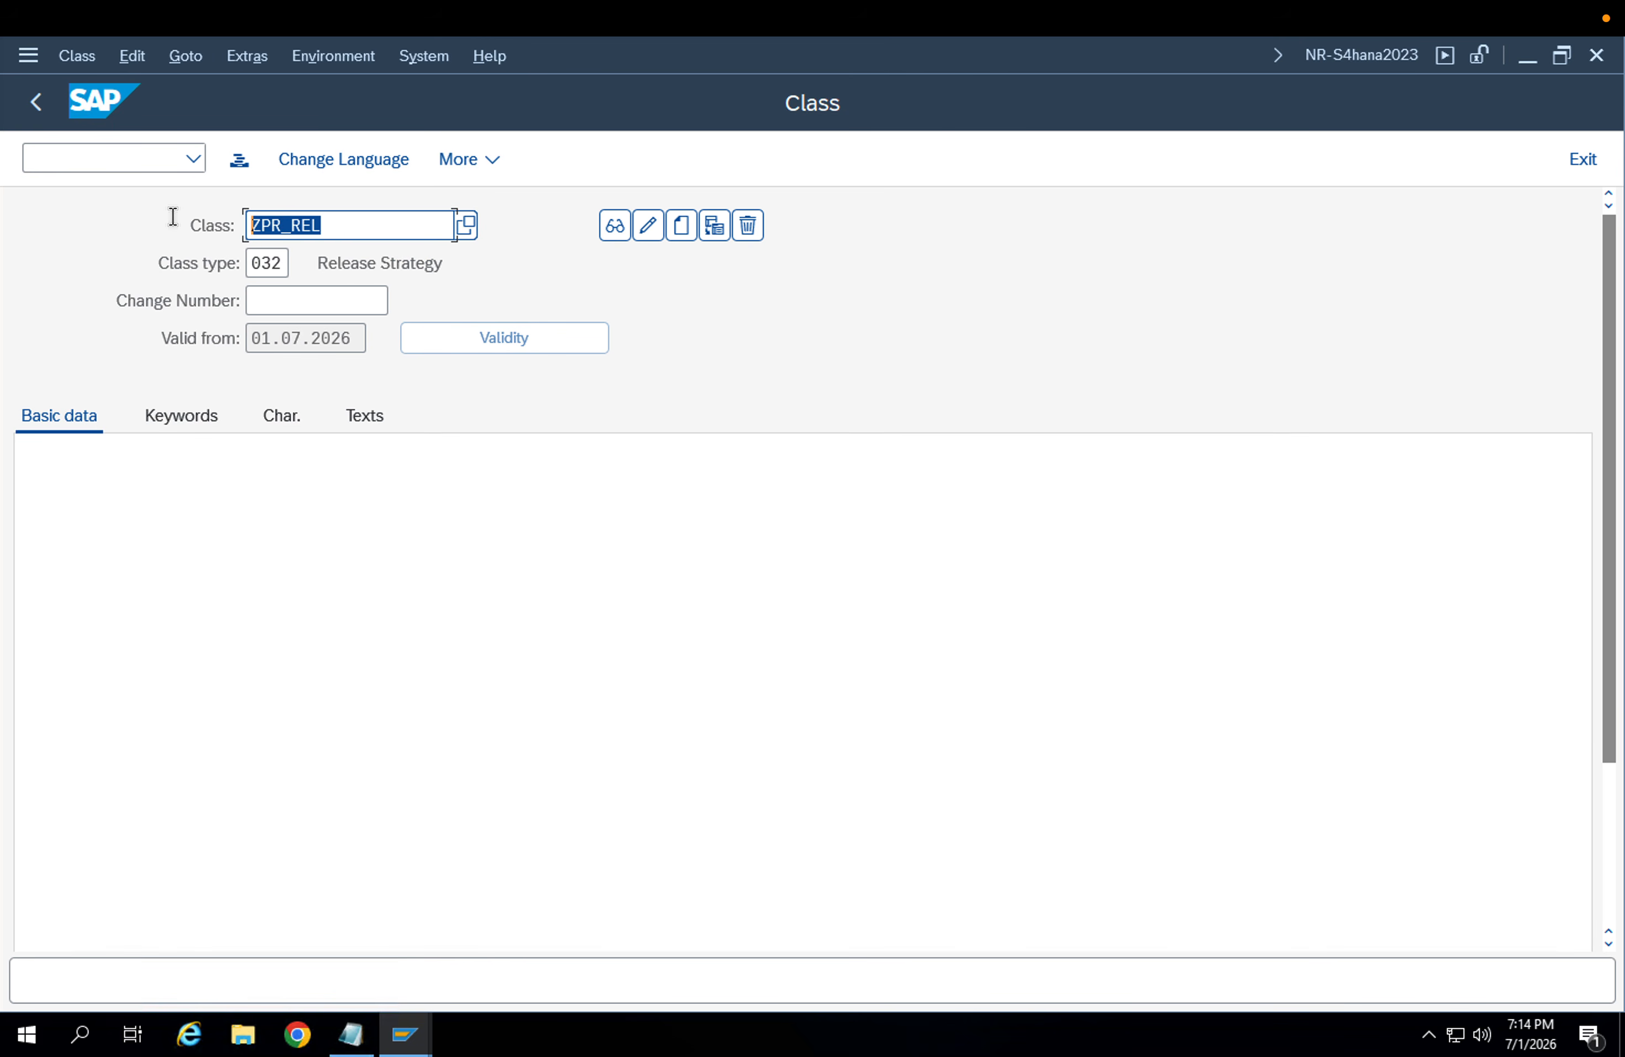
Return to the new release group entry and set its class to ZPR_REL and its description to "Release calss"
click(415, 1036)
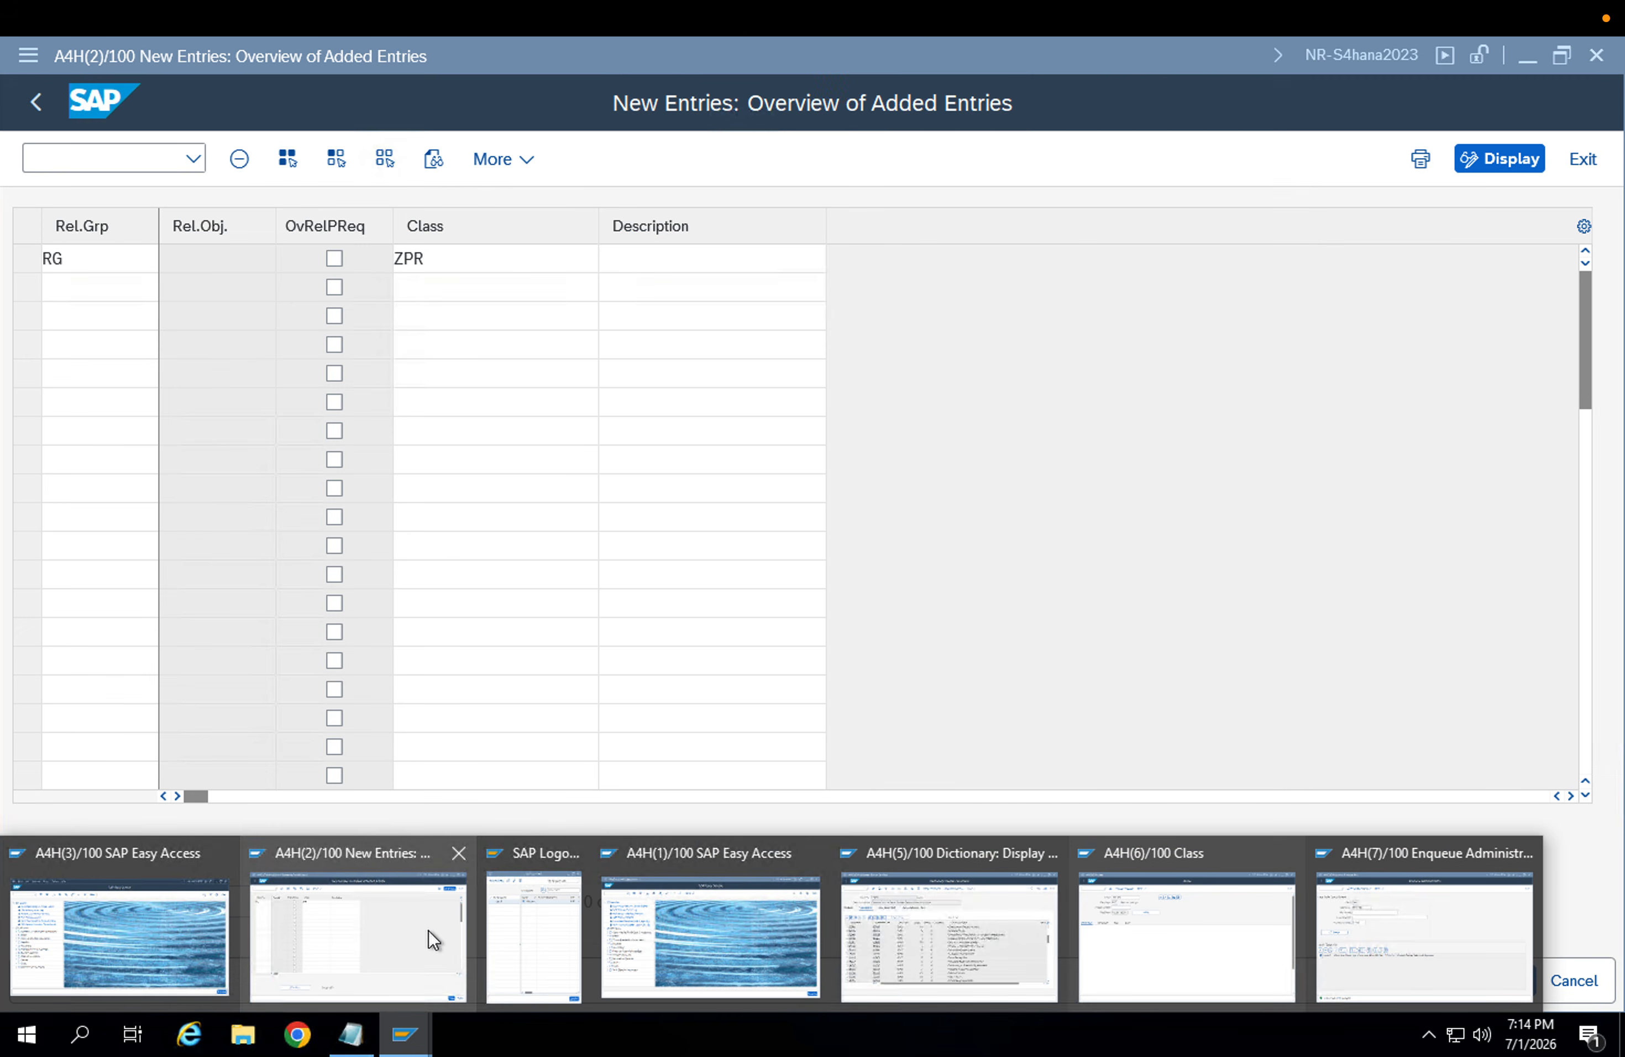
click(427, 930)
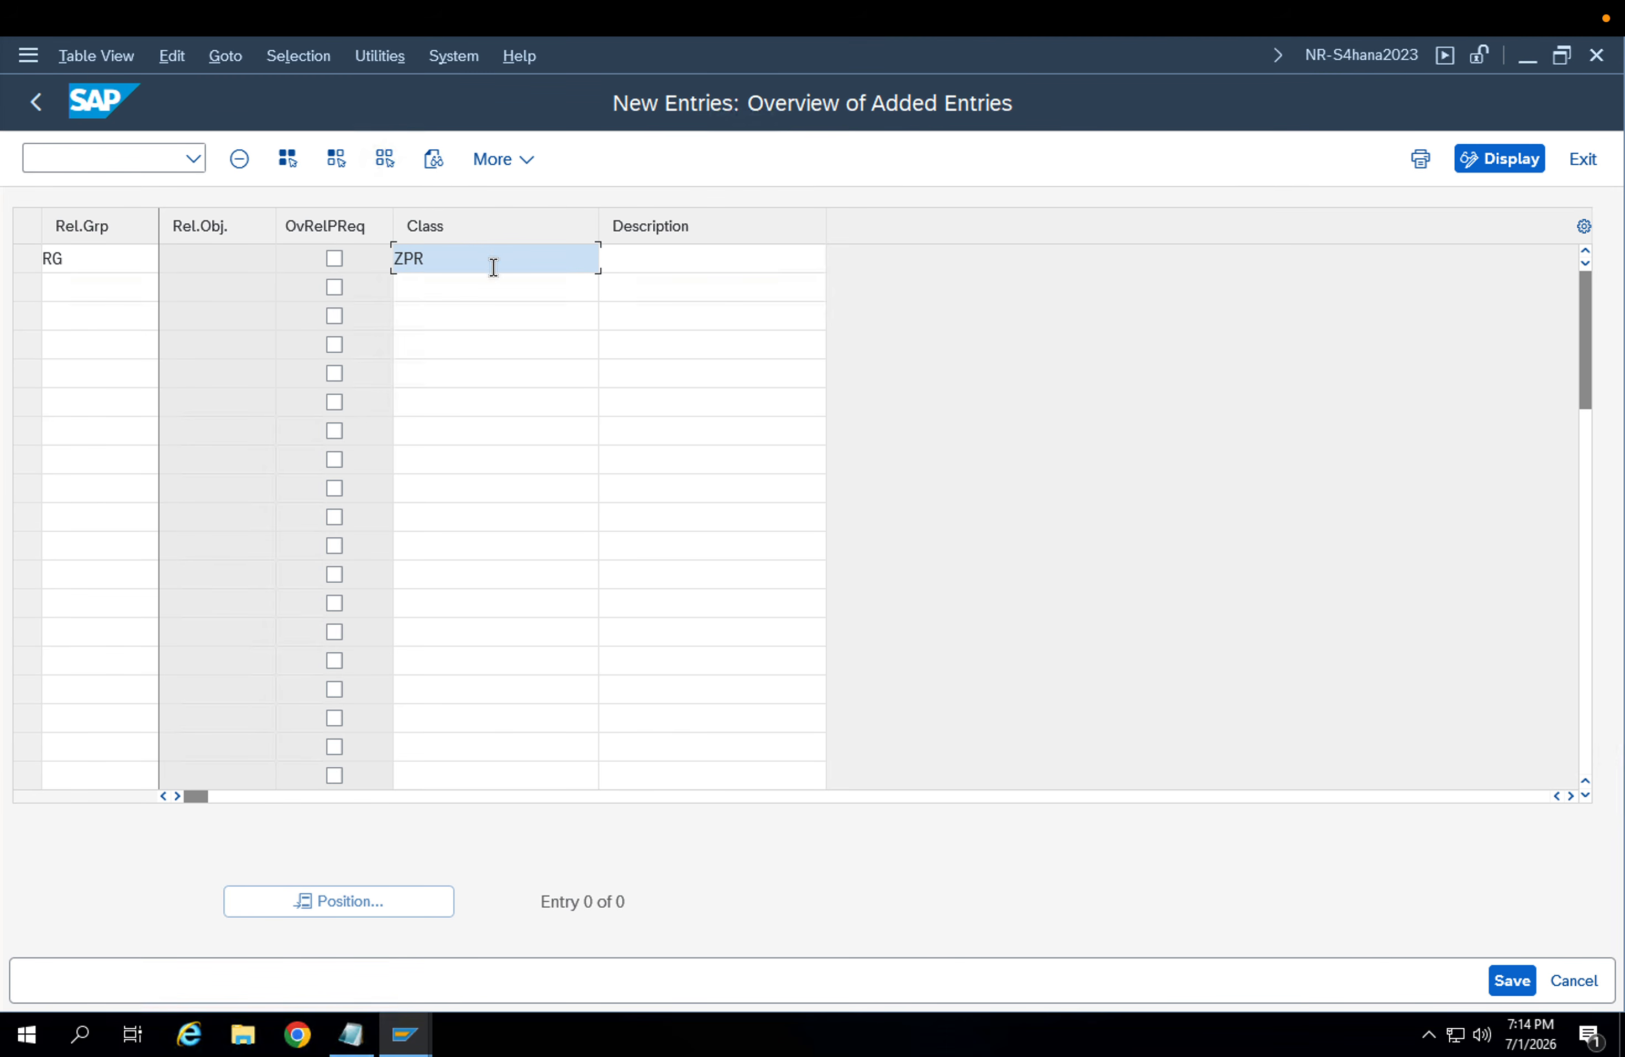
text(ZPR_REL)
click(659, 254)
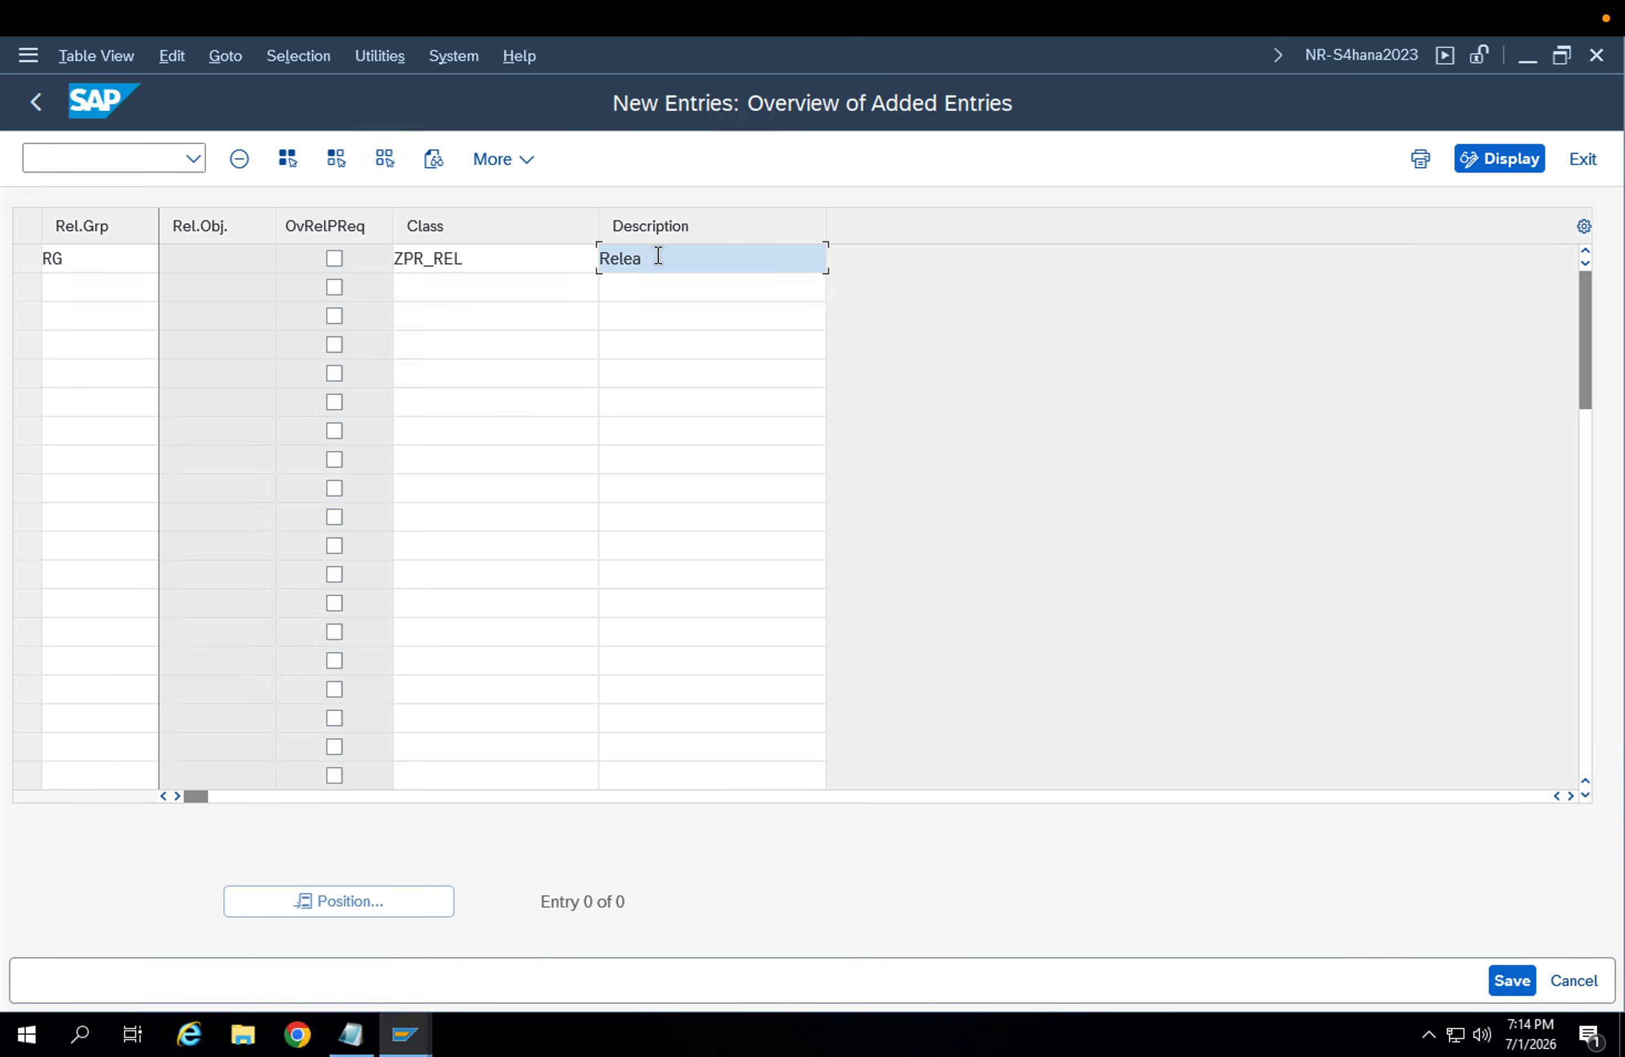
text(Release calss)
key(Return)
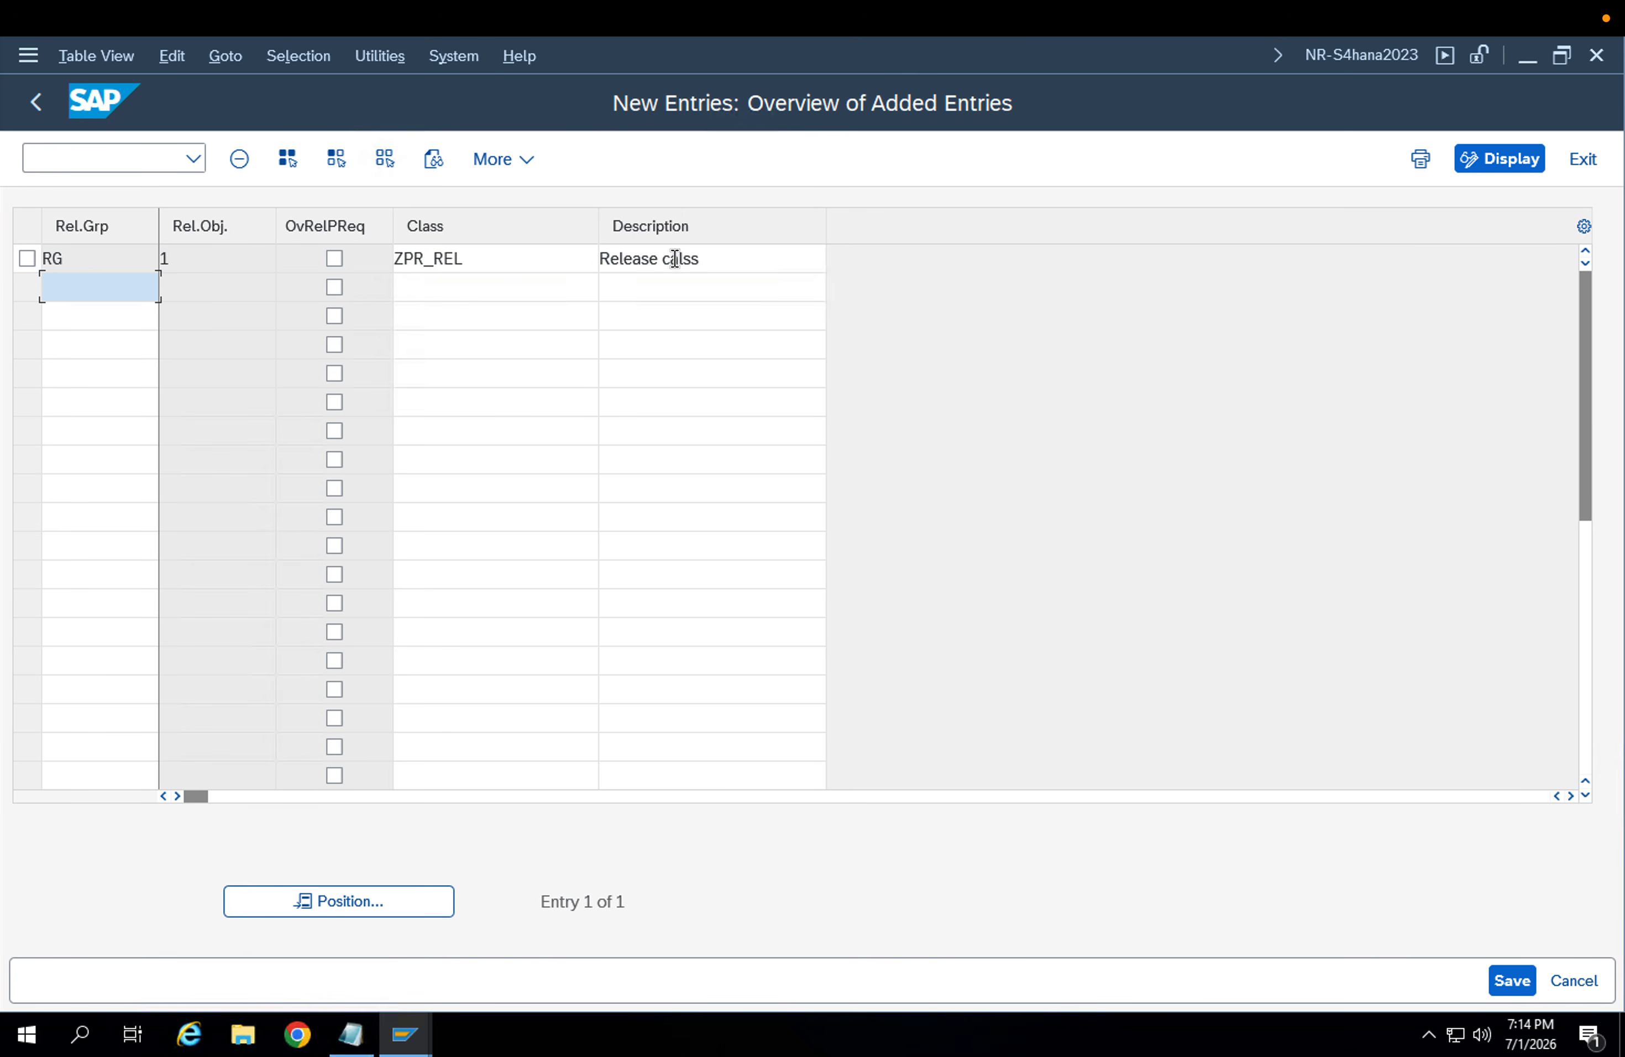
Correct the description of release group RG to "Release group"
drag(738, 266, 664, 262)
text(groupo)
key(Return)
click(722, 276)
click(718, 262)
key(BackSpace)
key(Return)
Save release group RG under customizing request A4HK905165 and return to the activity list
click(1512, 981)
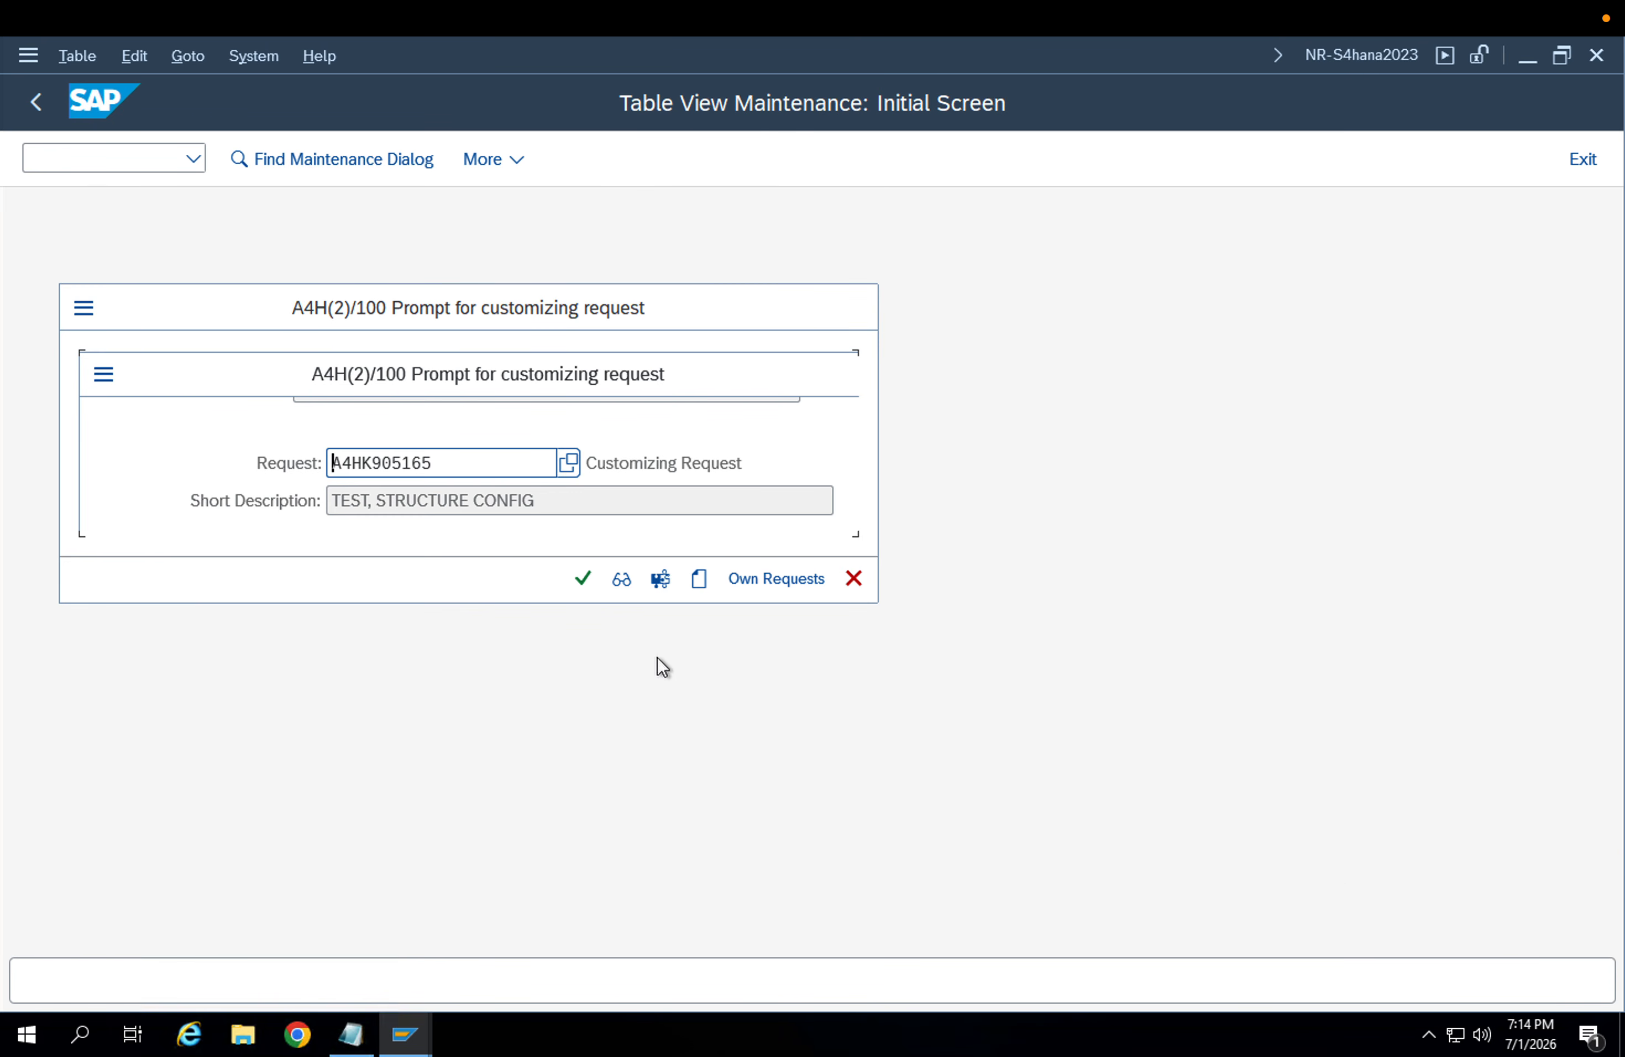
click(591, 589)
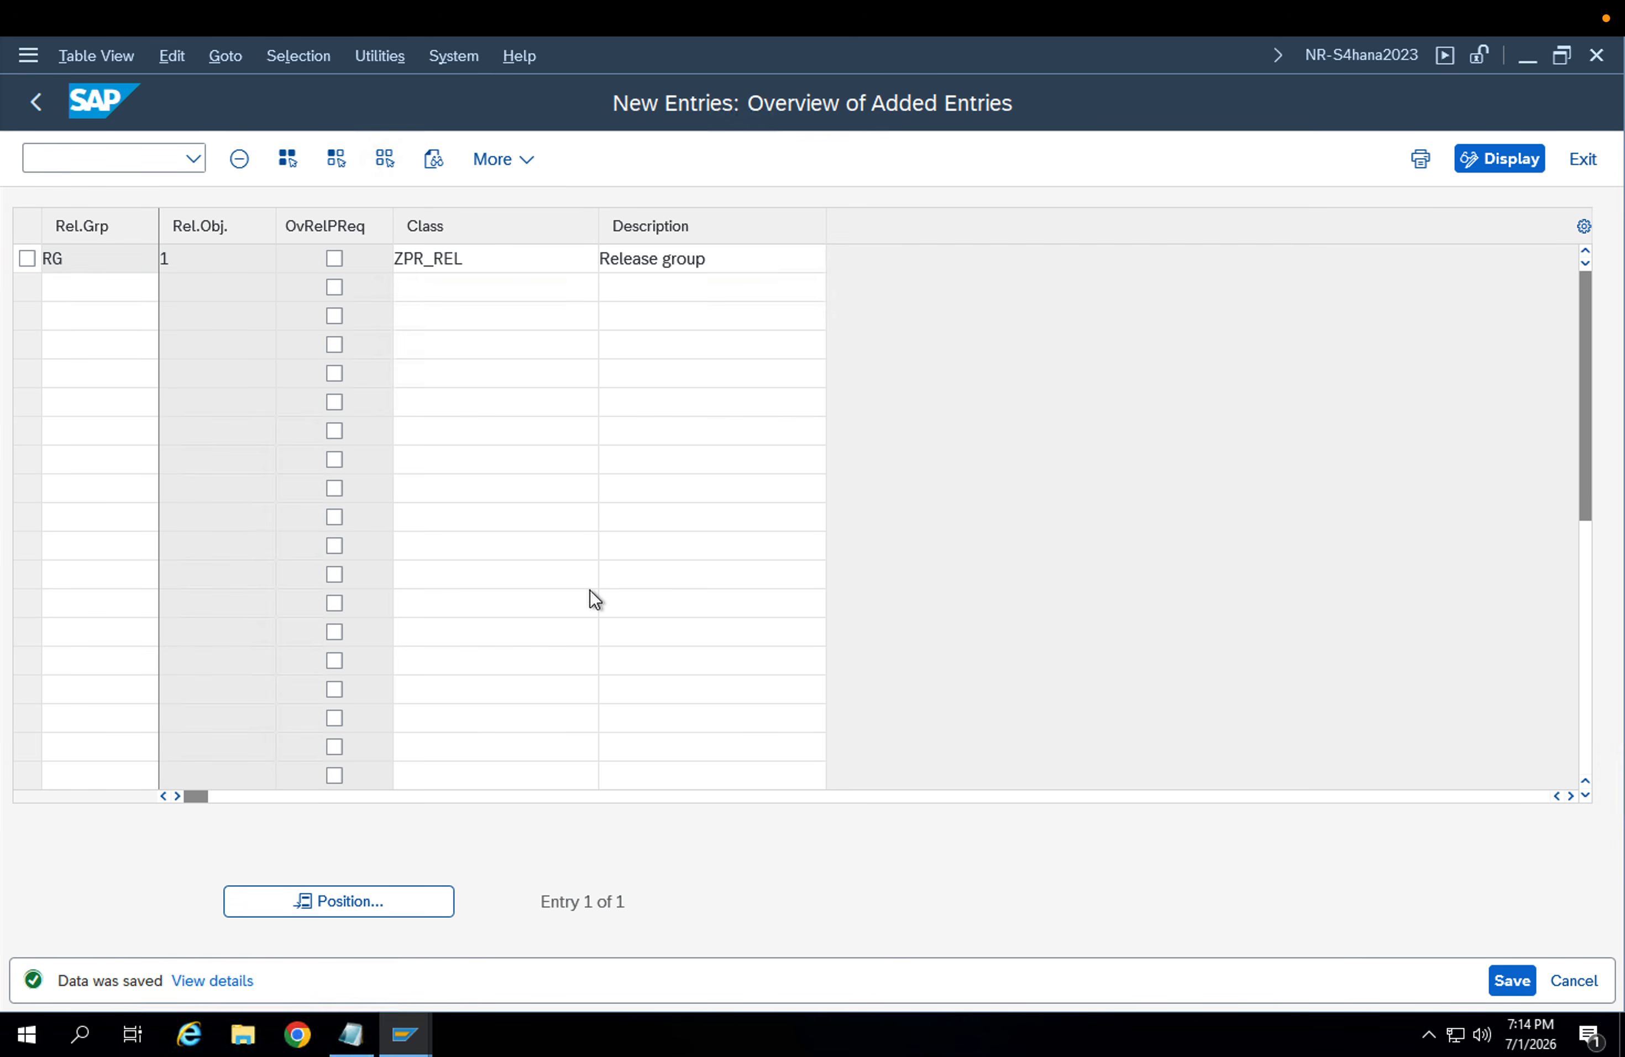
key(F3)
click(1526, 987)
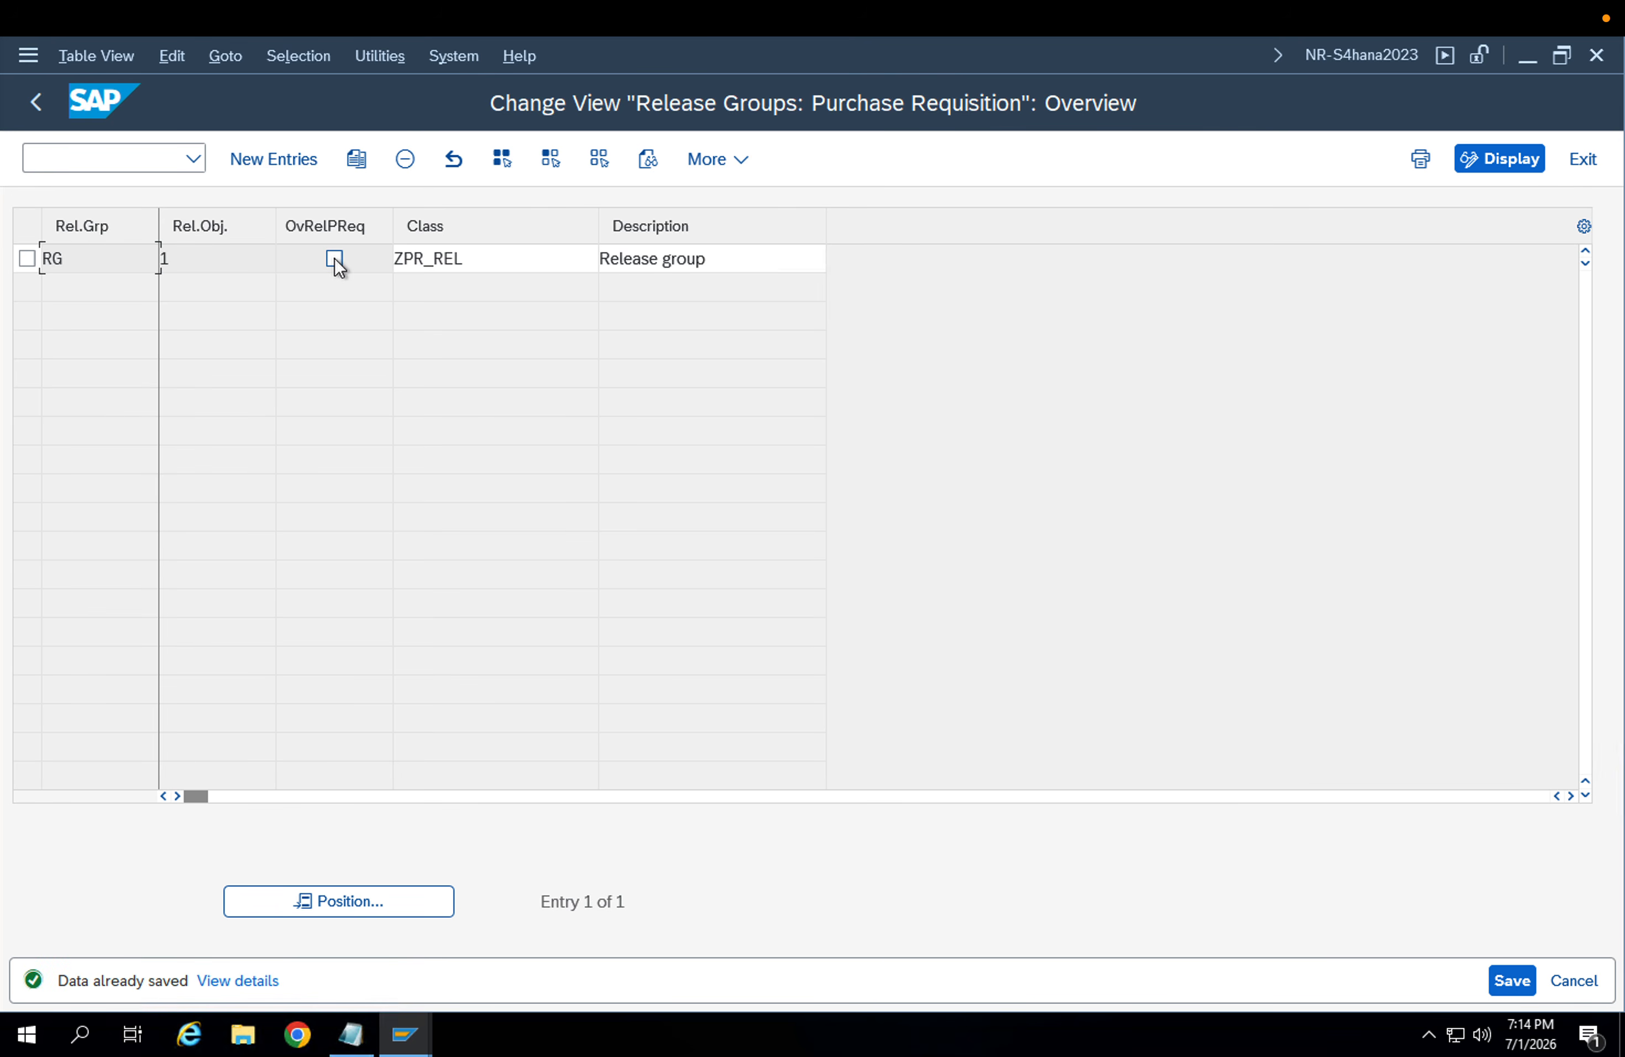
key(F3)
Check the entries of the Release Codes and Release Strategies activities for group RG and return to the activity list
double_click(236, 301)
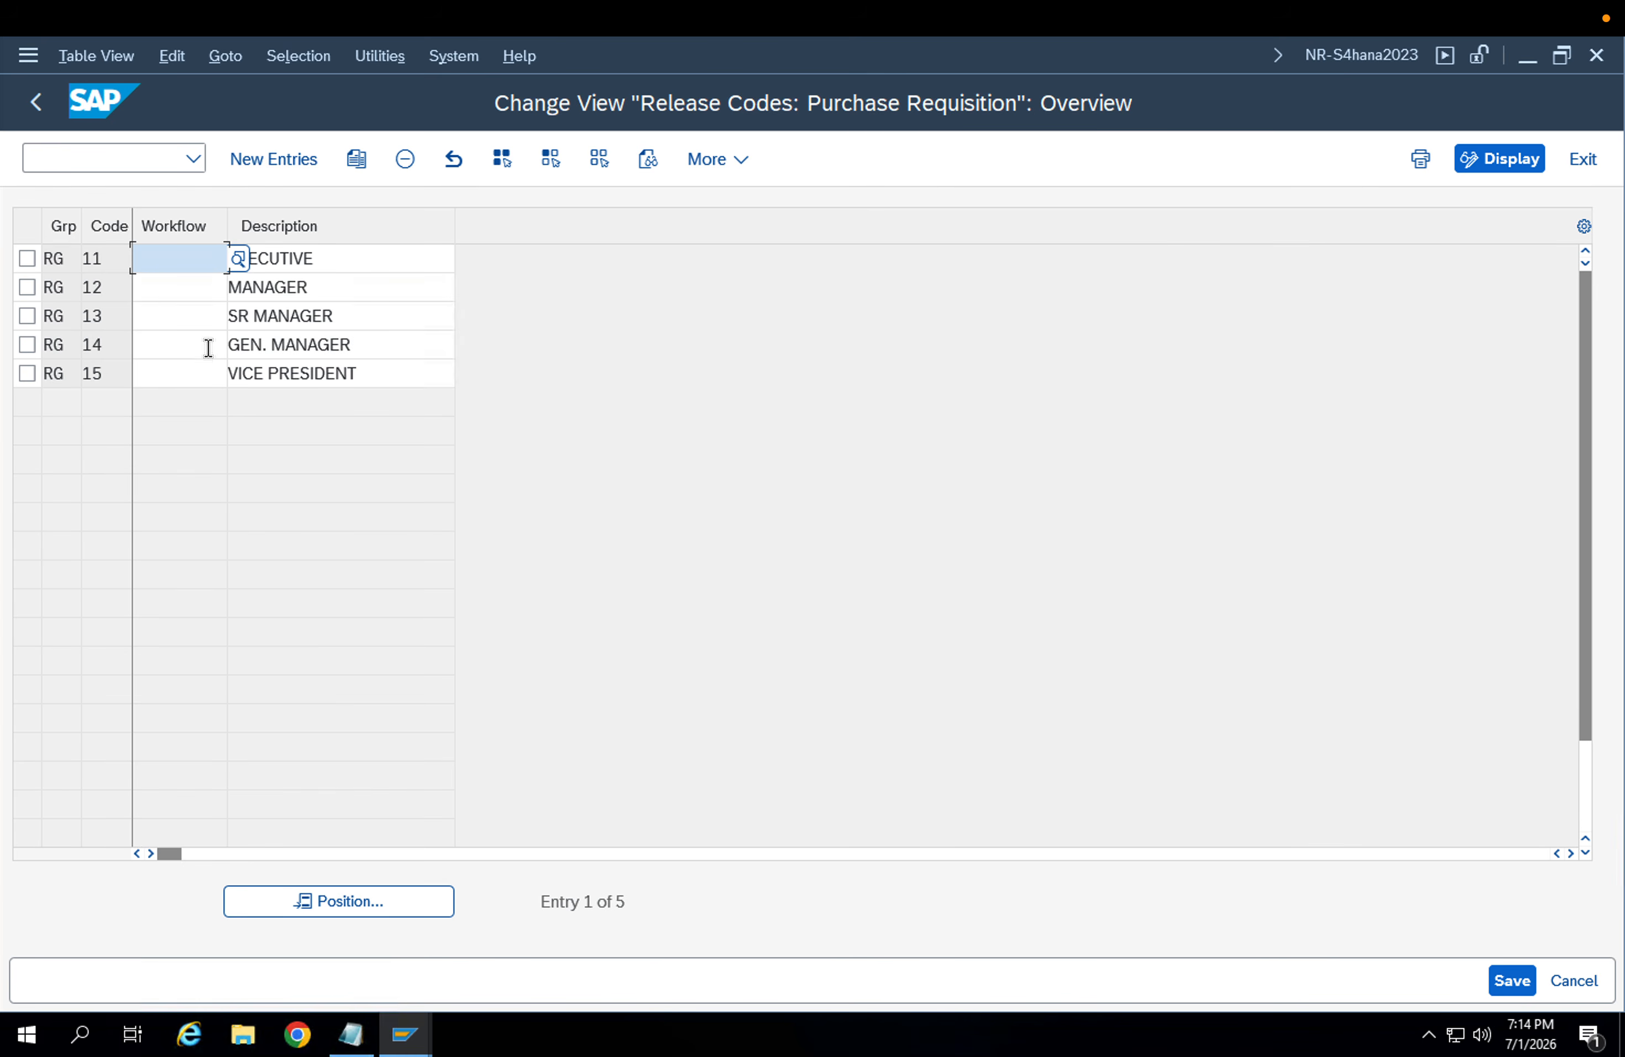
click(330, 287)
click(347, 316)
click(362, 373)
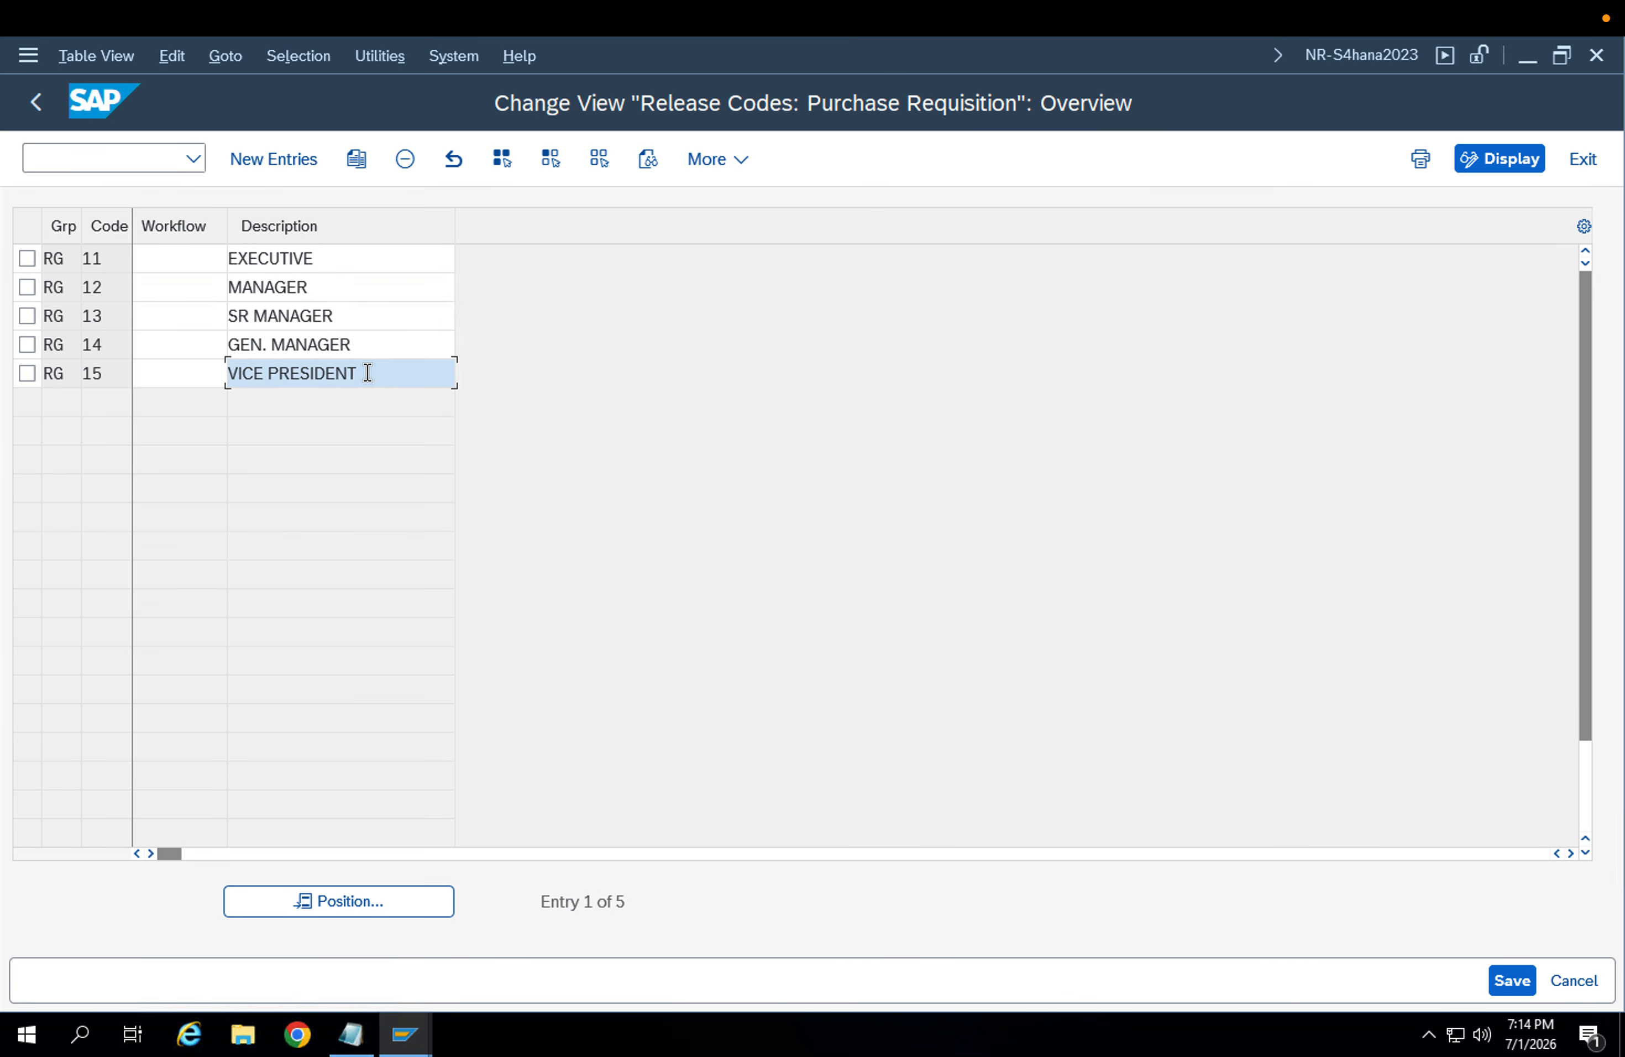
click(36, 103)
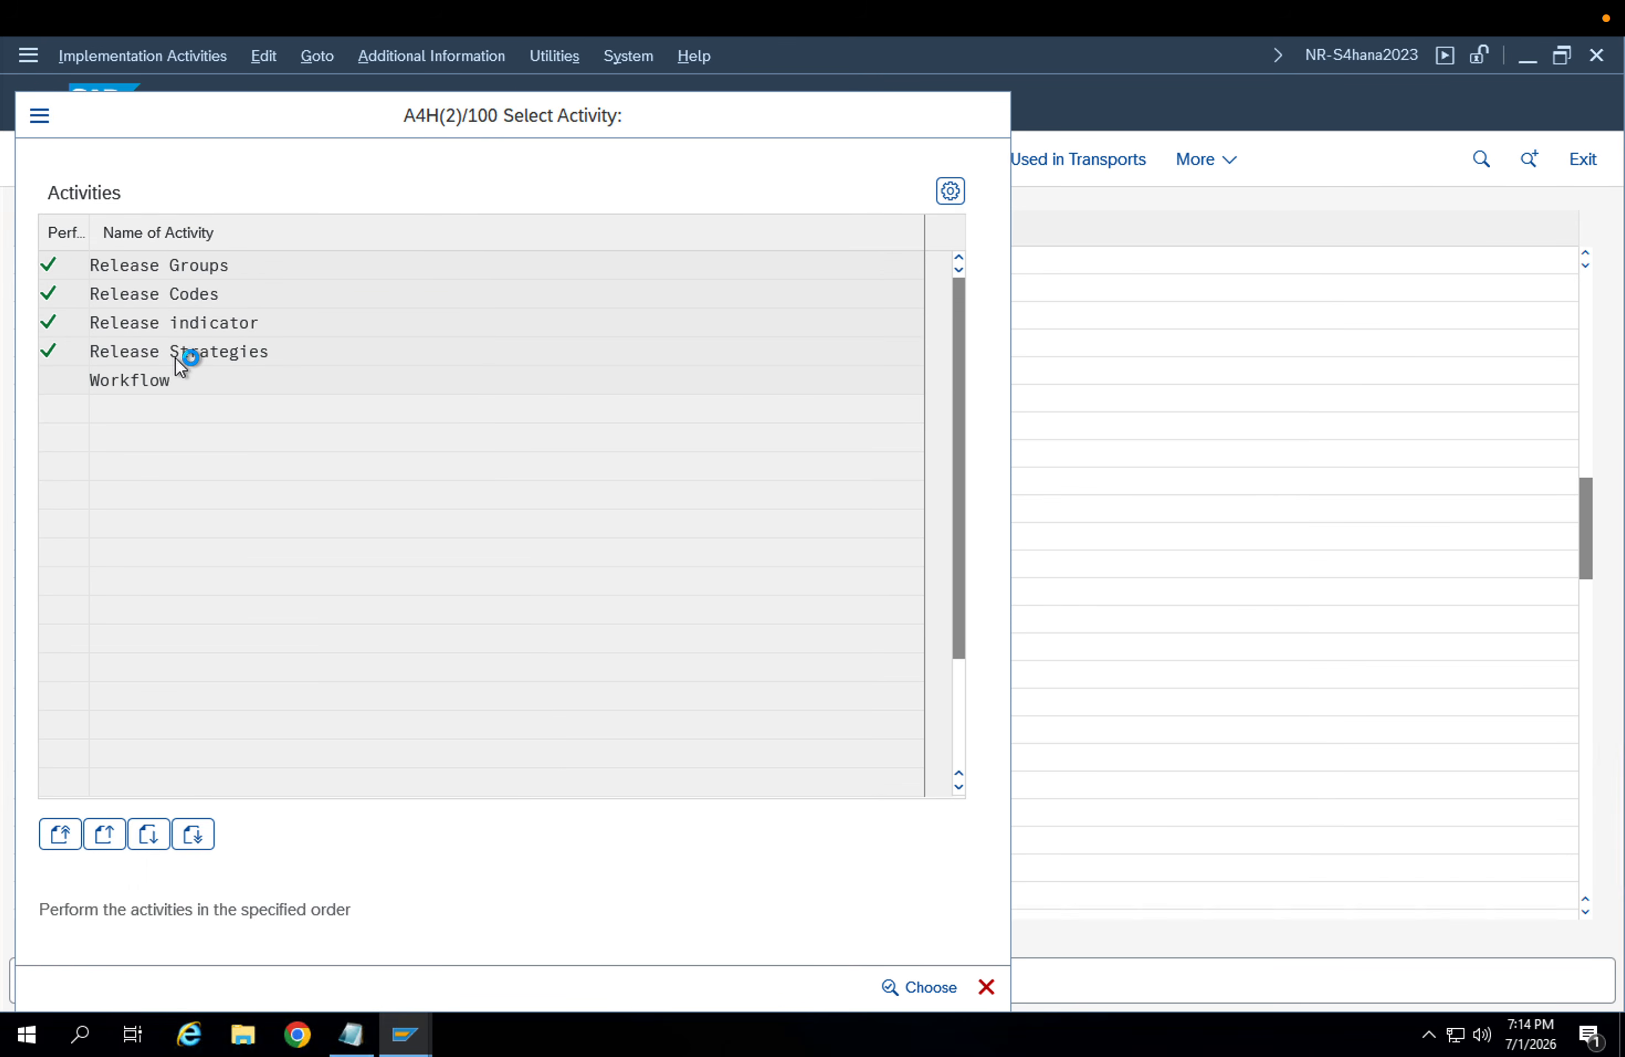
double_click(175, 356)
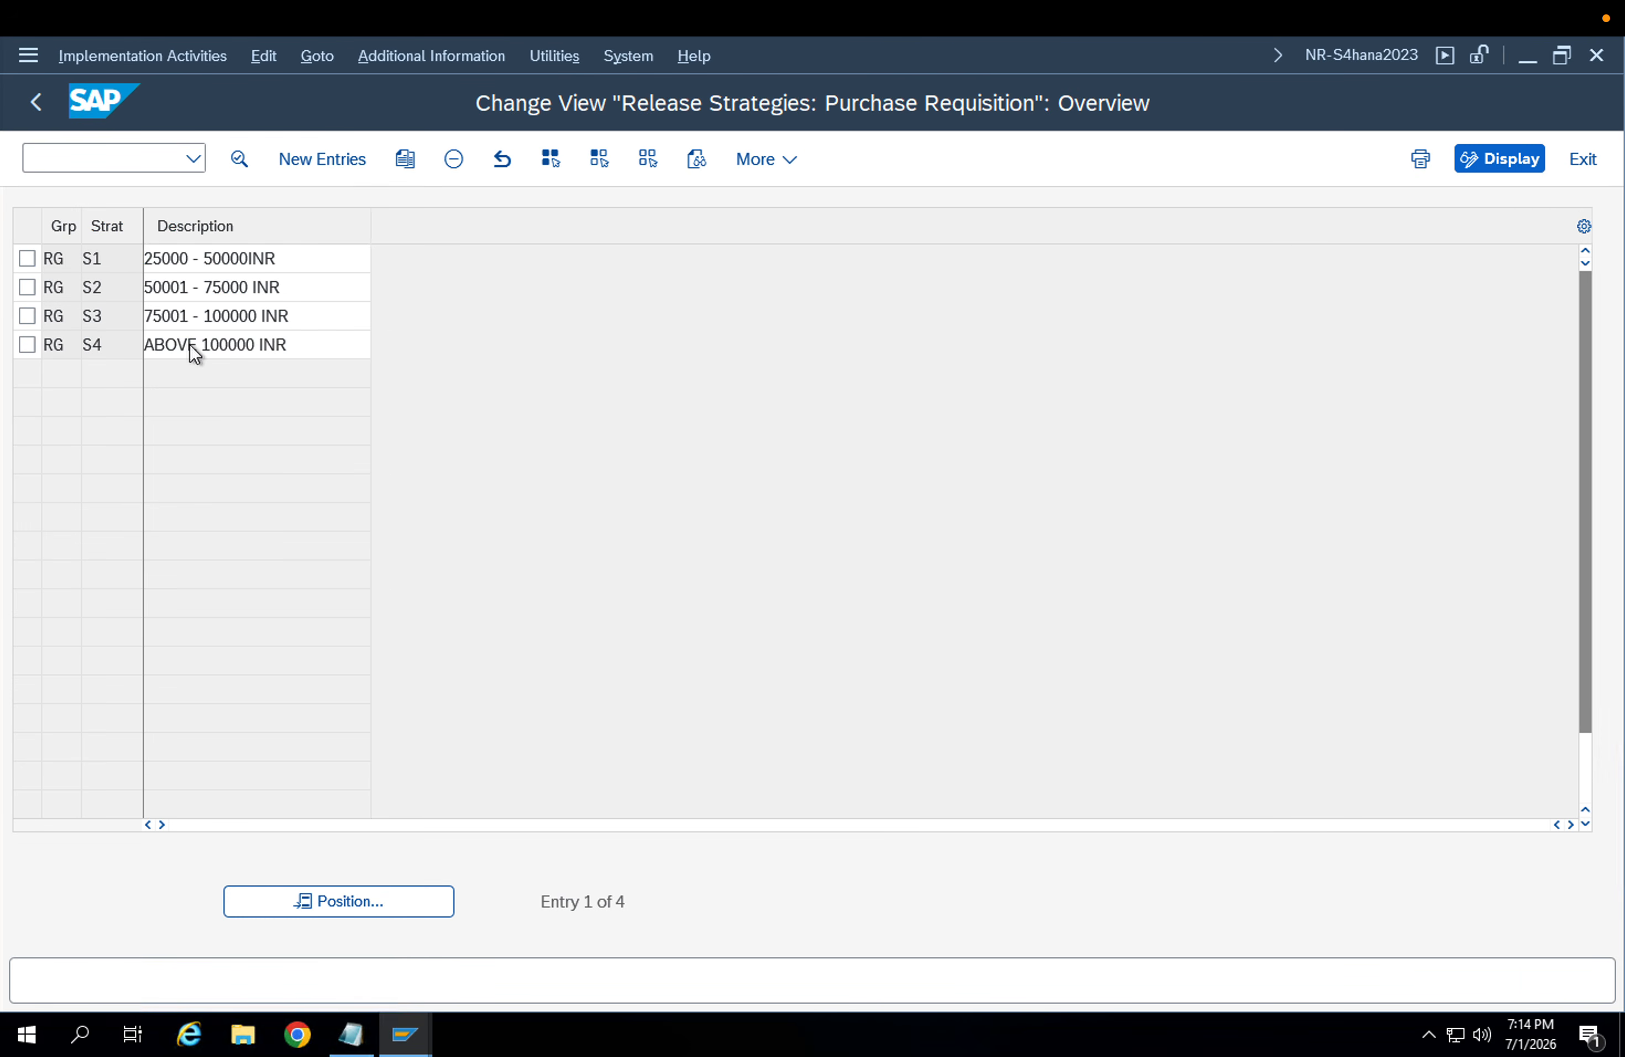
key(F3)
Delete release strategies S1 to S4 of group RG, save under customizing request A4HK905165 and leave the Release Strategies activity
double_click(187, 352)
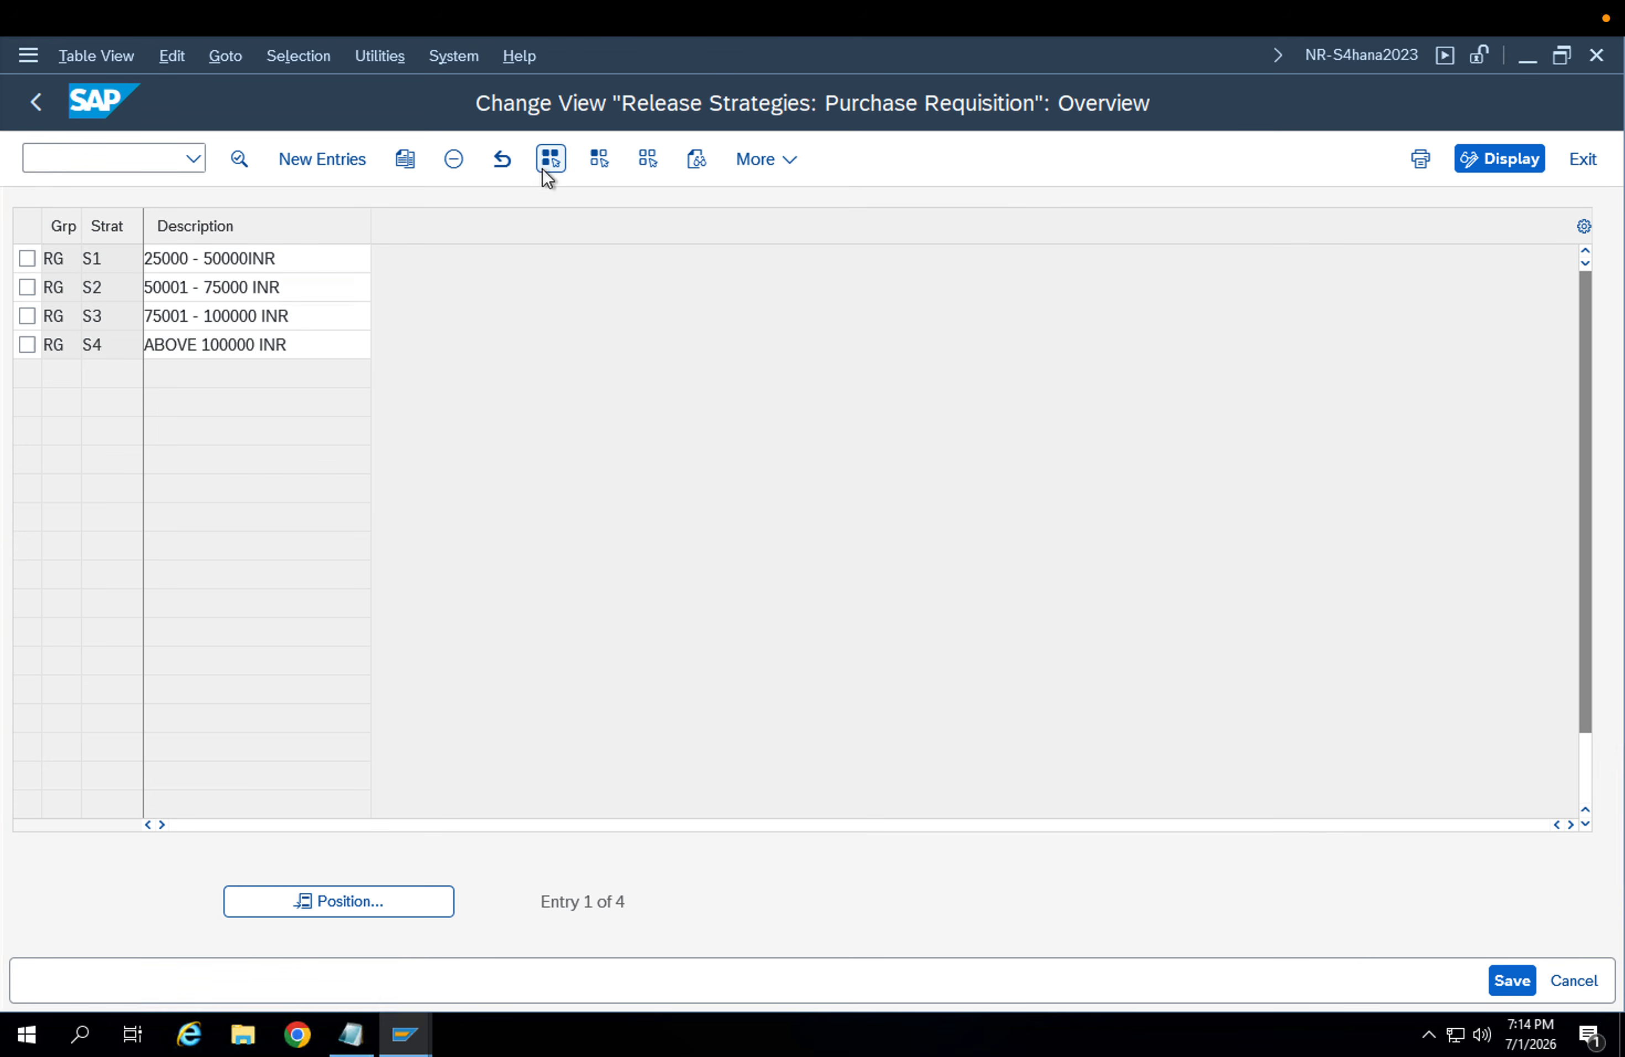
click(549, 160)
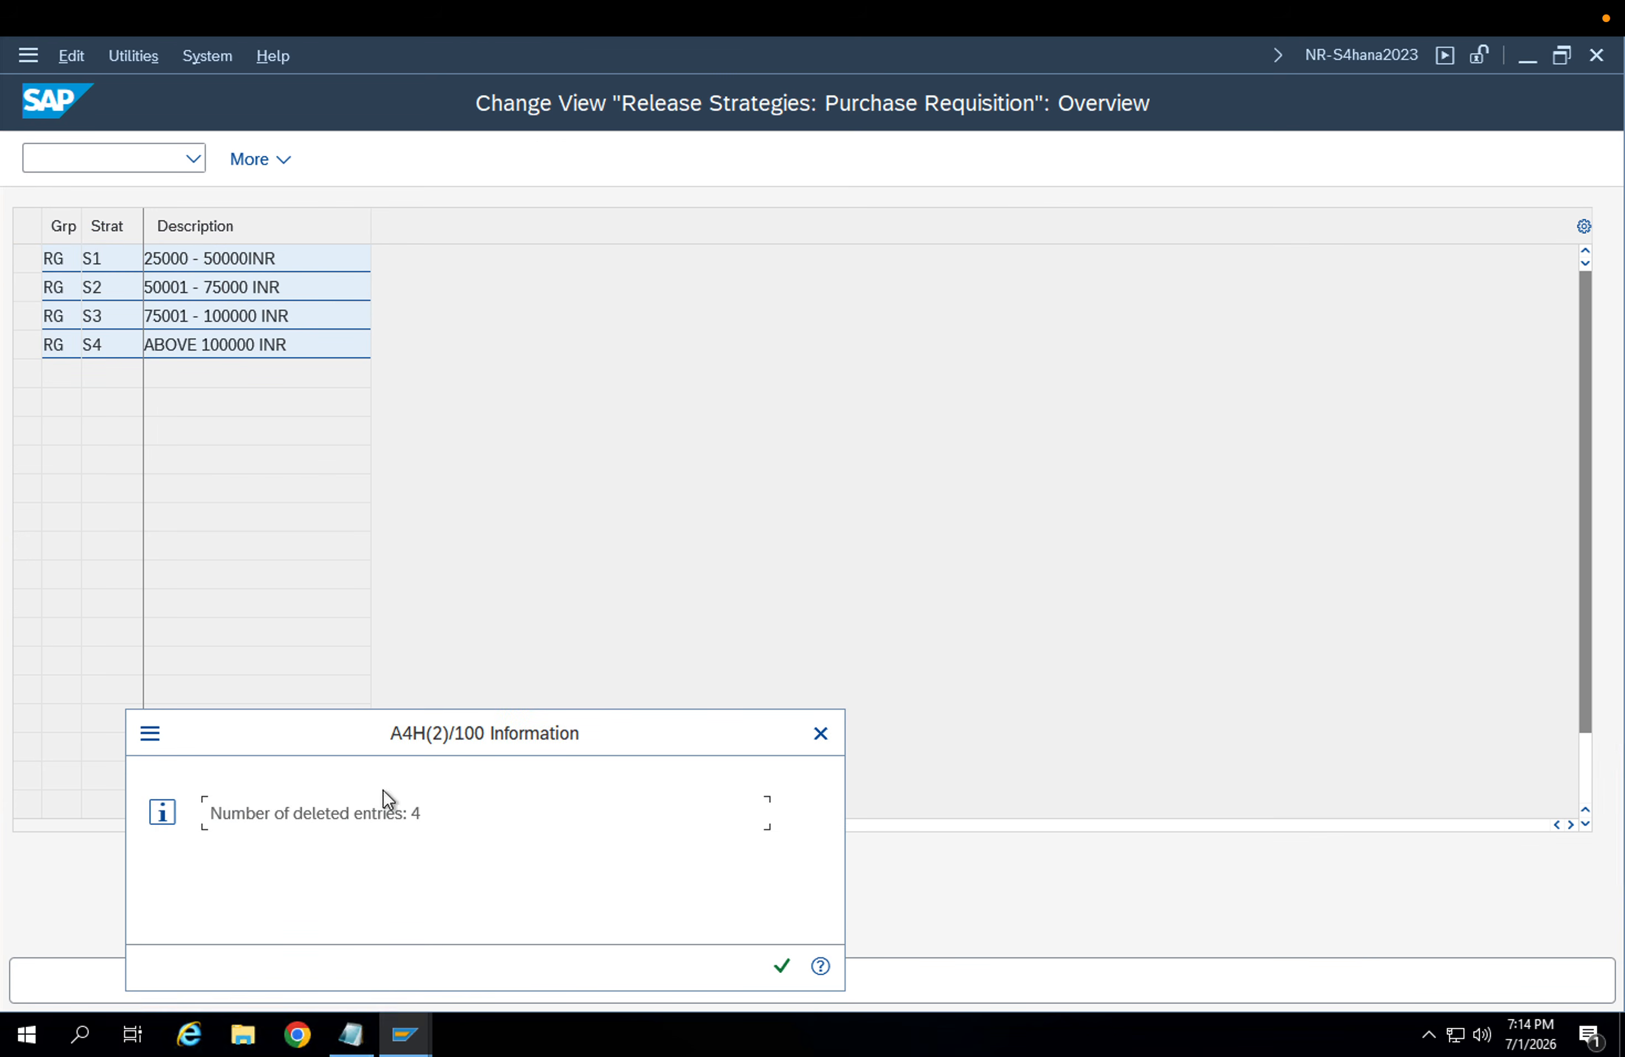
click(783, 965)
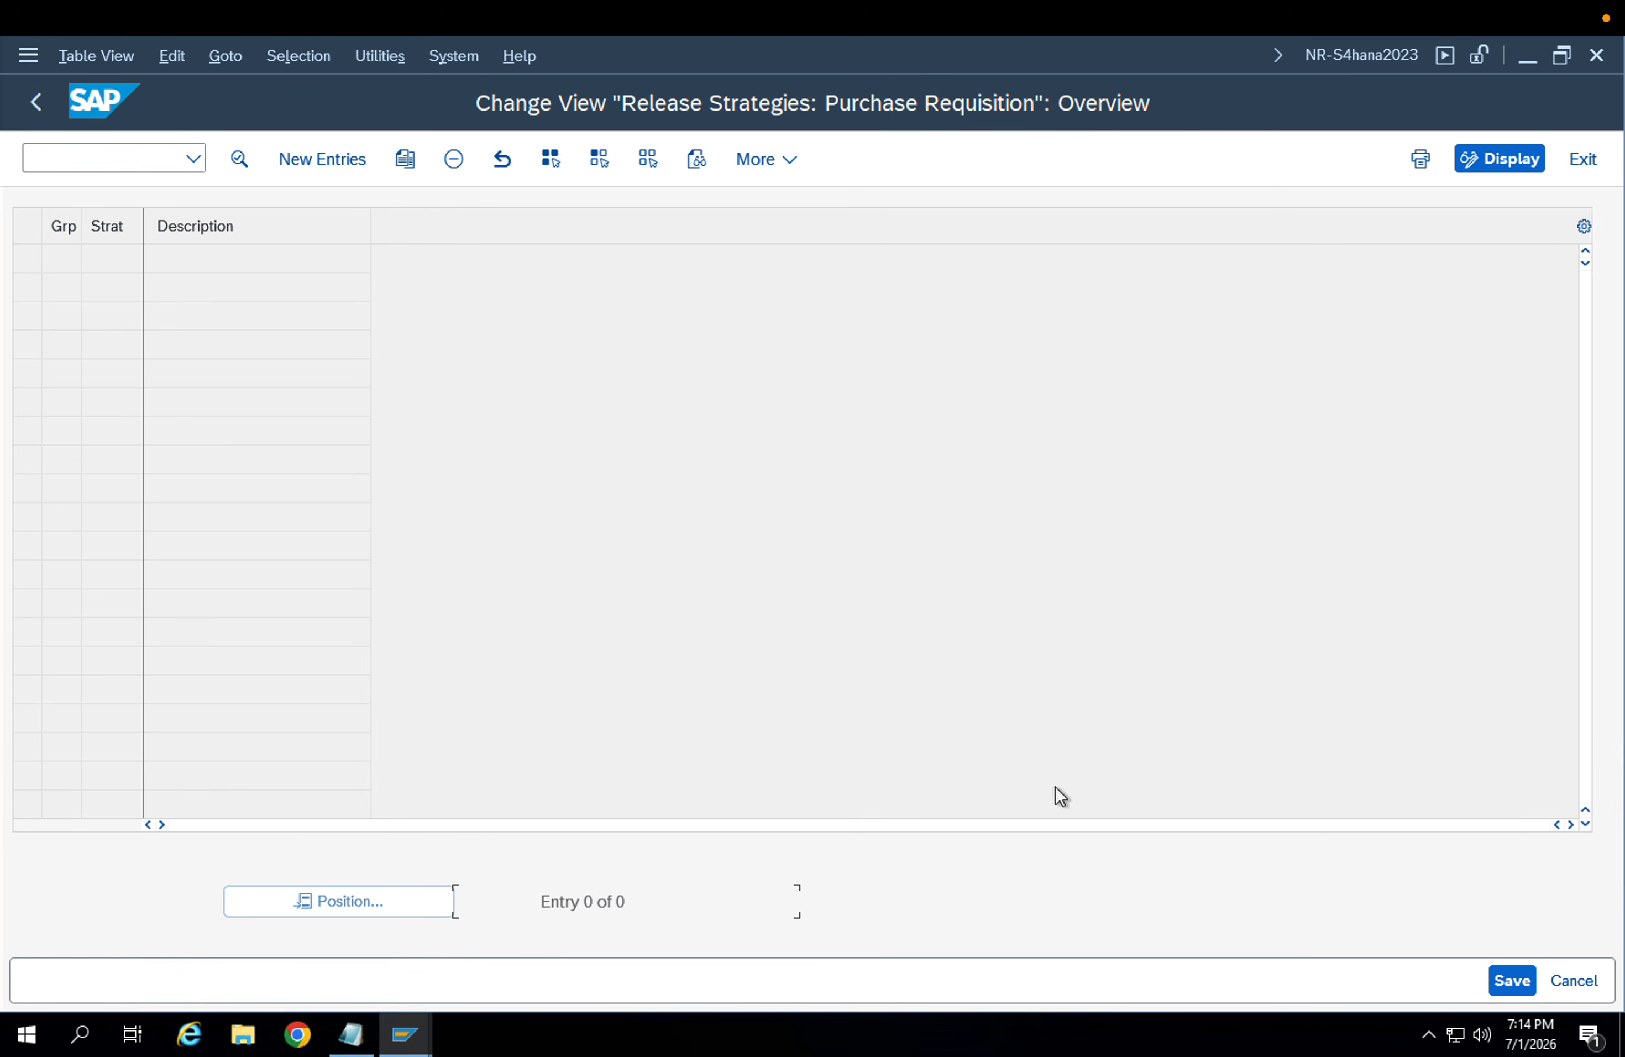
click(1512, 980)
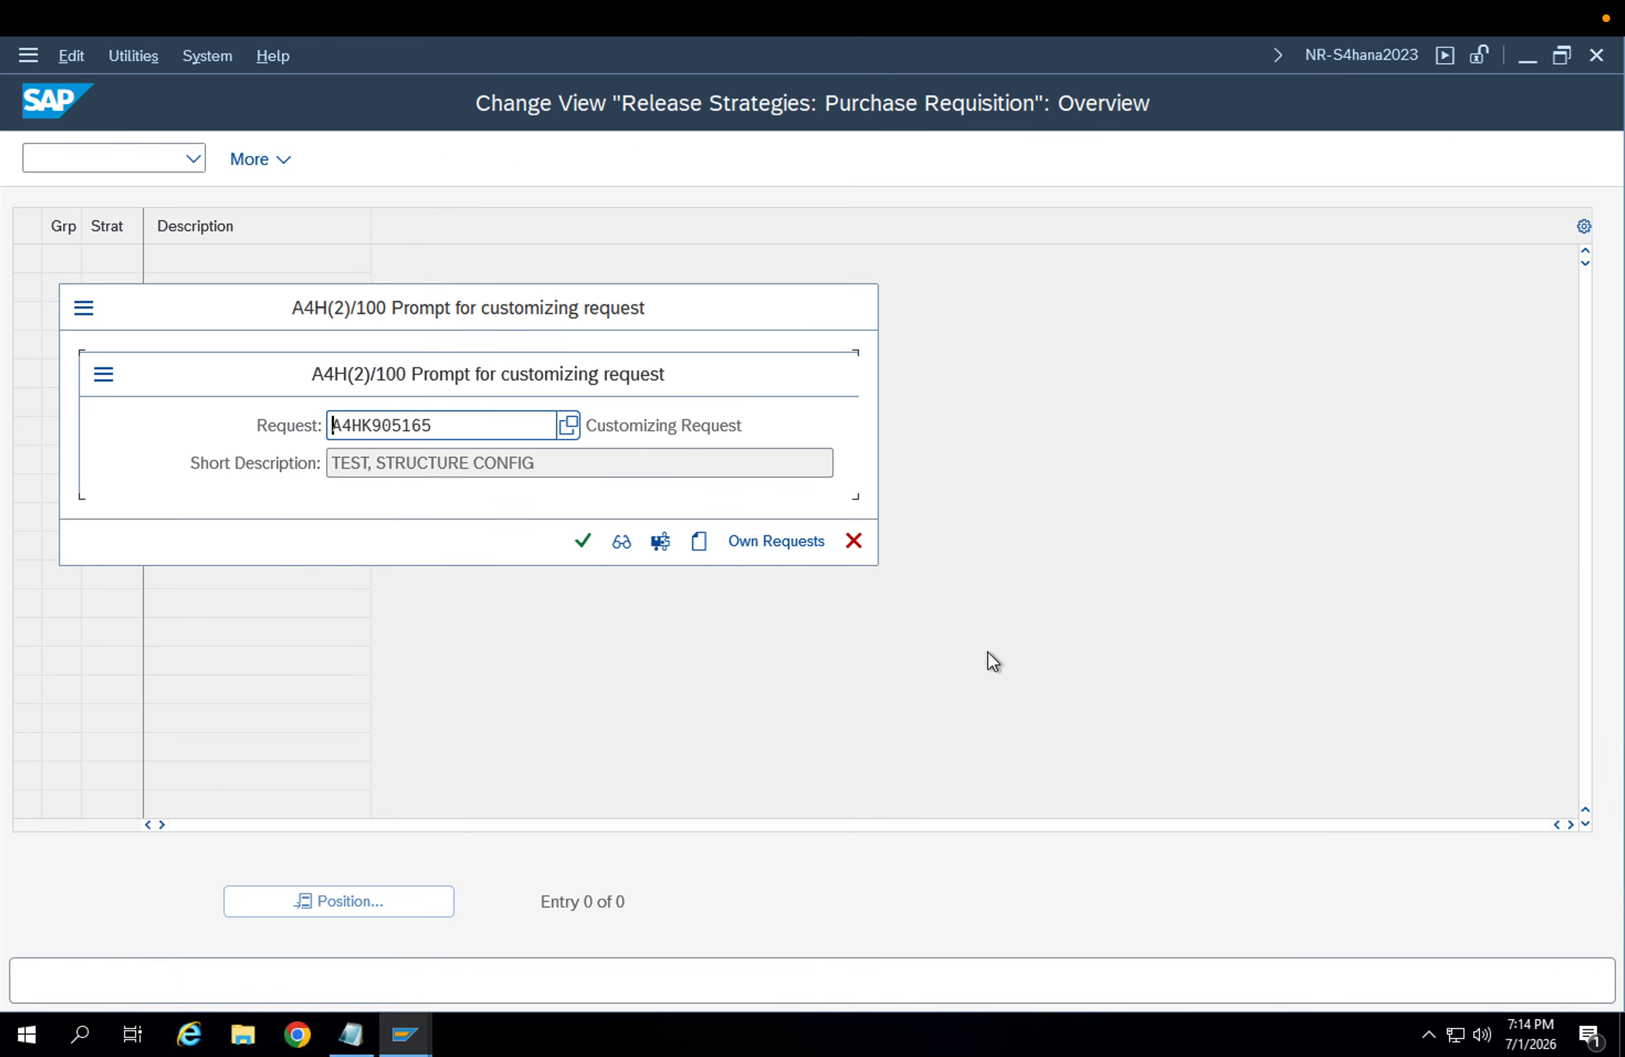
click(585, 548)
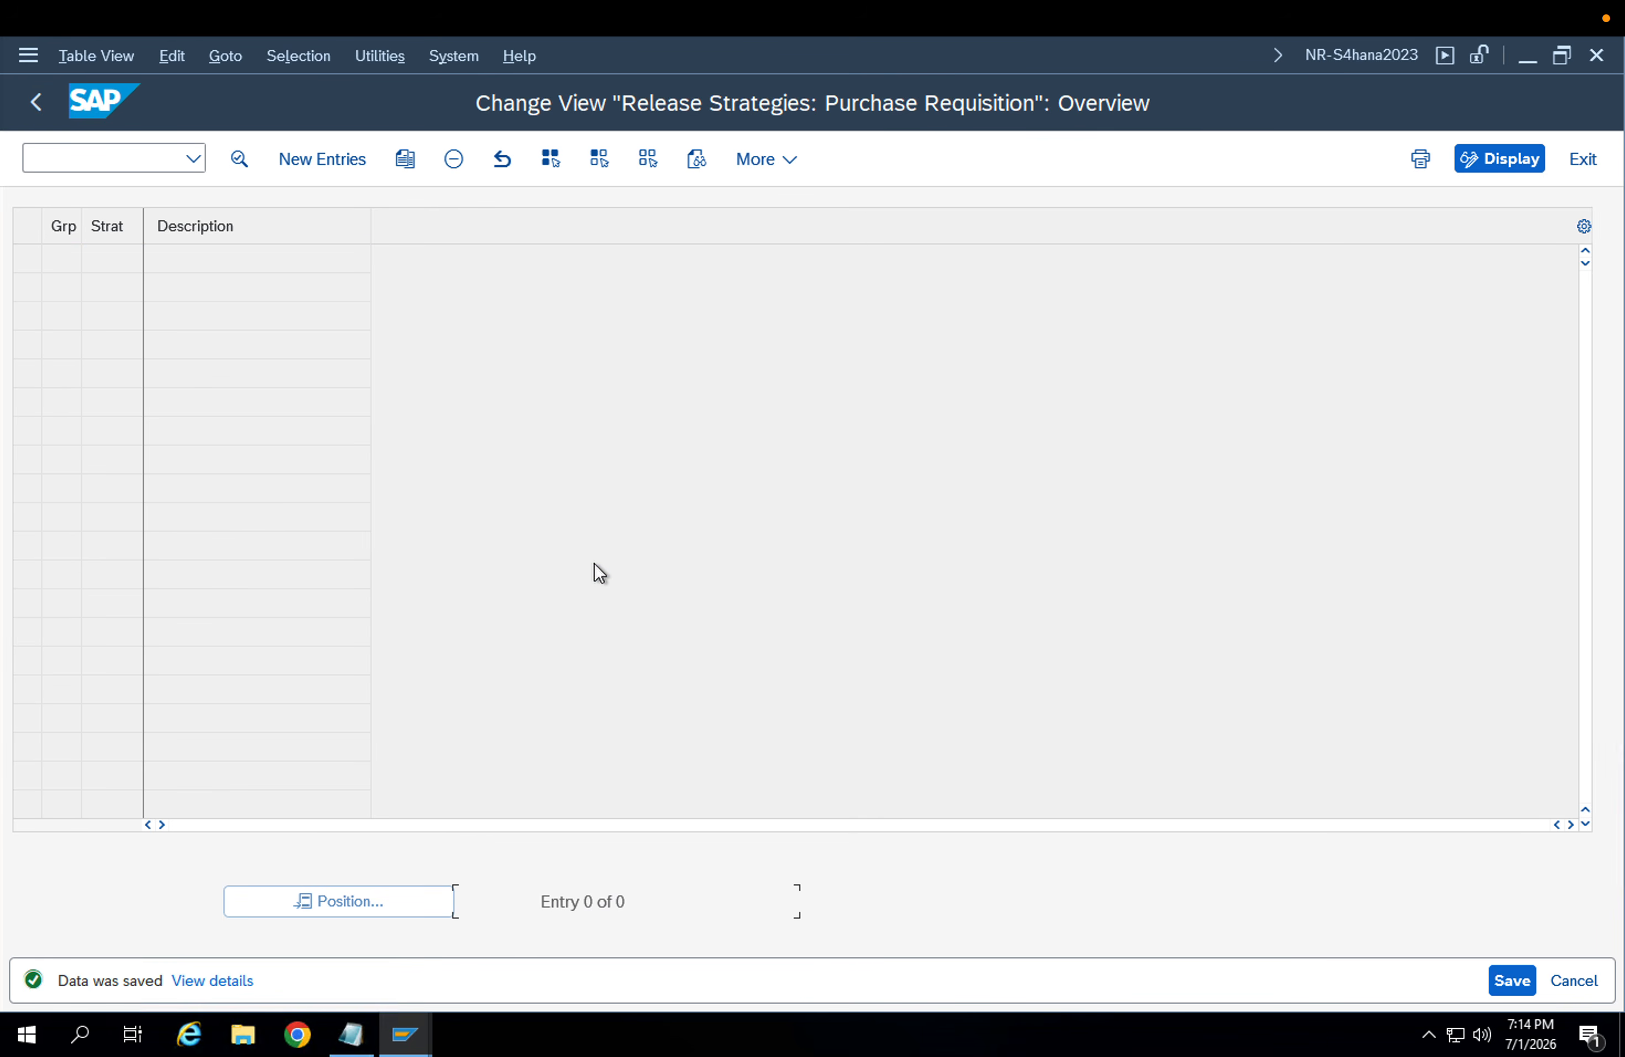
key(F3)
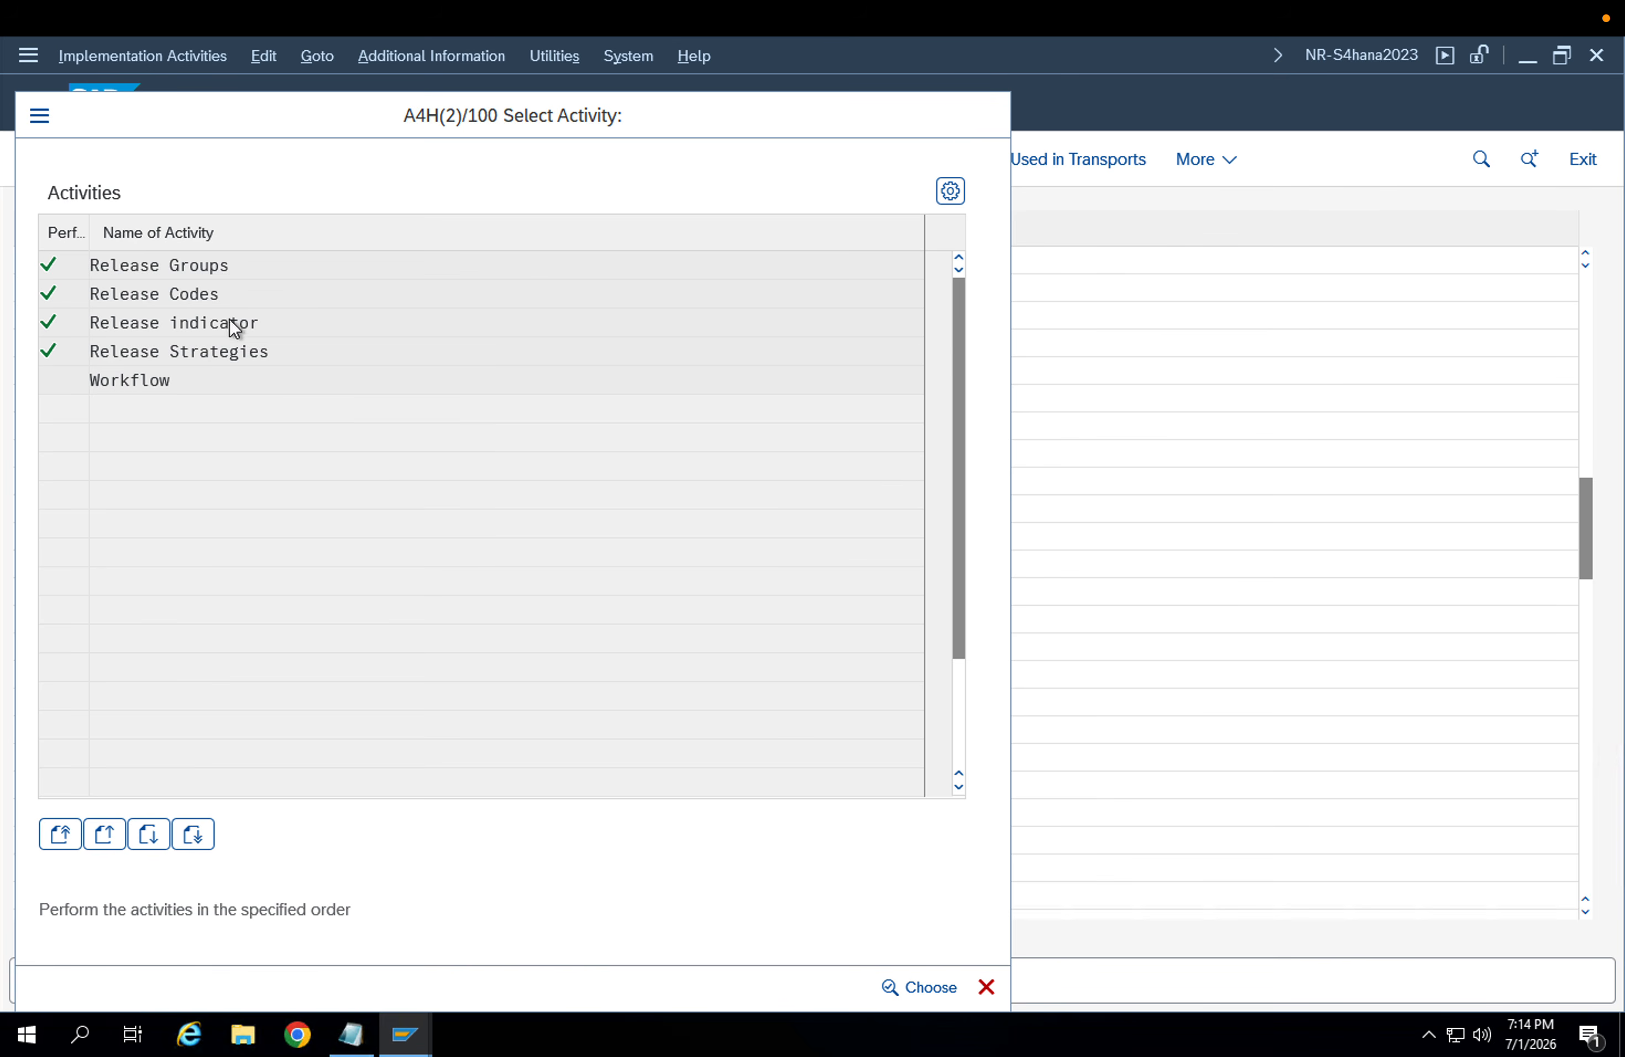
Delete release codes 11 to 15 of group RG, save under customizing request A4HK905165 and leave the Release Codes activity
double_click(227, 295)
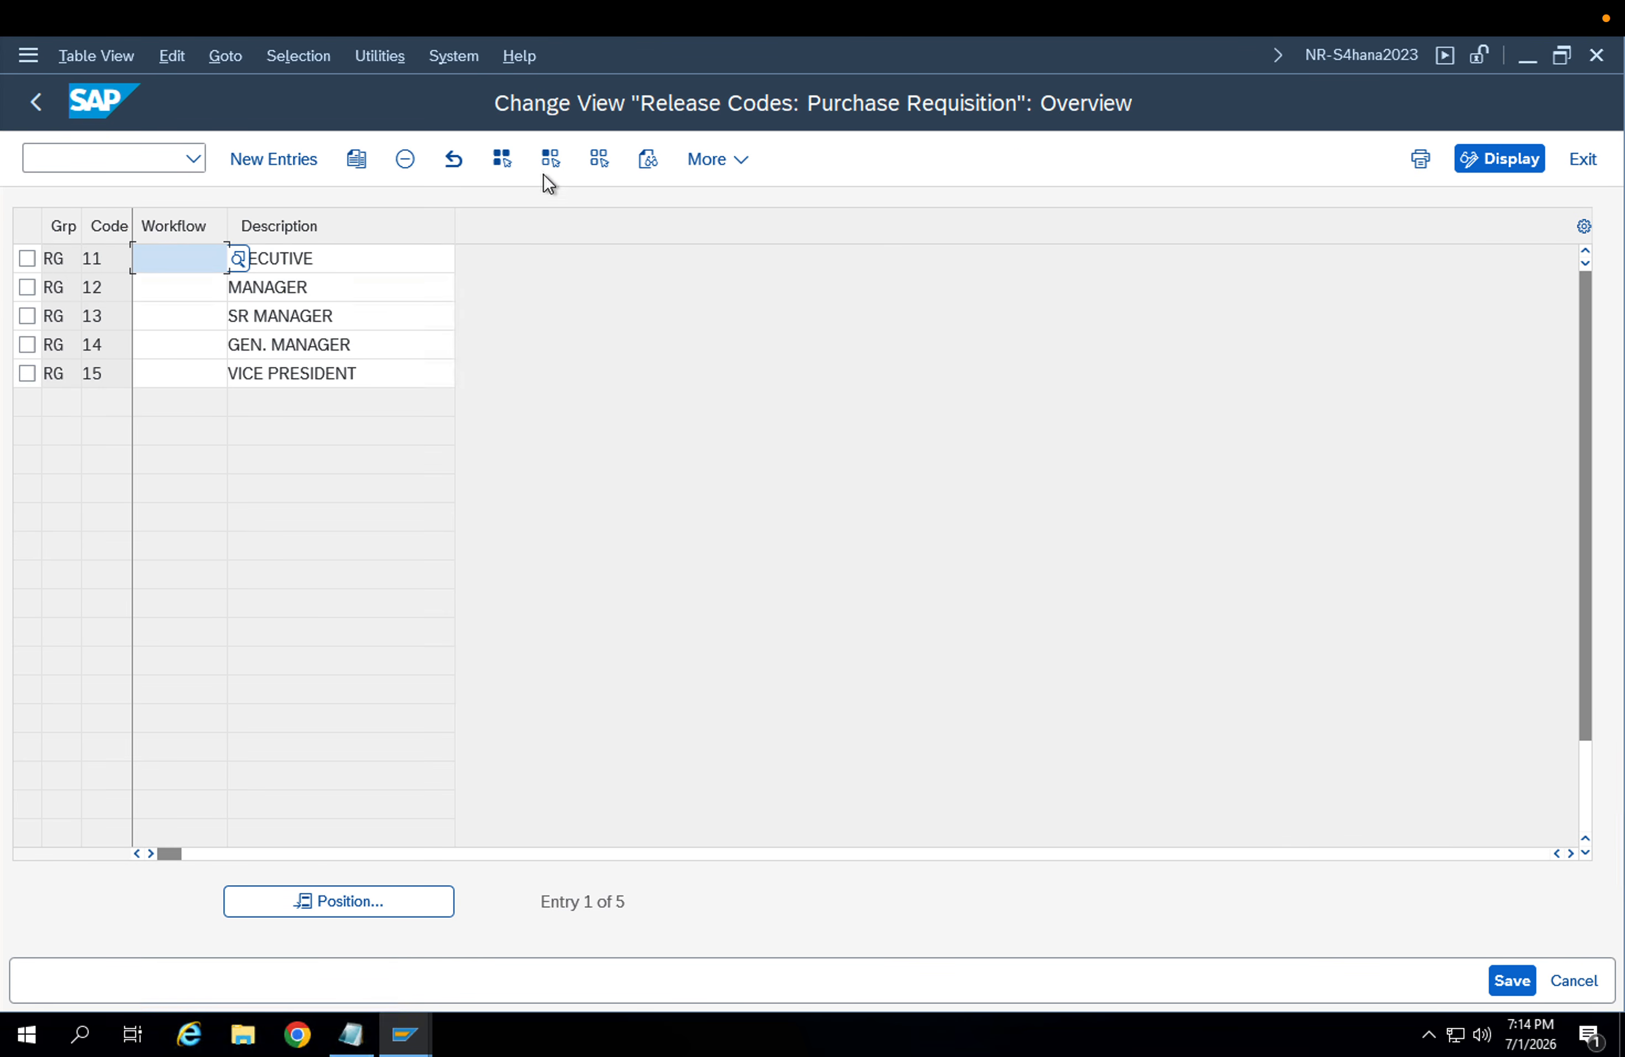
click(498, 157)
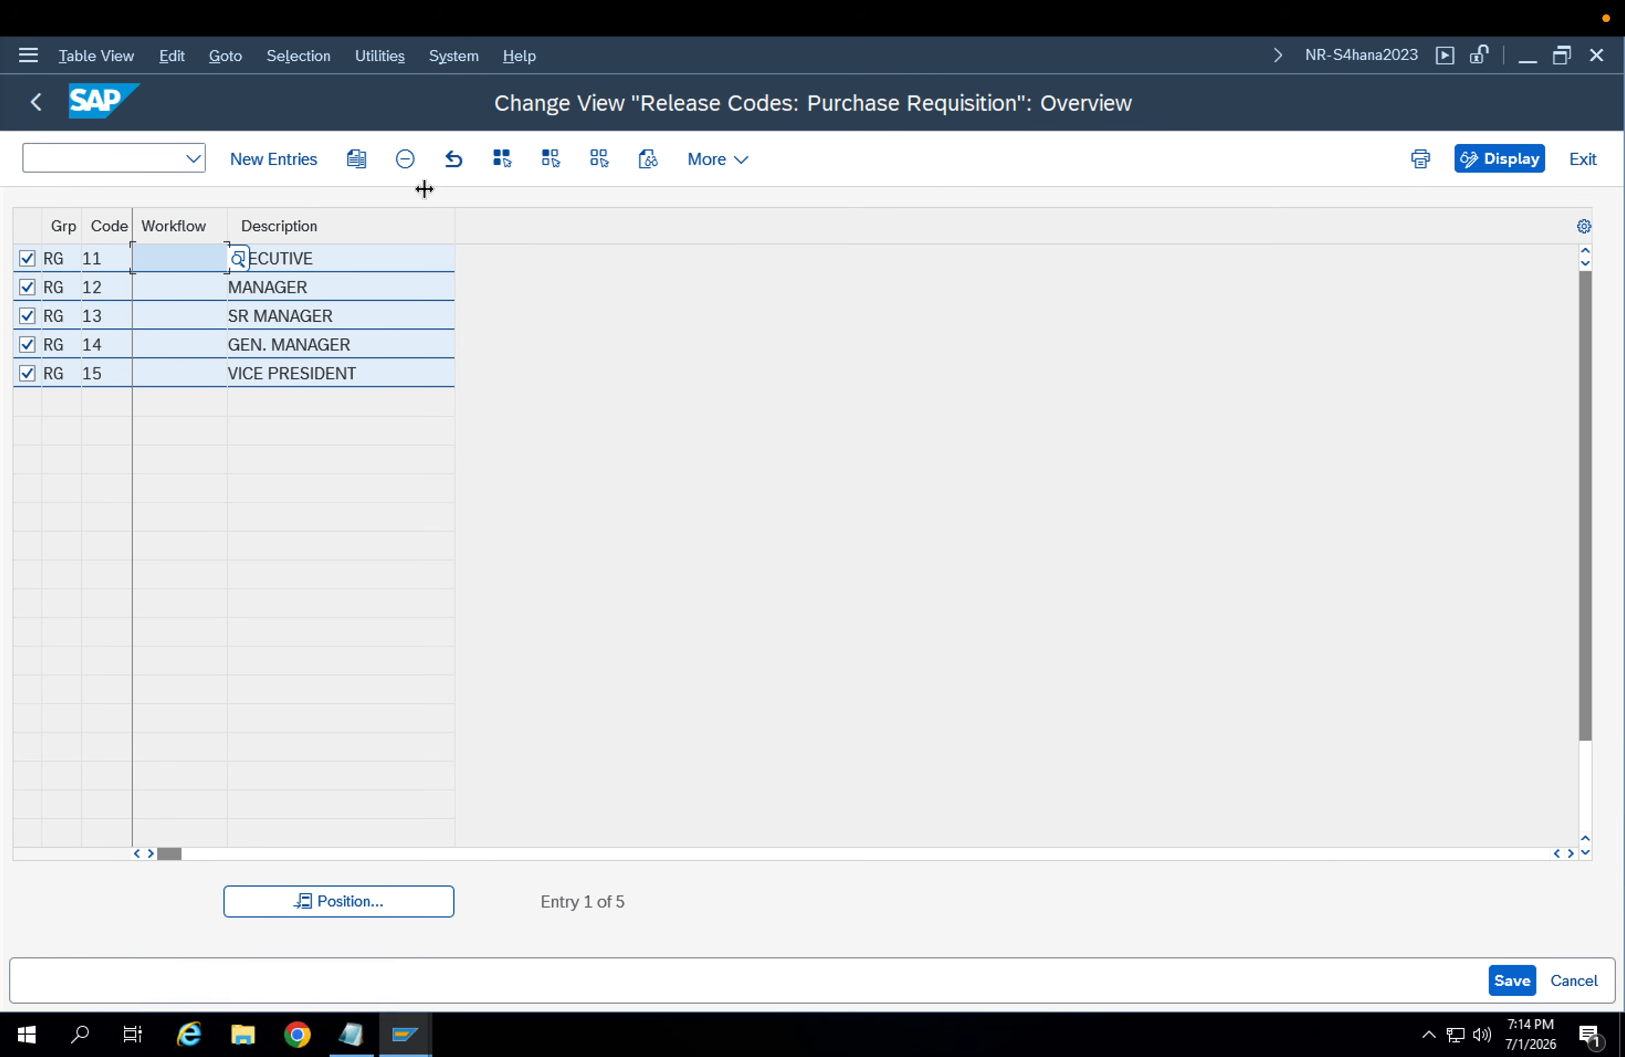
click(408, 164)
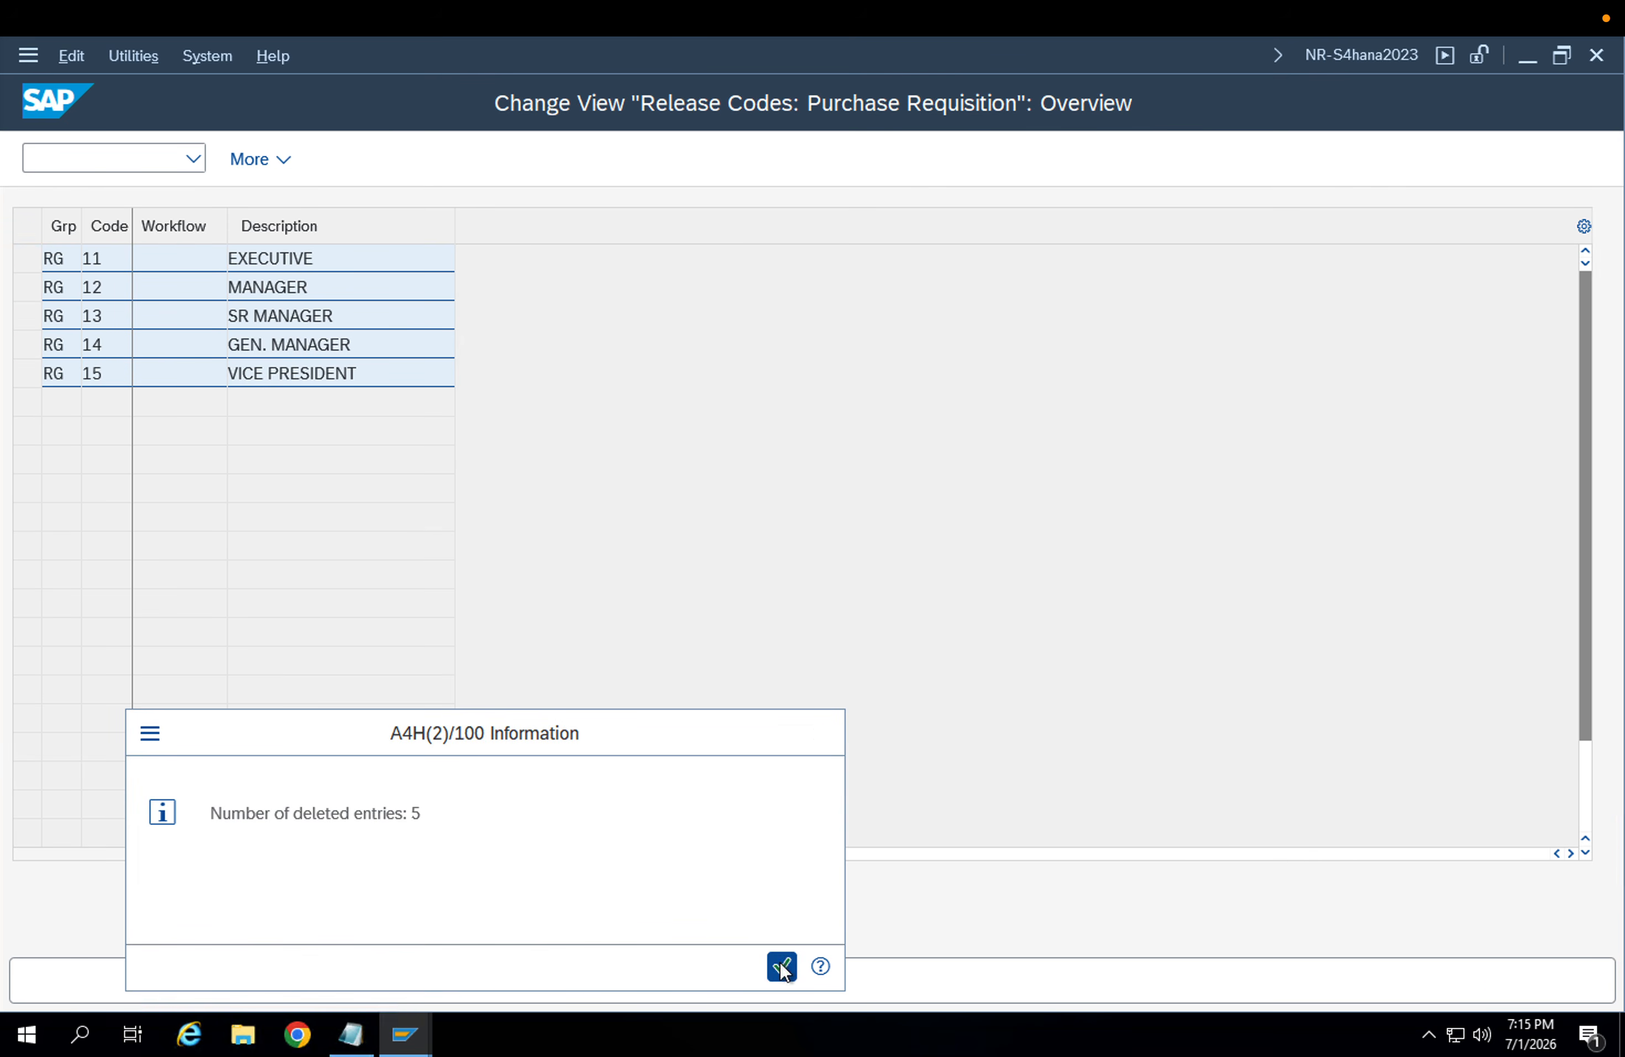
click(781, 962)
click(1512, 985)
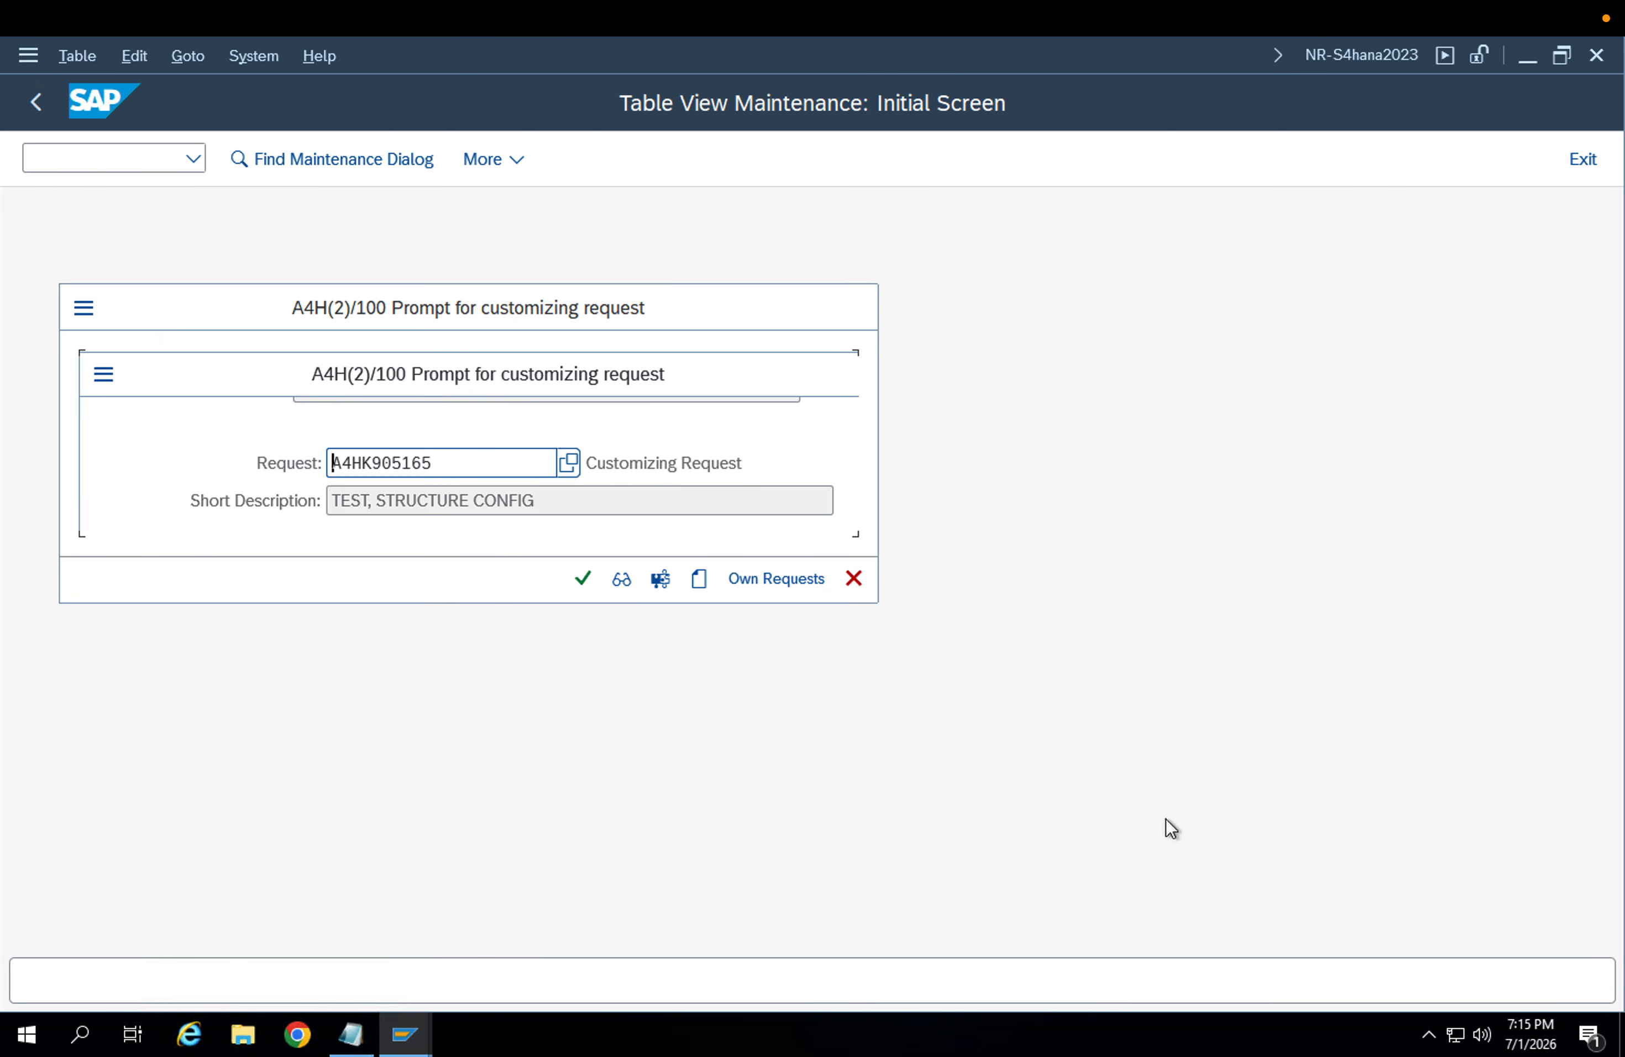
click(583, 582)
key(F3)
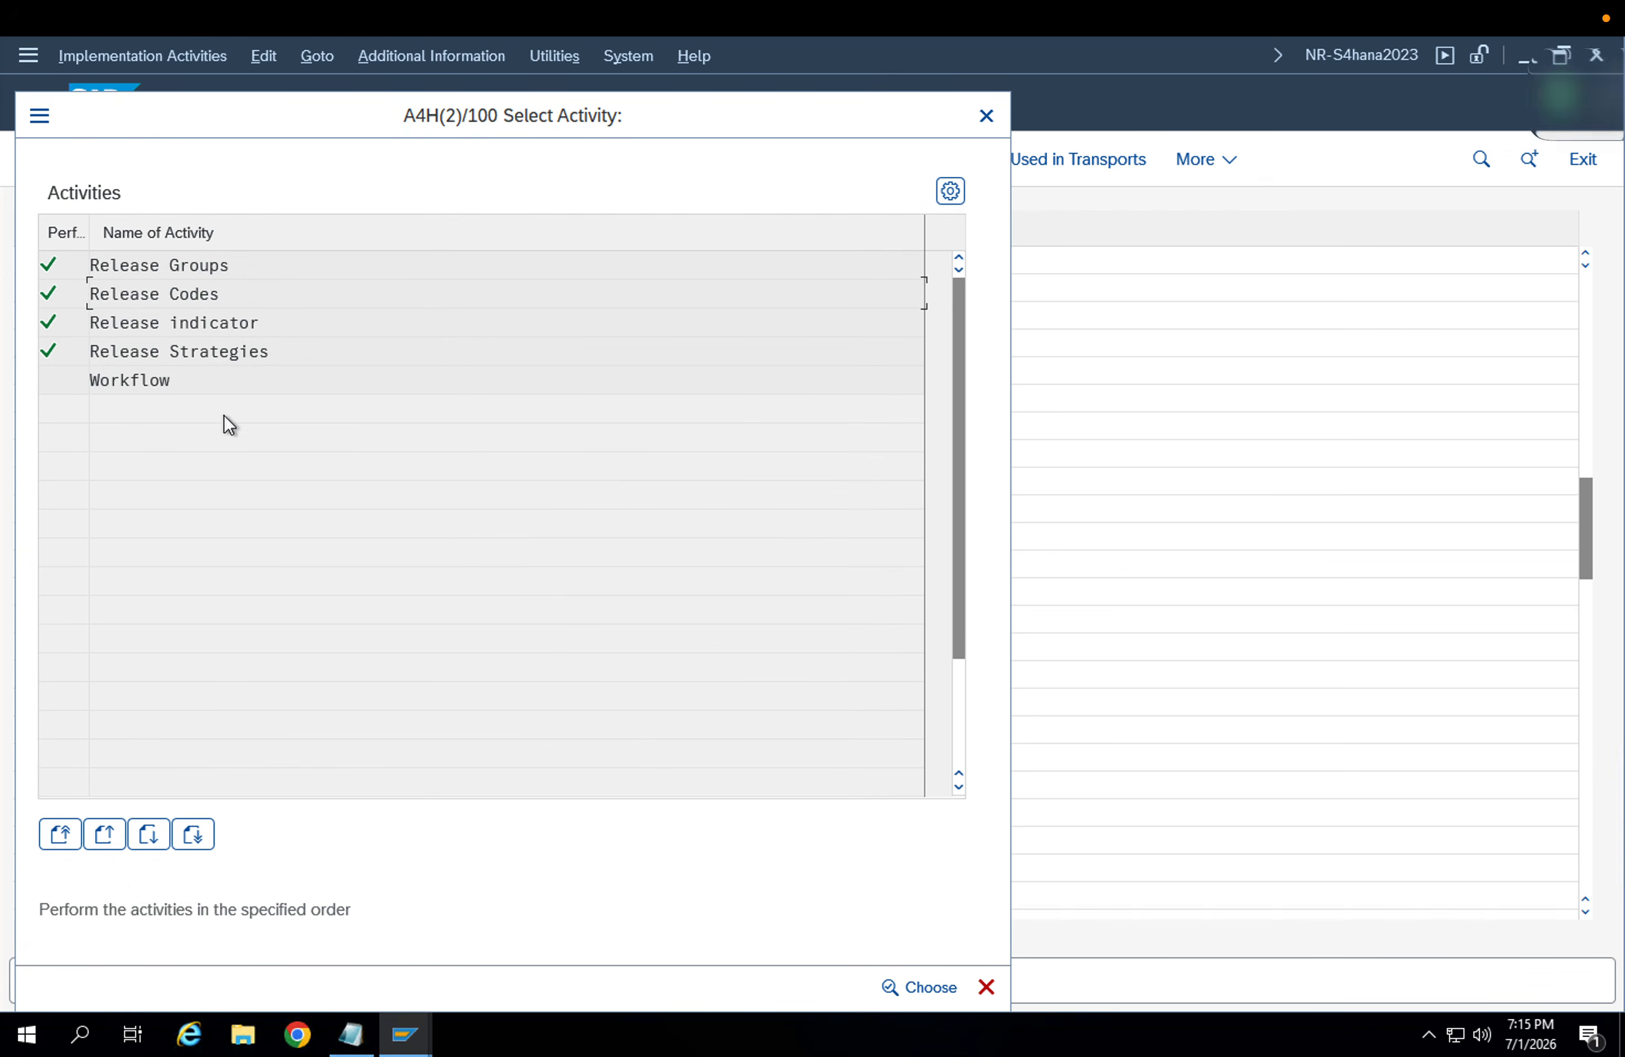
Delete release group RG from the Release Groups activity and save the deletion under customizing request A4HK905165
double_click(261, 264)
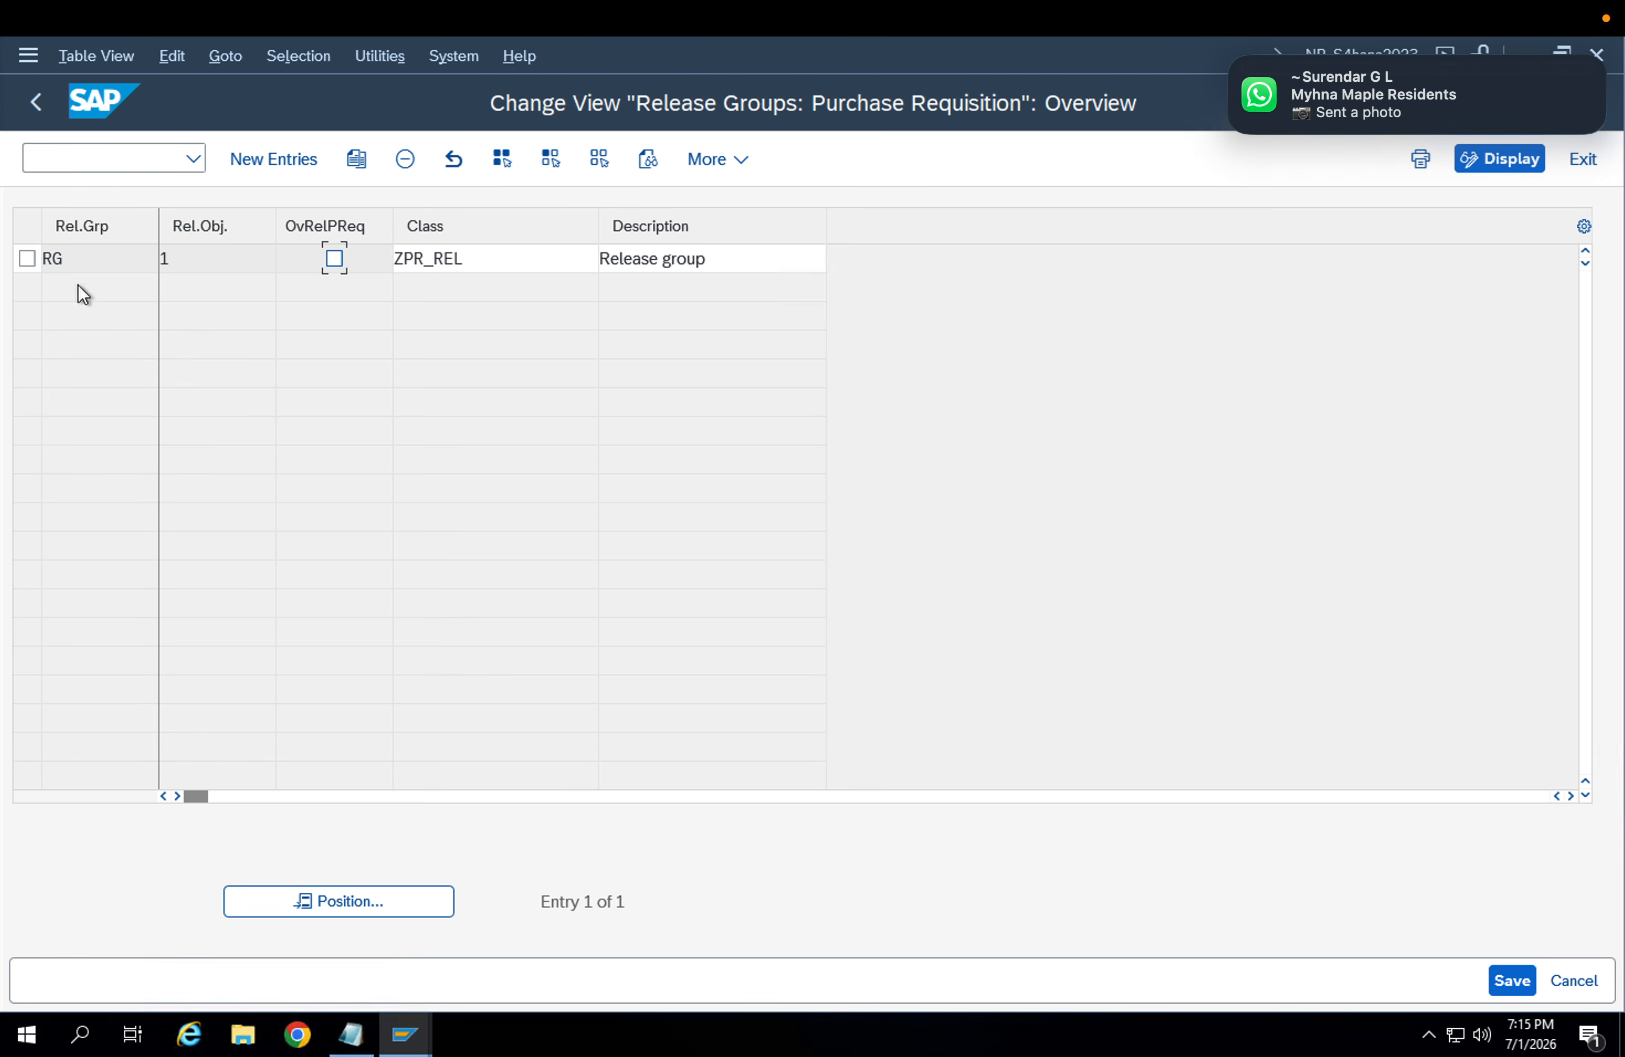
click(27, 259)
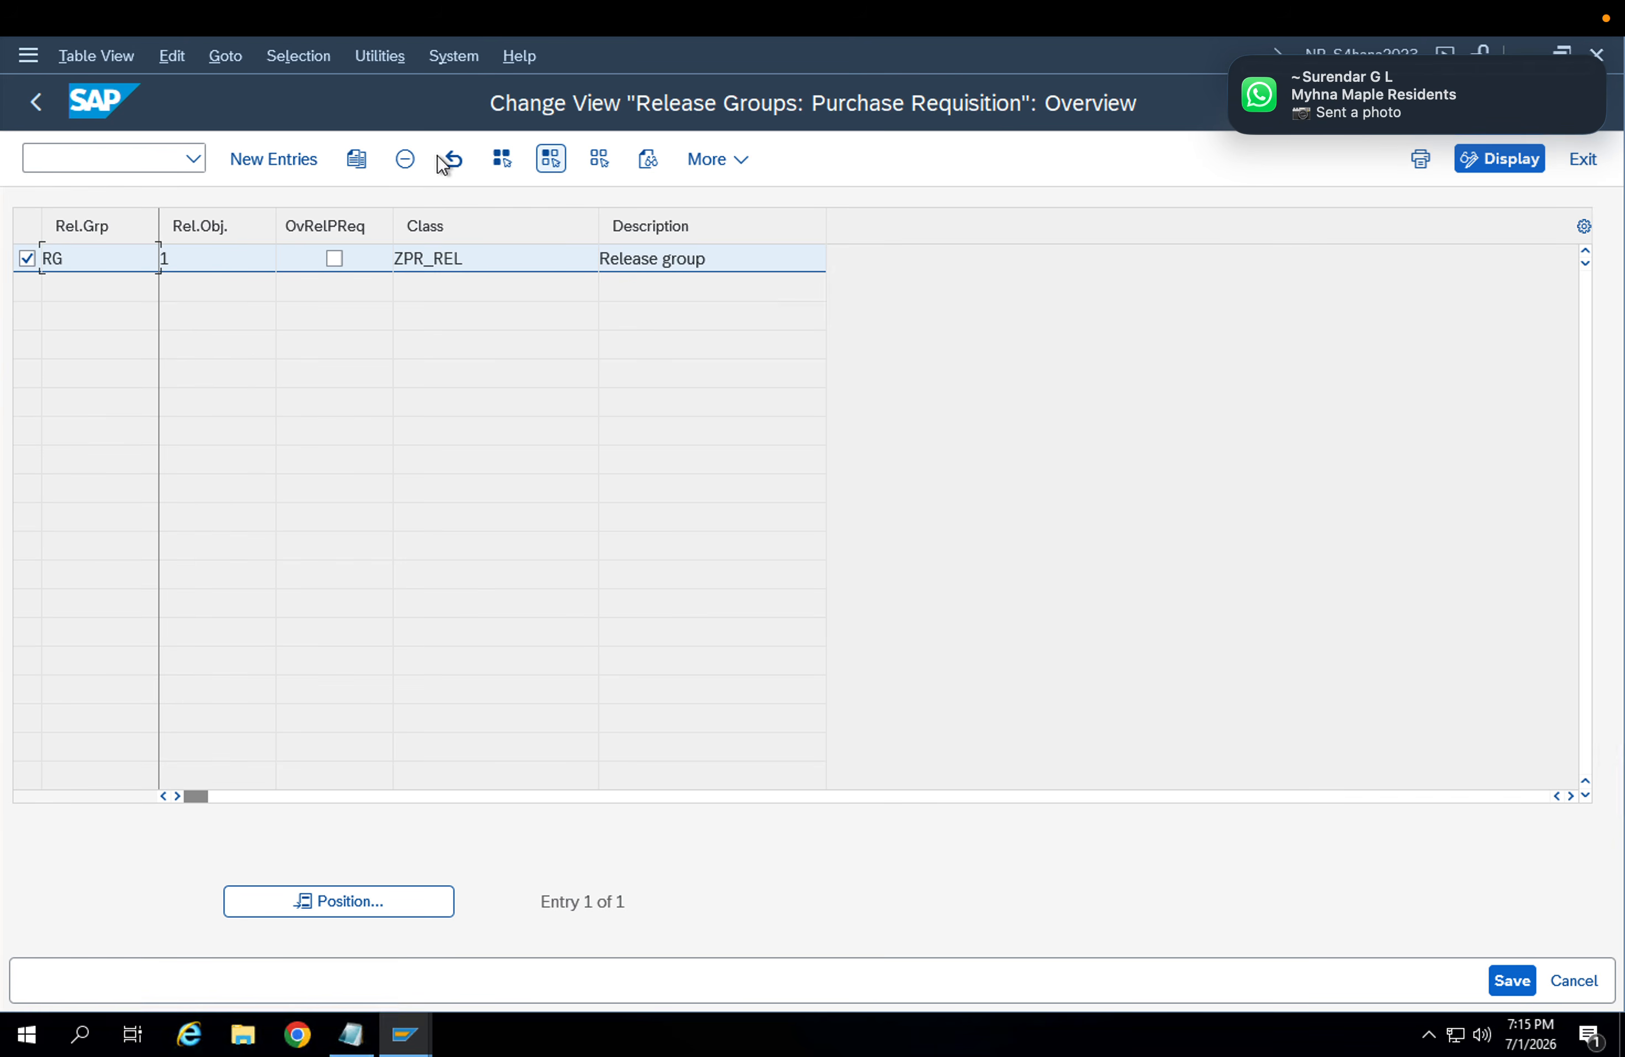
click(405, 158)
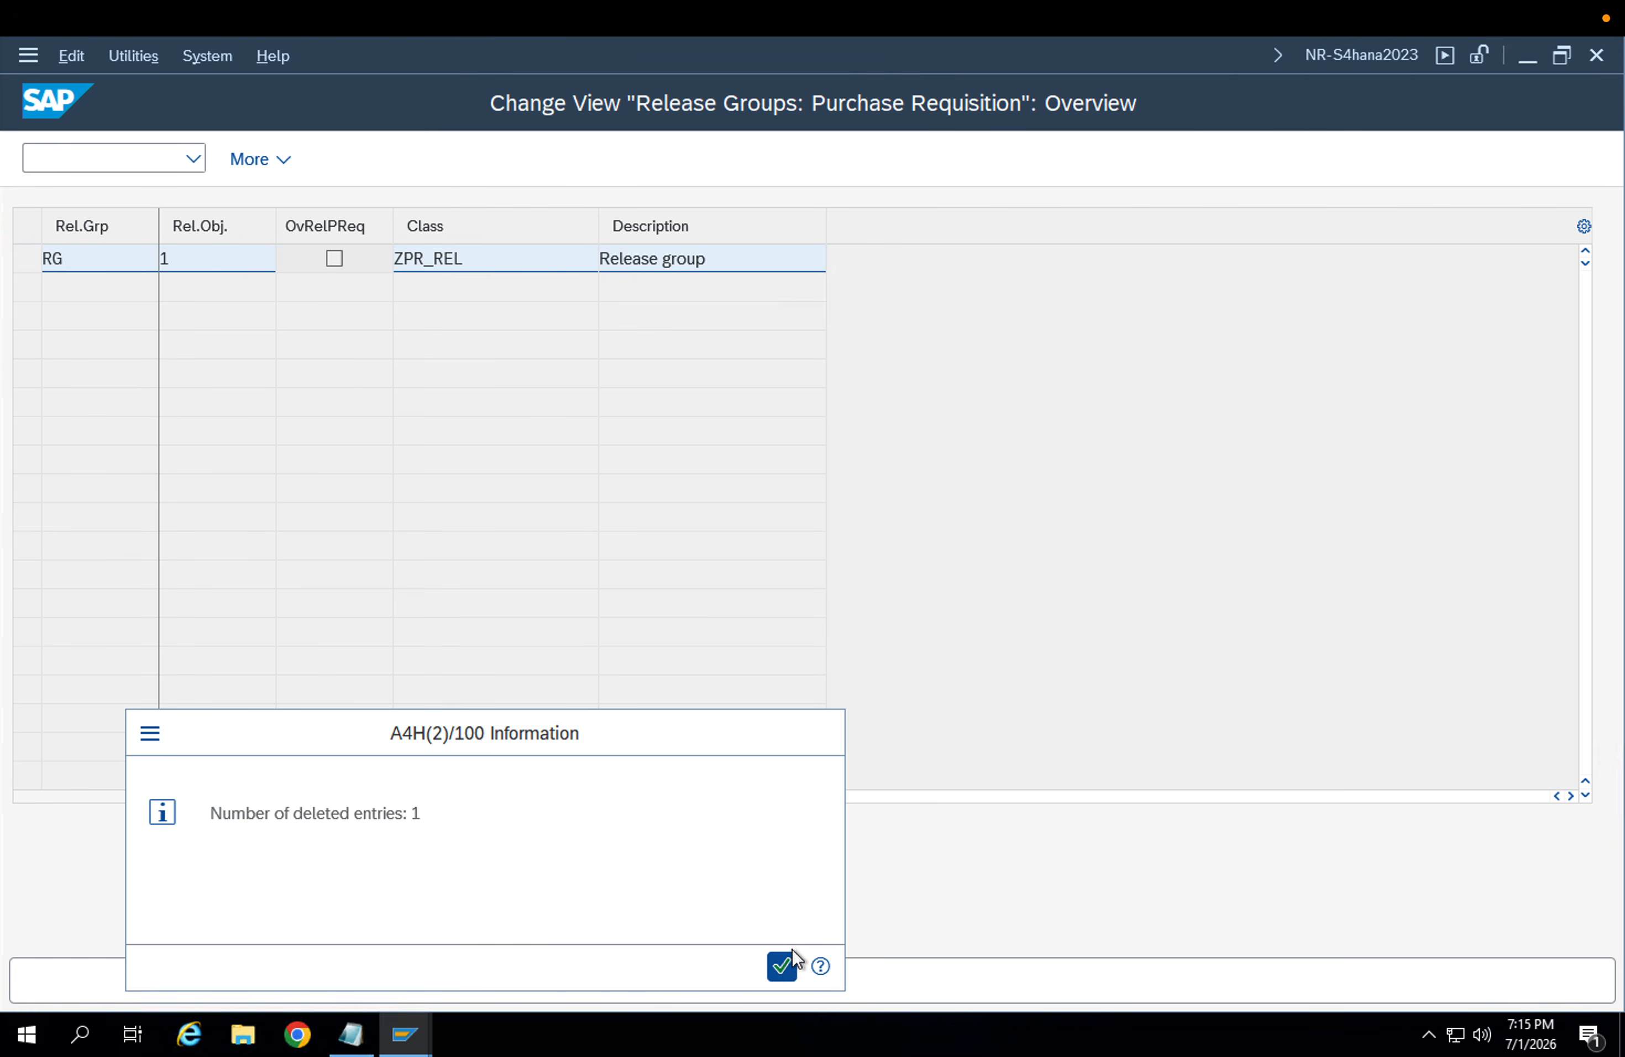
click(789, 964)
click(1512, 981)
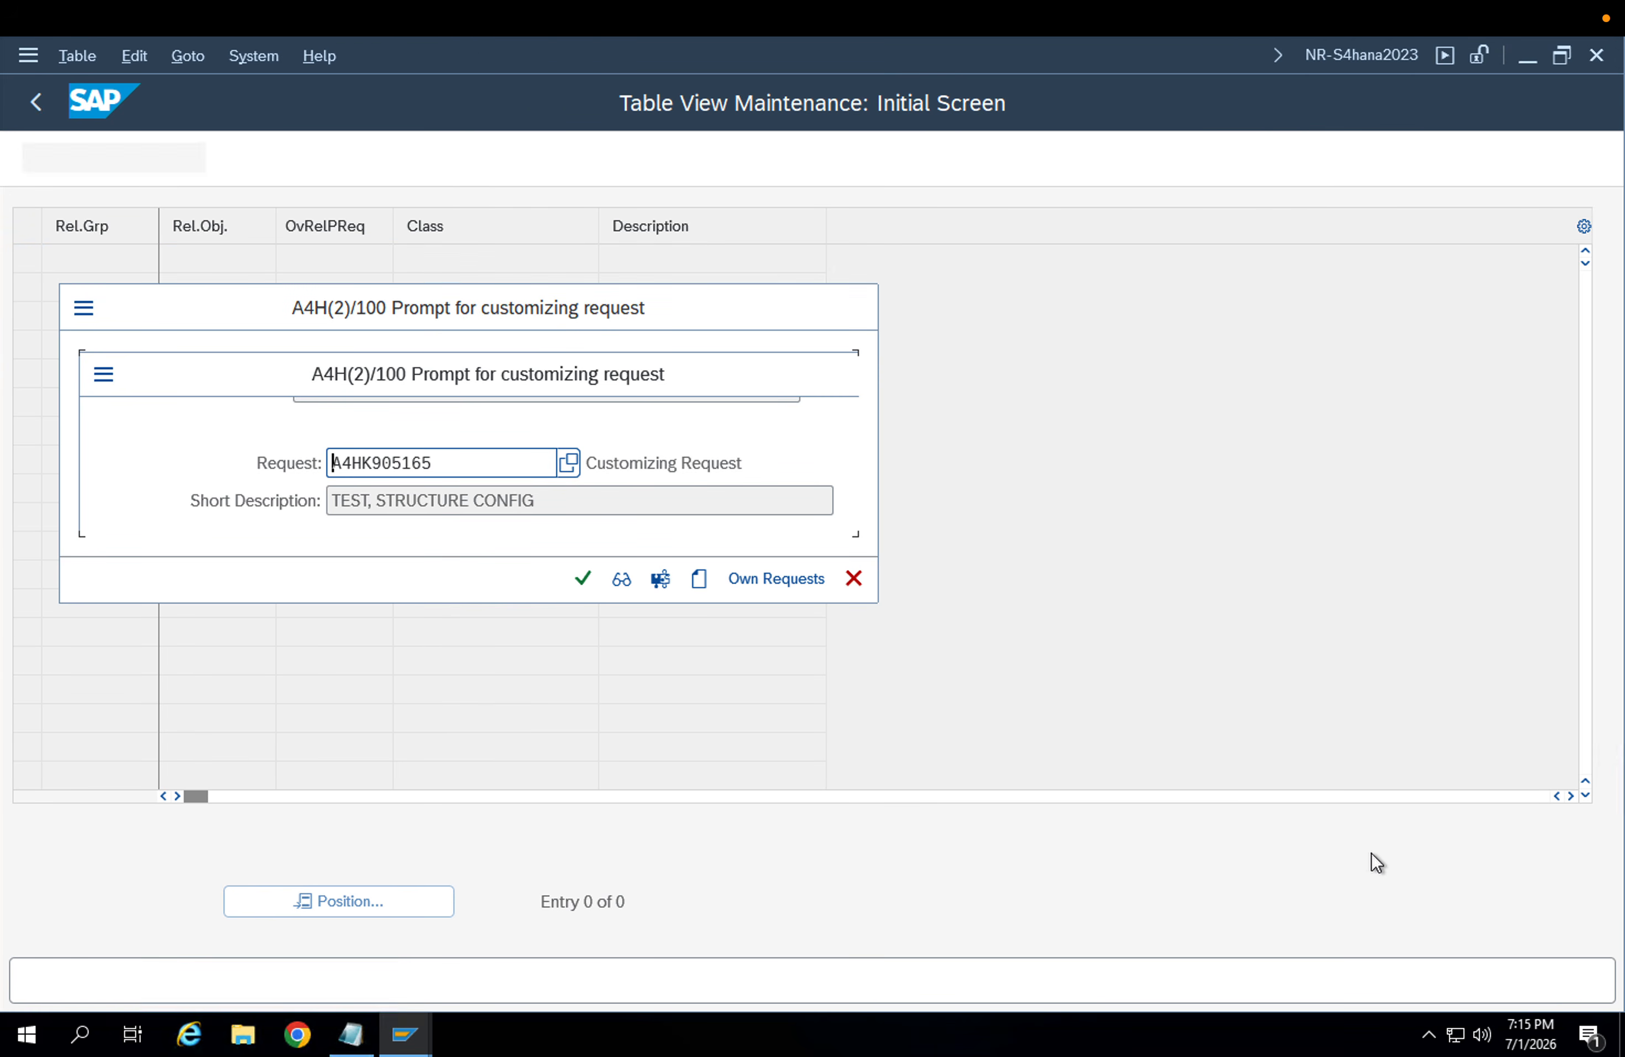
click(582, 579)
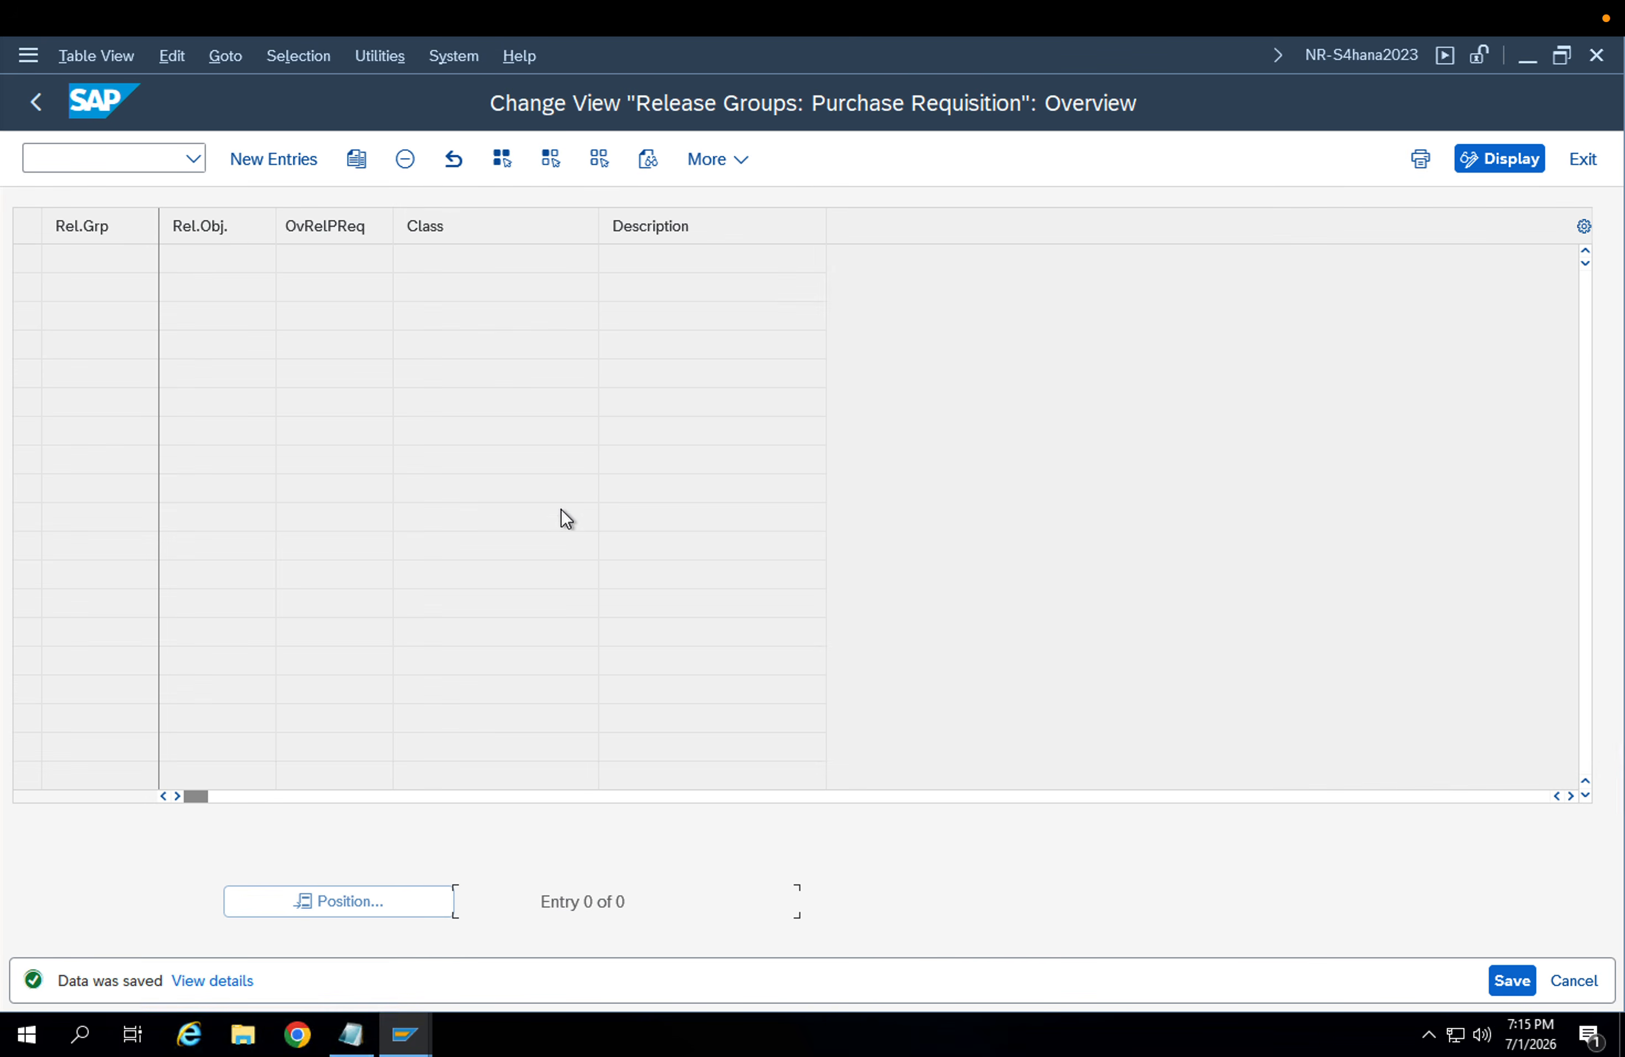
Create a new release group ZR with class ZPR_REL and the description "Release group"
click(277, 165)
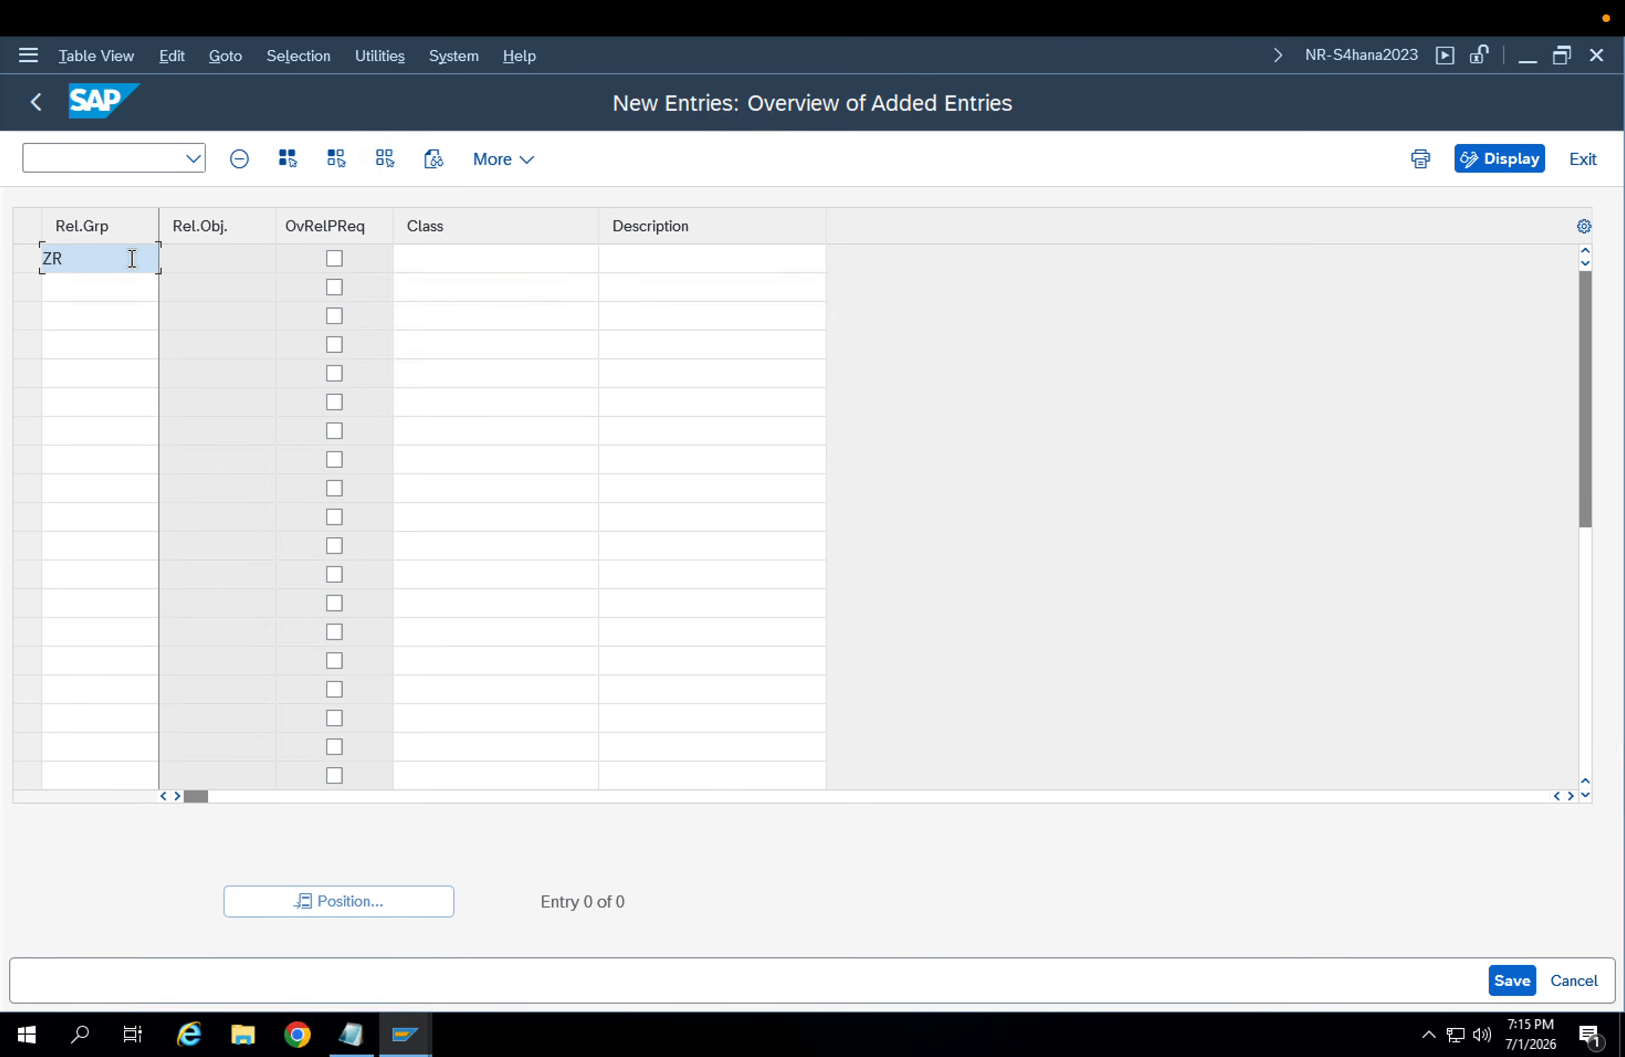
key(Tab)
key(Tab)
key(space)
key(Down)
key(Tab)
key(space)
key(Down)
key(Tab)
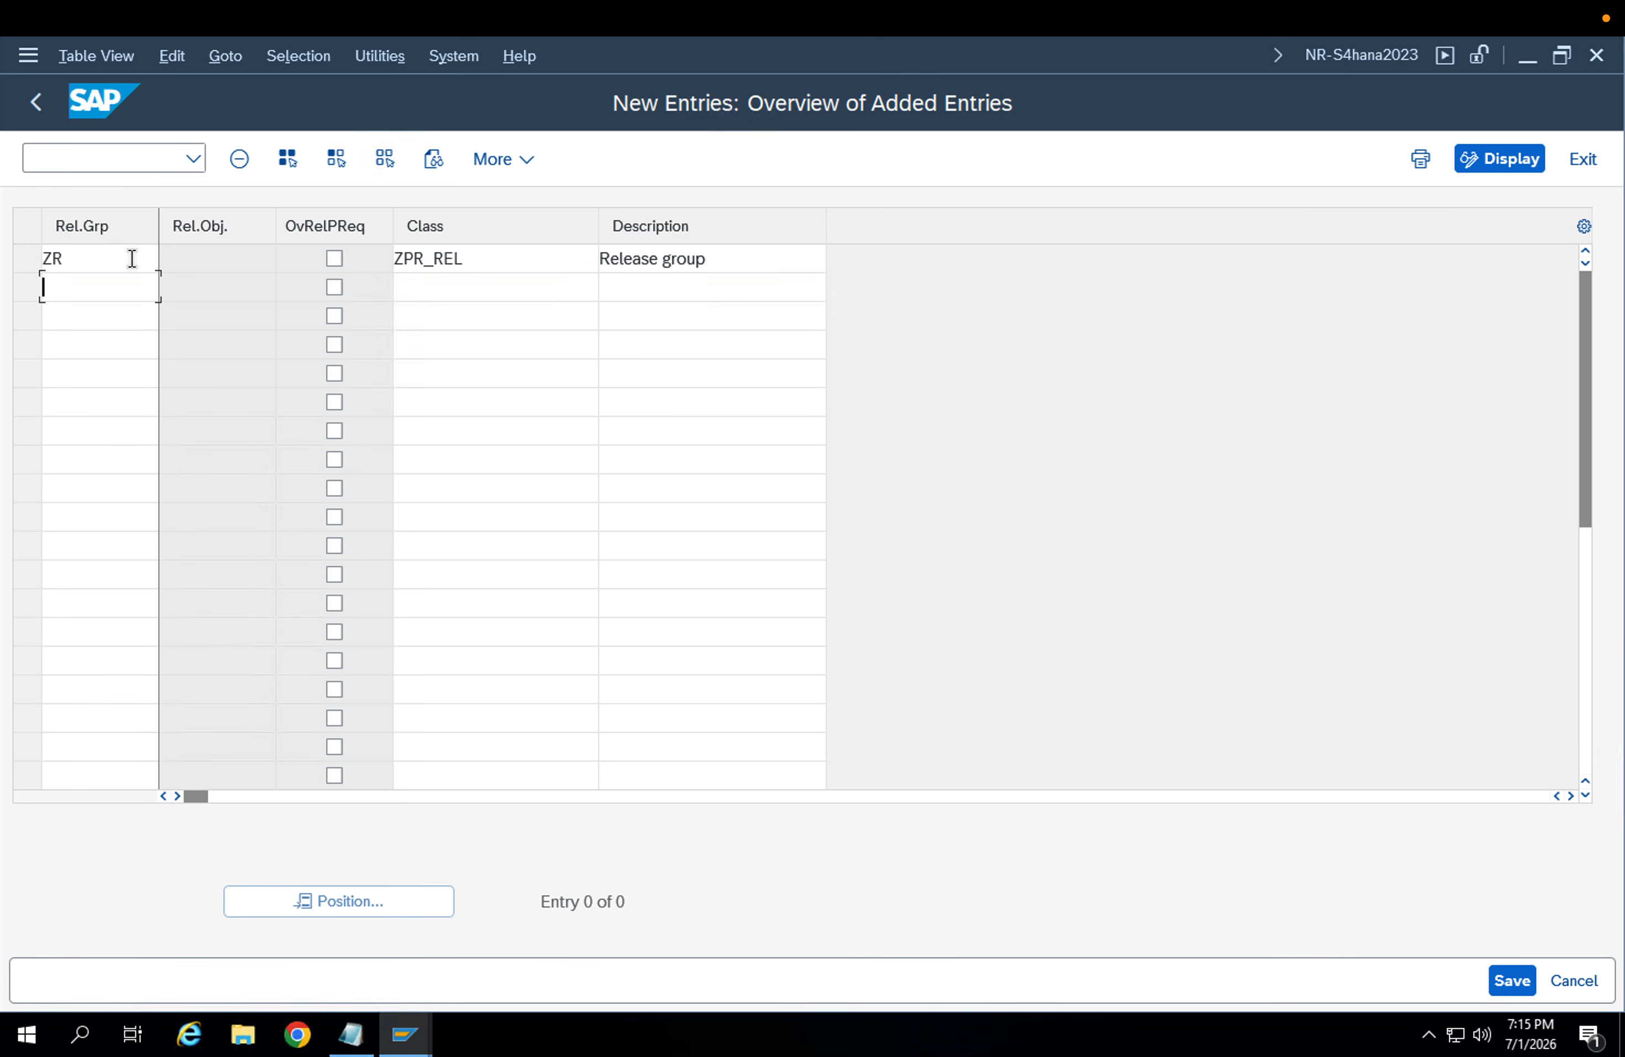
key(Return)
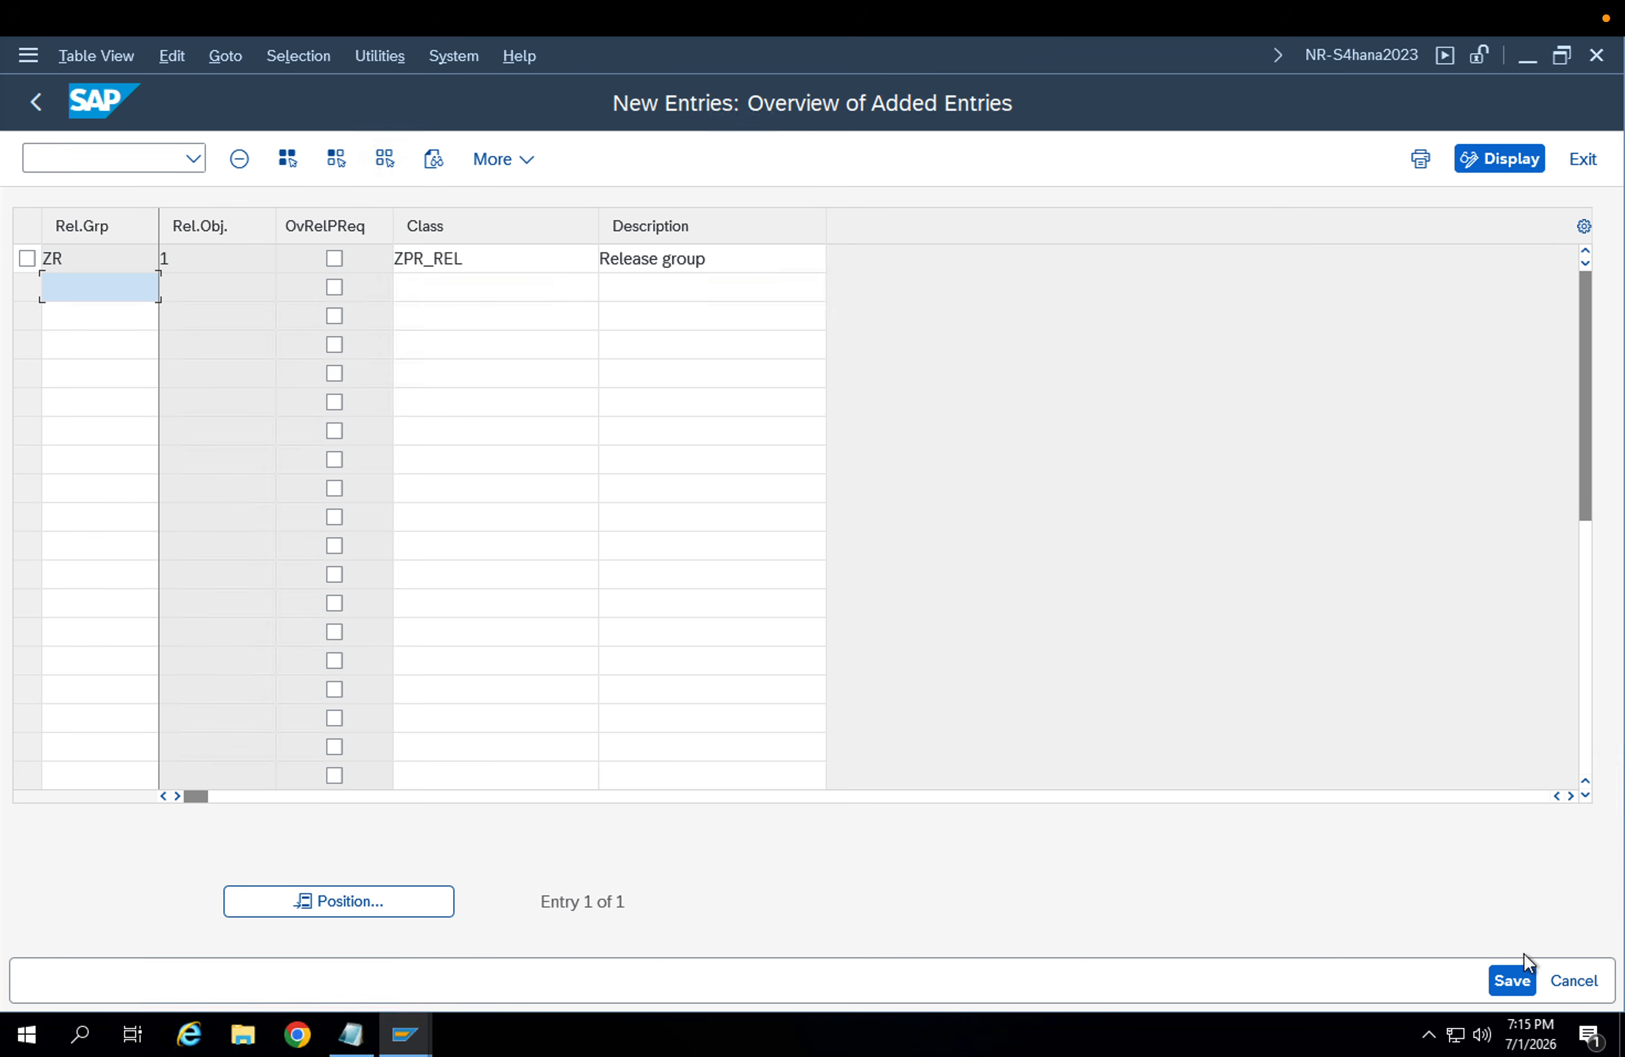
Save release group ZR and return to the activity list
click(1518, 977)
click(1518, 978)
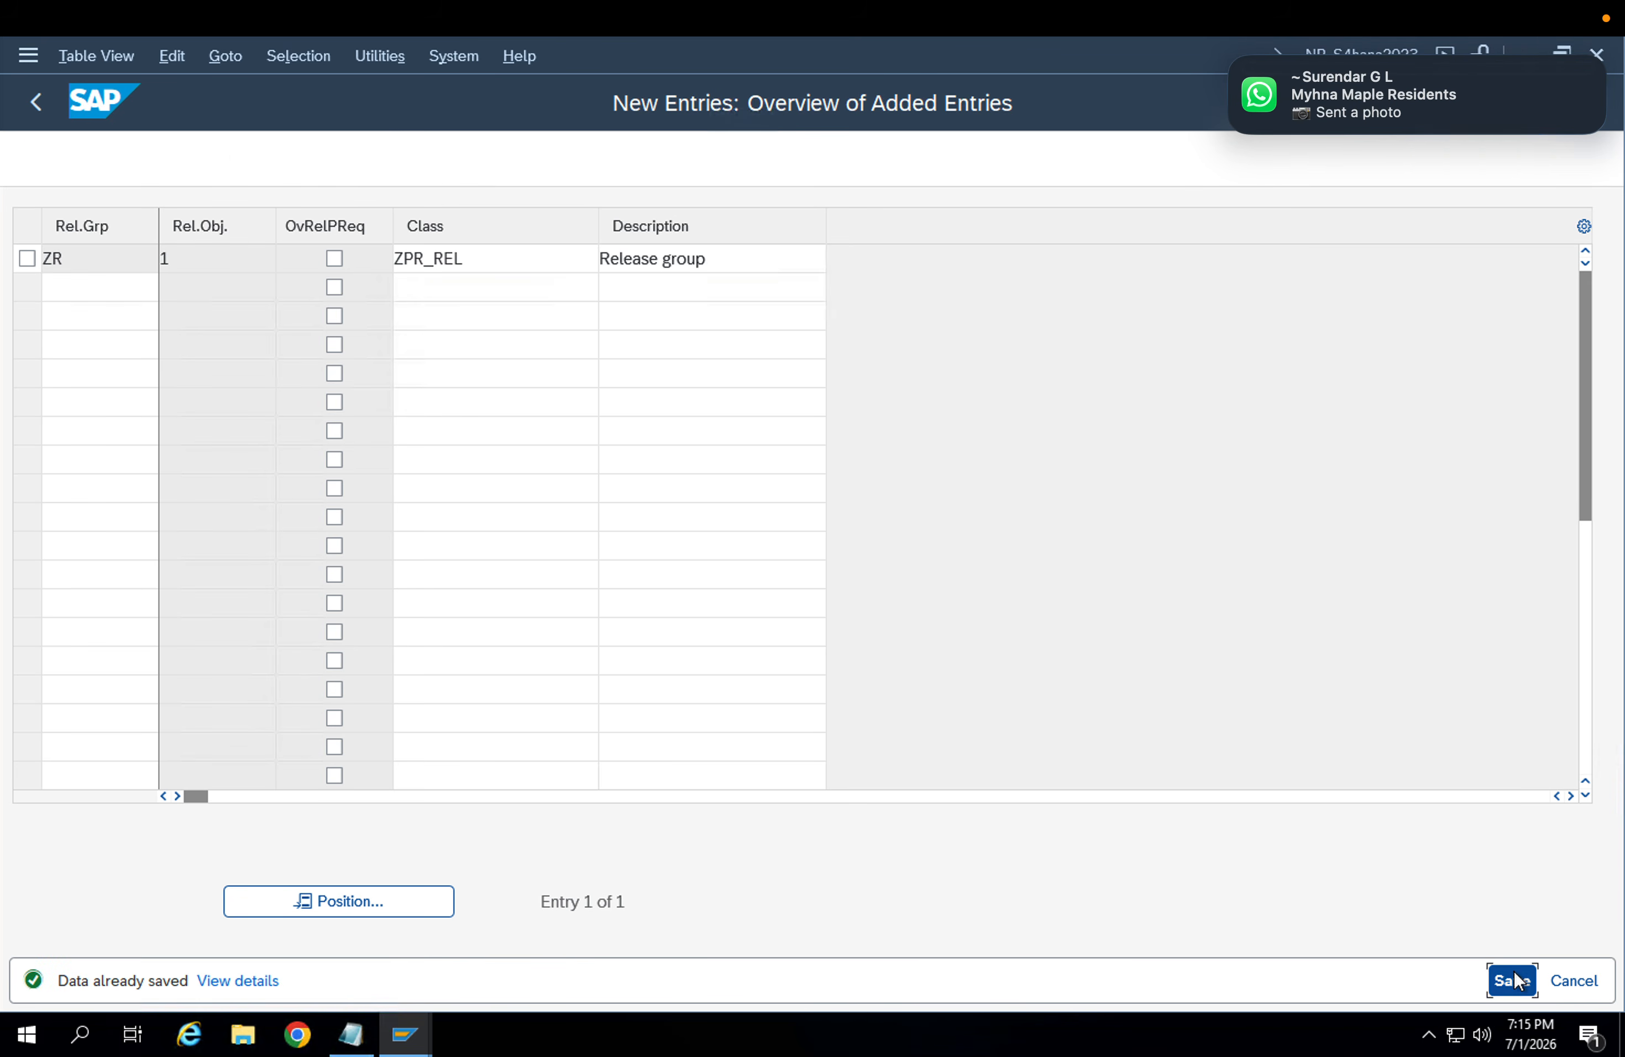
click(41, 111)
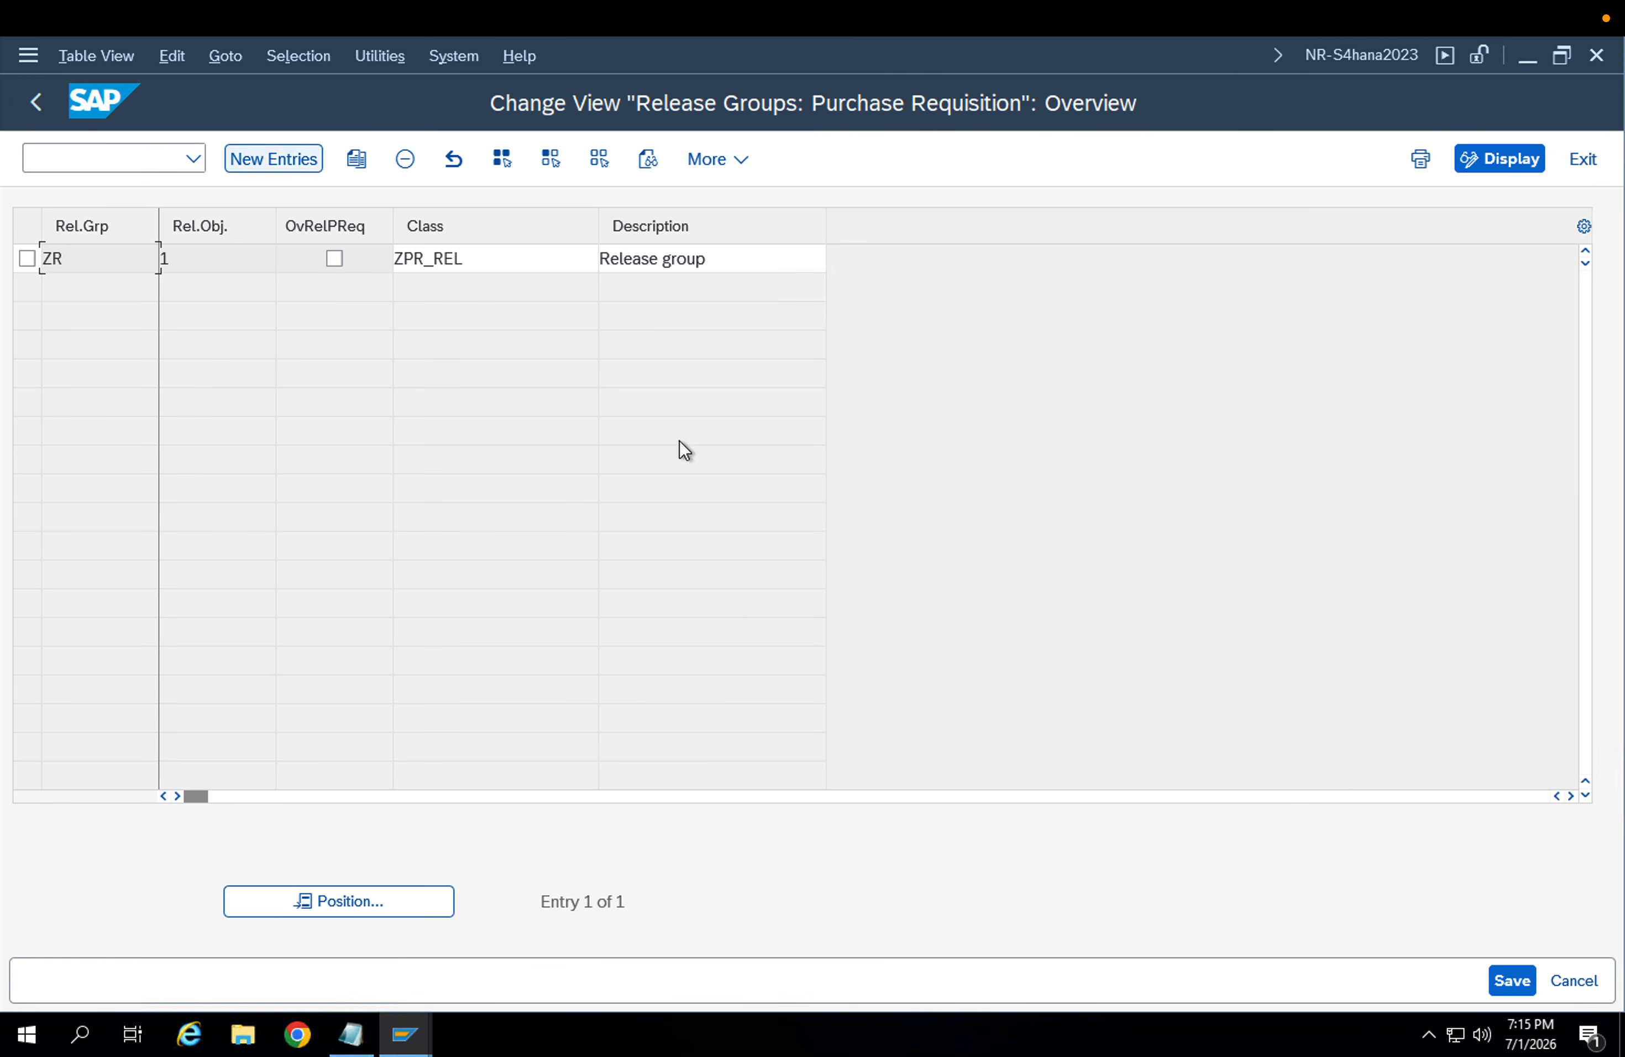
click(1516, 979)
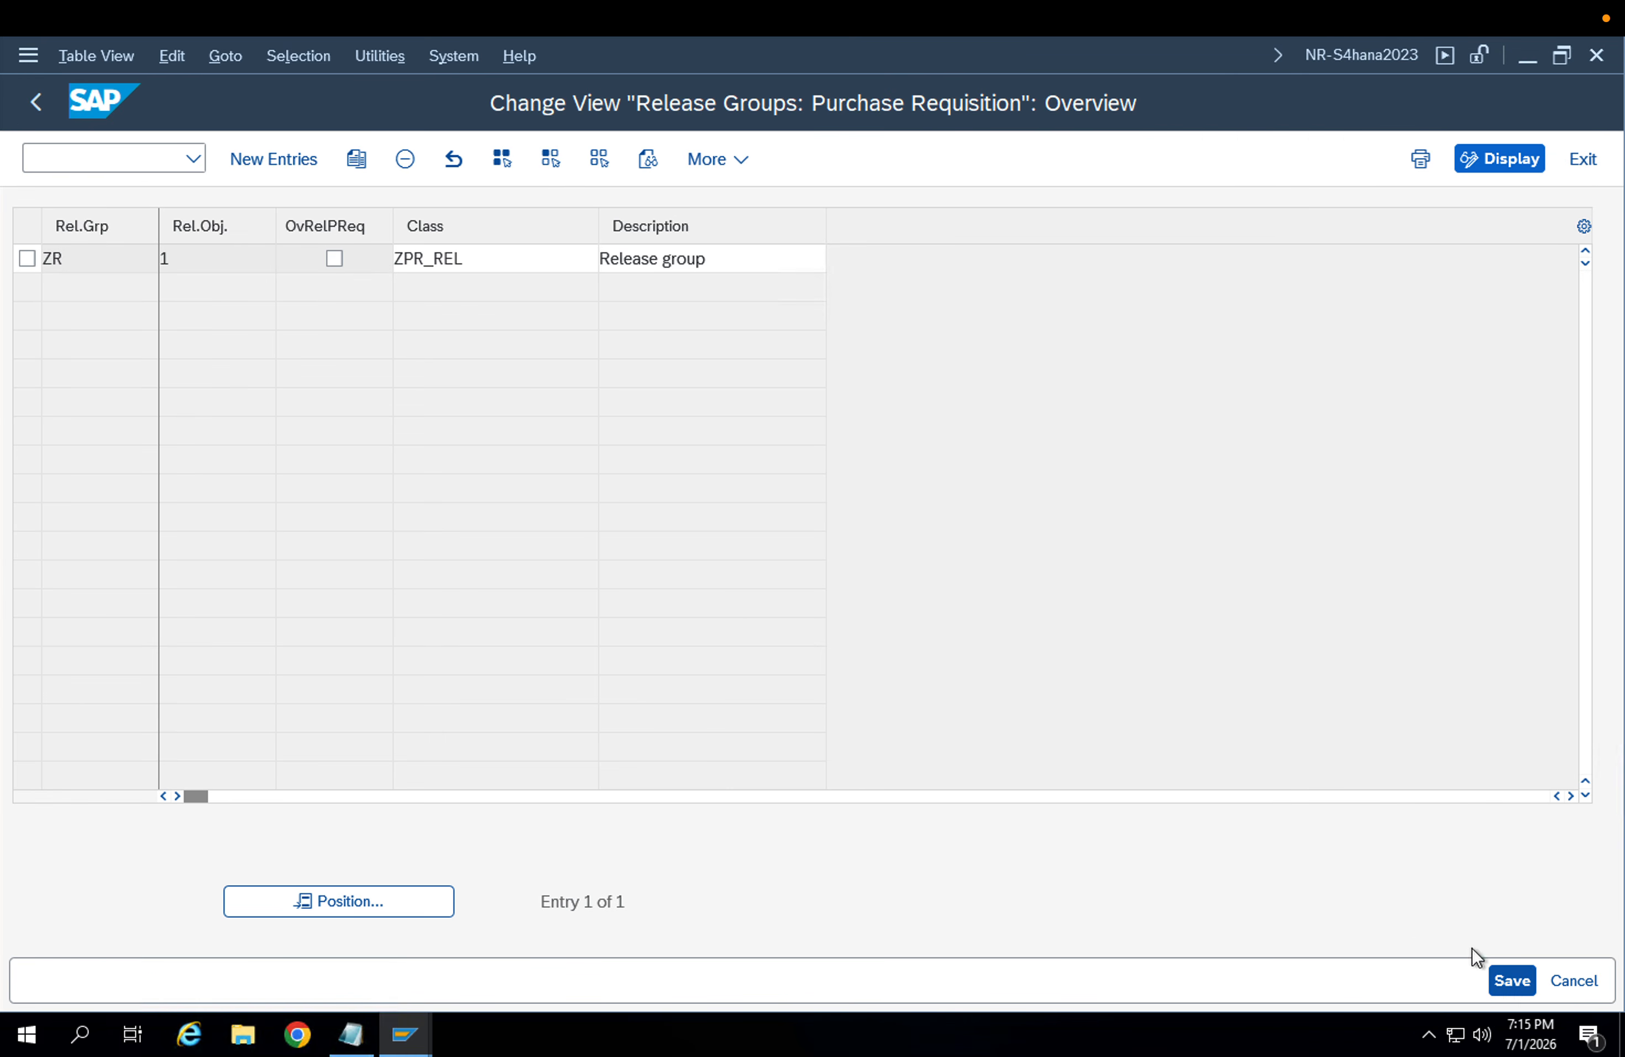
click(38, 112)
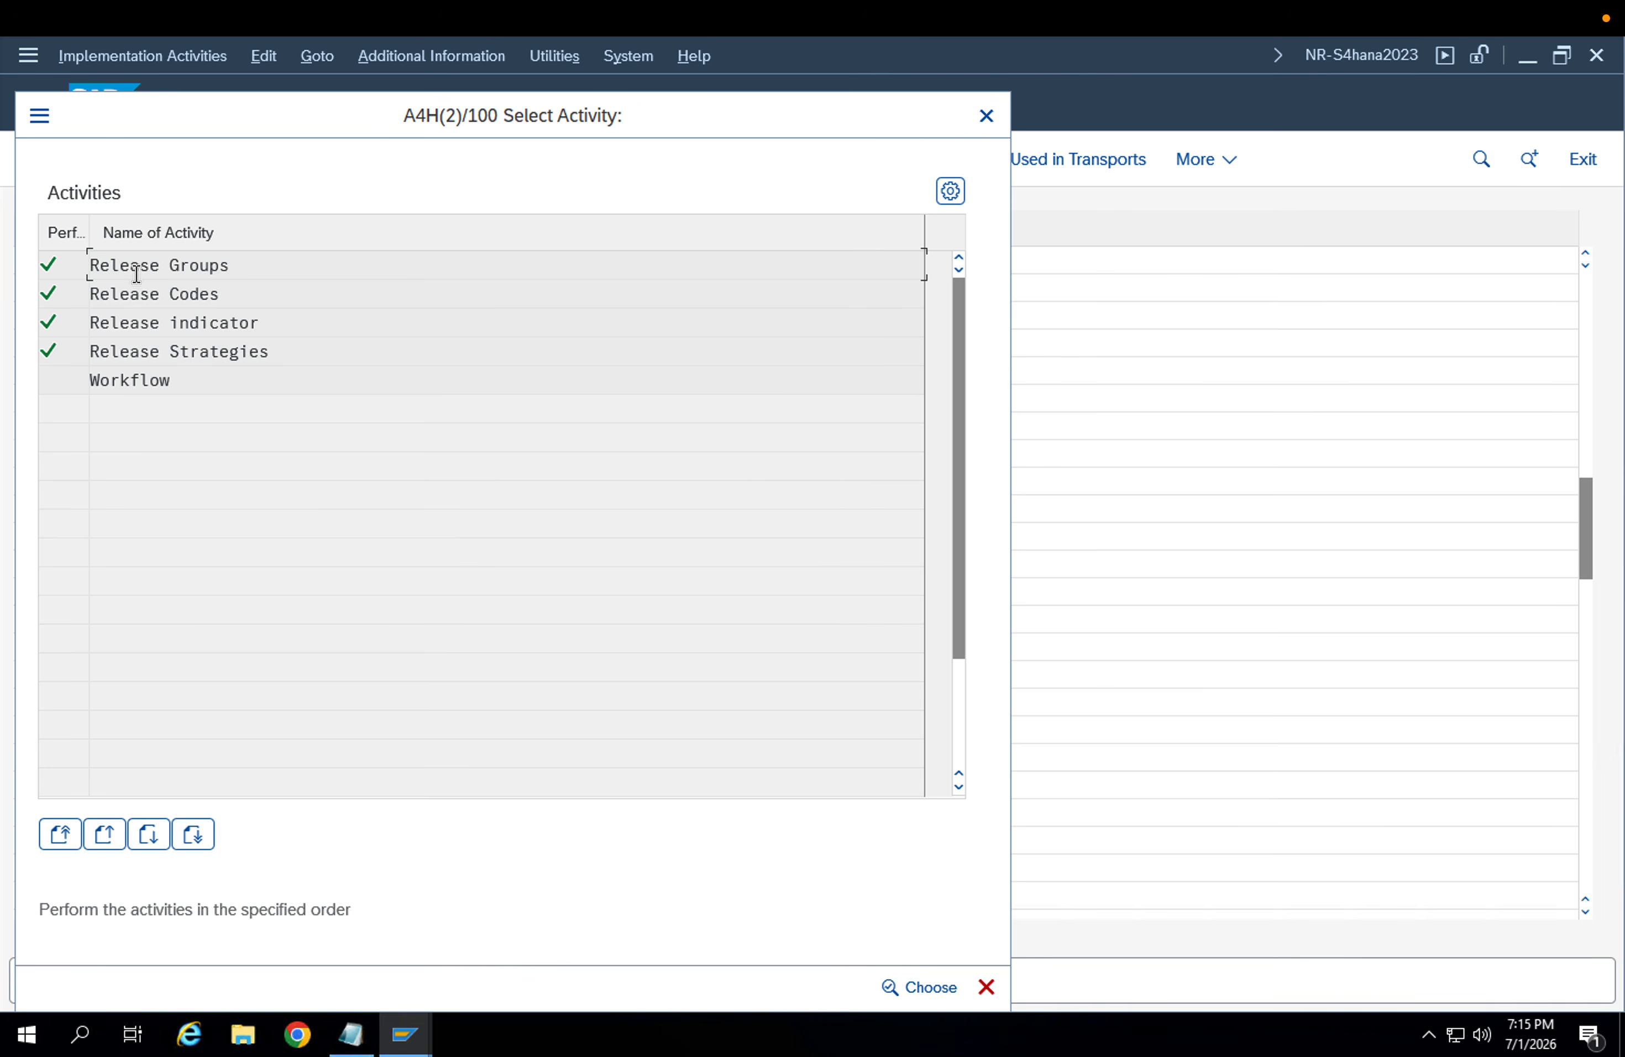
In the Release Codes activity, add a new entry for group ZR with code R1 and description "Store manager"
double_click(142, 300)
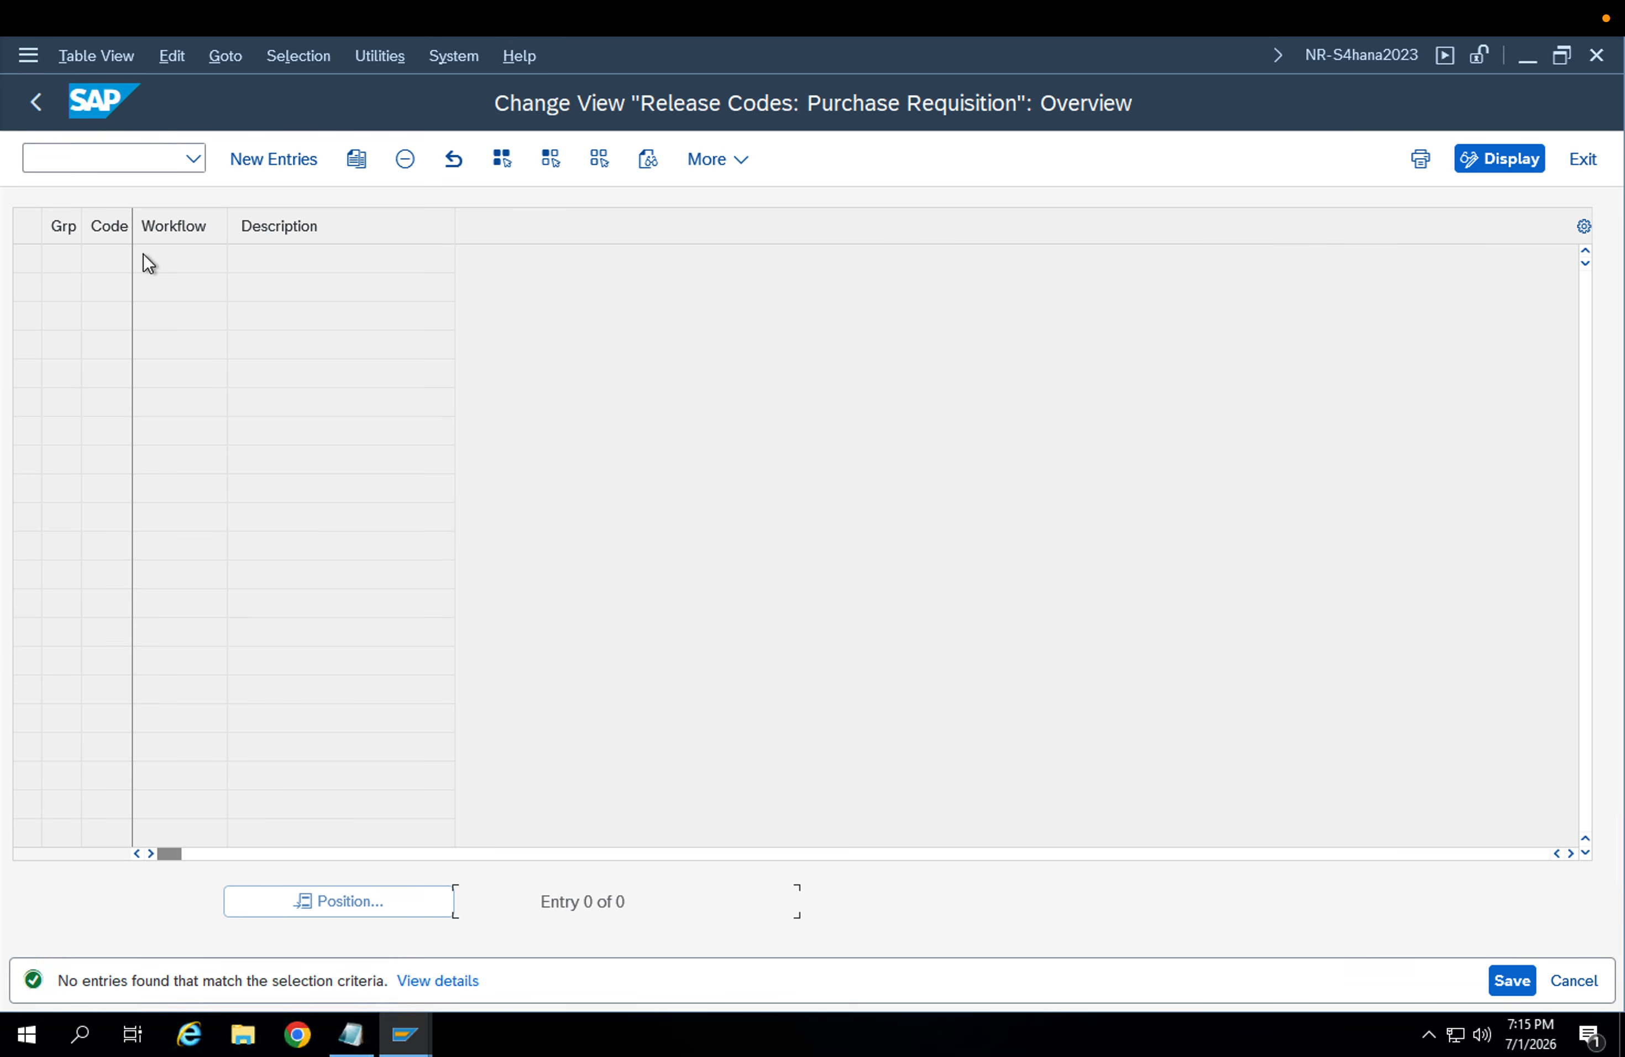
click(265, 161)
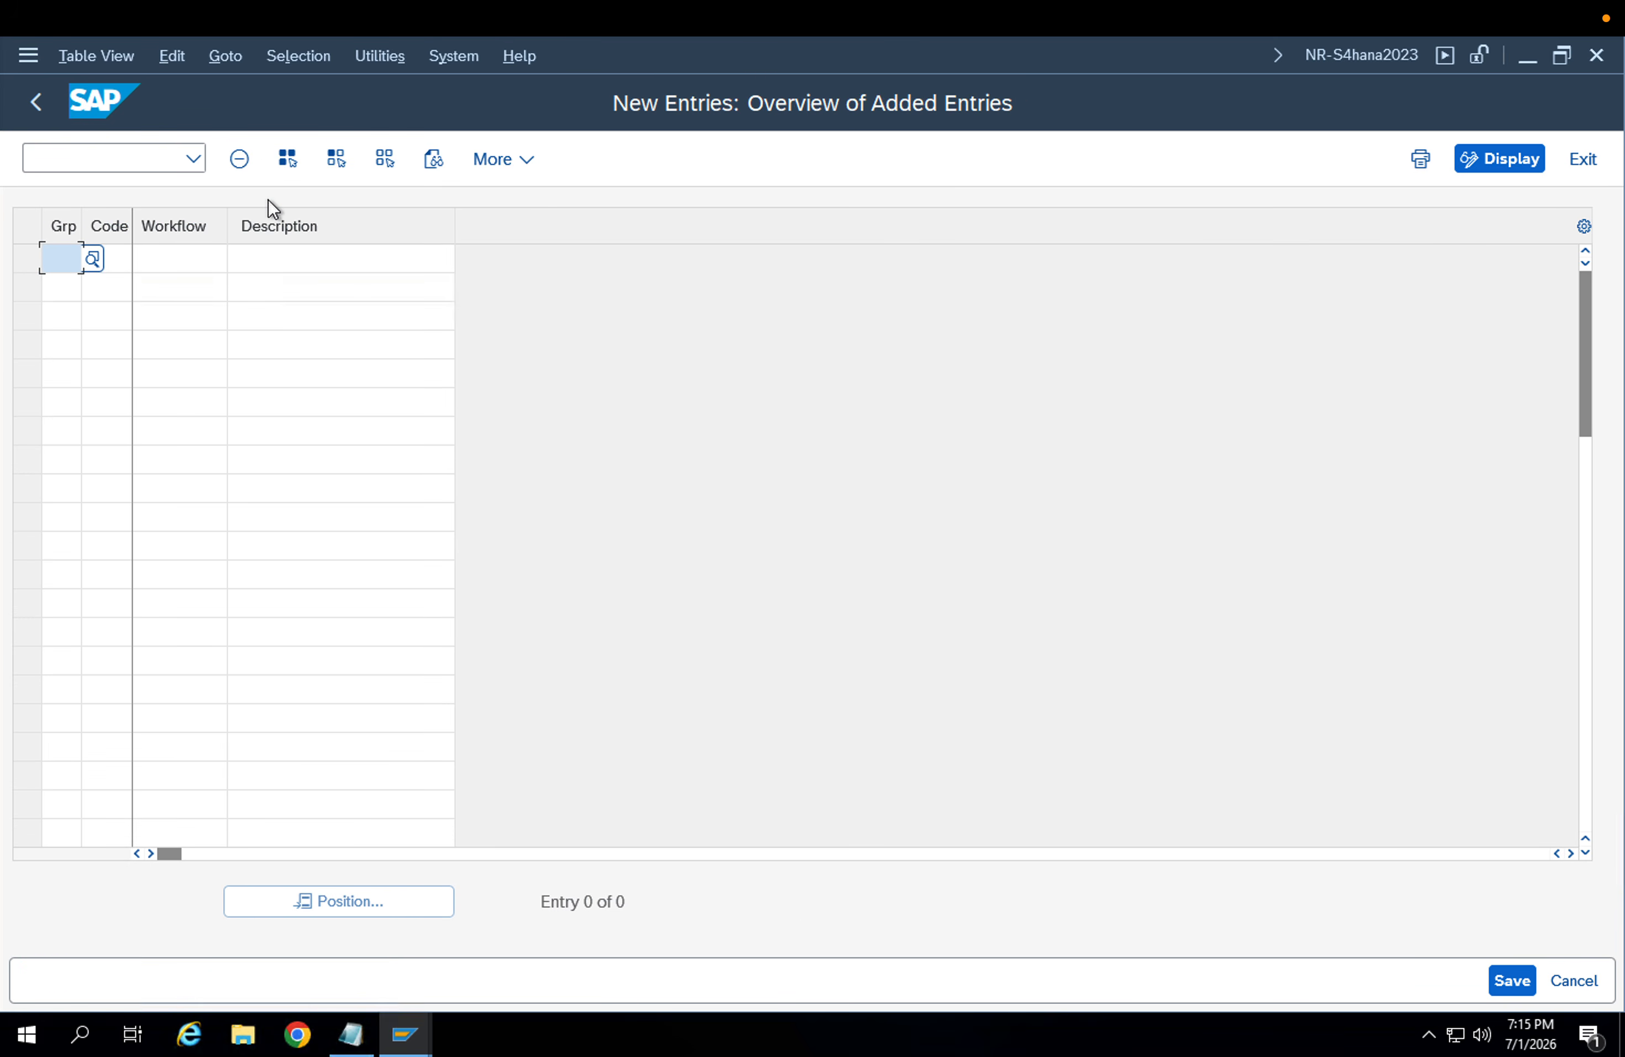
text(ZR)
key(Tab)
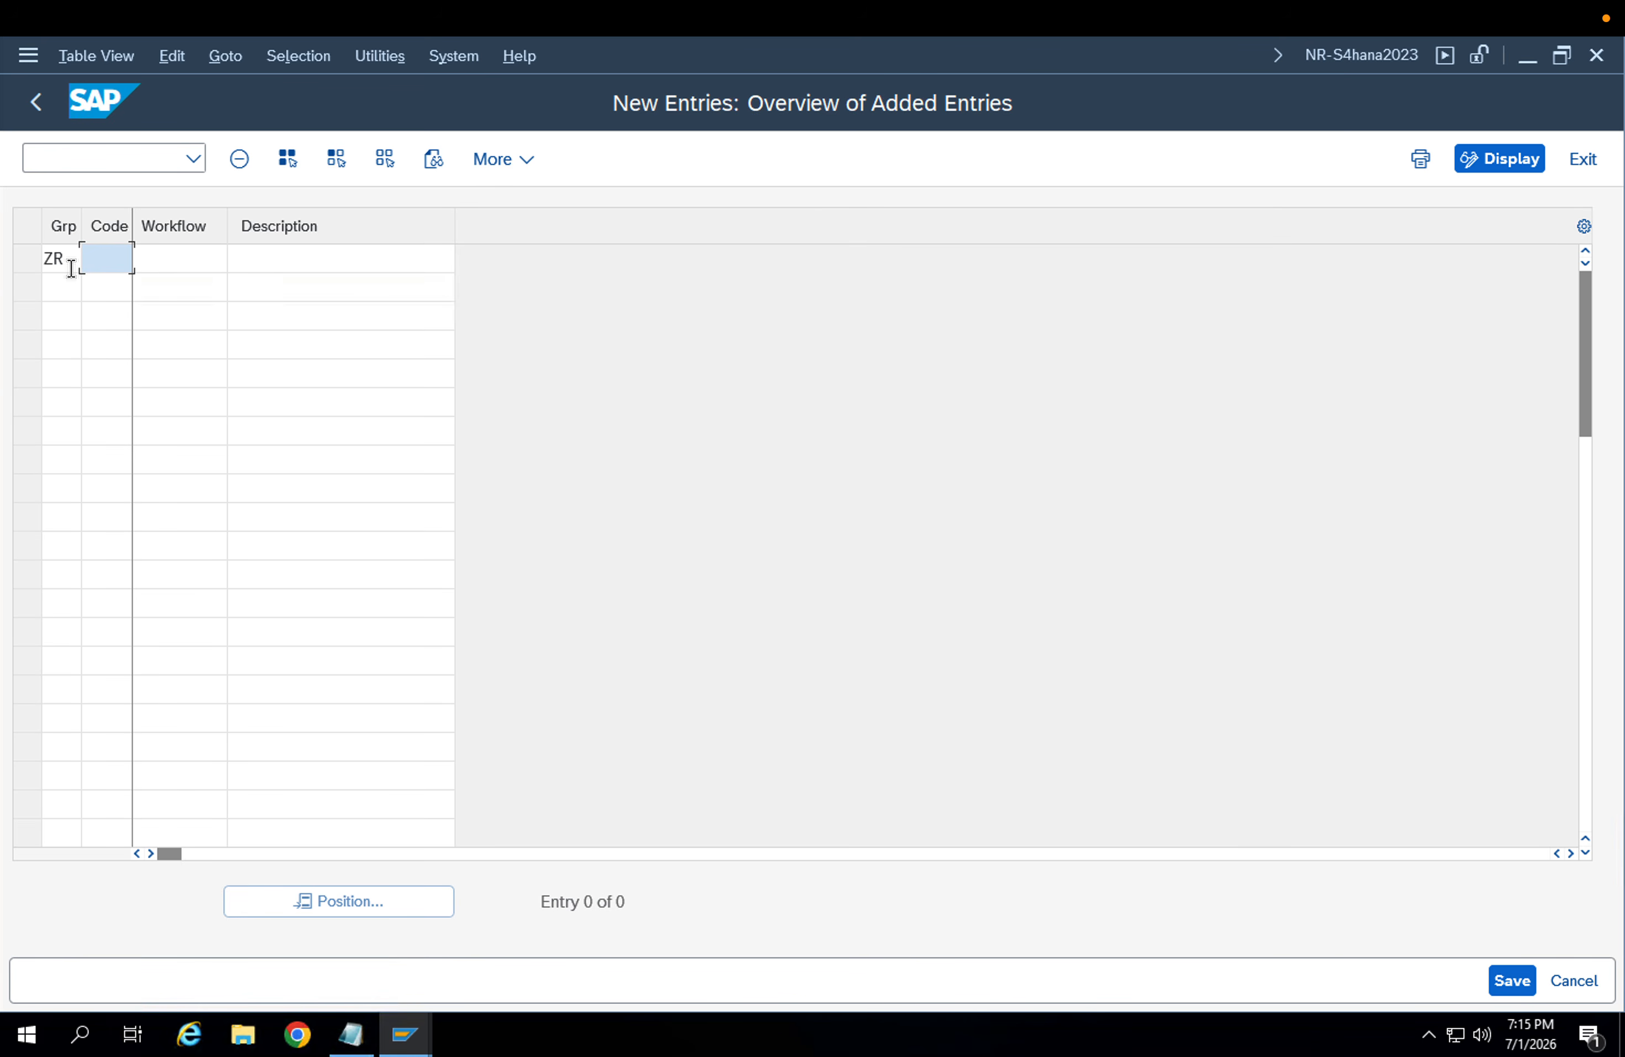
text(R1)
key(Tab)
key(Tab)
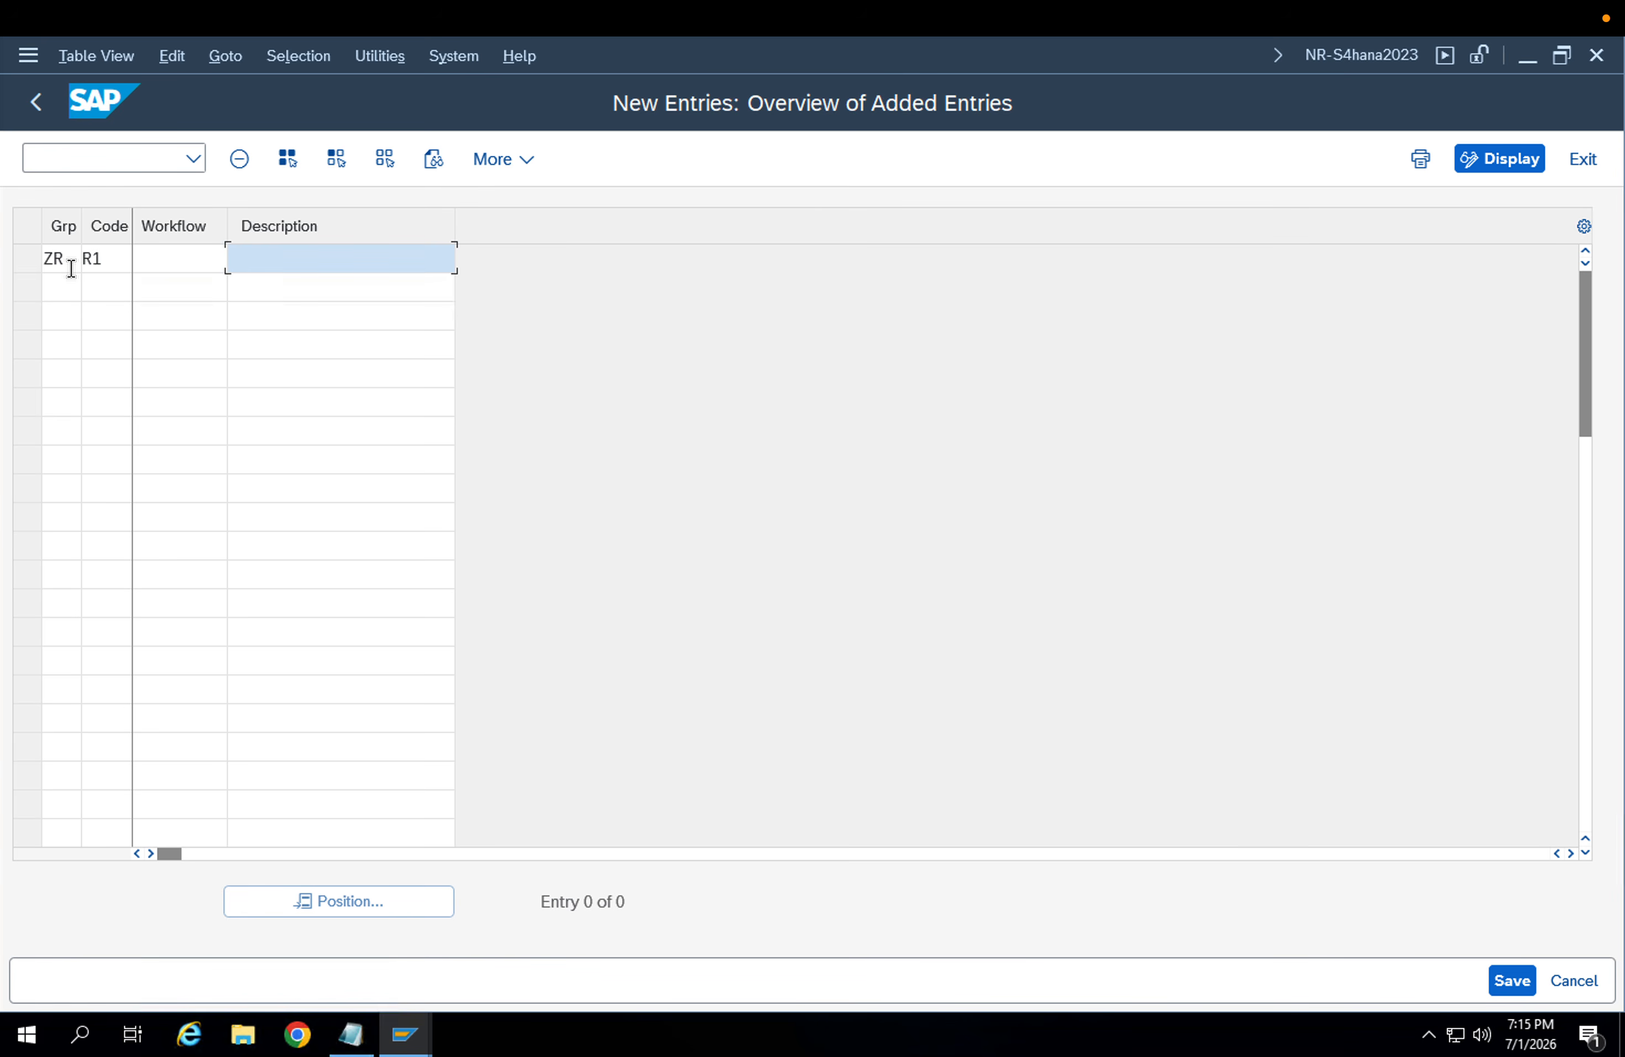
text(Store manager)
key(Tab)
Add release code R2 for group ZR with the description "Operational manager"
text(ZR)
key(Tab)
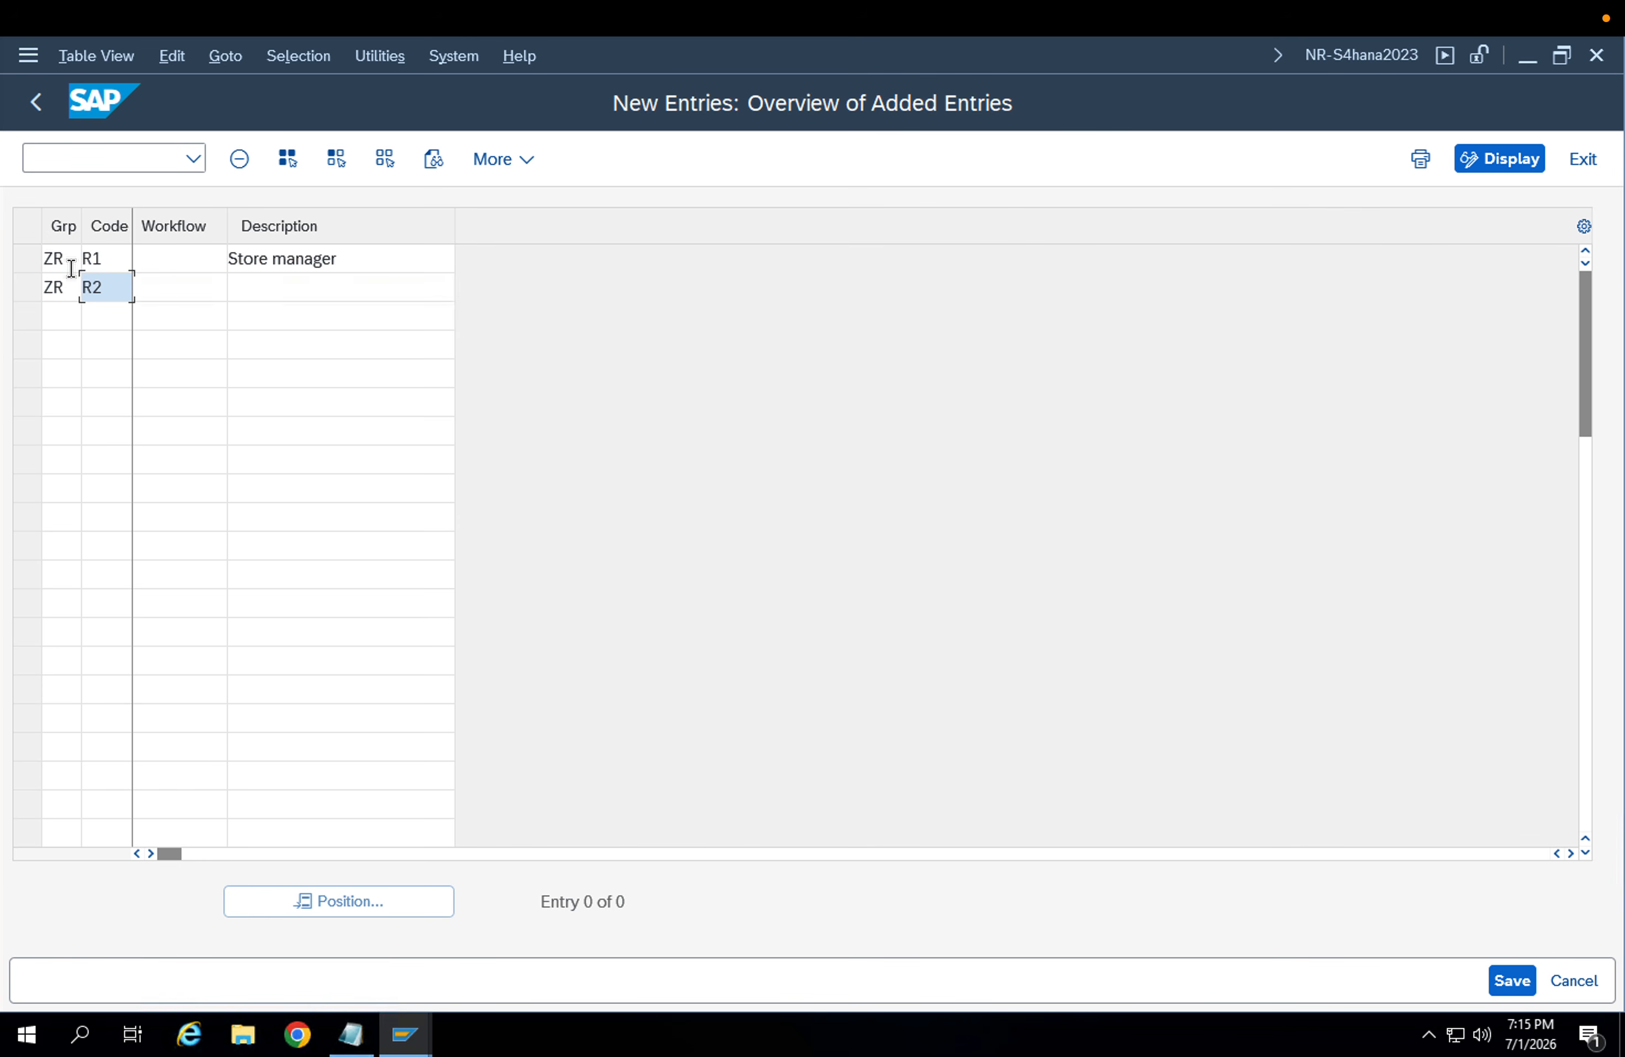
key(Tab)
text(Operation Ma)
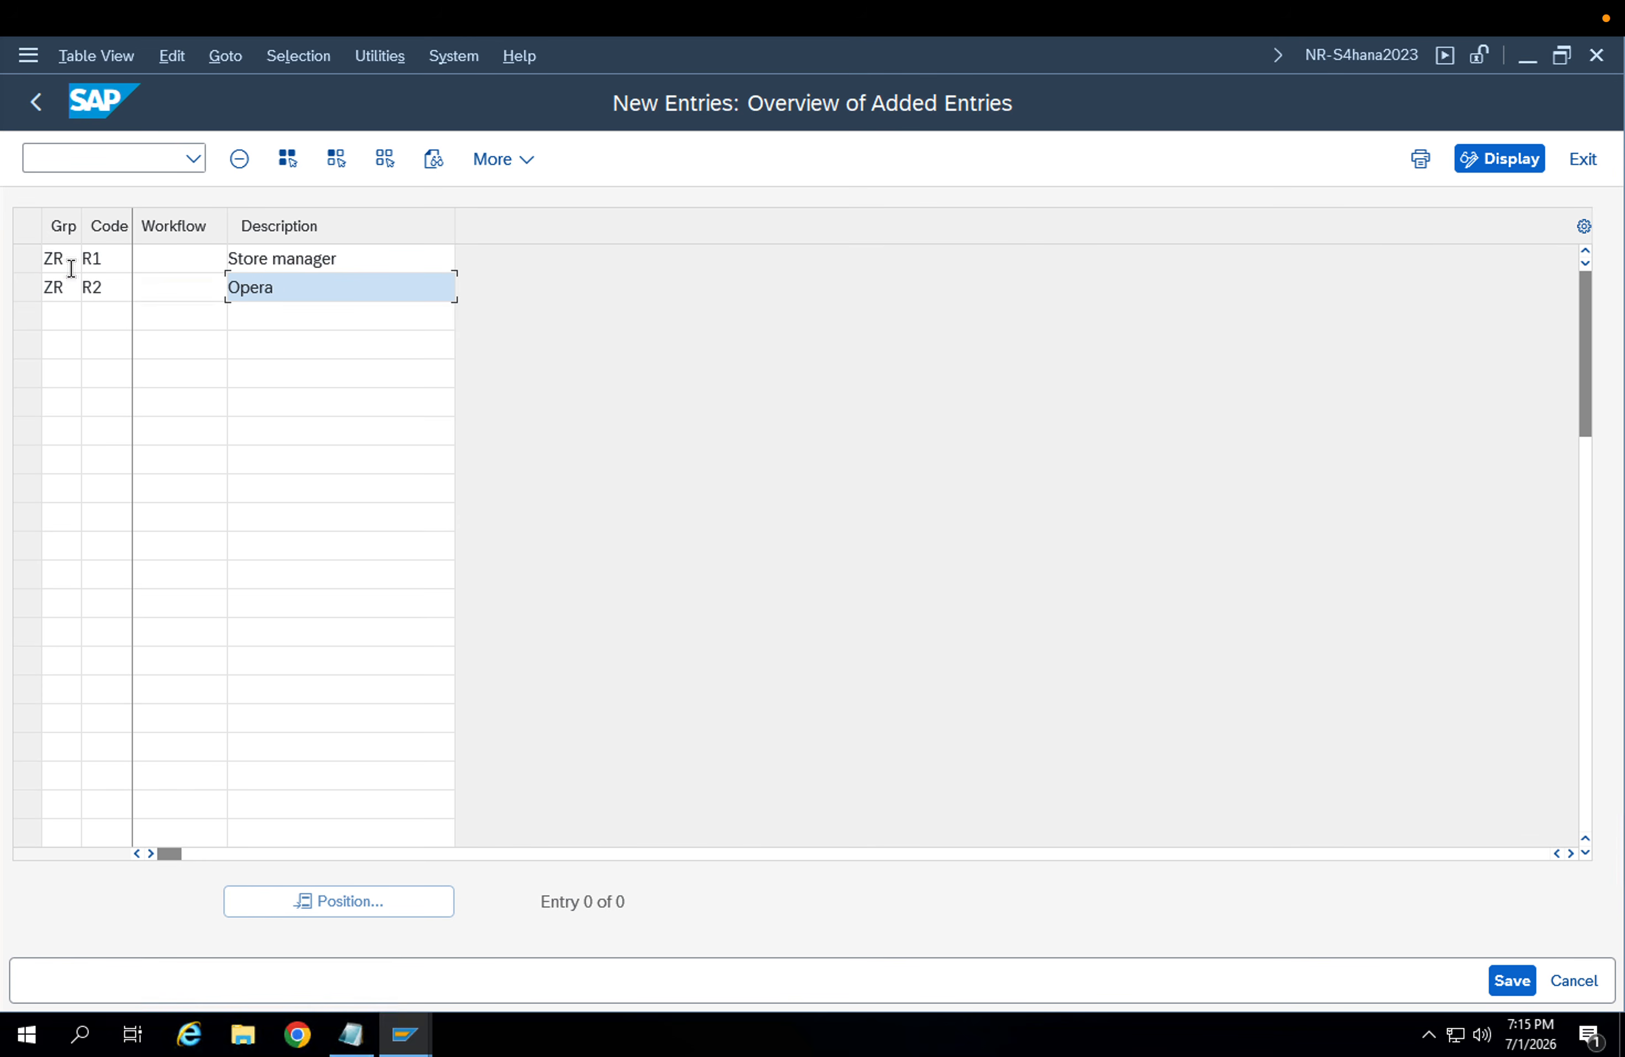
key(BackSpace)
key(BackSpace)
key(BackSpace)
text(al mana)
key(Tab)
Add release code R3 for group ZR with the description "Regional Manager"
text(ZR)
key(Tab)
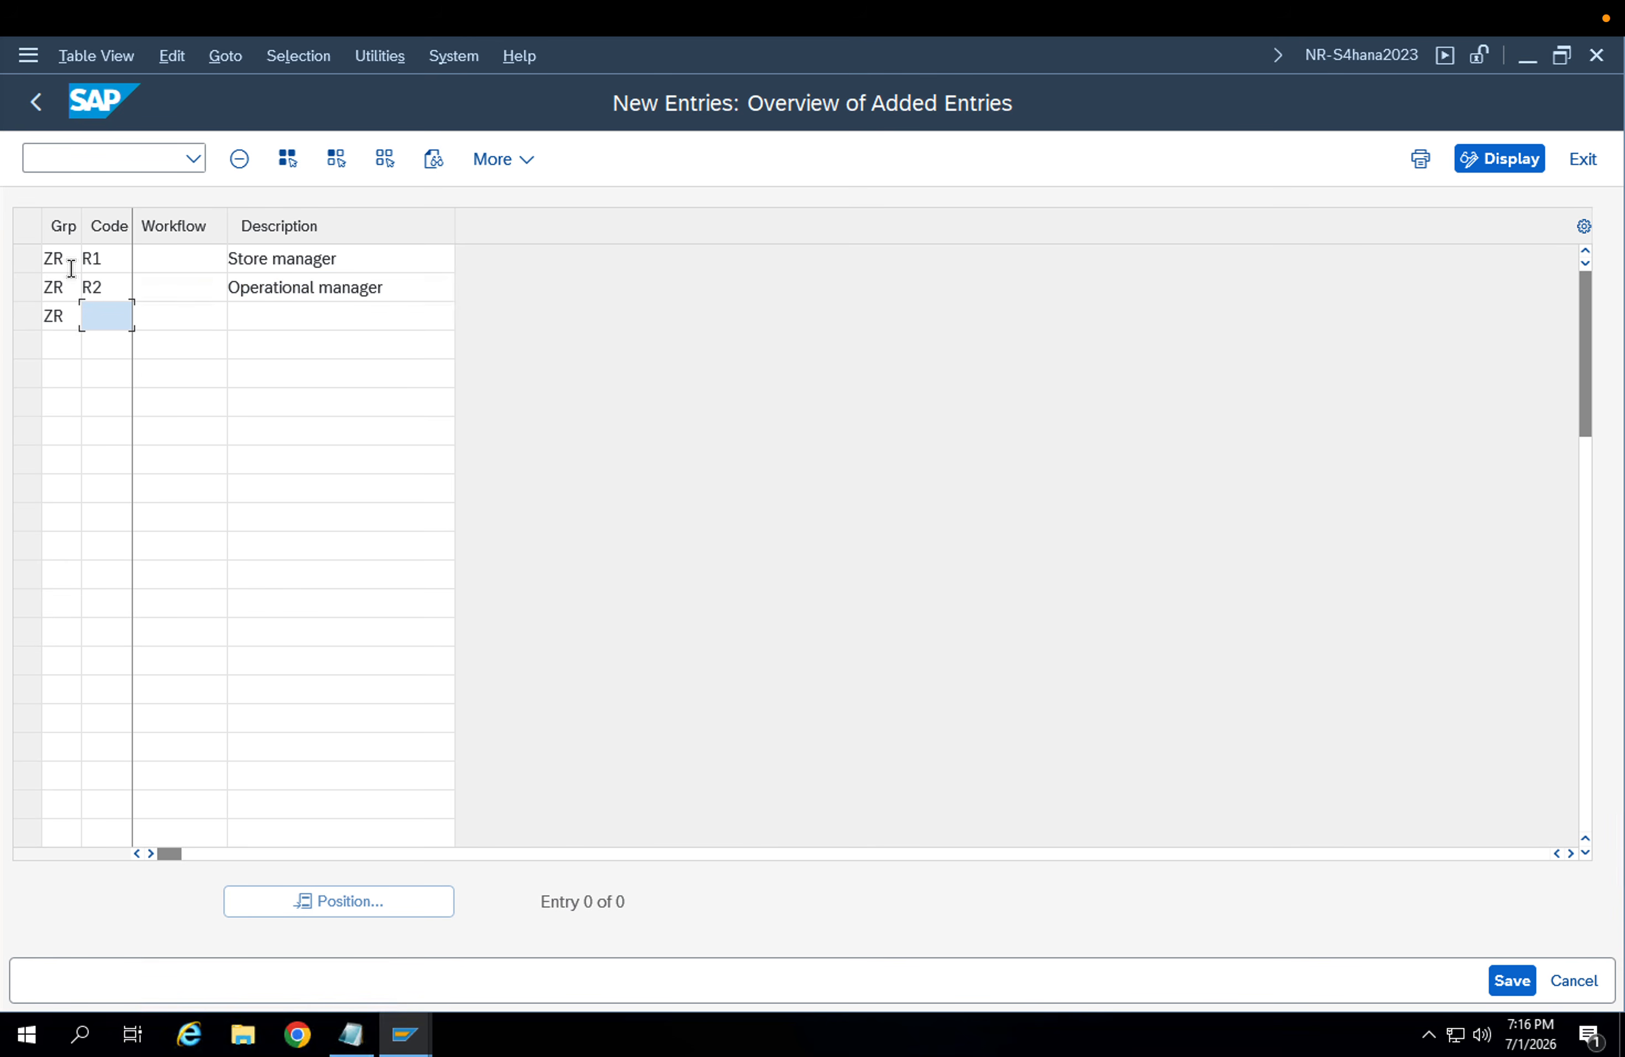
text(R3)
key(Tab)
key(Tab)
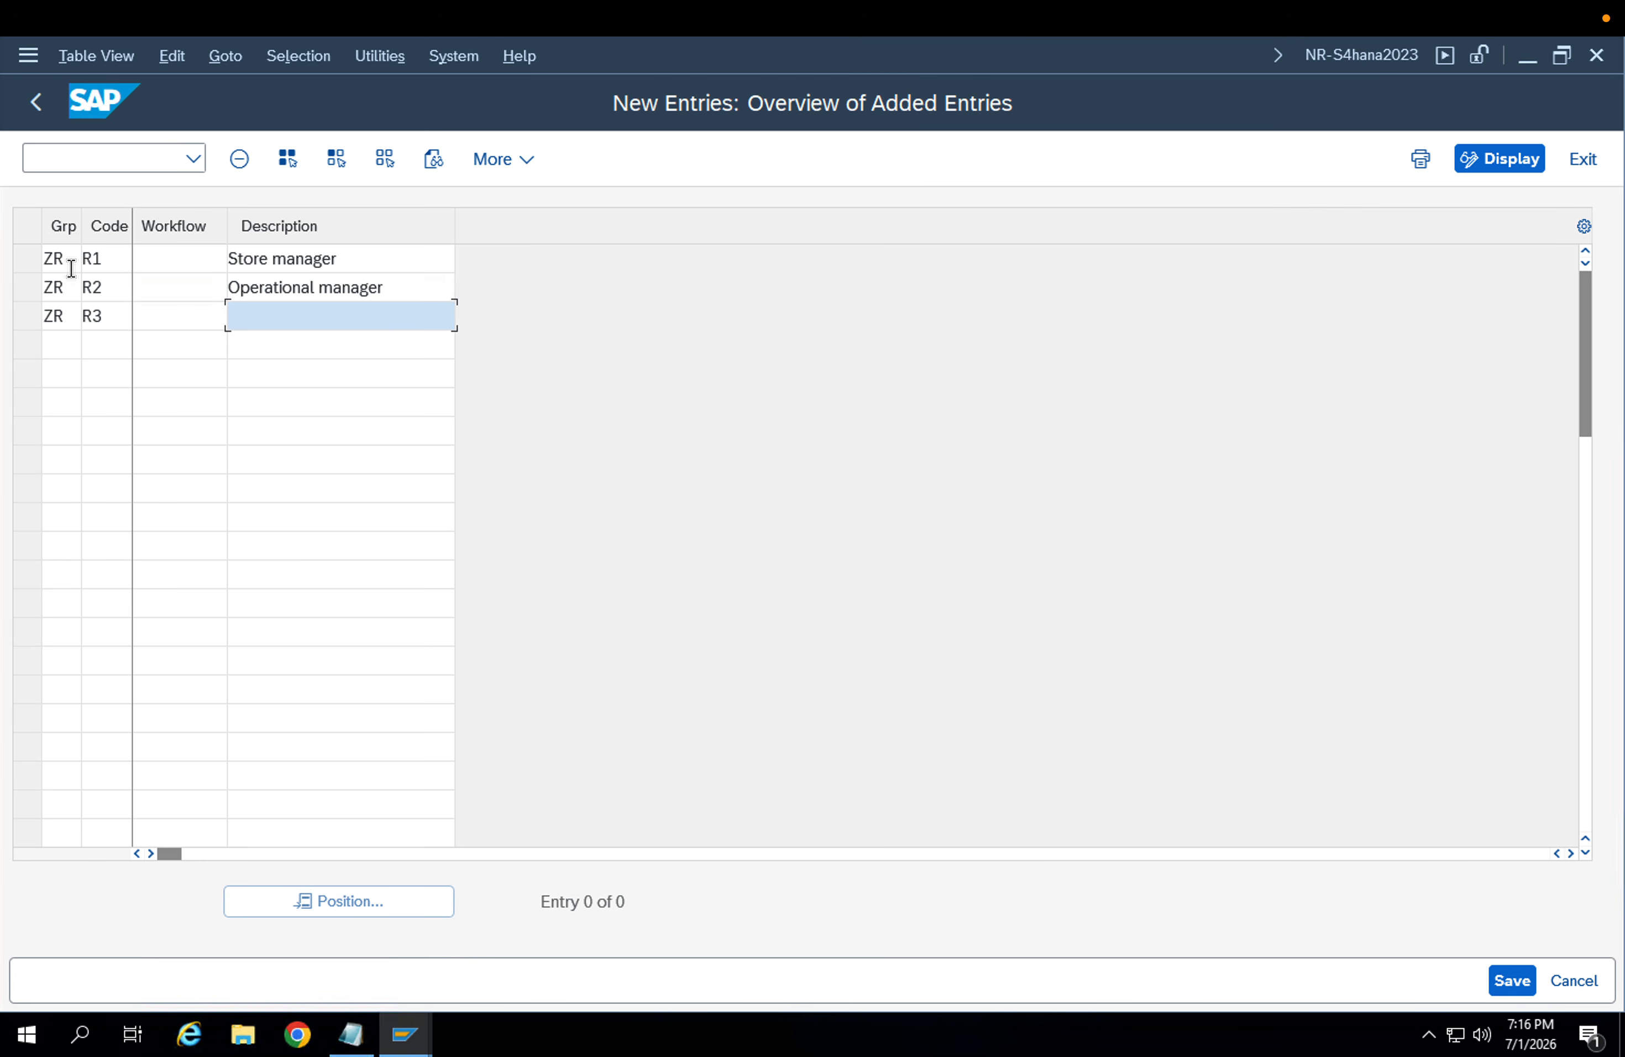
text(Regional Manager)
Set the workflow of release code R1 to 1, Role Assignment with Group, Code, and Plant (T16FW)
click(170, 254)
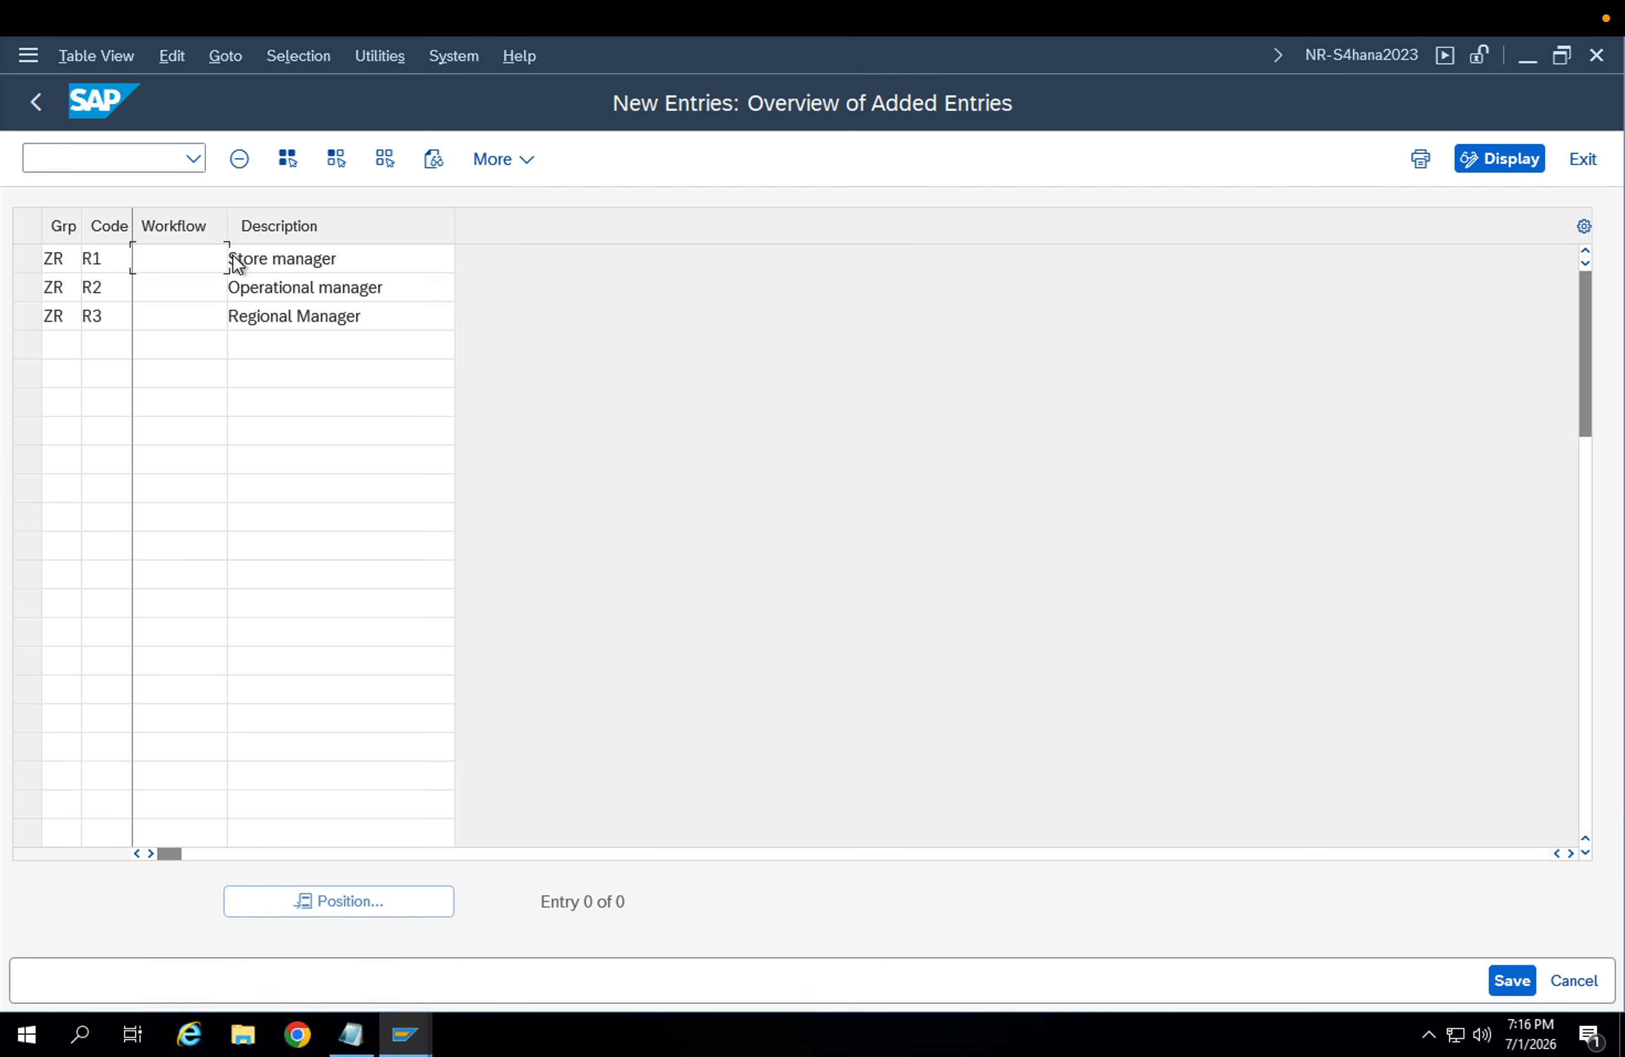
key(F4)
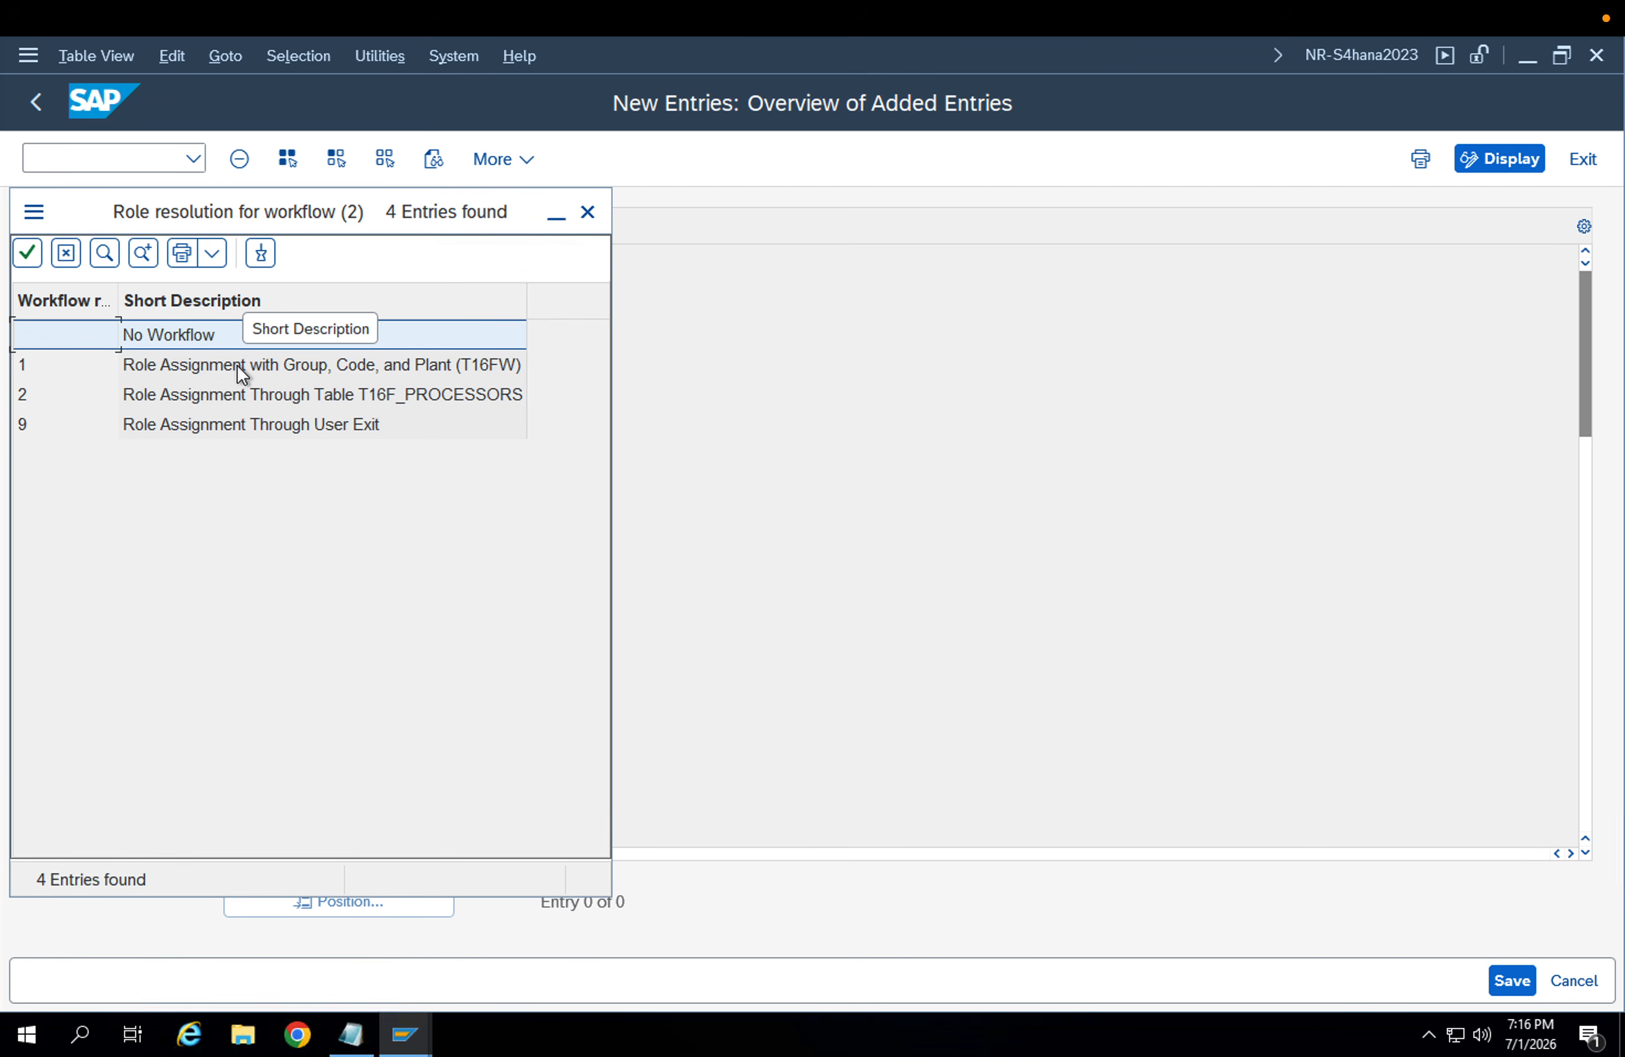
click(238, 367)
double_click(237, 367)
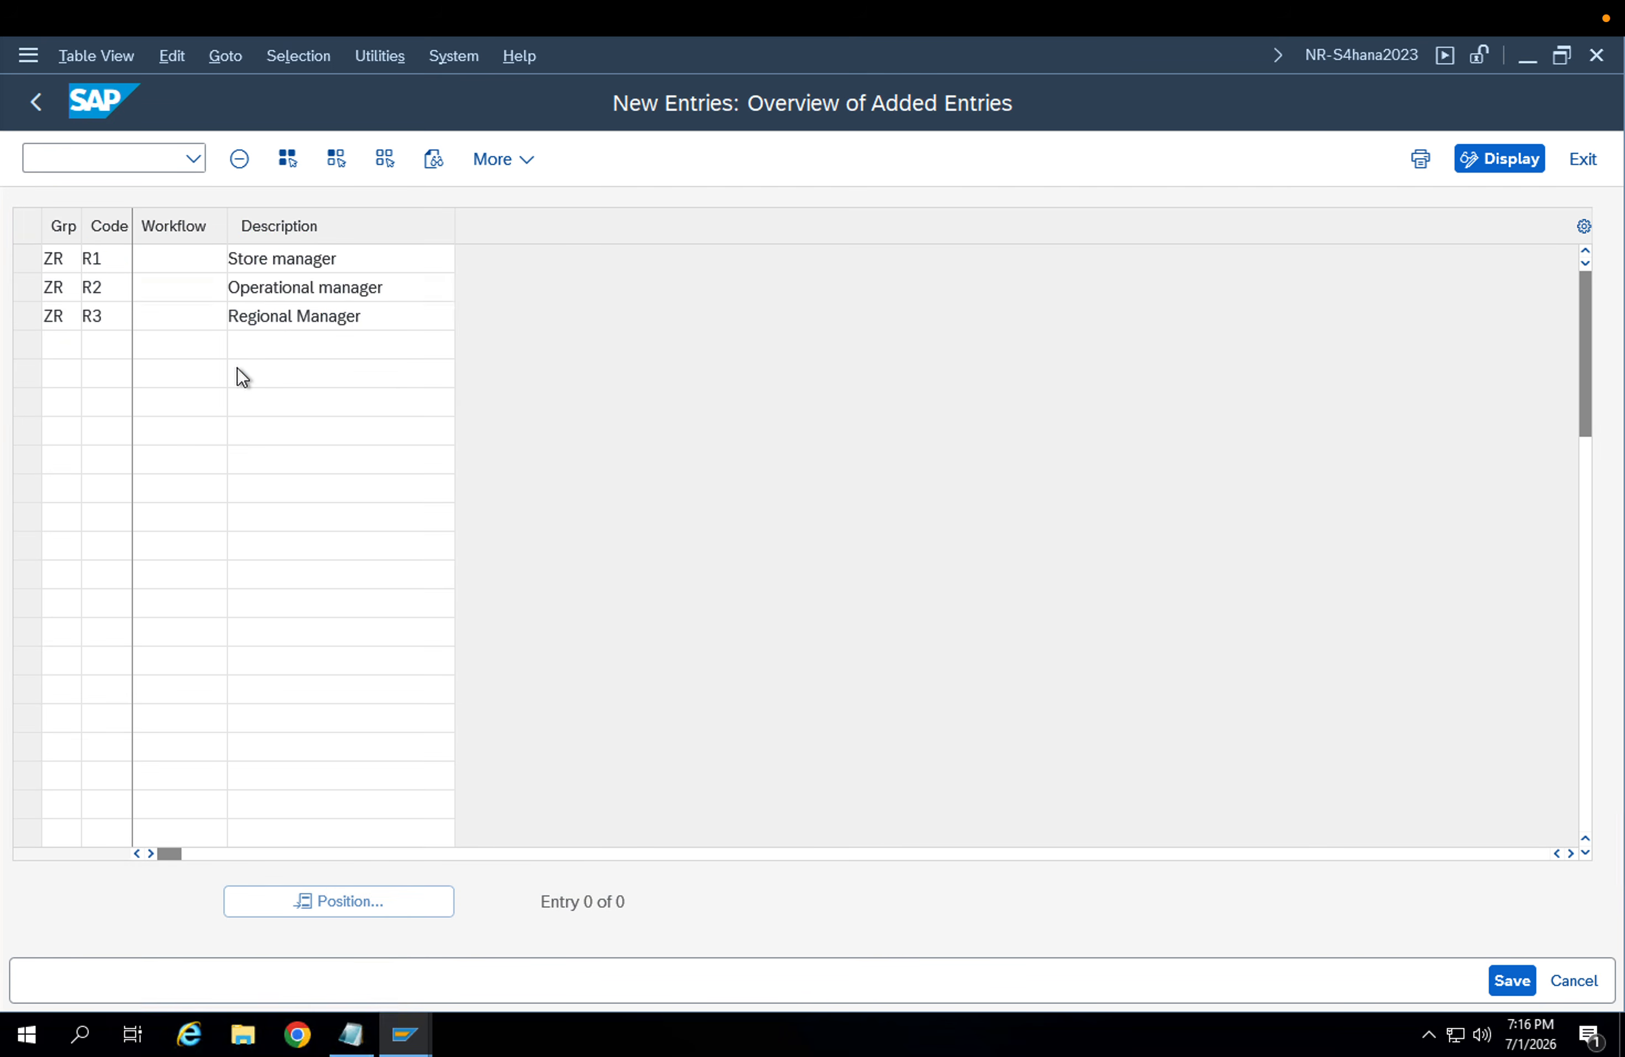
Set the workflow of release codes R2 and R3 to 1 as well
click(174, 288)
click(358, 258)
drag(367, 263, 180, 291)
click(179, 288)
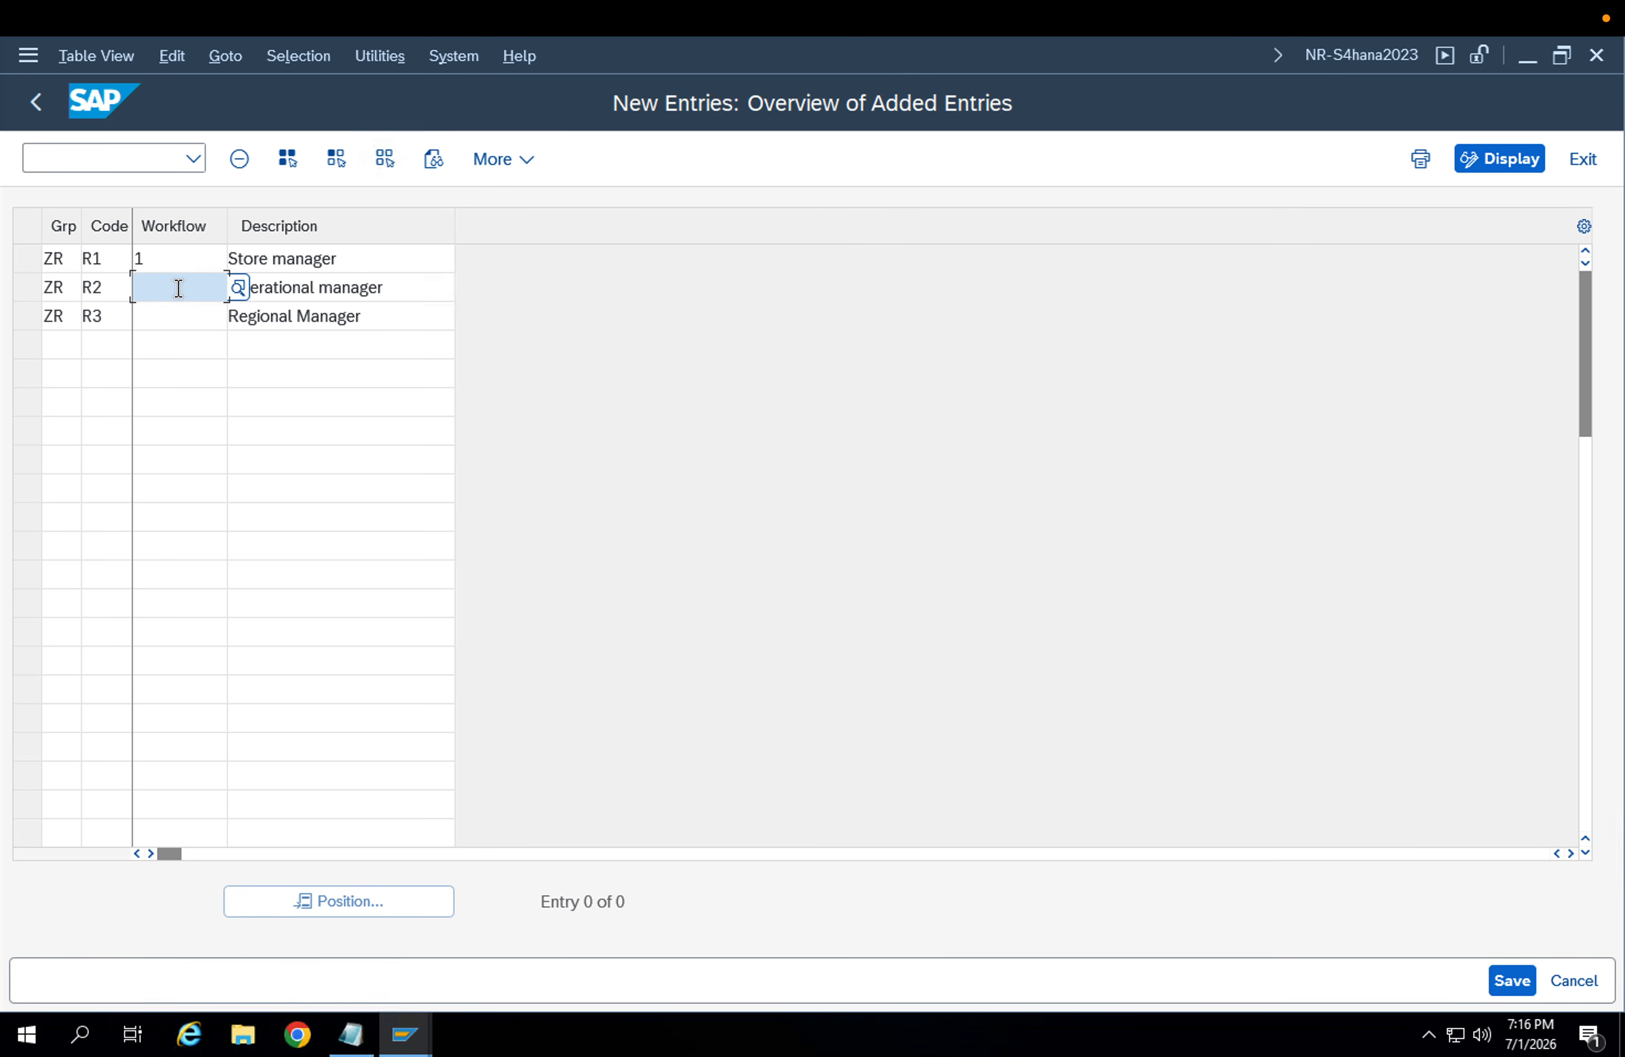
text(1)
click(174, 419)
click(165, 316)
text(1)
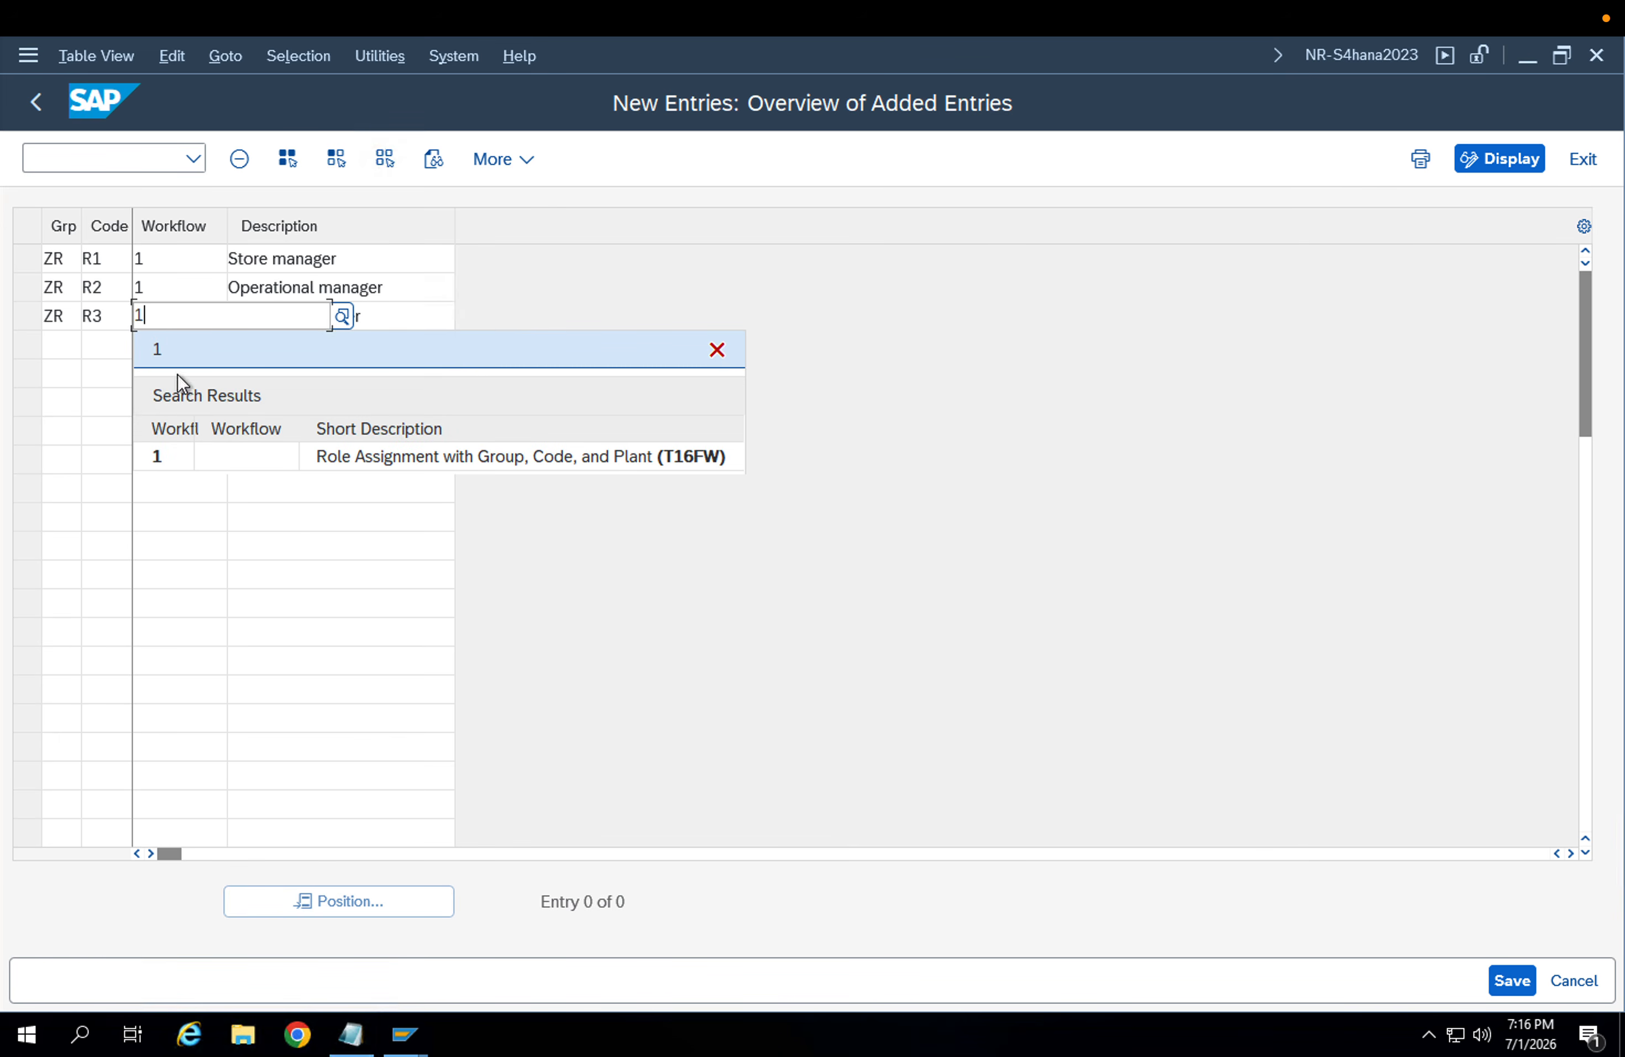
click(175, 456)
drag(336, 258, 190, 255)
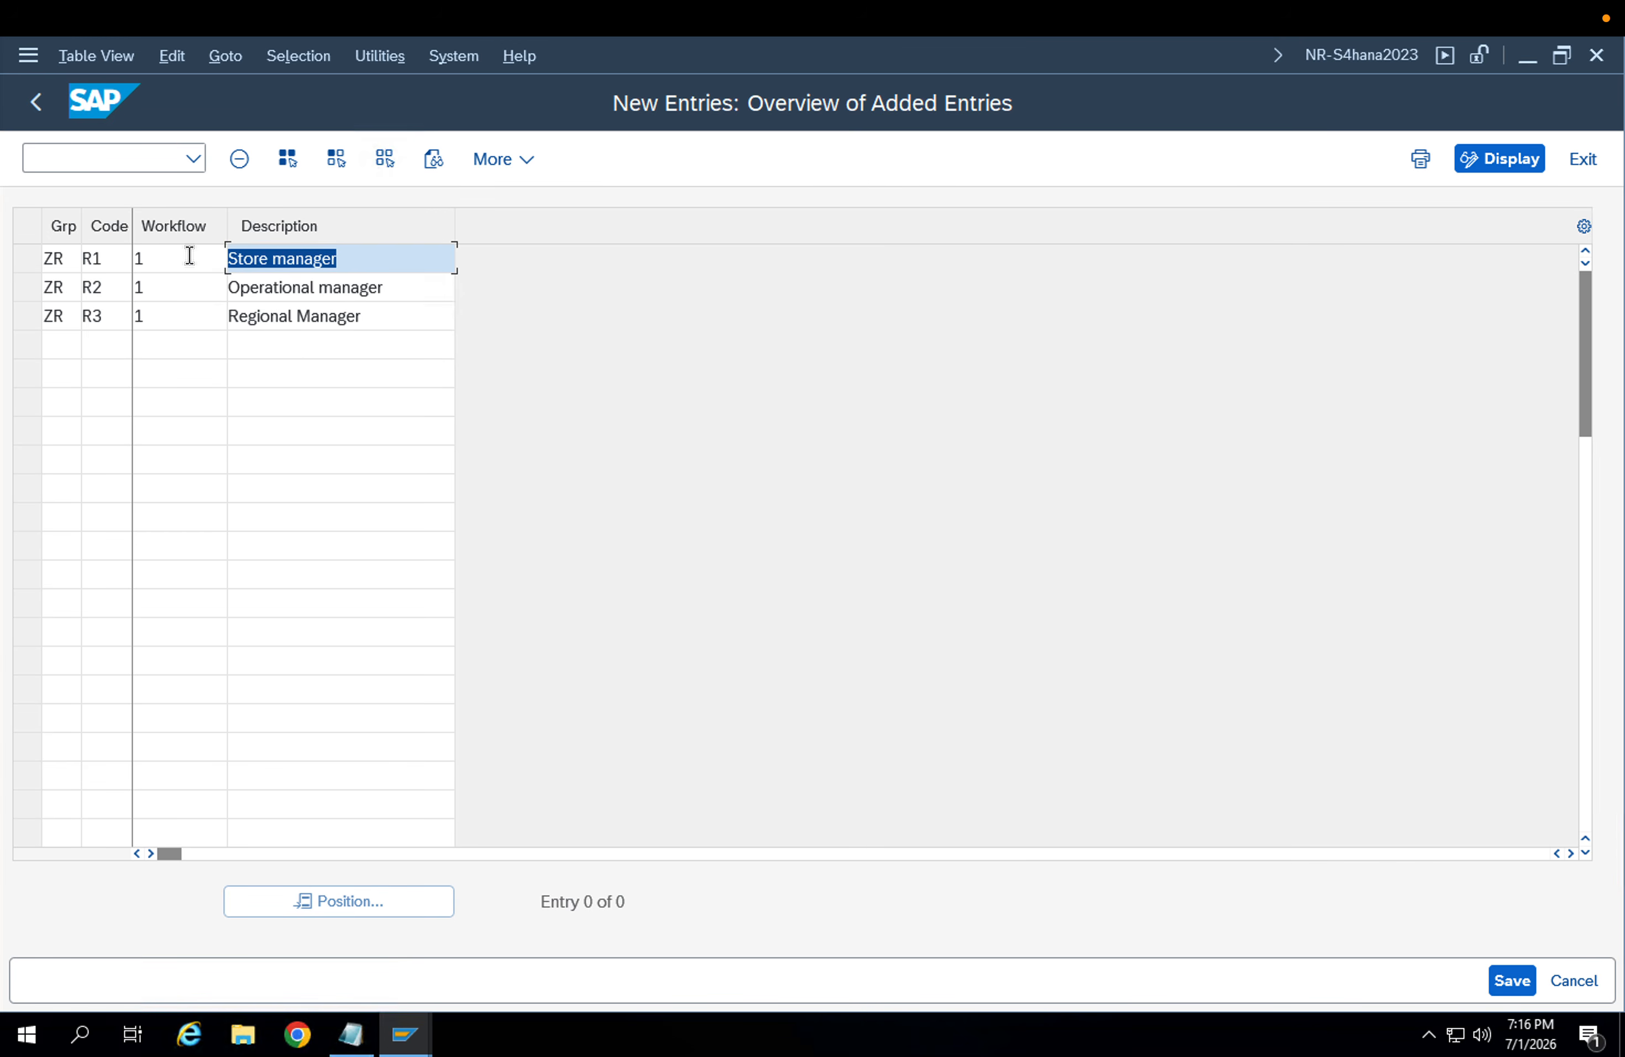
drag(396, 287, 141, 285)
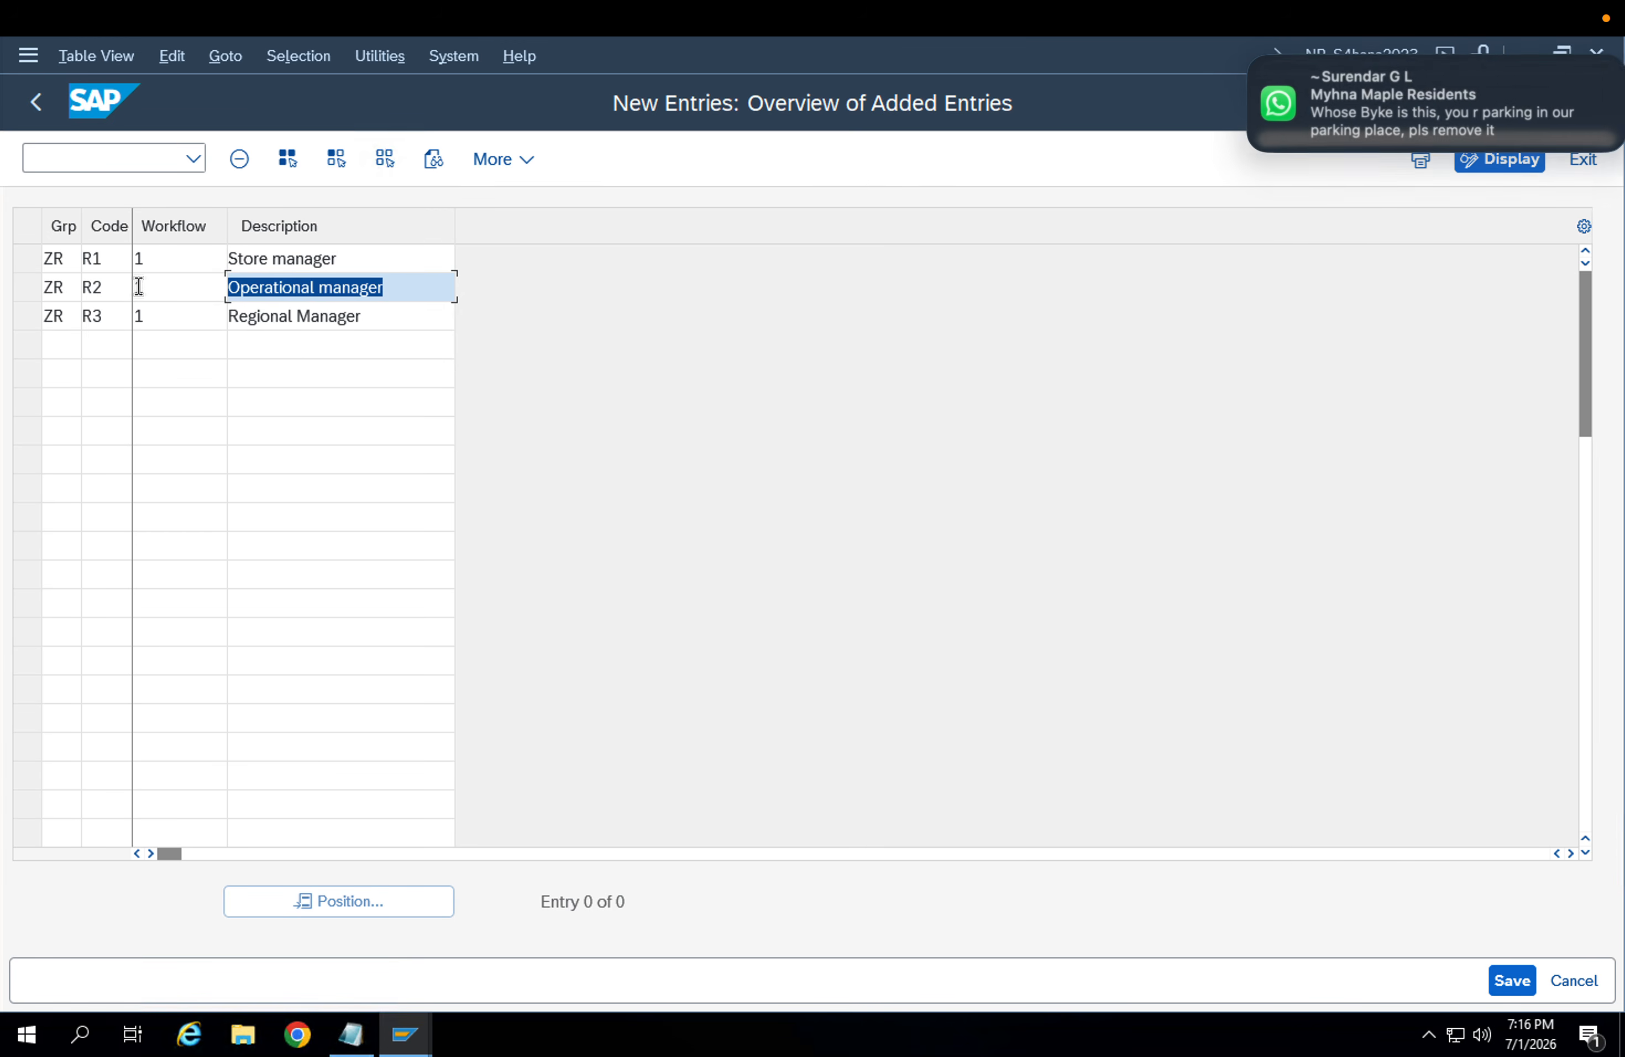
drag(378, 315, 184, 307)
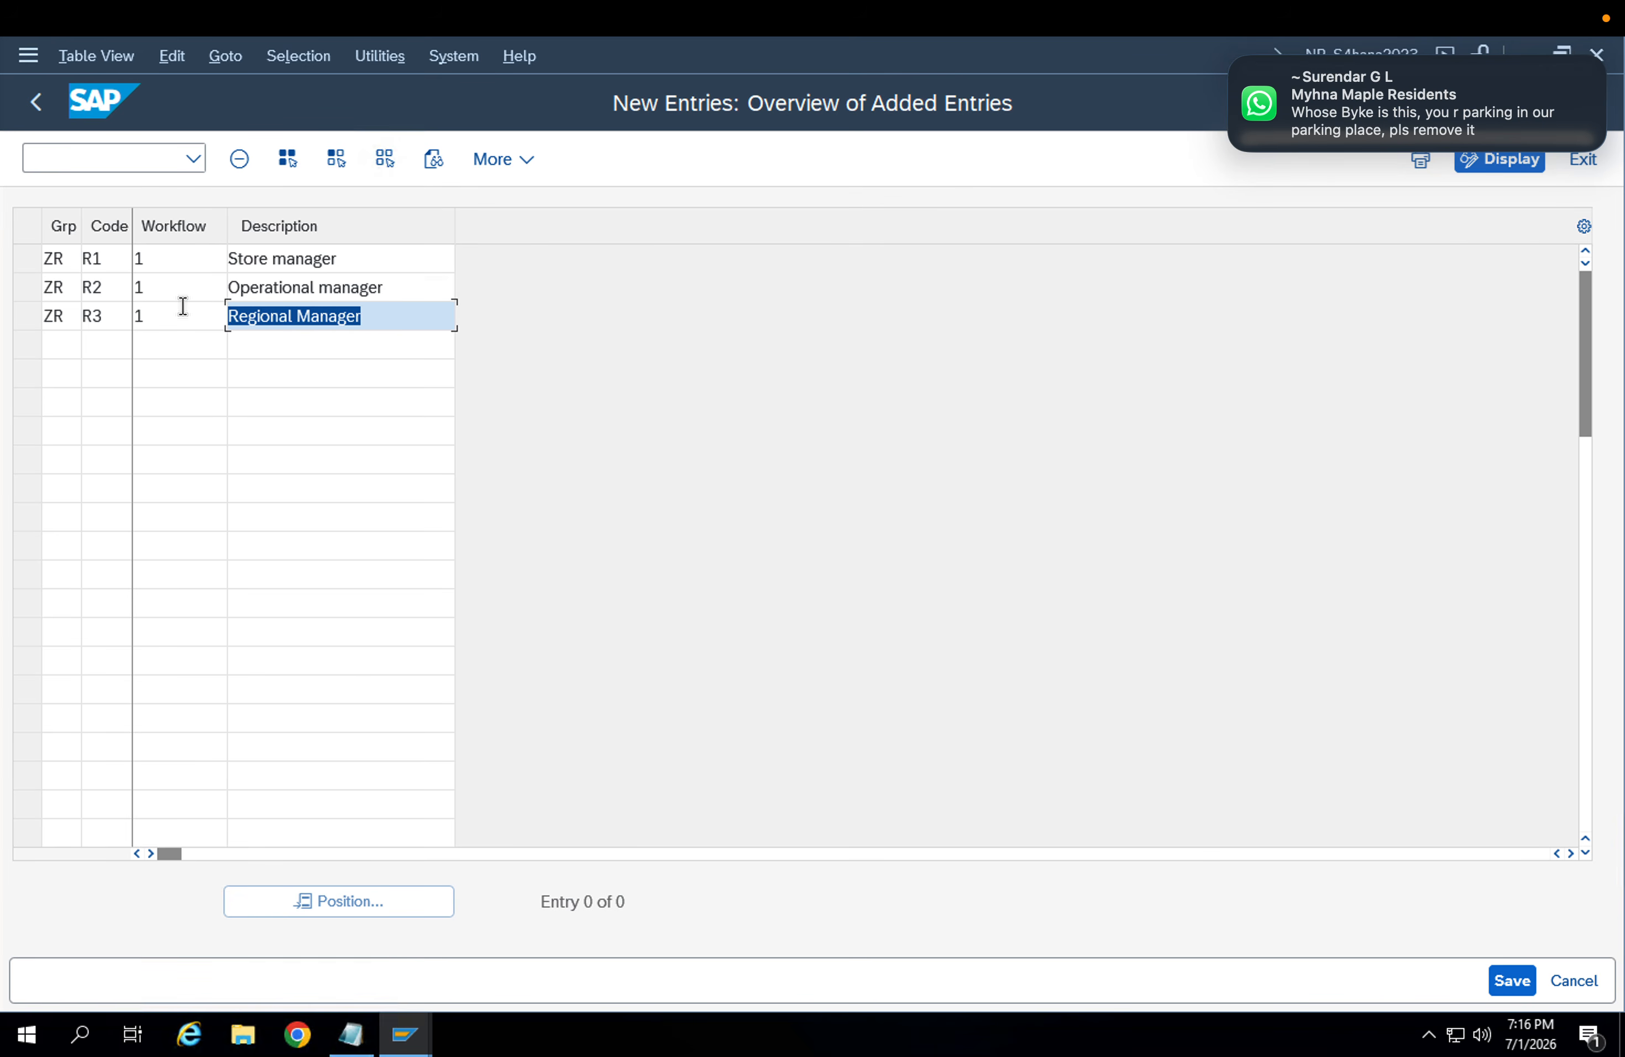
Add release code R4 for group ZR with workflow 1 and the description "Warehouse Manager"
click(54, 345)
text(Z)
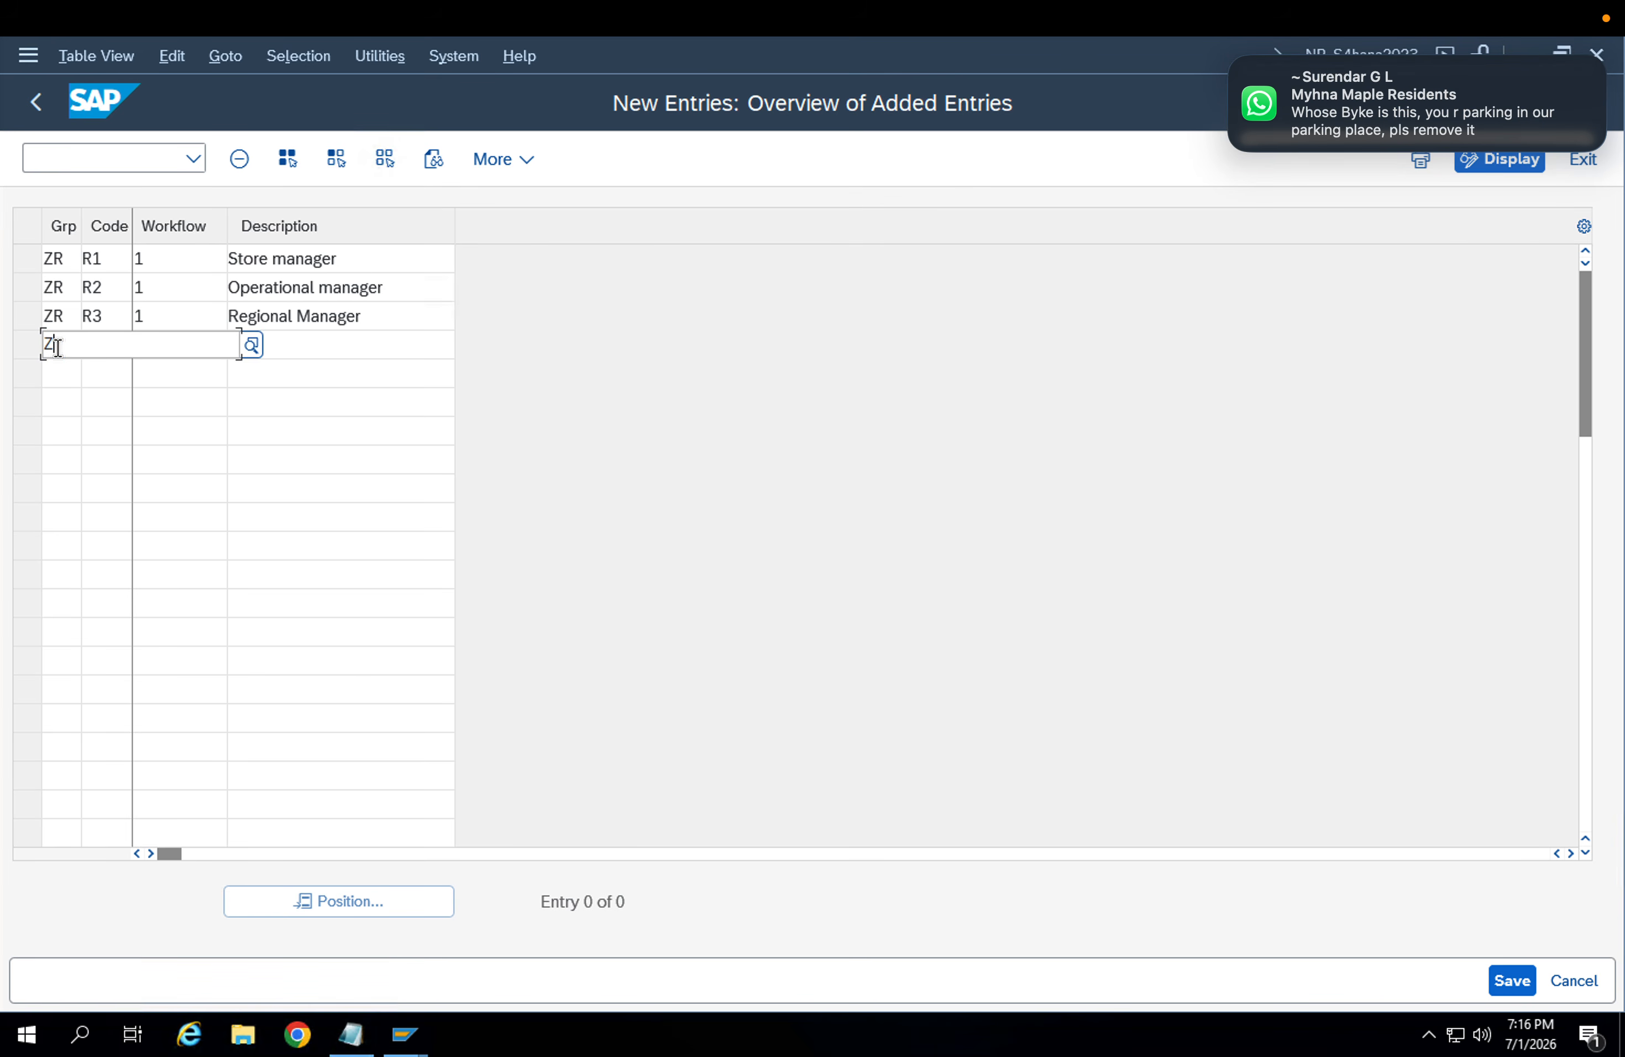
text(R R4 )
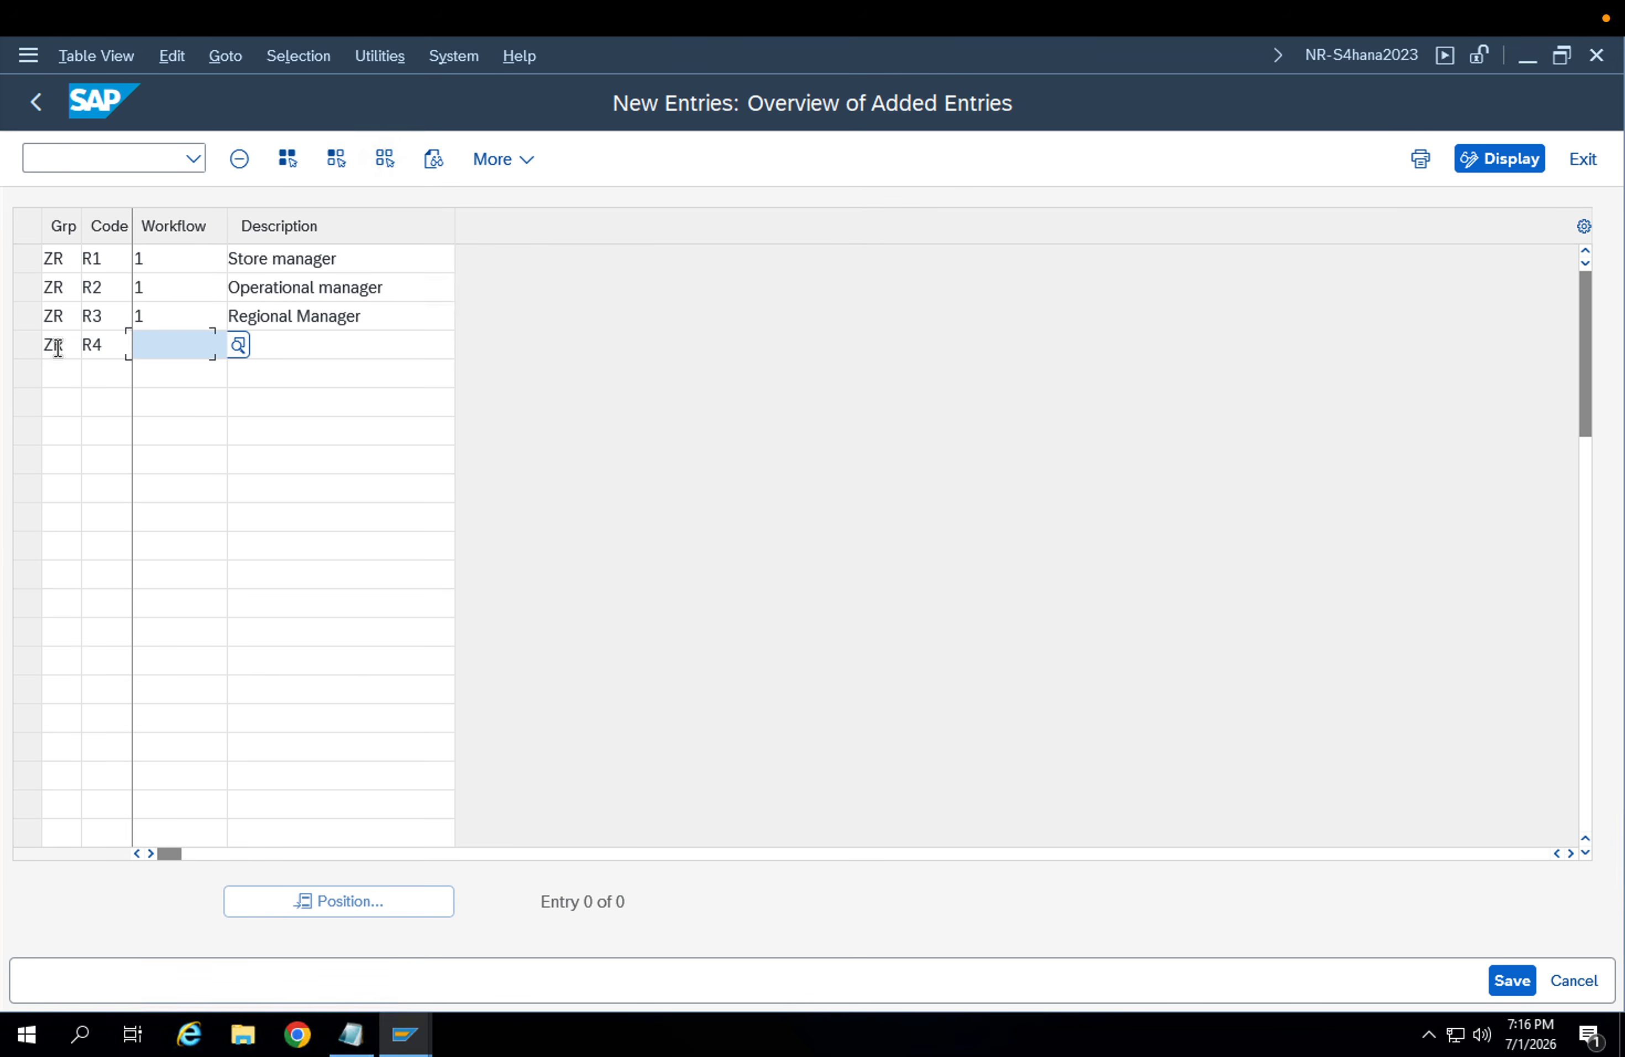
text(1)
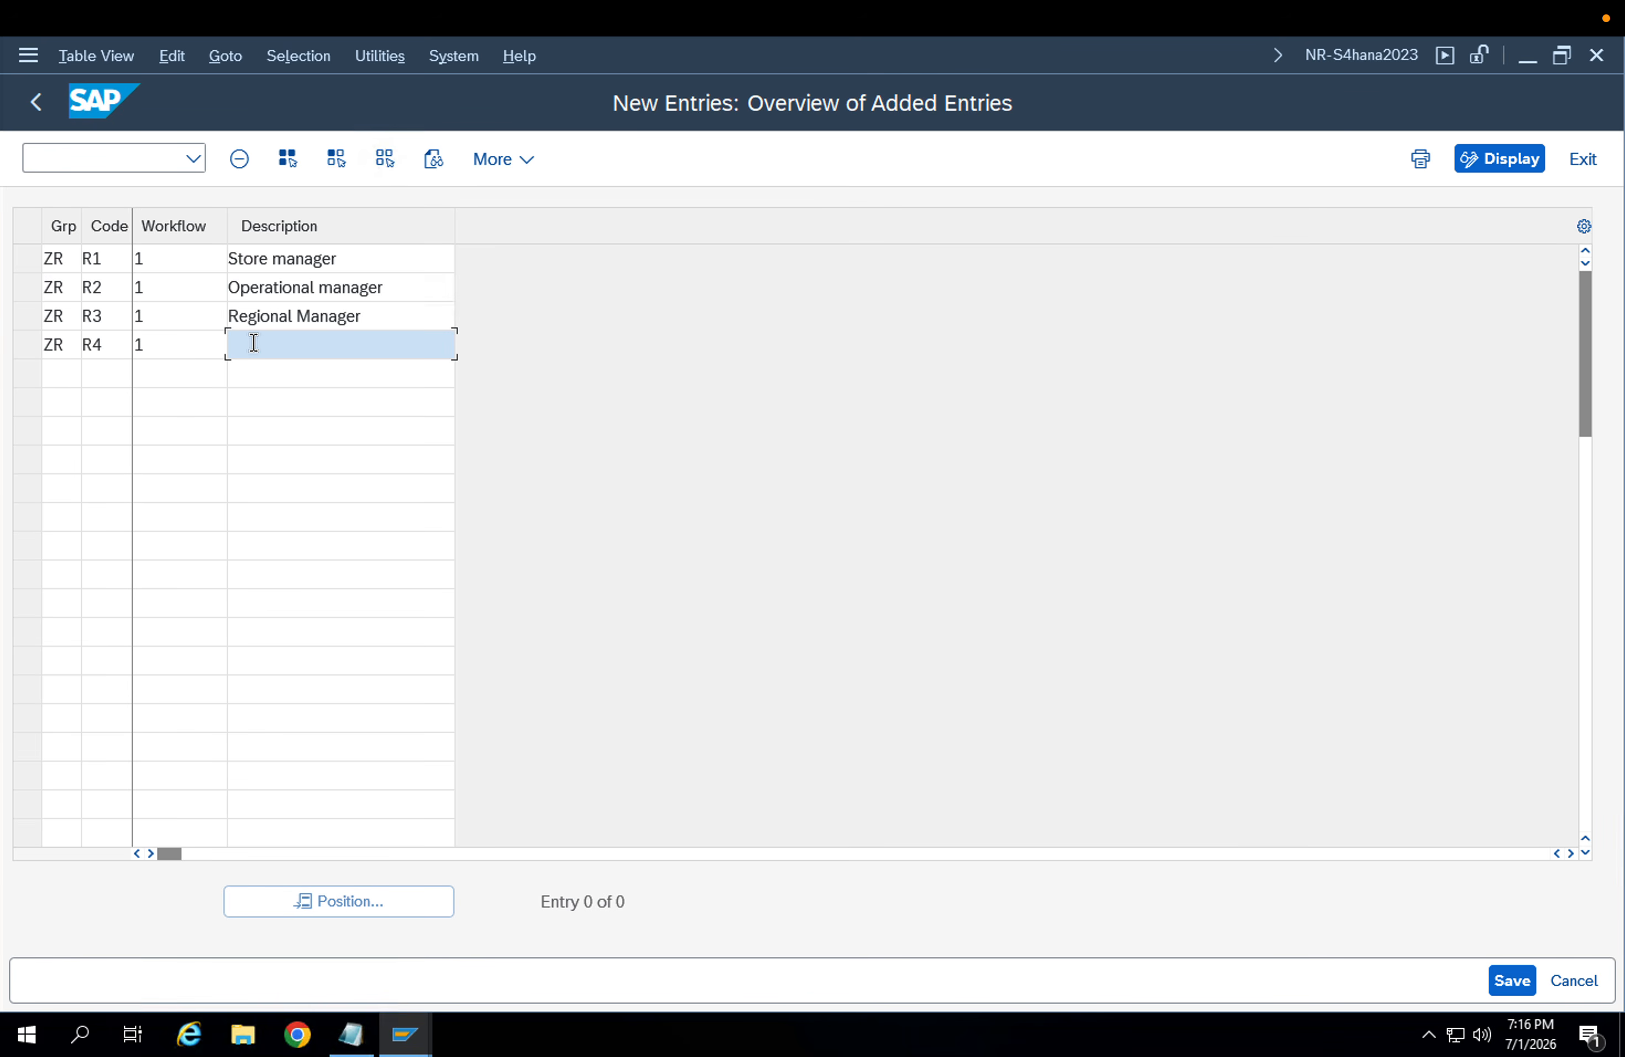
drag(191, 349, 133, 349)
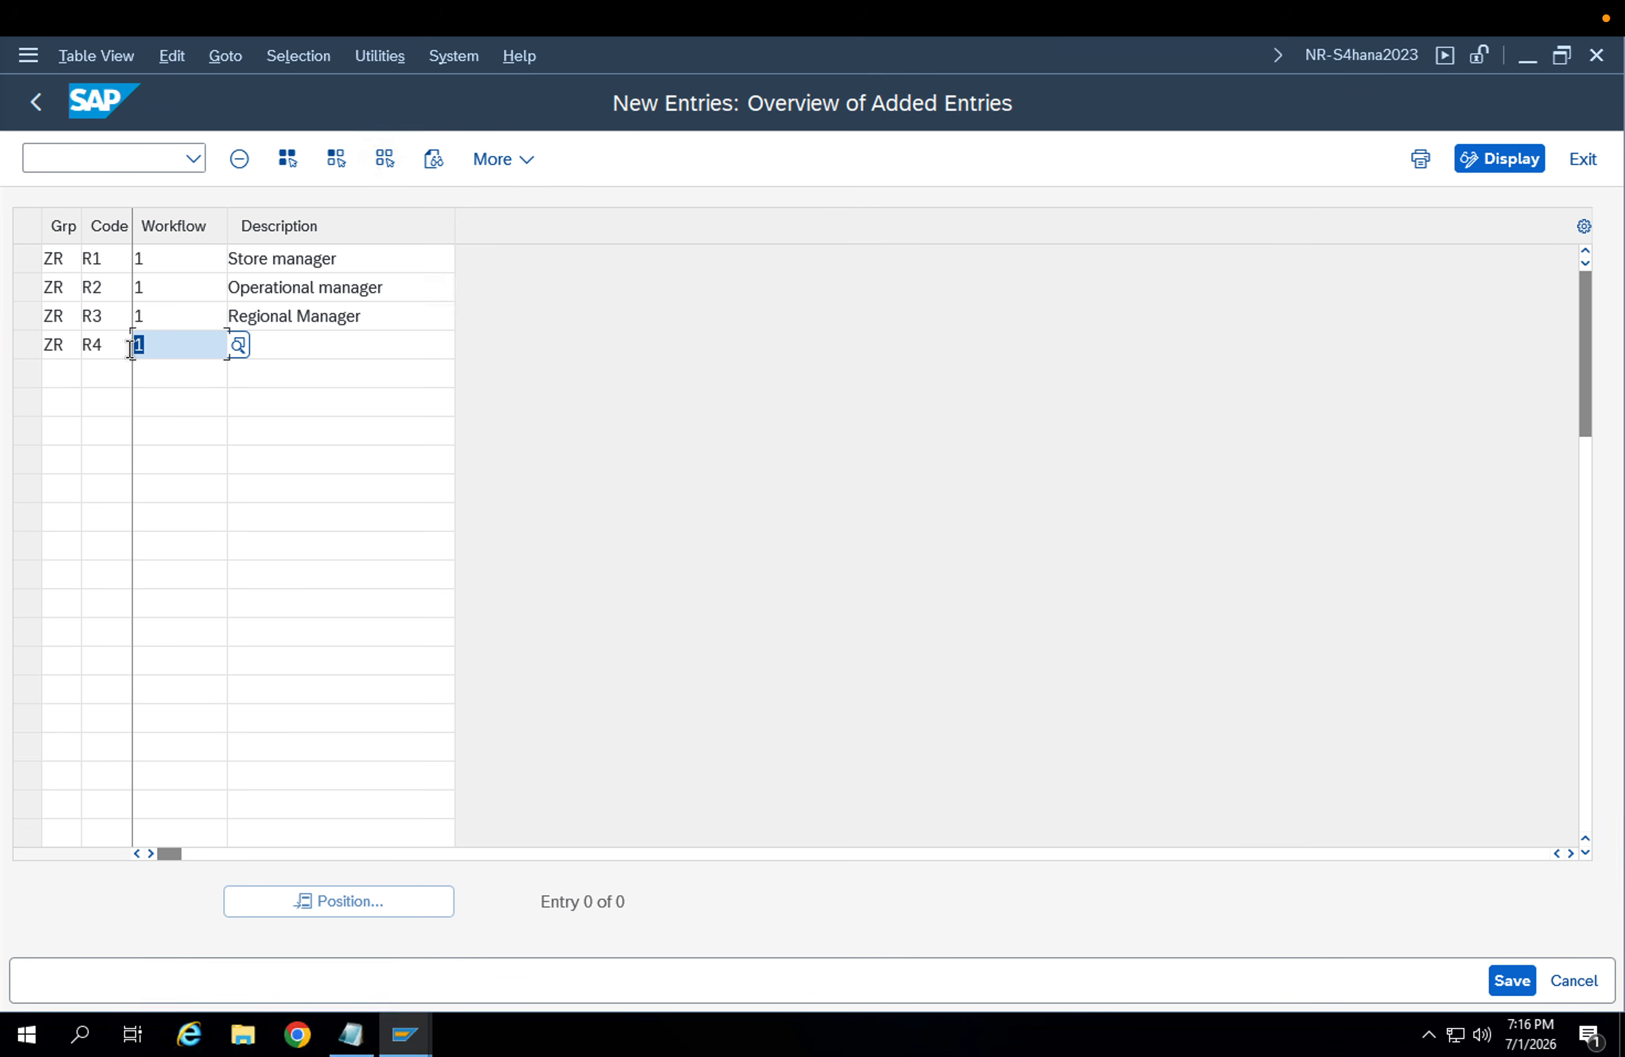
click(281, 345)
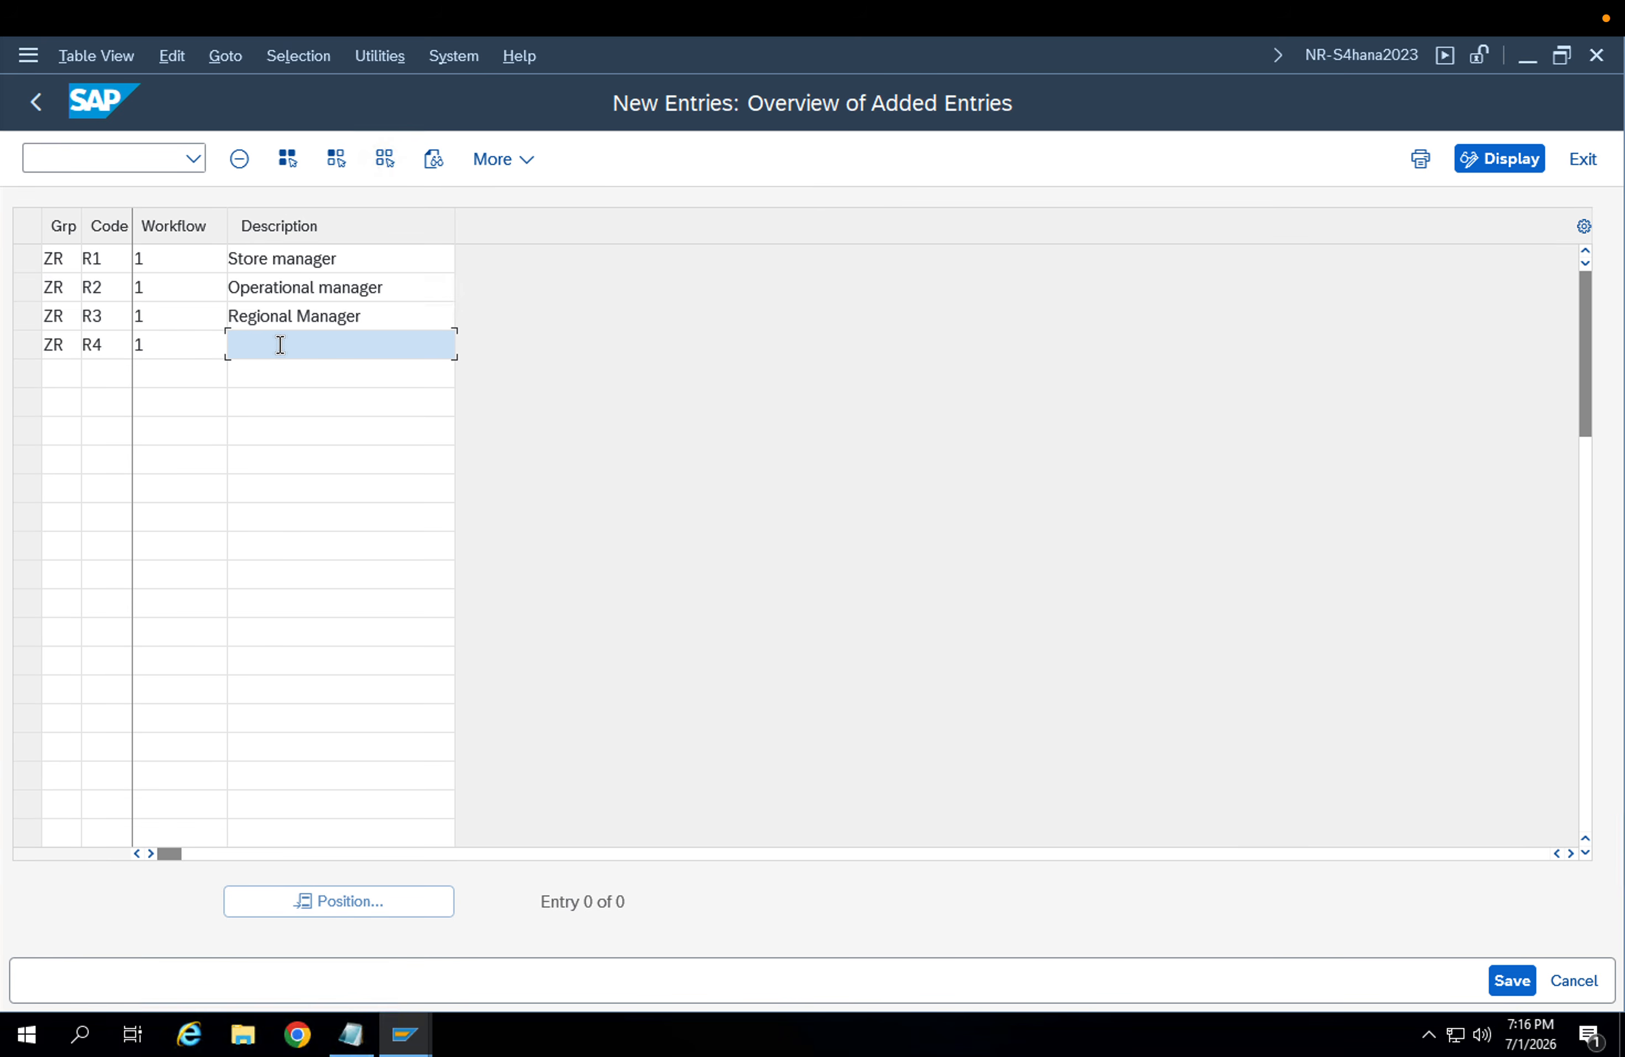
text(Warehouse Manager)
key(Tab)
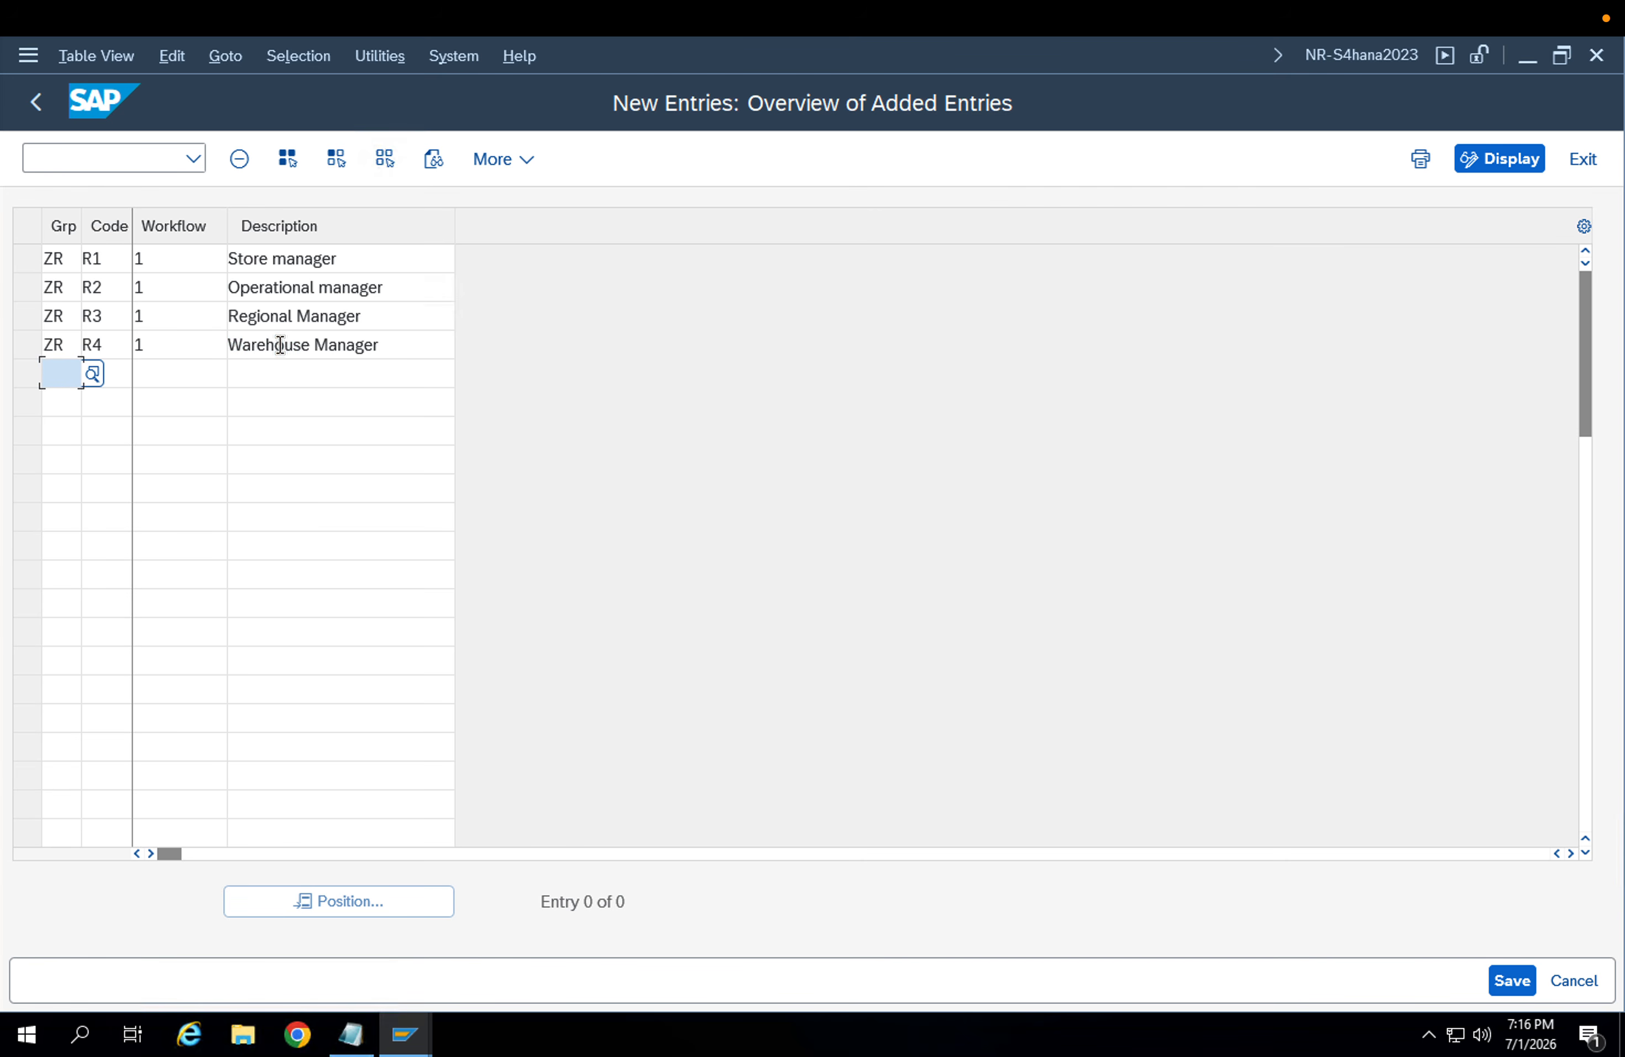
Add release code R5 for group ZR with workflow 1 and the description "CFO"
text(ZR)
key(Tab)
text(R5)
key(Tab)
text(1)
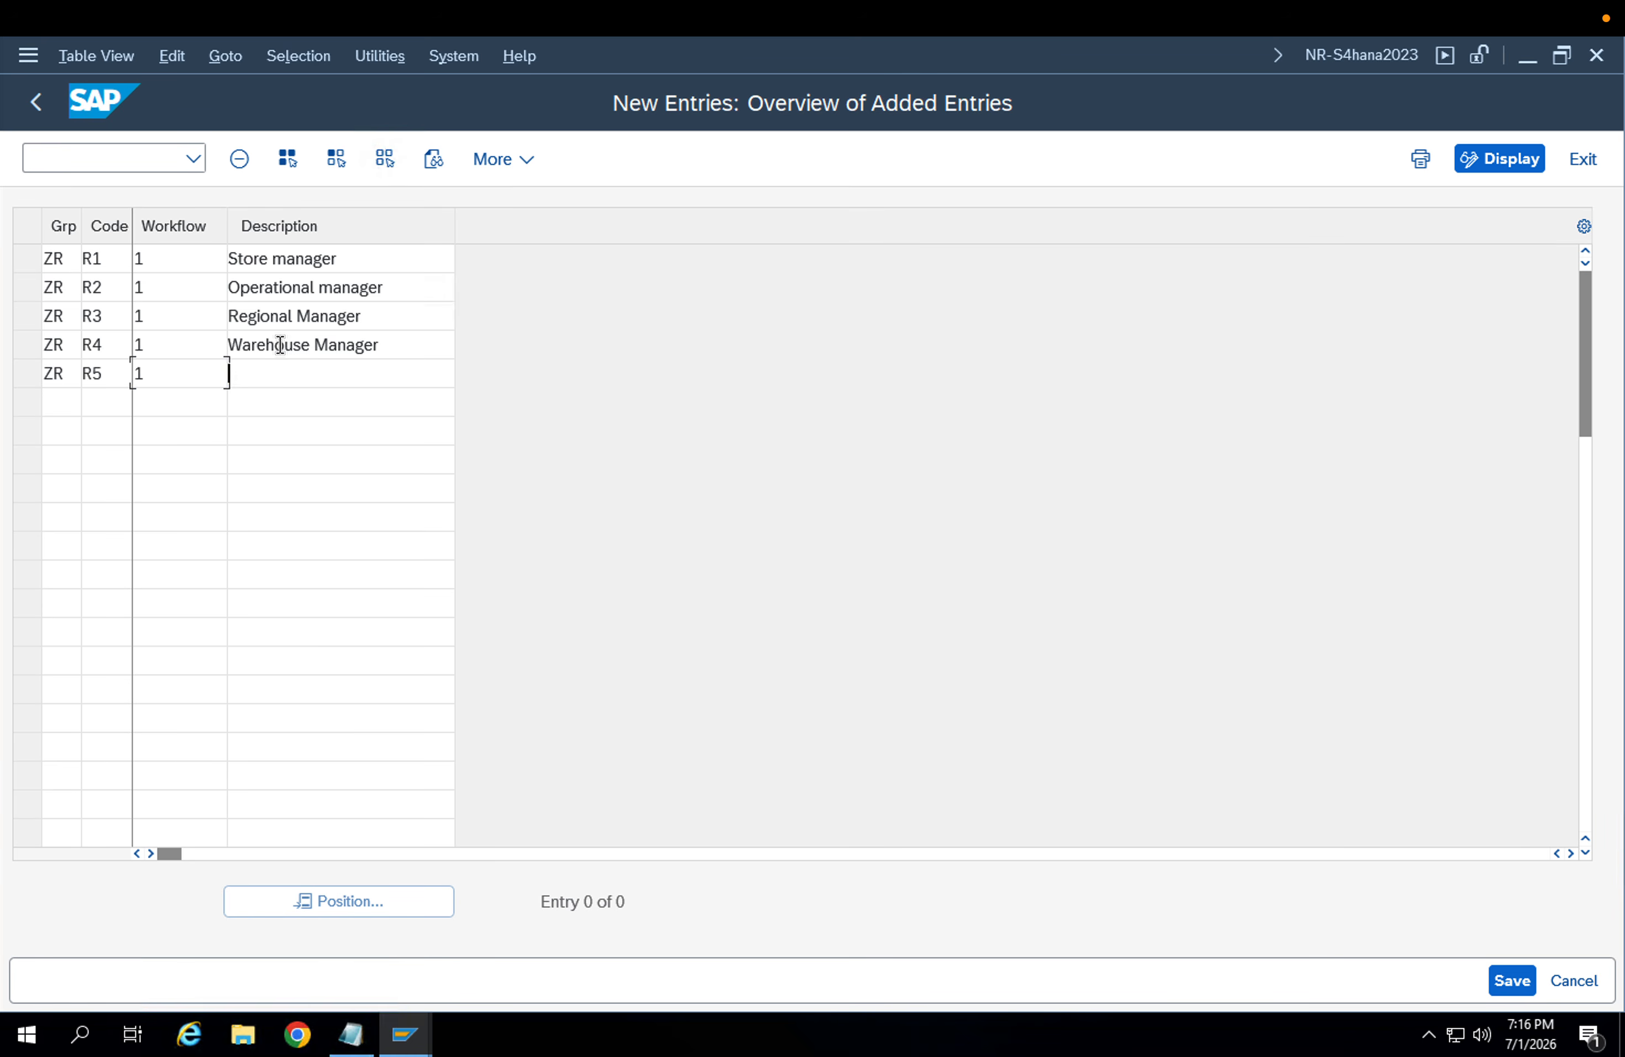
key(Tab)
text(XF)
key(BackSpace)
key(BackSpace)
text(CFO))
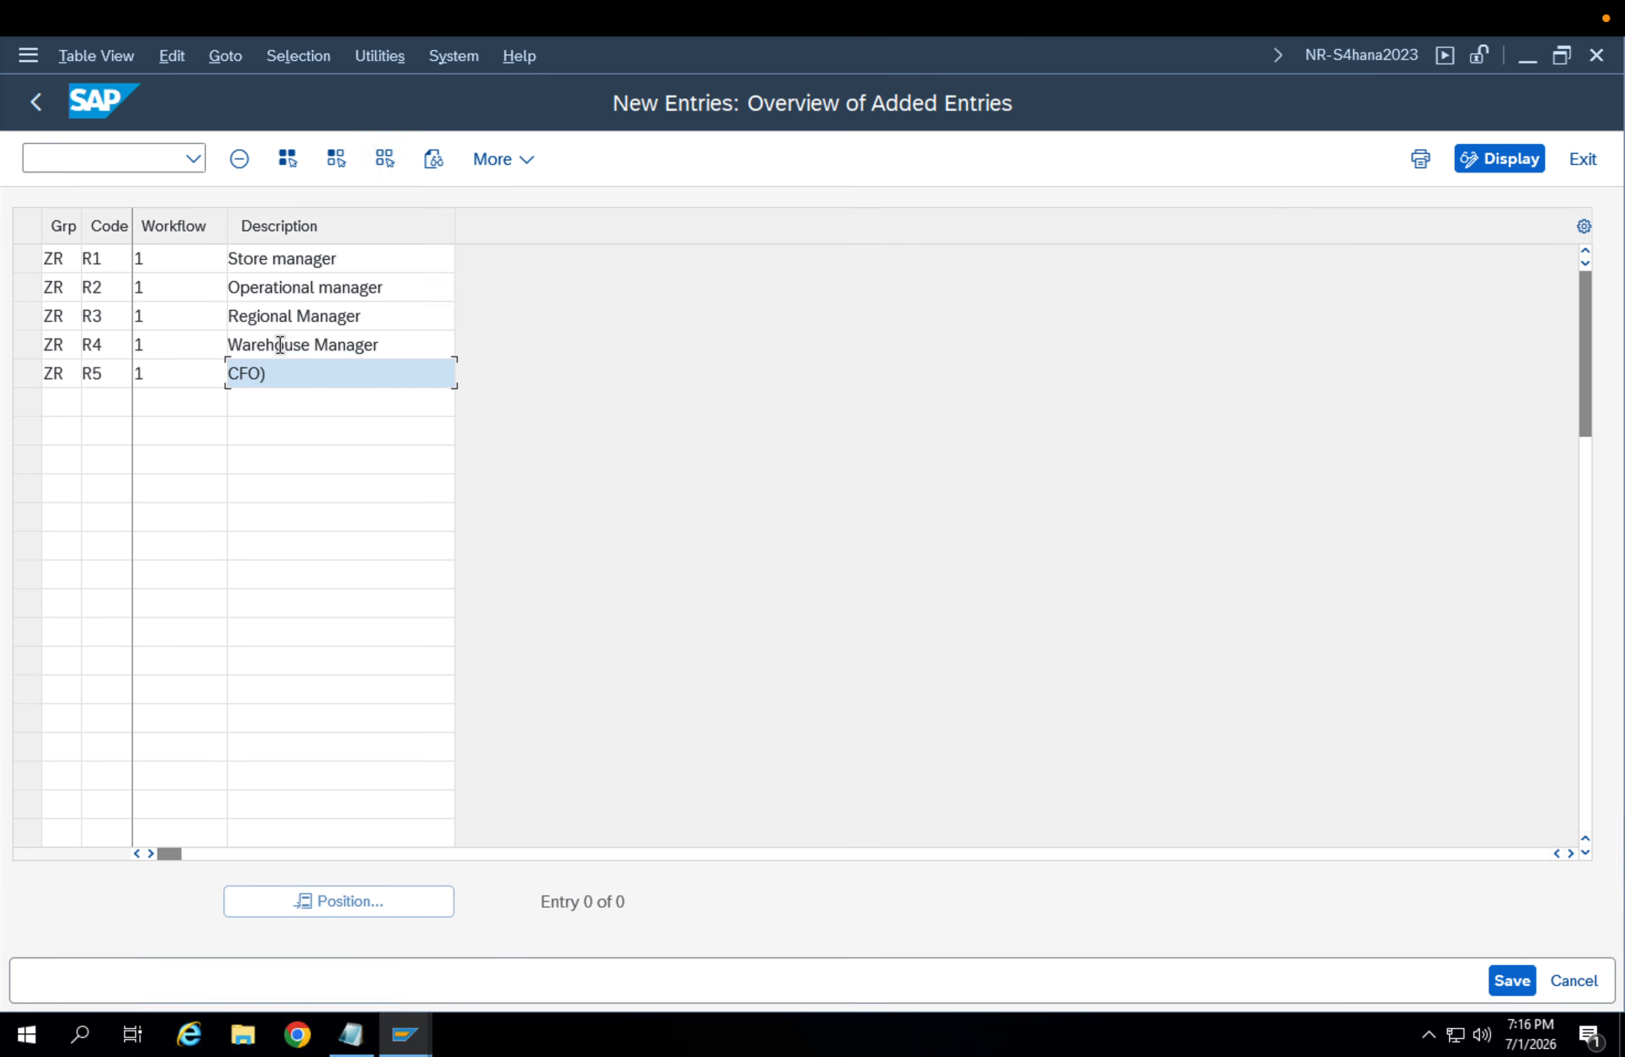
key(Tab)
Add release code R6 for group ZR with workflow 1 and the description "CMO"
text(ZR)
key(Tab)
text(R6)
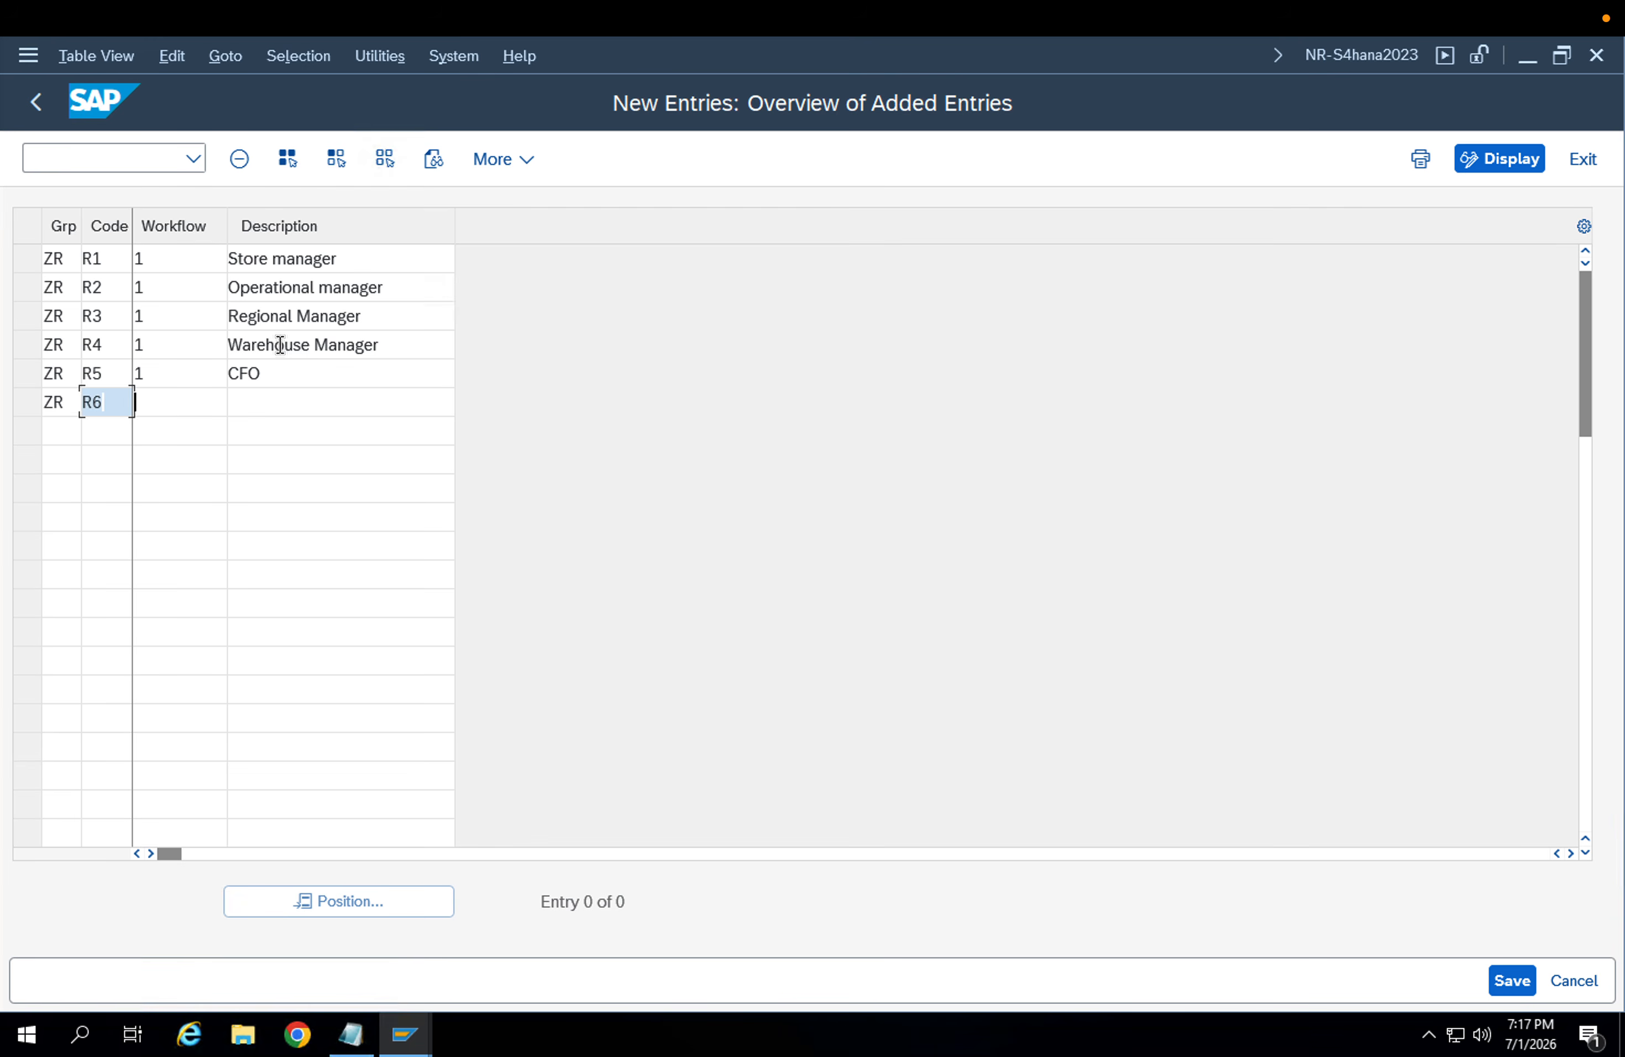
key(Tab)
text(1)
key(Tab)
text(CMO)
key(Tab)
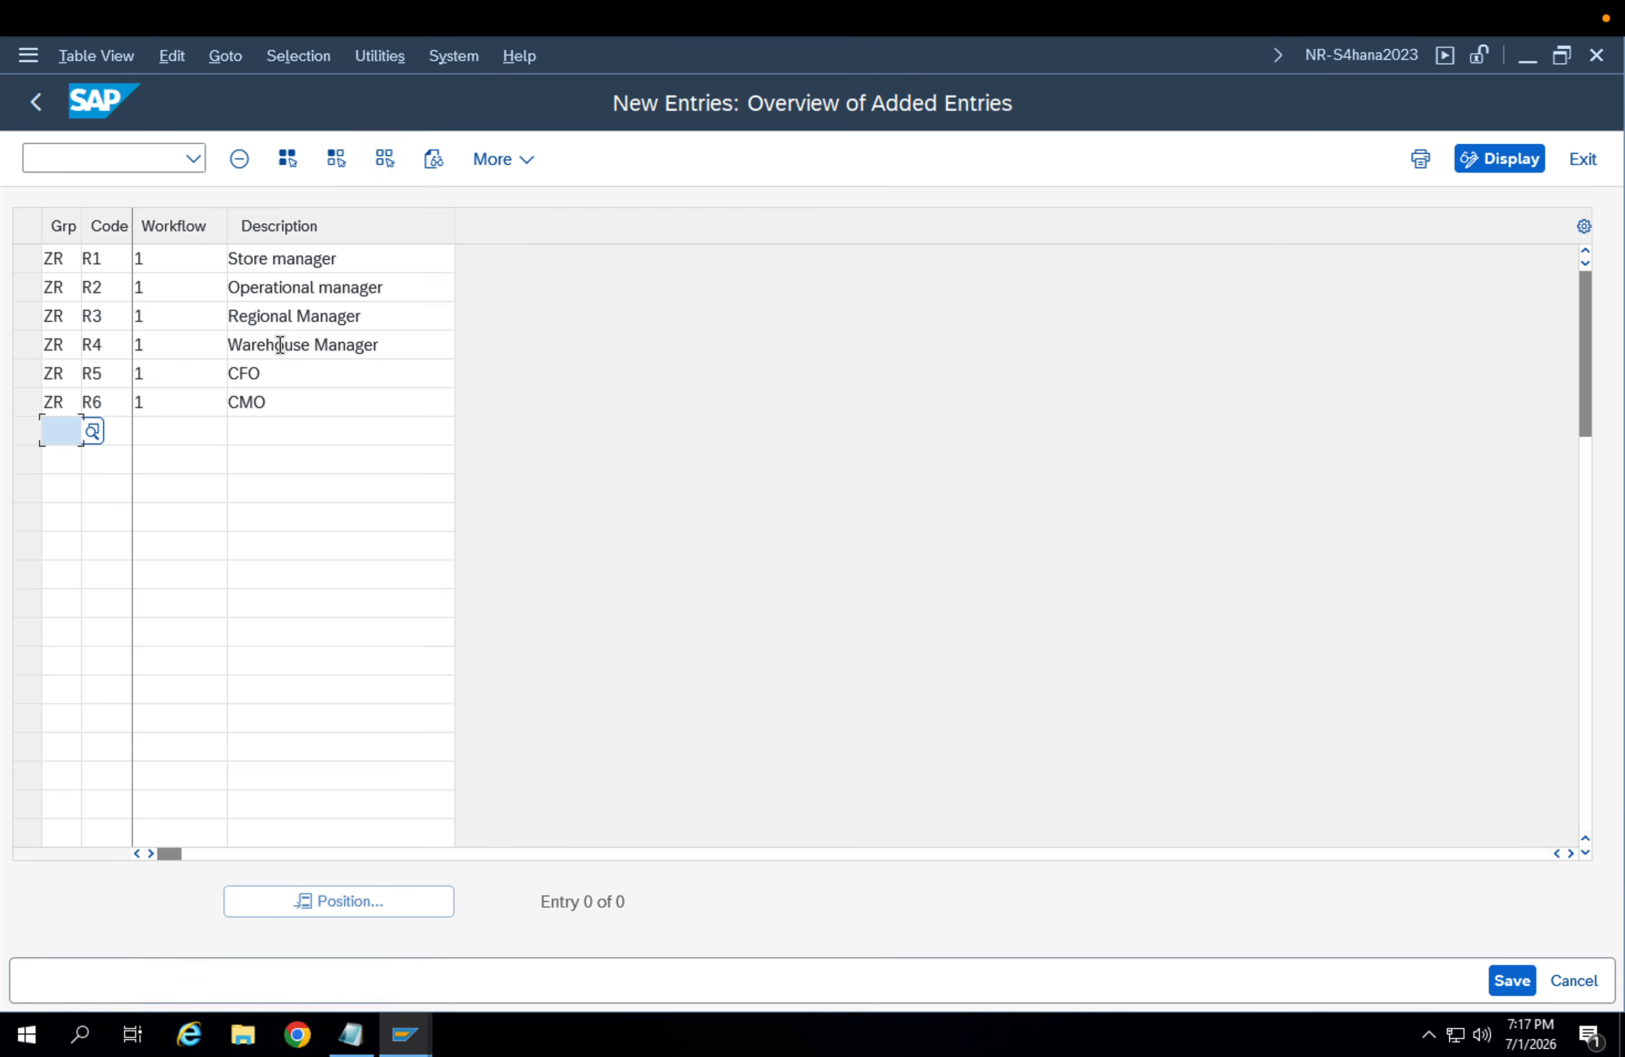
Add release code R7 for group ZR with workflow 1 and the description "COO"
text(ZR)
key(Tab)
text(R)
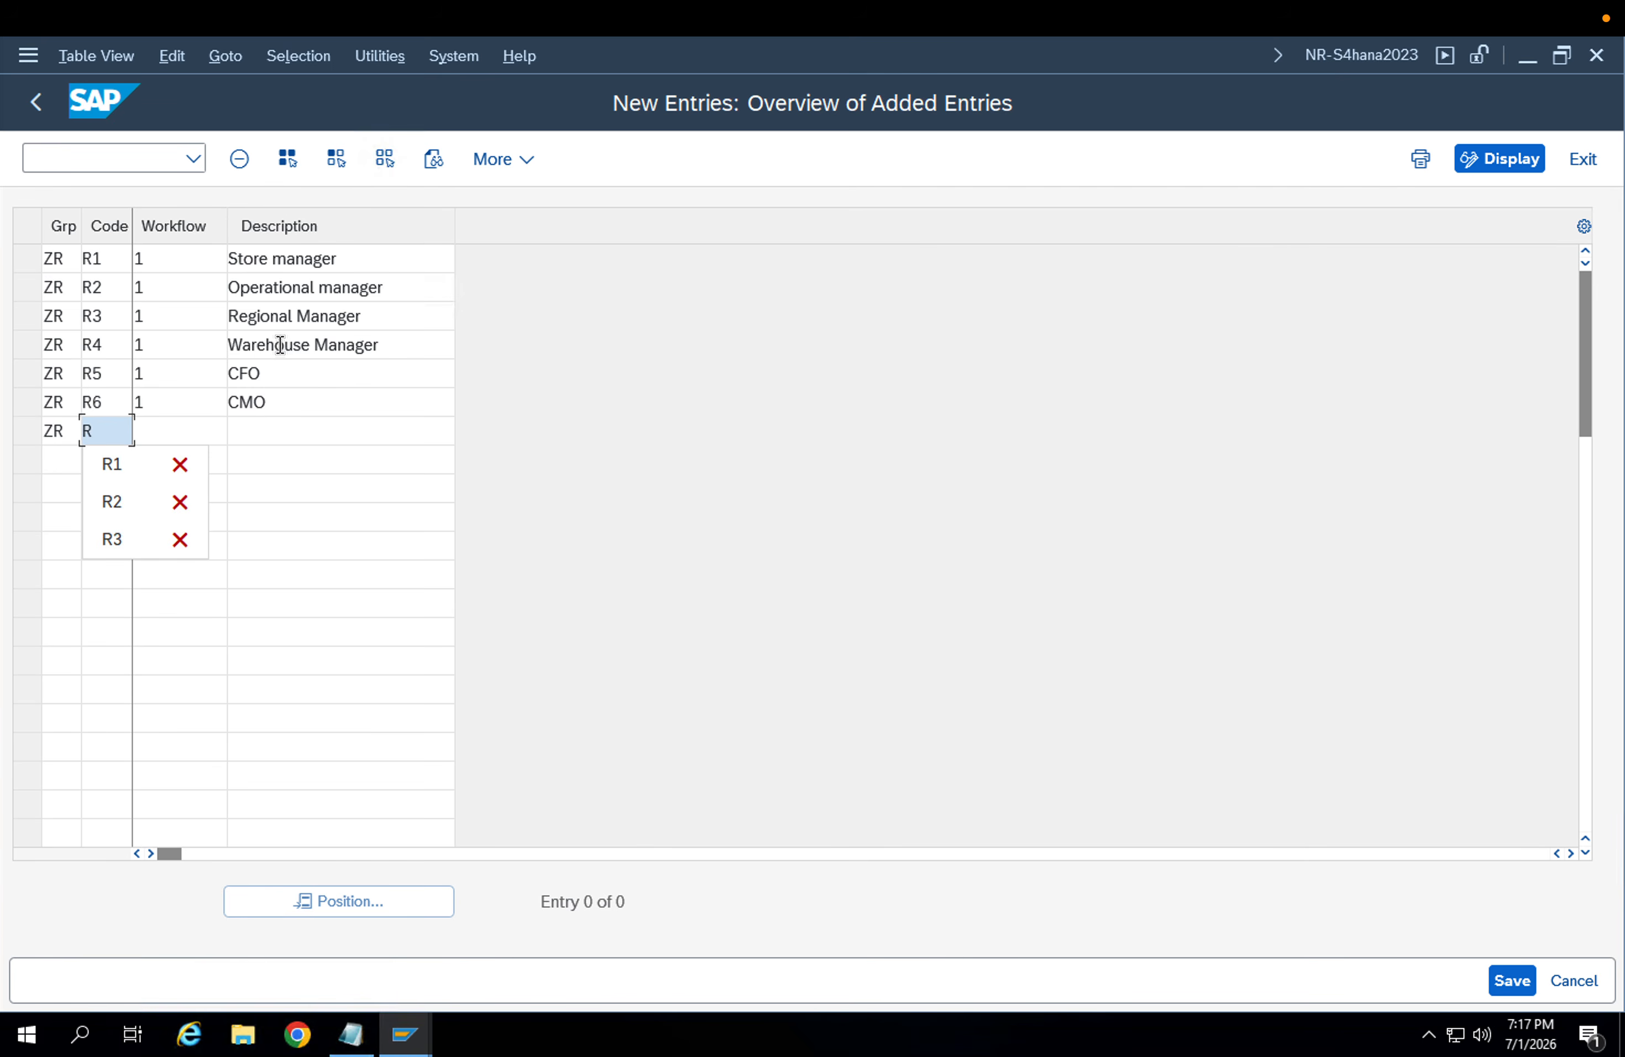
text(7)
key(Tab)
text(1)
key(Tab)
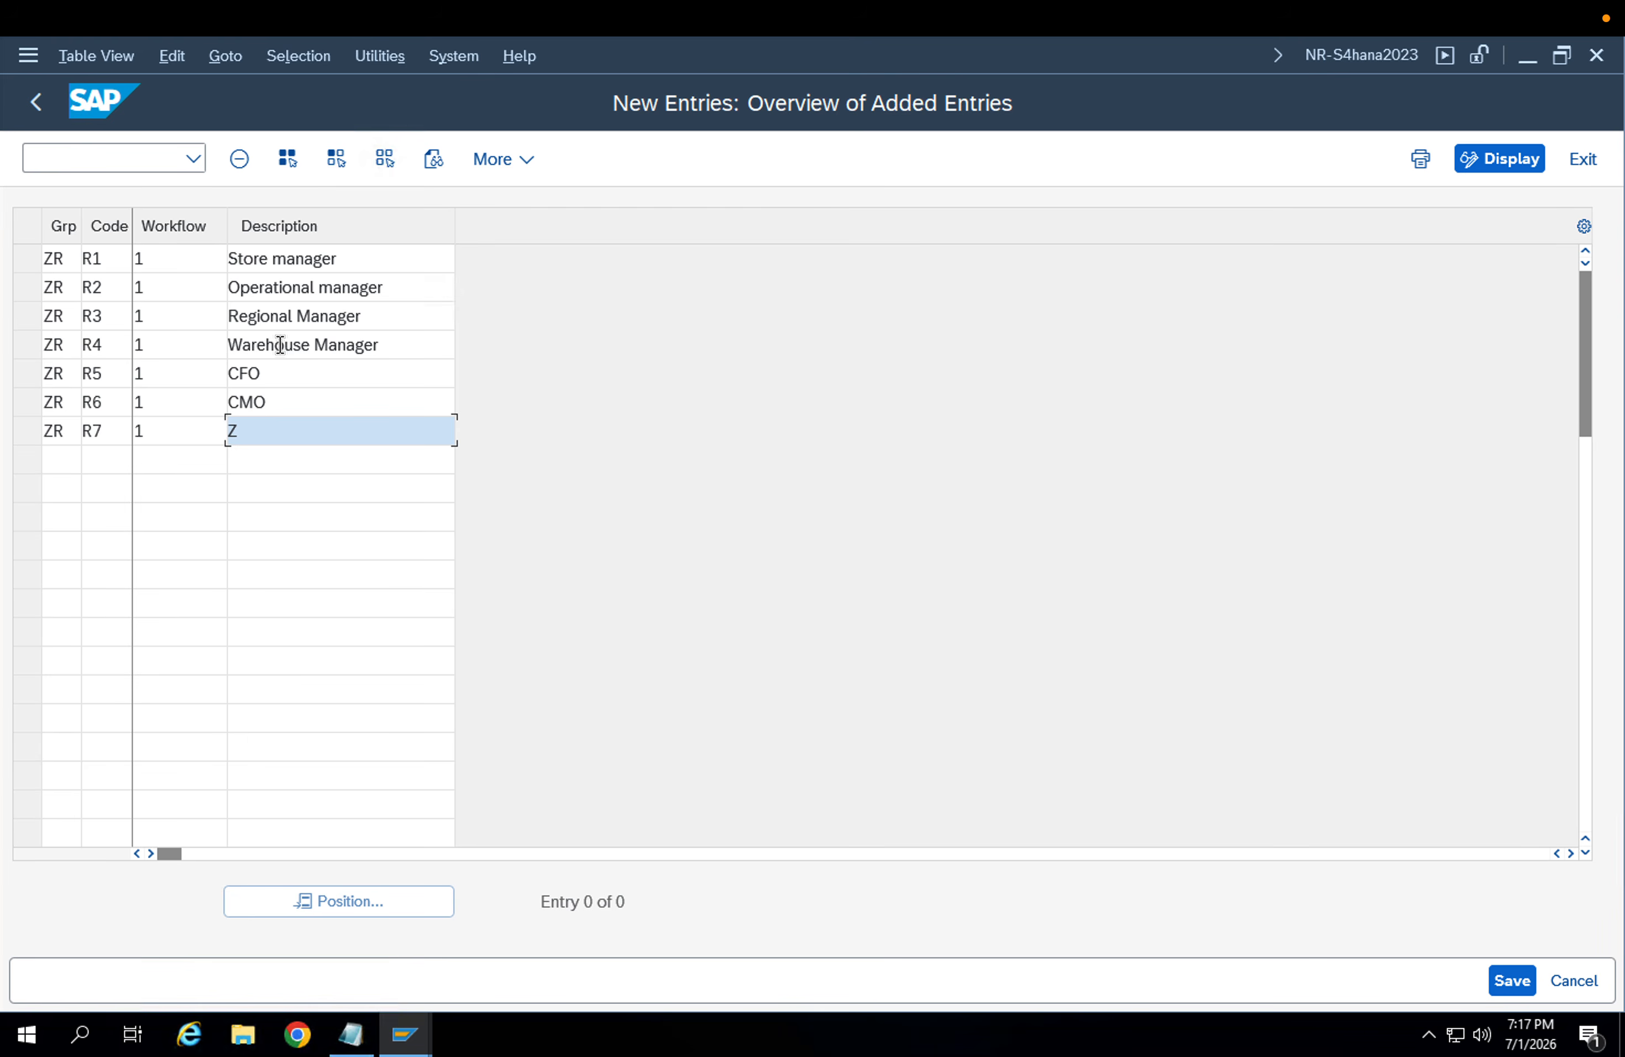
text(ZOO)
key(Tab)
key(shift+Tab)
key(BackSpace)
key(BackSpace)
key(BackSpace)
text(C)
key(Tab)
Add release code R8 for group ZR with workflow 1 and the description "CEO"
text(ZR)
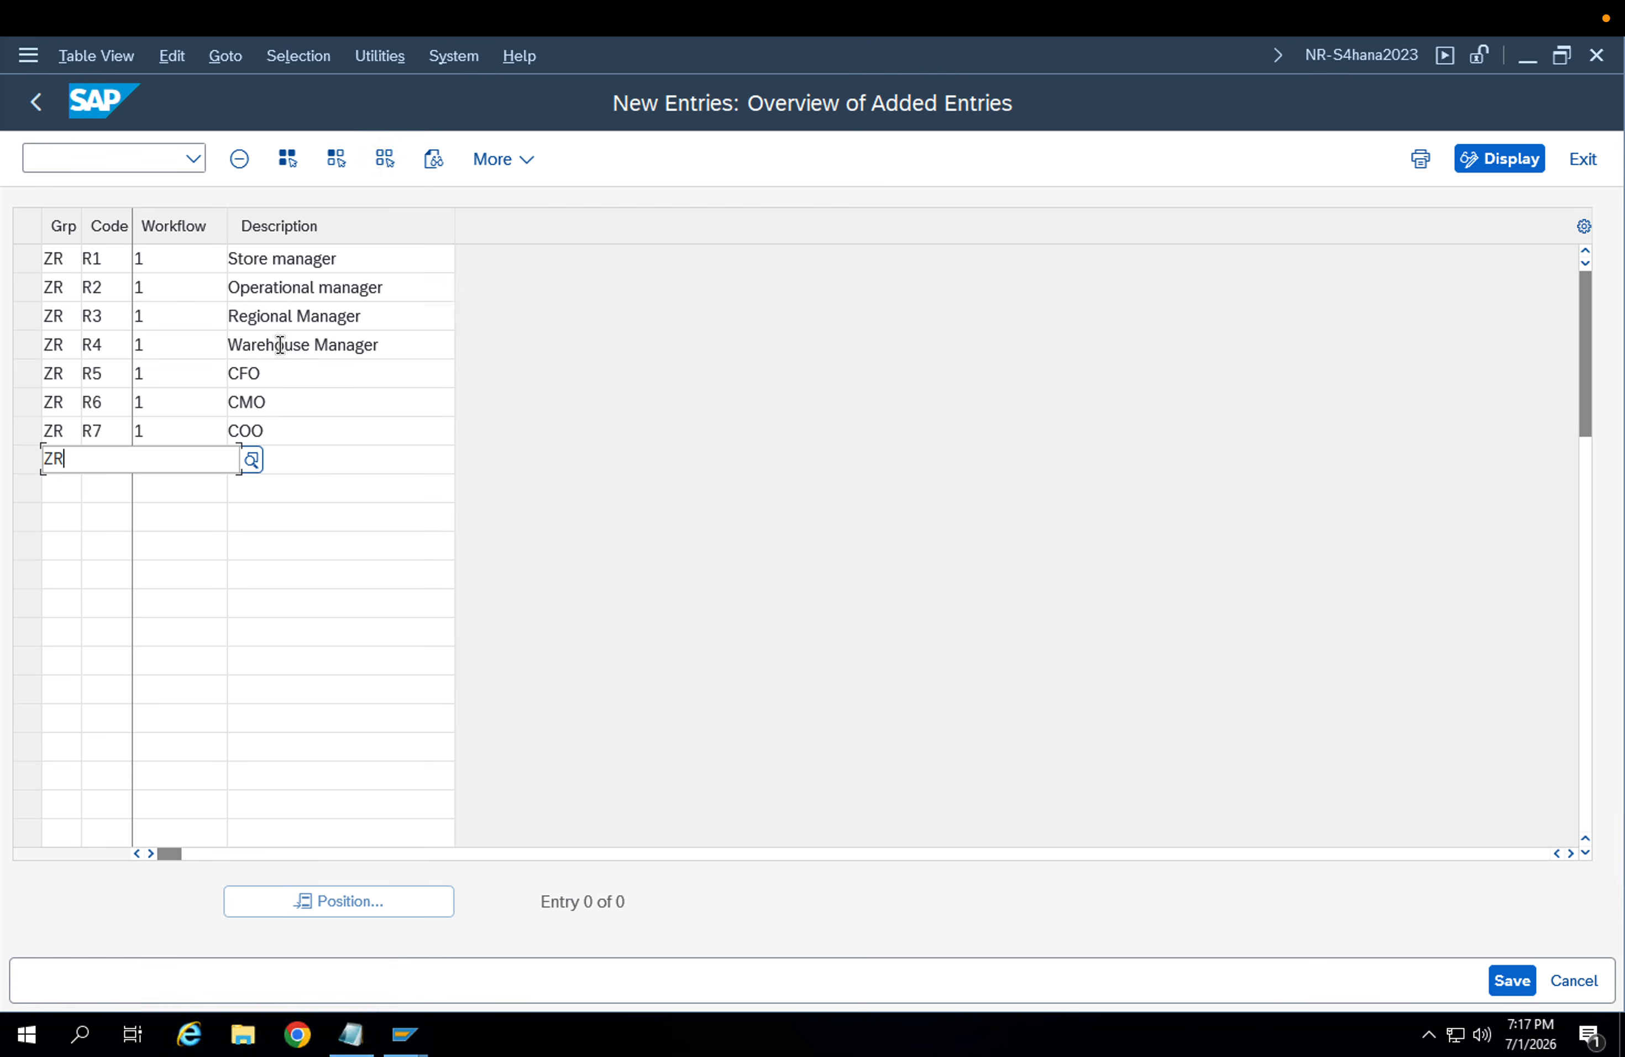
key(Tab)
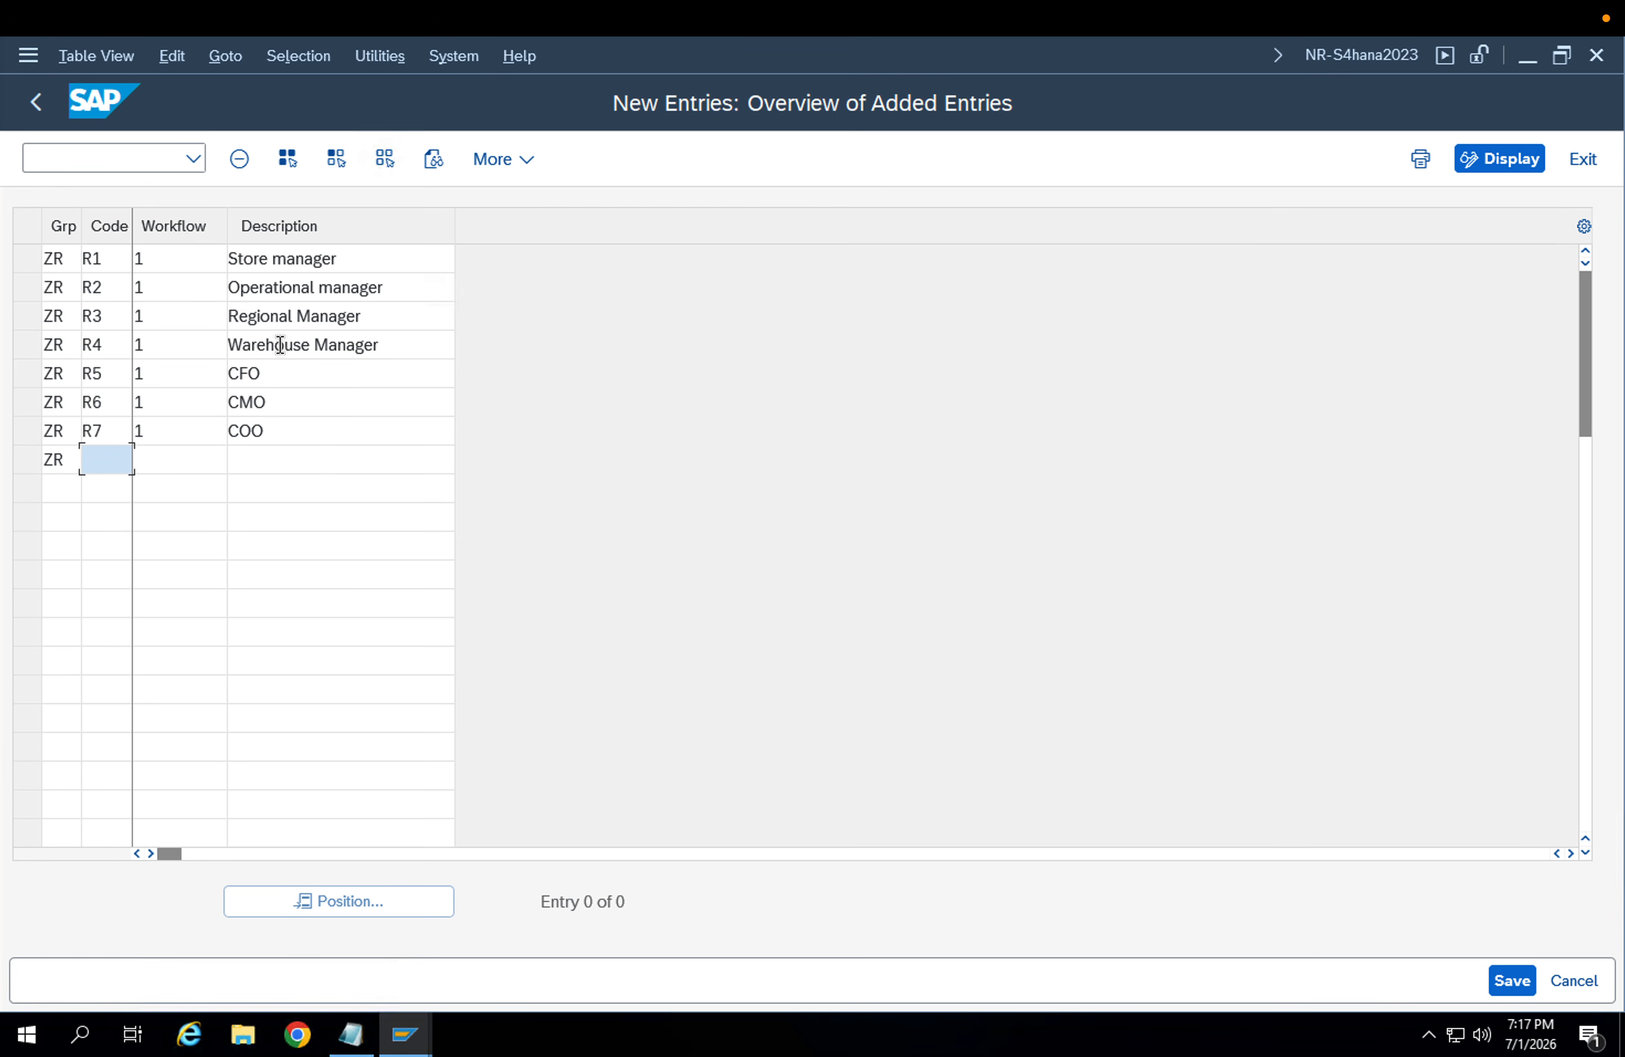
text(R8)
key(Tab)
text(1)
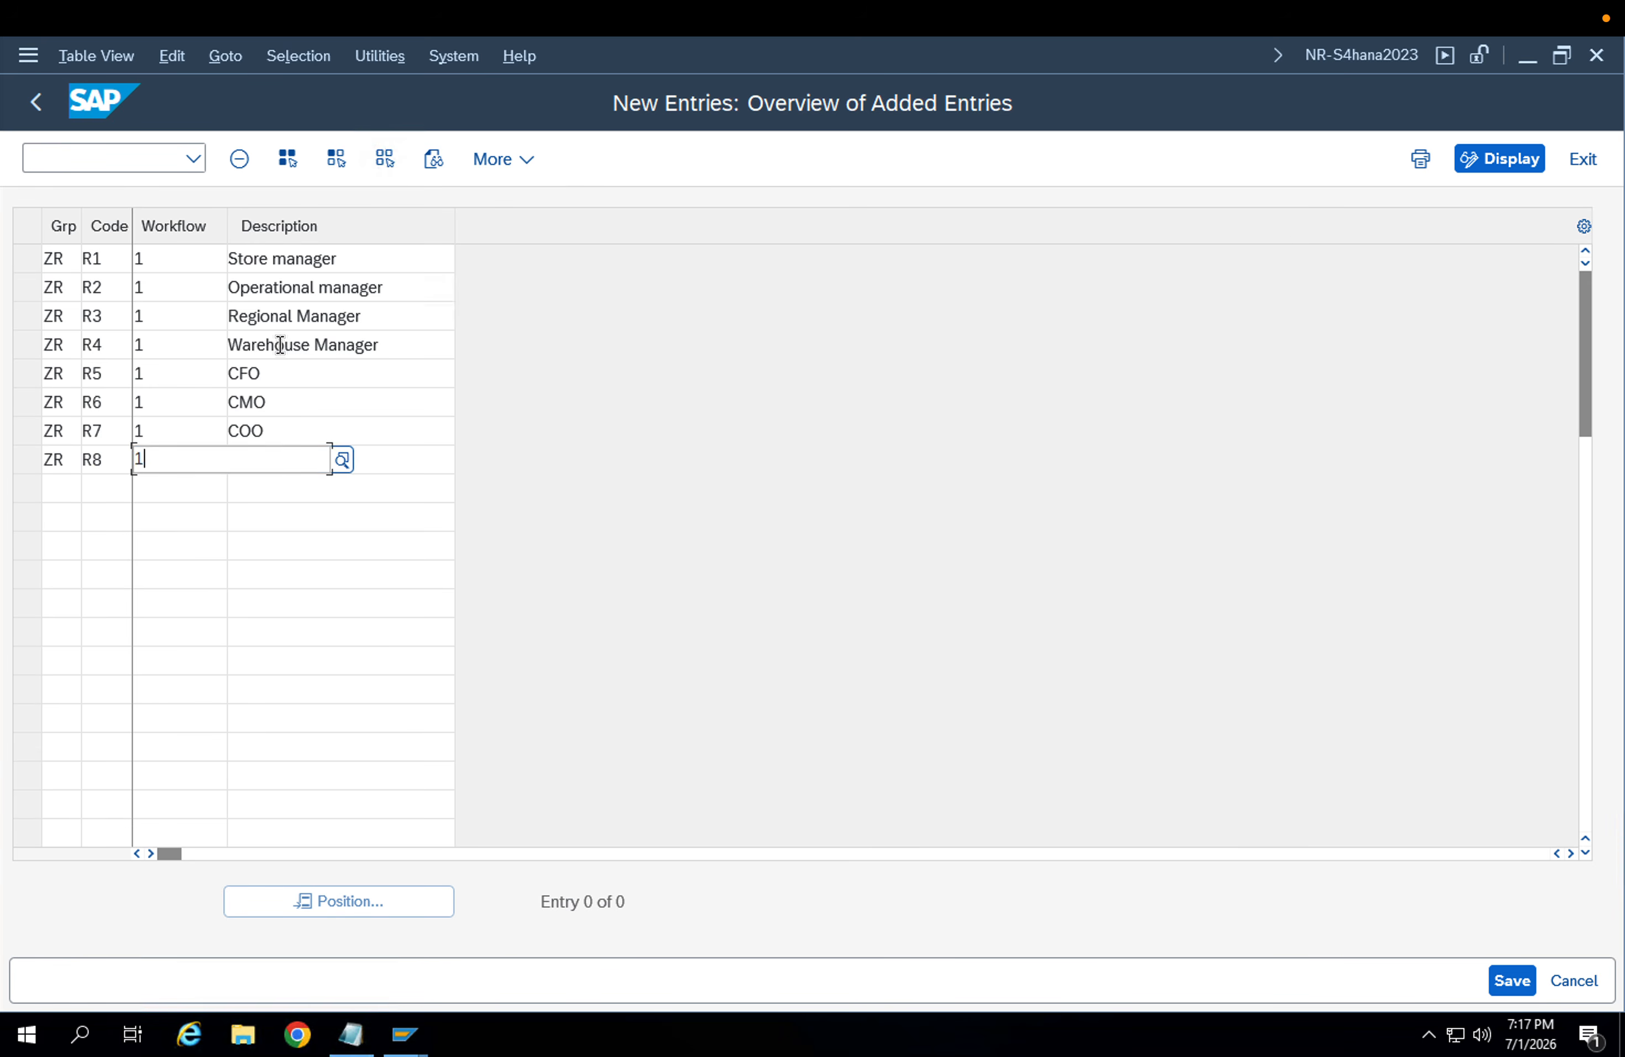
key(Tab)
text(CEO)
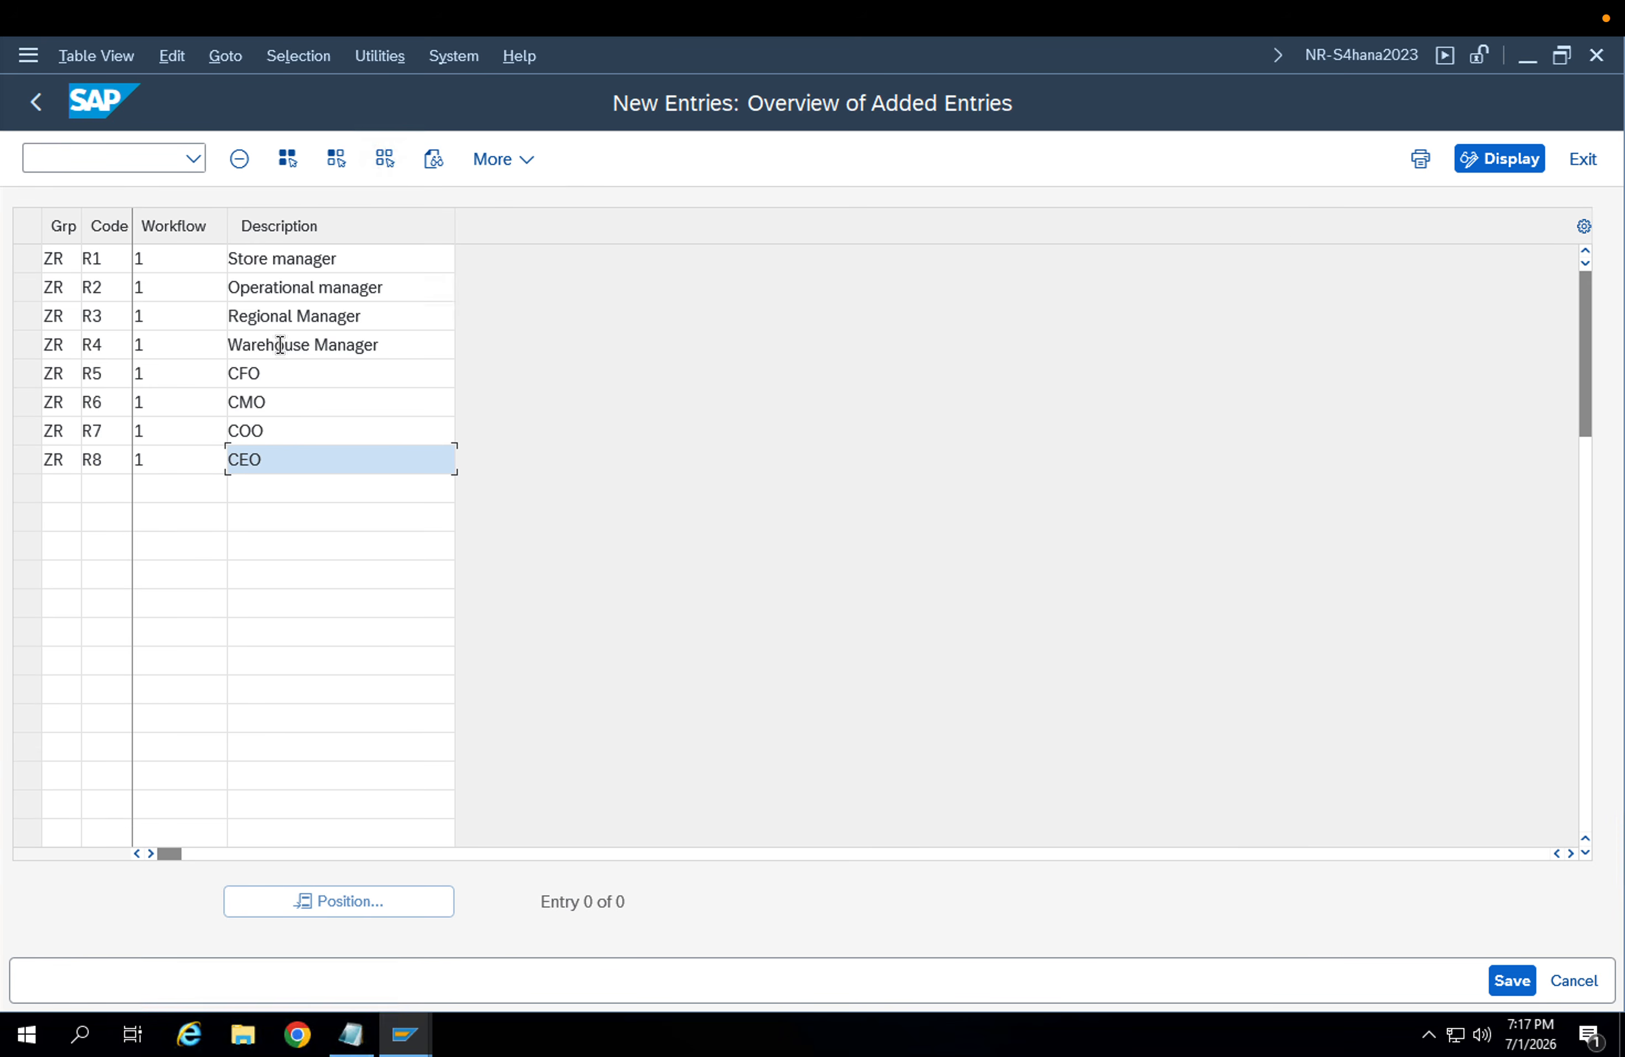
key(Tab)
Add release code R9 for group ZR with workflow 1 and the description "Creator"
text(ZR)
key(Tab)
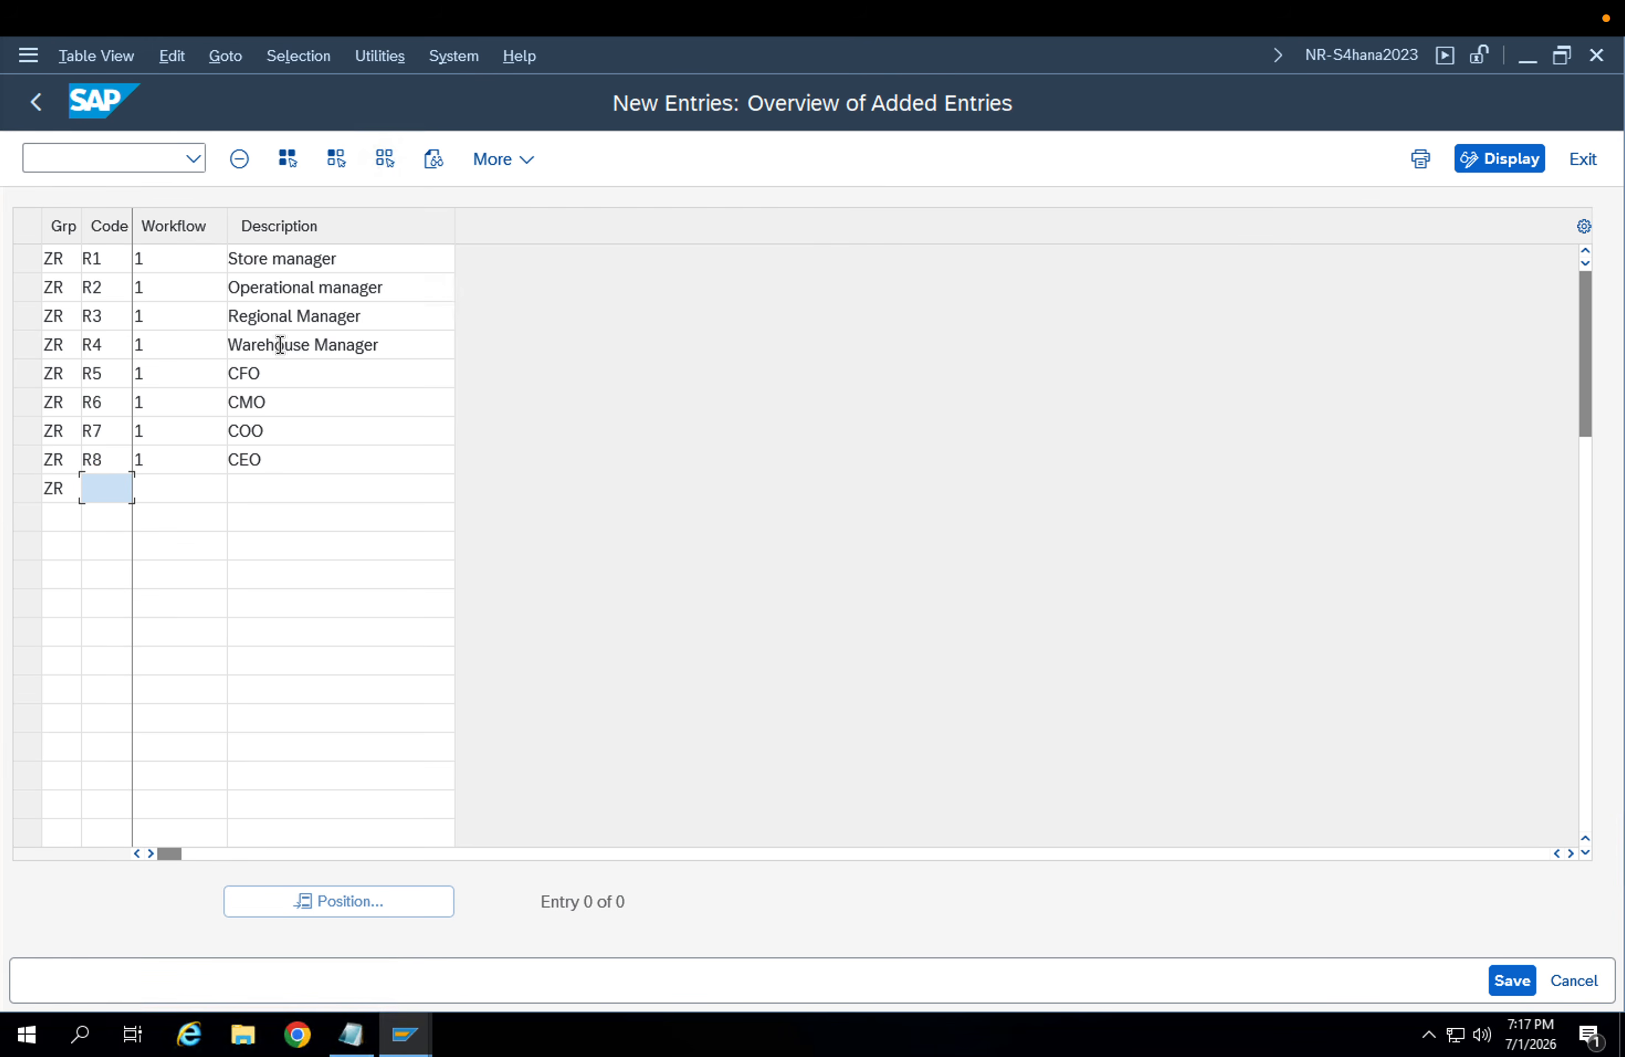
text(R9)
key(Tab)
text(1)
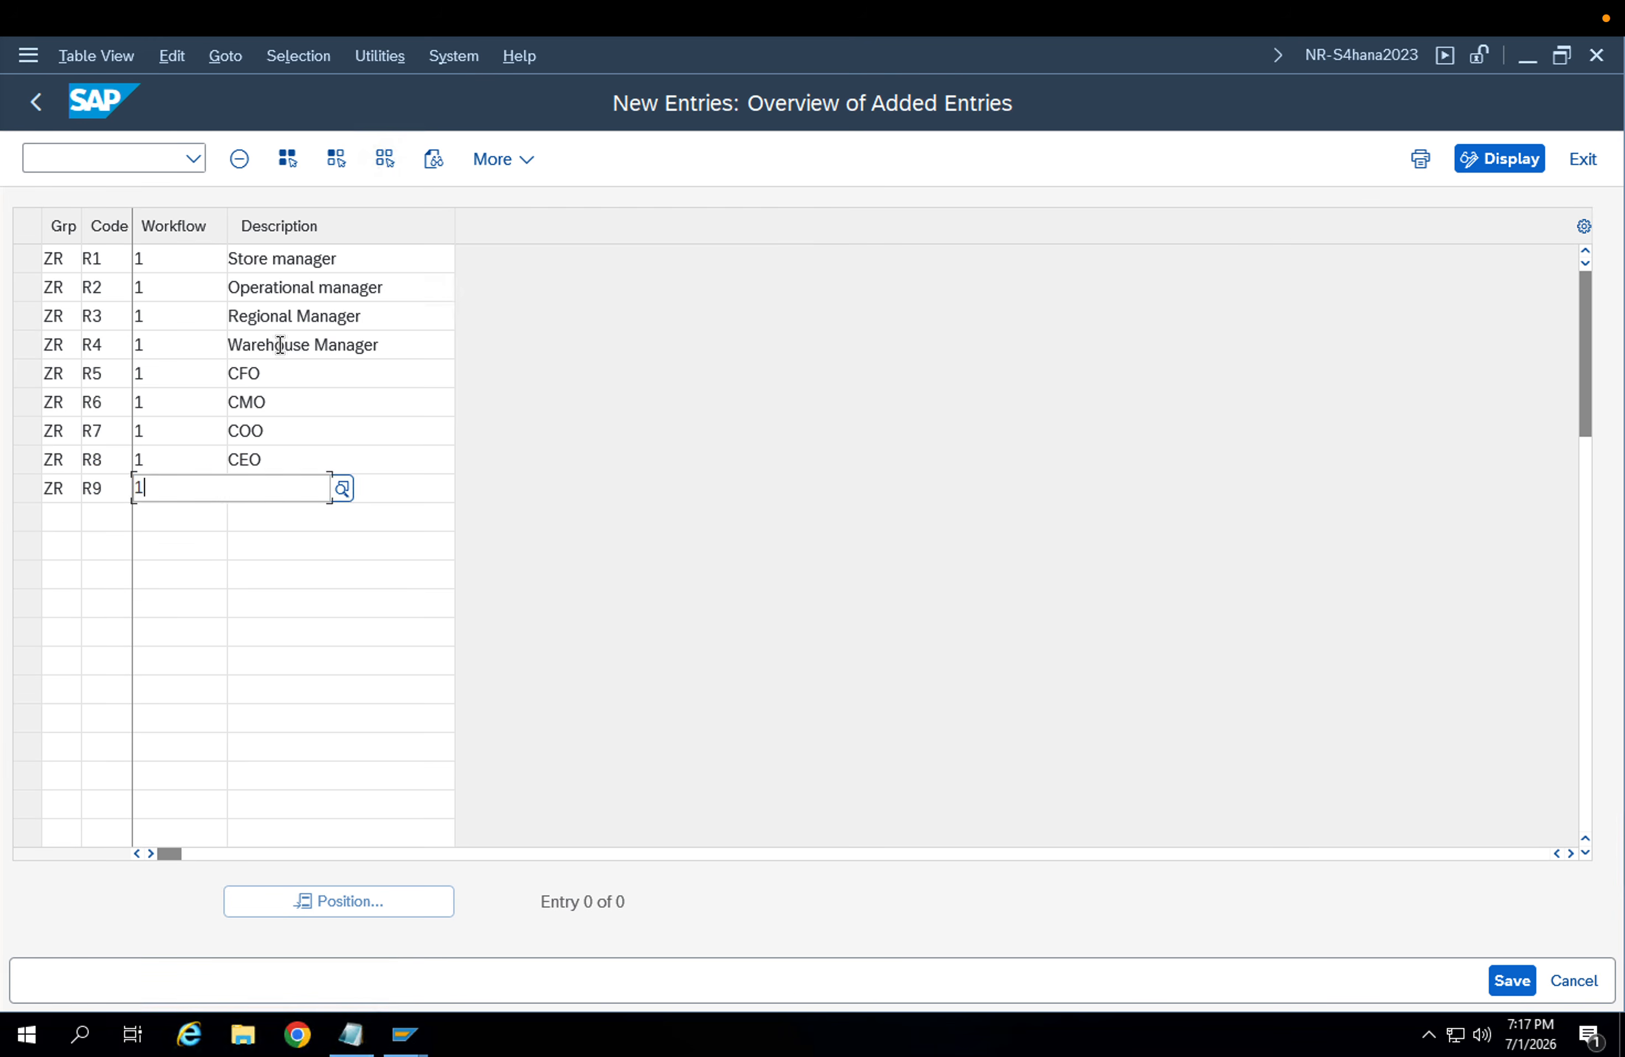
key(Tab)
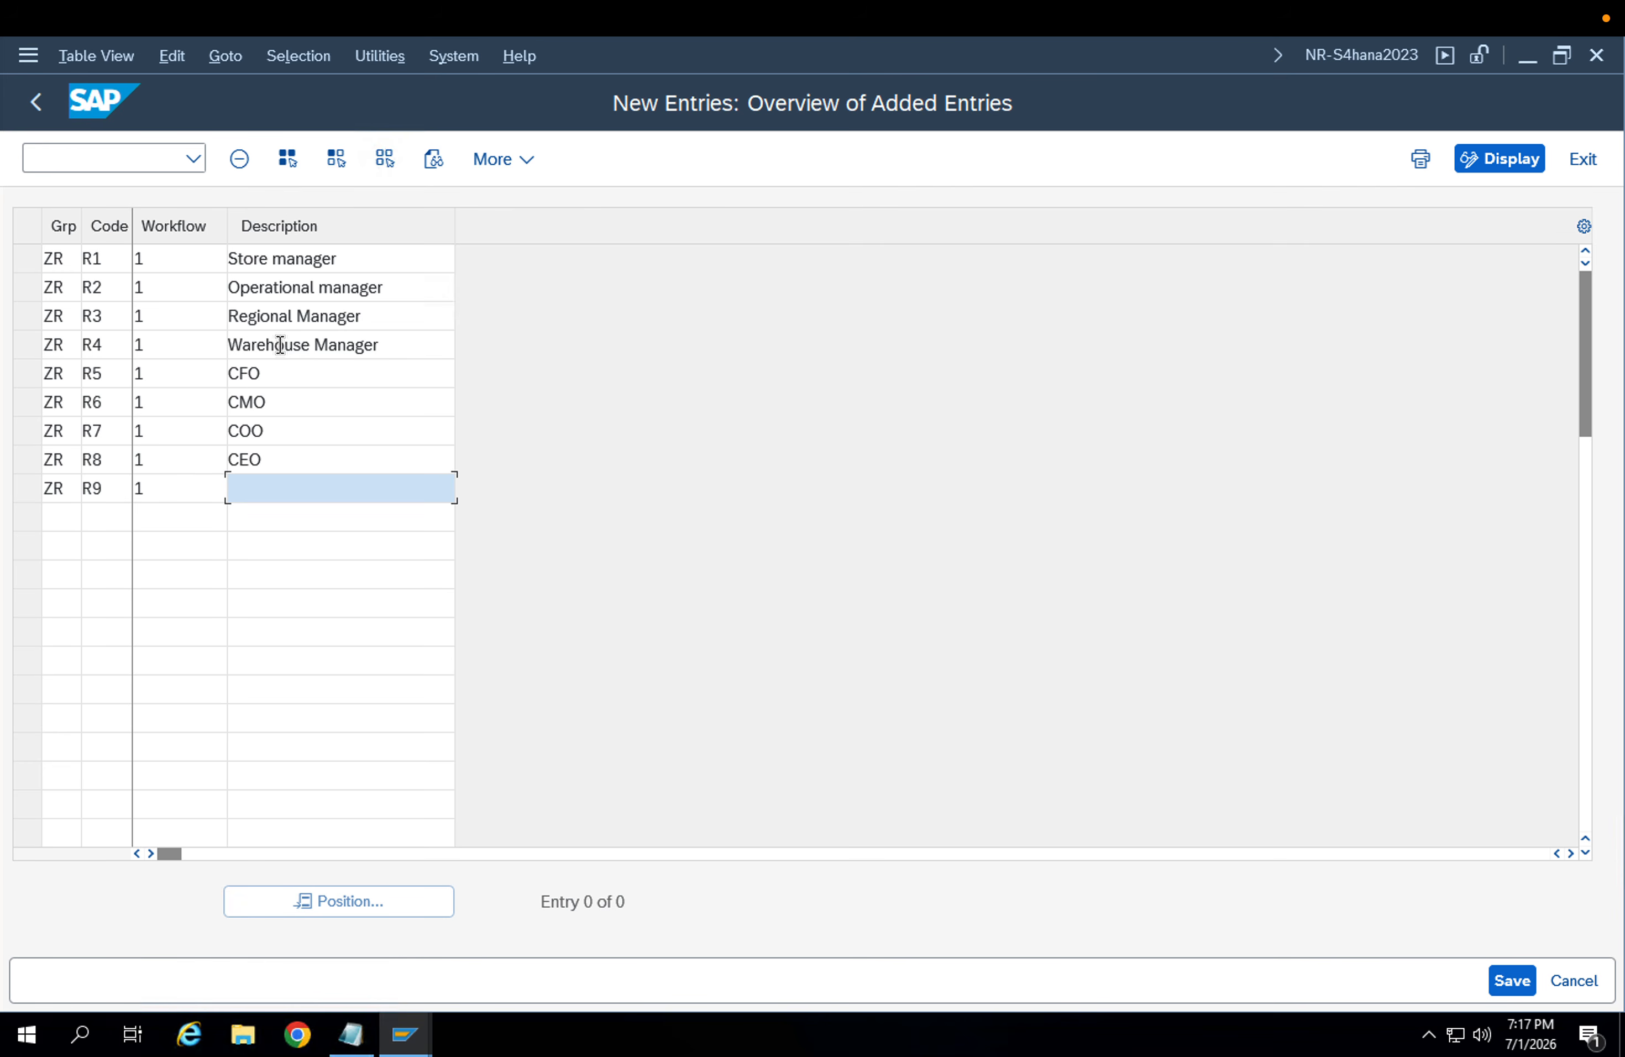
key(BackSpace)
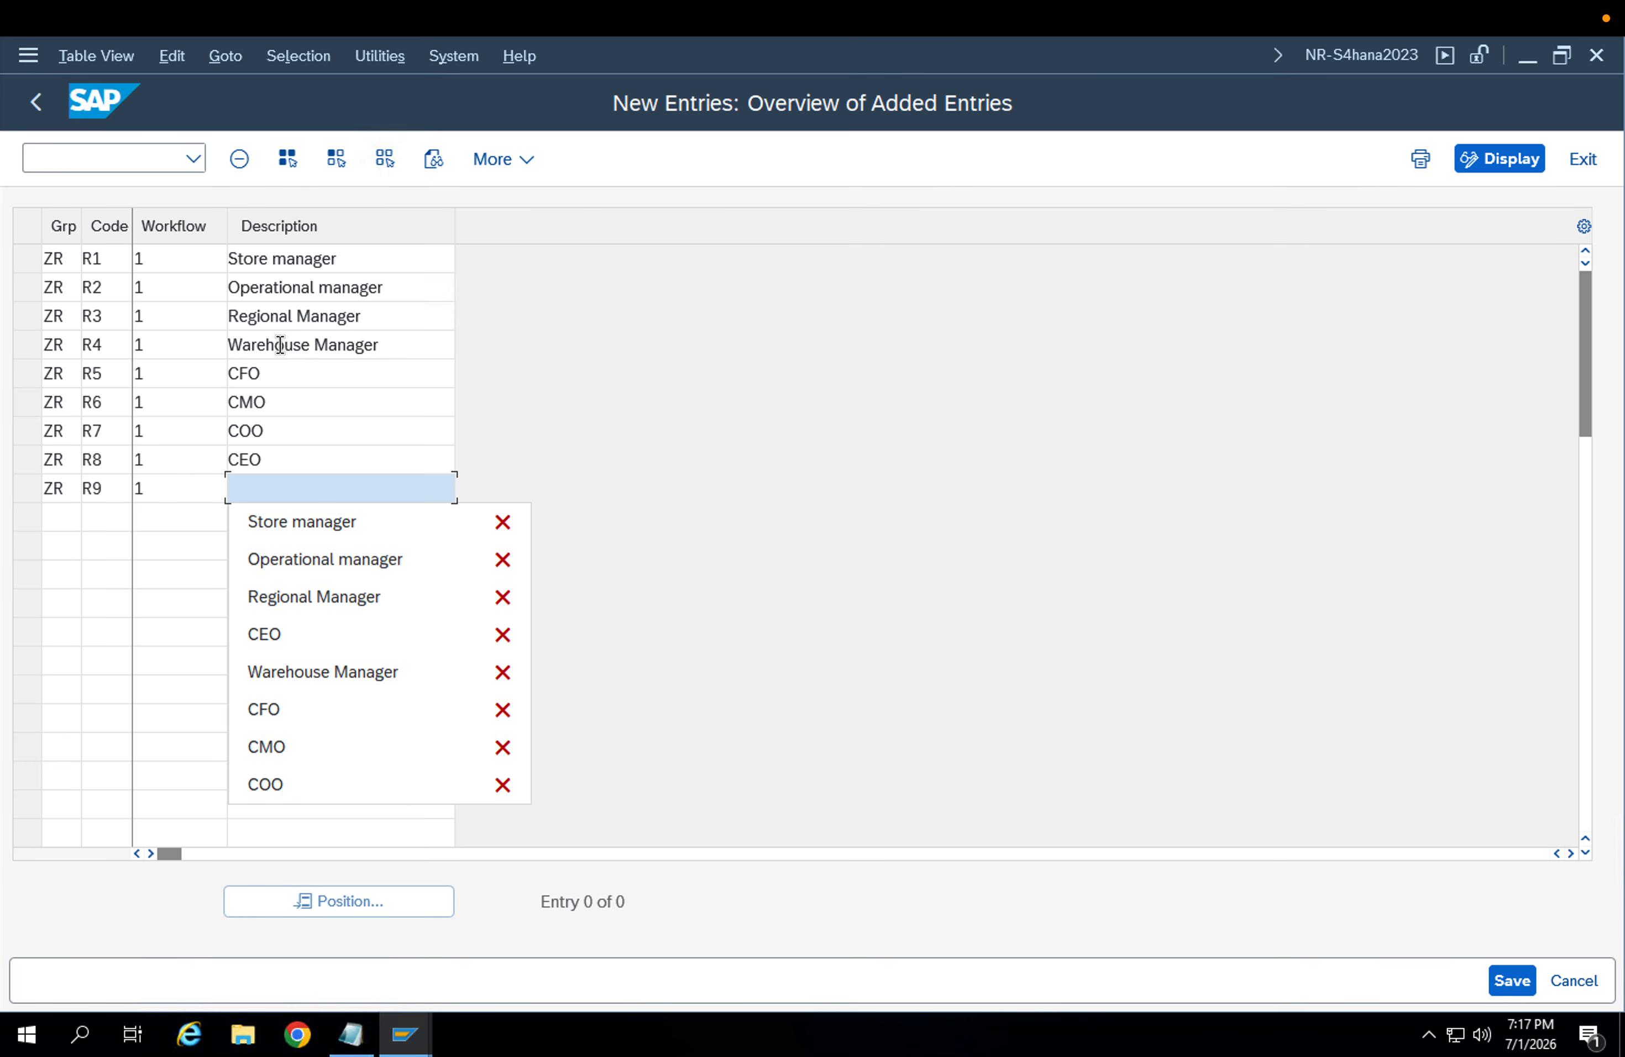
text(Creato)
key(BackSpace)
key(BackSpace)
text(ato)
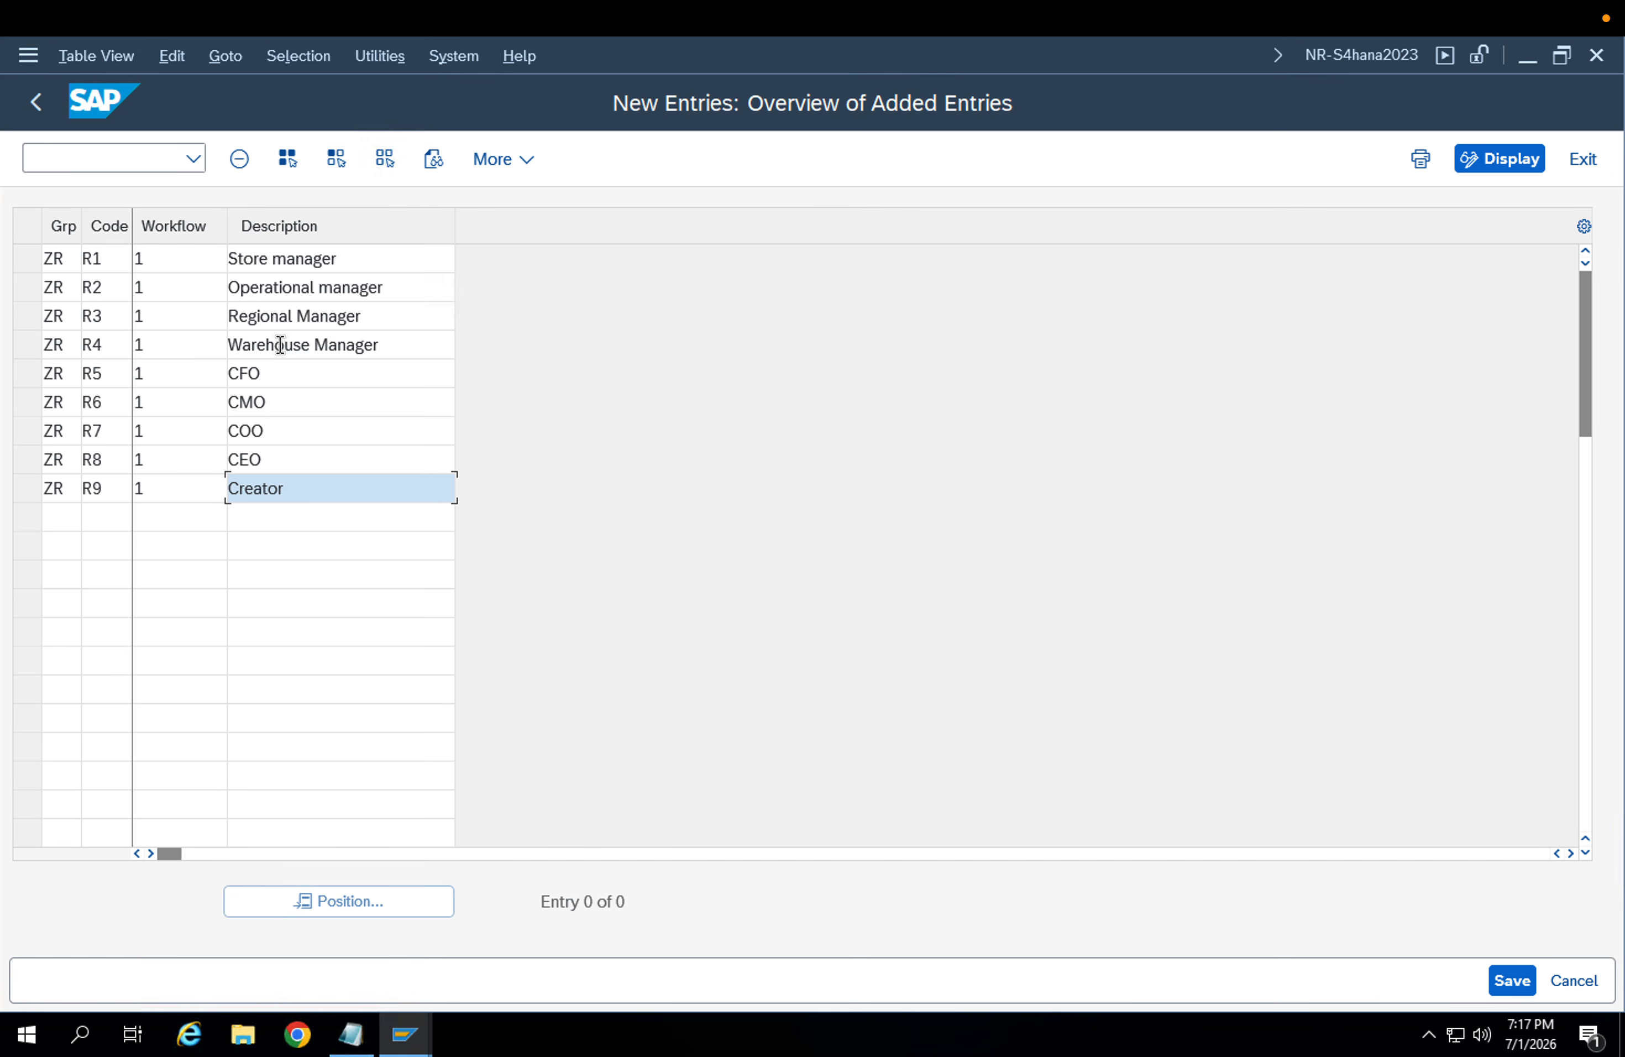
text(r)
key(Return)
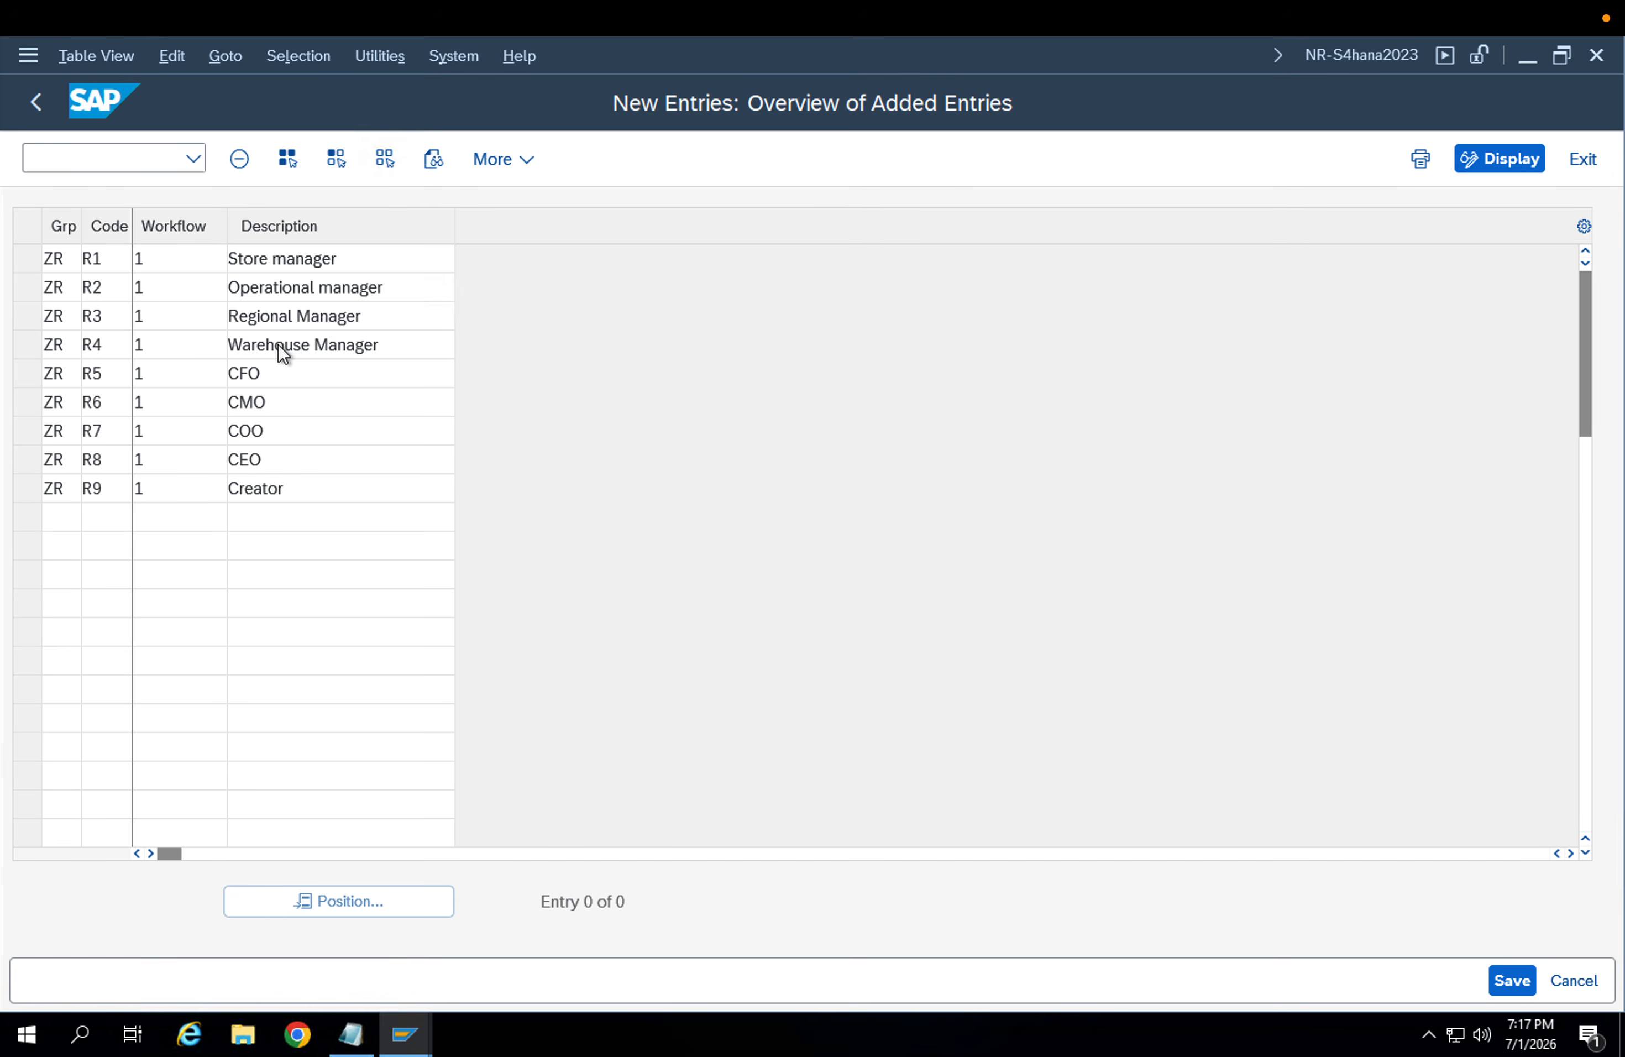
Save the new release codes to customizing request A4HK905165
click(101, 262)
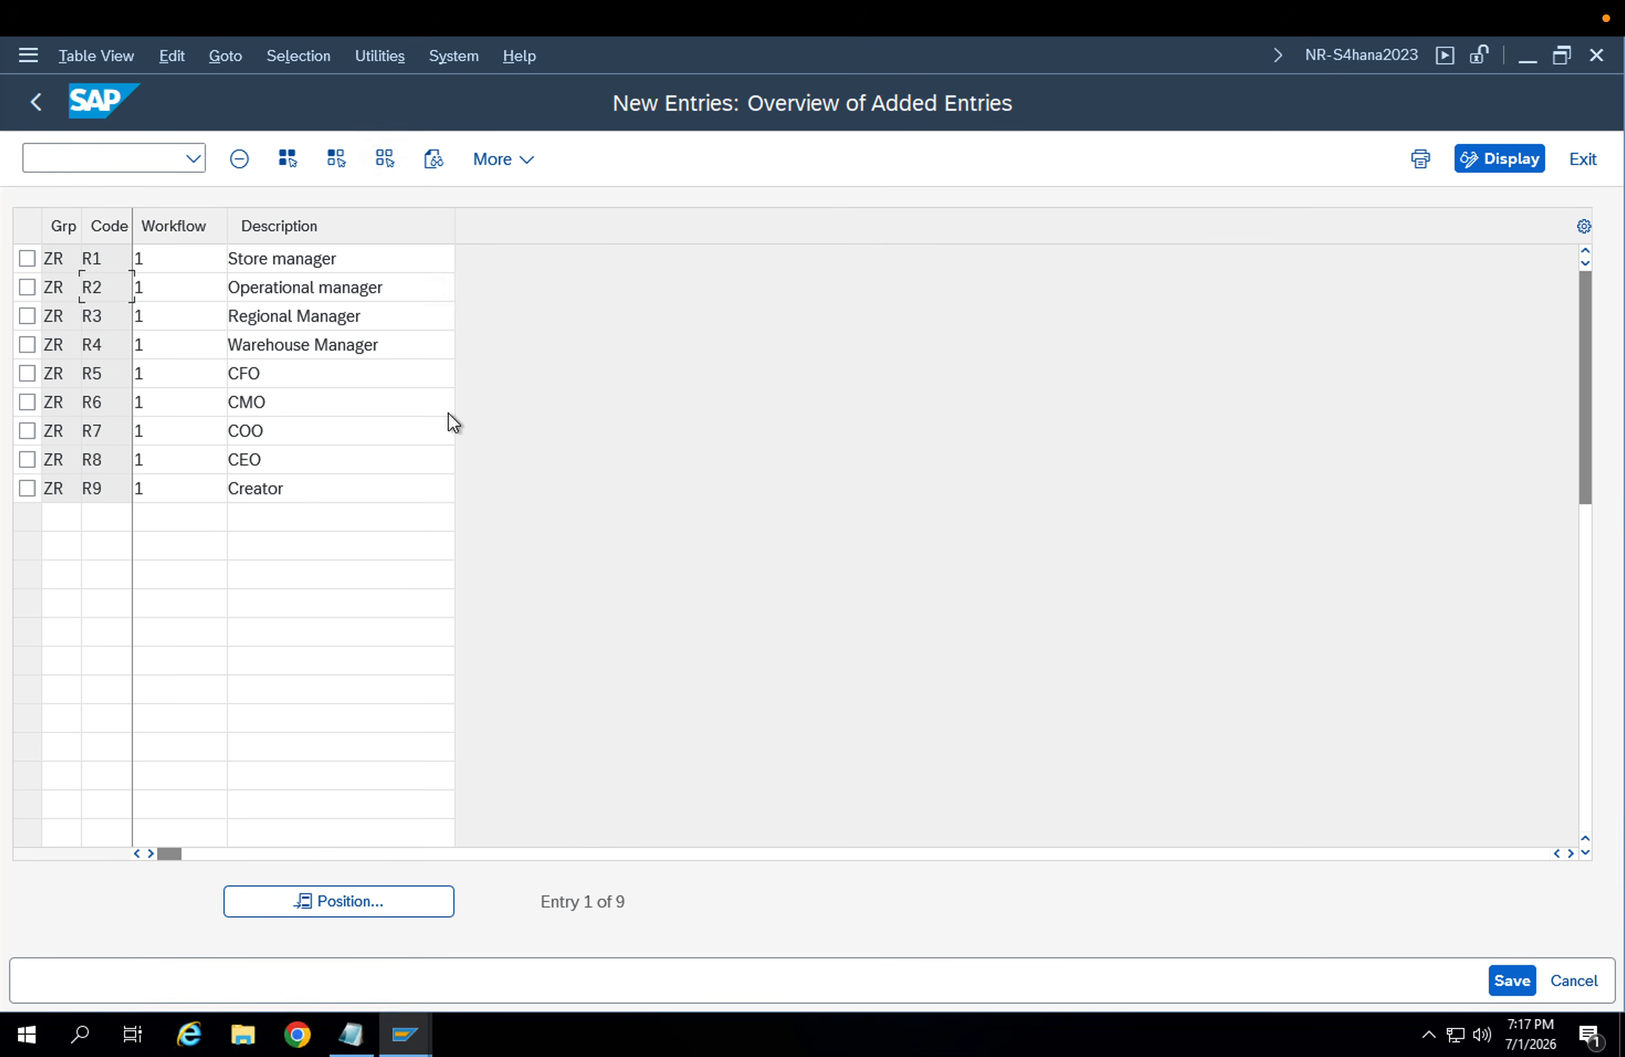
click(1516, 980)
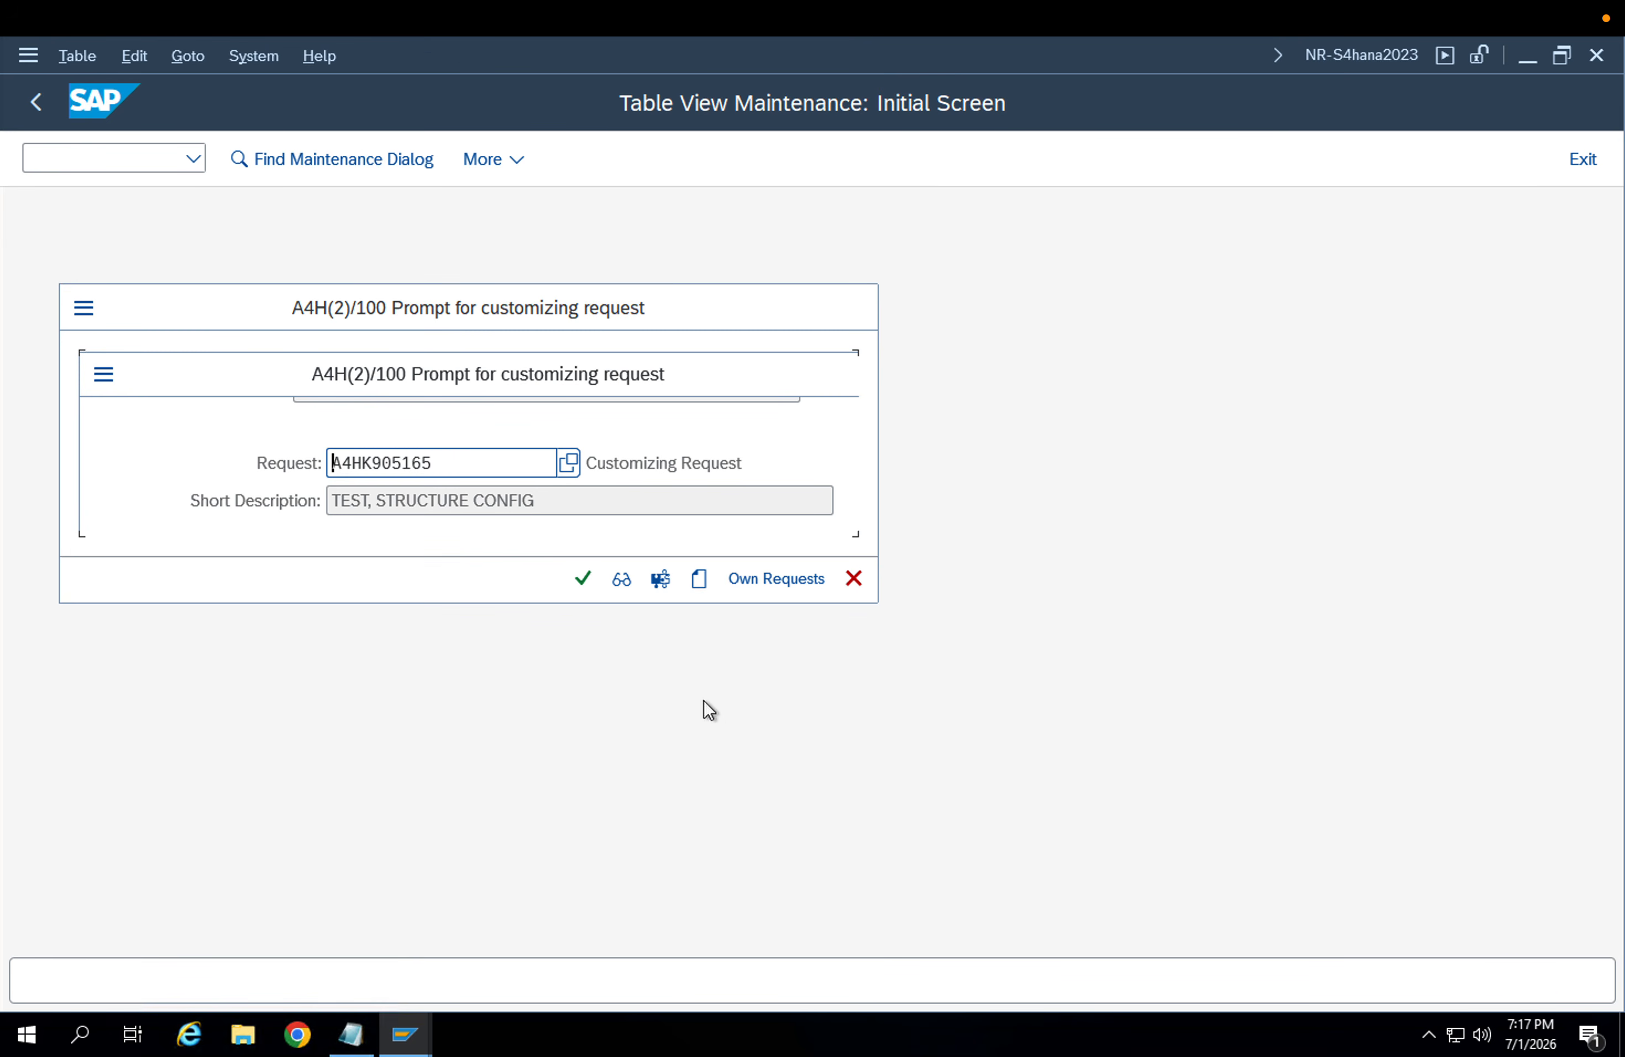
click(578, 582)
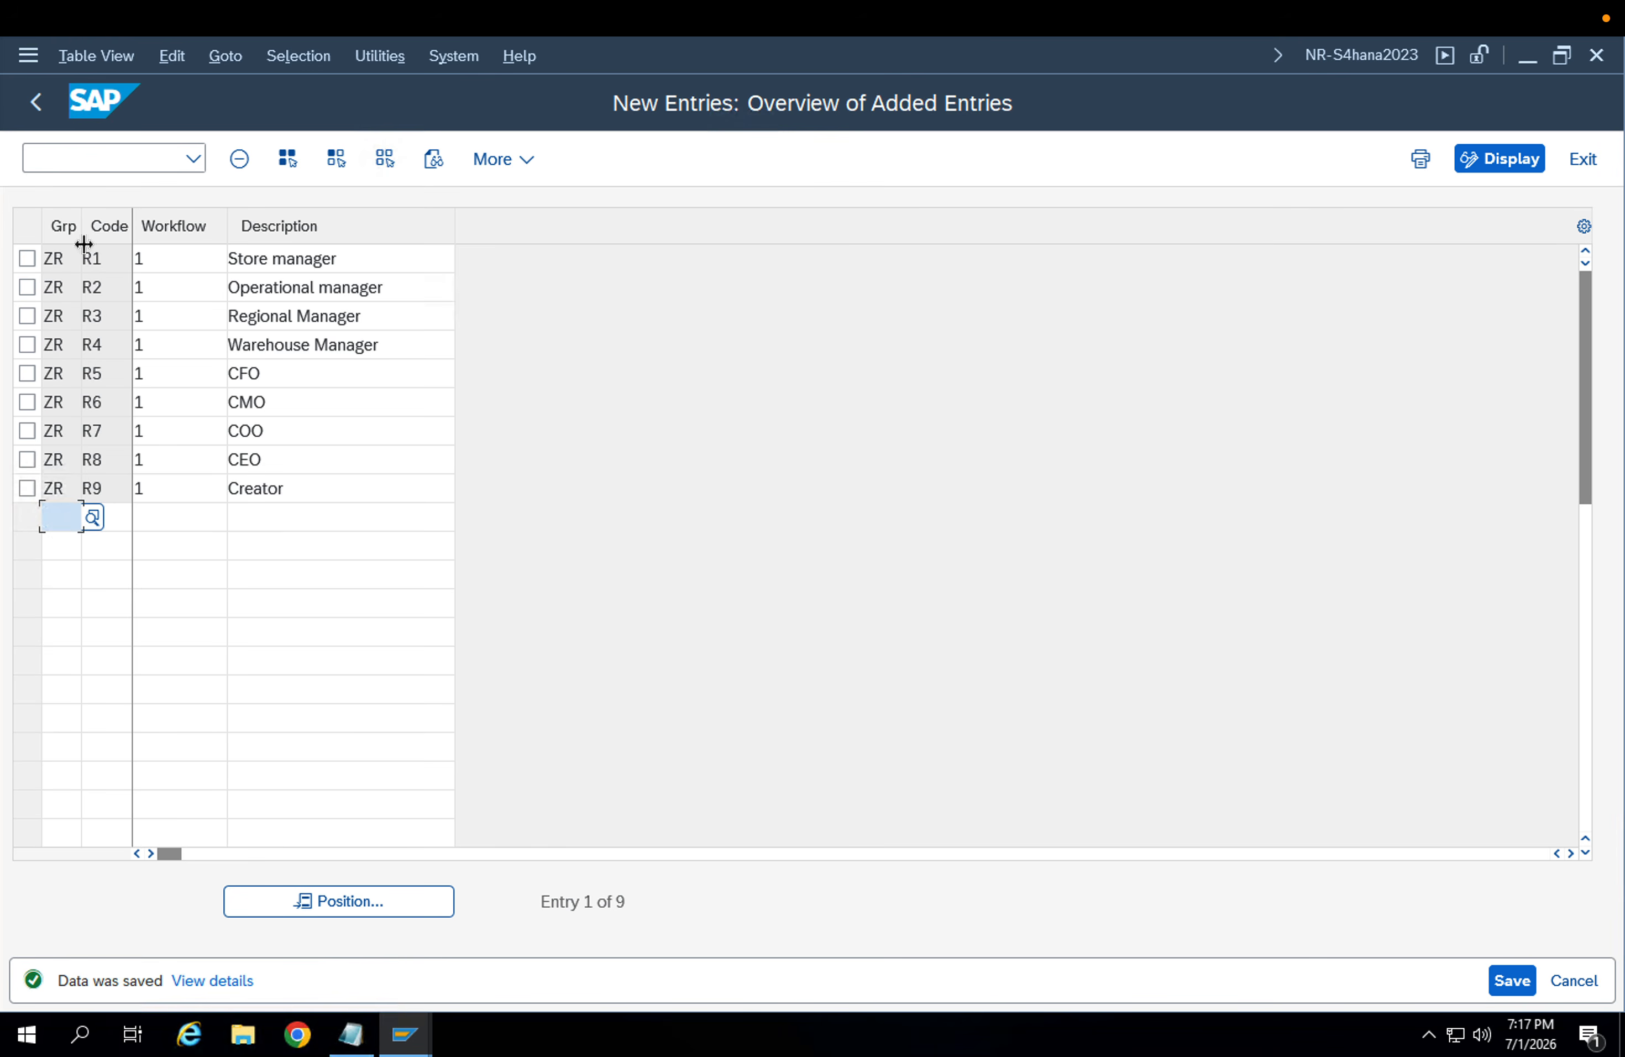
Leave the release codes and open the Release indicator activity
click(41, 114)
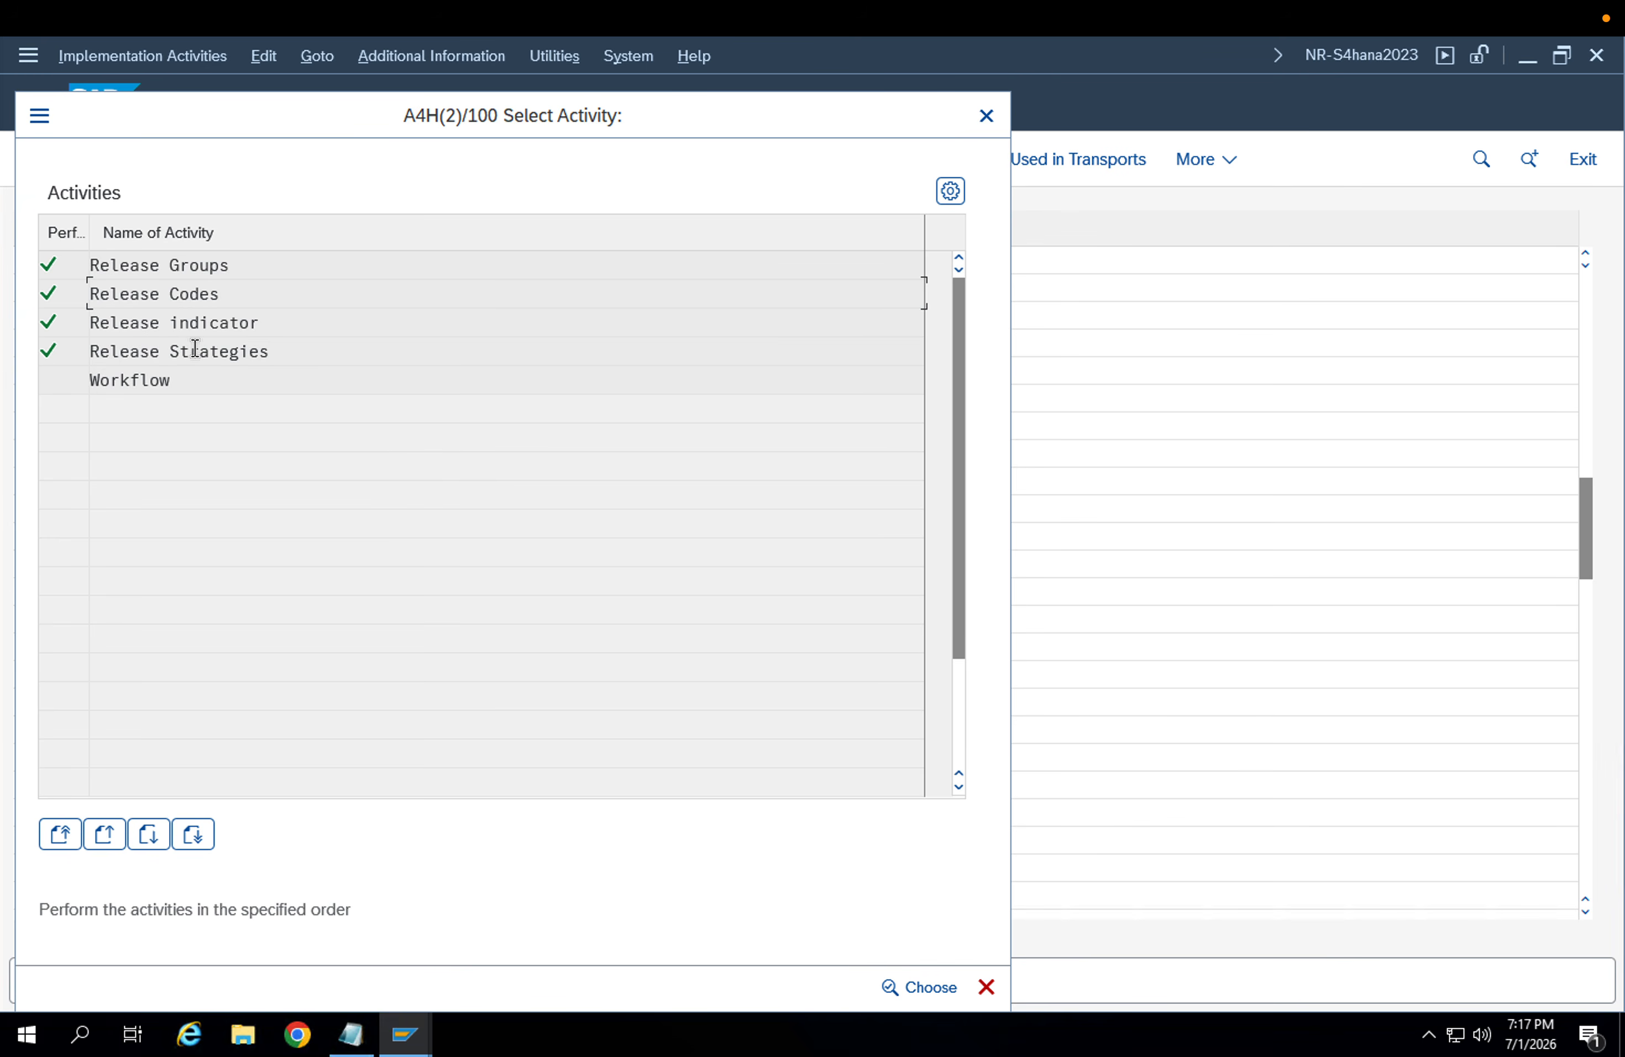
double_click(196, 352)
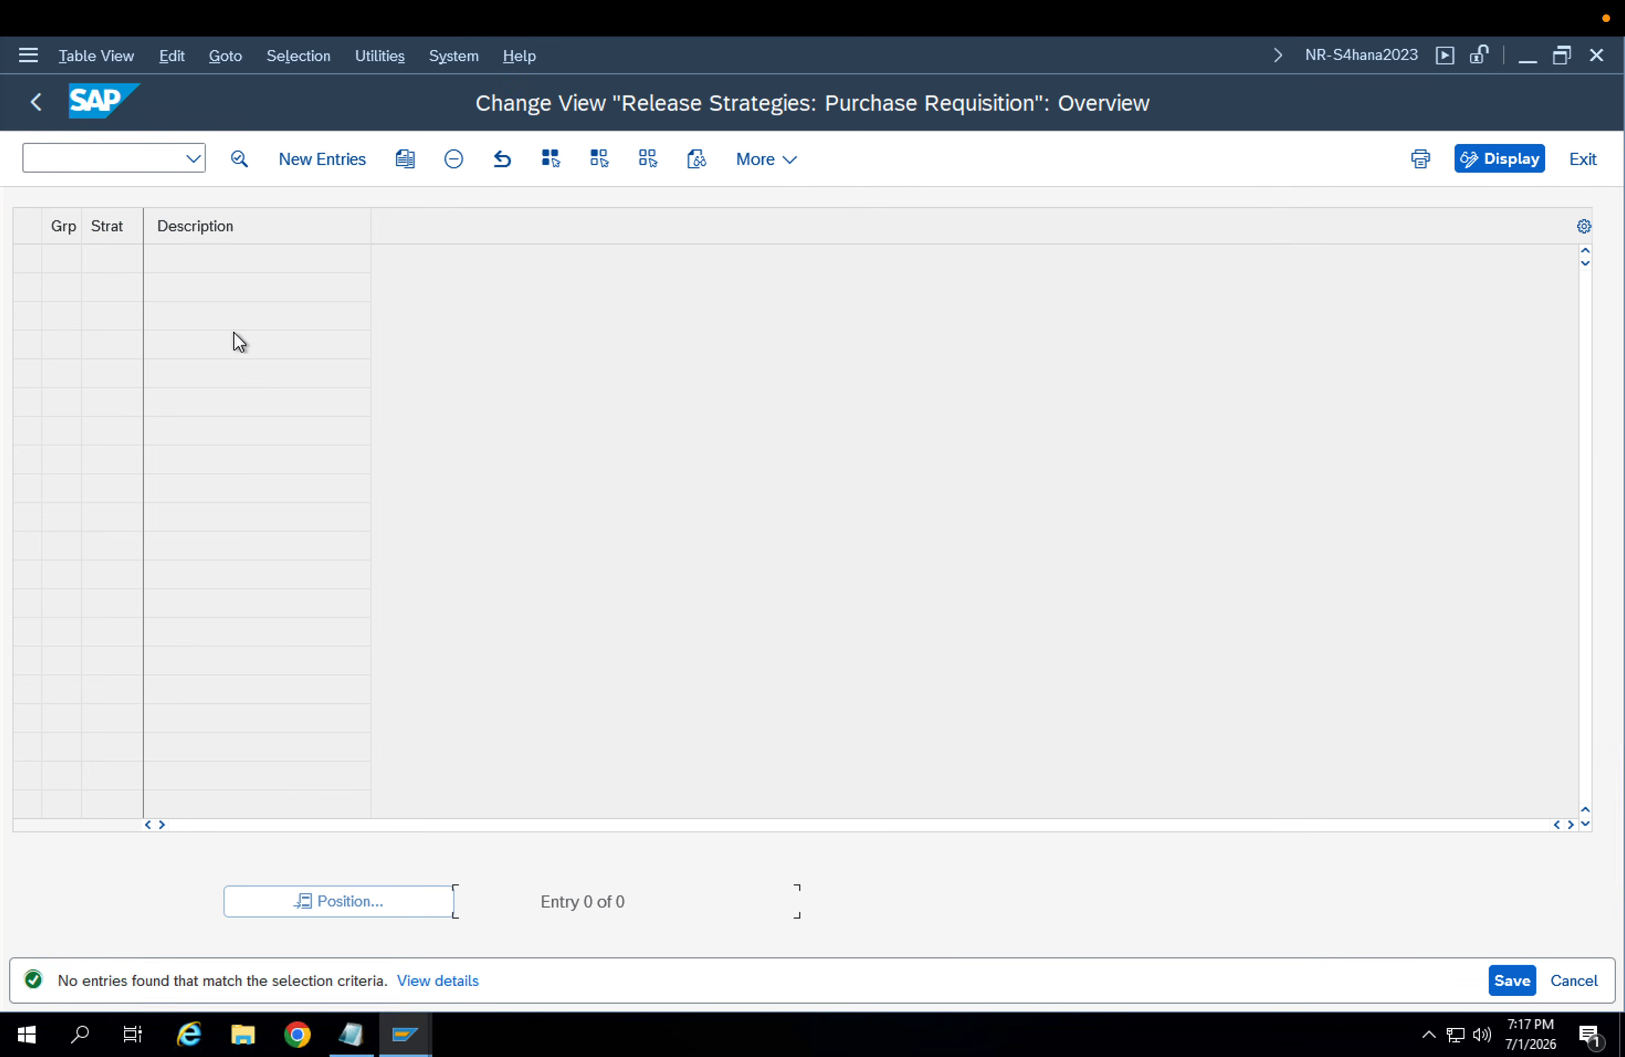
click(36, 102)
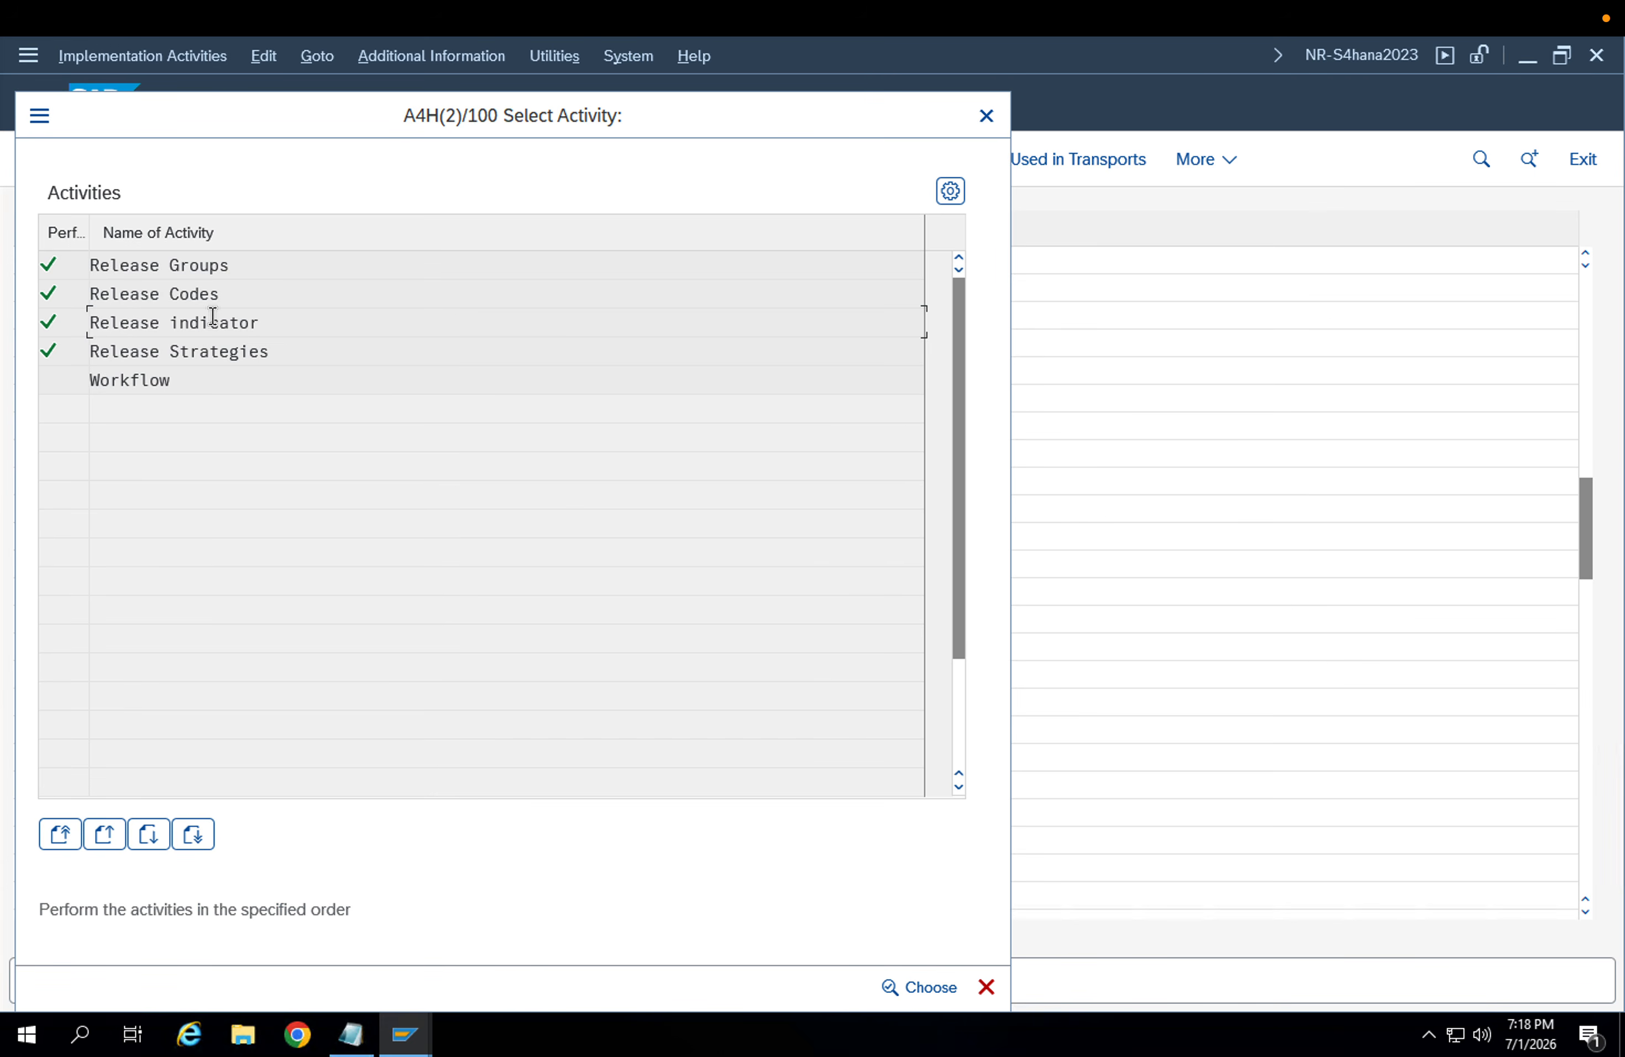
double_click(213, 324)
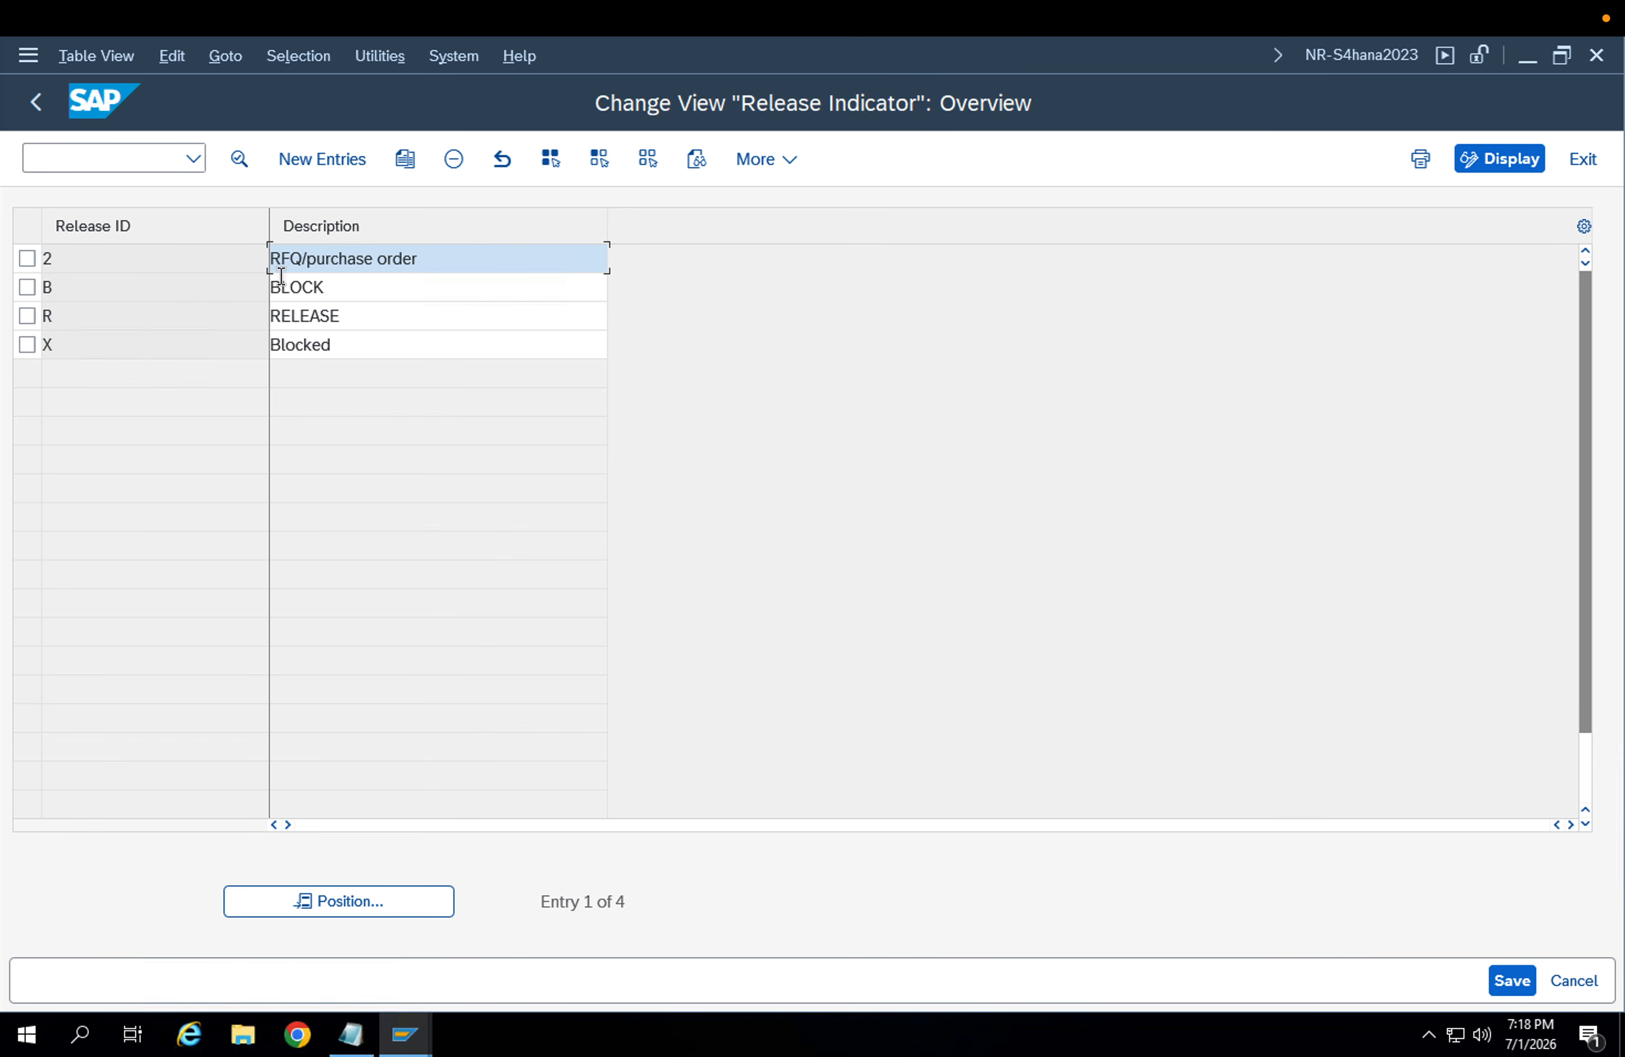
Examine the detail settings of release indicator 2, RFQ/purchase order
click(145, 281)
click(140, 258)
click(418, 258)
double_click(436, 258)
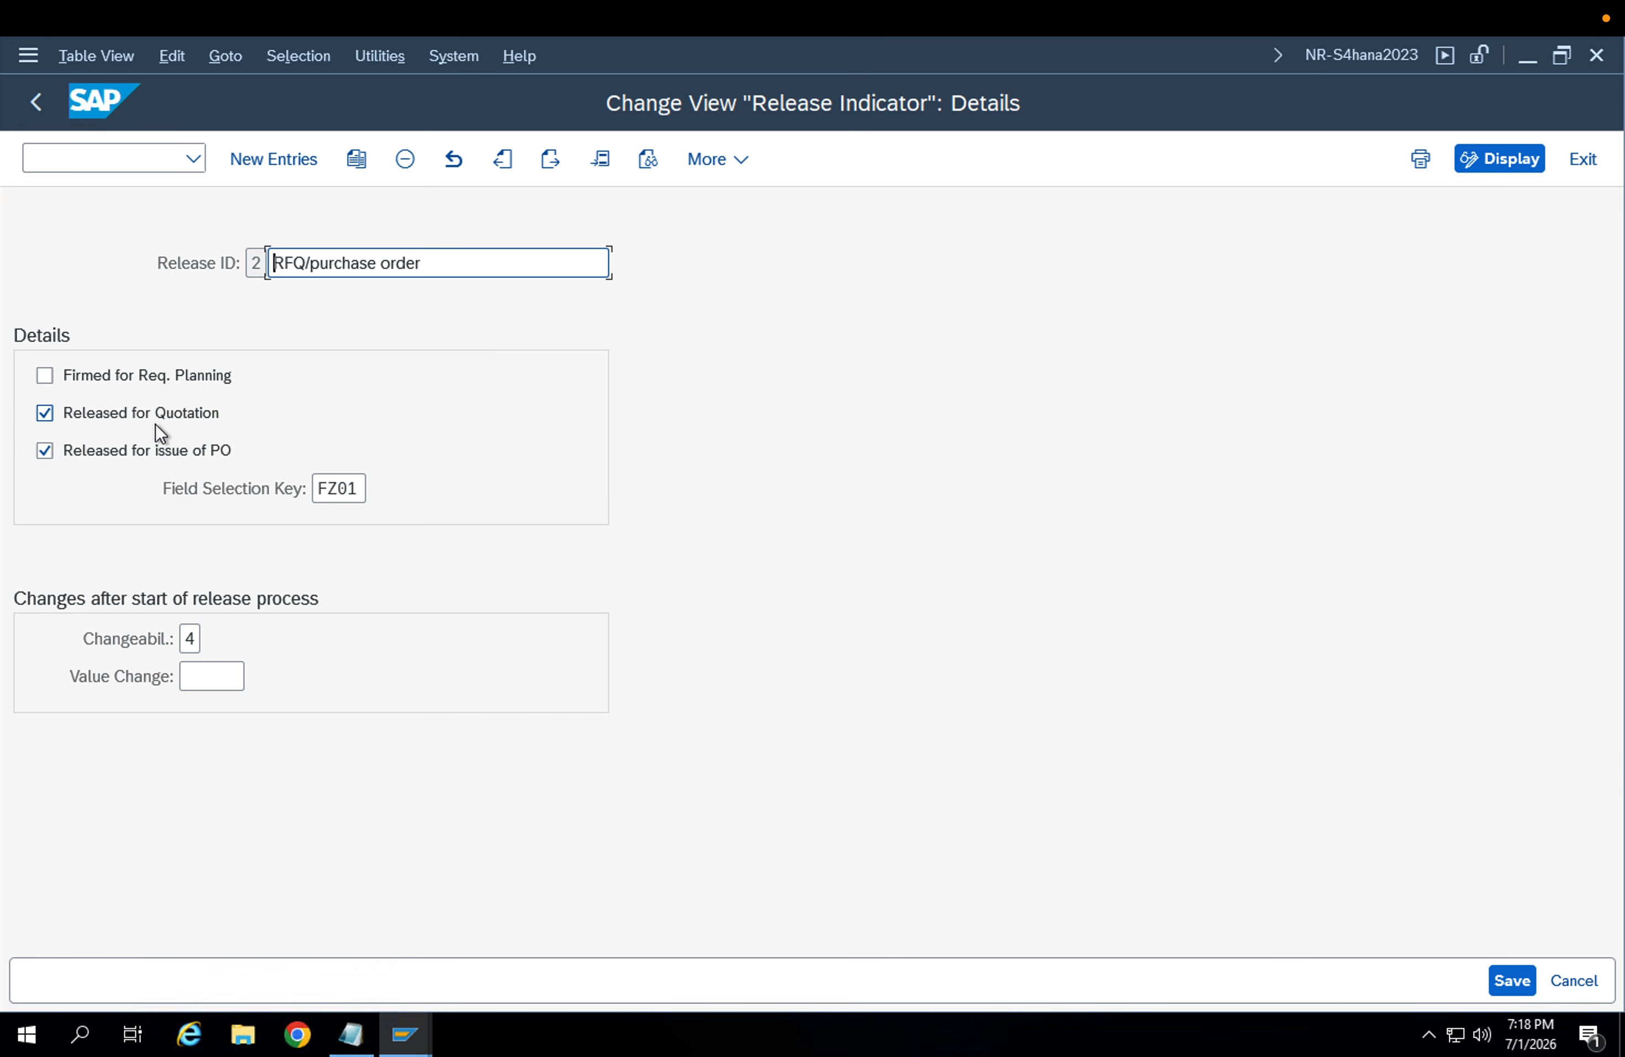
click(36, 101)
click(102, 257)
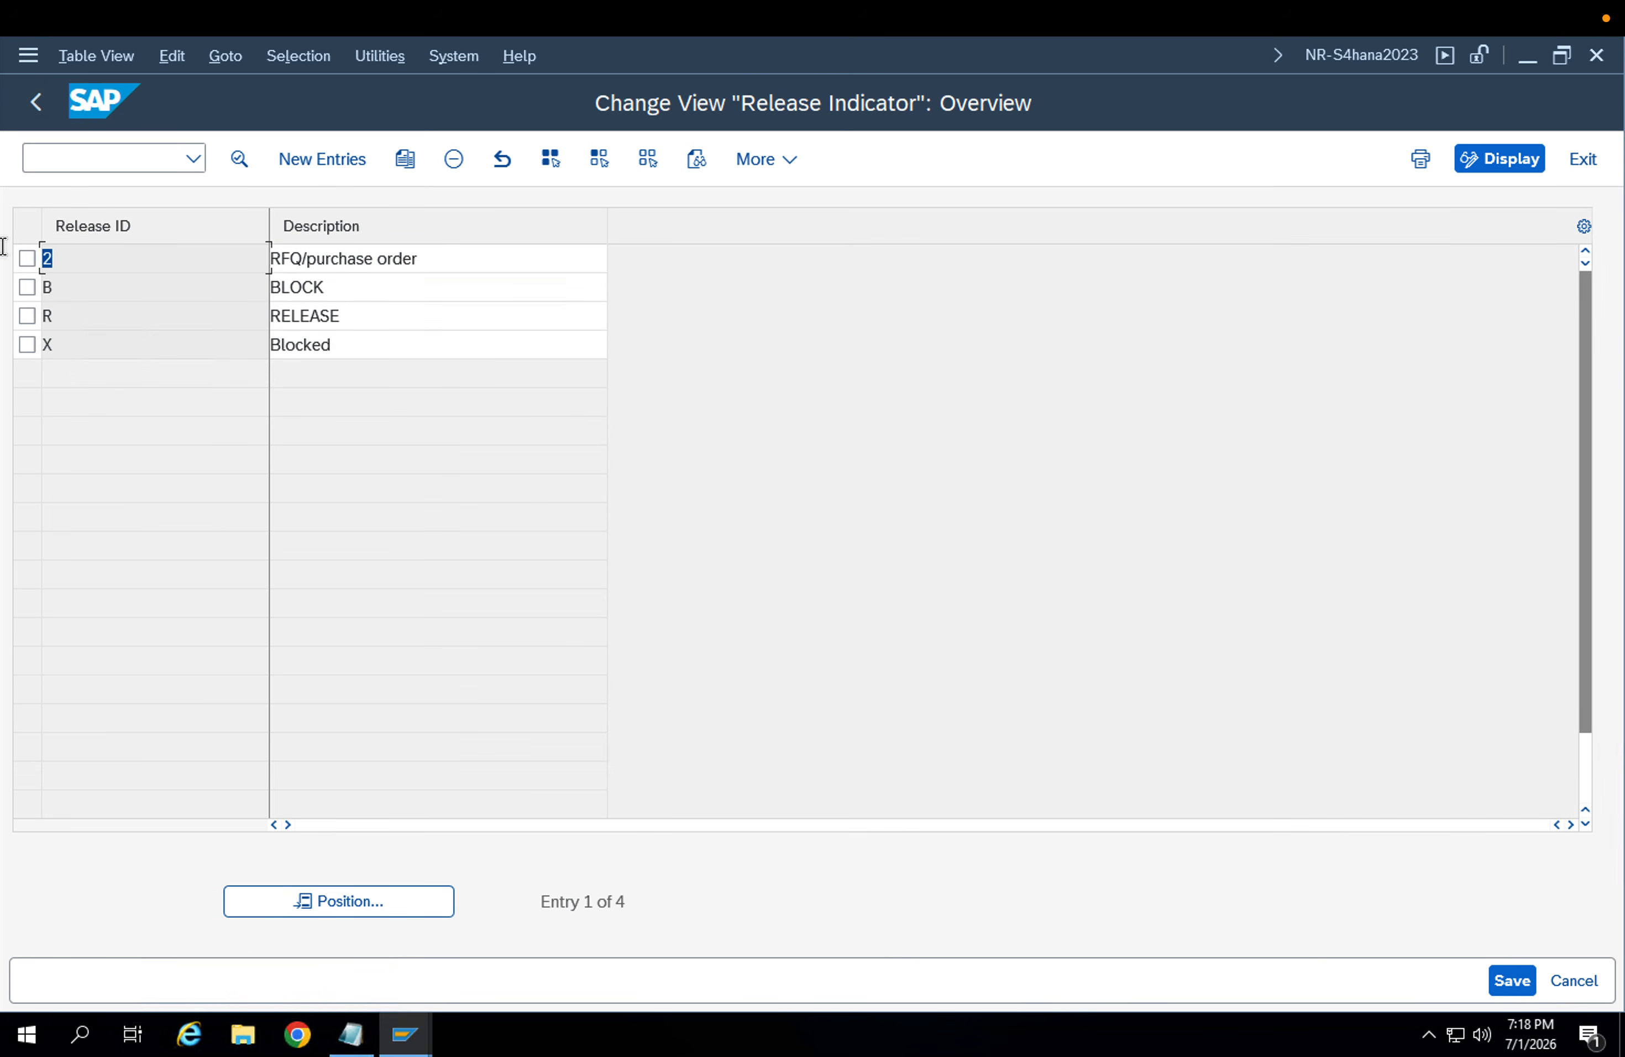
double_click(389, 259)
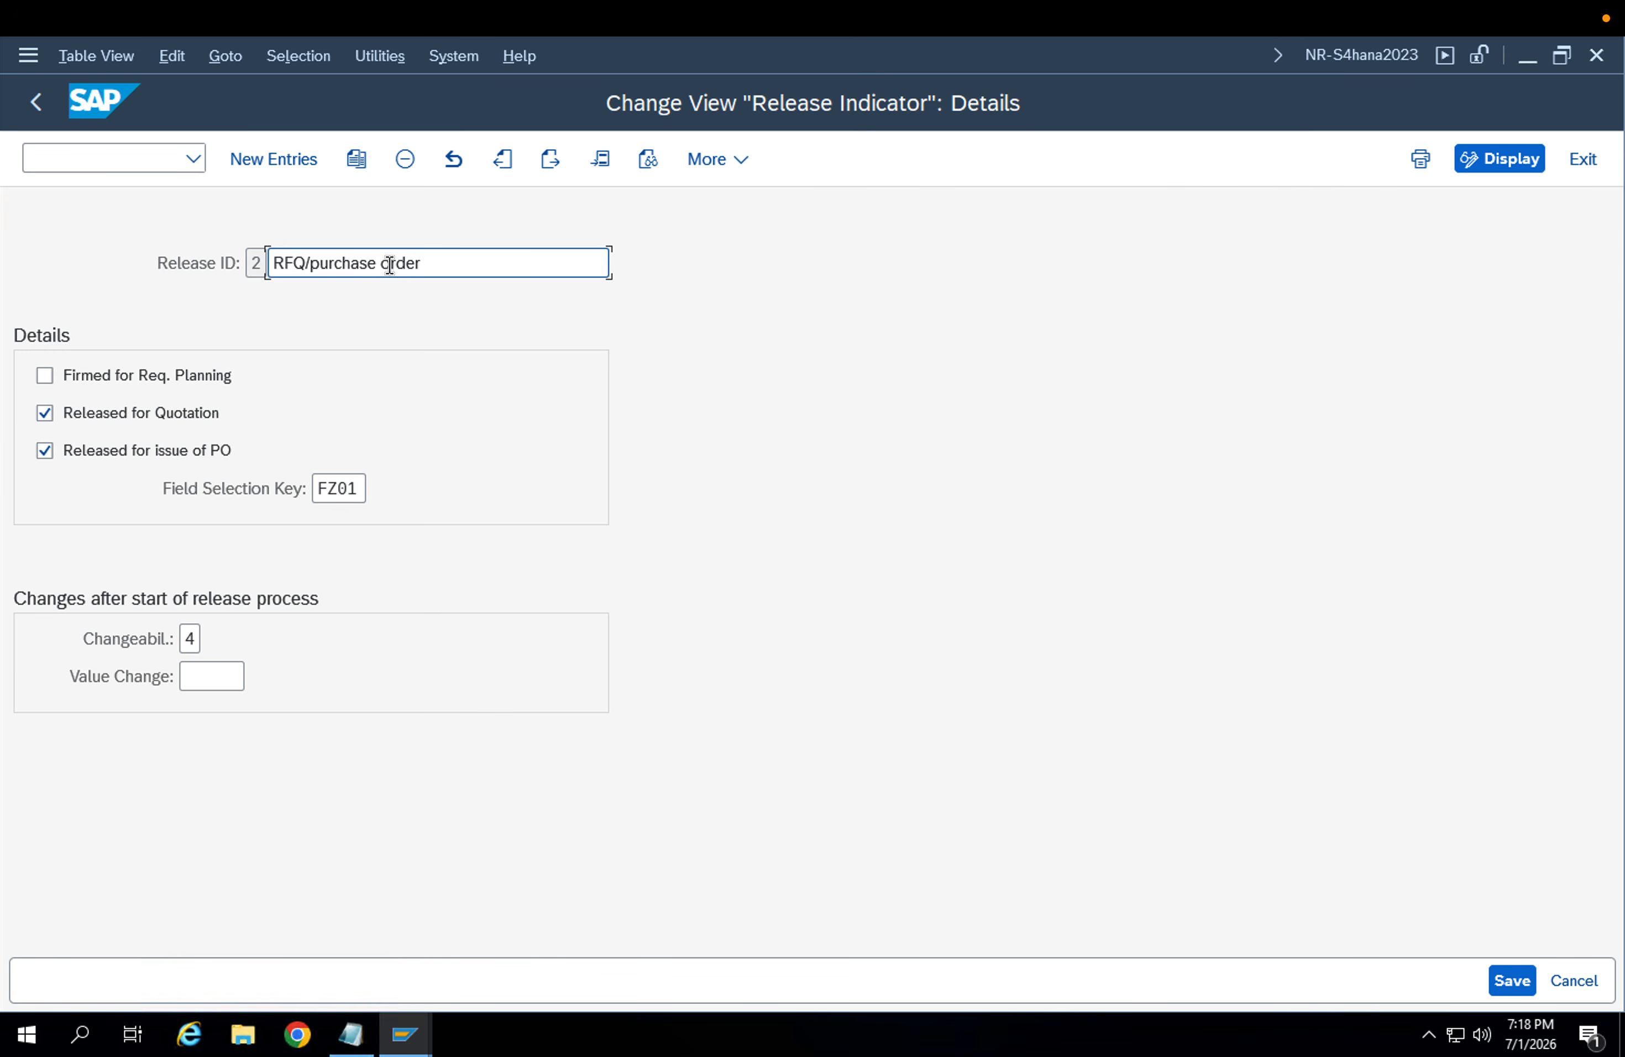
drag(433, 263, 275, 263)
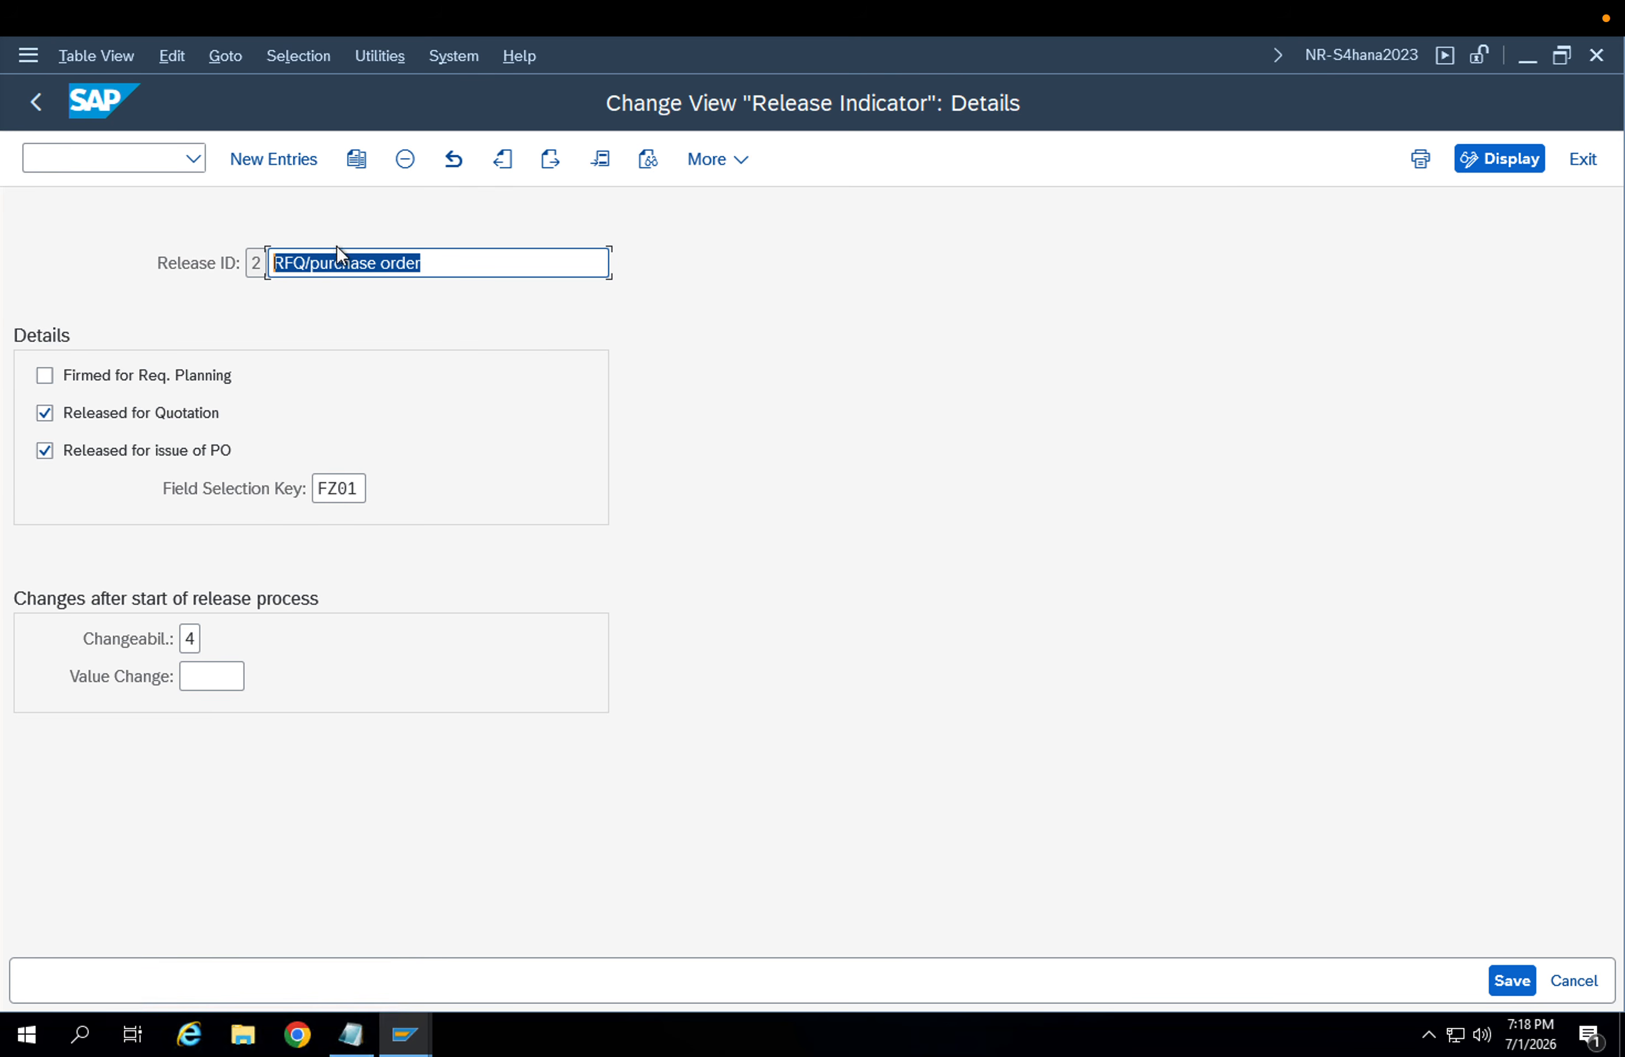
click(37, 103)
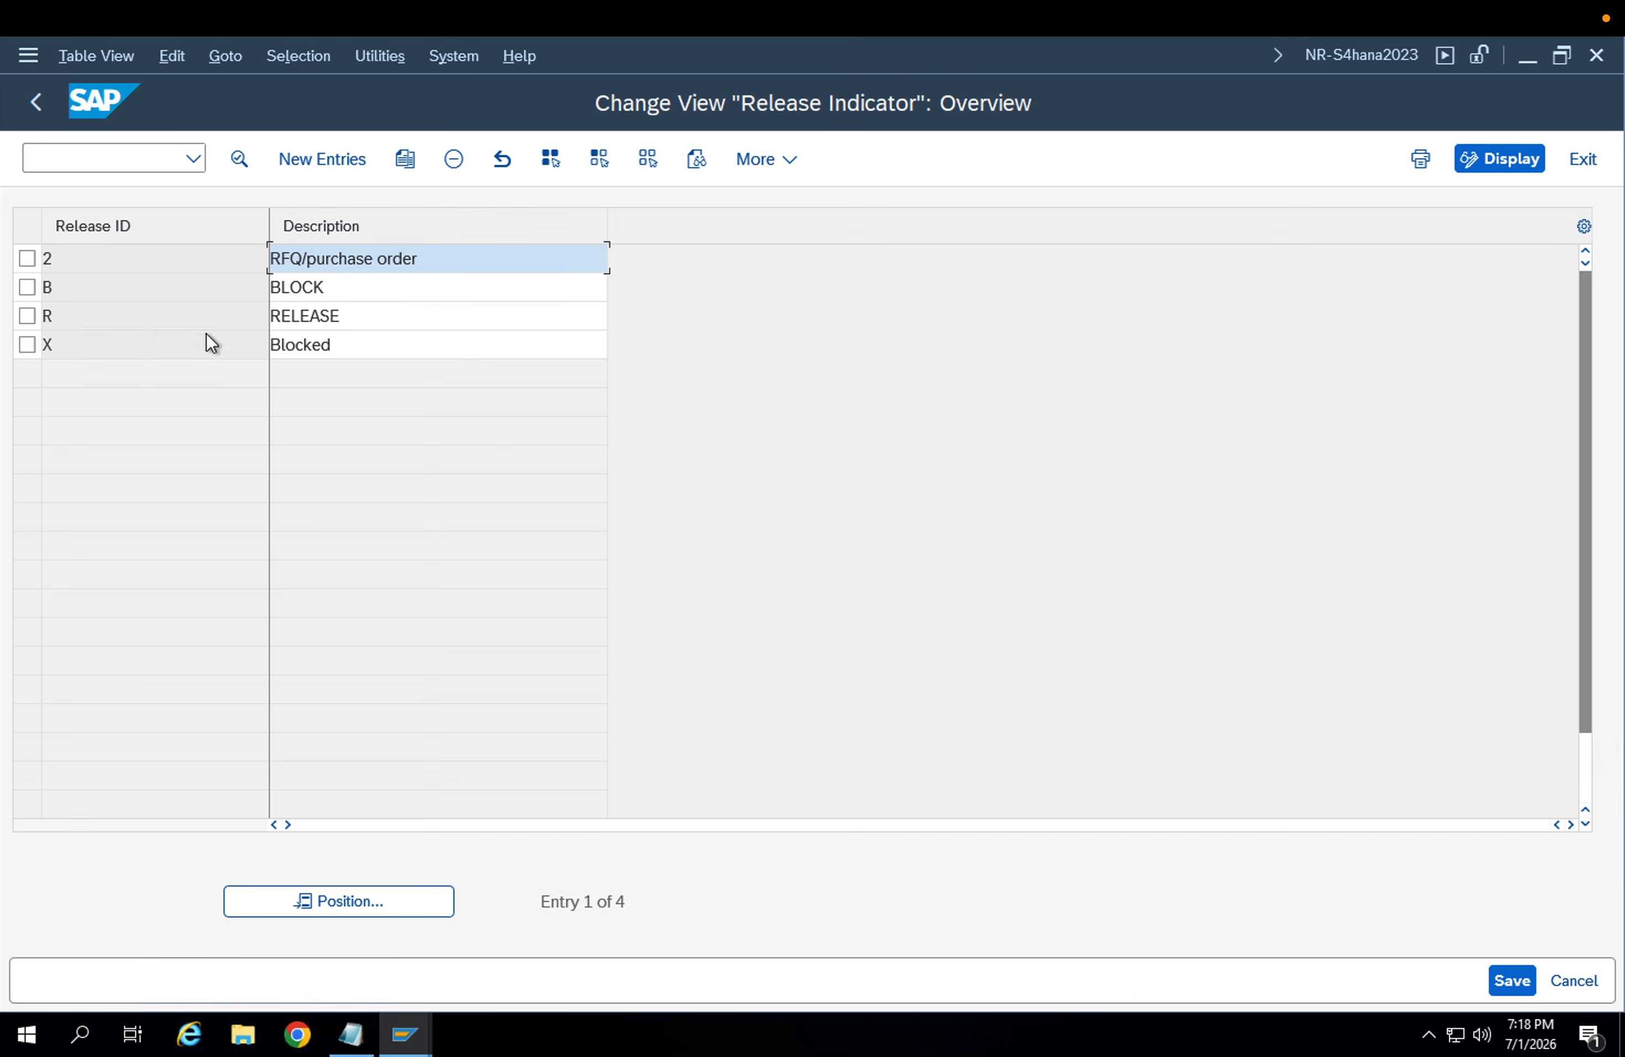
Examine the detail settings of release indicator B, BLOCK
double_click(181, 289)
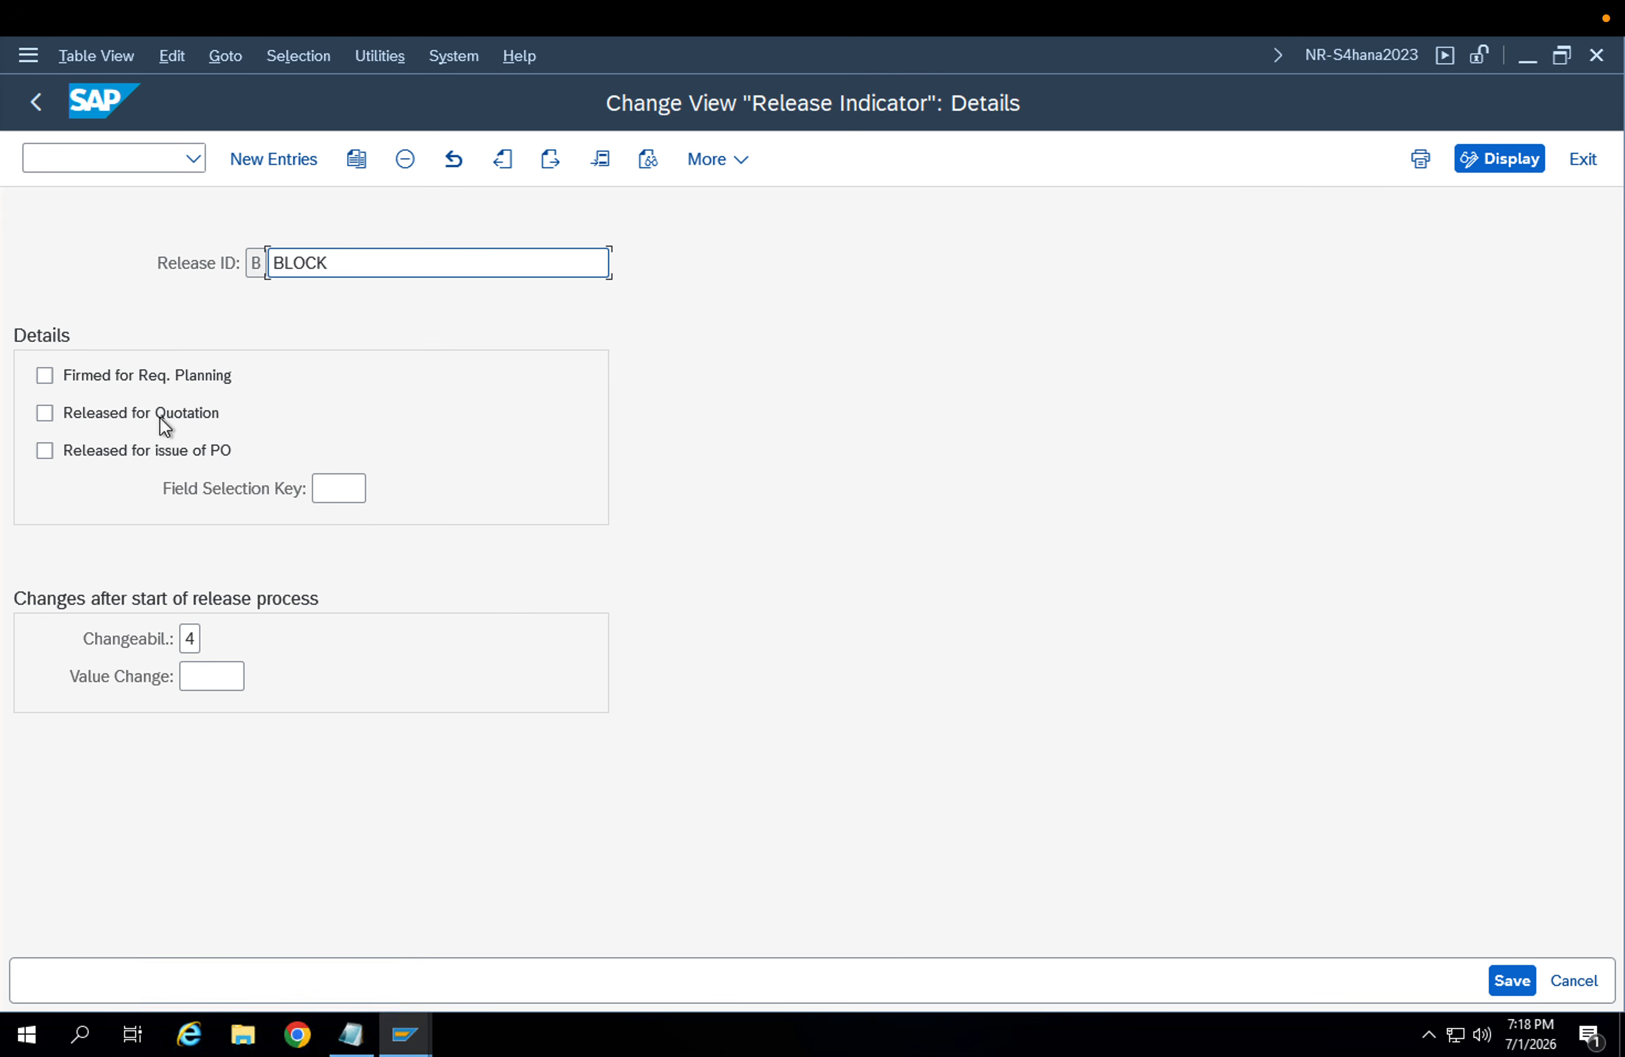
drag(338, 256, 154, 251)
click(359, 262)
drag(344, 262, 201, 253)
click(42, 102)
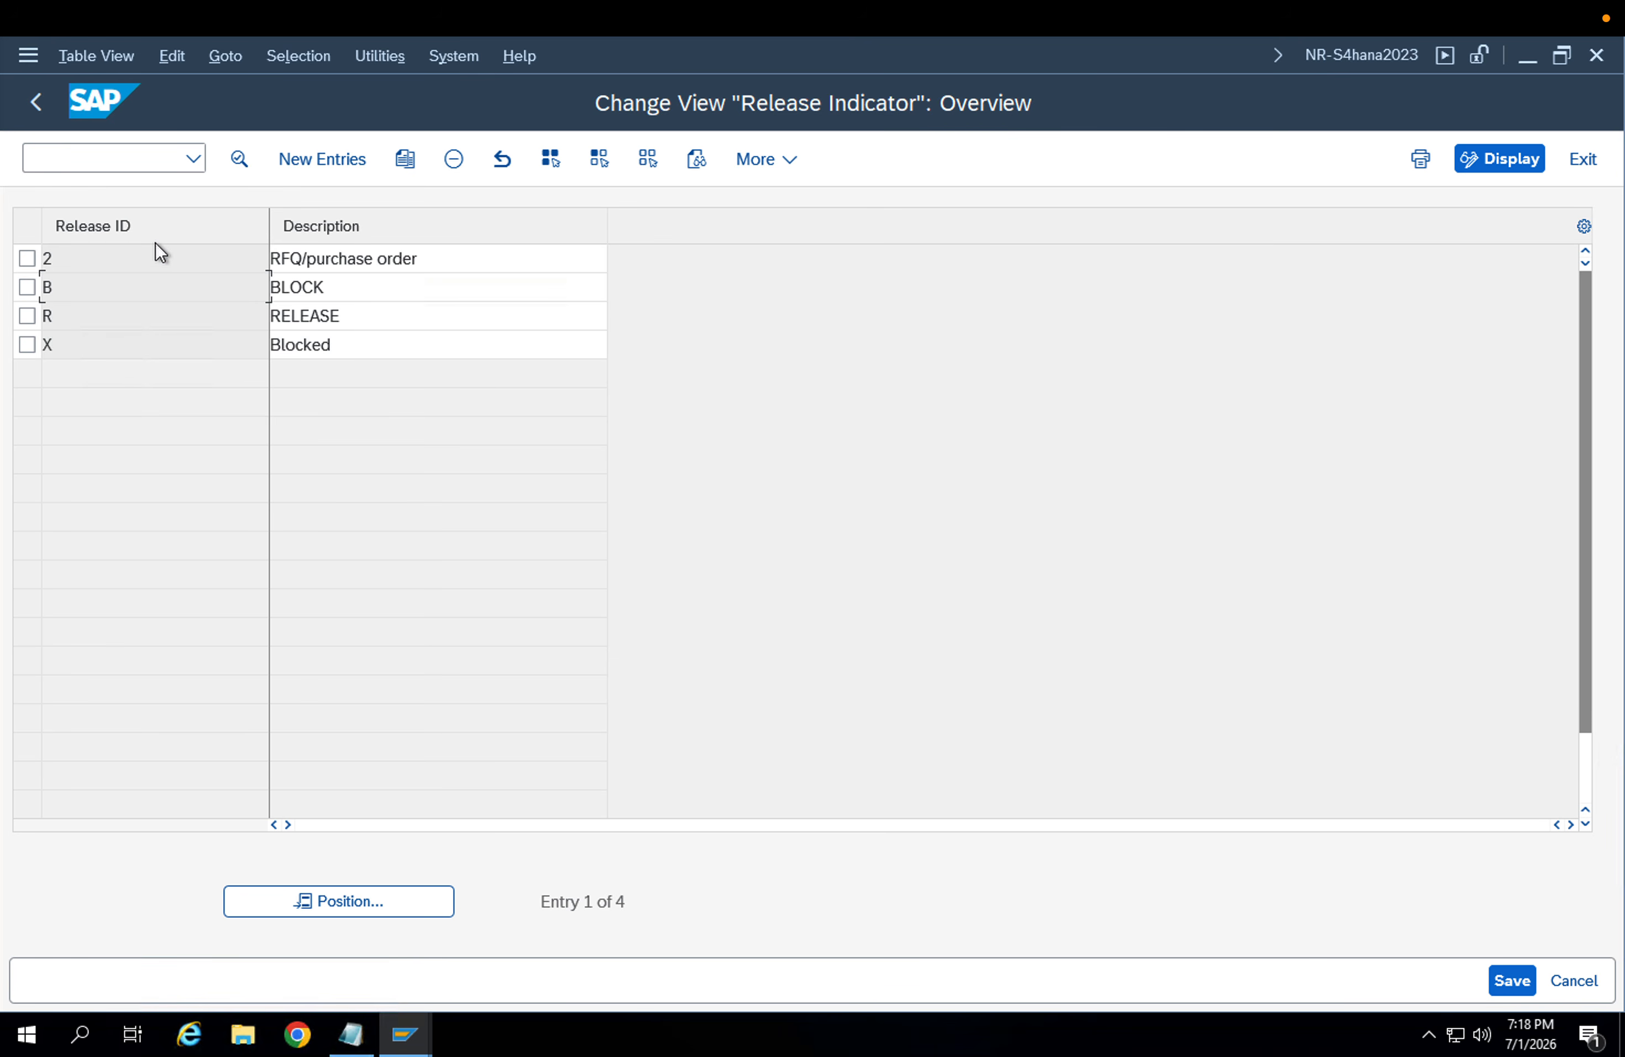
Compare the detail settings of release indicators X and B, both used for blocking
drag(333, 287, 219, 285)
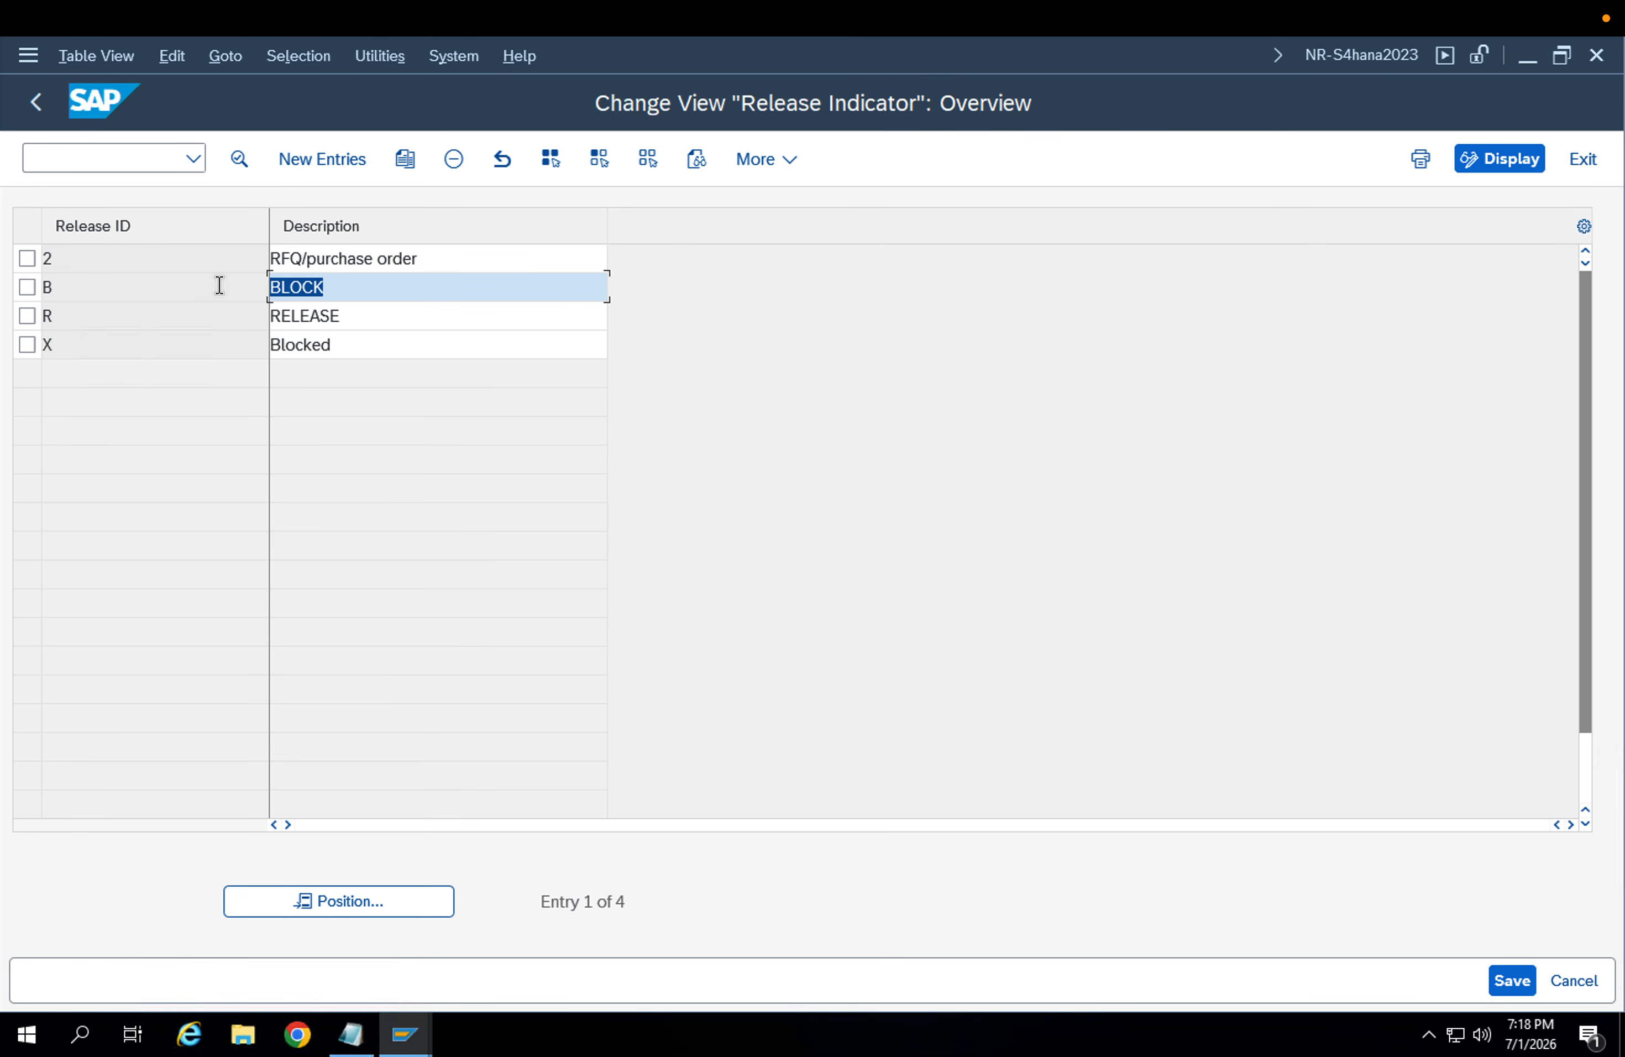
click(328, 316)
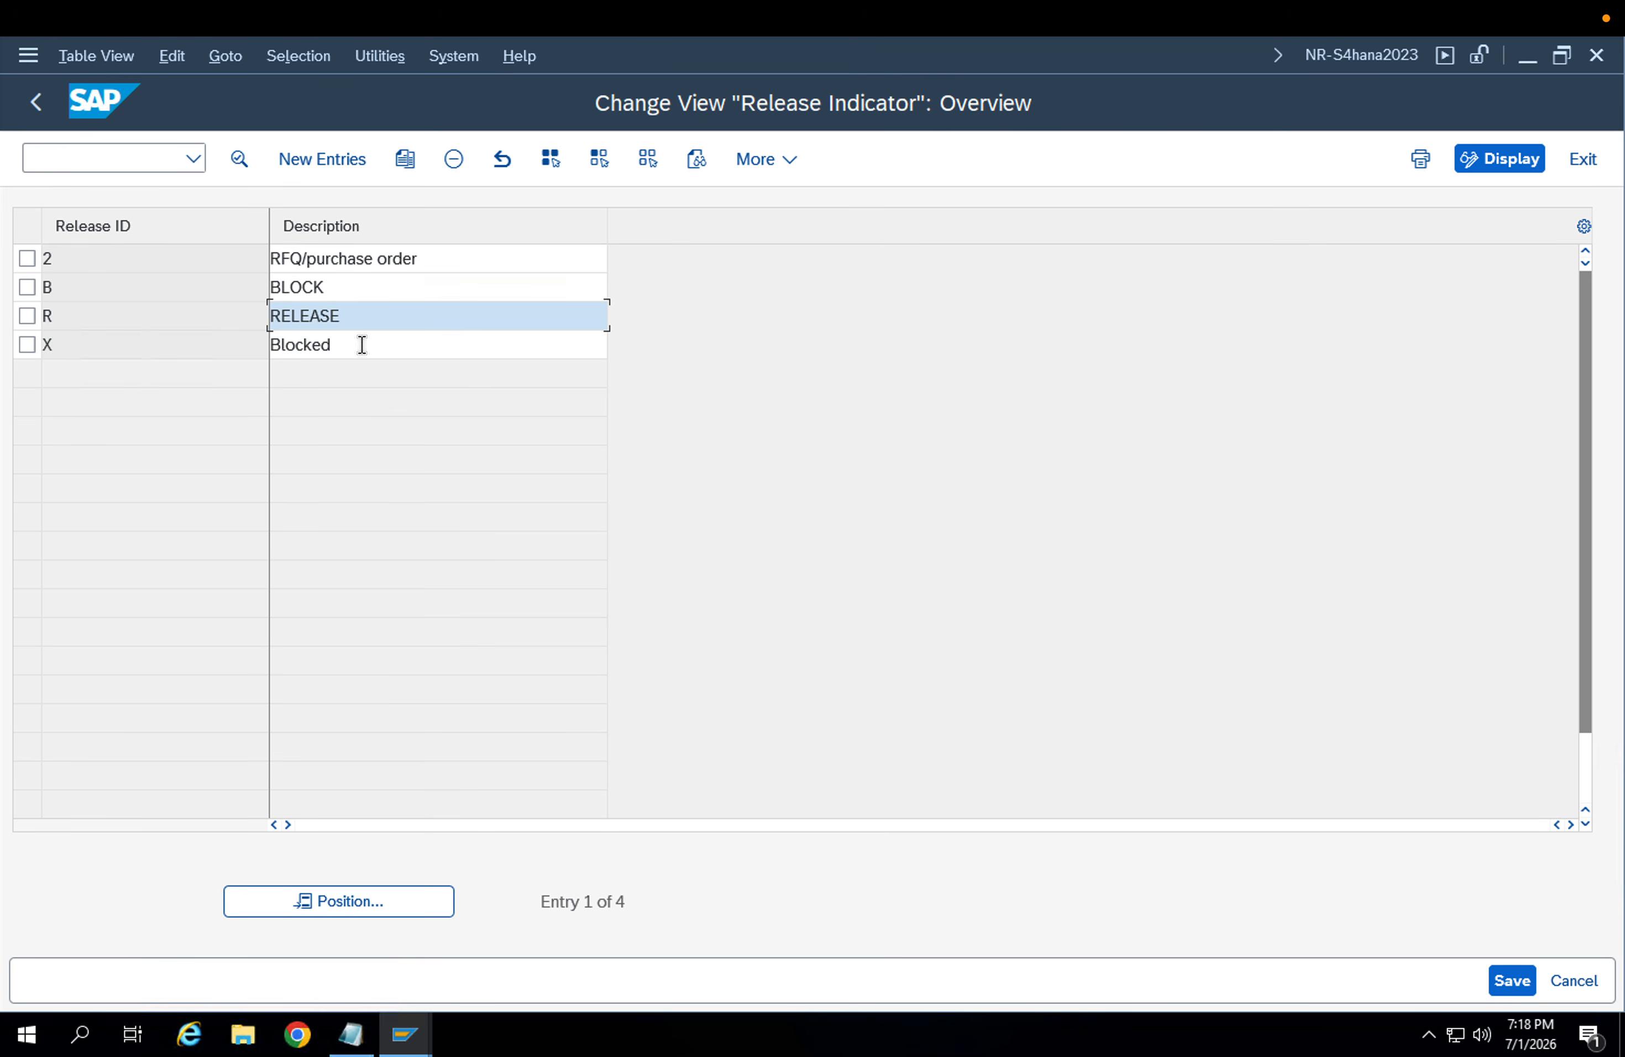
double_click(378, 343)
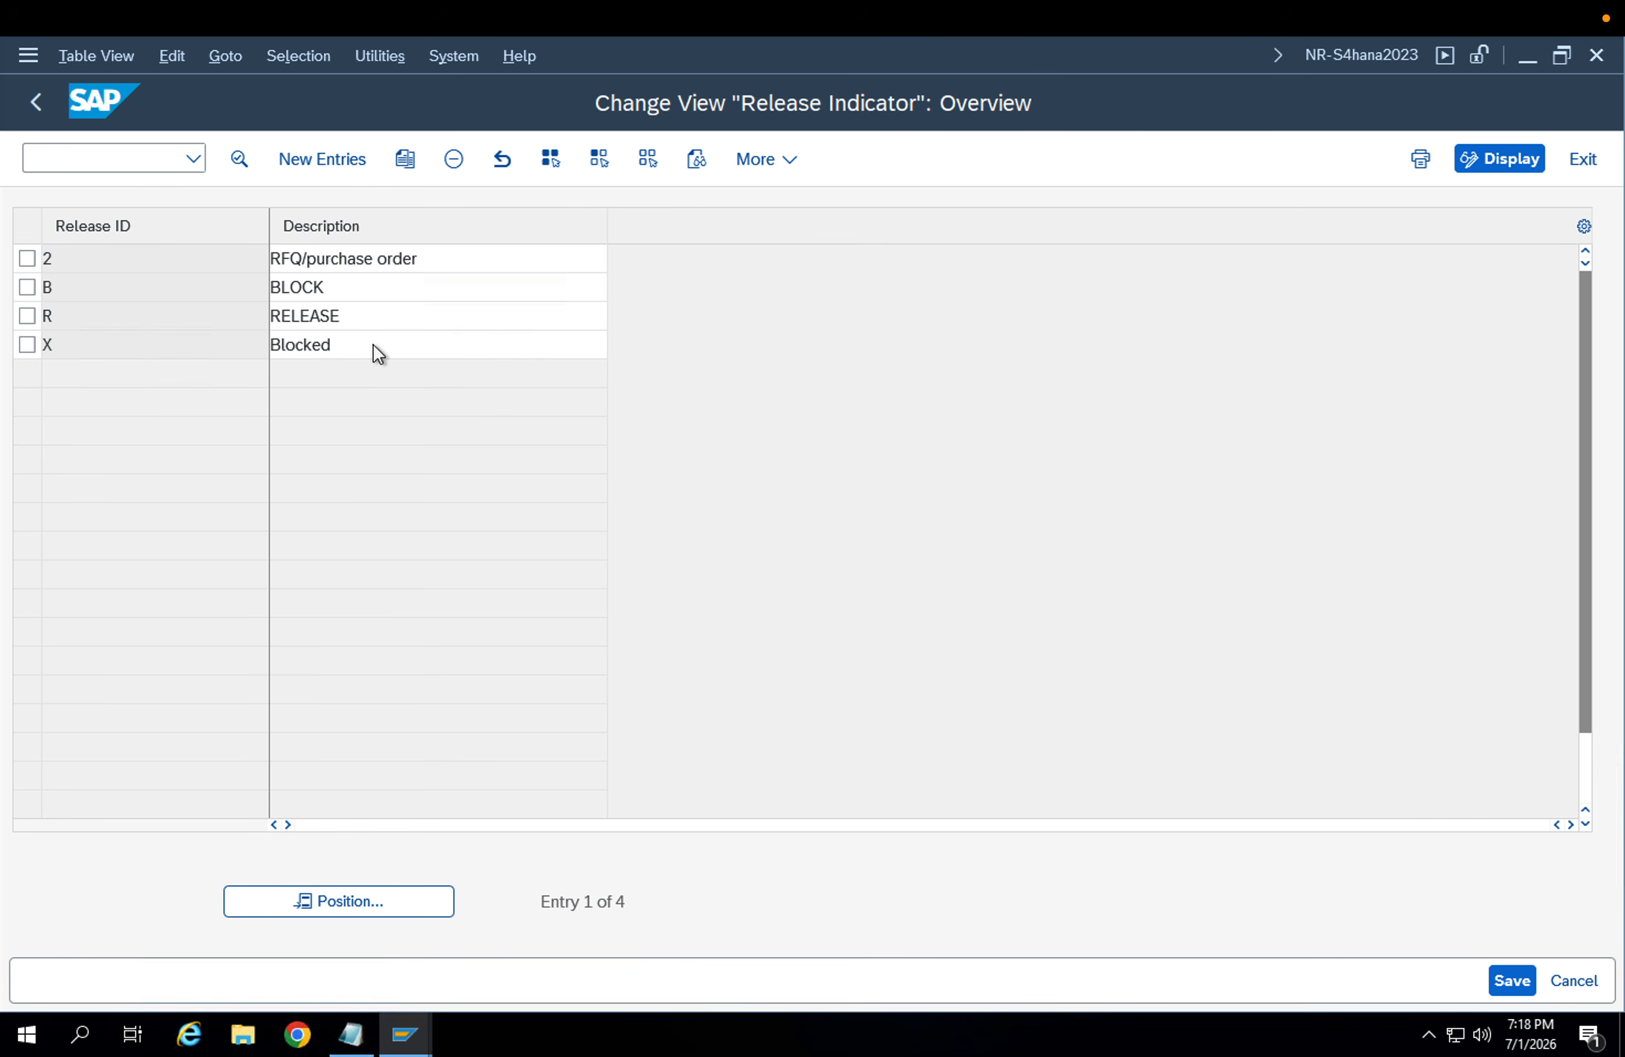
click(39, 104)
double_click(353, 287)
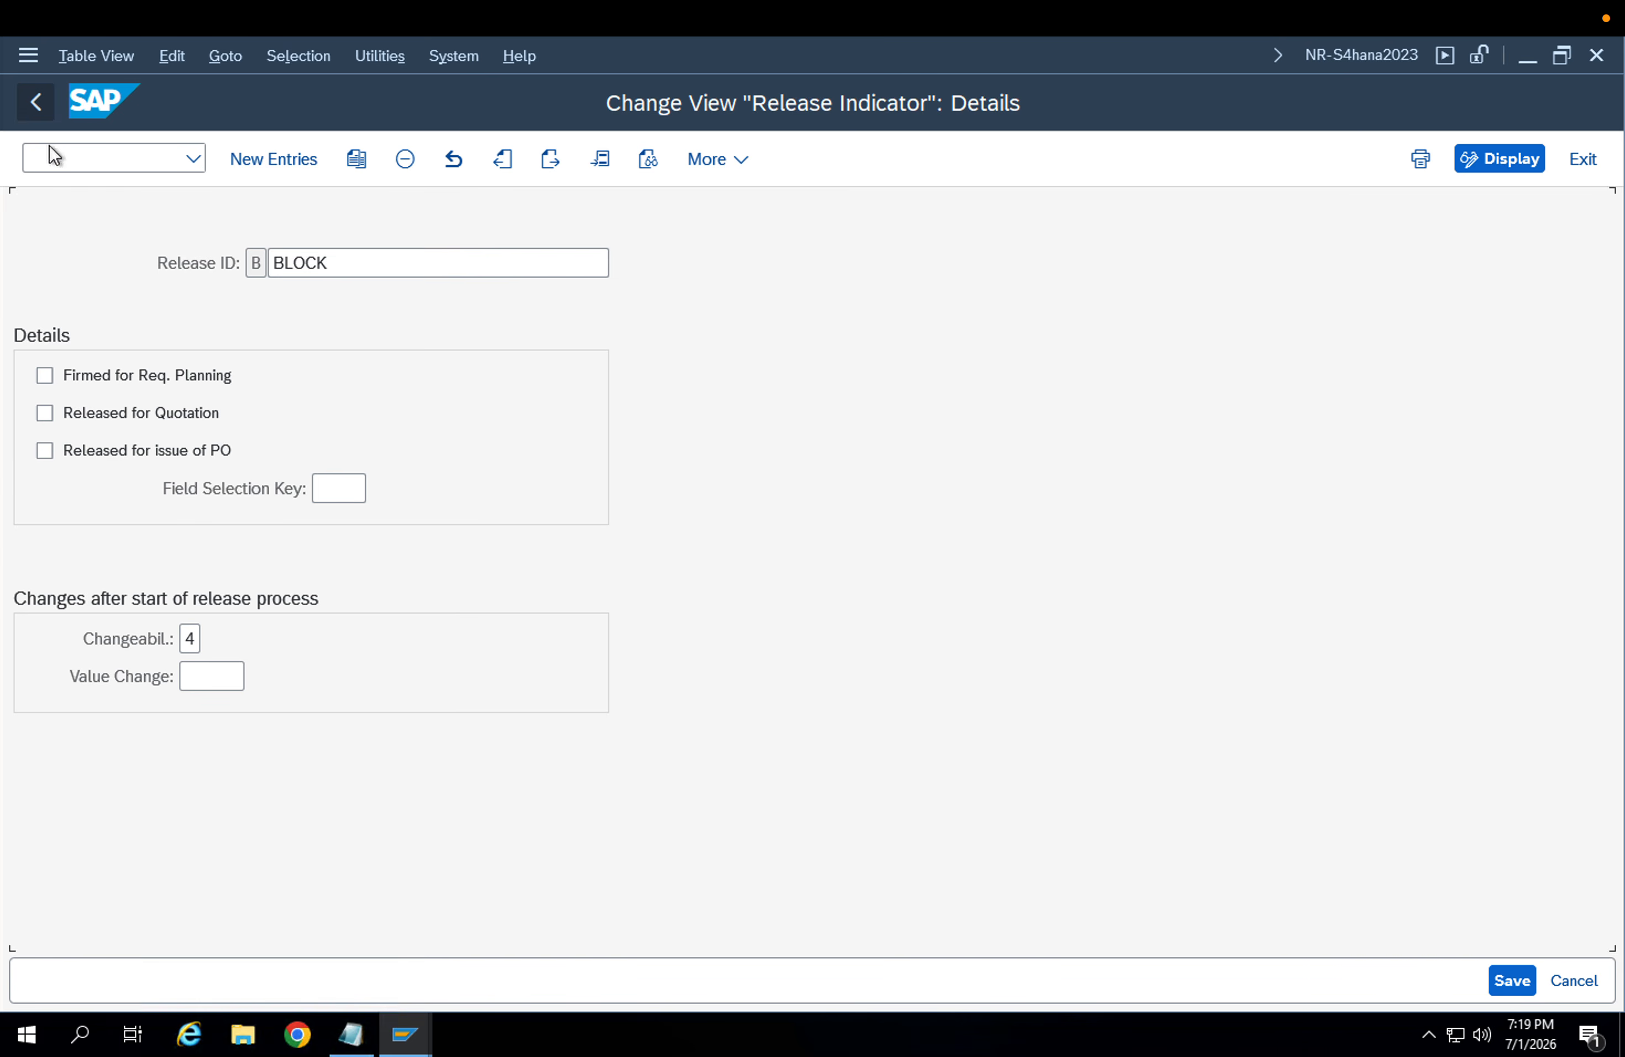
click(34, 103)
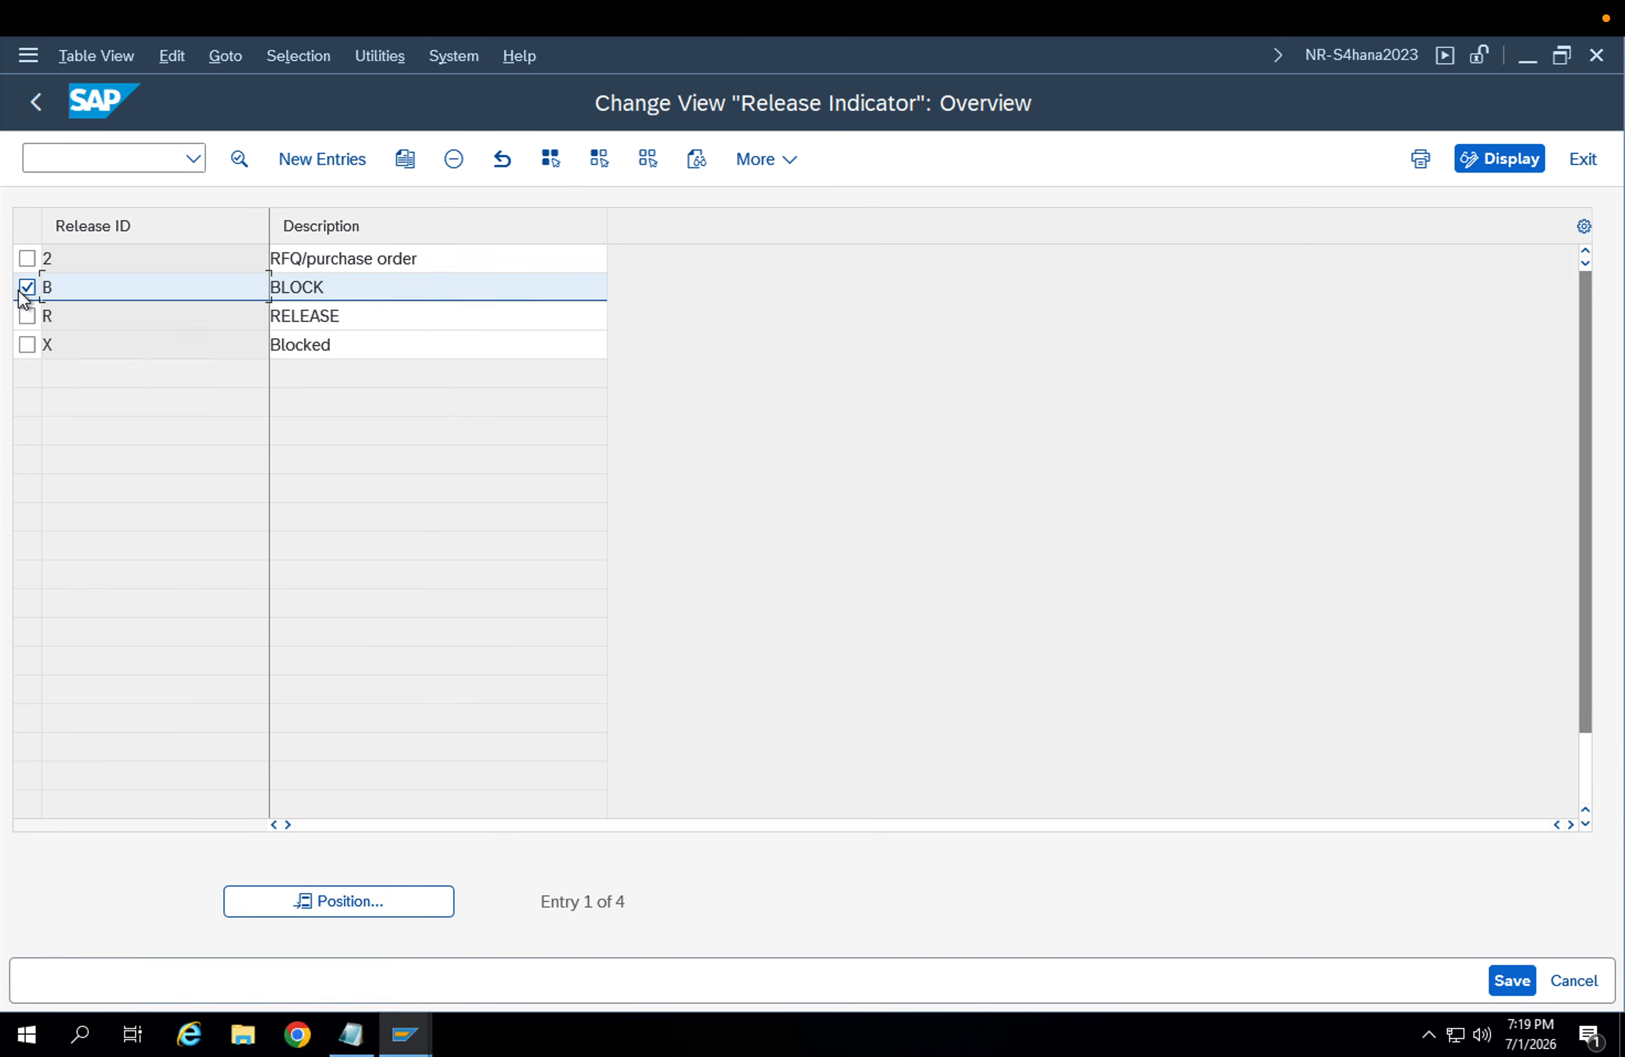
Delete release indicator X, Blocked, and save the deletion to customizing request A4HK905165
click(33, 344)
click(454, 162)
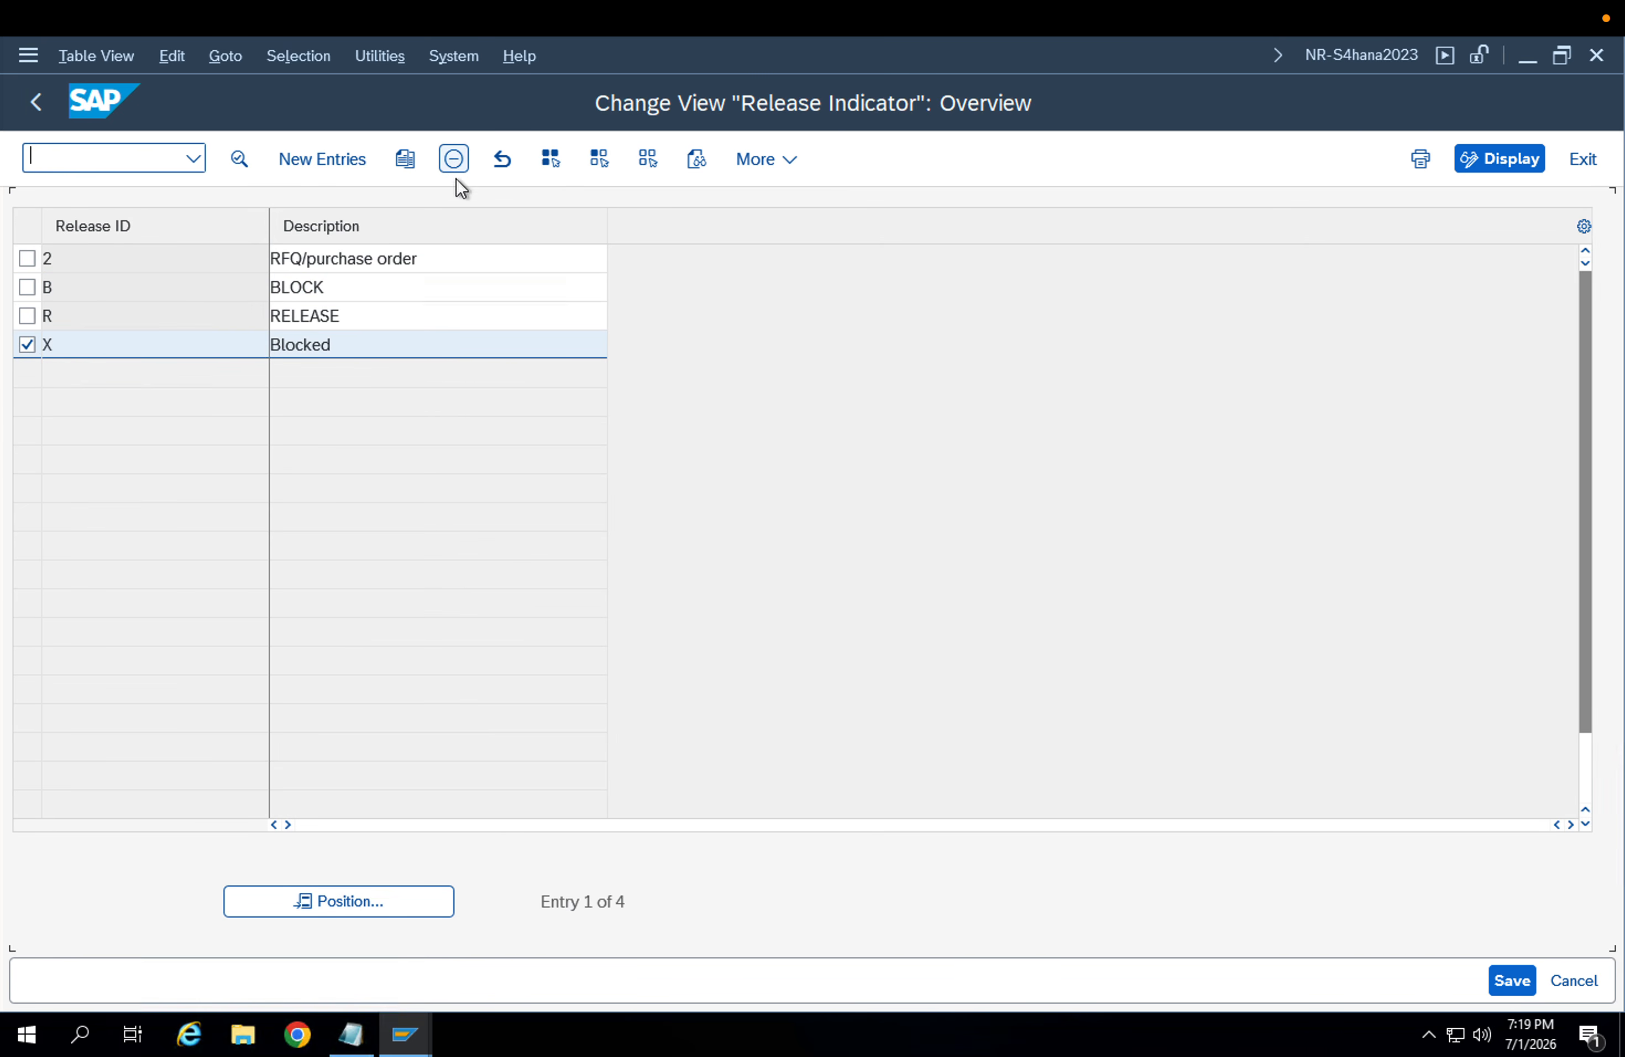
click(1509, 979)
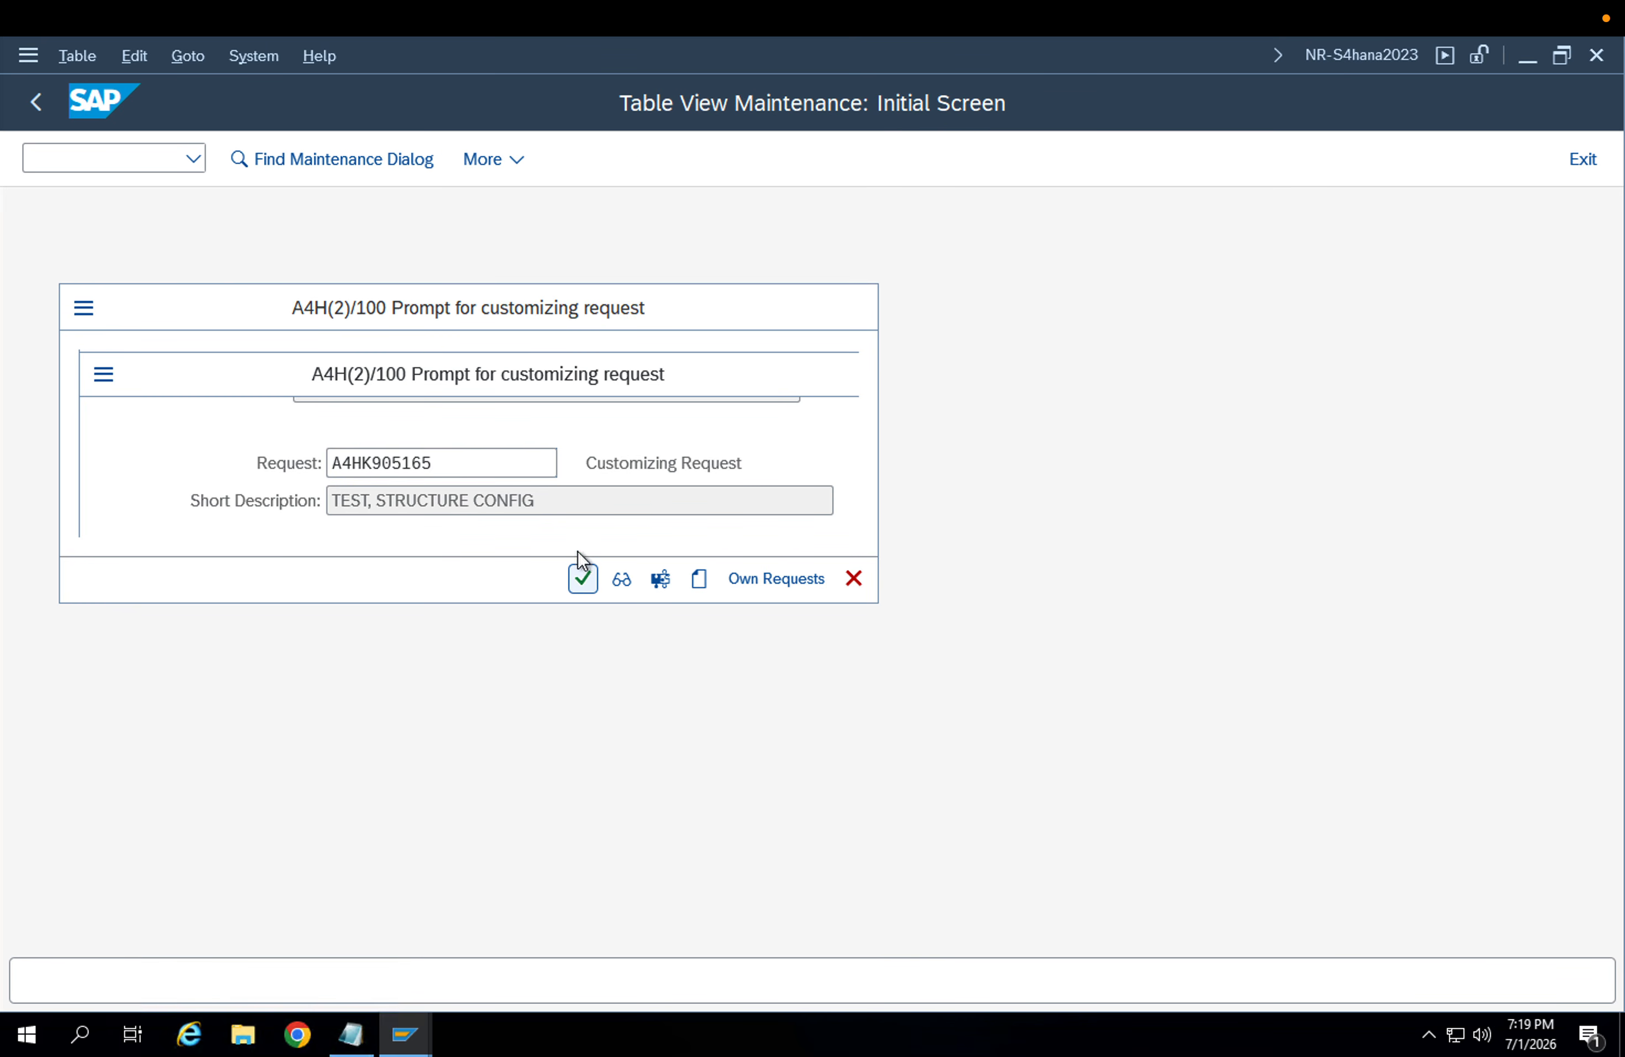
click(582, 578)
Set the description of release indicator B to "Not ready for next level"
drag(347, 290, 248, 288)
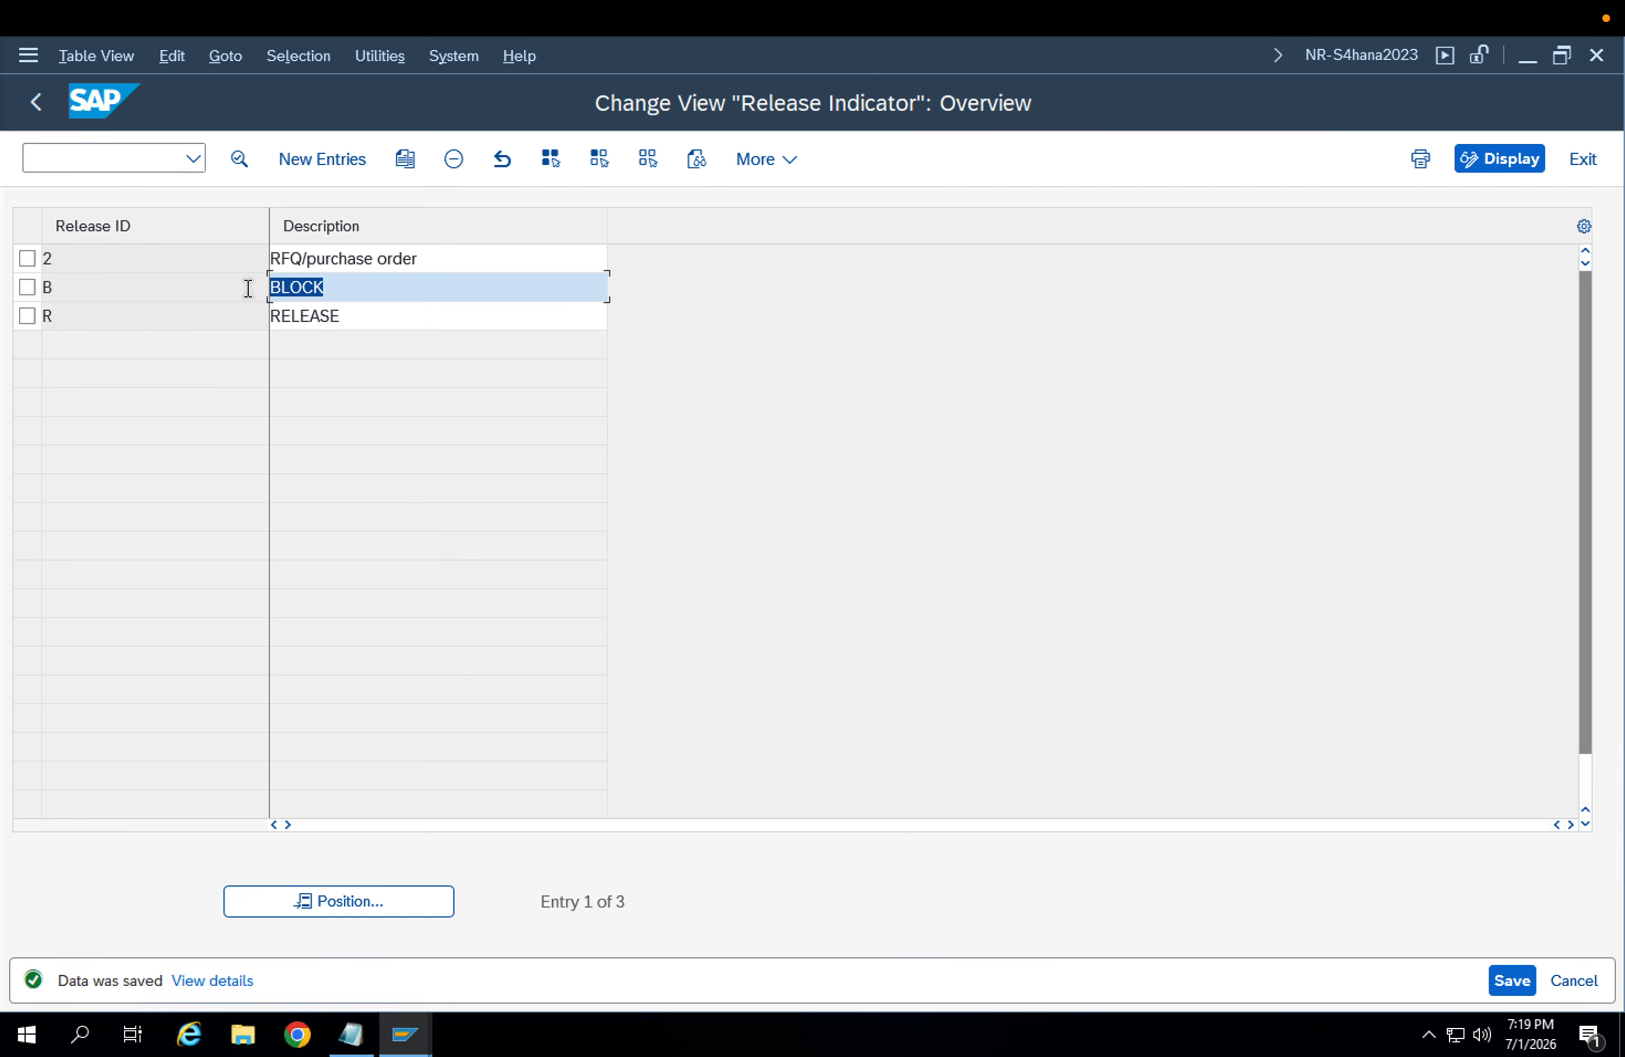
text(No)
text(rt)
text(eady for)
text( next level)
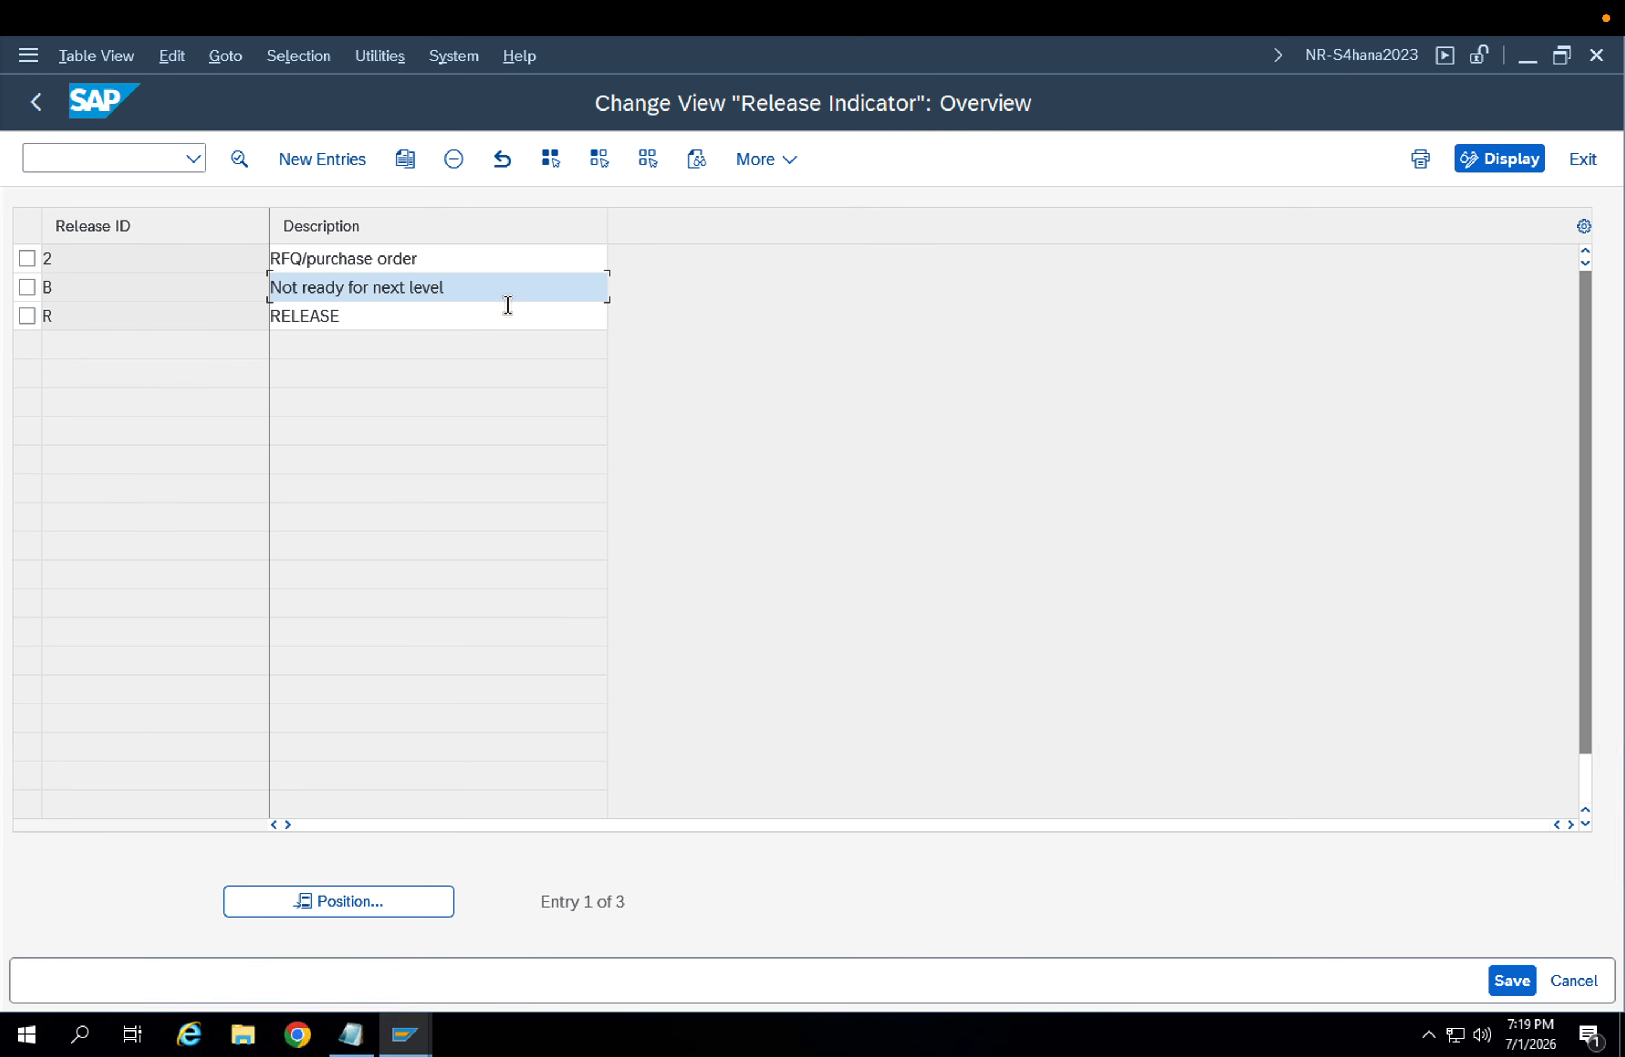
Inspect the detail settings of release indicator R, then return to the release indicator overview
drag(484, 288, 218, 262)
drag(350, 313, 254, 308)
double_click(159, 308)
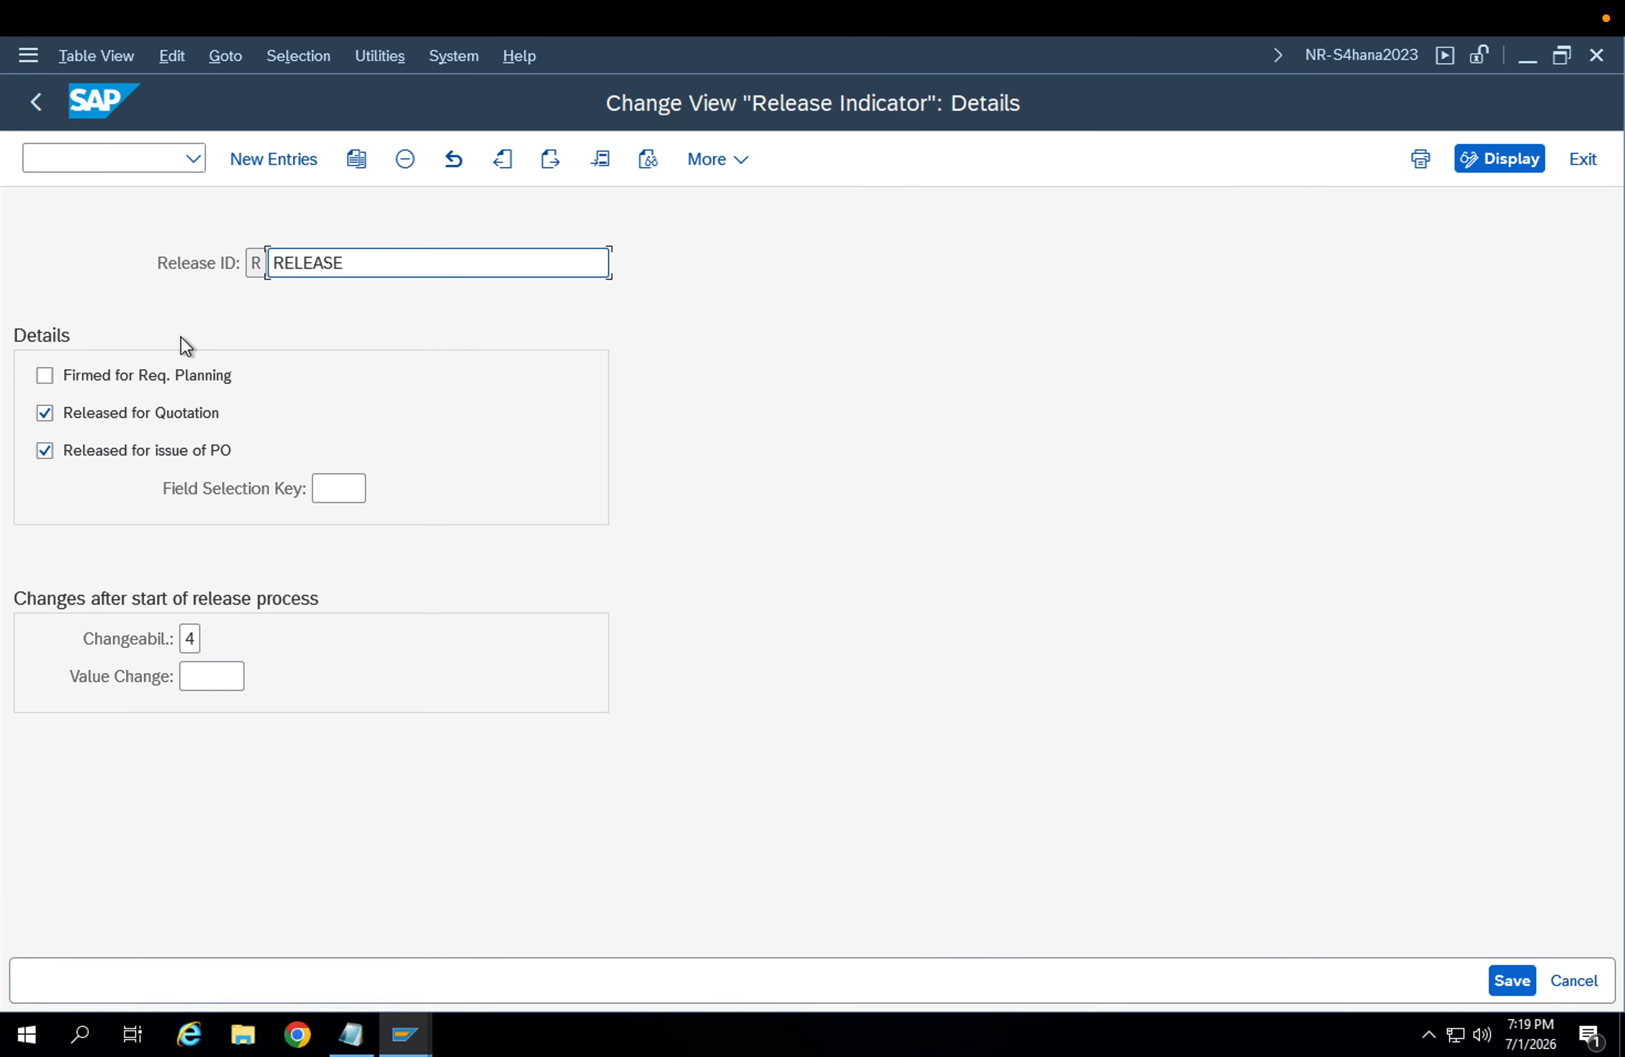
click(38, 103)
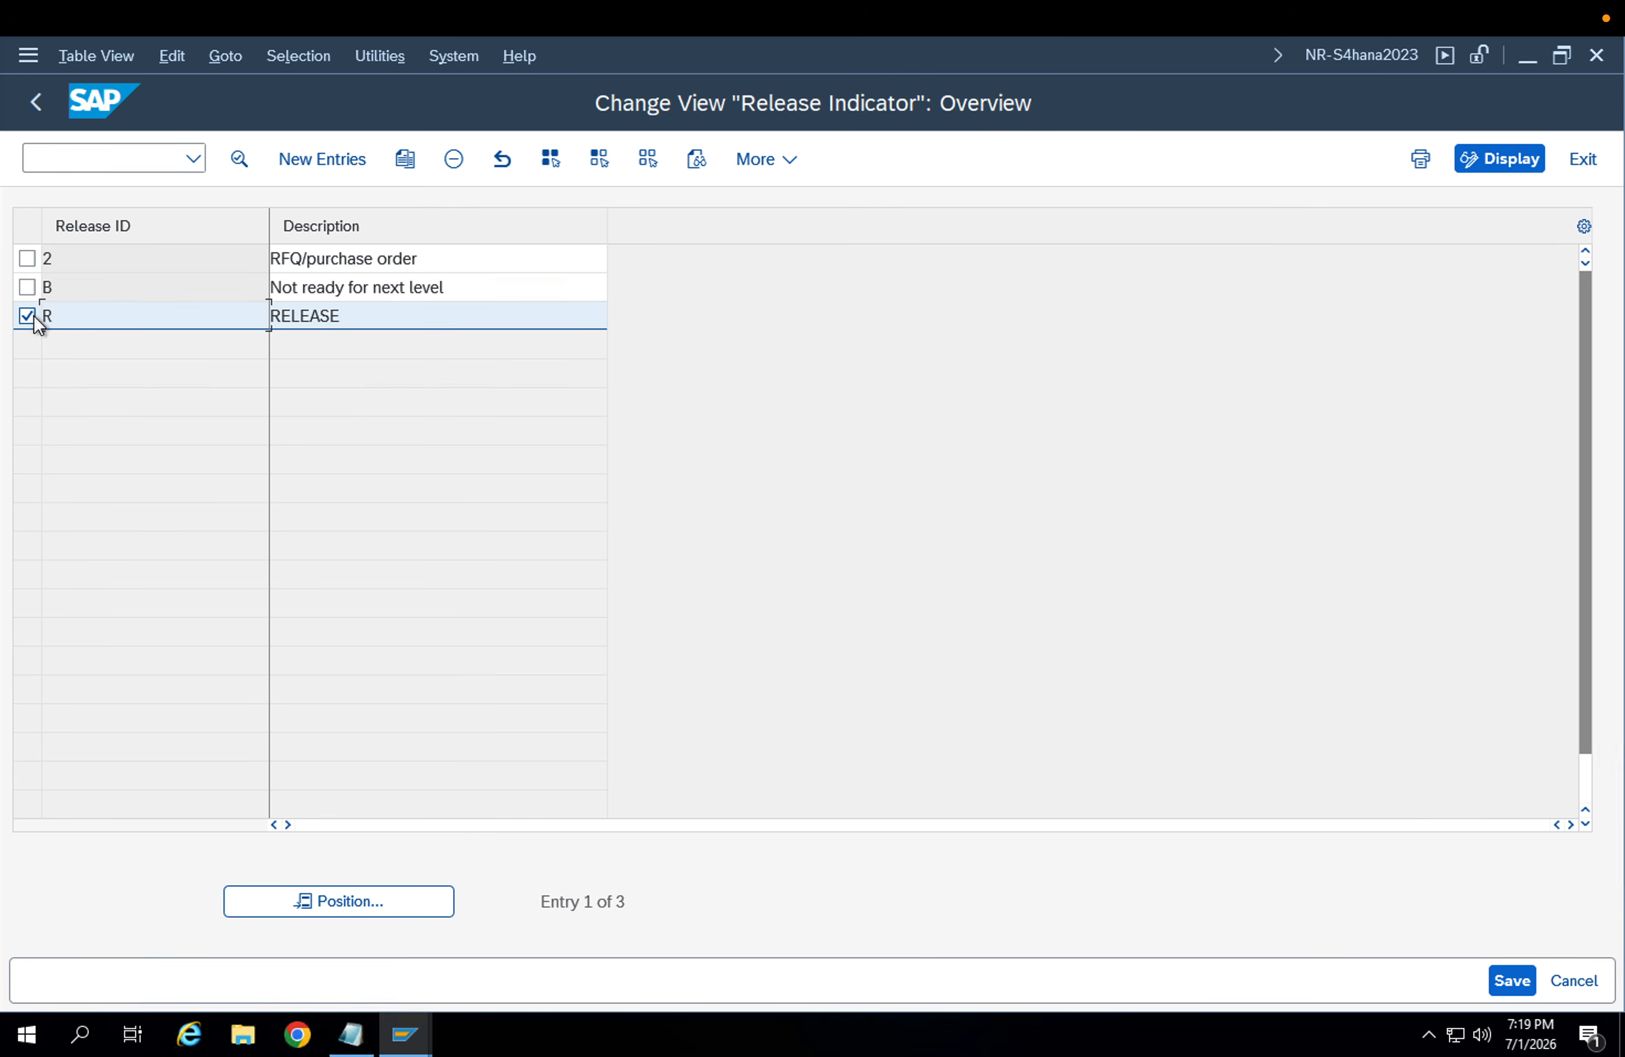
Delete release indicator 2, "RFQ/purchase order", and save the table
click(27, 259)
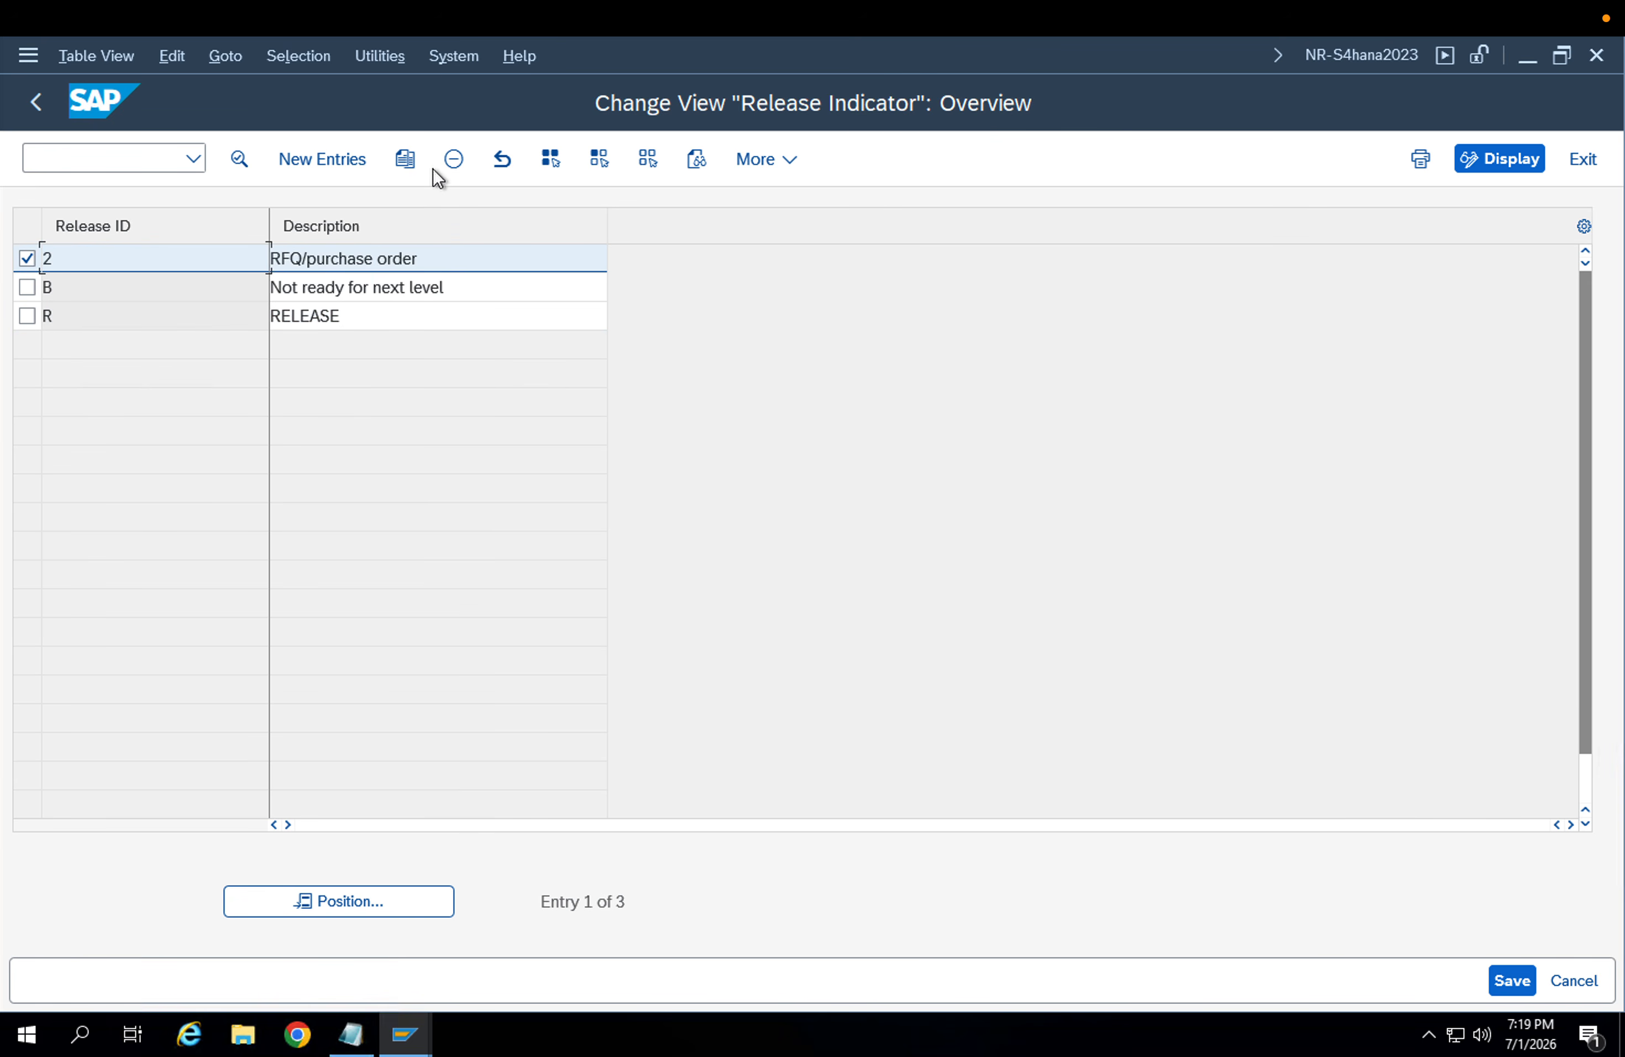
click(452, 171)
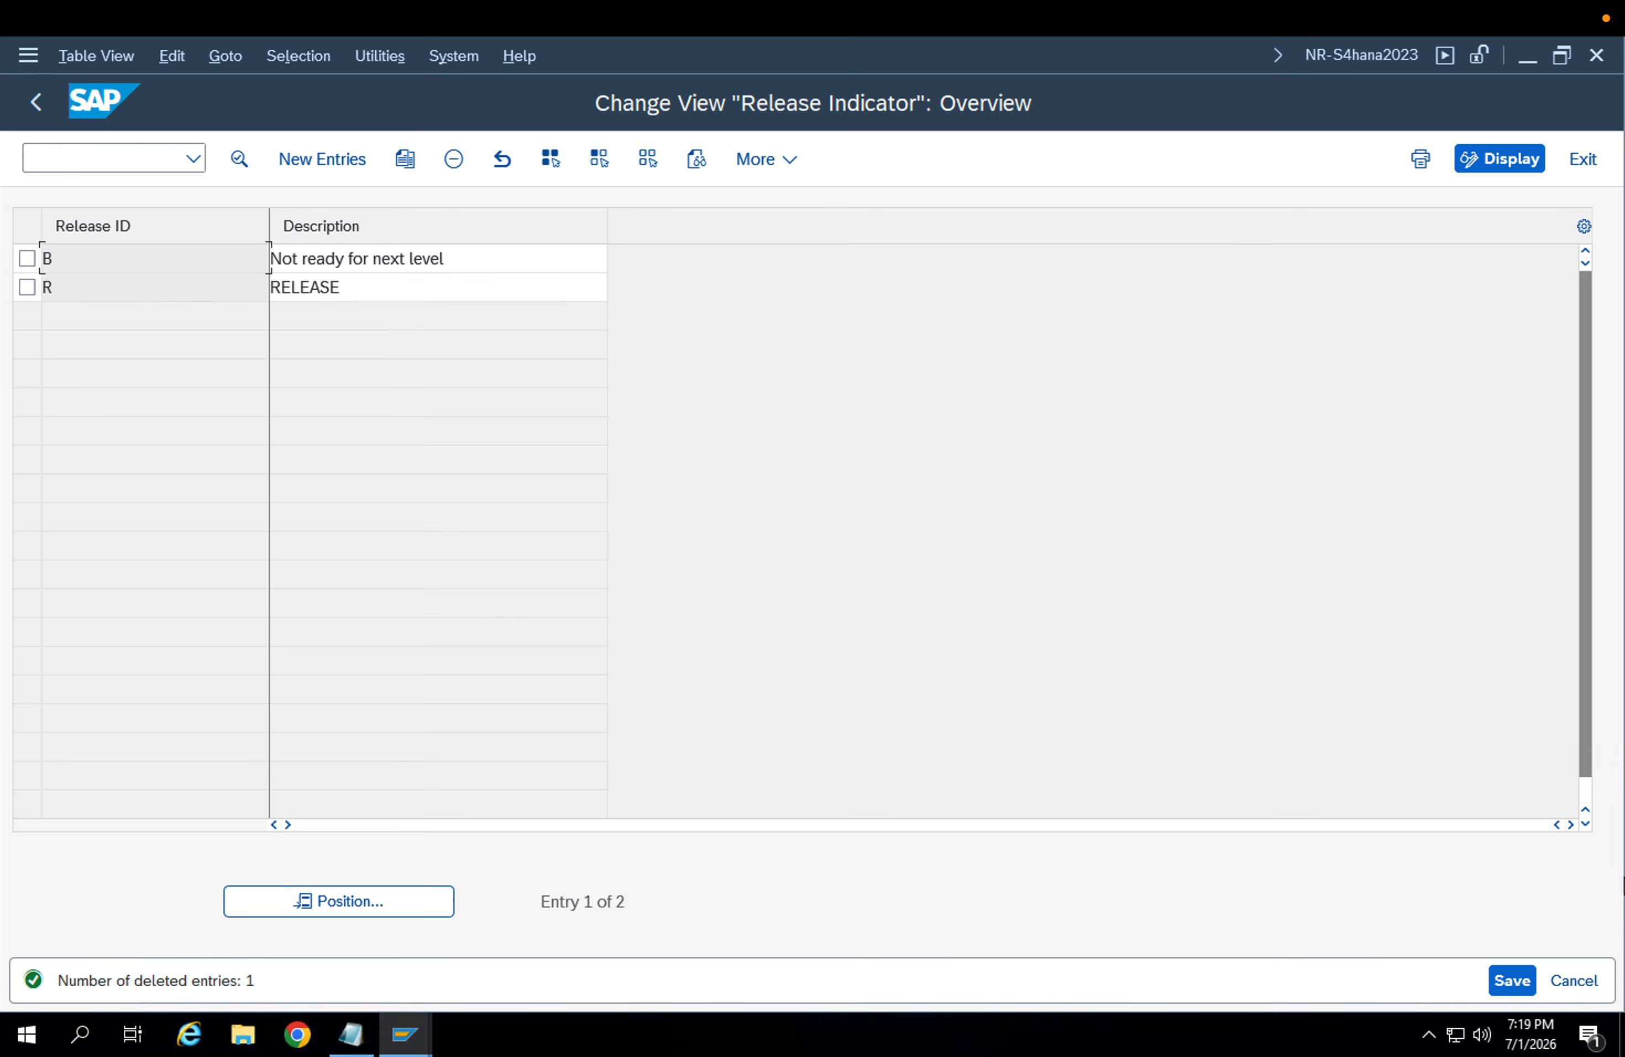
click(1514, 980)
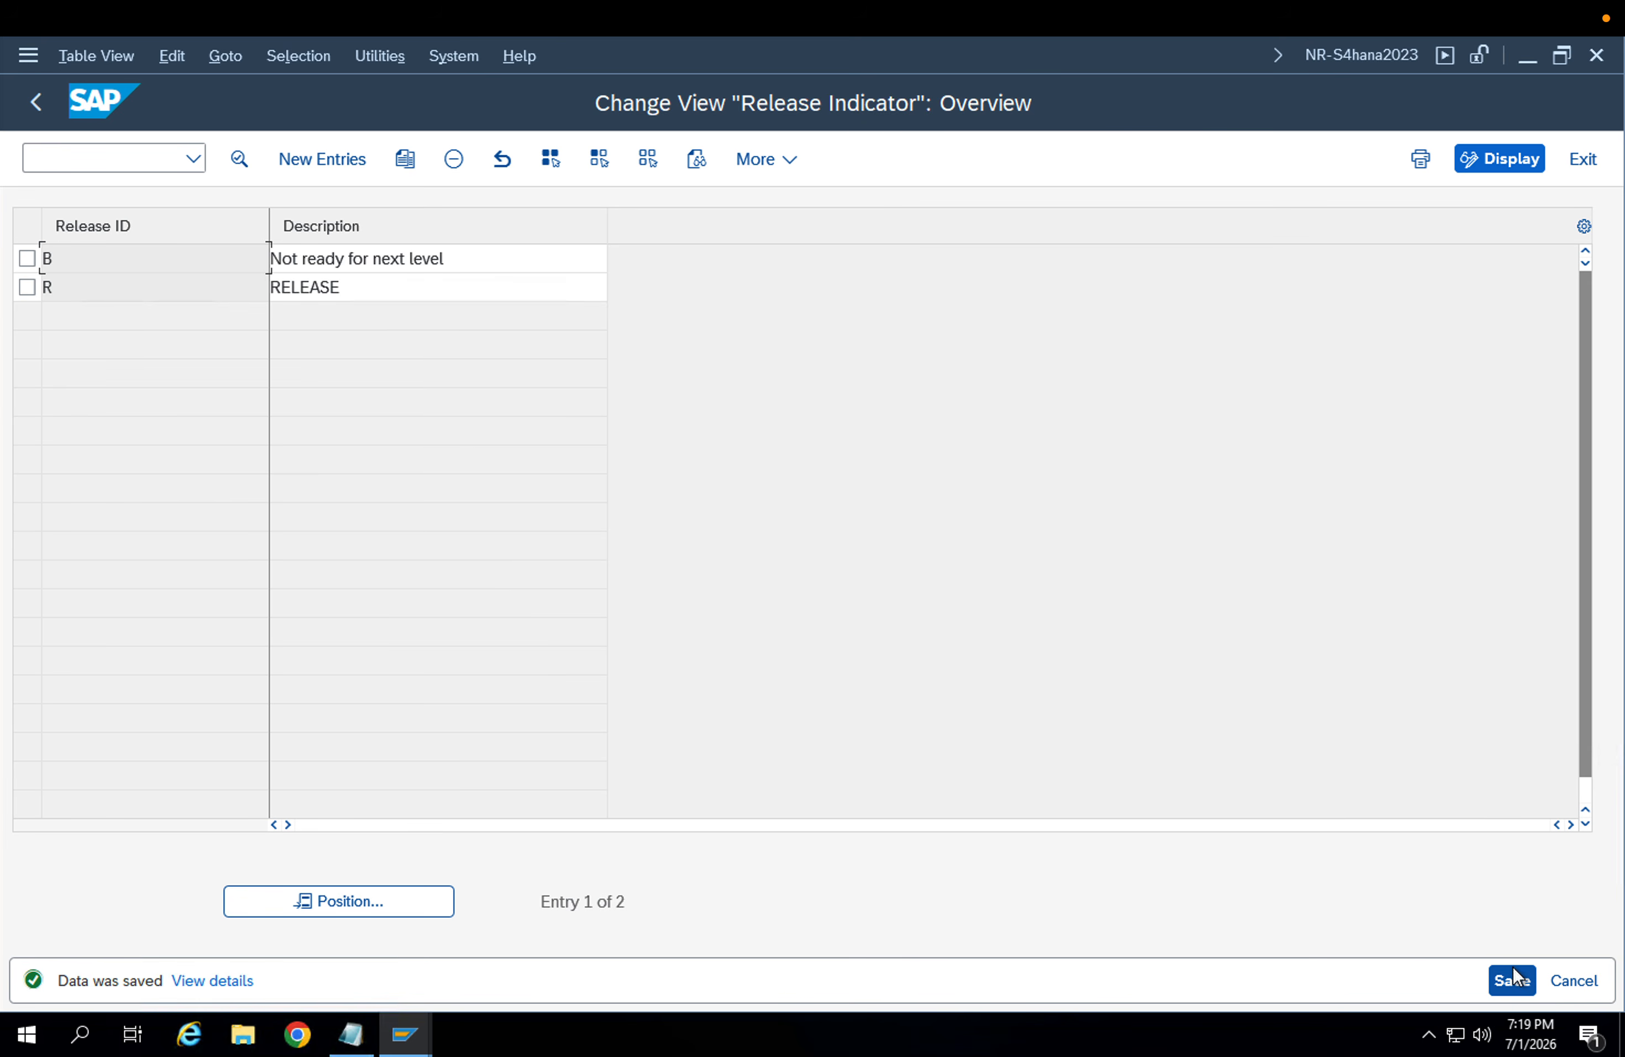
Change the description of release indicator R to "released"
click(422, 280)
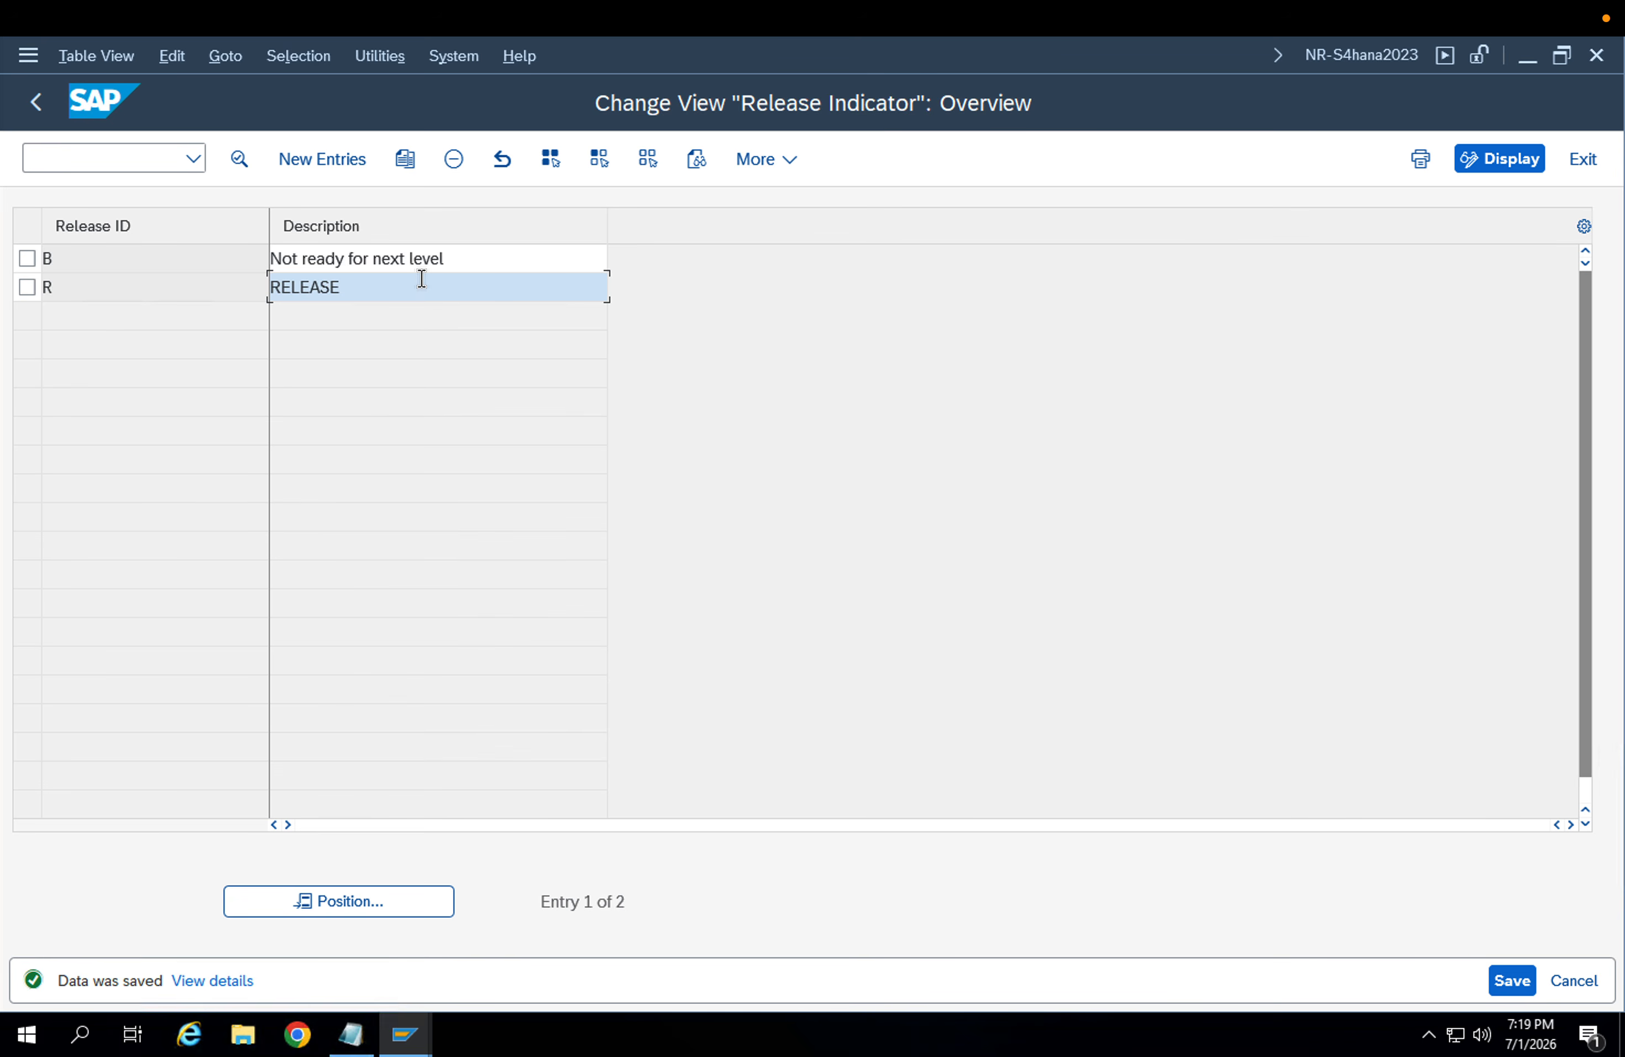
double_click(267, 287)
key(BackSpace)
text(nex)
key(BackSpace)
key(BackSpace)
key(BackSpace)
text(go head with next level)
key(BackSpace)
key(BackSpace)
key(BackSpace)
key(BackSpace)
key(BackSpace)
key(BackSpace)
key(BackSpace)
key(BackSpace)
key(BackSpace)
key(BackSpace)
key(BackSpace)
key(BackSpace)
key(BackSpace)
key(BackSpace)
key(BackSpace)
key(BackSpace)
key(BackSpace)
key(BackSpace)
key(BackSpace)
key(BackSpace)
key(BackSpace)
key(BackSpace)
text(released)
Change the description of release indicator B to "blocked" and save the release indicators
drag(444, 264, 131, 256)
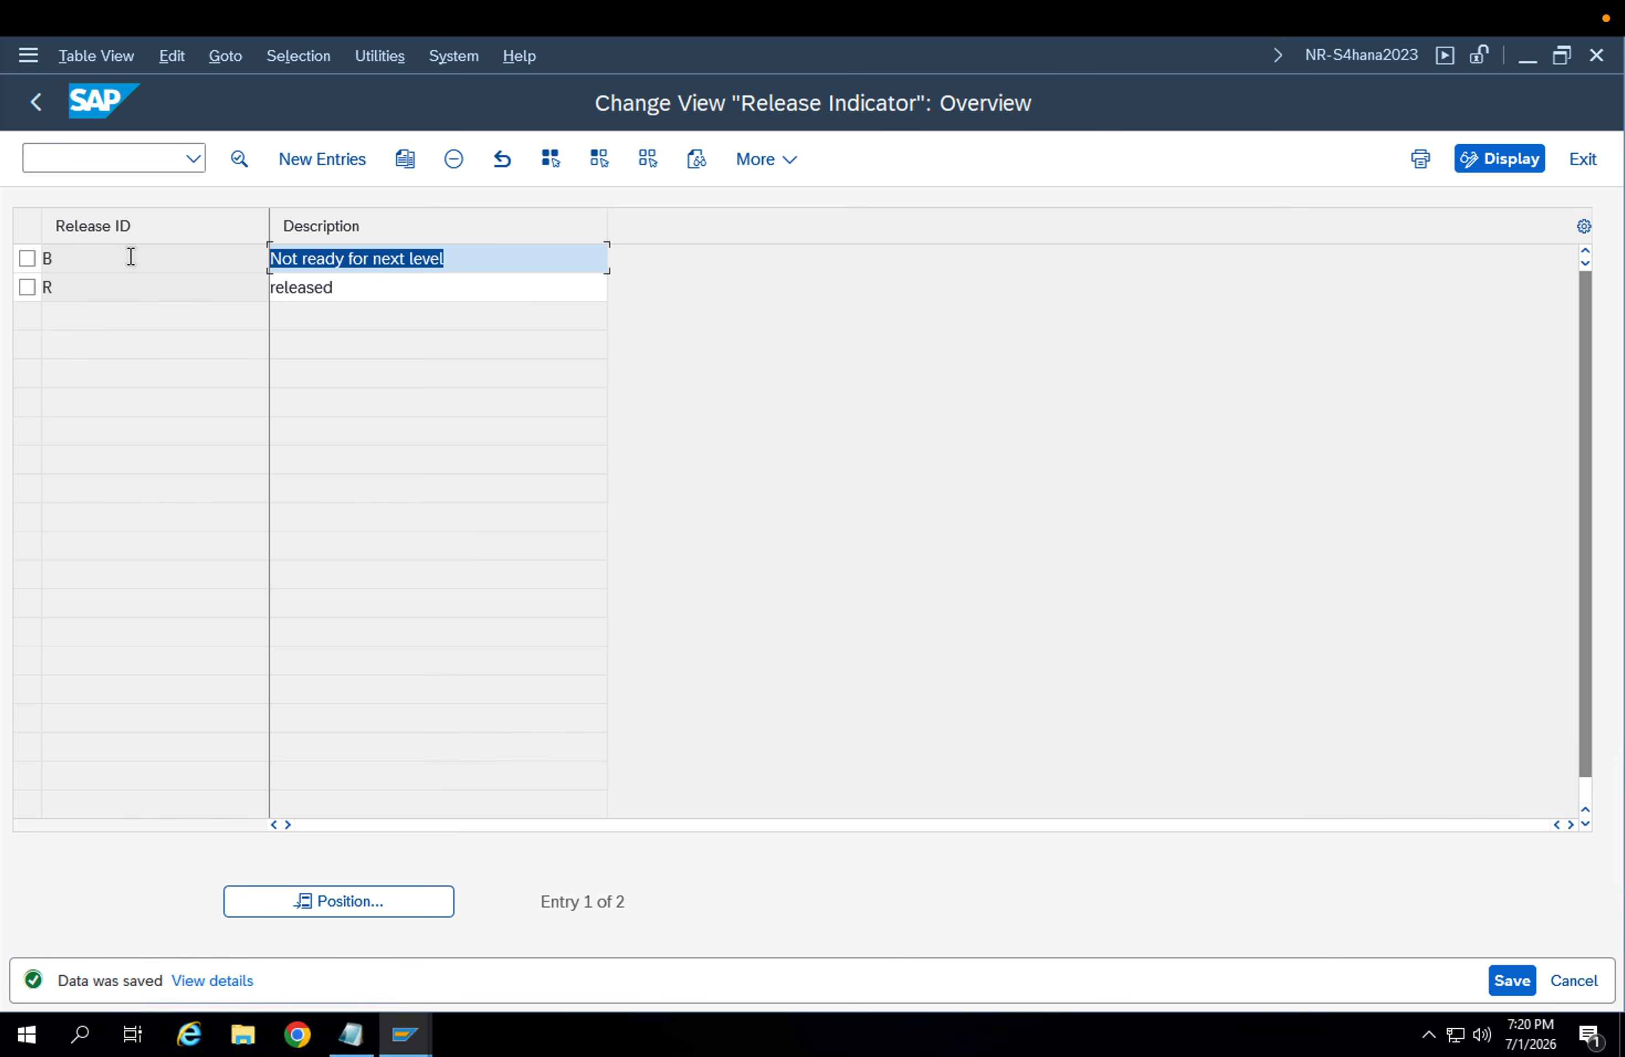
text(blocked)
key(Return)
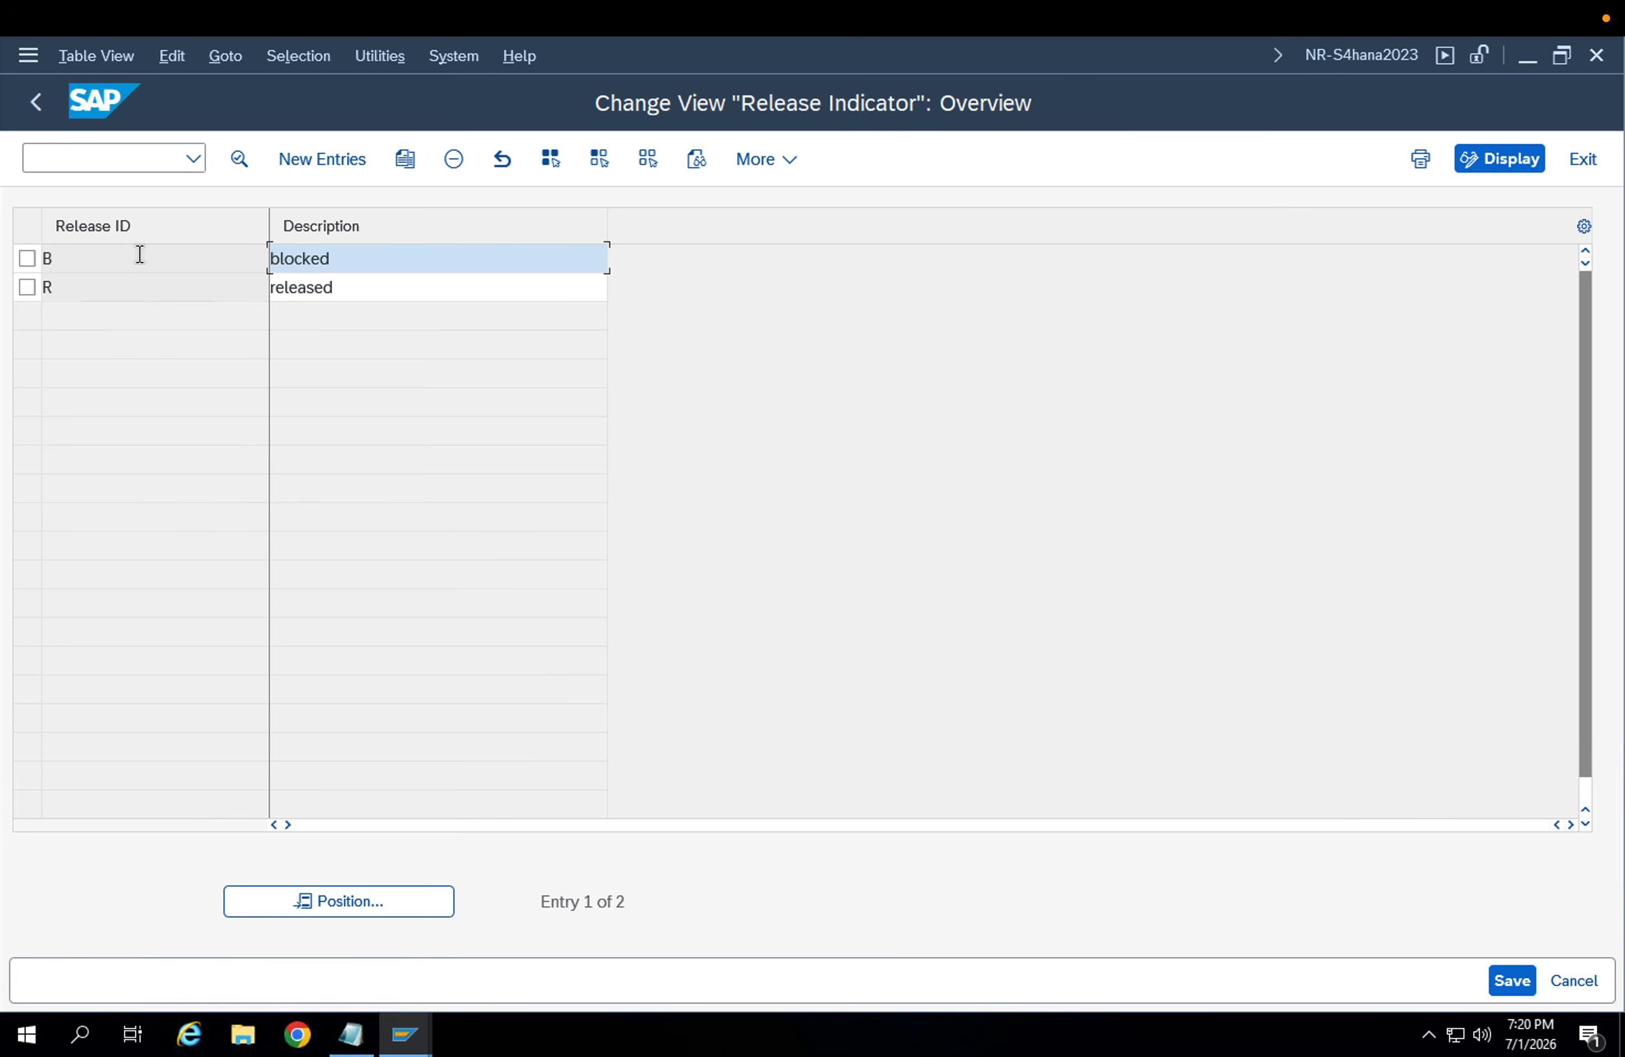
click(1512, 979)
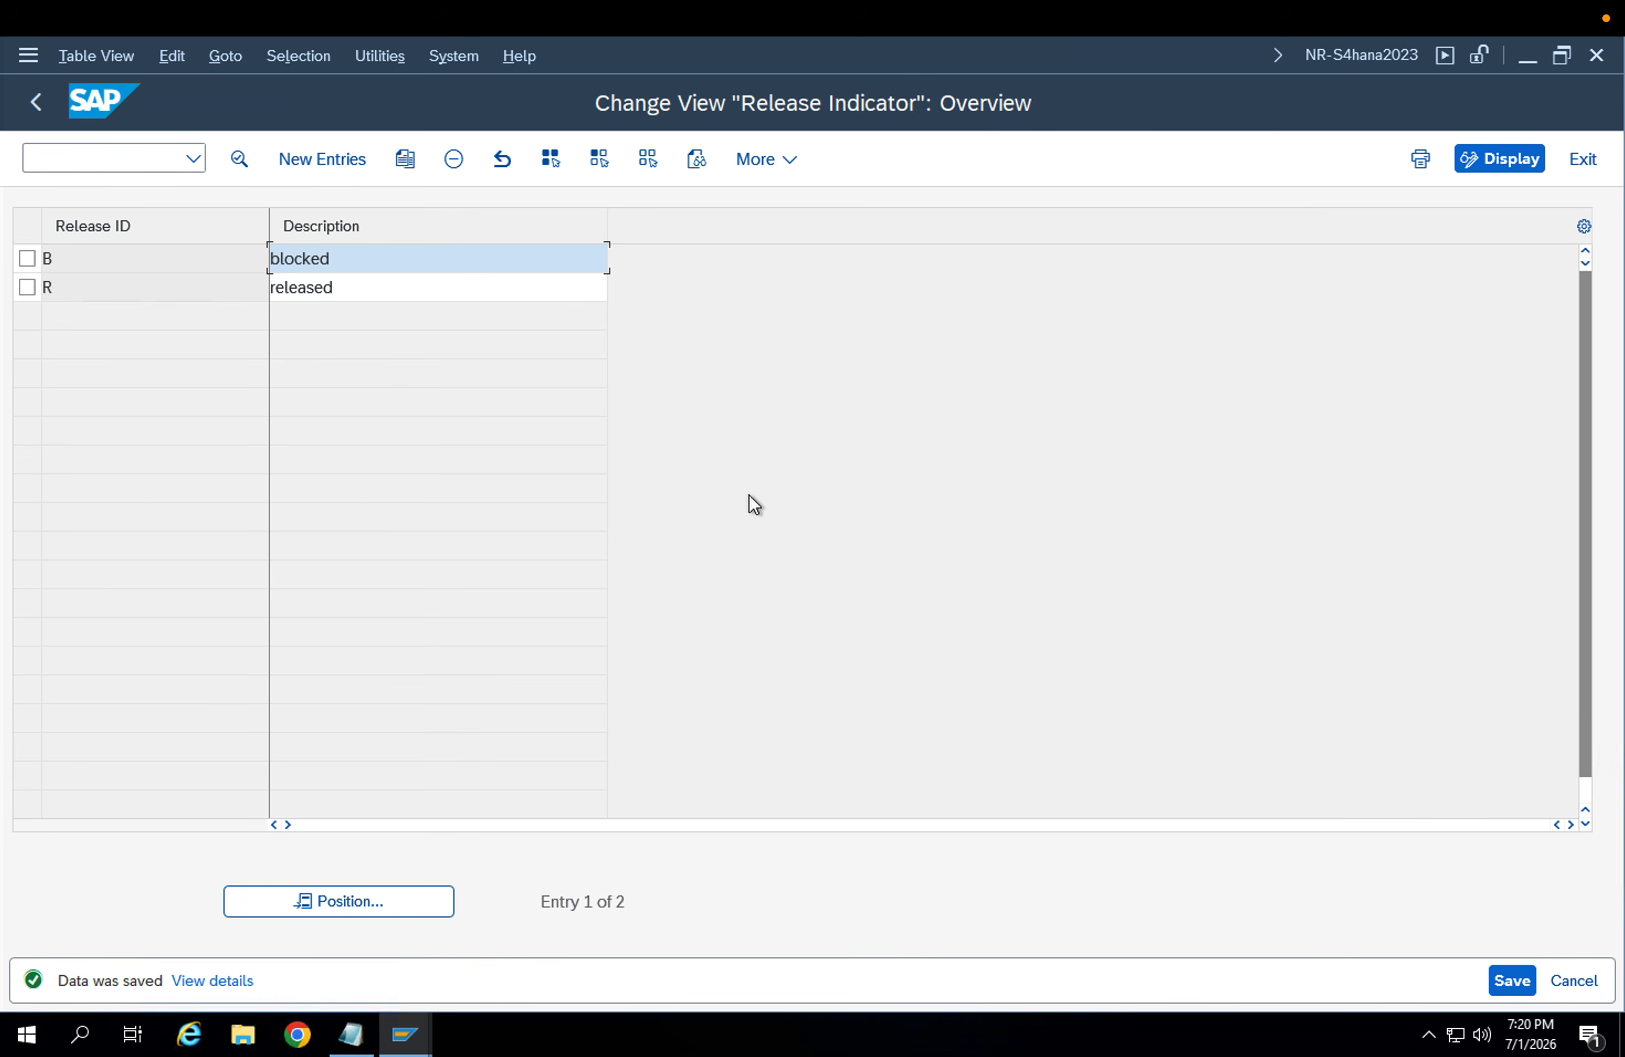
Start a new purchase requisition release strategy with release group ZR, strategy S1 and description "< 1 Lakh"
key(F3)
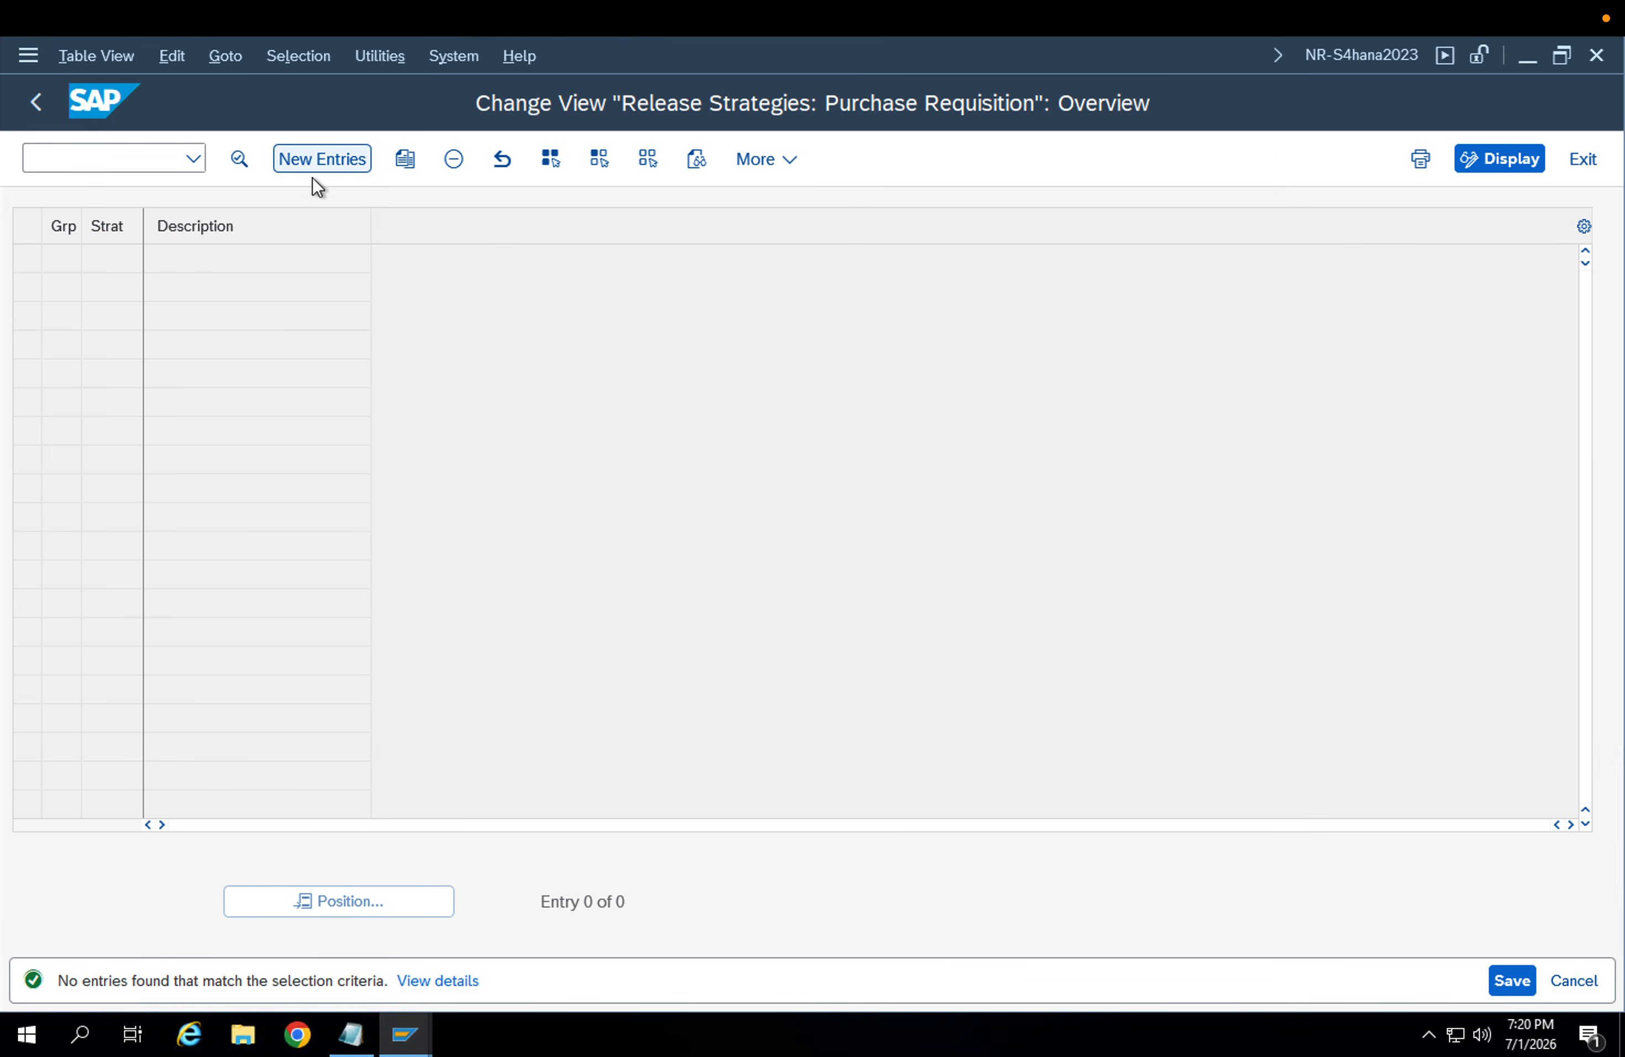
click(317, 157)
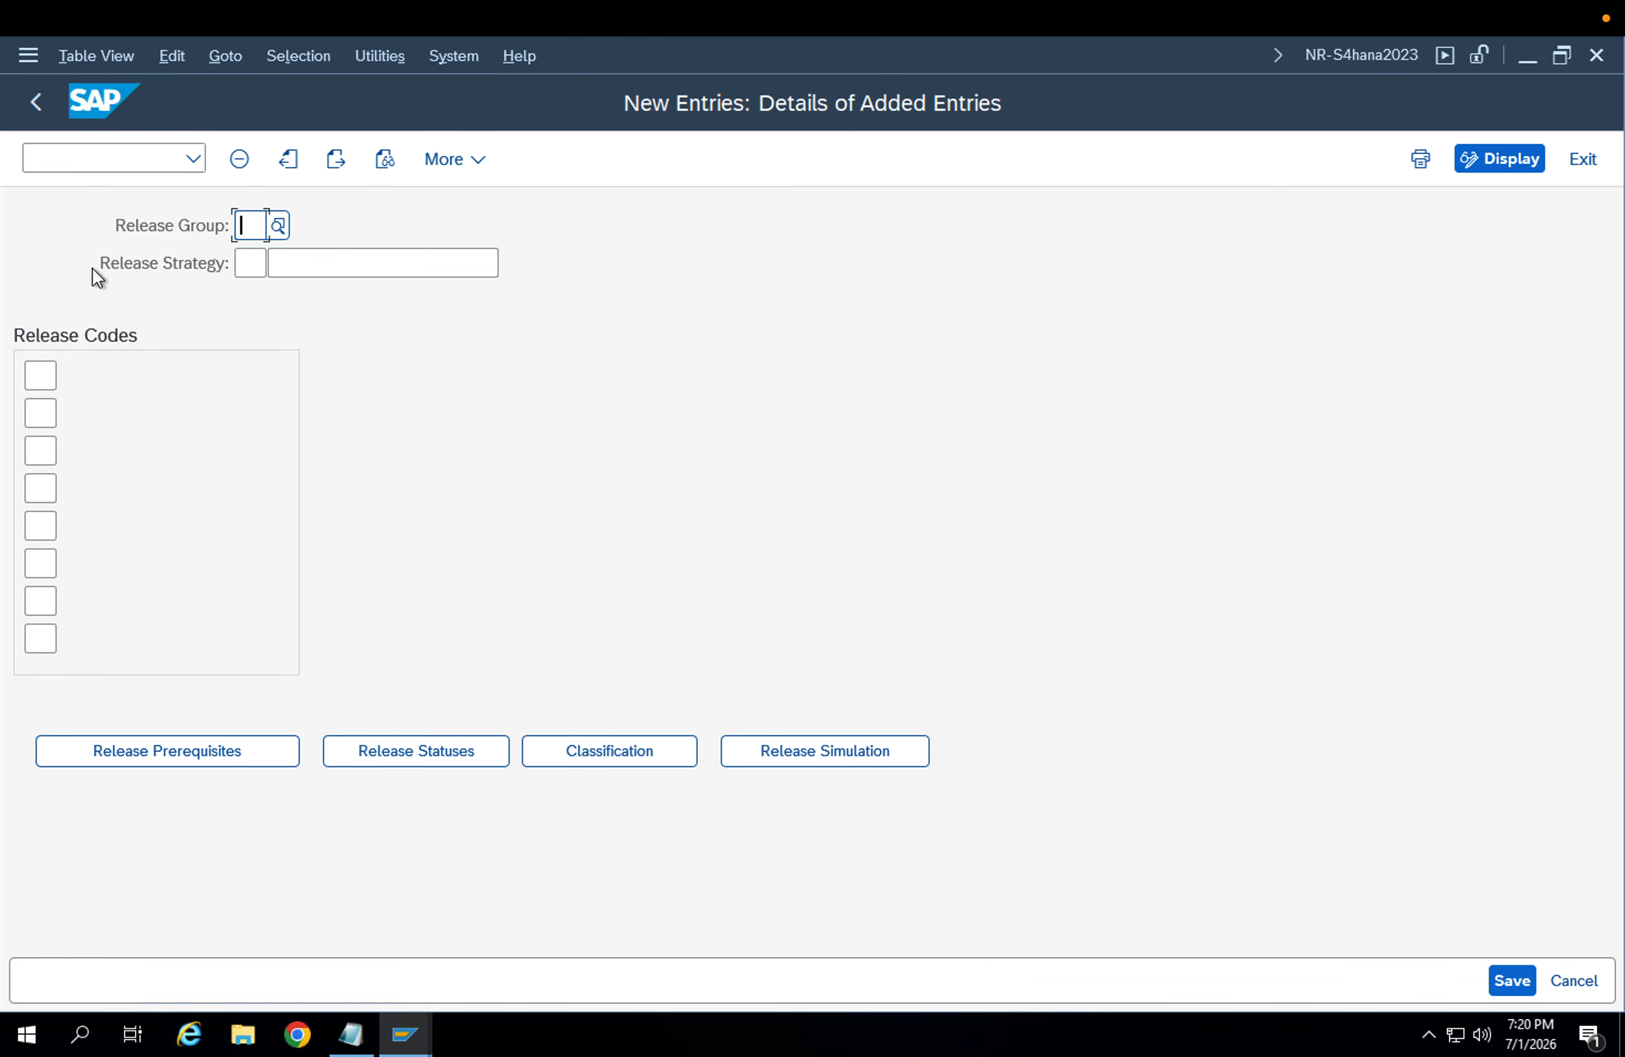
text(ZR)
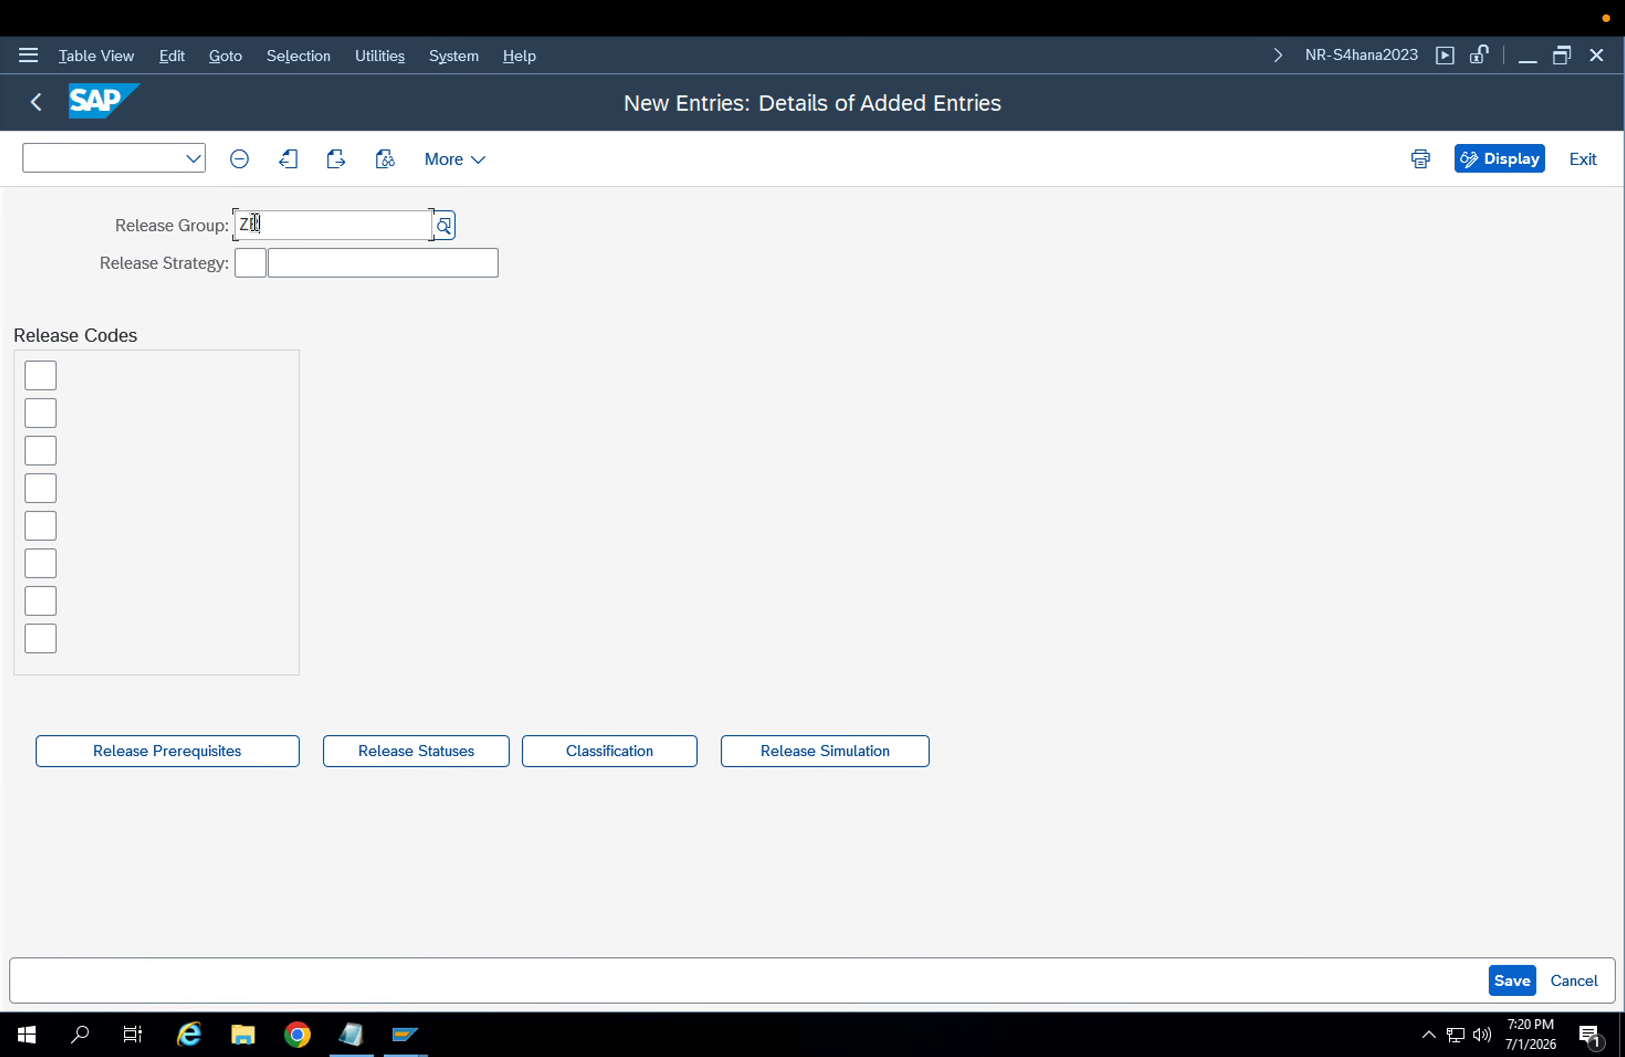
click(293, 329)
click(261, 272)
text(S1)
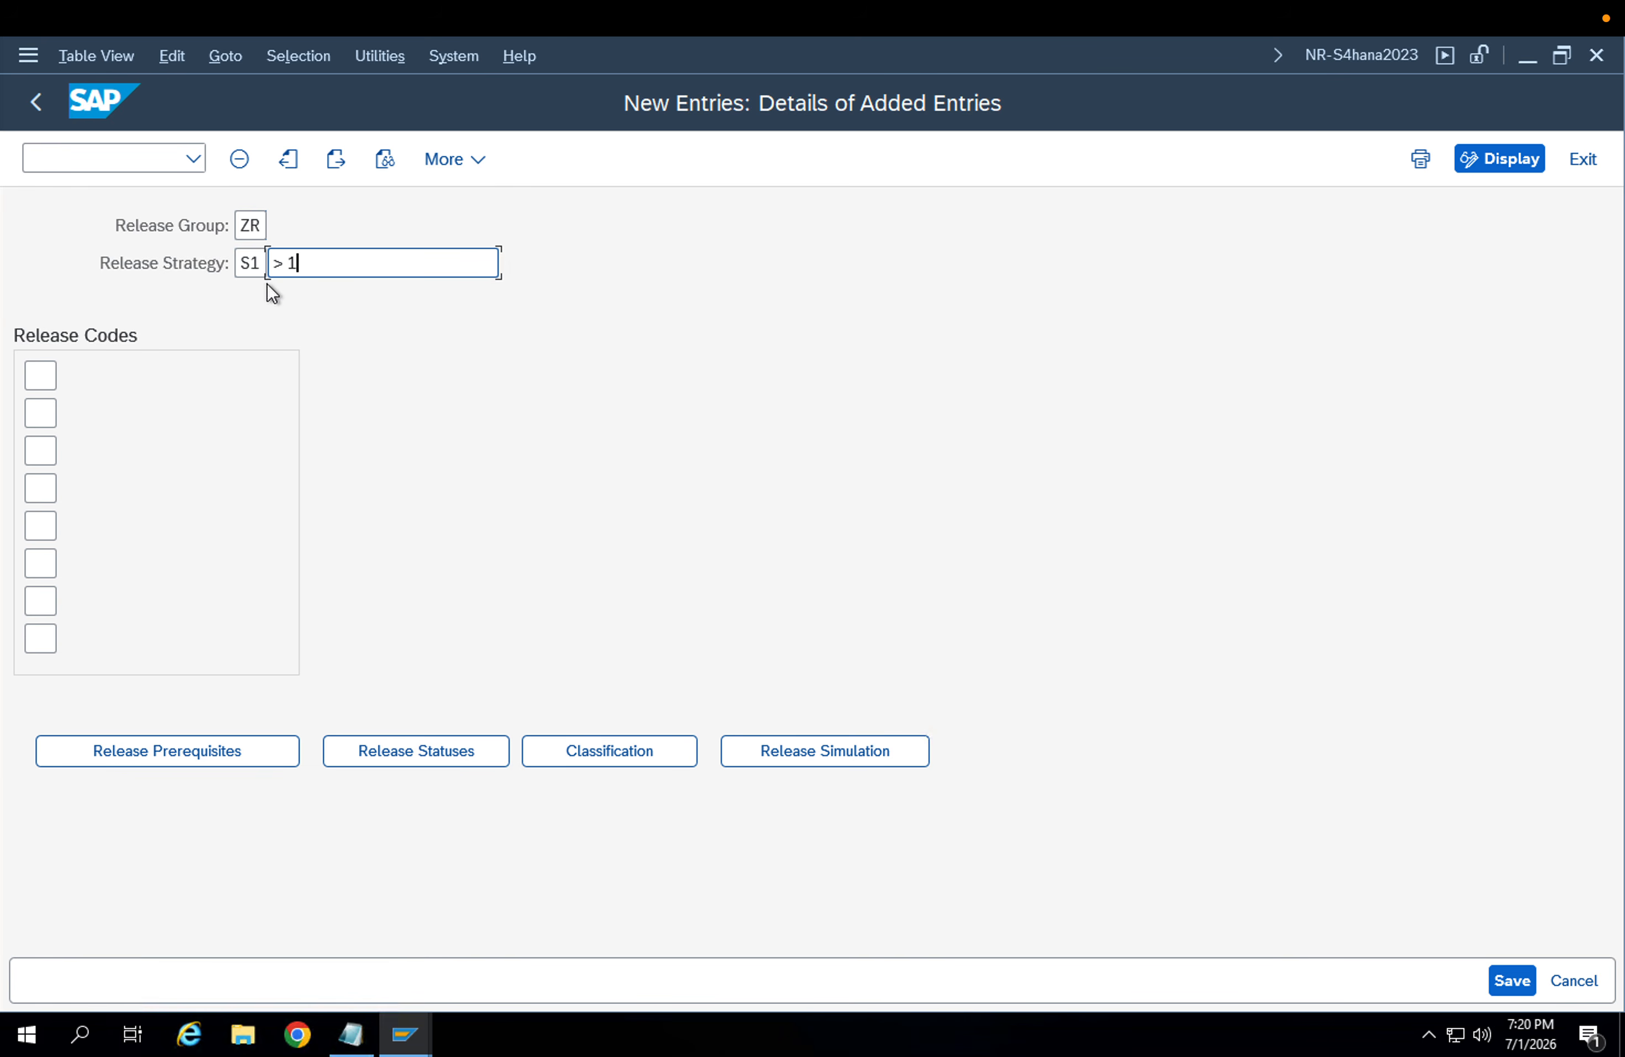
text(> 1 Lakh)
drag(284, 263, 243, 258)
text(<)
click(356, 259)
click(52, 382)
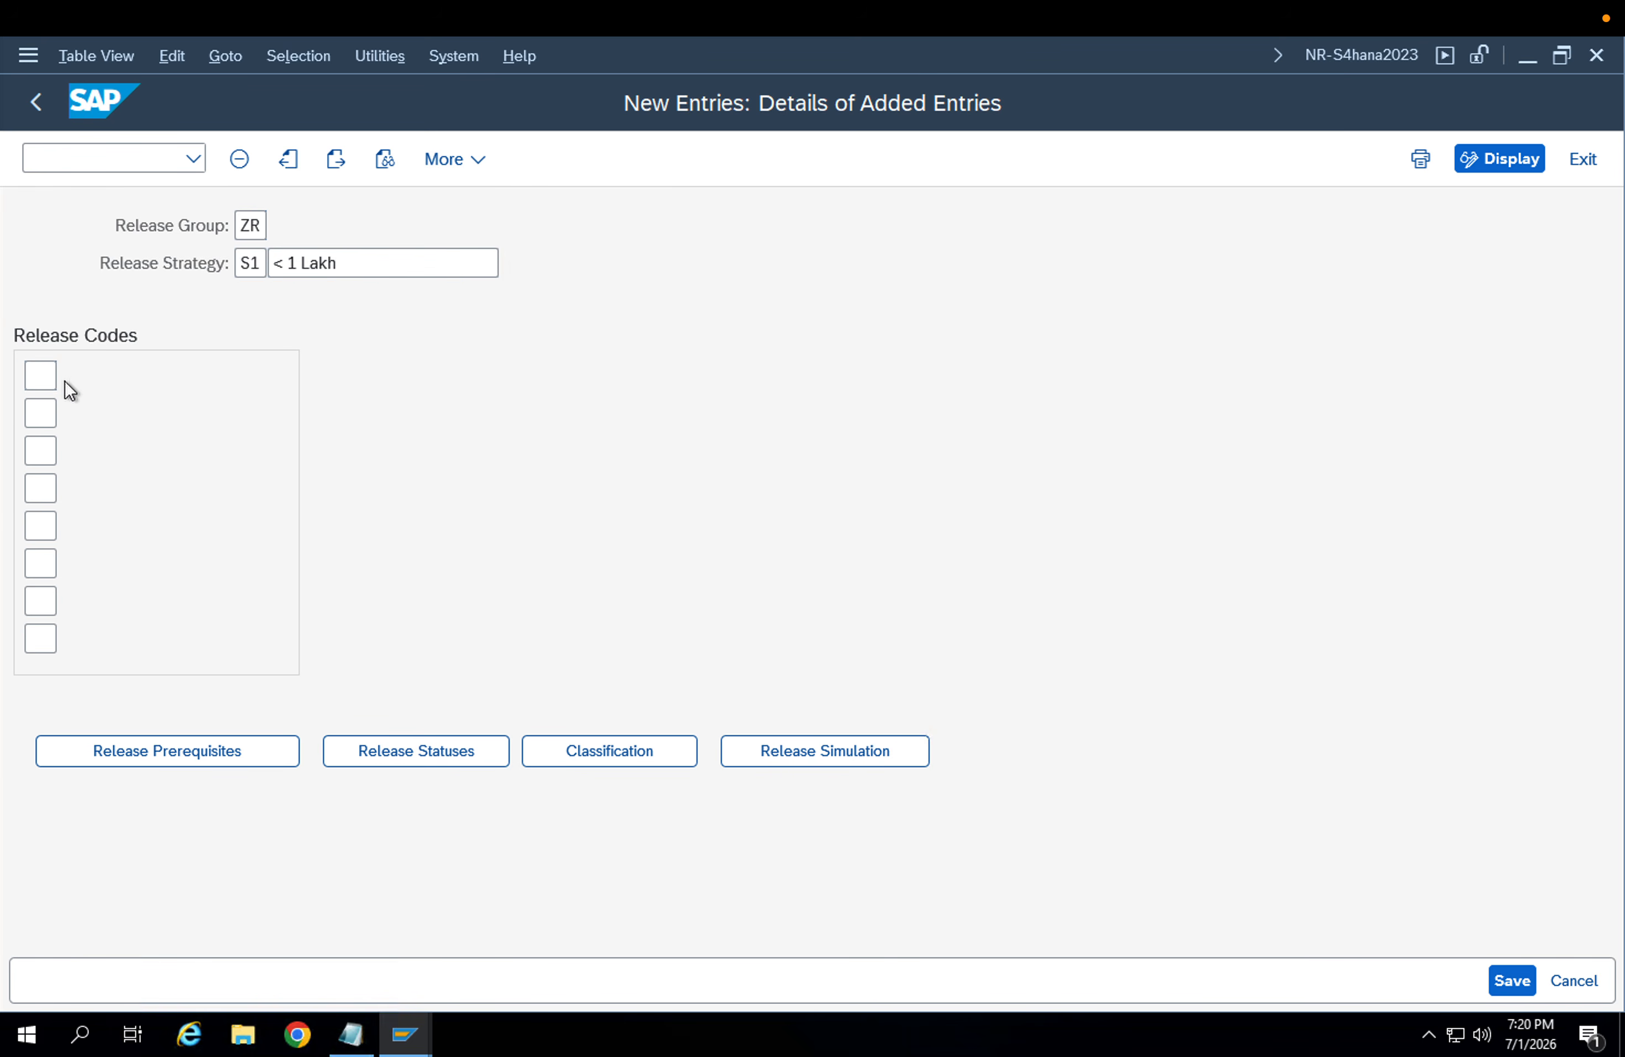
Assign release code R9 as the first and R1 as the second code of strategy S1
click(65, 382)
click(138, 764)
double_click(137, 760)
click(40, 412)
key(F4)
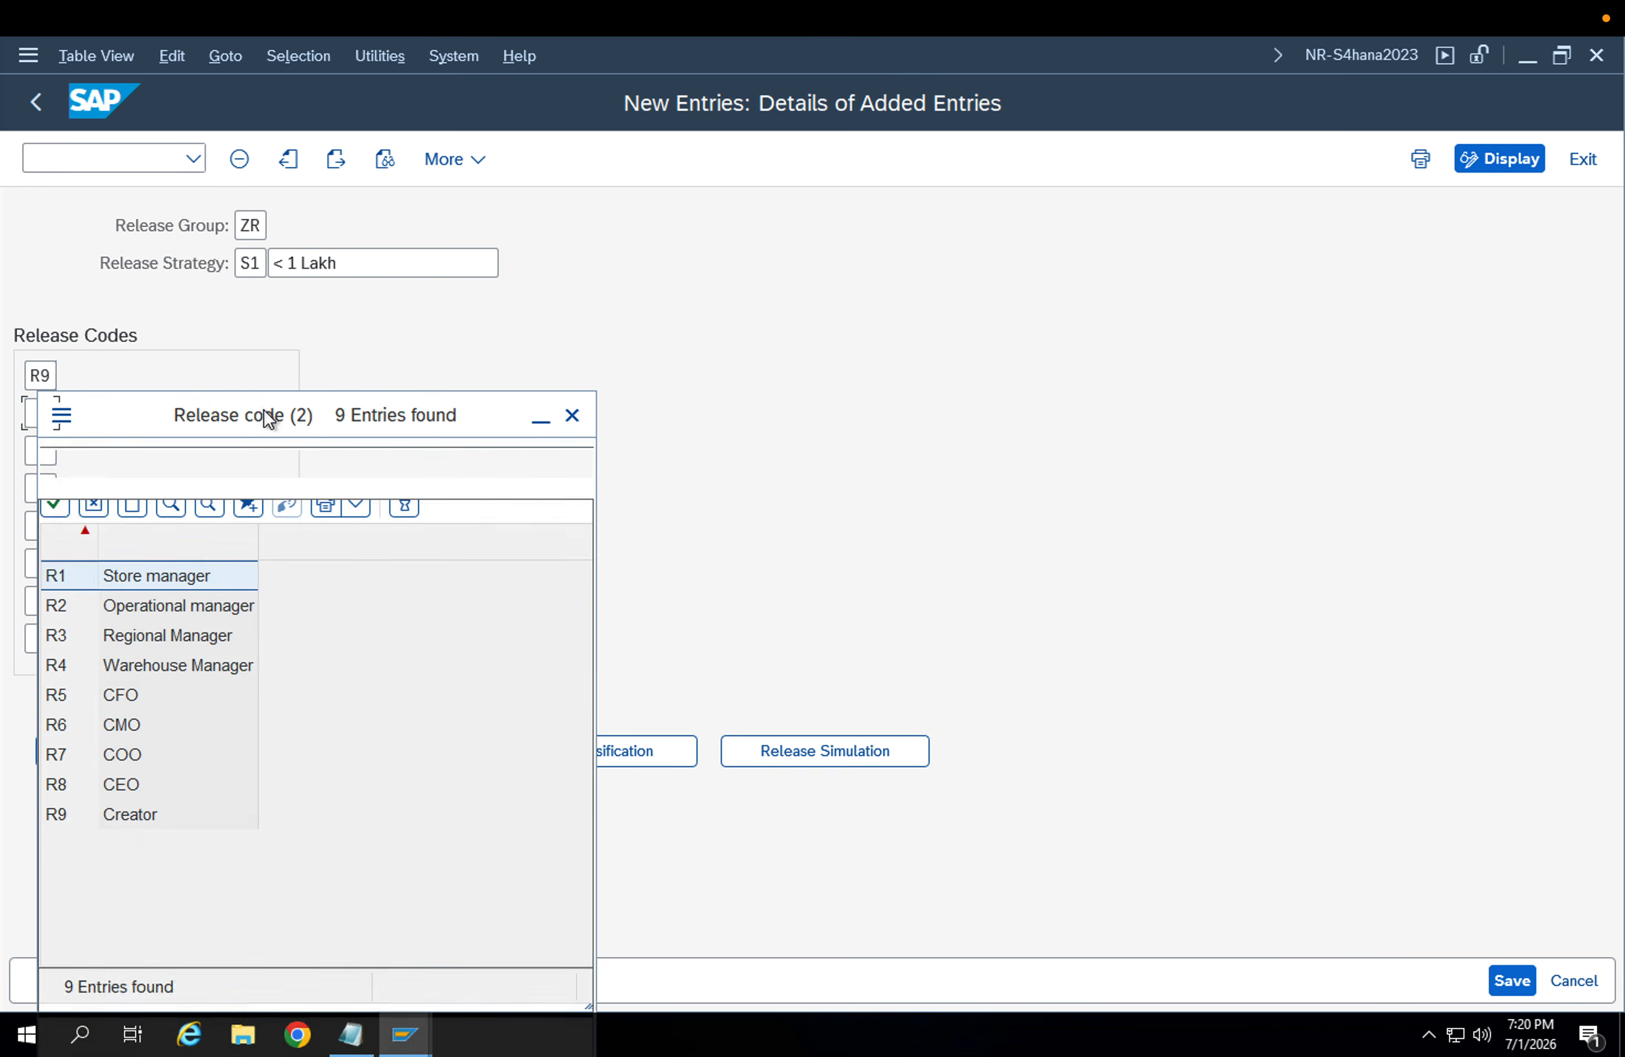
double_click(191, 522)
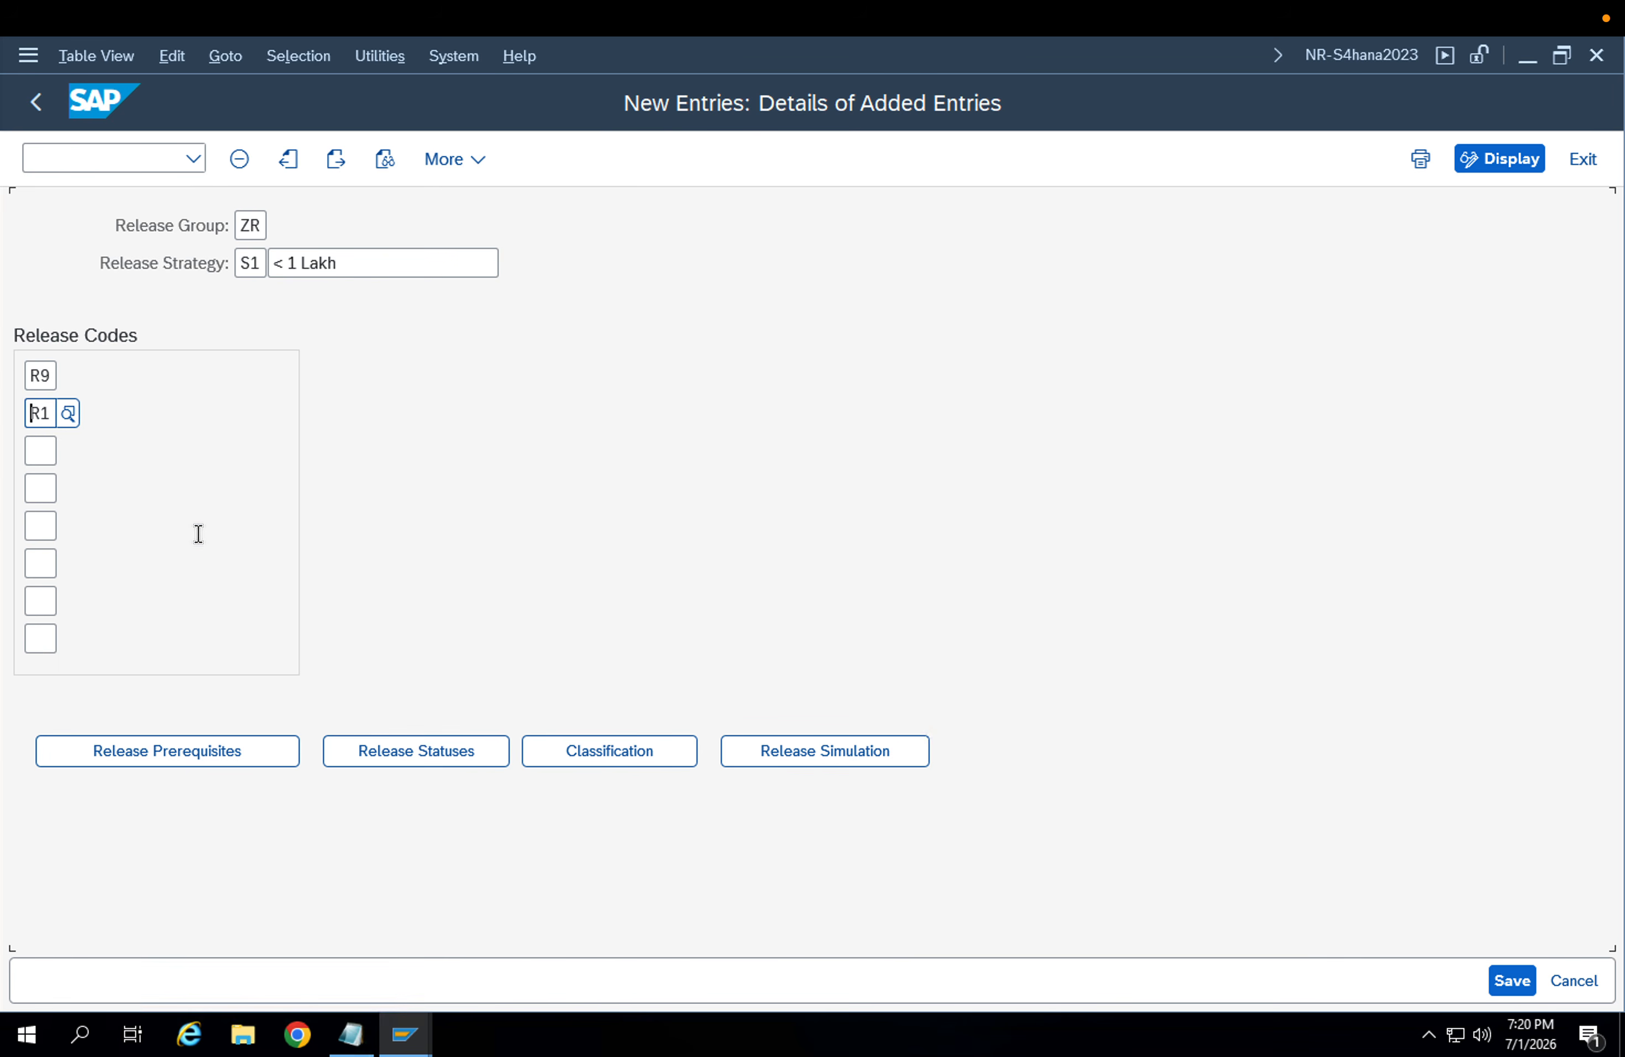
click(40, 450)
click(353, 264)
click(45, 412)
Try to set the release prerequisites of strategy S1 so that R9 and R1 each require the other
click(154, 741)
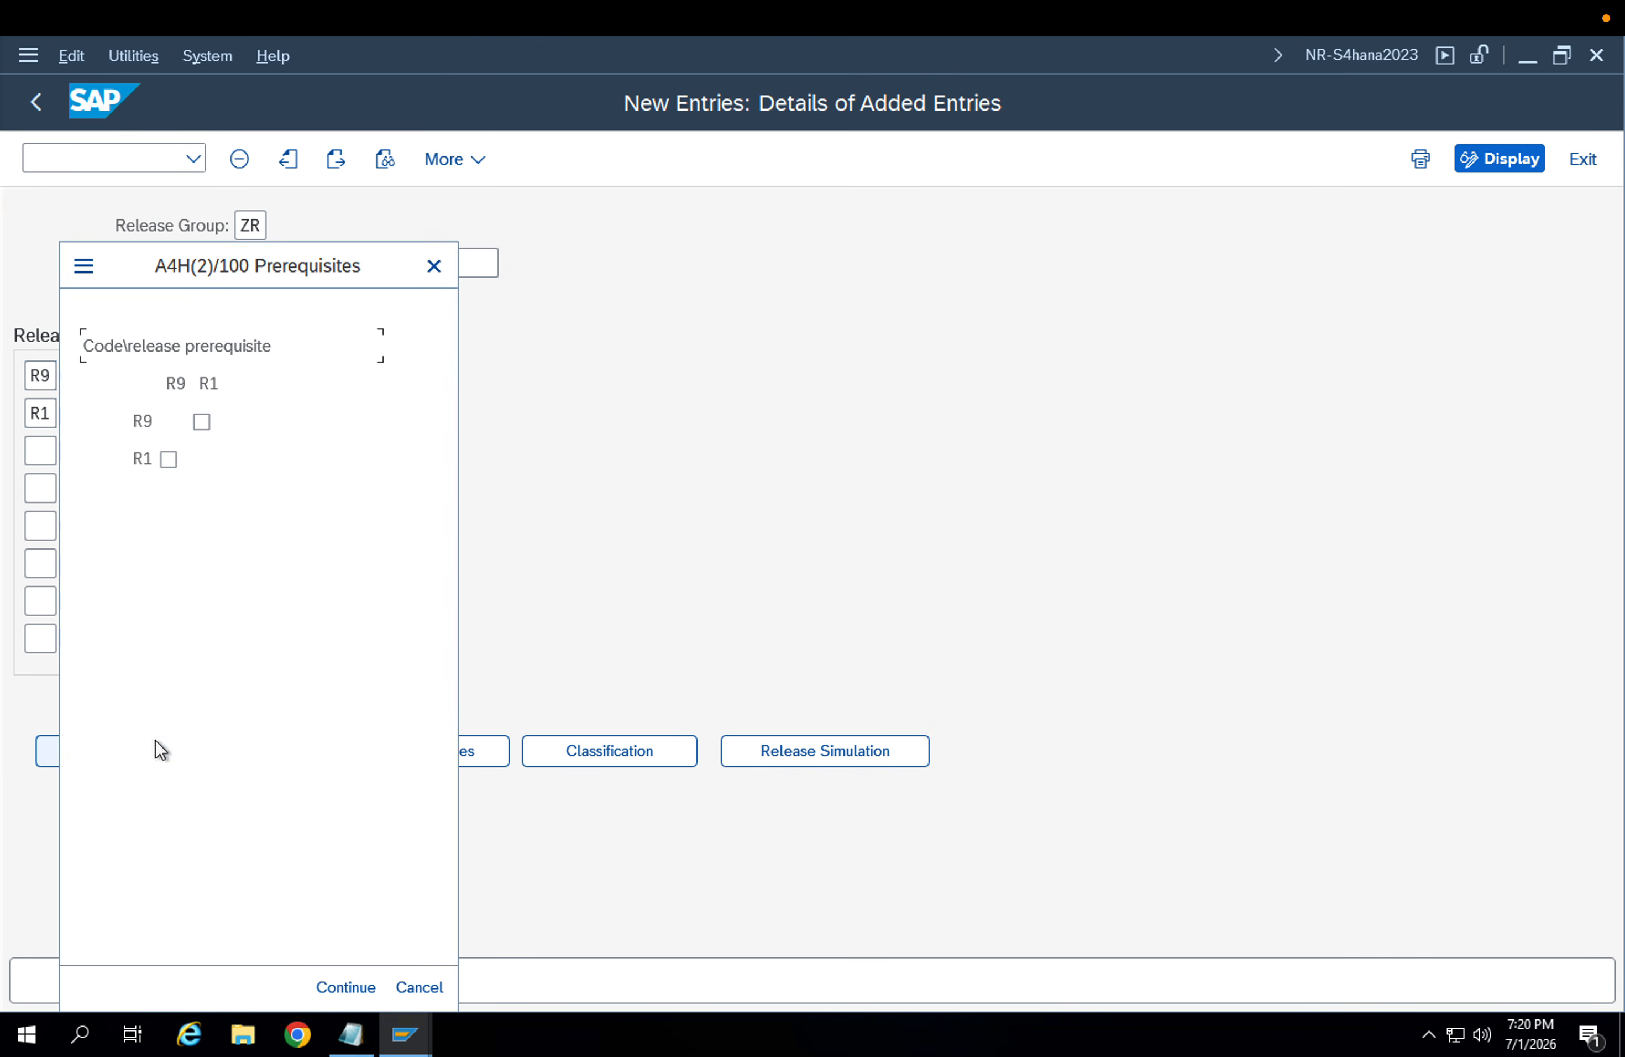
click(200, 424)
drag(204, 272, 391, 270)
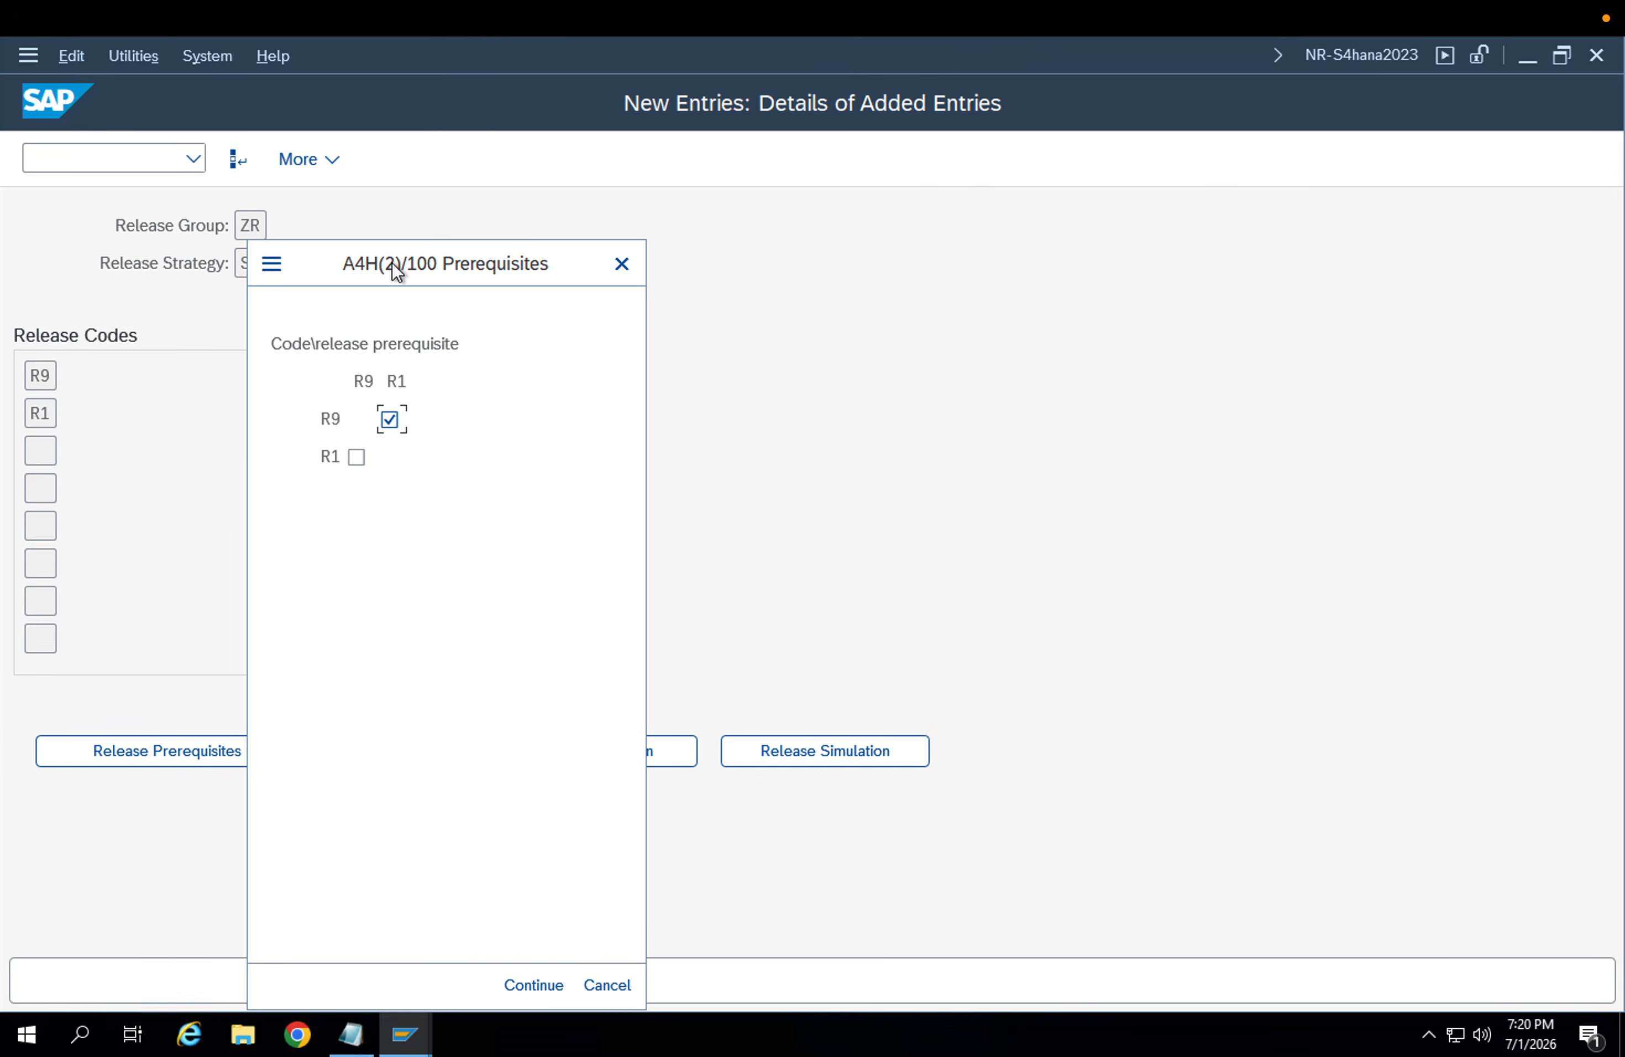
click(544, 984)
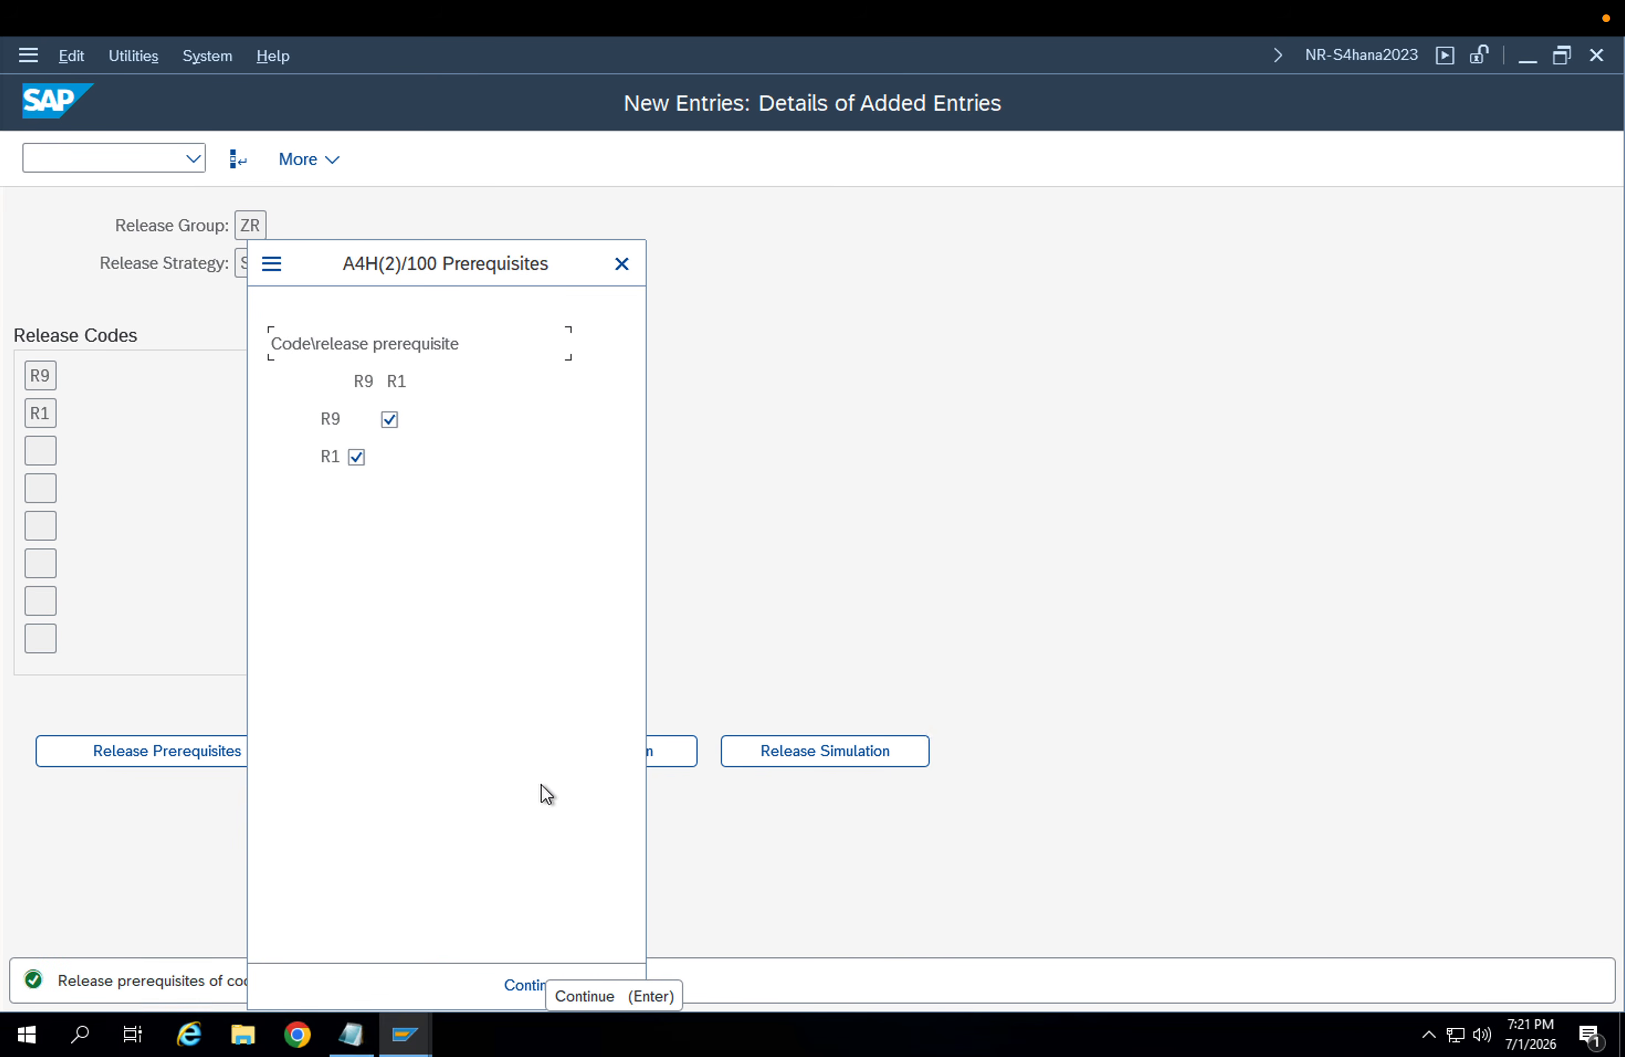
click(539, 985)
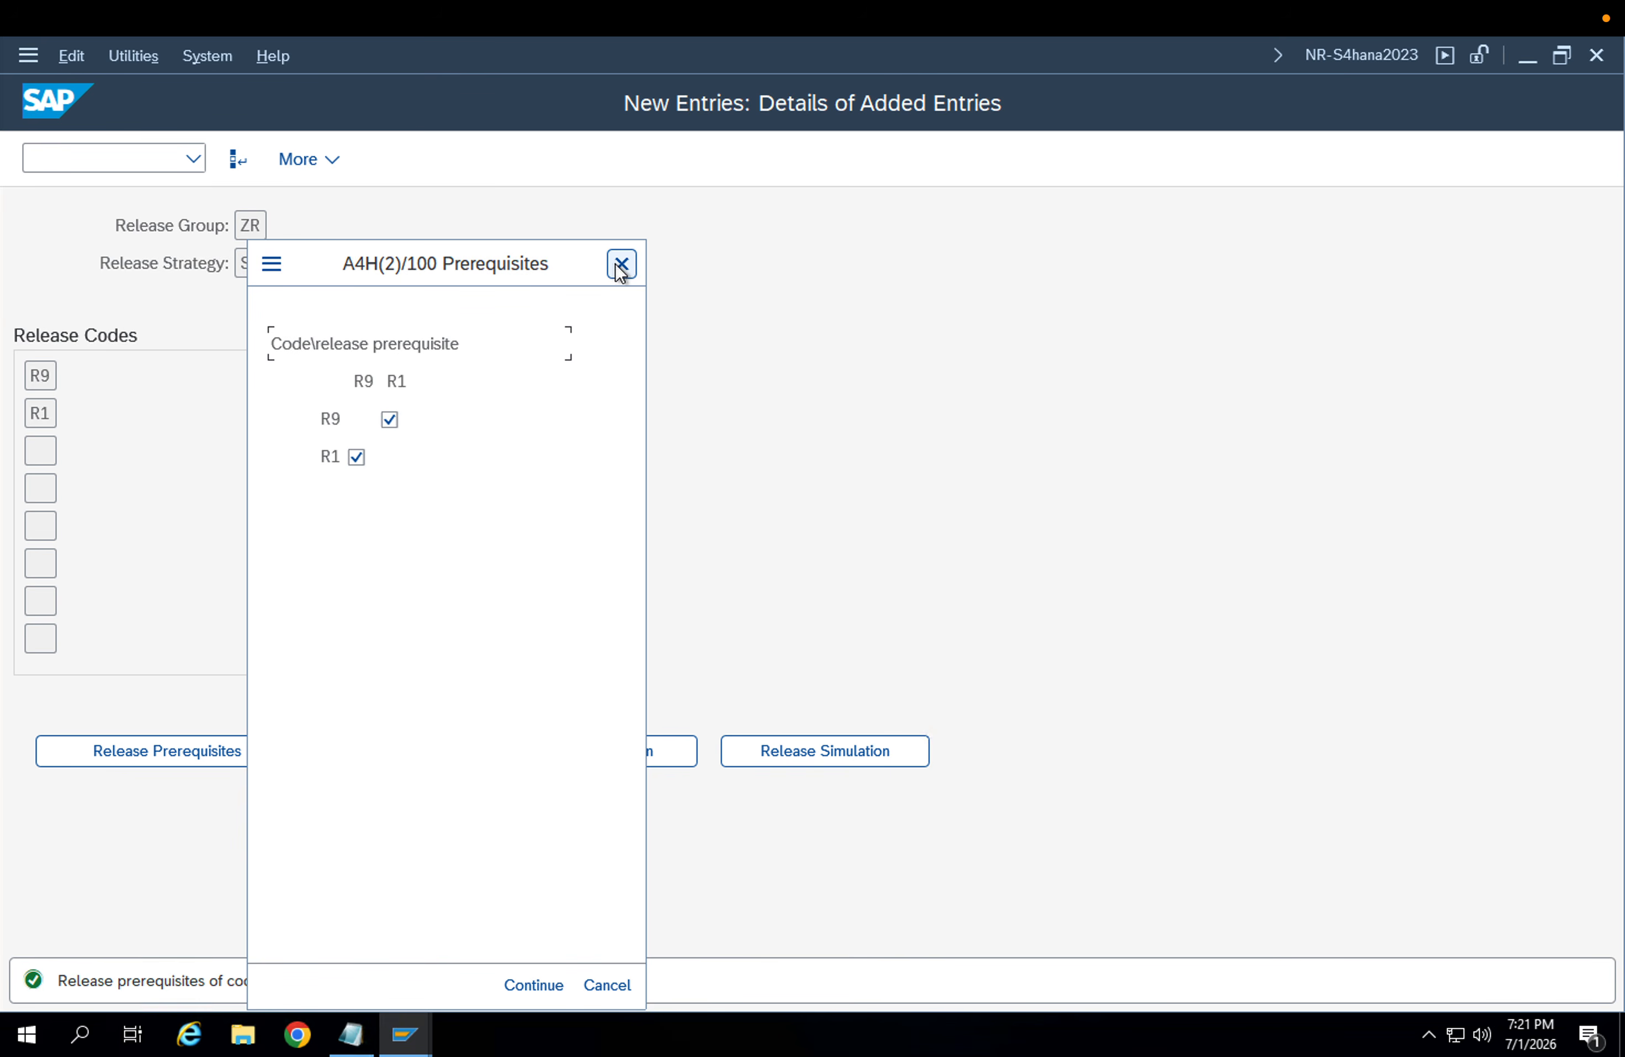
click(614, 981)
drag(376, 377, 347, 375)
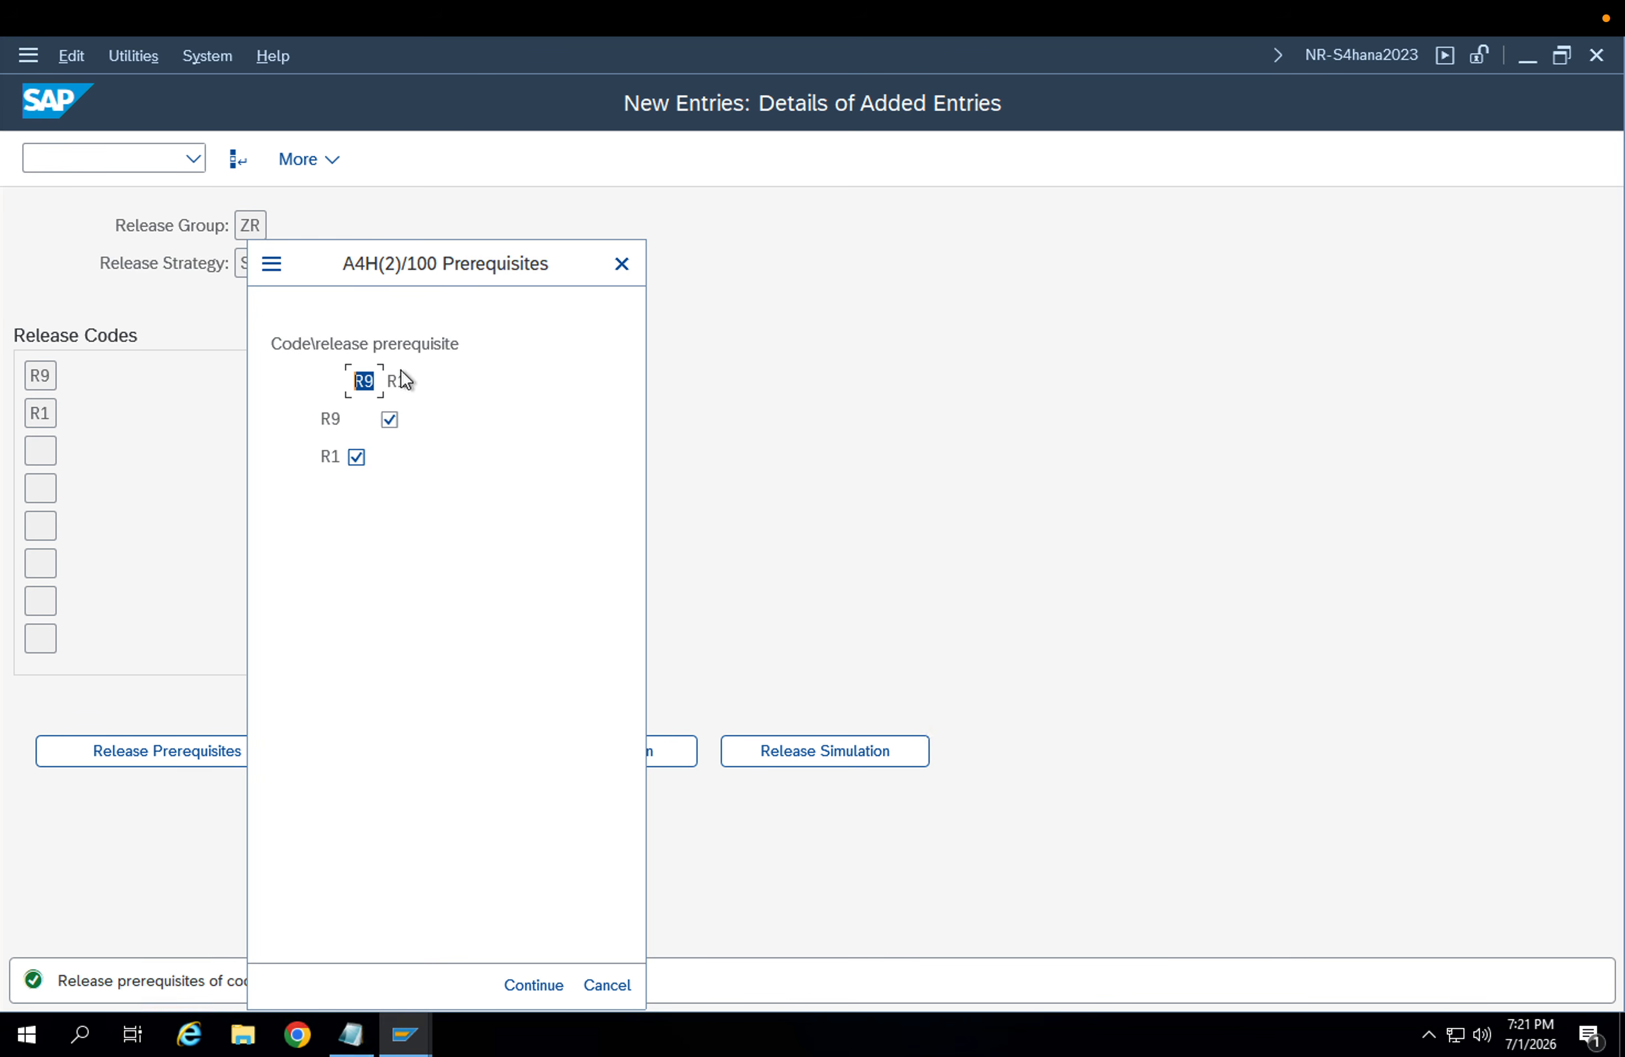
click(597, 983)
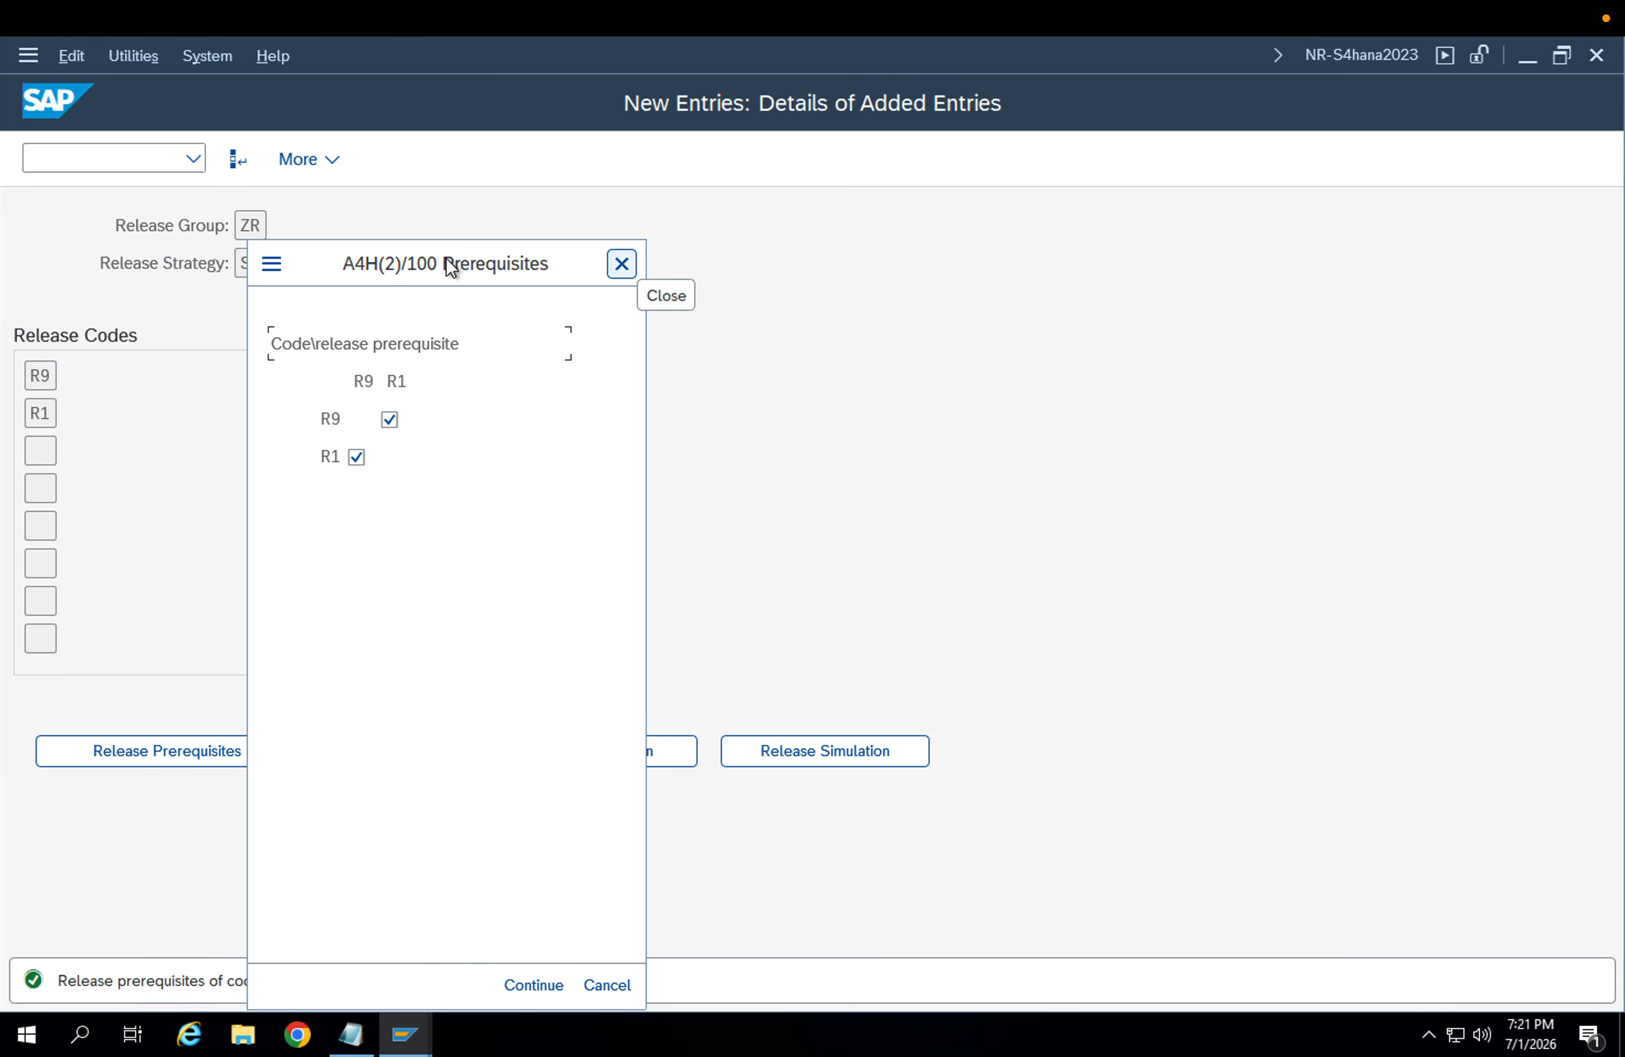
click(281, 266)
key(Escape)
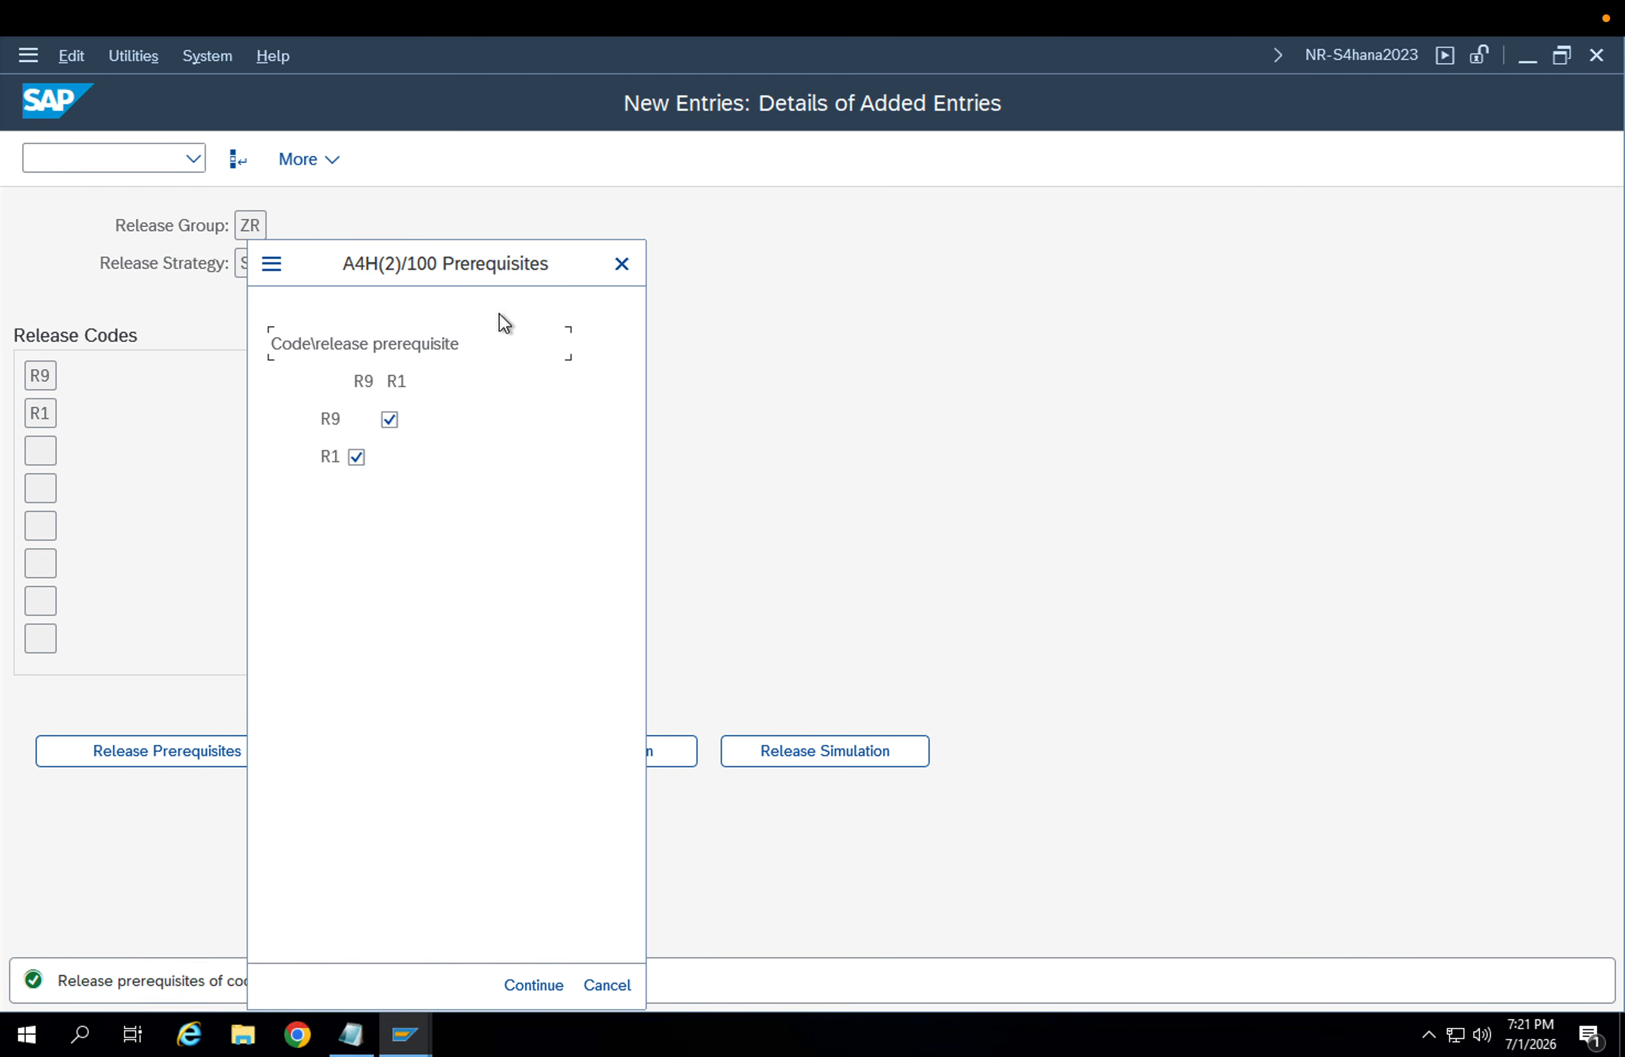
drag(502, 263, 965, 219)
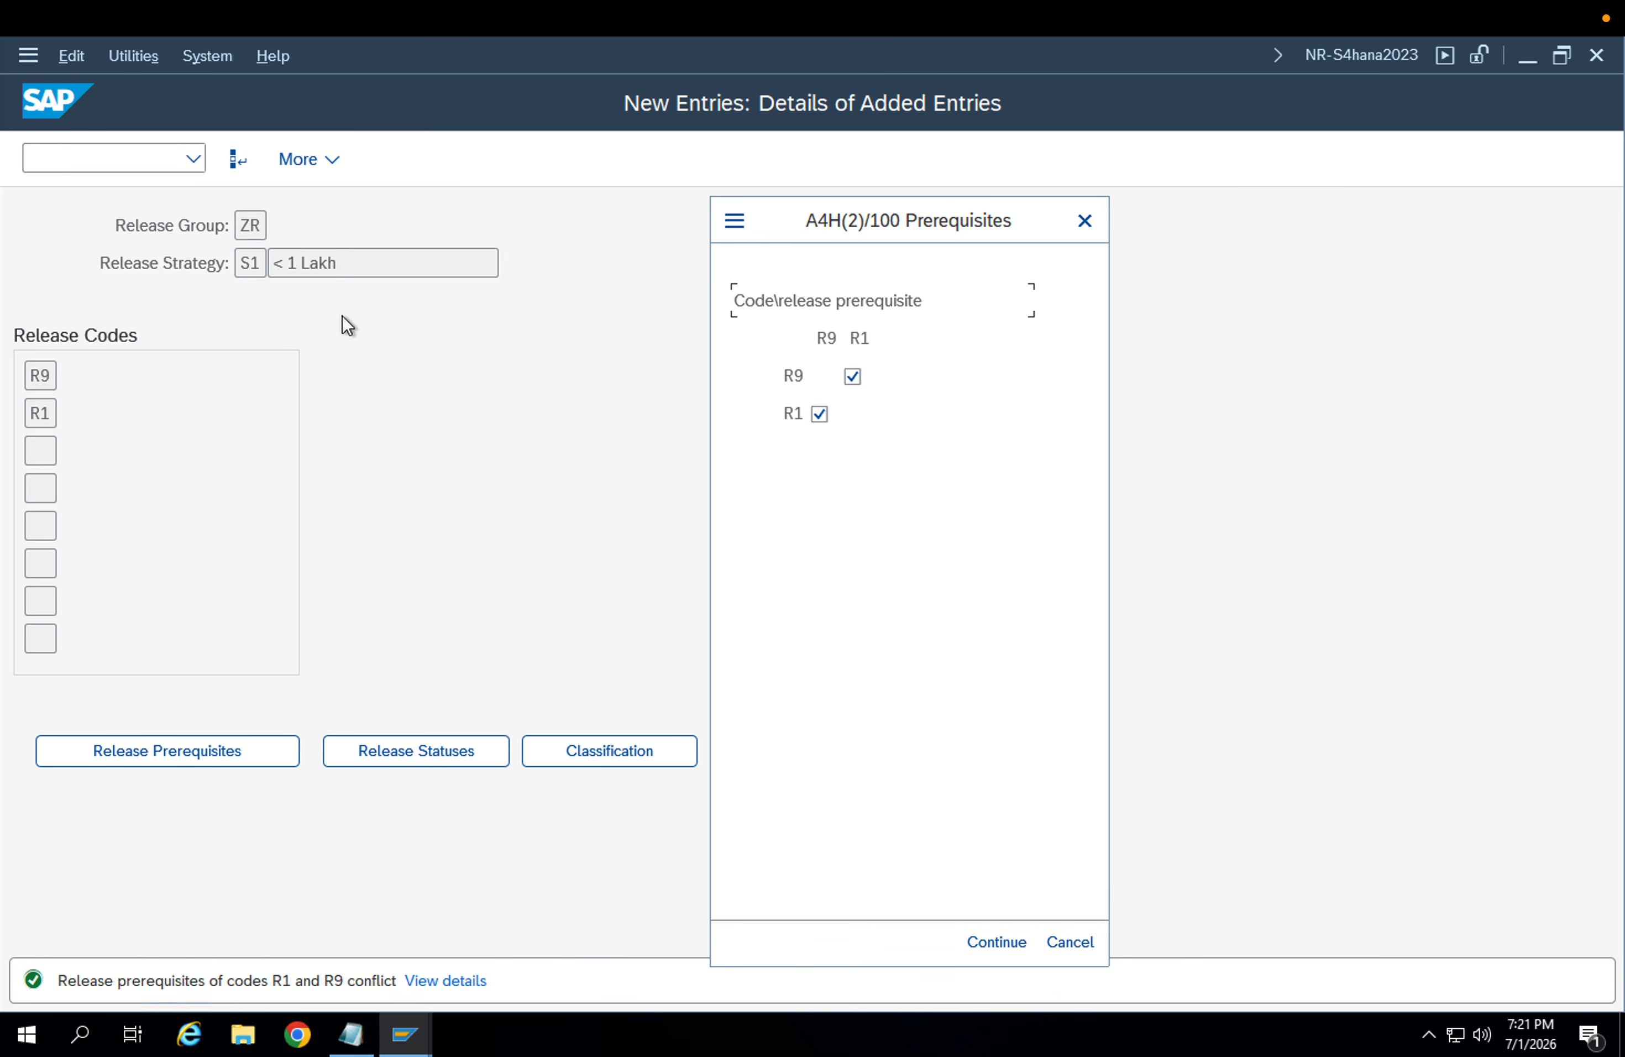
click(734, 221)
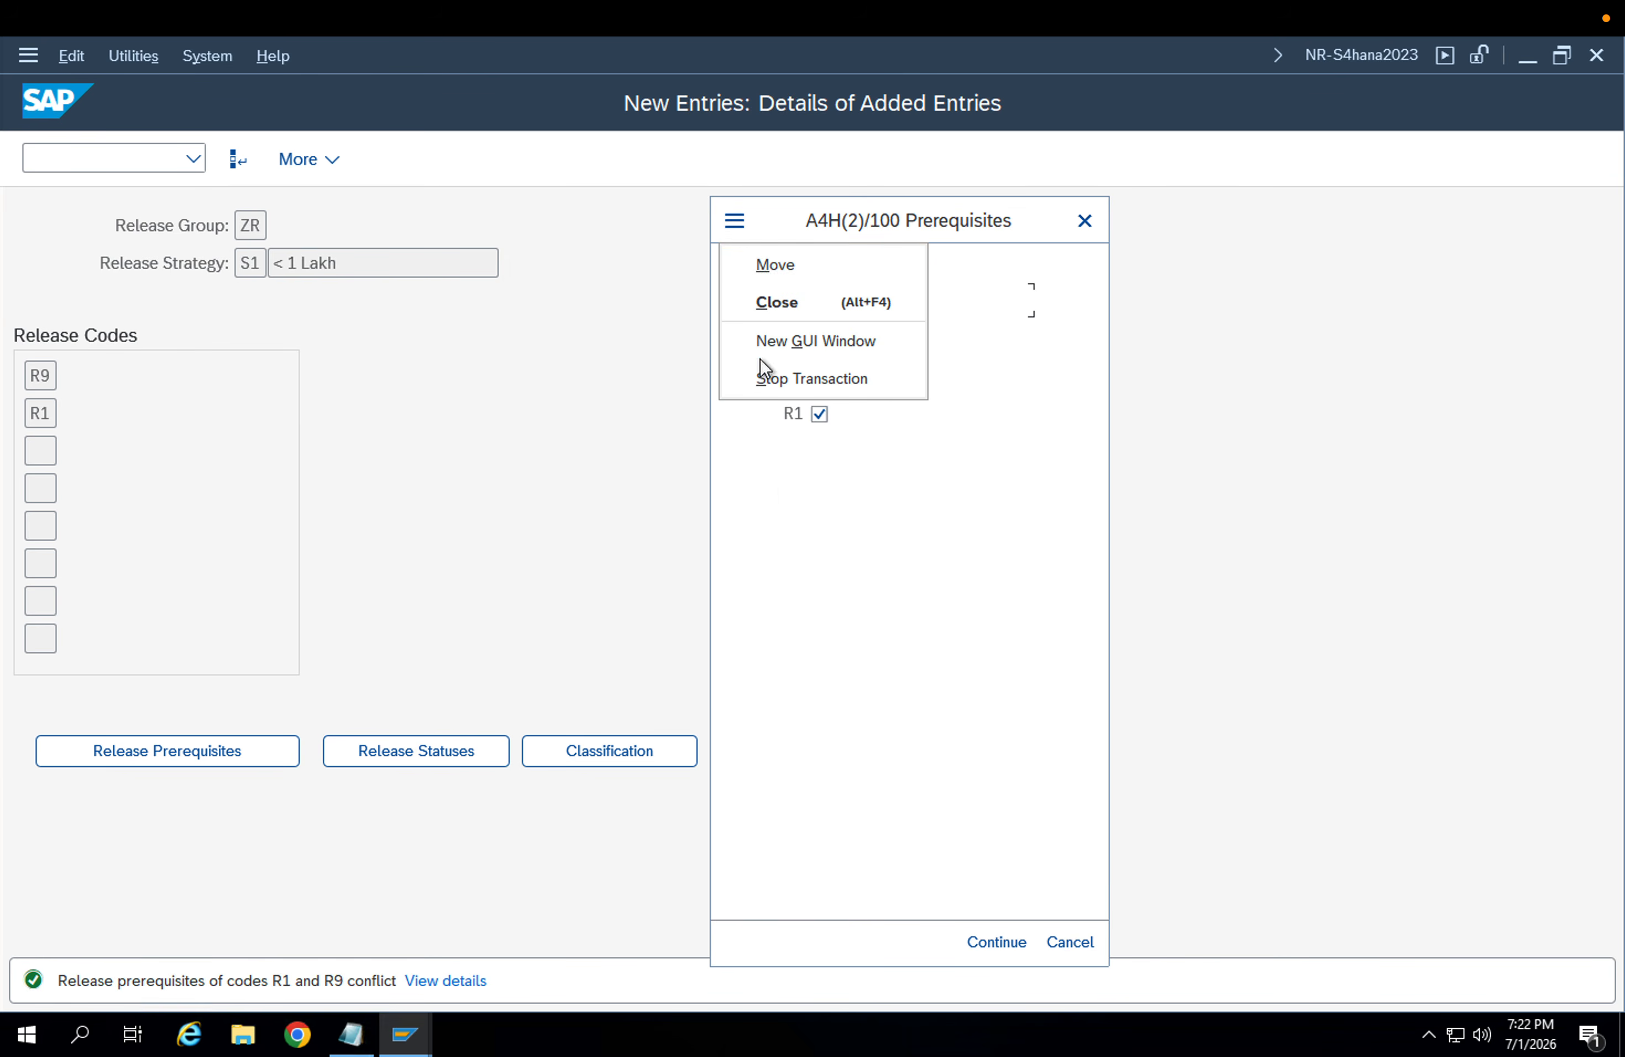
click(794, 374)
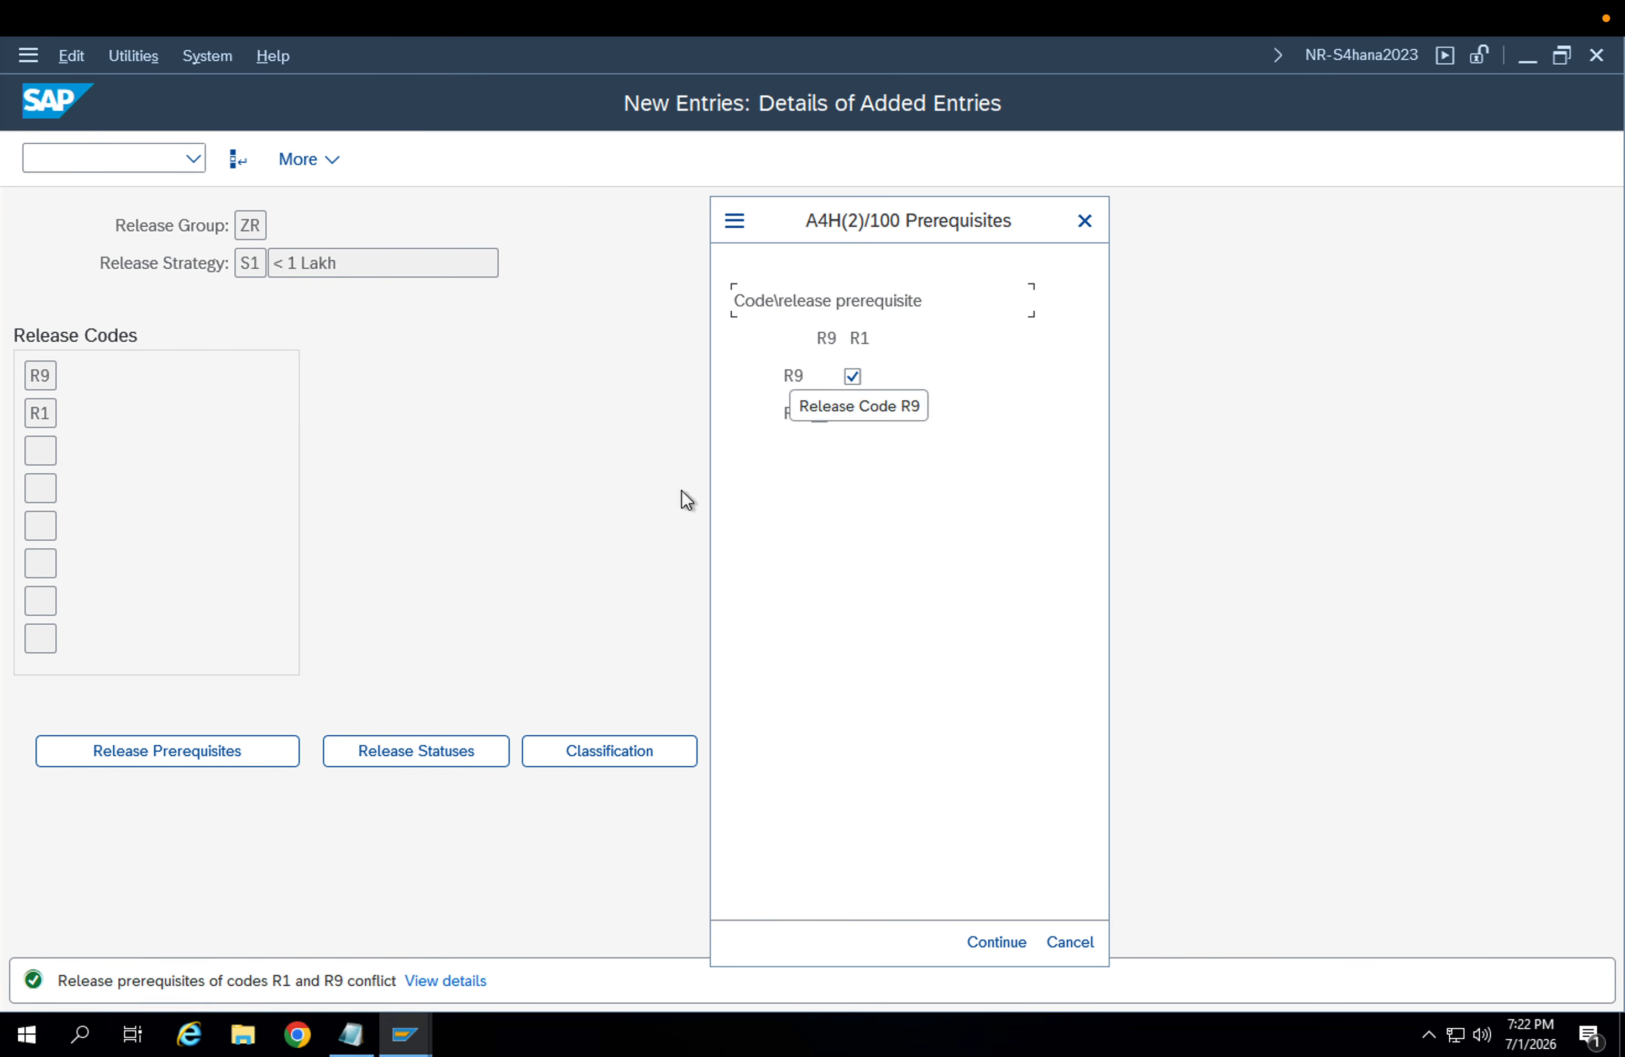
click(407, 1034)
click(773, 915)
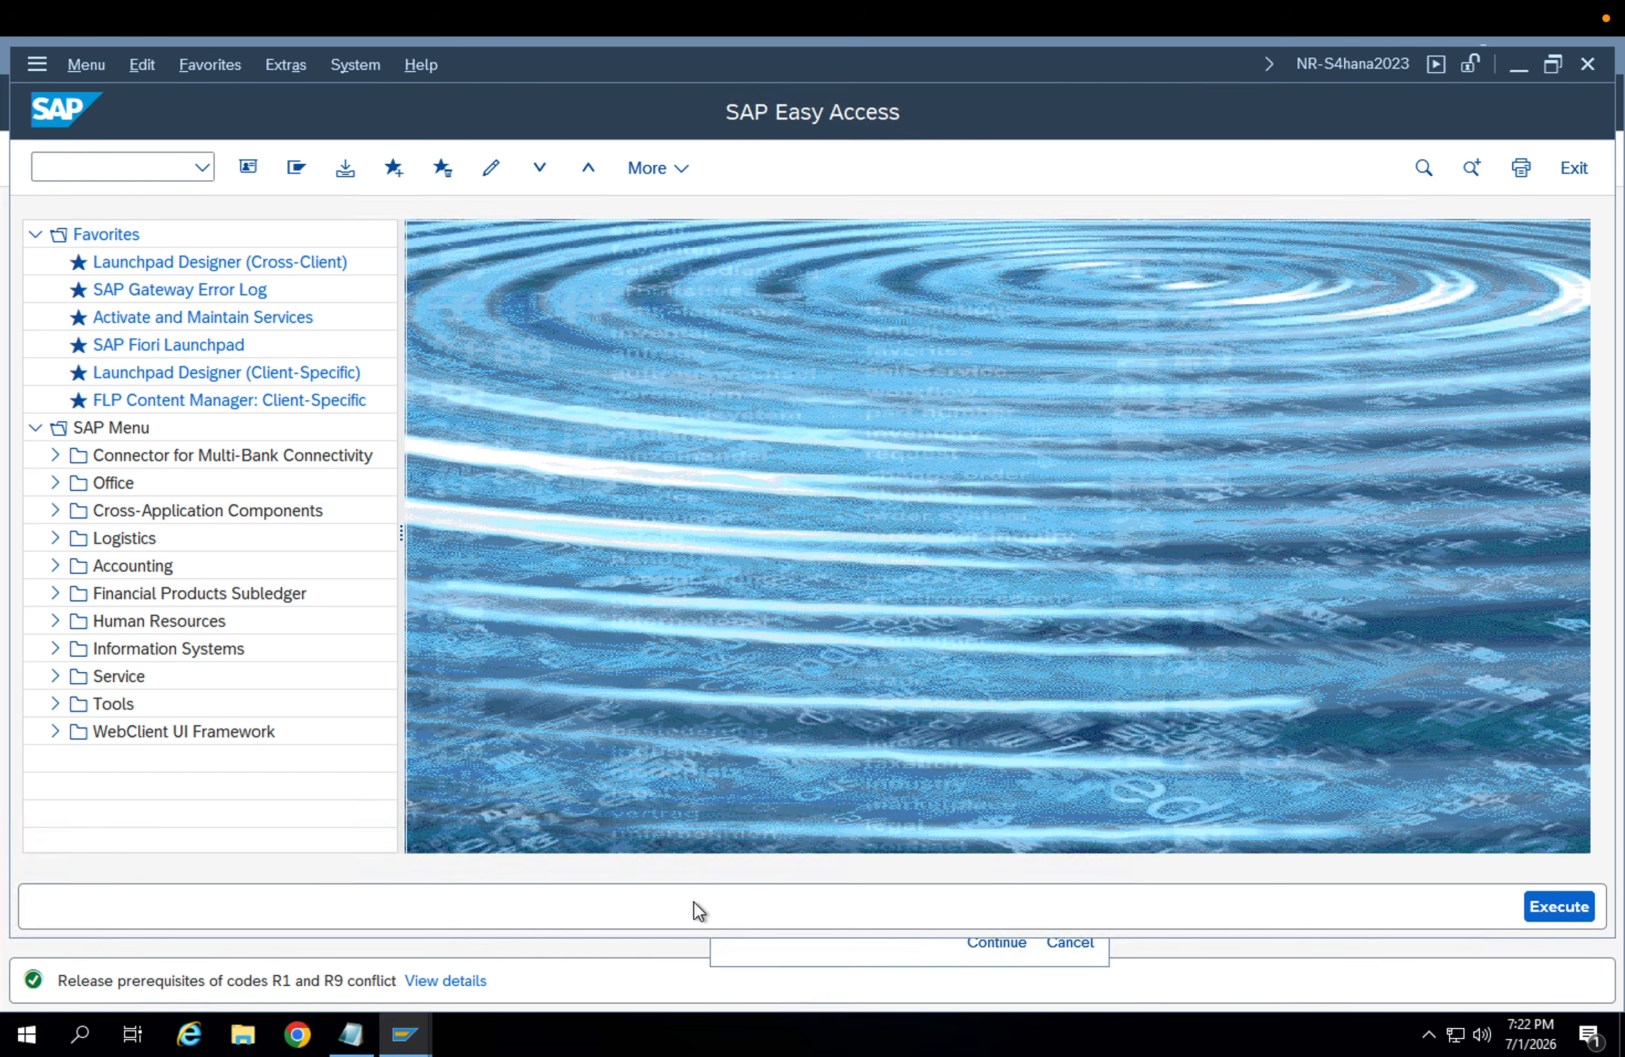
click(467, 984)
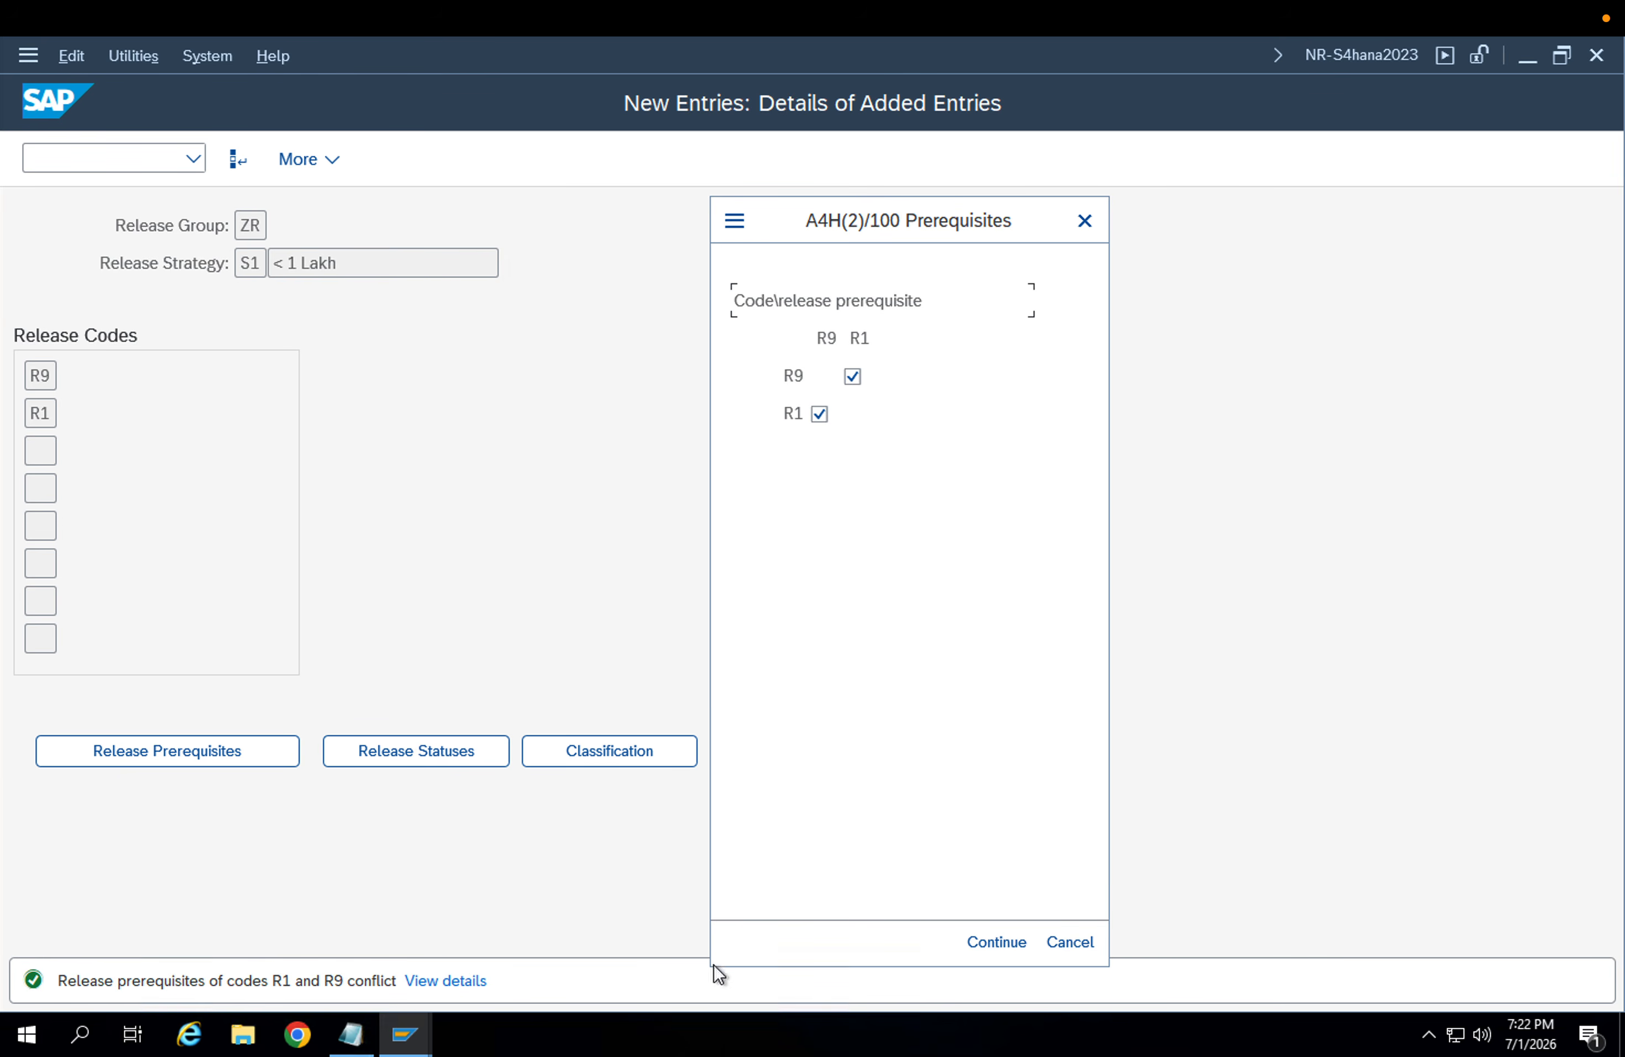
Clear the R9 and R1 prerequisite checkboxes and confirm the release prerequisites
click(998, 943)
click(853, 376)
click(819, 412)
click(1000, 938)
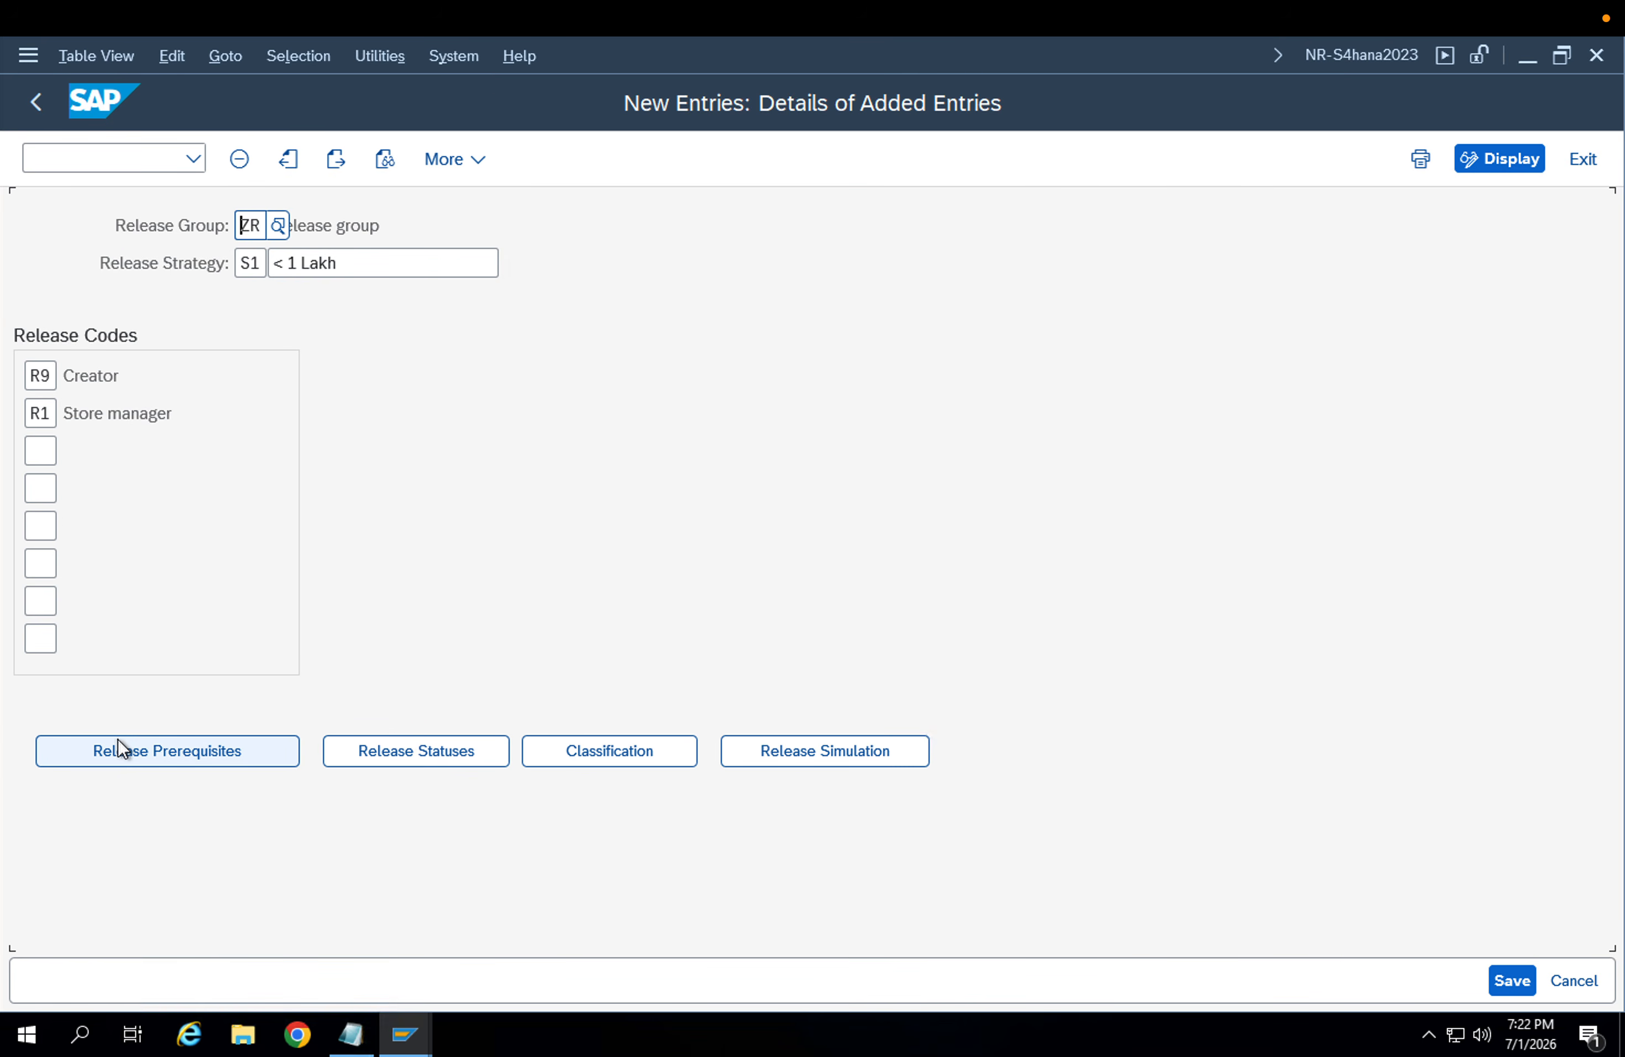
Discard the new release strategy entry without saving and return to the release strategies overview
click(37, 102)
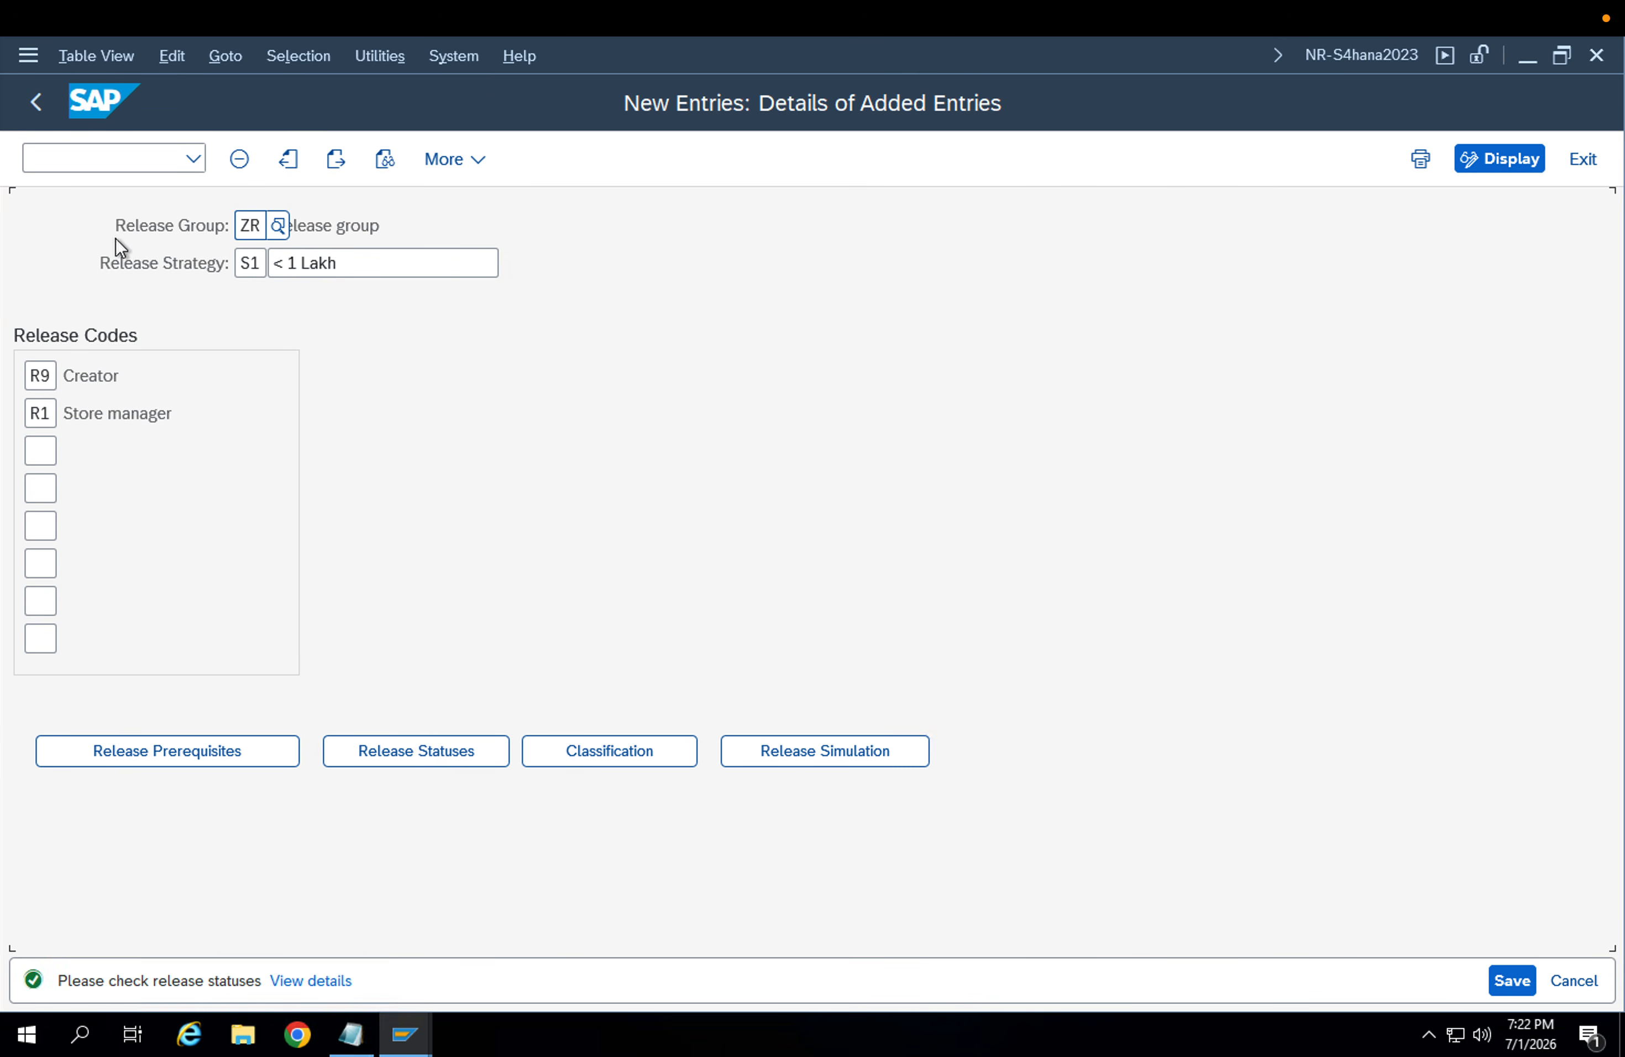
click(42, 111)
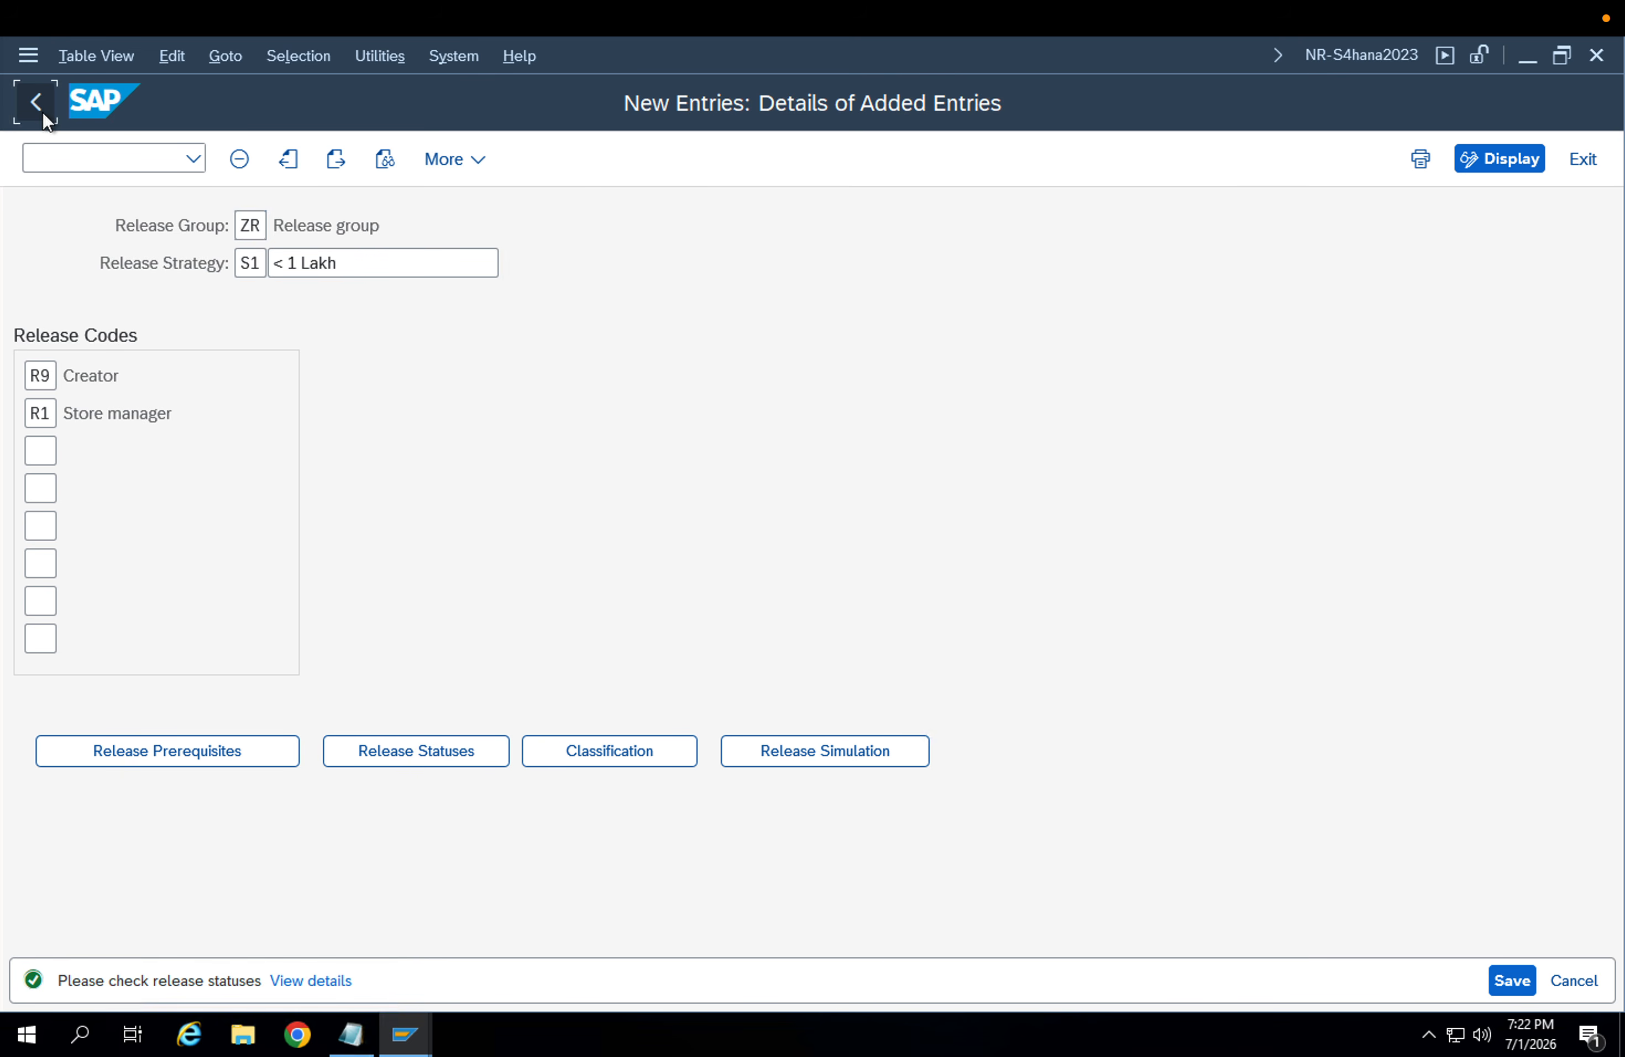
click(1600, 982)
click(433, 622)
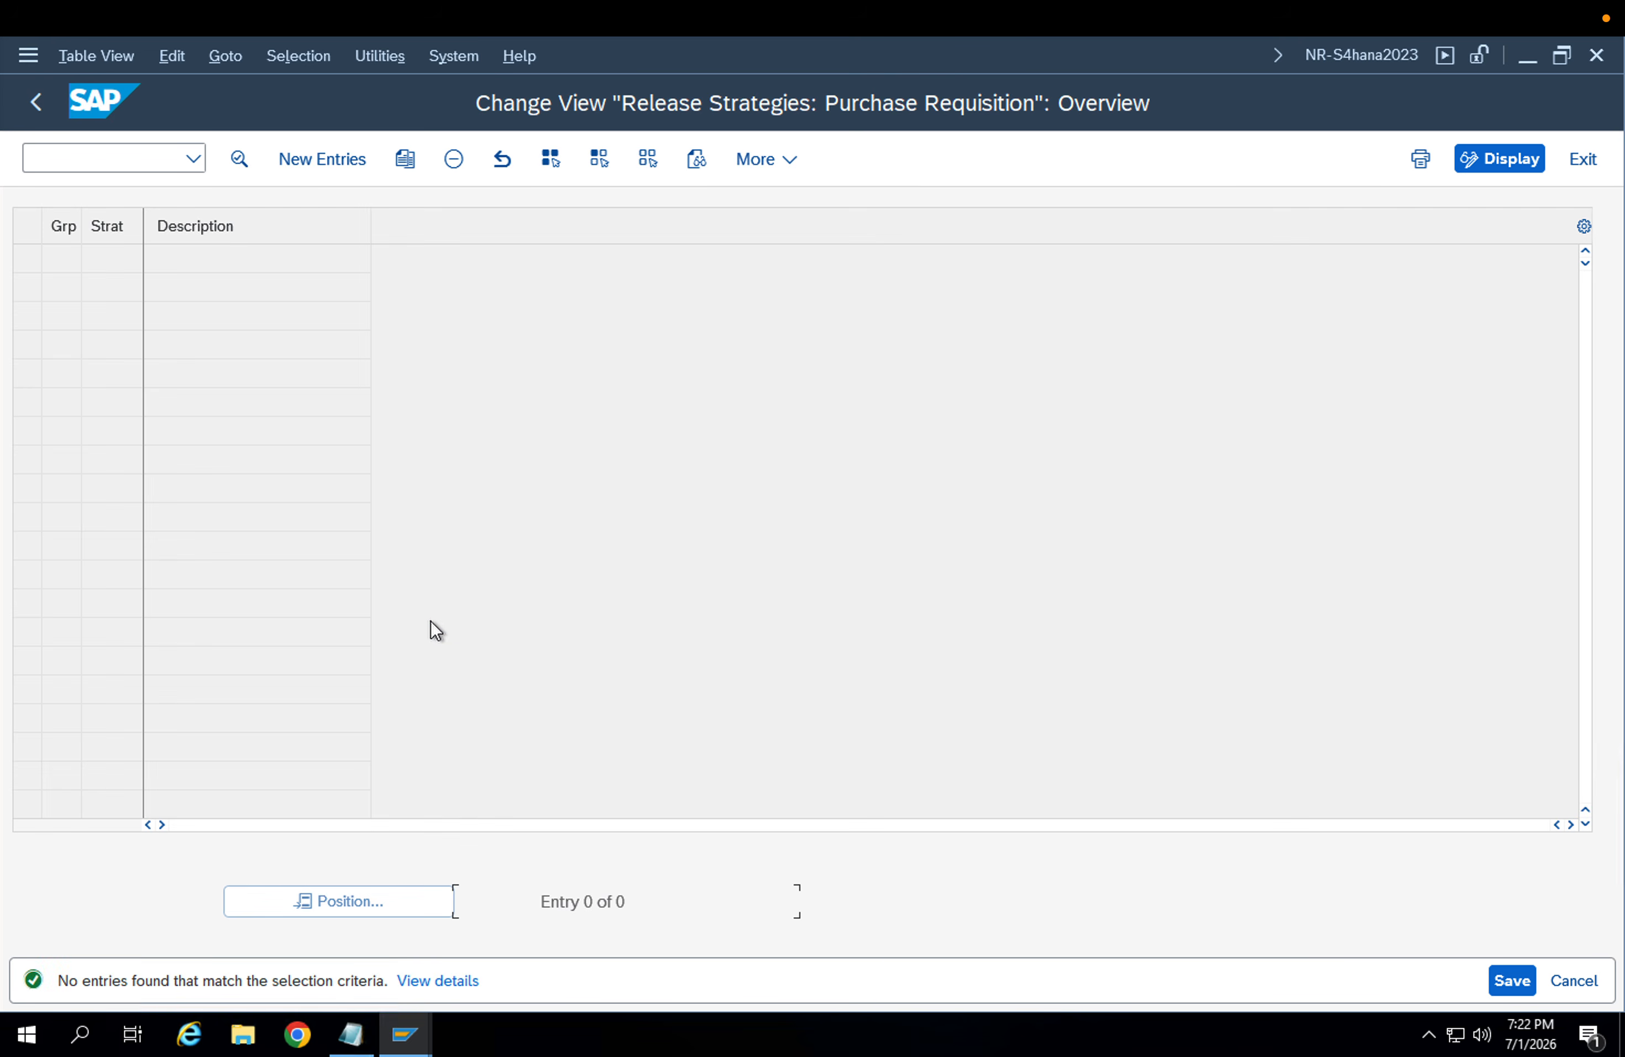
Open the purchase requisition release codes overview and check the descriptions of codes R9 and R1
click(43, 113)
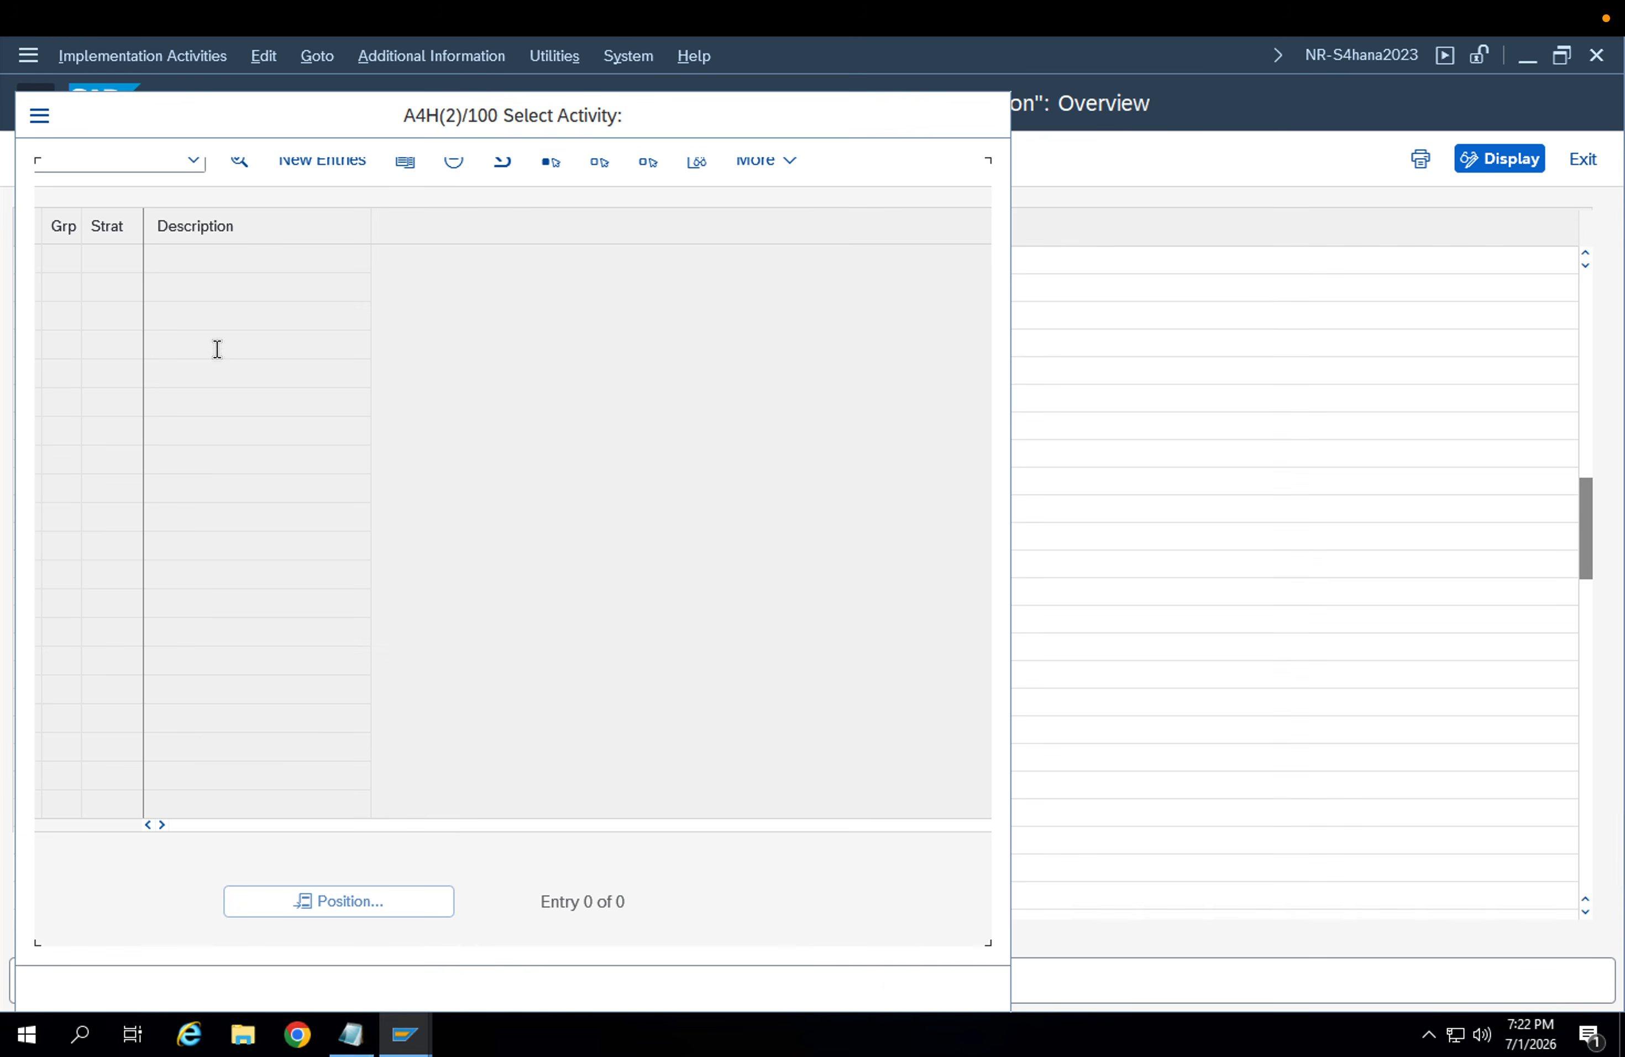
double_click(205, 298)
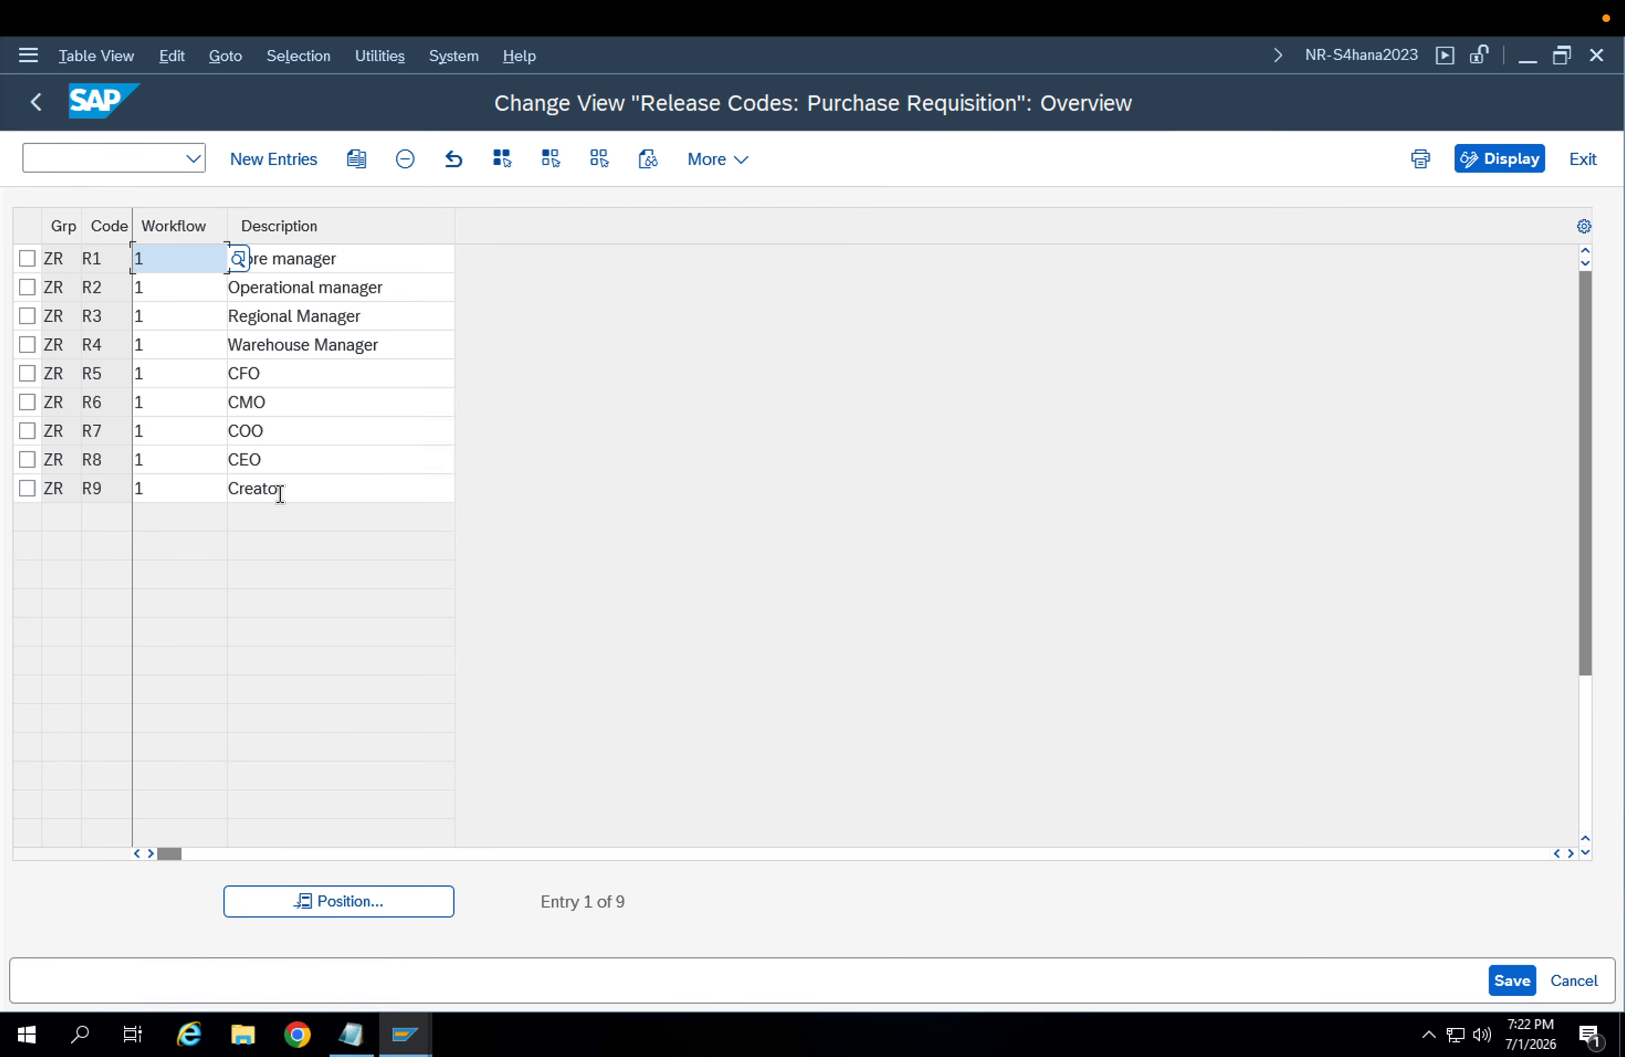
click(280, 491)
click(305, 259)
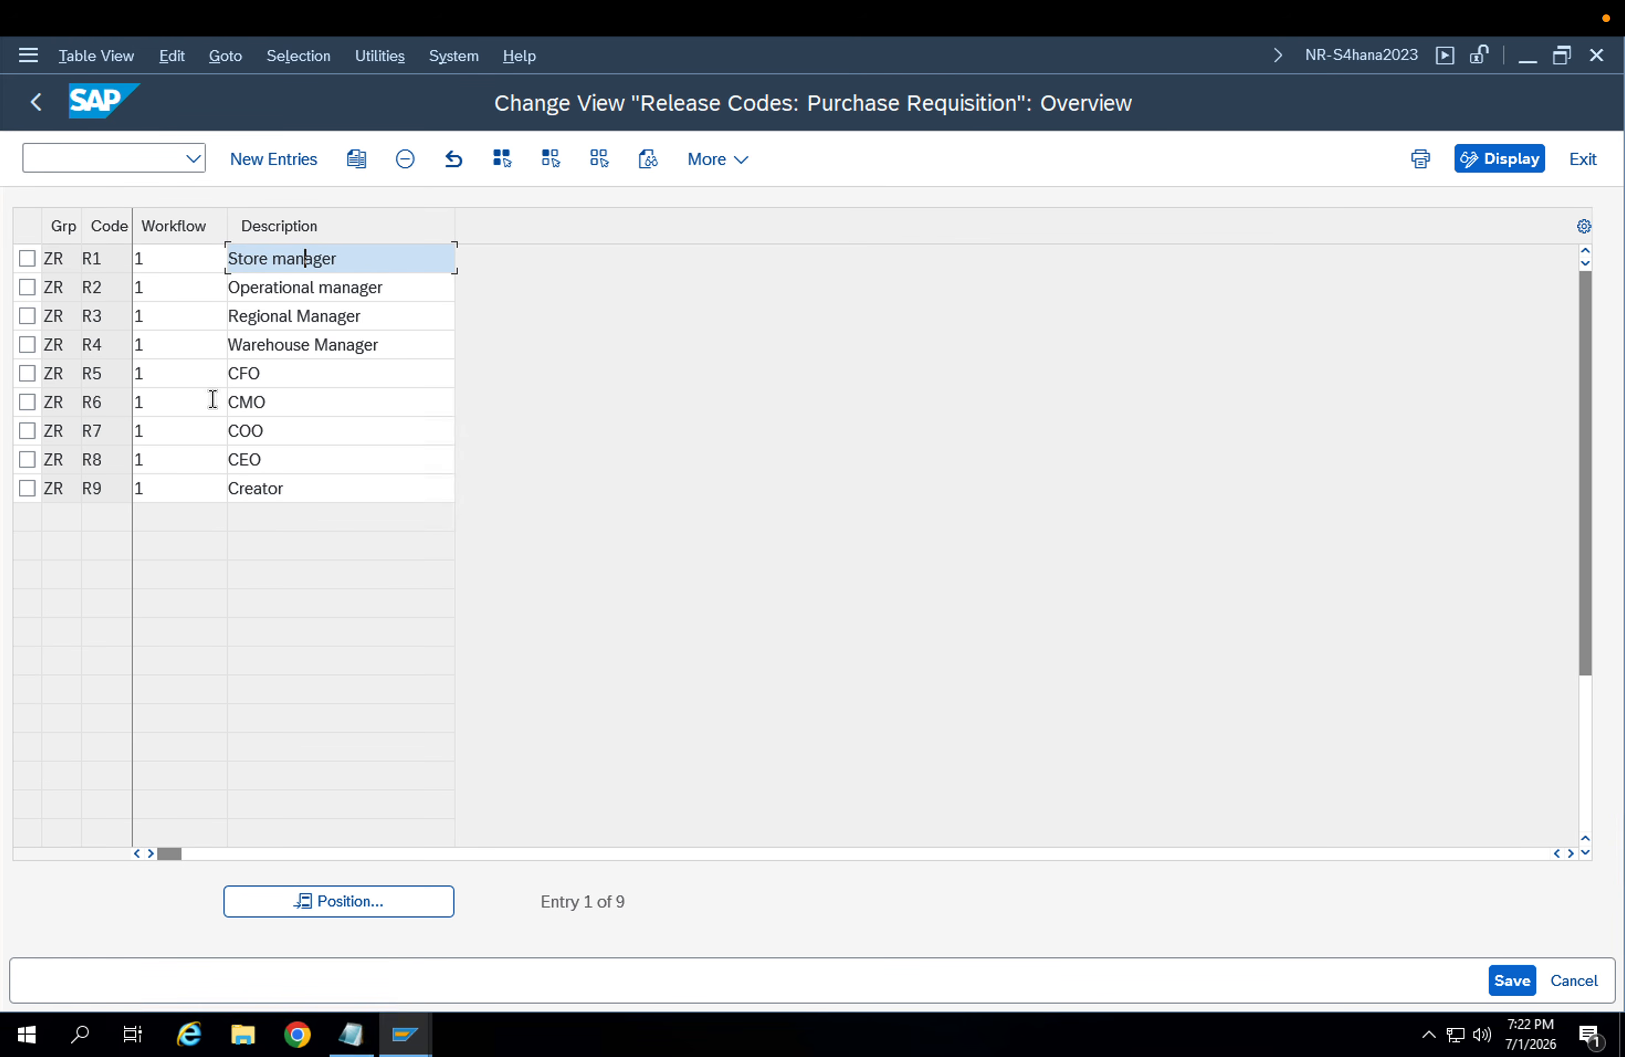
Open the purchase requisition release groups overview, check the entry for group ZR and return to the activity list
click(43, 97)
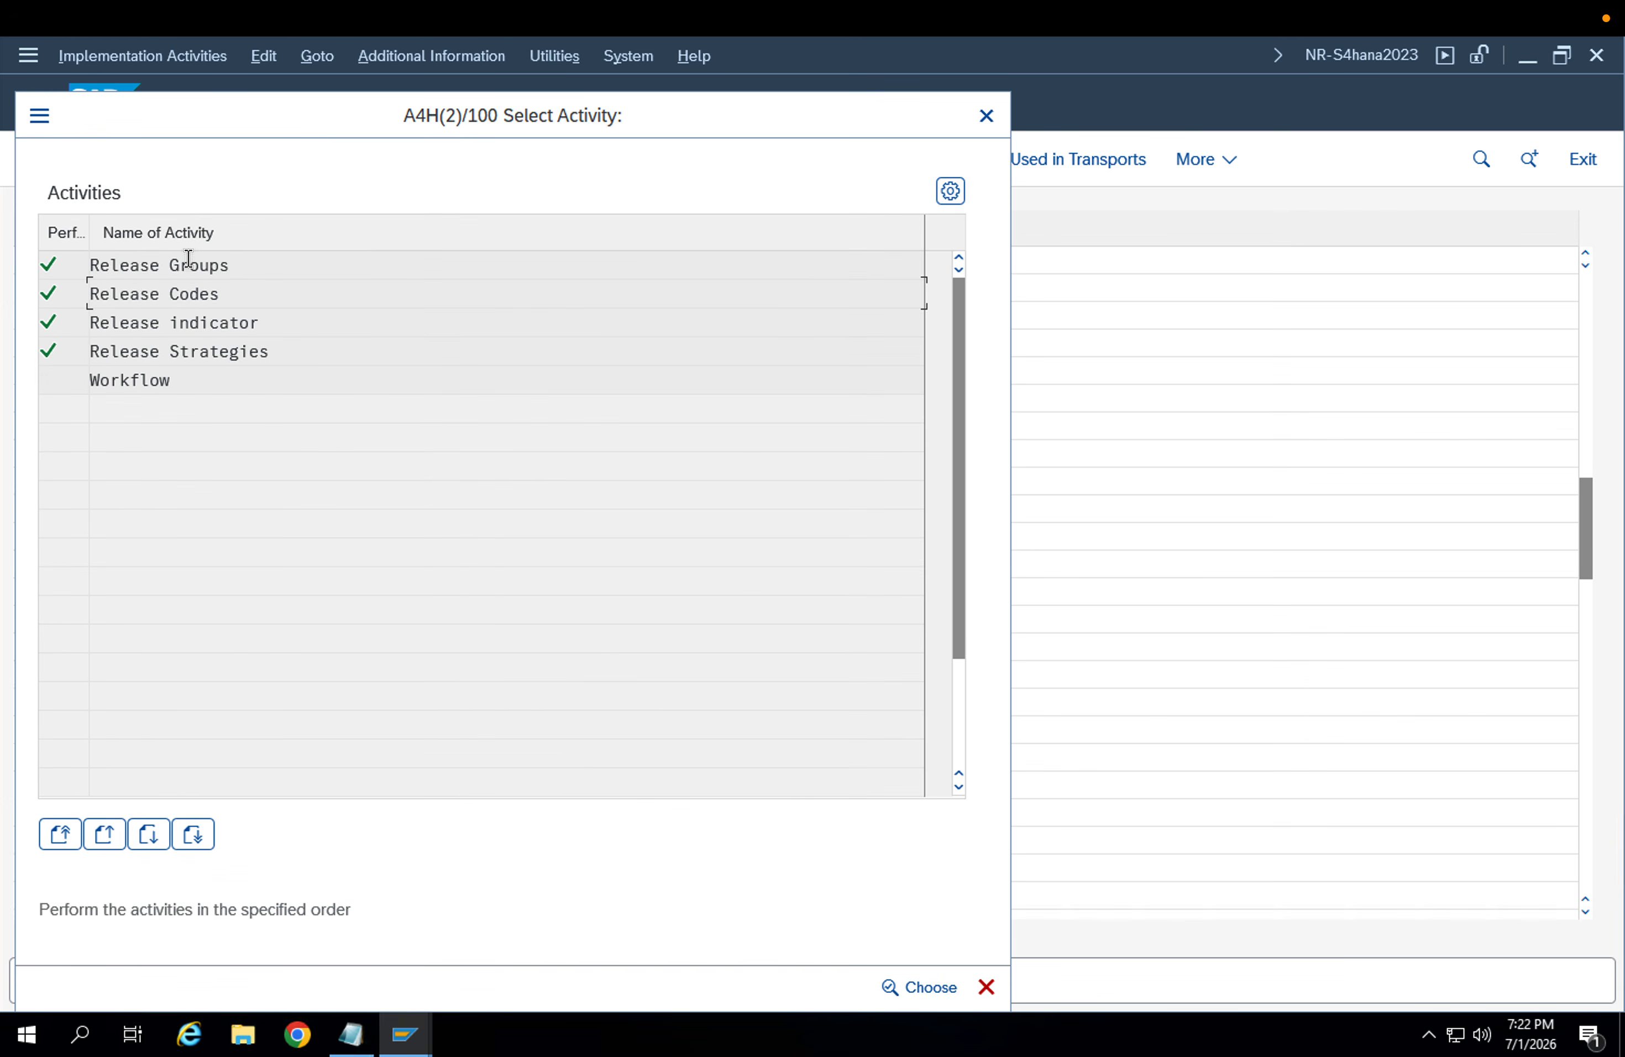
double_click(187, 269)
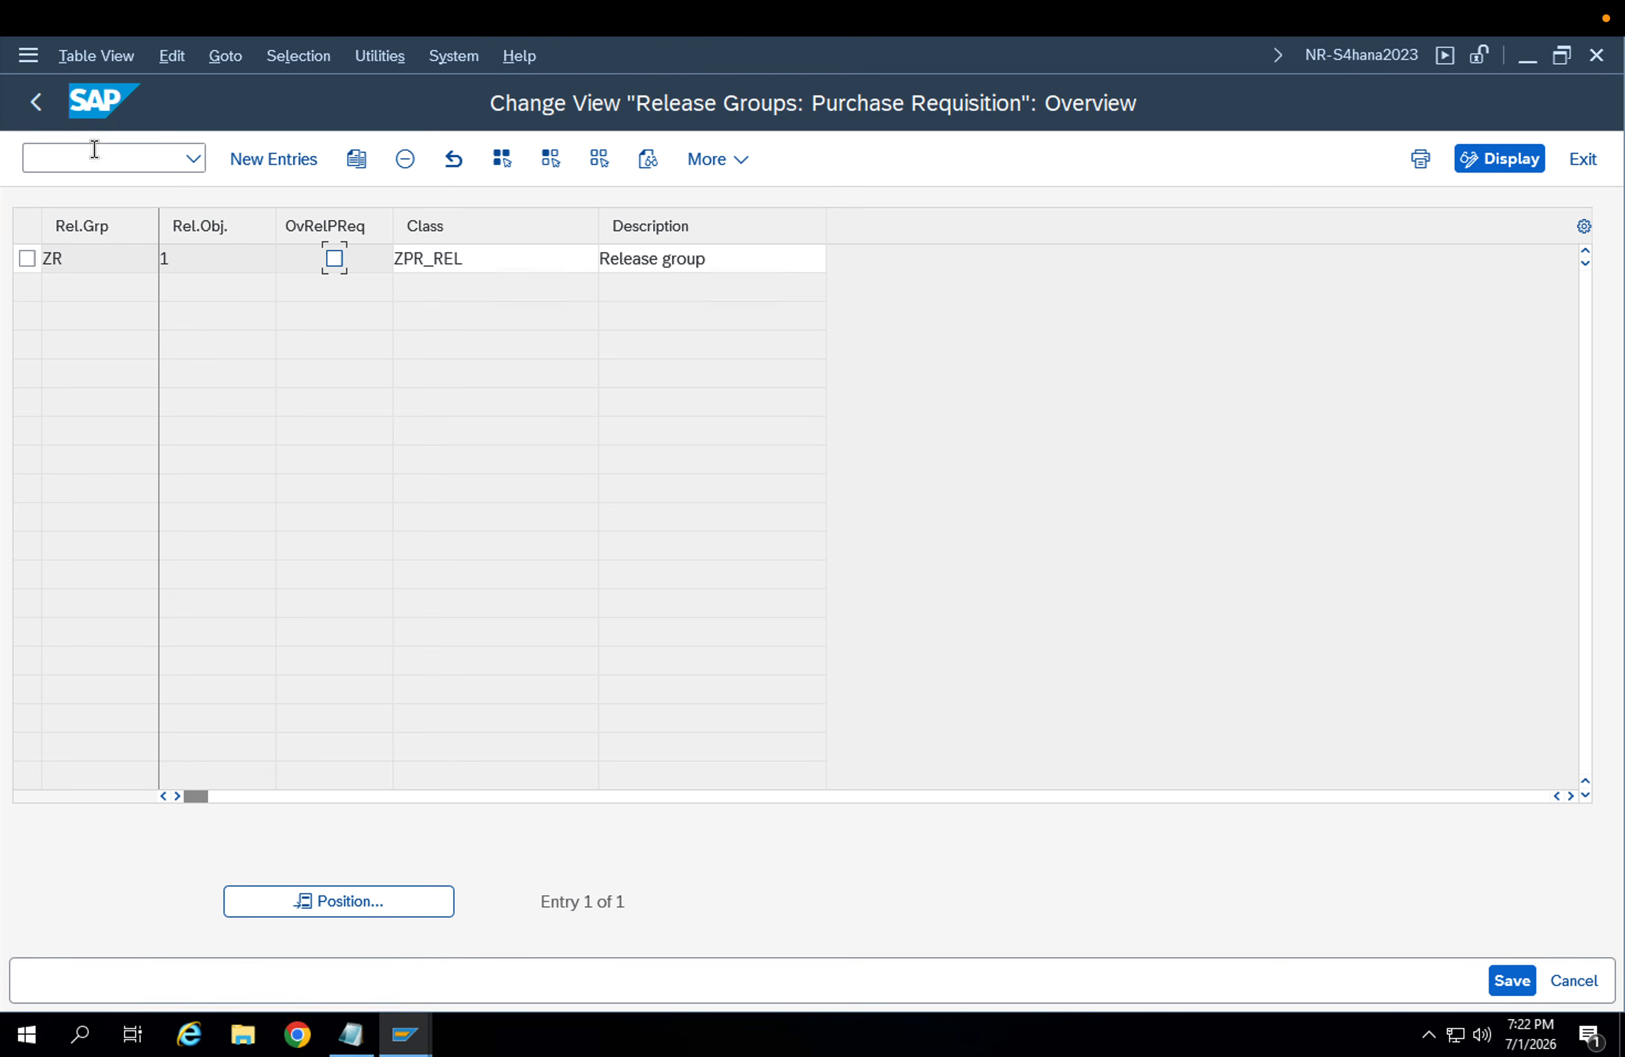
click(40, 96)
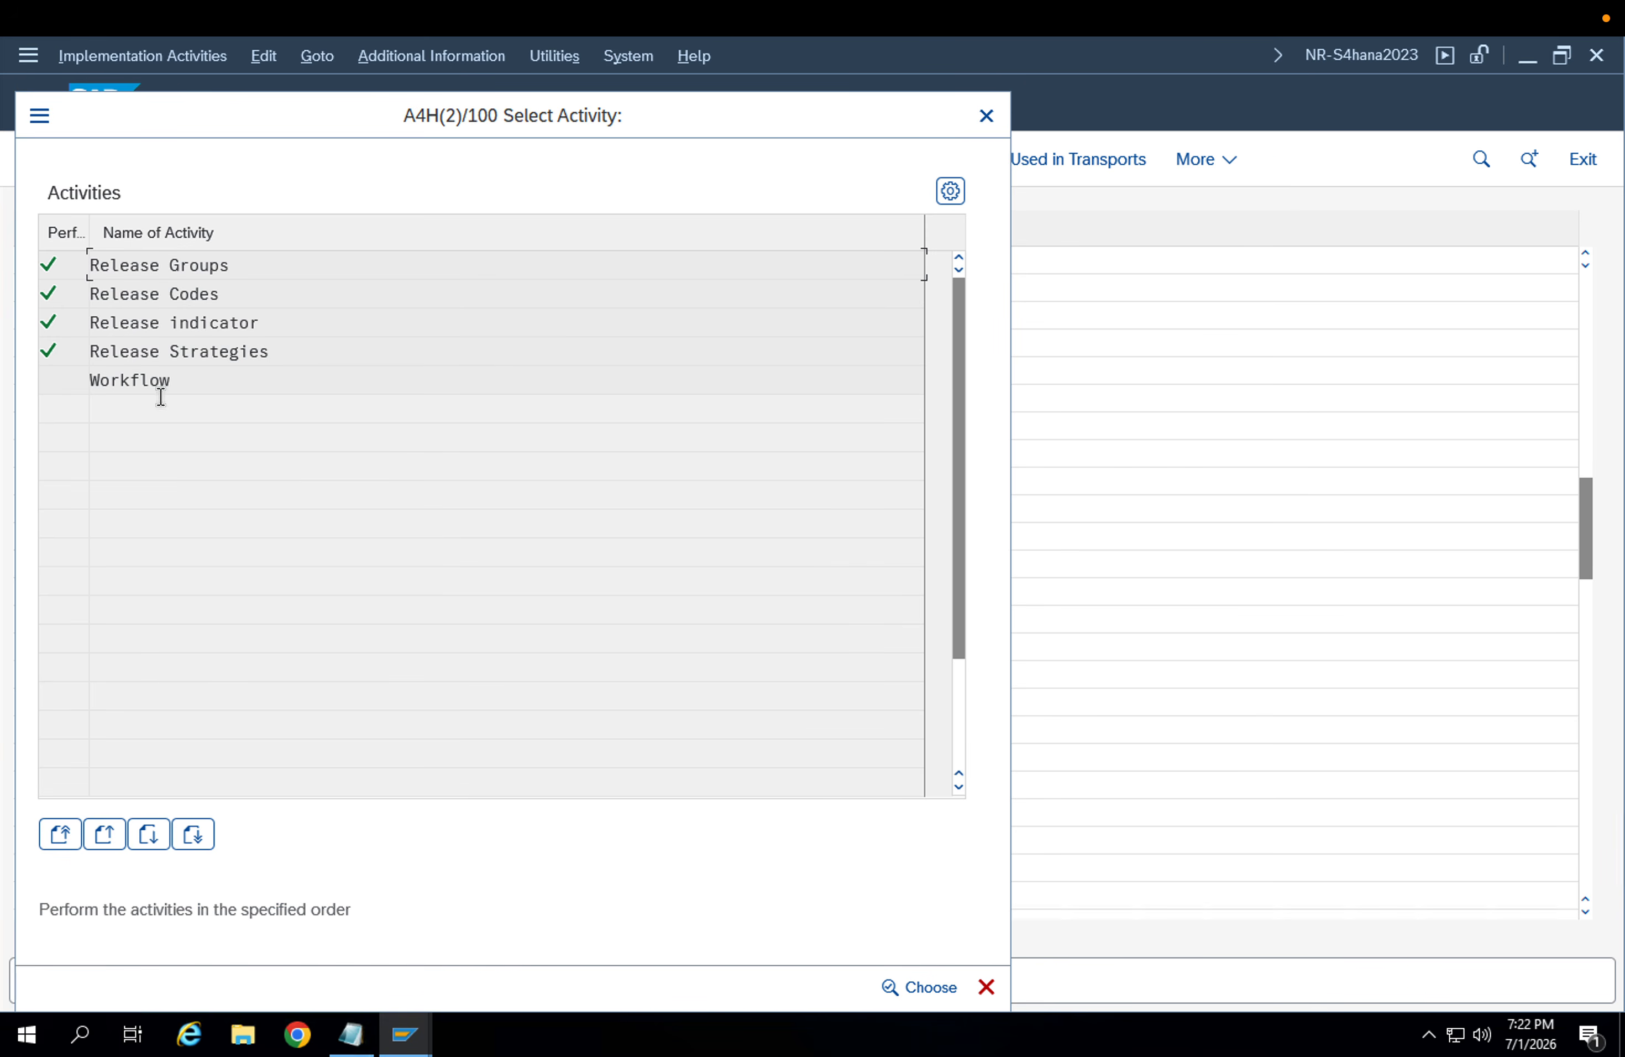
Create a new release strategy S1 for release group ZR with the description "< 1 Lakh"
double_click(173, 351)
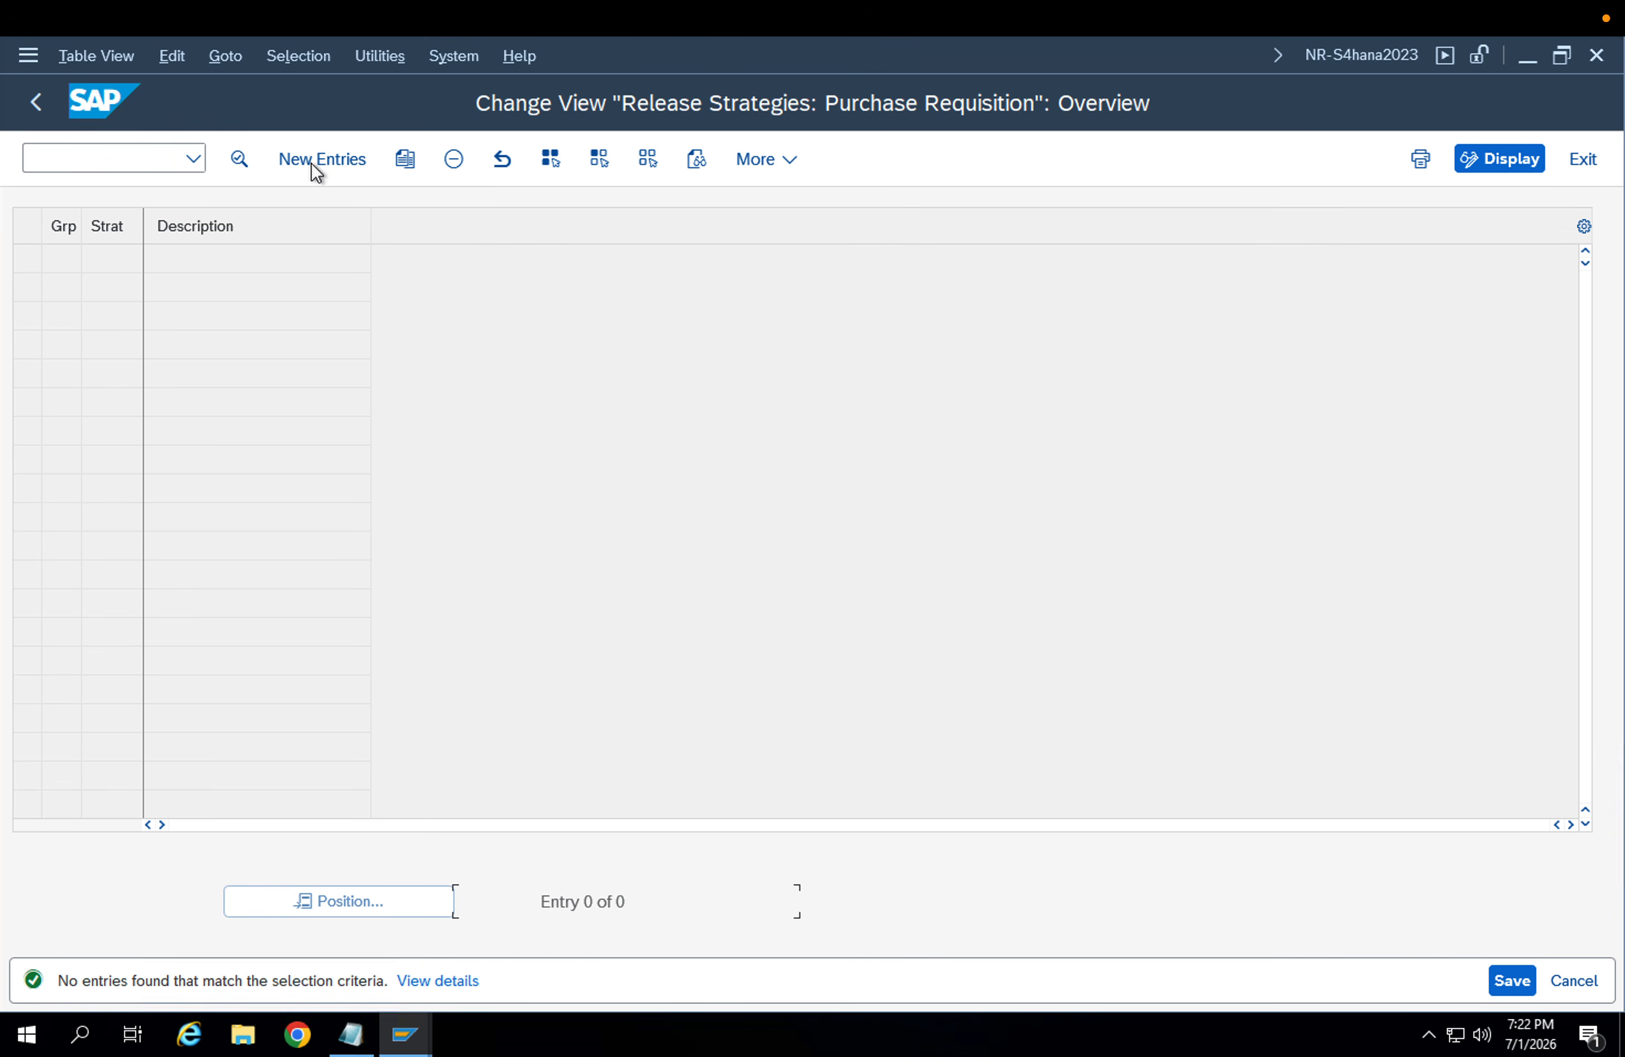
click(313, 160)
text(ZR)
key(Tab)
text(R1)
key(Tab)
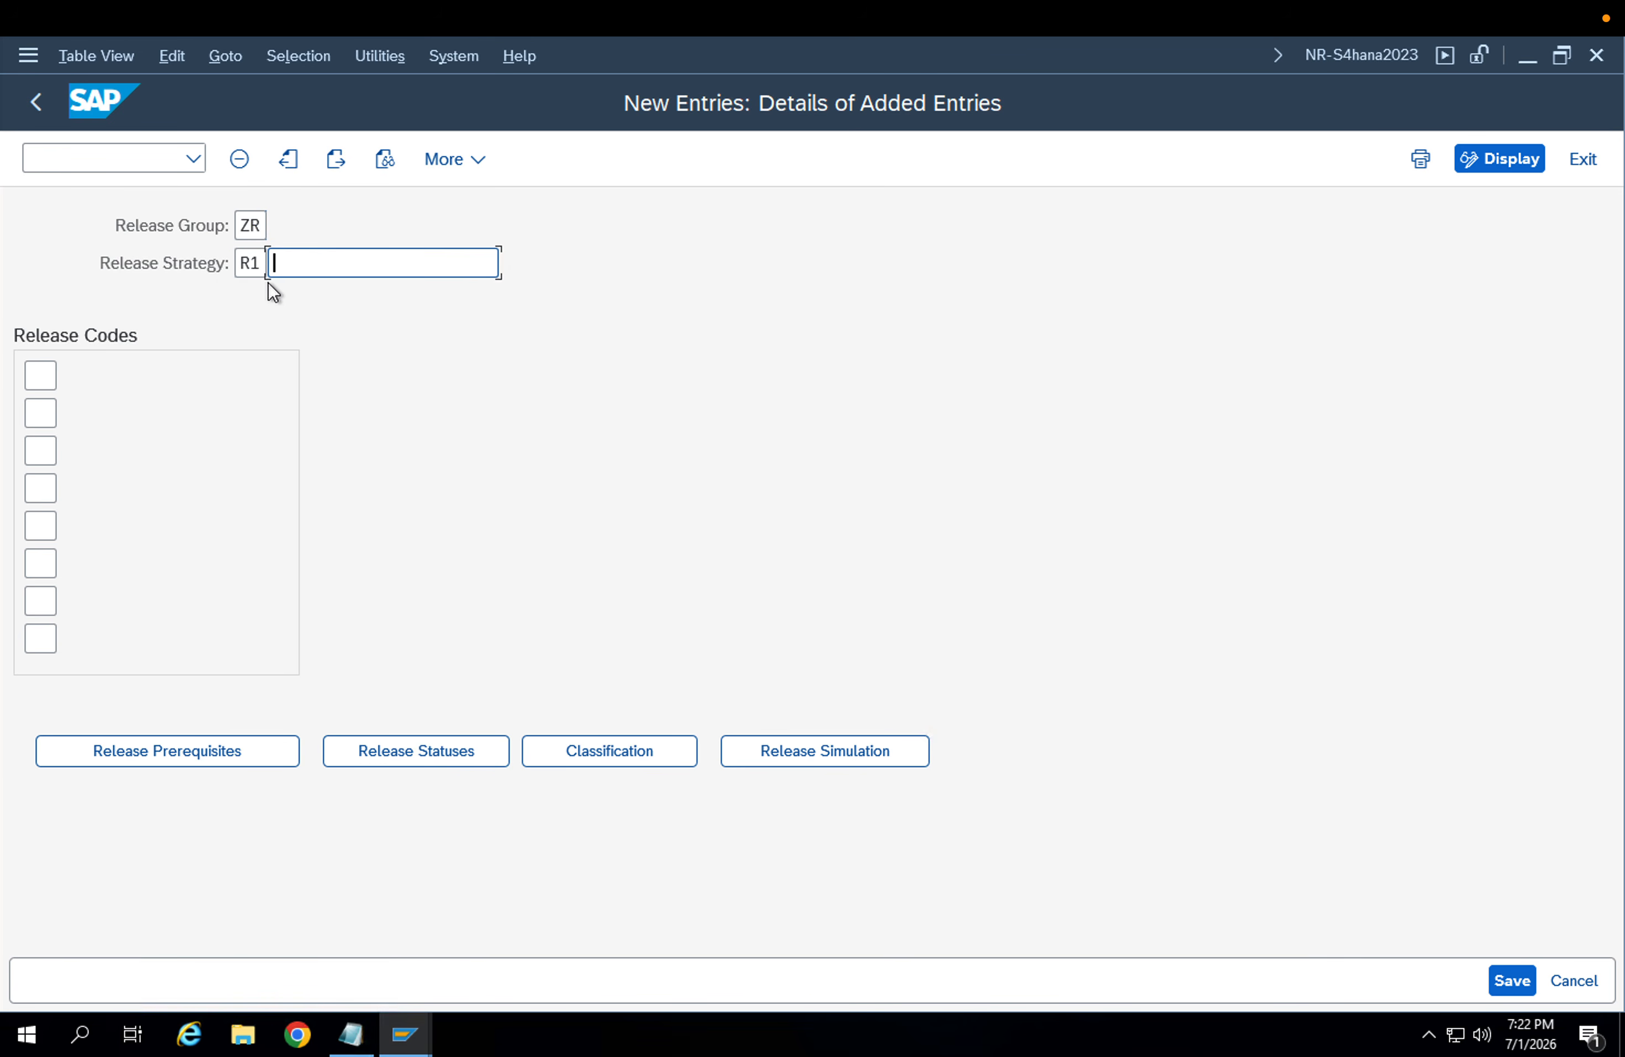
key(shift+Tab)
key(BackSpace)
key(BackSpace)
text(S1)
key(Tab)
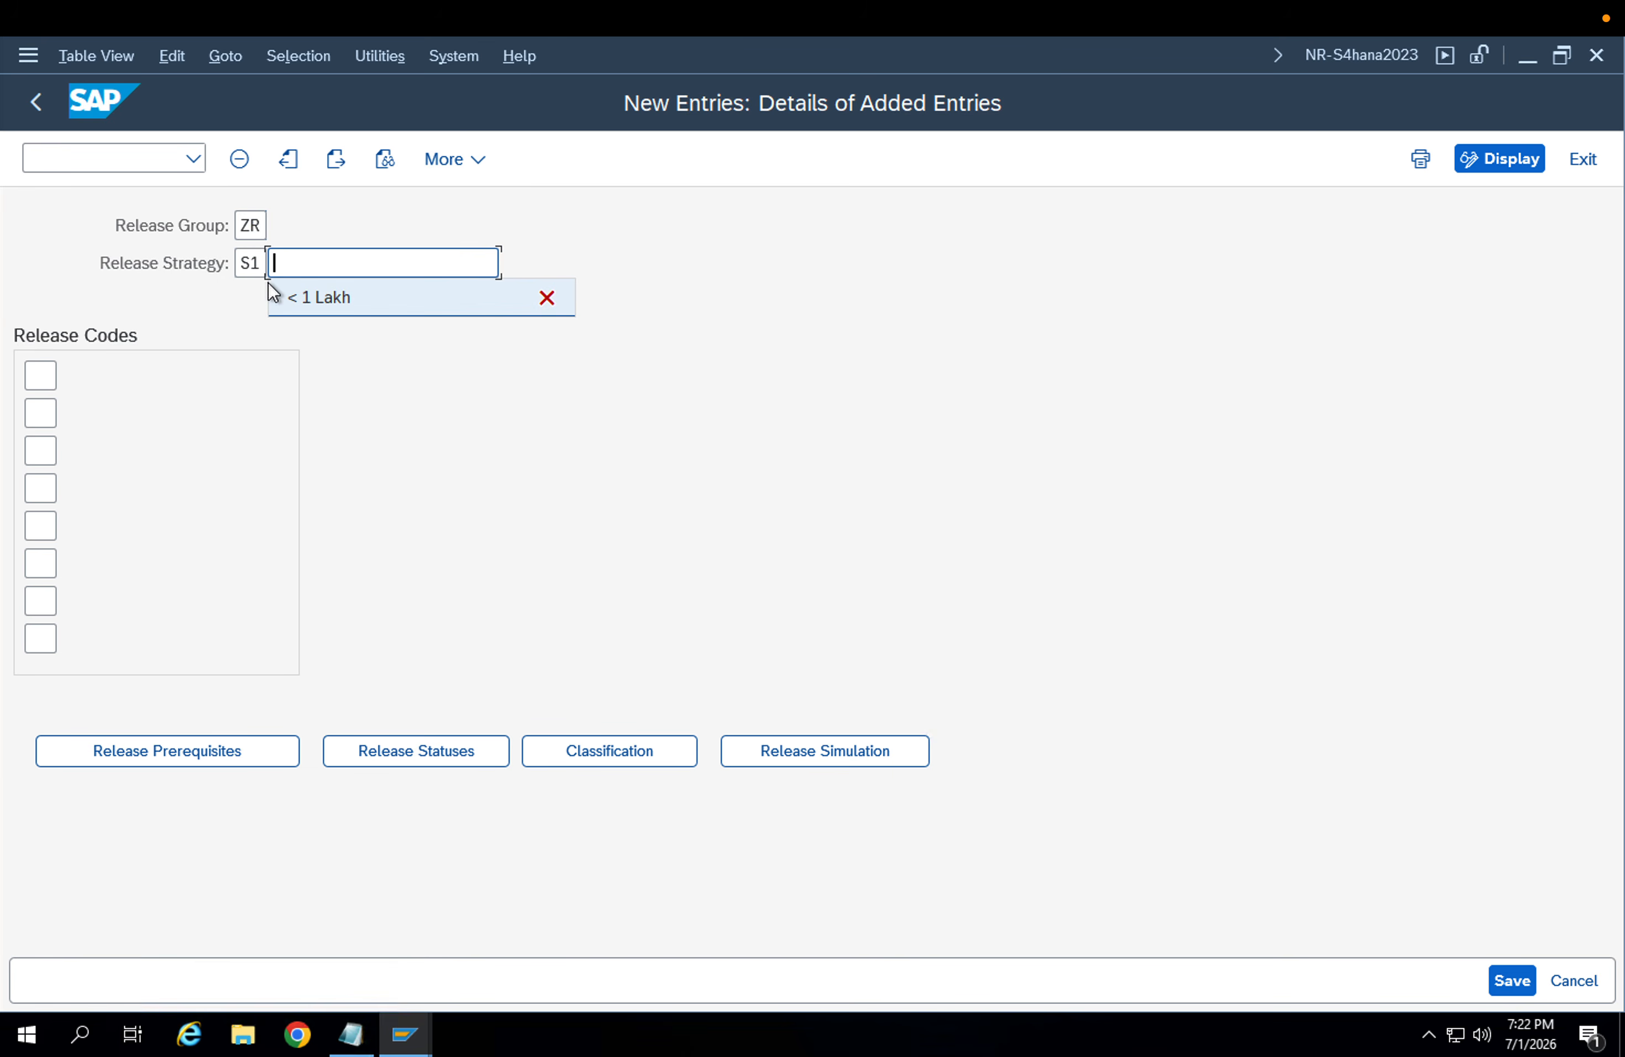
click(268, 282)
Assign release codes R9, R1 and R2, in that order, to release strategy S1
click(33, 364)
text(R9)
key(Return)
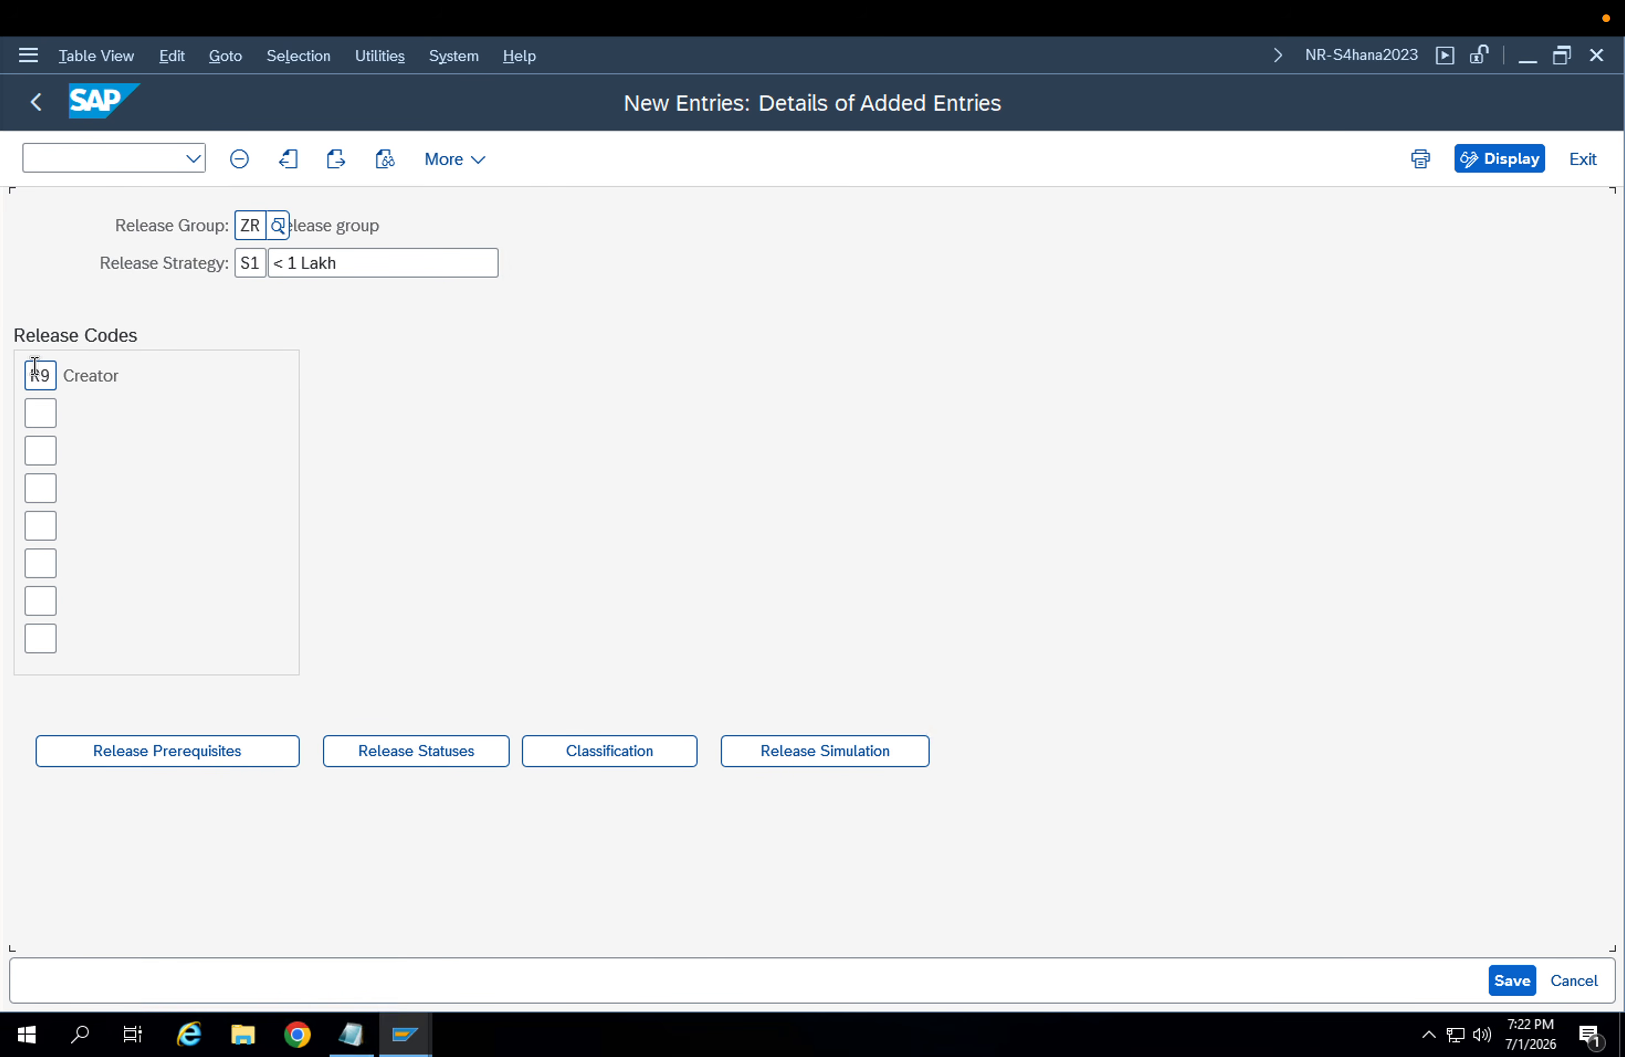
click(34, 410)
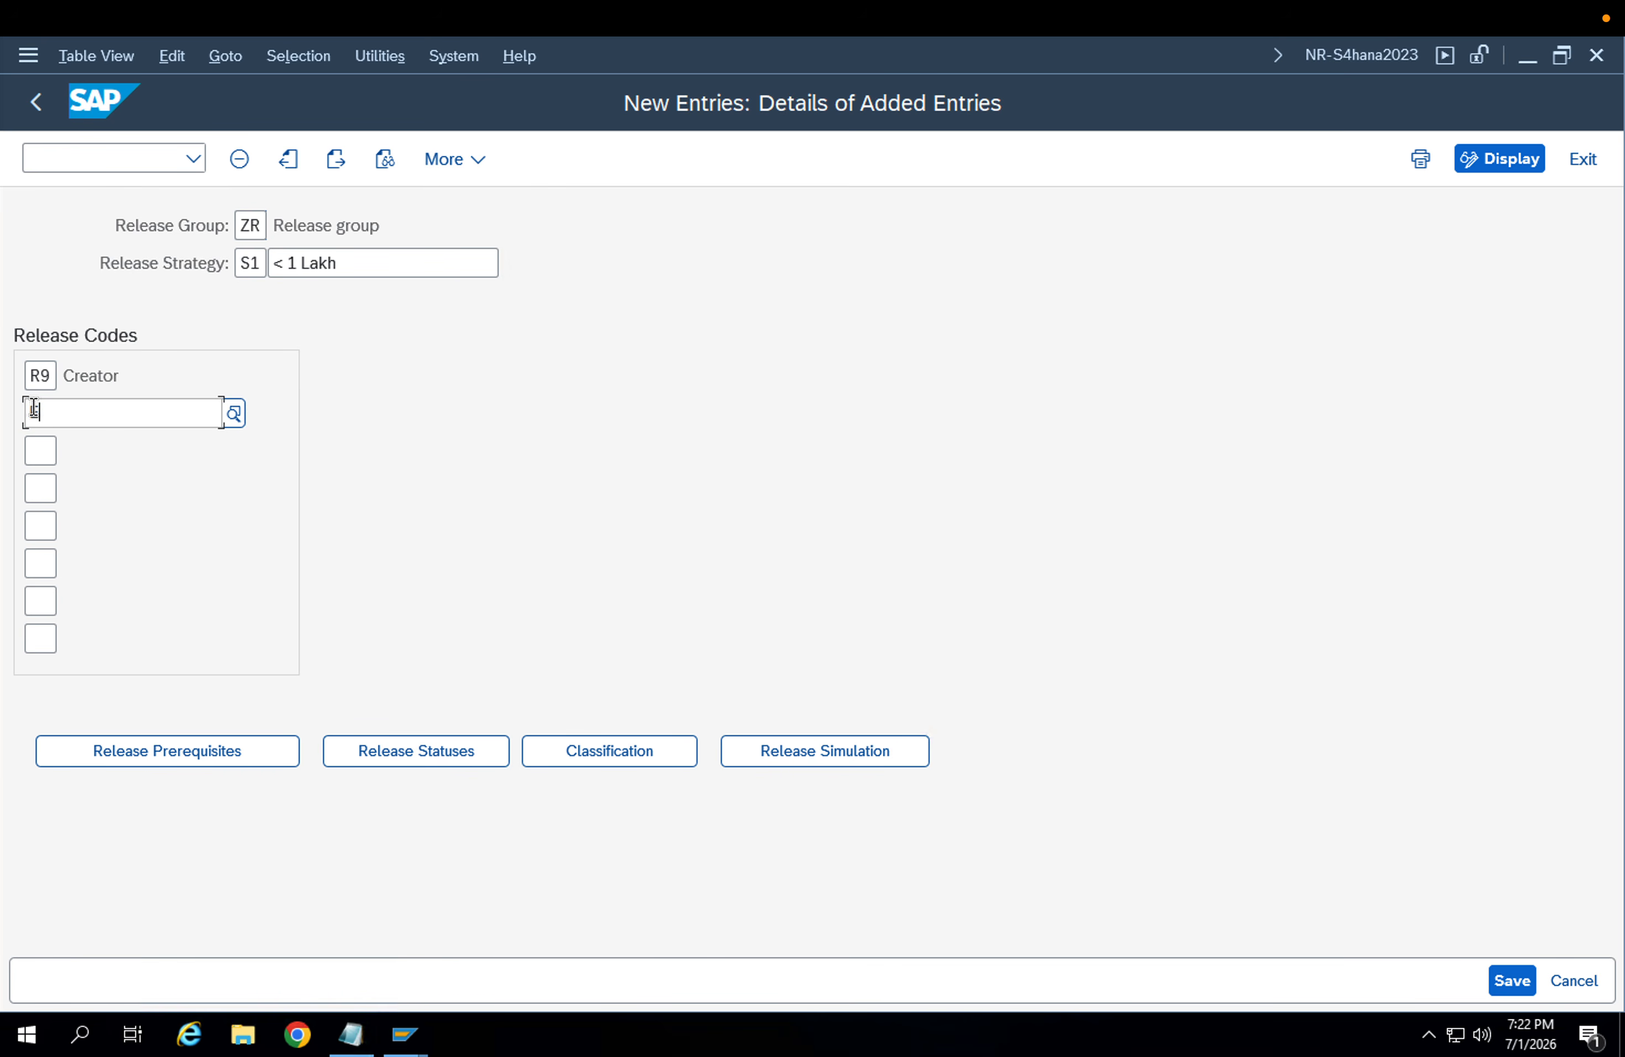
text(R1)
click(60, 541)
click(45, 450)
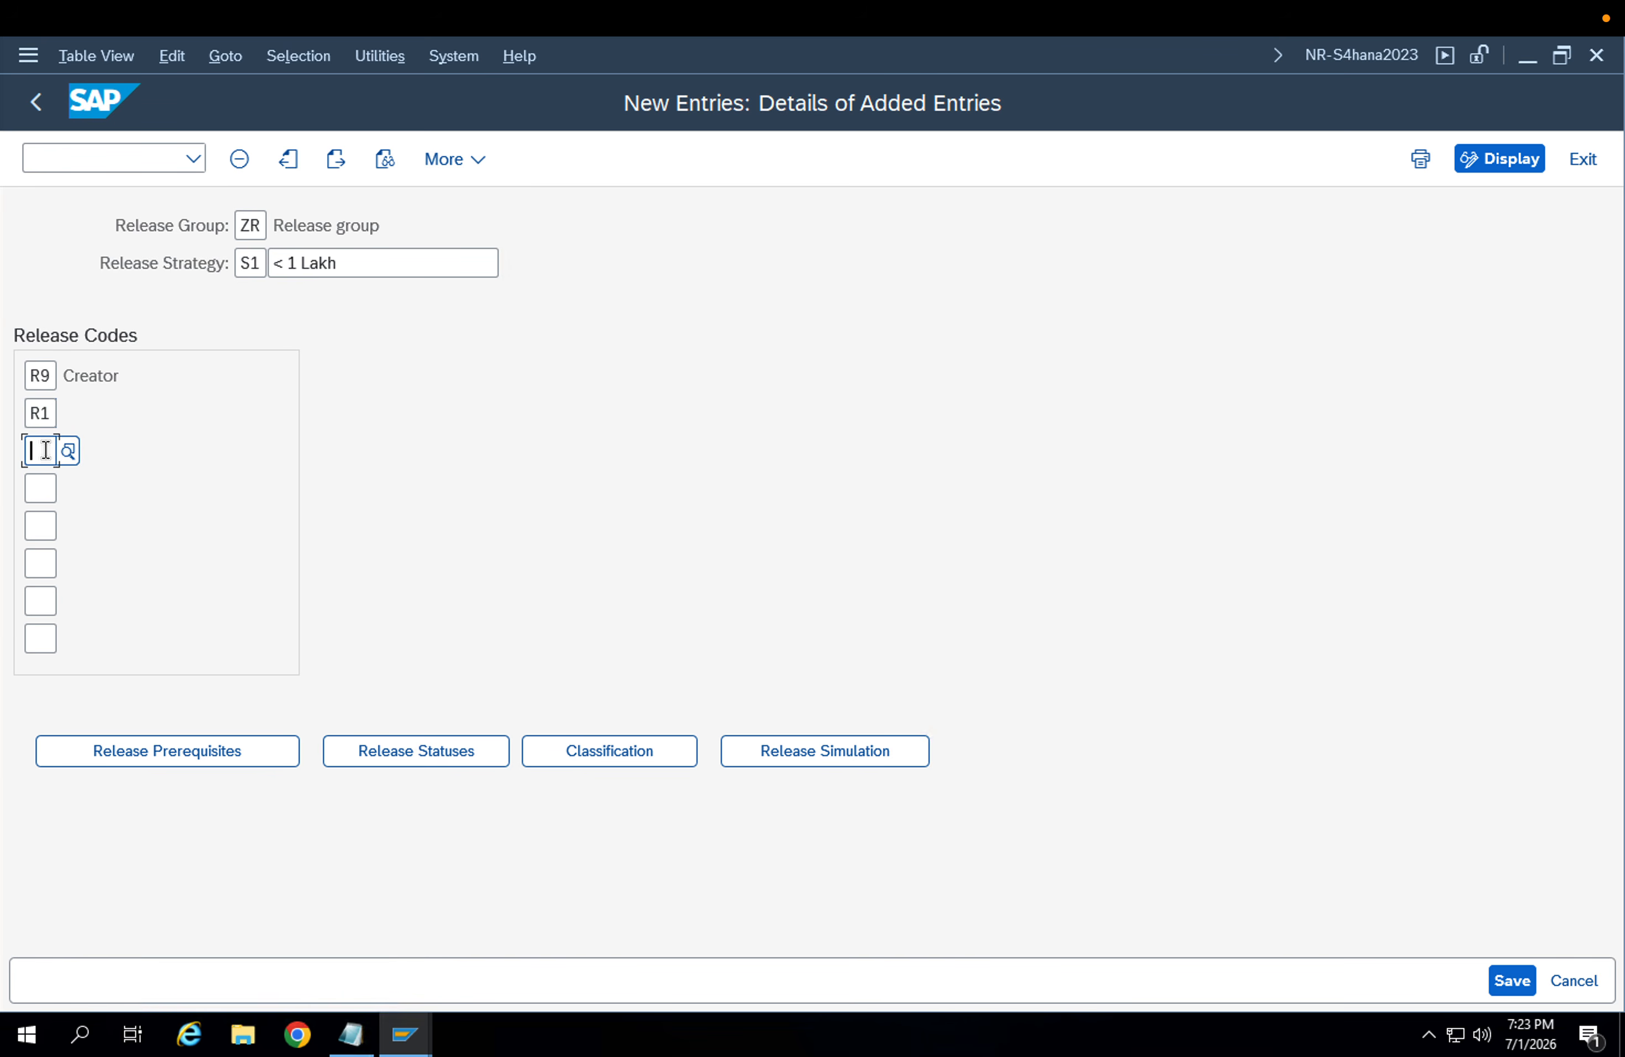
text(R2)
key(Return)
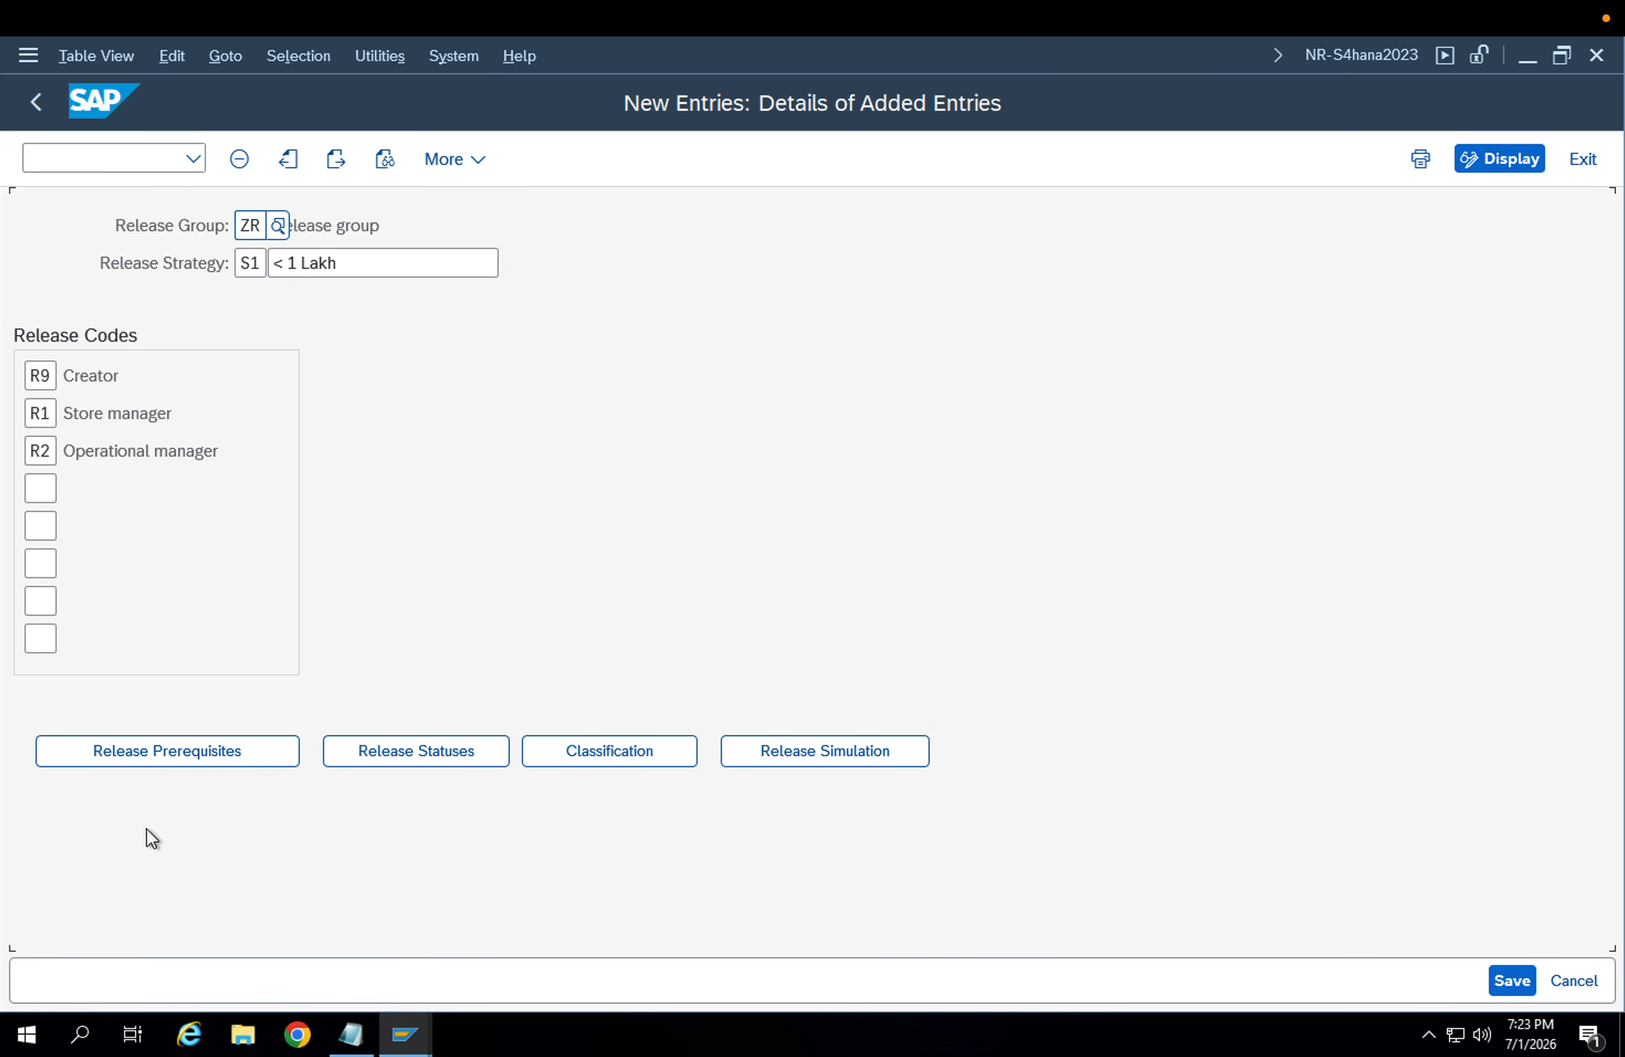
Set the release prerequisites of strategy S1 so the codes must release in the order R9, R1, R2
click(137, 759)
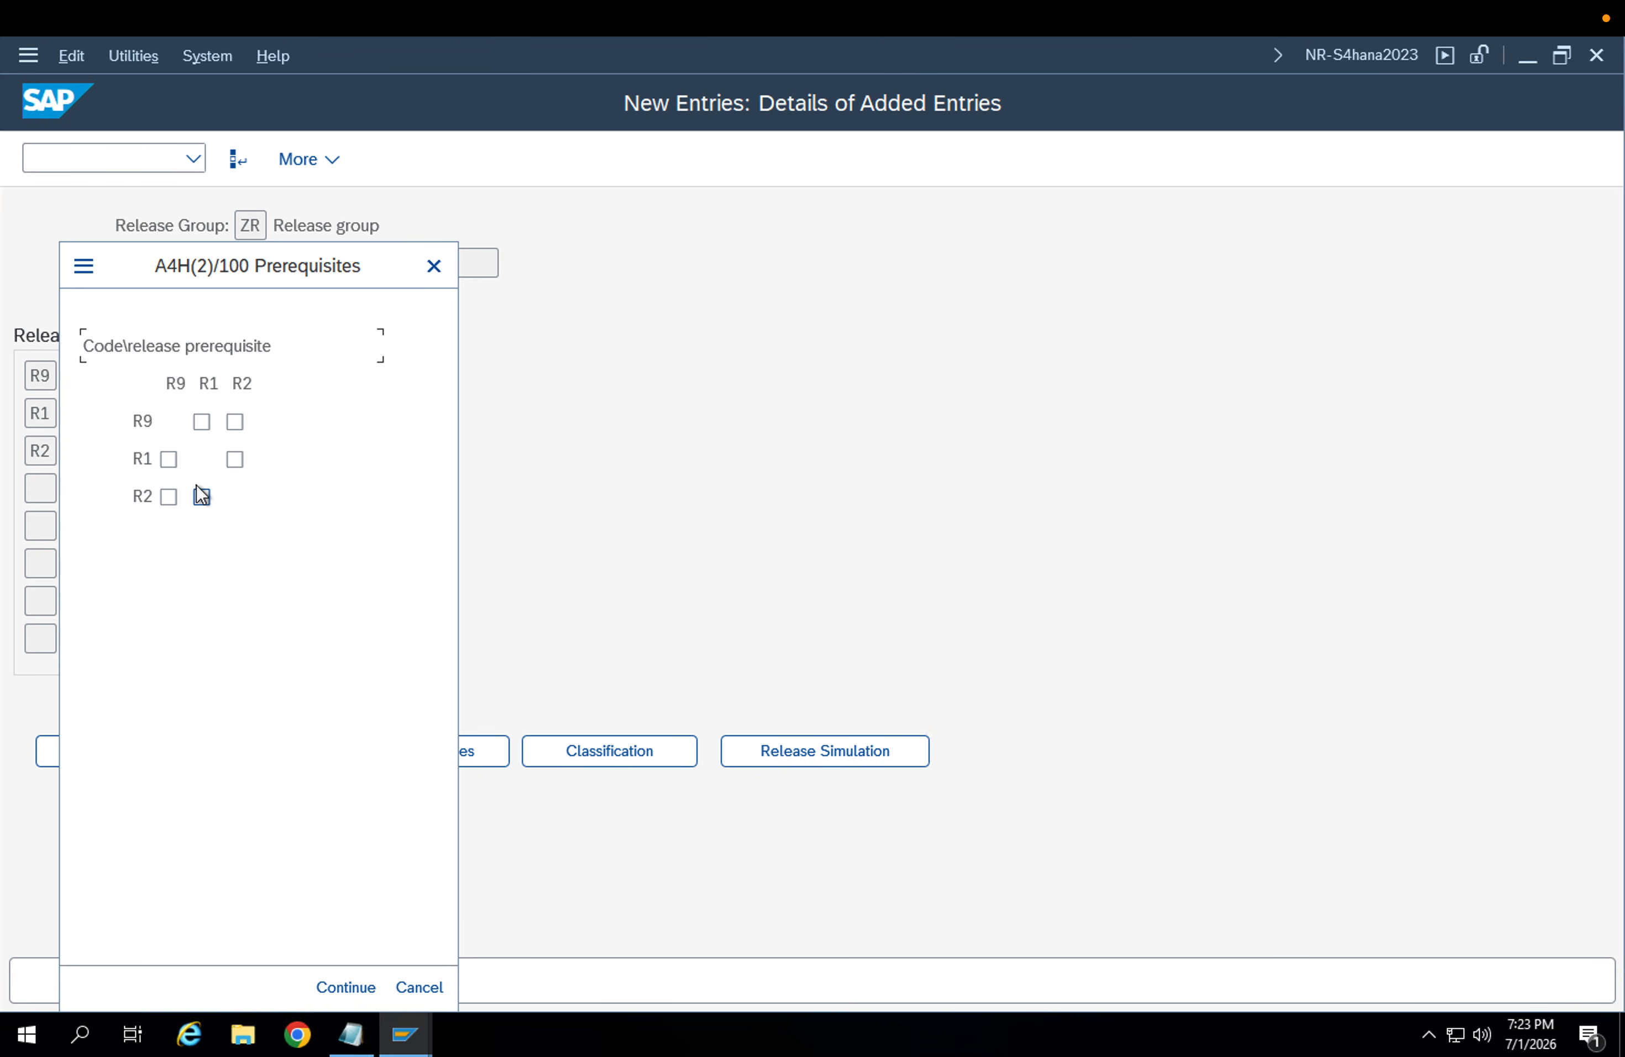
click(156, 419)
click(169, 499)
click(346, 987)
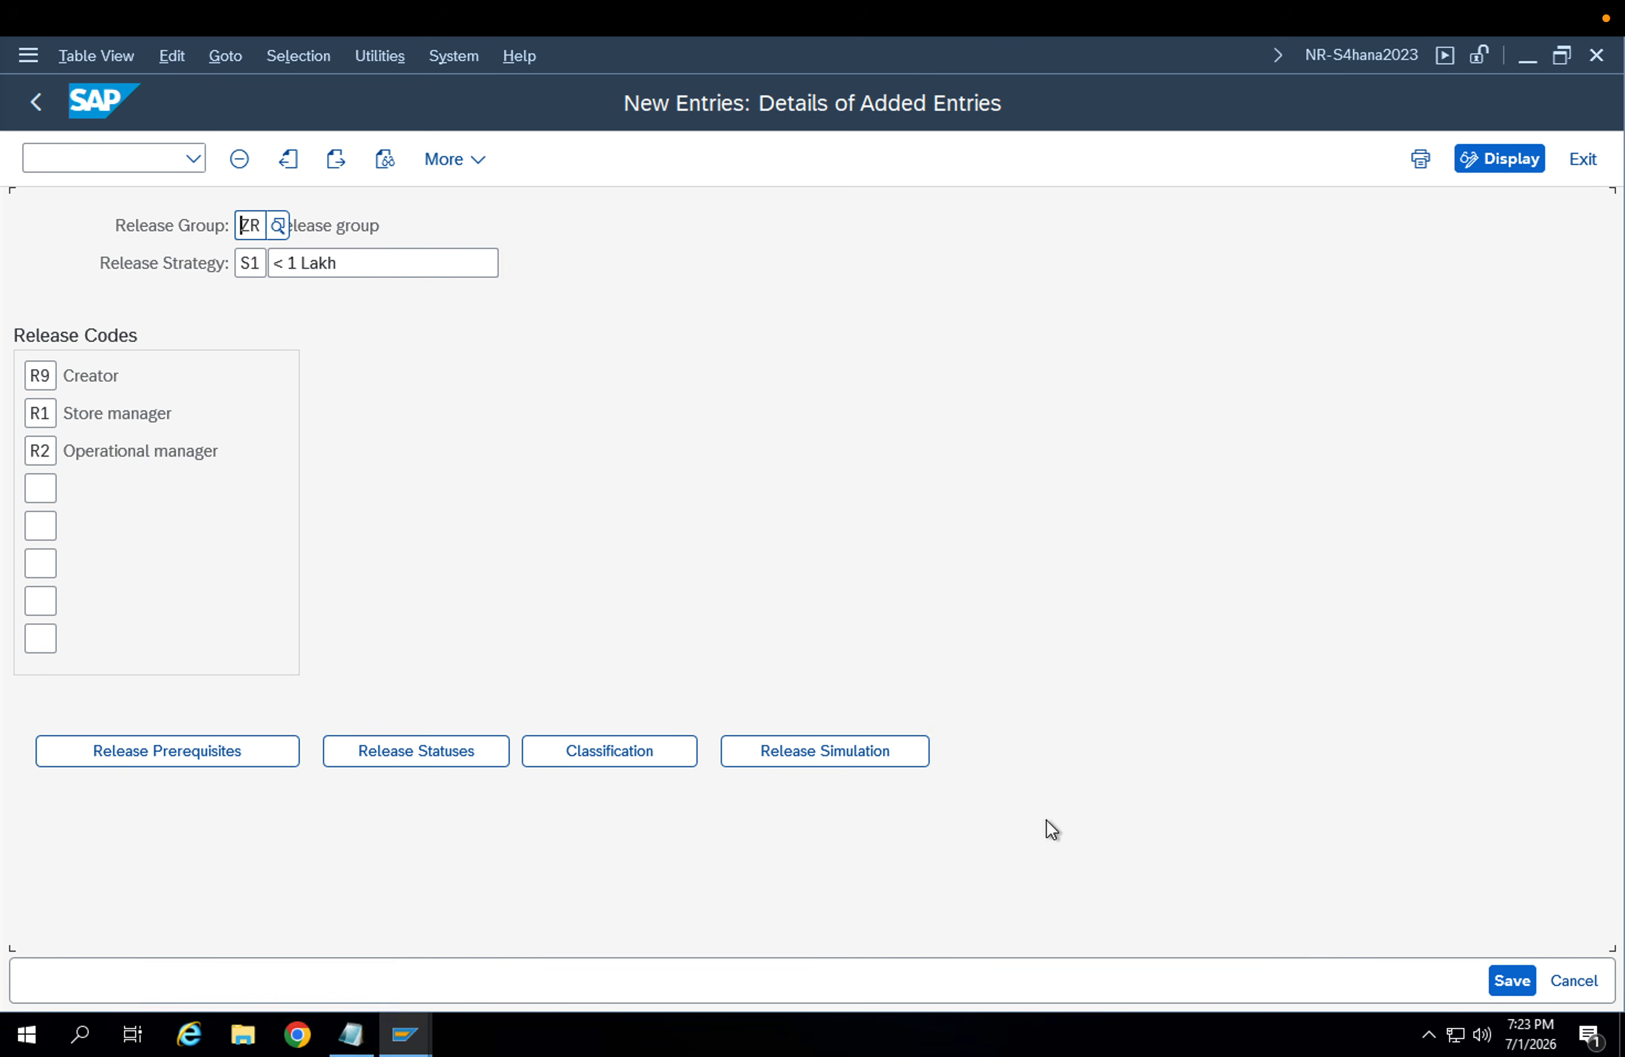
Try to save strategy S1, and review the release indicator of each code combination in its release statuses
click(1517, 986)
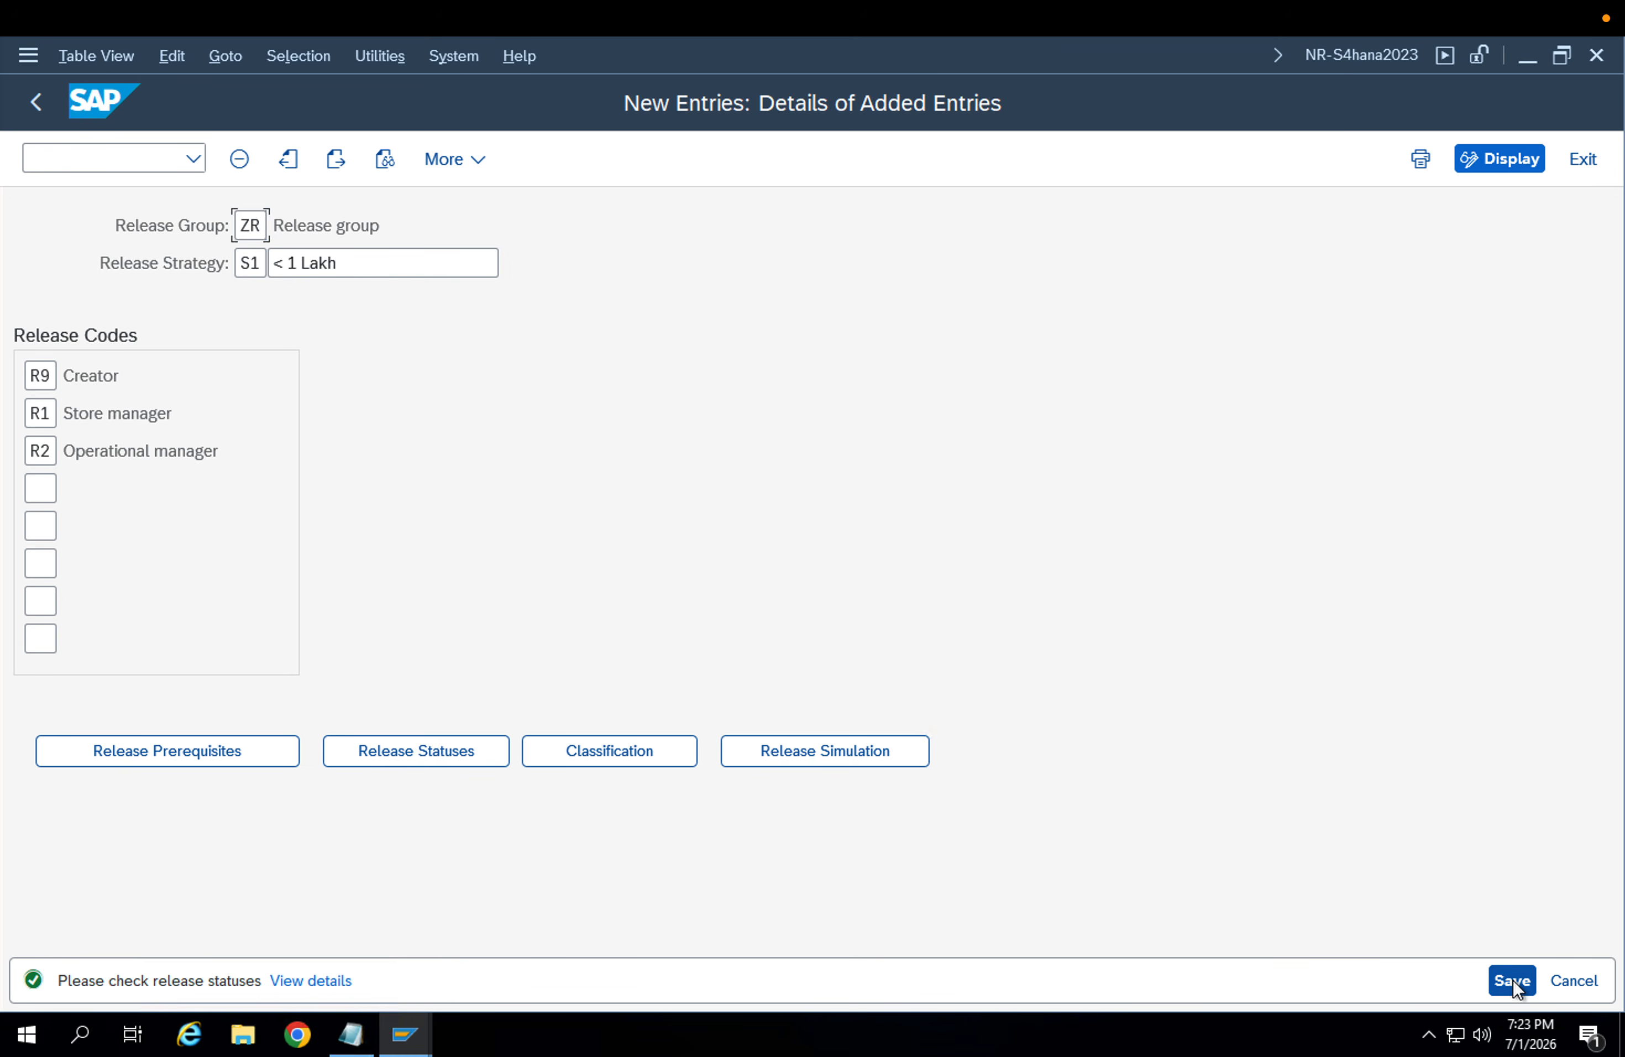
click(430, 753)
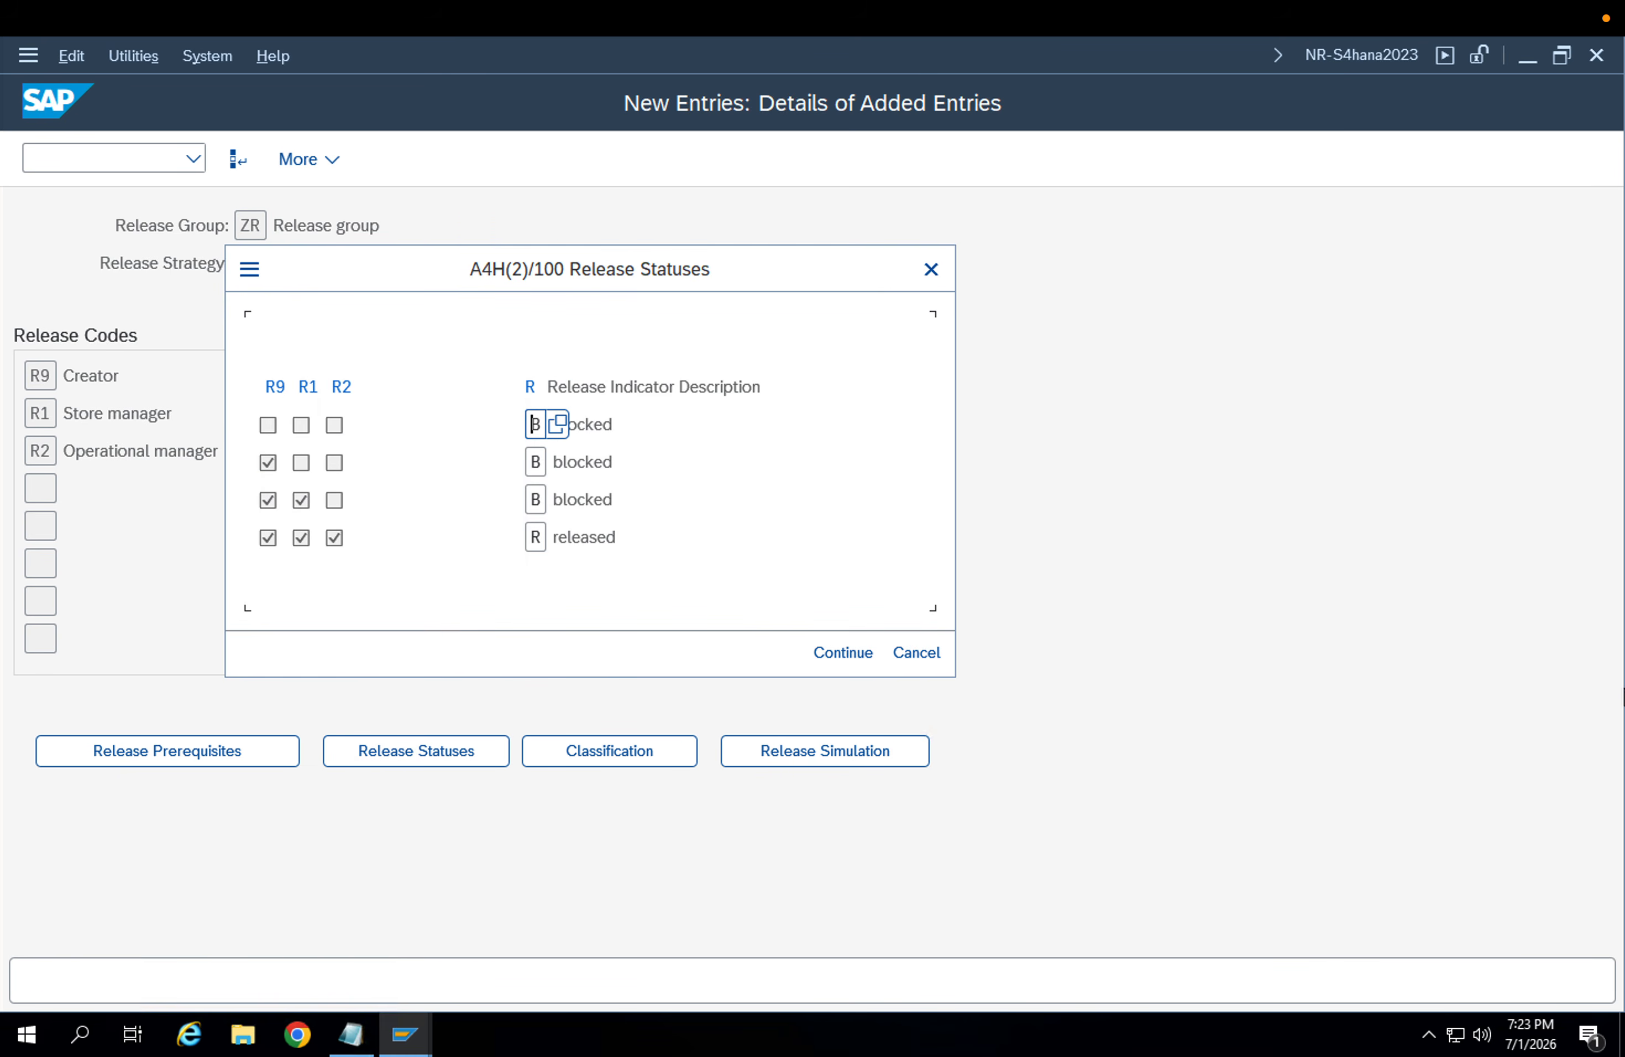
click(620, 429)
drag(628, 427, 523, 420)
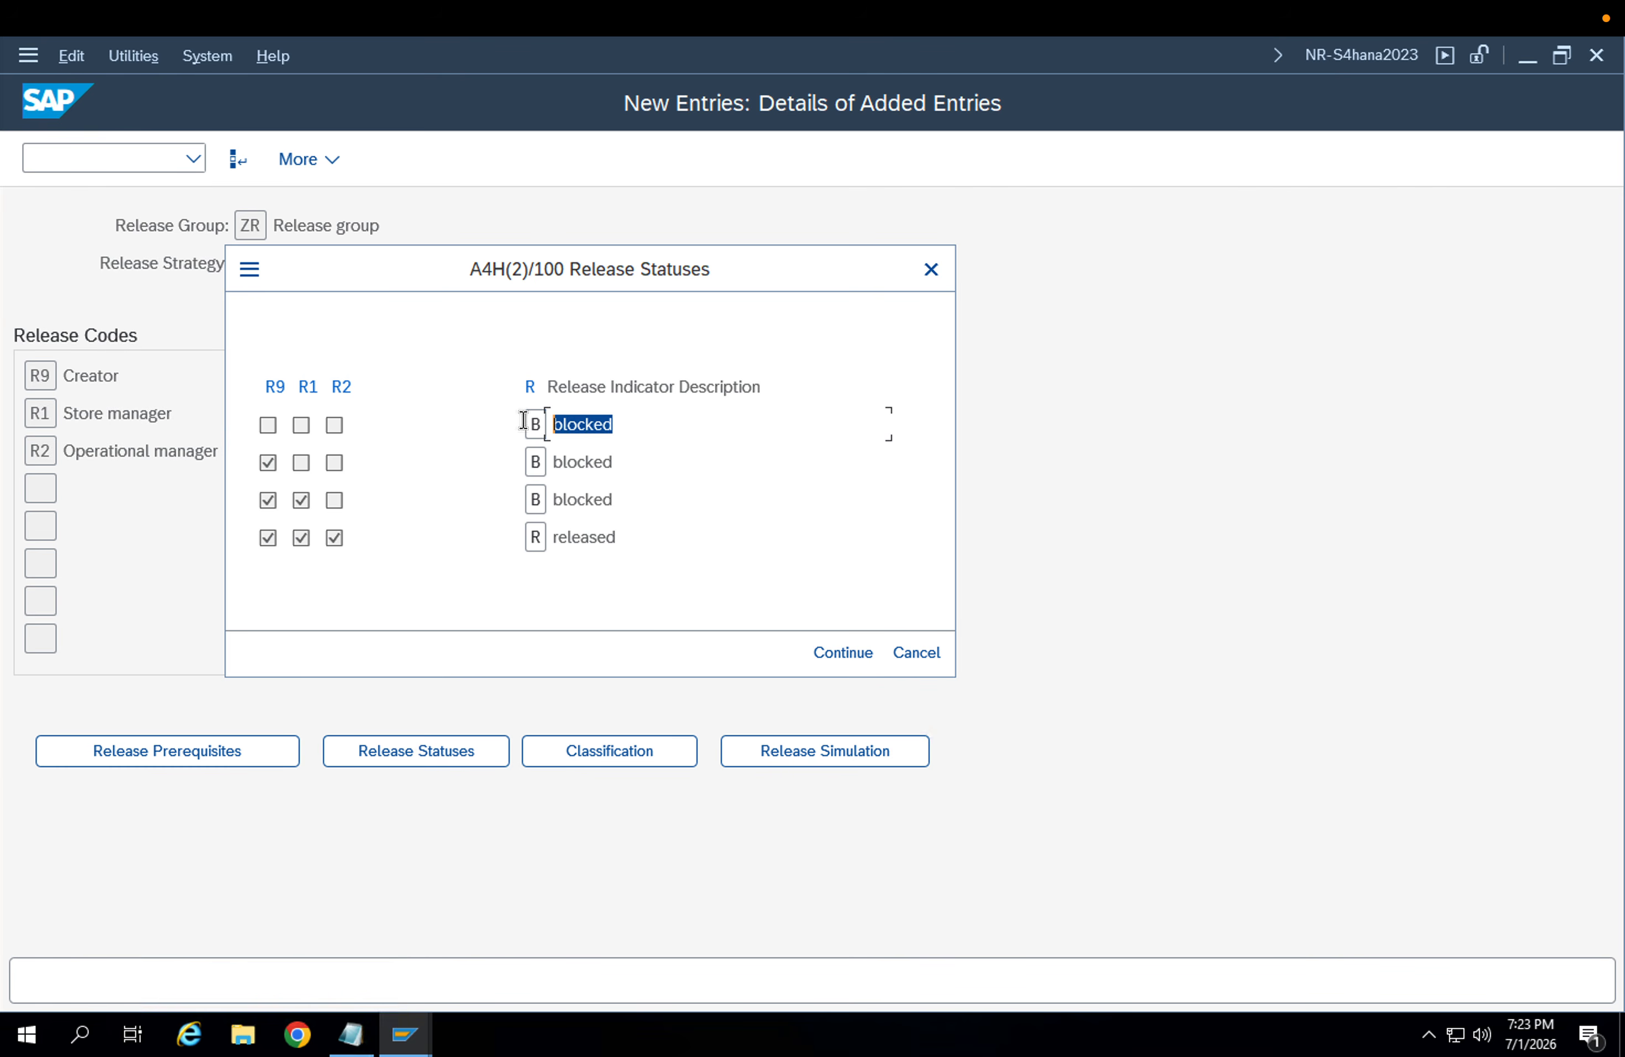
click(276, 464)
drag(621, 464, 403, 453)
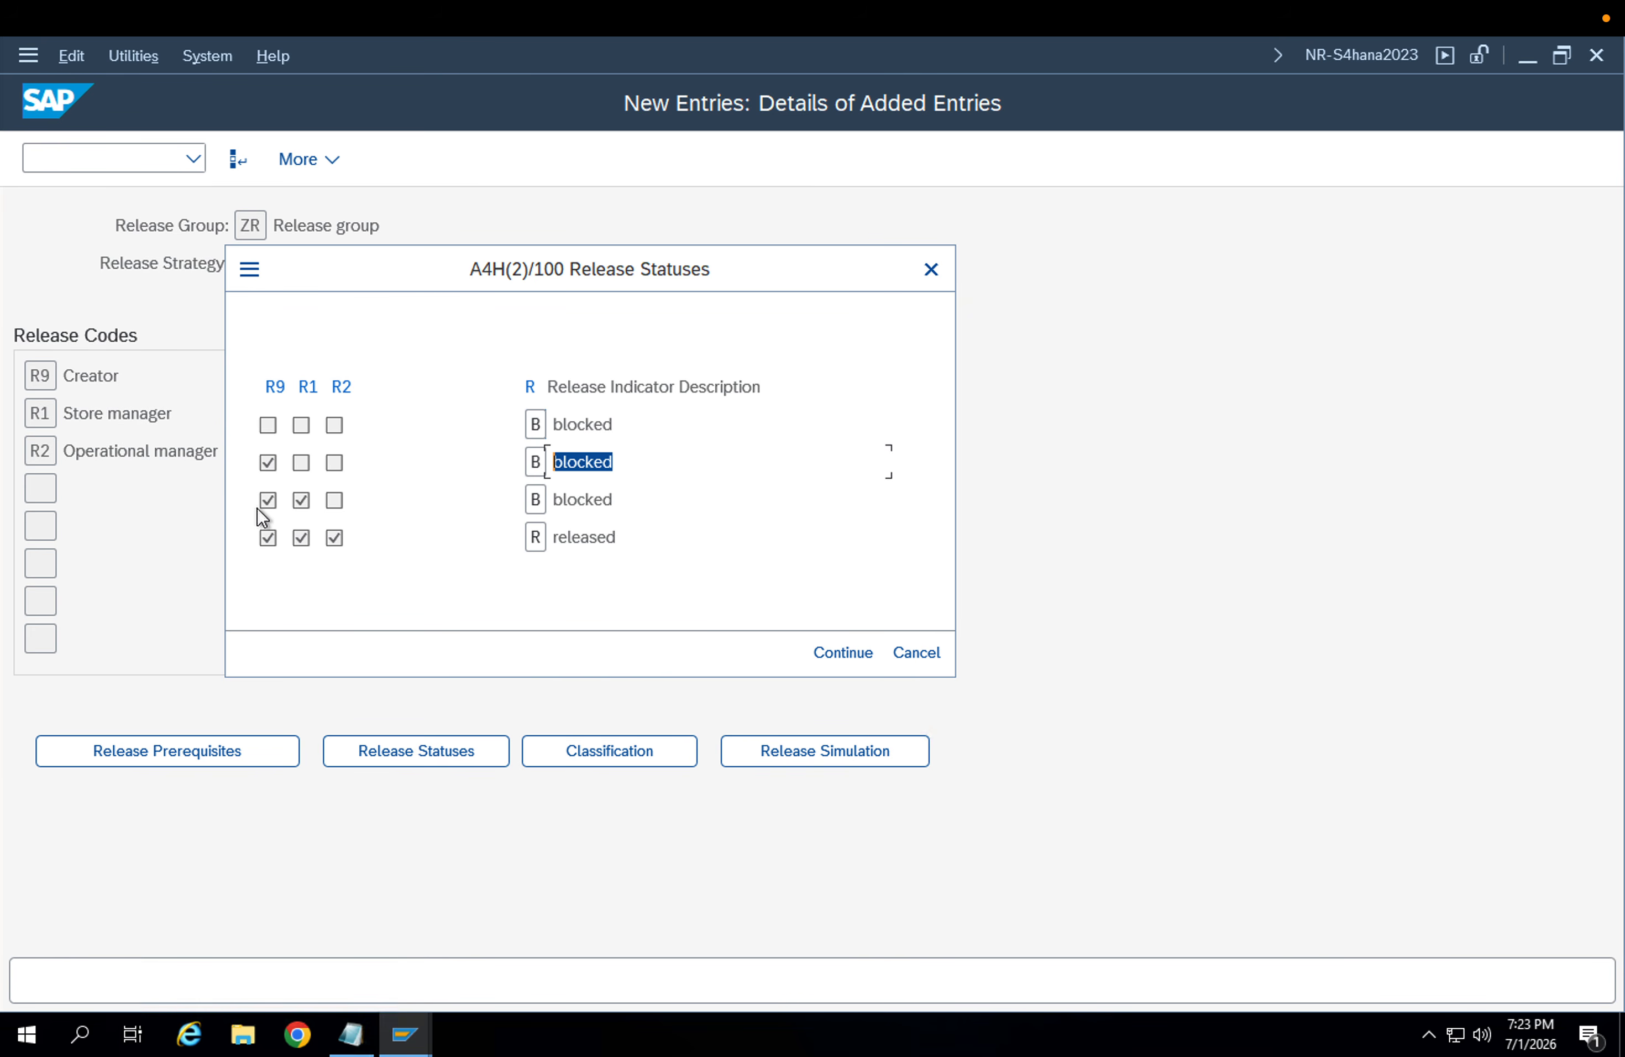
click(296, 503)
drag(621, 499, 534, 500)
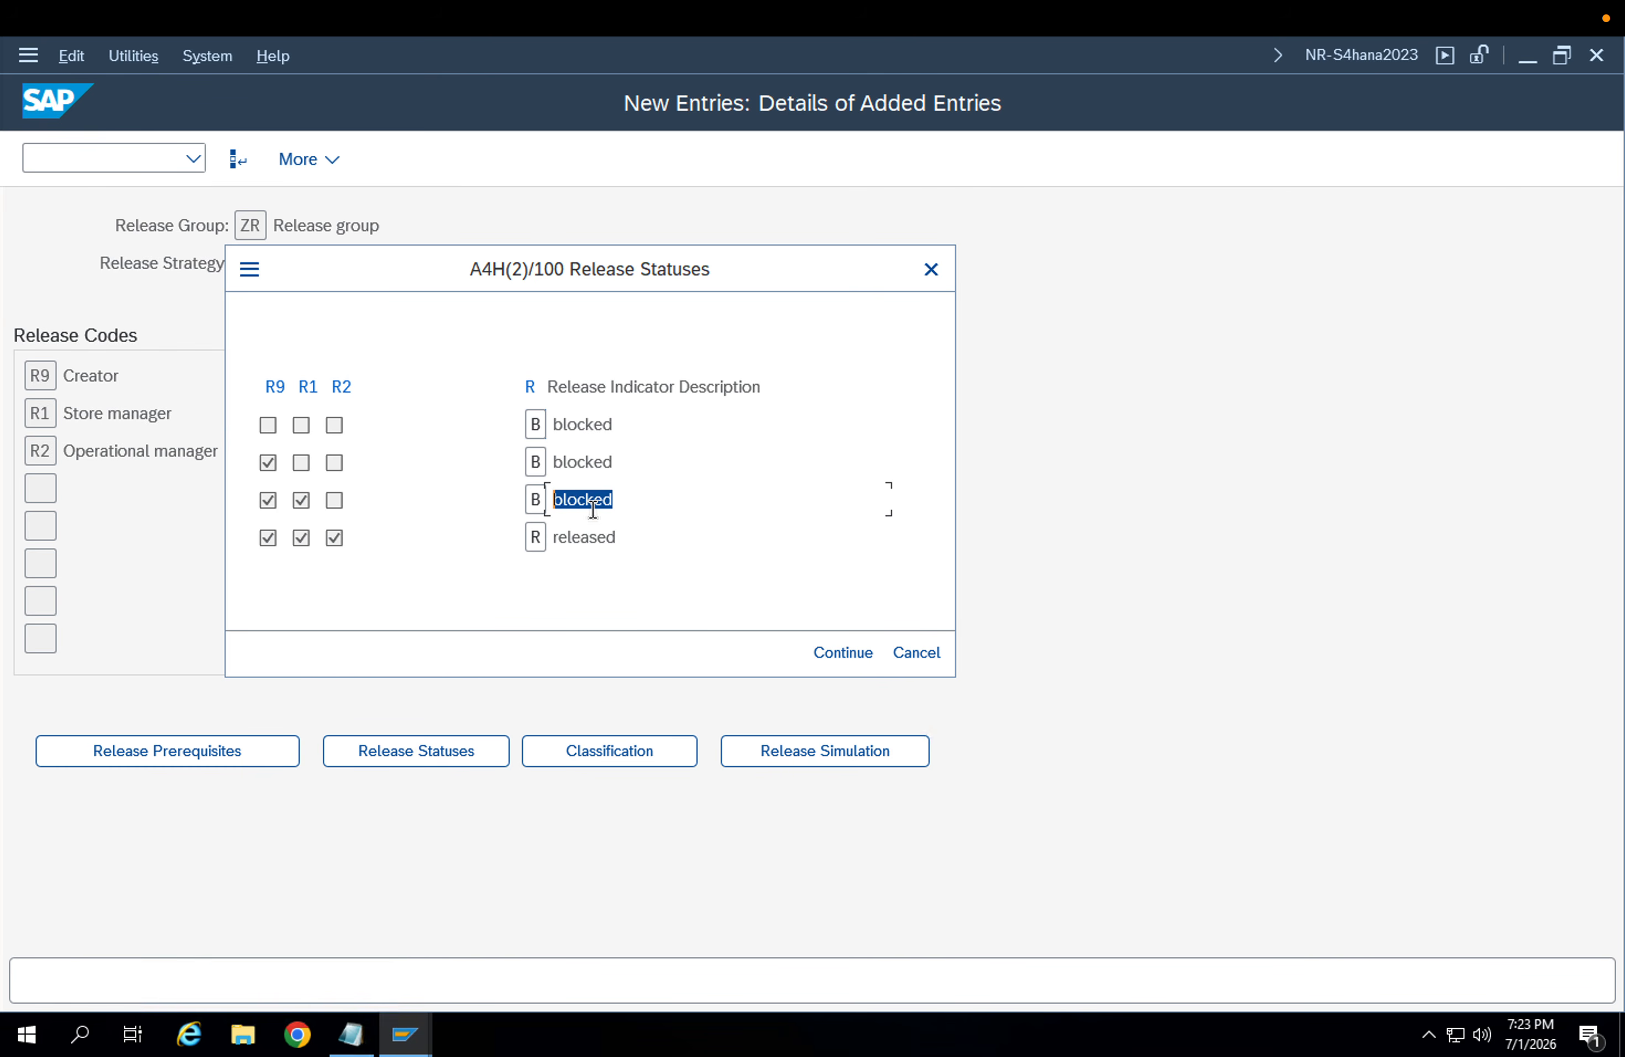
click(282, 548)
drag(618, 540, 522, 537)
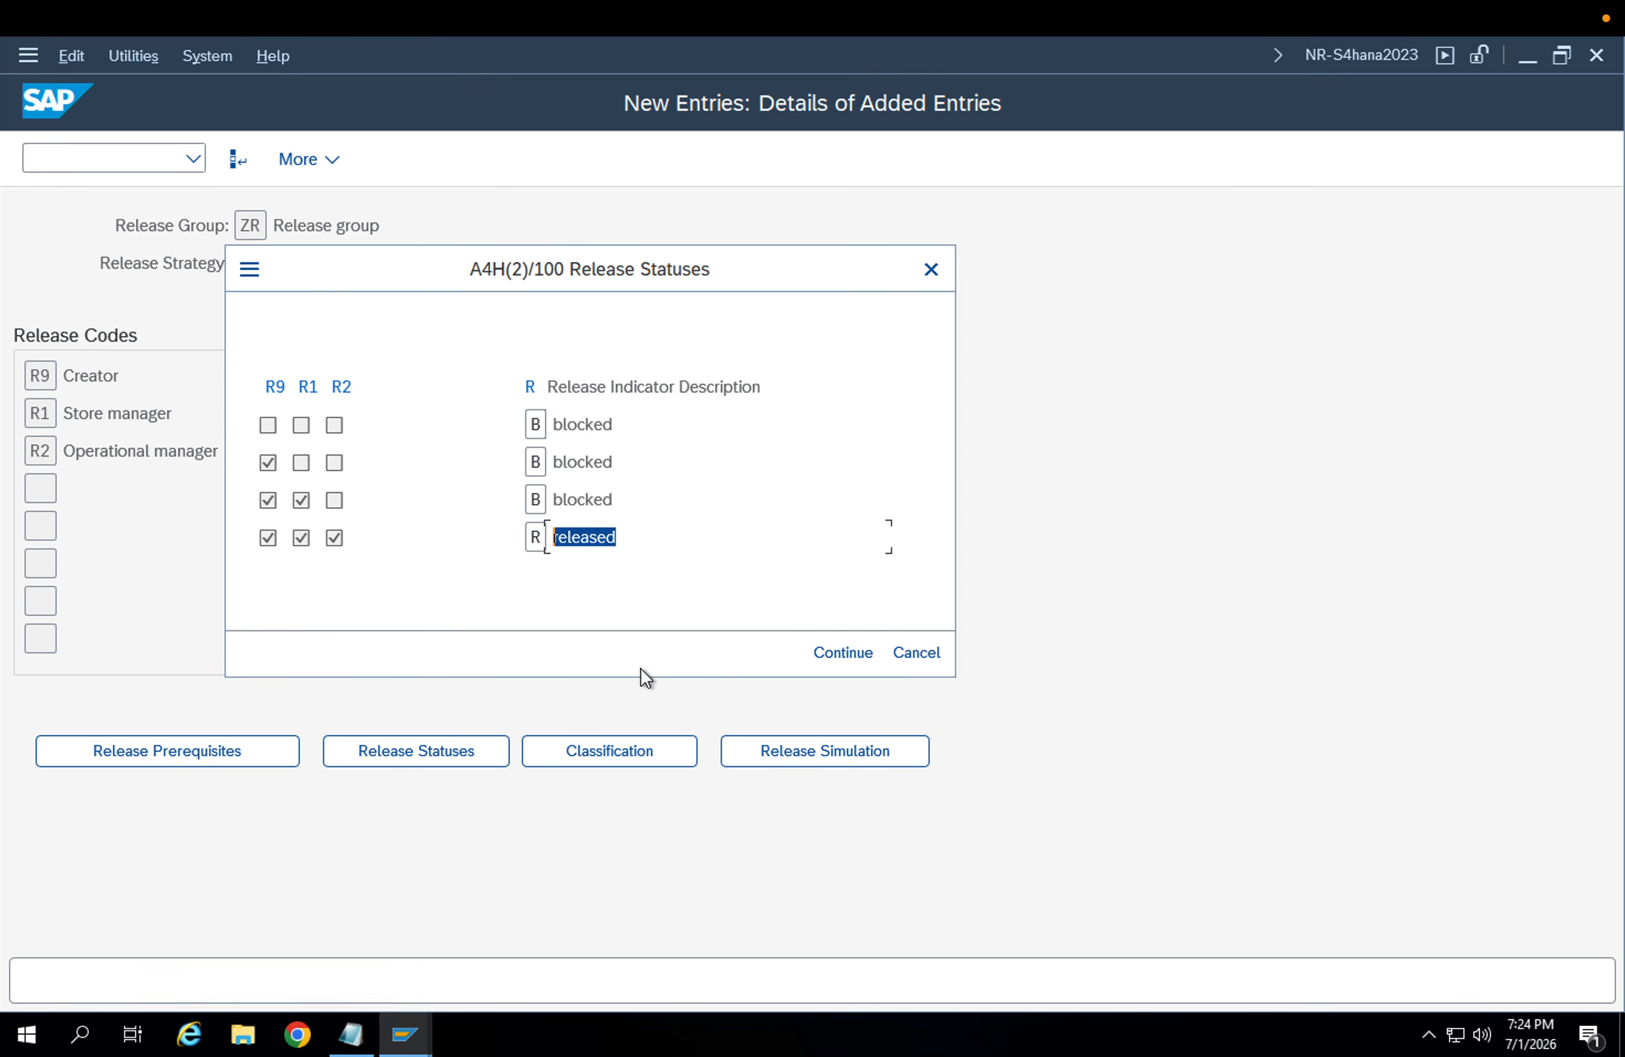
Set the release indicator of the combination with only R9 and R1 released to R (released), and save strategy S1
click(535, 499)
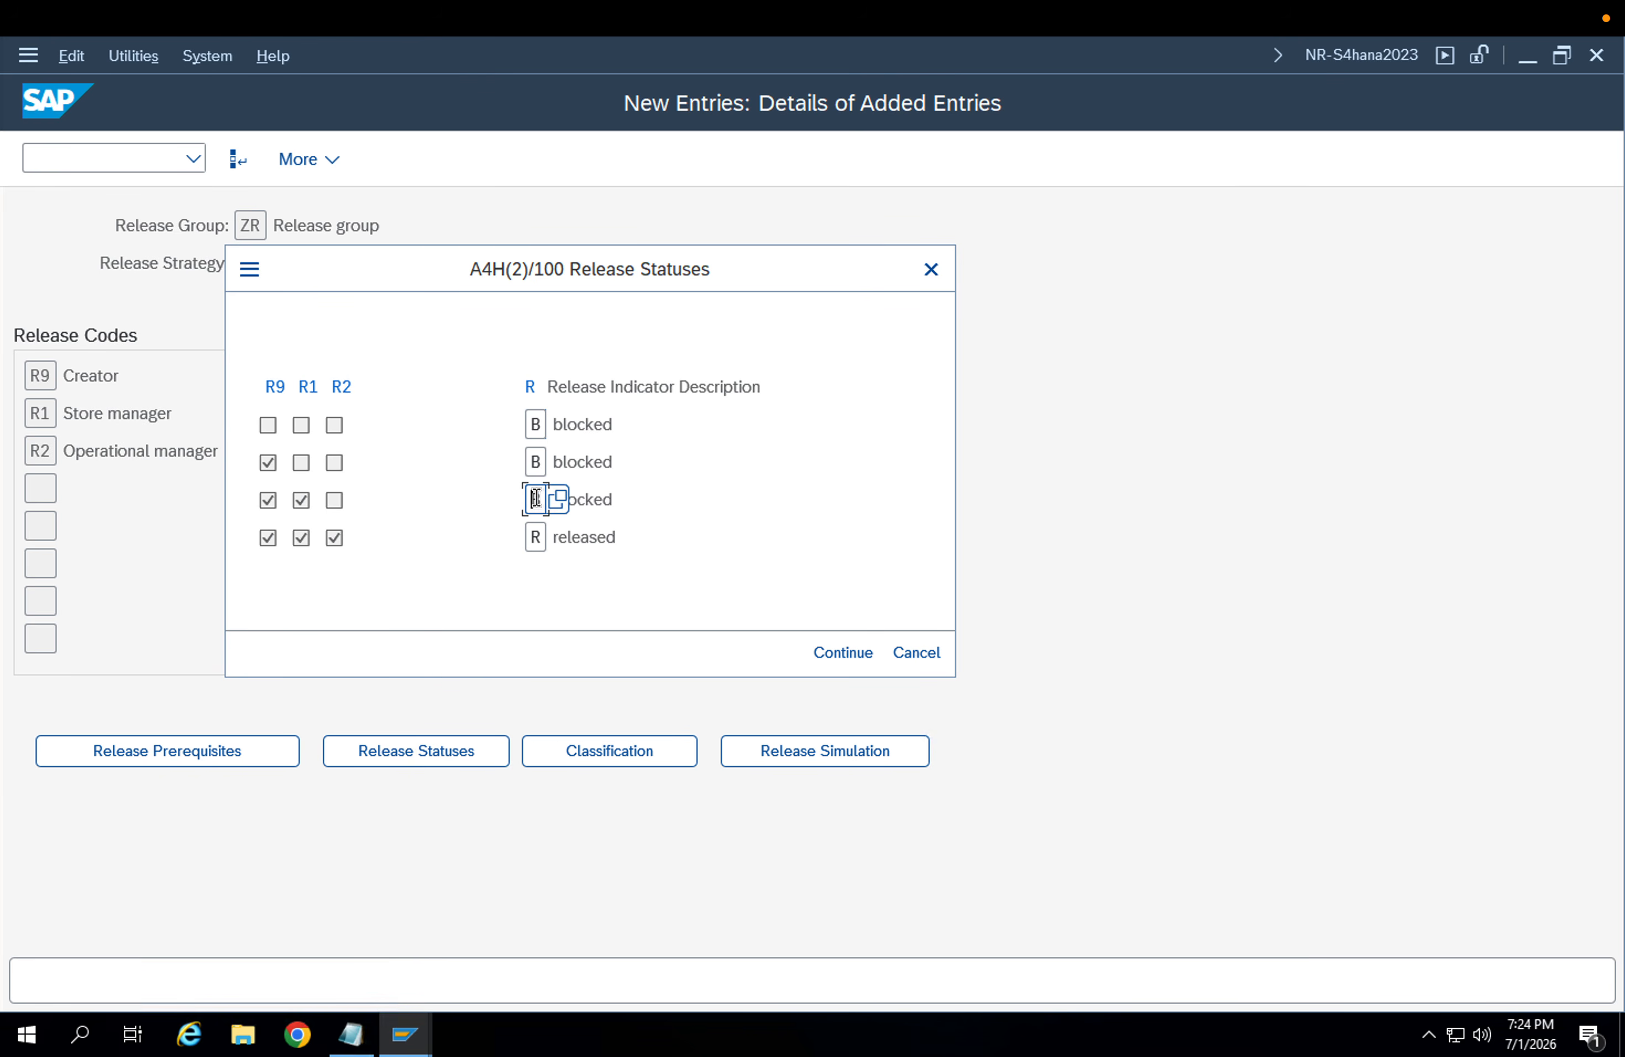
key(F4)
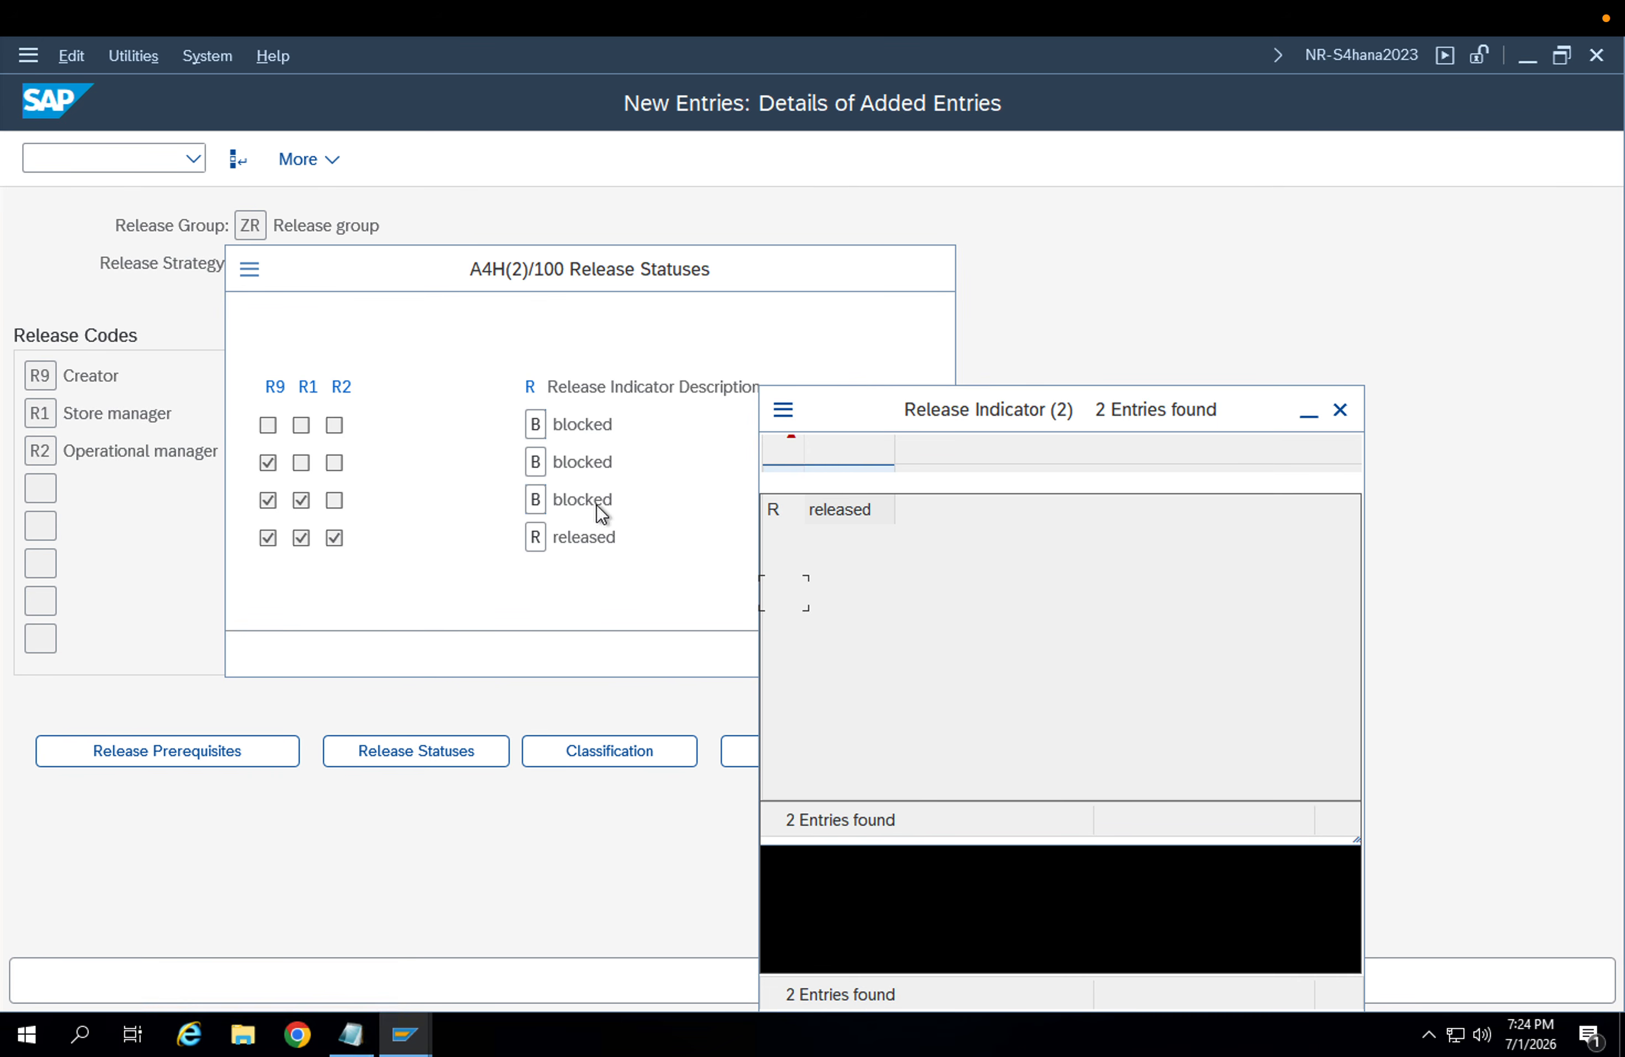
double_click(807, 617)
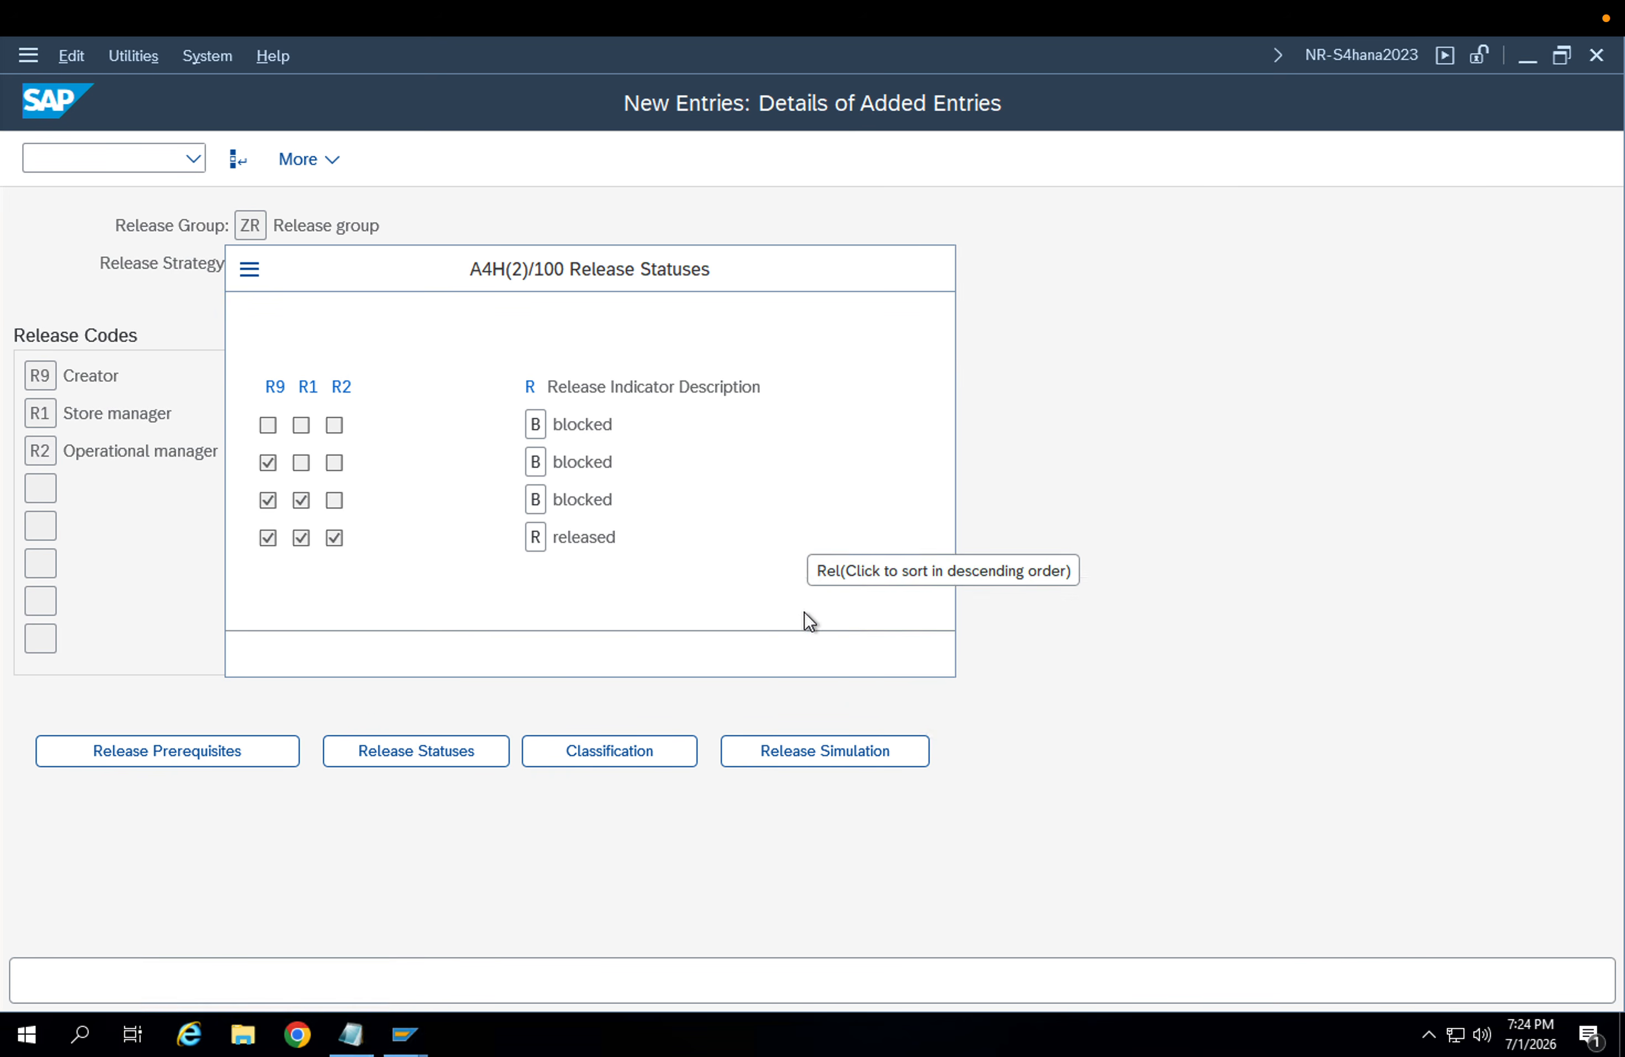
click(282, 453)
click(282, 492)
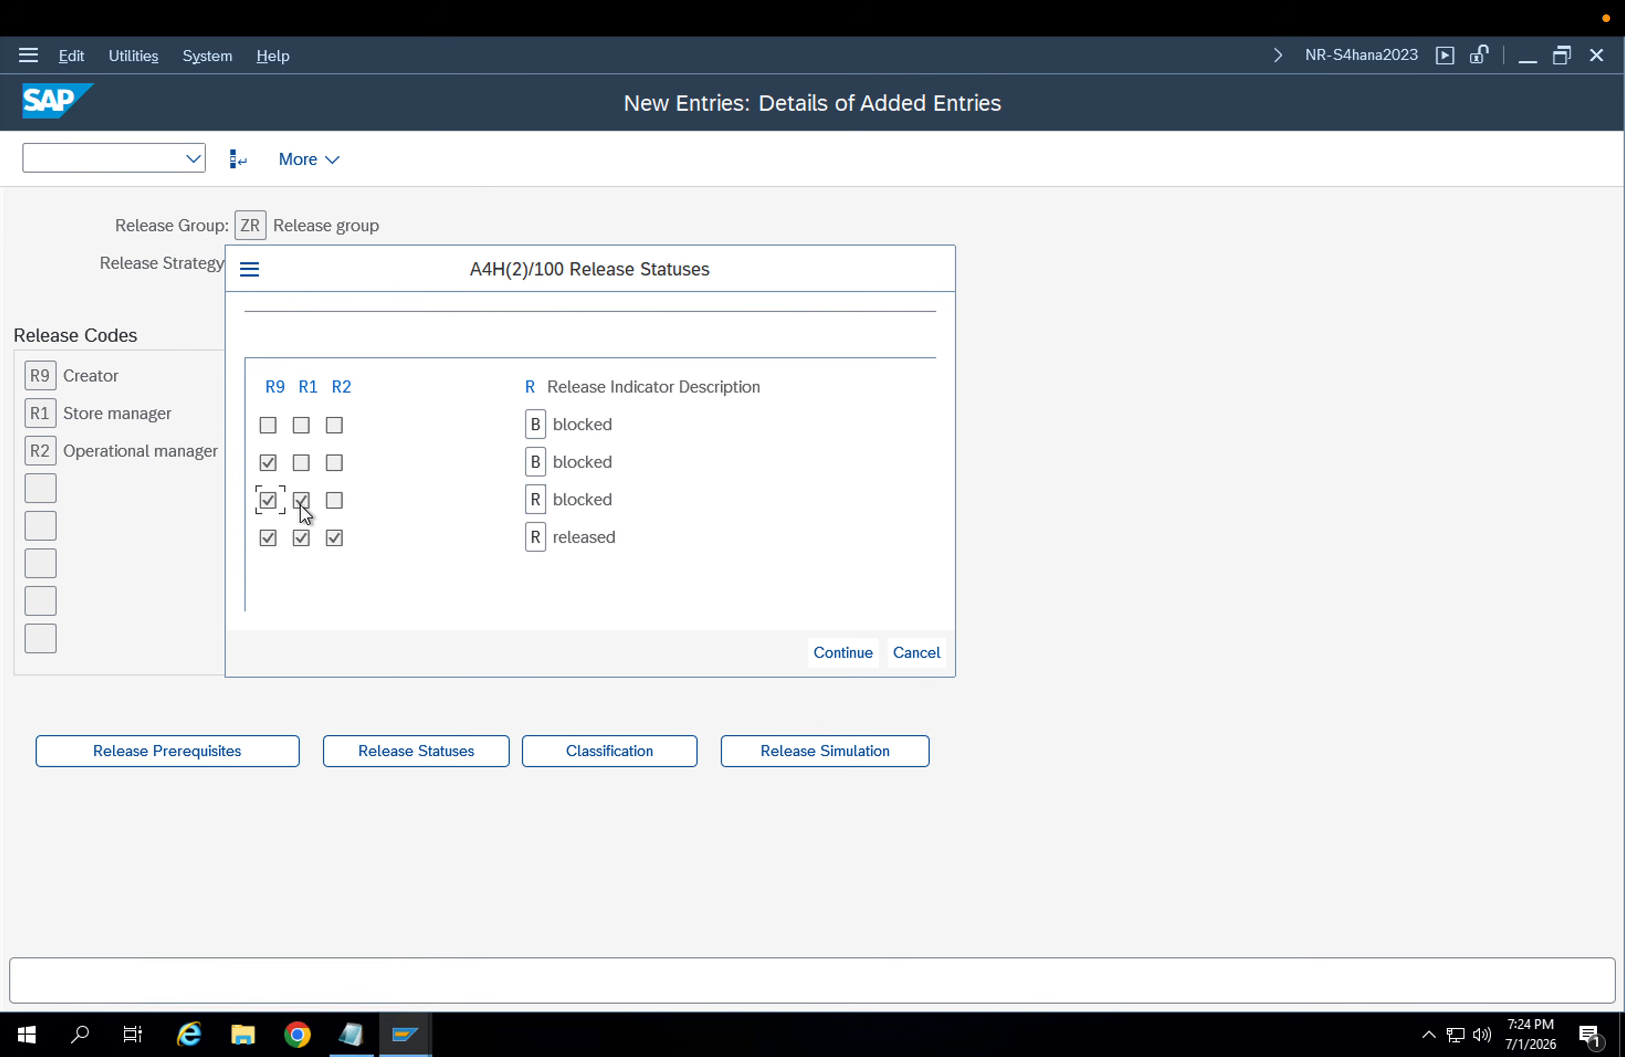
click(609, 499)
drag(609, 499, 531, 502)
click(621, 504)
double_click(581, 503)
click(615, 500)
drag(614, 501, 583, 504)
key(Return)
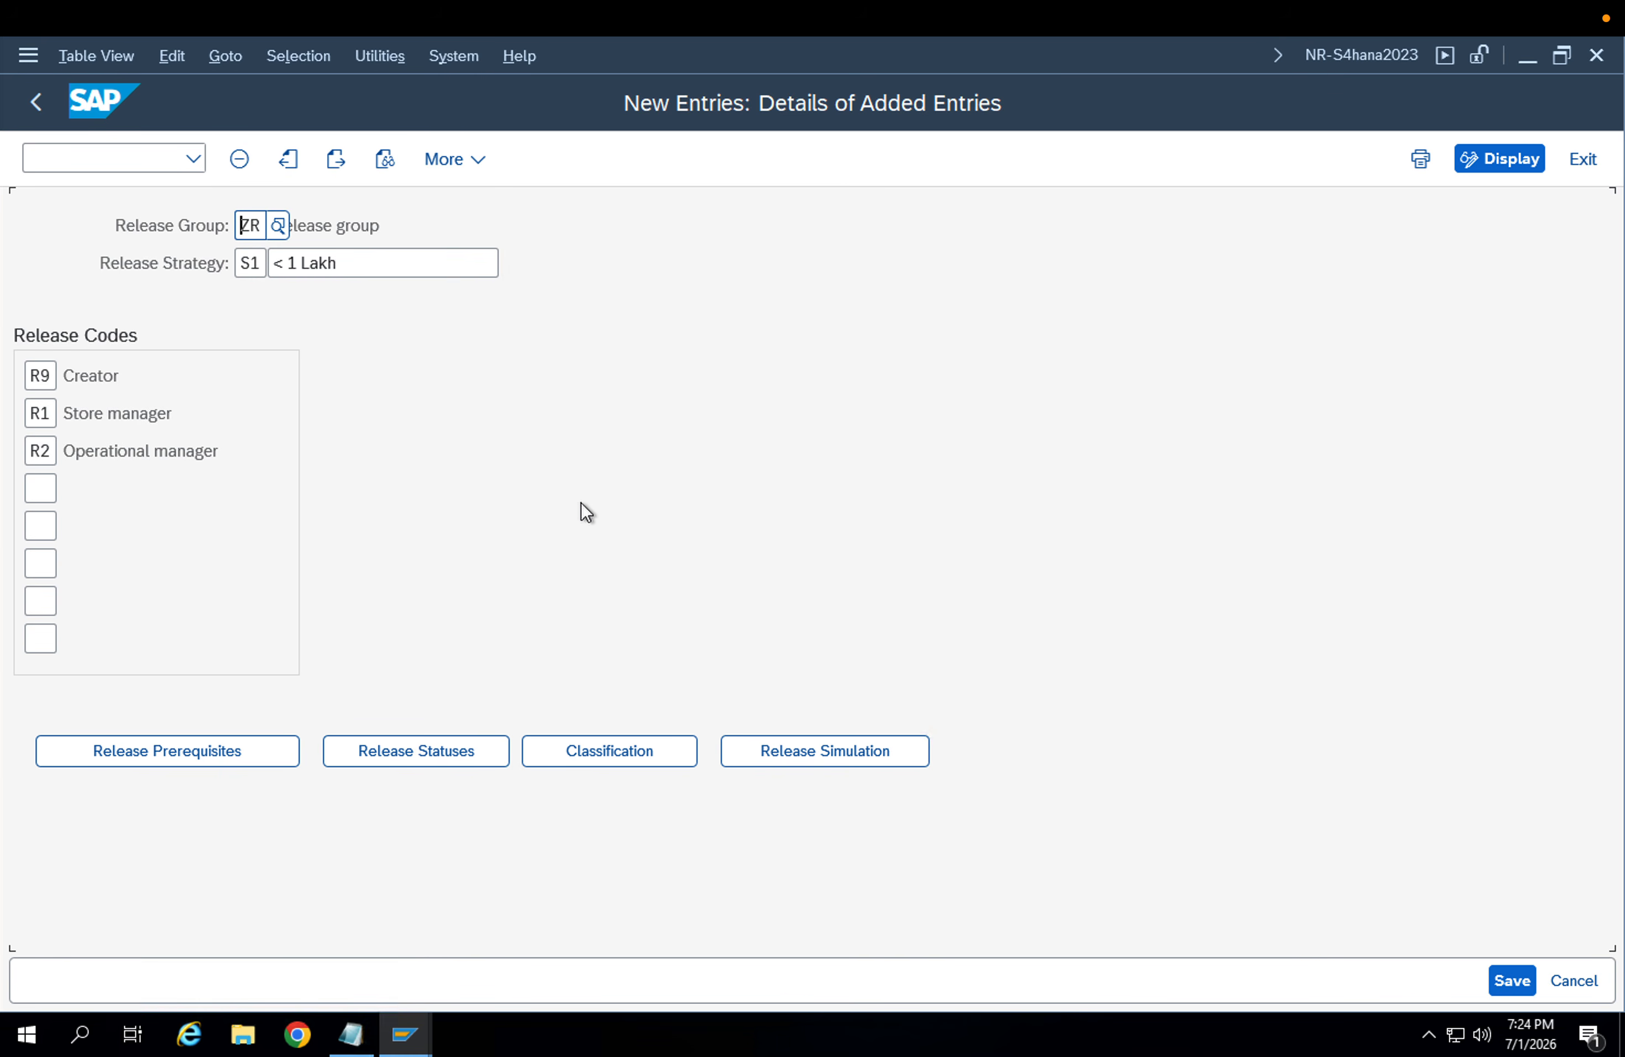
click(1513, 975)
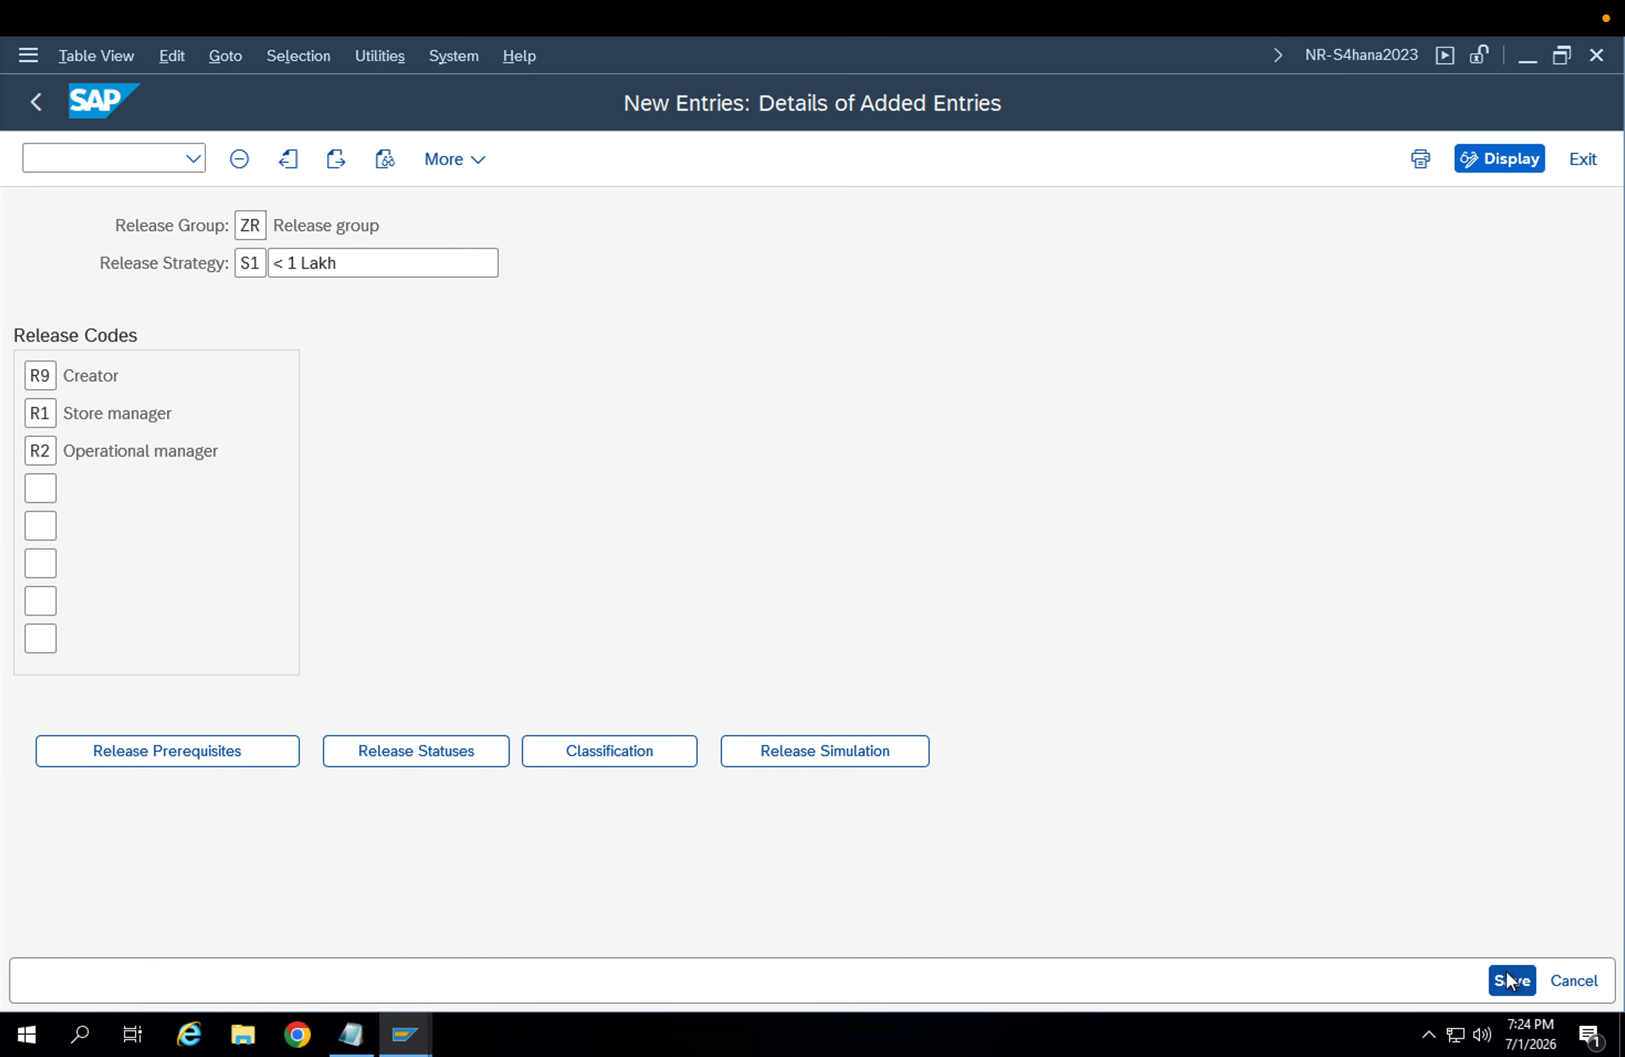
click(582, 542)
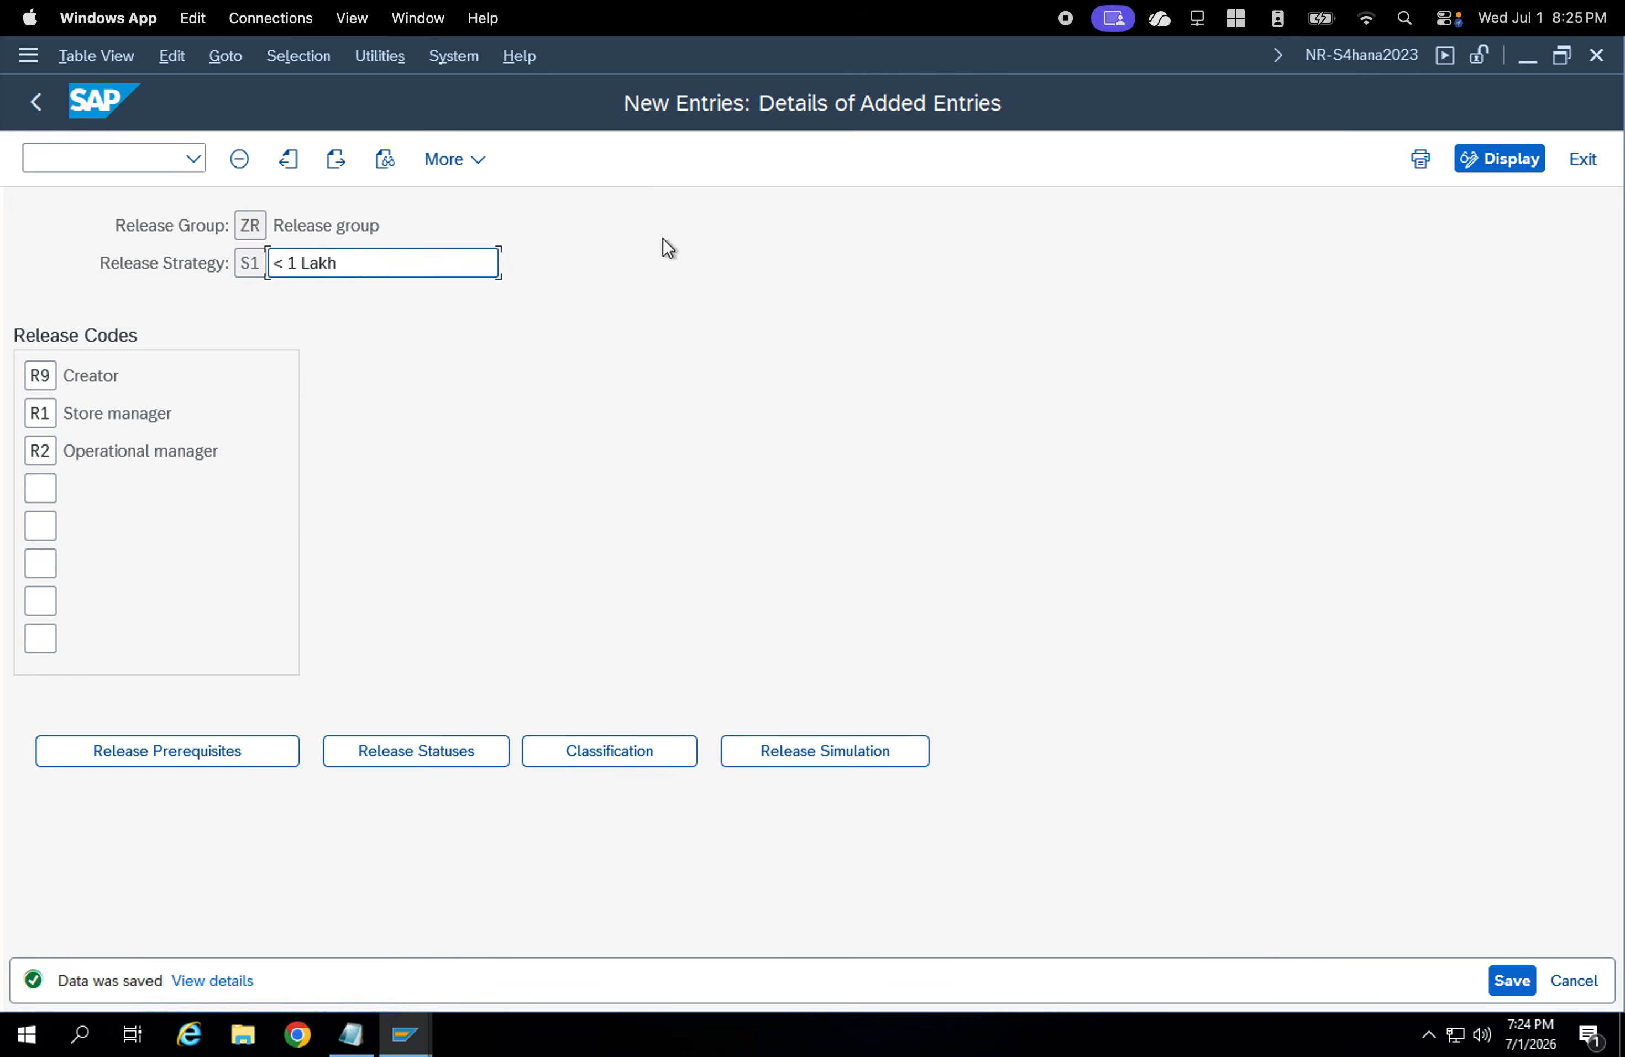
Reopen the release statuses of strategy S1 and check the indicator for the R9 and R1 combination
click(373, 752)
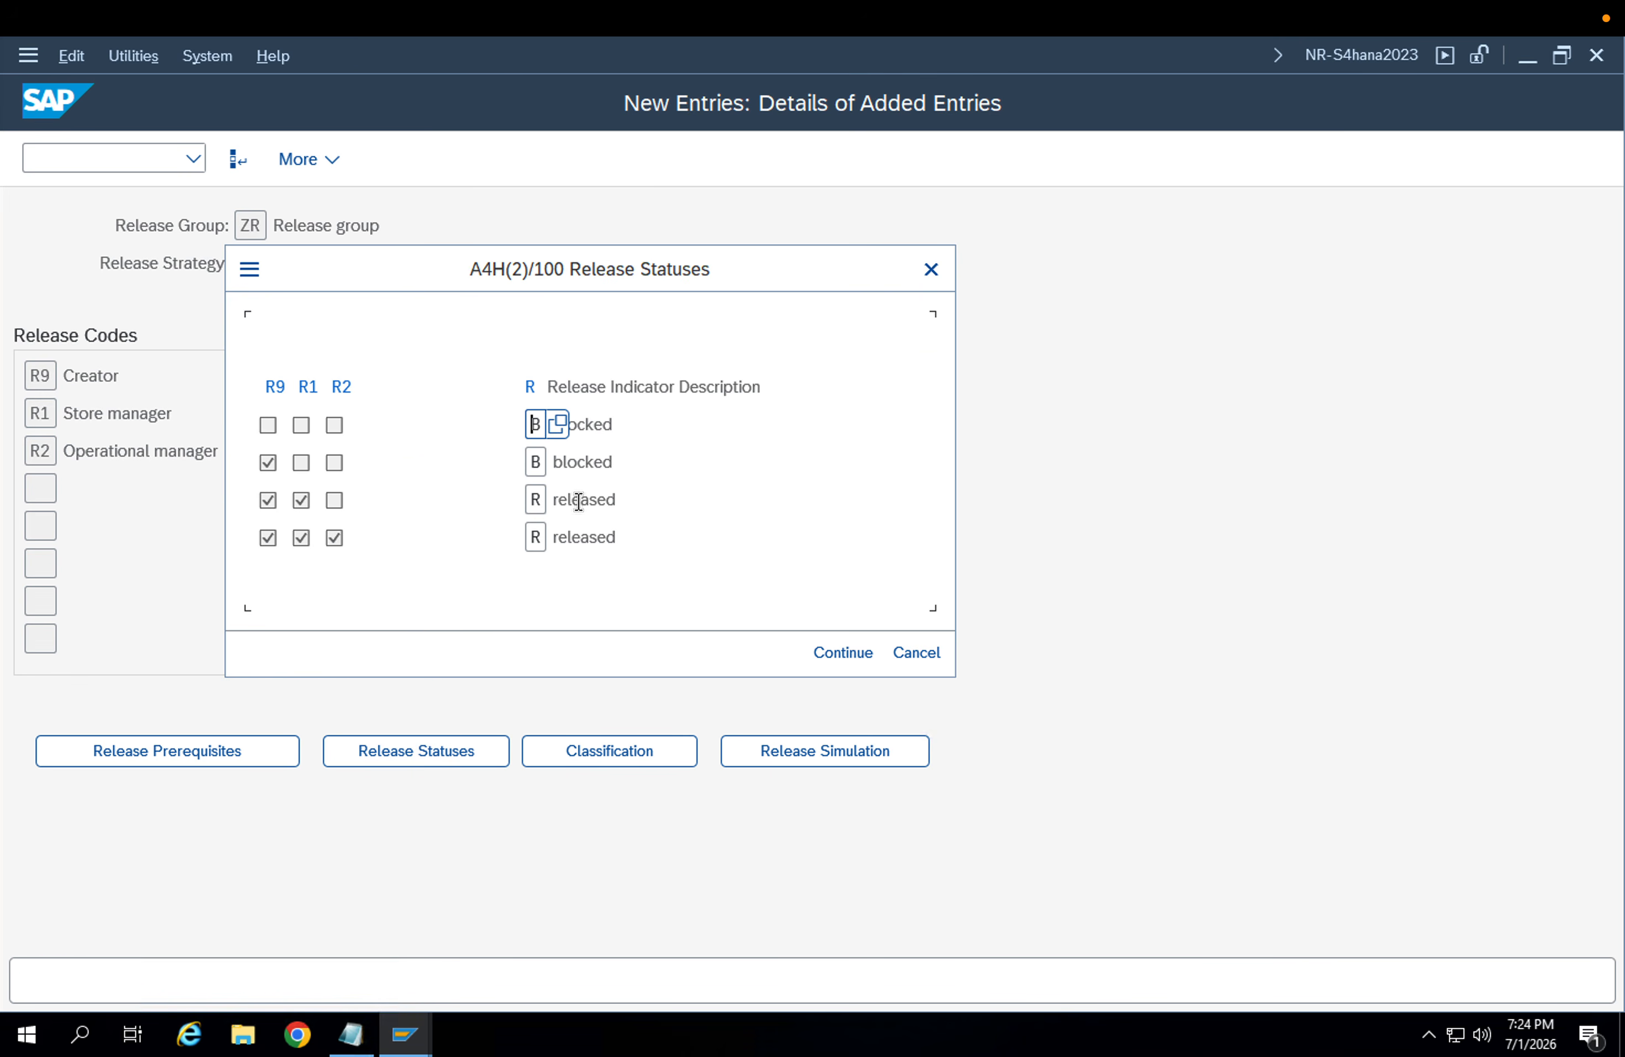
drag(617, 499, 543, 501)
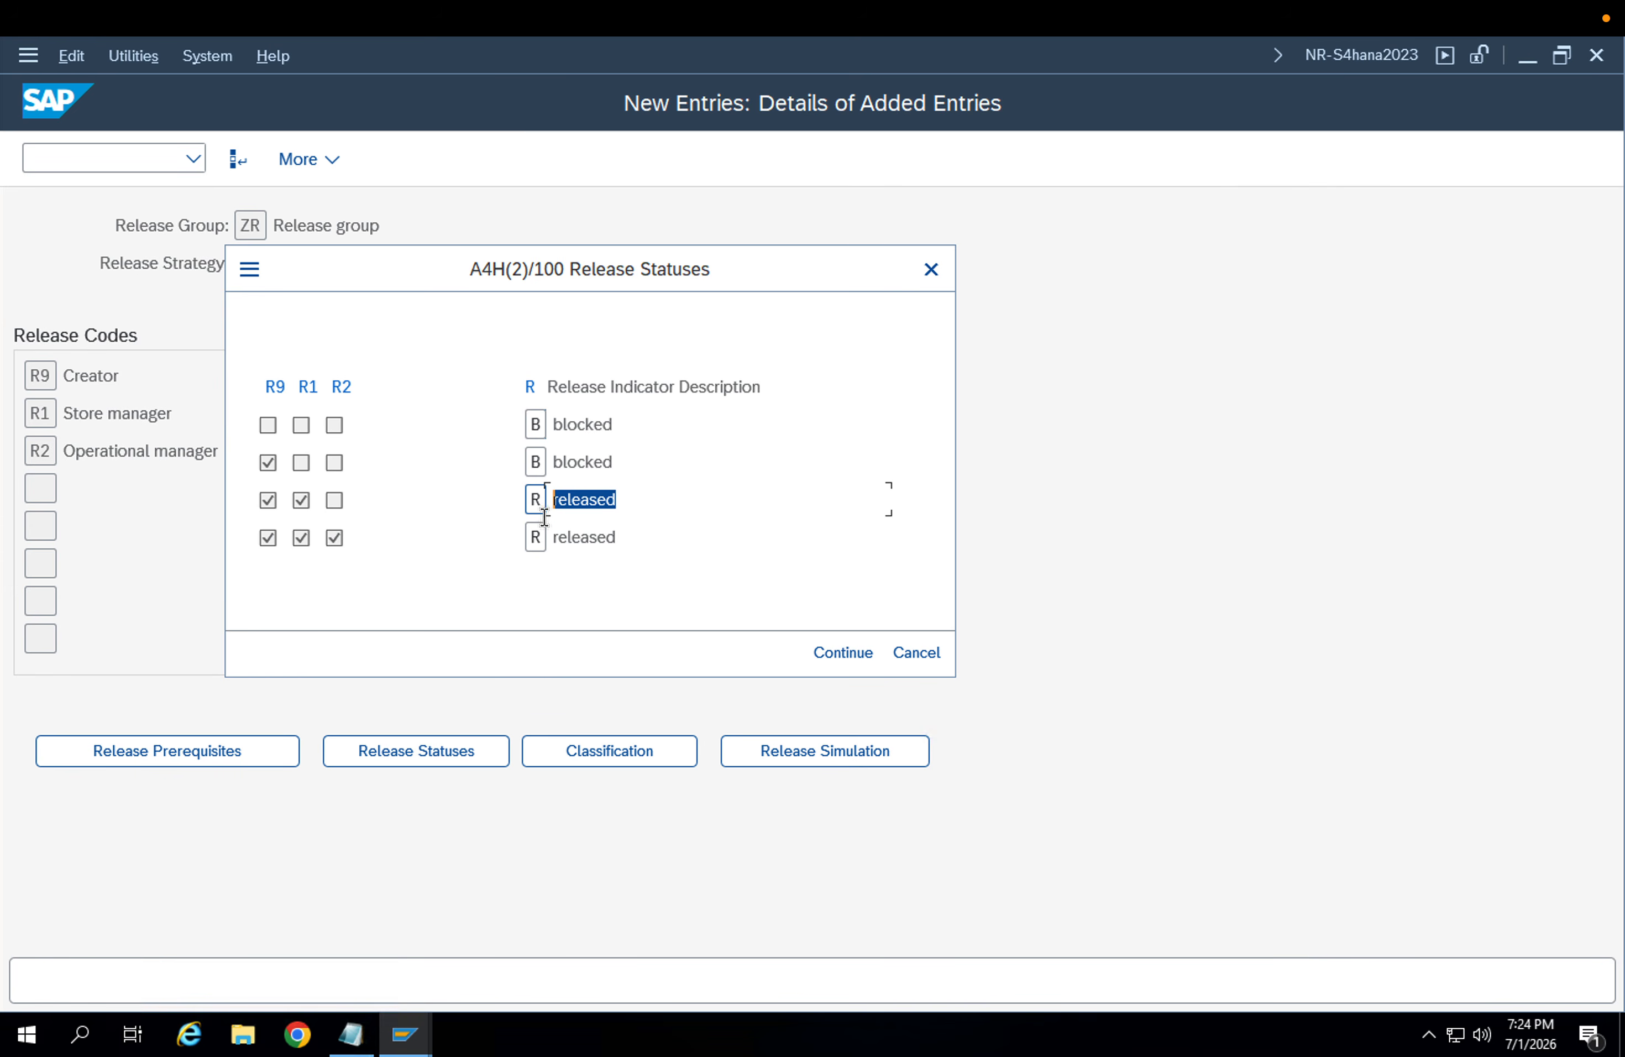
click(827, 643)
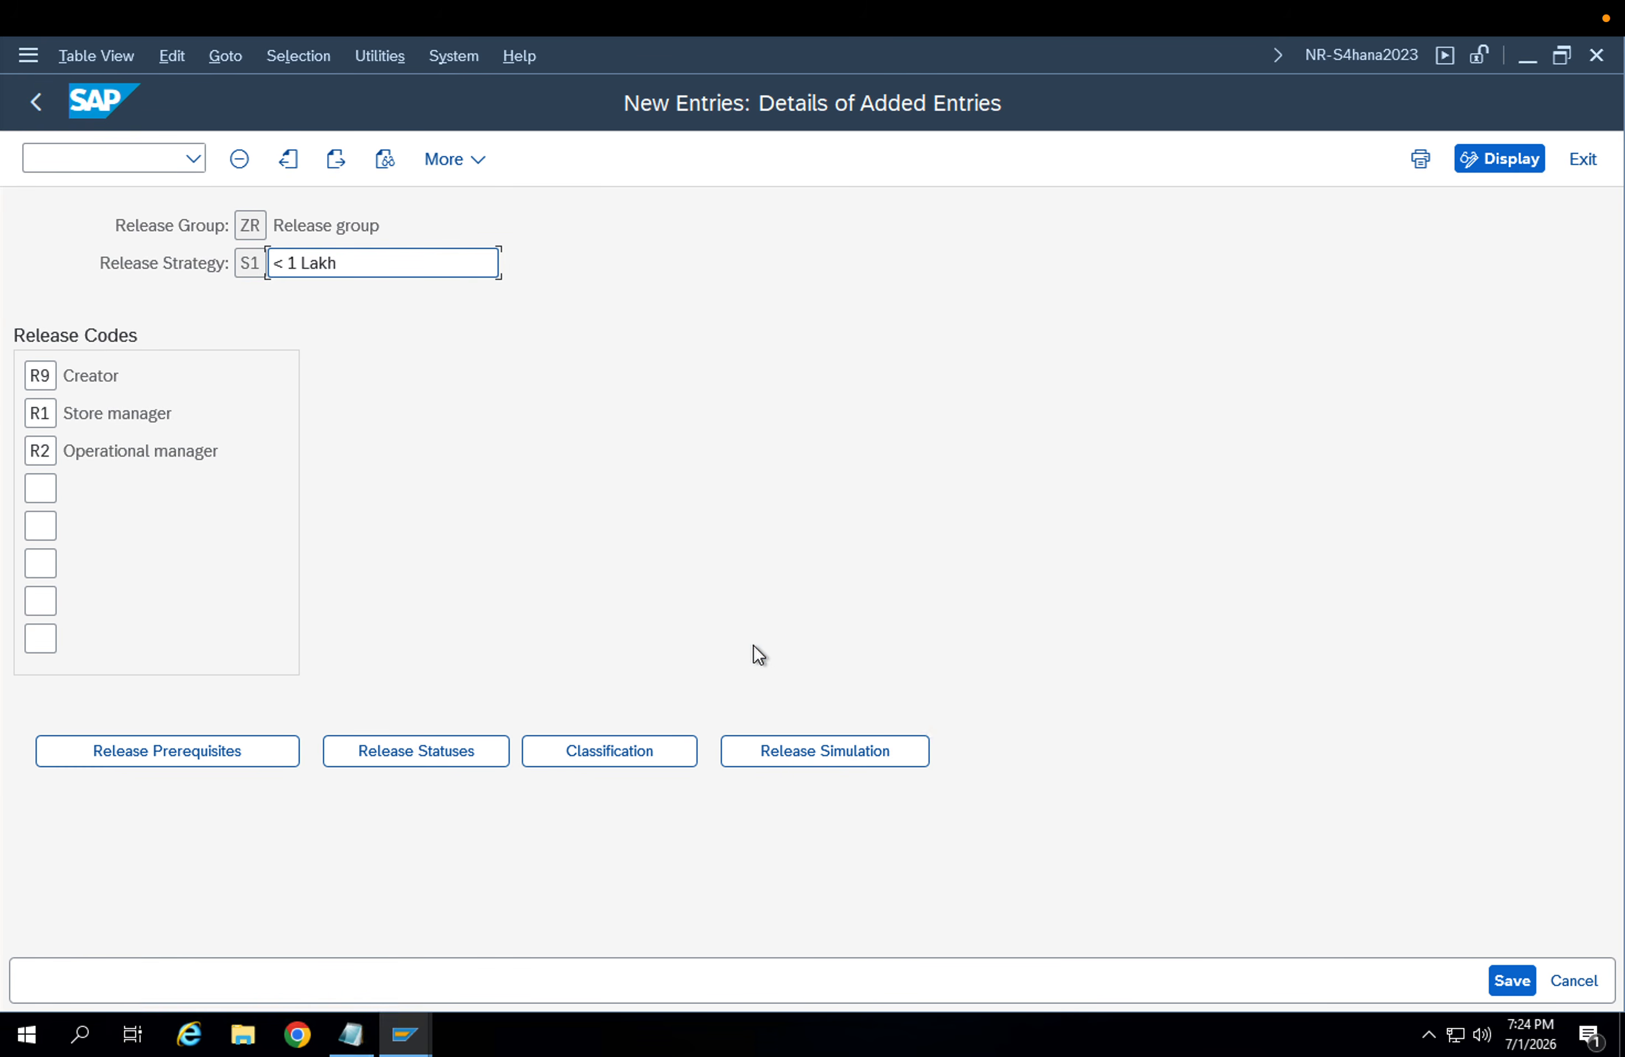
click(469, 756)
drag(605, 498, 494, 501)
drag(620, 501, 515, 497)
click(309, 468)
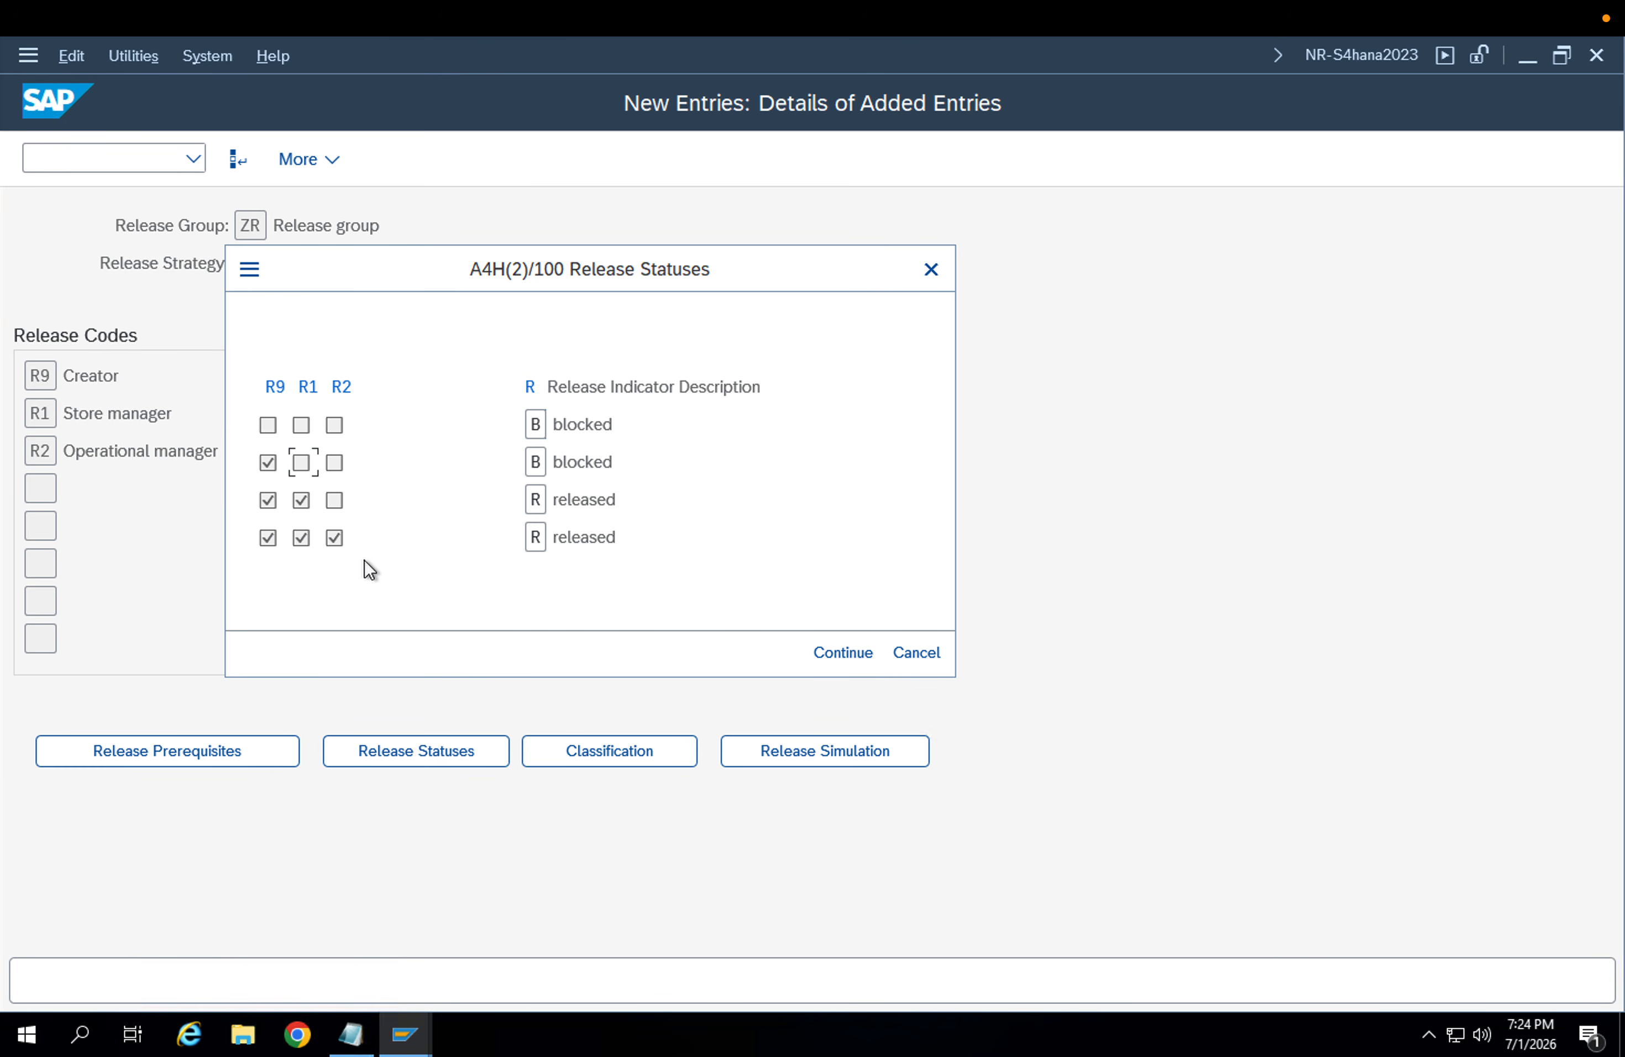
click(829, 639)
Open the classification of strategy S1 and set Total Value of Item to < 100000 EUR
click(557, 757)
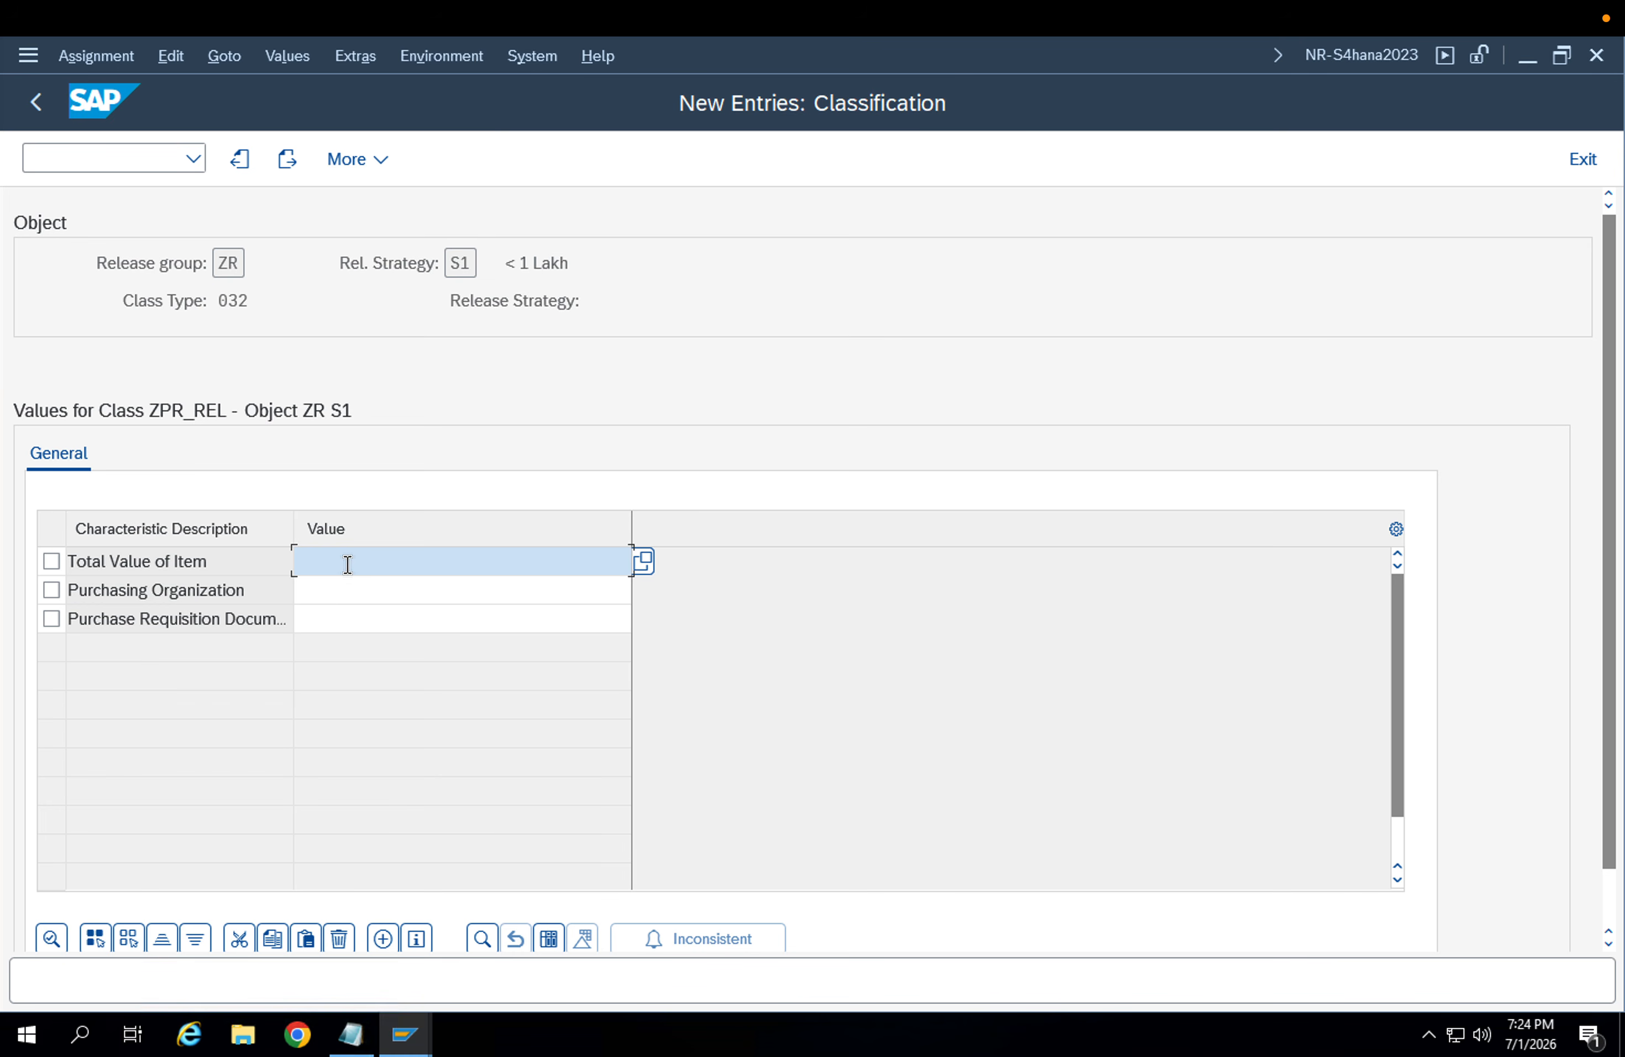
drag(576, 263, 483, 263)
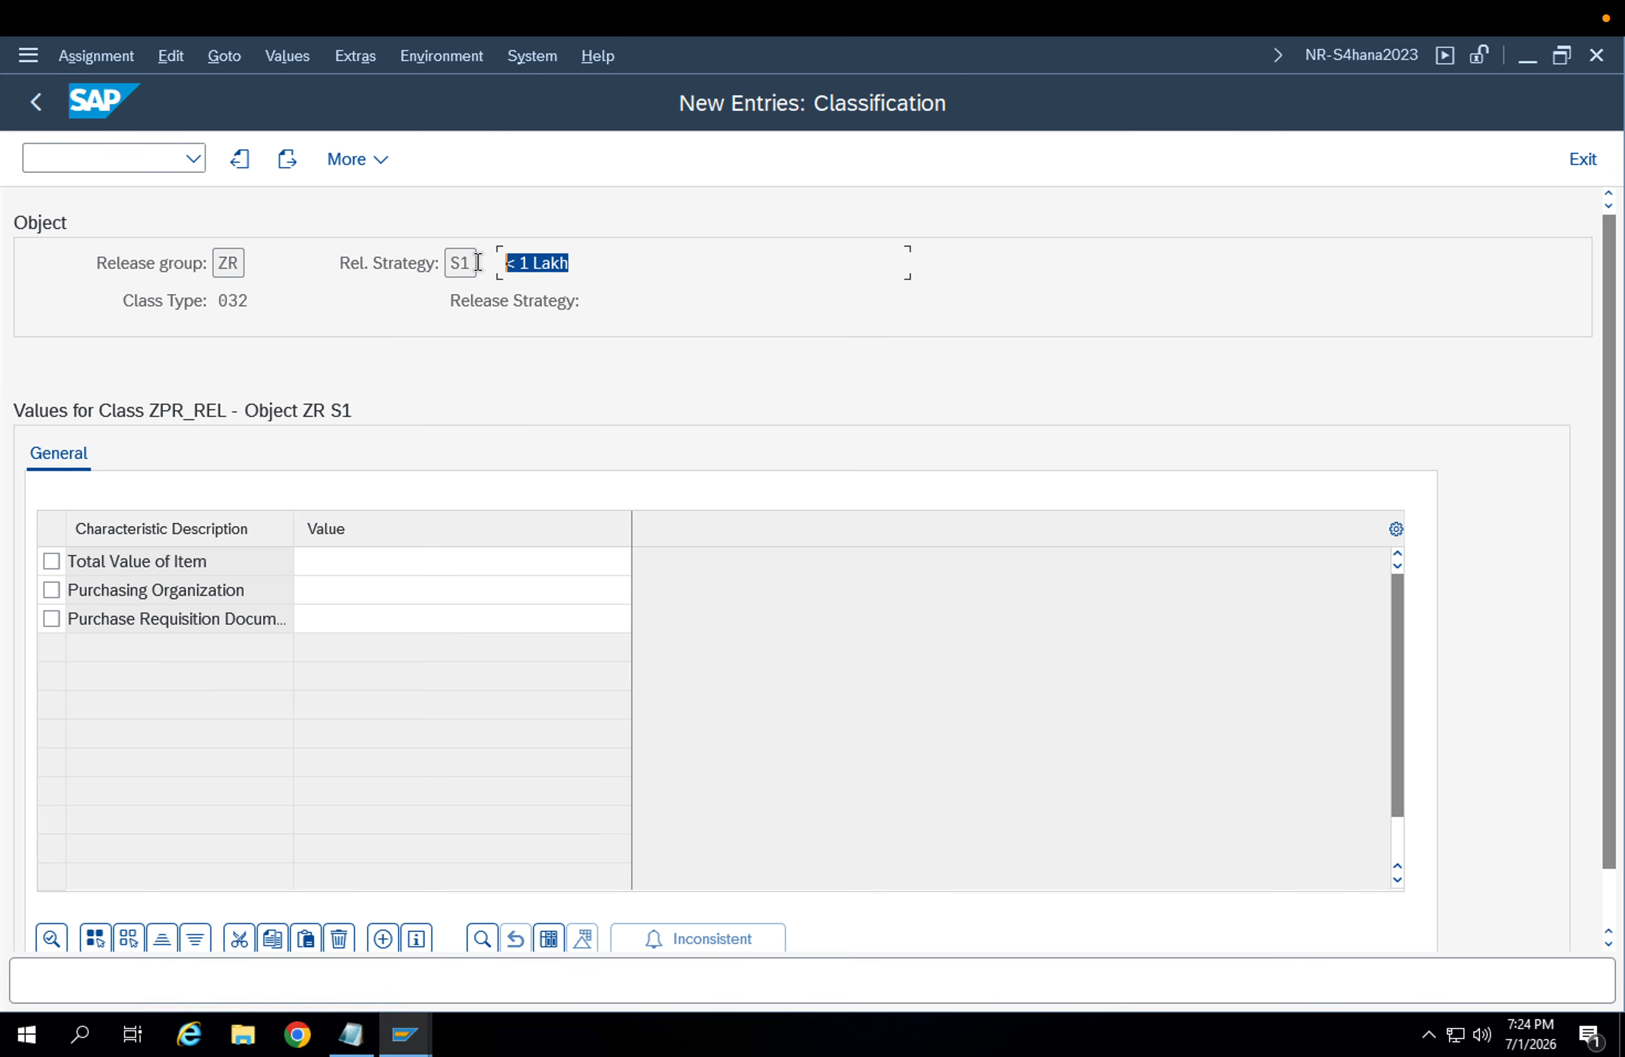
click(473, 558)
click(648, 557)
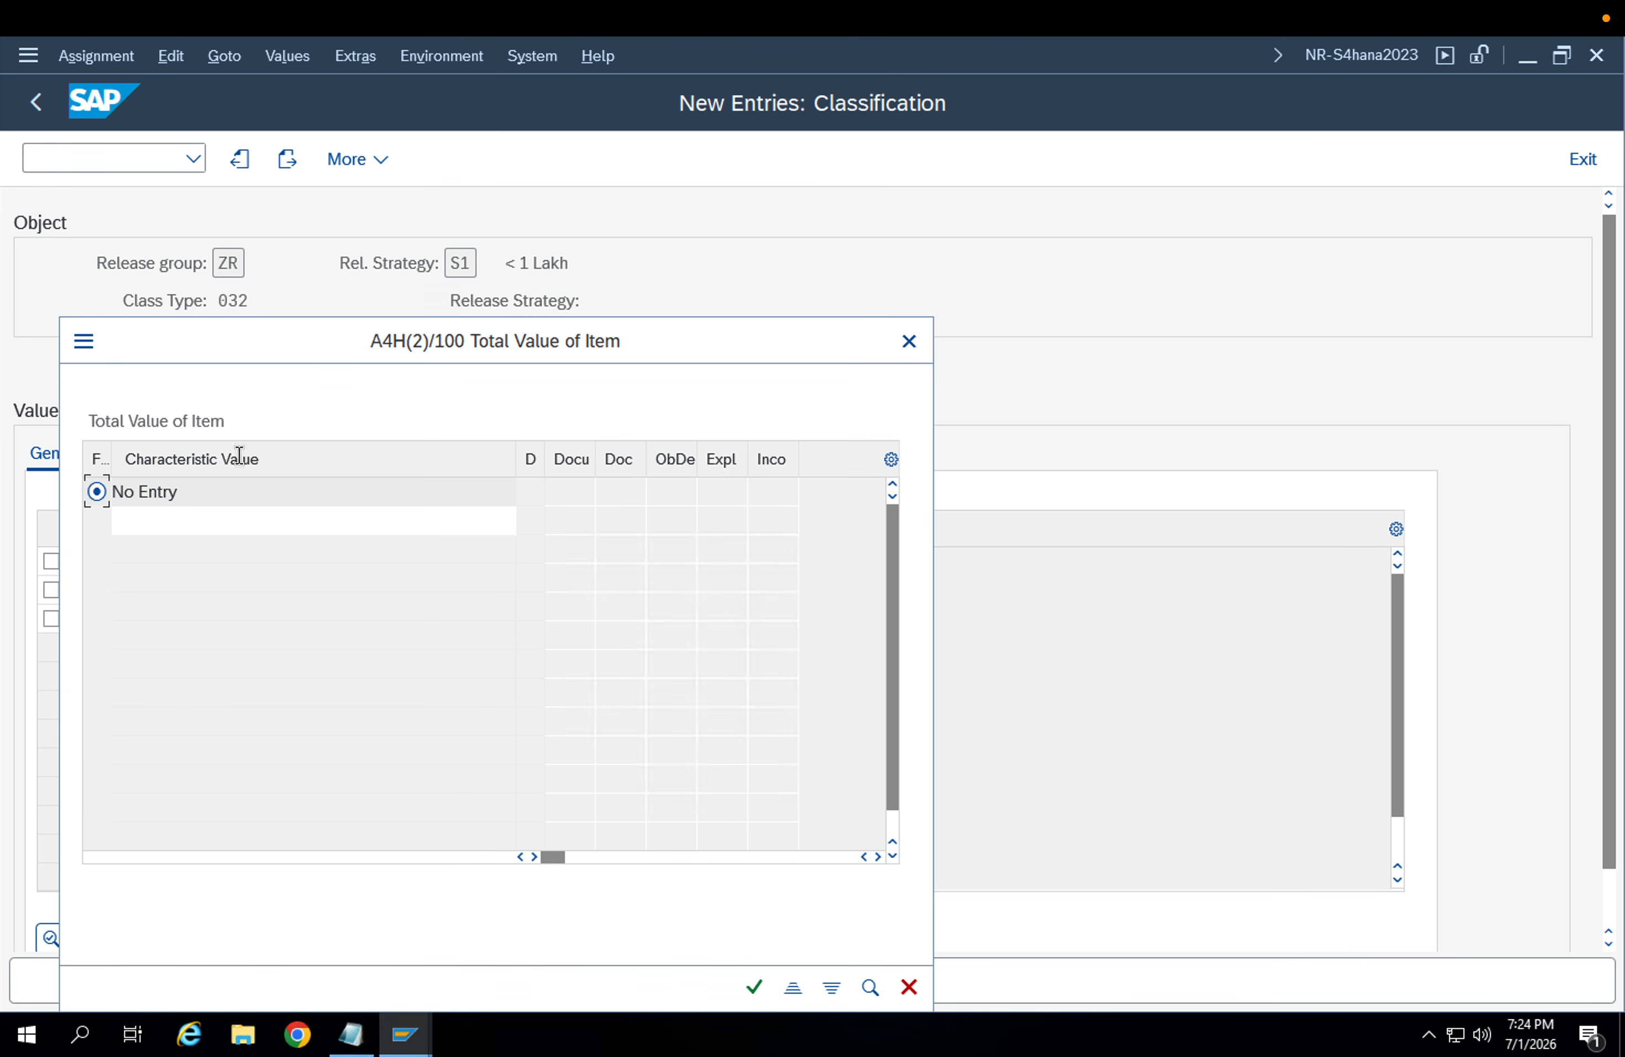
drag(307, 330, 838, 219)
click(716, 410)
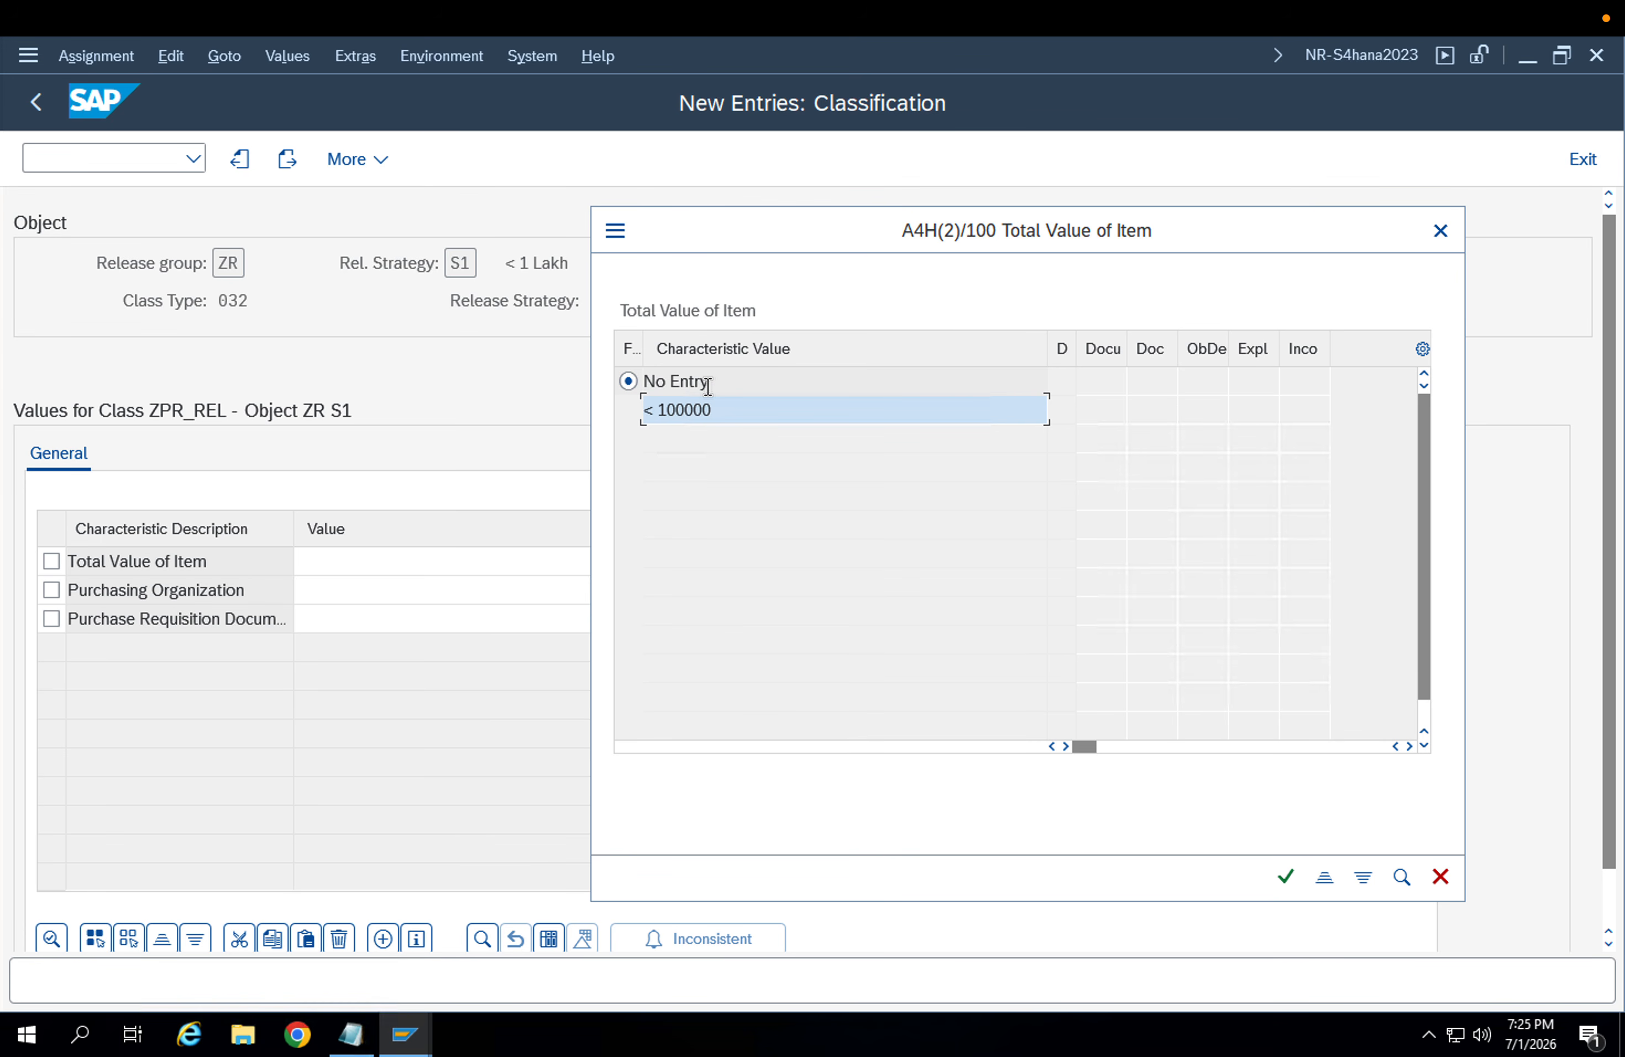
key(Return)
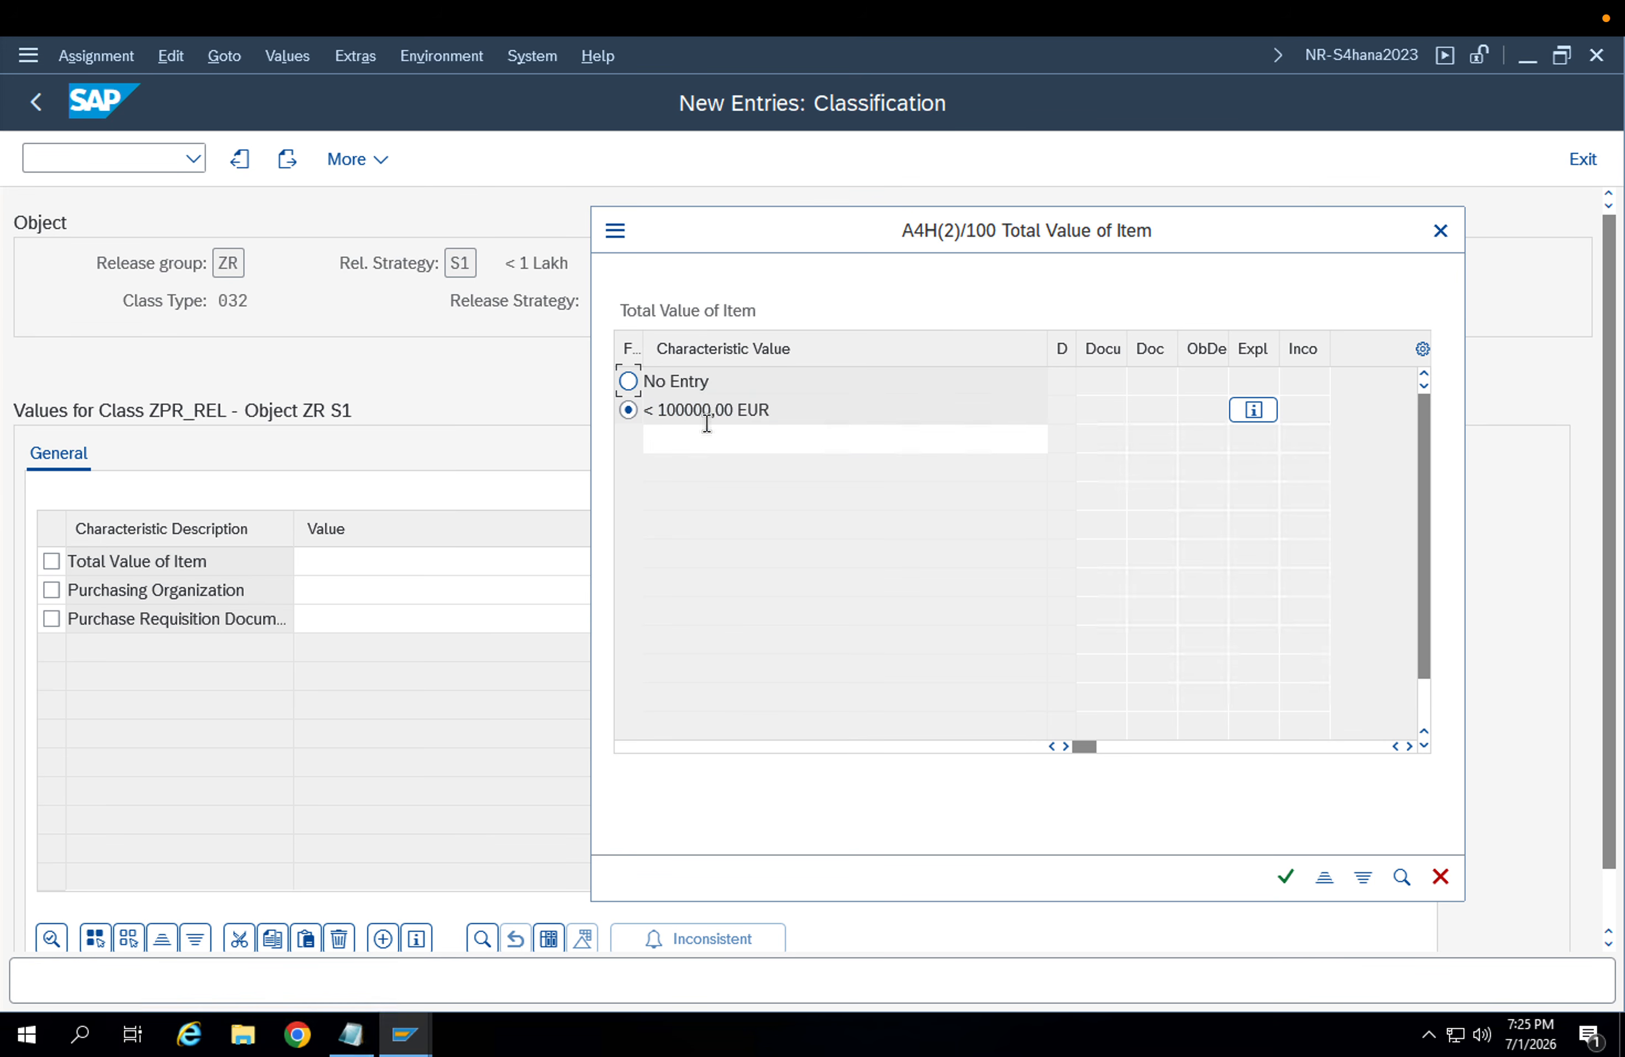
click(785, 434)
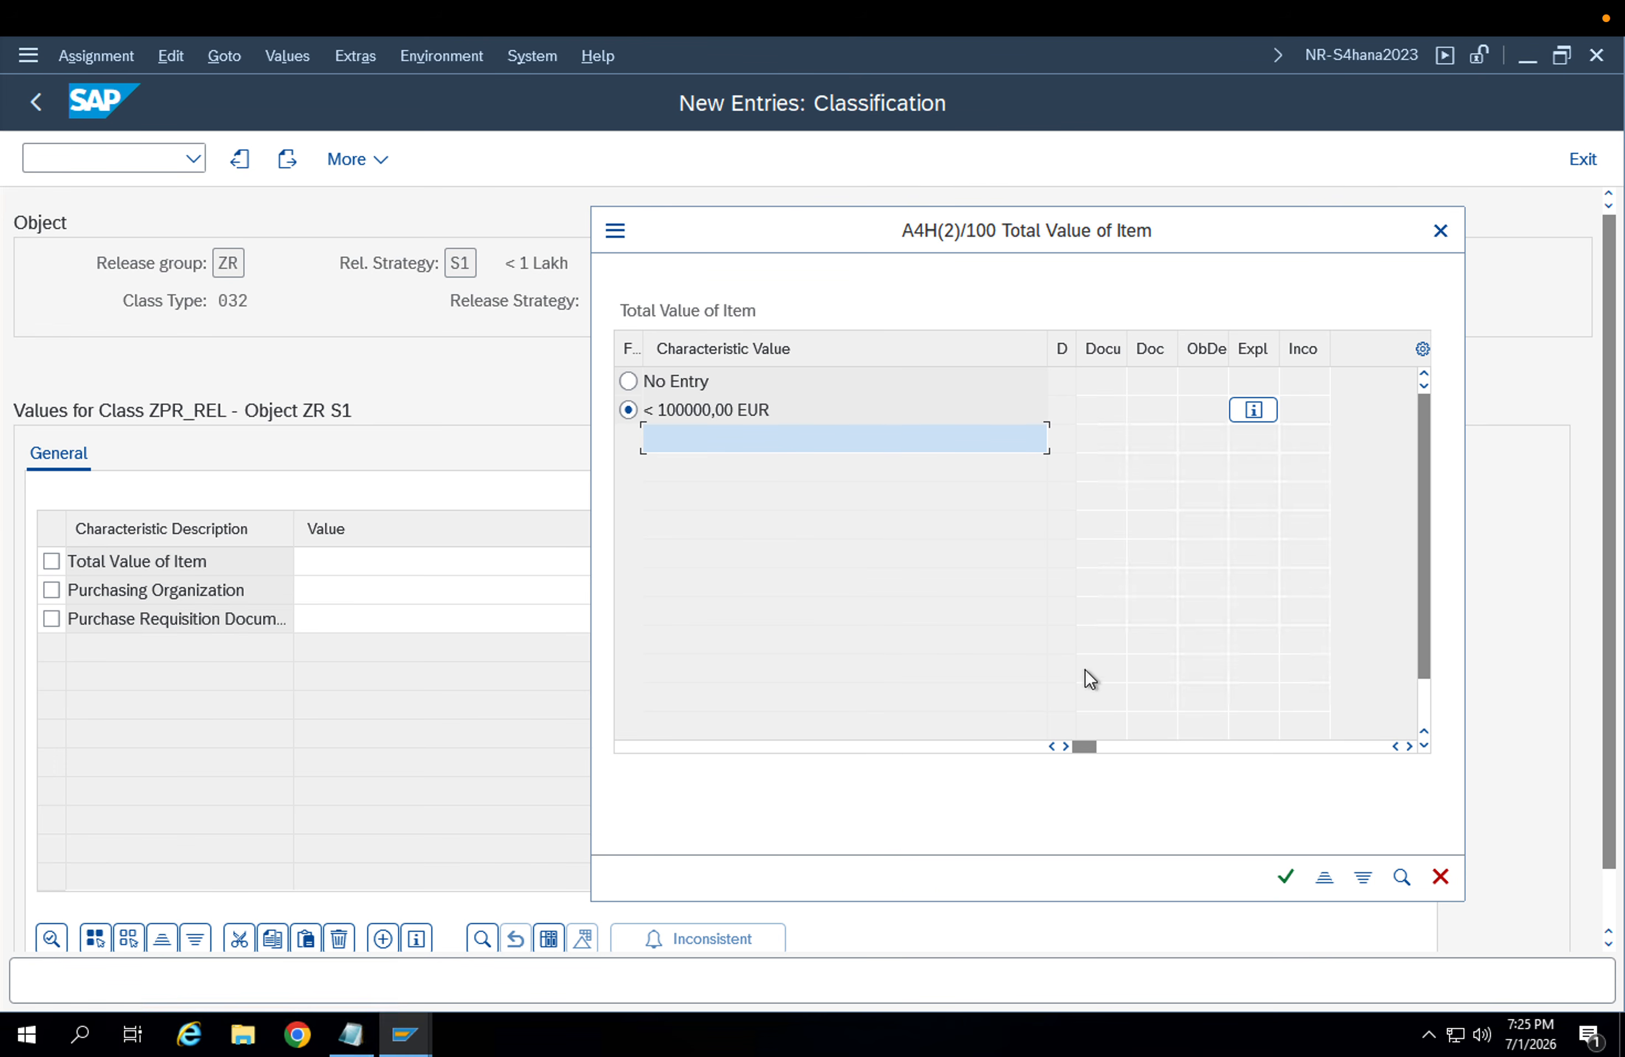
click(1286, 876)
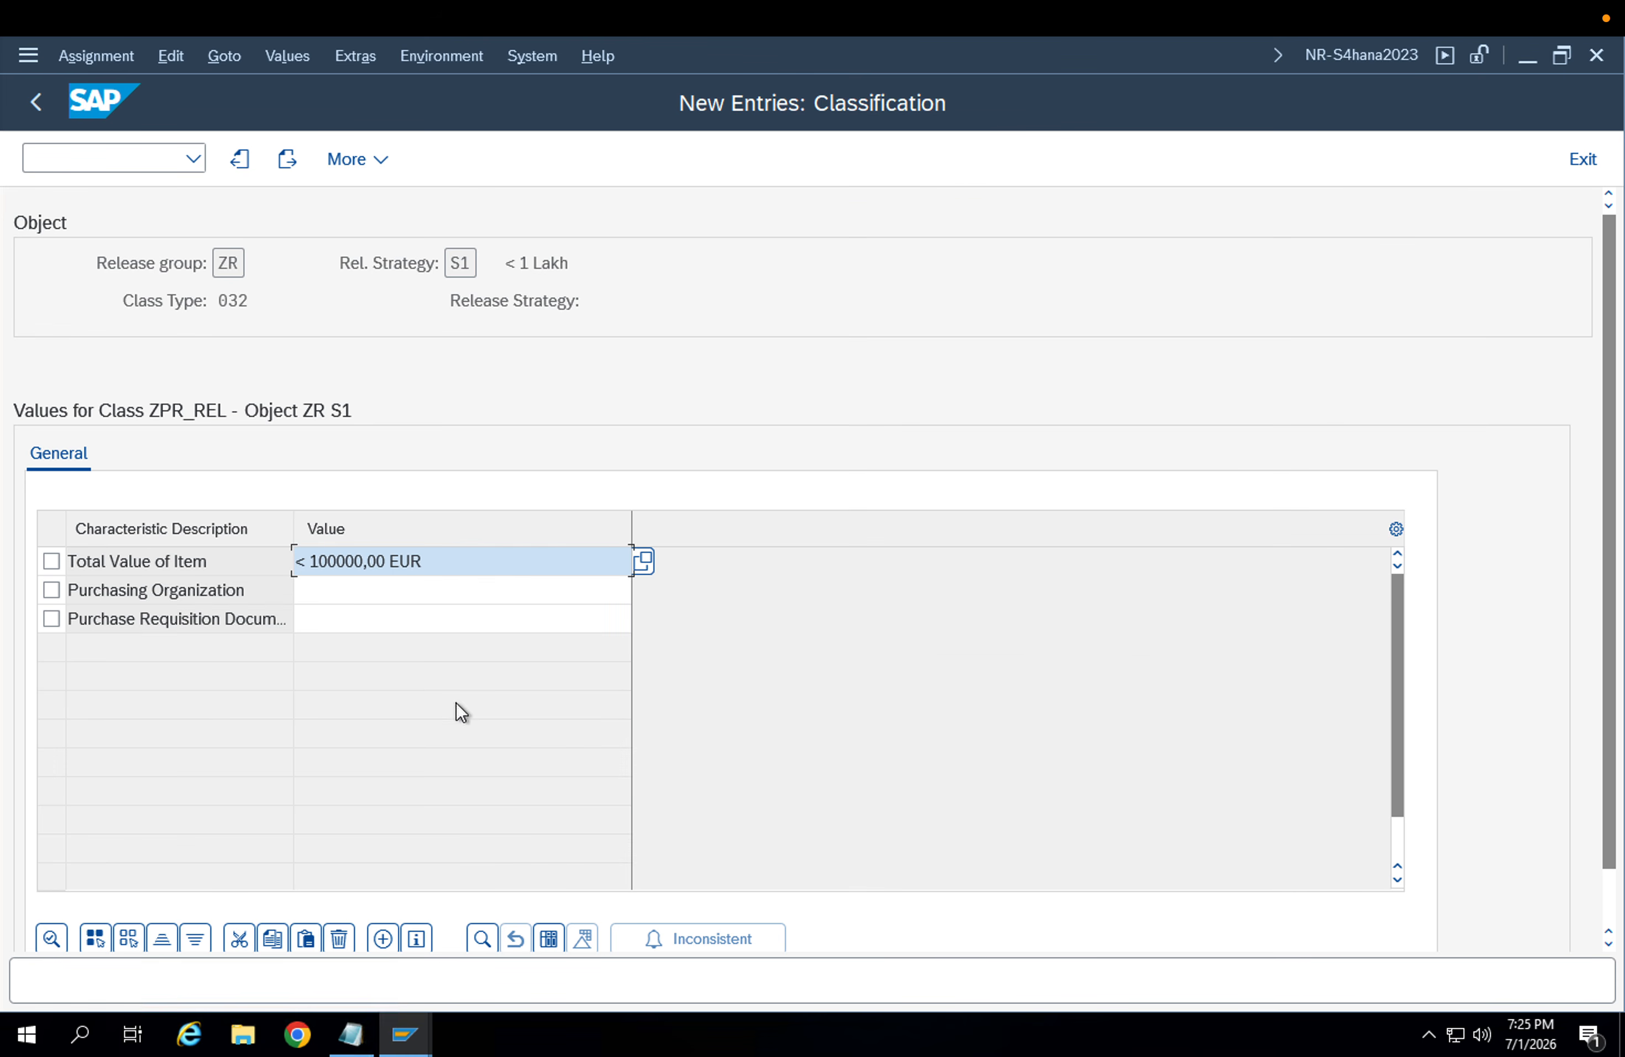
drag(474, 563, 252, 562)
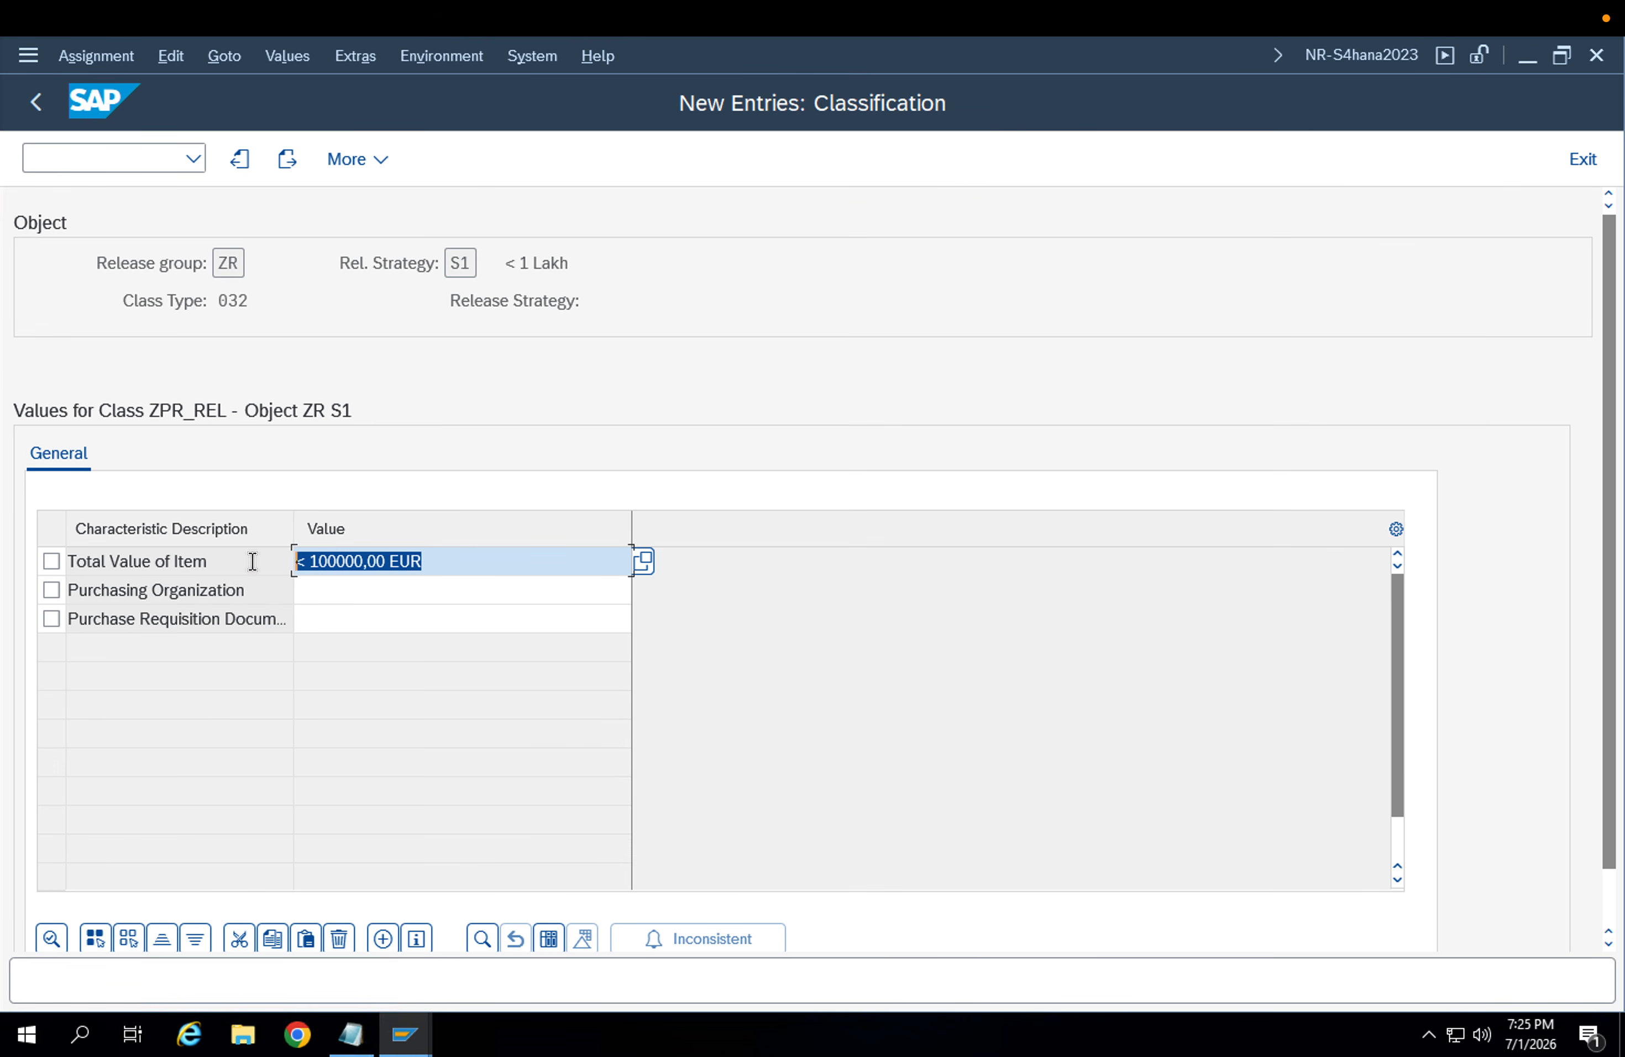
click(312, 587)
click(307, 563)
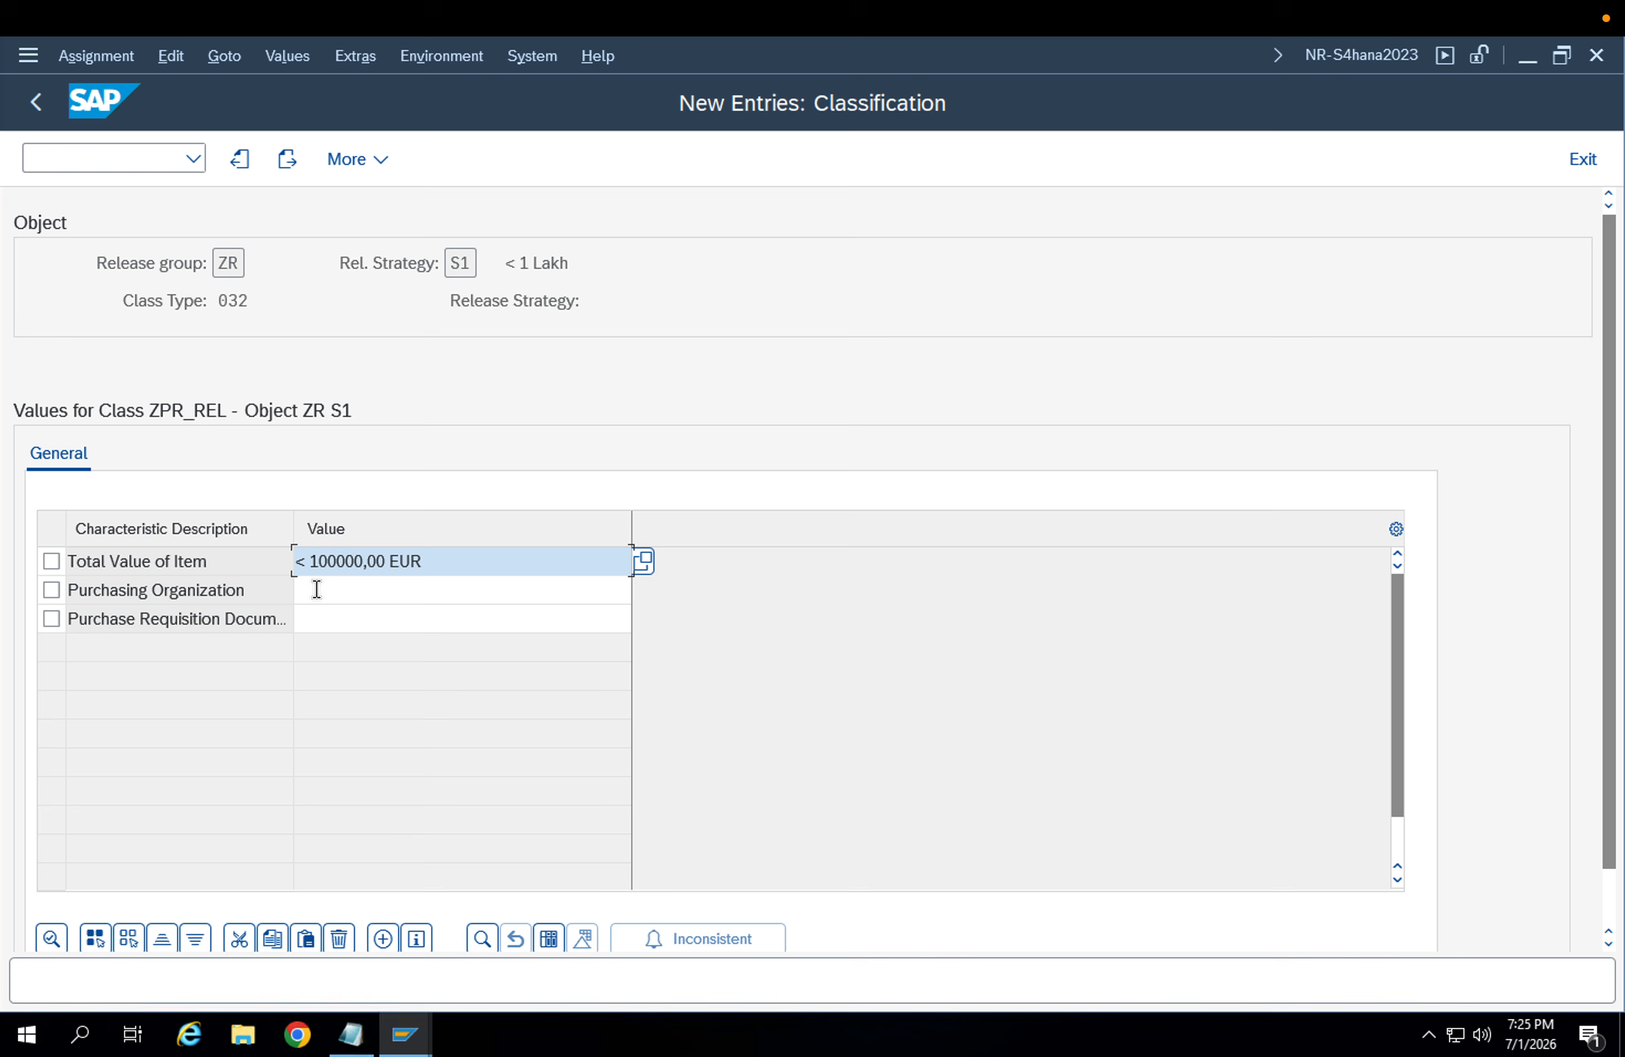
click(317, 588)
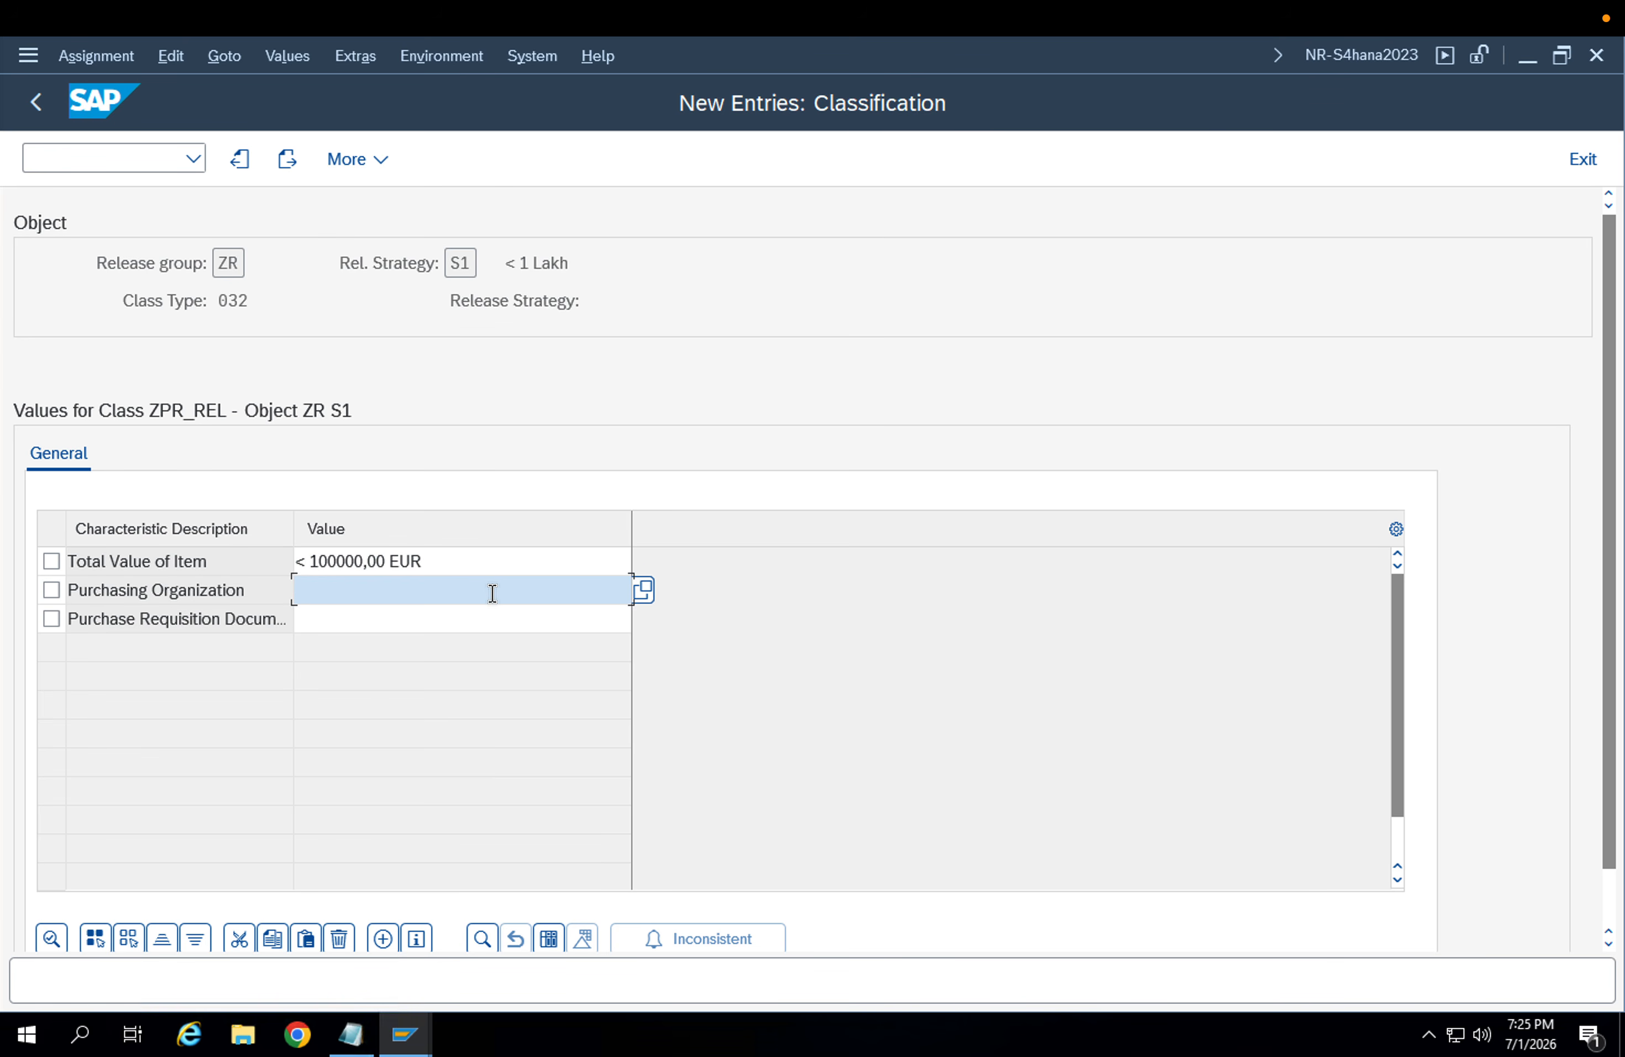
click(649, 591)
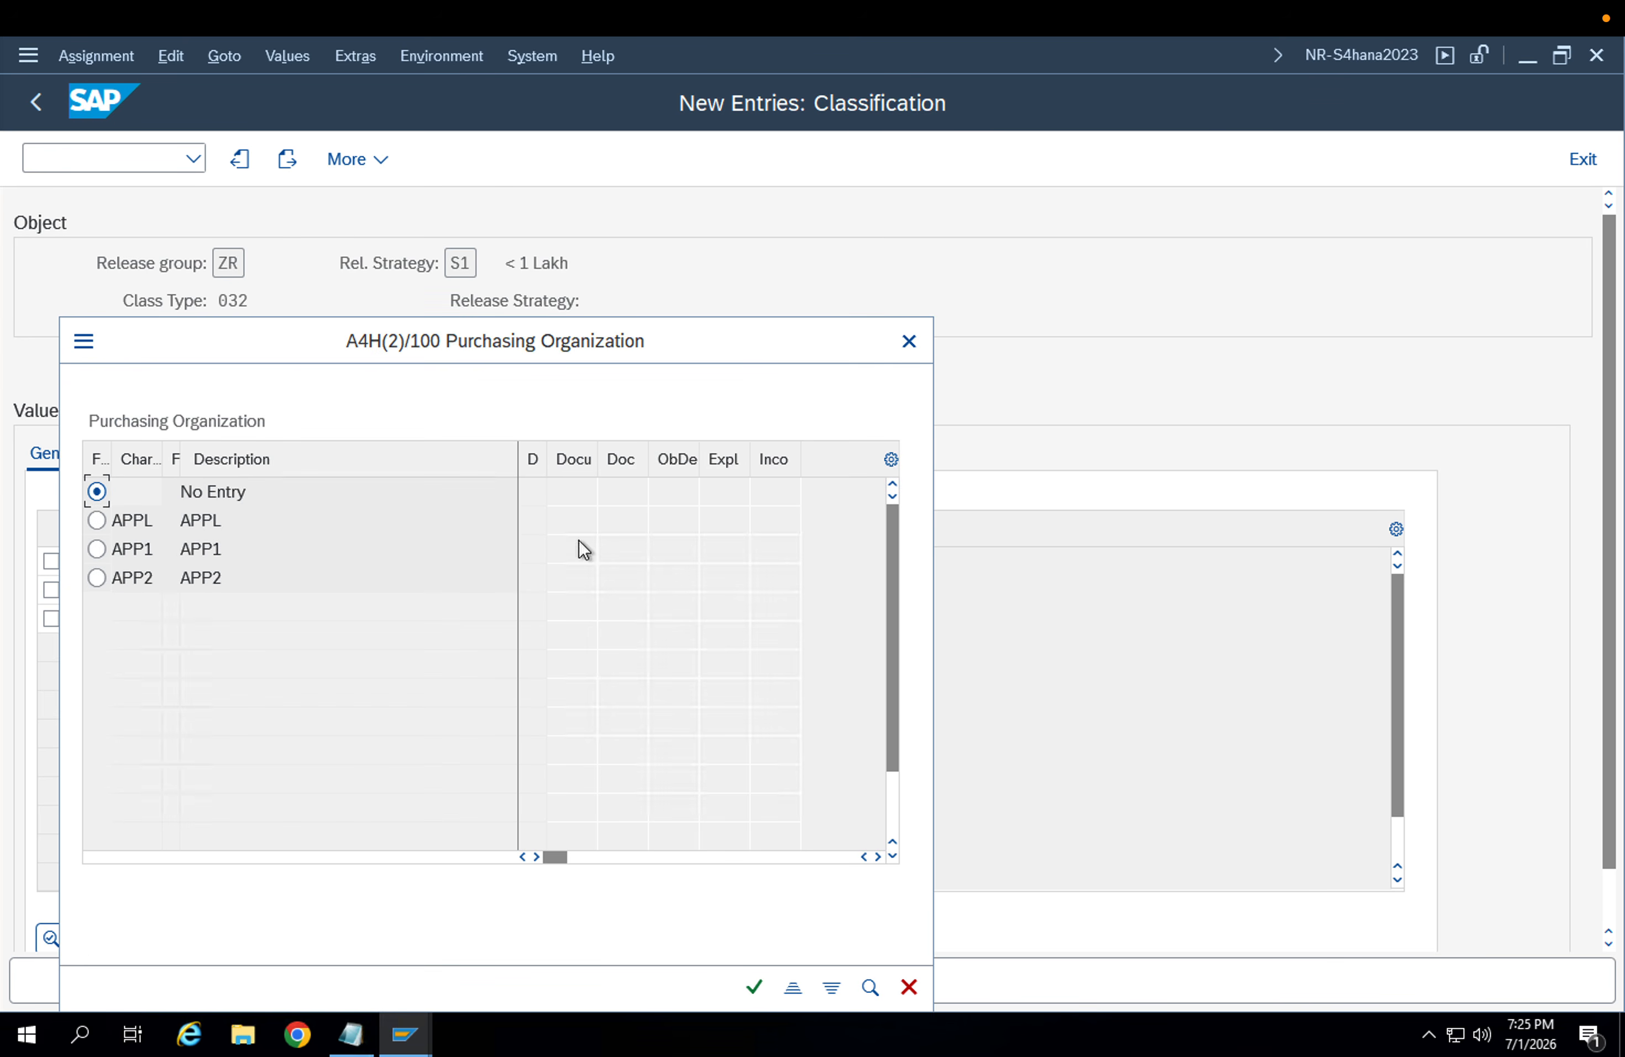
drag(330, 349, 742, 285)
click(555, 468)
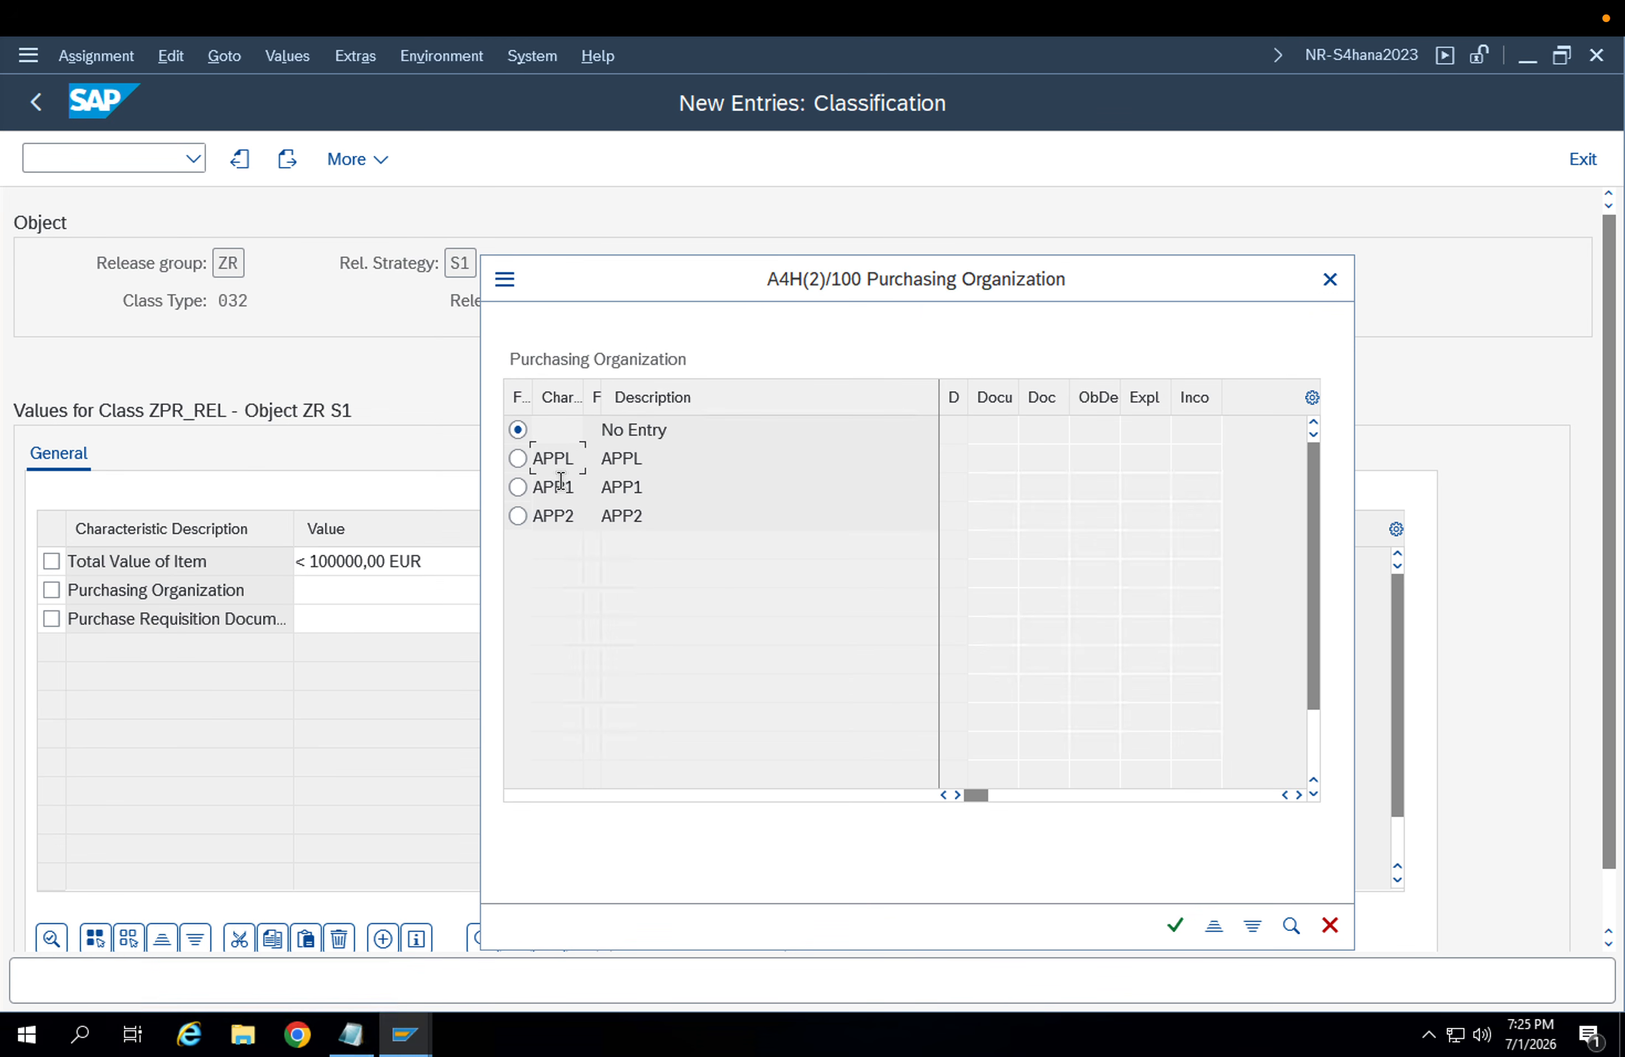
click(523, 468)
click(520, 488)
click(519, 512)
click(520, 467)
click(520, 489)
click(519, 517)
click(520, 458)
click(520, 488)
click(519, 459)
click(520, 489)
click(522, 518)
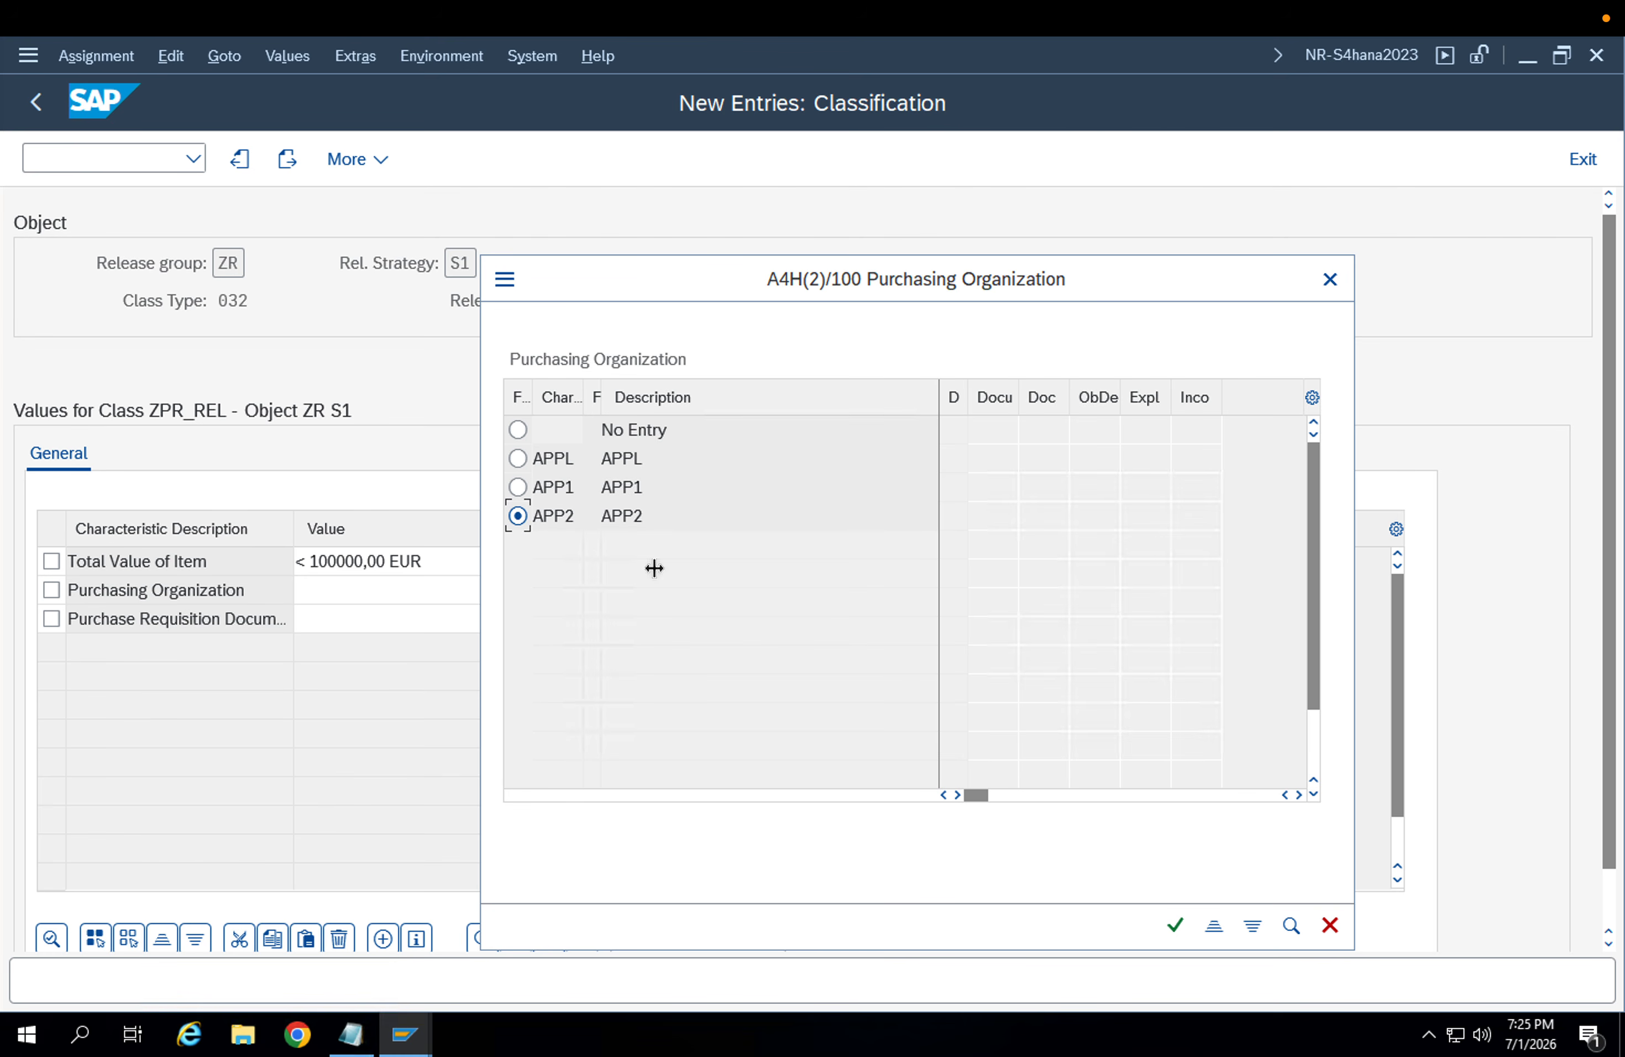
click(1330, 280)
Open characteristic ZPRPURORG for changing in a new session, set its value assignment to Multiple Values, and save it
click(81, 161)
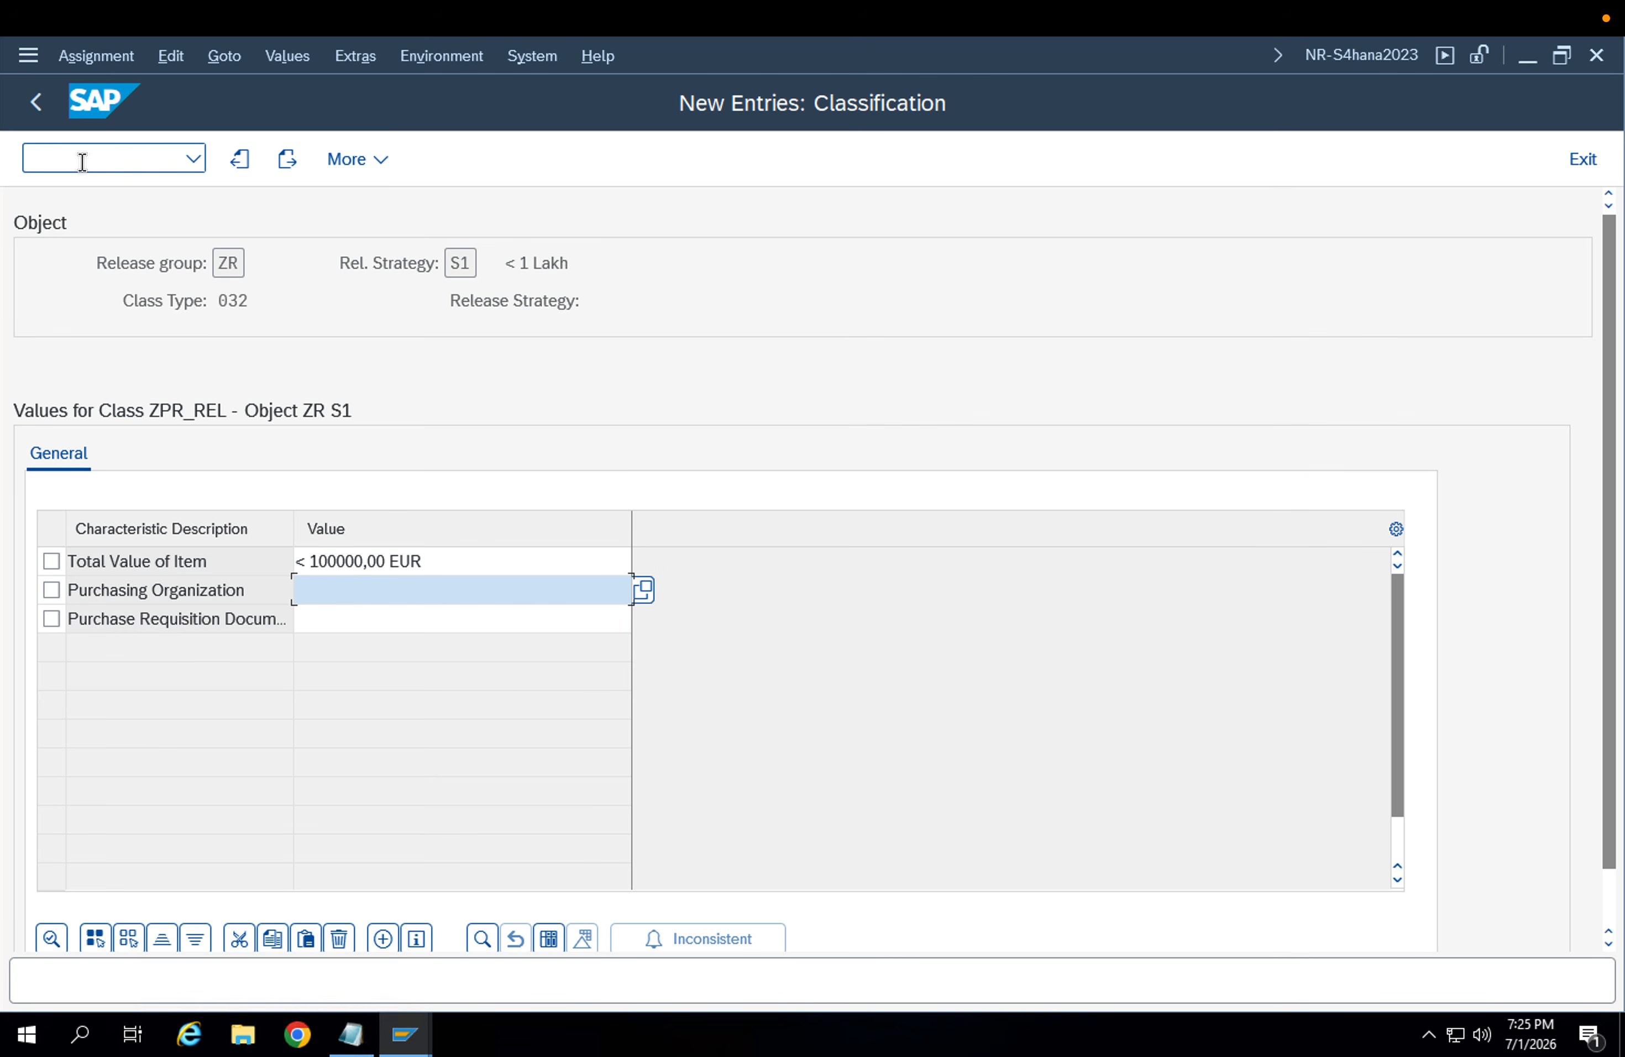
text(/oct0)
key(Return)
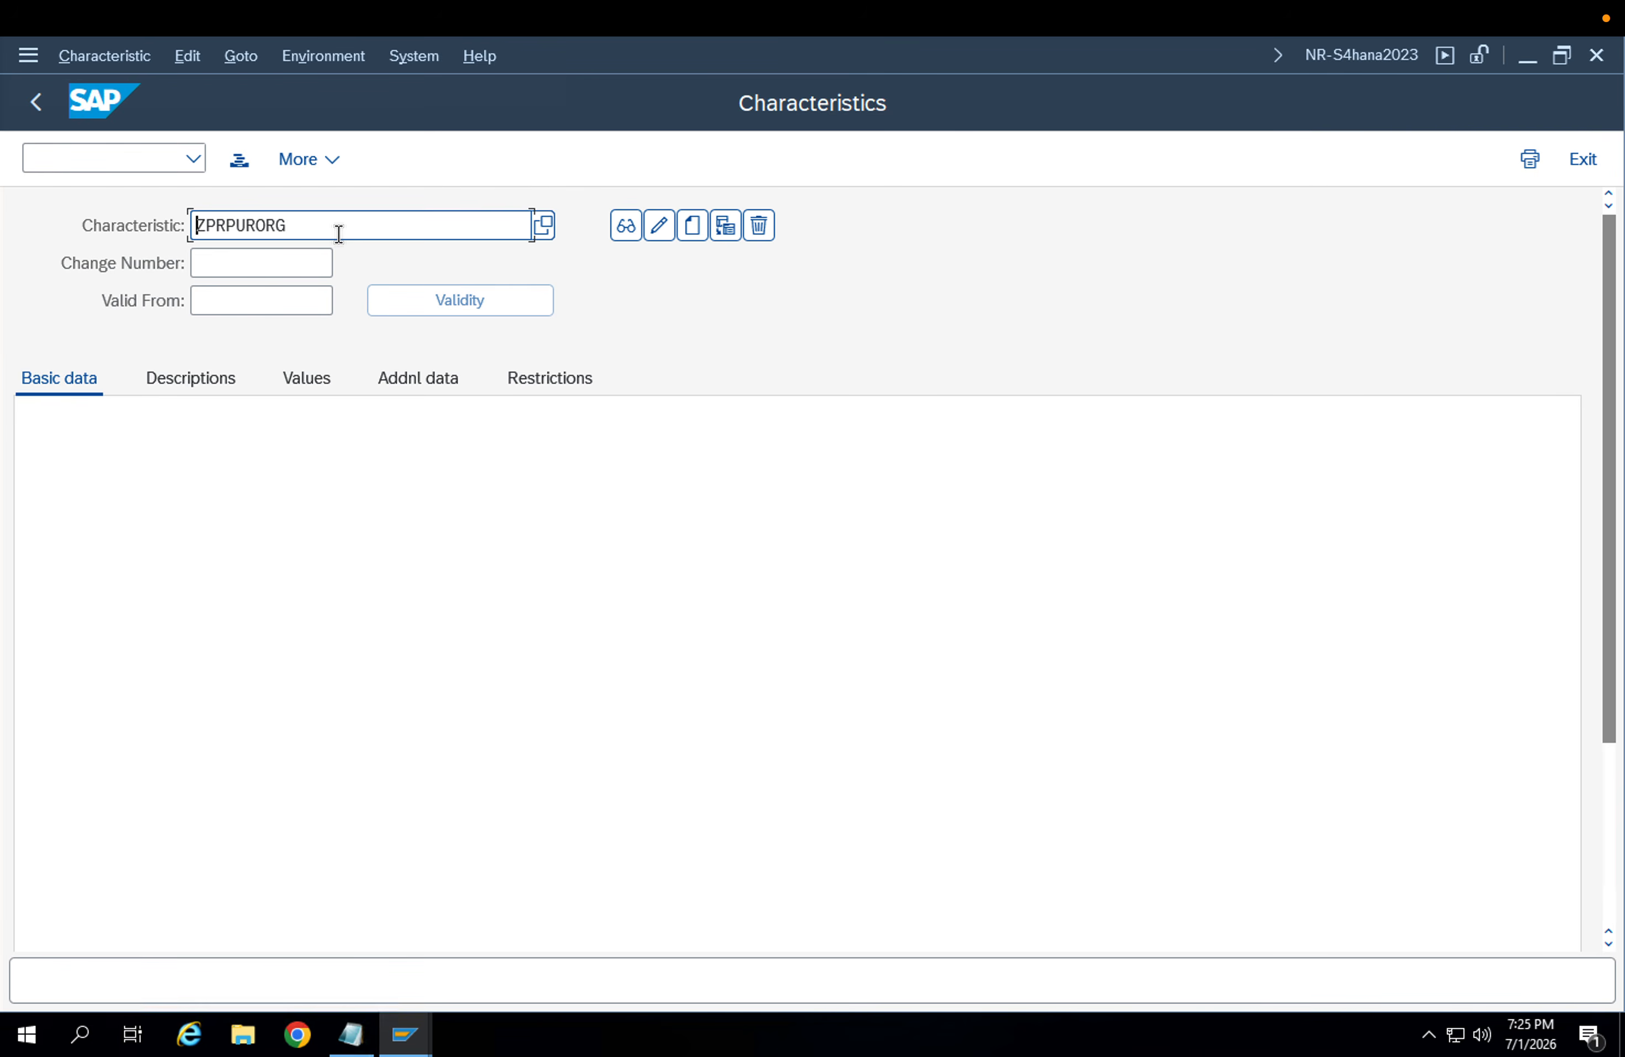
click(660, 227)
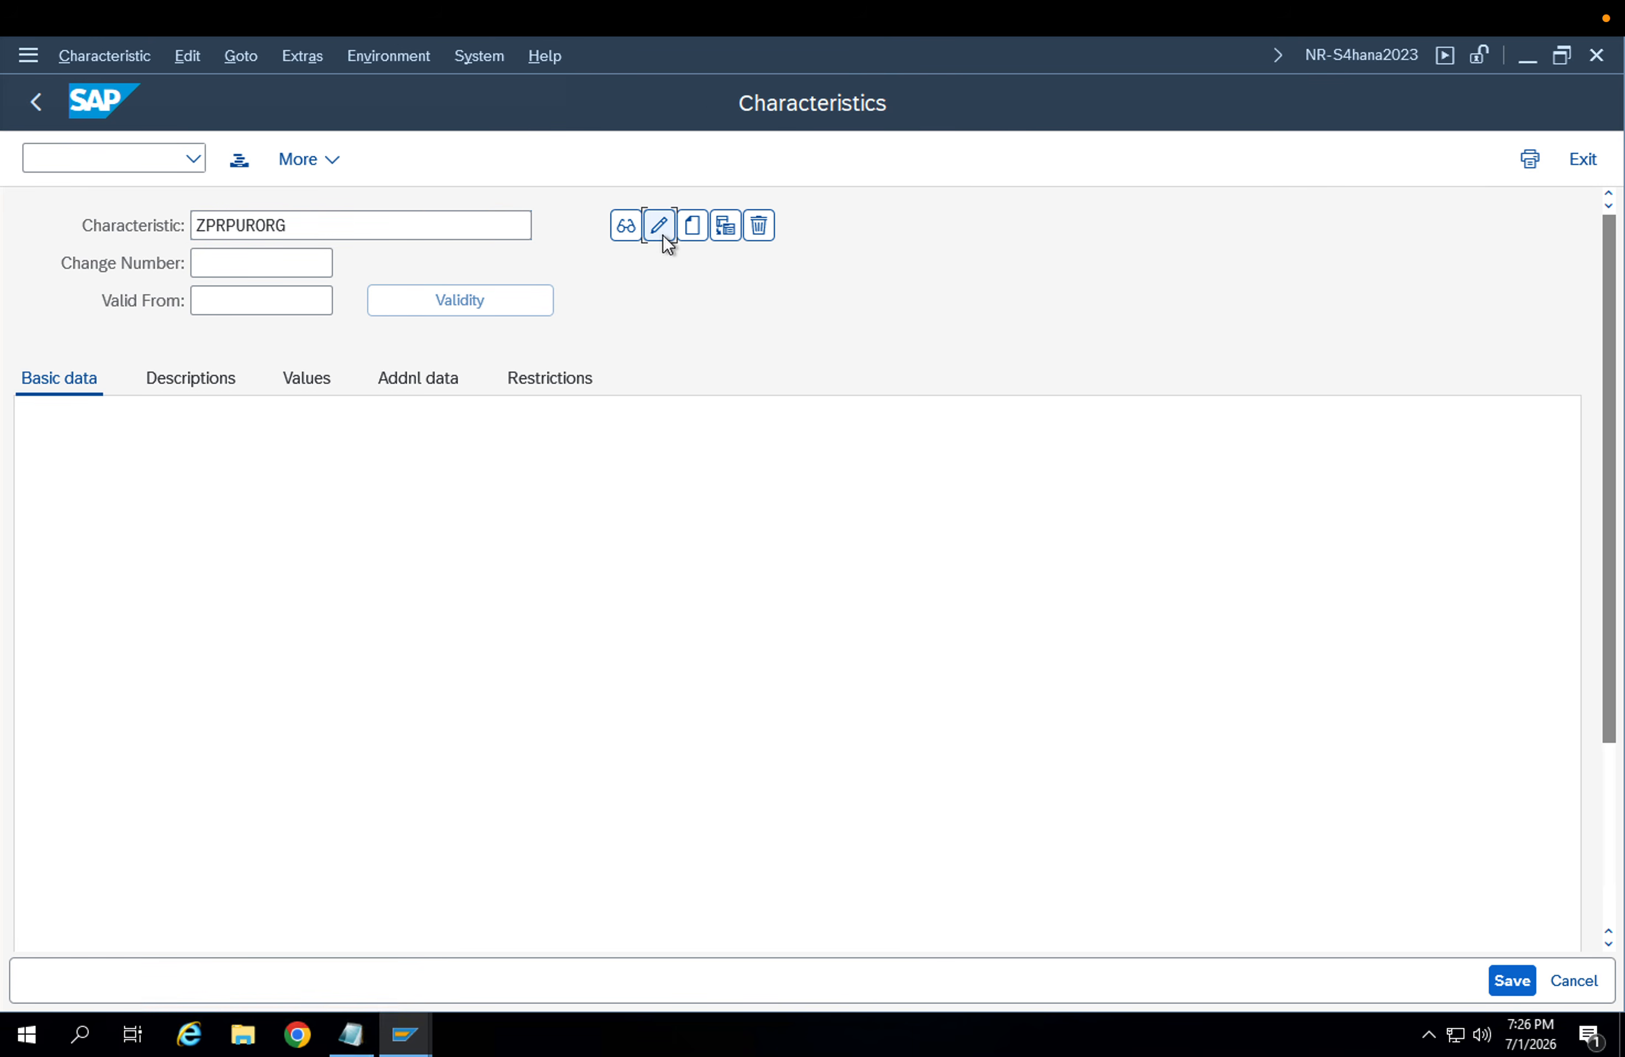
click(627, 759)
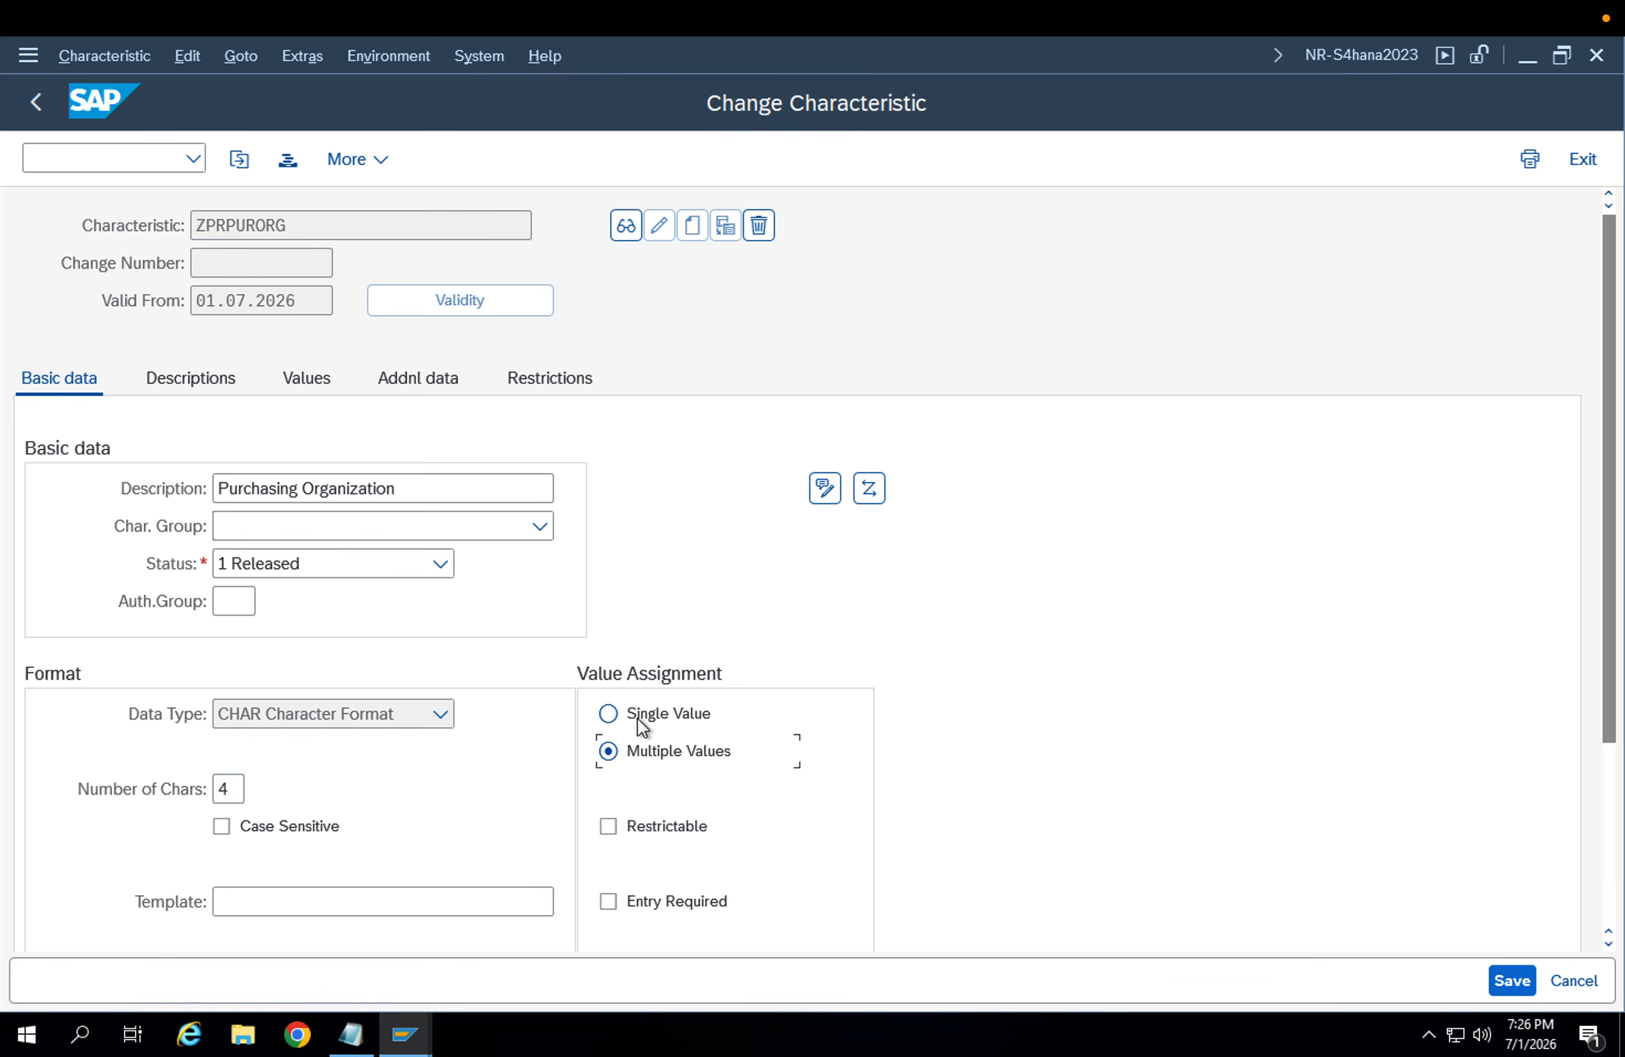
click(405, 1035)
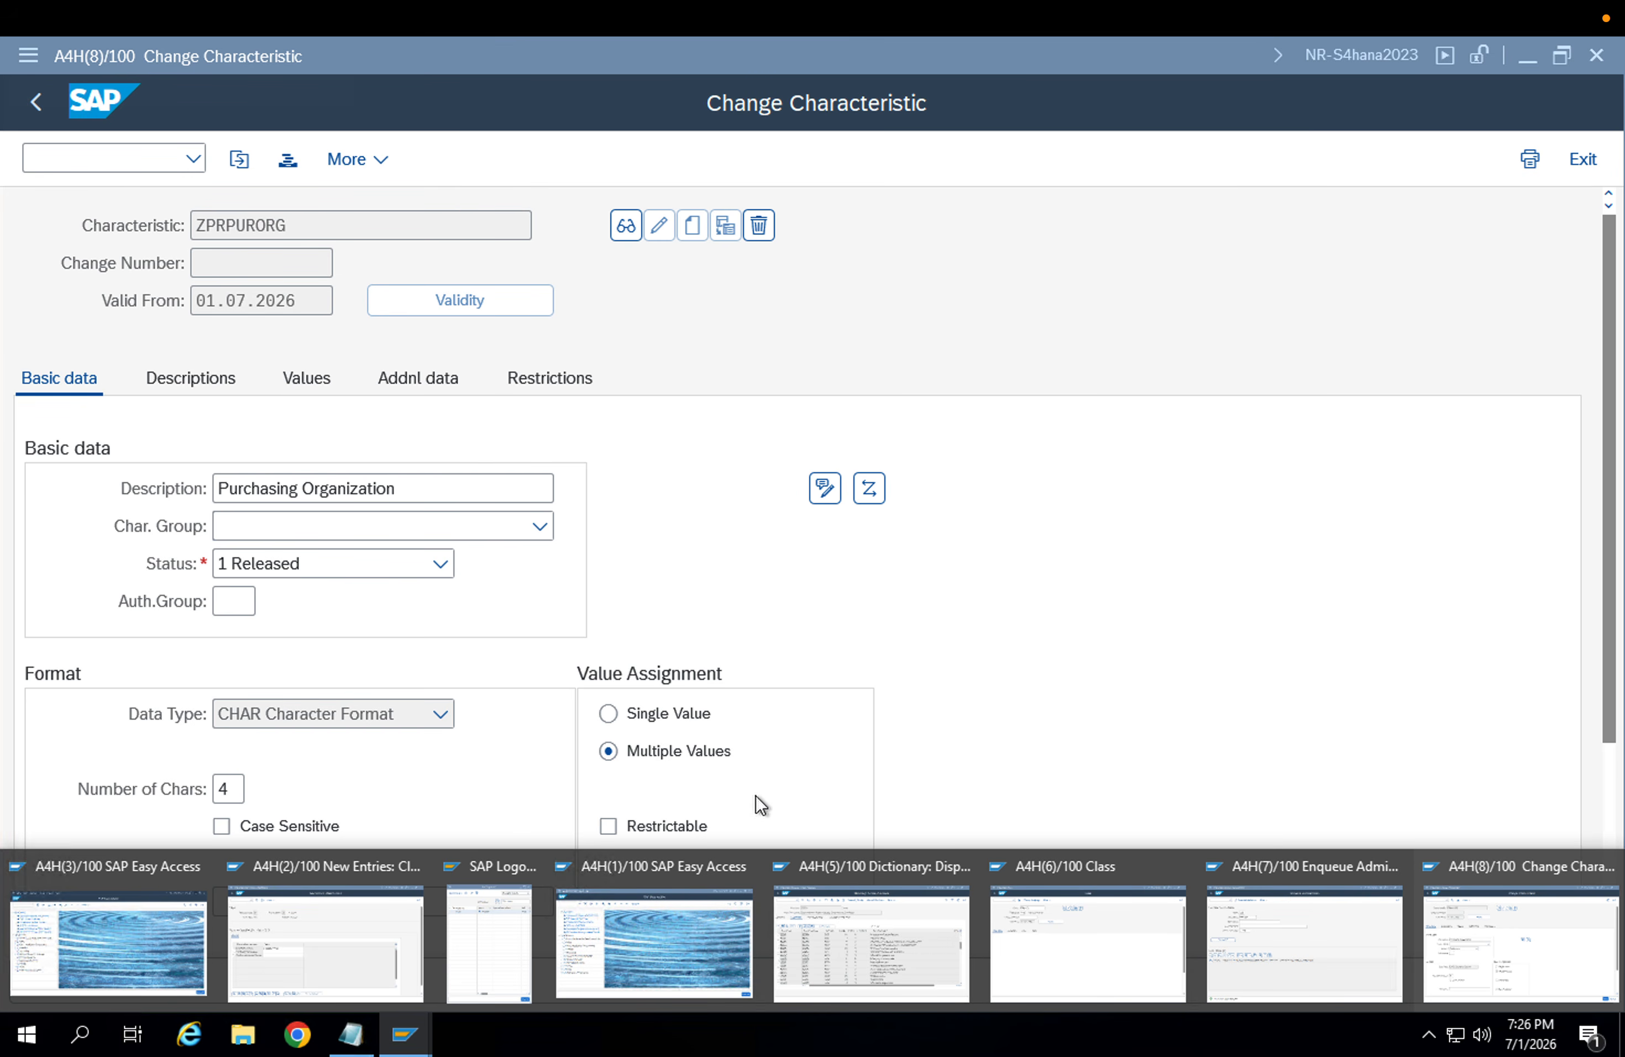
click(916, 702)
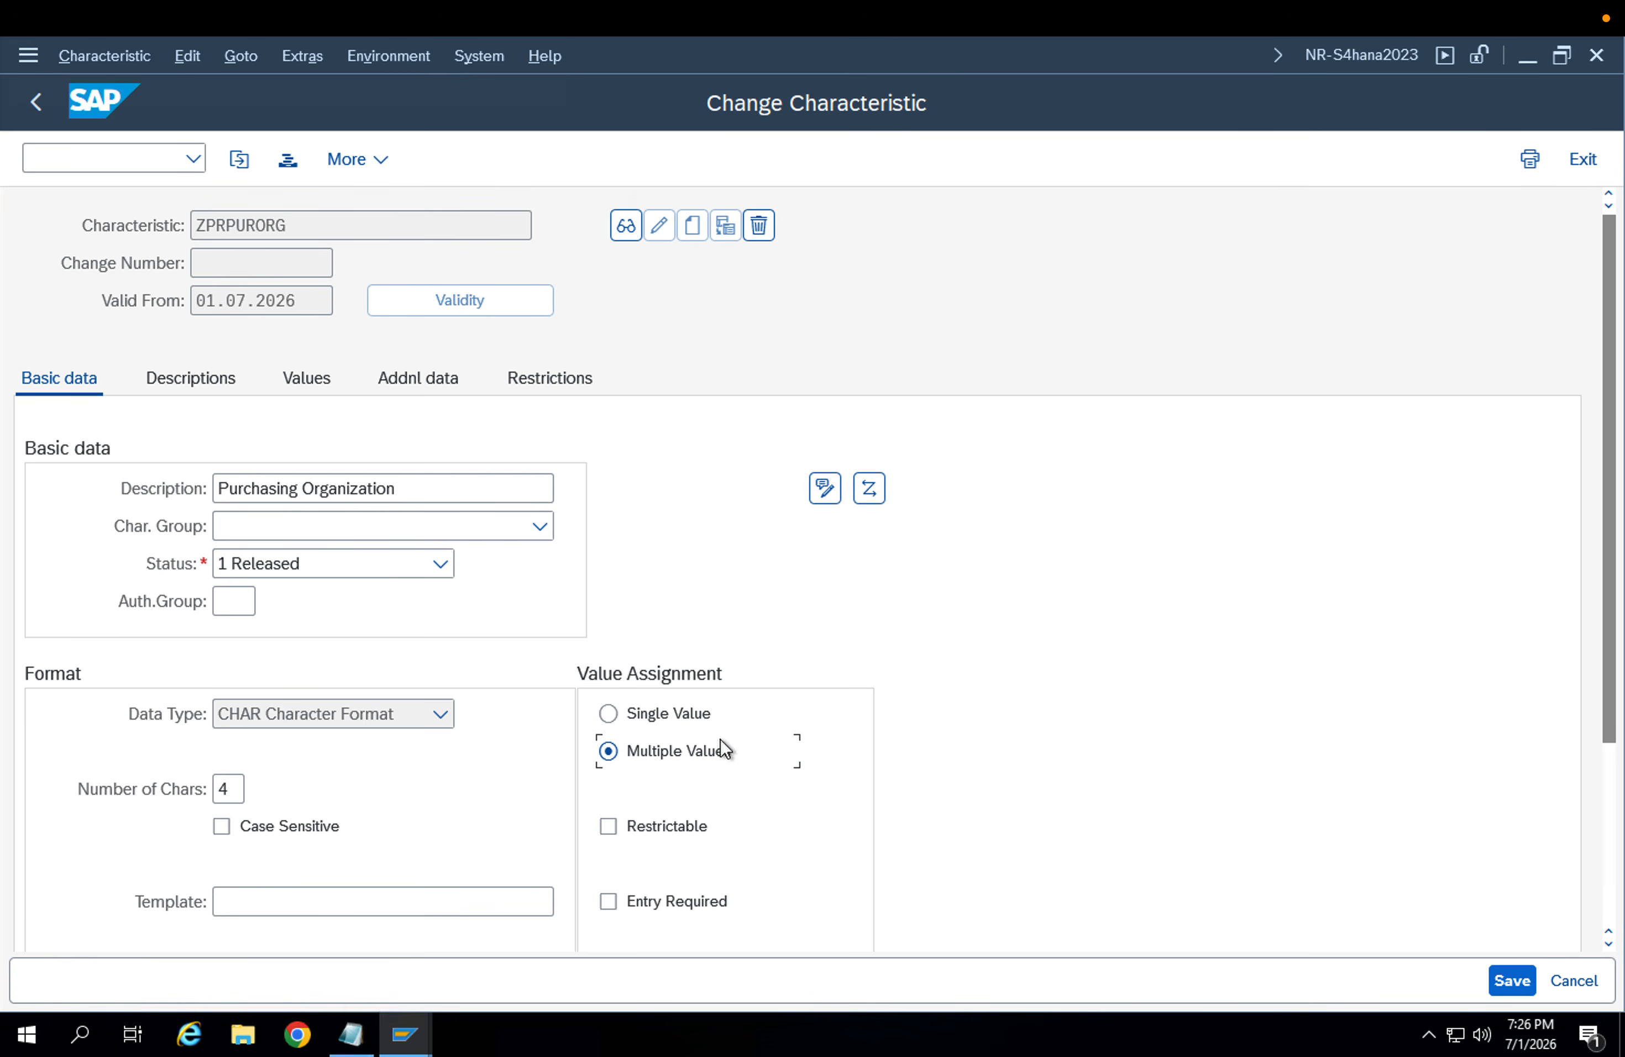
click(1513, 980)
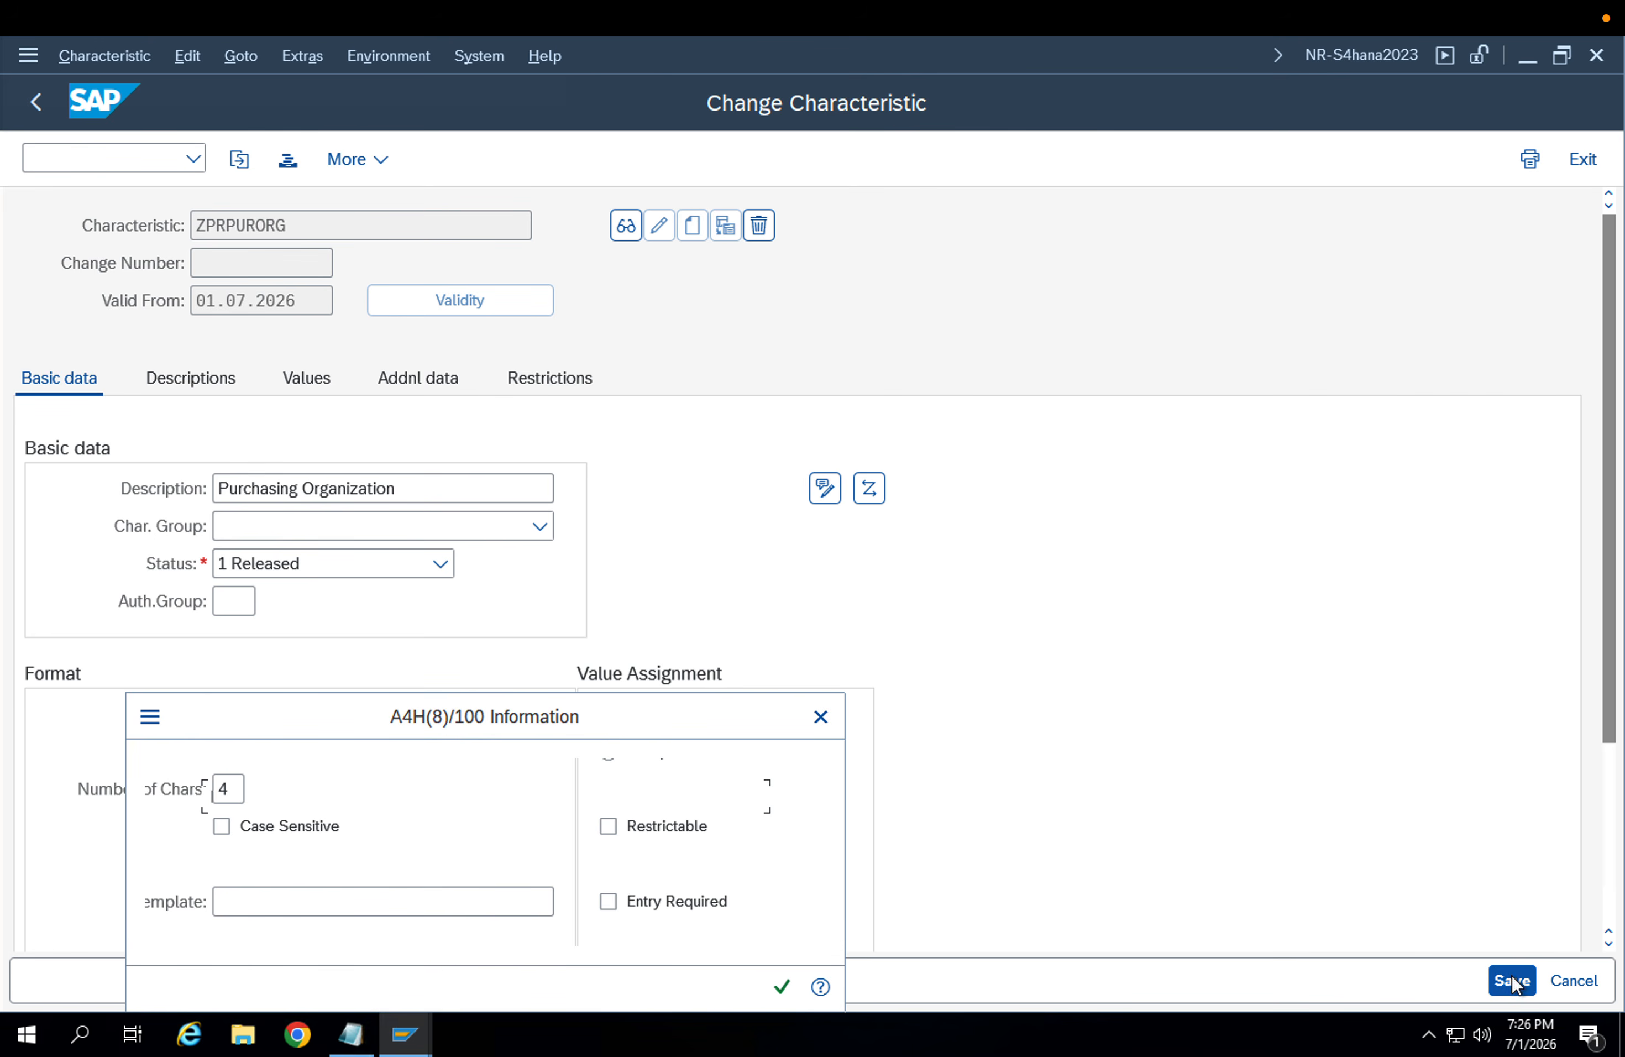
click(783, 987)
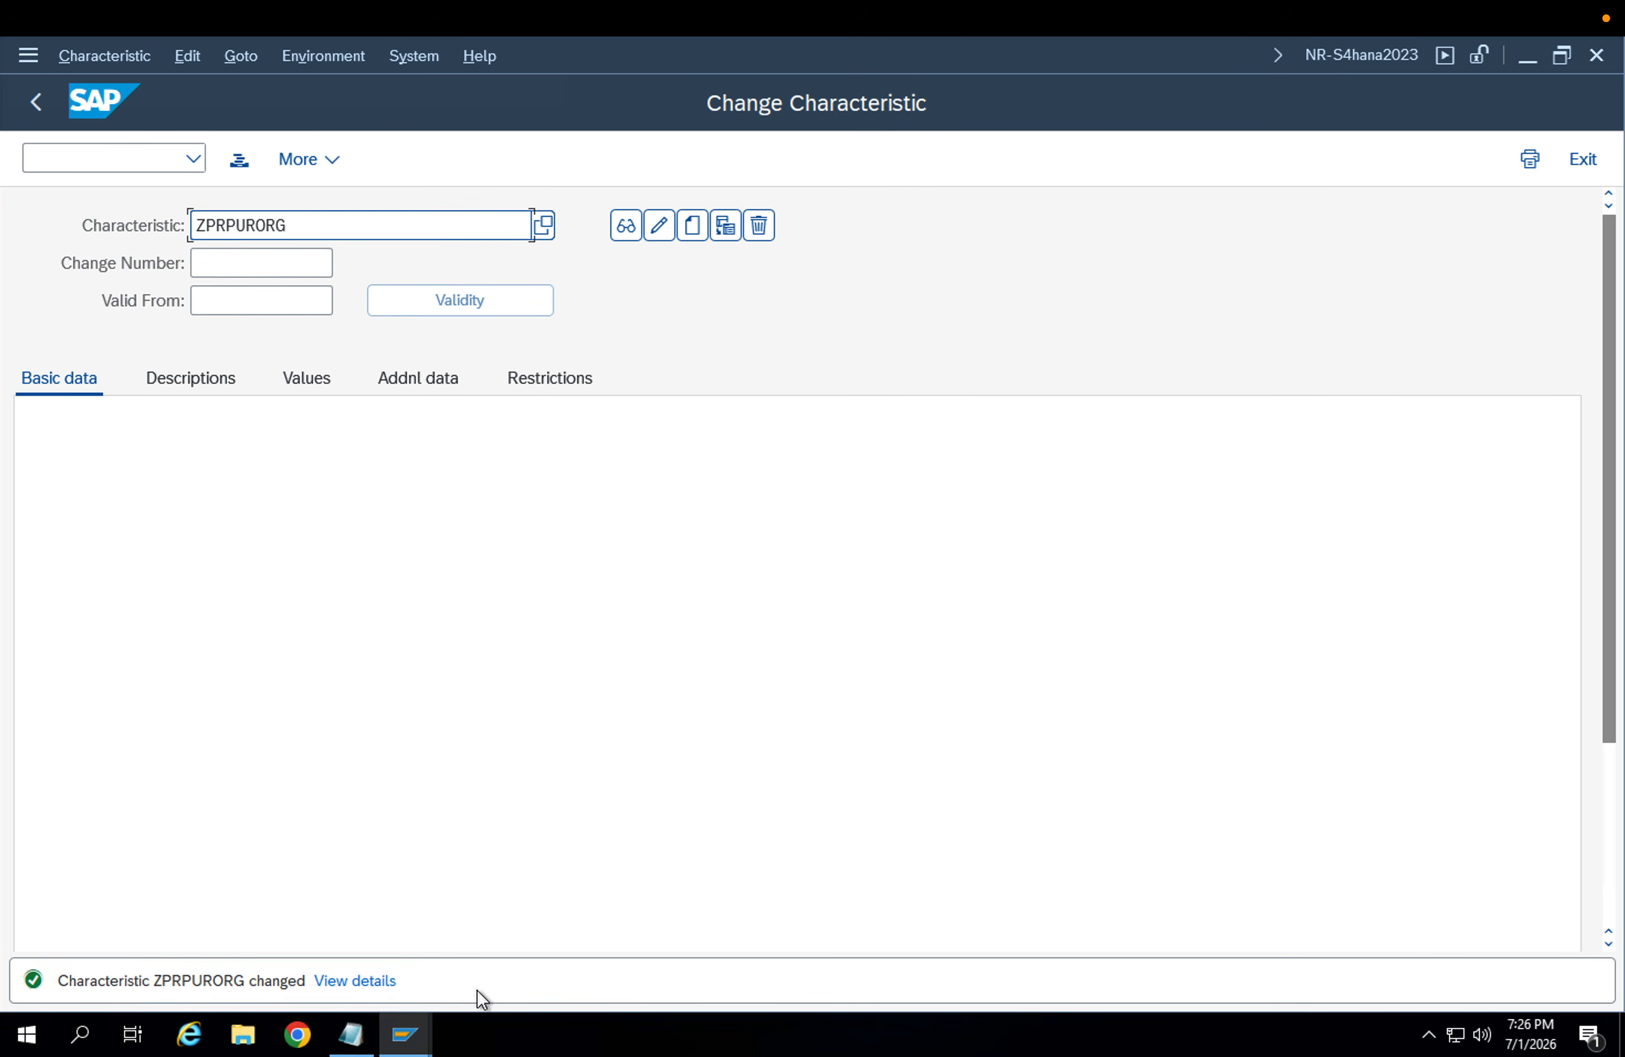
Return to the classification session of strategy S1 and set Purchasing Organization to APP1
click(405, 1035)
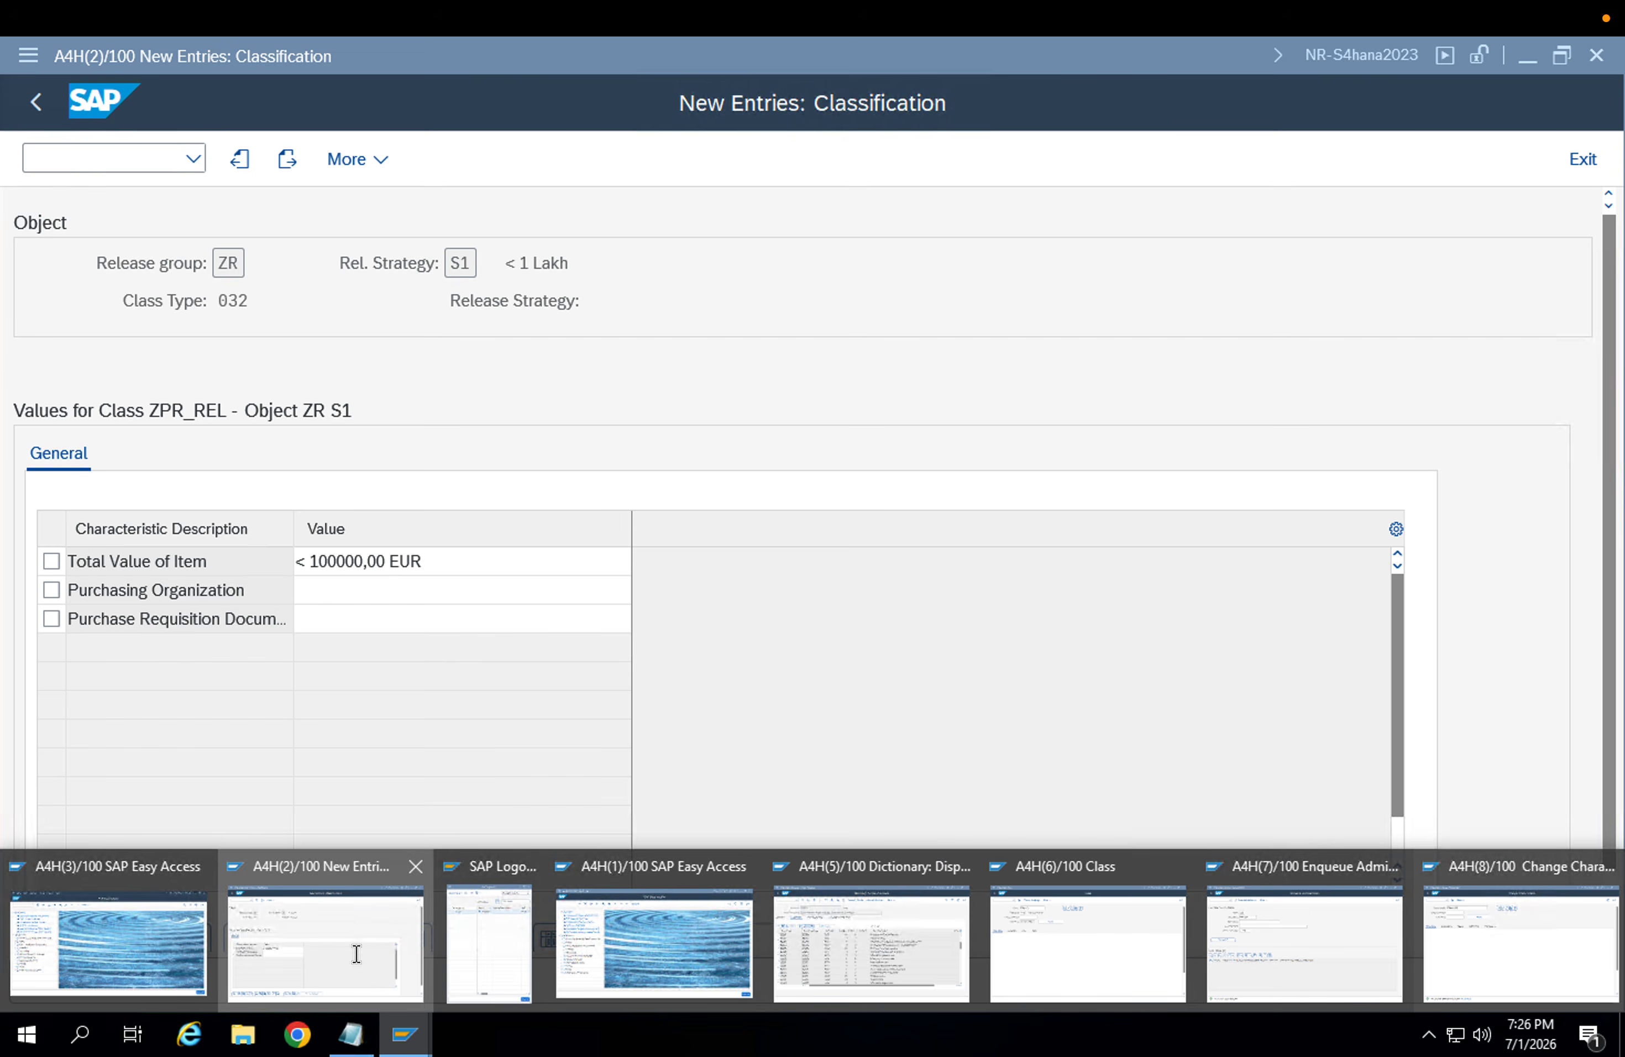
click(353, 961)
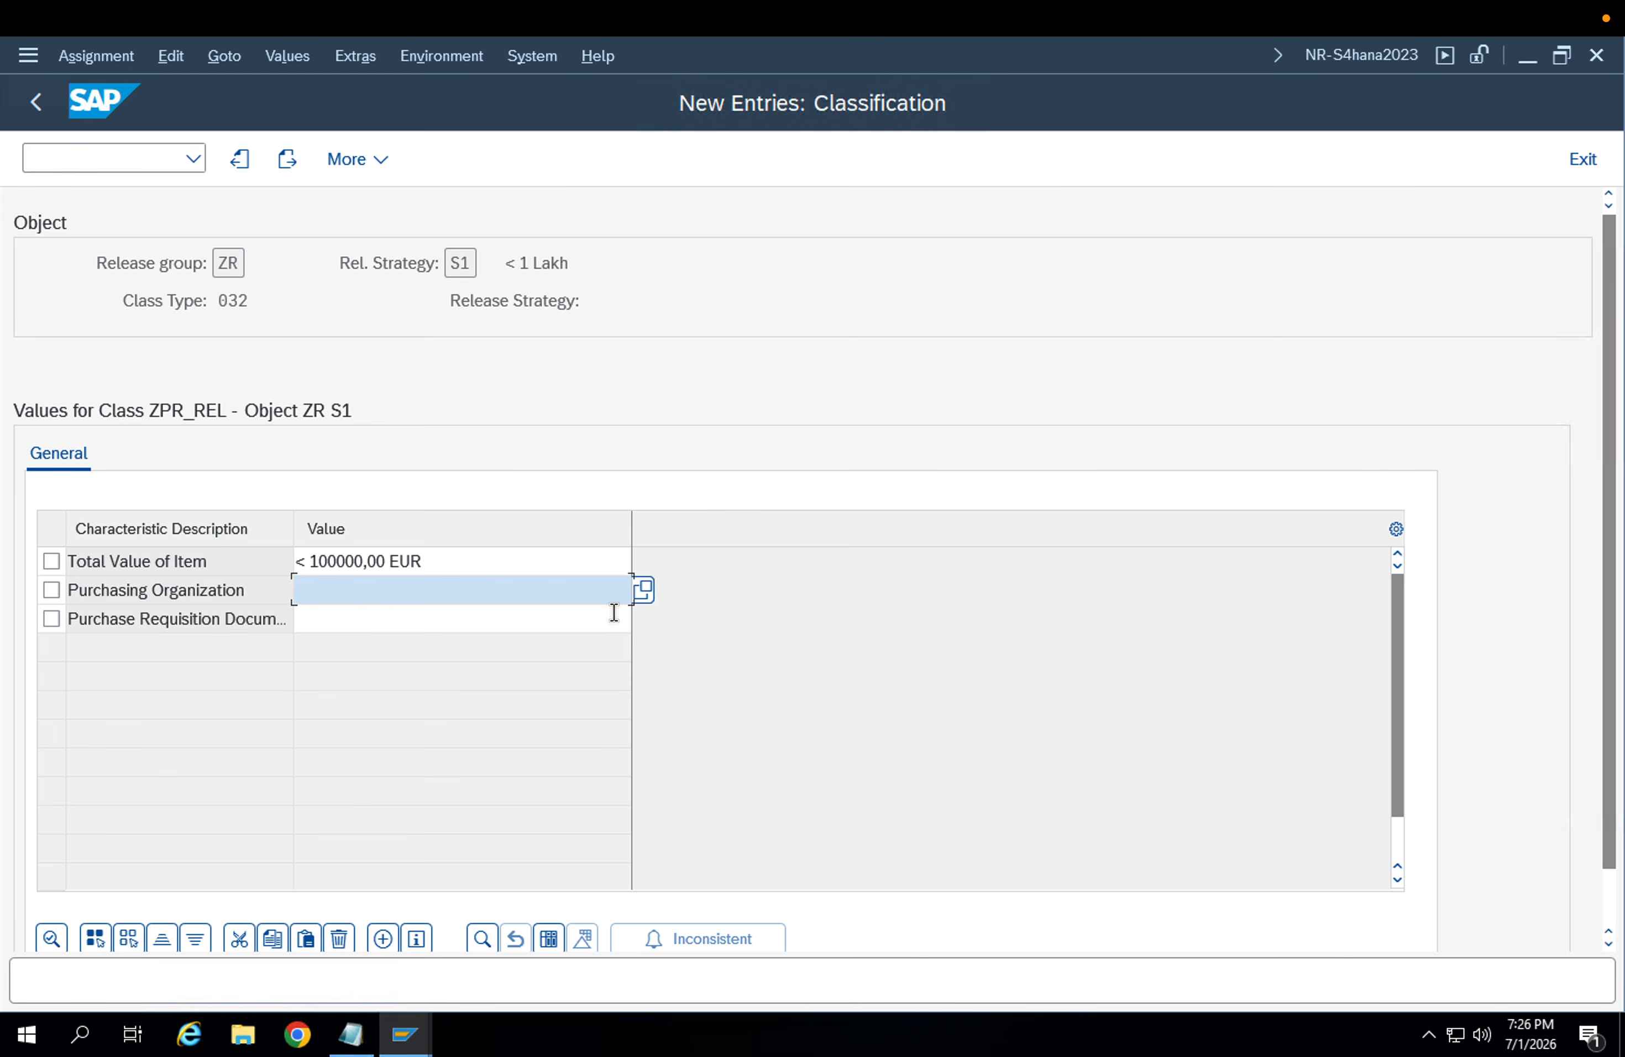
click(642, 589)
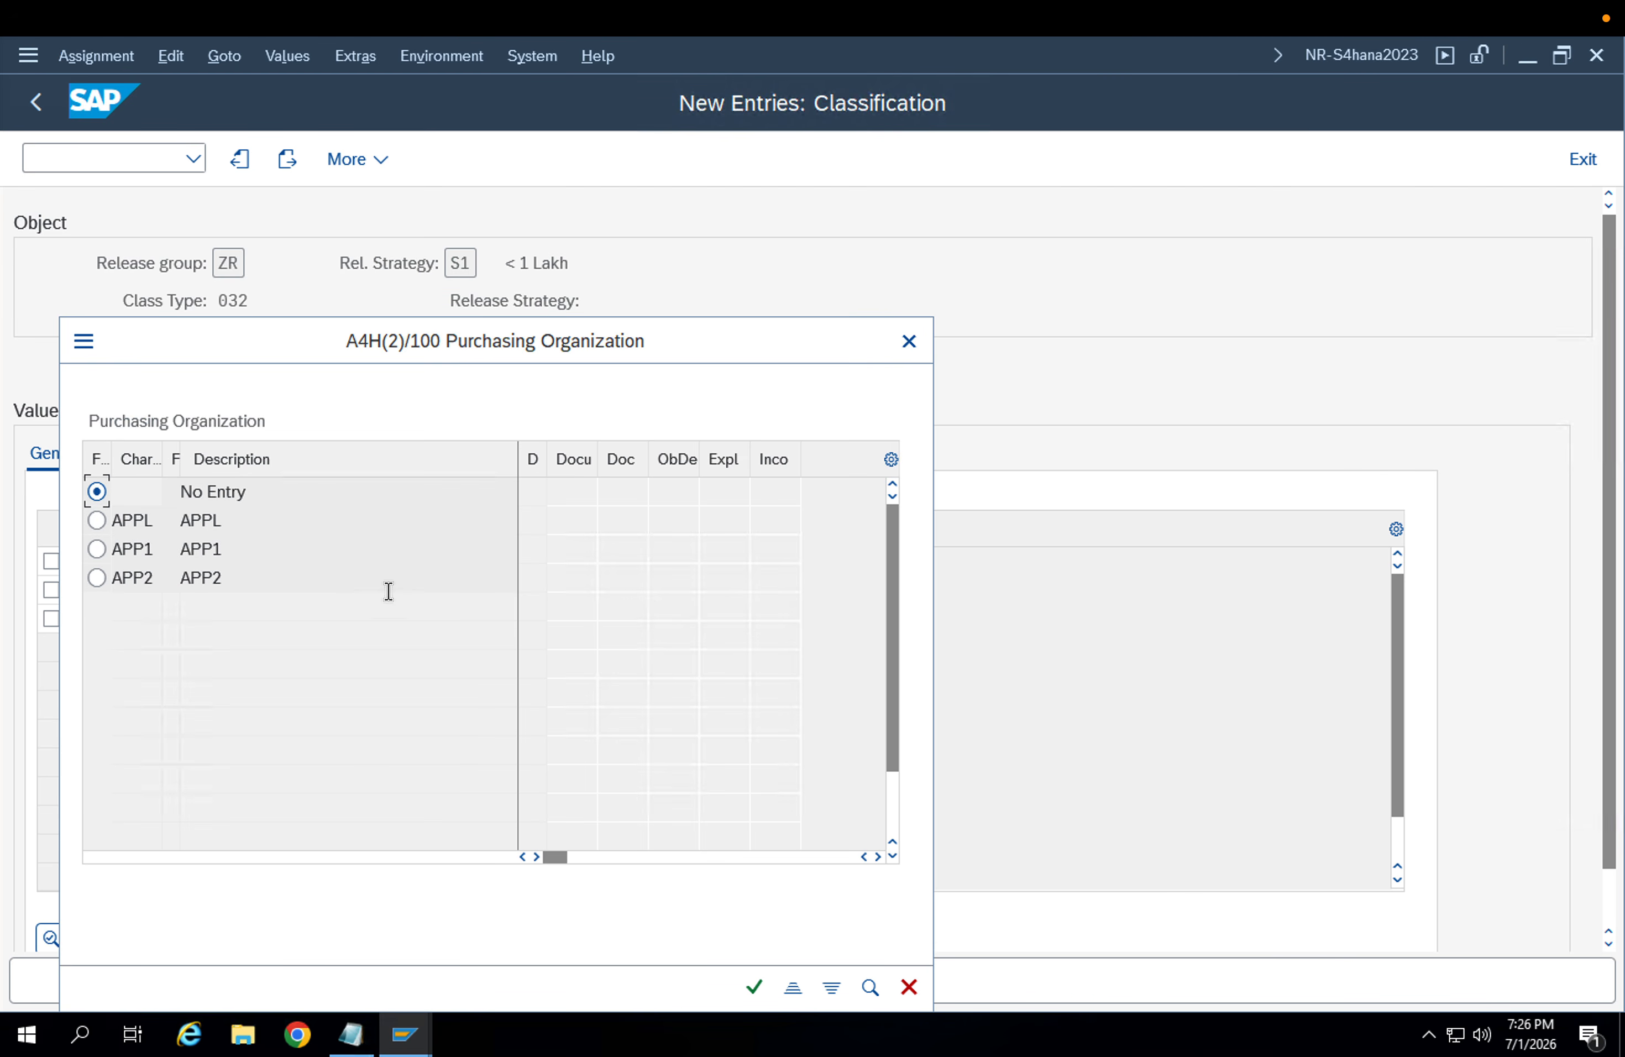
drag(565, 350, 954, 291)
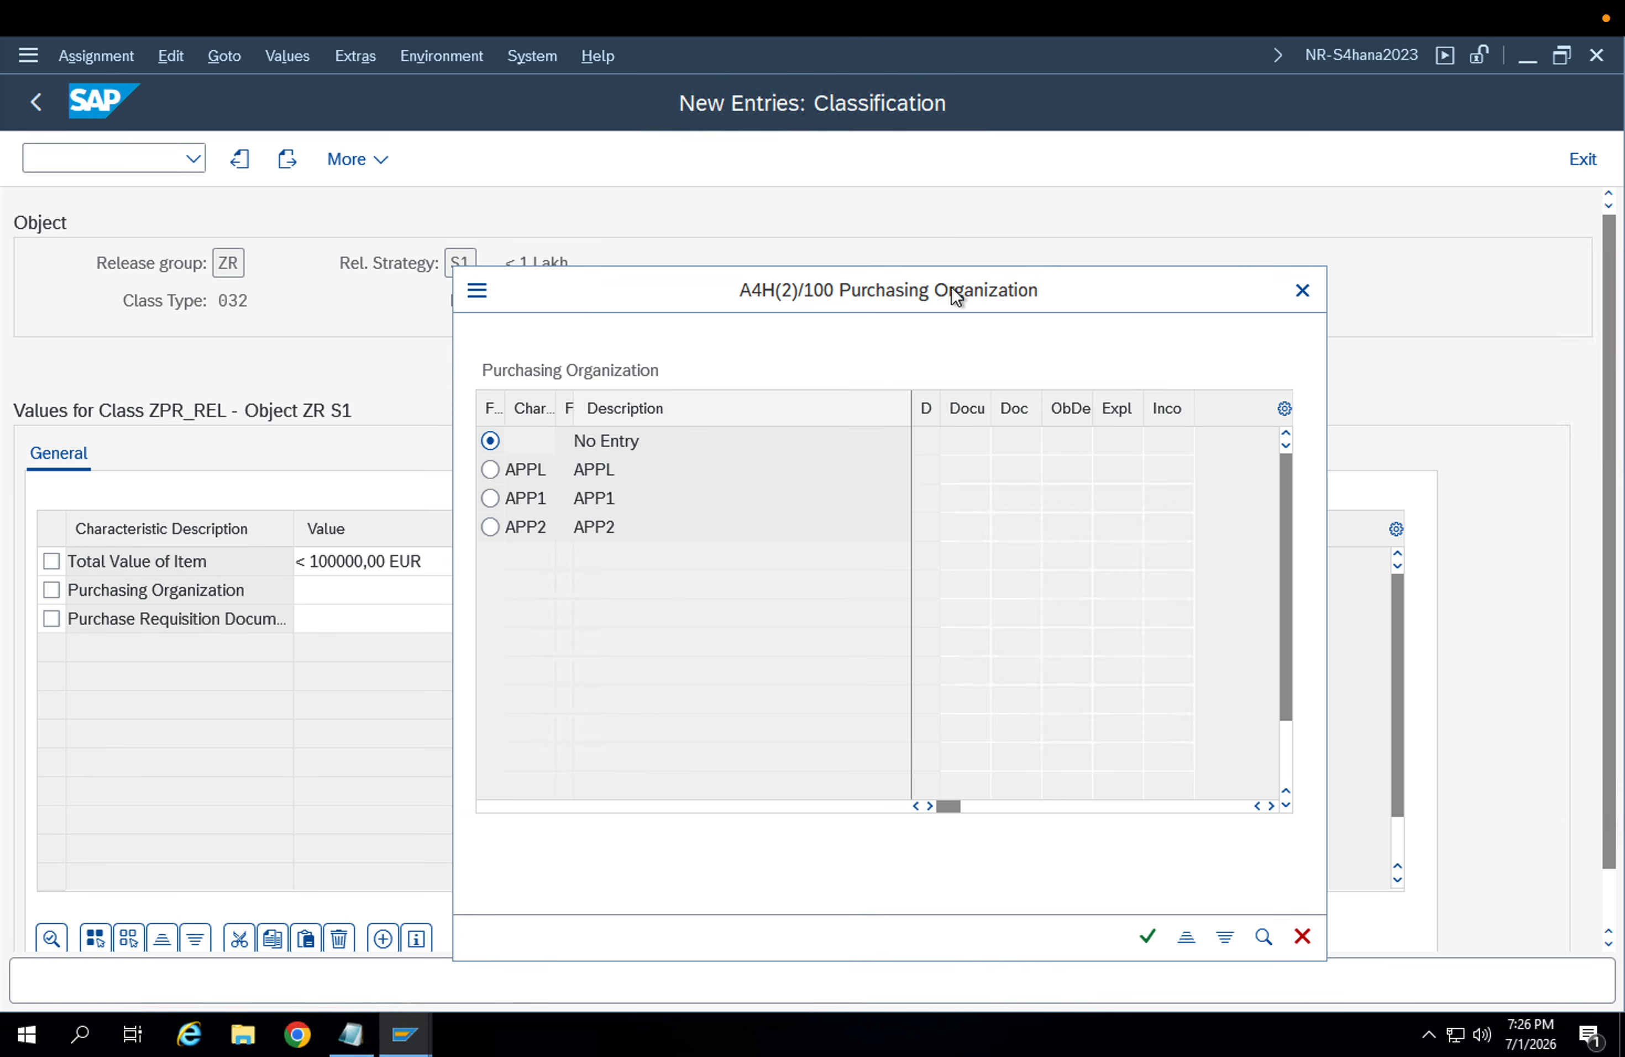
drag(617, 308, 753, 275)
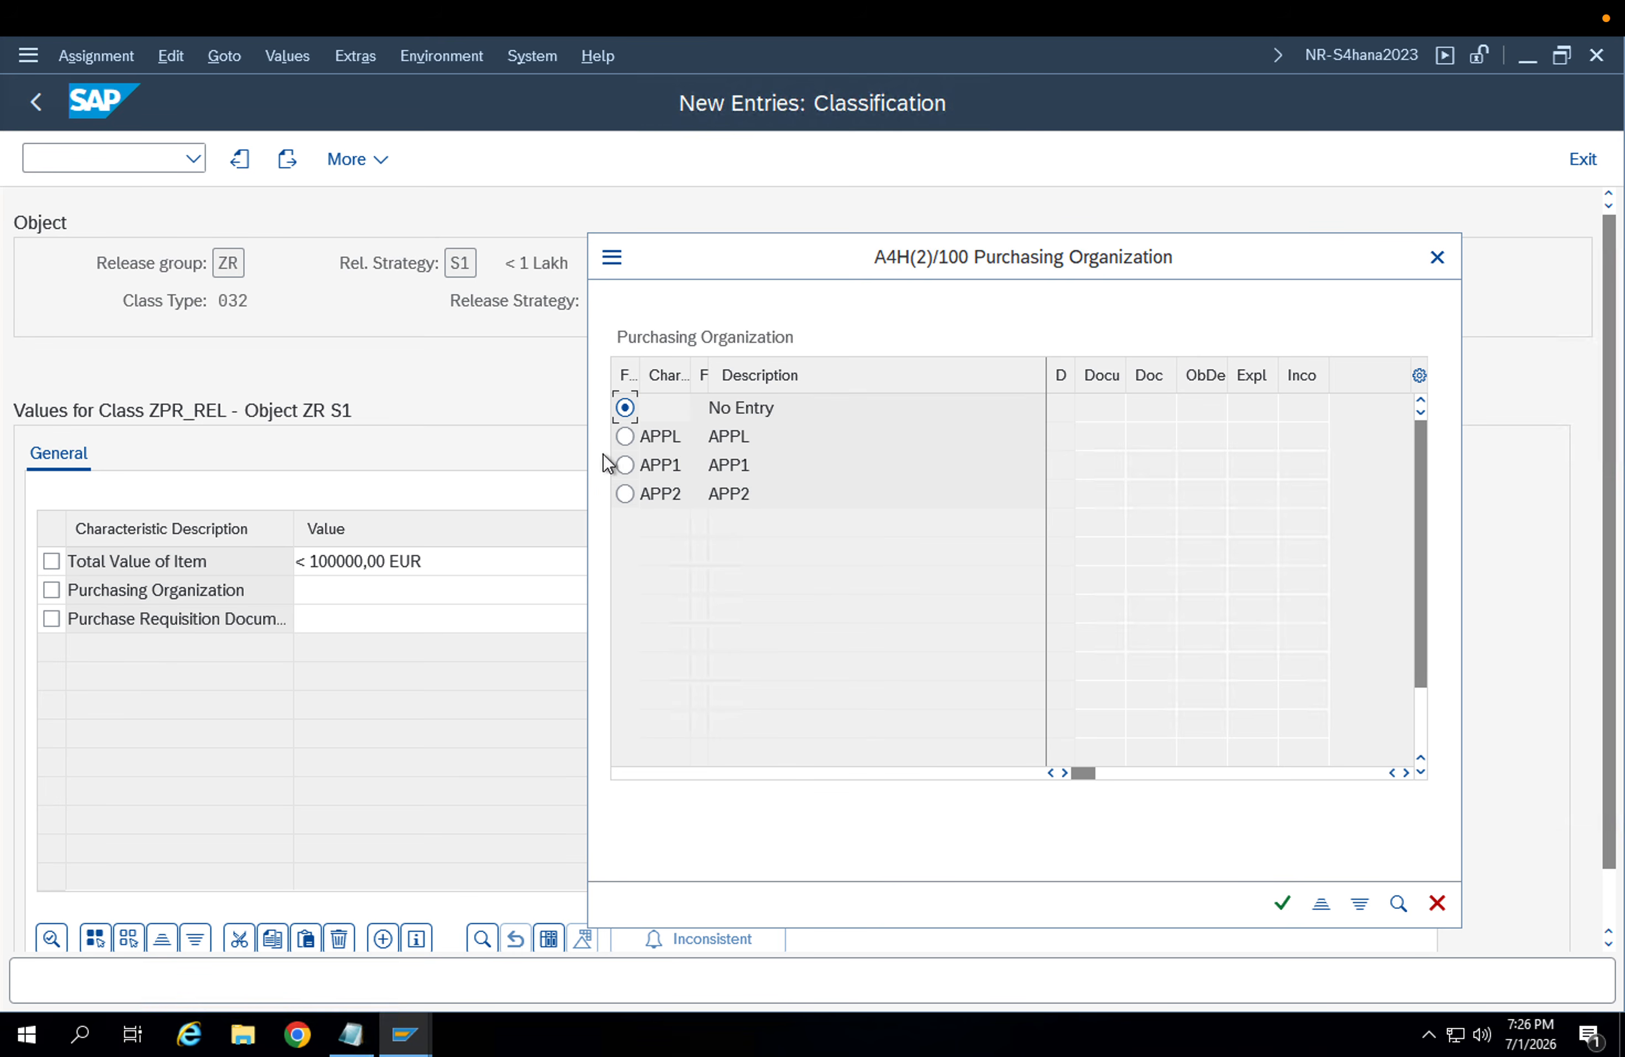
click(630, 437)
click(1276, 893)
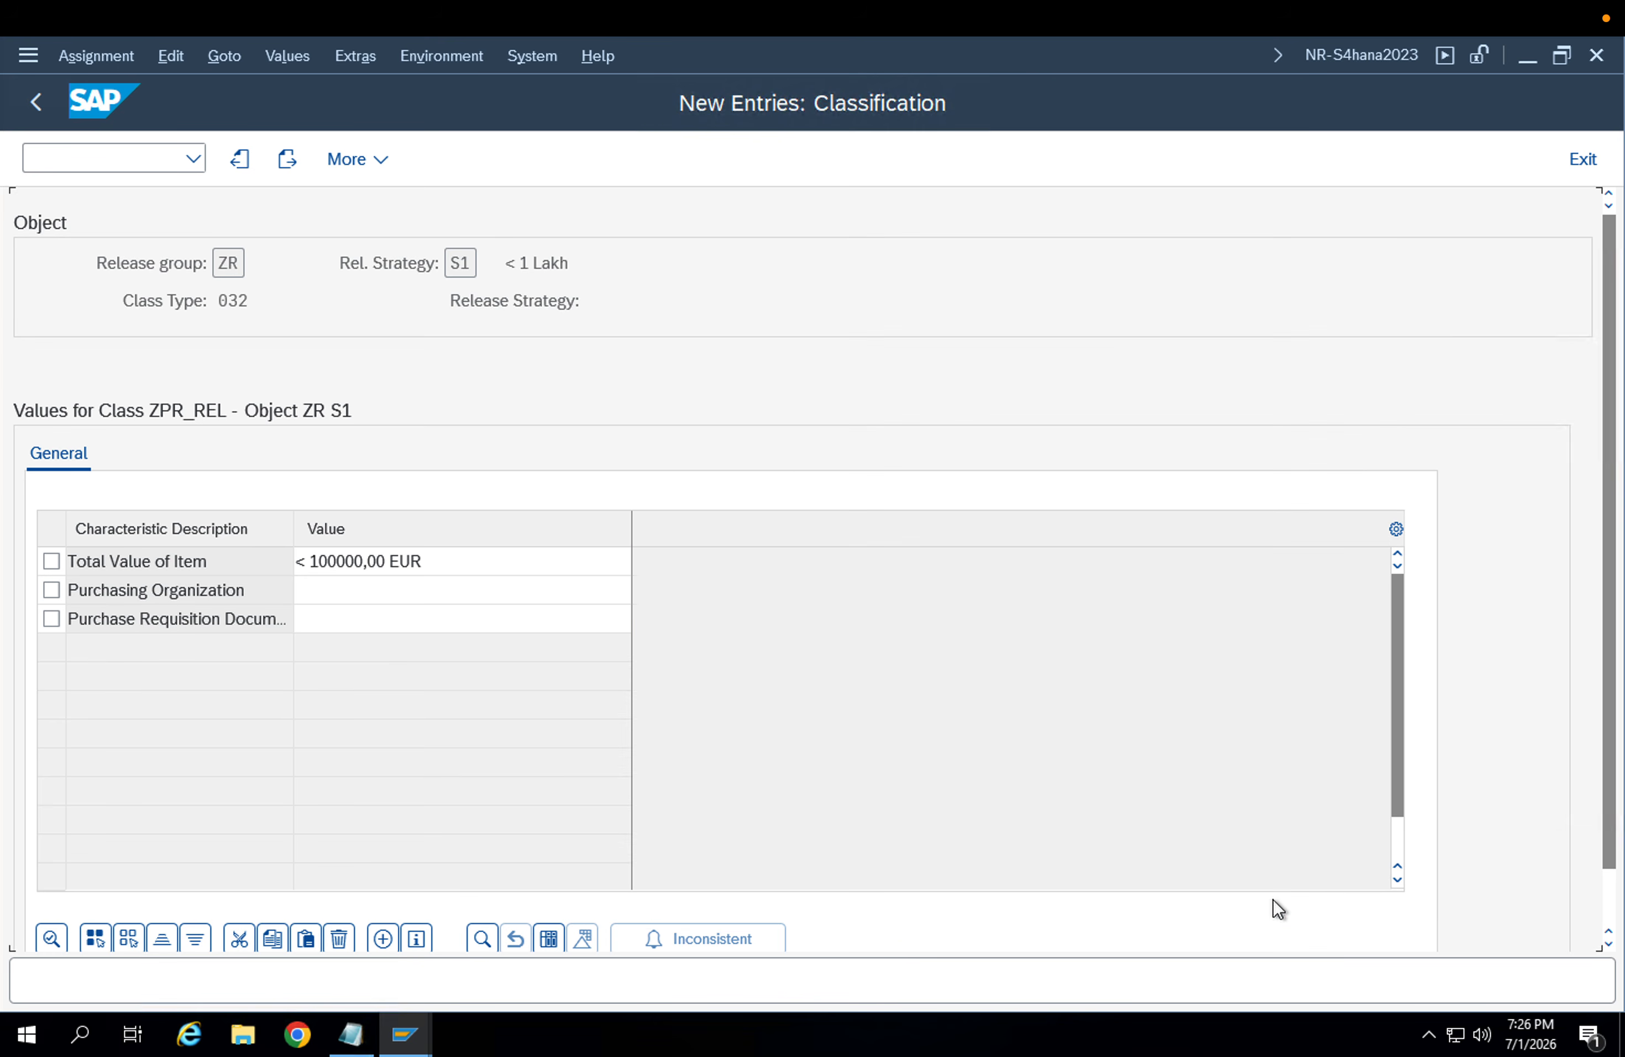
Open the value selection for Purchase Requisition Document and add ZUB as an additional document type
click(389, 624)
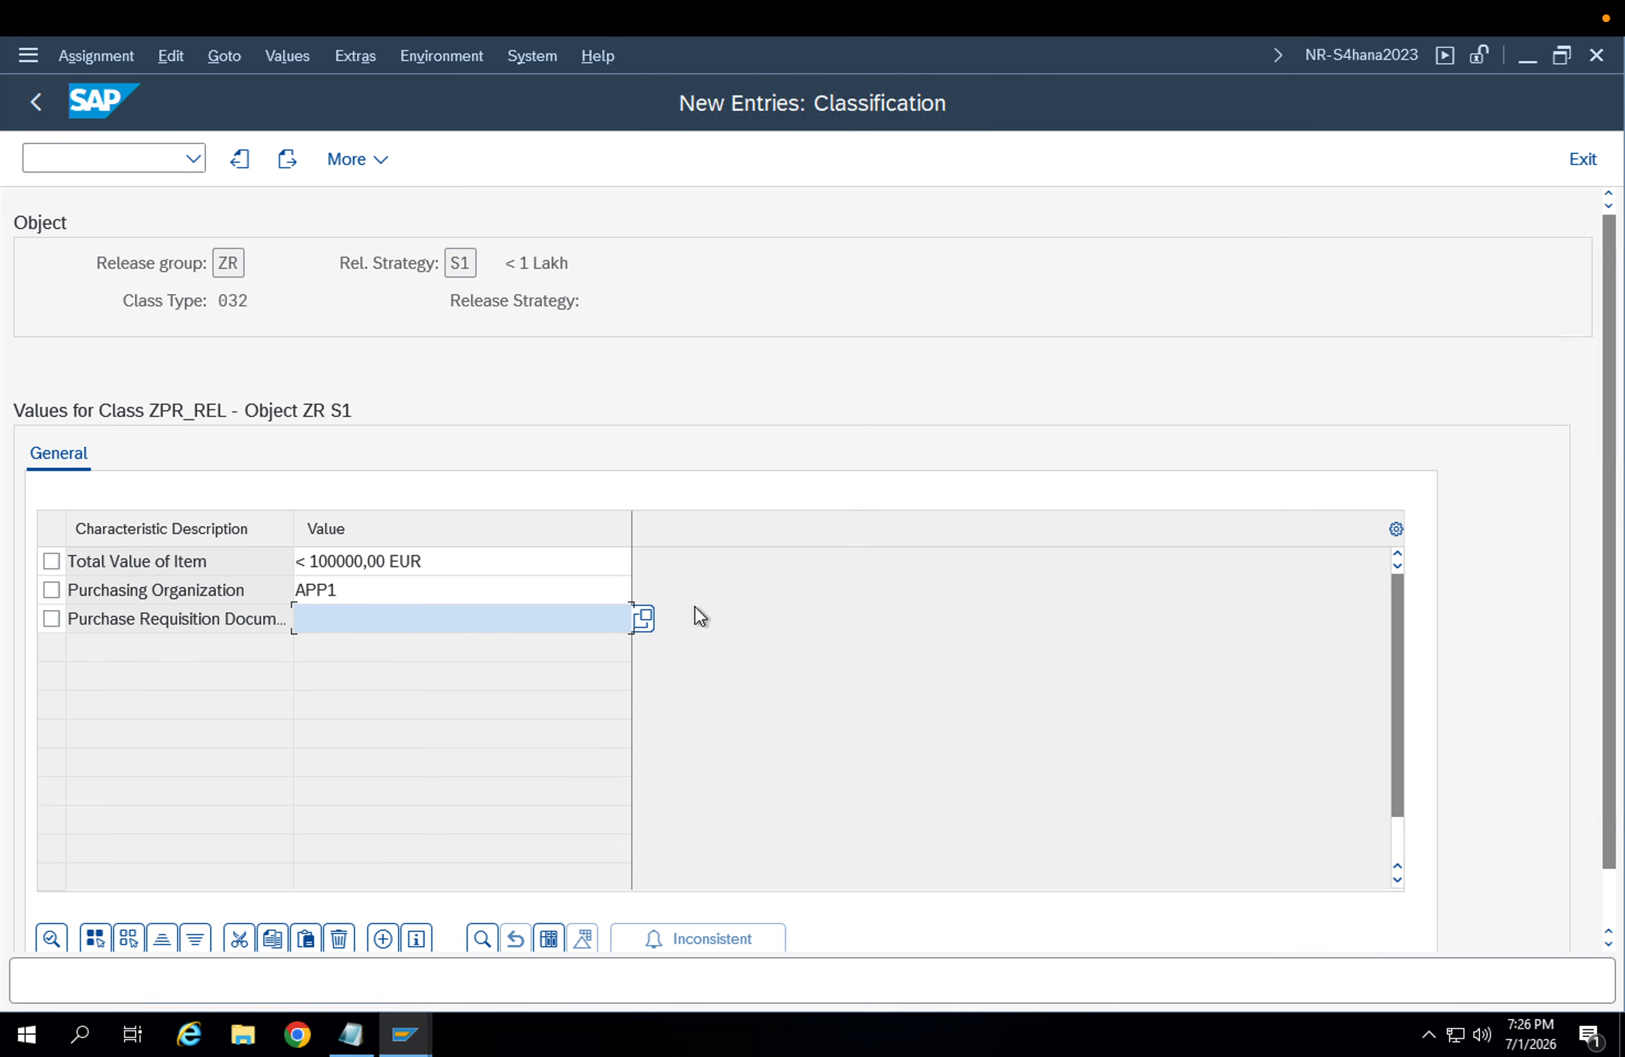
click(643, 617)
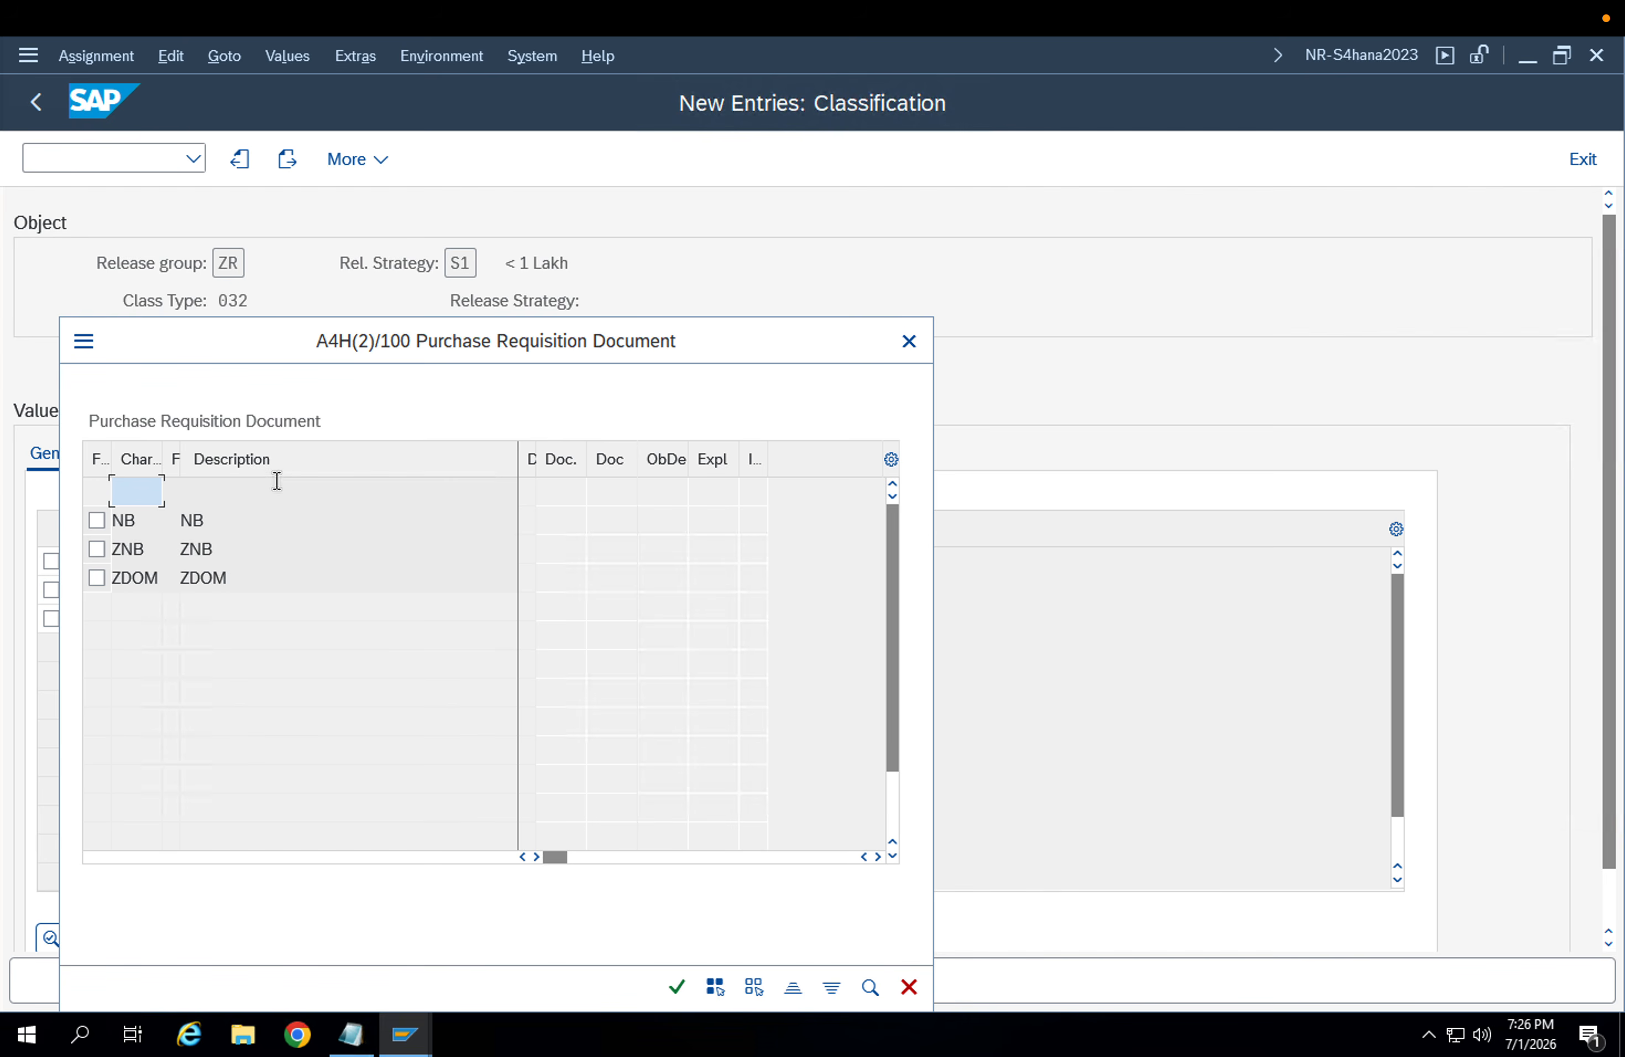
click(96, 521)
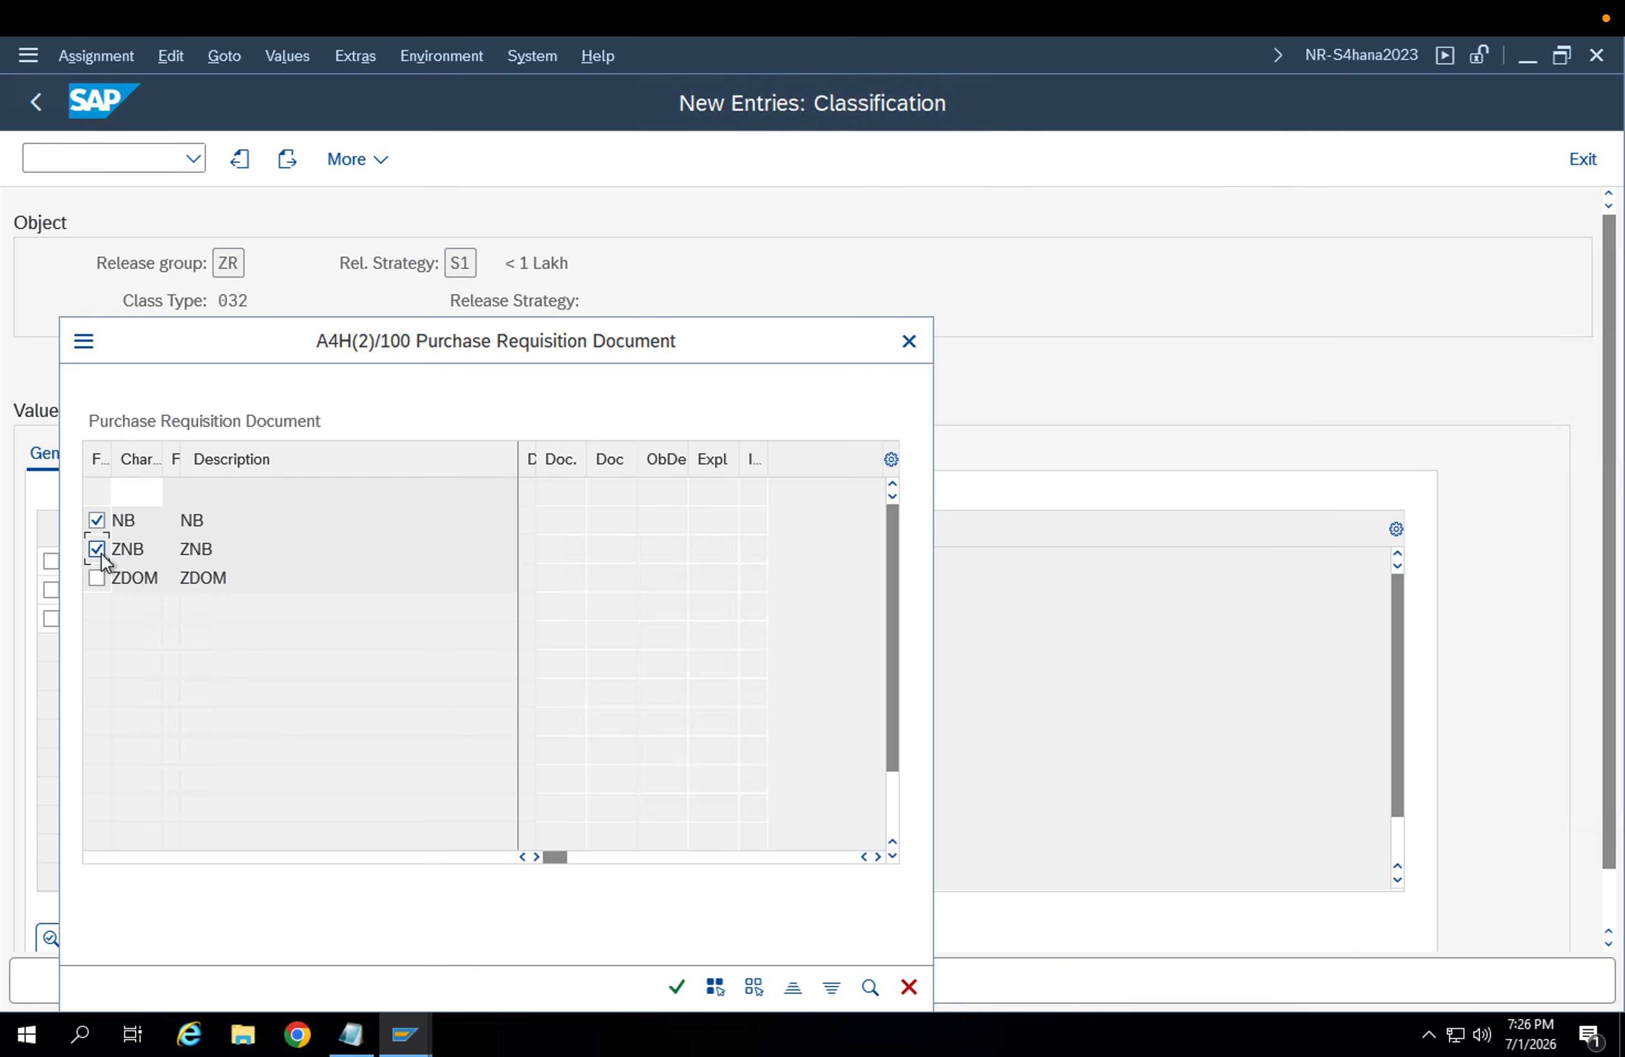
click(98, 579)
click(97, 551)
click(97, 521)
click(96, 549)
click(94, 576)
click(97, 579)
click(142, 494)
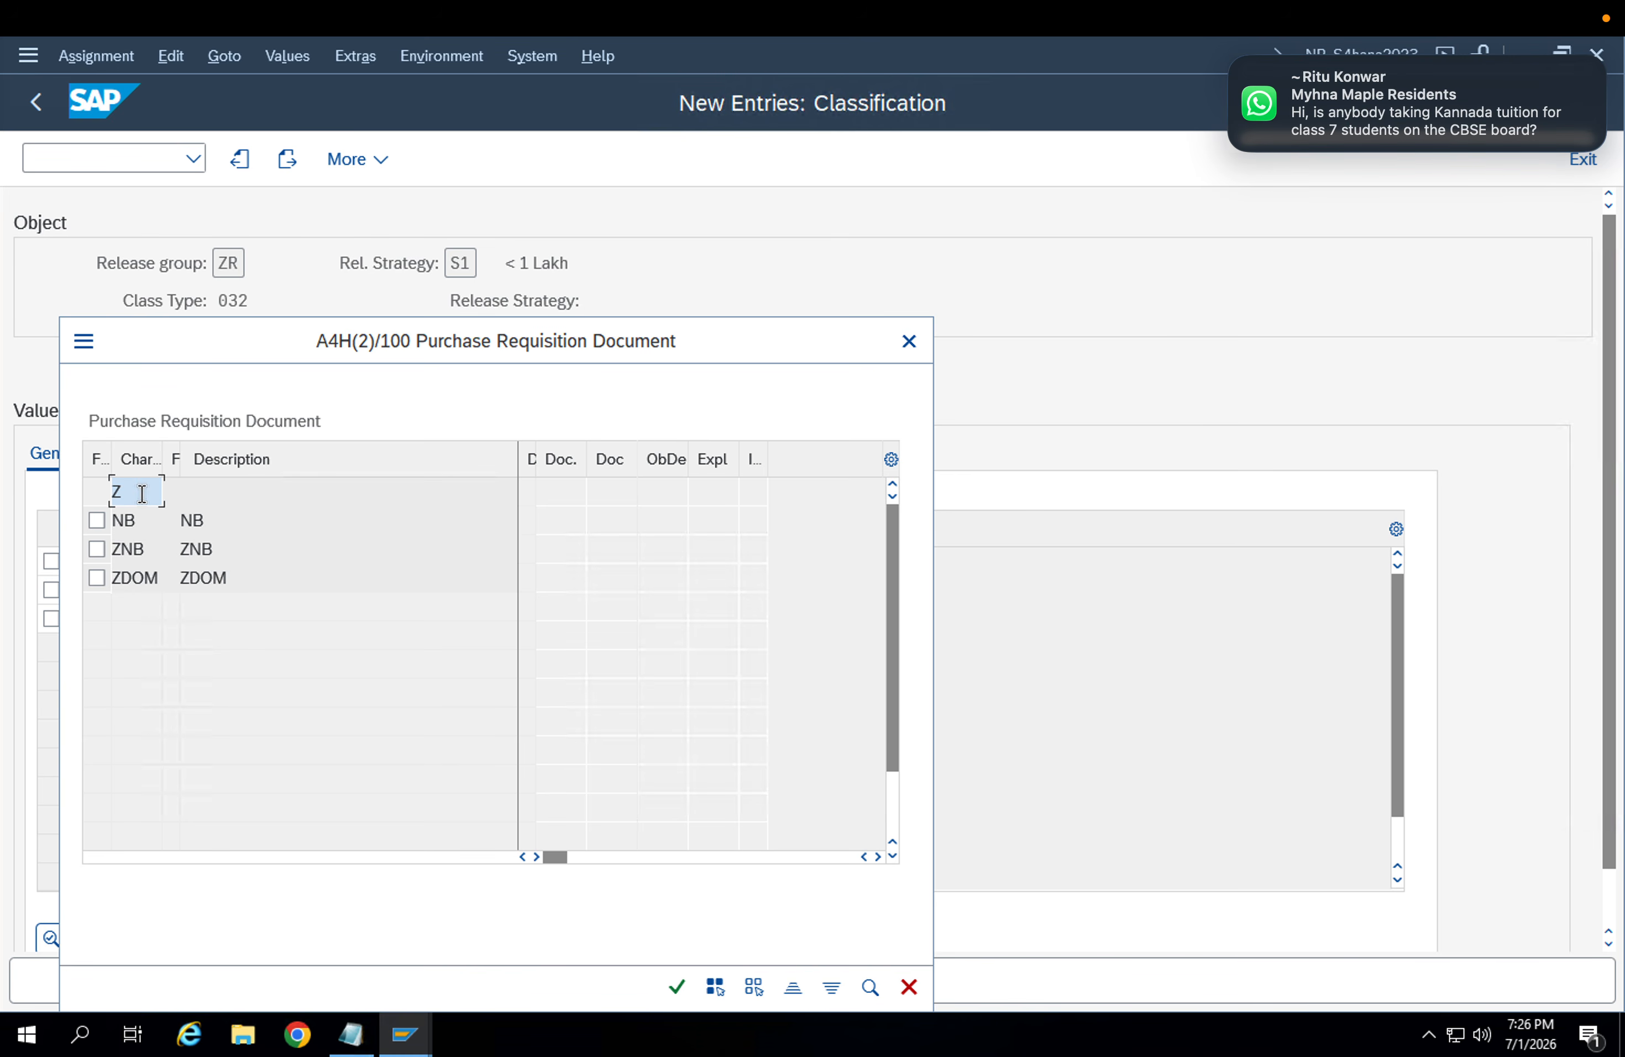
key(Return)
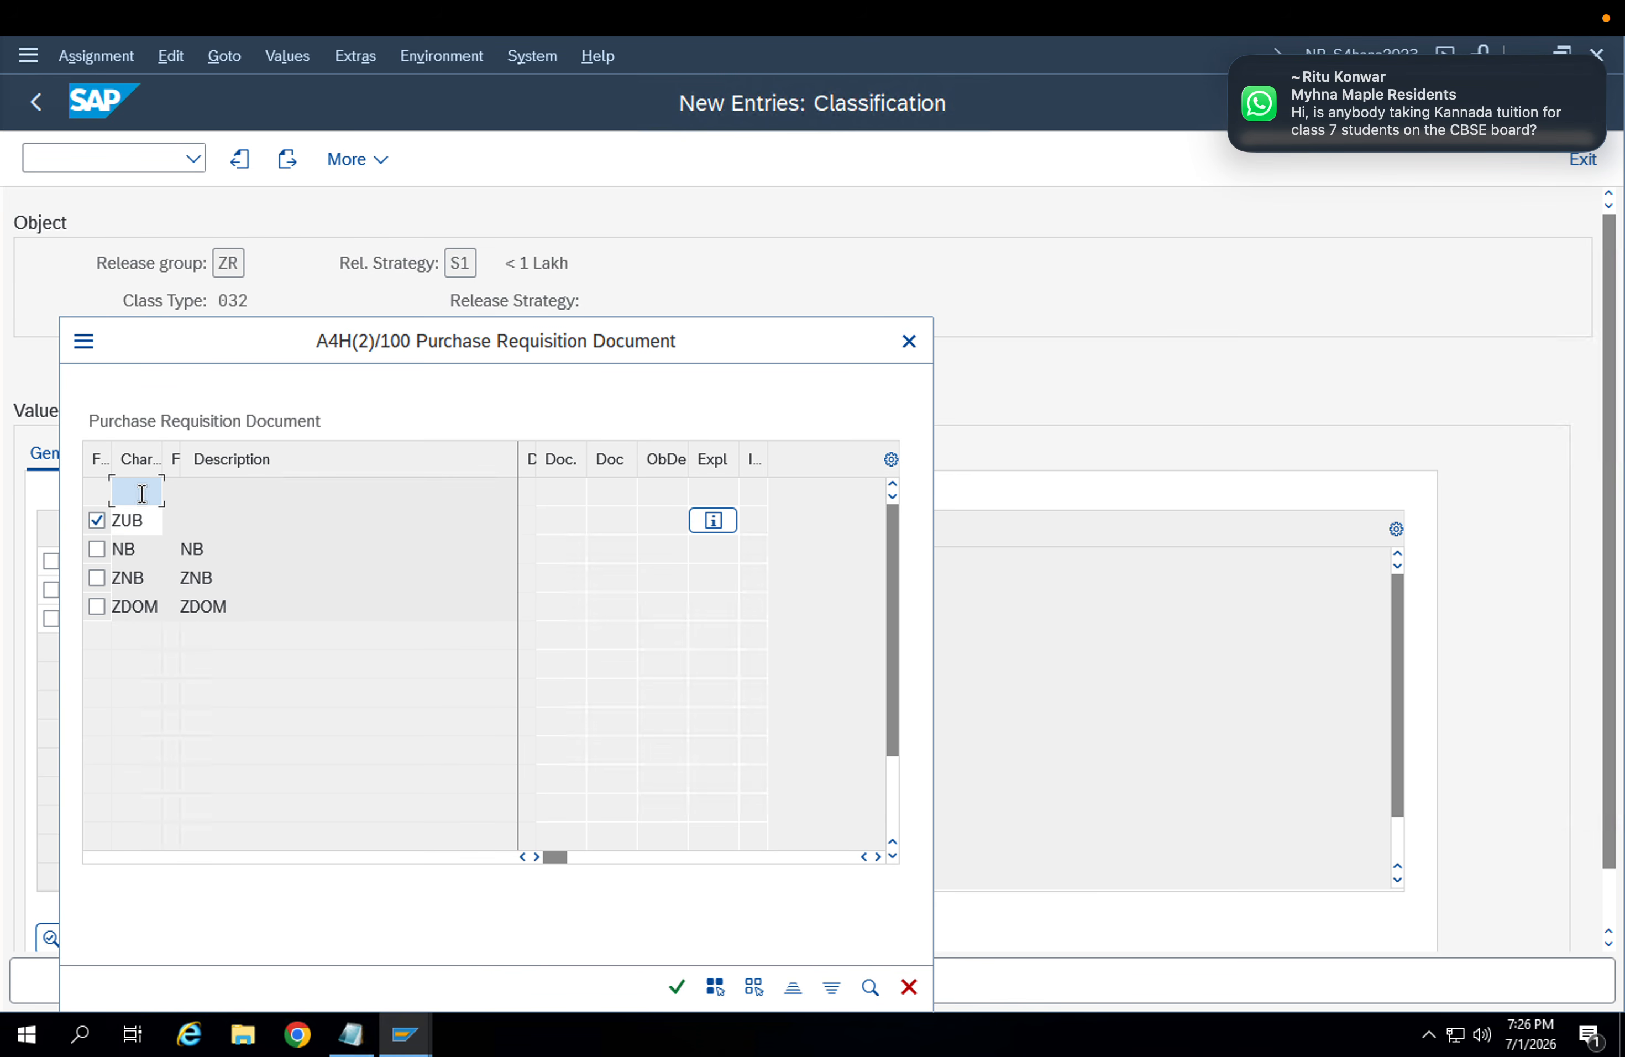
Select ZUB, NB and ZNB as the purchase requisition document types for strategy S1 and confirm the selection
click(97, 519)
click(139, 490)
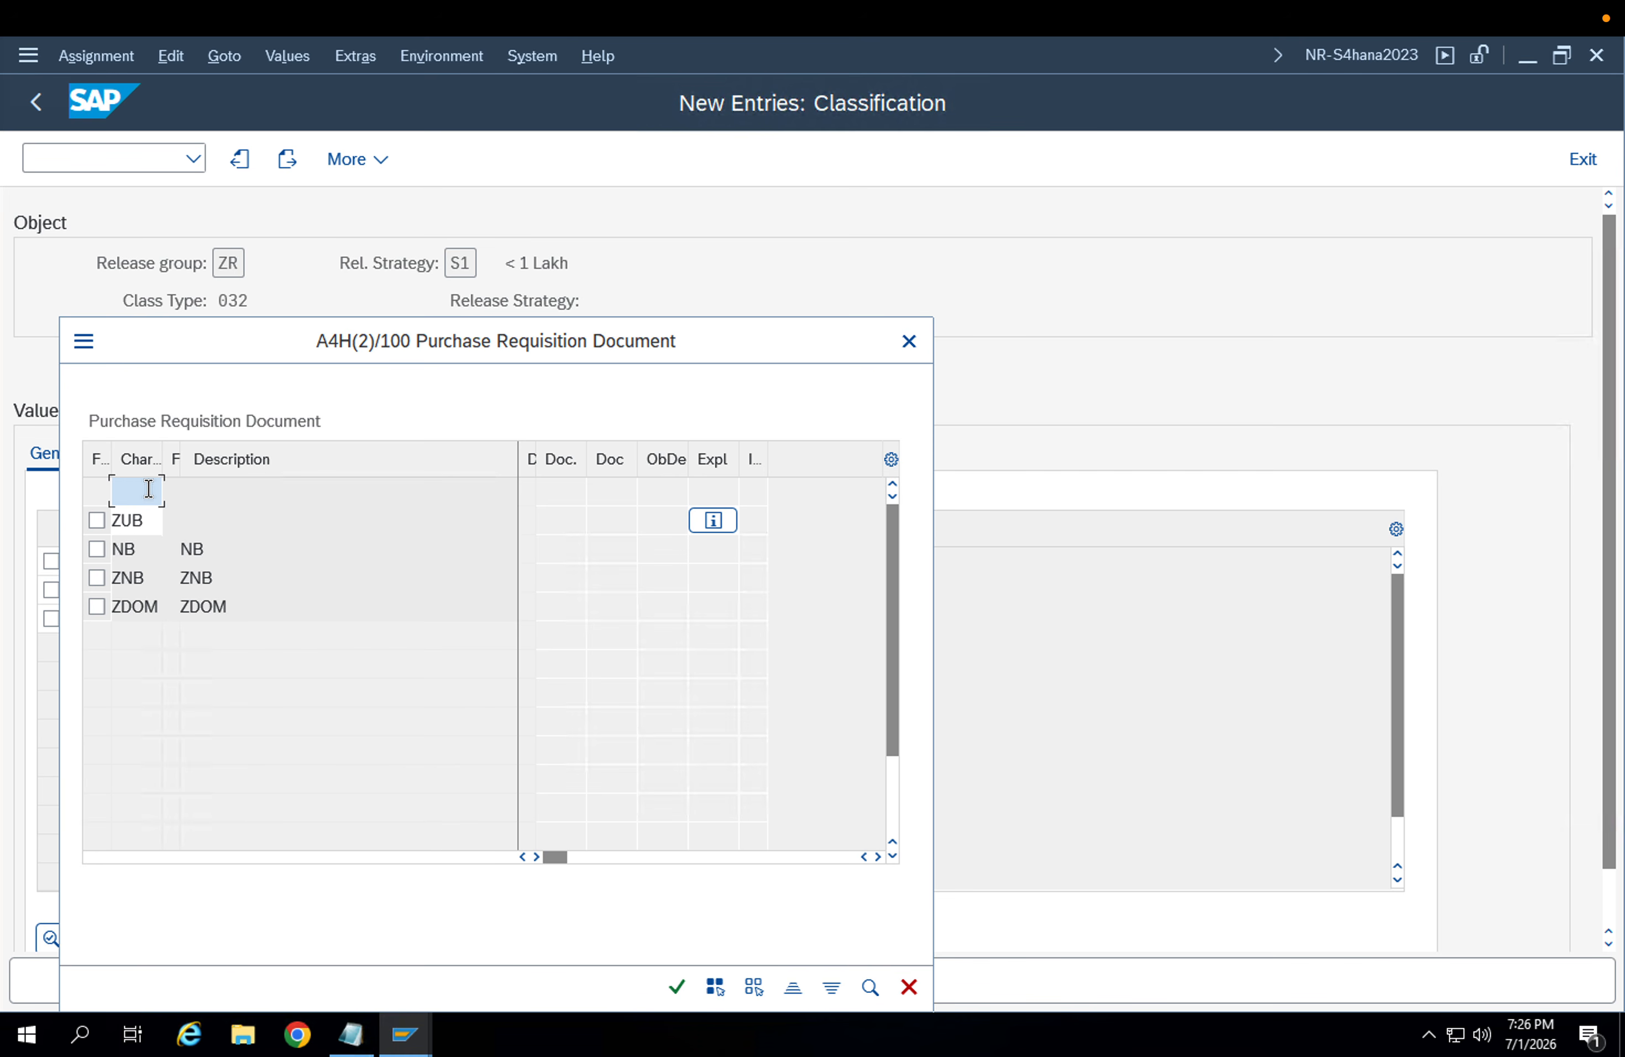
click(97, 549)
click(97, 578)
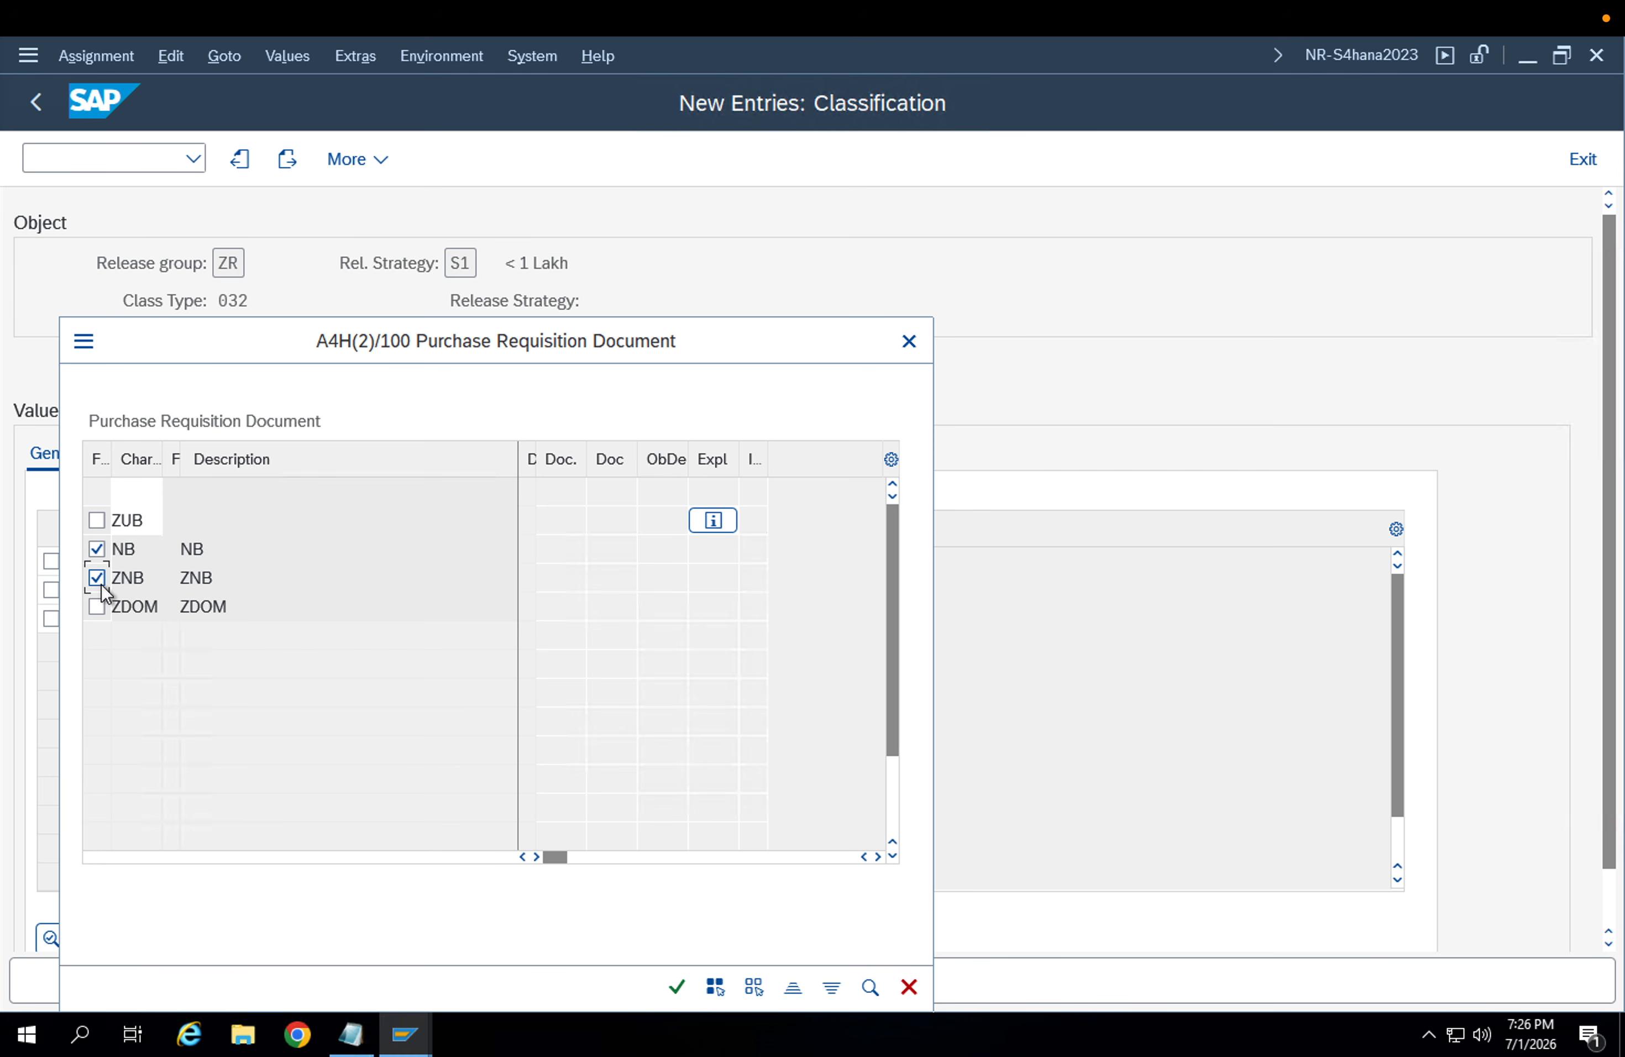
click(97, 520)
click(139, 487)
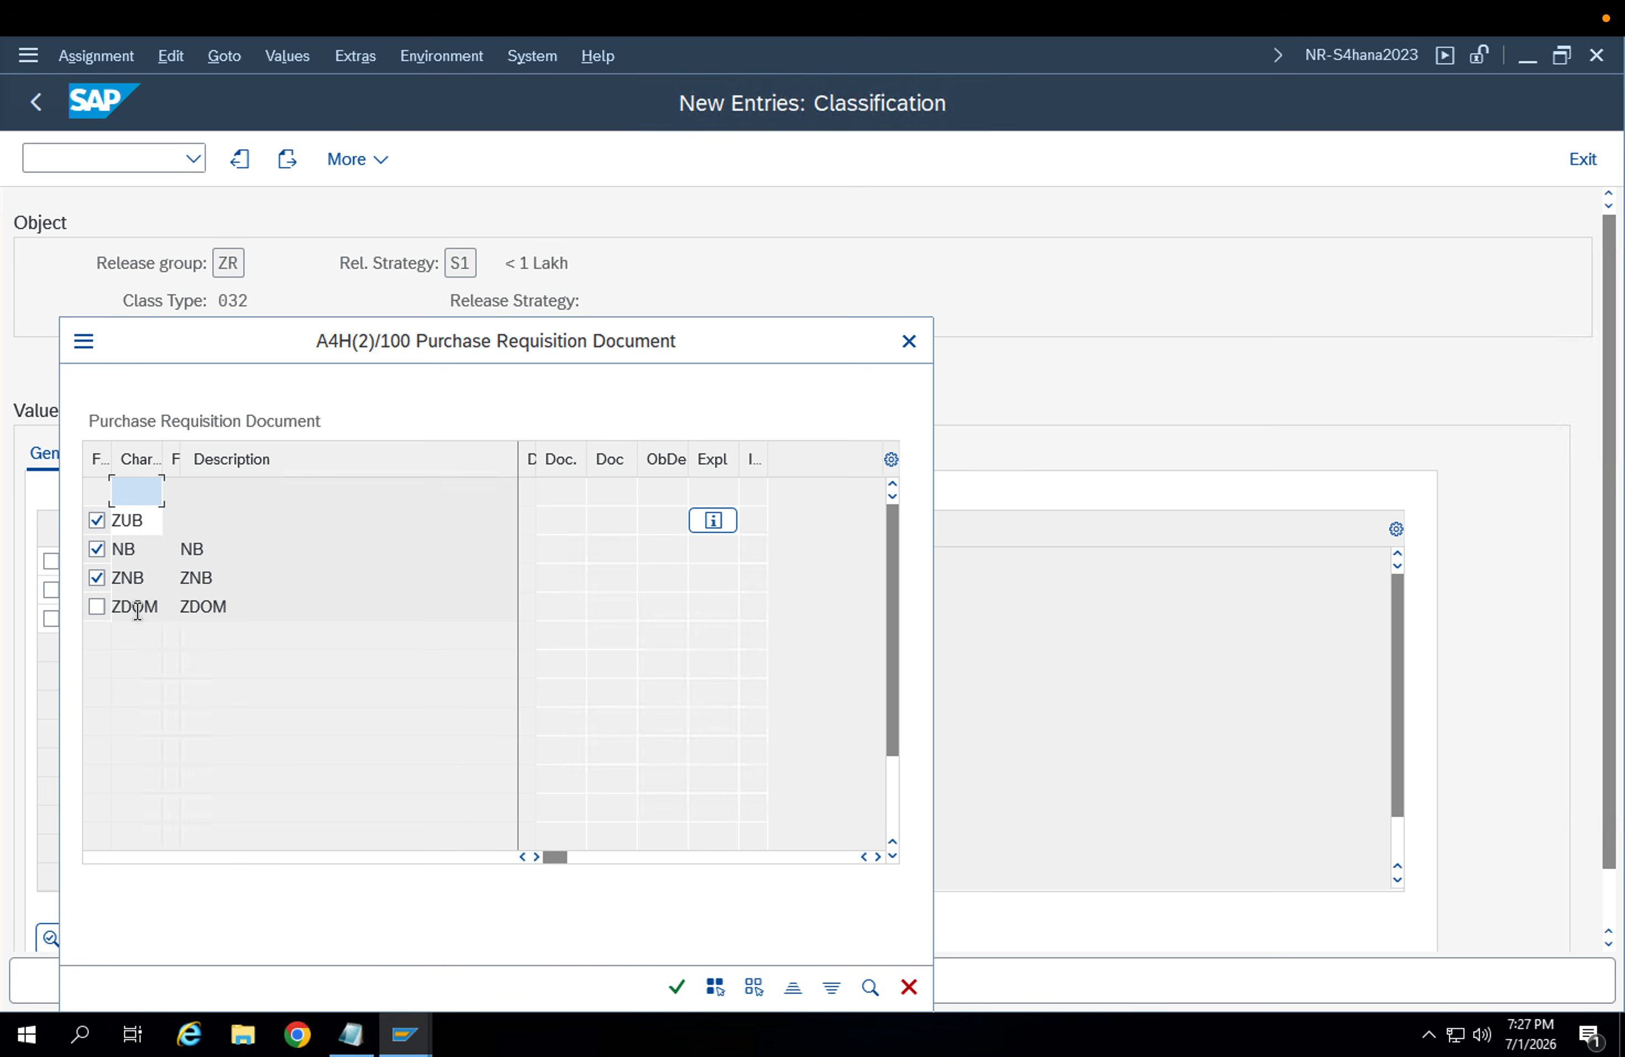
click(679, 981)
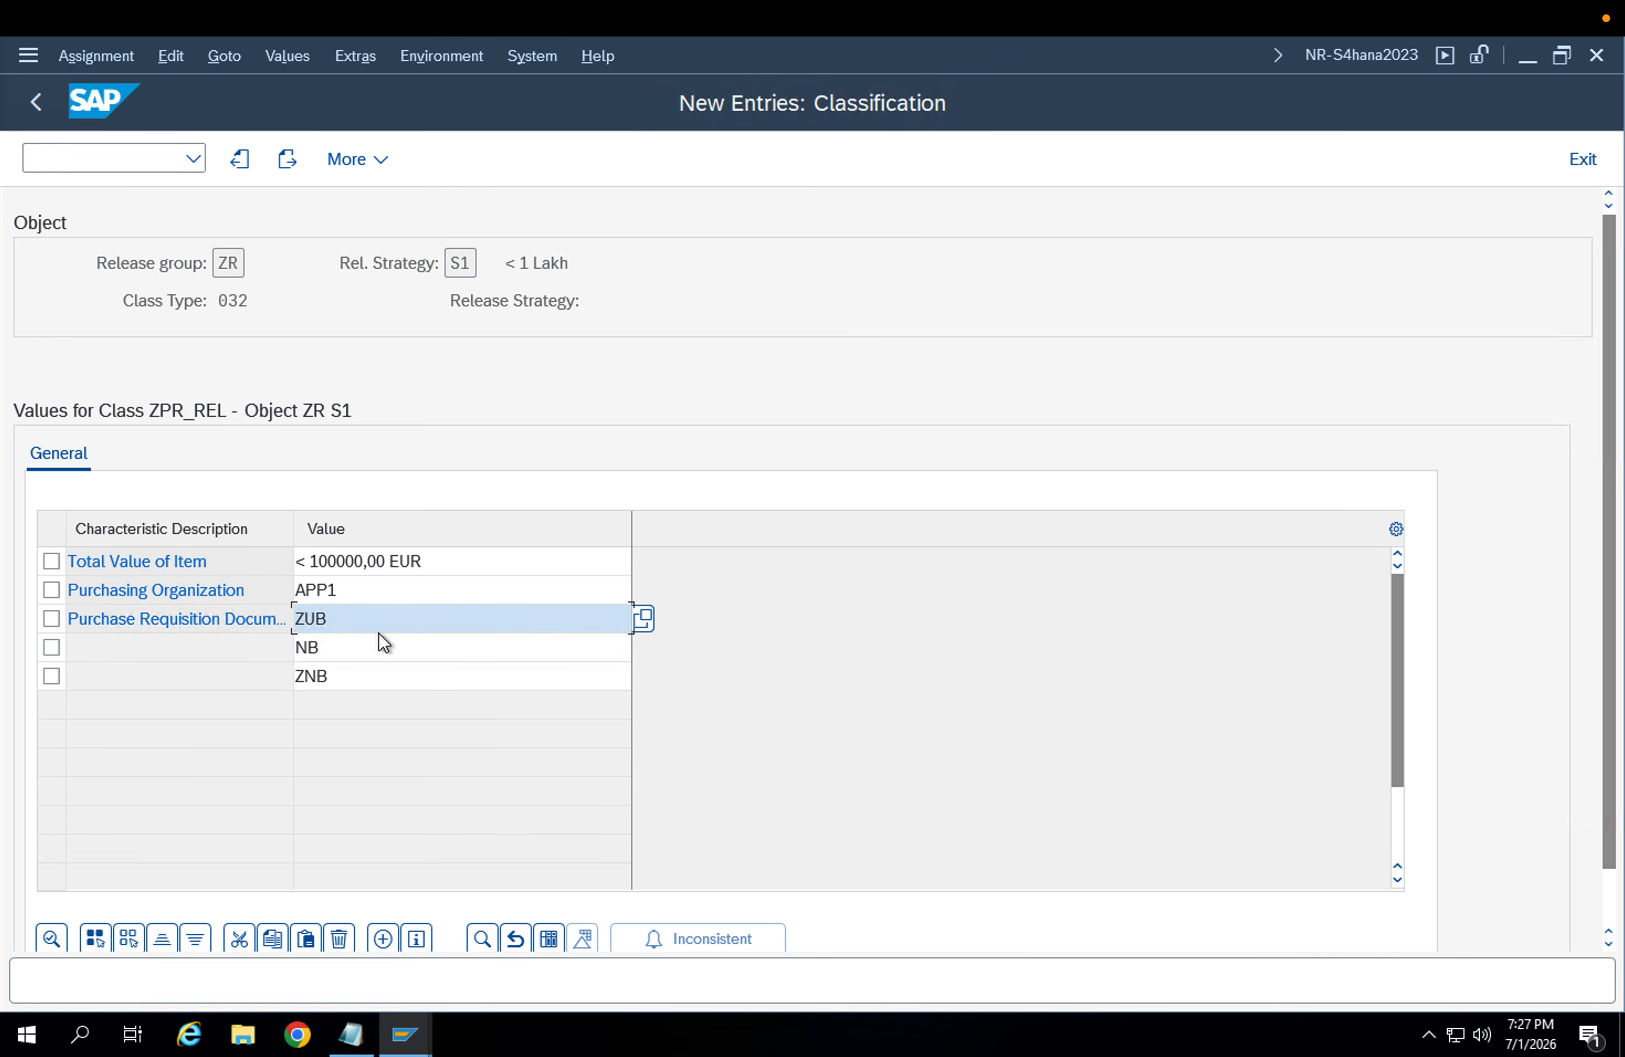
Review the values assigned to strategy S1 for item value, purchasing organization and purchase requisition document type
click(375, 648)
click(376, 670)
click(371, 630)
click(373, 645)
drag(370, 591, 272, 578)
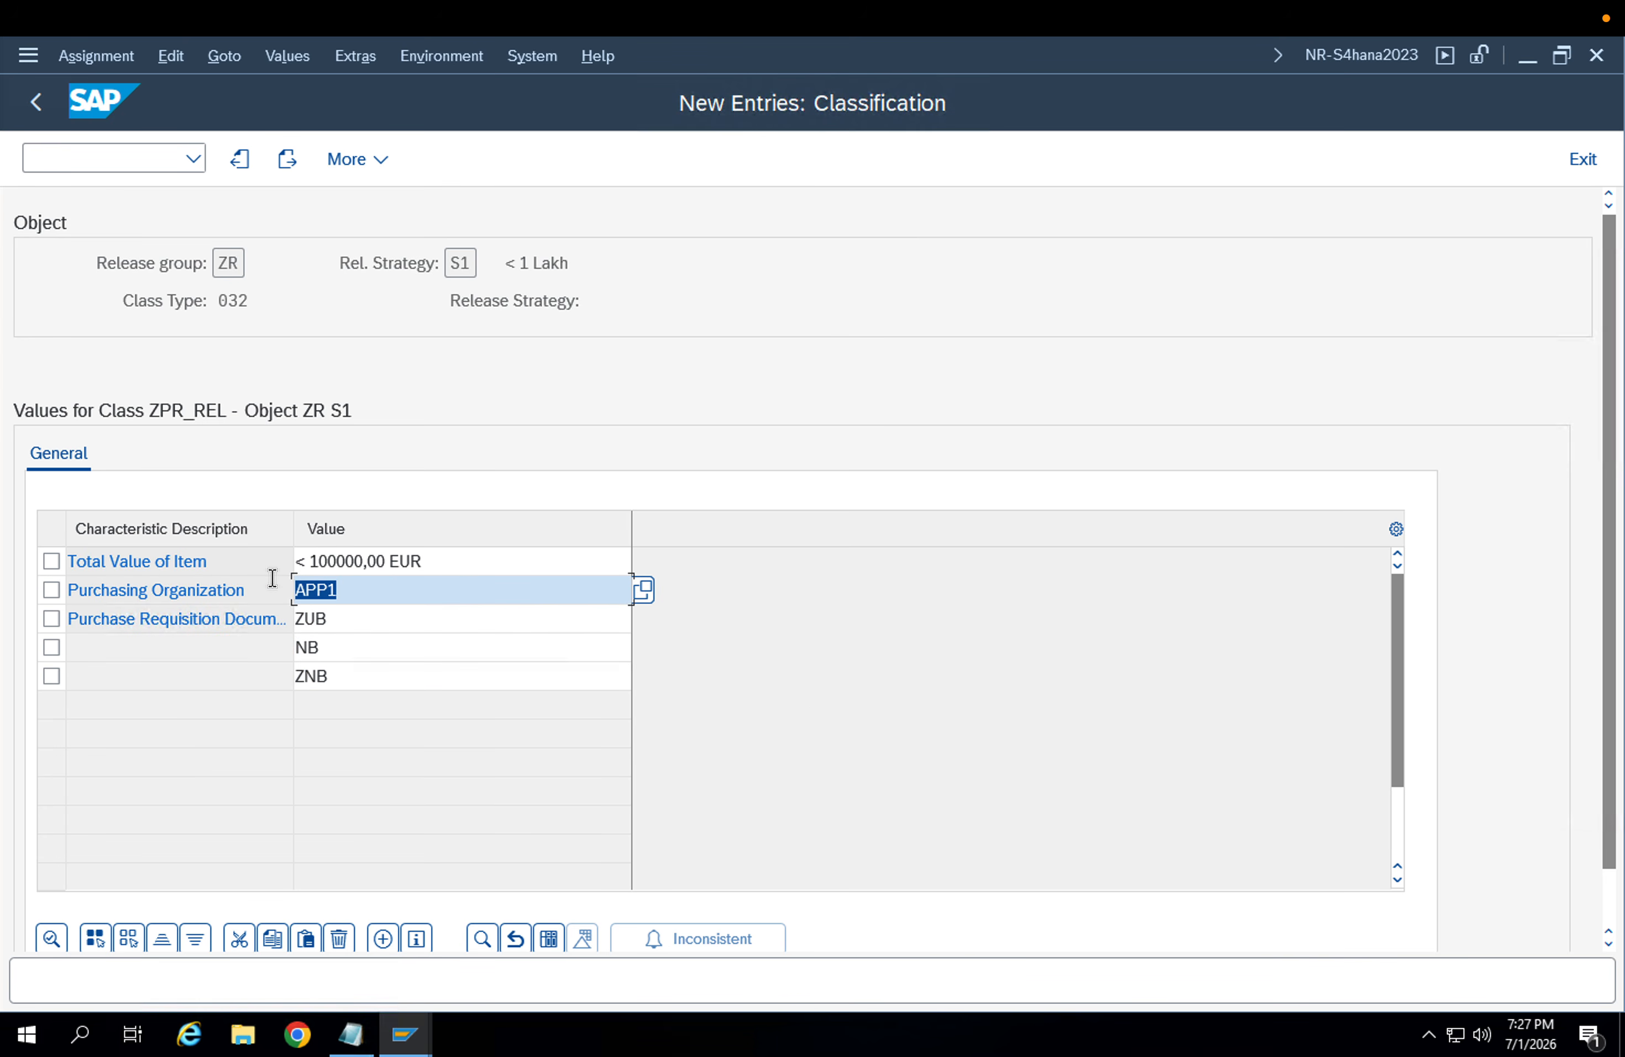
drag(434, 560, 156, 549)
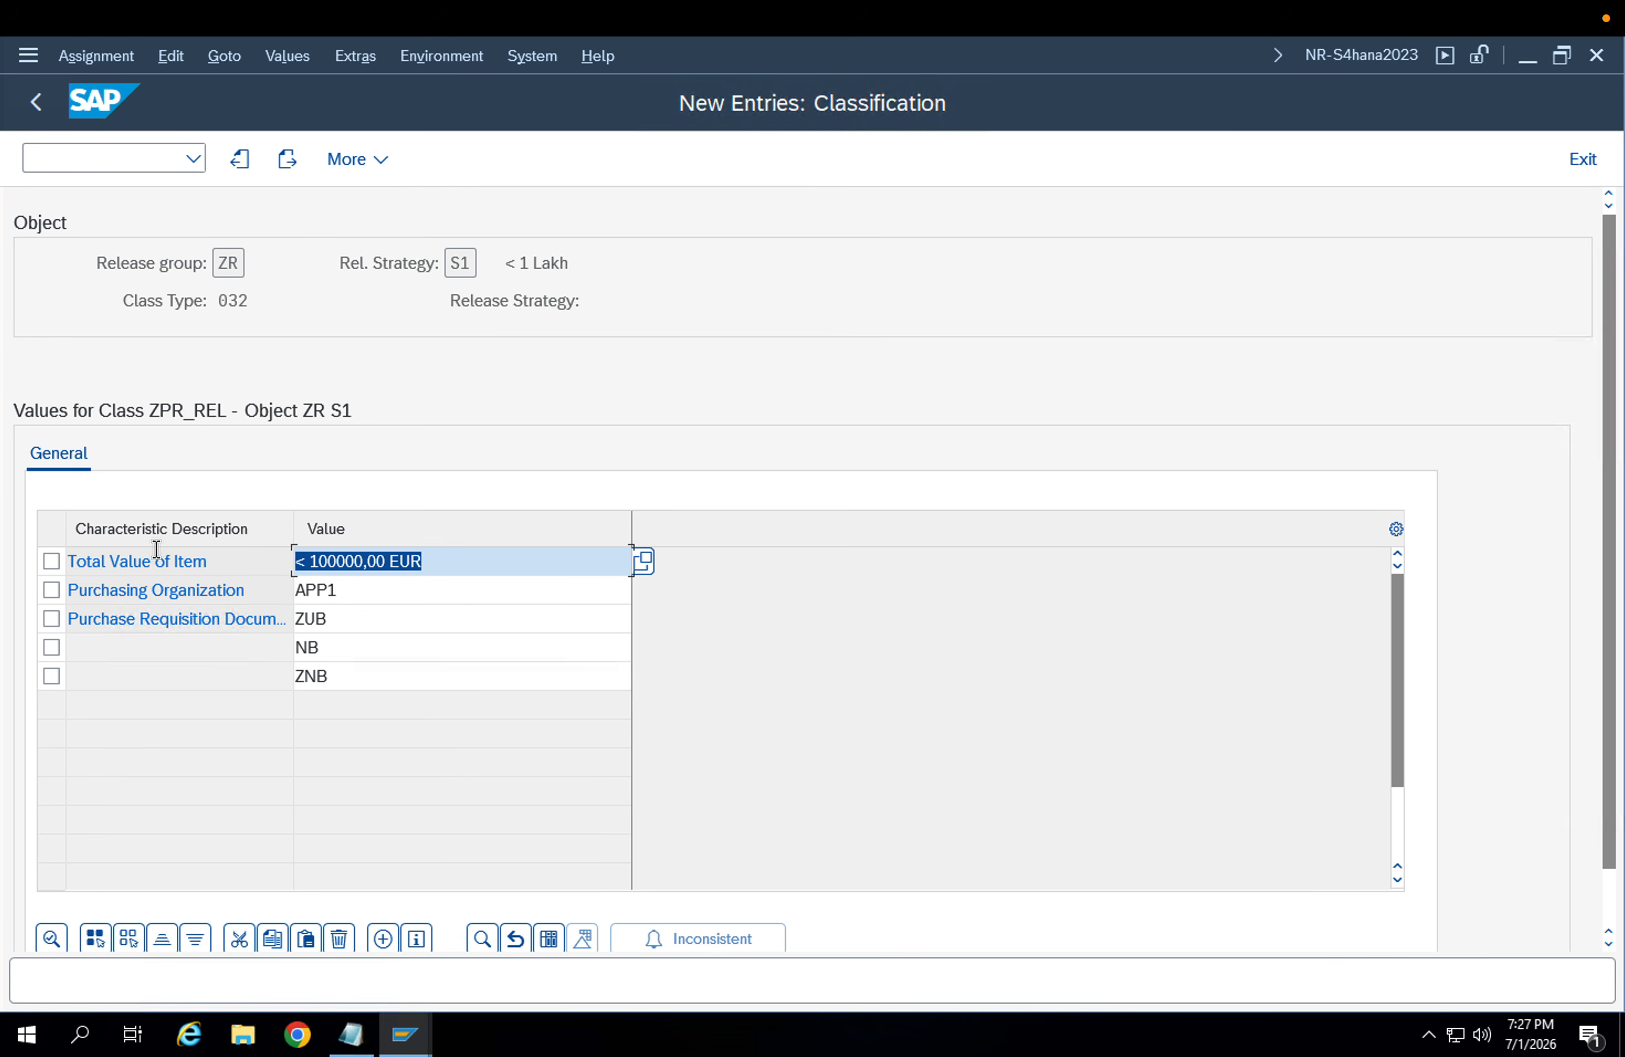
click(428, 557)
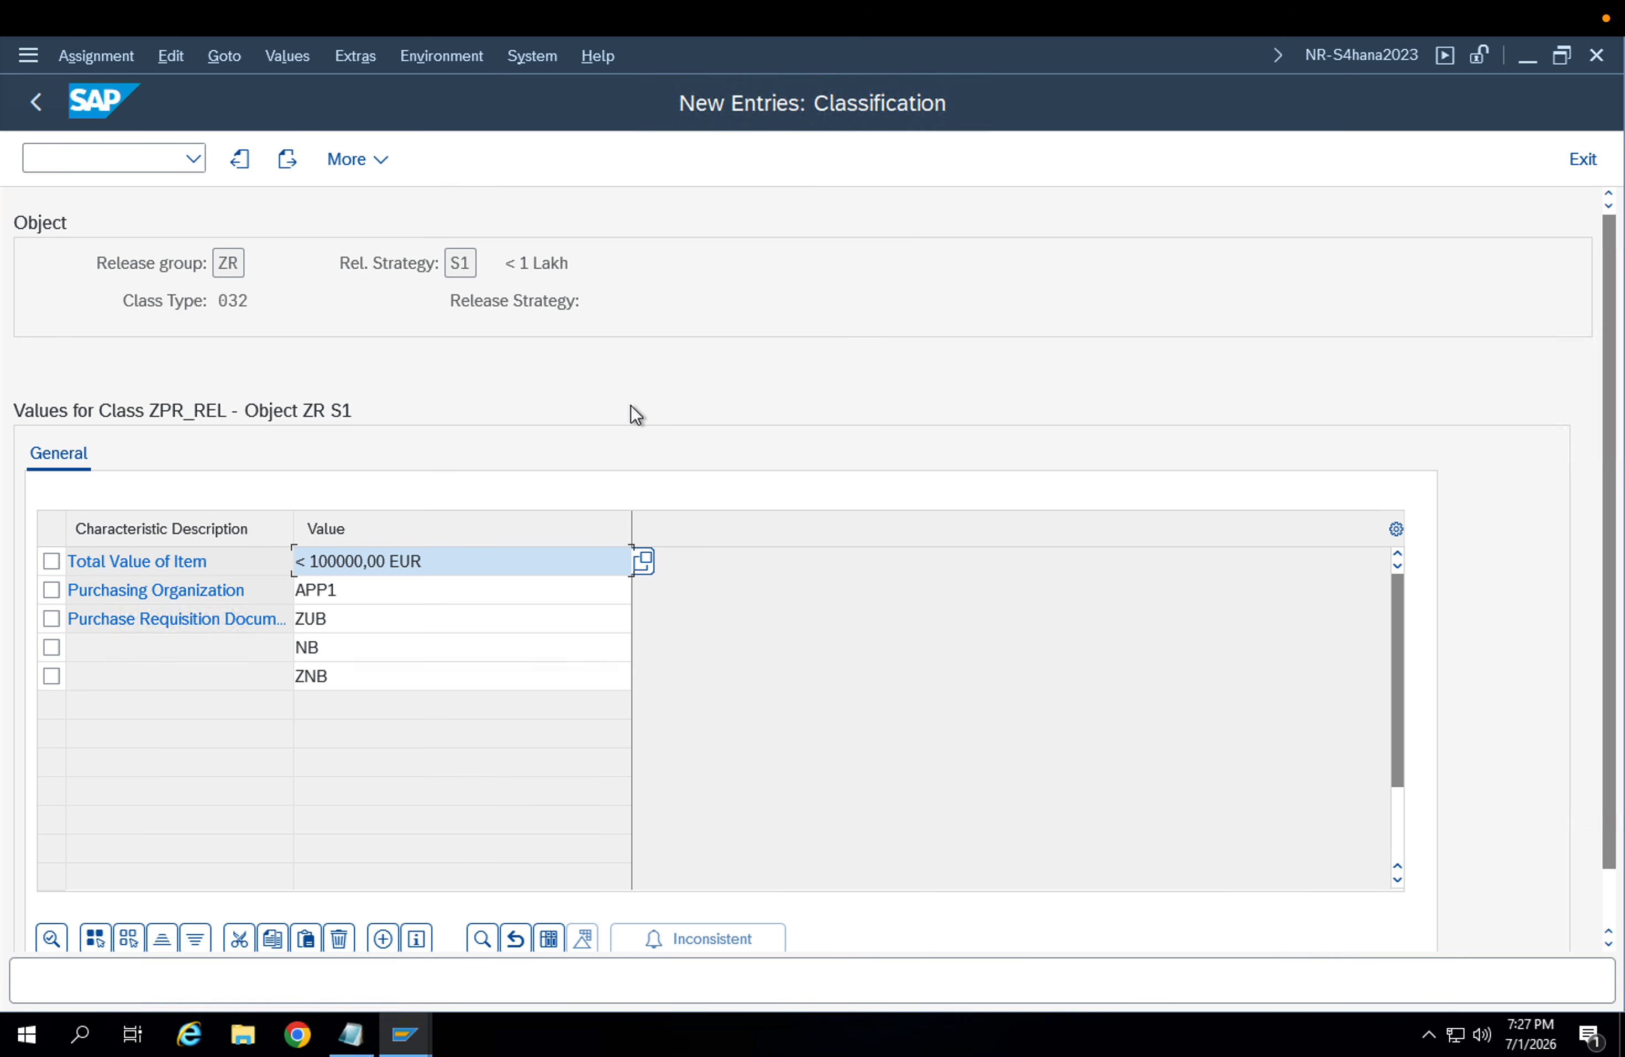
scroll(631, 405, down, 4)
scroll(631, 405, up, 4)
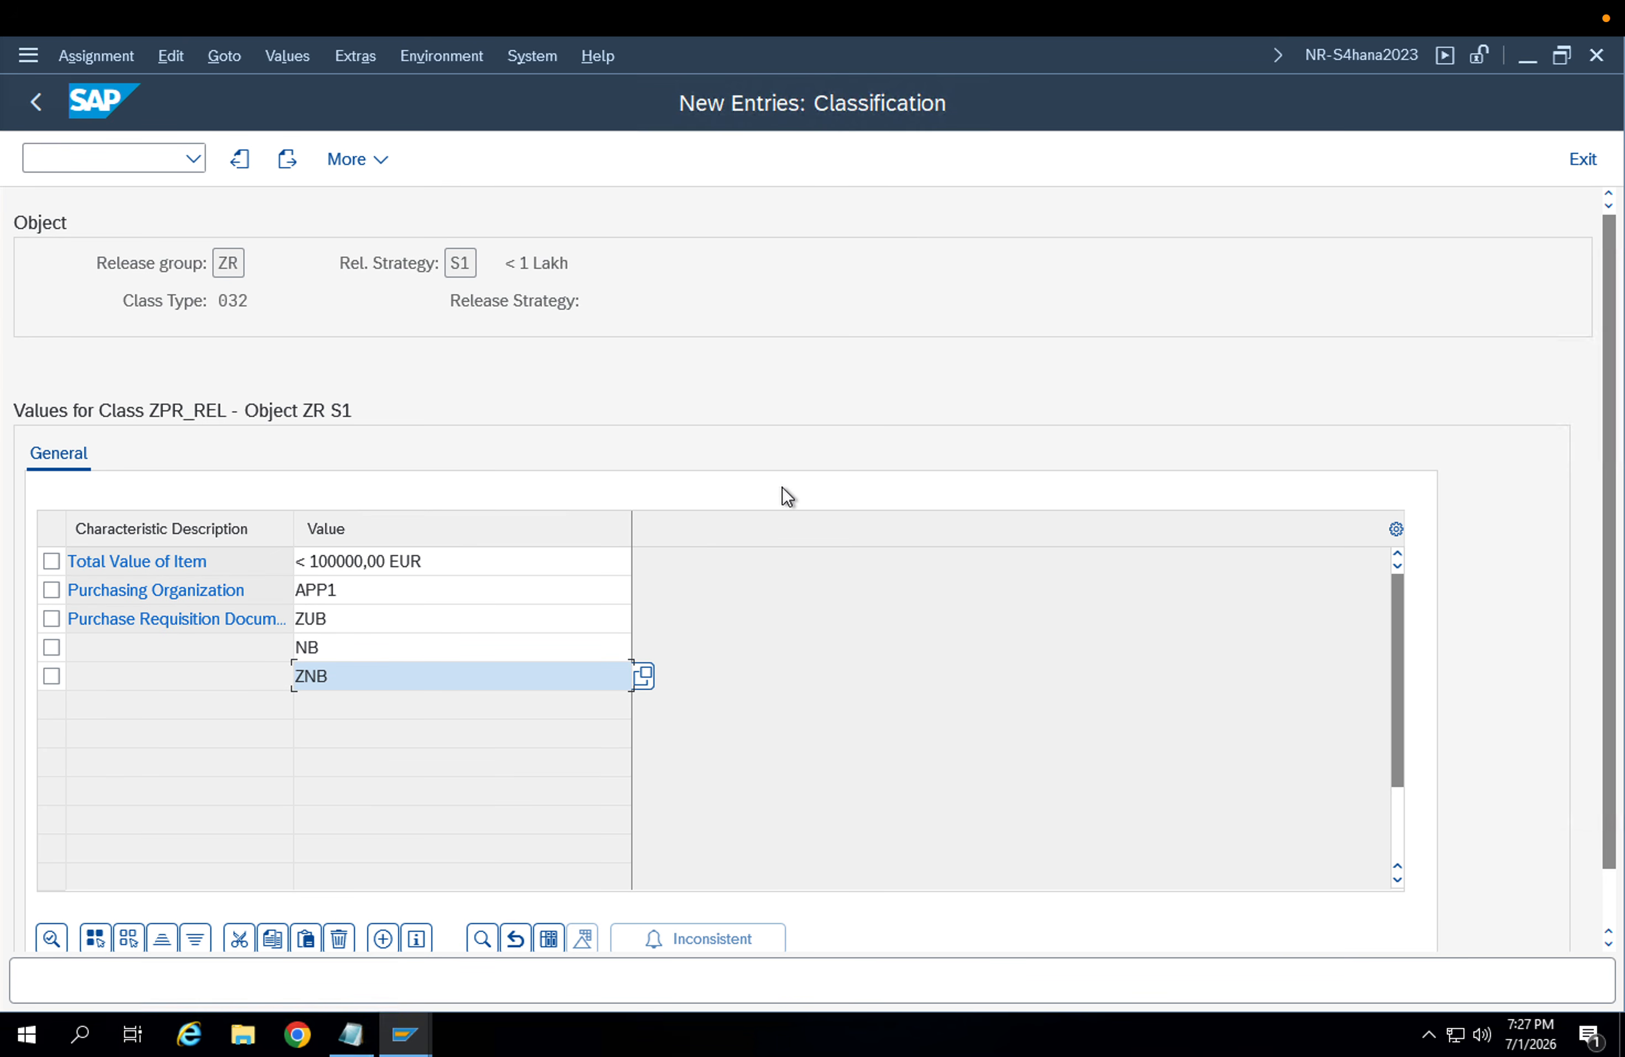
Leave the classification for the details of strategy S1, reopening it once to recheck the assigned values
key(super+s)
click(1122, 244)
click(40, 104)
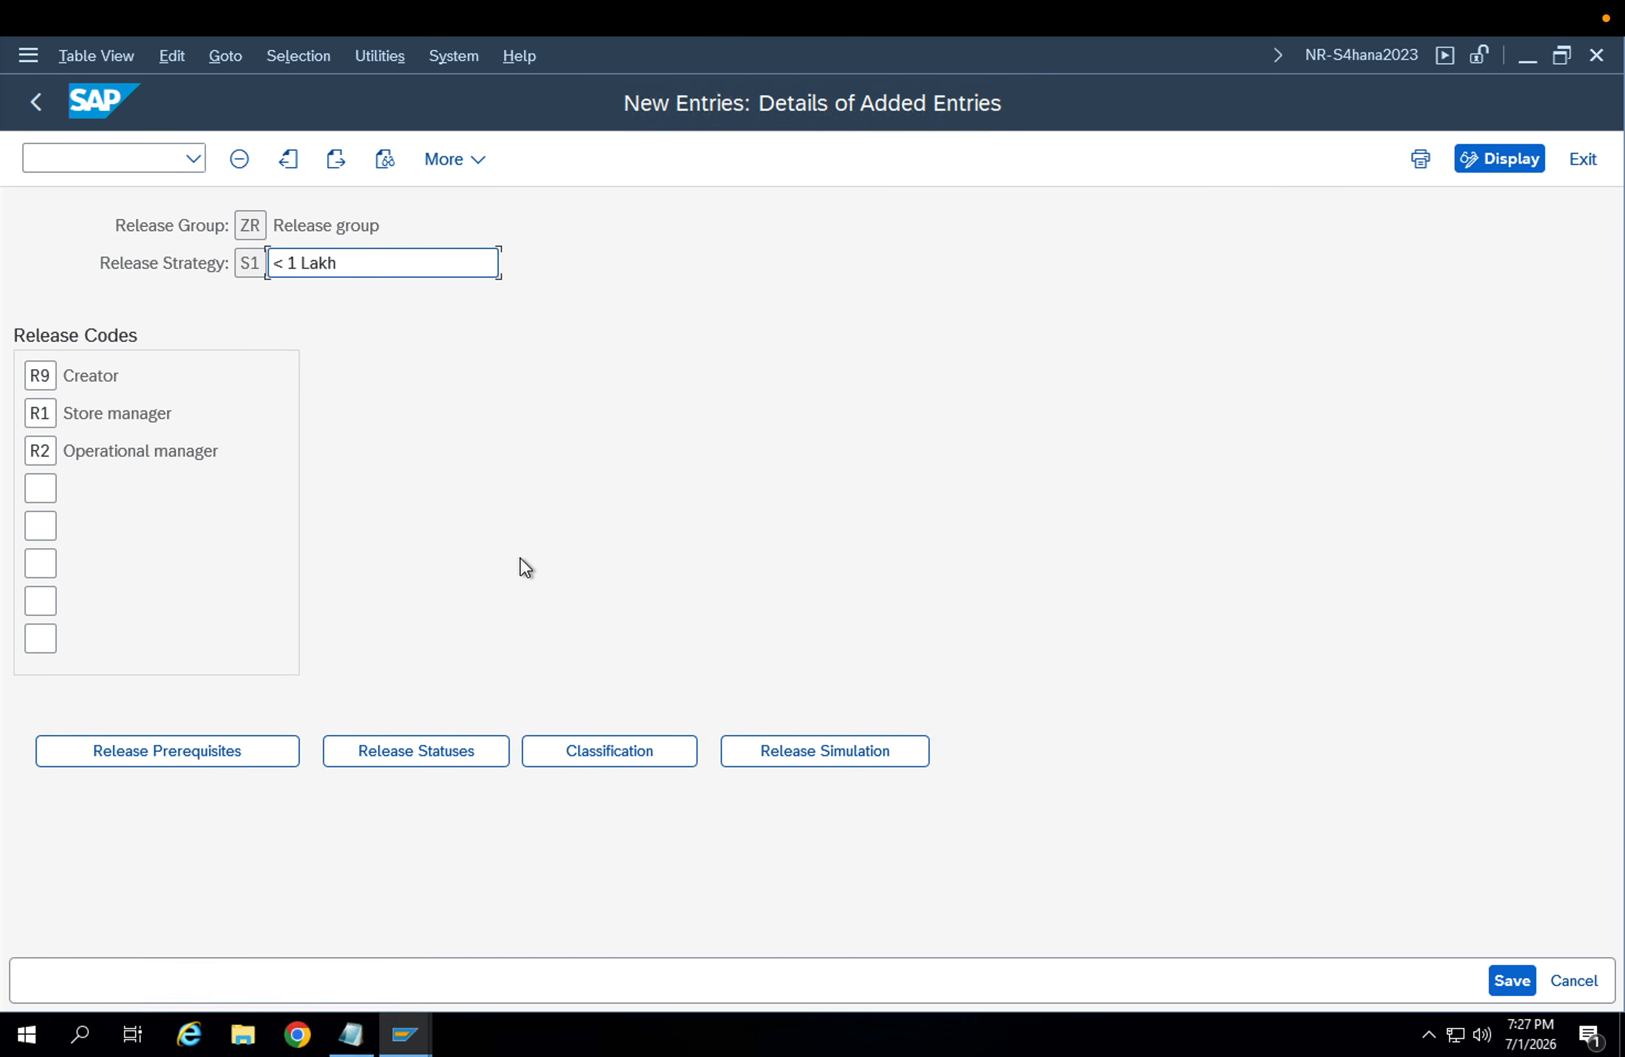
click(654, 738)
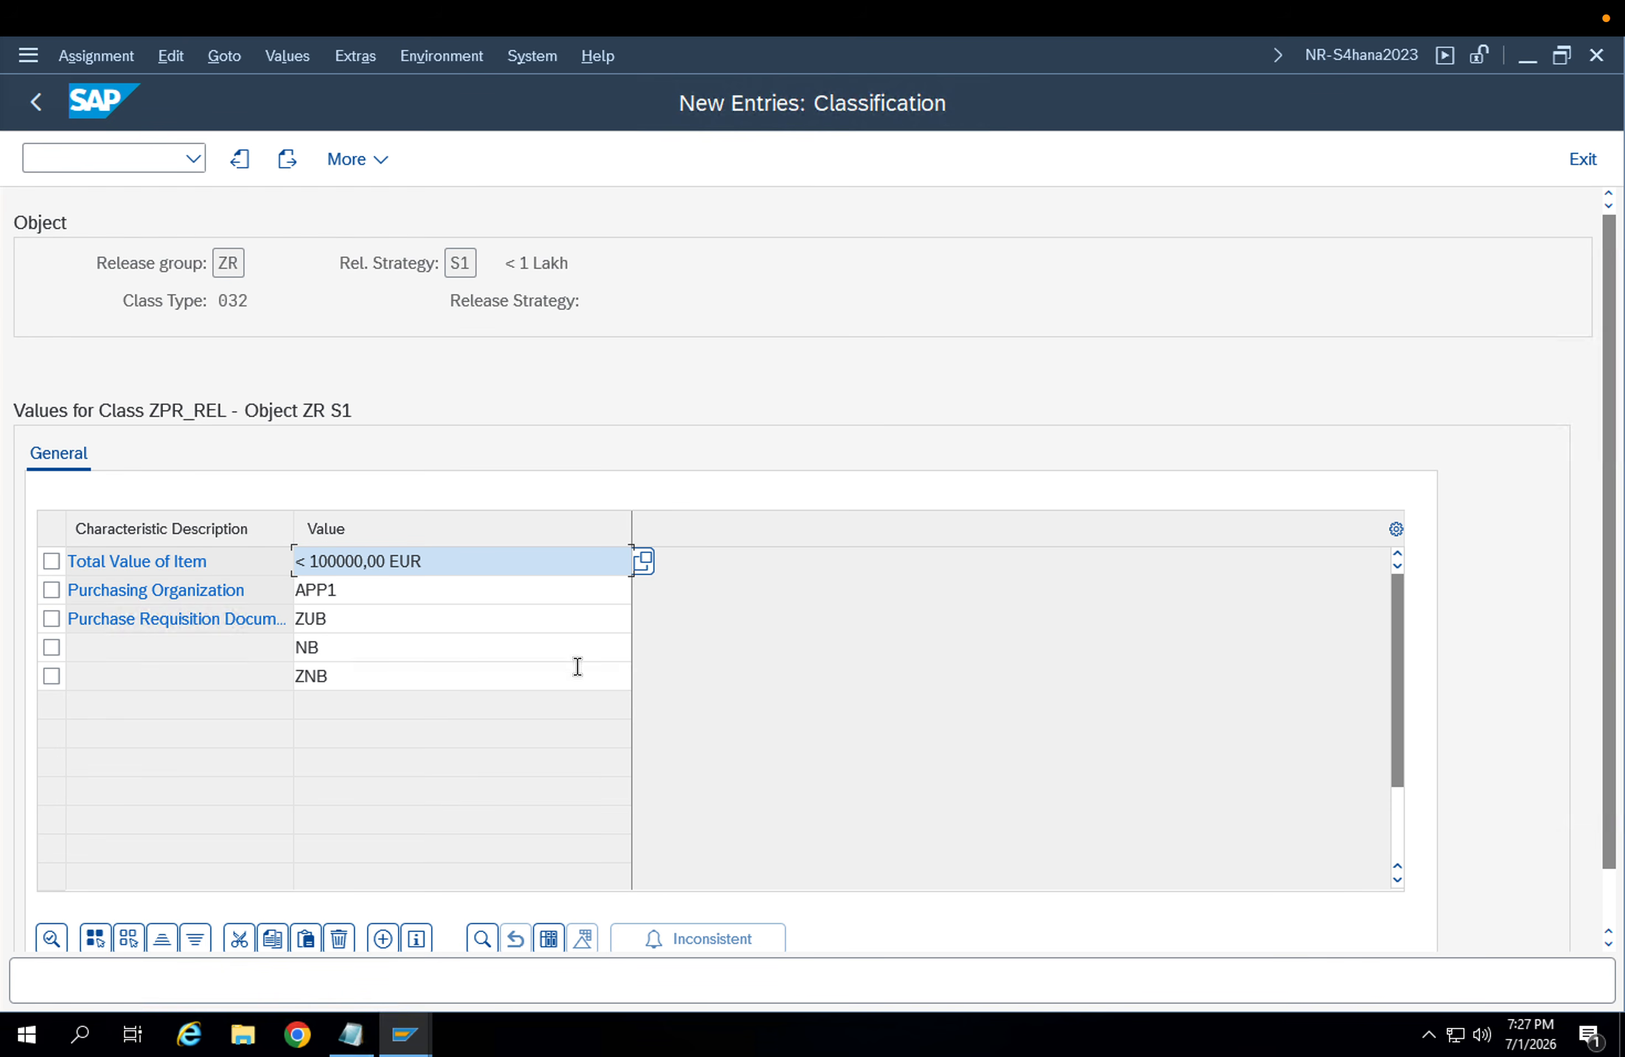
click(49, 105)
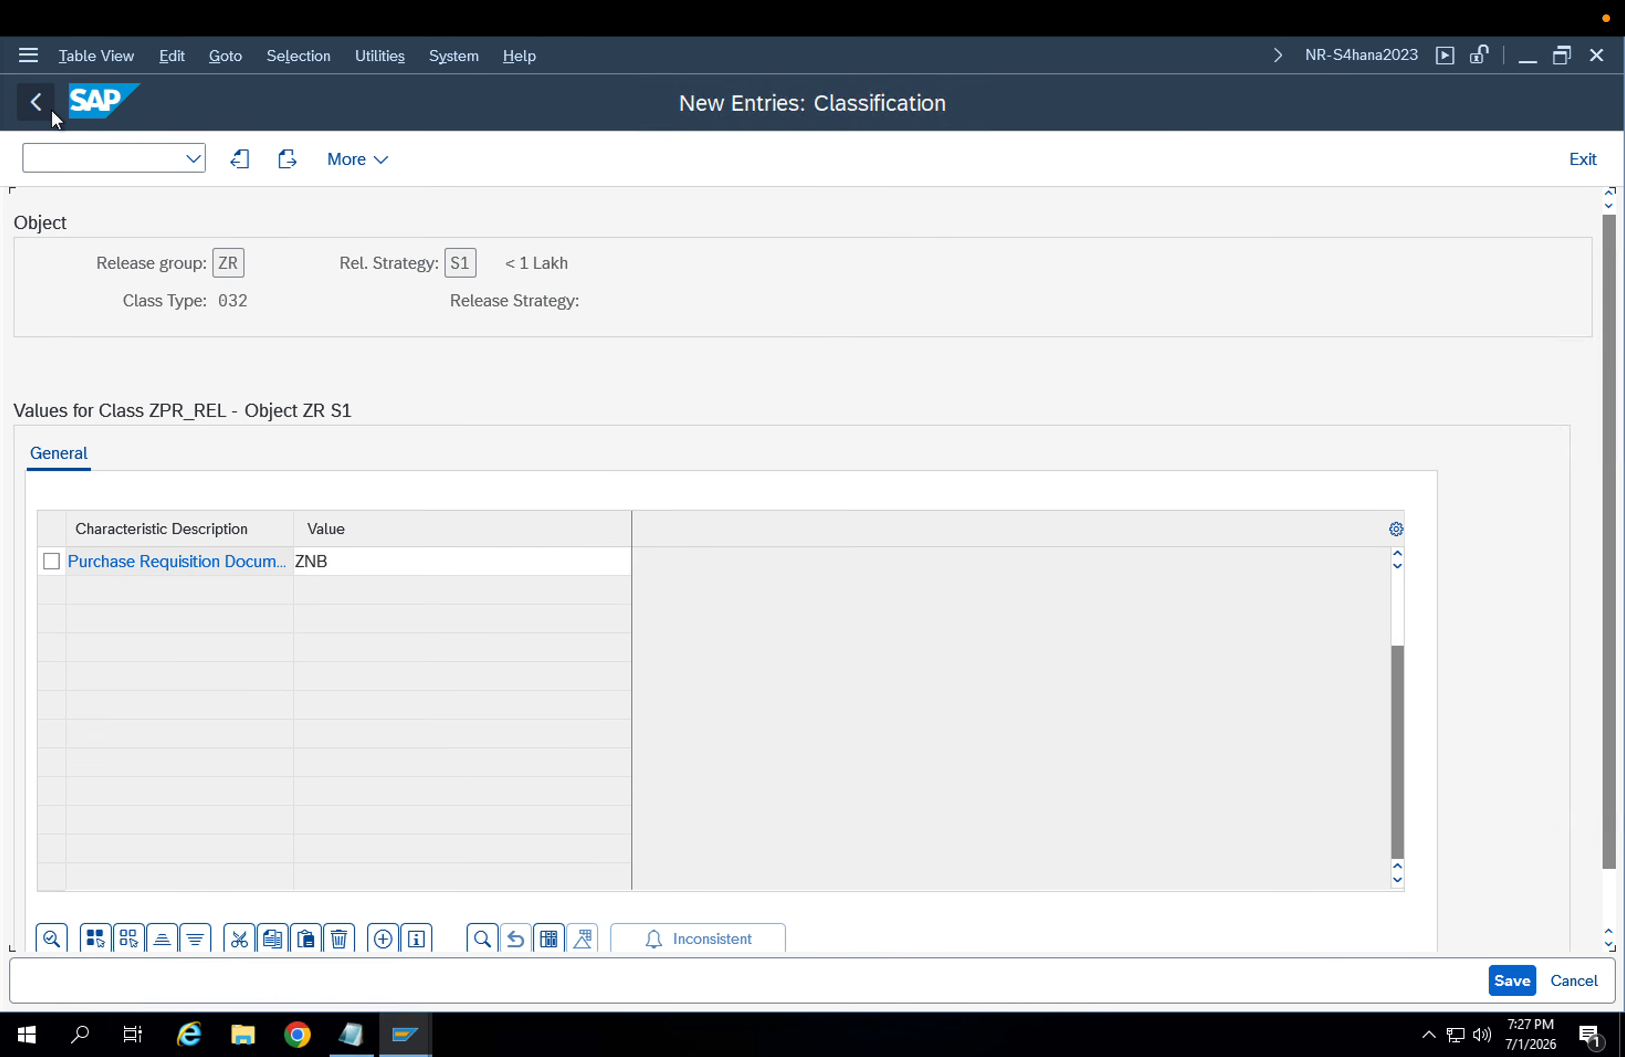
Start the release simulation for group ZR strategy S1 and simulate the release with code R9
click(852, 747)
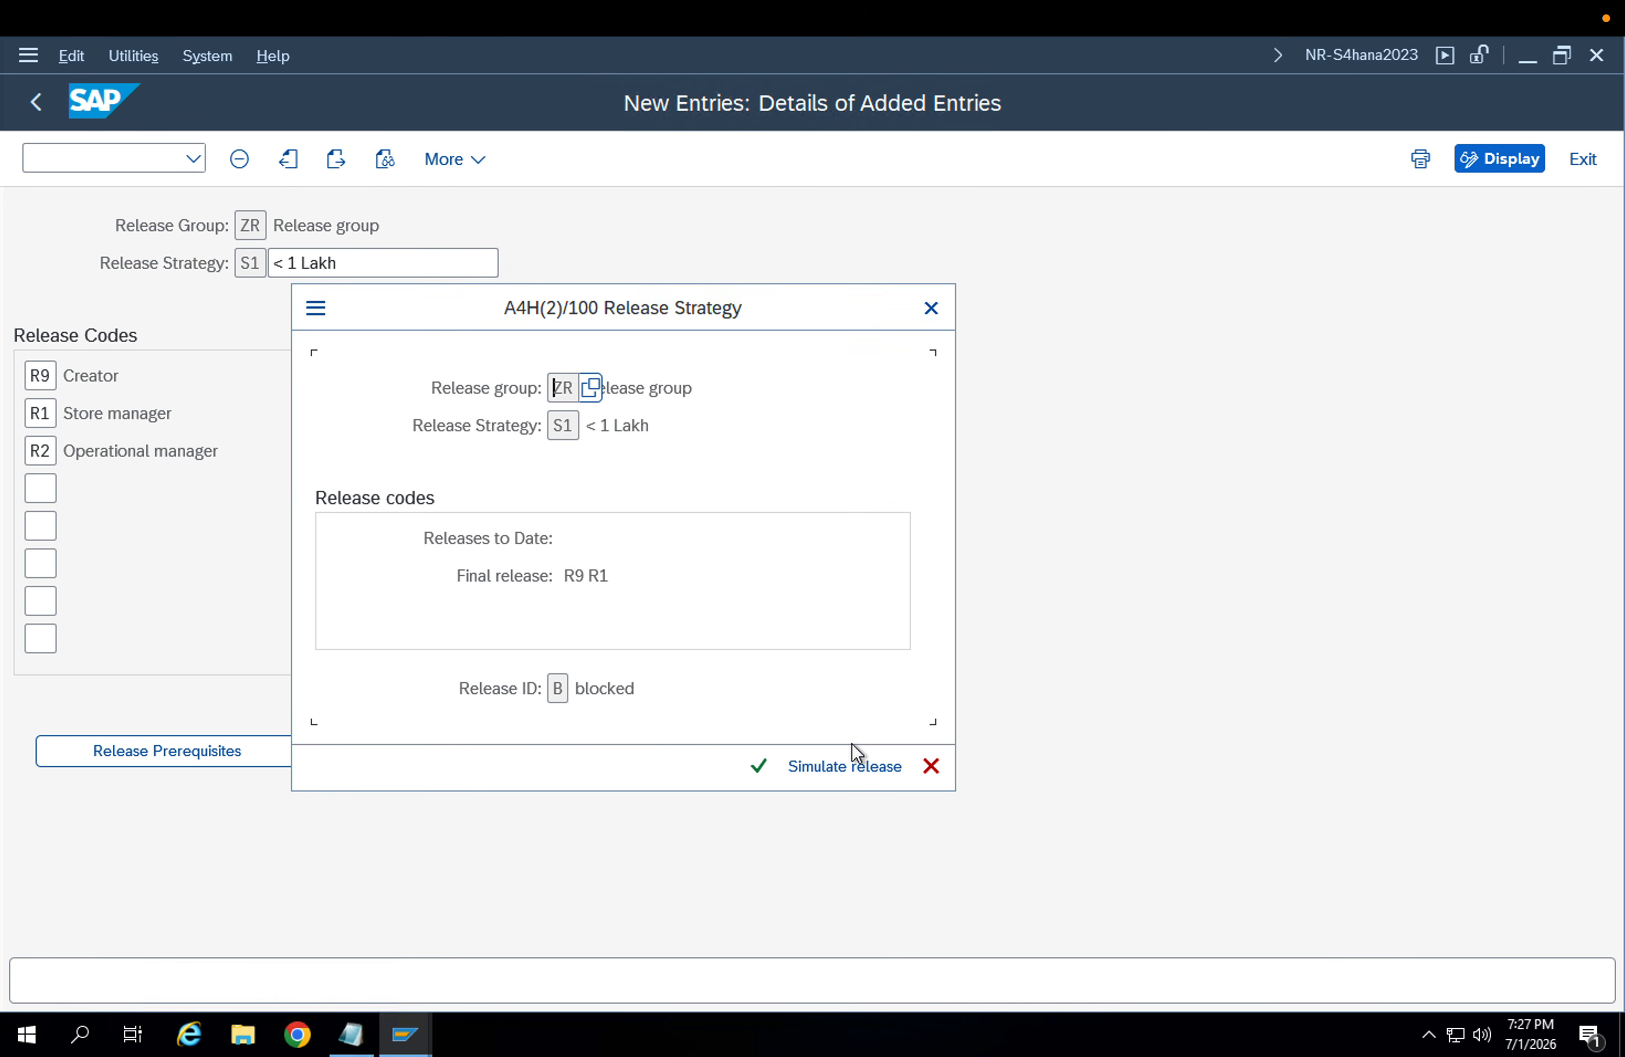
click(846, 767)
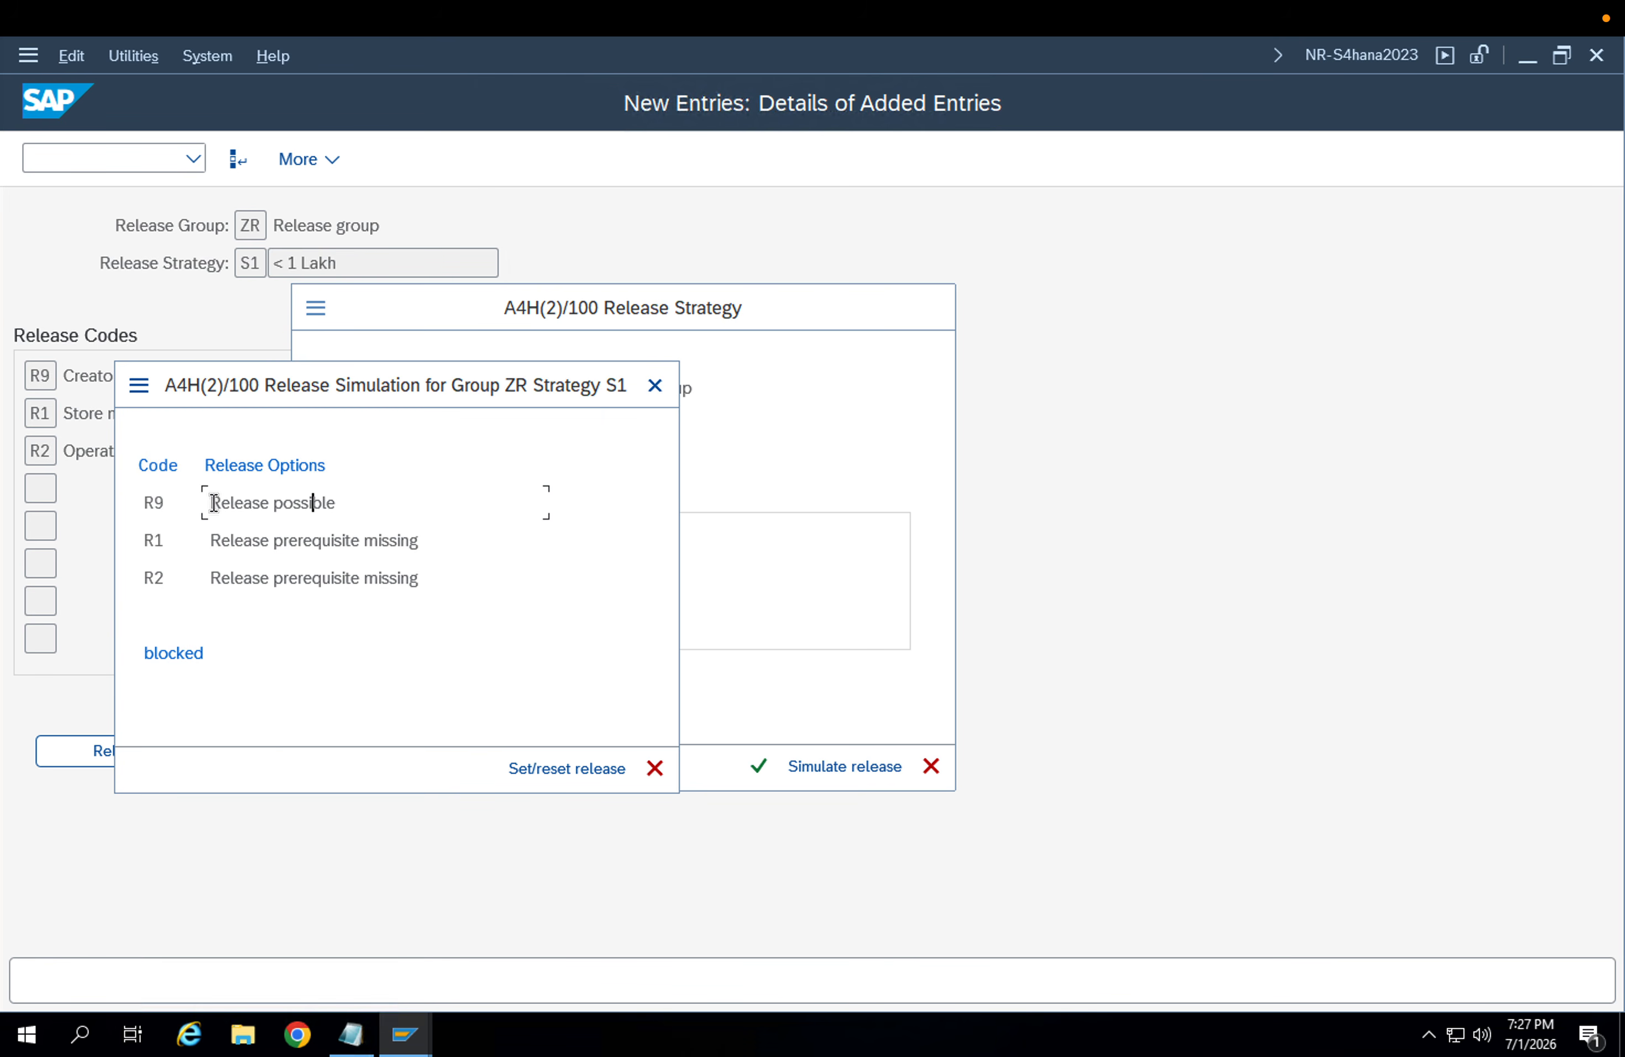
click(150, 505)
click(268, 502)
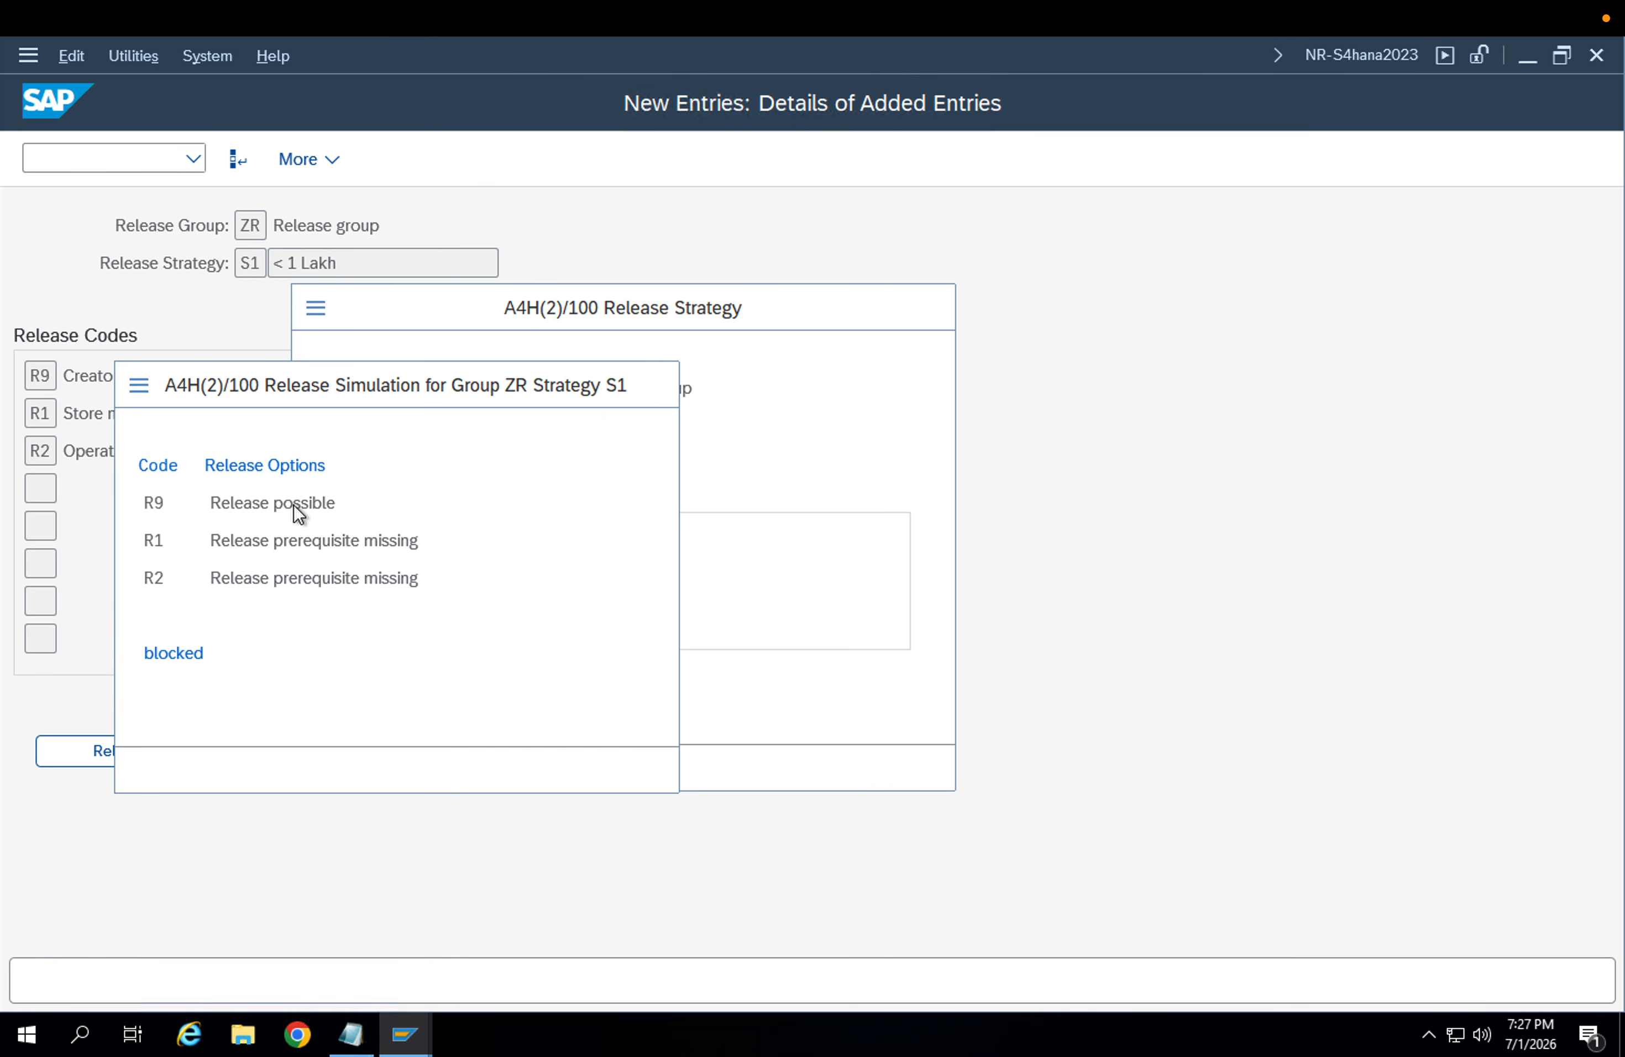
double_click(295, 503)
Simulate the releases with codes R1 and R2, check the overall release status, and close the simulation
click(231, 541)
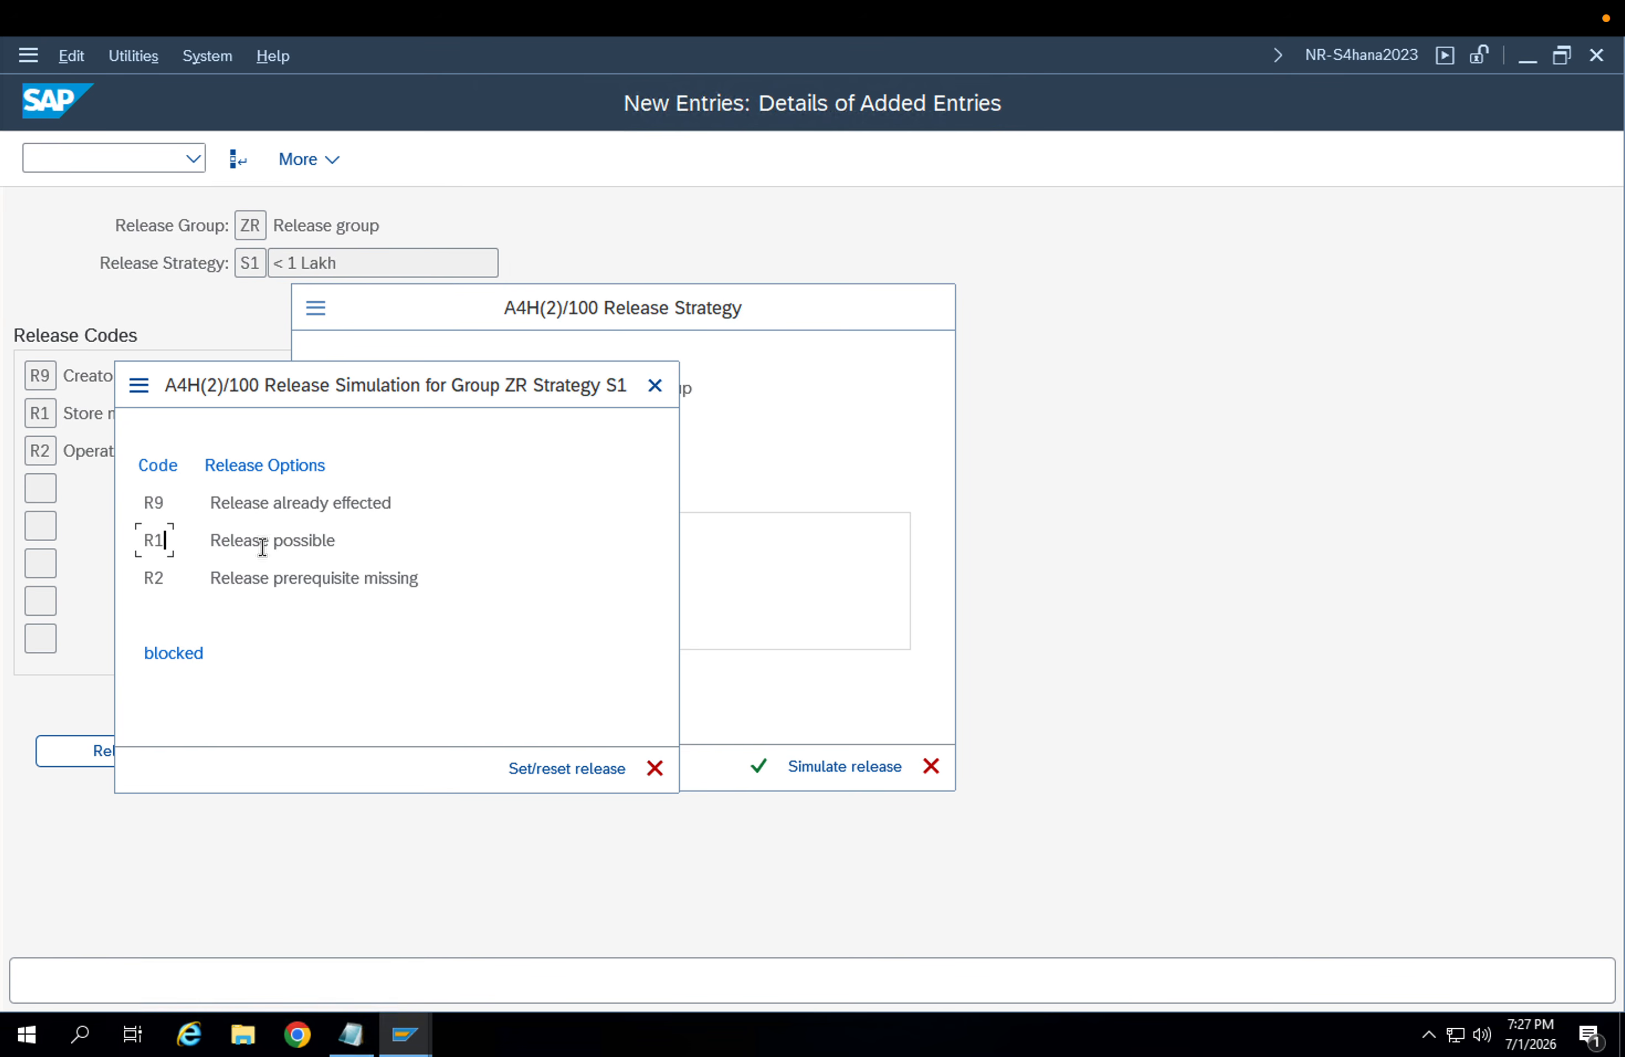
click(196, 650)
drag(205, 650, 196, 650)
click(311, 543)
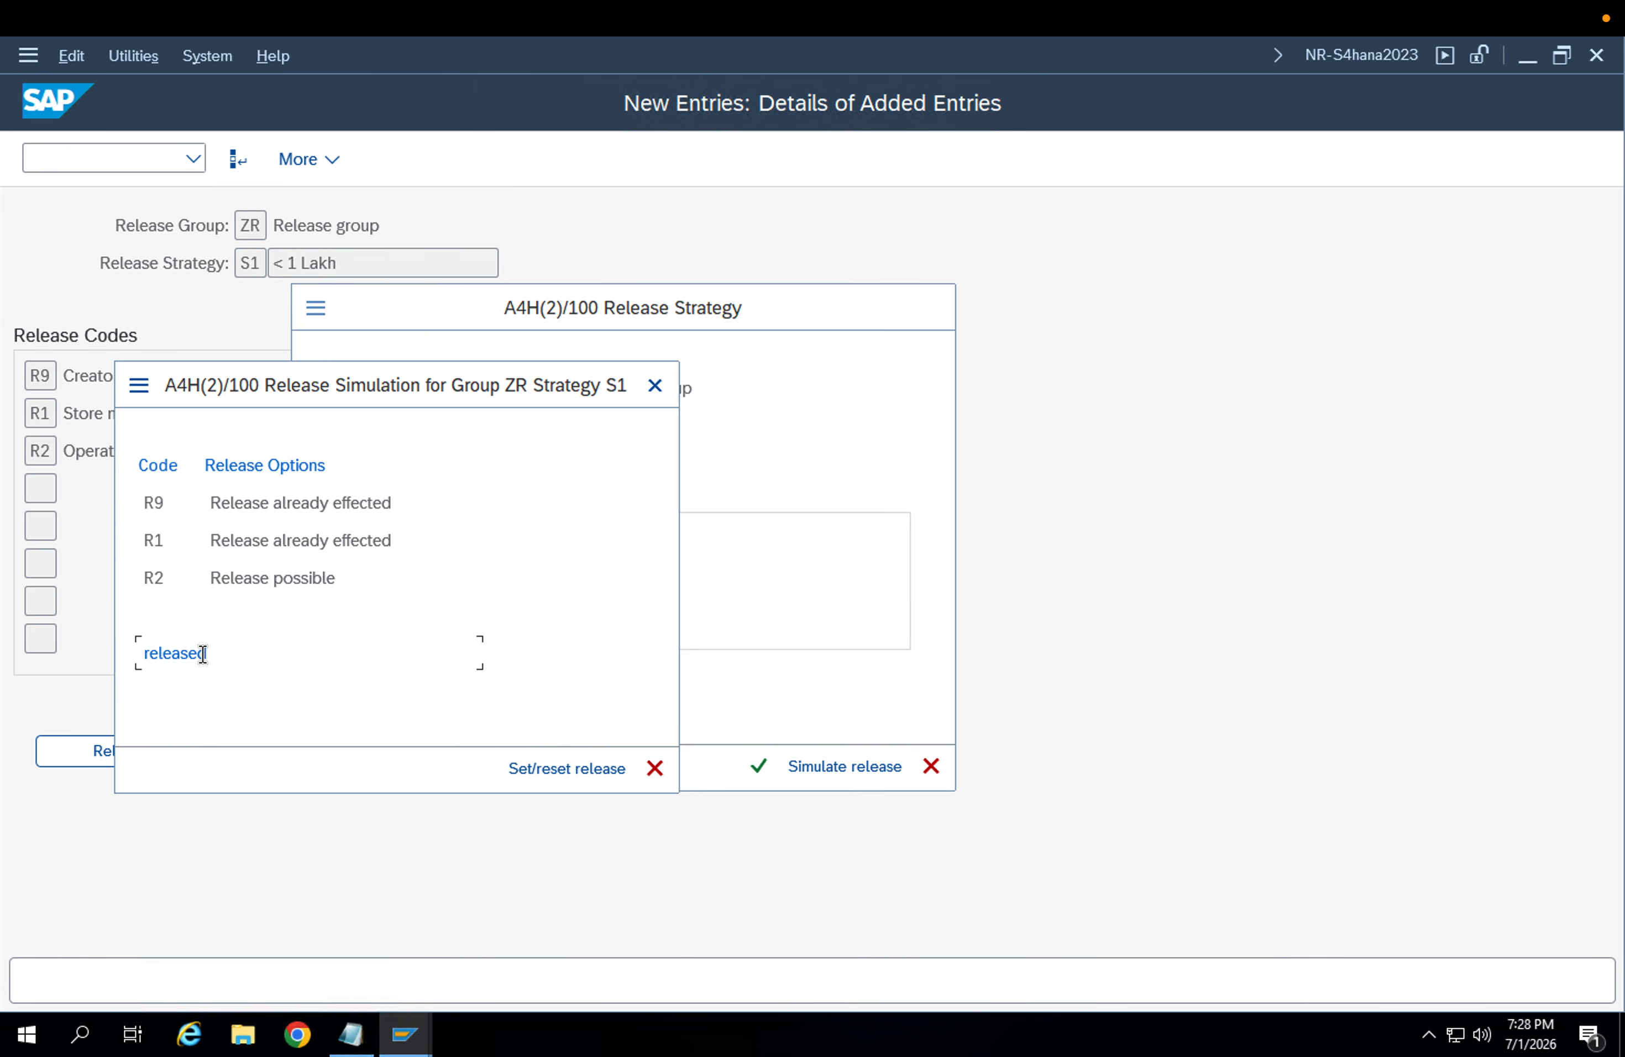
drag(208, 653, 128, 652)
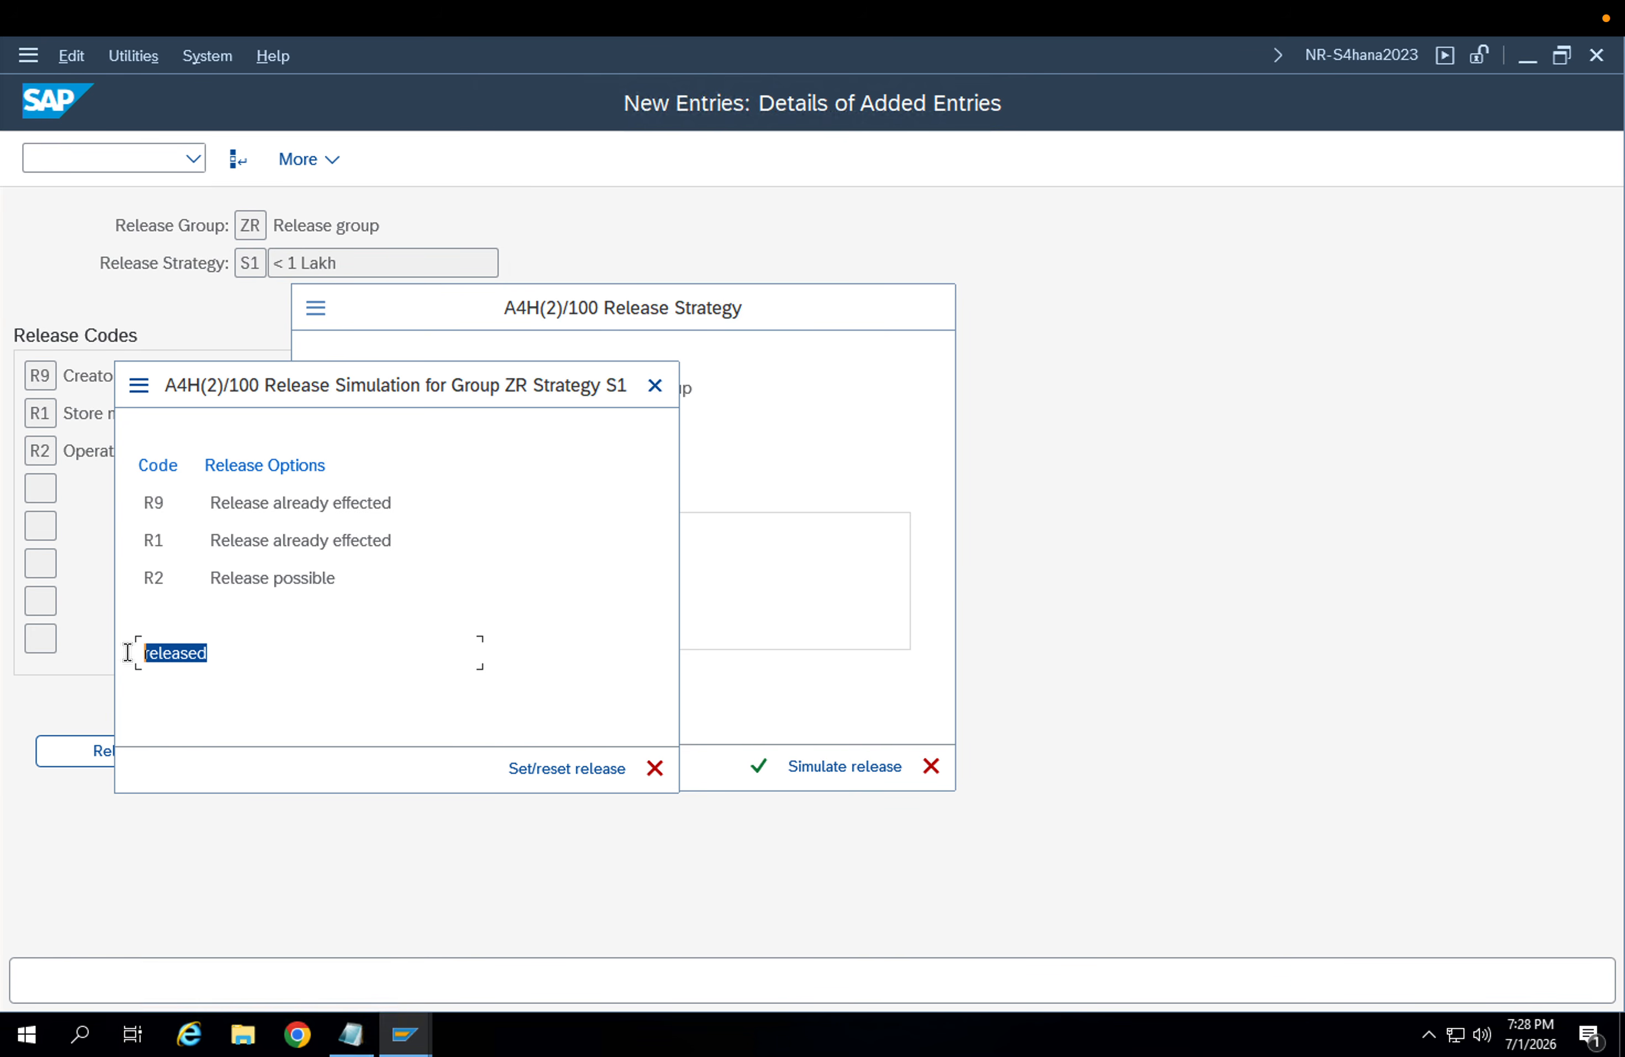
click(280, 579)
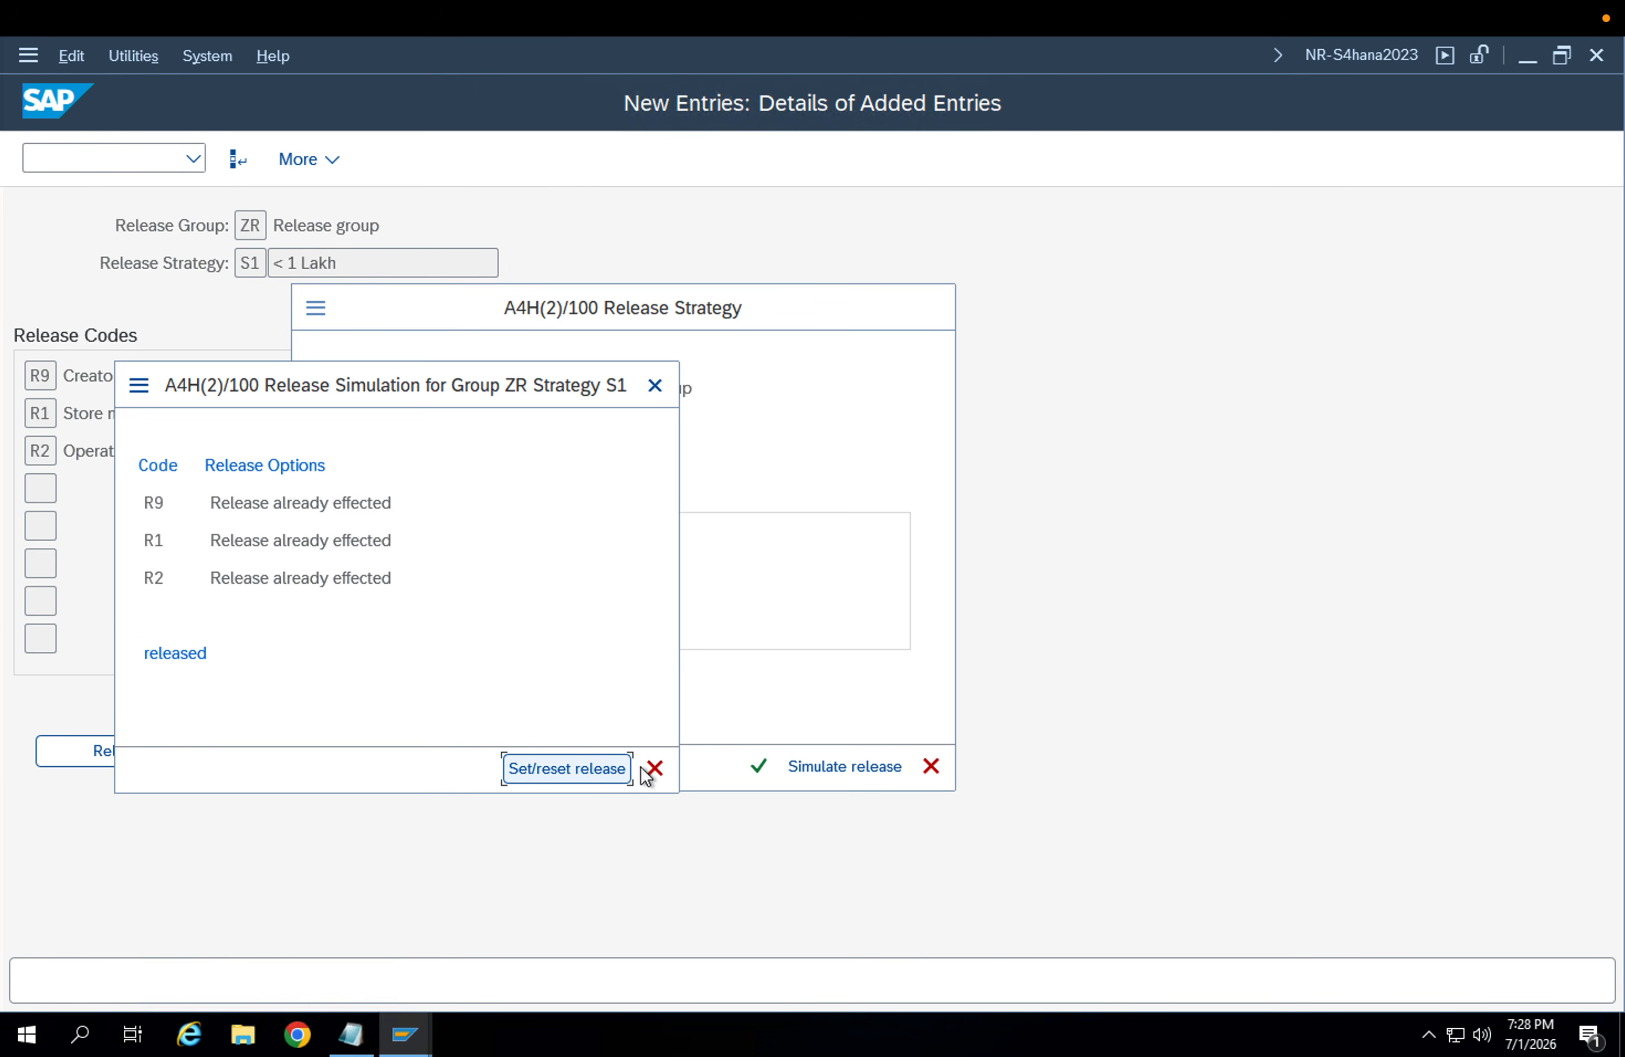
click(656, 768)
click(757, 766)
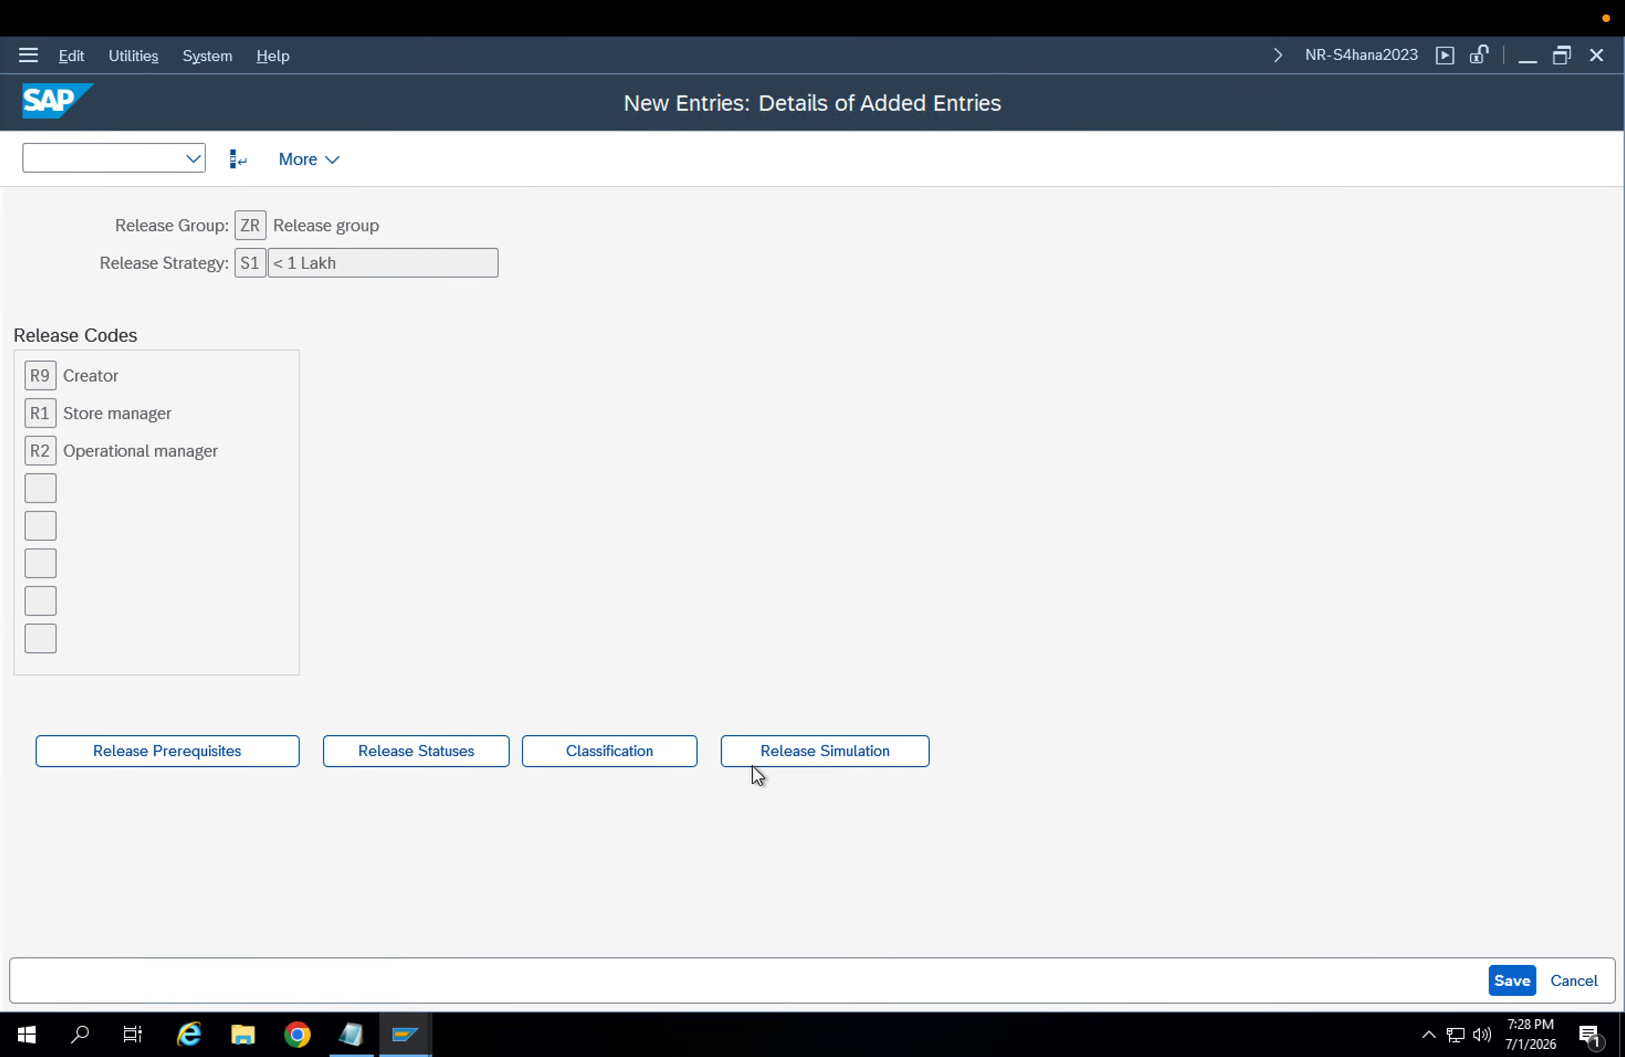
Examine the release statuses of strategy S1 for each combination of codes R9, R1 and R2, and close them
click(443, 755)
double_click(611, 500)
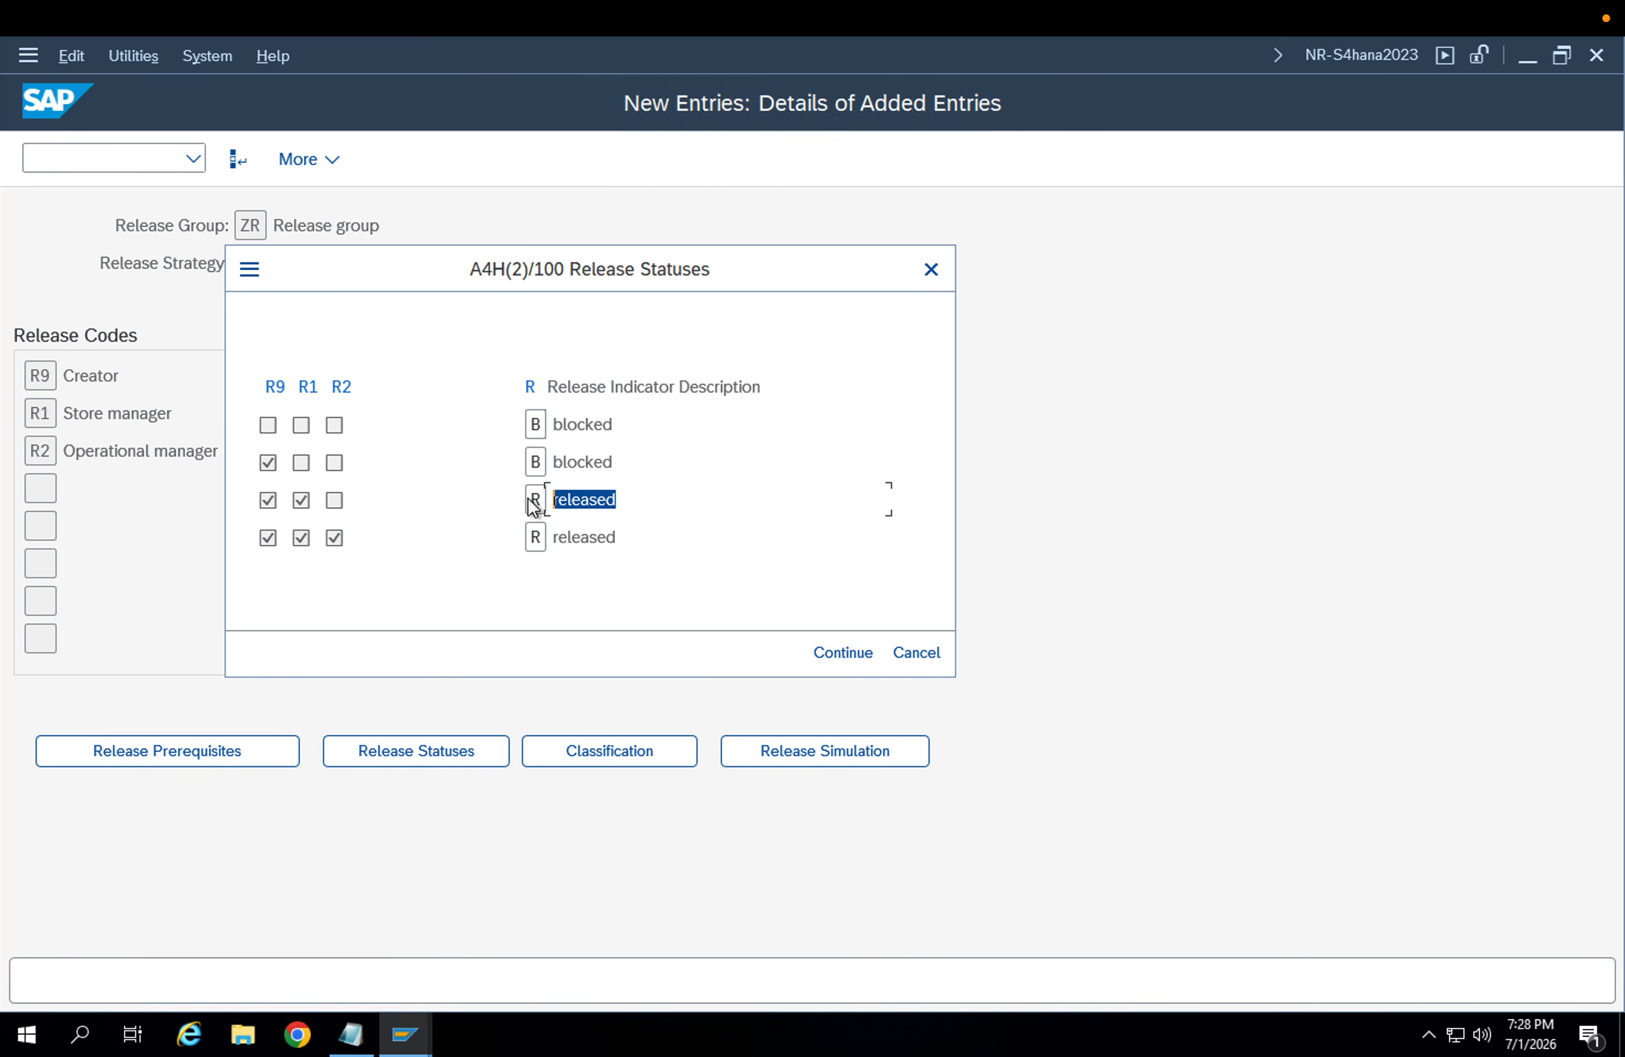
click(609, 464)
double_click(604, 499)
click(599, 538)
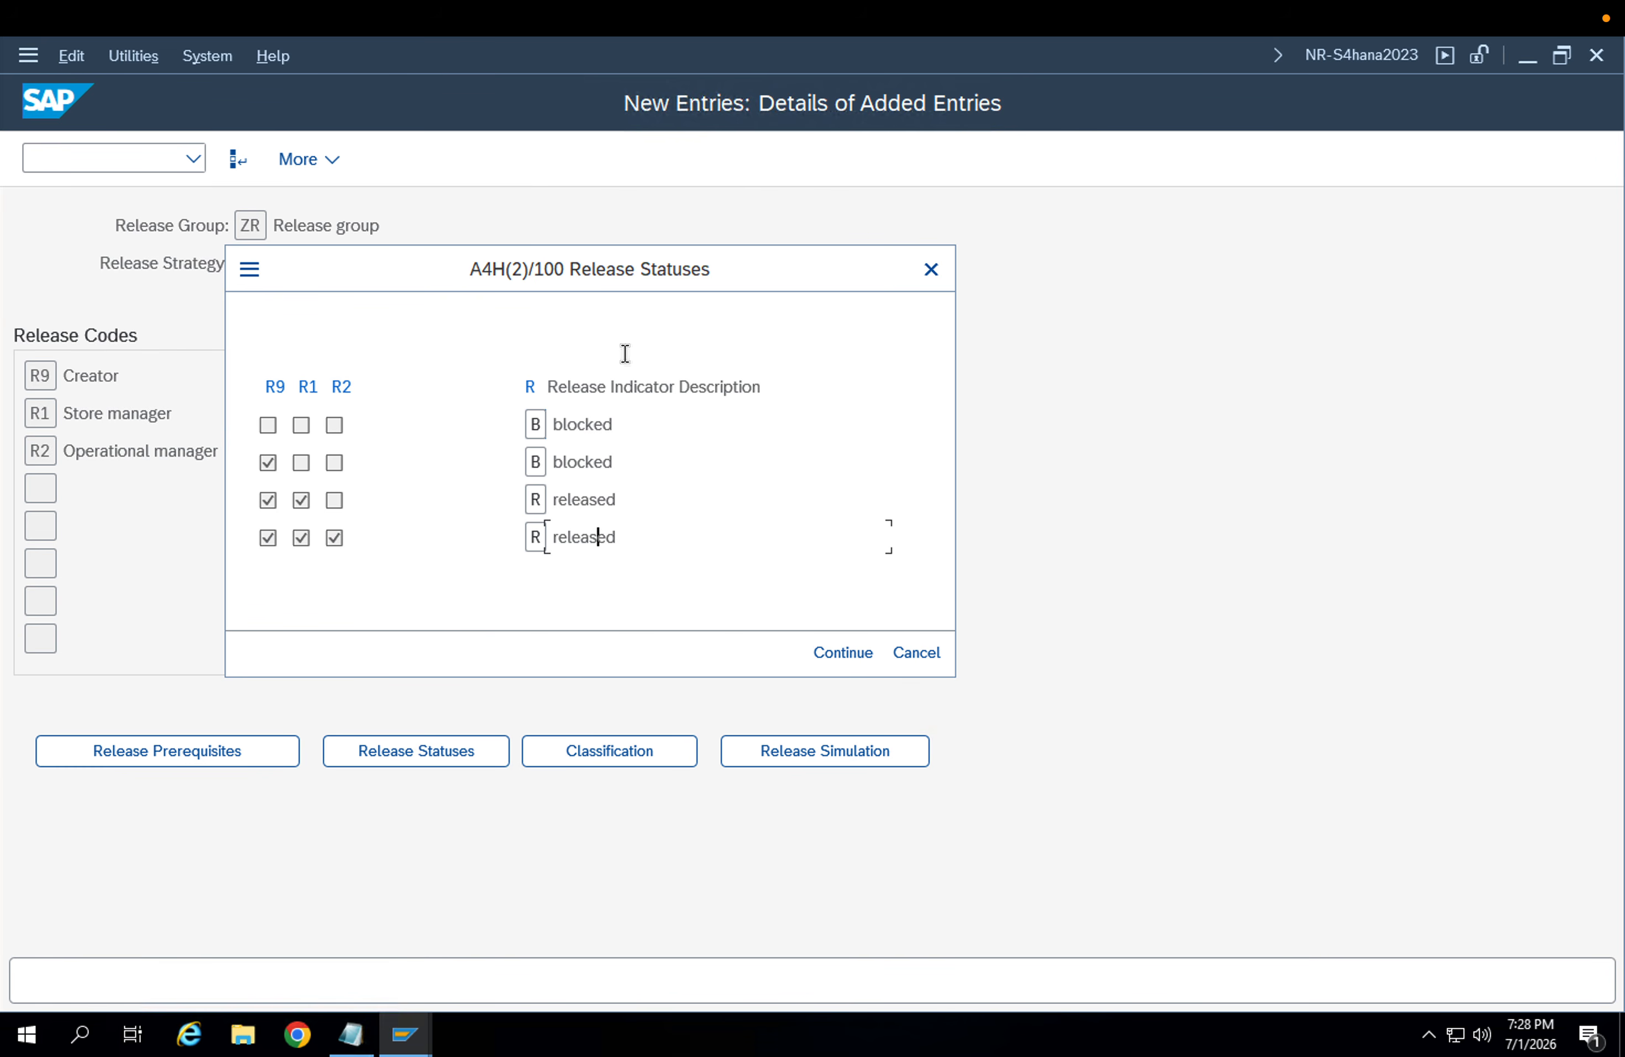
click(856, 658)
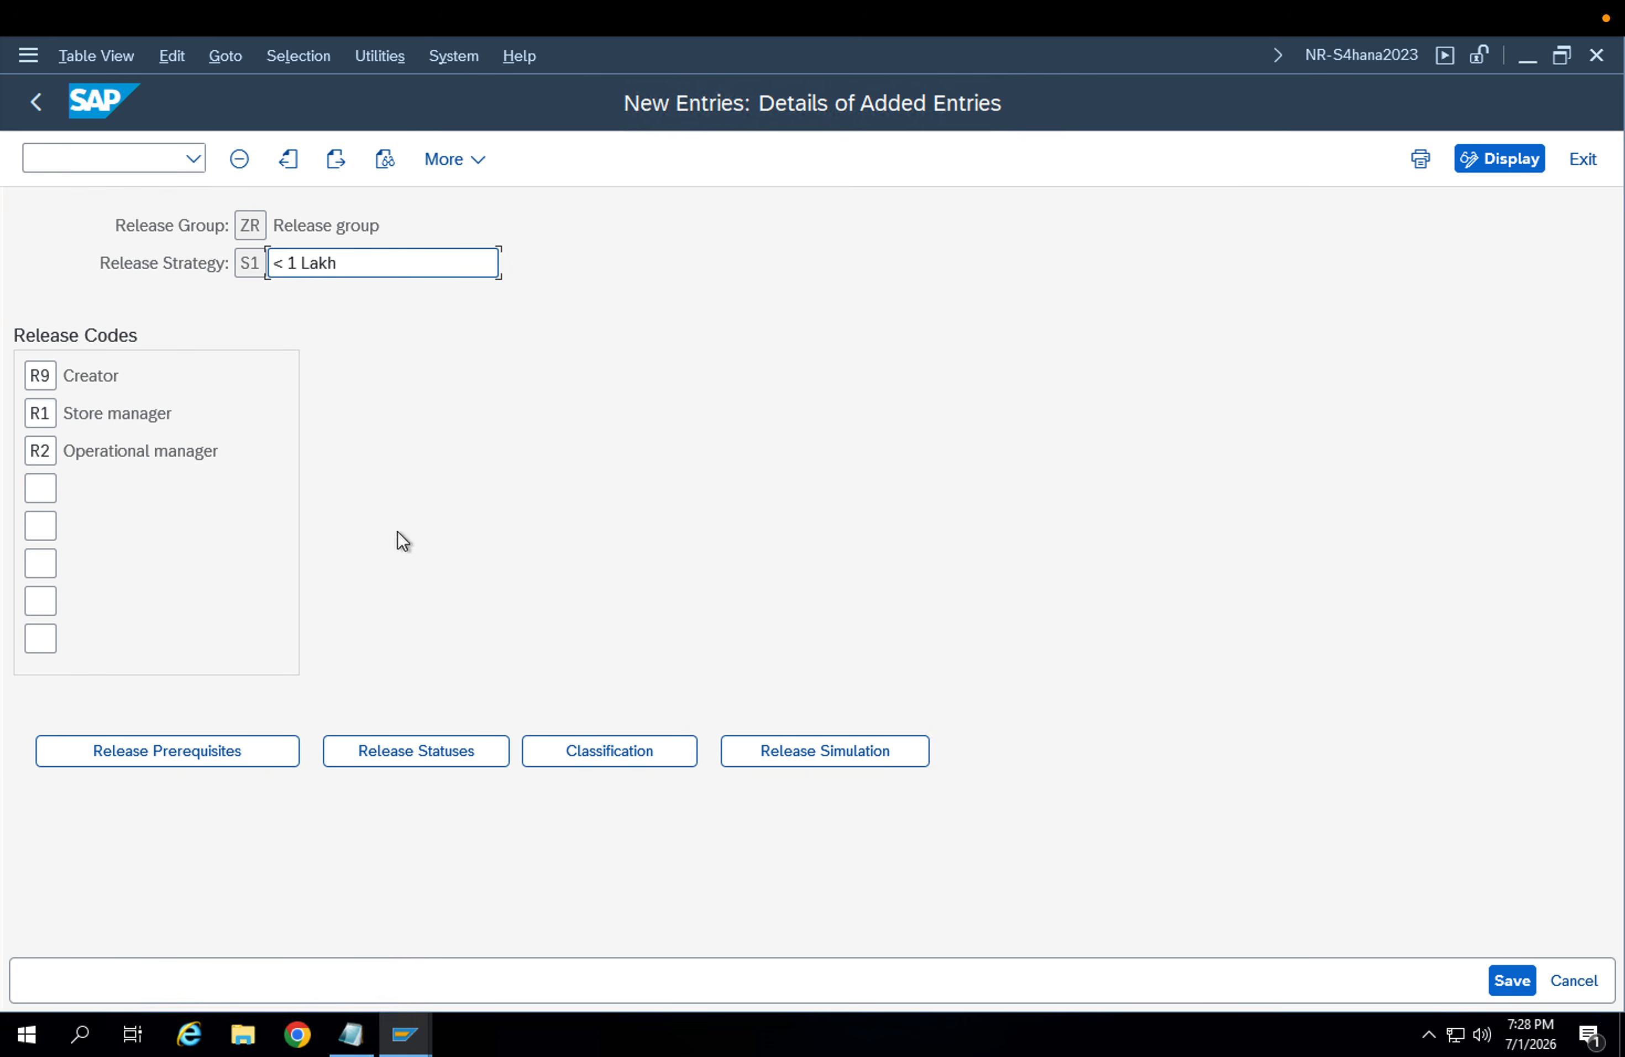
Save release strategy S1 and return to the release strategies overview
click(1504, 978)
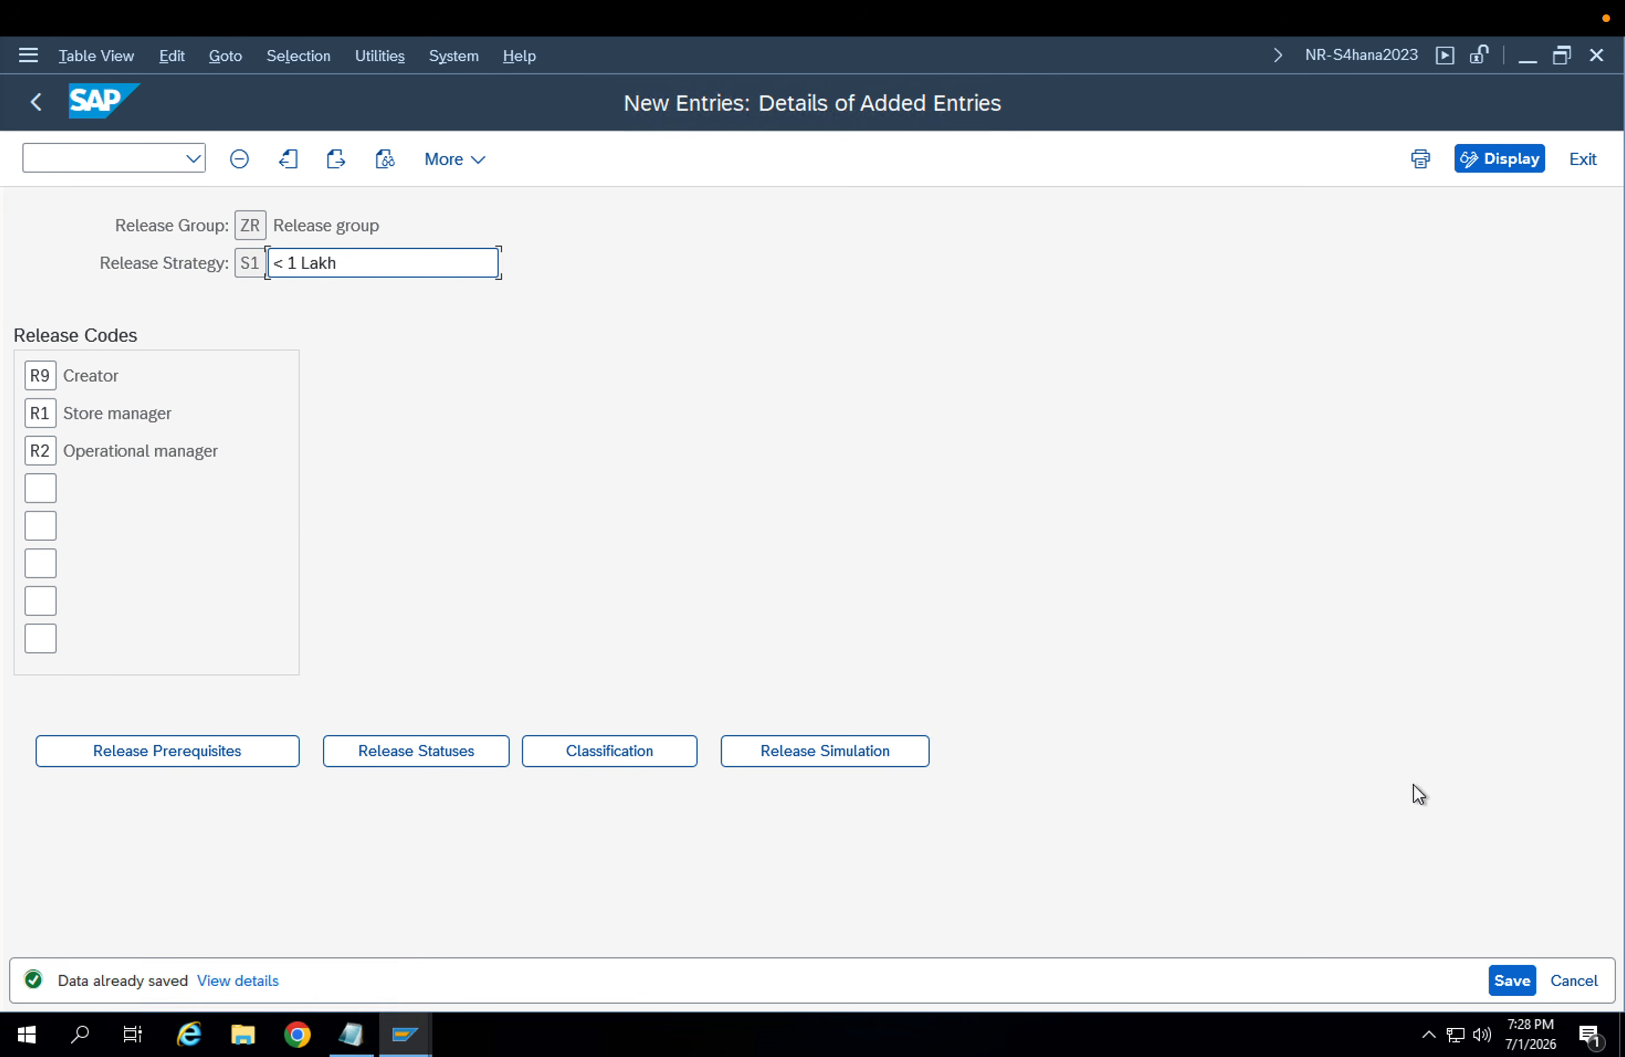
click(34, 102)
click(36, 103)
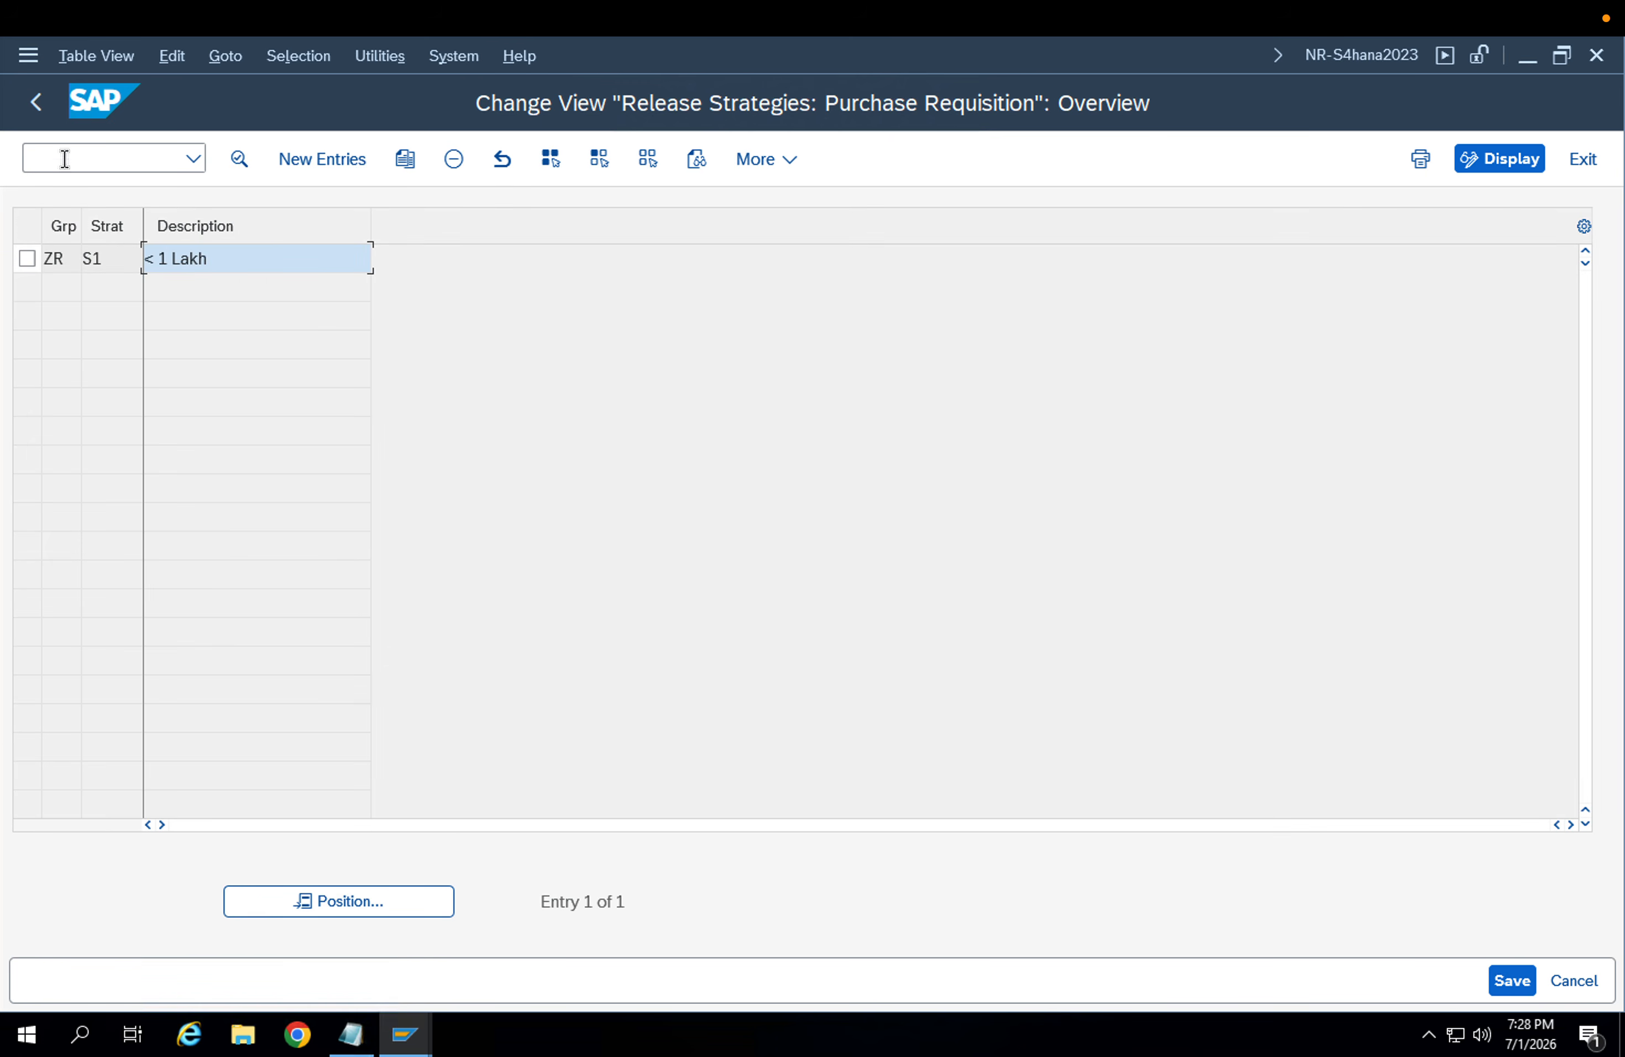
Create a new release strategy entry with release group ZR and strategy S2
click(326, 155)
click(252, 225)
text(ZR)
key(Return)
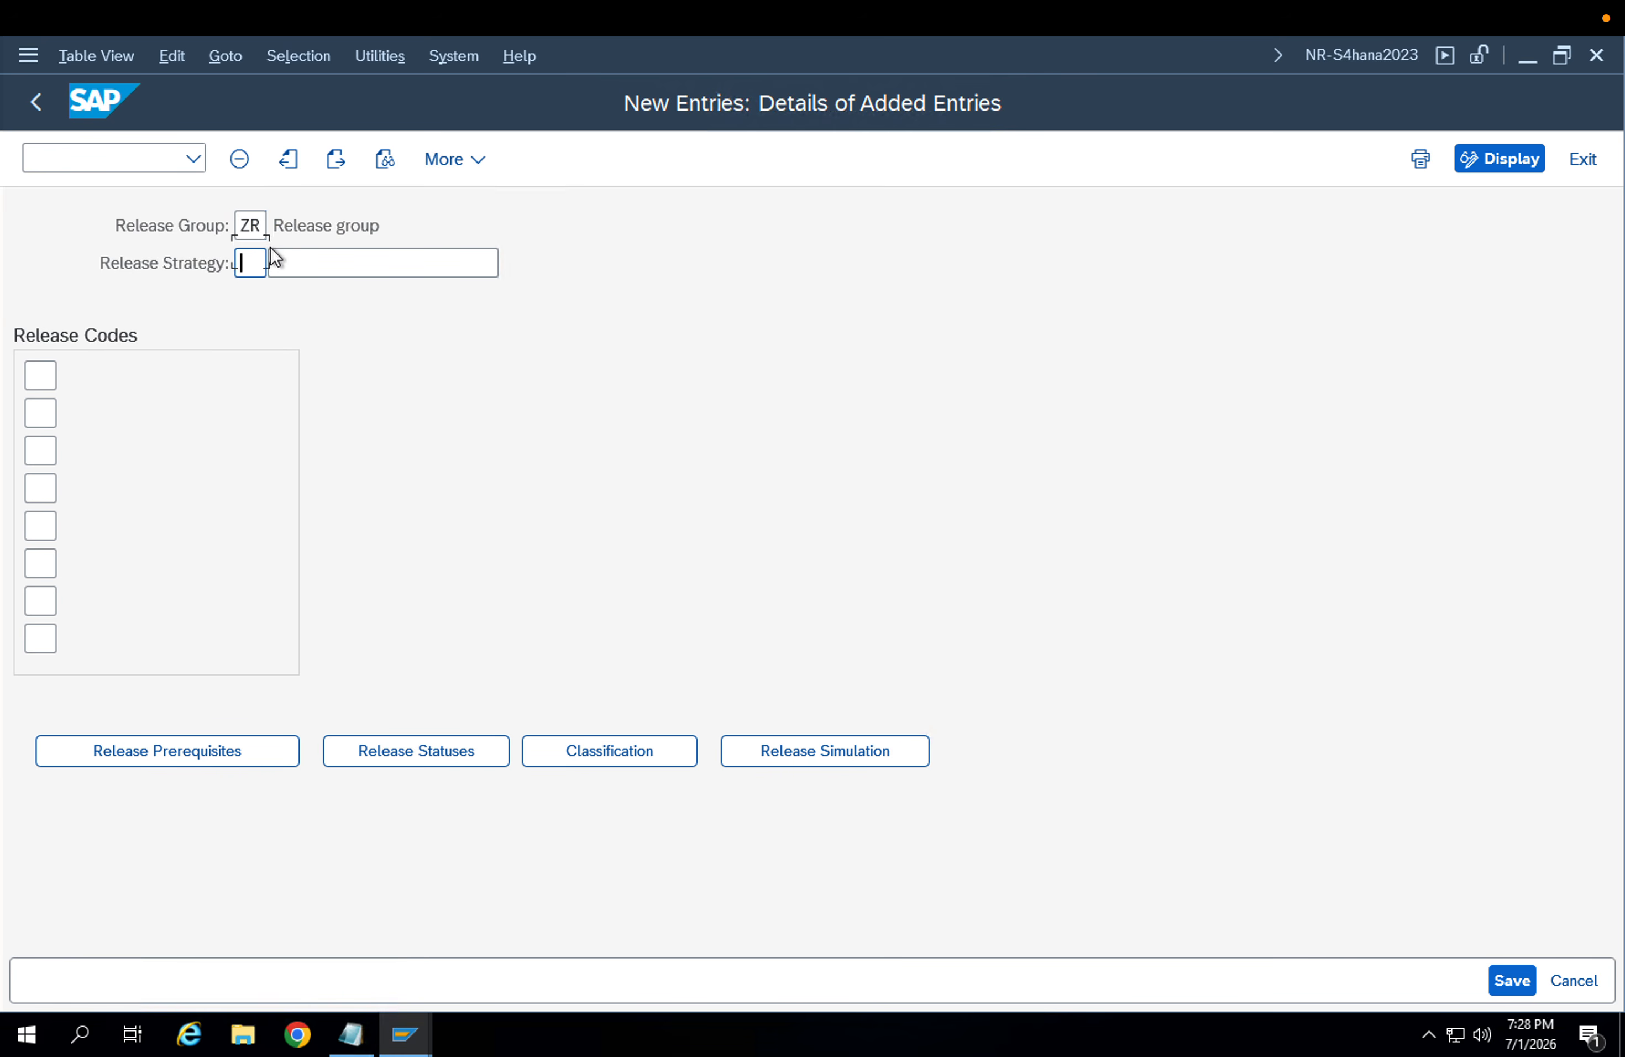
text(S2)
key(Tab)
Describe release strategy S2 as "=> 1Lakh to < 10 Lak"
click(273, 262)
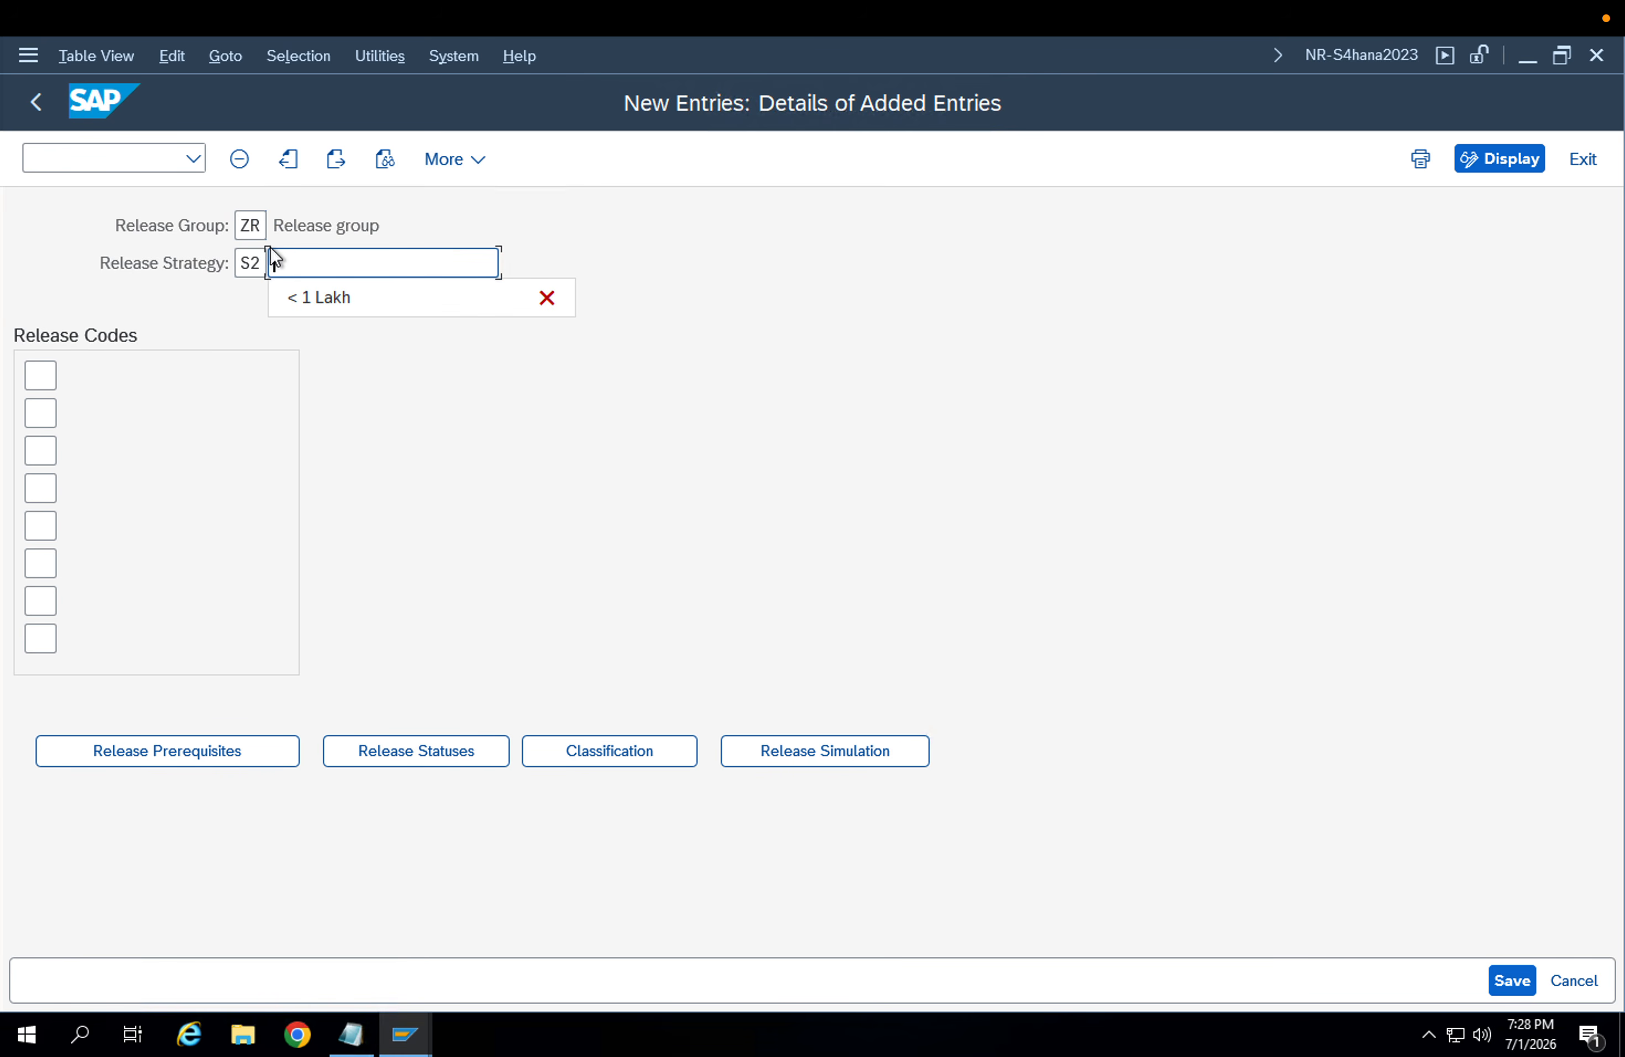
key(Down)
key(Return)
drag(284, 266, 258, 264)
text(>1 Lakh)
key(Left)
text(=)
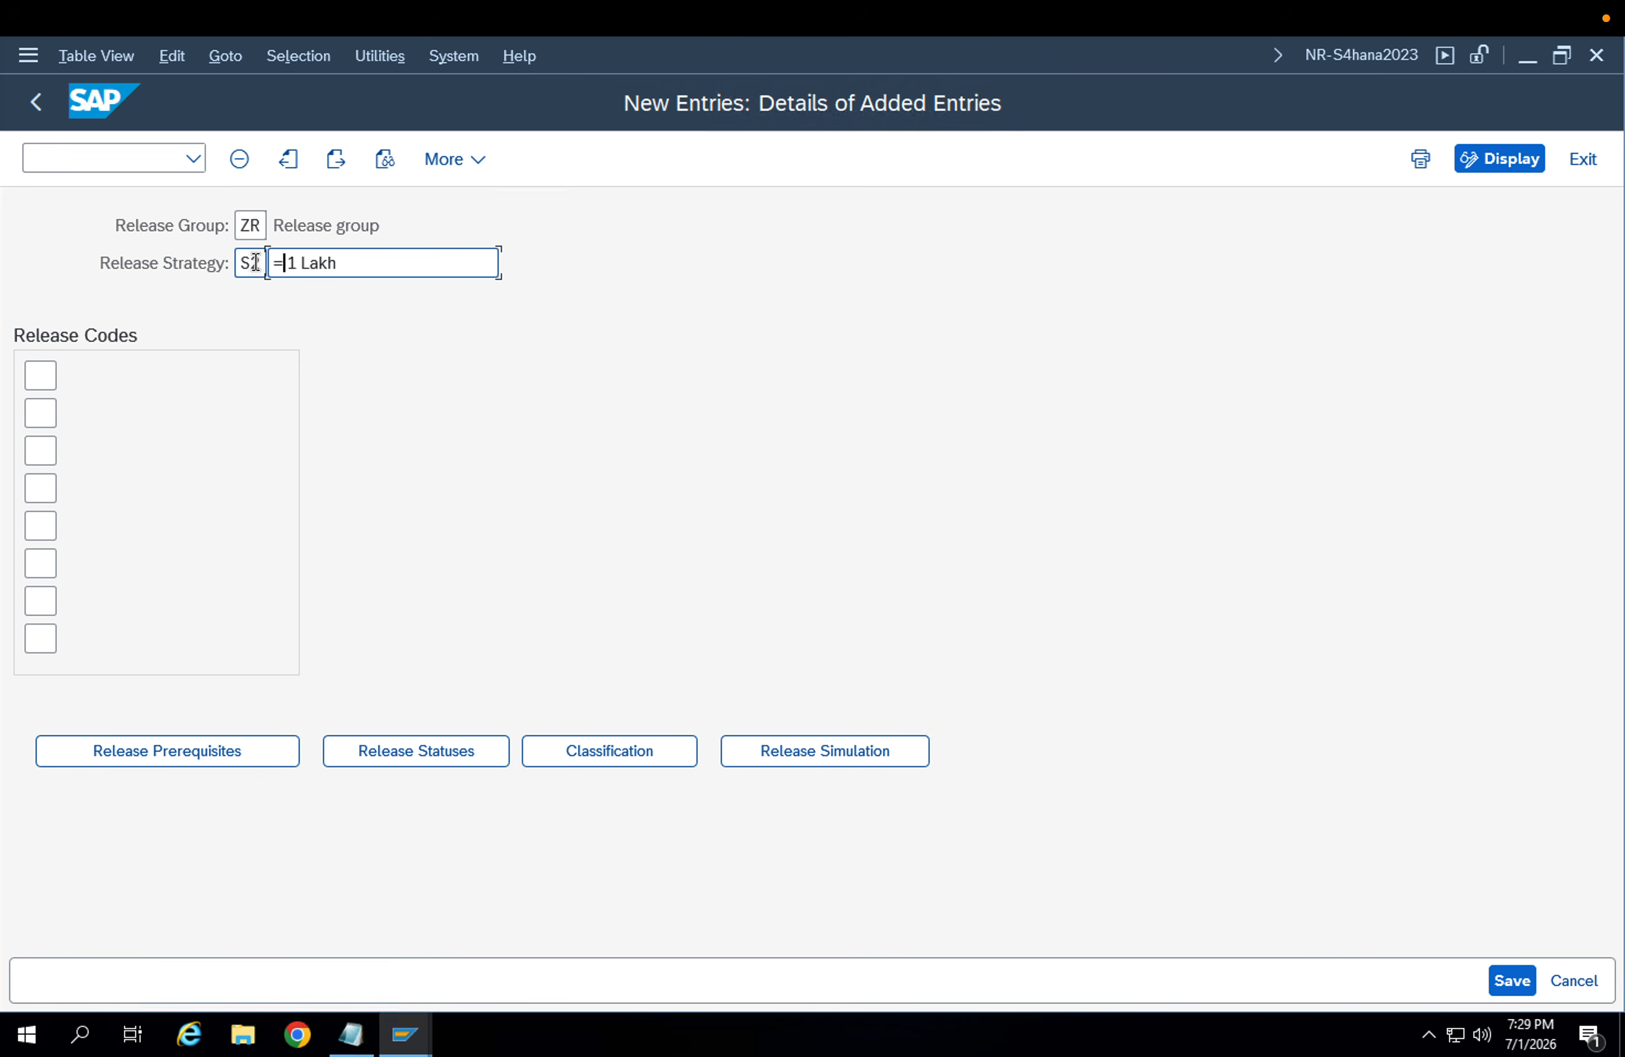
text(> 1)
click(417, 265)
text(to < 10000)
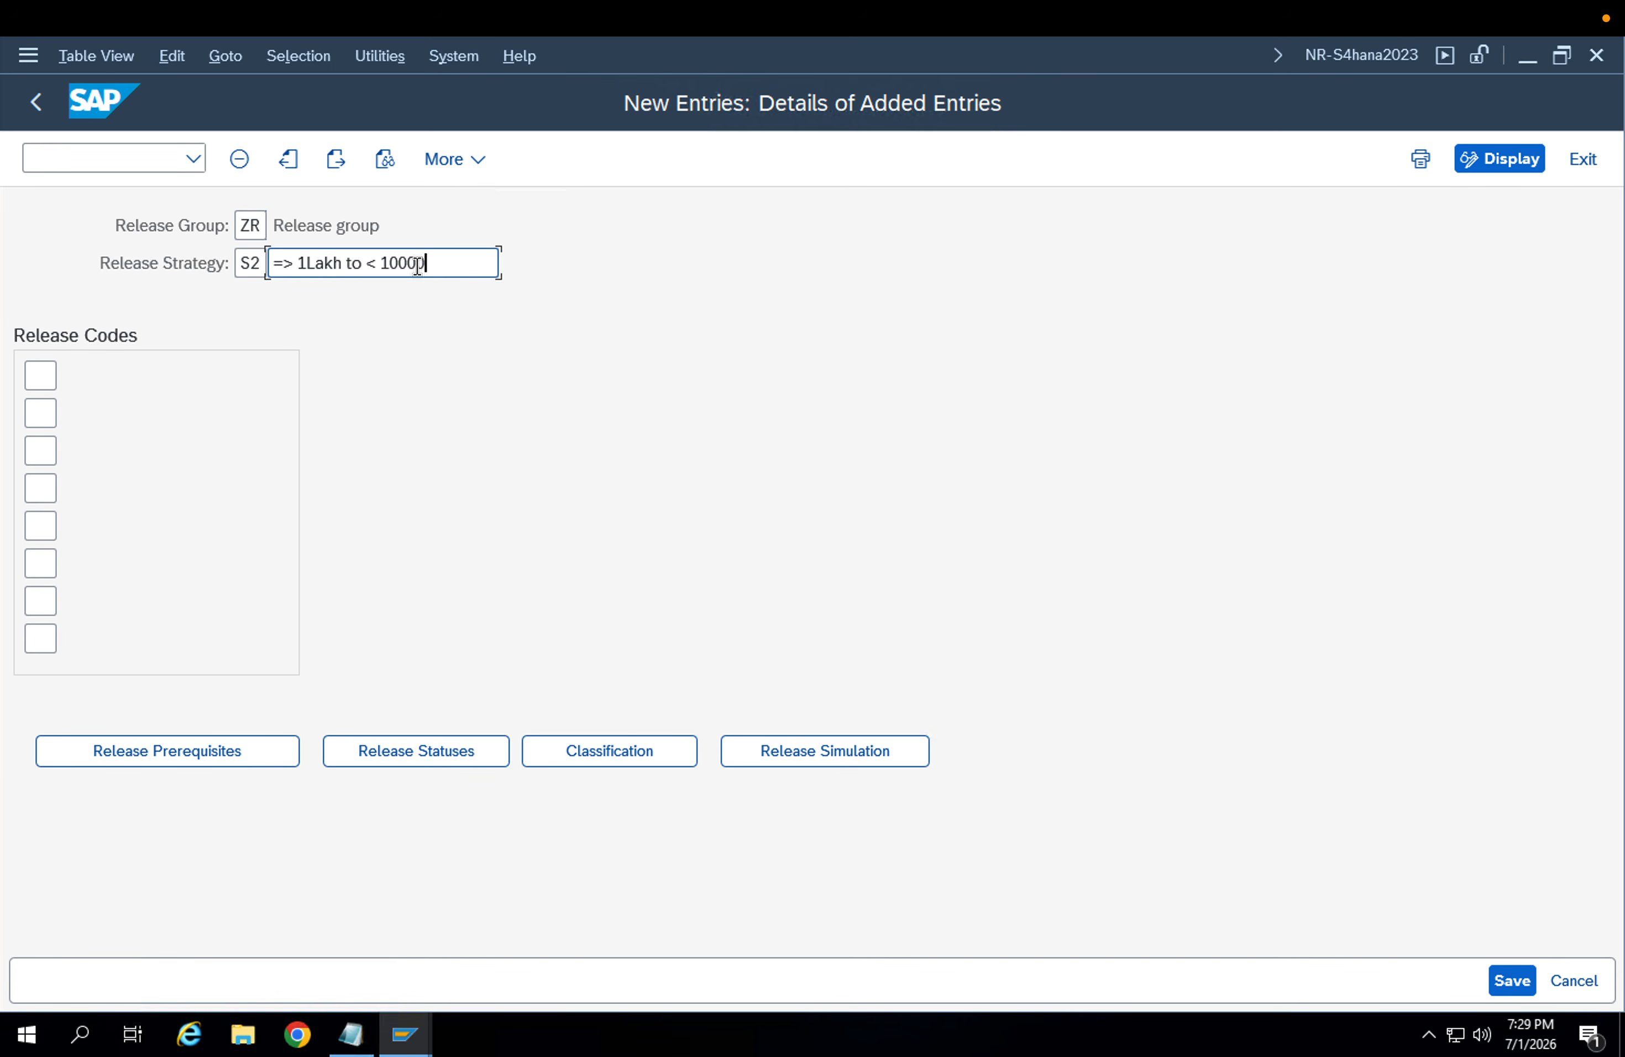
key(BackSpace)
key(BackSpace)
text(Lak)
Assign release codes R9, R1, R2, R3, R4 and R5 to strategy S2 in that order
click(35, 375)
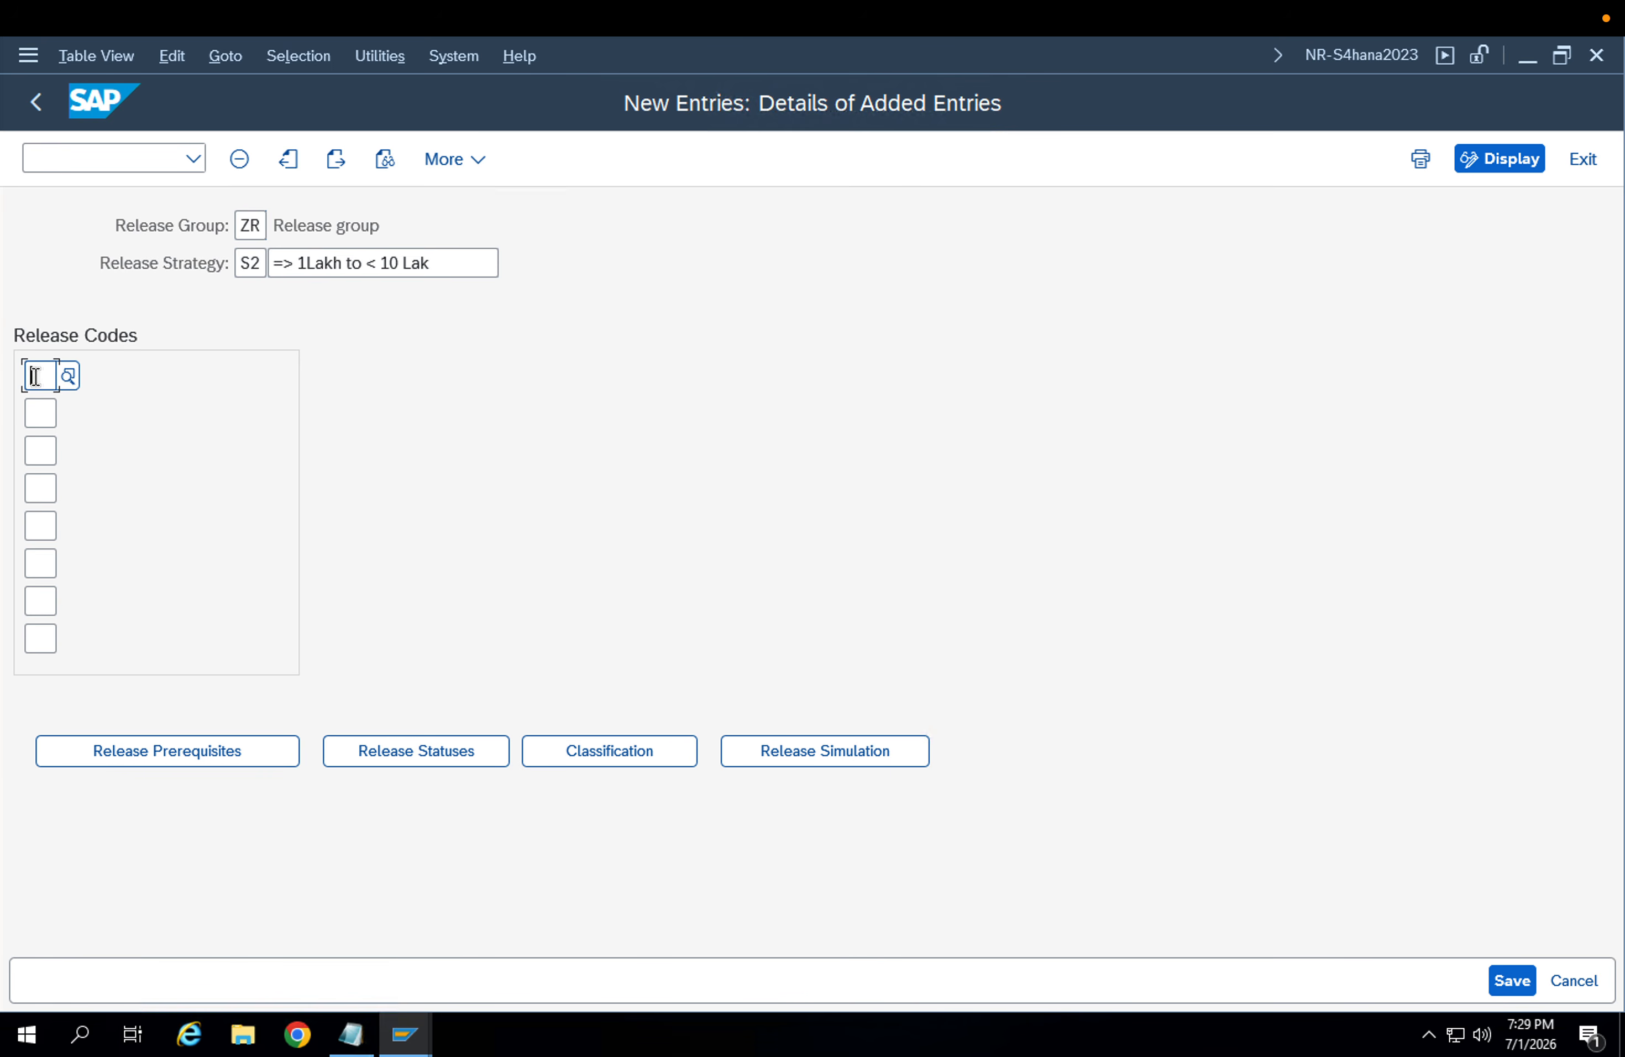
text(R9)
key(Tab)
text(R1)
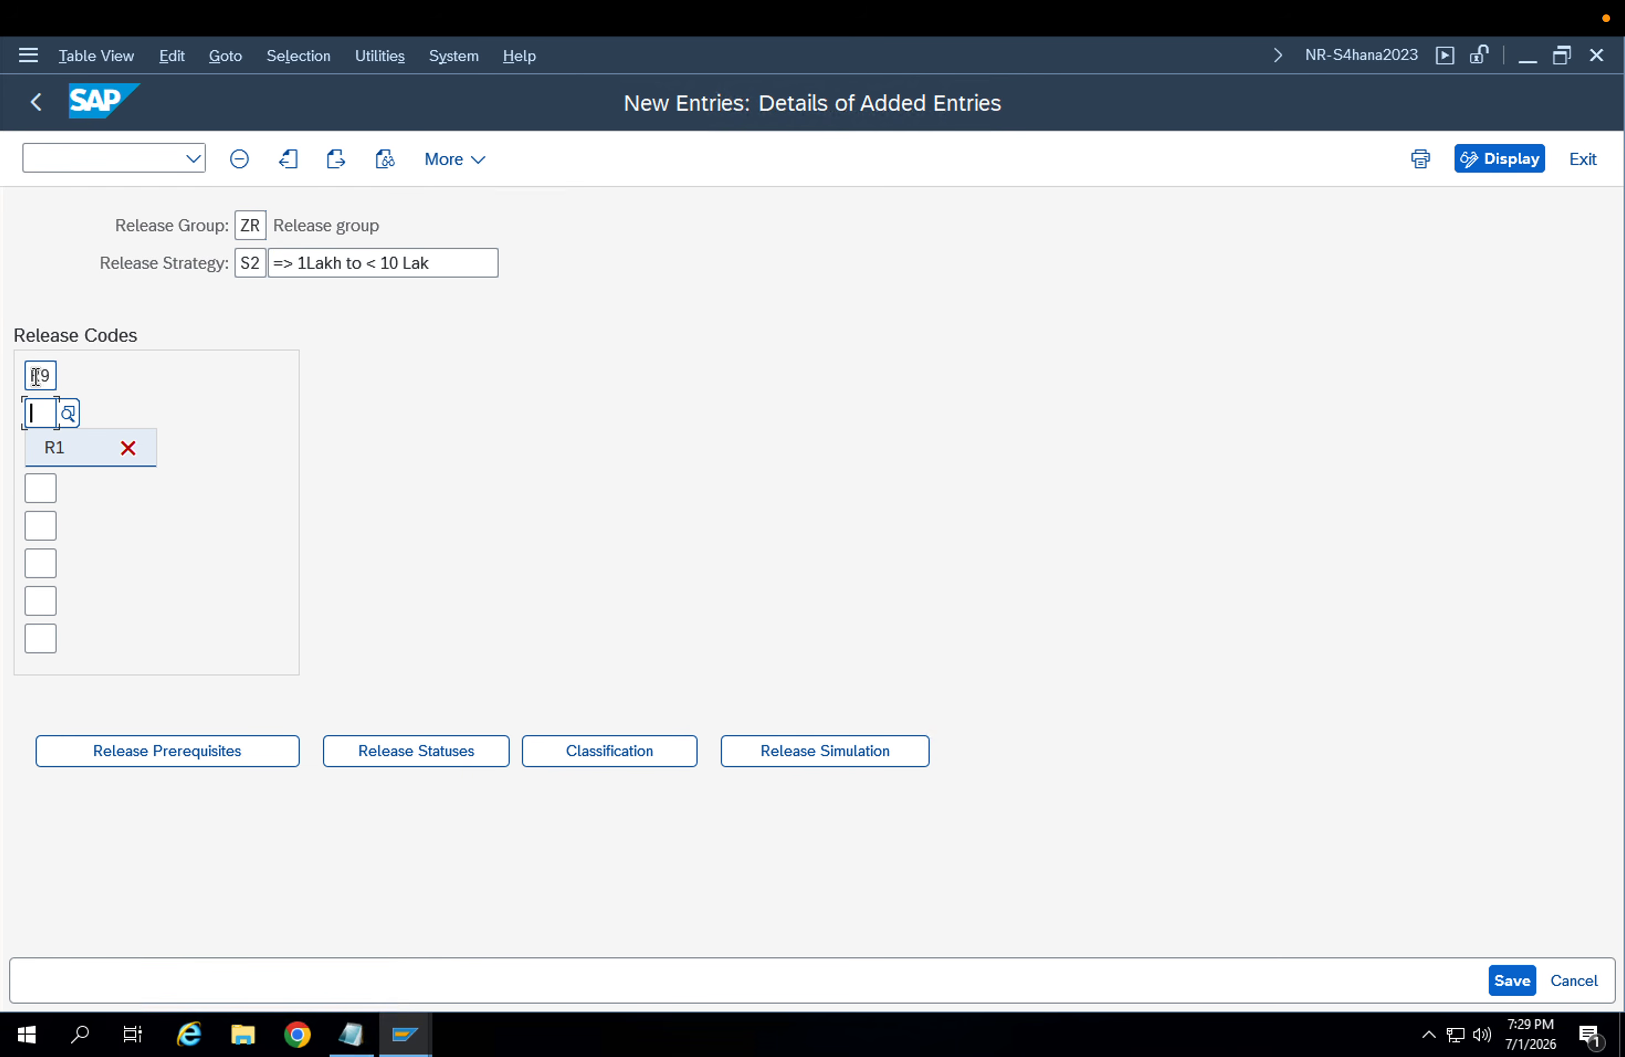
key(Tab)
text(R2)
key(Tab)
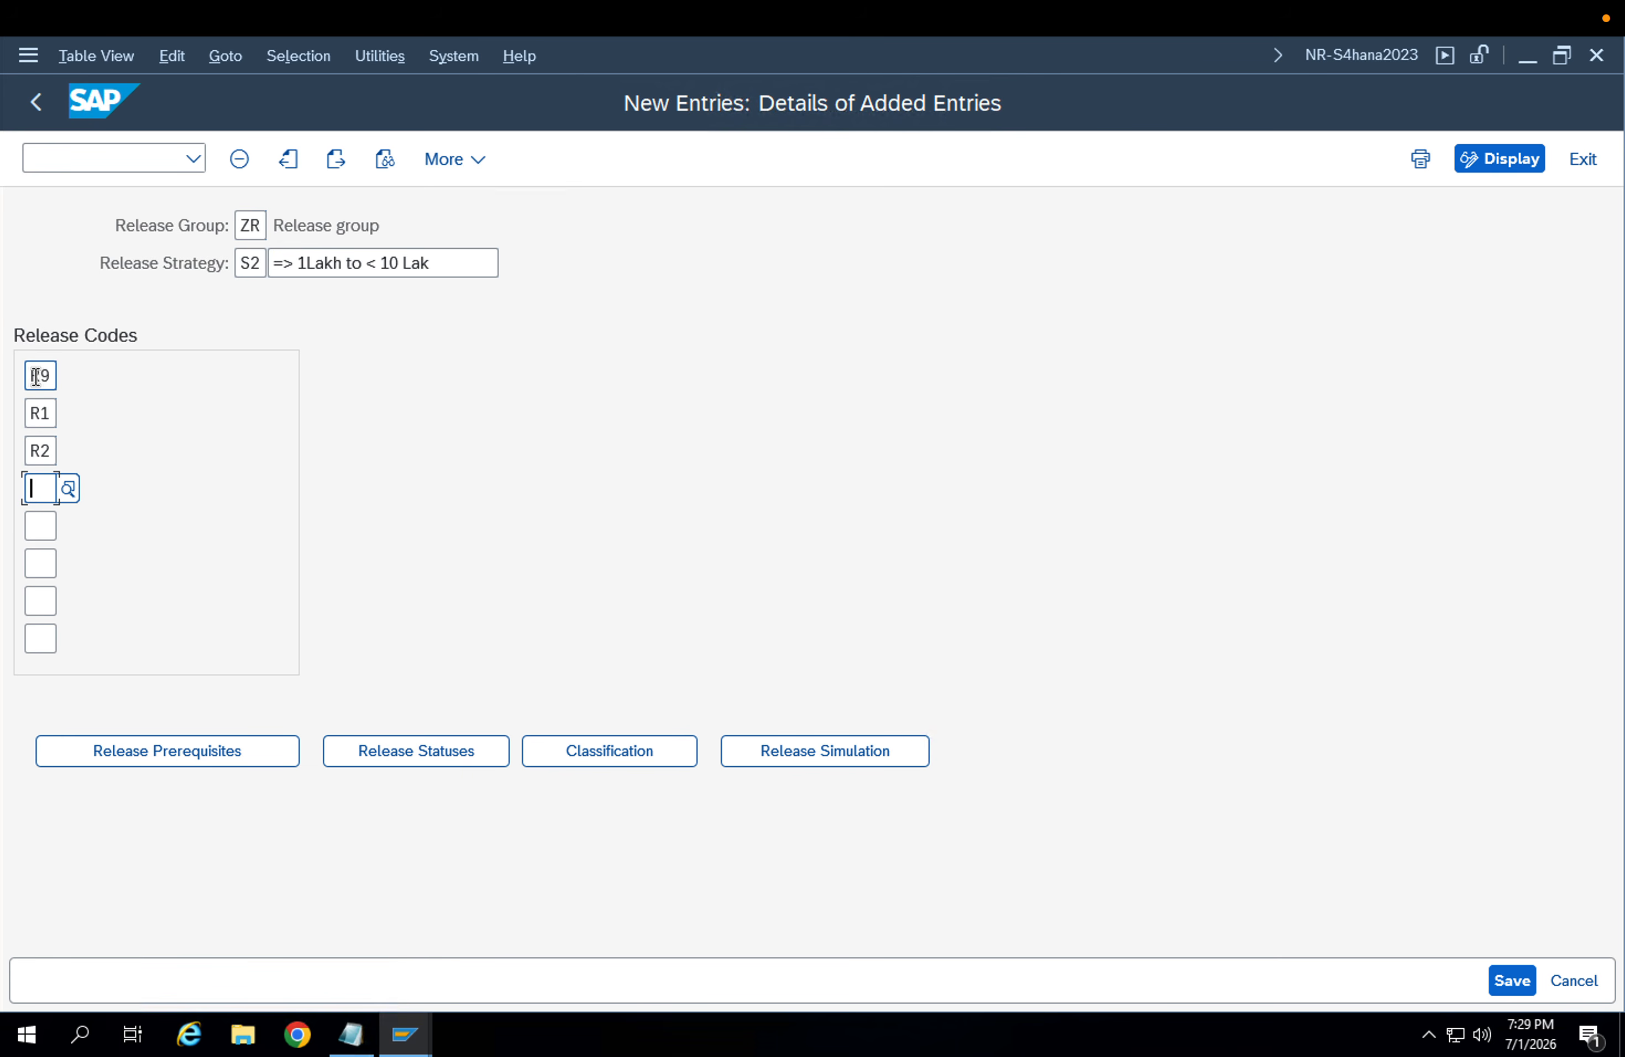
text(R3)
key(Tab)
text(R4)
key(Tab)
text(R5)
key(Return)
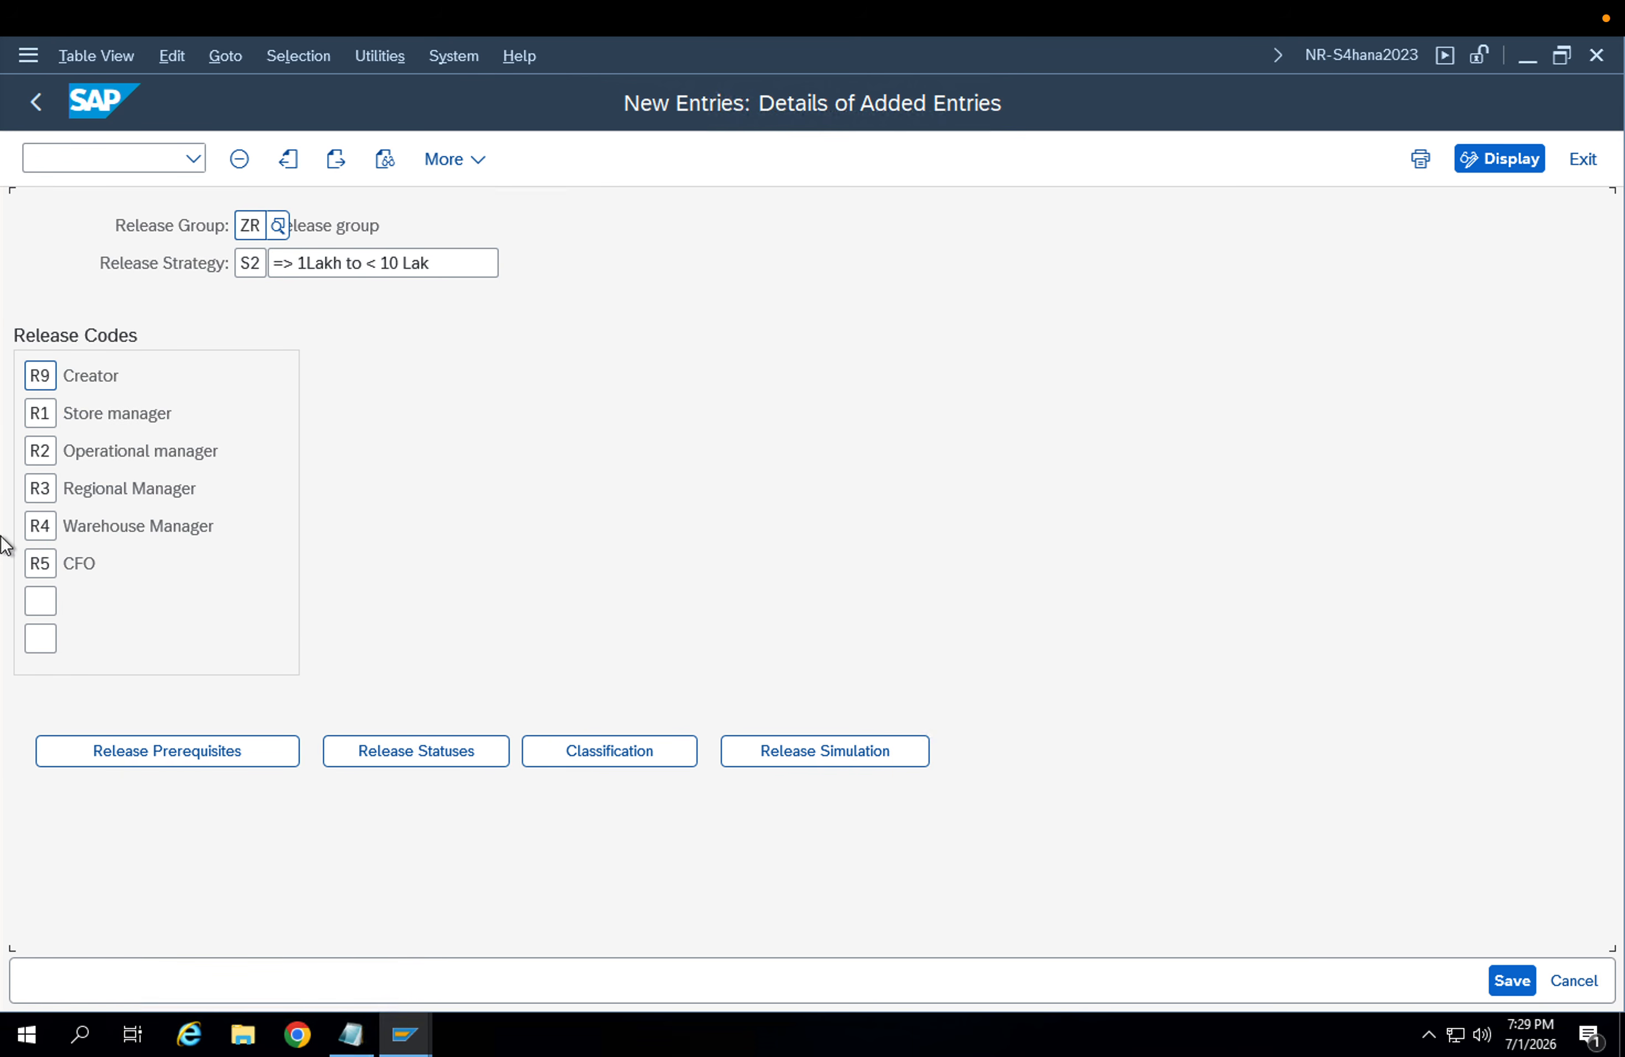
Set the release prerequisites of strategy S2 so each code from R1 to R5 requires all codes before it, and confirm
click(212, 750)
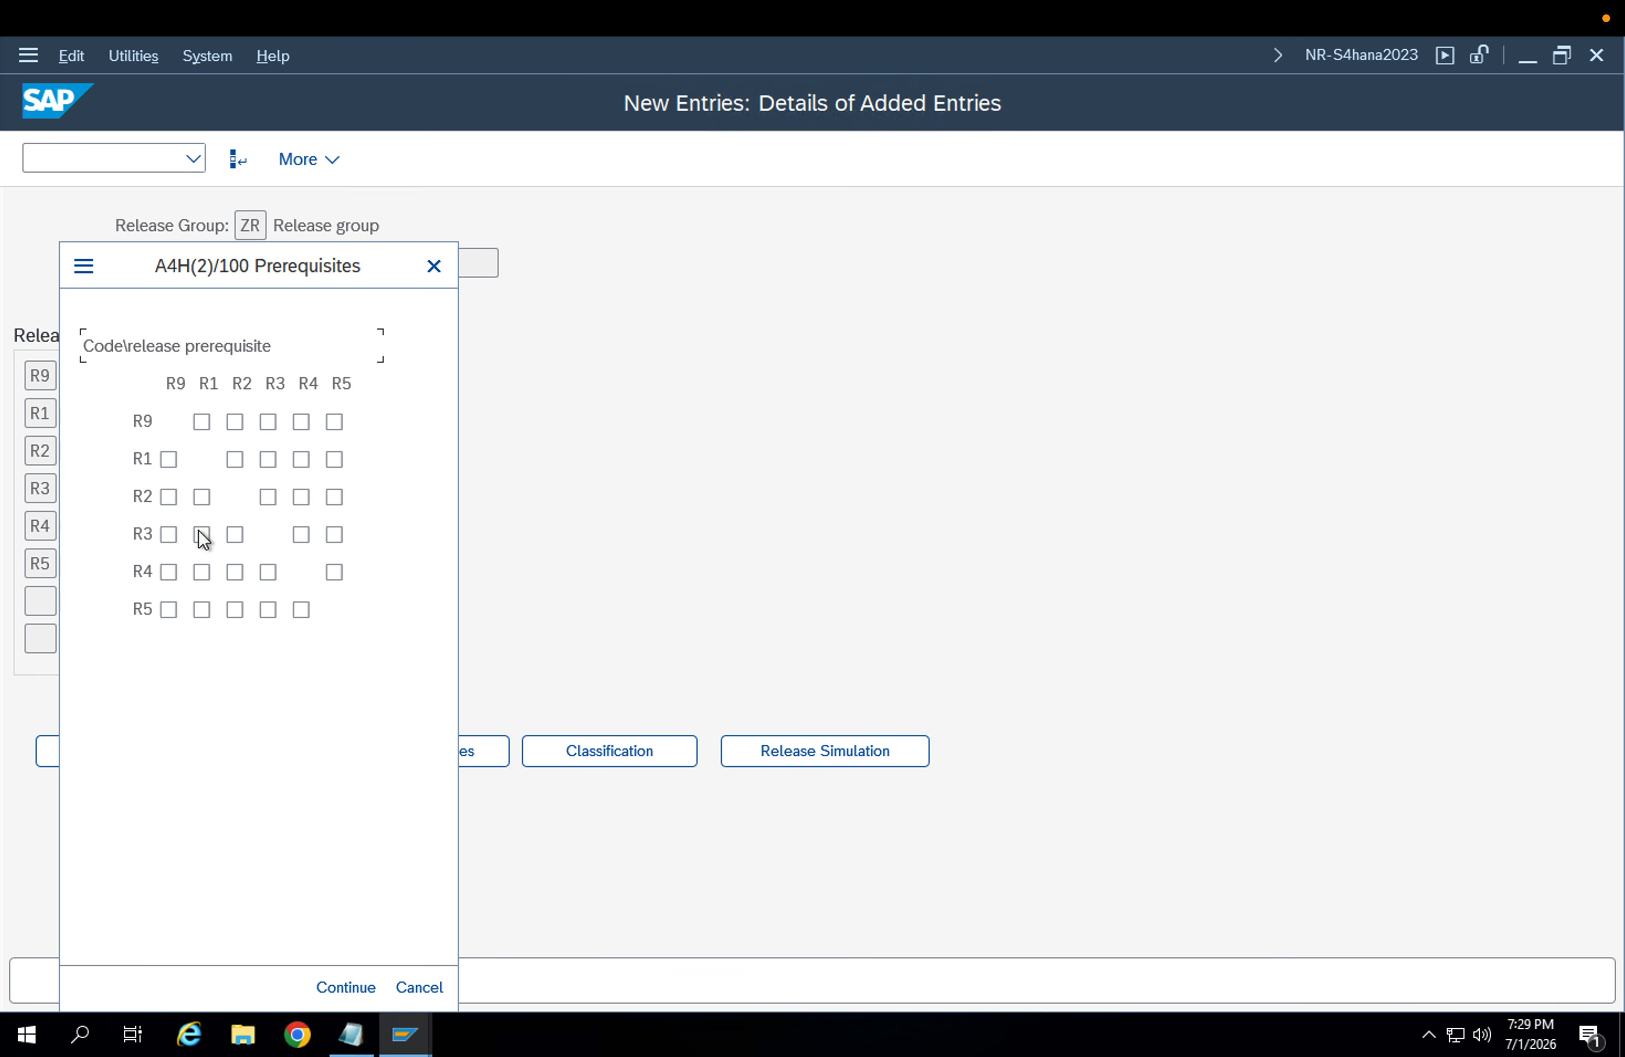
click(168, 459)
click(169, 535)
click(202, 535)
click(235, 535)
click(169, 572)
click(202, 572)
click(266, 574)
click(169, 610)
click(235, 610)
click(268, 609)
click(300, 609)
click(346, 987)
Check the release indicator of every code combination in the release statuses of strategy S2, and confirm them
click(351, 750)
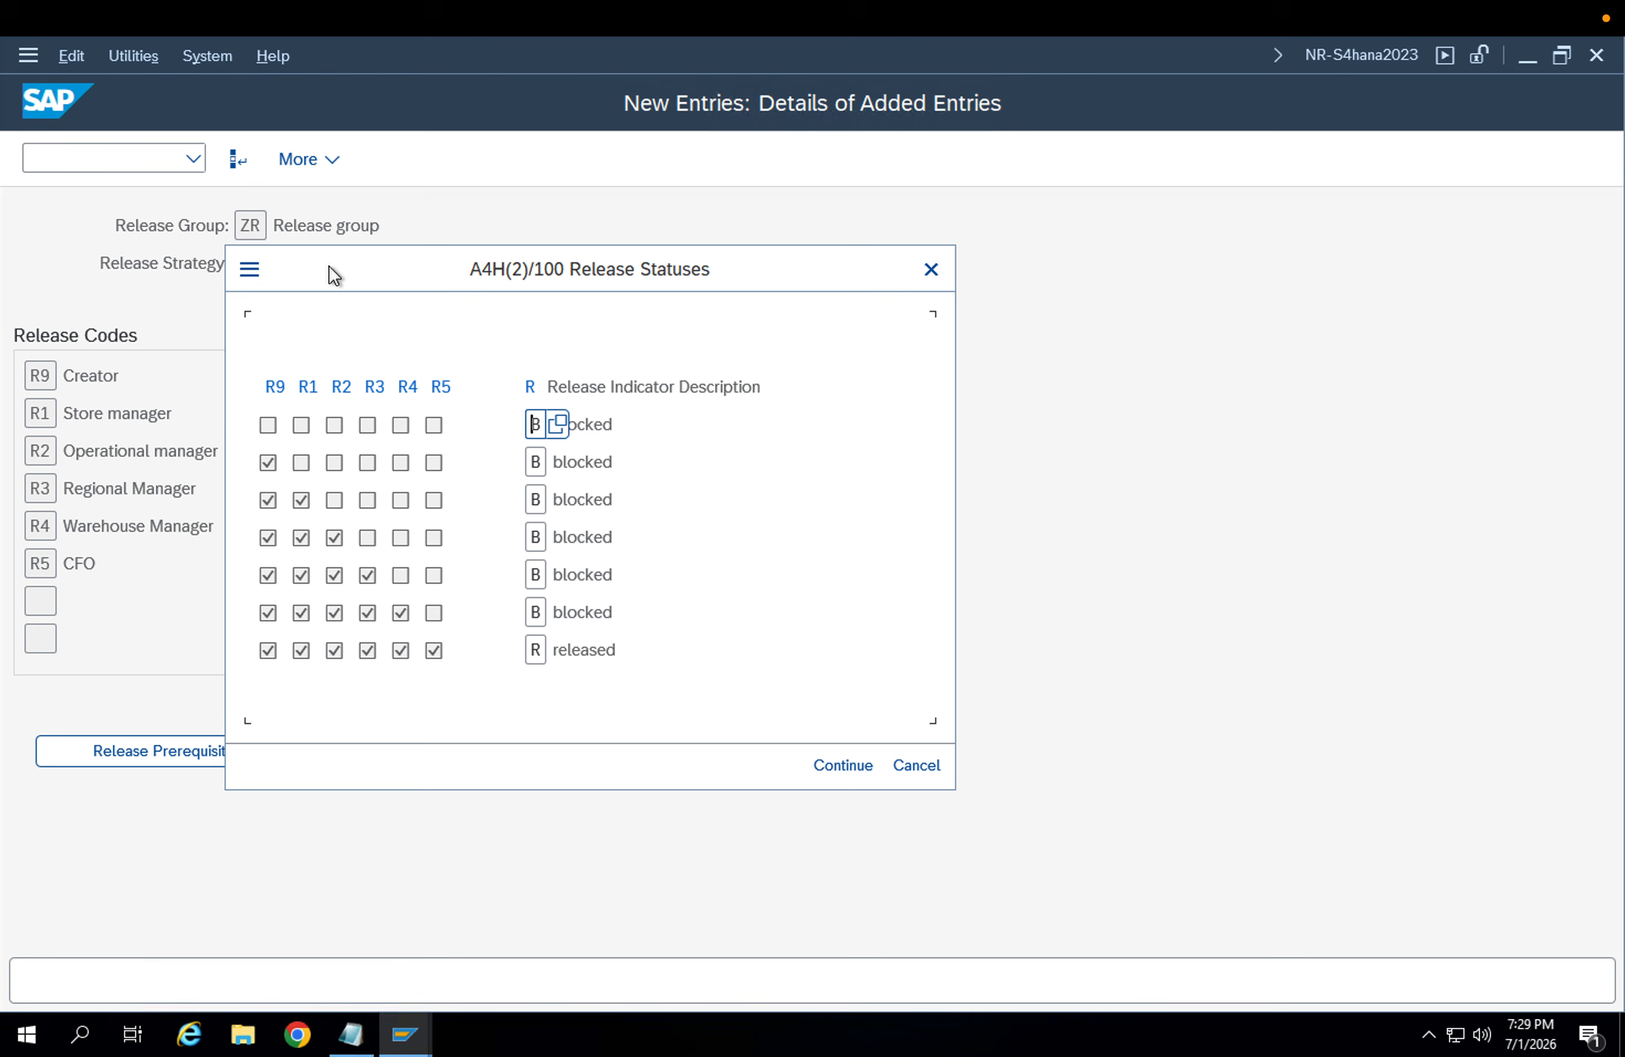
key(Tab)
key(Tab)
key(Tab)
key(Tab)
key(Tab)
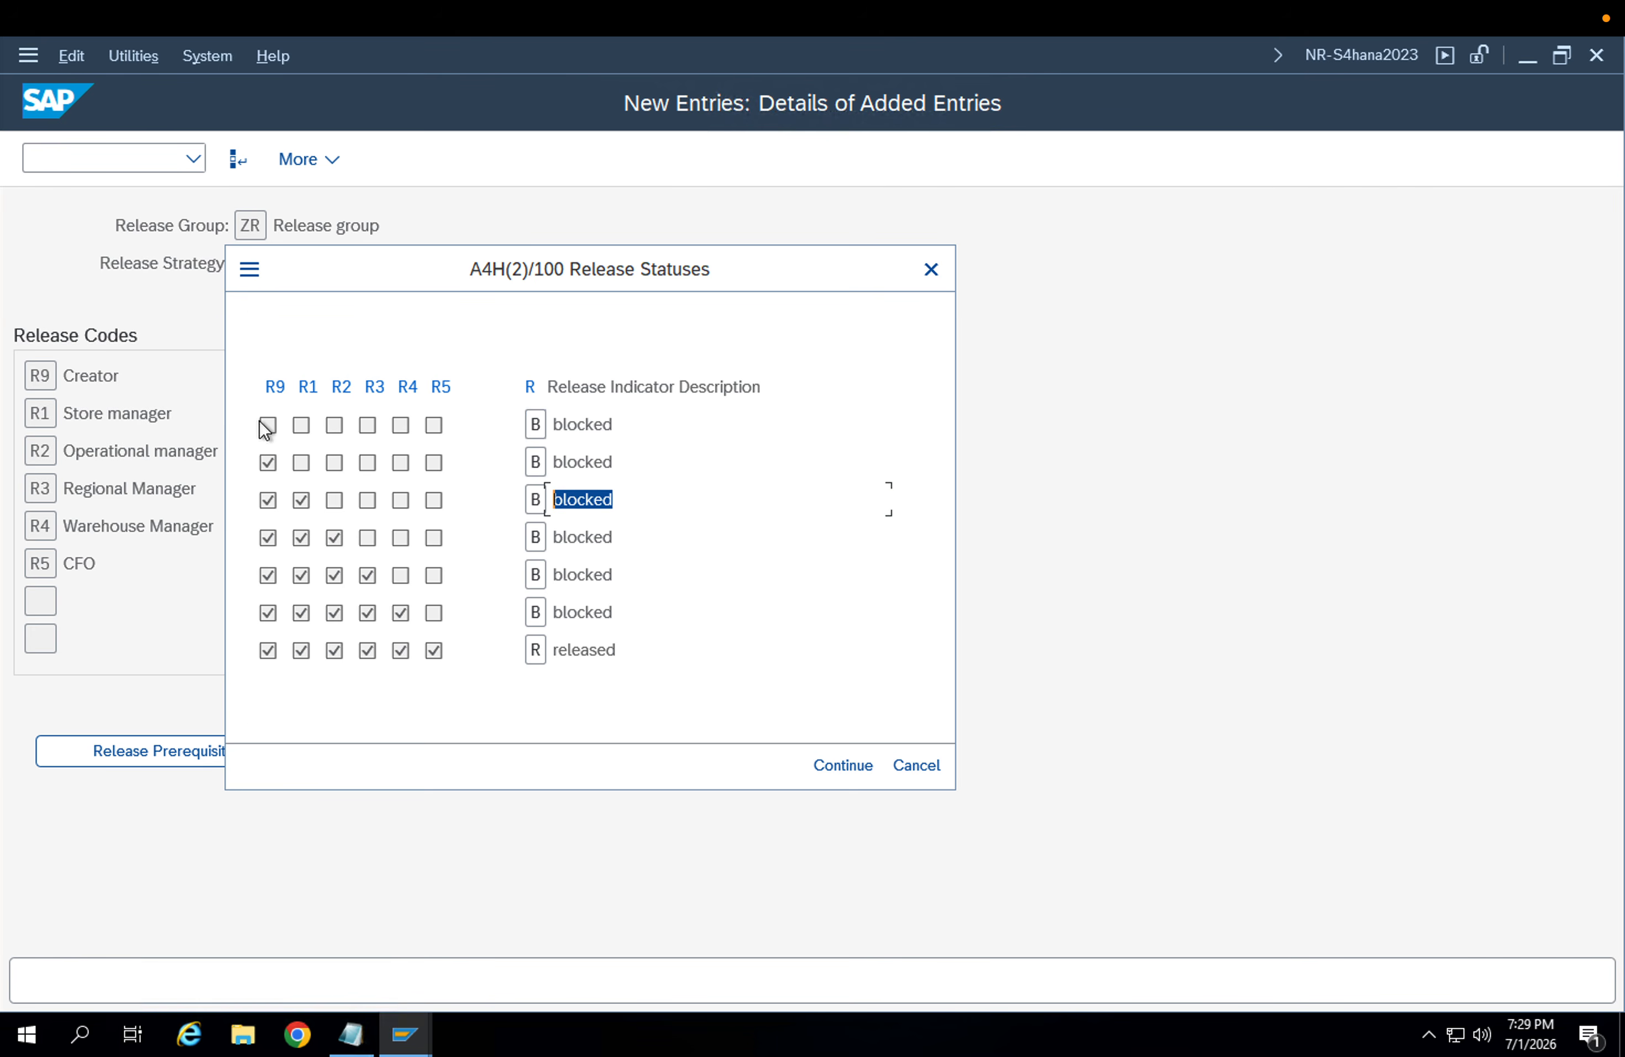
click(269, 426)
click(437, 426)
click(620, 500)
click(268, 537)
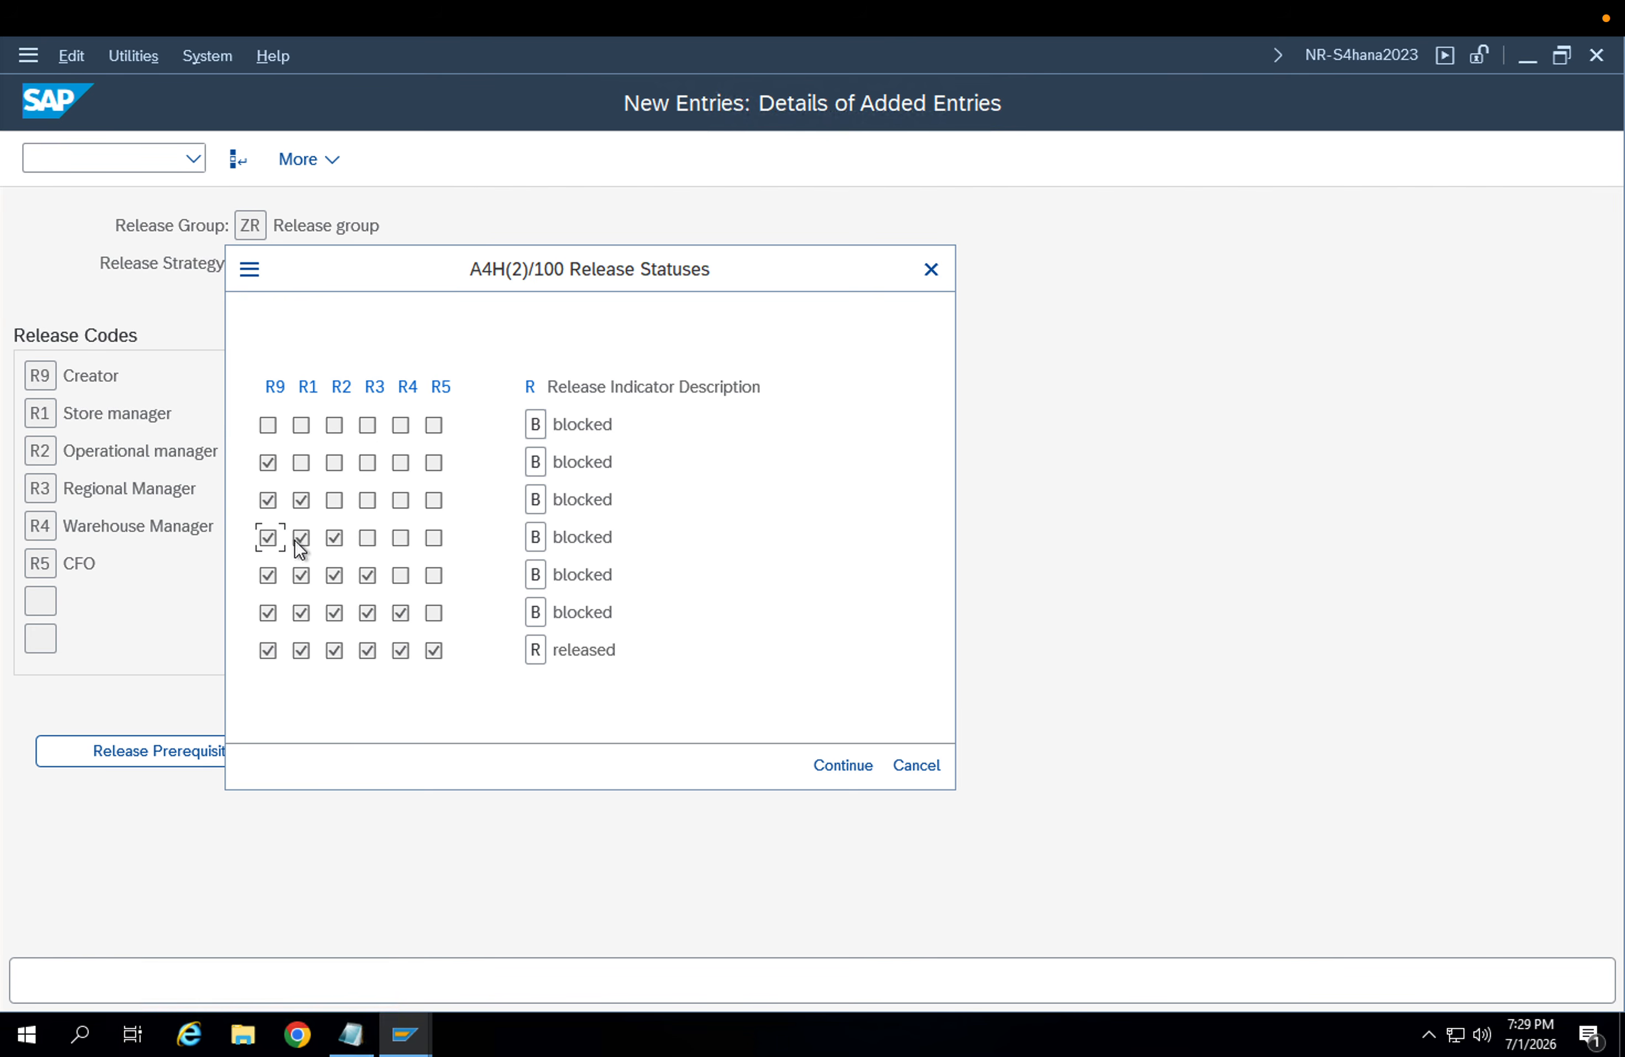
drag(606, 537, 453, 543)
click(333, 576)
drag(649, 574, 588, 575)
click(267, 613)
drag(668, 611, 429, 648)
click(270, 656)
drag(628, 651, 405, 664)
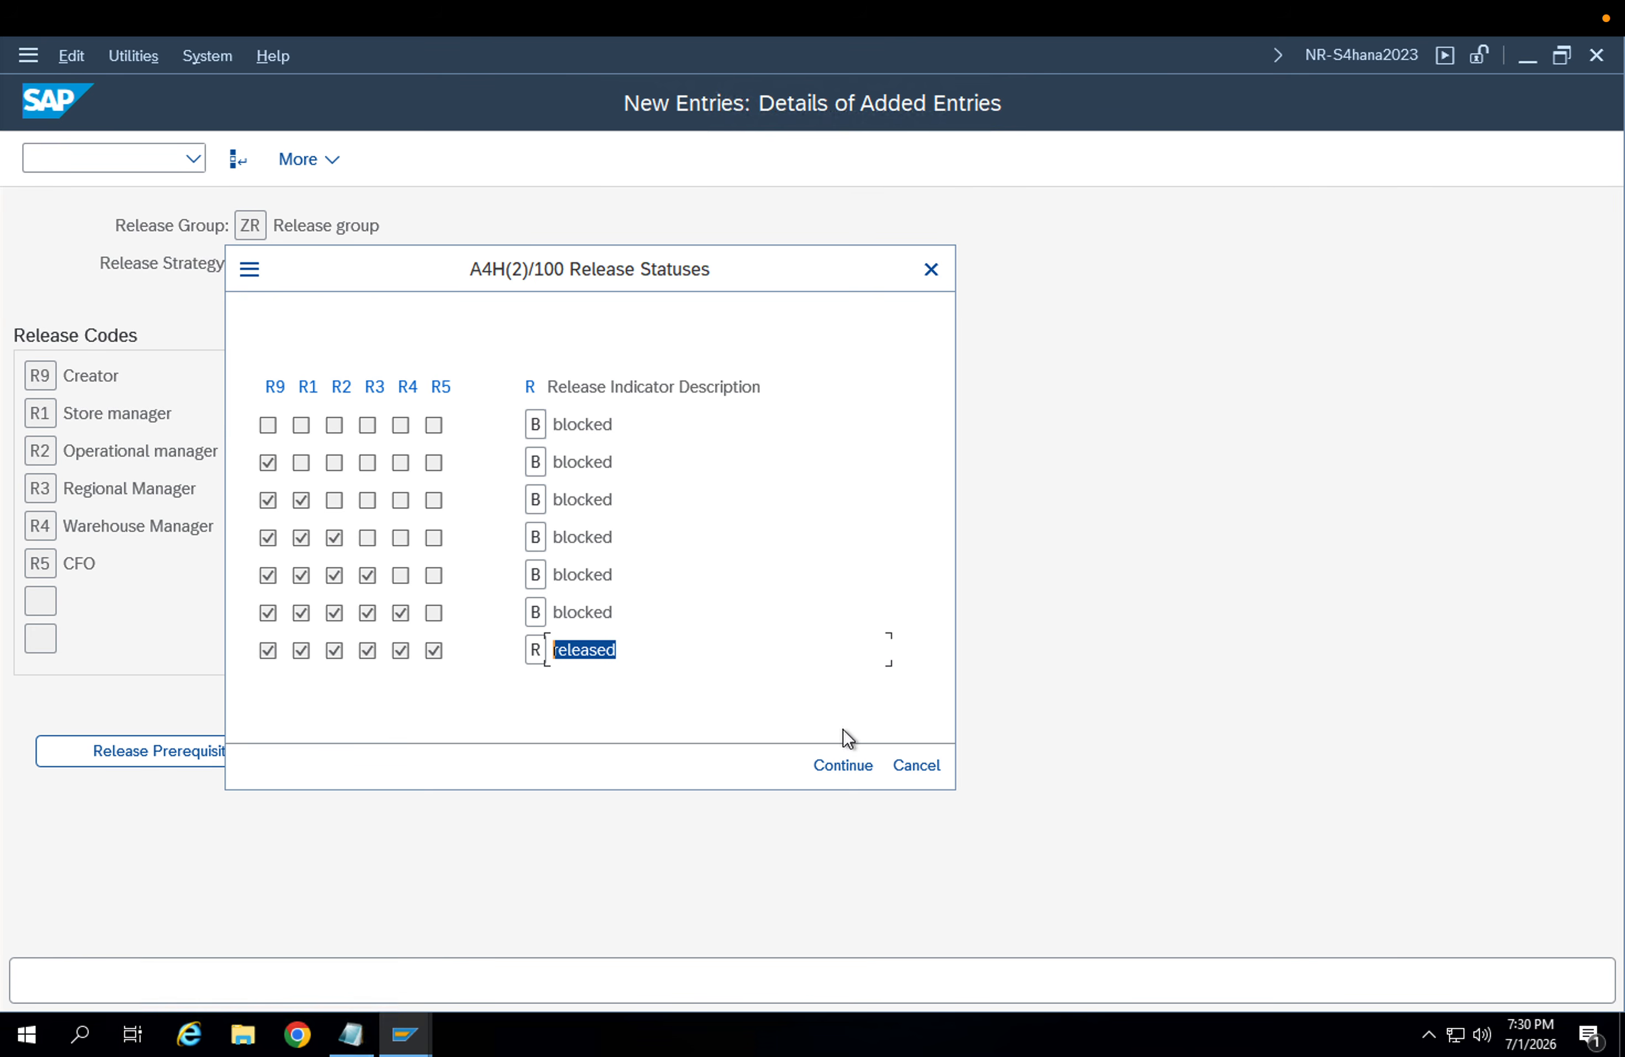
click(826, 757)
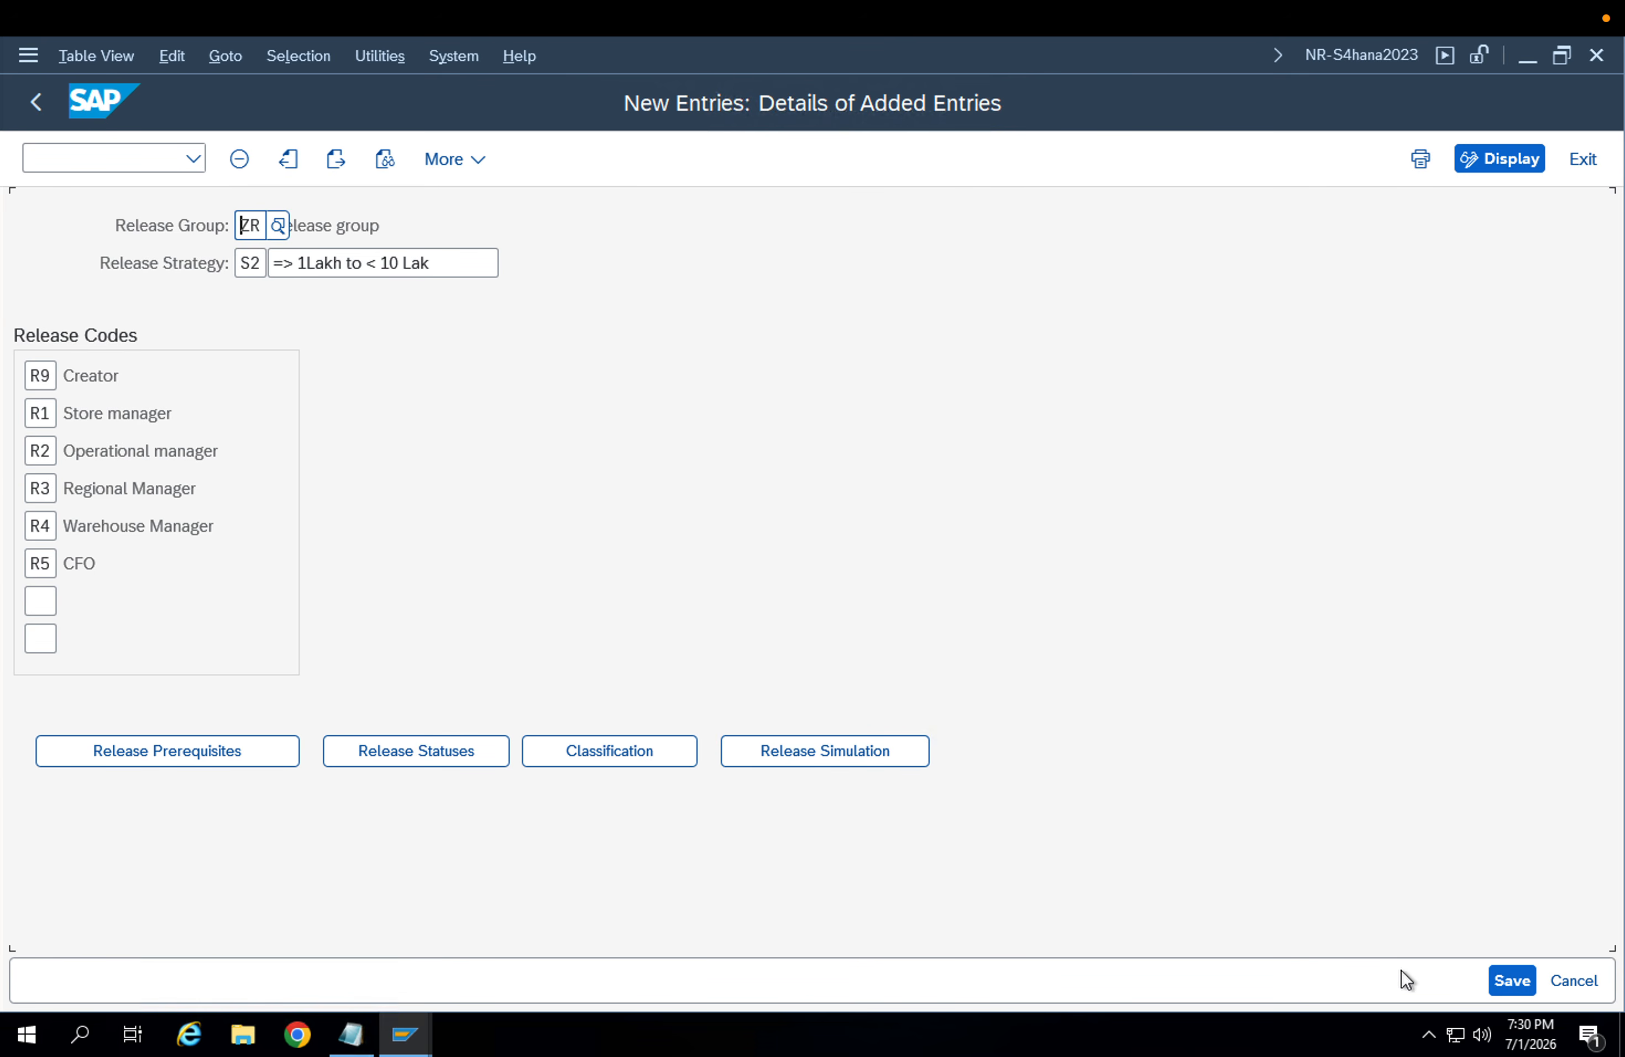
Save strategy S2 and open its classification with the class characteristics listed
click(1510, 980)
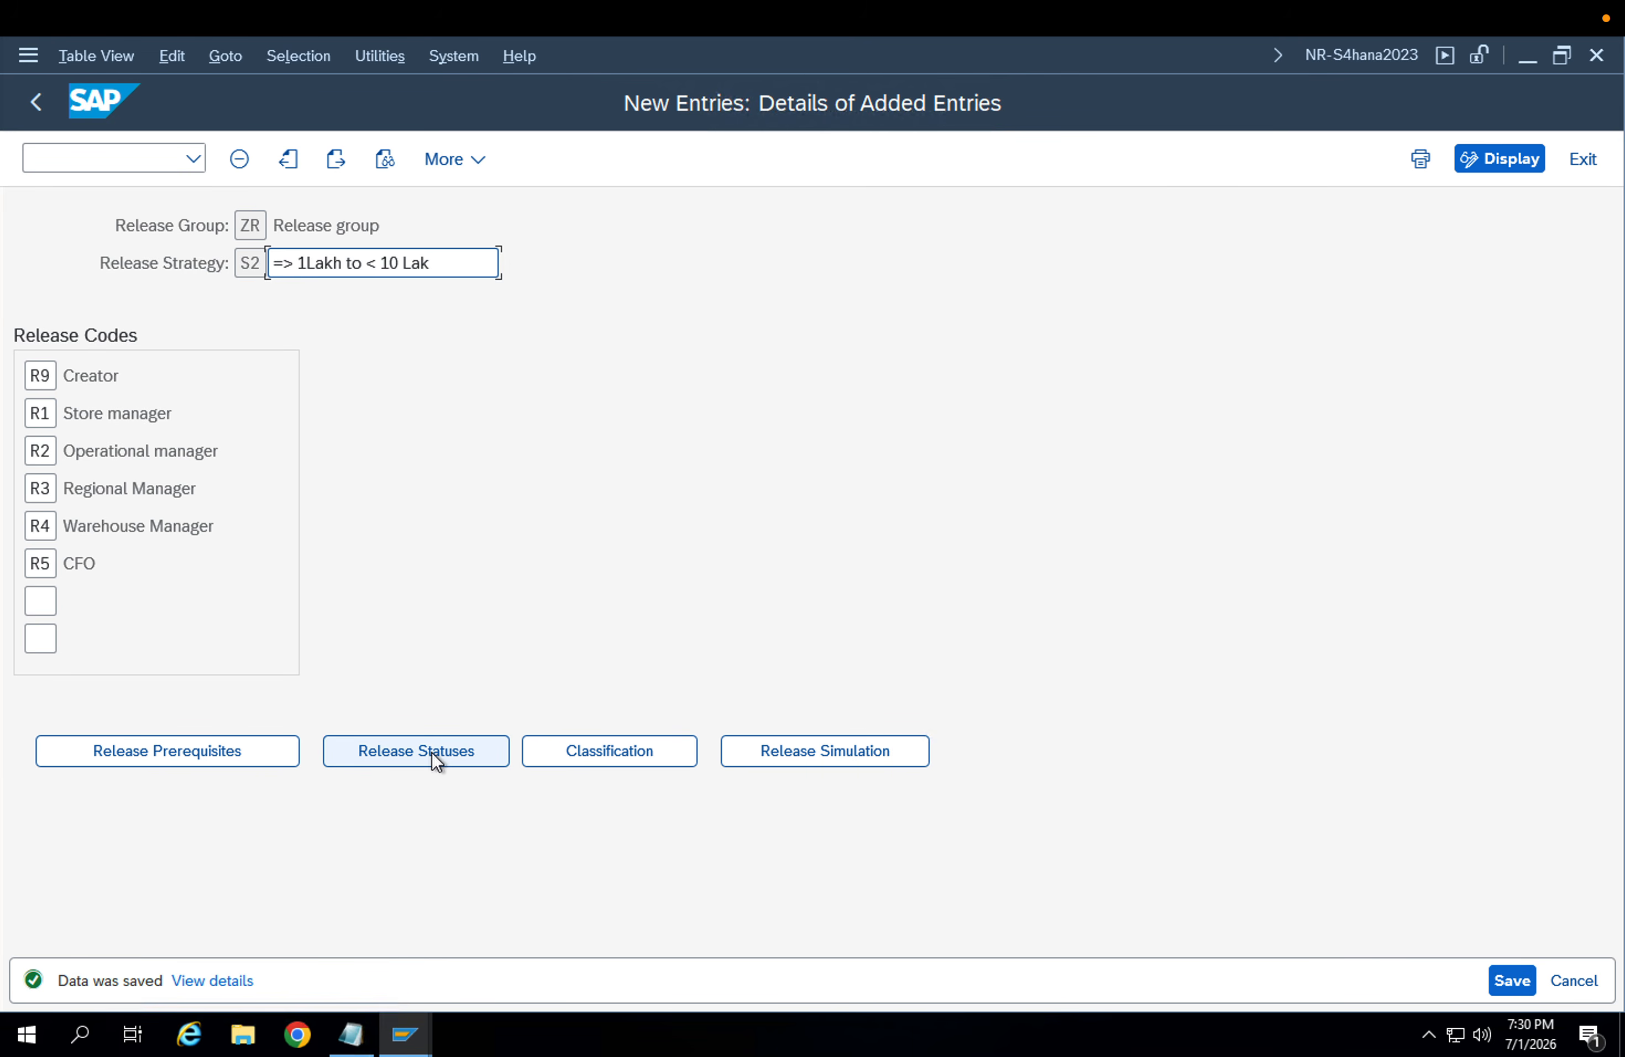
click(571, 764)
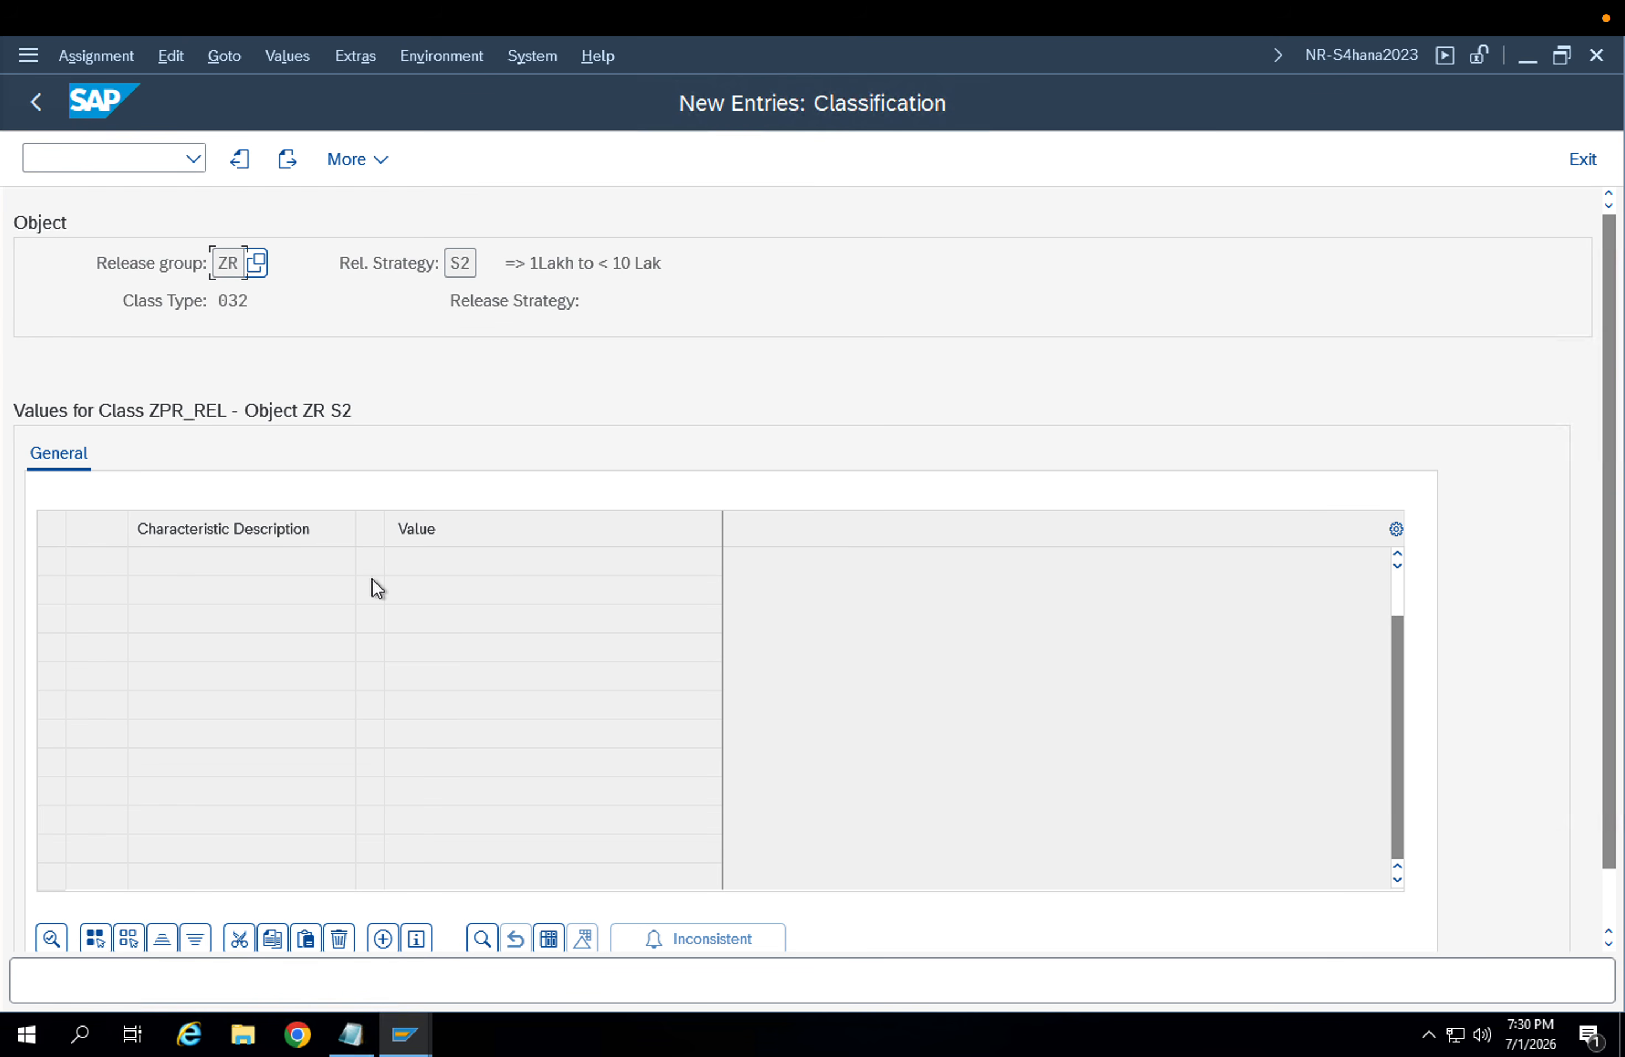
scroll(373, 570, down, 1)
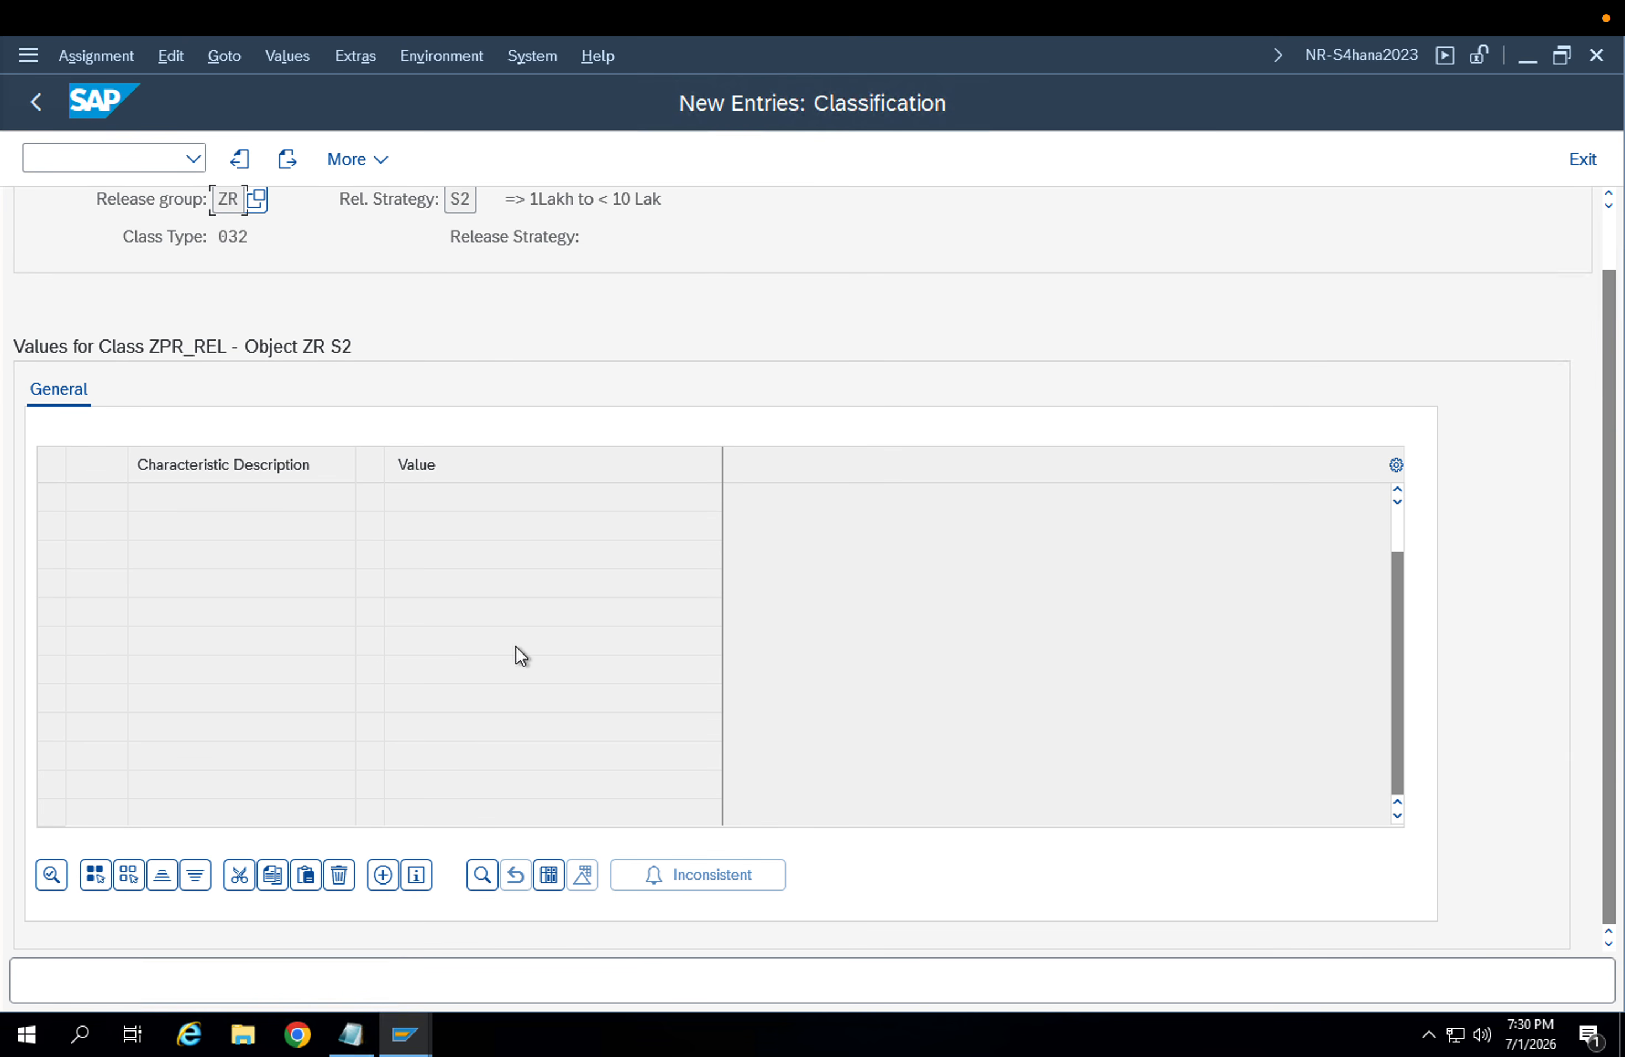
key(Return)
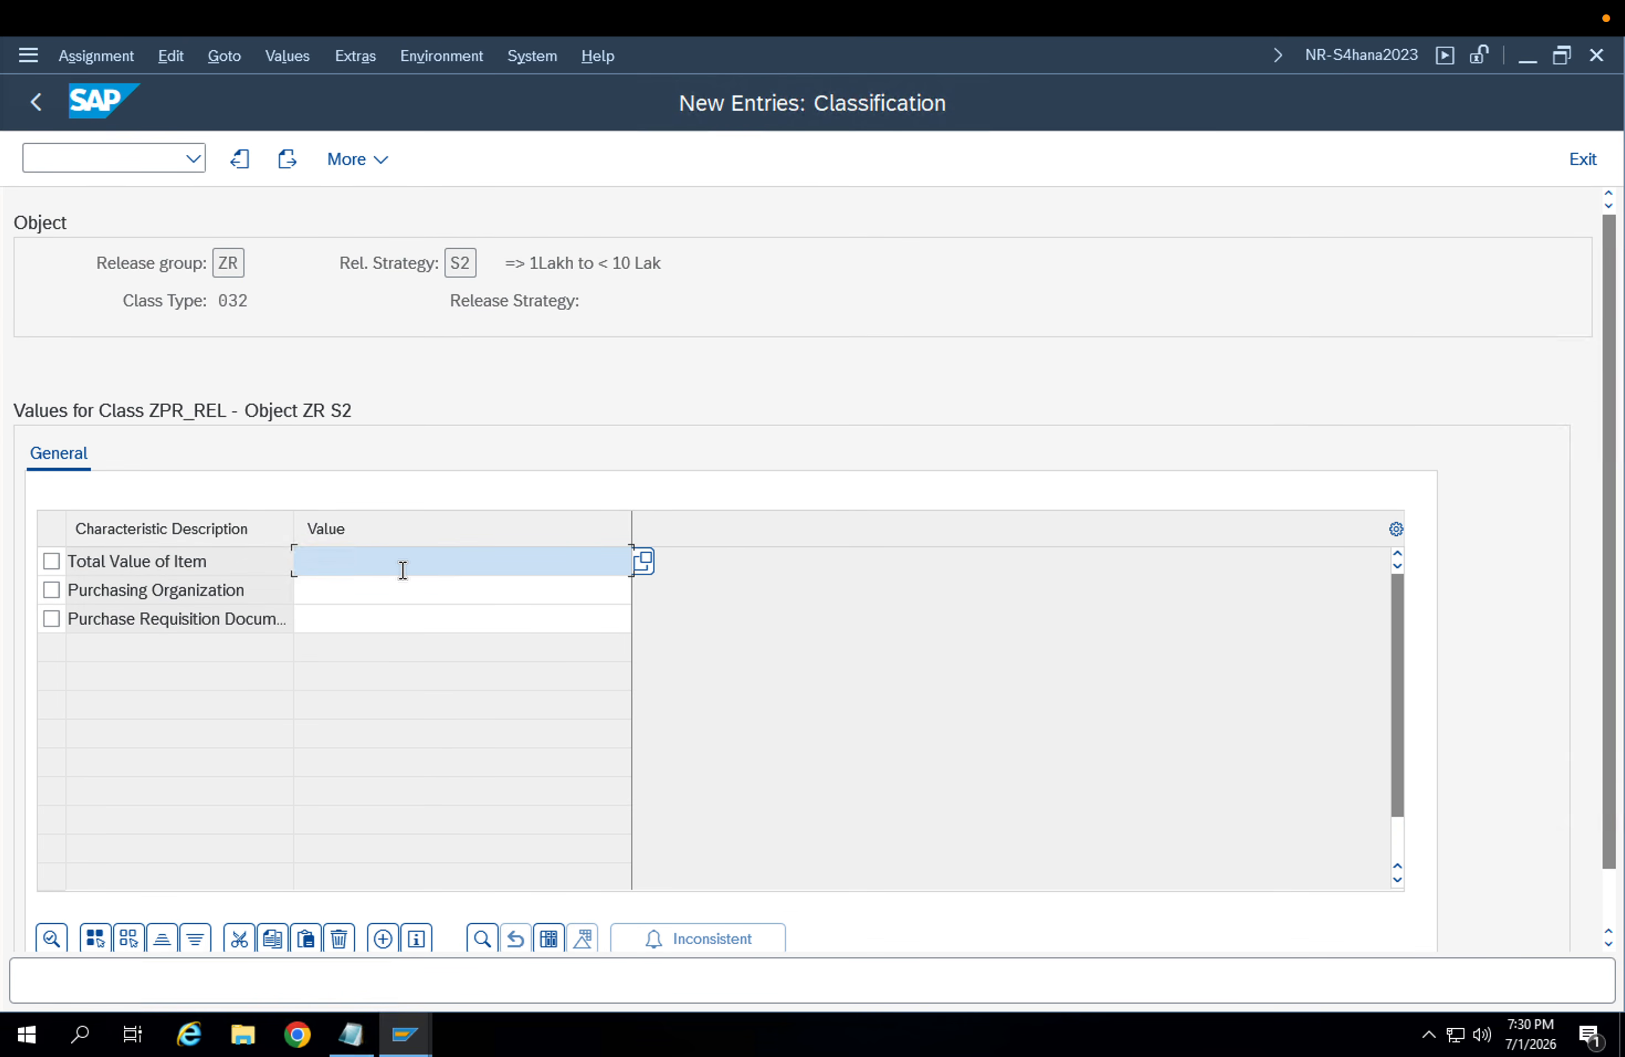
Try to enter => 100000 - <1000000 as the Total Value of Item for strategy S2
click(642, 564)
click(137, 514)
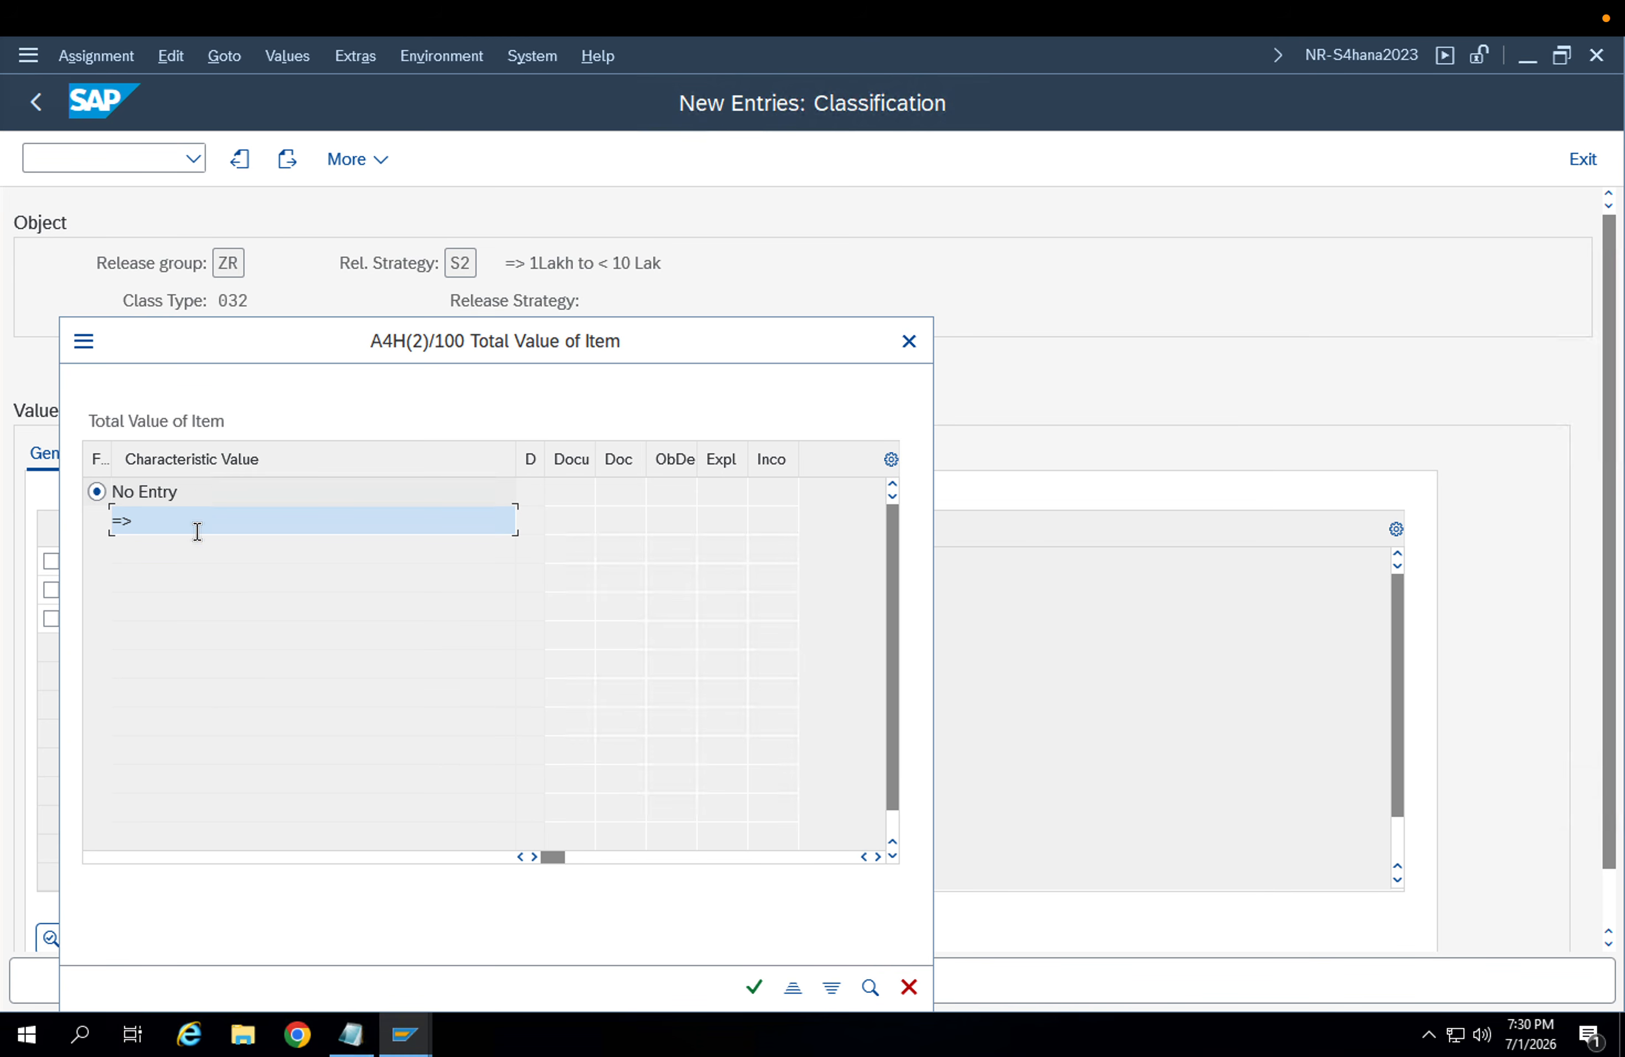
text(1)
key(BackSpace)
text(00000)
text(- <1000000)
key(Return)
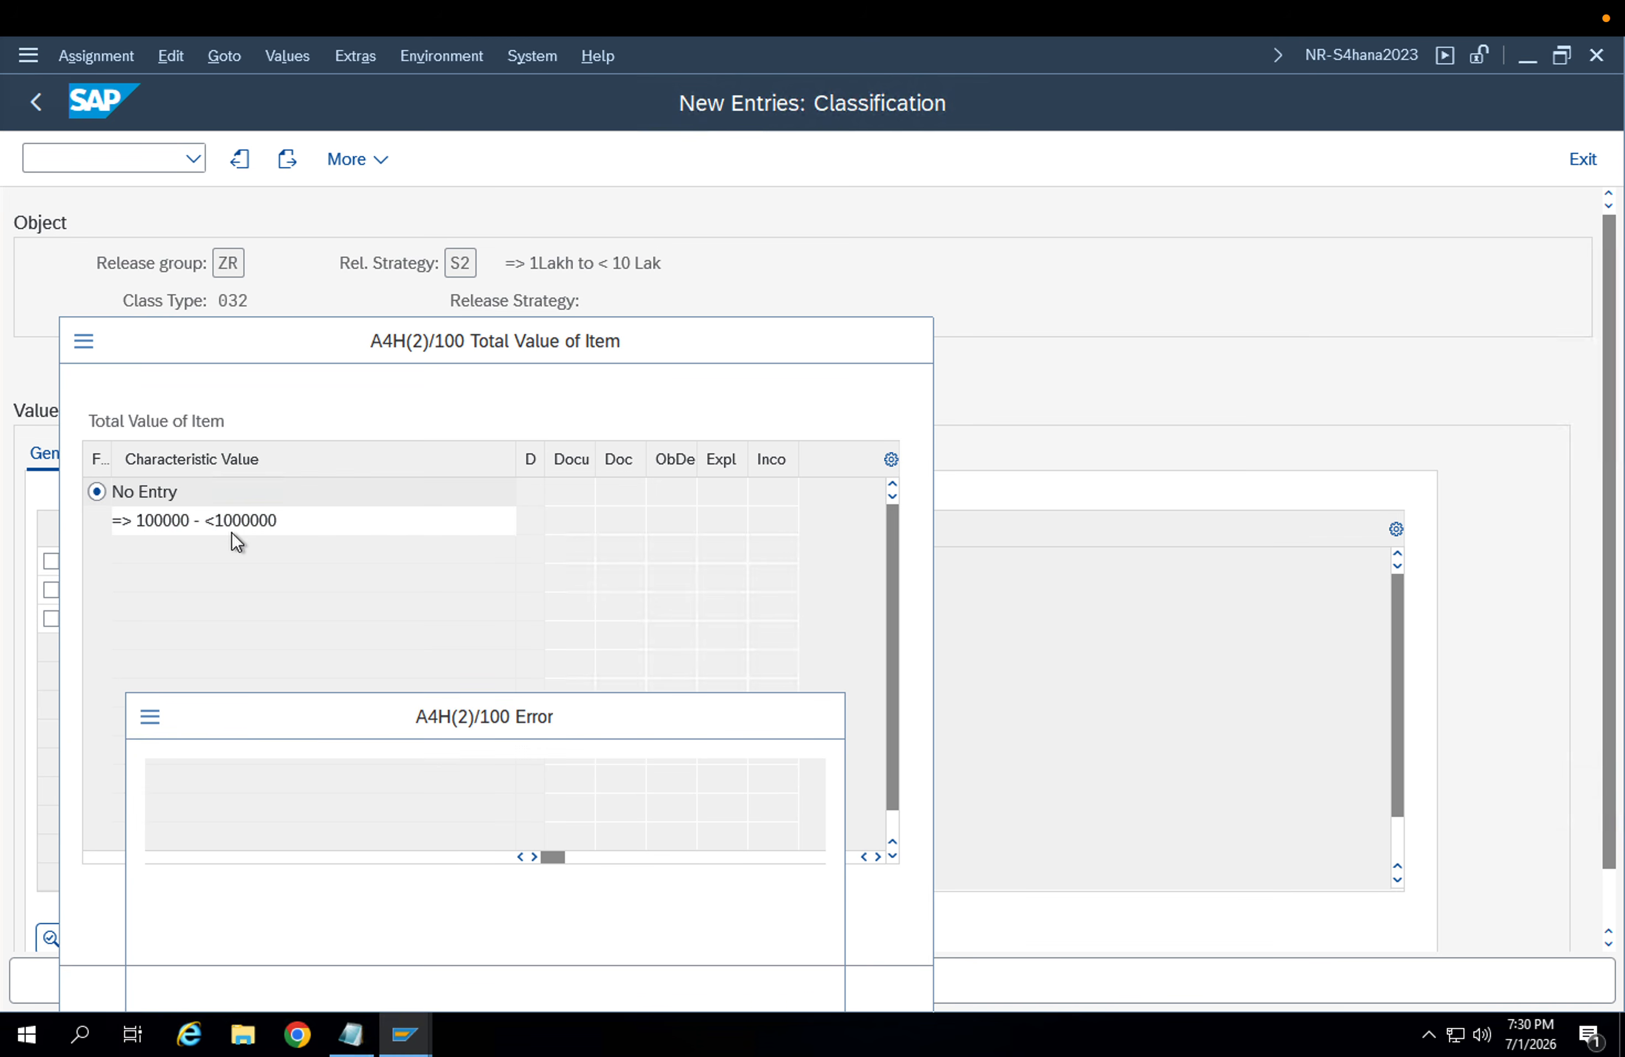
key(Return)
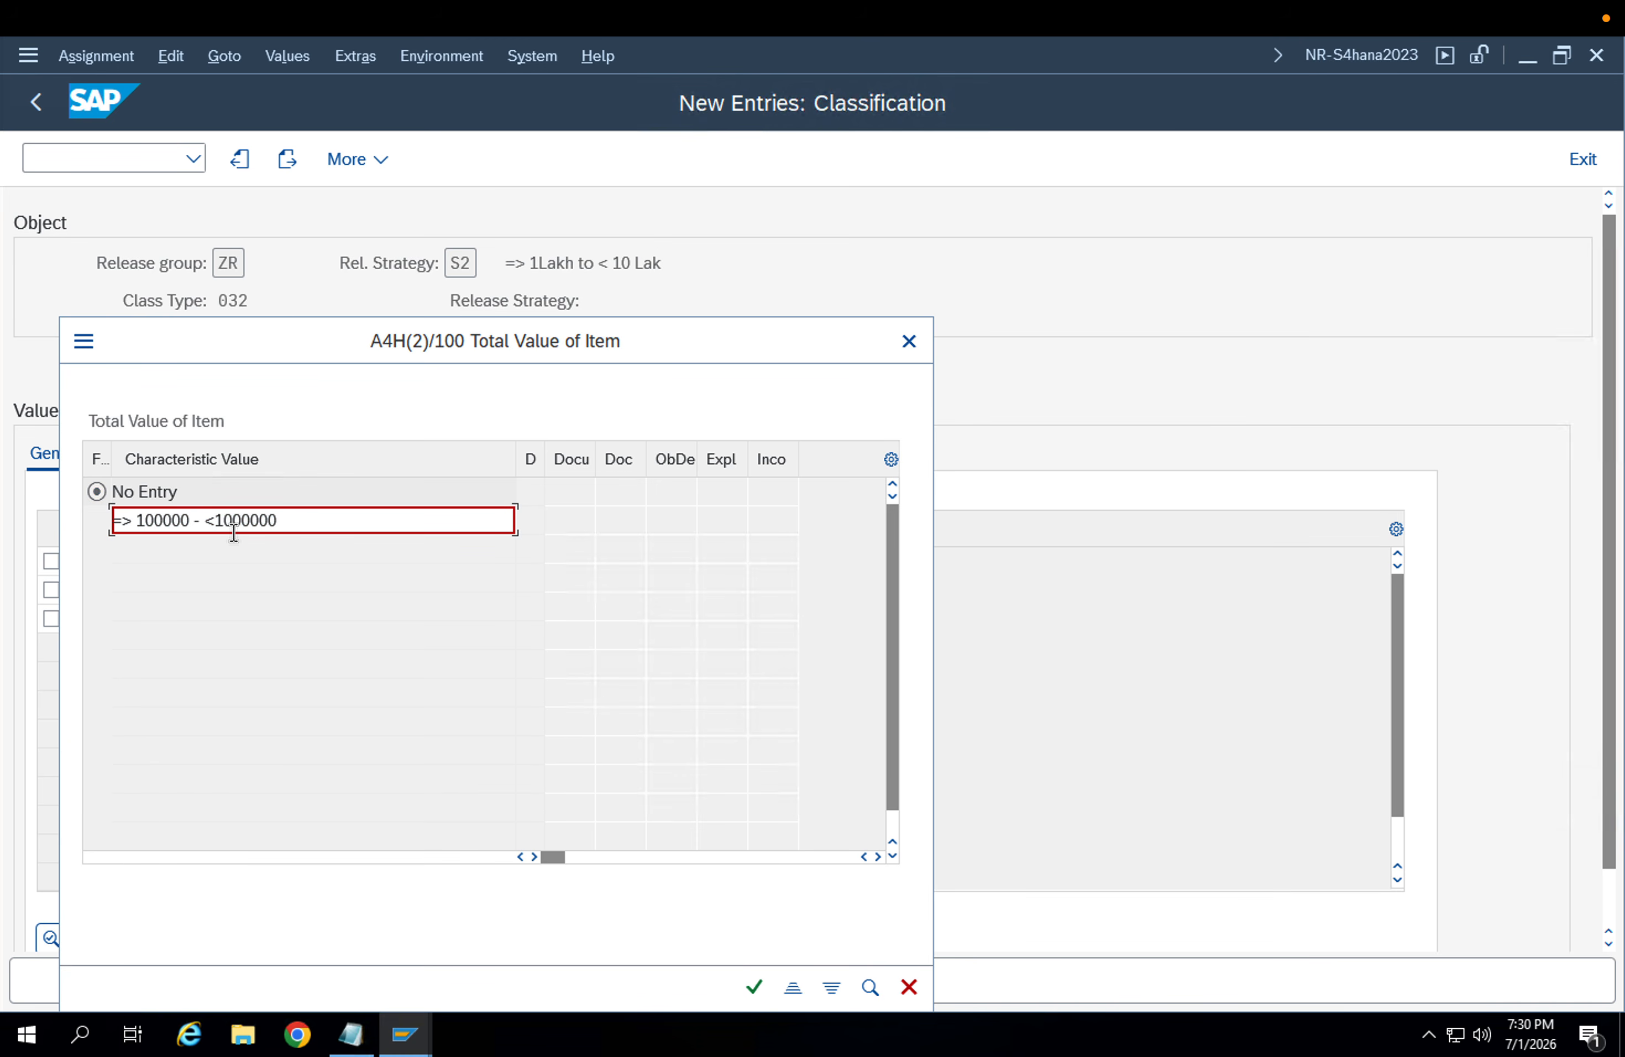
Remove the greater-than sign and try = 100000 - <1000000 as the Total Value of Item
click(126, 524)
key(BackSpace)
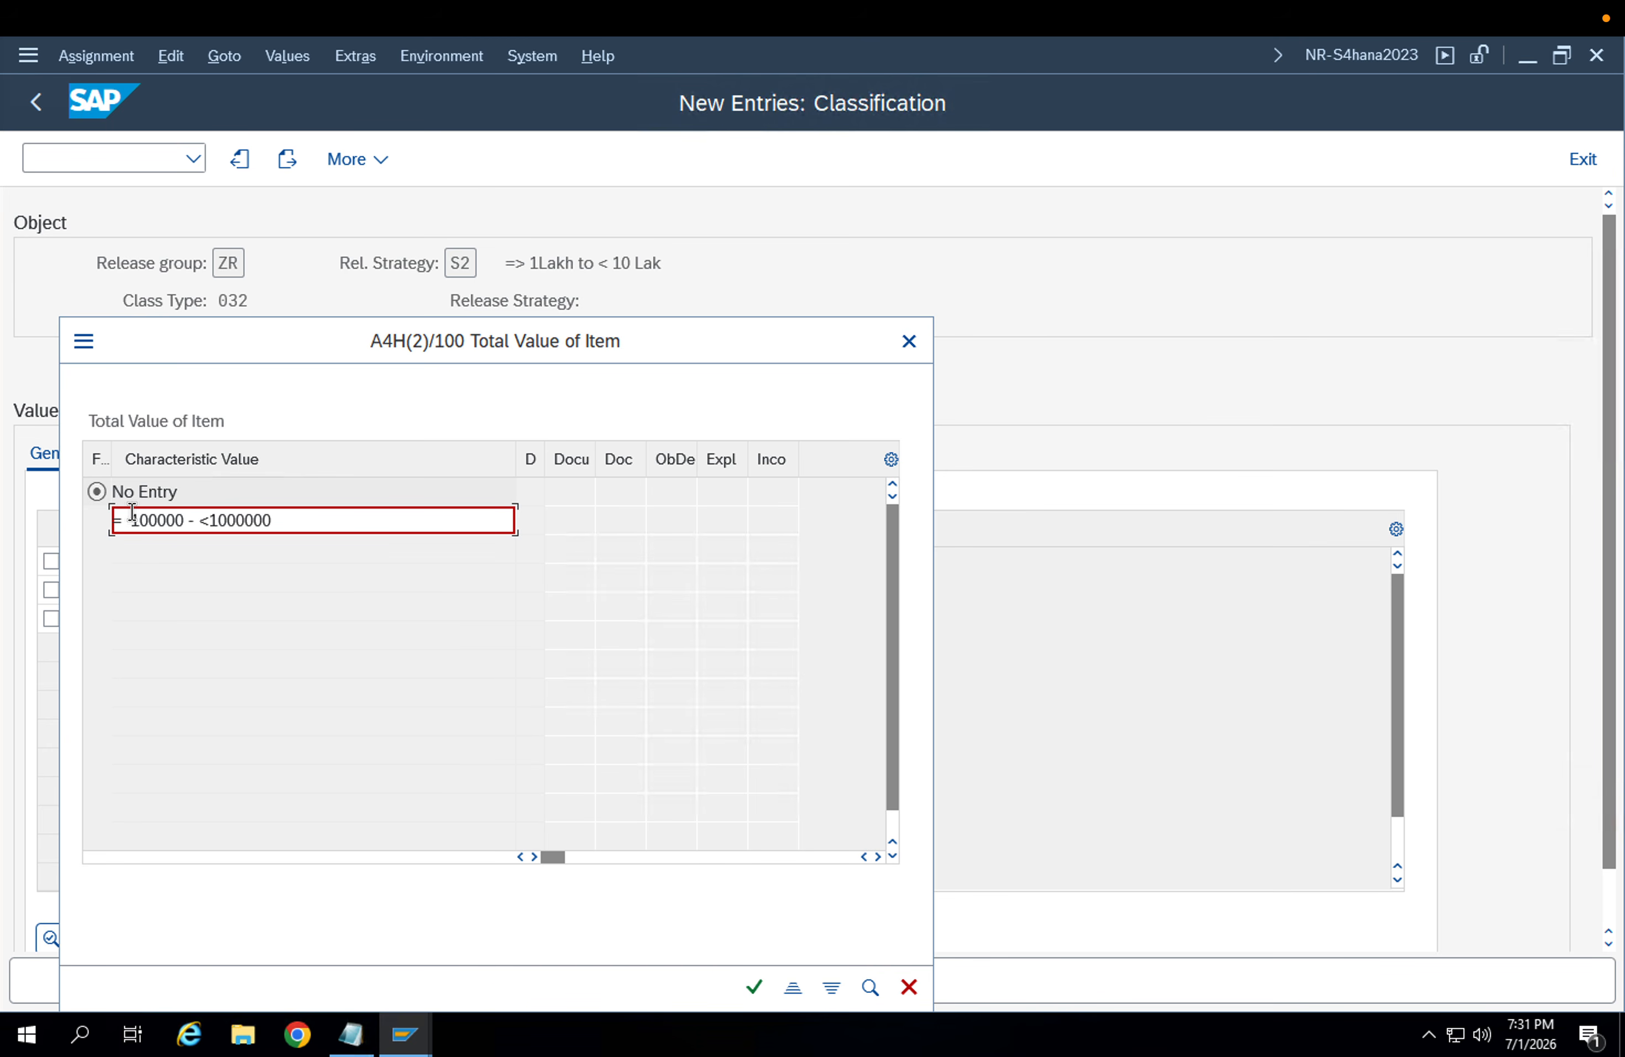
key(super)
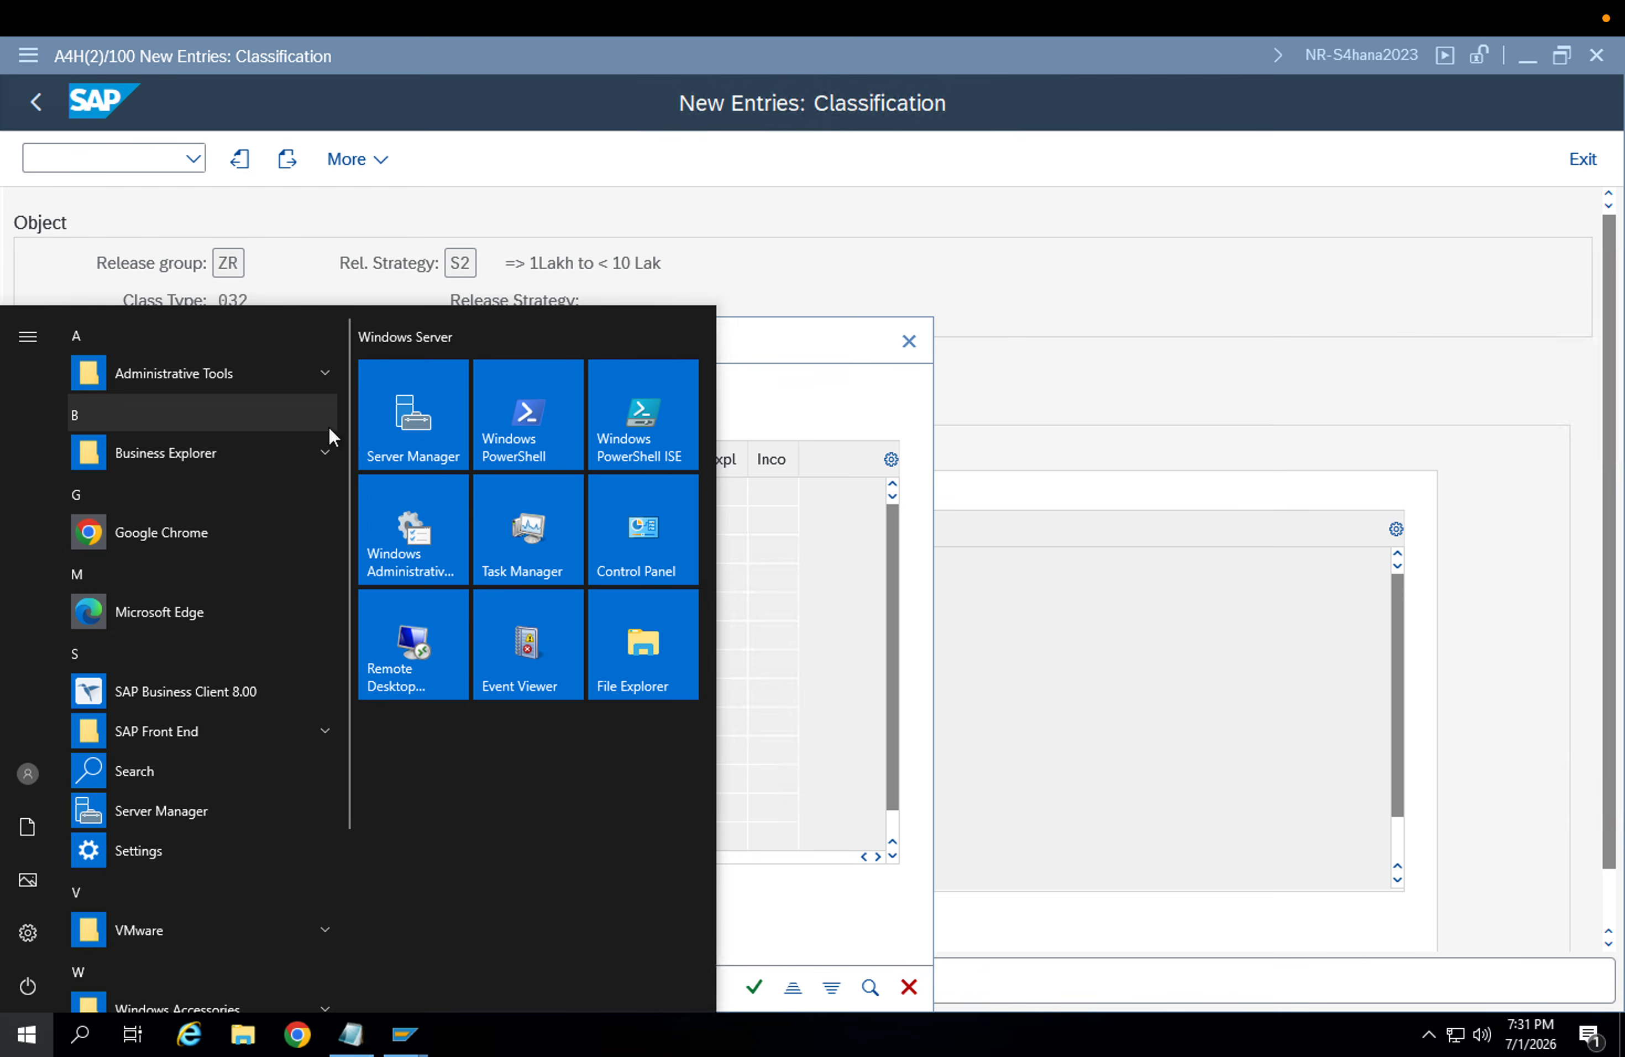
click(1045, 515)
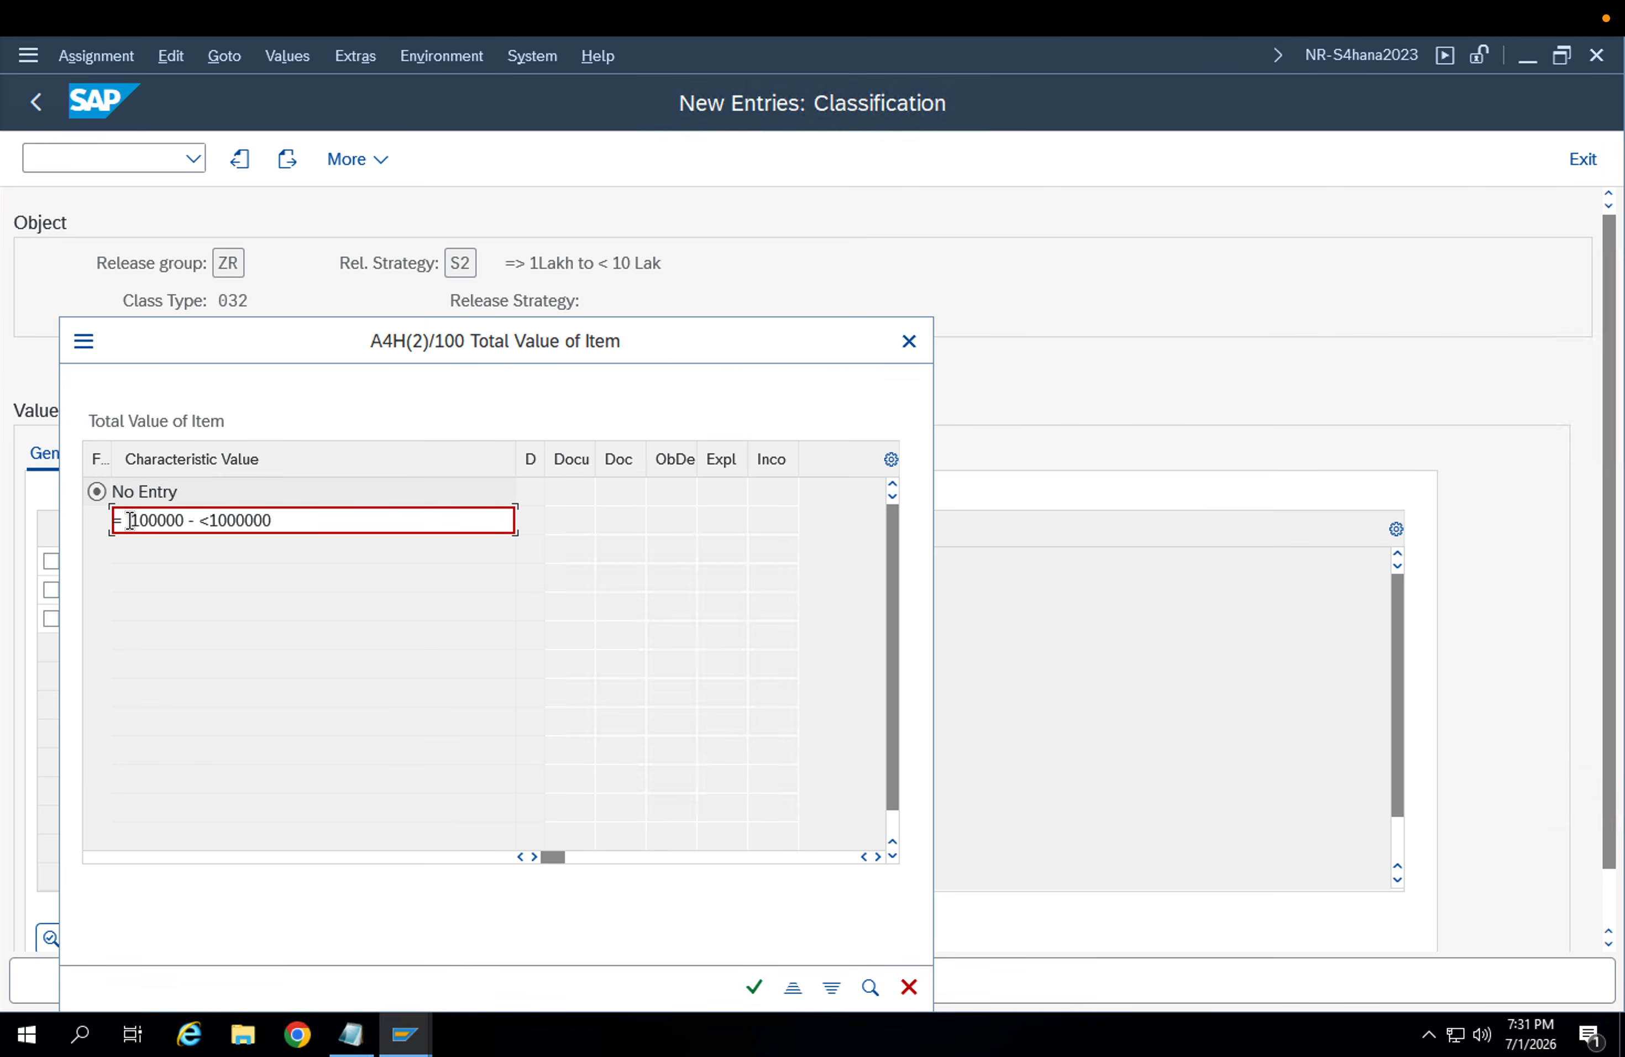
key(Return)
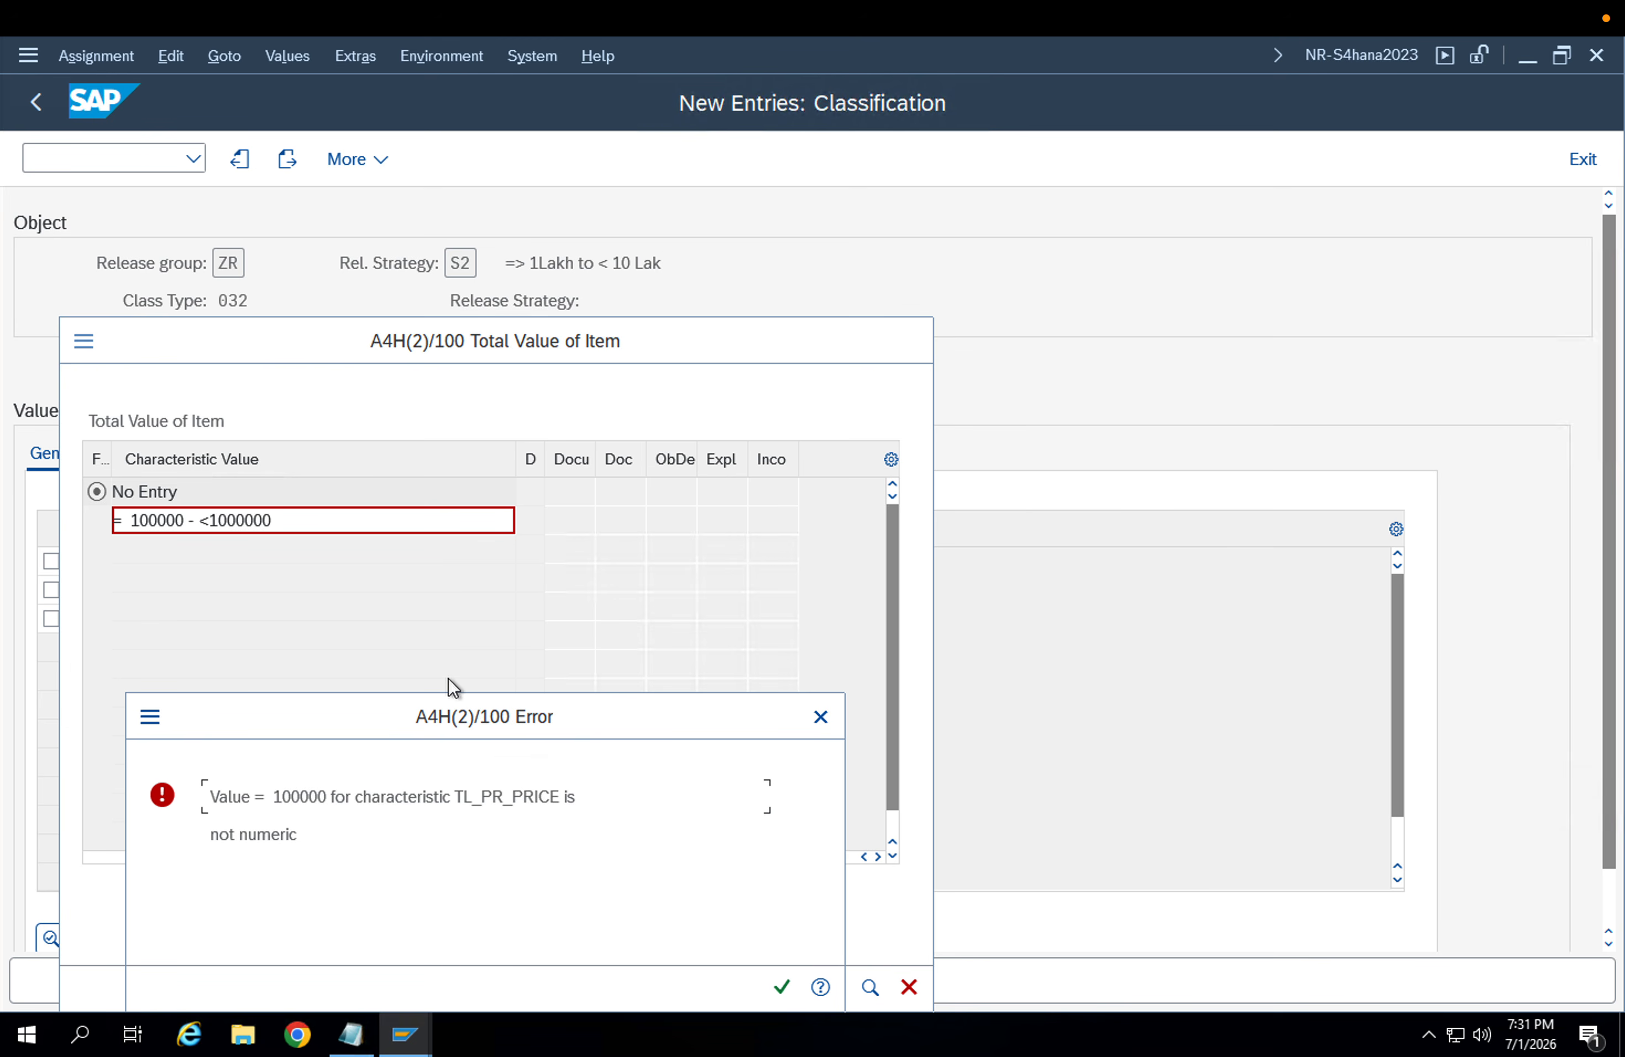
key(Return)
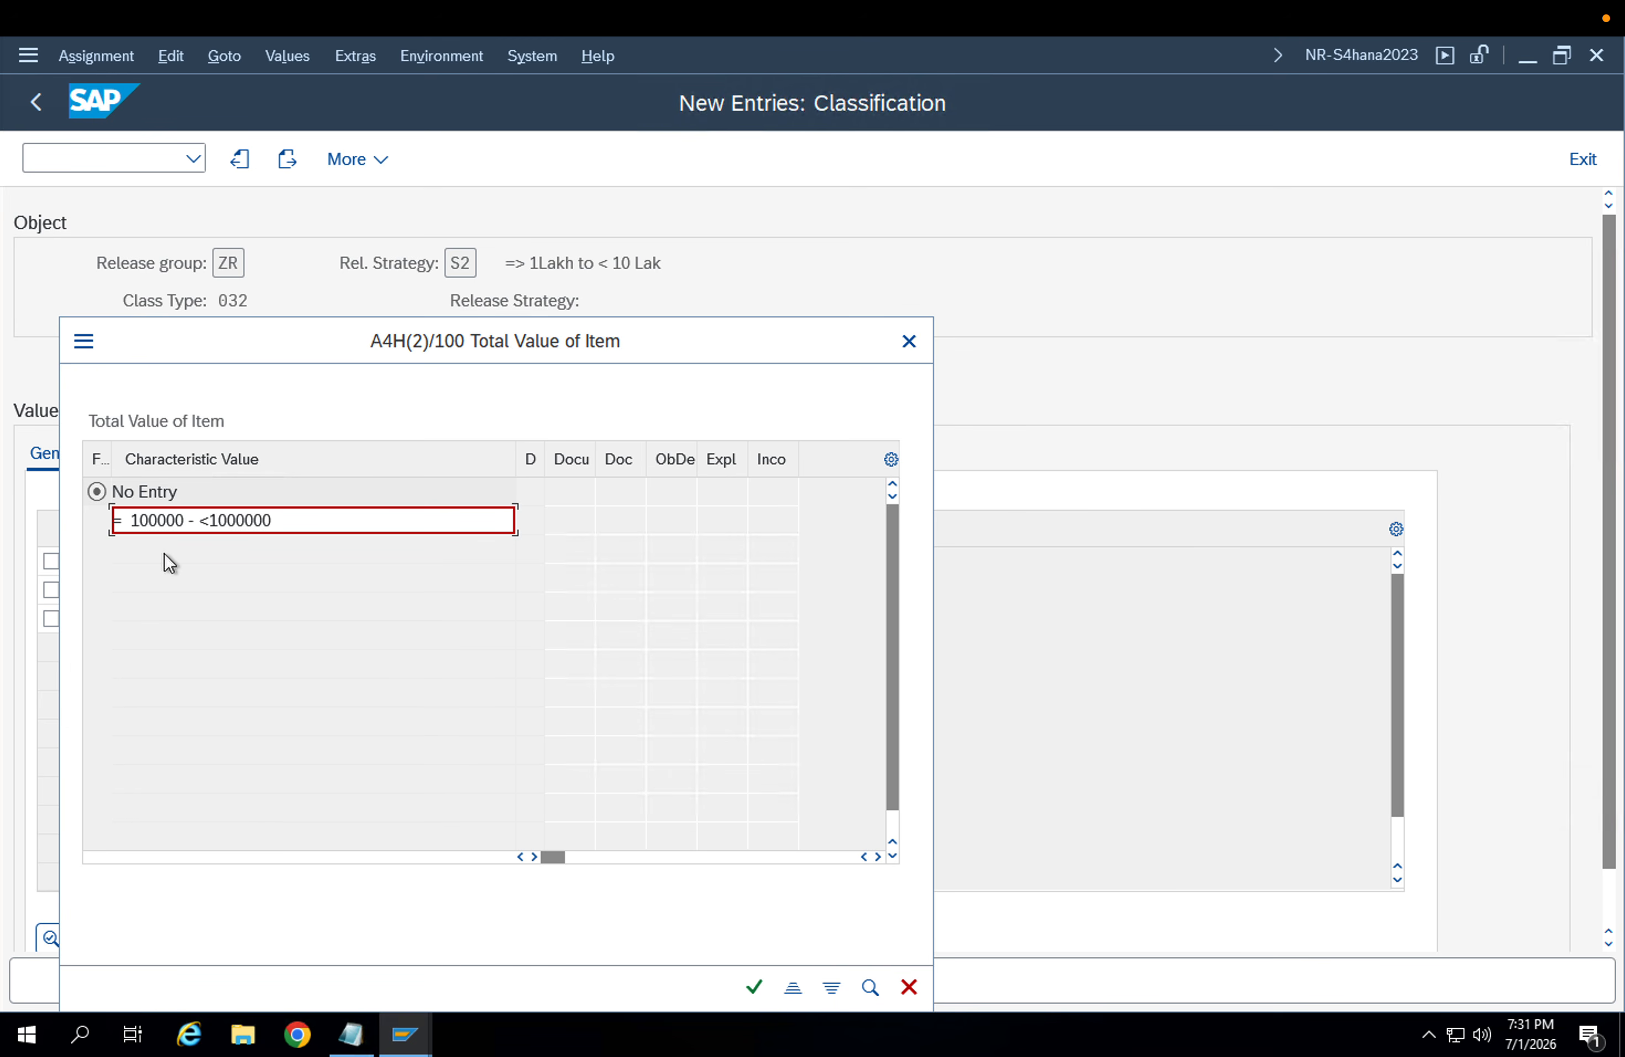
Remove the equals sign and set the Total Value of Item to 100000 - <1000000
click(118, 522)
key(Delete)
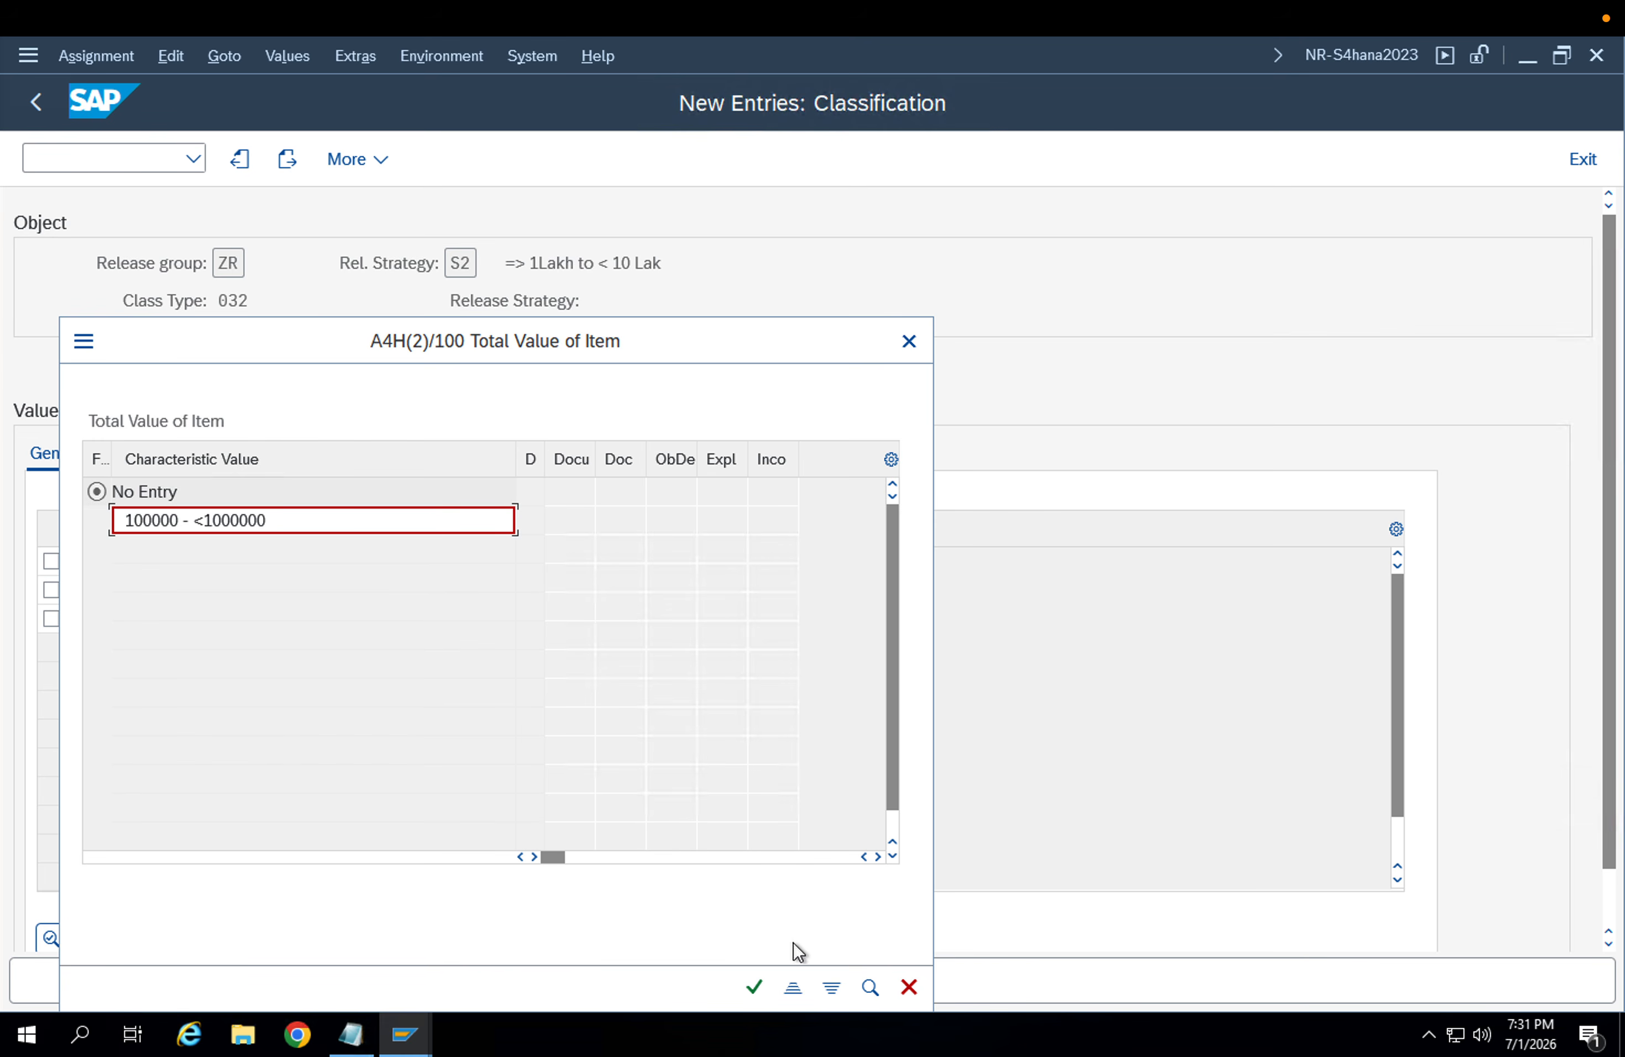
click(753, 985)
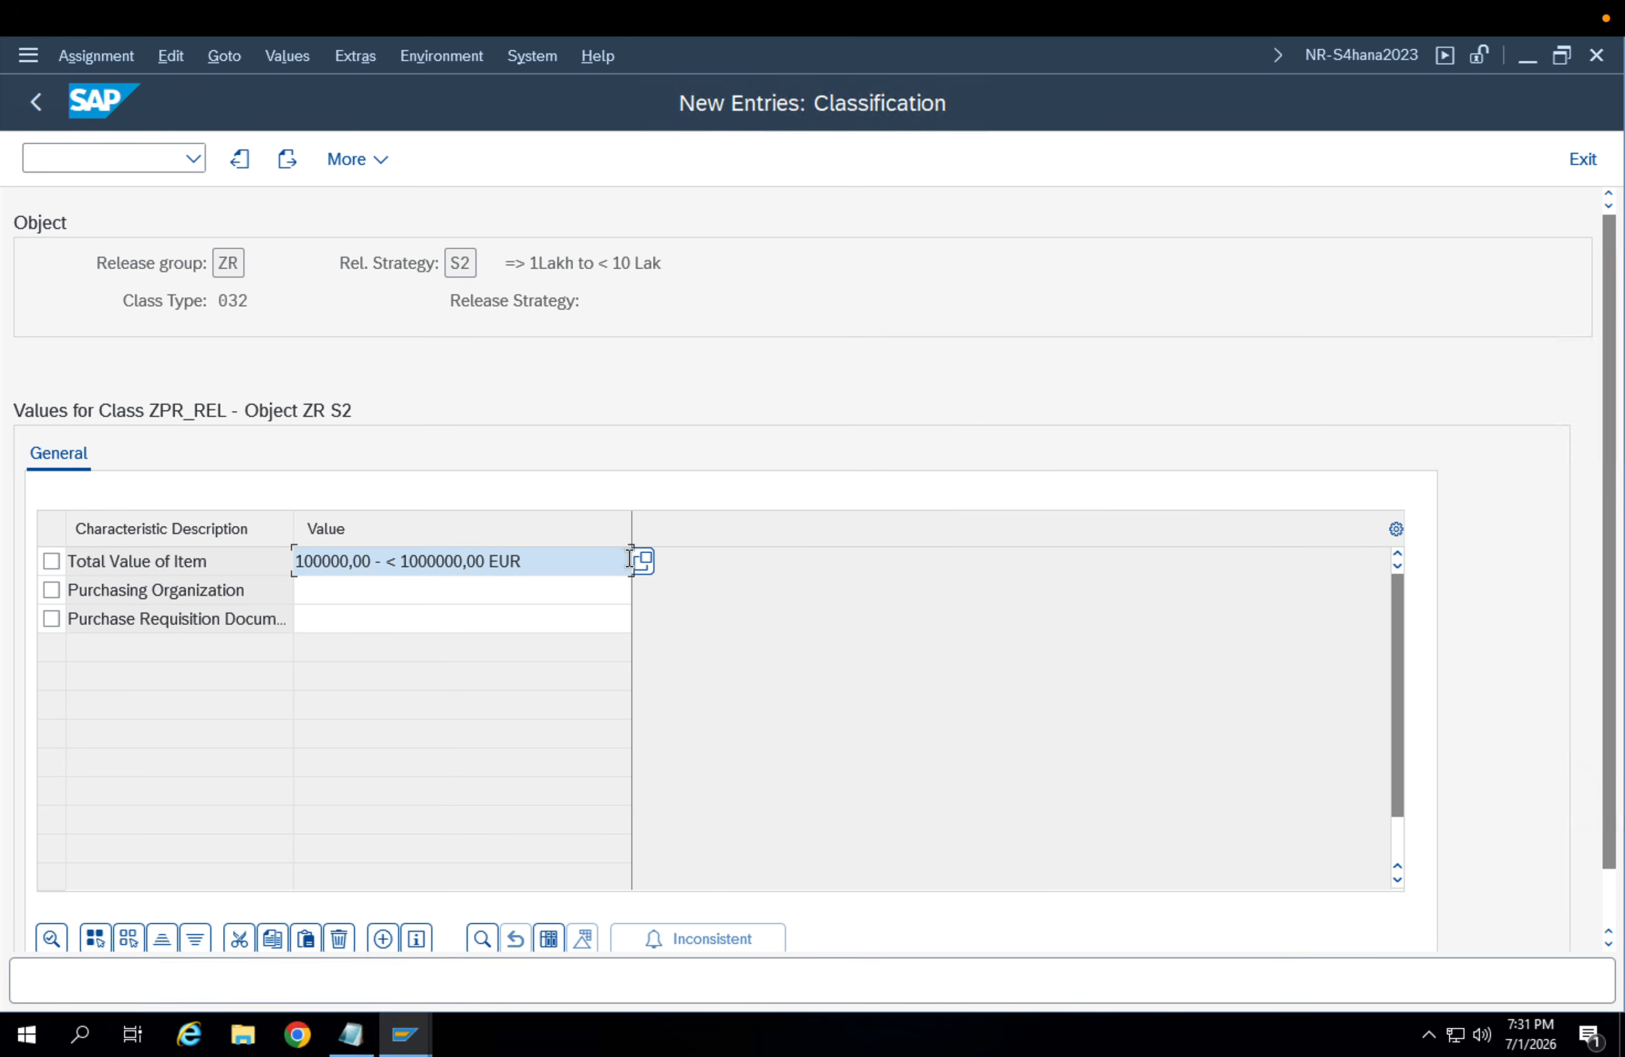
Clear the Total Value of Item and try to enter = > 100000 - < 1000000 instead
click(649, 561)
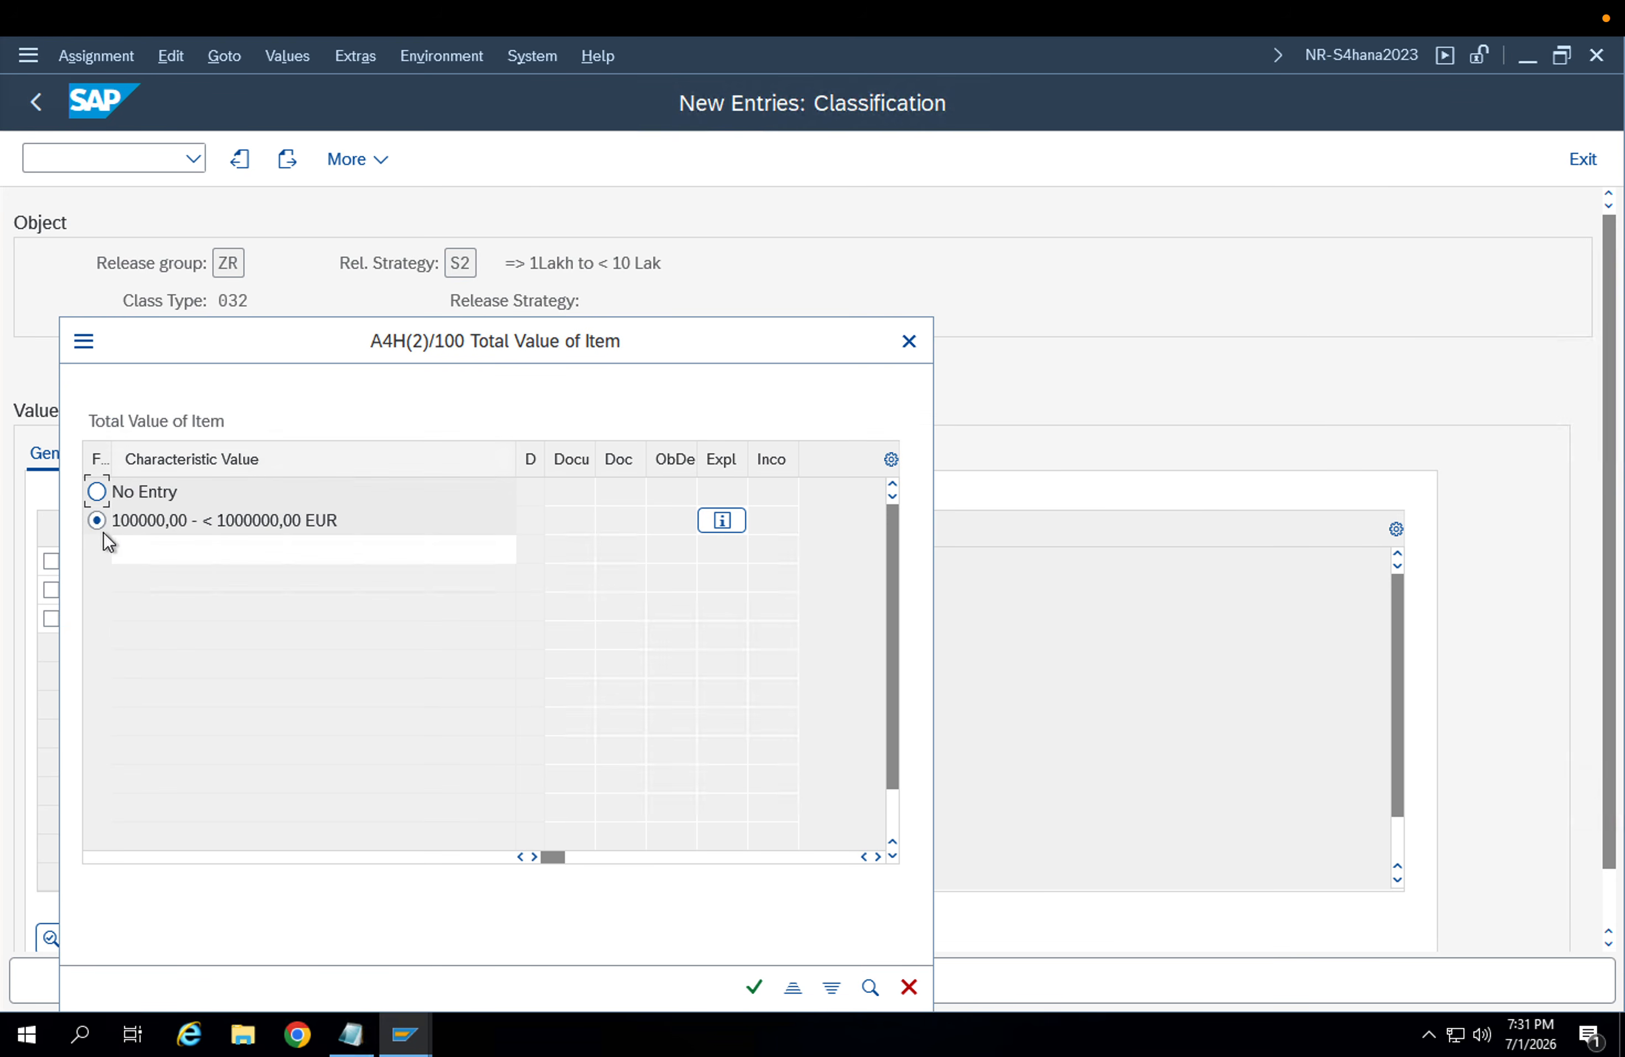
double_click(285, 520)
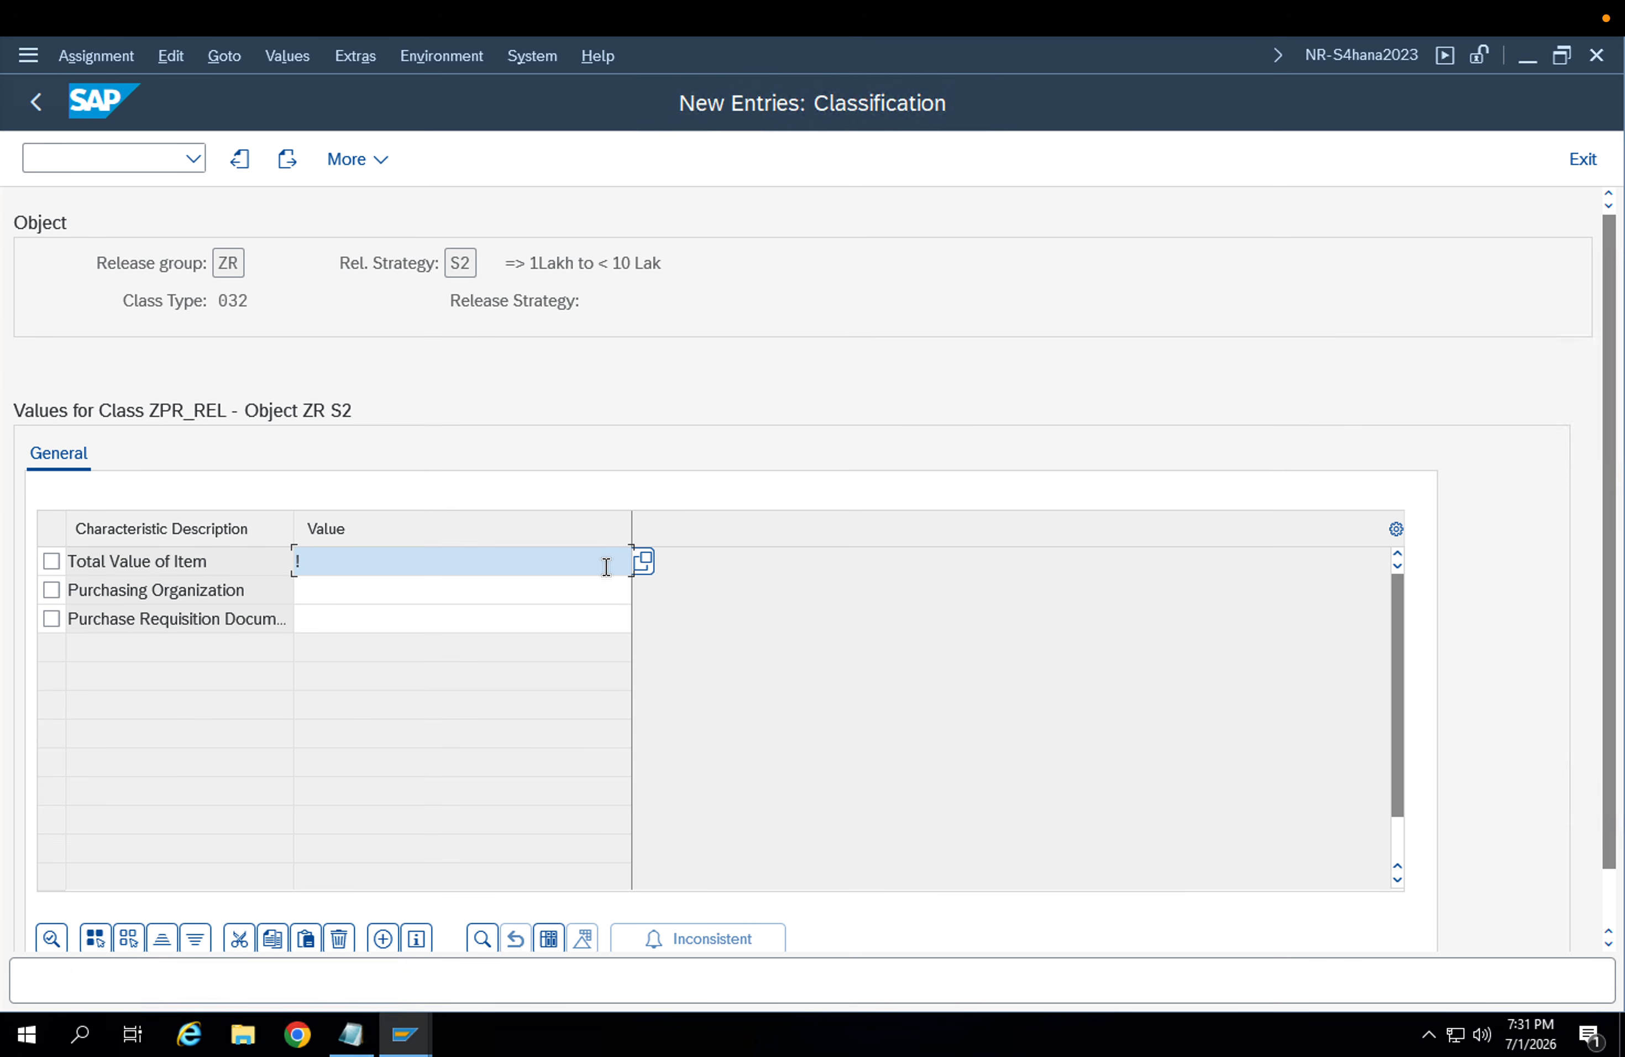
click(643, 561)
click(151, 522)
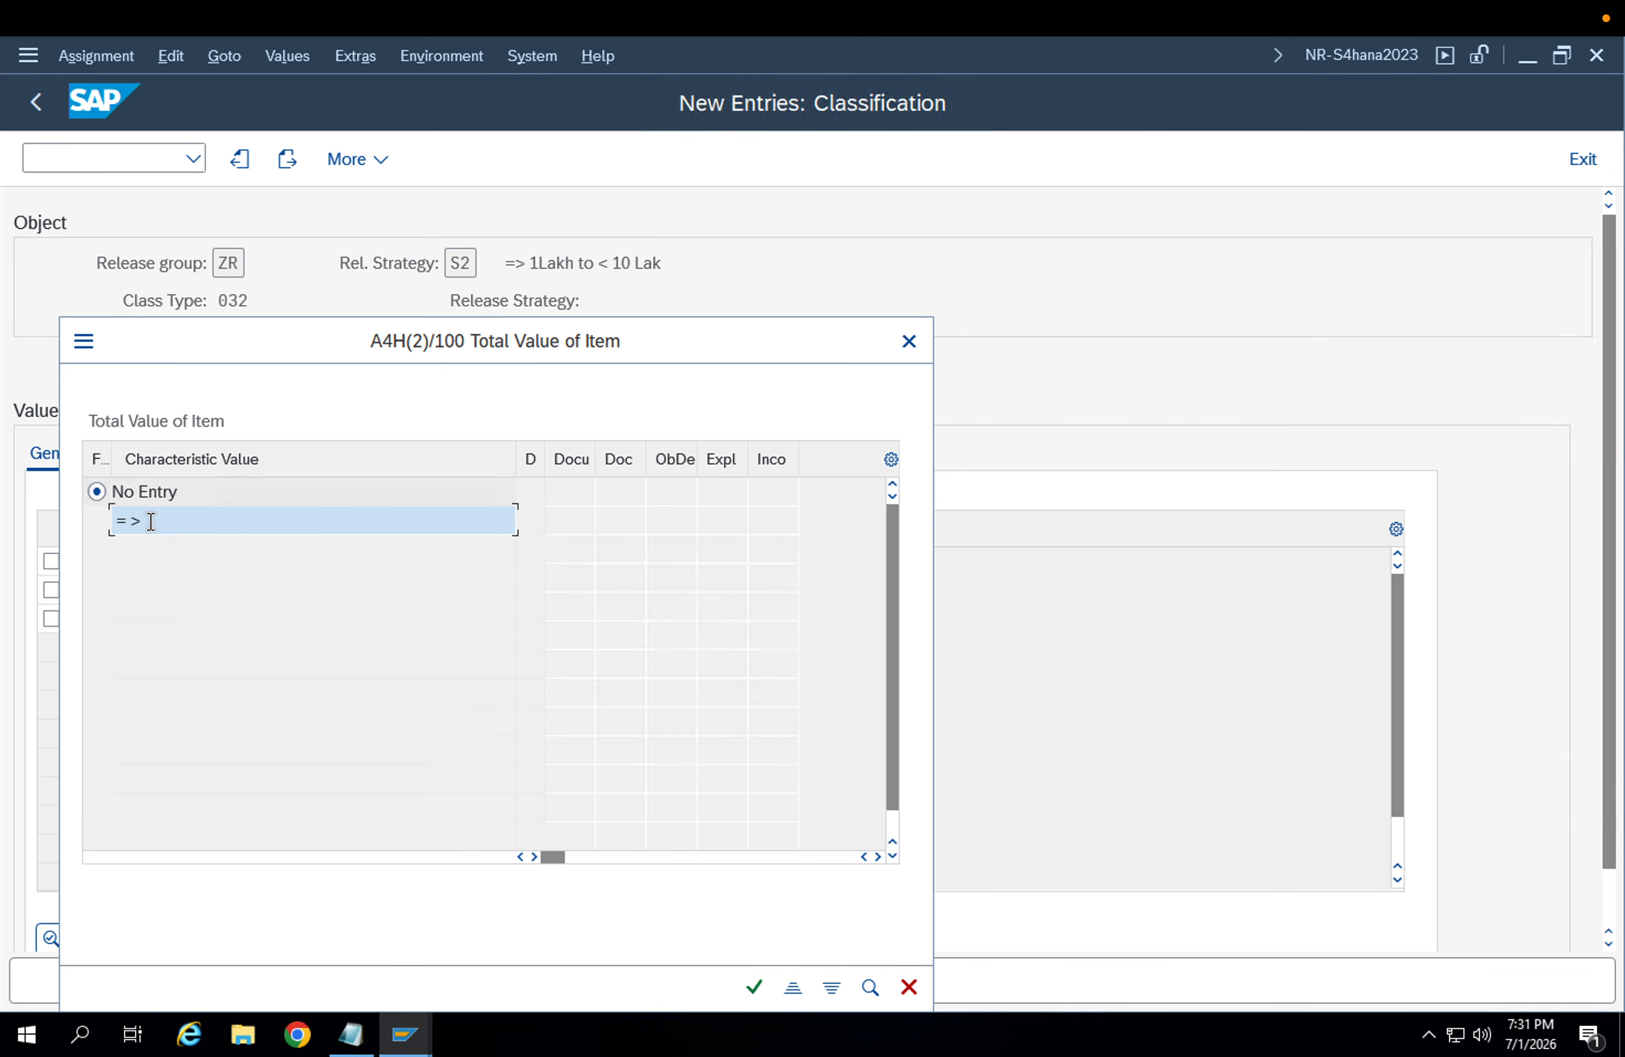
text(= > 100000 - < 1000000)
key(Return)
key(Return)
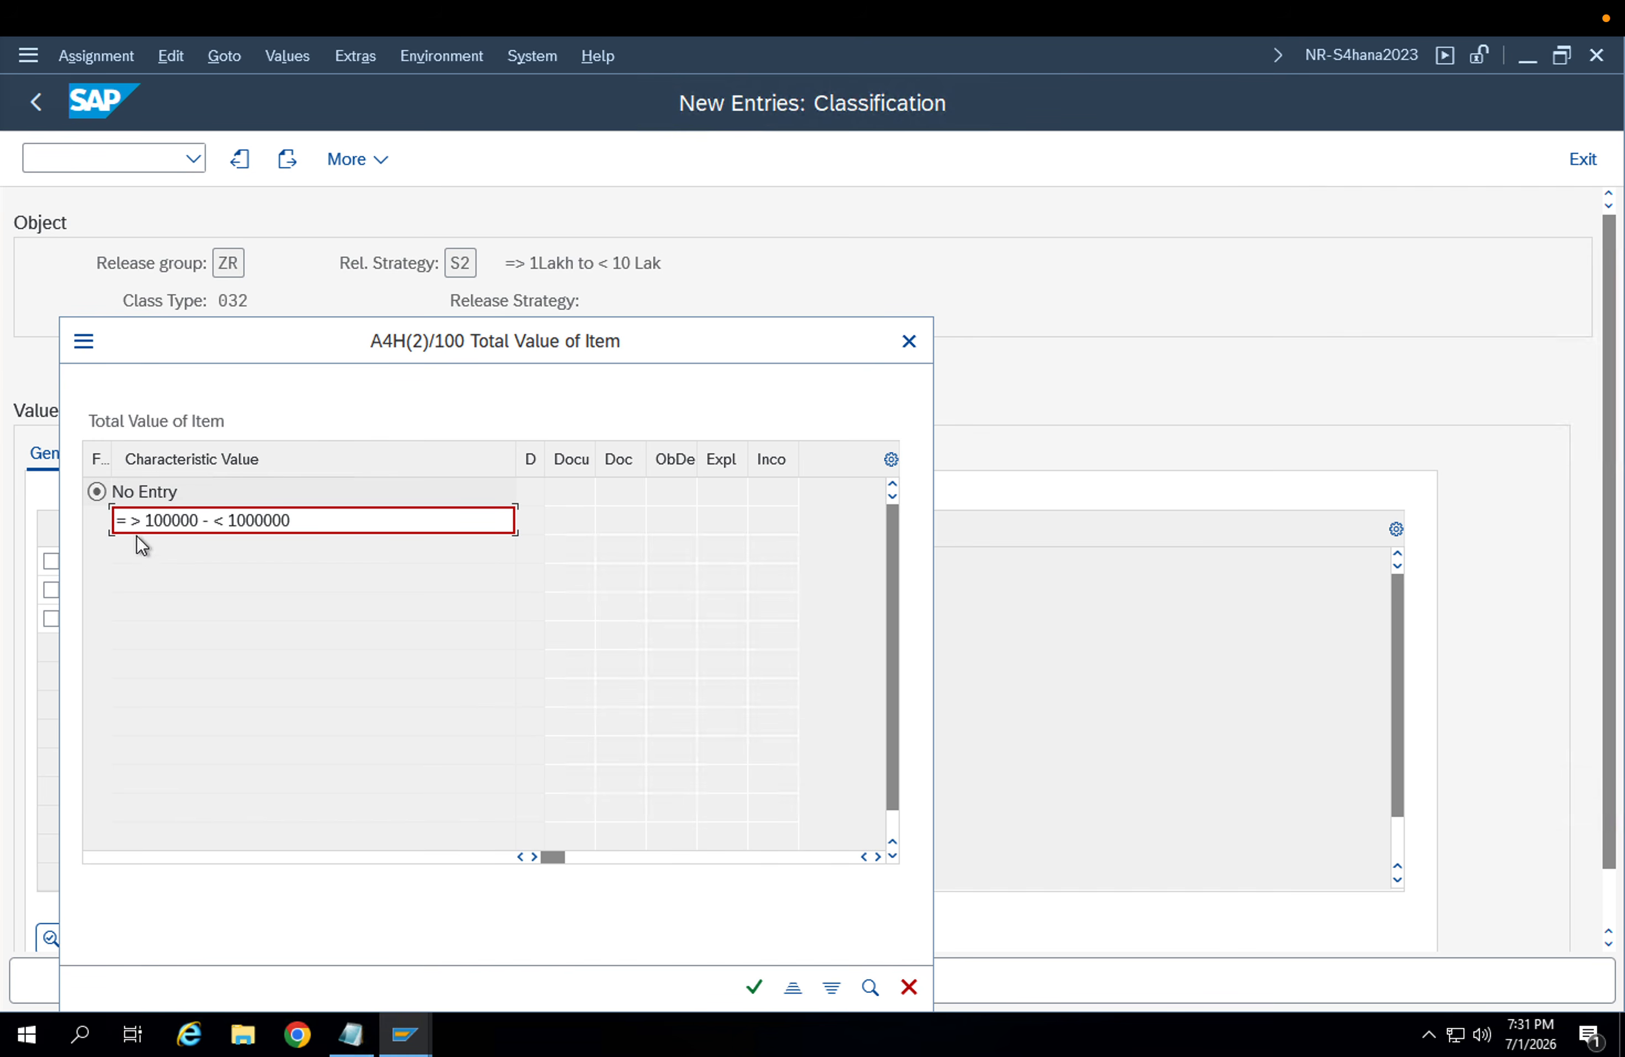
Try the Total Value of Item as => 100000 - < 1000000, without the space between the signs
click(130, 520)
key(BackSpace)
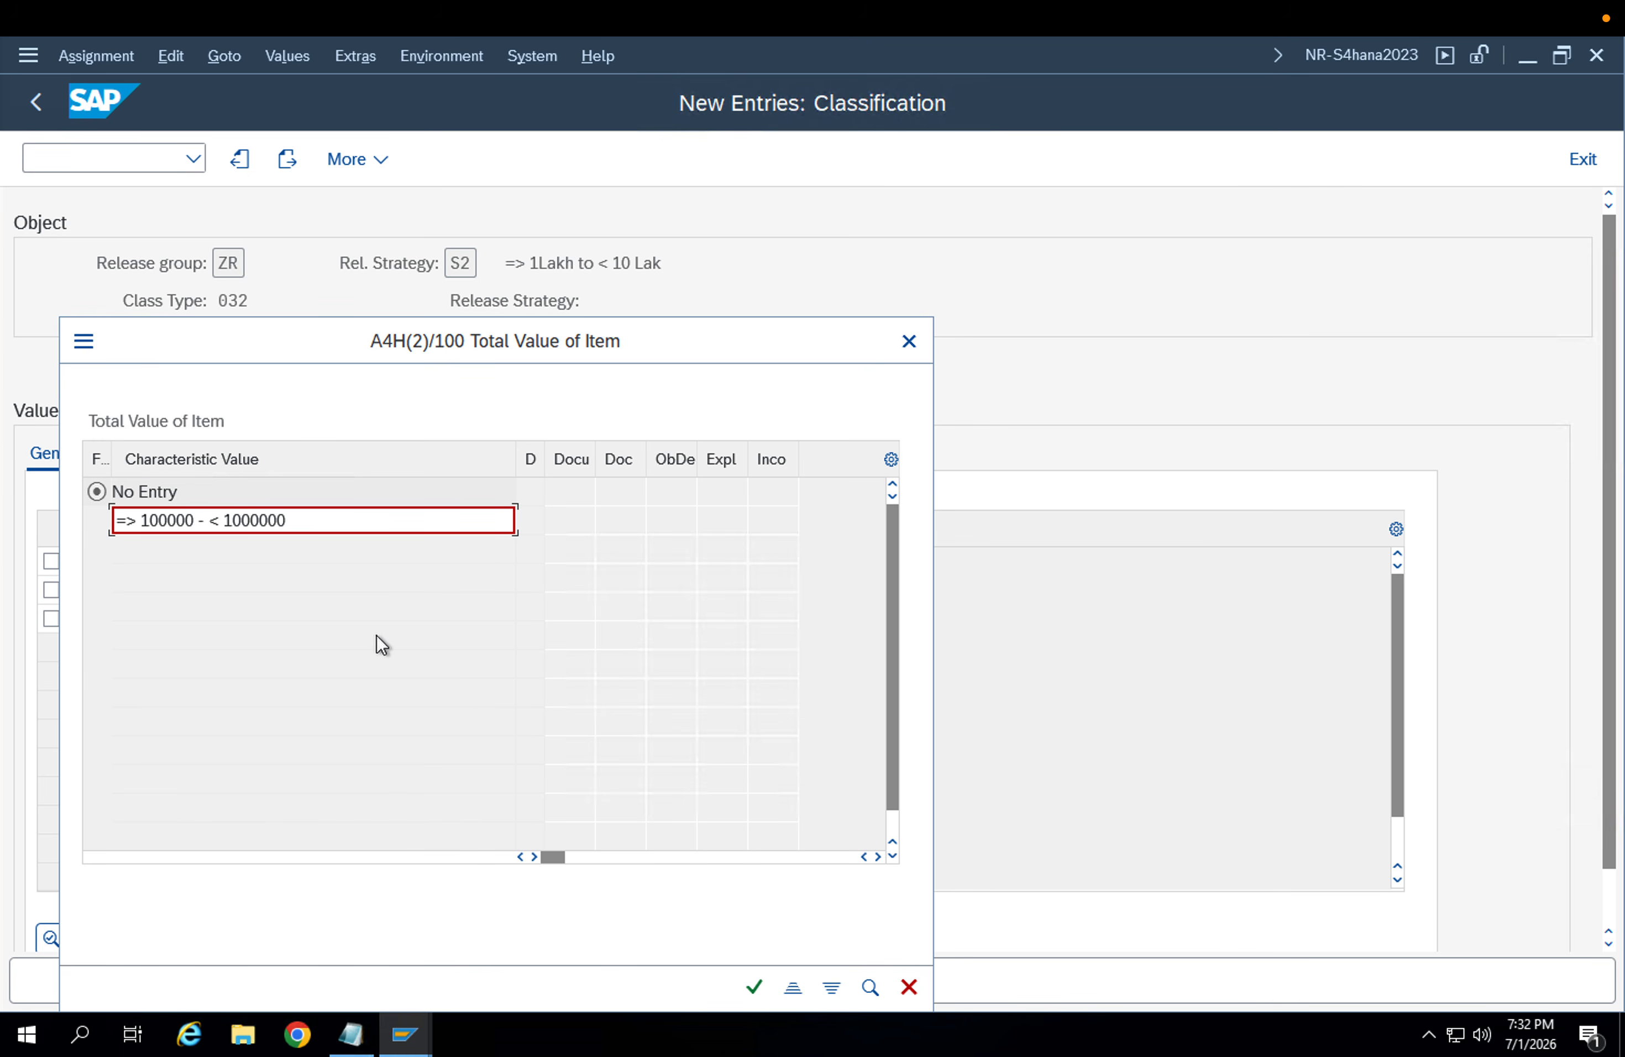
key(Return)
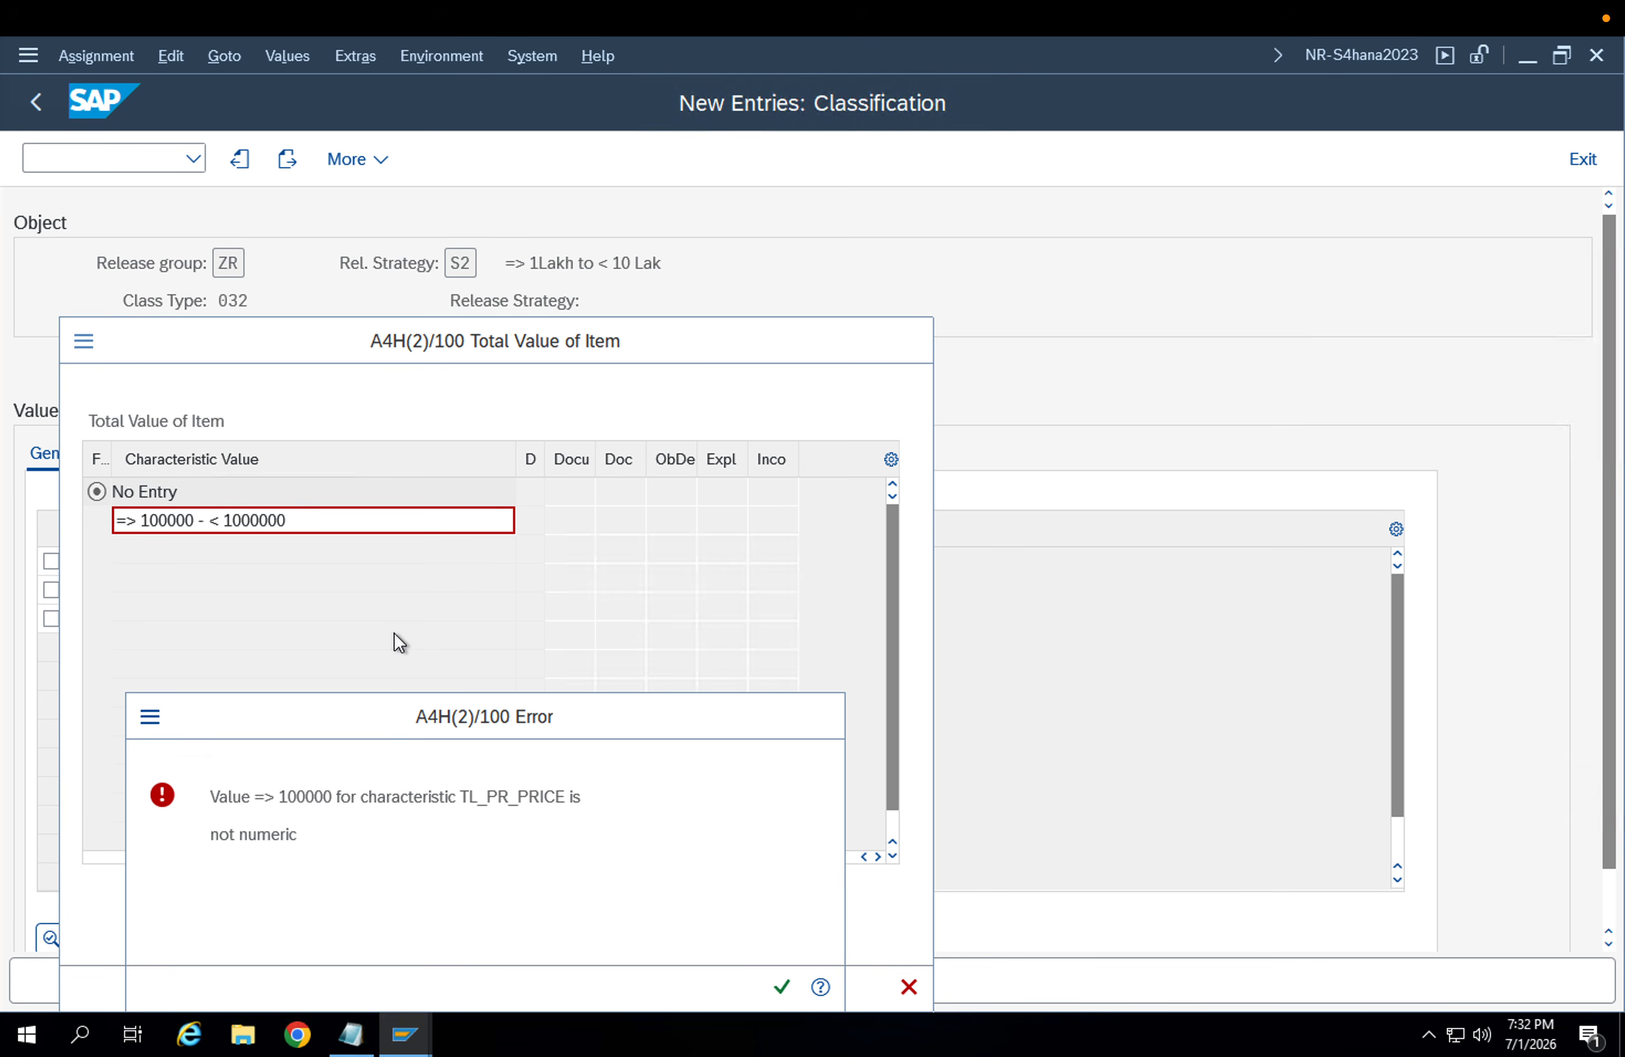
key(Return)
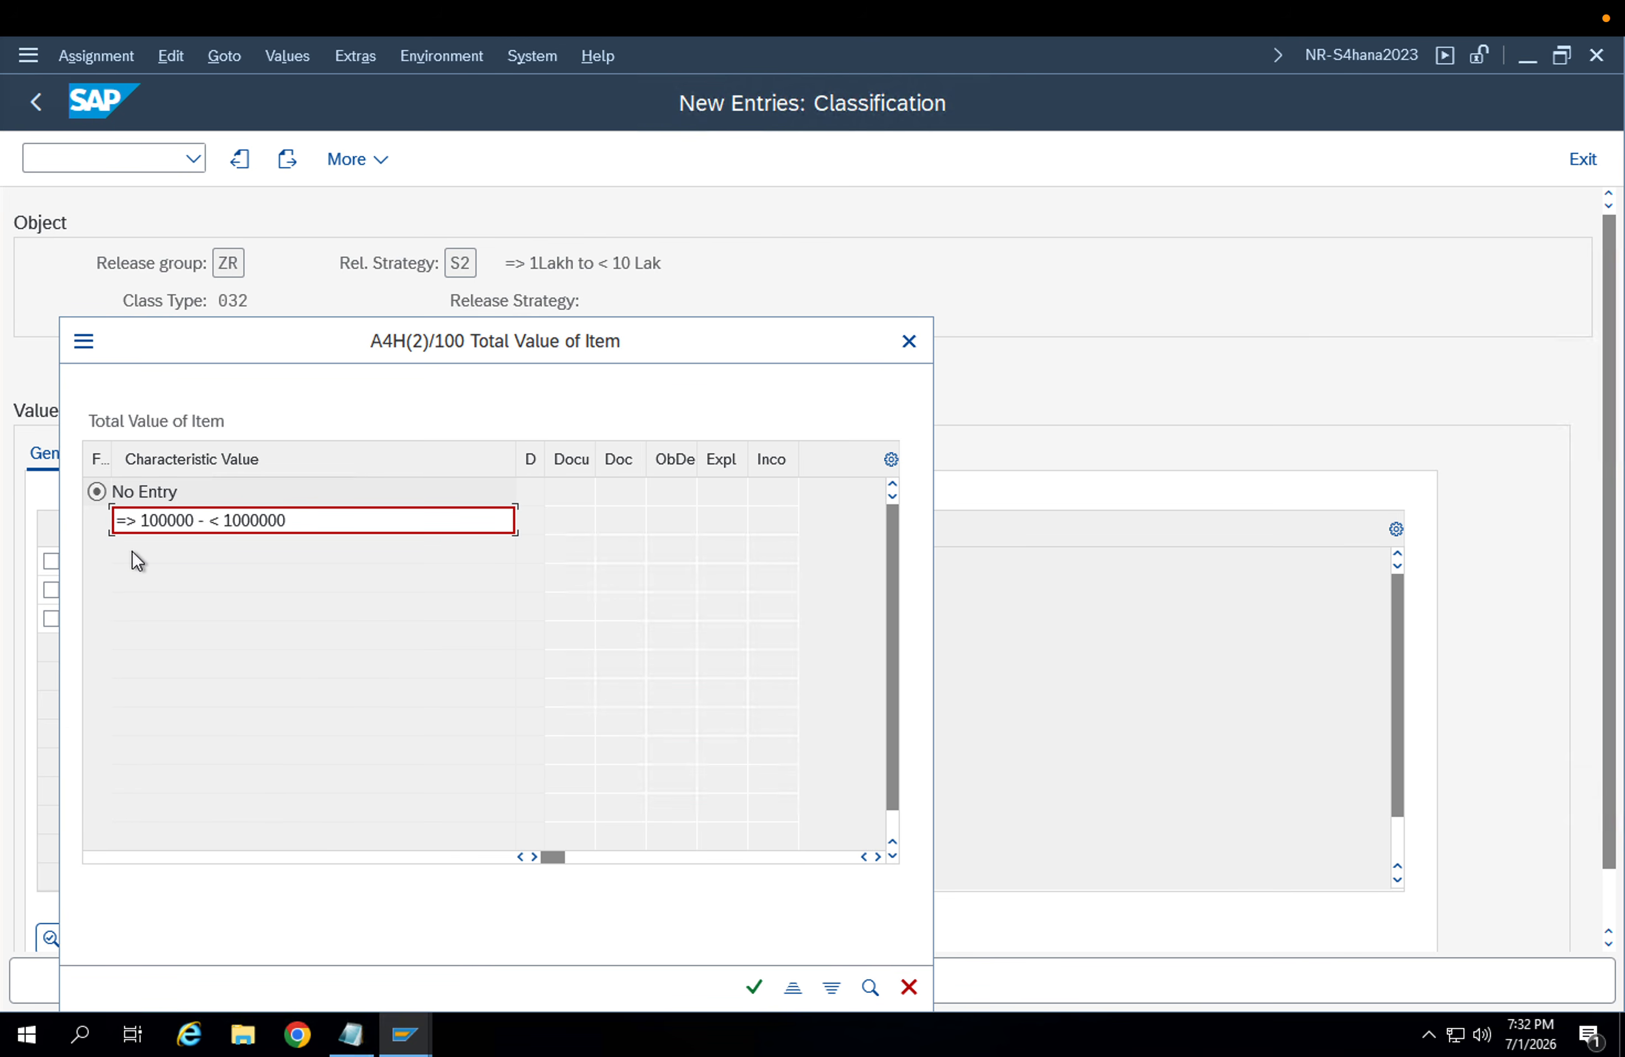
Remove the equals sign and set the Total Value of Item to > 100000 - < 1000000
key(Delete)
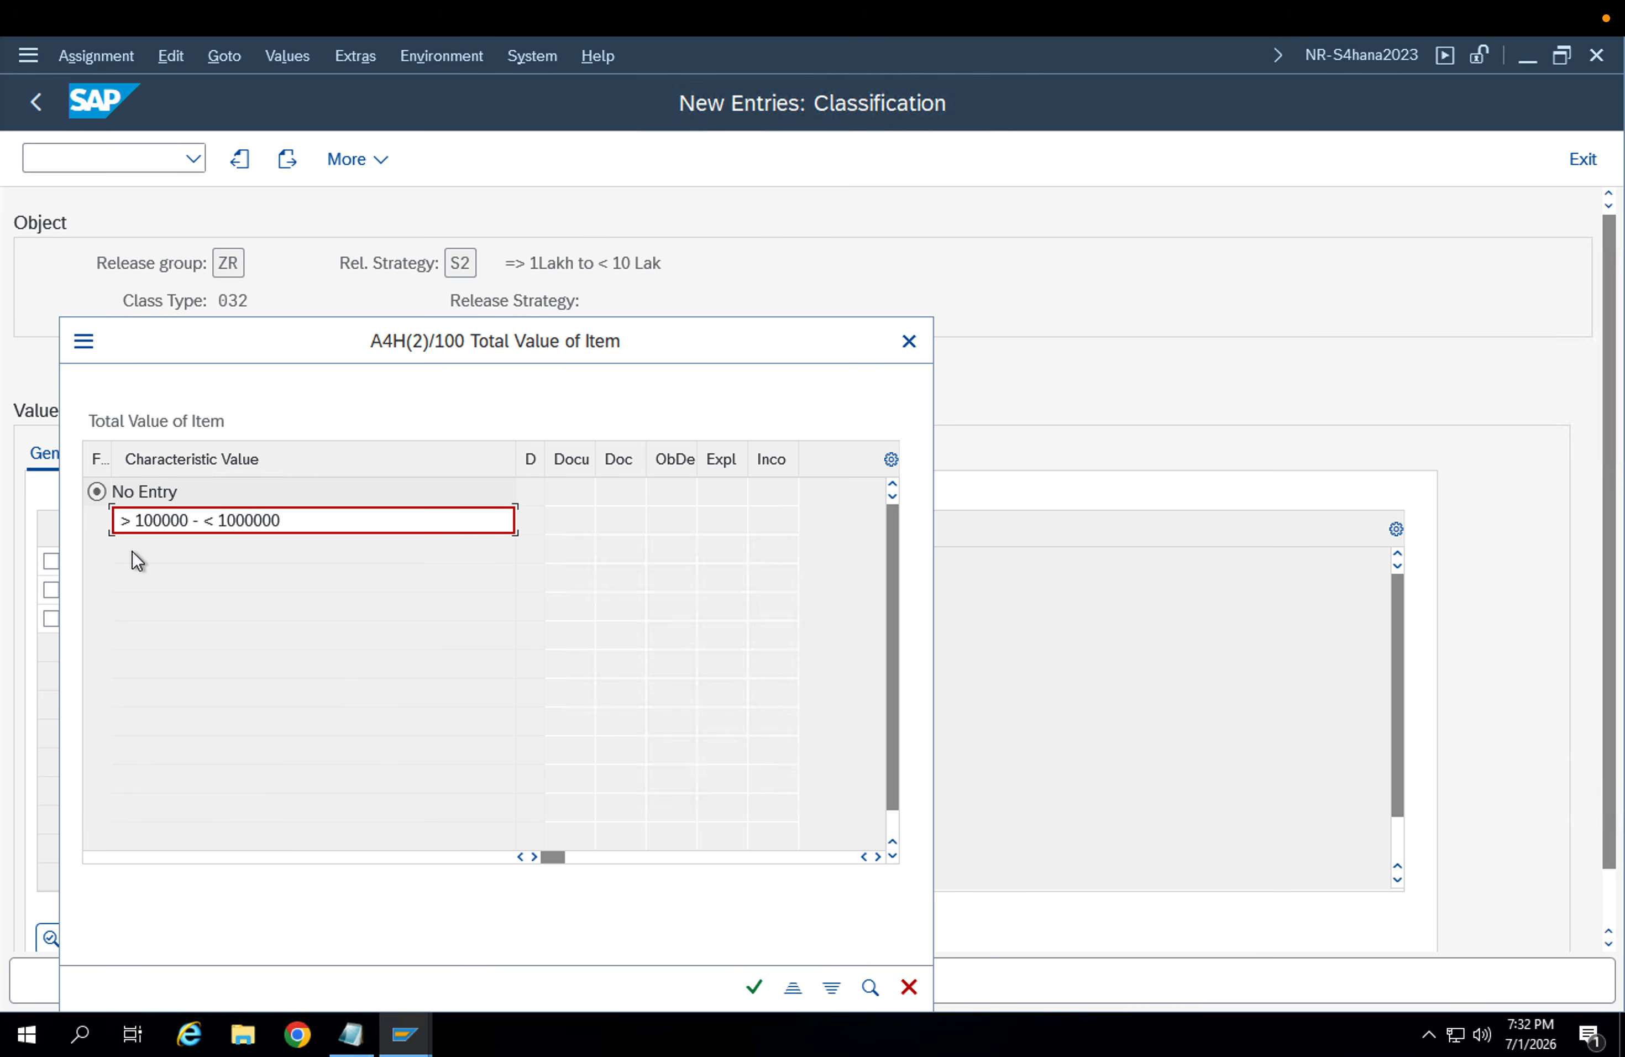
key(Return)
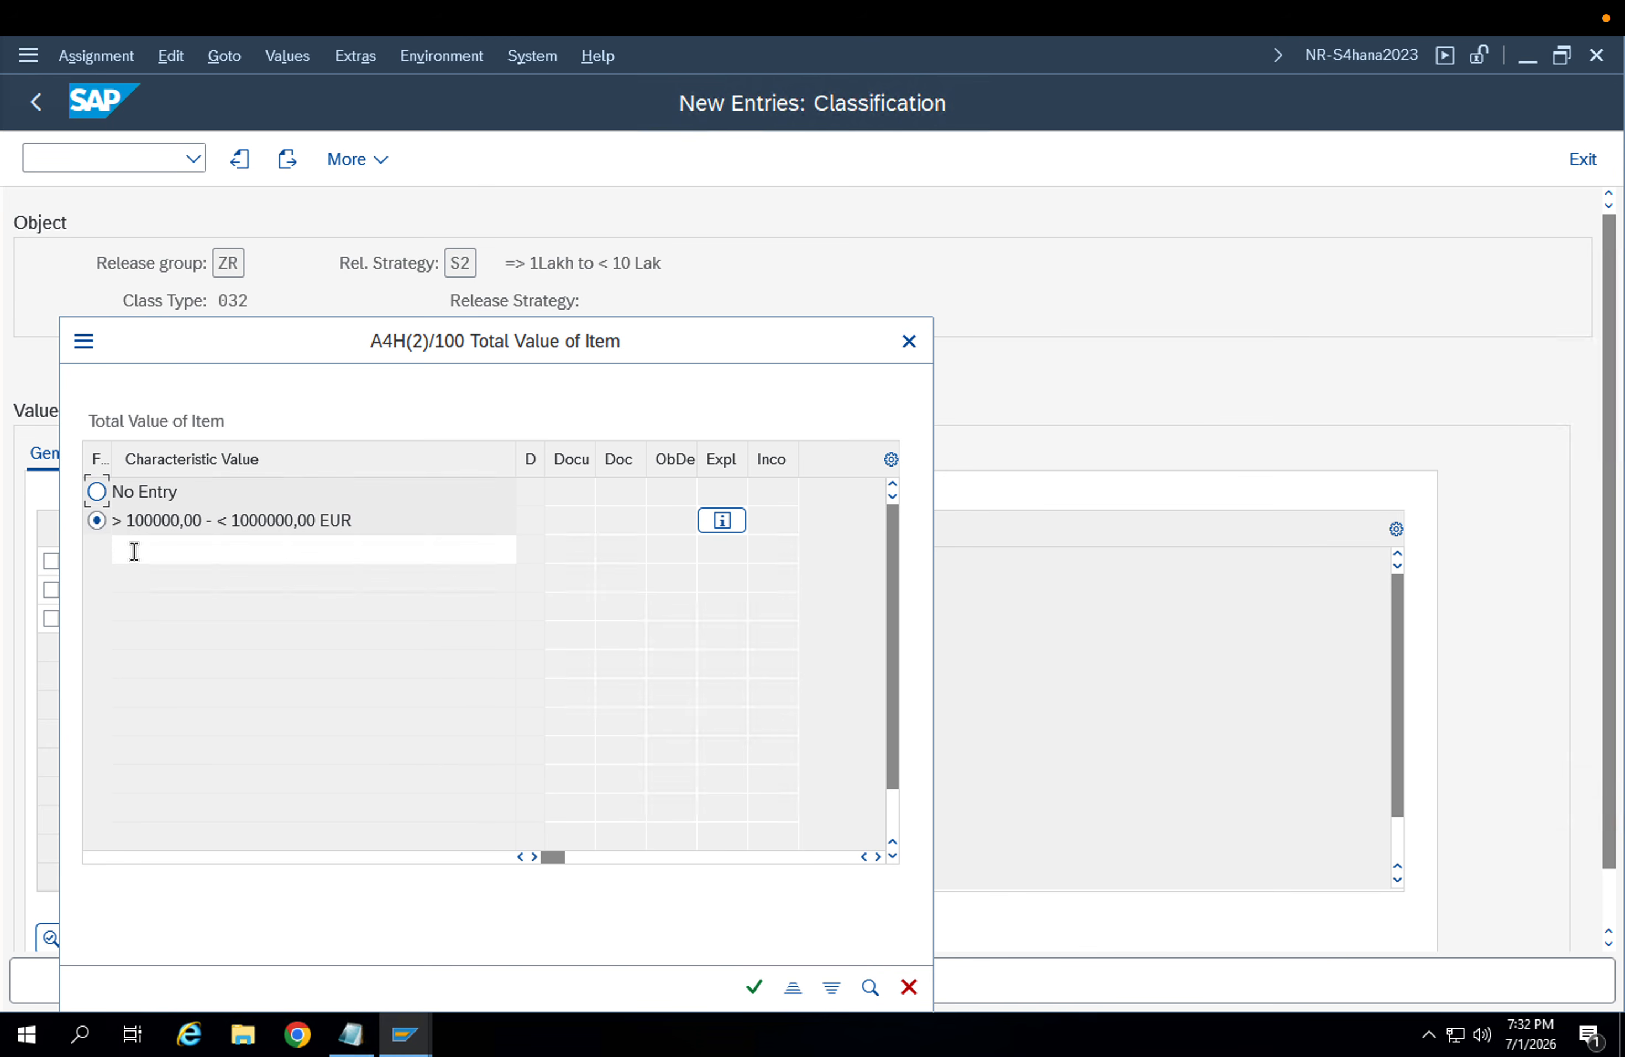
click(753, 992)
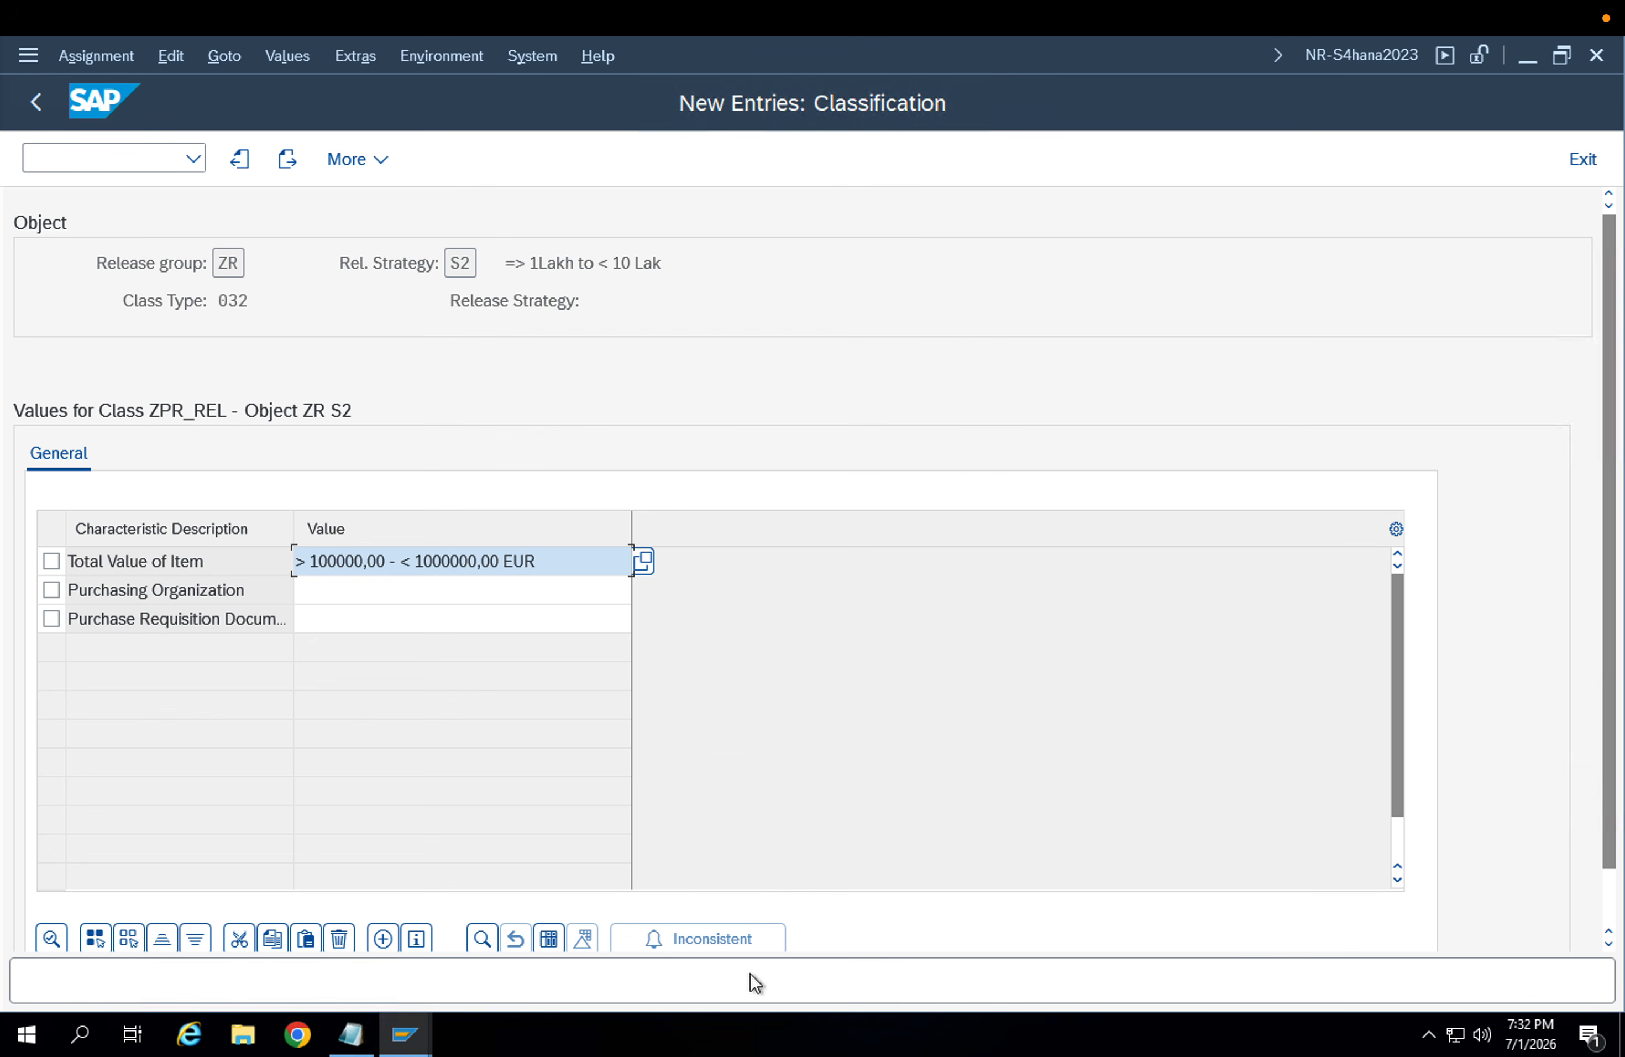
Replace the Total Value of Item with the range >= 100000 - < 1000000 and confirm it
click(643, 562)
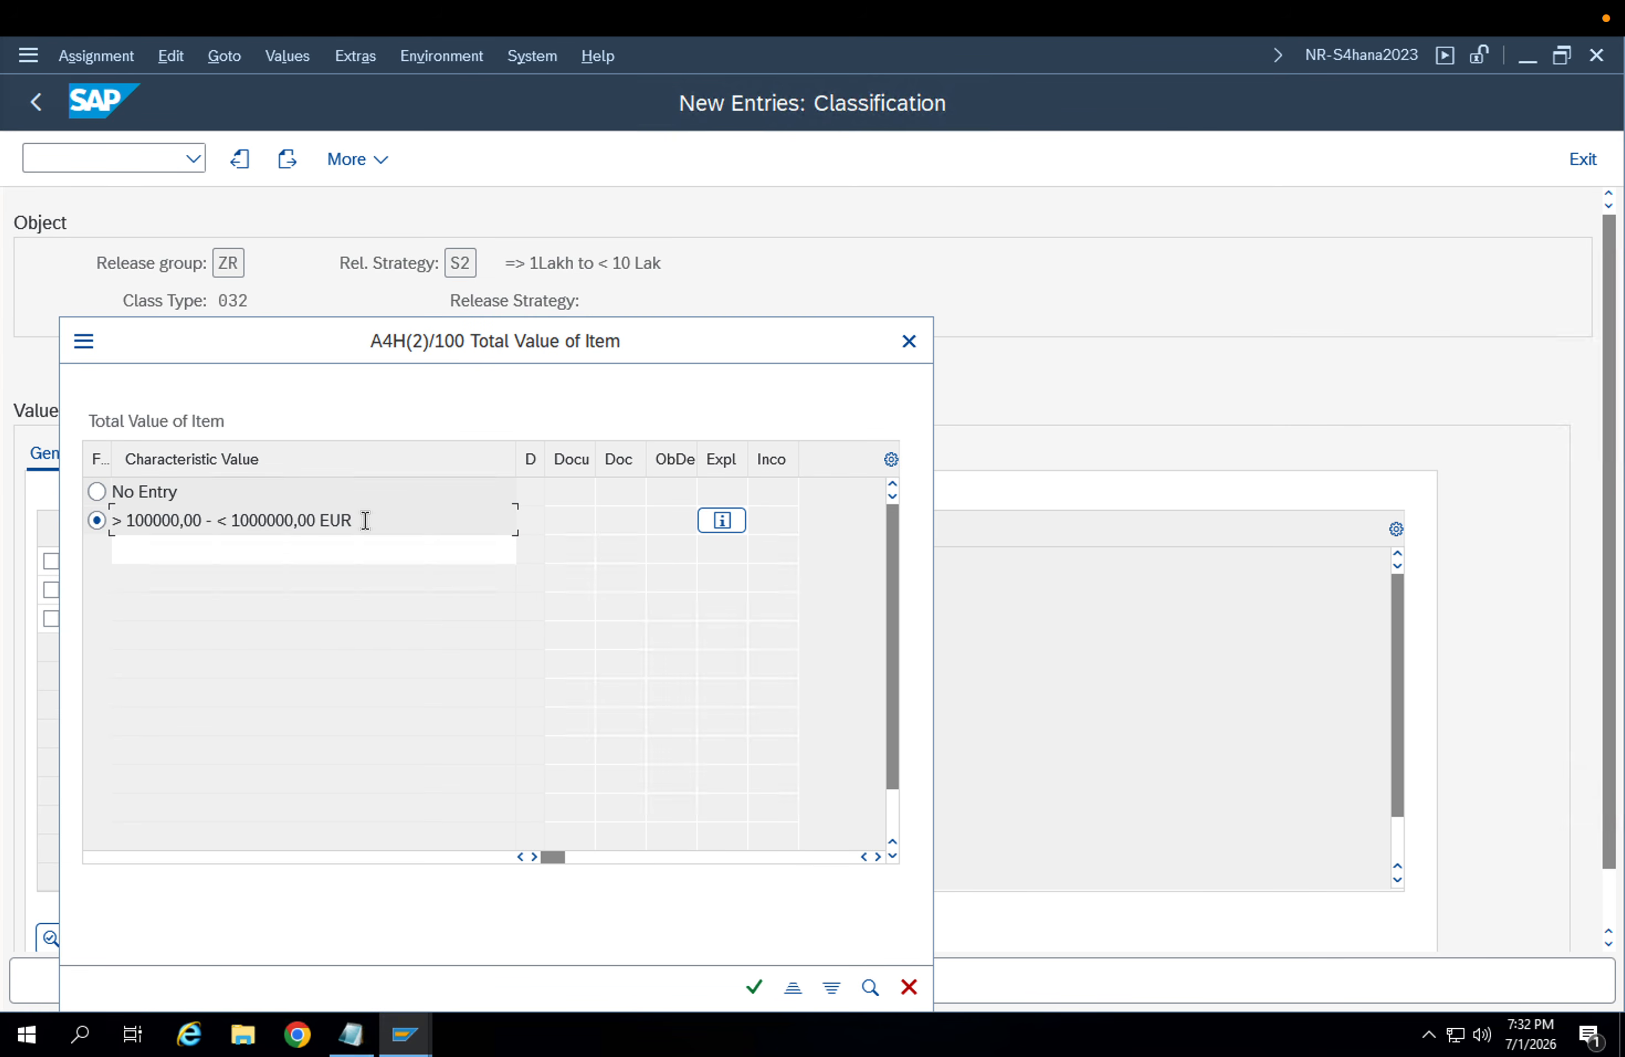
click(211, 548)
drag(316, 520, 100, 520)
click(172, 543)
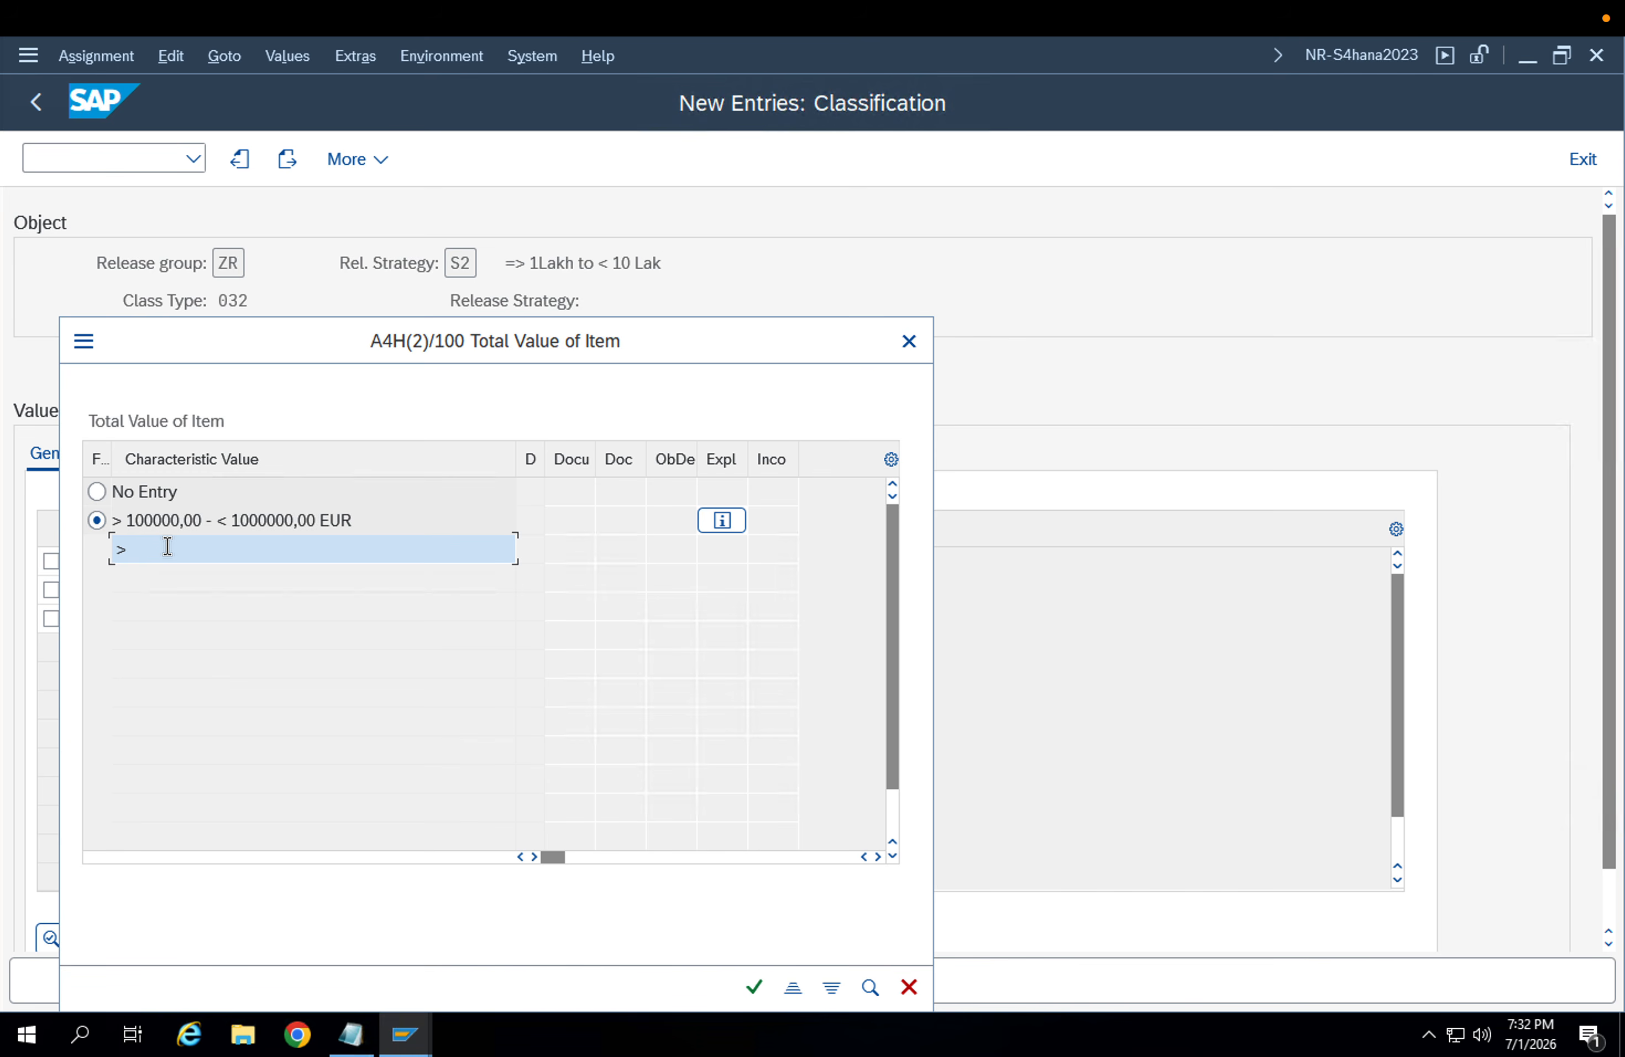
text(>= 100000)
text(0)
key(Return)
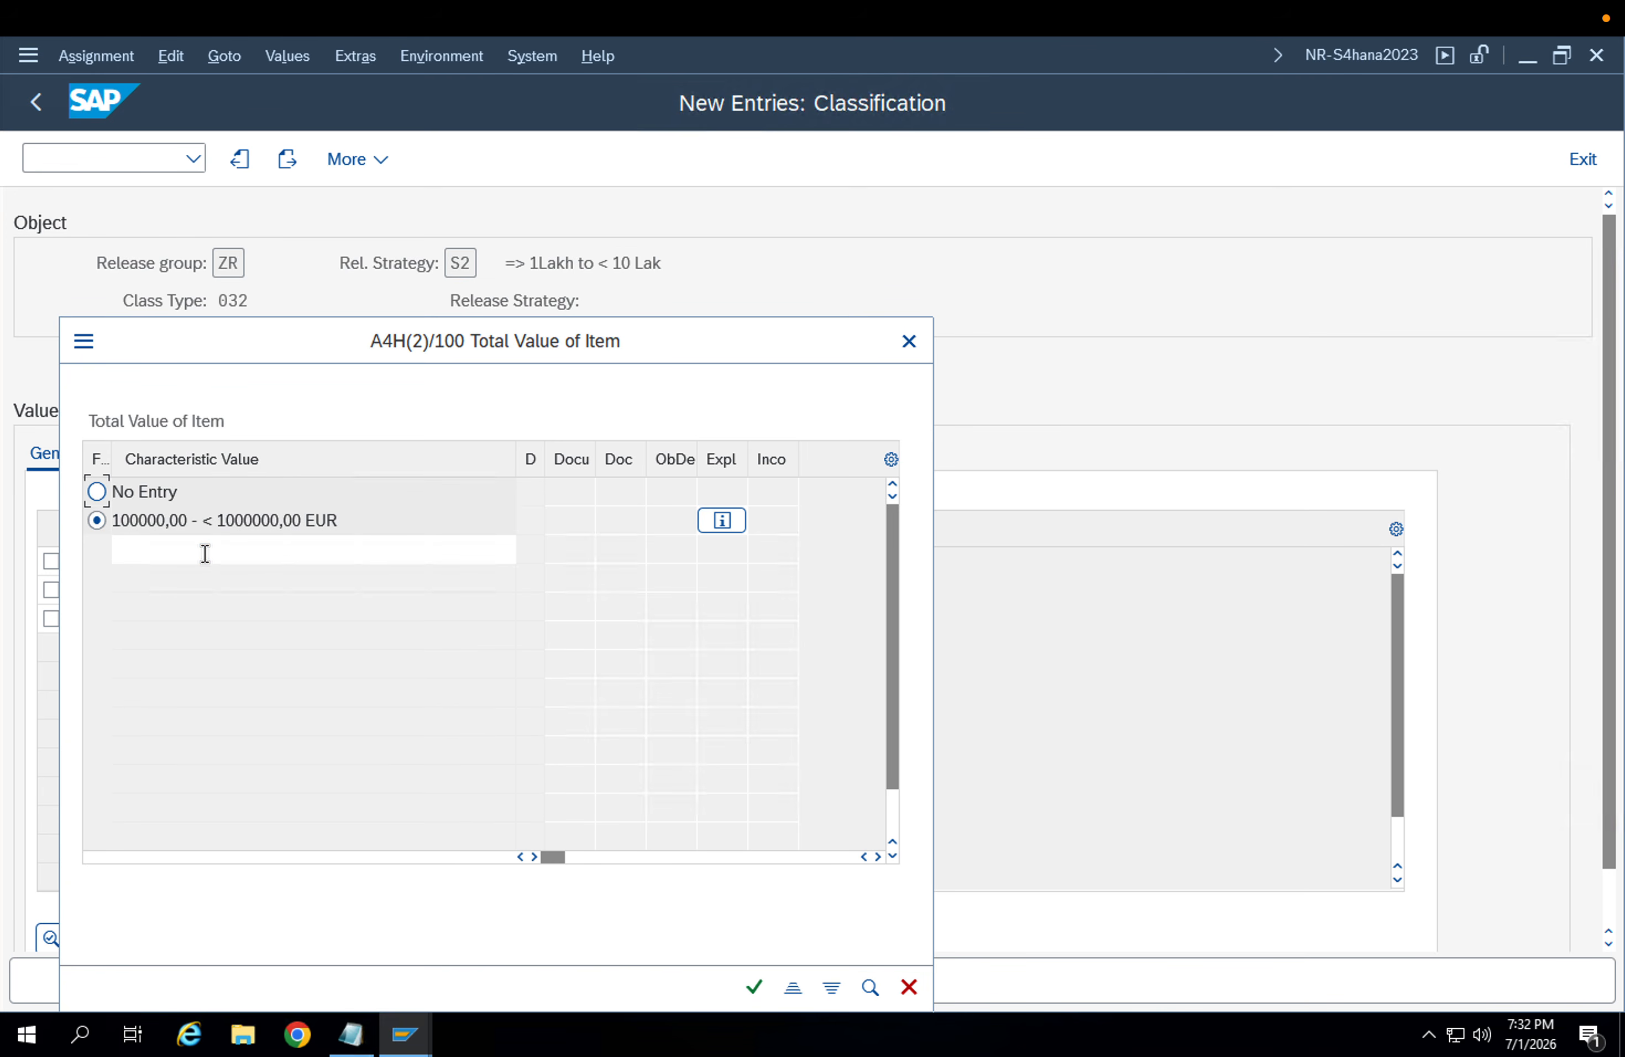
click(753, 986)
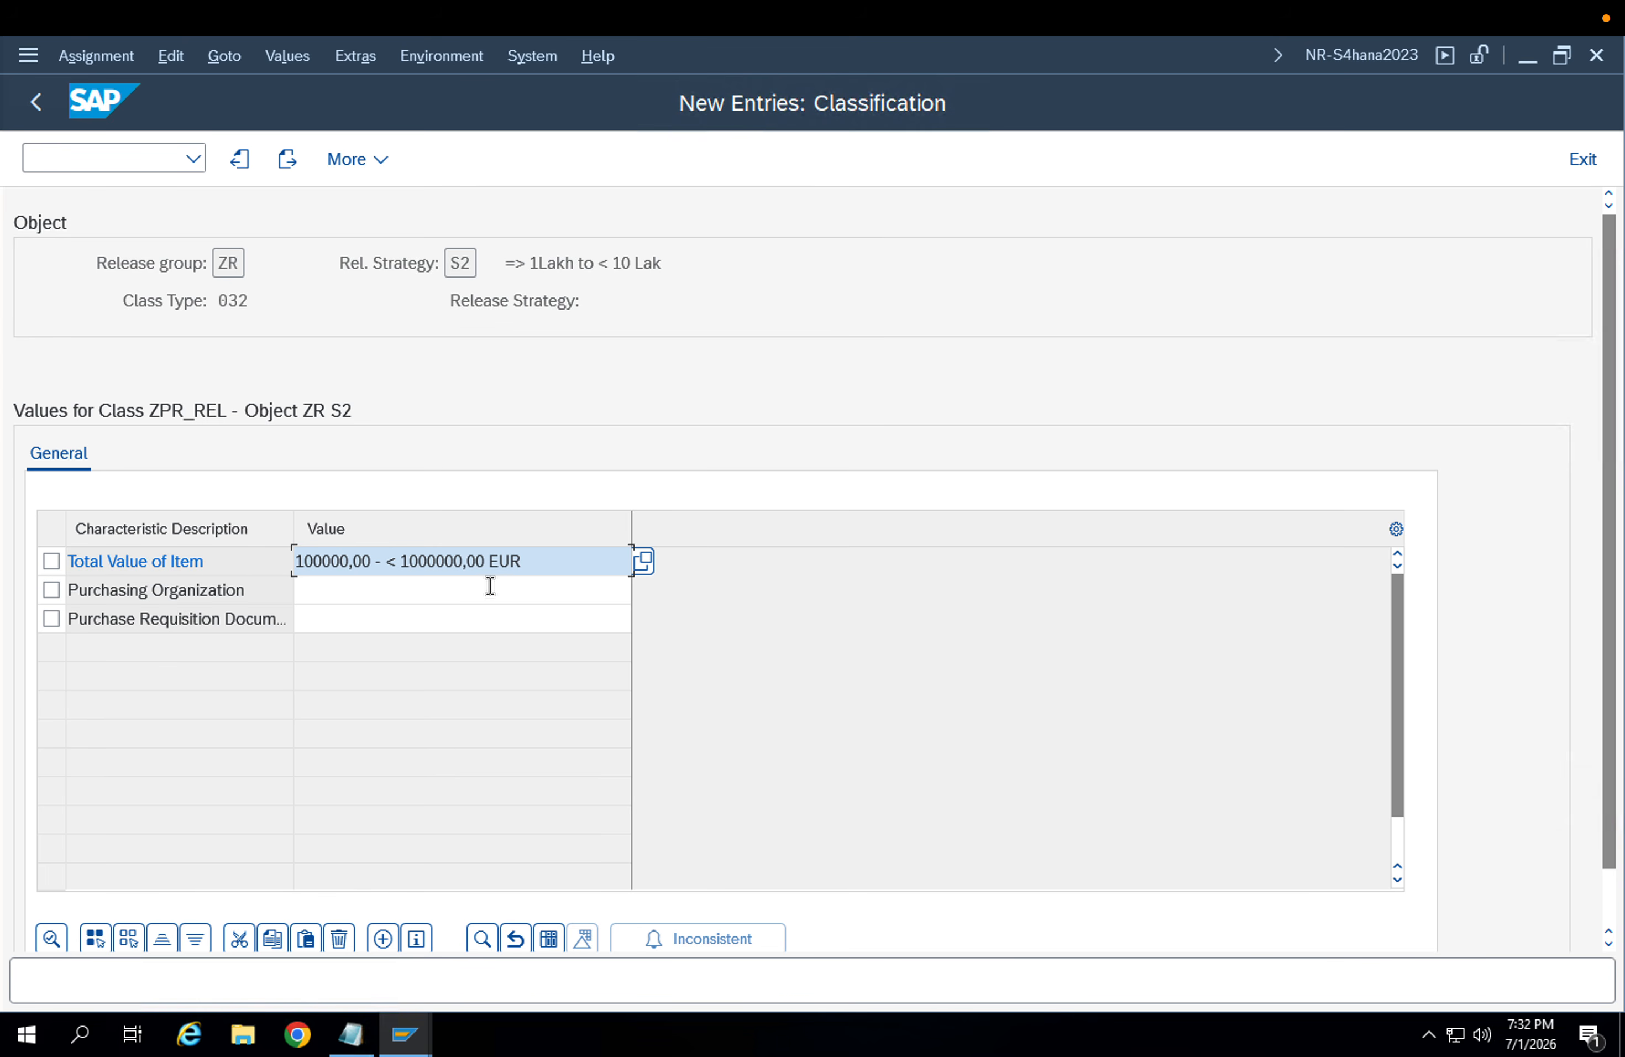
drag(372, 562, 275, 562)
Set the Purchasing Organization value for strategy S2 to APP1 from its list of allowed values
click(383, 587)
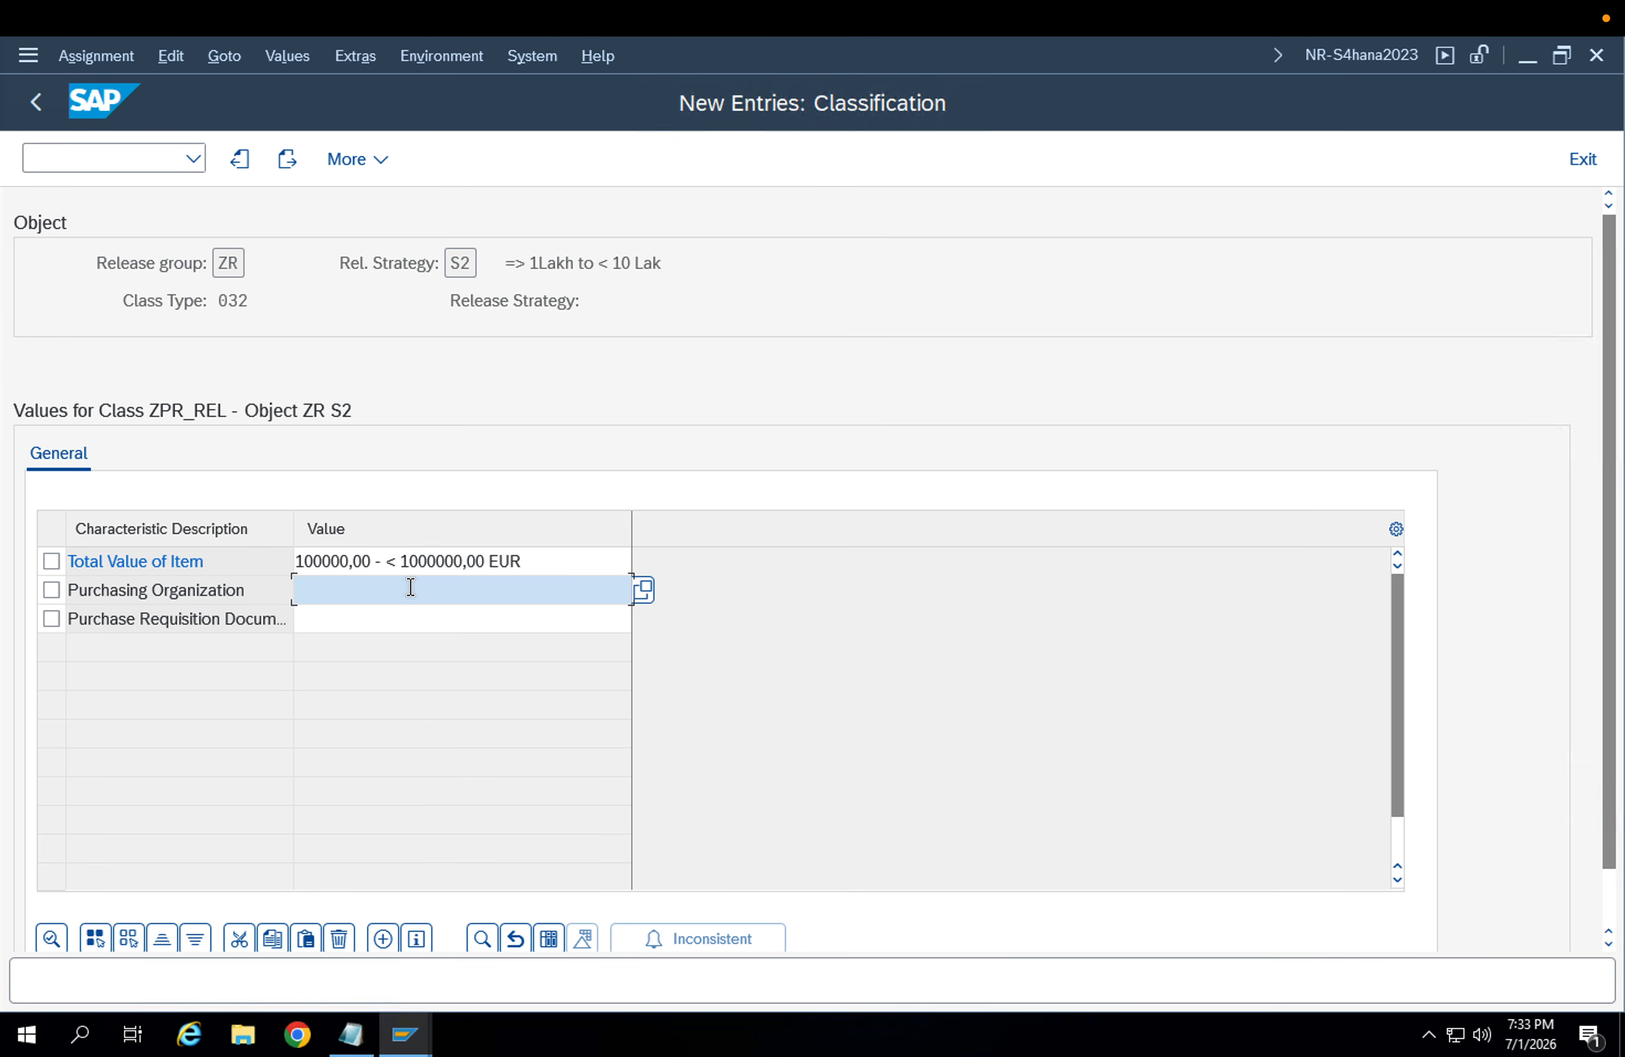
click(634, 594)
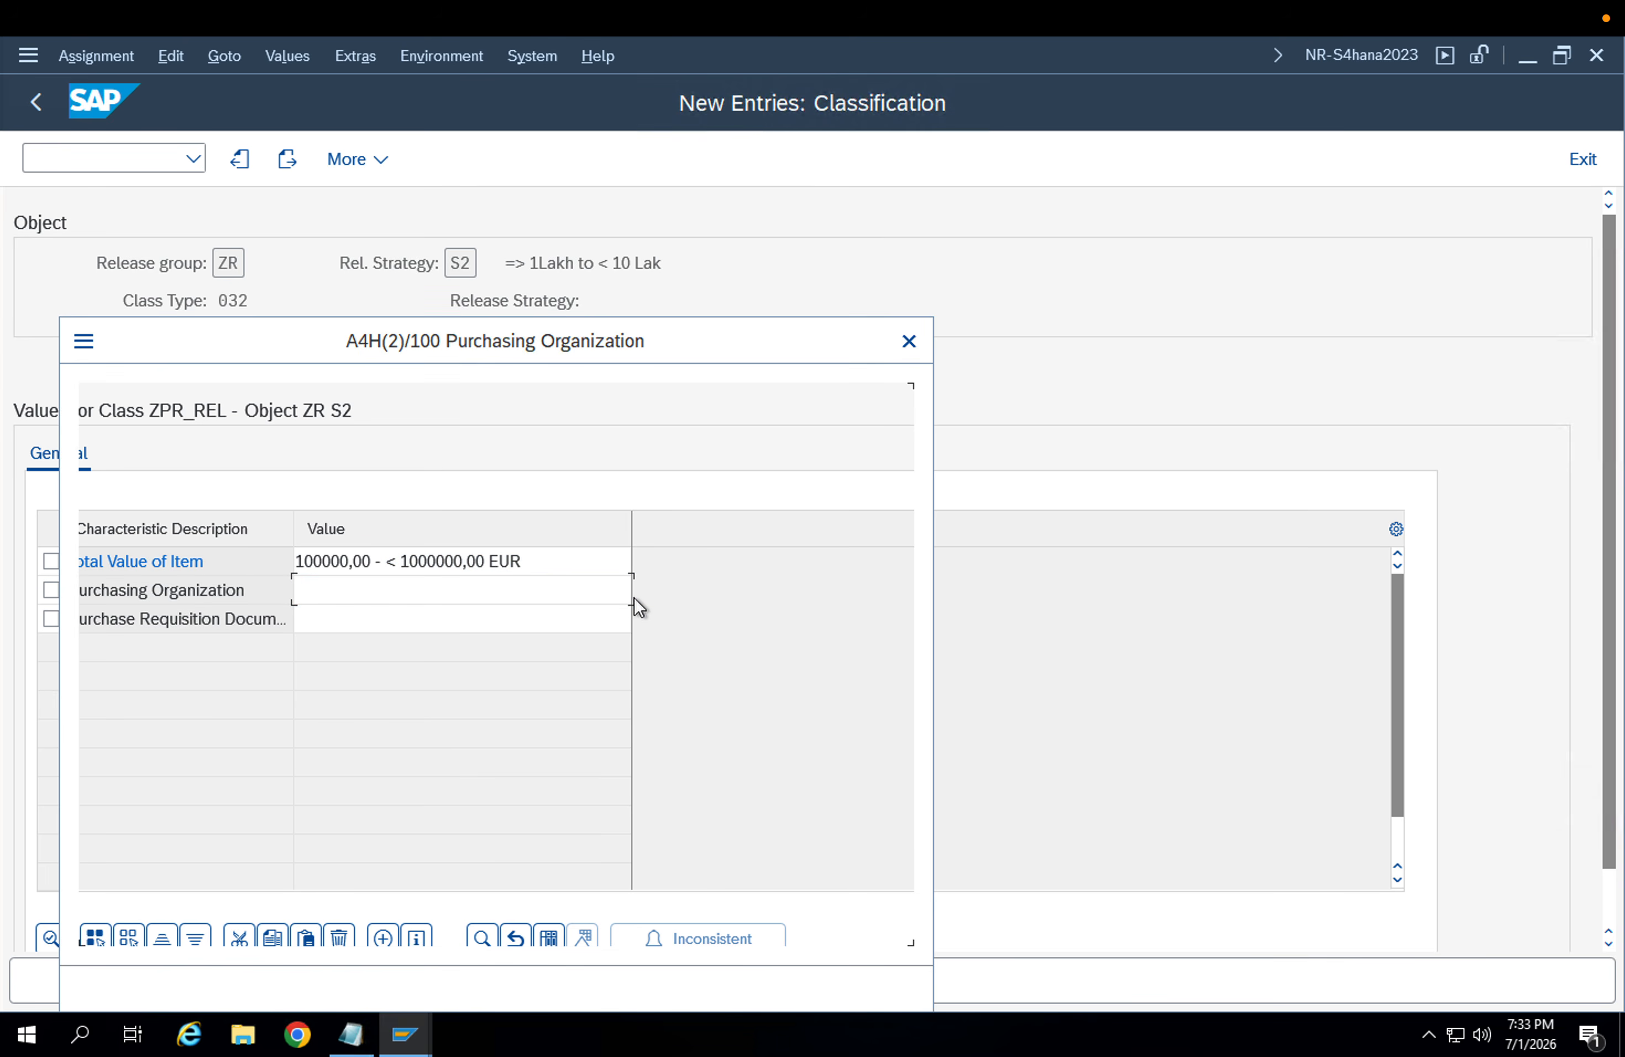
click(97, 520)
click(96, 549)
click(754, 987)
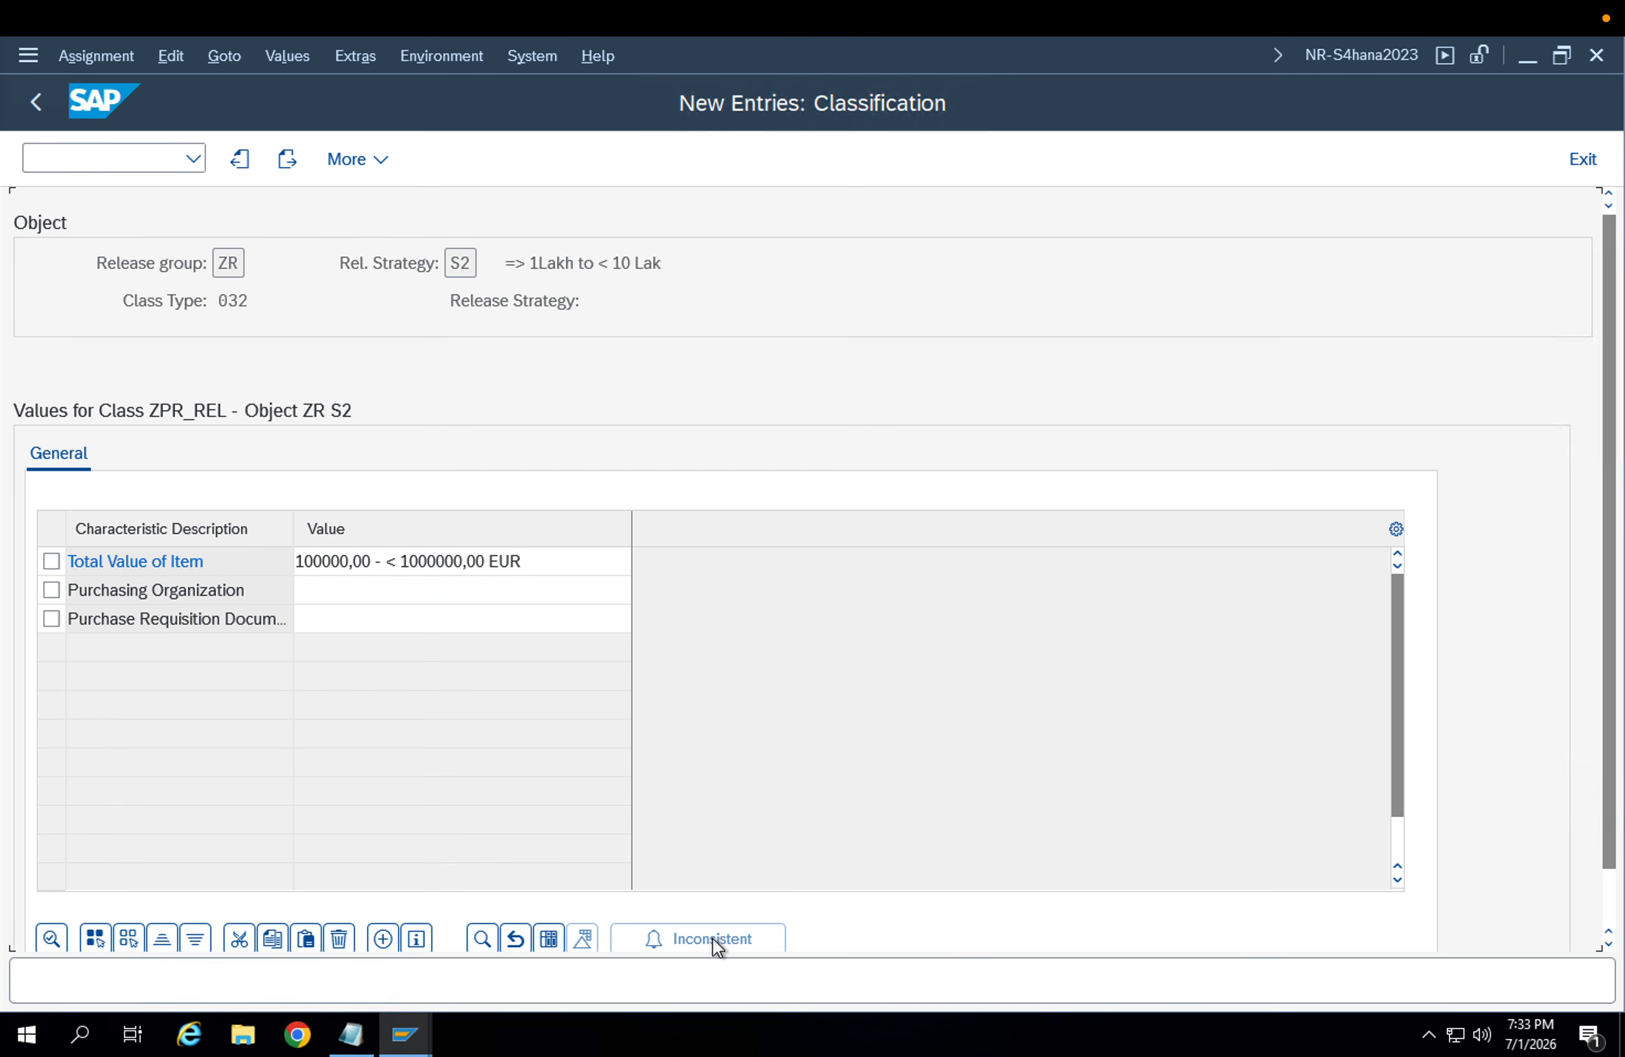
Set the Purchase Requisition Document value to NB and return to the strategy details
click(365, 626)
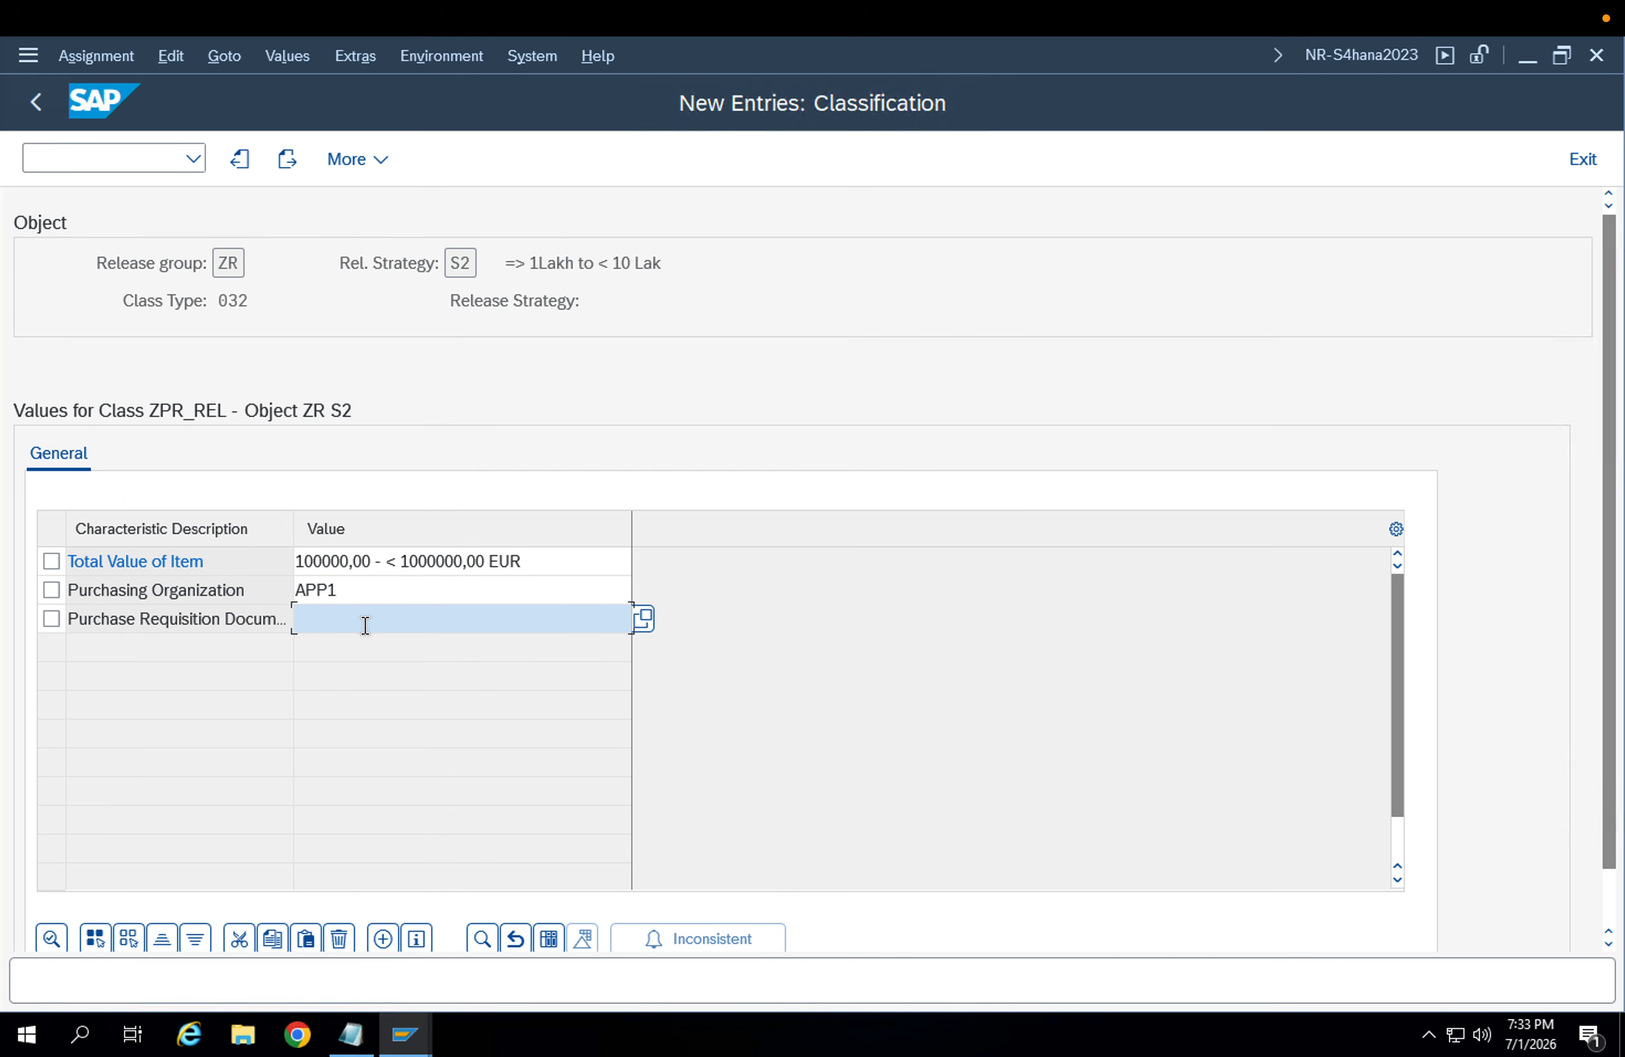
click(644, 620)
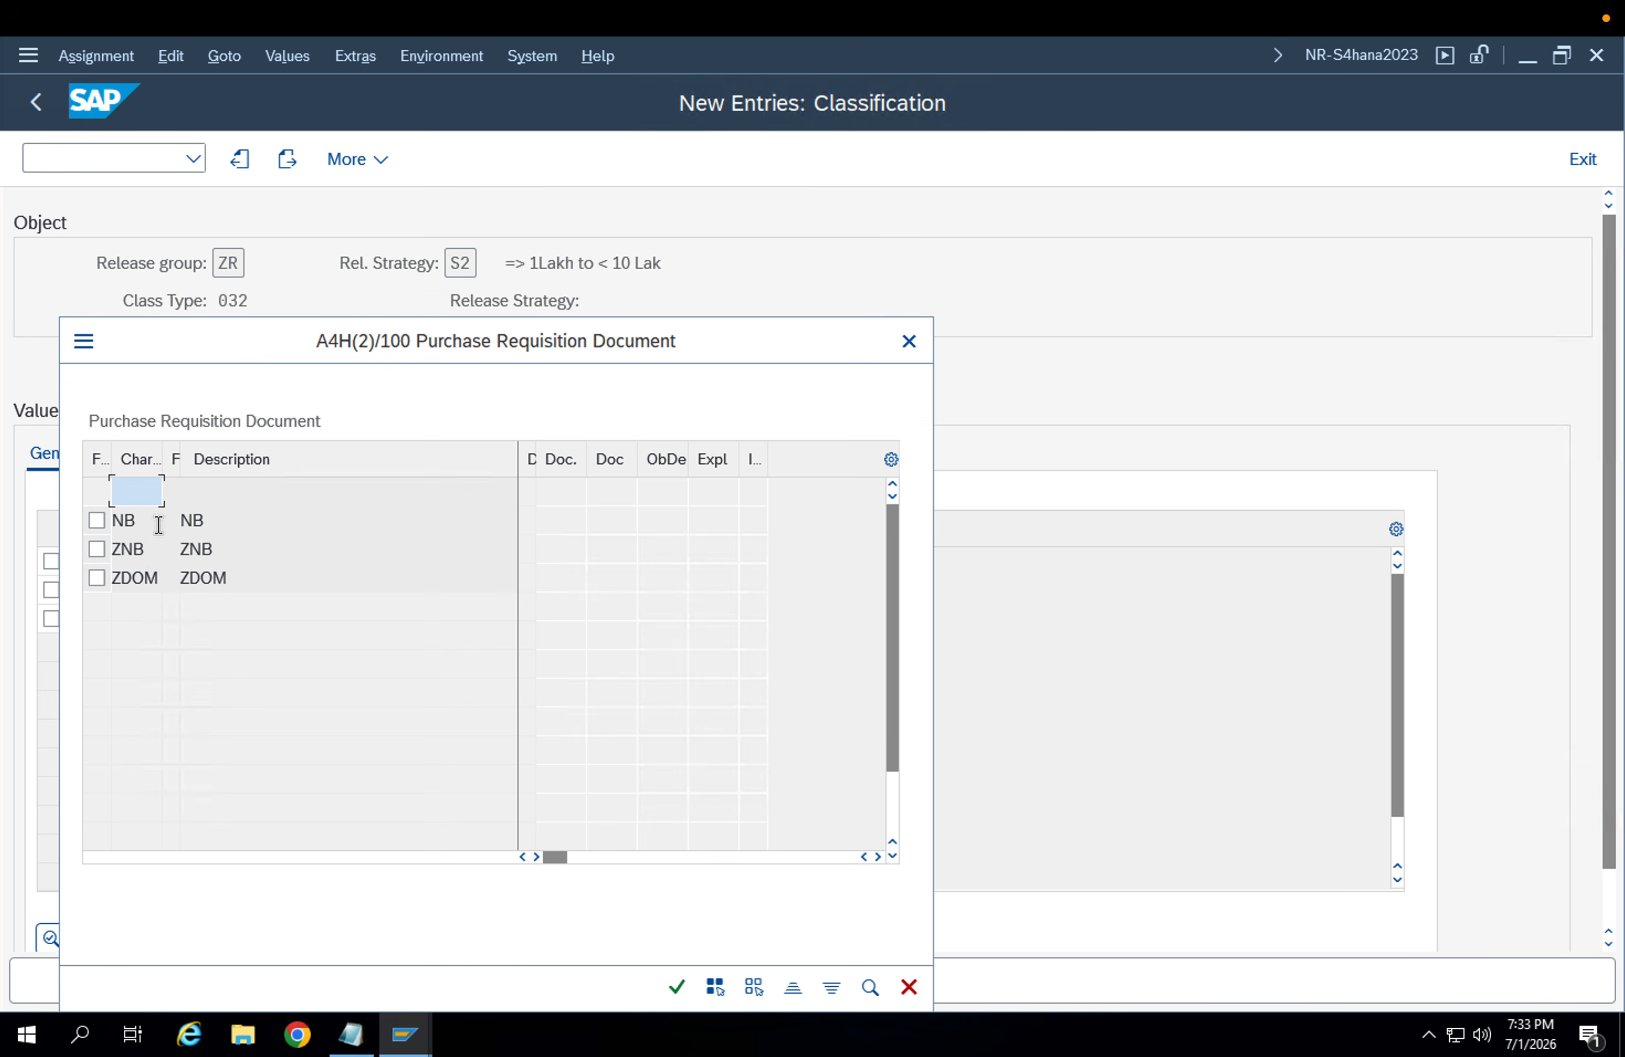
click(97, 520)
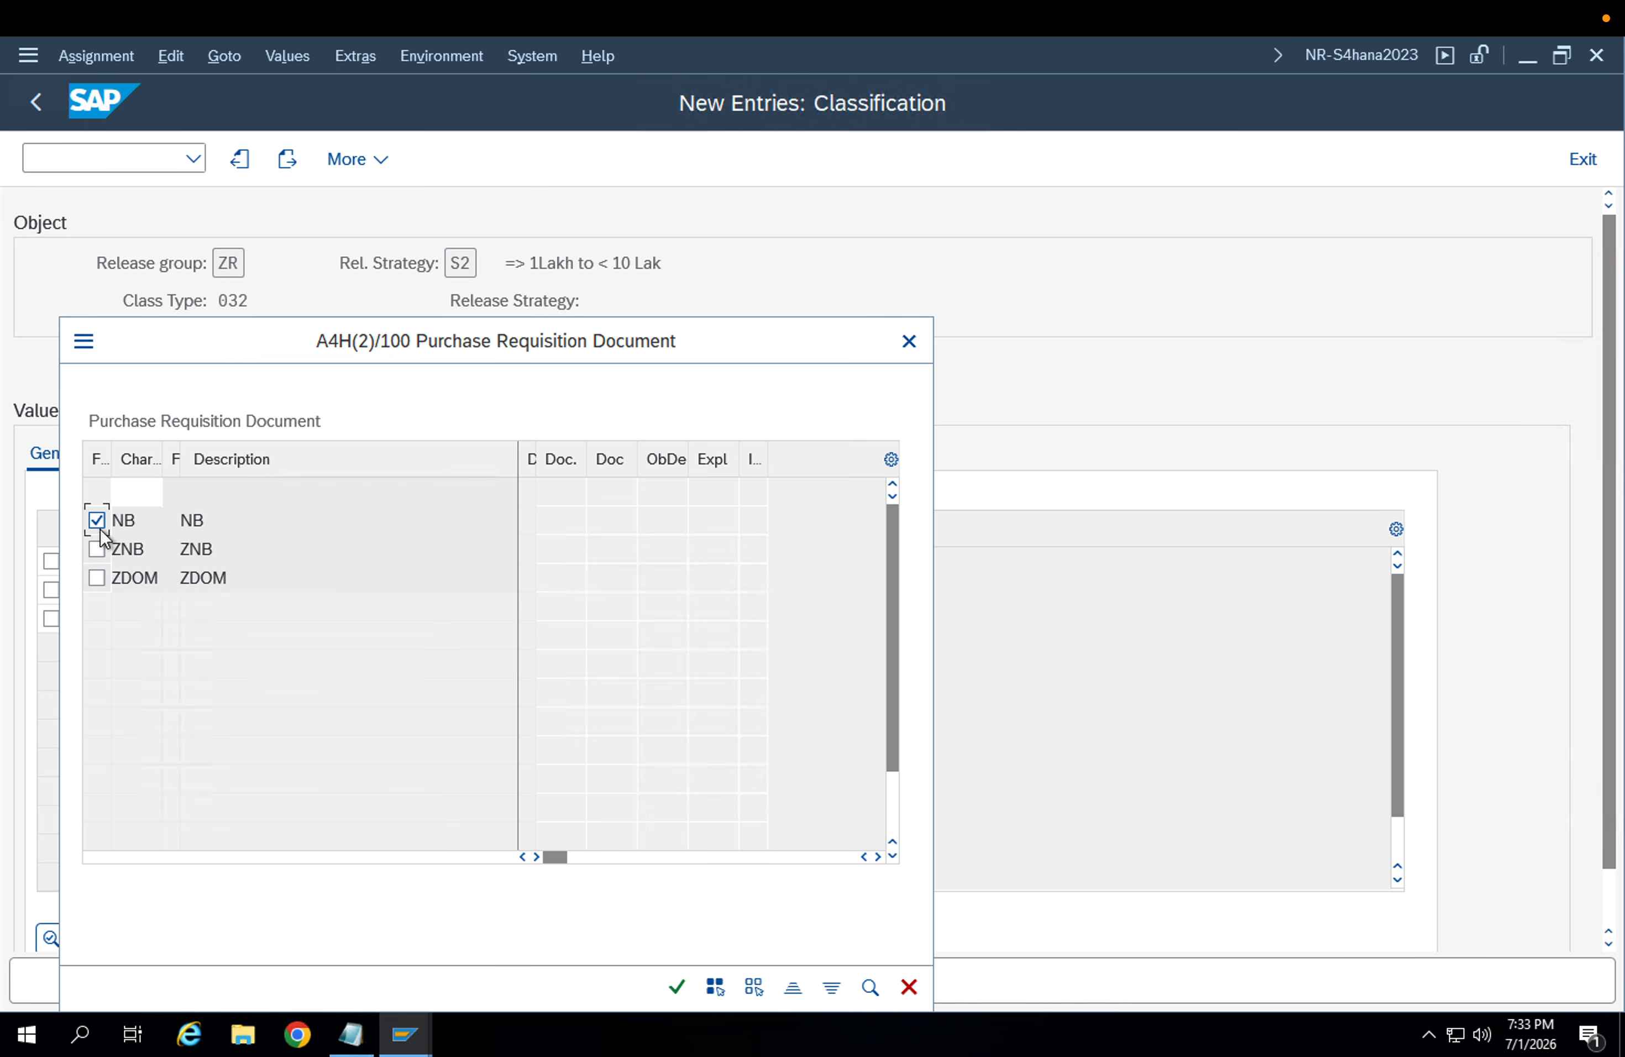
click(674, 987)
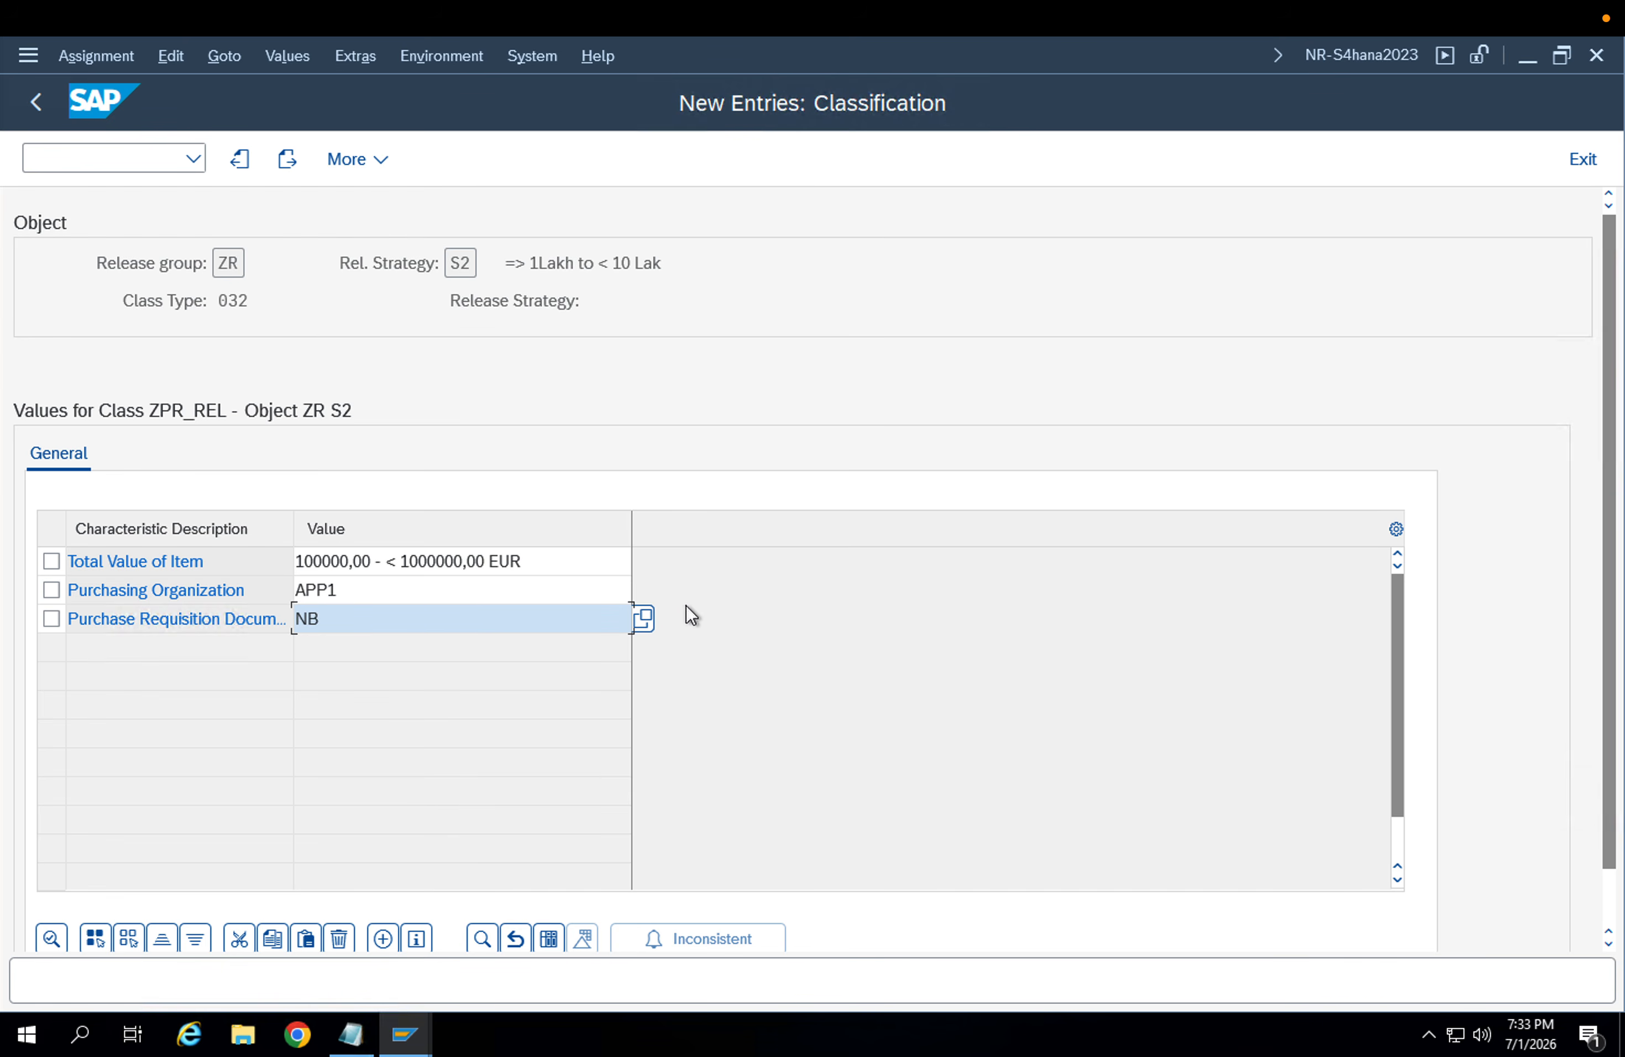
click(22, 119)
Simulate the release of strategy S2 by releasing codes R9, R1, R2, R3, R4 and R5 in order, and close the simulation
click(863, 751)
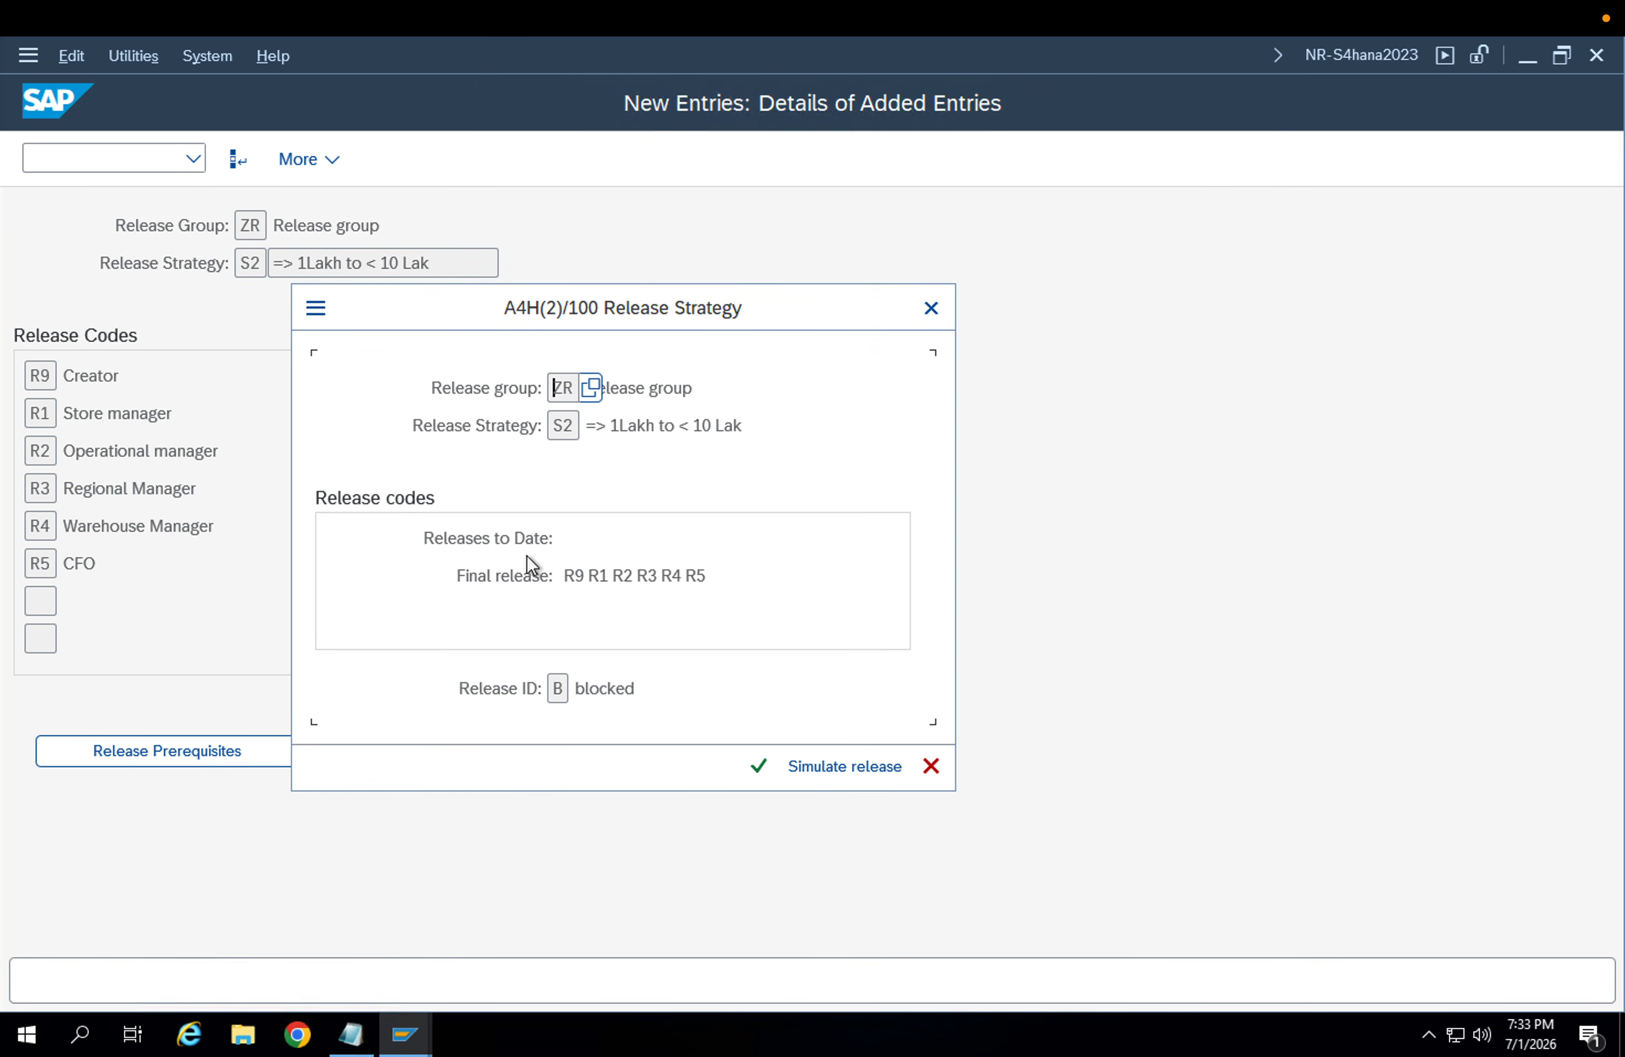
click(835, 766)
double_click(312, 503)
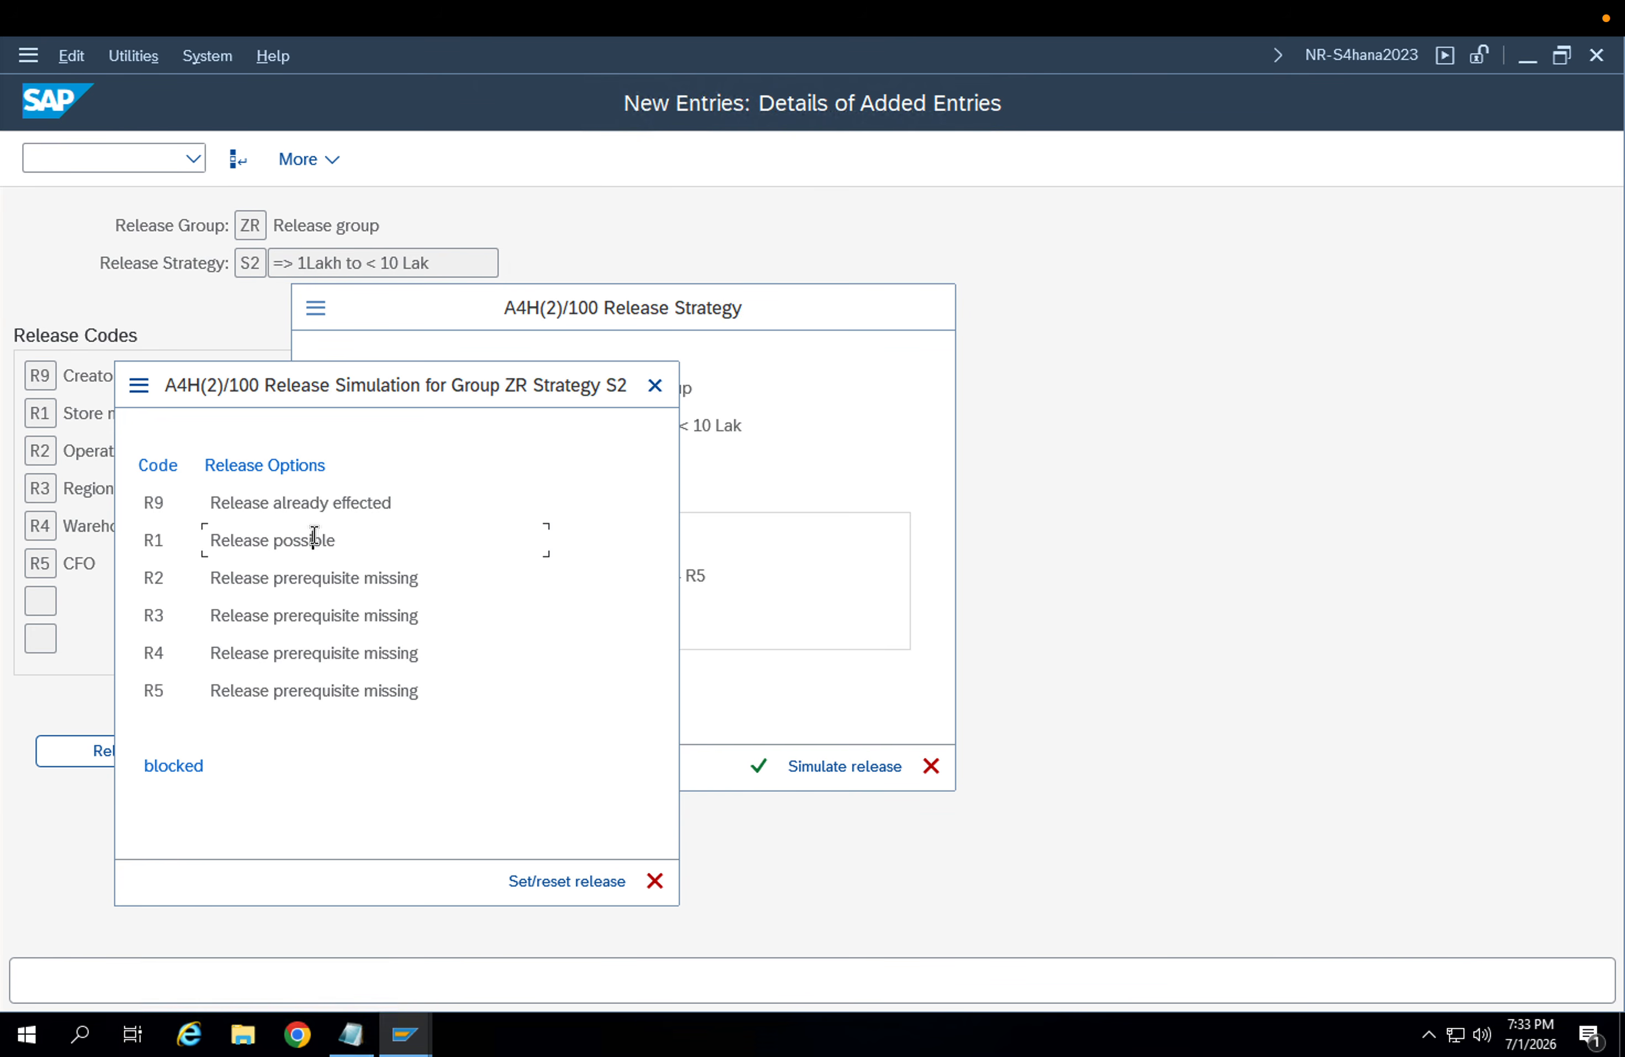
double_click(313, 536)
double_click(327, 577)
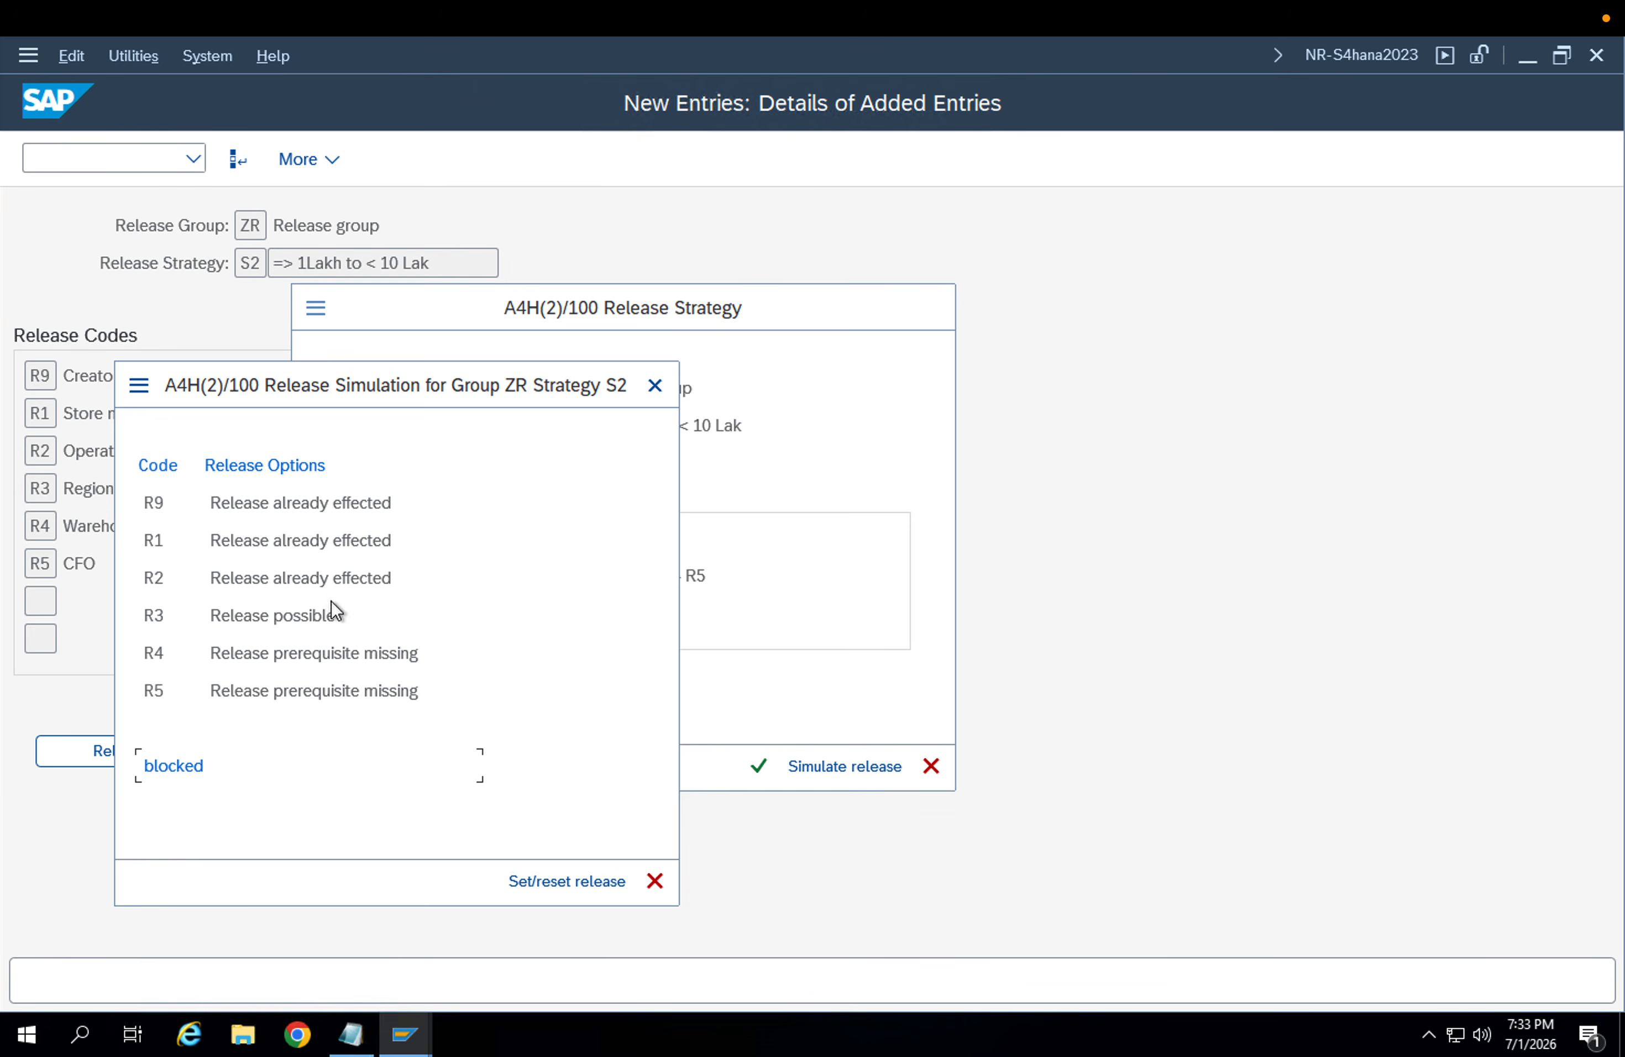
double_click(334, 613)
double_click(343, 653)
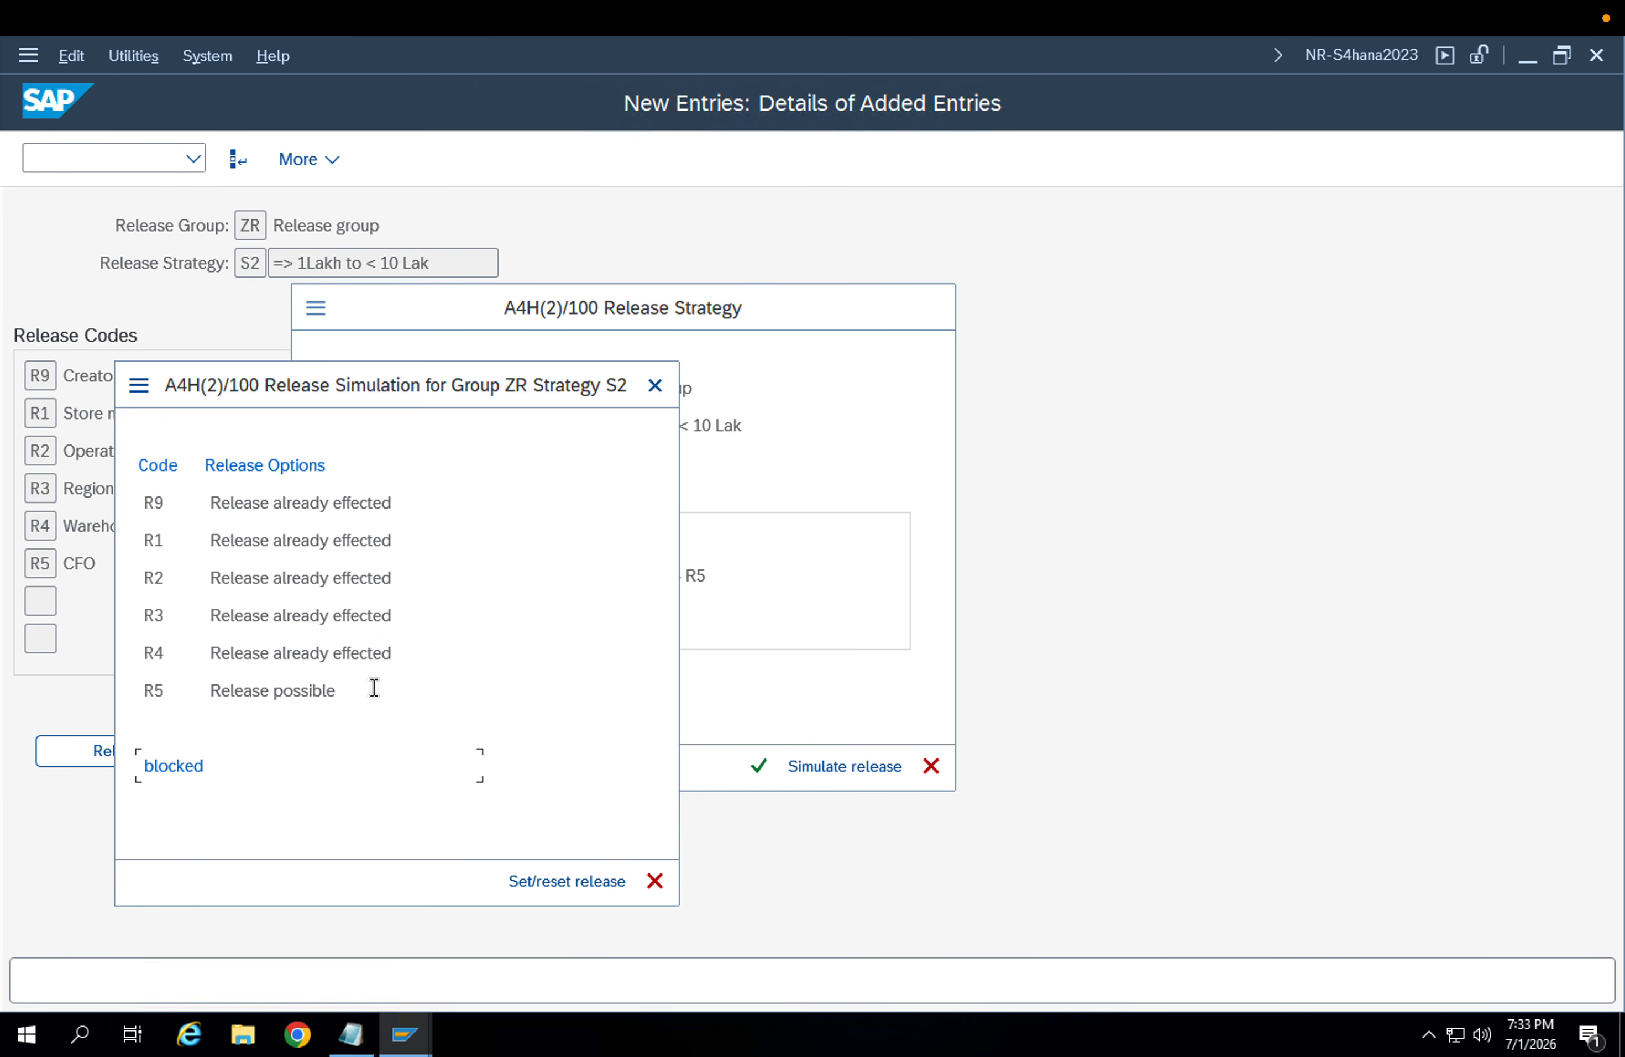
double_click(374, 688)
drag(210, 765, 127, 761)
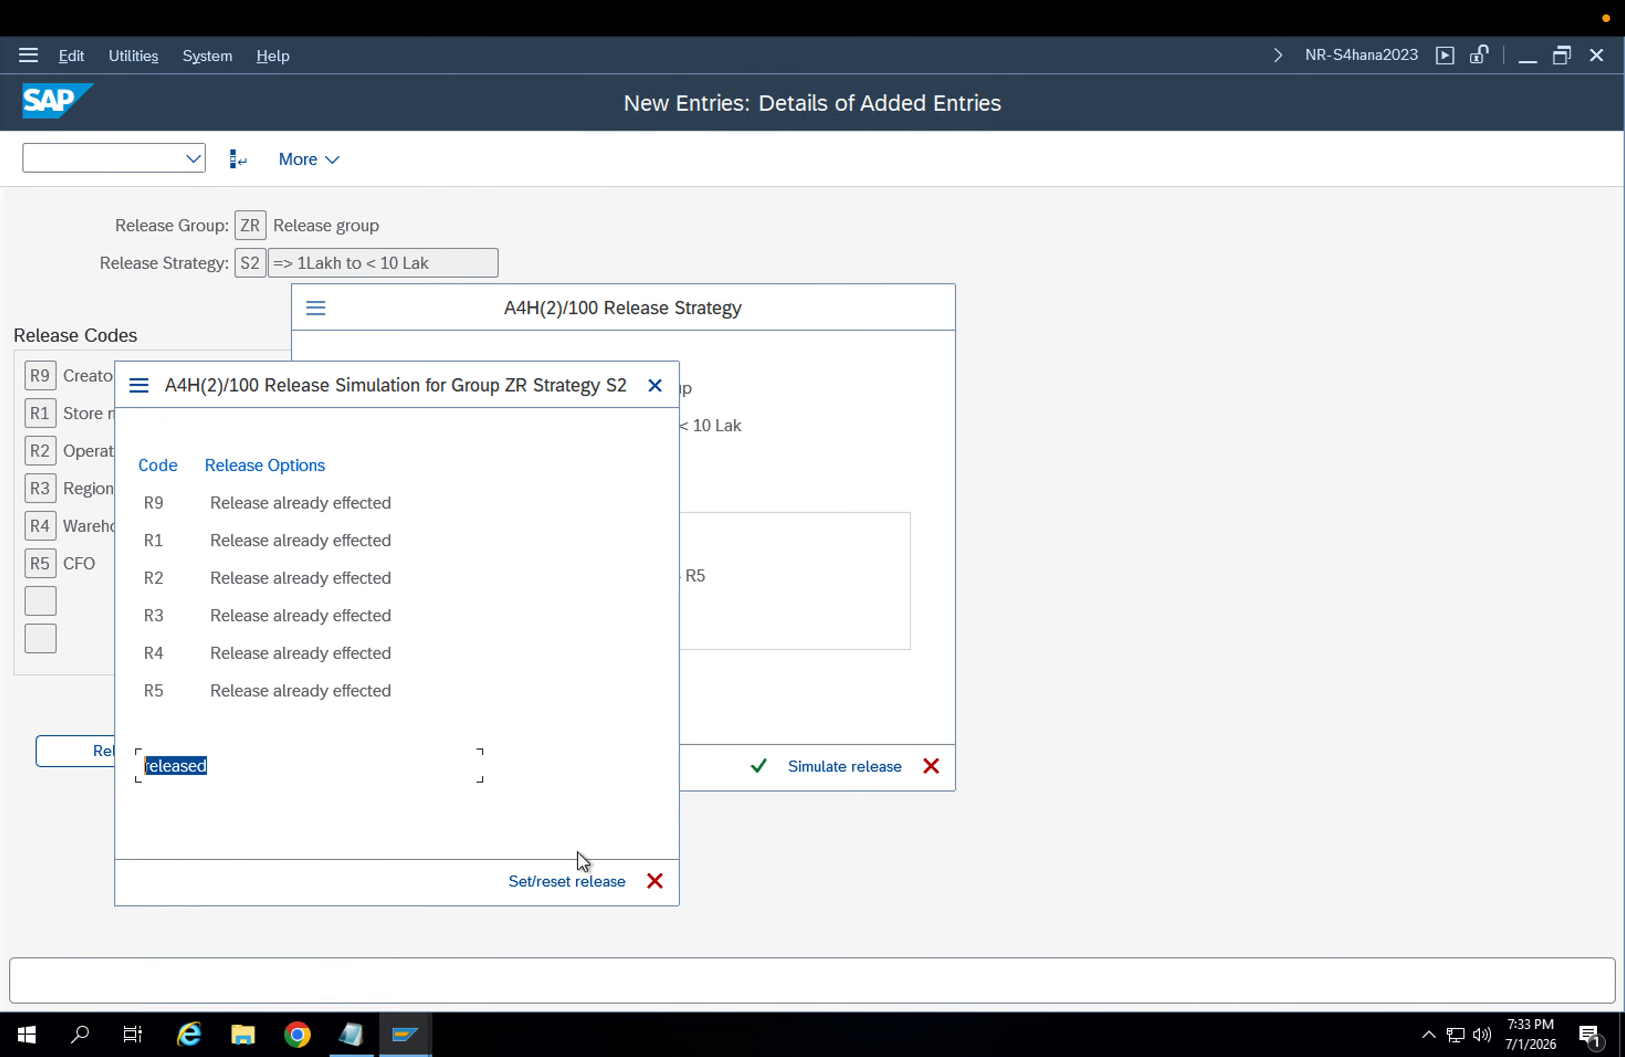
click(654, 881)
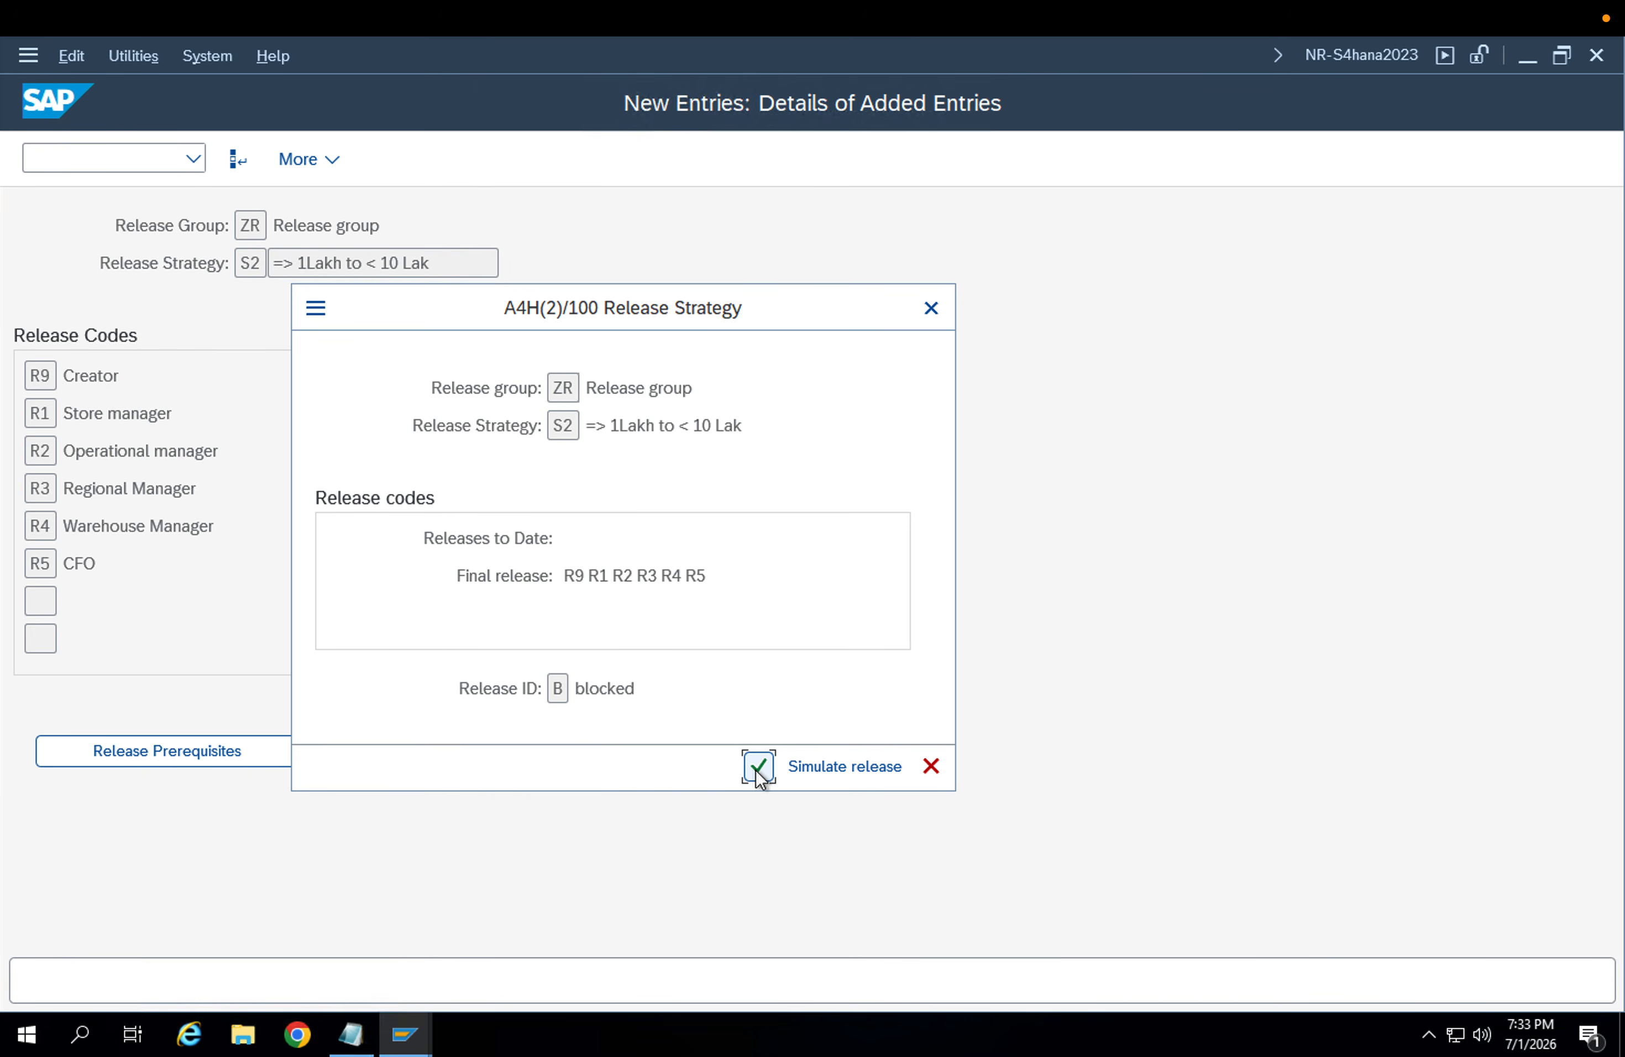
click(758, 766)
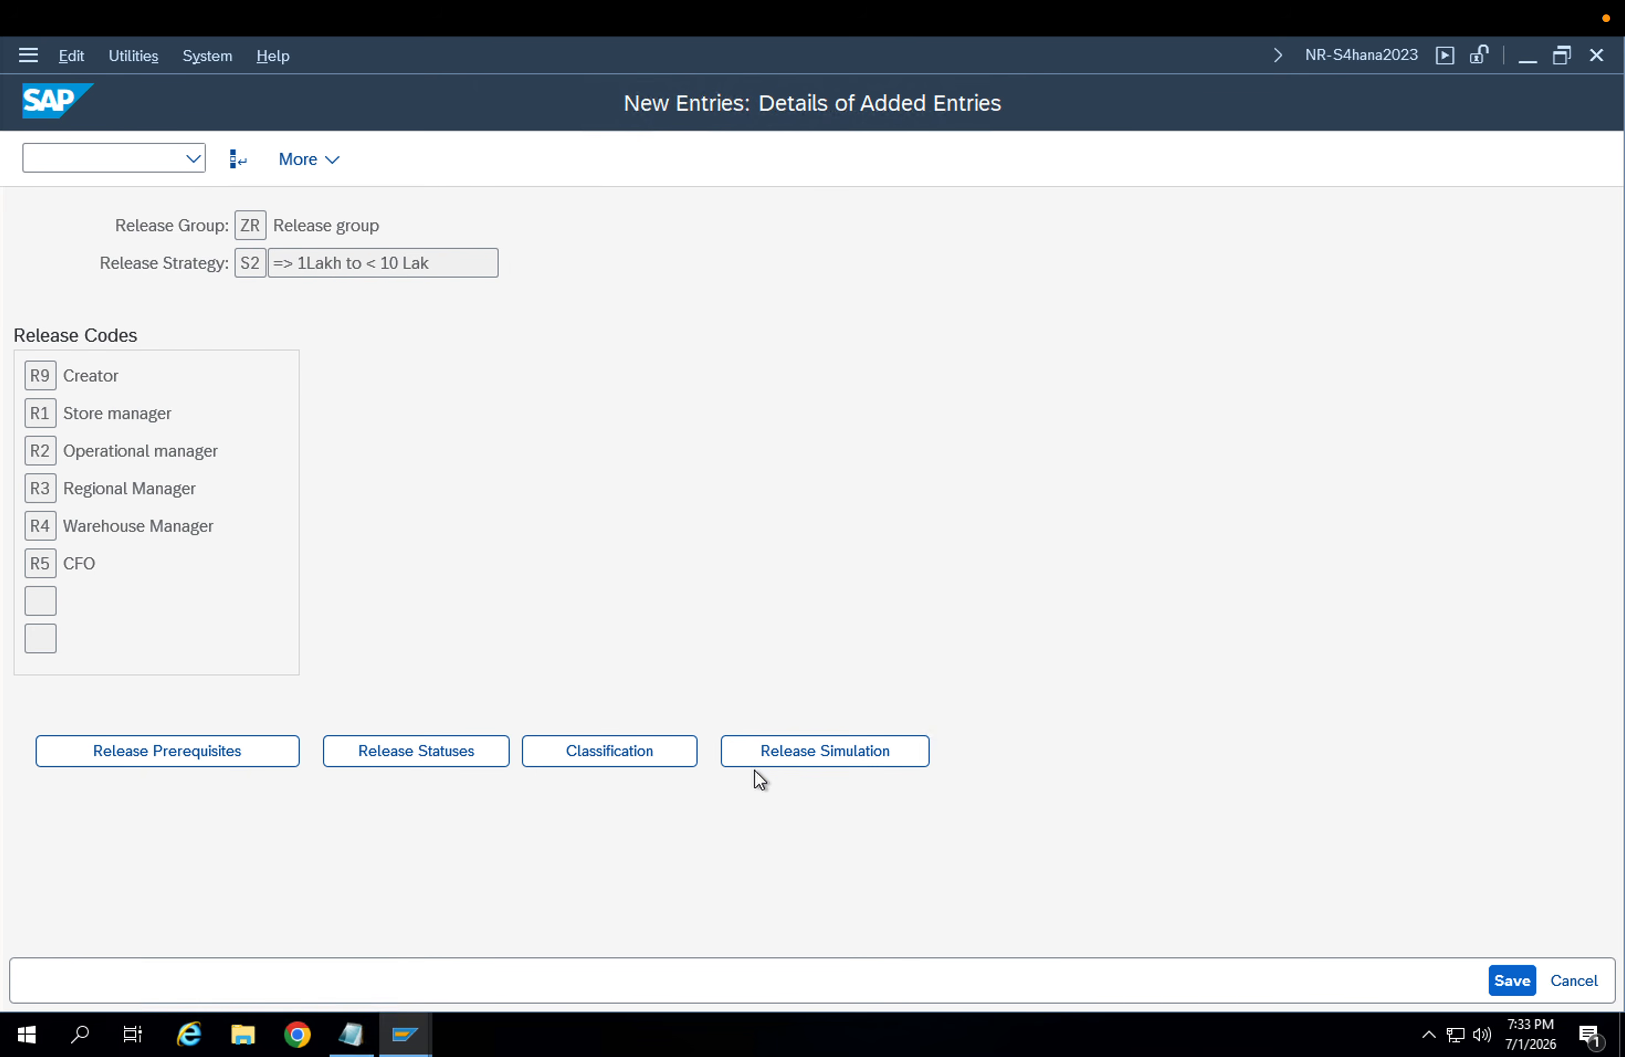
Save release strategy S2 and return to the IMG structure
click(1498, 981)
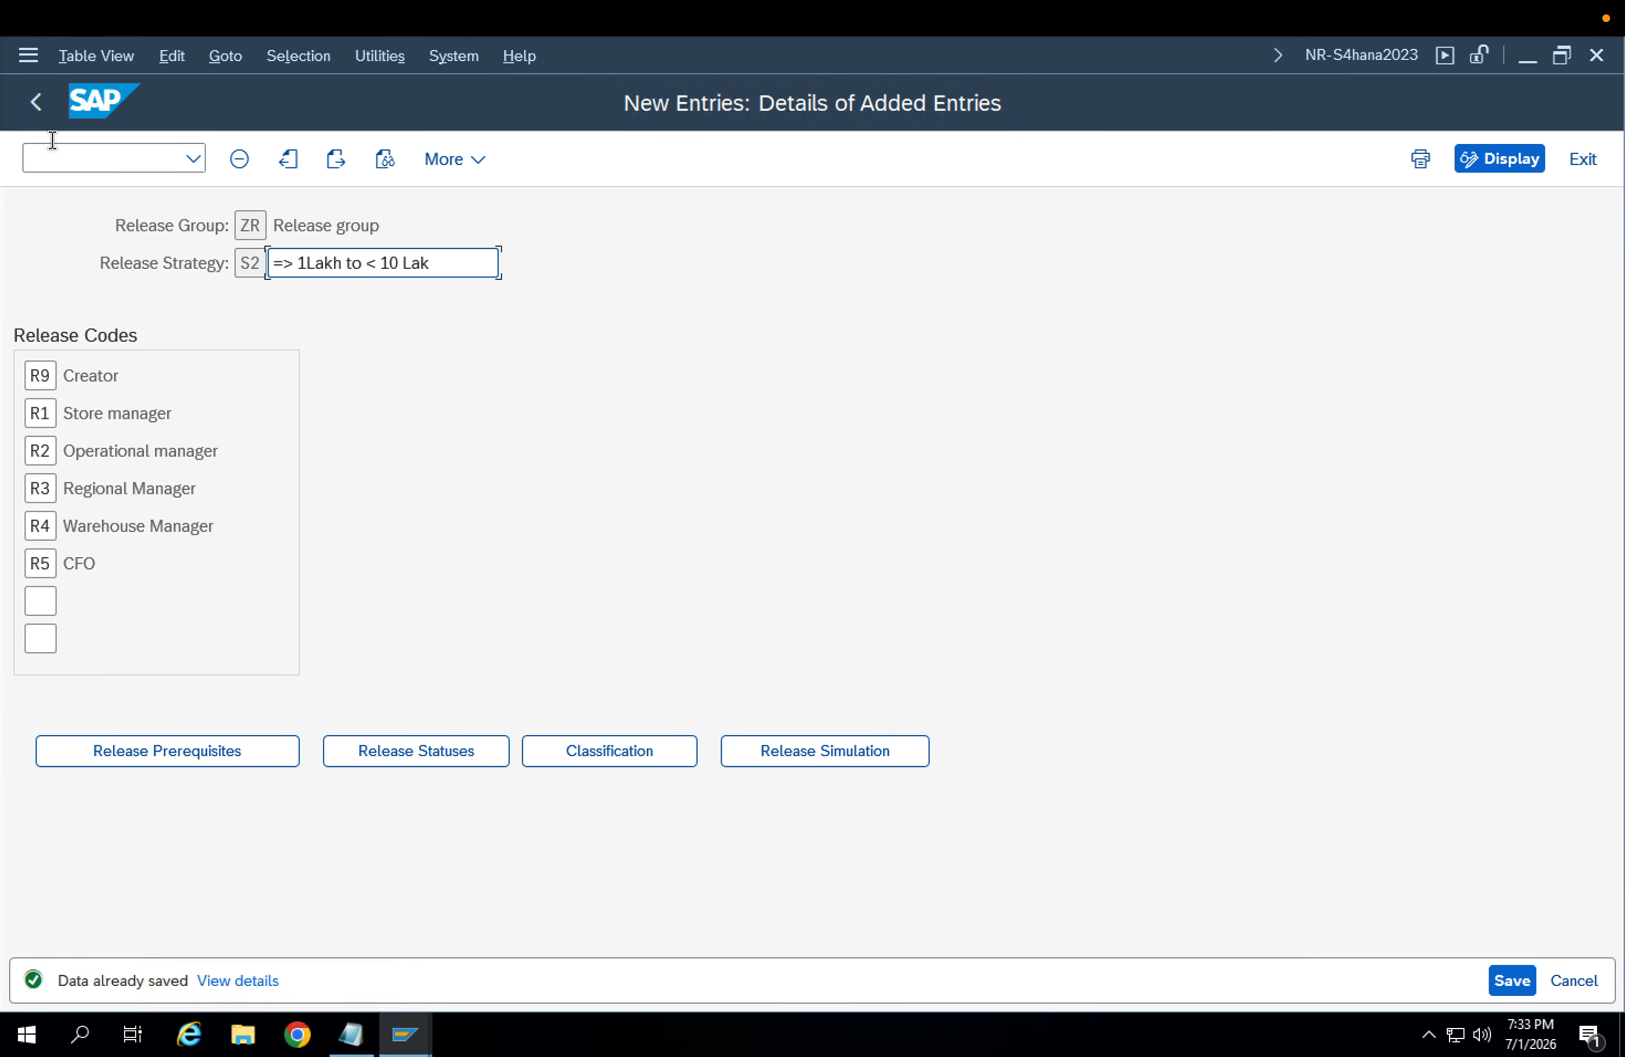
click(35, 104)
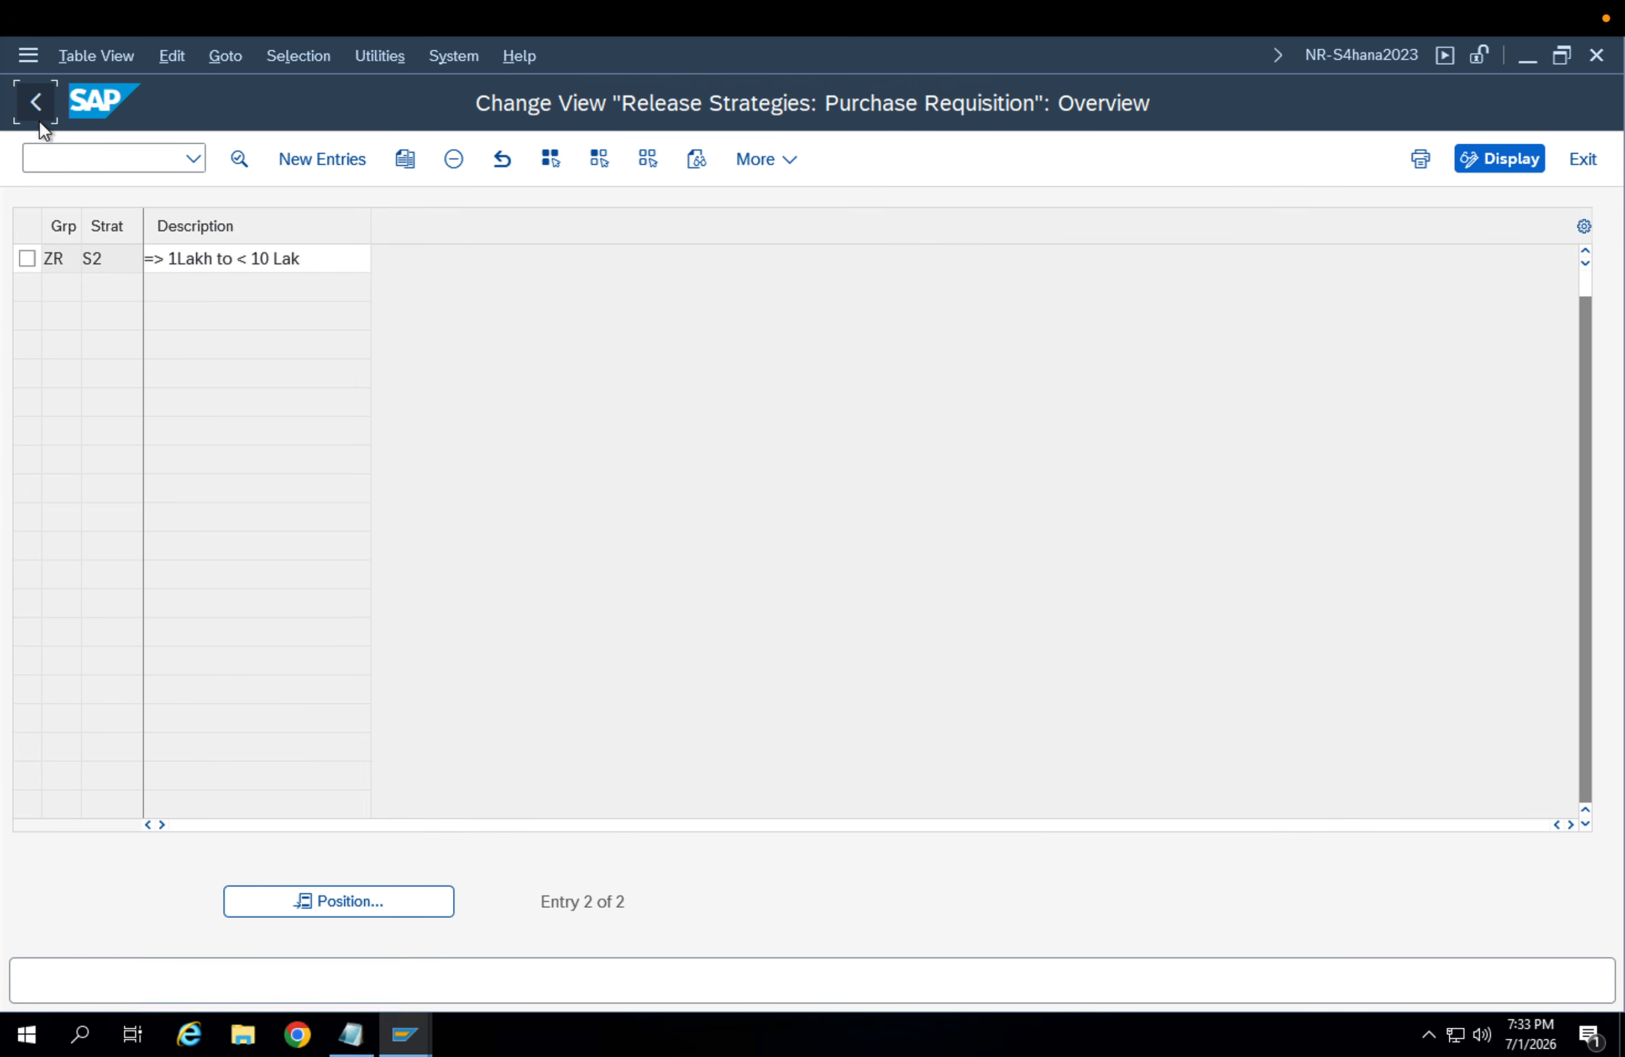
click(38, 119)
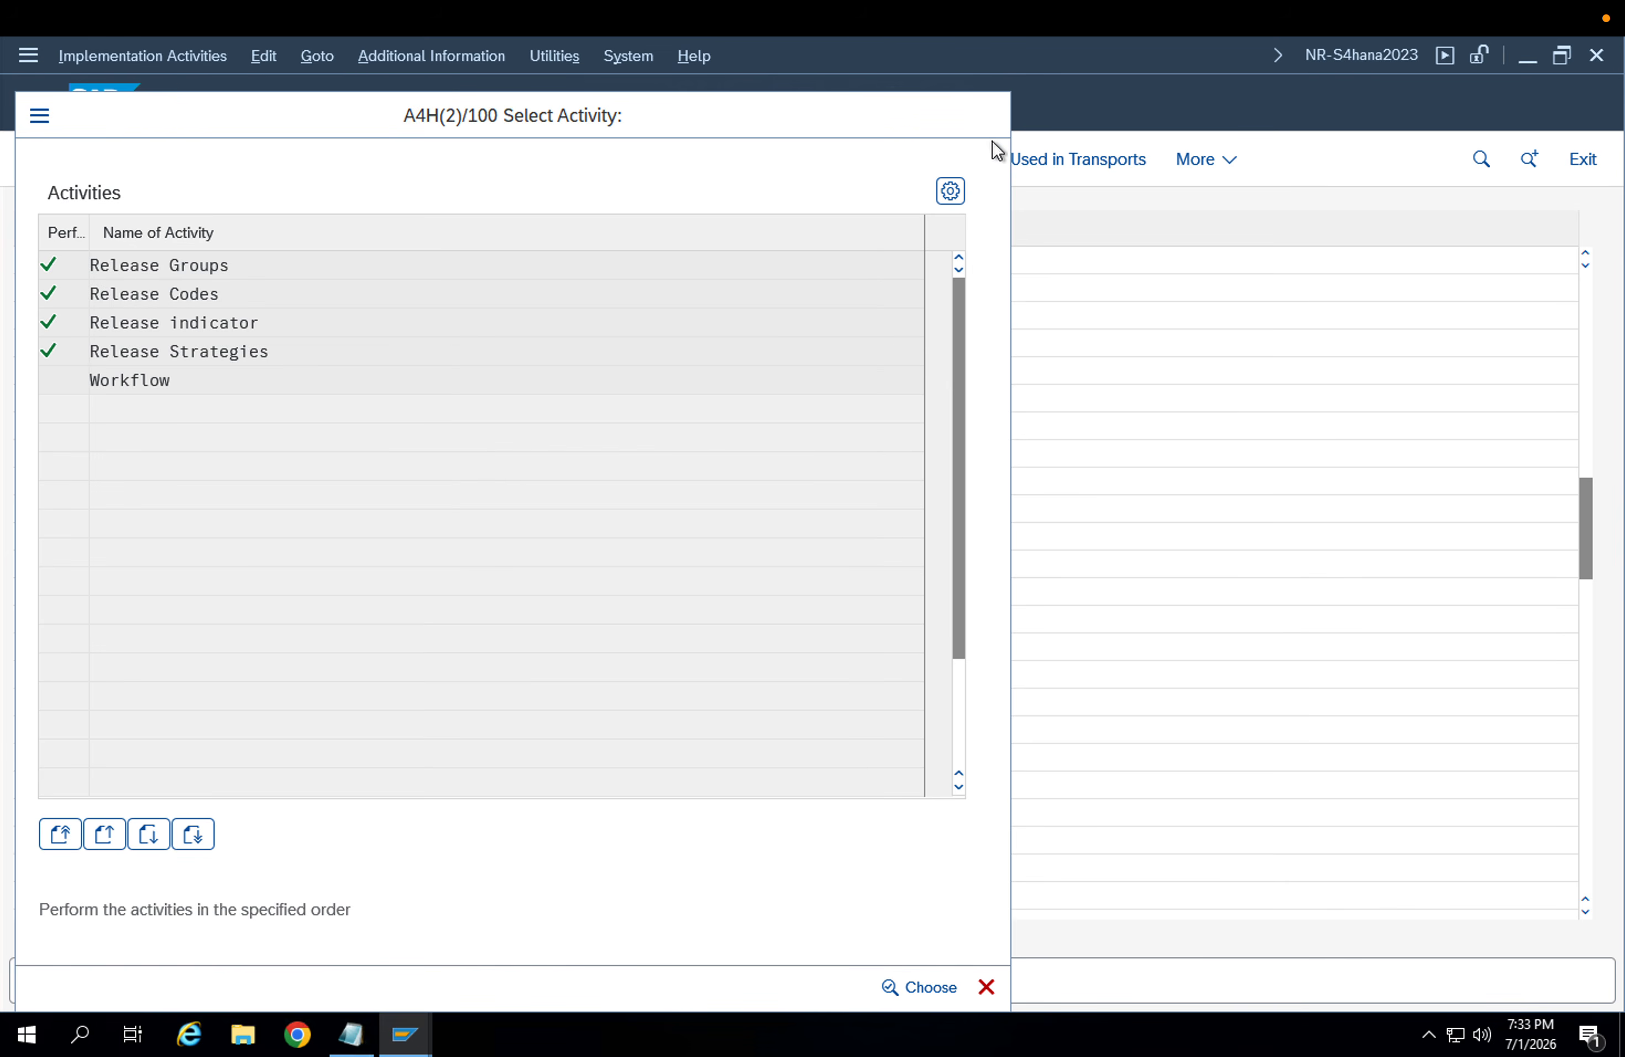
key(Escape)
Expand Flexible Workflow for Purchase Requisitions and examine the document types in its Activate Flexible Workflow activity
click(268, 647)
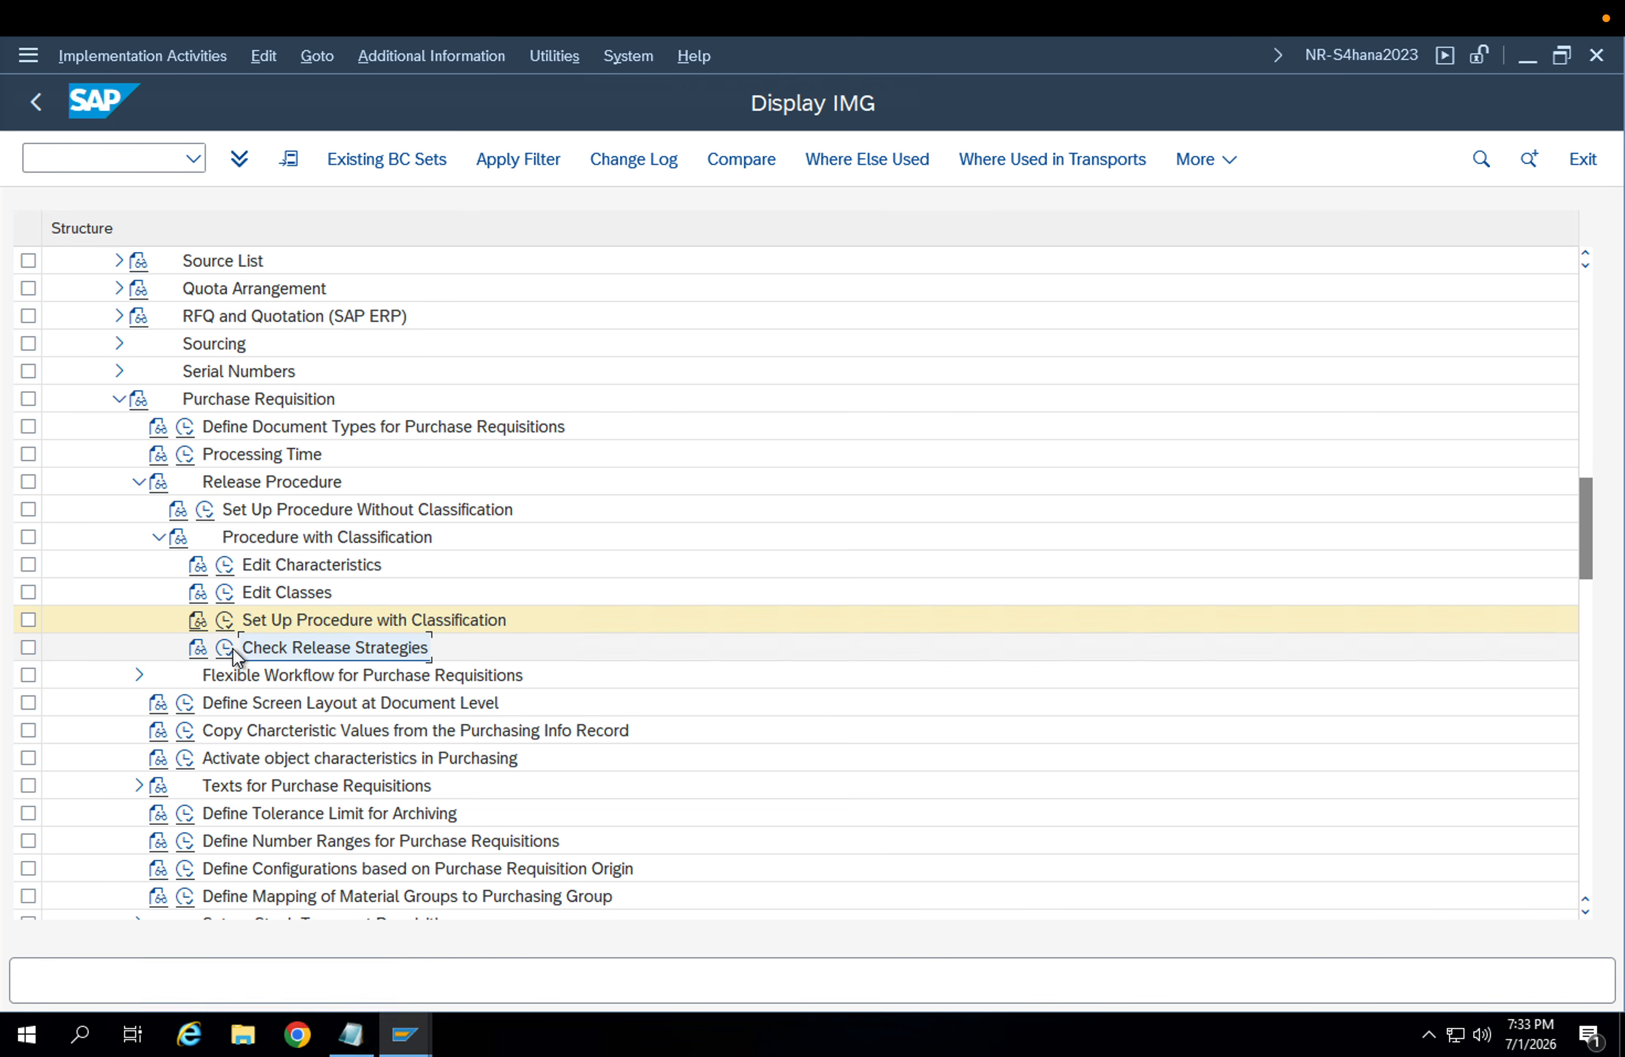
click(139, 676)
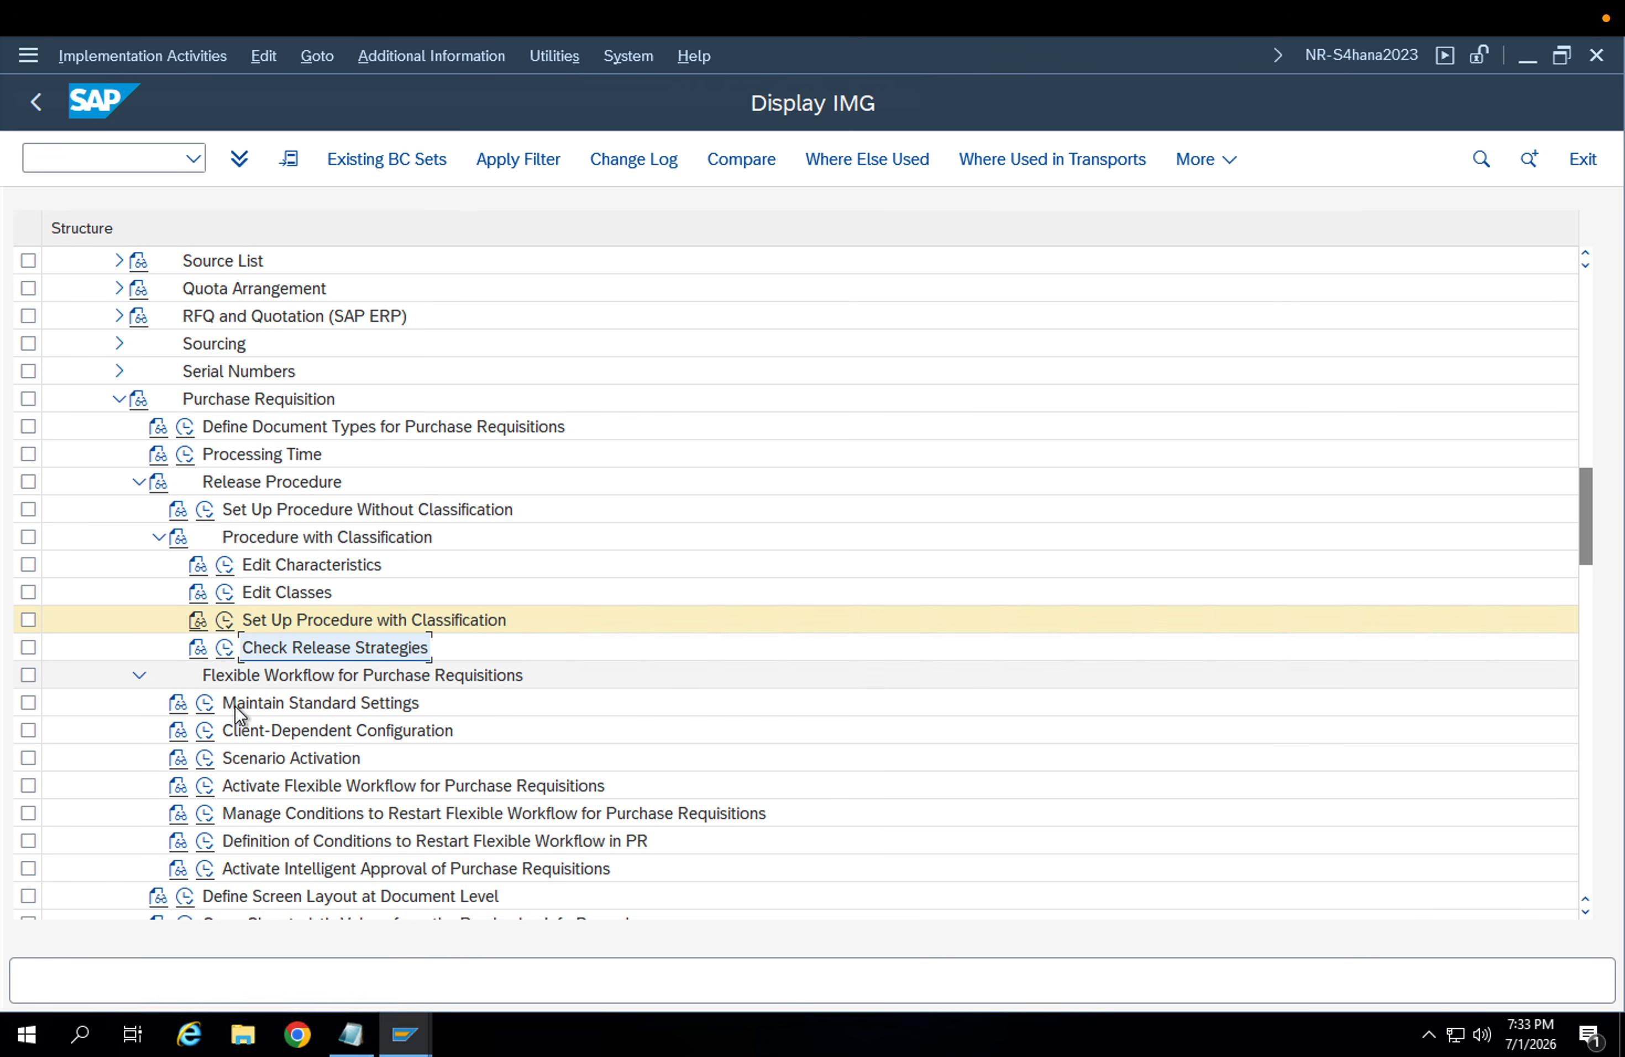
click(260, 707)
click(270, 739)
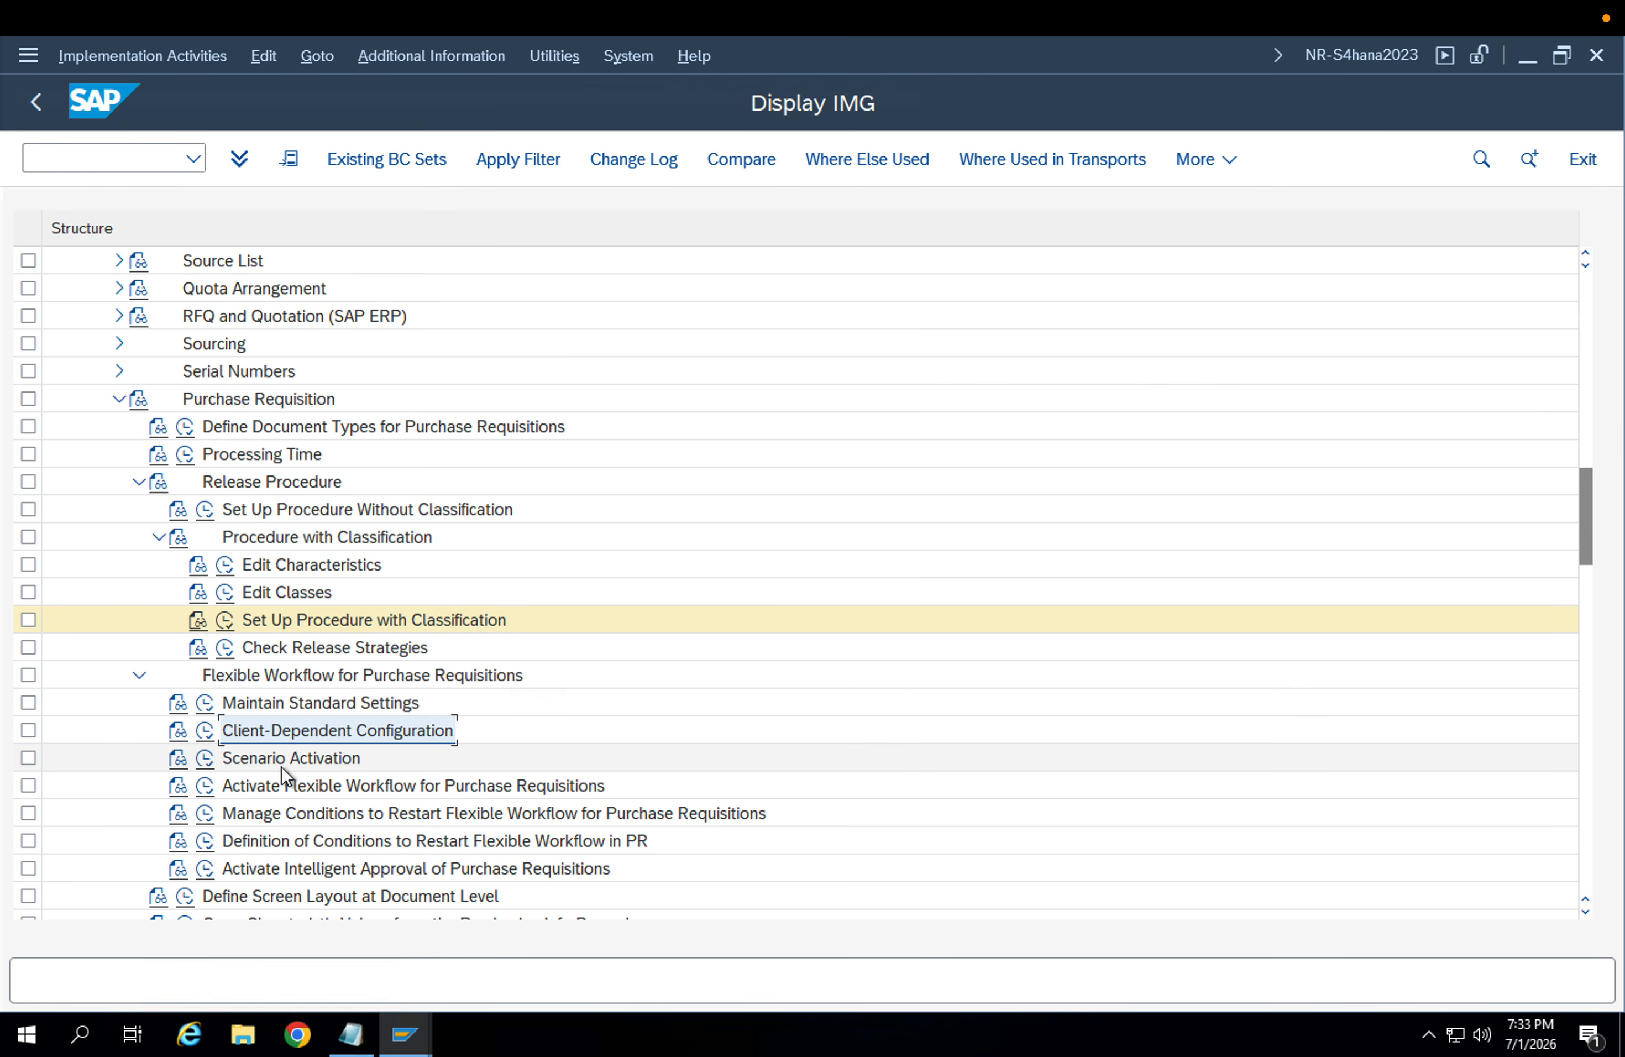
click(341, 679)
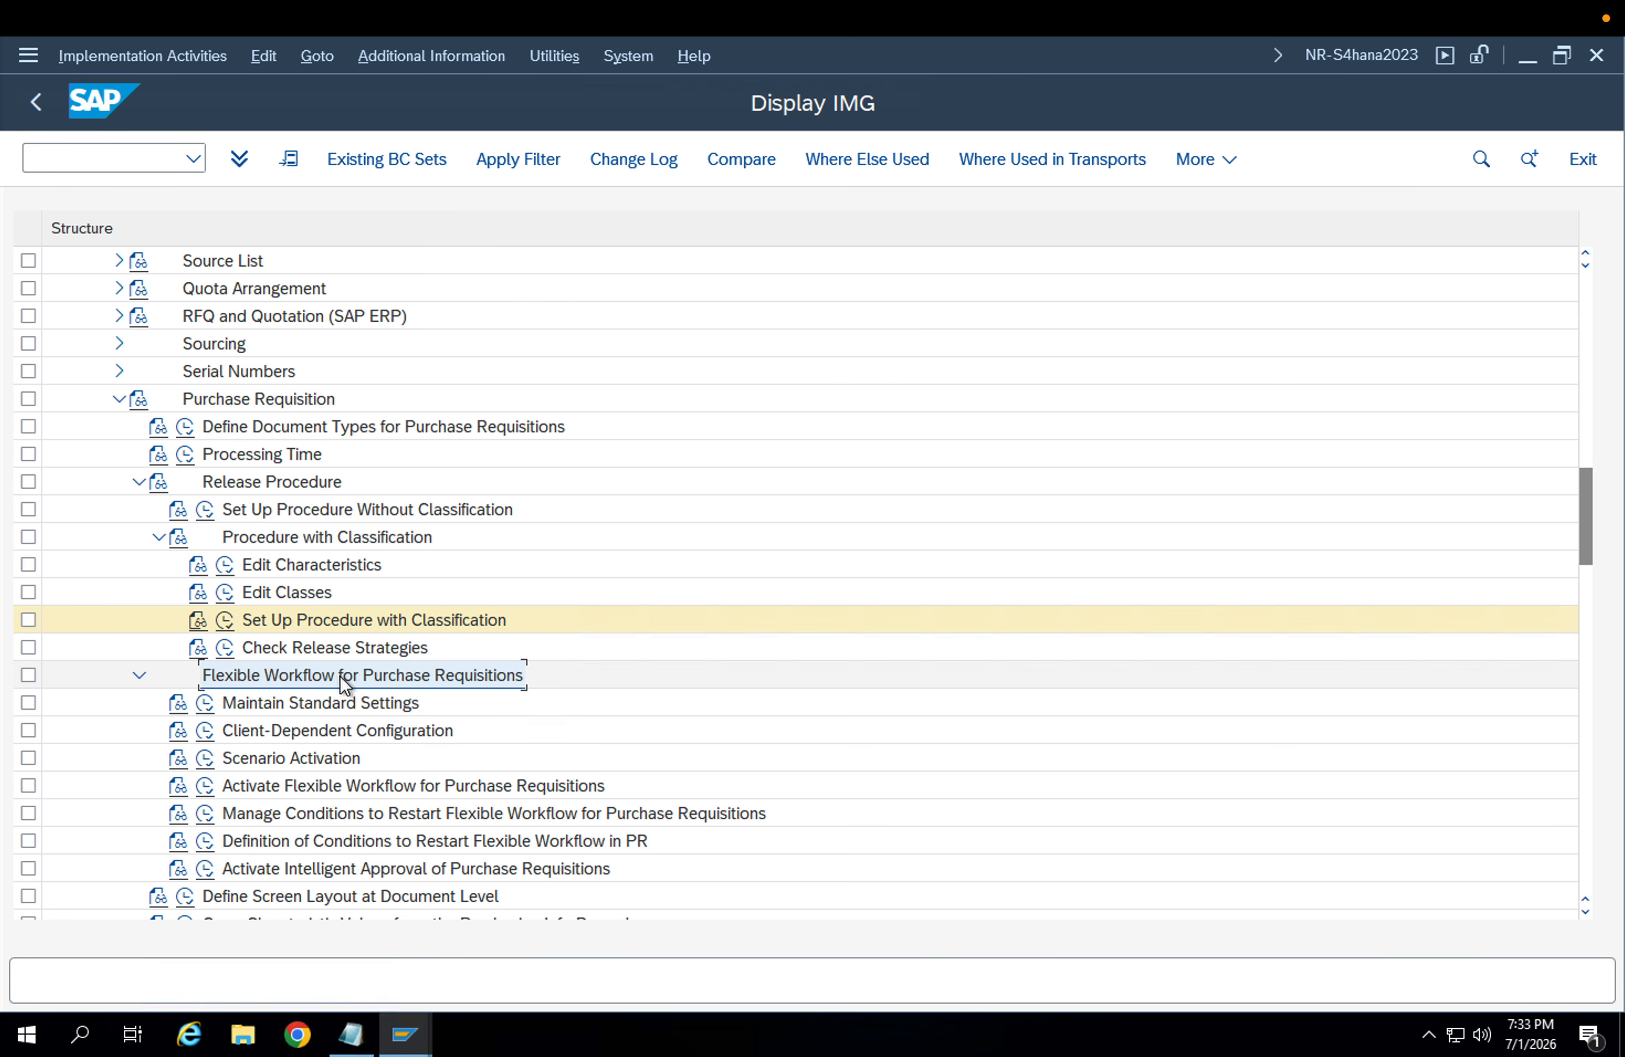
click(209, 784)
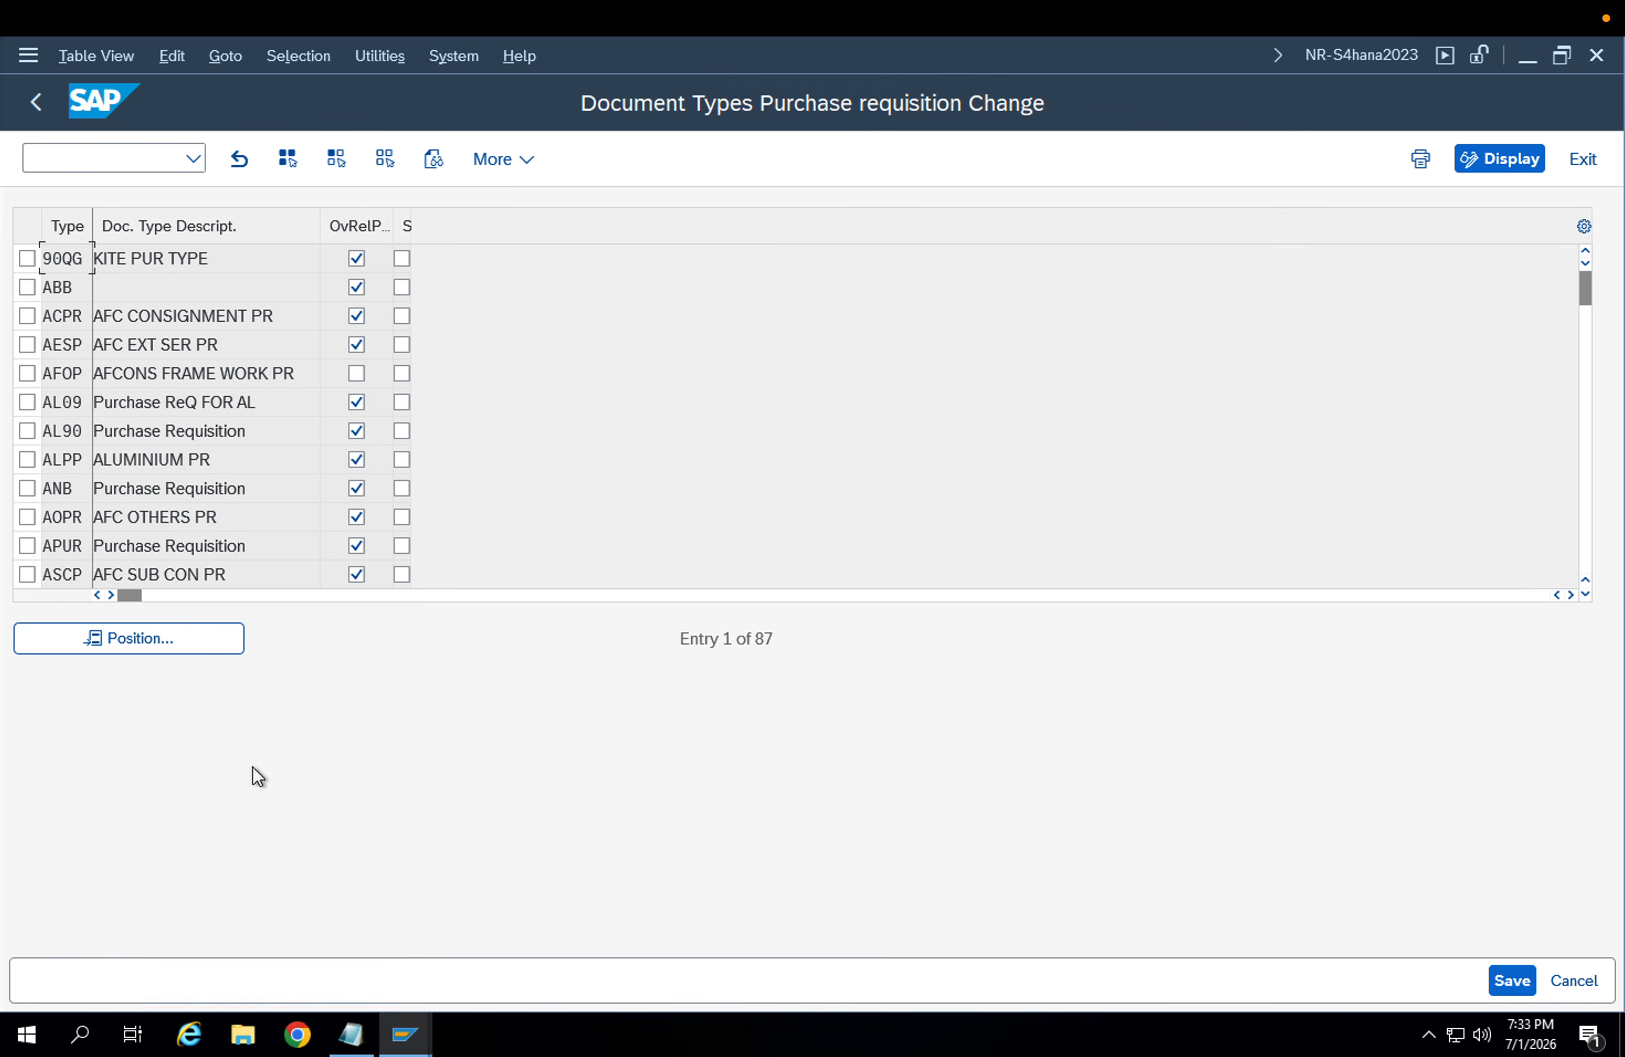
click(181, 259)
click(36, 102)
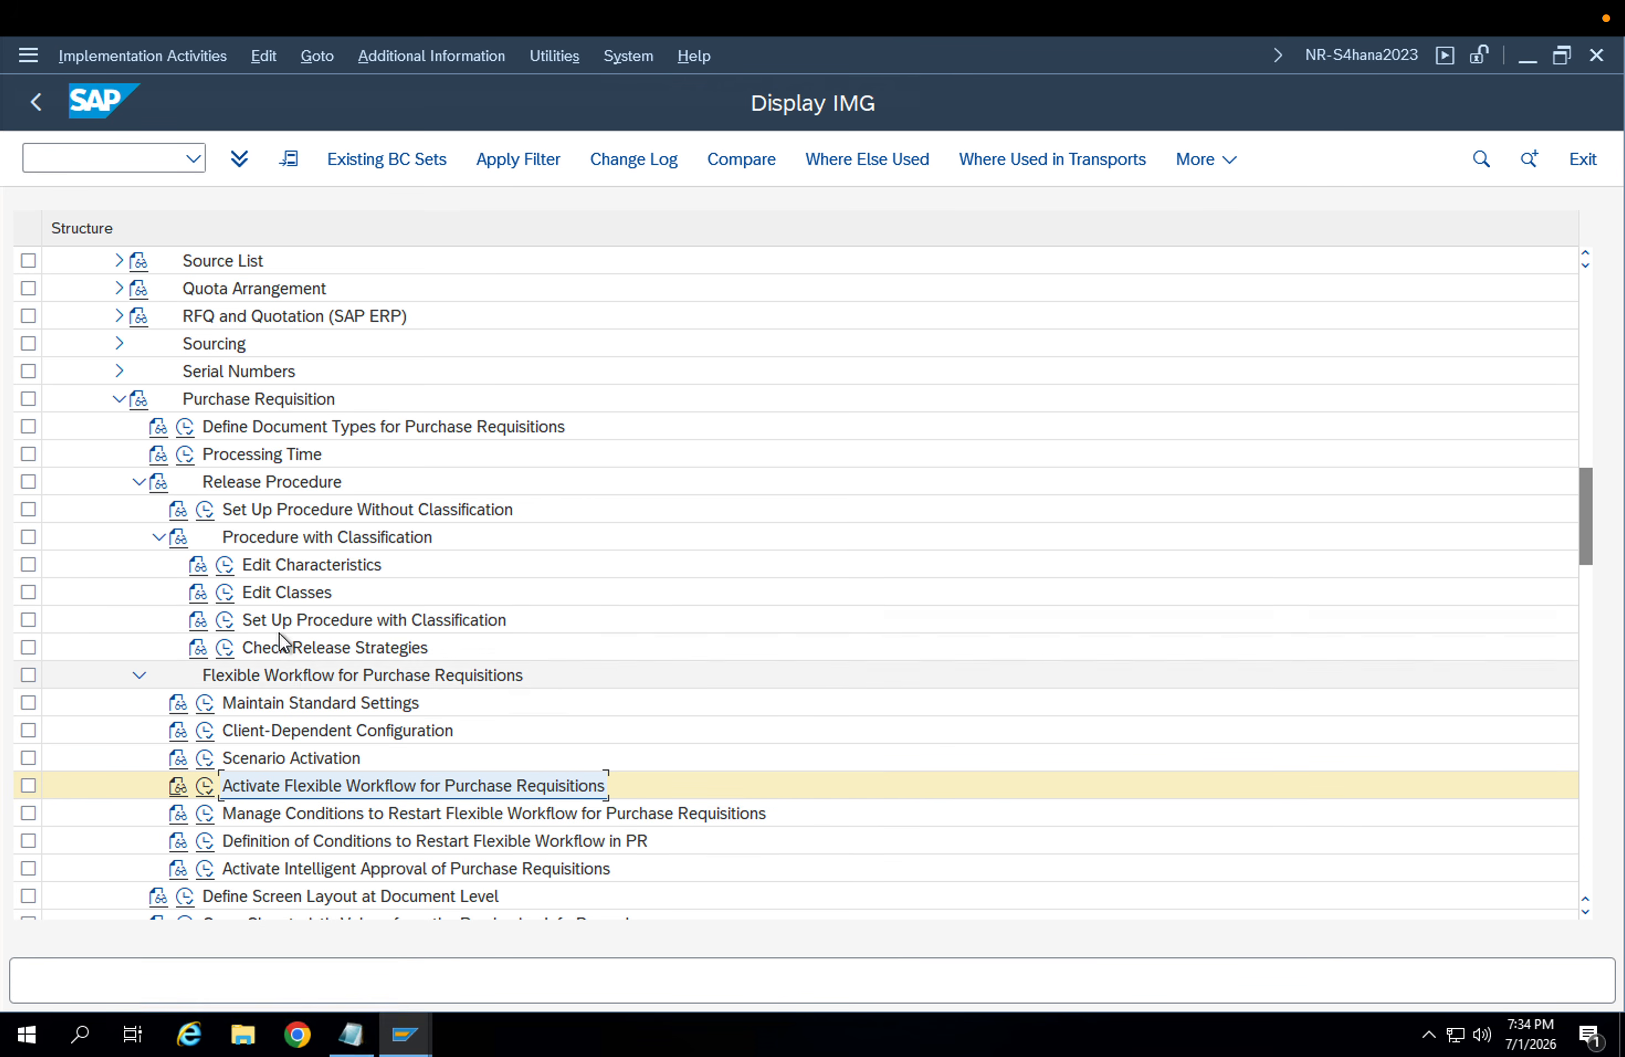
In the Workflow activity of Set Up Procedure with Classification, add a new entry and try release group R1 with code R9
click(226, 622)
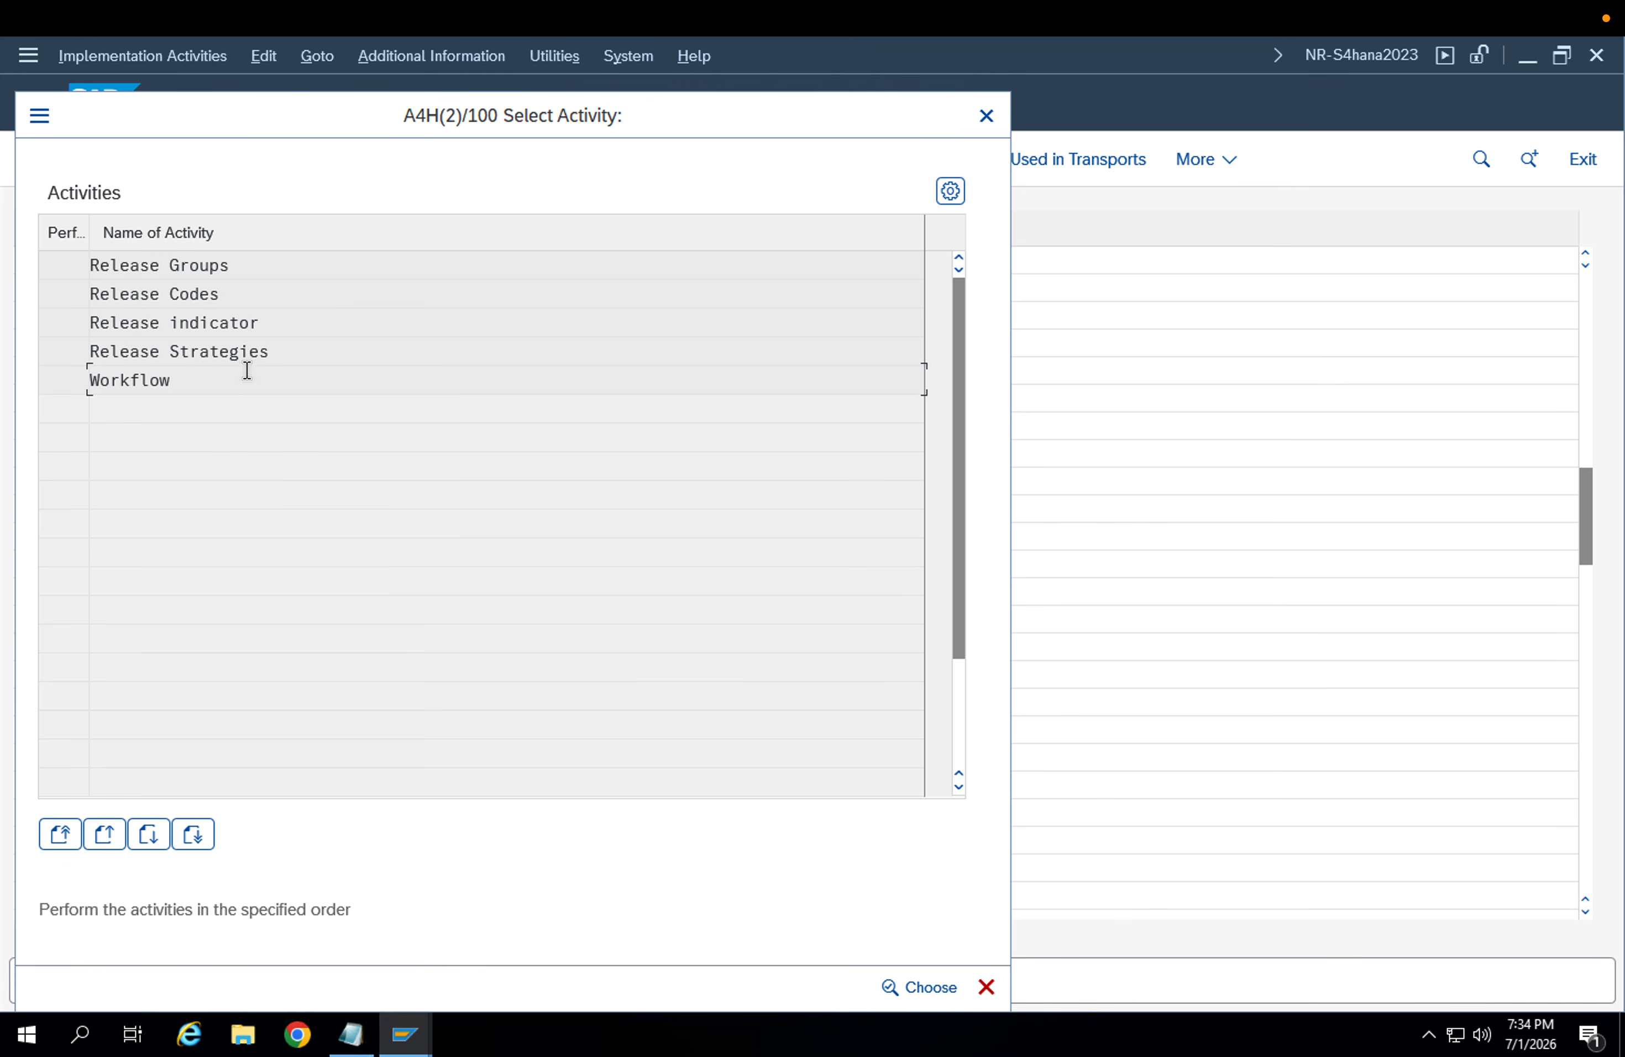
double_click(187, 386)
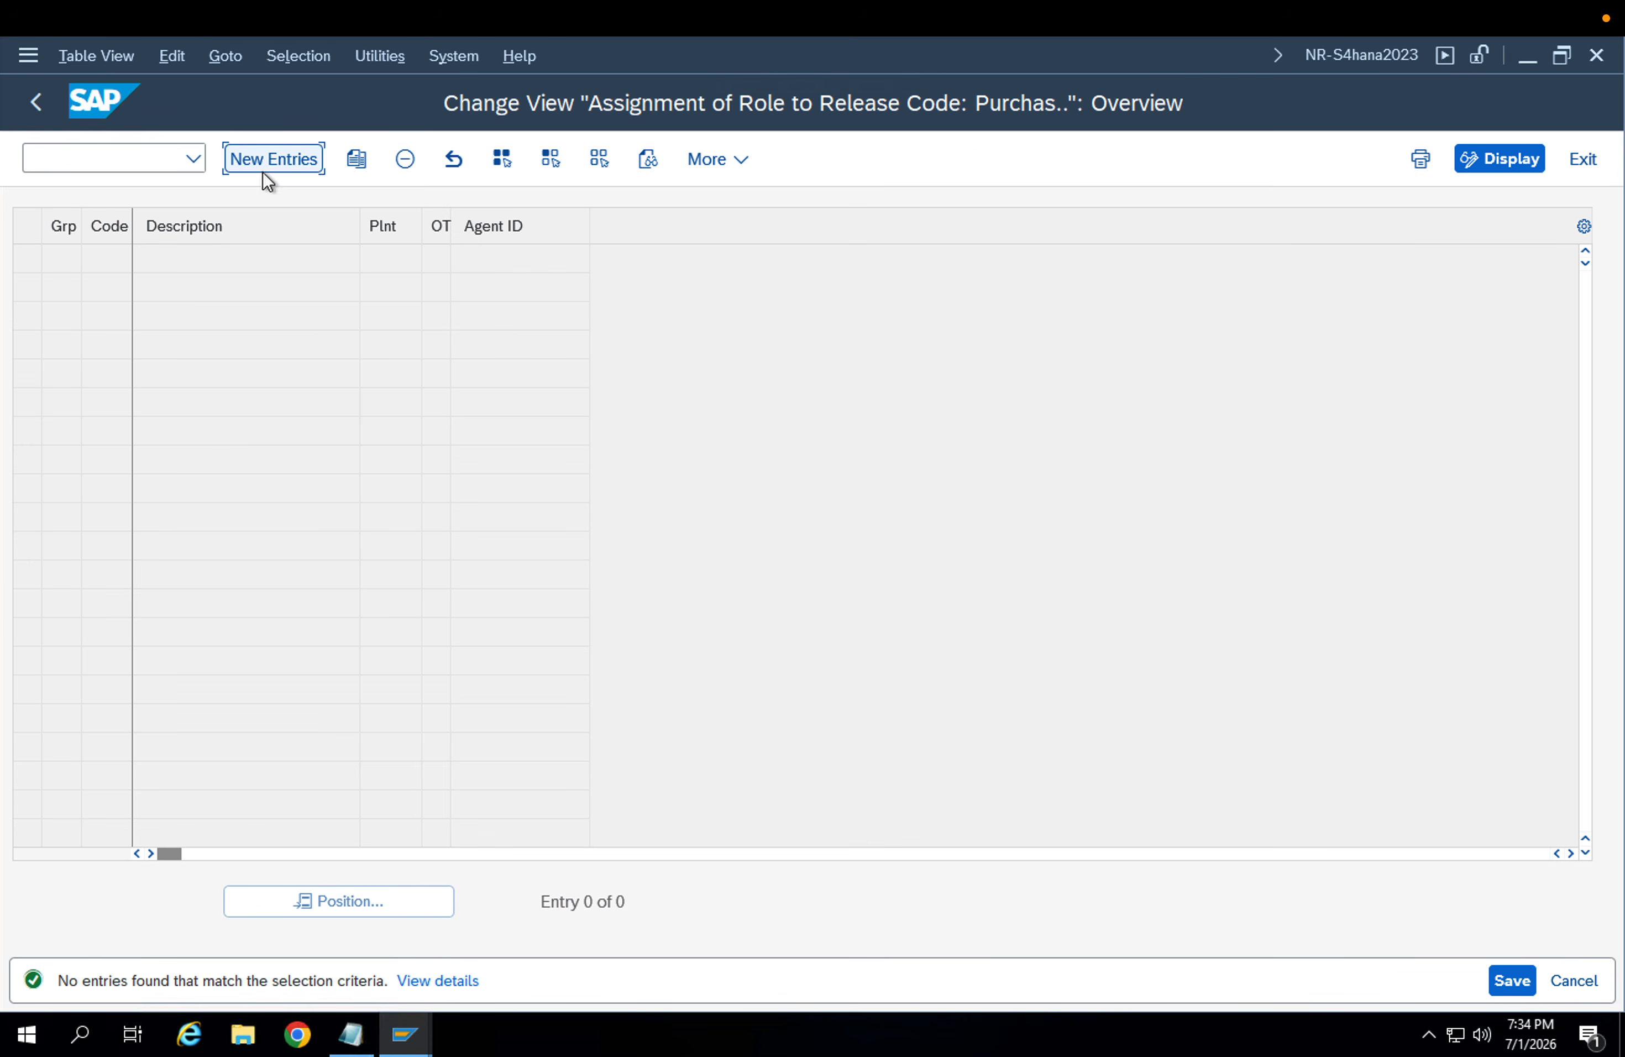
click(264, 165)
text(R1)
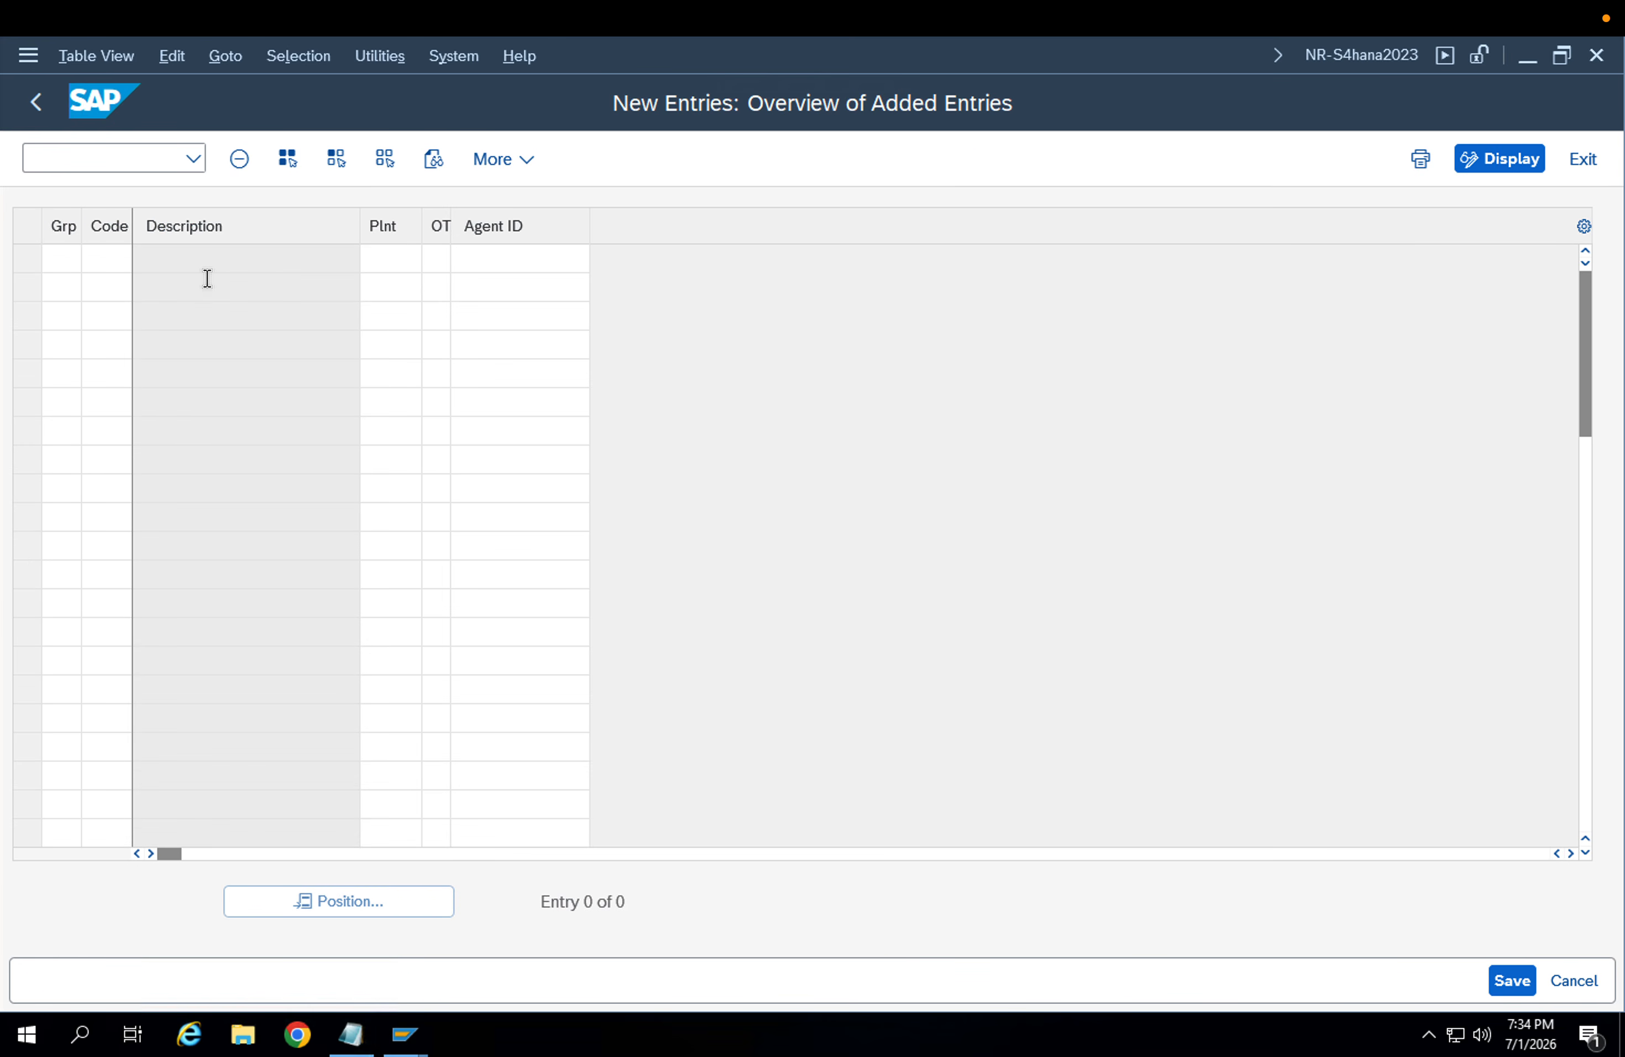
key(Tab)
text(R9)
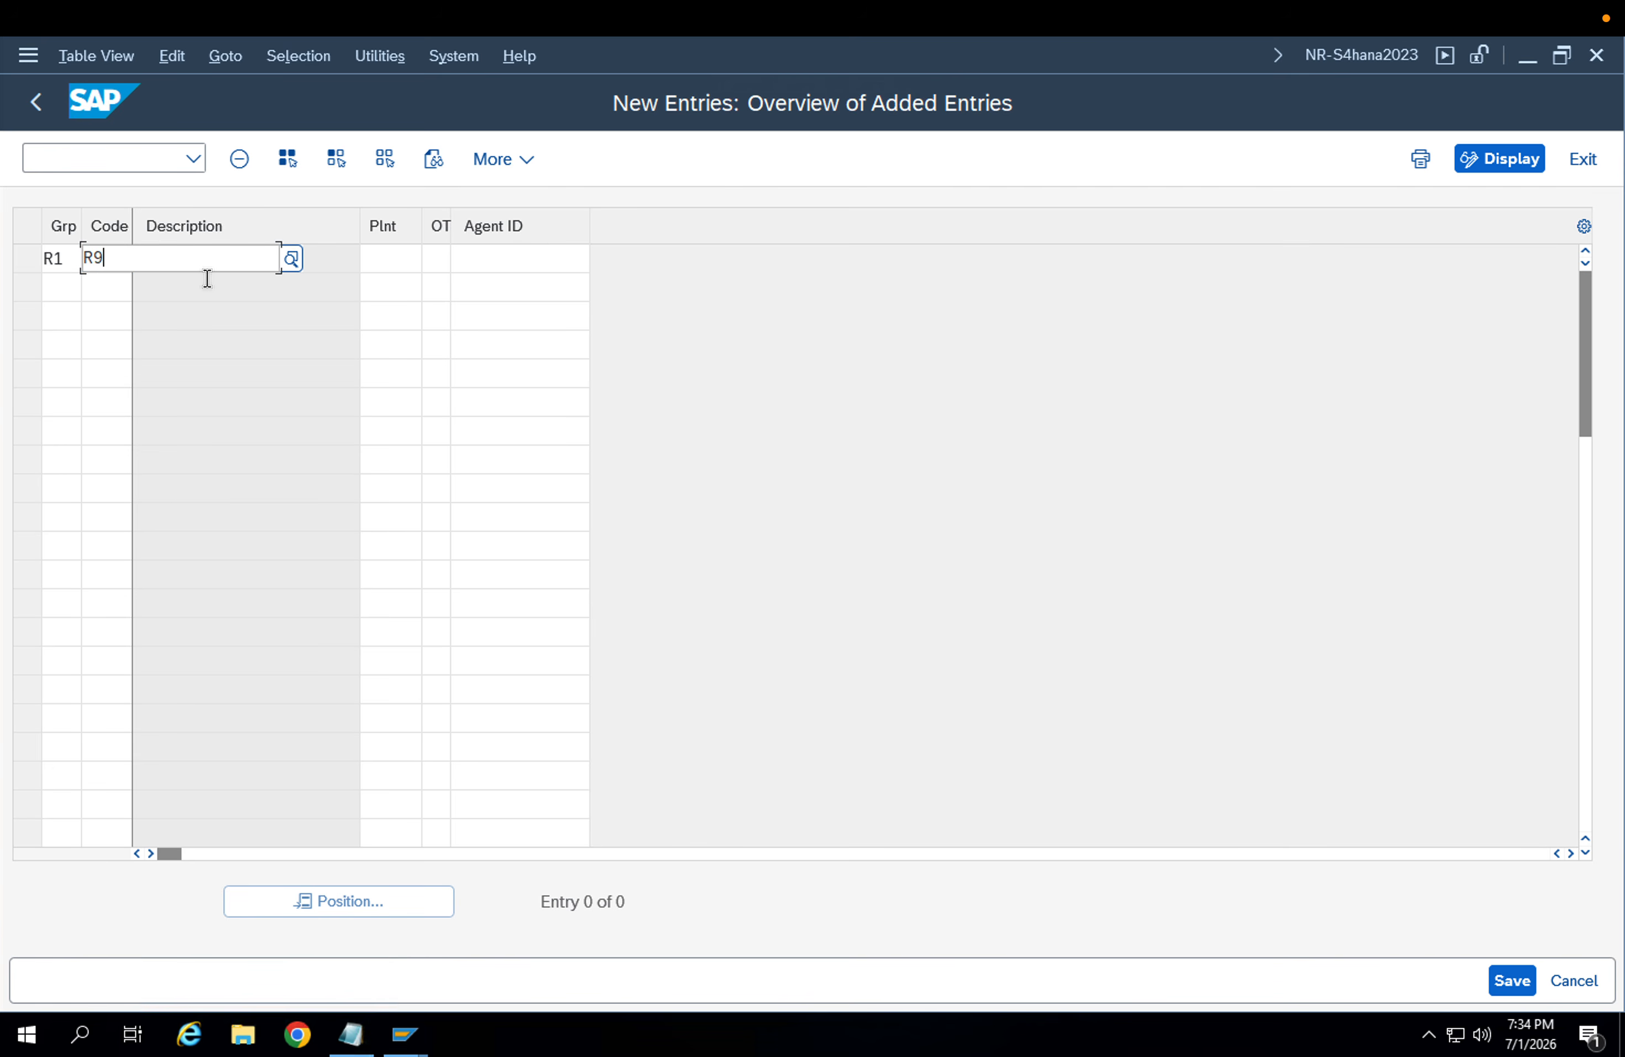
key(Tab)
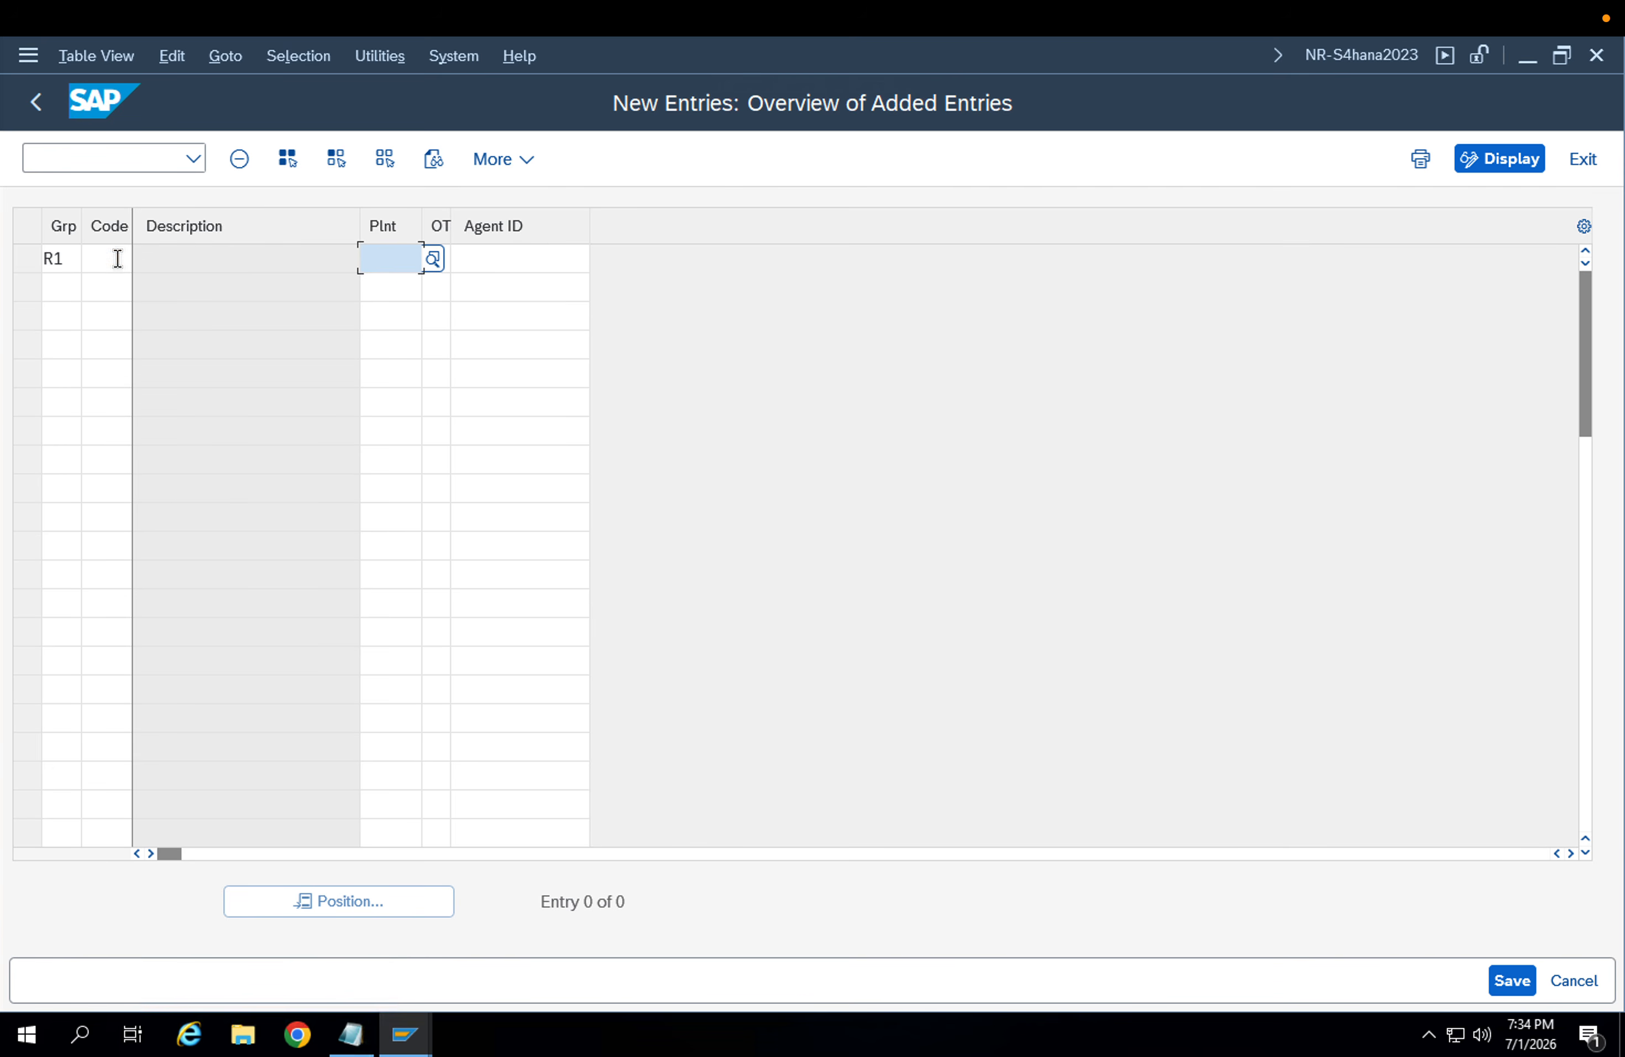
click(117, 259)
text(R9)
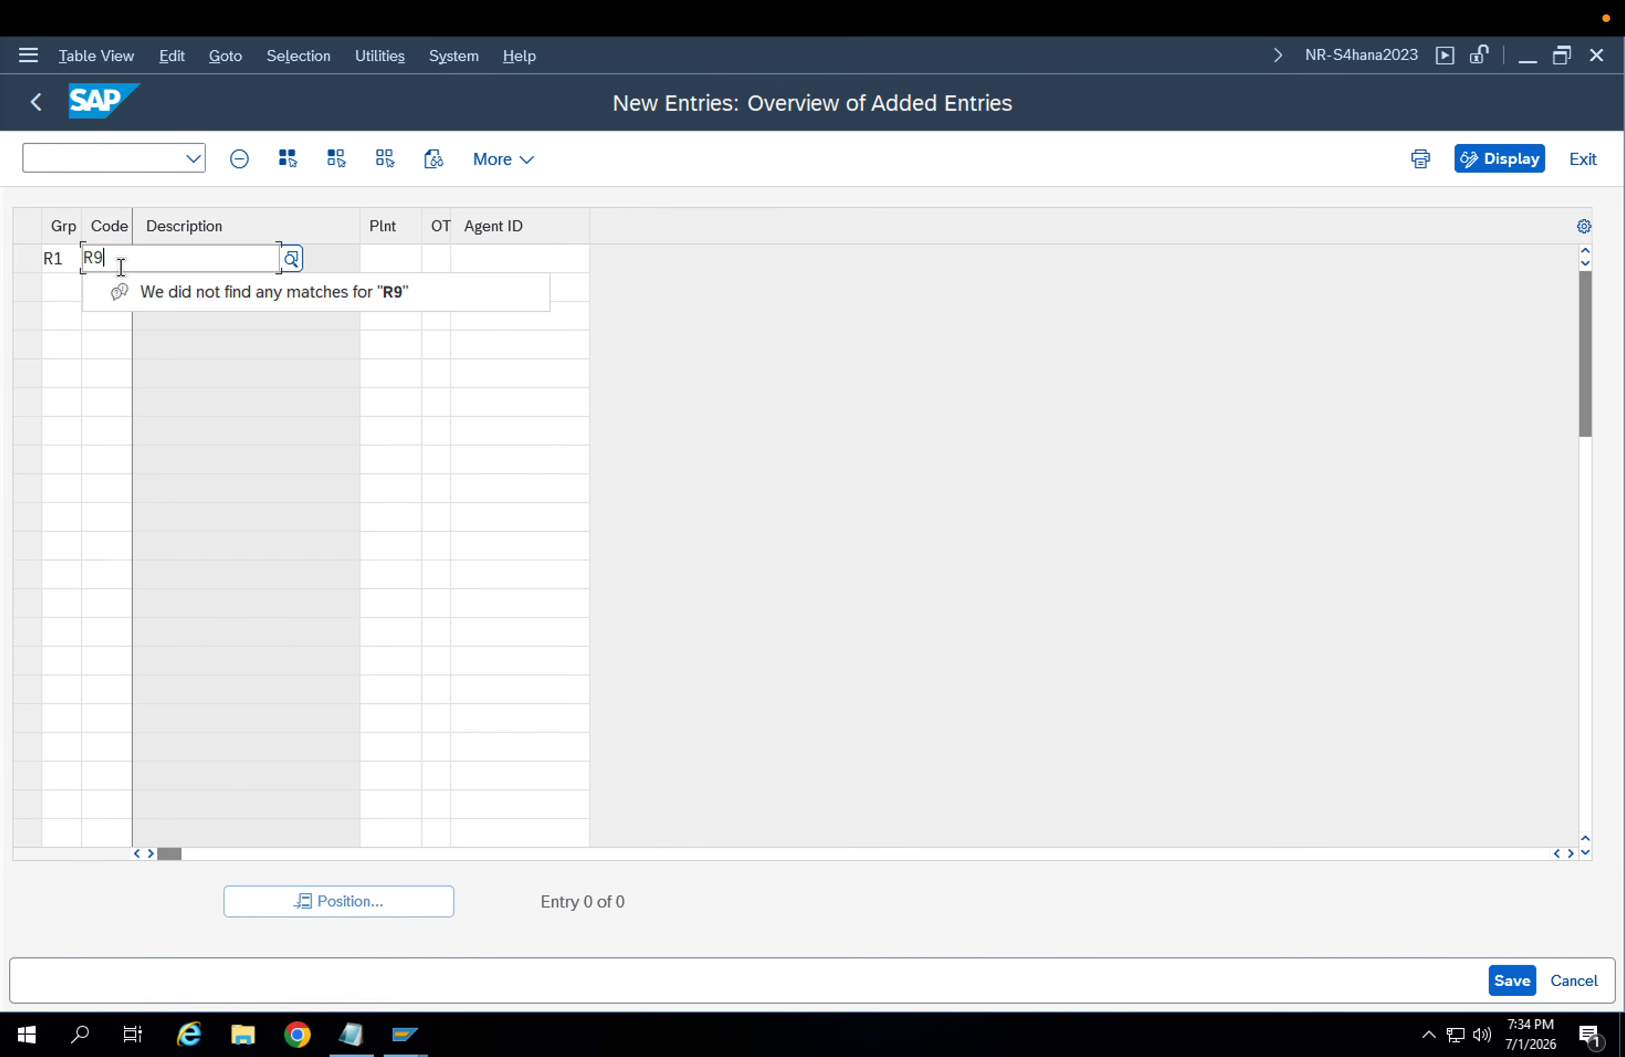
key(Return)
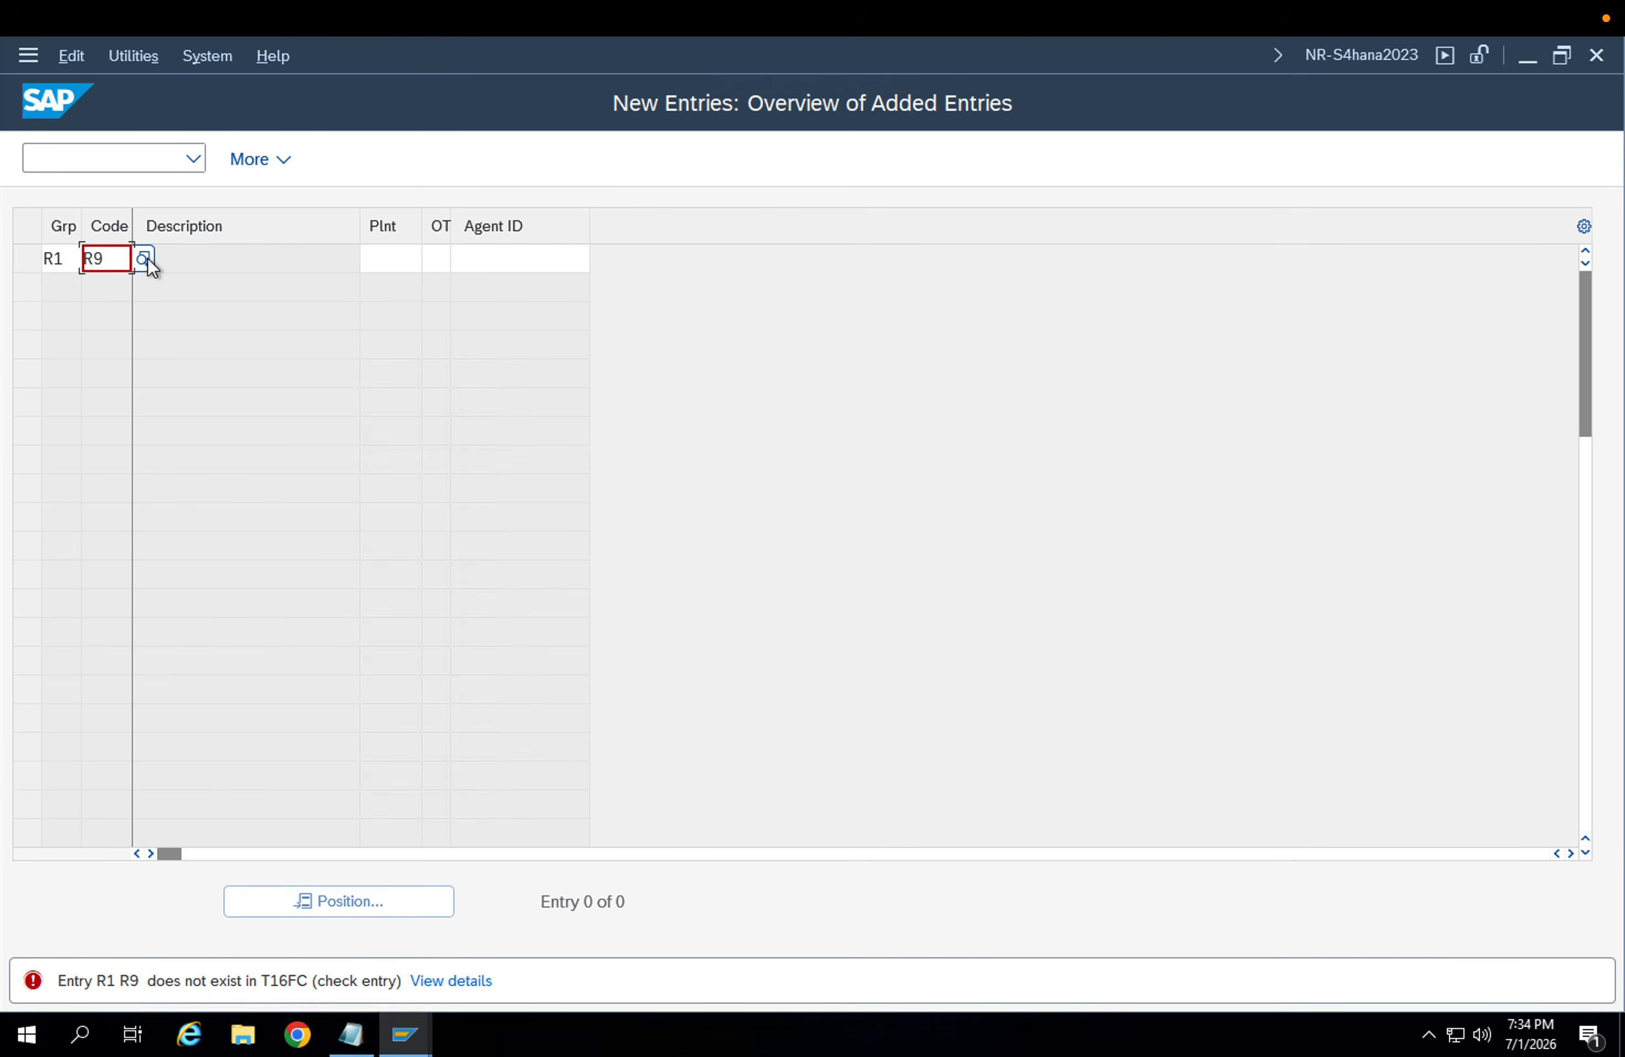
Change the release group of the new role assignment to ZR, with release code R9
click(145, 258)
key(Escape)
key(BackSpace)
key(BackSpace)
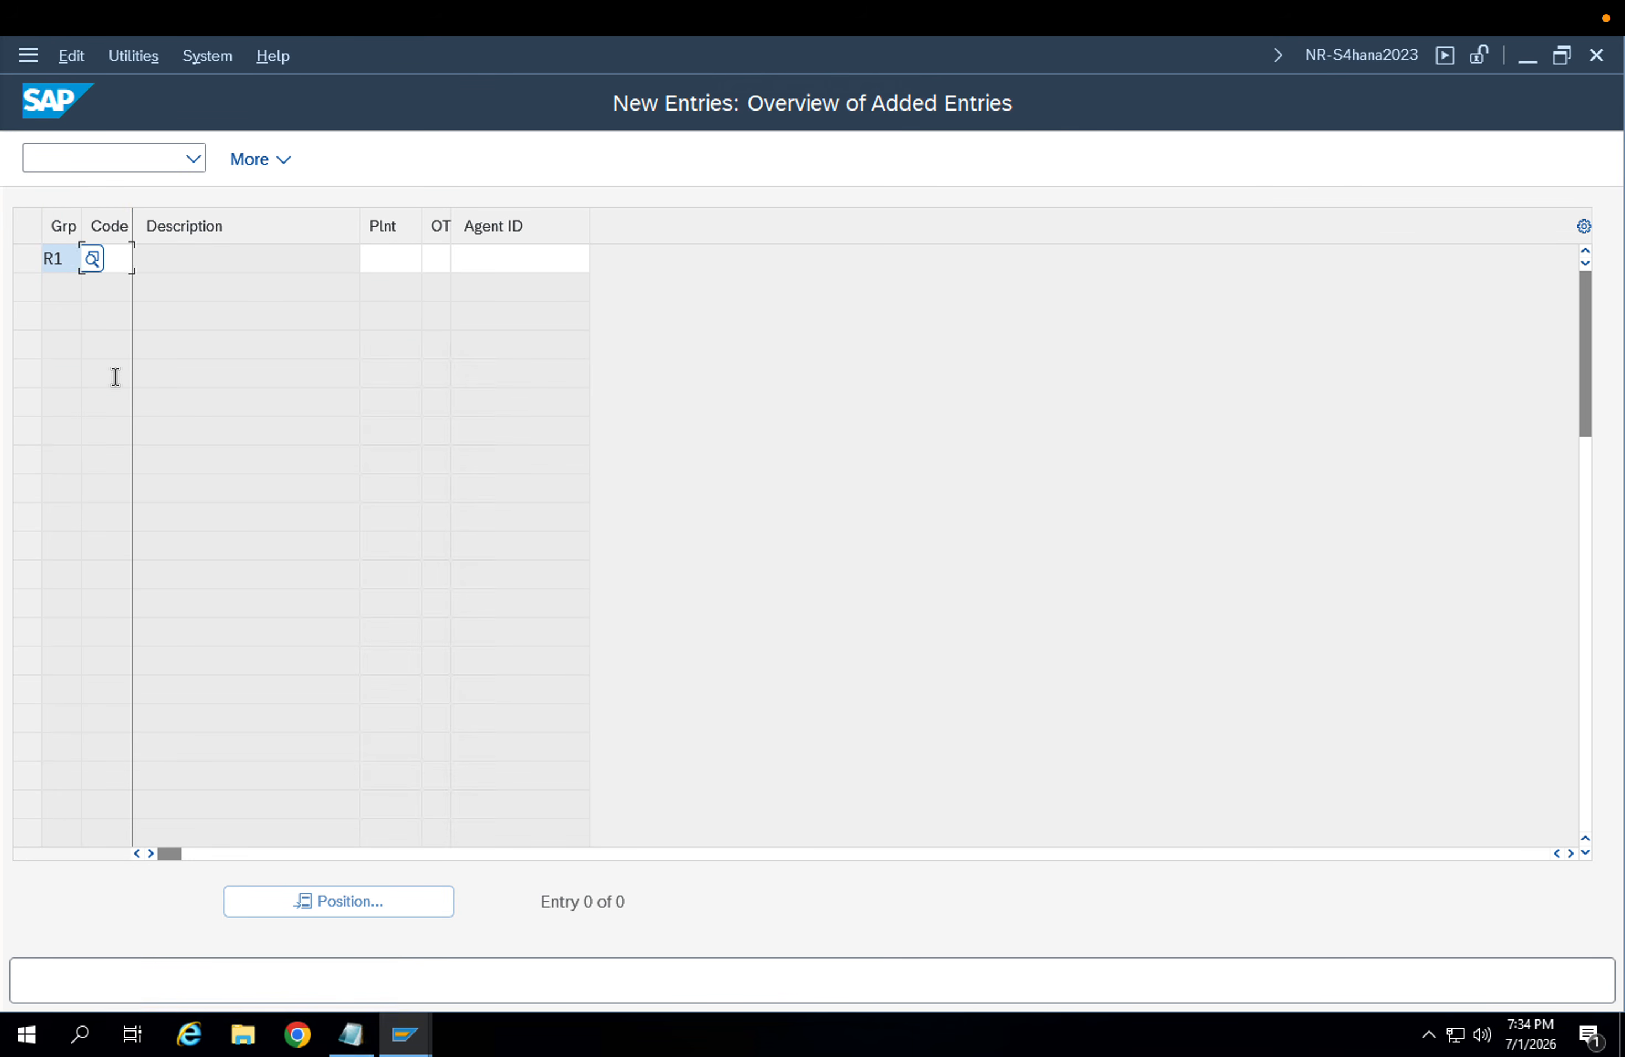
text(ZR)
key(Tab)
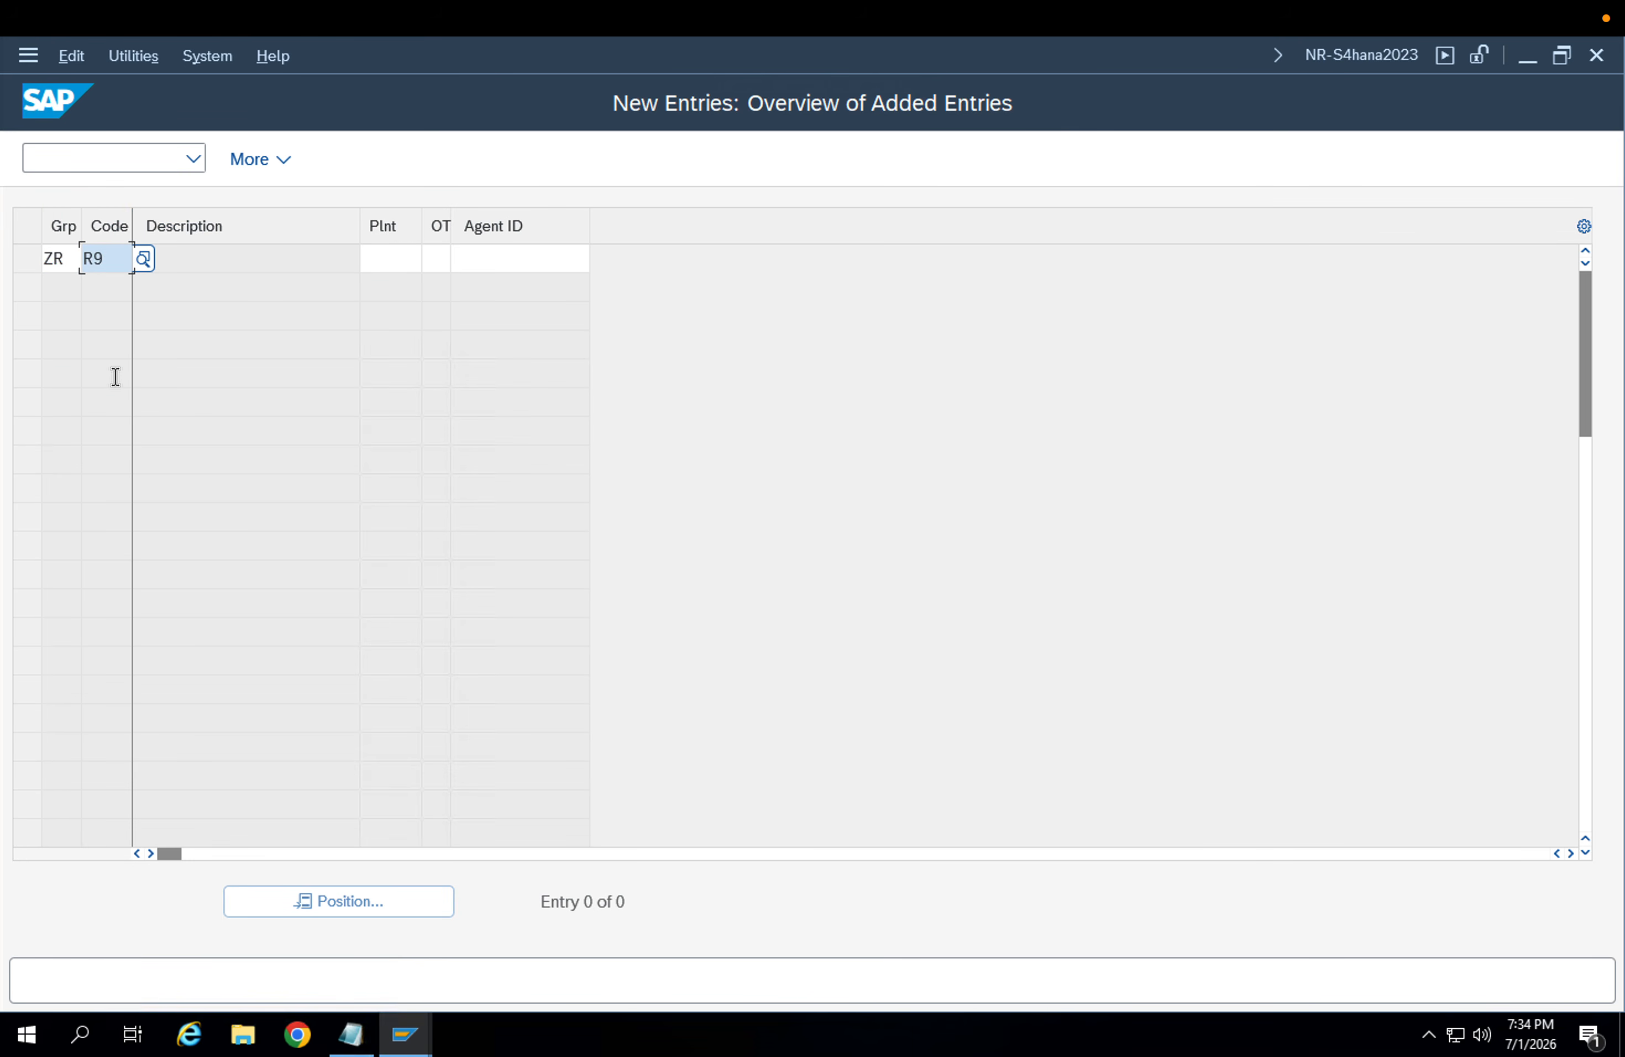
key(Tab)
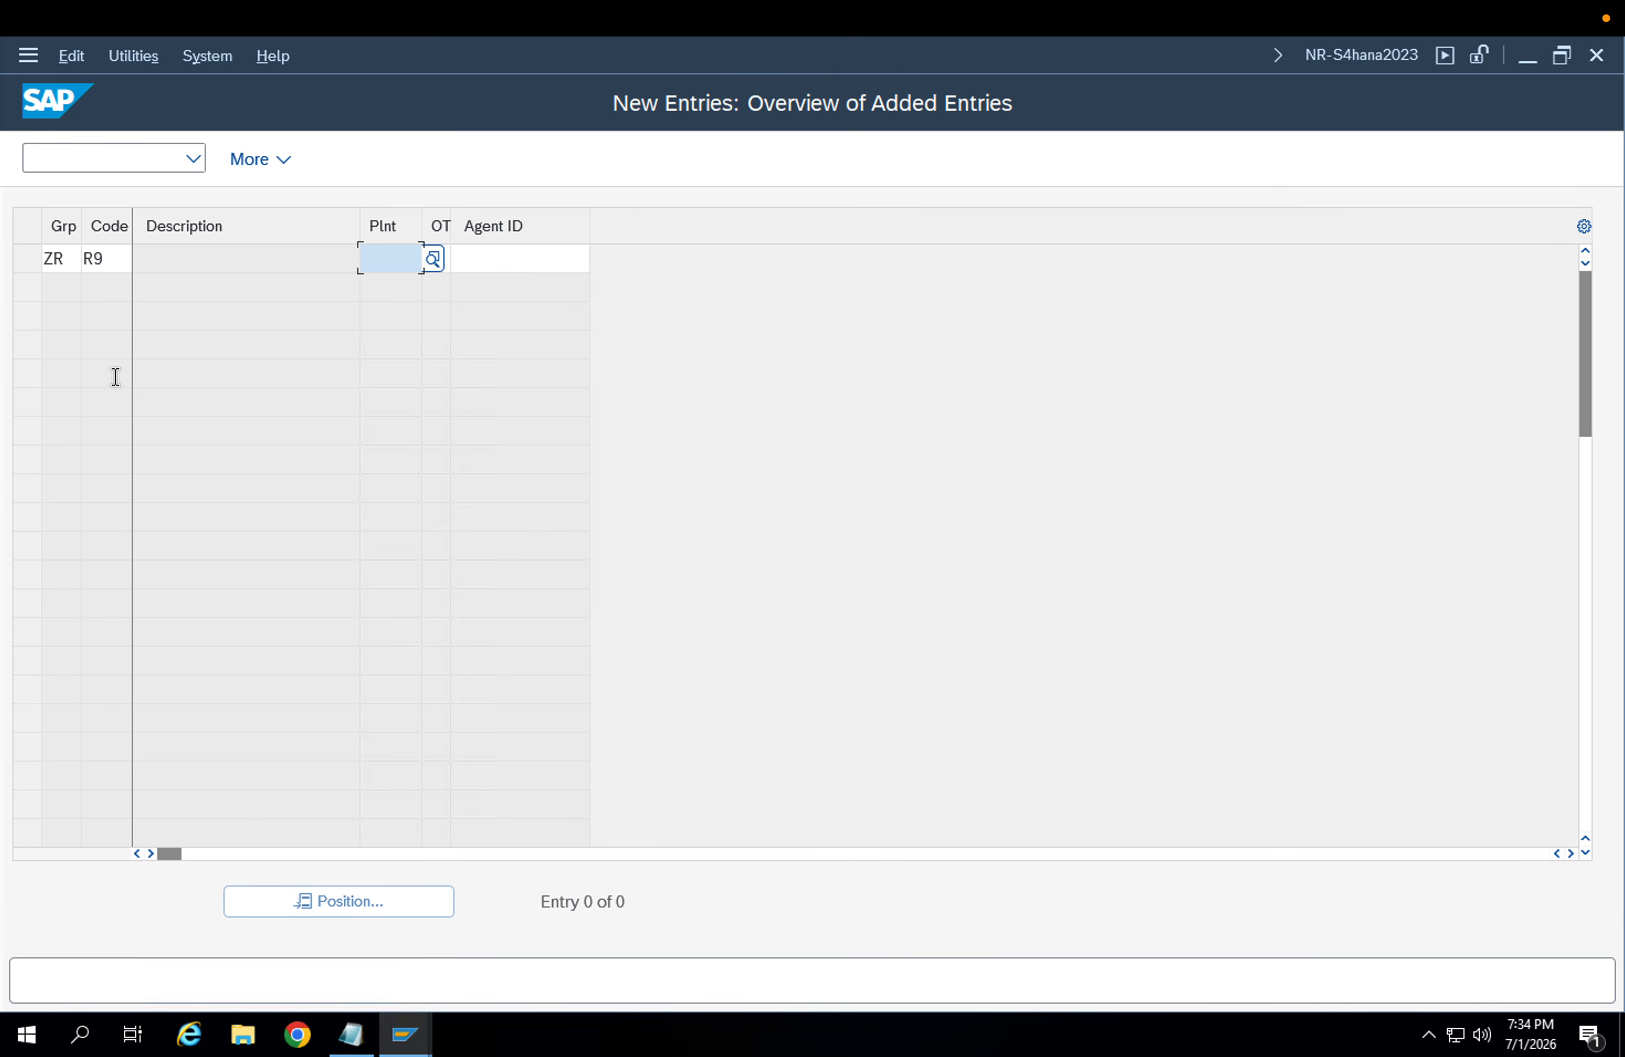
Set the plant to APP1 and the agent type to User for the ZR/R9 role assignment
text(App1)
key(Tab)
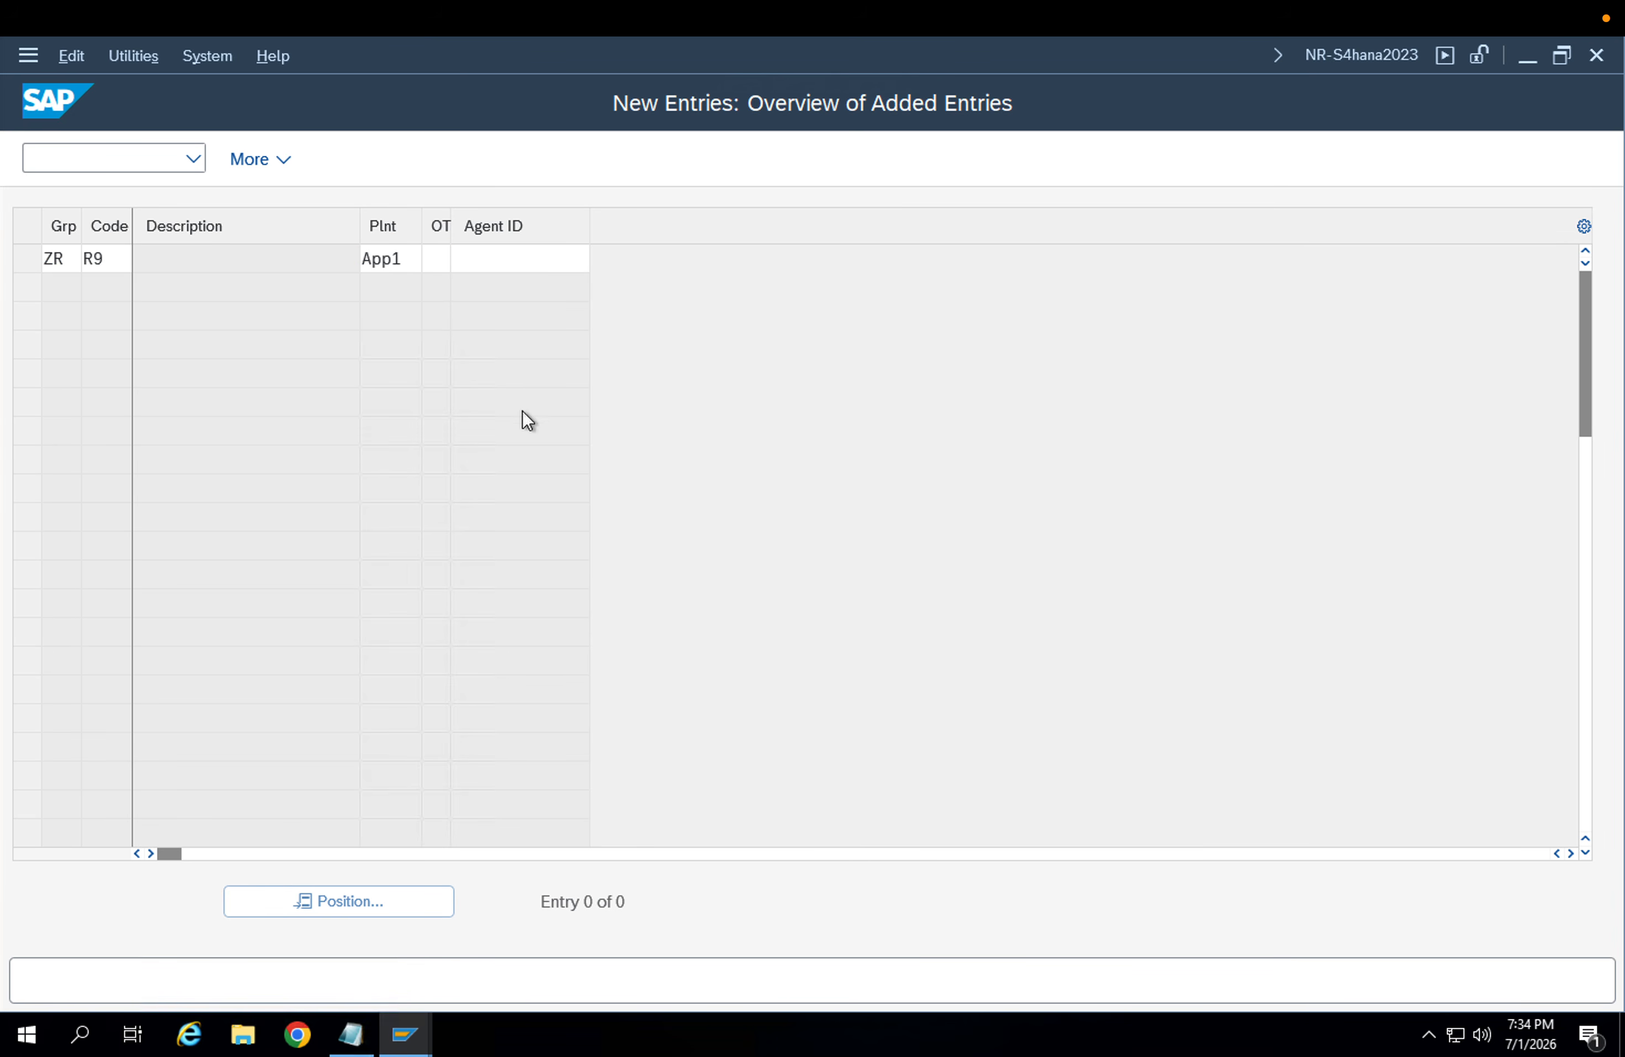
key(F4)
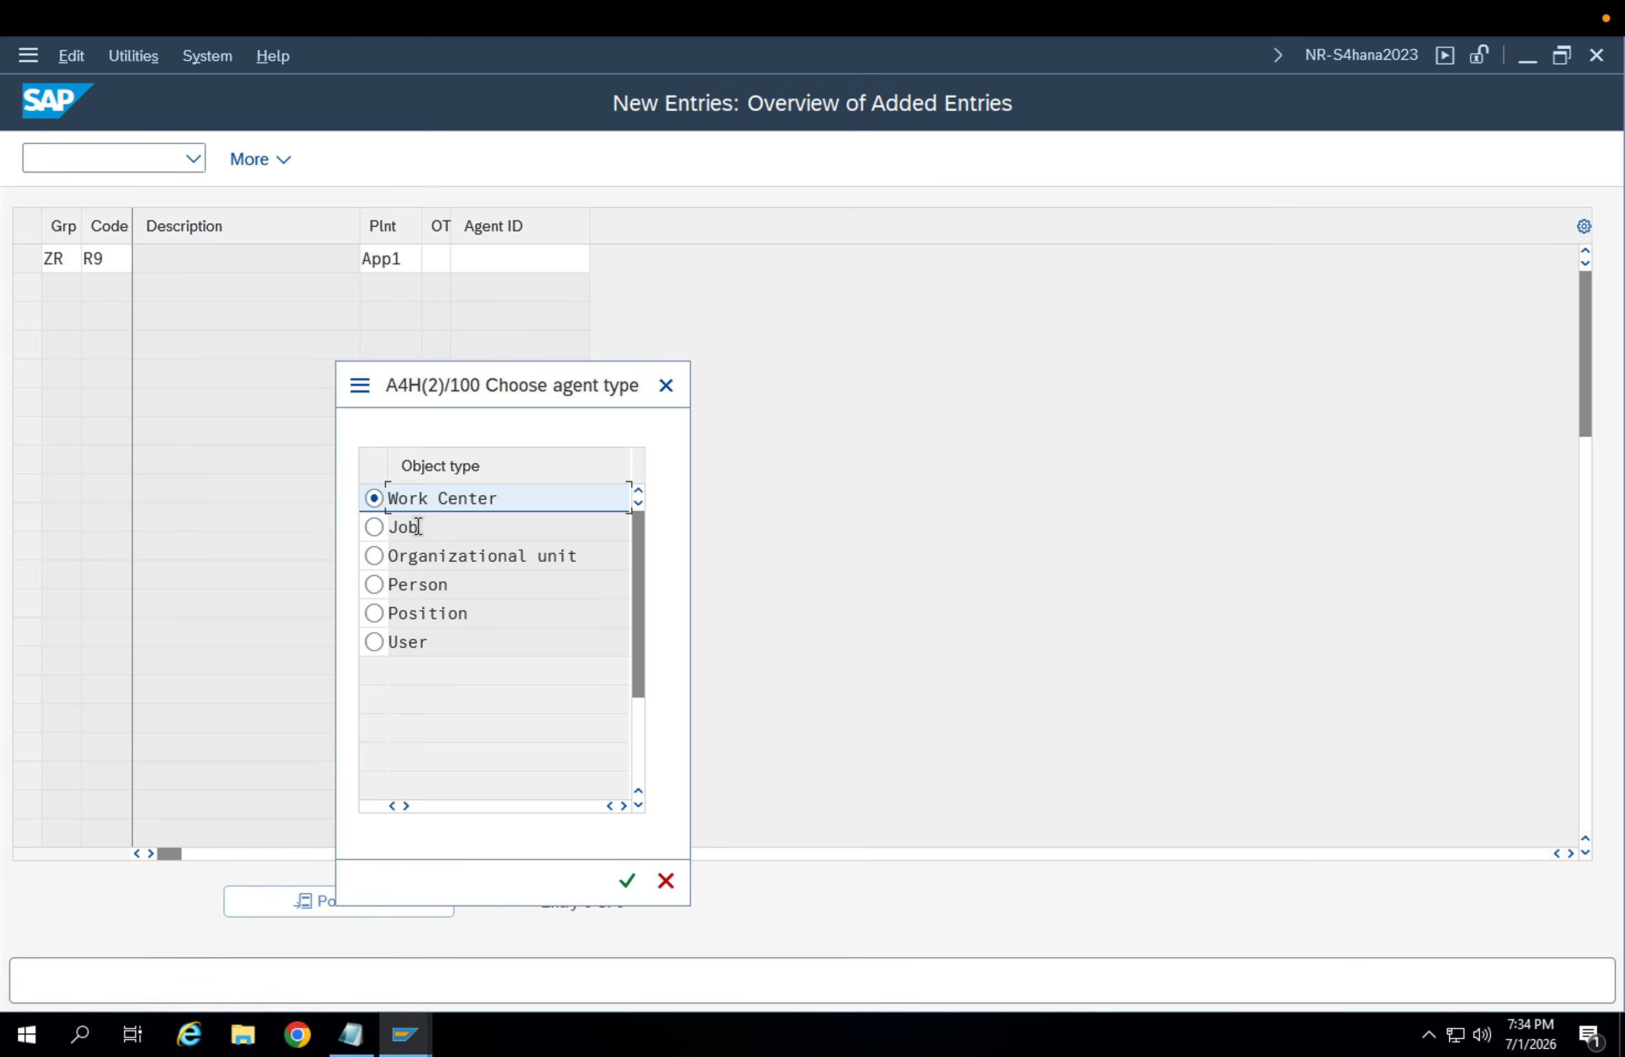
click(375, 641)
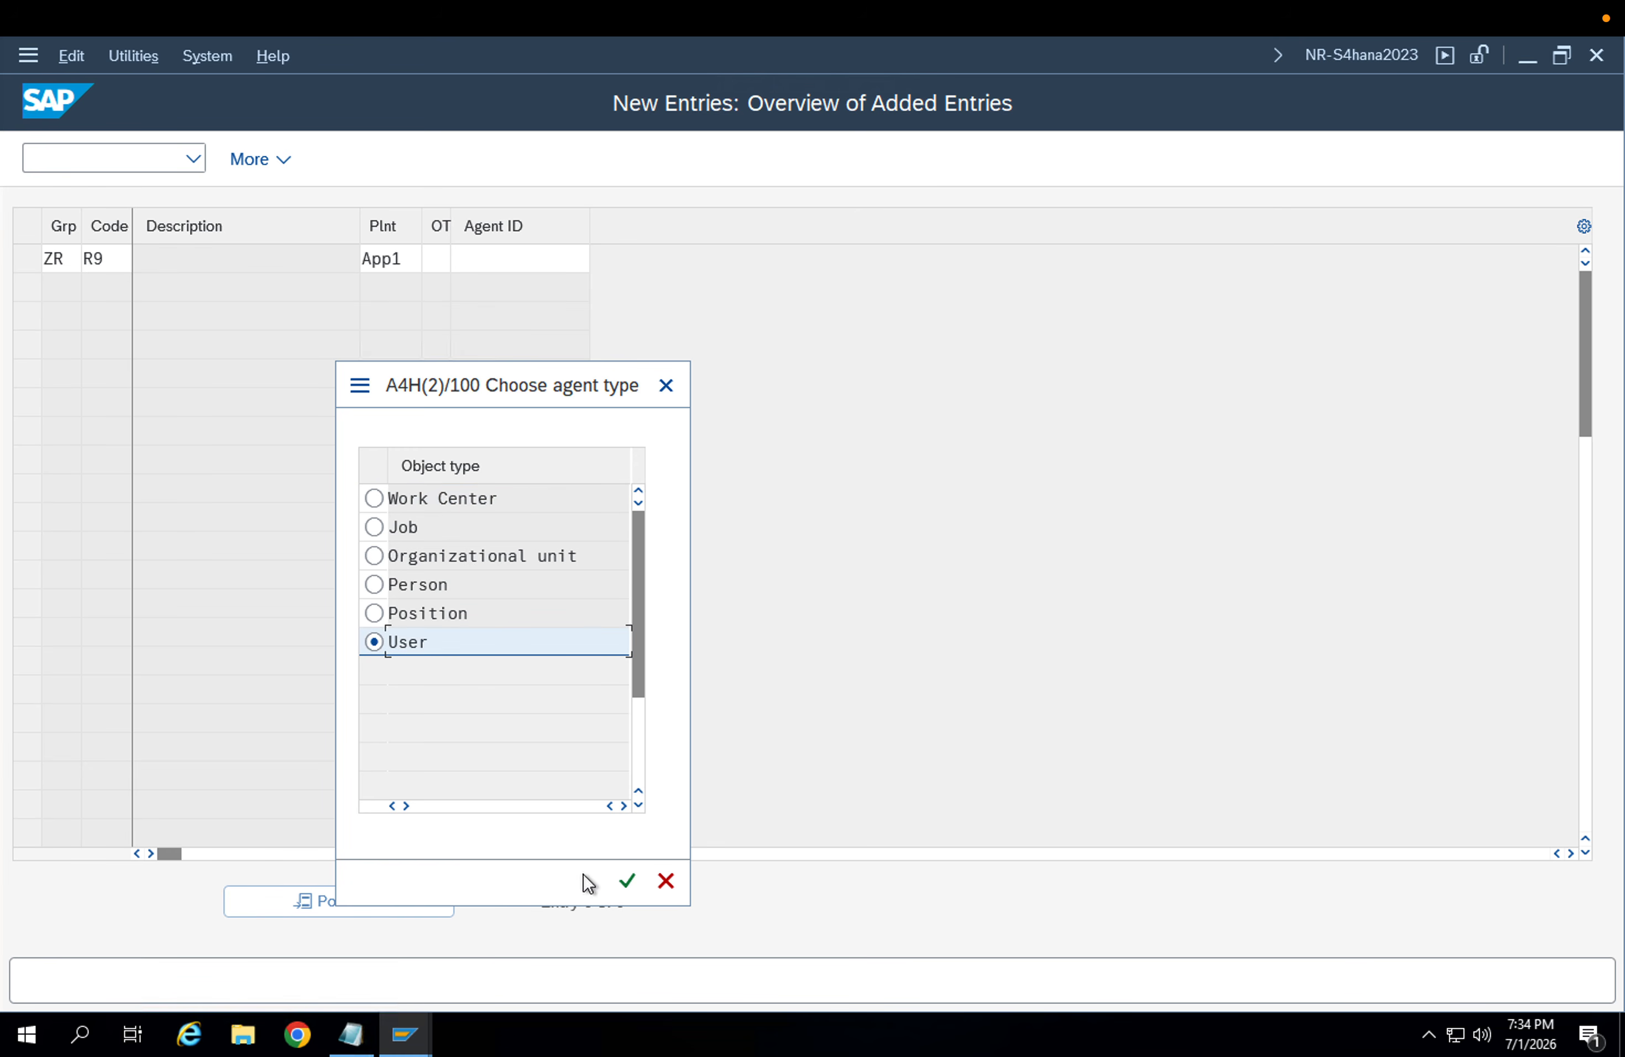
click(627, 881)
Look up the logged-on user's ID in the session details, enter it as the agent ID, and save the assignment
click(543, 270)
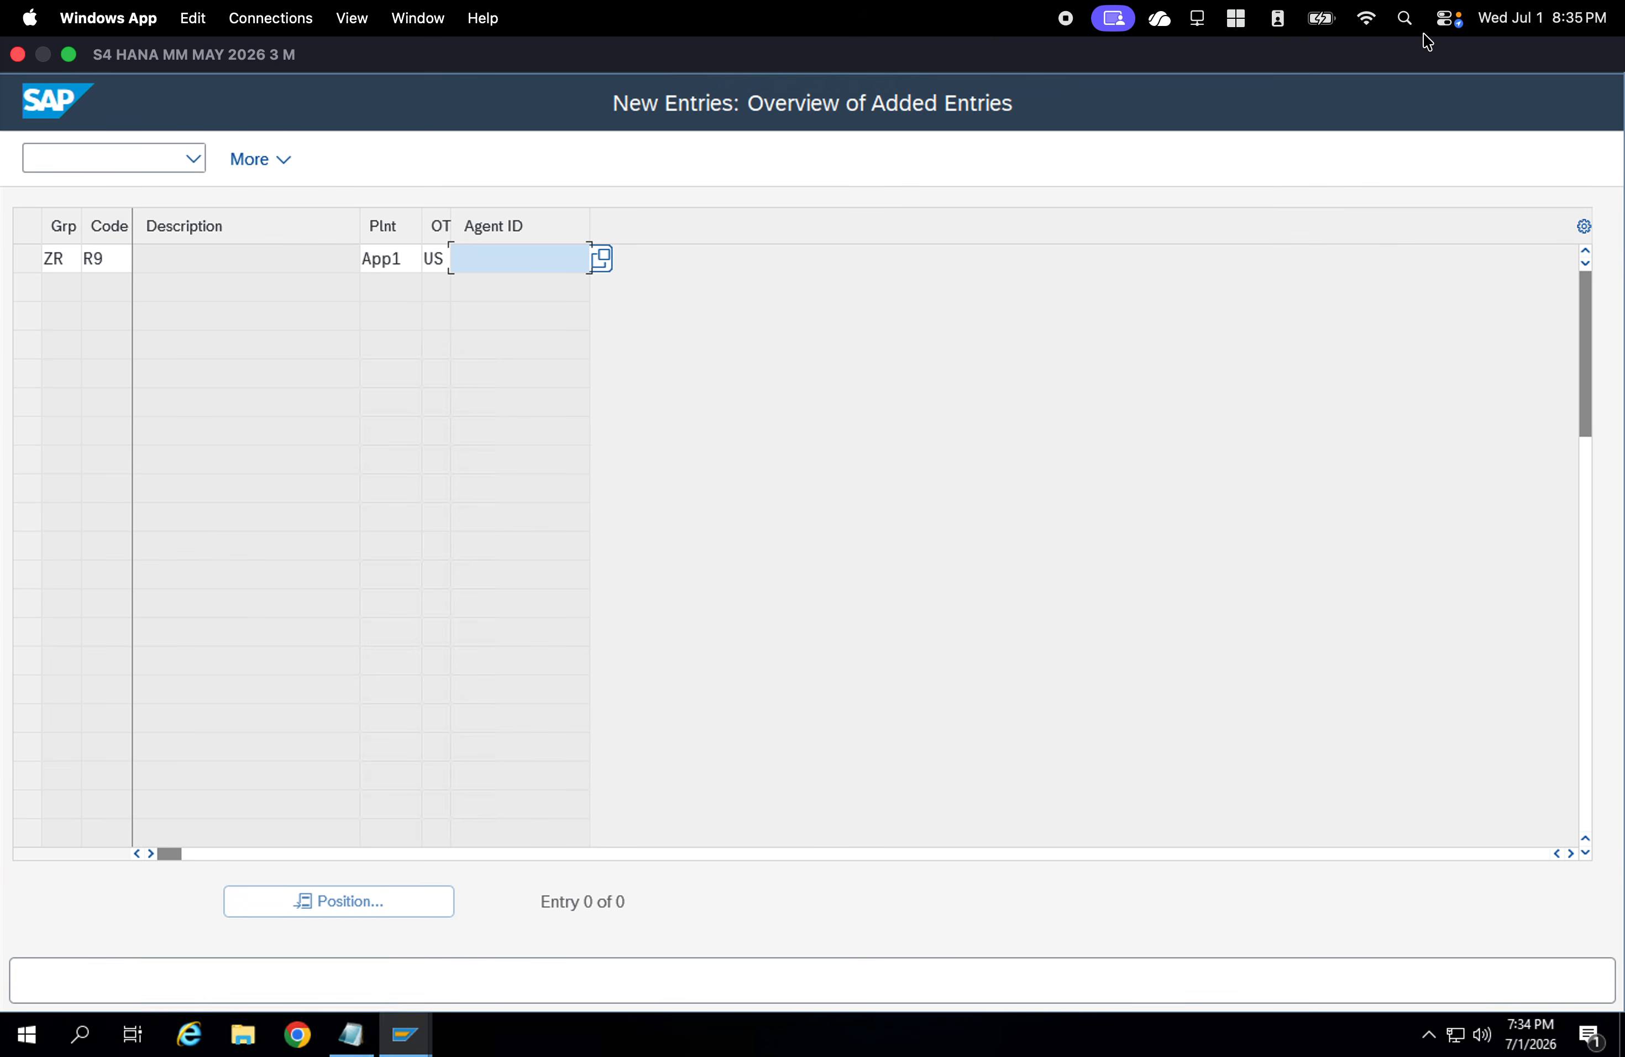
click(1344, 56)
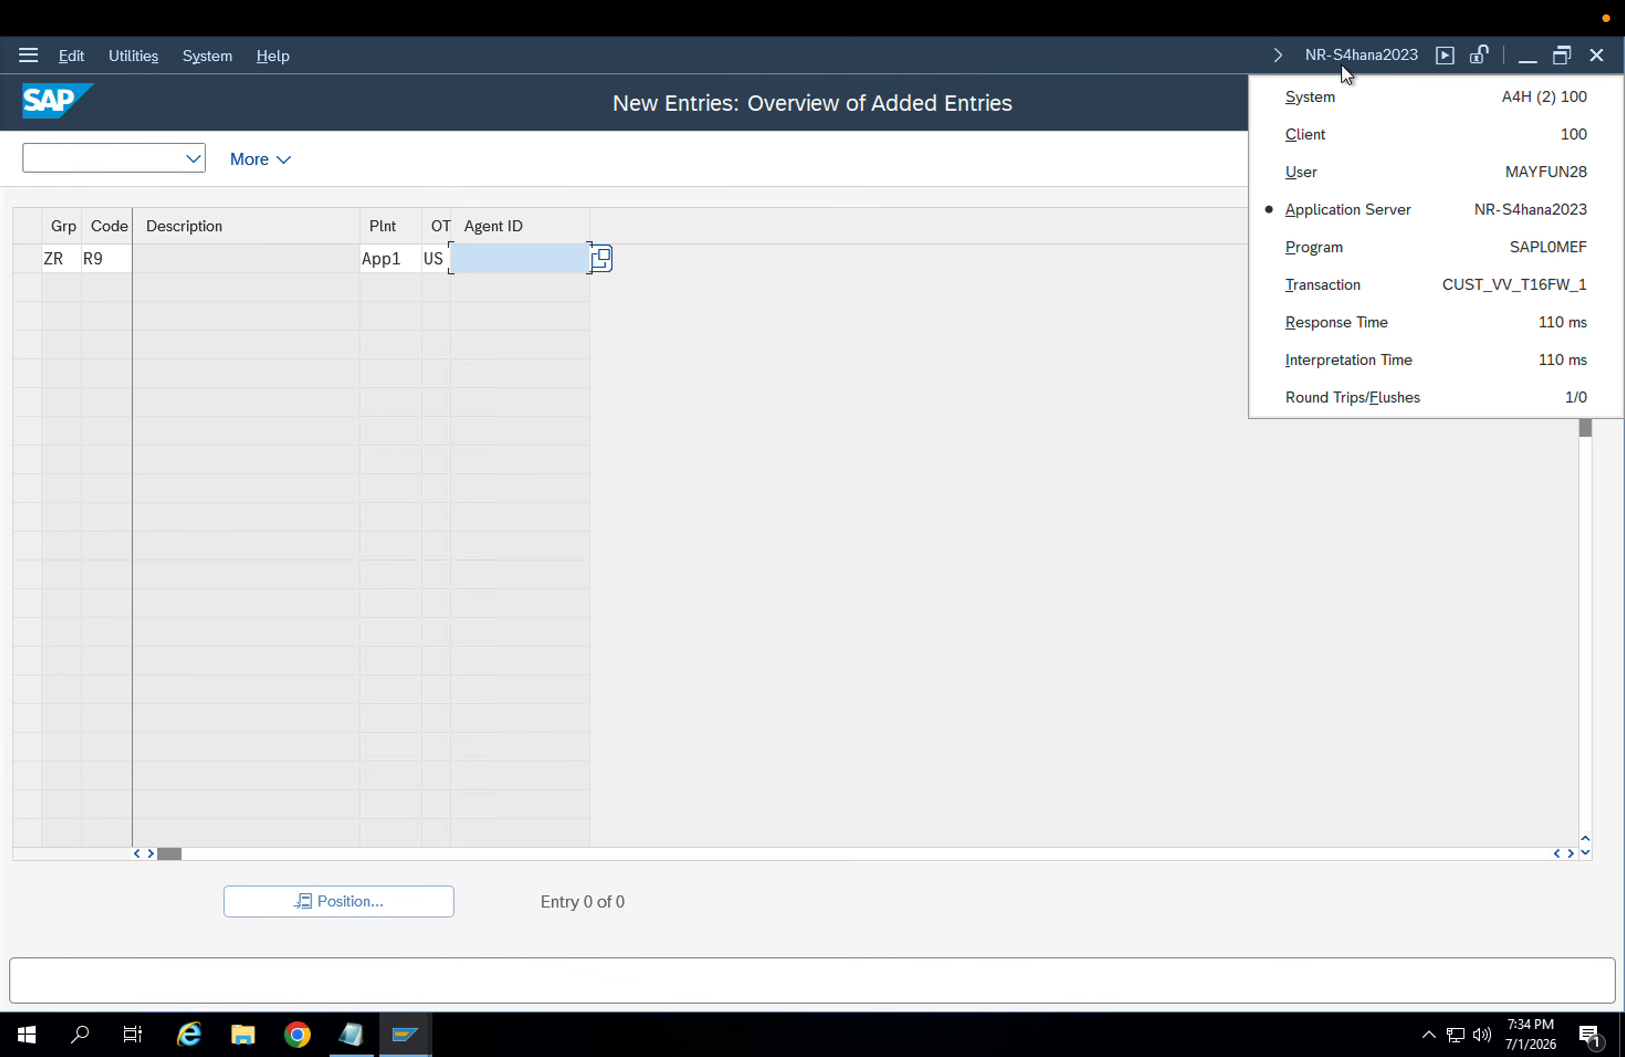
click(521, 256)
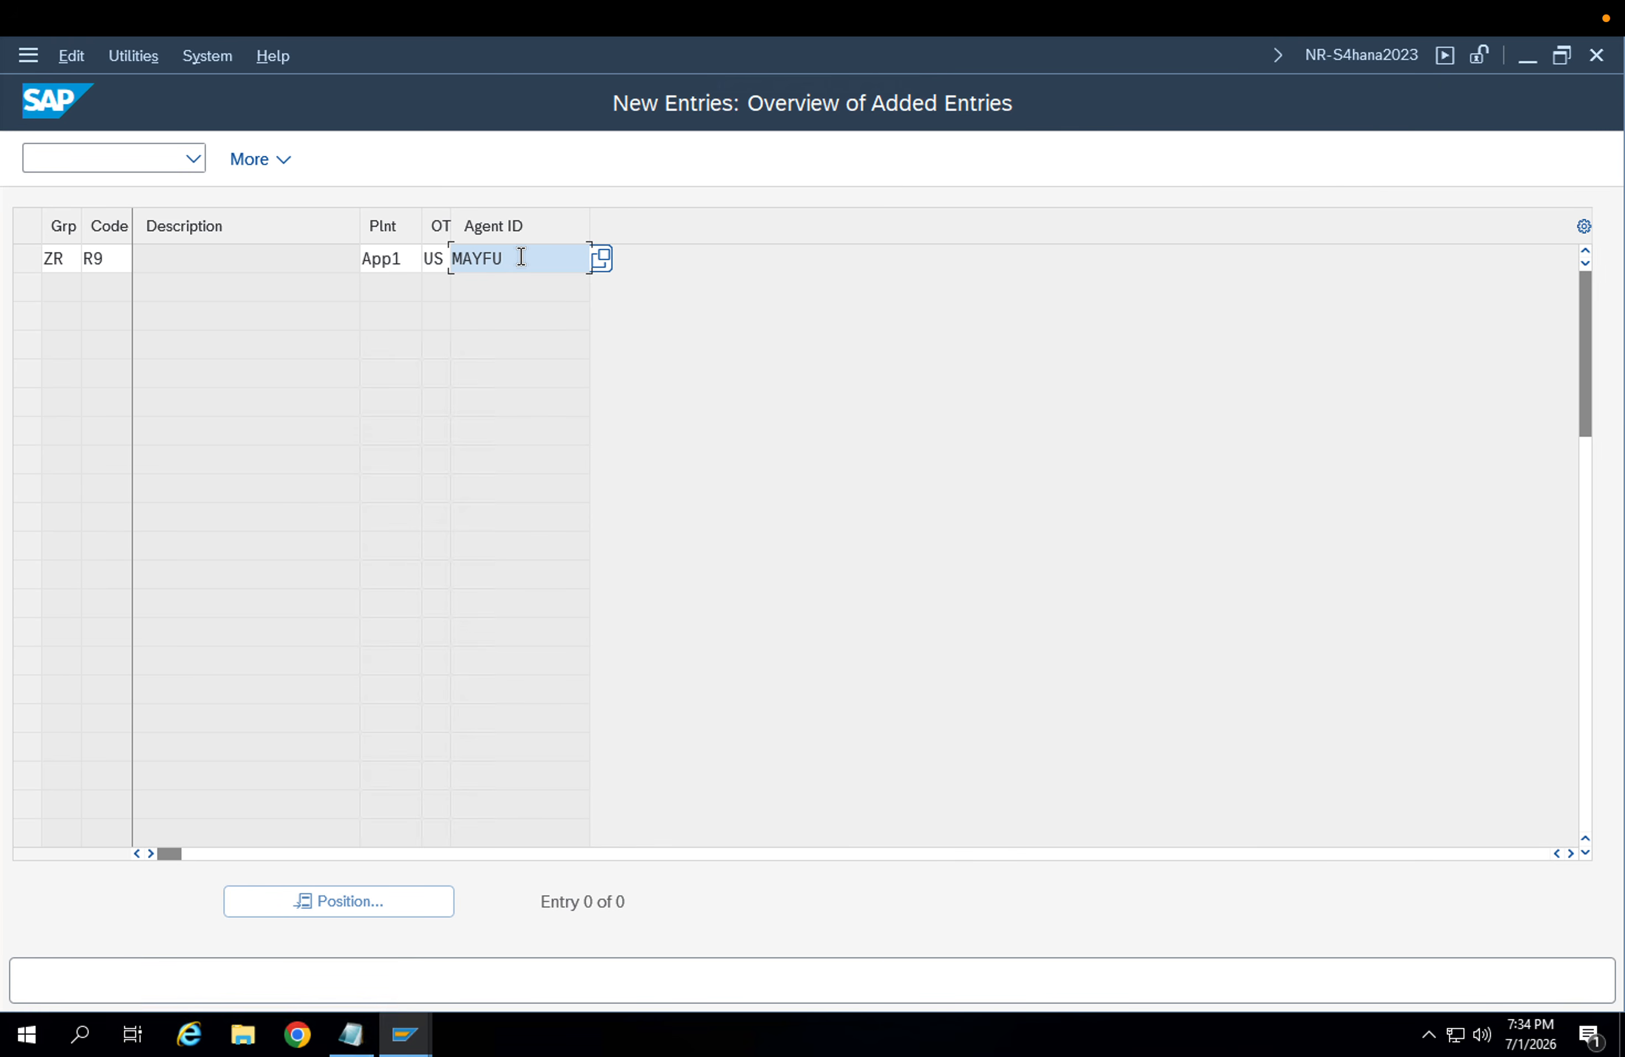
click(1347, 54)
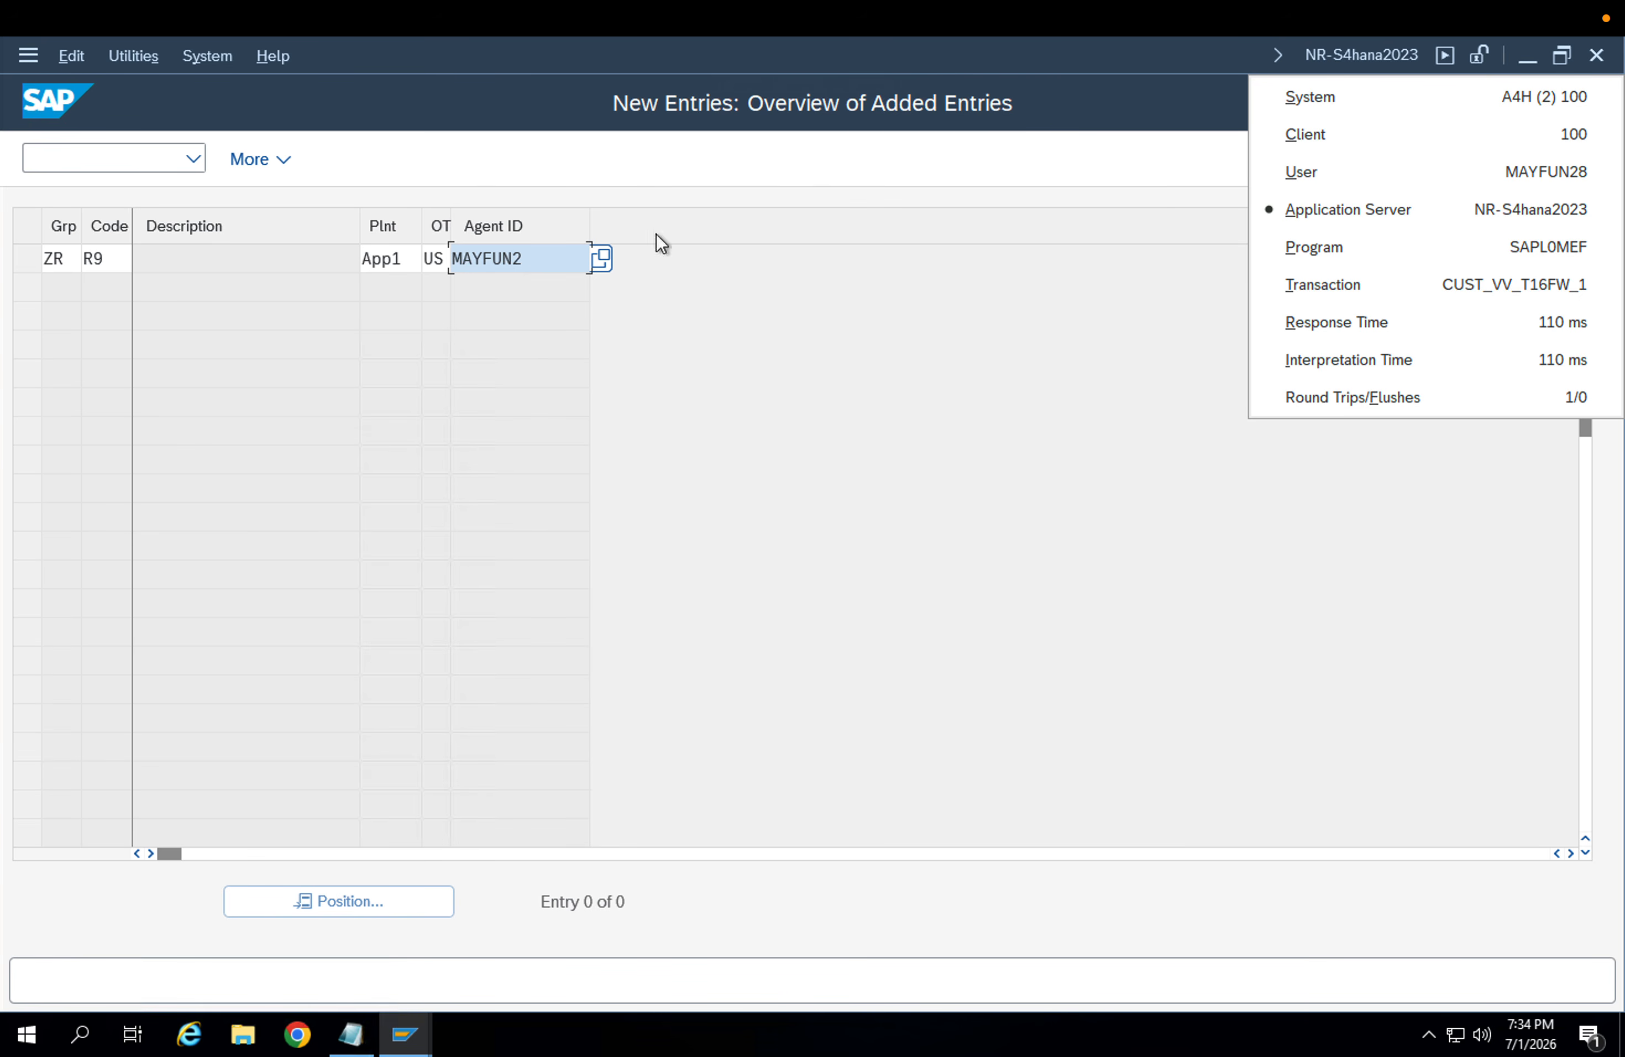
click(525, 264)
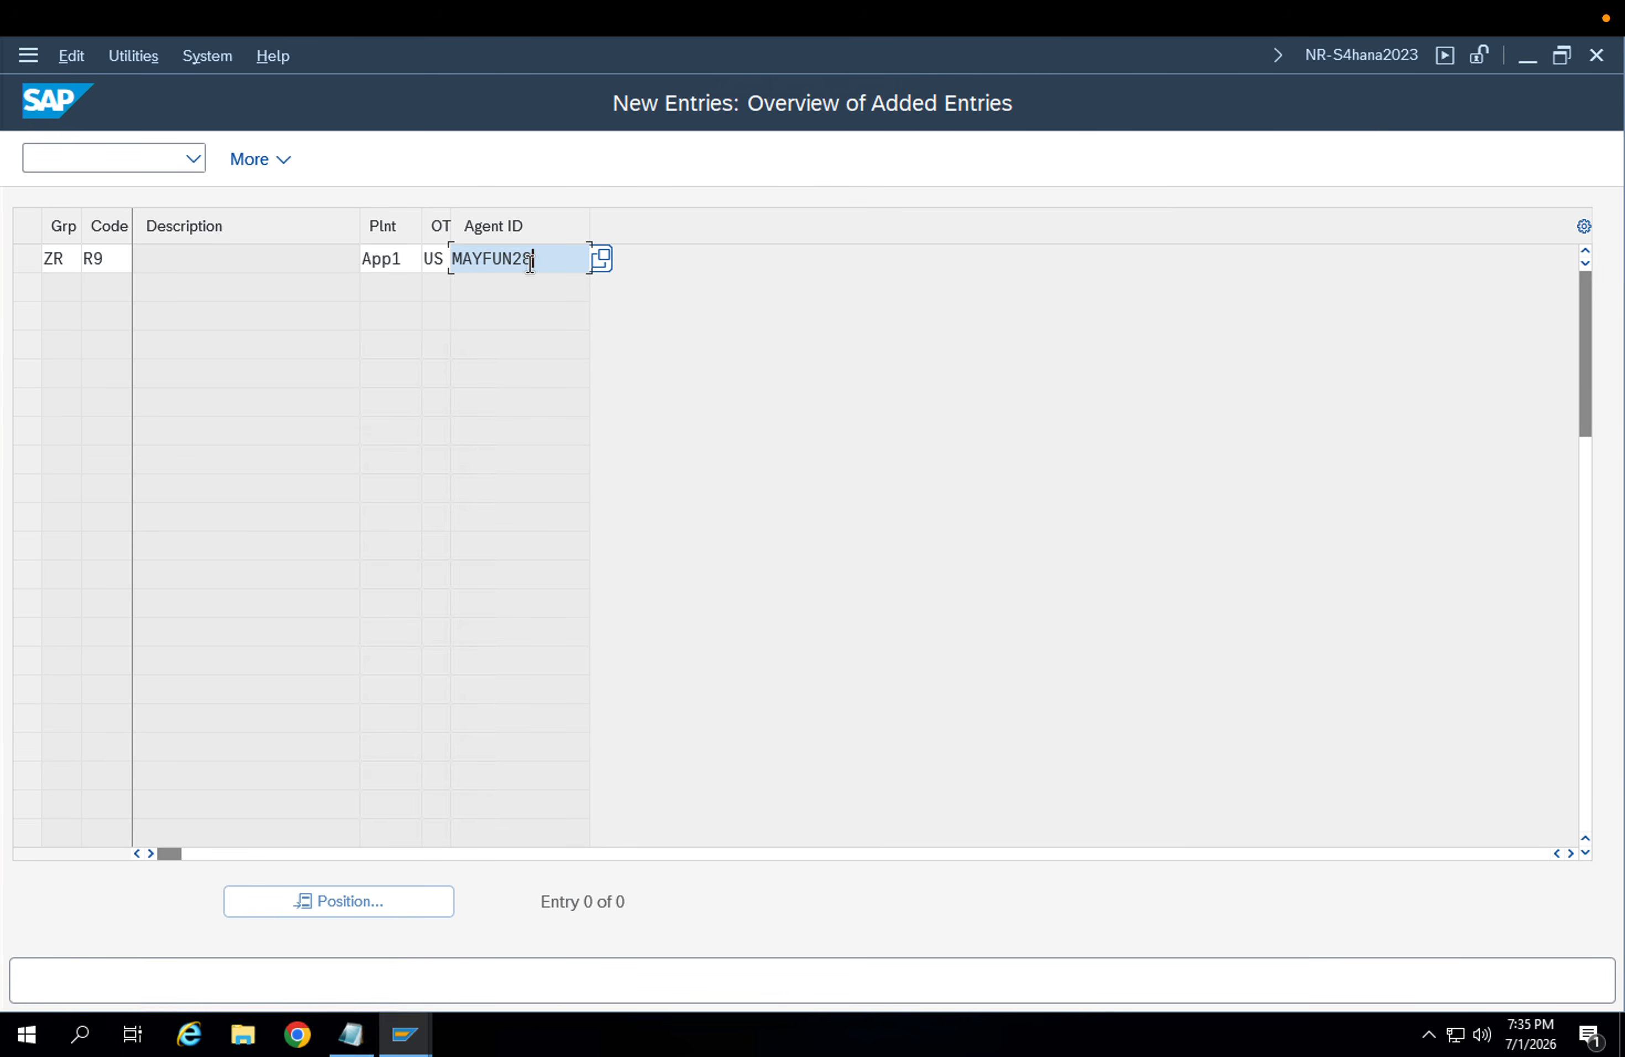
text(8)
key(Return)
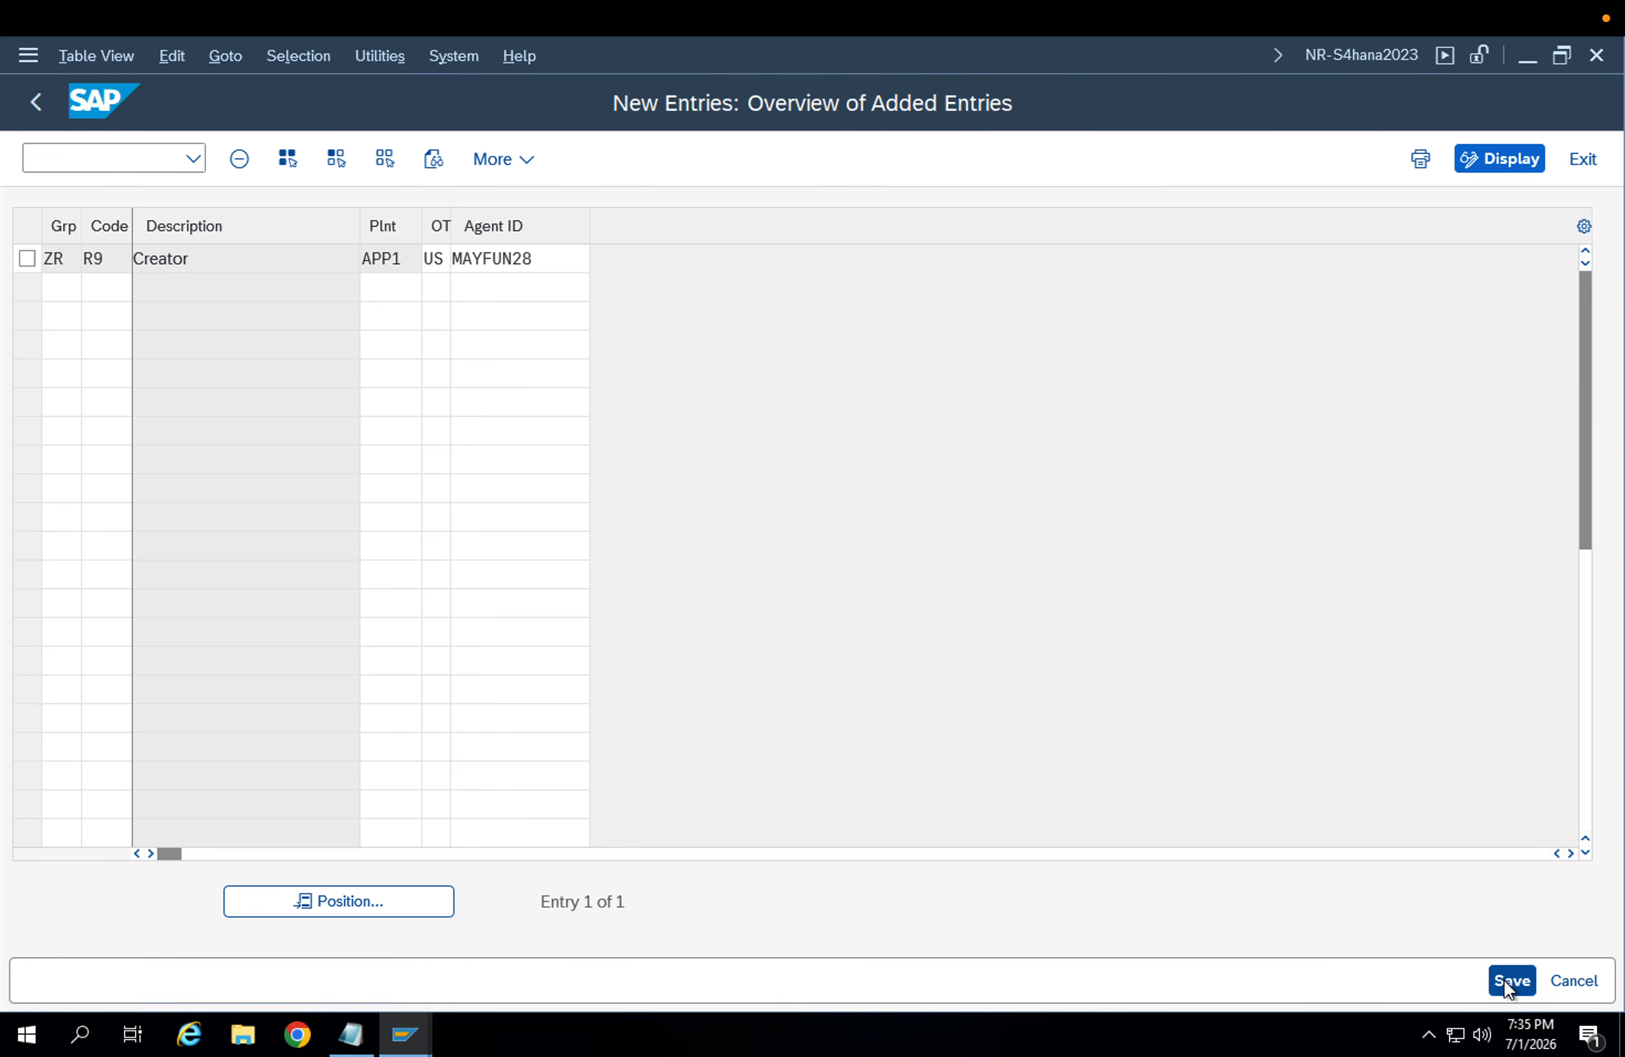
click(1504, 978)
click(580, 580)
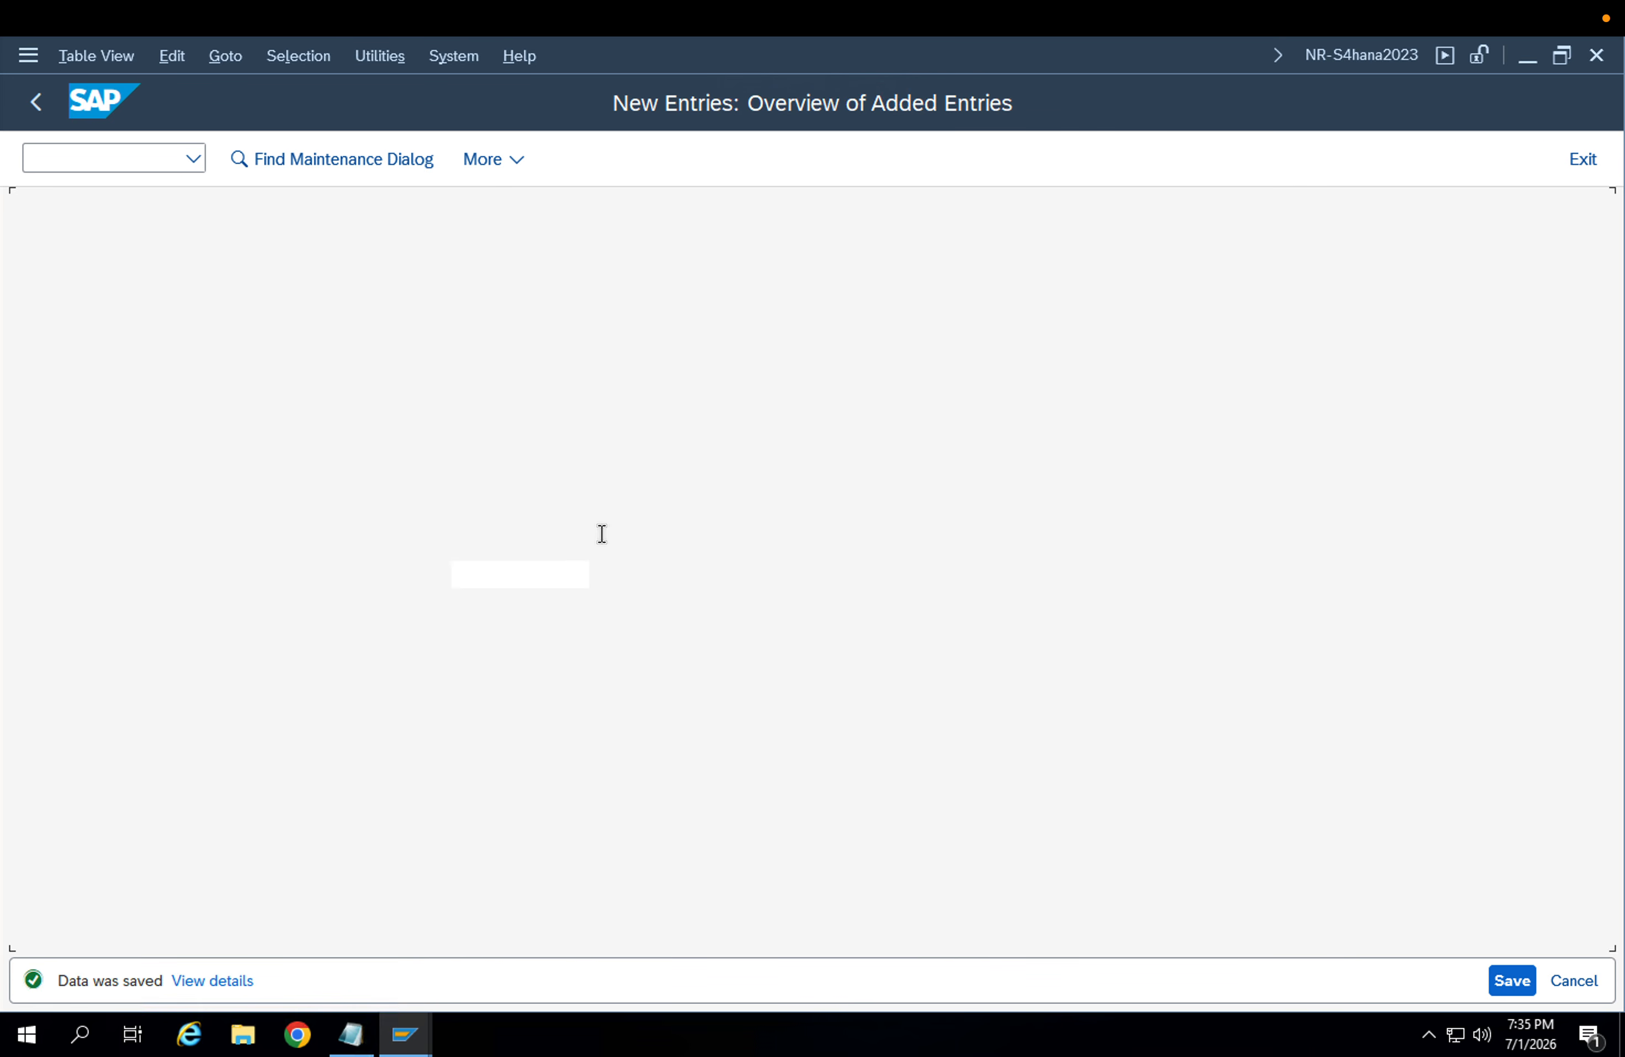
click(508, 253)
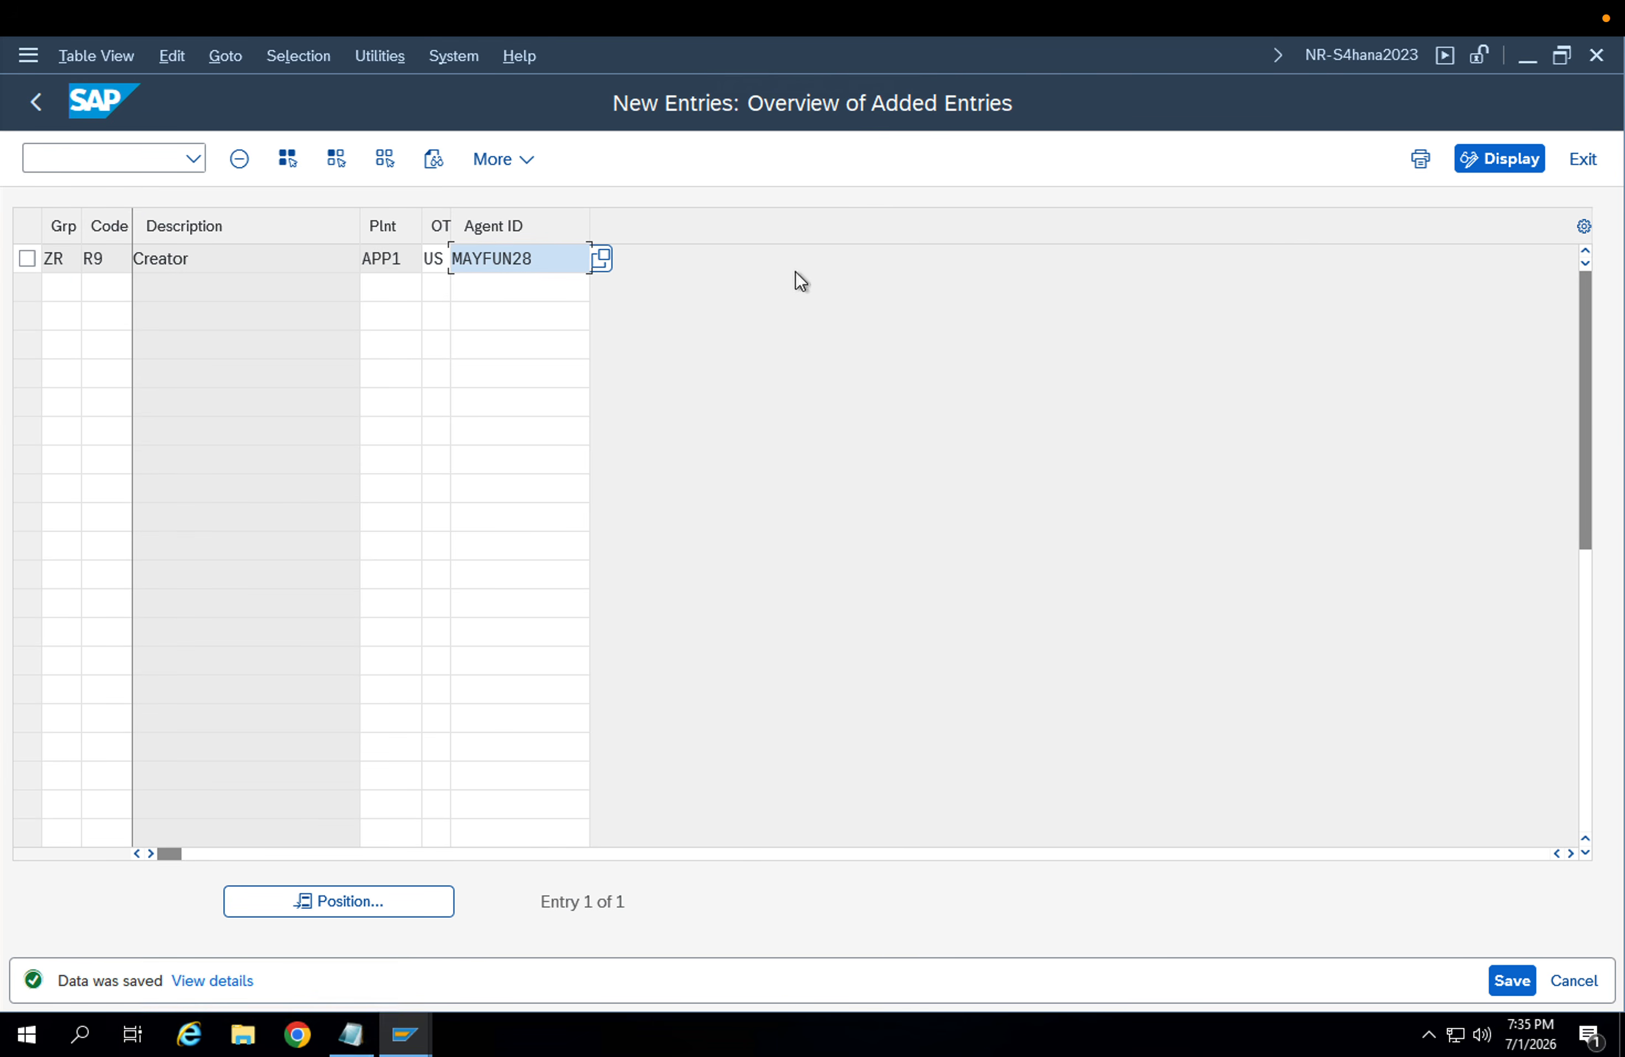
click(121, 287)
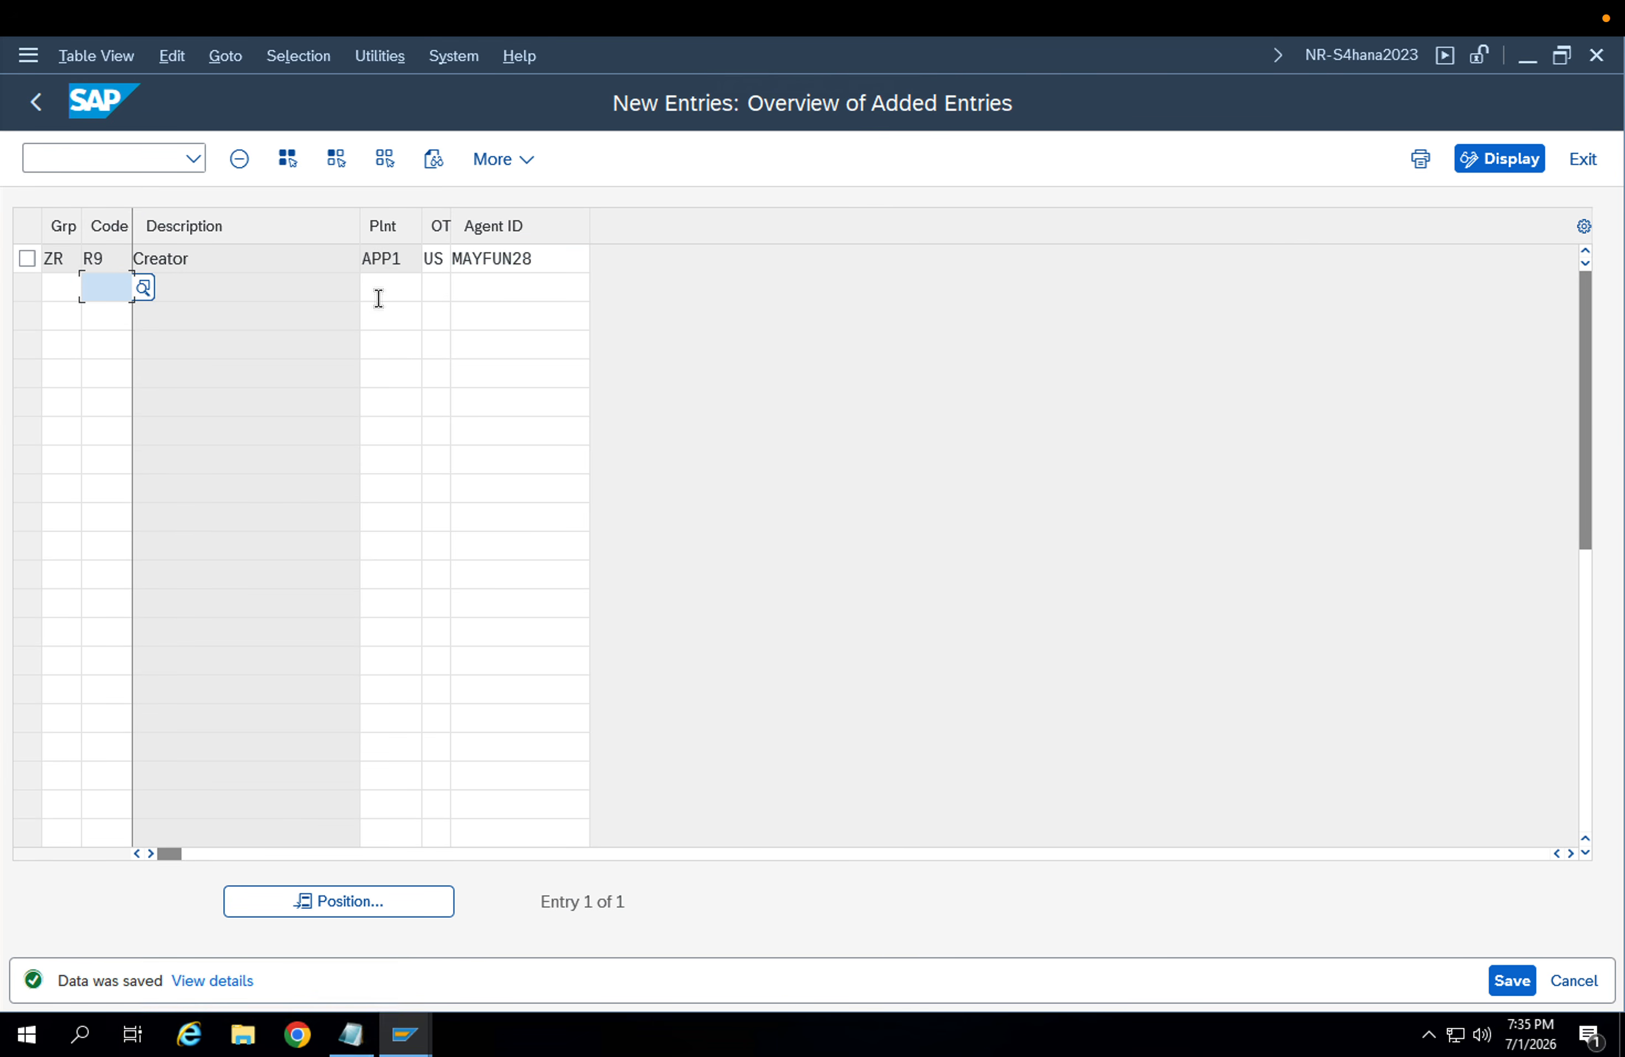
click(457, 281)
click(481, 325)
click(488, 373)
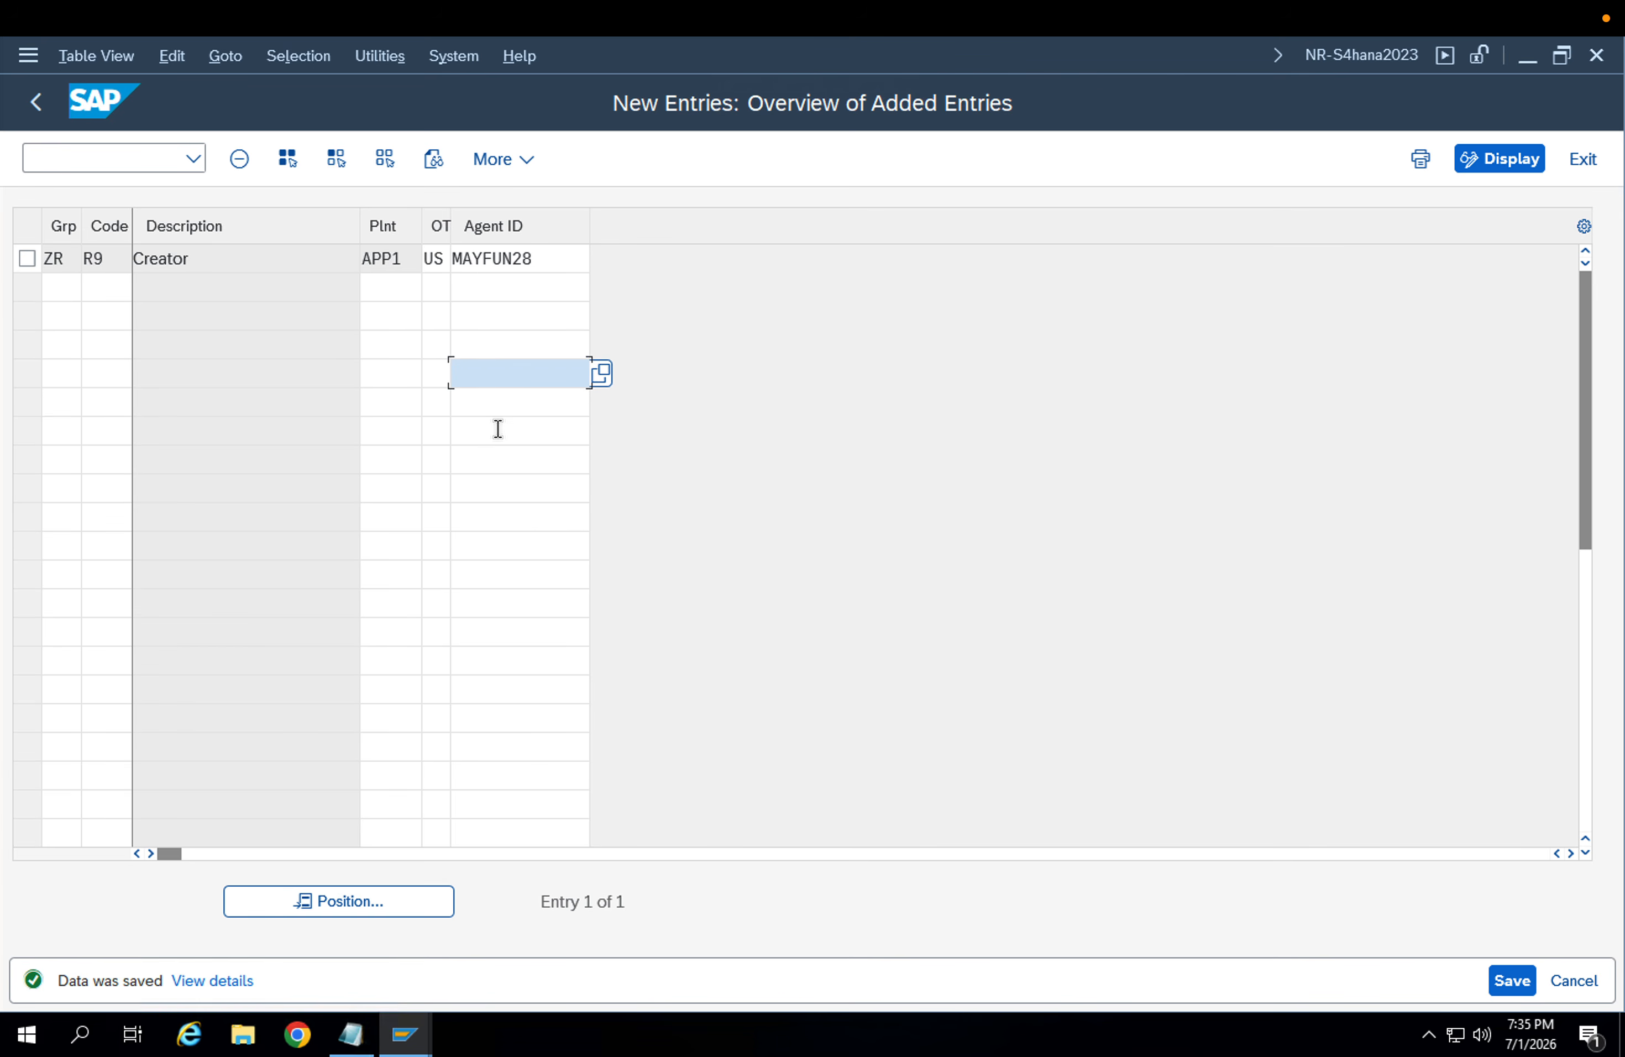
click(497, 429)
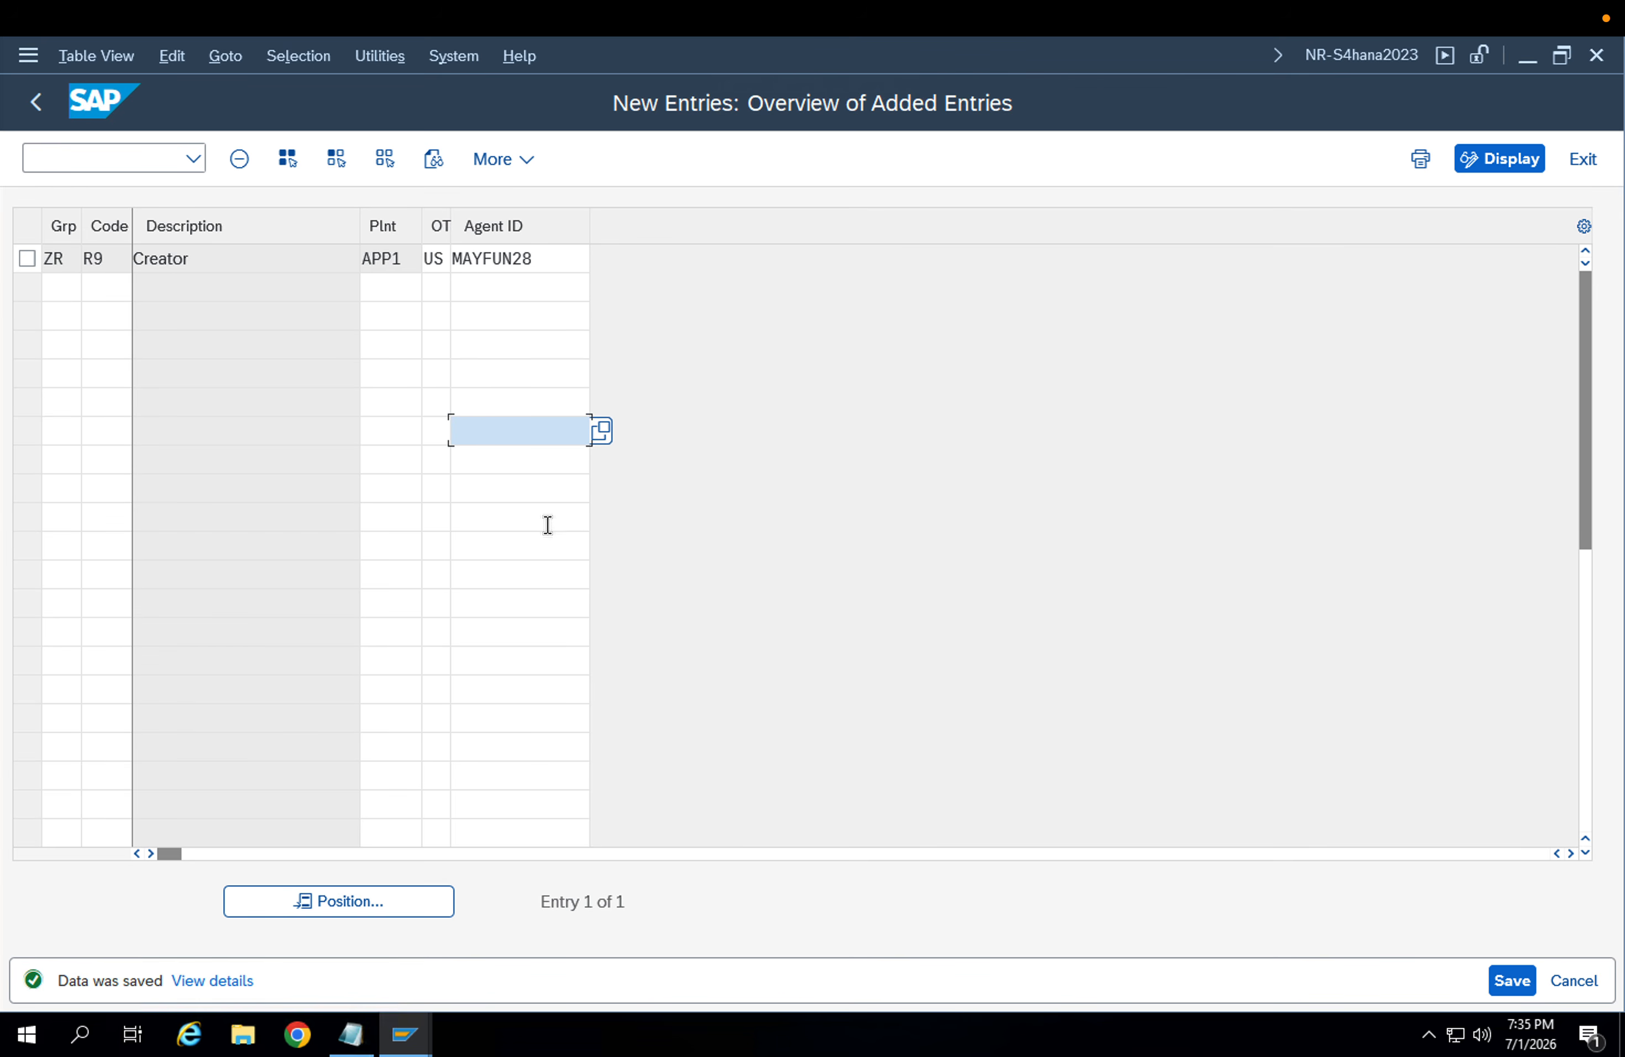
click(497, 288)
click(511, 336)
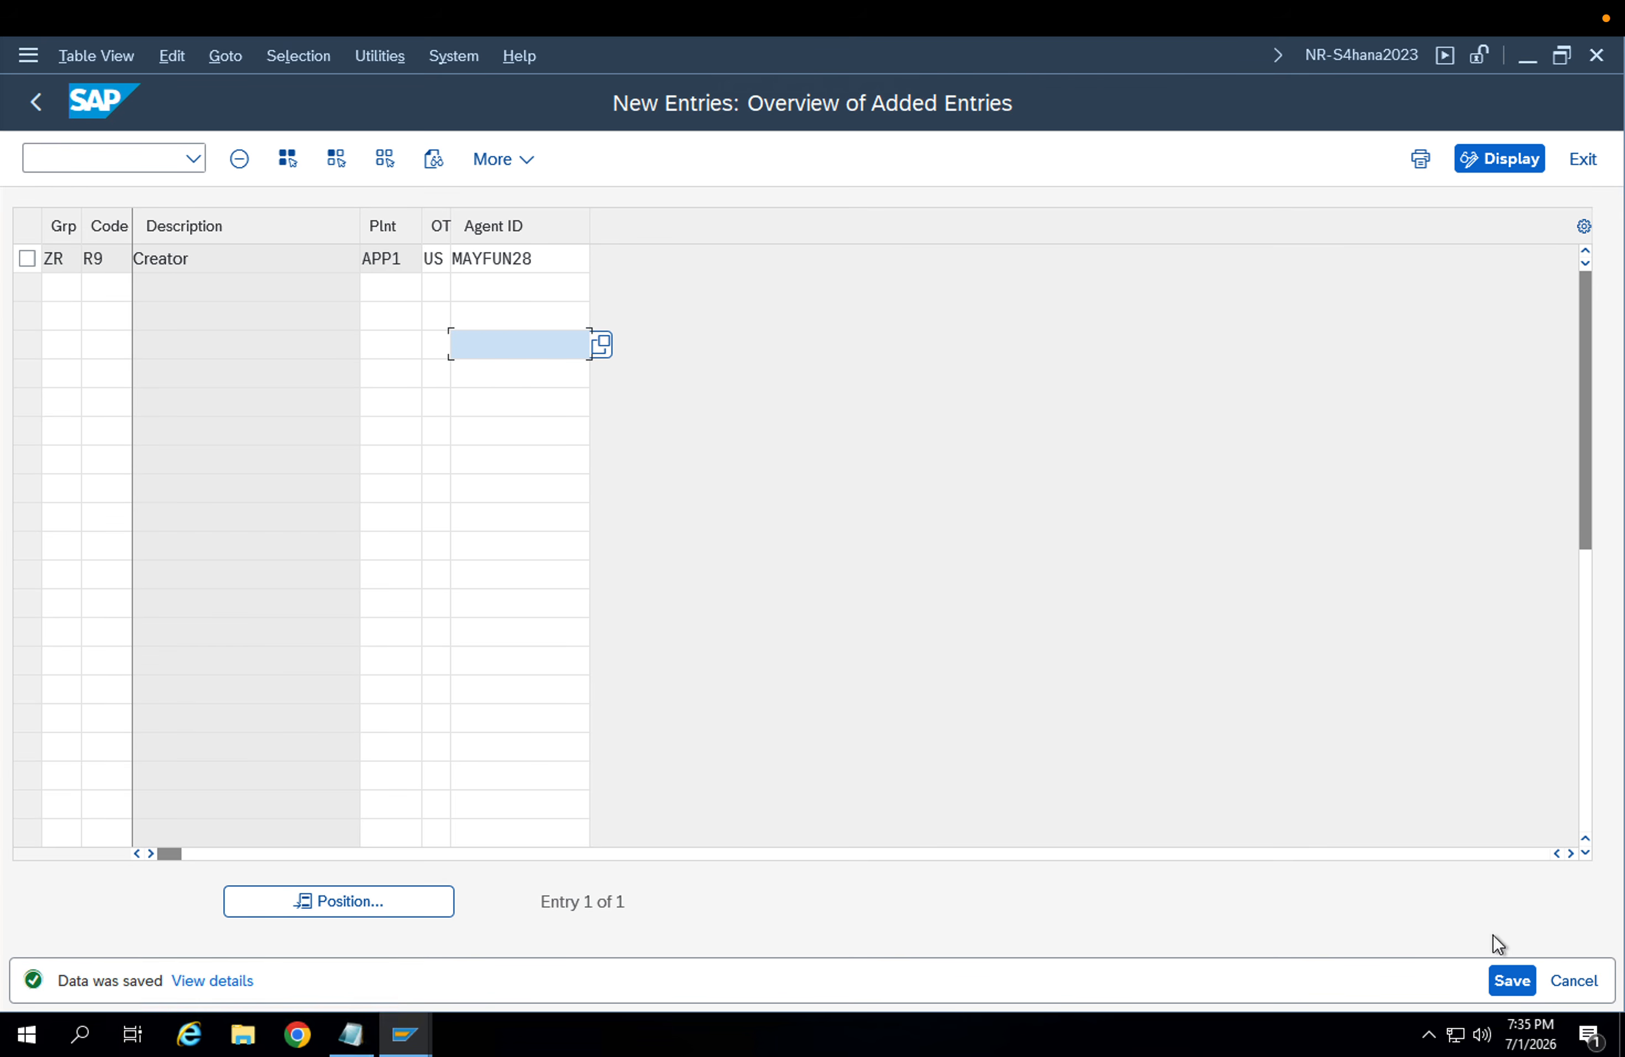
Leave the new entries and reopen the Workflow activity to check the agent assigned to release code R9
click(1507, 978)
click(37, 112)
click(38, 110)
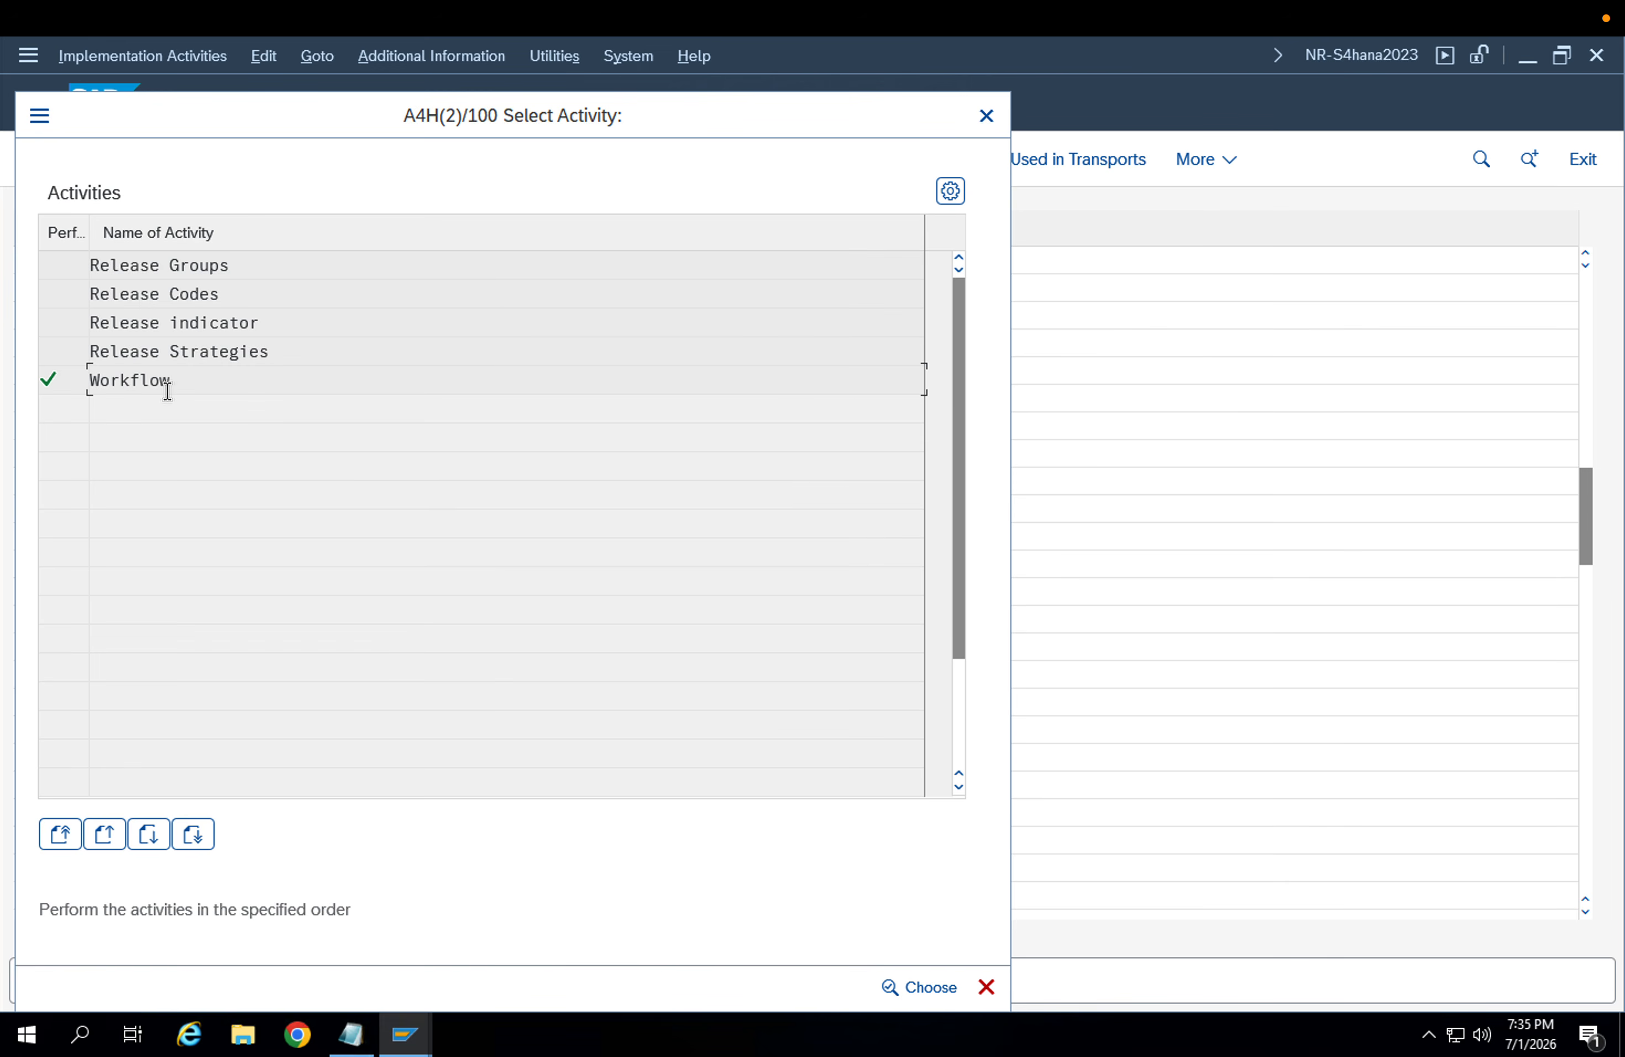
double_click(164, 388)
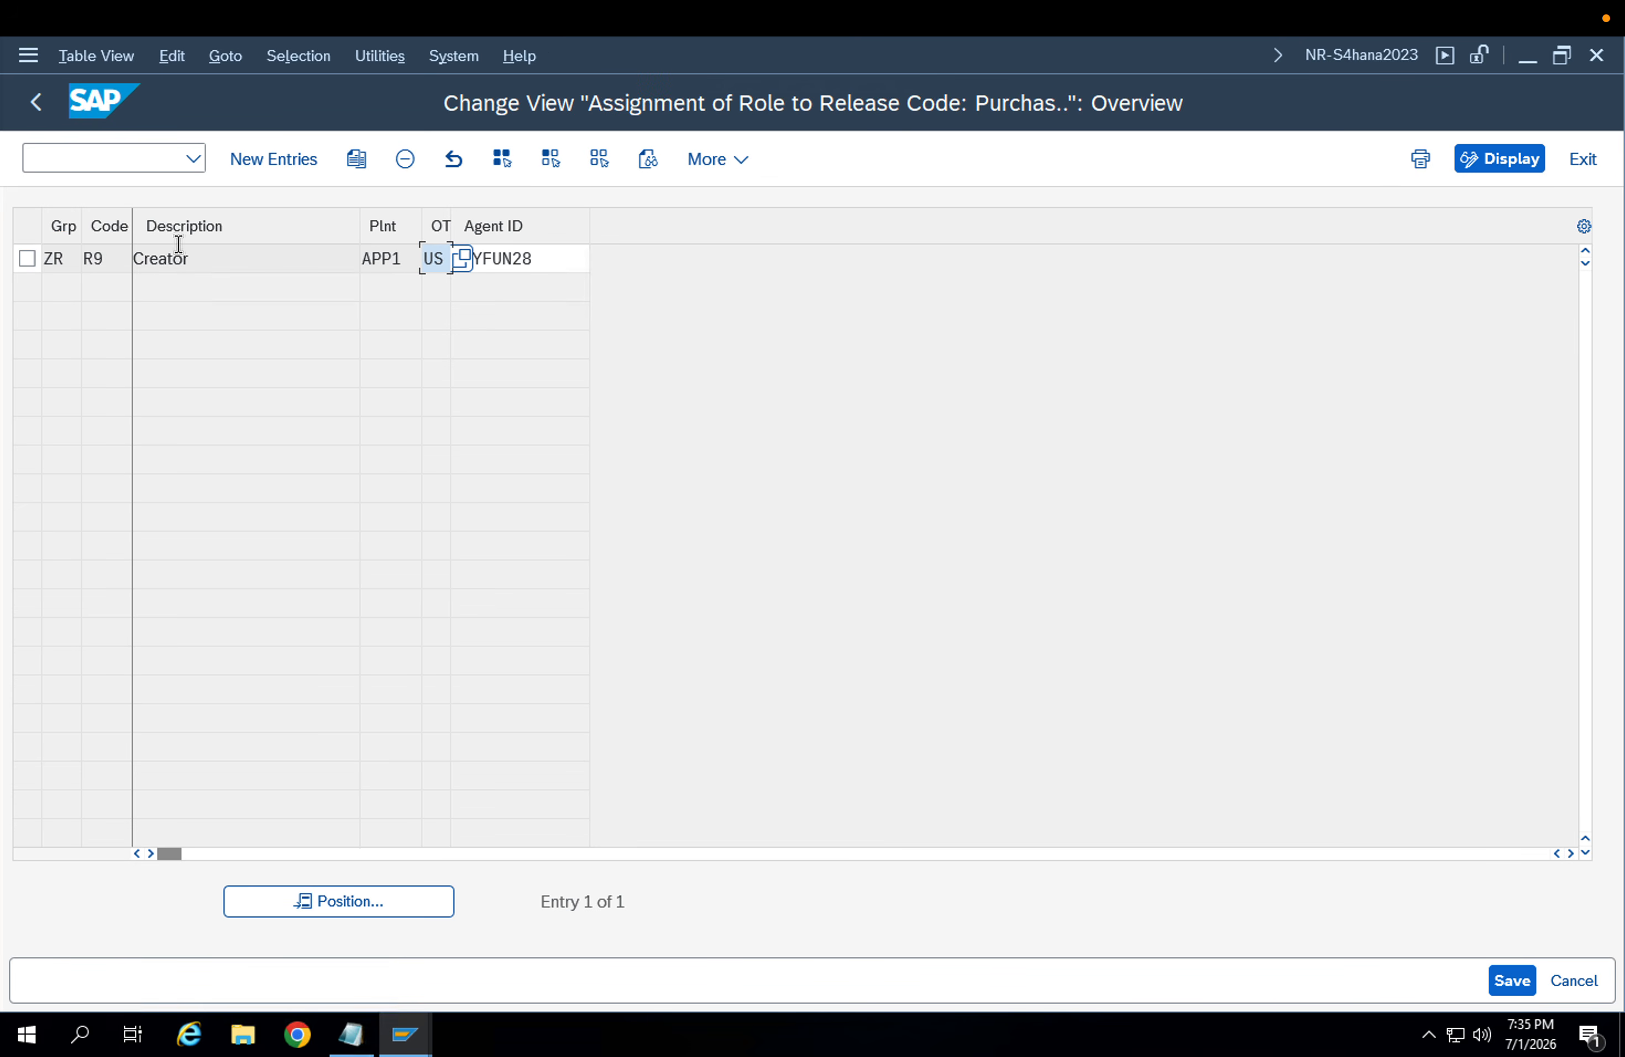
double_click(544, 258)
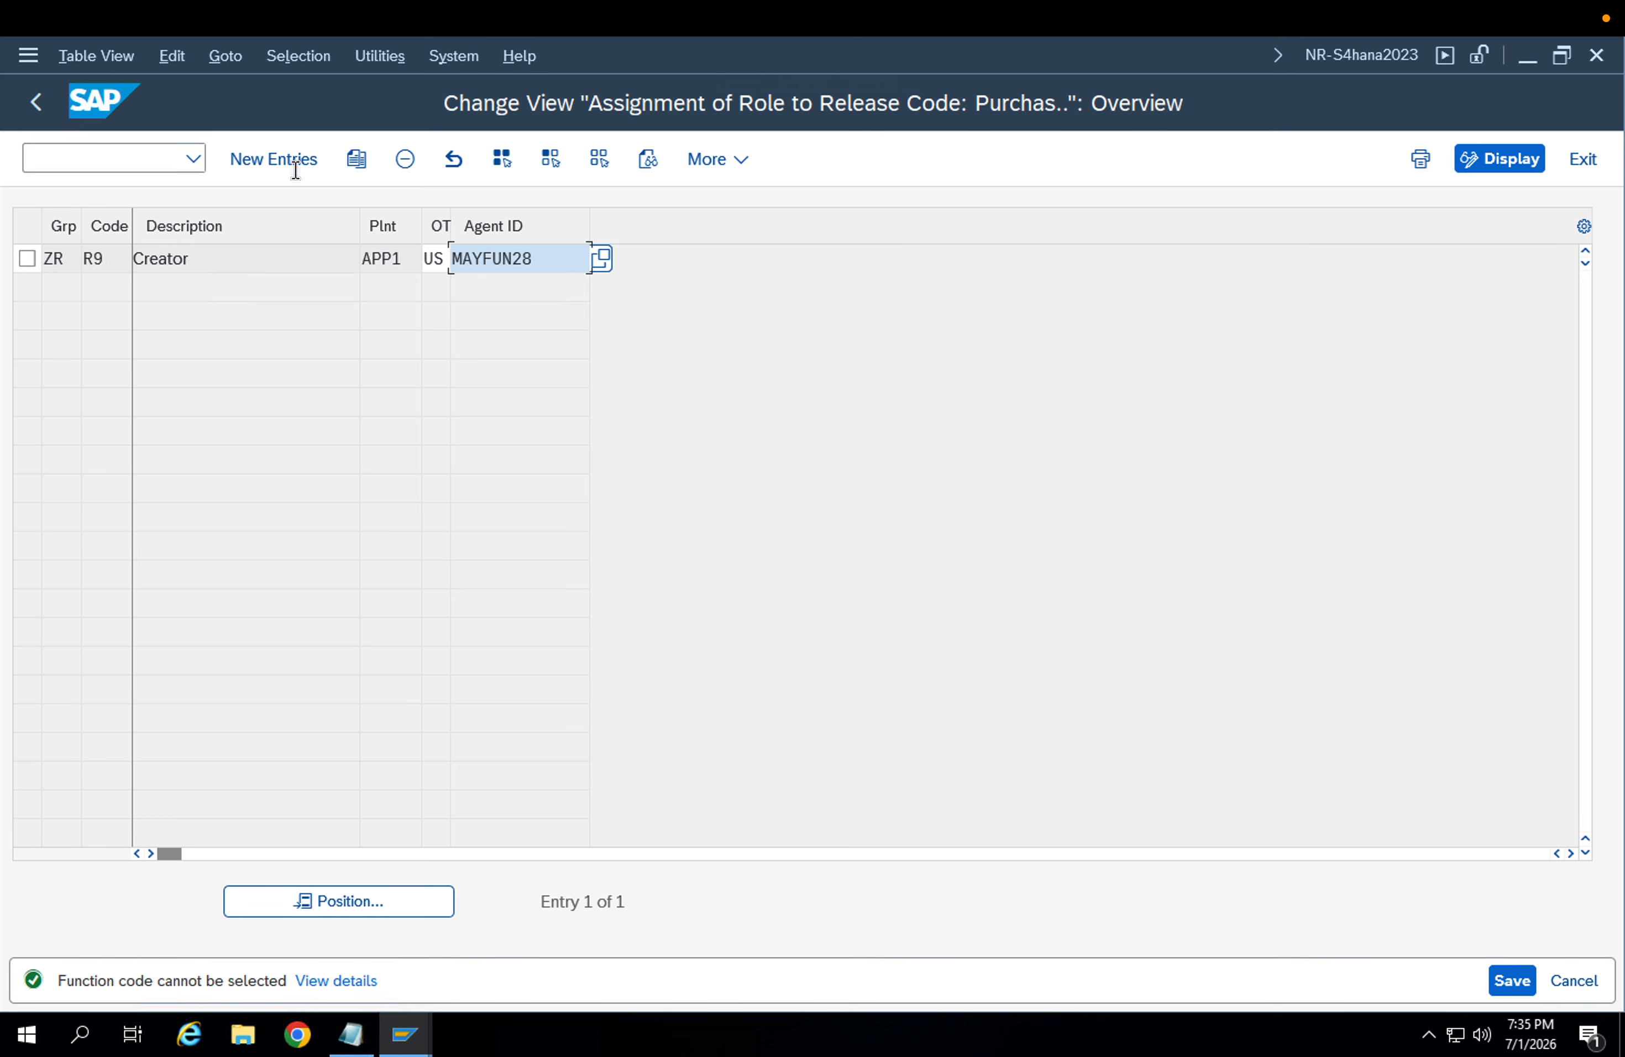
click(36, 103)
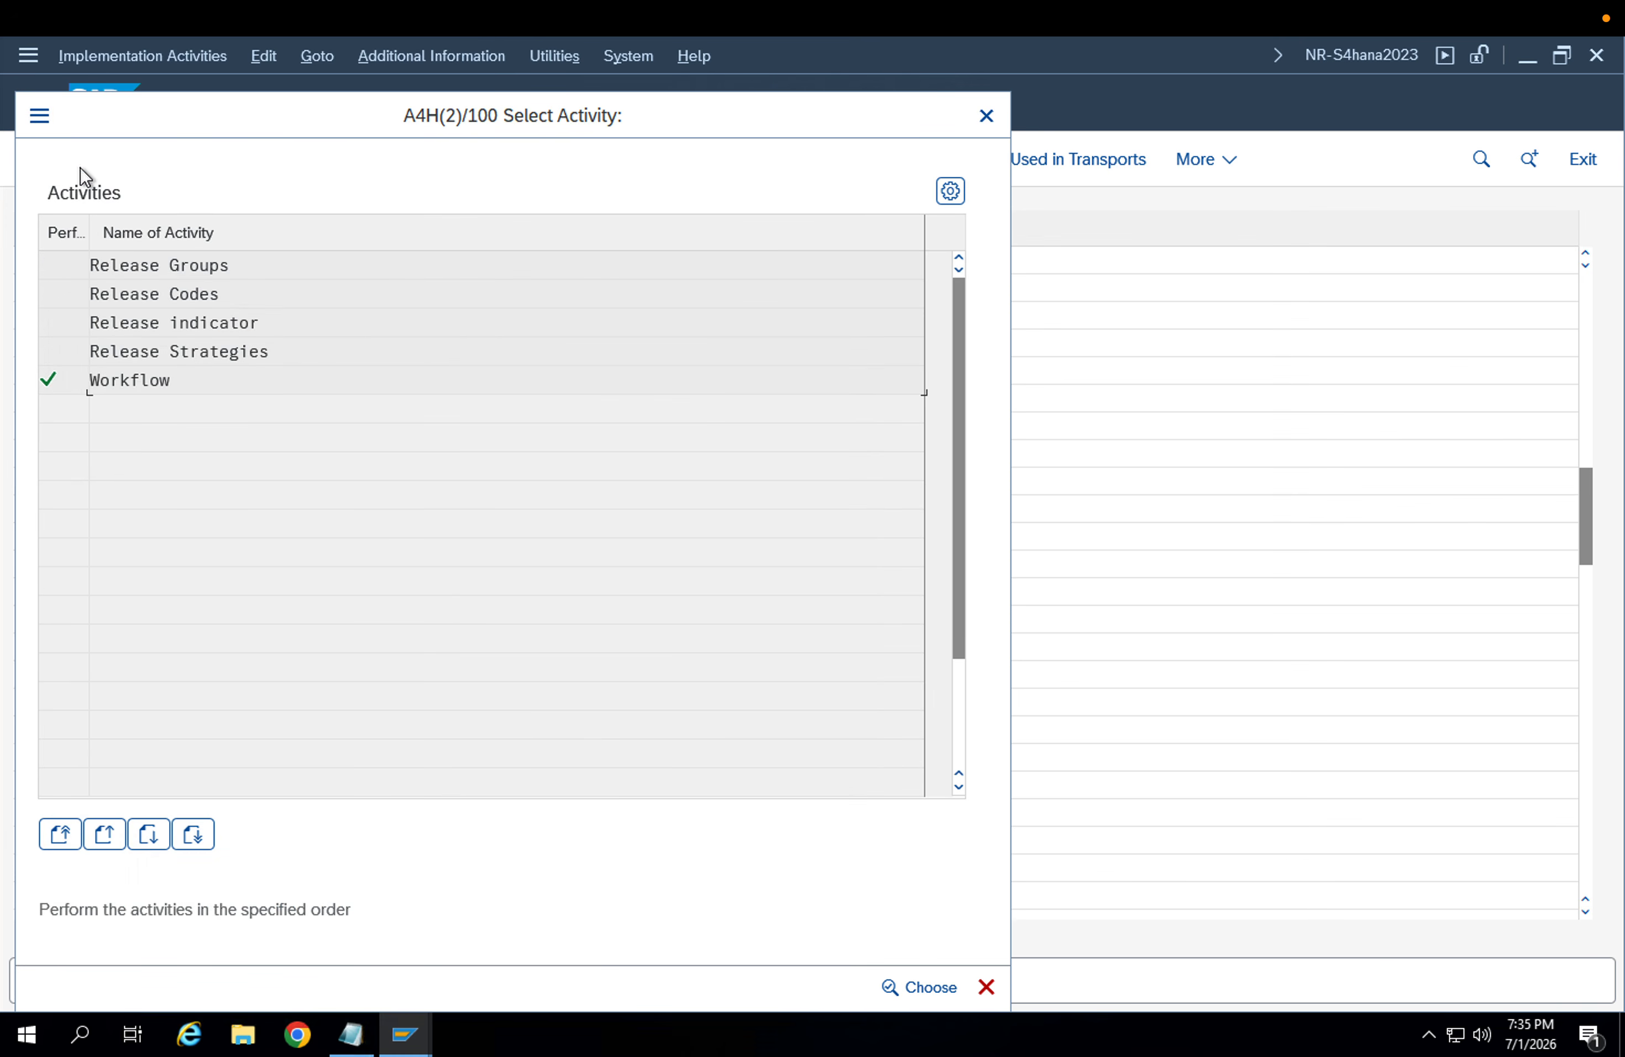
key(Escape)
Reopen Set Up Procedure with Classification and review its release groups, release codes, release indicators and release strategies
click(233, 620)
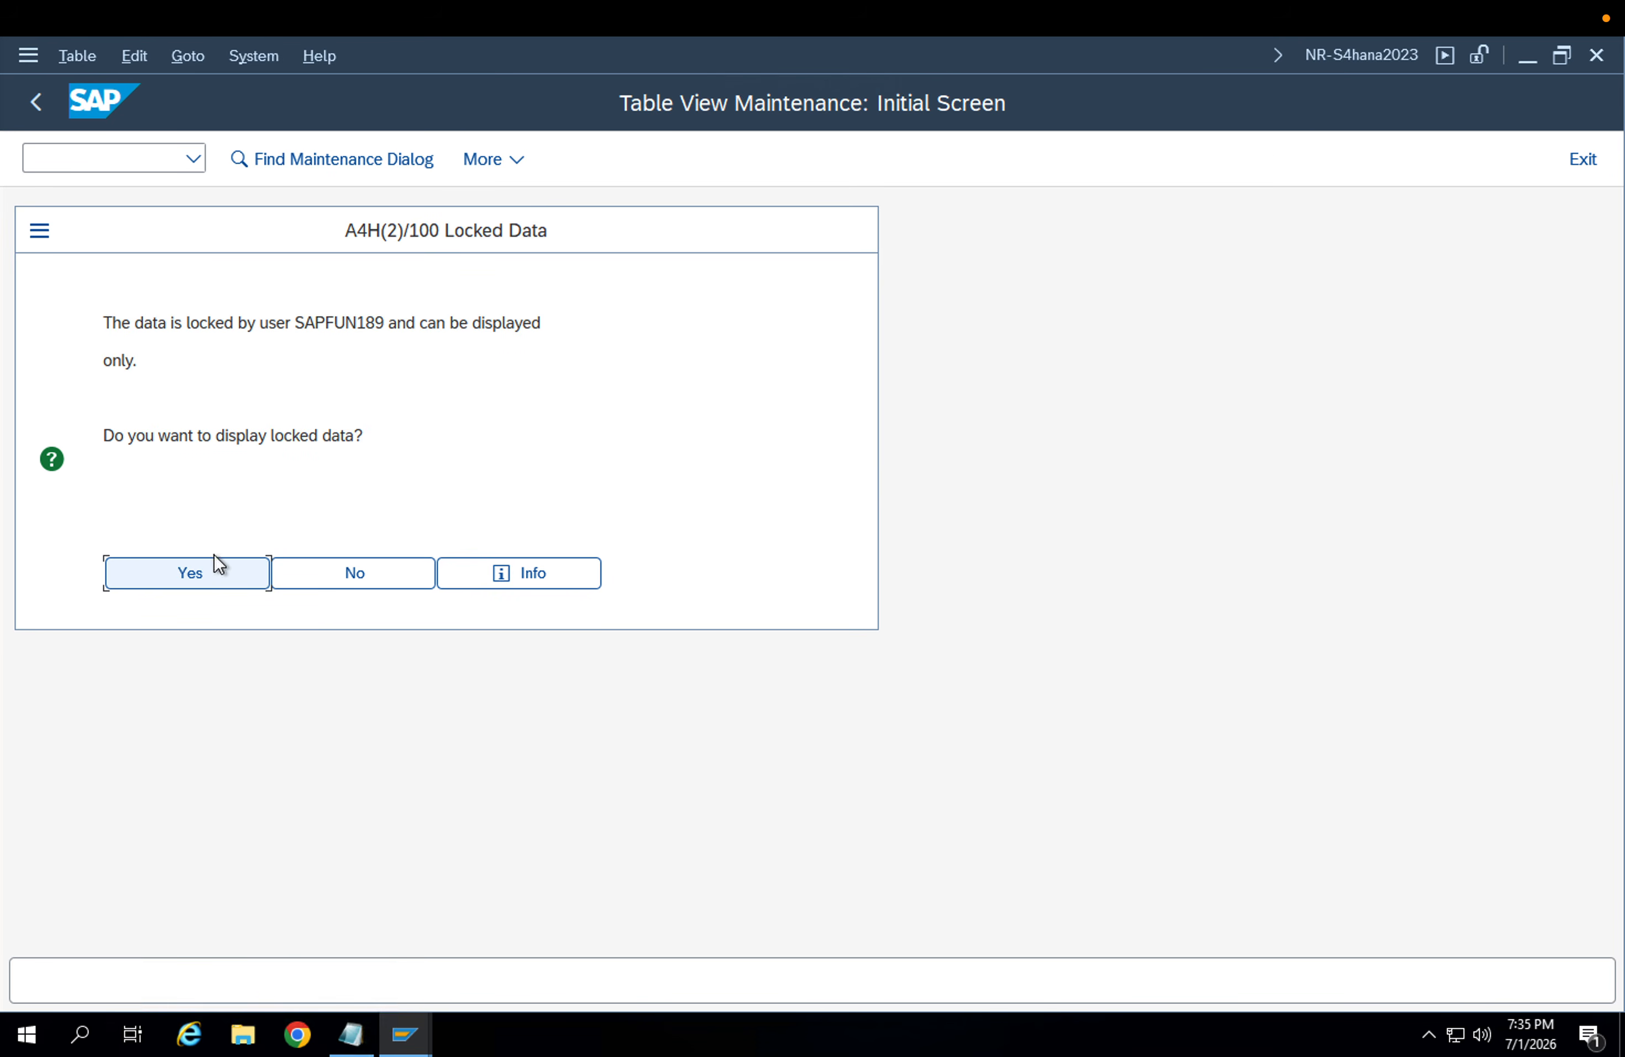
click(206, 564)
click(211, 259)
key(F3)
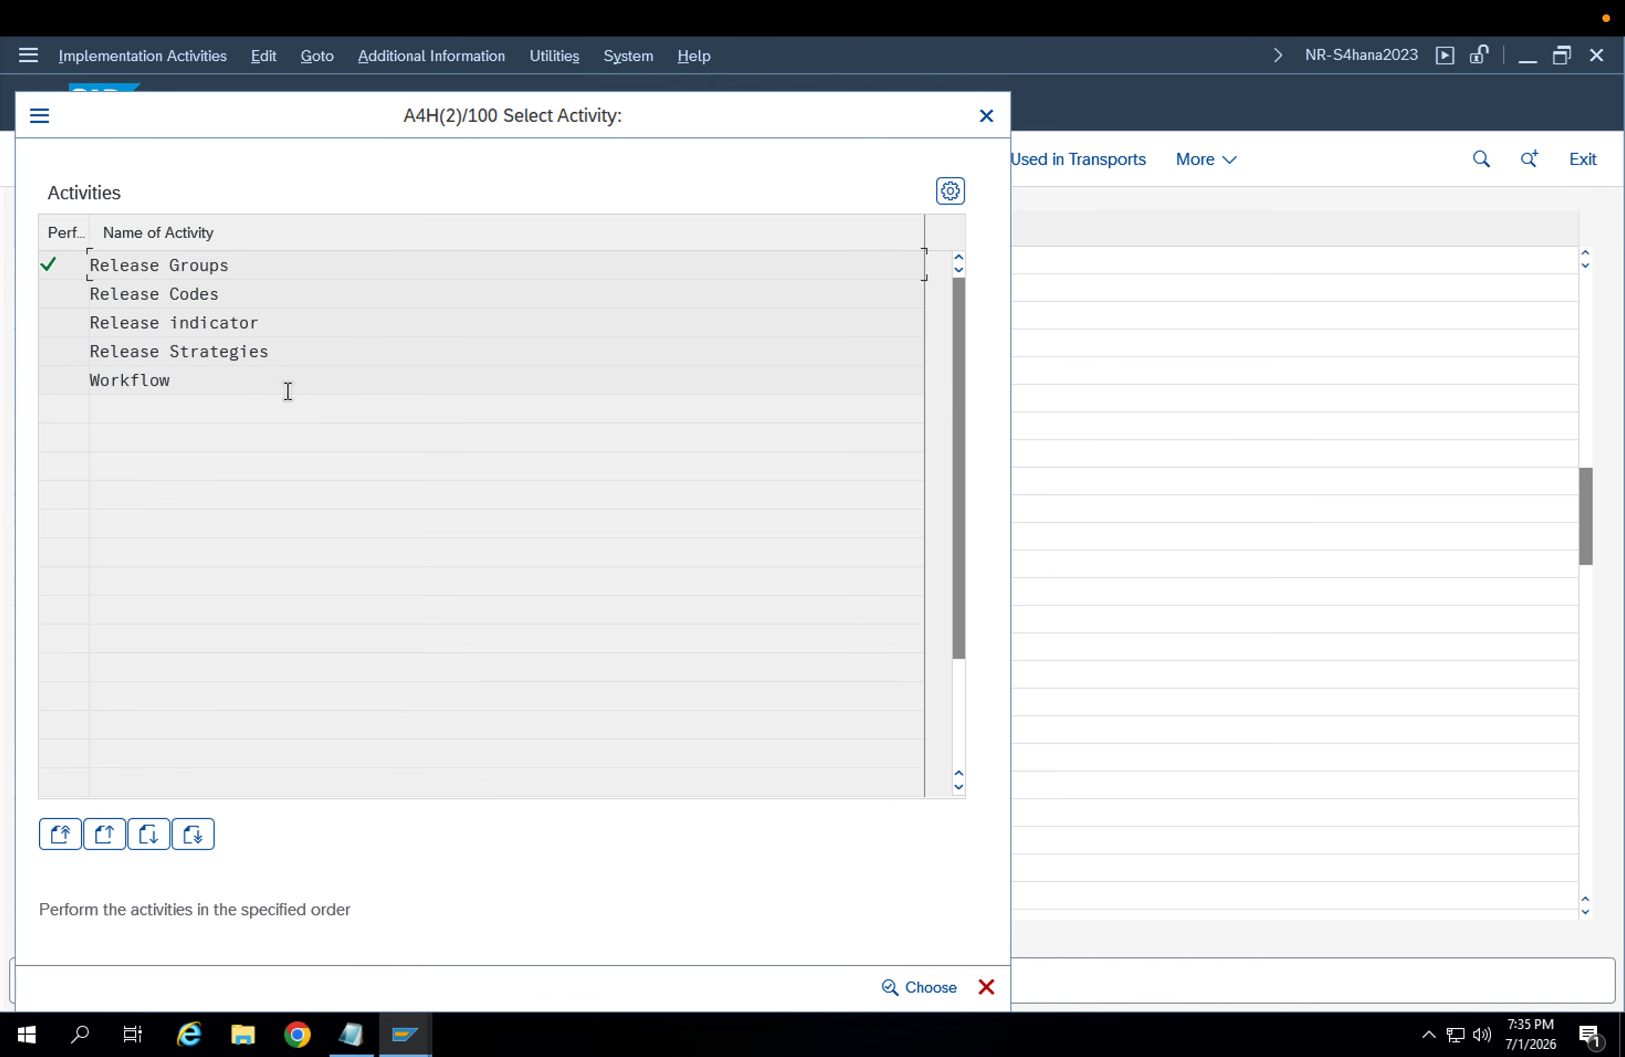
click(216, 294)
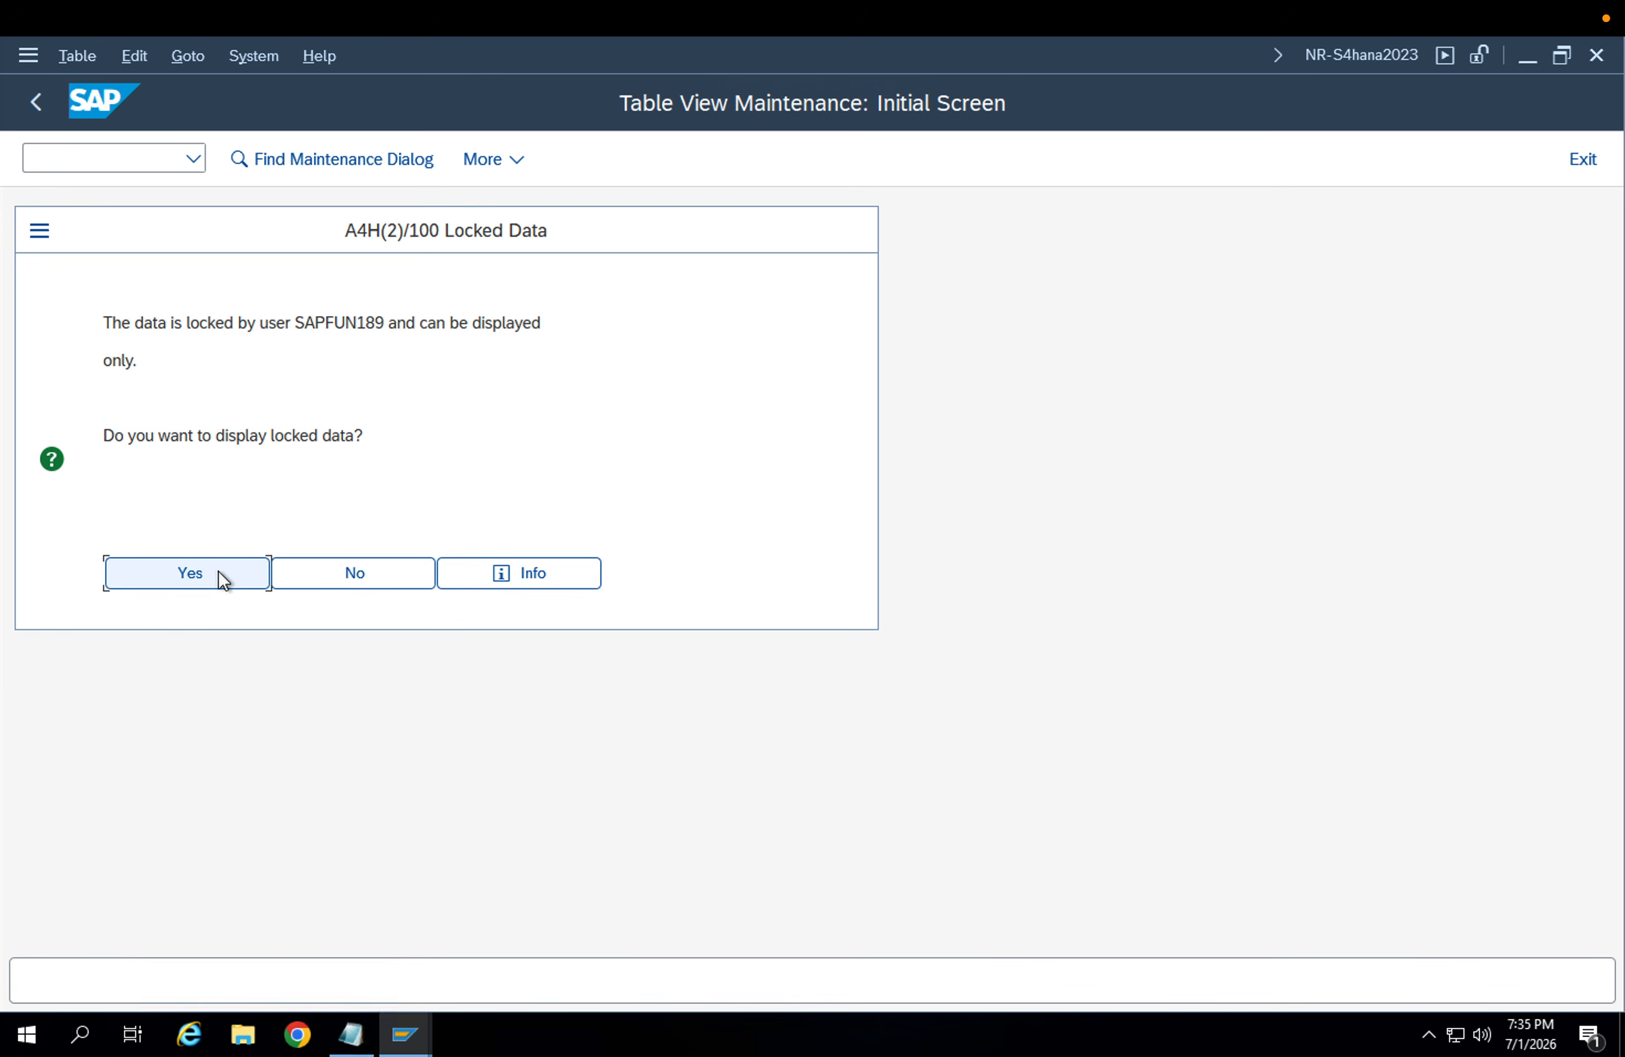
click(218, 571)
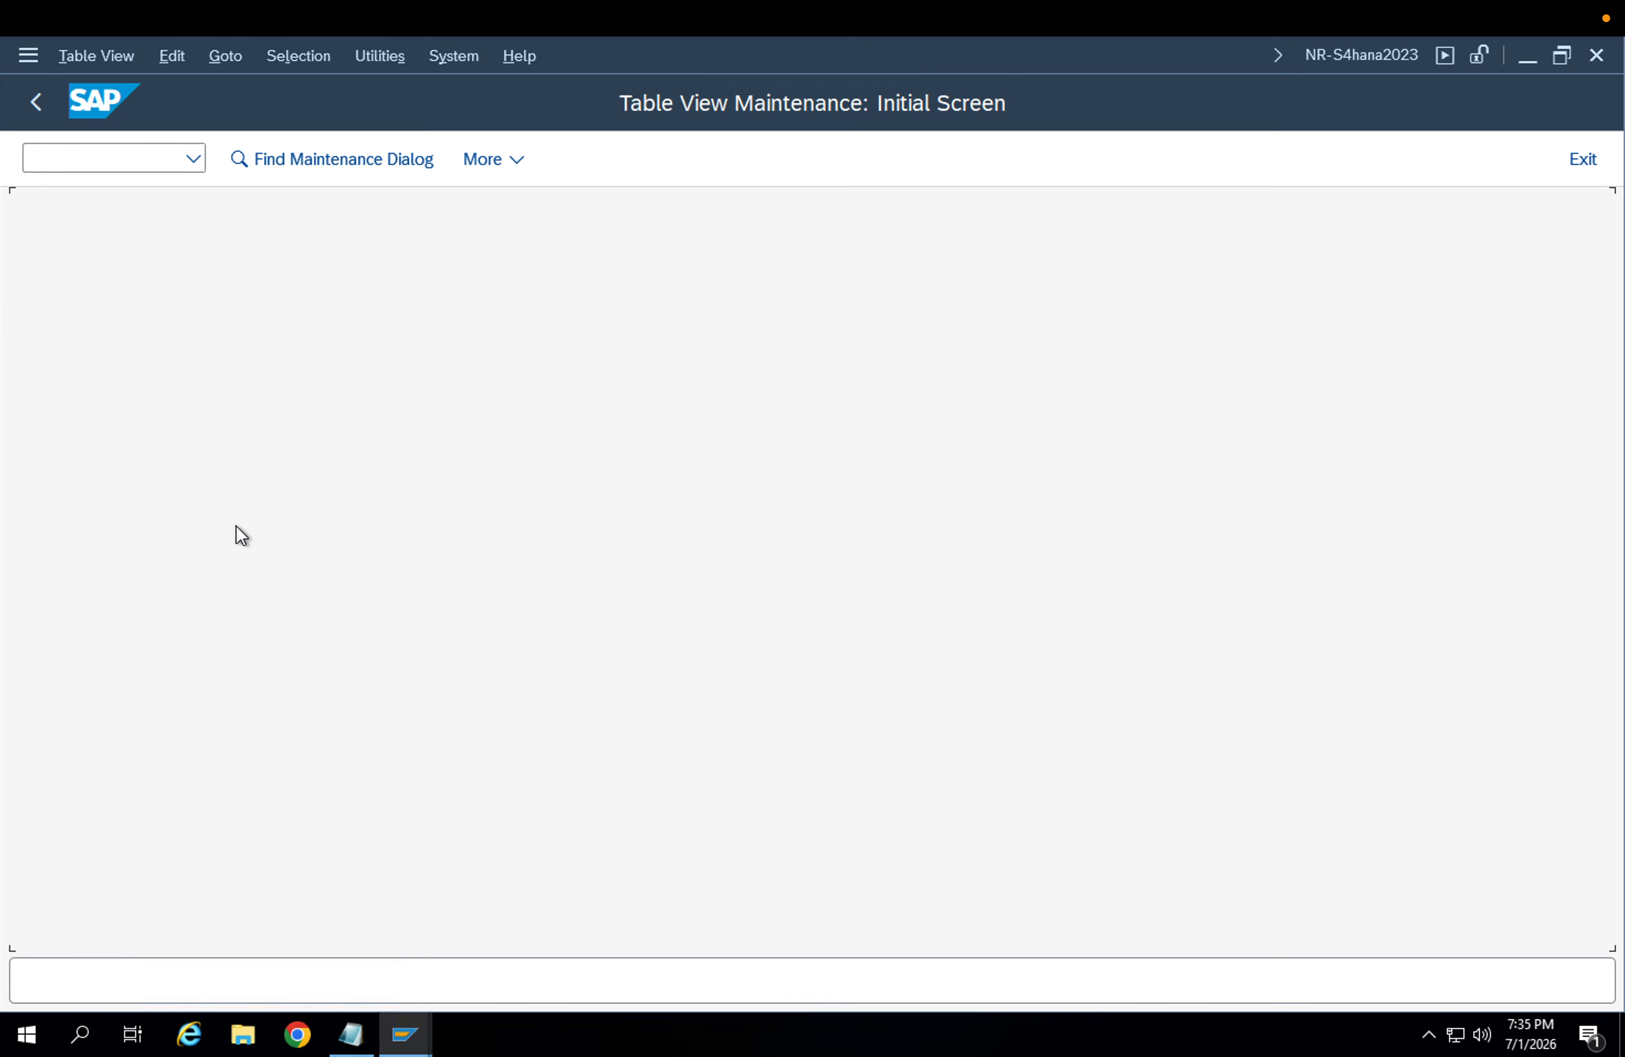
key(F3)
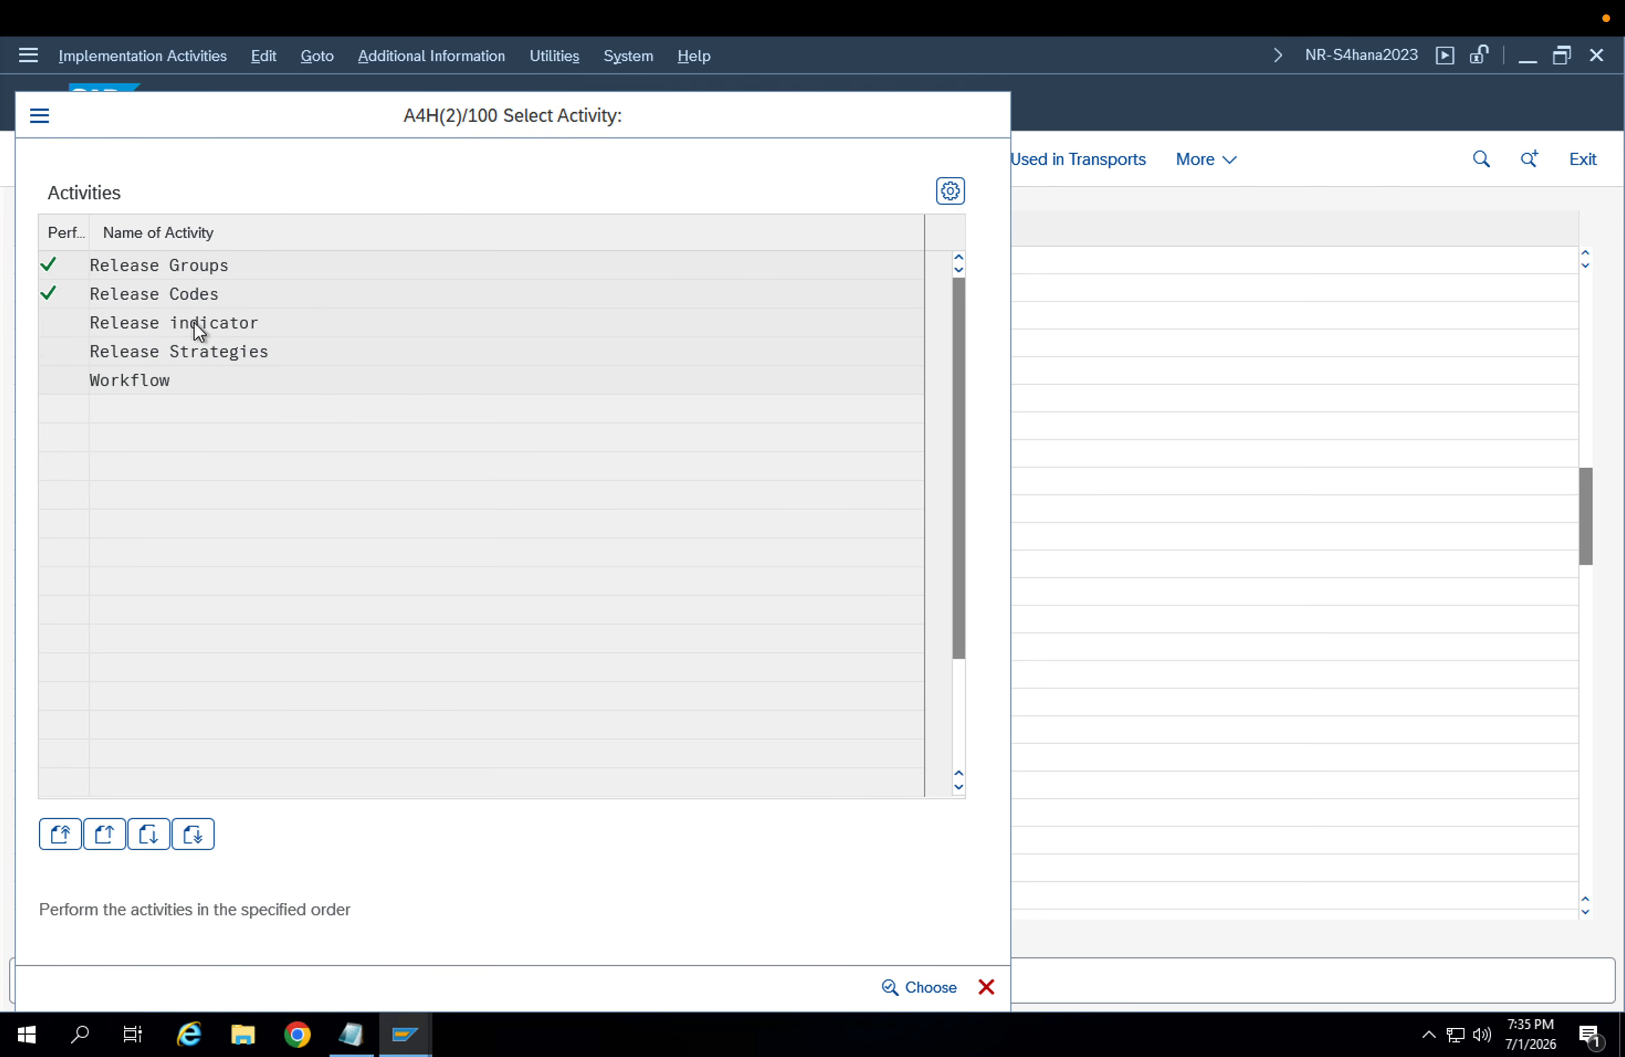
double_click(194, 321)
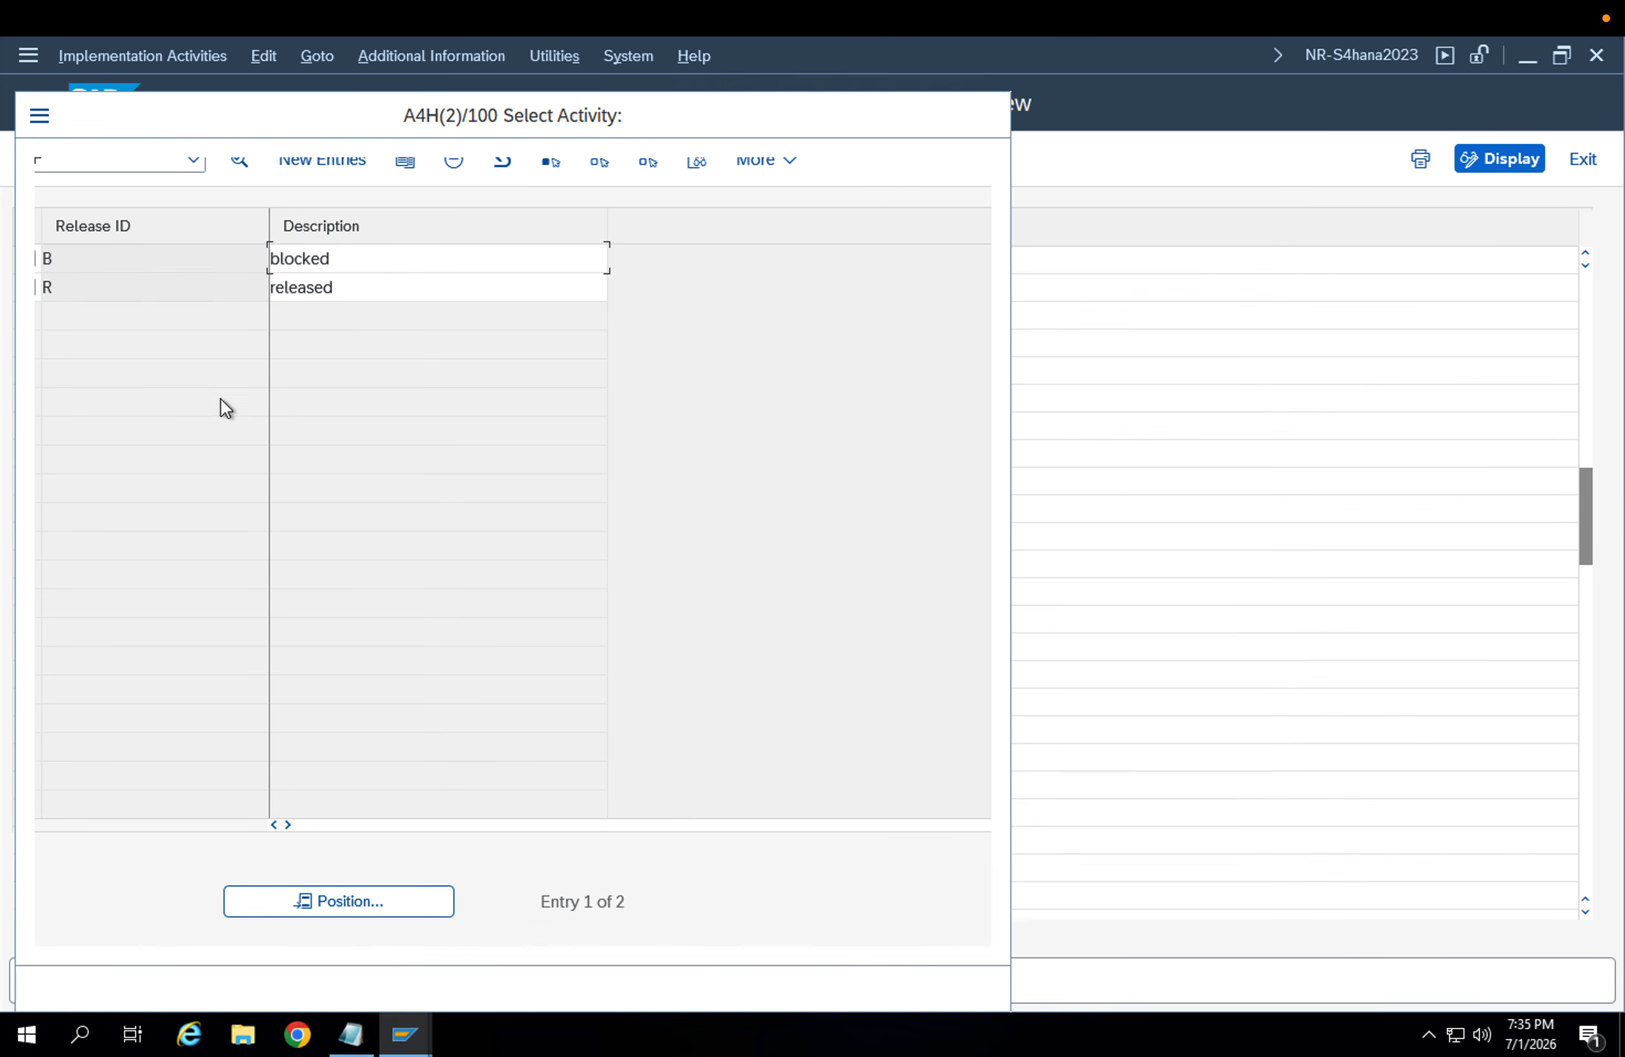
key(F3)
double_click(197, 353)
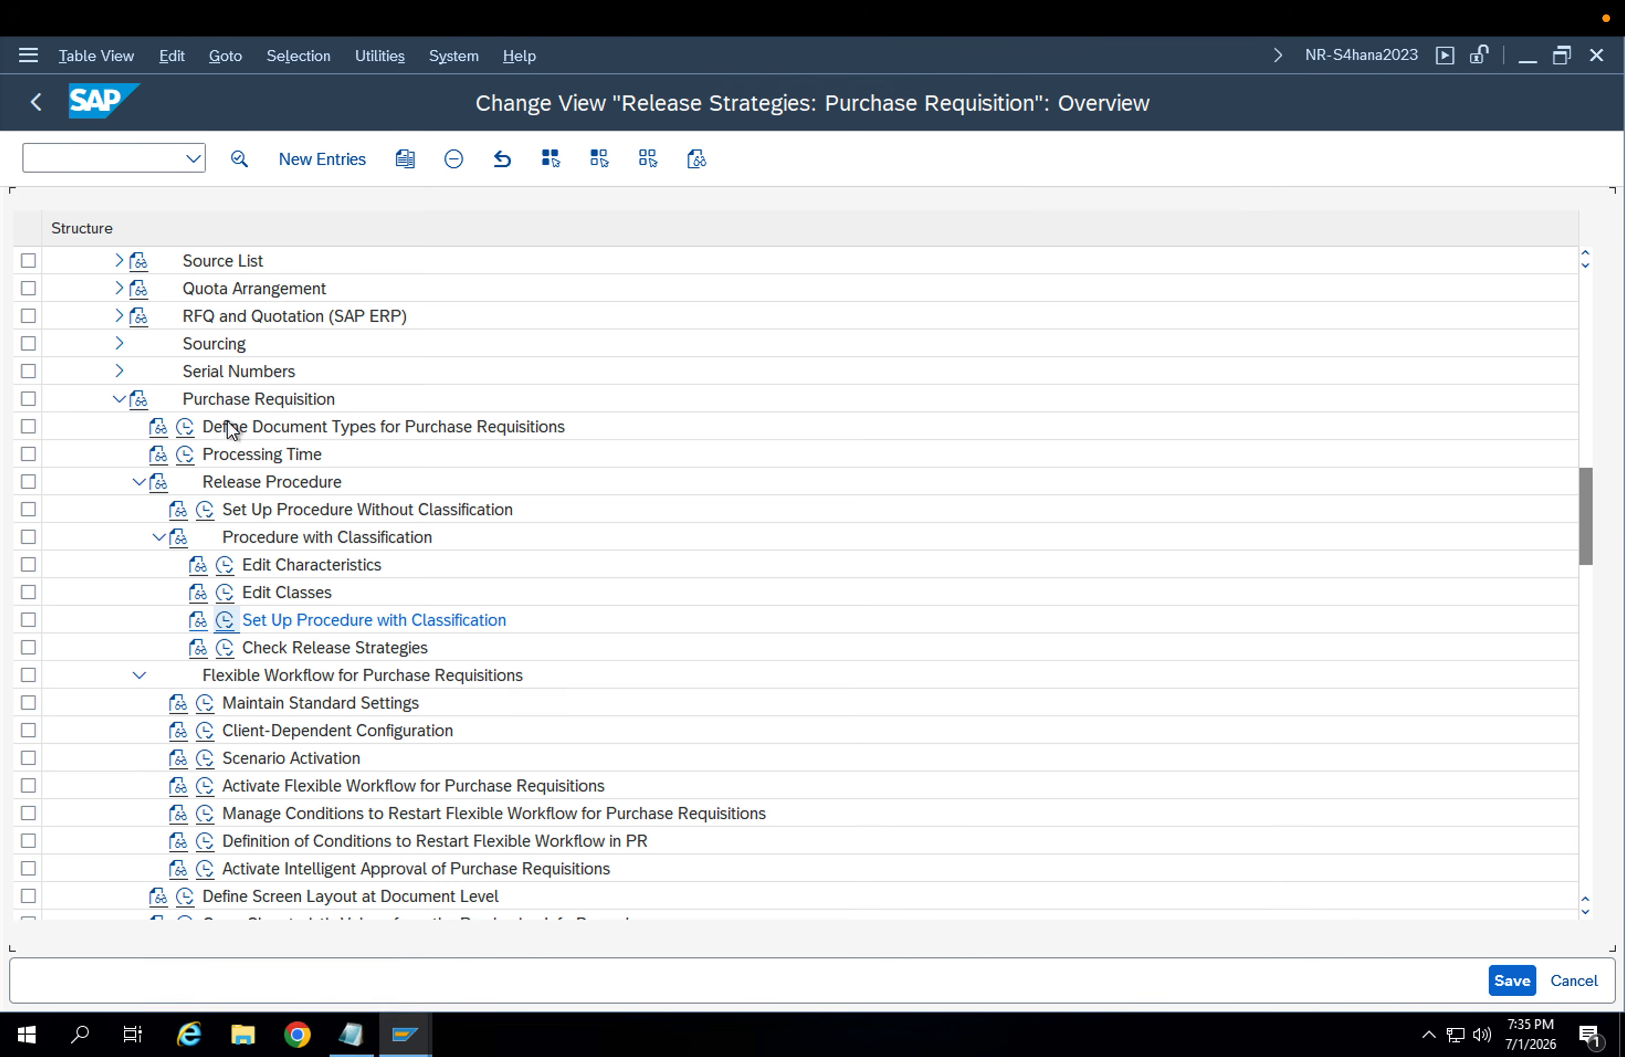
key(Escape)
Open Create Purchase Requisition in a new session, keeping document type NB Purchase Requisition
click(83, 157)
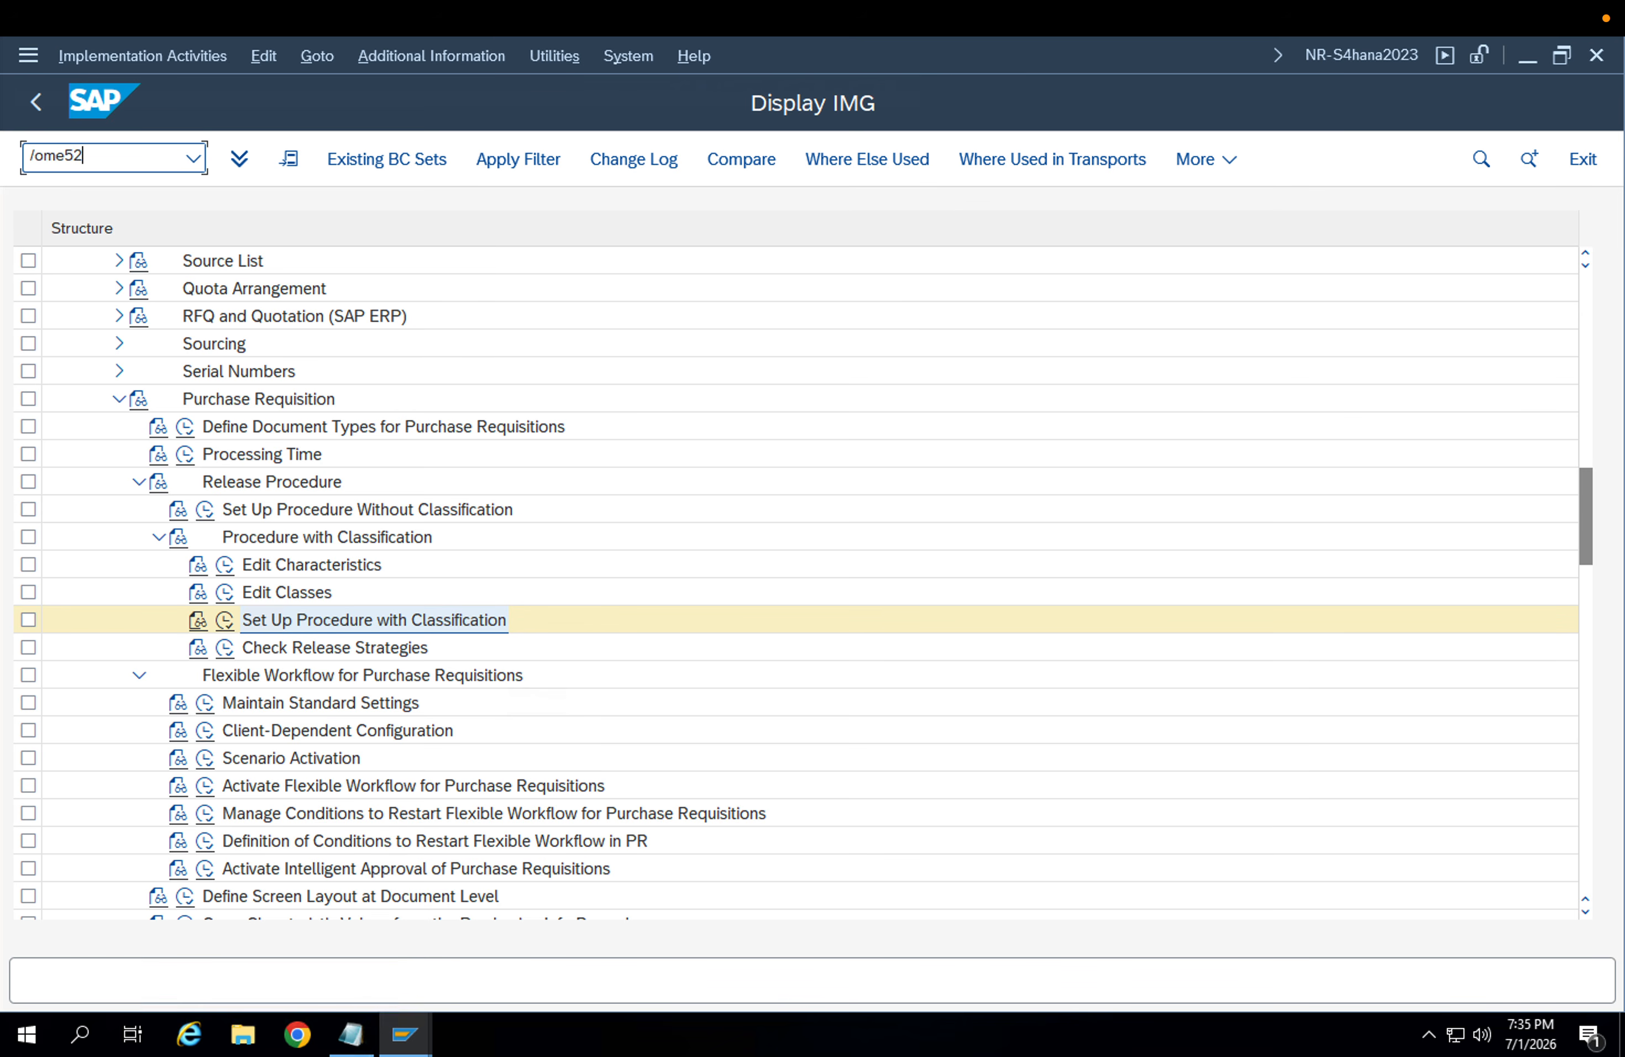
key(Return)
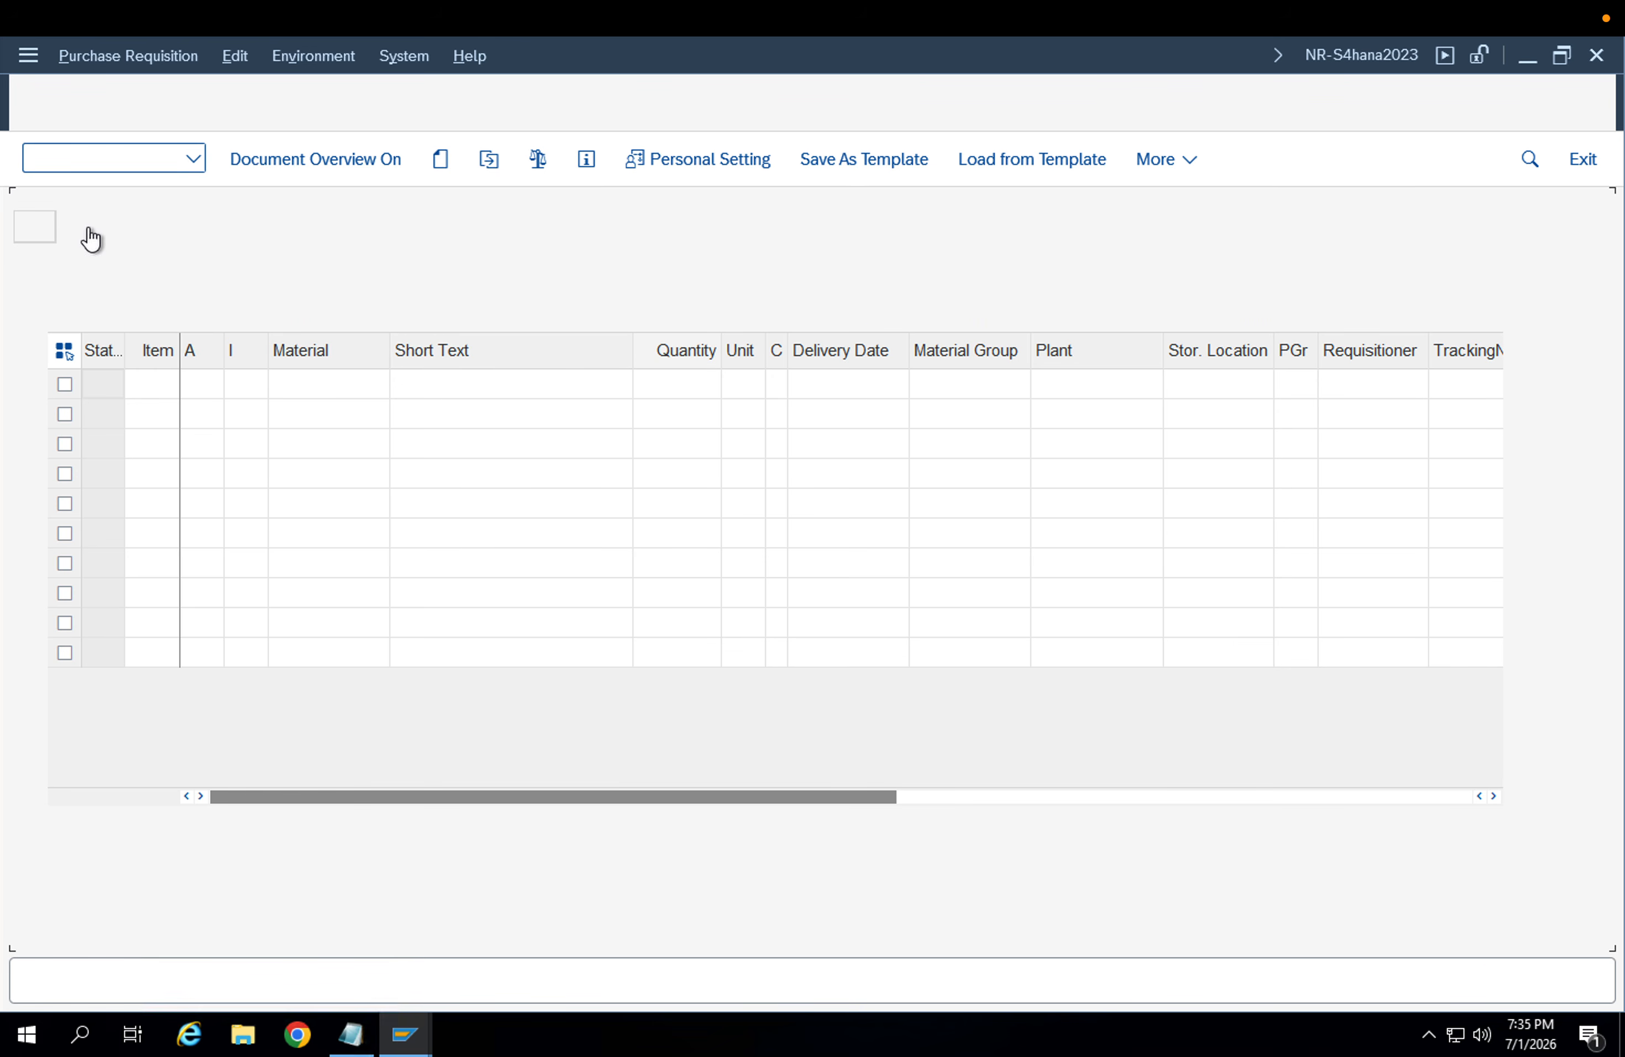
click(173, 230)
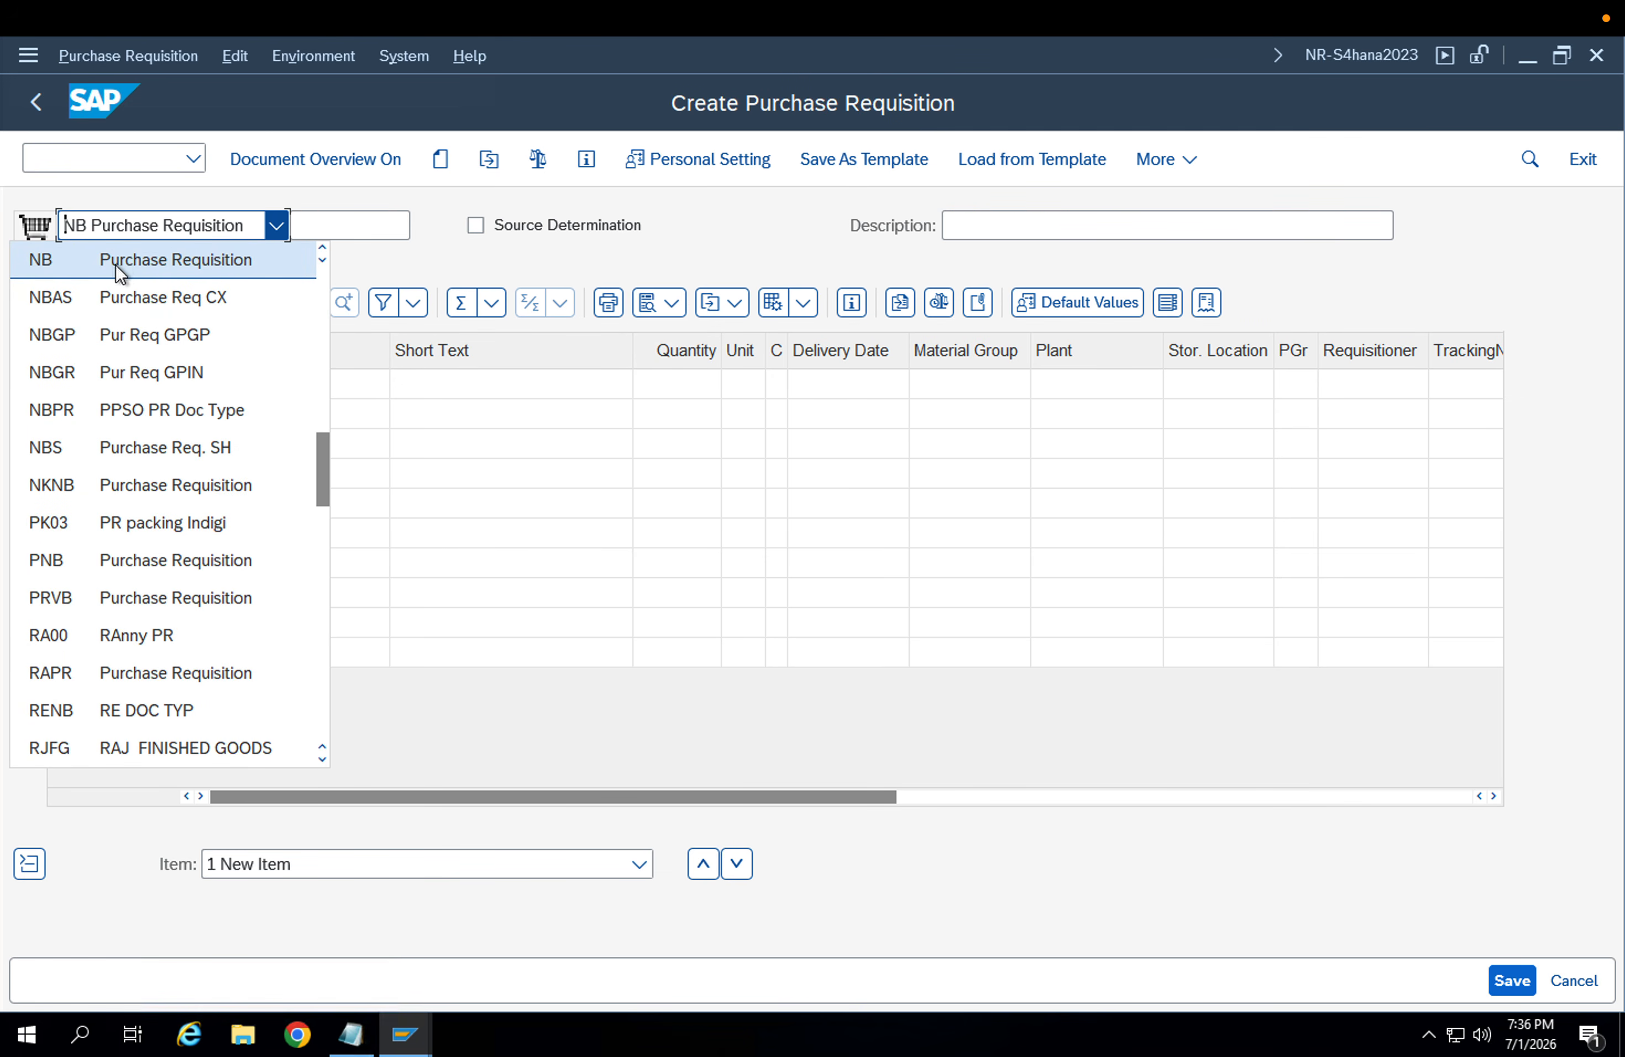
click(446, 421)
Fill the first requisition item with material FG-001, plant APP1 and a quantity of 10
click(316, 380)
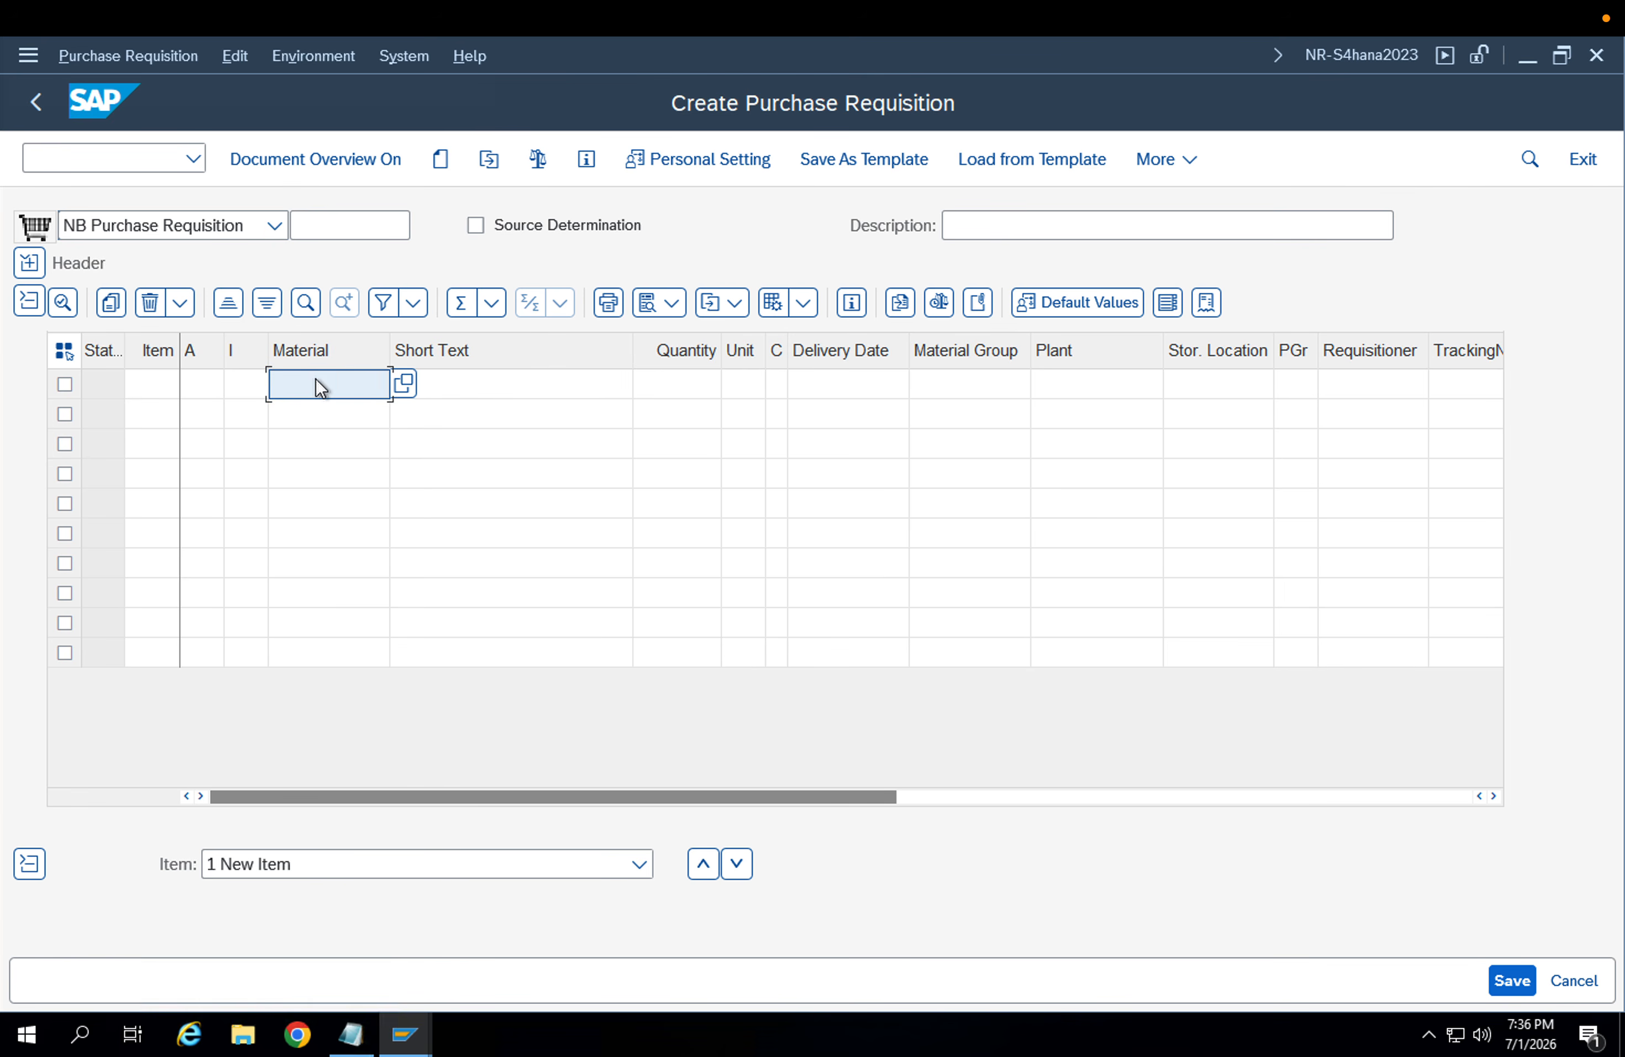
text(FG-001)
key(Return)
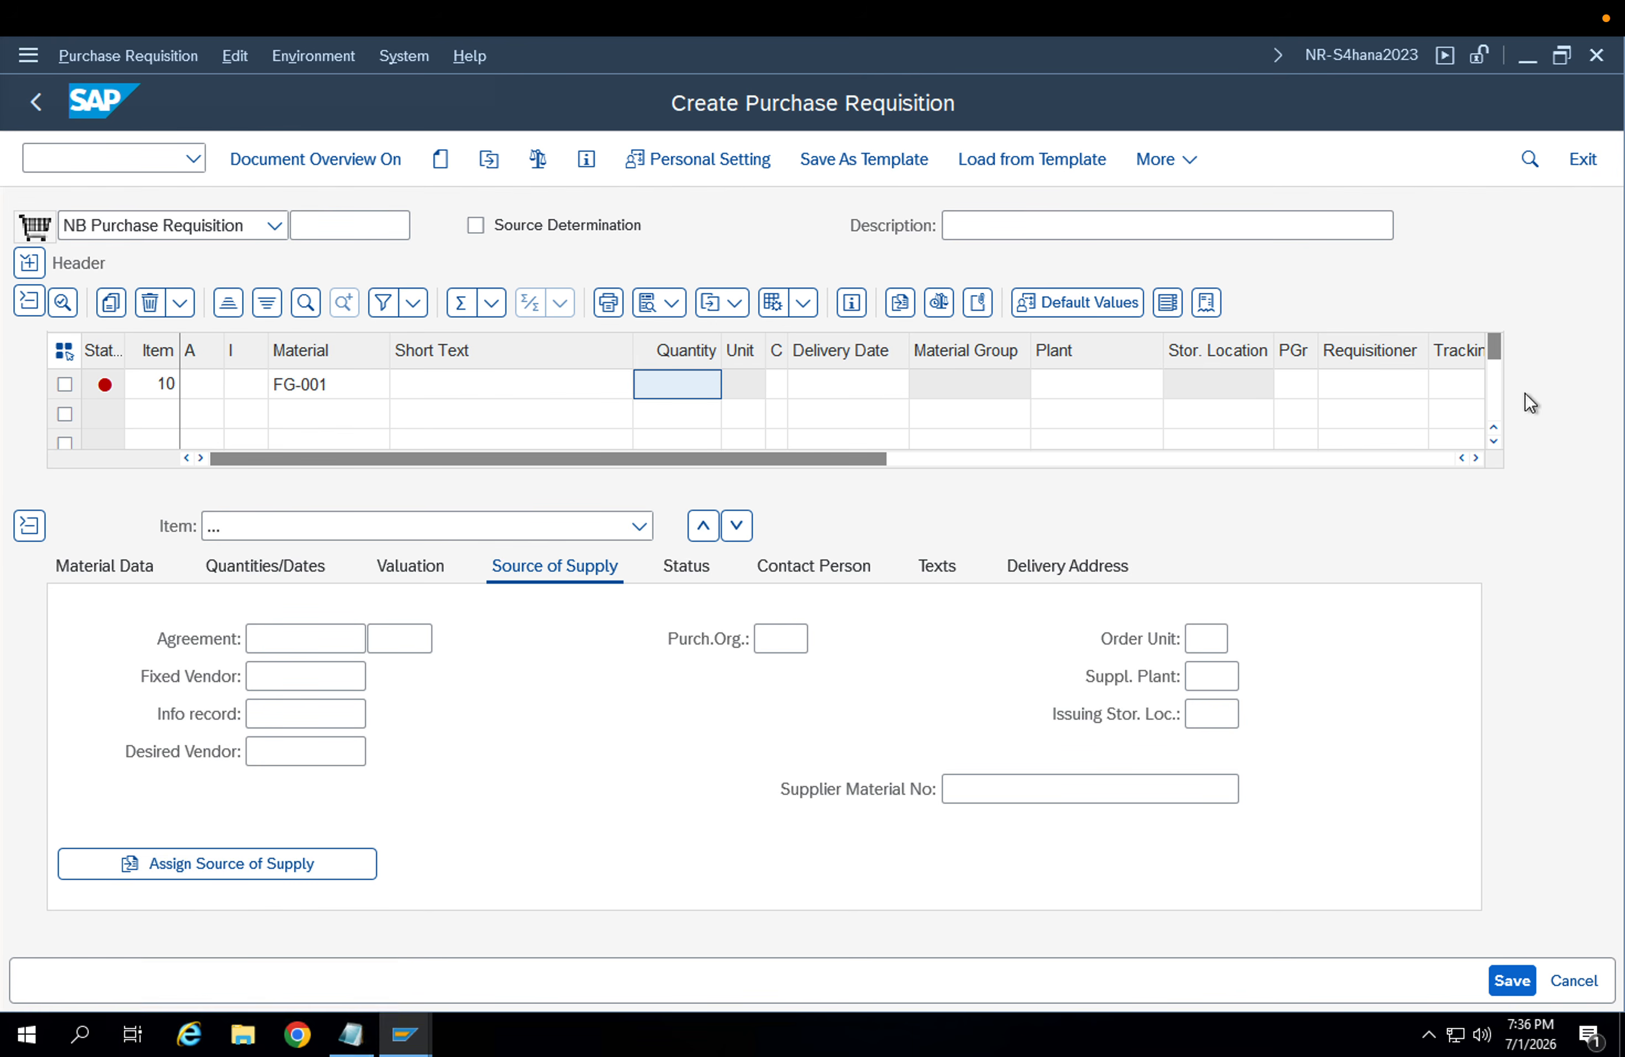
click(1084, 389)
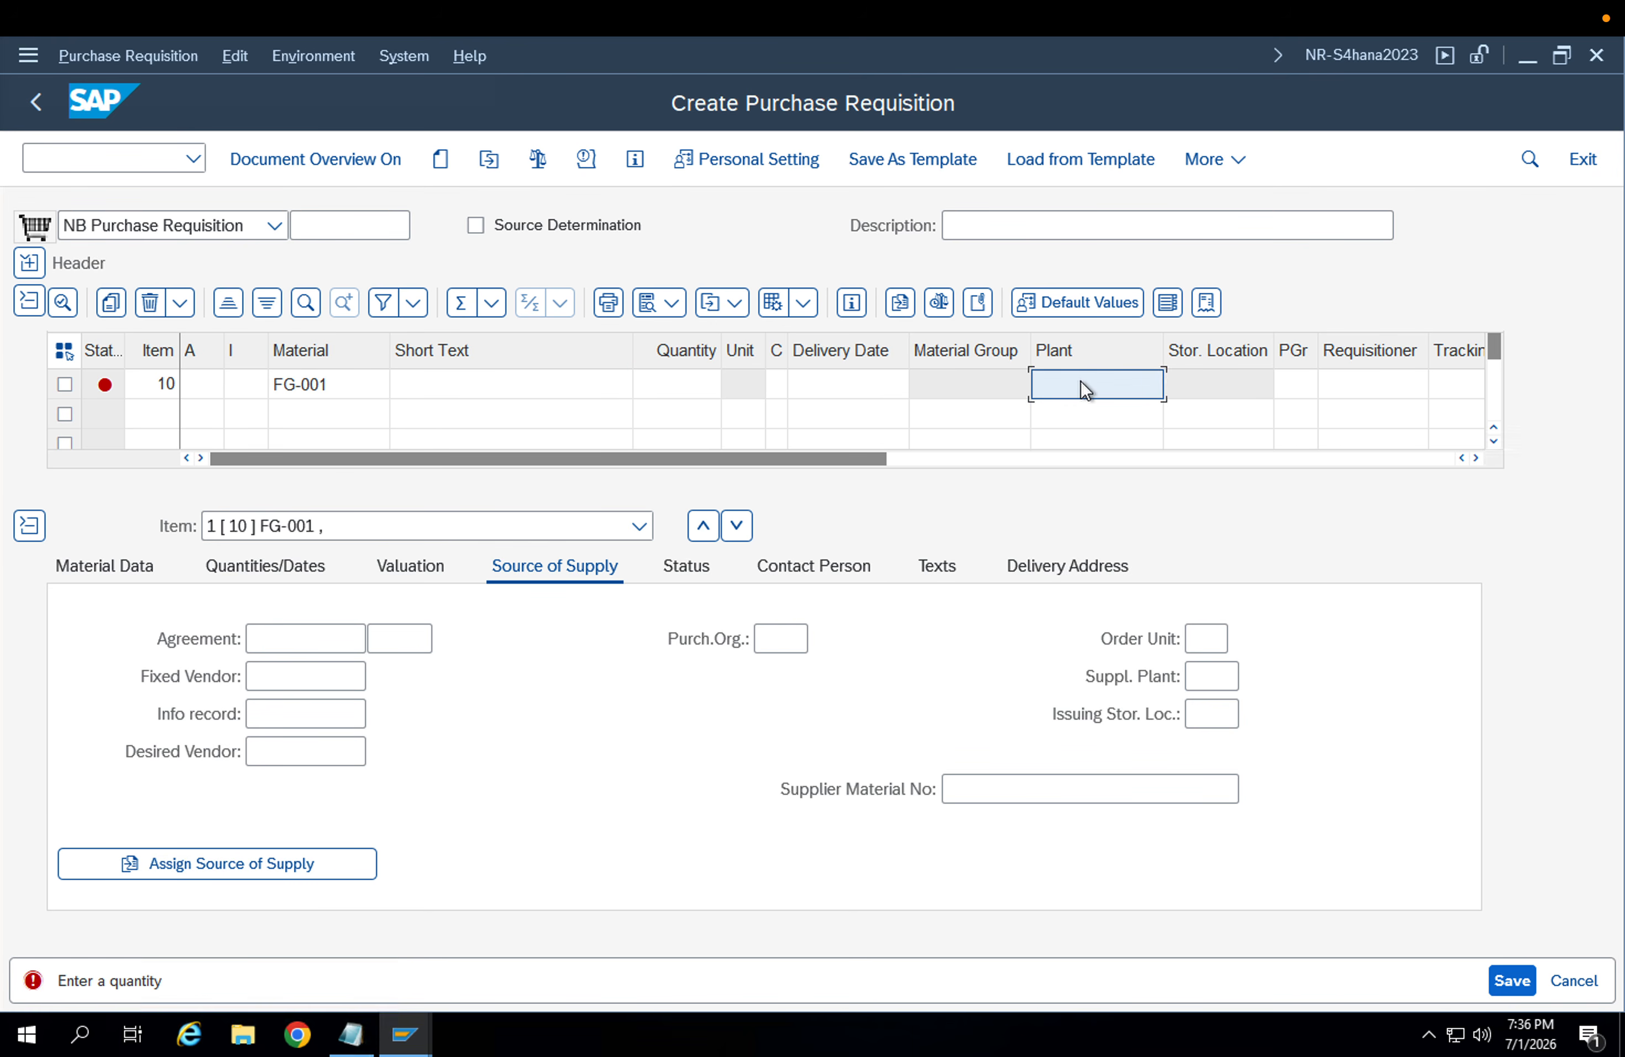
text(AP MOTOR PL...)
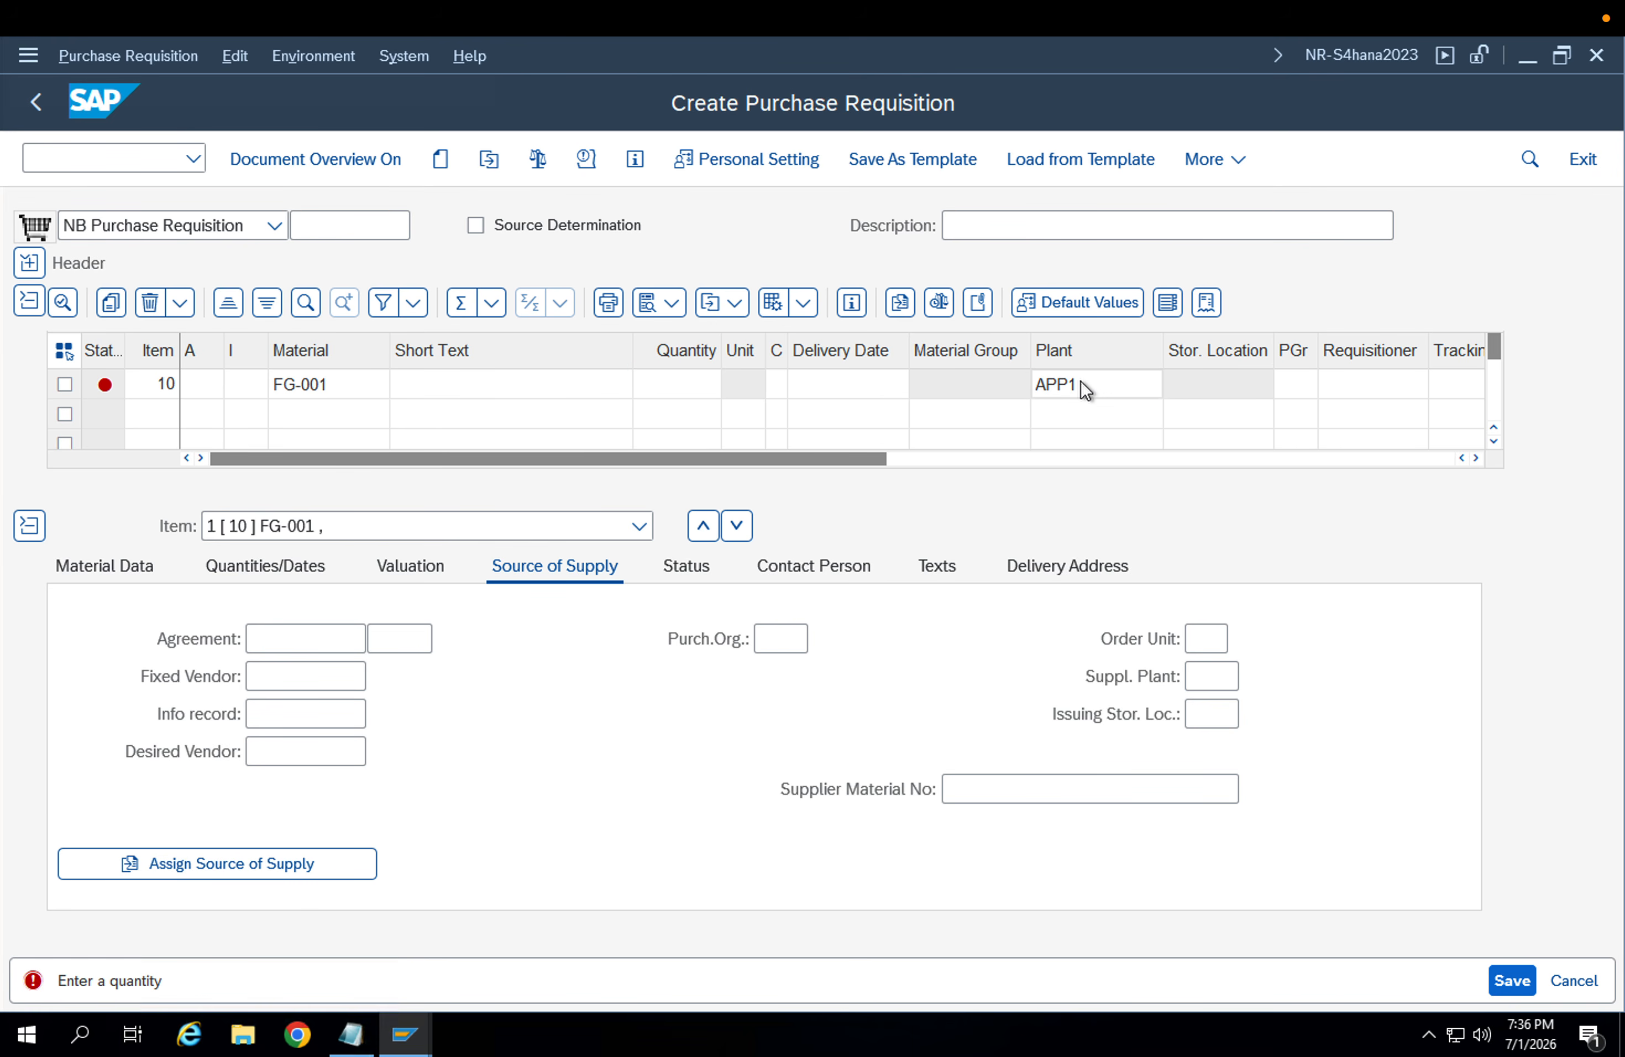
key(Return)
text(10)
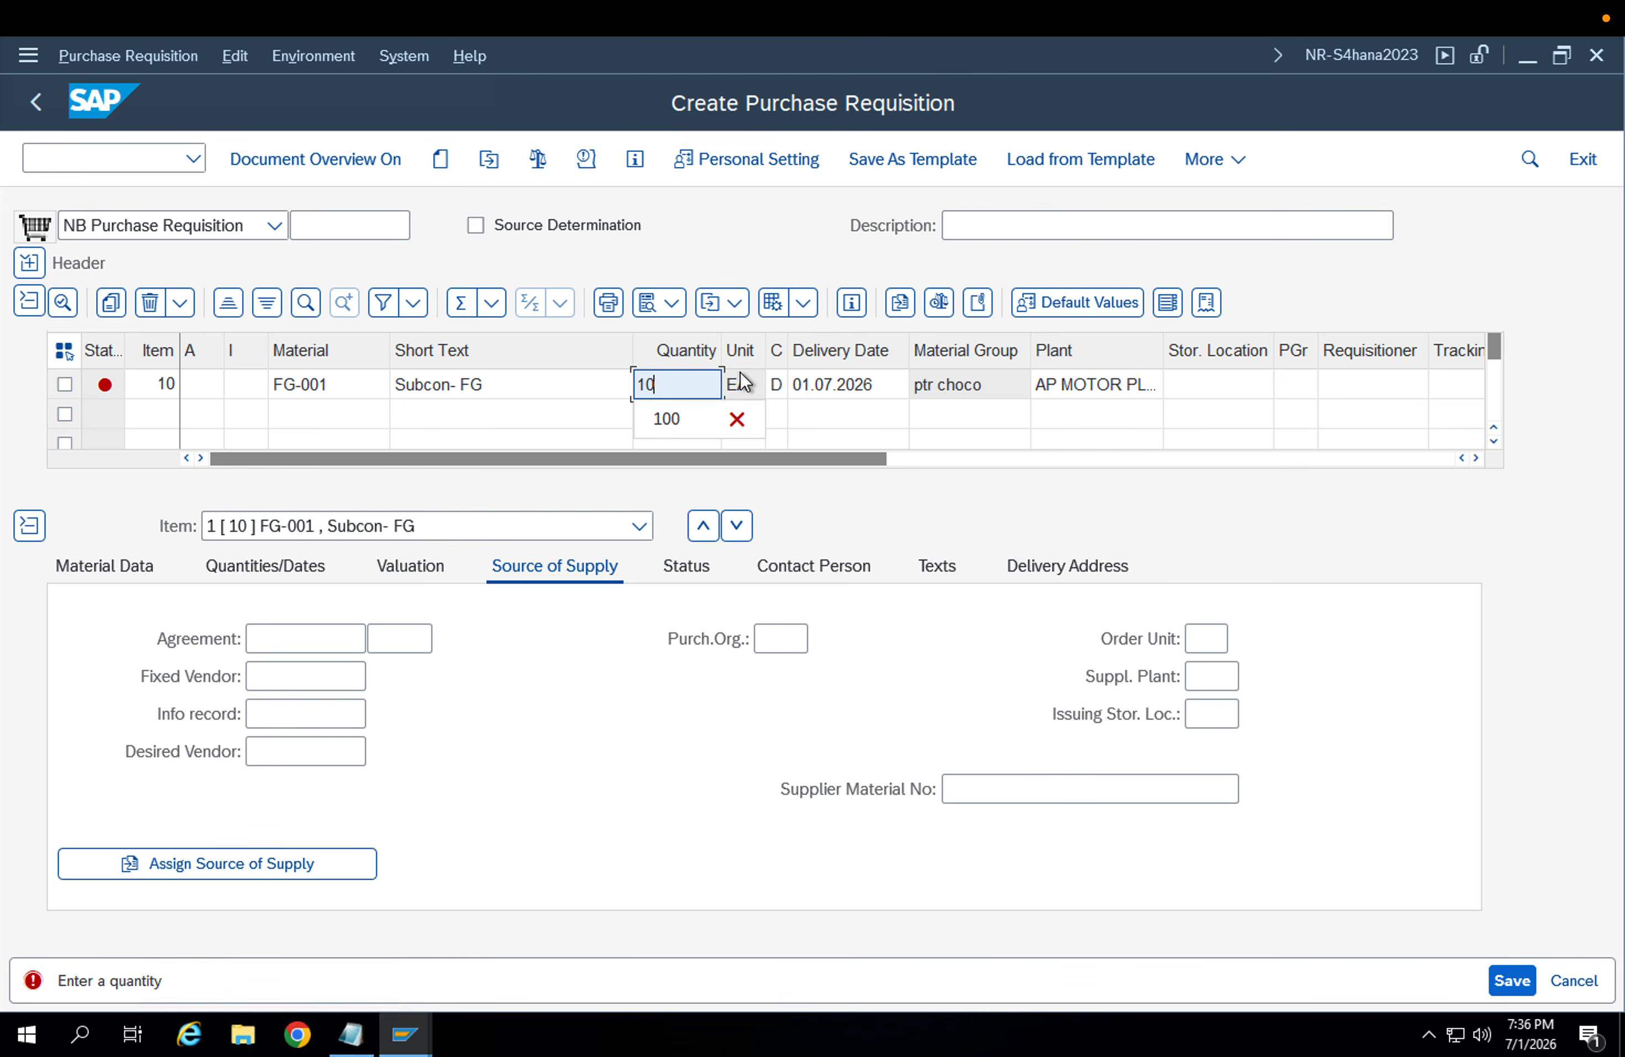
key(Return)
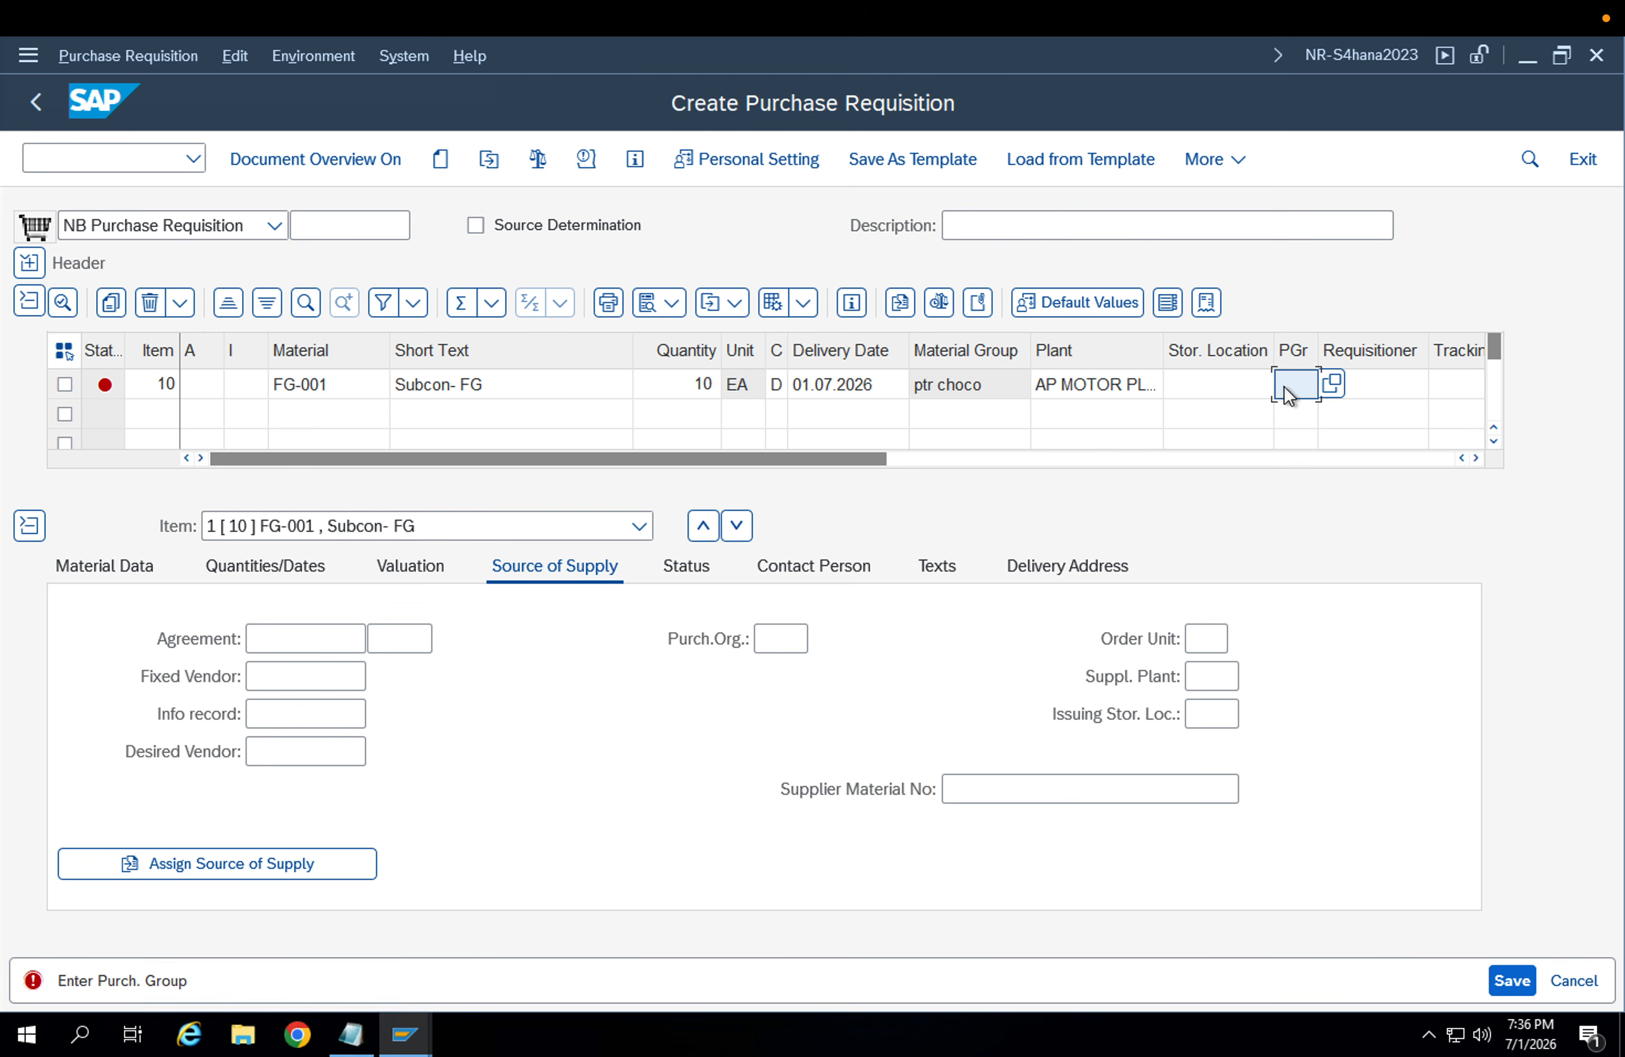
Set the item's purchasing group to 002 and its purchasing organization to APP1, and check the requisition for errors
text(002)
key(Return)
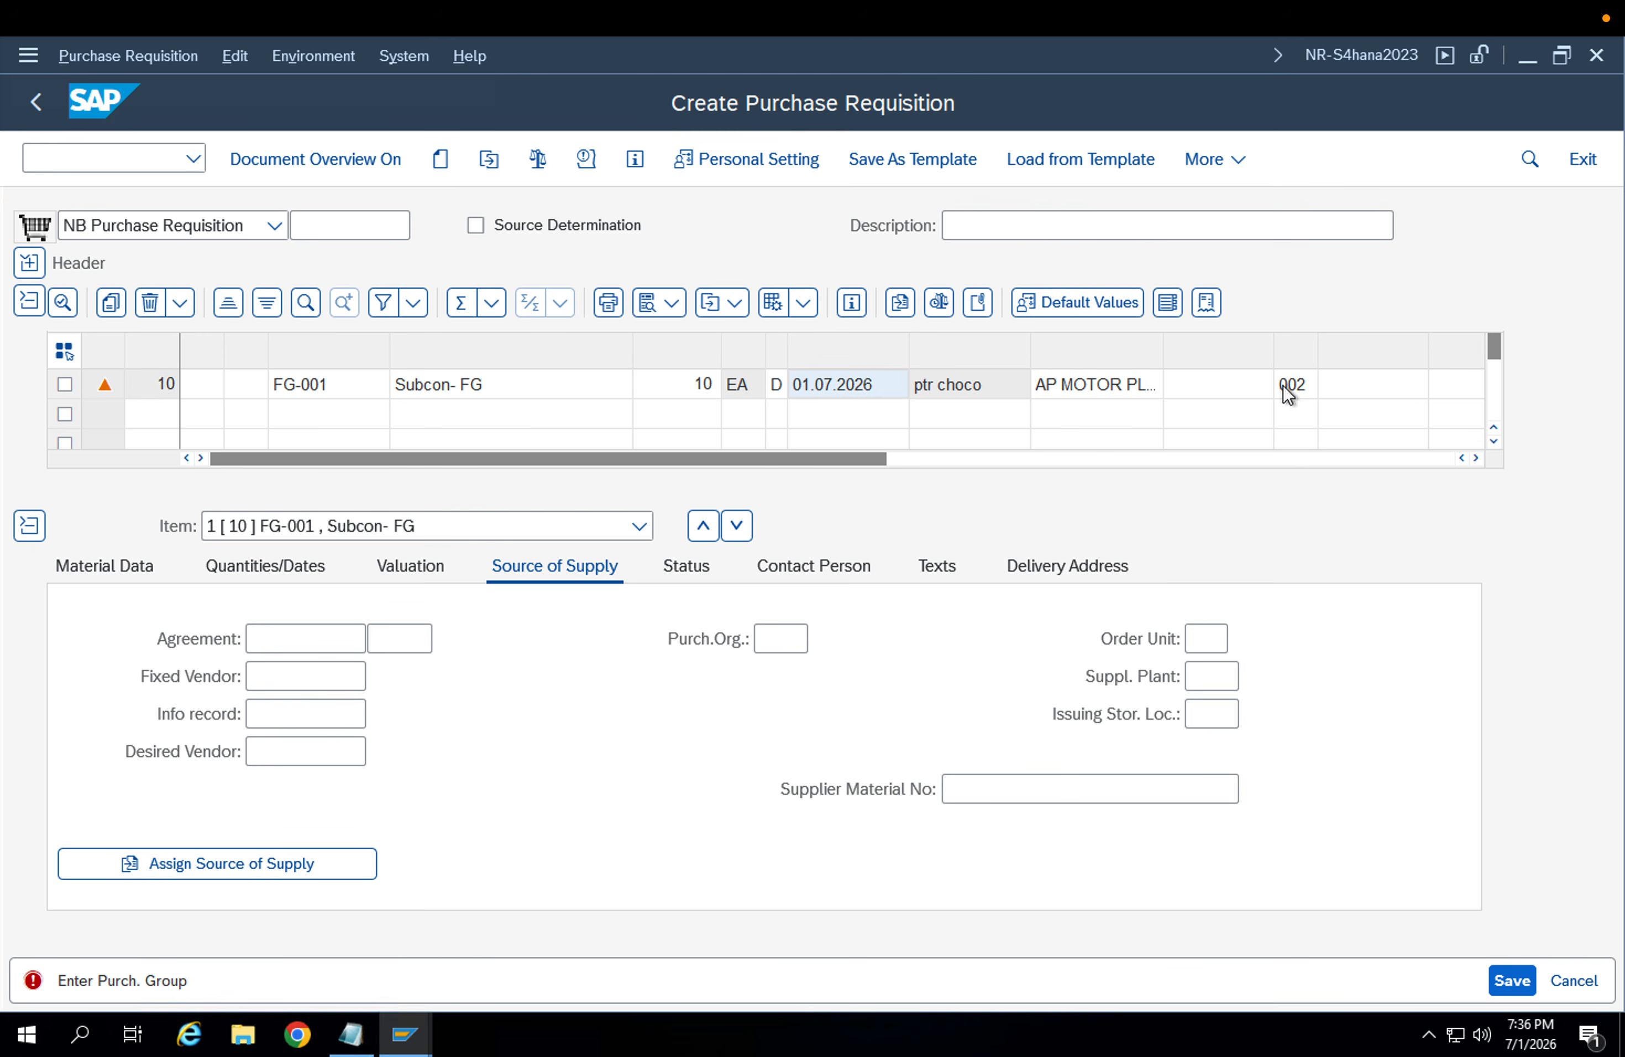
click(790, 637)
text(App1)
key(Return)
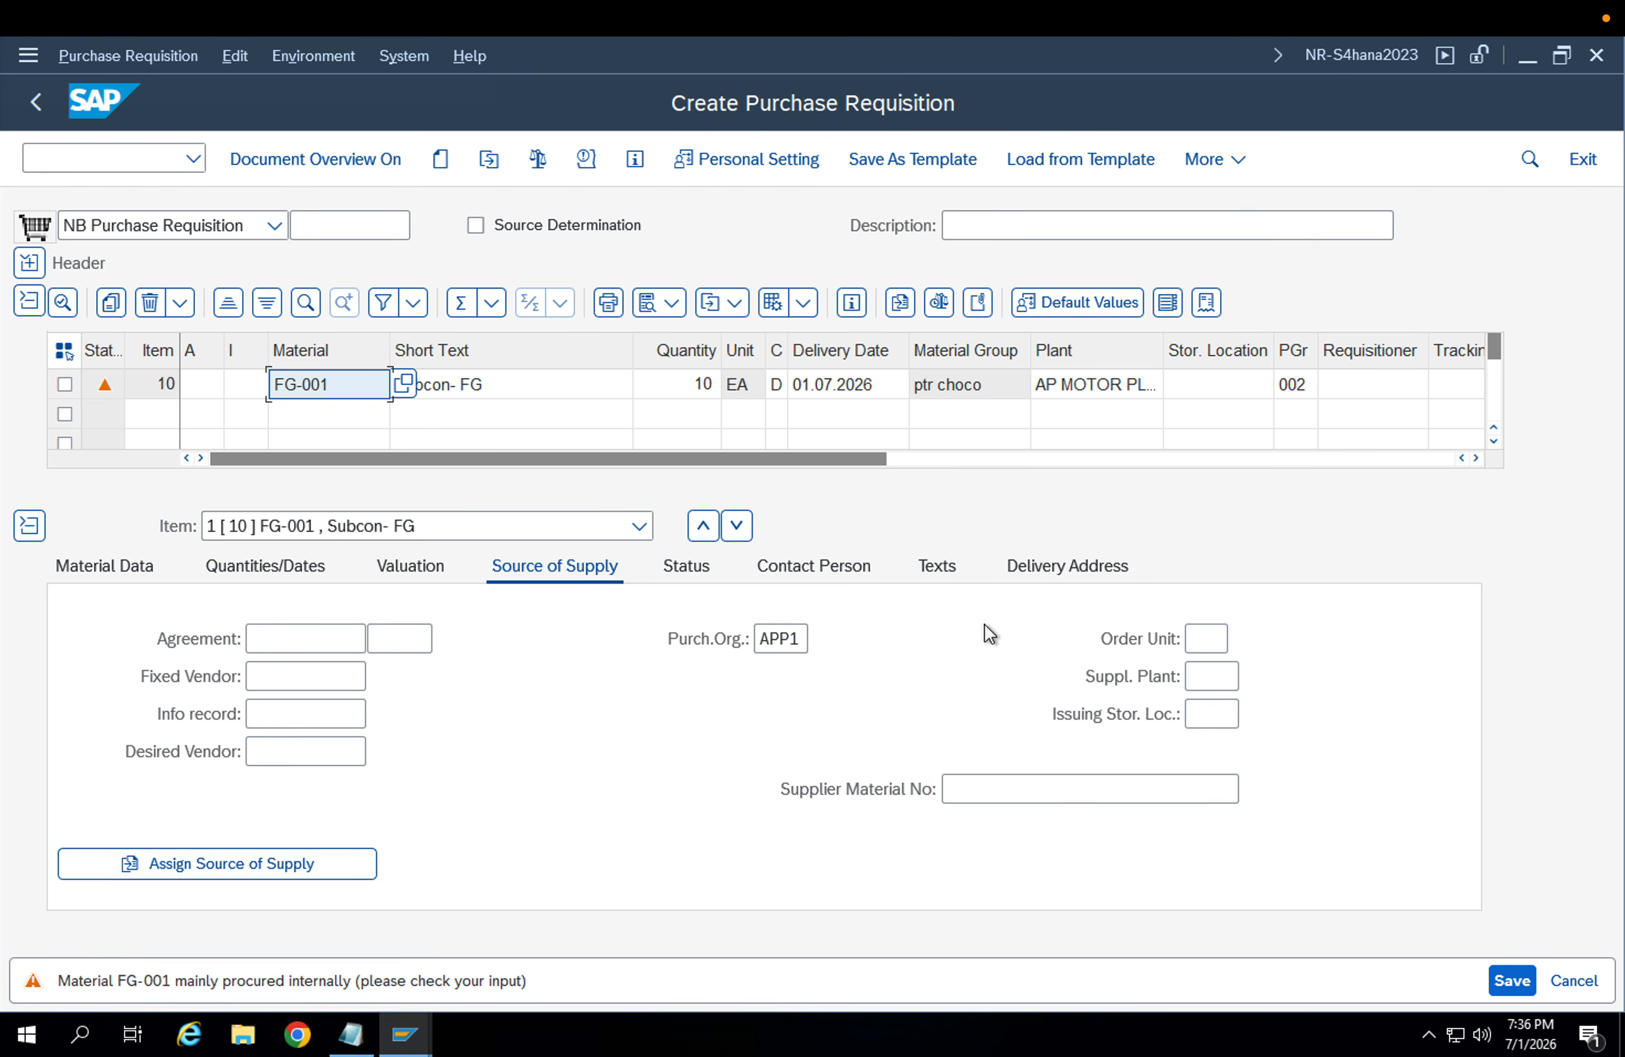
click(549, 386)
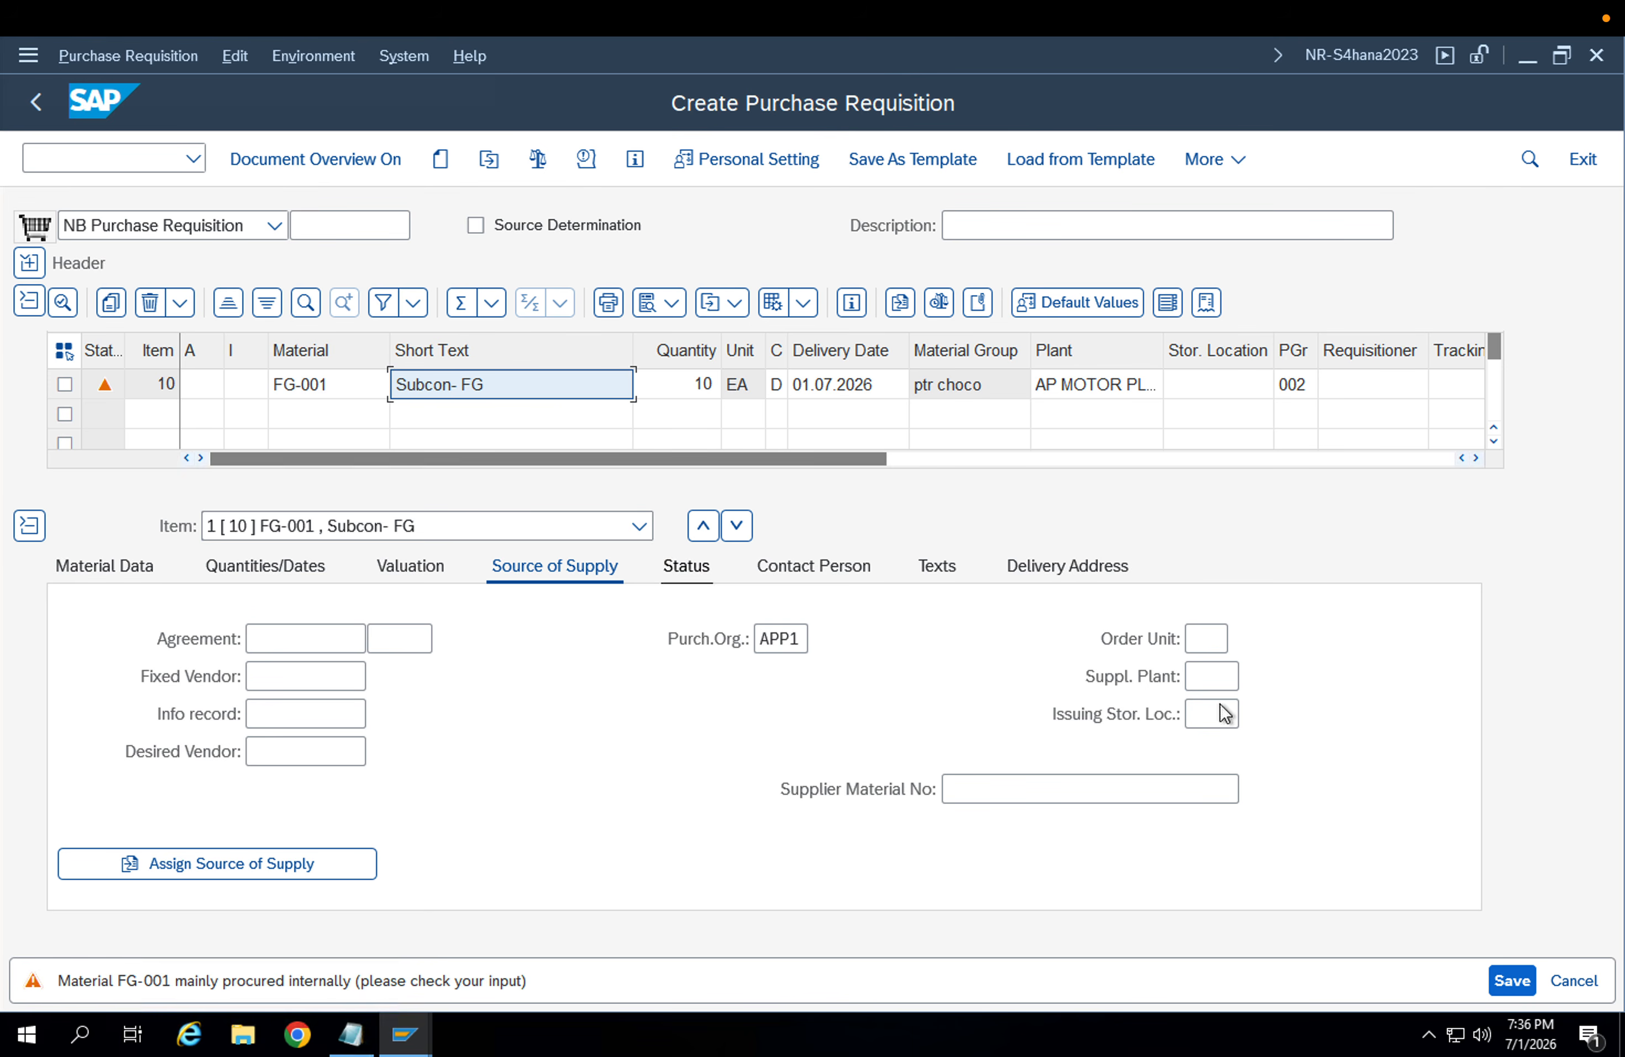
click(547, 160)
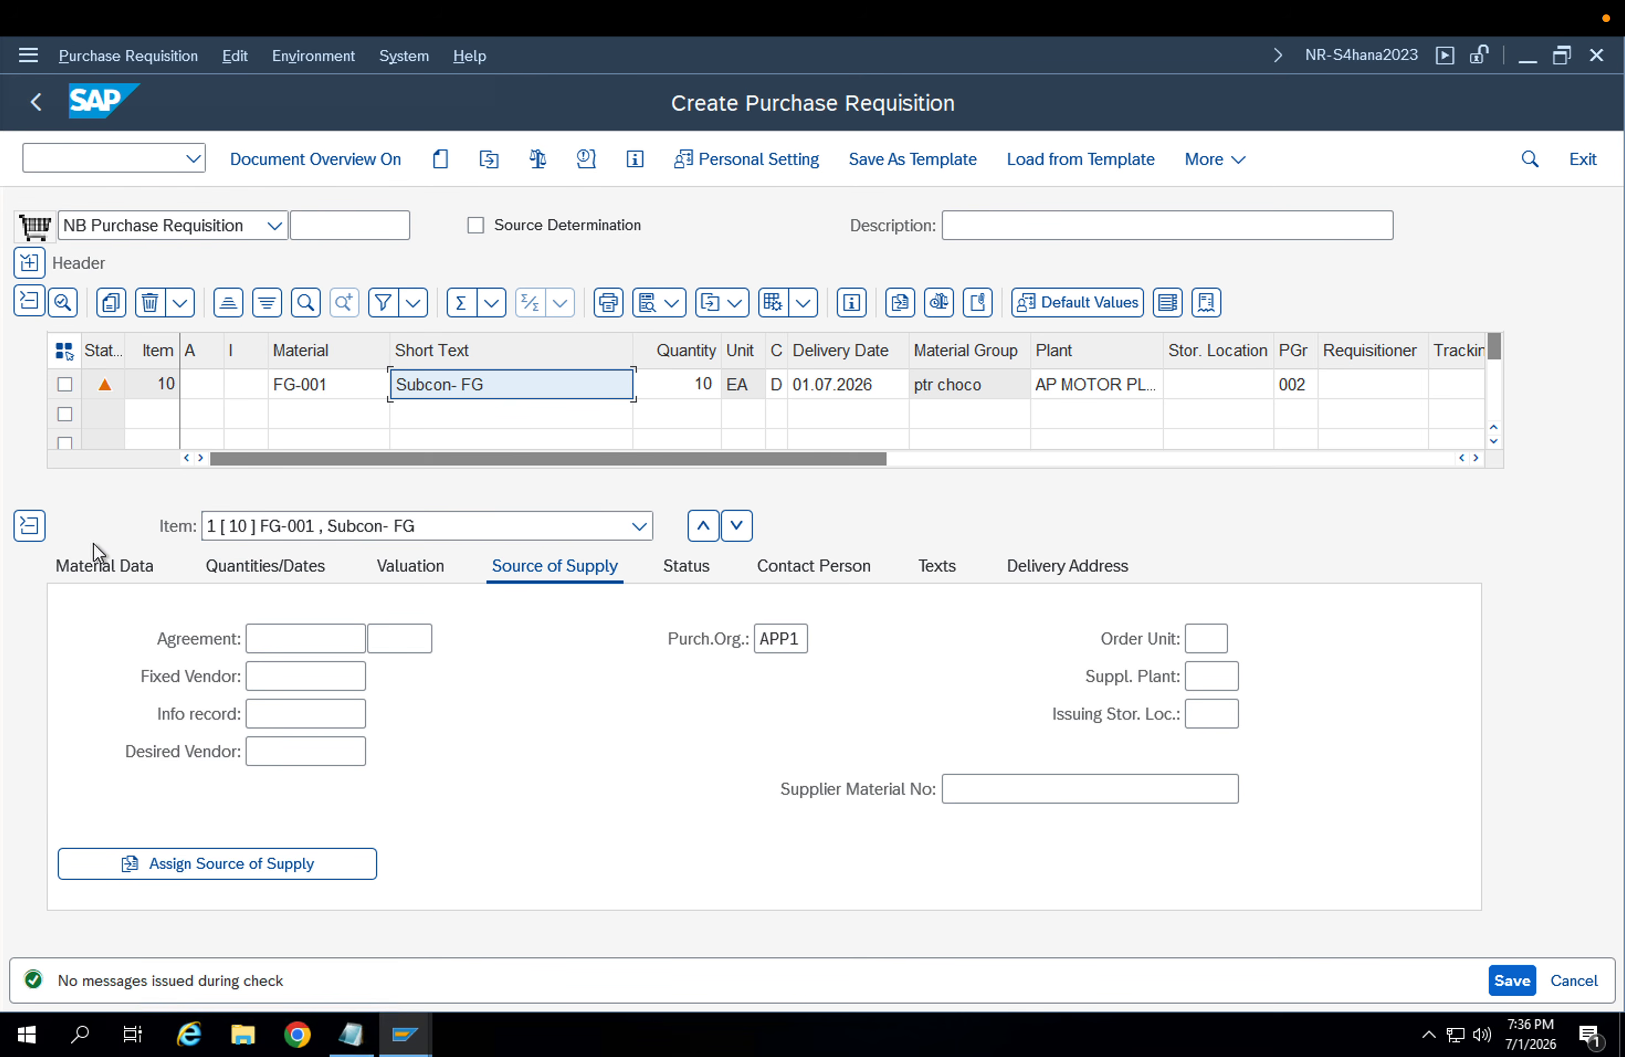
Open the valuation data of the FG-001 item and review its valuation price
click(418, 573)
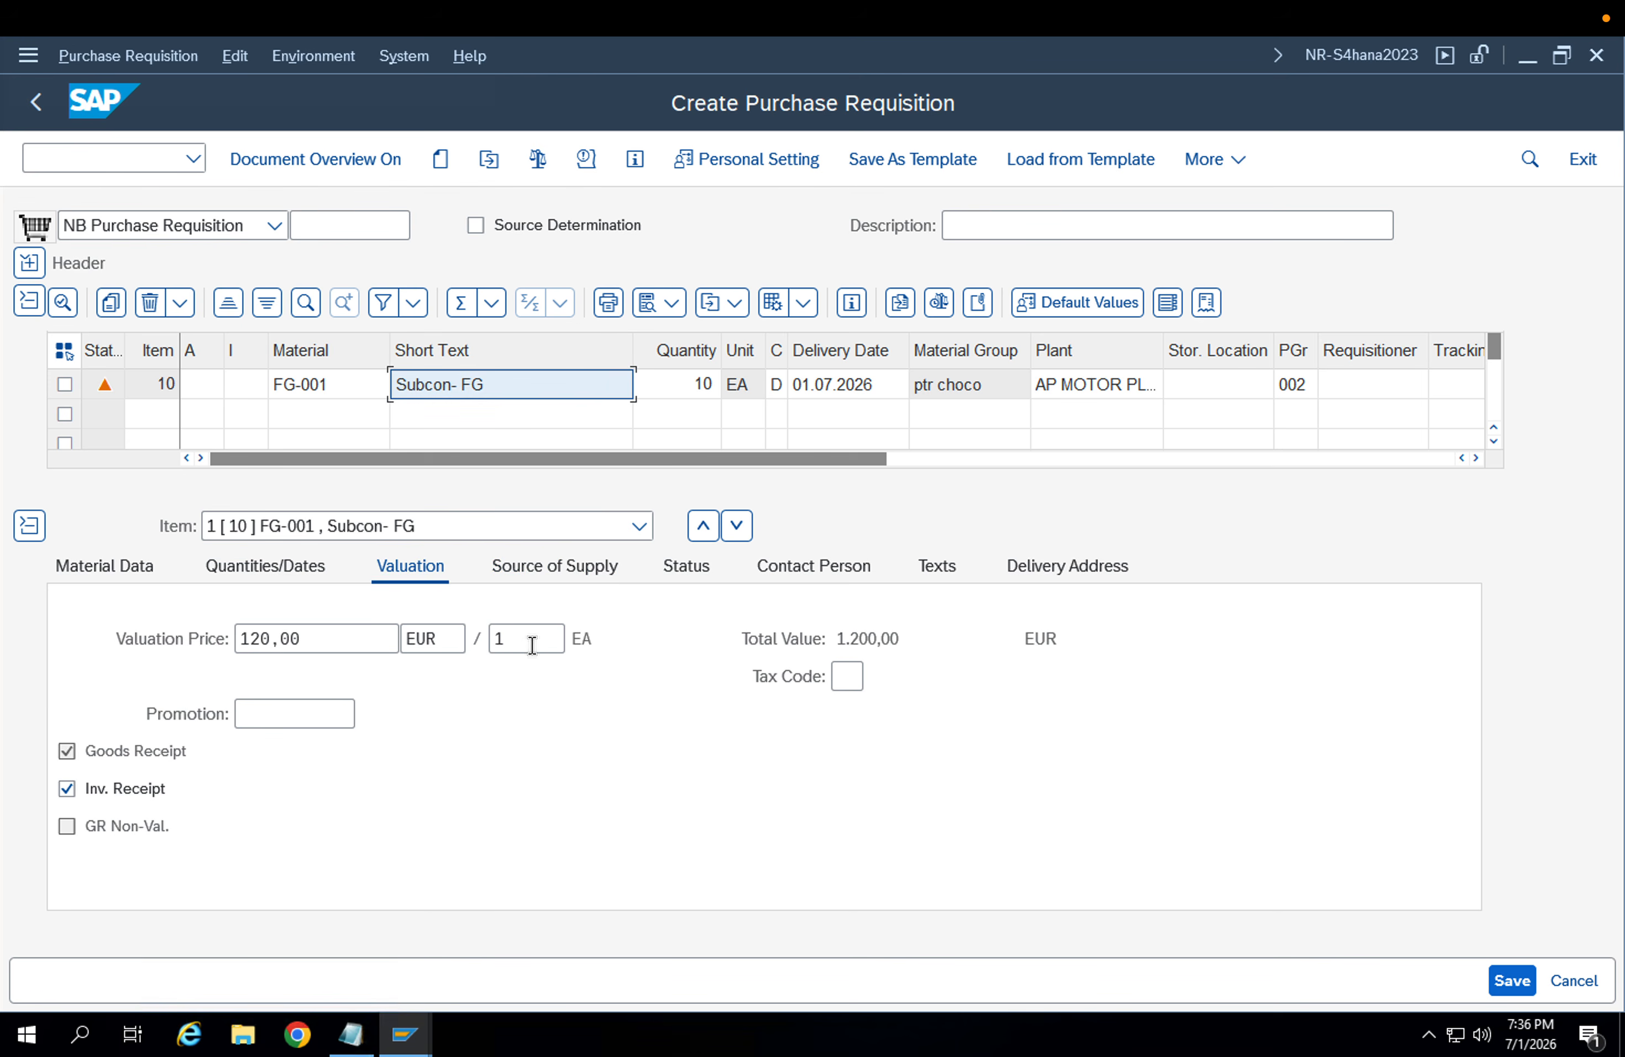
click(309, 643)
drag(309, 643, 154, 645)
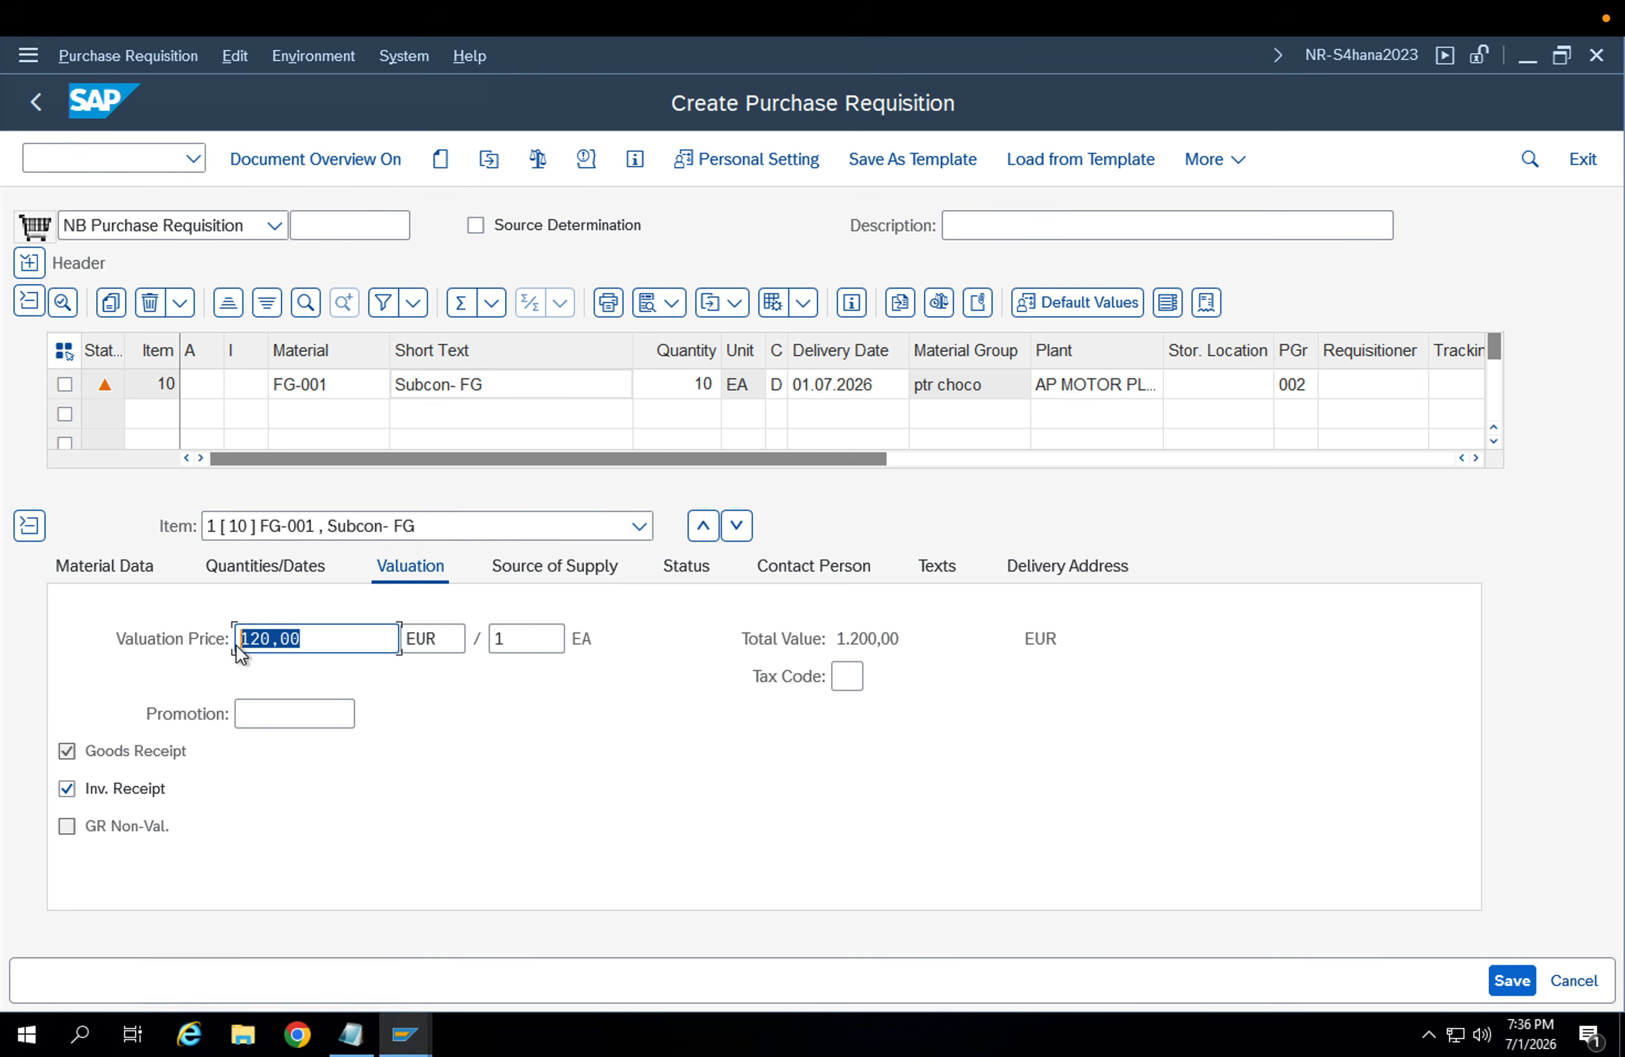
click(317, 640)
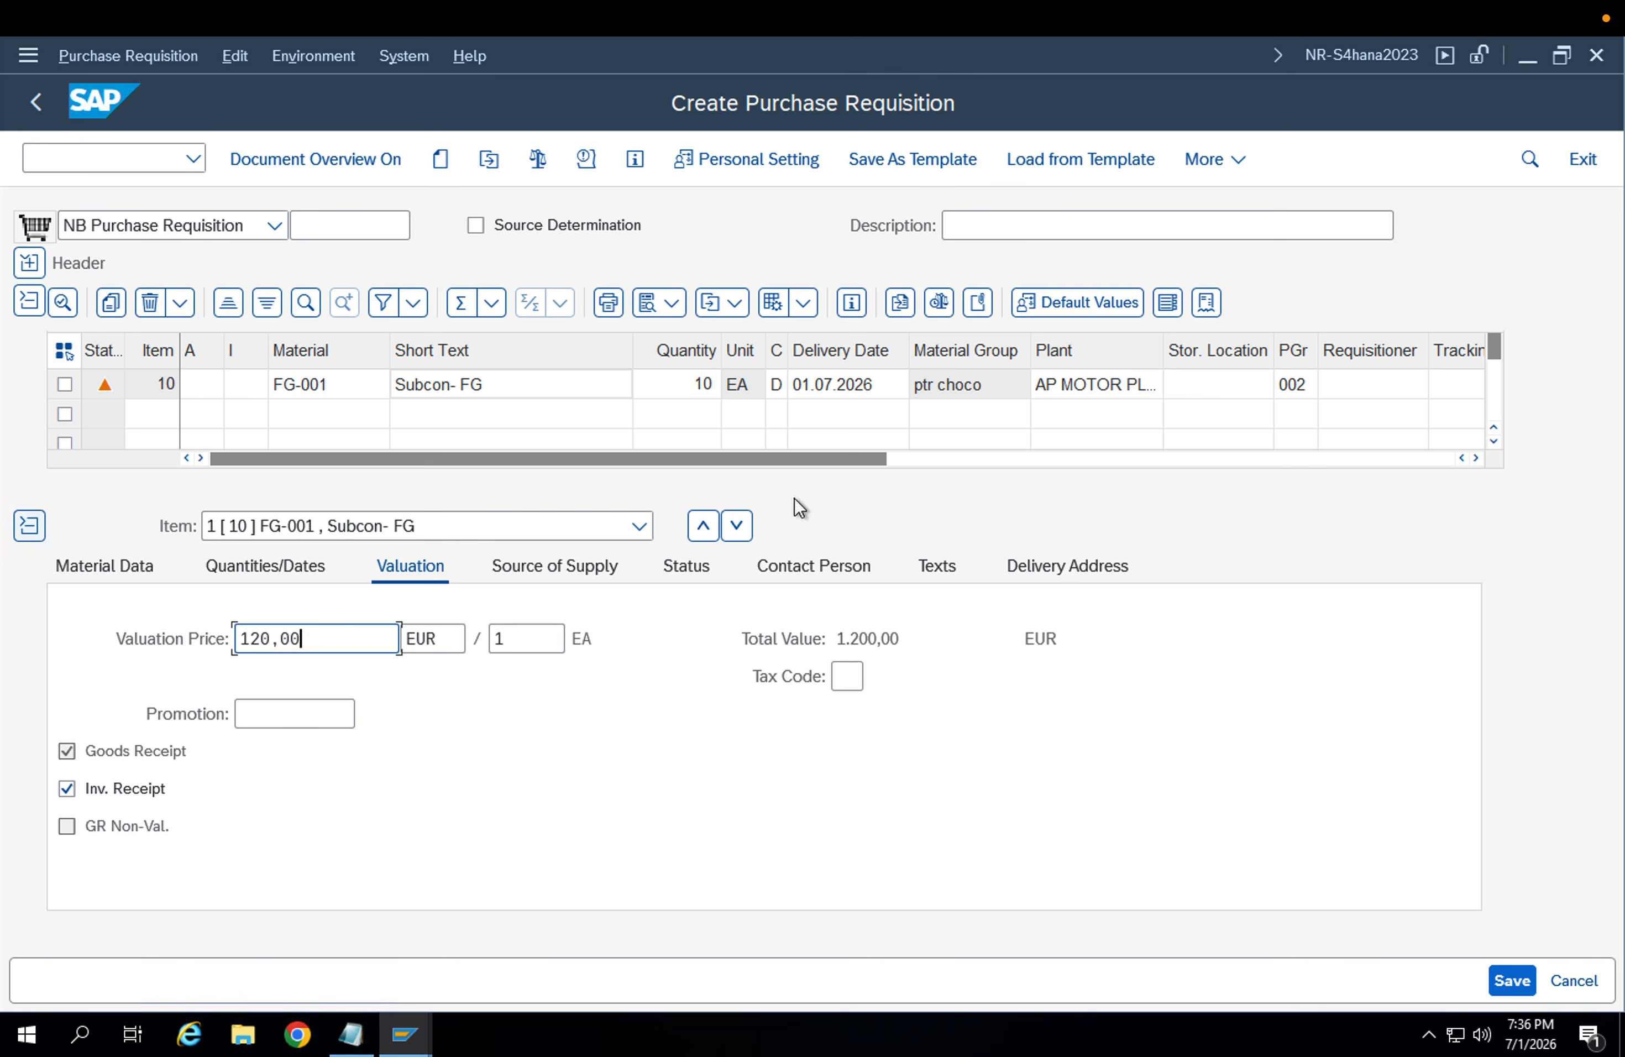
click(901, 457)
drag(901, 457, 364, 470)
drag(355, 635, 230, 633)
click(710, 388)
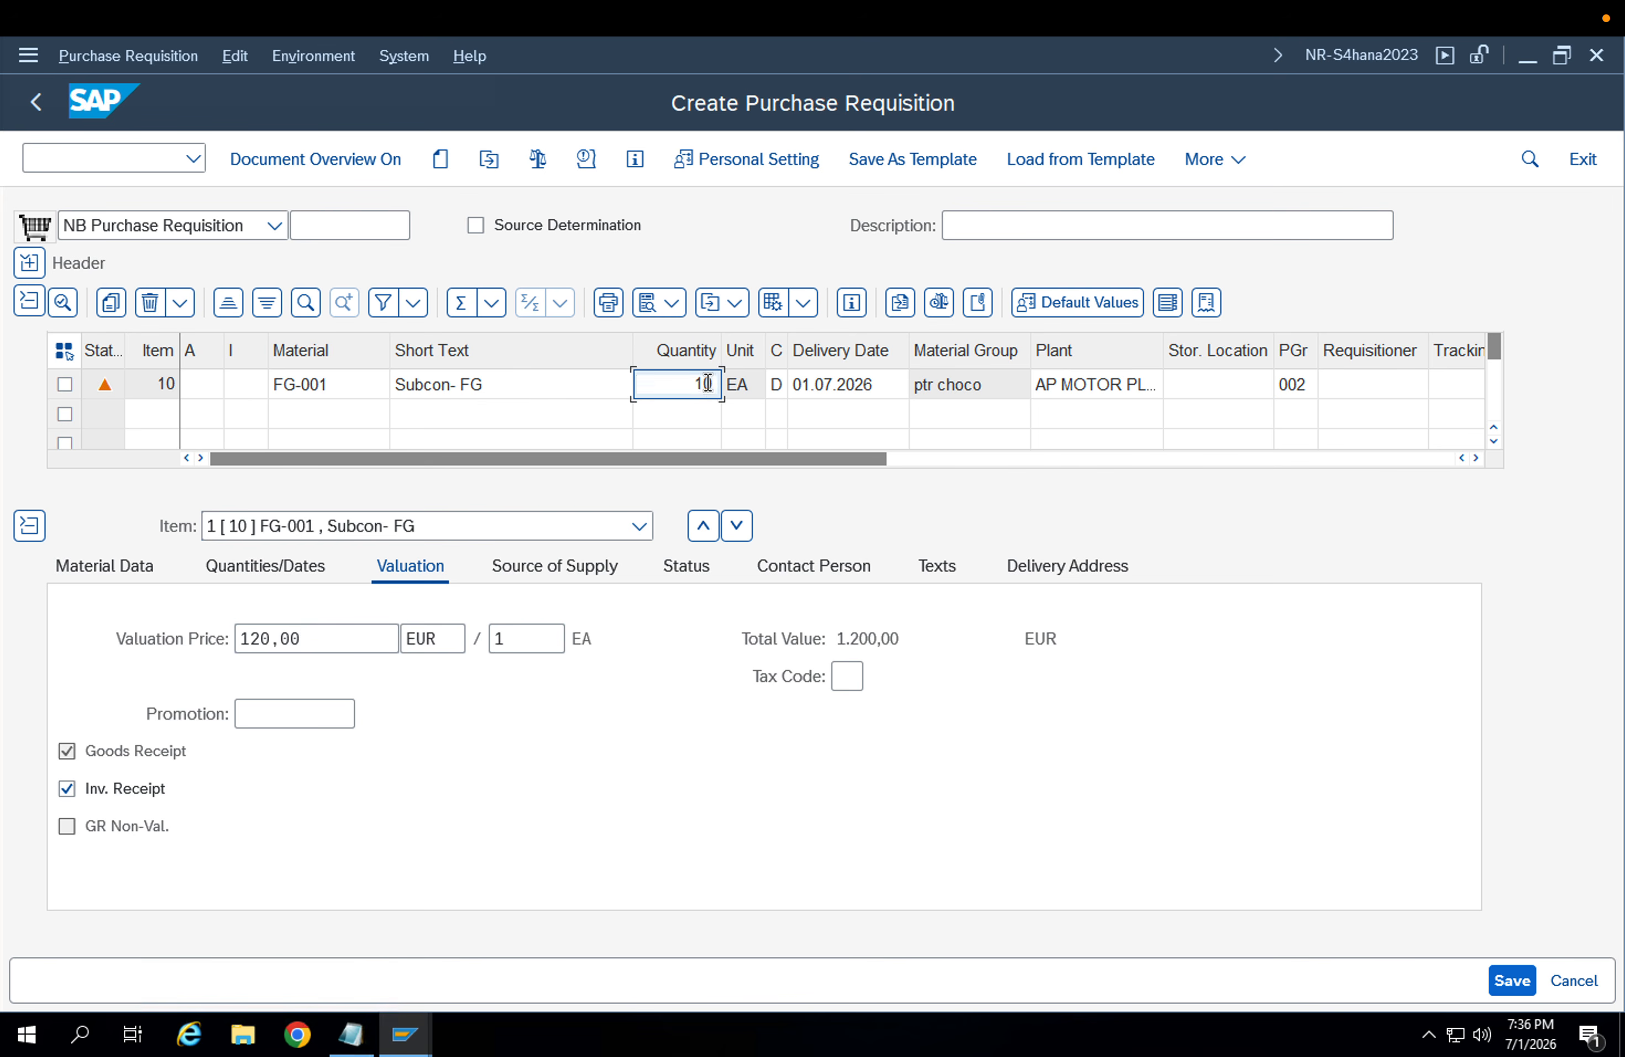
text(200.0)
key(Return)
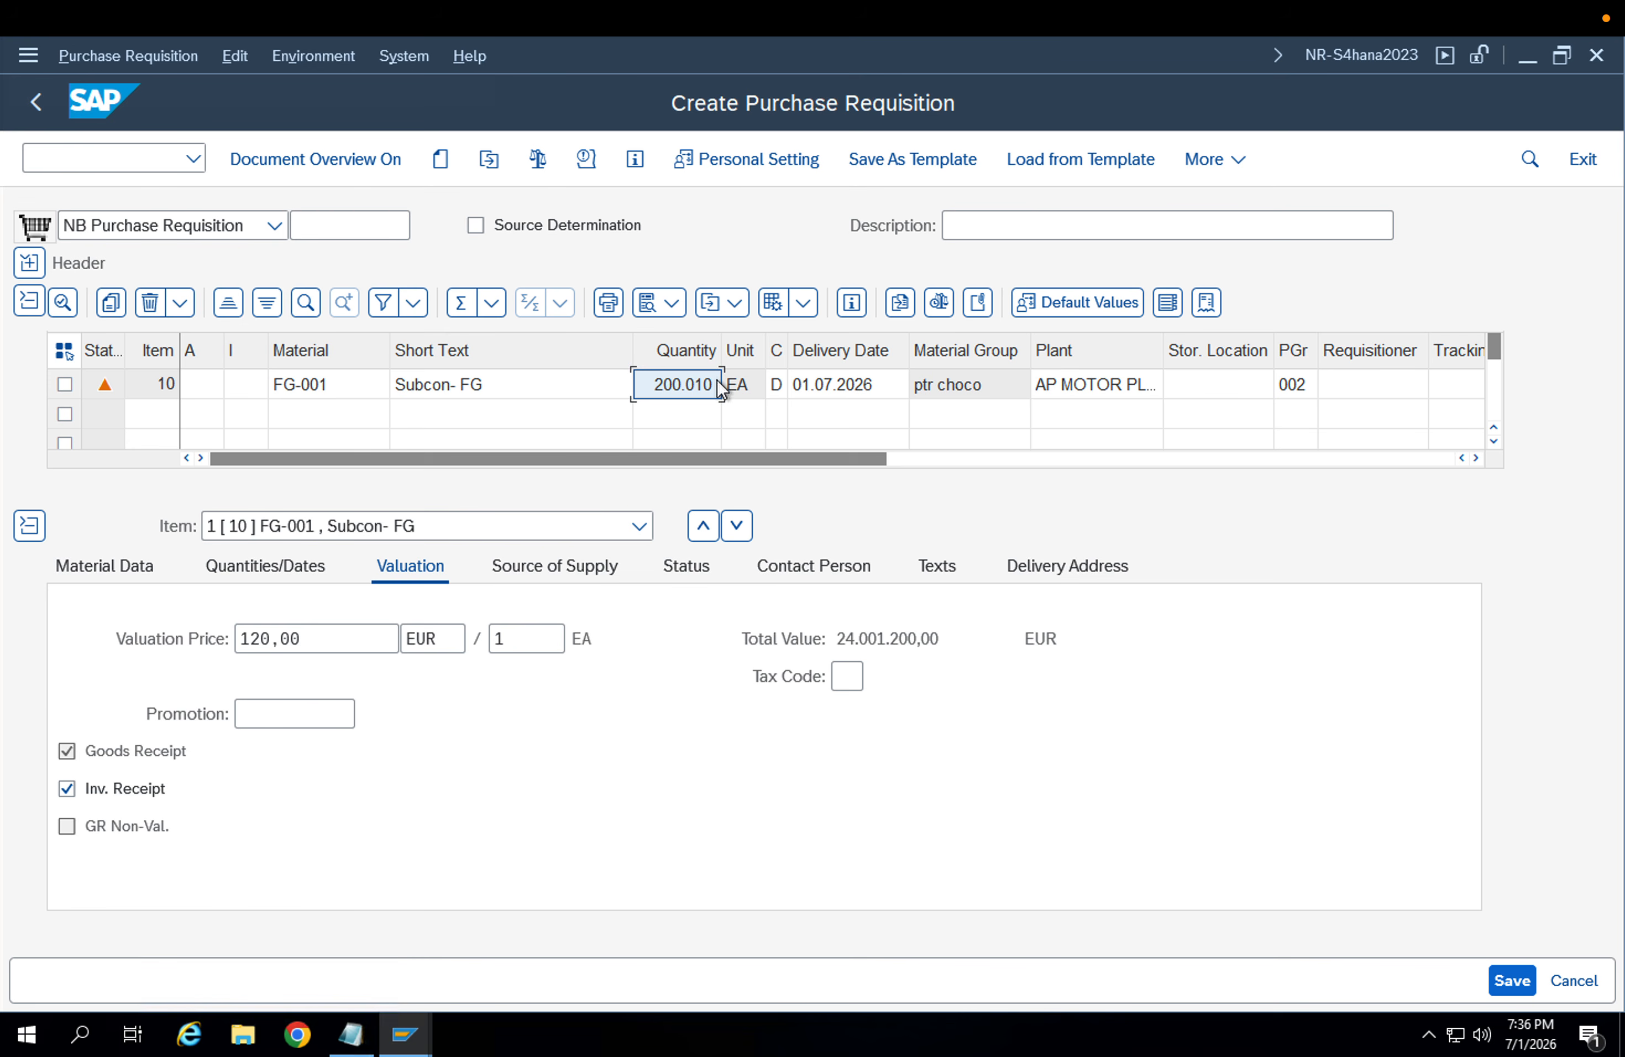
Set the FG-001 item's quantity to 1.001 and run the document check again
drag(713, 383, 630, 383)
text(1.001)
key(Return)
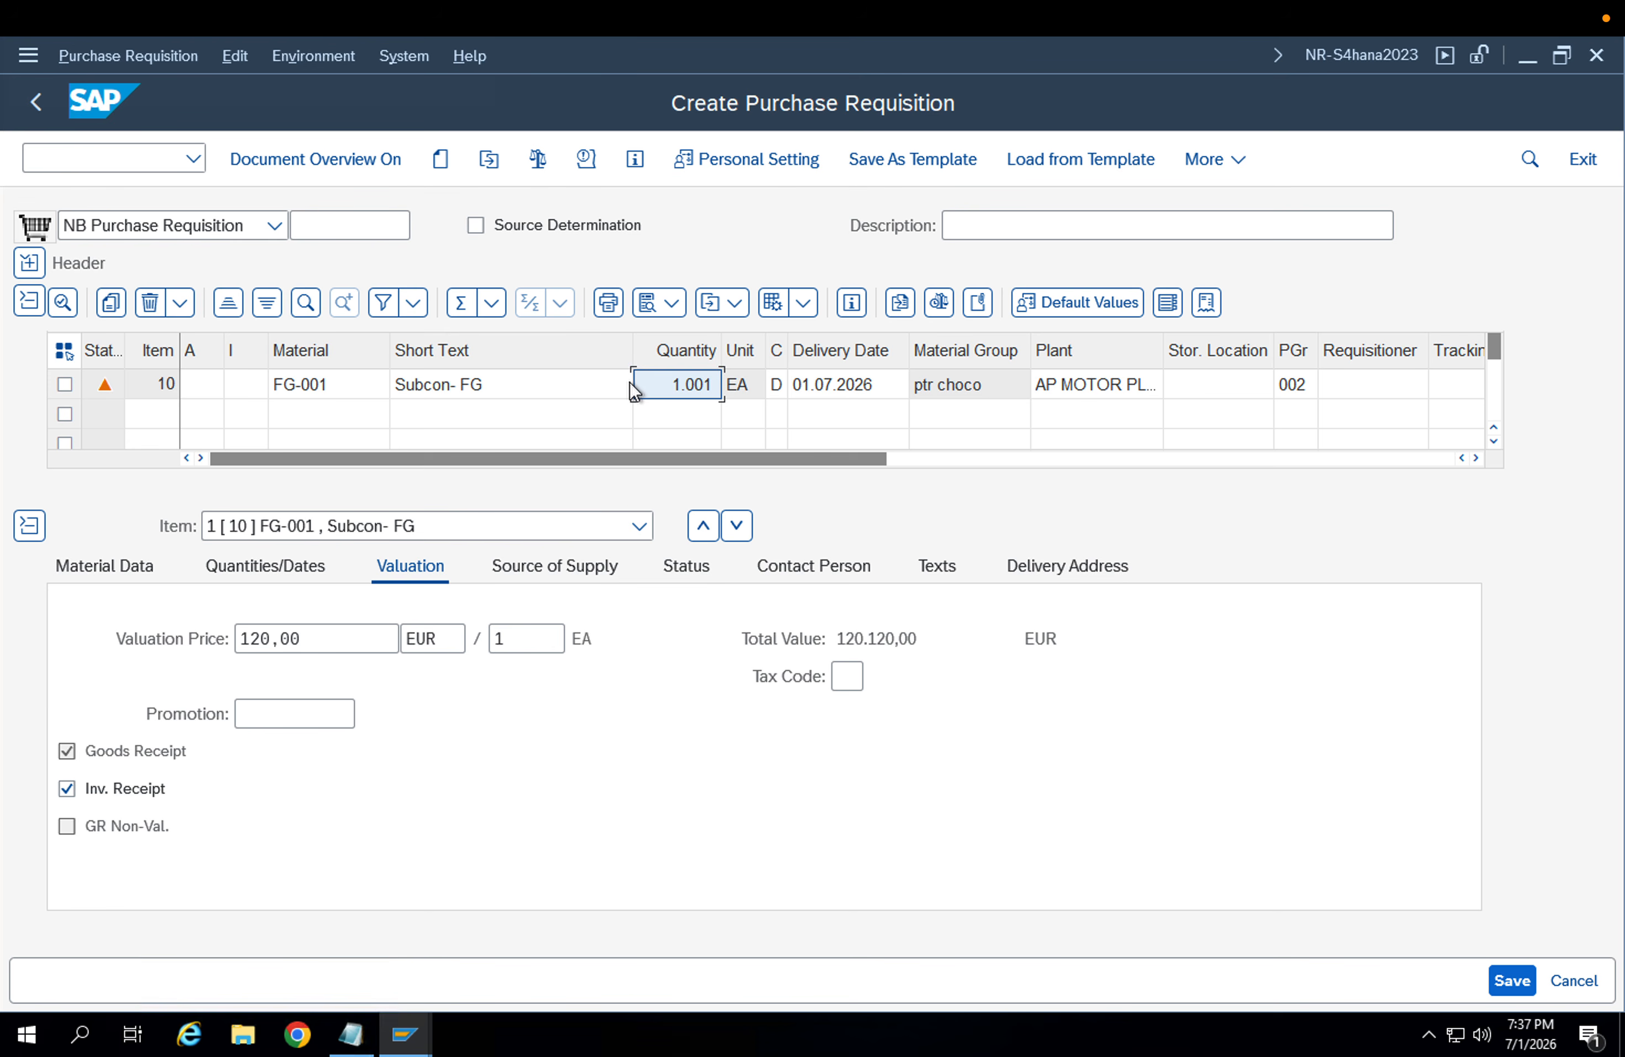
click(545, 163)
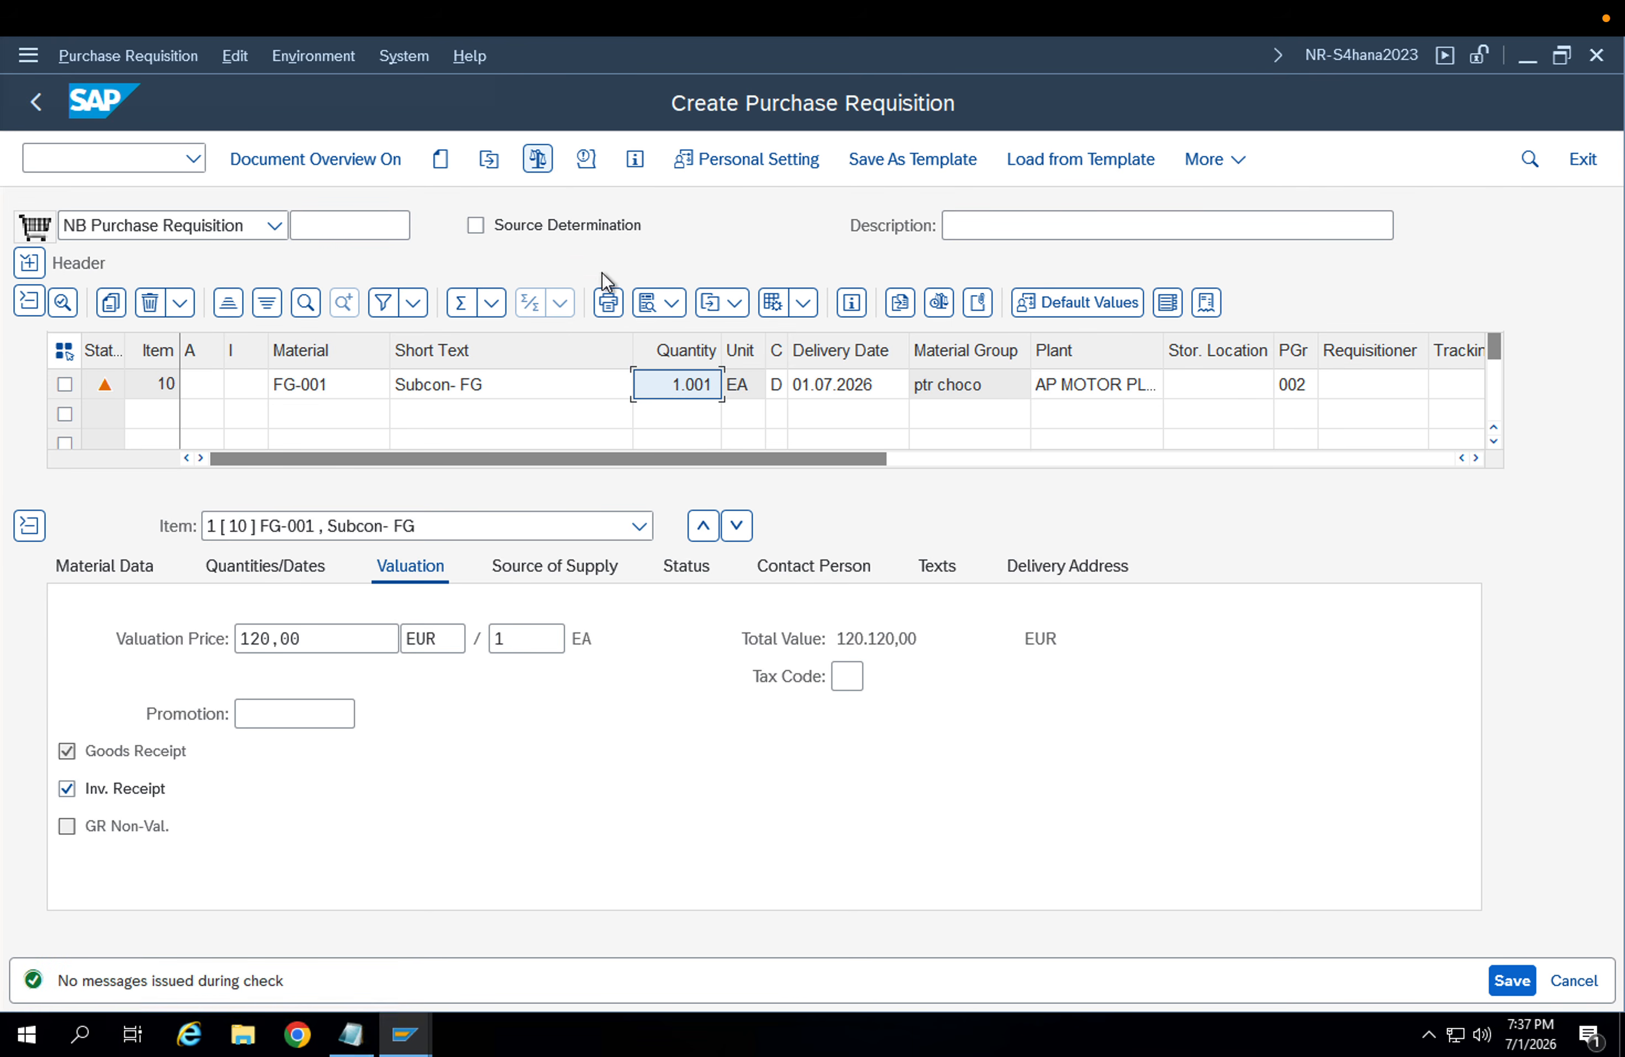
Review the requisition's header, document type, valuation price and purchasing organization
click(33, 270)
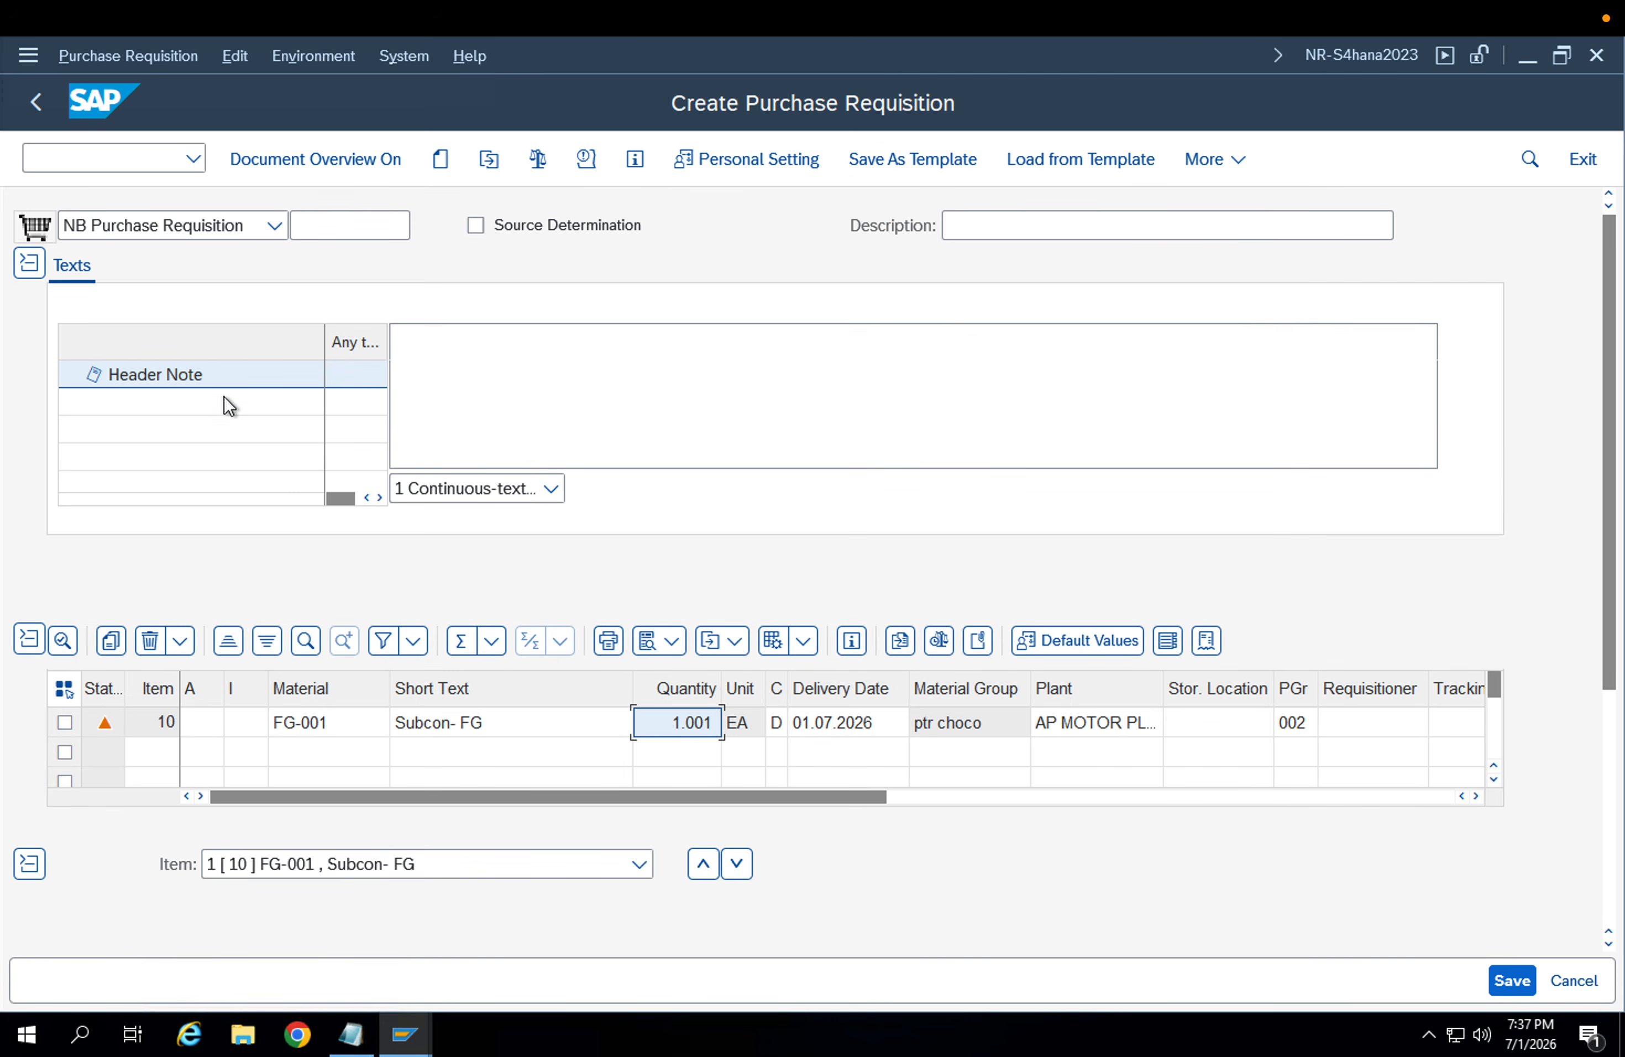
click(29, 263)
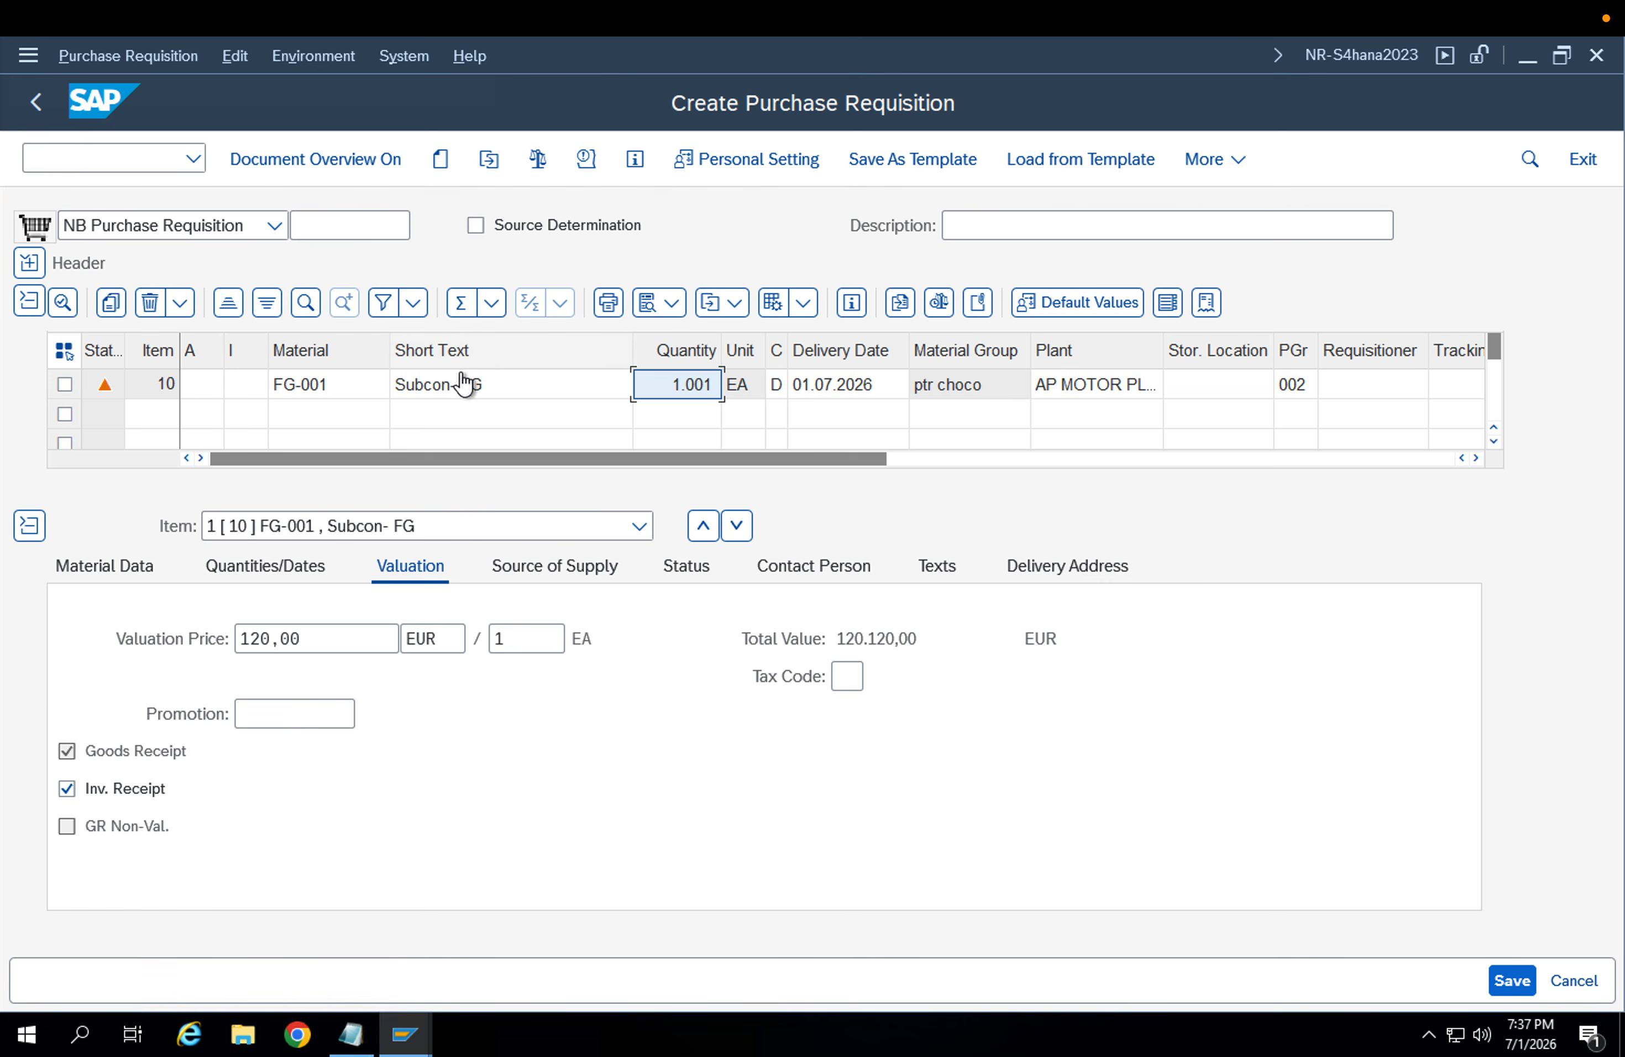
click(179, 218)
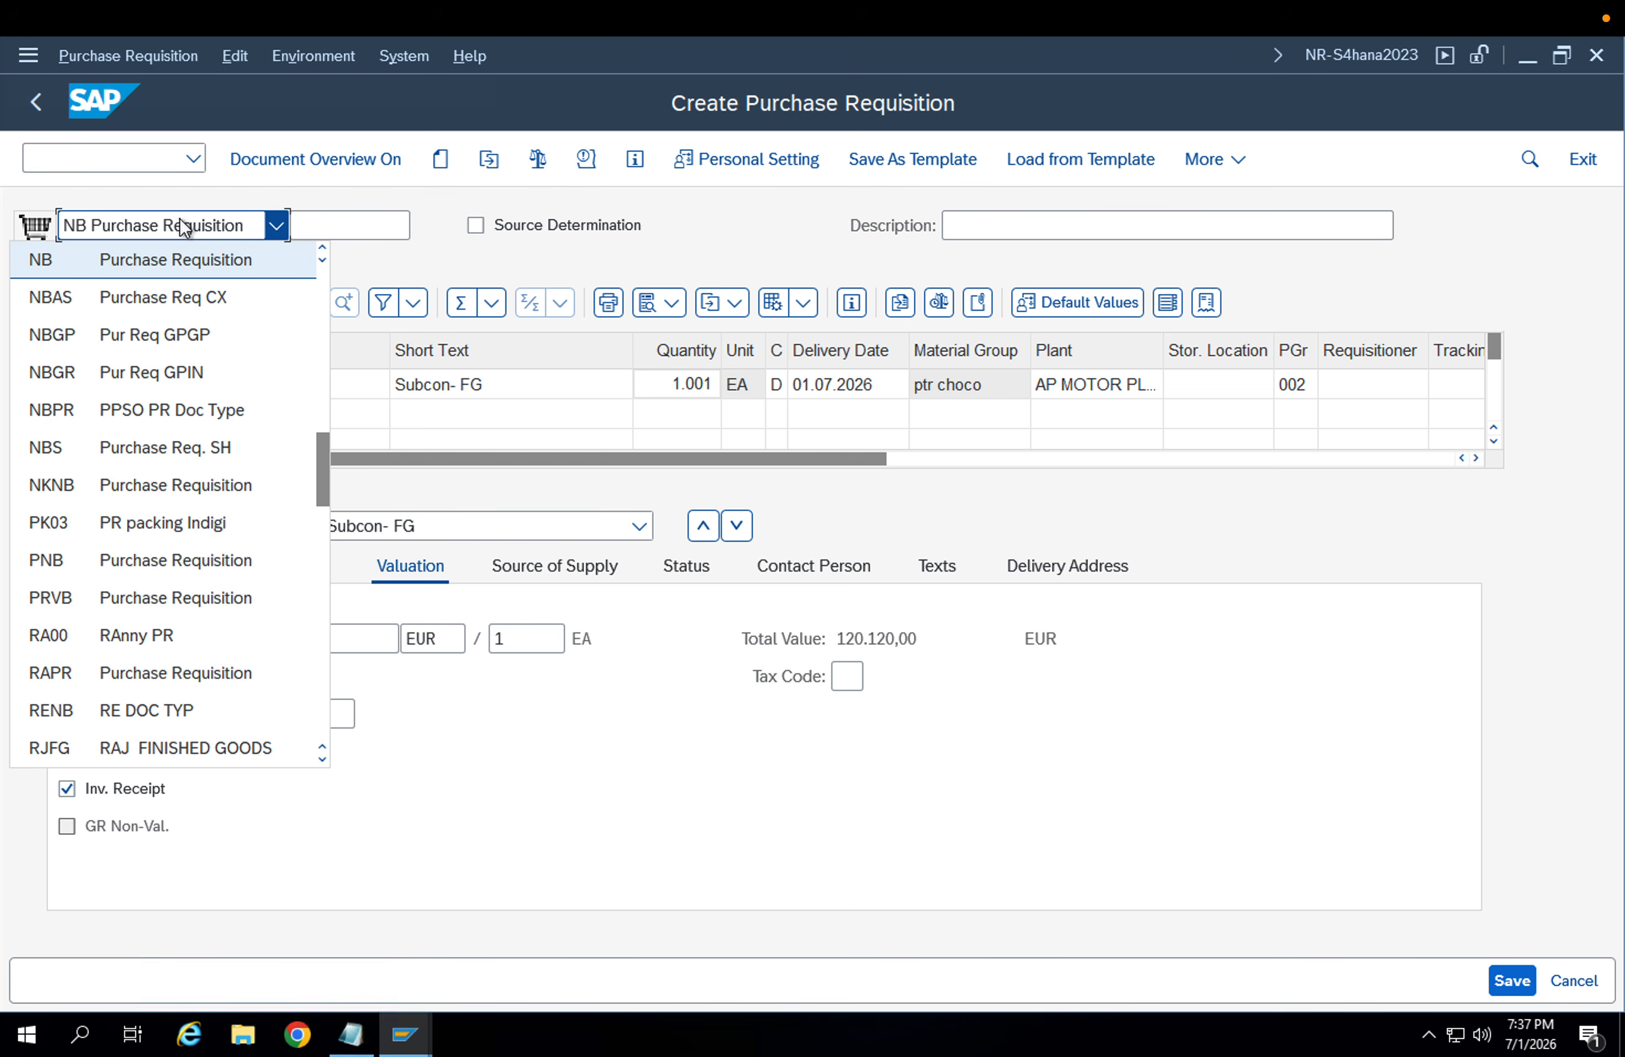
click(179, 219)
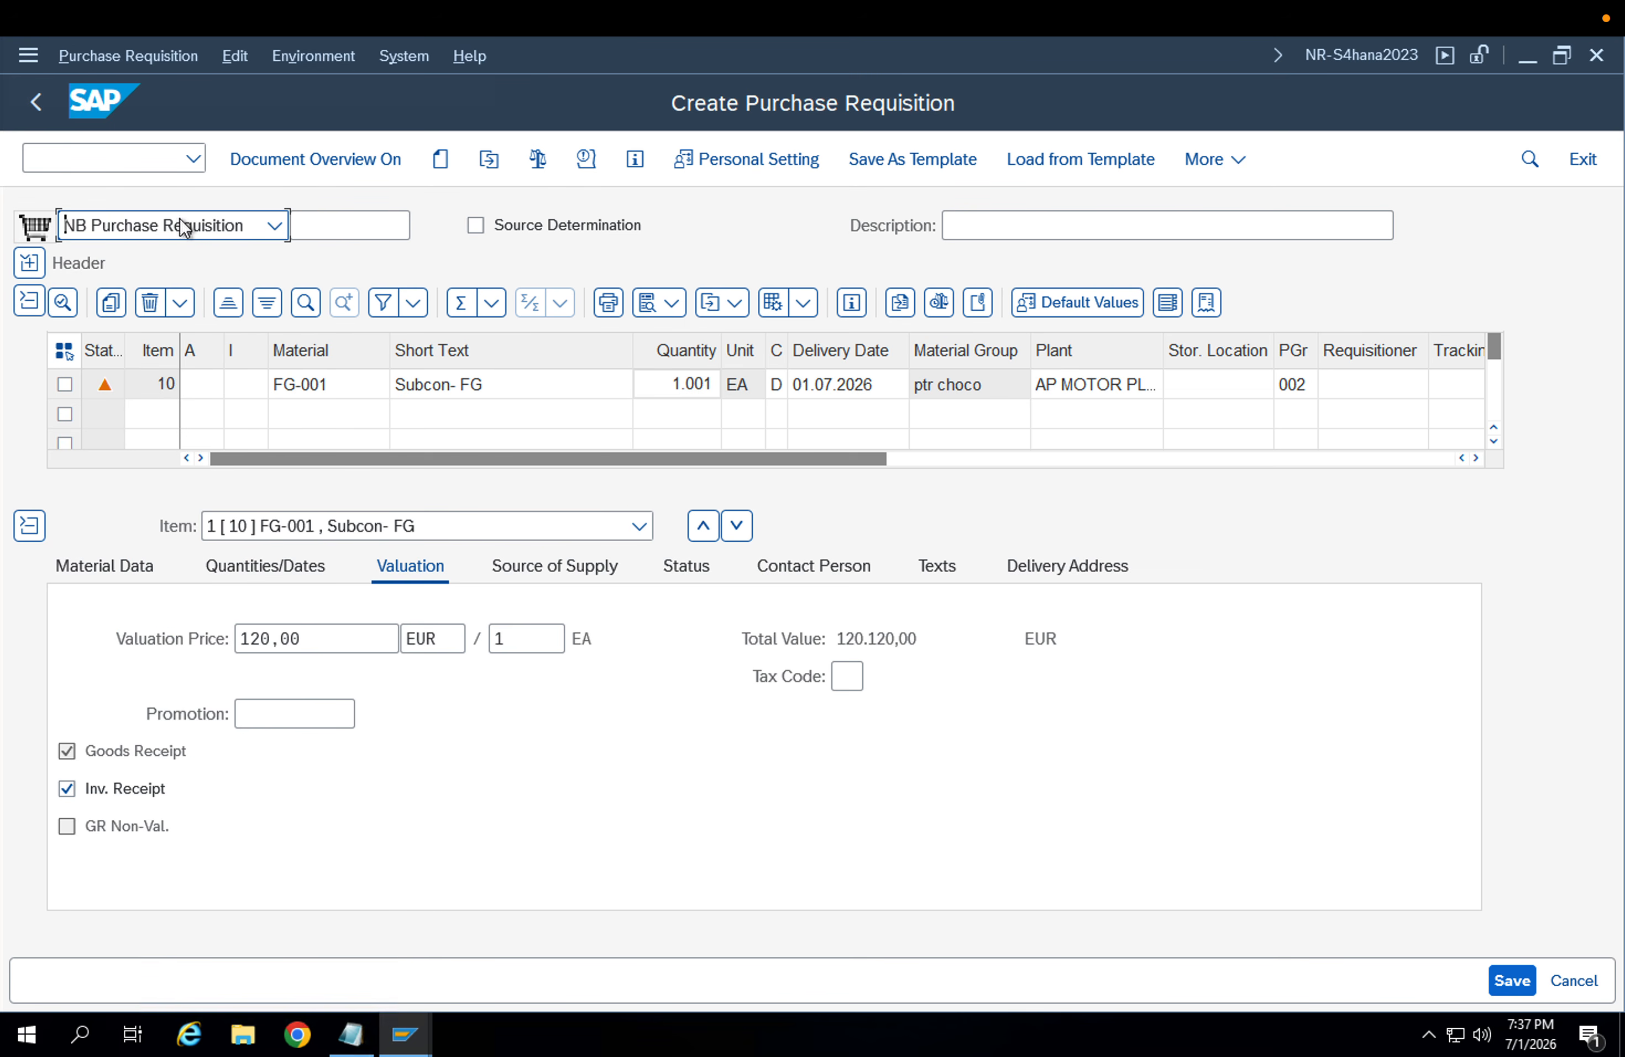
drag(358, 640, 194, 641)
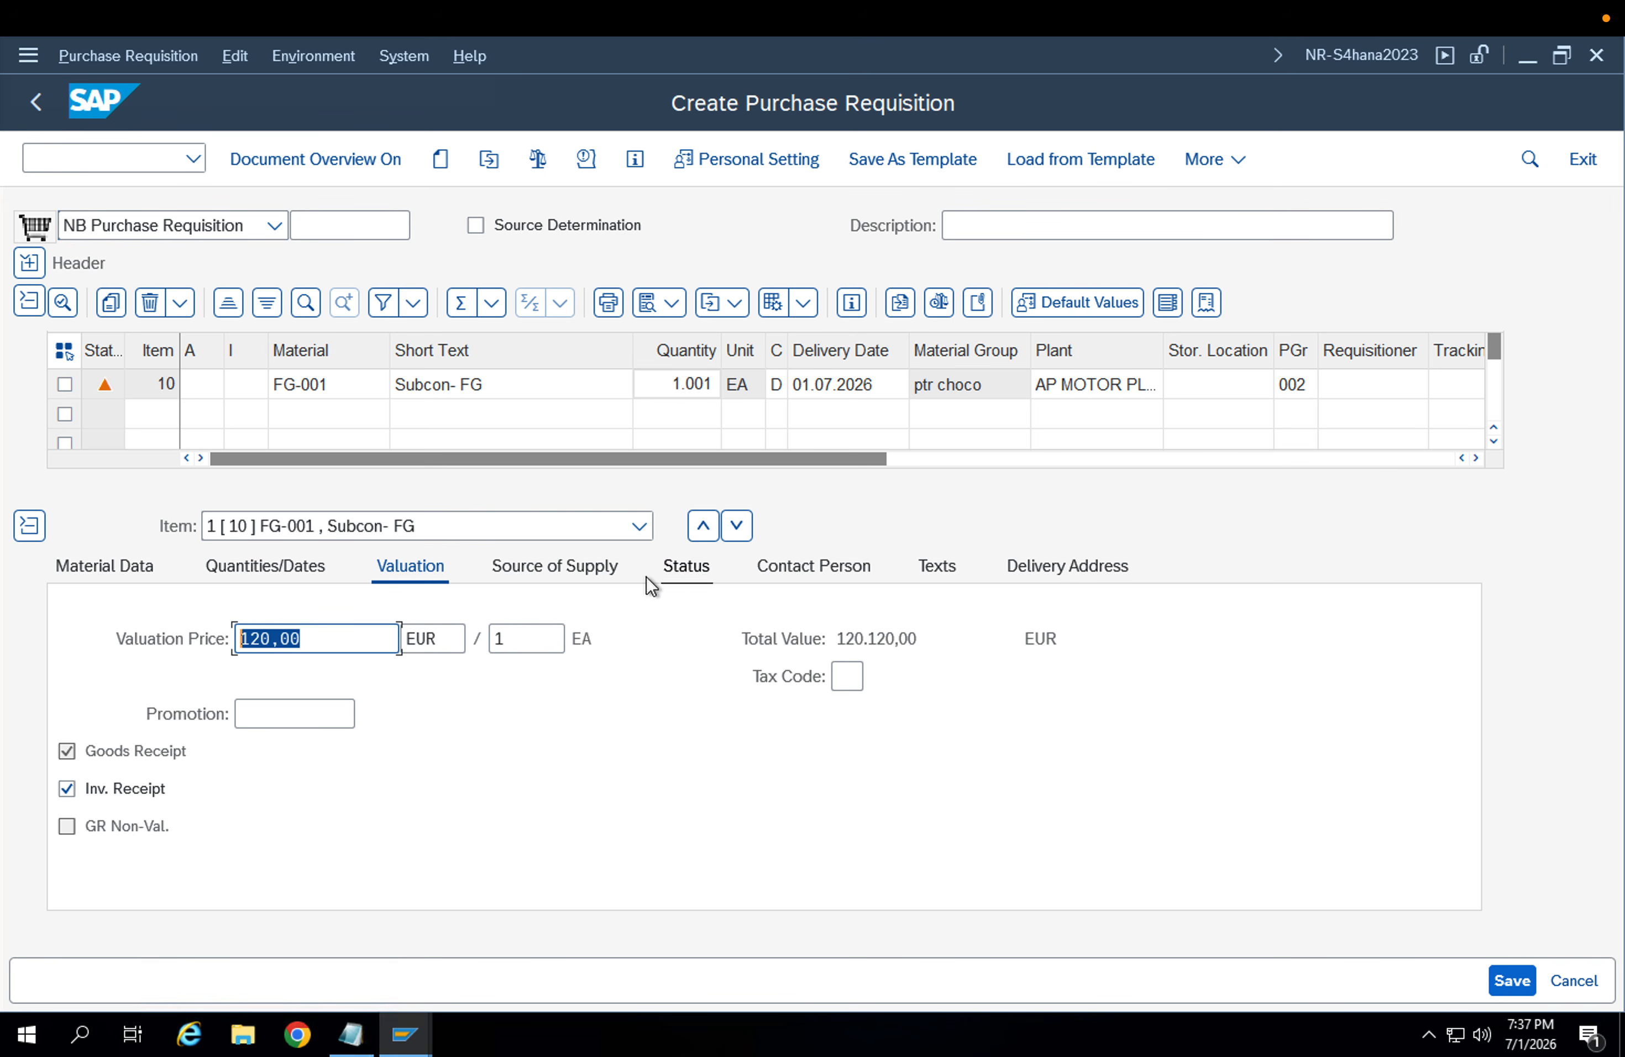
click(571, 582)
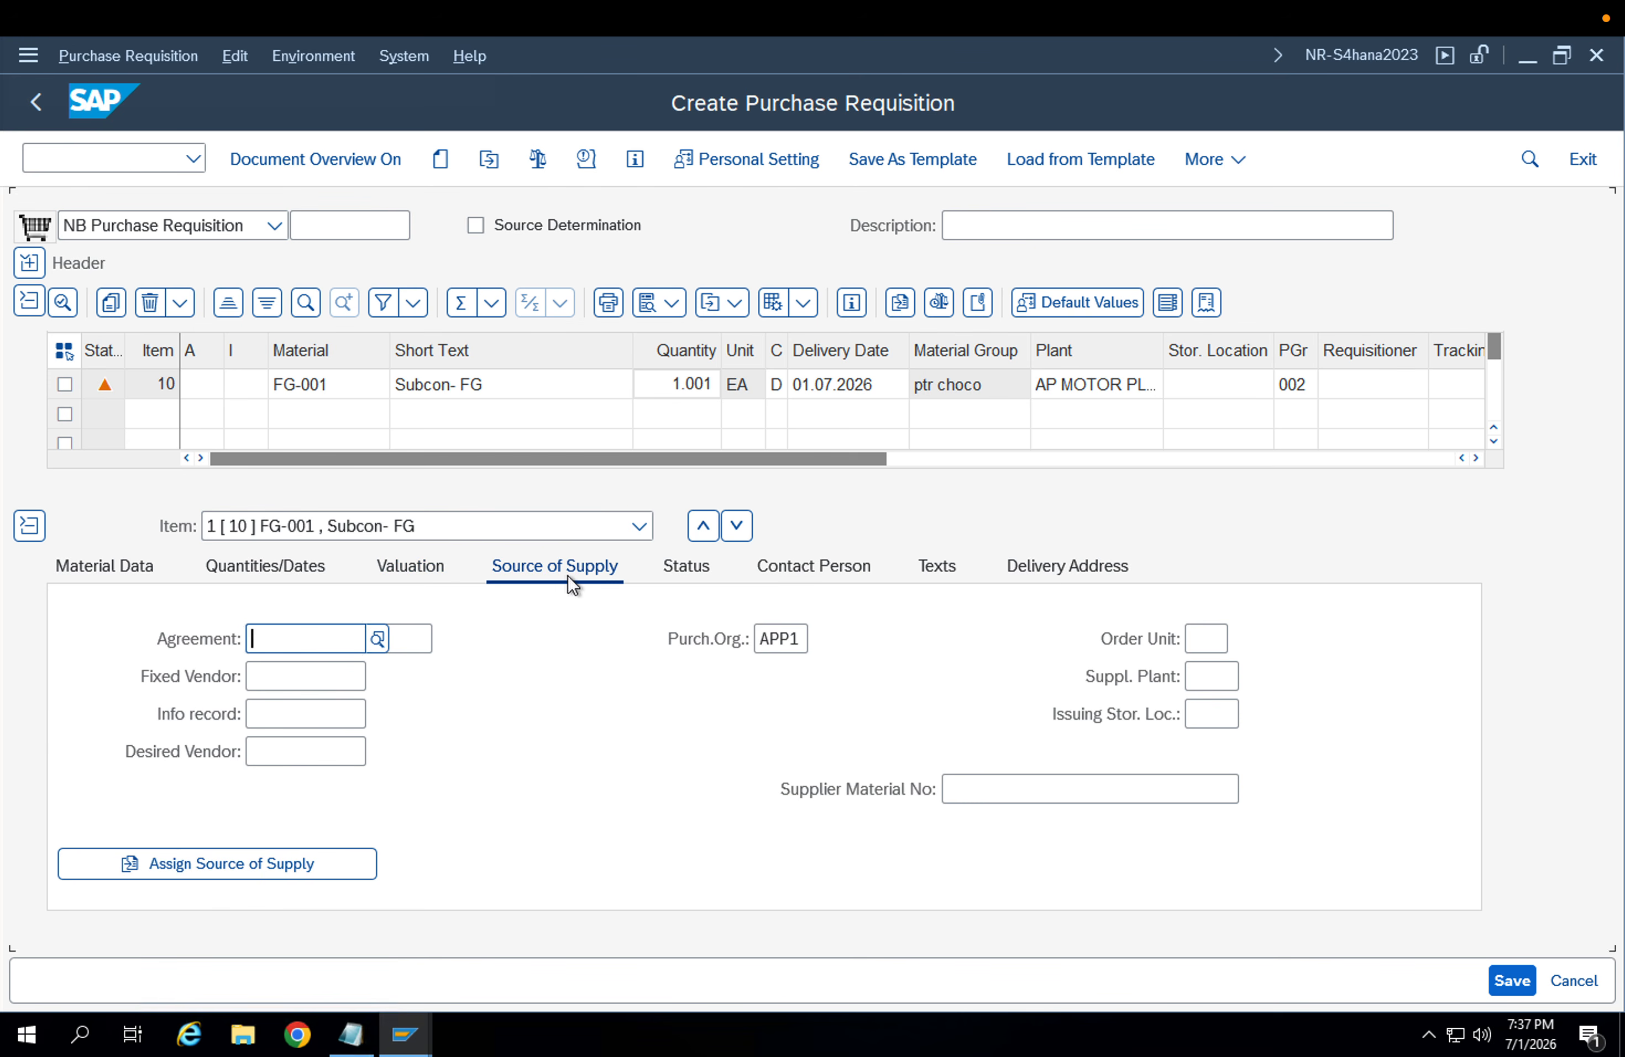
click(799, 639)
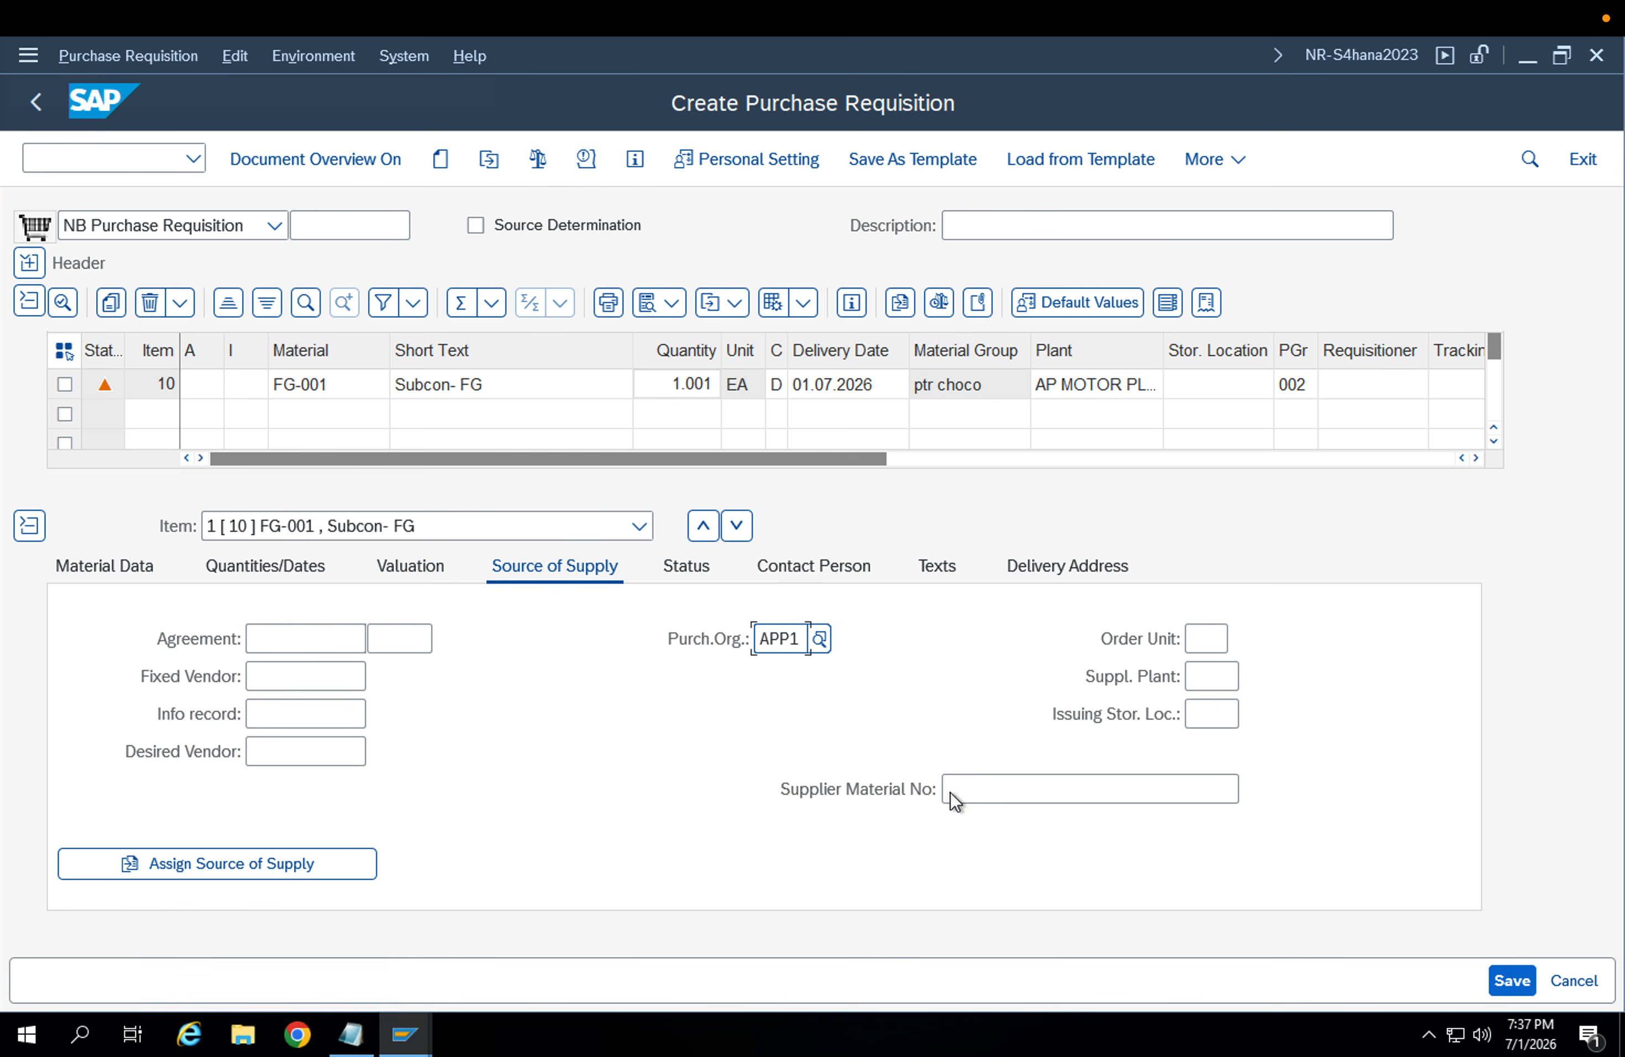
Save the purchase requisition and open the saved document in display mode
click(1514, 980)
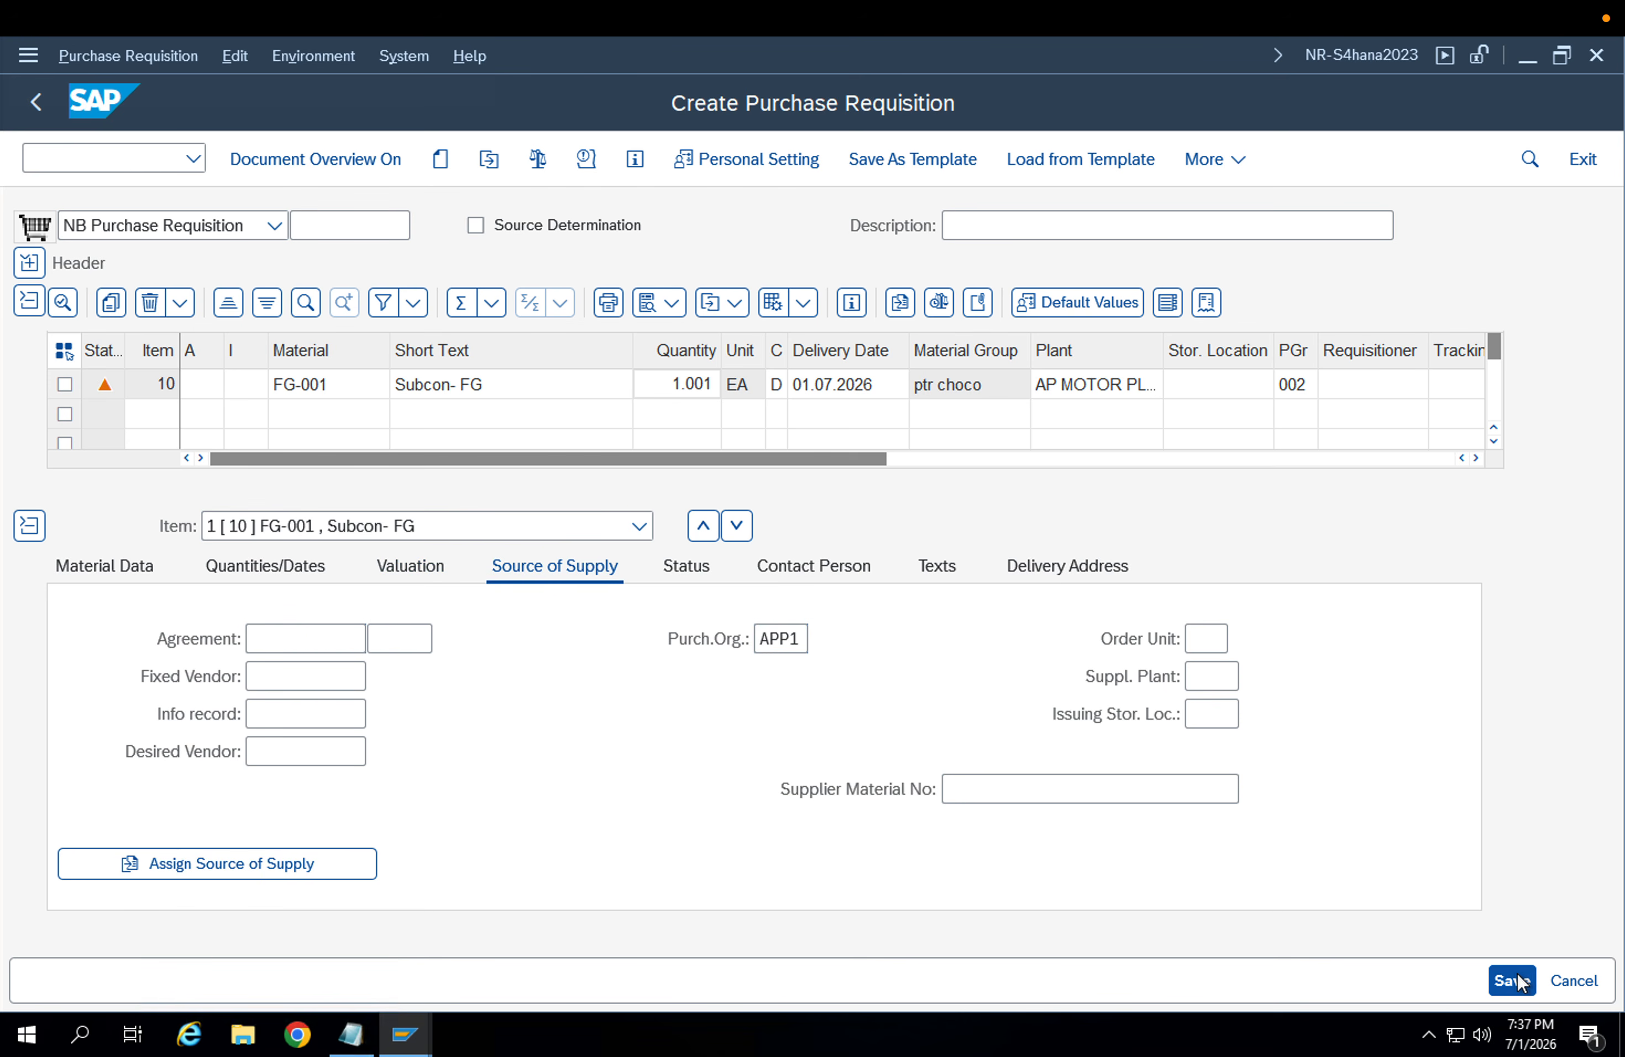
click(494, 165)
key(Return)
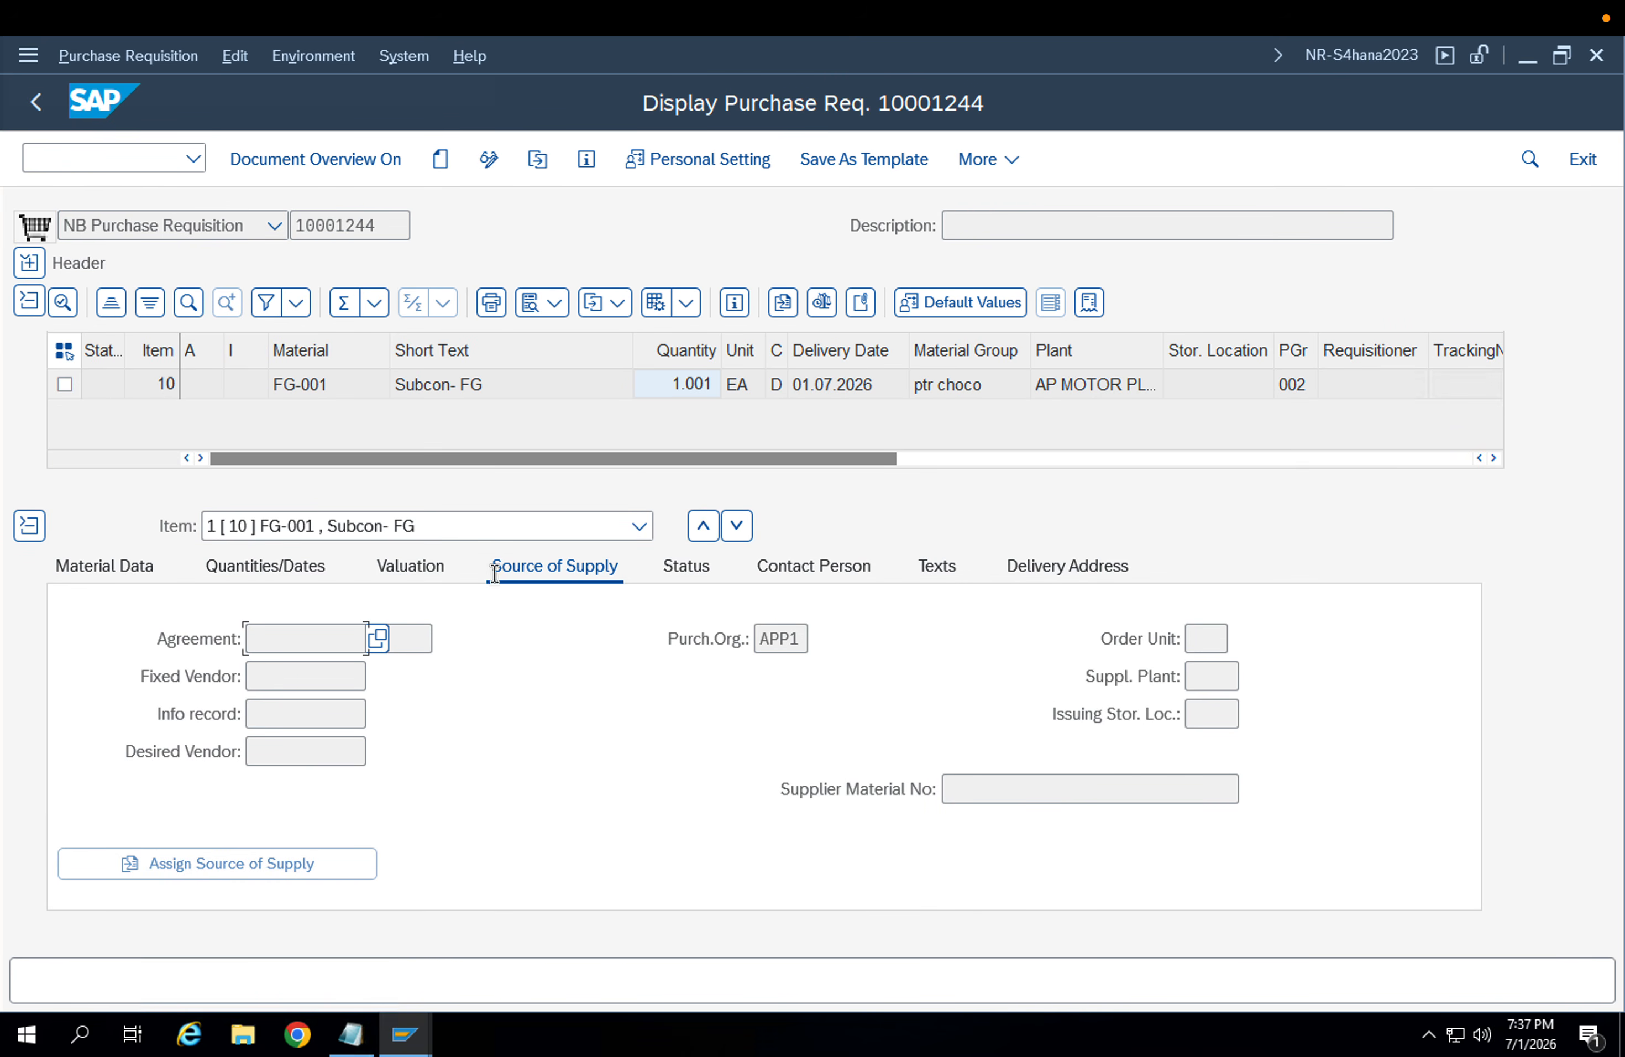
click(101, 154)
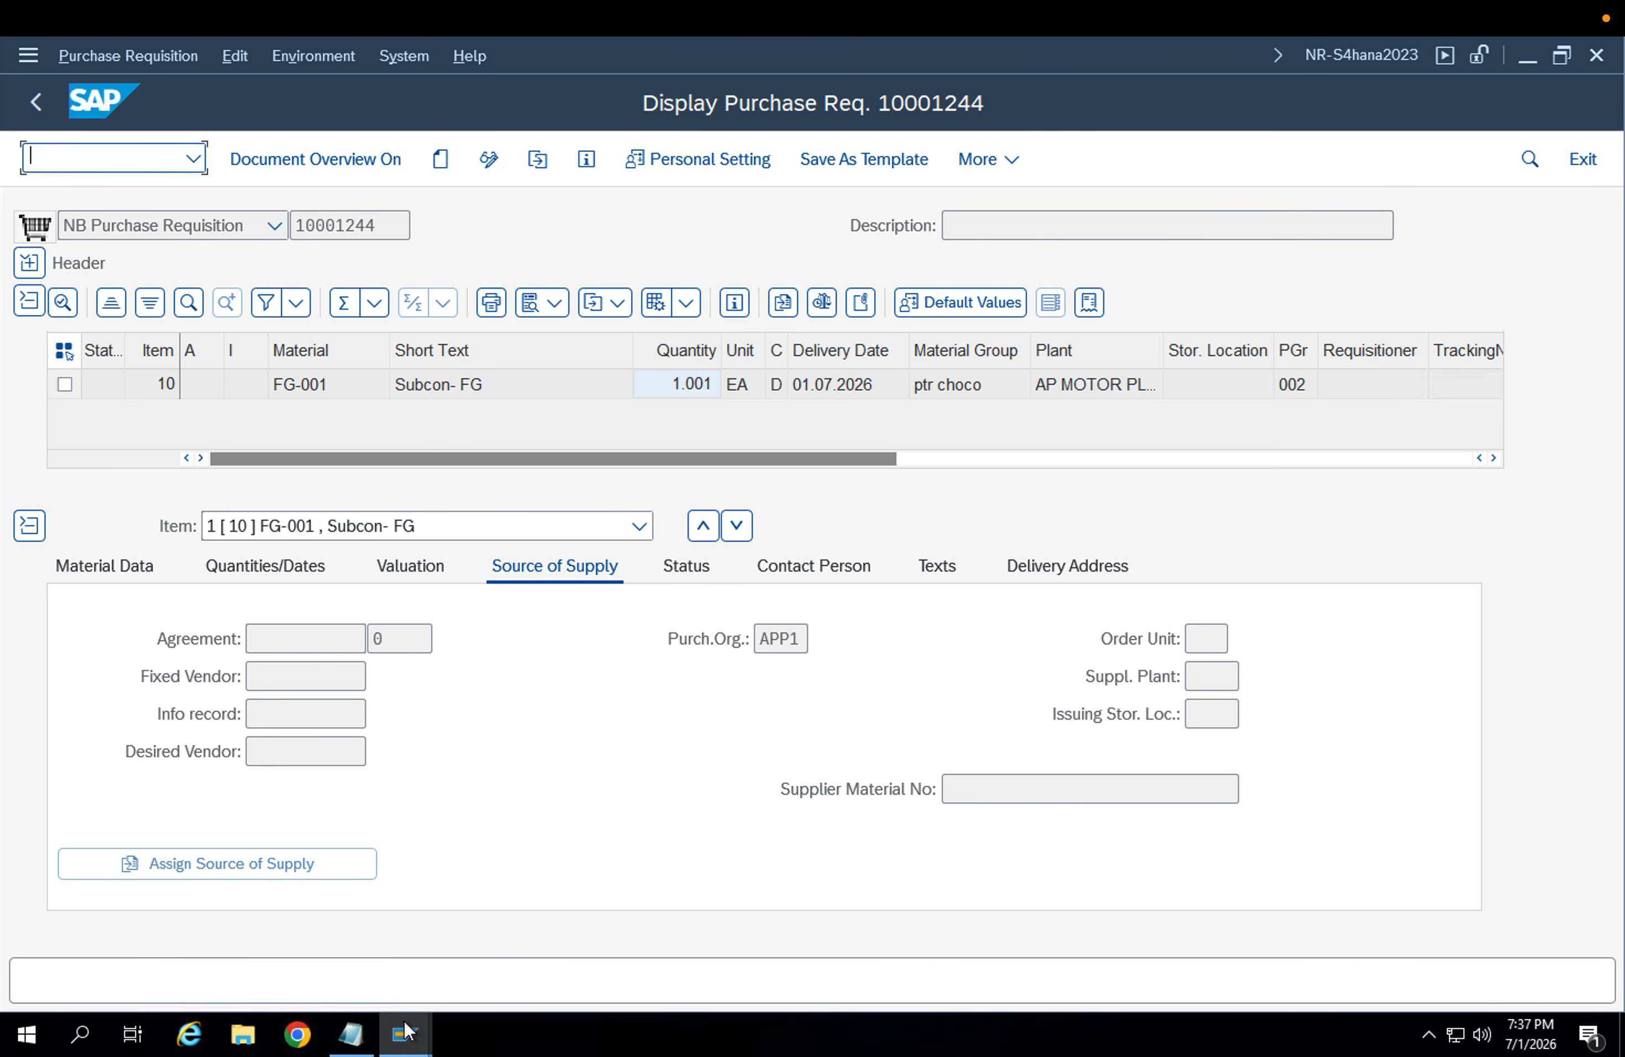
Switch to the Dictionary session showing structure CEBAN and look up the Total Value of Item component GSWRT
mouse_move(403, 1020)
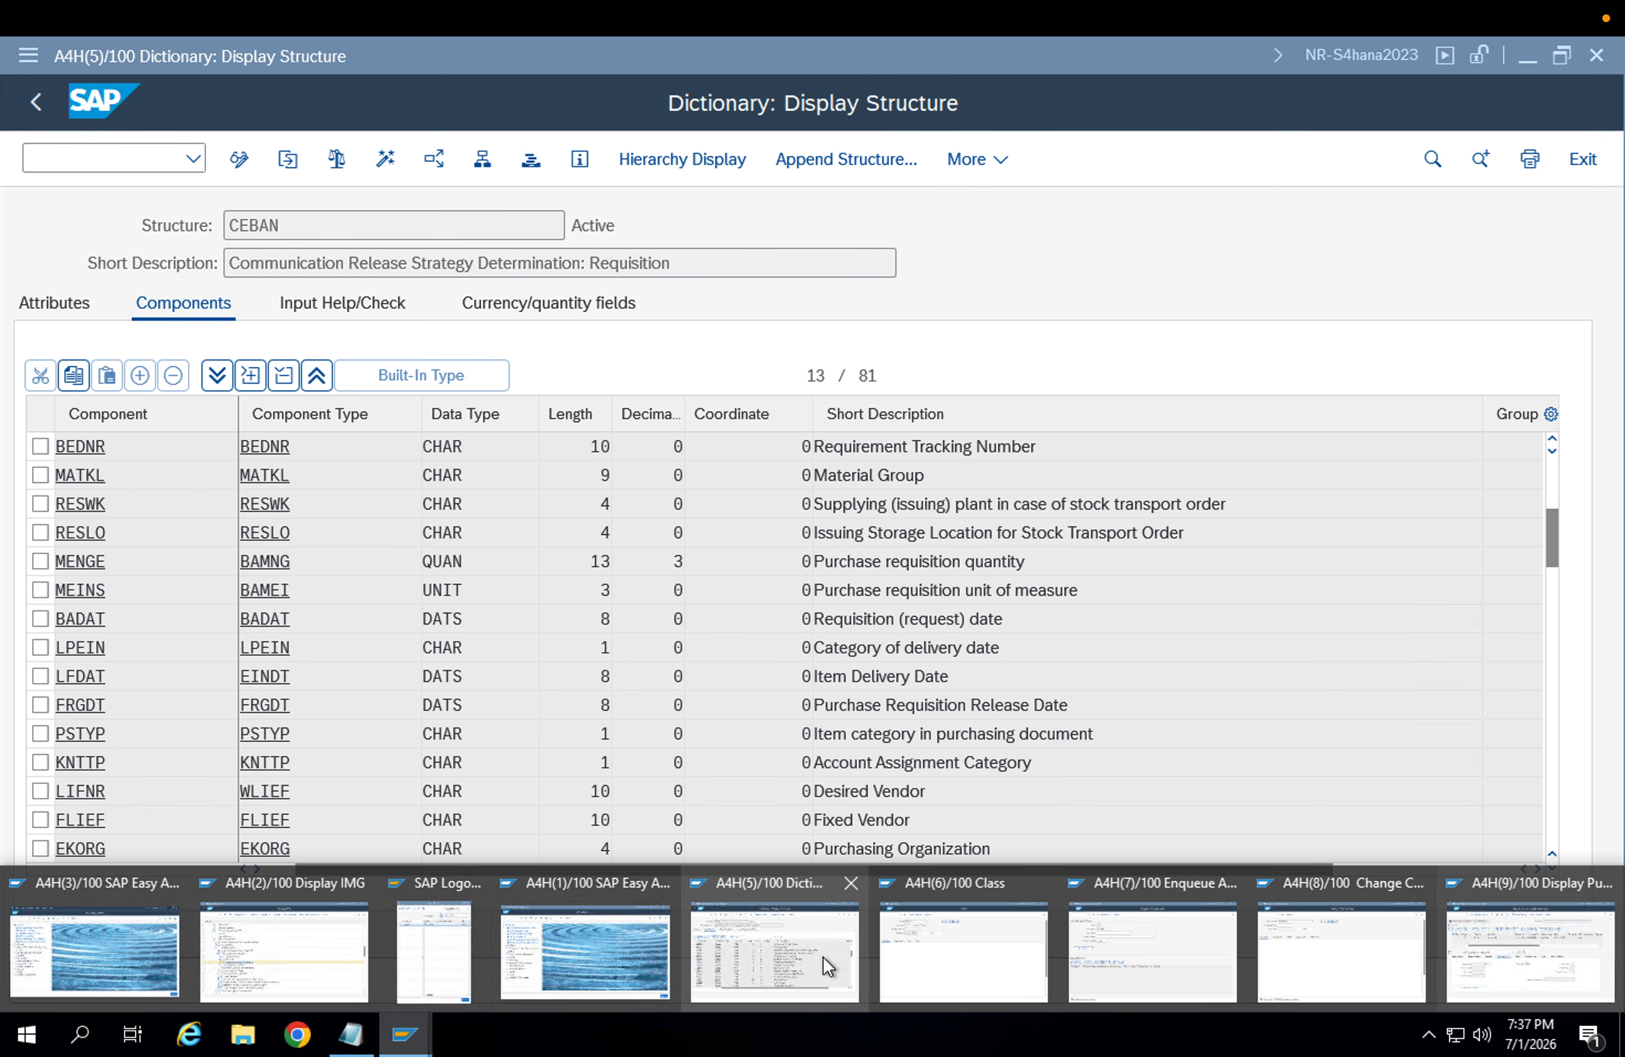
click(823, 956)
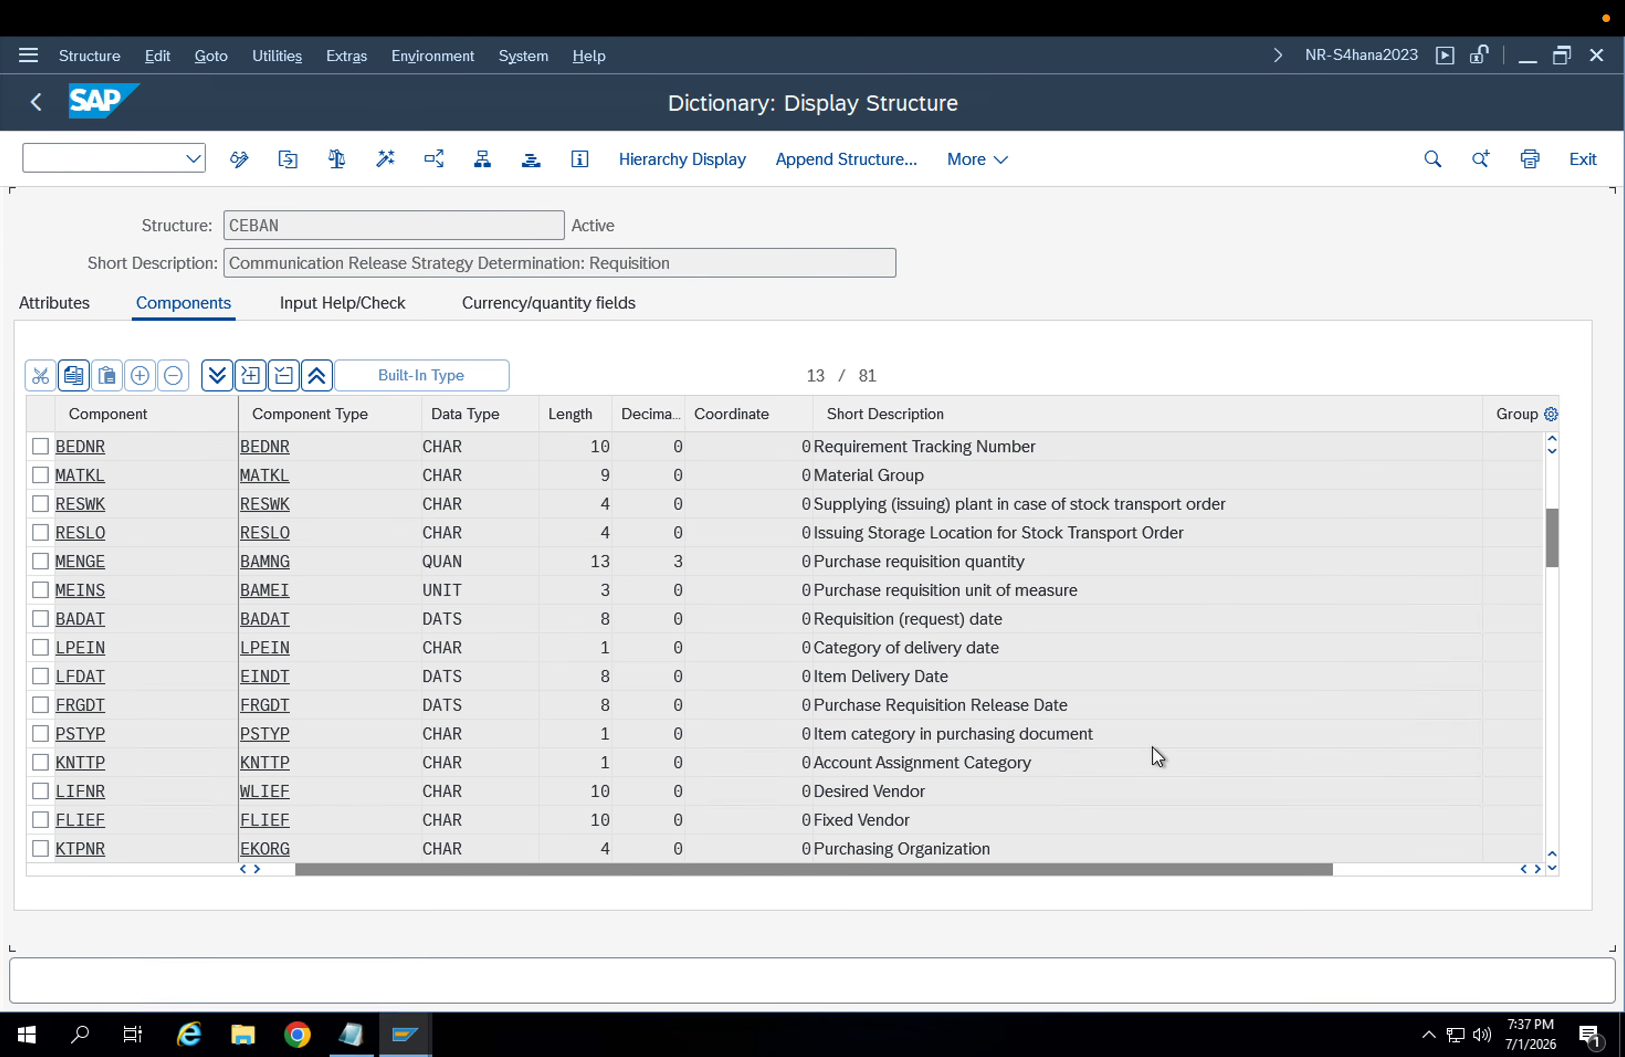
scroll(1154, 747, down, 2)
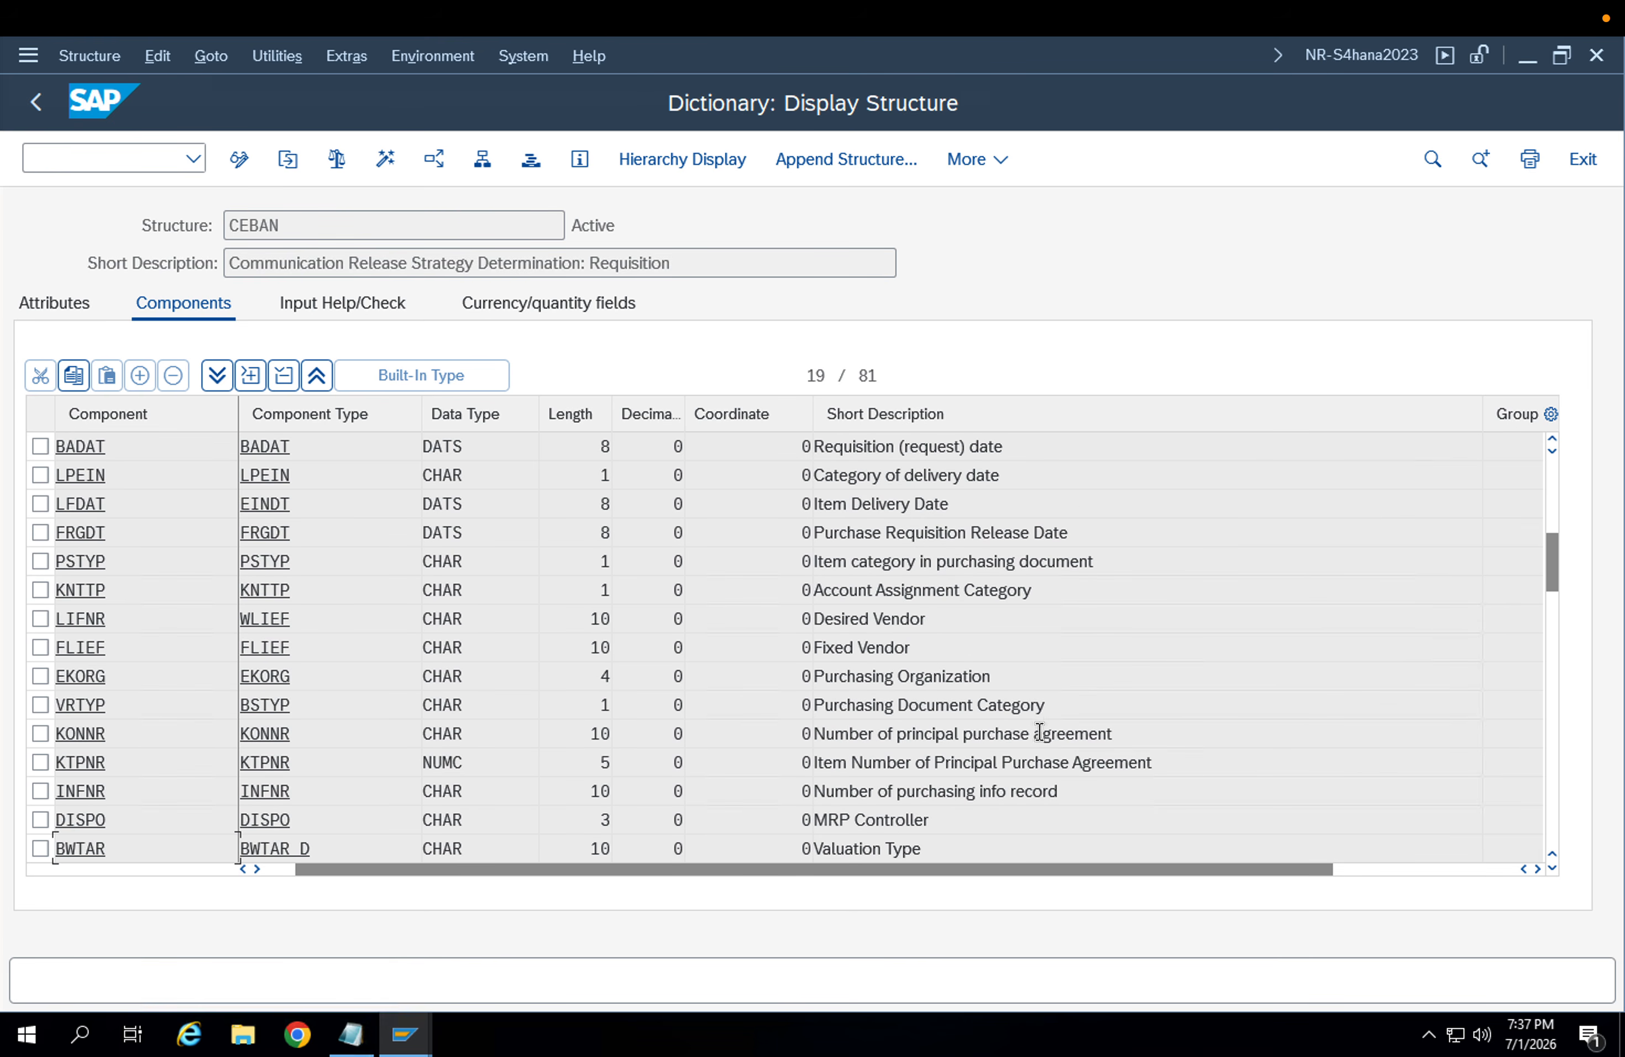
scroll(1062, 725, down, 2)
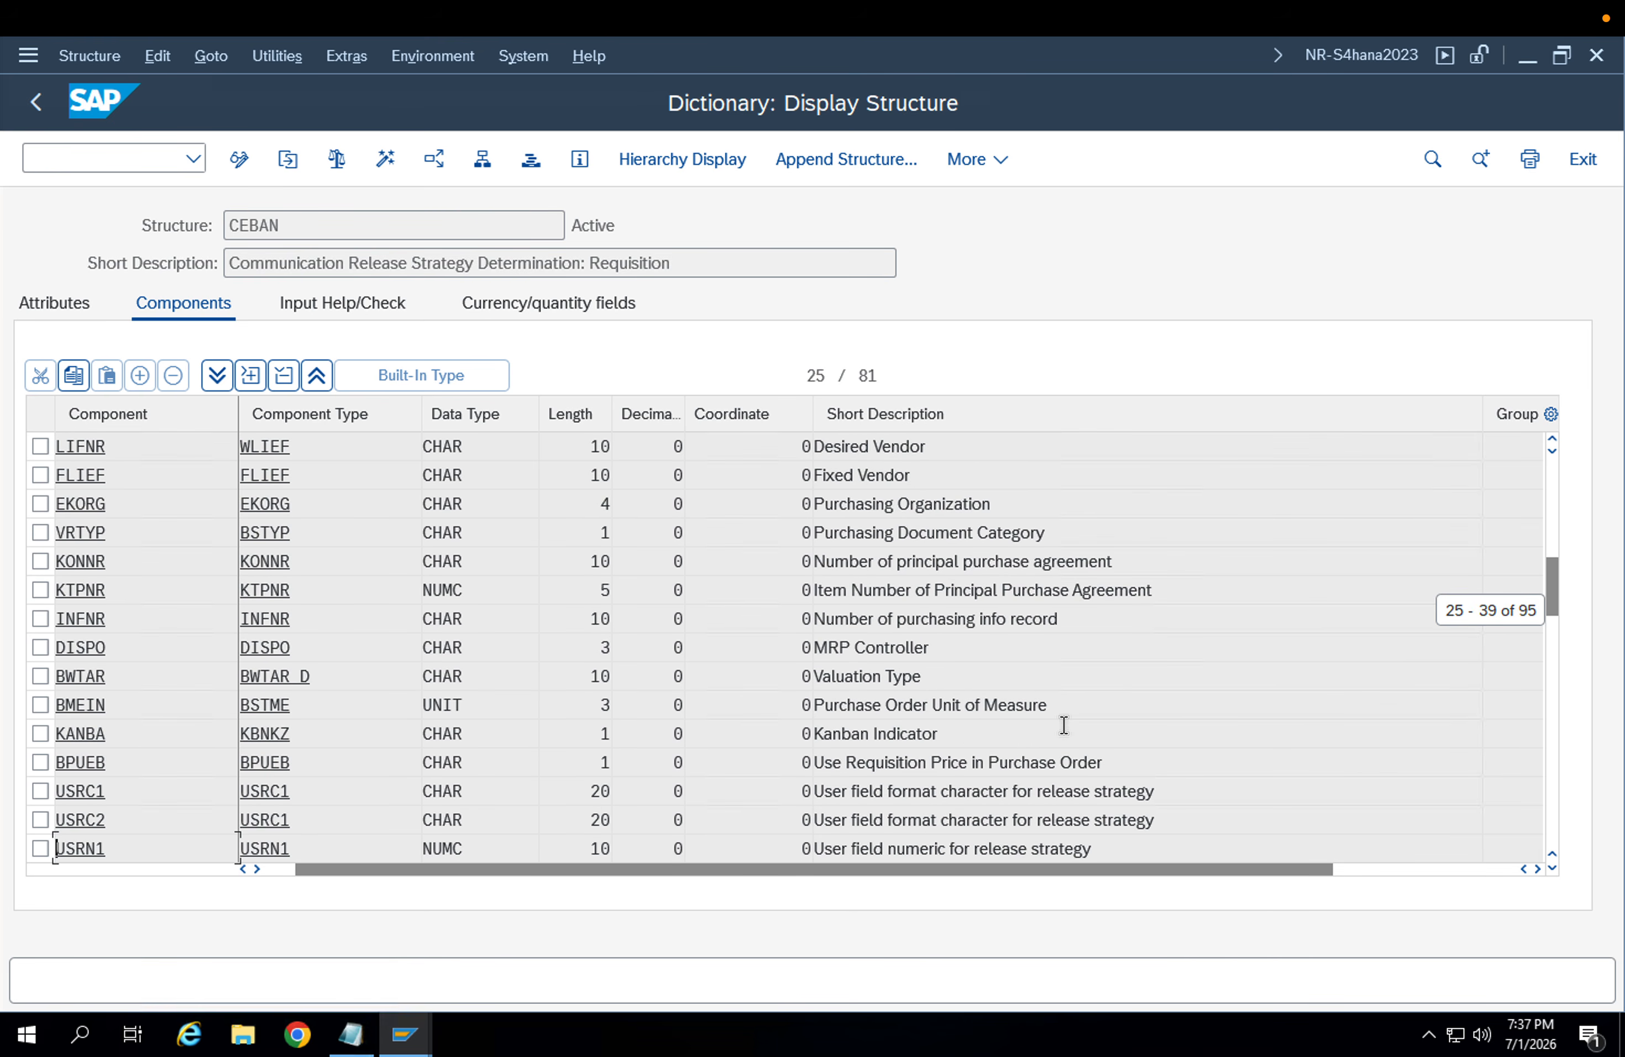
scroll(1063, 726, down, 3)
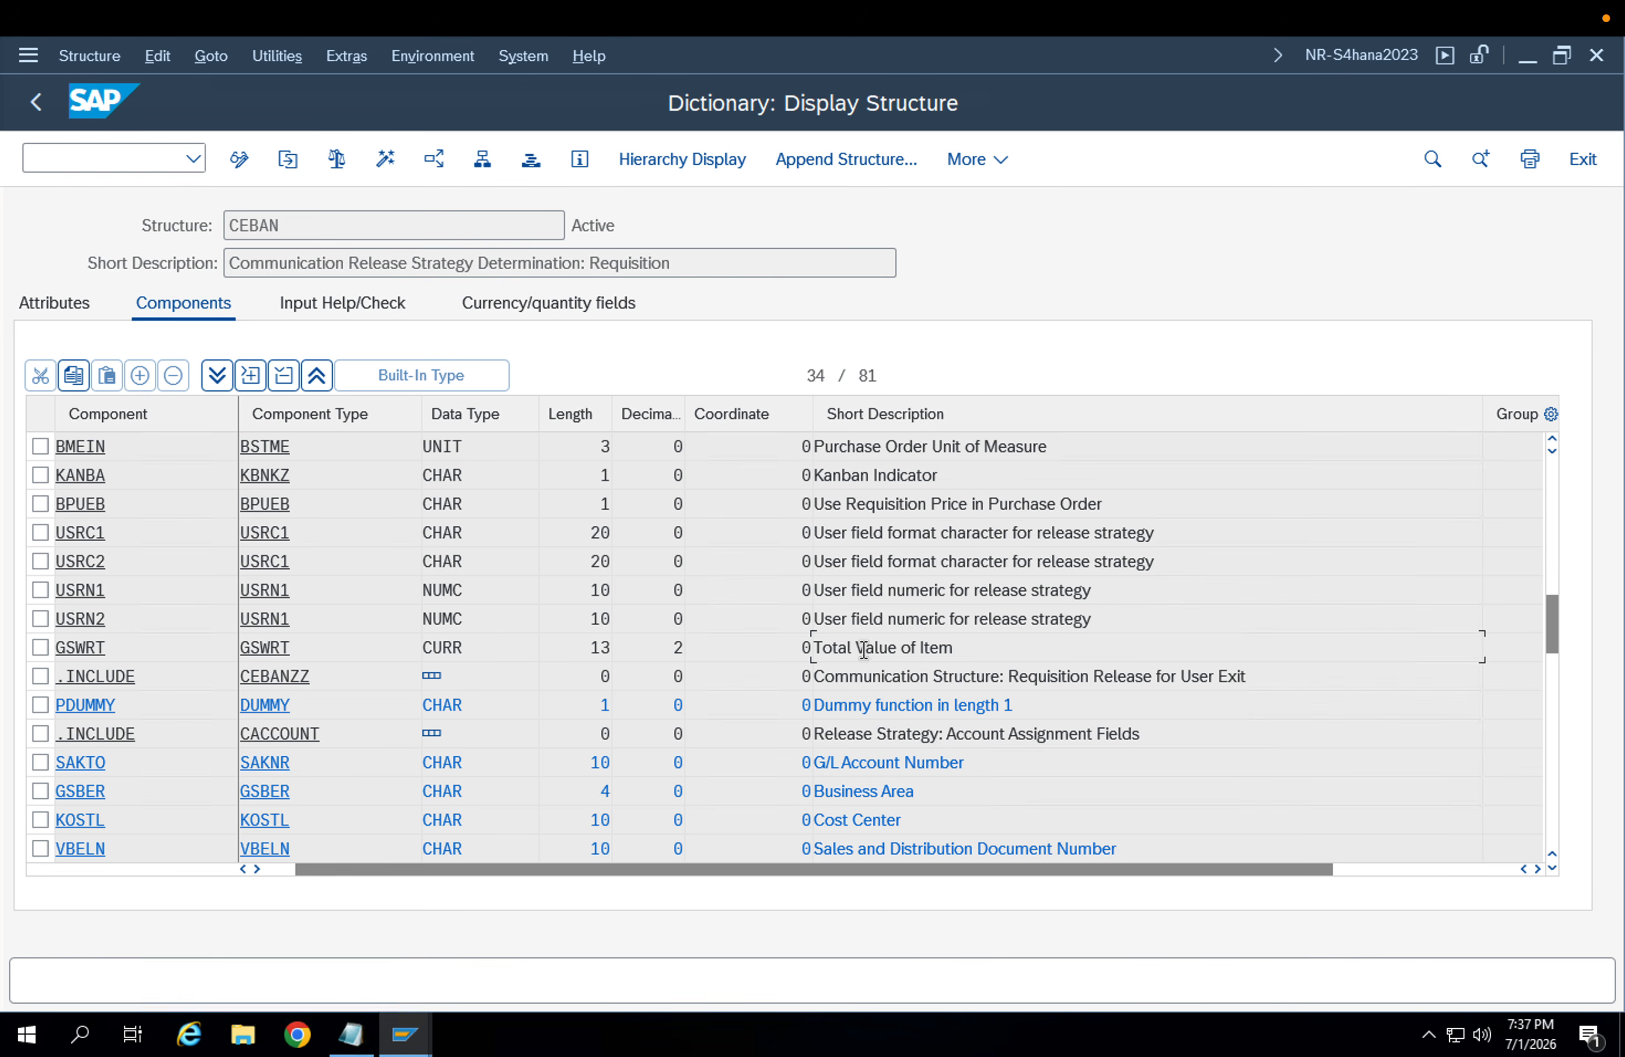
drag(954, 648, 836, 651)
Examine the remaining CEBAN components, especially the overall release indicator GSFRG and the total requisition value GFWRT
scroll(1083, 699, down, 2)
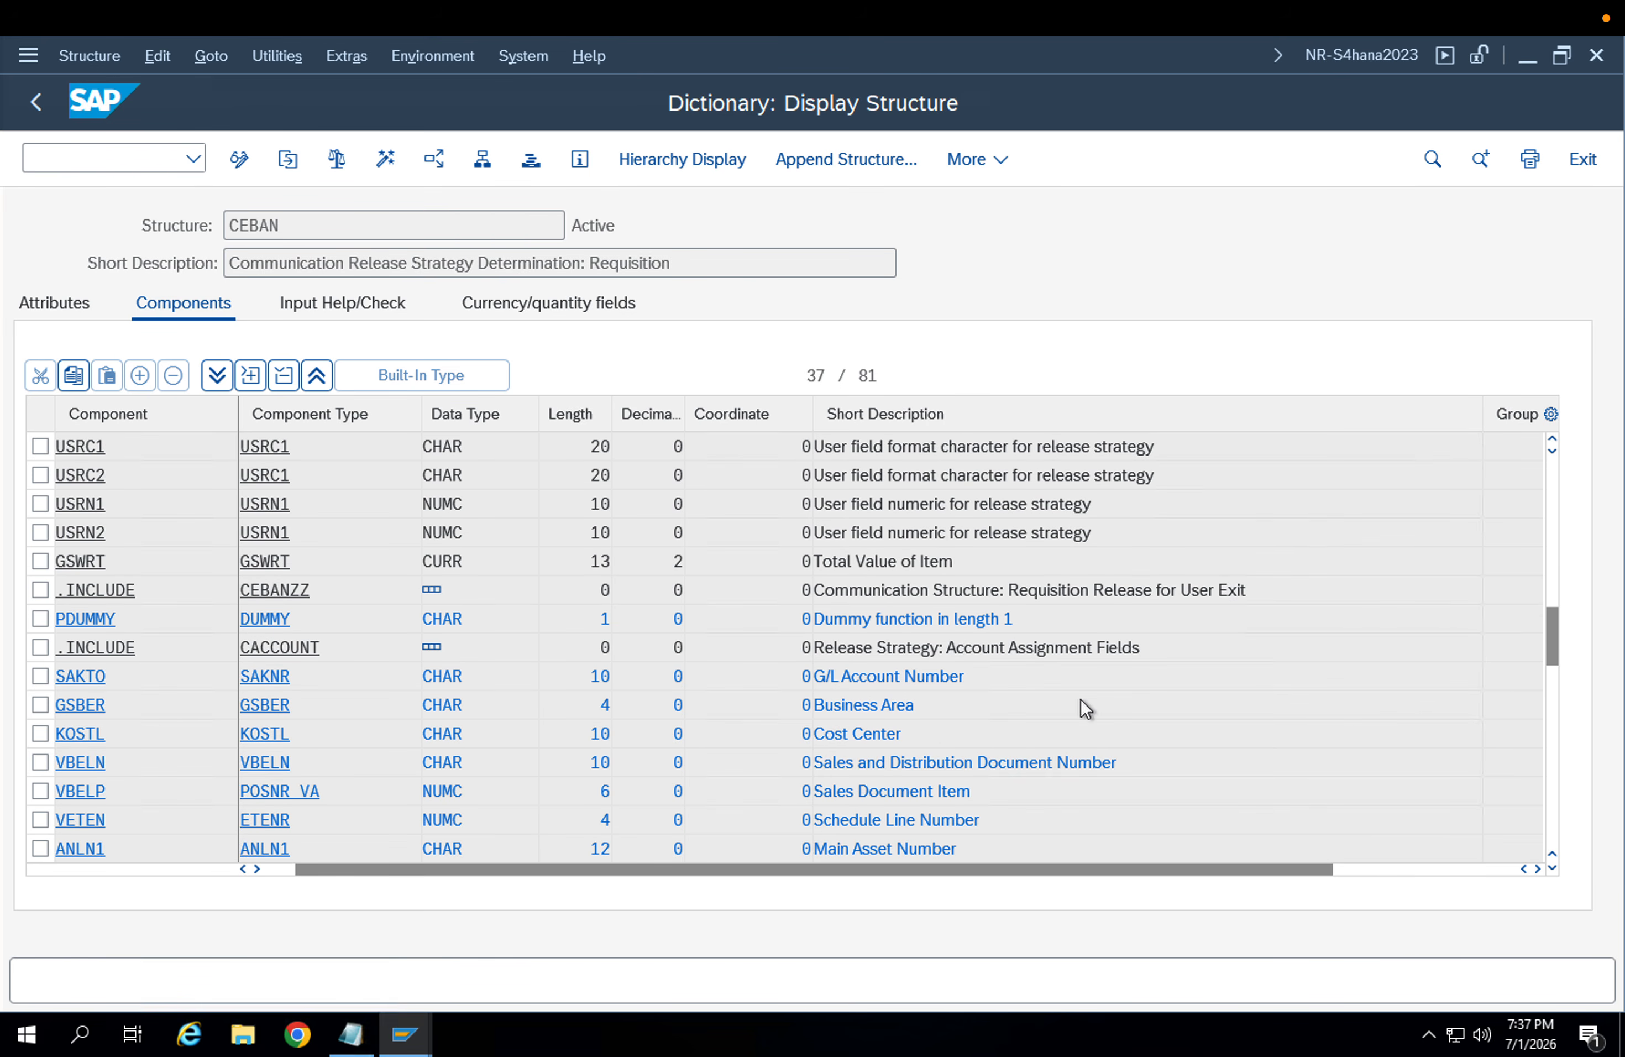
scroll(1082, 699, down, 3)
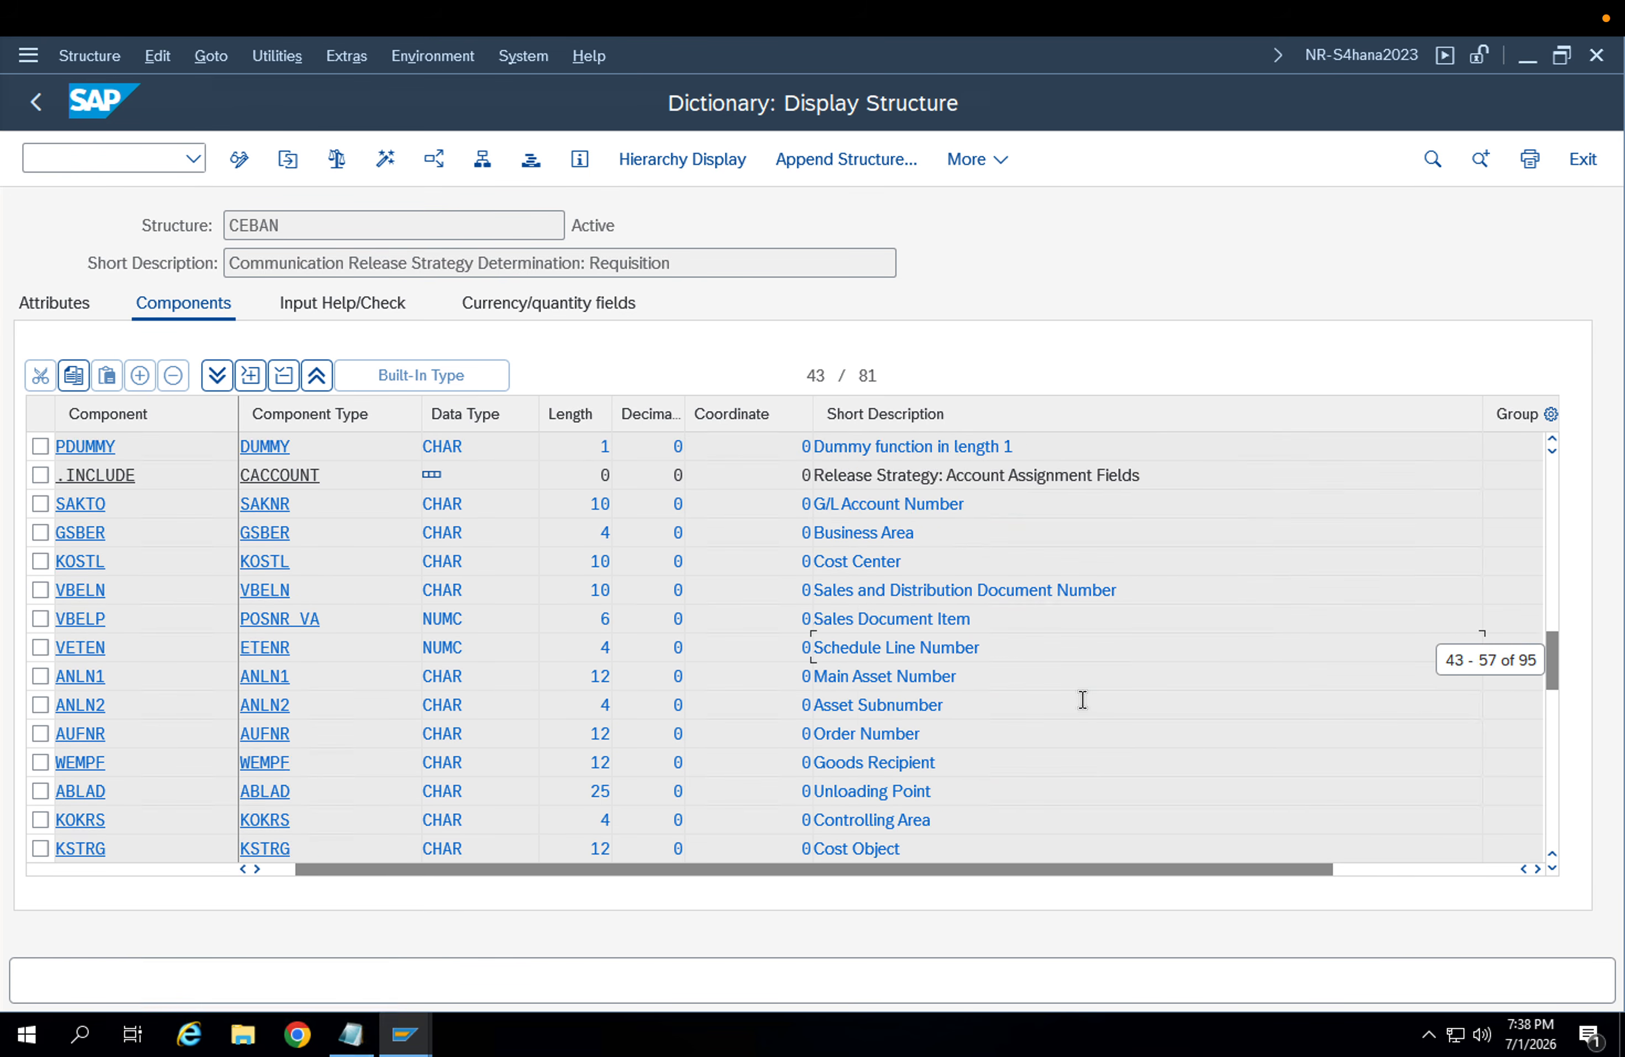
scroll(1080, 699, down, 4)
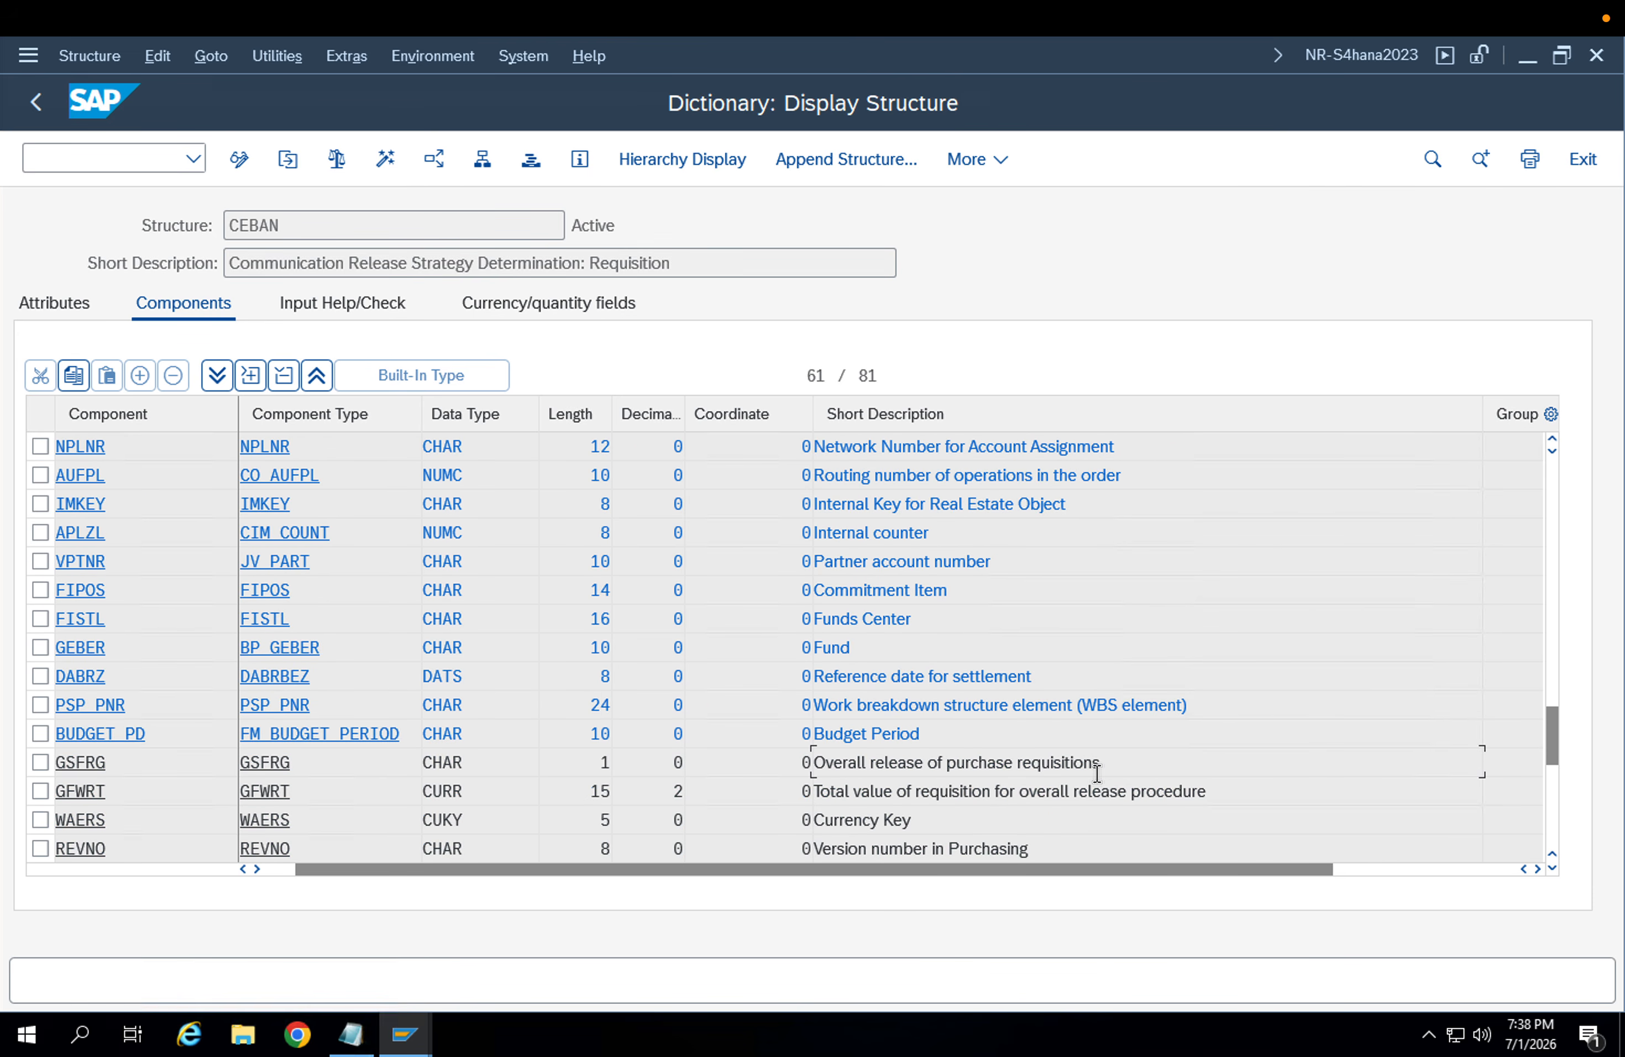
drag(1100, 762, 822, 762)
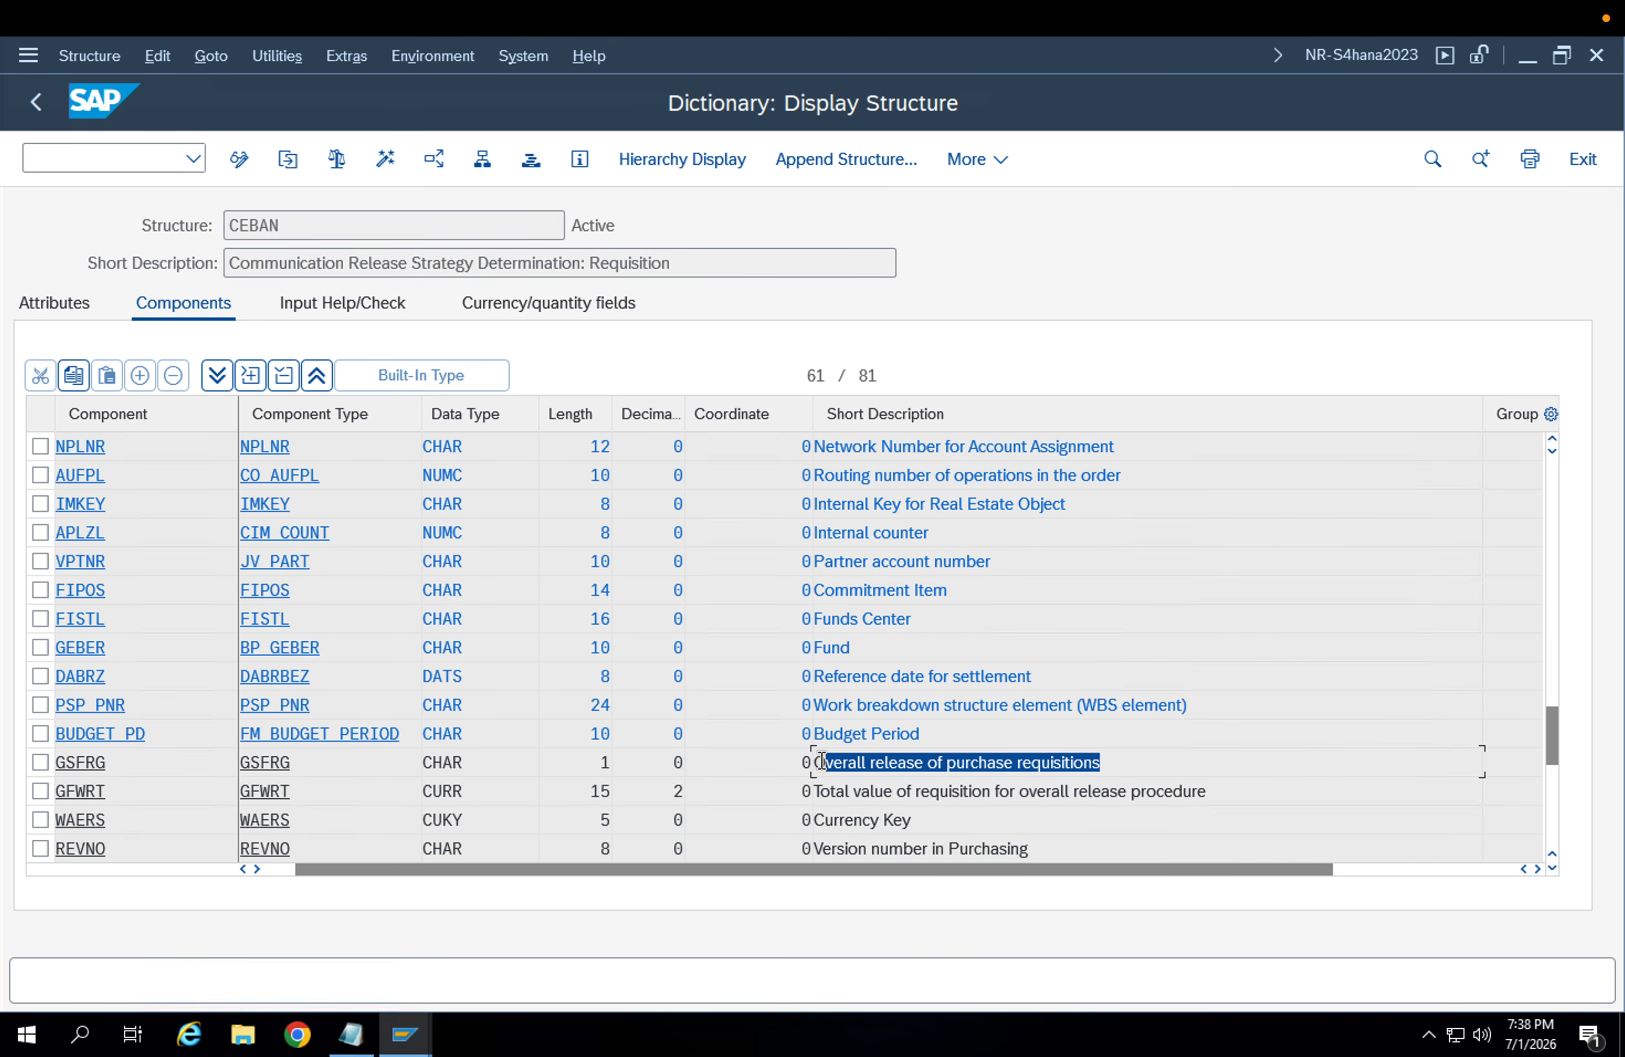
scroll(991, 707, down, 1)
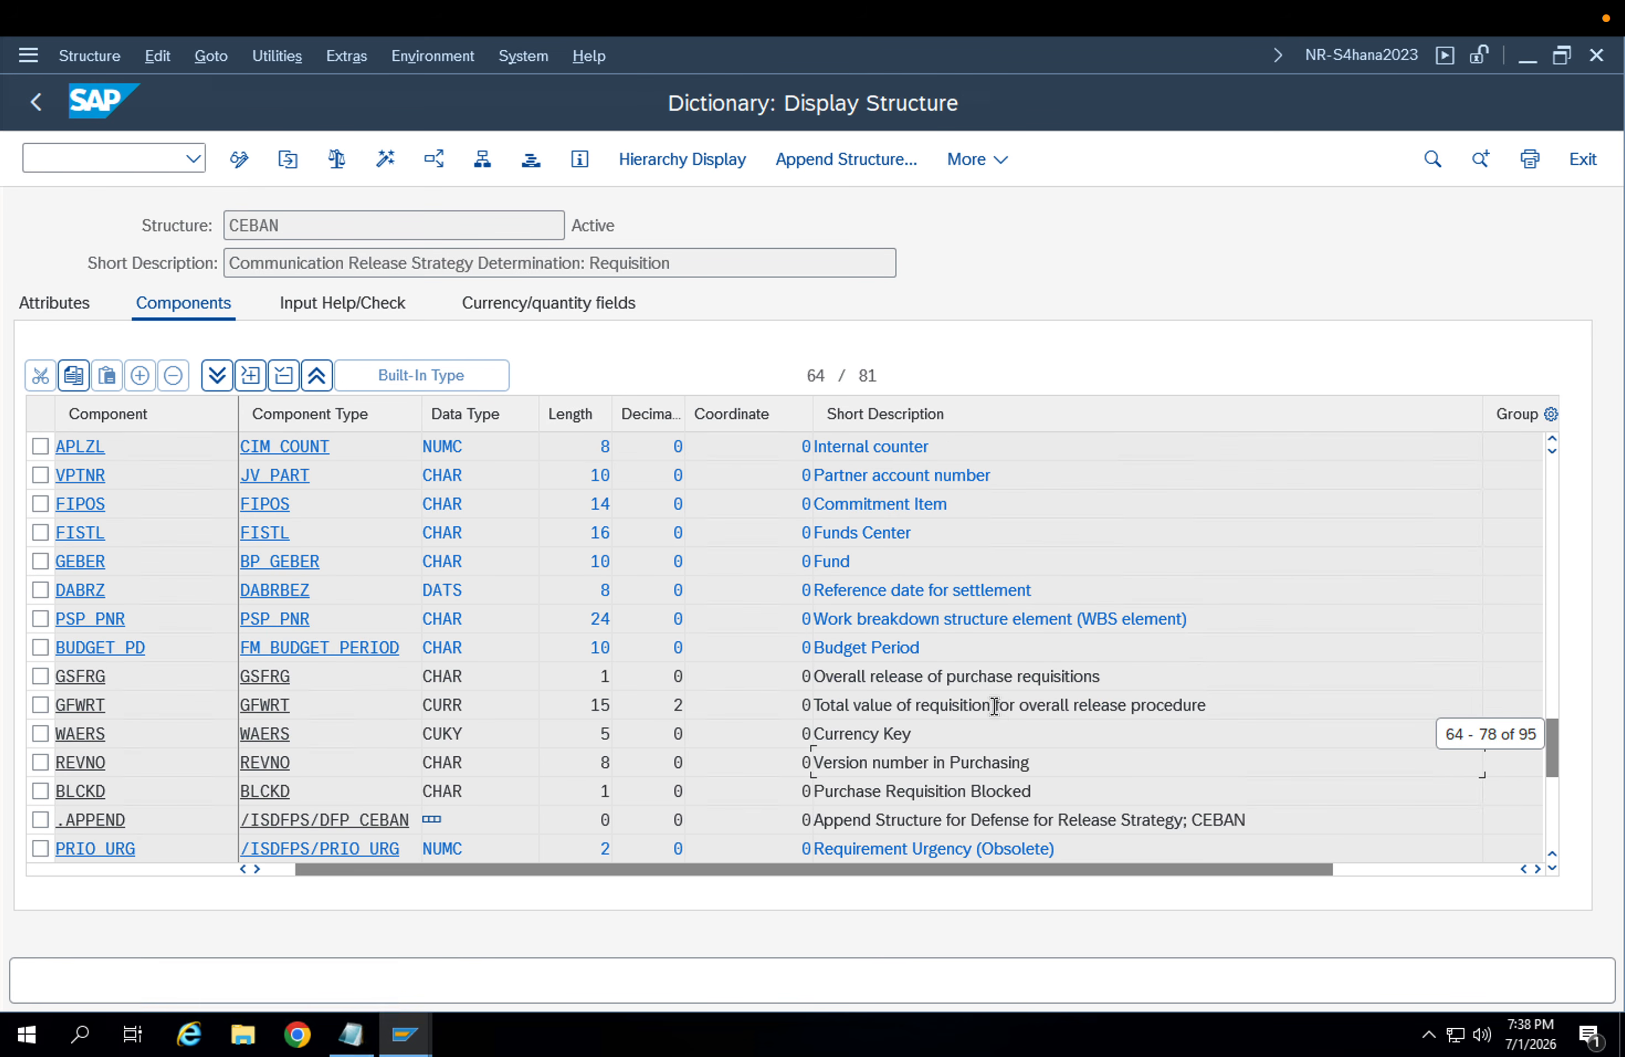
drag(1209, 705, 810, 707)
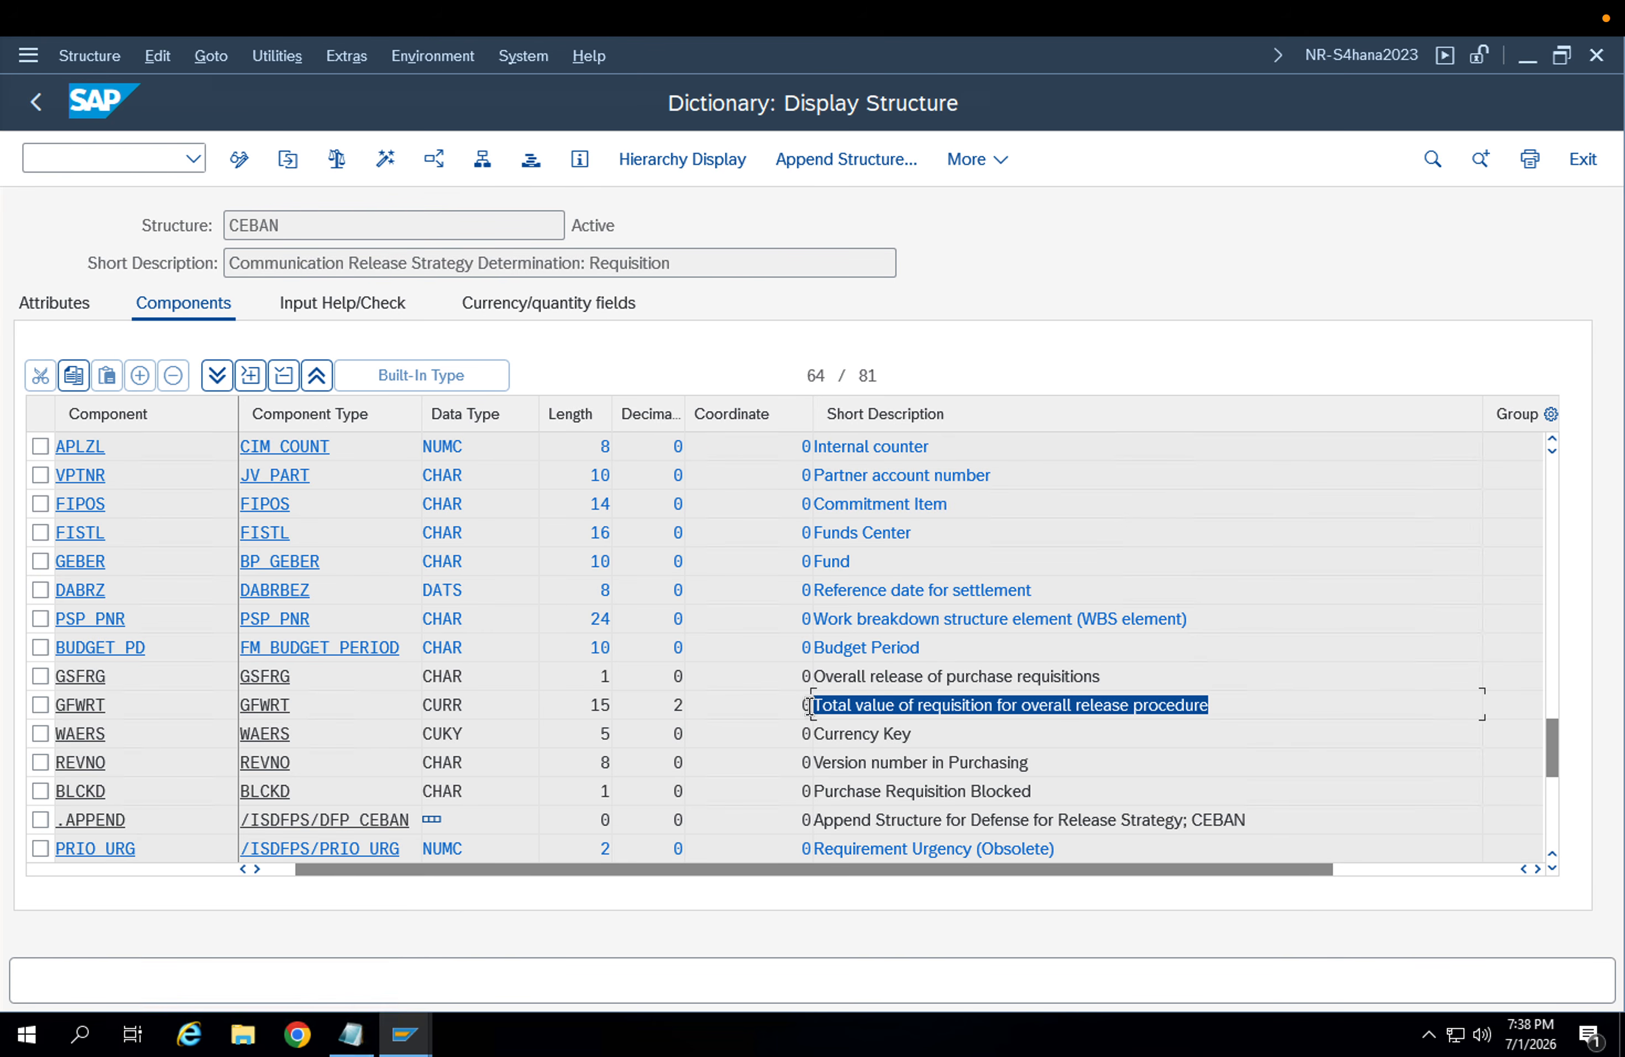
click(1085, 713)
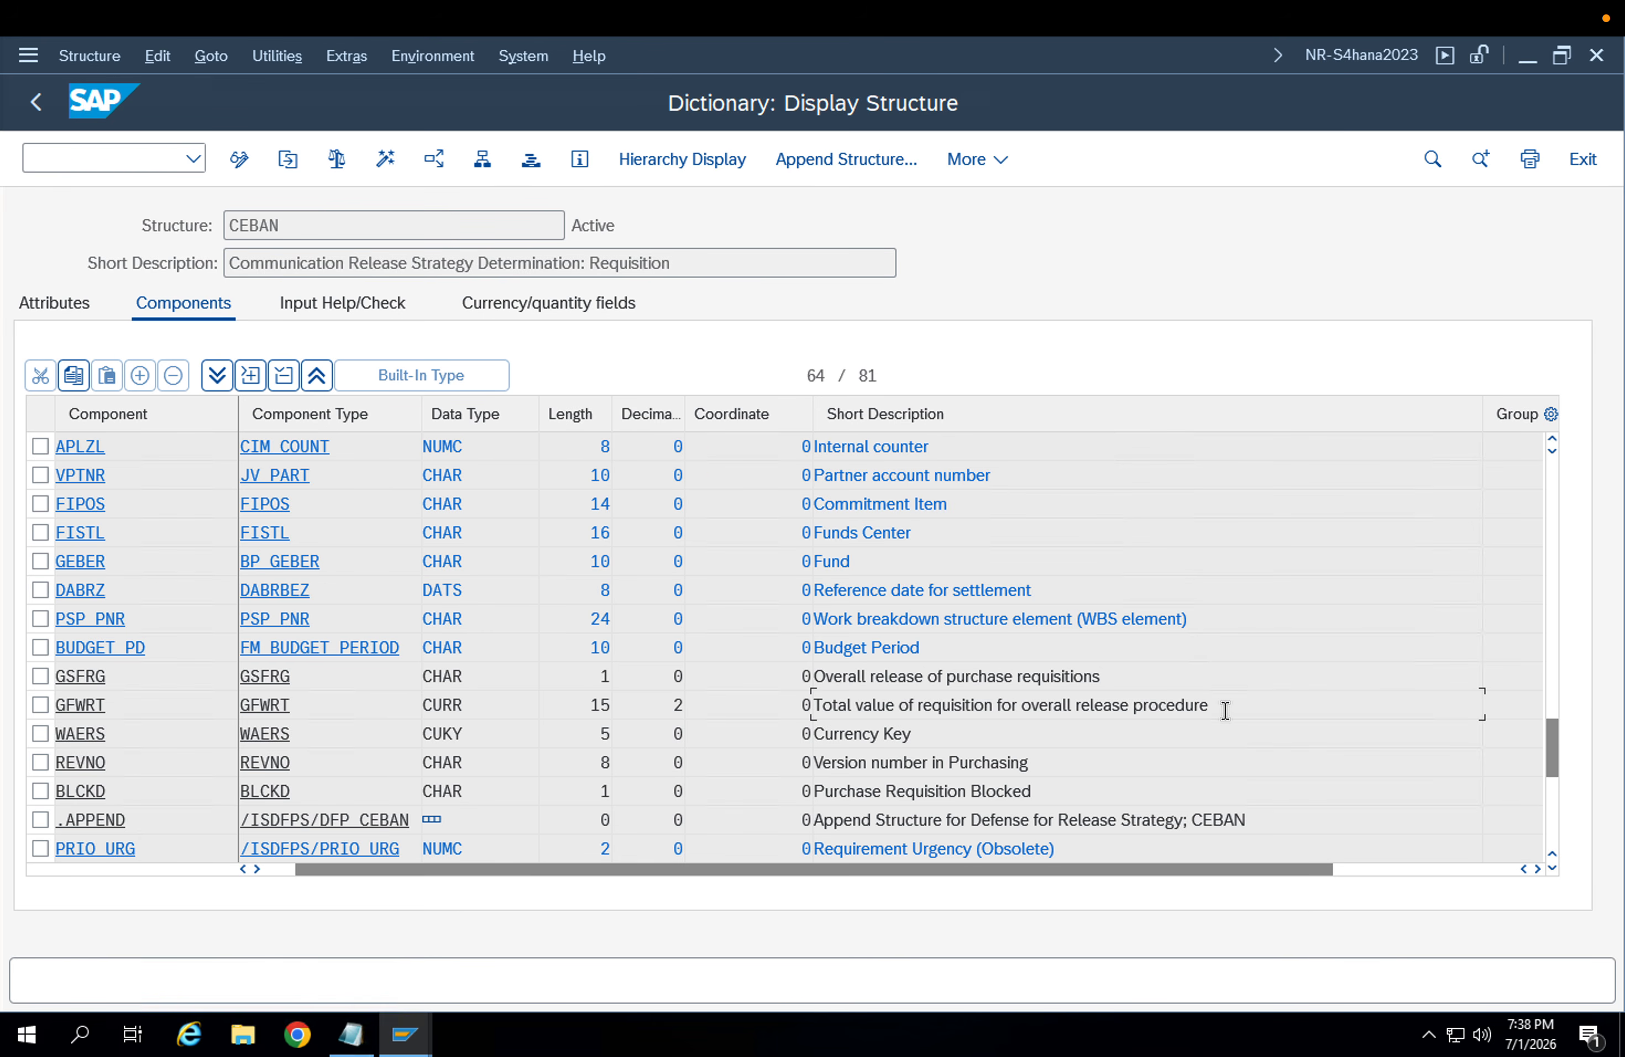
drag(1194, 708, 780, 694)
click(974, 687)
scroll(974, 688, down, 2)
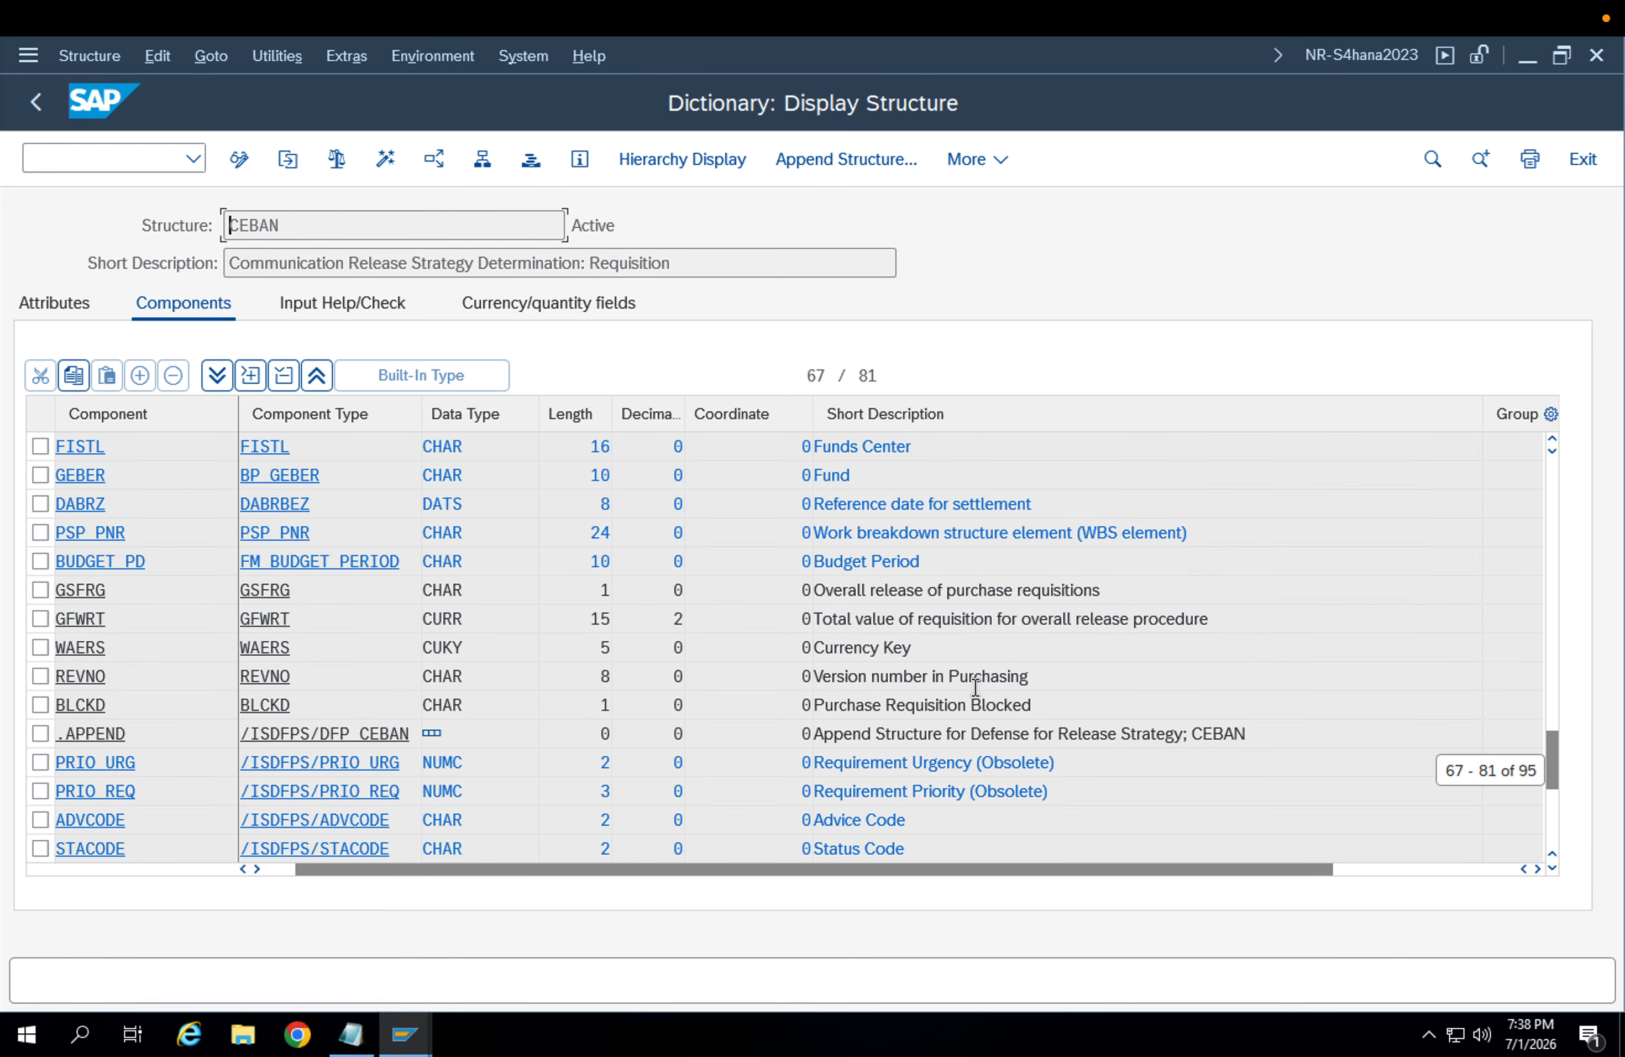
scroll(991, 690, up, 1)
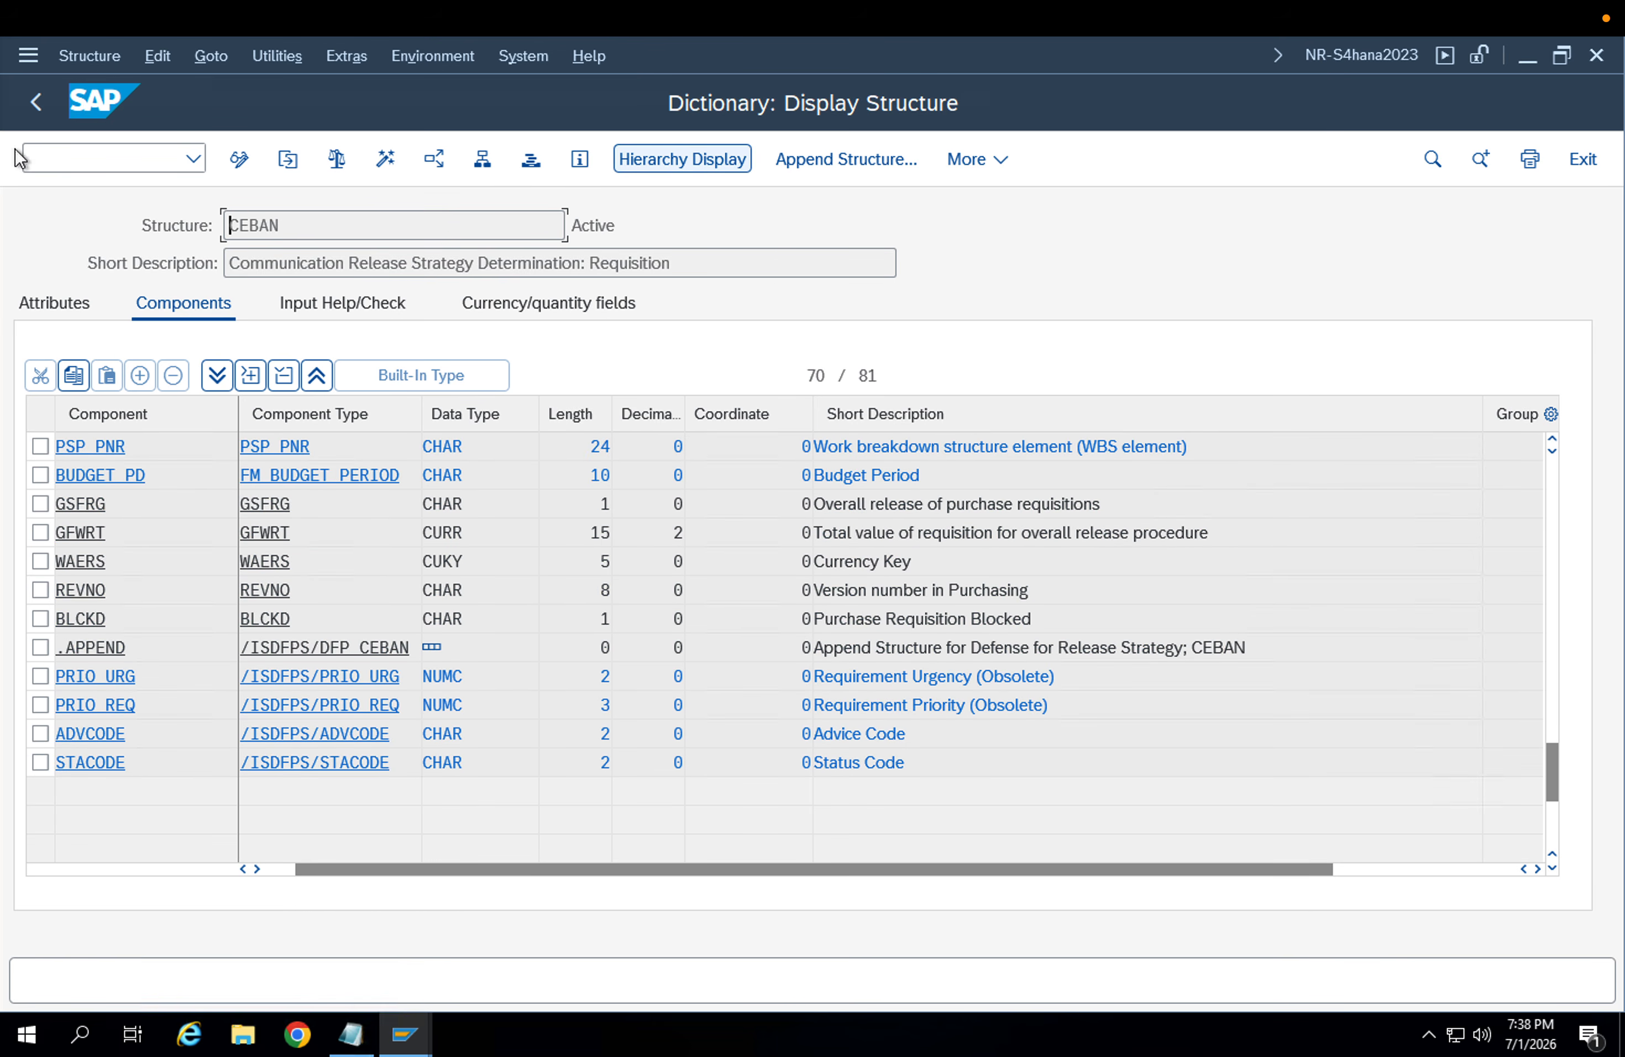
Leave the CEBAN structure display, start the Customizing project transaction and open the SAP Reference IMG
click(36, 103)
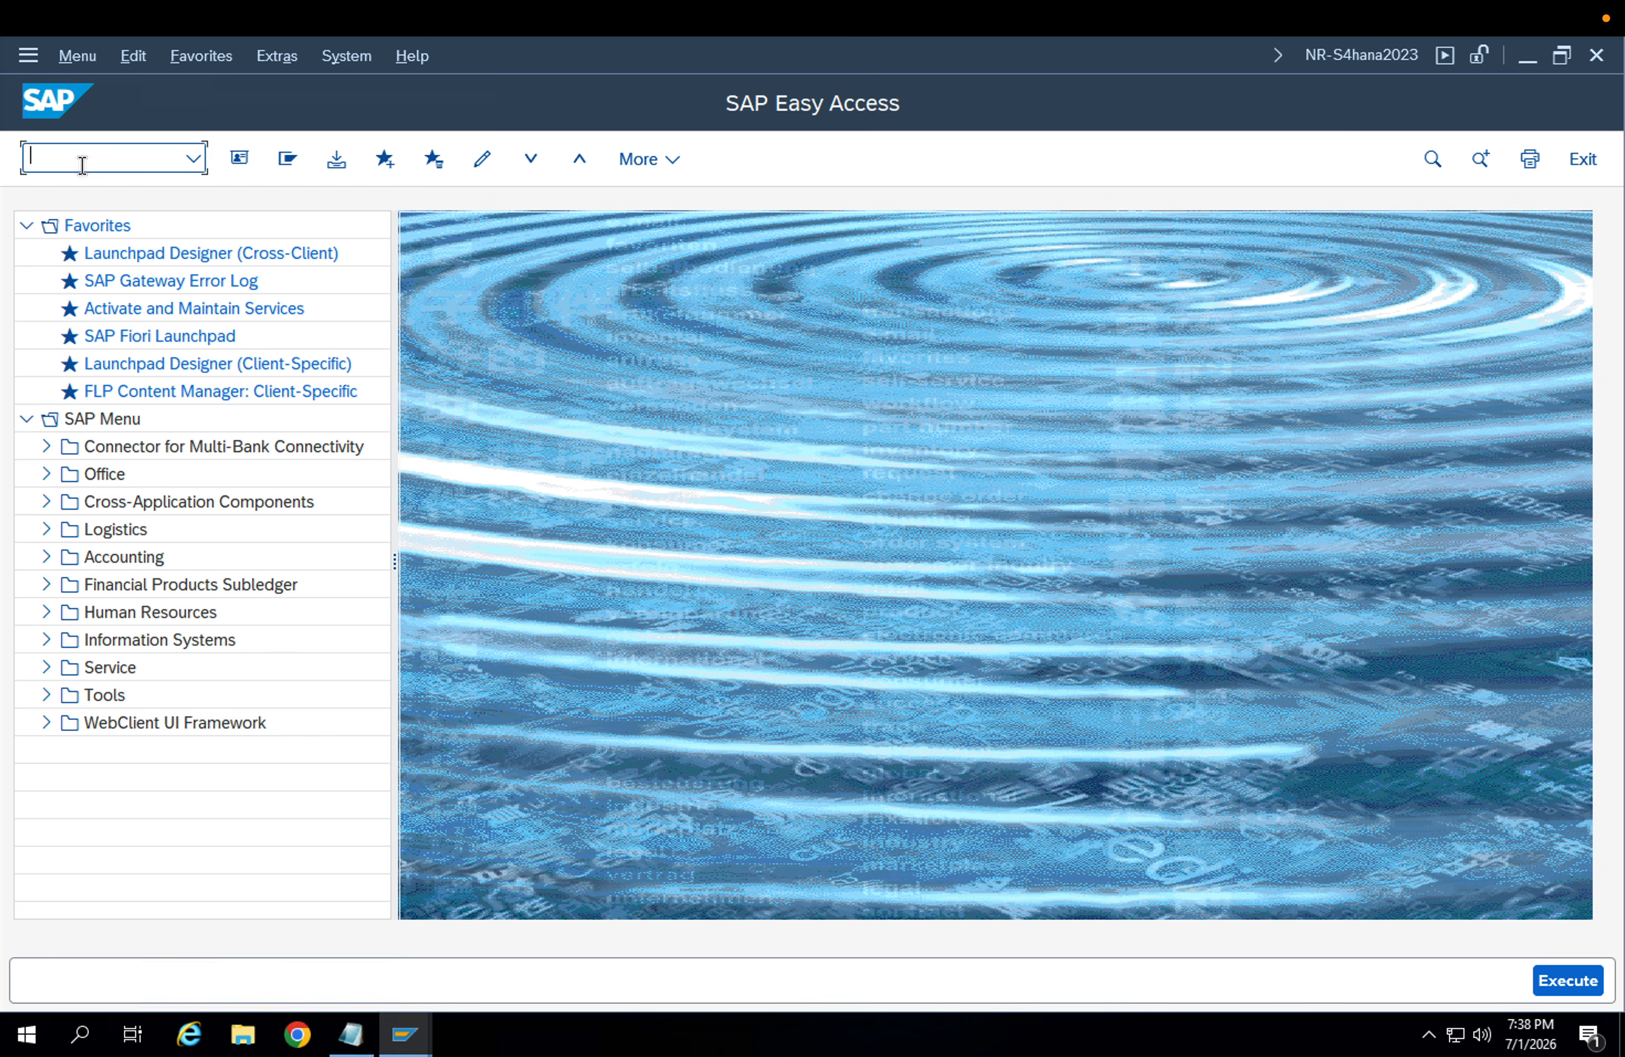
text(/)
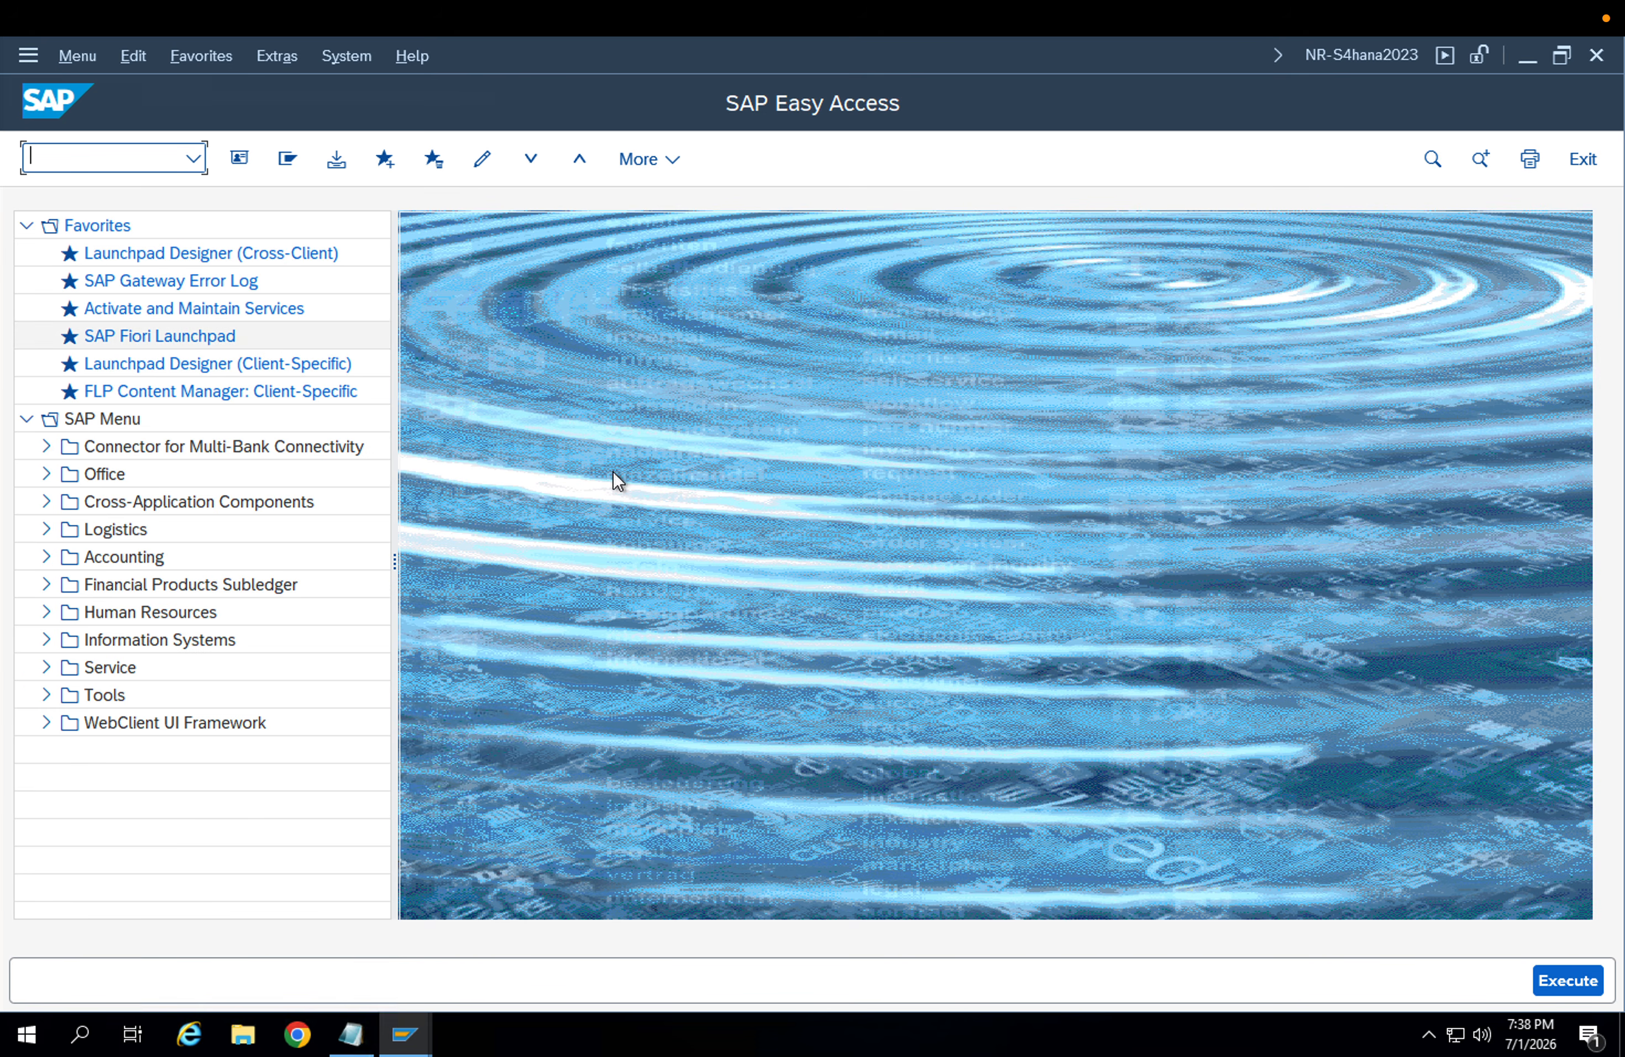
text(me)
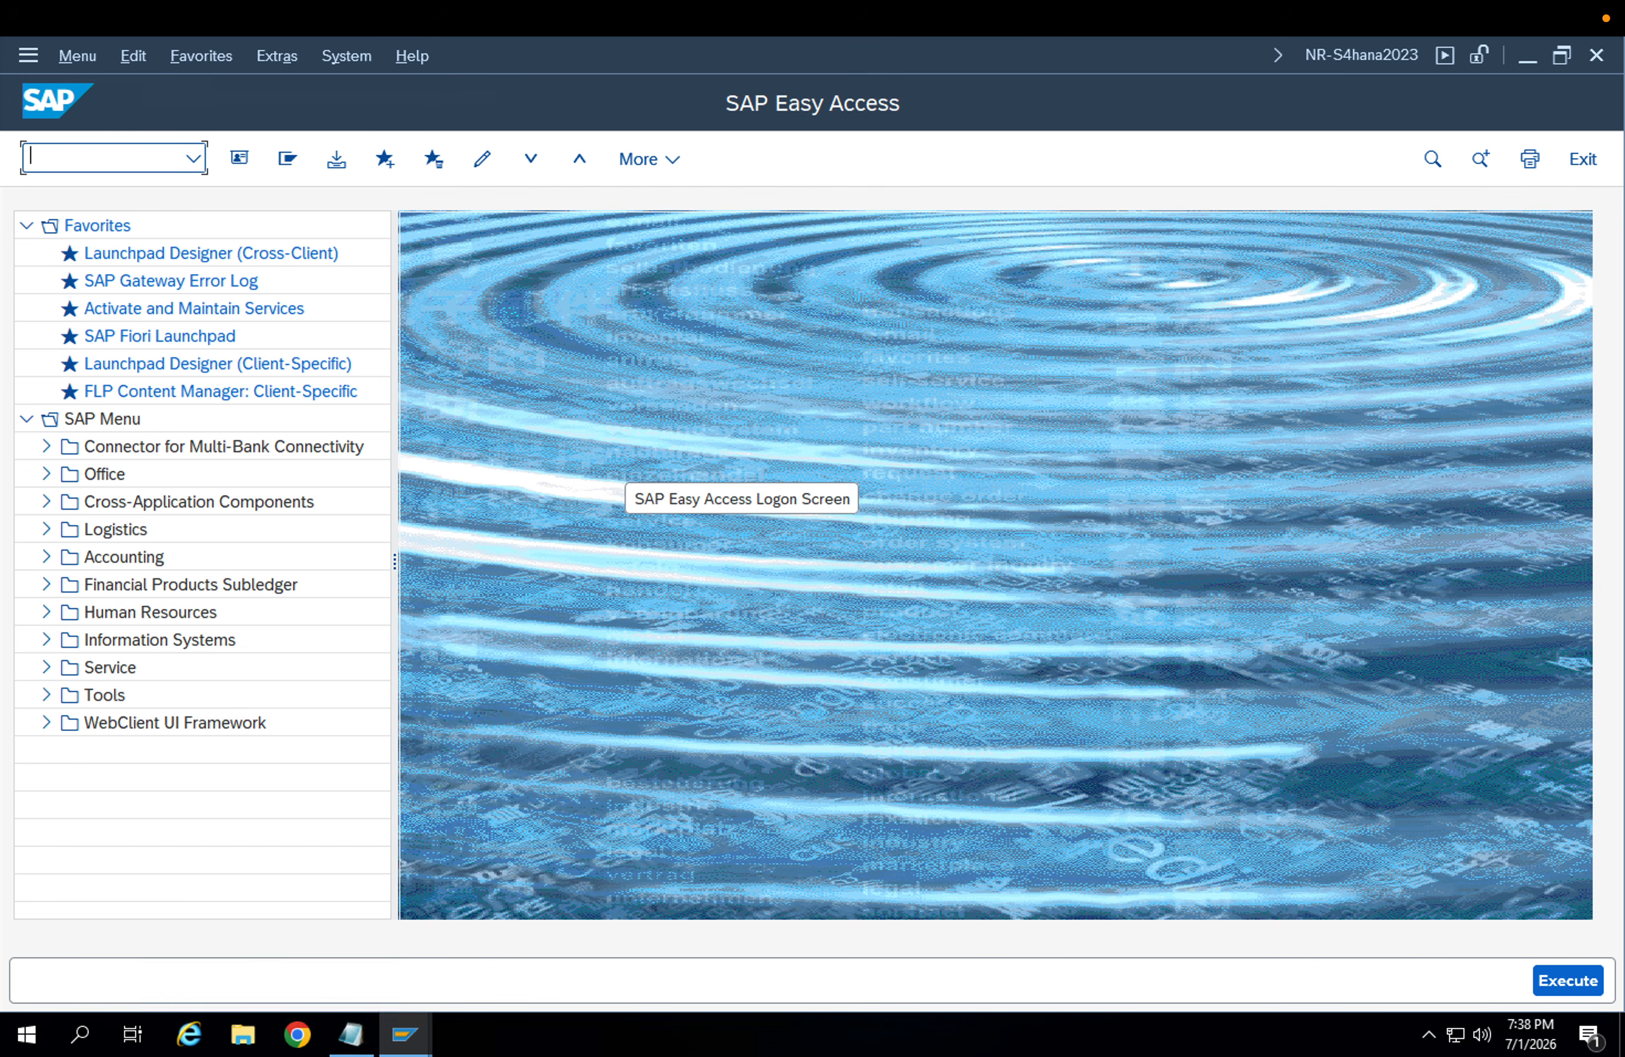
text(ro)
key(Return)
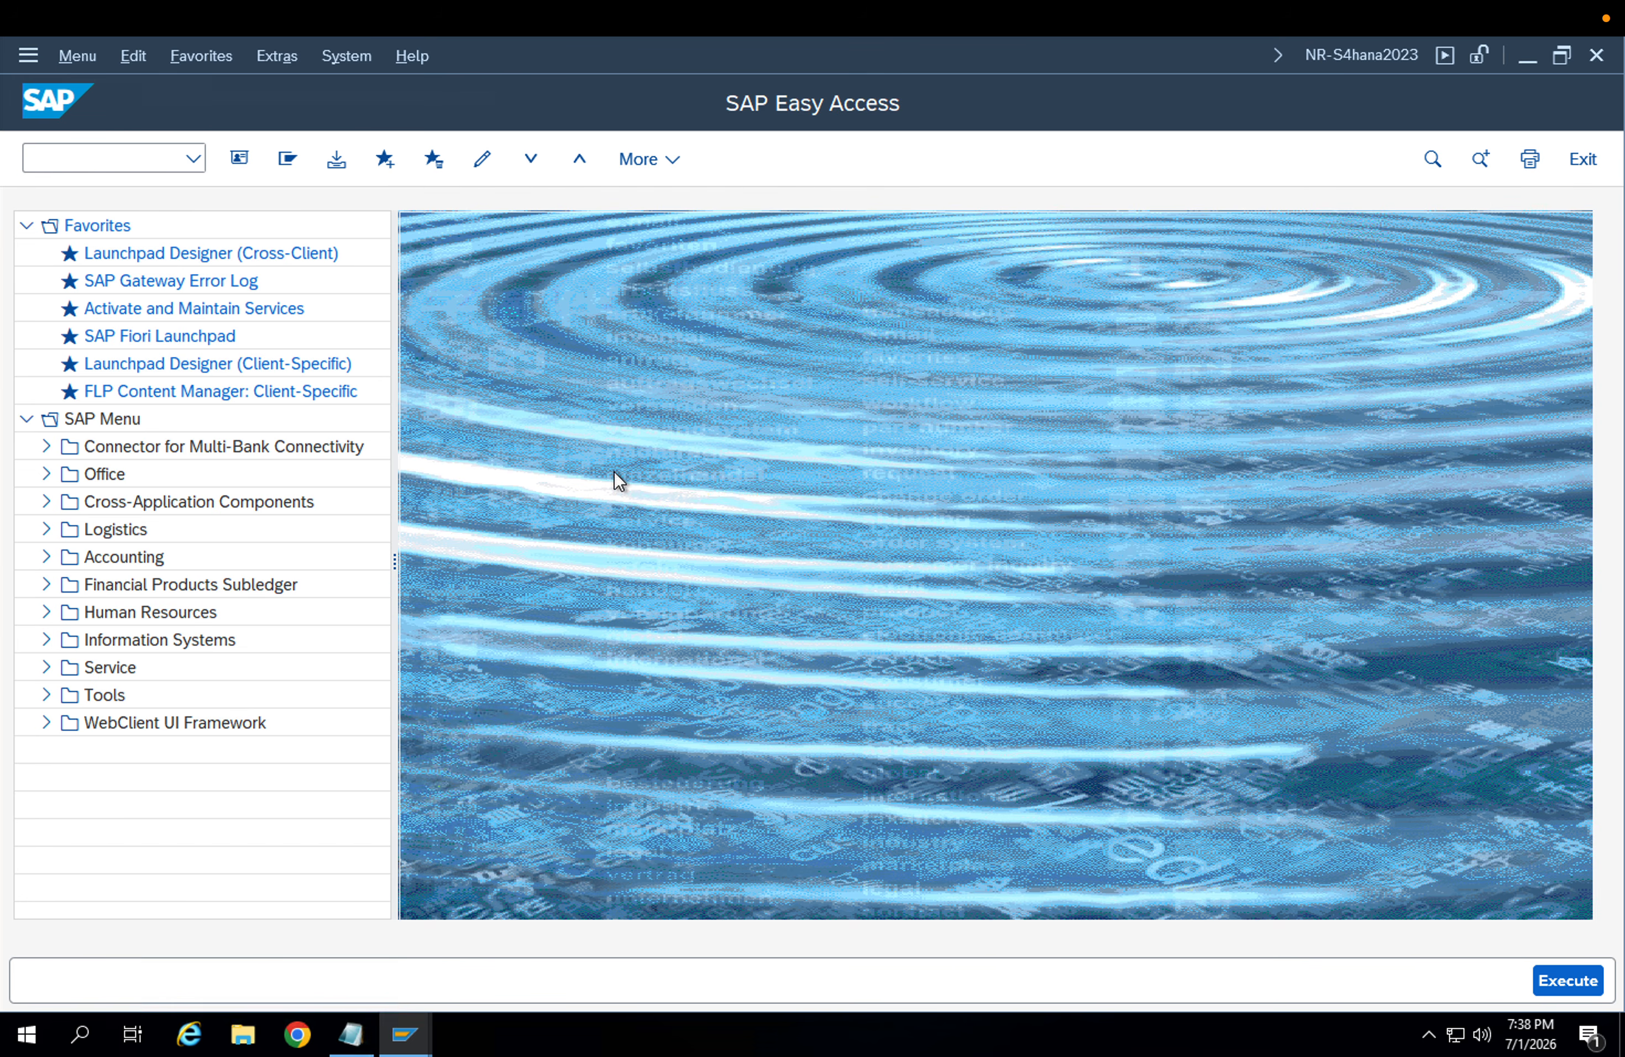
key(F5)
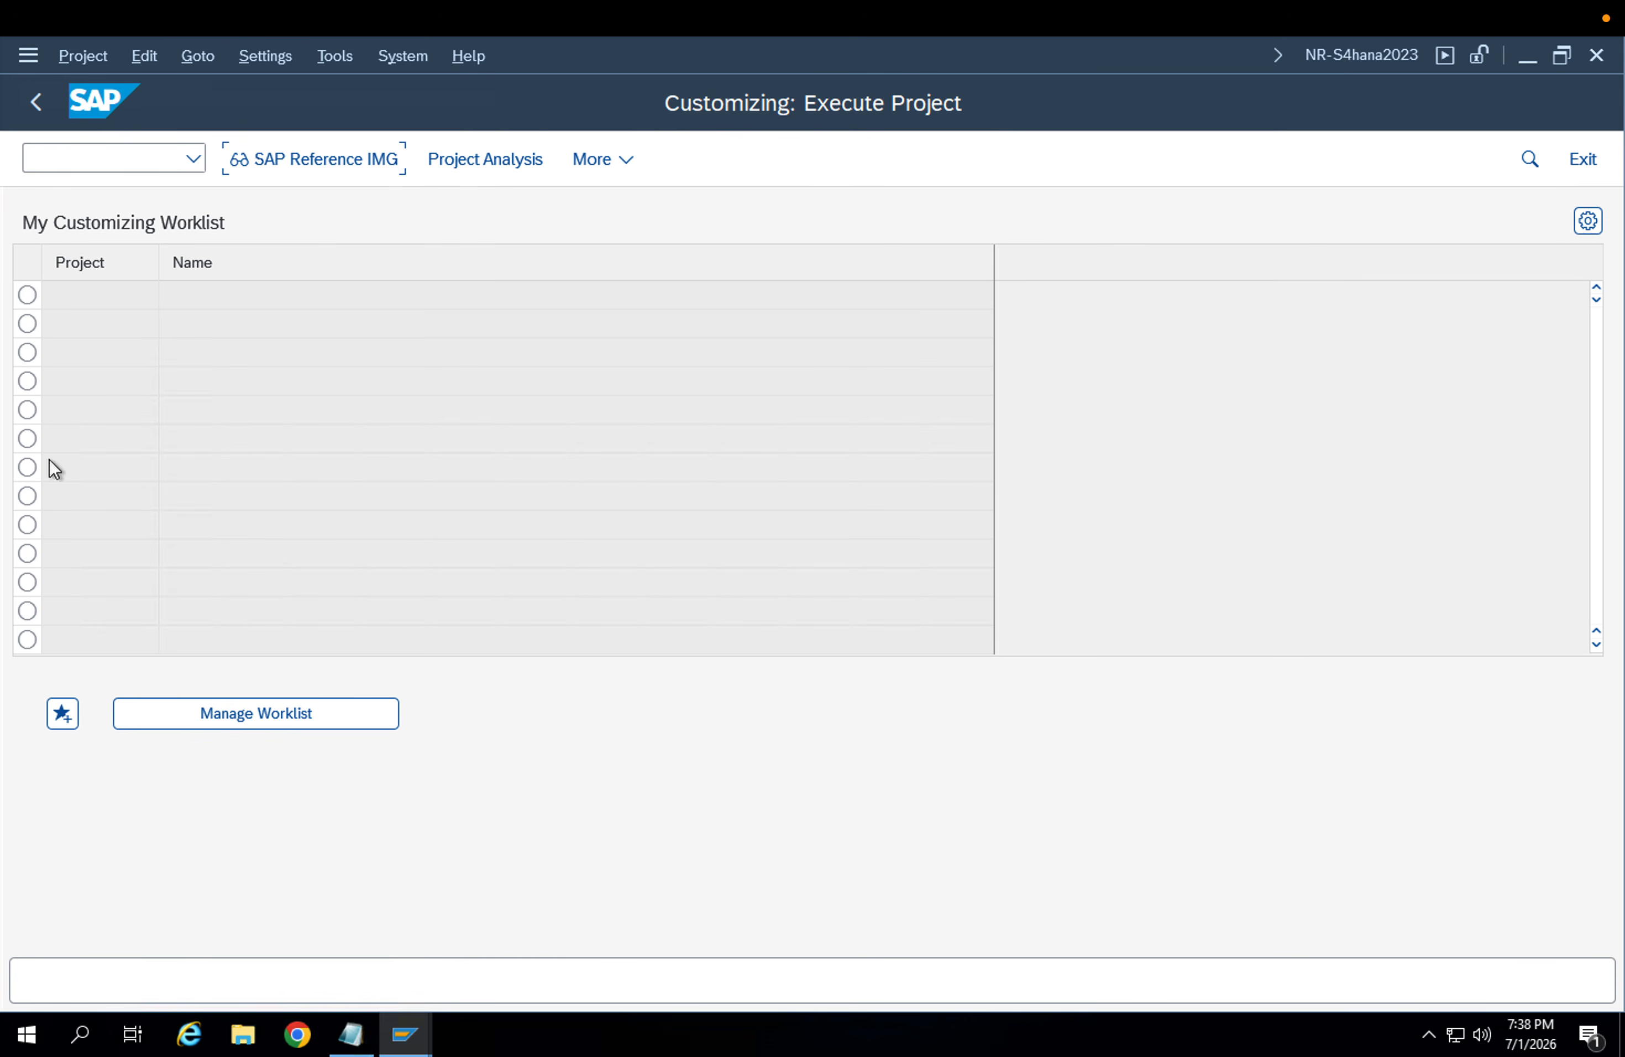
Expand the IMG structure through Materials Management, Purchasing and Purchase Requisition to Release Procedure's Procedure with Classification activities
scroll(138, 617, down, 4)
scroll(138, 617, down, 3)
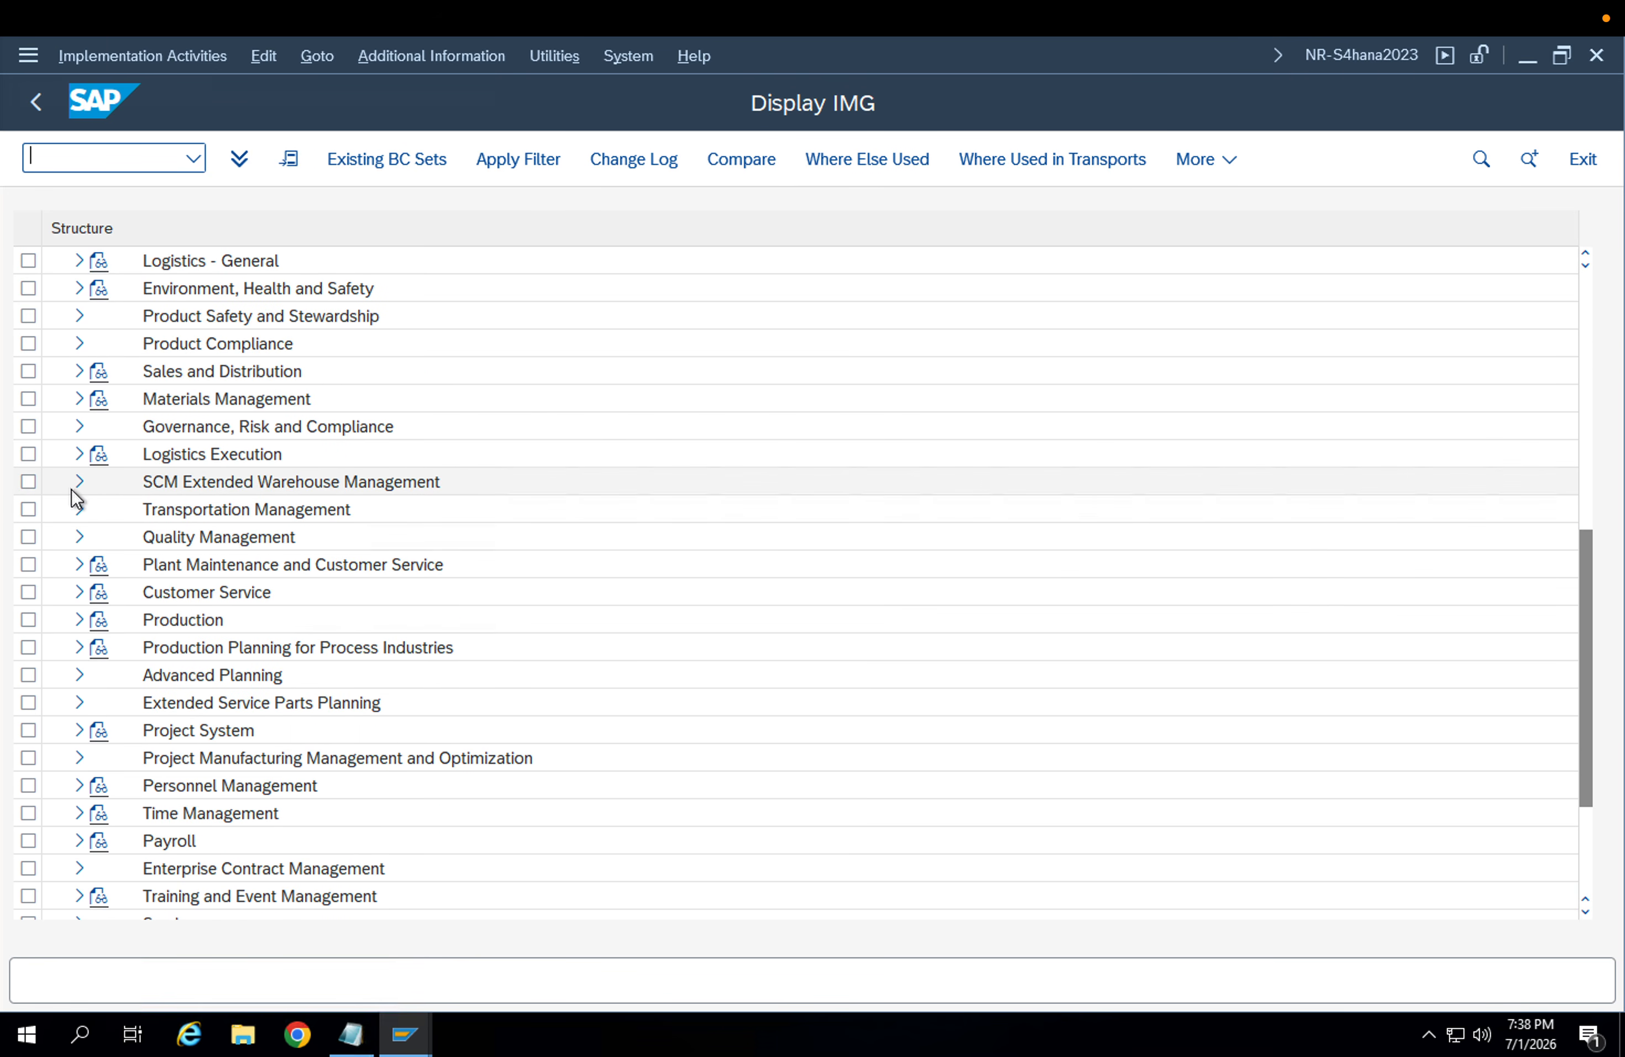
click(79, 398)
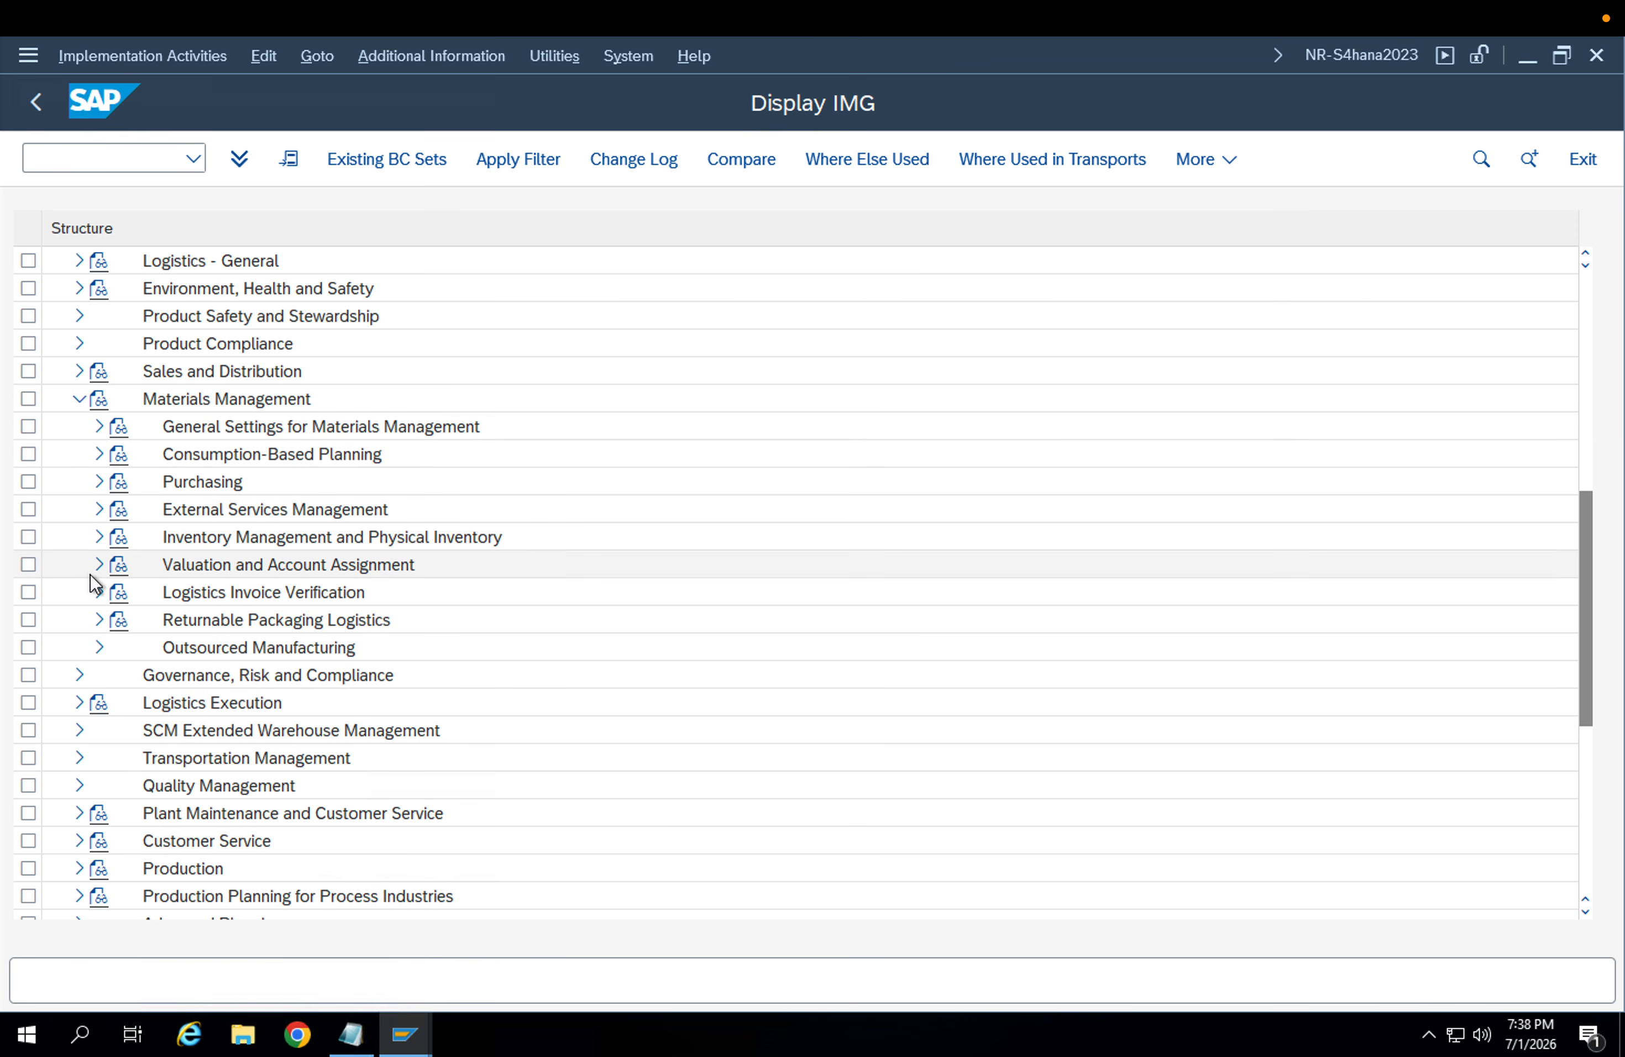
click(99, 481)
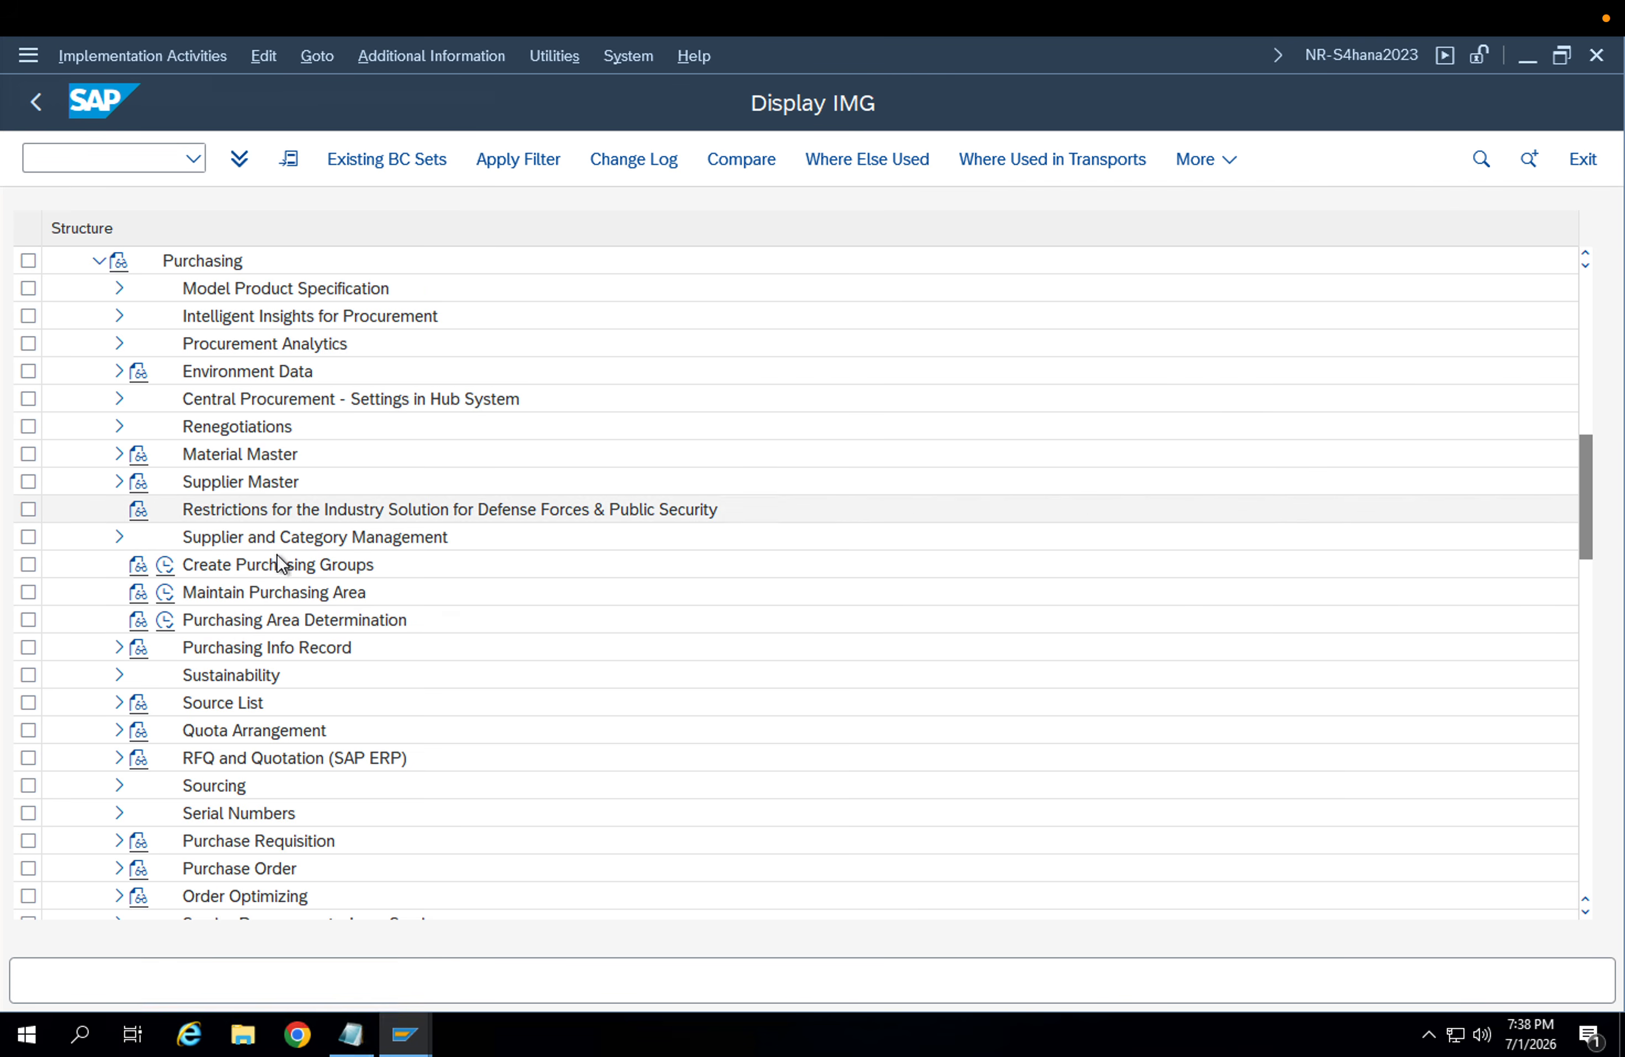
scroll(276, 580, down, 3)
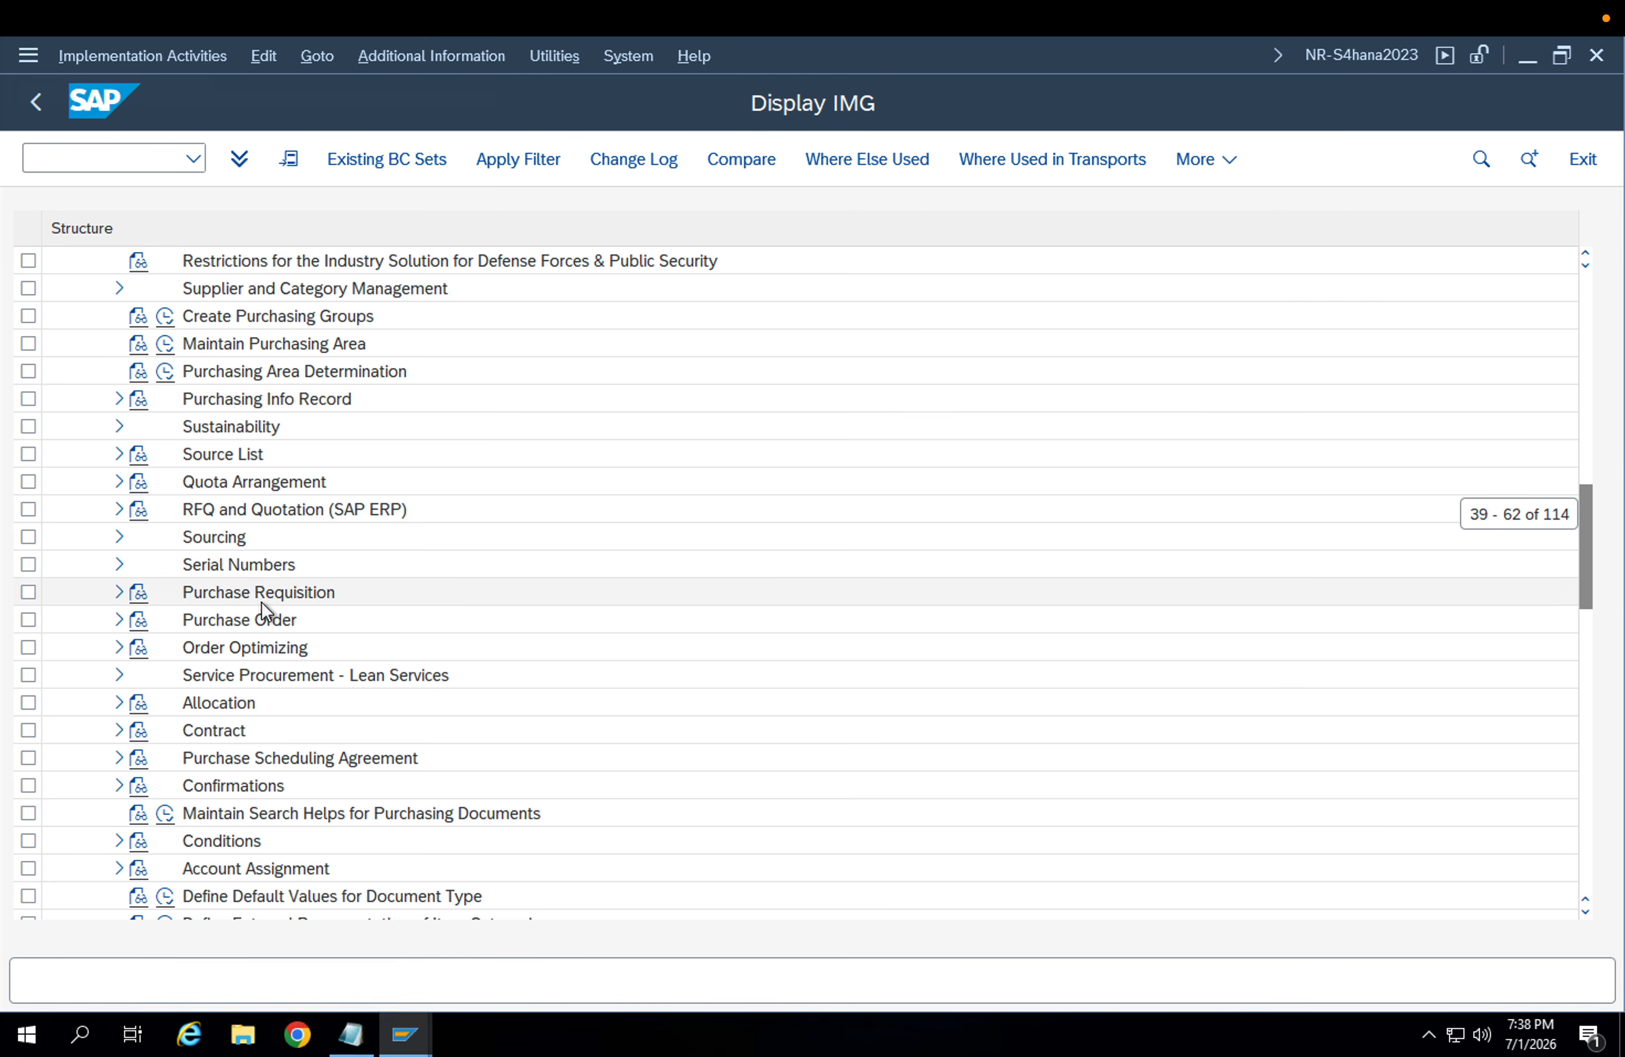
click(113, 594)
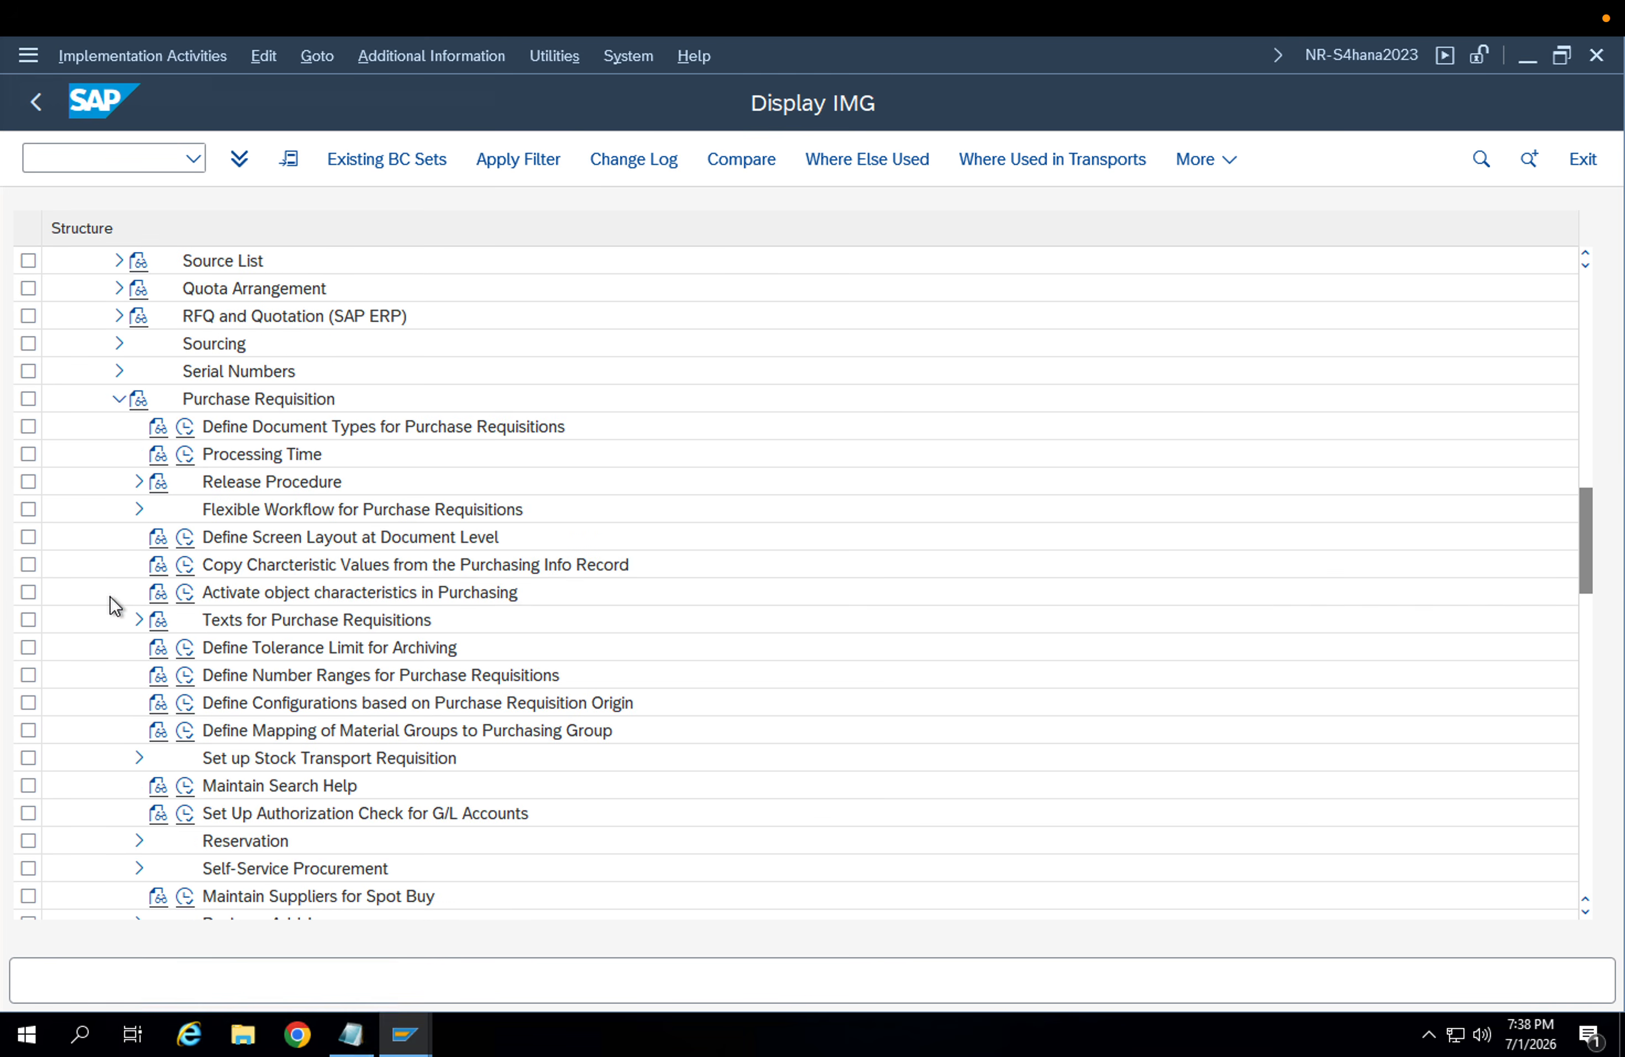
click(139, 509)
click(139, 509)
click(138, 482)
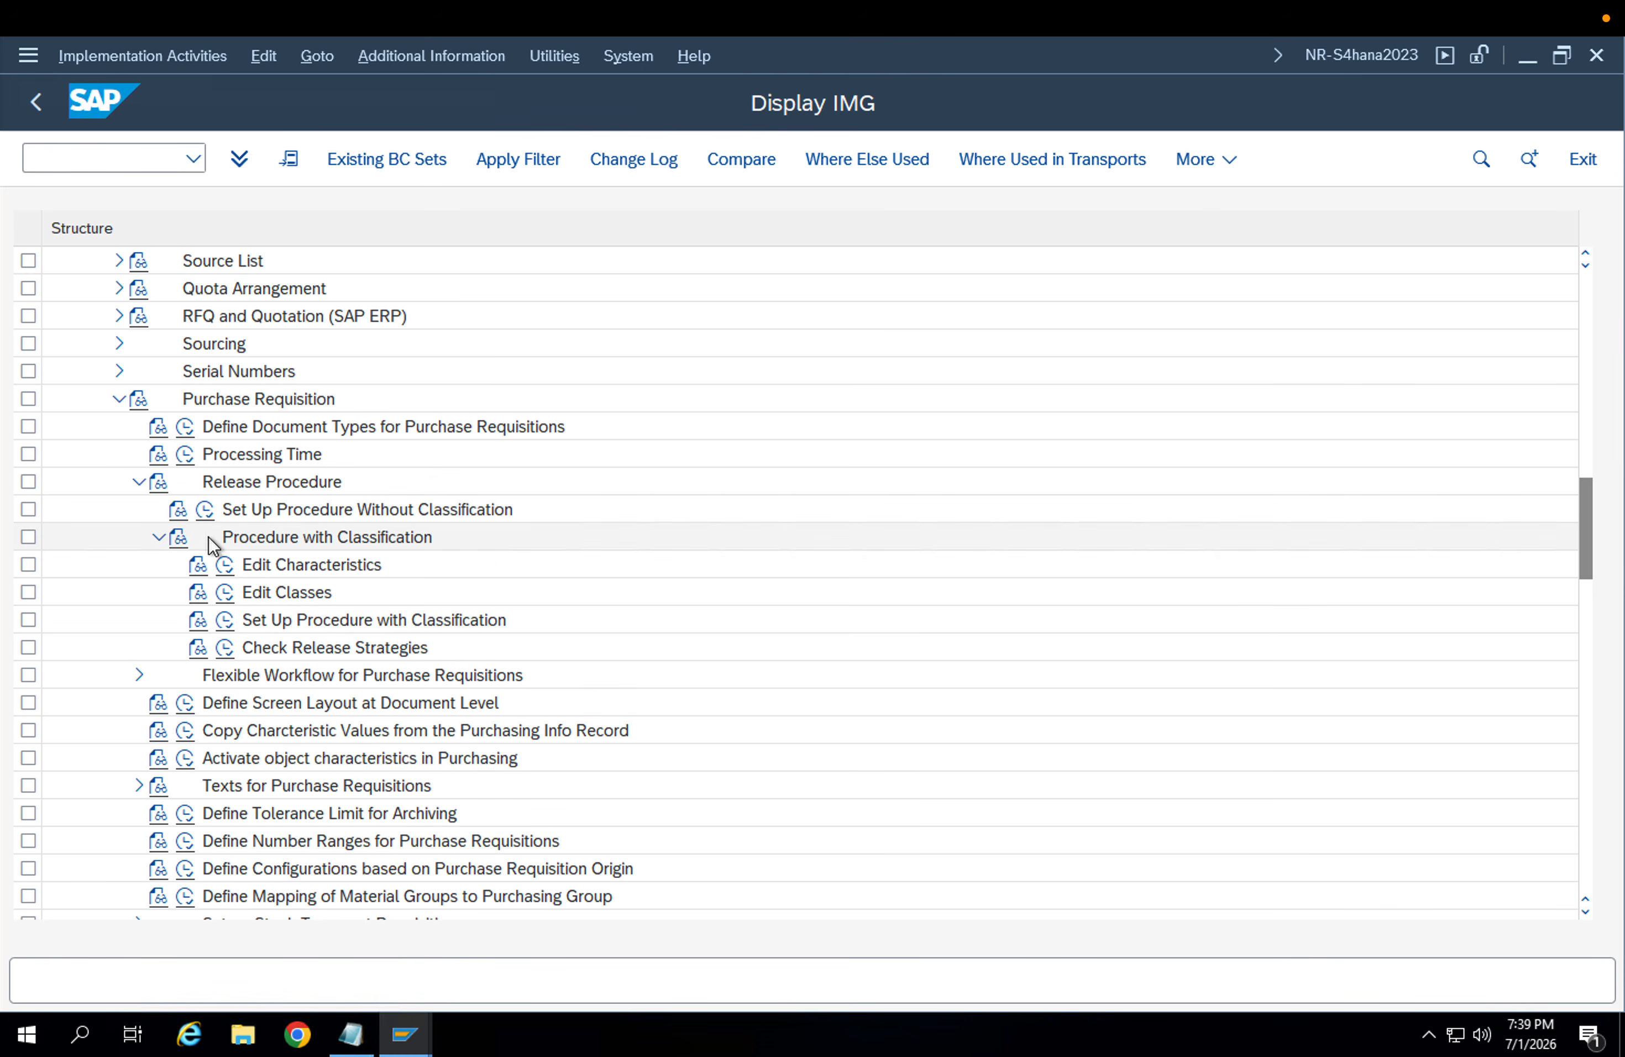
Display the classification-based release strategies read-only and review the prerequisites and release statuses of strategy S1 in group ZR
click(224, 620)
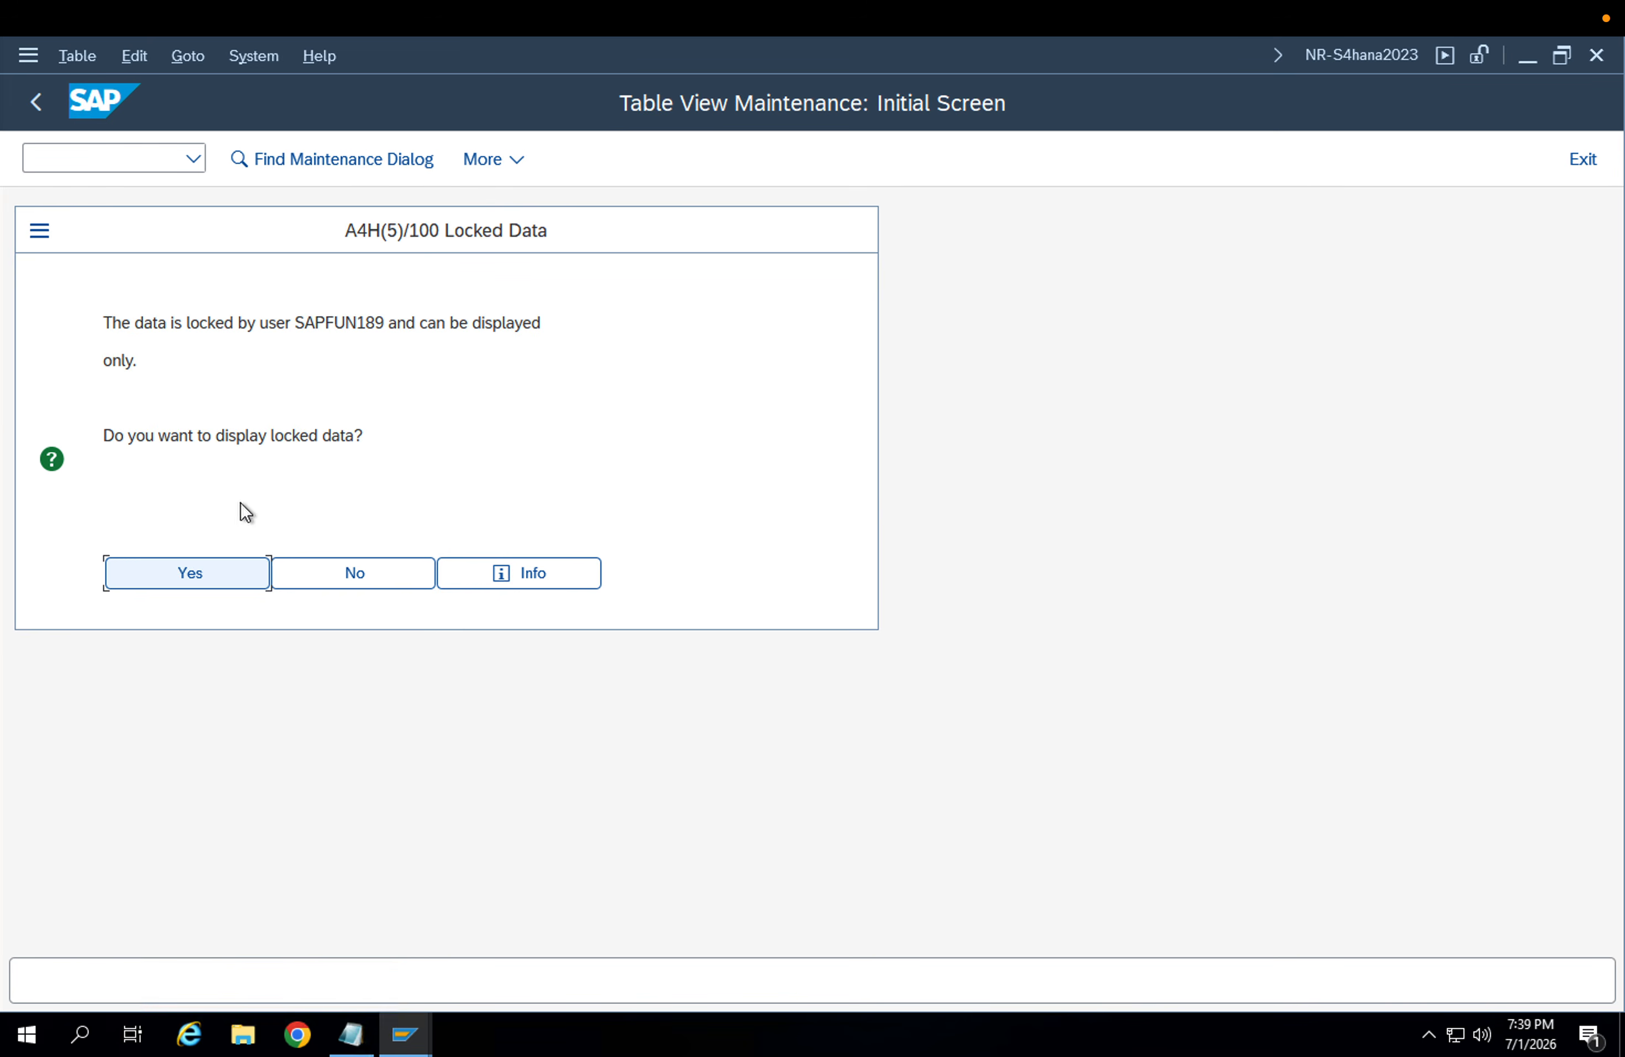
click(216, 559)
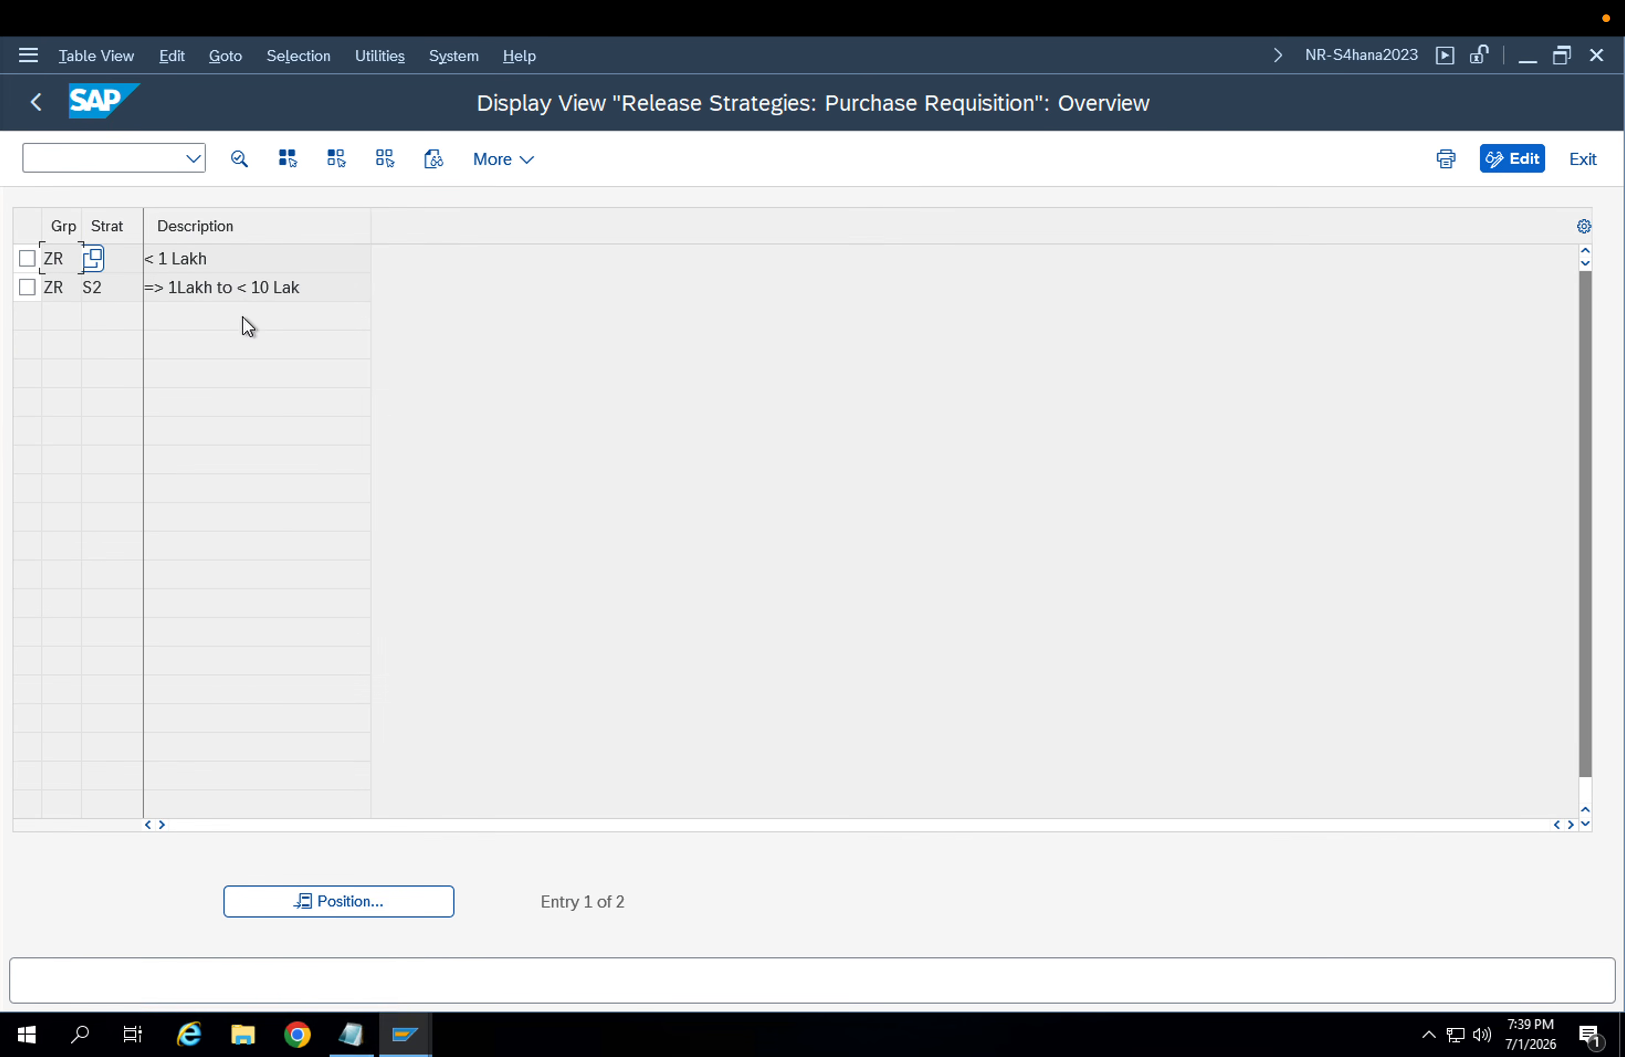
double_click(244, 251)
click(172, 749)
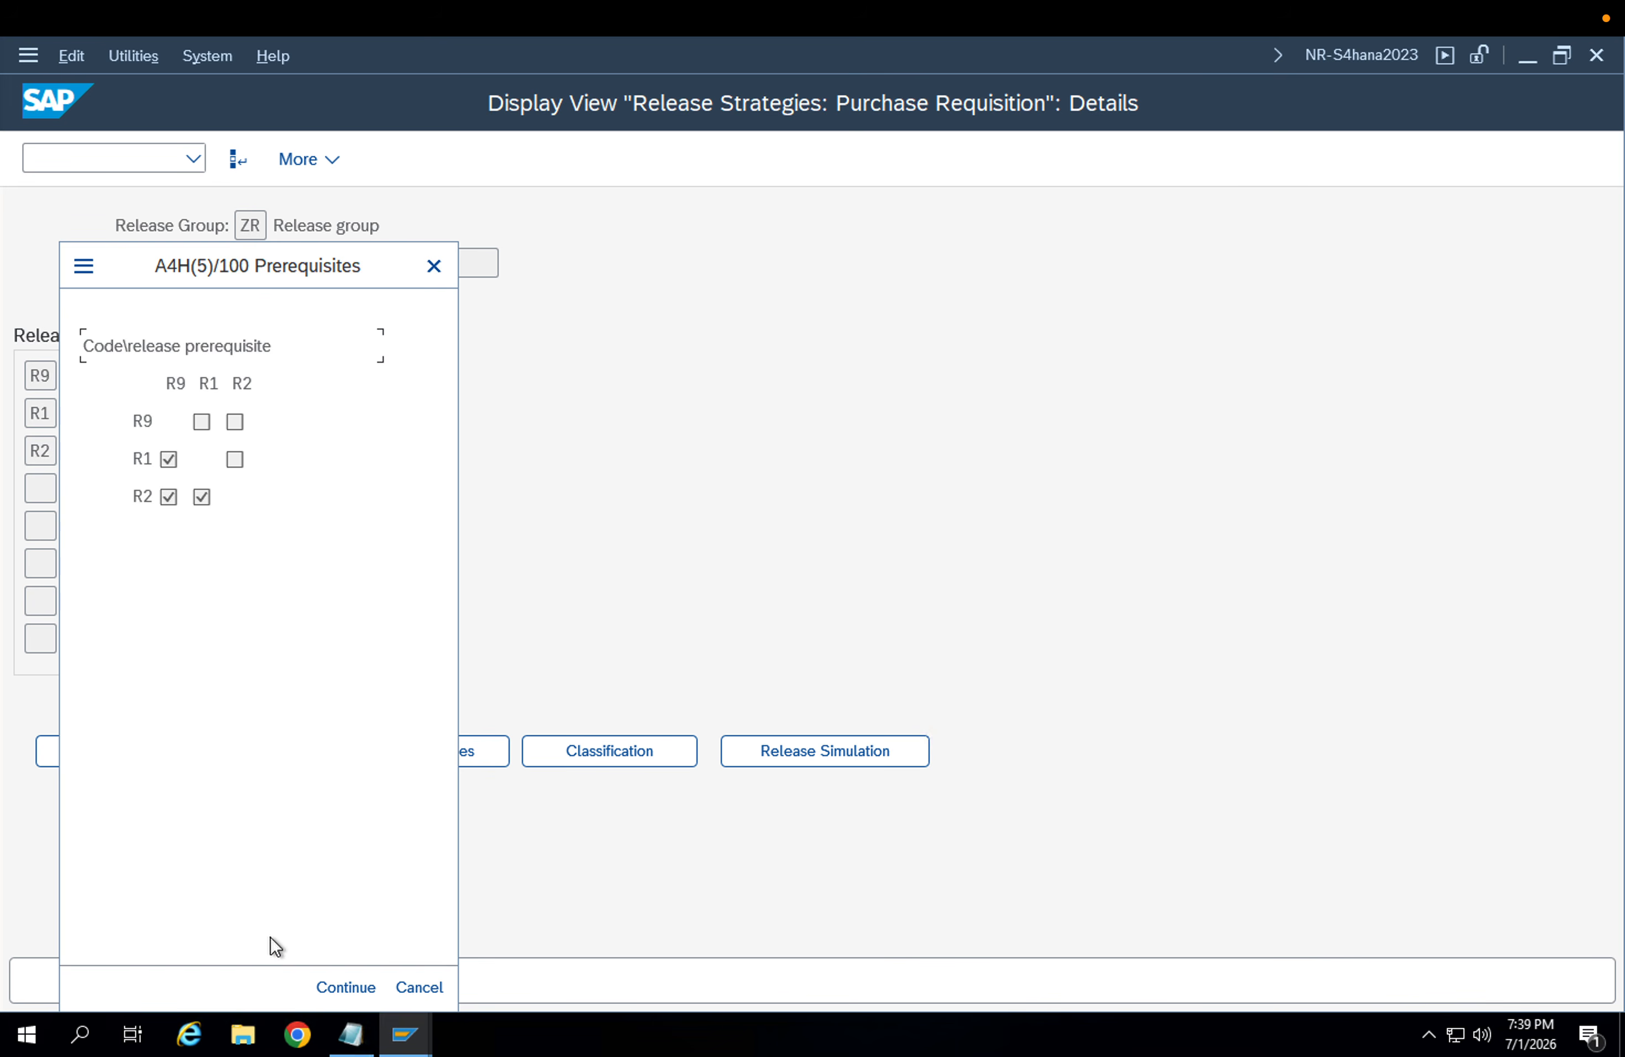
click(325, 977)
click(378, 751)
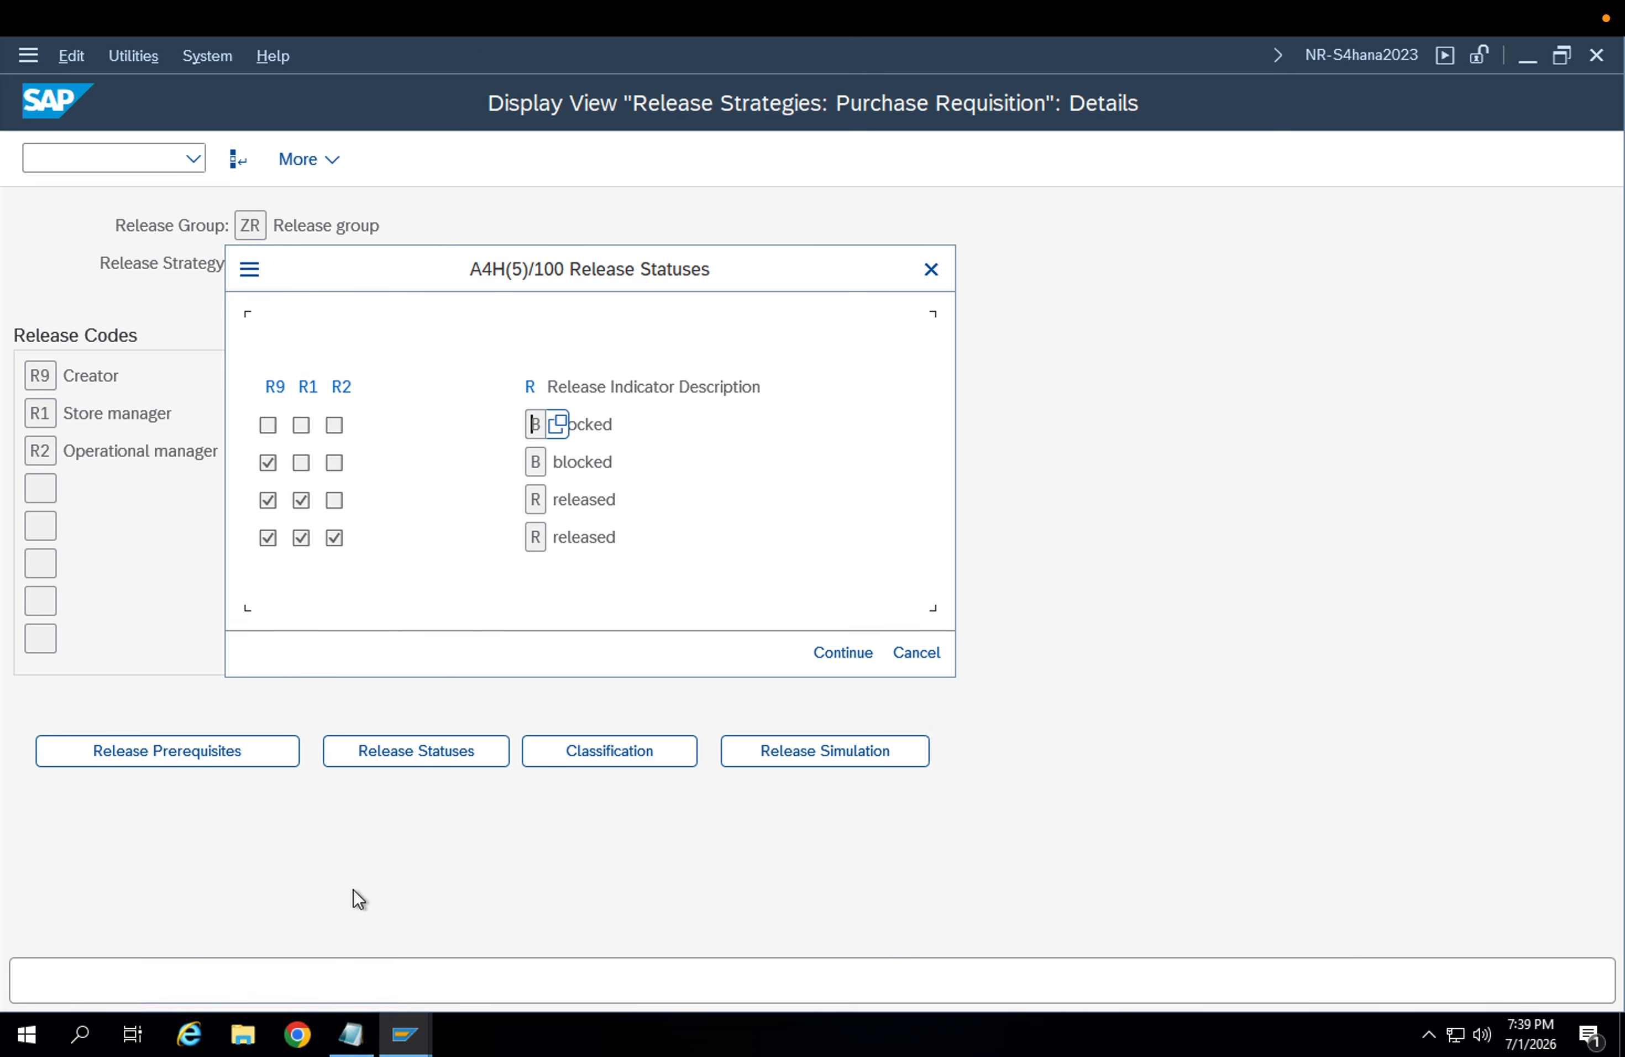
click(842, 651)
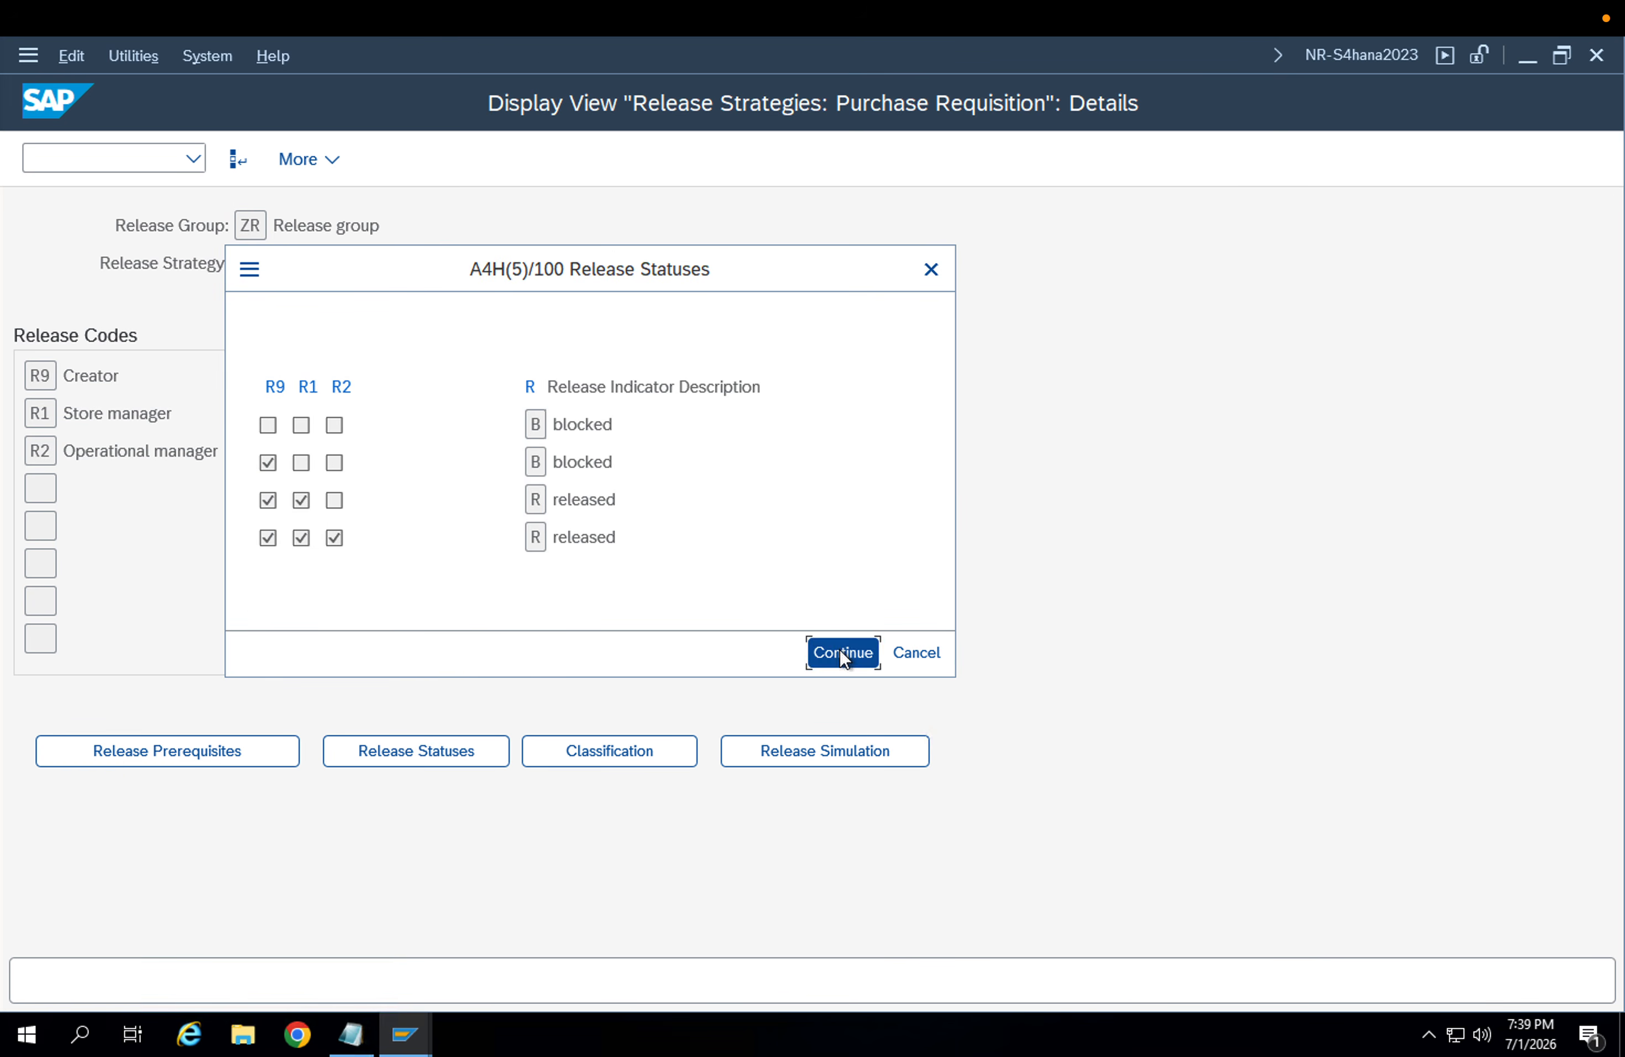
Examine strategy S1's classification values, especially Total Value of Item, and return to the IMG structure
click(617, 748)
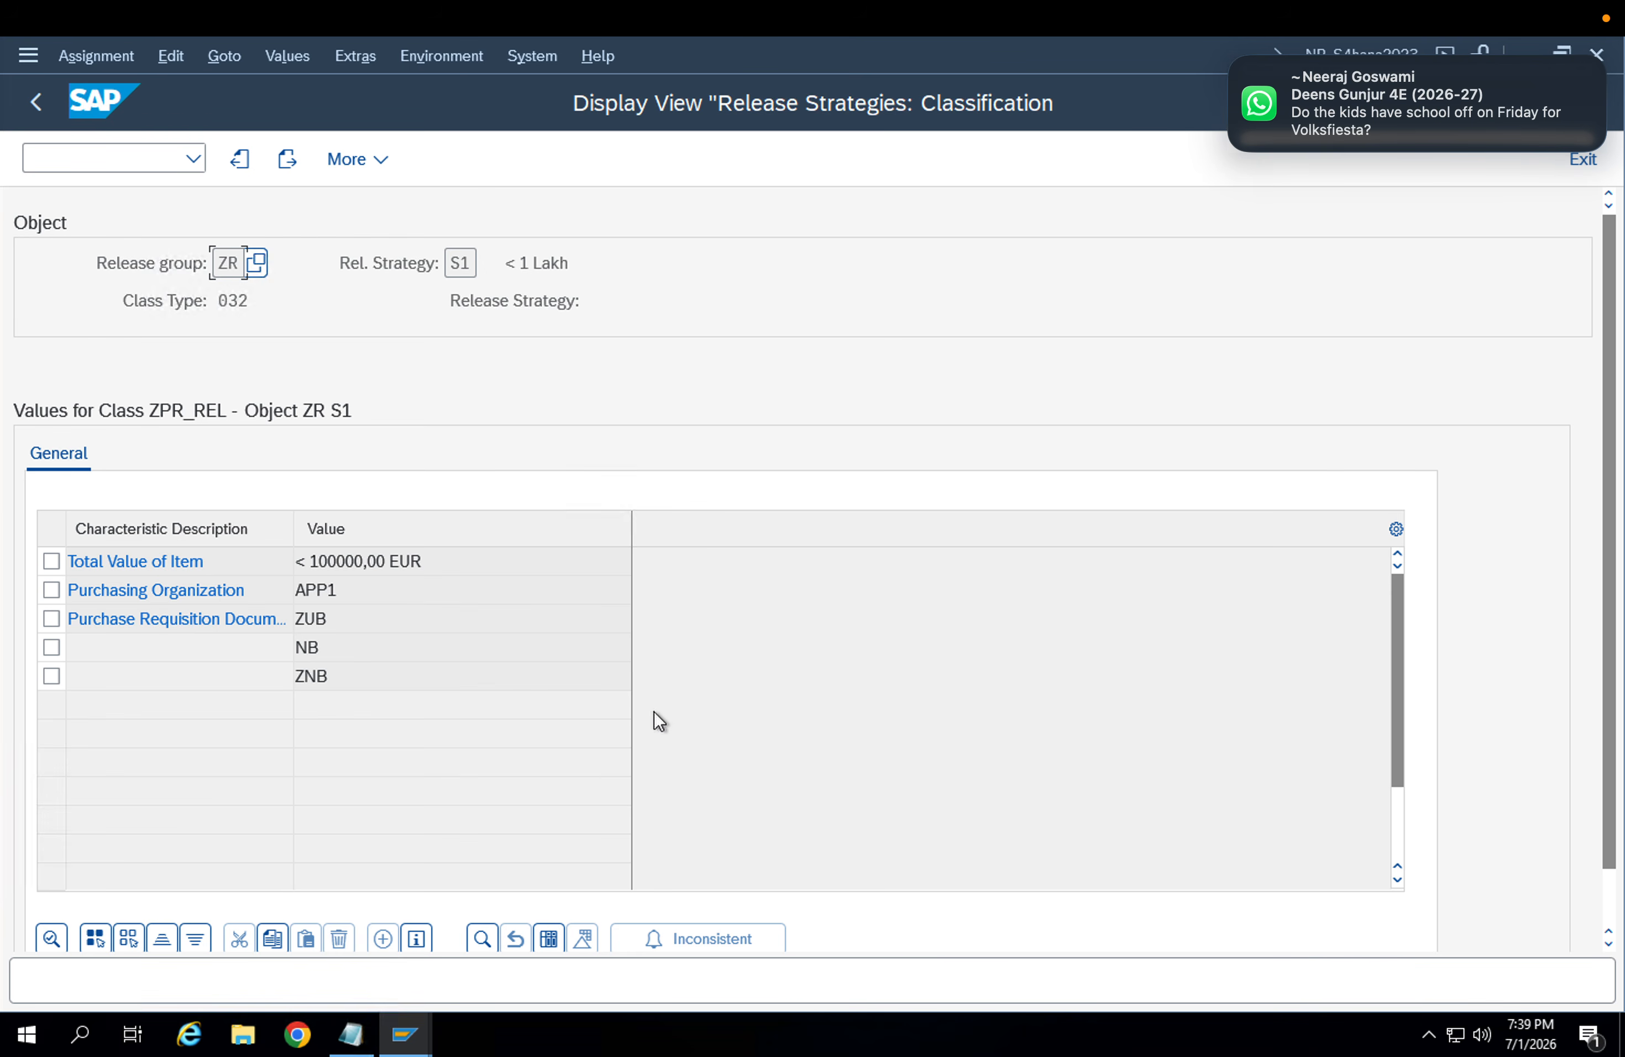
click(336, 563)
drag(497, 573, 247, 539)
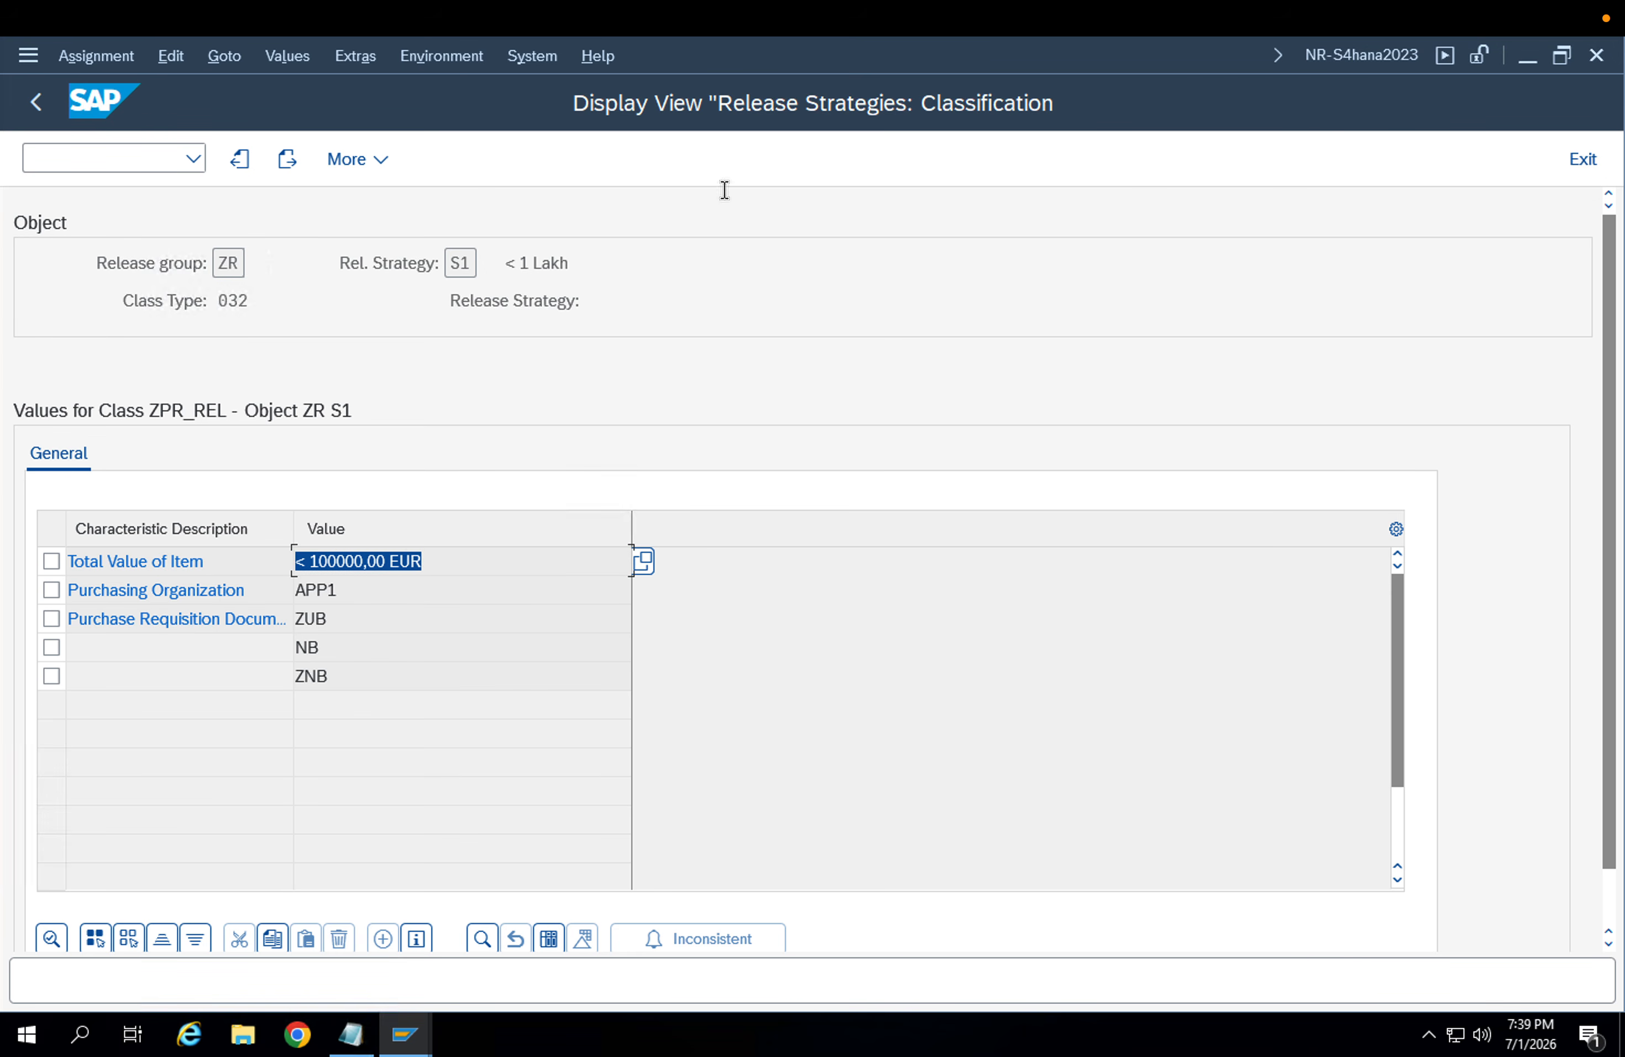
click(37, 102)
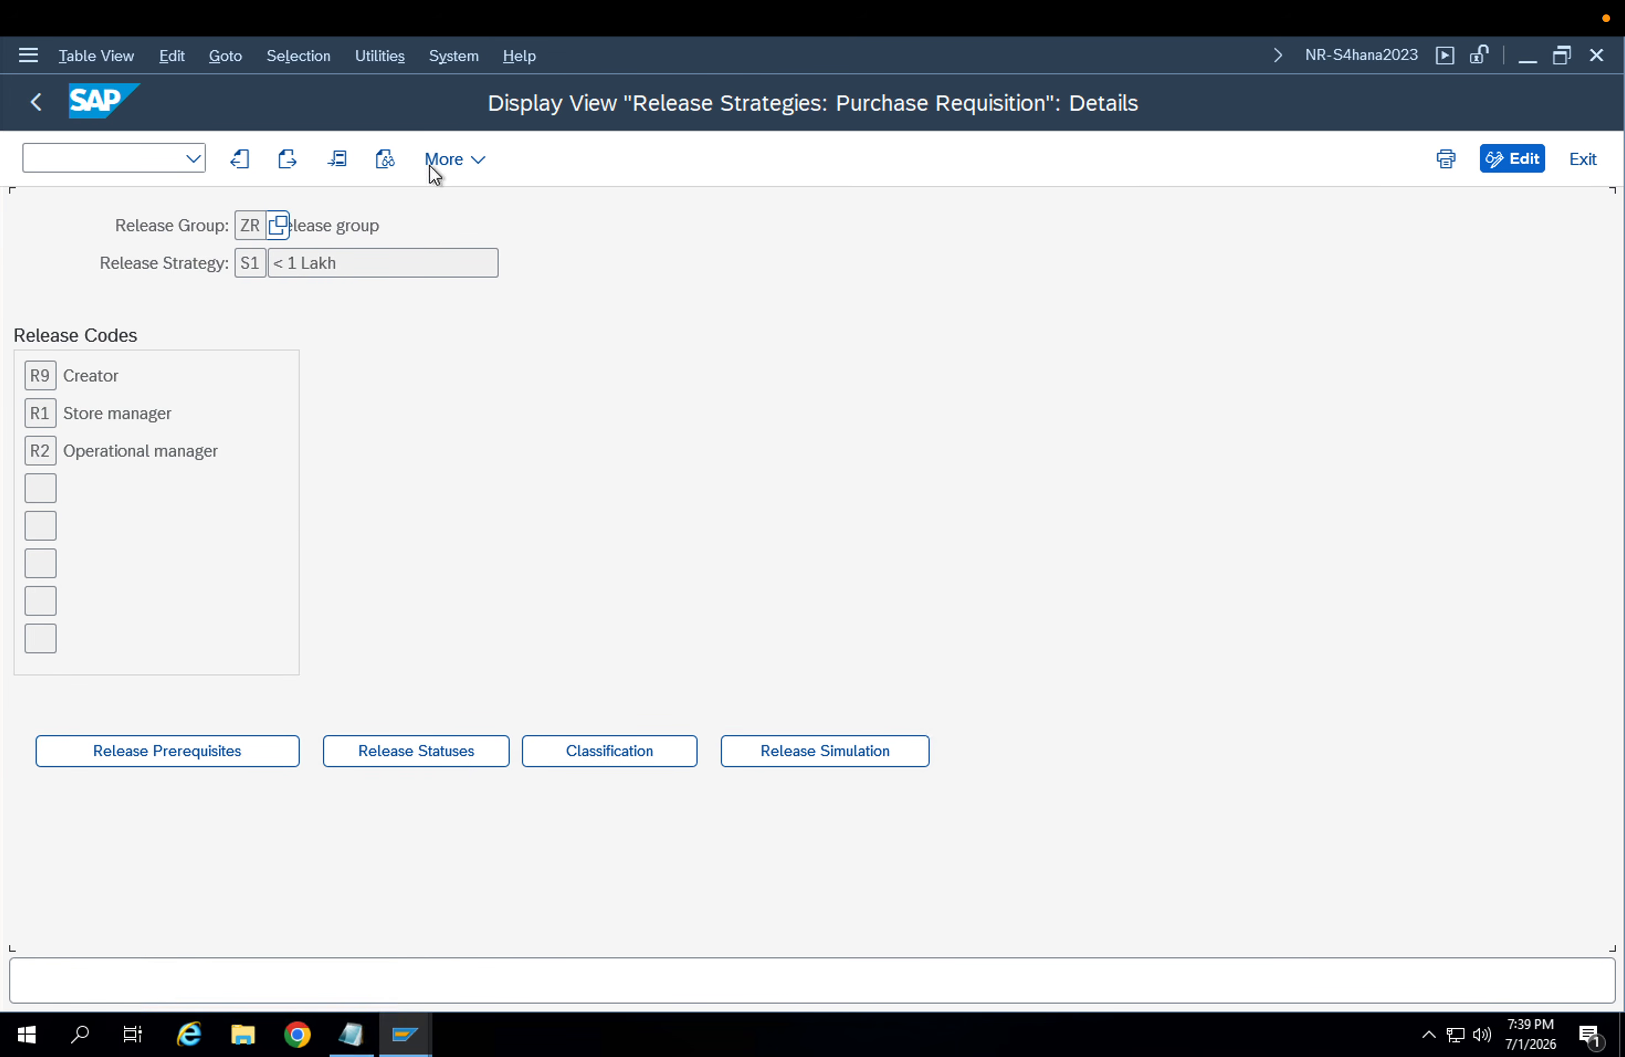
click(85, 157)
text(/)
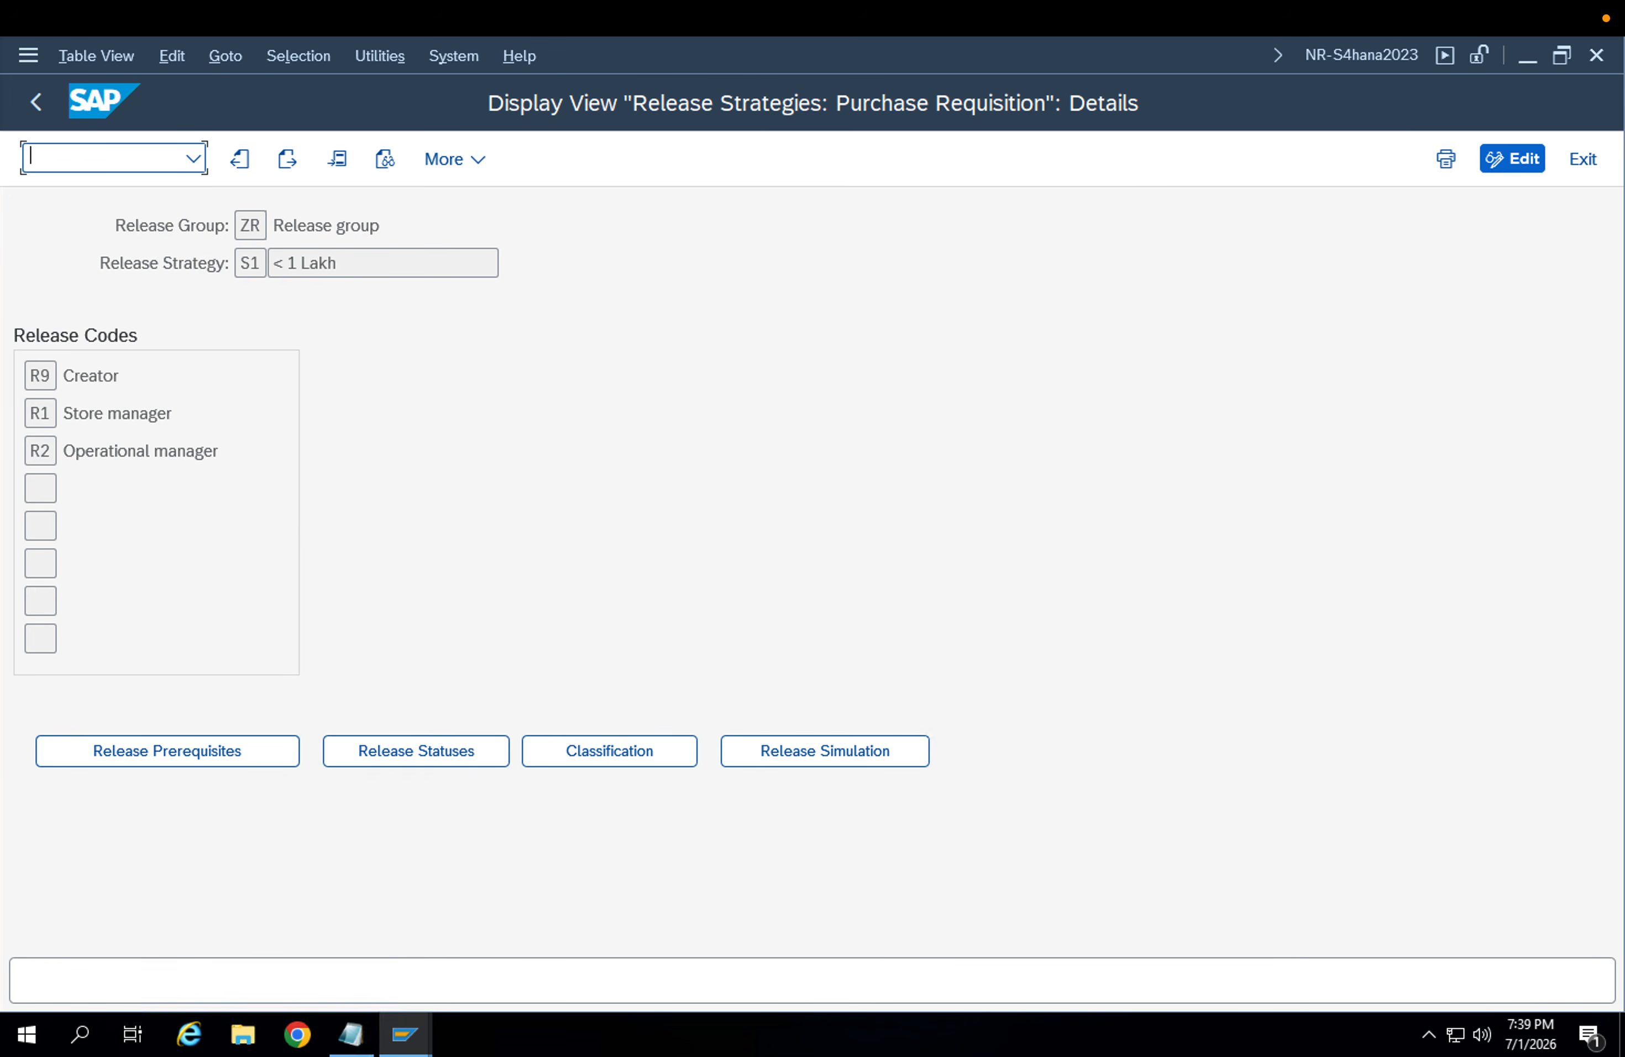
click(36, 103)
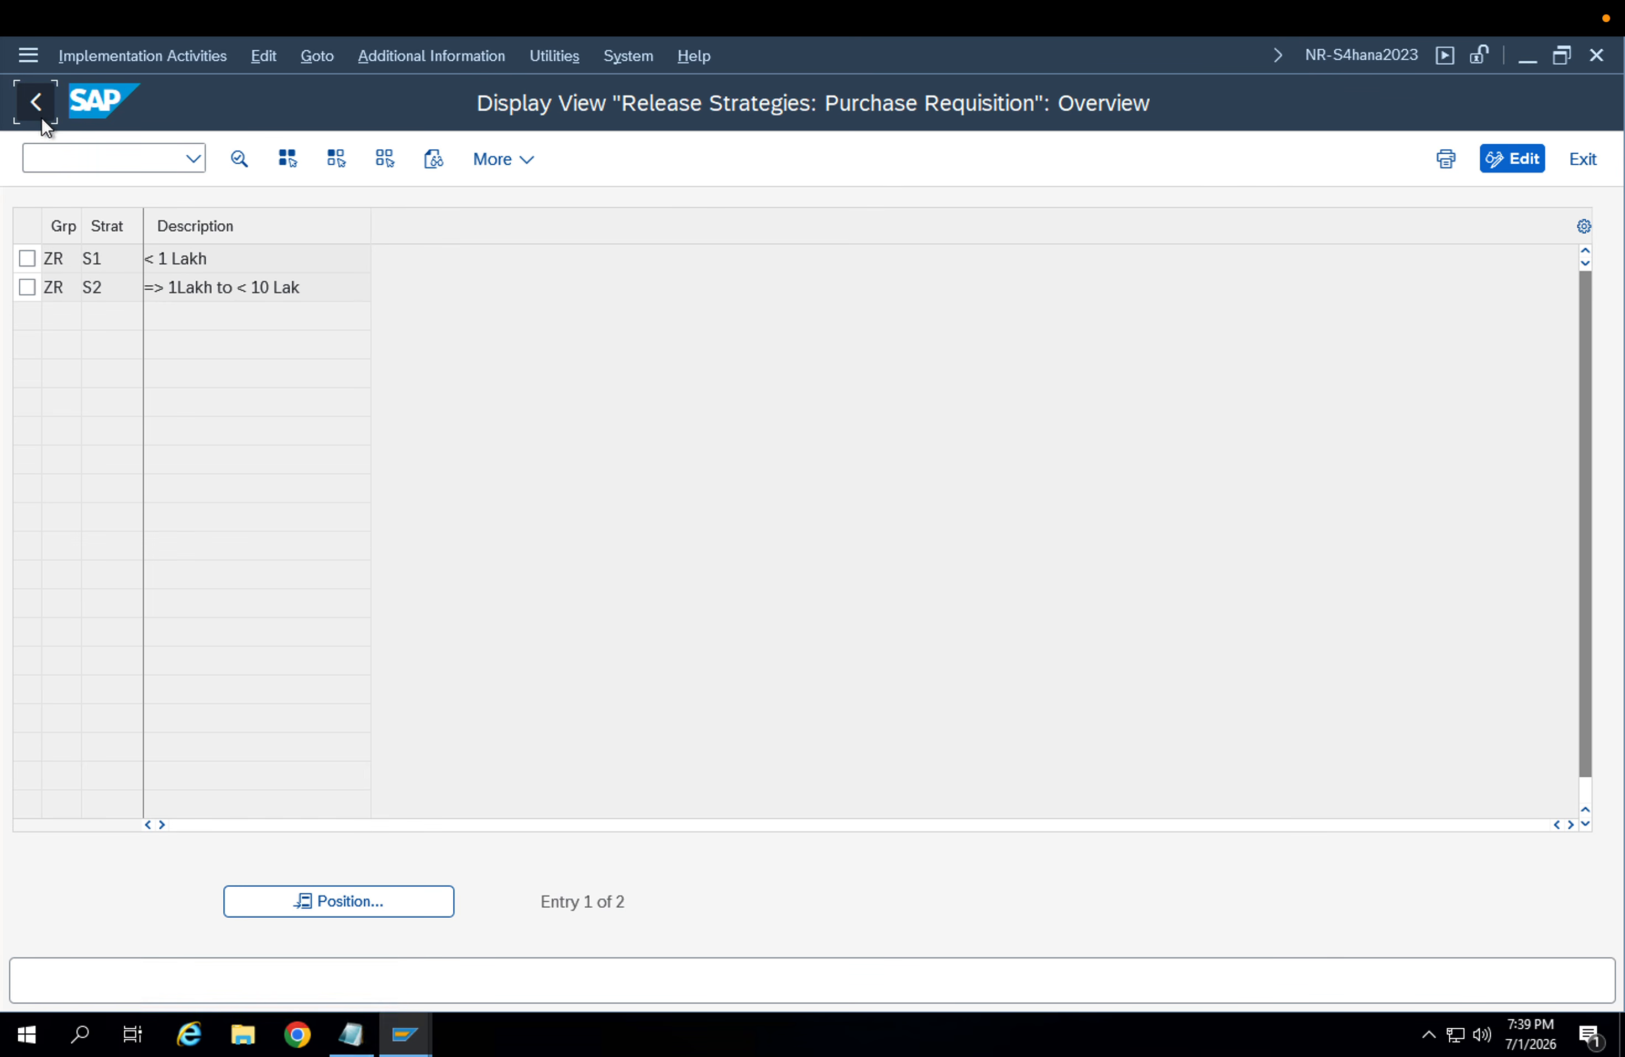
click(41, 118)
key(Escape)
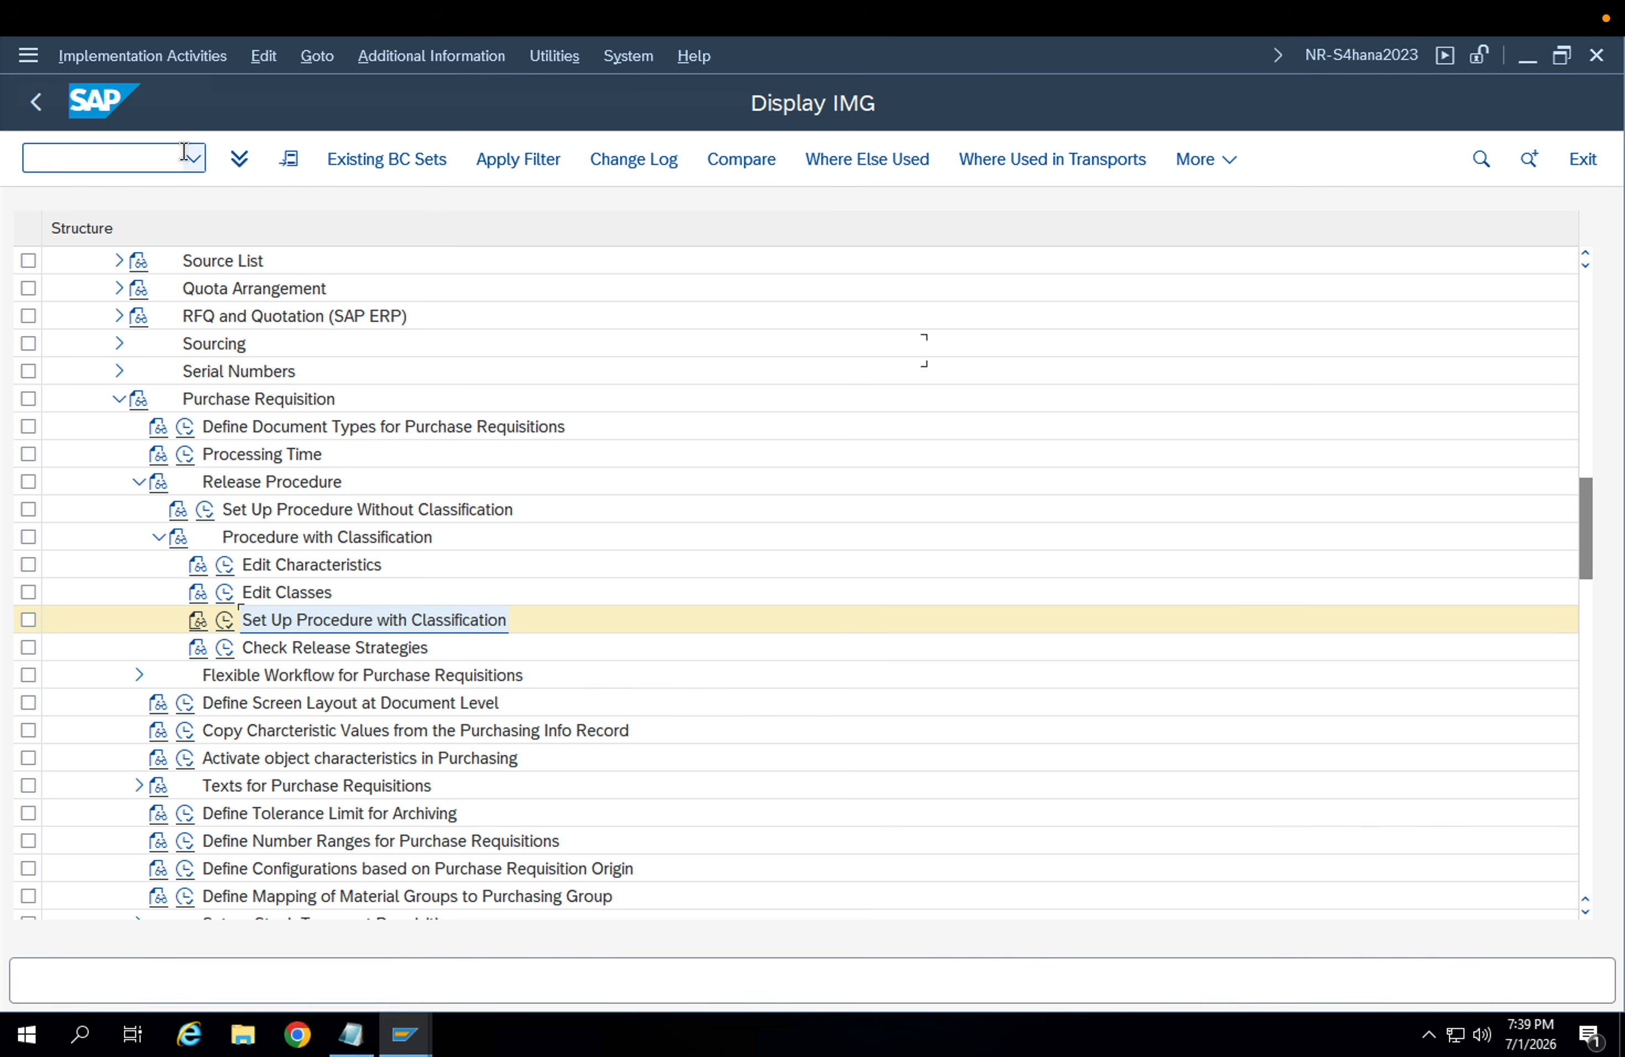
Start creating a new characteristic named ZPR_OVERALLRELEASE under Edit Characteristics
click(225, 570)
drag(312, 232, 155, 231)
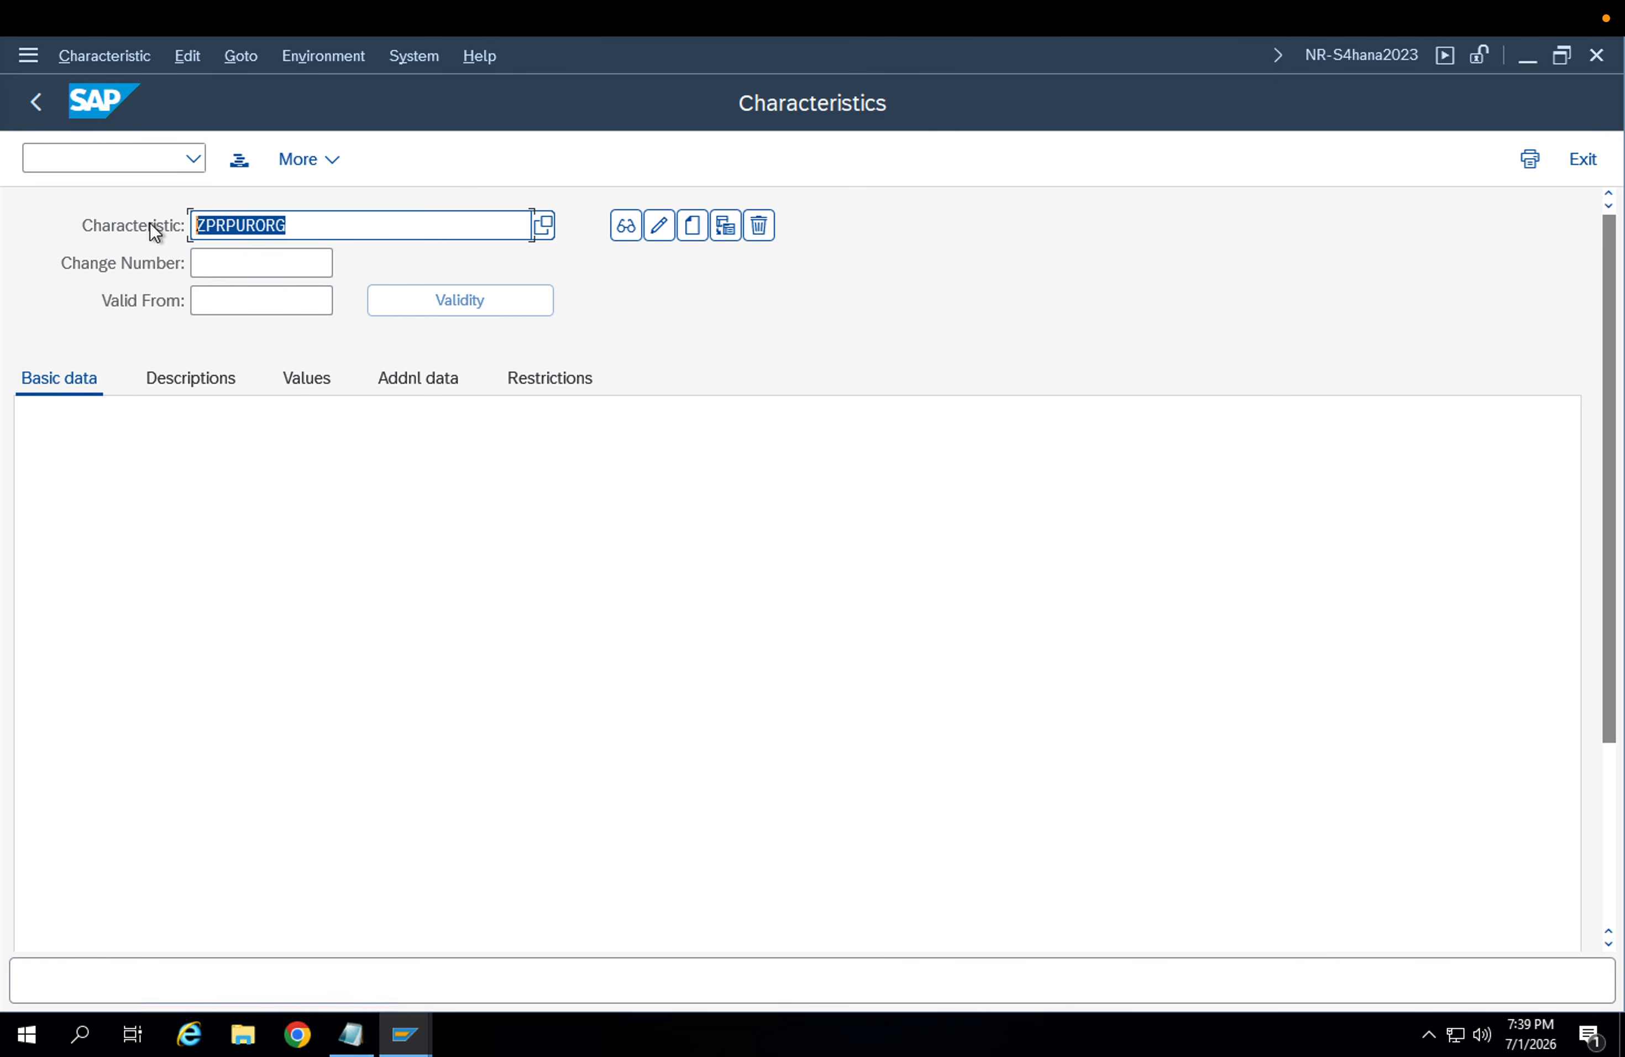
text(ZPR_OVERALL REL)
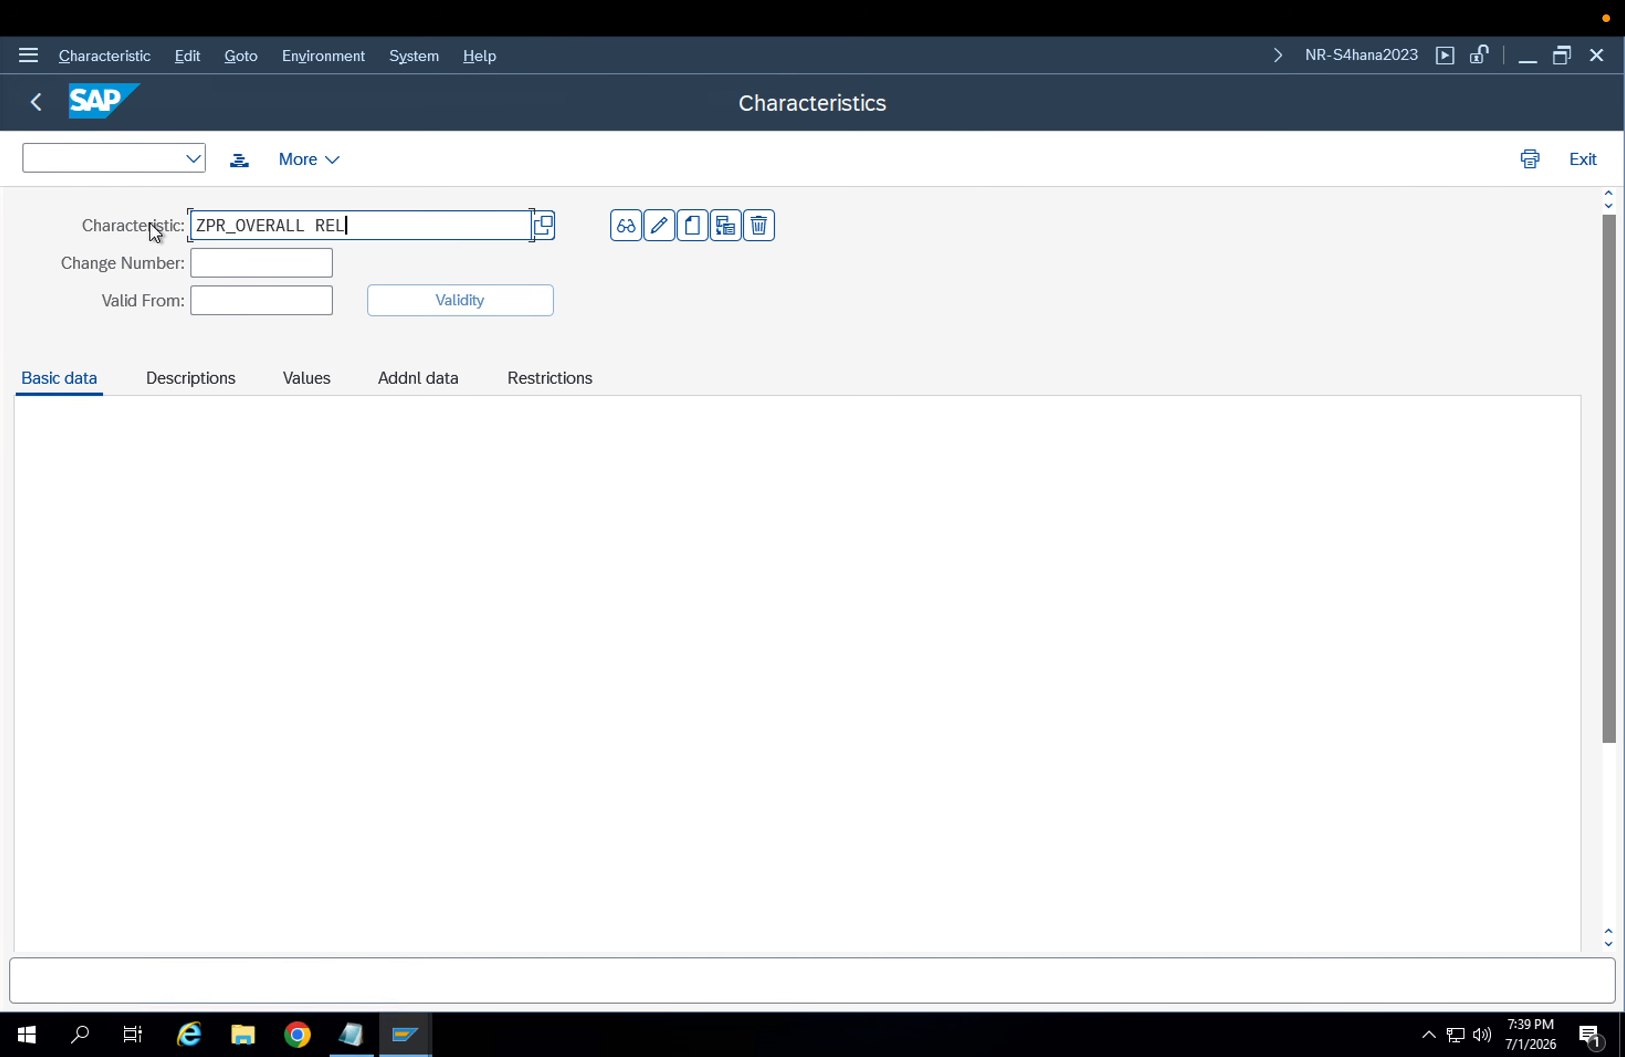
key(Return)
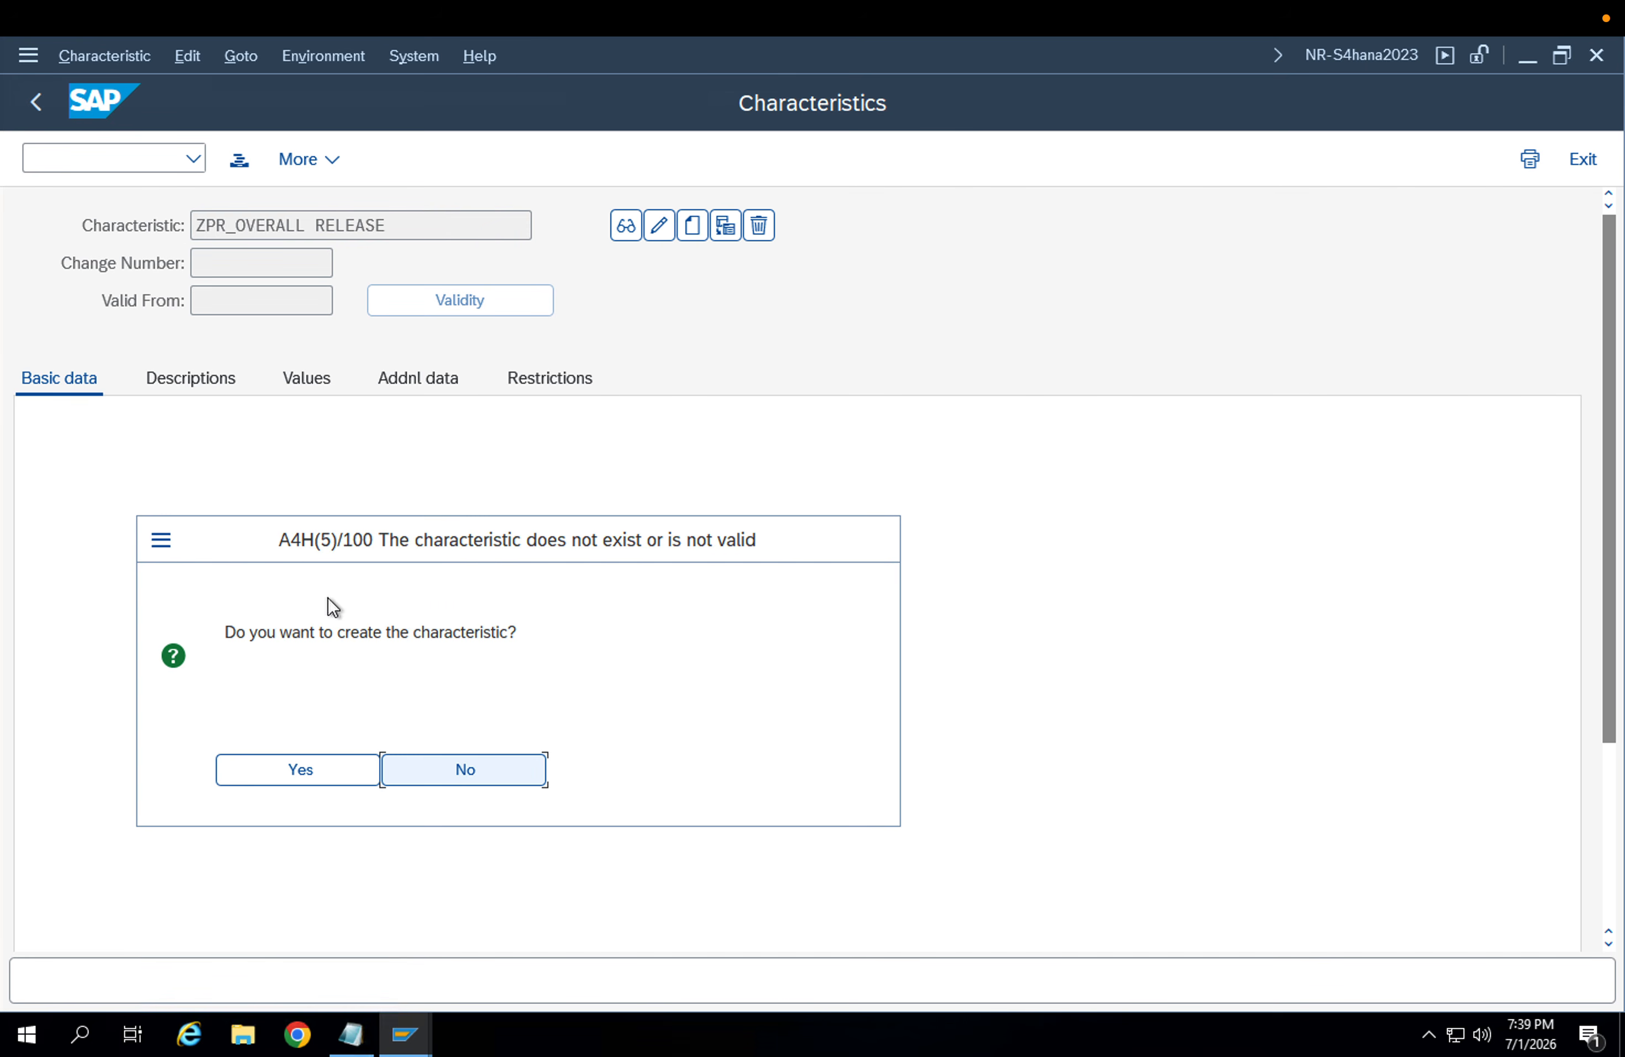
click(330, 772)
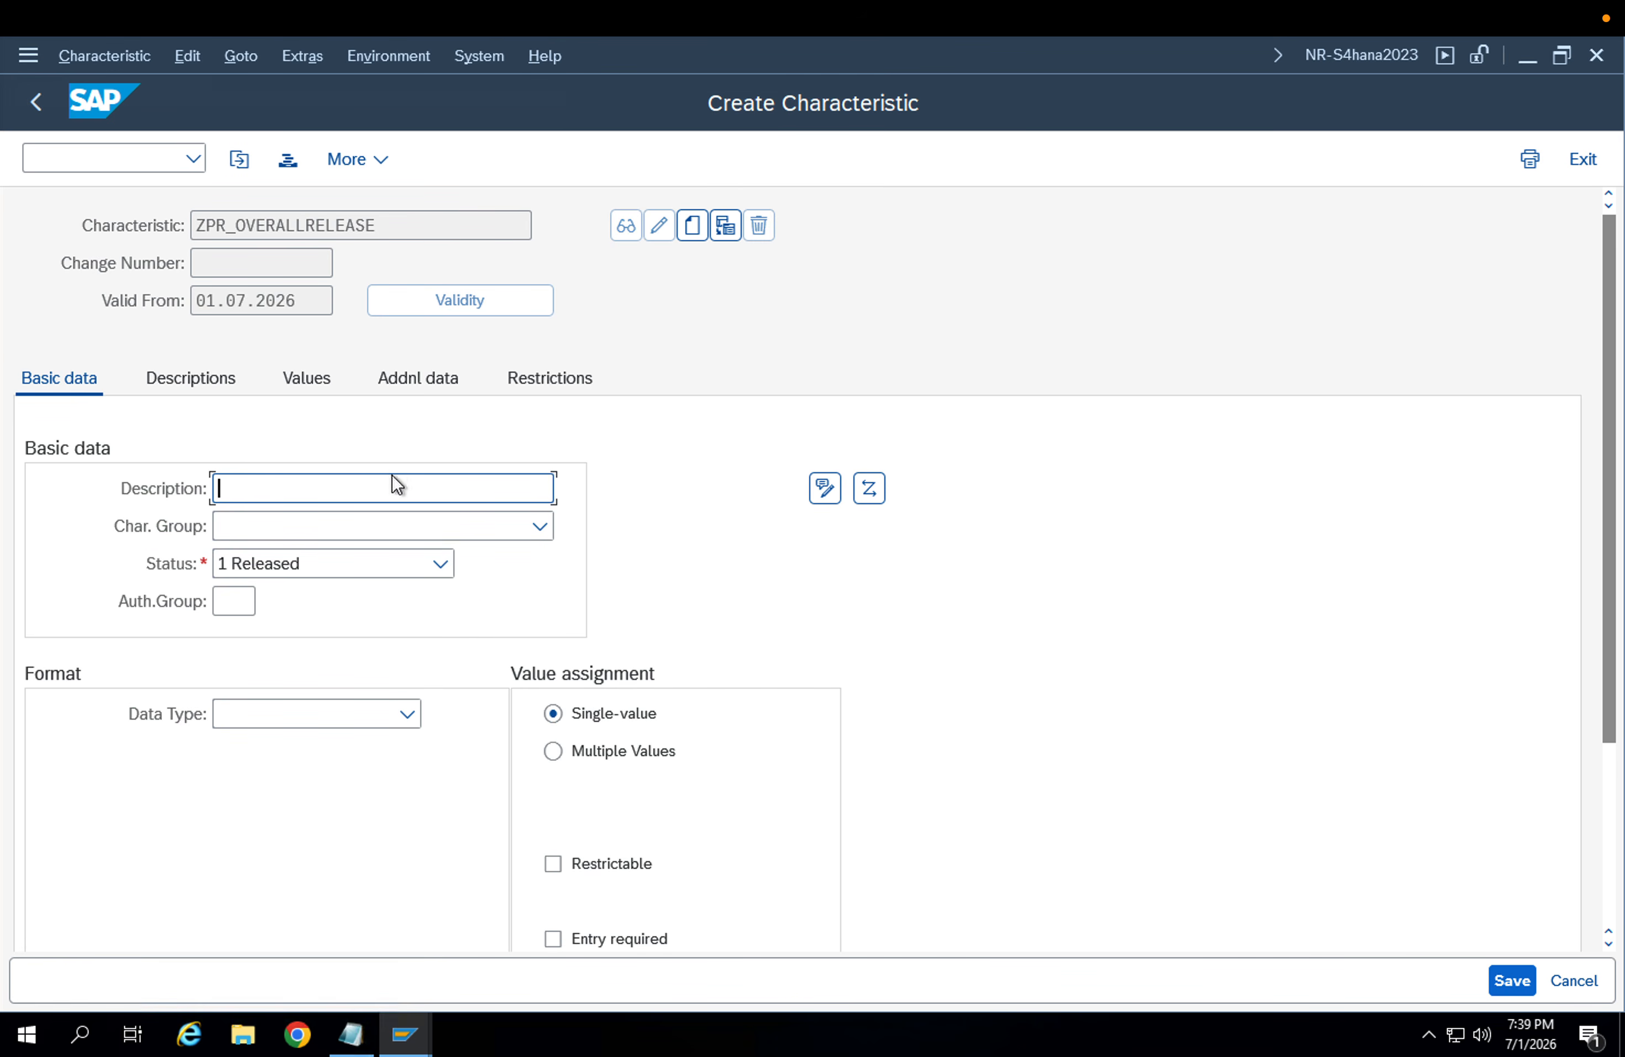
Reference the new characteristic to field GFWRT of table CEBAN and adopt the ABAP Dictionary format data
click(467, 392)
click(661, 485)
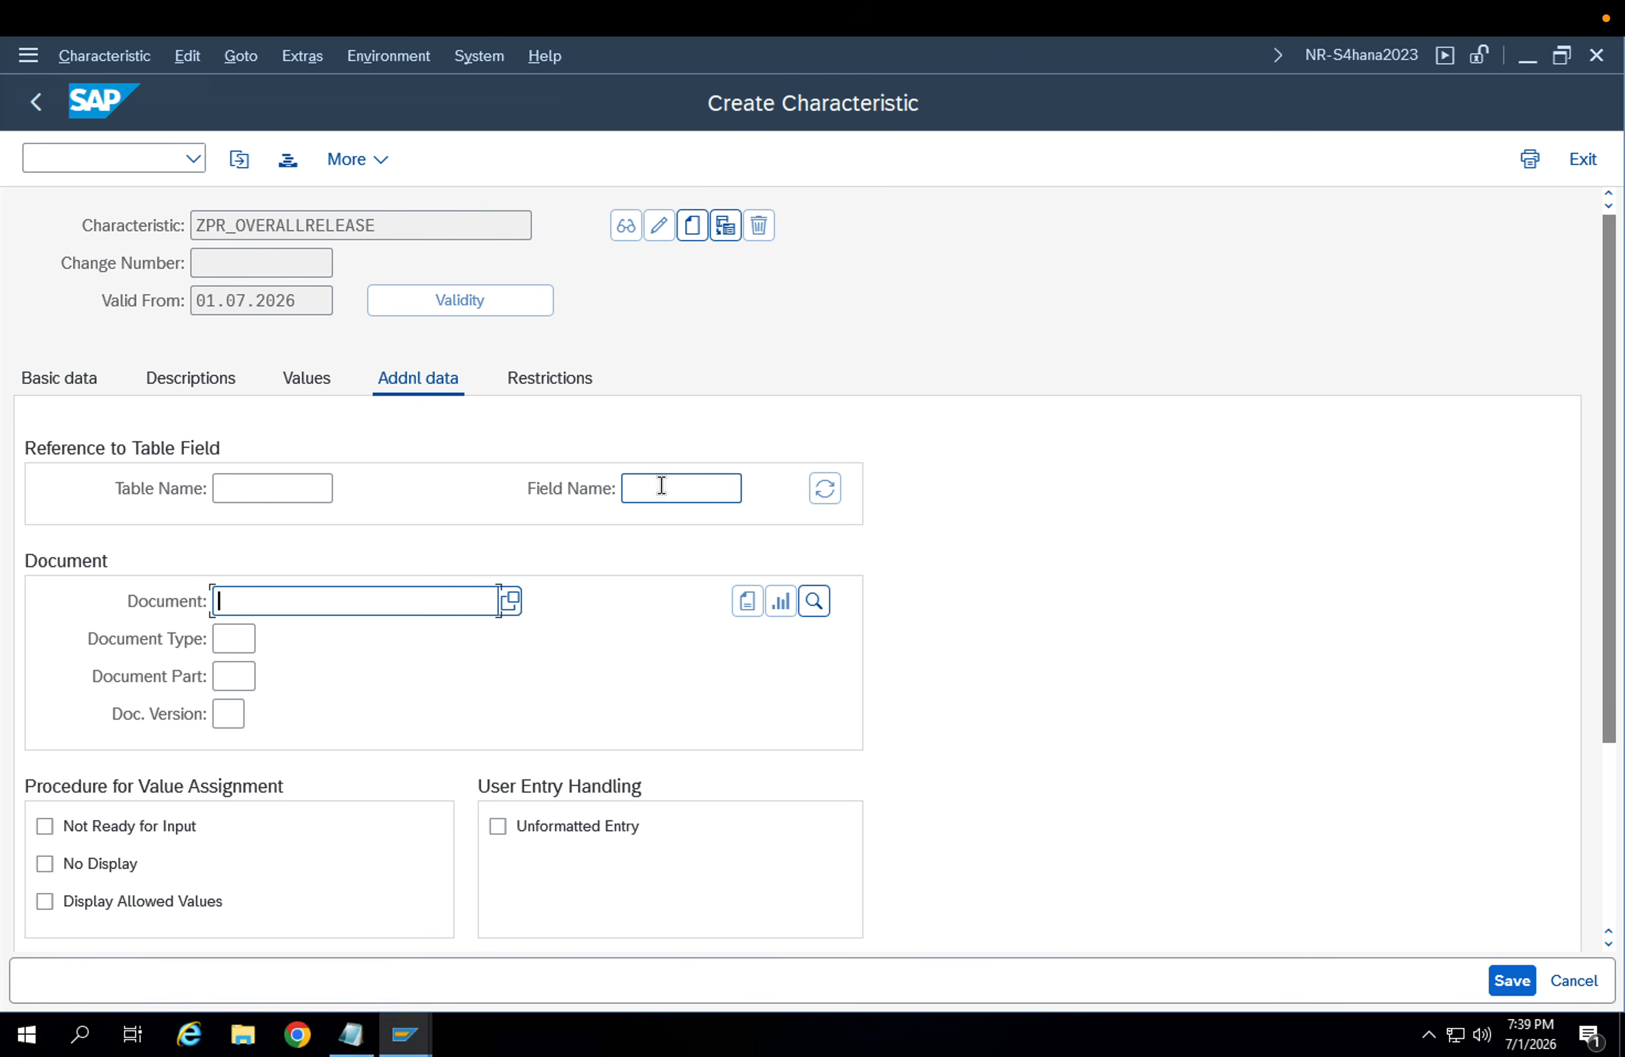
text(GFWRT)
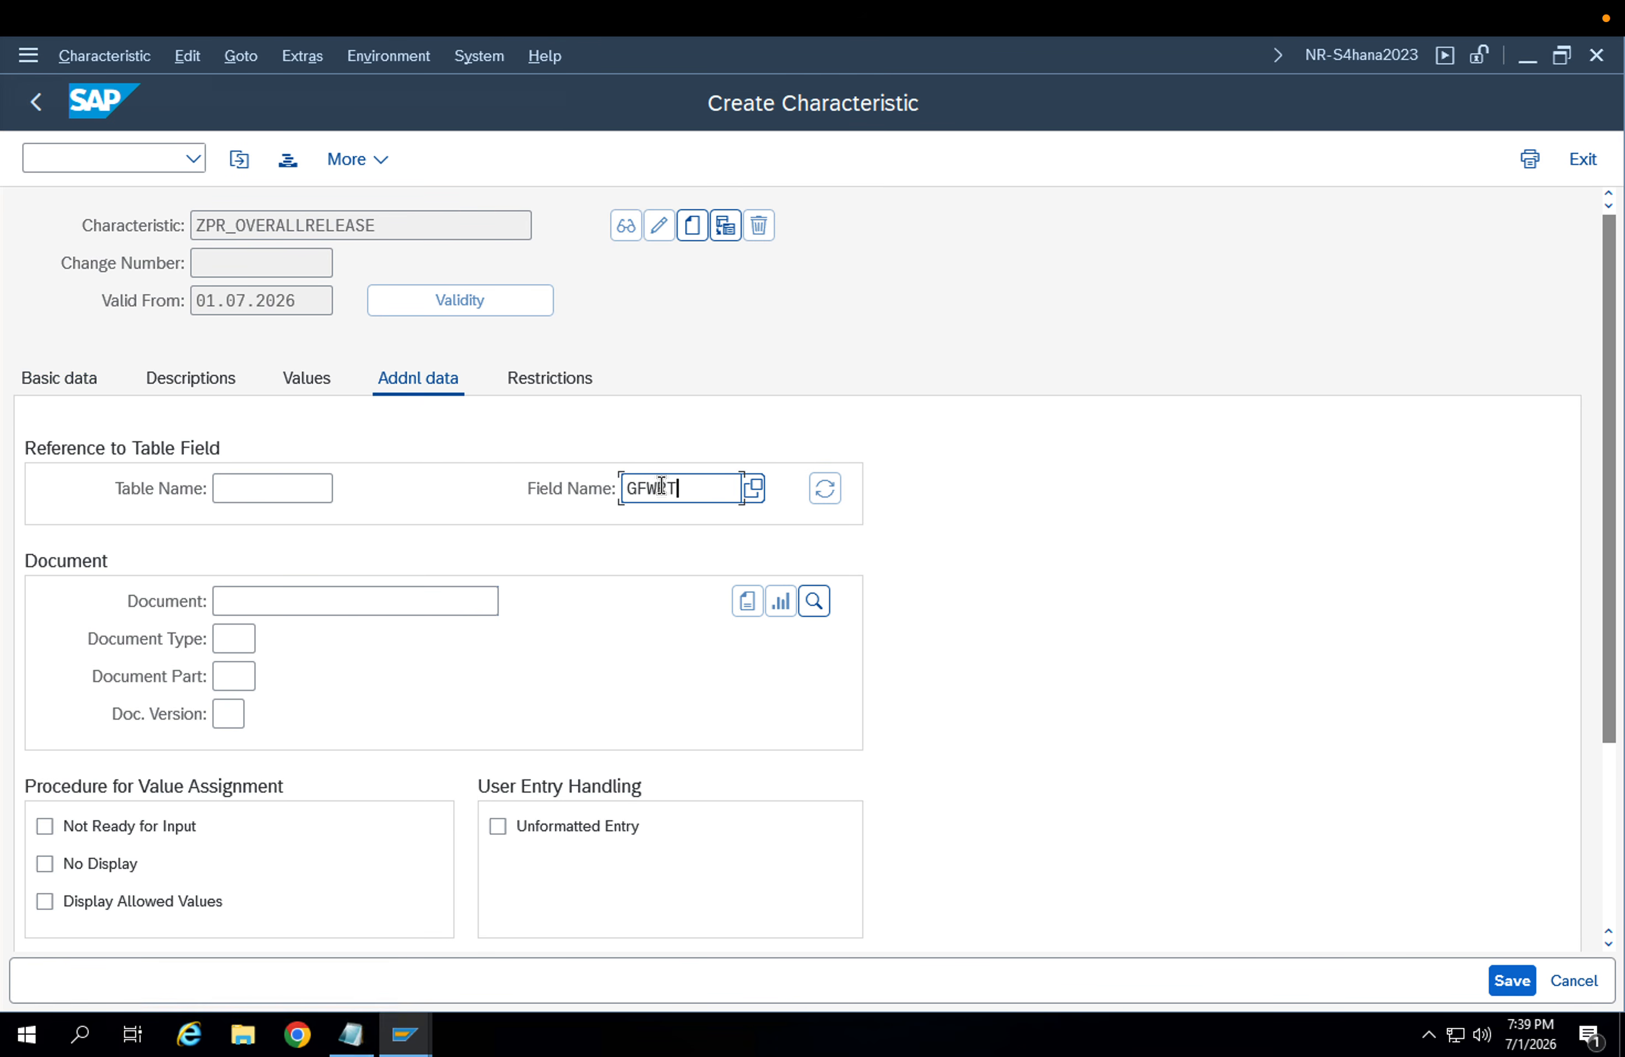
key(Return)
text(CEBAN)
key(Return)
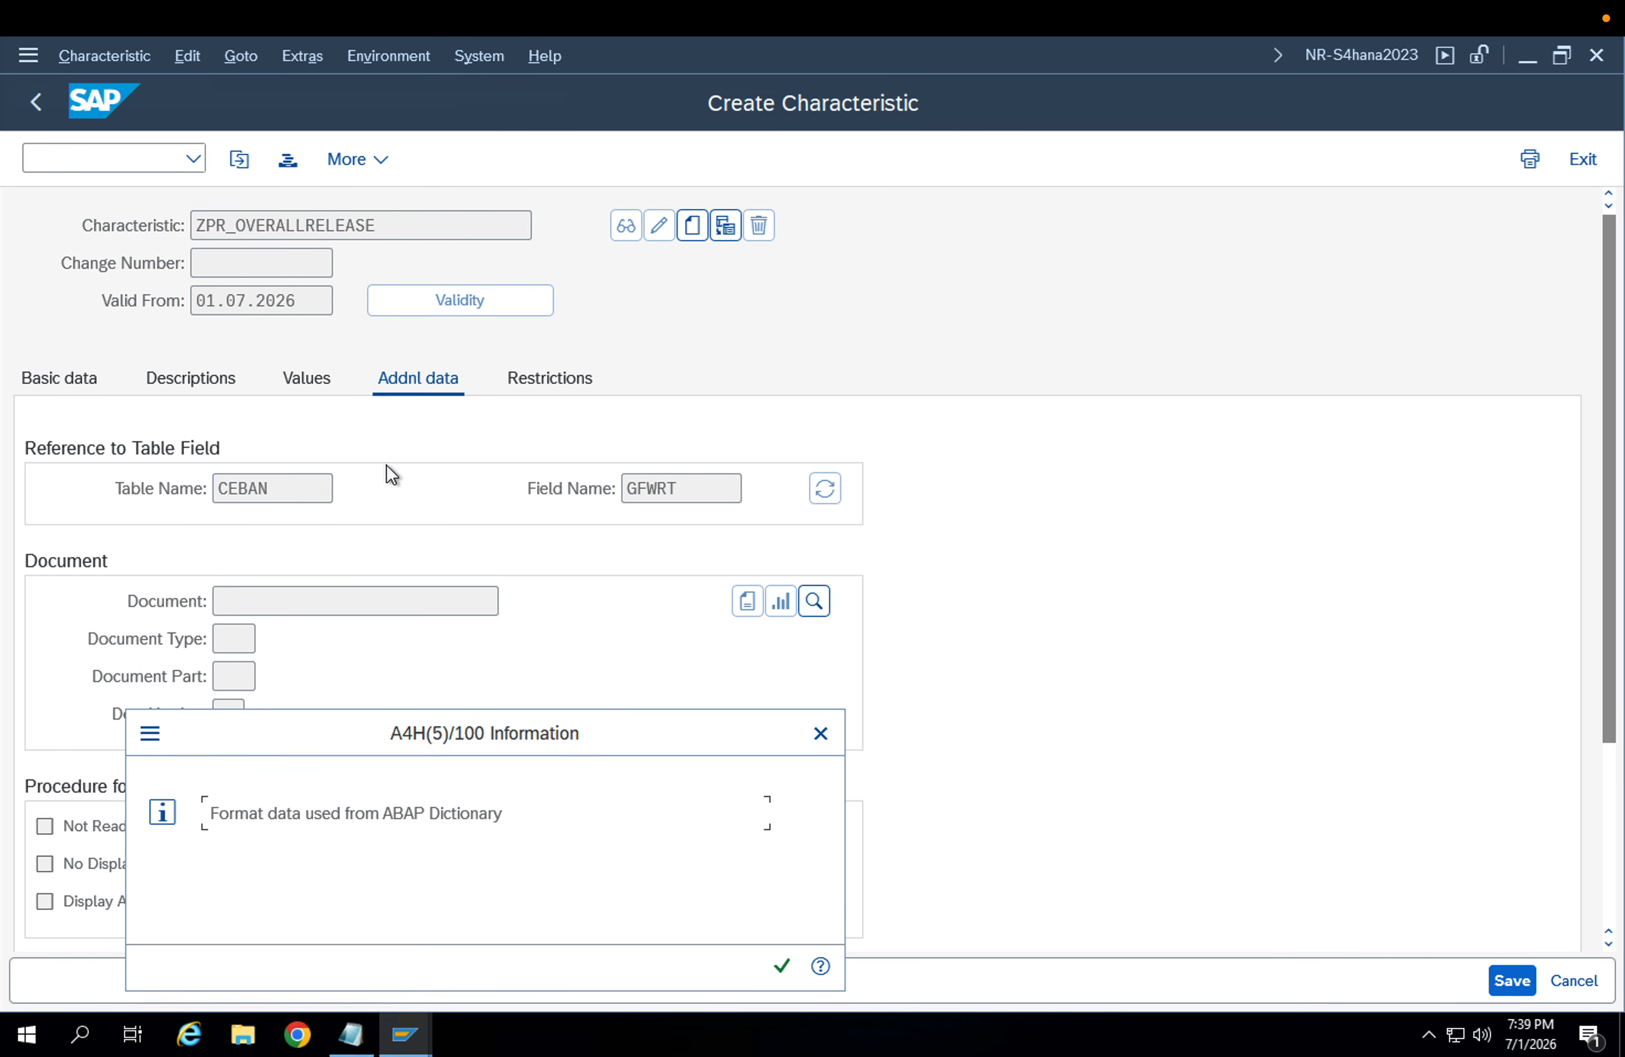
key(Return)
key(Return)
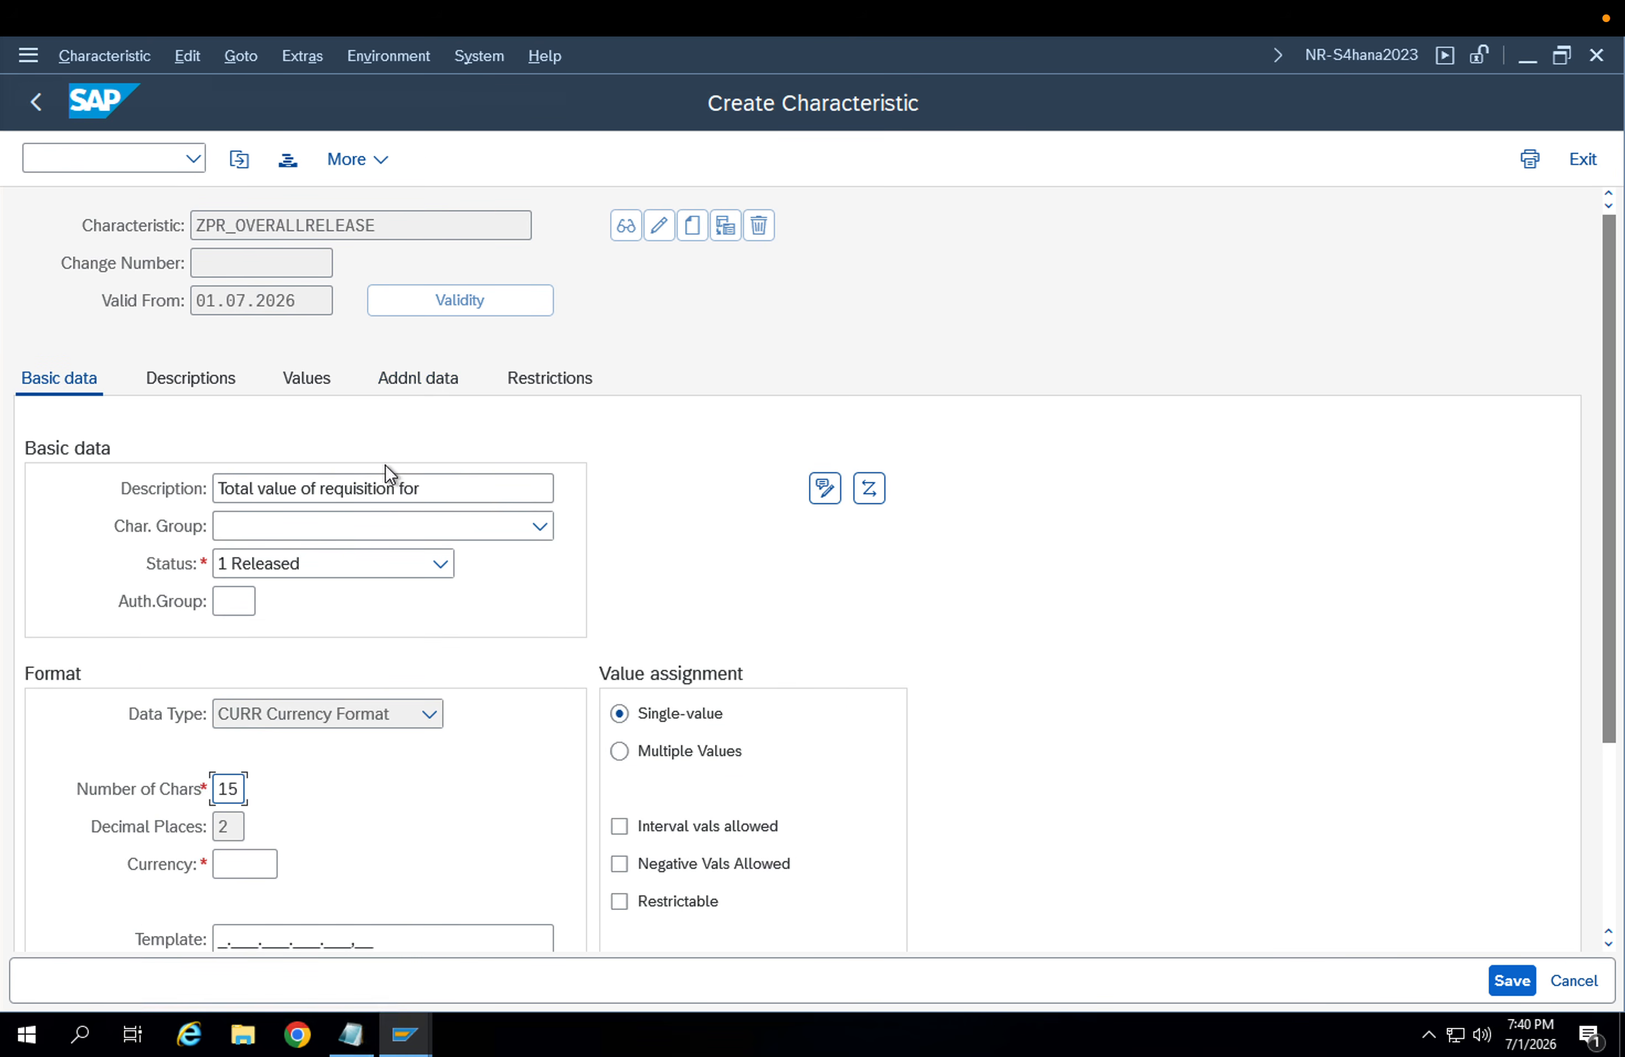
Set the characteristic's currency to EUR
click(241, 599)
scroll(368, 823, down, 1)
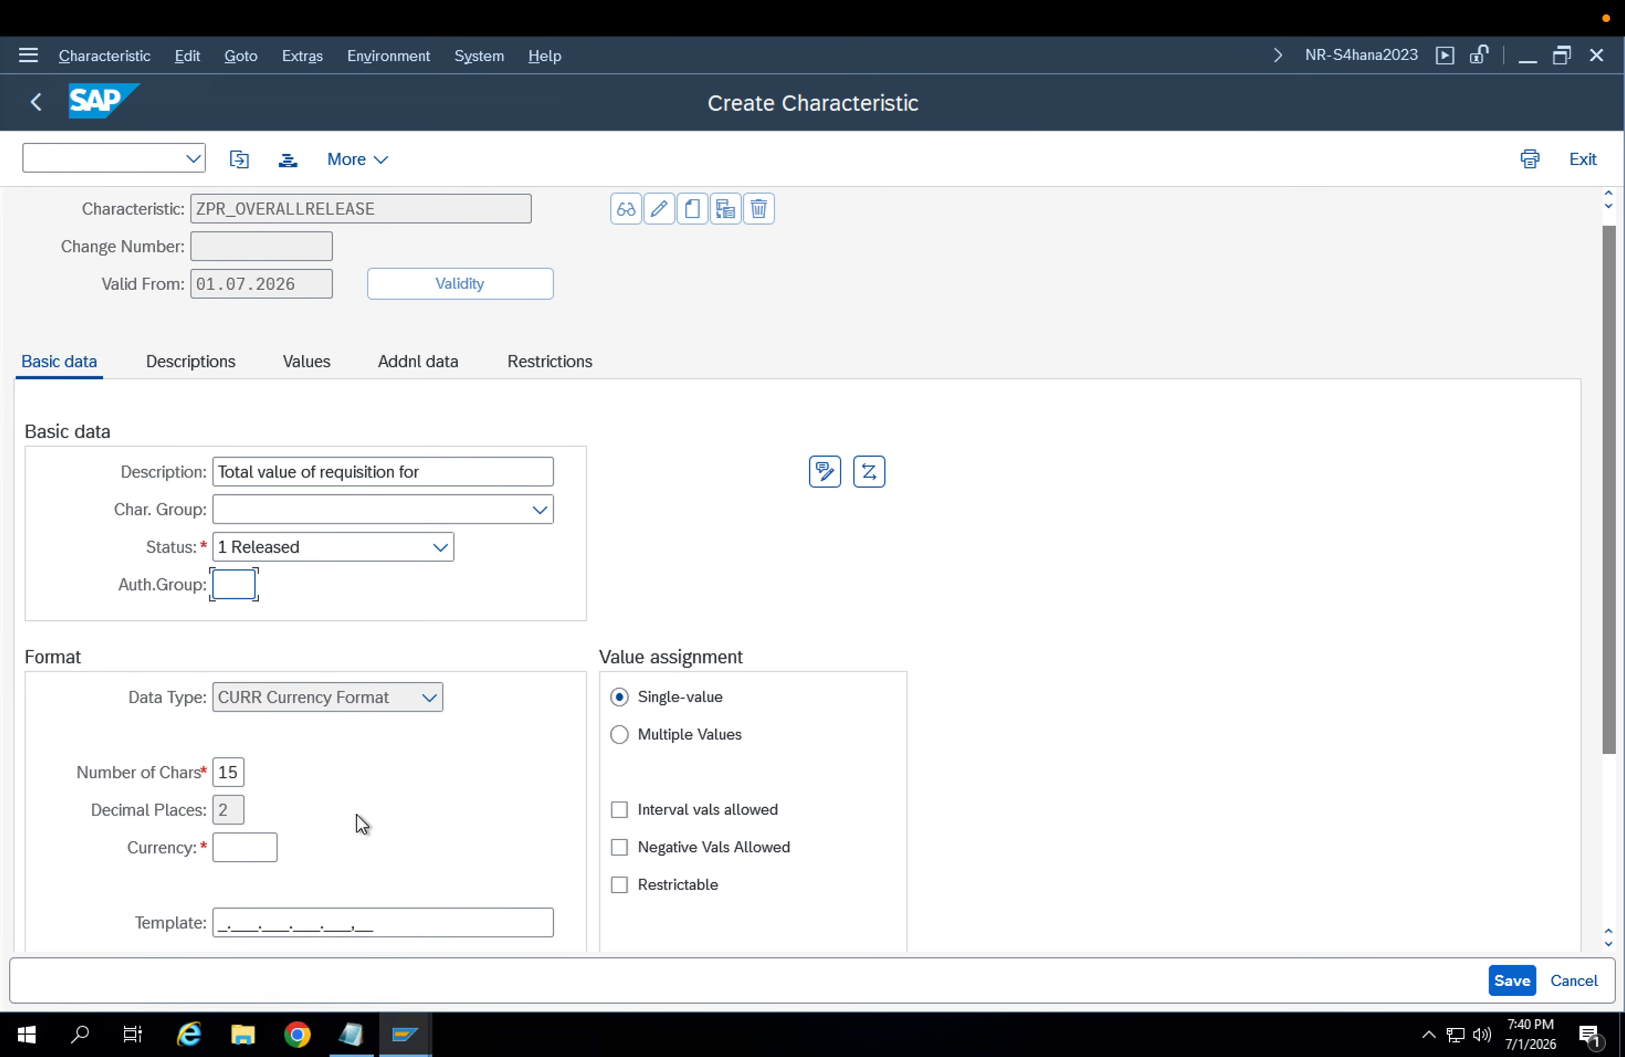
click(257, 841)
text(EUR)
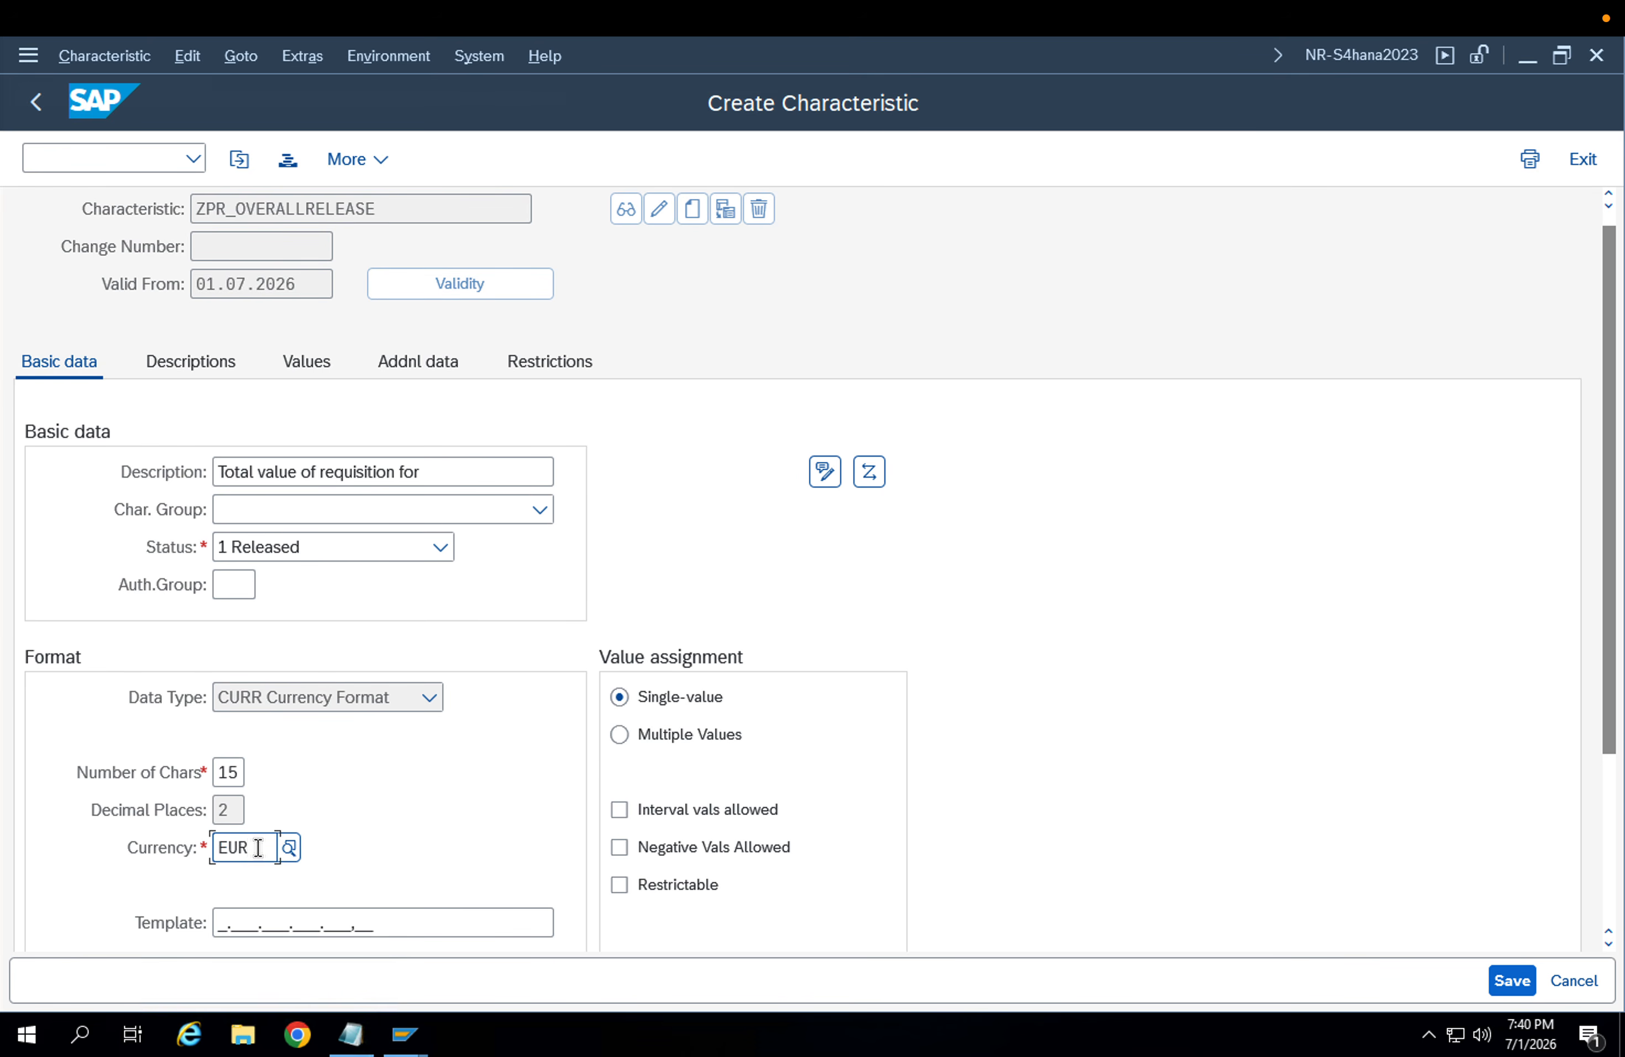
key(Return)
Check the characteristic's allowed values, save the characteristic and copy its name ZPR_OVERALLRELEASE
click(319, 389)
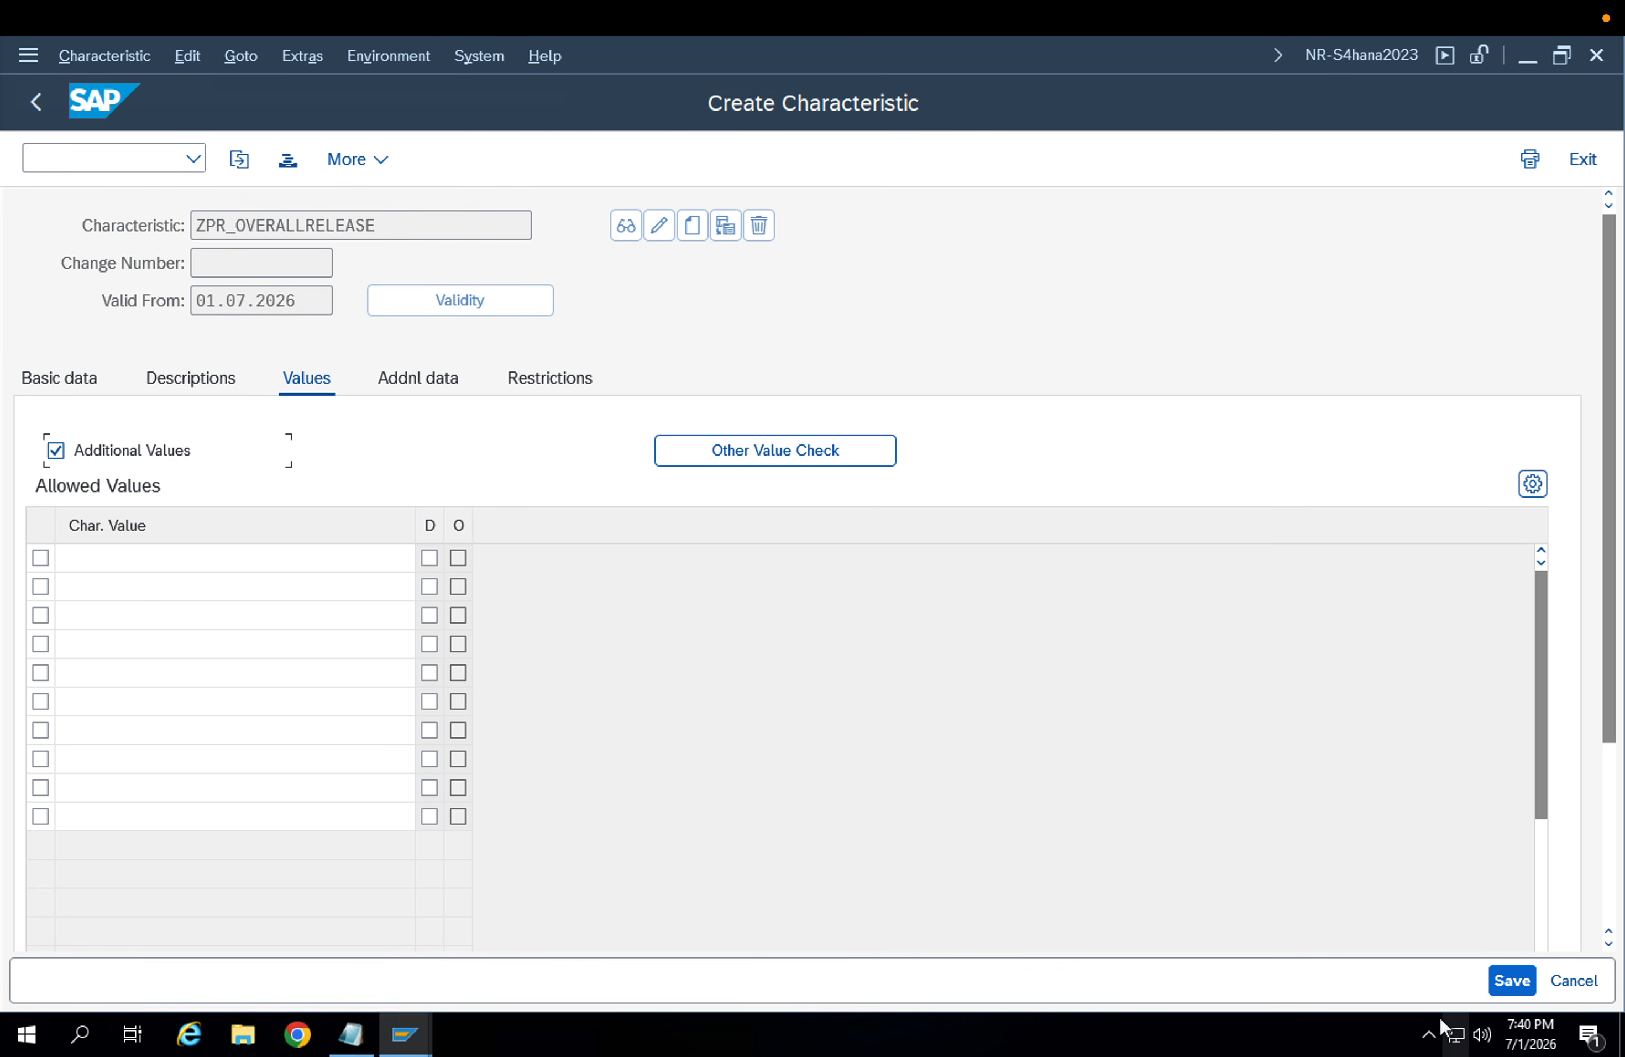
click(1527, 983)
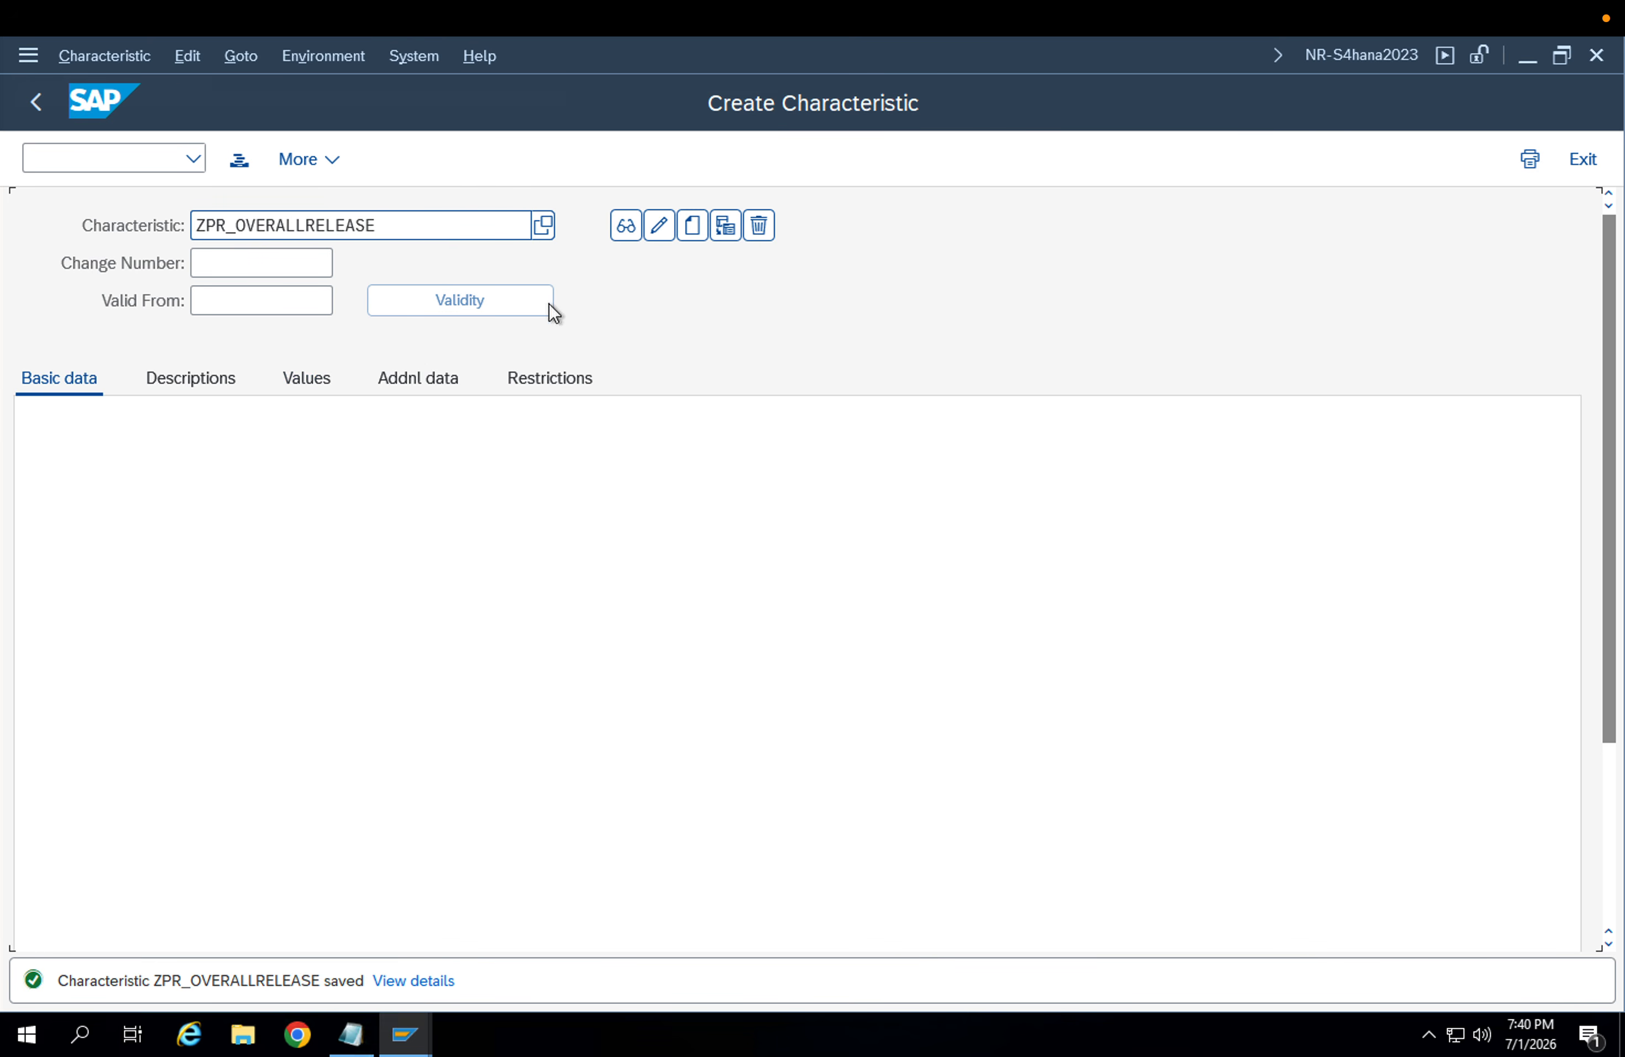
drag(424, 225, 177, 238)
key(ctrl+c)
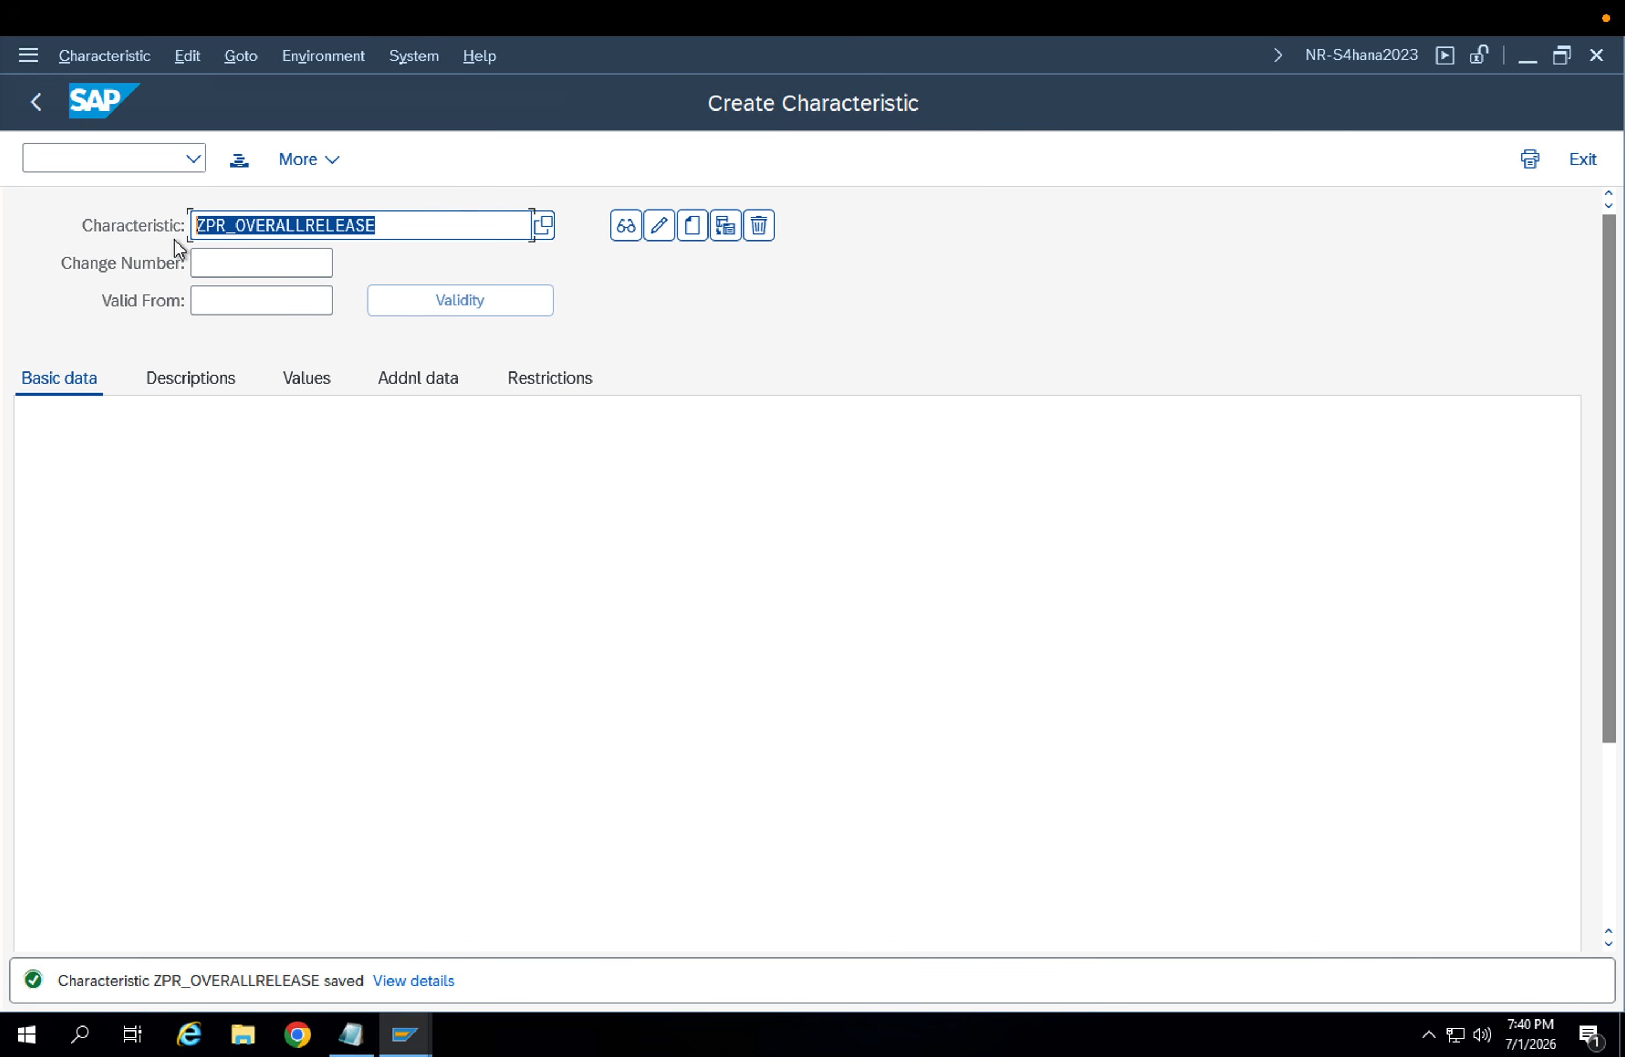
Add the characteristic ZPR_OVERALLRELEASE to the release strategy class ZPR_REL under Edit Classes
click(34, 111)
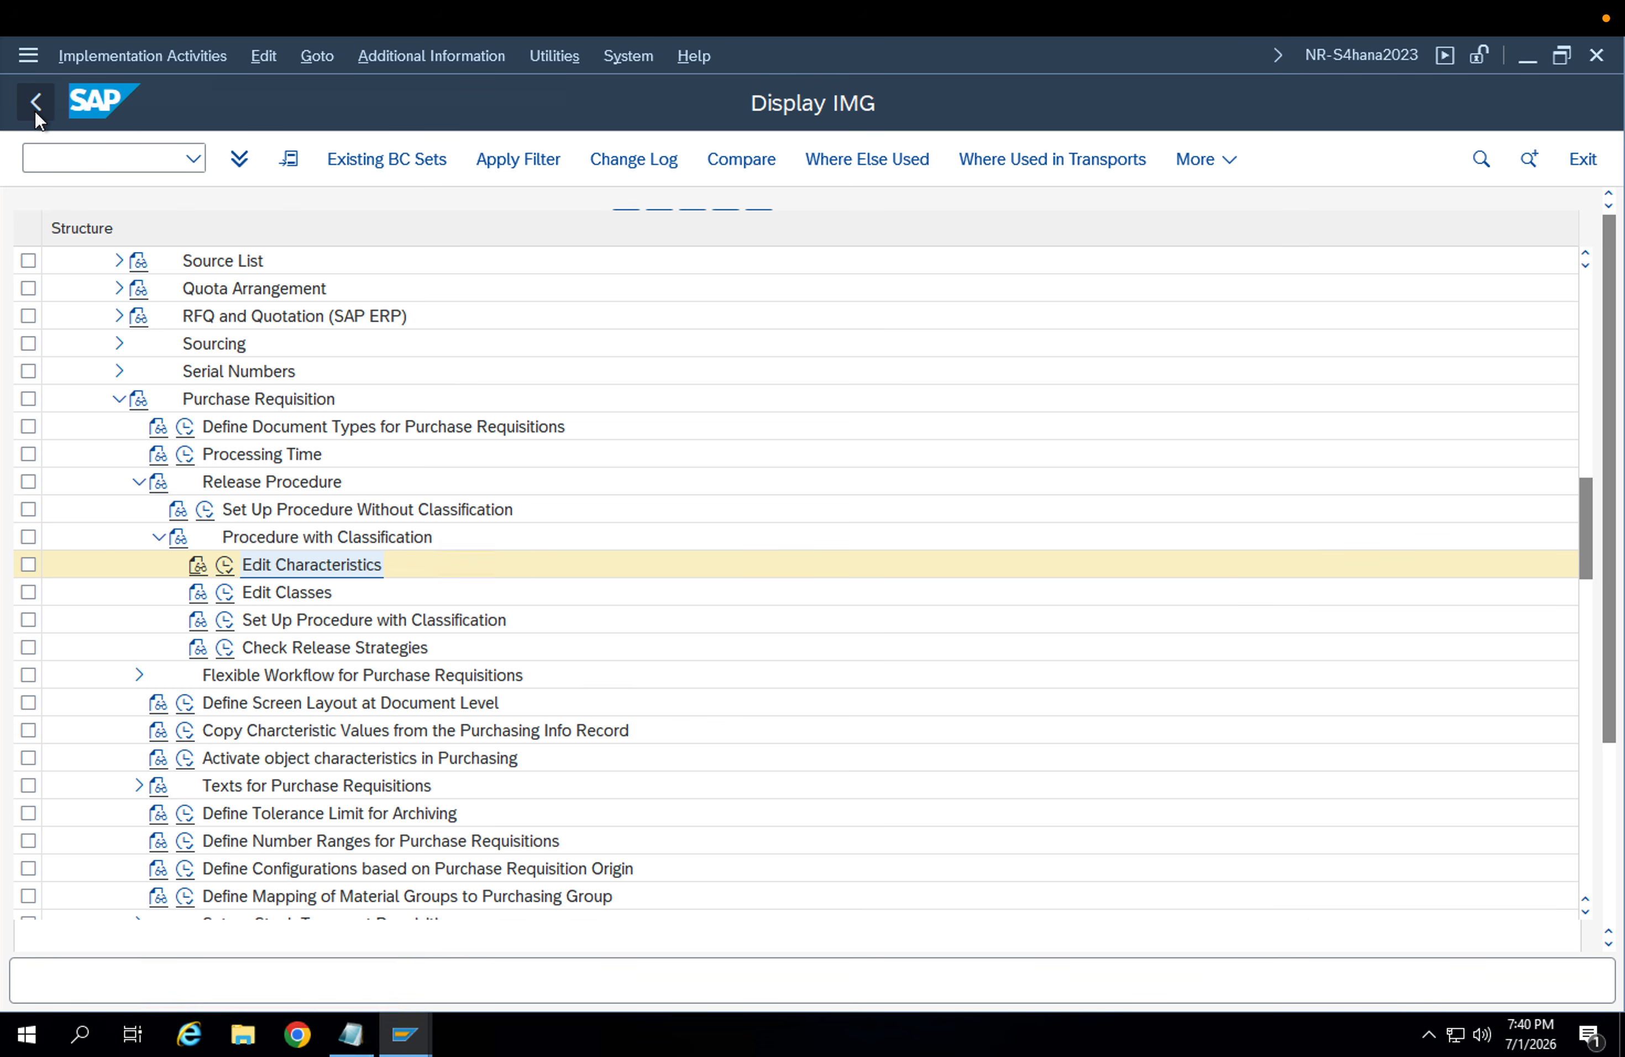
click(227, 593)
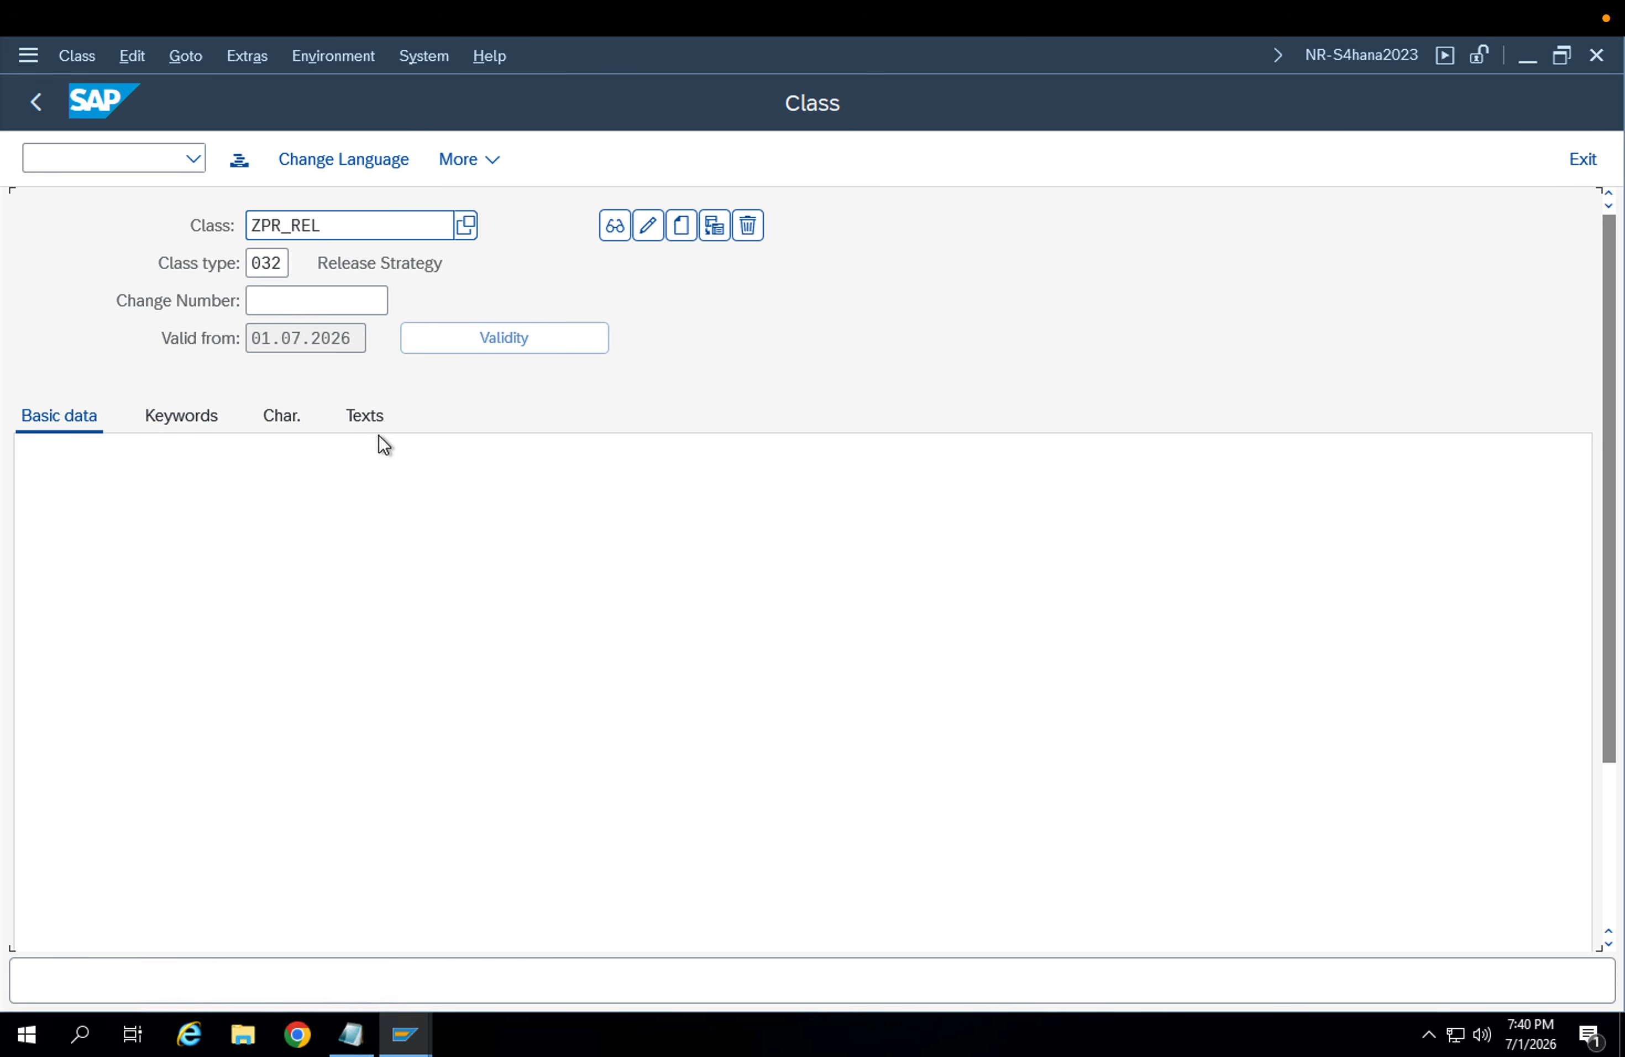
click(659, 236)
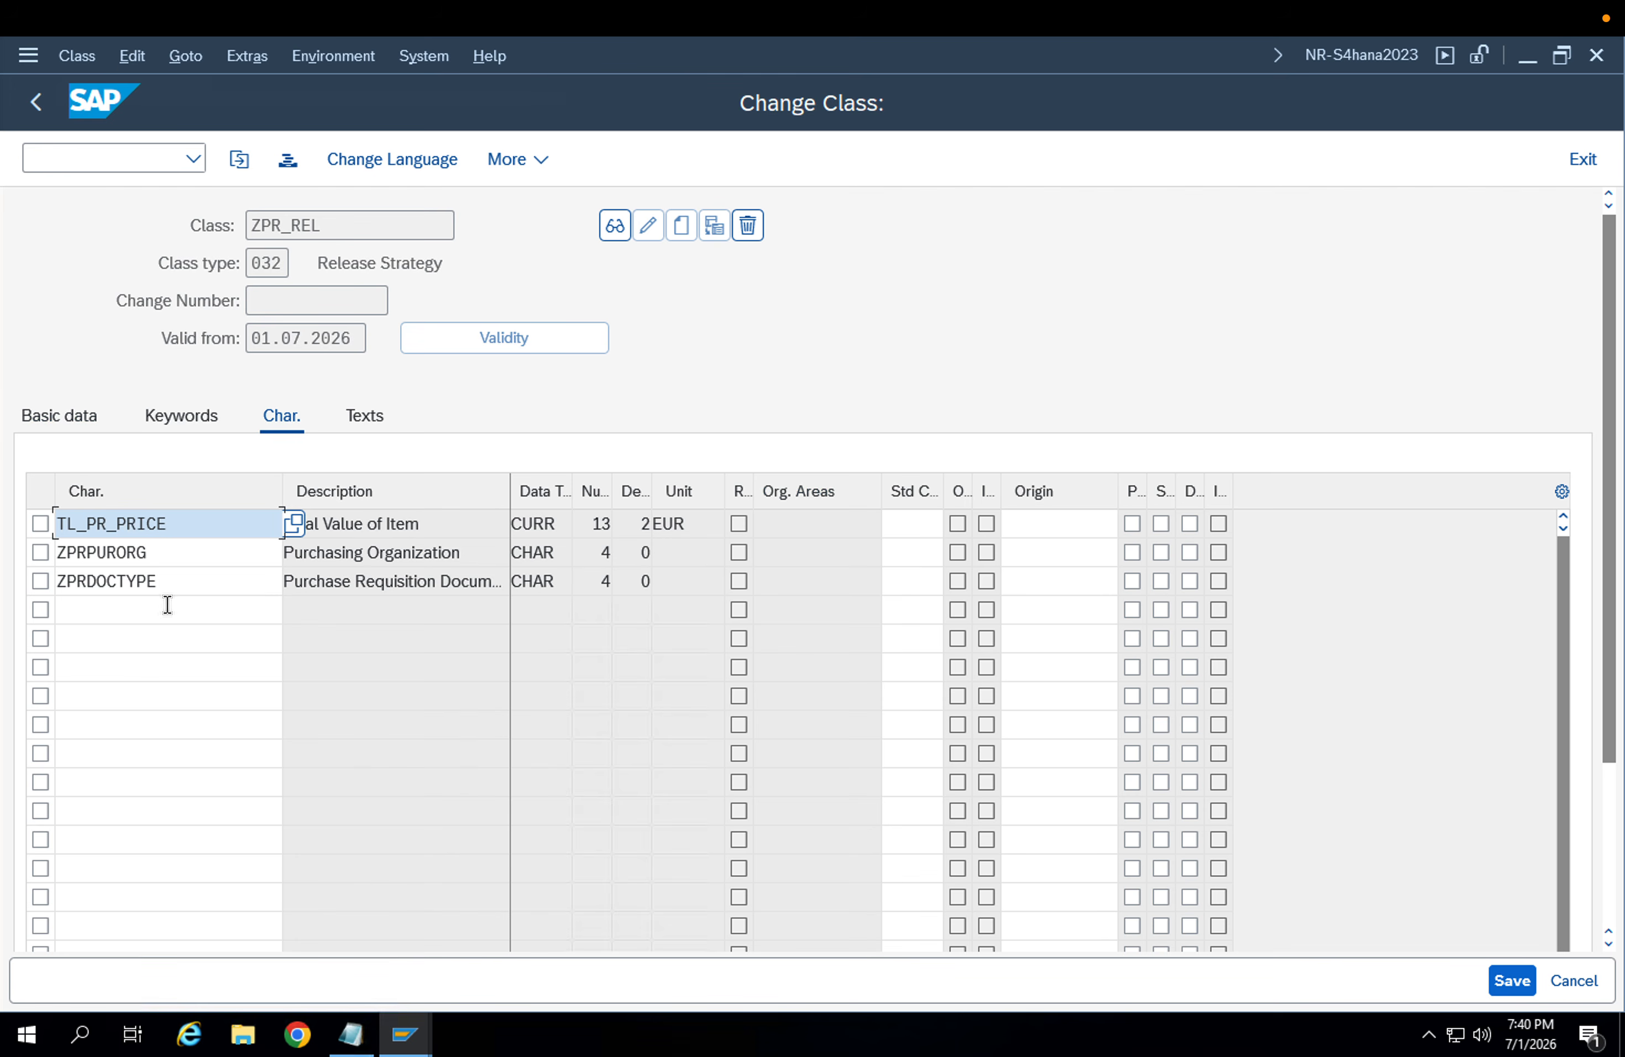
click(162, 607)
key(ctrl+v)
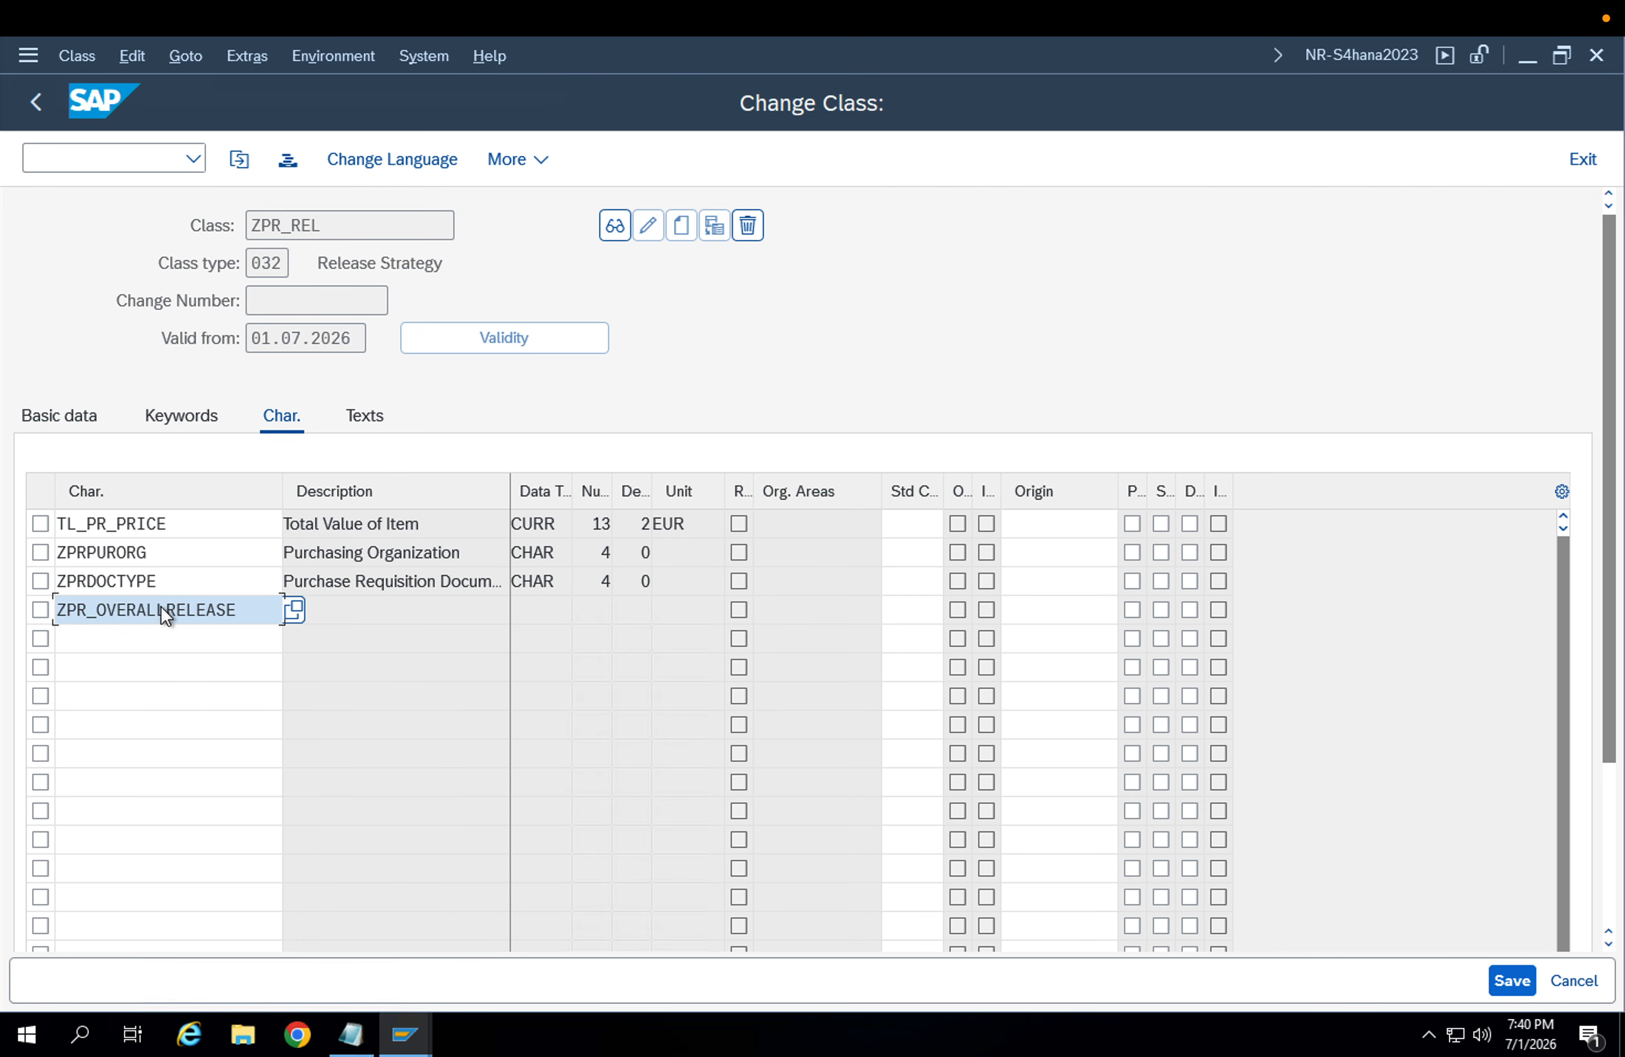
key(Return)
Try to delete the characteristic TL_PR_PRICE from class ZPR_REL, clear its selection and save the class
click(43, 526)
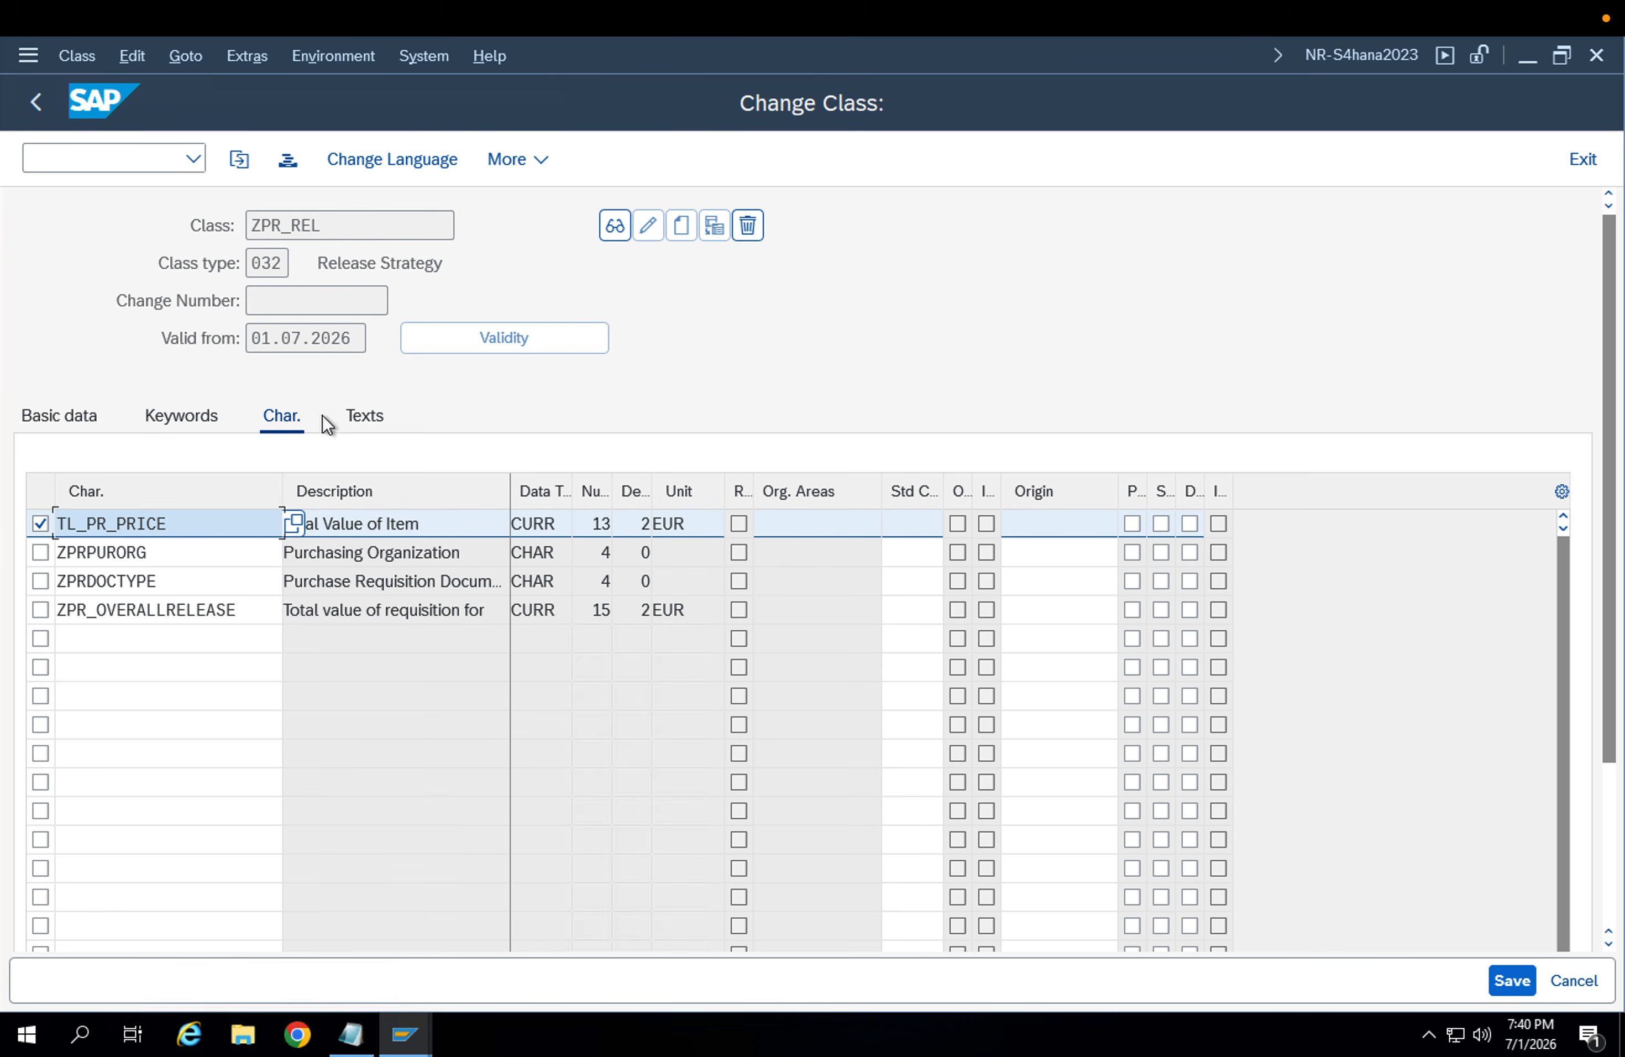
click(748, 227)
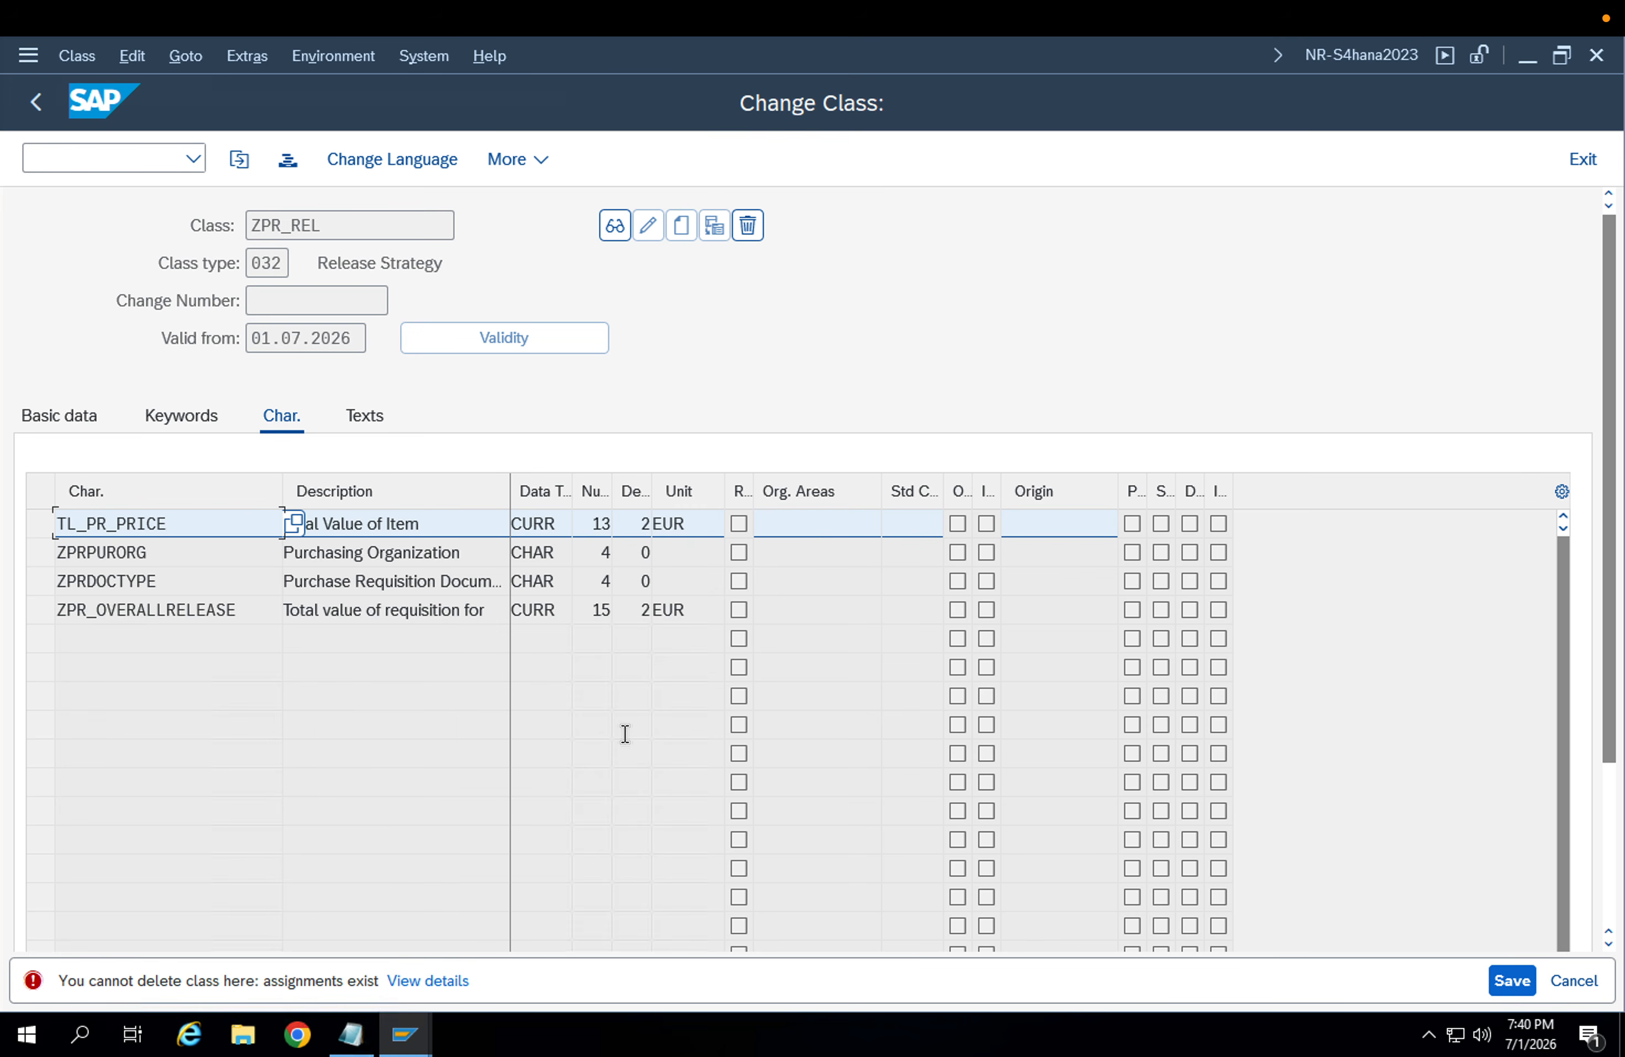
key(Return)
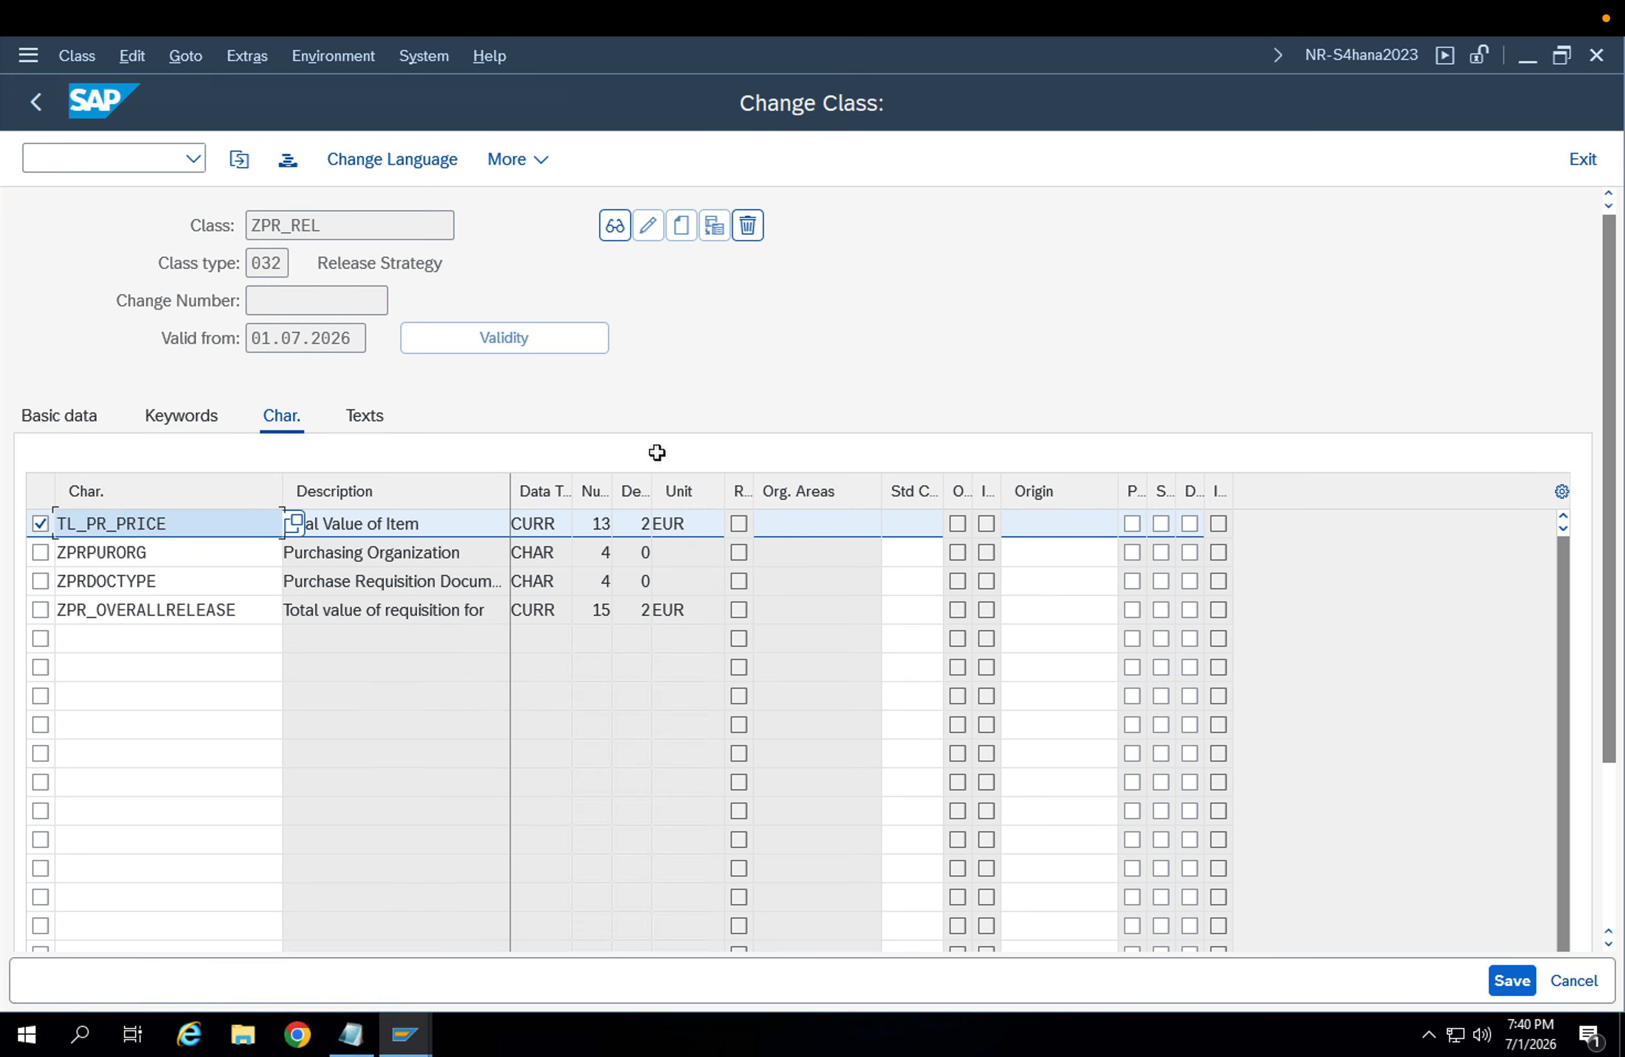
click(41, 525)
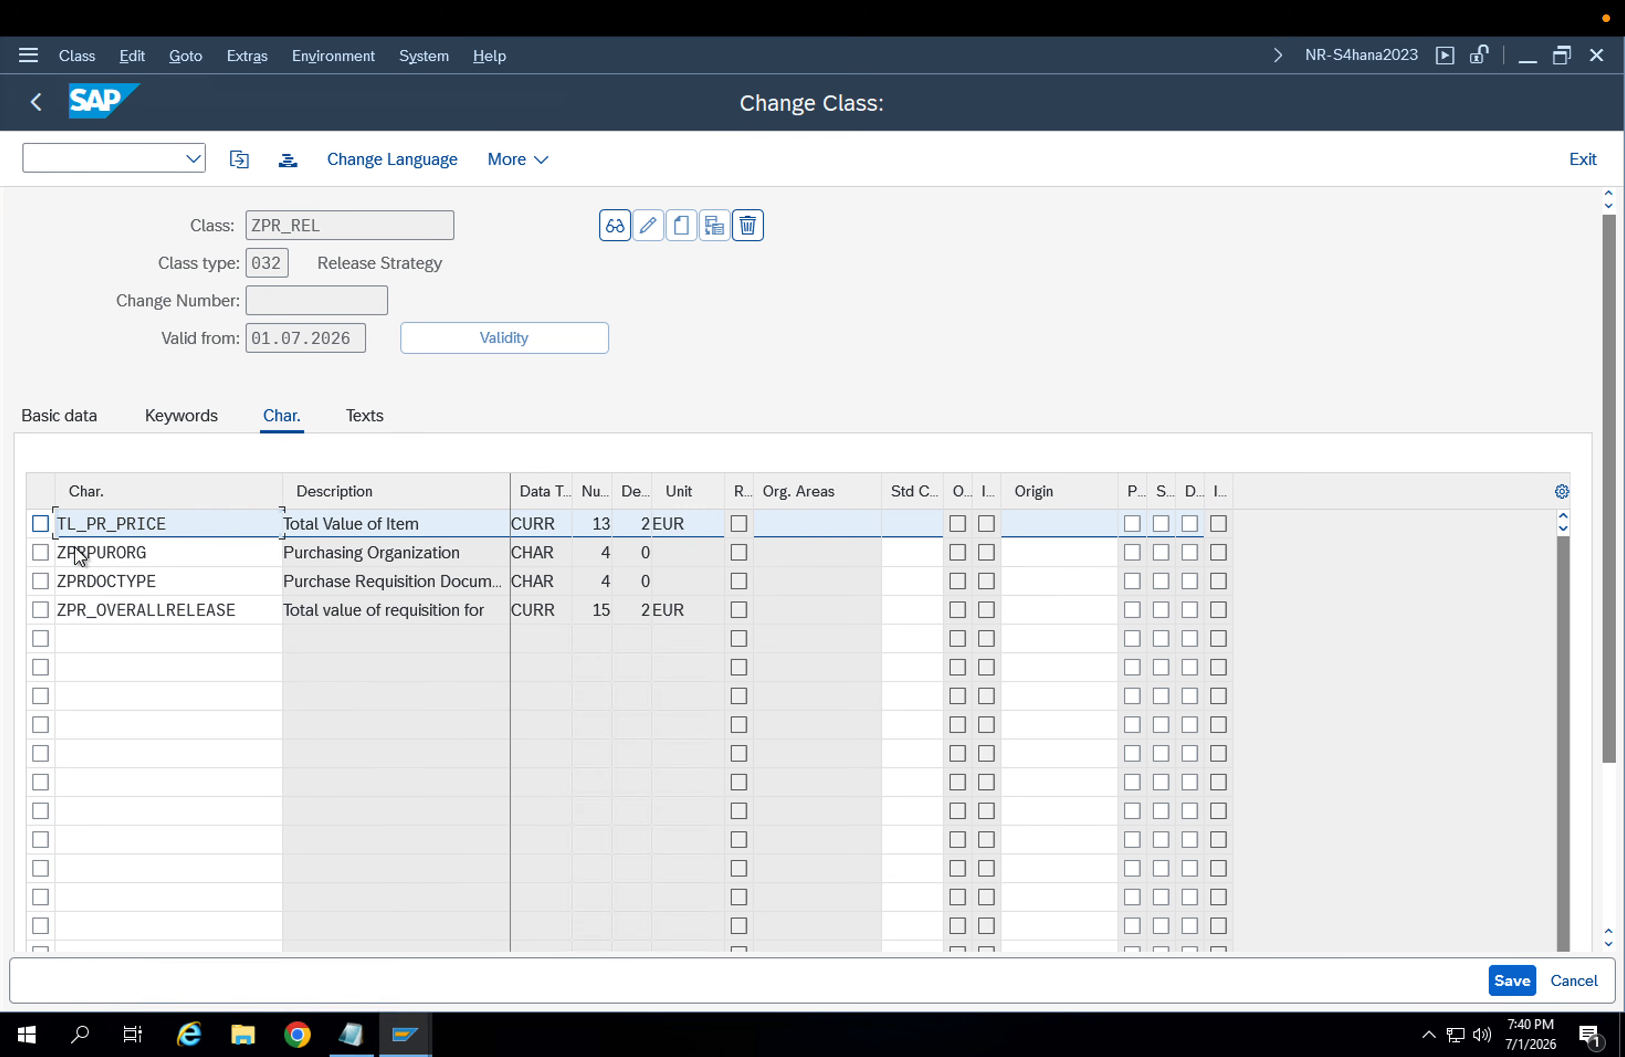
click(1497, 978)
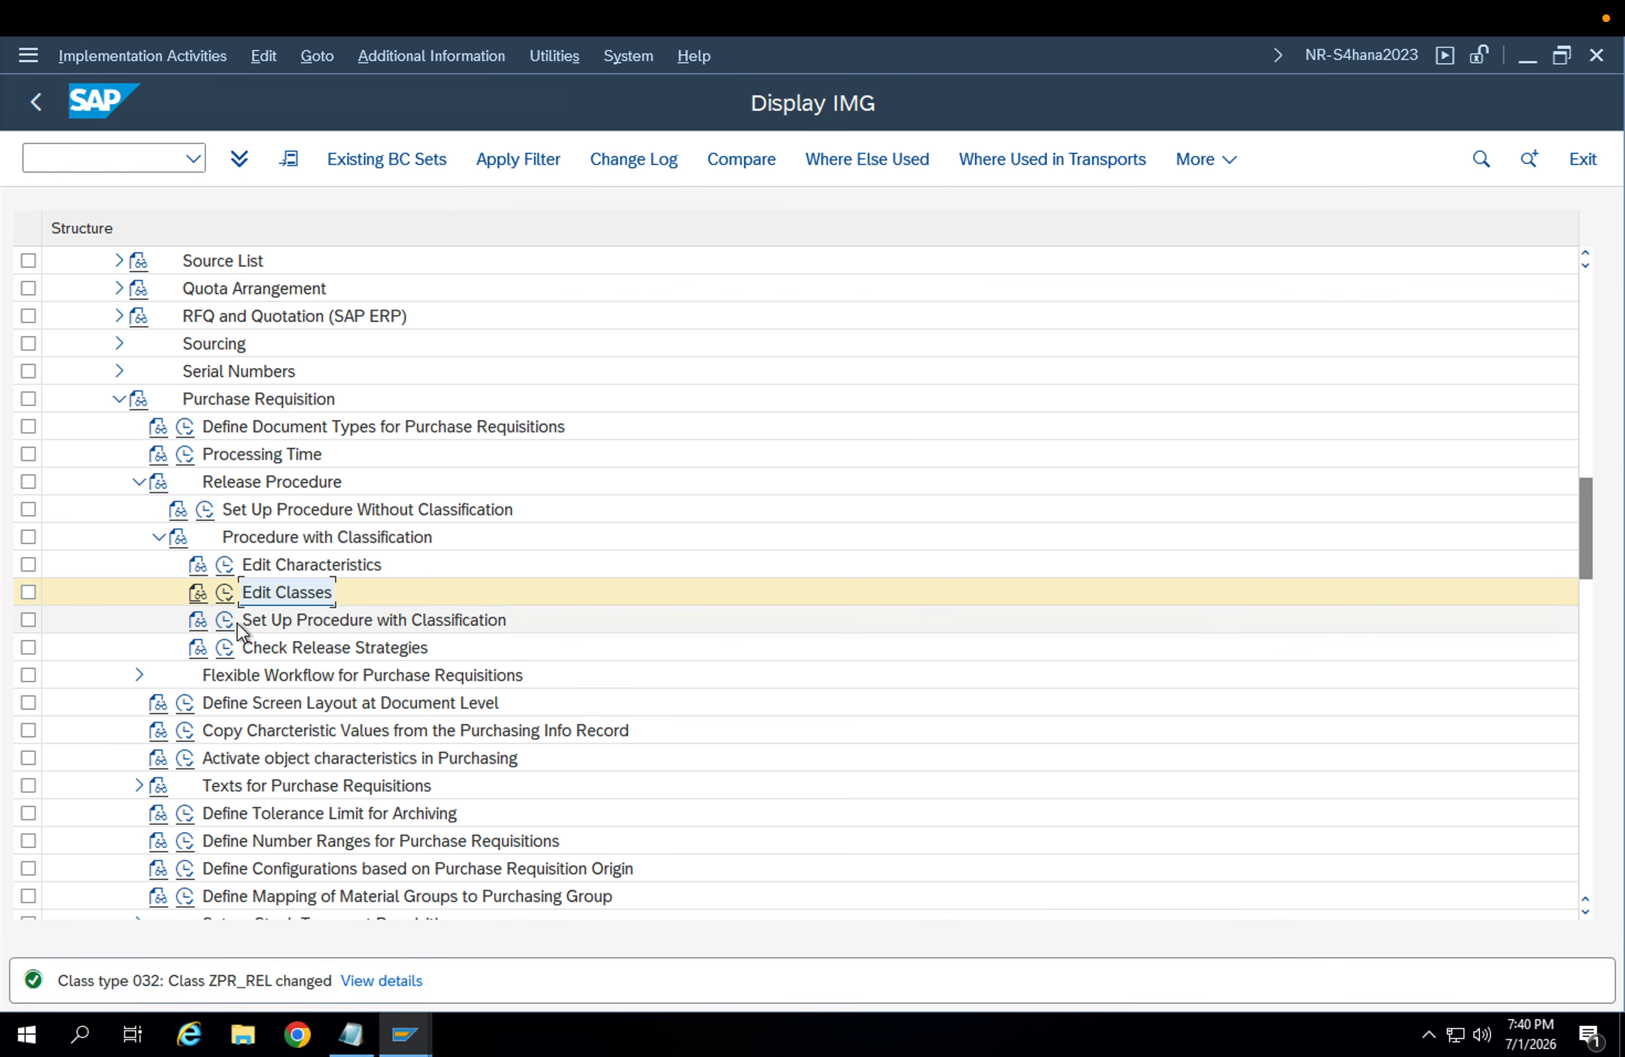
Try to delete release strategies S1 and S2 of group ZR from the locked Release Strategies view
click(239, 622)
click(194, 358)
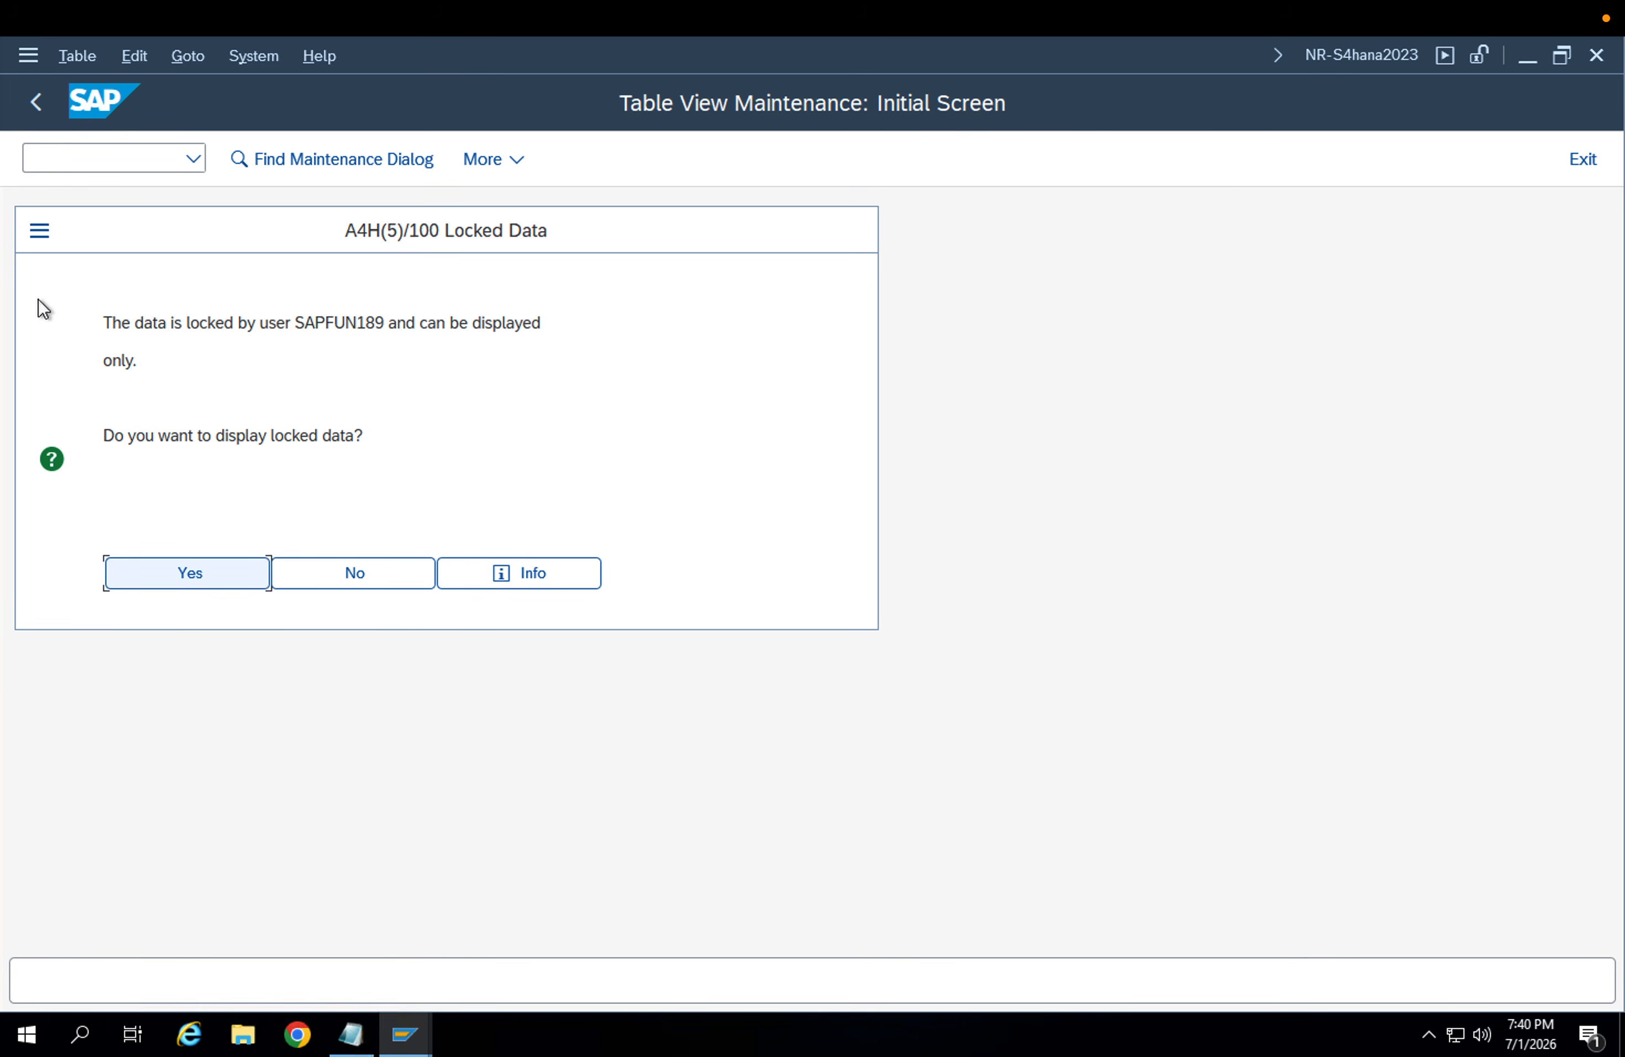
click(249, 565)
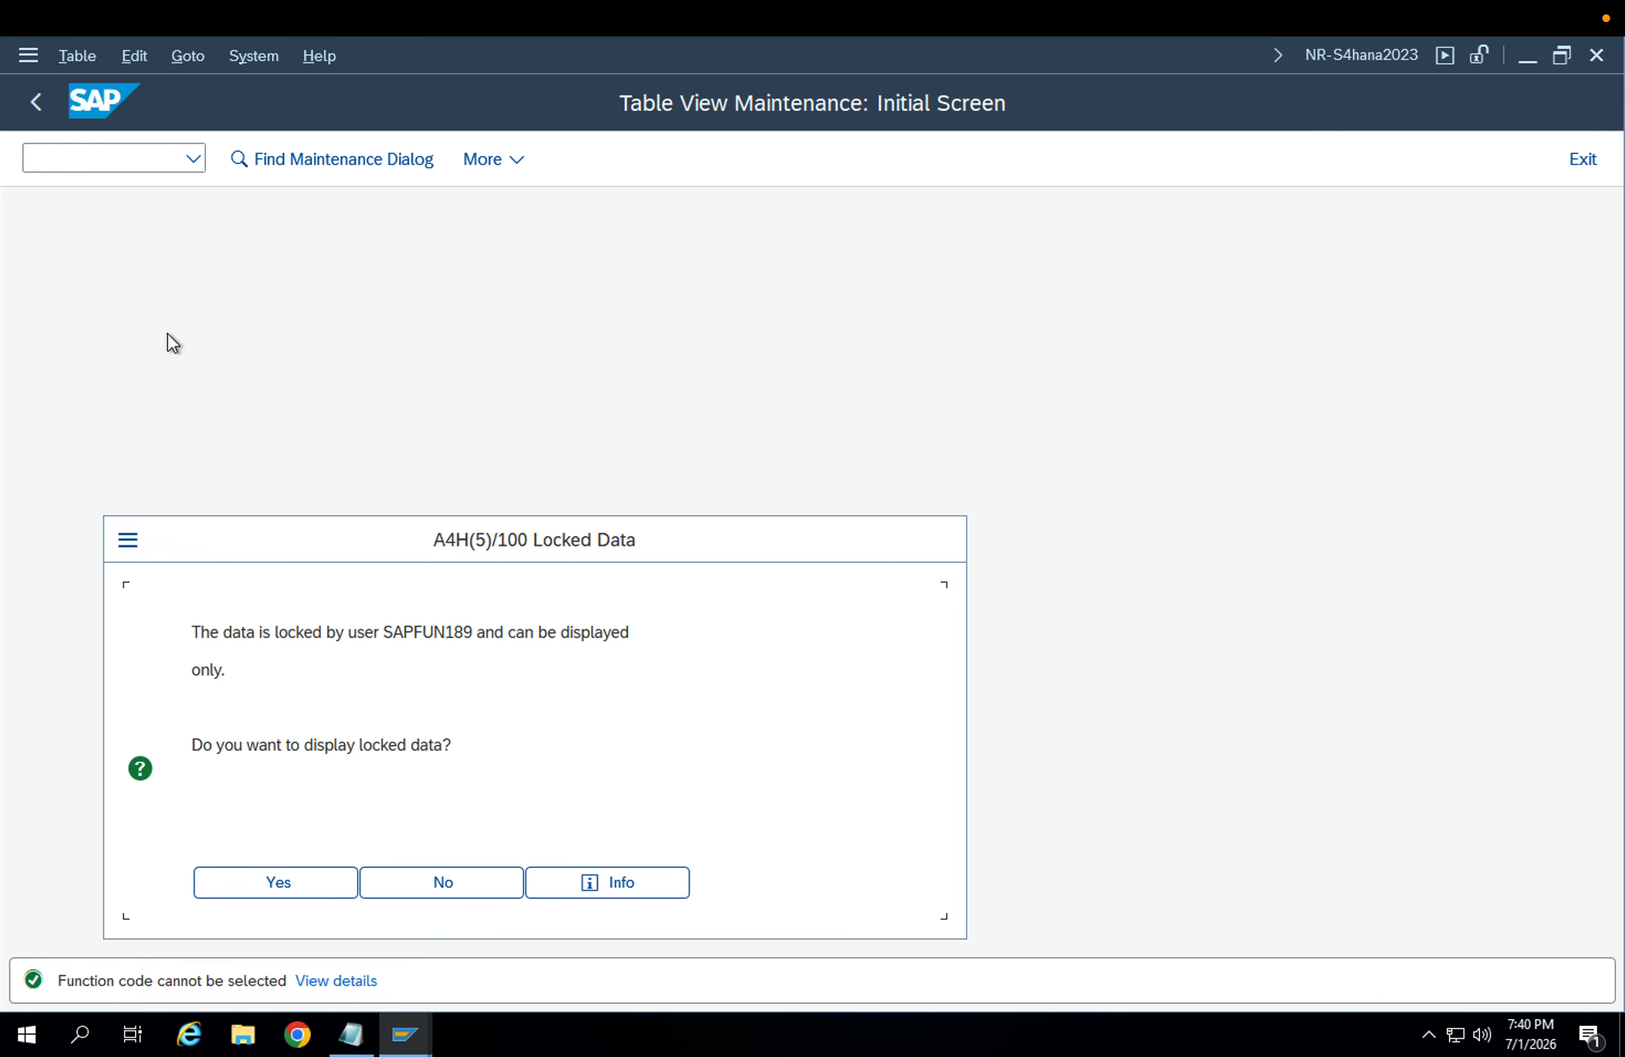
click(302, 880)
click(28, 259)
click(28, 287)
click(504, 161)
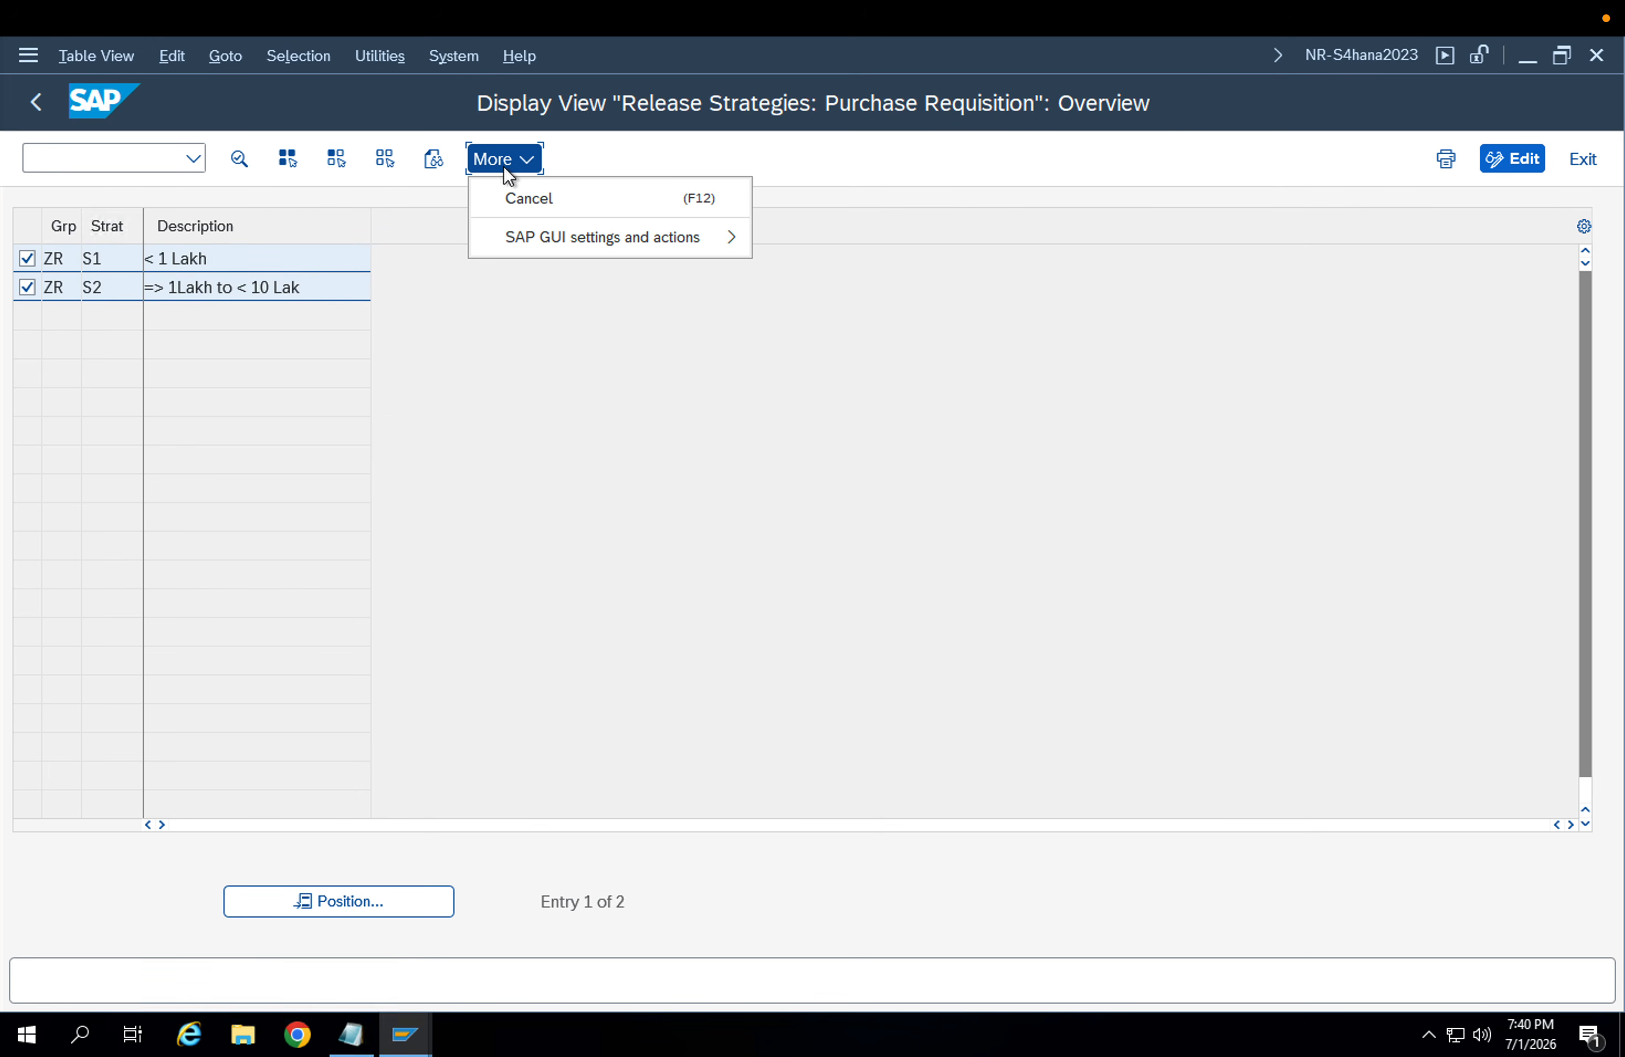
click(90, 145)
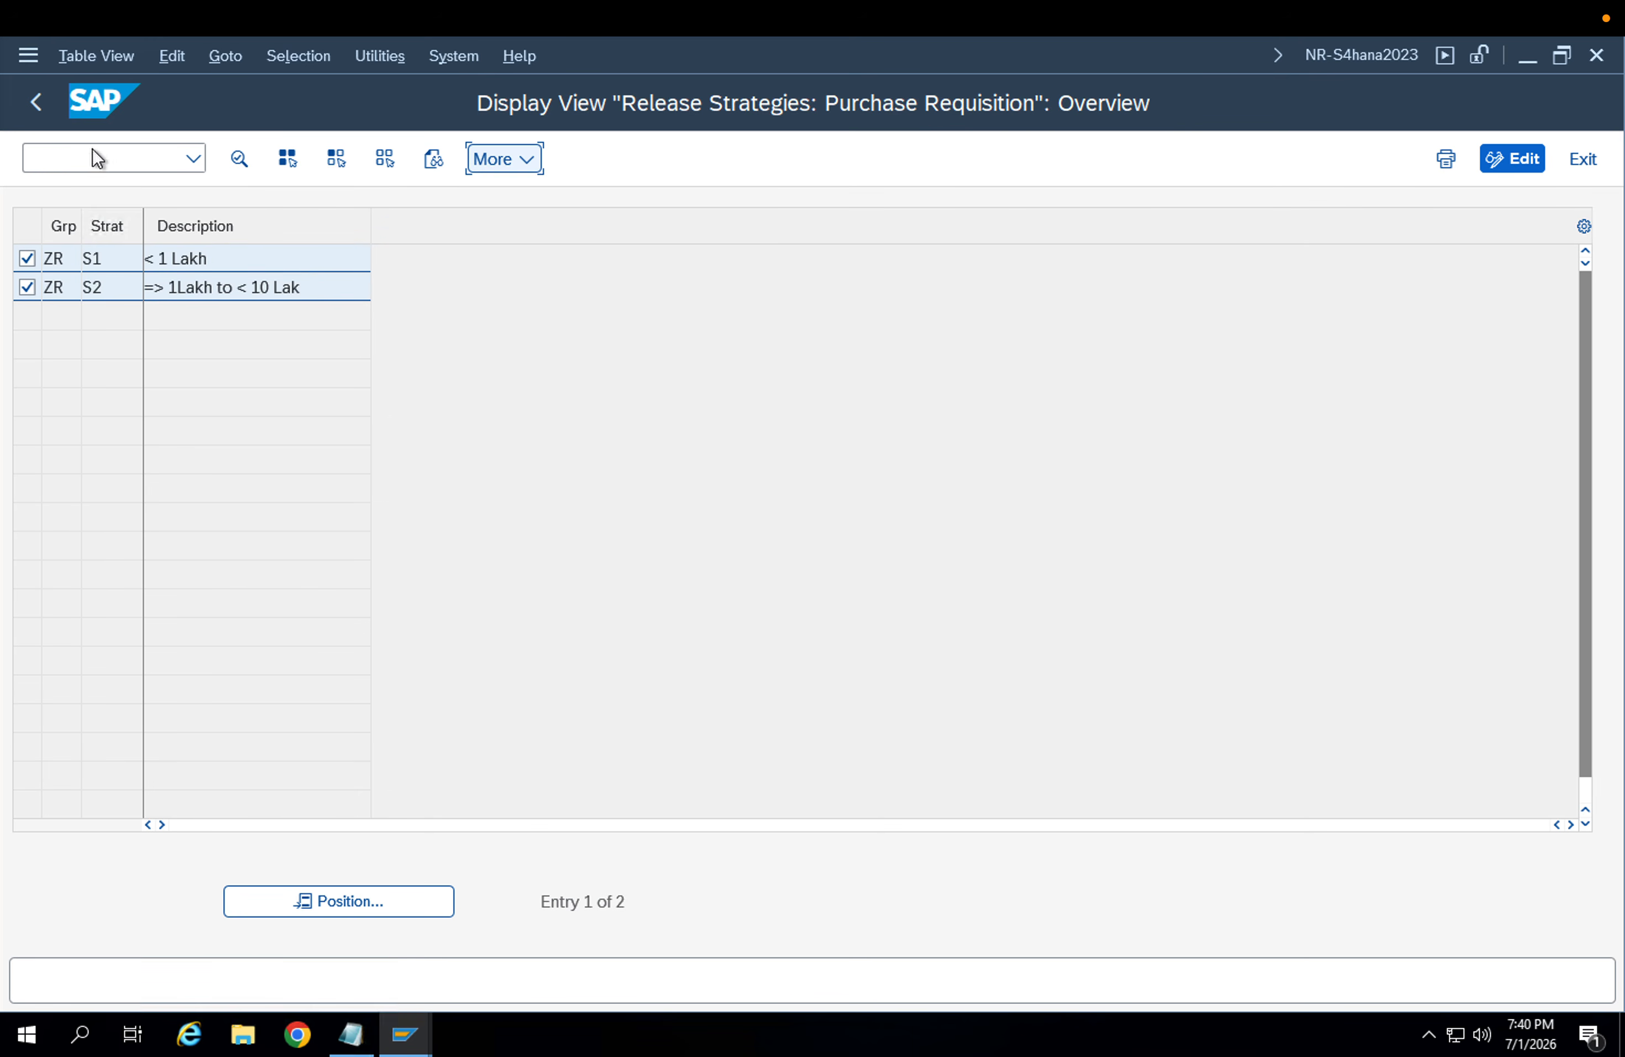
click(37, 101)
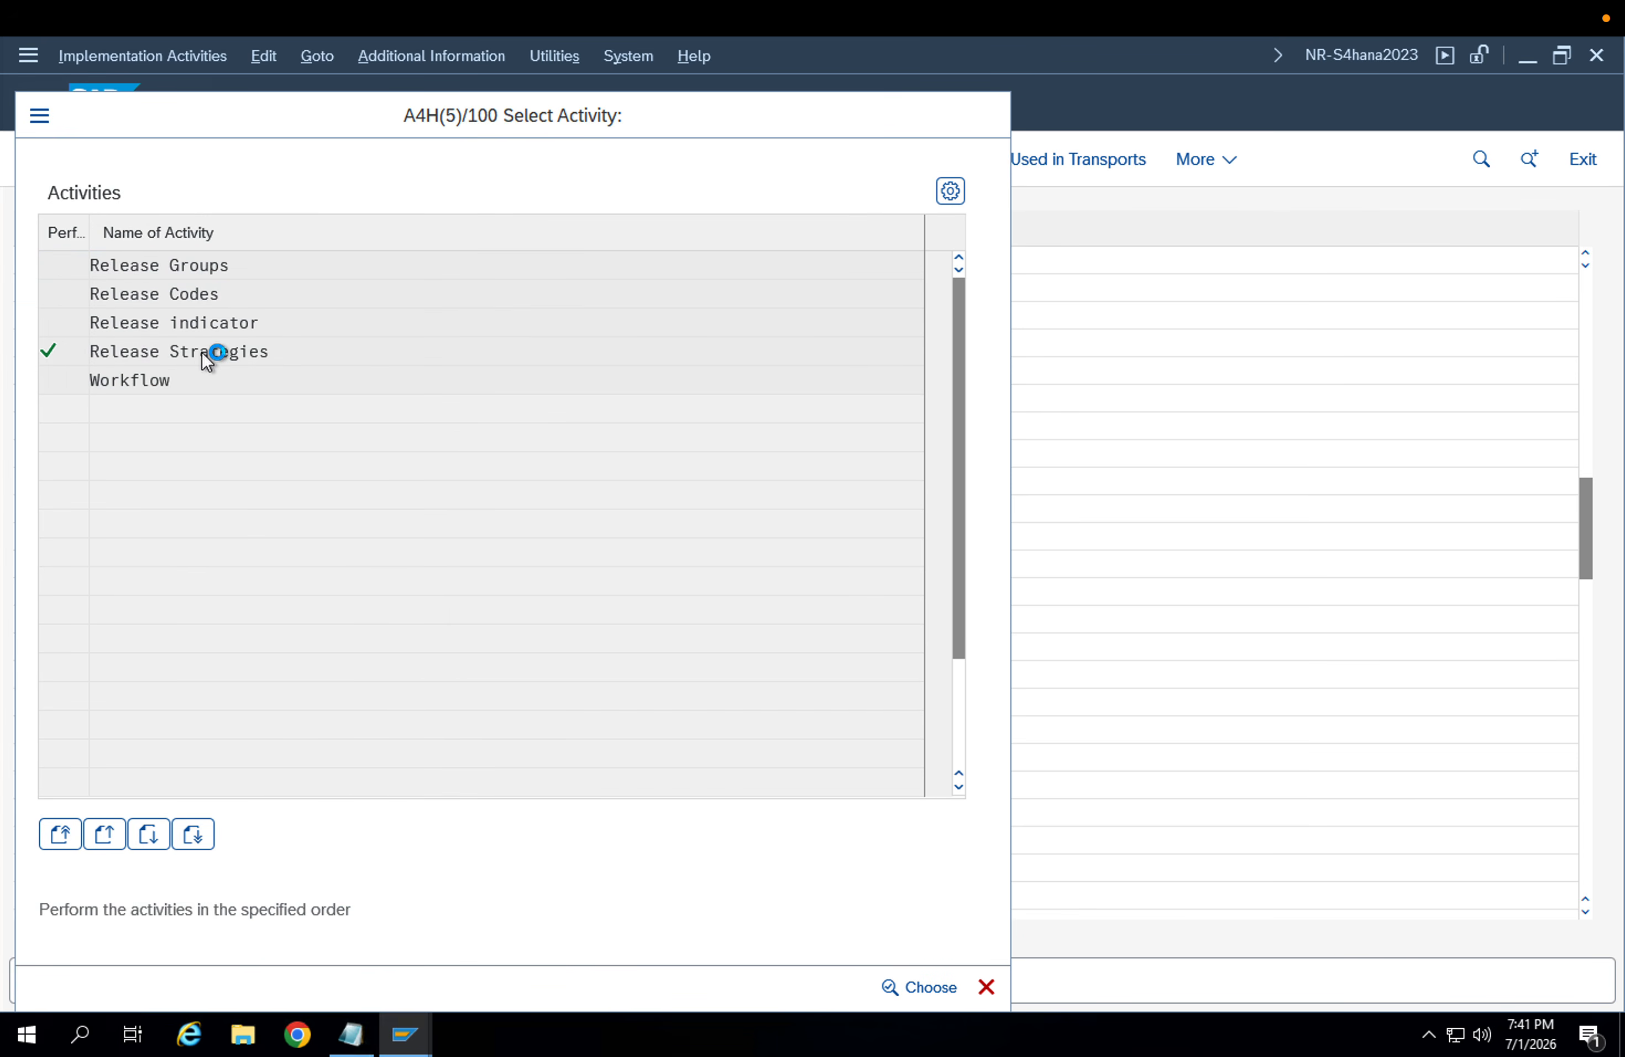
double_click(202, 353)
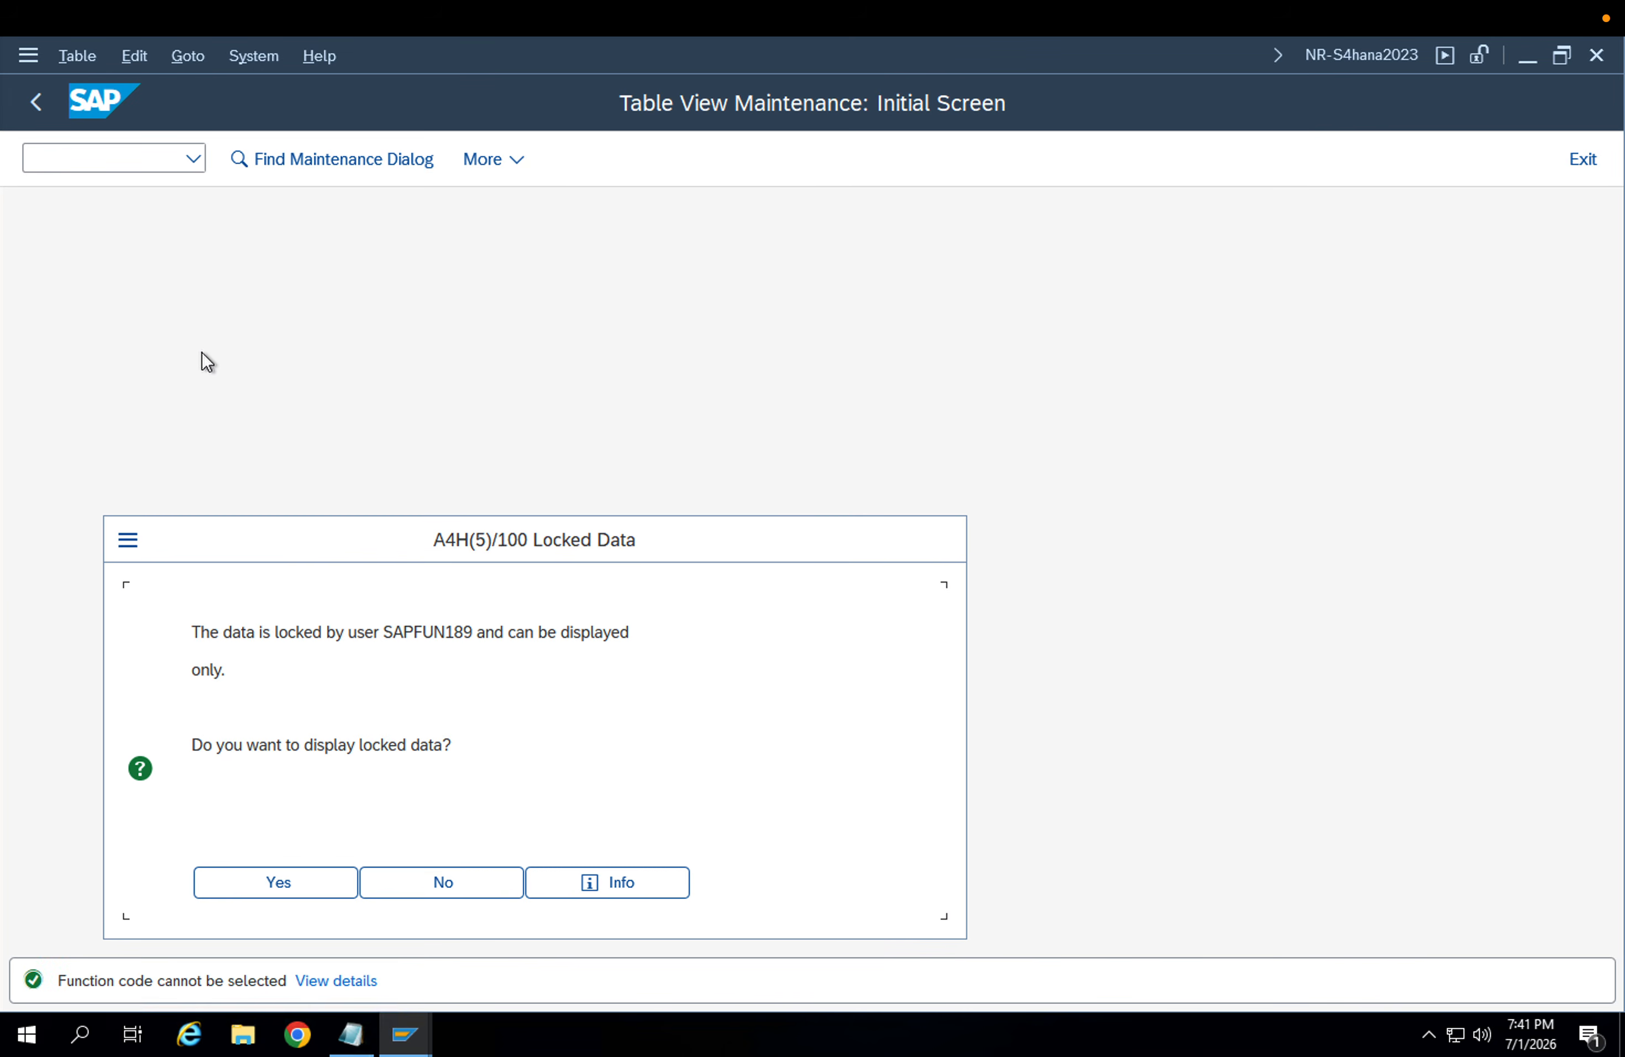
click(423, 869)
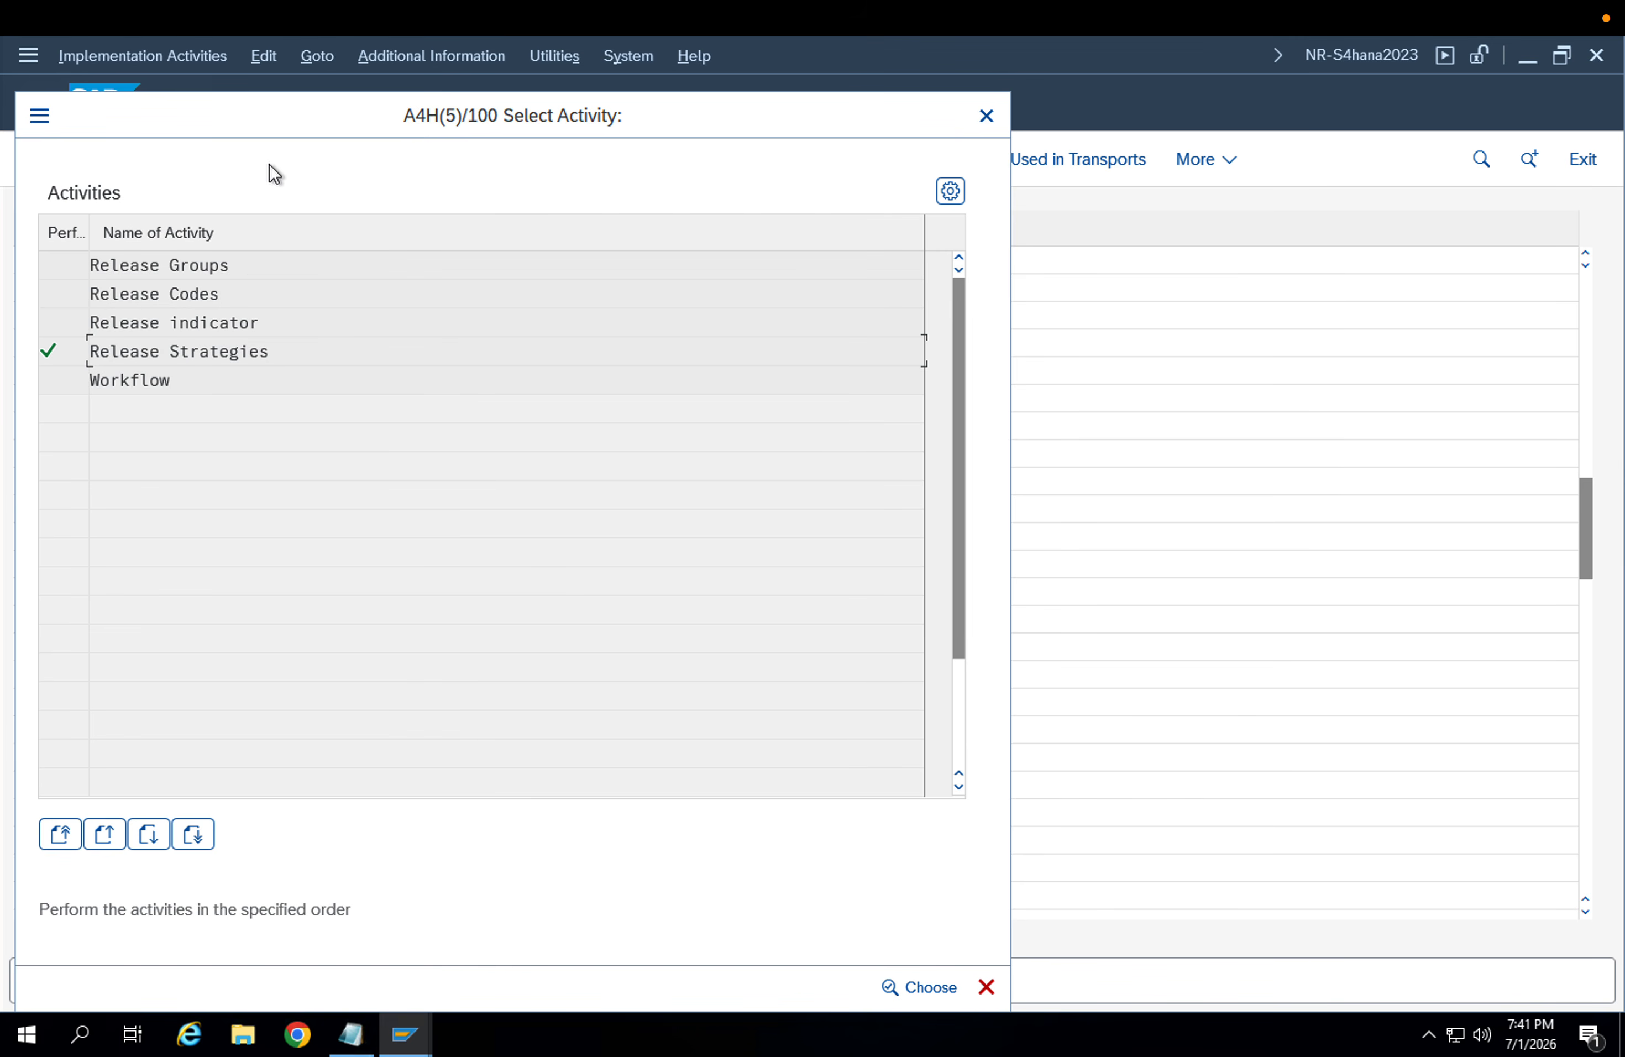
Search the lock entries in transaction SM12 for the user ID holding the release strategies lock
key(Escape)
text(/osm12)
key(Return)
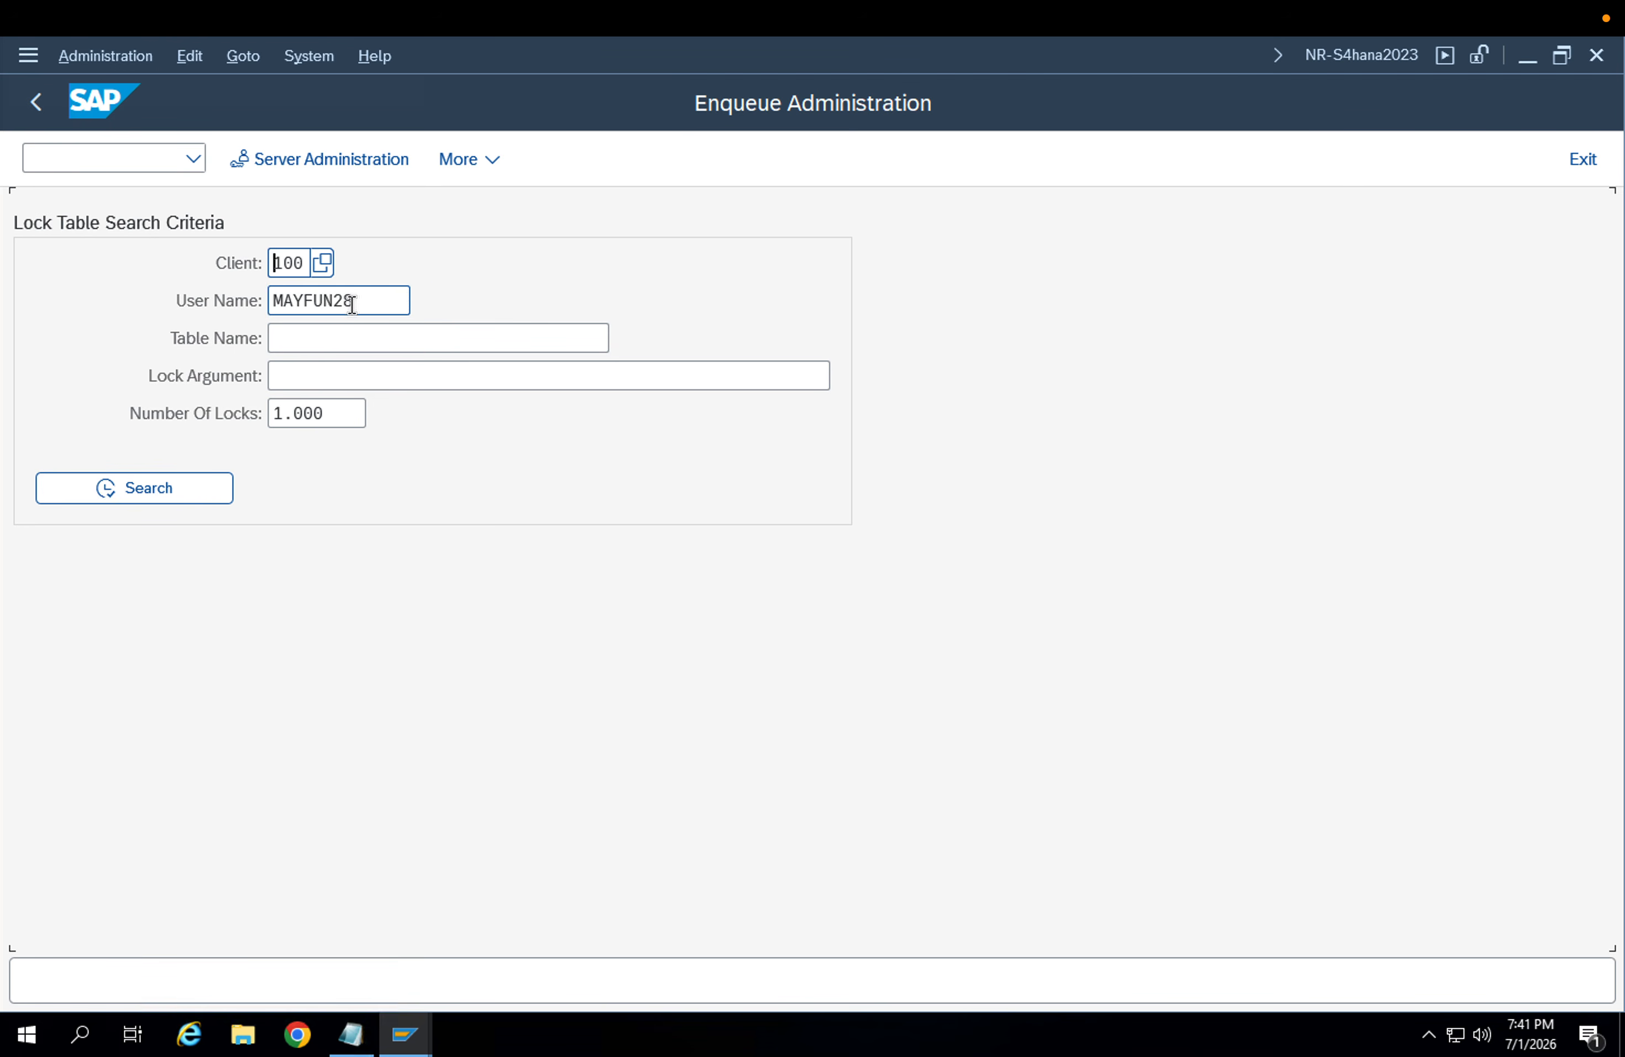
text(SAPFUN)
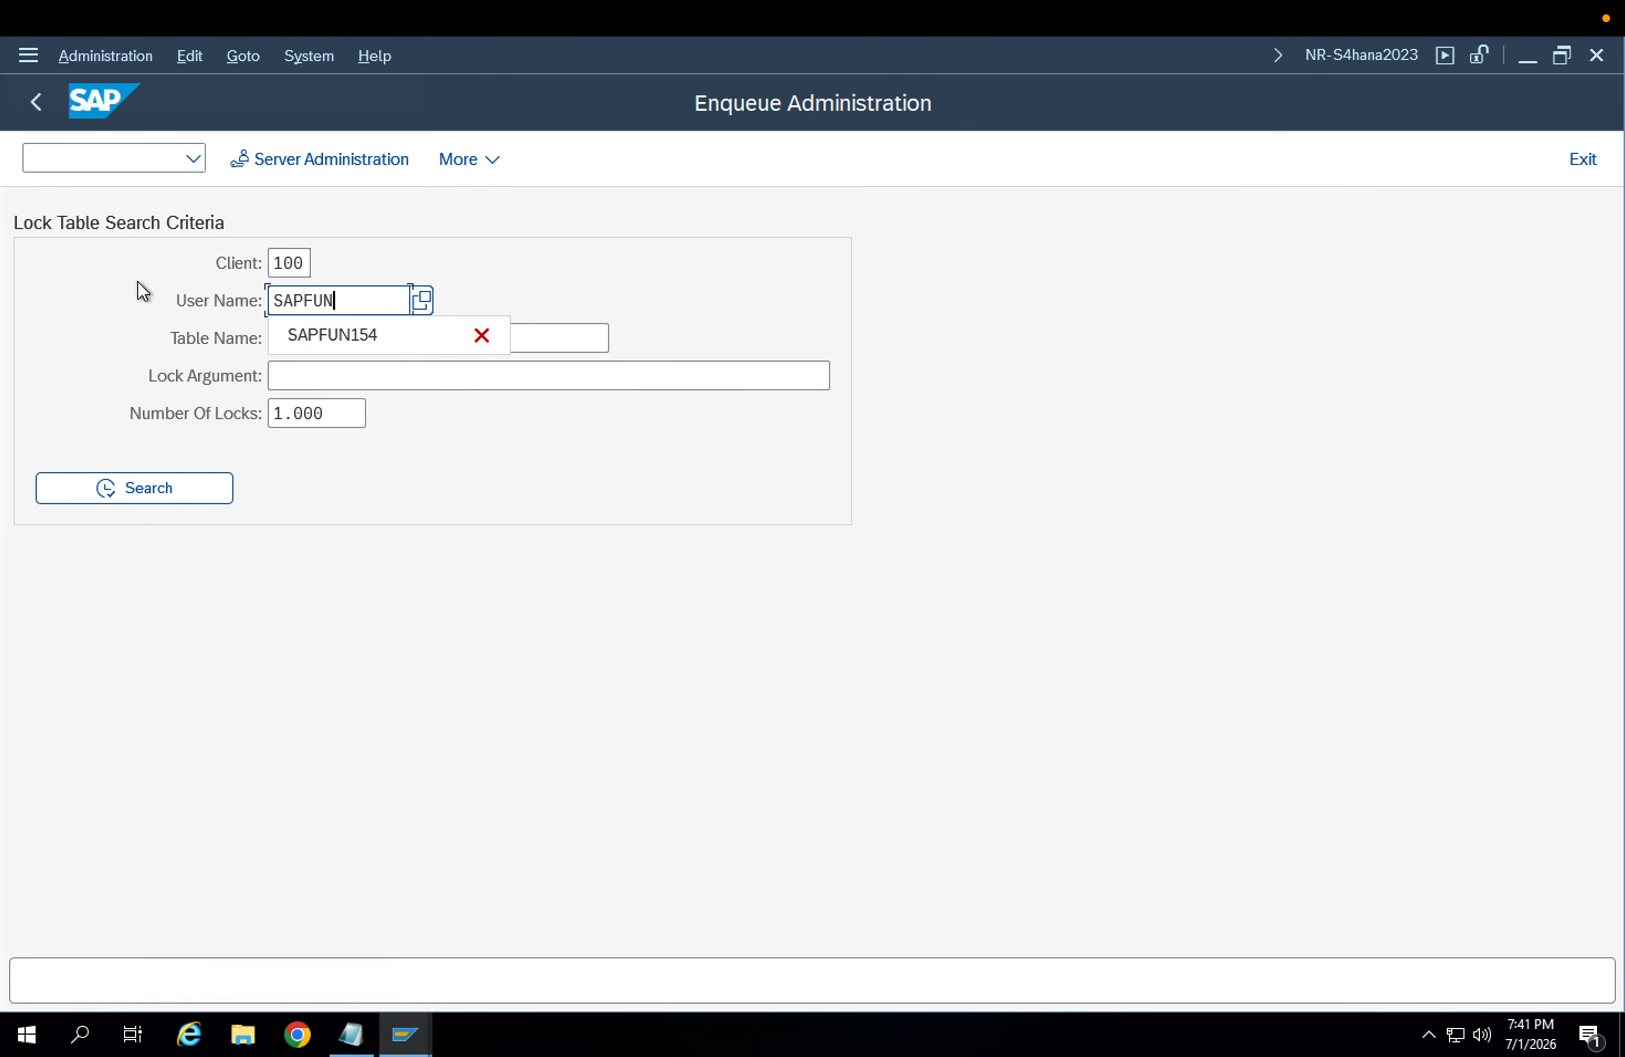
text(189)
key(Return)
click(137, 481)
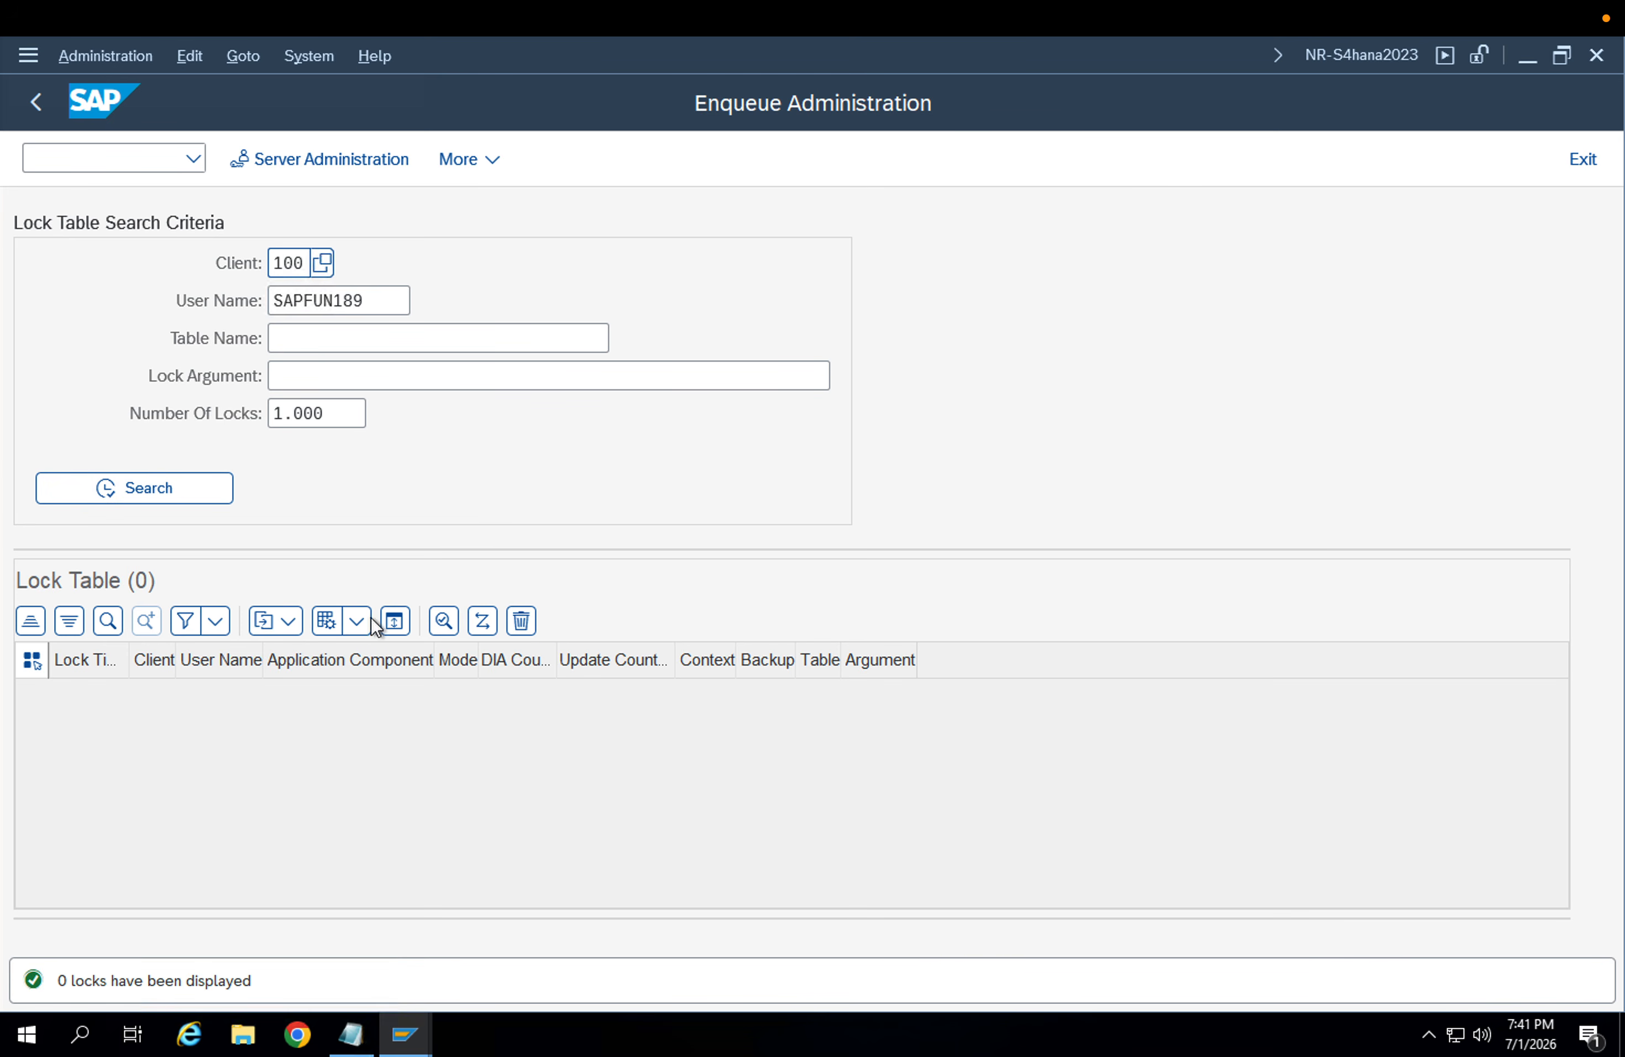
Switch to the other Display IMG session, delete release strategies S1 and S2, and save under the proposed customizing request
click(399, 1021)
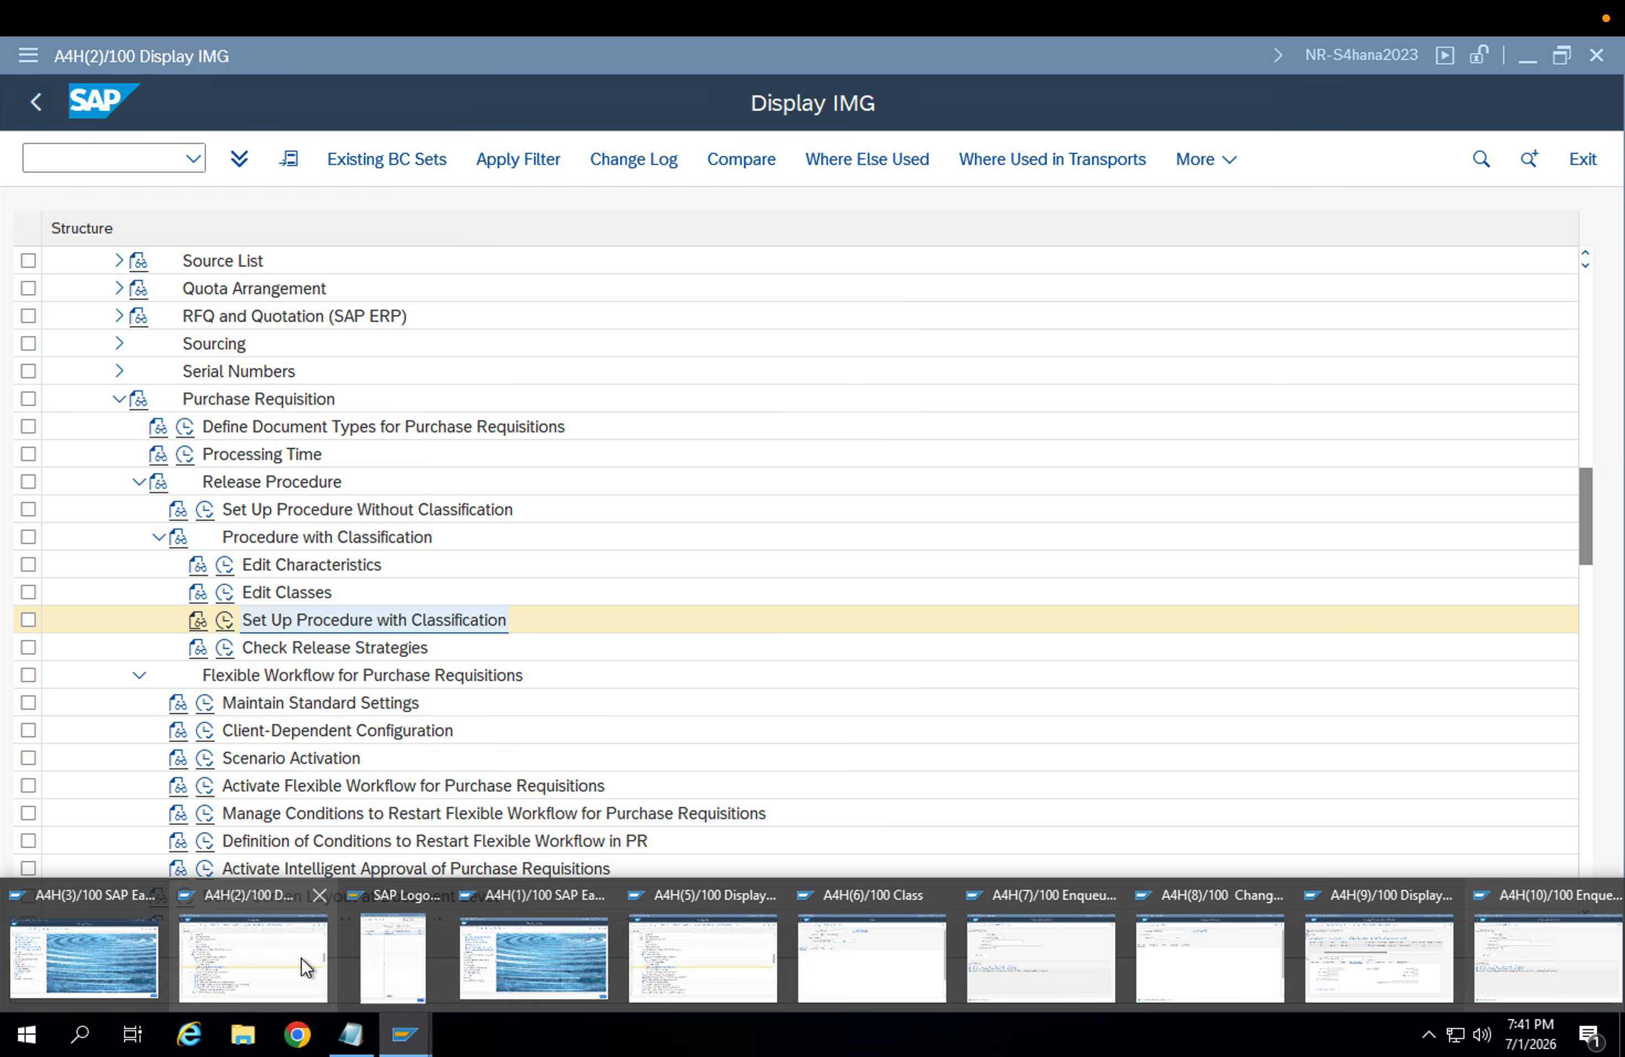
click(305, 941)
click(225, 621)
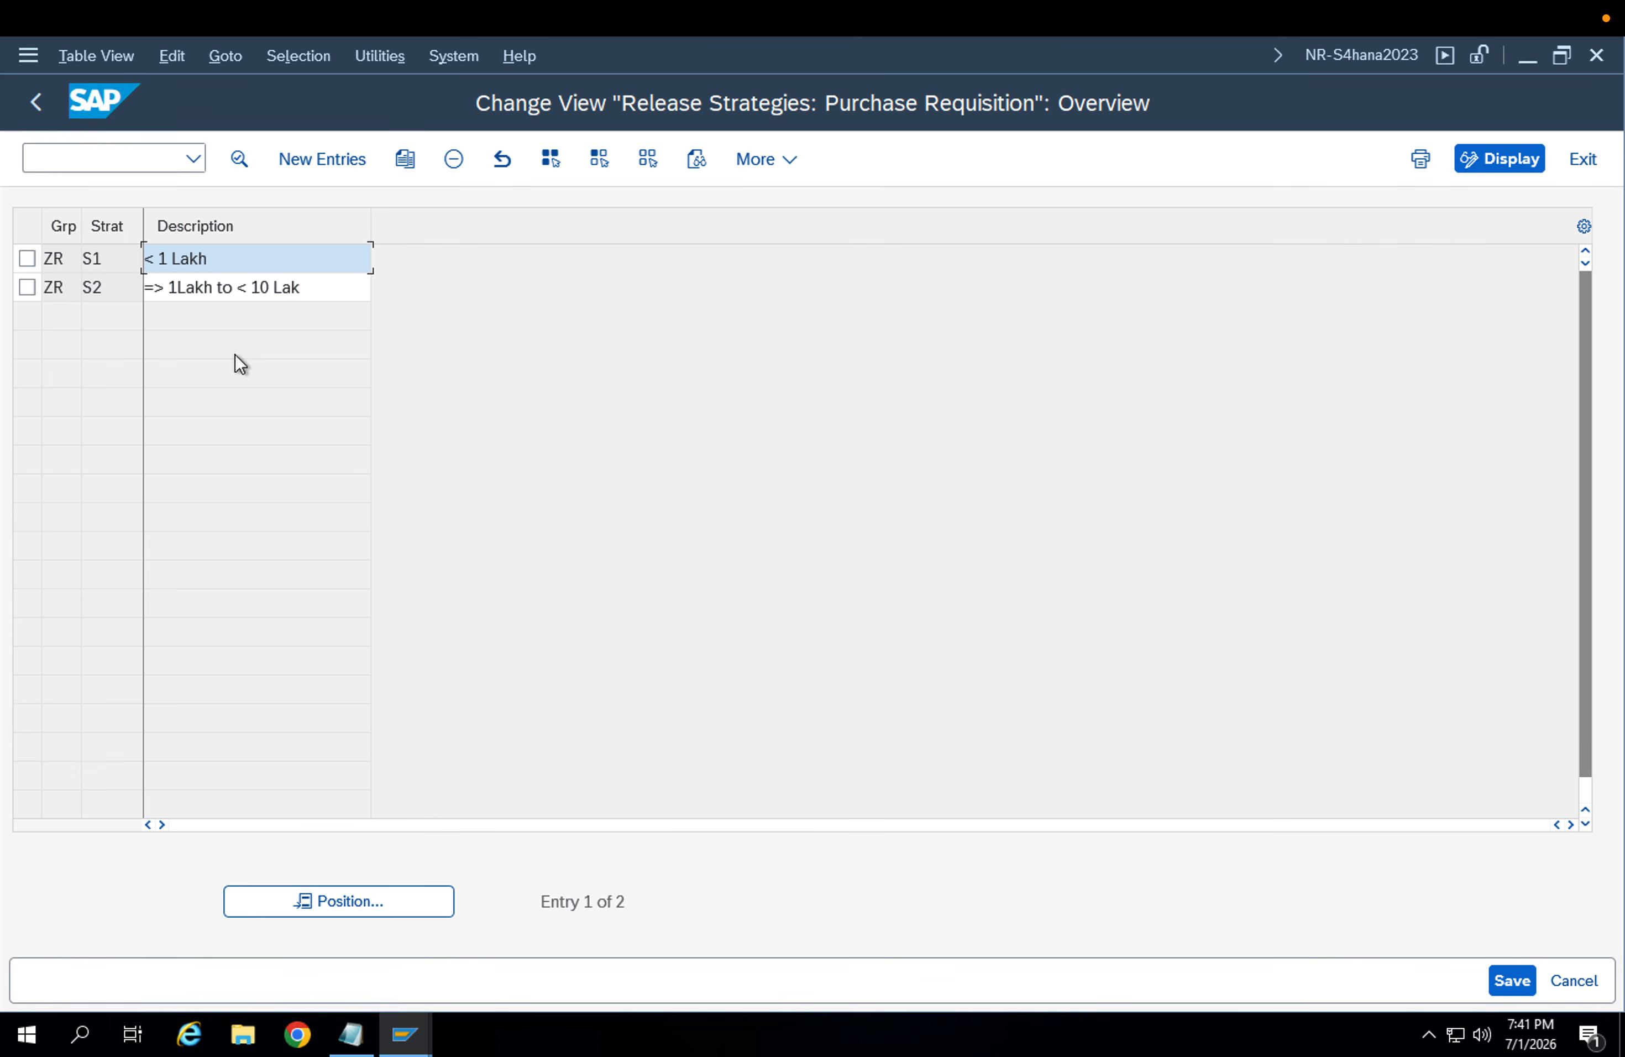
click(26, 258)
click(26, 287)
click(454, 158)
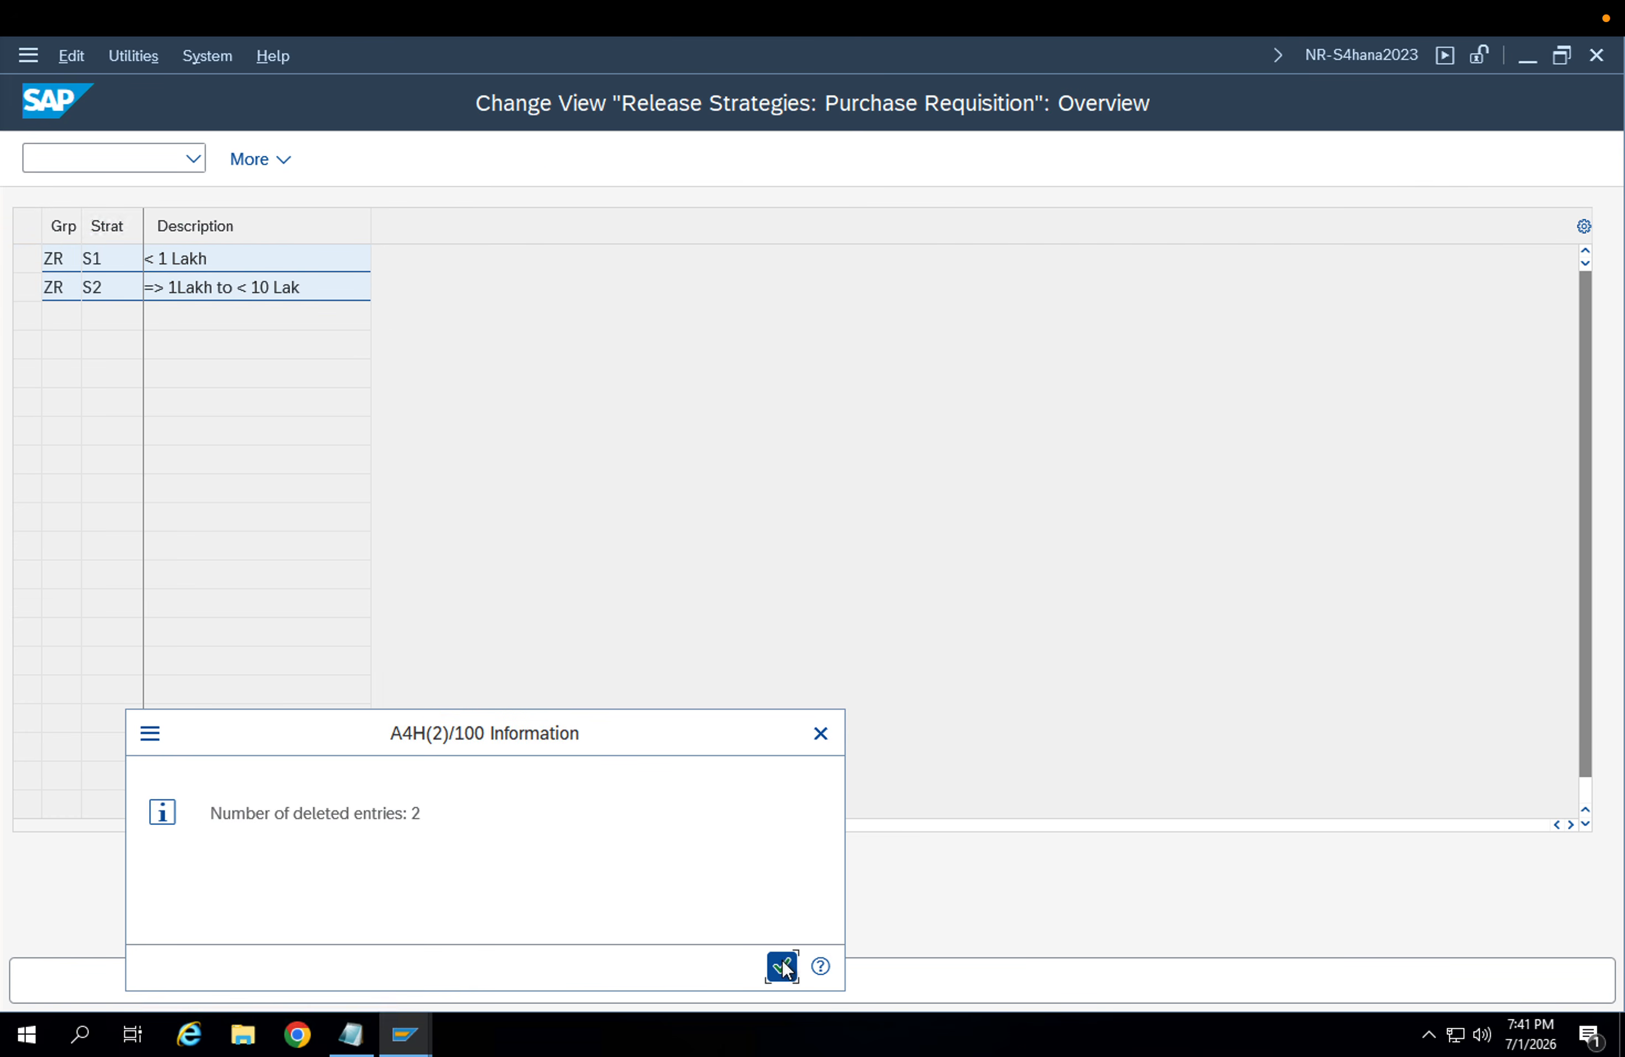
click(782, 968)
click(1513, 981)
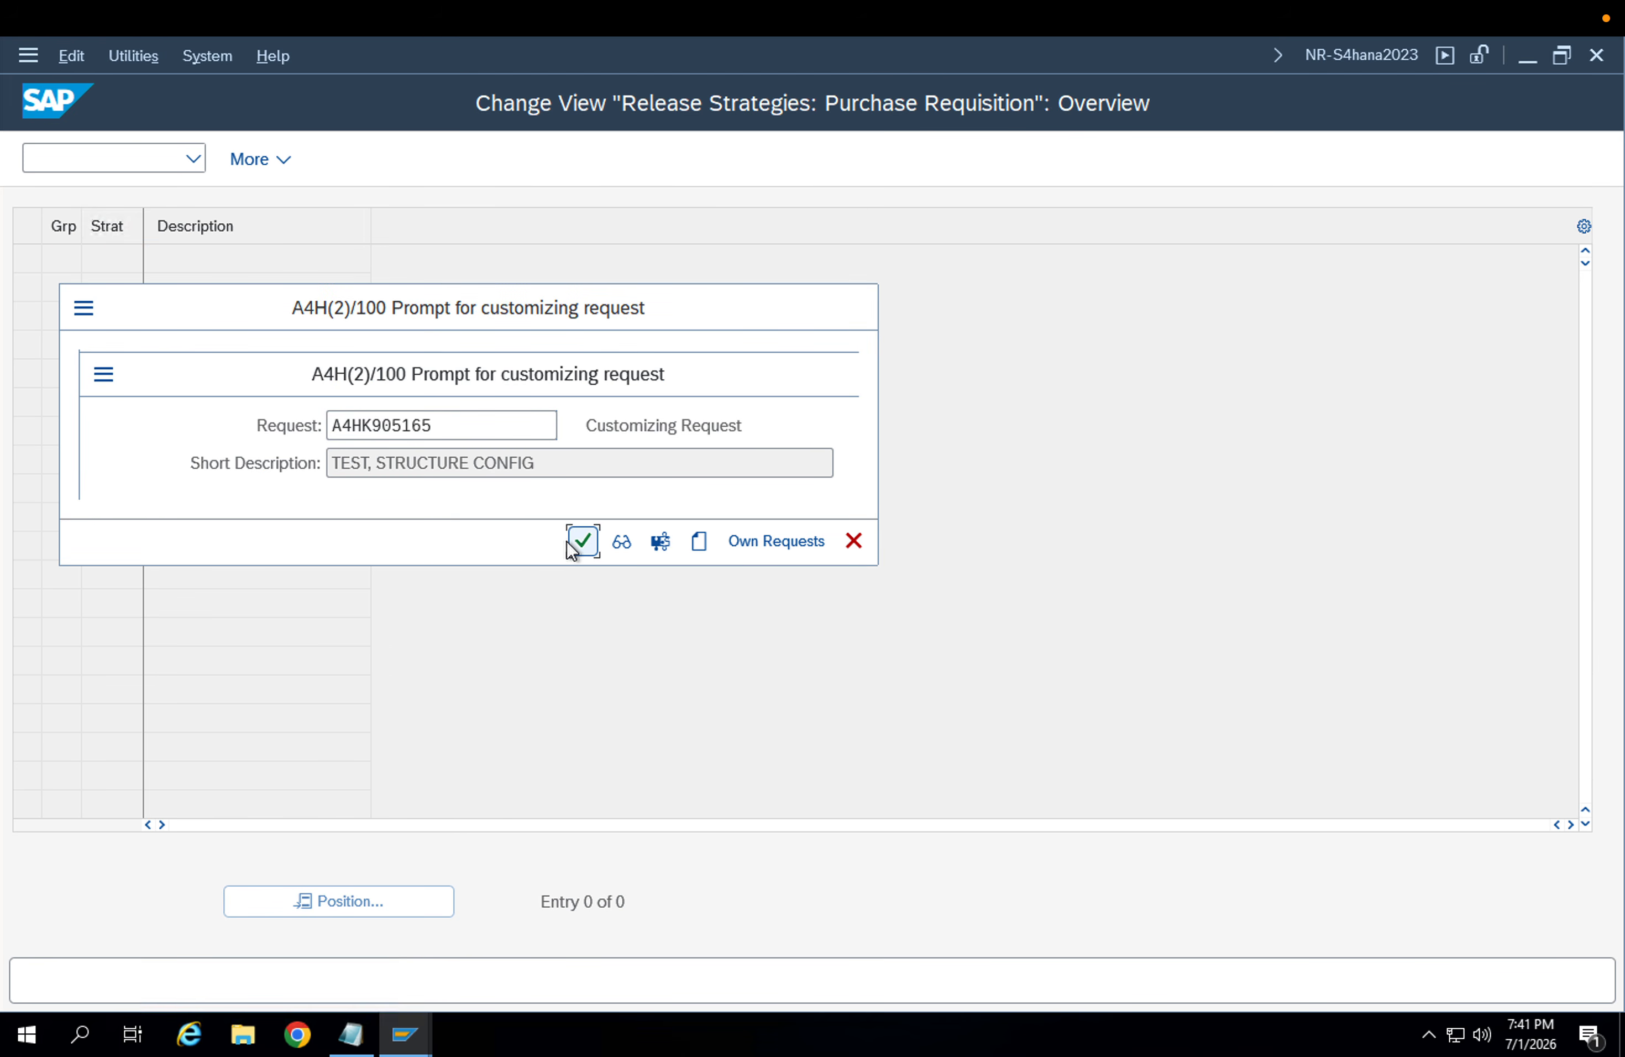
click(582, 542)
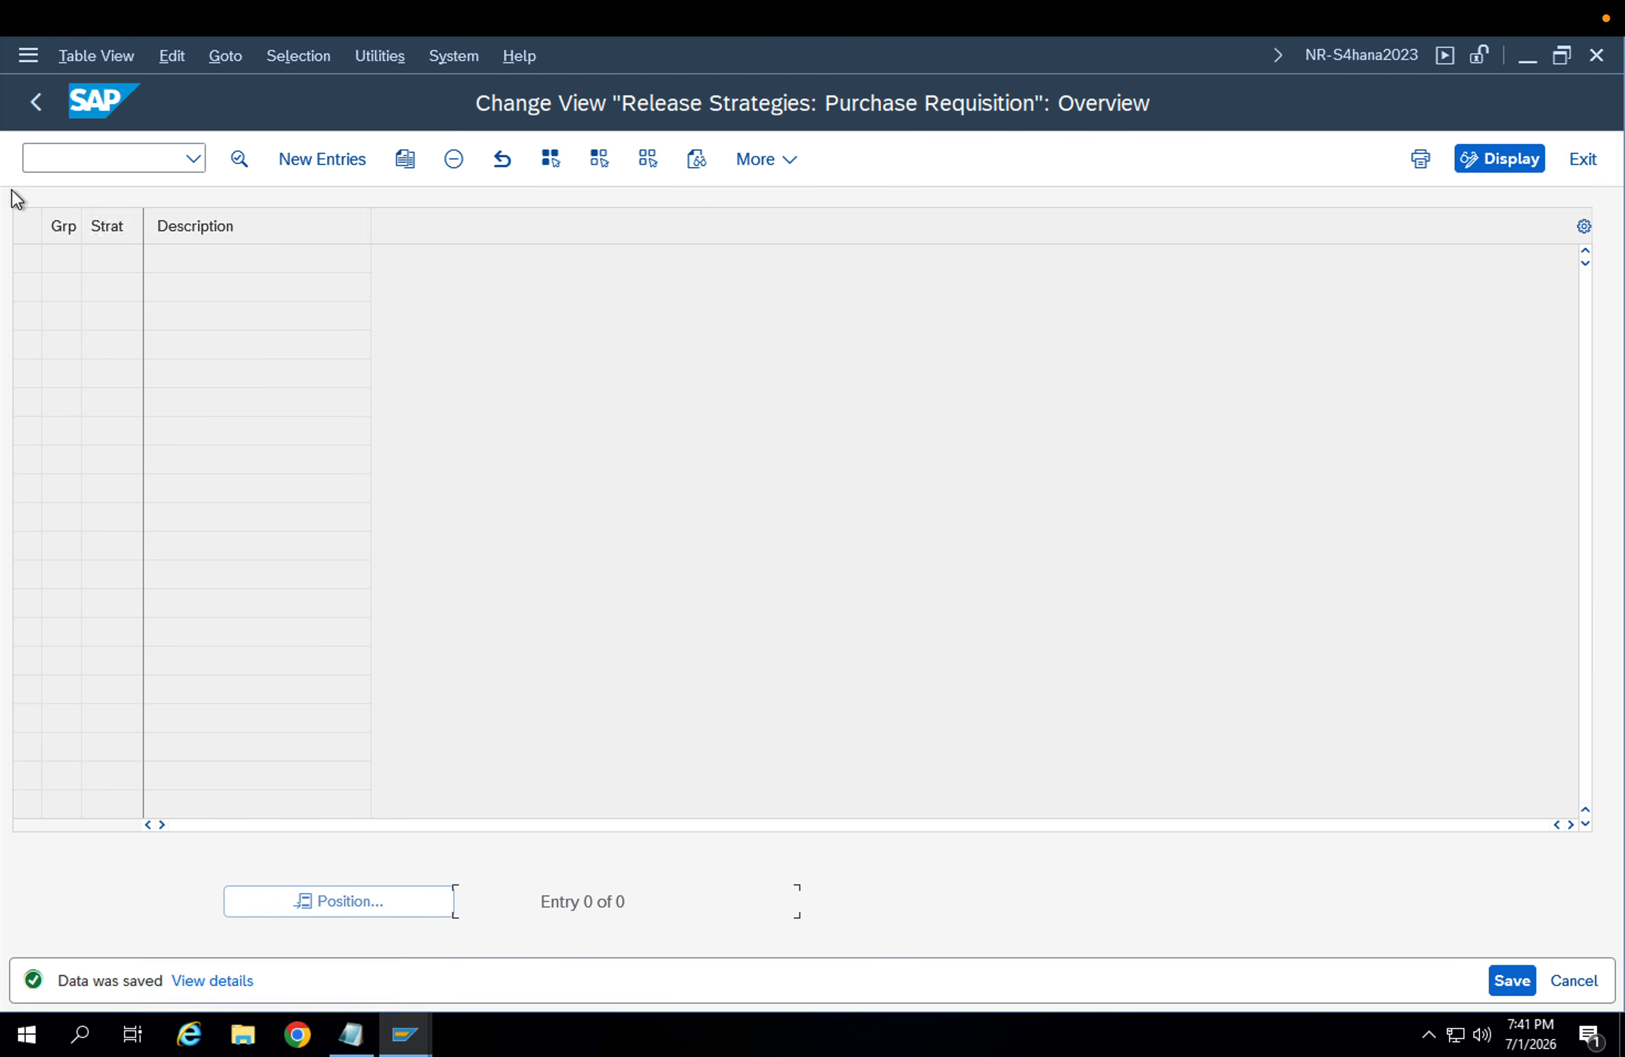
Delete all release codes R1 to R9 of group ZR and save under the proposed customizing request
click(40, 113)
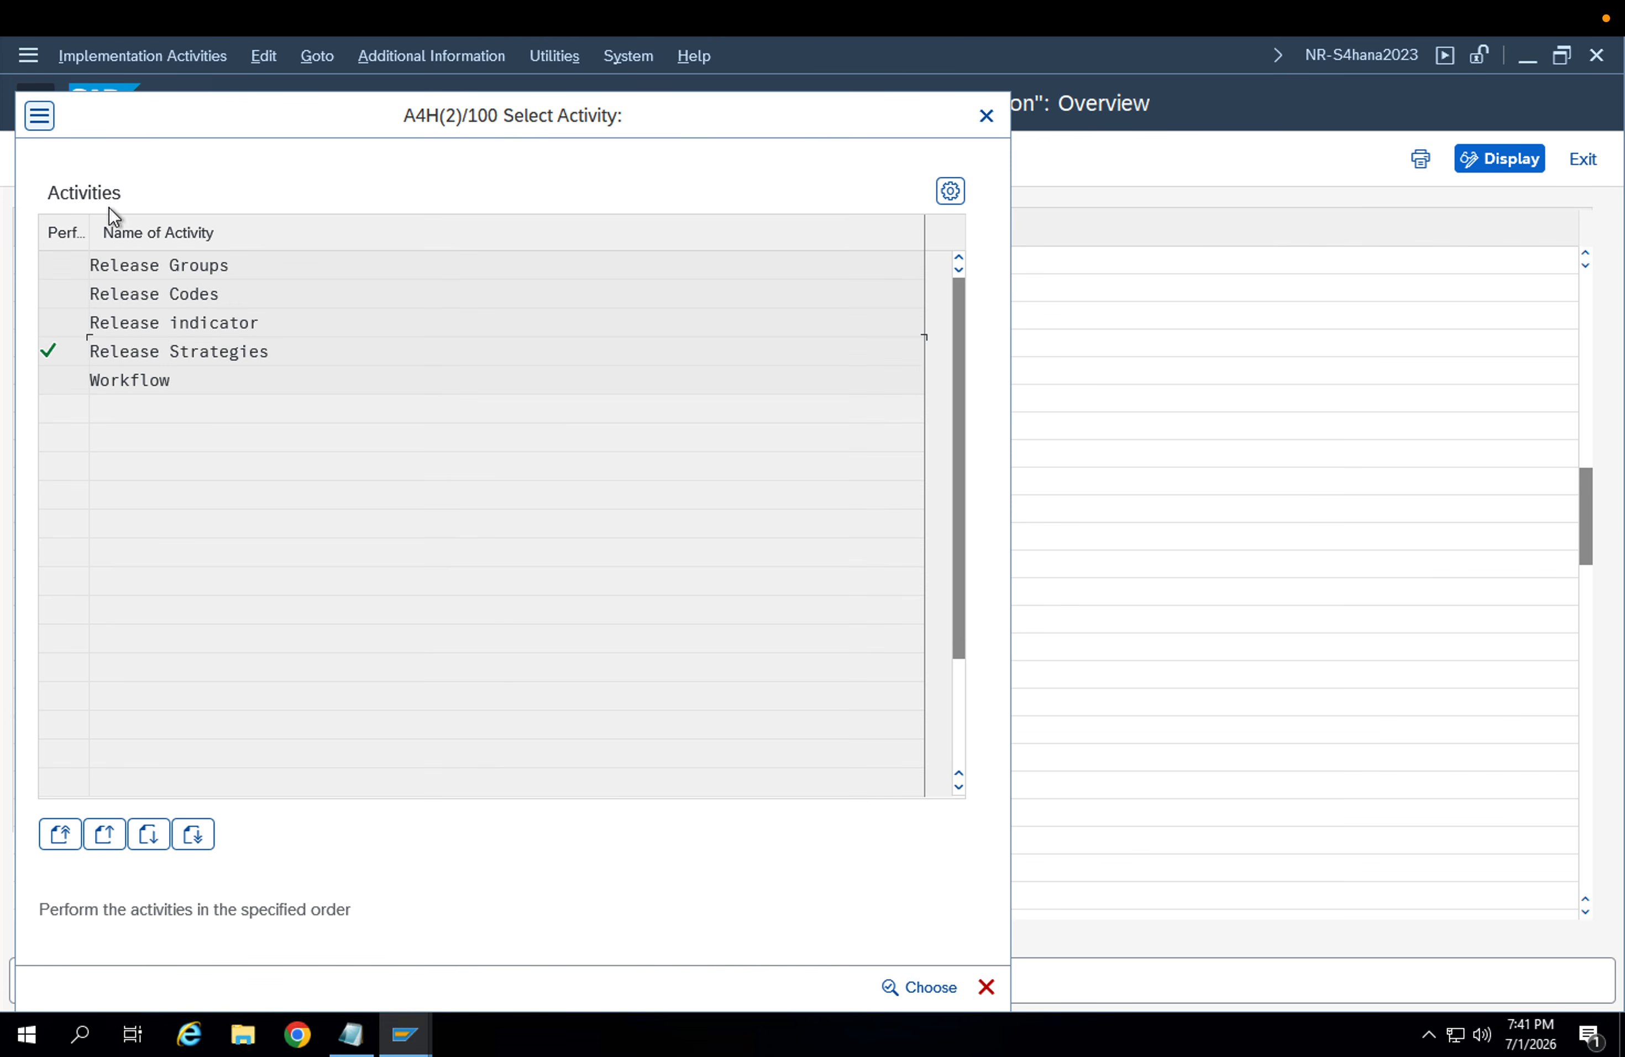
double_click(215, 296)
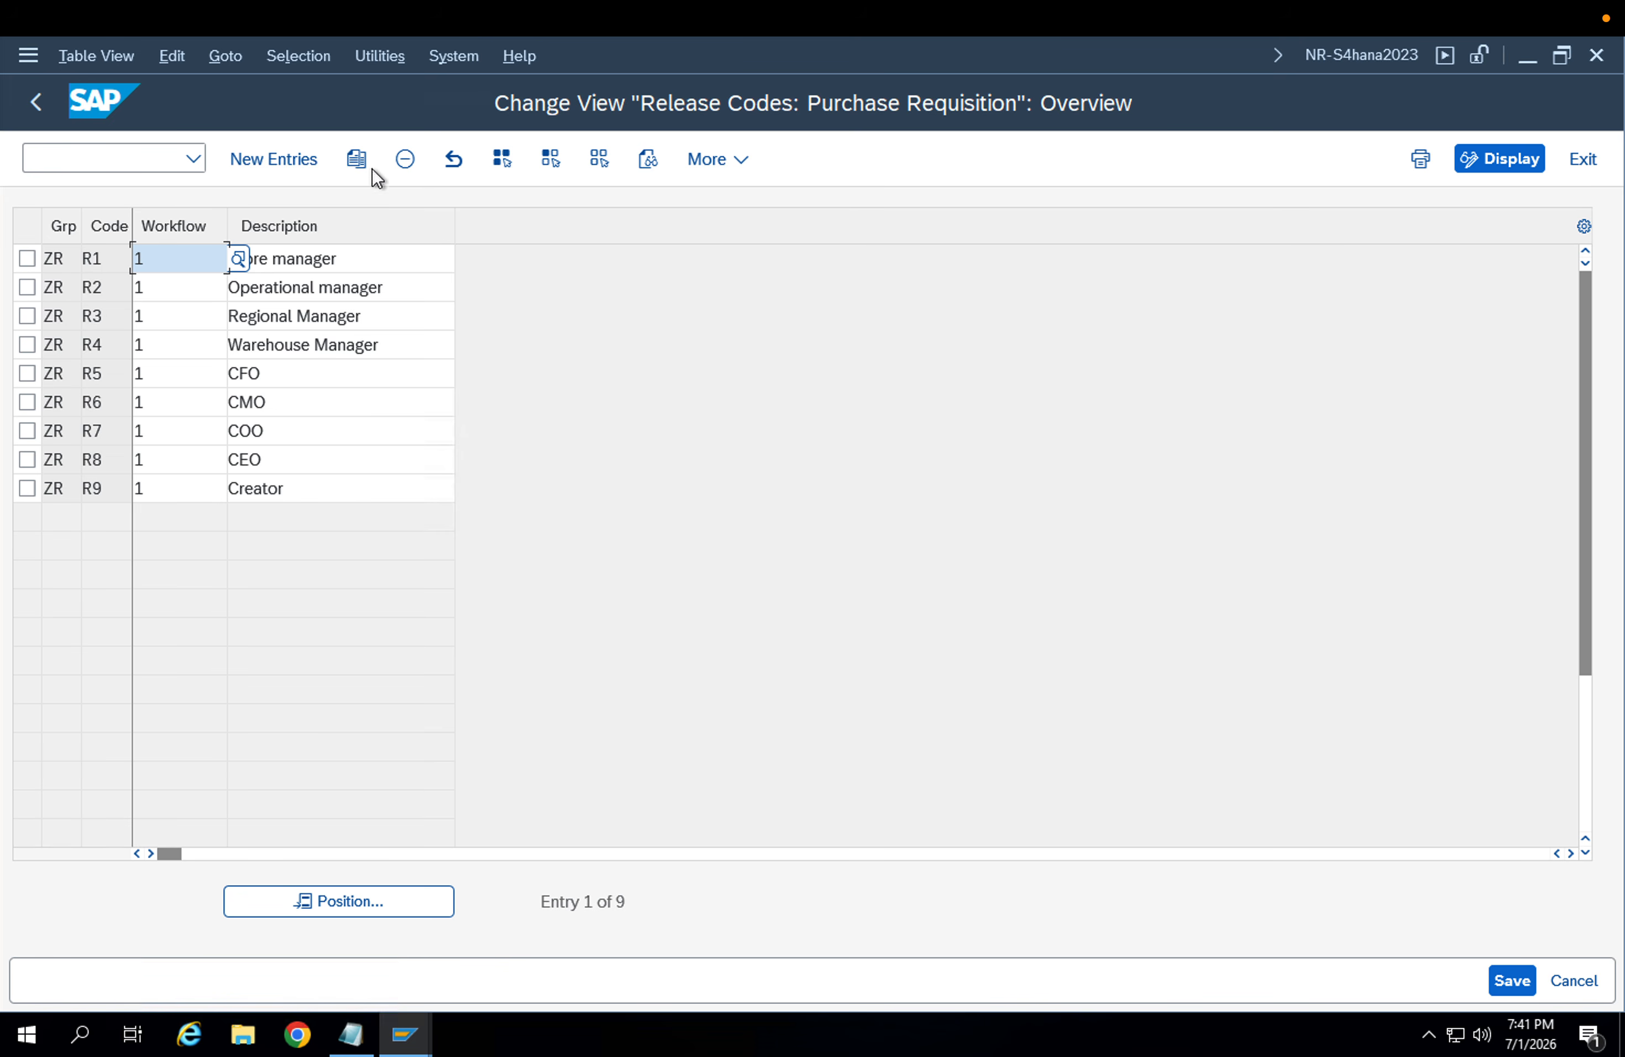
click(494, 159)
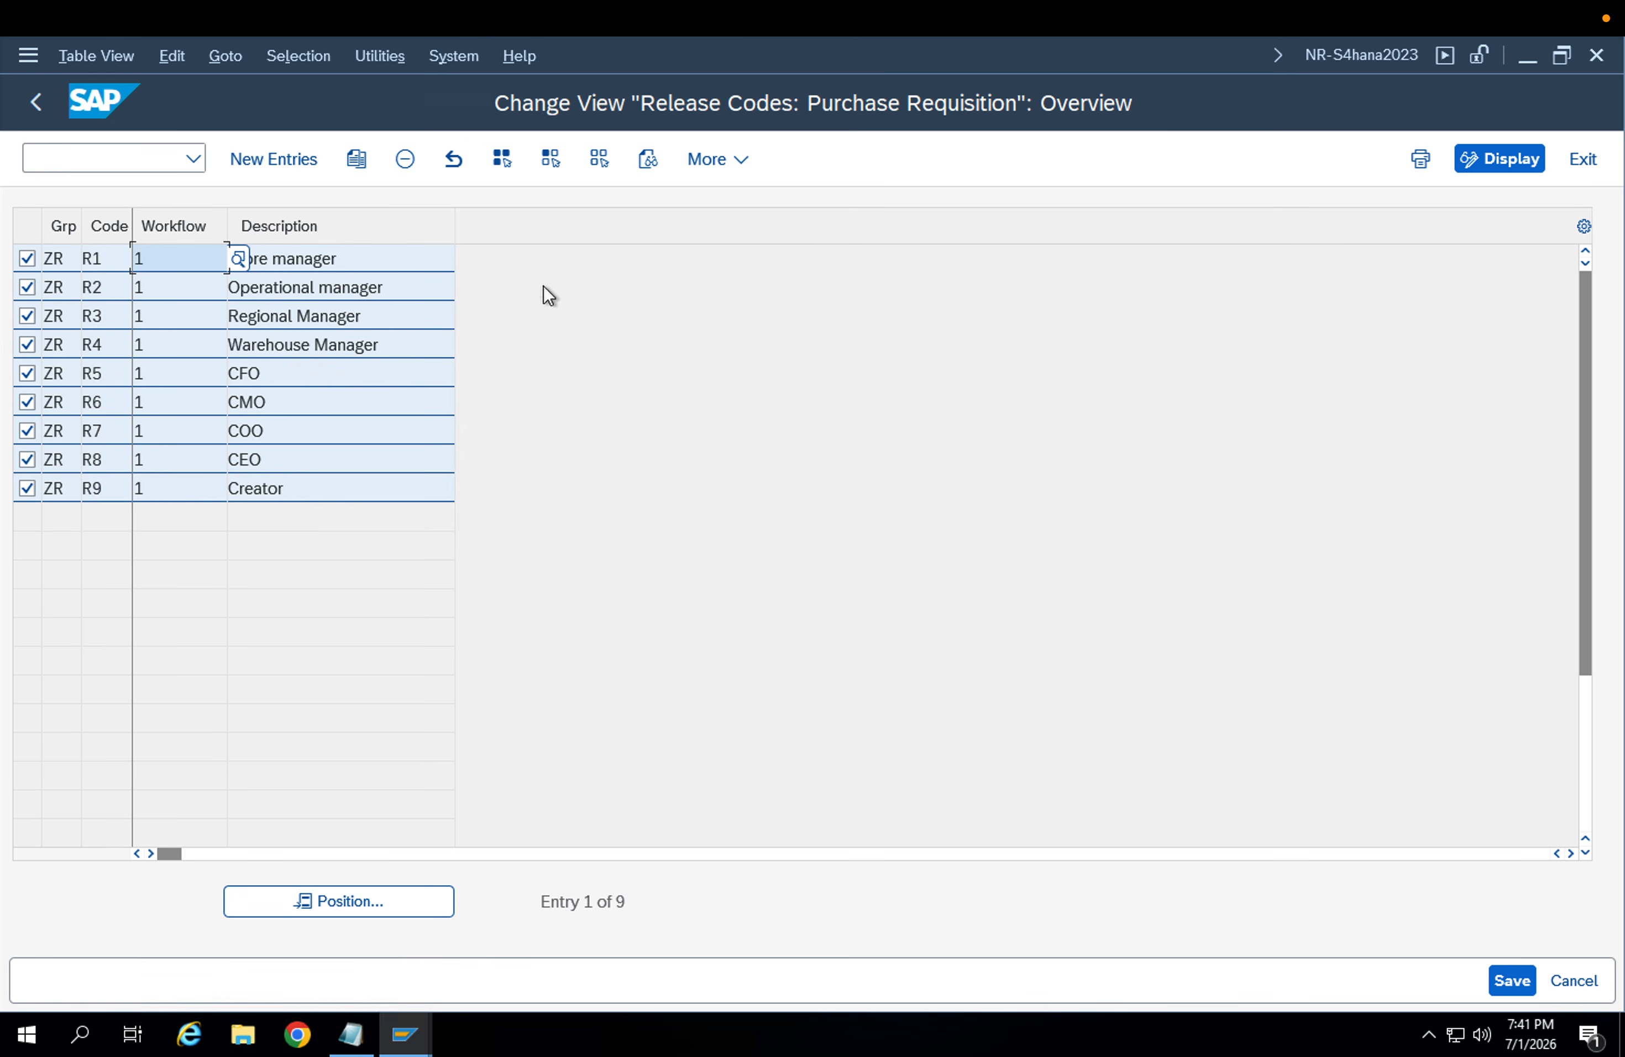
click(407, 162)
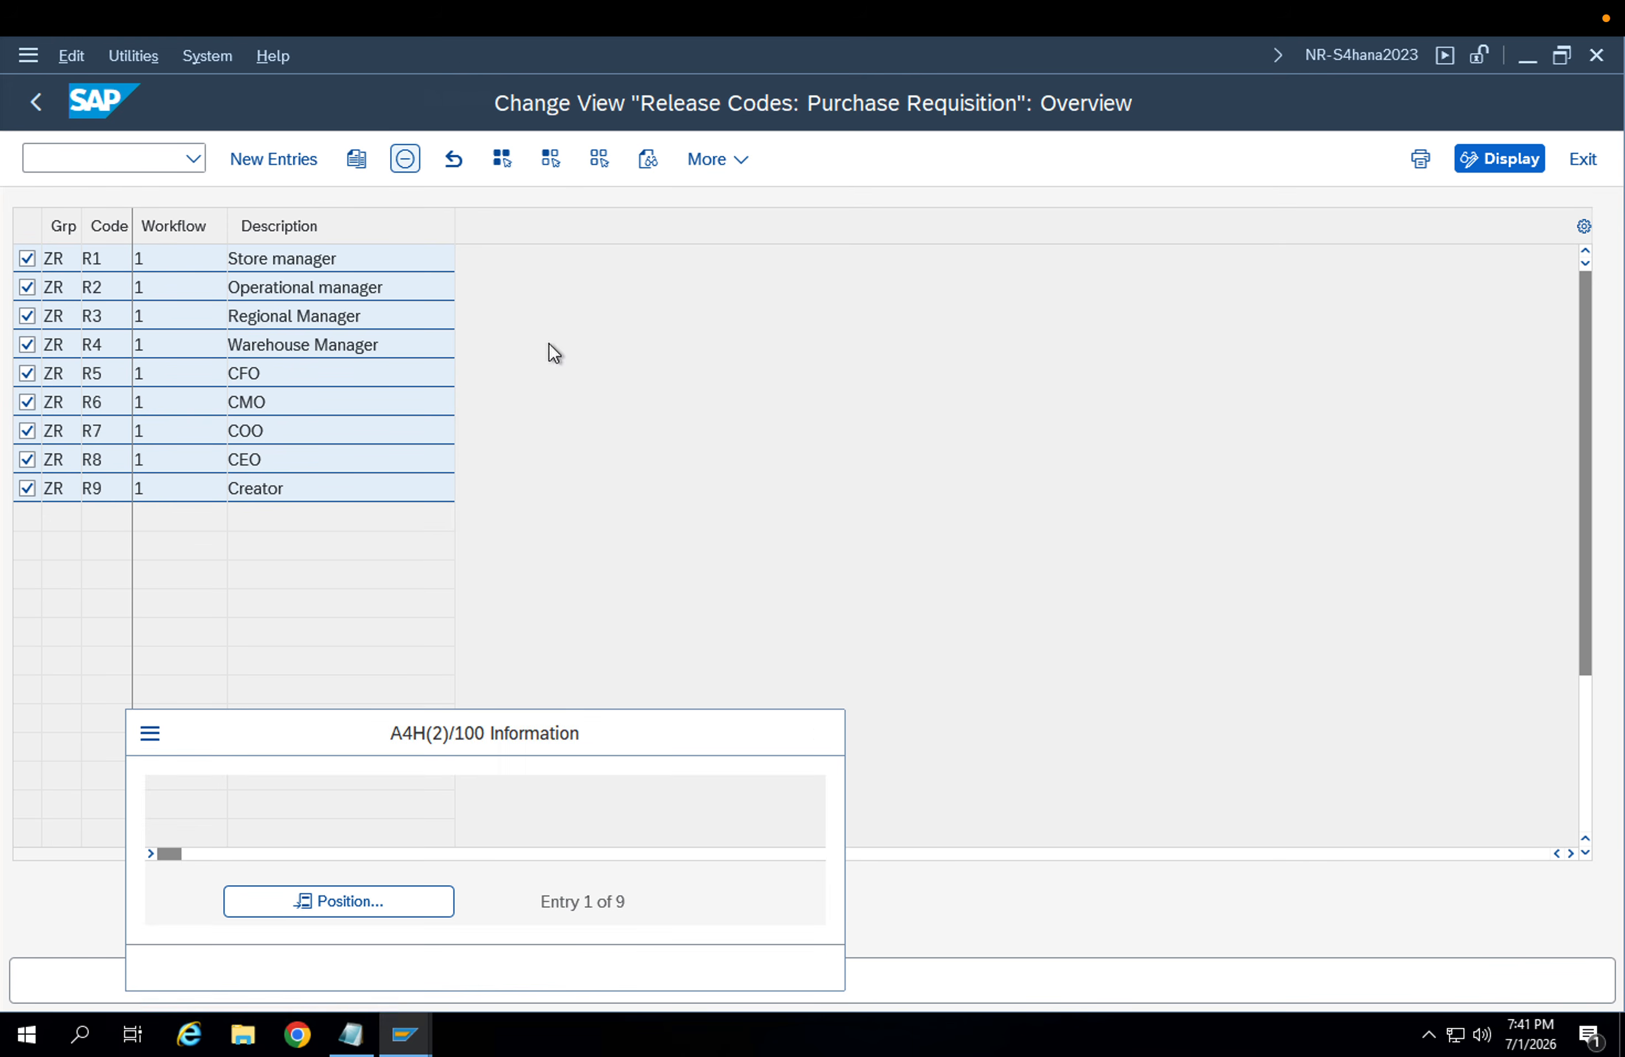
key(Return)
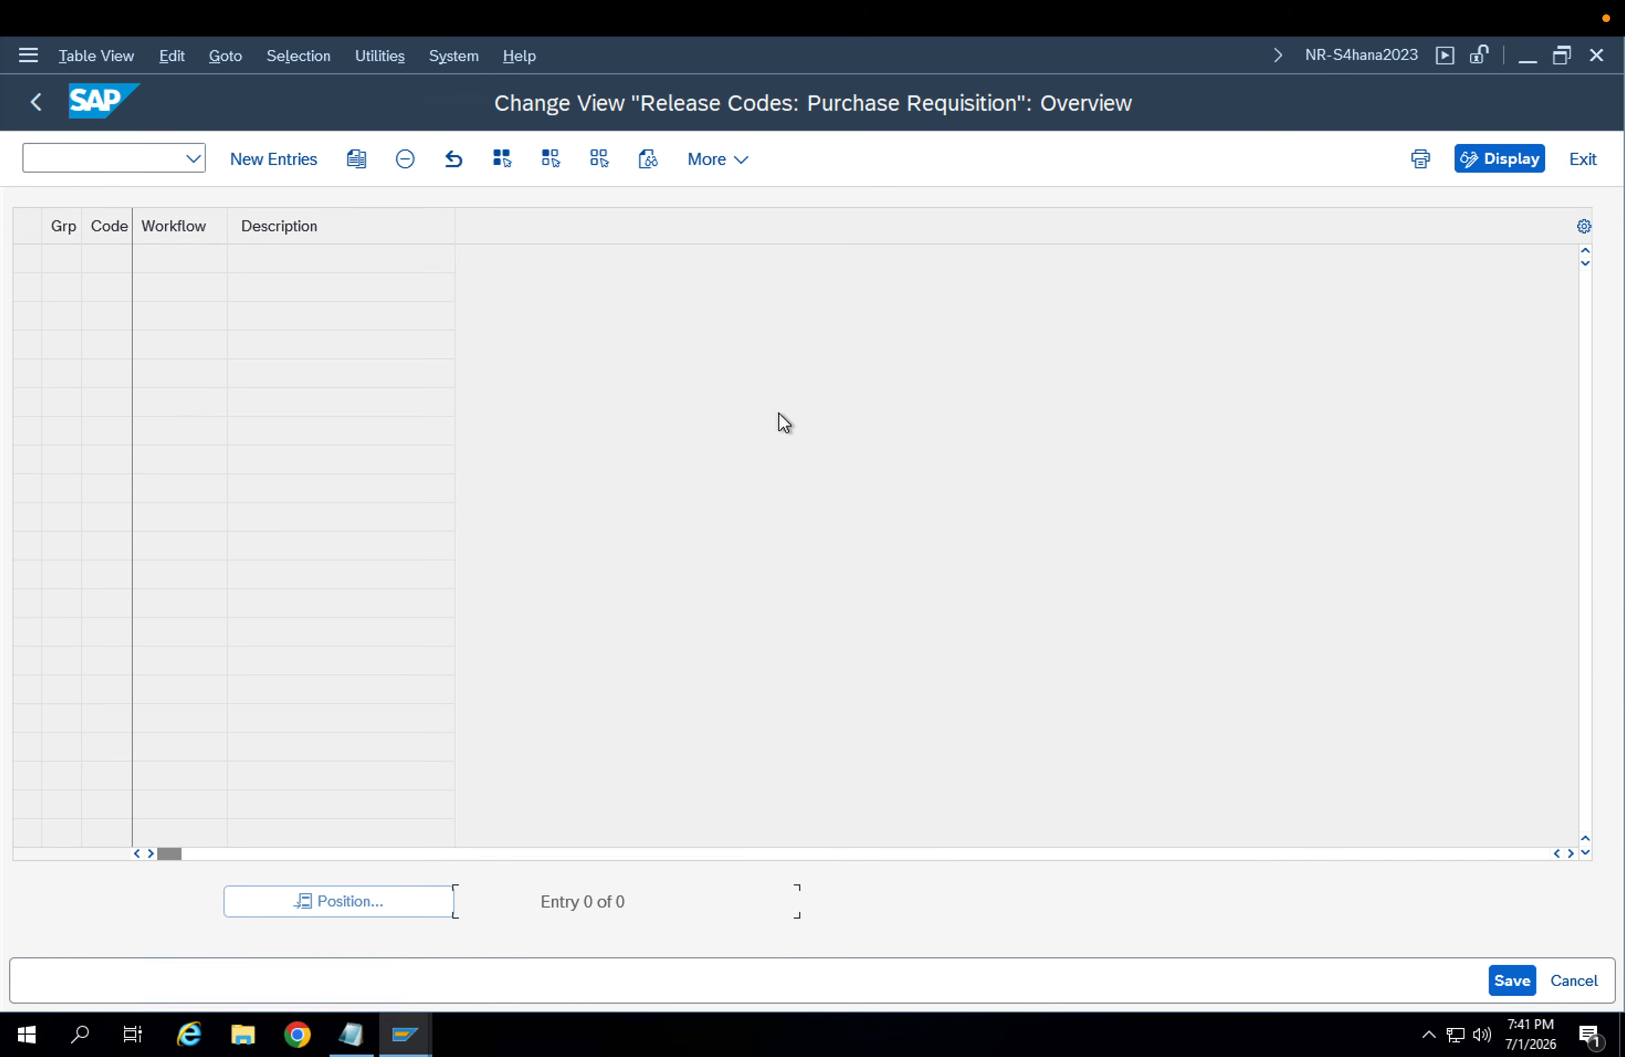
click(1514, 980)
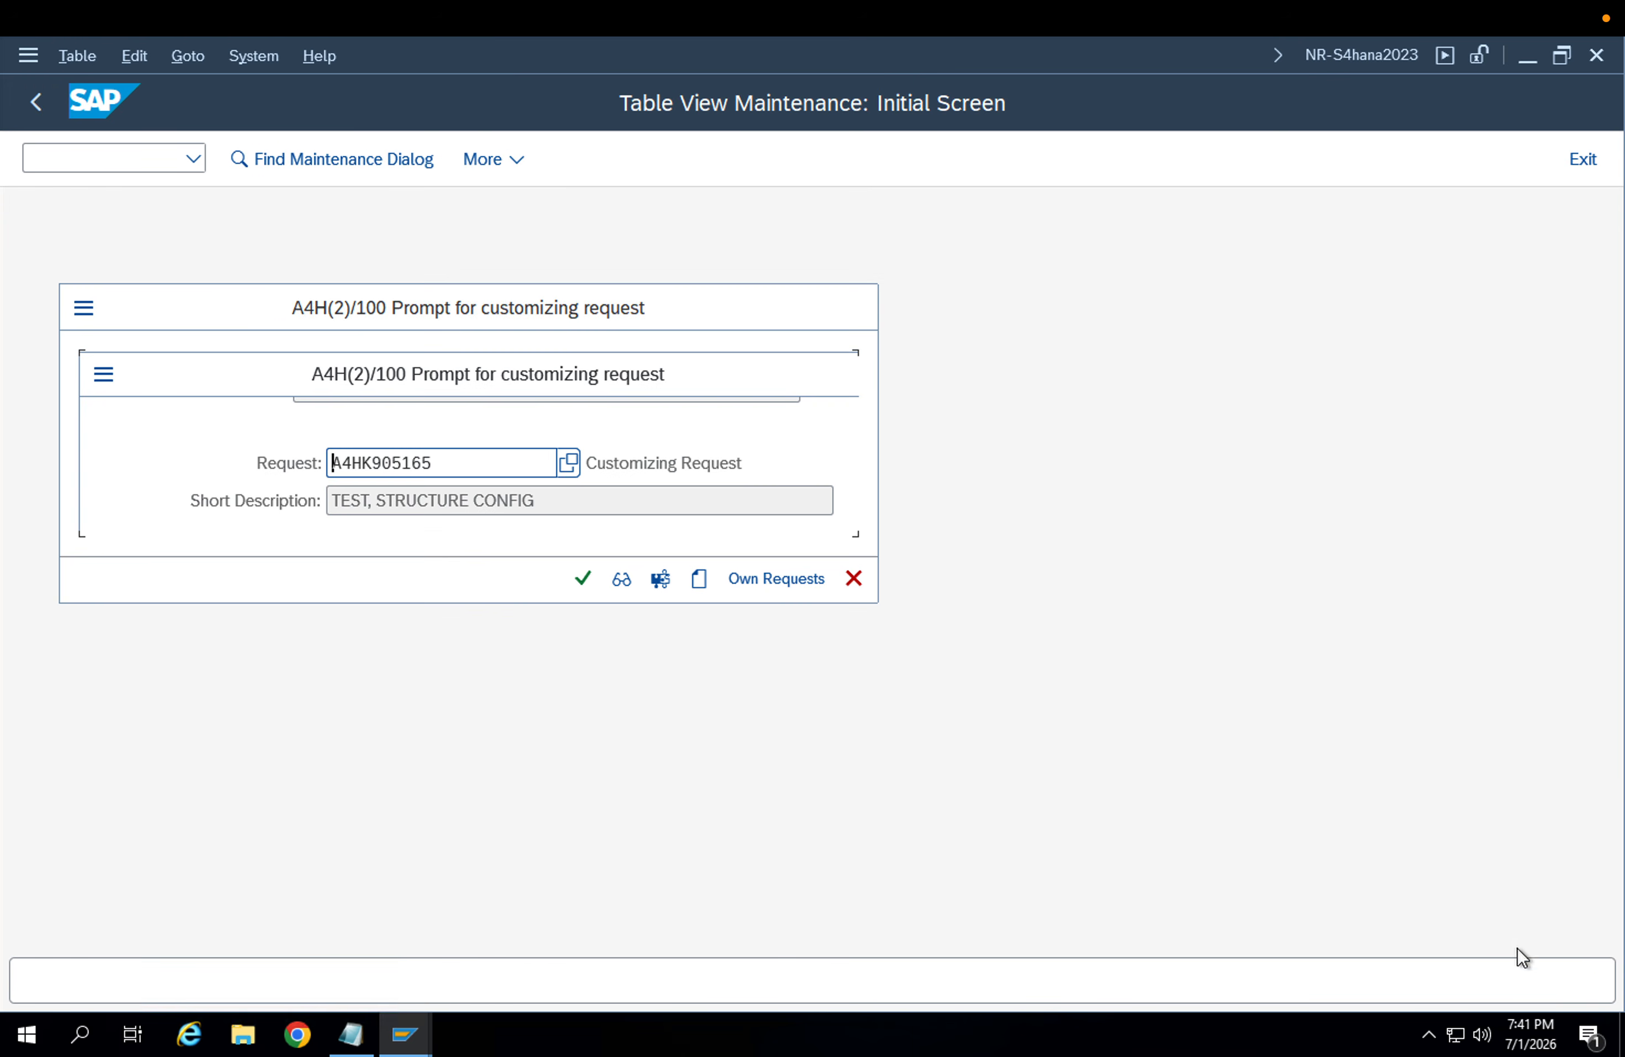
click(583, 578)
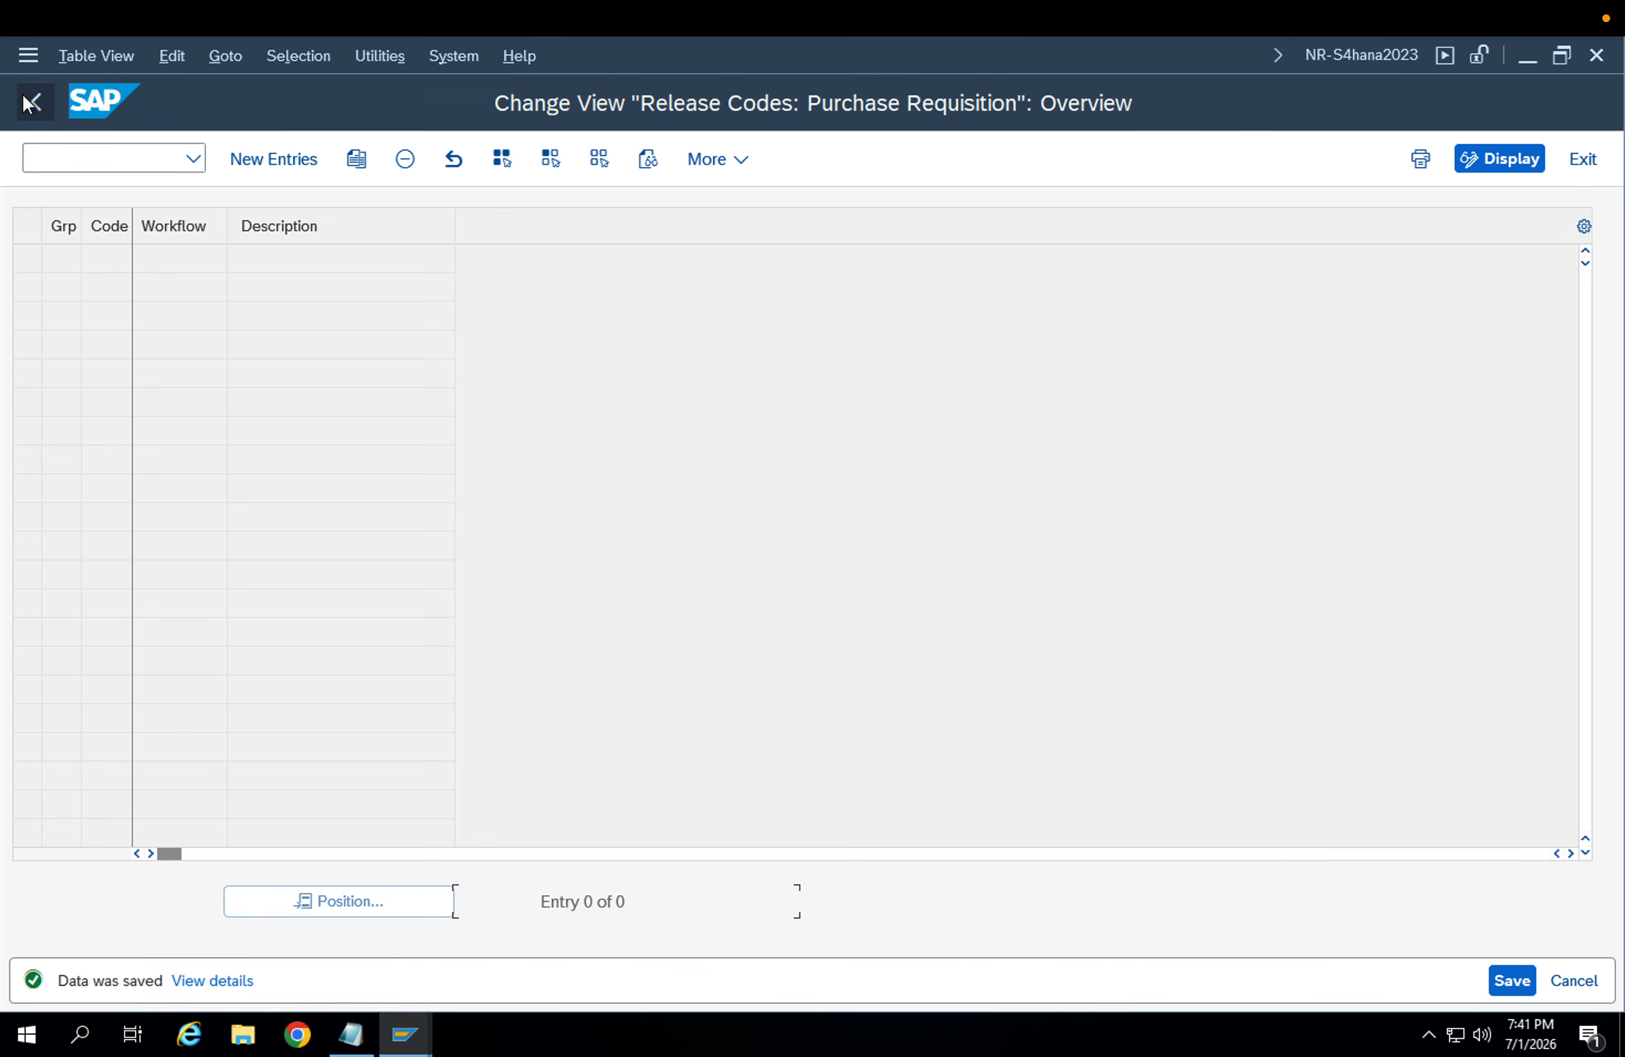
Delete release group ZR with class ZPR_REL and save under the proposed customizing request
click(36, 101)
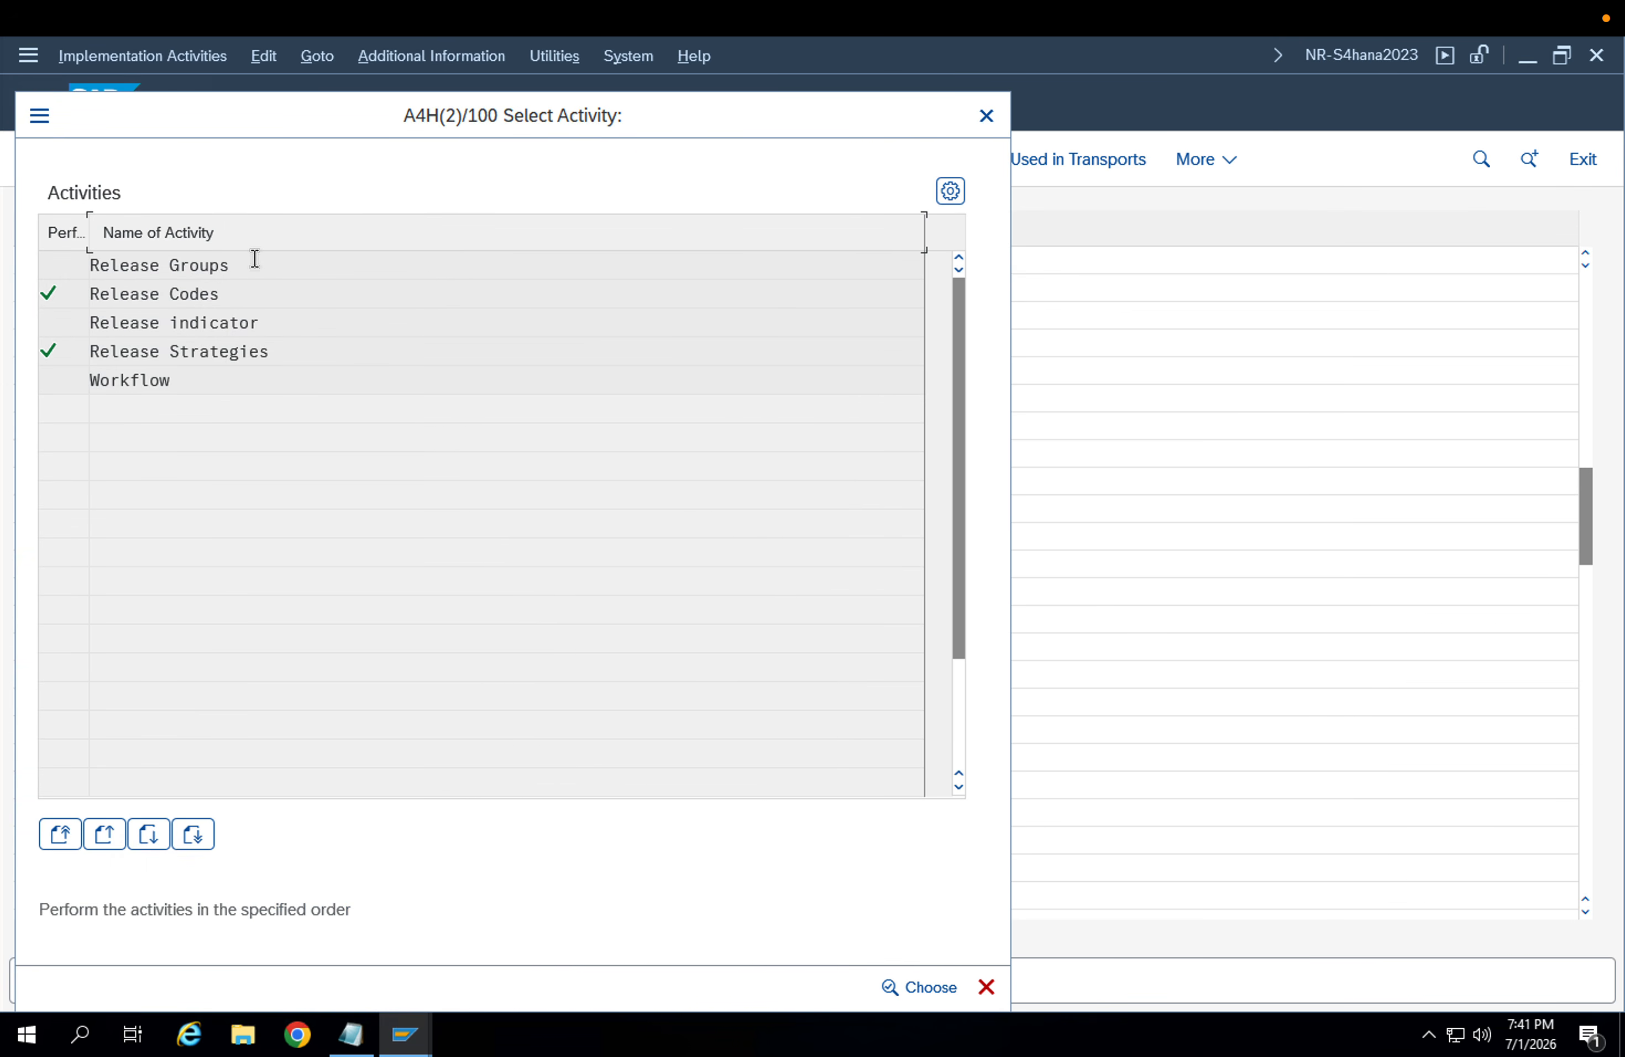
double_click(253, 259)
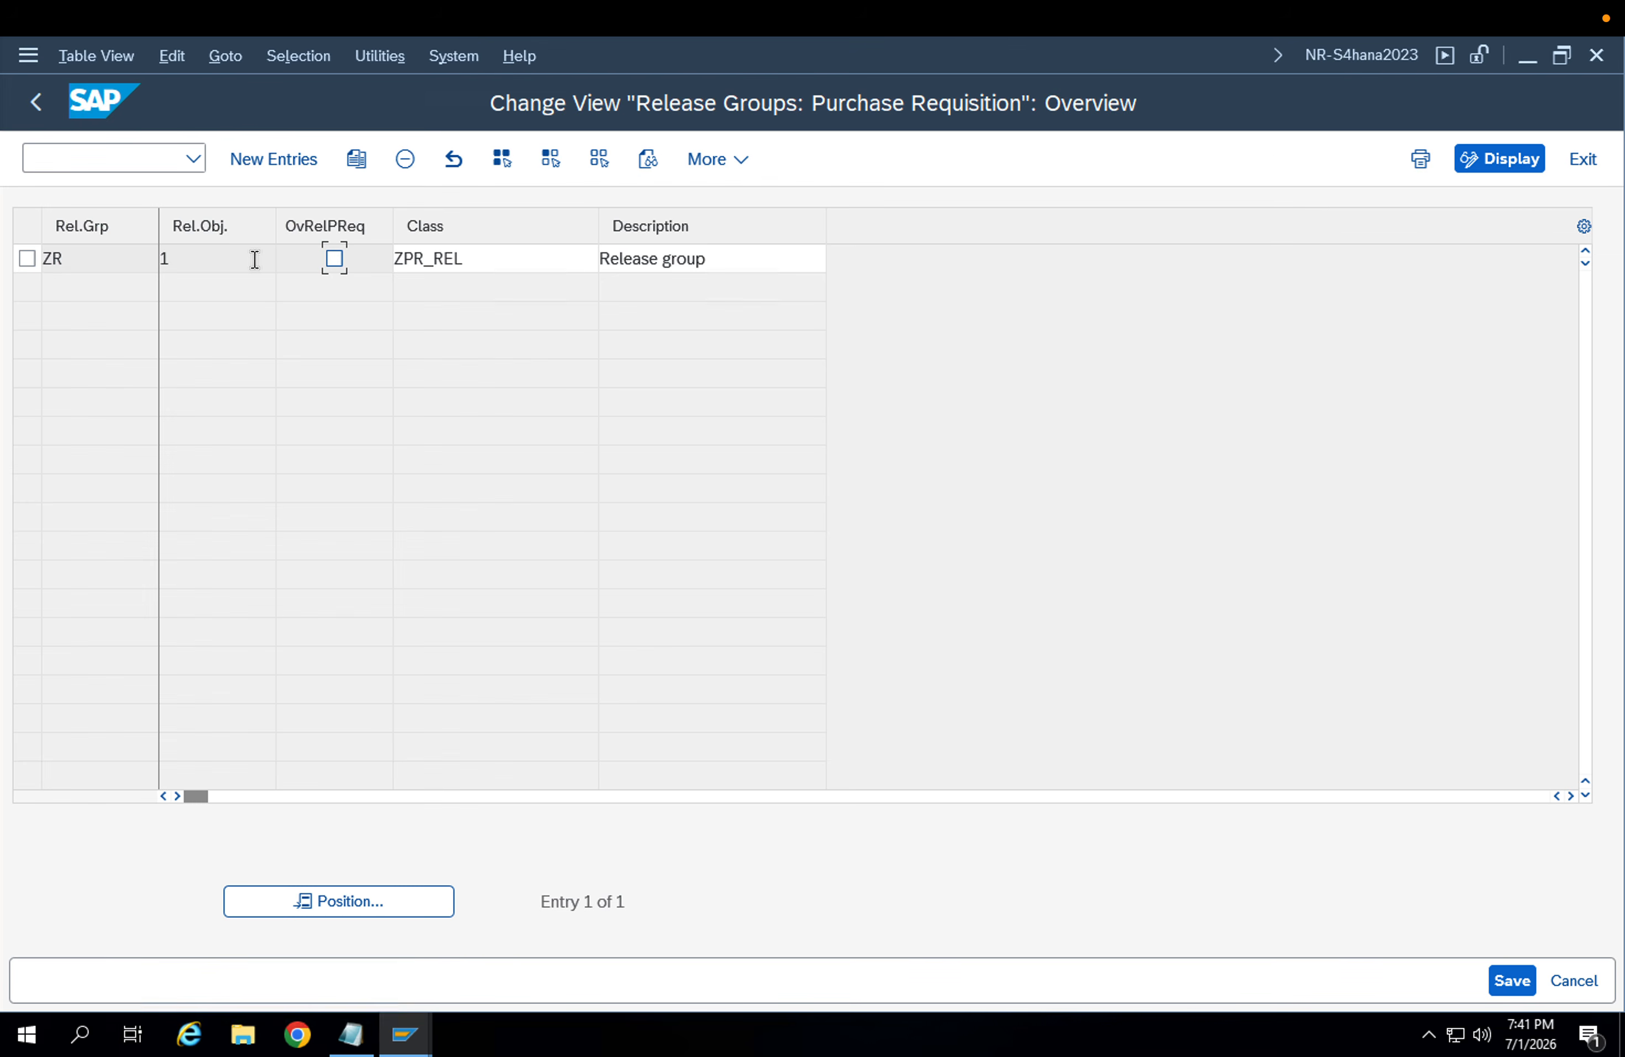
click(28, 259)
click(406, 160)
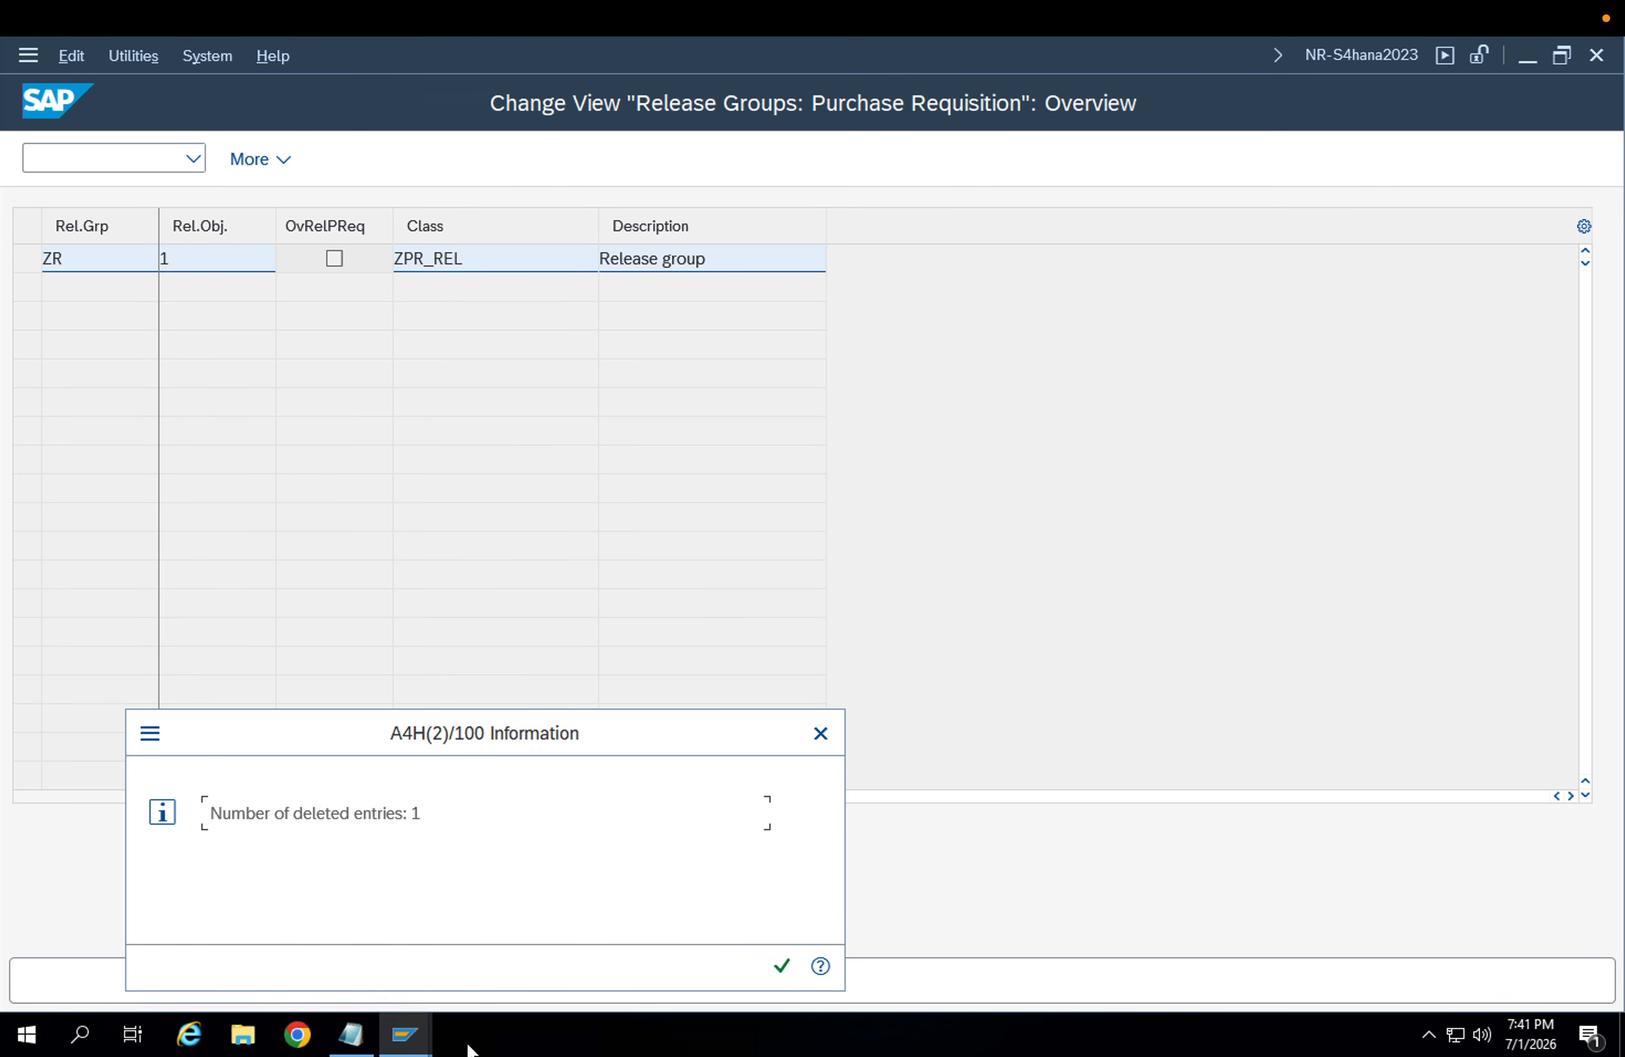
click(782, 965)
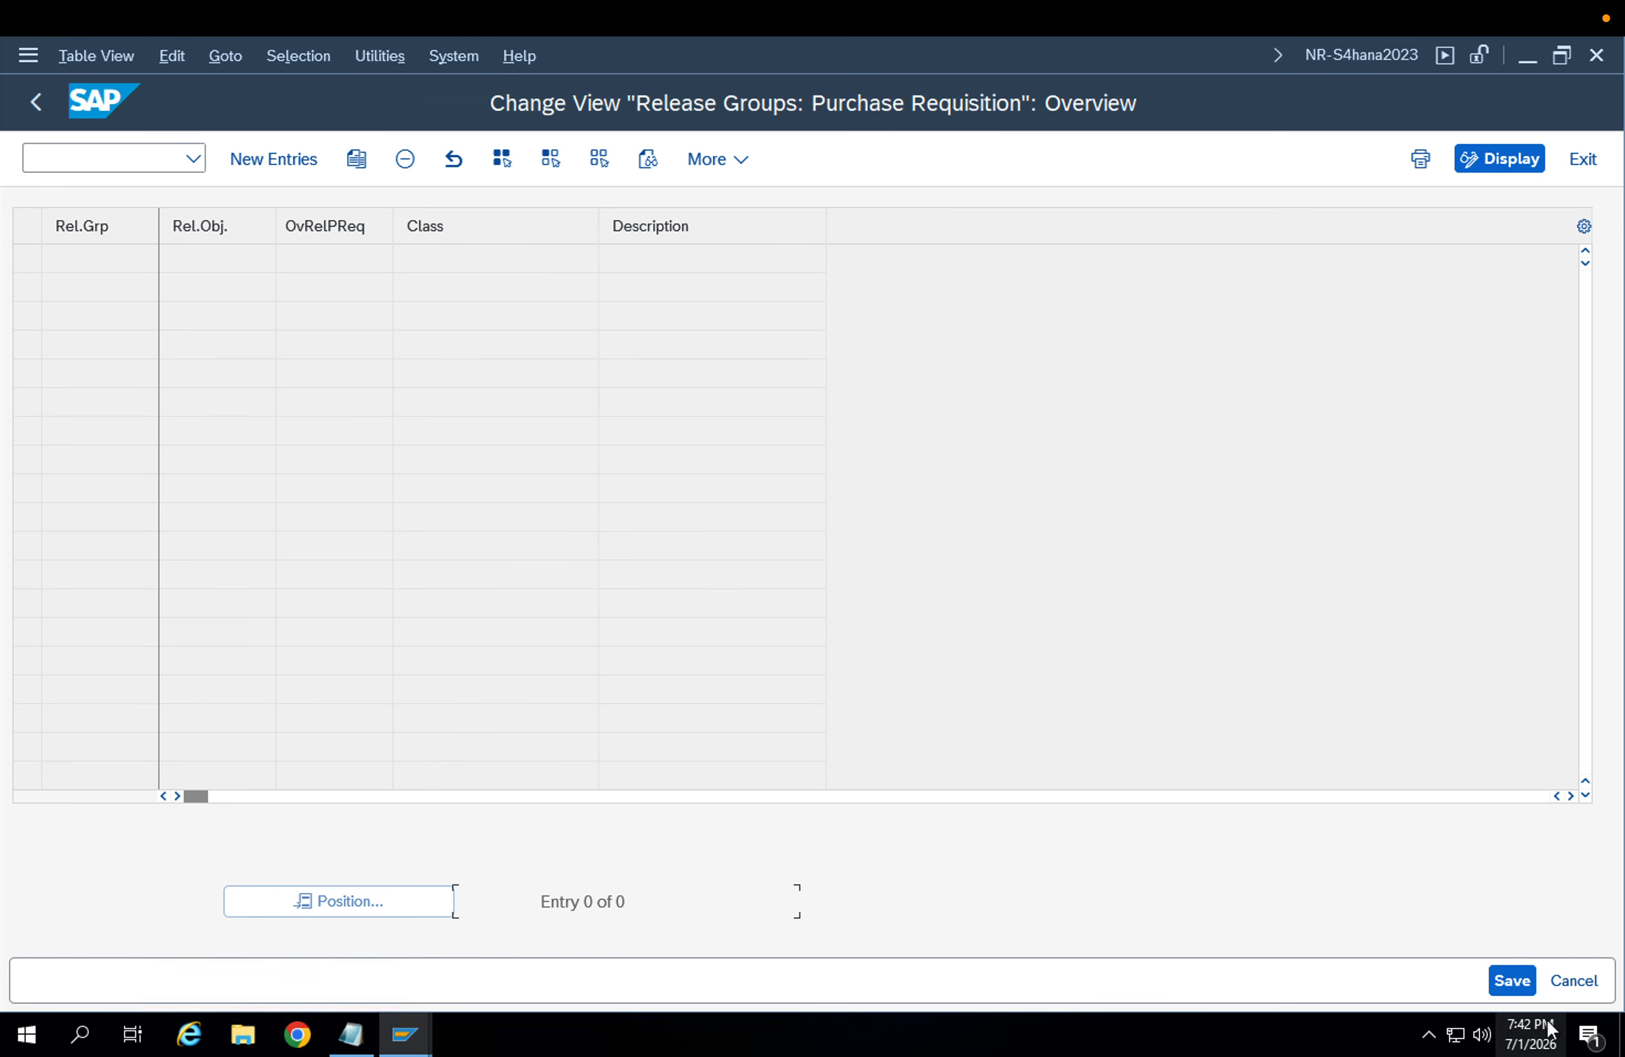
click(1512, 980)
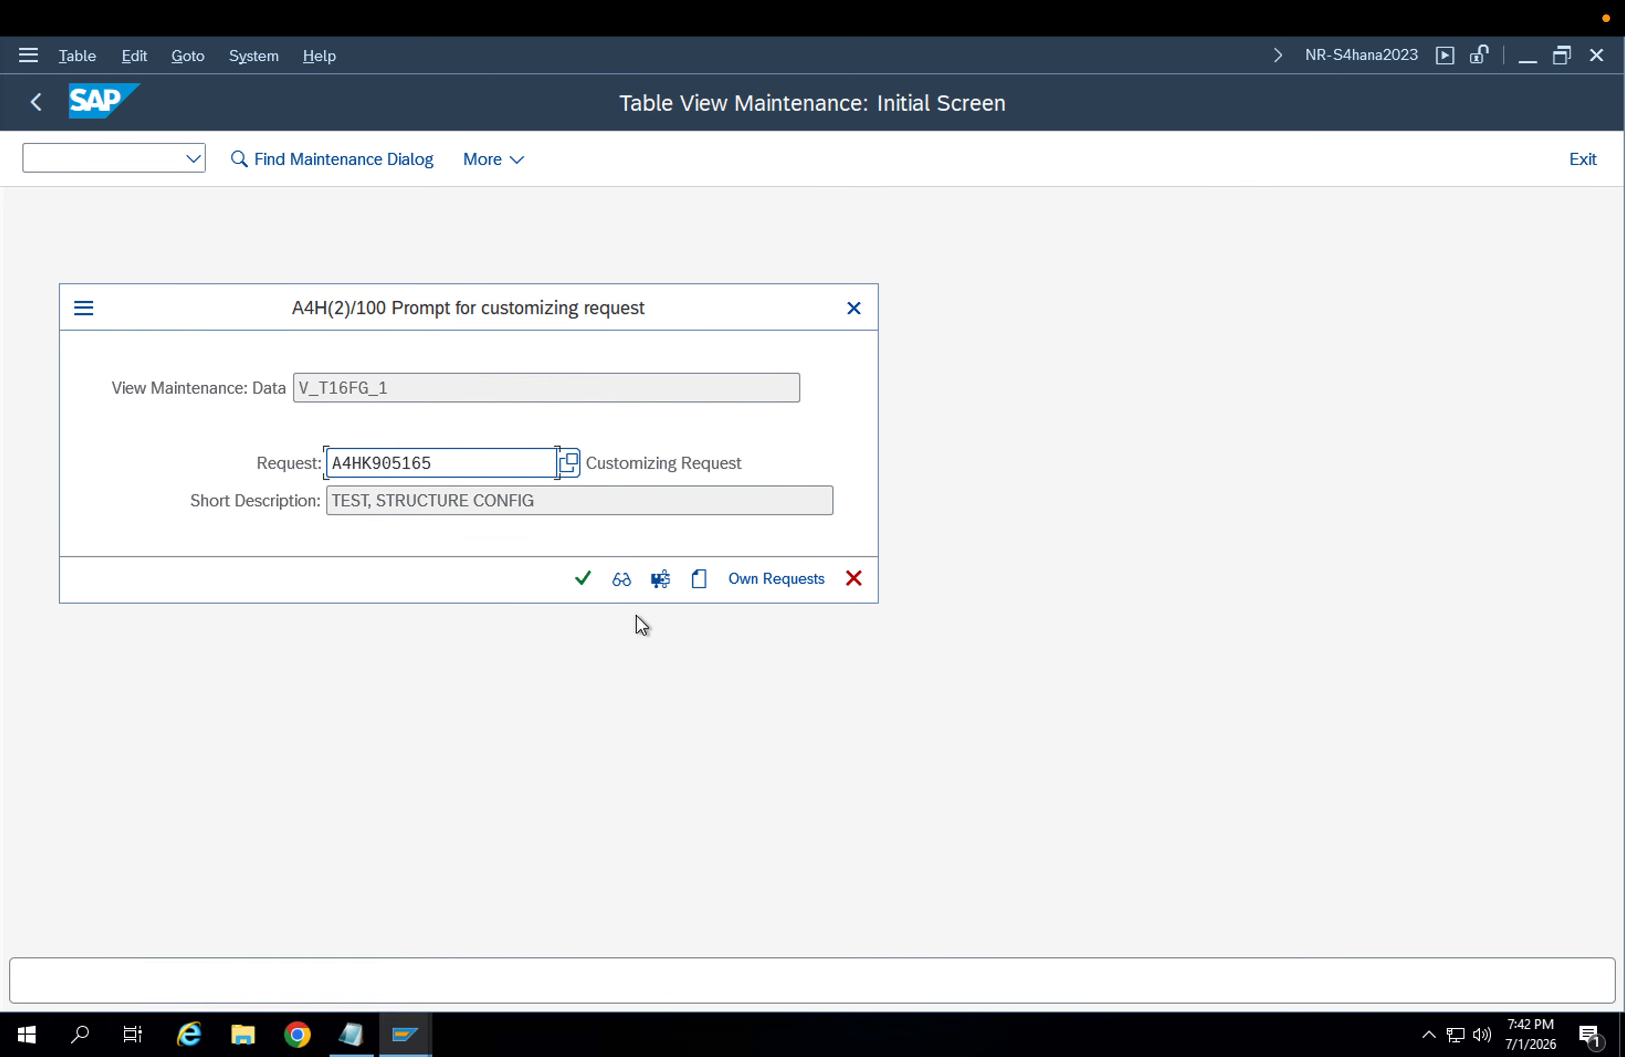
click(583, 578)
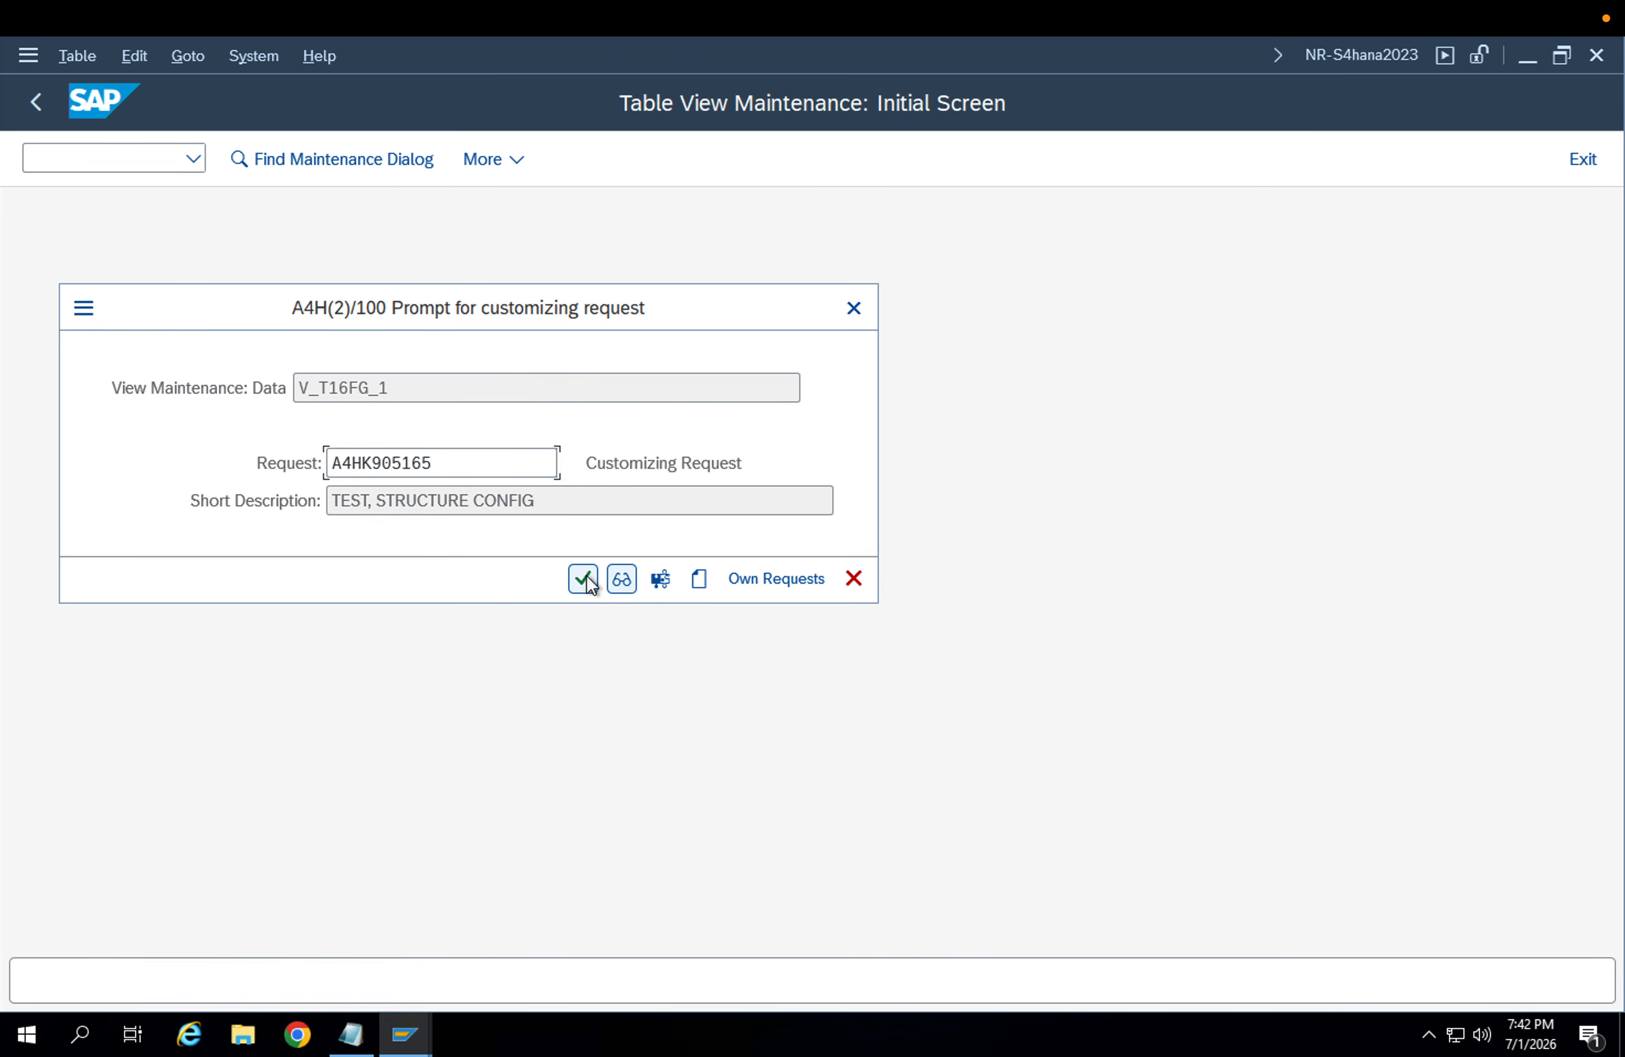
key(Escape)
key(Escape)
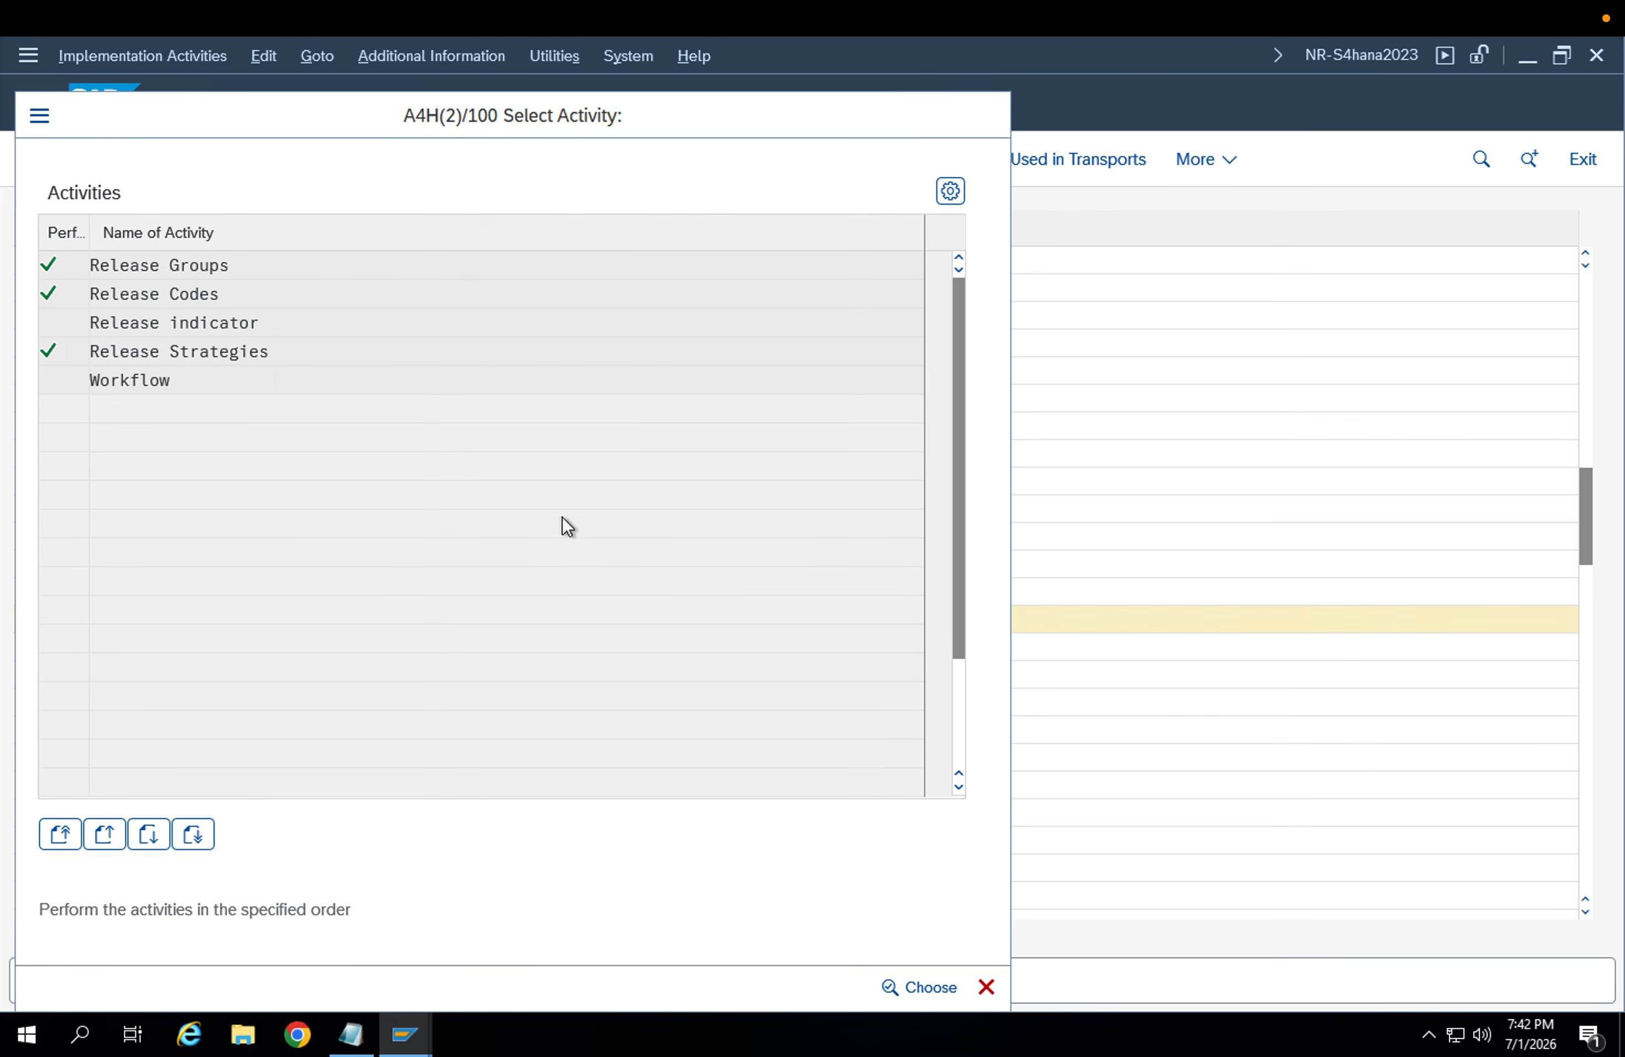
Open class ZPR_REL of class type 032 for editing and delete the class
click(226, 596)
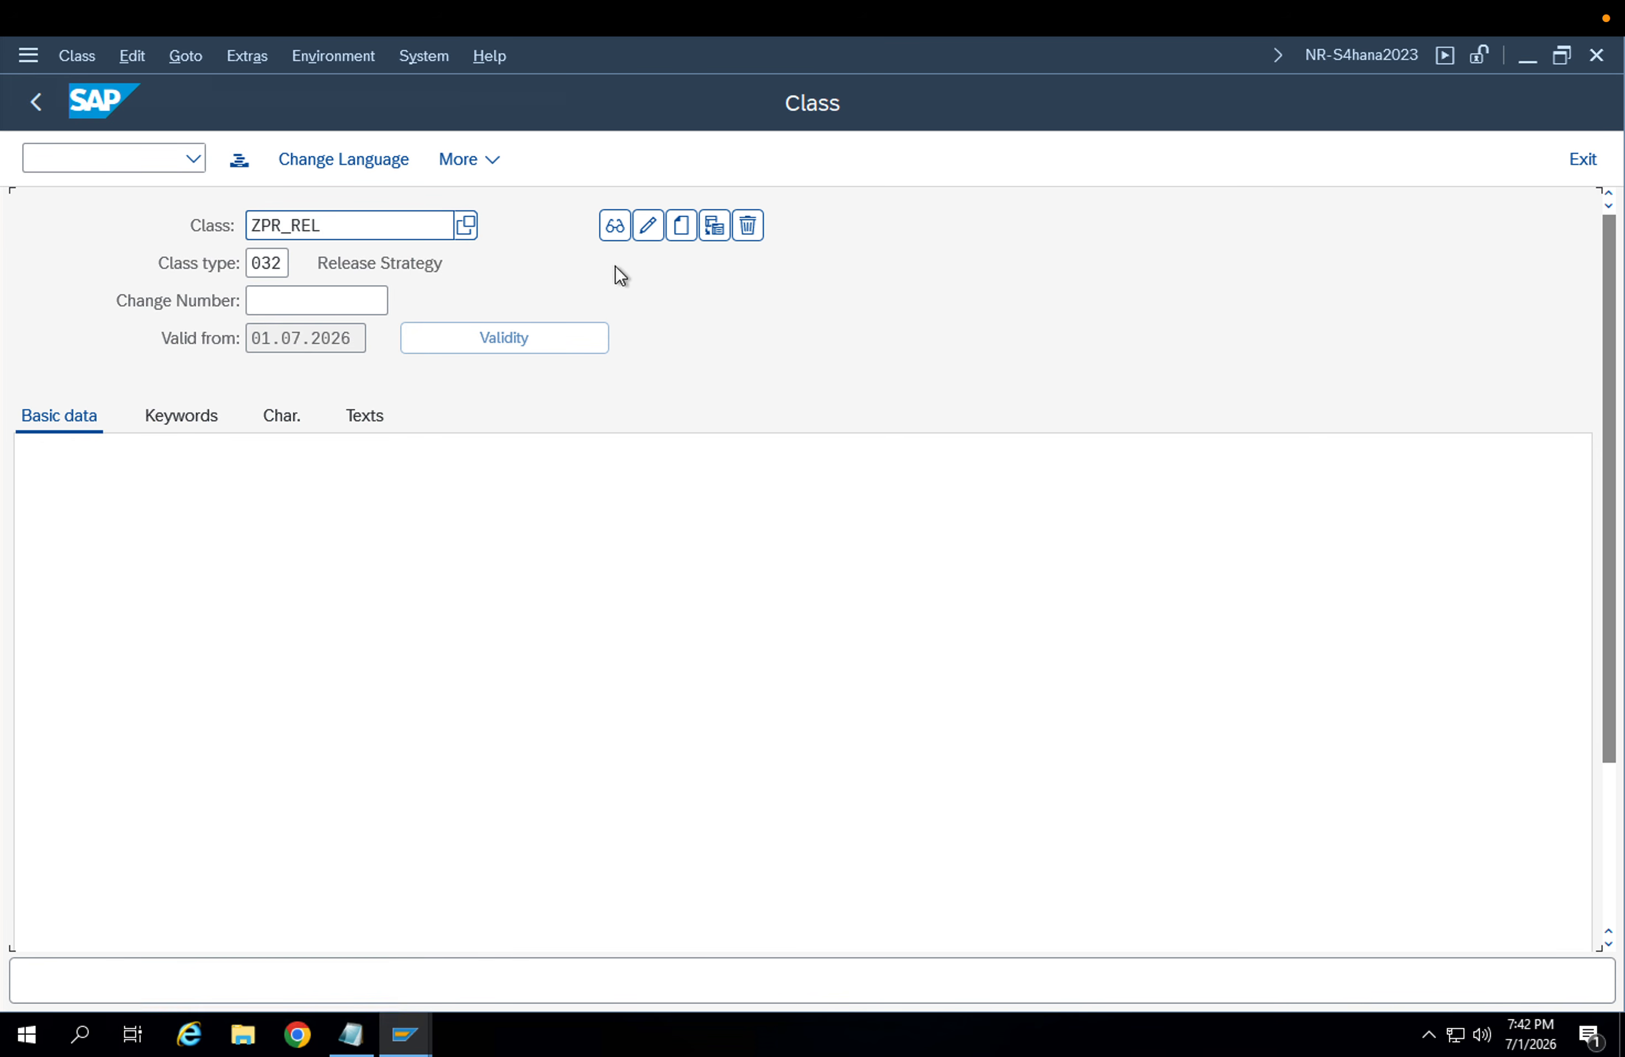
click(654, 224)
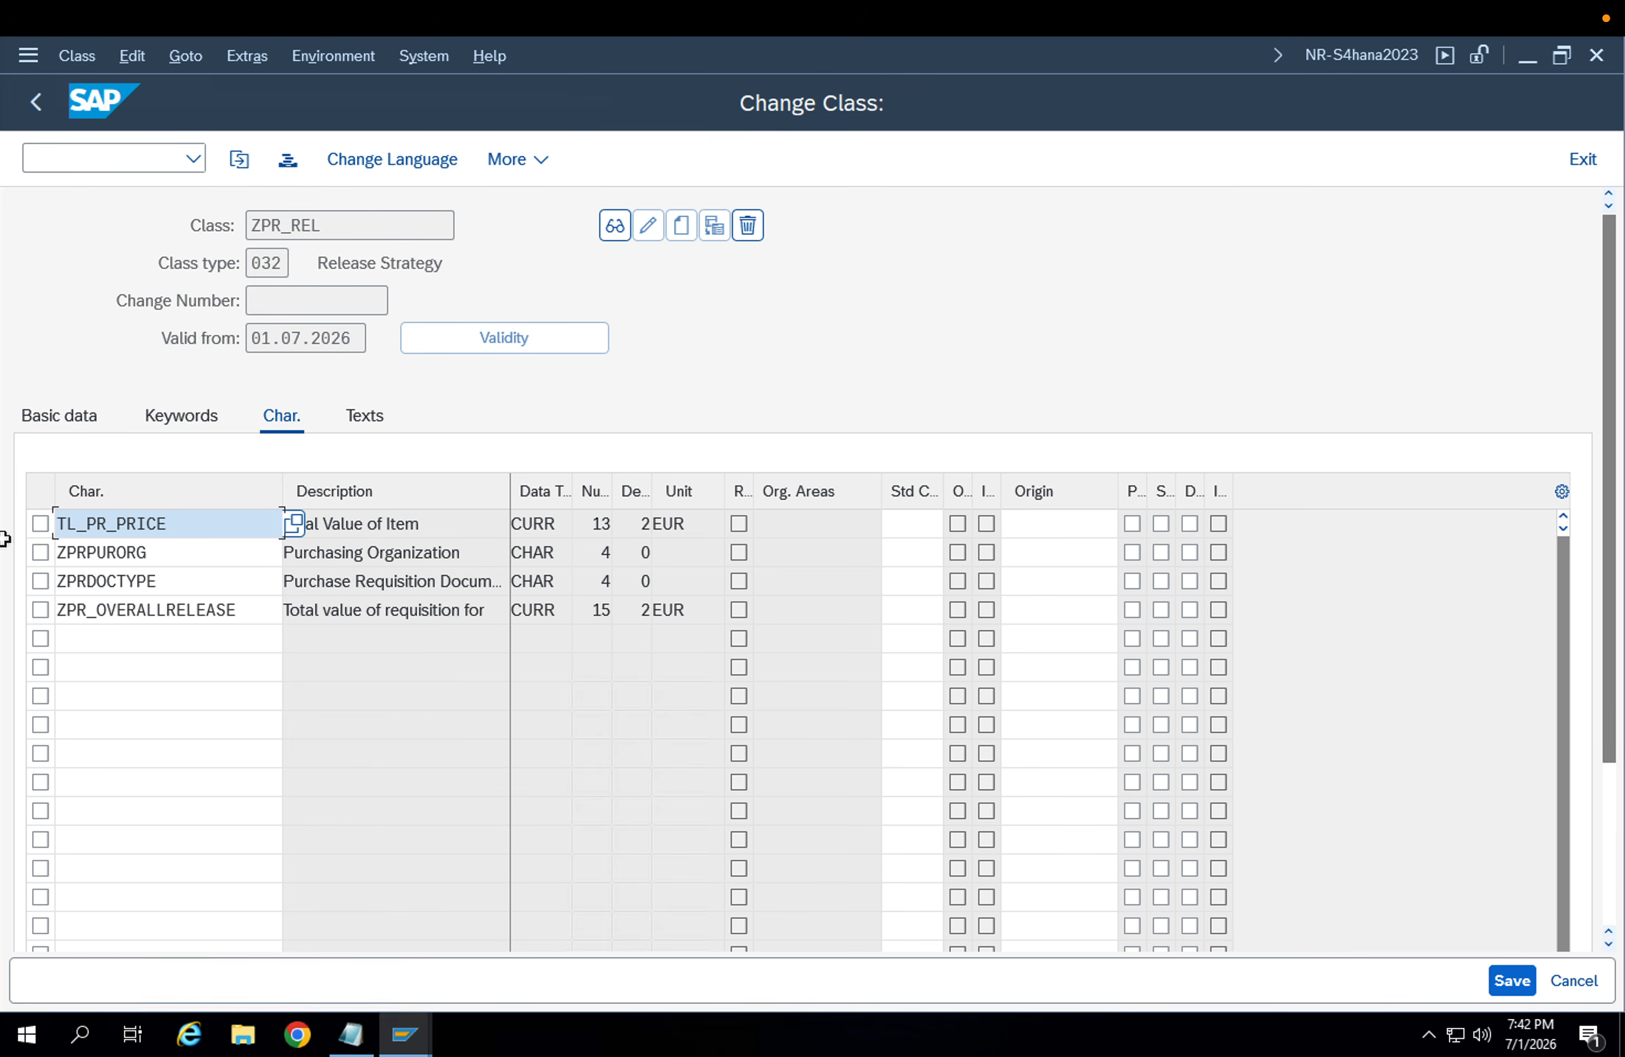
click(41, 524)
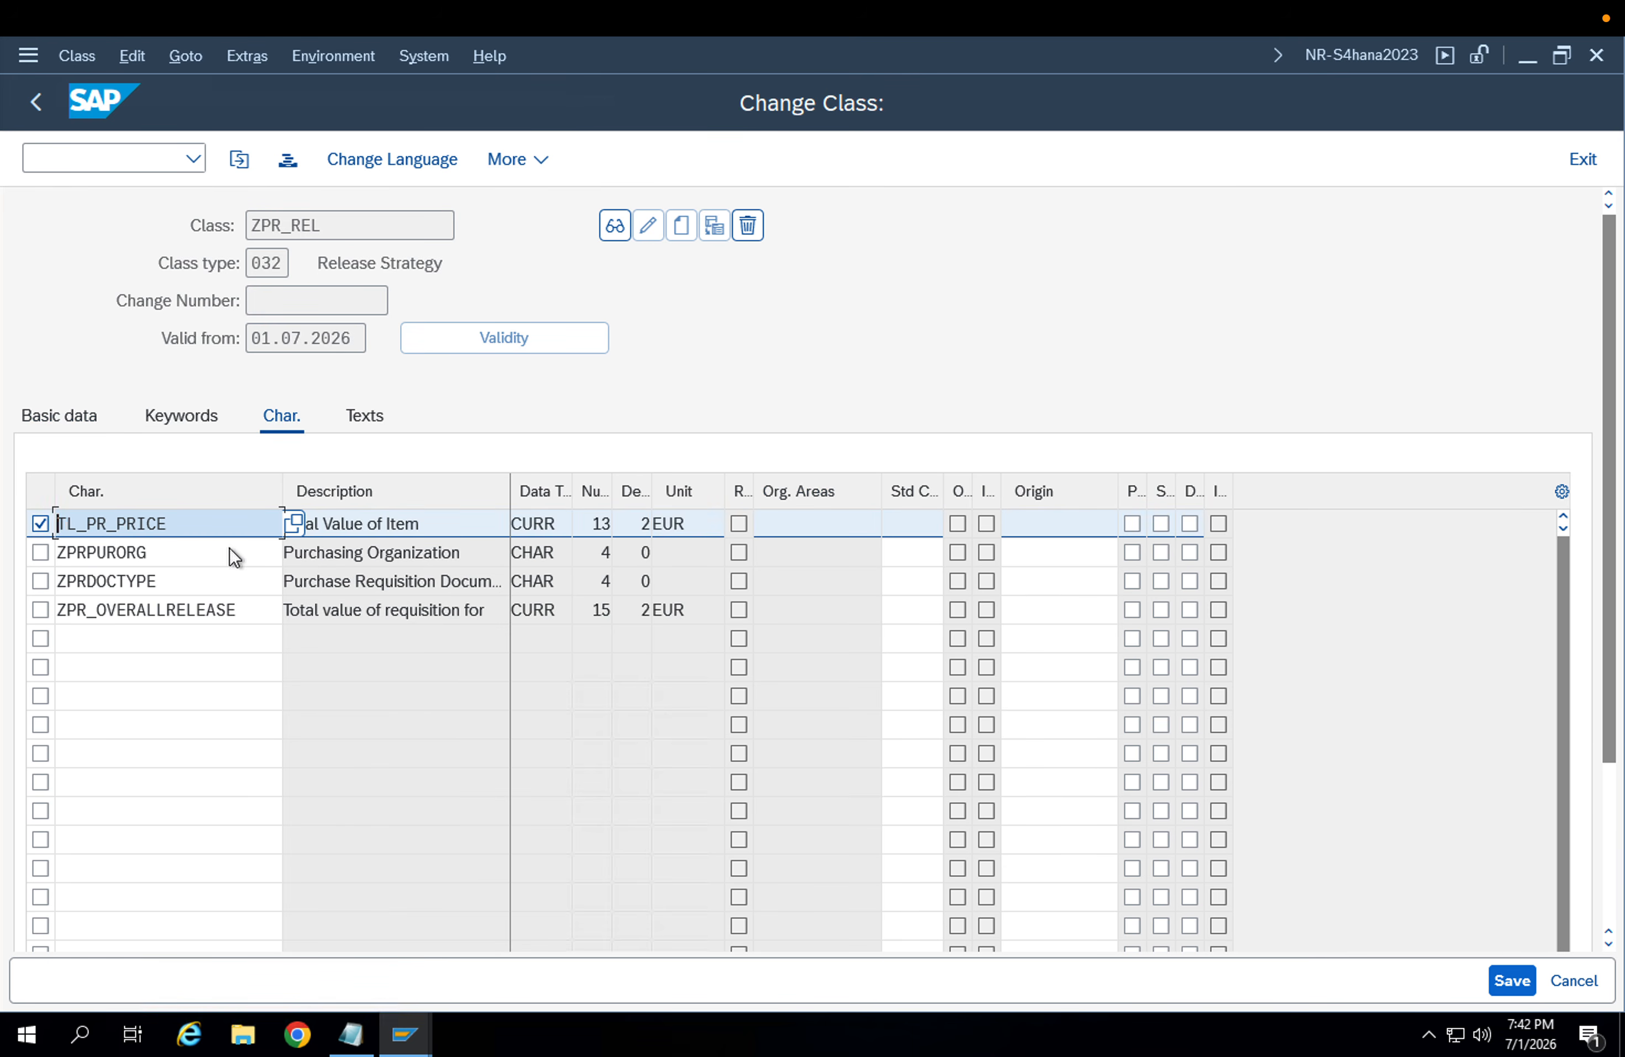
click(745, 235)
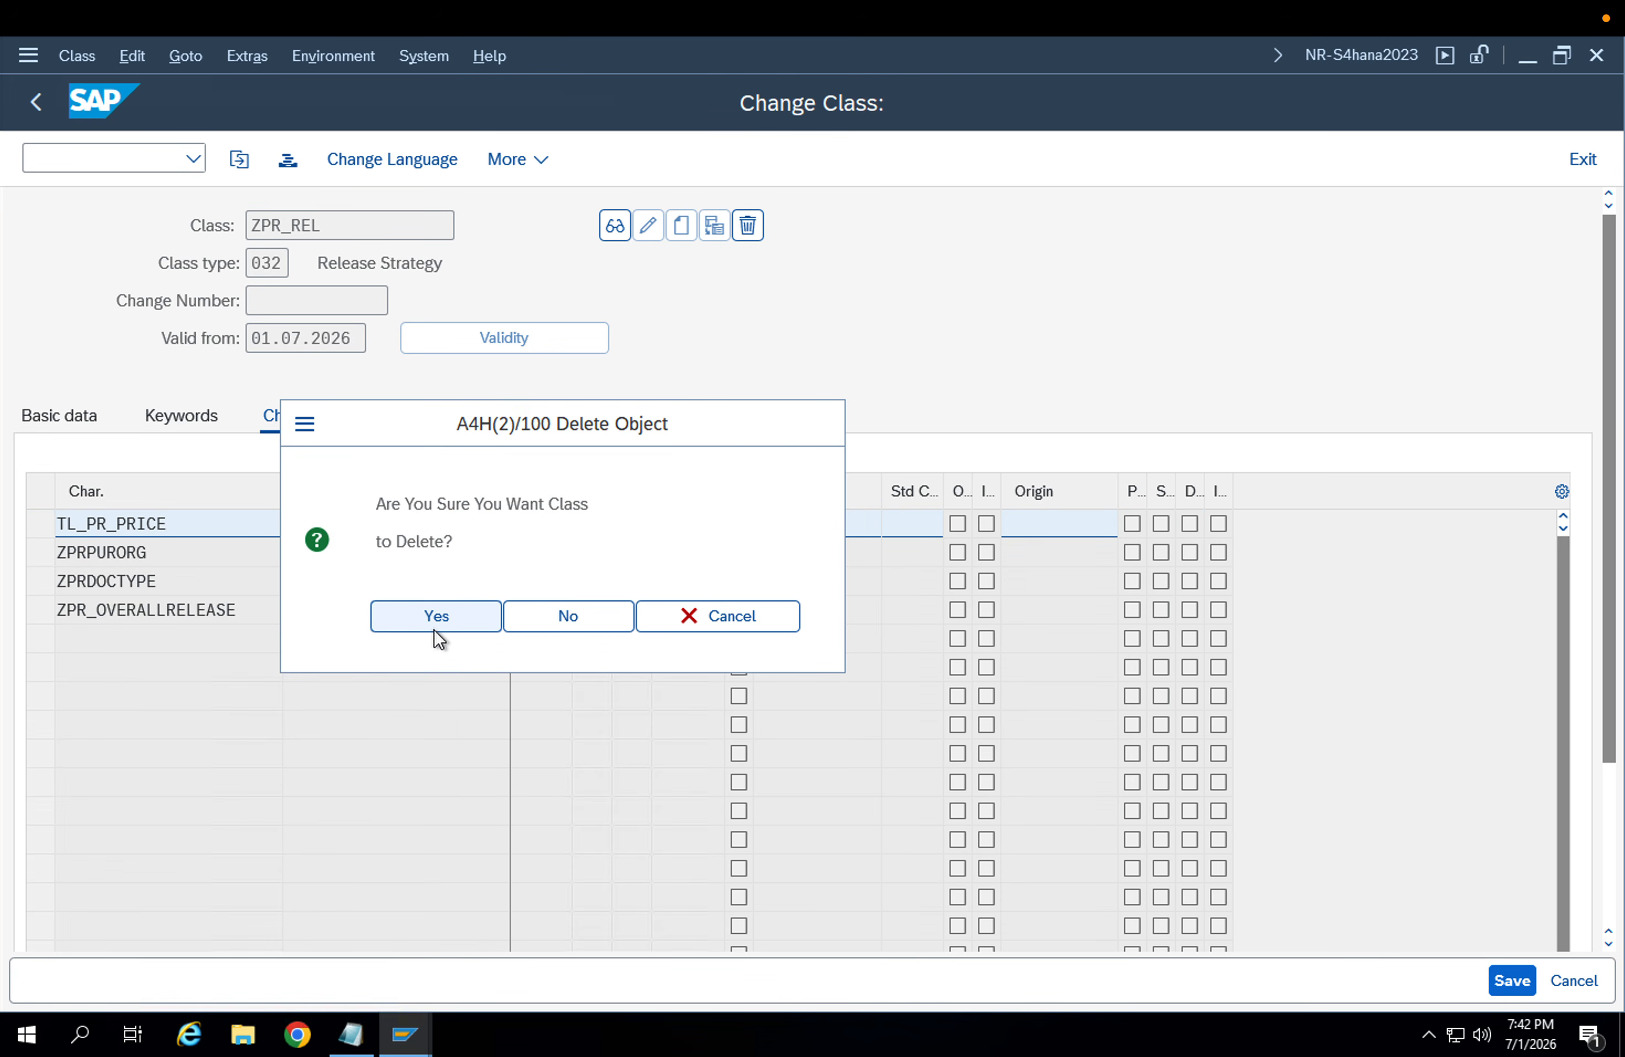
click(435, 628)
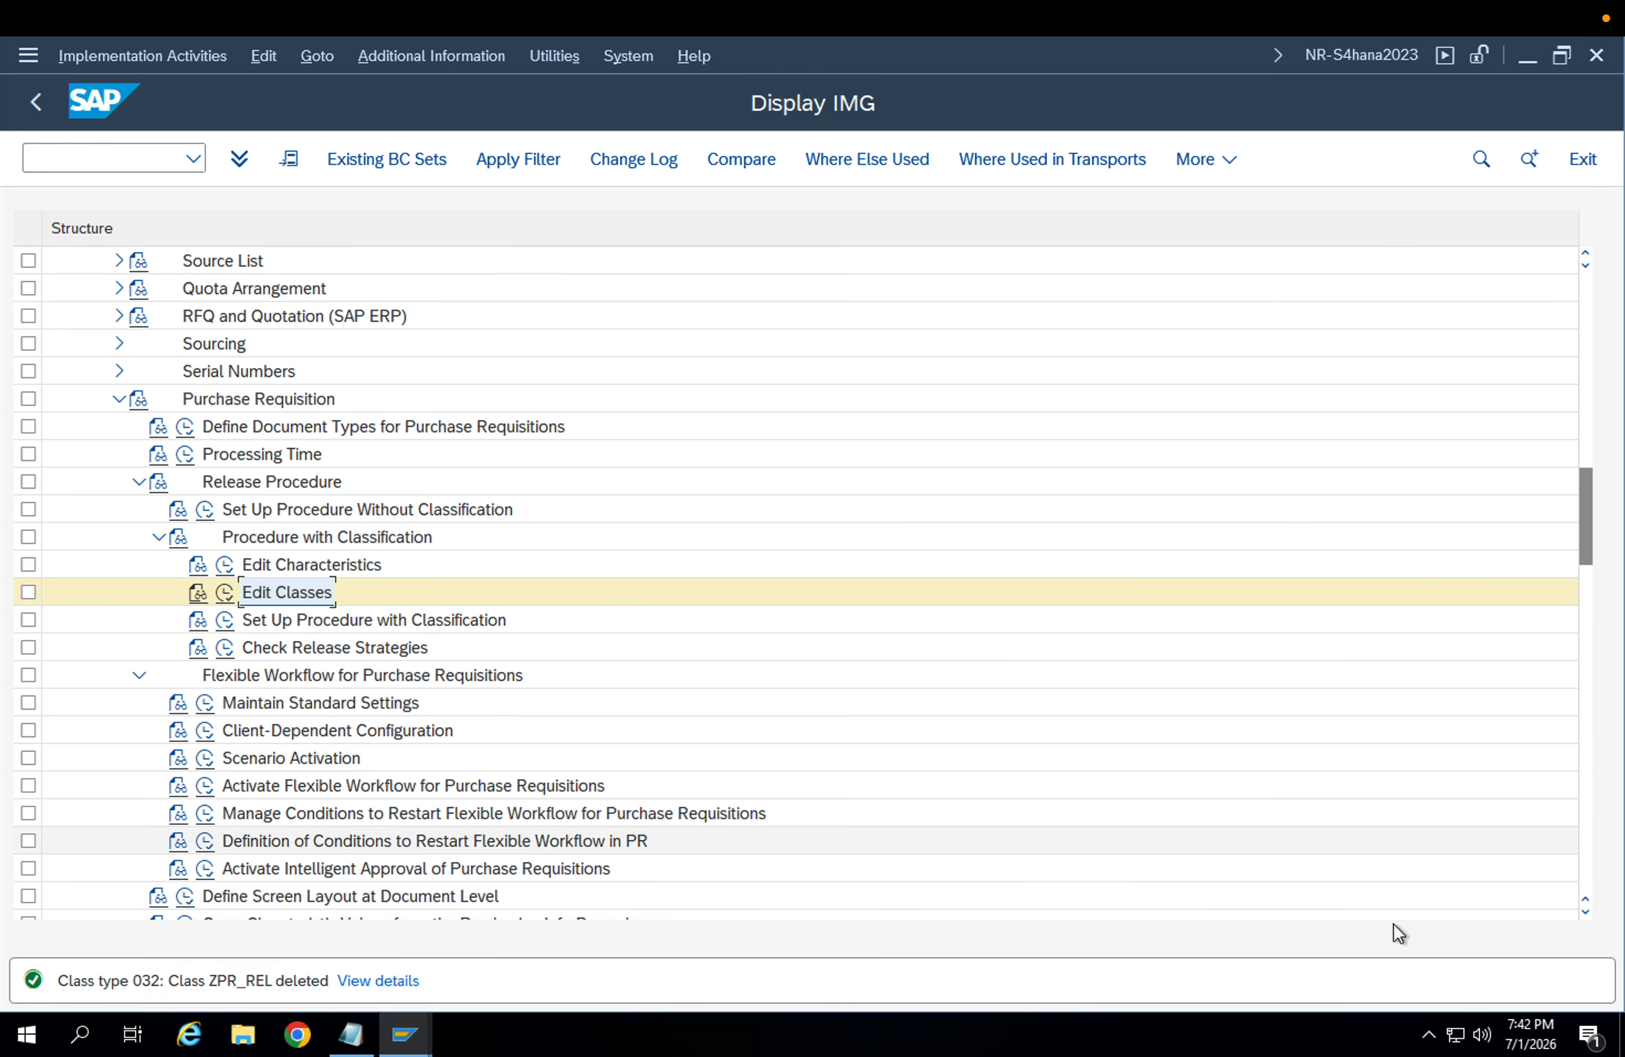
Start creating class ZPR_REL of class type 032 with the description RELEASE CLASS
click(231, 595)
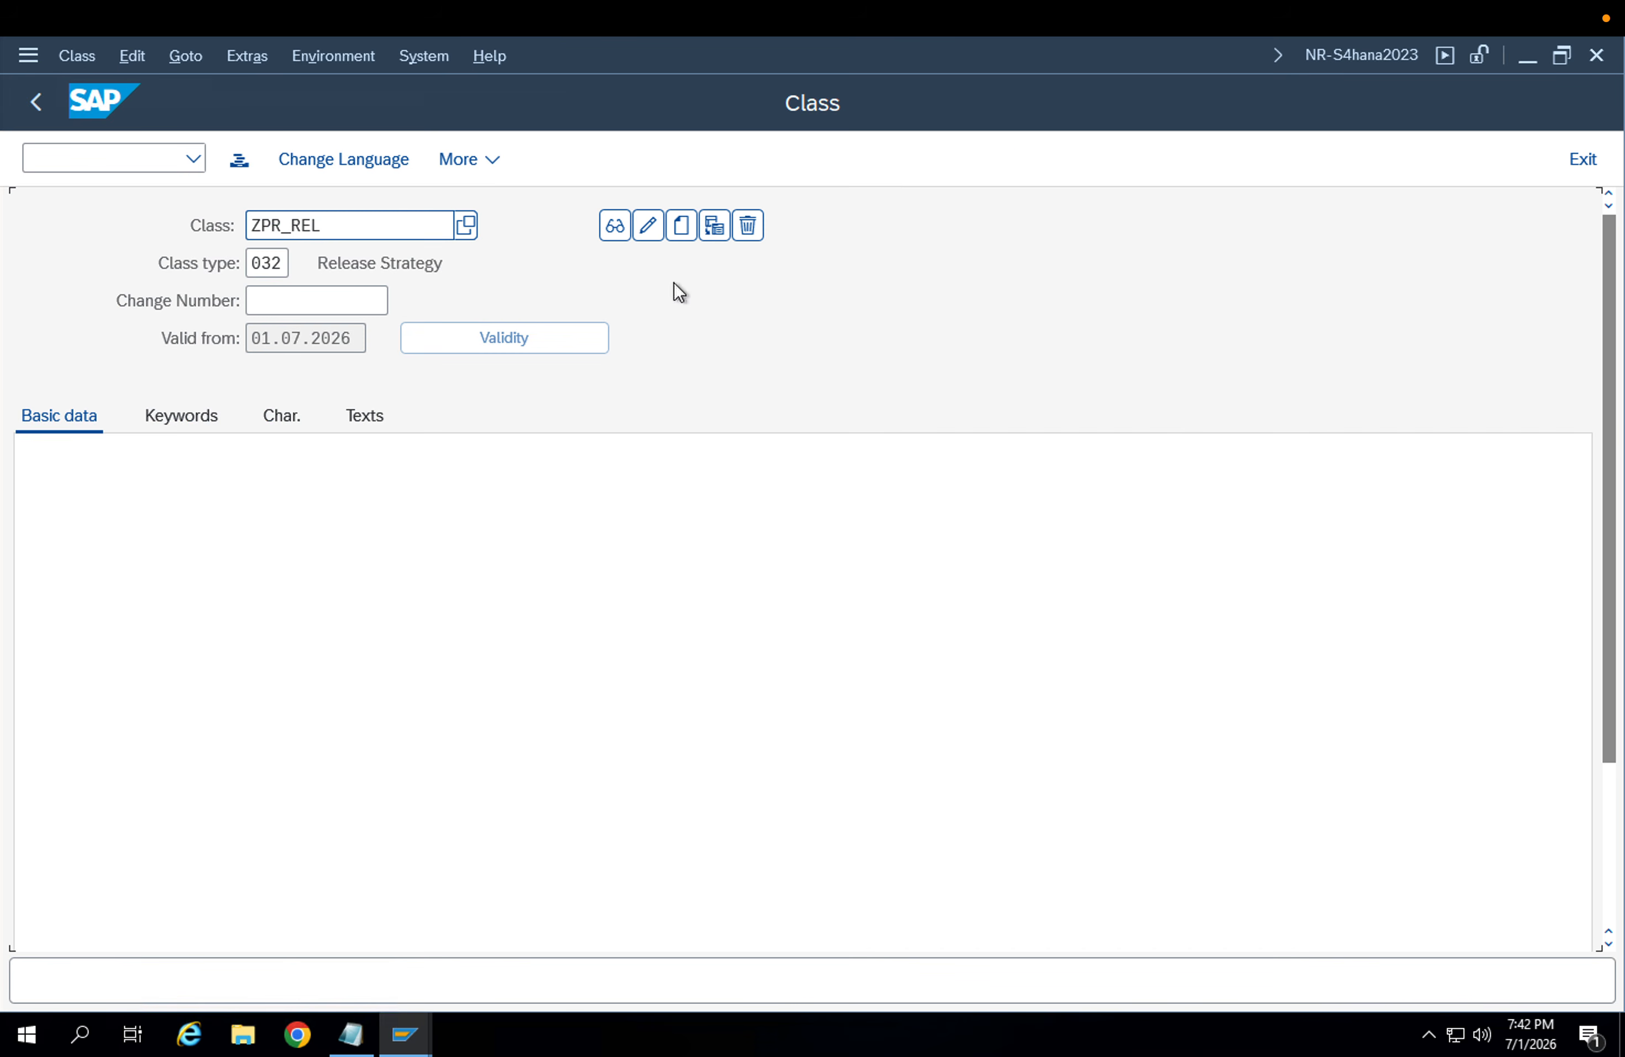
click(647, 232)
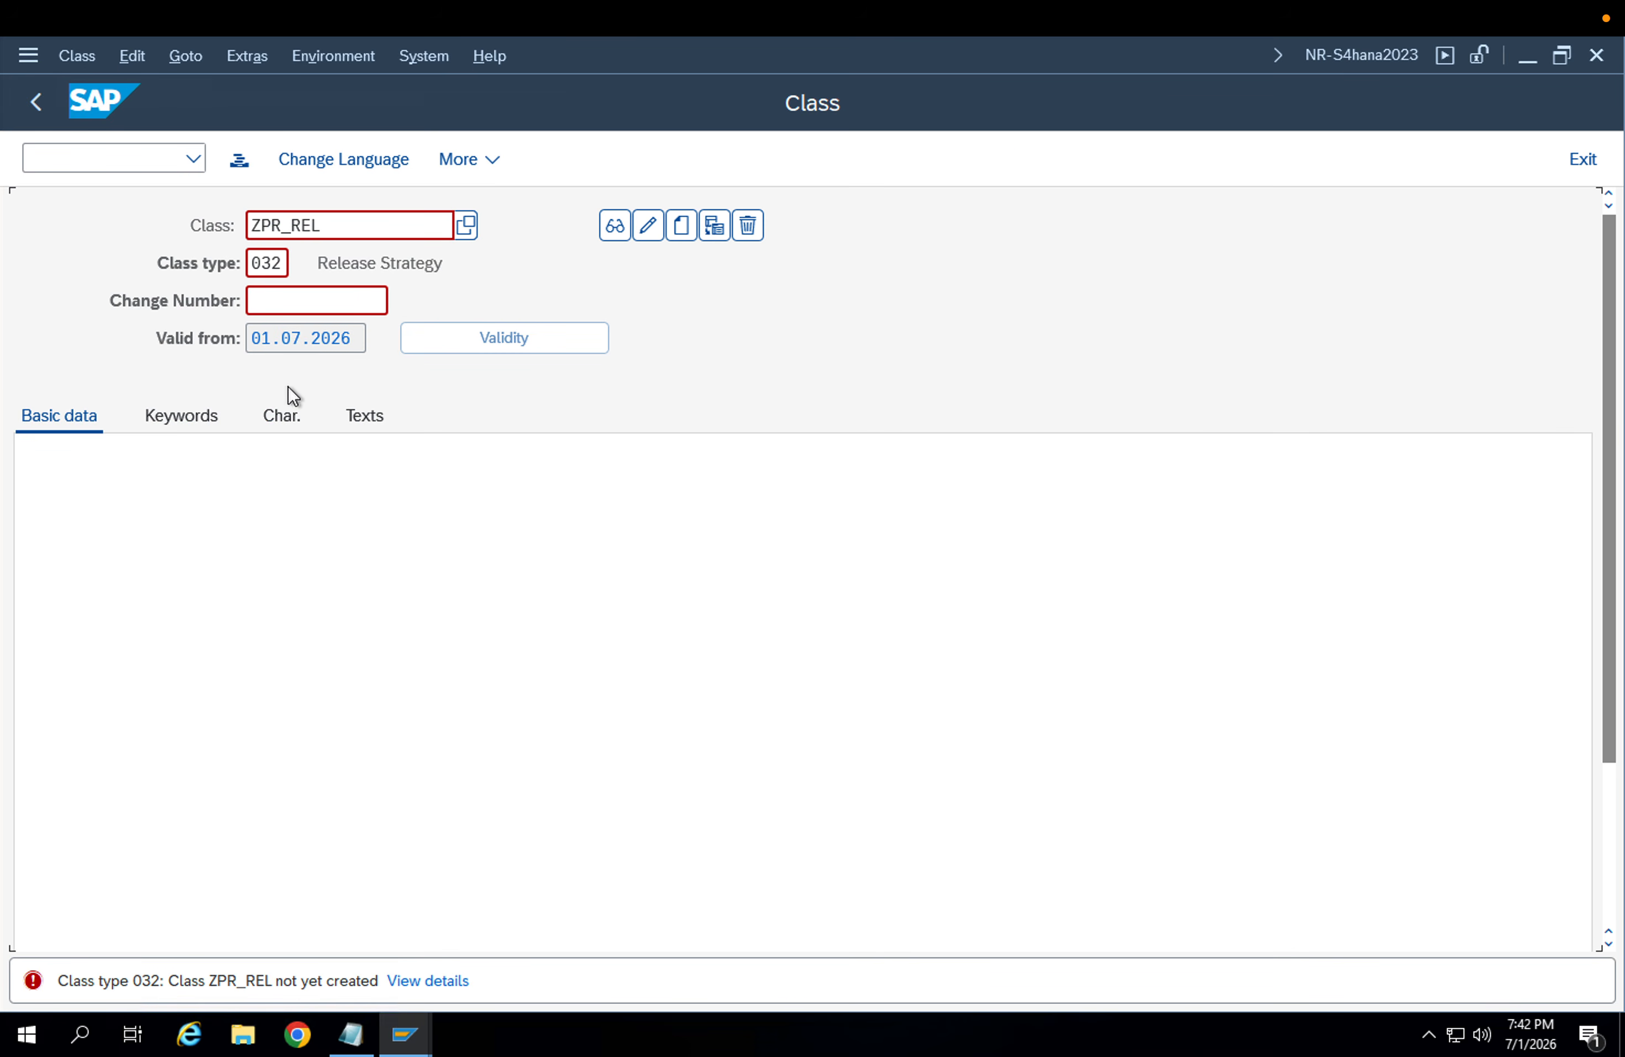
click(681, 227)
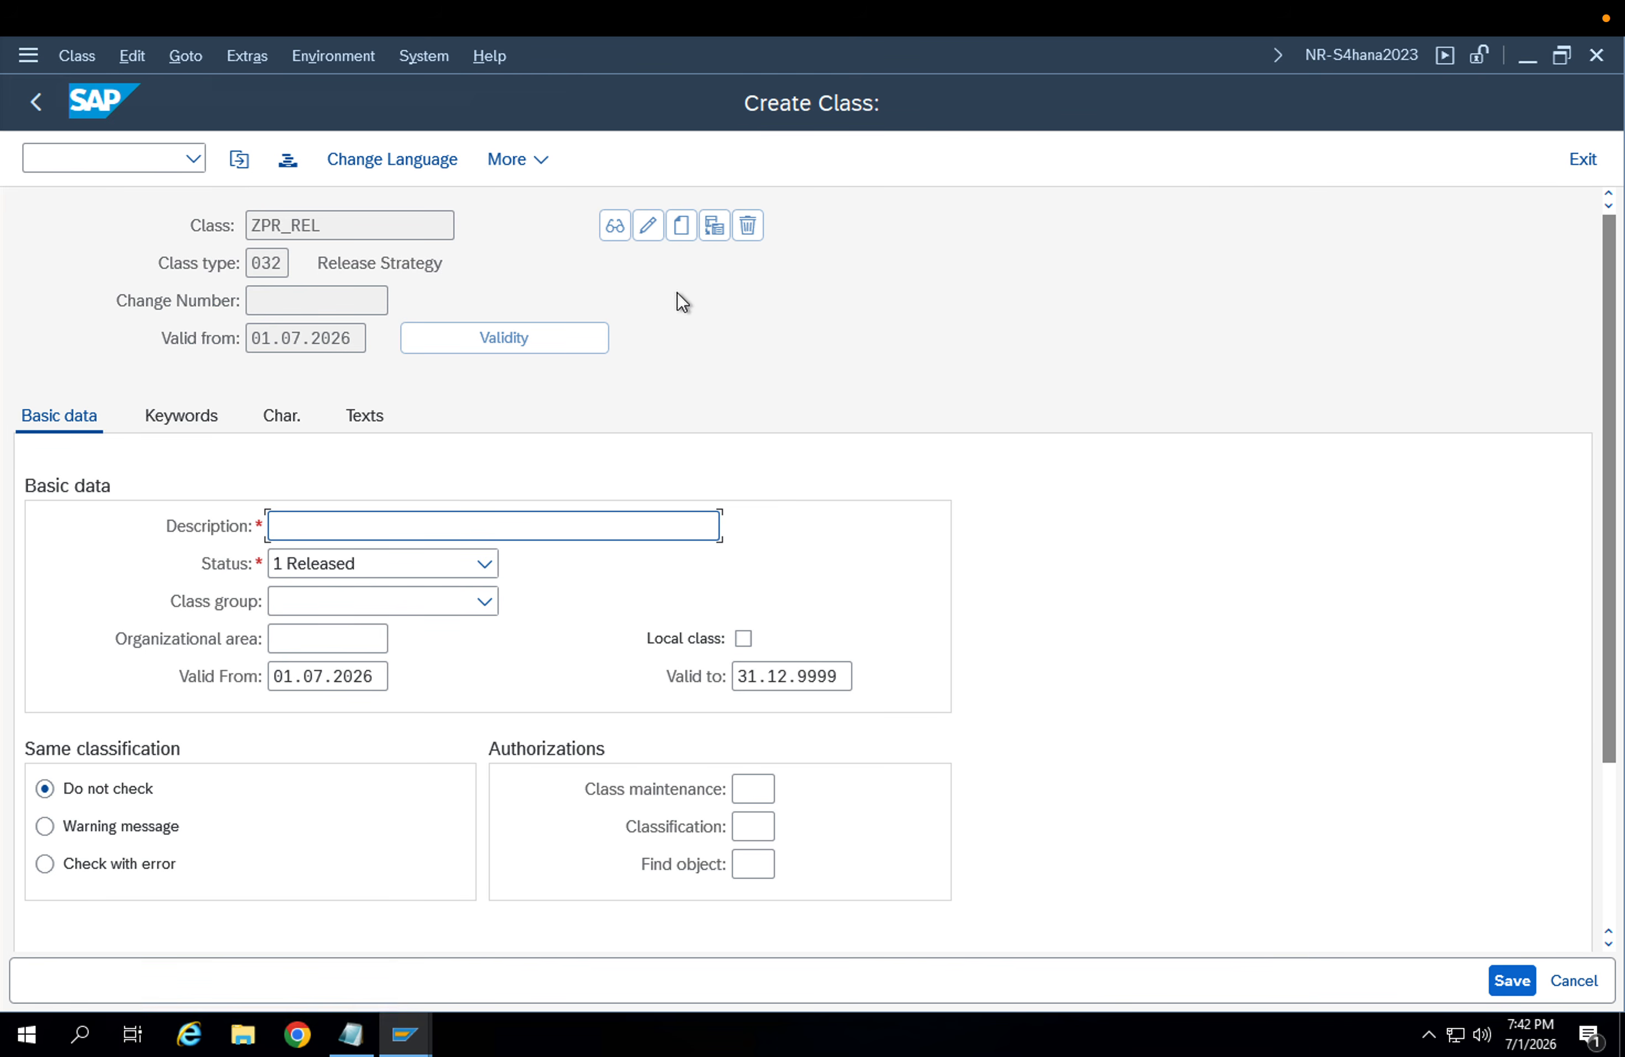
click(295, 417)
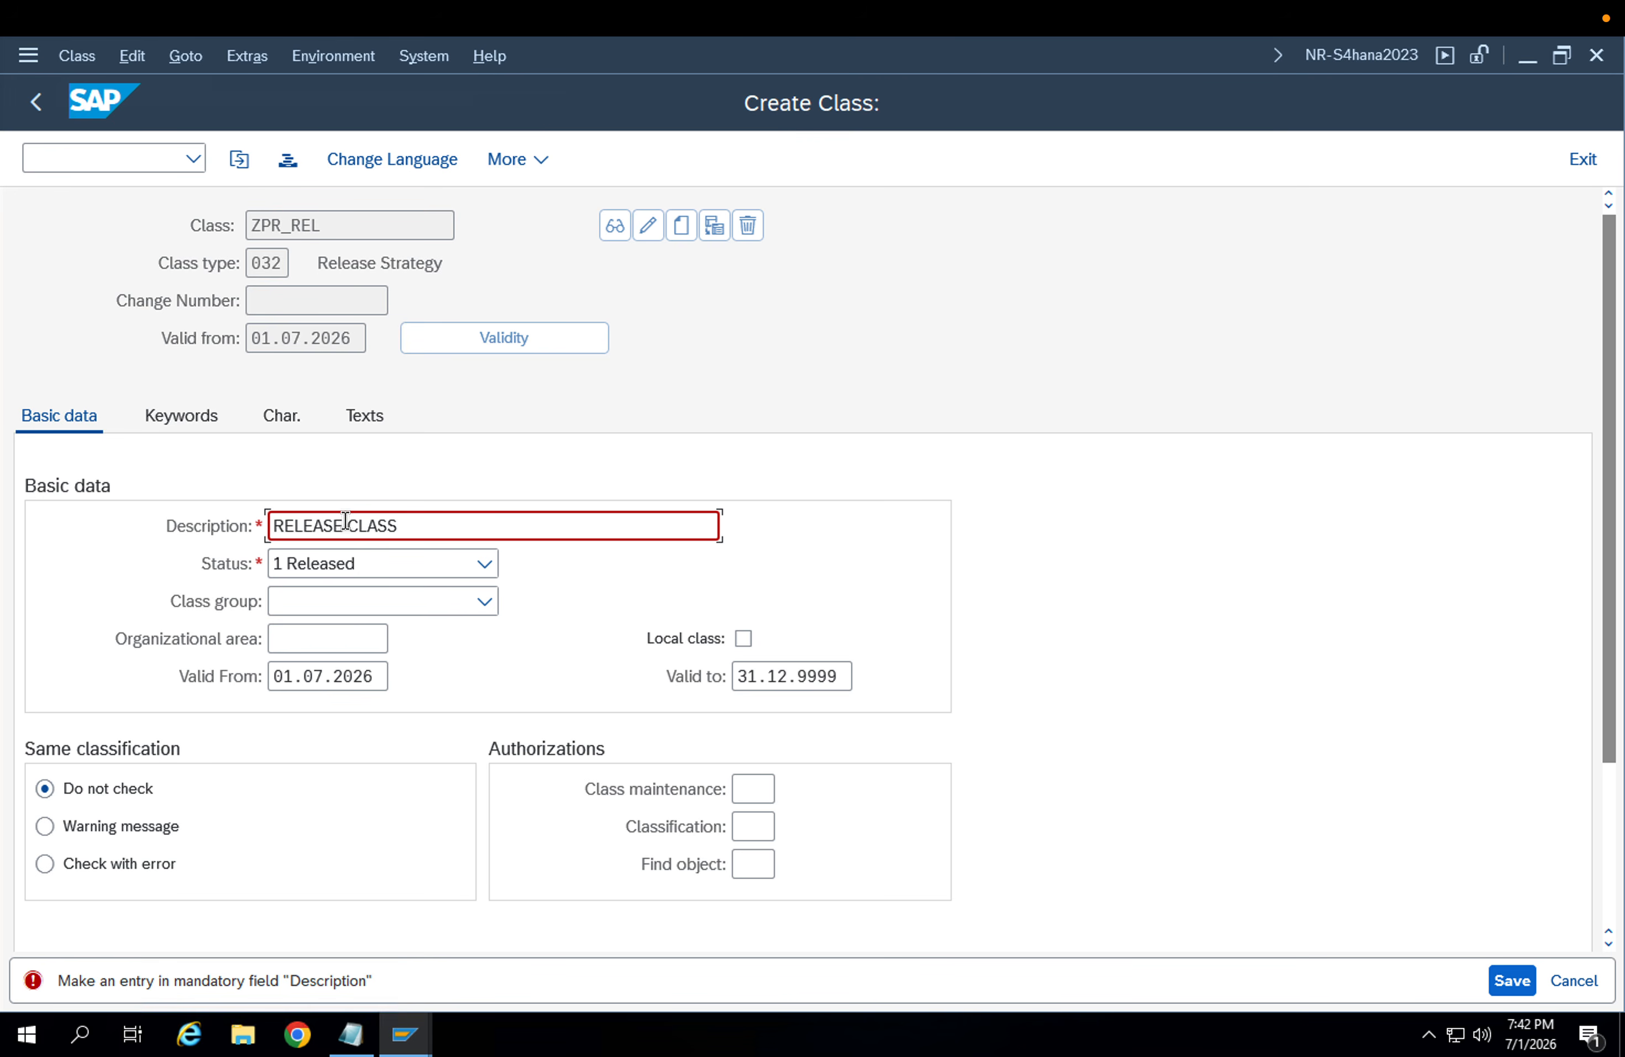
key(Return)
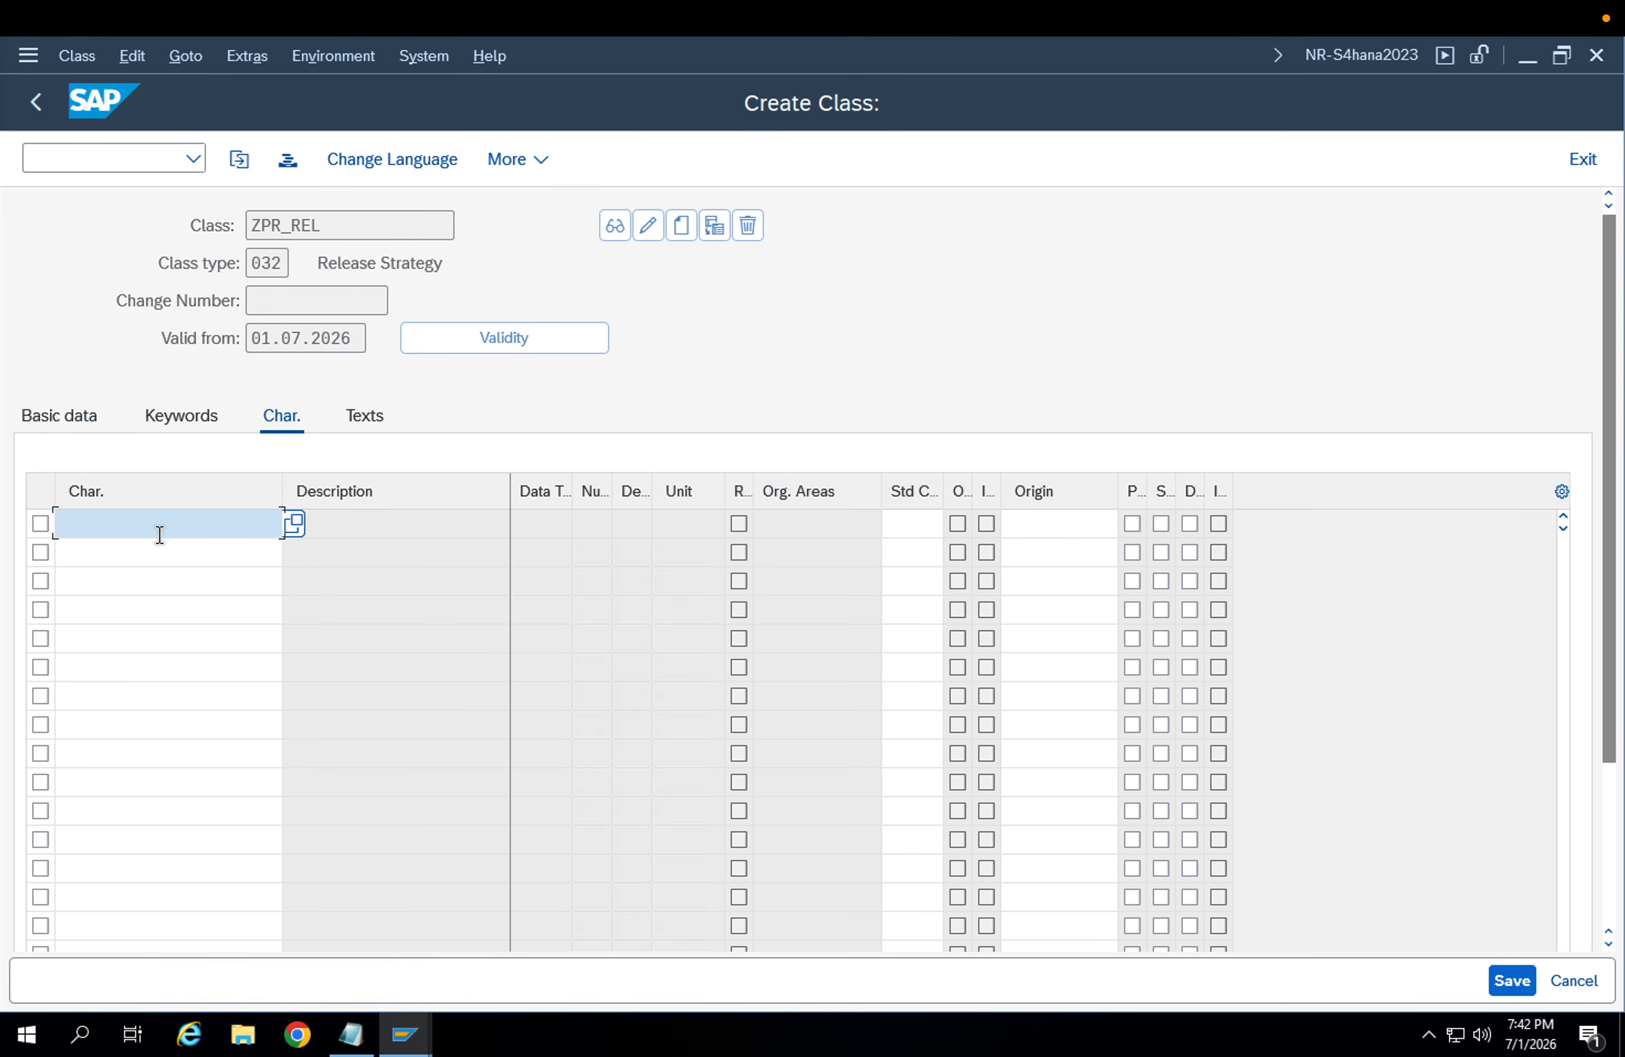
Assign characteristics ZPR_OVERALLRELEASE, ZPRDOCTYPE and ZPRPURORG to class ZPR_REL and save the class
click(160, 534)
click(158, 553)
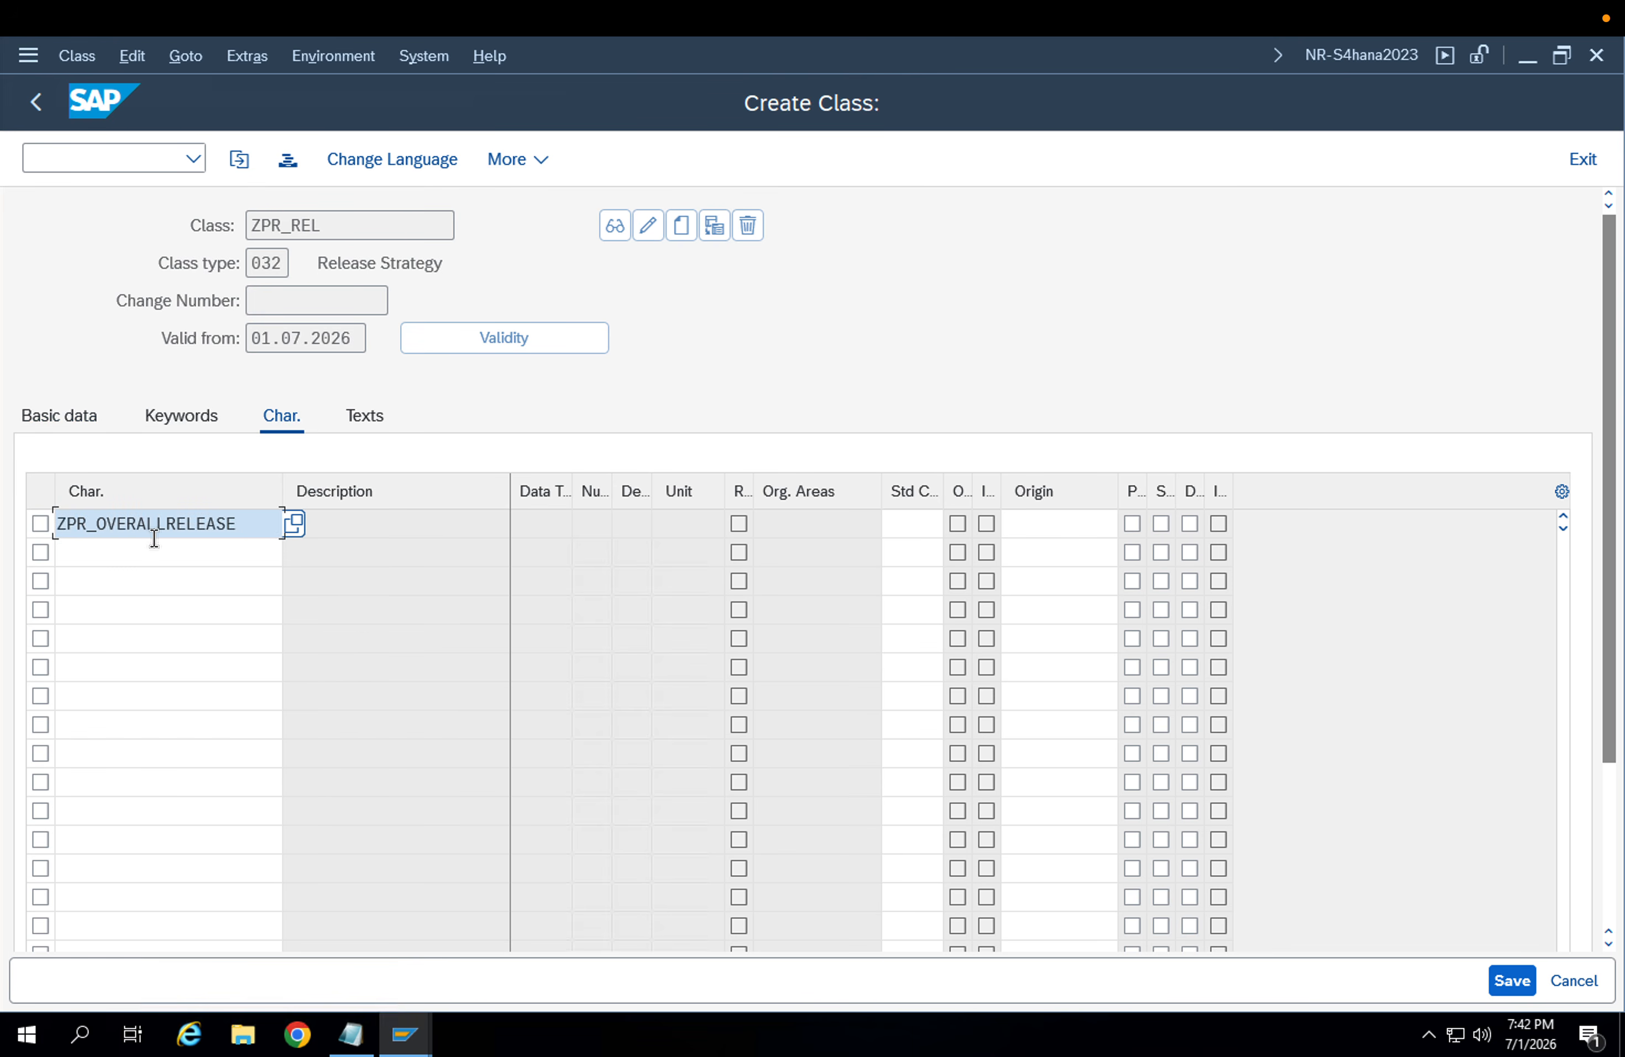
click(153, 549)
click(164, 610)
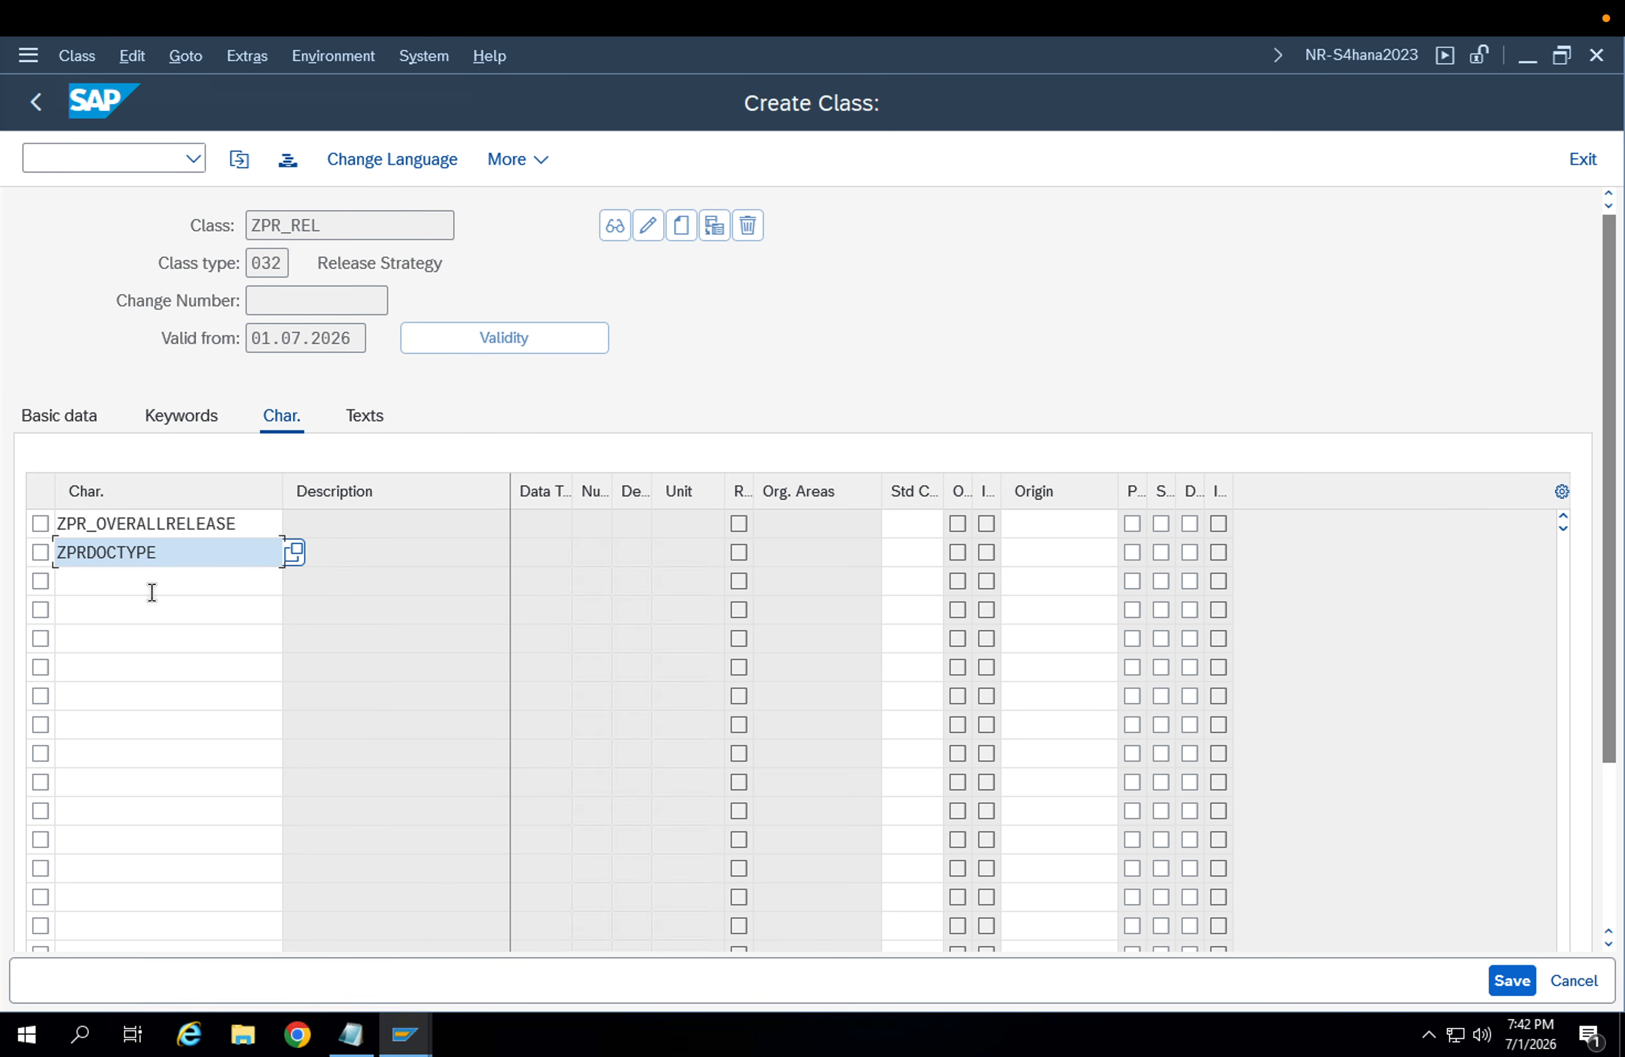
click(148, 588)
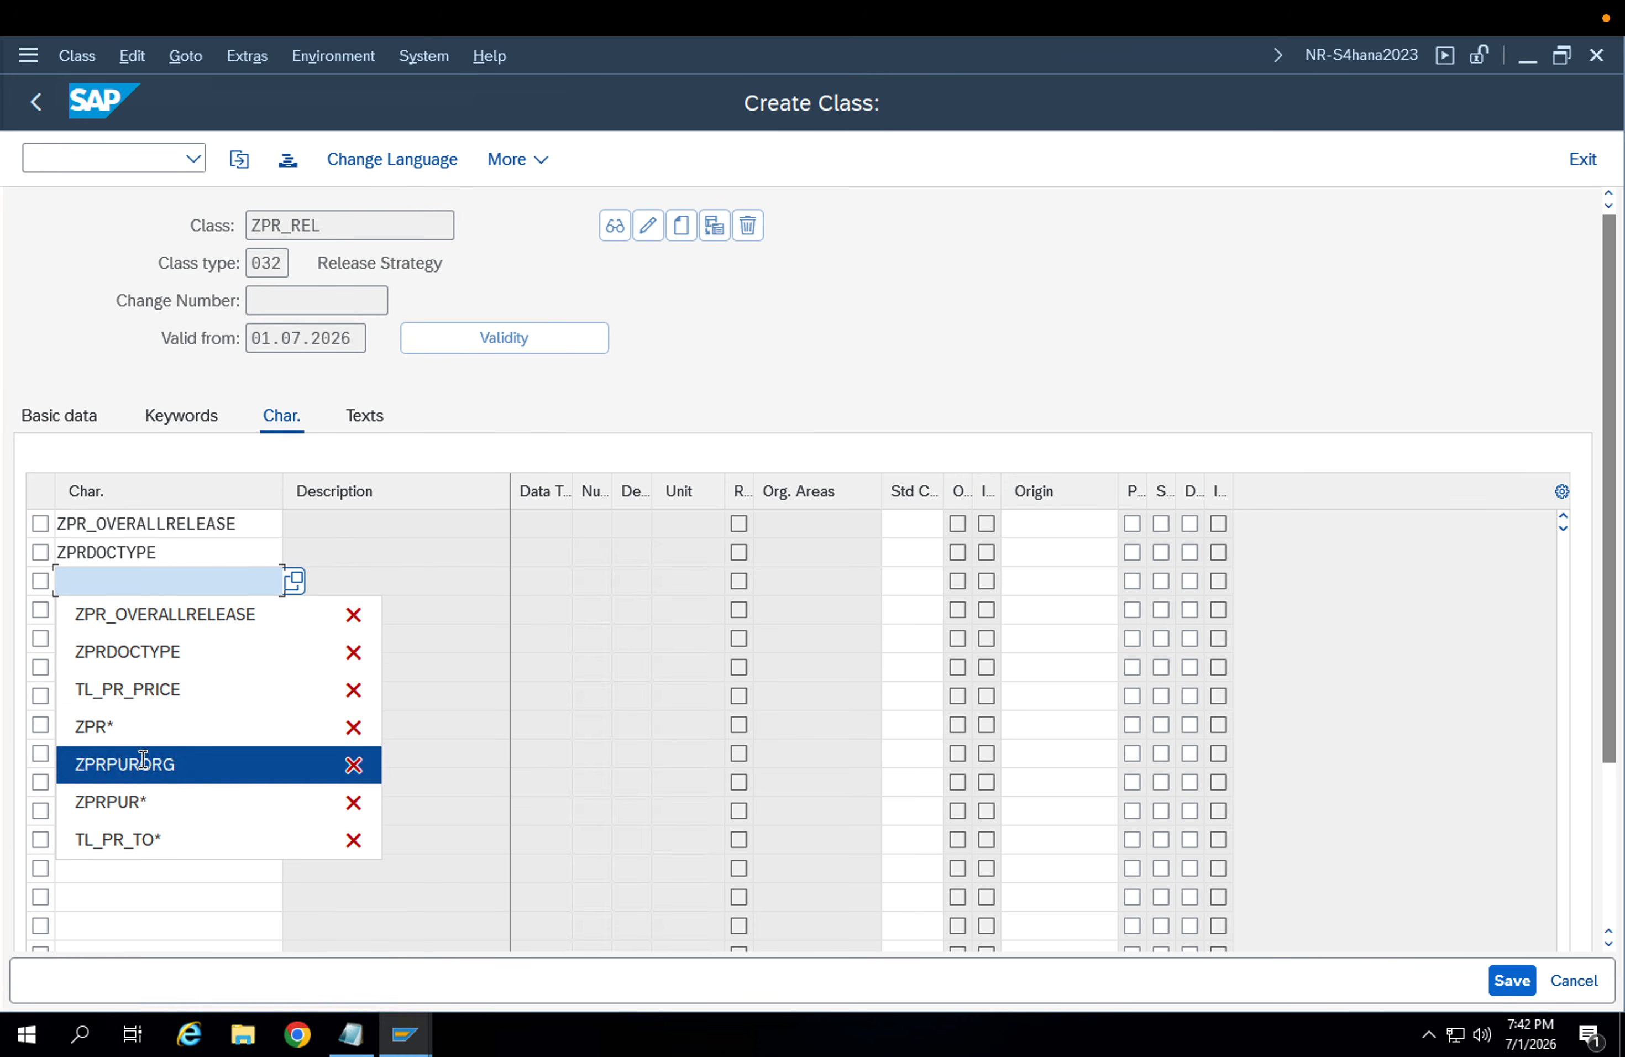
click(141, 758)
key(Return)
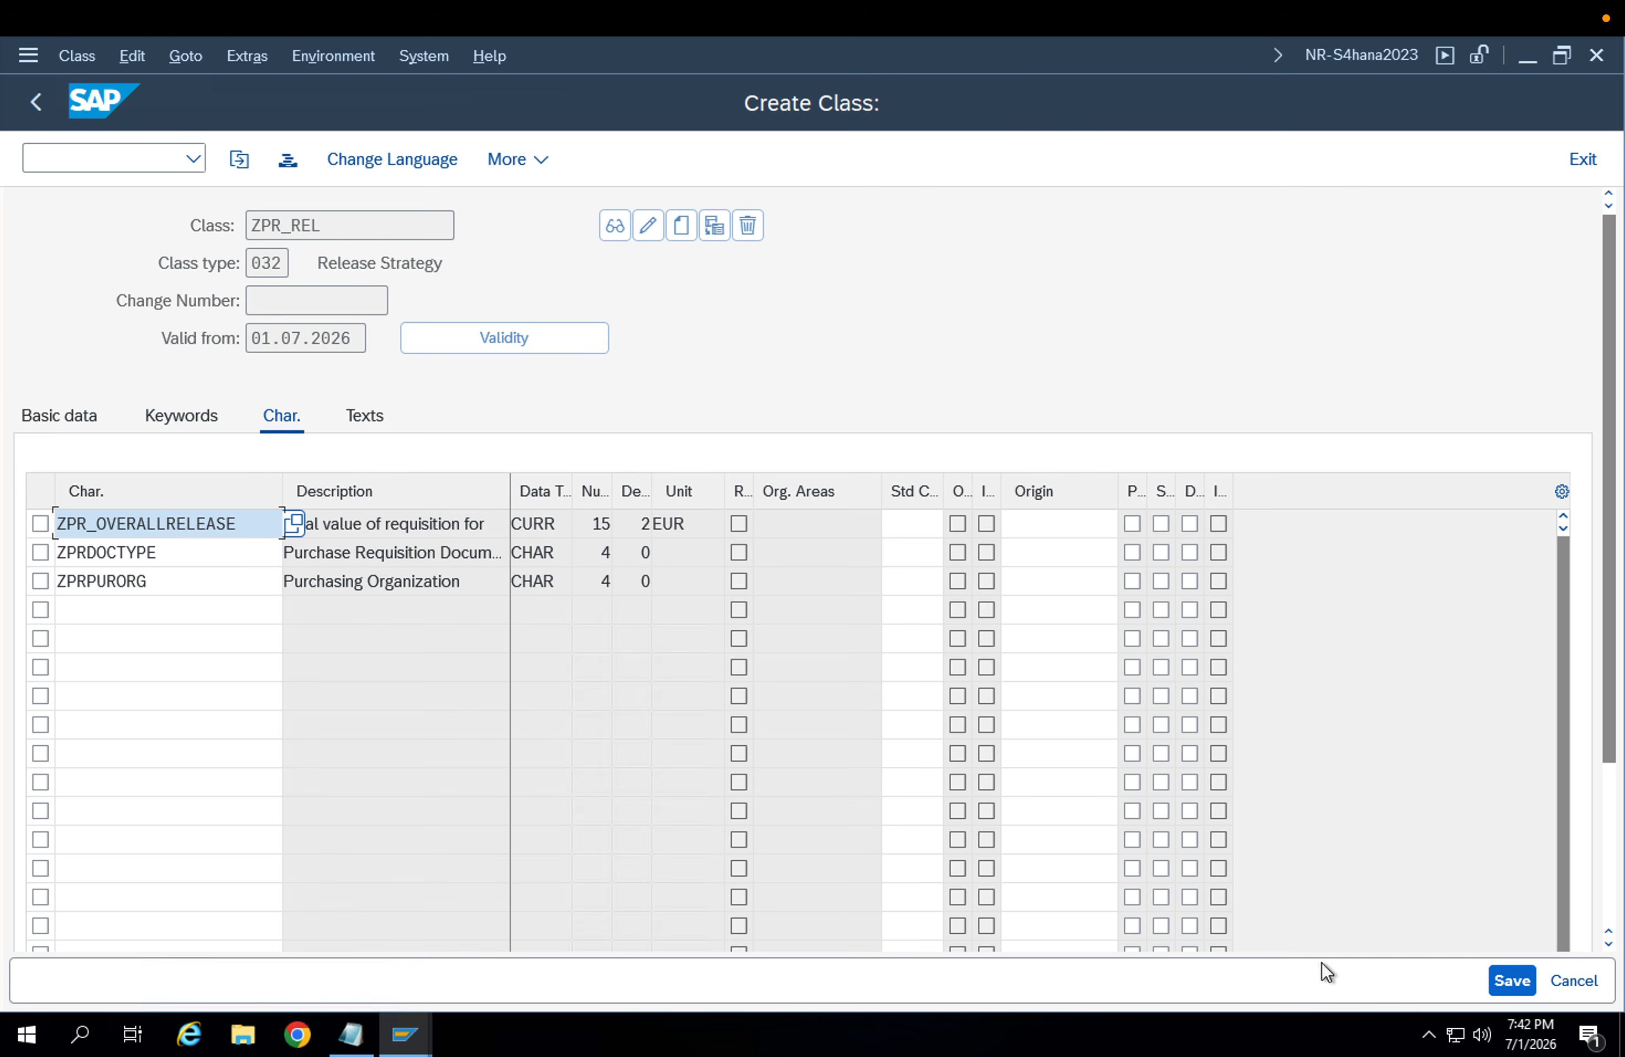
click(1500, 980)
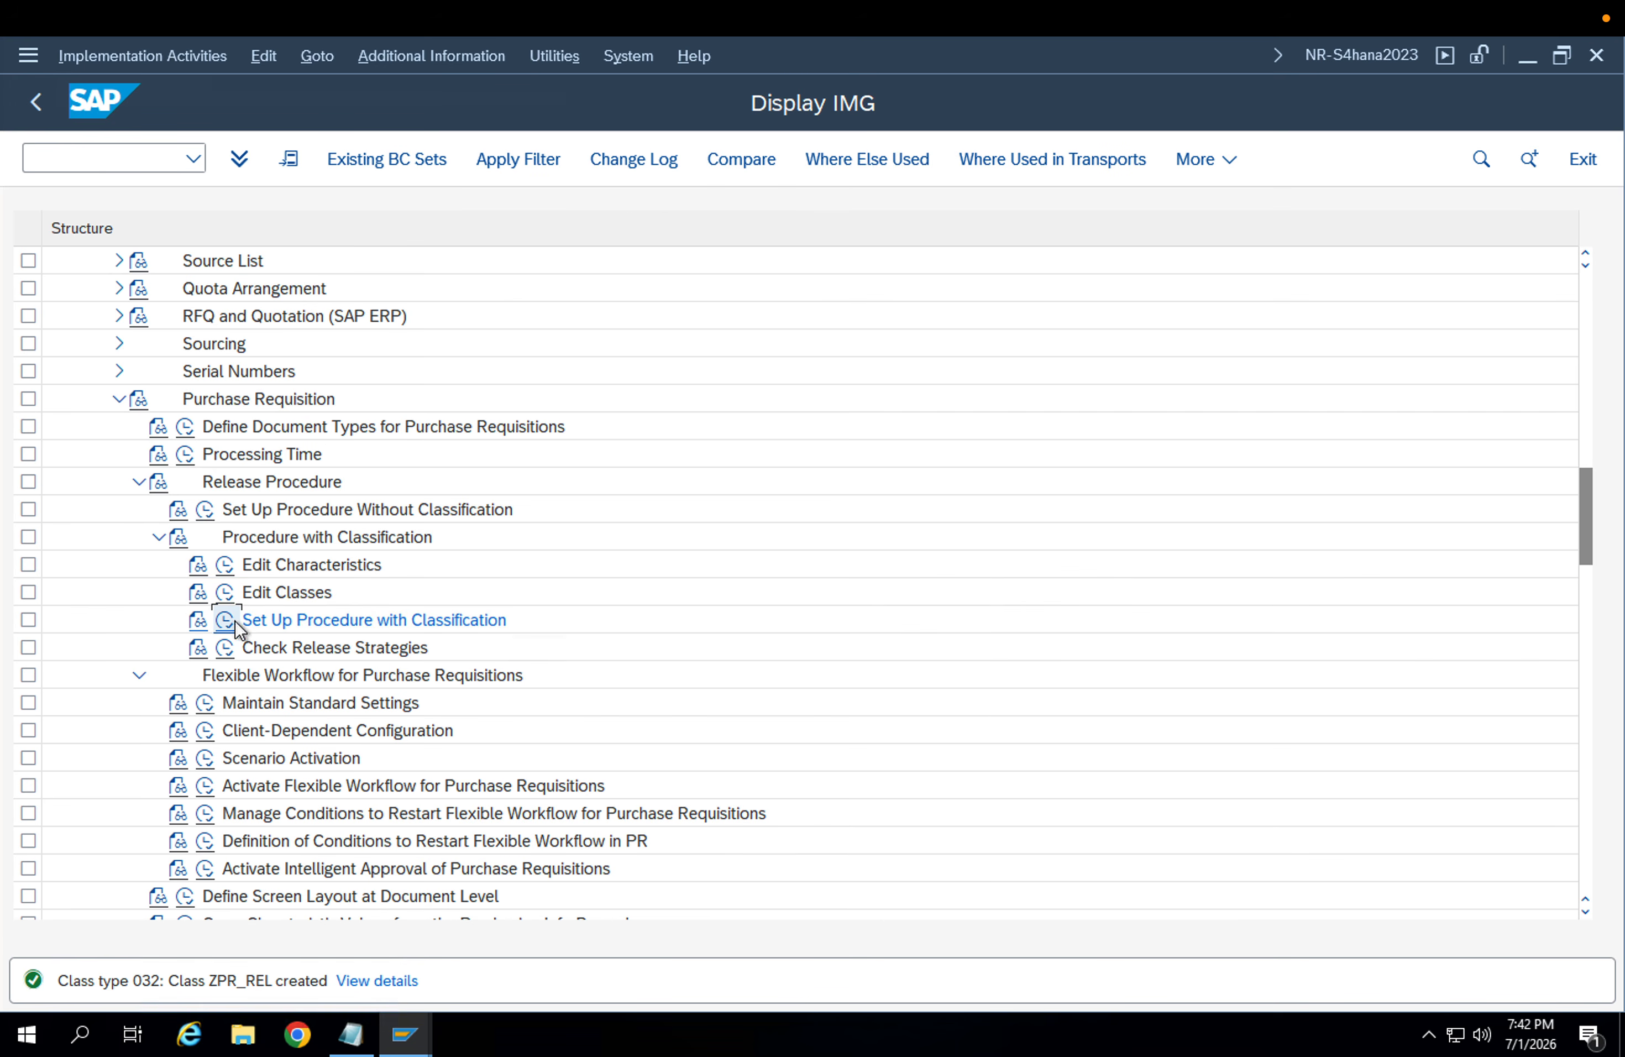
Add a new purchase requisition release group ZB with class ZPR_REL and overall release enabled
click(225, 620)
double_click(207, 265)
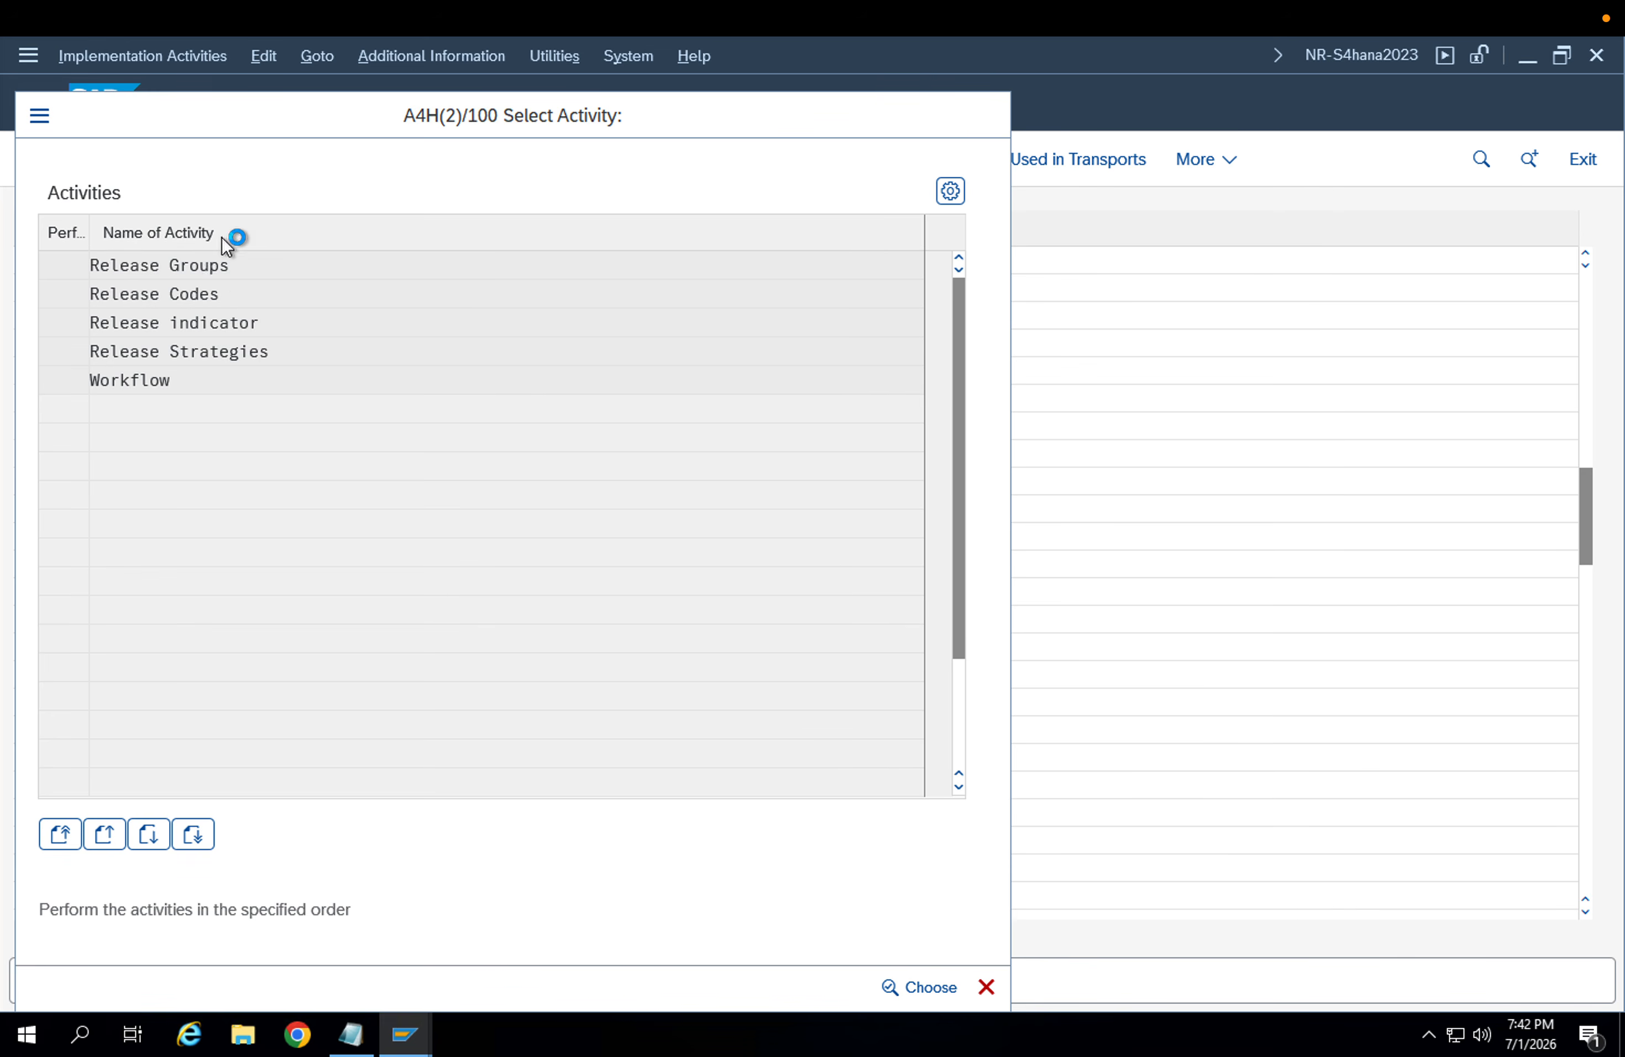
key(F5)
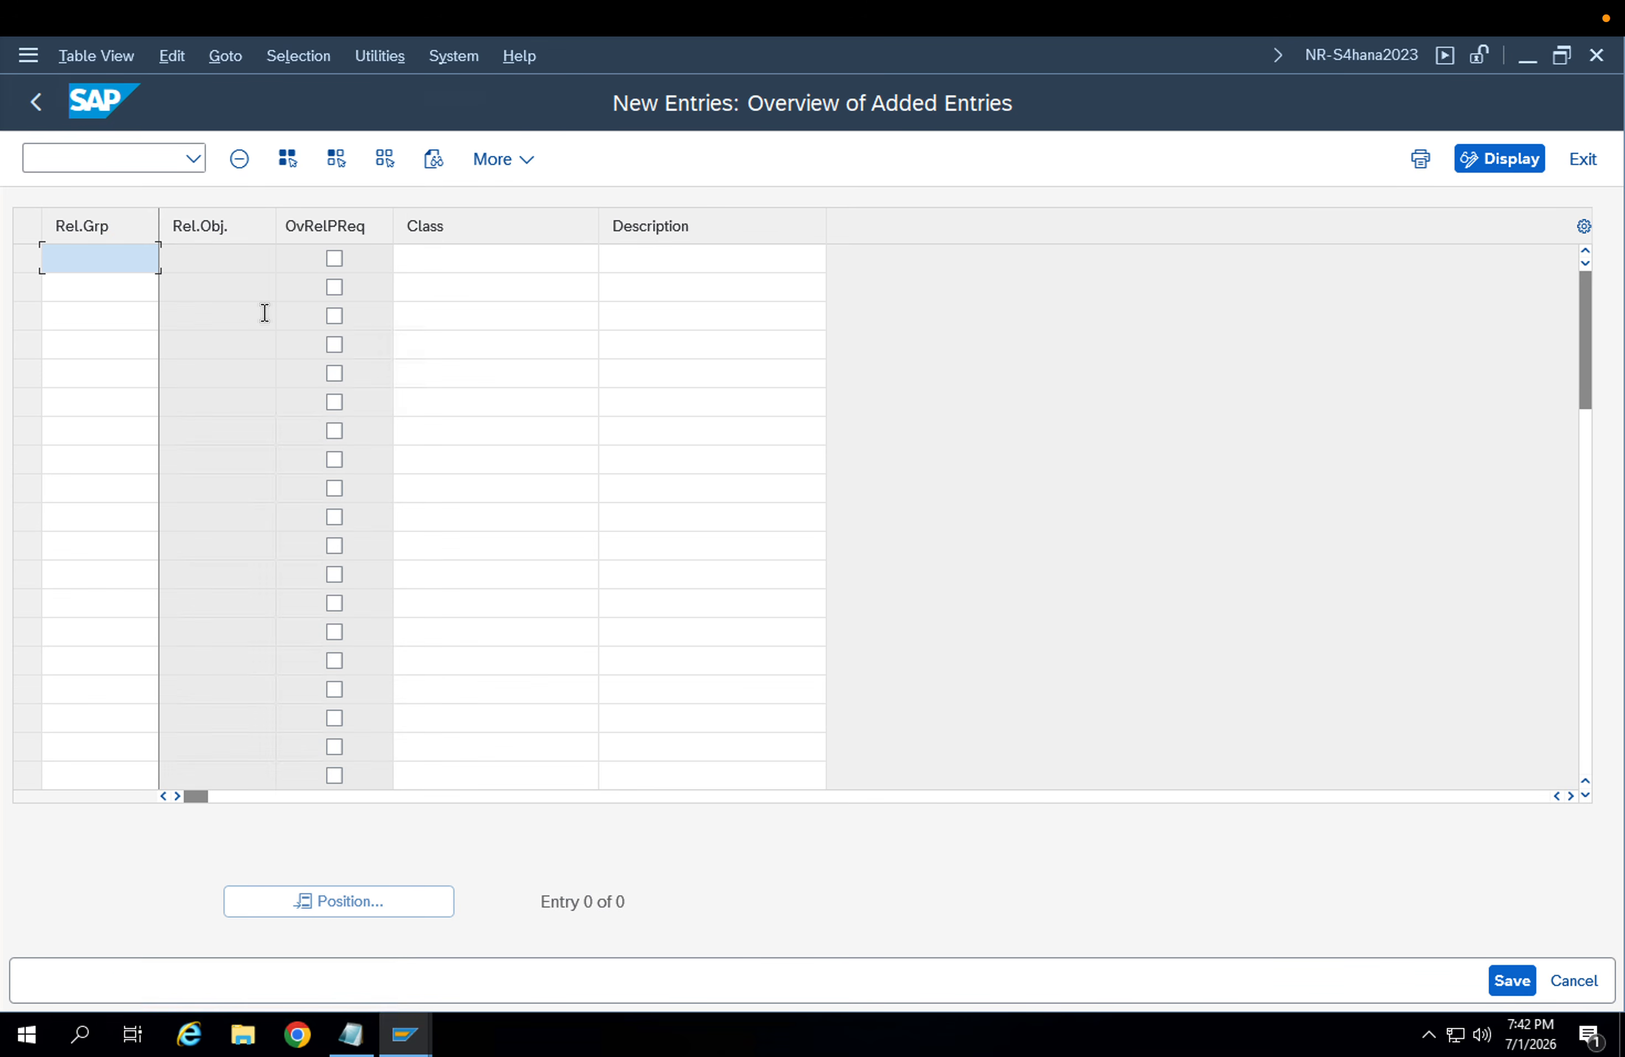
text(ZB)
key(Tab)
key(Tab)
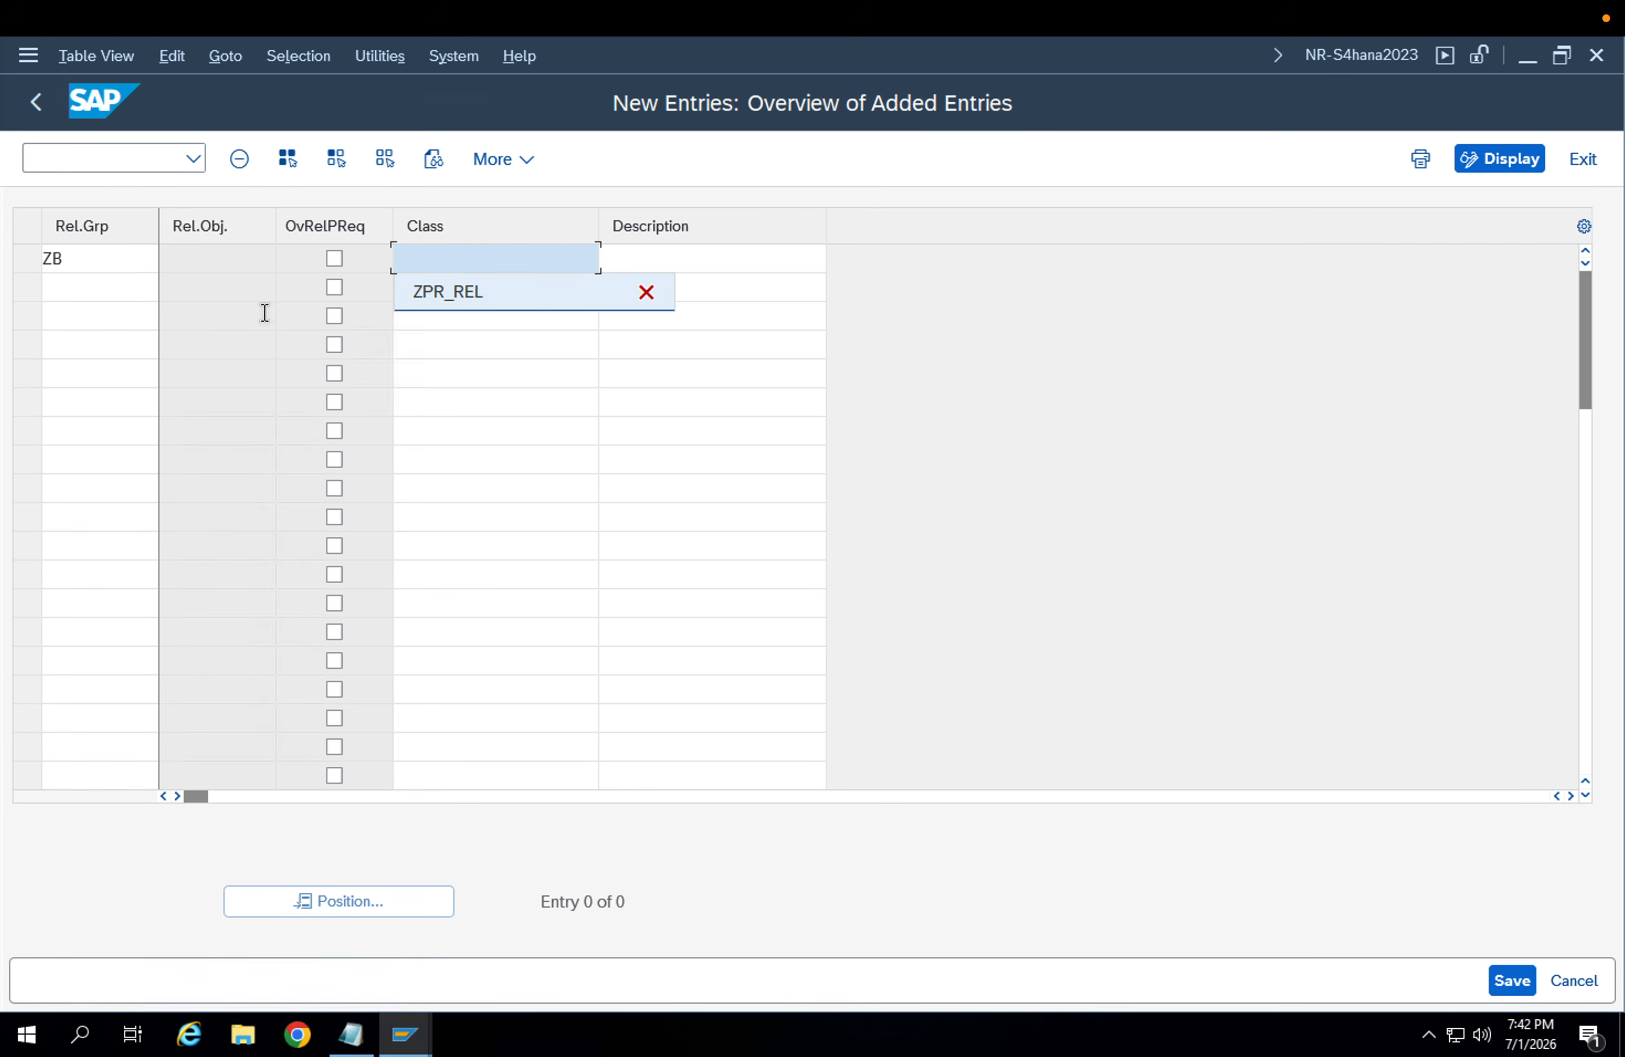
key(Return)
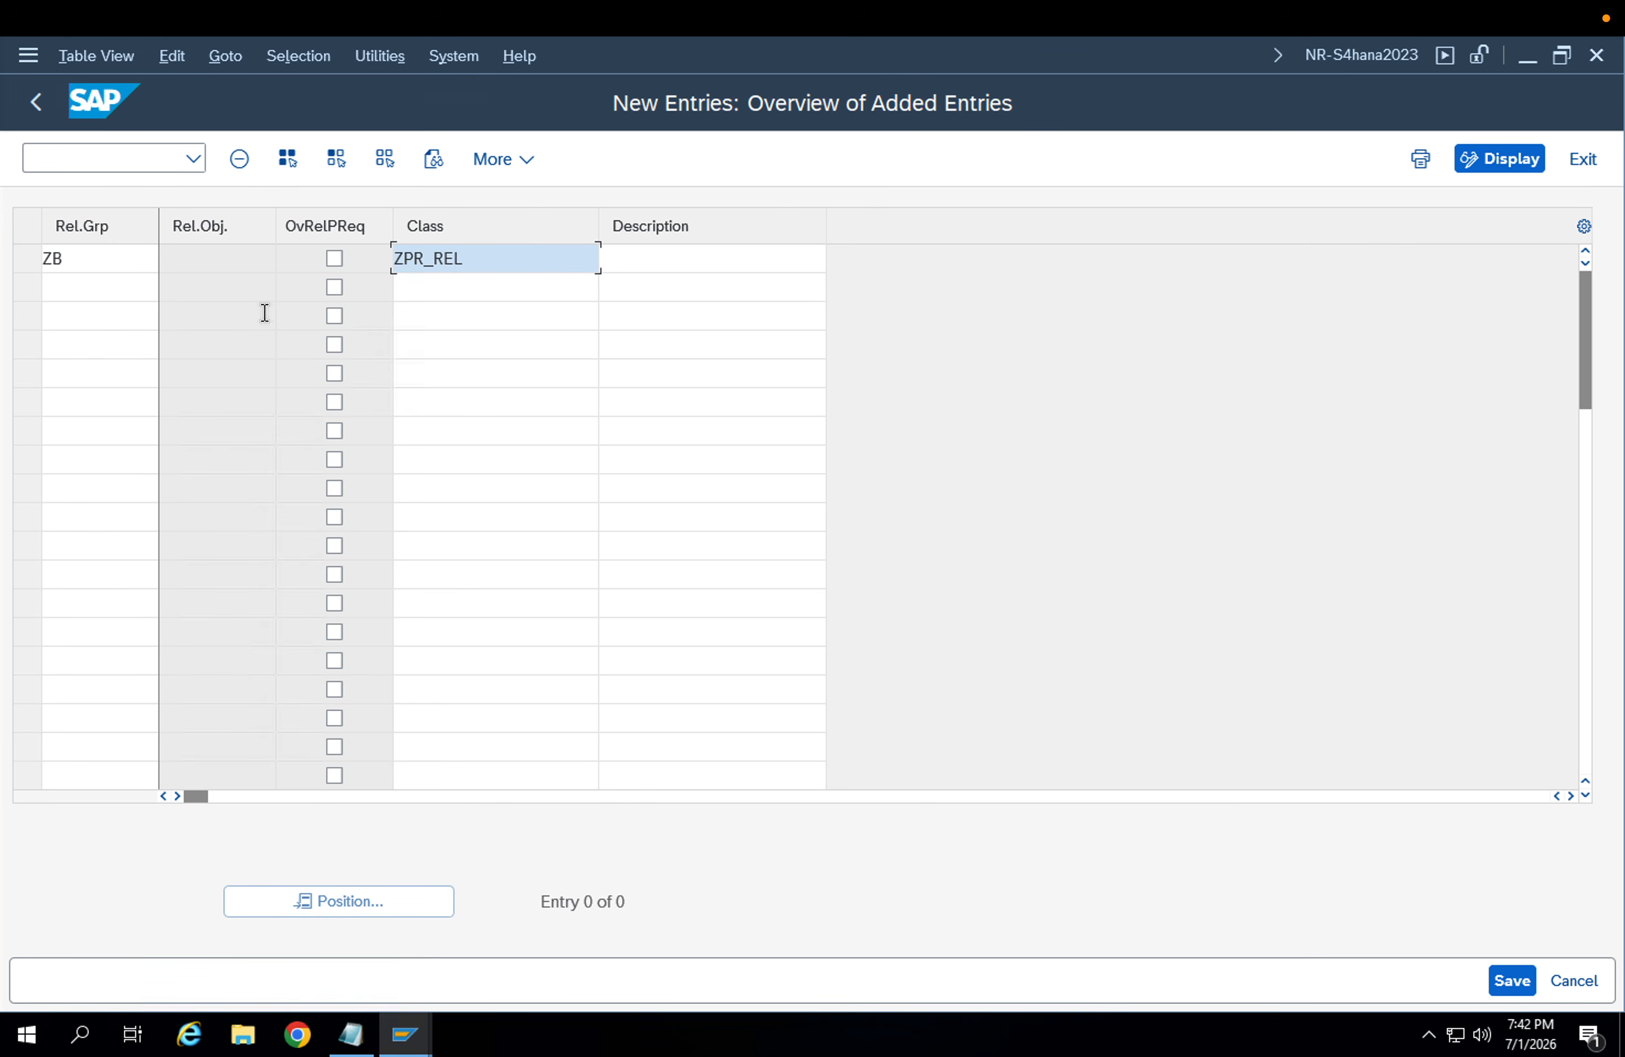
key(Tab)
key(shift+Tab)
key(shift+Tab)
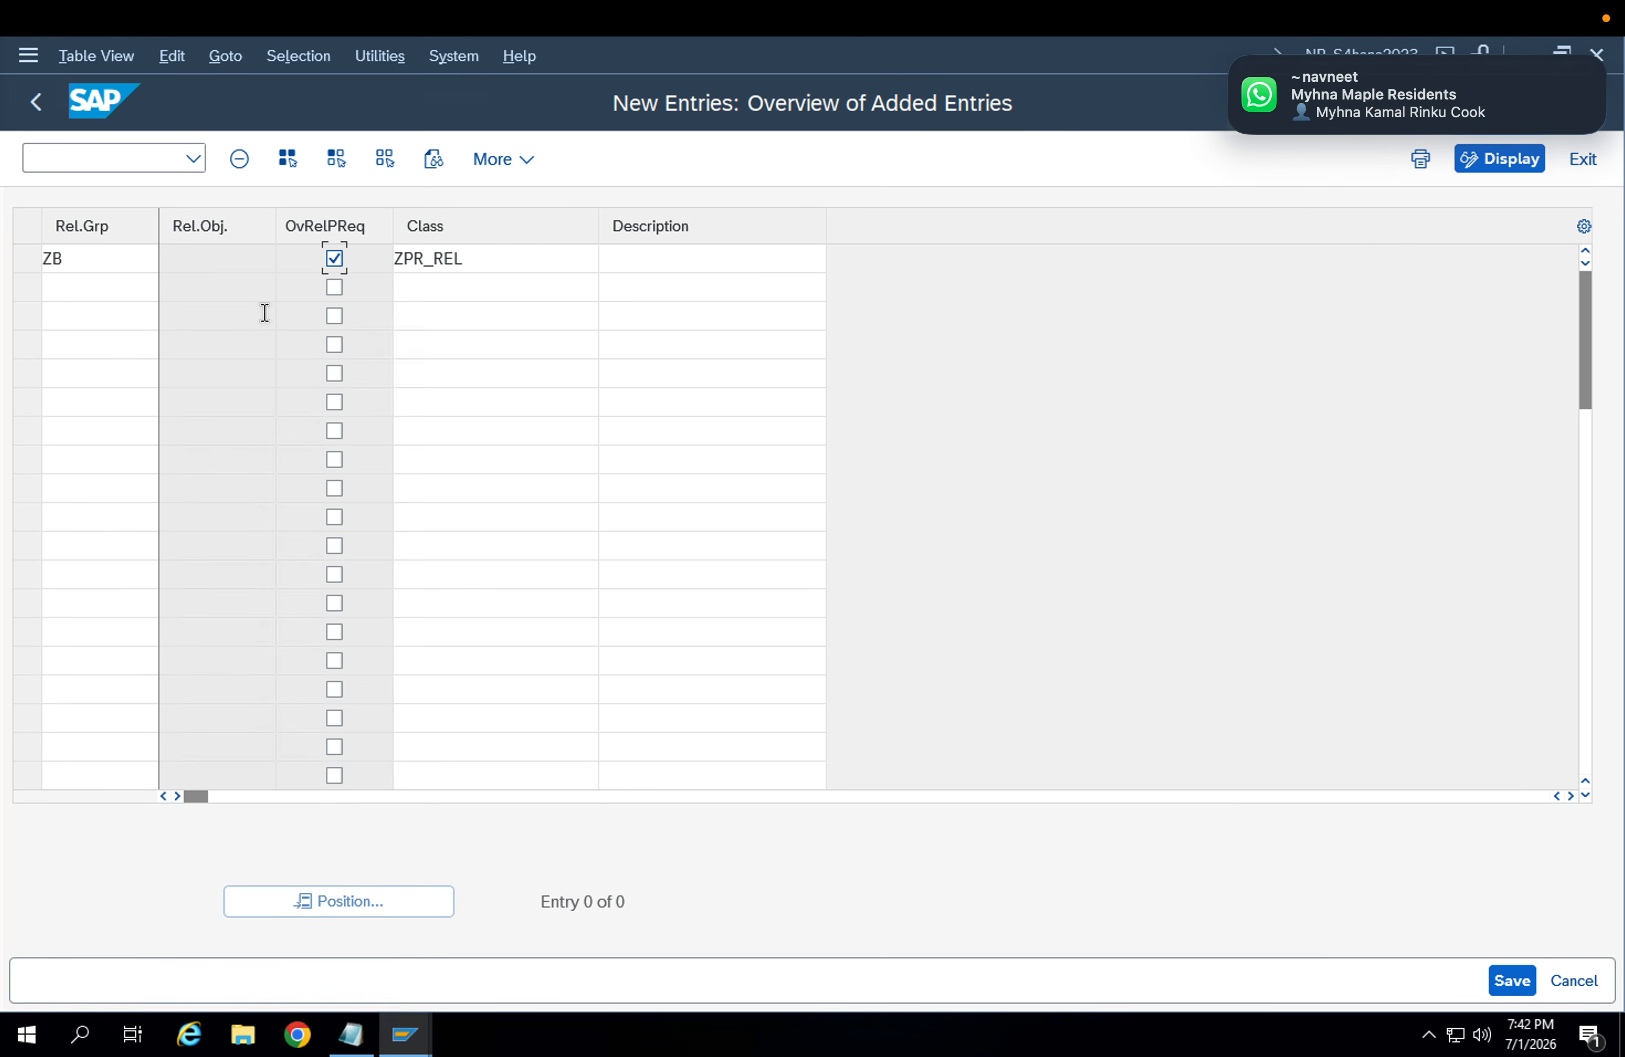
Save the purchase requisition release group ZB with class ZPR_REL and return to the activity list
key(Return)
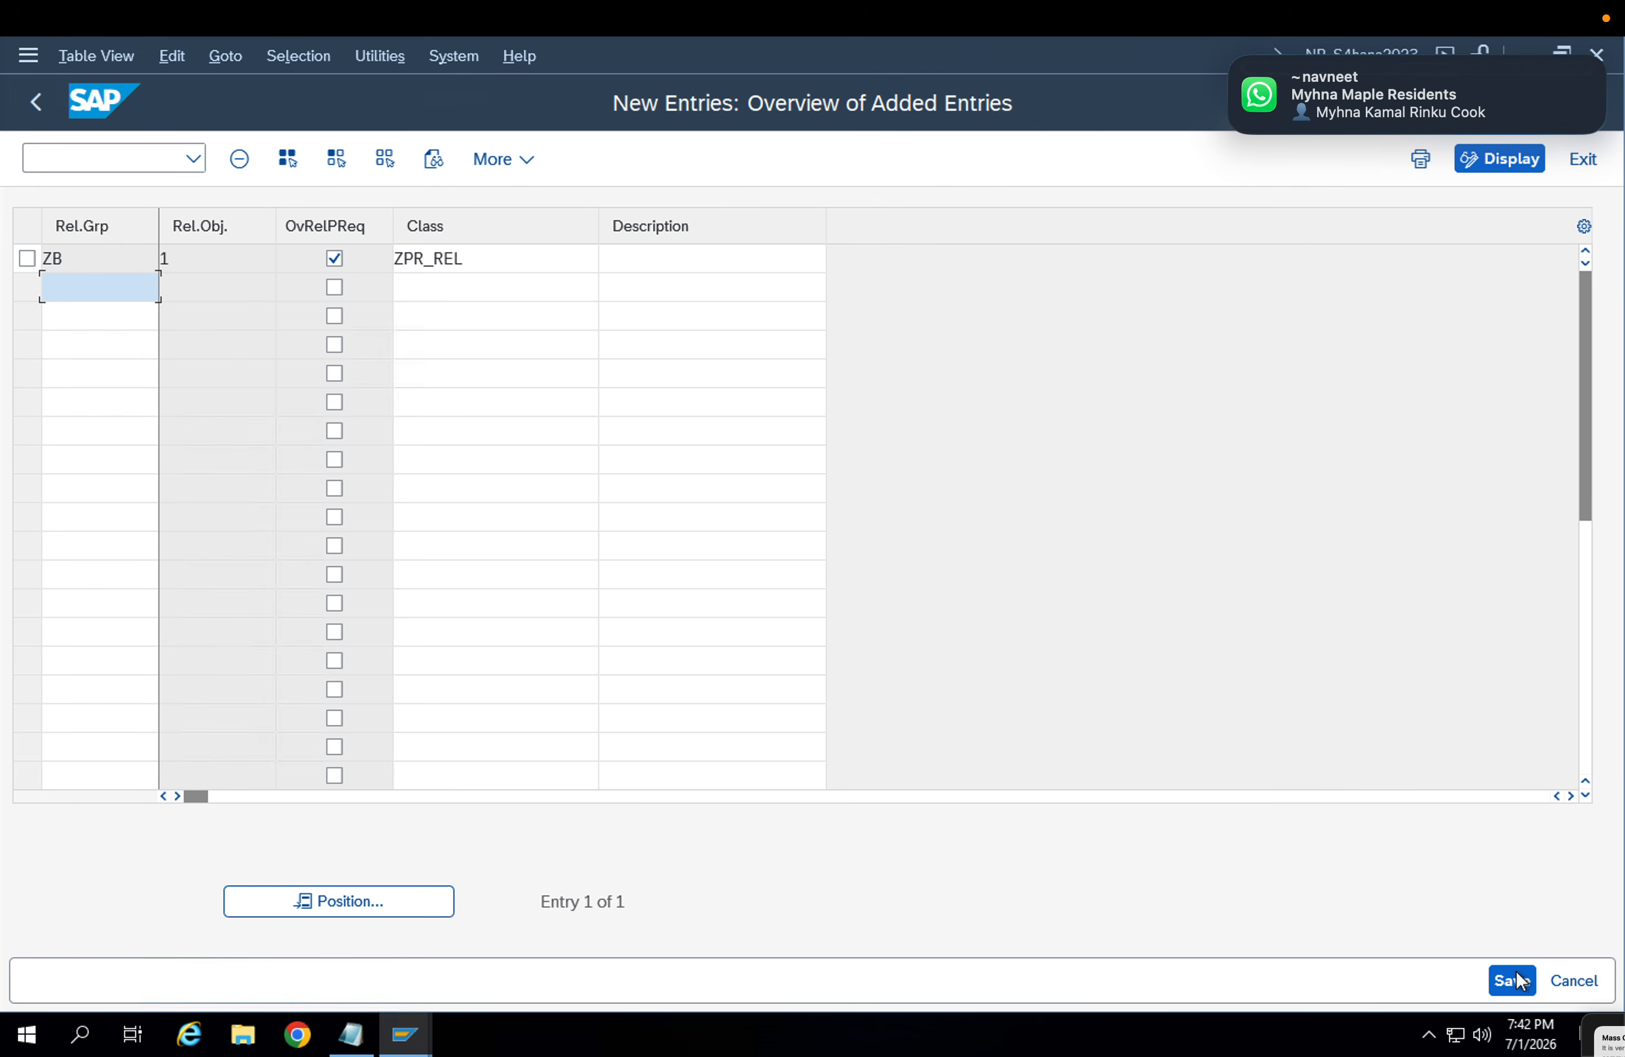
click(1518, 980)
key(Return)
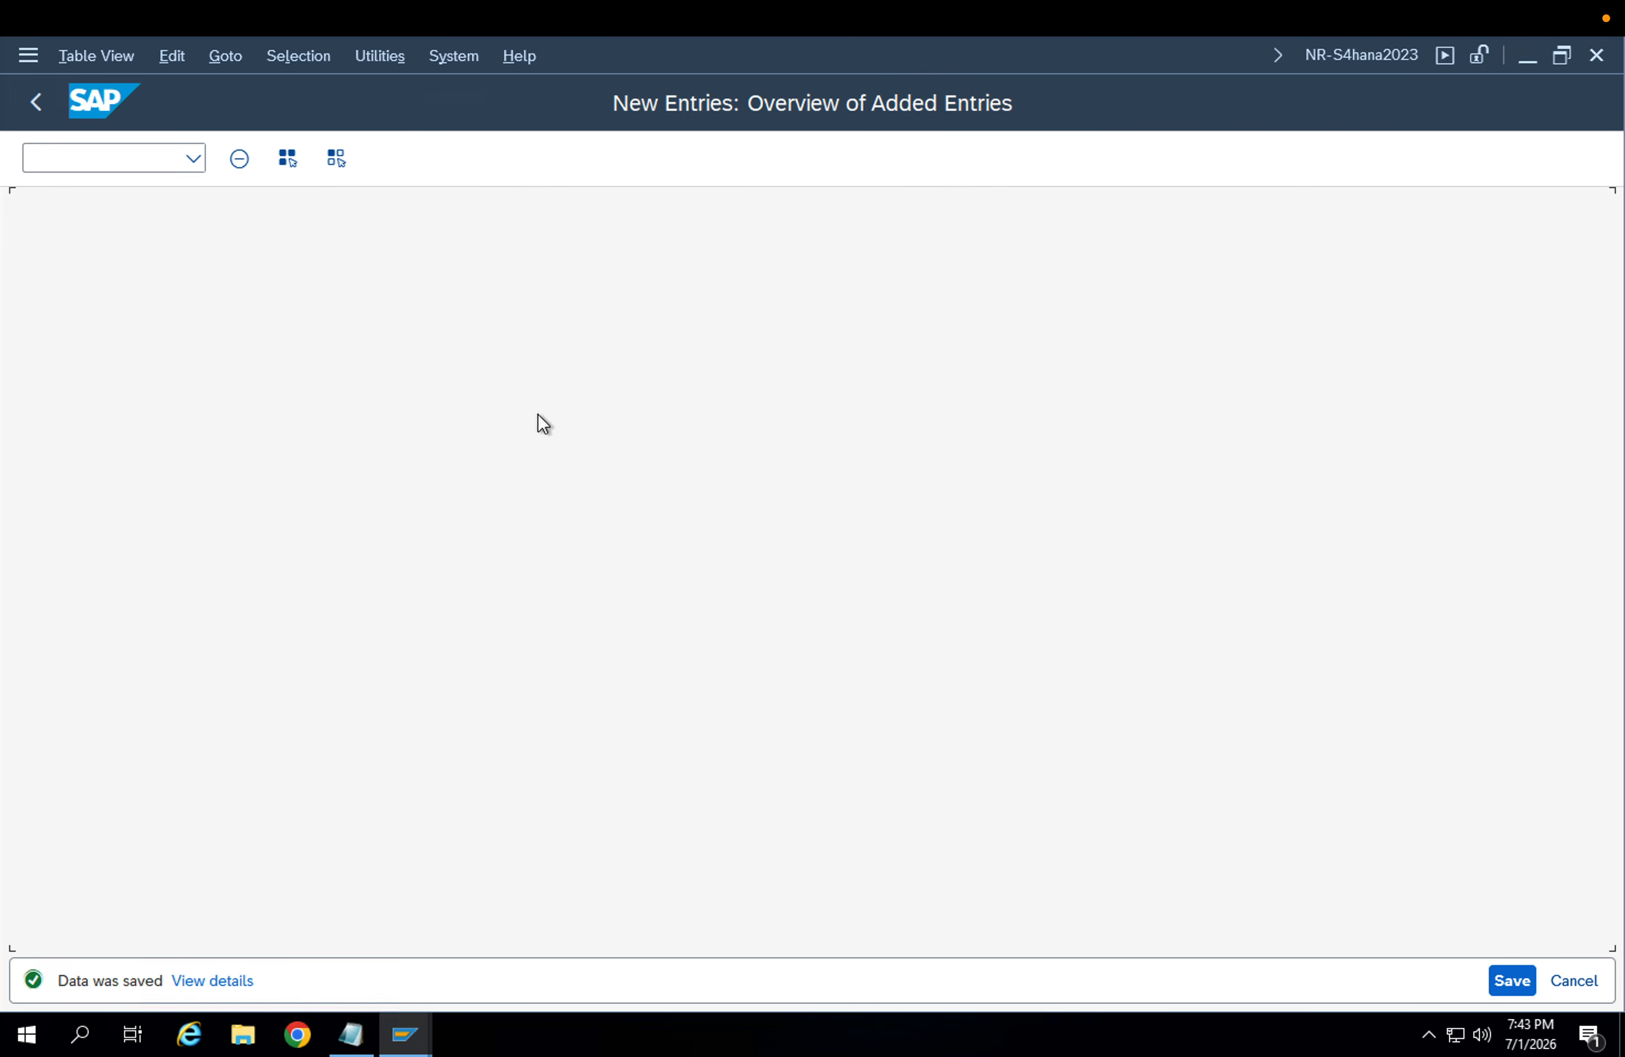
key(F3)
key(F3)
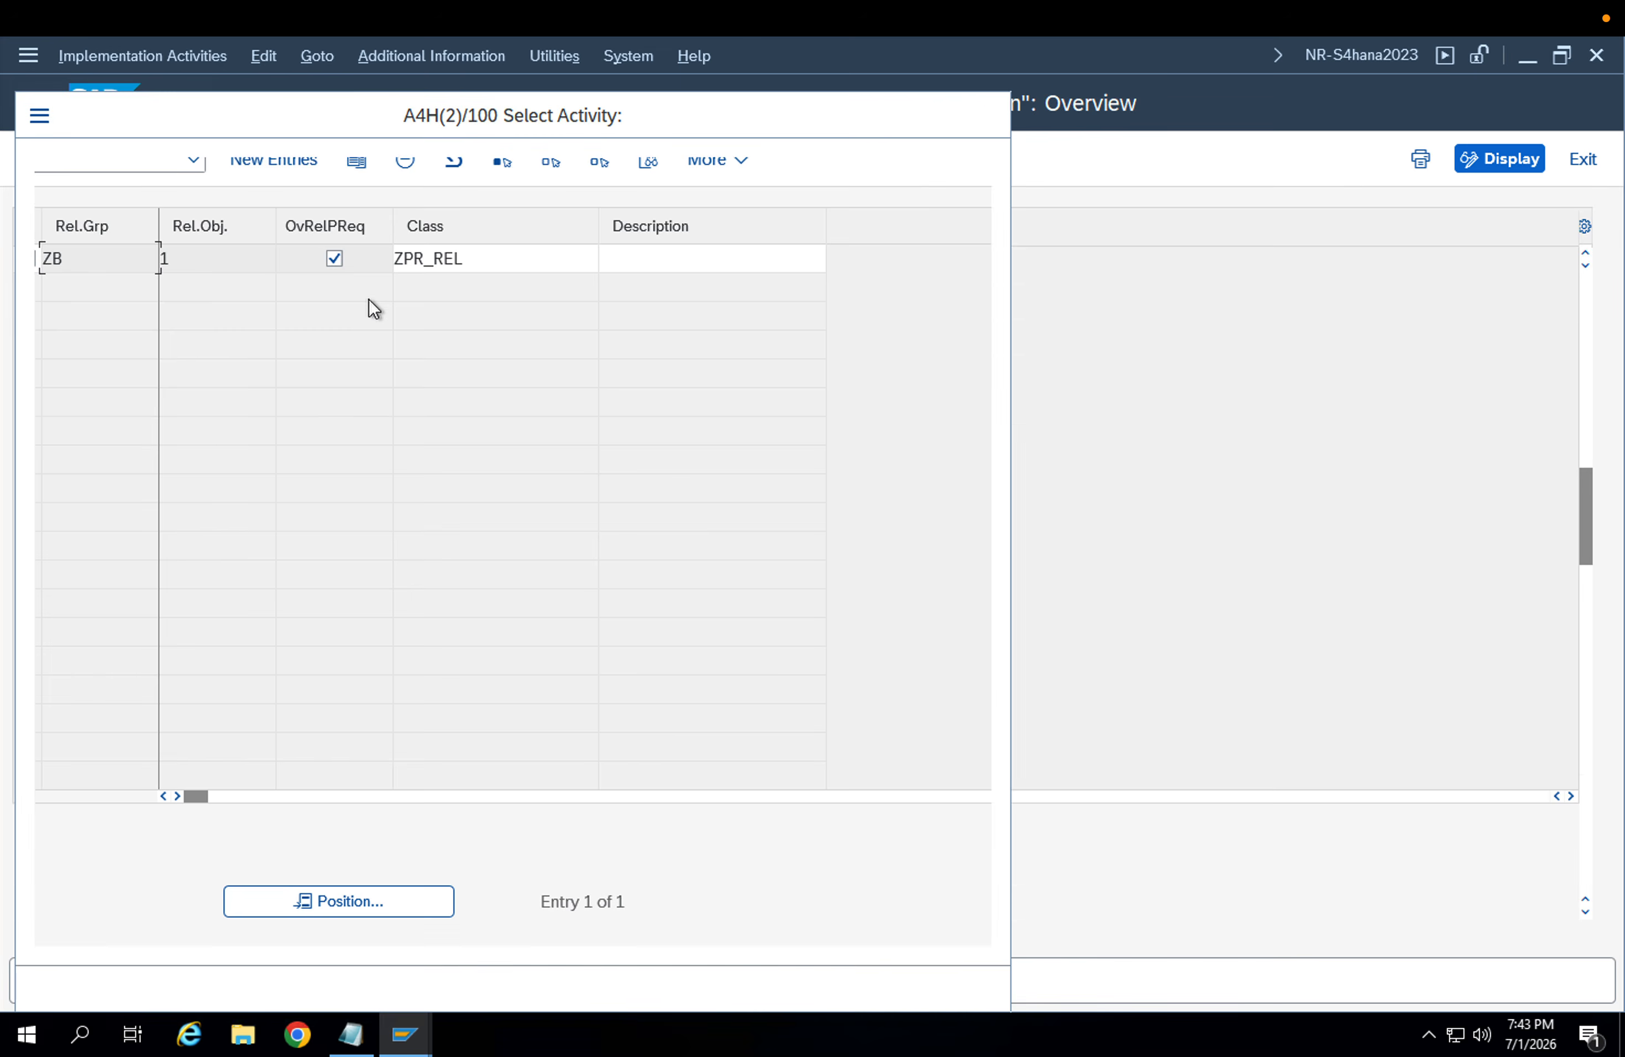
Open the Release Codes activity and create a new entry for group ZB with code R1
double_click(210, 294)
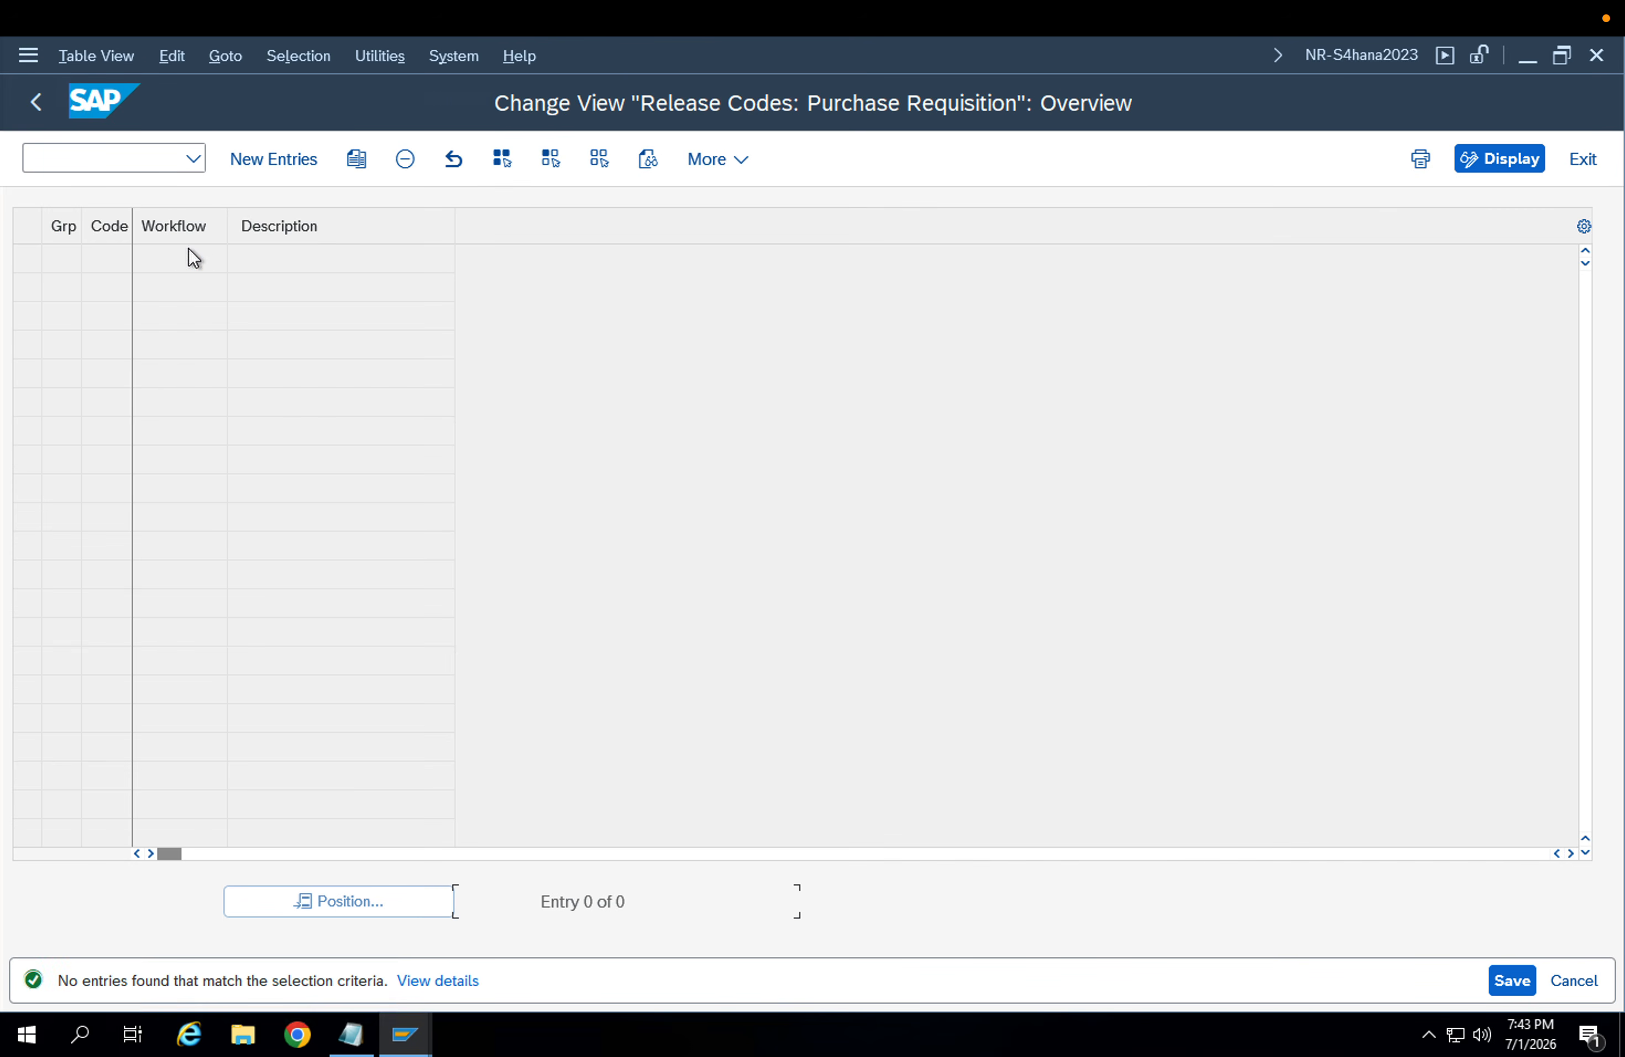
click(261, 162)
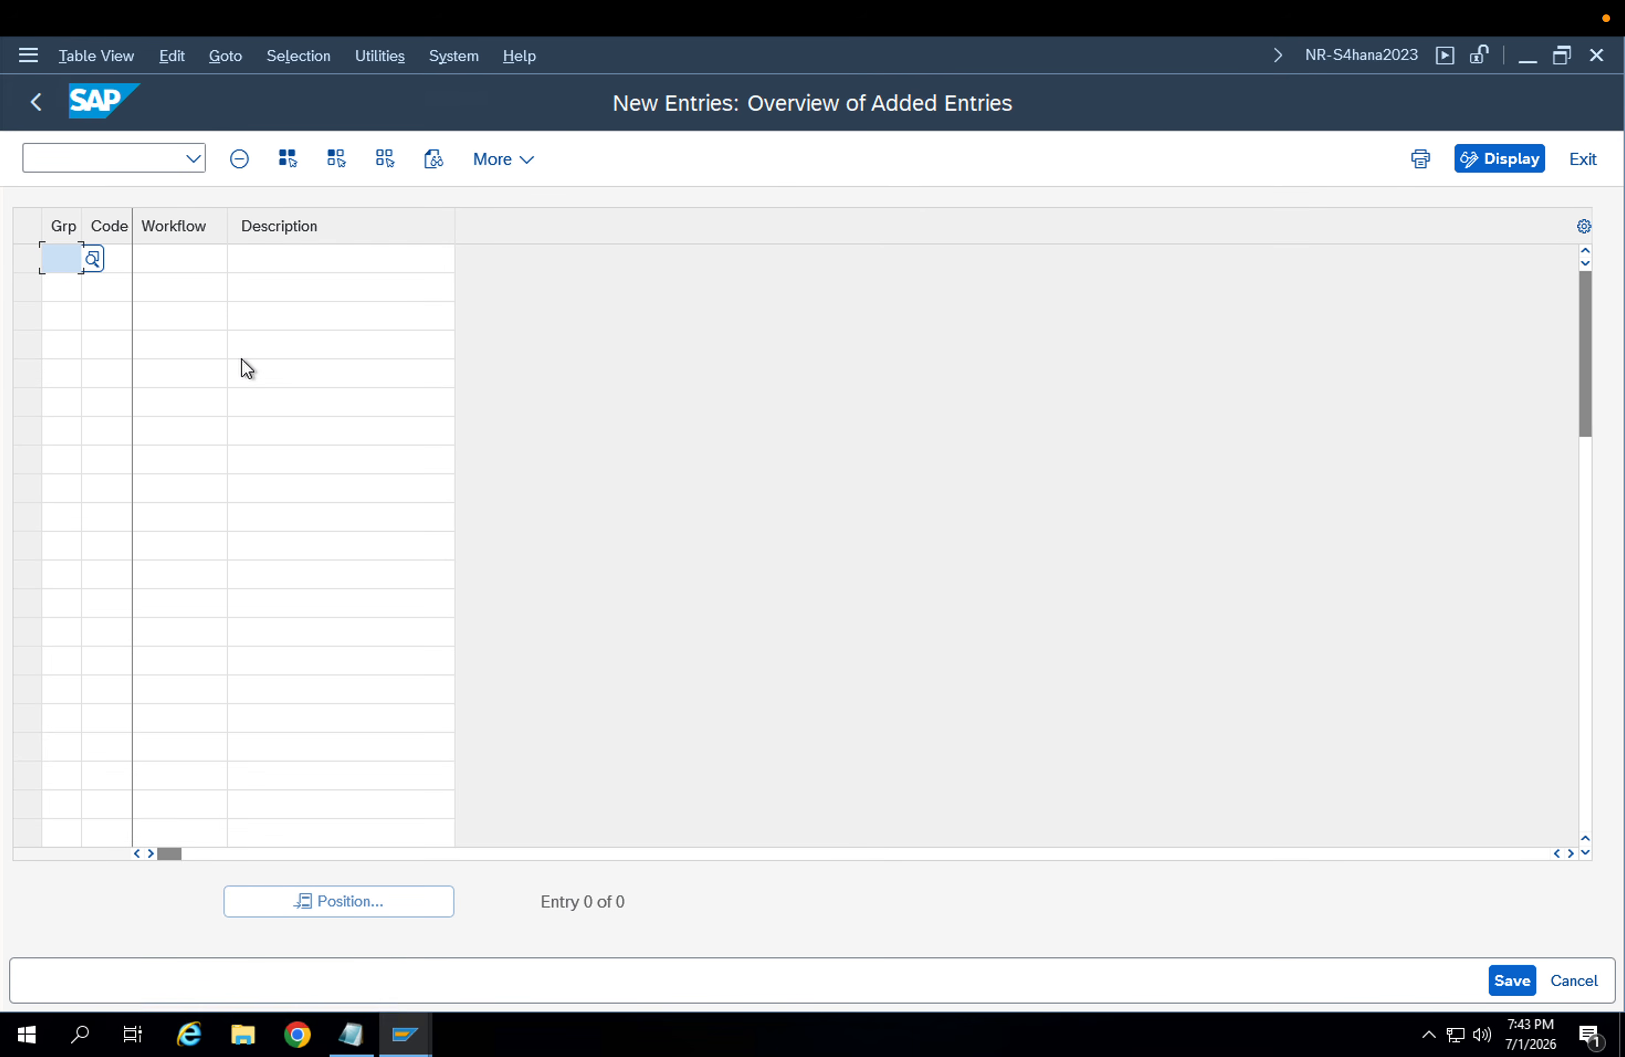
text(ZB)
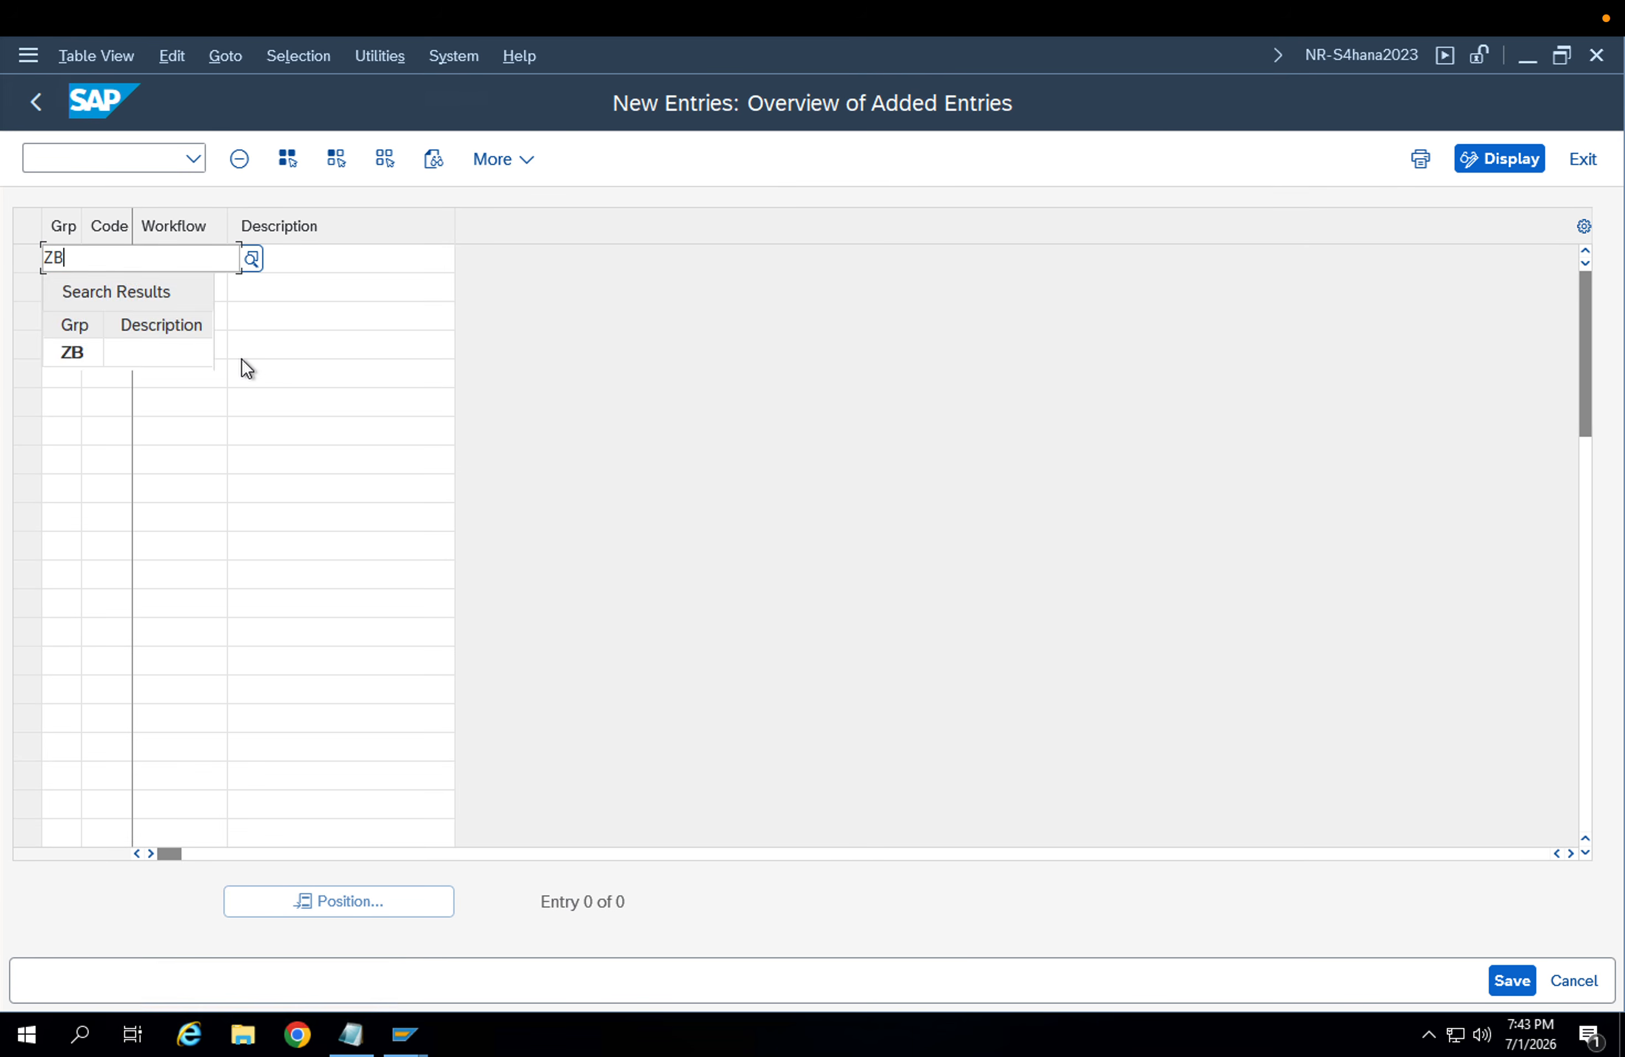
key(Tab)
text(R1)
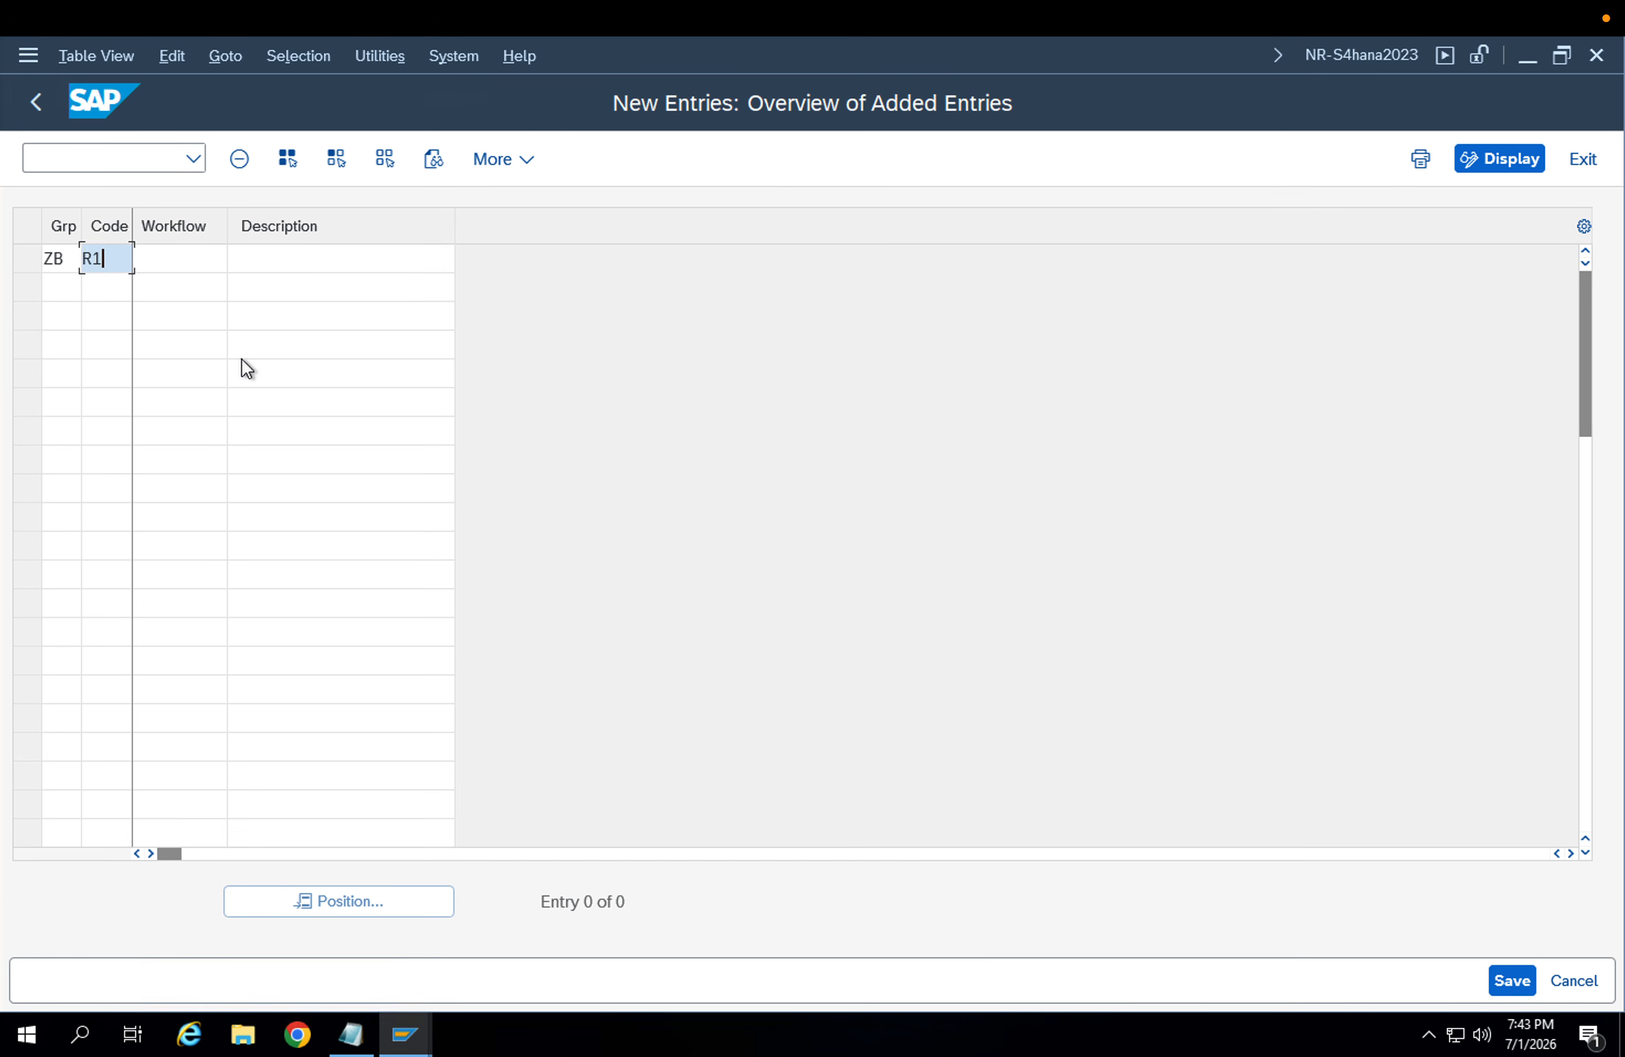
key(Tab)
key(Return)
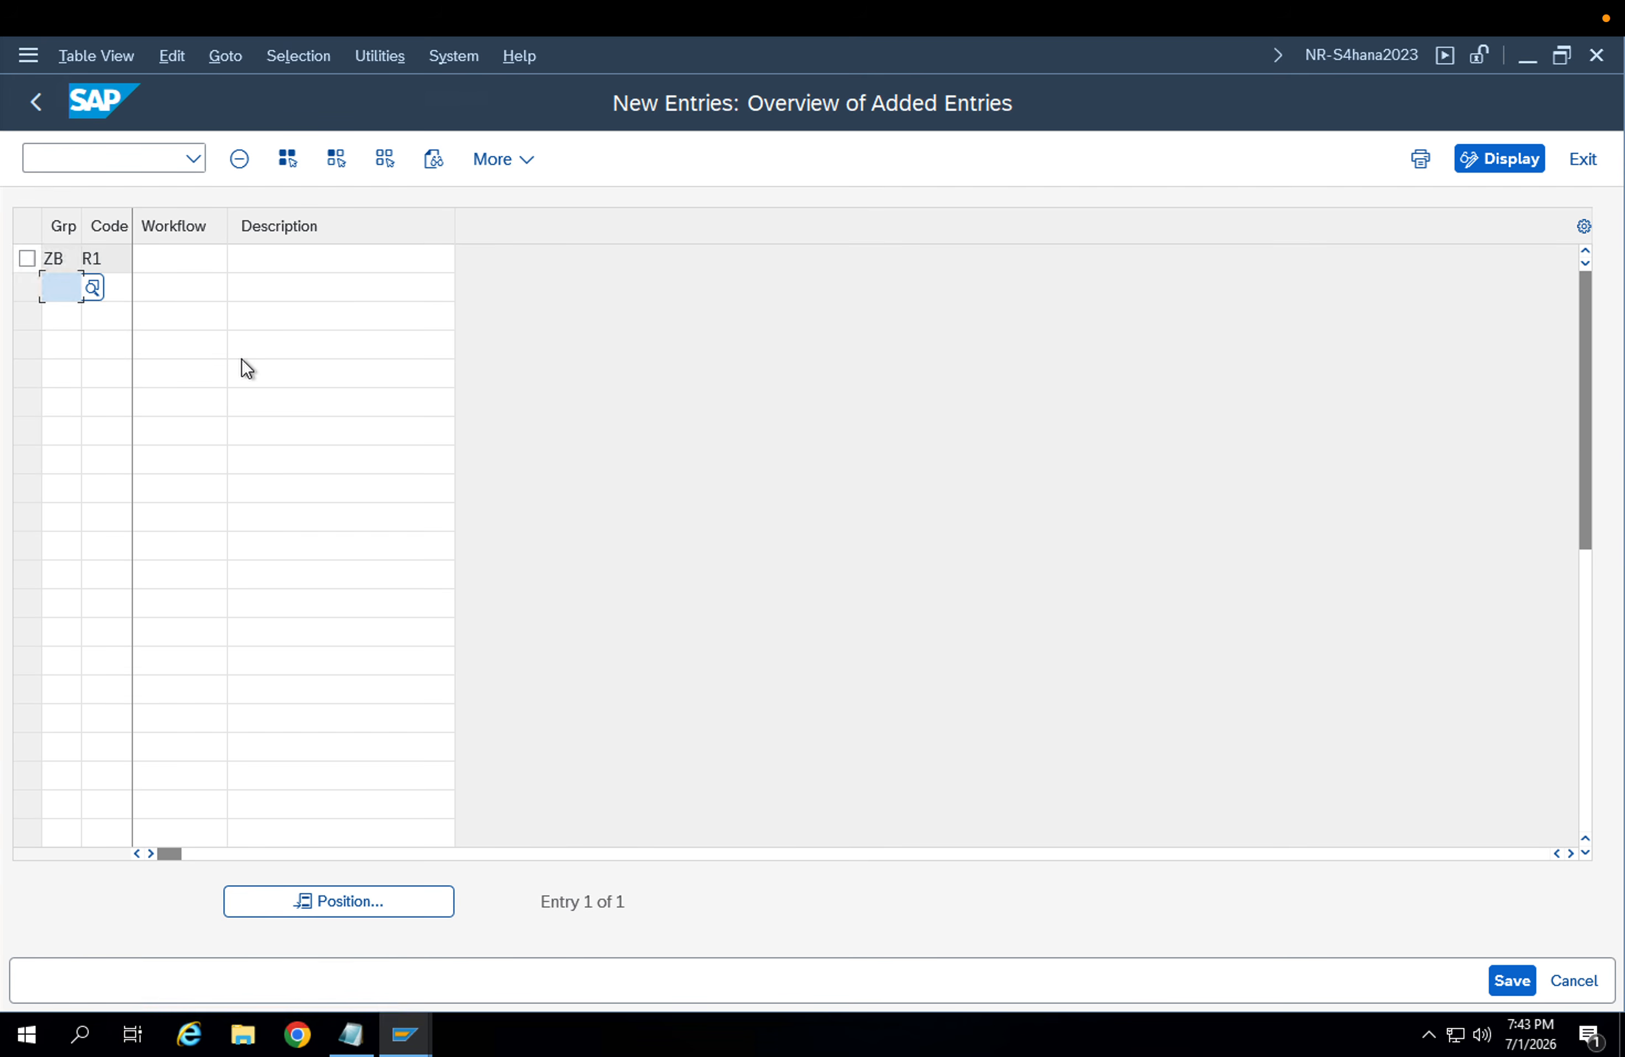
Add release codes R2 and R3 for group ZB in the rows below R1
key(Tab)
text(R2)
key(shift+Tab)
text(ZB)
key(Tab)
key(Return)
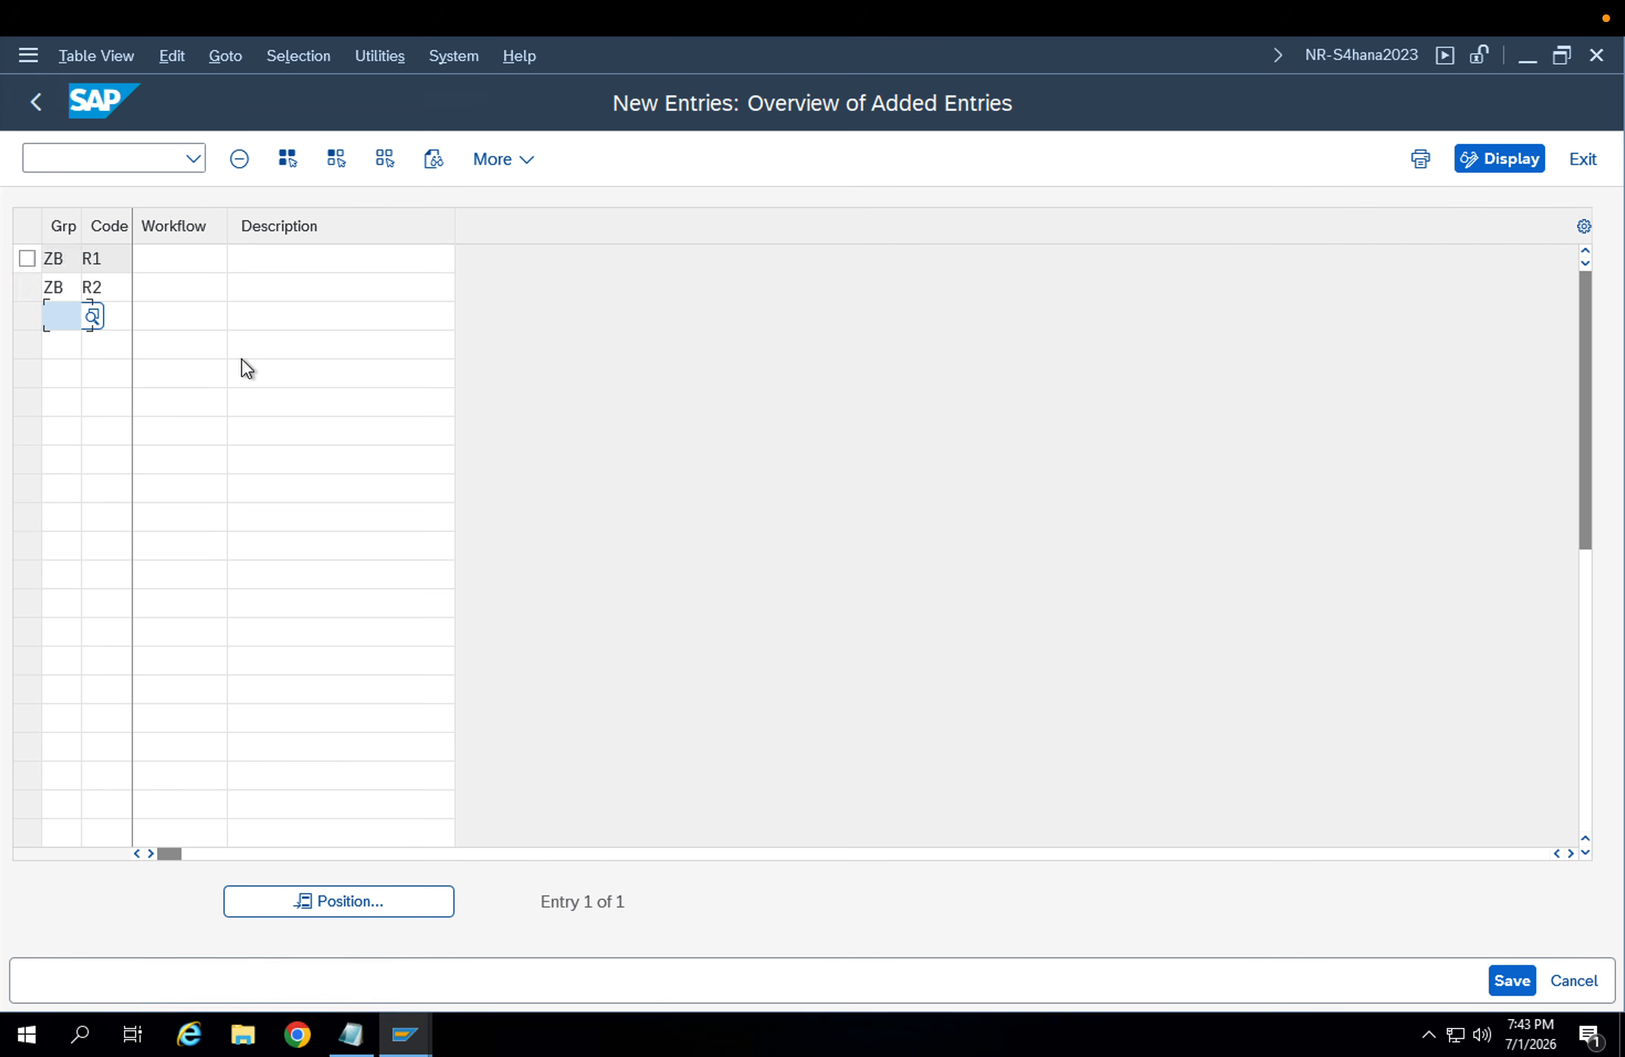
text(ZB)
key(Tab)
text(R3)
key(Tab)
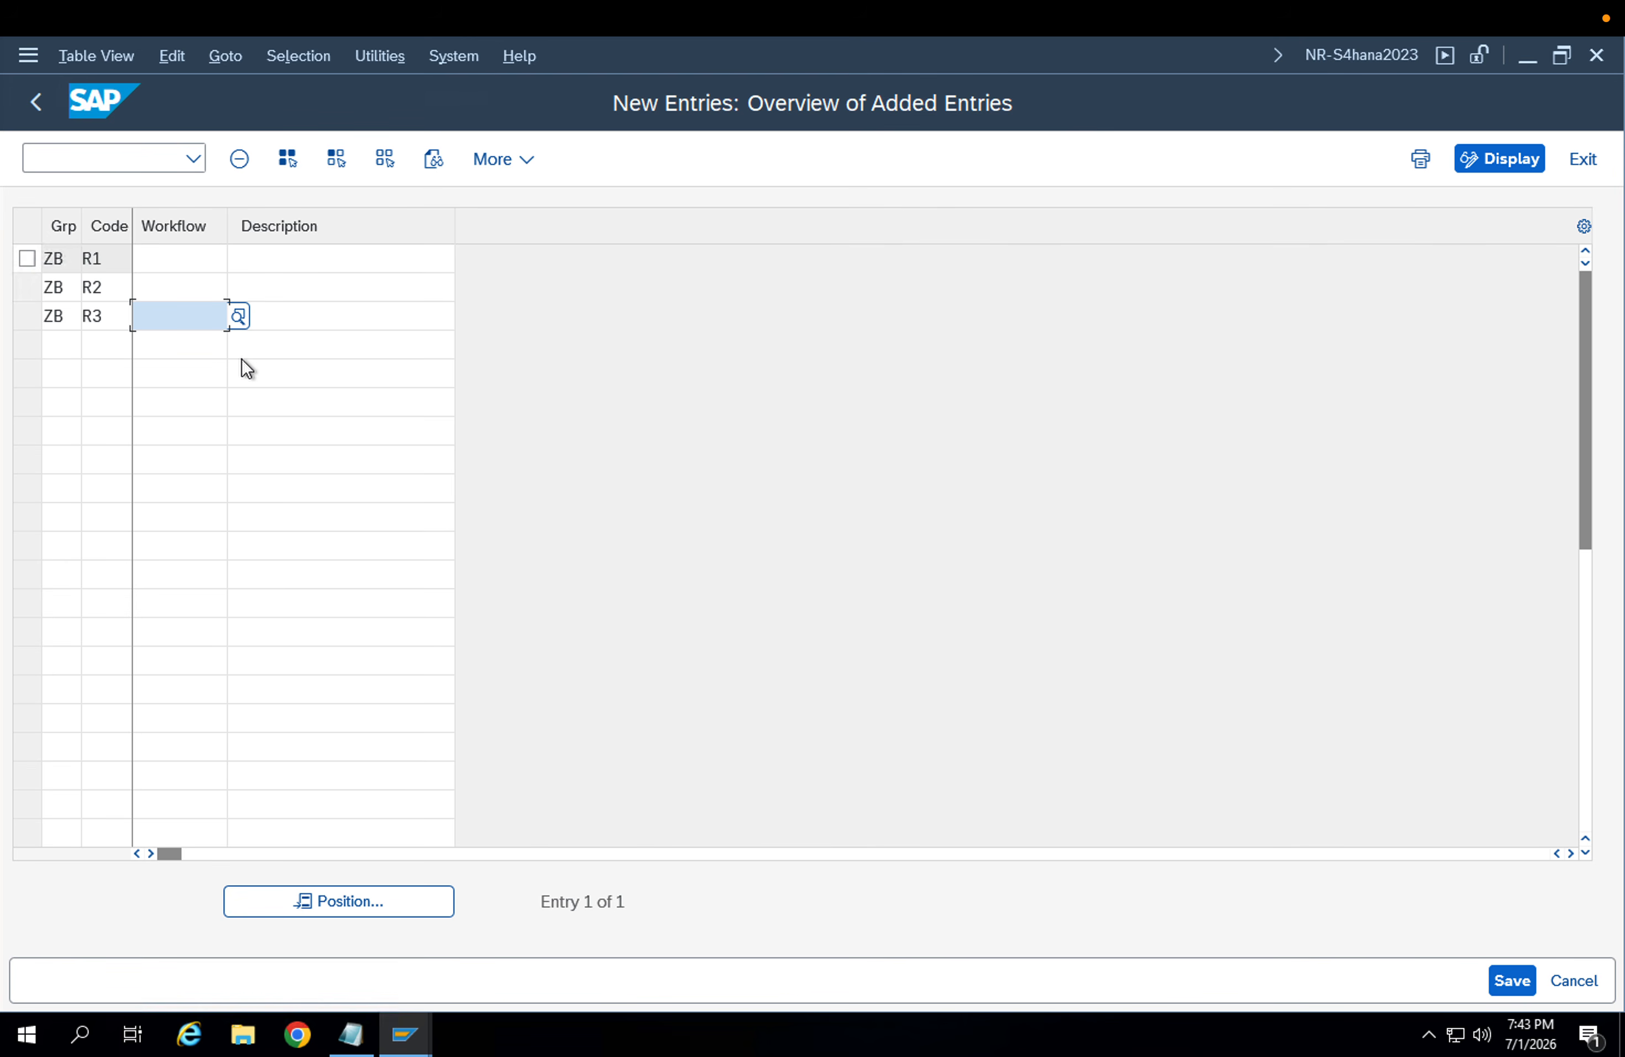
Add release codes R4 and R5 for group ZB in the next two rows
key(Down)
key(shift+Tab)
key(shift+Tab)
text(ZB)
key(Tab)
text(R4)
key(Tab)
key(Down)
key(shift+Tab)
key(shift+Tab)
text(ZB)
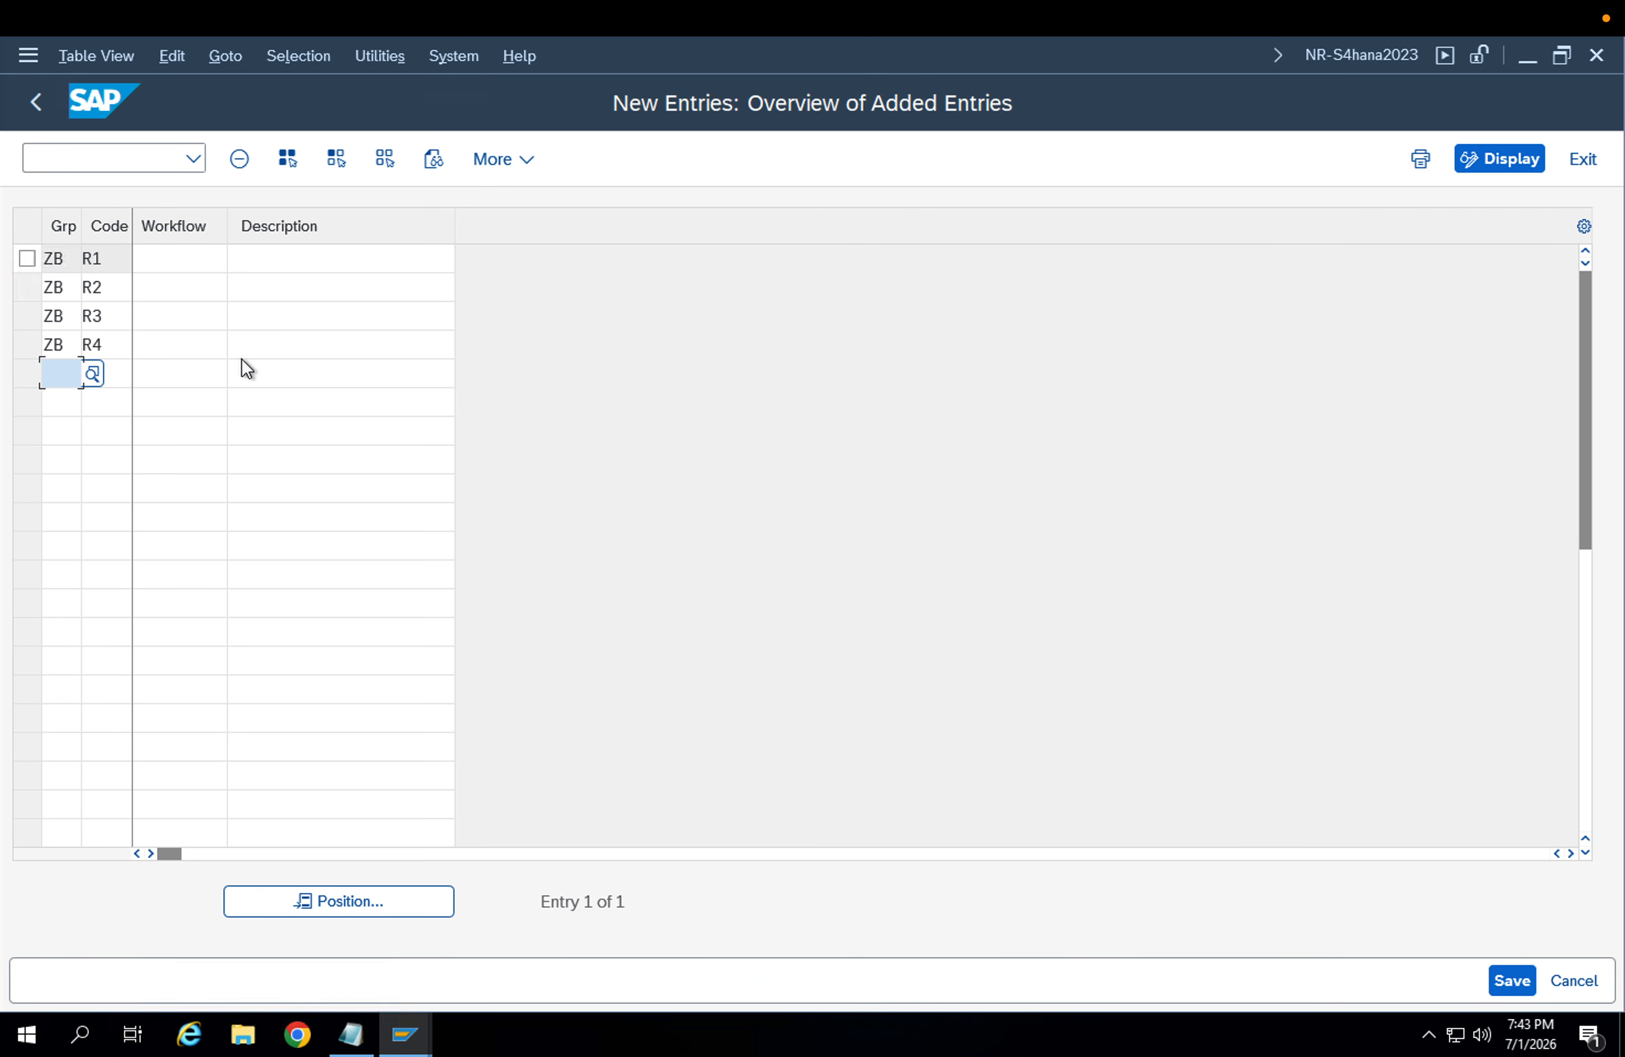
key(Tab)
text(R5)
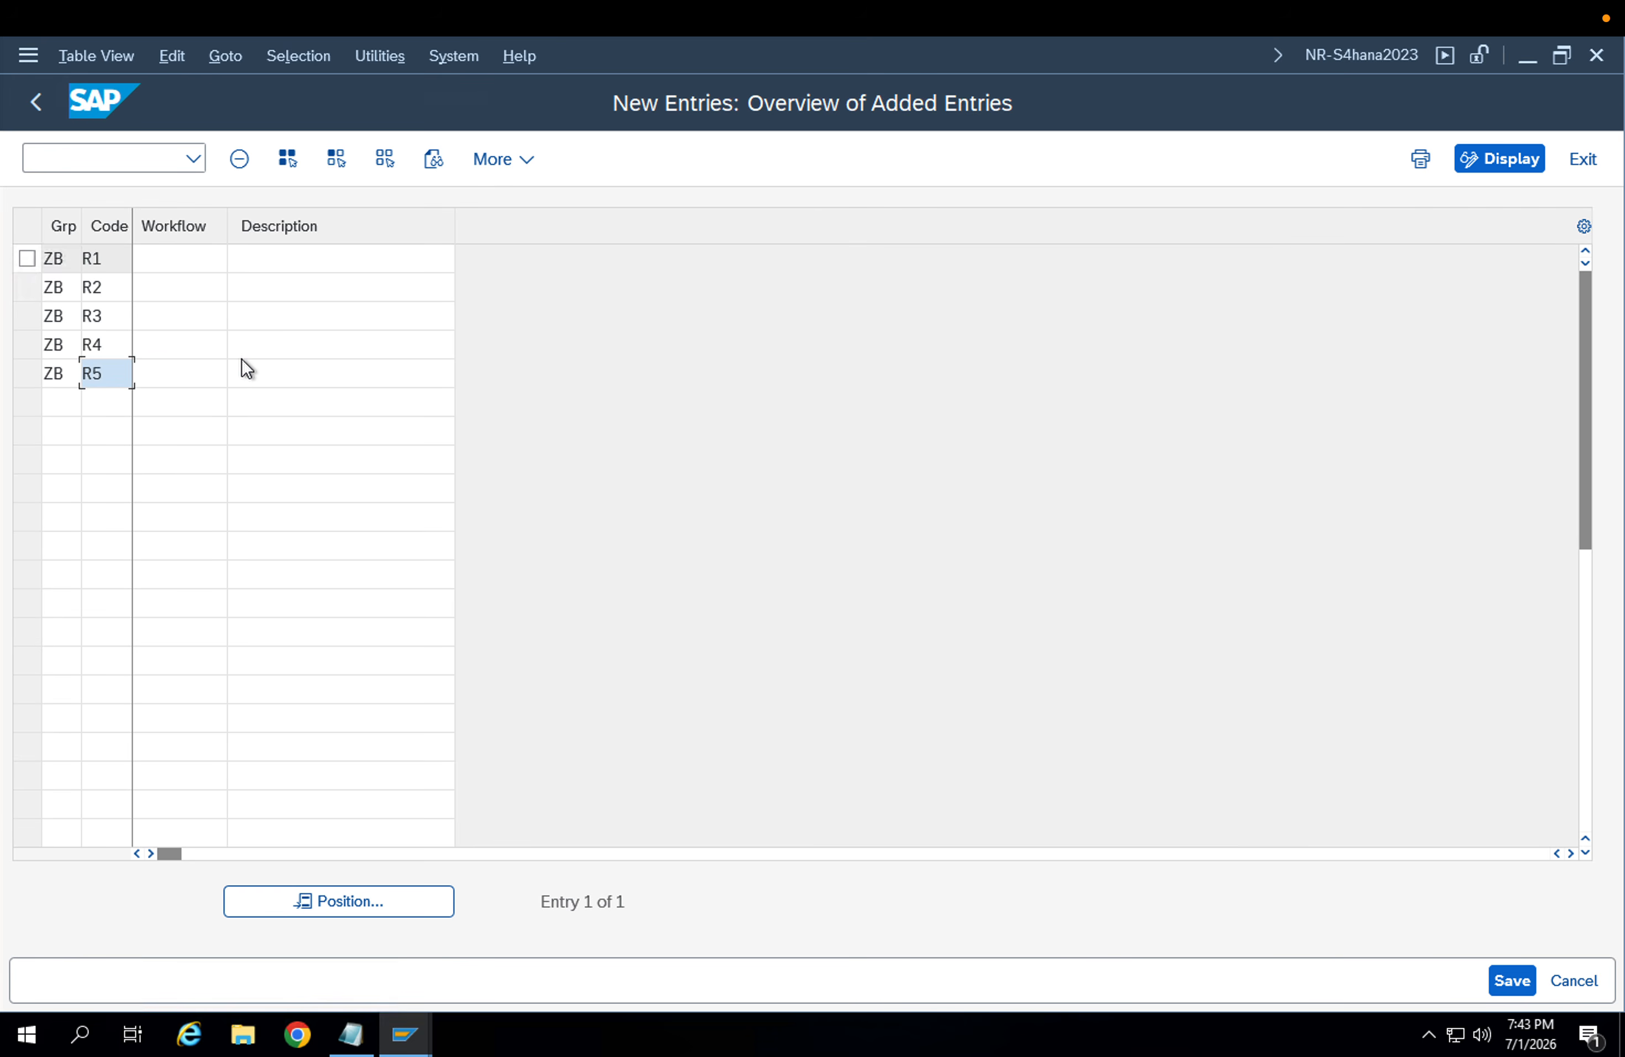
Add release code R6 for group ZB in the row below R5
key(Tab)
key(Down)
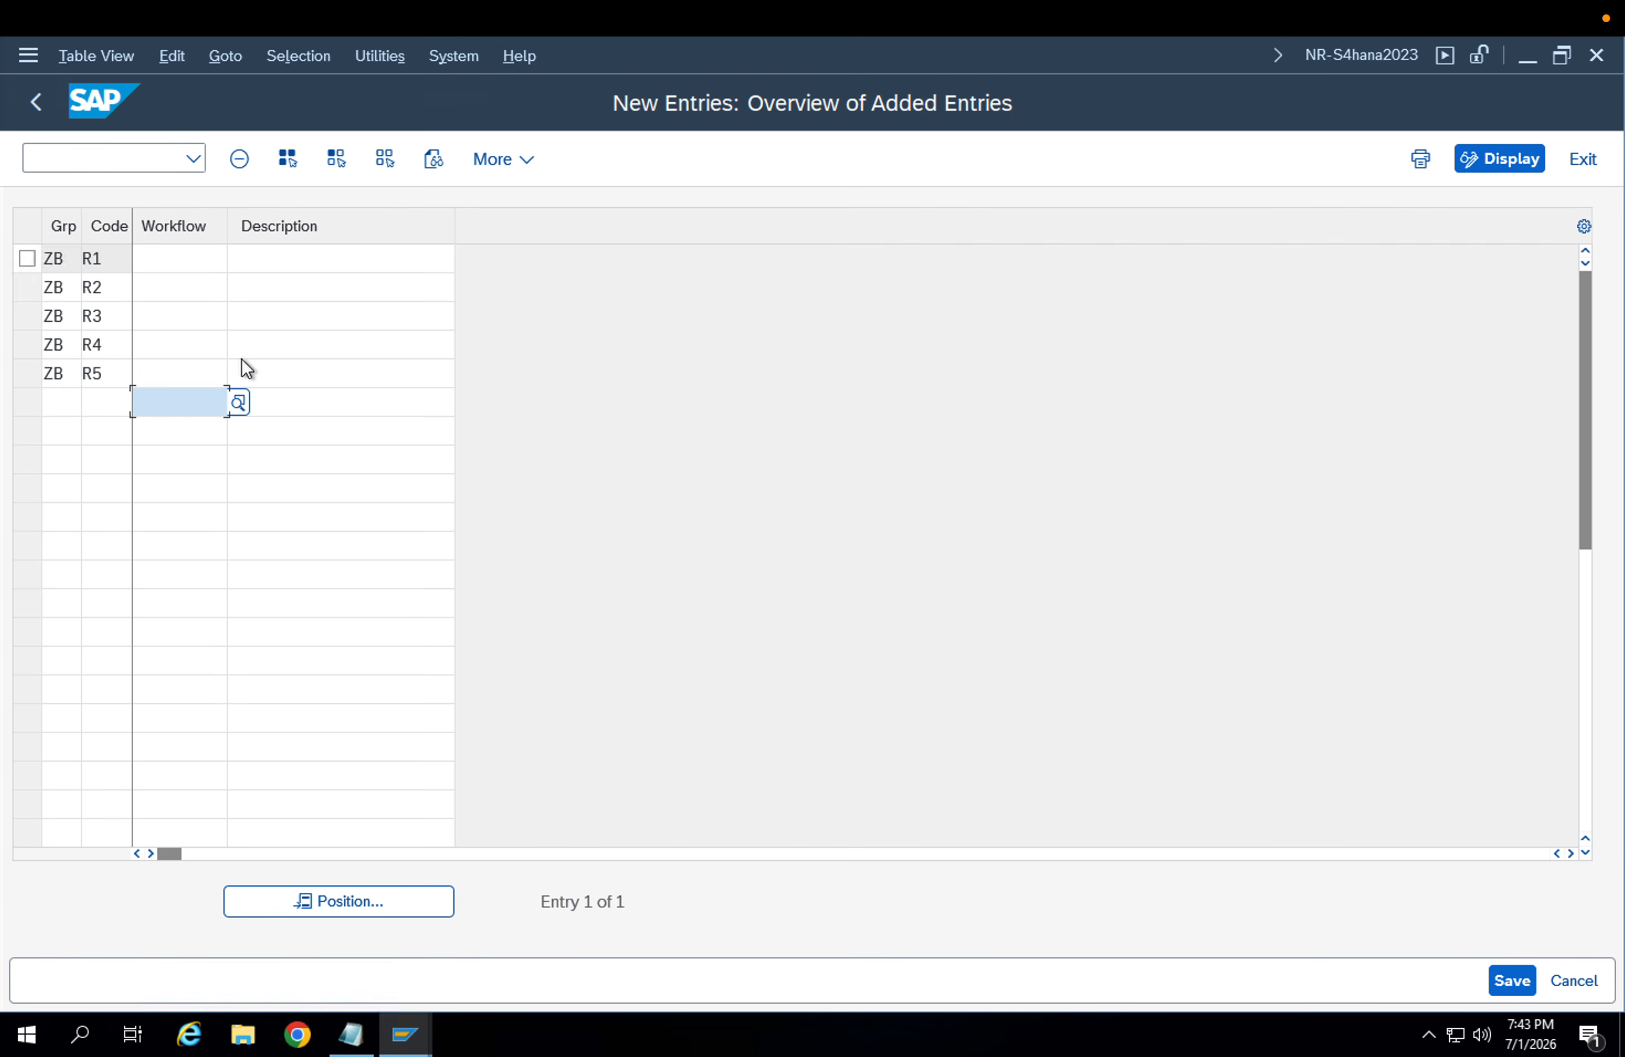
key(Down)
key(shift+Tab)
key(Up)
key(shift+Tab)
key(Up)
text(ZB)
key(Tab)
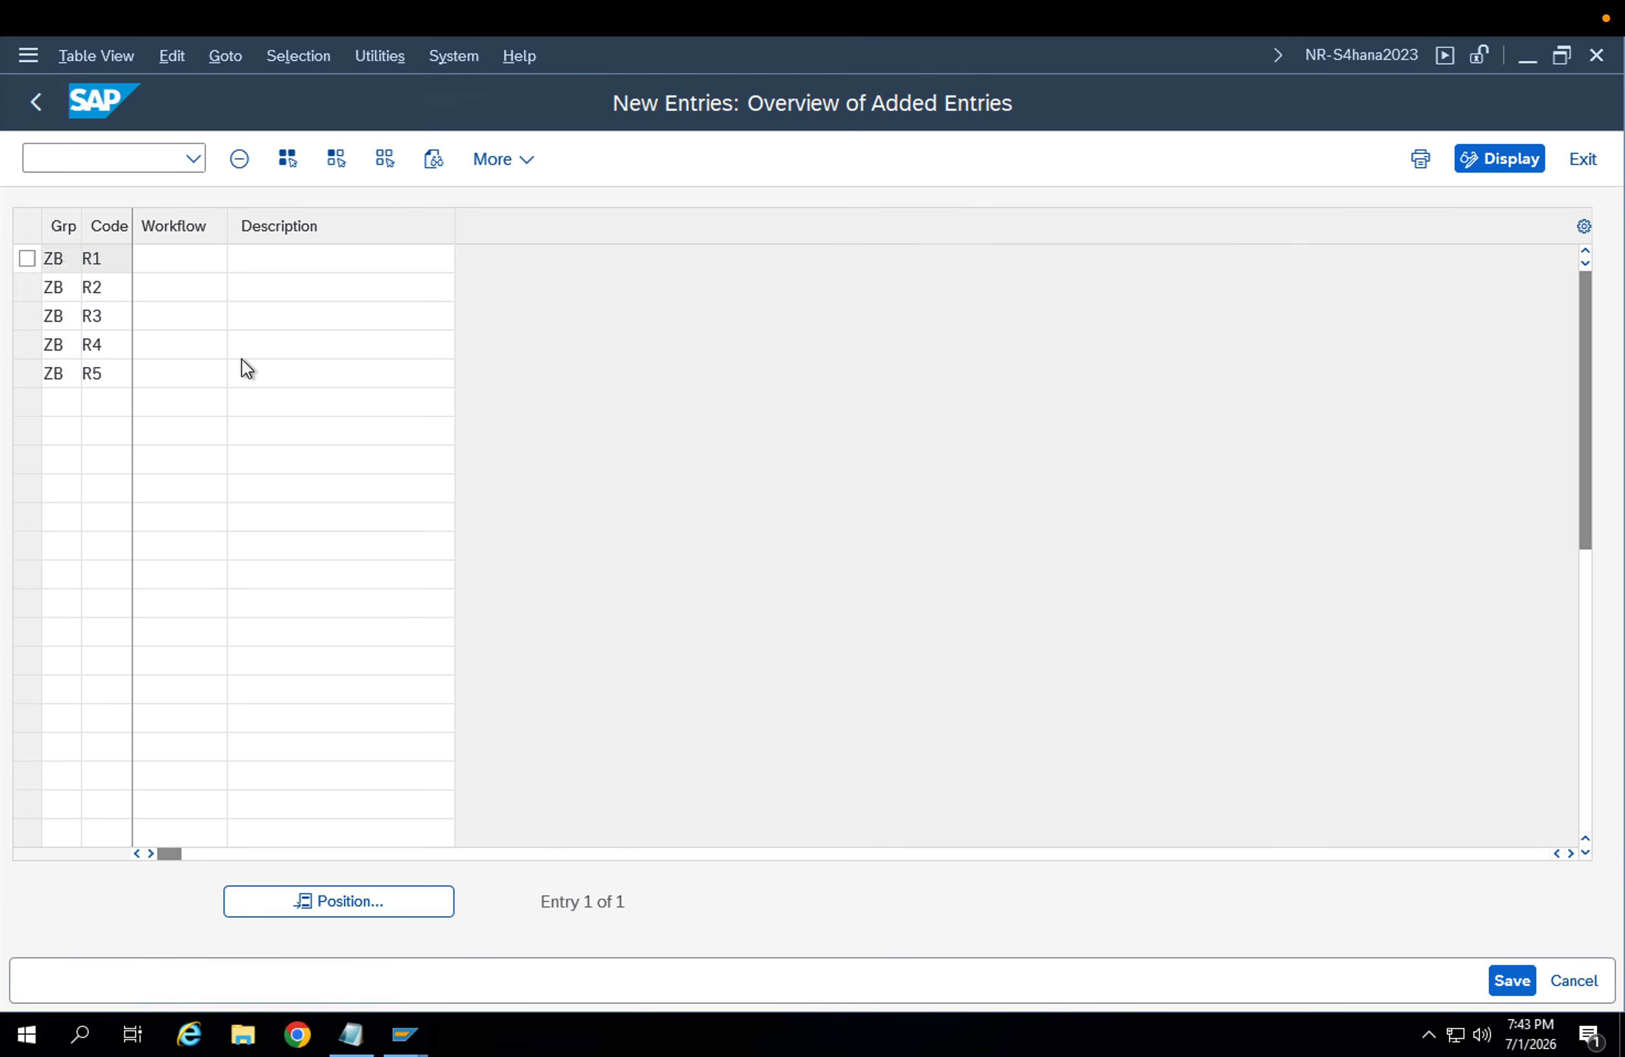
text(R6)
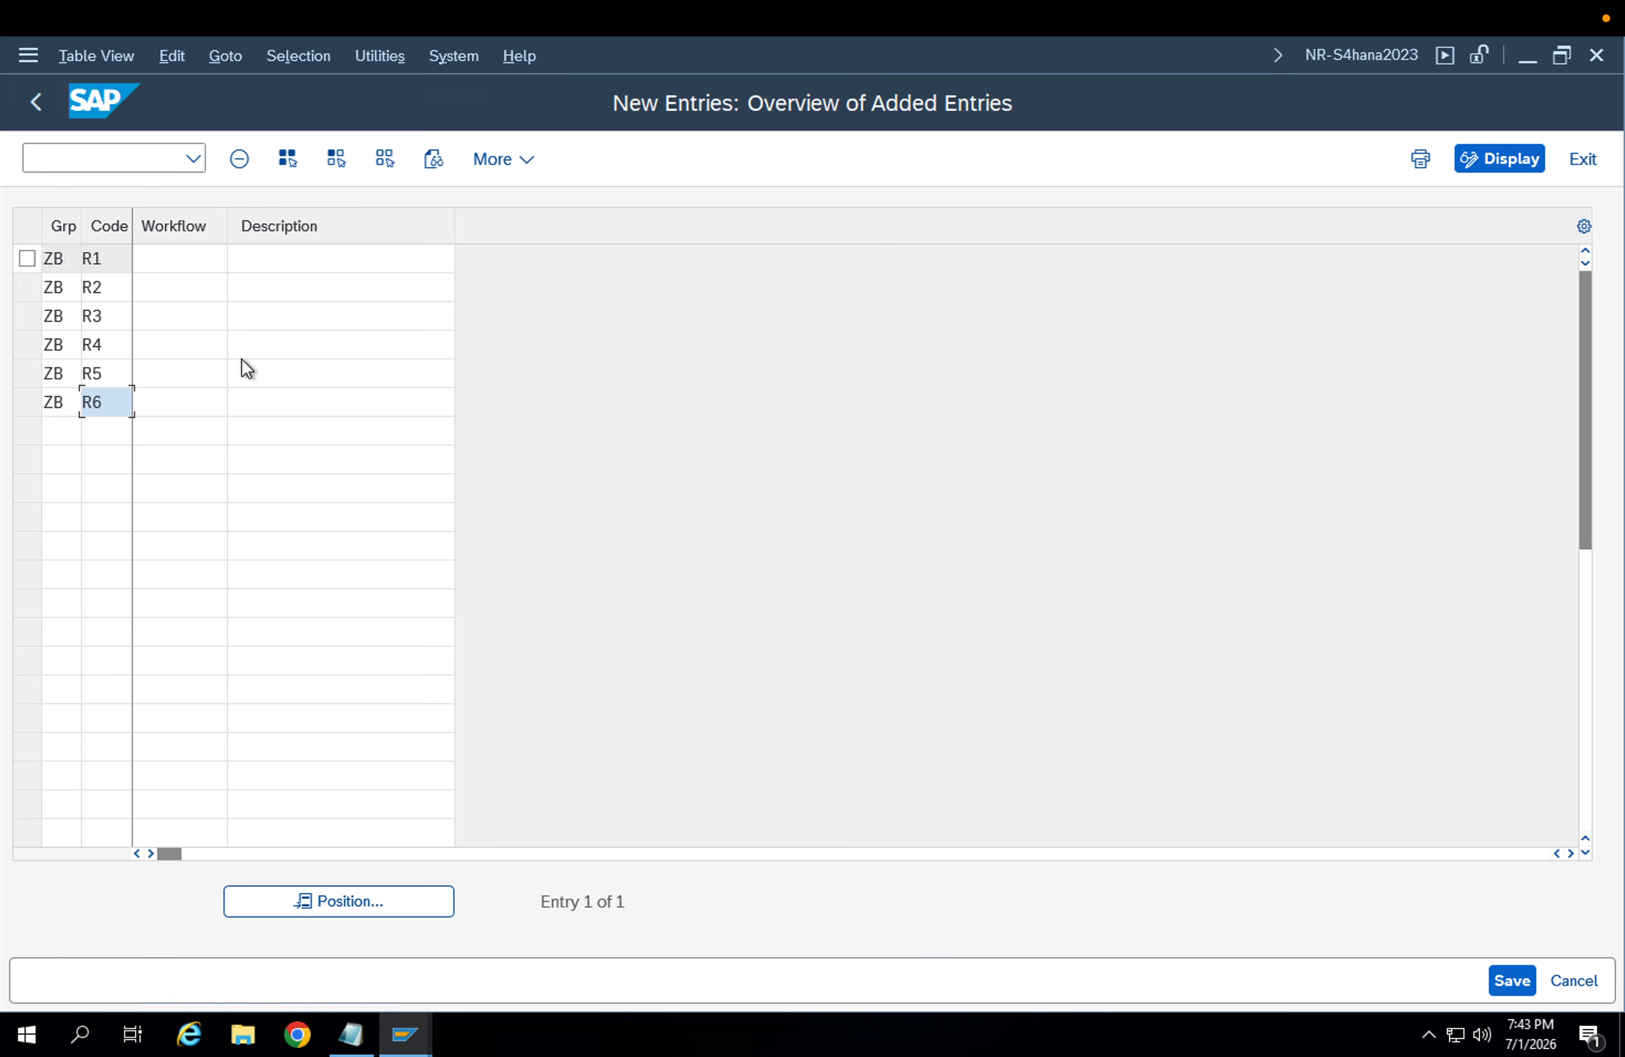
key(BackSpace)
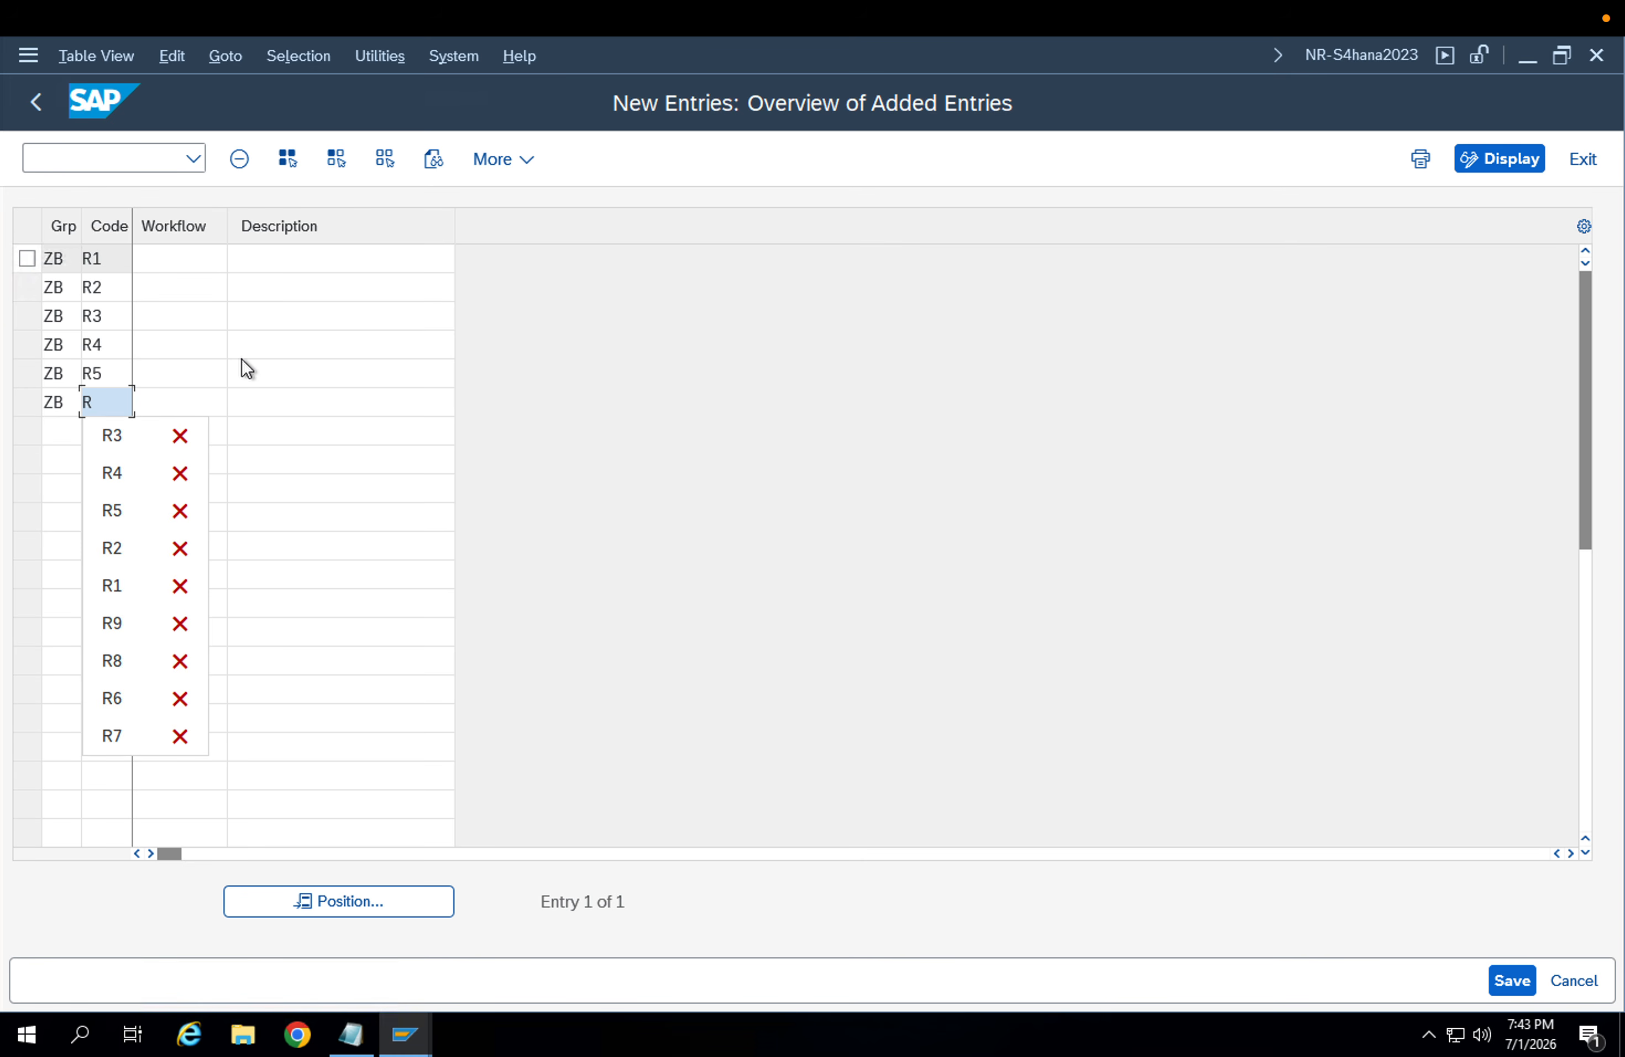
text(6)
key(Tab)
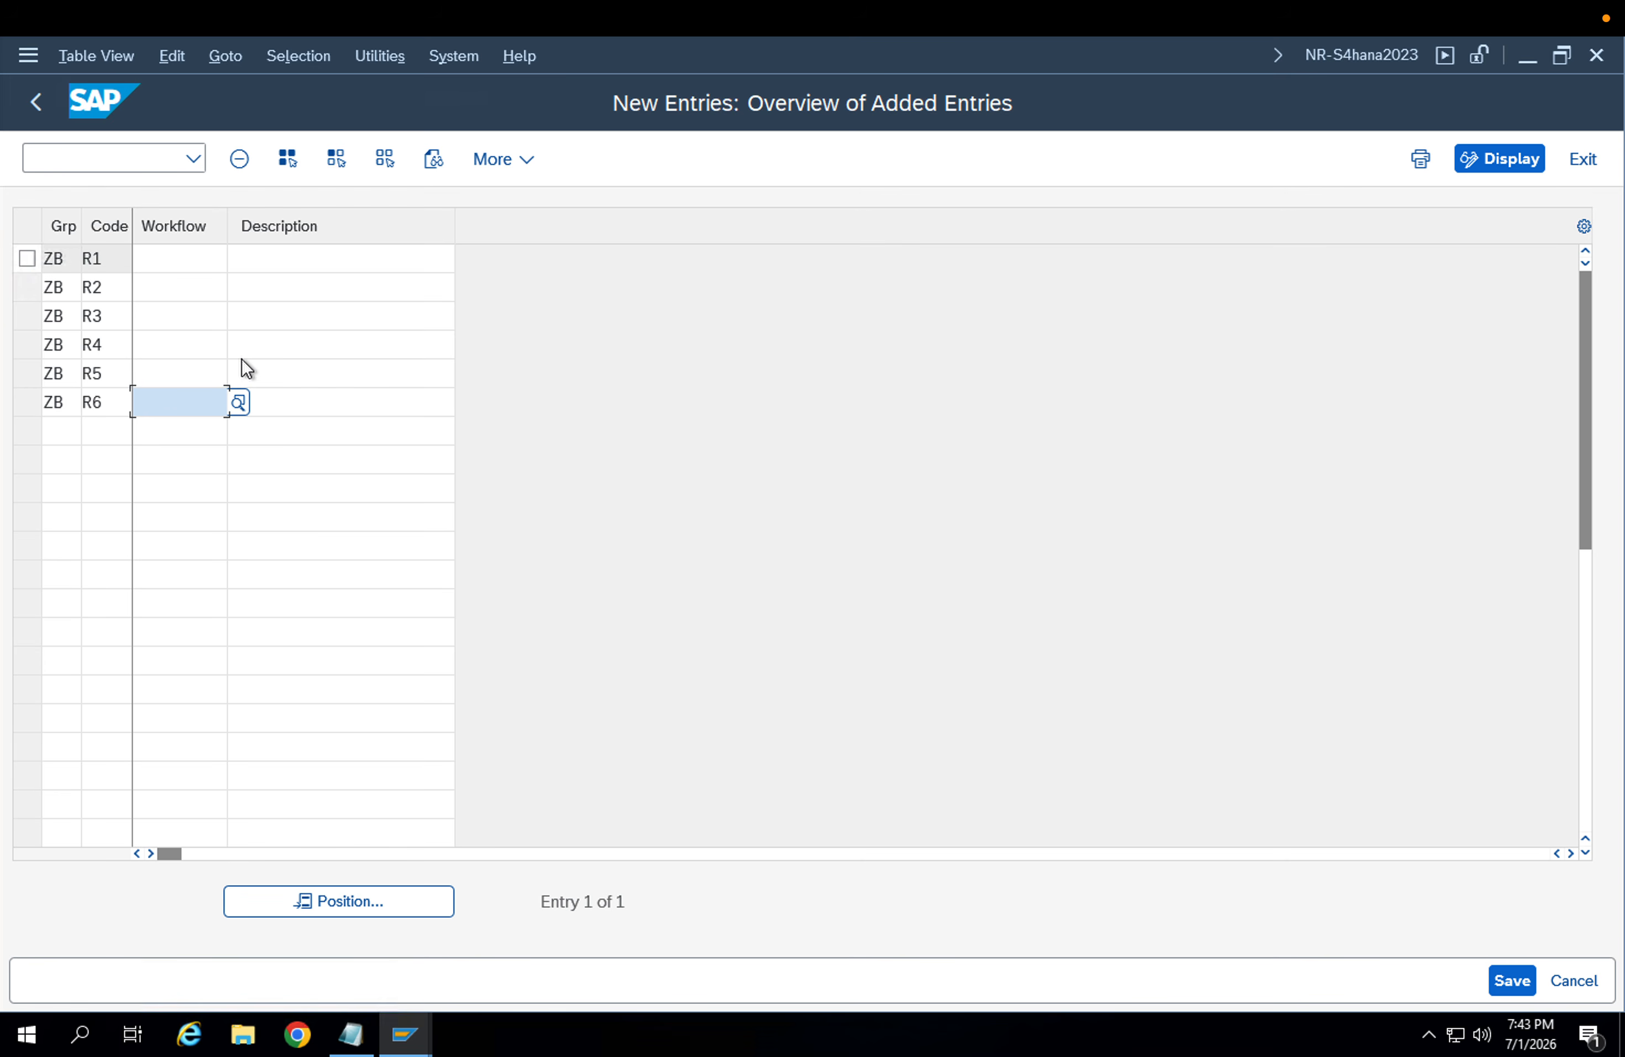
Set the workflow indicator to 1 for all six release codes, R1 to R6
text(11)
key(BackSpace)
click(197, 253)
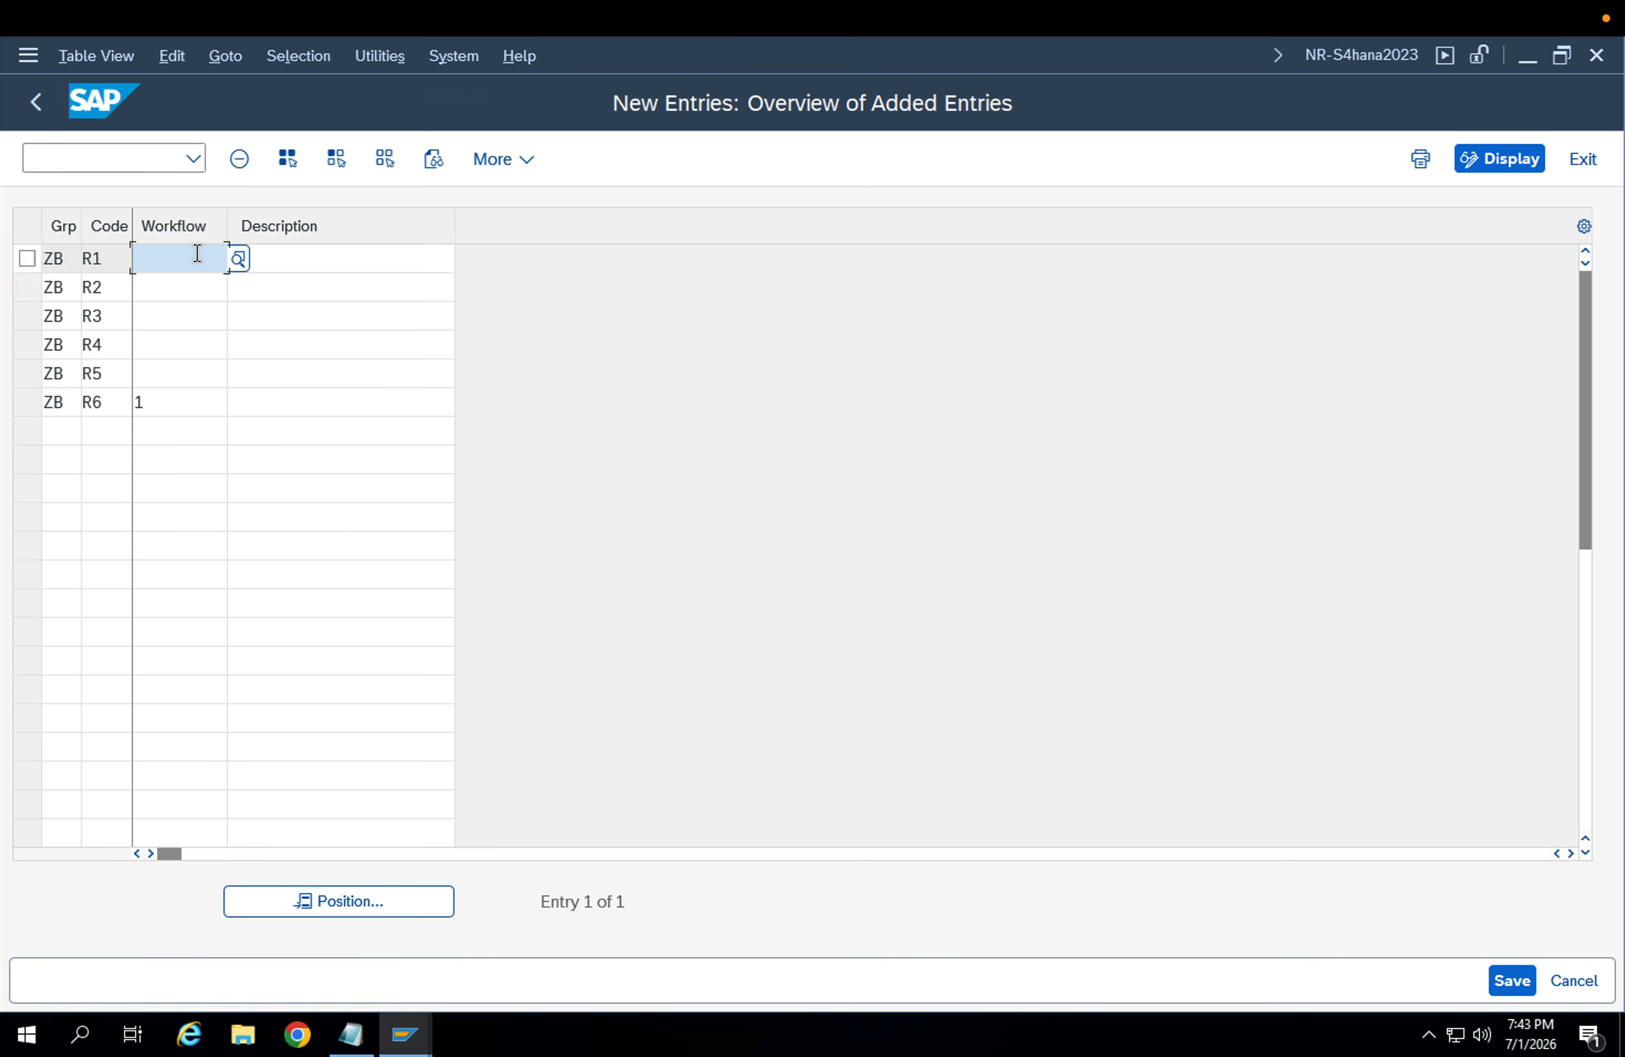
text(1)
click(170, 283)
text(1)
click(157, 316)
text(1)
click(160, 344)
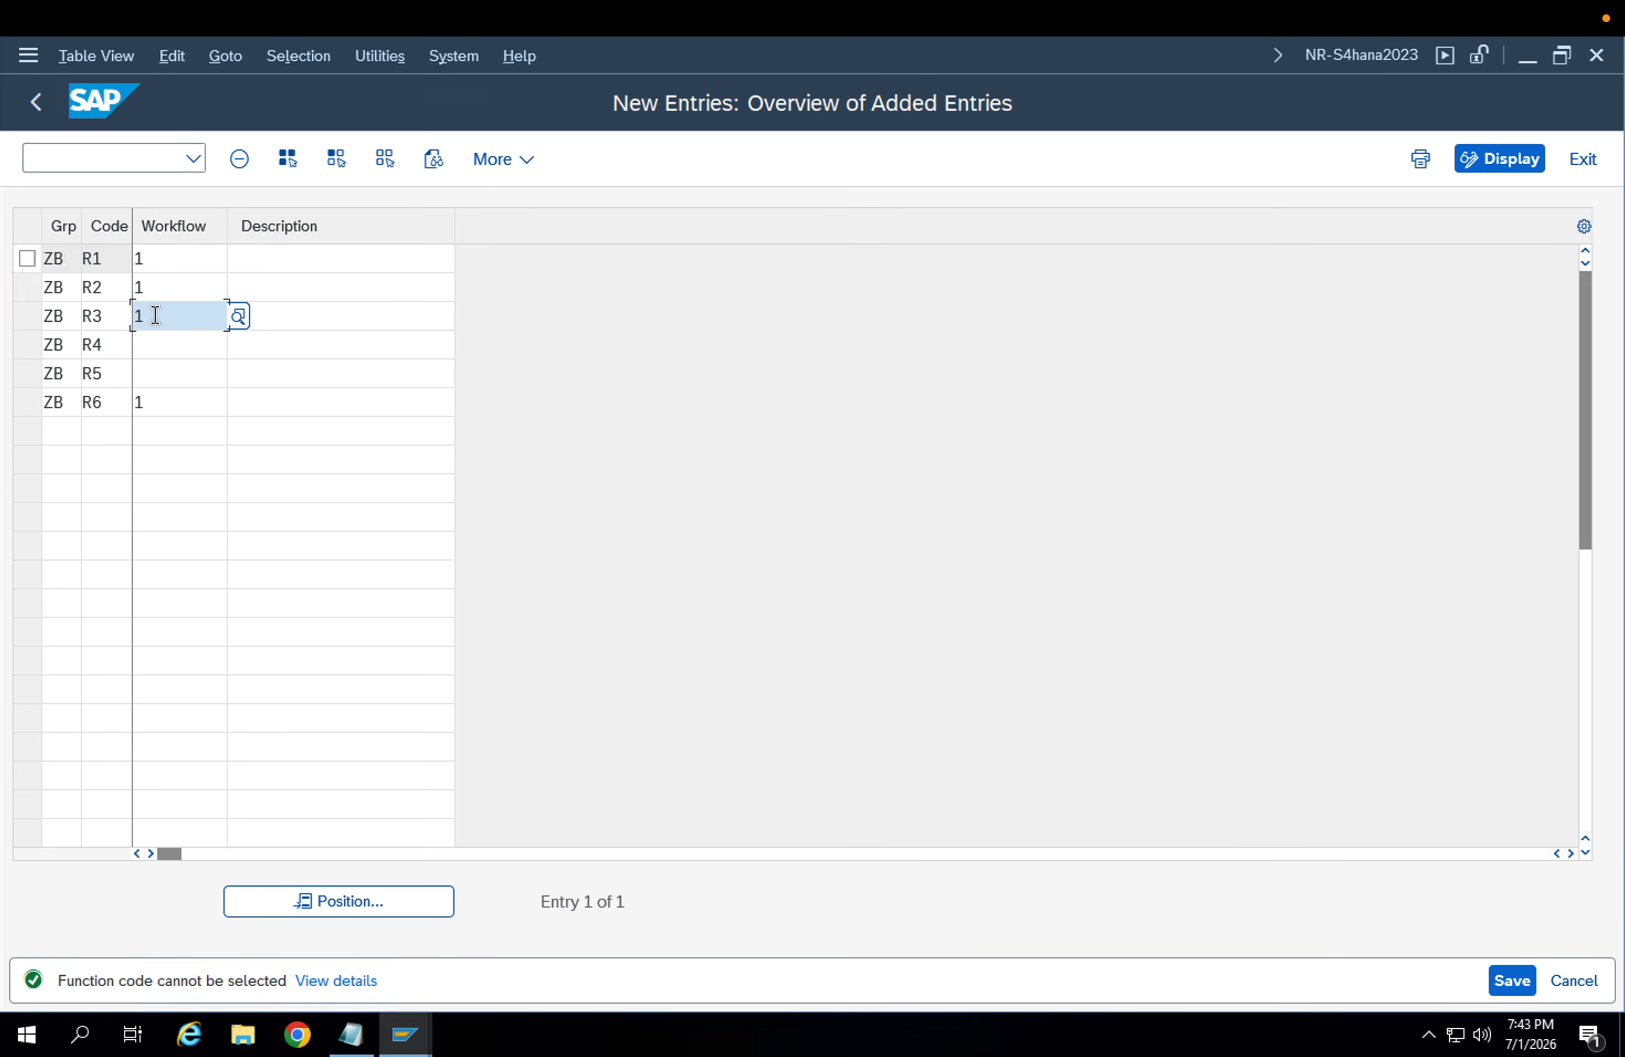
text(1)
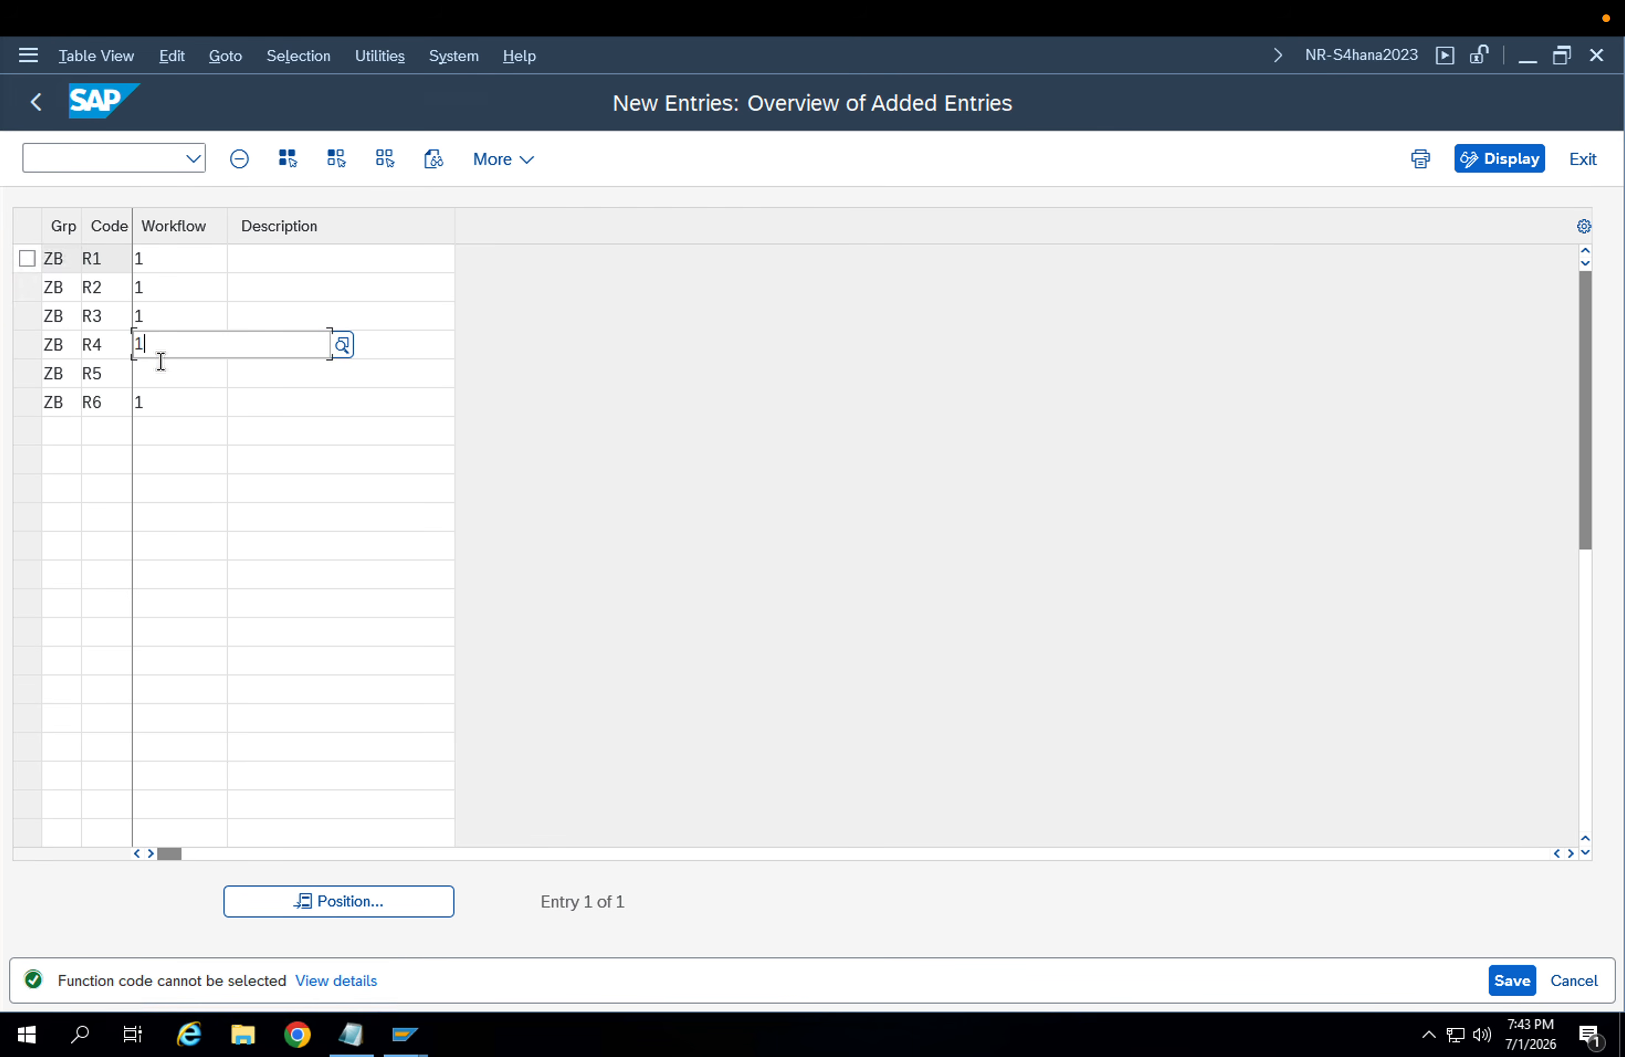
click(162, 372)
text(1)
click(185, 343)
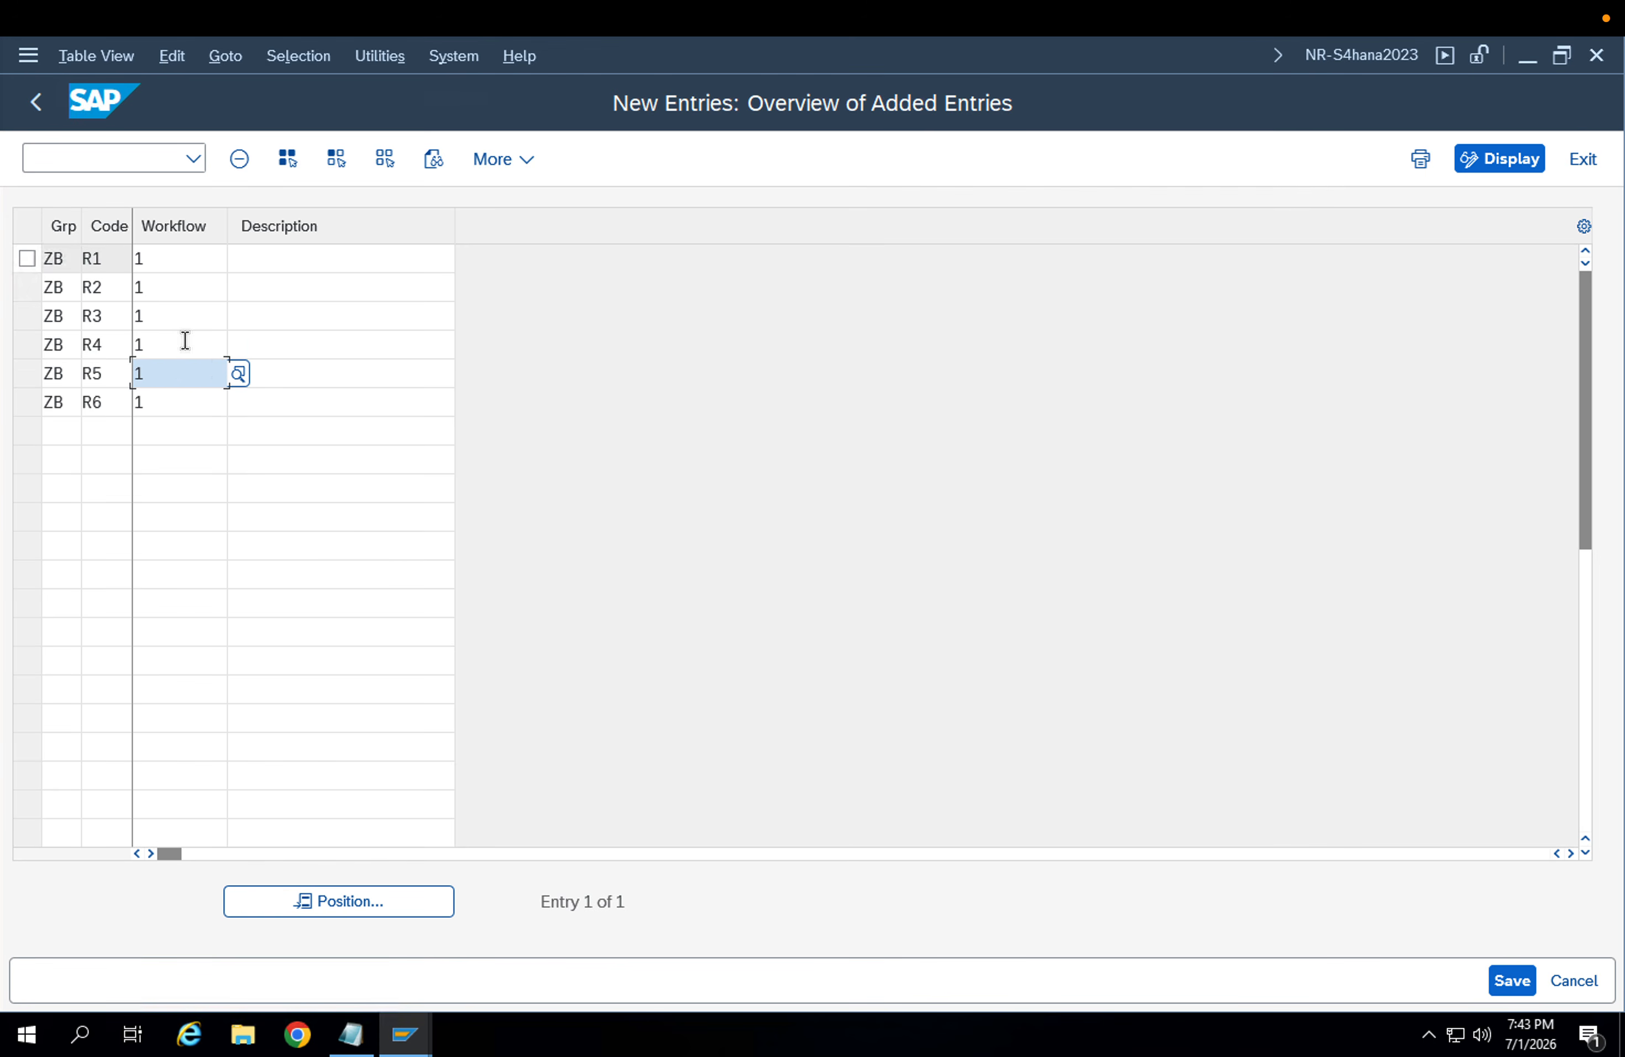
Save the release codes in the proposed customizing request and return to the activity list
key(Return)
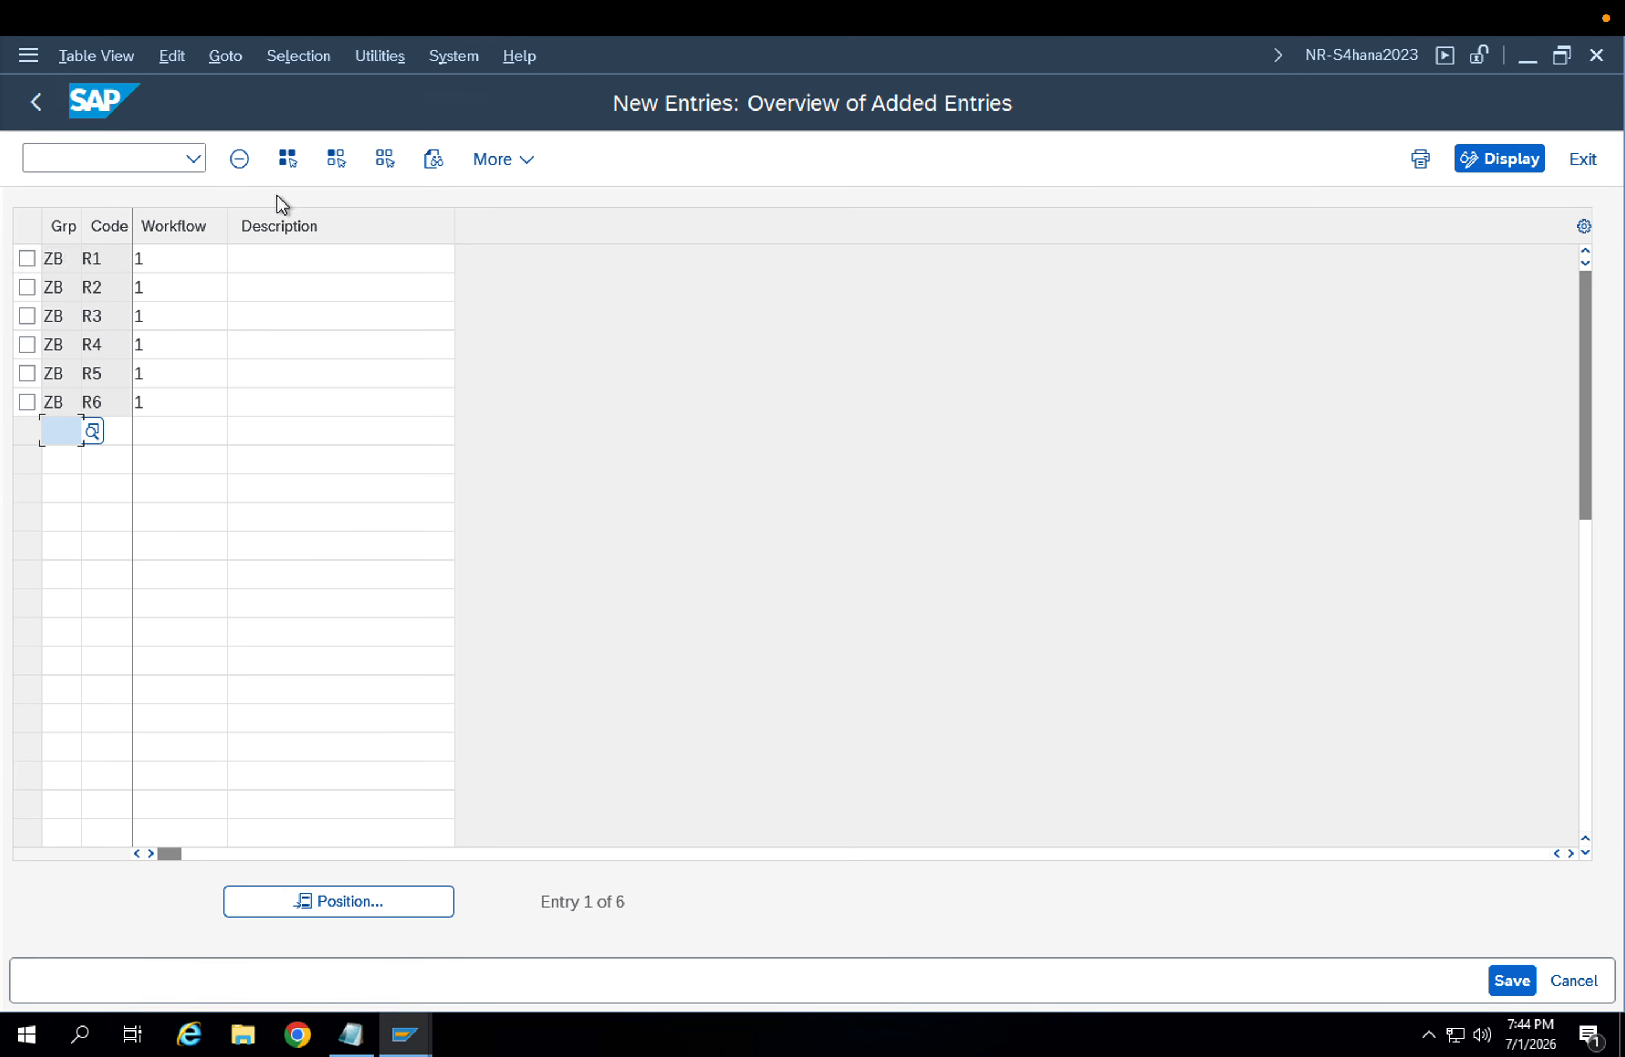
click(1510, 980)
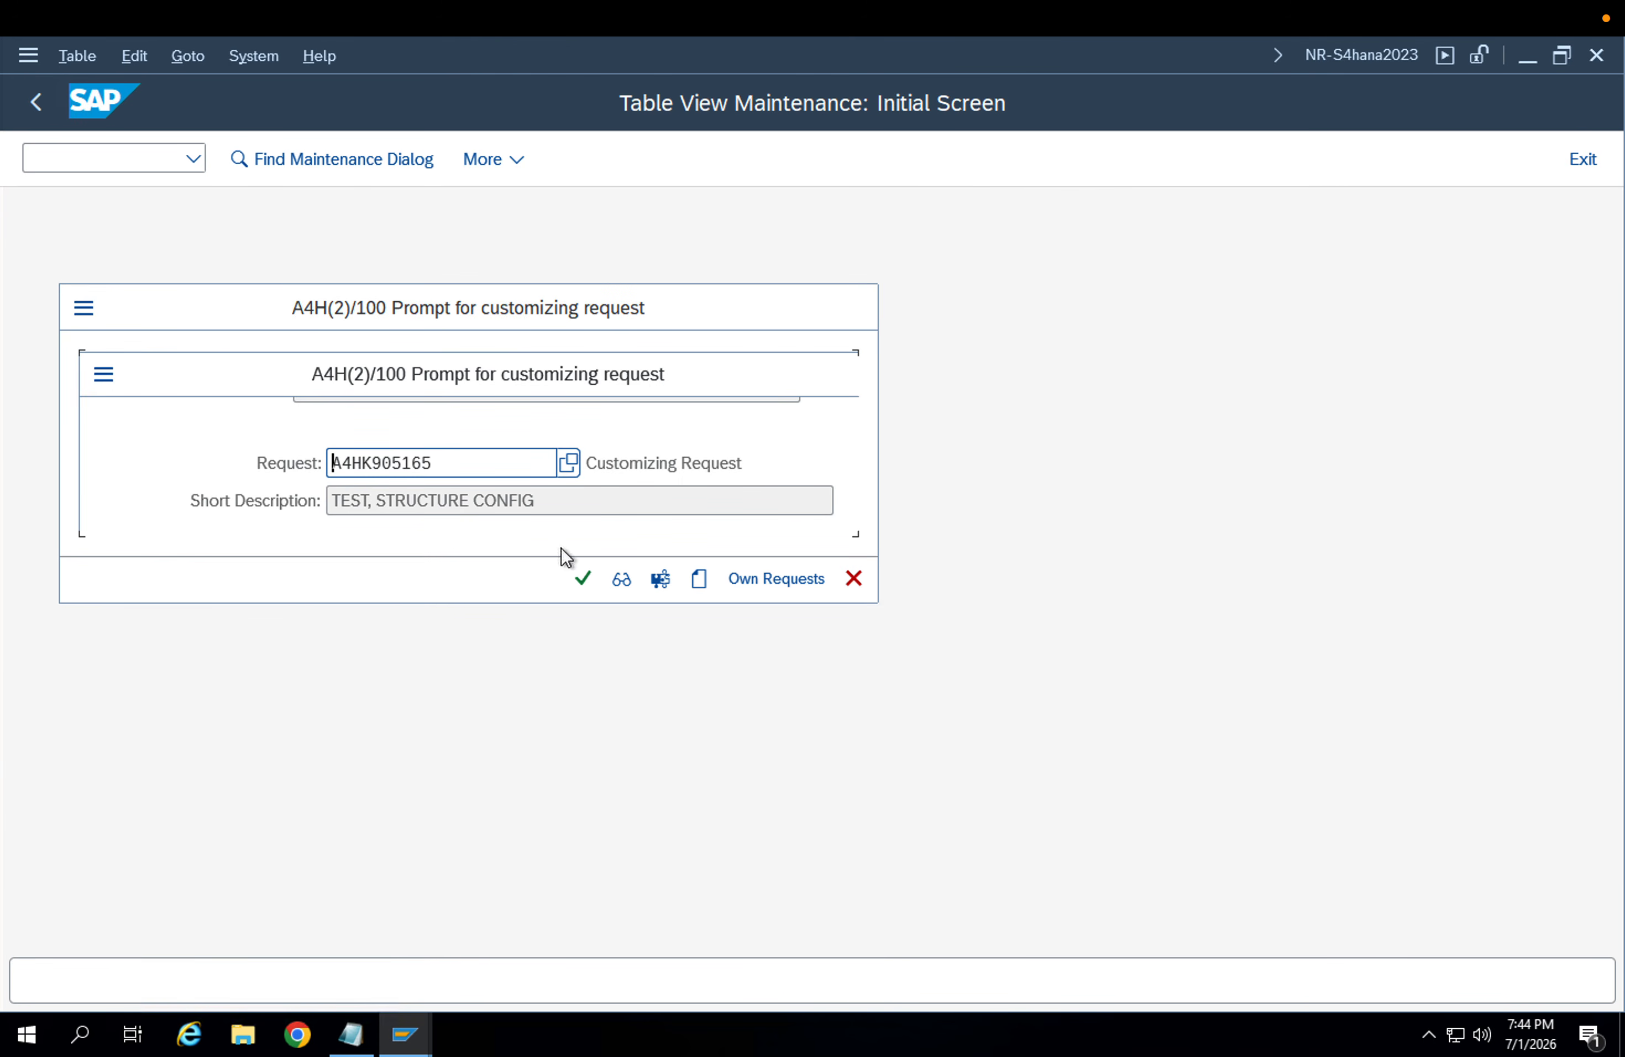
click(583, 578)
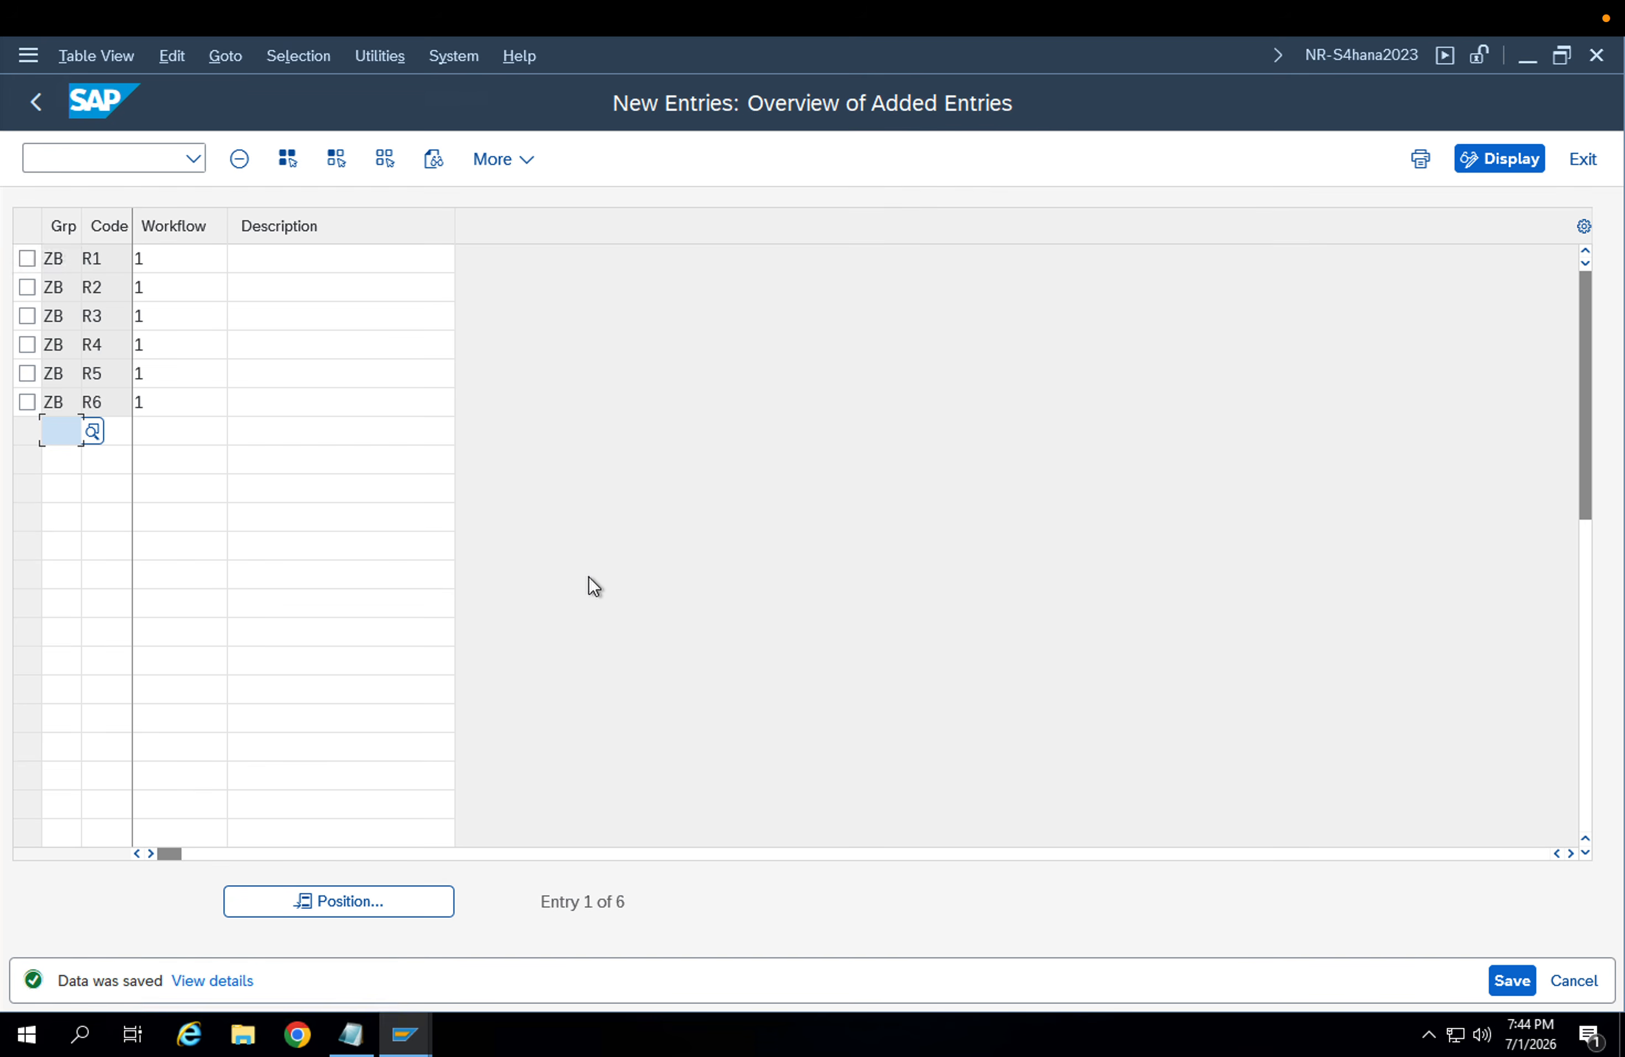
key(F3)
key(F3)
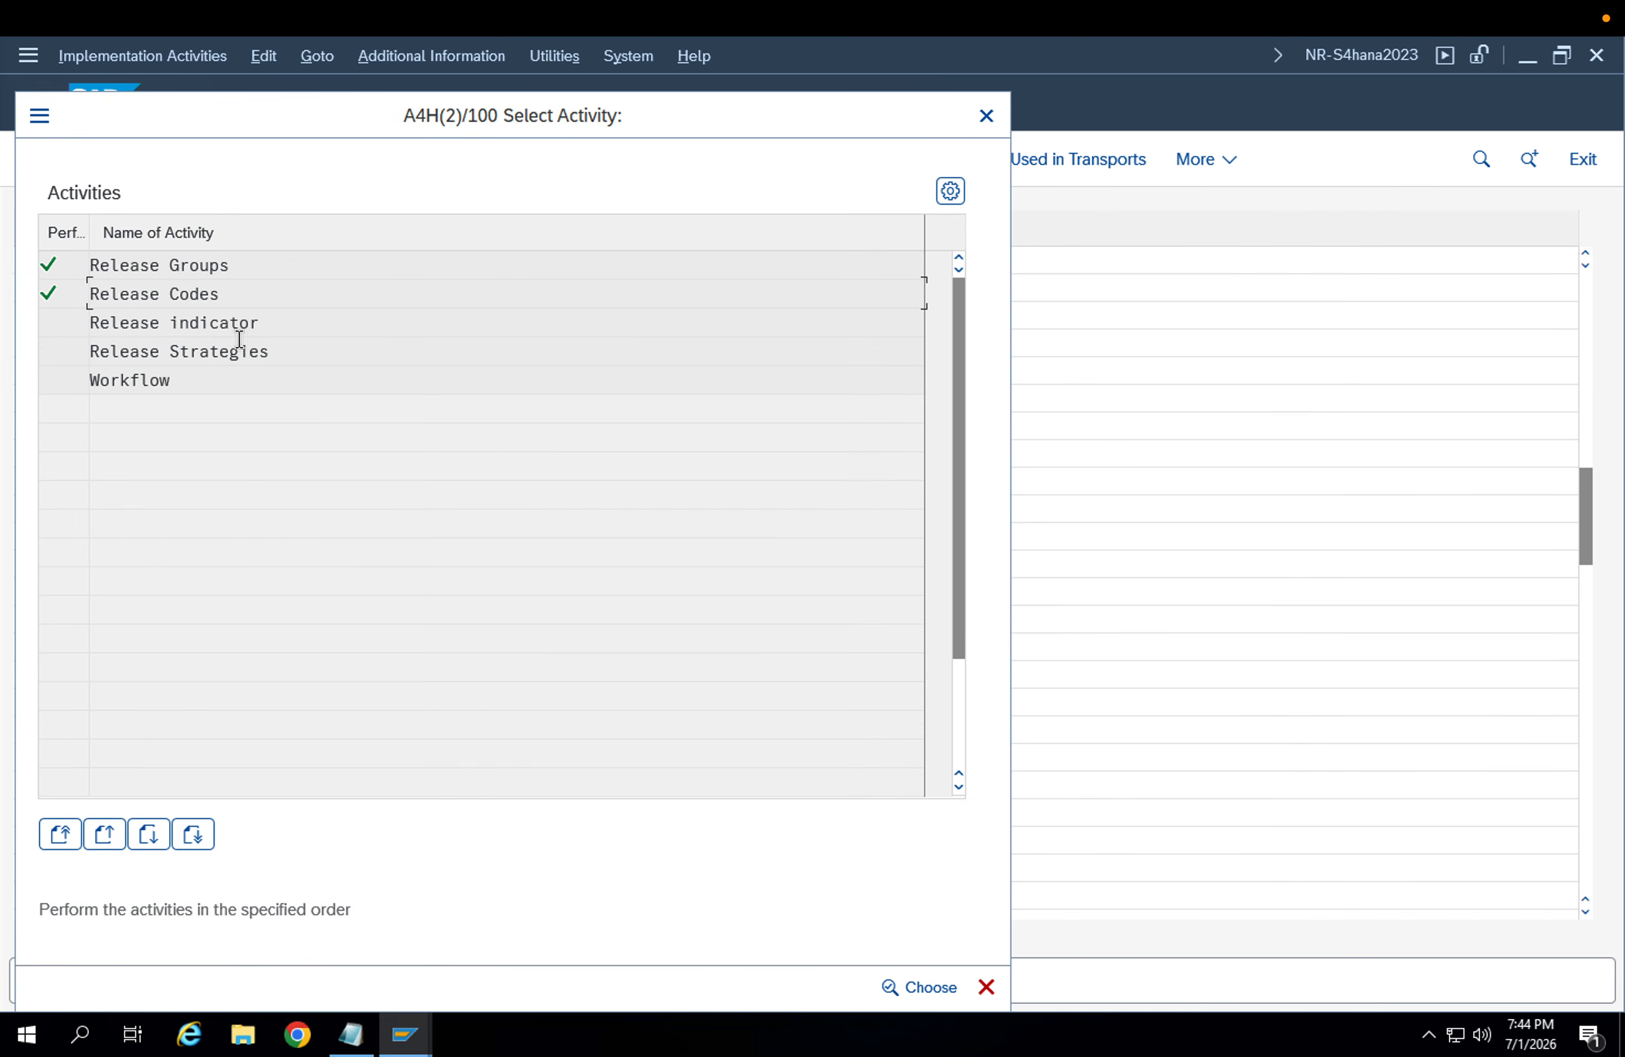
Create a new release strategy S1 for release group ZB with the description "< 1 Lakh"
double_click(263, 353)
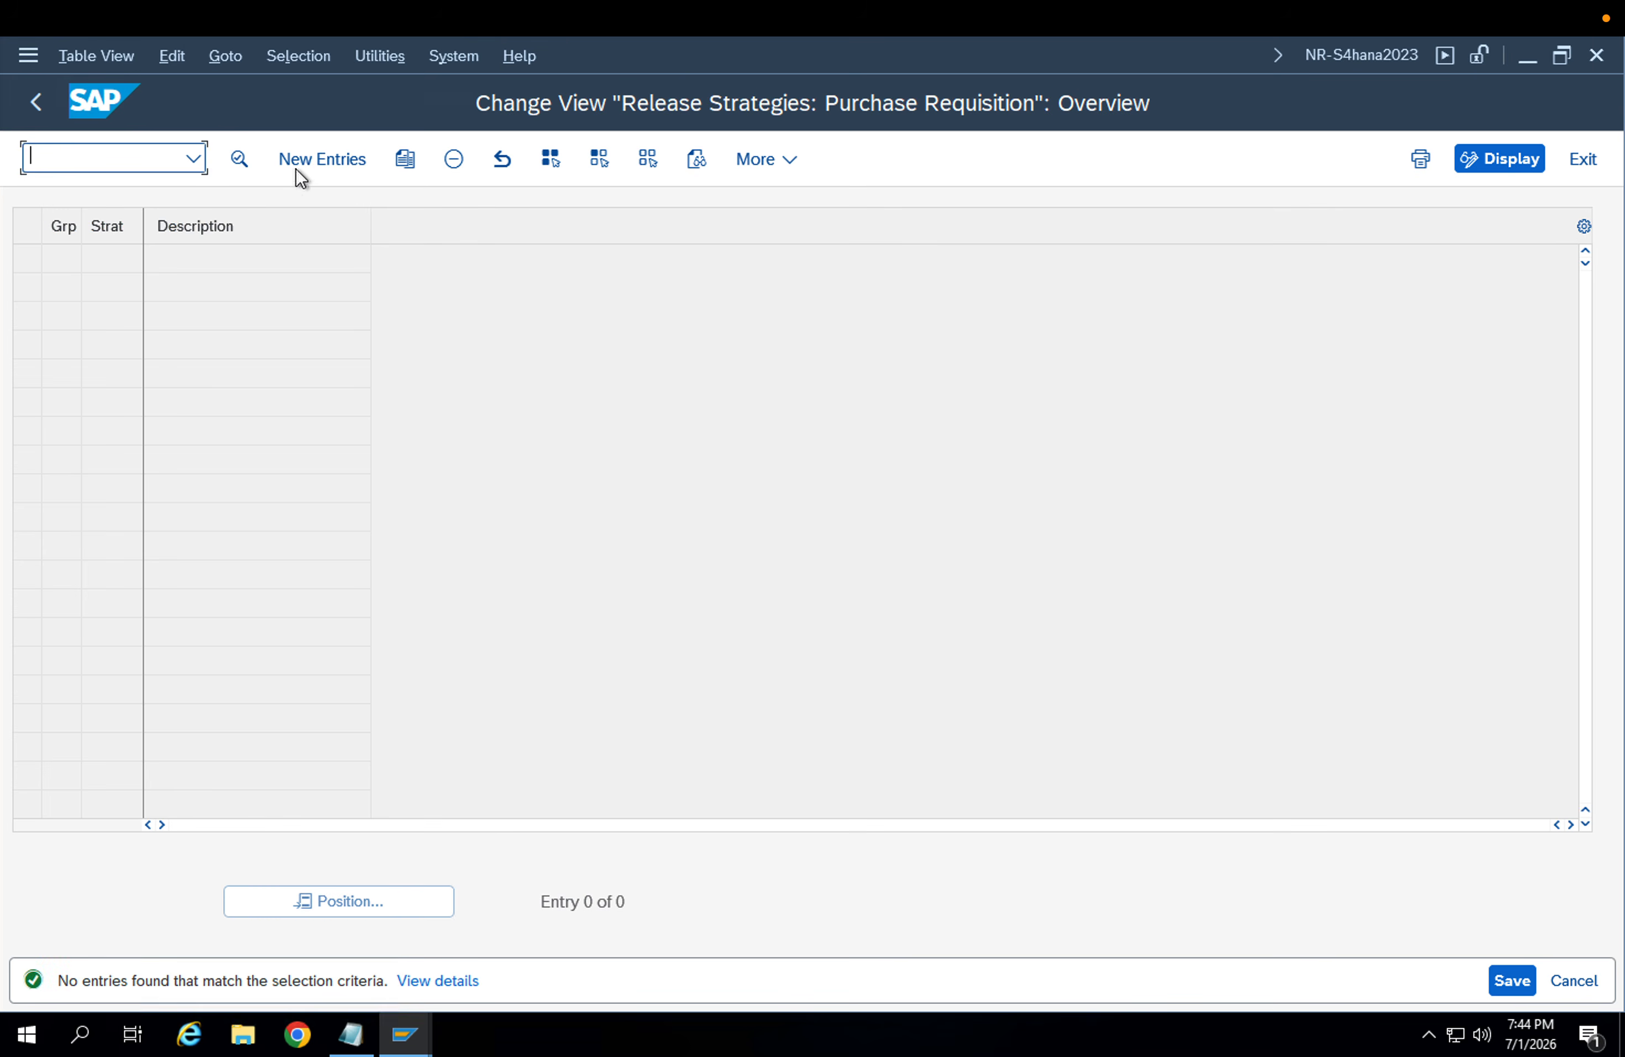
click(300, 165)
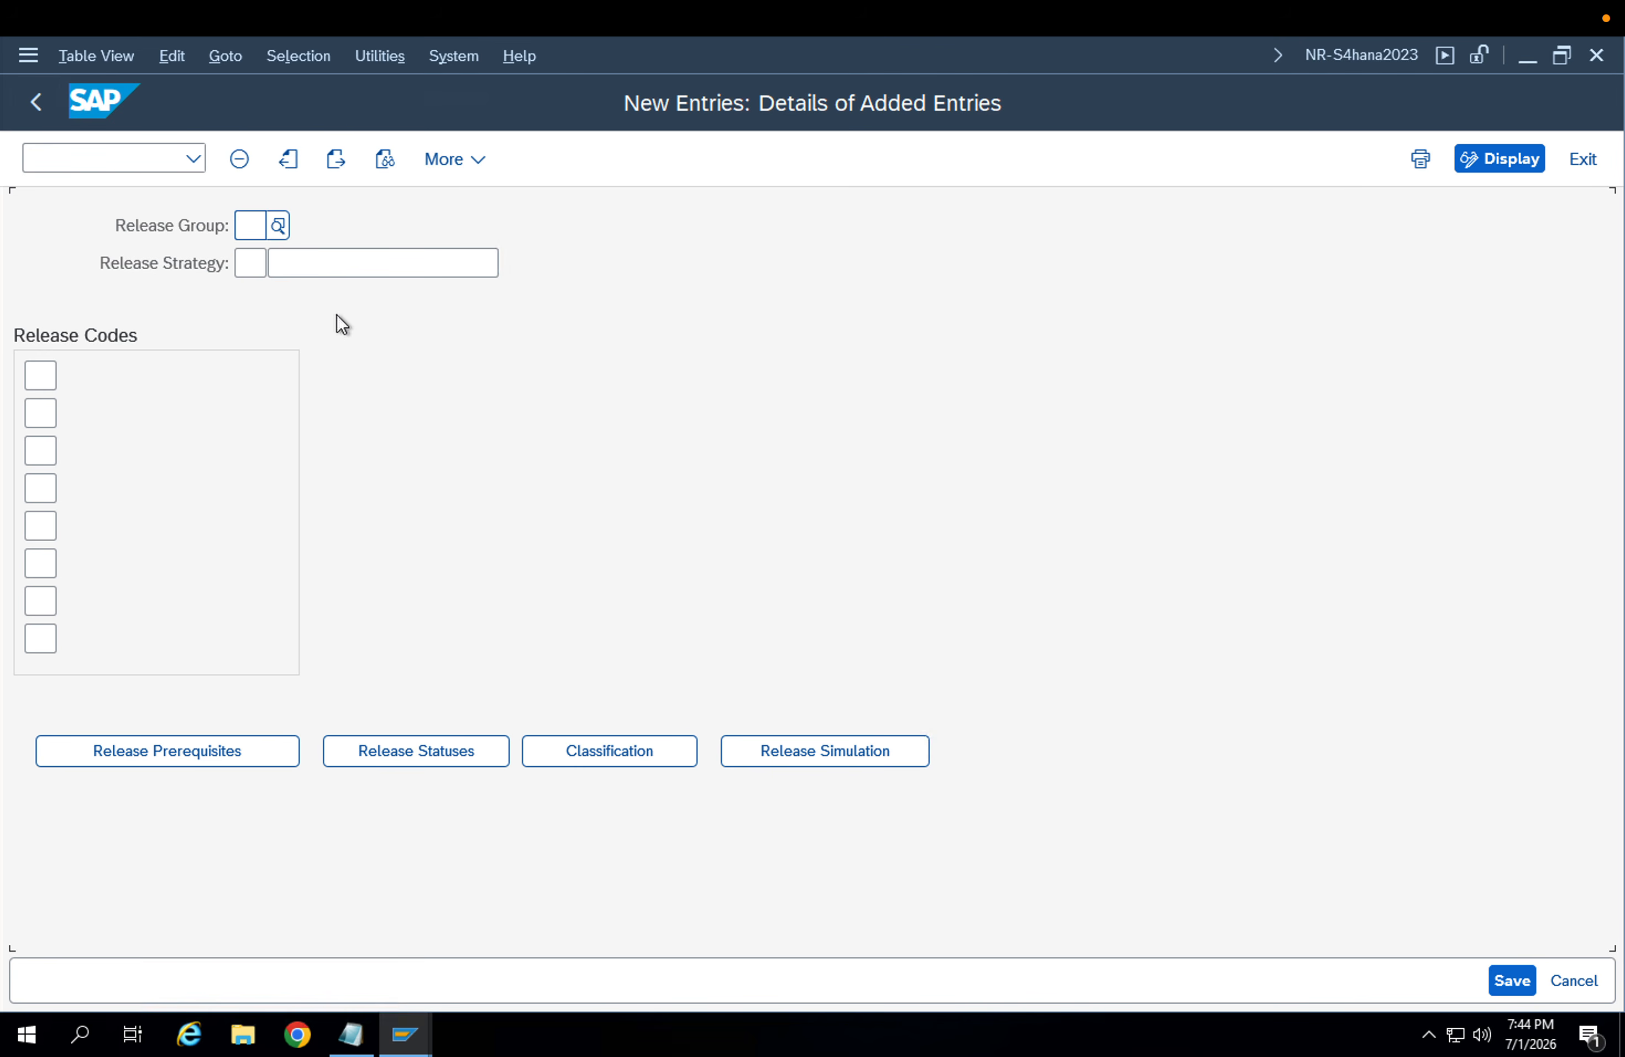
text(ZB)
key(Tab)
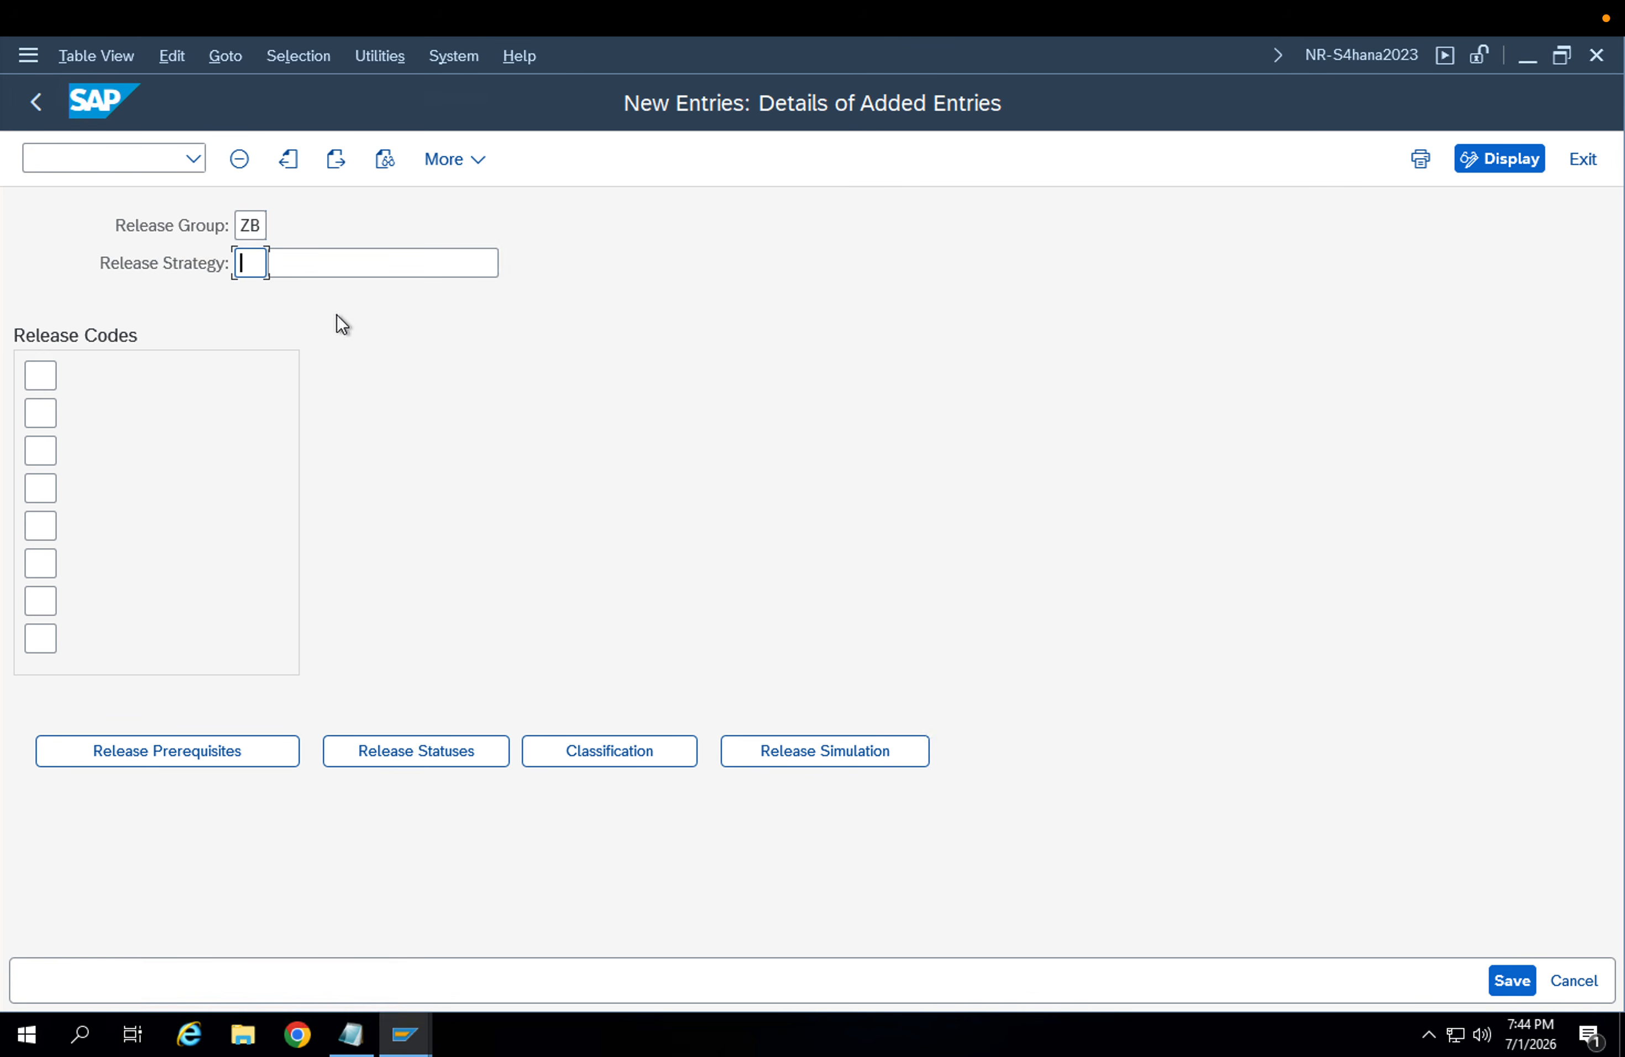
text(S2)
key(BackSpace)
text(1)
key(Tab)
text(< 1 Lakh)
key(Tab)
Assign release codes R1, R2 and R3, in that order, to release strategy S1
key(Down)
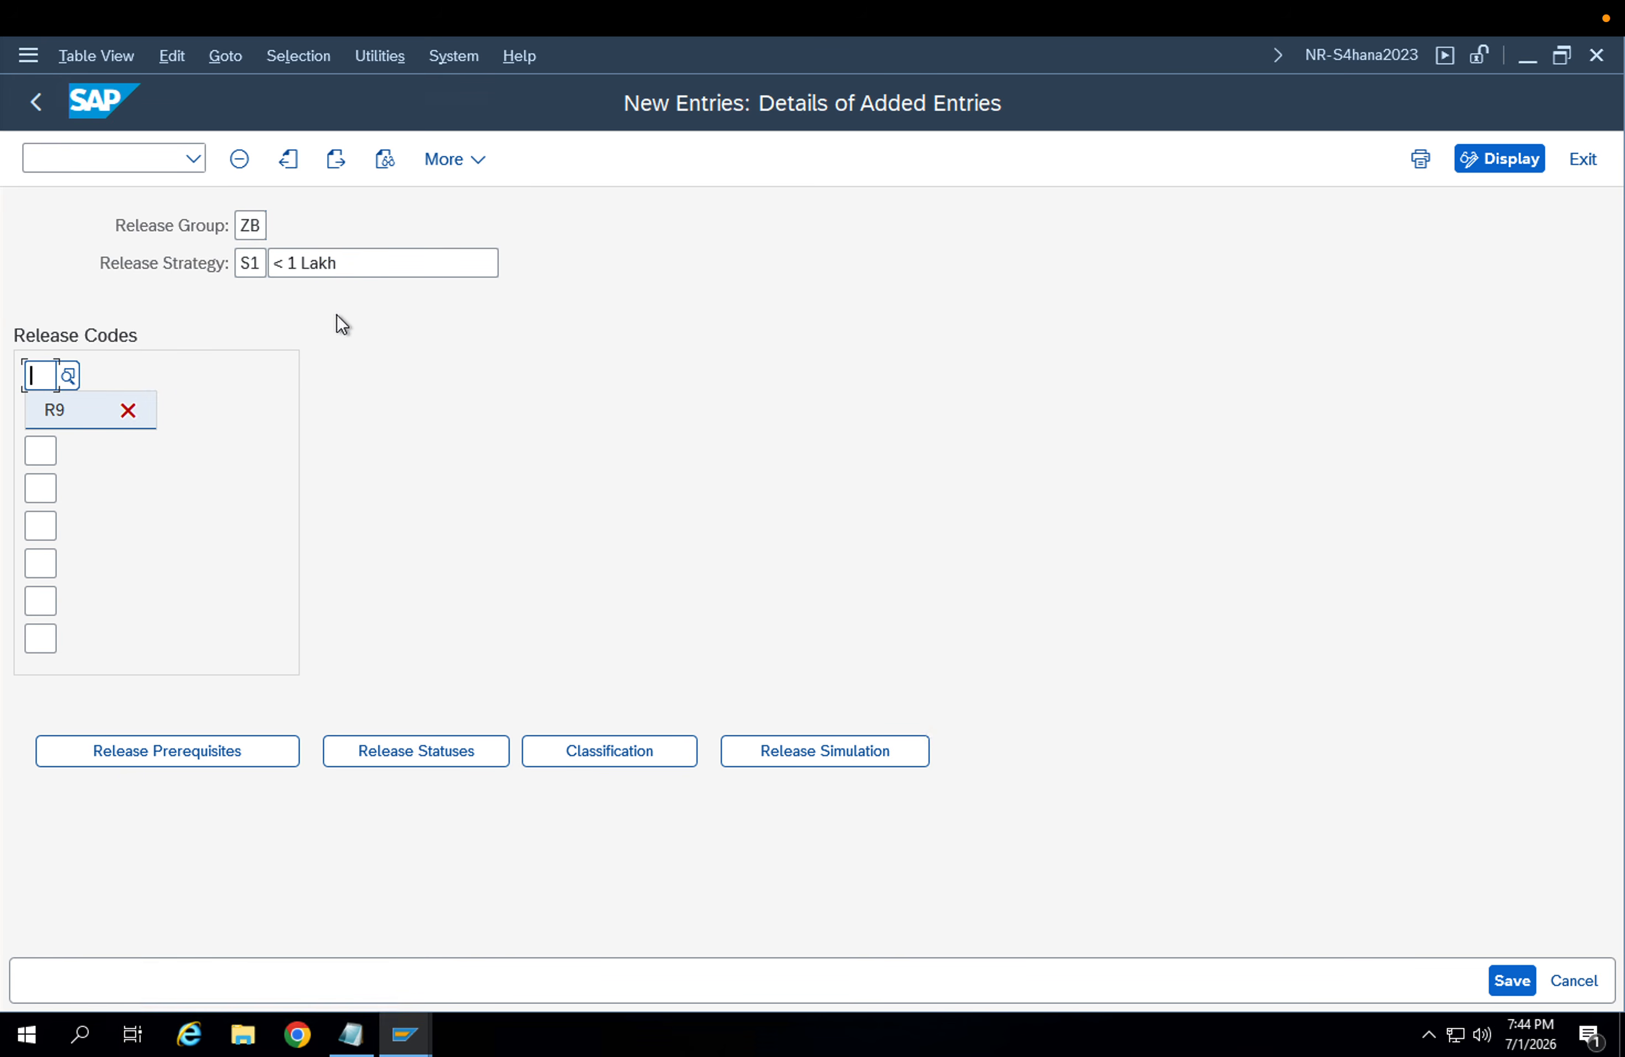
key(Up)
text(R1)
key(Tab)
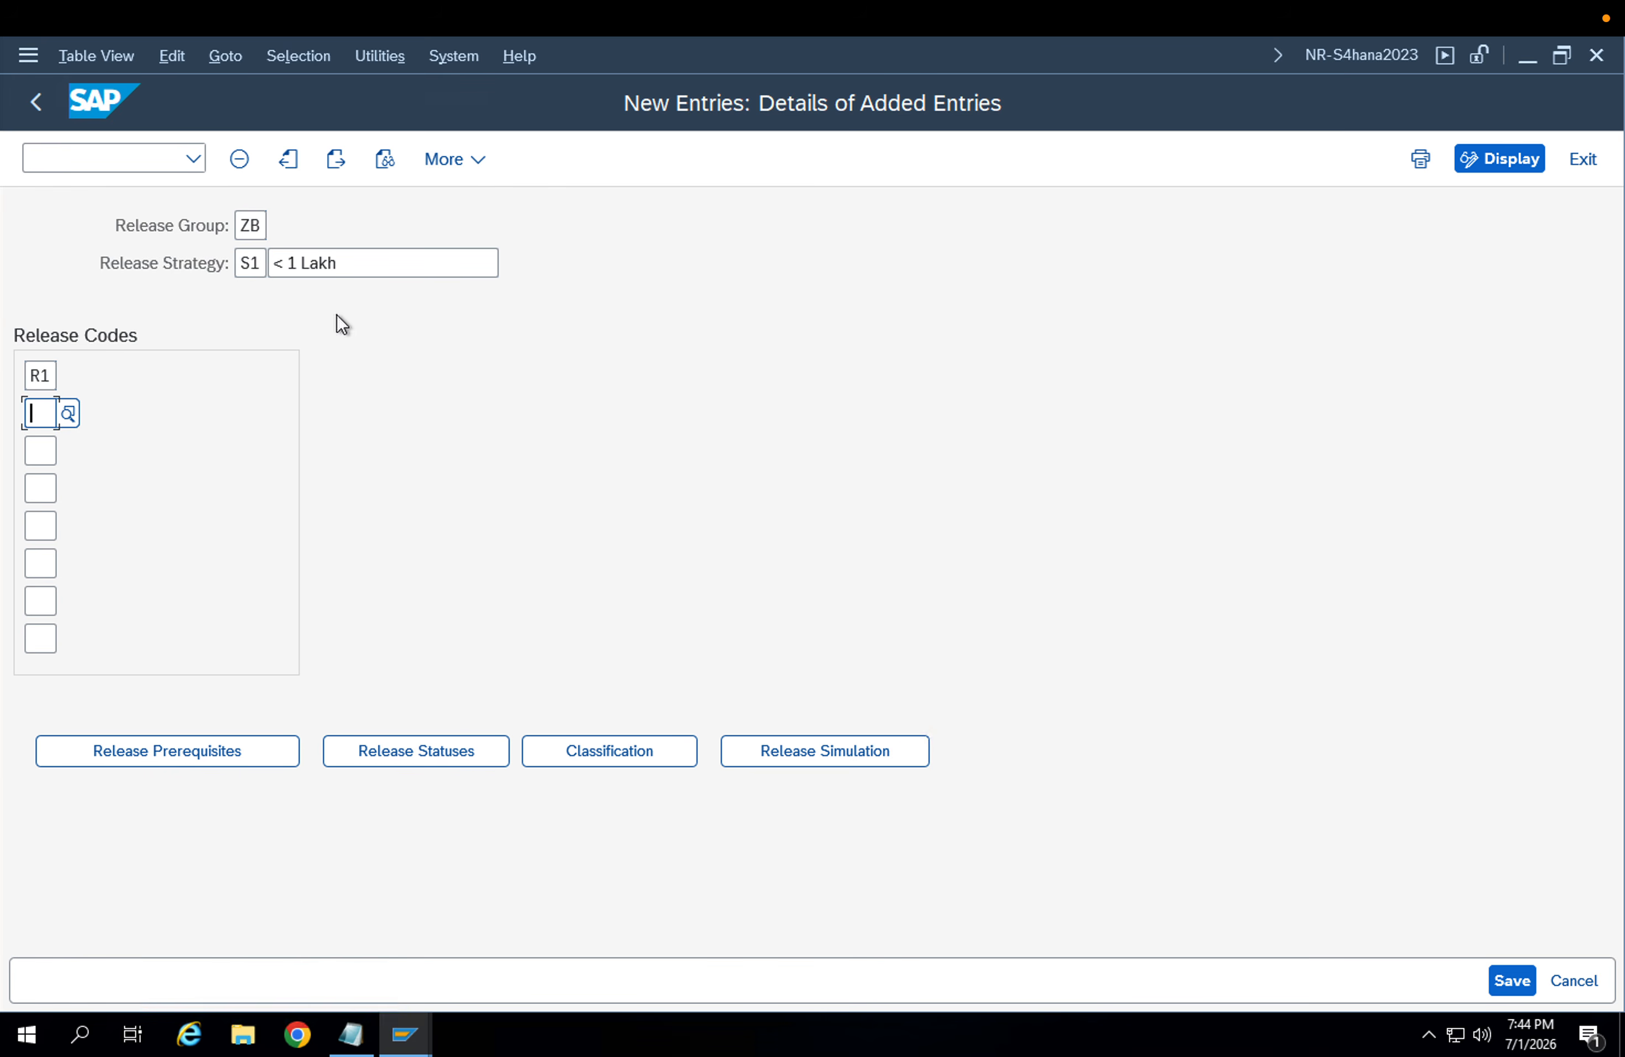
text(R2)
key(Tab)
text(R3)
key(Return)
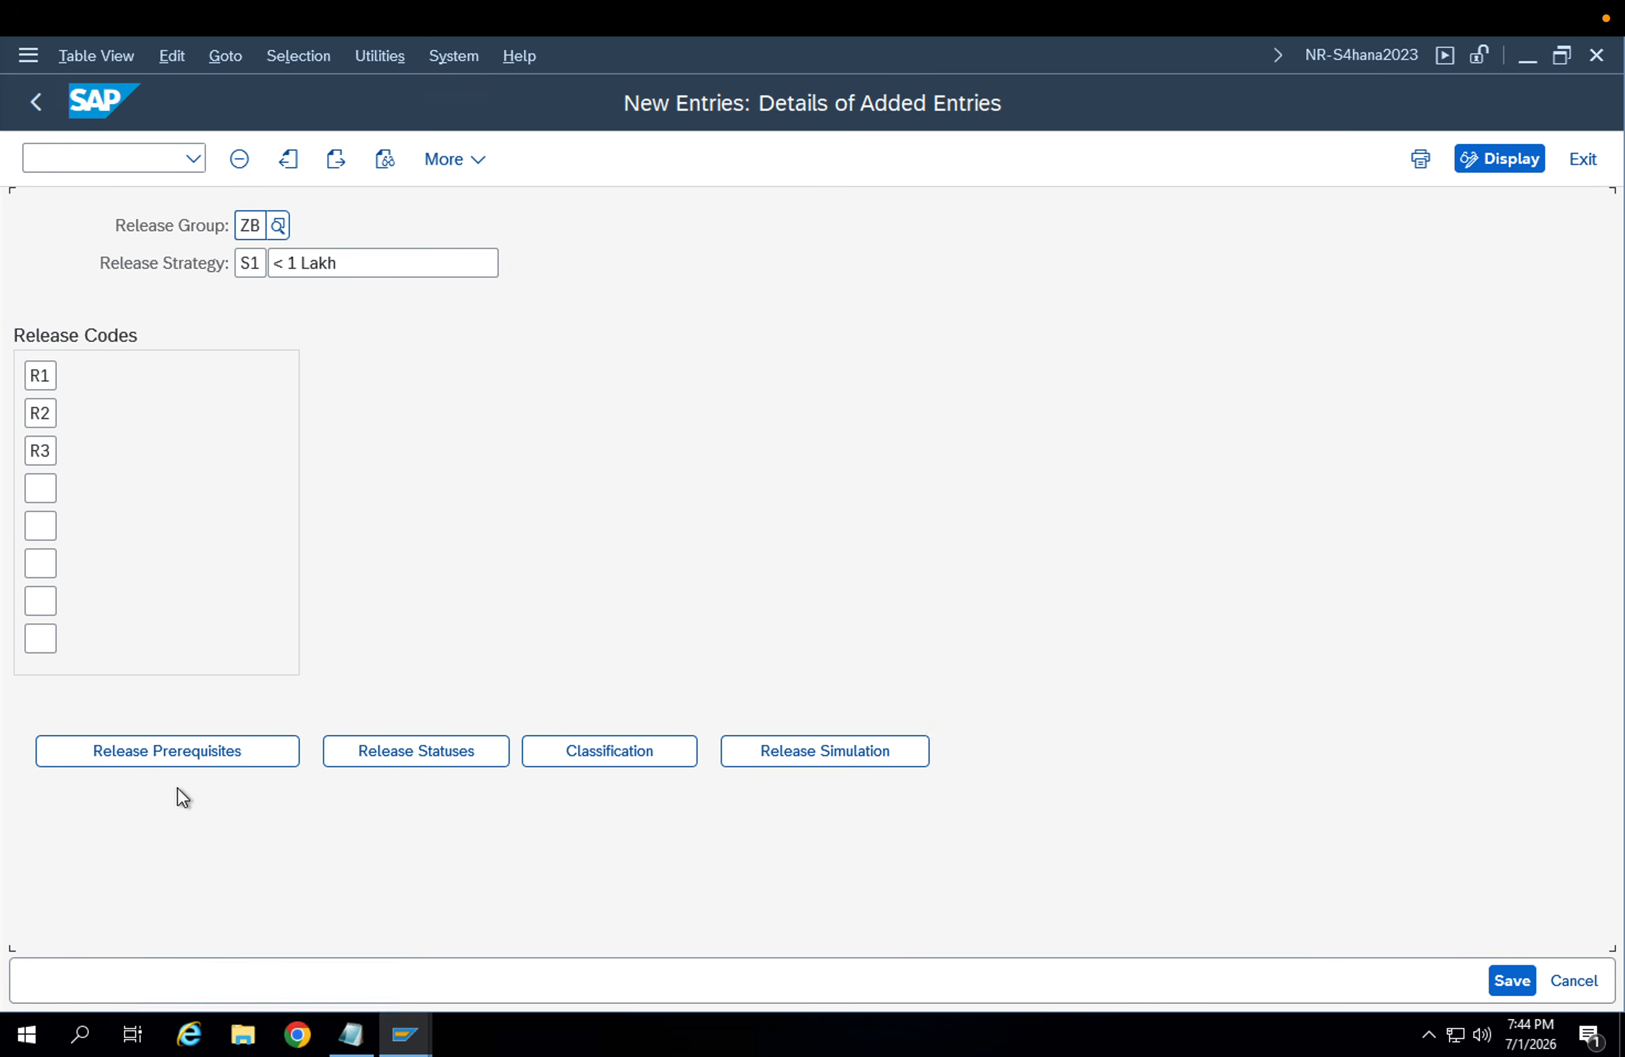
Set the release prerequisites so that R2 requires R1 and R3 requires R2
click(175, 751)
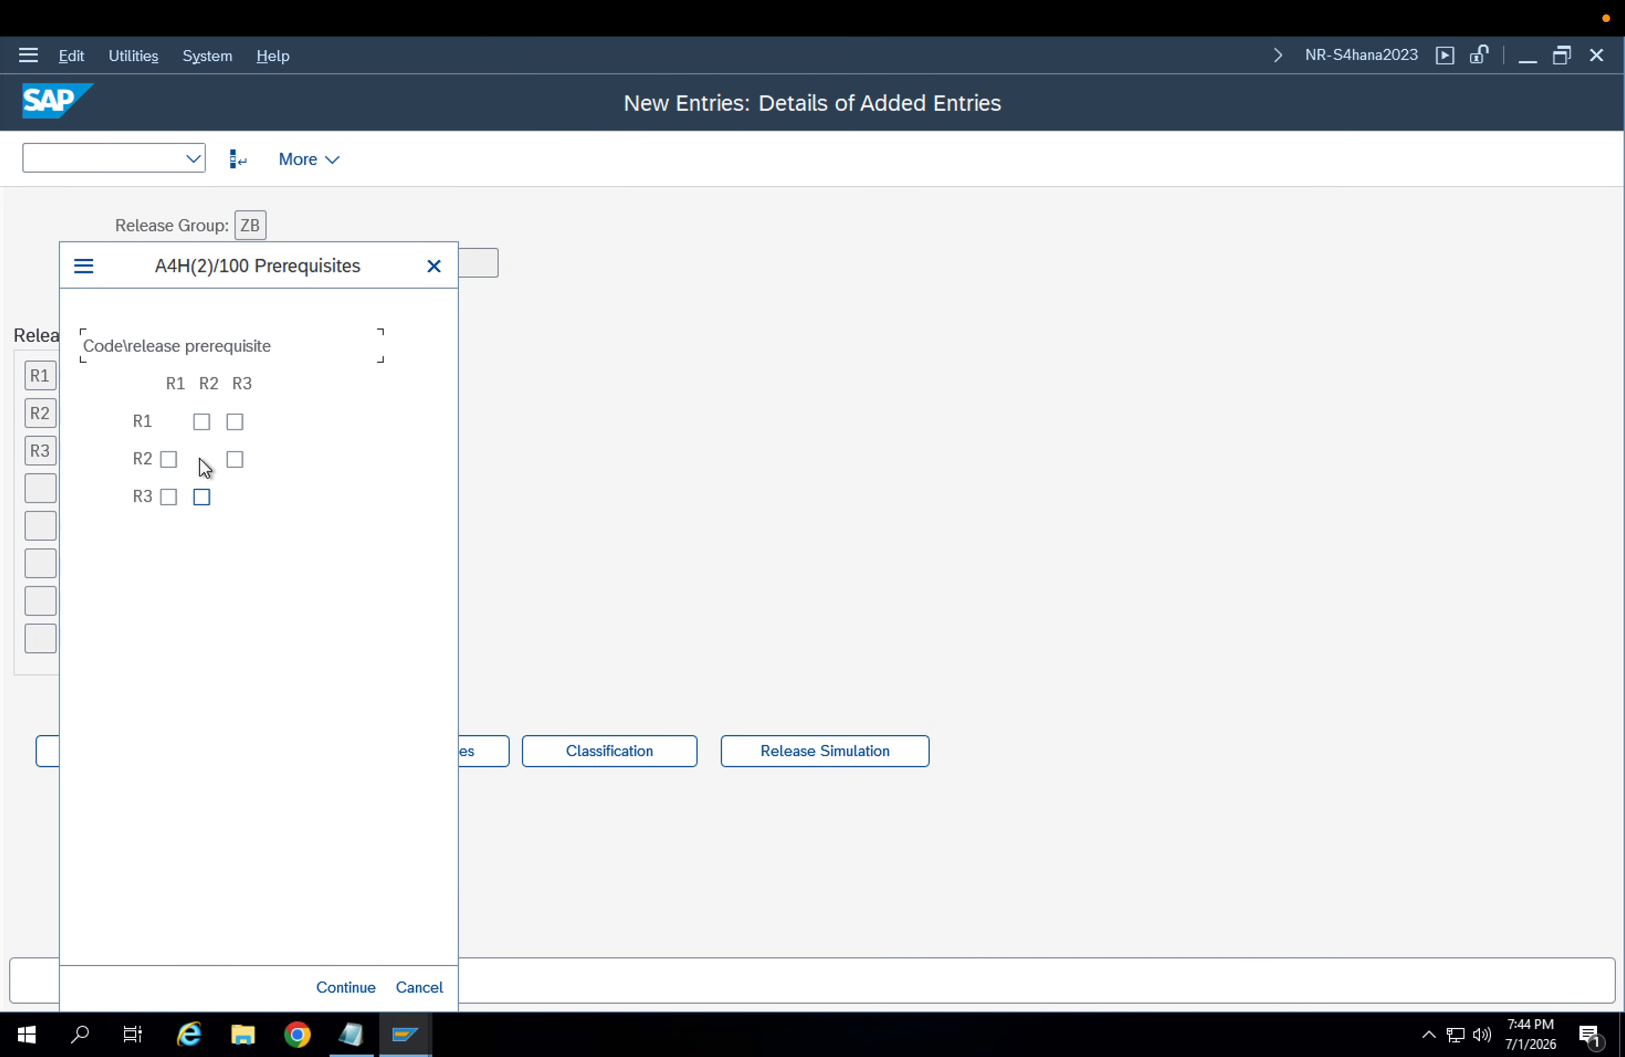
click(200, 500)
click(345, 986)
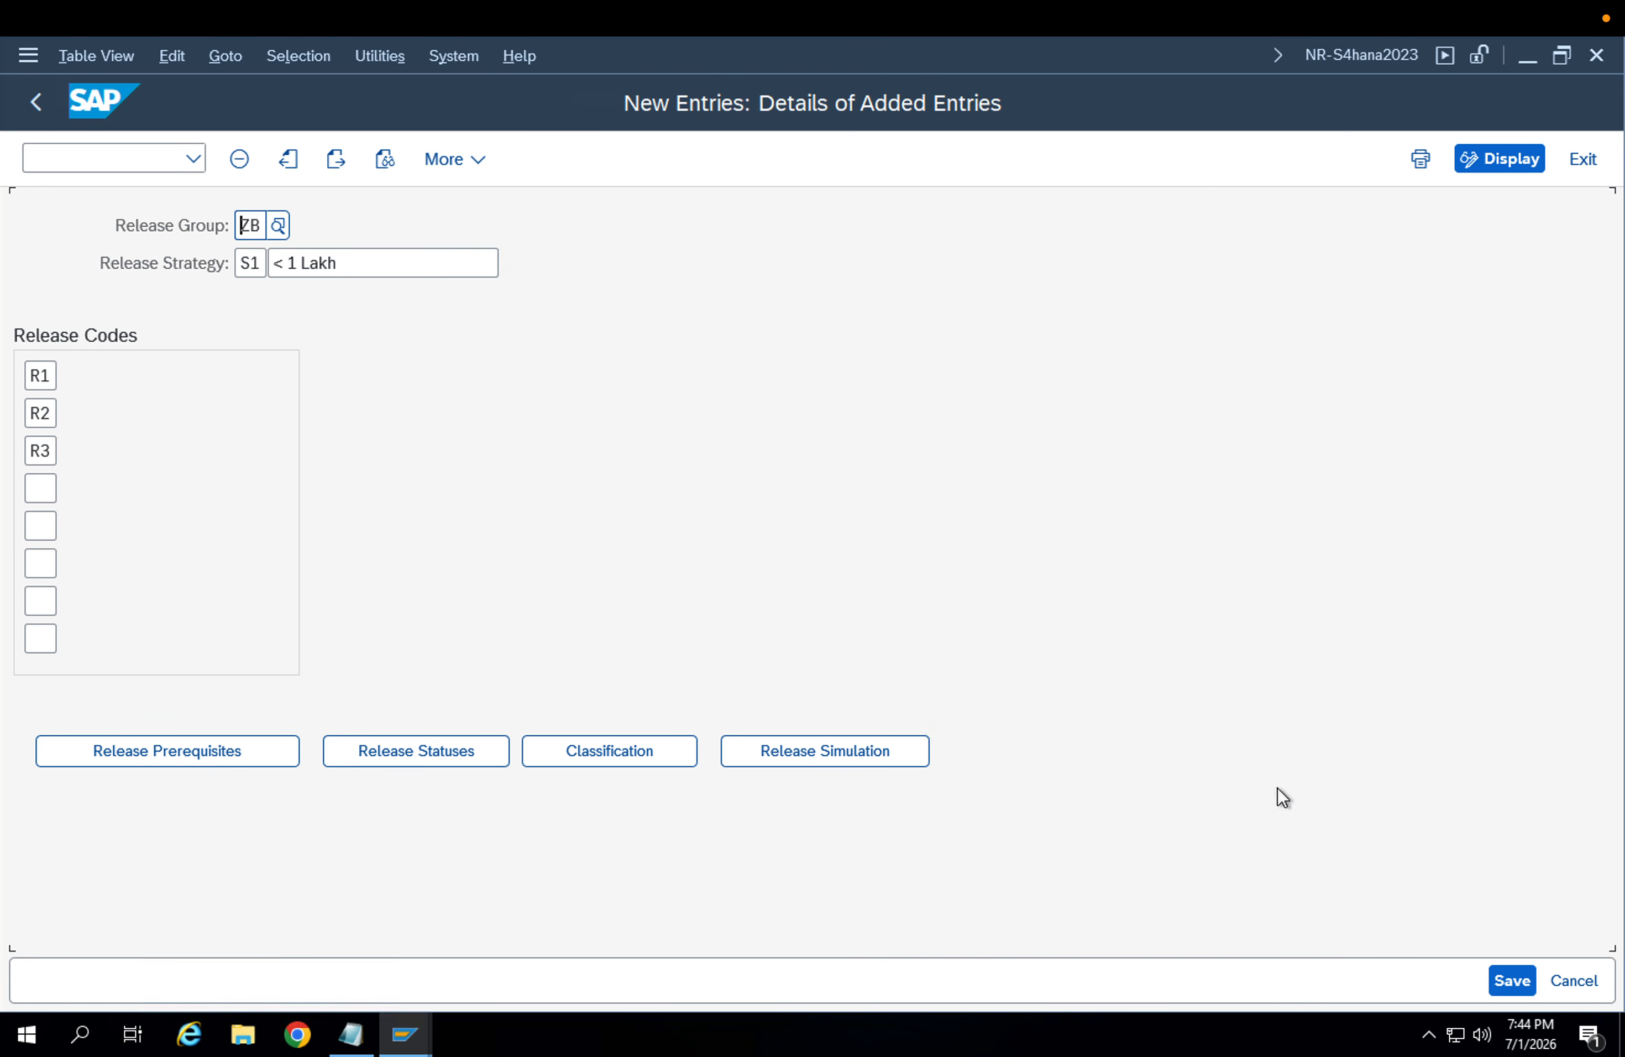
Review the release statuses for the R1, R2 and R3 combinations and save release strategy S1
click(421, 759)
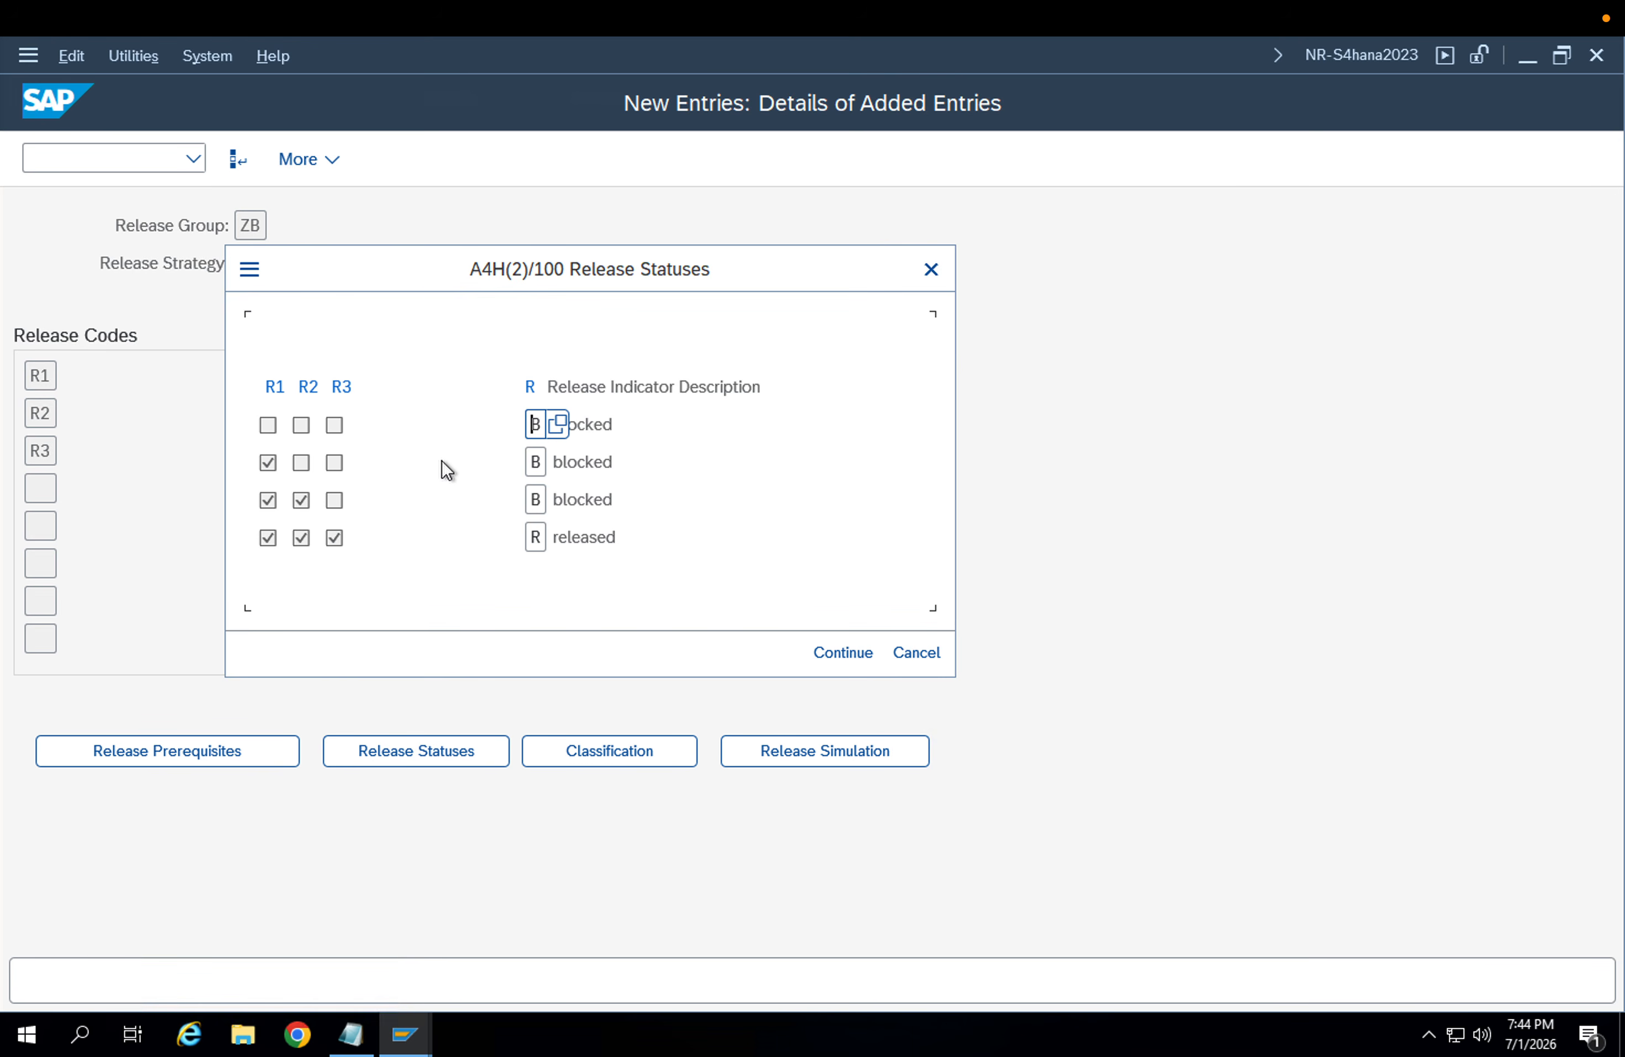
click(621, 537)
click(886, 652)
click(1510, 977)
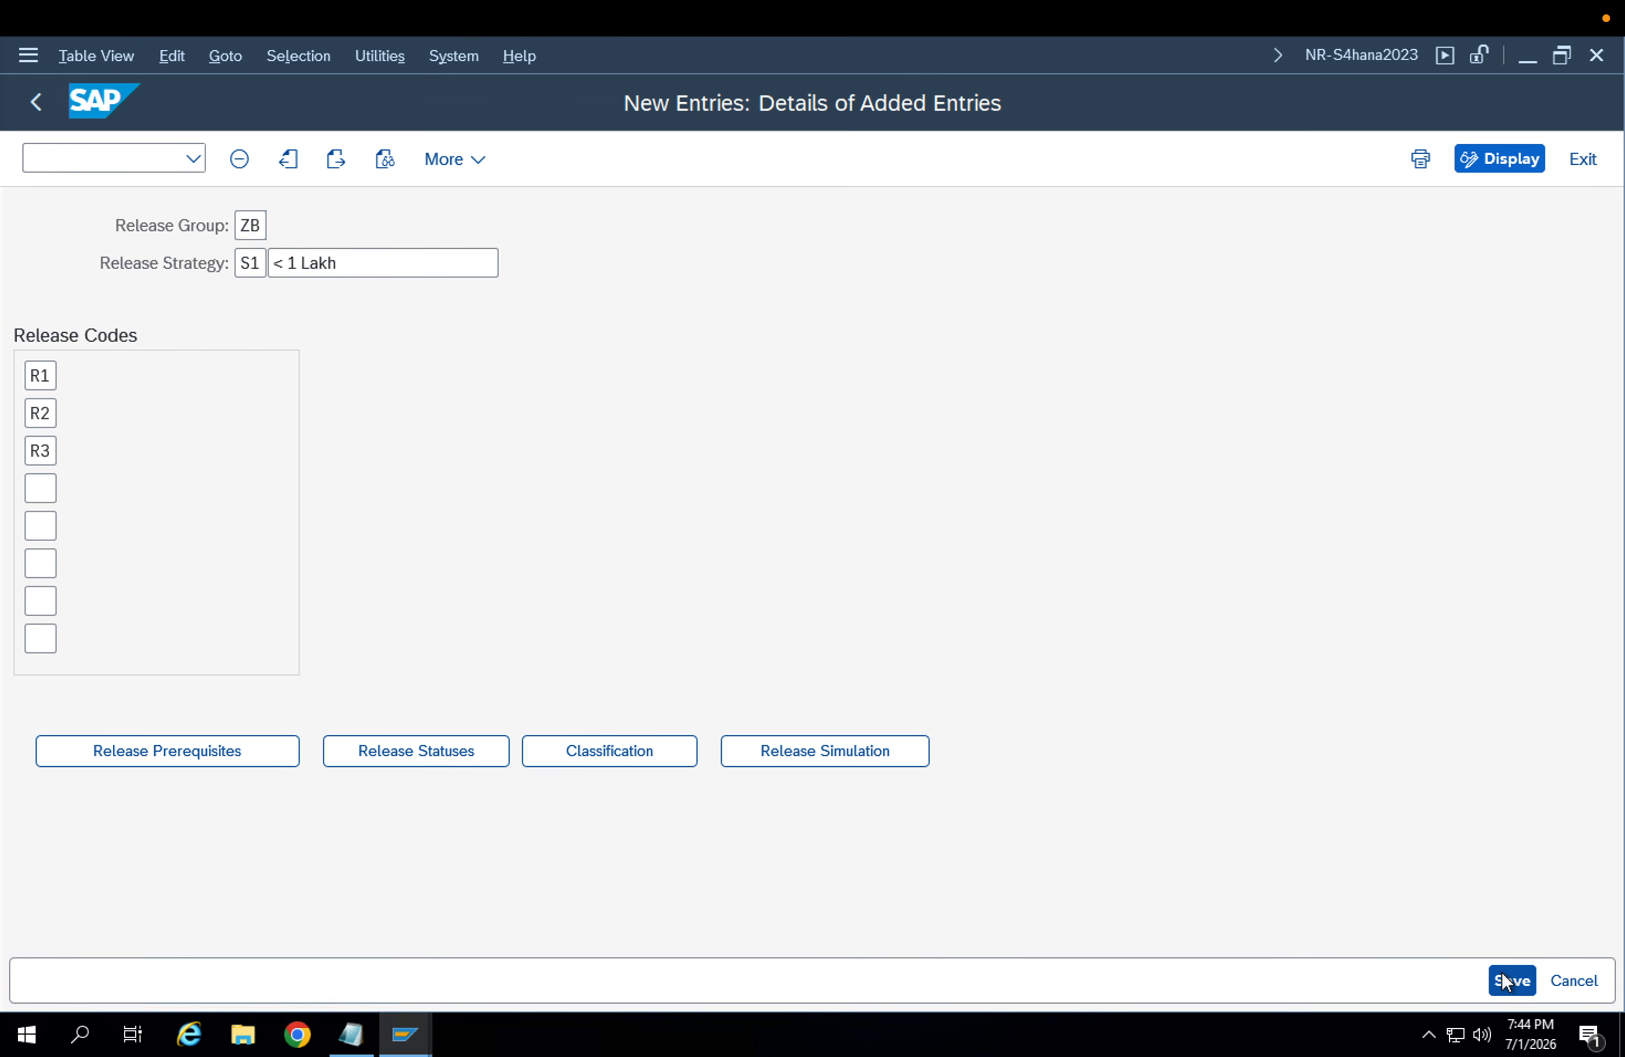
Confirm the proposed customizing request so that release strategy S1 is saved
click(583, 540)
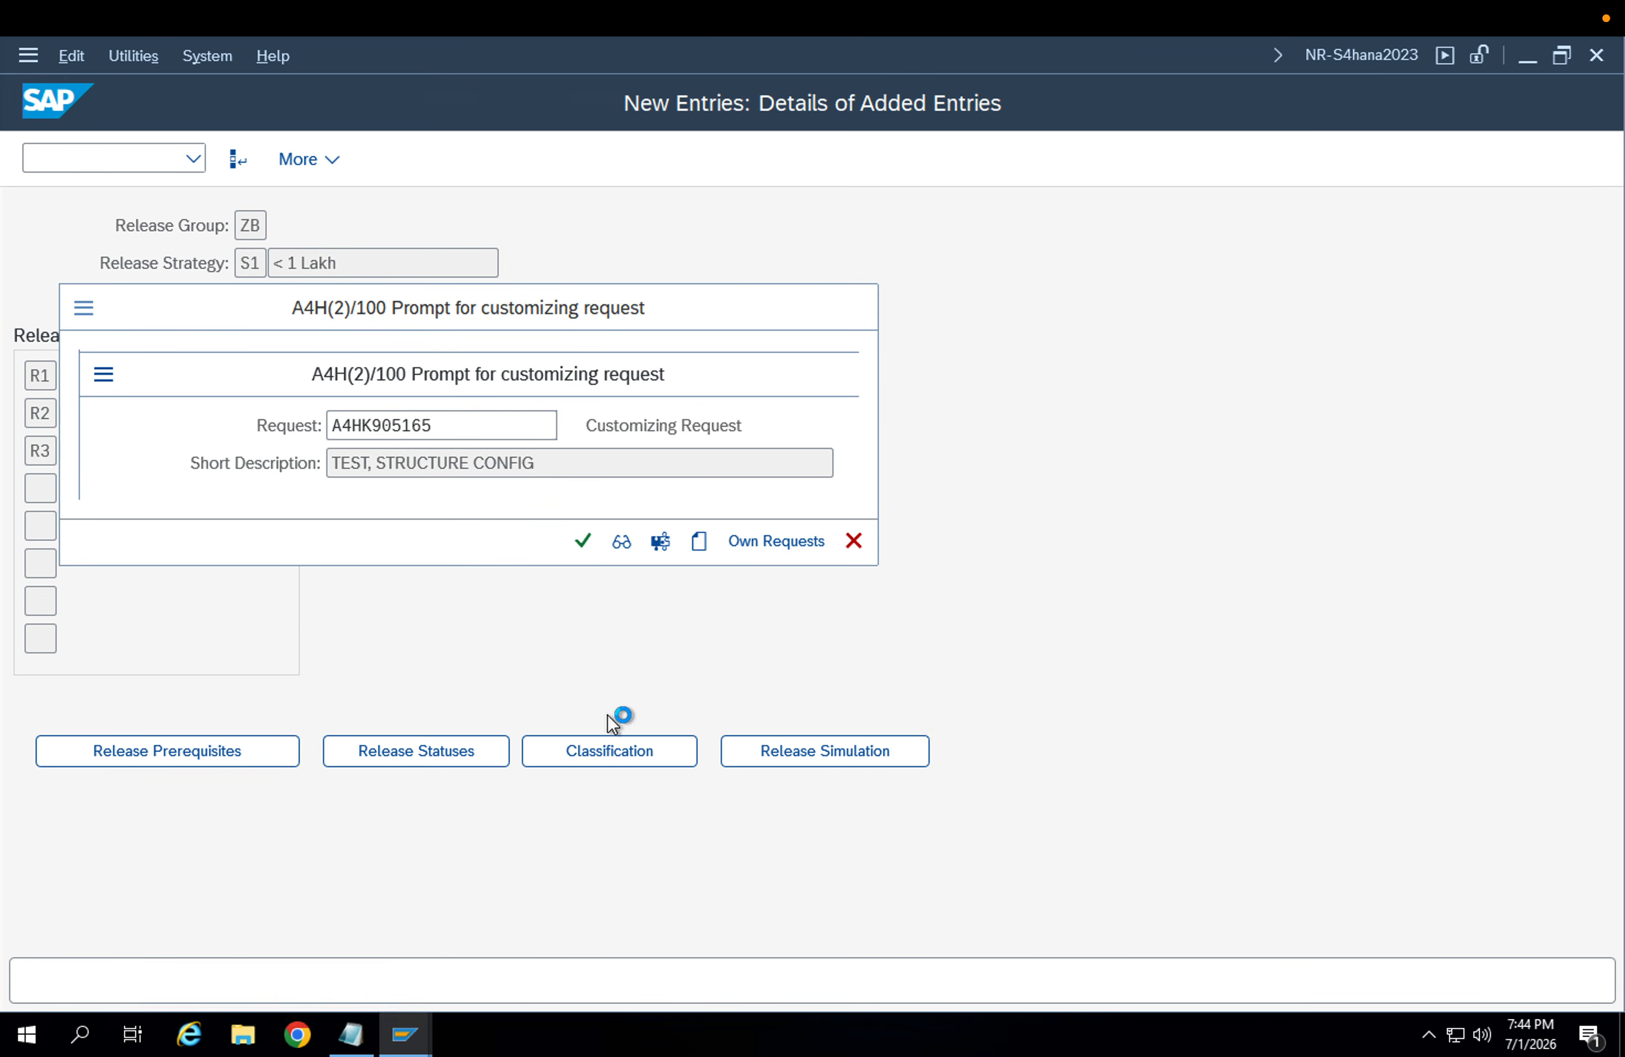
Try to set the total requisition value to < 100000 in the classification of release strategy S1
click(611, 746)
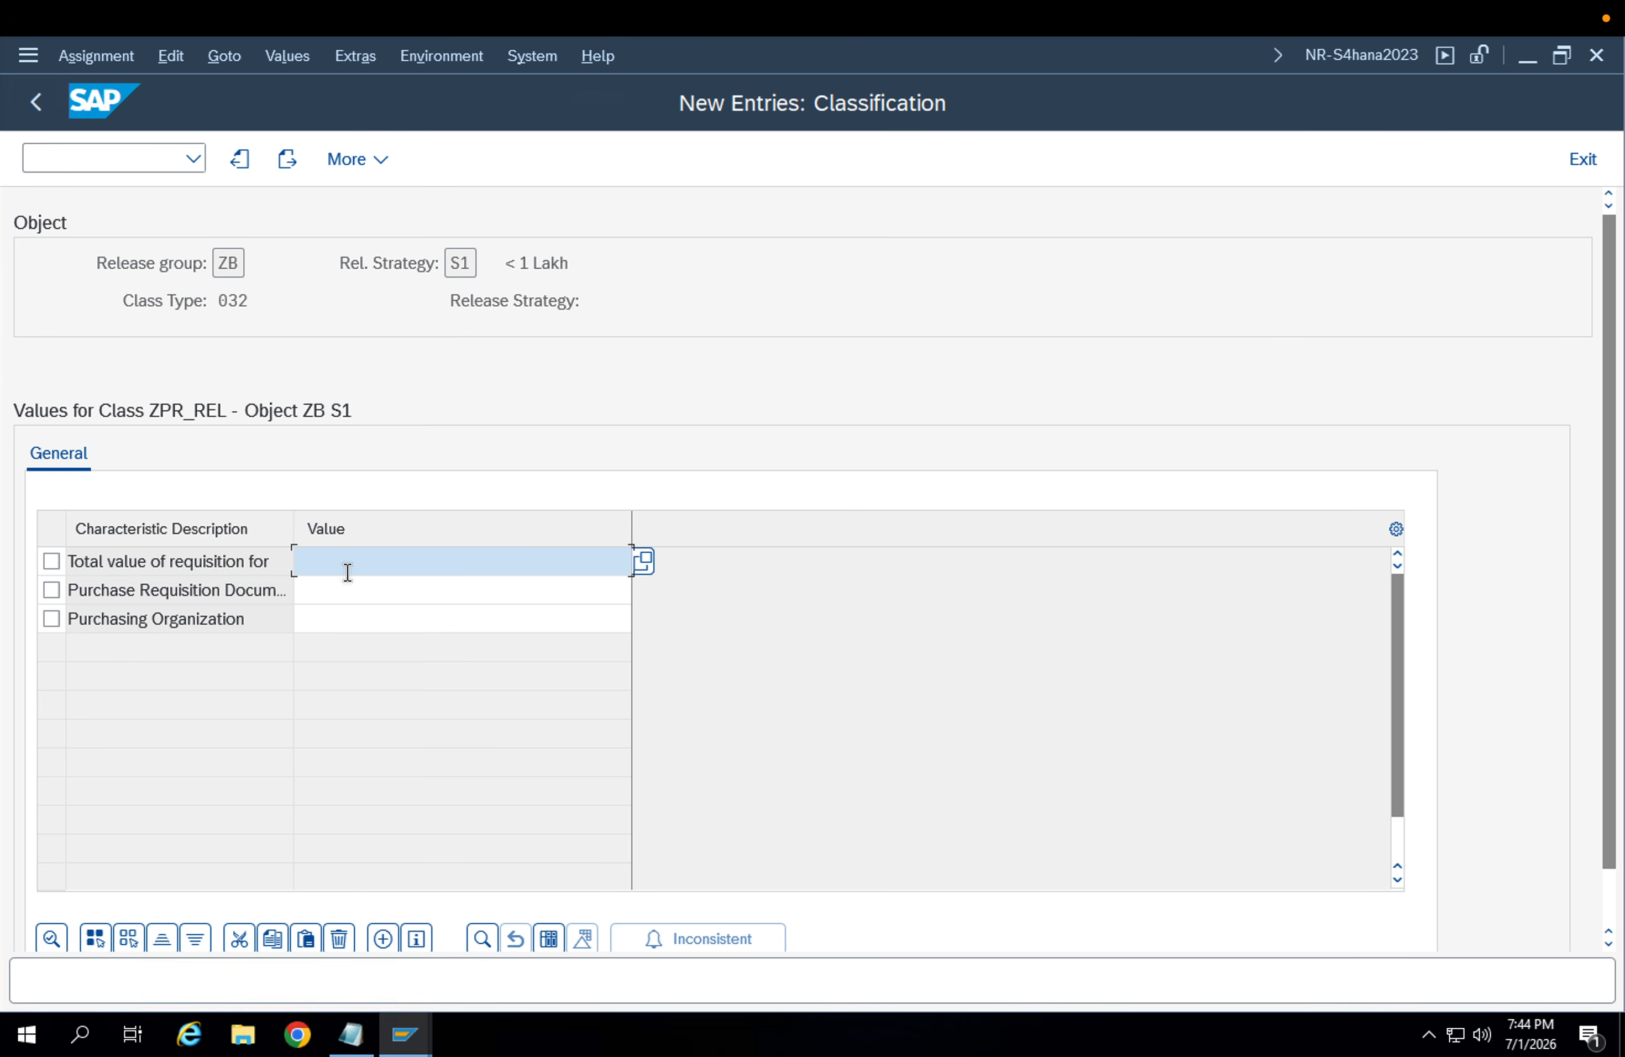
click(645, 564)
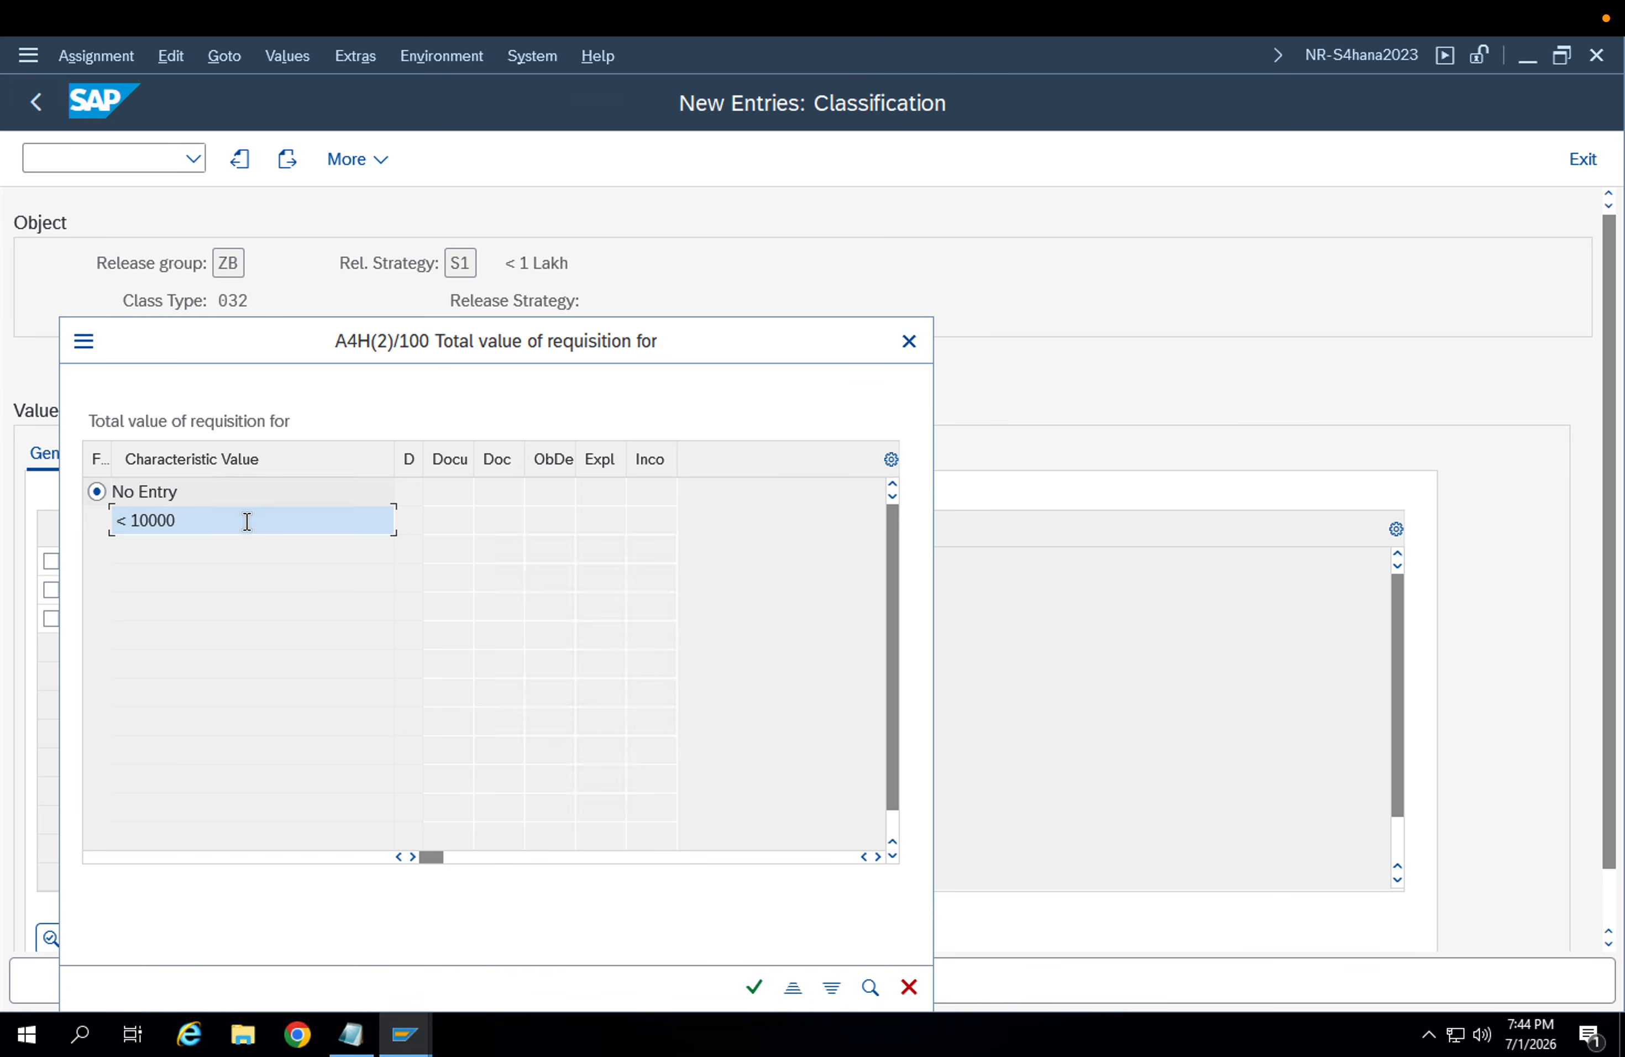
key(Return)
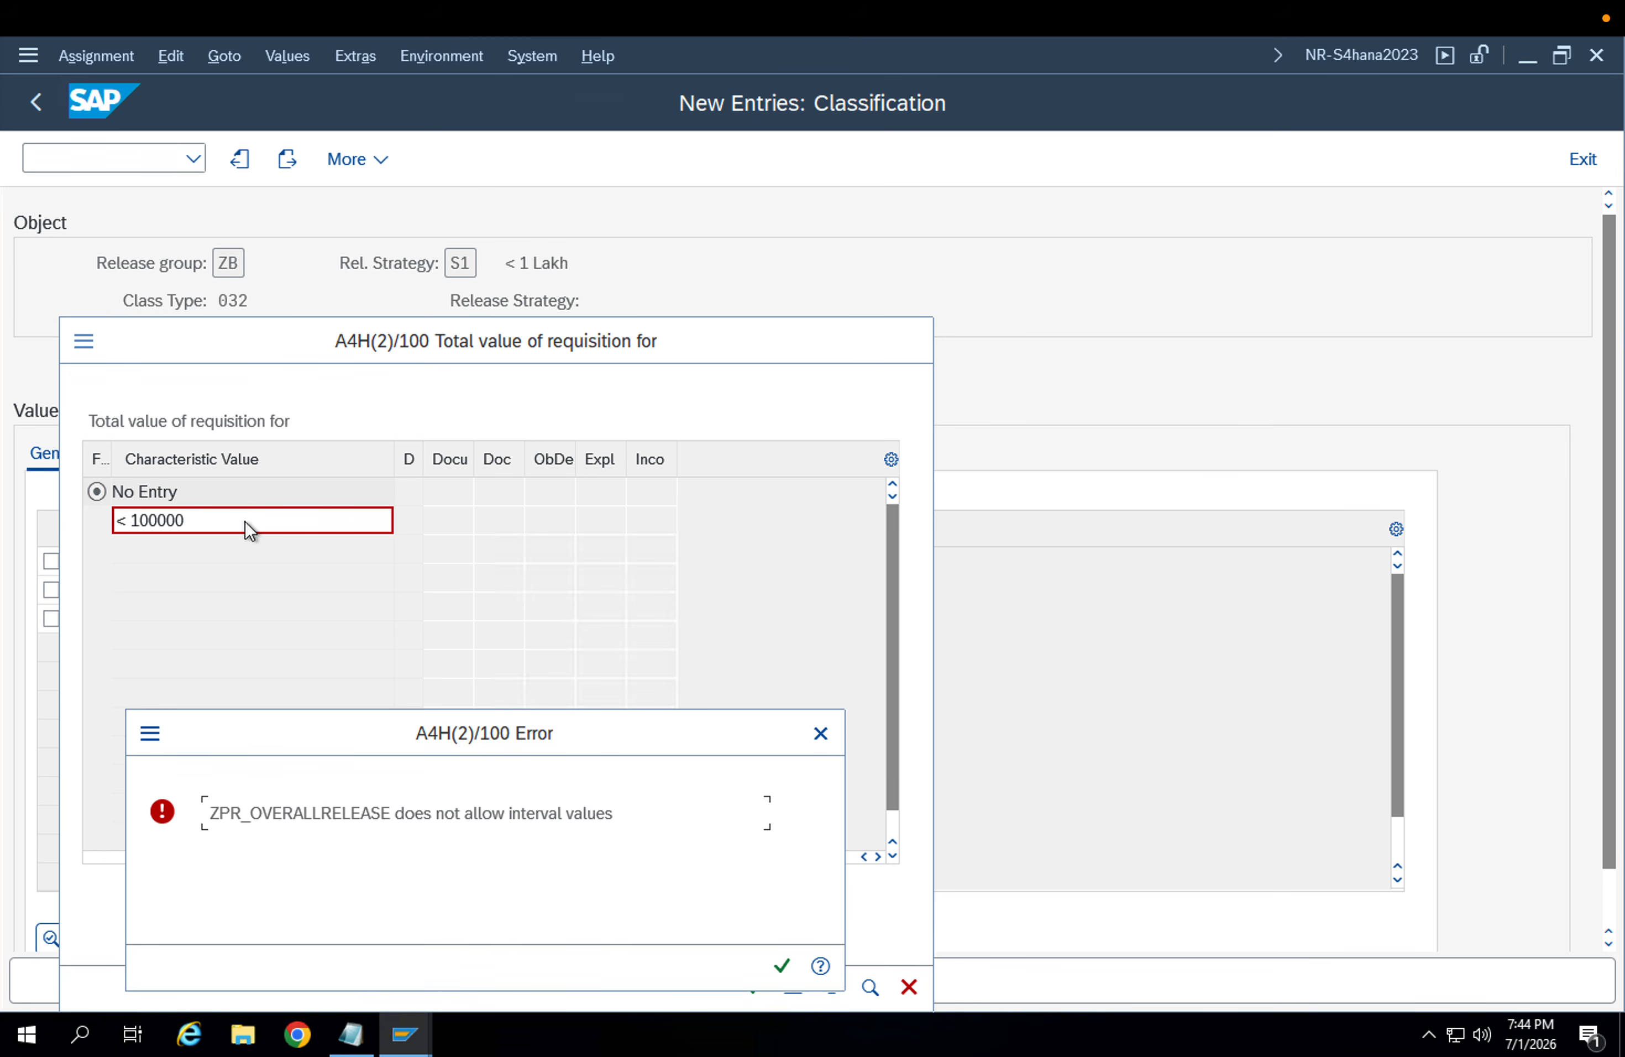
key(Return)
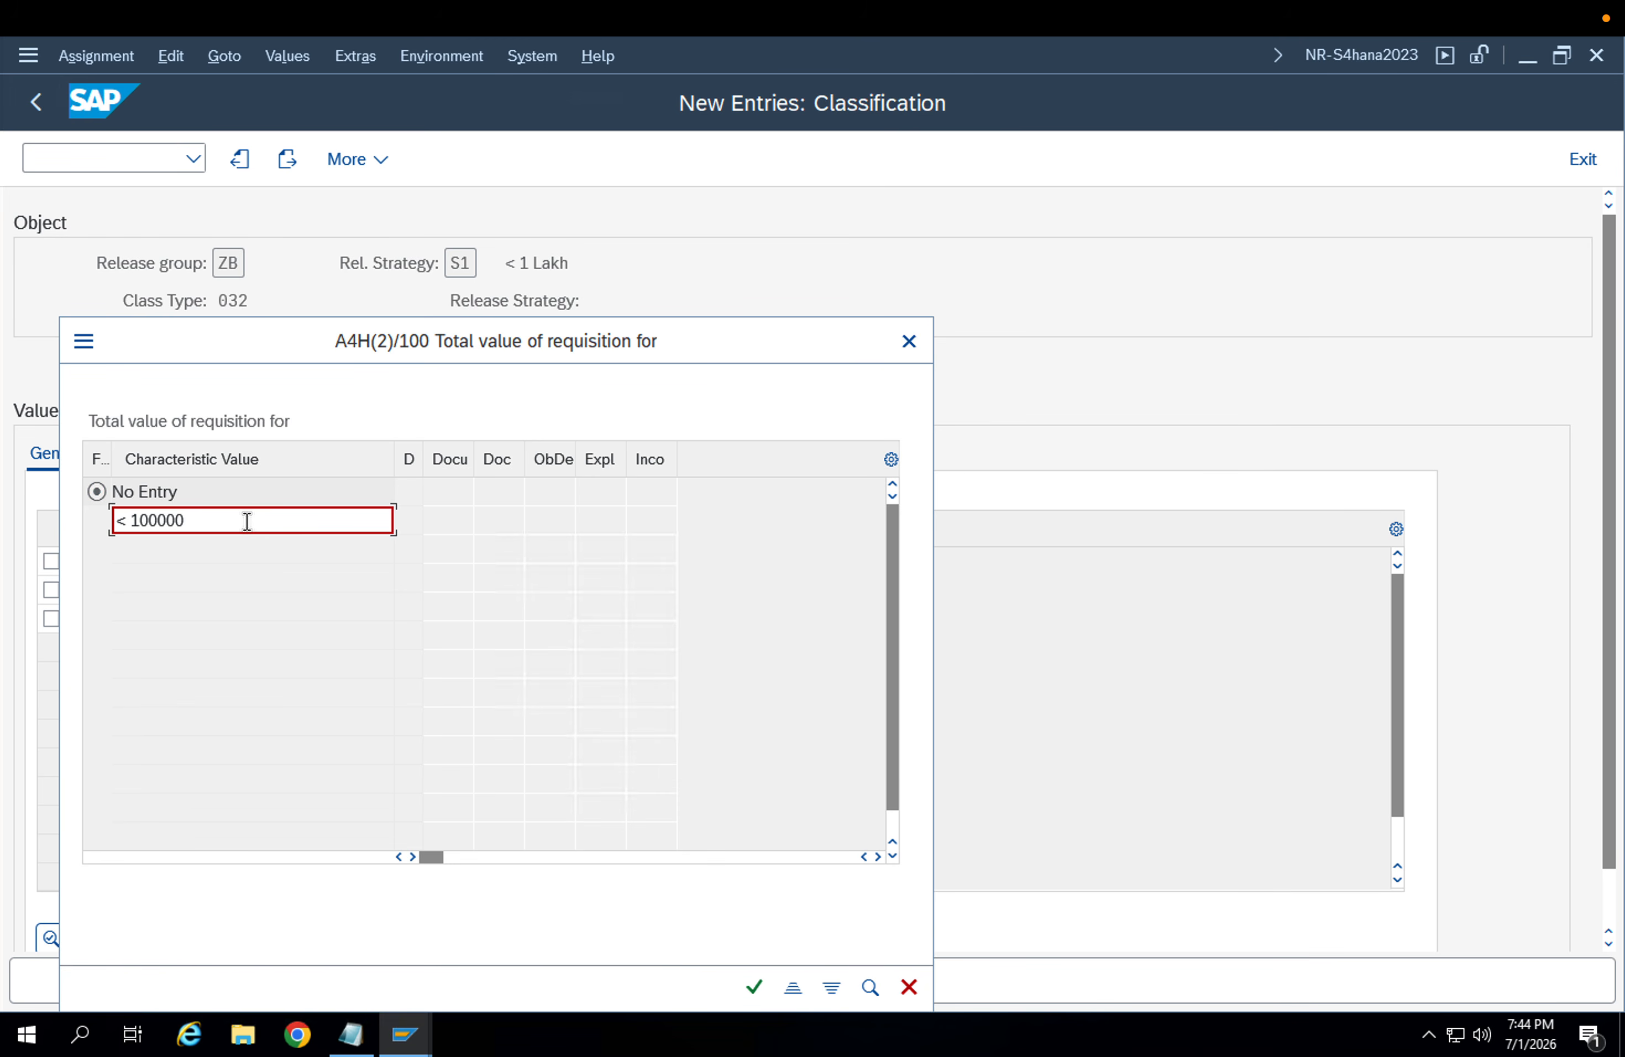
key(Escape)
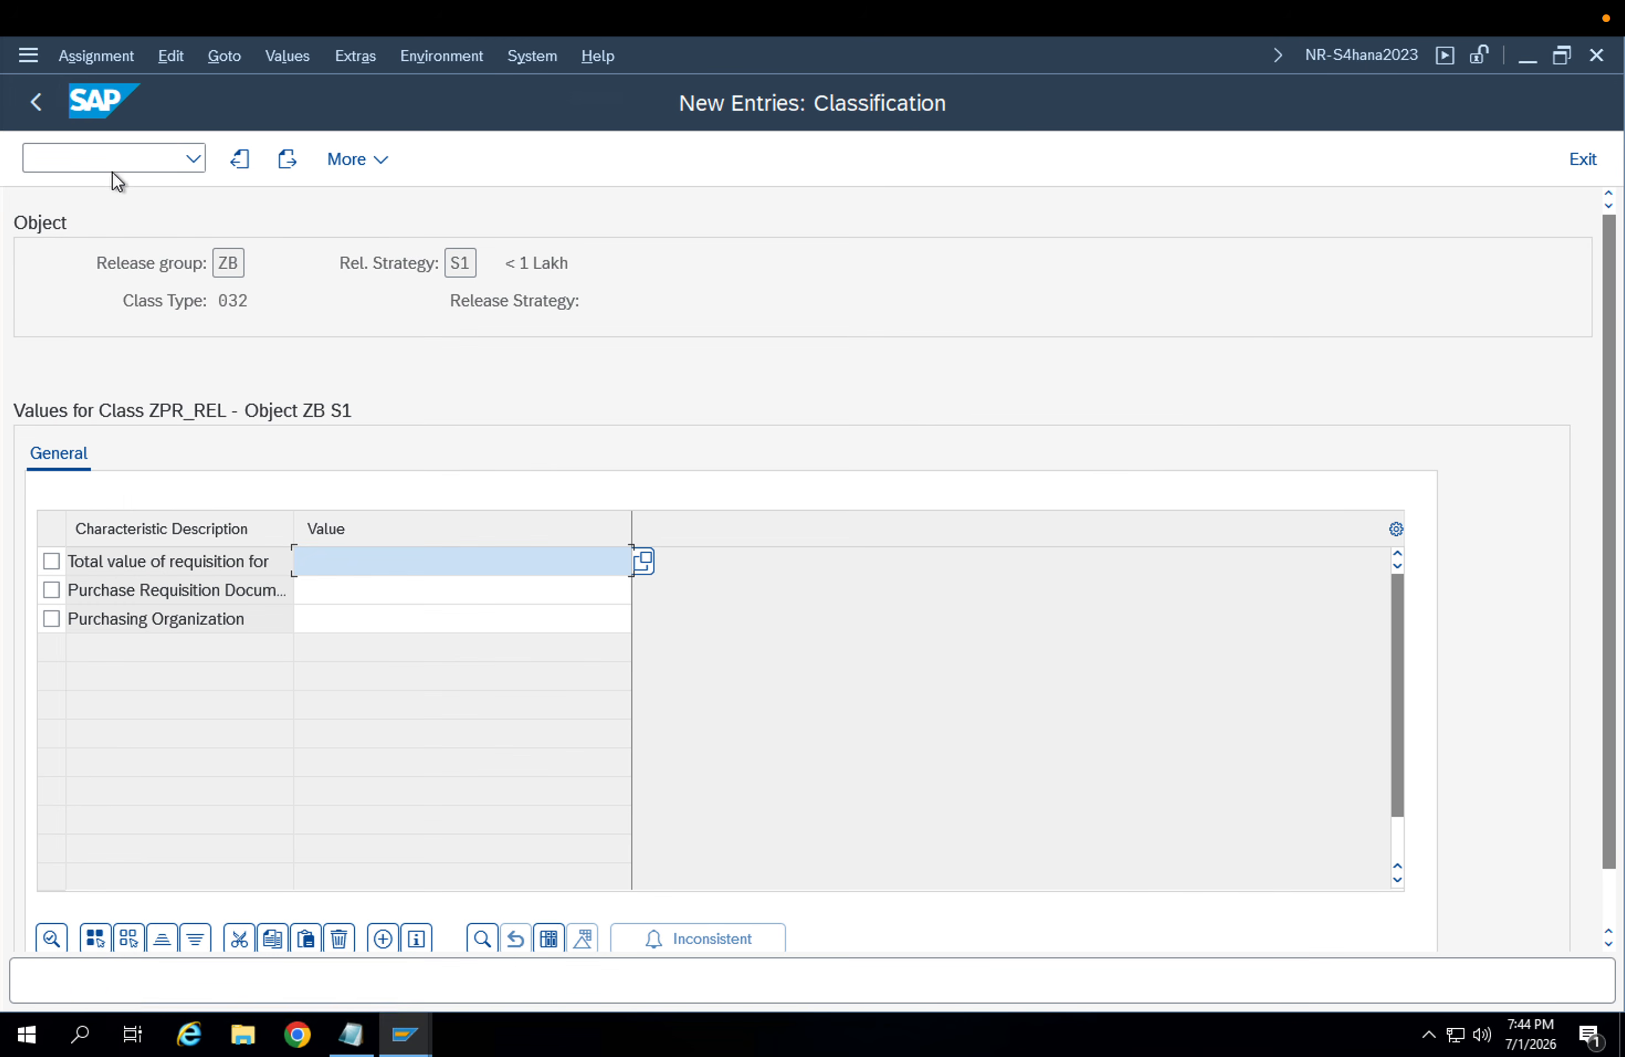
Leave the classification and try to start transaction CT03
click(110, 157)
text(/nc)
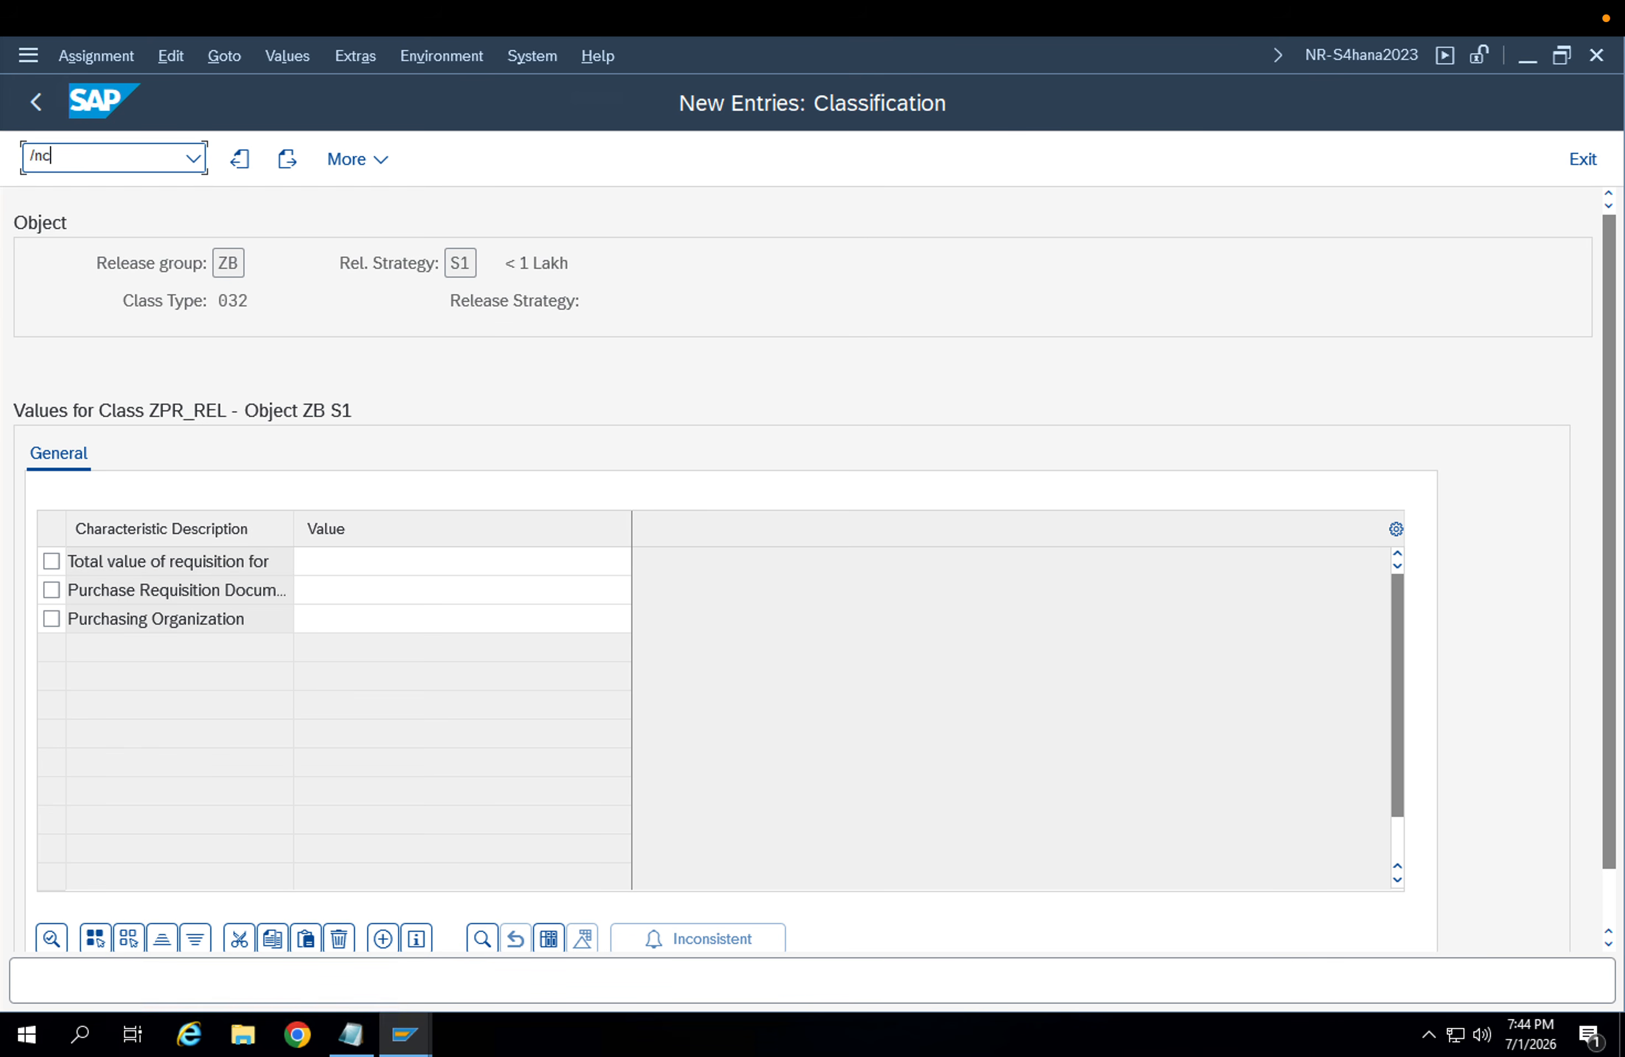
text(t03)
key(Return)
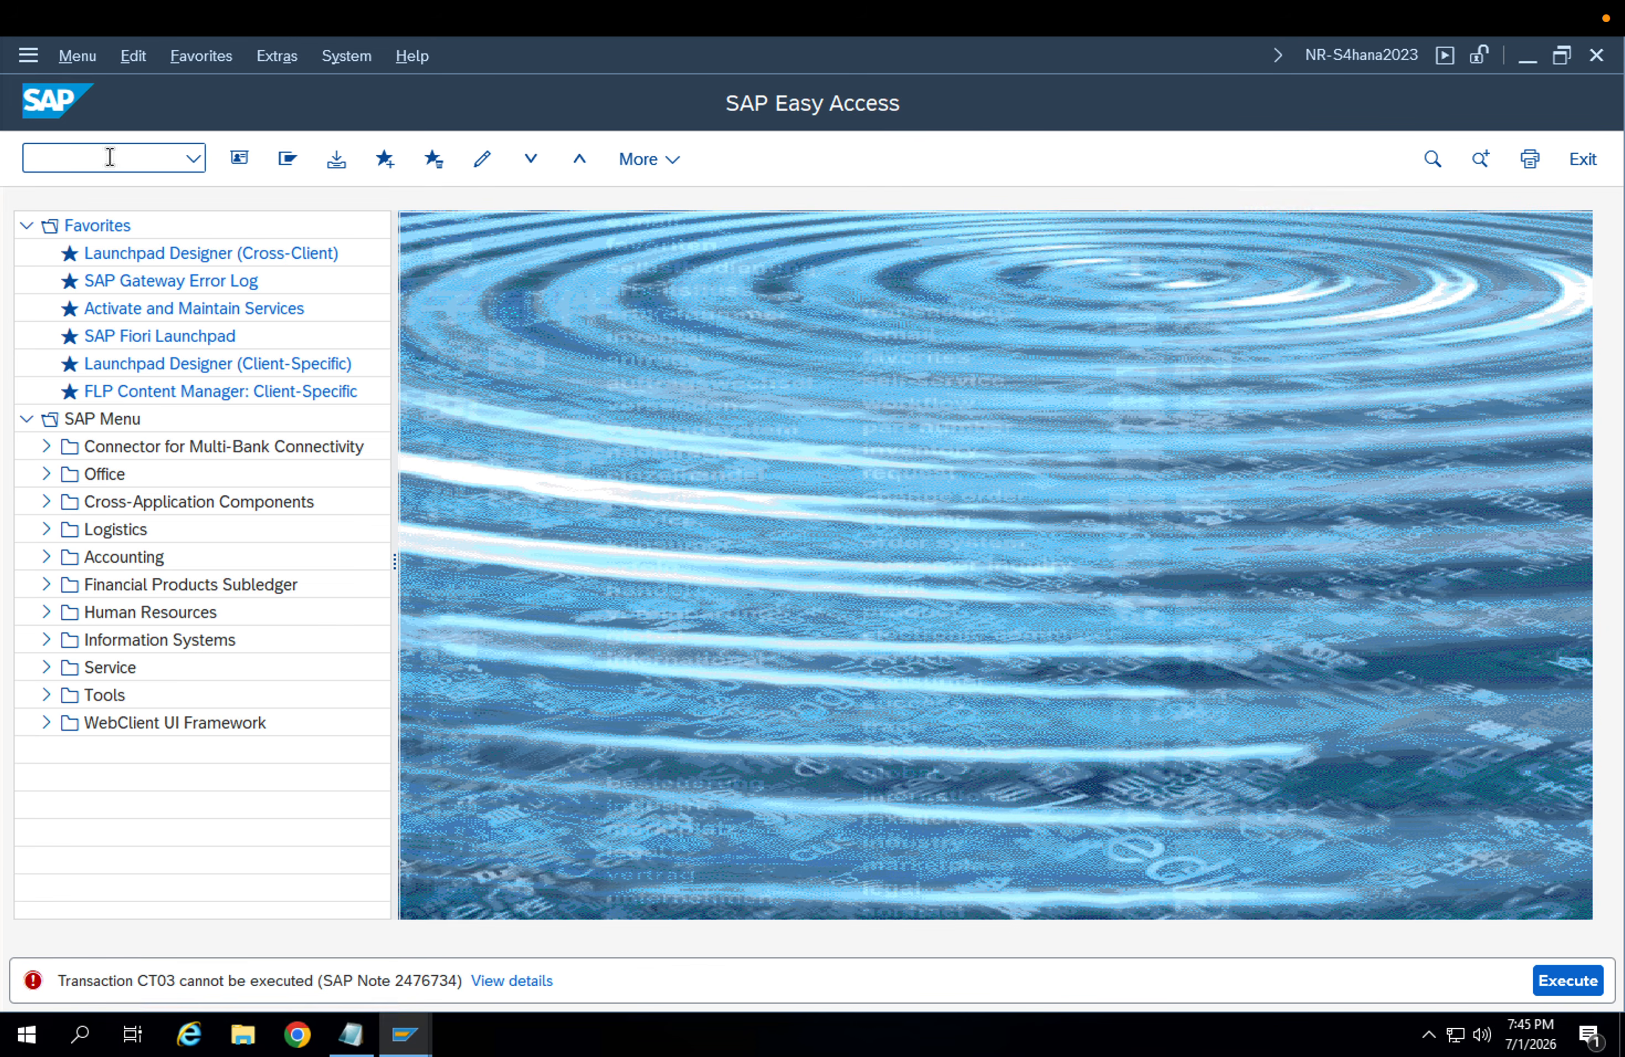
Open characteristic ZPR_OVERALLRELEASE for changing with transaction CT04 and keep its value assignment as Single-value
text(/nct04)
key(Return)
key(Return)
click(648, 751)
click(620, 714)
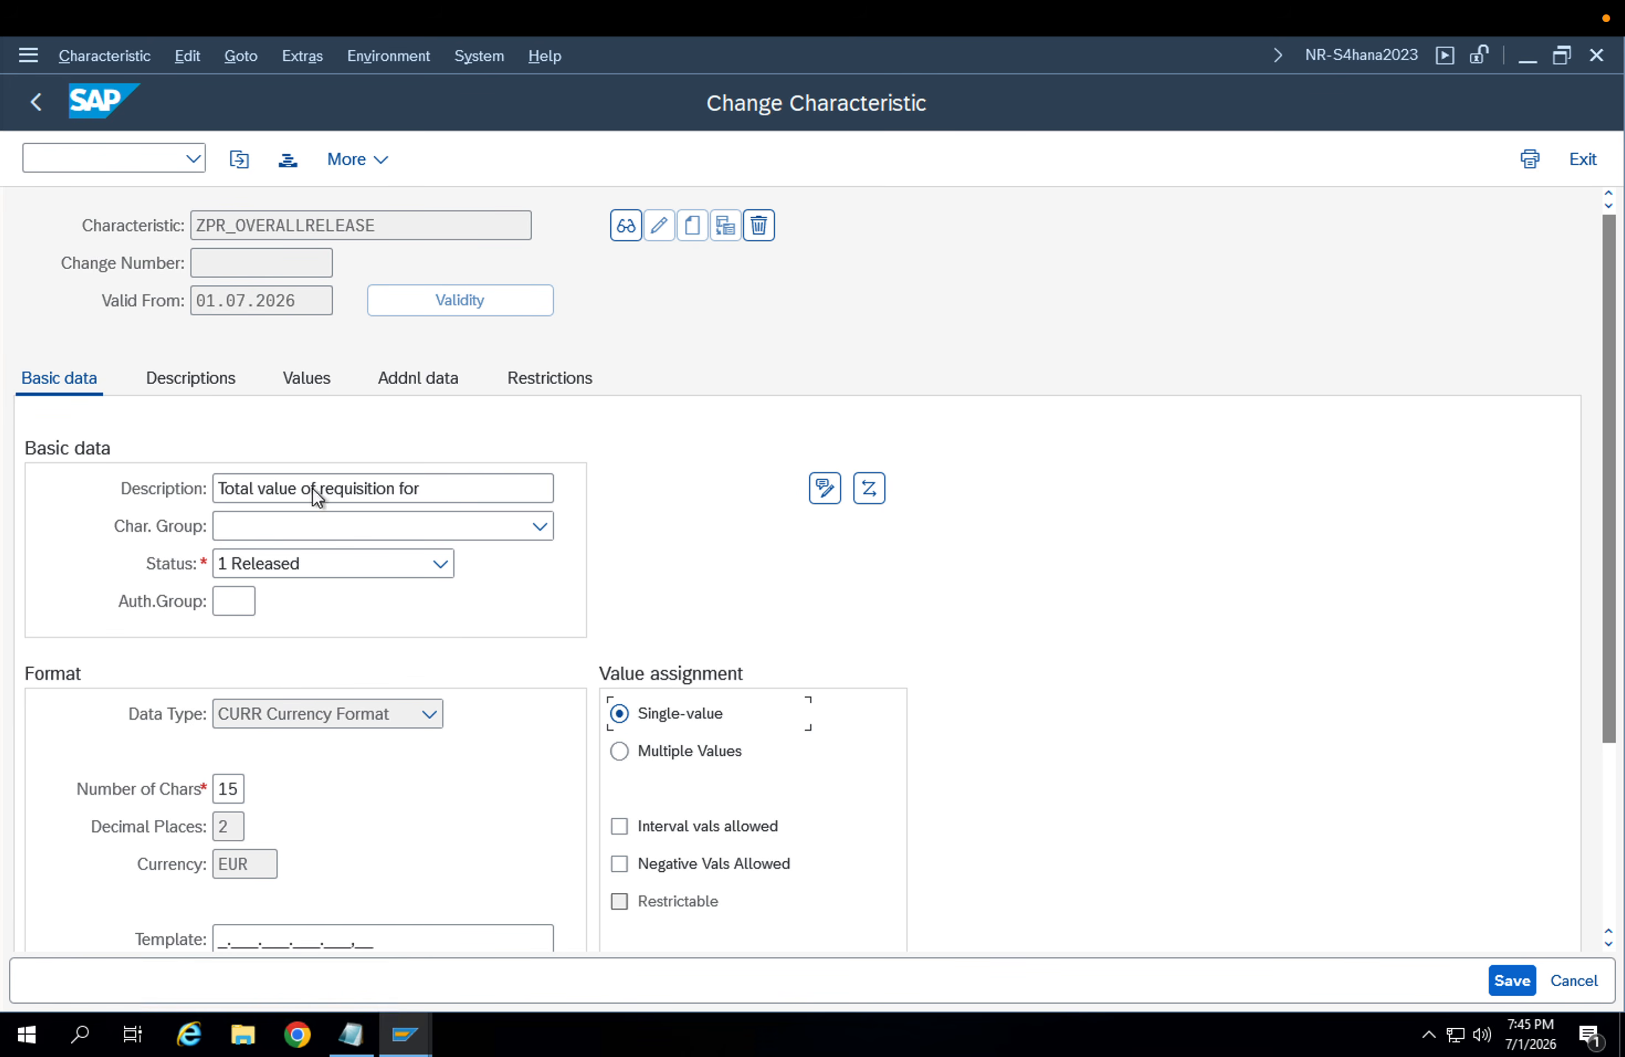
Allow interval values for characteristic ZPR_OVERALLRELEASE and save the characteristic
click(232, 385)
click(297, 381)
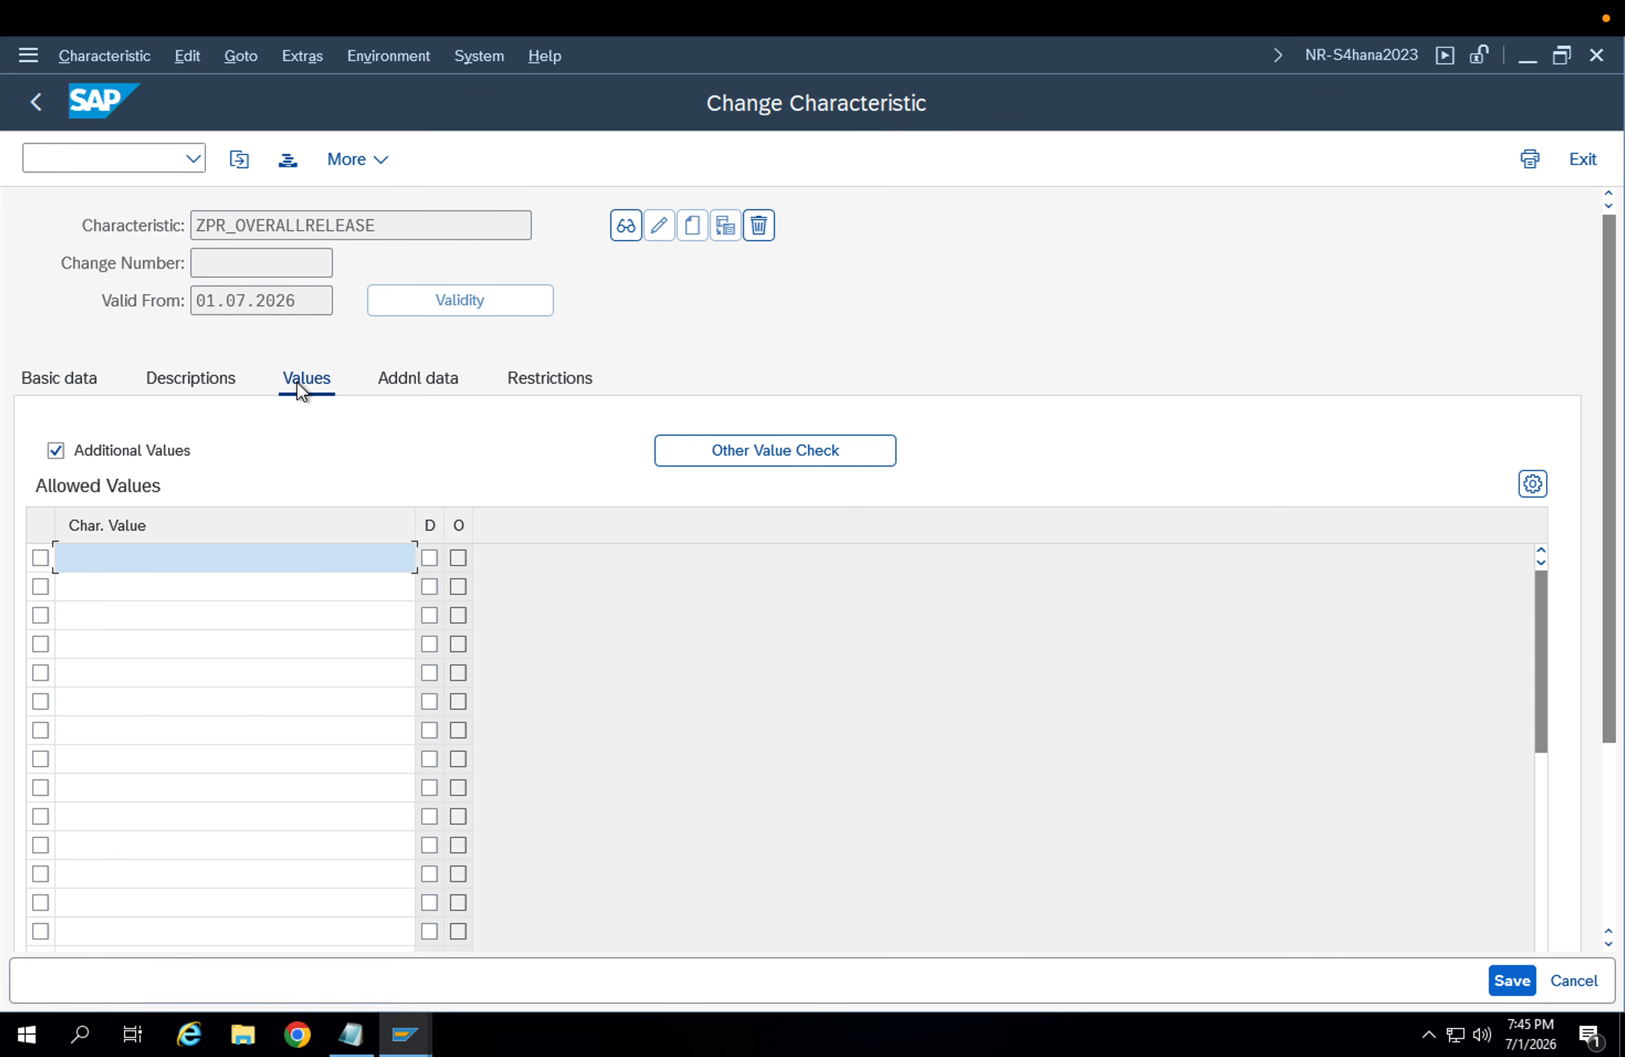
click(173, 380)
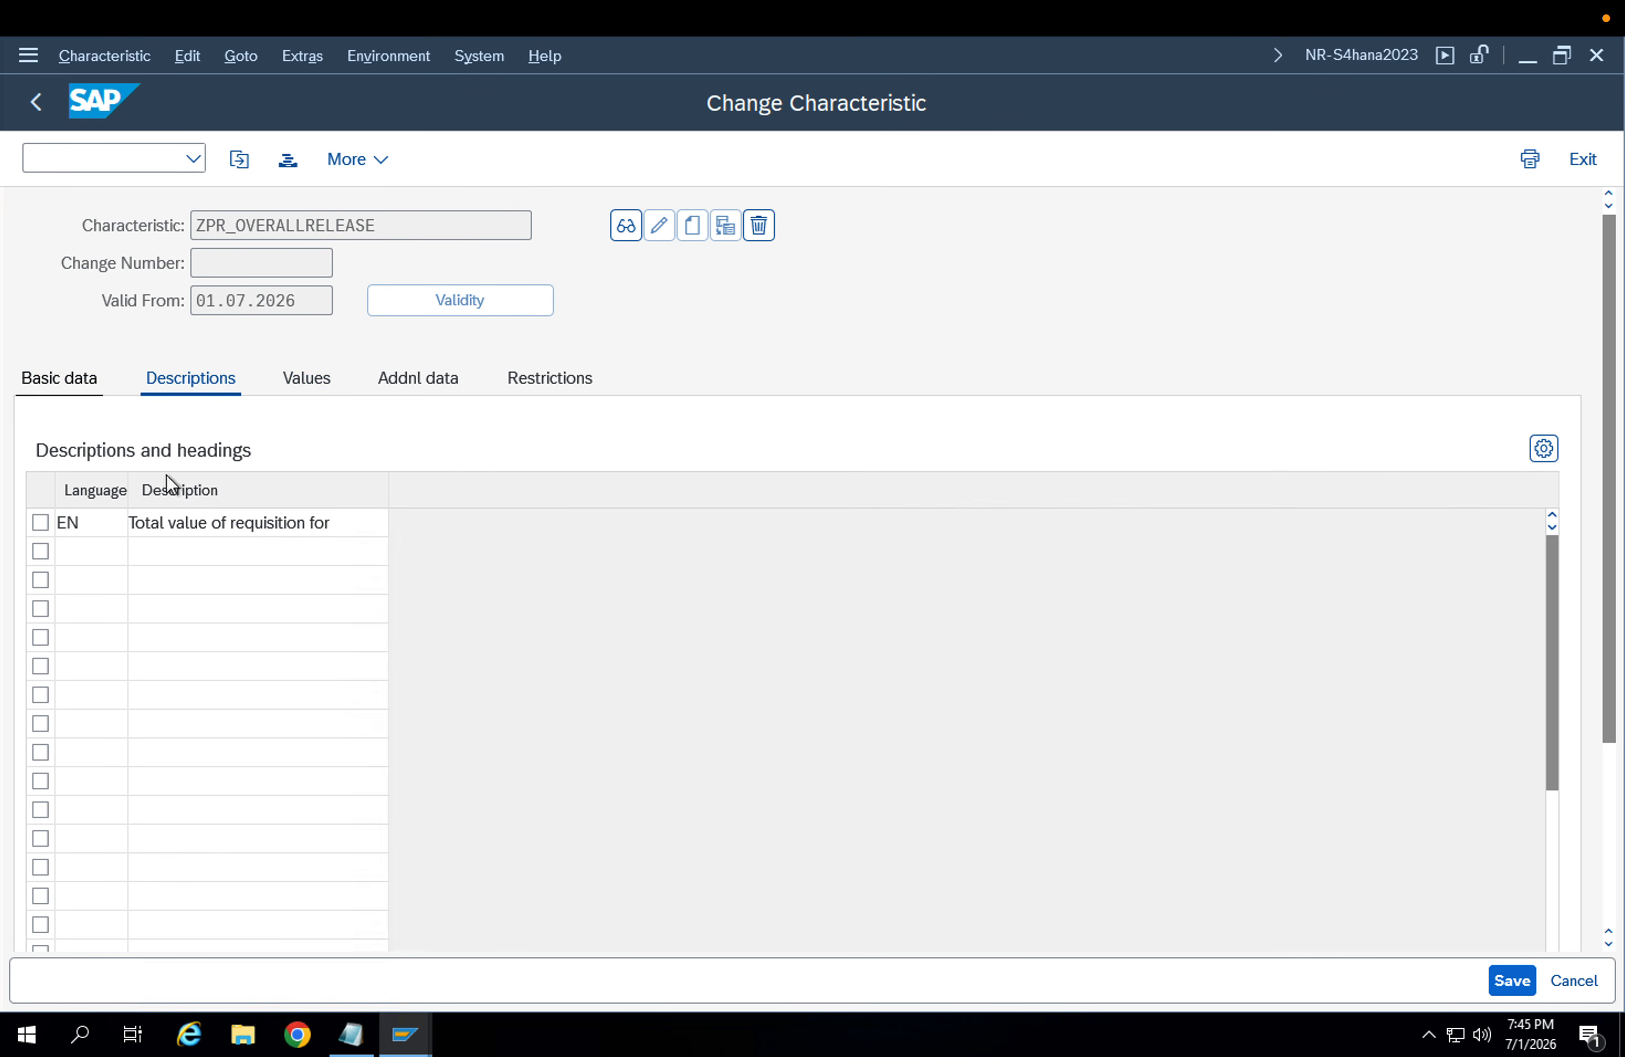
click(62, 378)
click(690, 828)
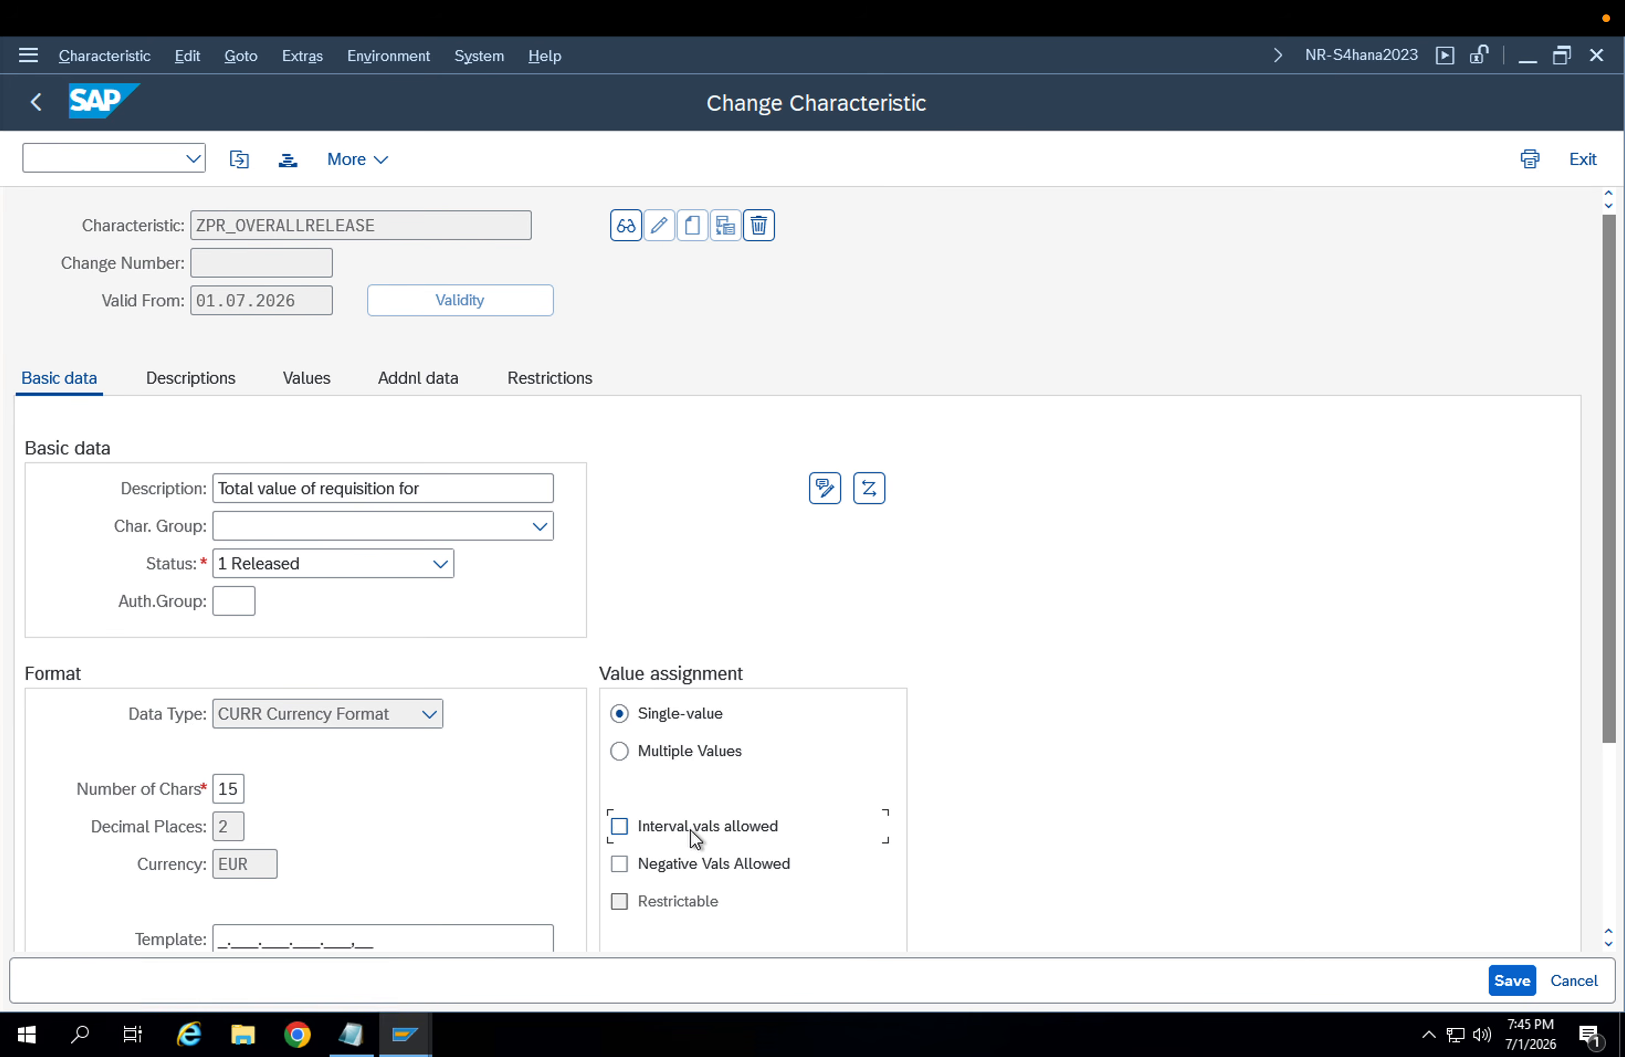
click(1503, 981)
Leave the characteristic and open the SAP Customizing Implementation Guide through transaction SPRO
click(135, 159)
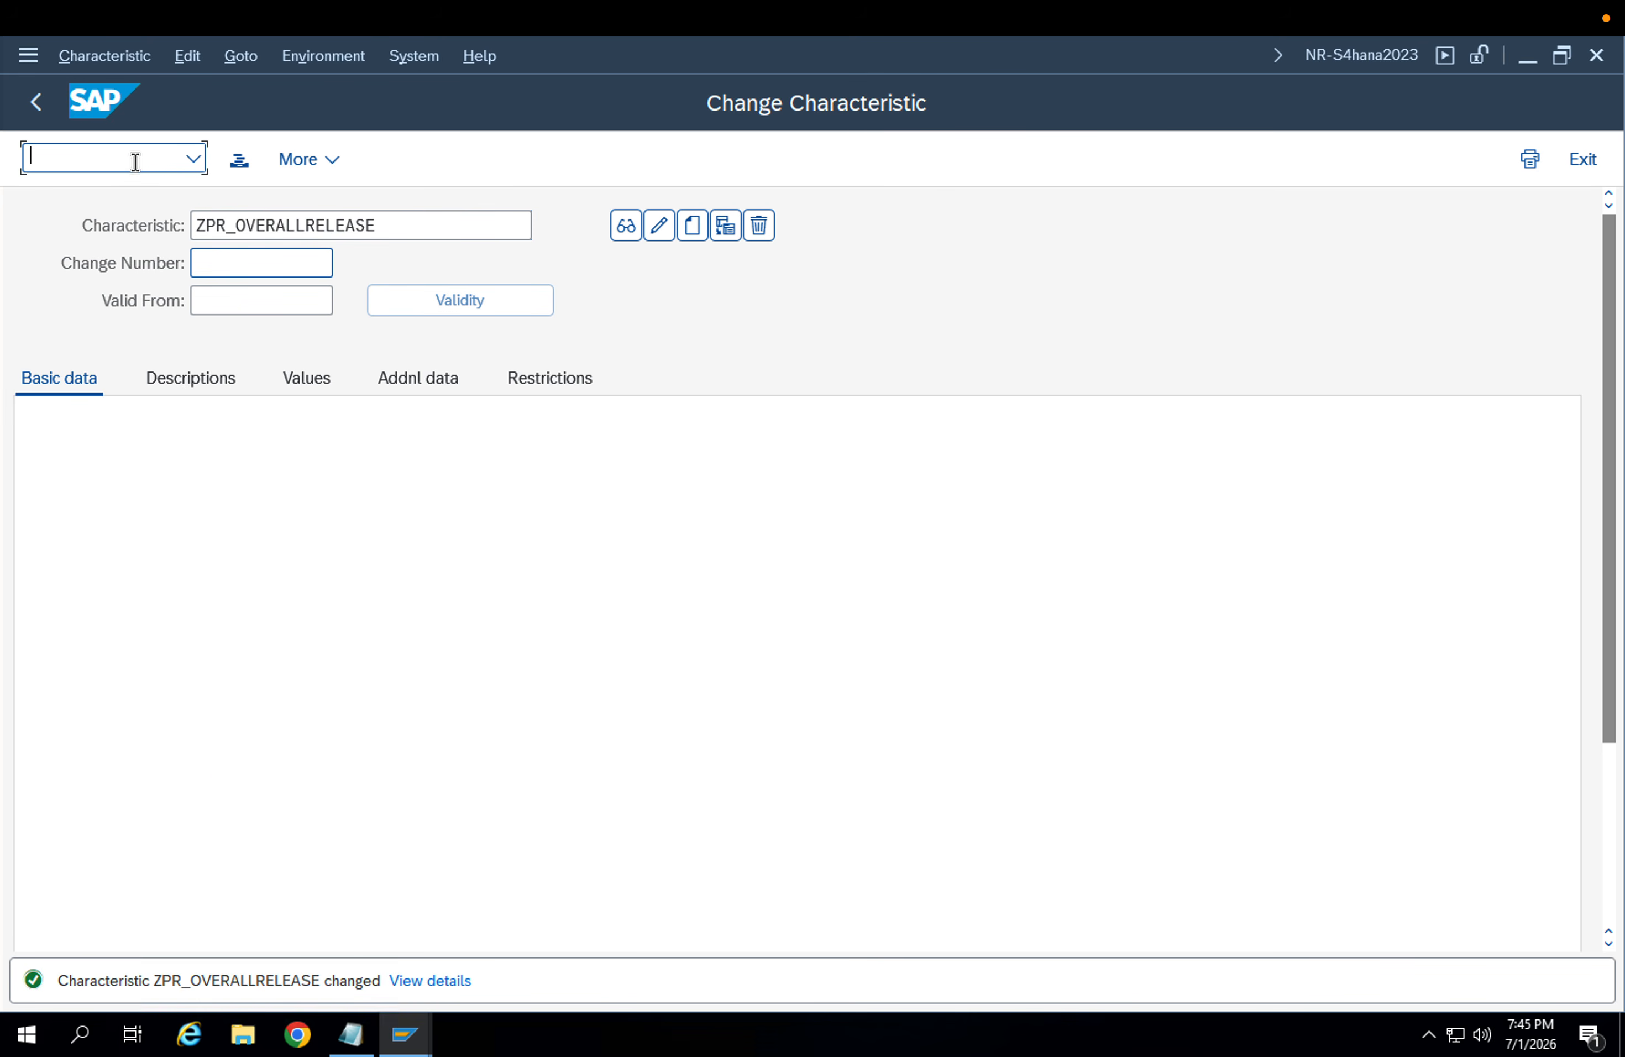
click(36, 103)
click(125, 157)
text(spro)
key(Return)
click(309, 159)
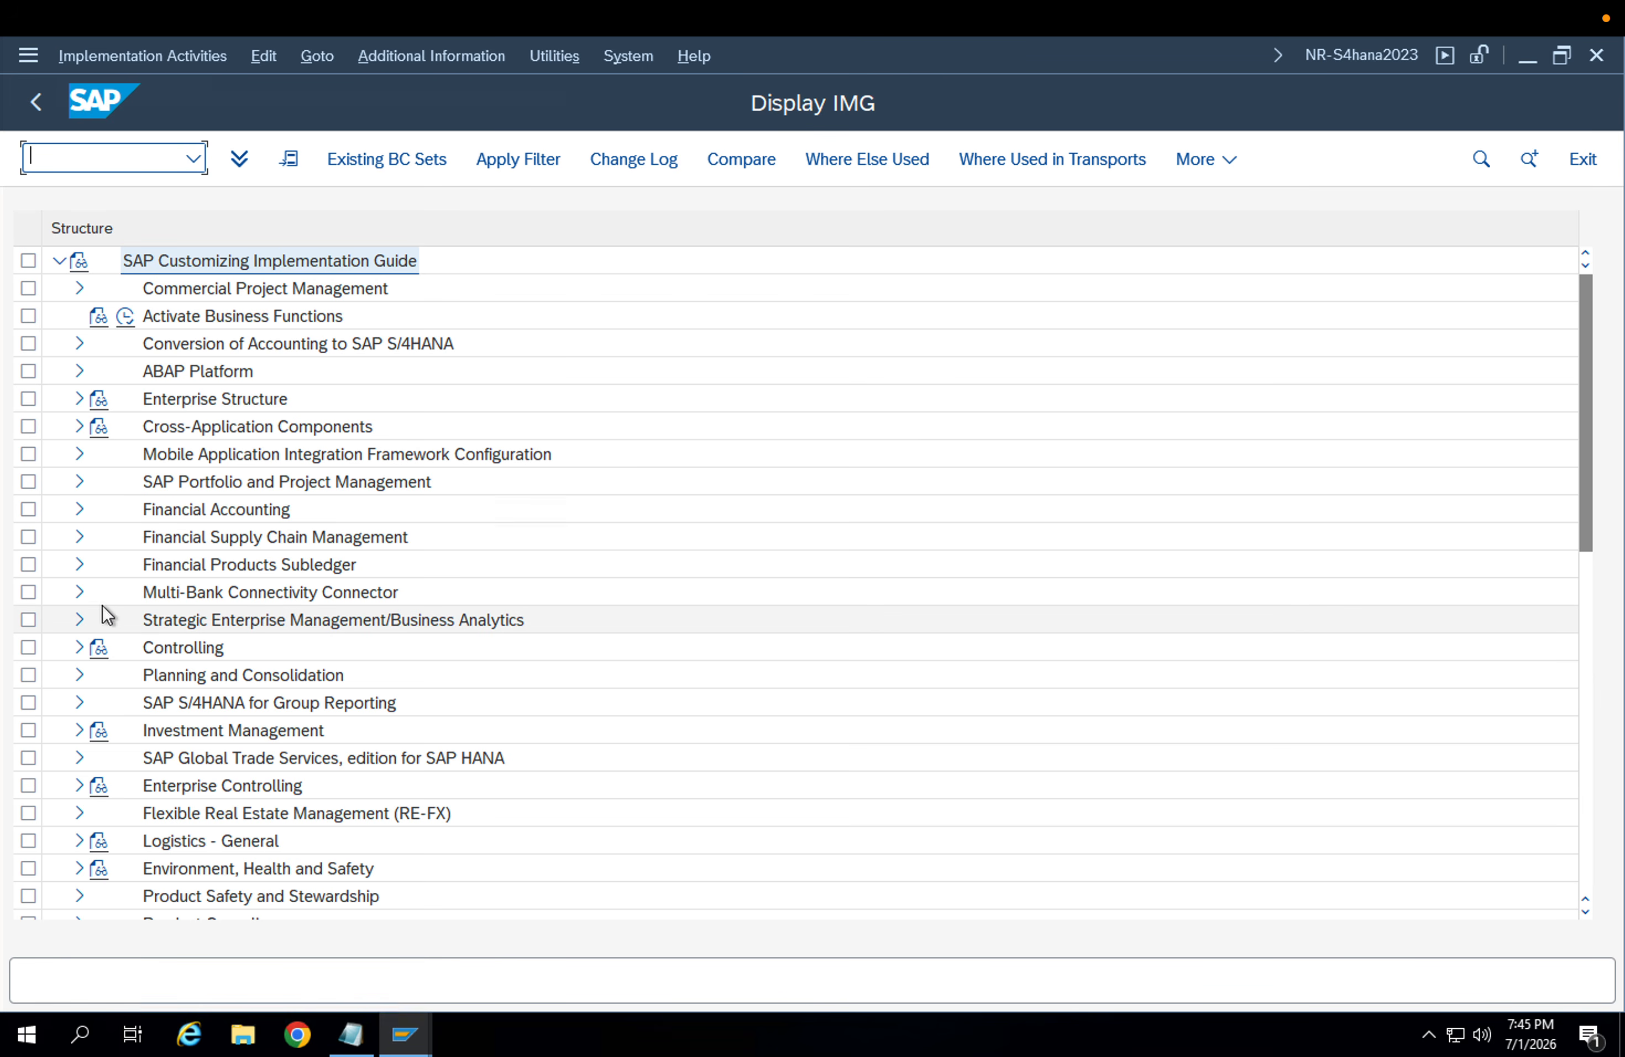
Open release strategy S1 of group ZB under Materials Management > Purchasing > Purchase Requisition > Release Procedure > Set Up Procedure with Classification
scroll(202, 617, down, 3)
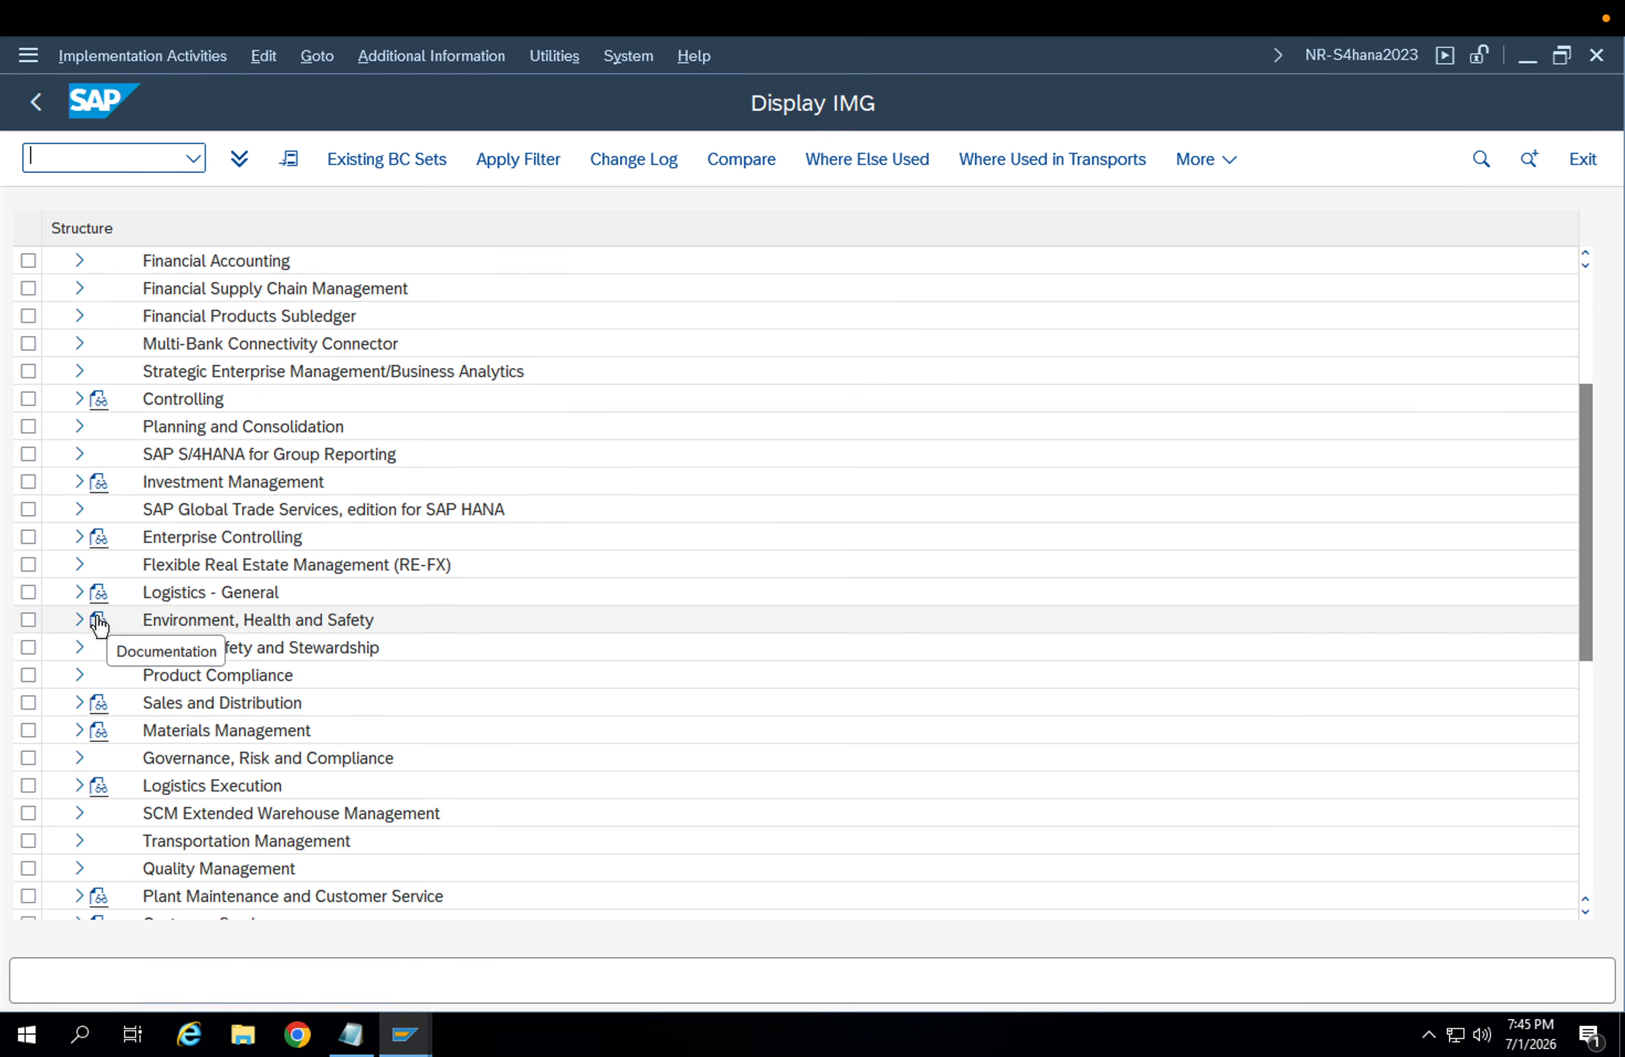
click(77, 730)
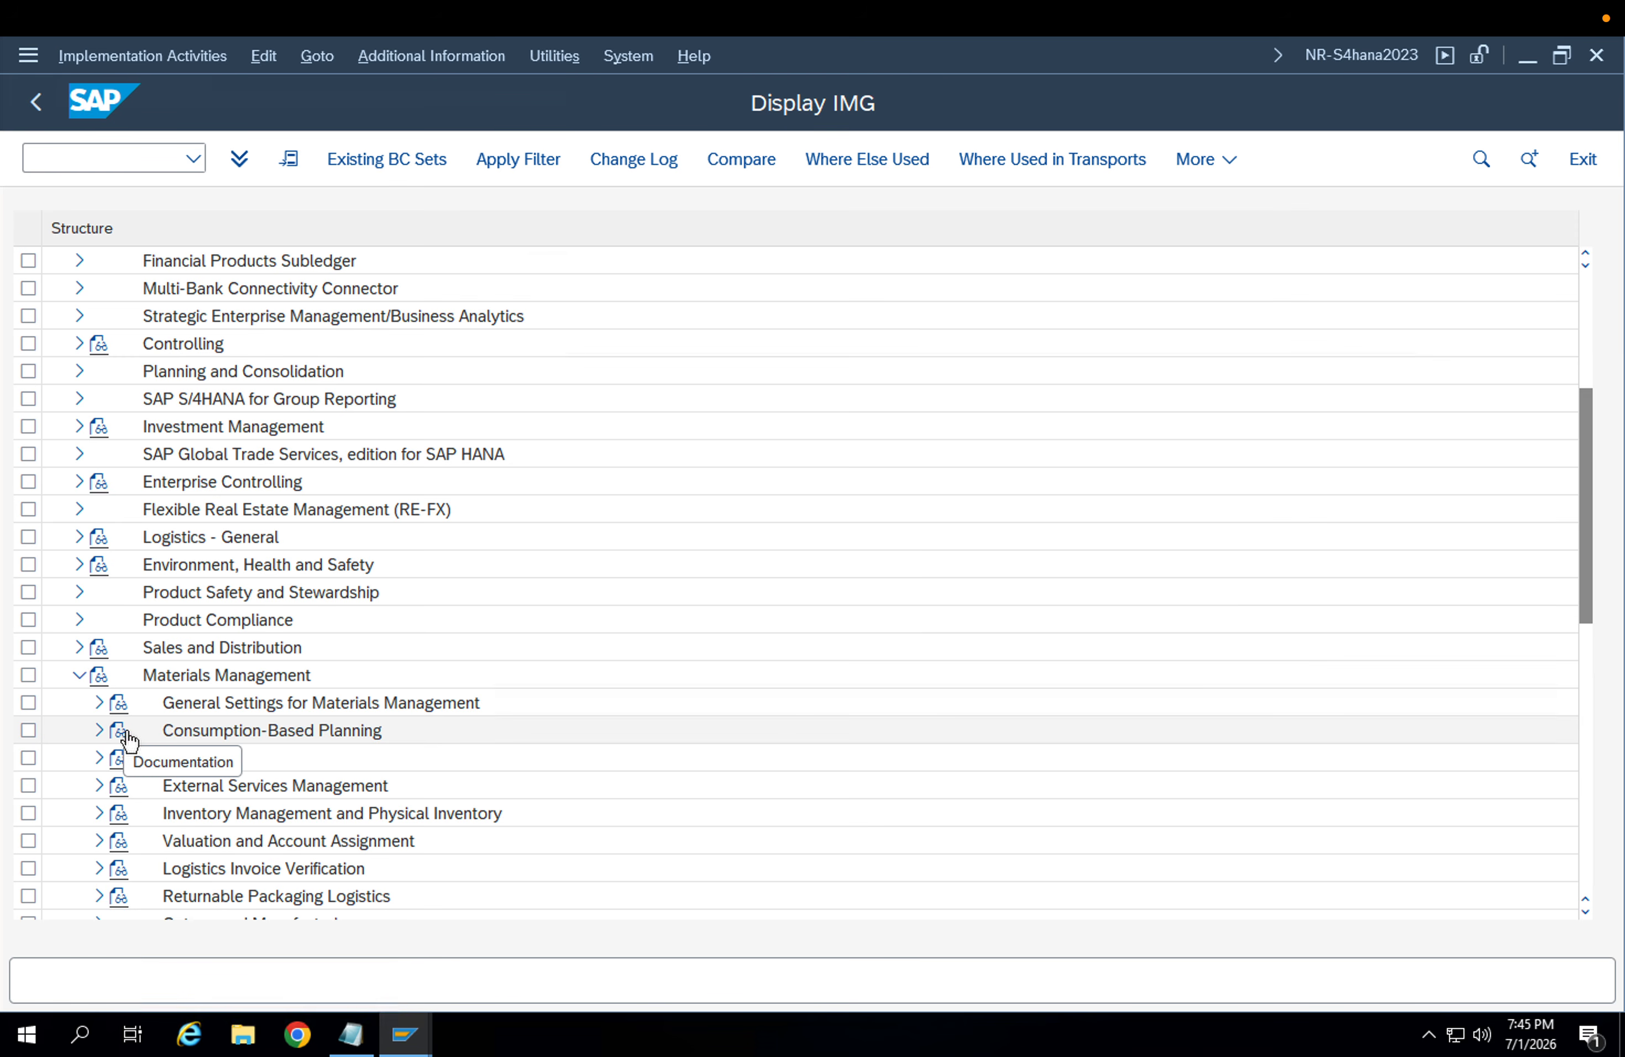
scroll(222, 778, down, 1)
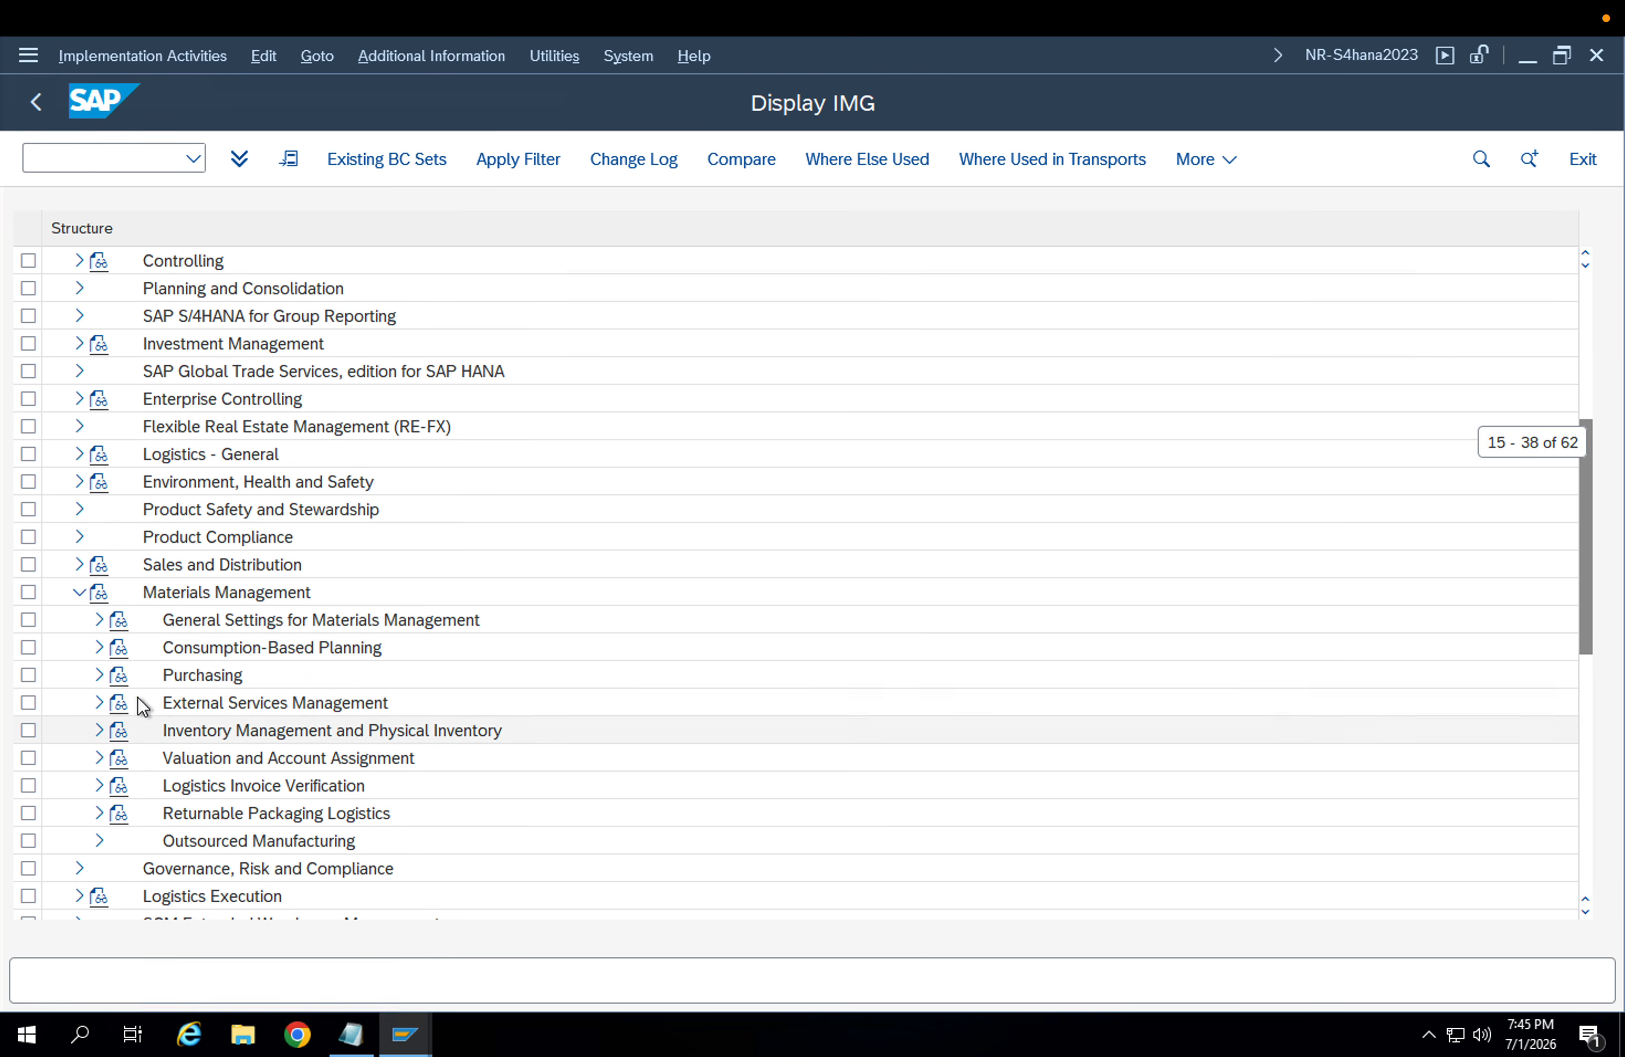
click(98, 676)
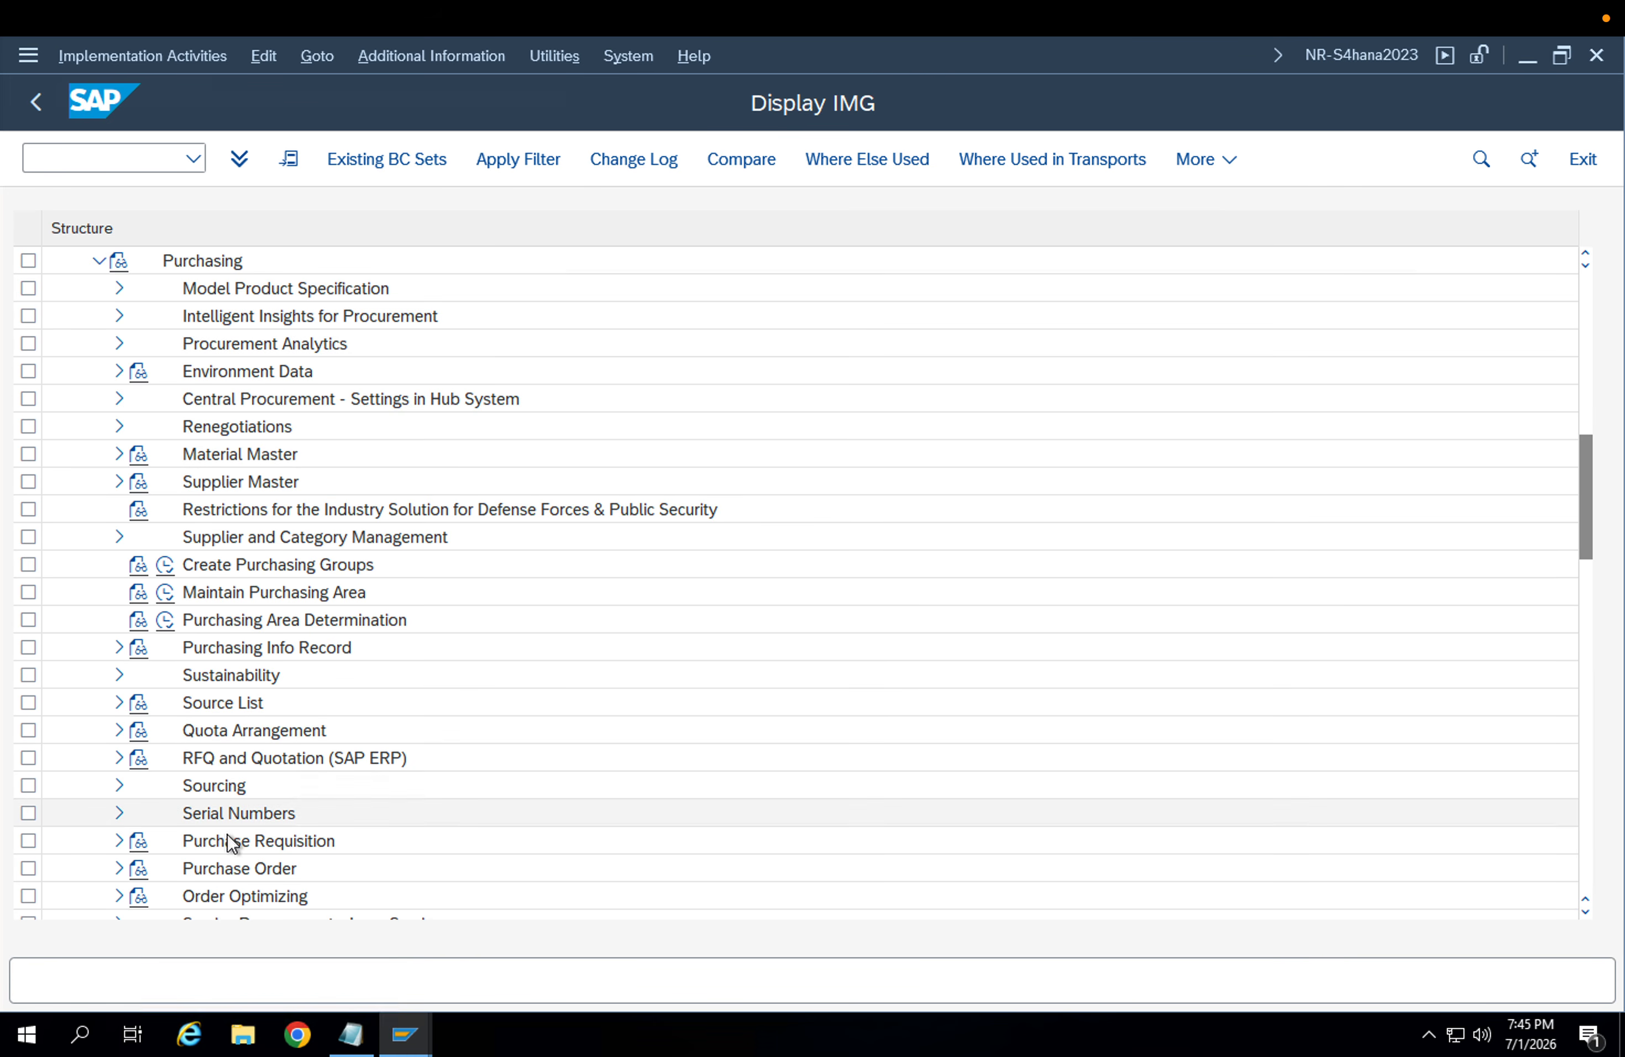
click(119, 841)
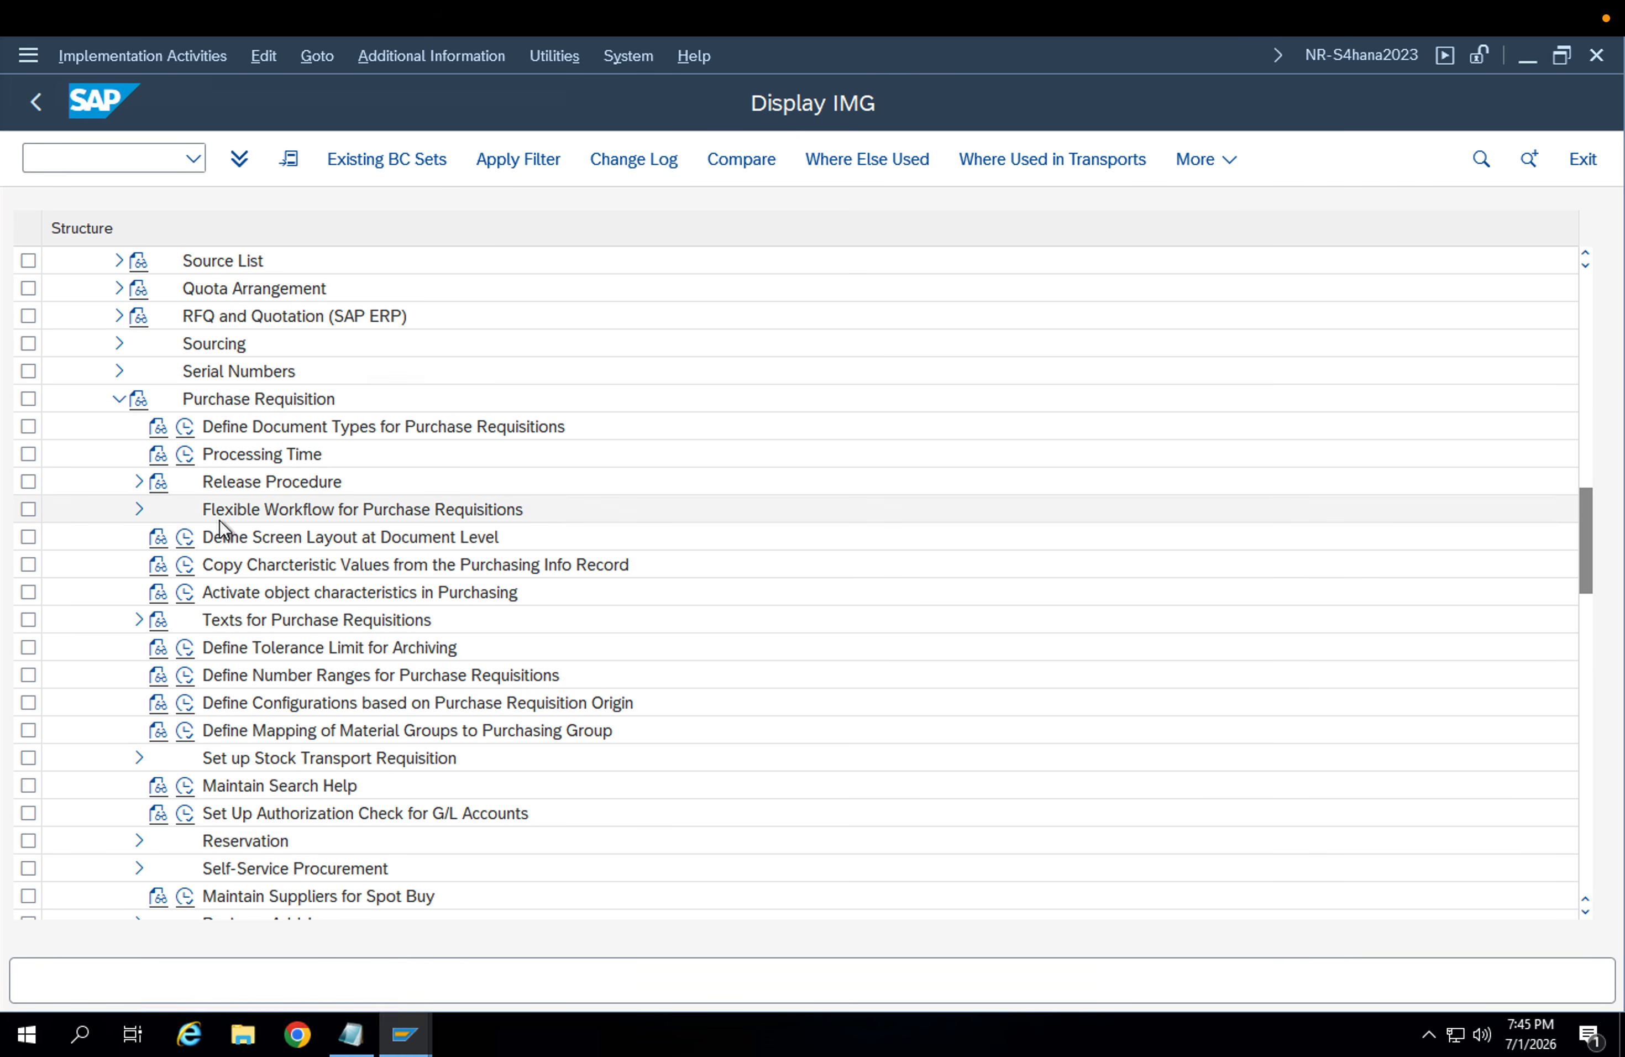
click(139, 481)
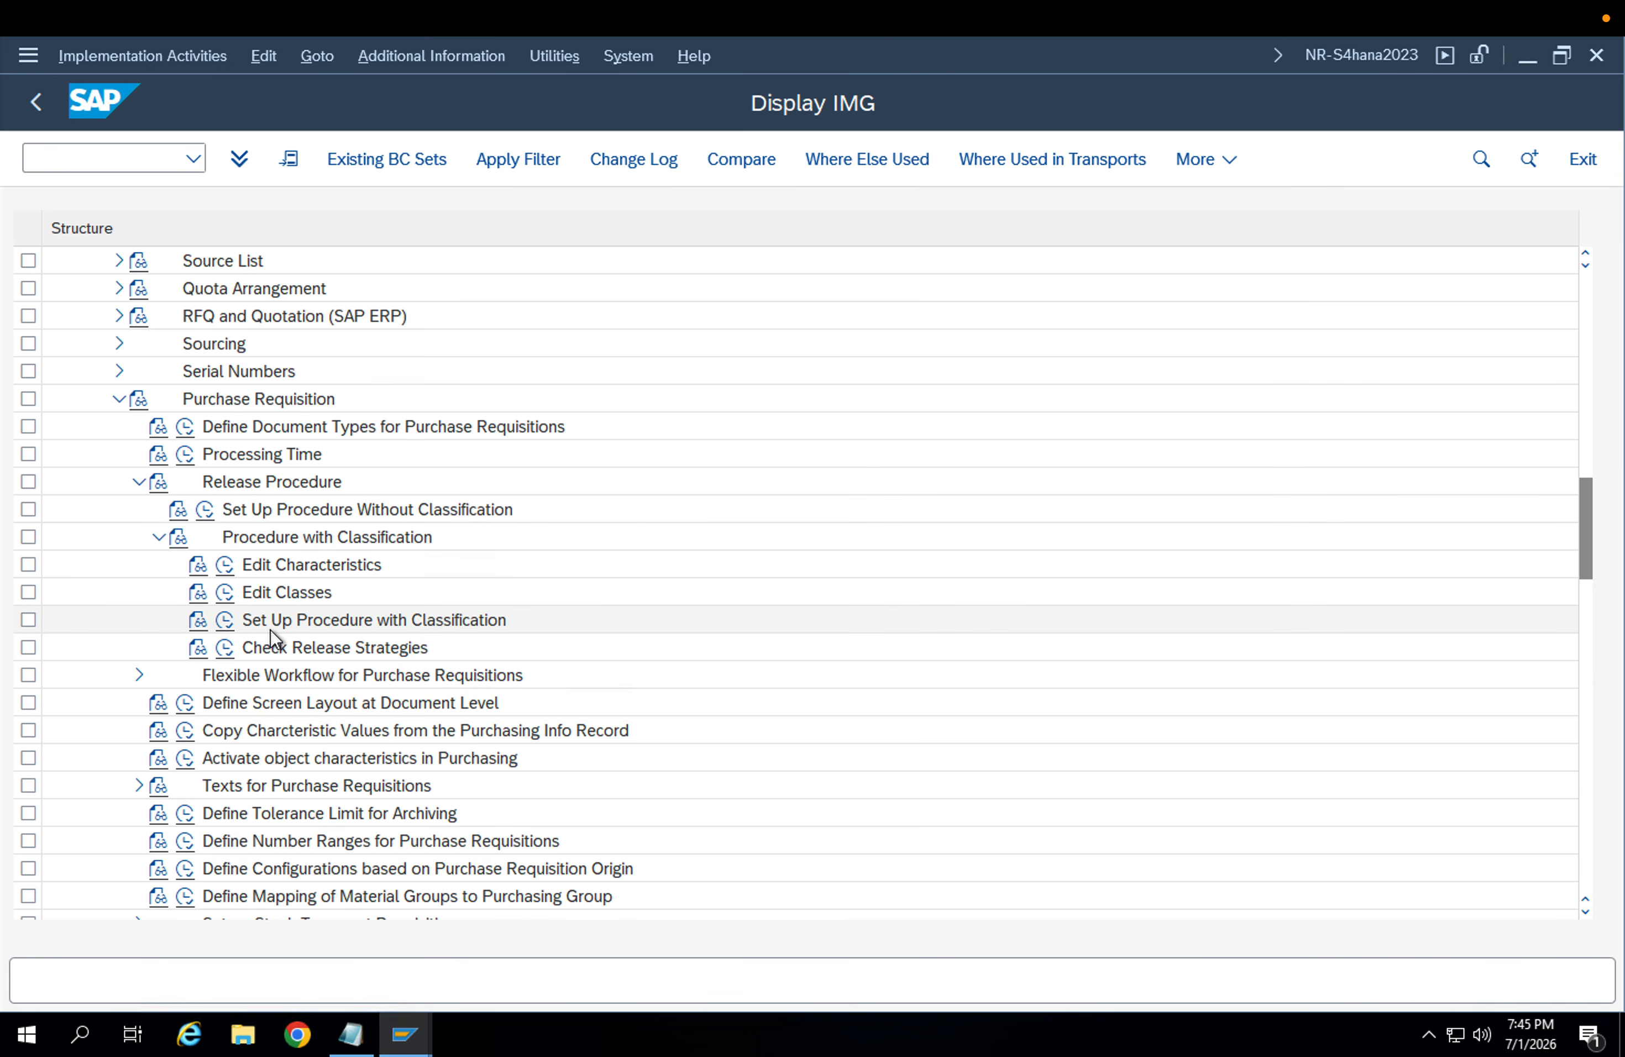
click(225, 620)
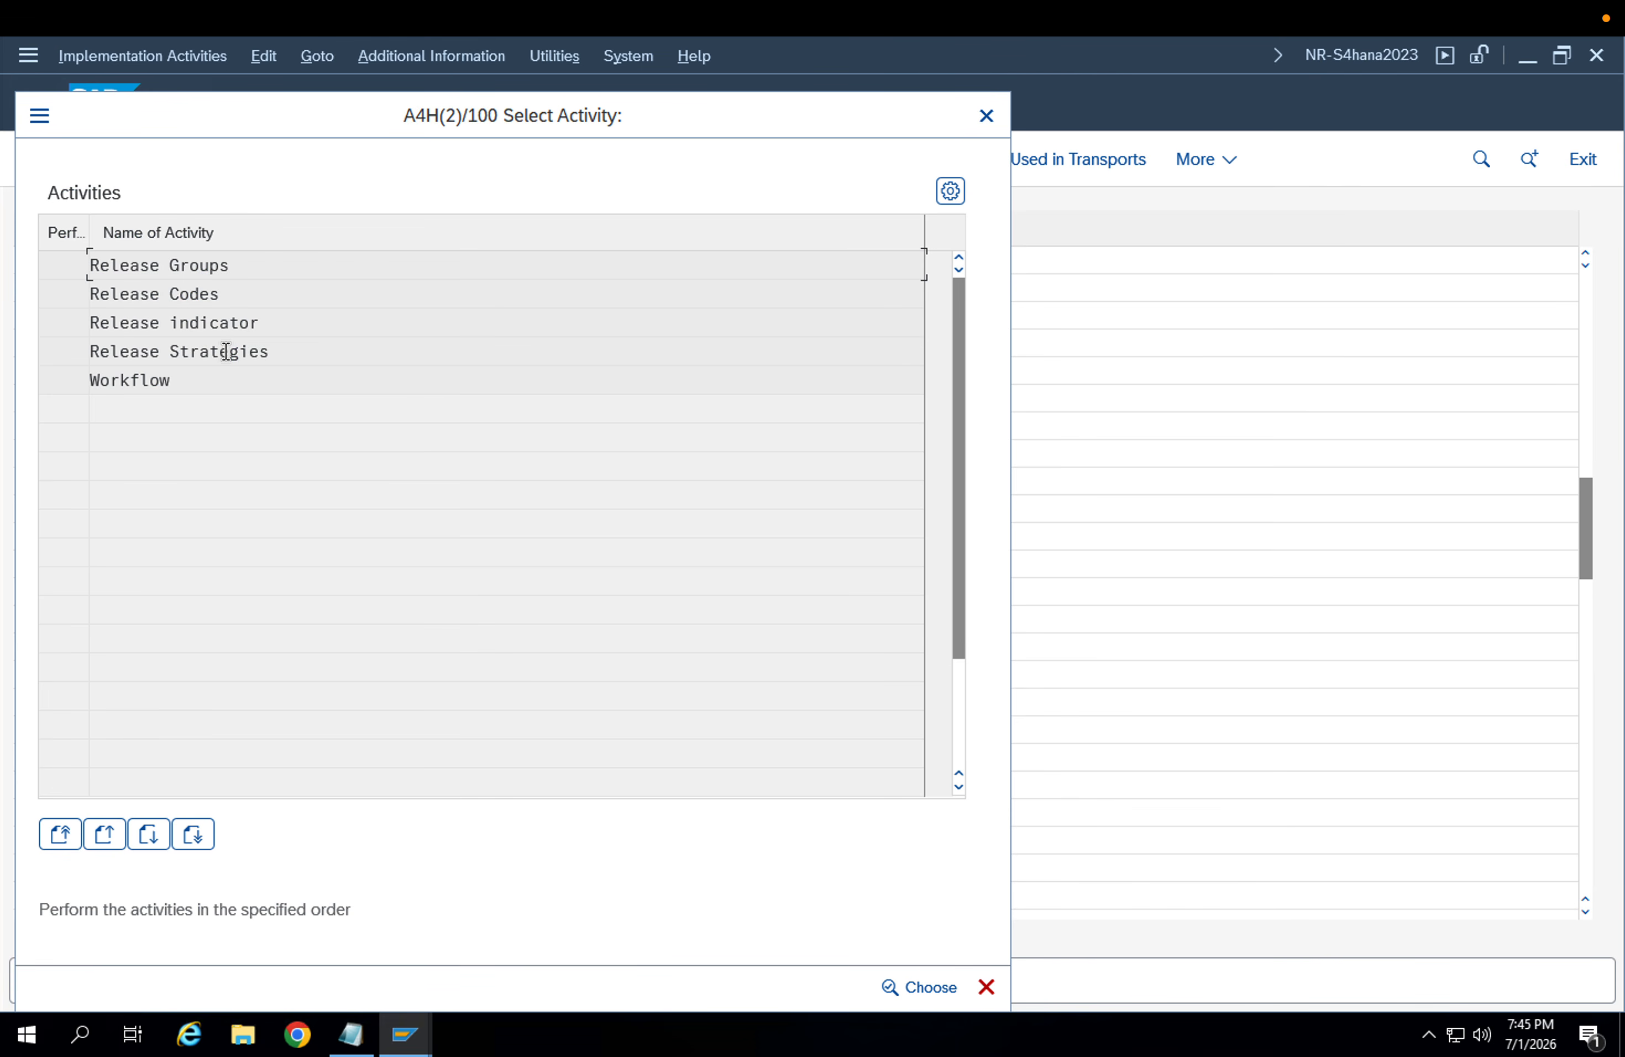
double_click(224, 350)
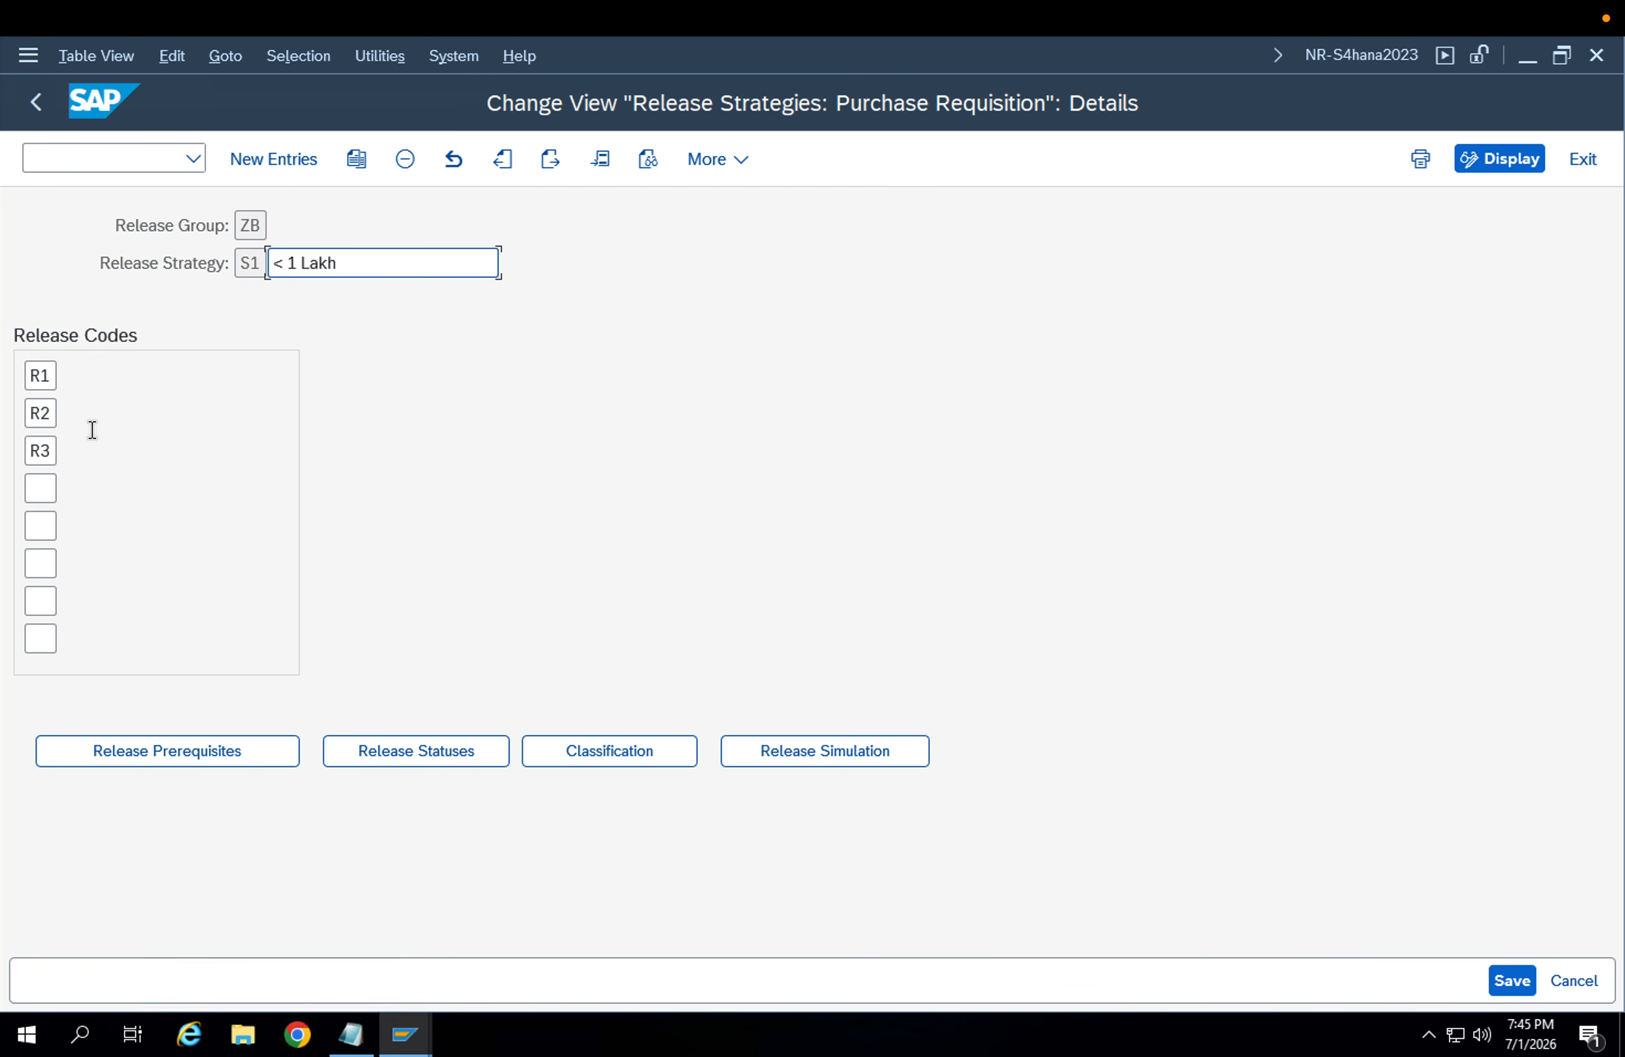
Check the release prerequisites and release statuses of release strategy S1, and save the strategy
click(152, 750)
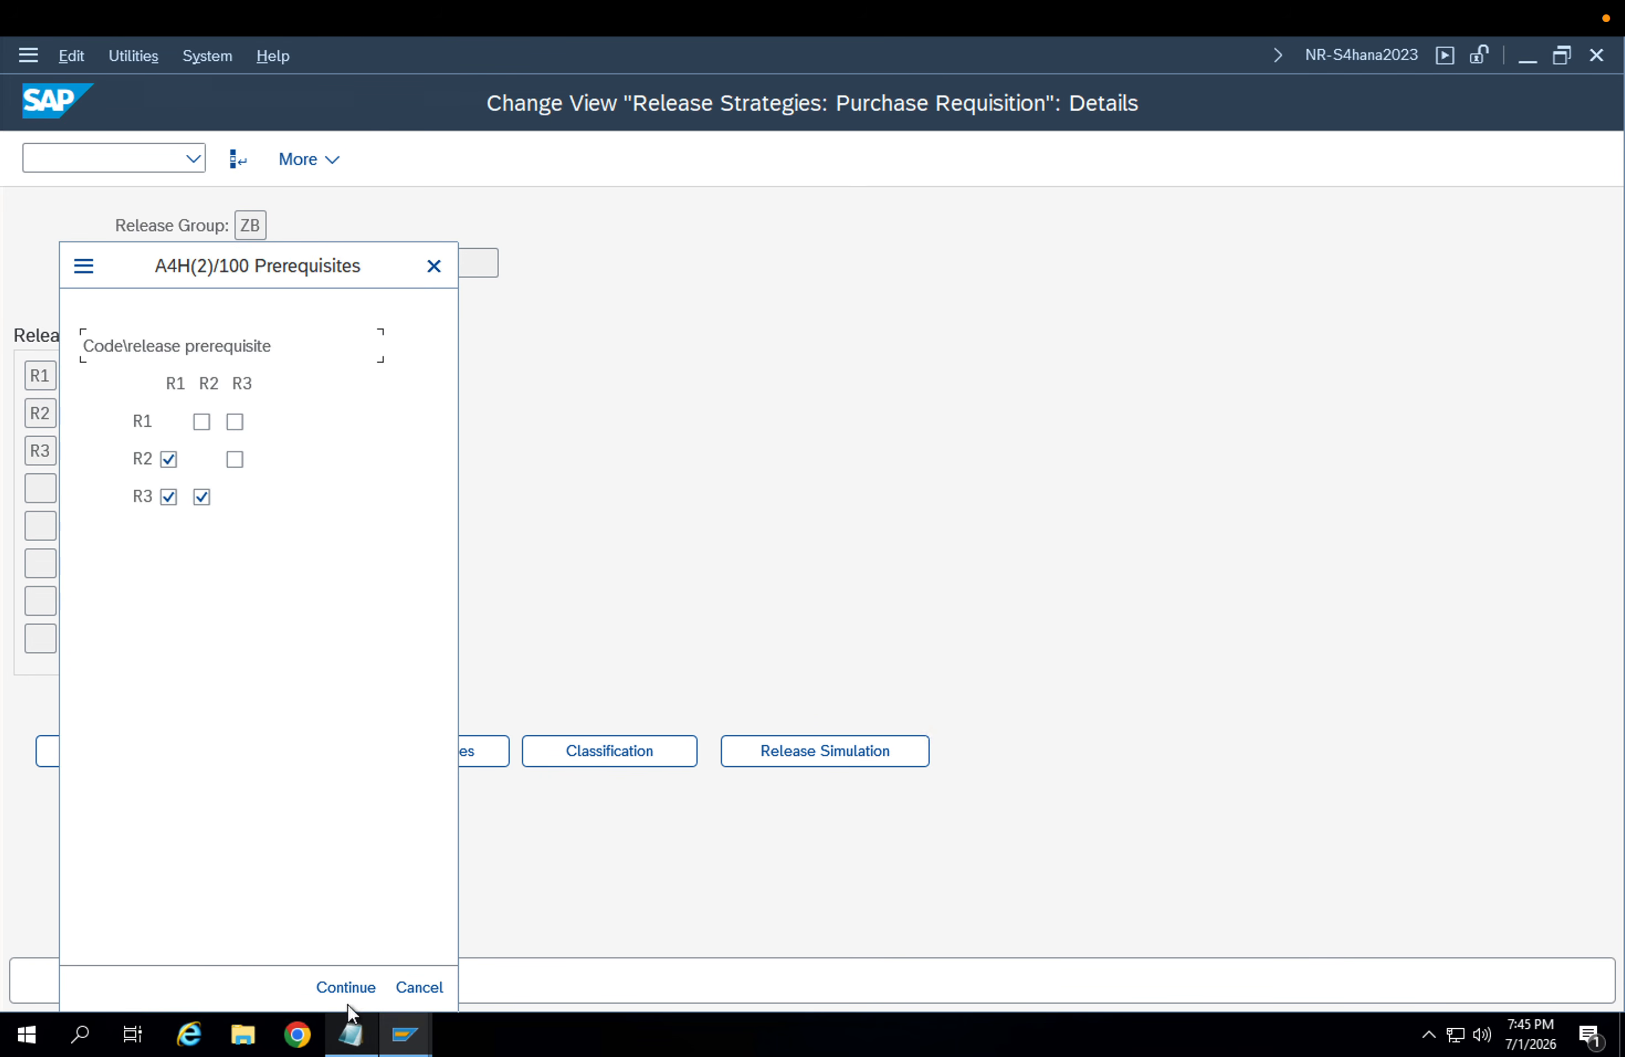
click(347, 983)
click(398, 752)
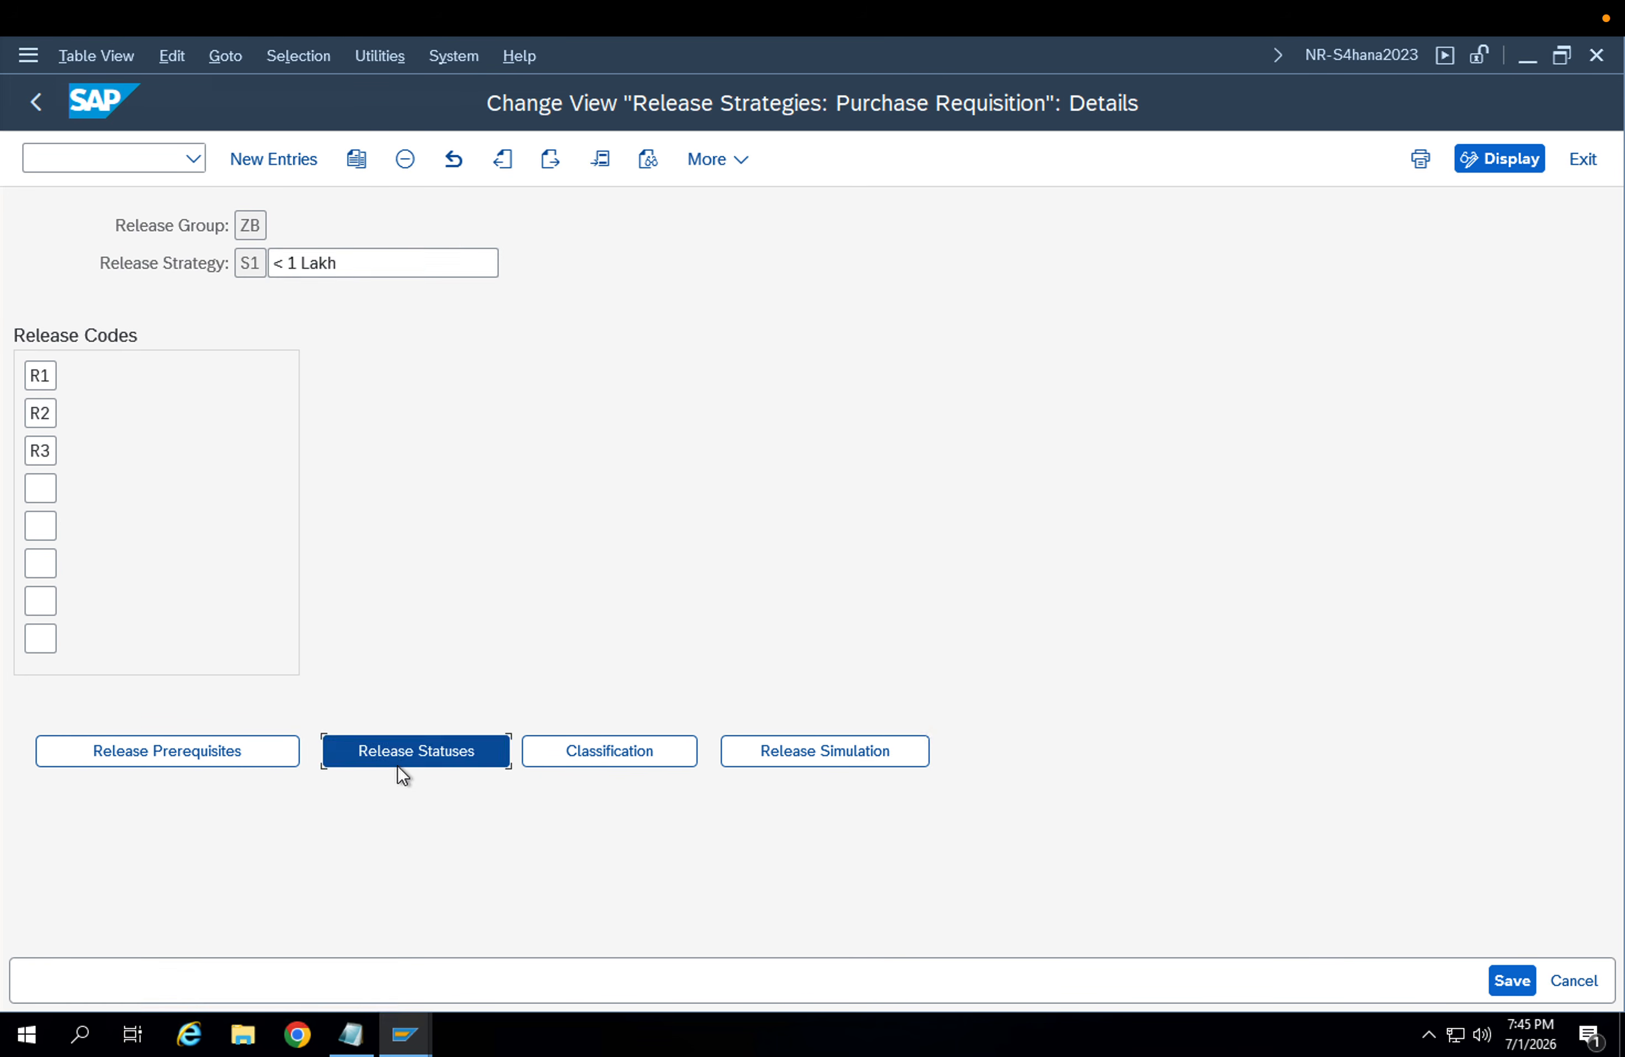
click(848, 649)
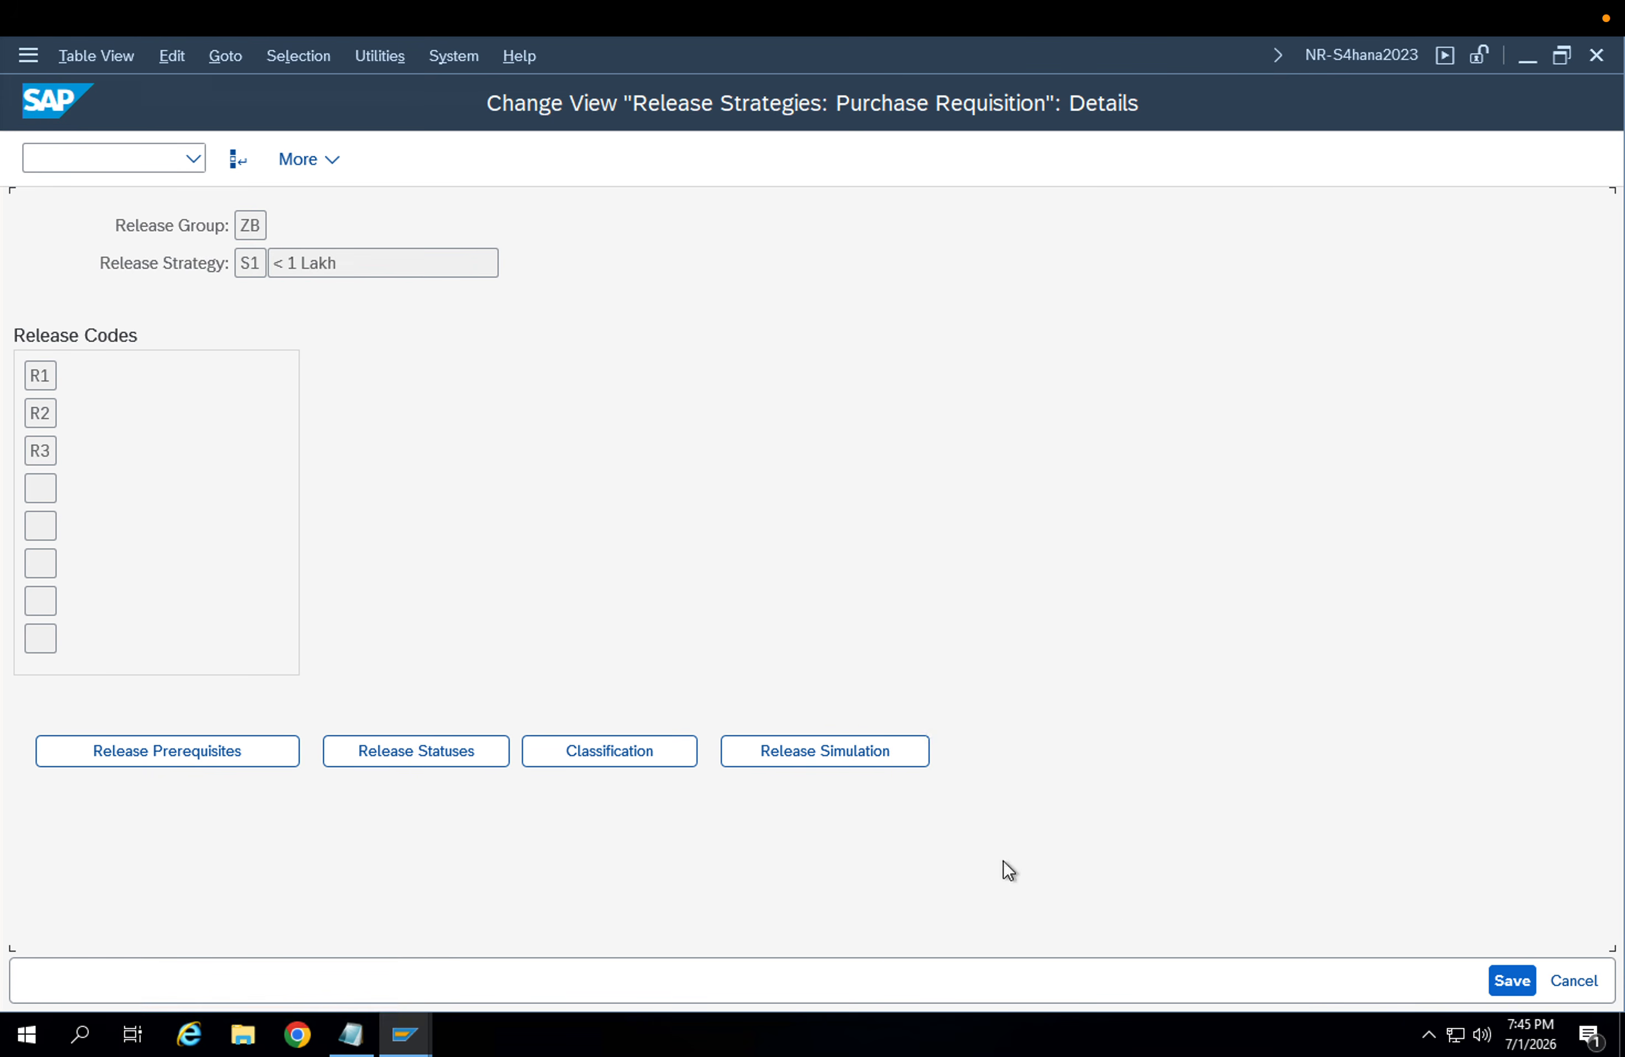
click(1502, 978)
Set the total requisition value to < 100000 EUR in the classification of release strategy S1
click(644, 748)
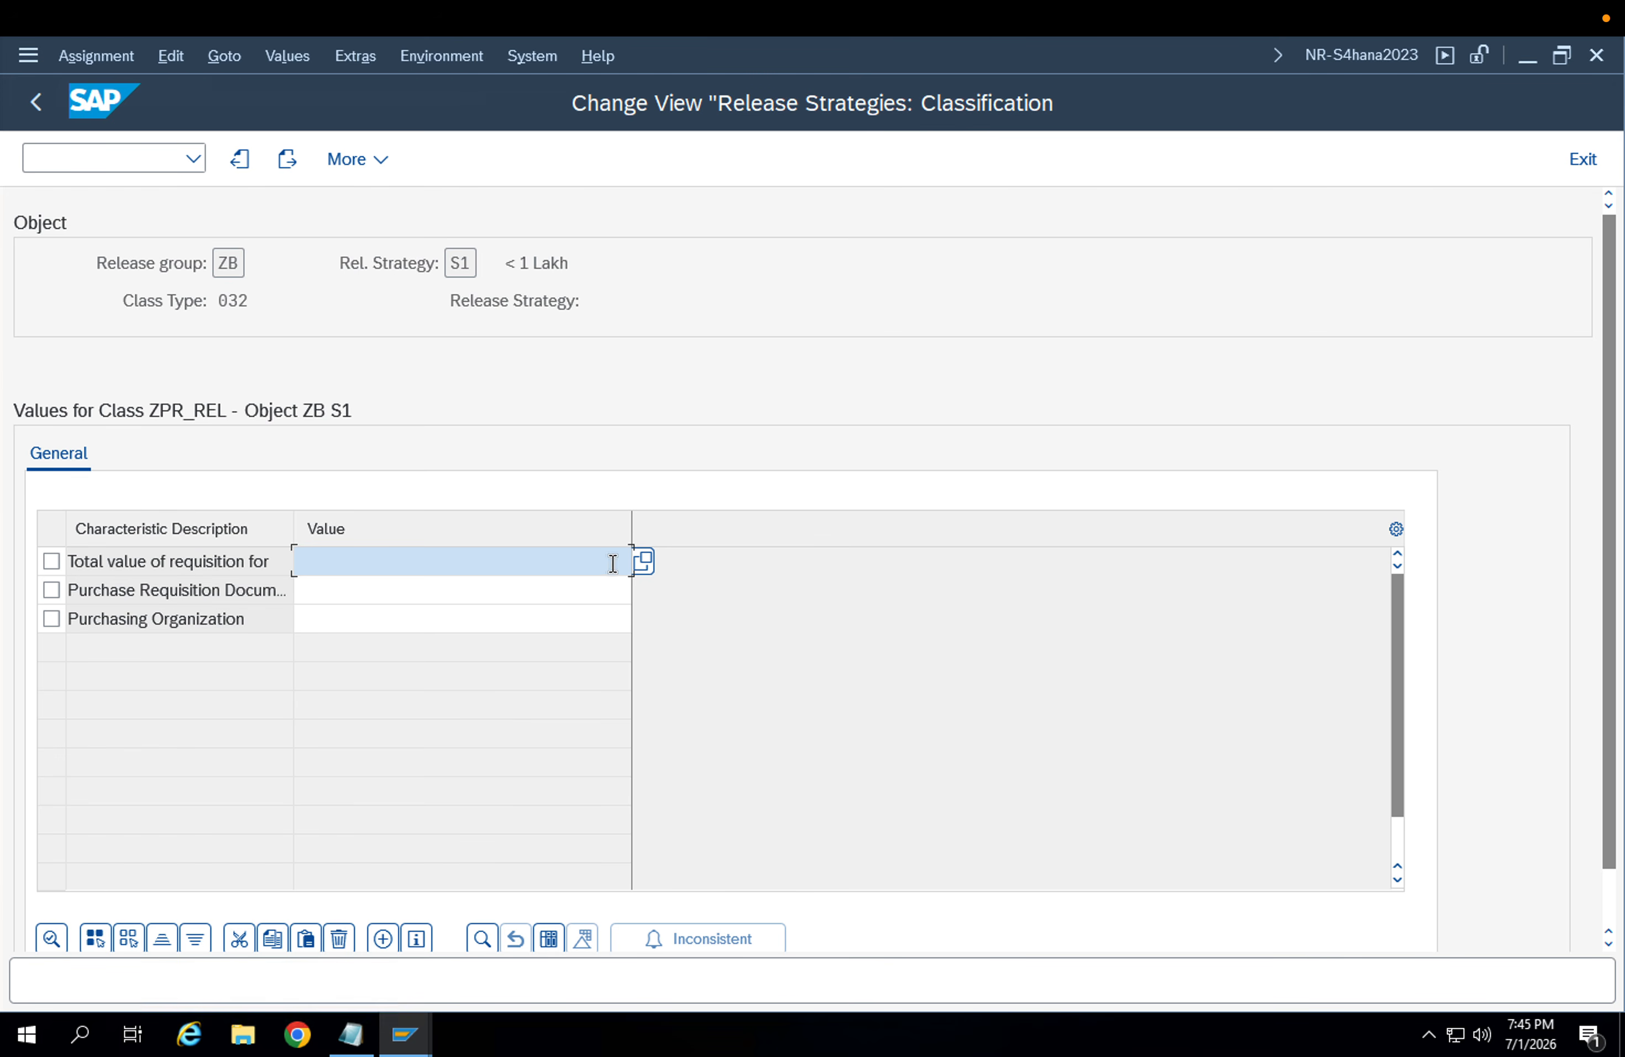
click(641, 558)
click(333, 510)
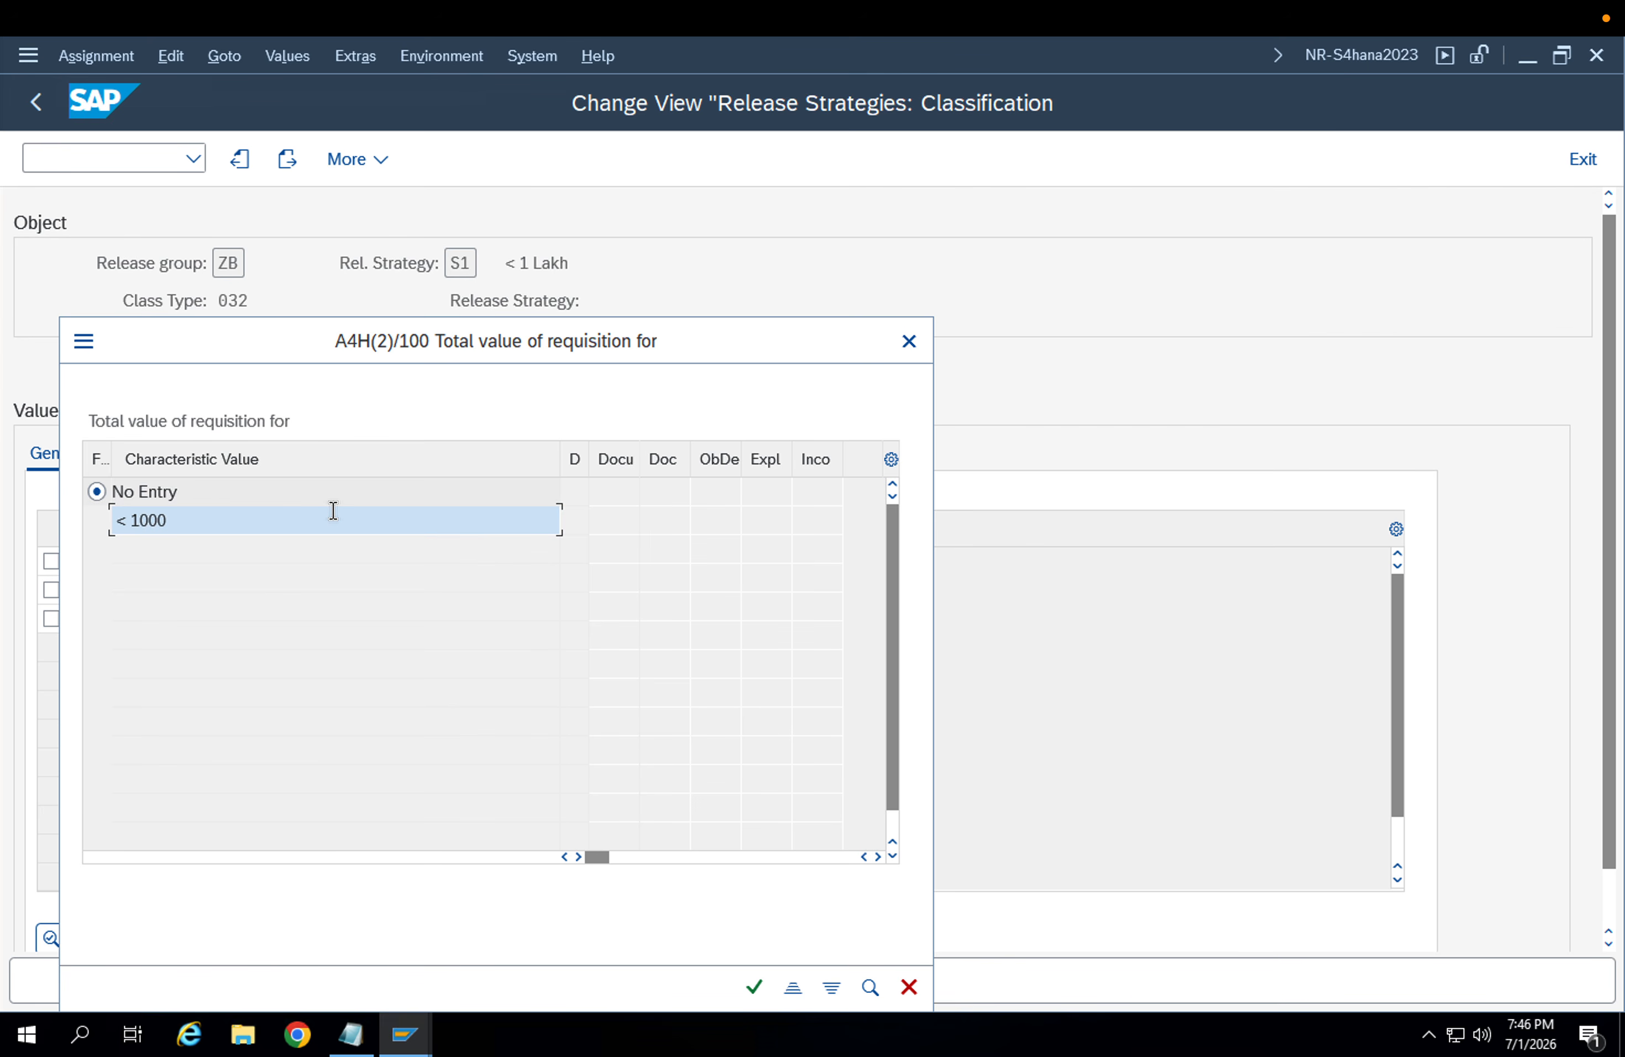
key(Return)
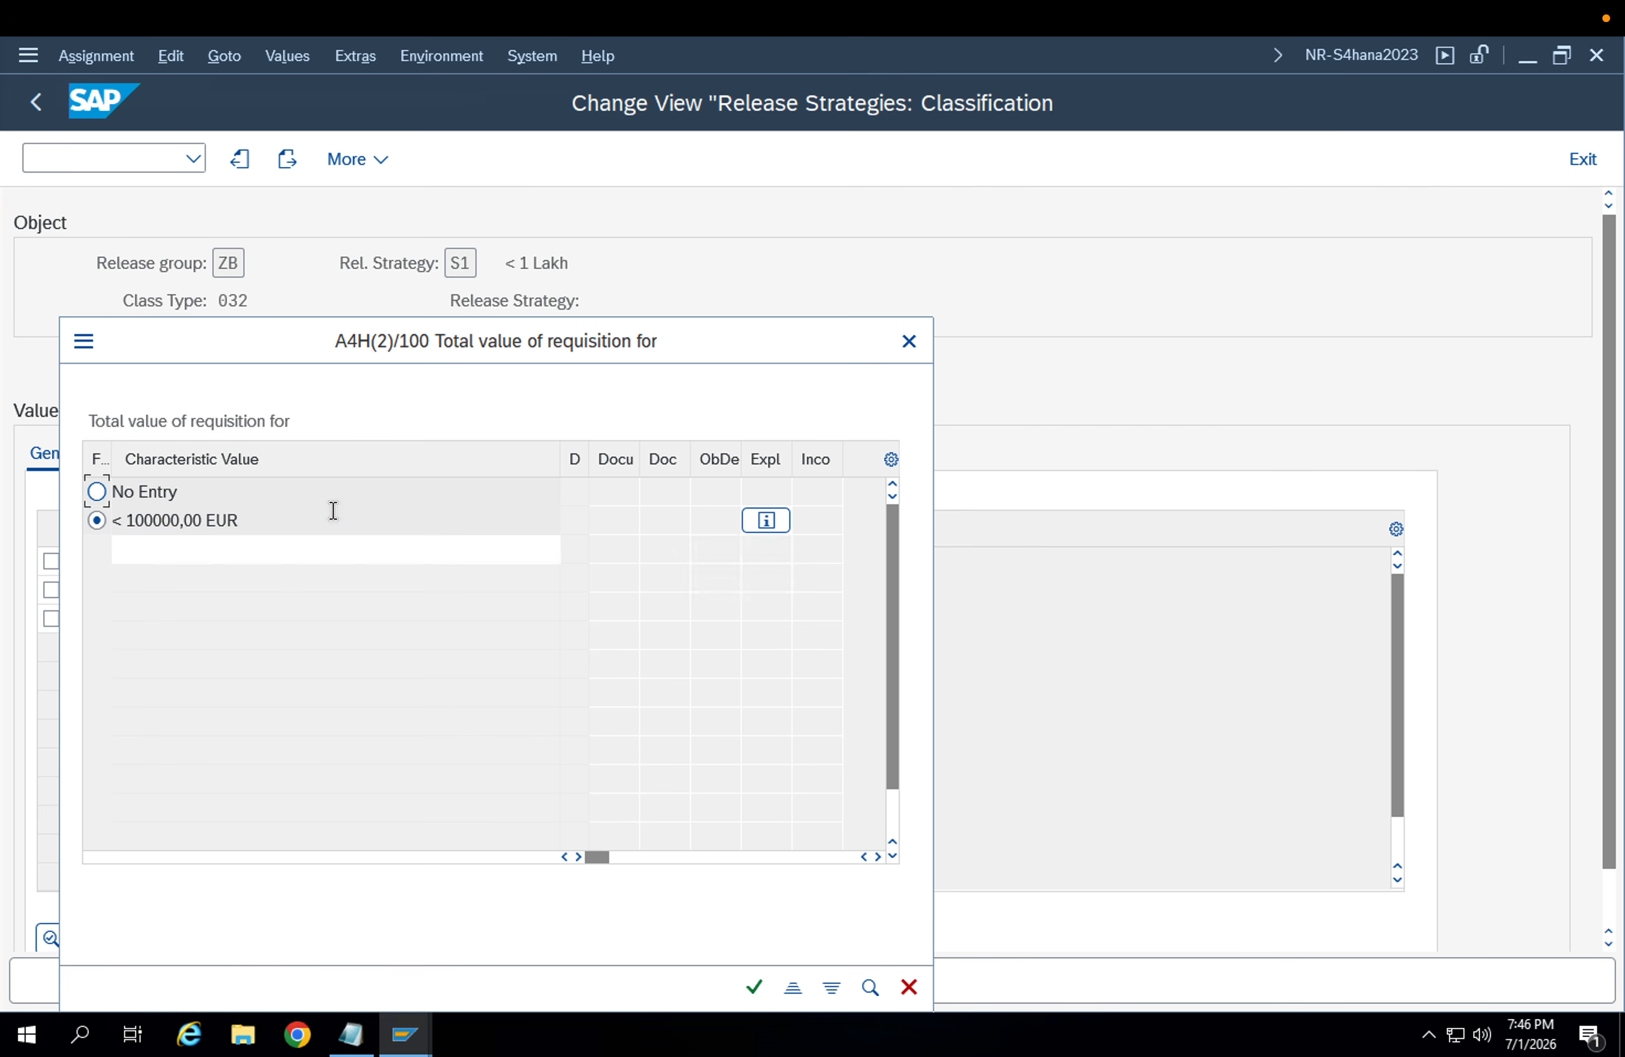
click(753, 987)
Assign purchase requisition document type NB in the classification of release strategy S1
click(397, 591)
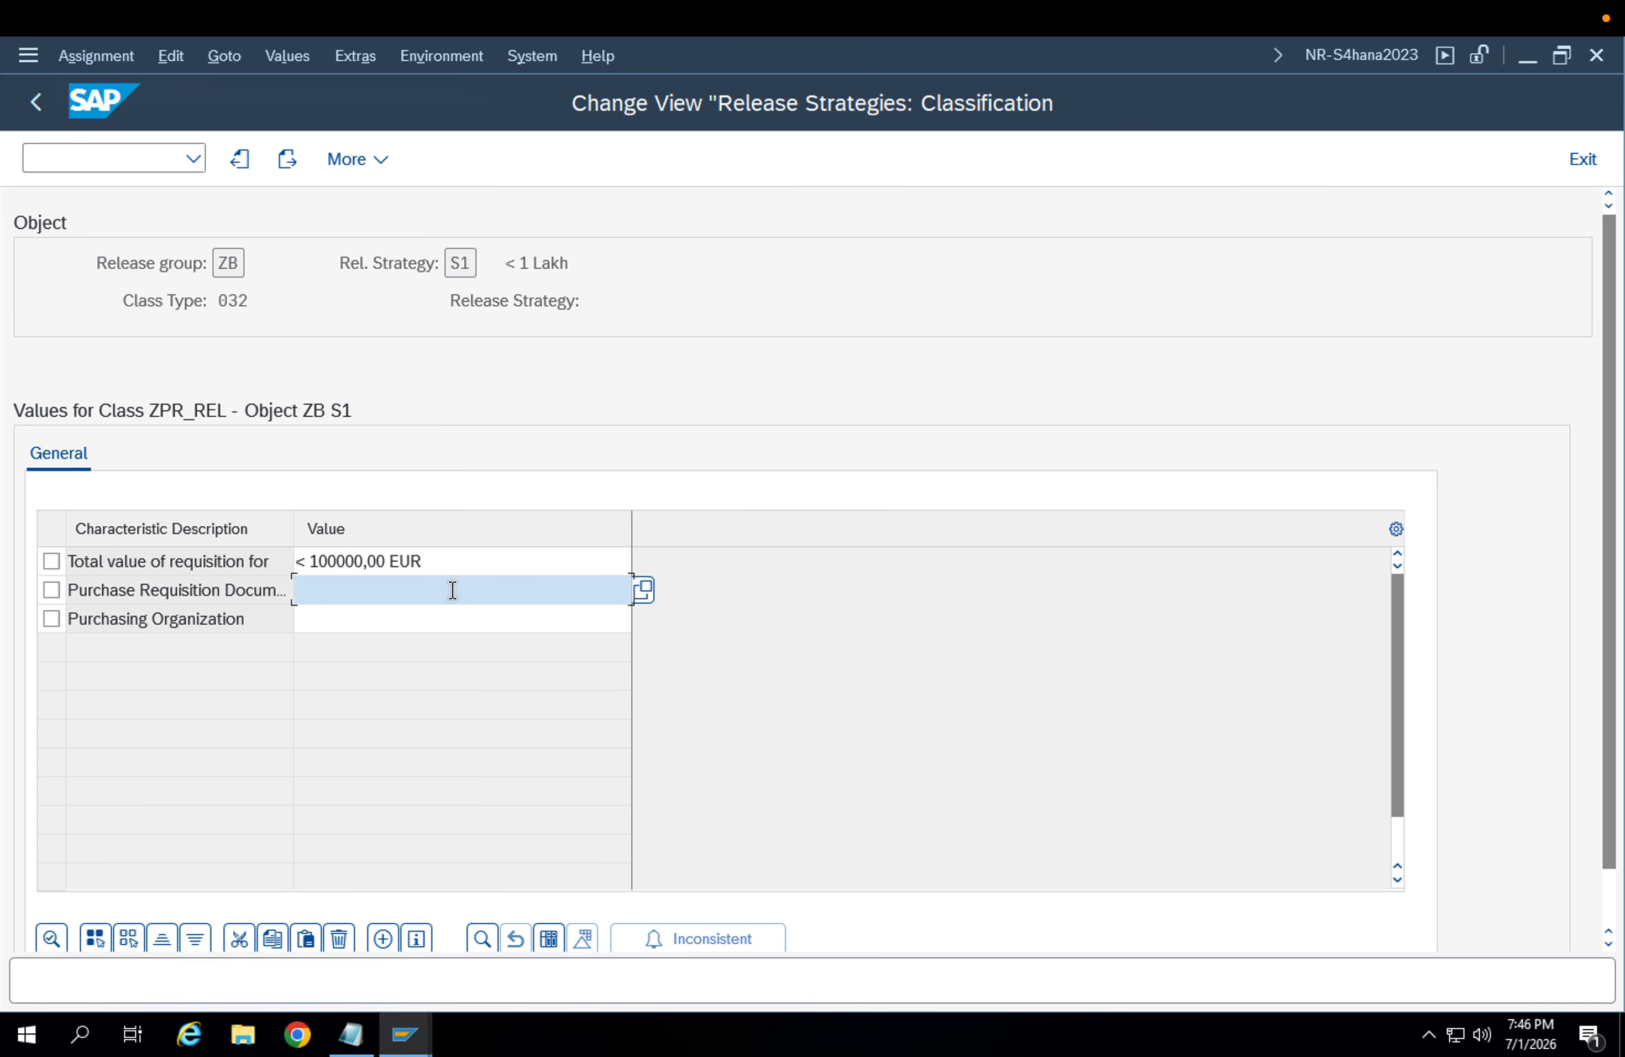
click(643, 589)
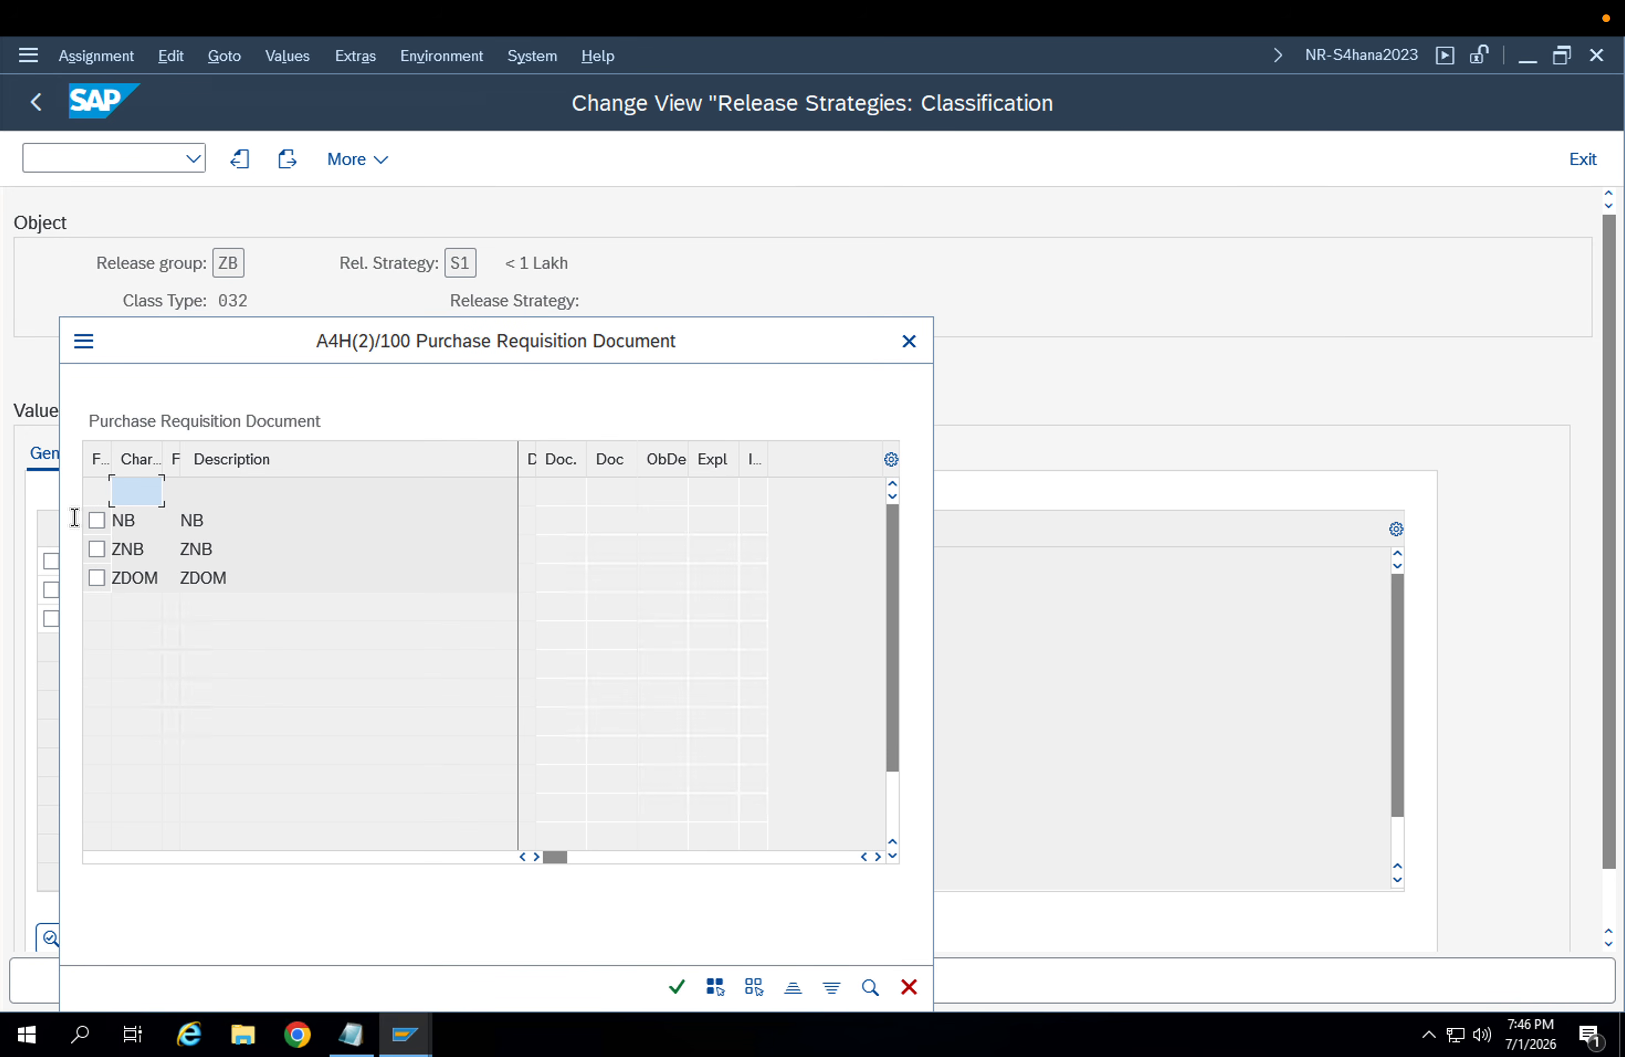
click(97, 520)
click(677, 987)
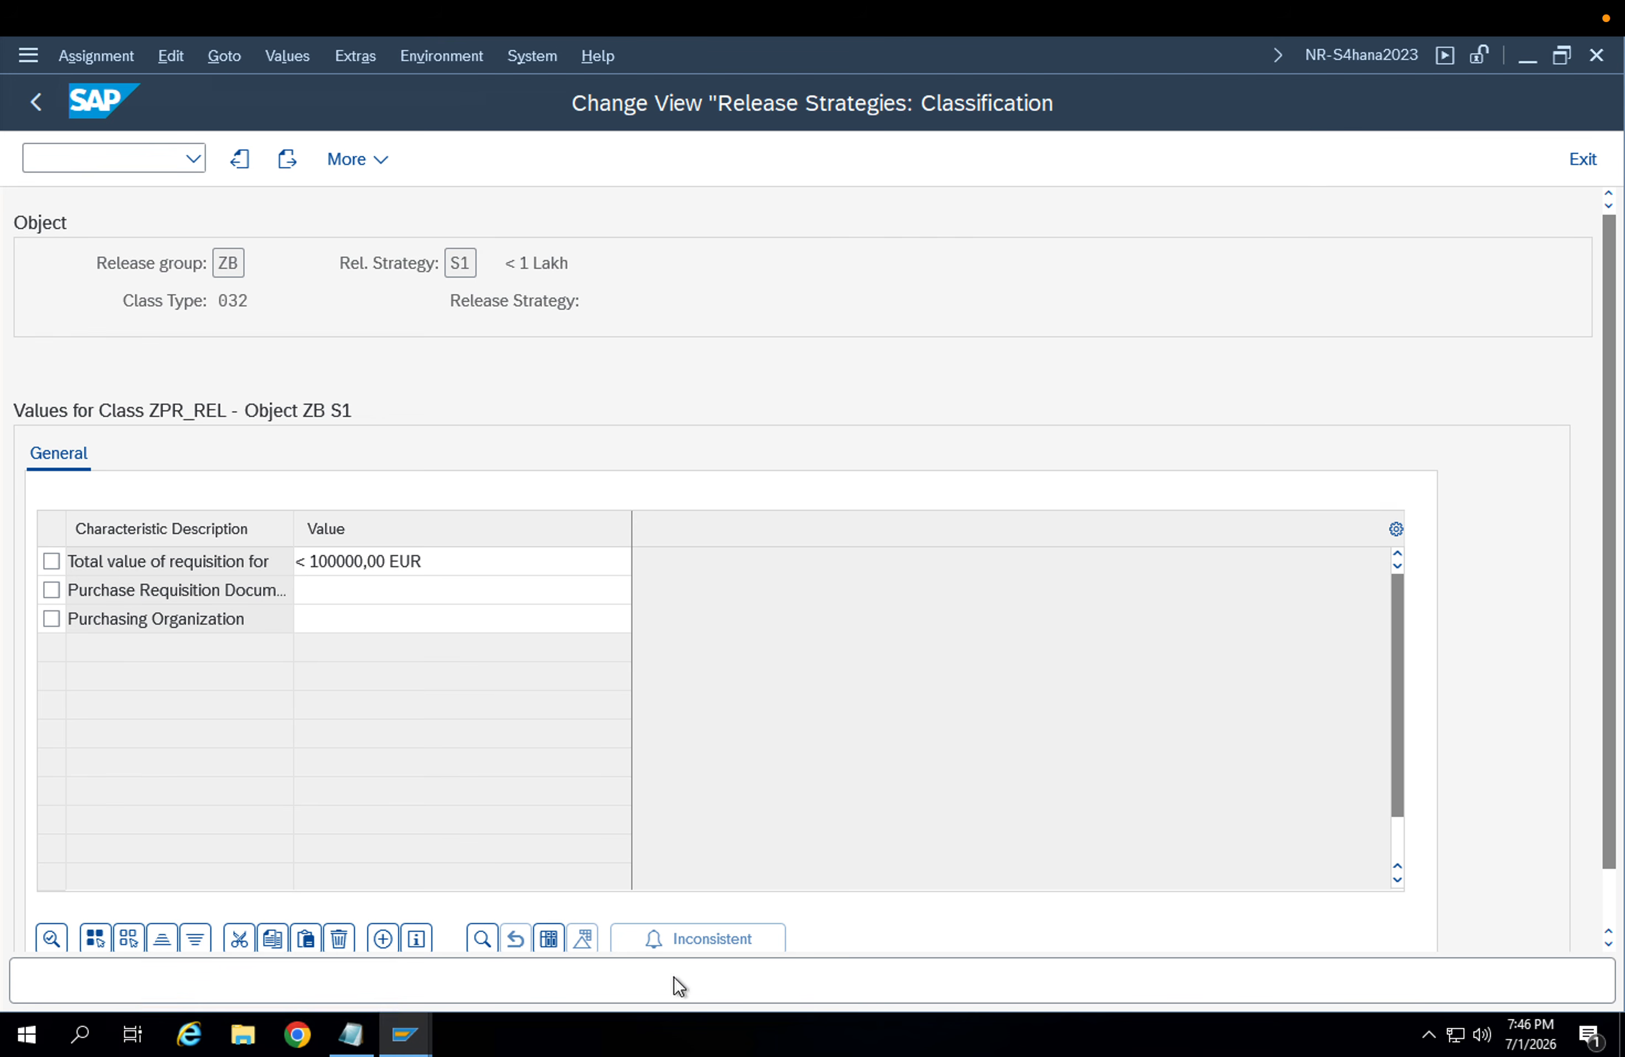
Assign purchasing organizations APPL, APP1 and APP2 in the classification, and return to the details of strategy S1
click(355, 617)
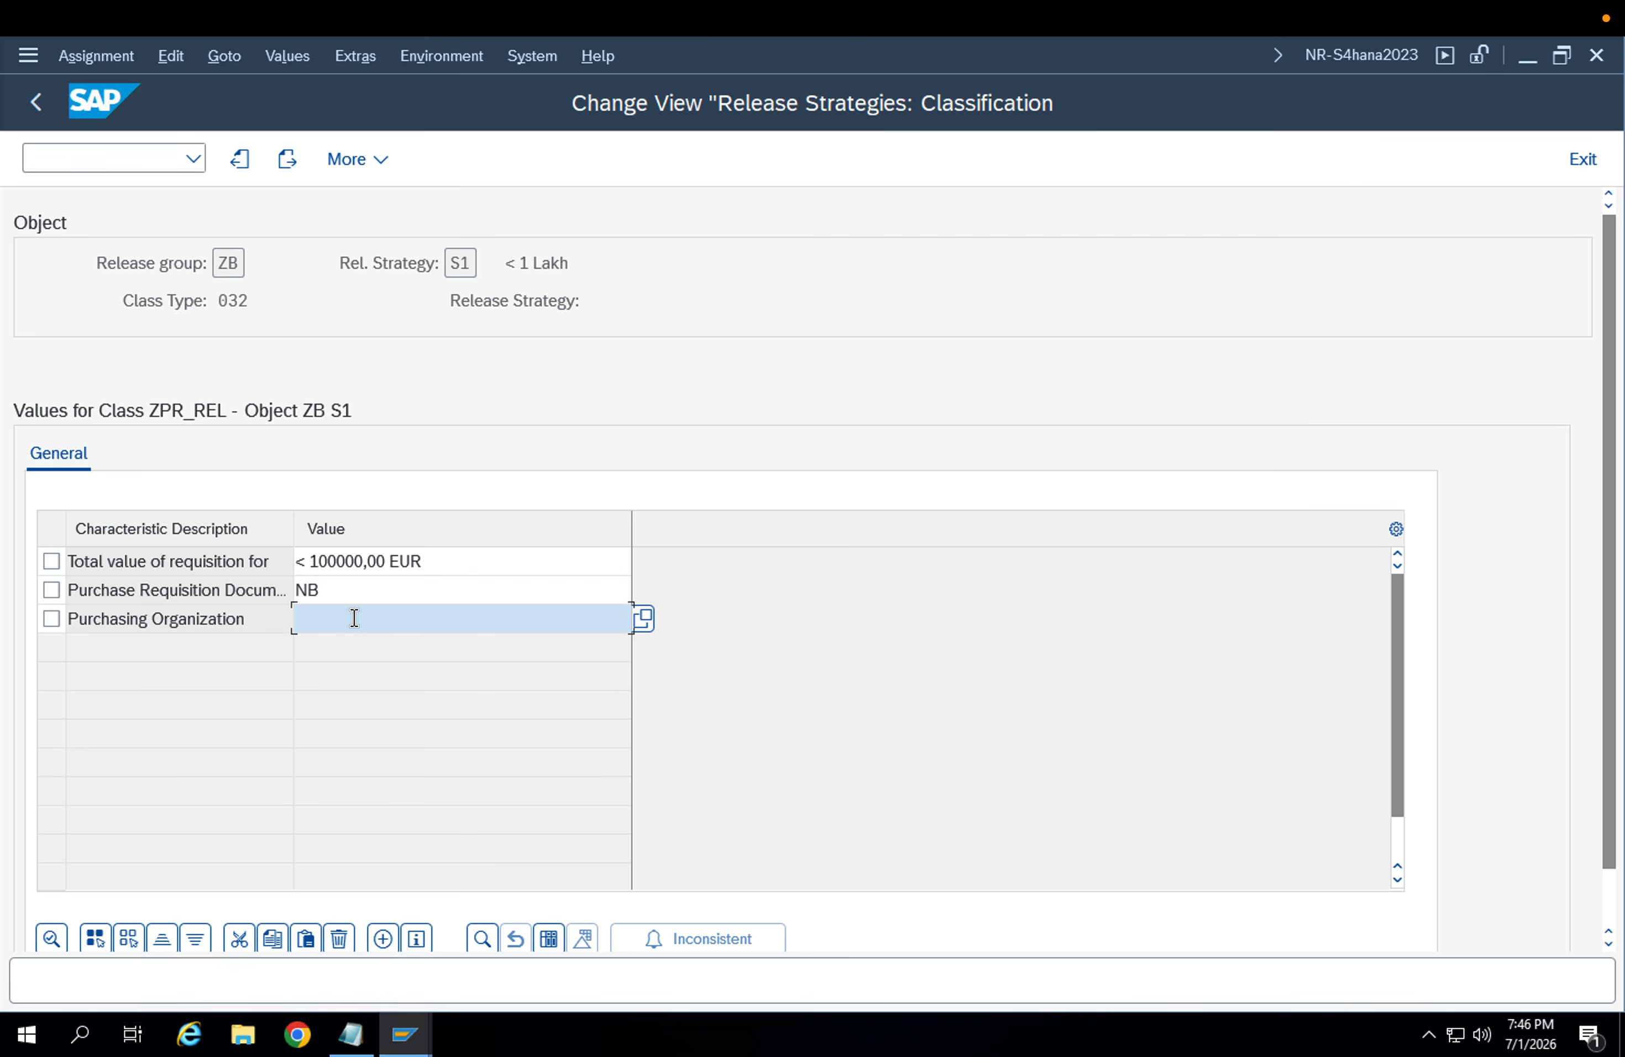
click(646, 616)
click(97, 491)
click(97, 520)
click(97, 549)
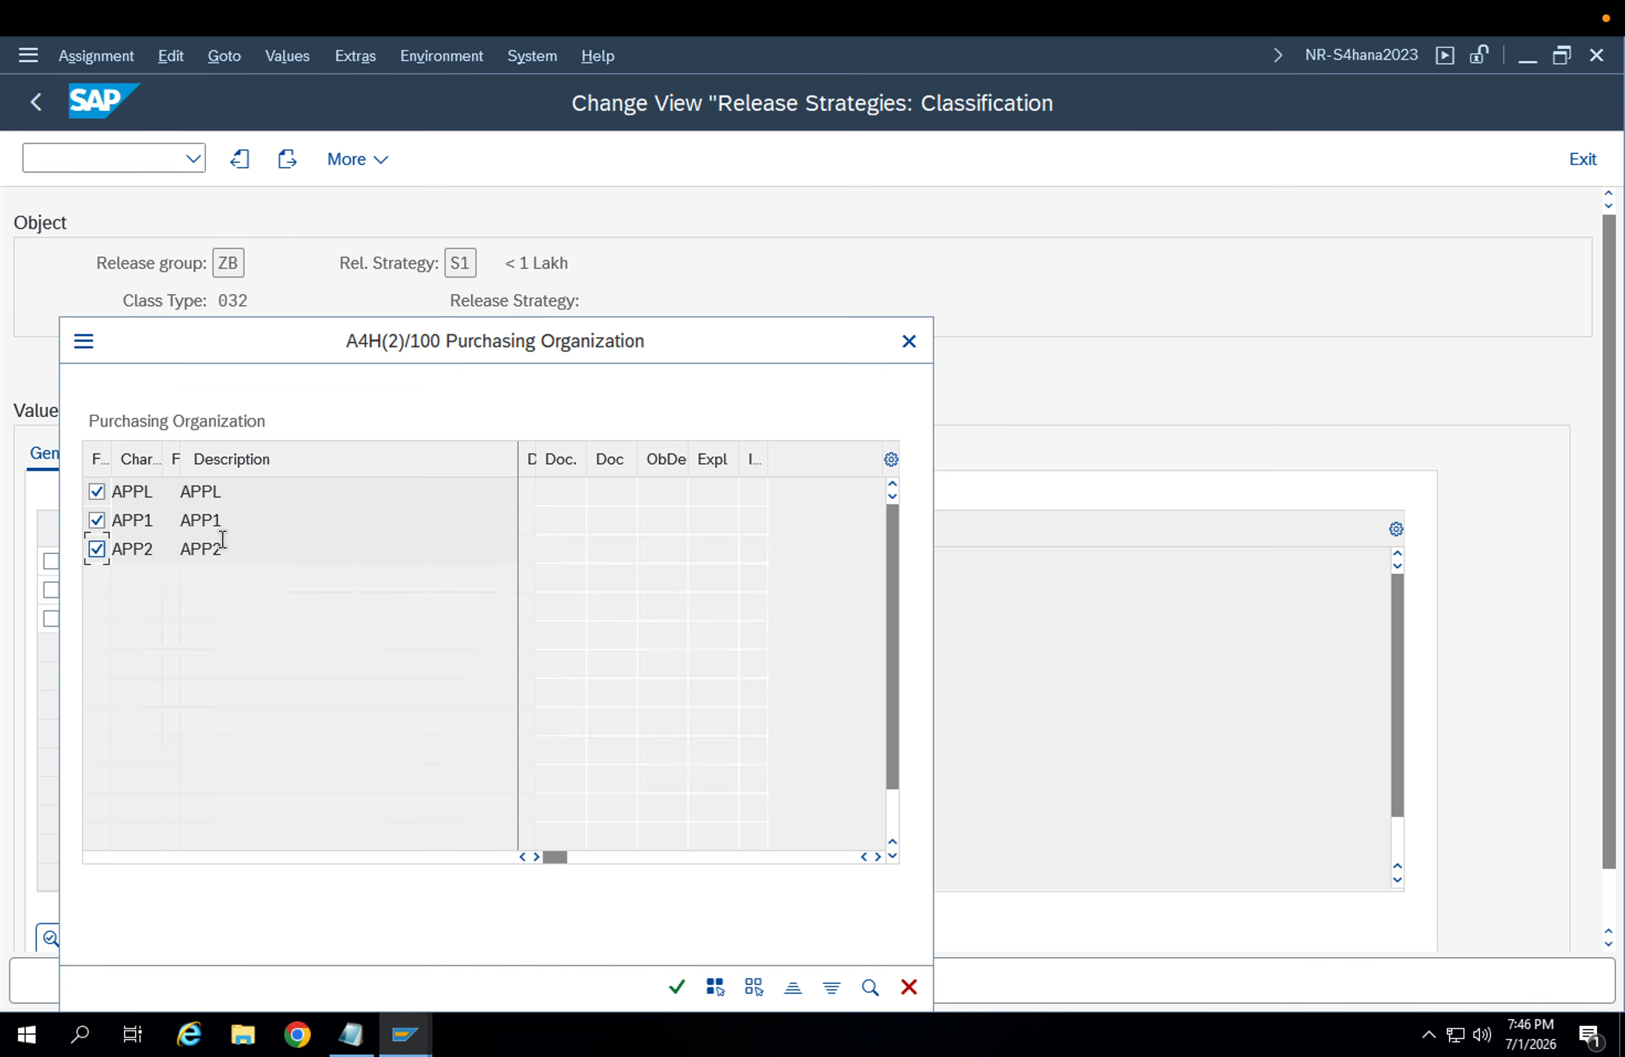
click(675, 991)
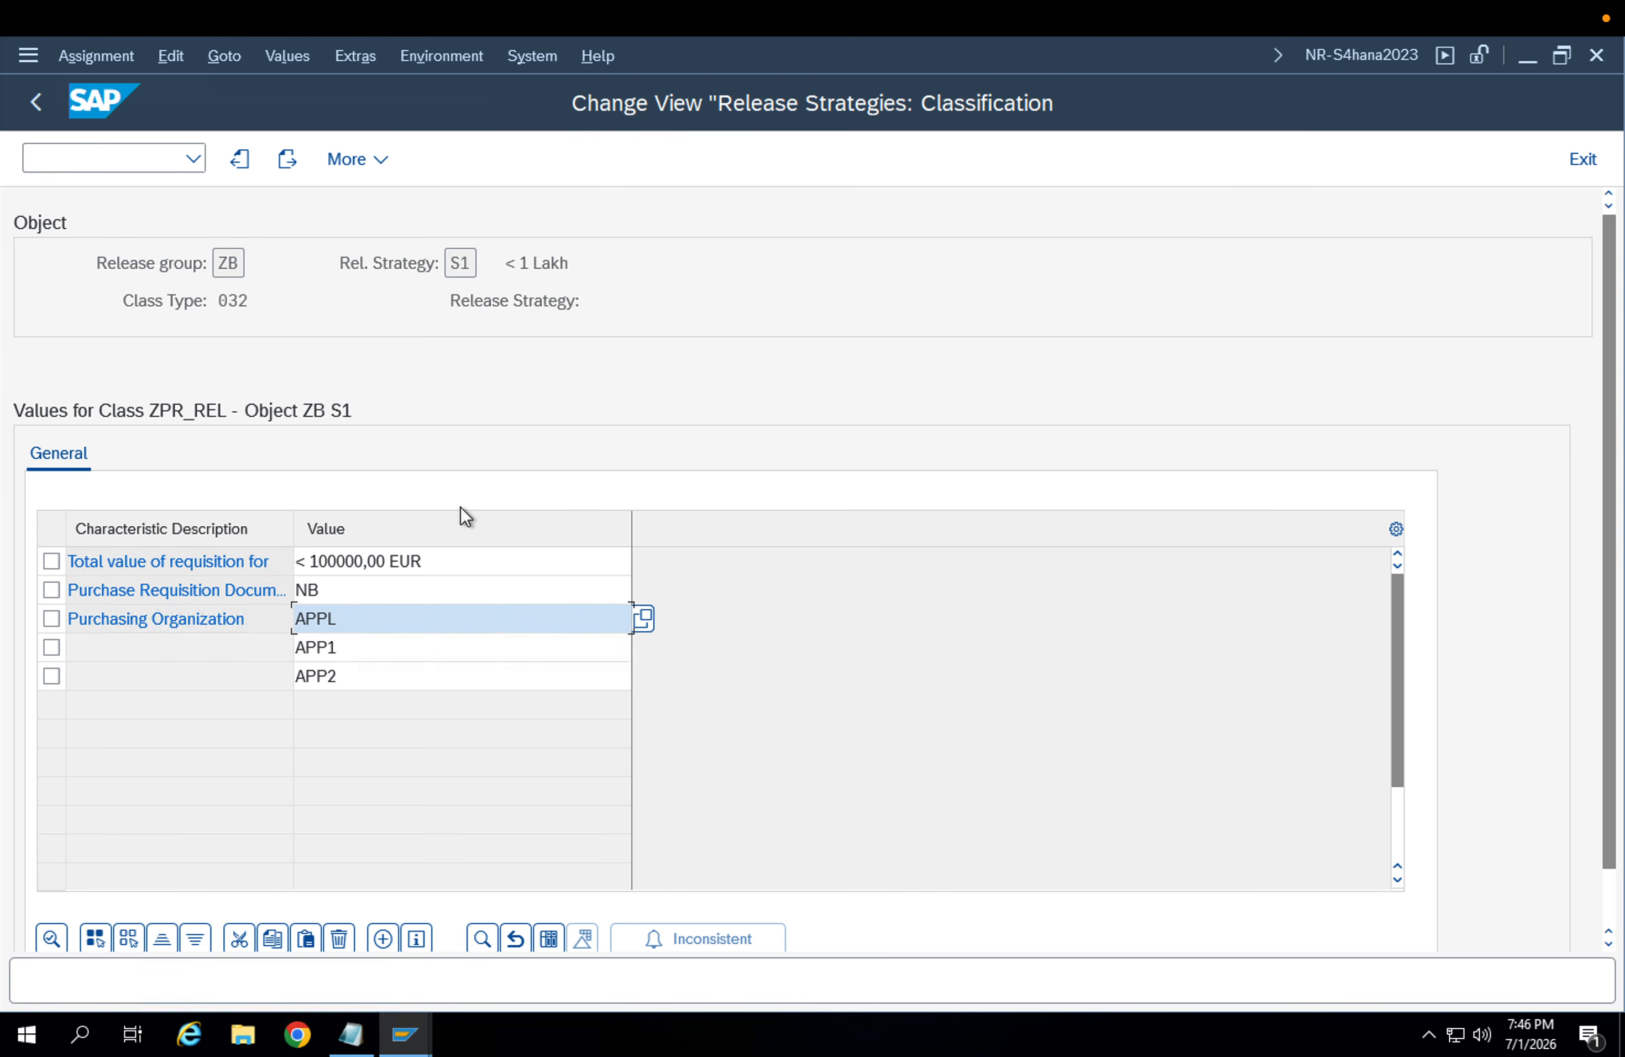
click(36, 103)
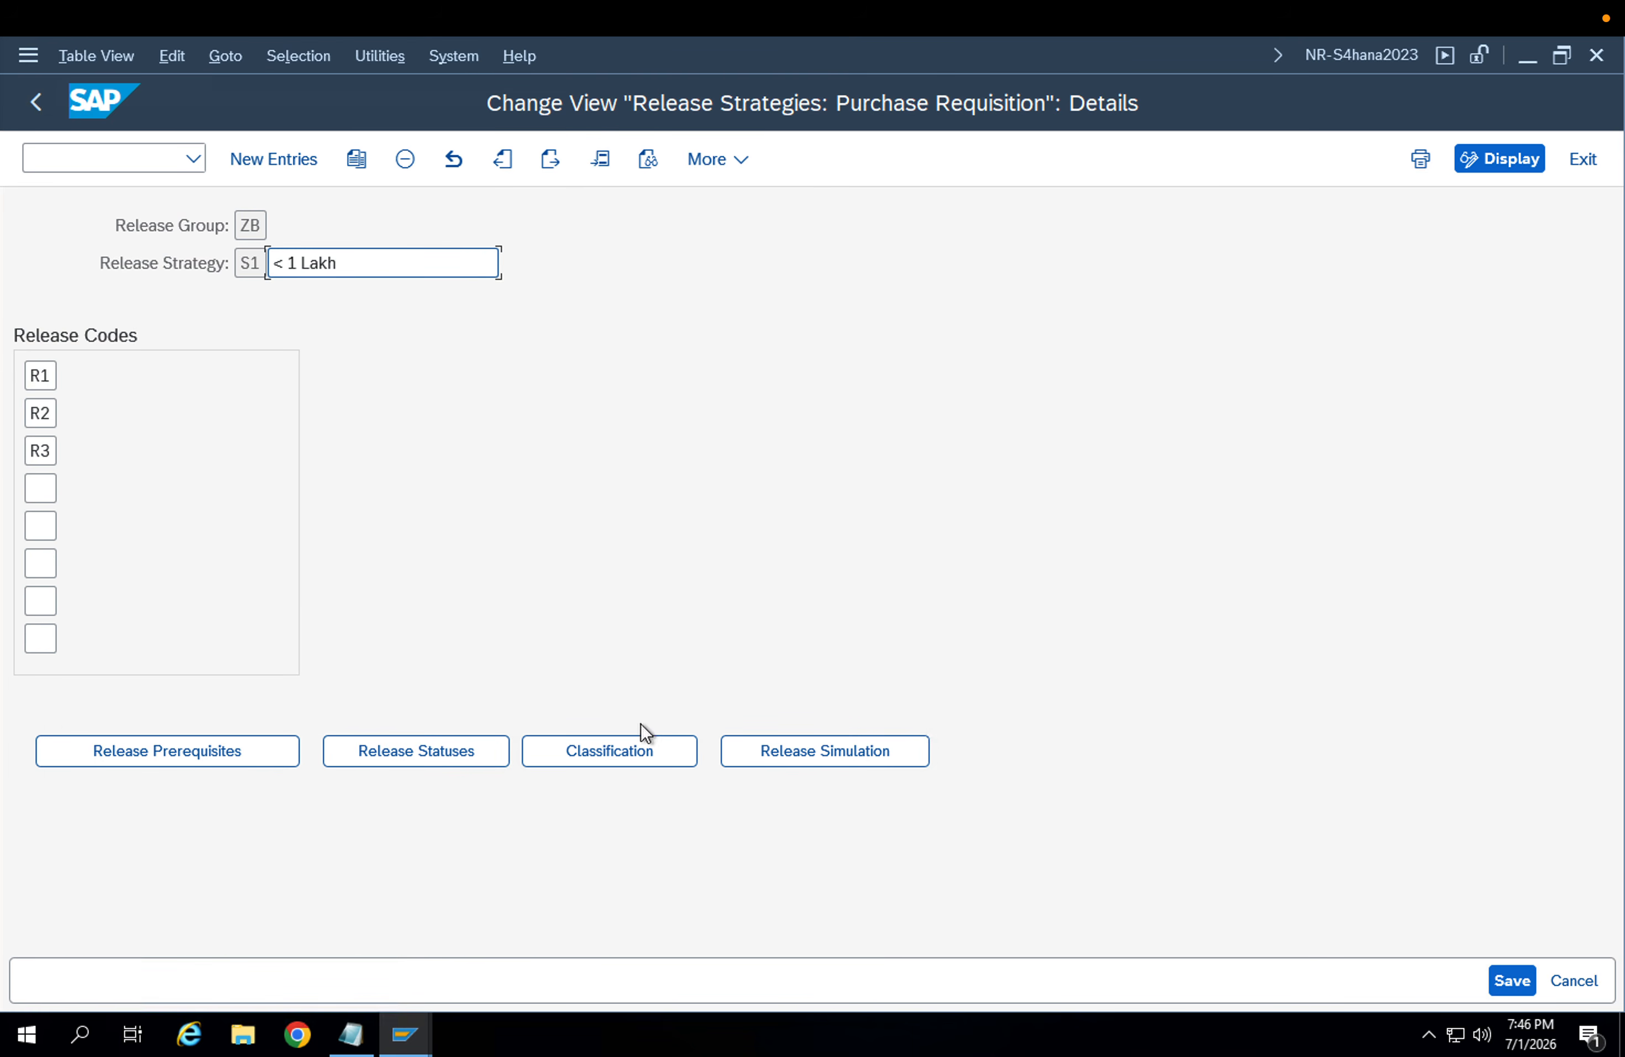
Simulate the release of strategy S1 with codes R1, R2 and R3, save the strategy and return to the strategies overview
click(803, 744)
click(825, 764)
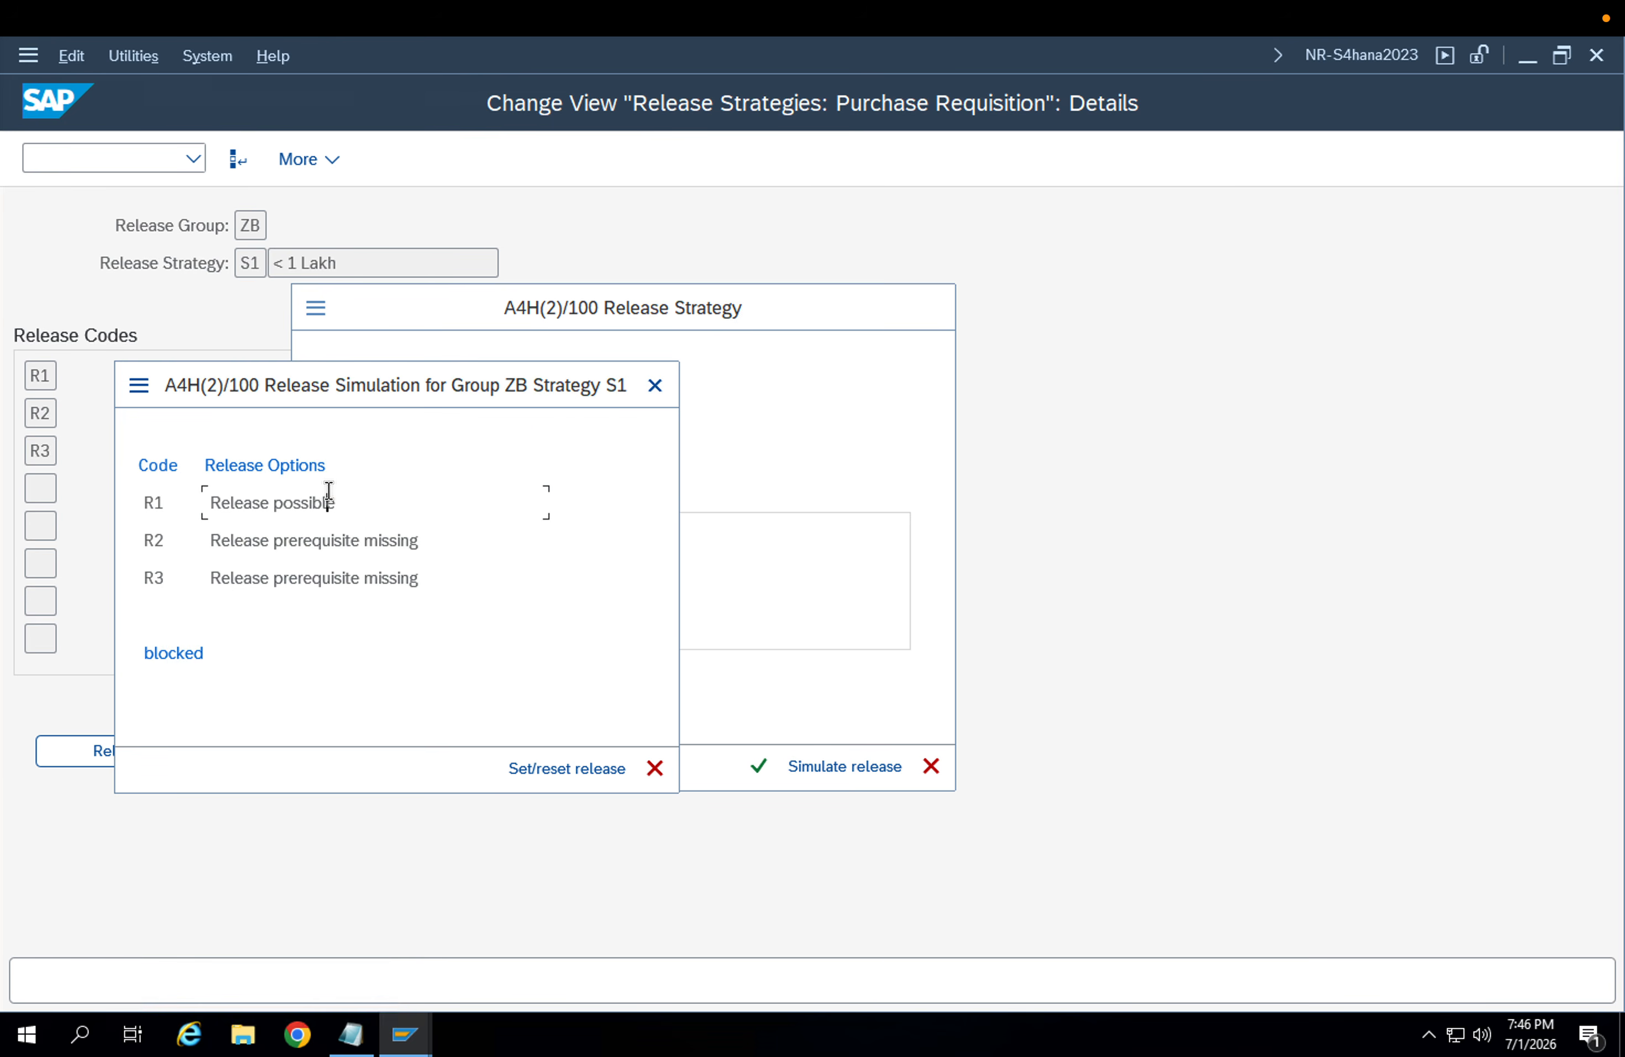
double_click(329, 502)
double_click(364, 540)
double_click(370, 577)
click(659, 766)
click(748, 767)
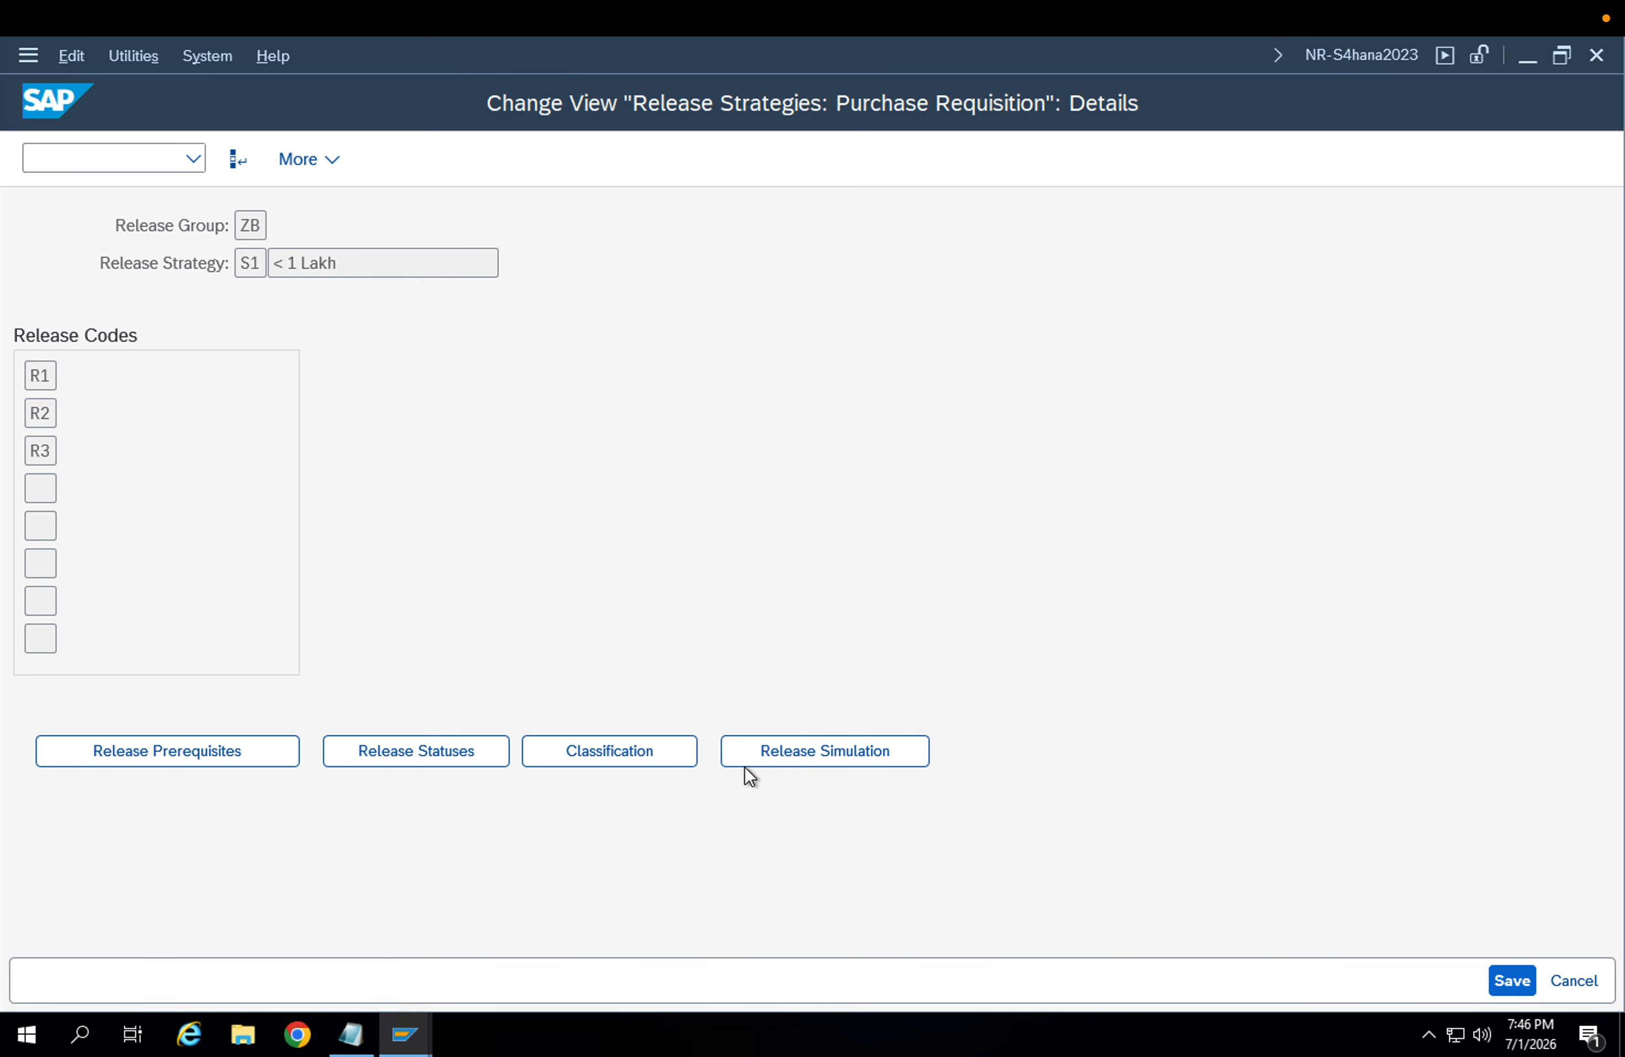
click(1515, 988)
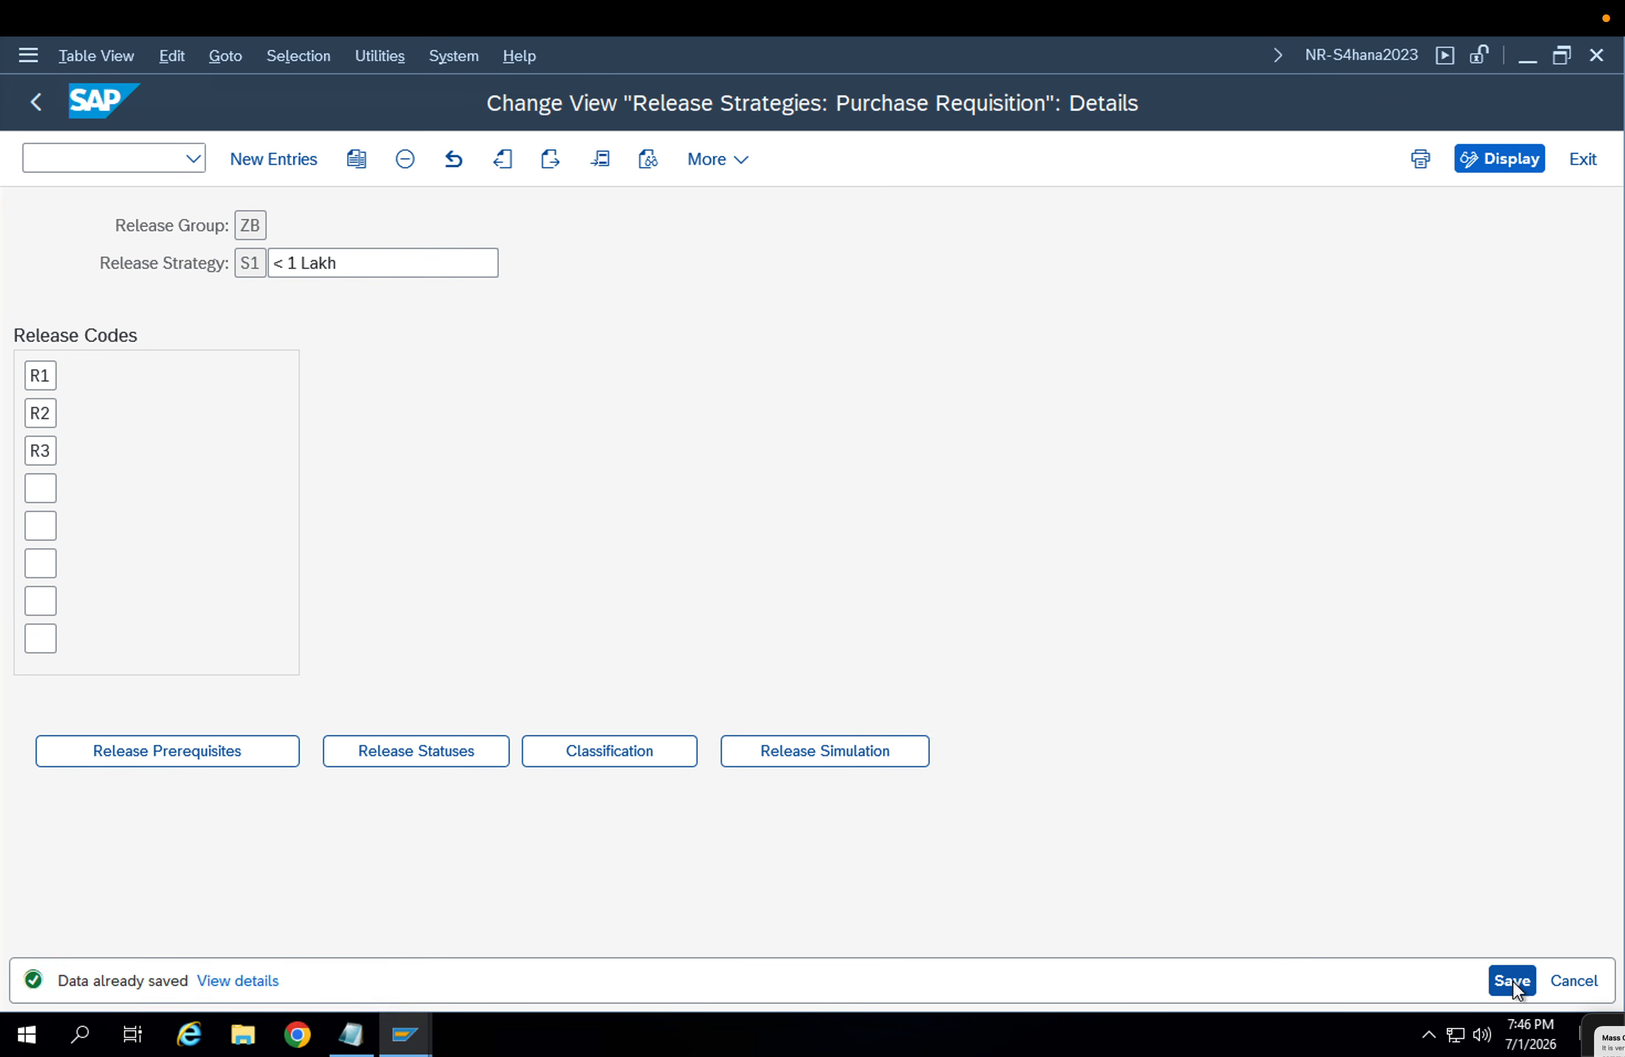
click(35, 112)
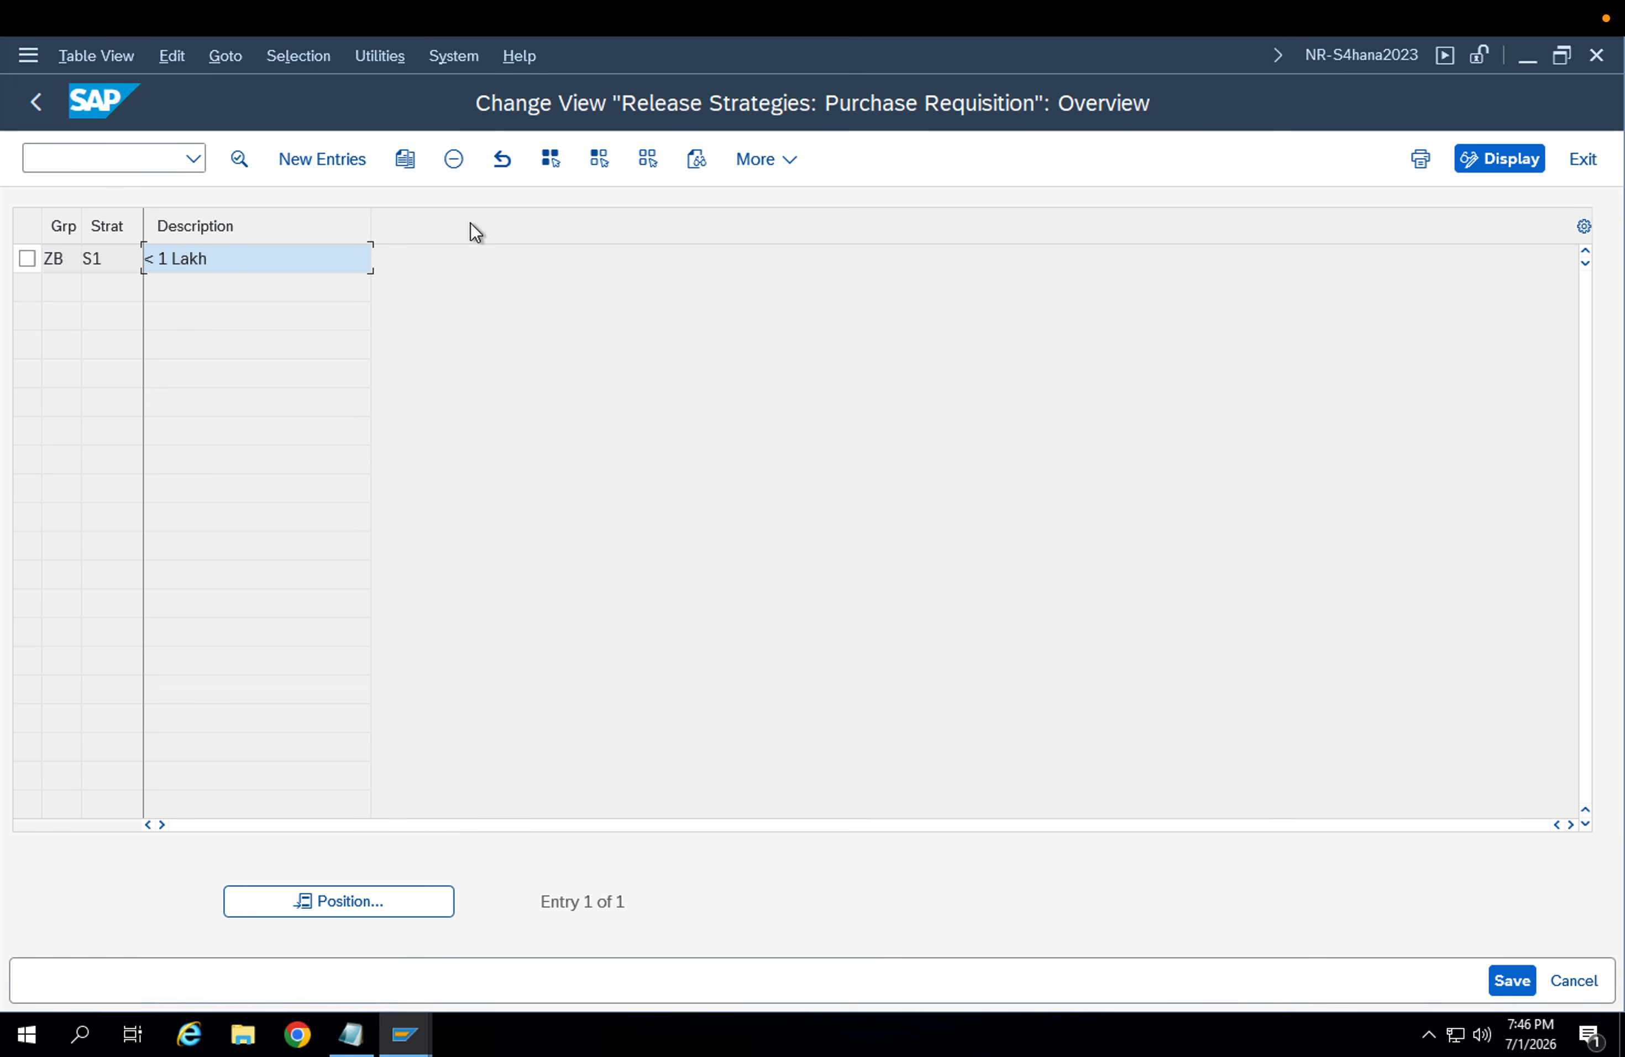
Open the Create Purchase Requisition transaction in a new session
click(111, 170)
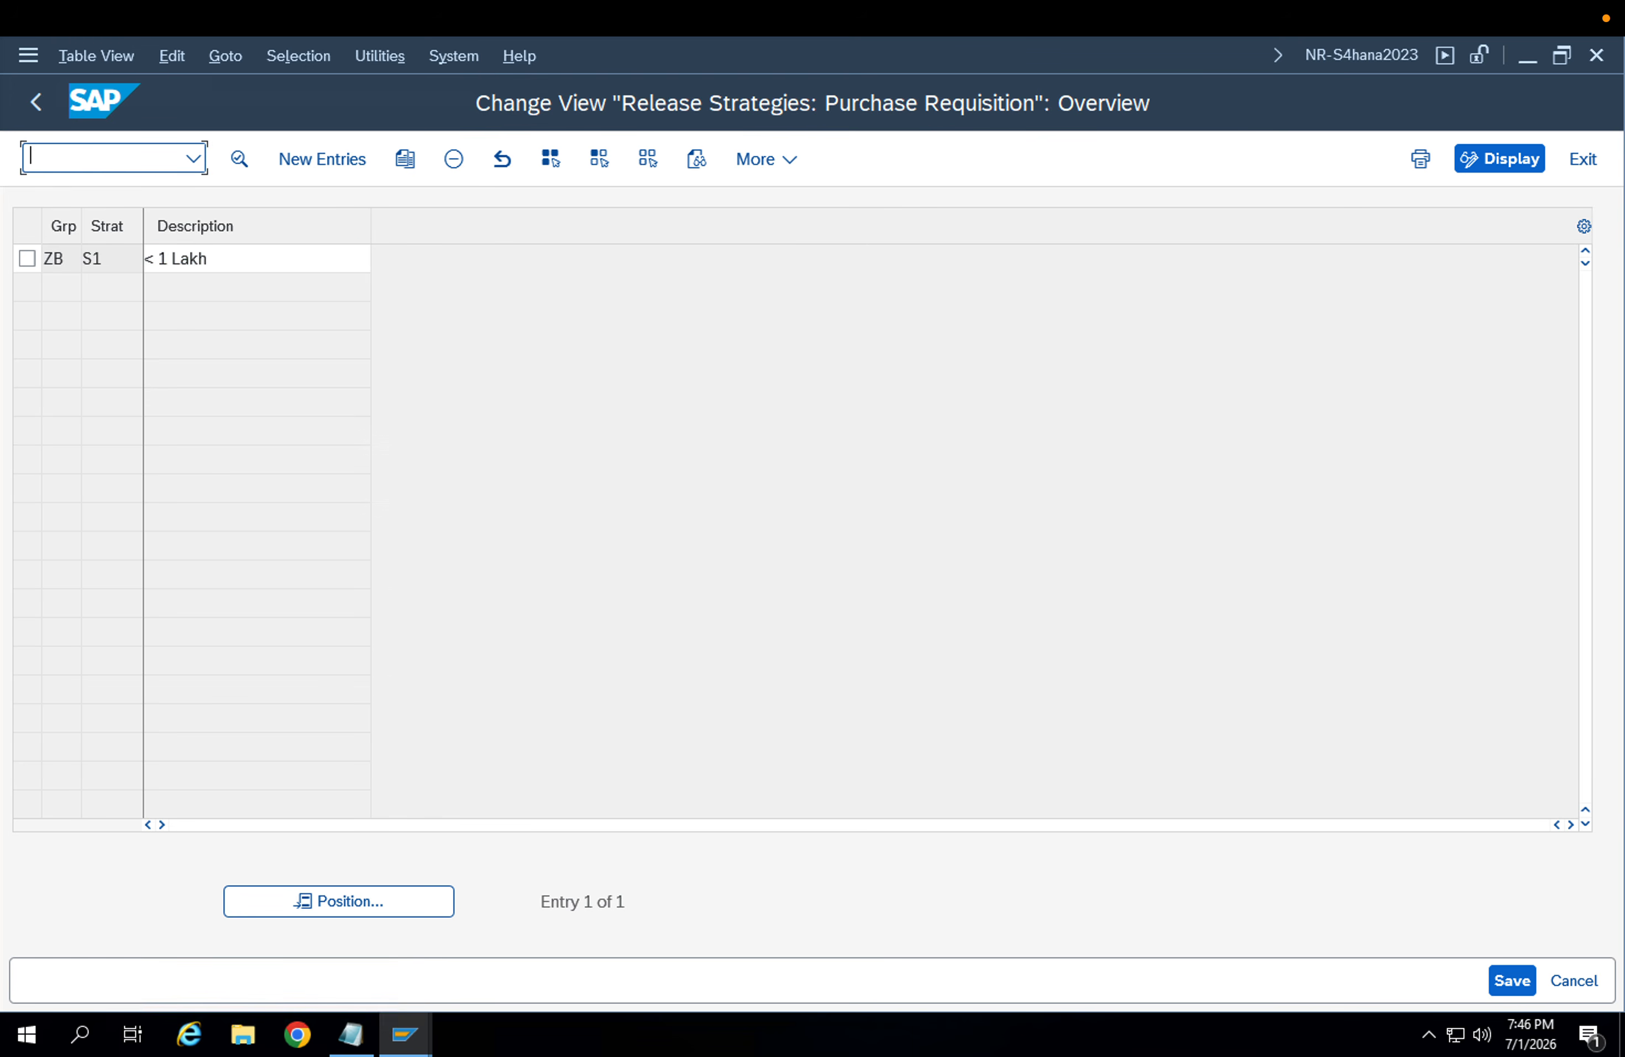
key(Return)
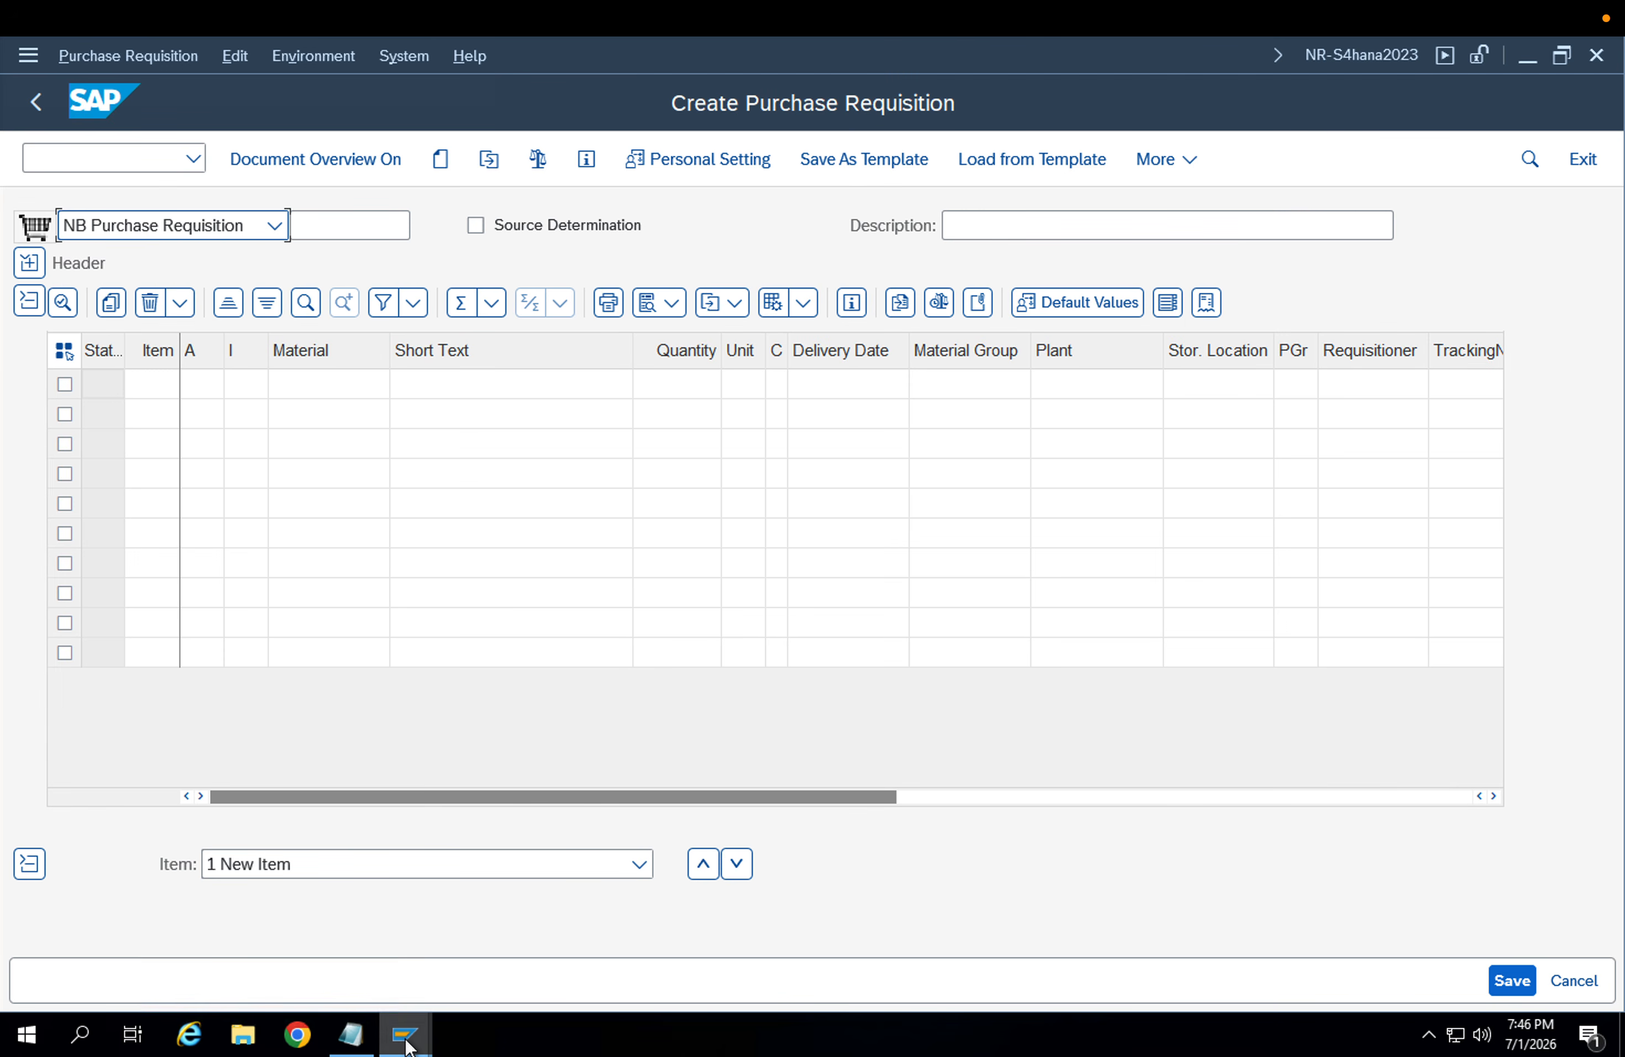
click(406, 1037)
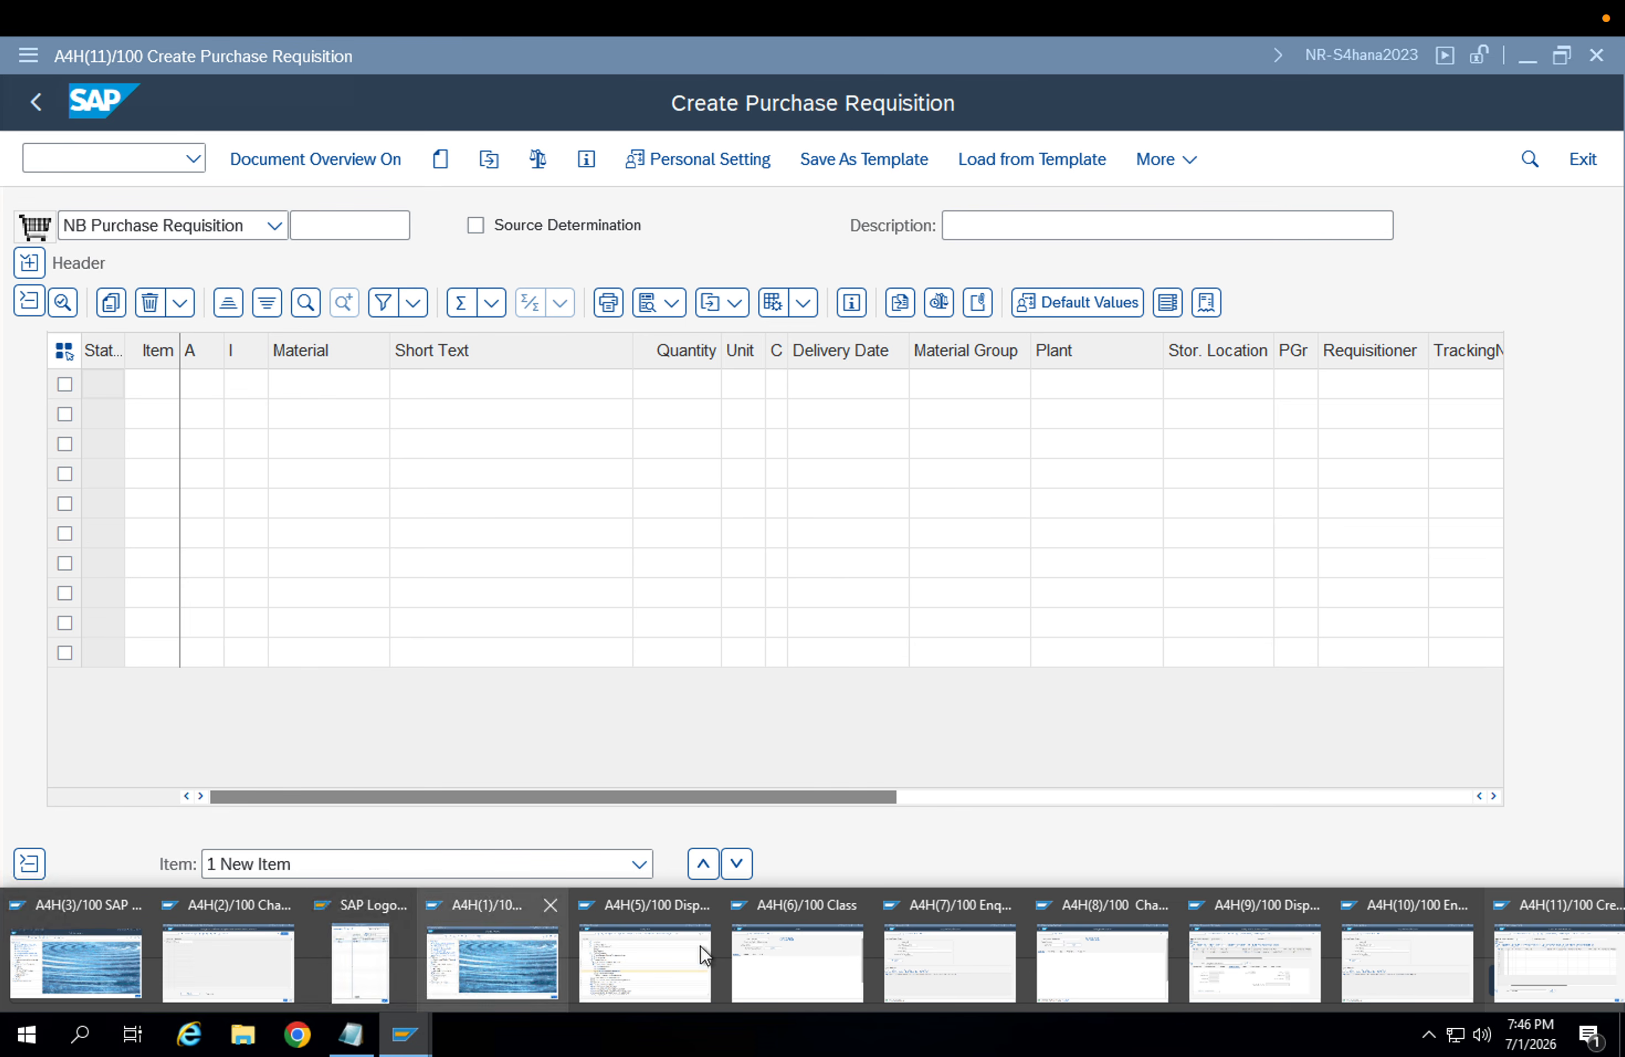
click(1525, 964)
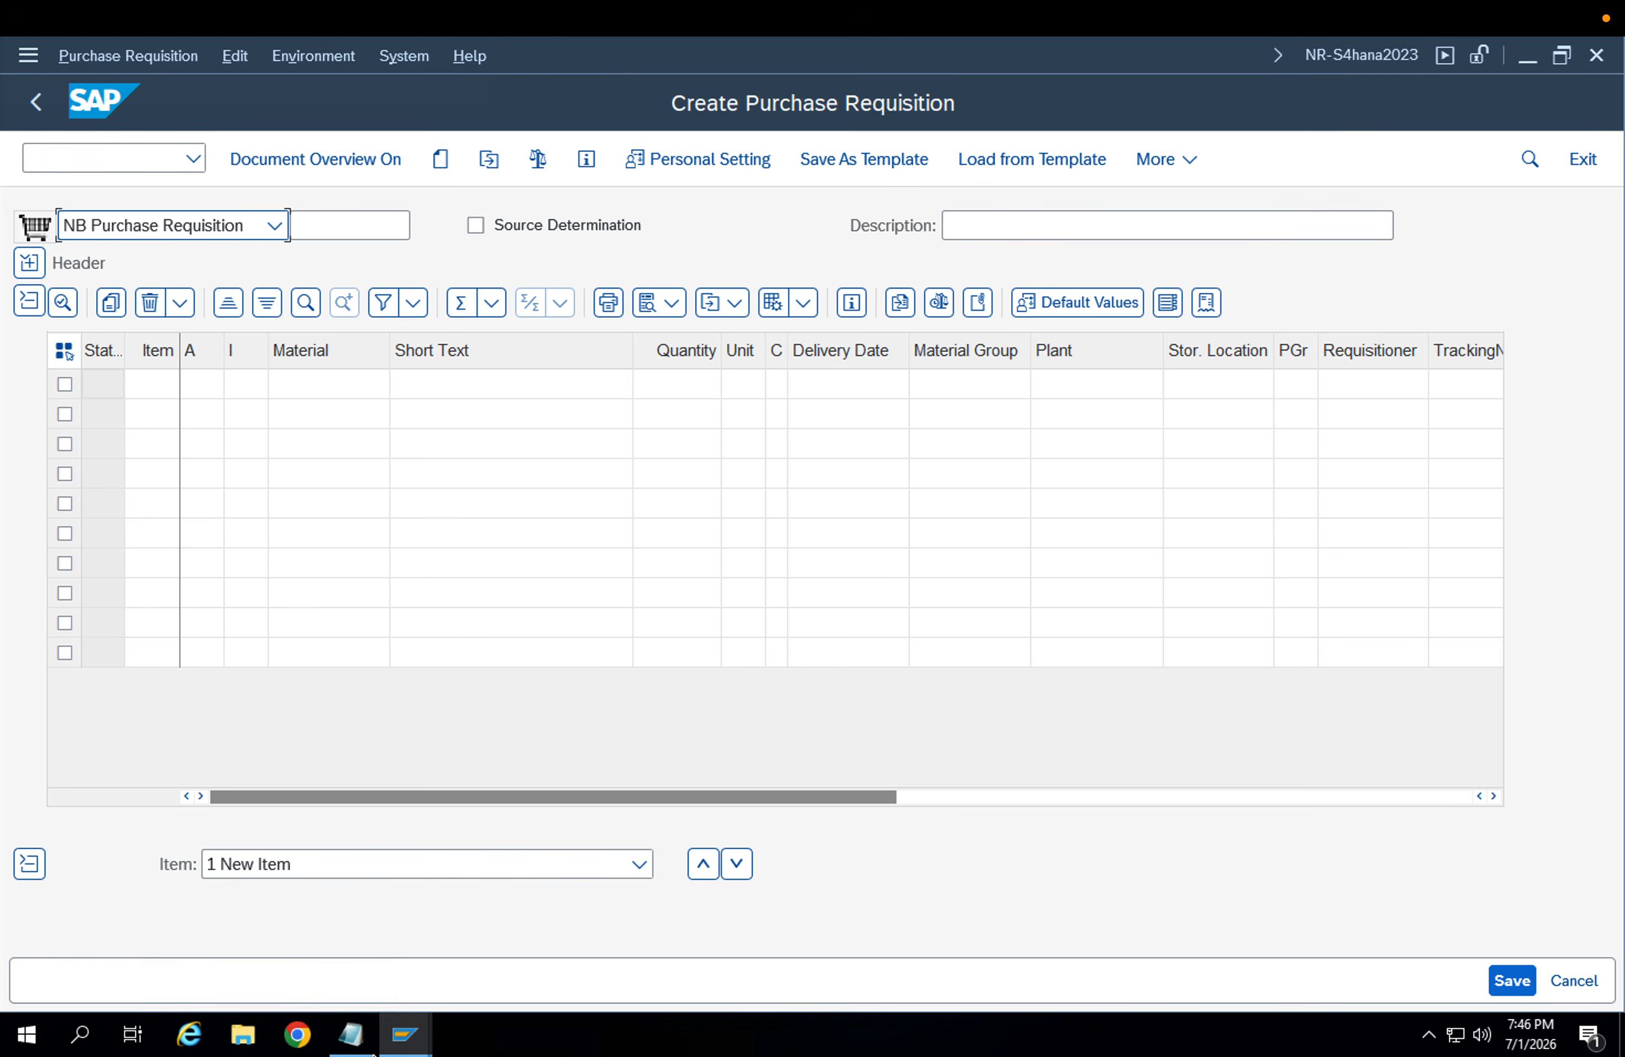
In the Enqueue Administration session, start transaction SPRO and open the SAP Reference IMG
click(406, 1037)
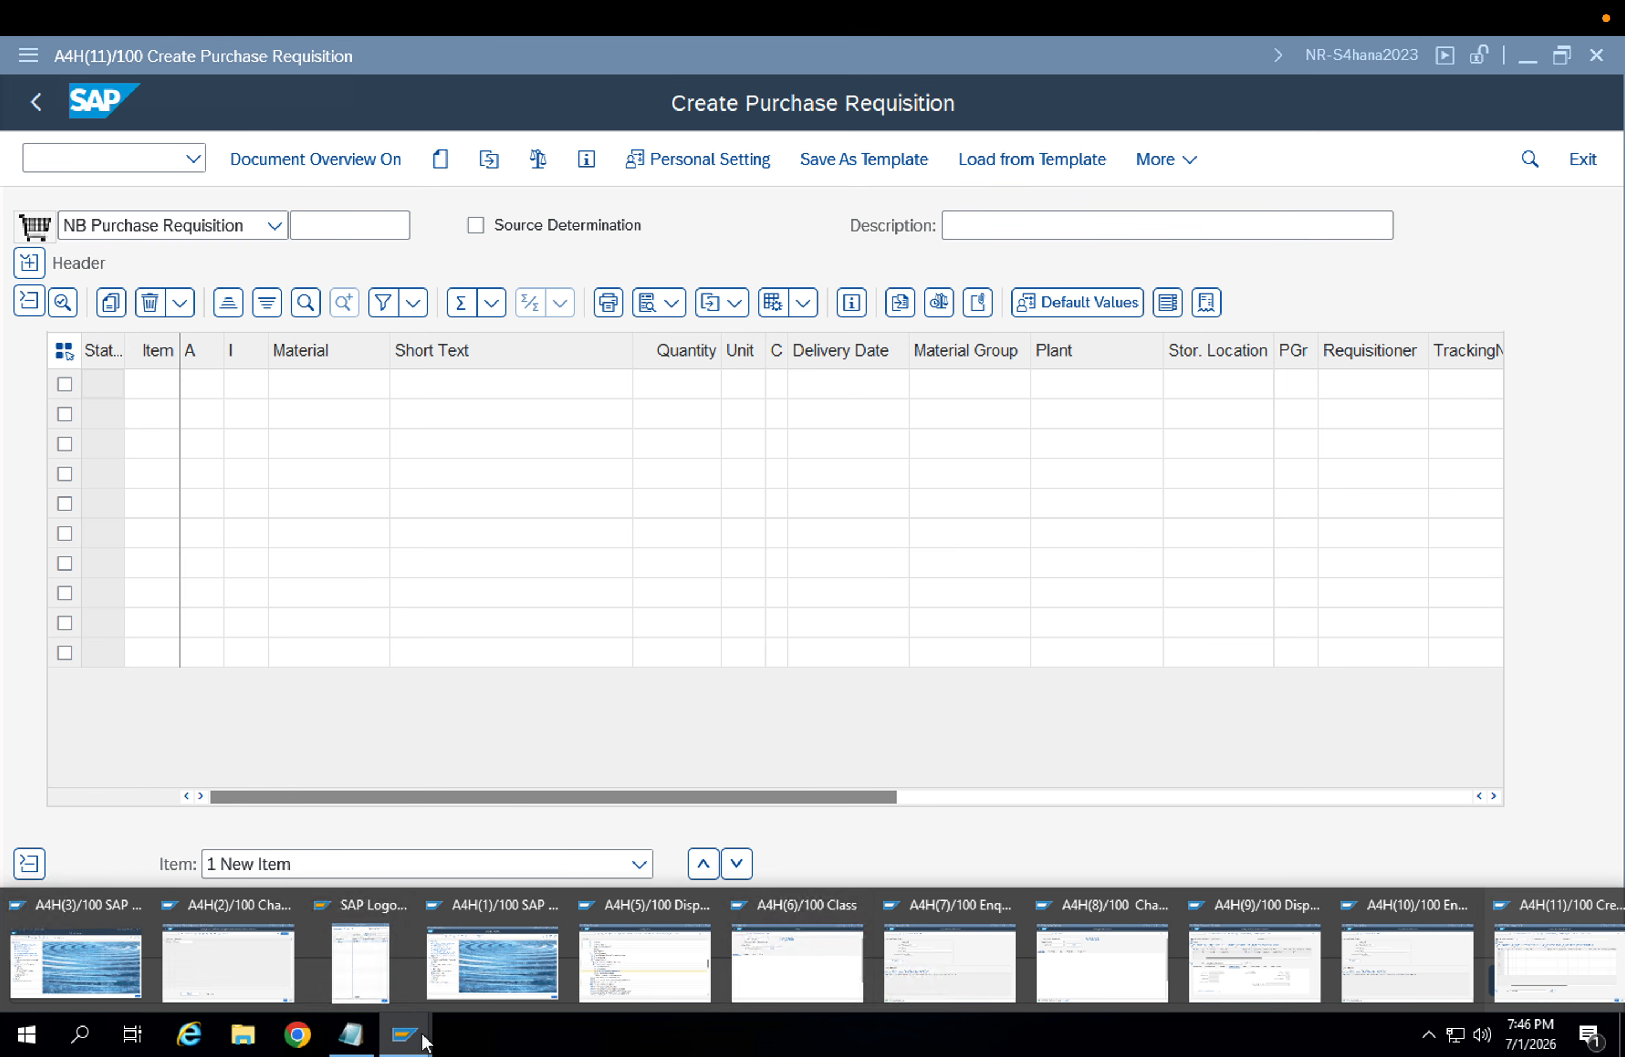
click(1450, 970)
click(116, 153)
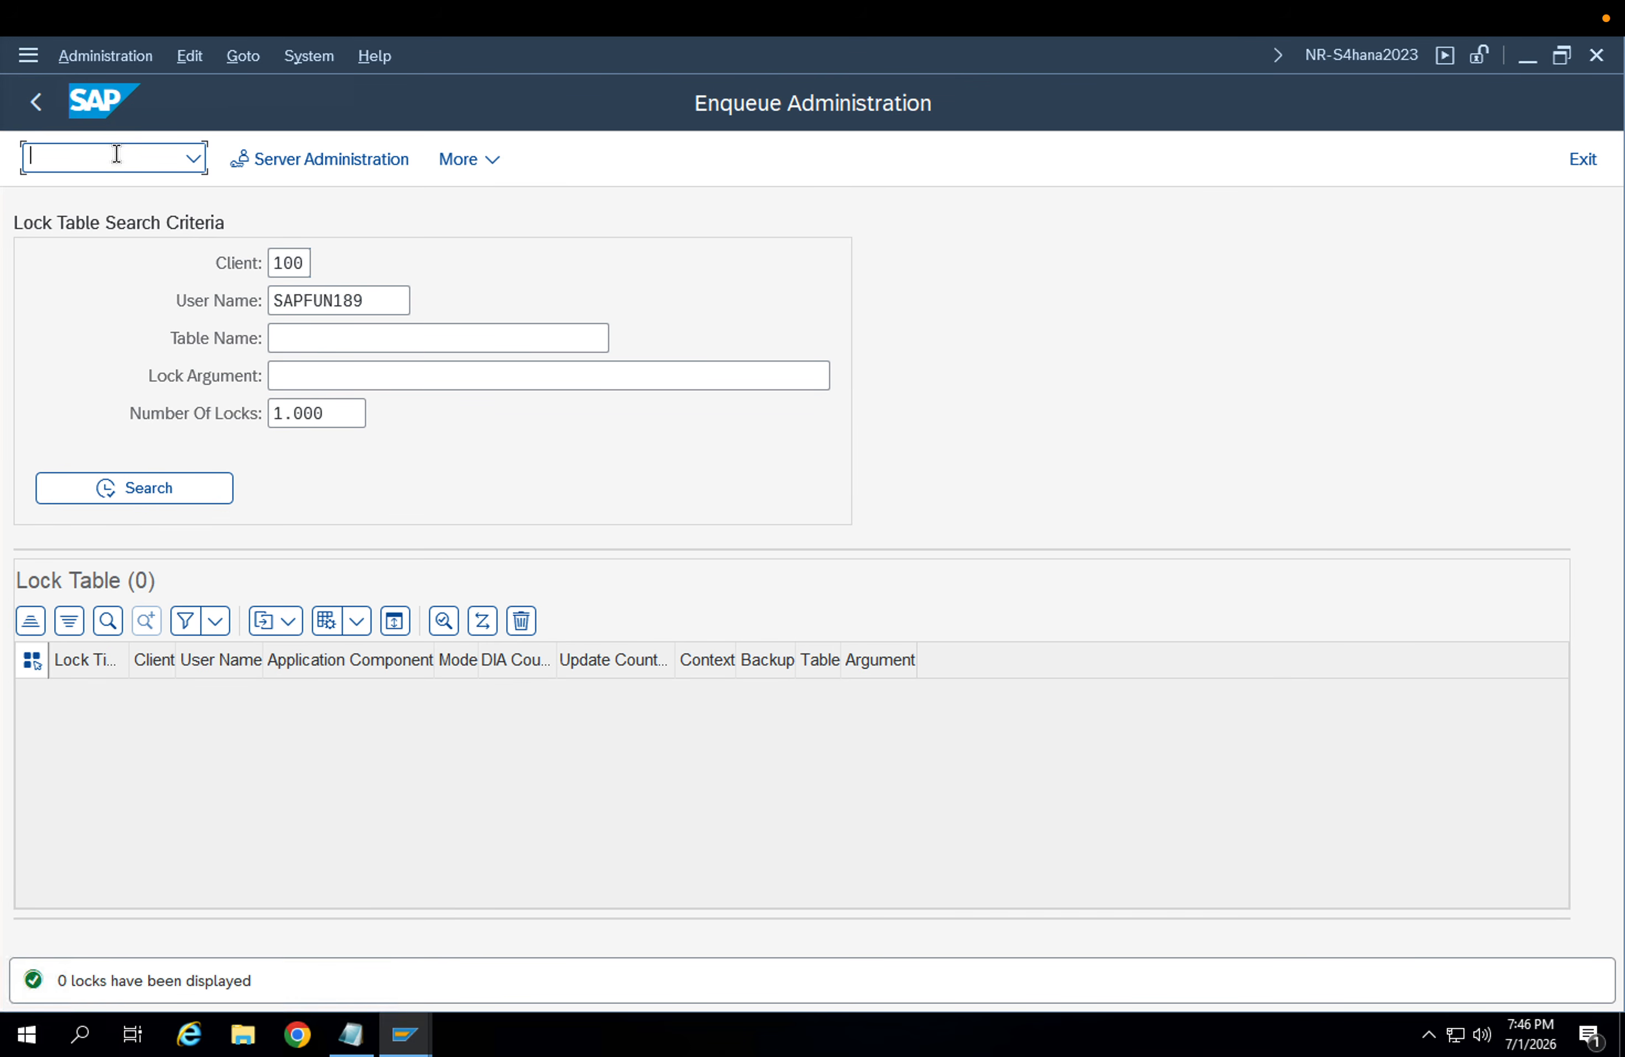
text(/nspro)
key(Return)
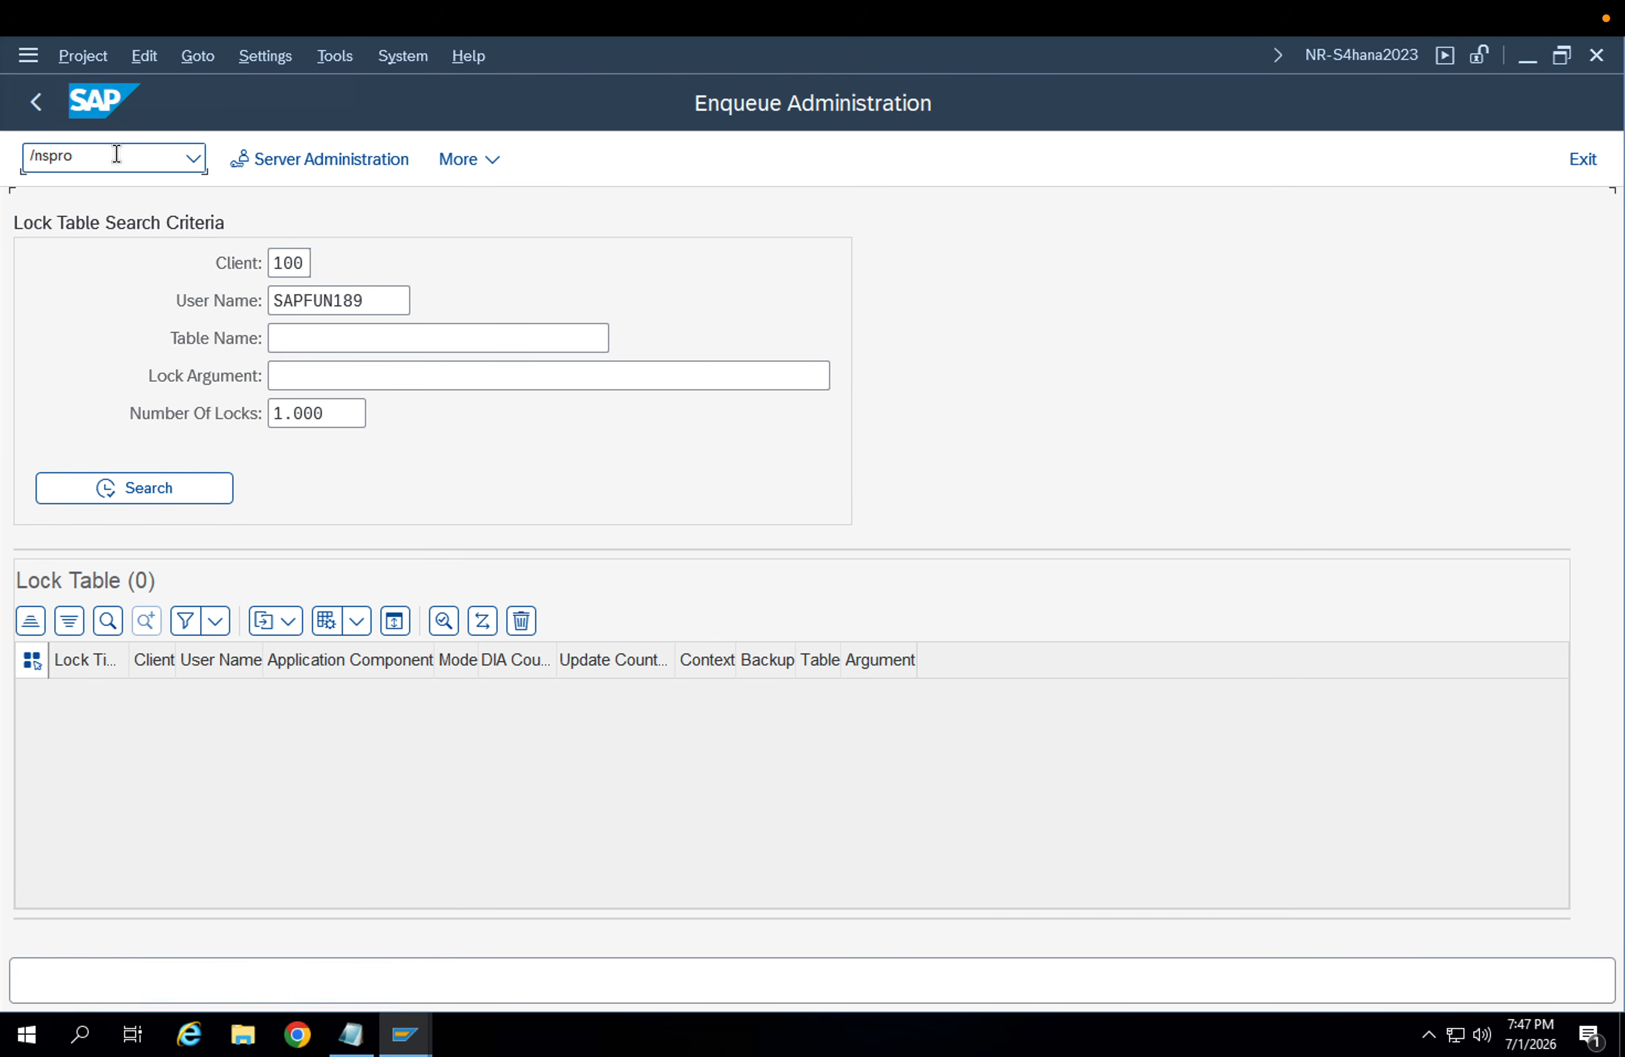
click(314, 171)
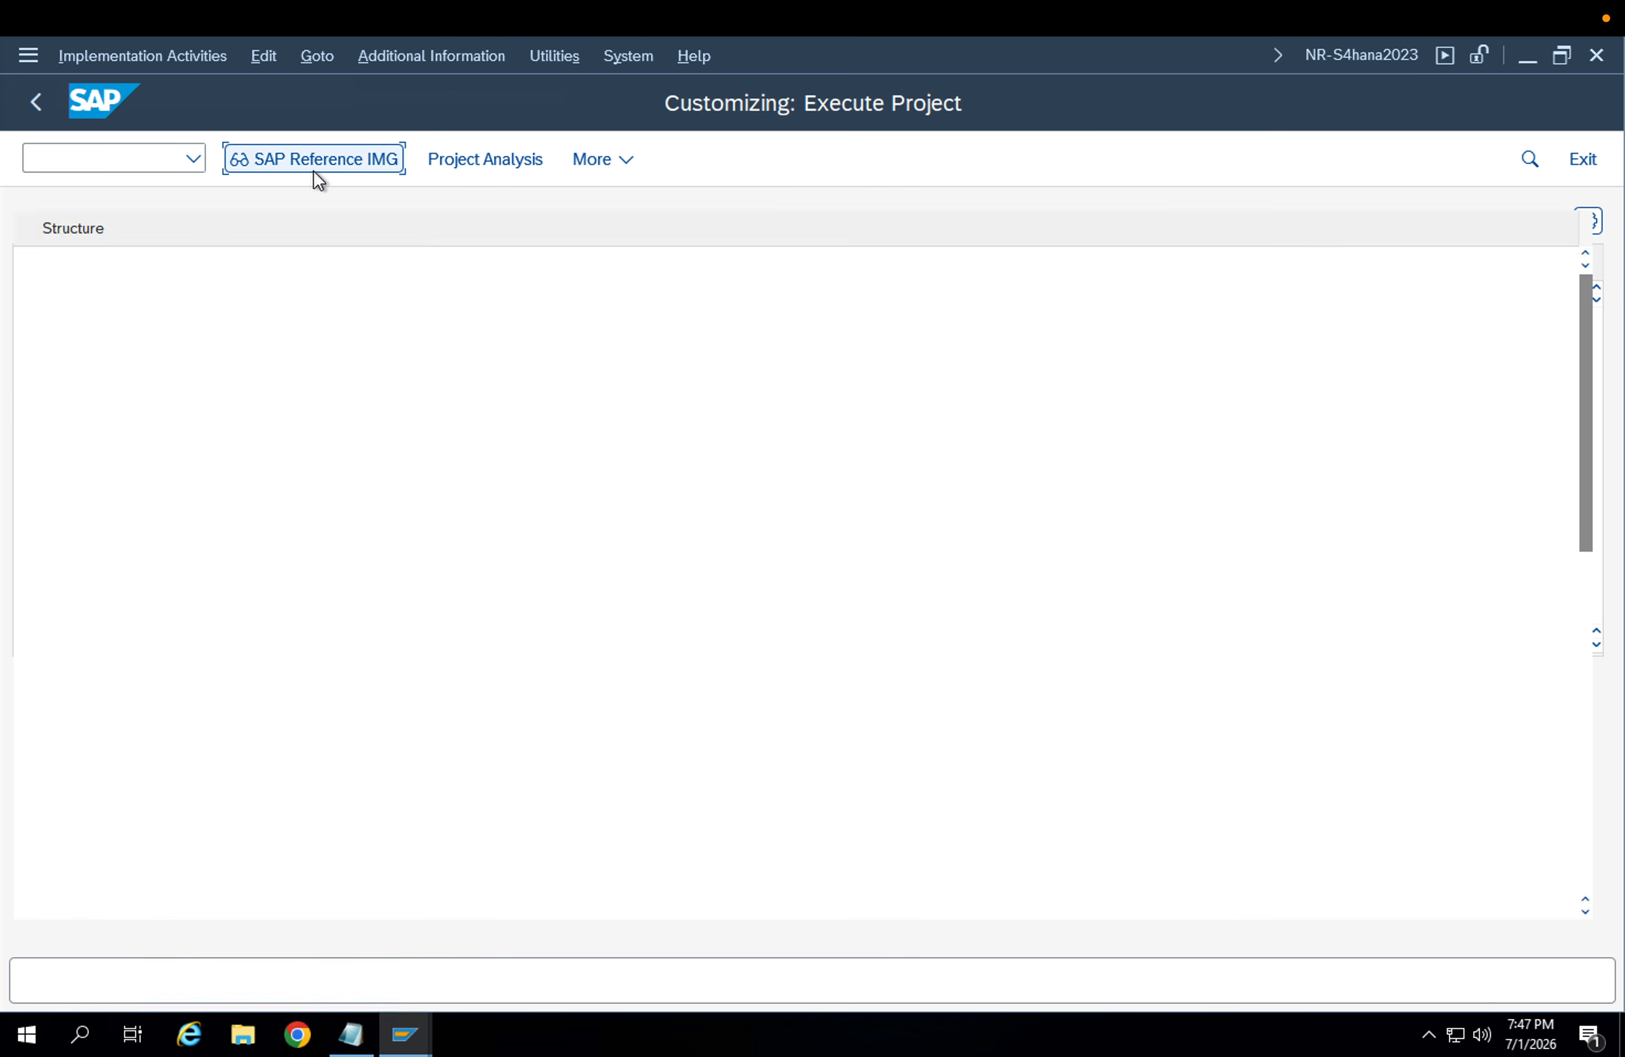
Open Define Document Types for Purchase Requisitions under Materials Management, Purchasing, Purchase Requisition in the IMG
scroll(233, 566, down, 2)
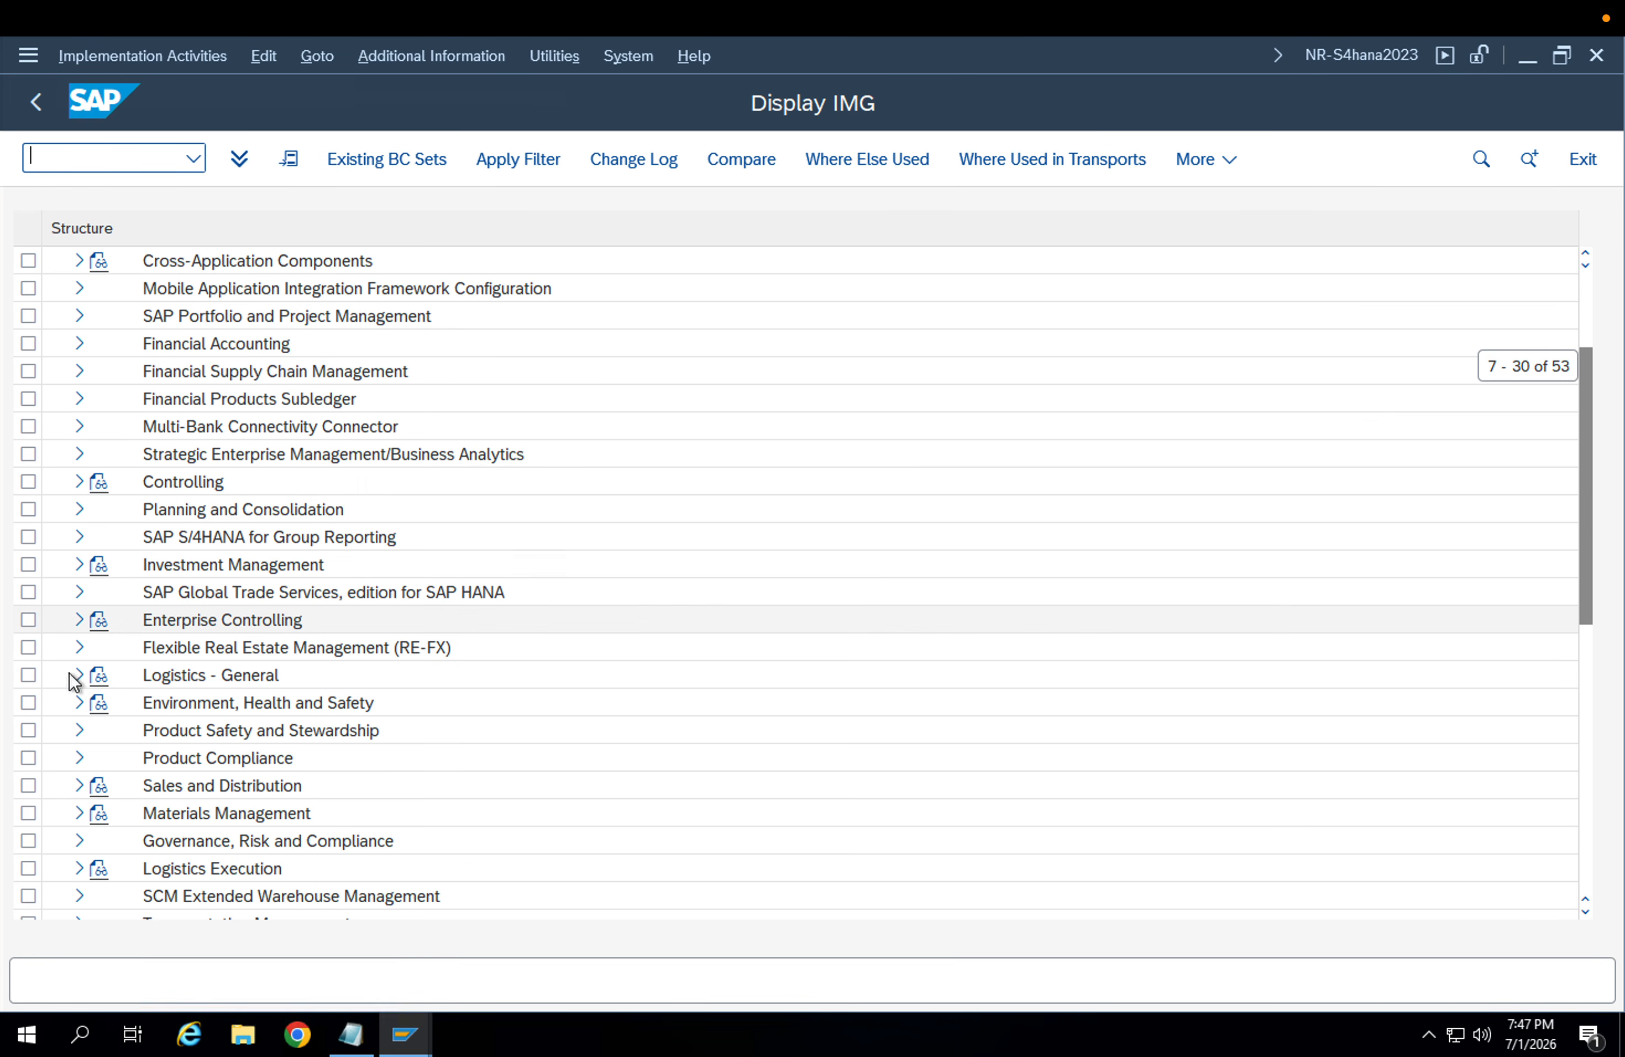
click(80, 812)
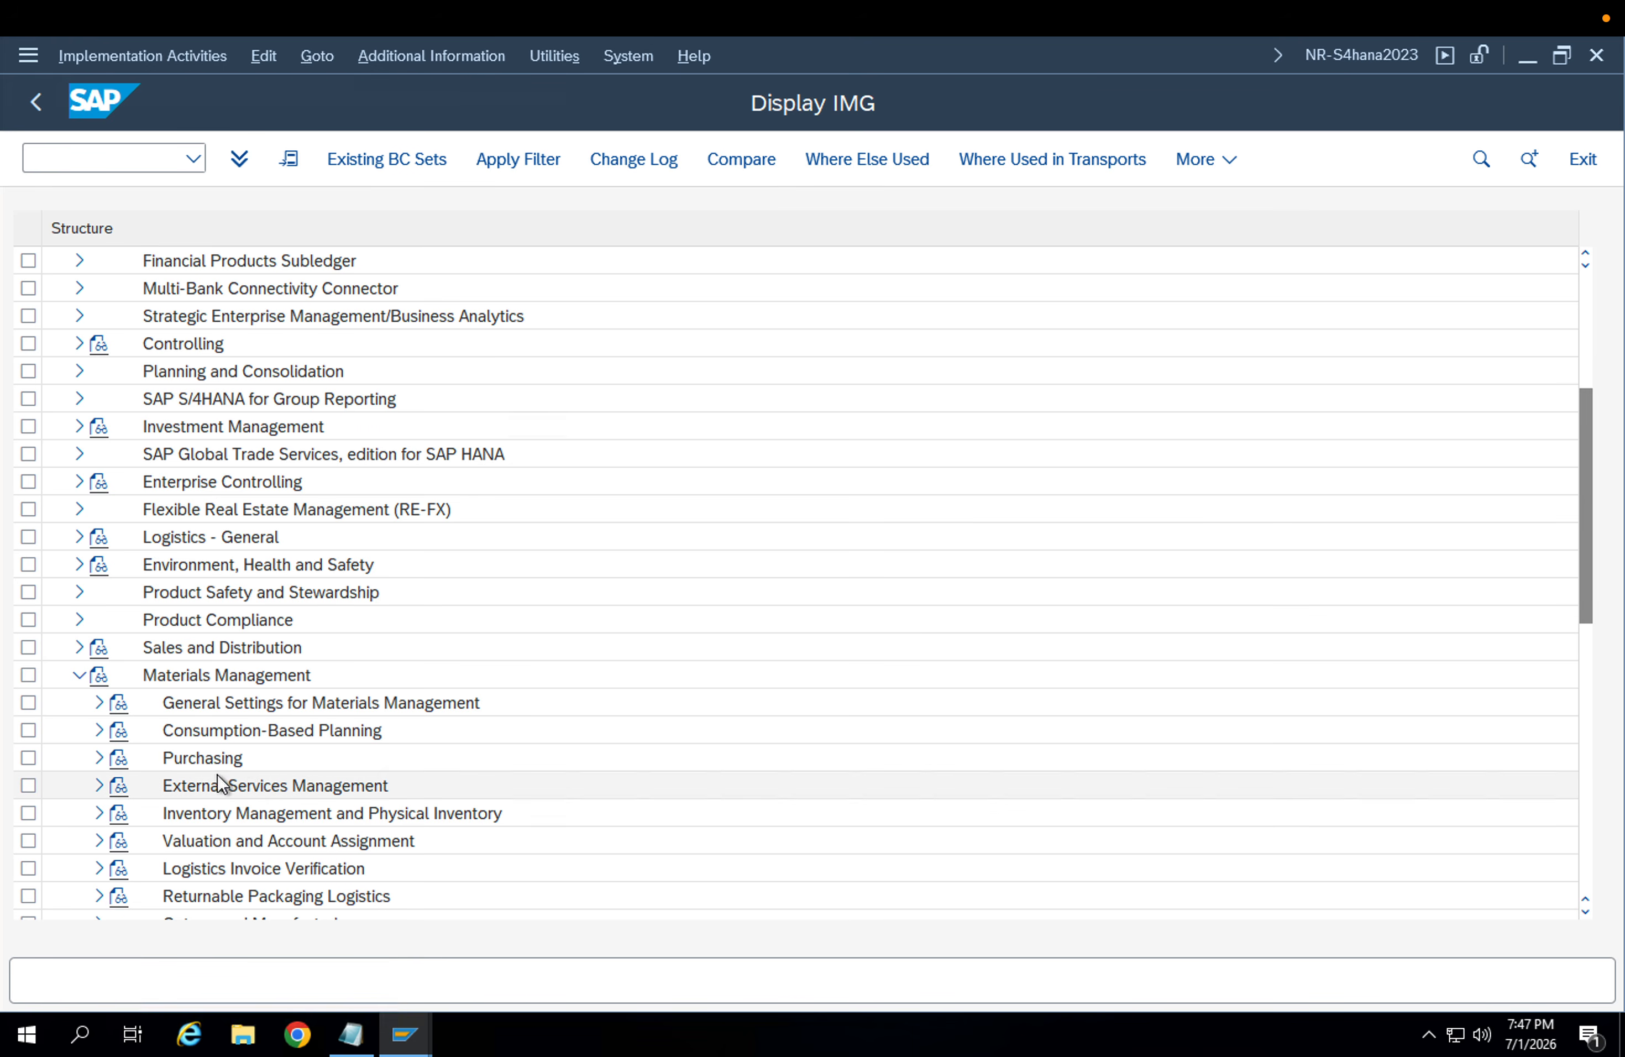
click(99, 758)
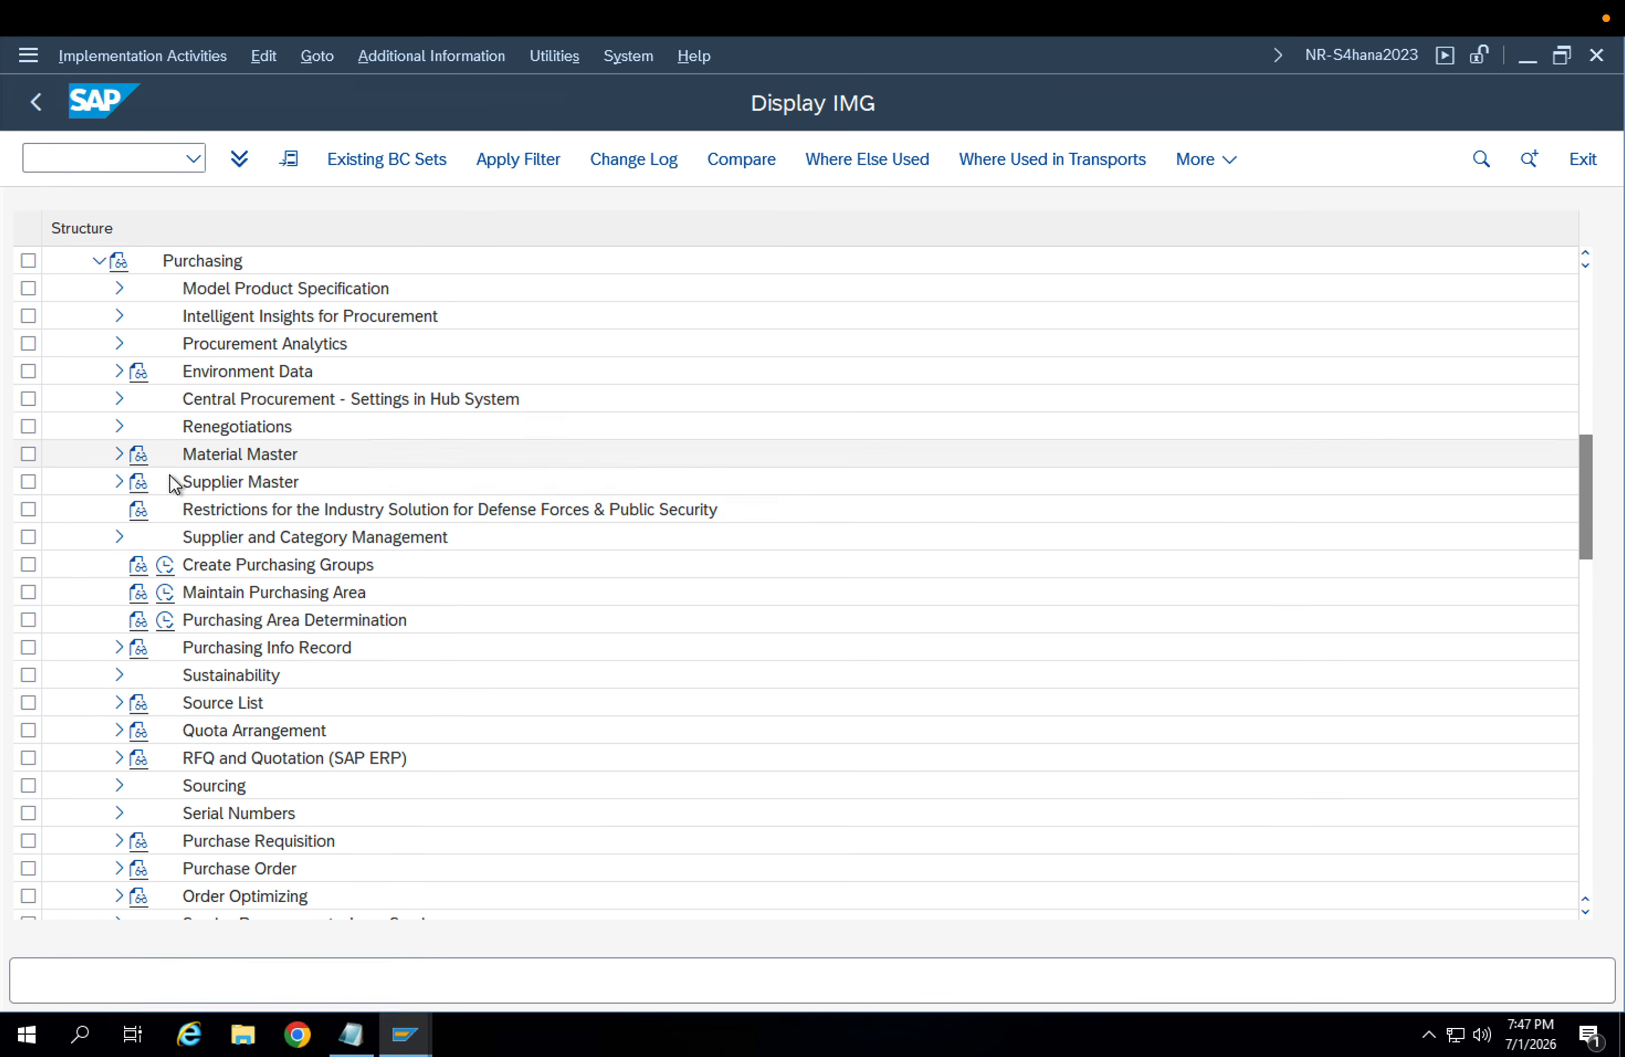
click(120, 842)
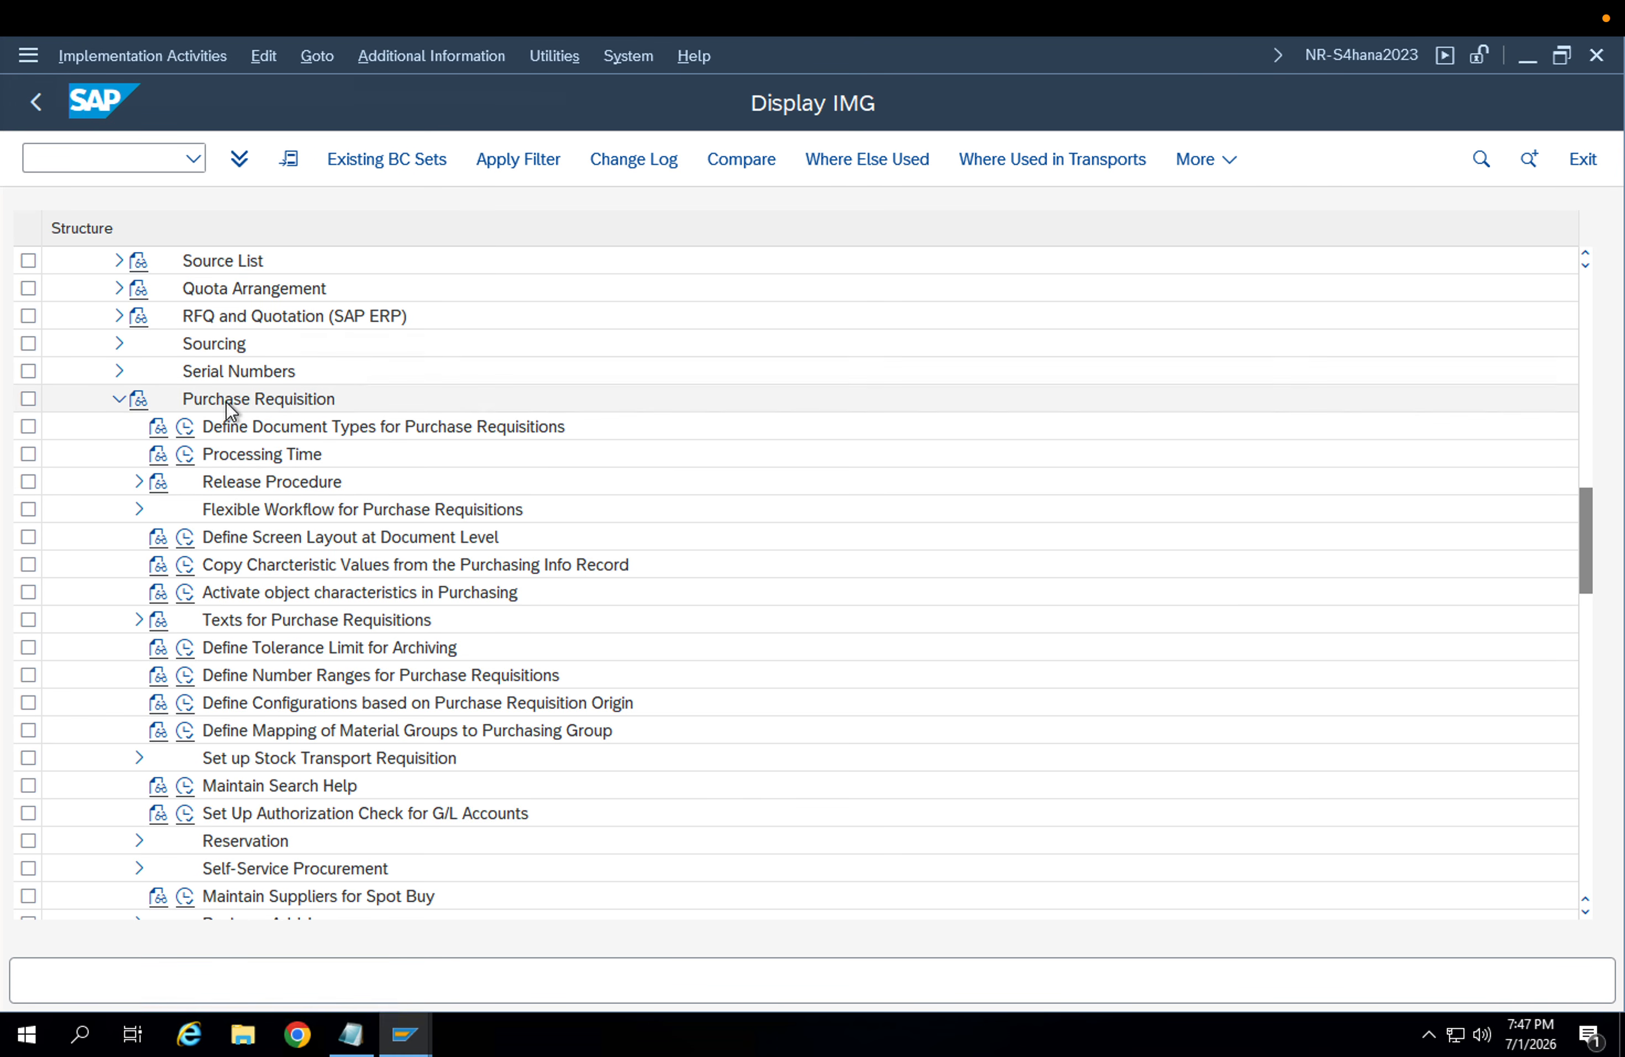
click(228, 428)
click(187, 427)
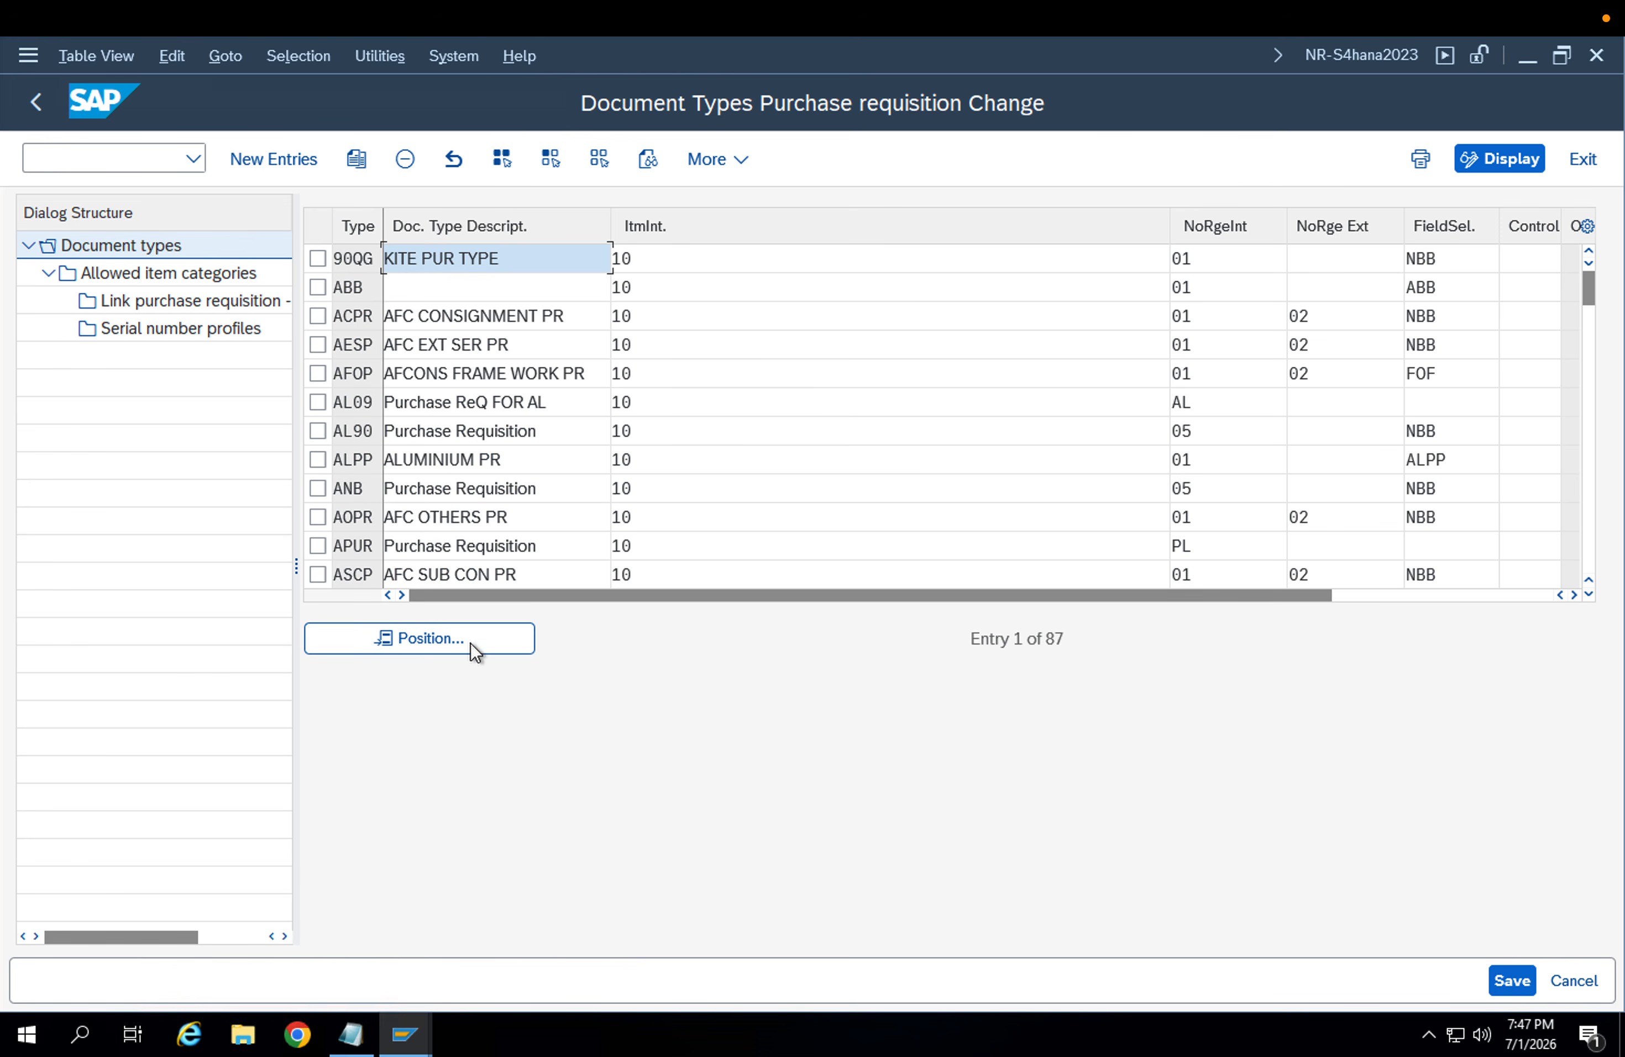
Check the overall release indicator of document type NB, save the document types and return to the IMG
click(440, 639)
text(NB)
key(Return)
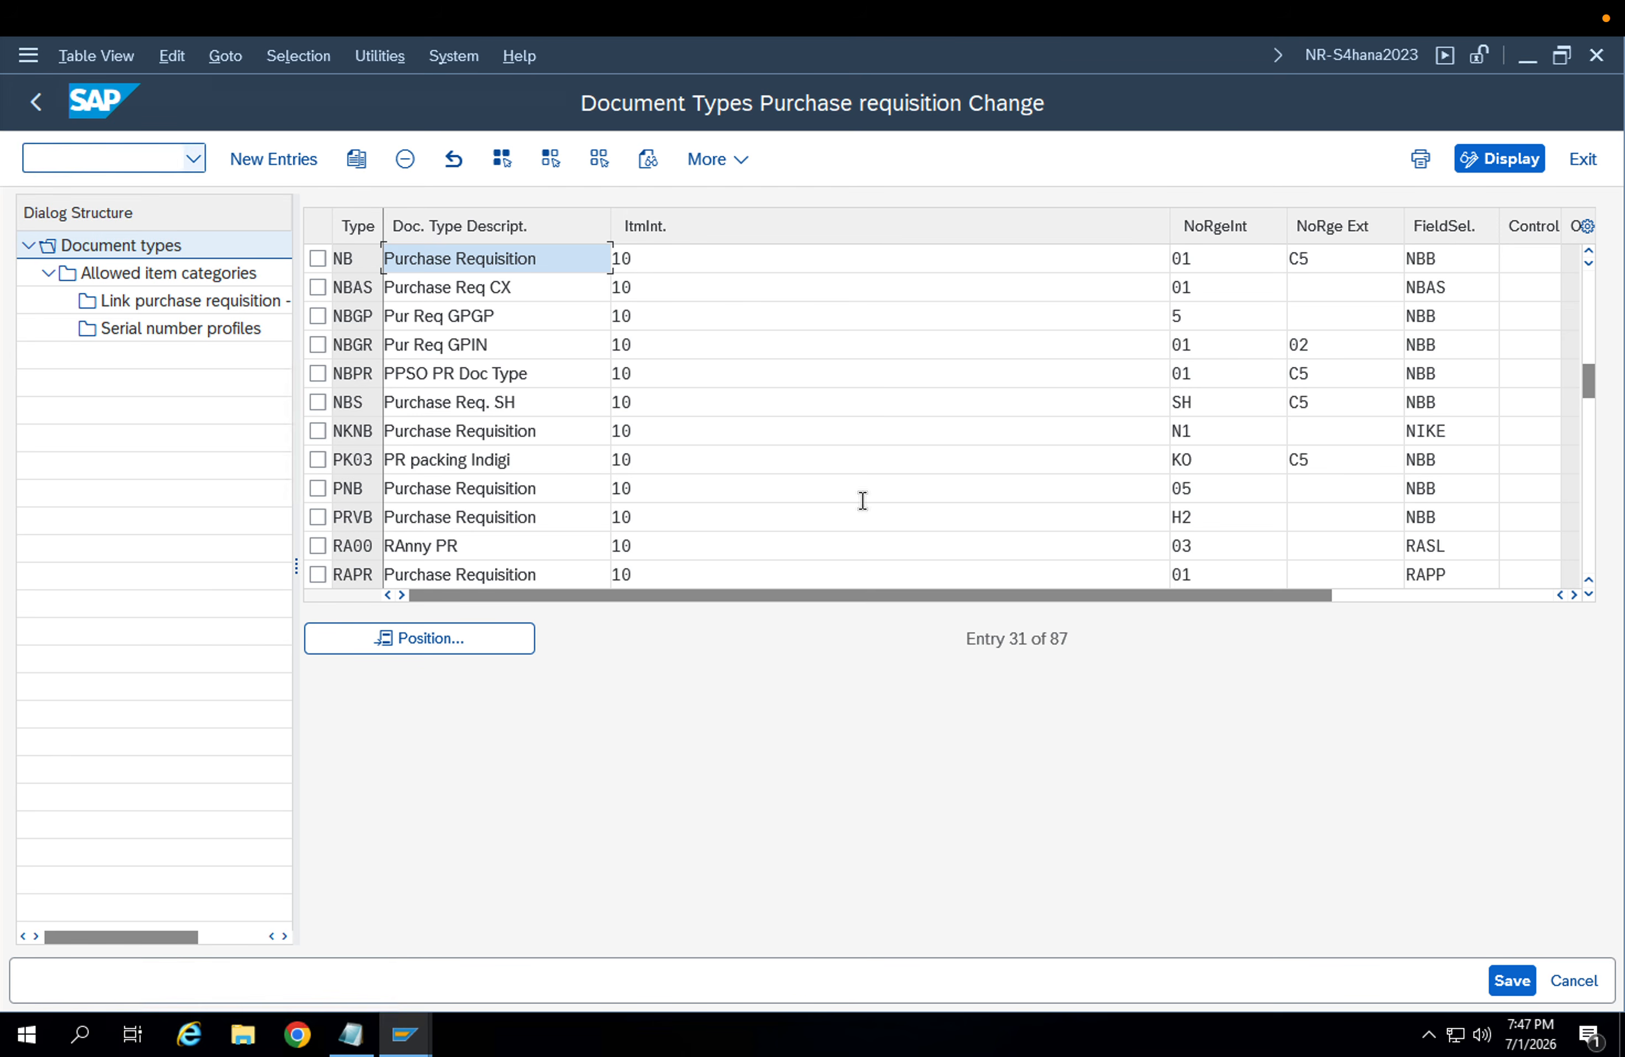
click(1430, 597)
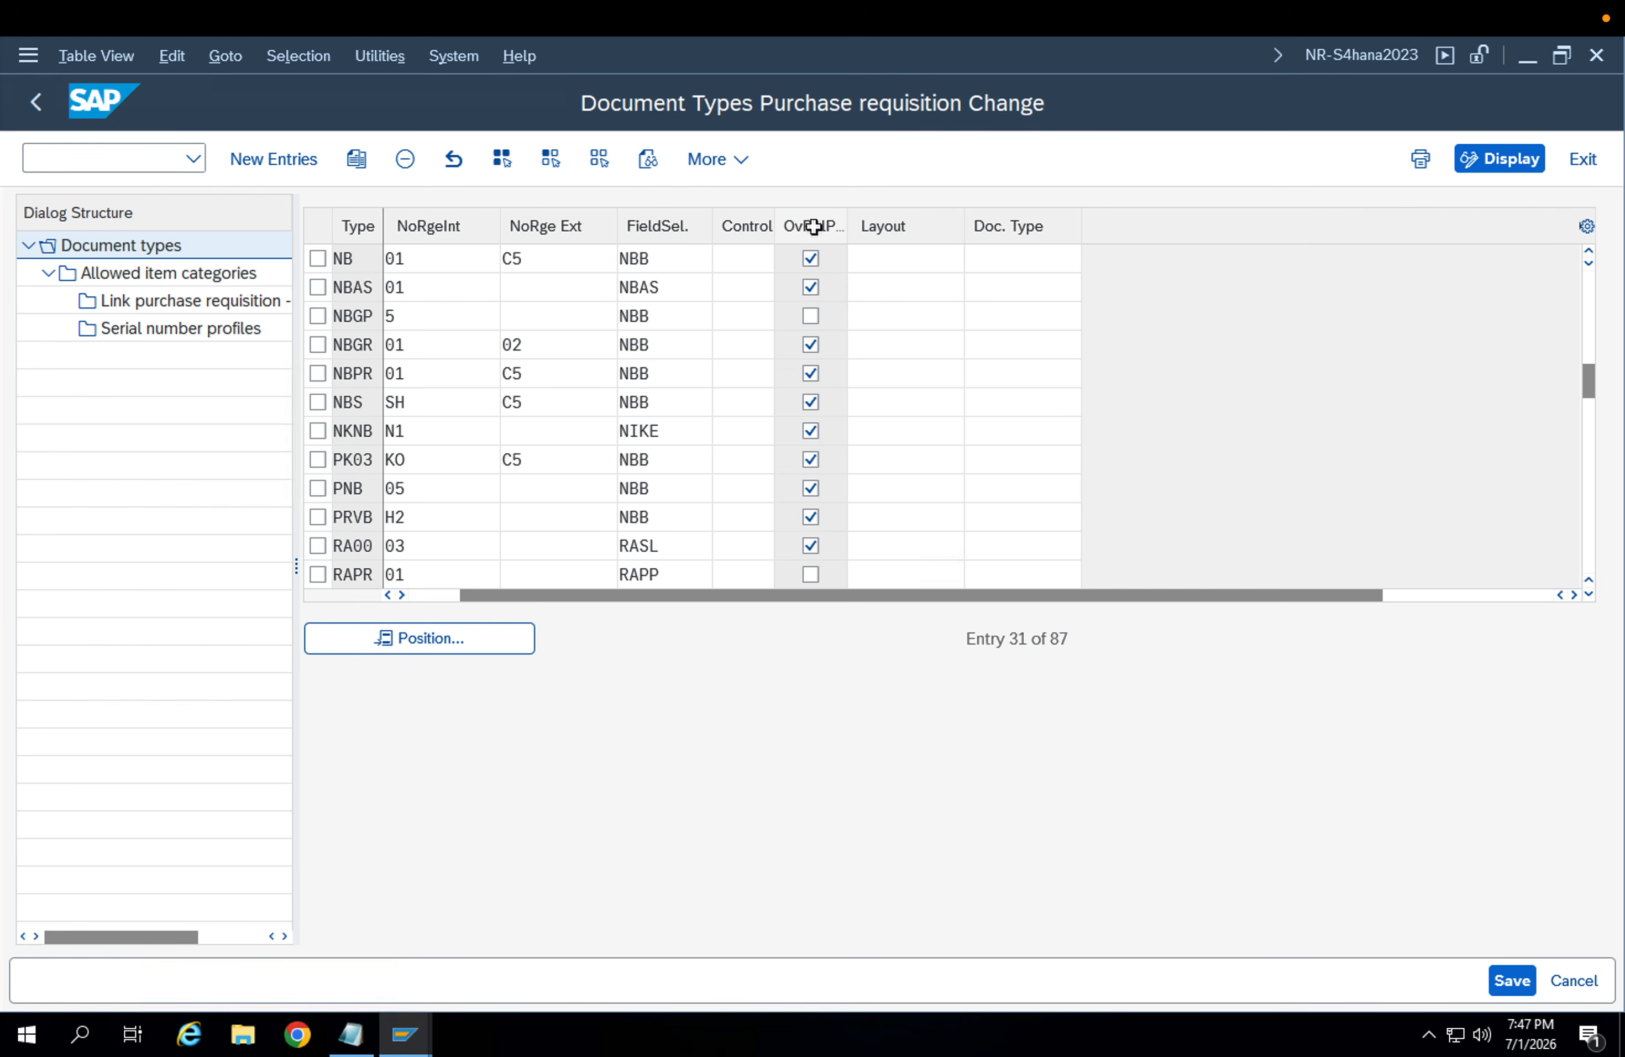
click(811, 259)
click(1526, 979)
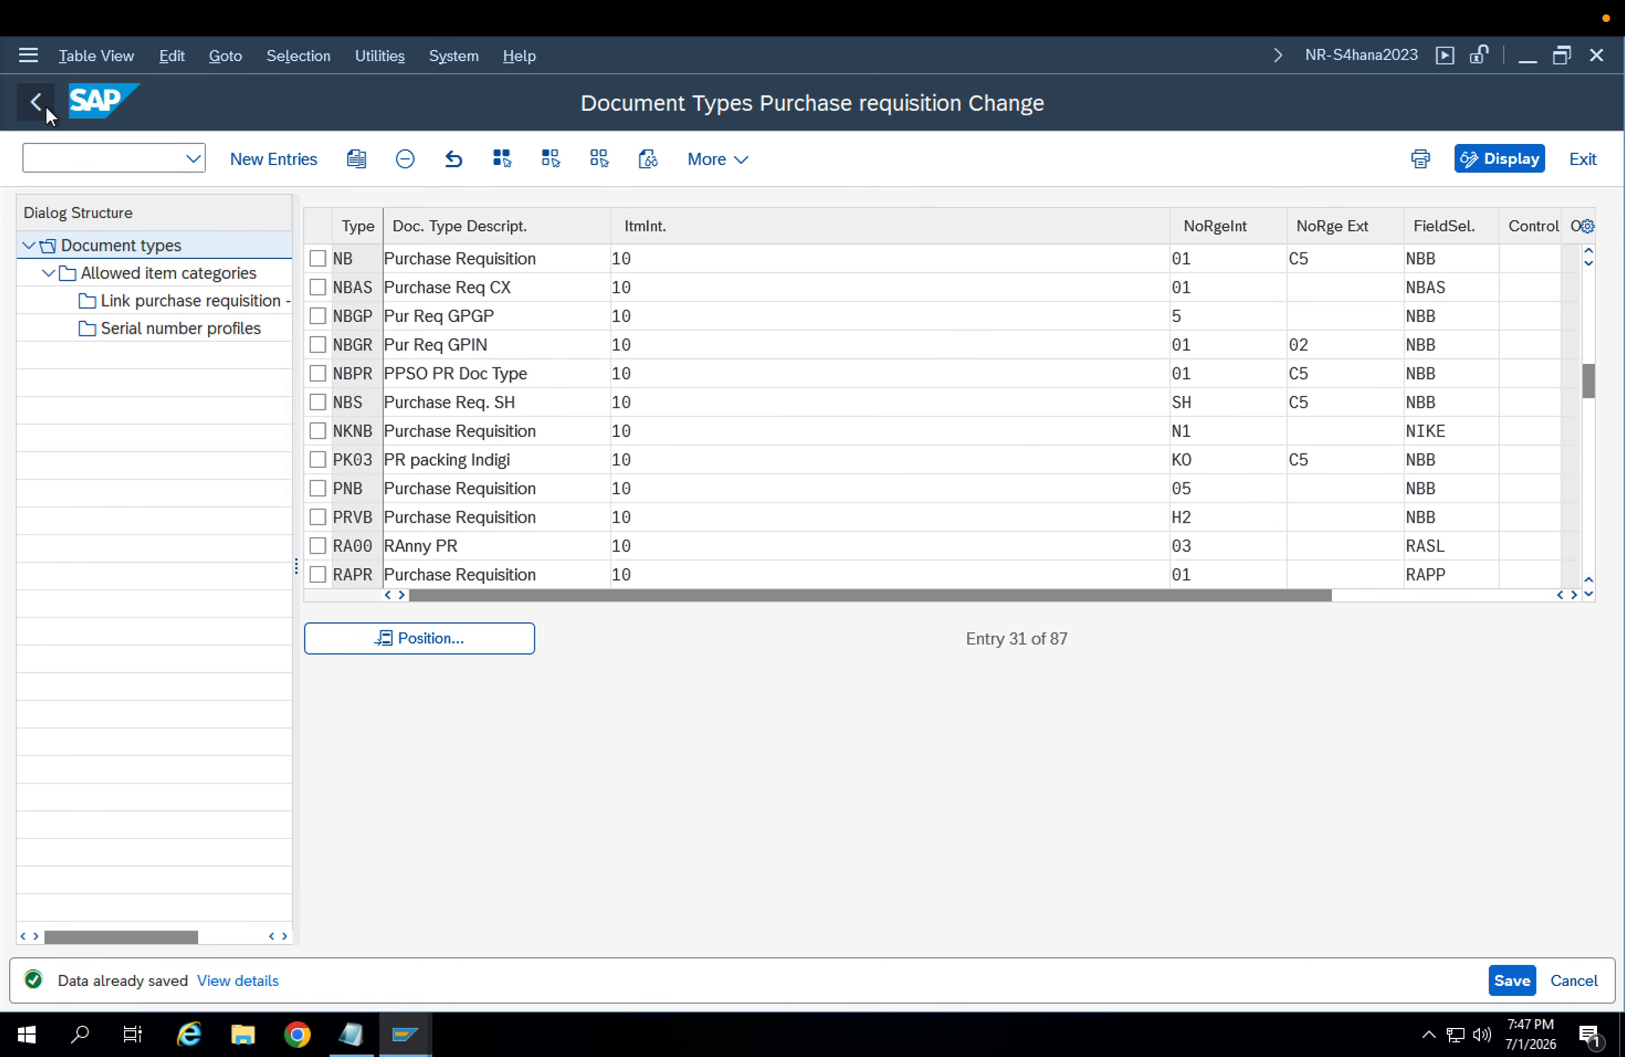
click(45, 106)
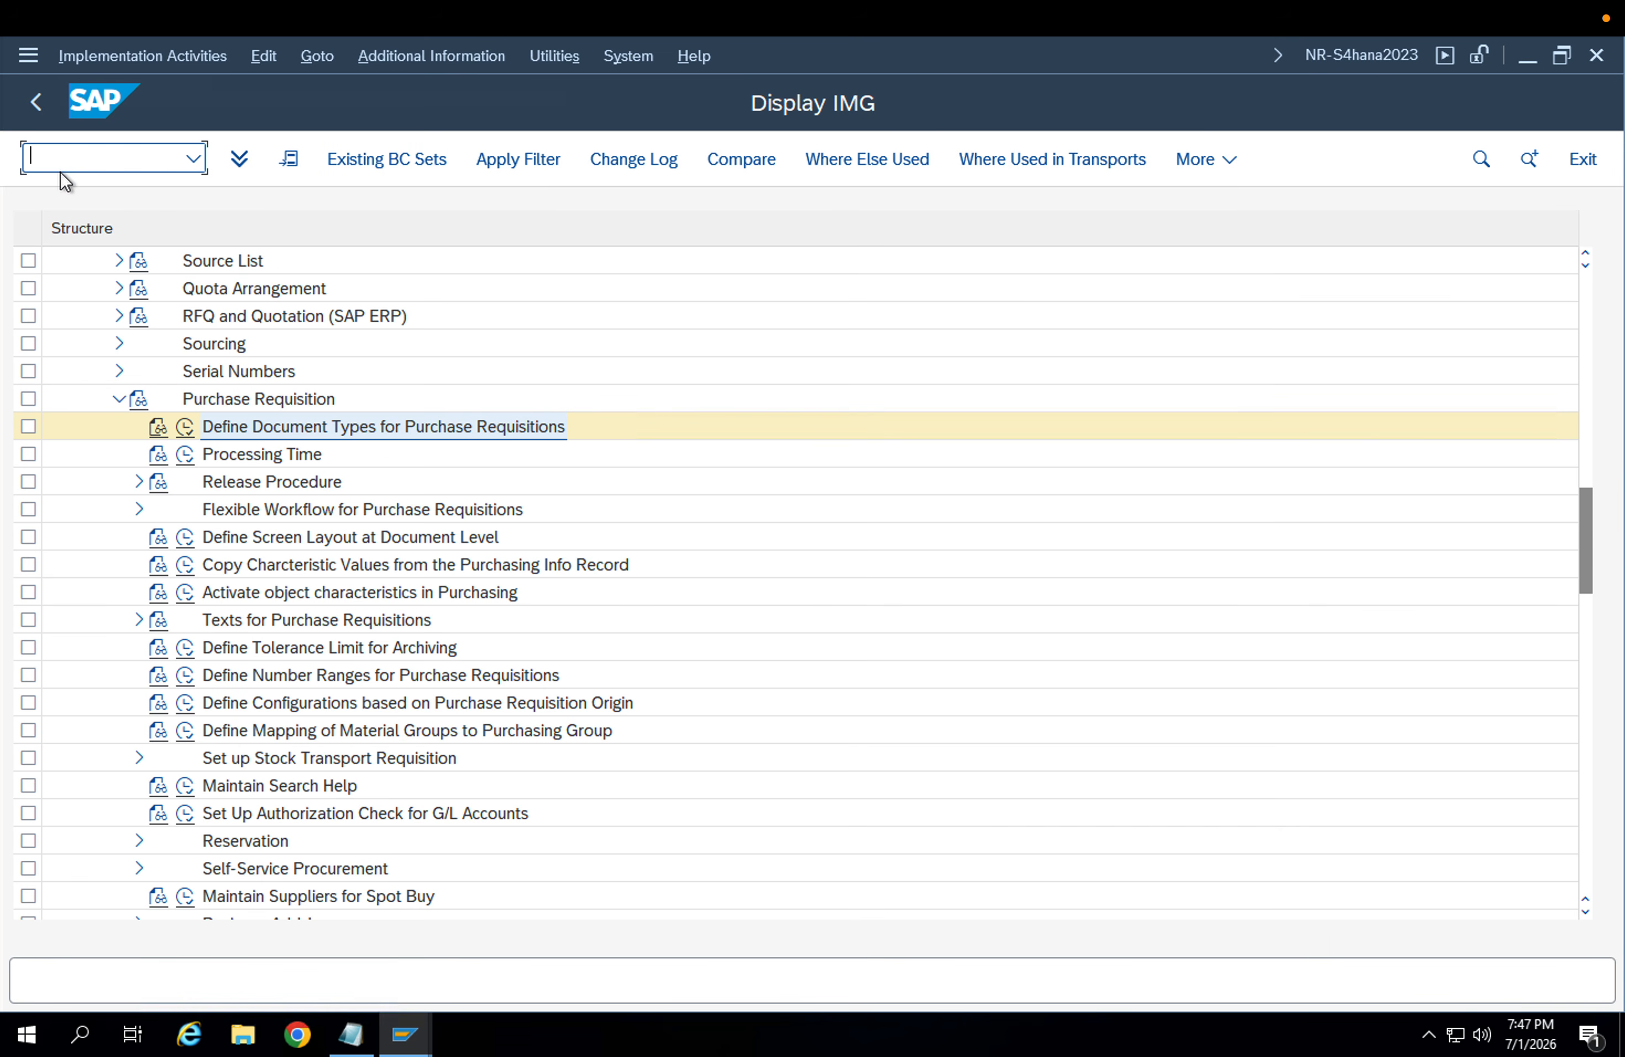
Go to the Create Purchase Requisition screen with document type NB and enter material FG-001 as the first item
text(/ome)
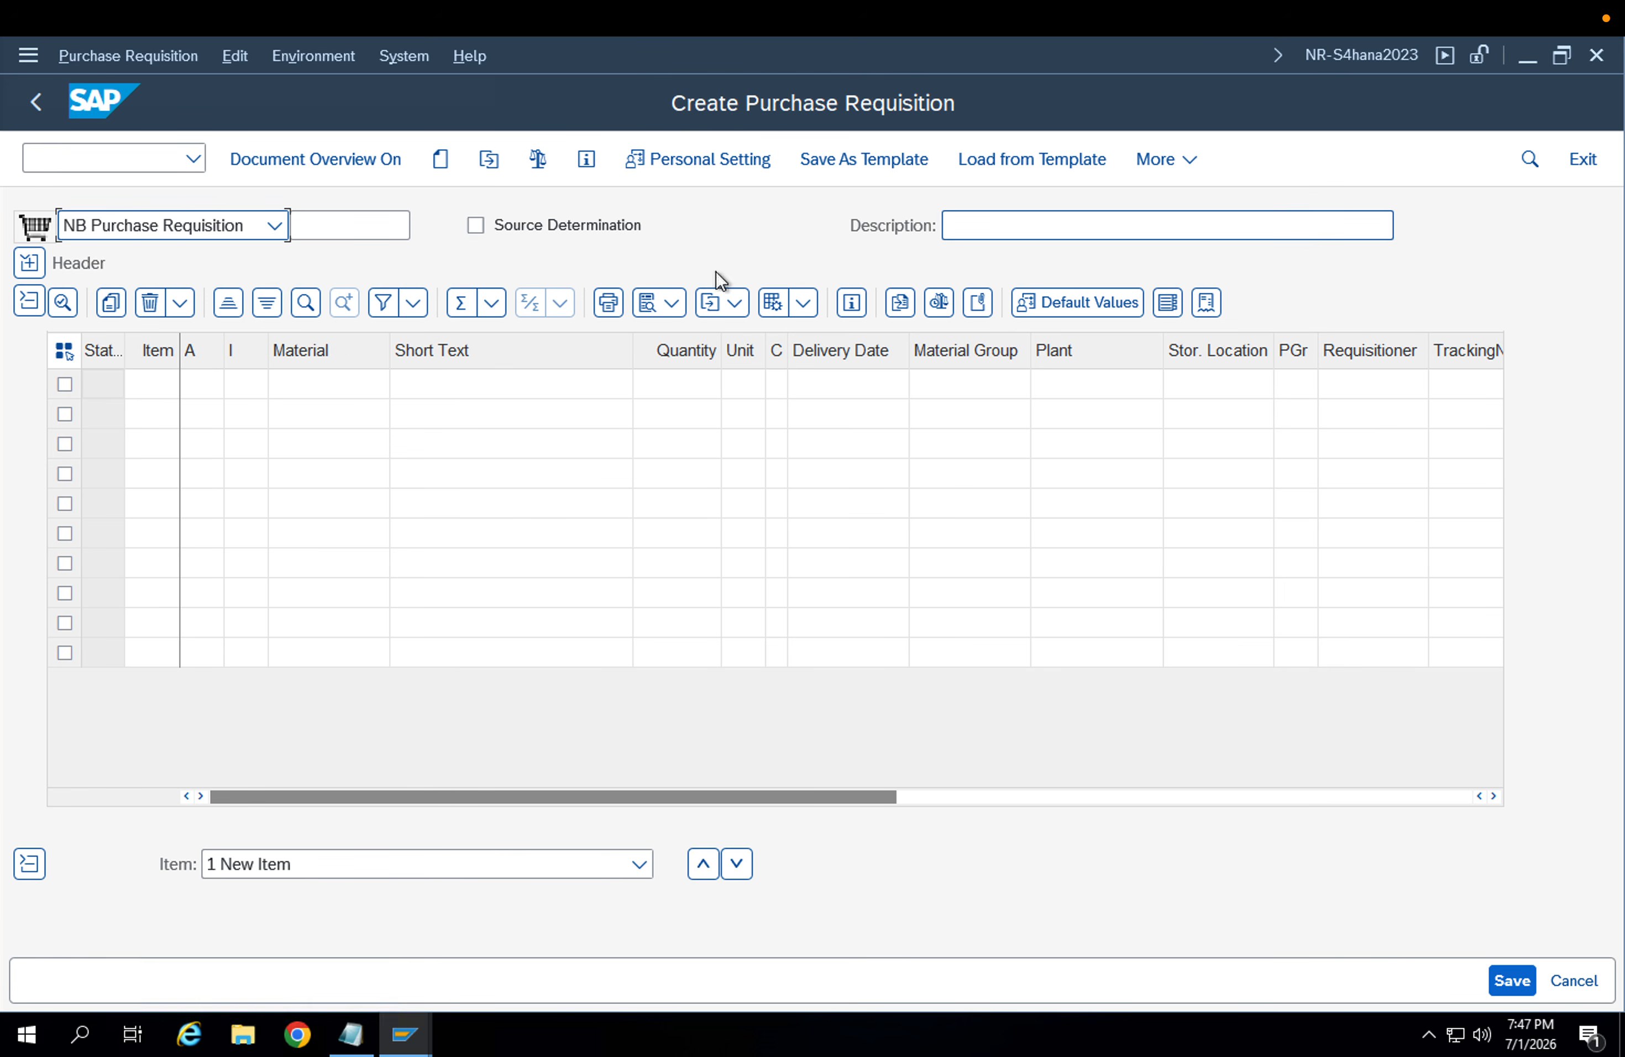
click(297, 368)
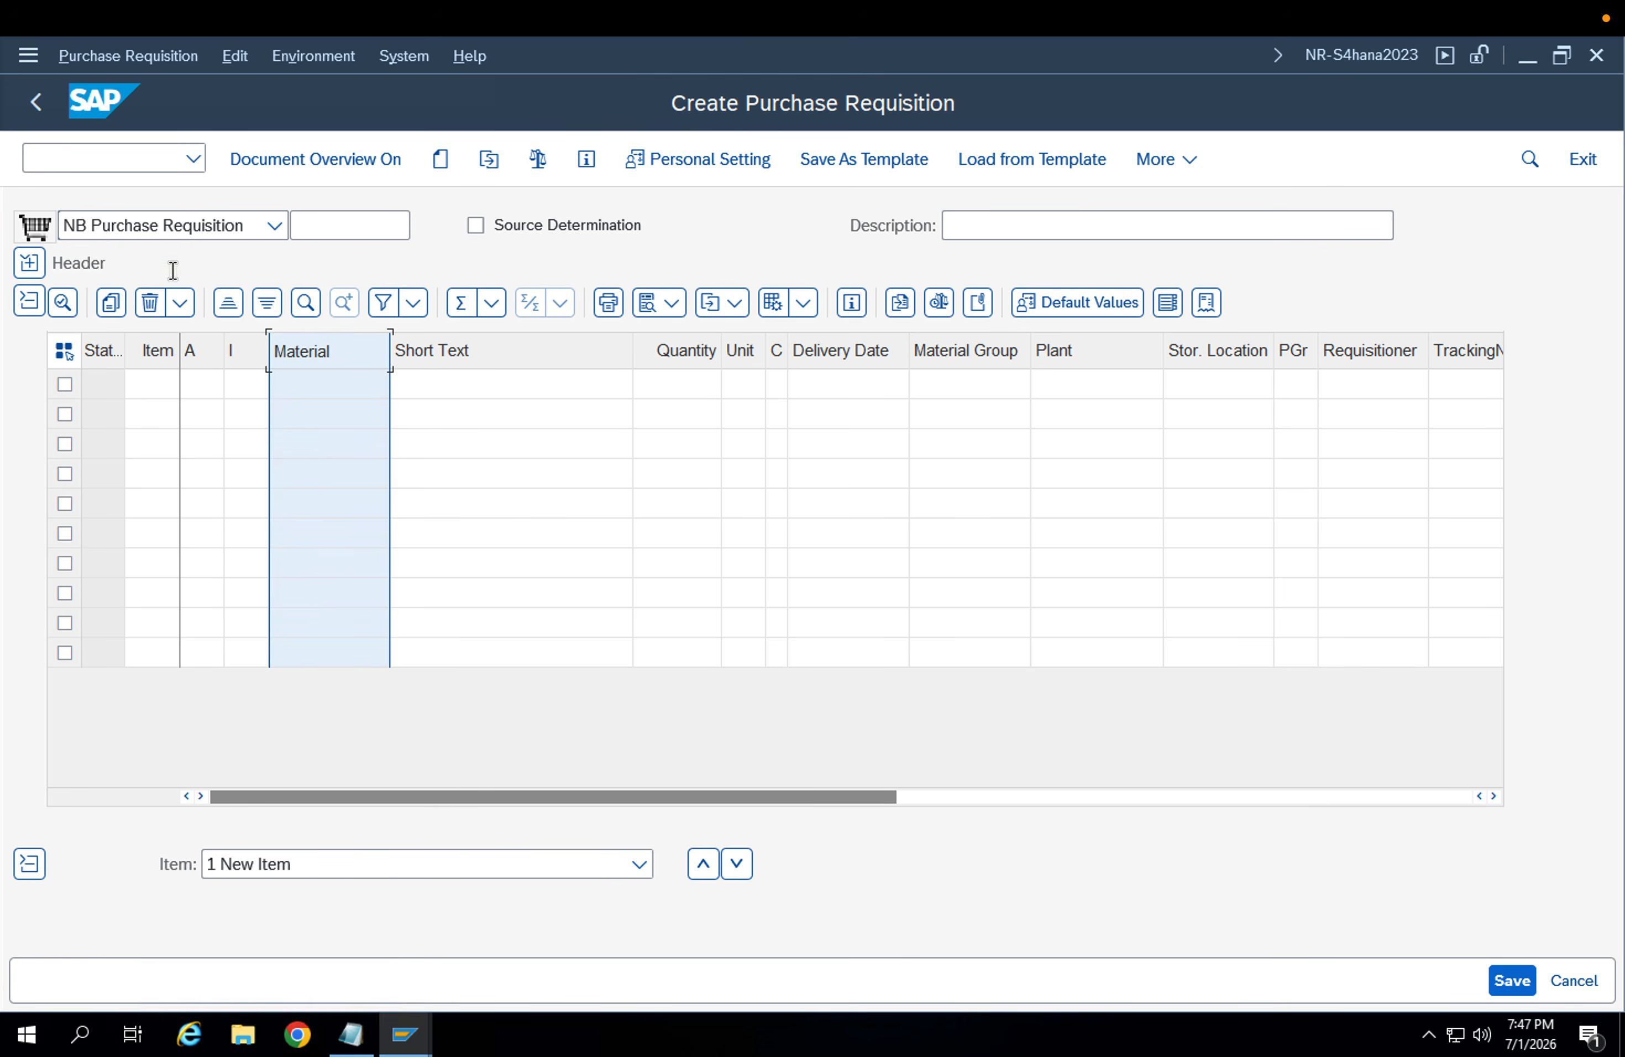
click(156, 228)
click(493, 273)
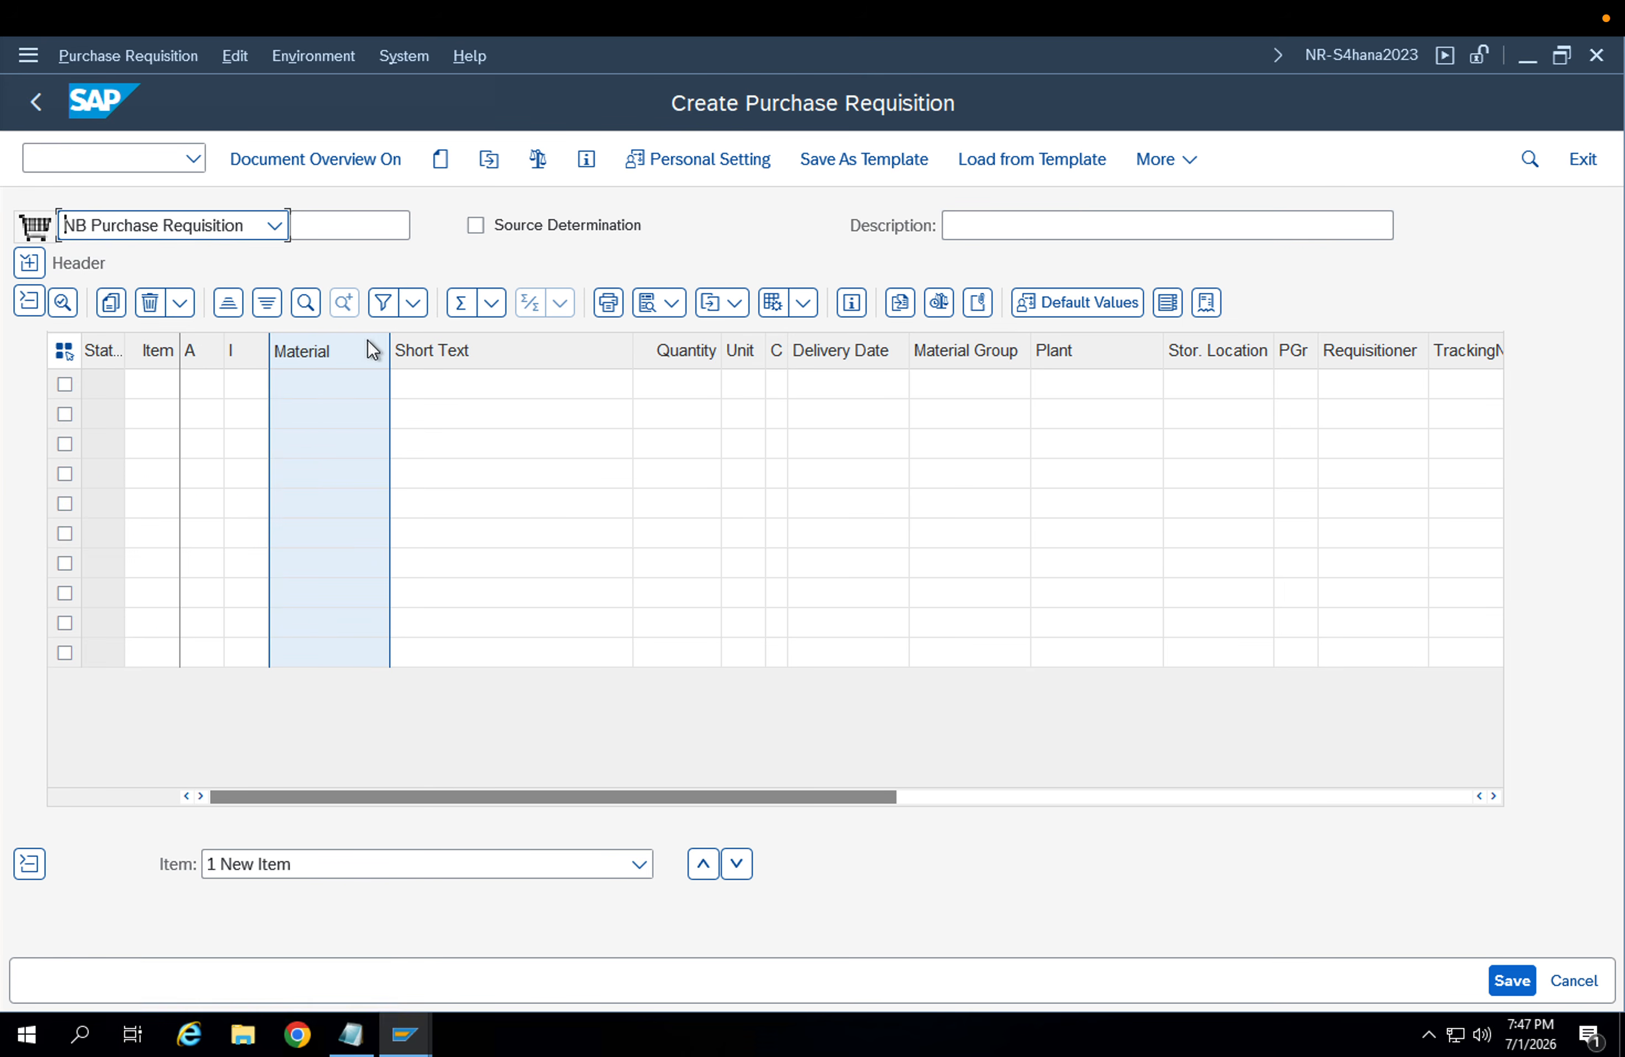
click(343, 381)
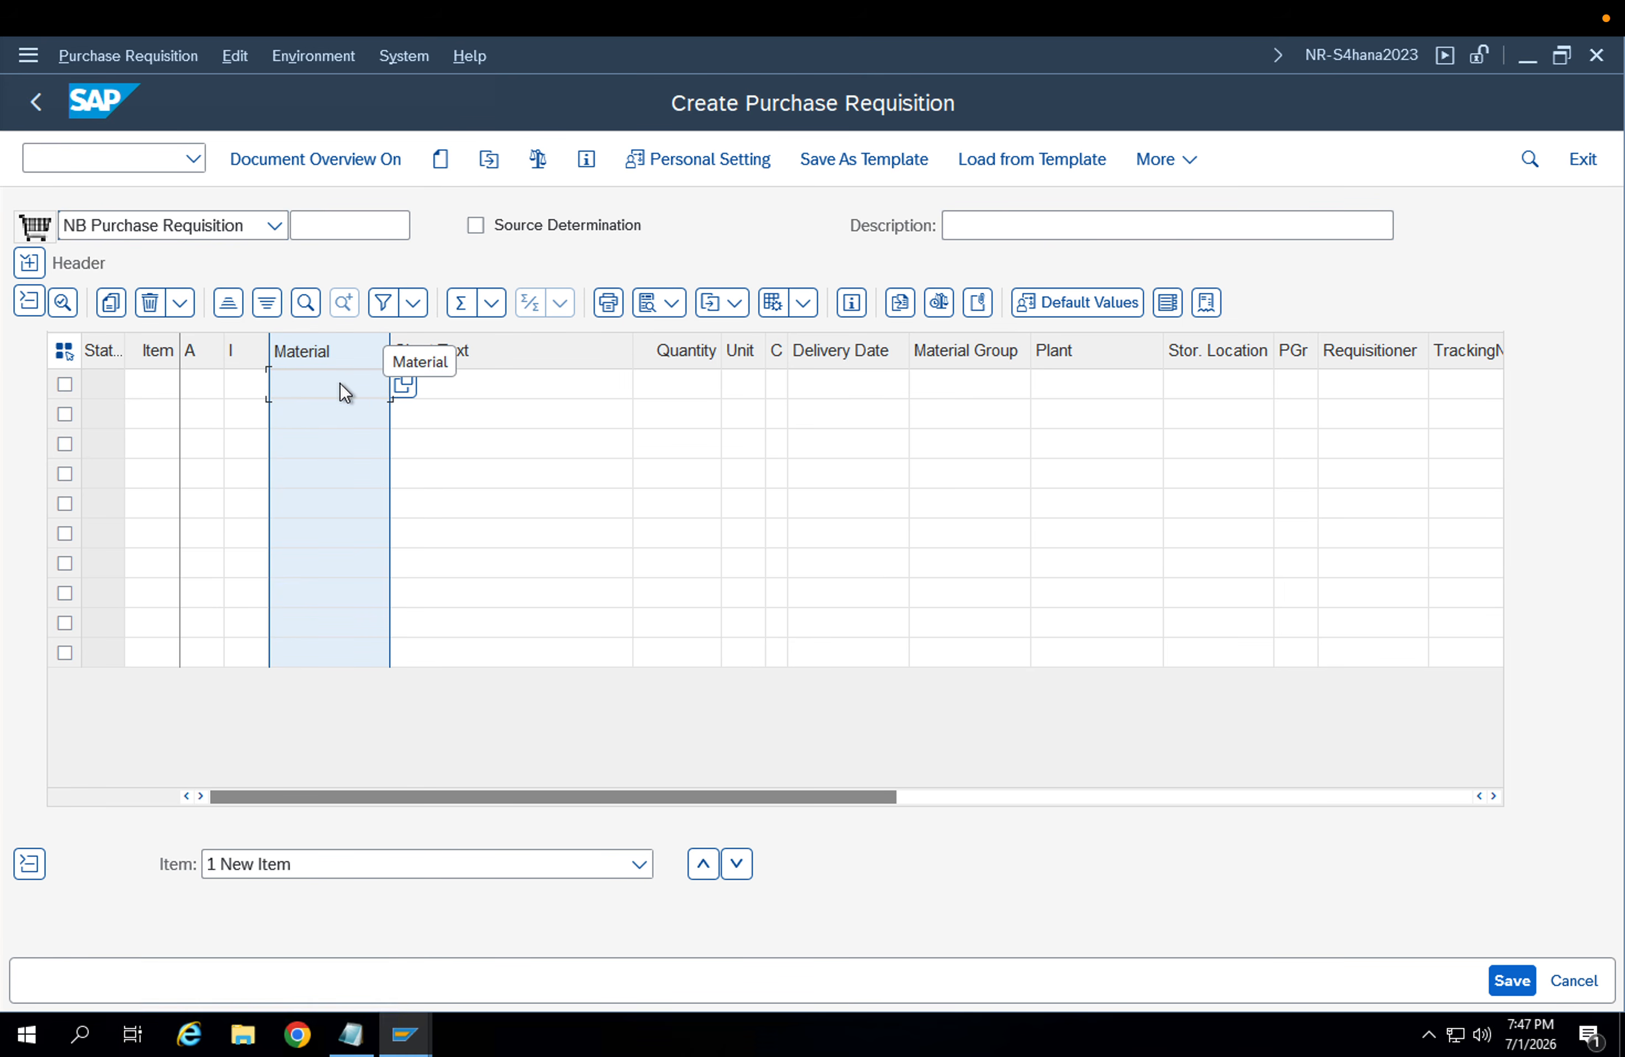
text(Fg-001)
key(Return)
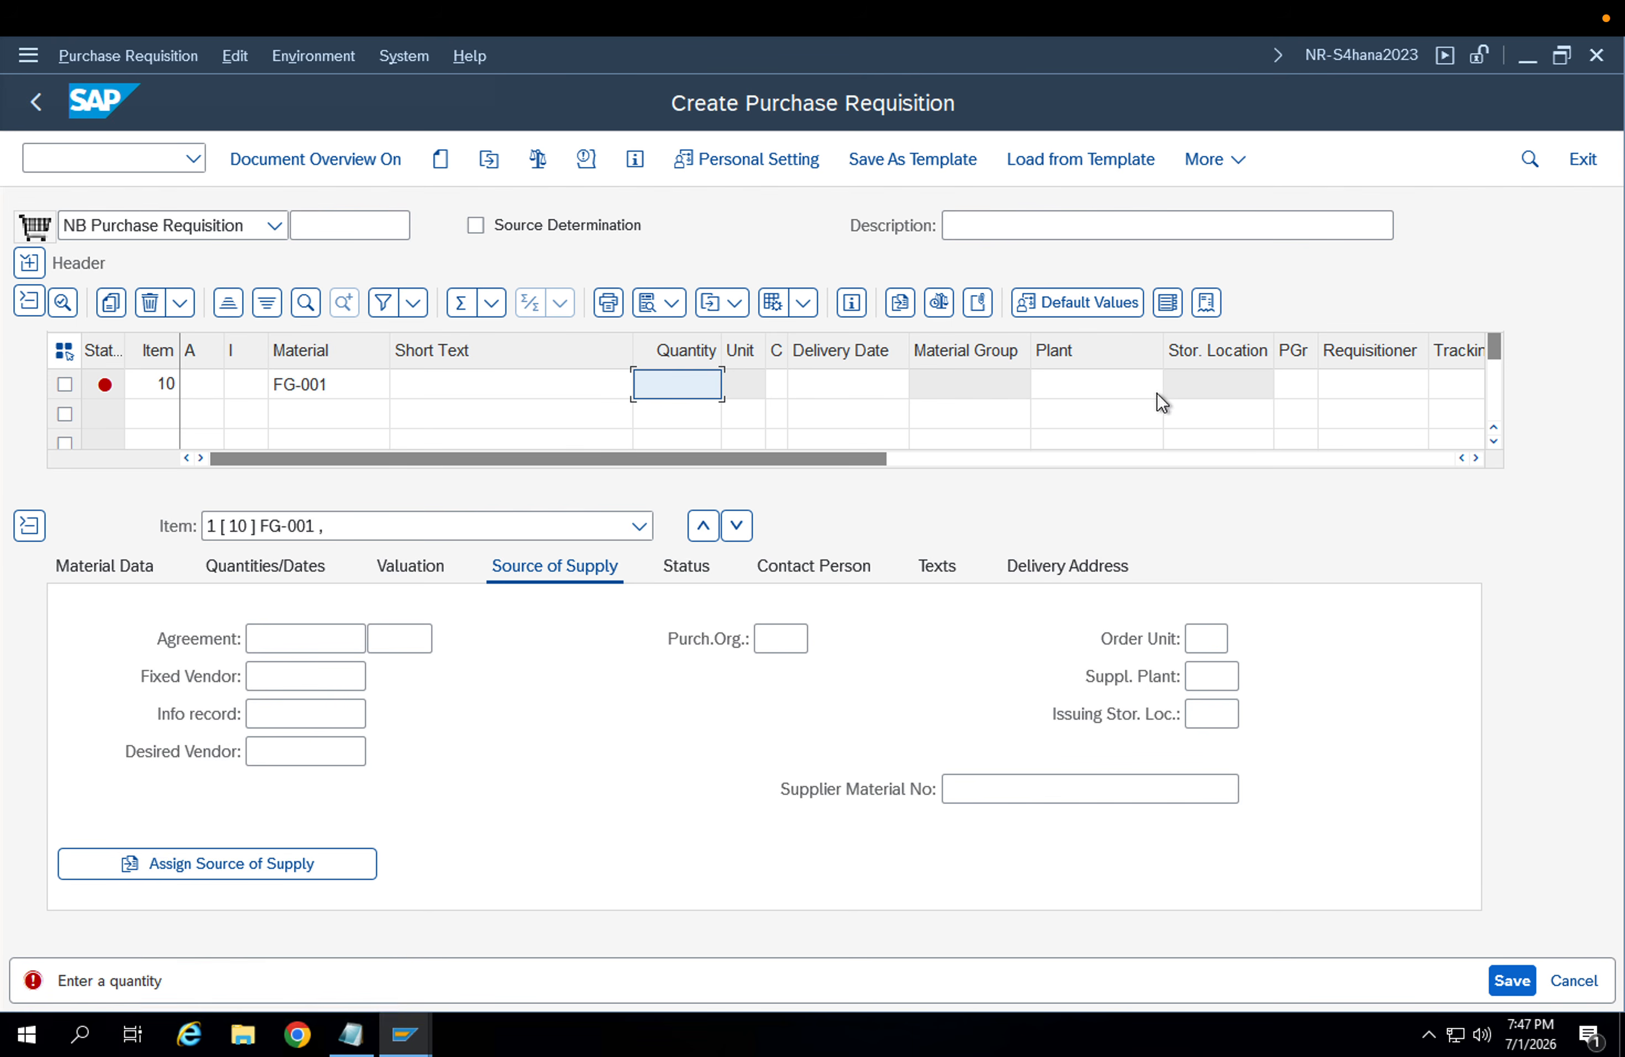
Set both the plant and the purchasing organization of item 10 to APP1
click(1358, 383)
click(1091, 381)
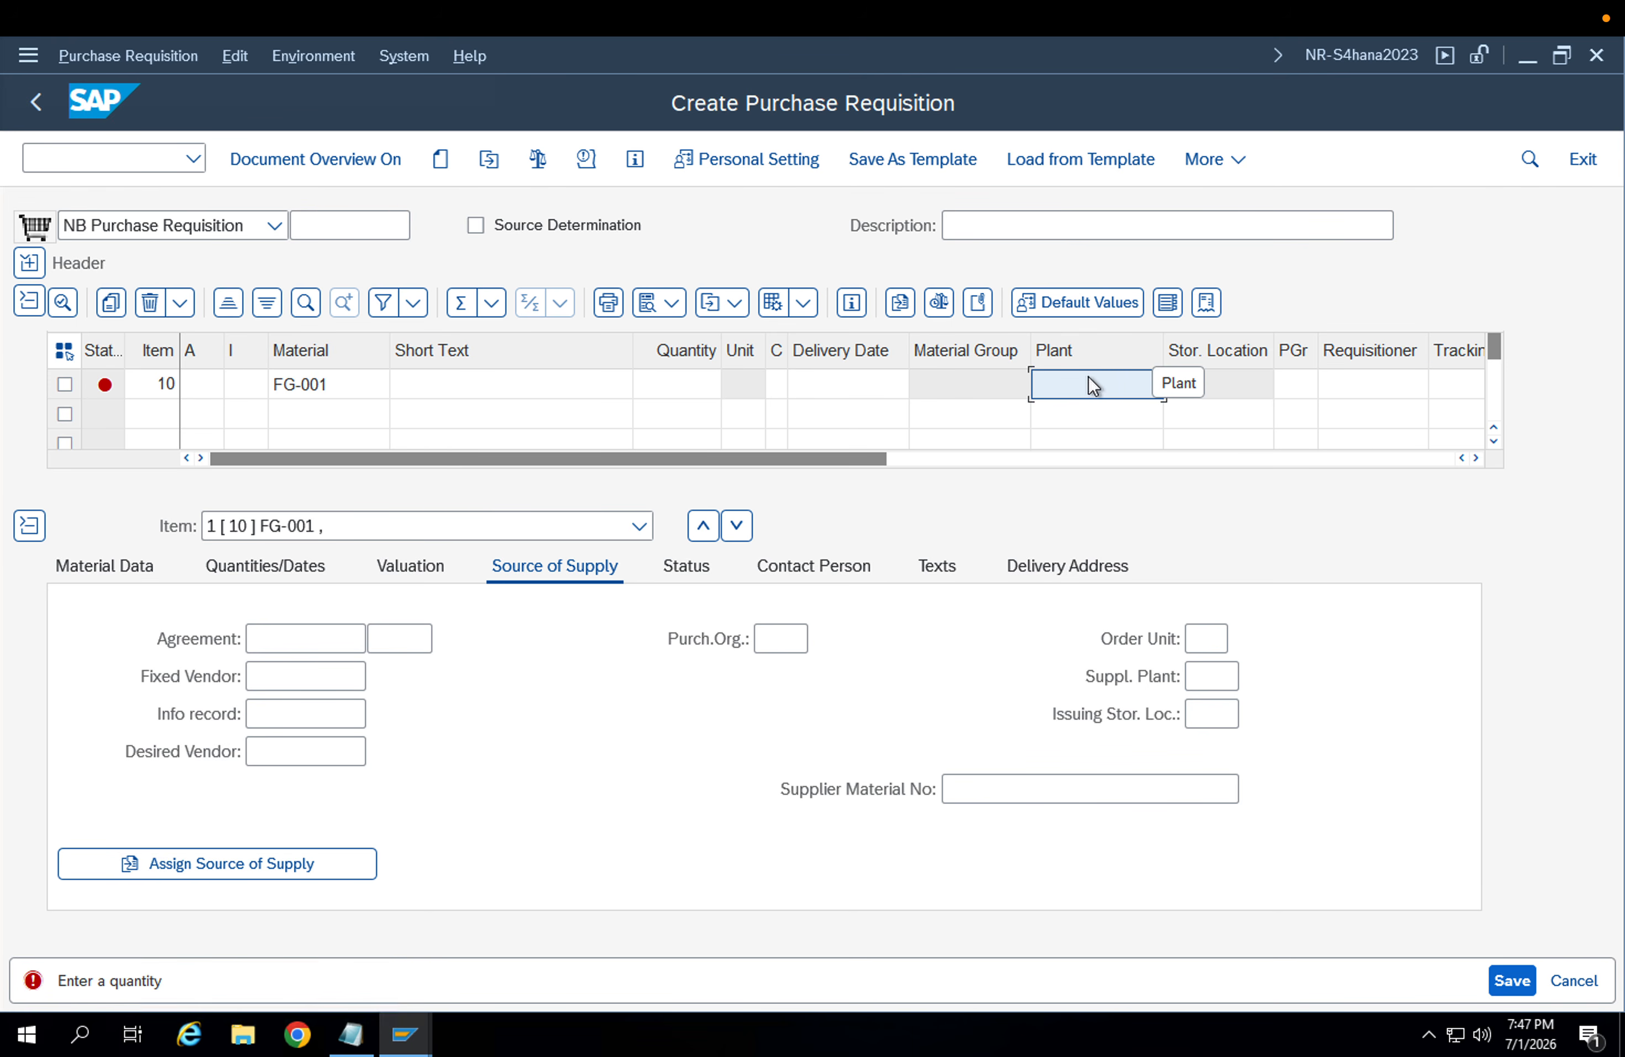
text(APP1)
key(Return)
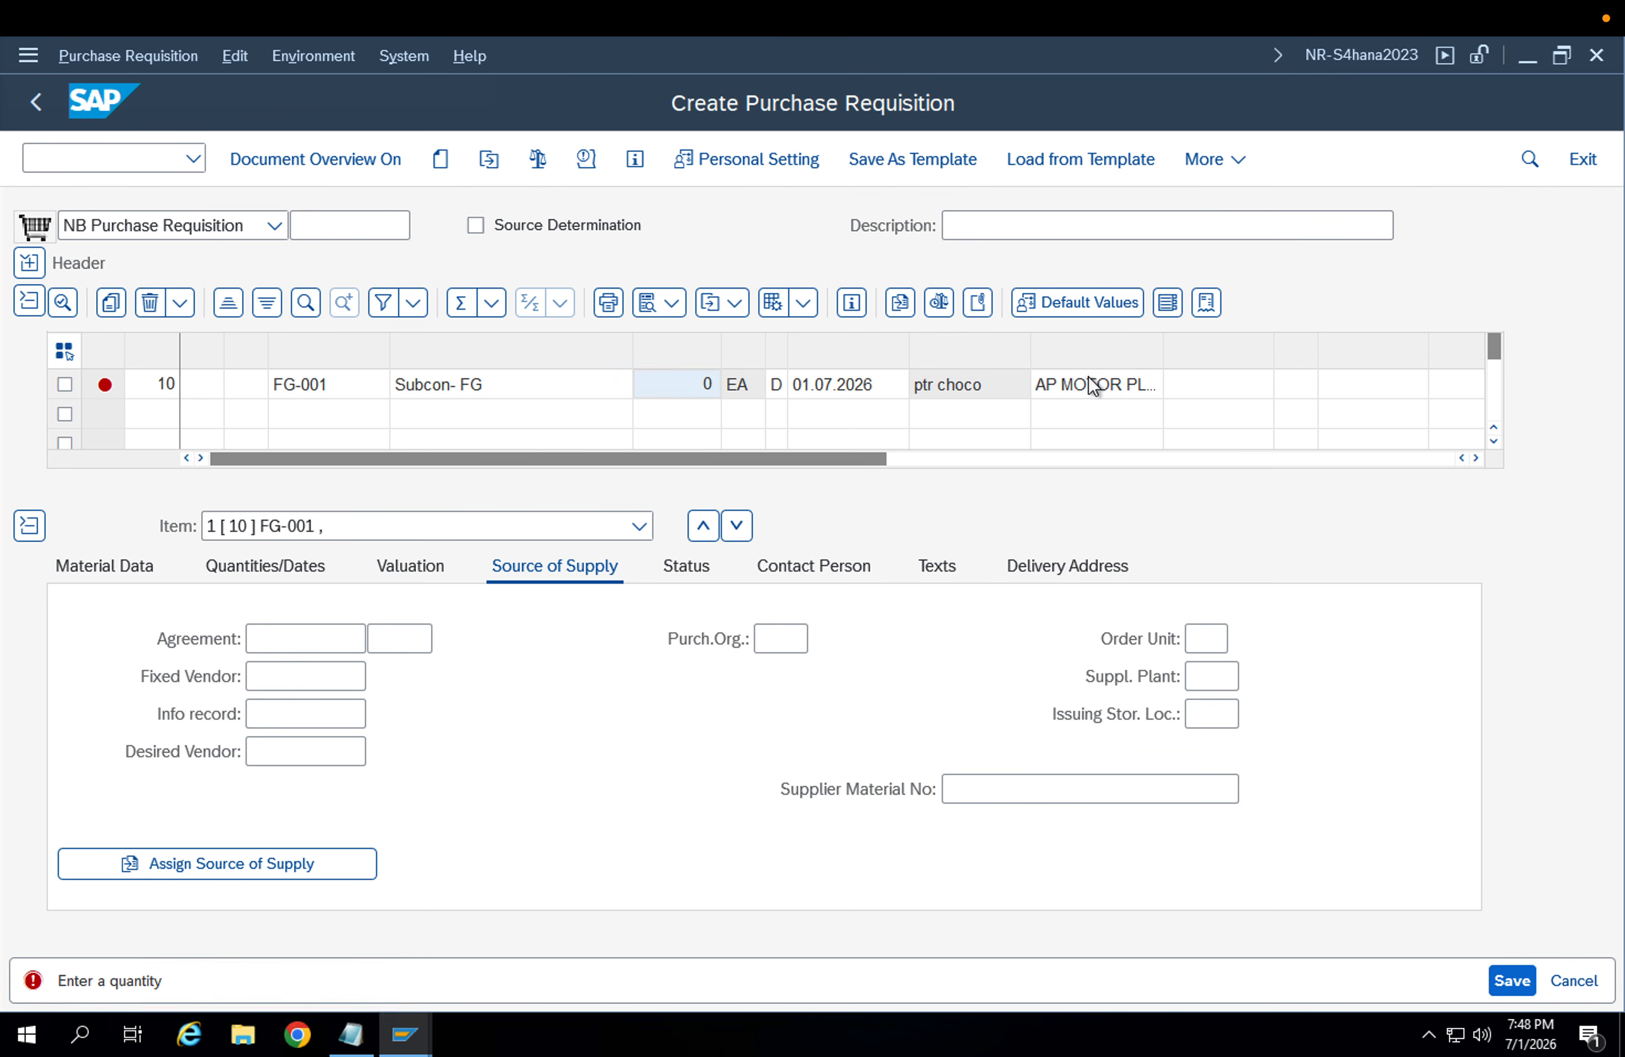
click(764, 637)
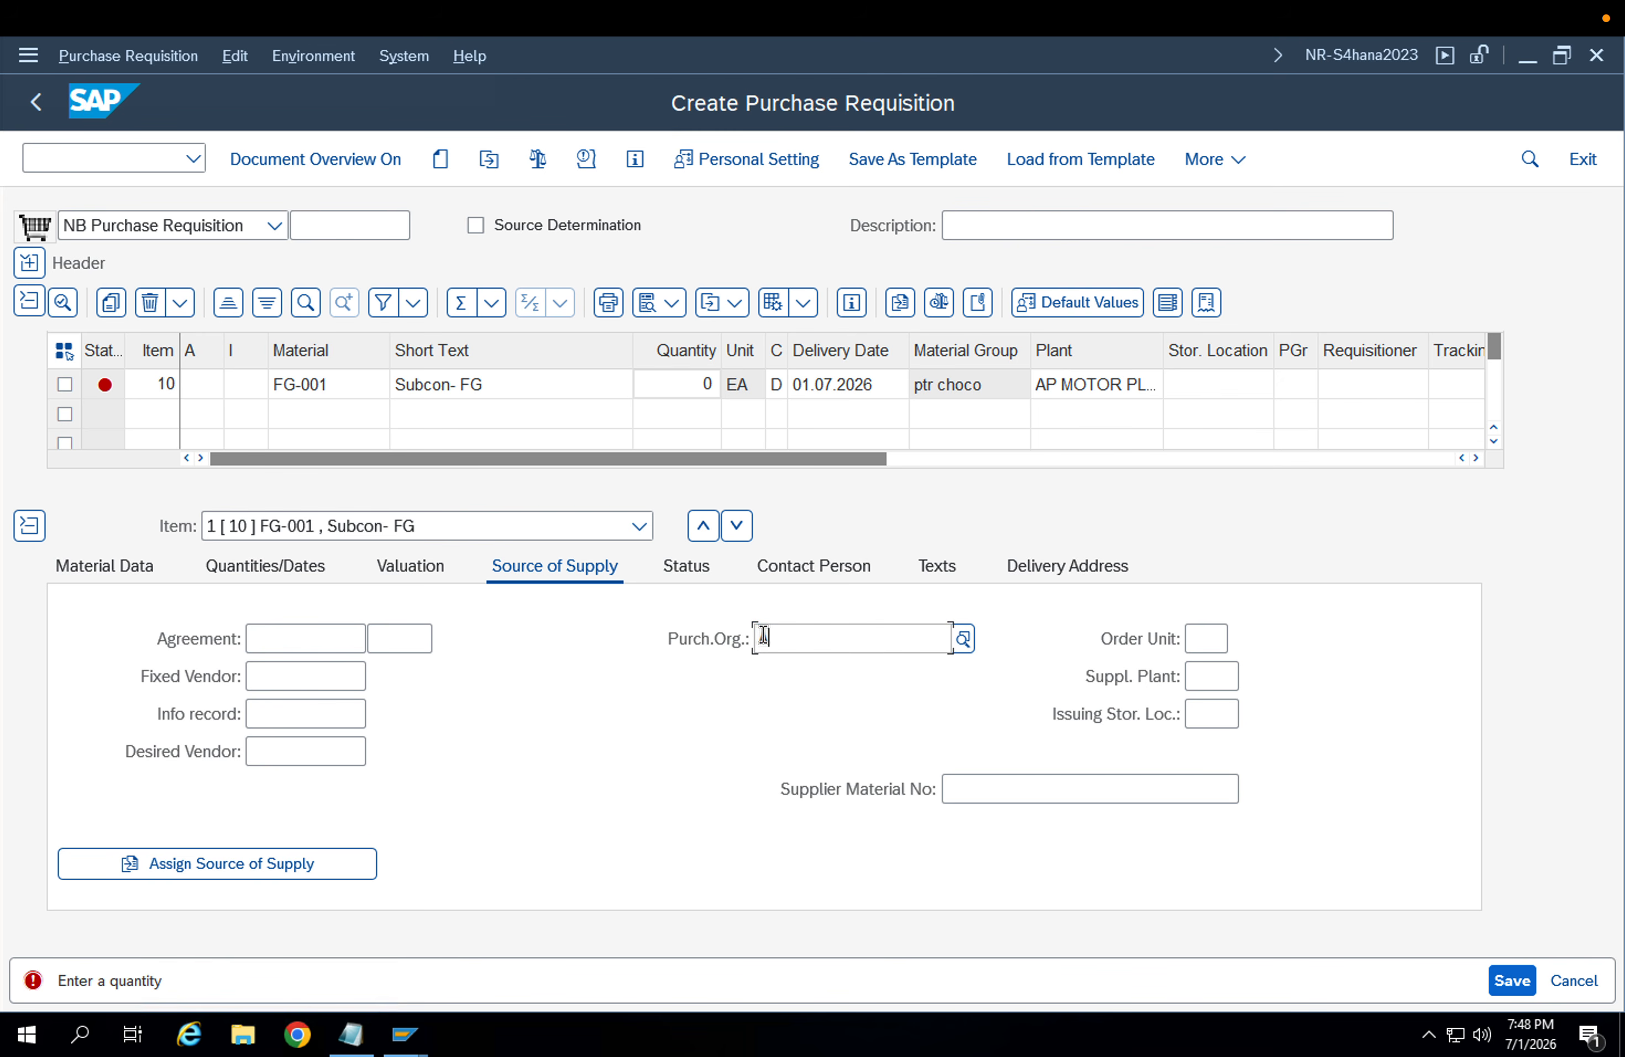
key(Return)
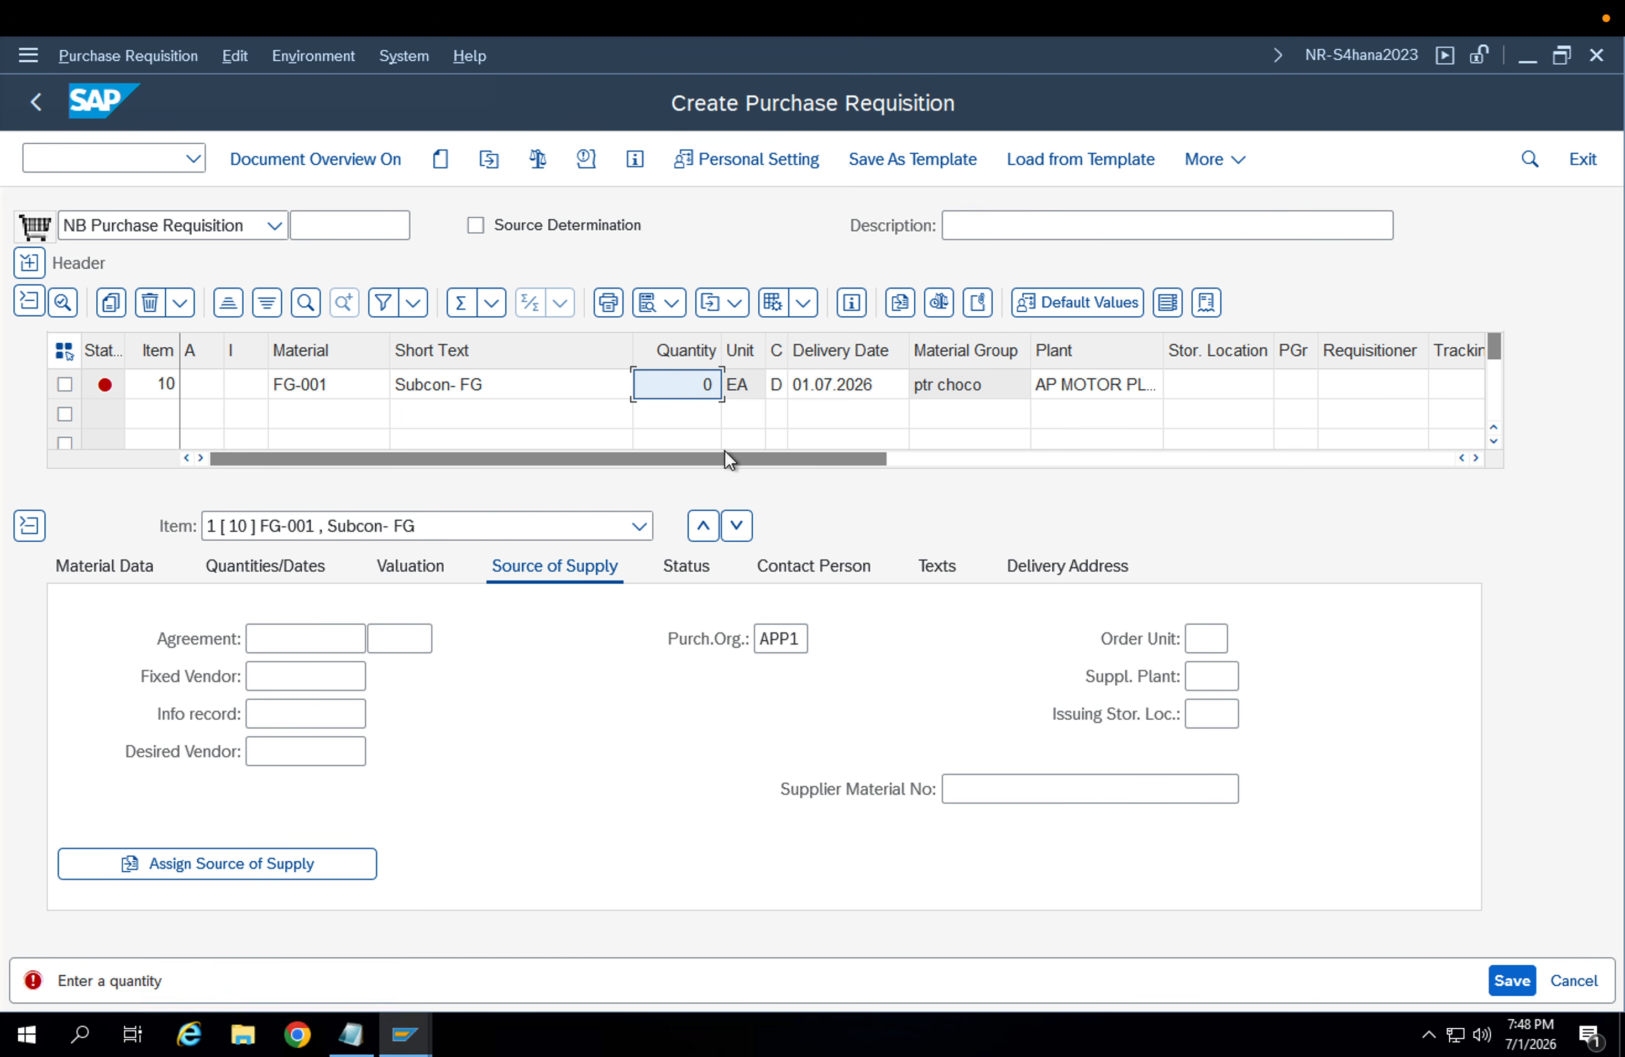
Set the quantity of item 10 to 10 and its purchasing group to 002
text(10)
key(Return)
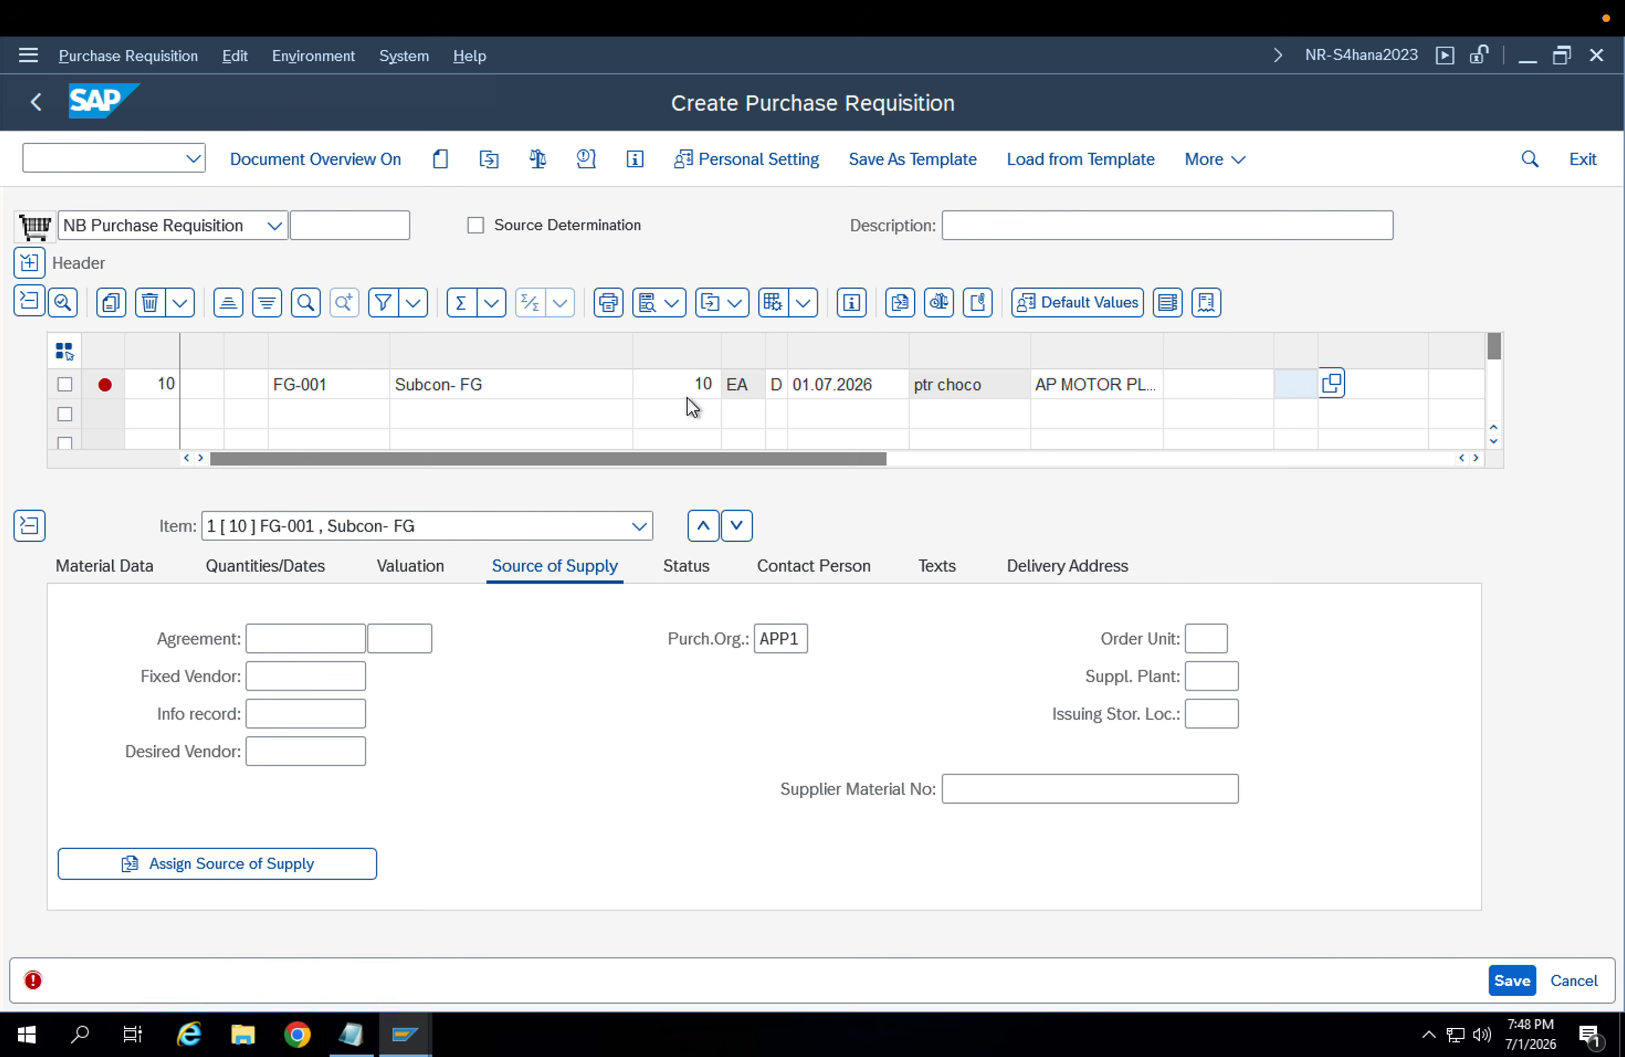
text(002)
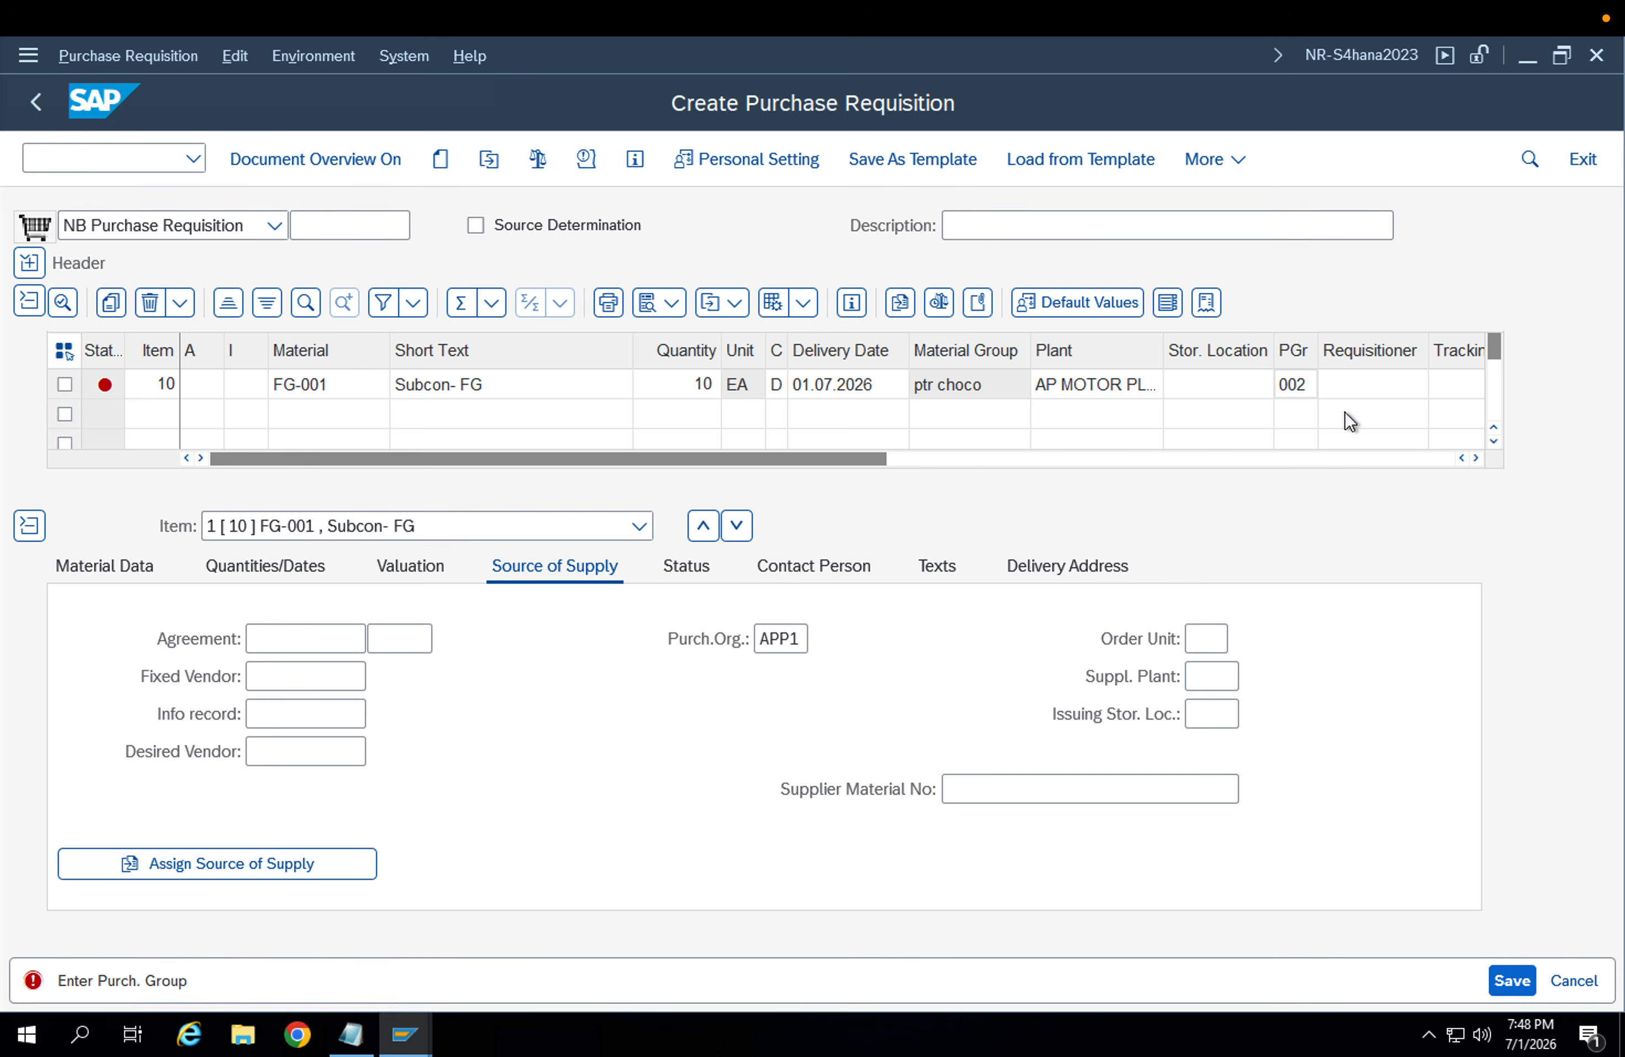
key(Return)
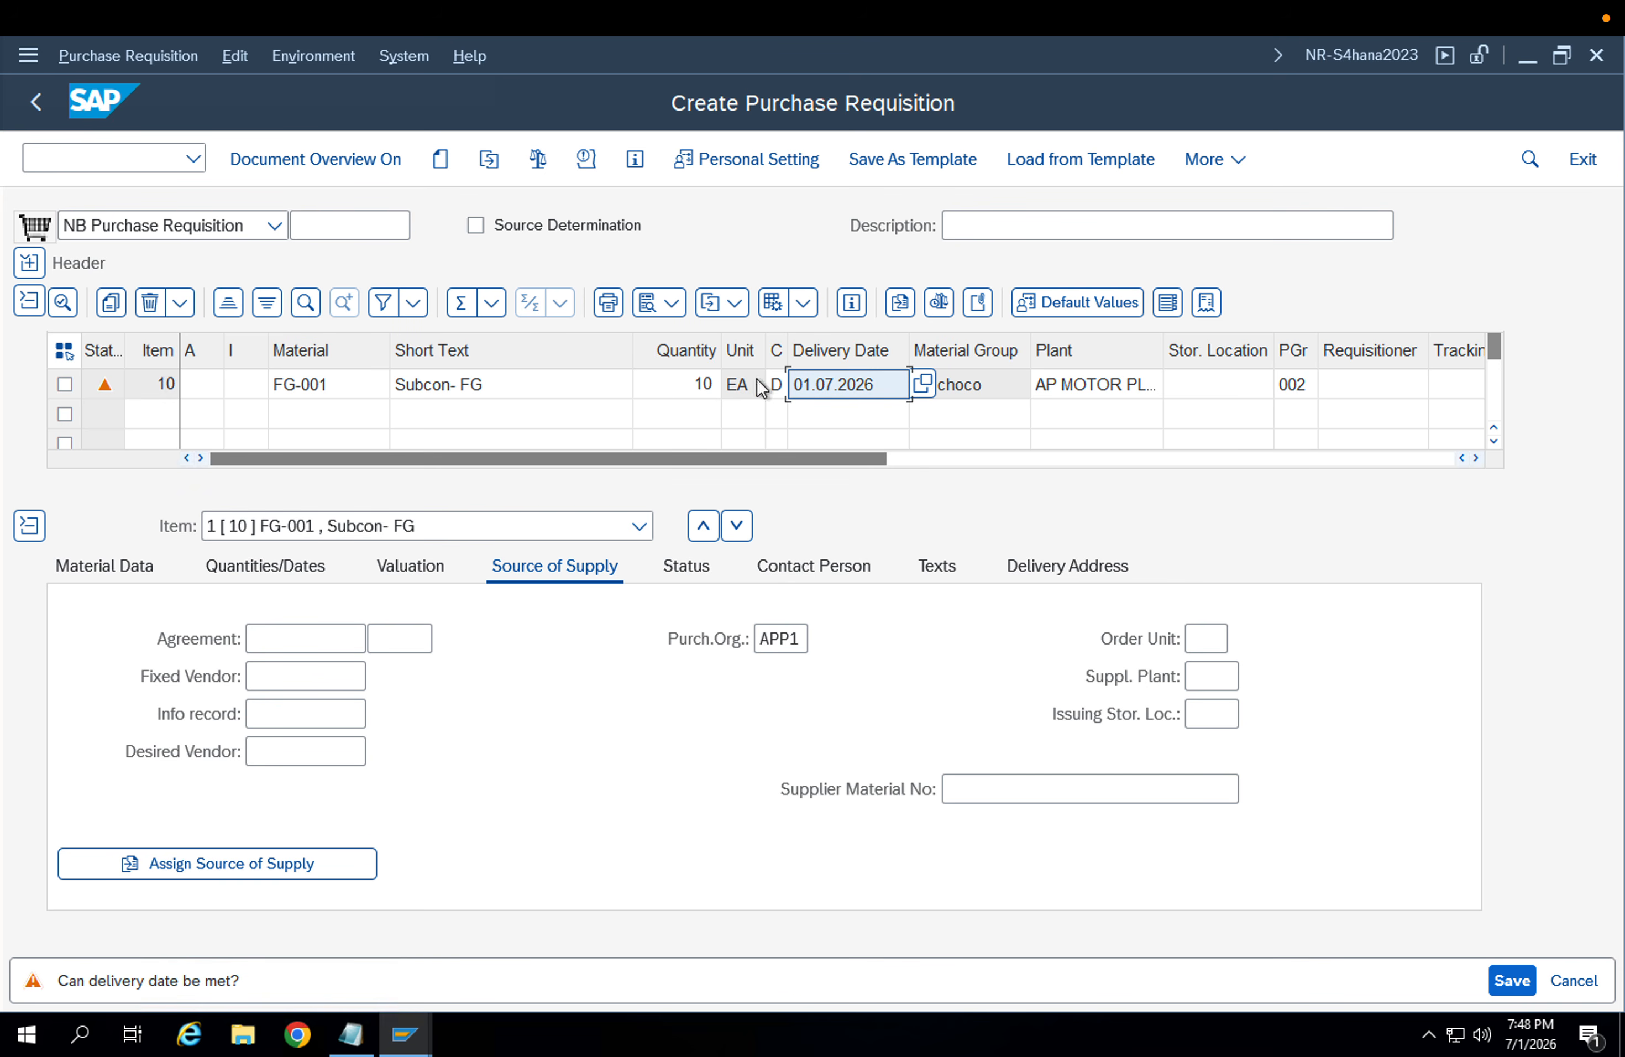
Check the requisition and examine the release strategy assigned in its header
click(539, 162)
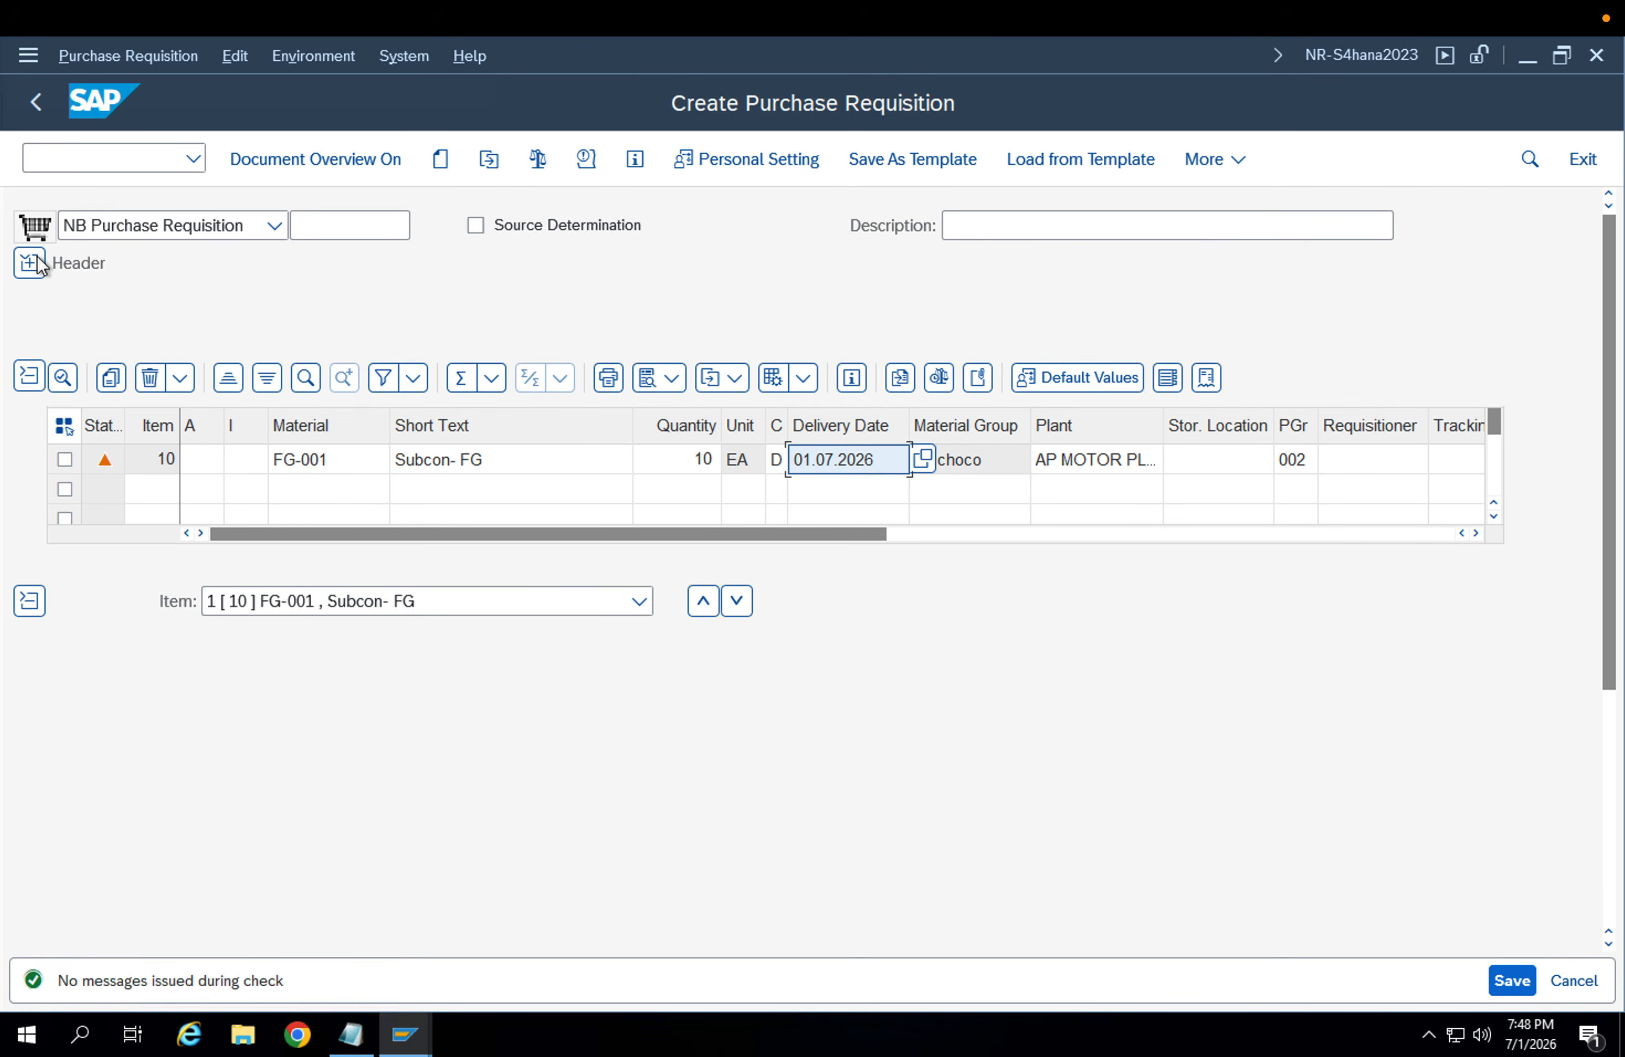
click(37, 256)
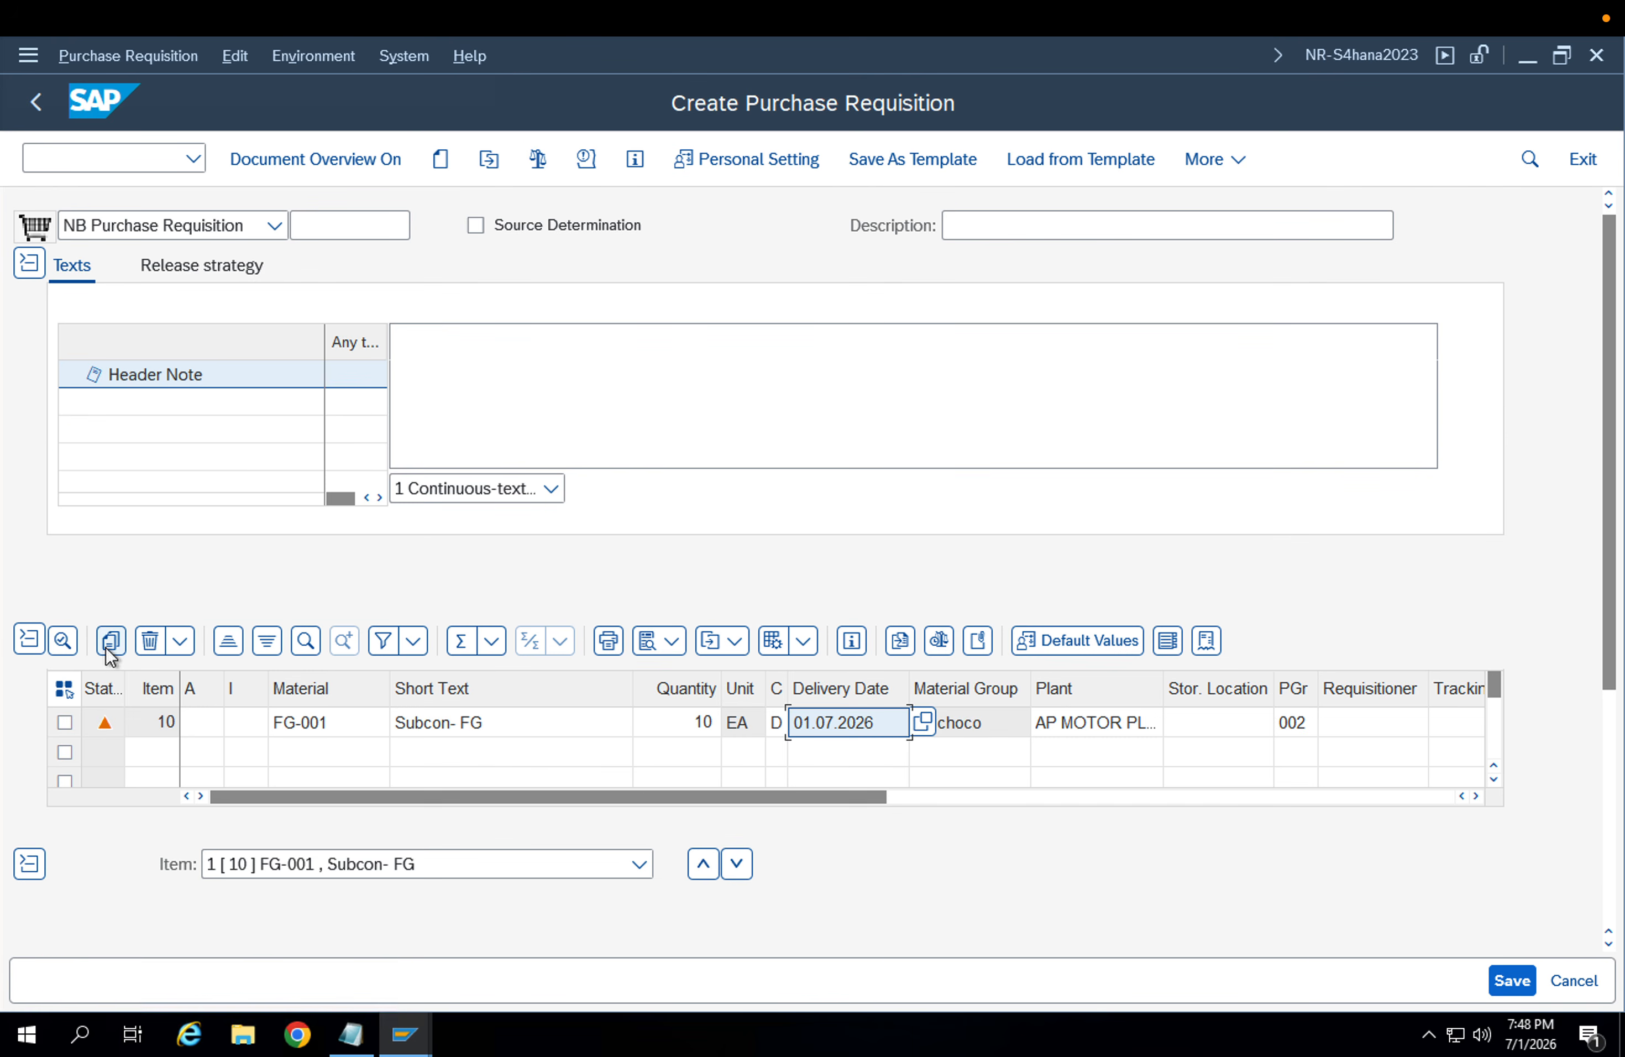
click(216, 265)
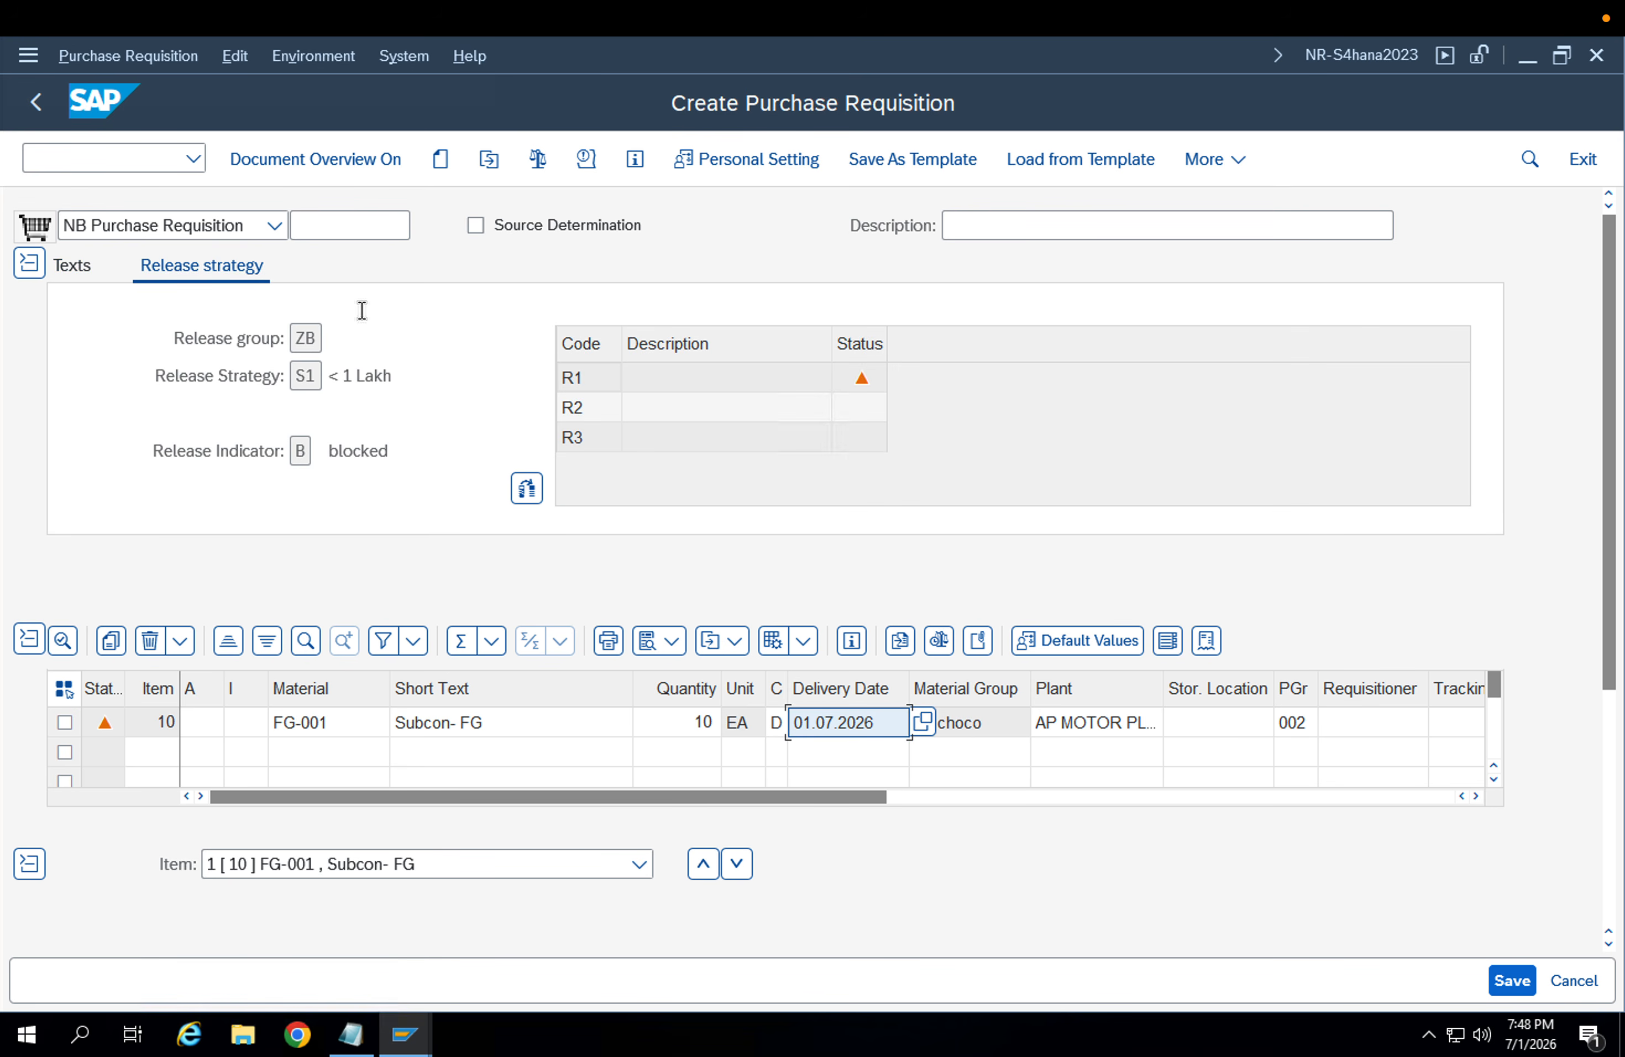
double_click(305, 338)
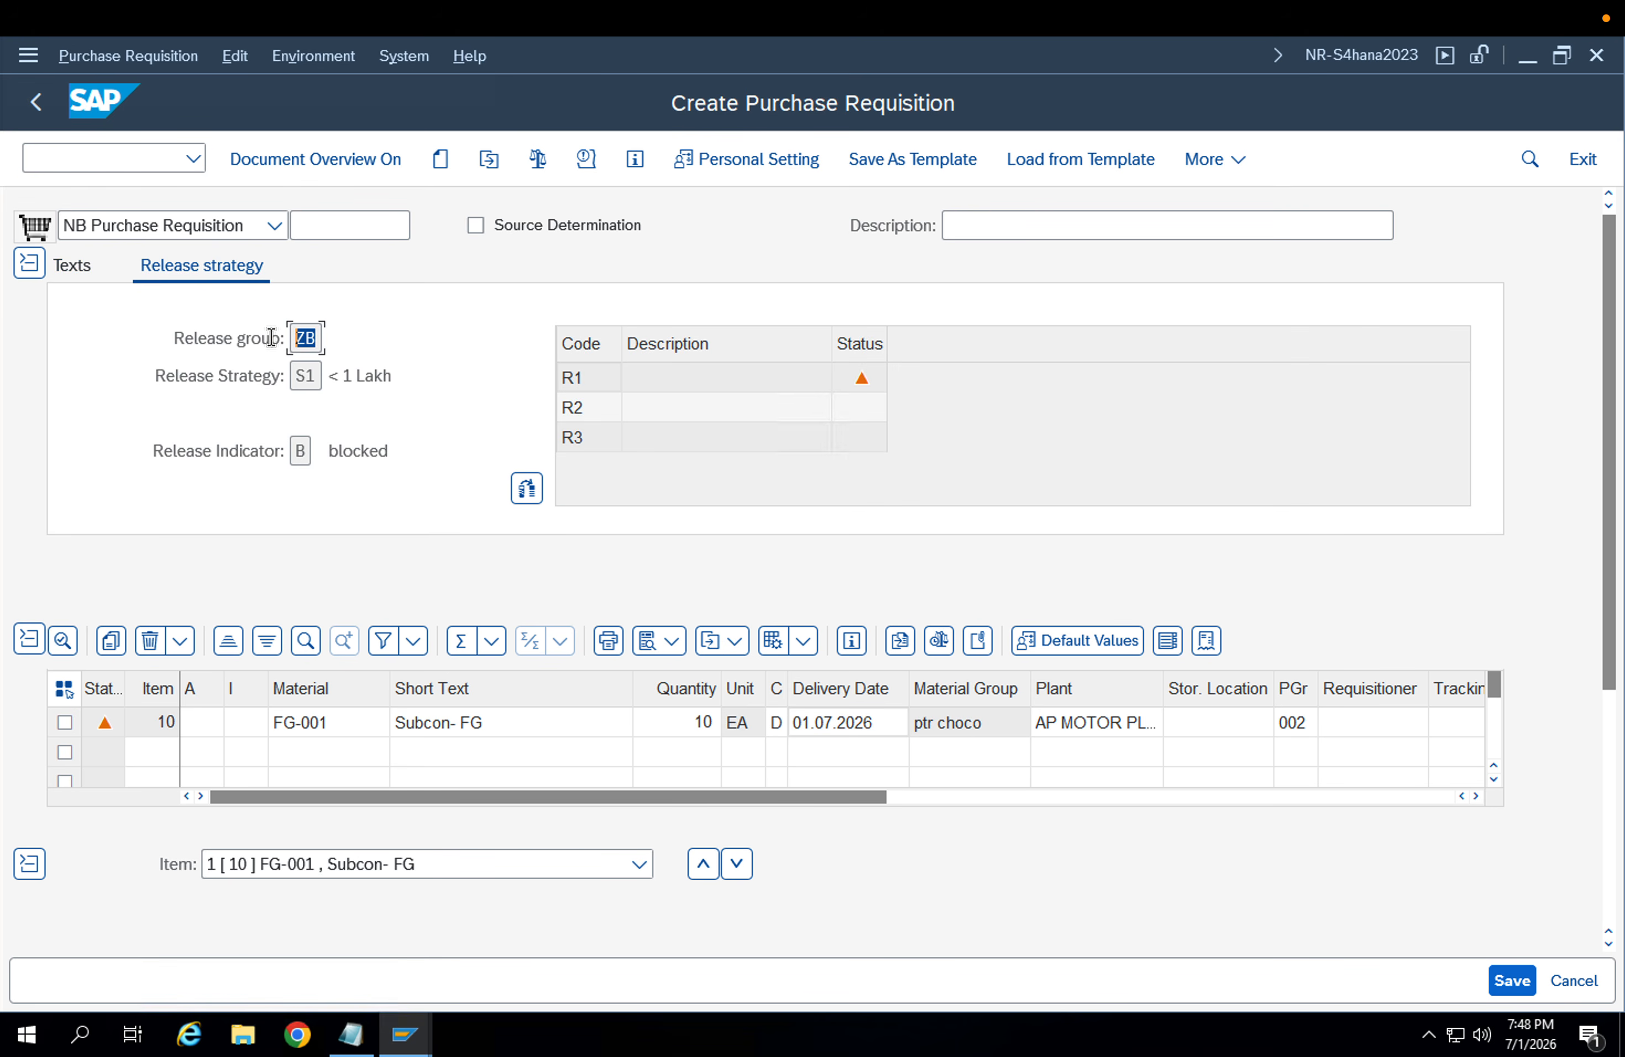
Set the quantity of item 10 to 10000 and check the requisition
click(713, 725)
click(713, 725)
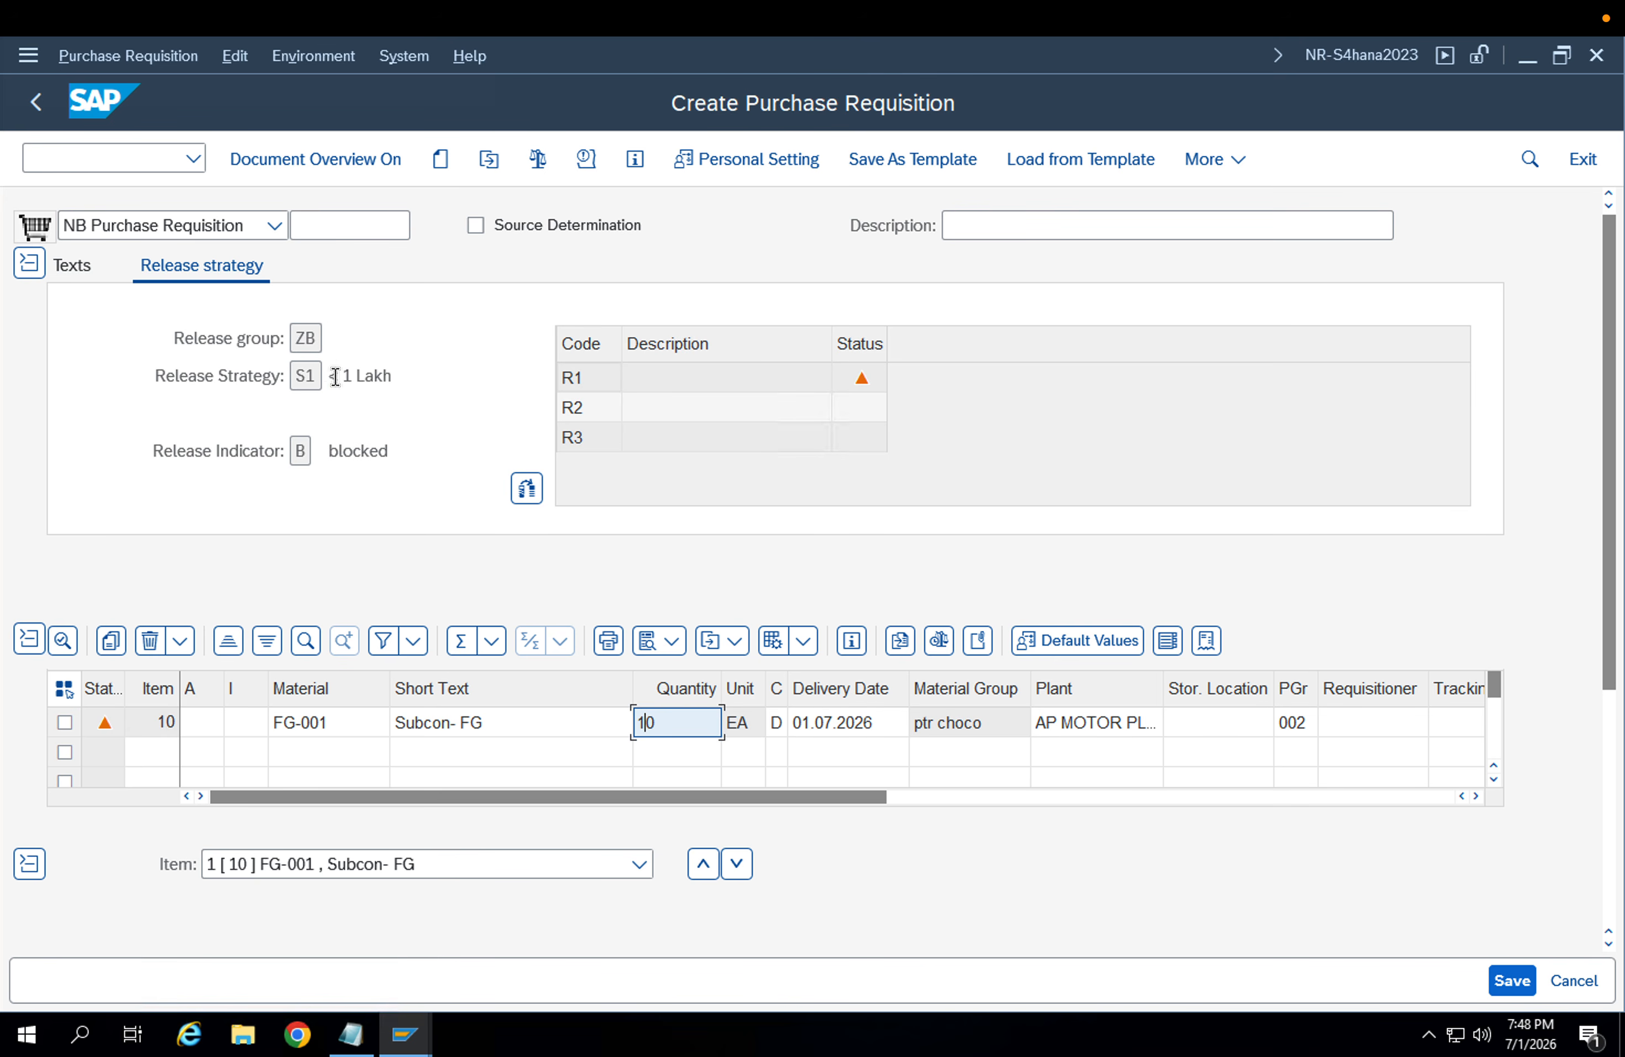
key(Return)
text(10000)
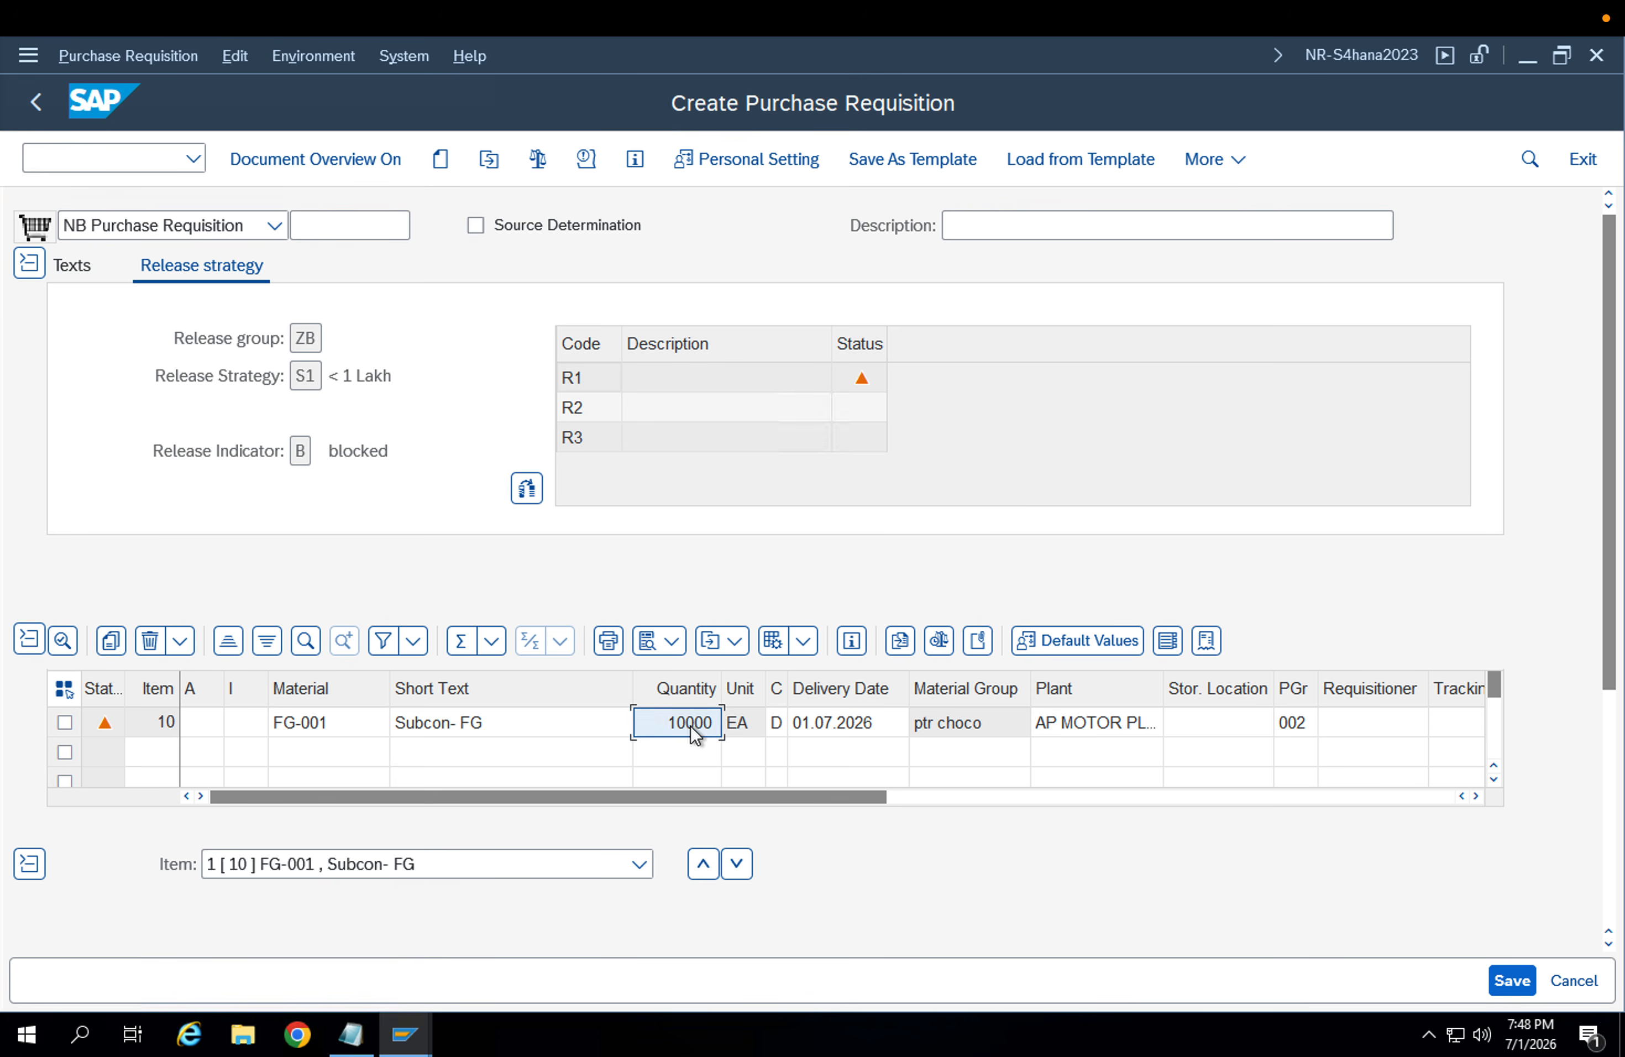
key(Return)
click(690, 725)
click(536, 164)
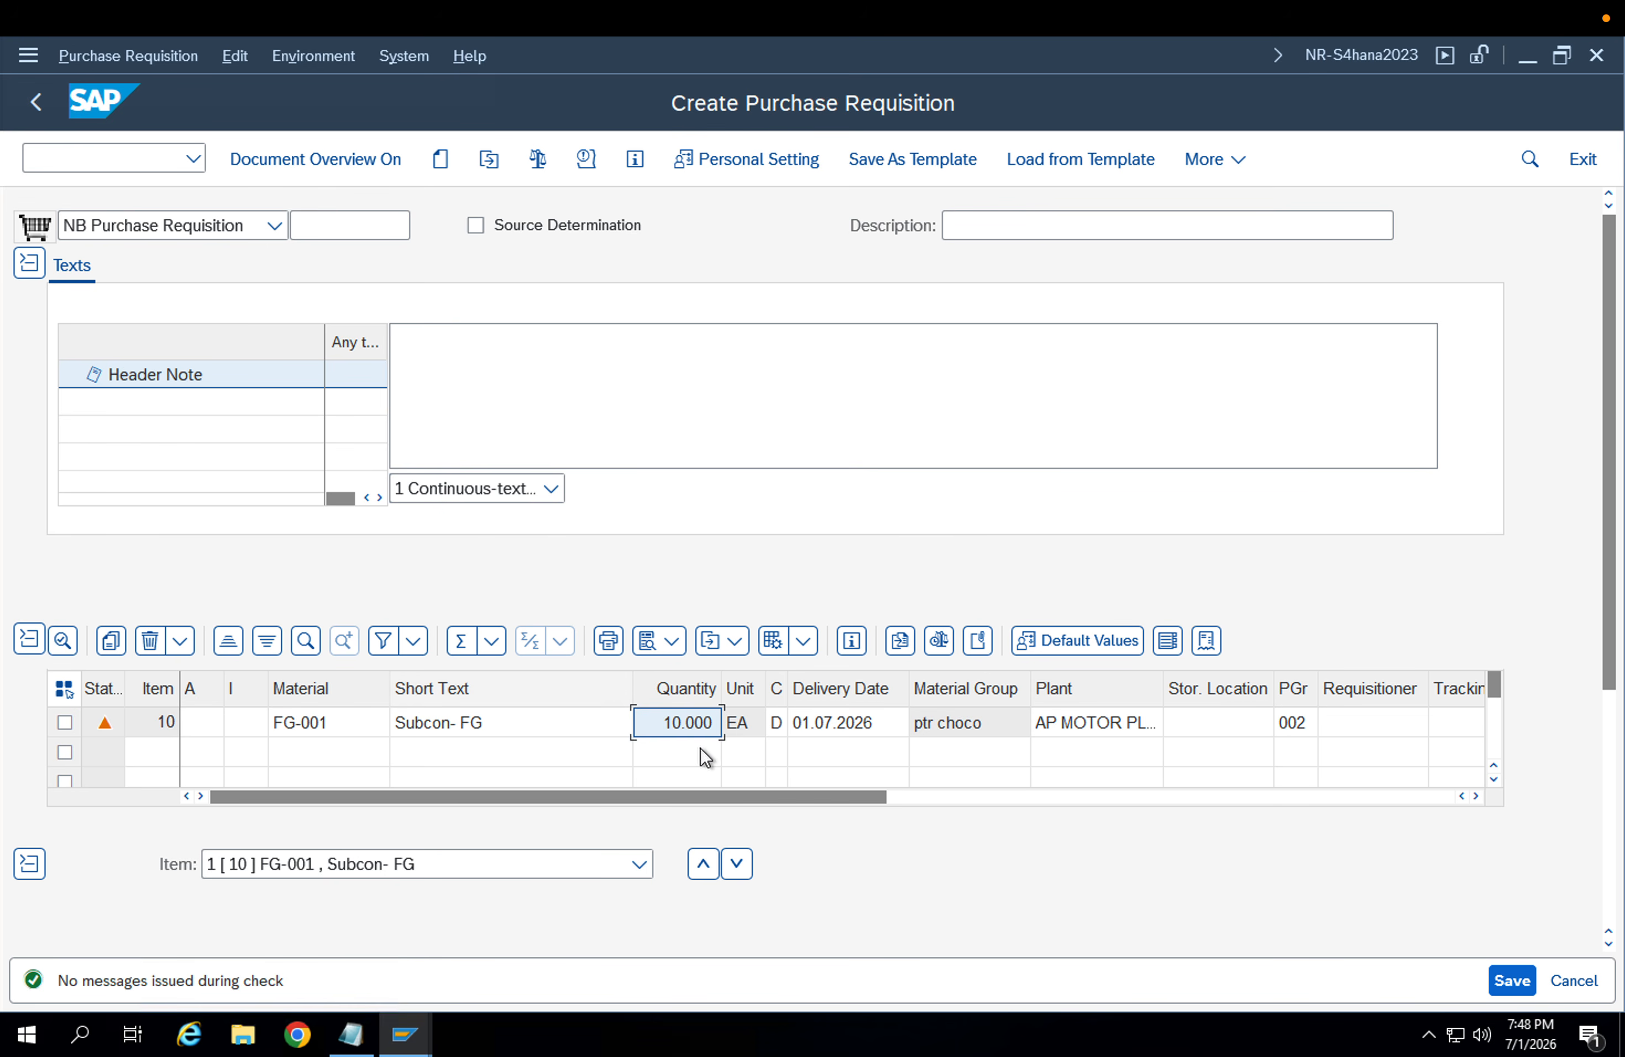
Set the quantity of item 10 back to 10 and recheck the requisition
text(10)
key(Return)
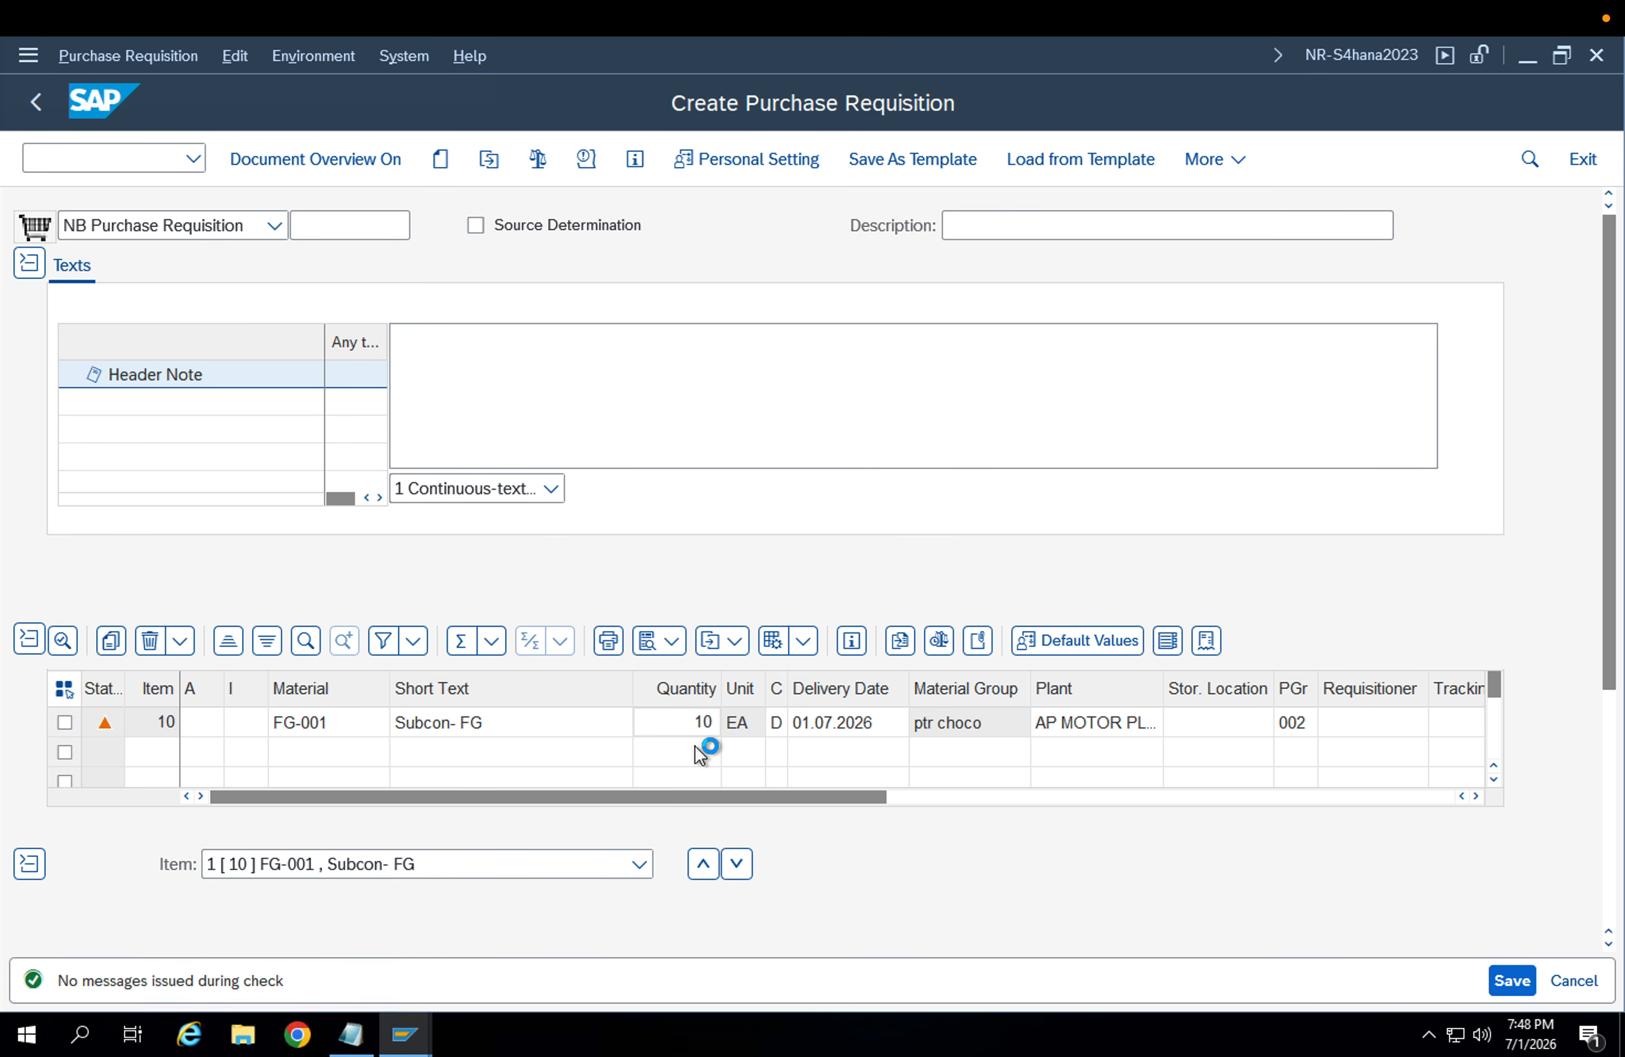
click(539, 159)
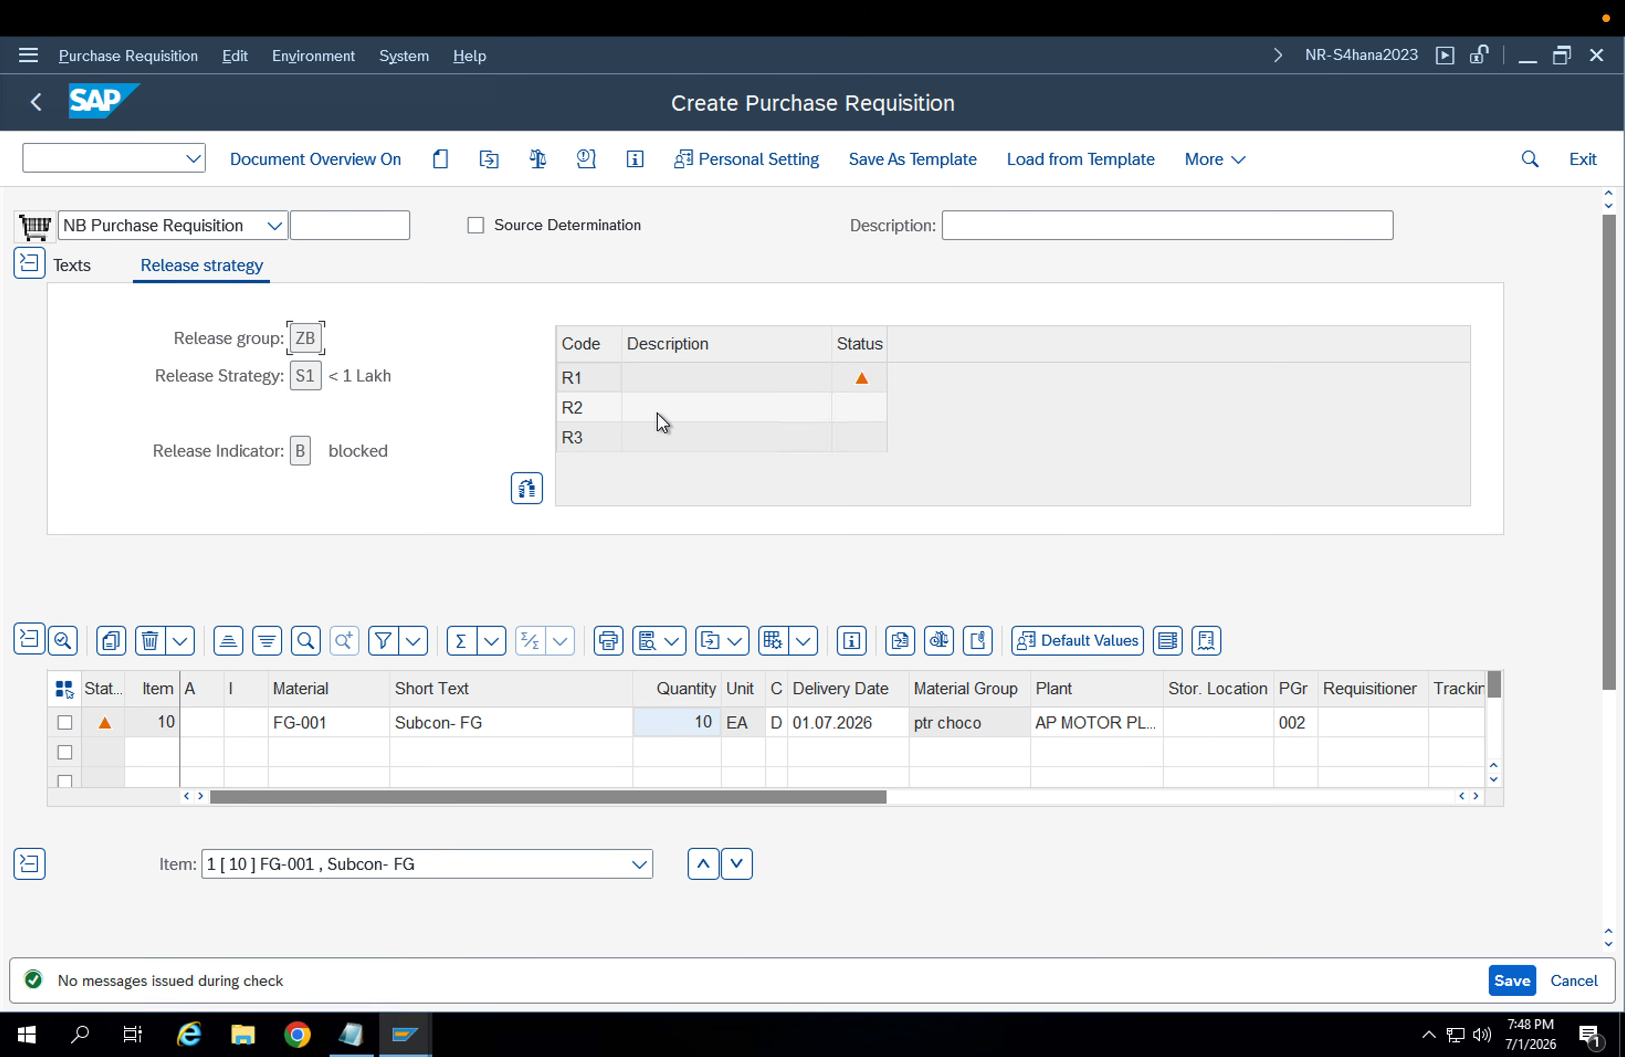
Examine the release codes R1, R2 and R3 and their status in the header's release strategy
click(590, 440)
click(738, 399)
click(734, 370)
click(736, 412)
click(734, 386)
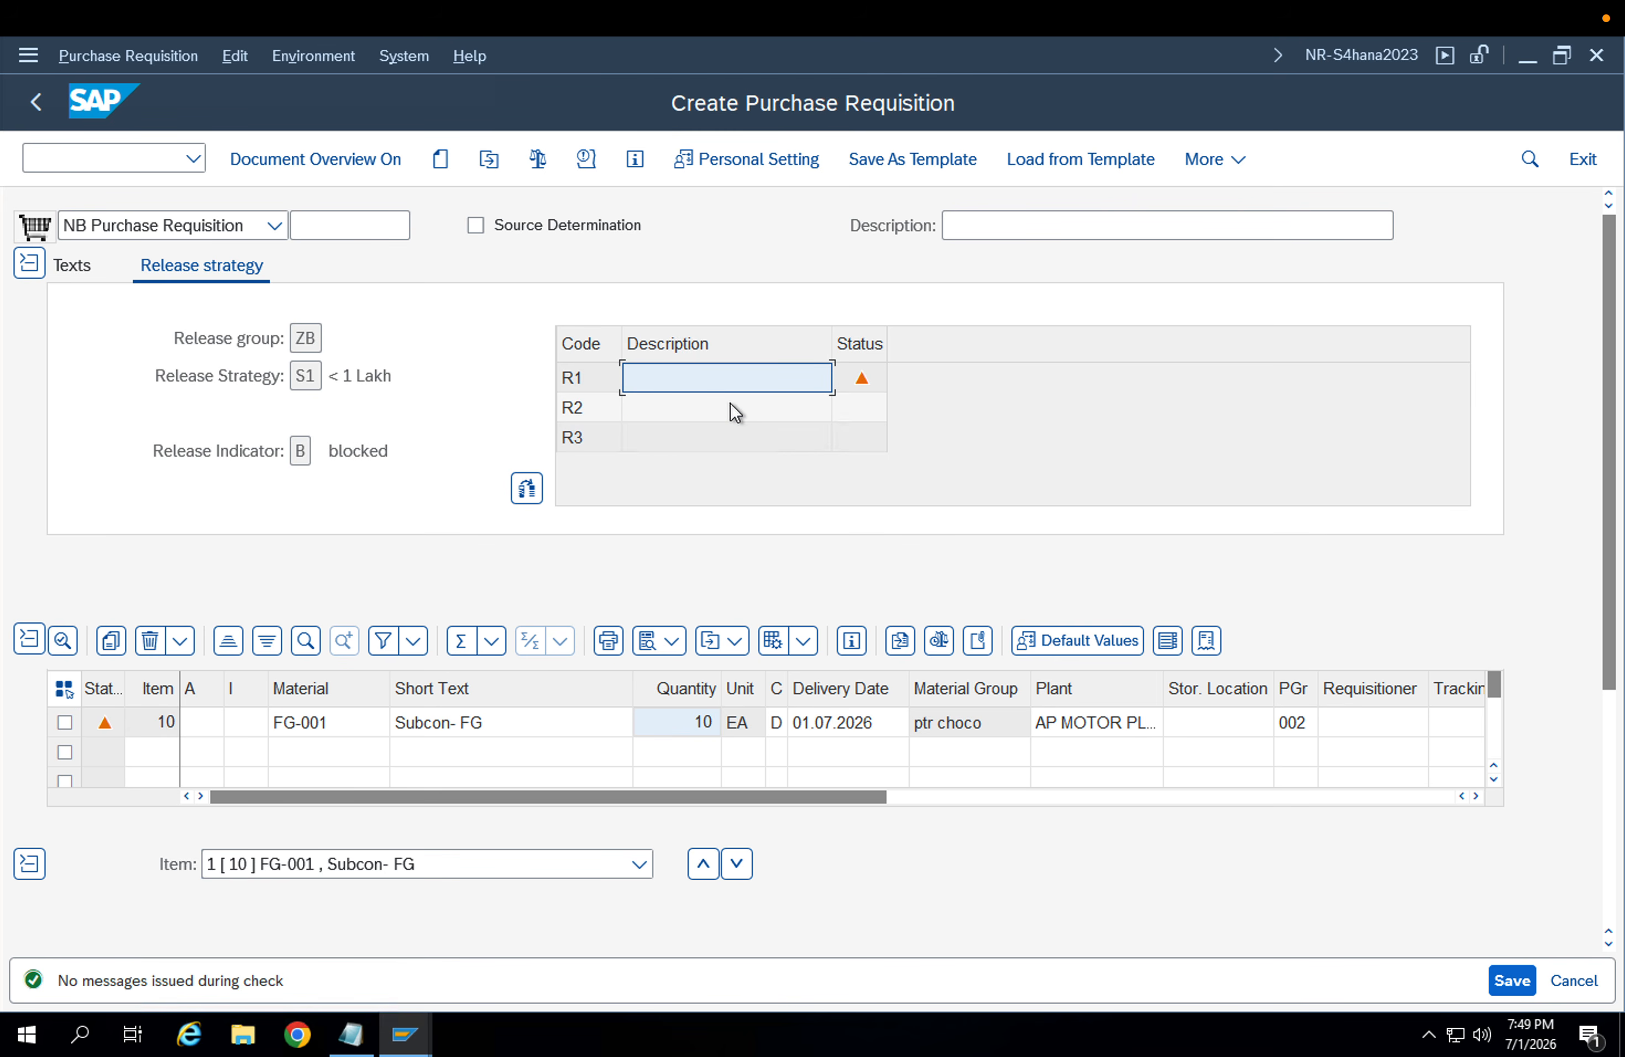
click(731, 407)
click(722, 377)
click(727, 407)
click(730, 437)
click(728, 408)
click(723, 375)
click(730, 407)
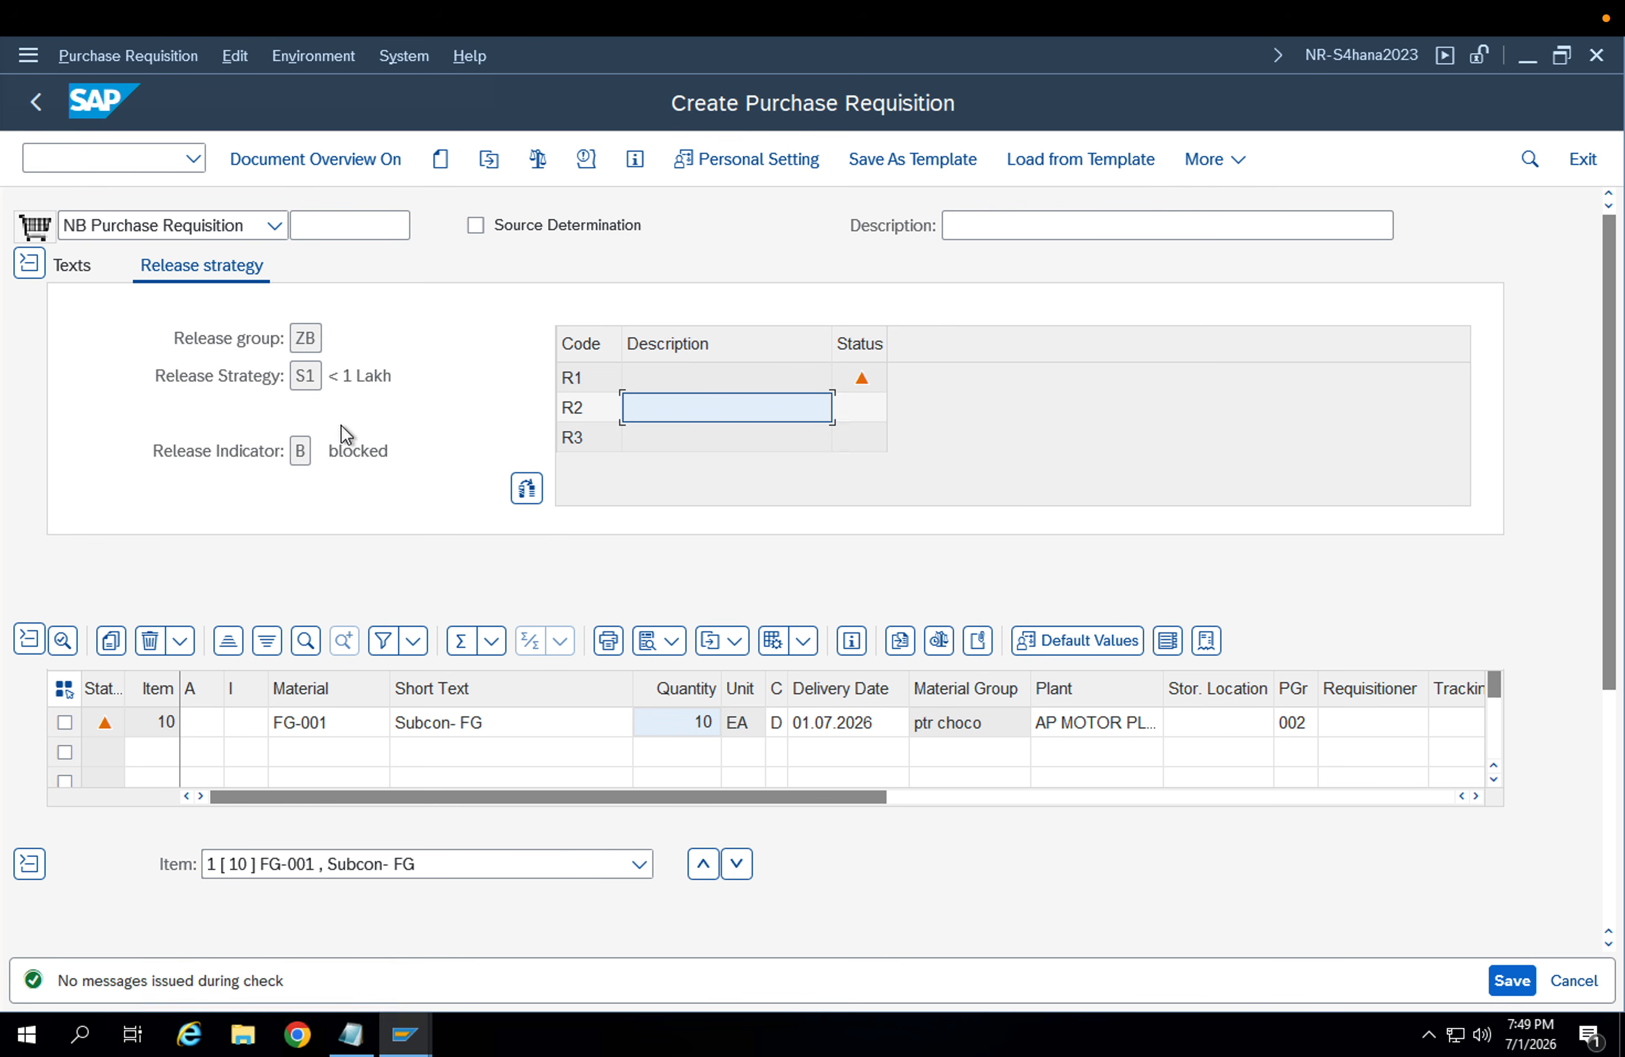
Leave the requisition without saving and start a new one with transaction ME51N
click(45, 103)
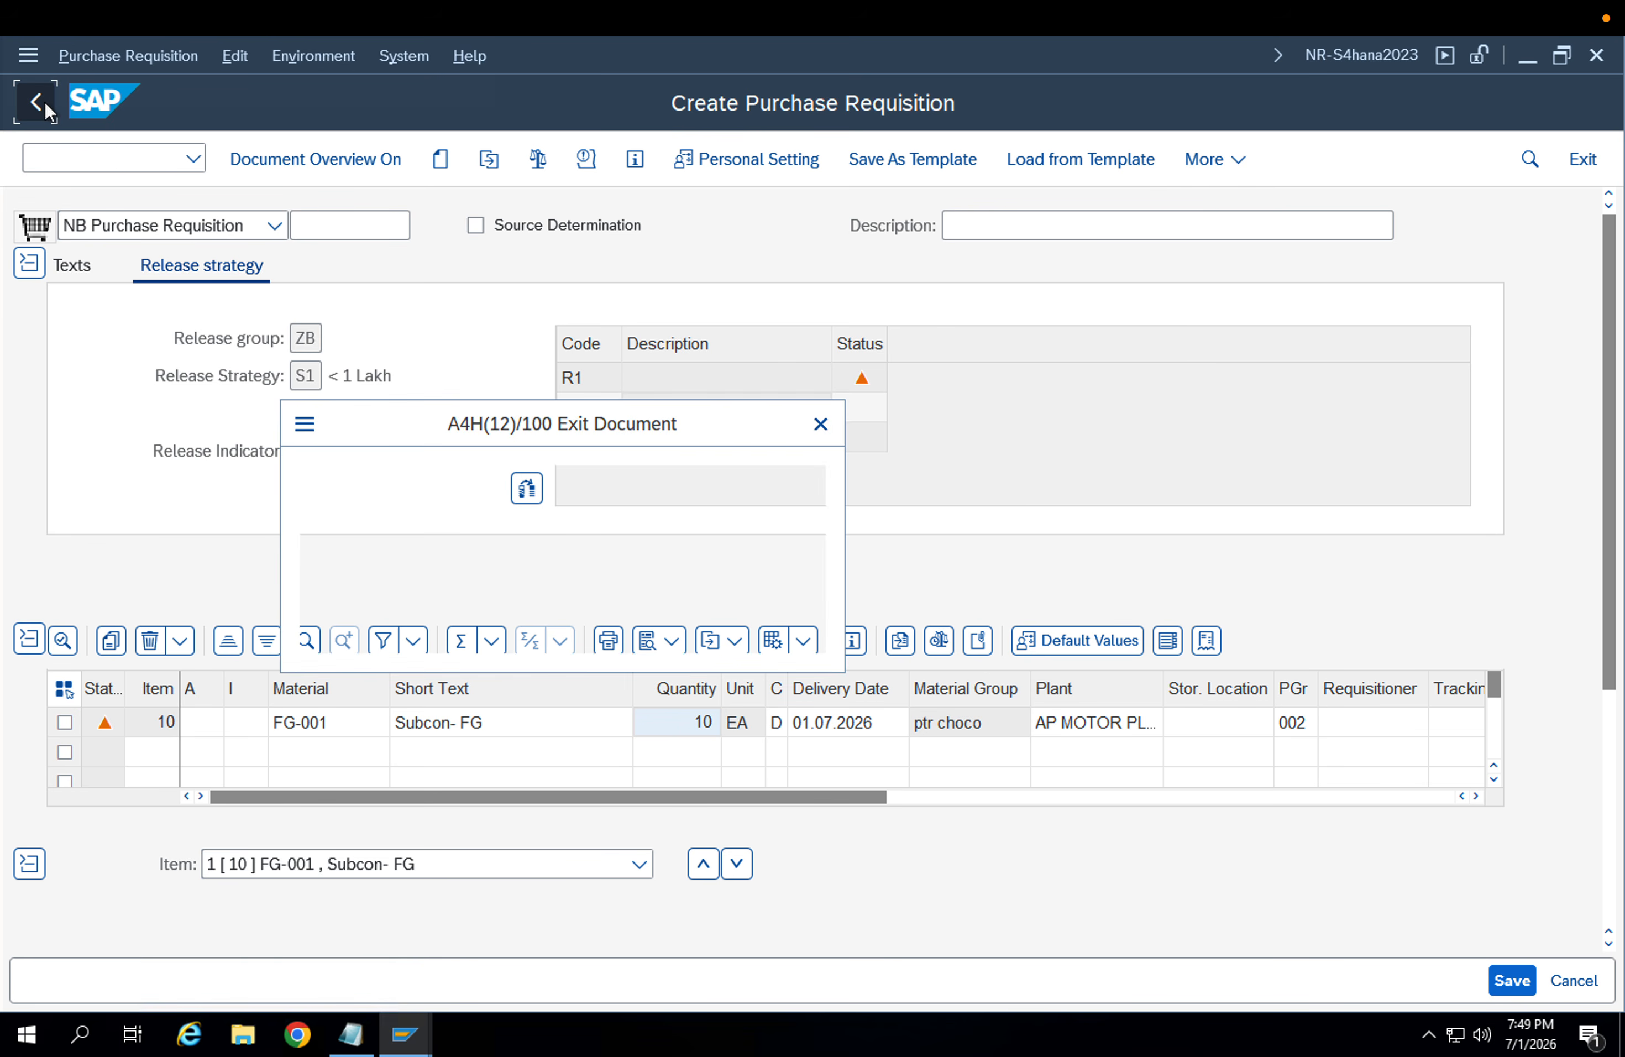
click(543, 621)
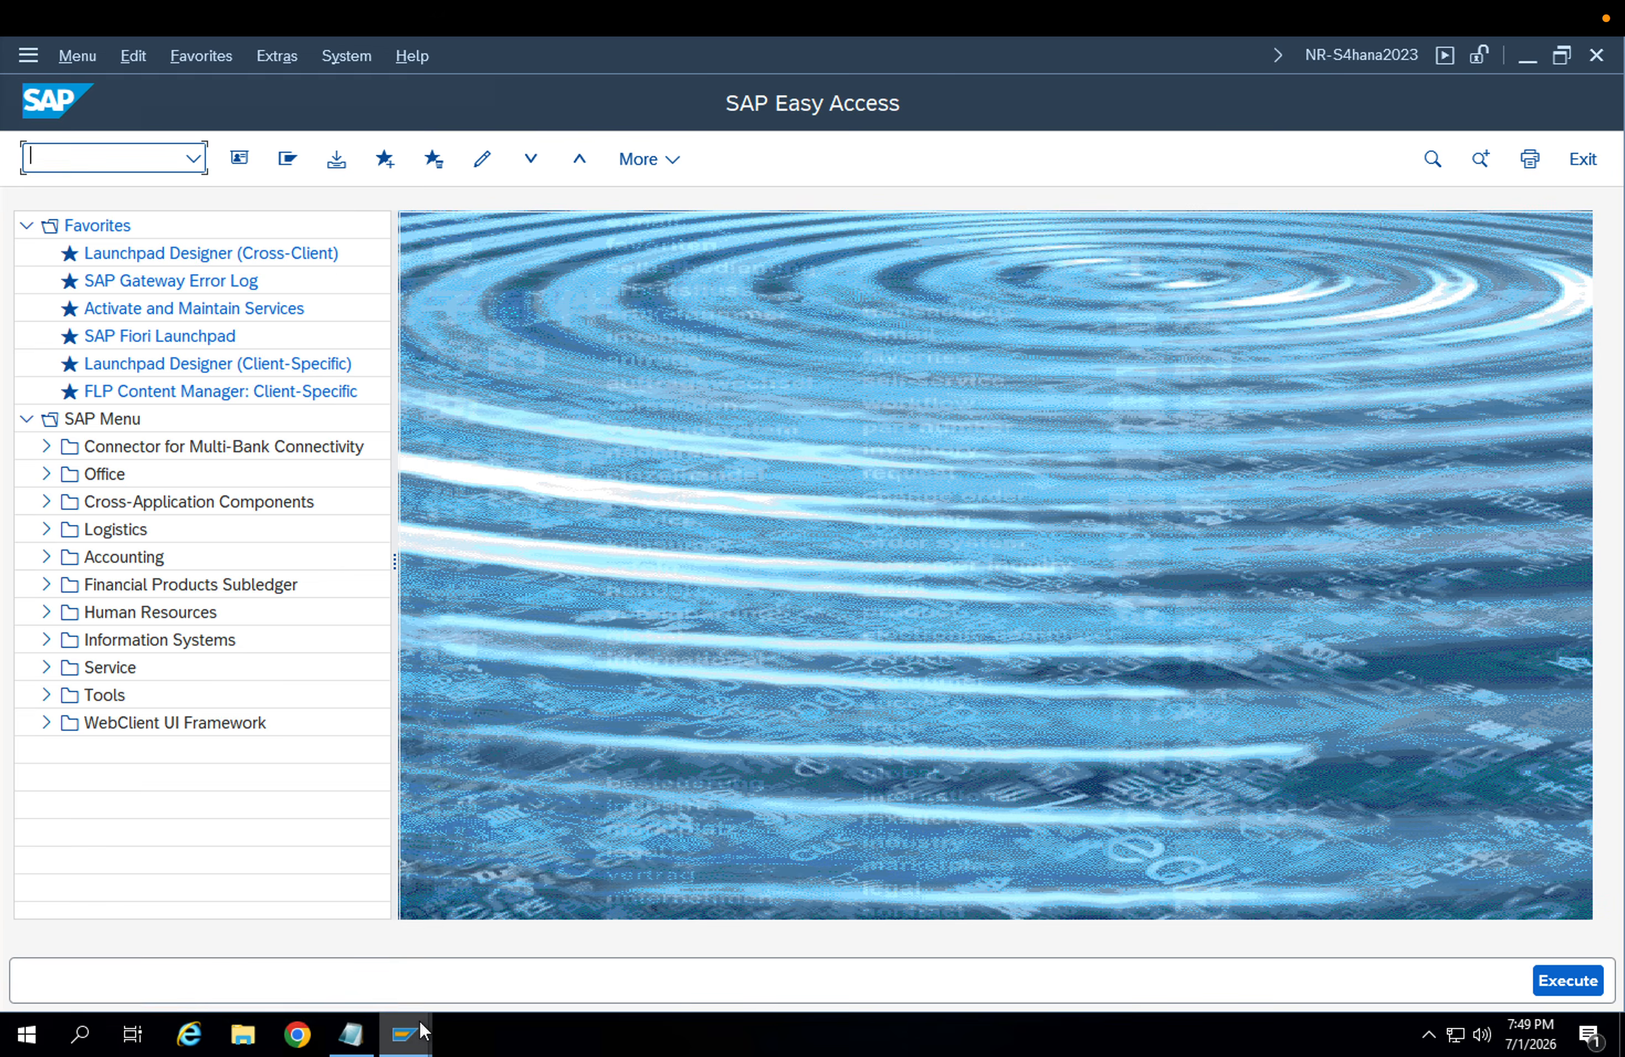
mouse_move(418, 1020)
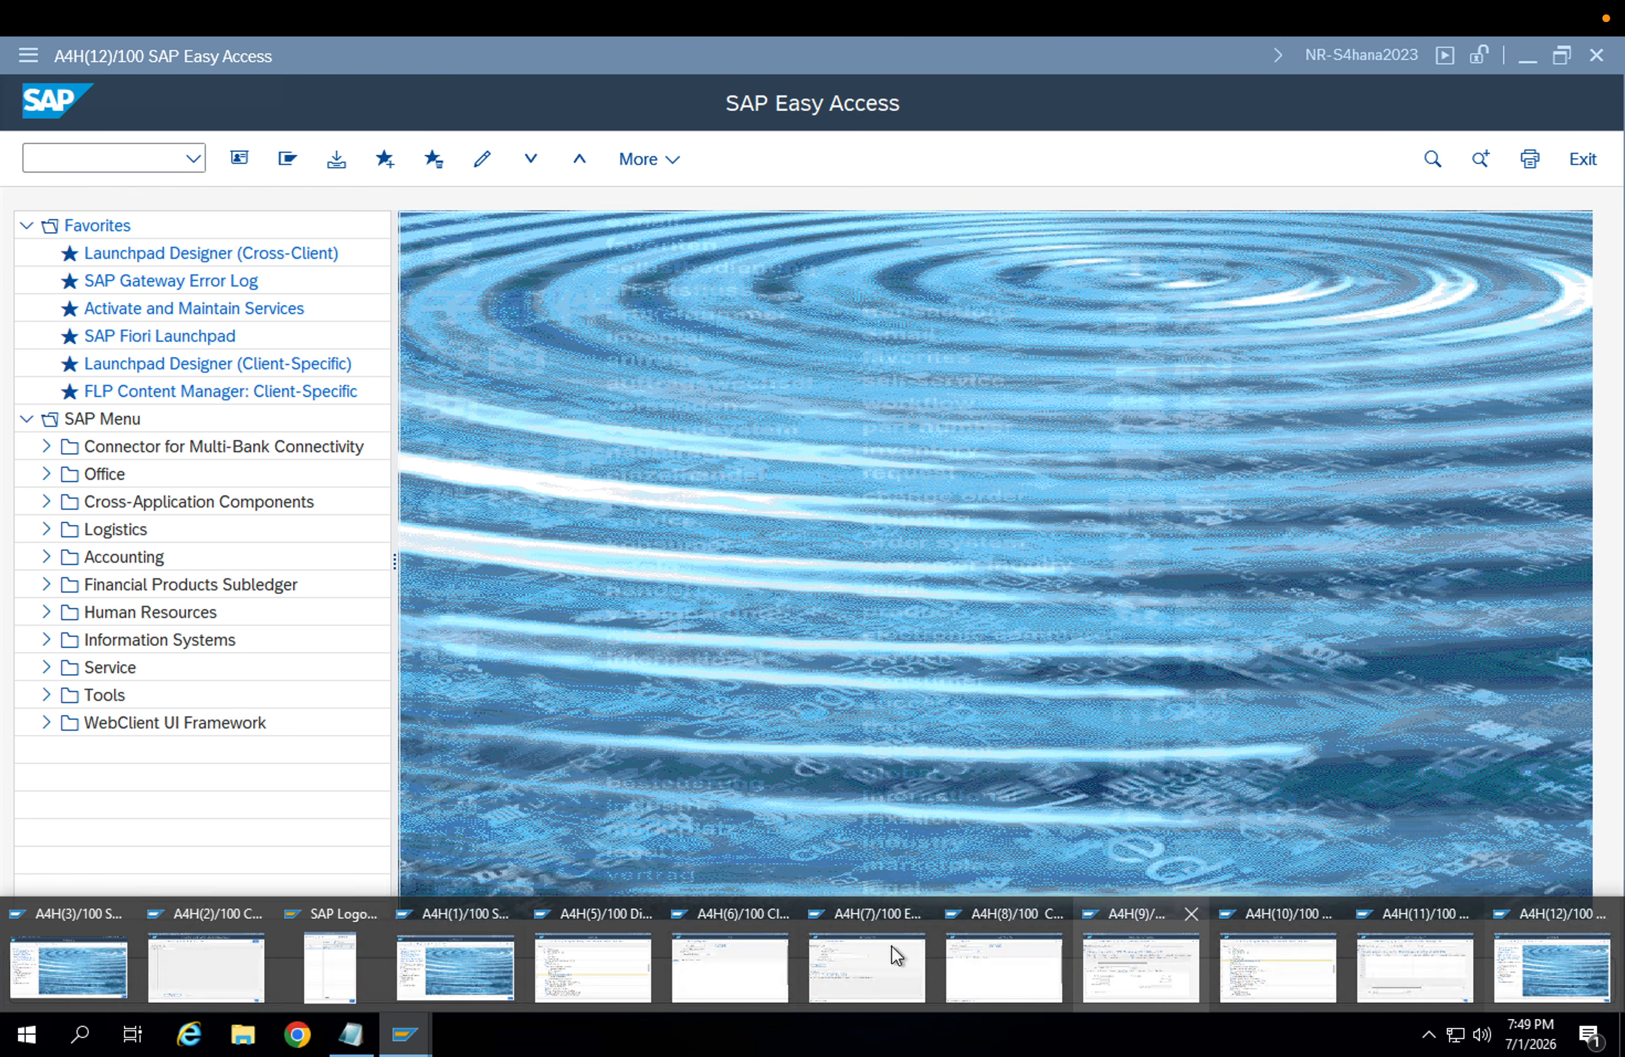
click(1217, 463)
click(148, 162)
text(/nme)
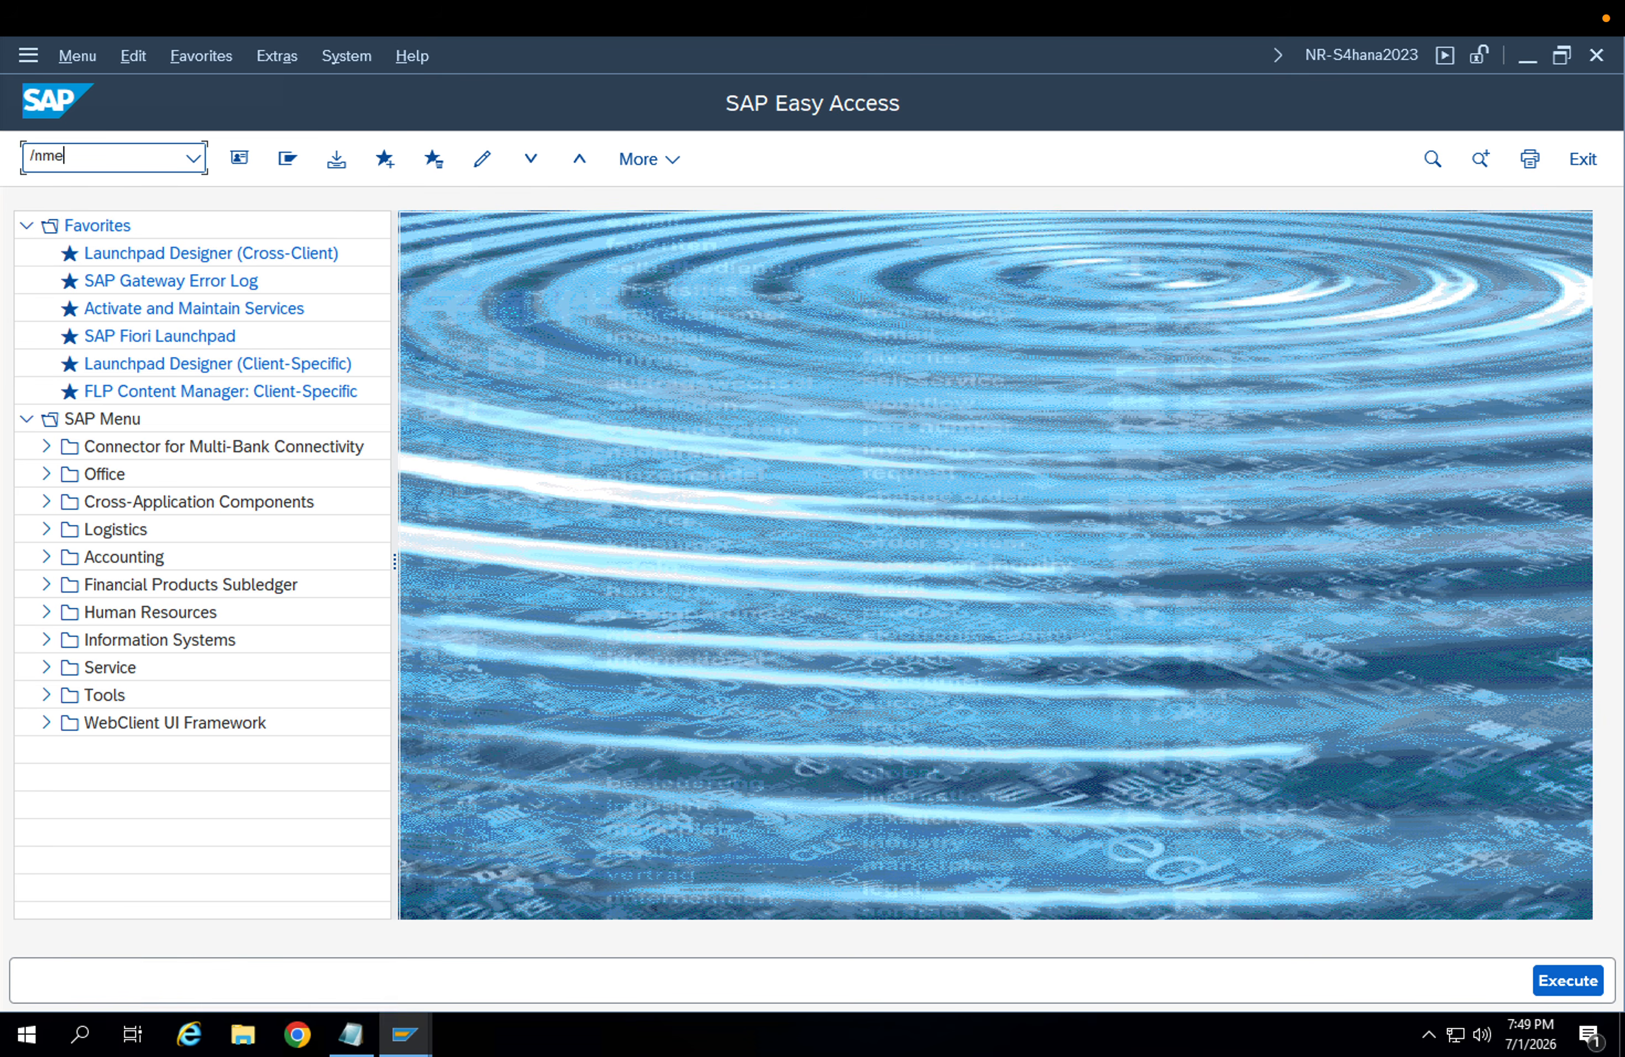
text(51n)
key(Return)
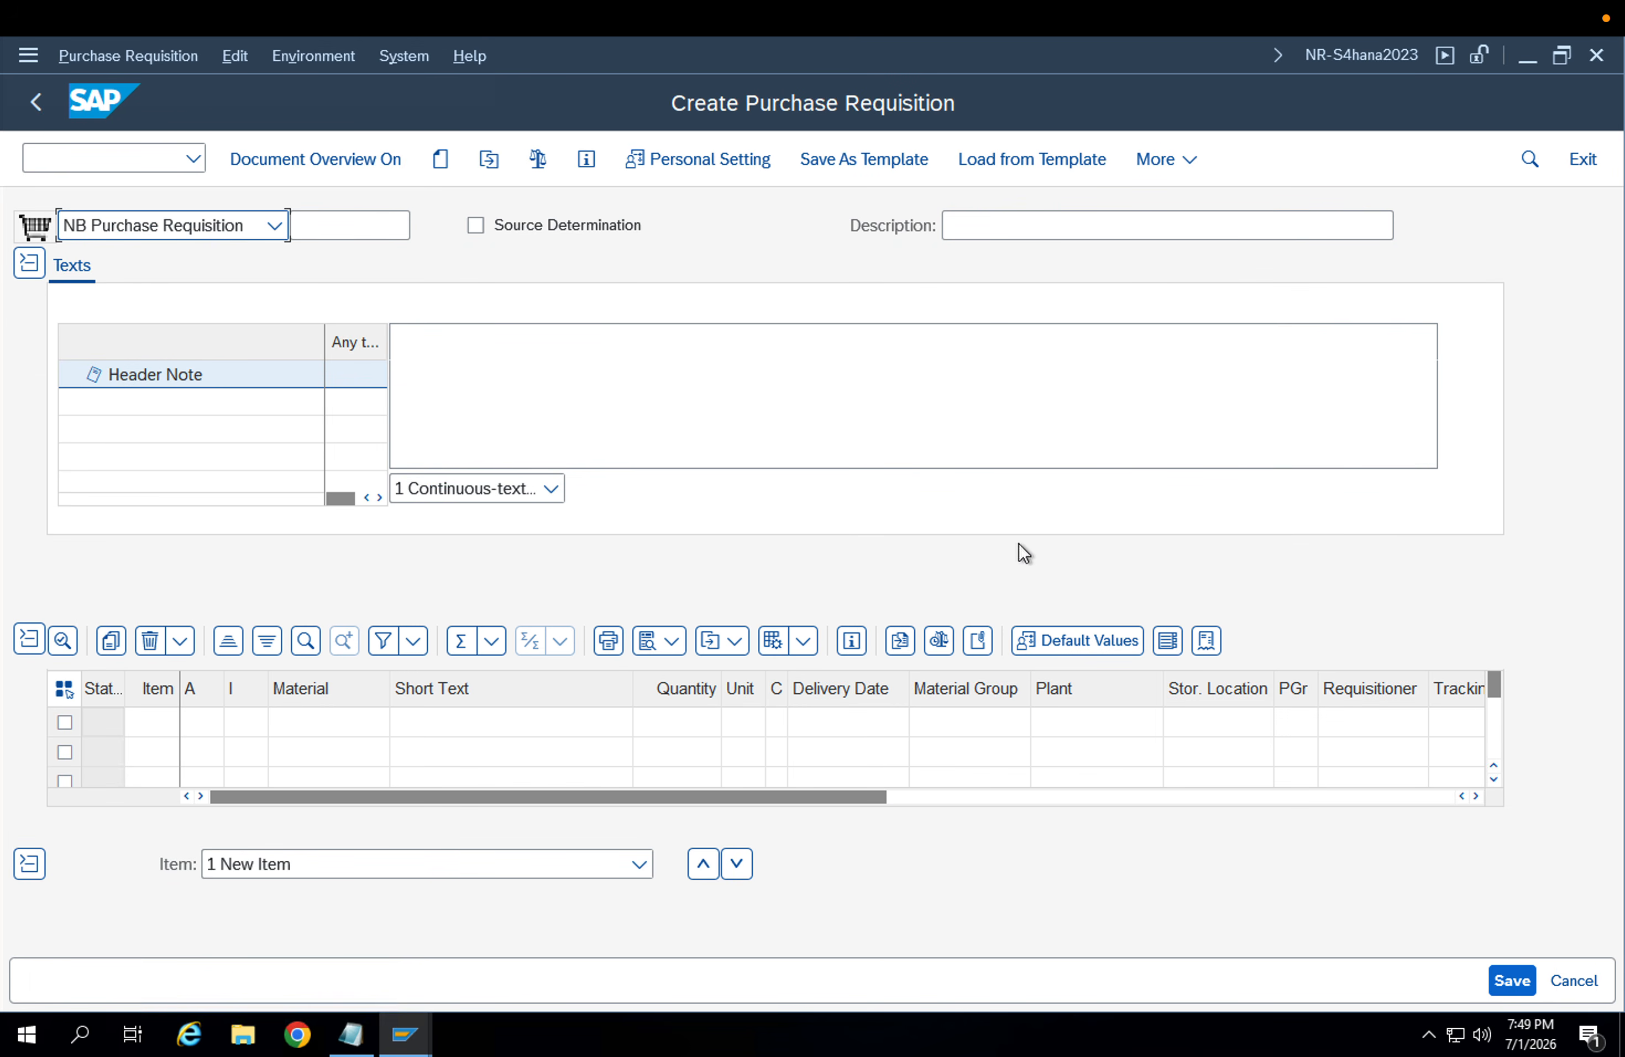
Enter material FG-001 with quantity 10 as the first item of the new requisition
click(351, 728)
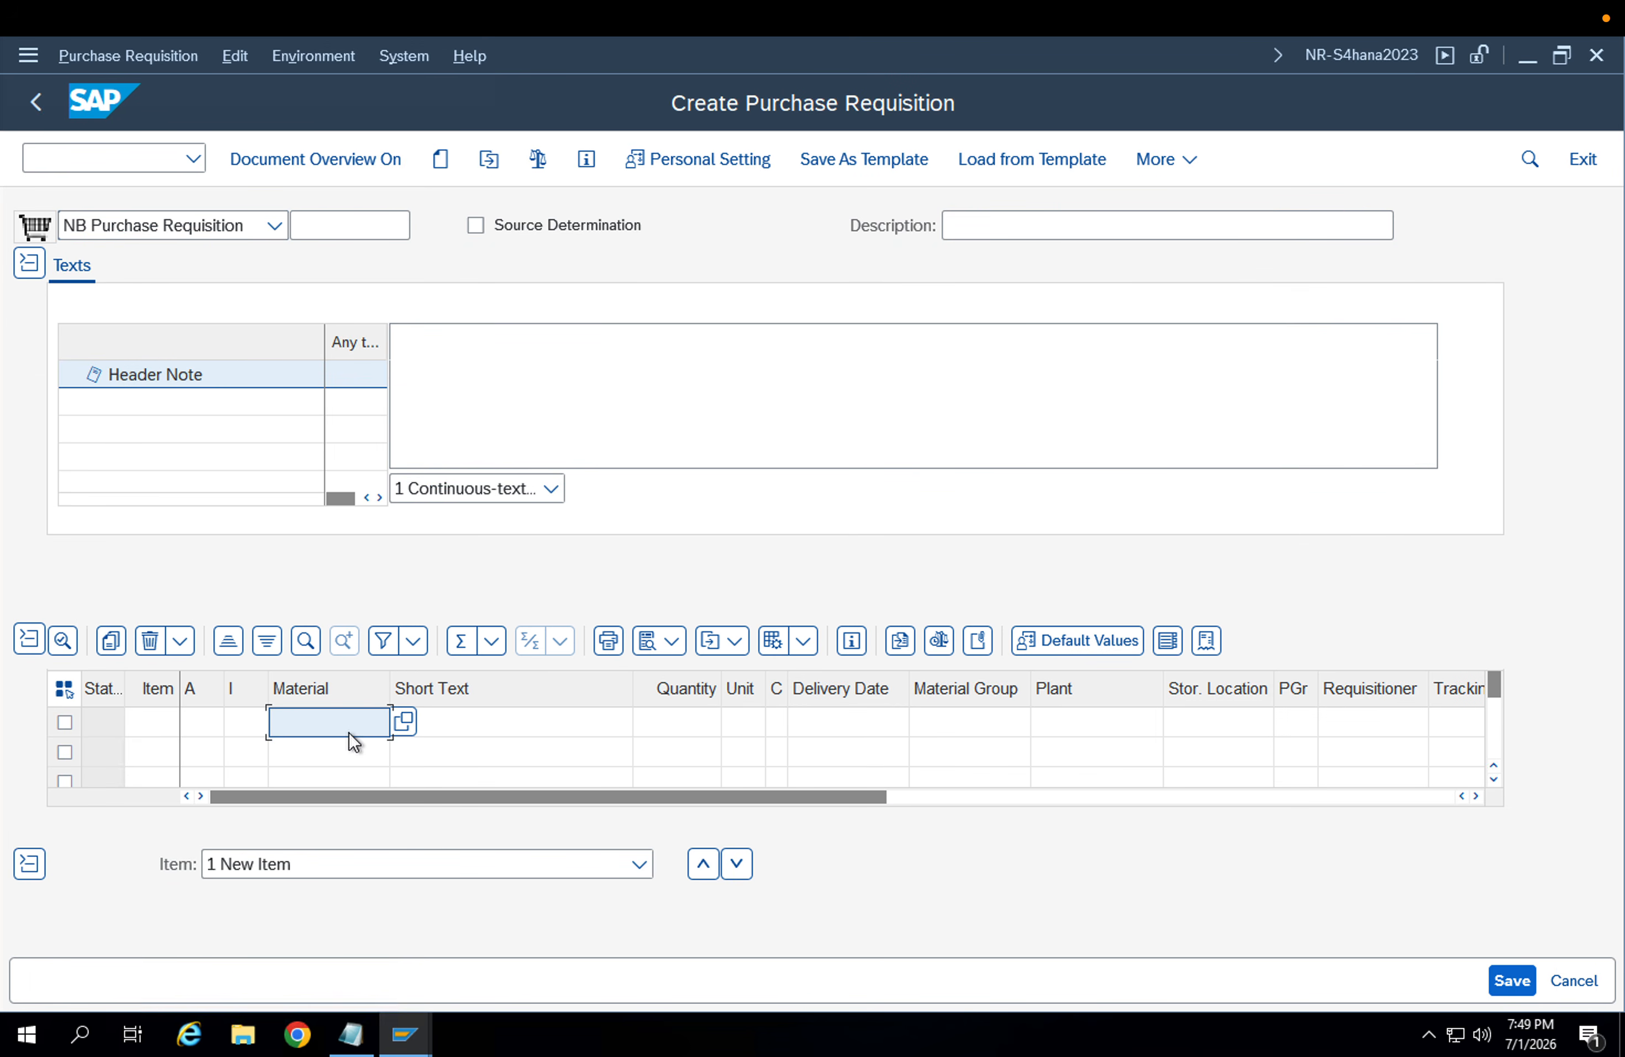
text(FG-001)
key(Return)
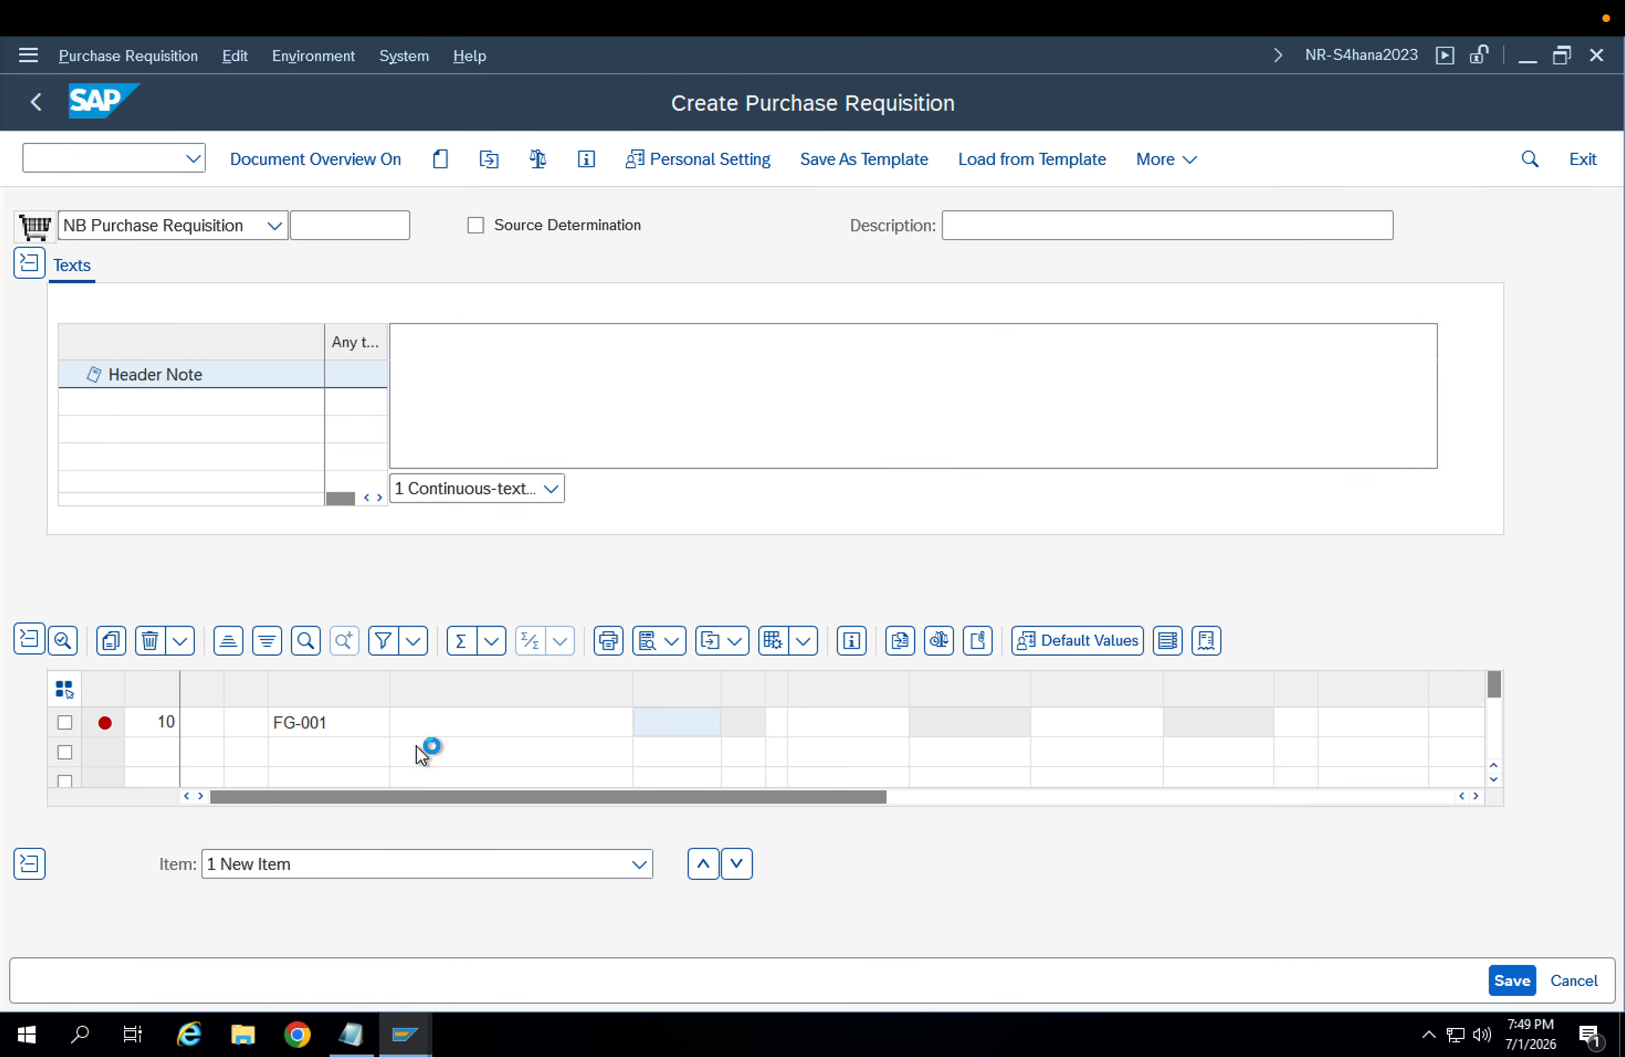
text(10000)
key(Return)
Set the plant of item 10 to APP1 and its purchasing group to 002
click(1088, 733)
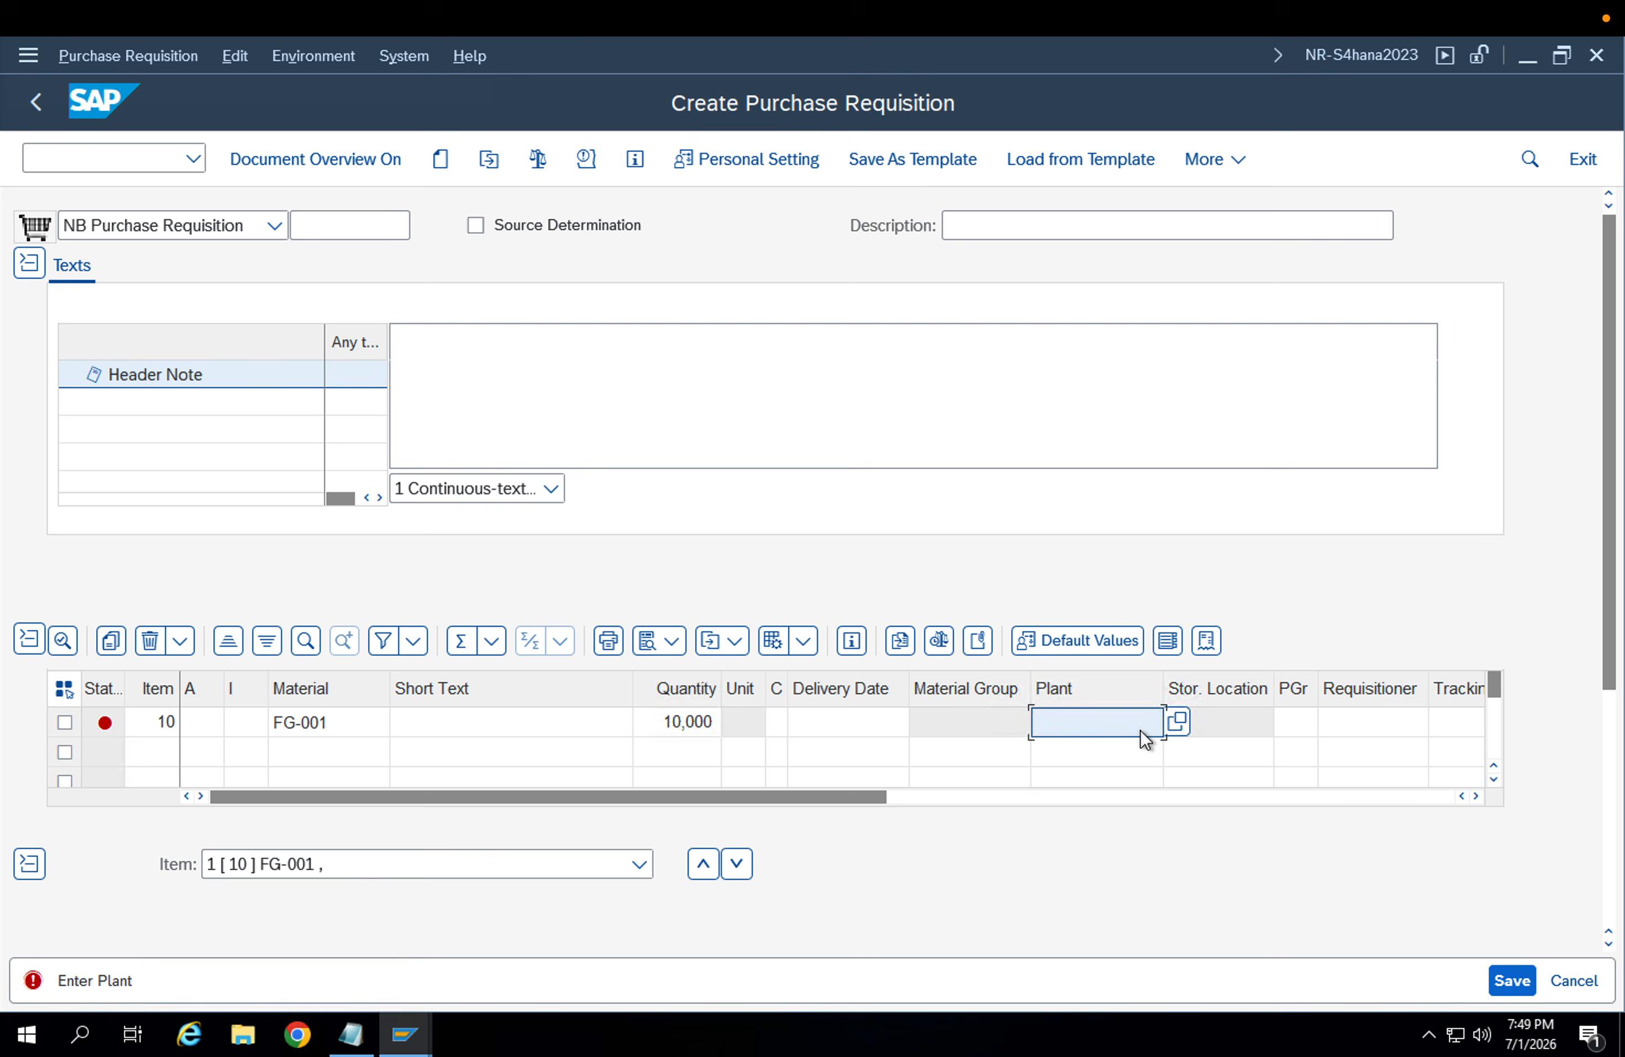
text(ap01)
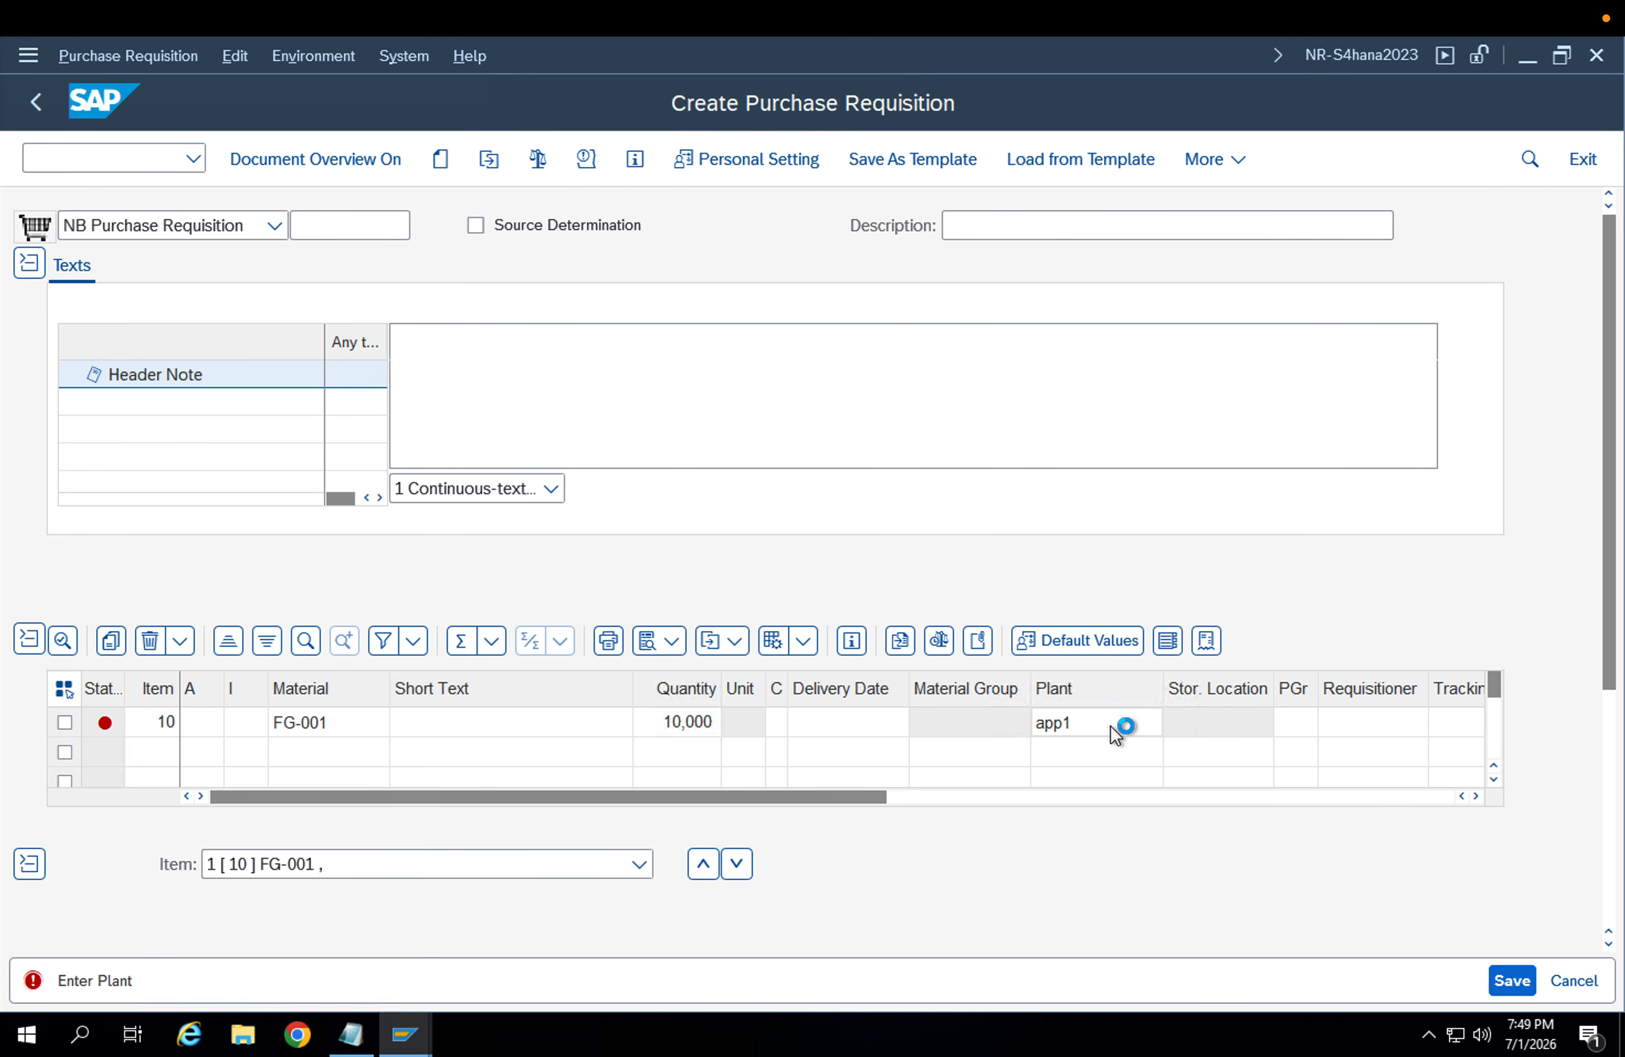
key(Return)
text(002)
key(Return)
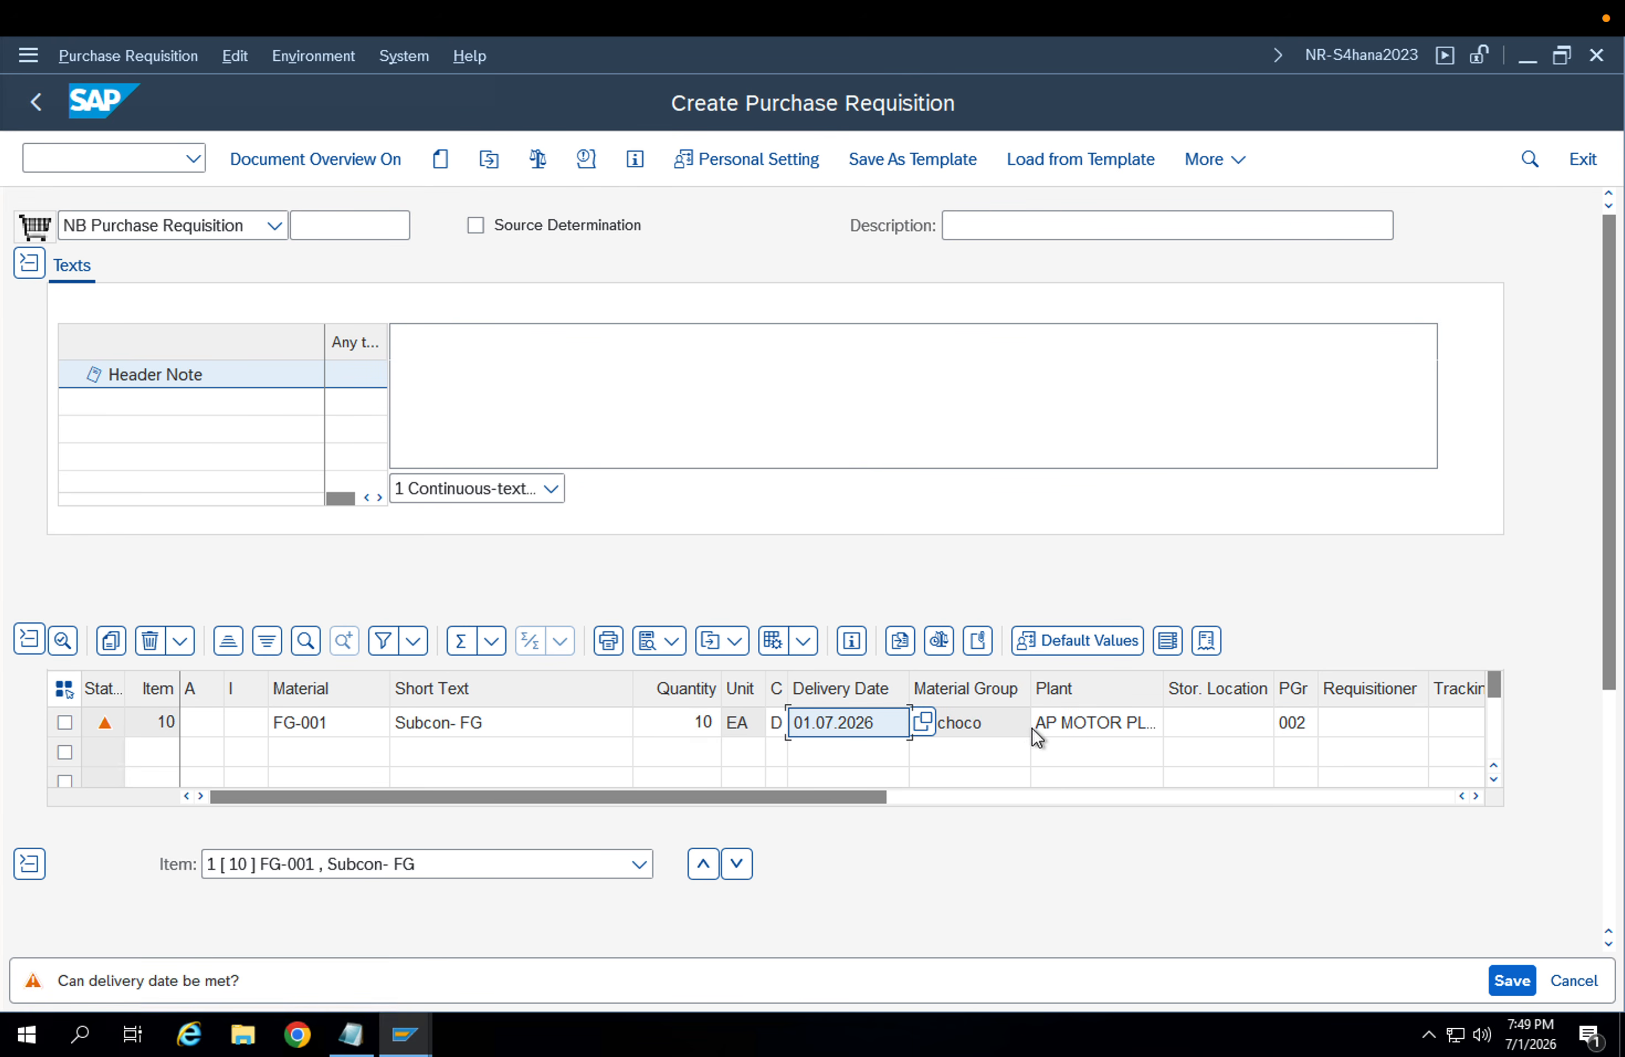
Check the requisition with the purchasing organization of item 10 left empty and look for a release strategy in the header
click(1612, 772)
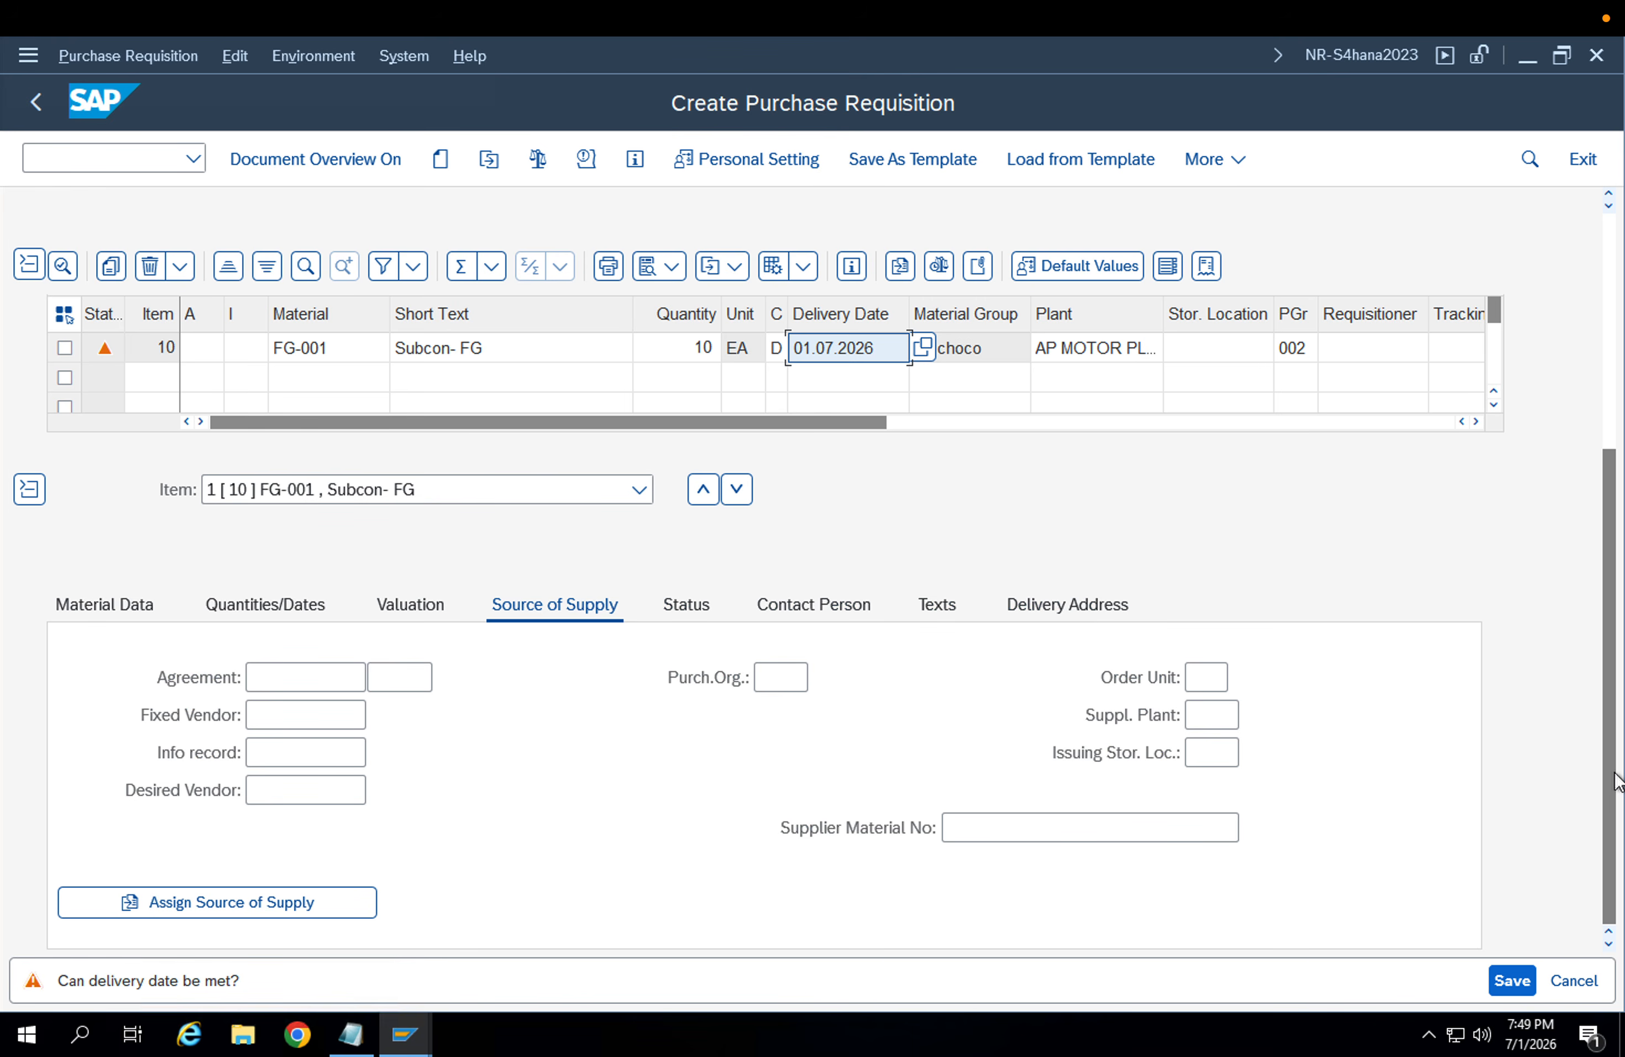
scroll(1614, 760, up, 5)
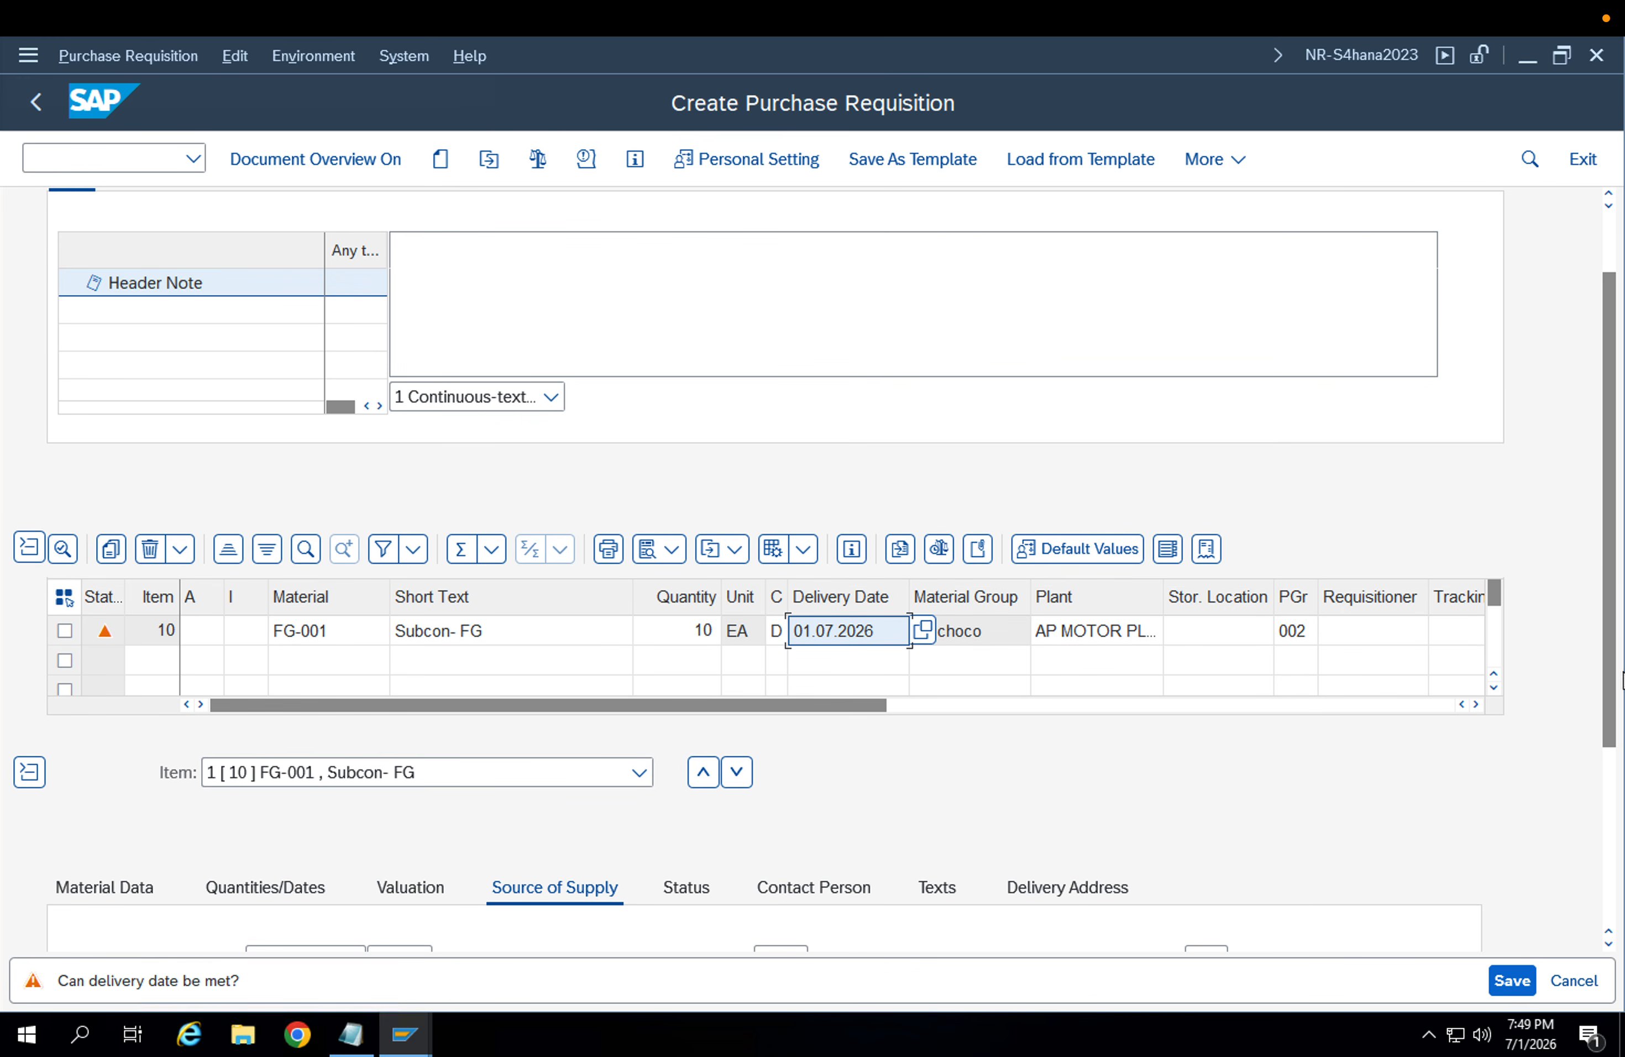
click(1612, 771)
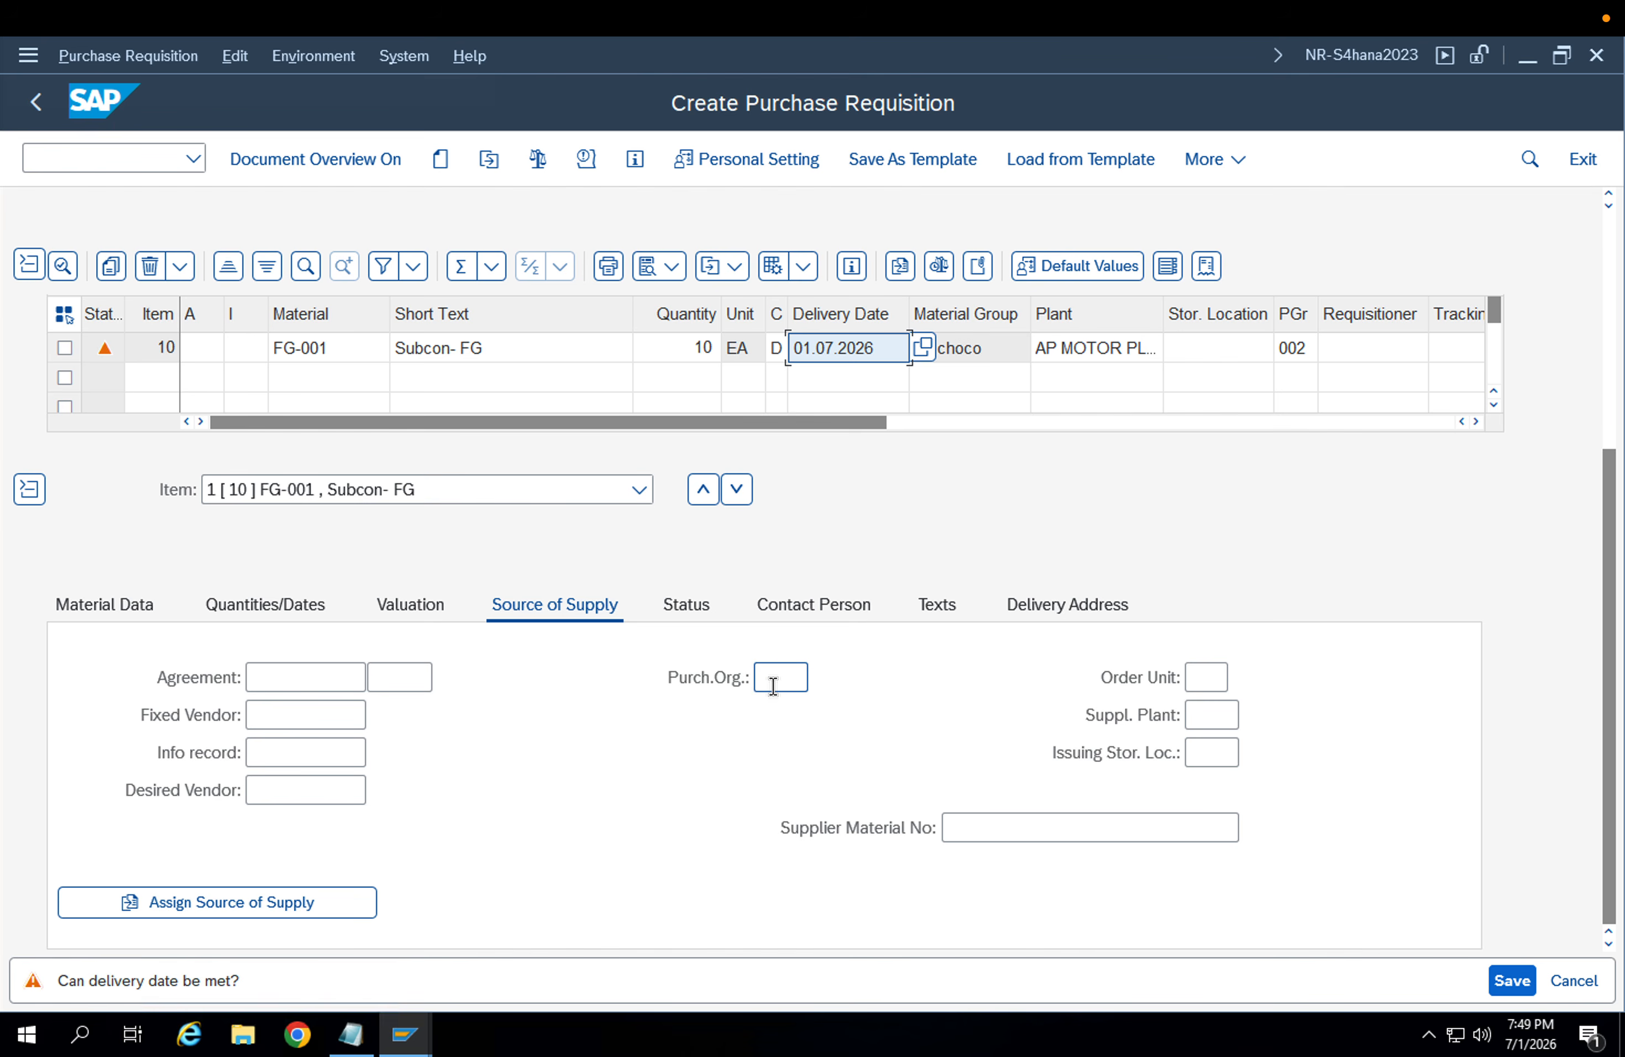
click(773, 687)
click(1614, 321)
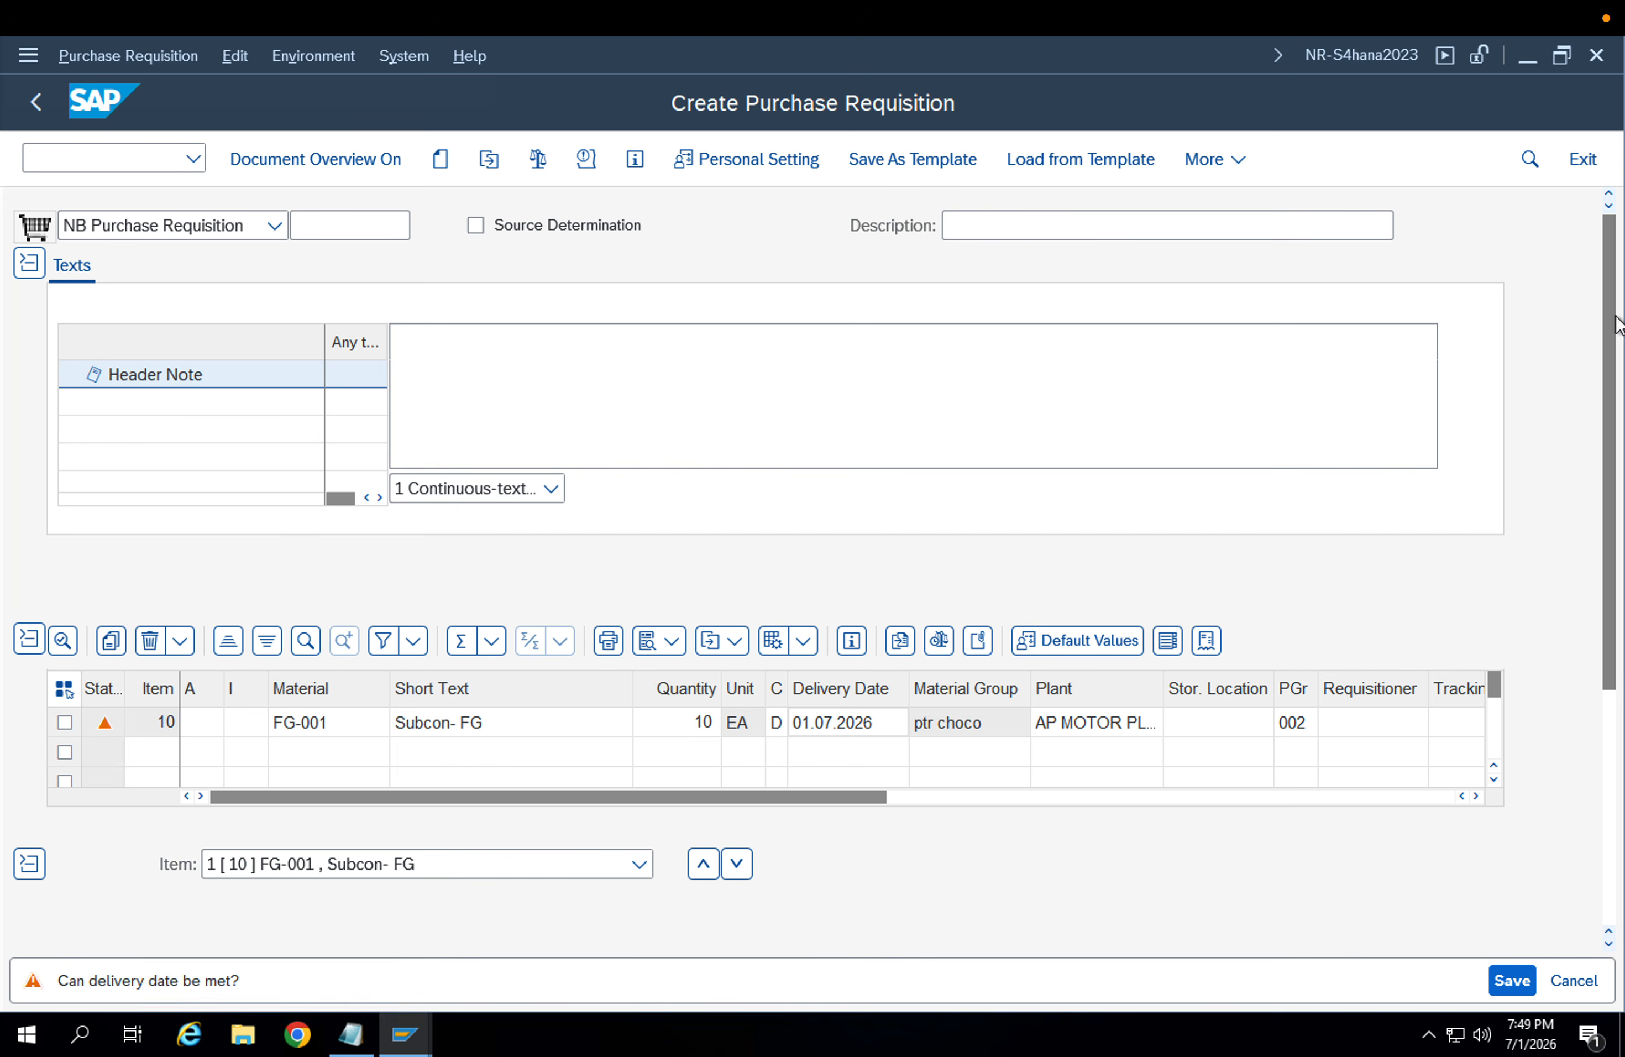
click(539, 160)
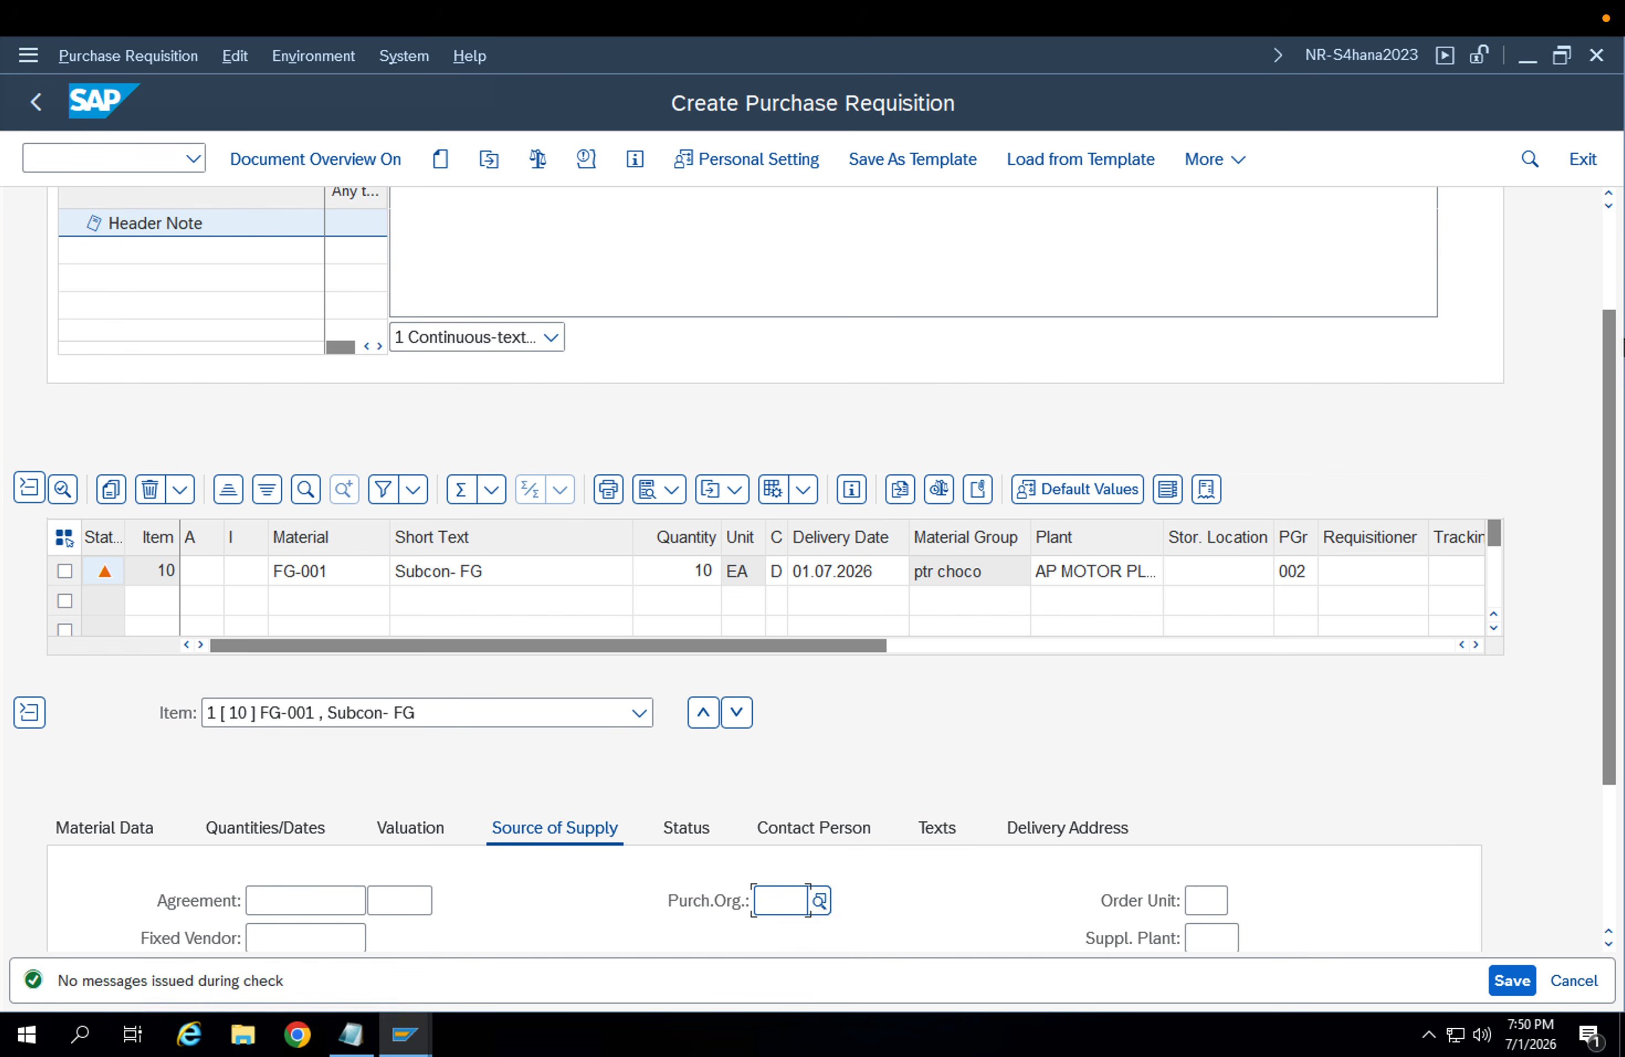
click(1615, 299)
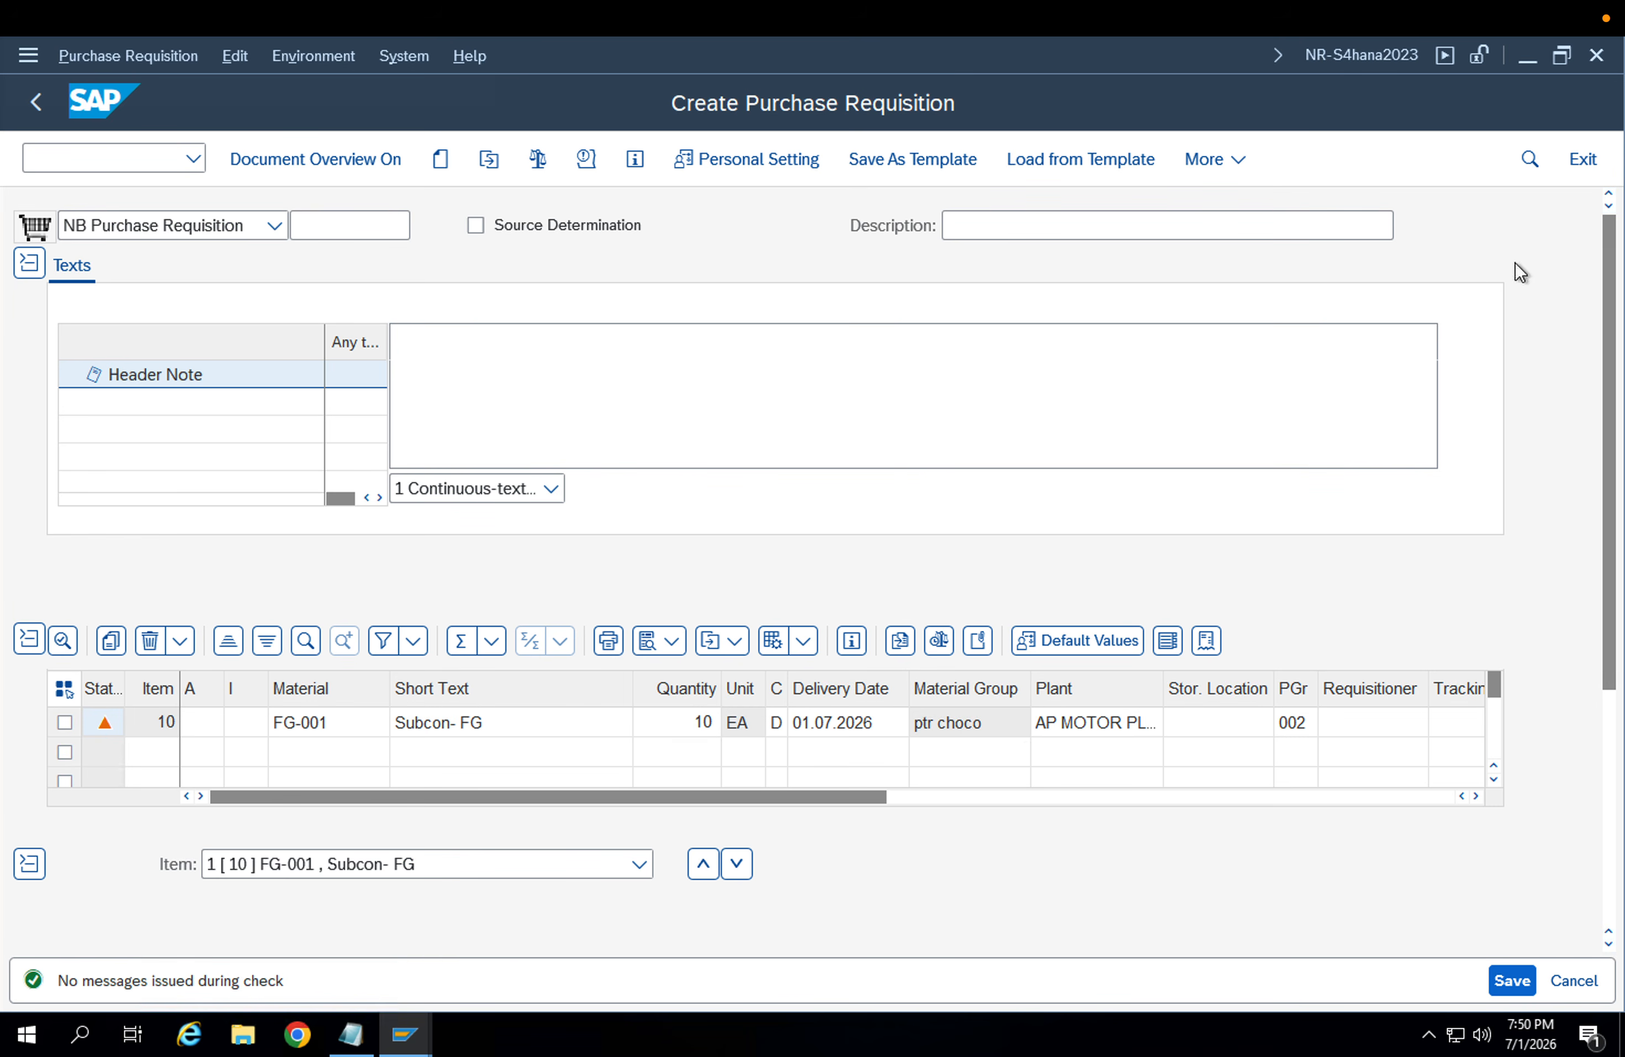
Review the requisition's document type and the quantity and valuation price of item 10
click(221, 227)
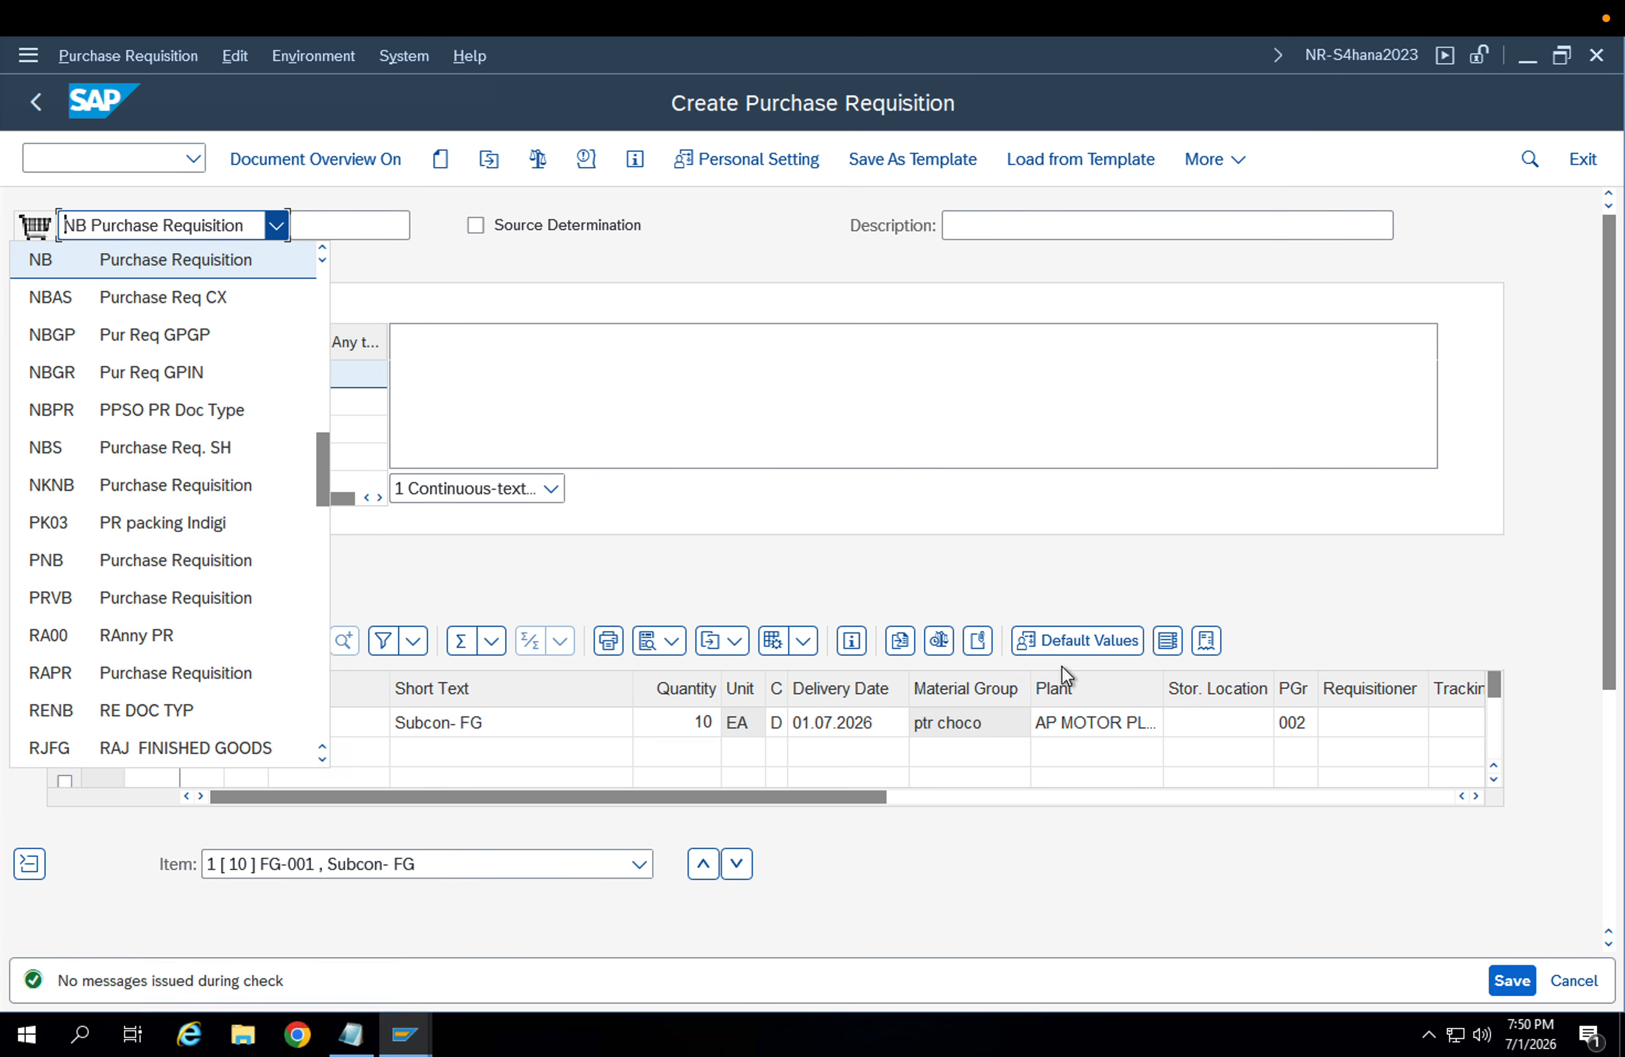
click(705, 730)
click(705, 729)
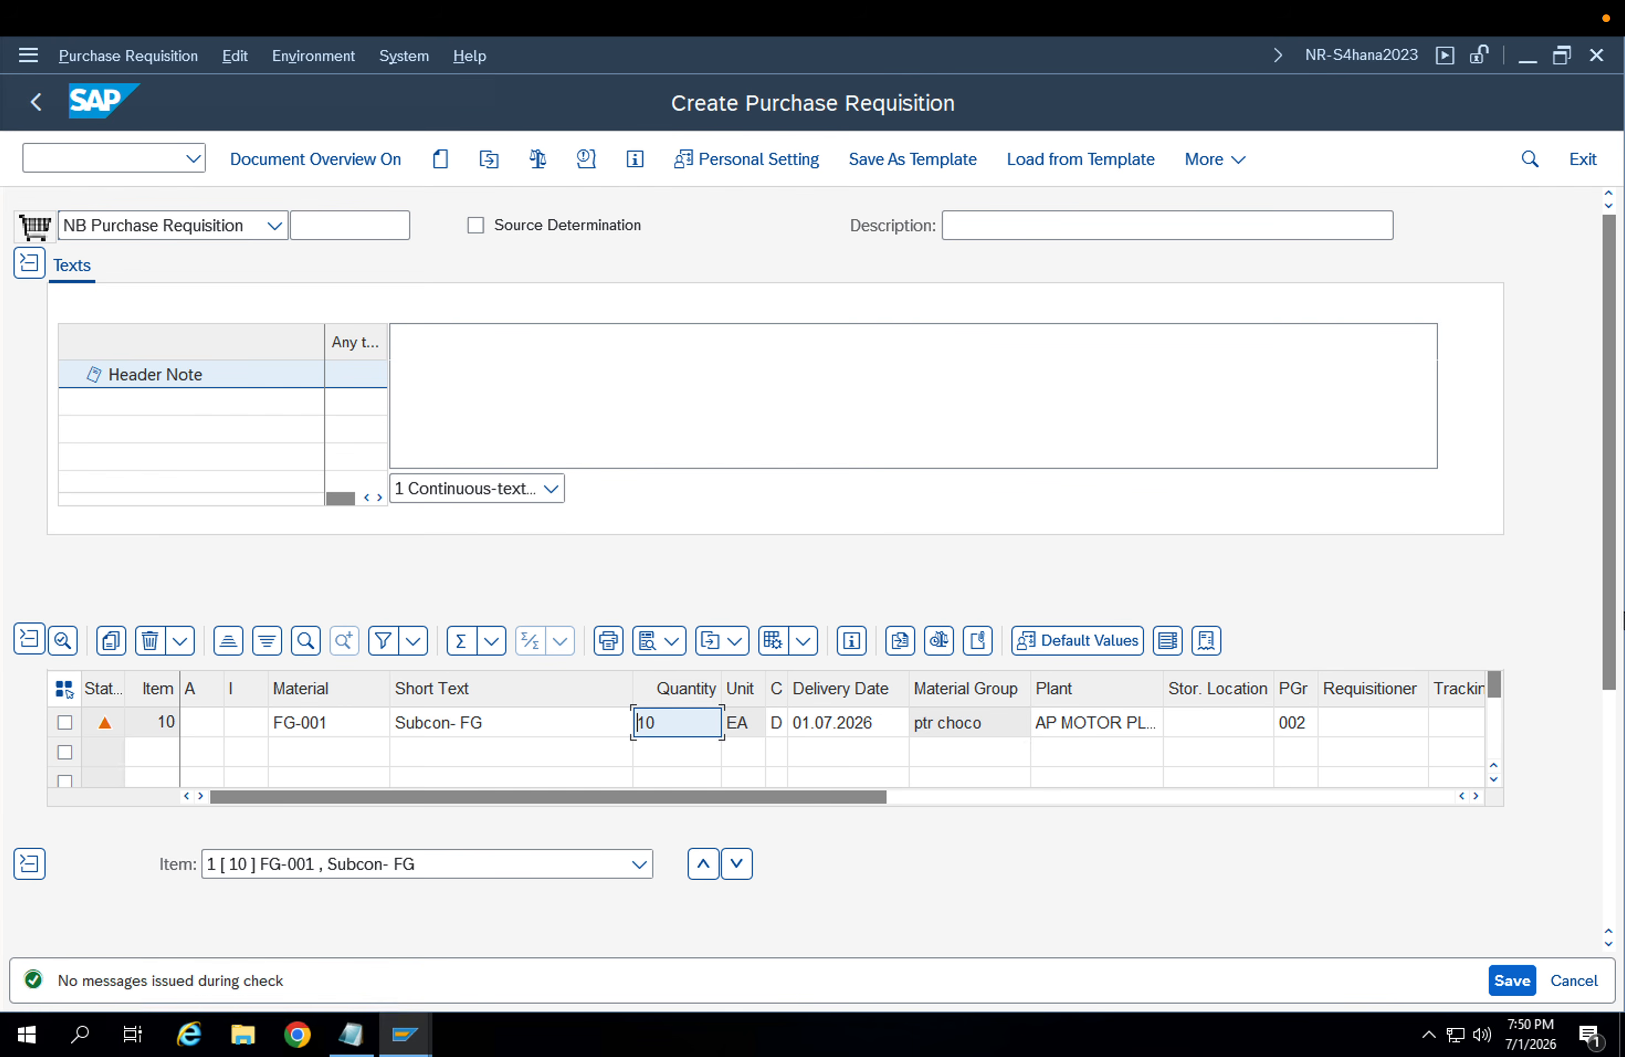
scroll(546, 792, down, 3)
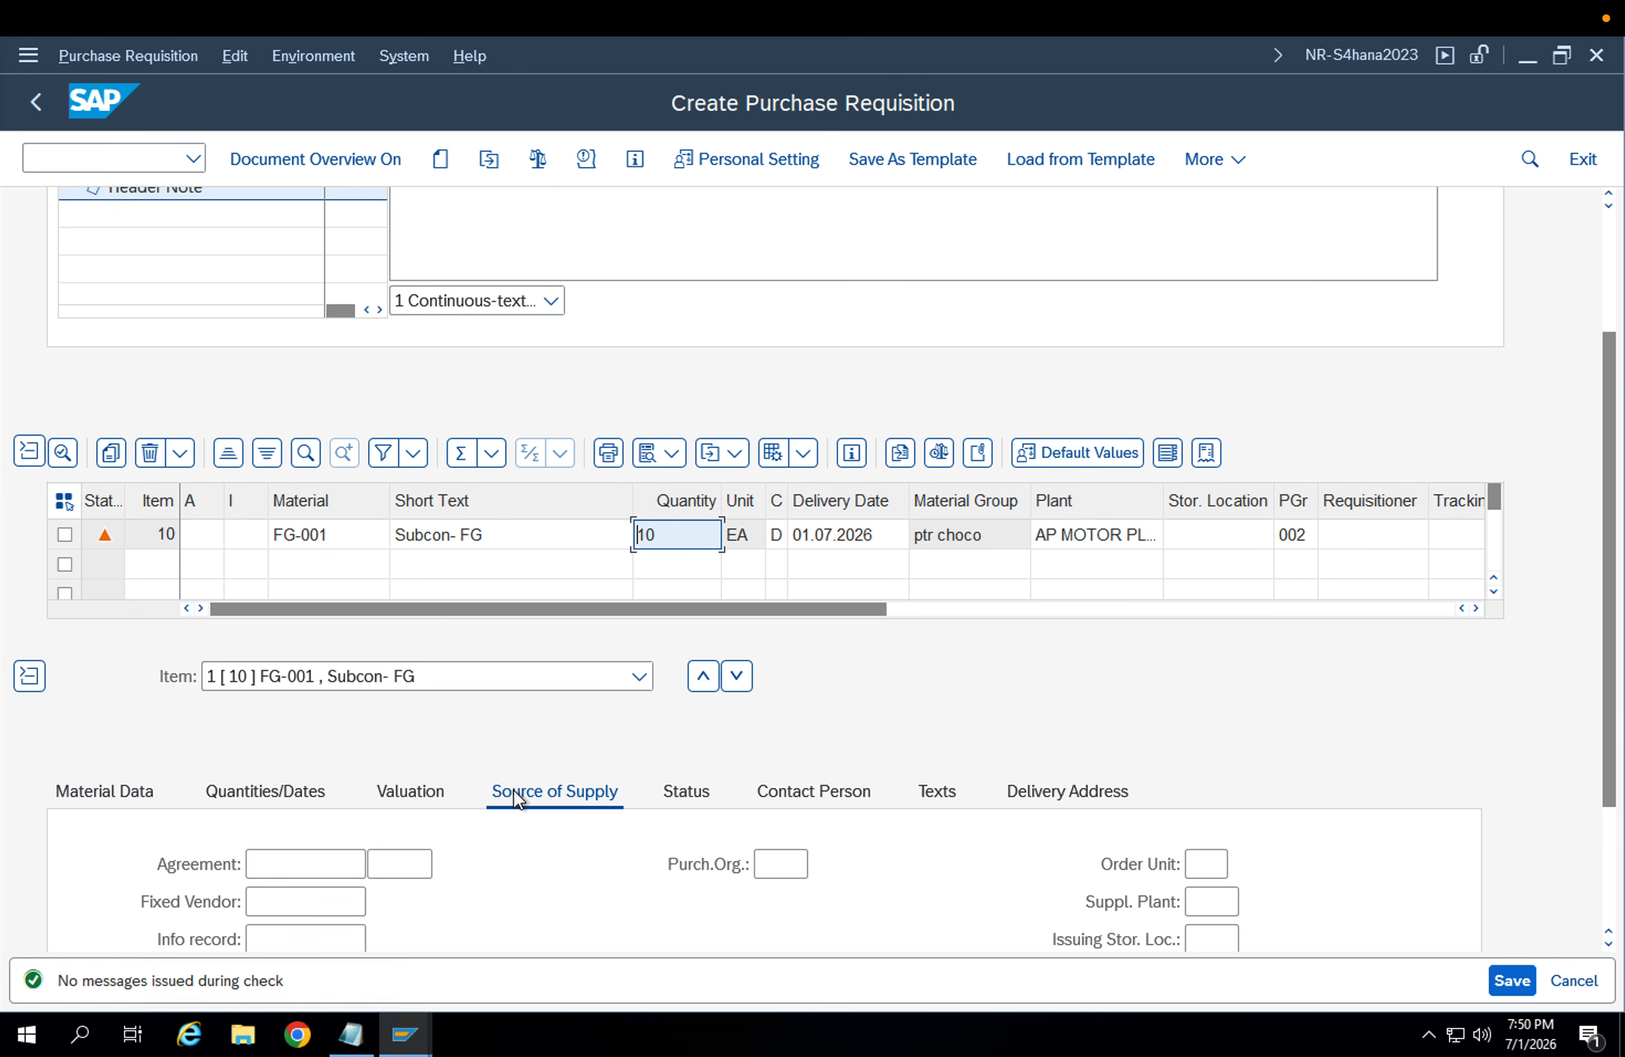
click(427, 804)
click(380, 902)
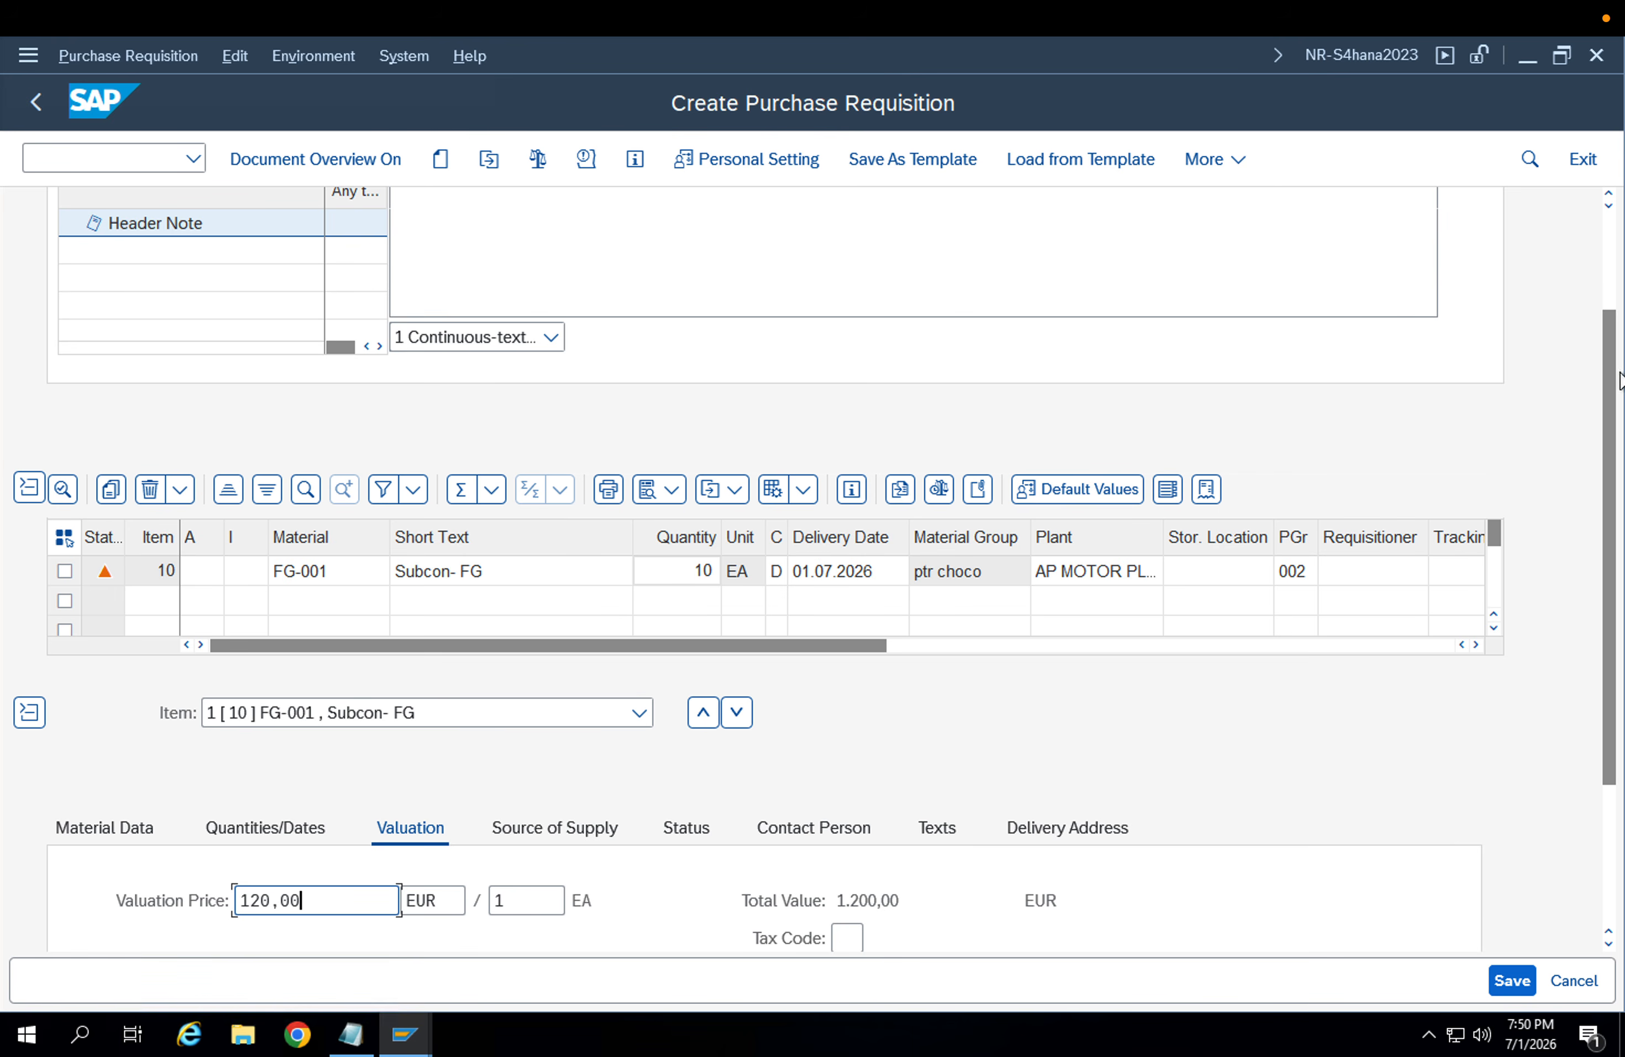
click(1611, 283)
drag(1610, 287, 1624, 472)
Set the purchasing organization of item 10 to APP1 and check the requisition for its release strategy
click(575, 707)
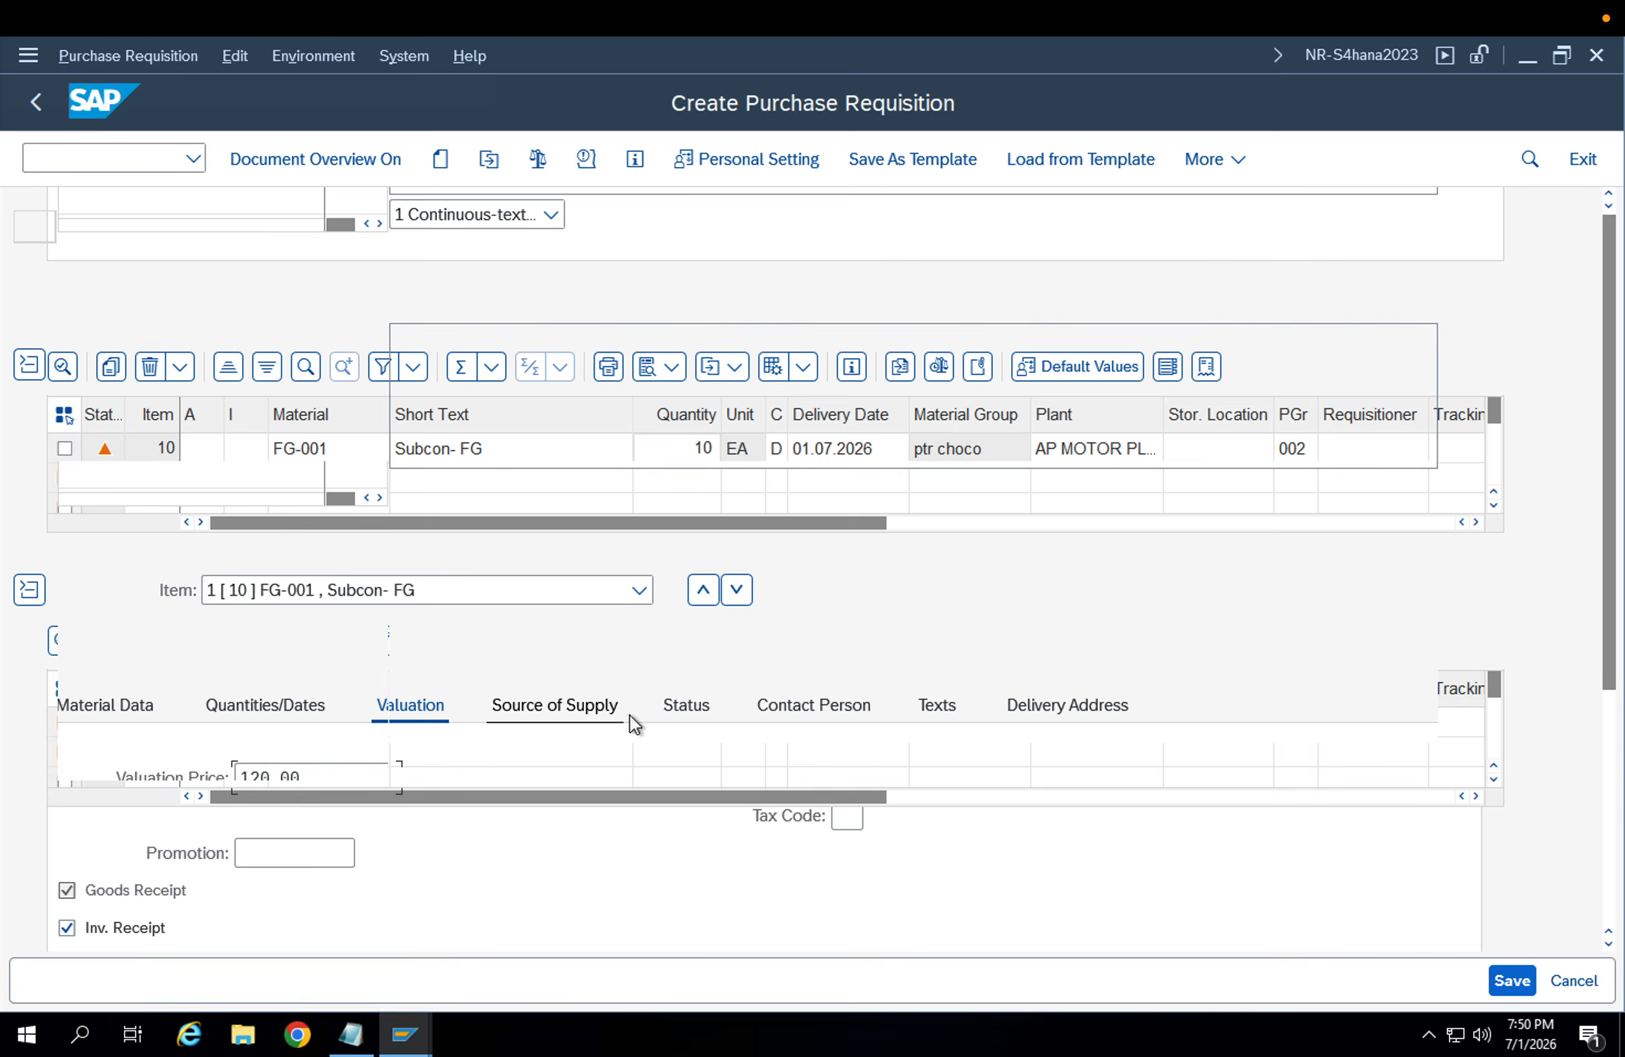
click(790, 899)
text(app1)
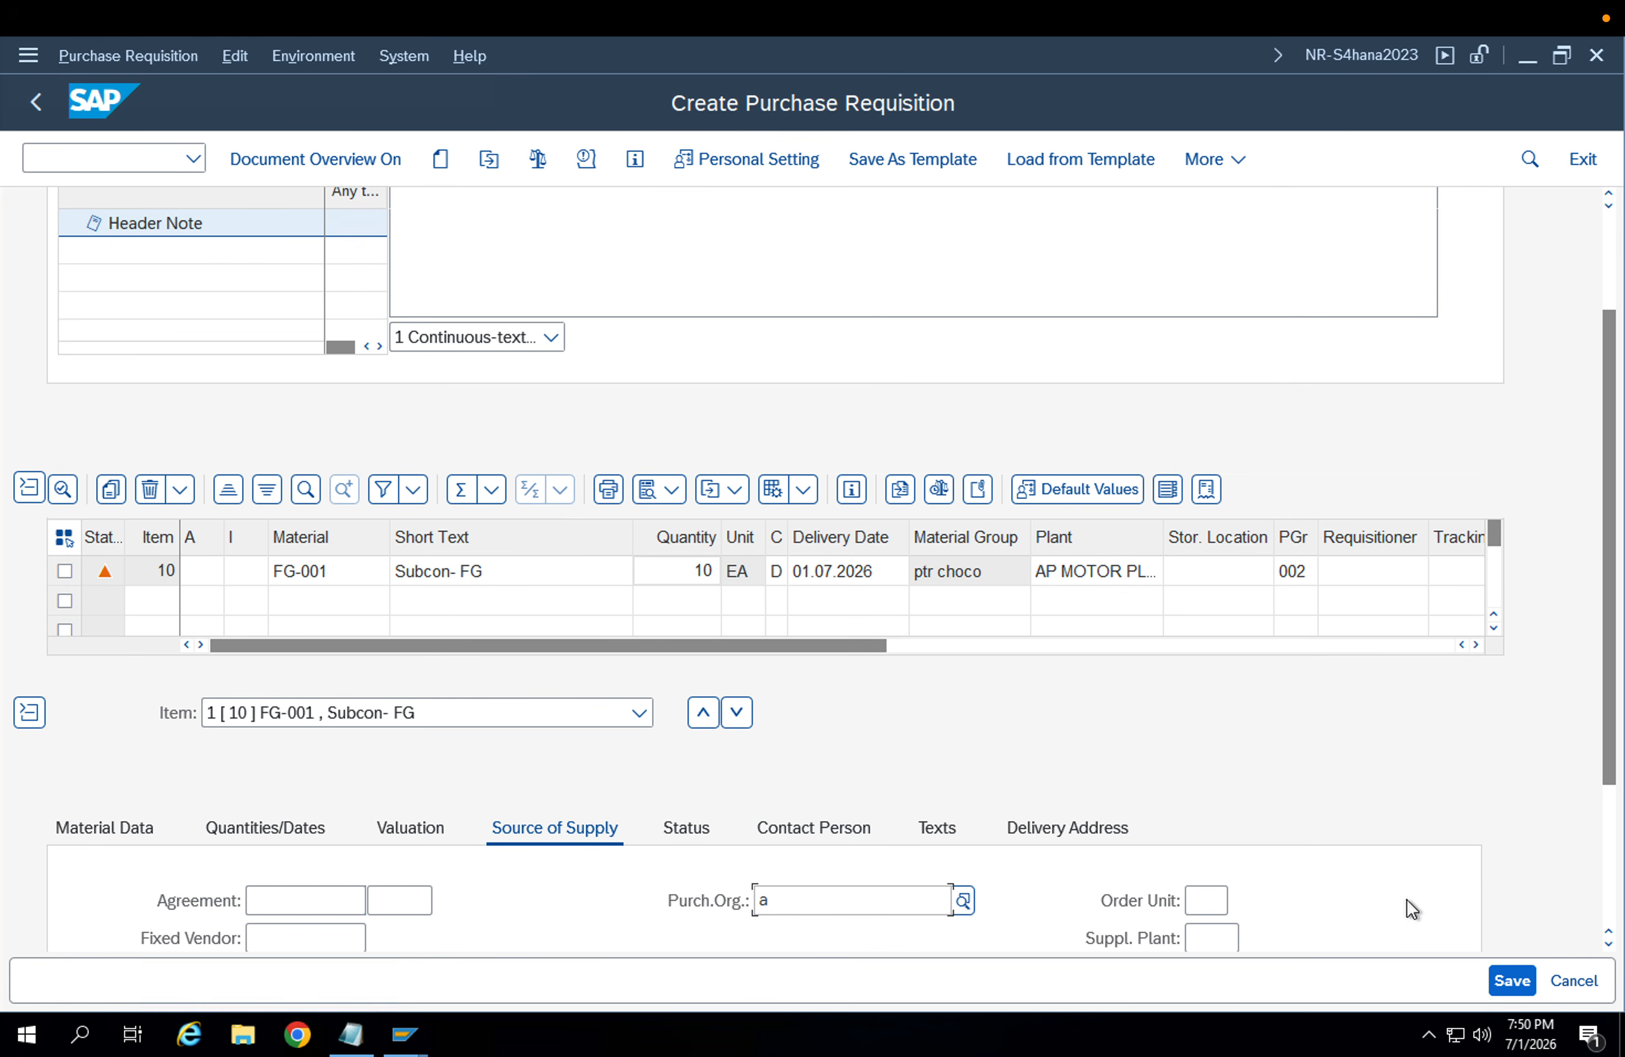
key(Return)
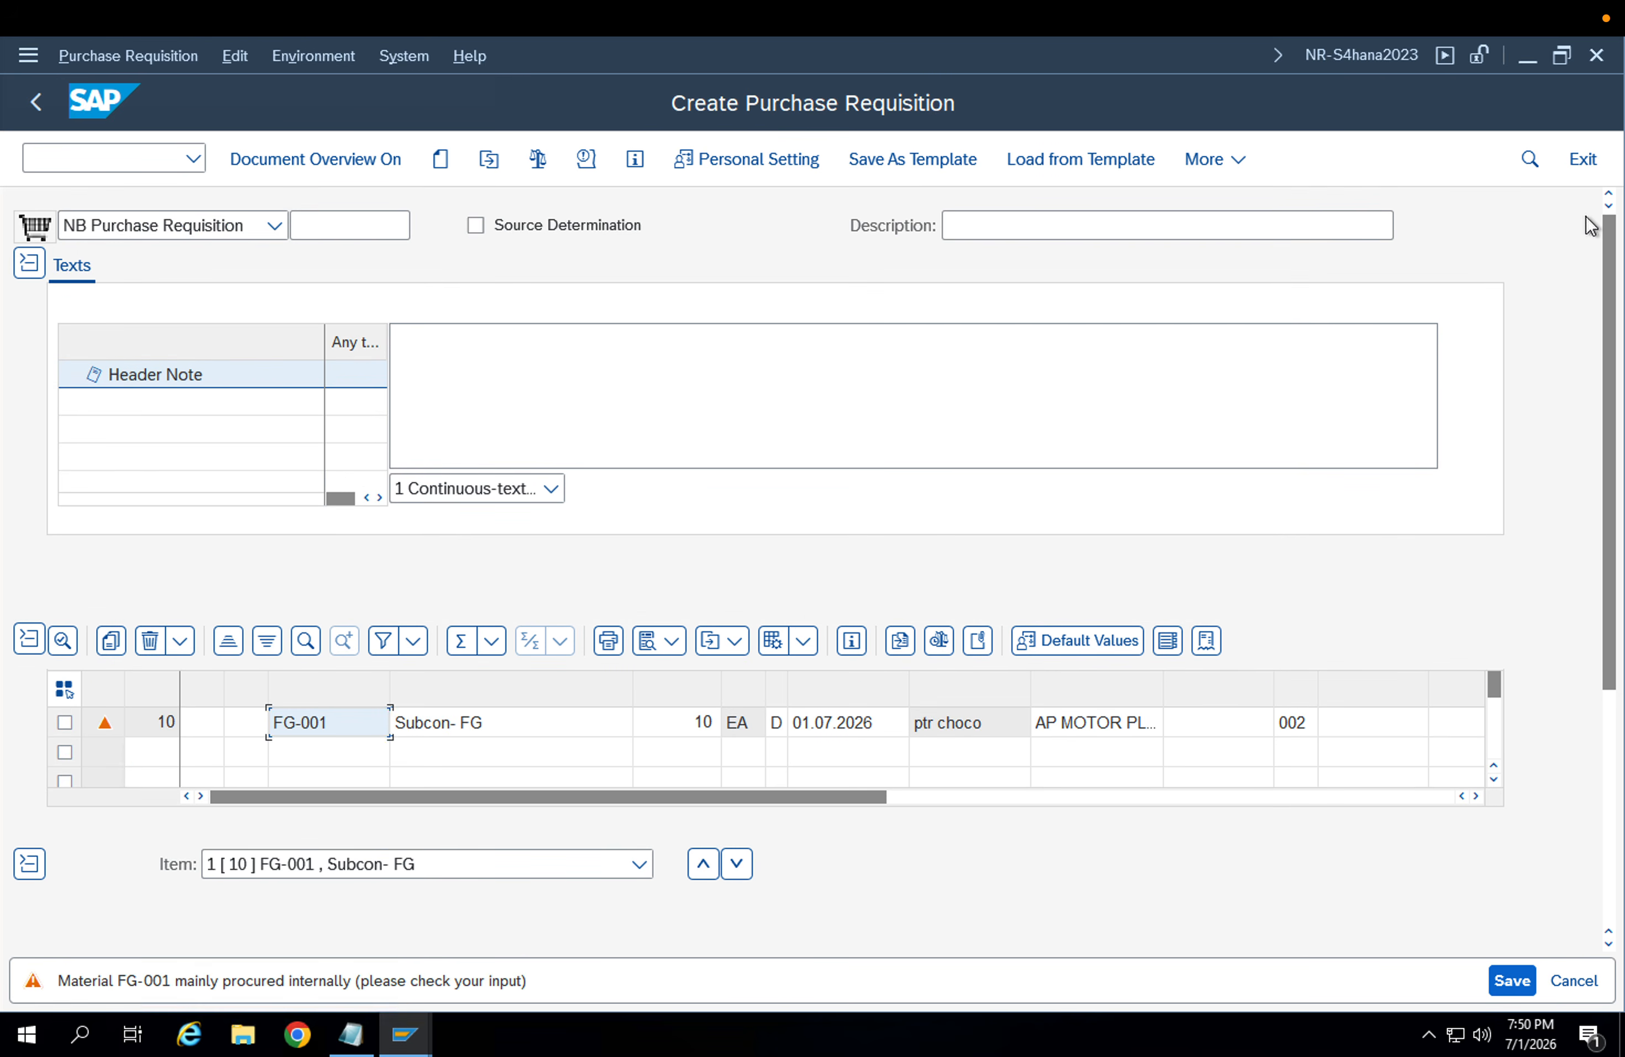
click(538, 165)
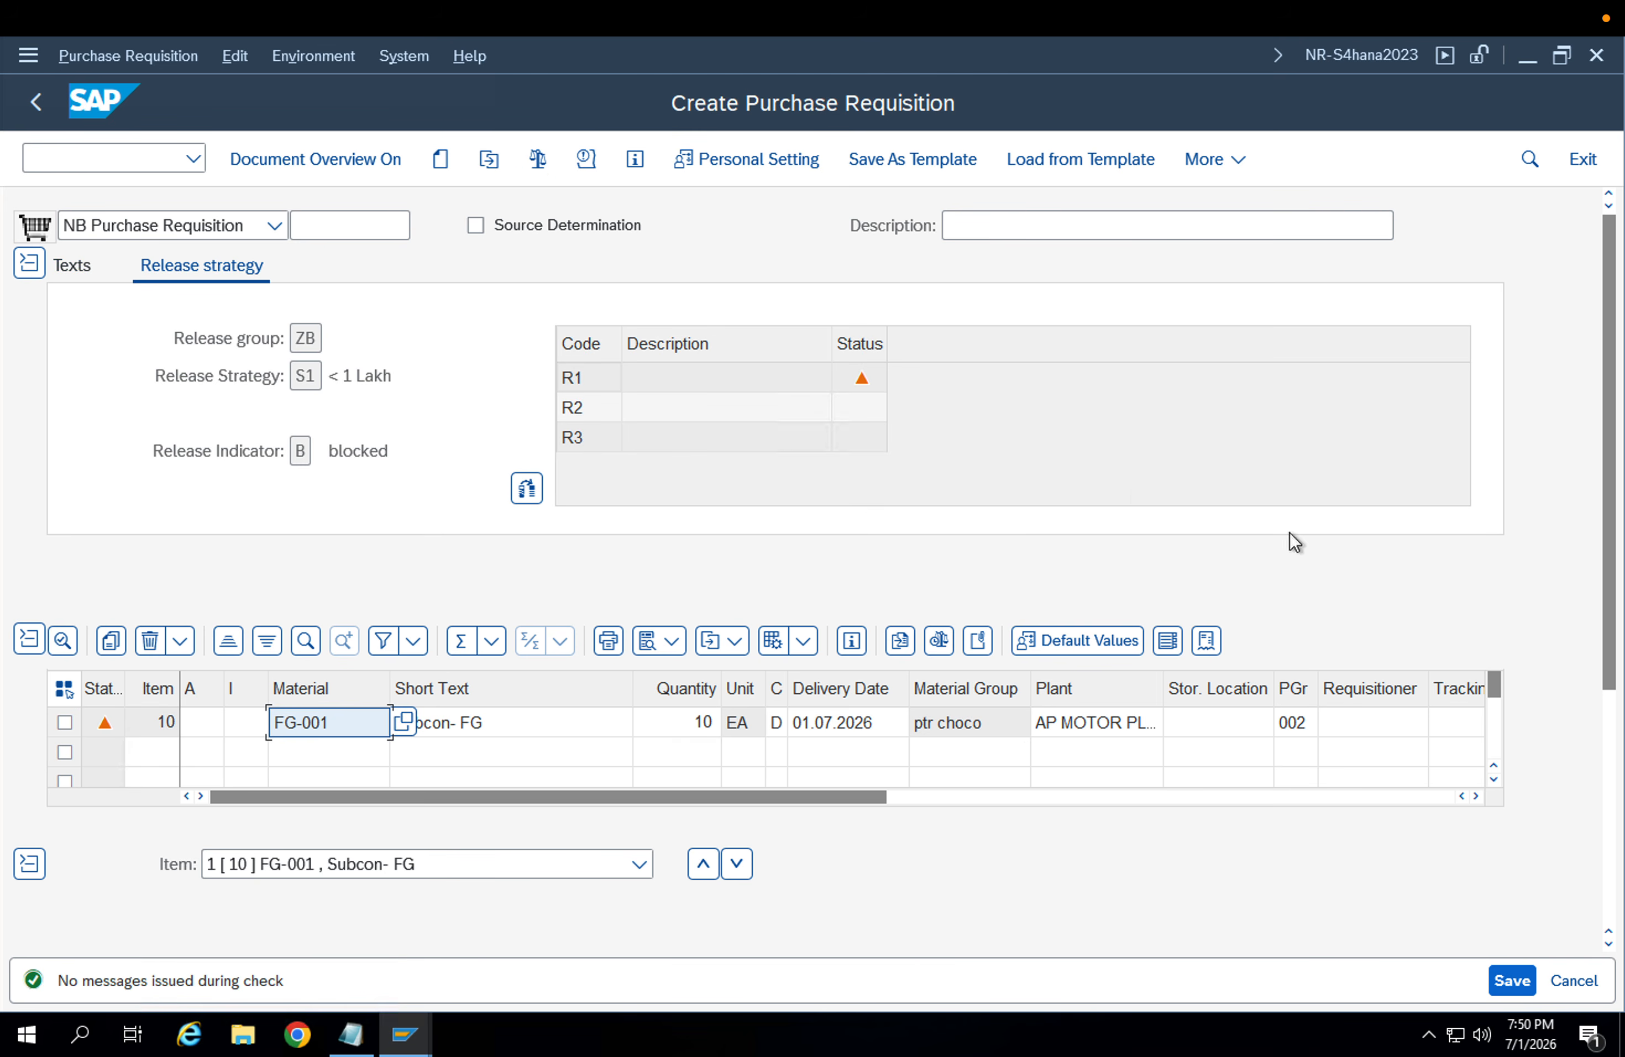
Save the purchase requisition and display the saved document to review its release strategy and requisition number
click(1509, 980)
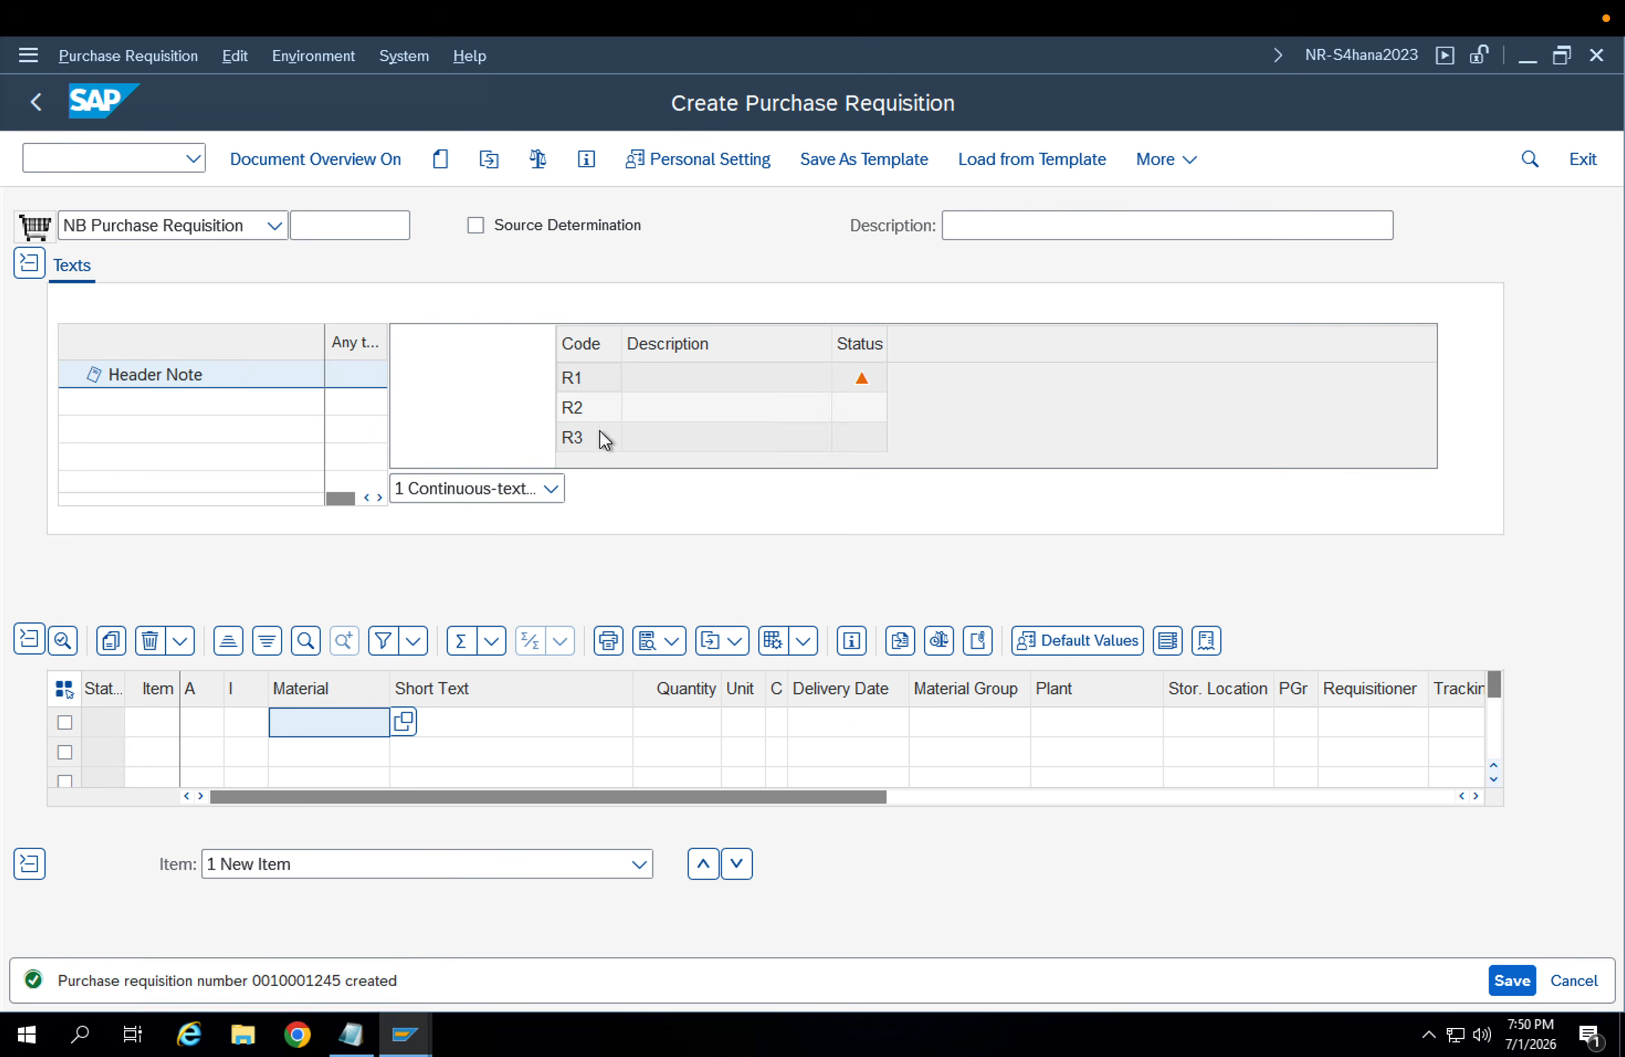
click(492, 163)
key(Return)
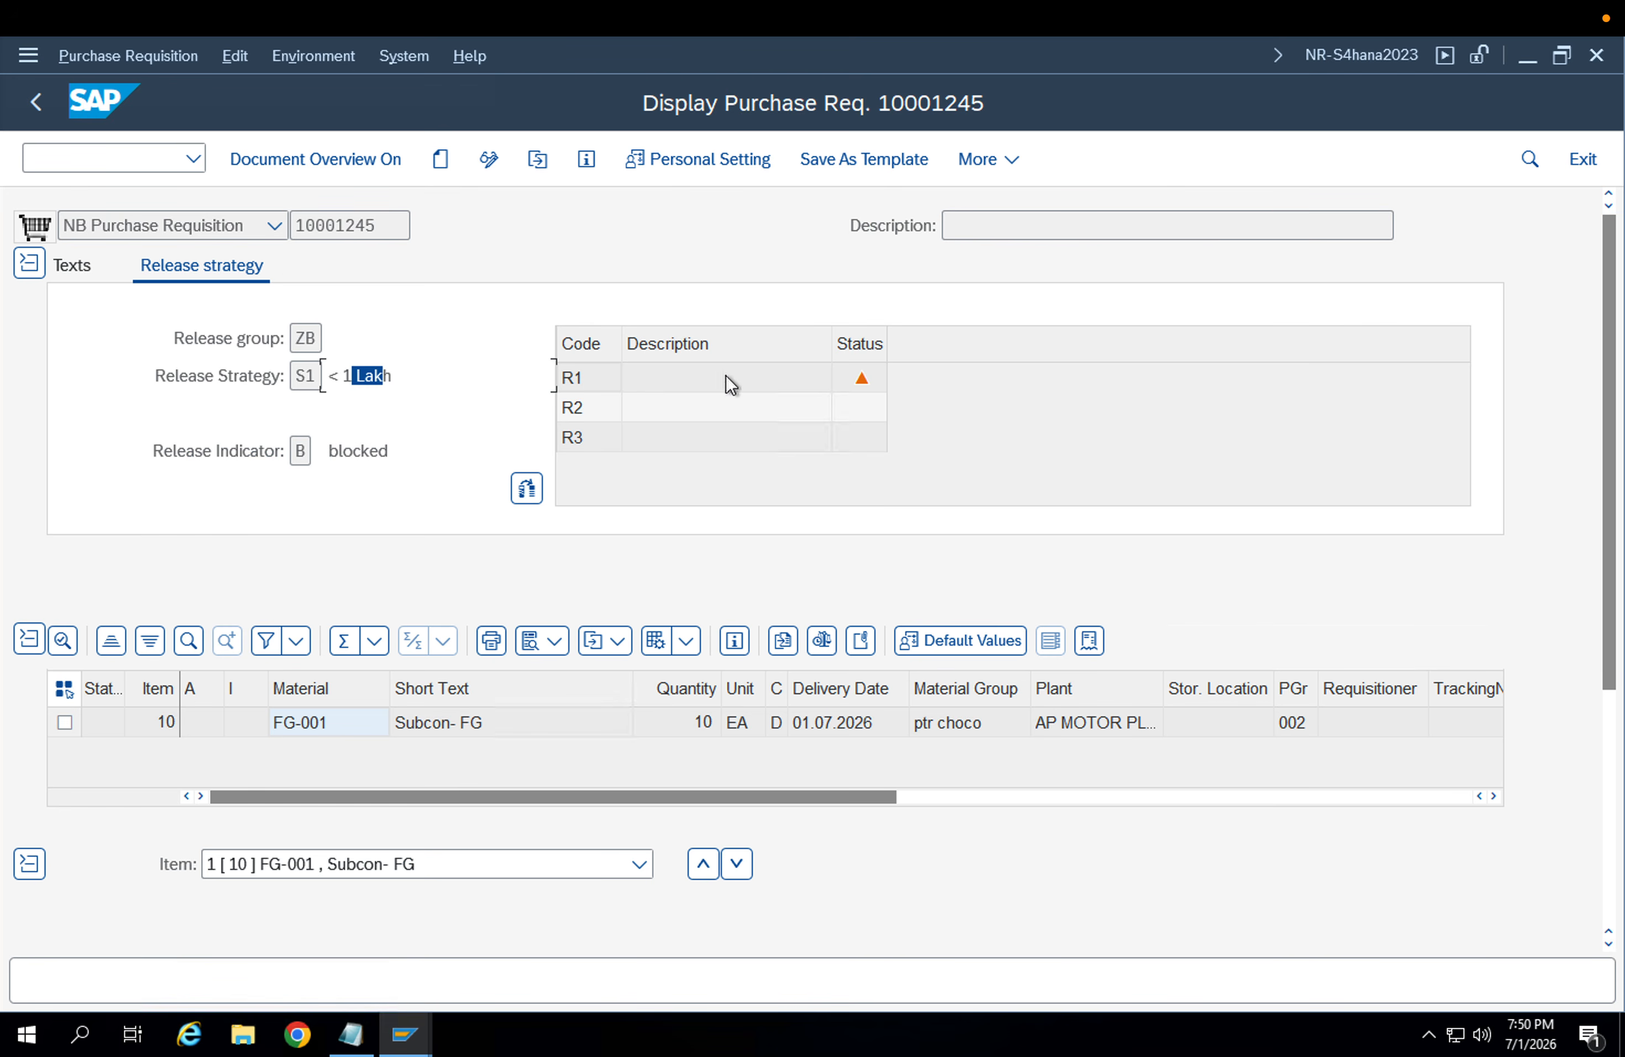
drag(406, 225, 246, 224)
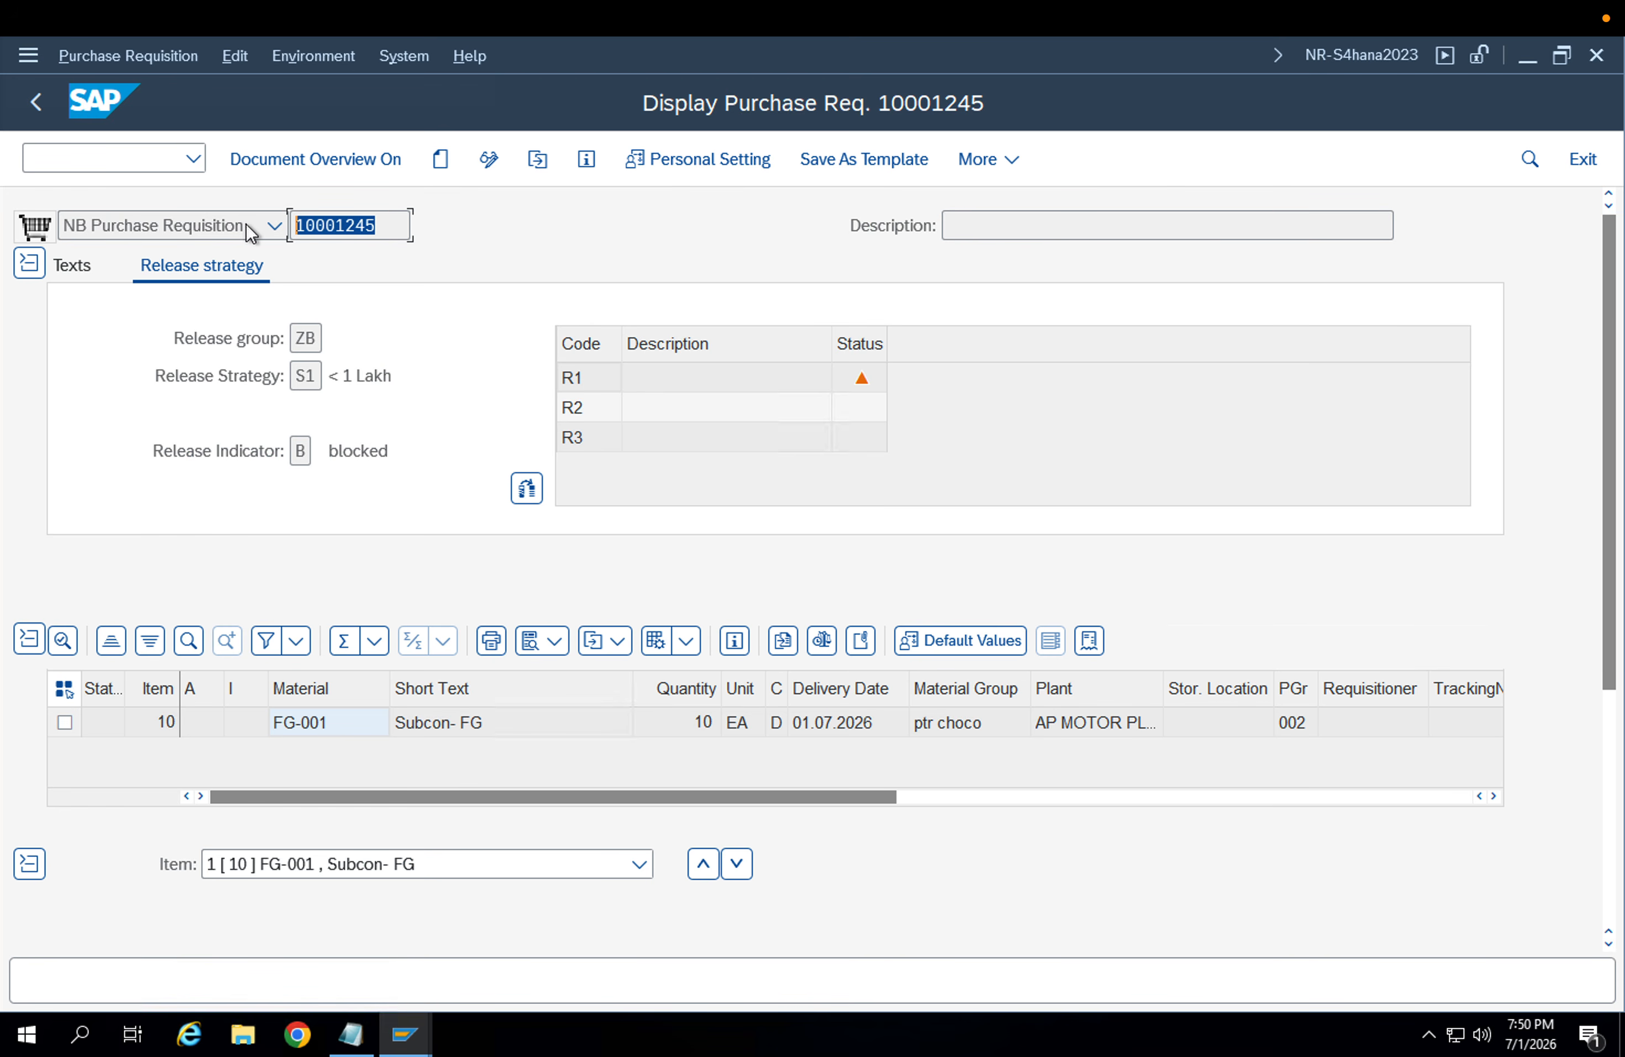
Start a new standard purchase order and enter the saved requisition's number as the reference for its first item
click(134, 157)
text(/nme54n)
key(Return)
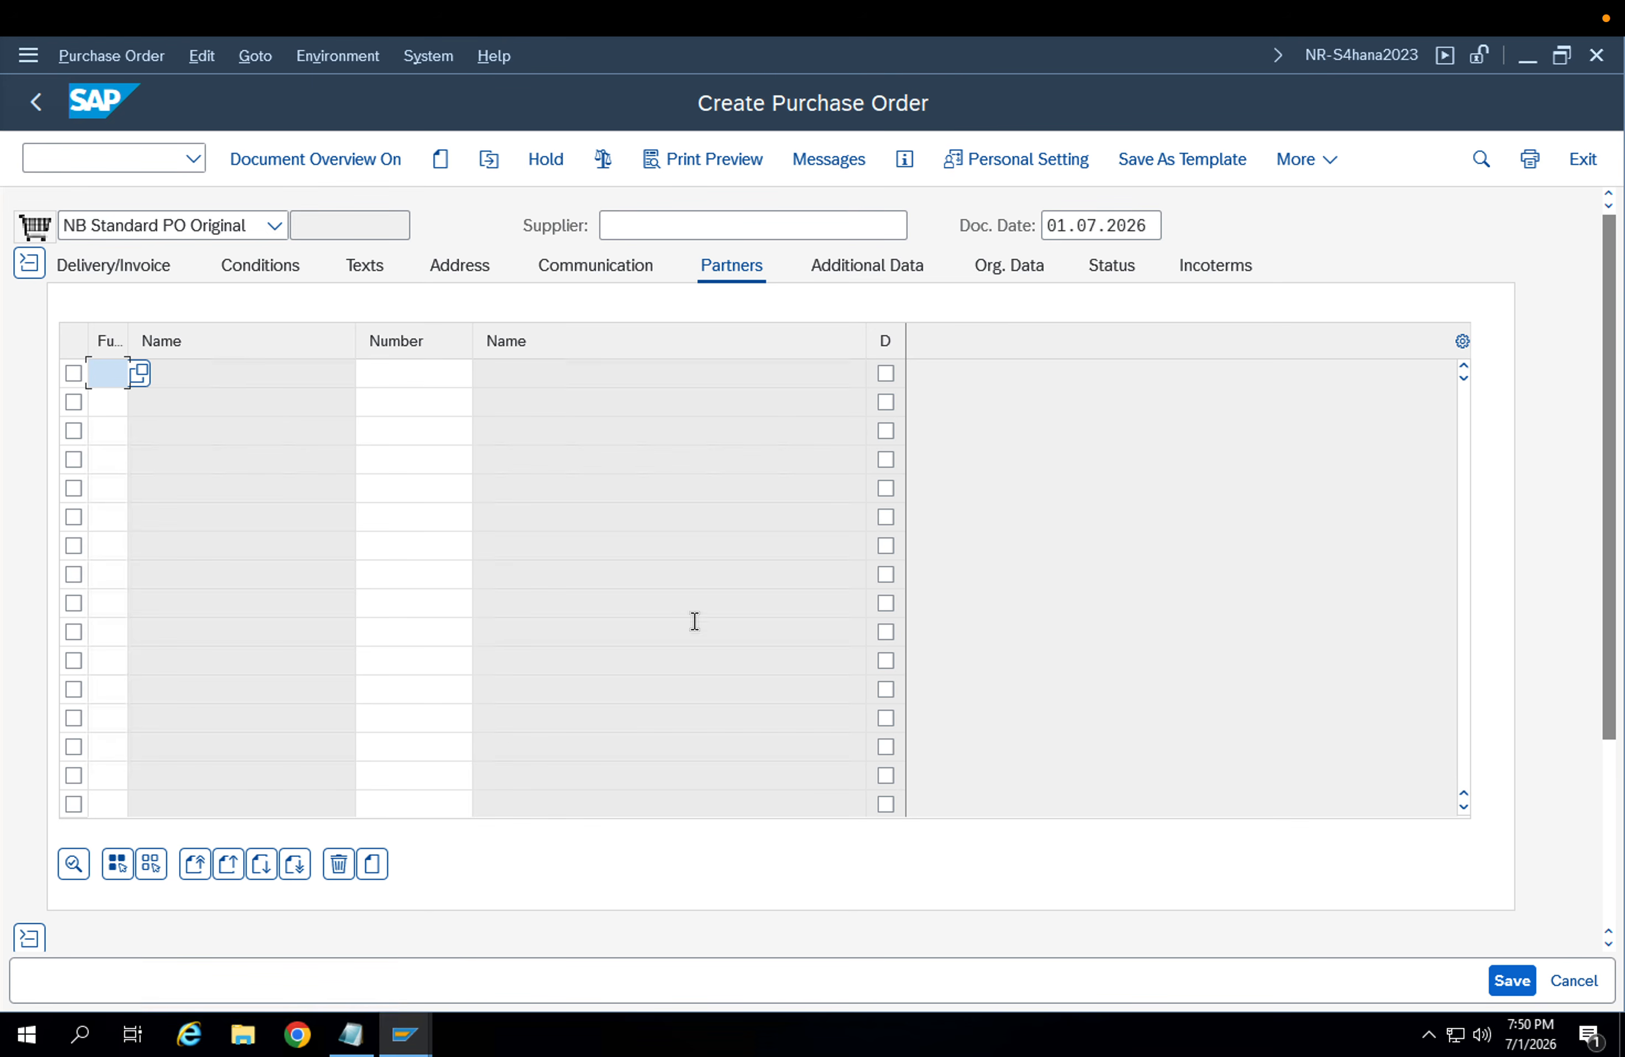
click(30, 264)
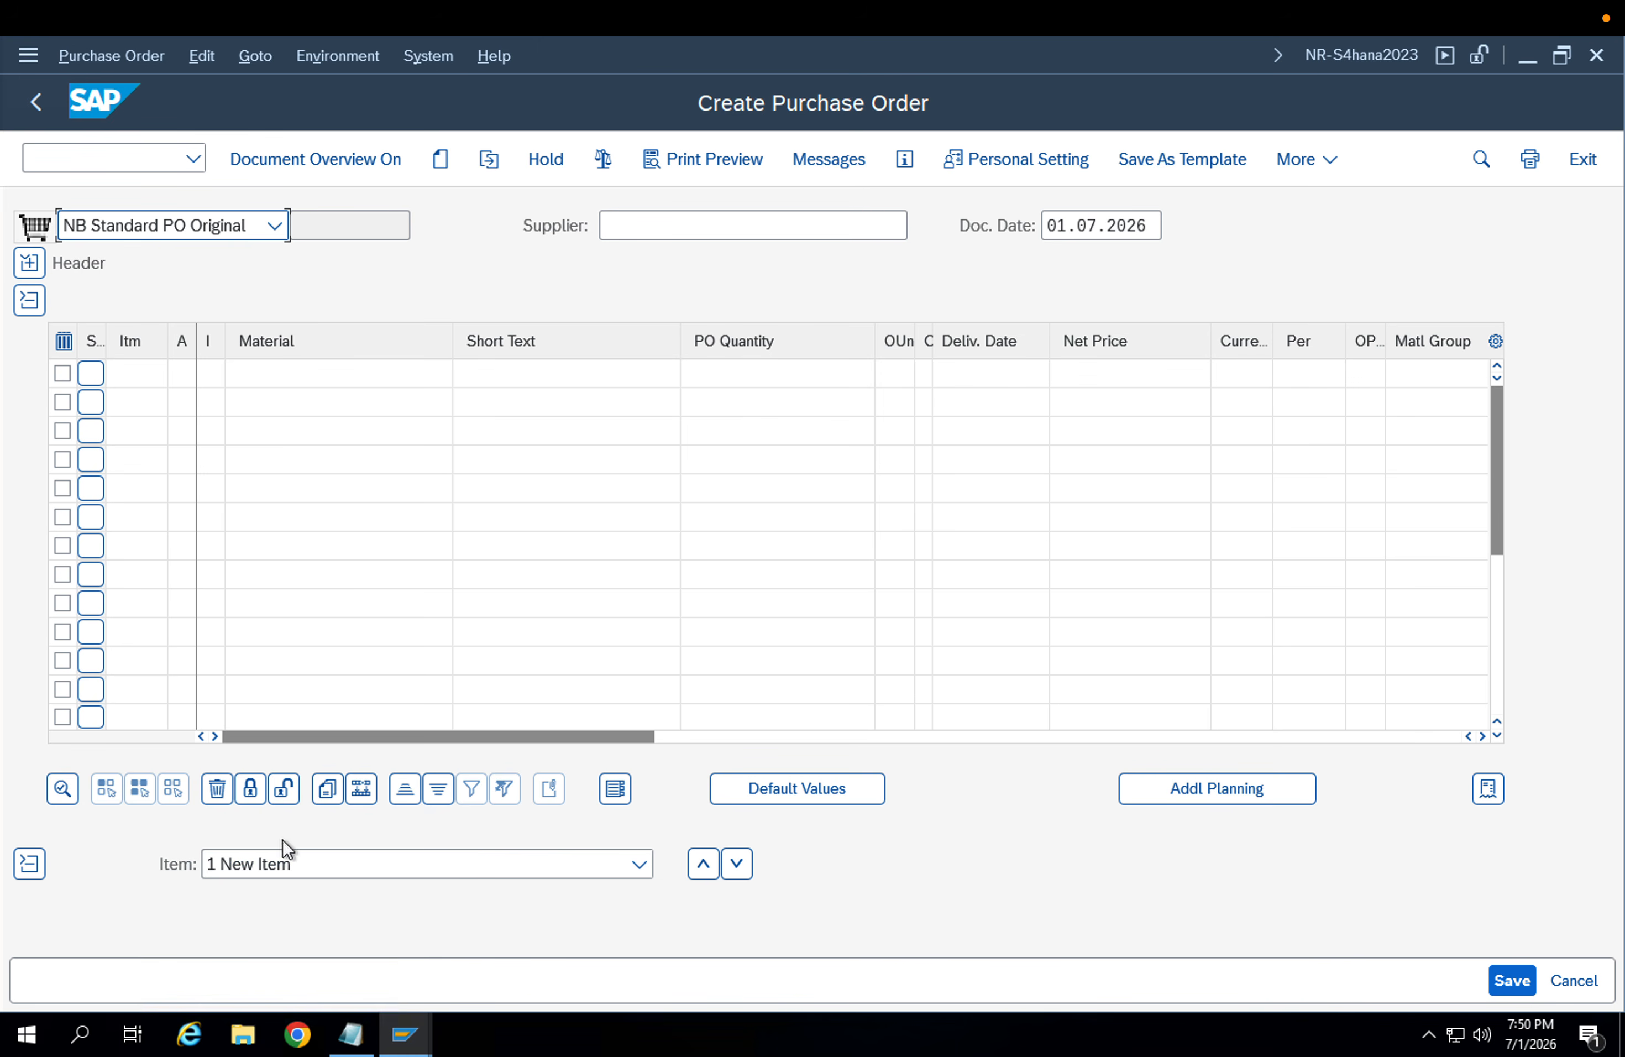
drag(314, 736, 713, 742)
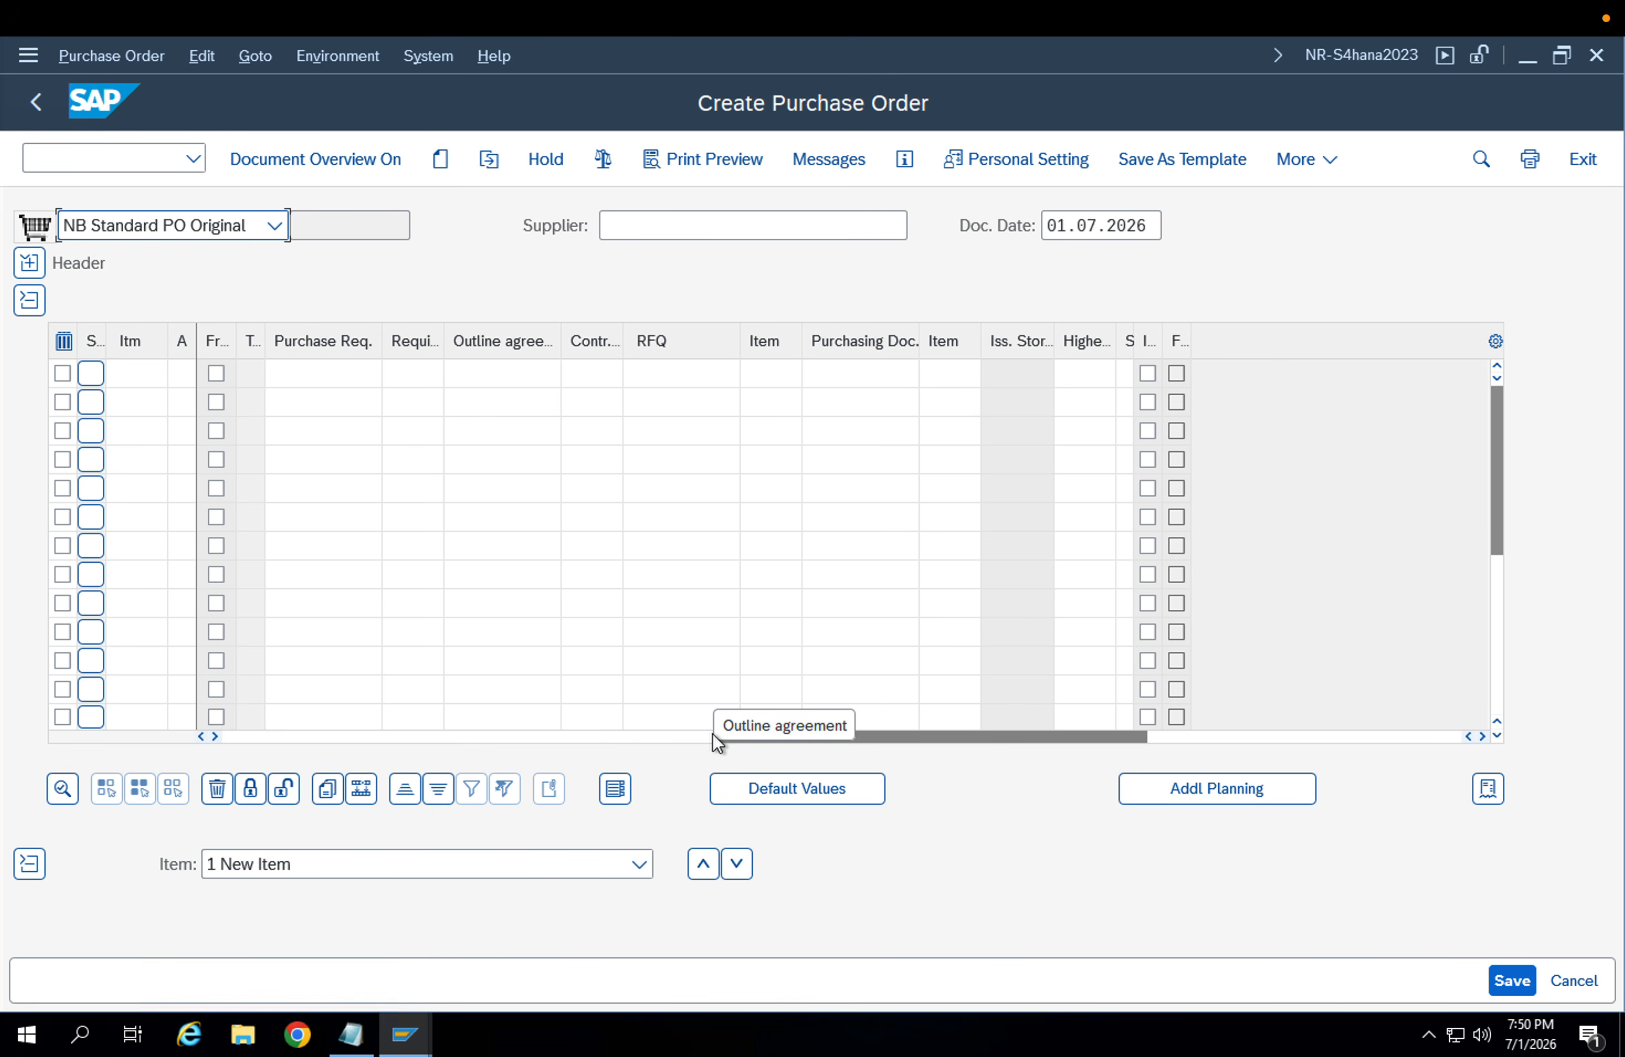
click(296, 373)
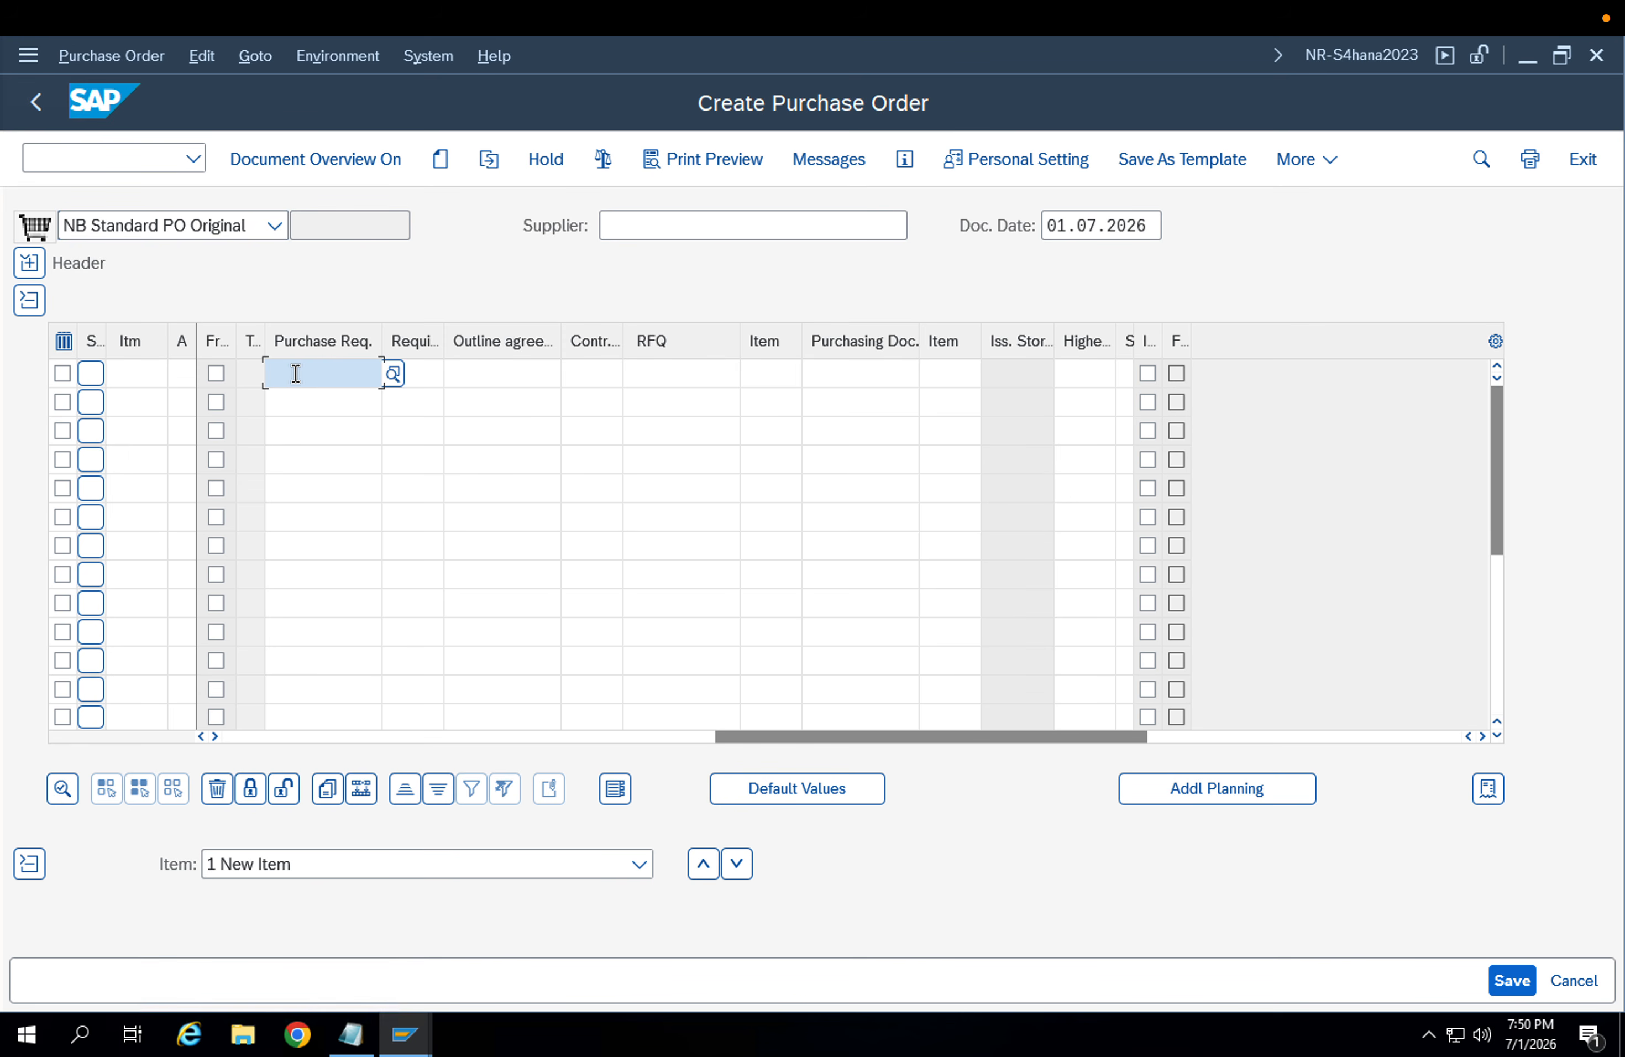
text(10001245)
key(Return)
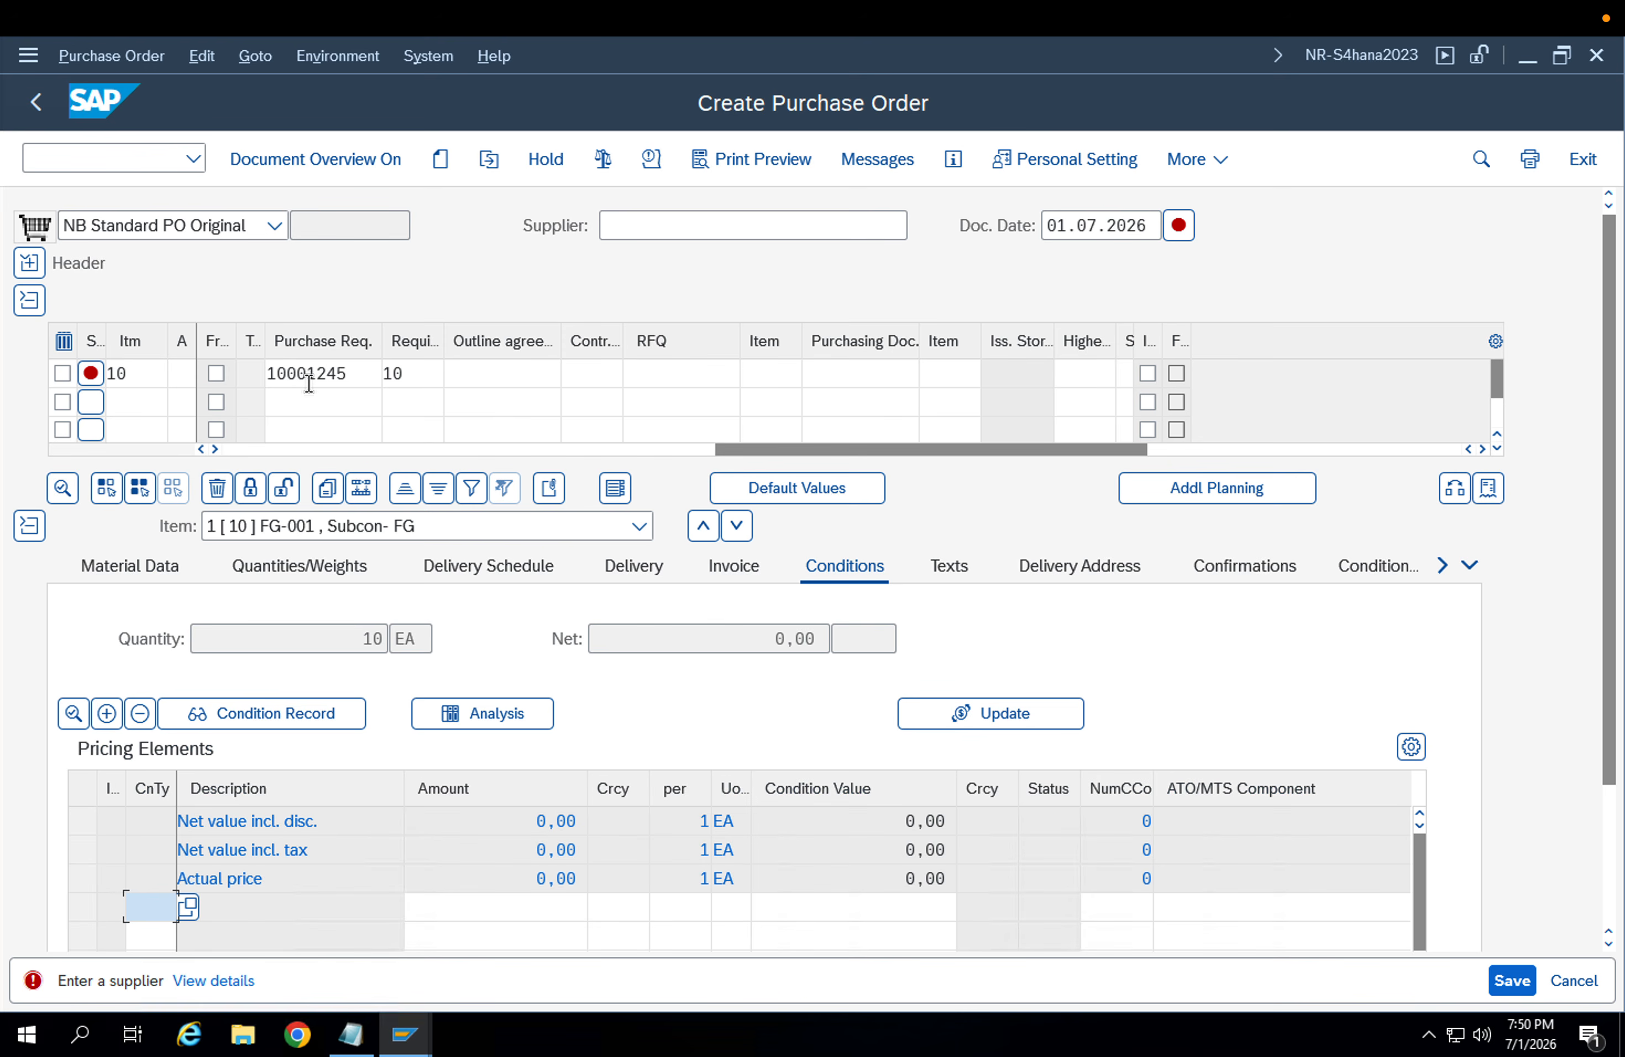
Set the purchase order's supplier to 9000 and add condition PBXX with an amount of 100 INR to item 10
click(758, 431)
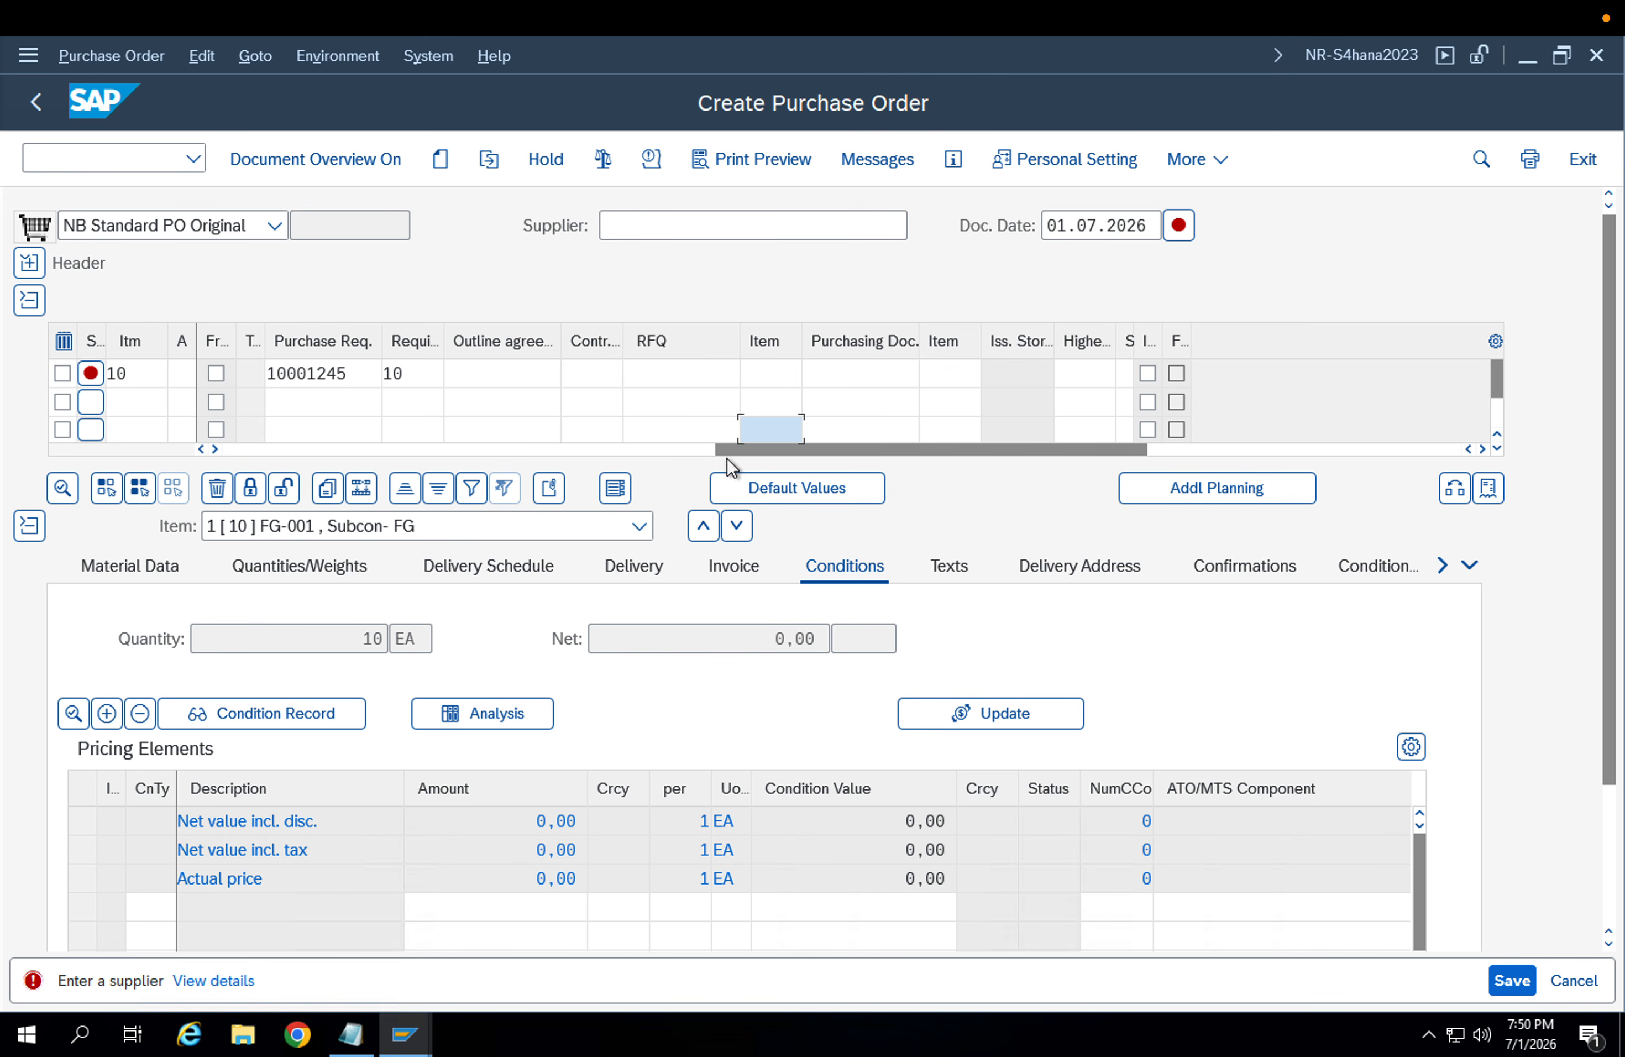
click(666, 237)
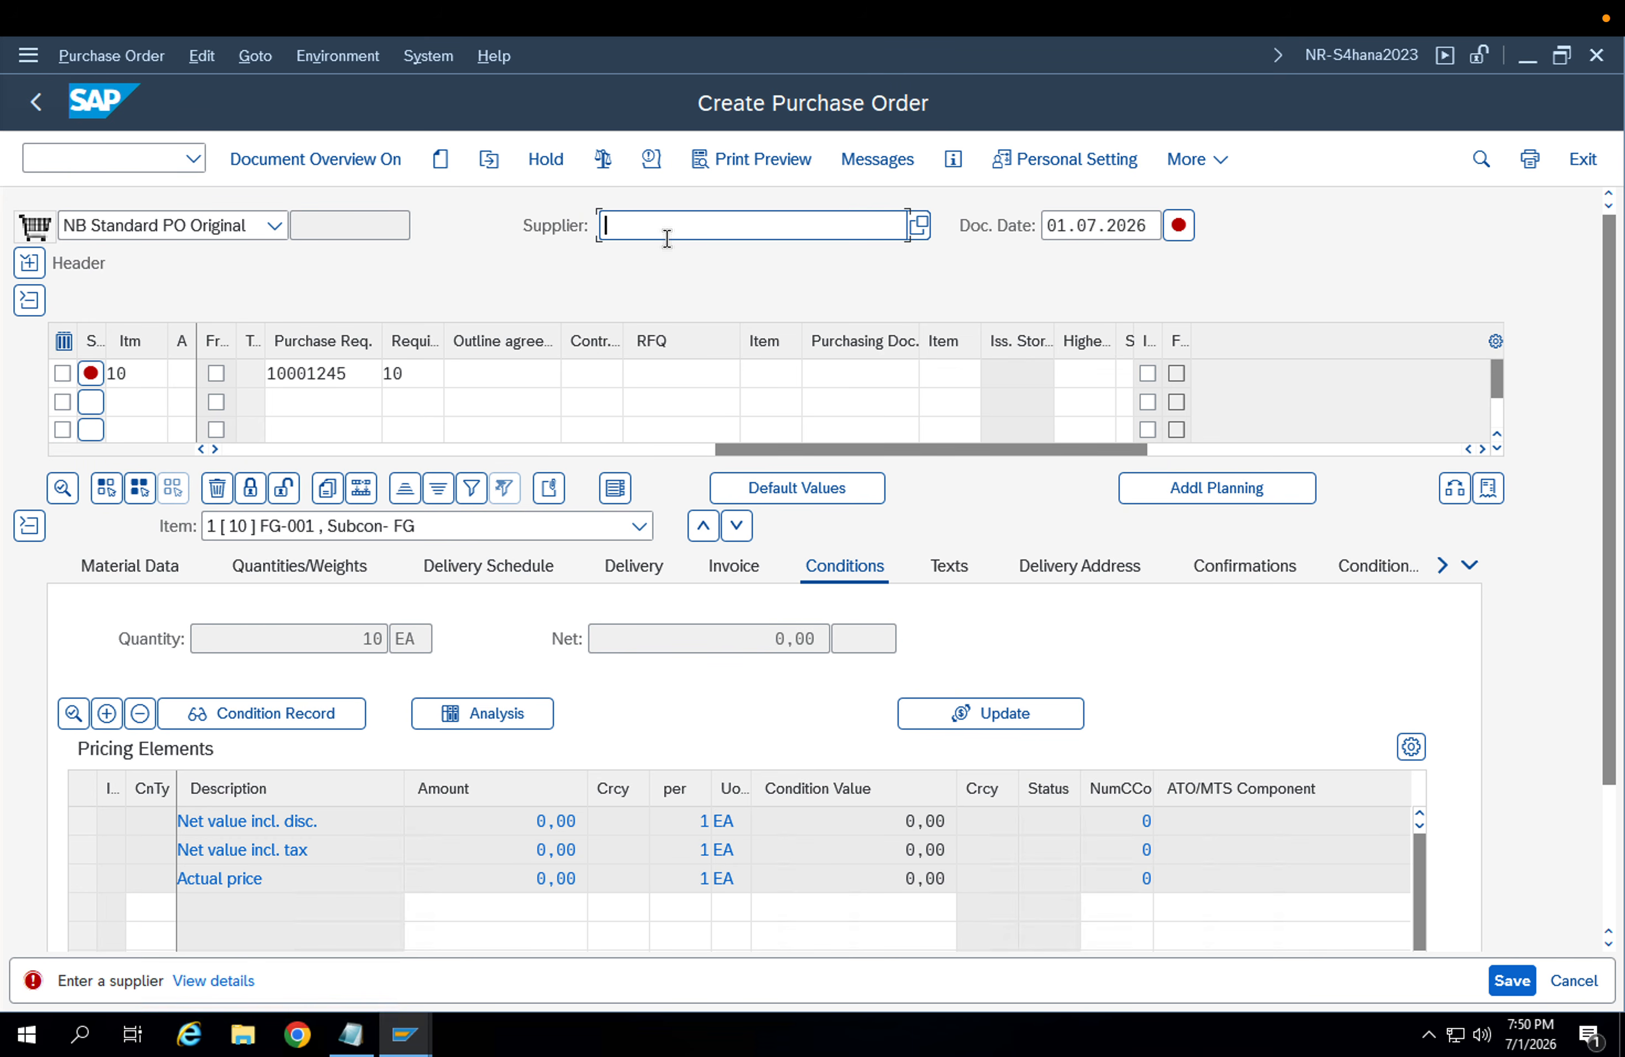
text(9000)
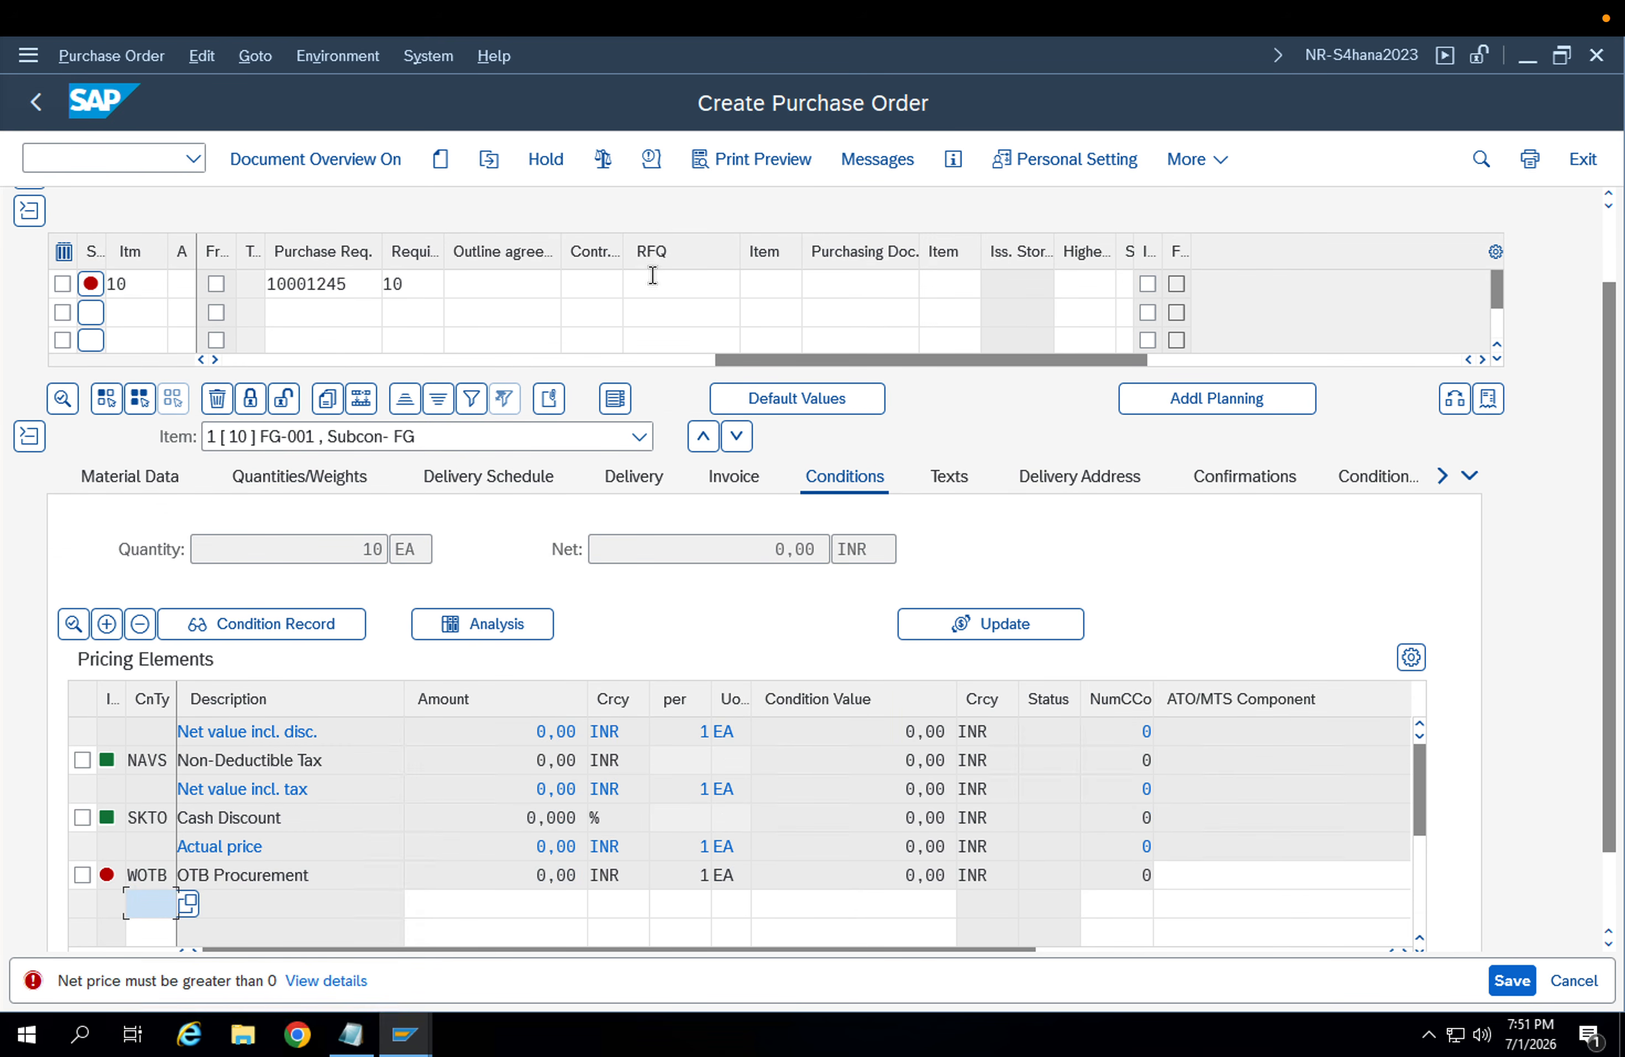
text(PBXX)
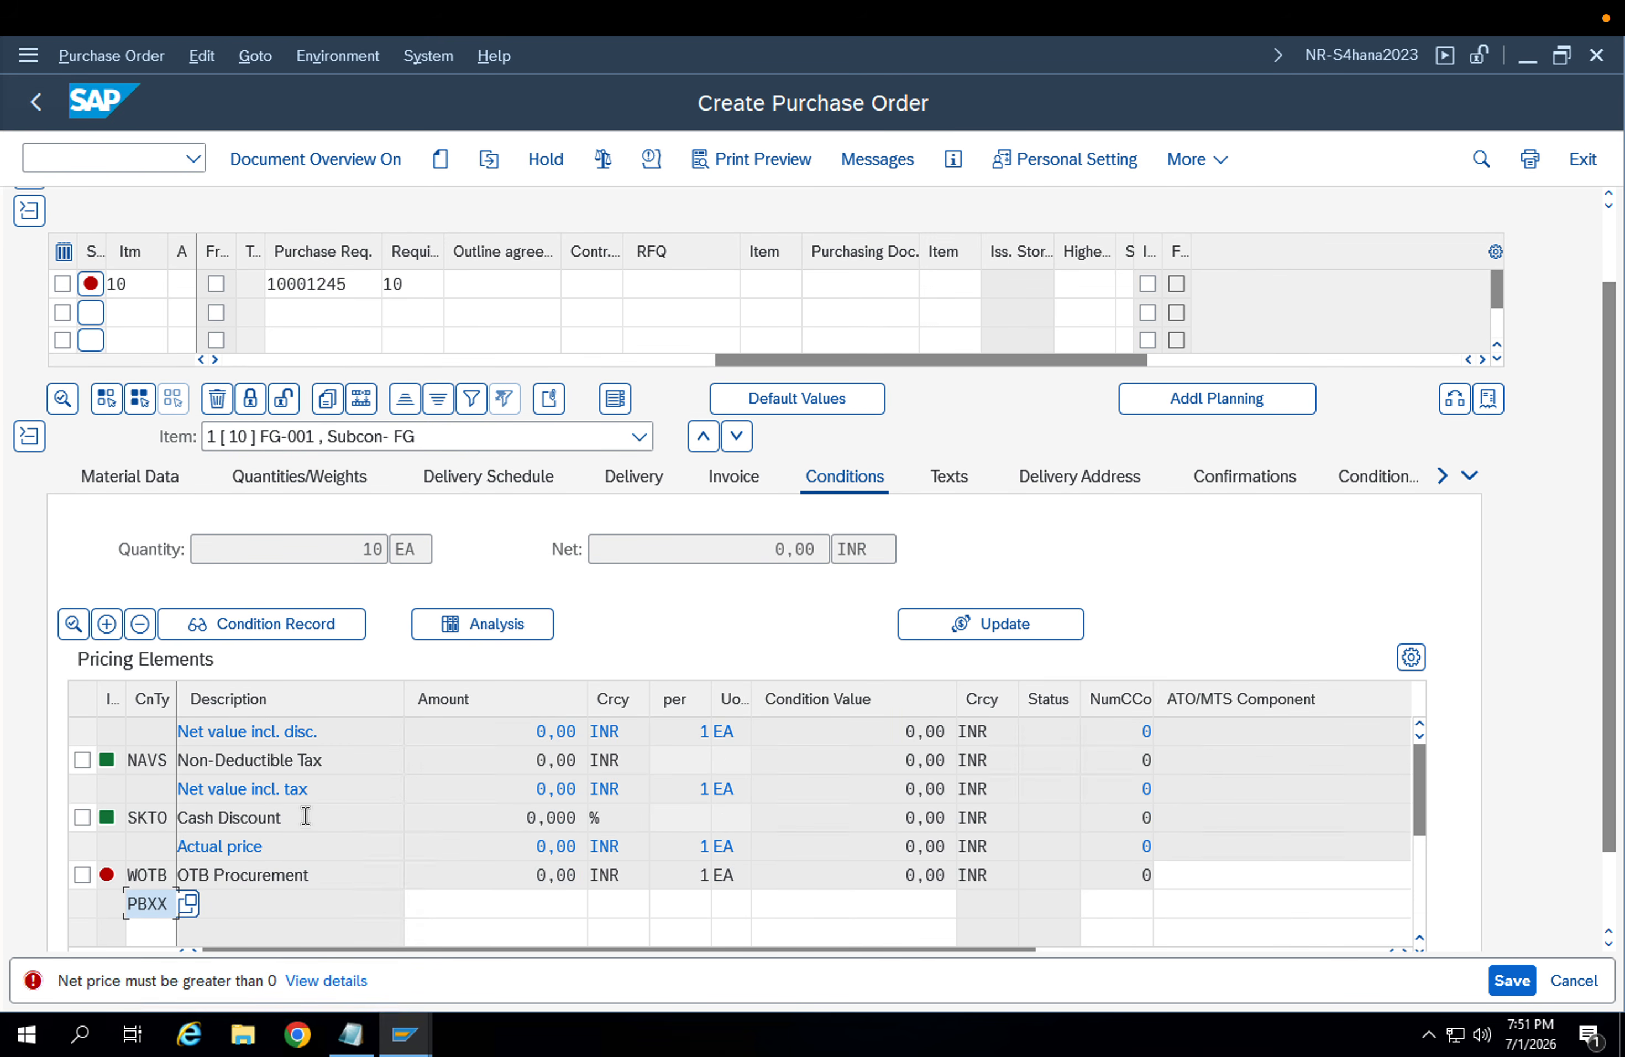
key(Return)
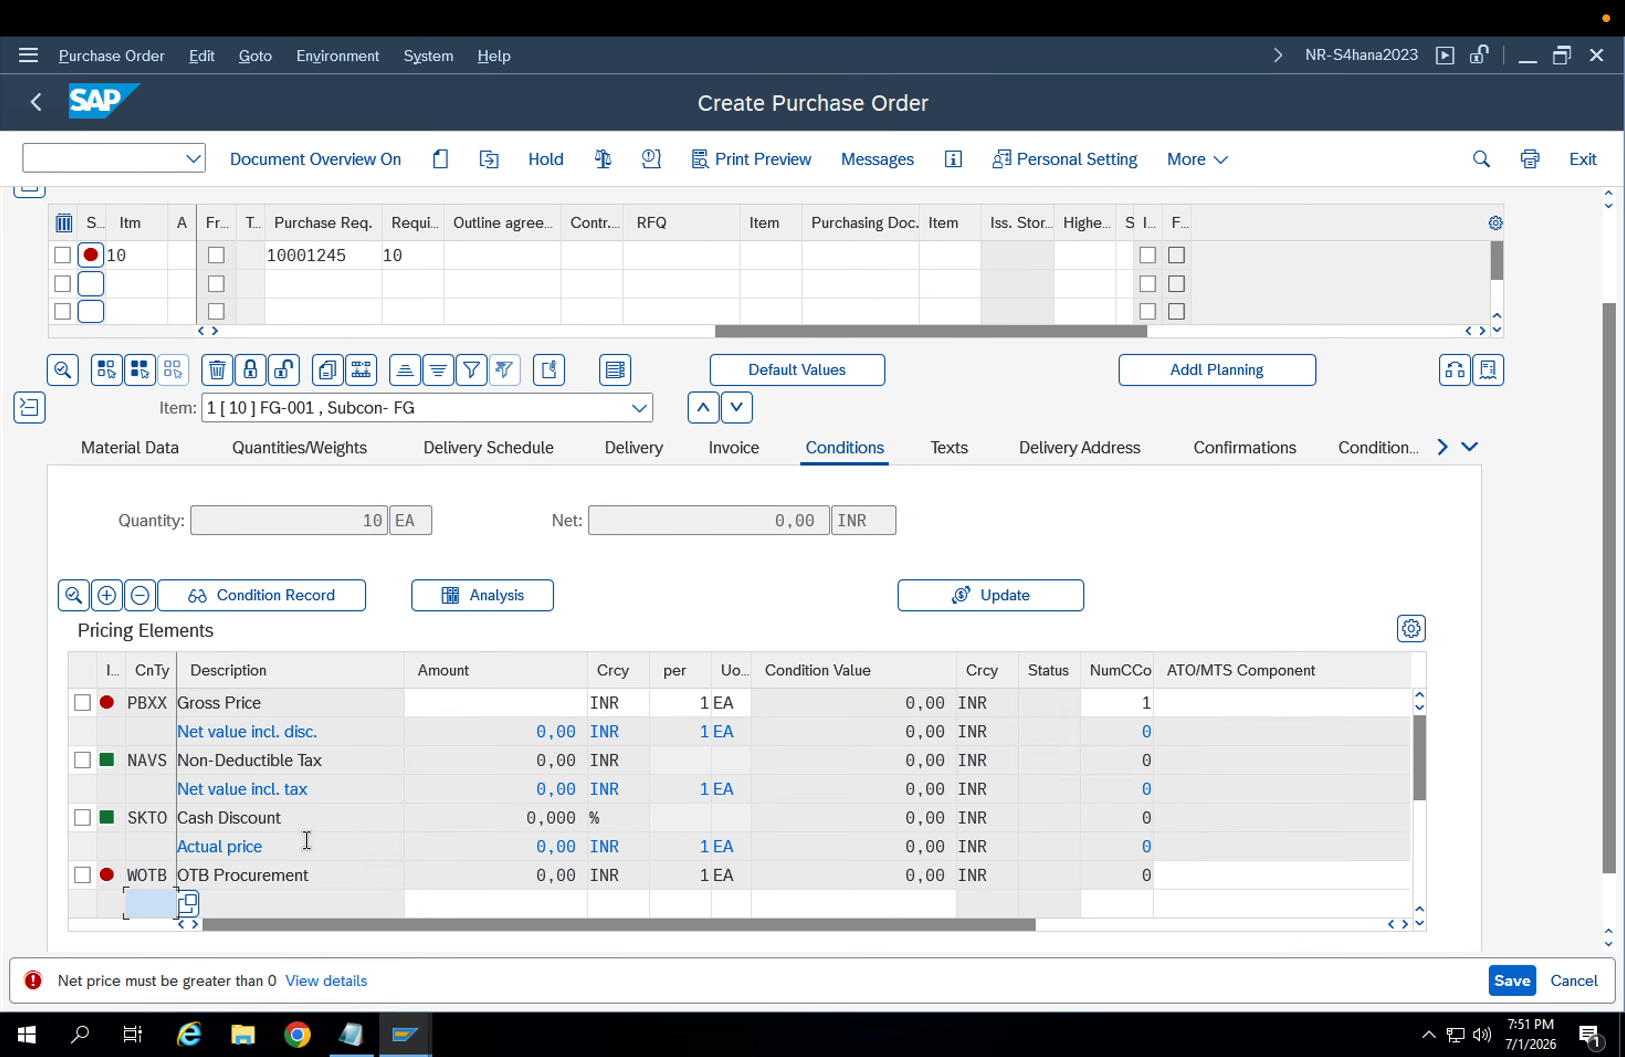
click(449, 702)
text(100)
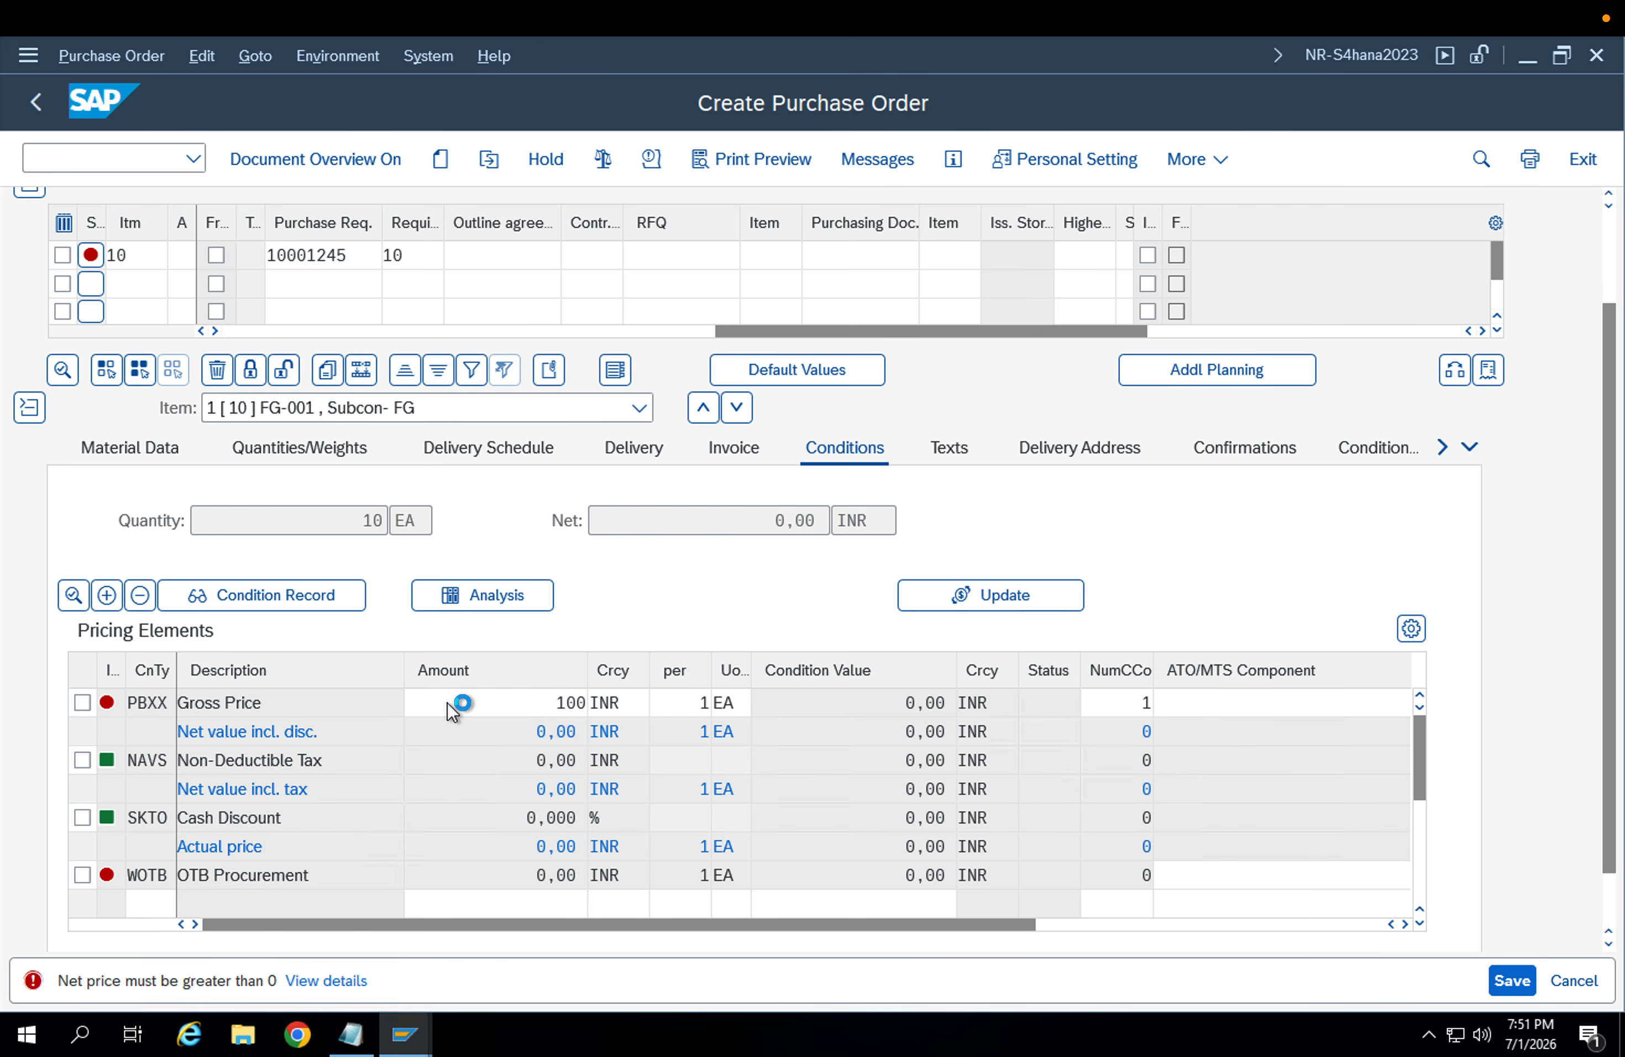
key(Return)
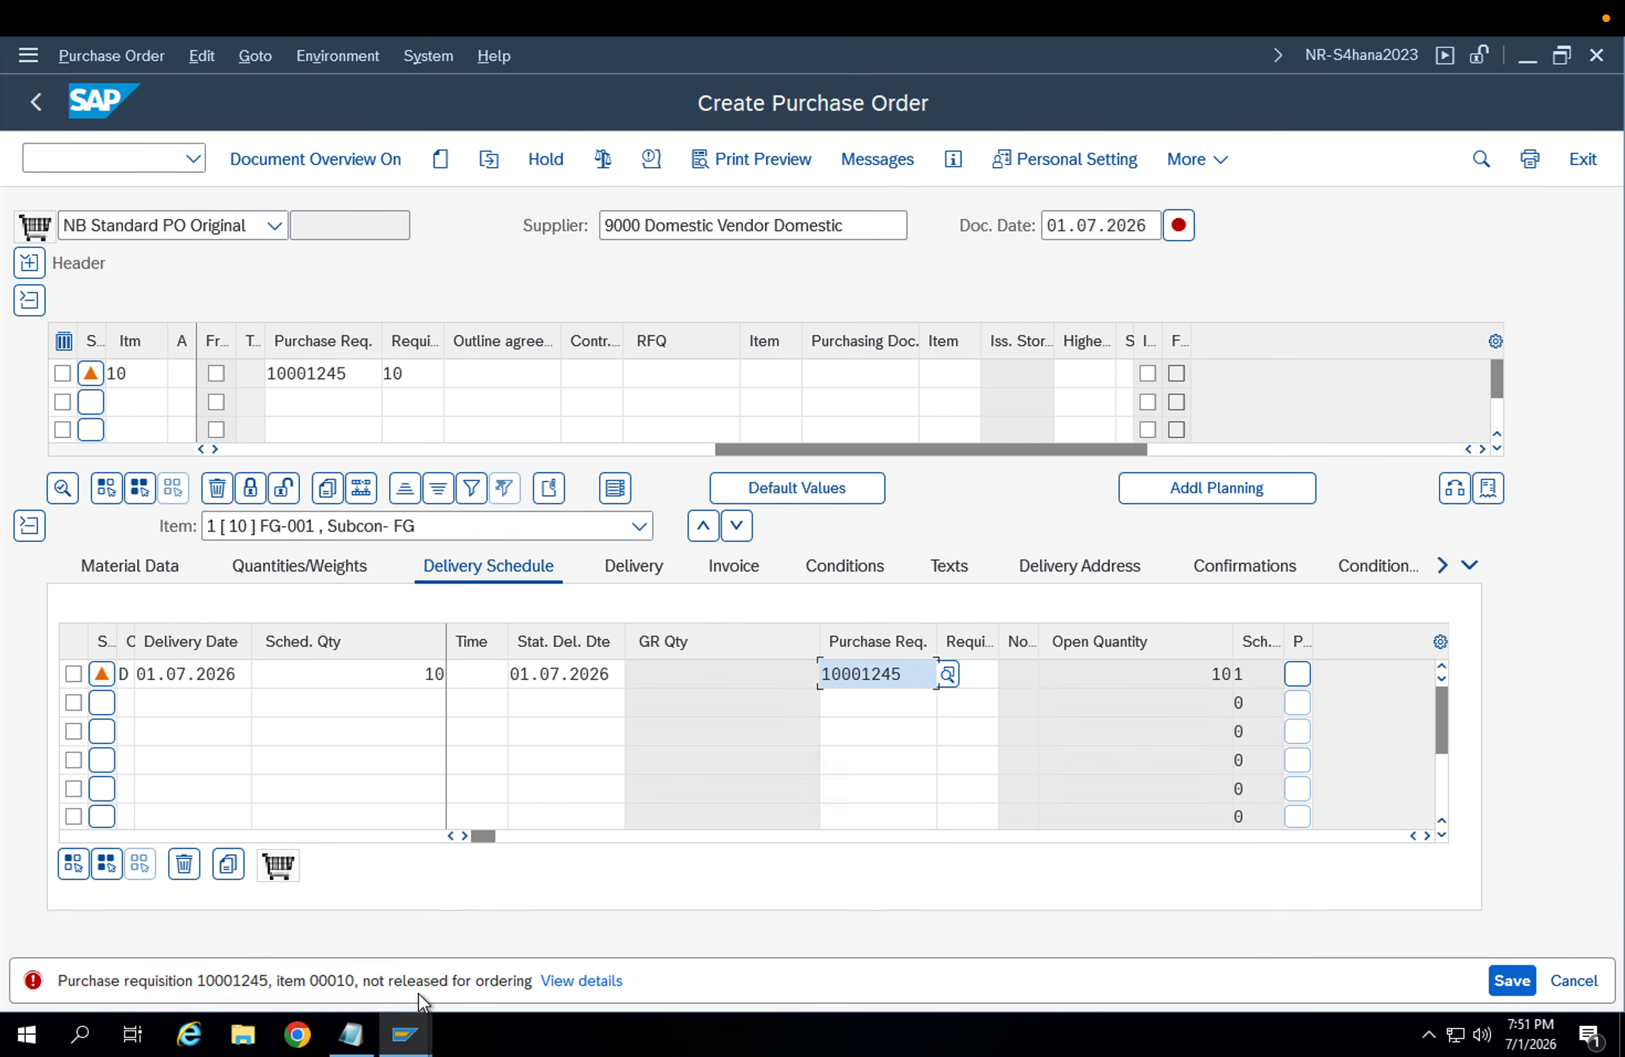
Read the details of the error about the referenced requisition and discard the purchase order without saving
click(576, 983)
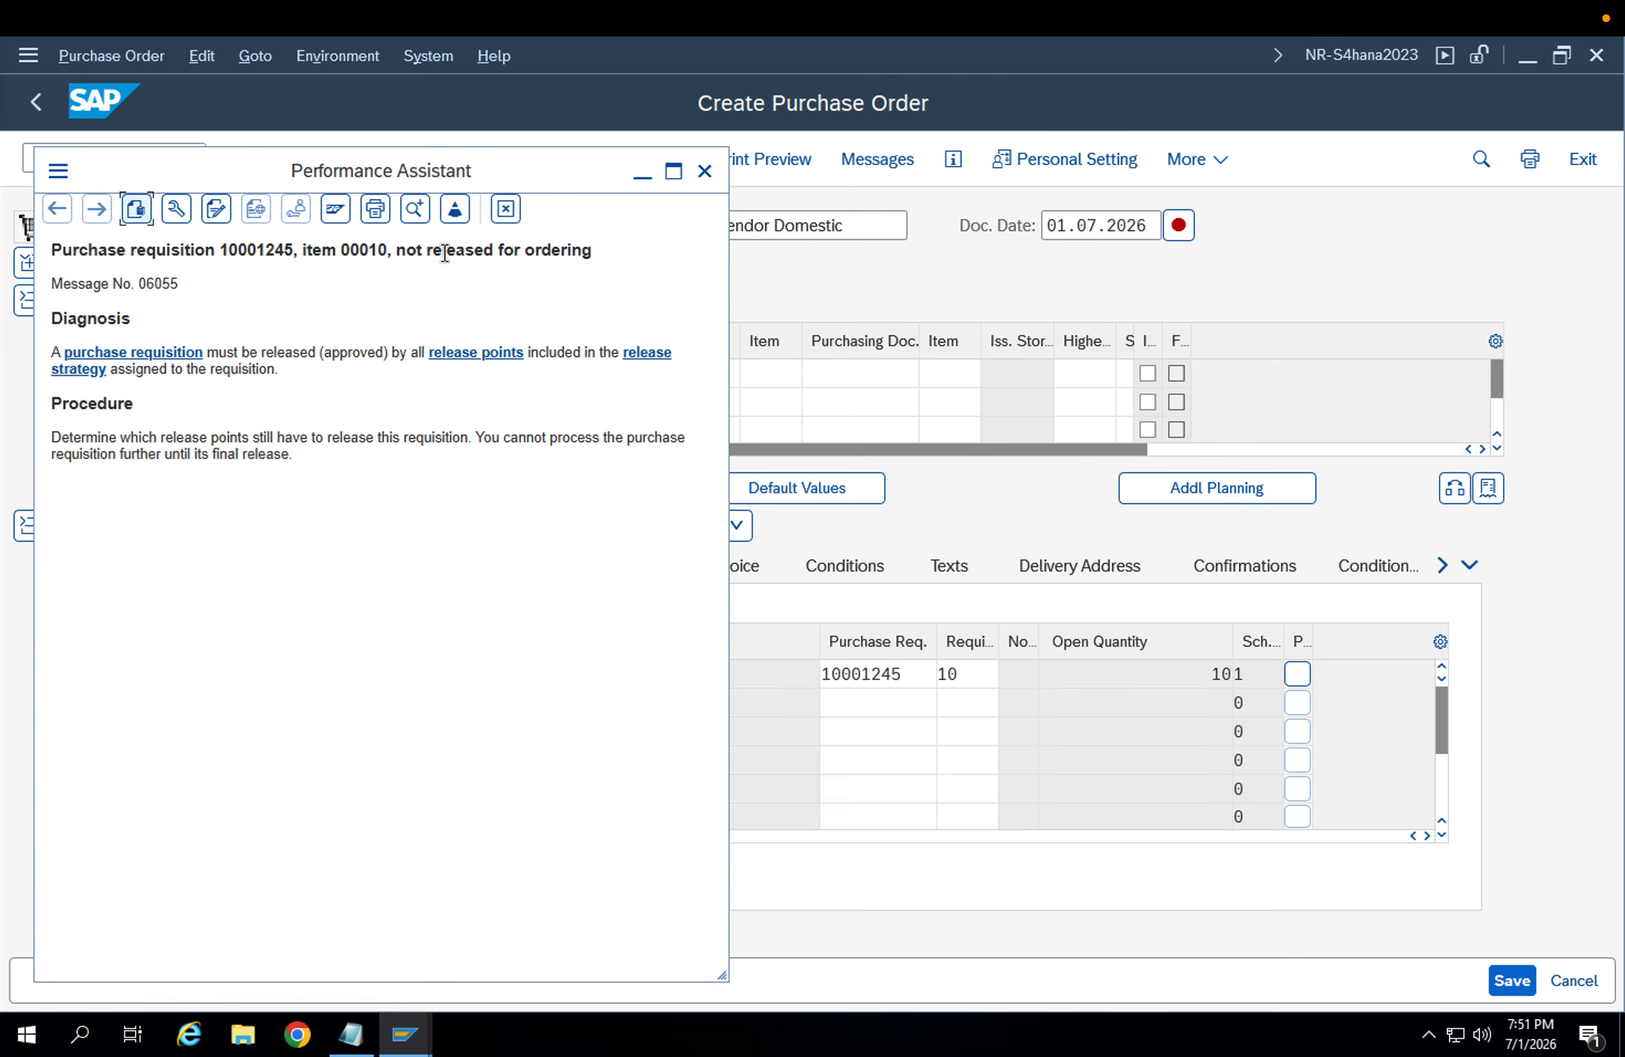
drag(582, 249, 48, 240)
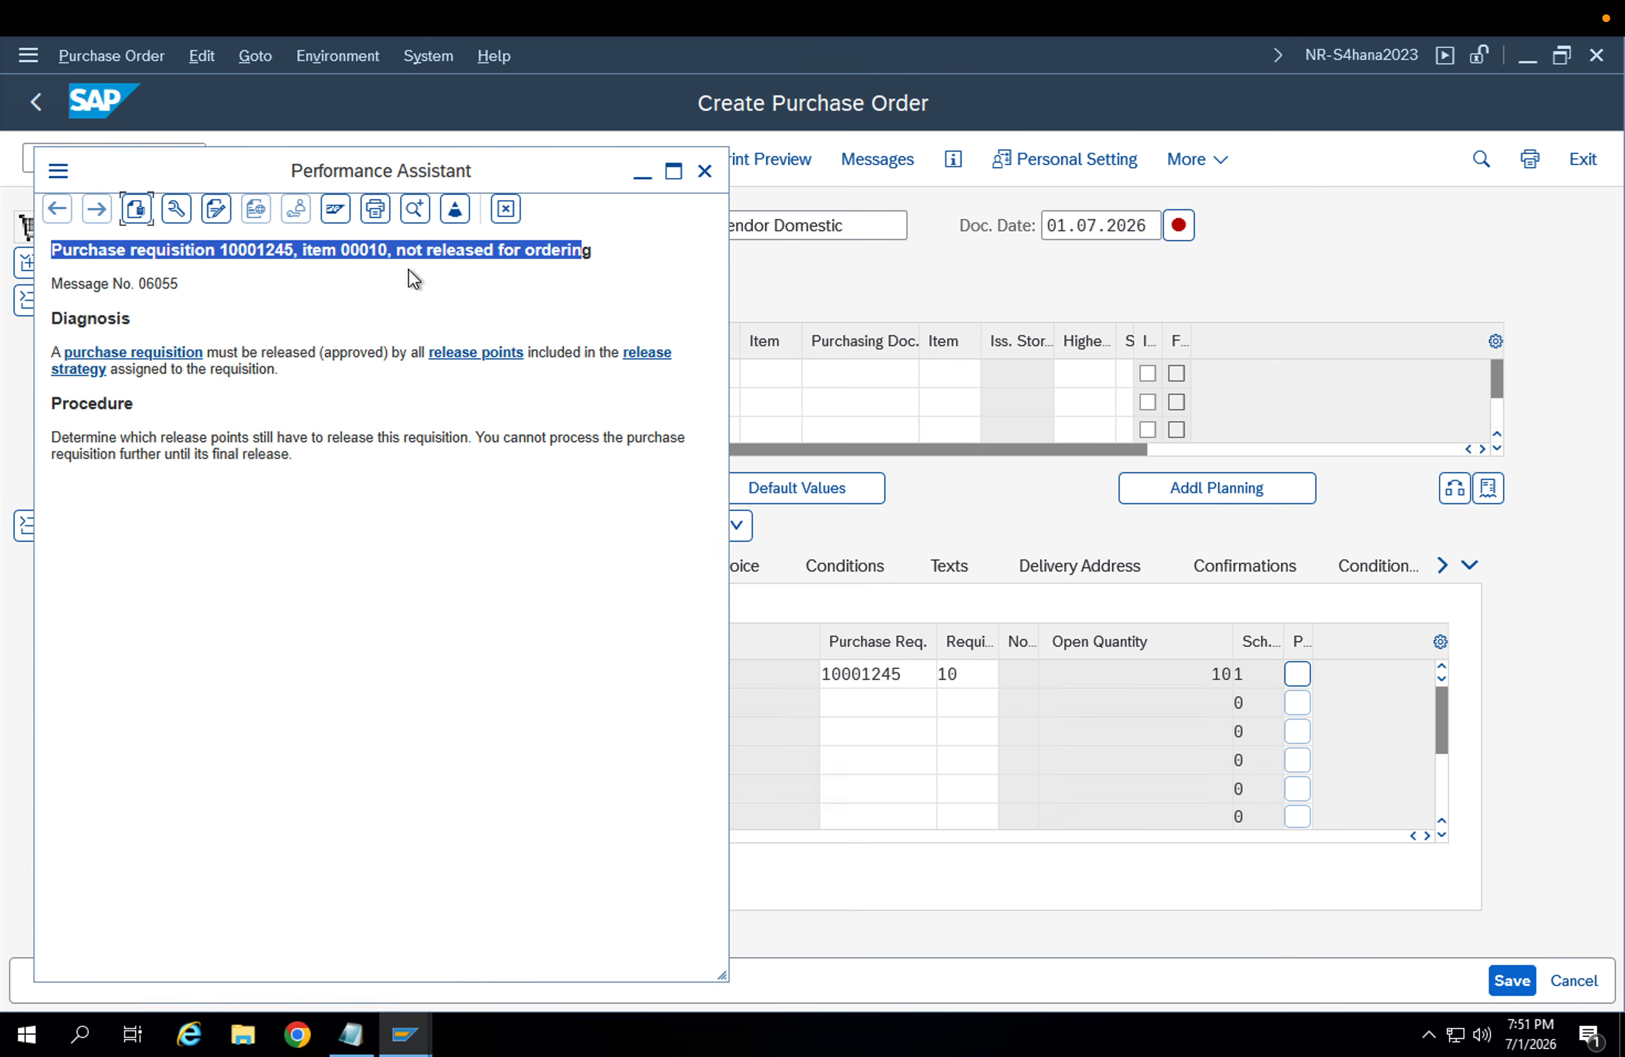
click(506, 208)
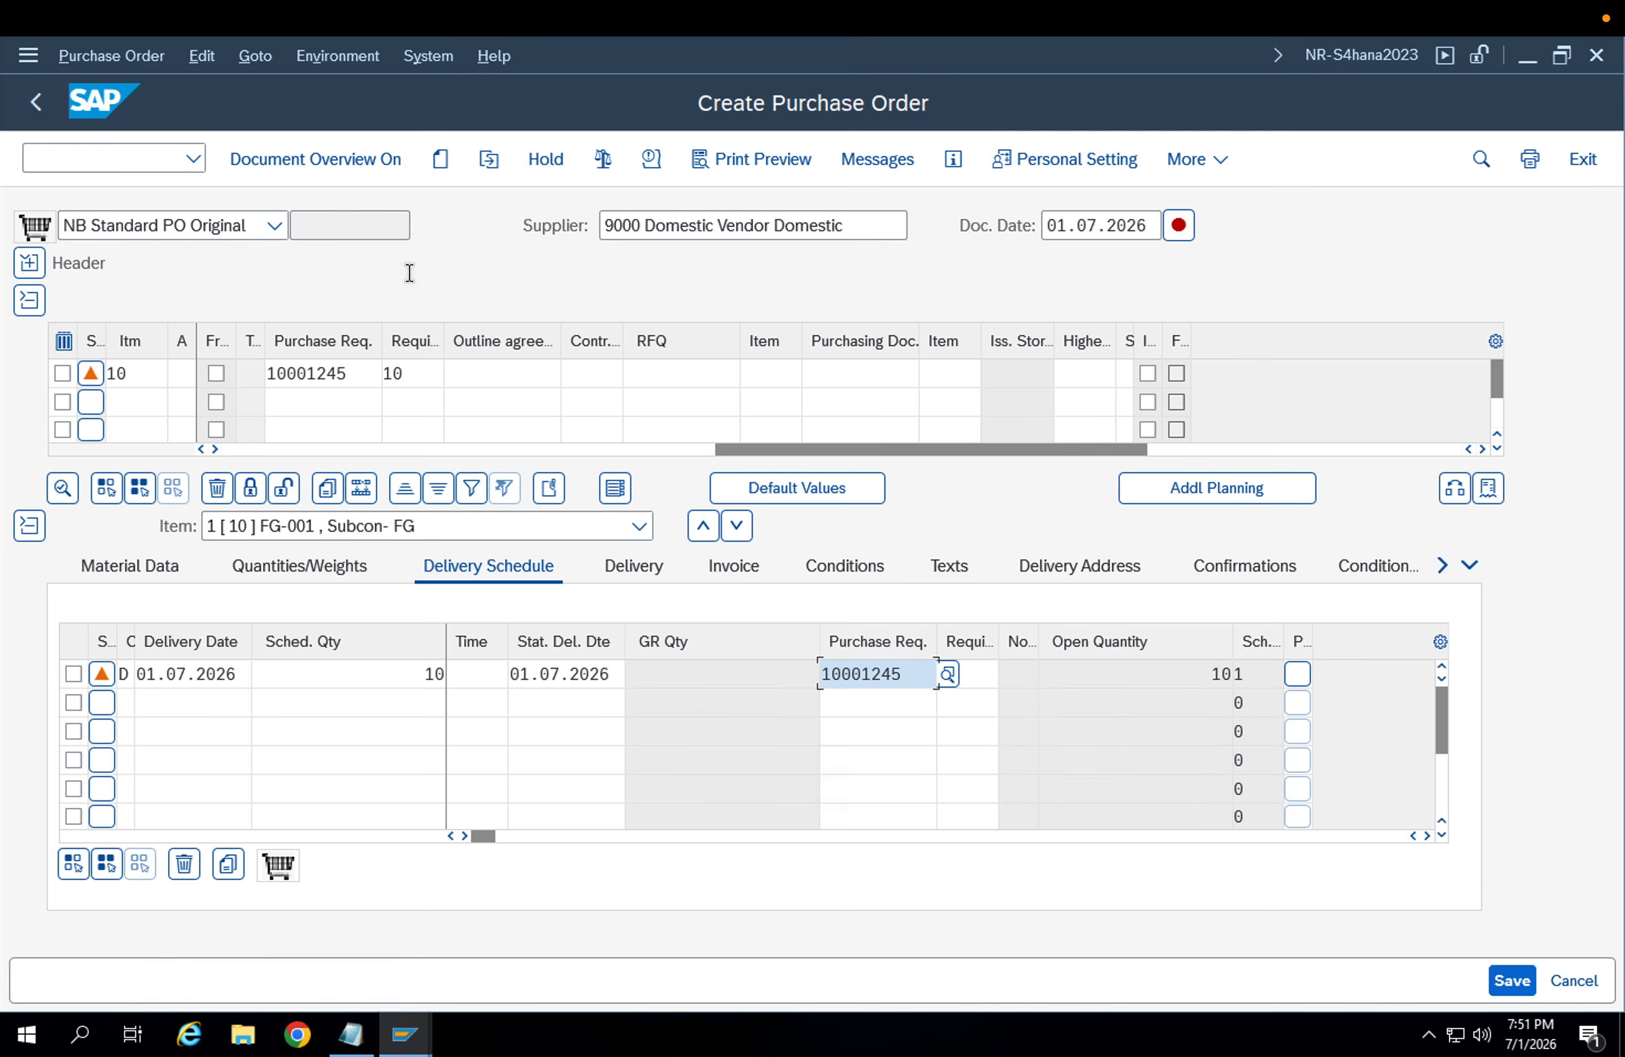
click(36, 102)
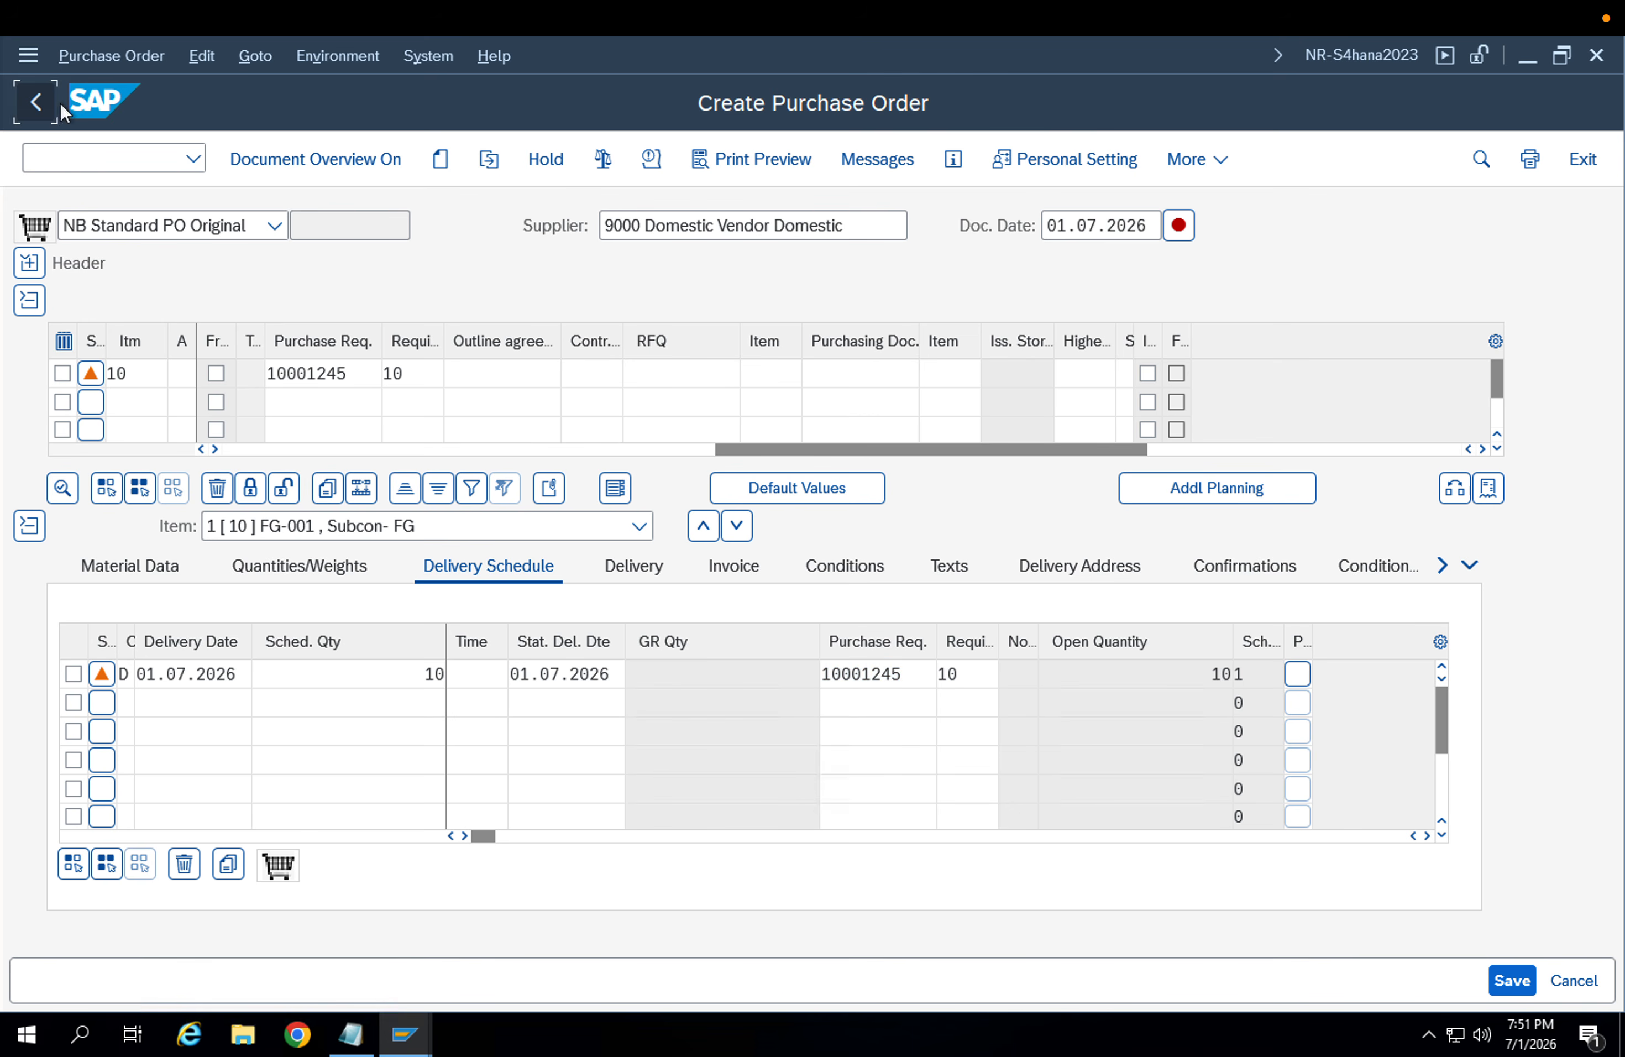
click(571, 619)
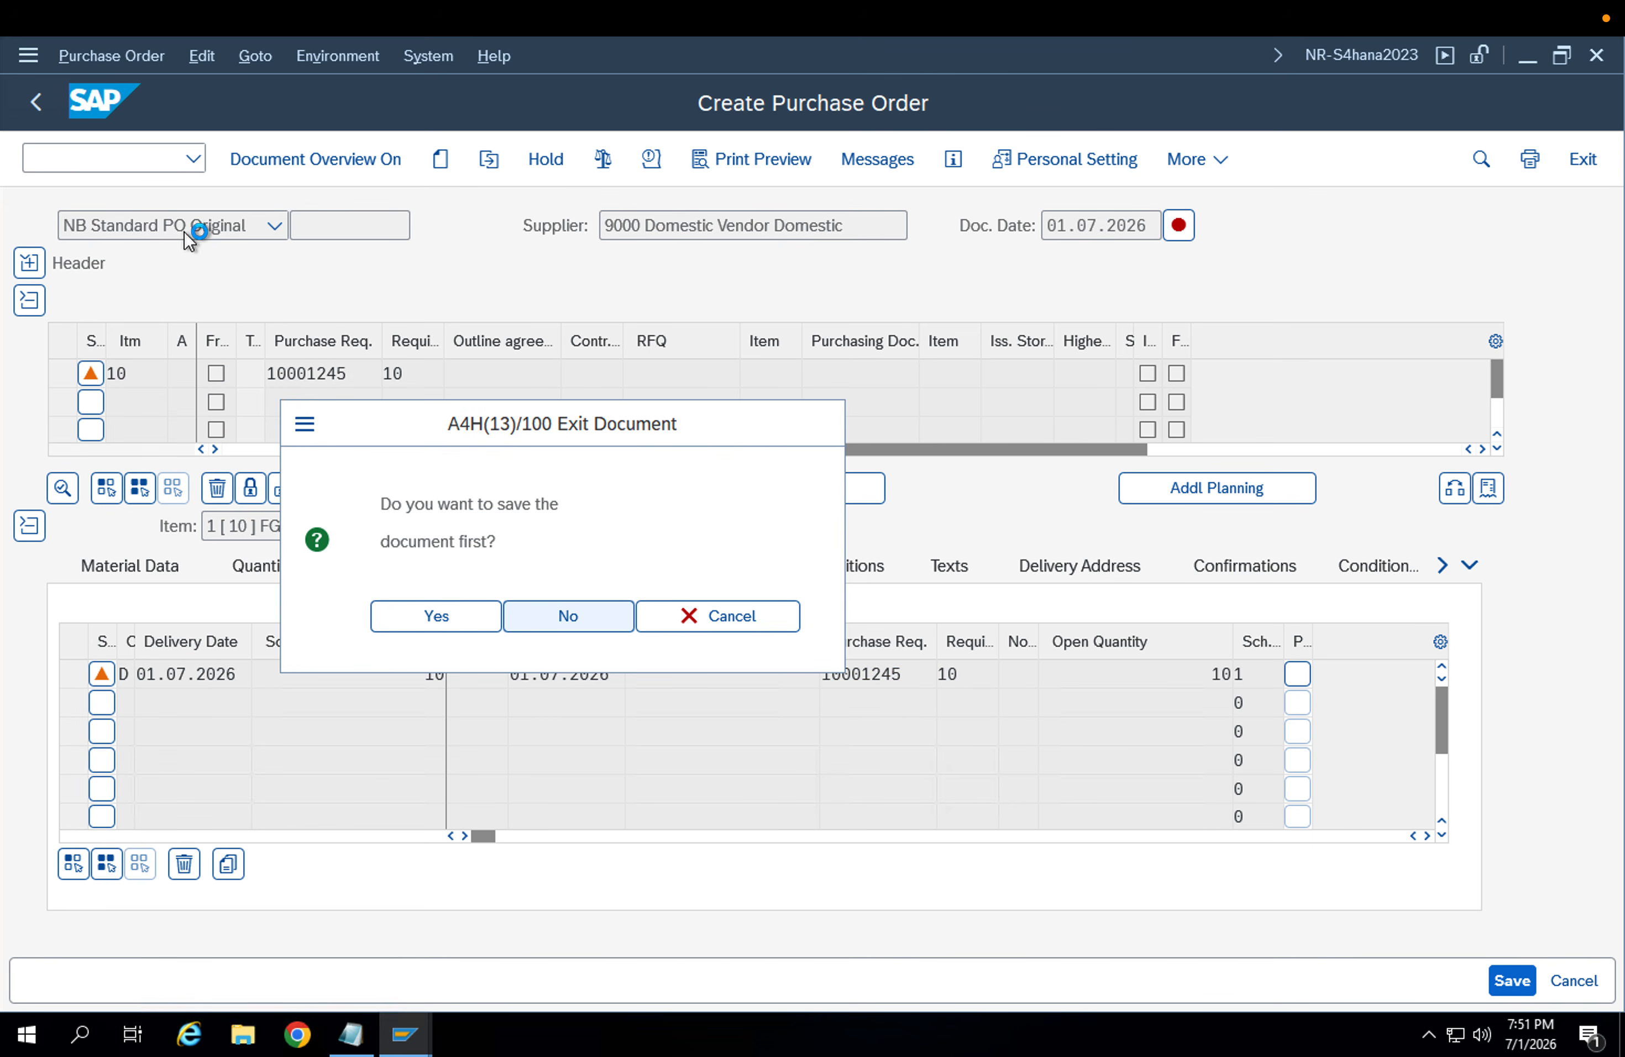
text(/)
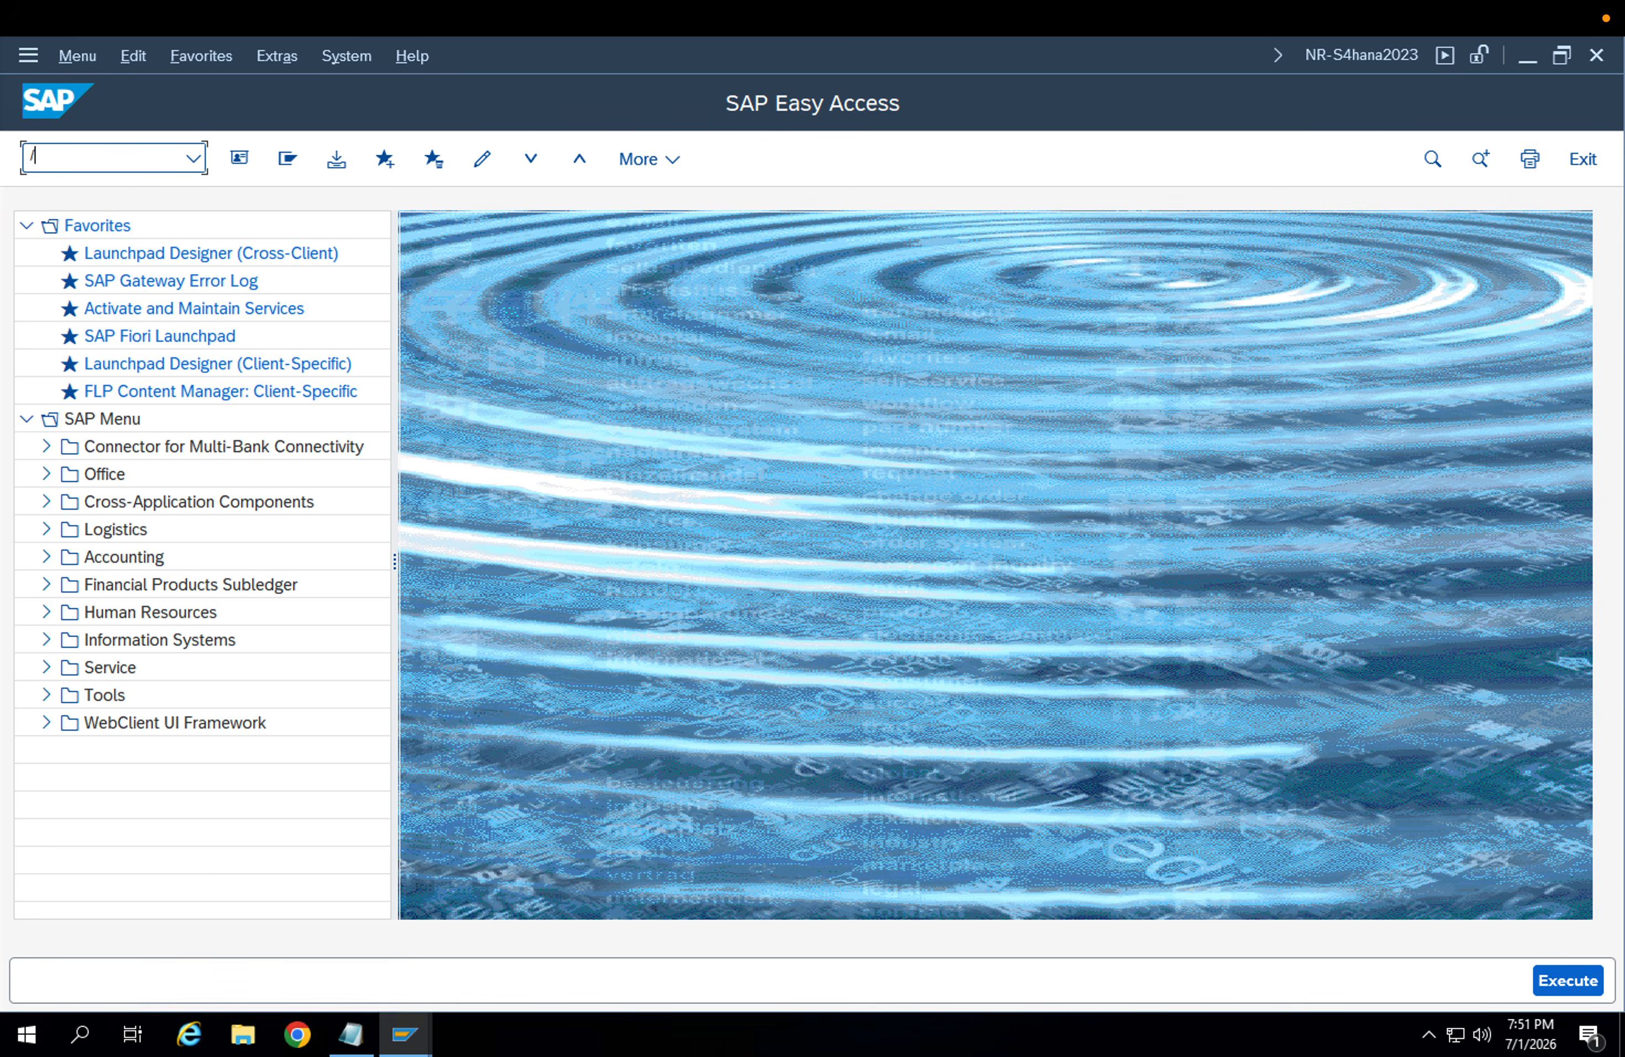
text(nme59n)
key(Return)
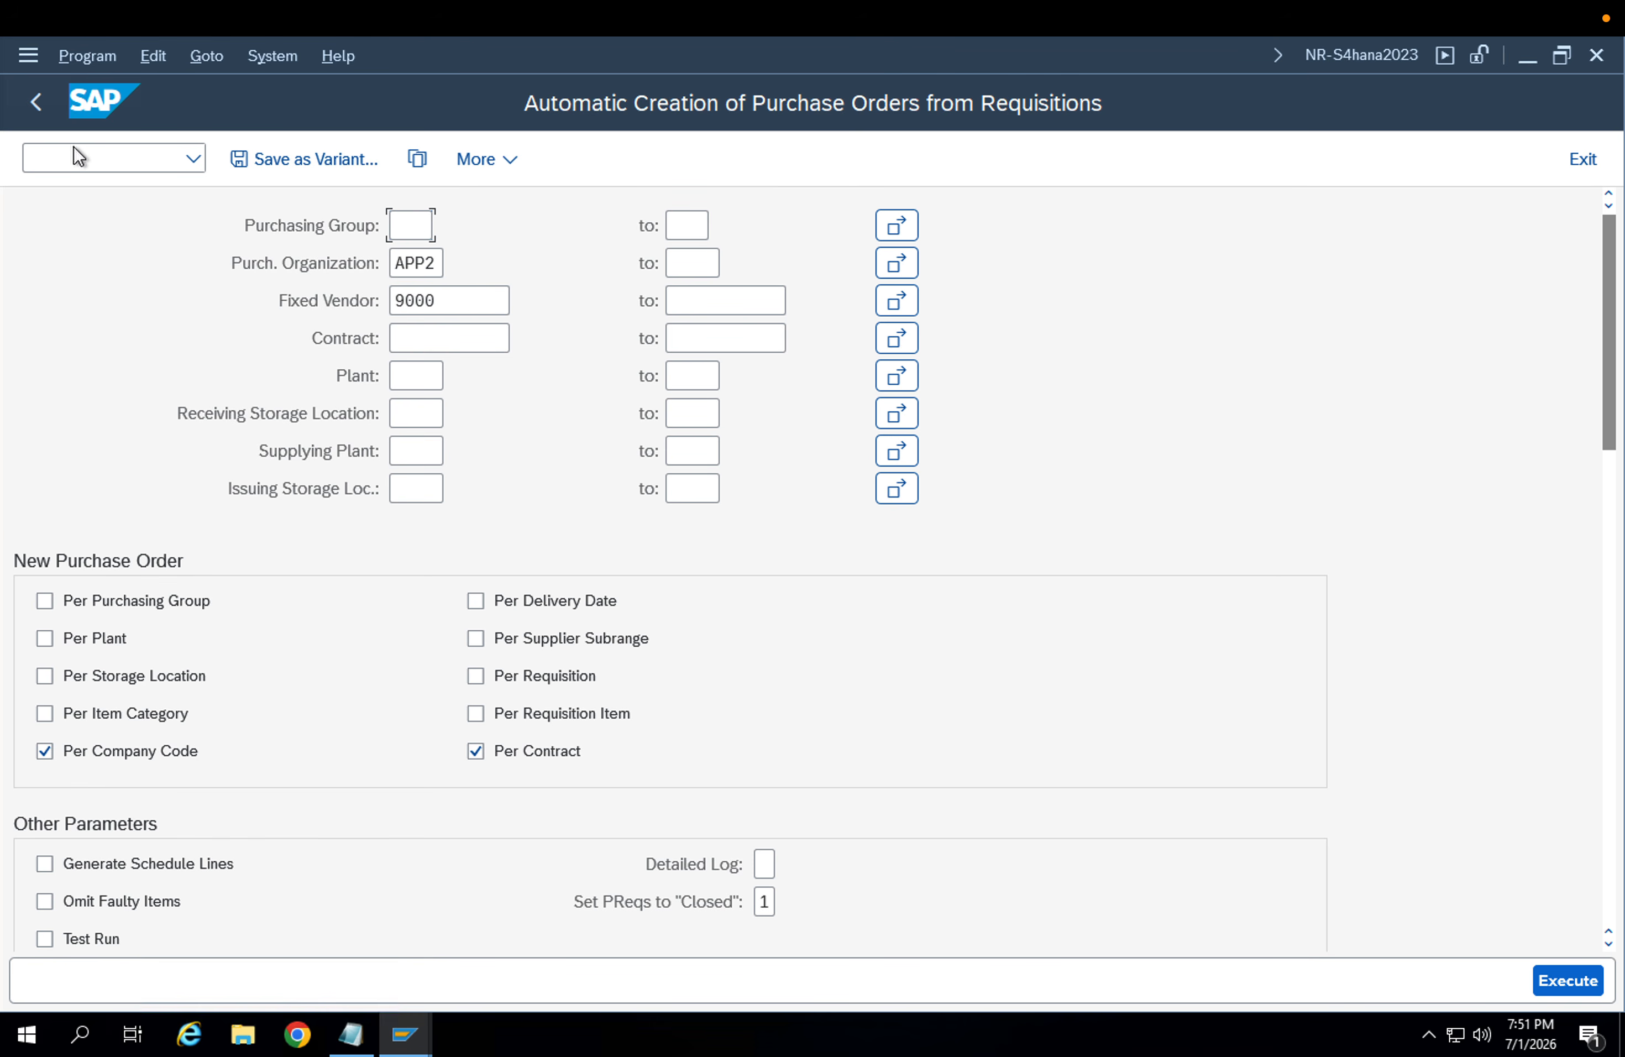
click(37, 101)
Open the purchase requisition release transaction and dismiss the notice about the previously used requisition
text(me54)
key(Return)
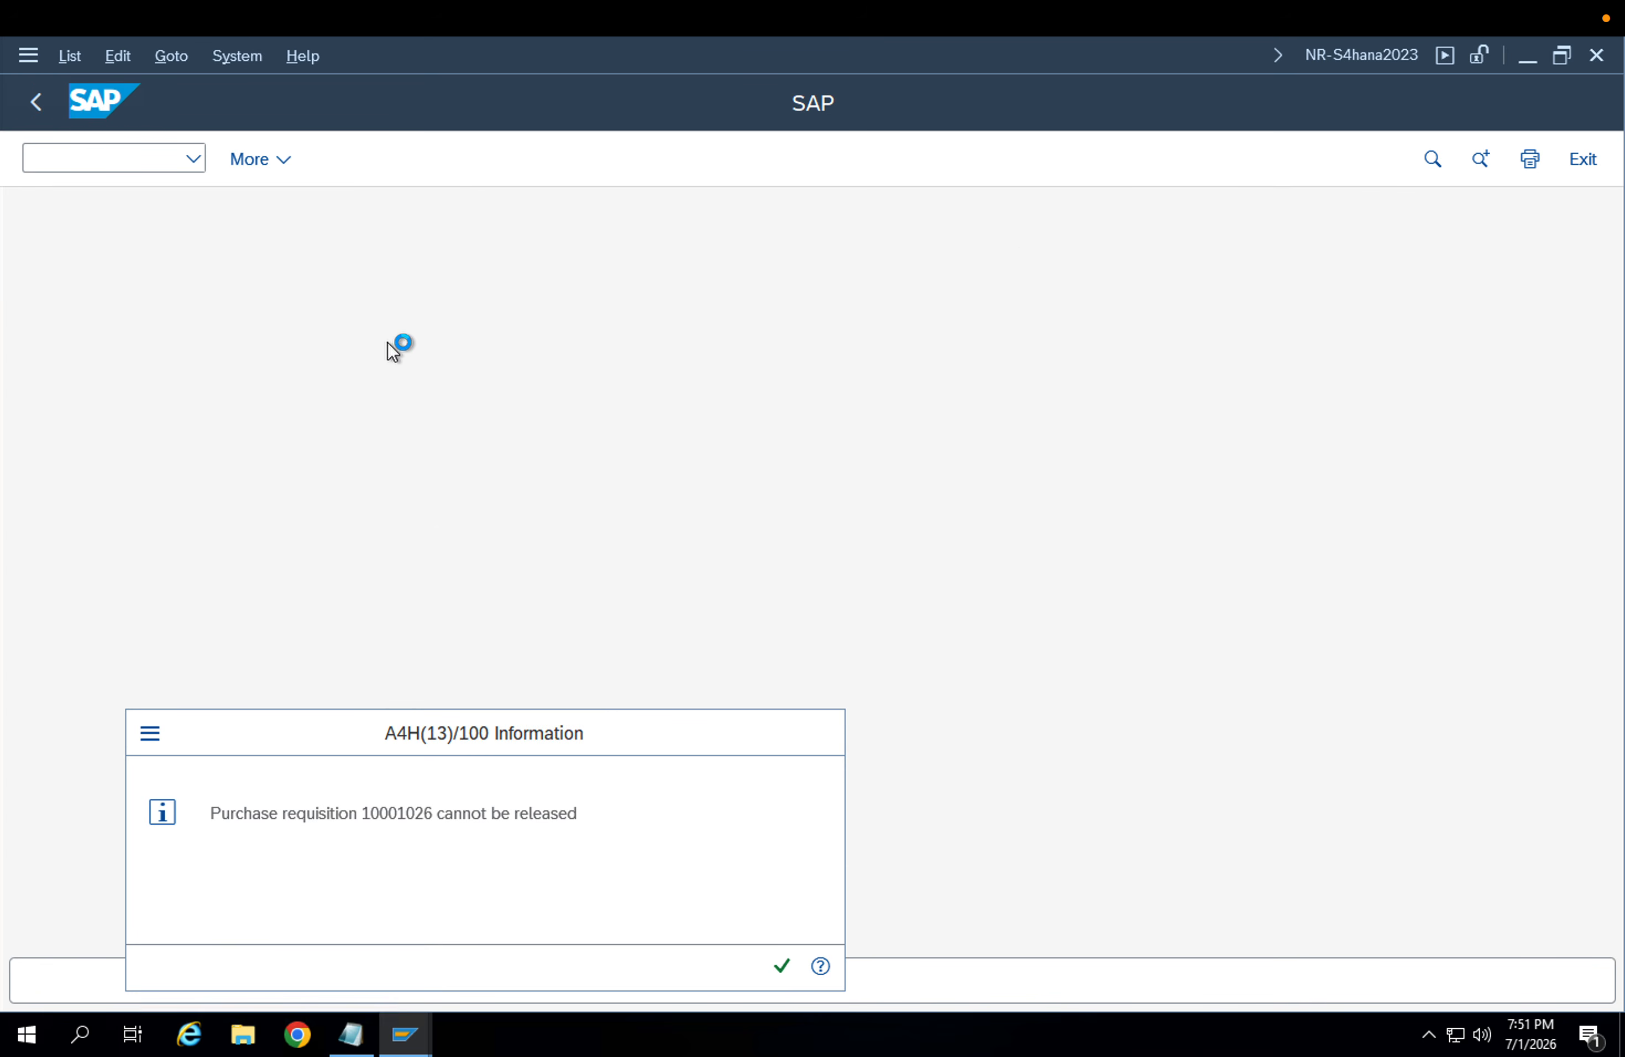
key(Return)
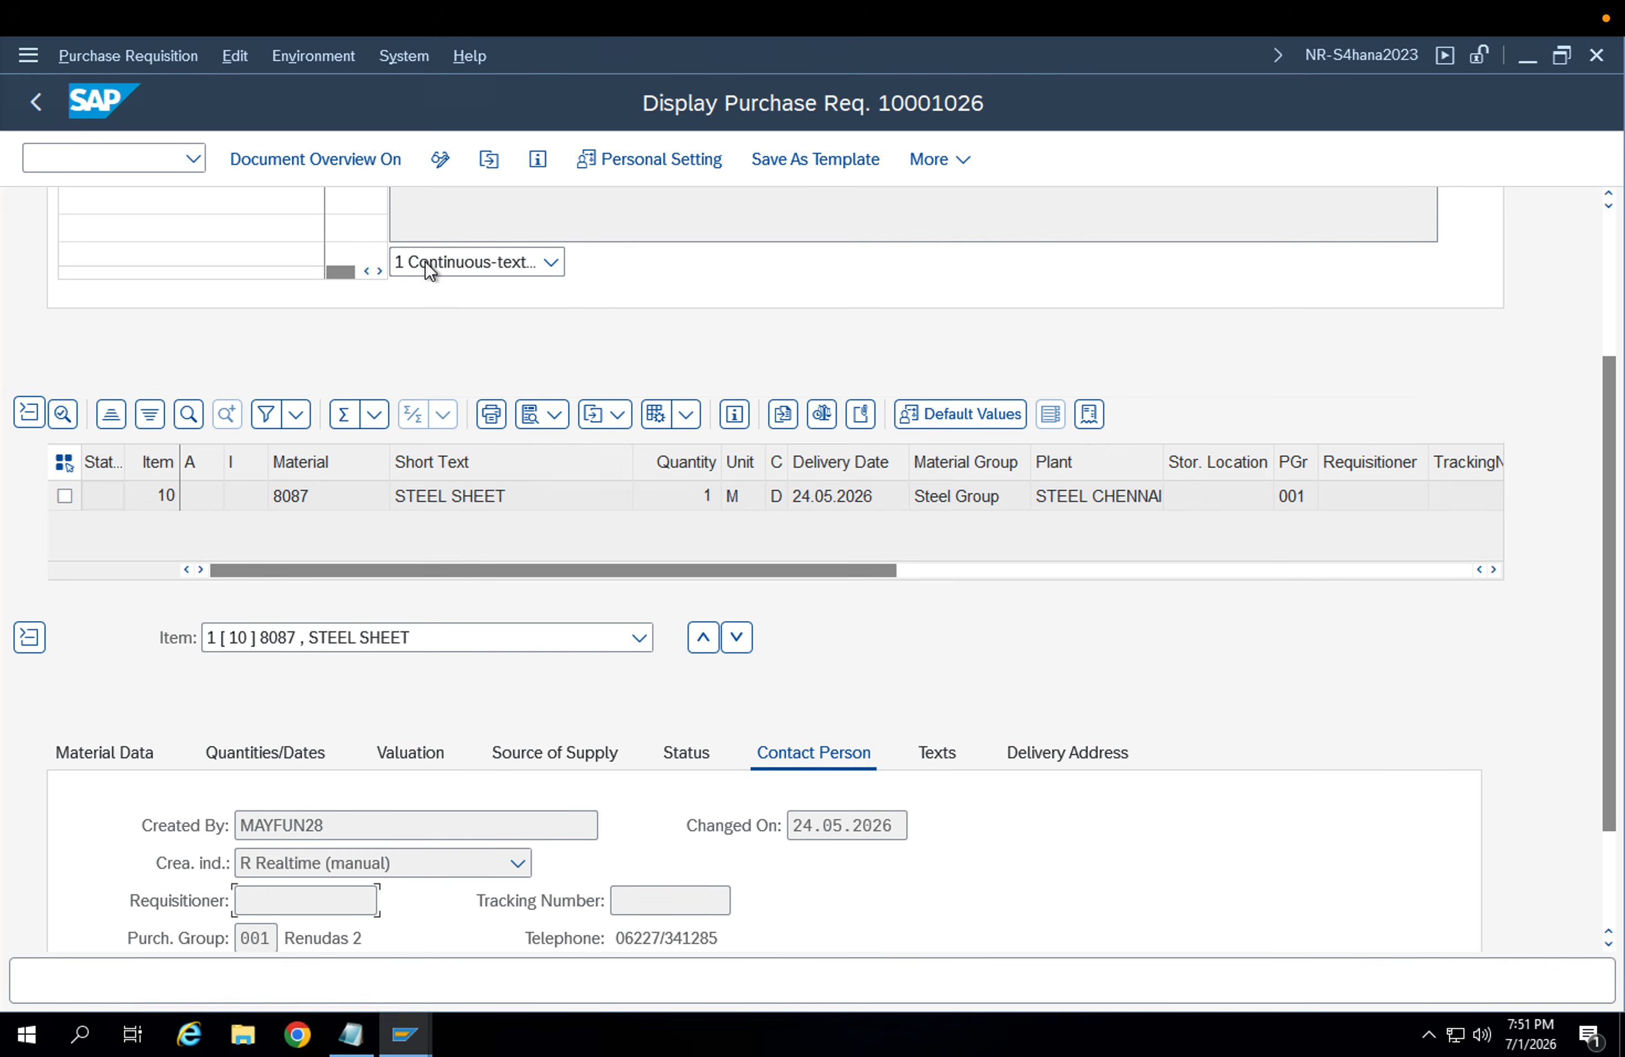
Load the newly saved requisition with its release strategy details and switch it to release mode
click(1613, 241)
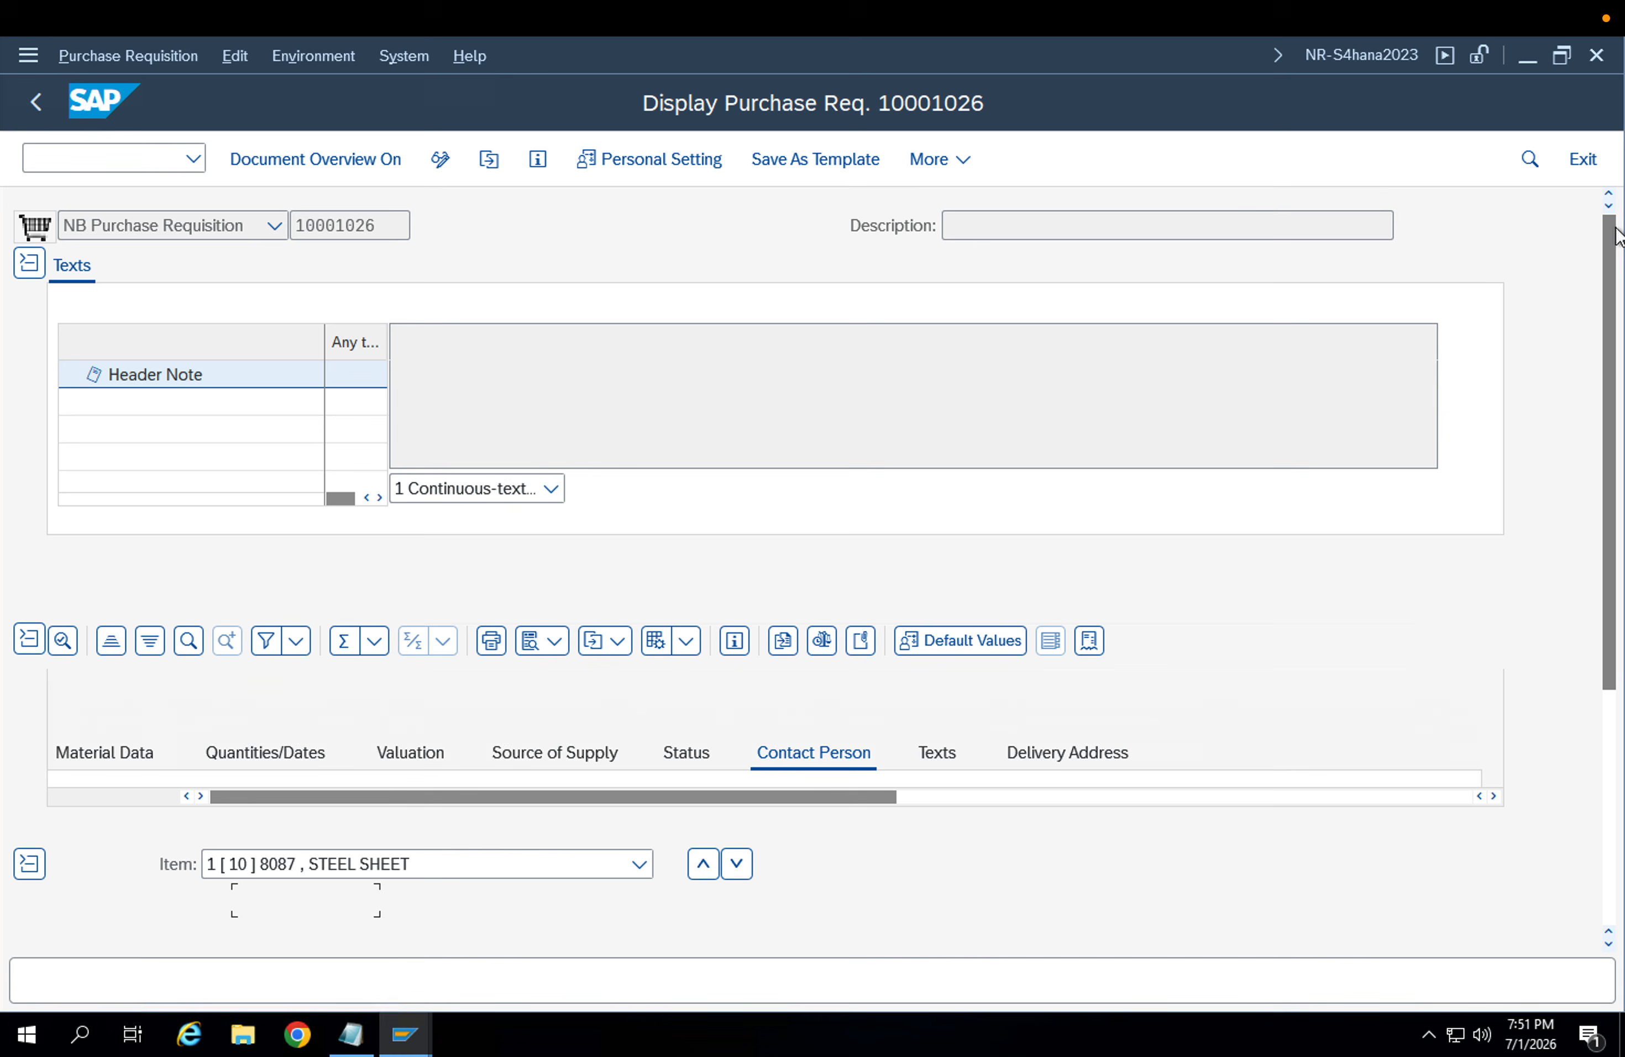
click(497, 160)
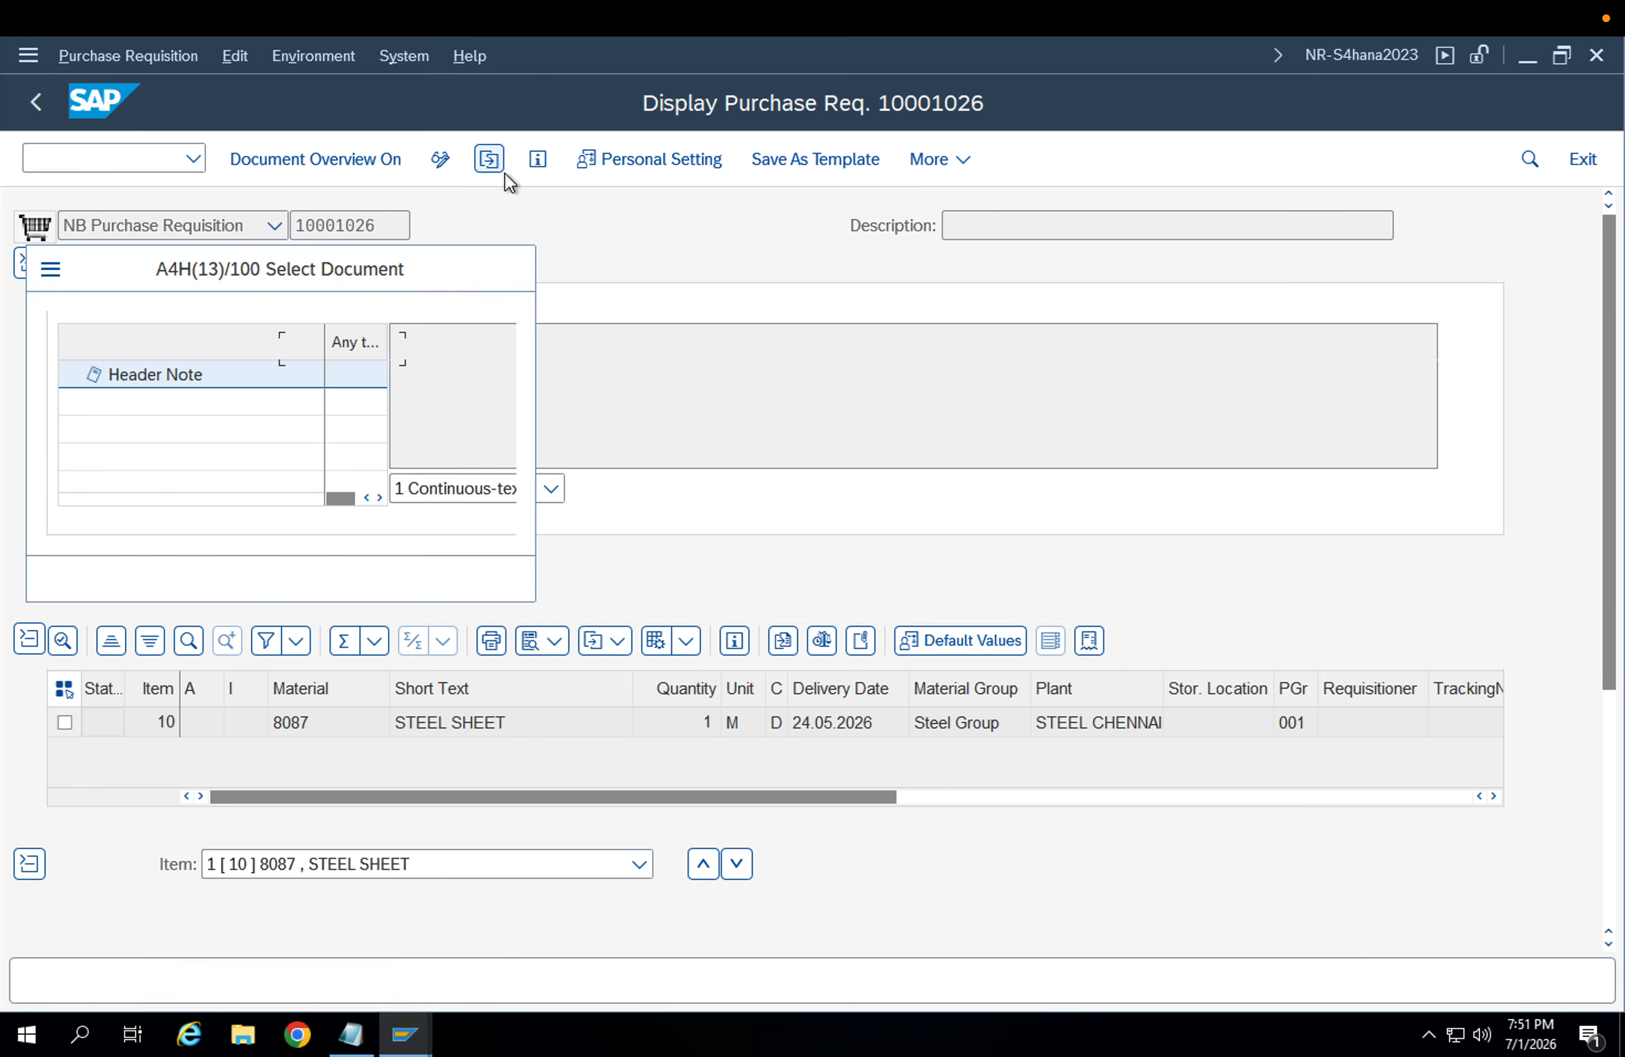
key(ctrl+super+space)
text(10001246)
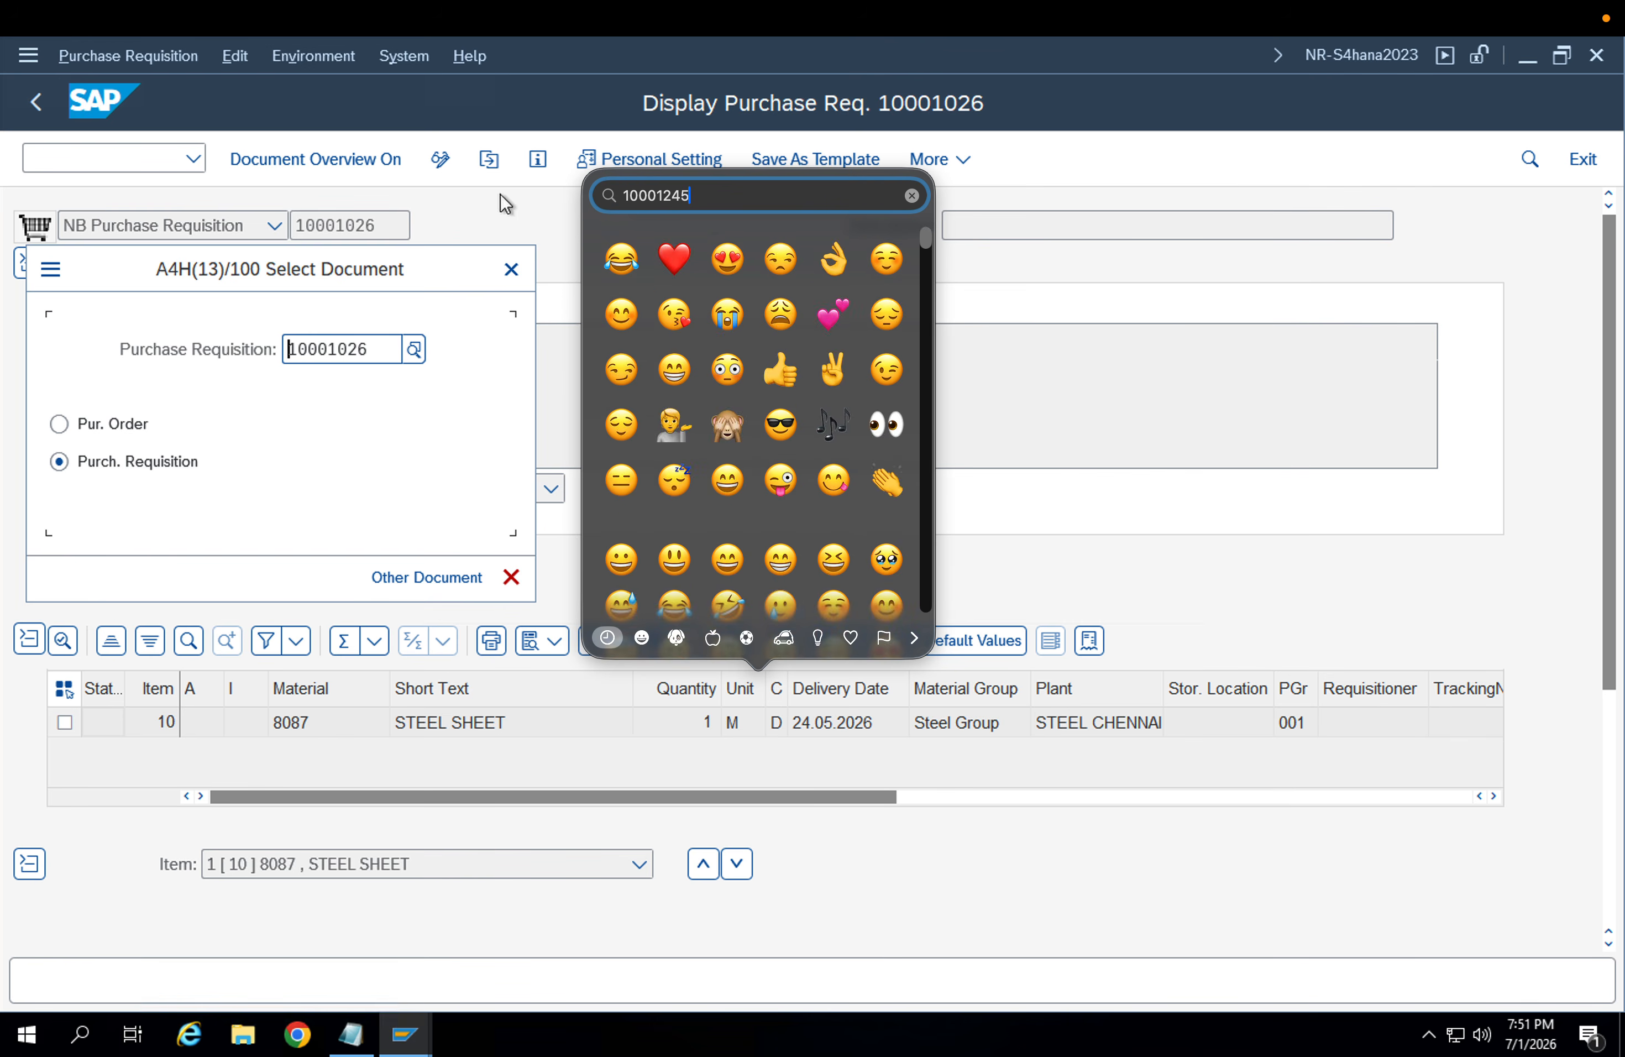
click(369, 349)
drag(363, 349, 211, 359)
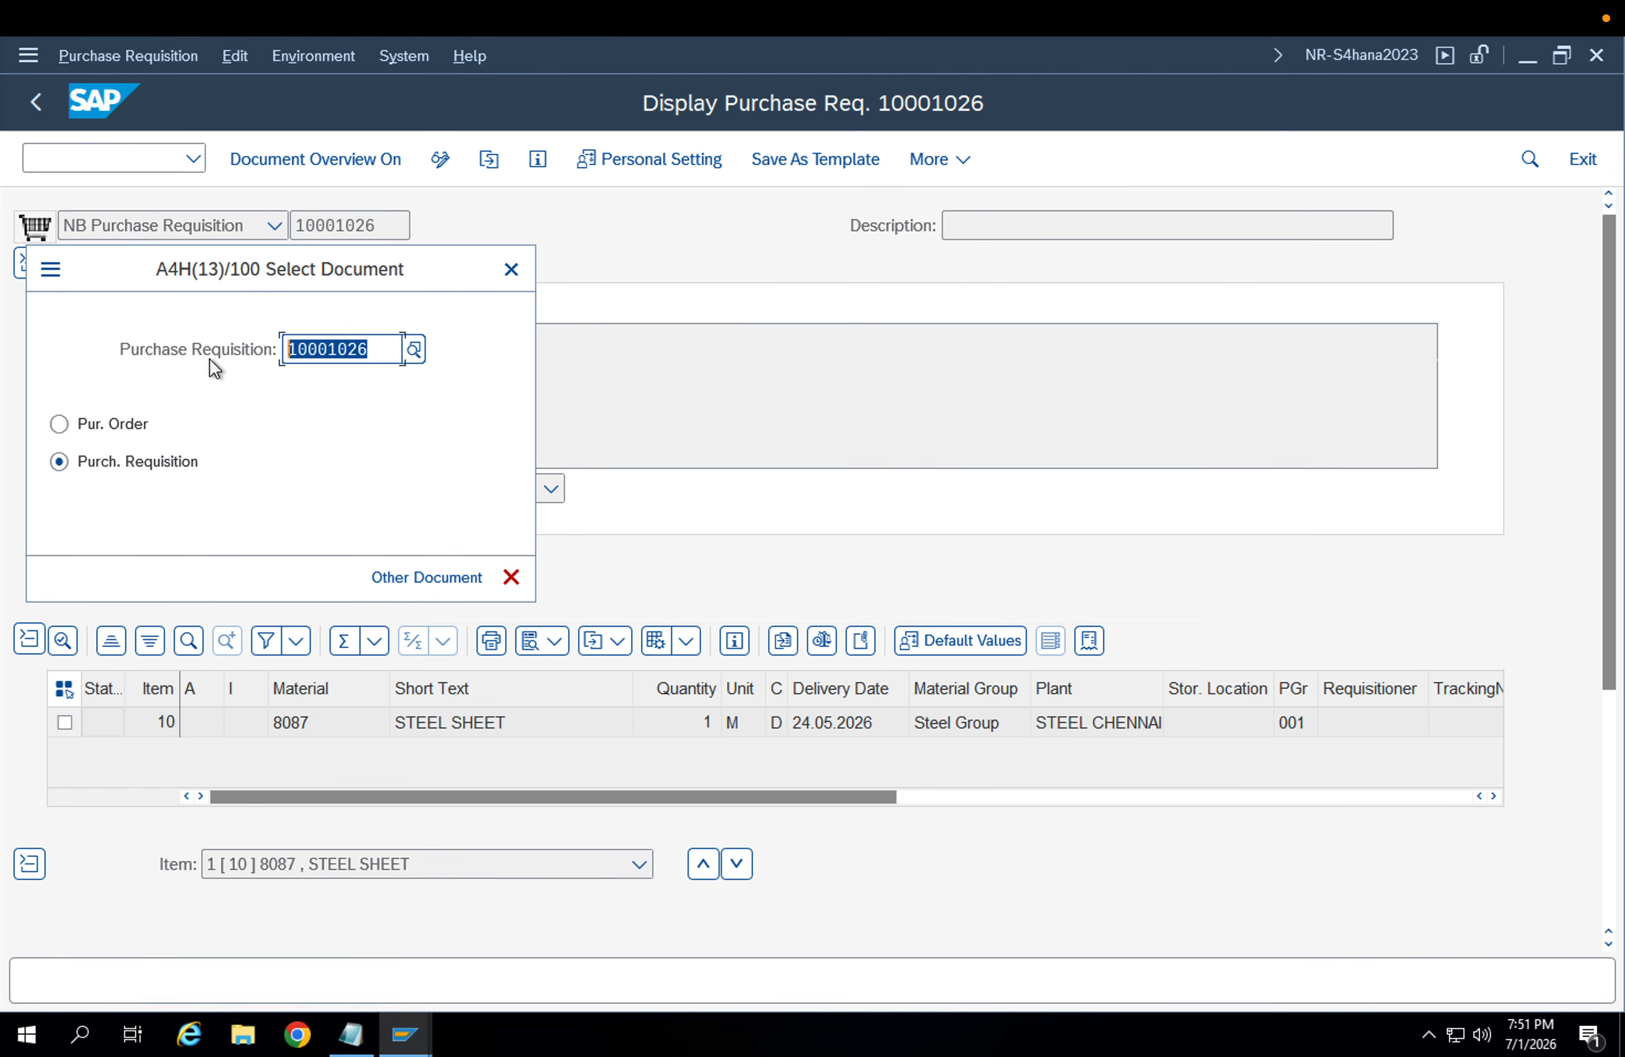
text(10001245)
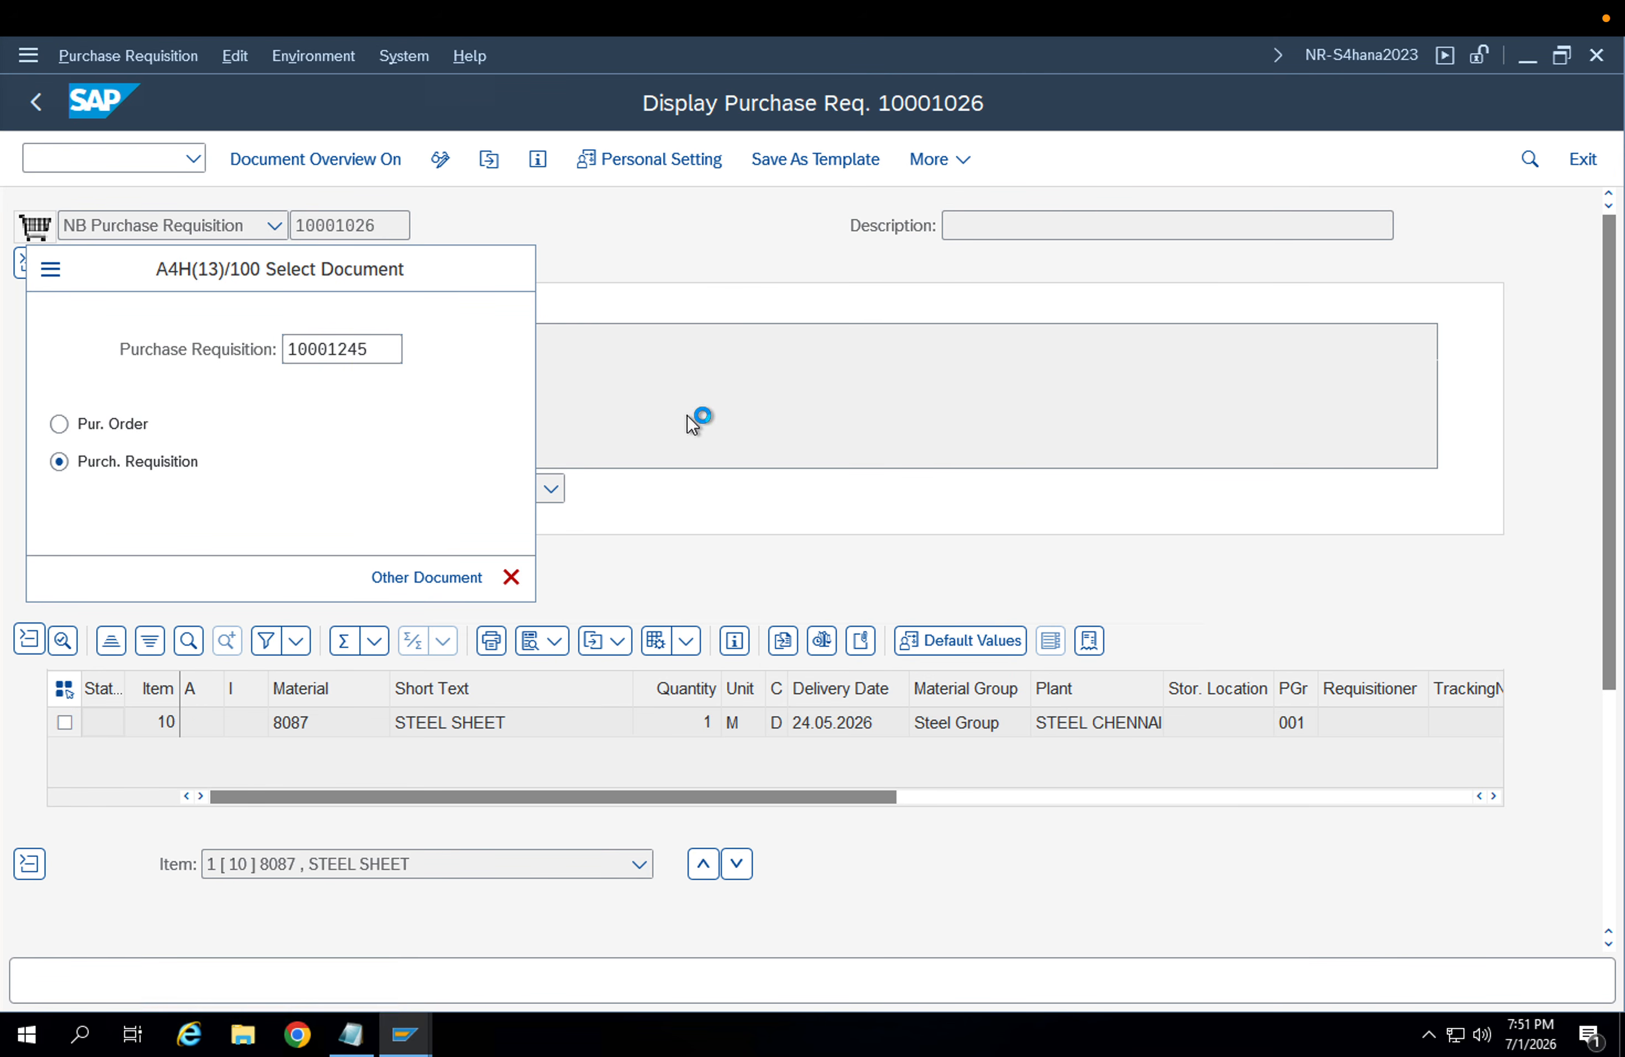
key(Return)
click(201, 270)
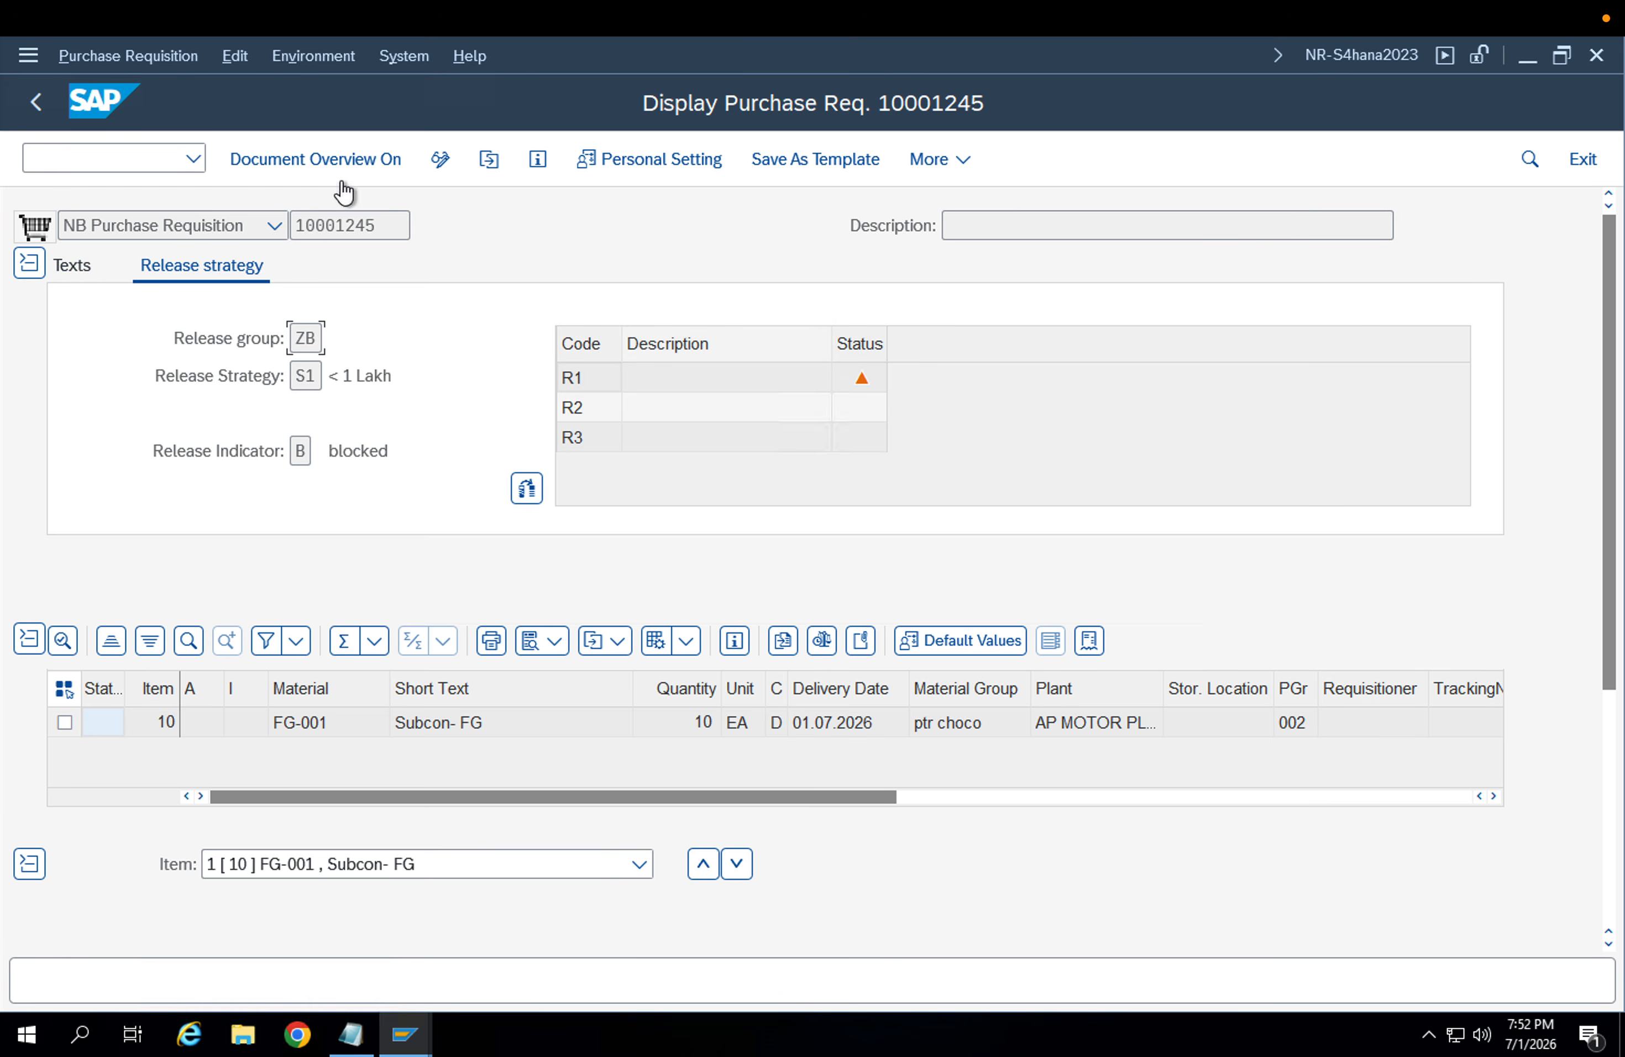
click(441, 160)
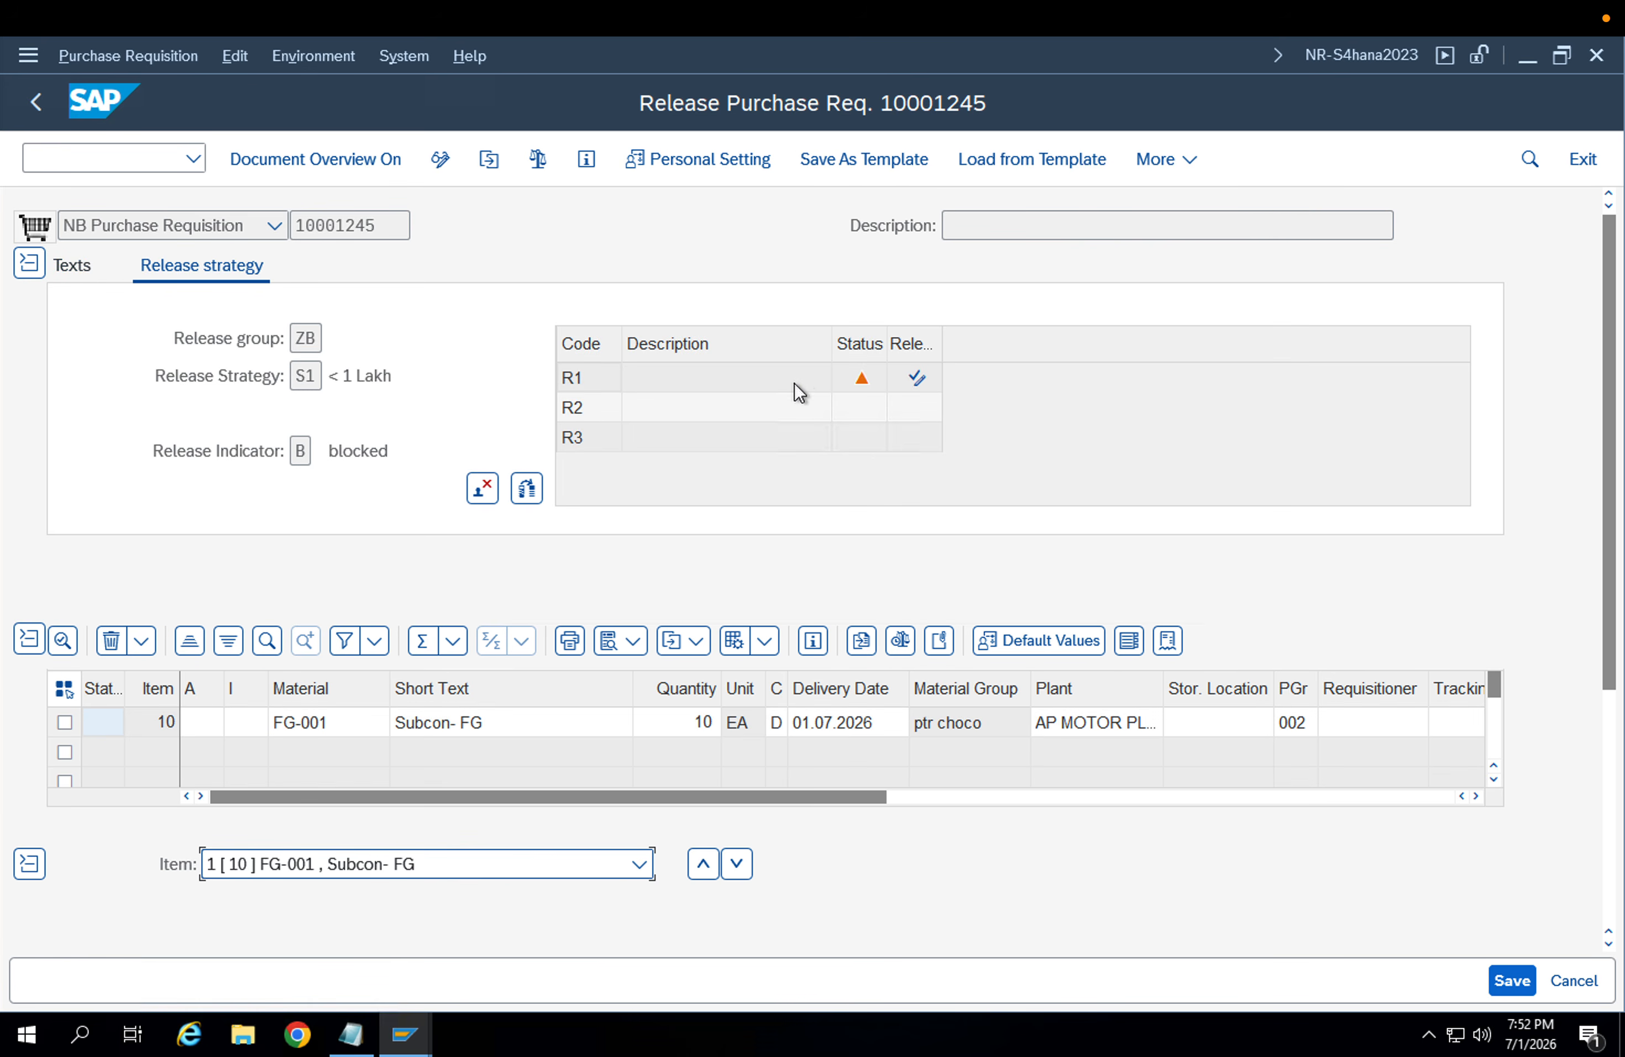
Release the requisition with release codes R1, R2 and R3 in sequence
click(909, 384)
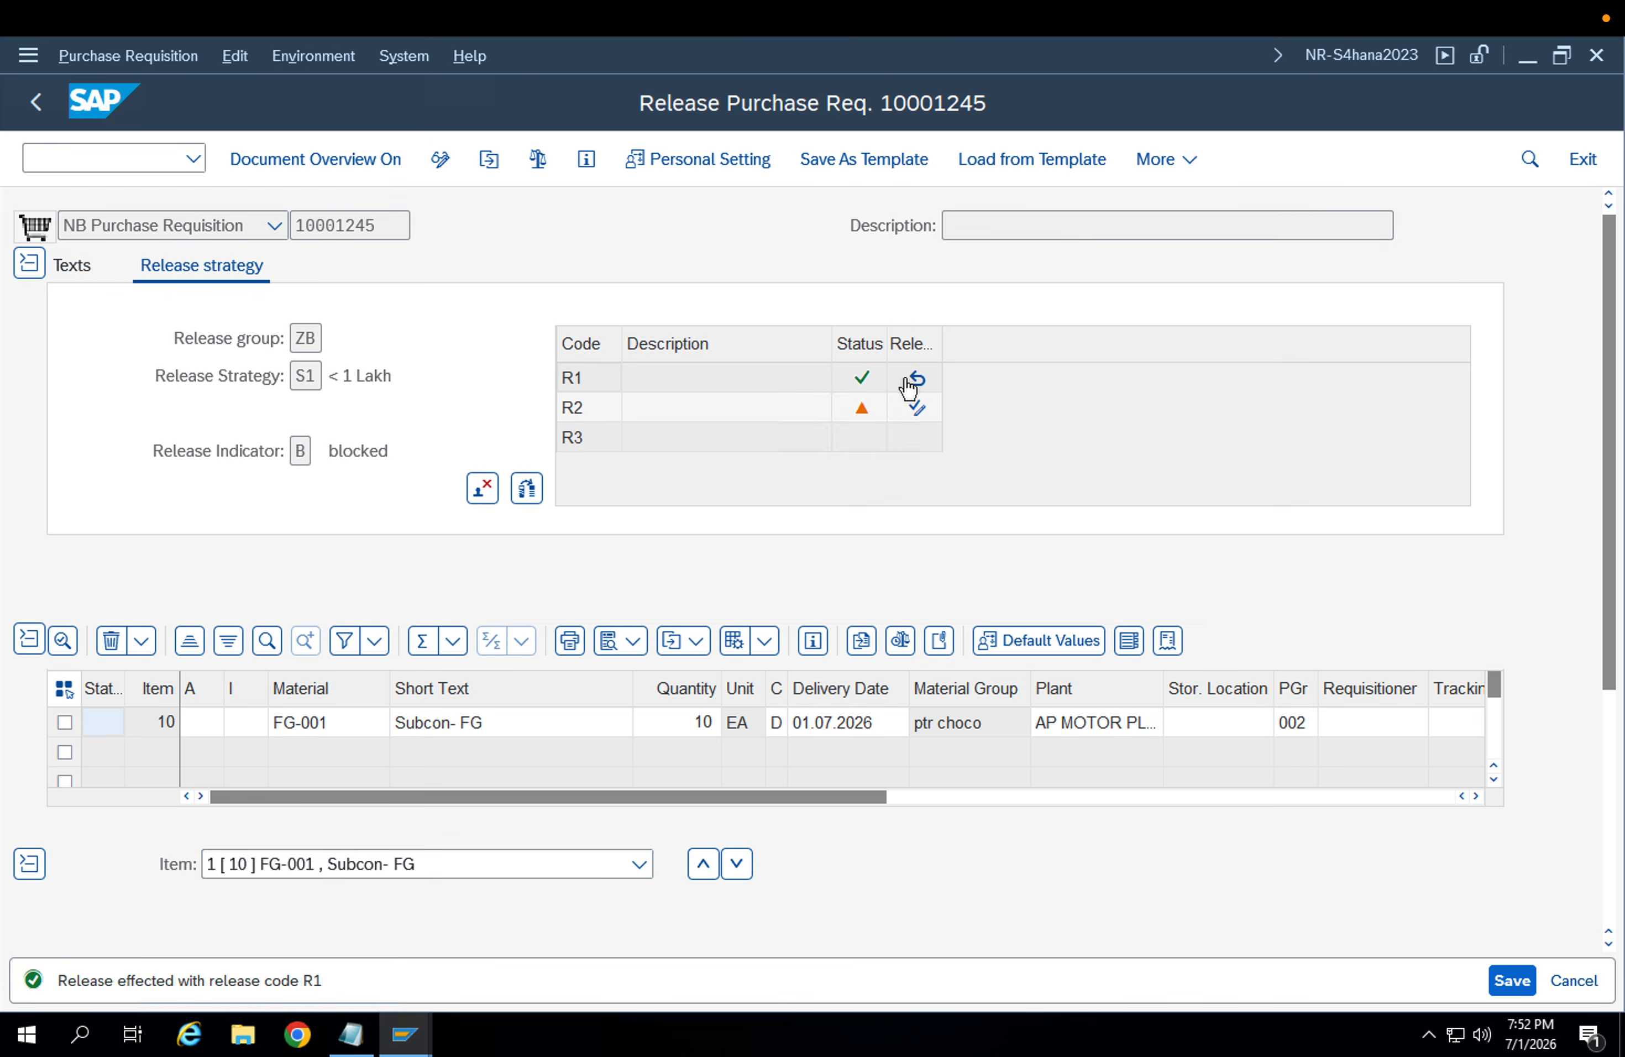
click(918, 411)
click(915, 441)
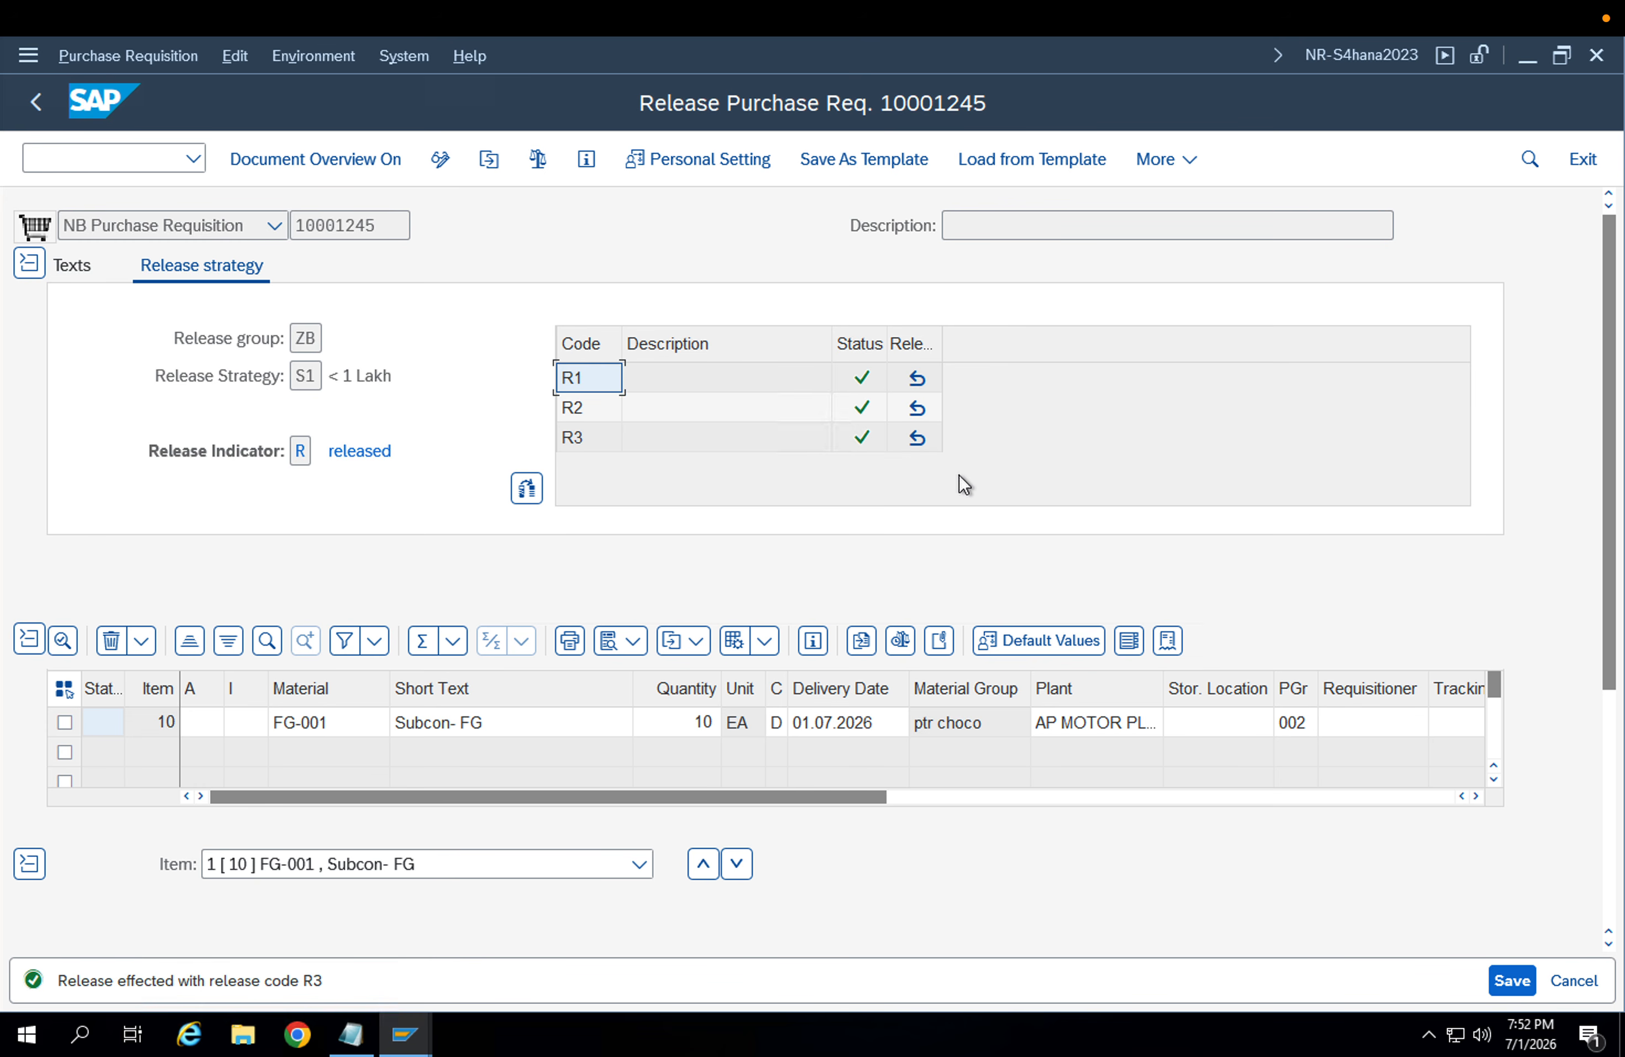
Cancel the releases for codes R3, R2 and R1 and check the requisition's release indicator
click(914, 437)
click(916, 407)
click(921, 383)
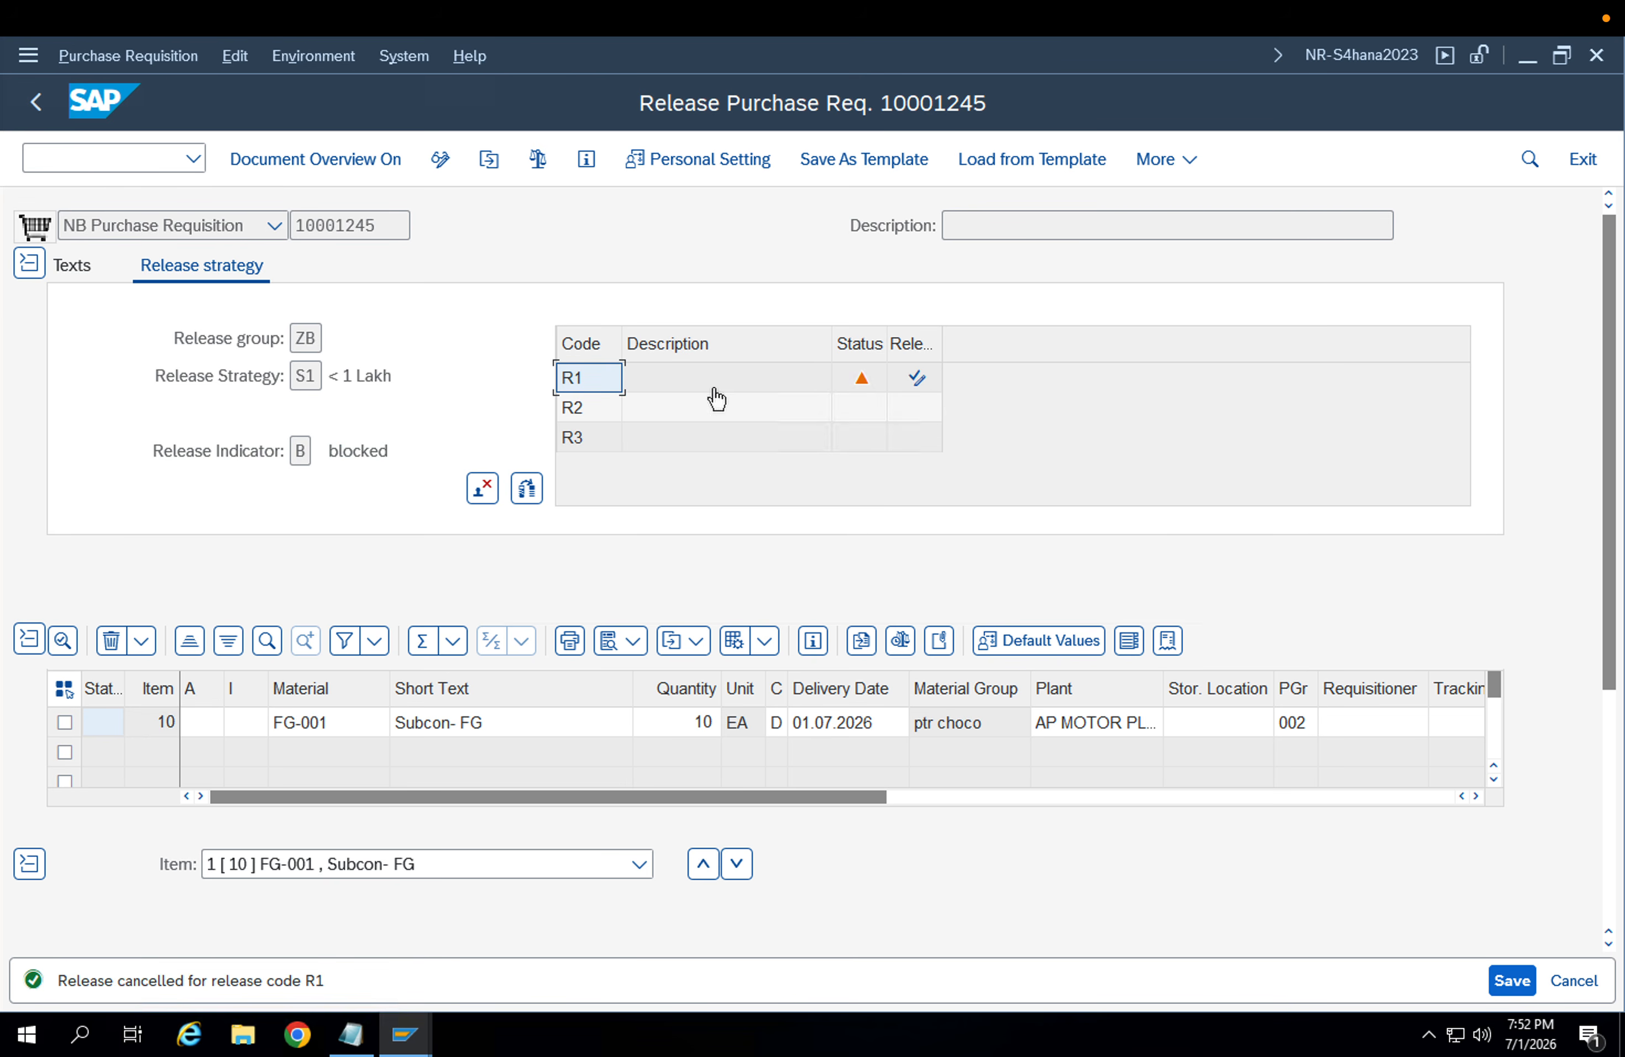
drag(395, 449, 250, 447)
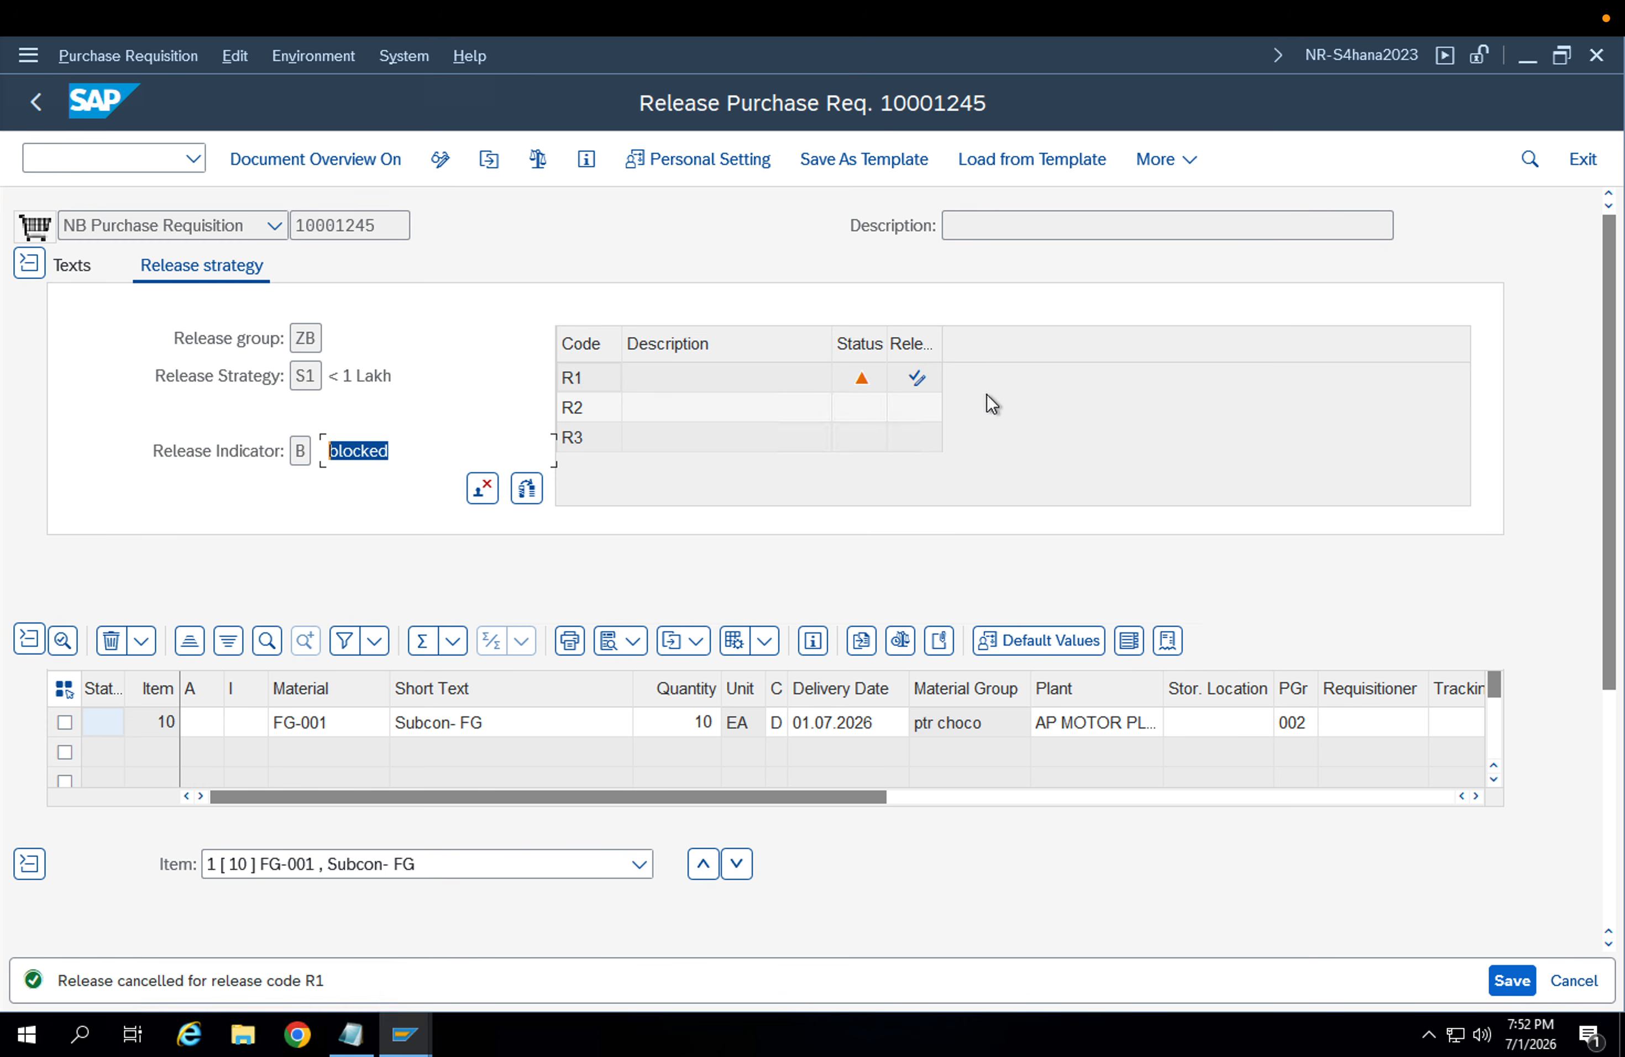
Release the requisition again with codes R1, R2 and R3, checking the release indicator after each release
click(921, 384)
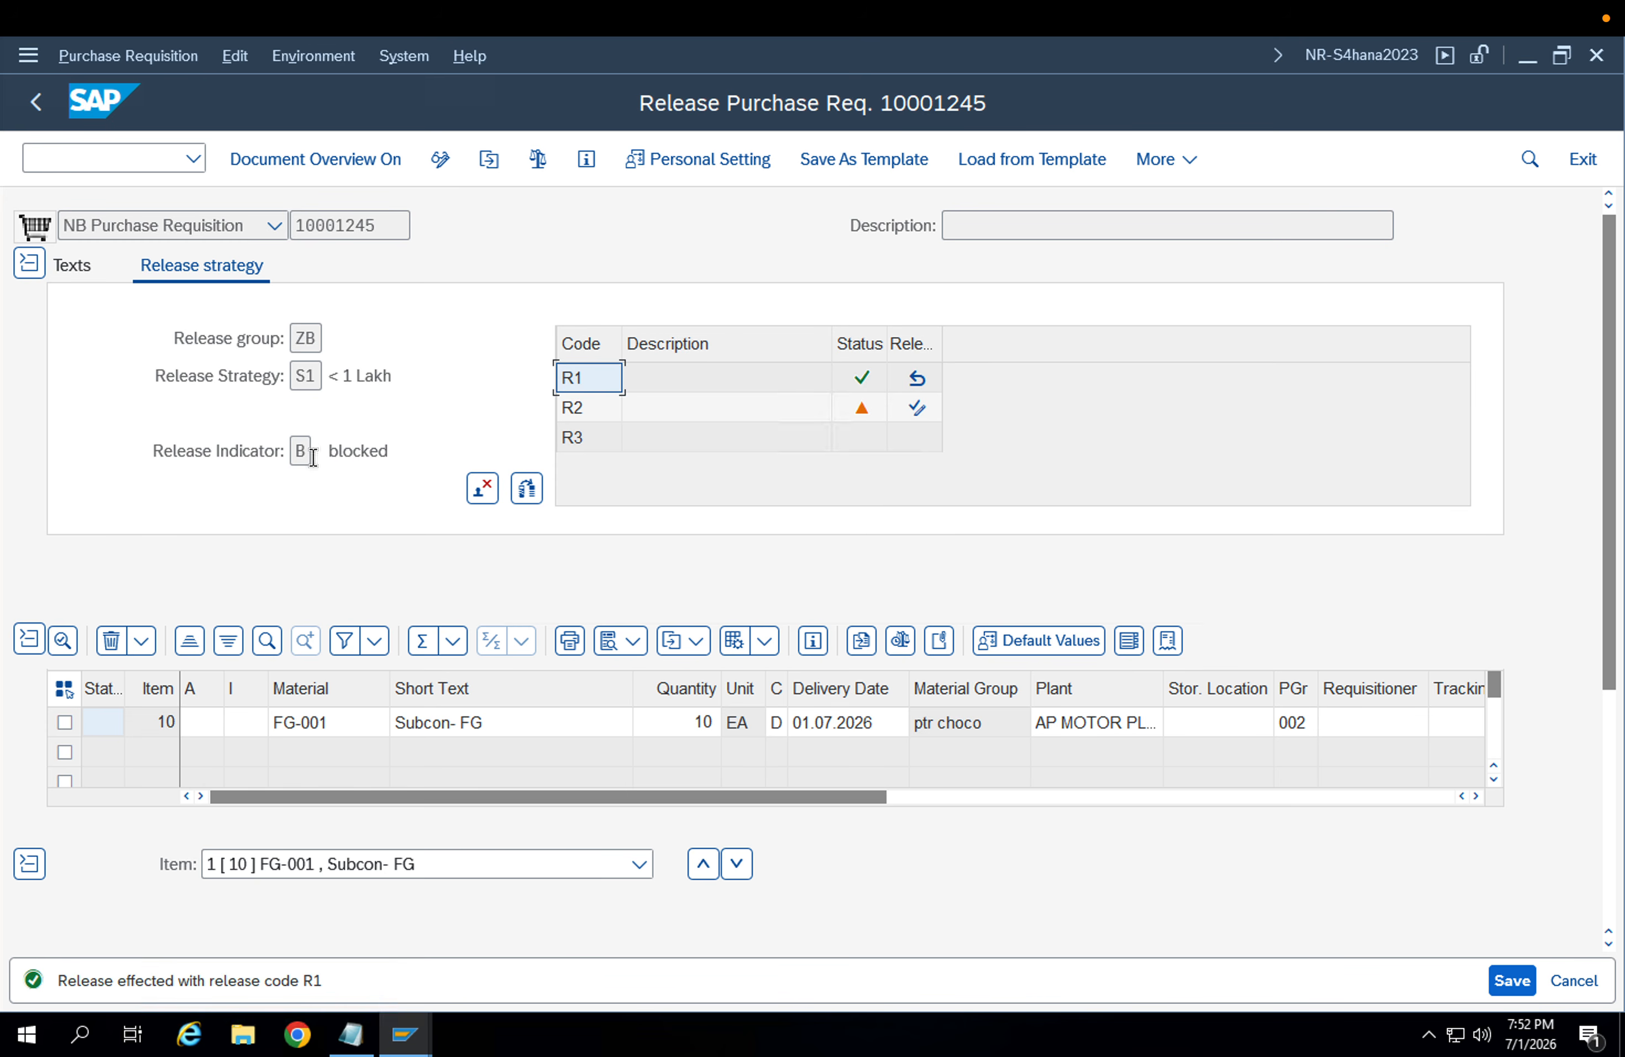
double_click(325, 447)
click(919, 409)
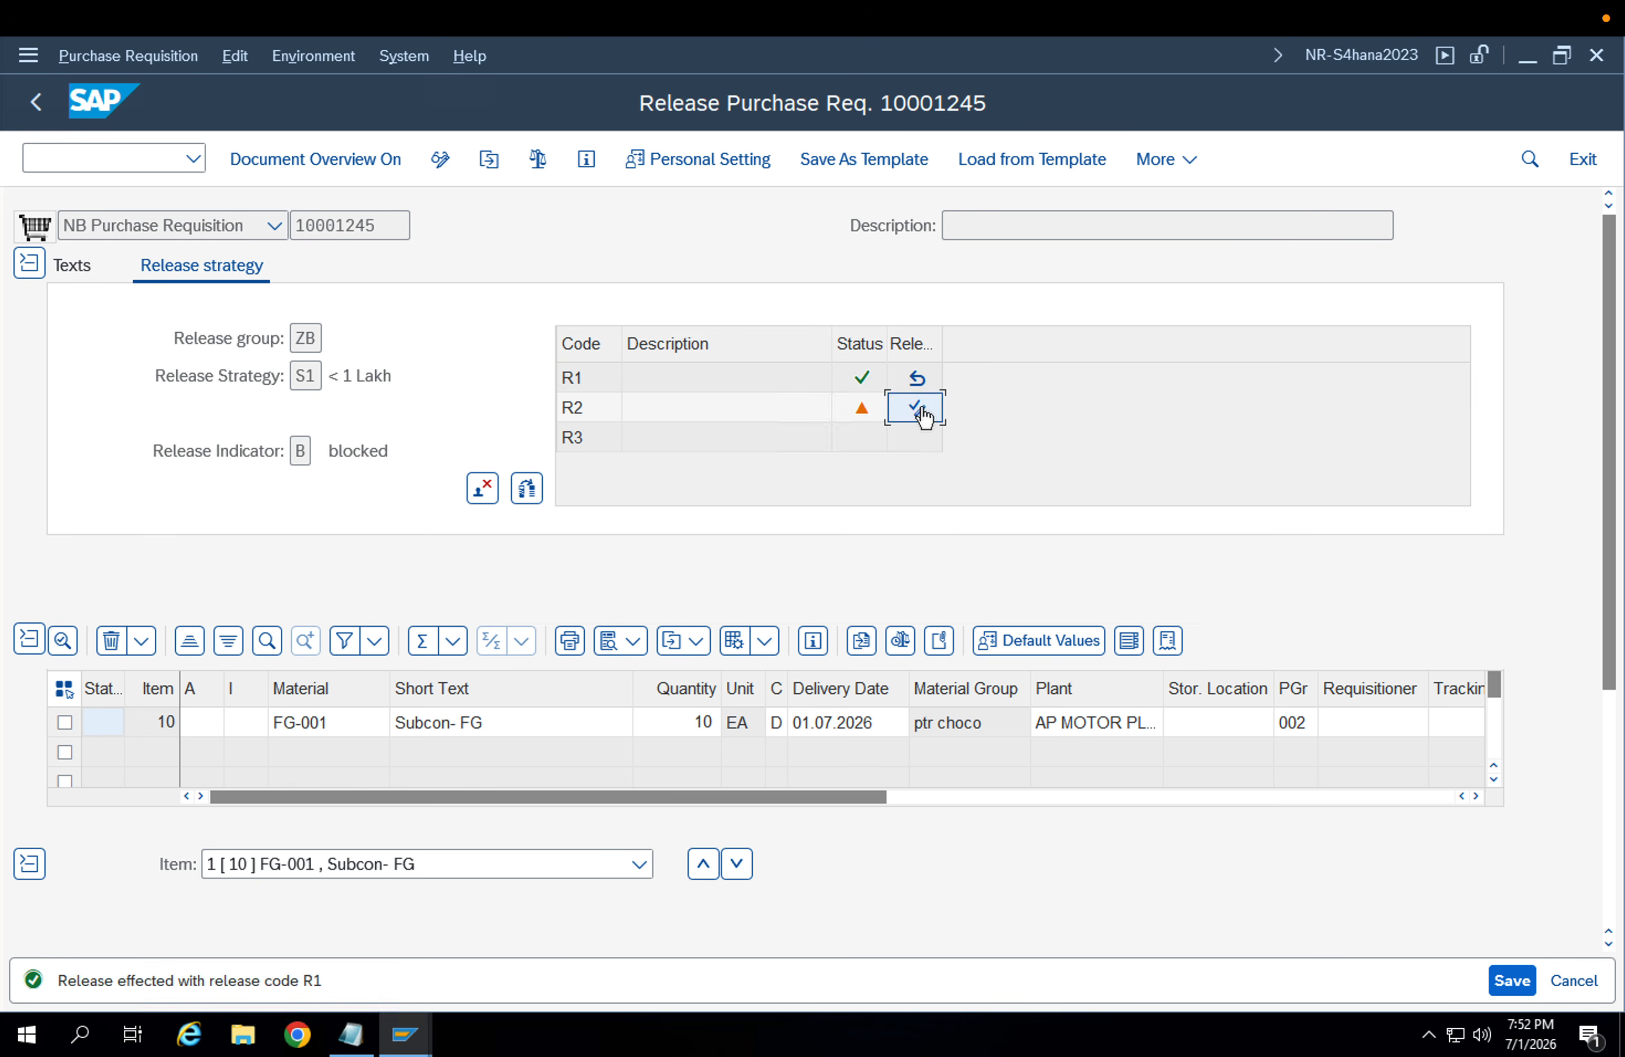
click(410, 448)
click(920, 437)
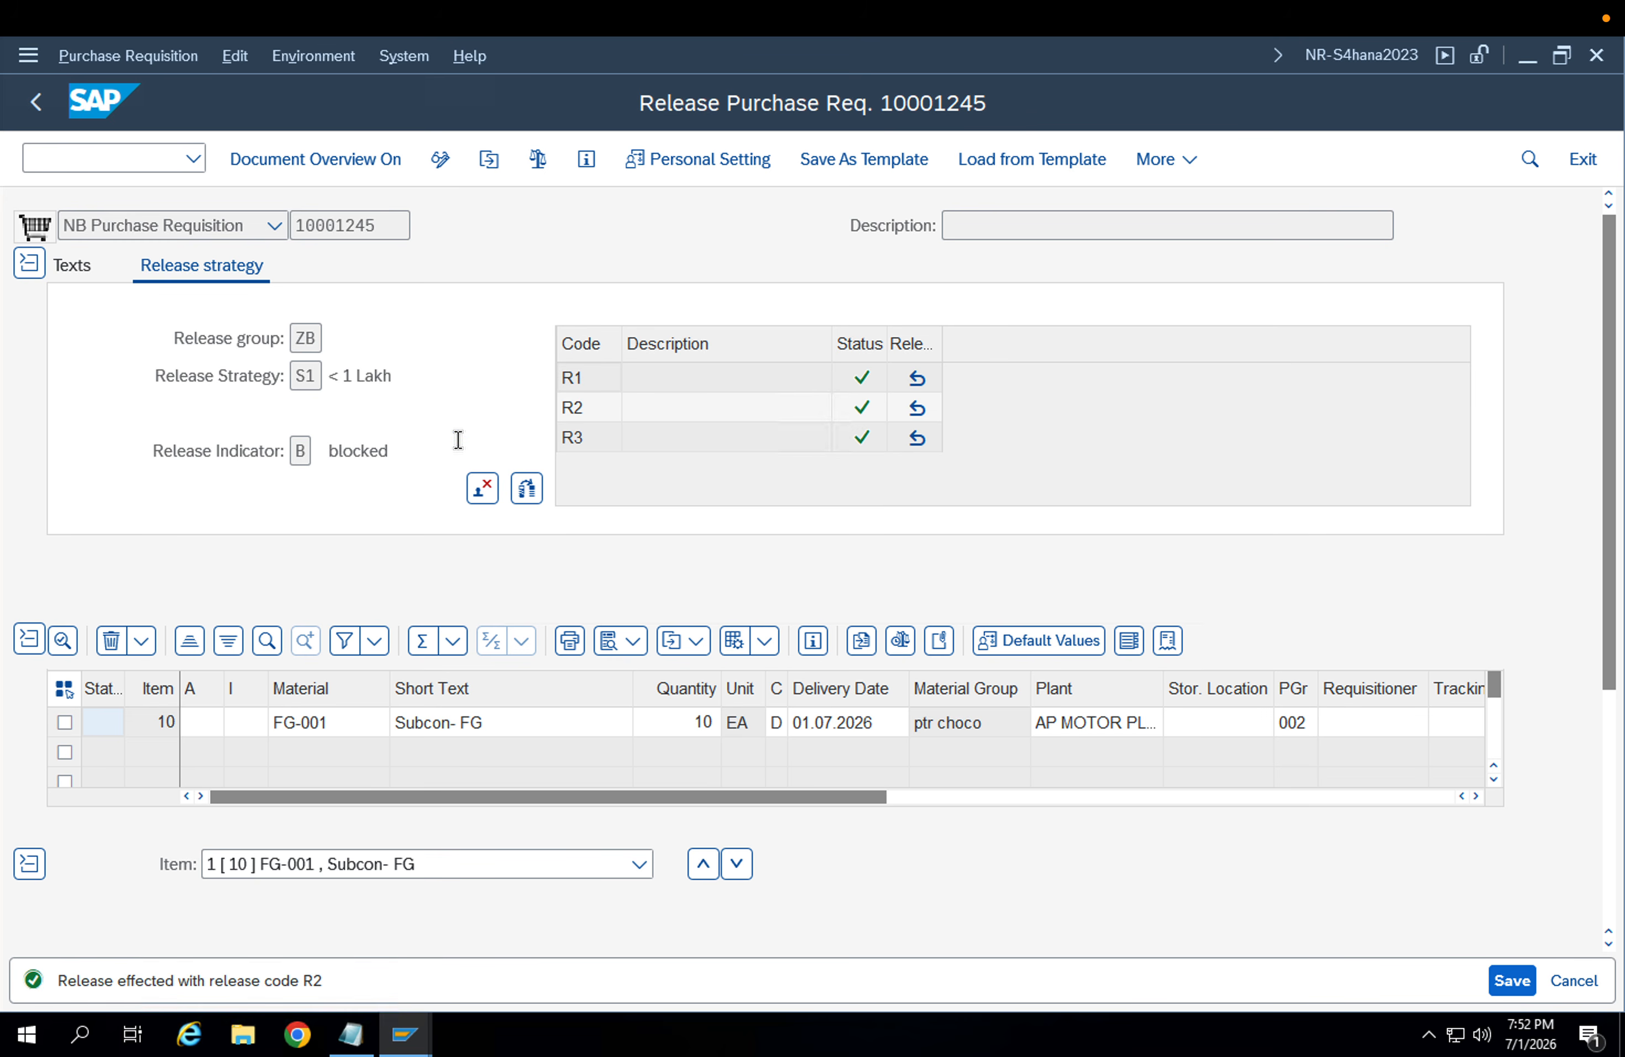
double_click(330, 450)
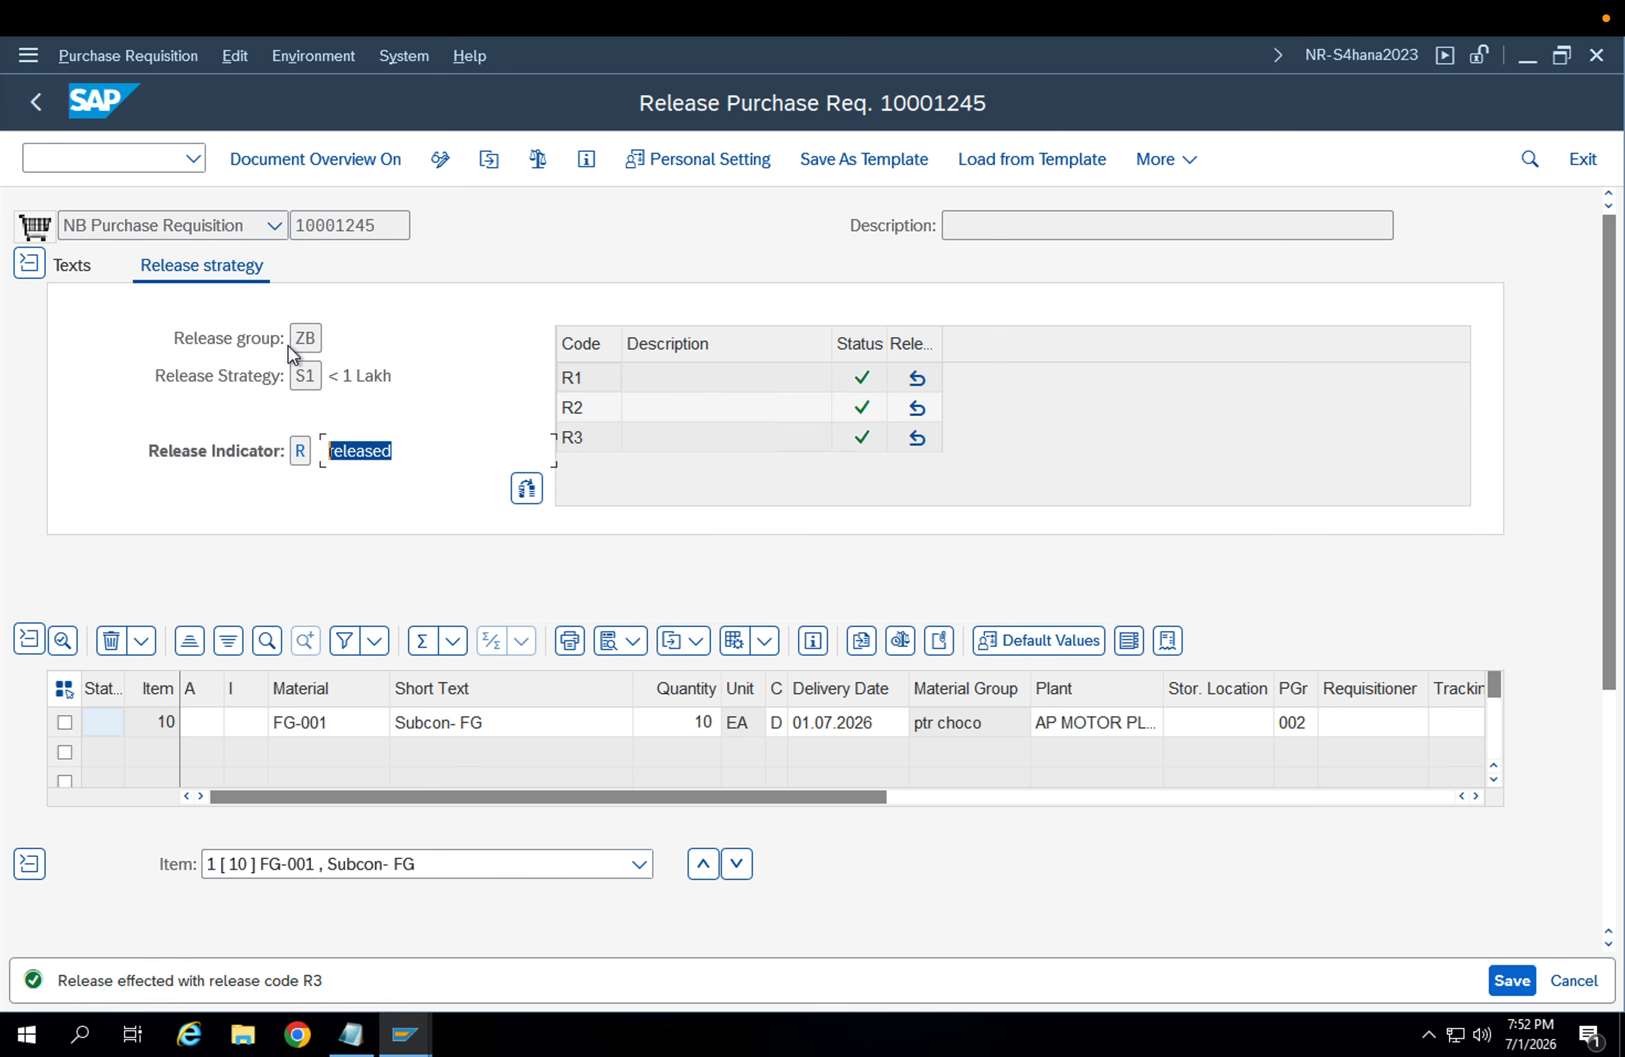
click(318, 341)
click(319, 377)
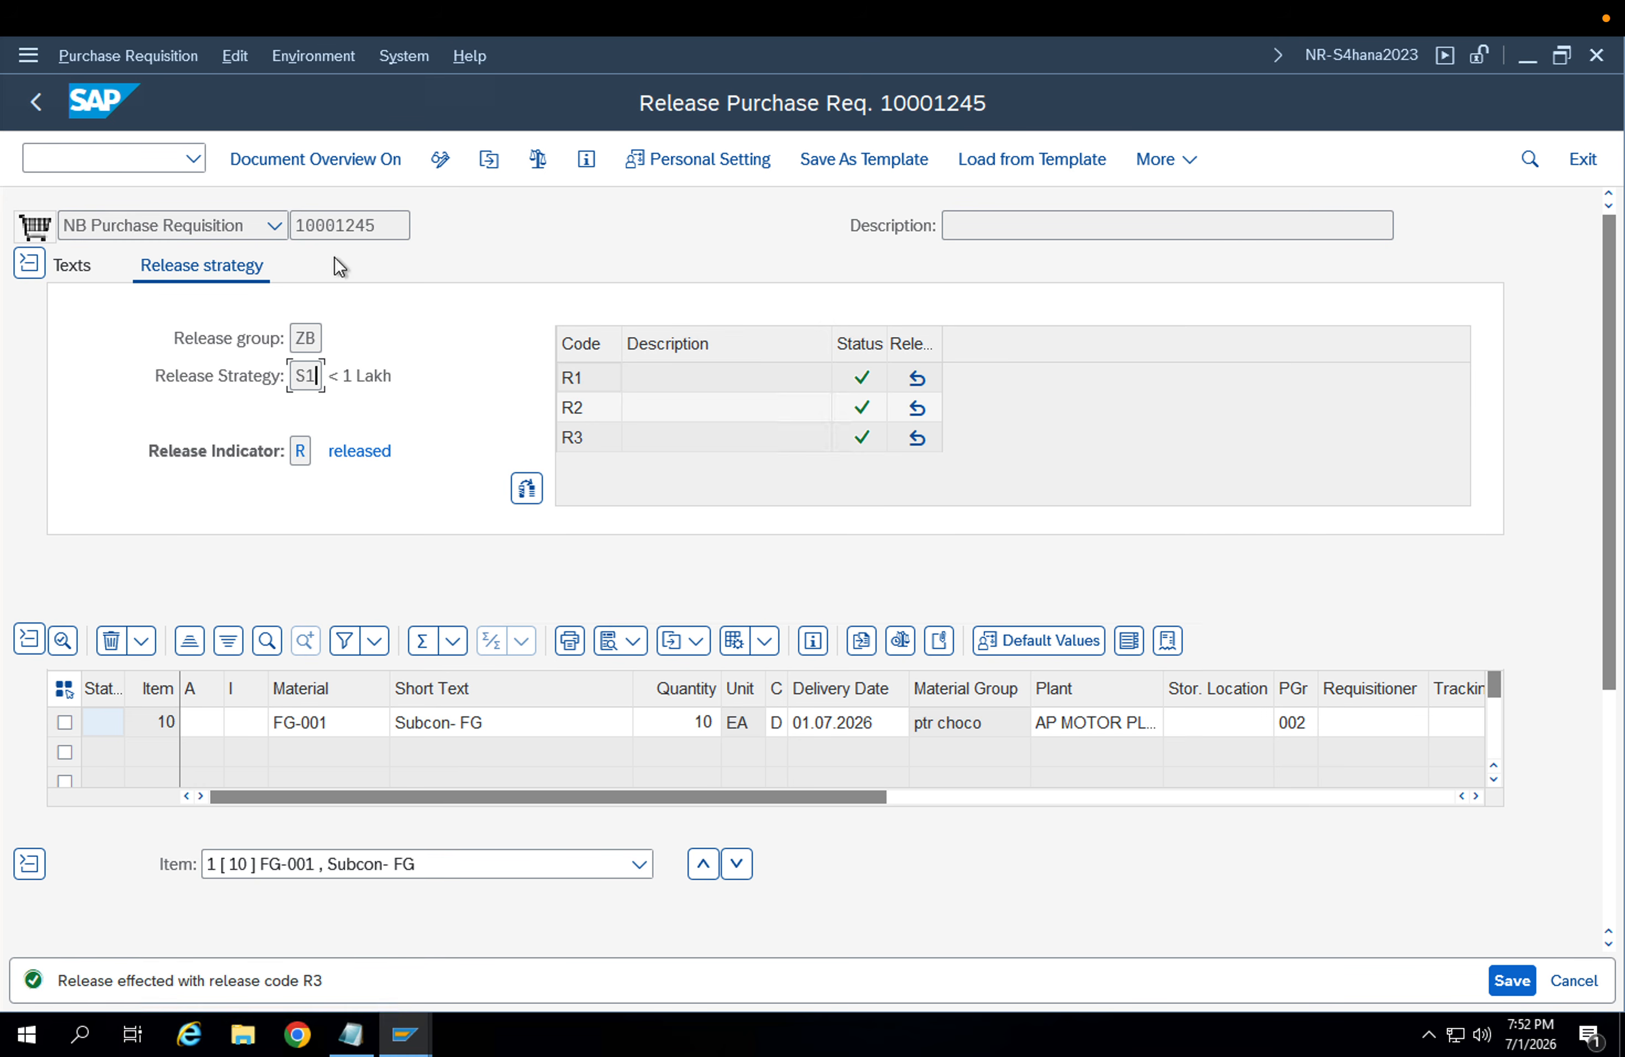
Run the collective release transaction ME55 for release code R1, release group ZB and the same purchase requisition
click(100, 159)
text(/nme55)
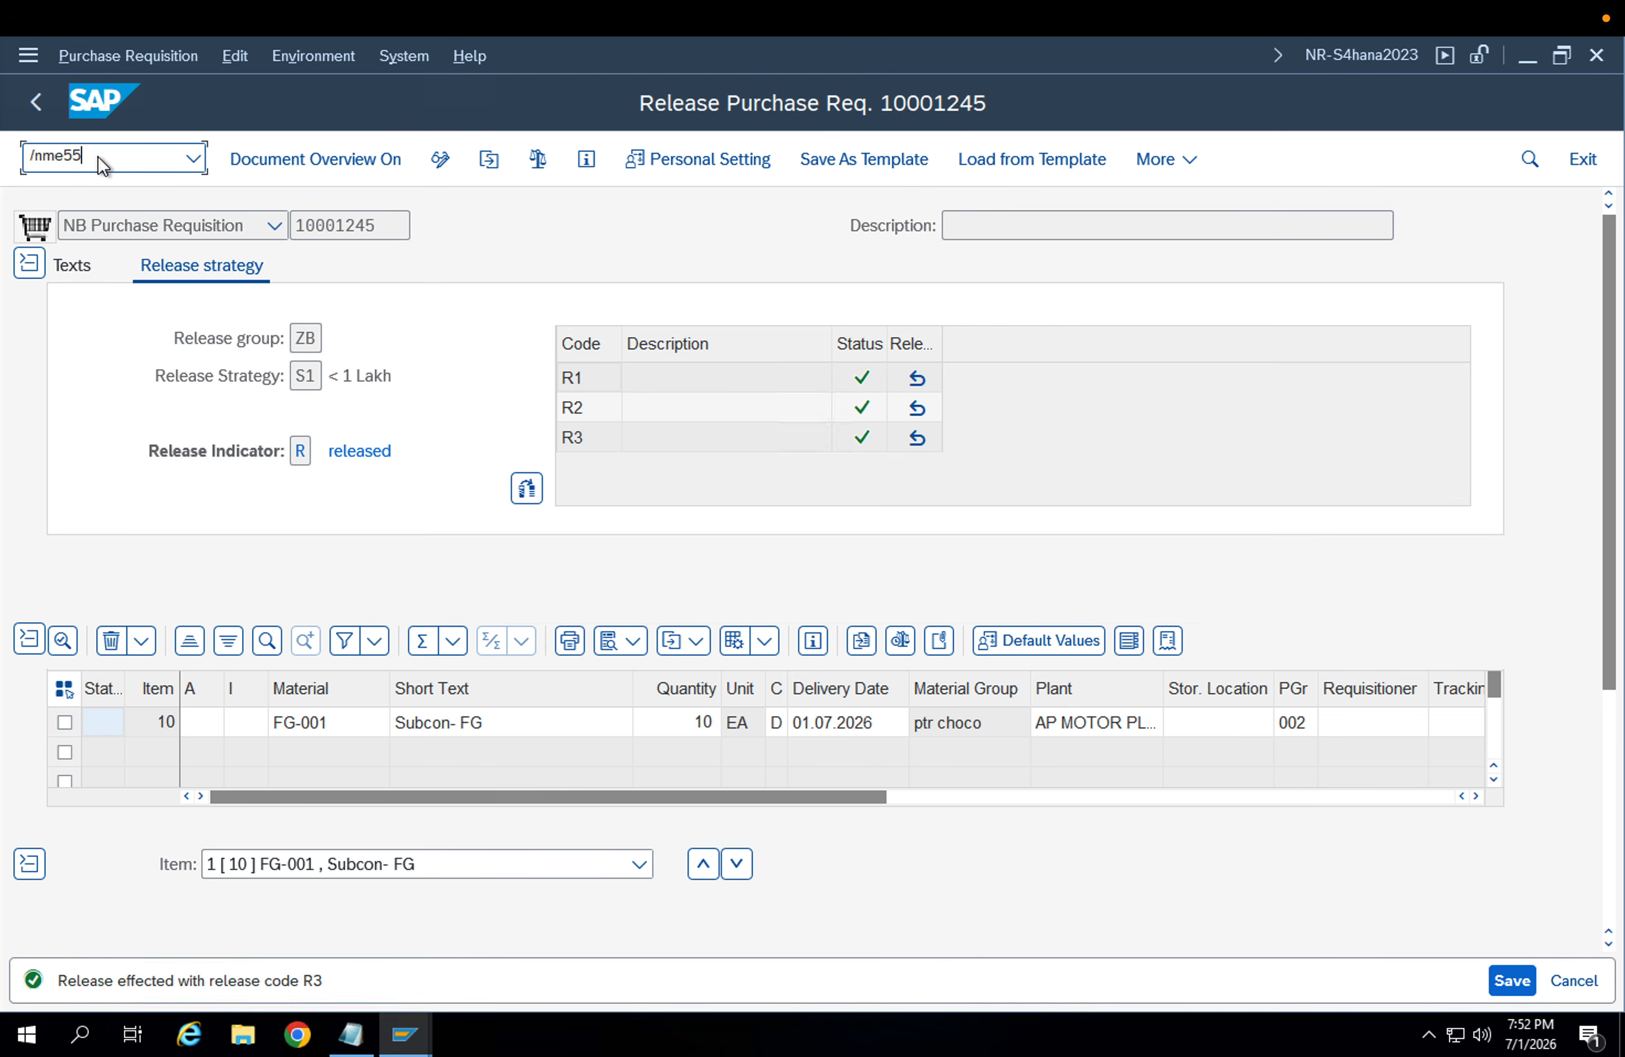
key(Return)
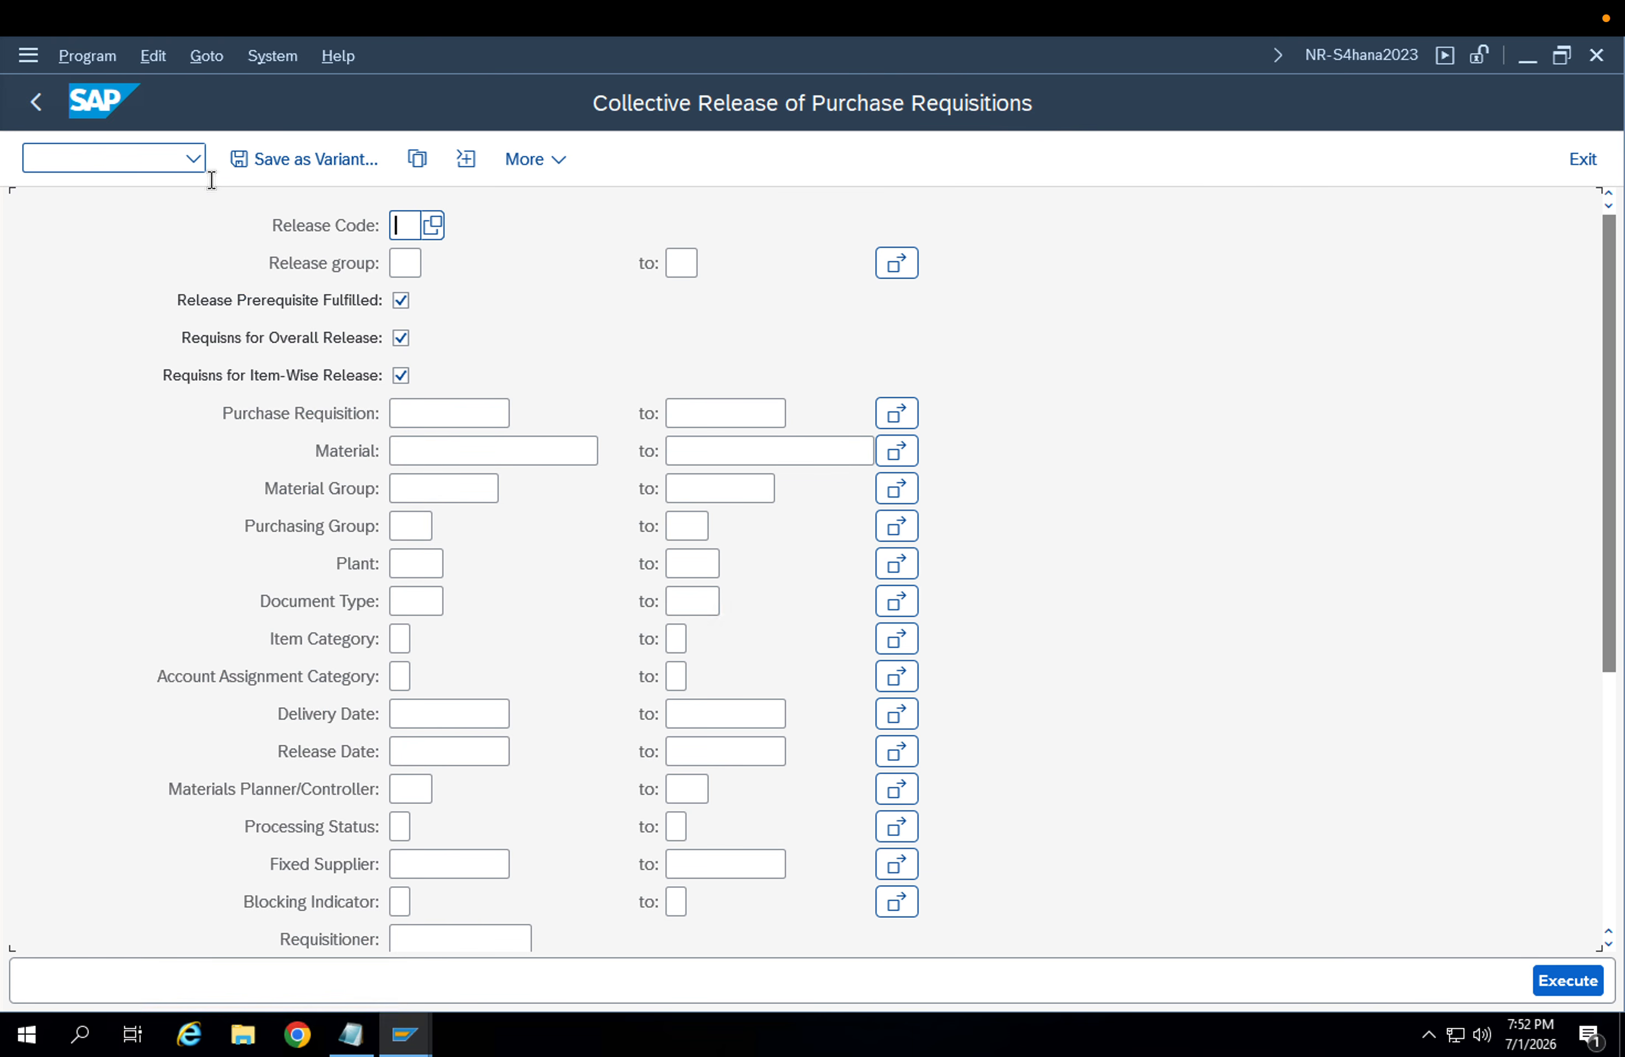
text(ZB)
key(BackSpace)
key(BackSpace)
text(R1)
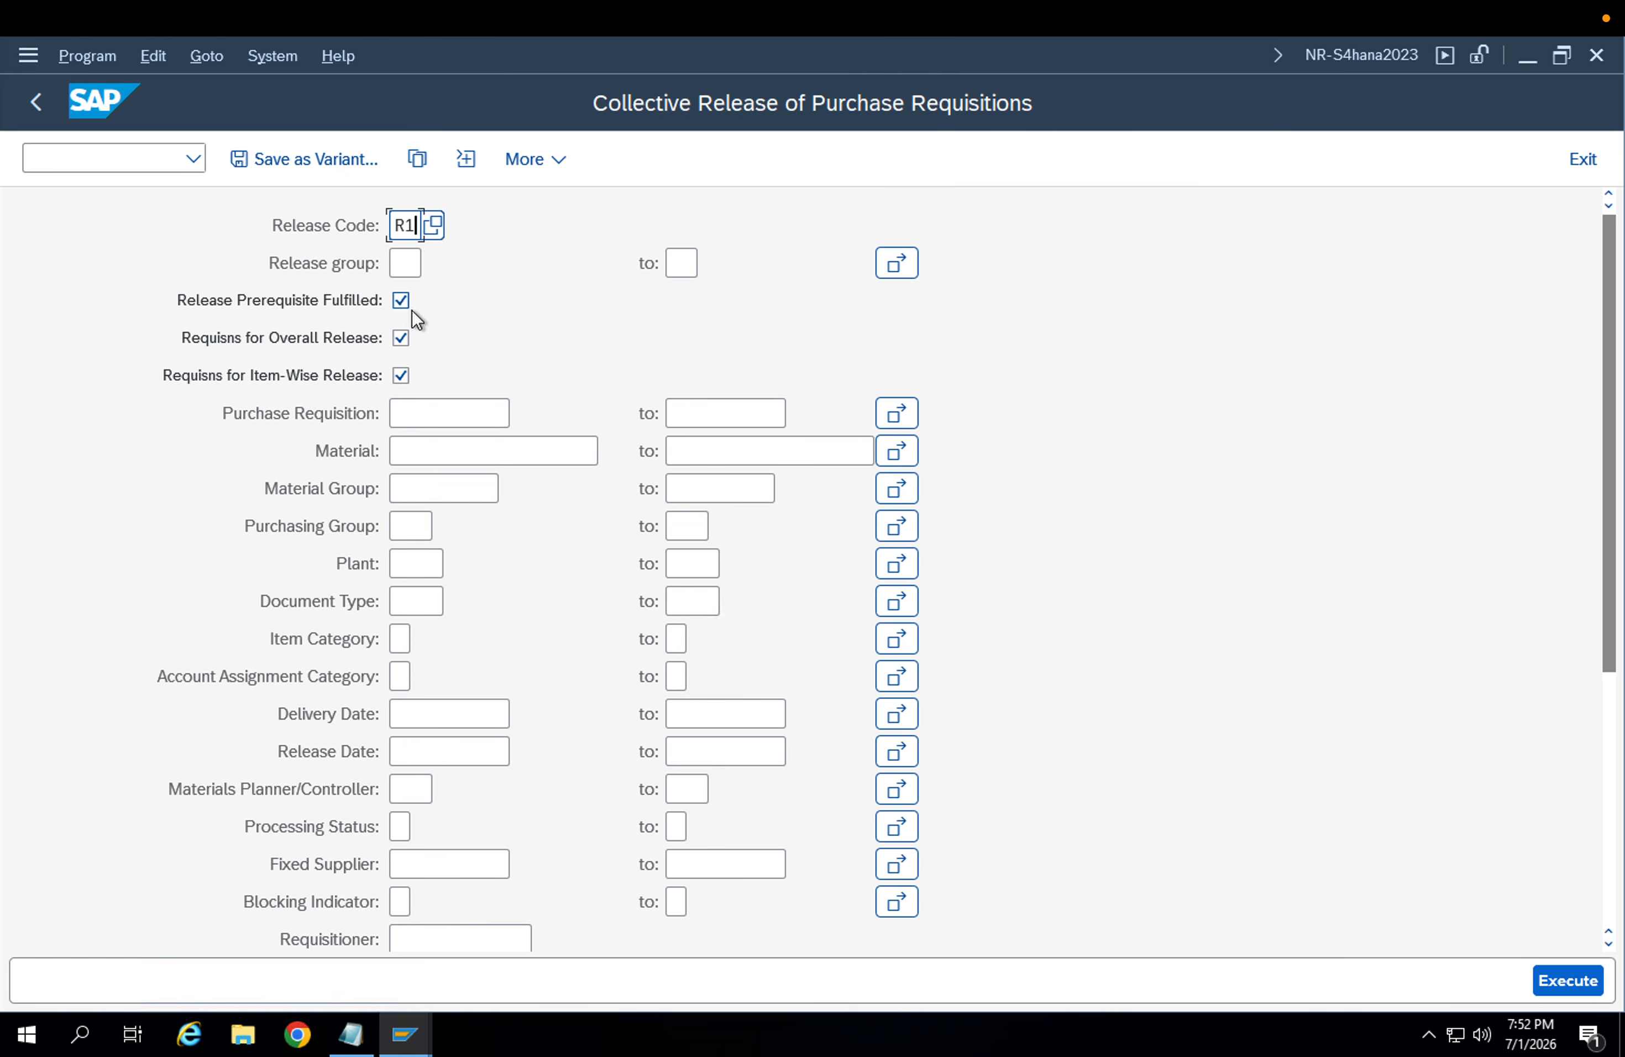
click(410, 262)
text(ZB)
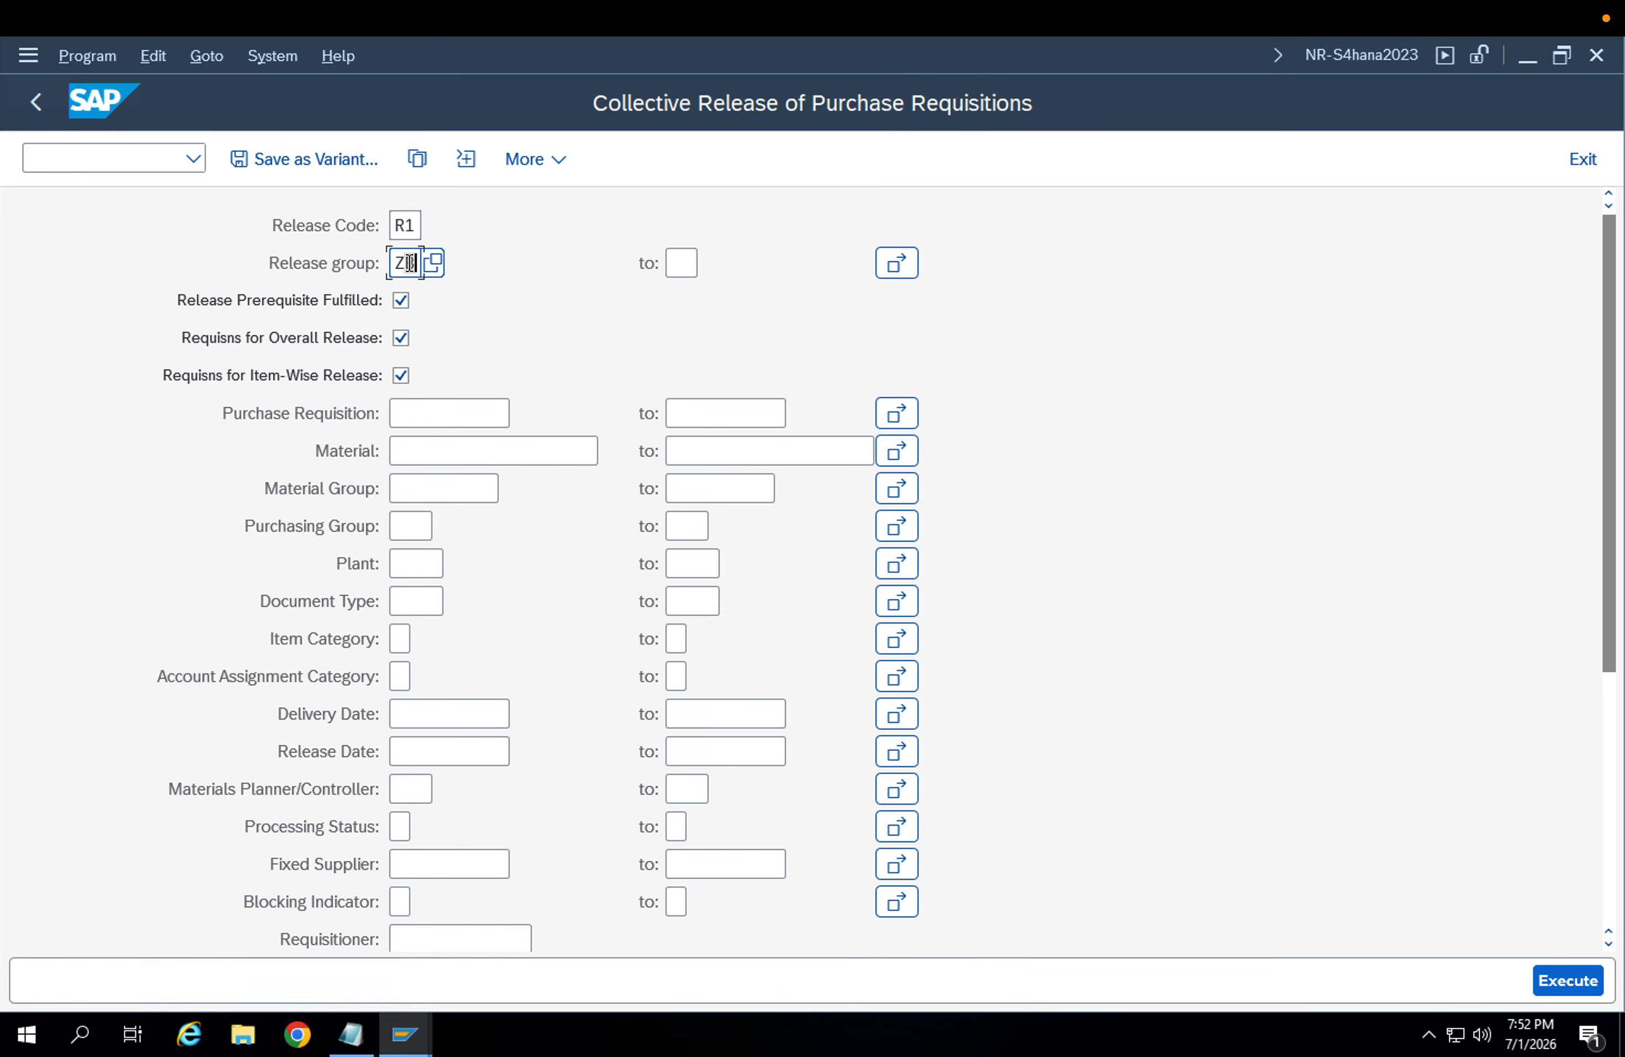
click(429, 411)
text(10001245)
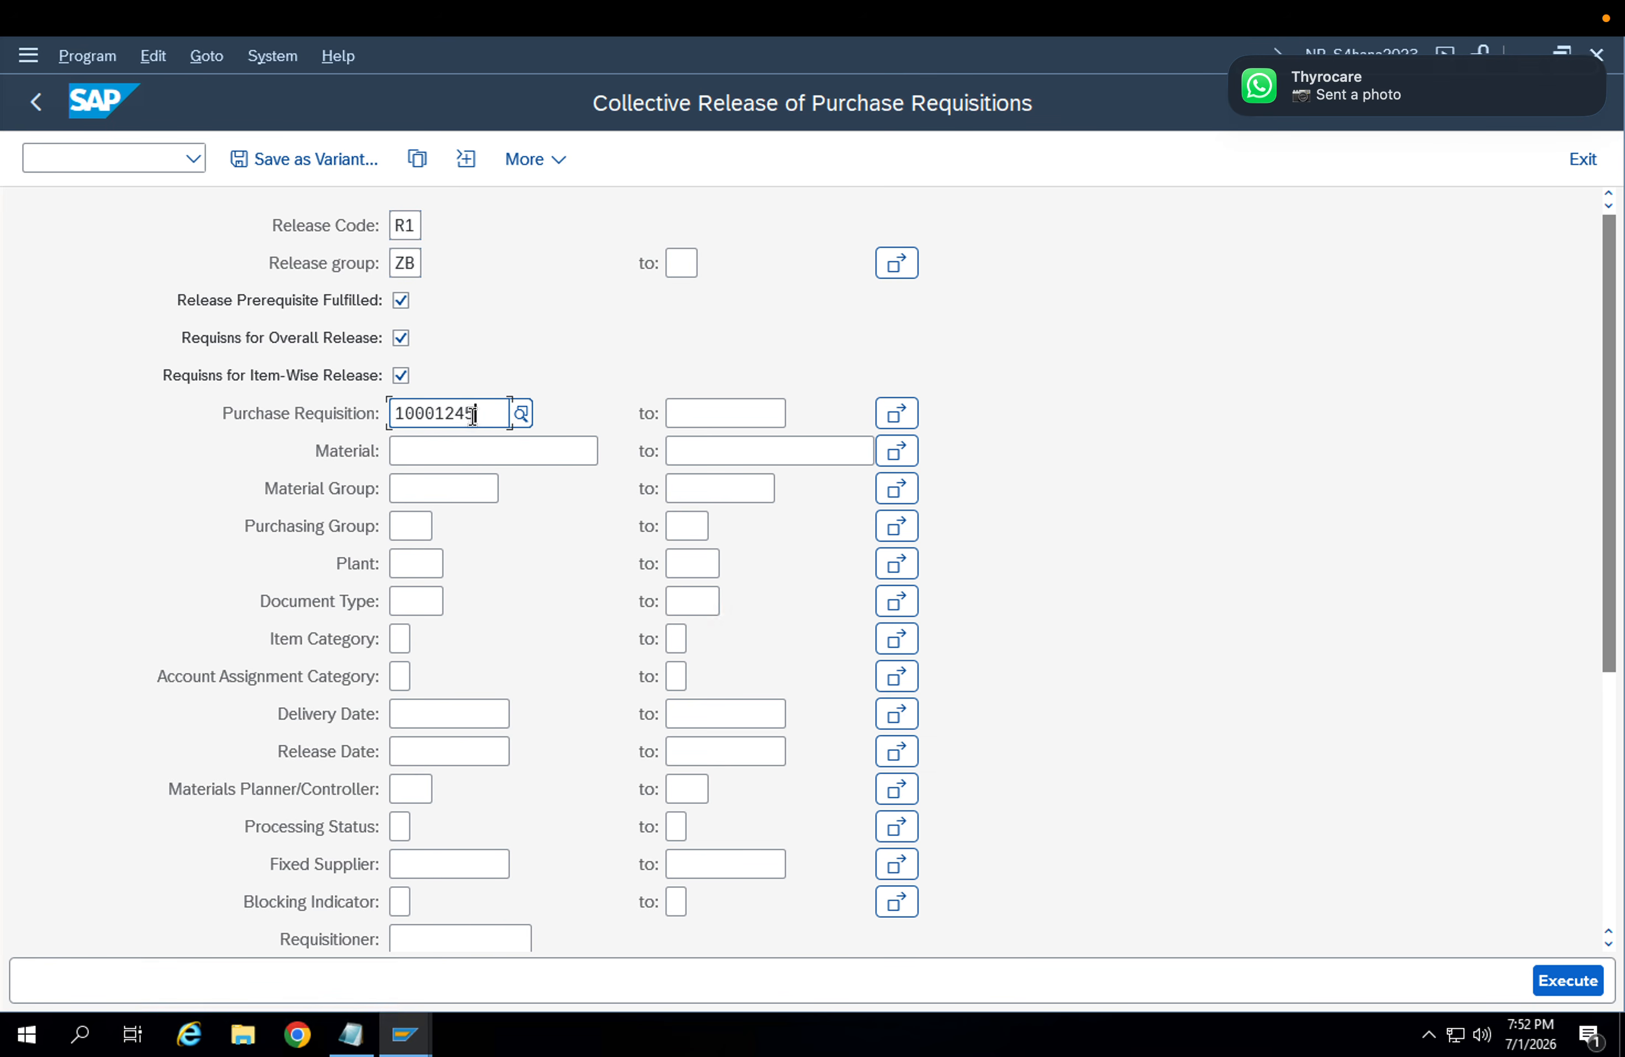
click(1548, 979)
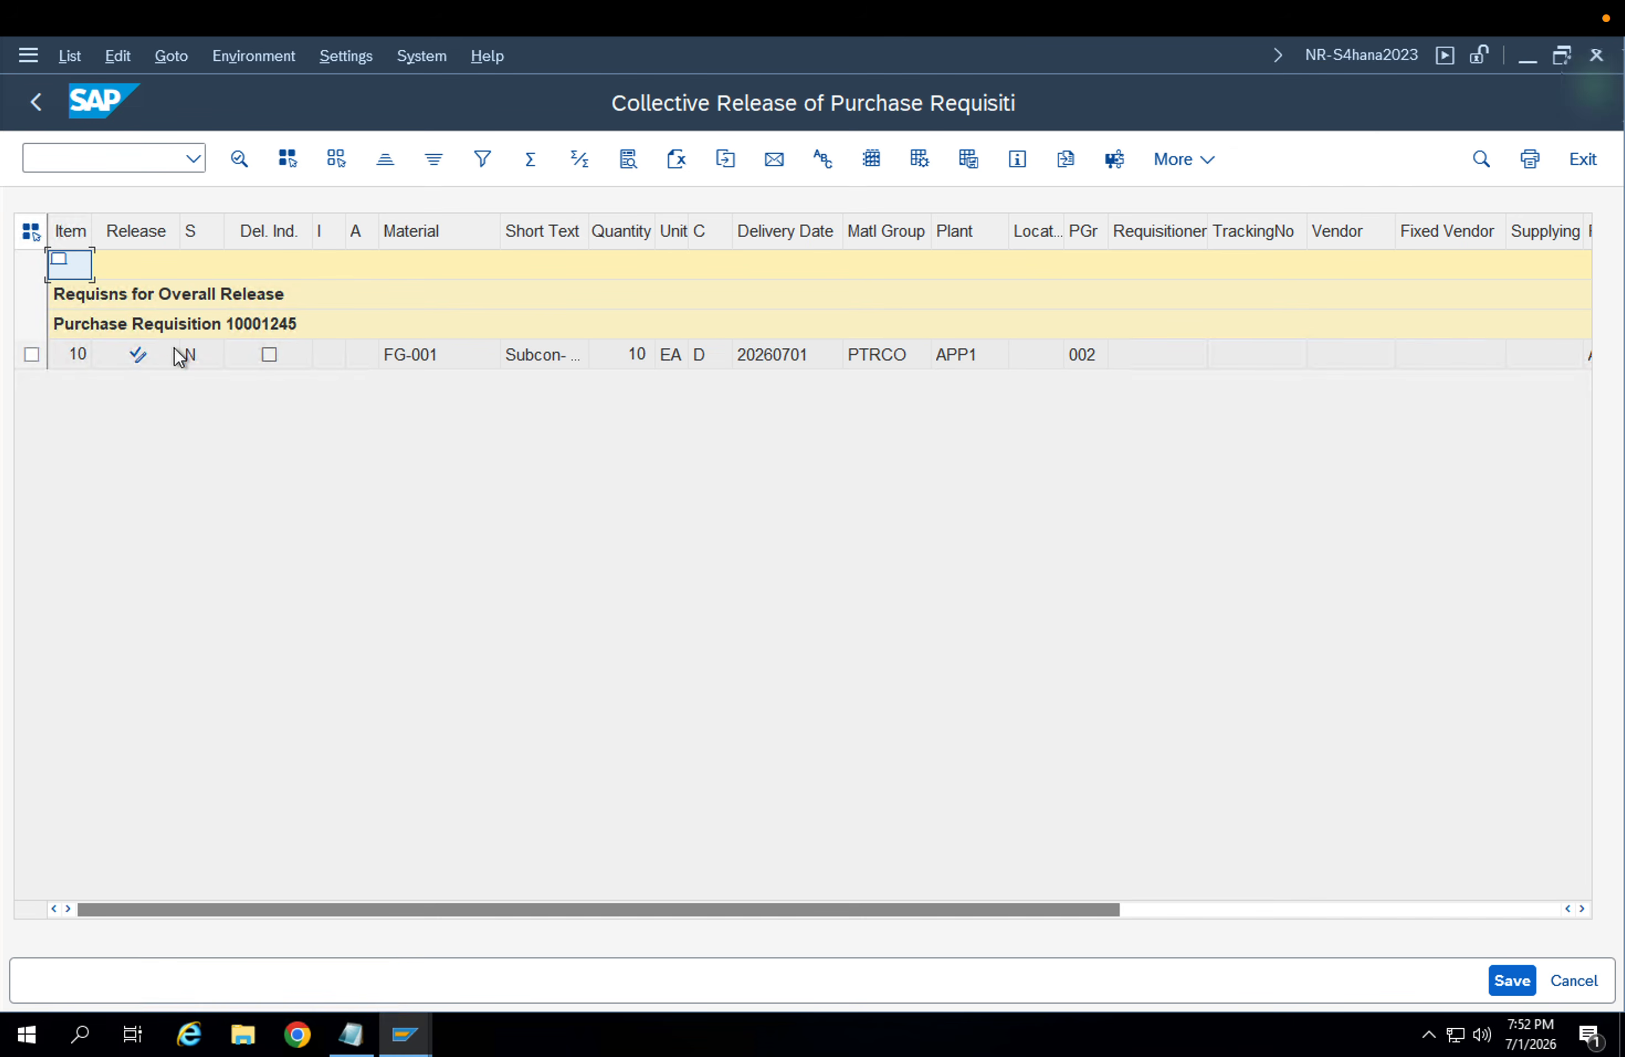
Release requisition item 10 with code R1, save the collective release and close the message log
click(32, 355)
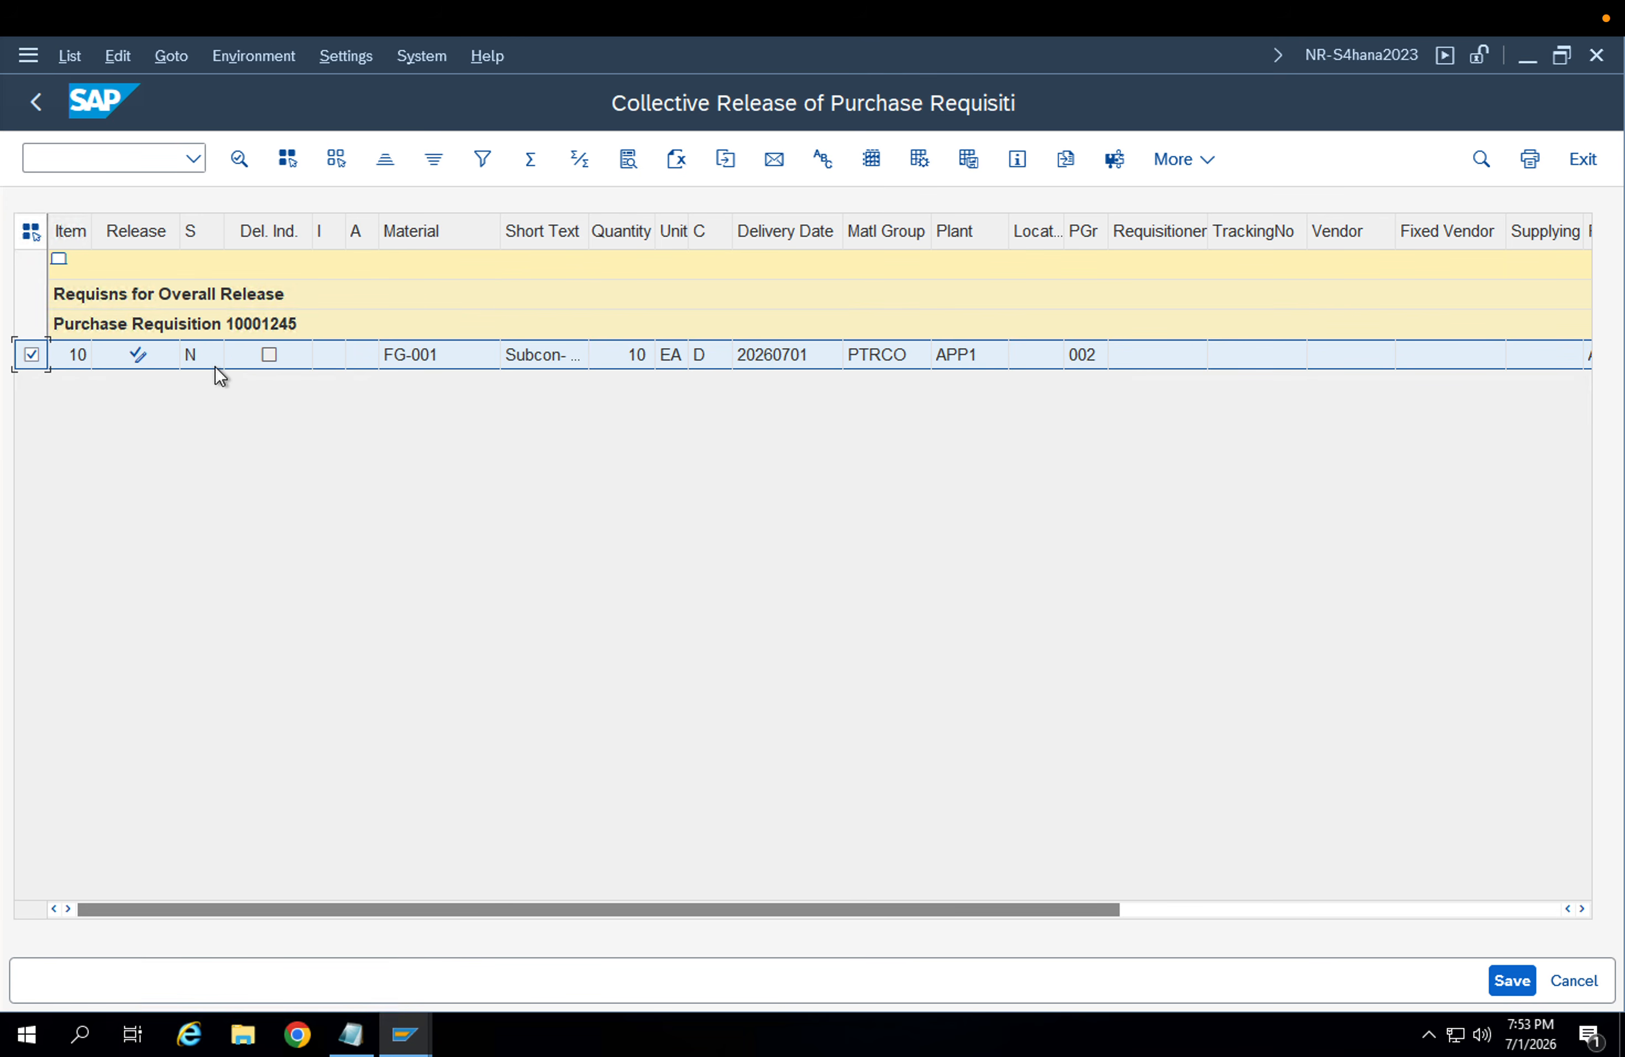
click(137, 354)
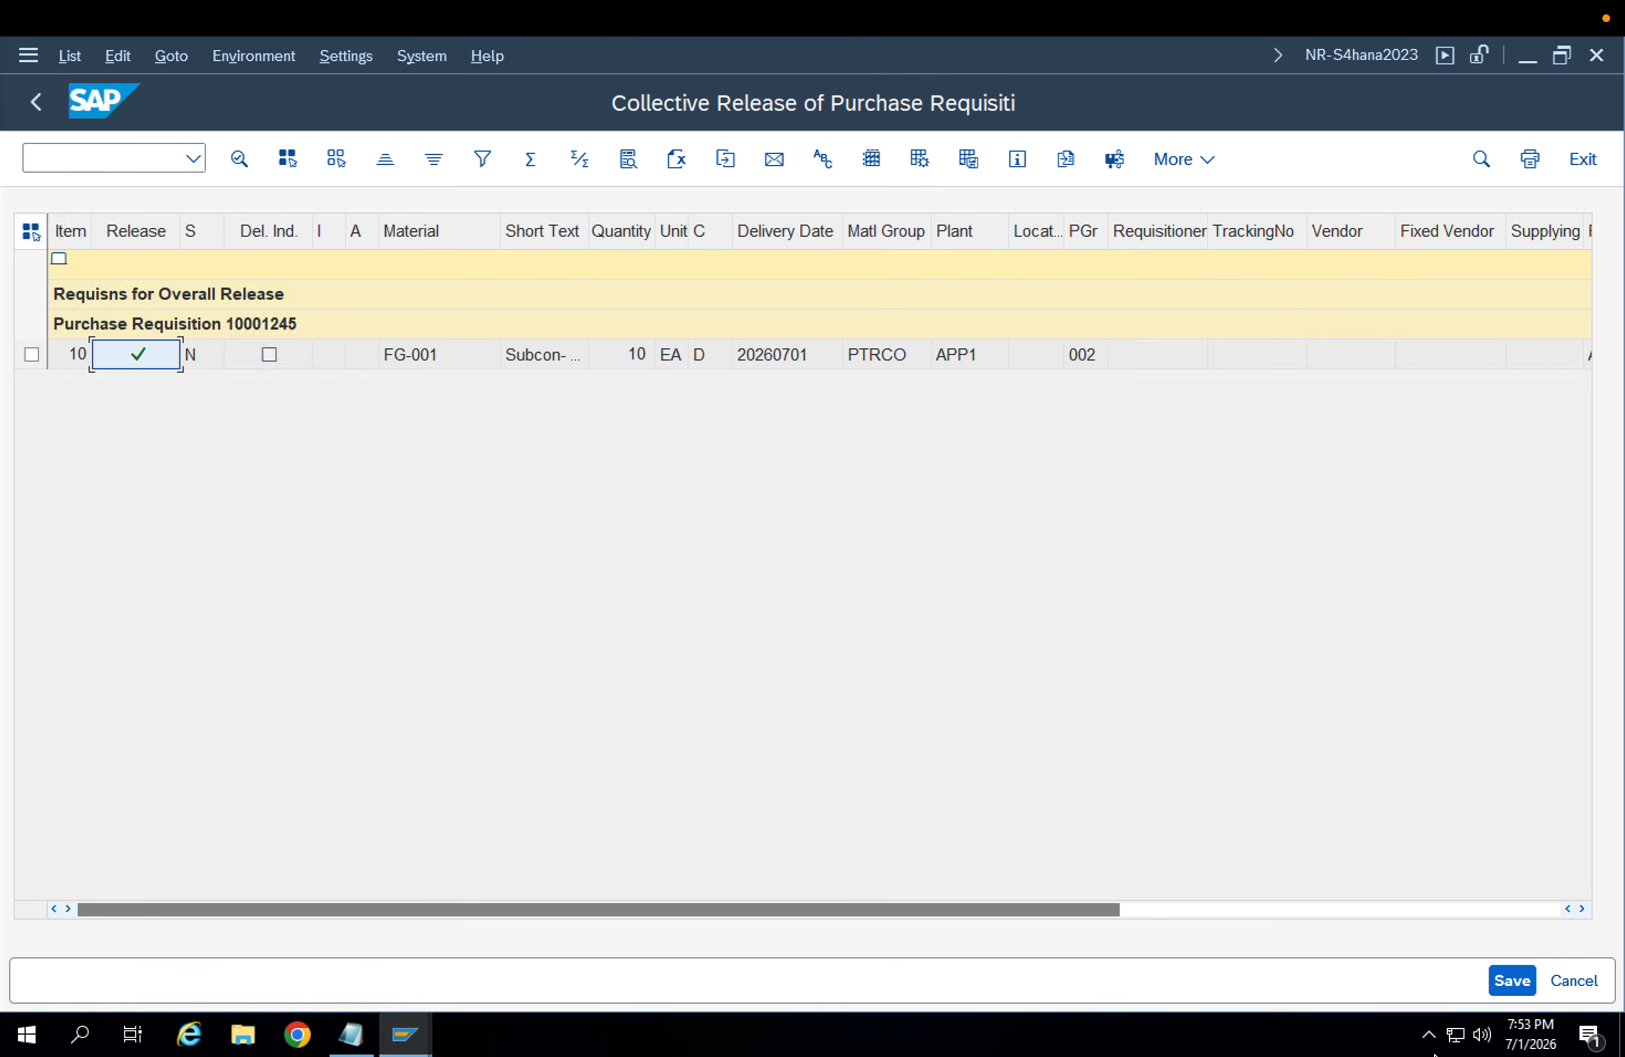
mouse_move(1519, 1054)
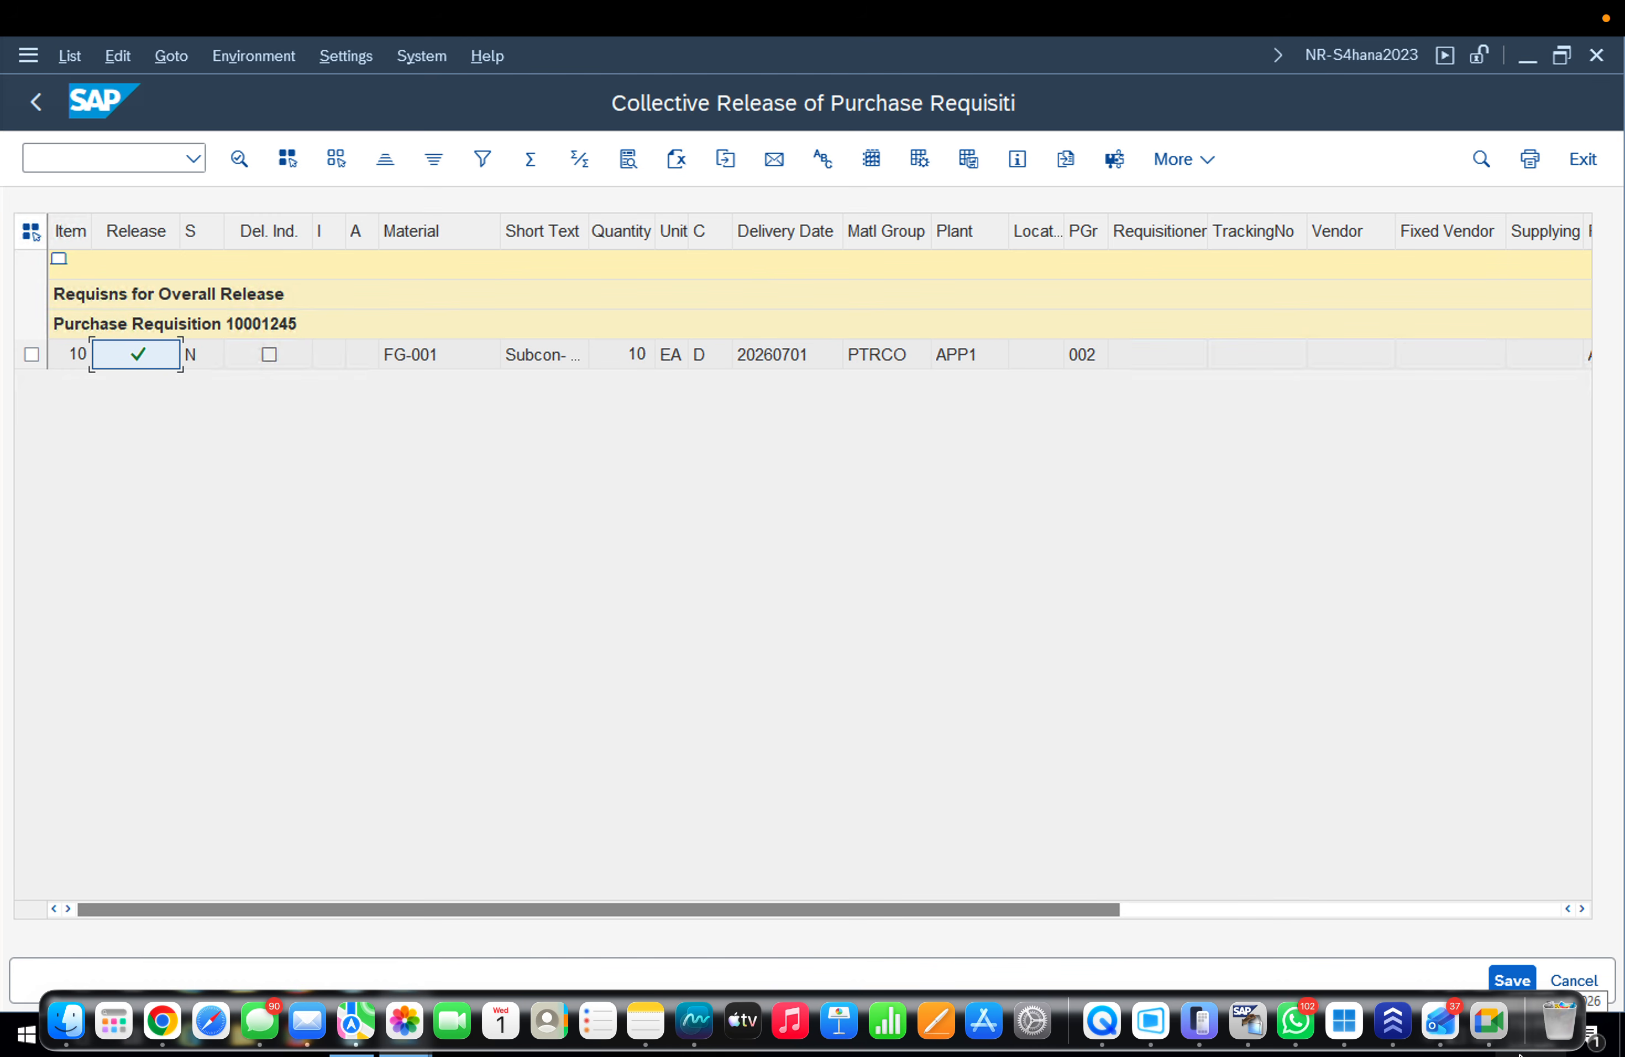
right_click(1520, 1052)
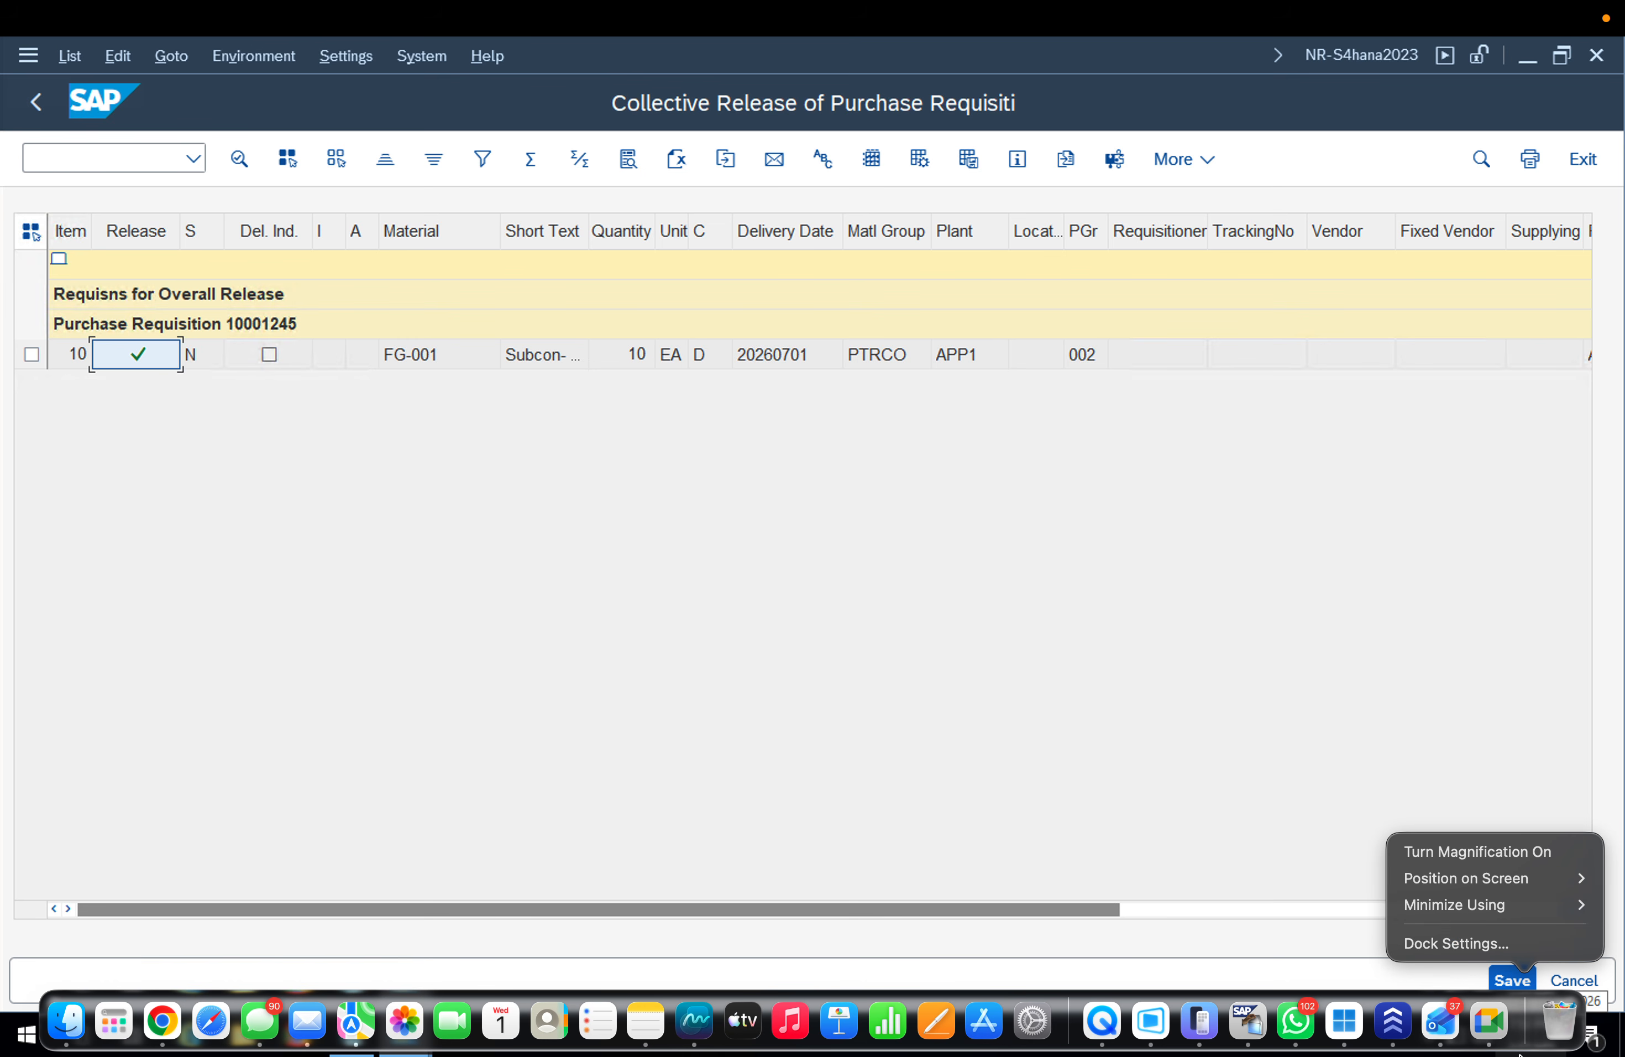
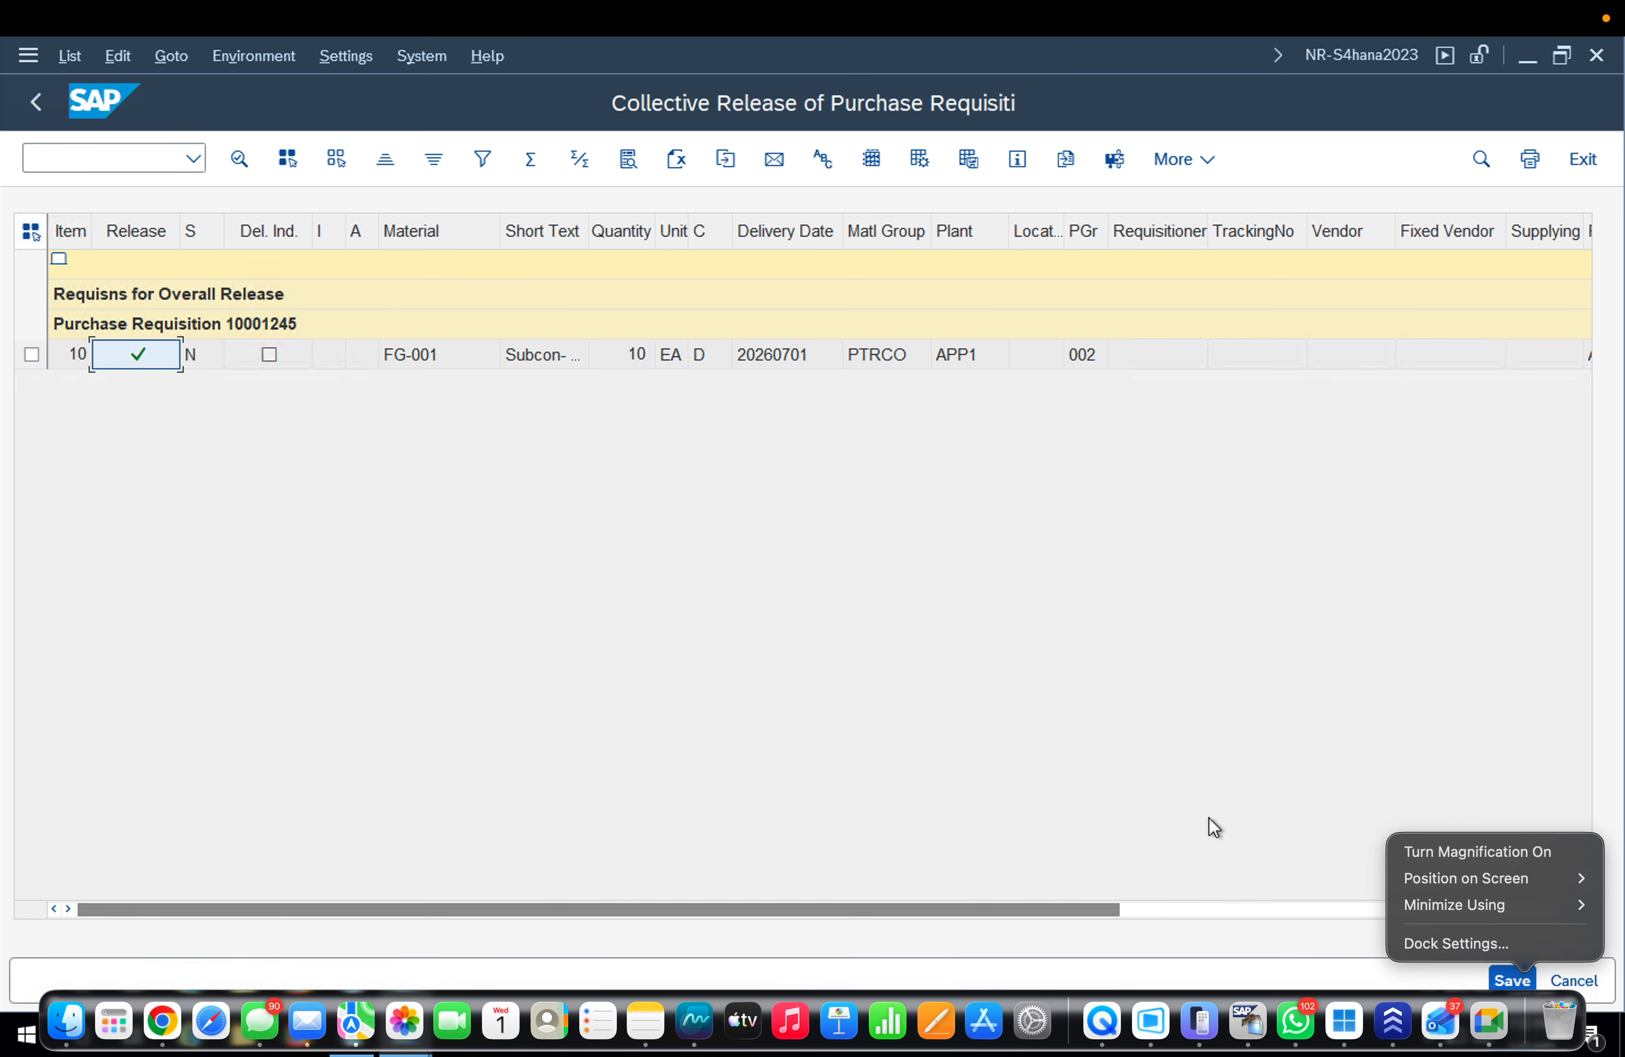
click(786, 758)
click(1501, 984)
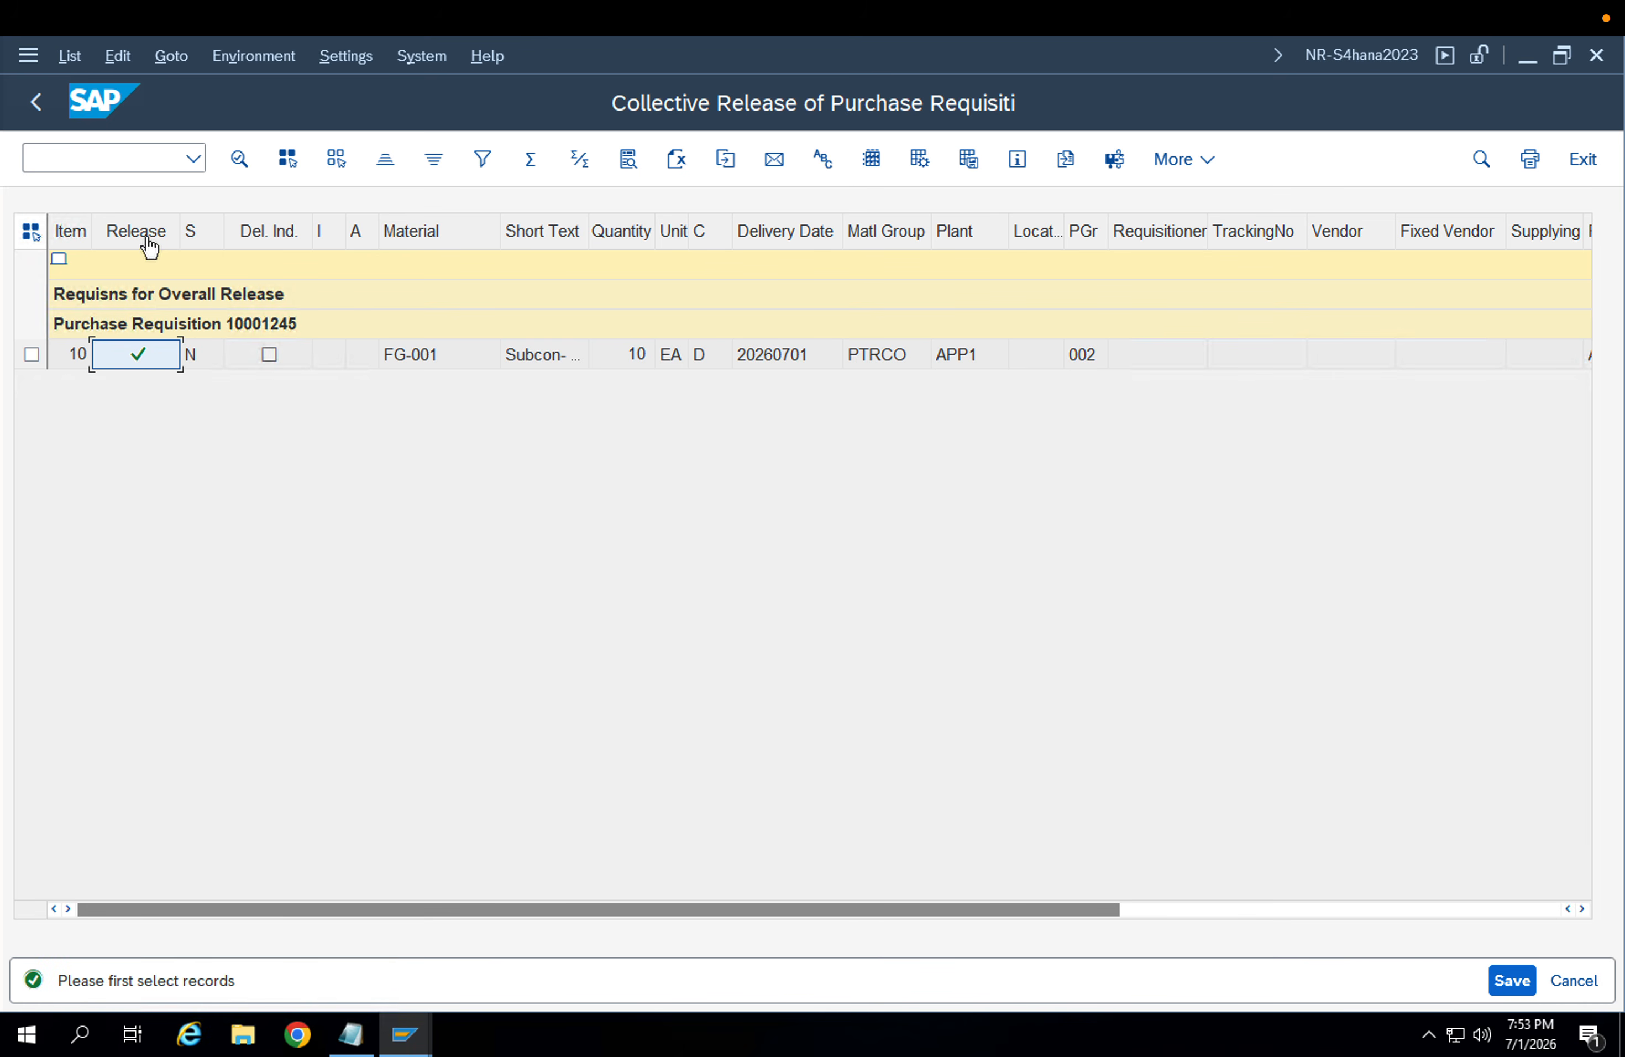
click(31, 354)
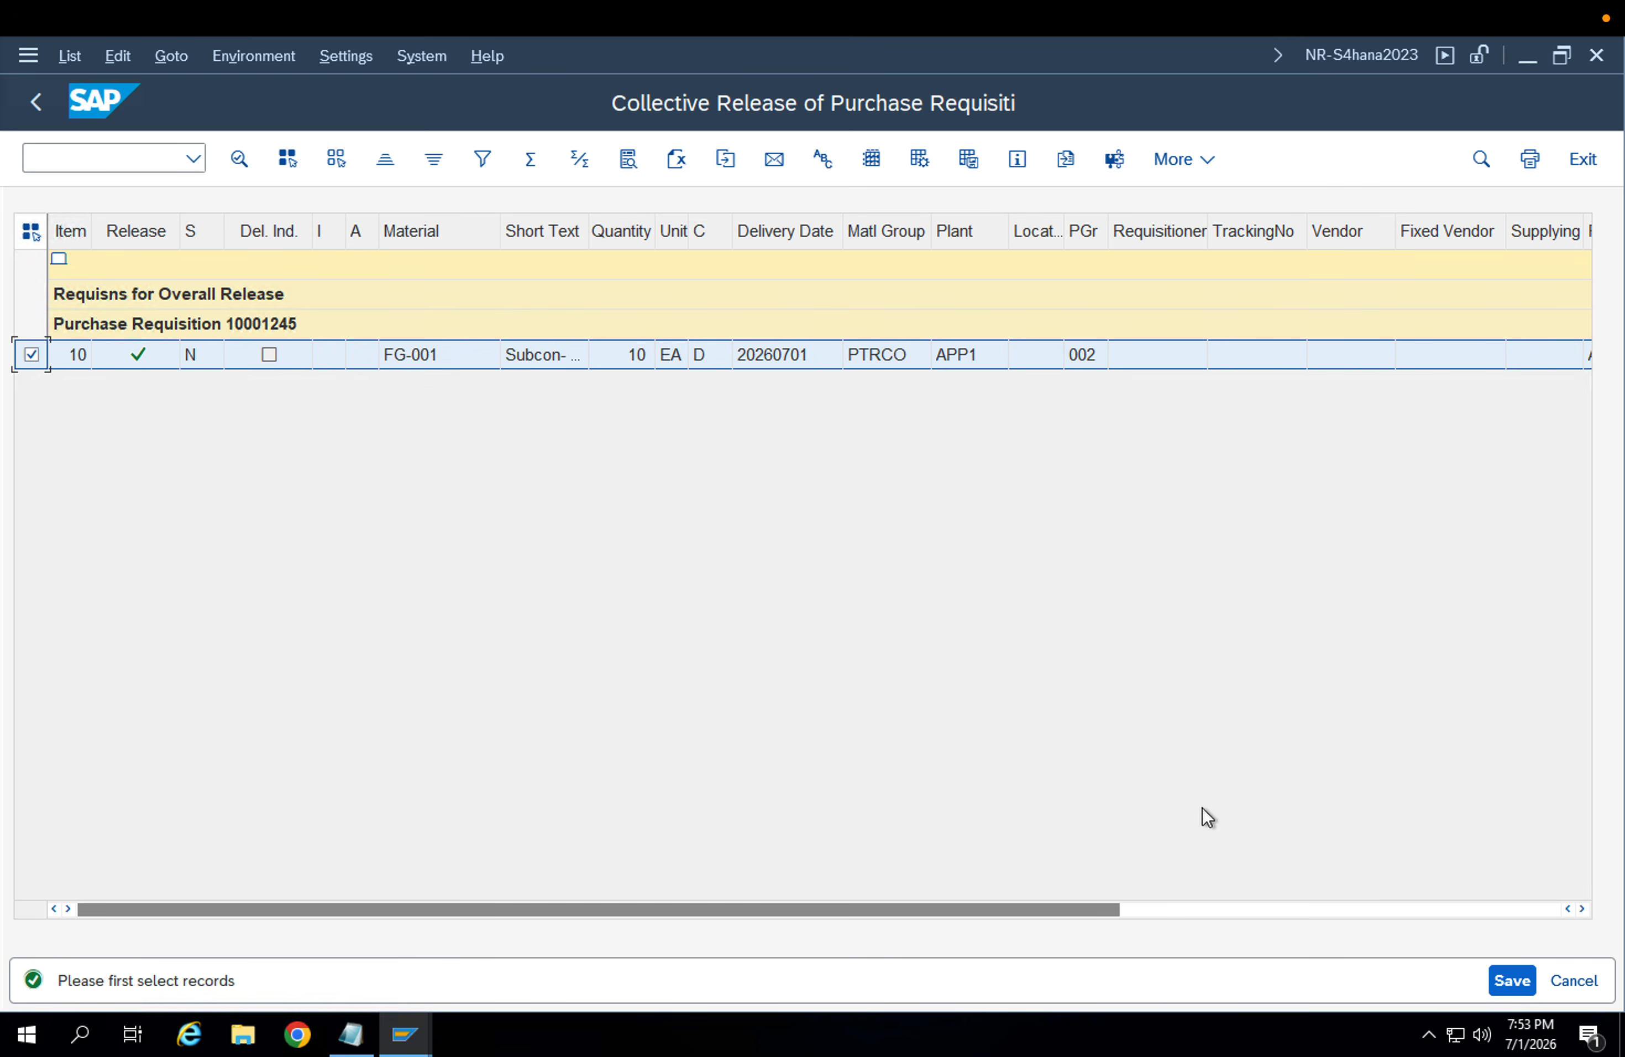
click(1519, 986)
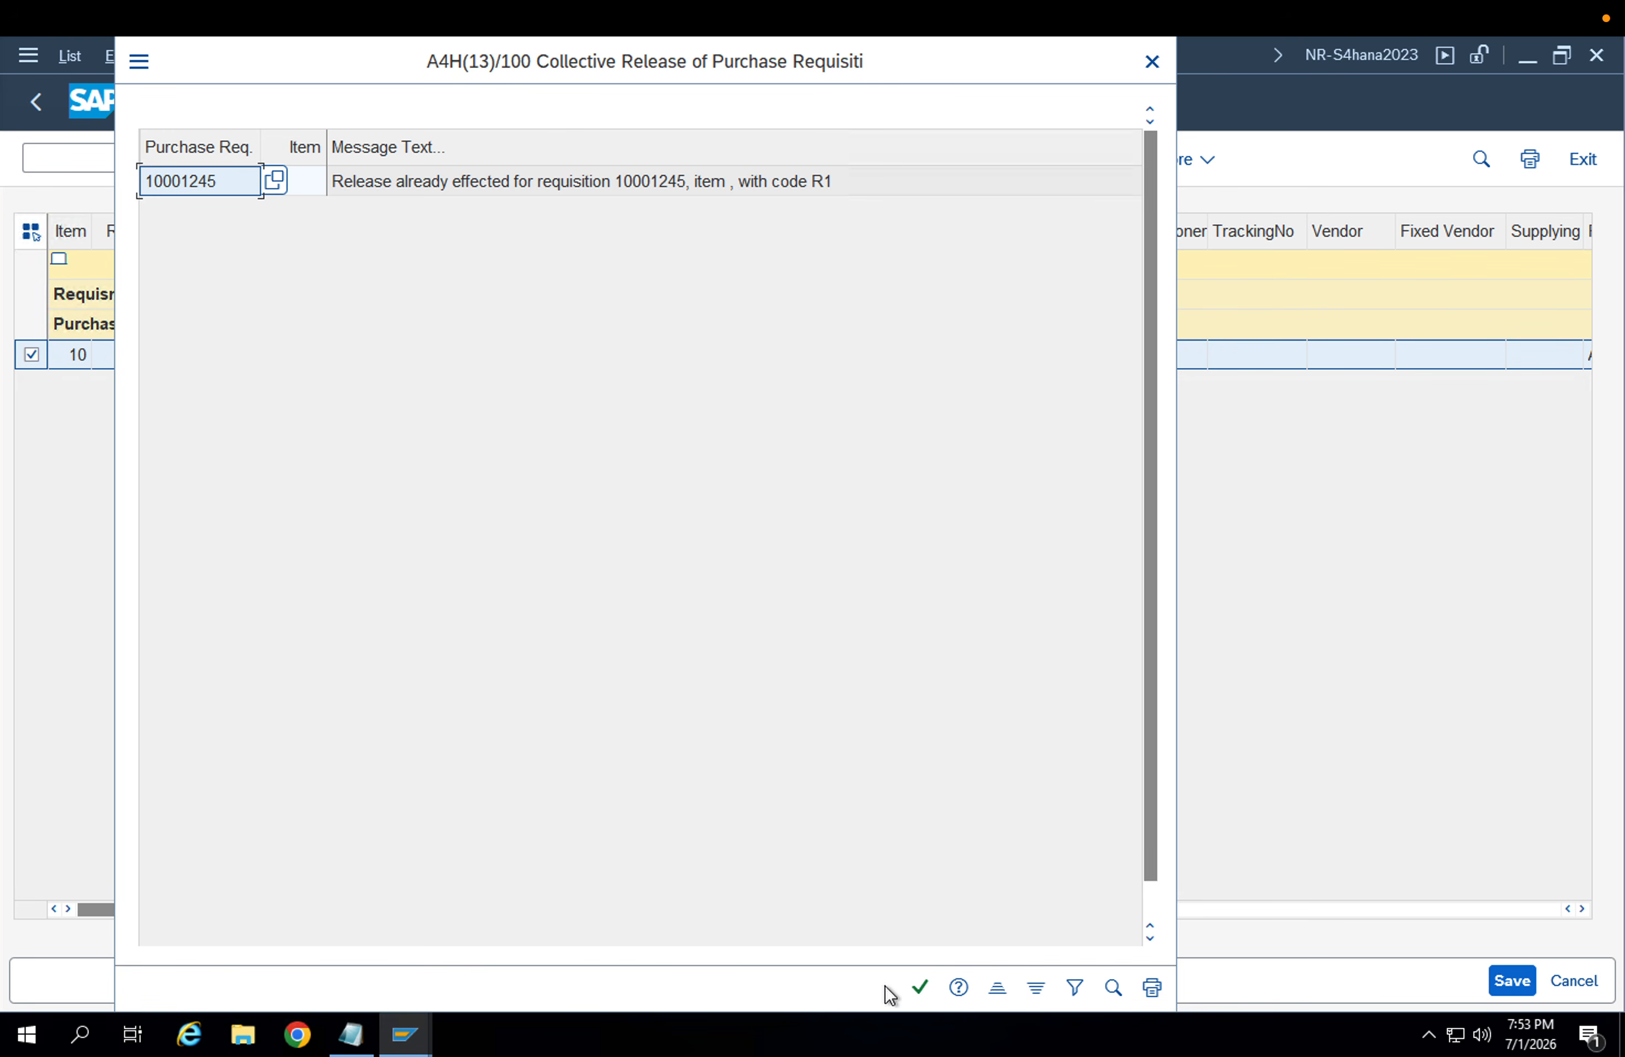
click(918, 989)
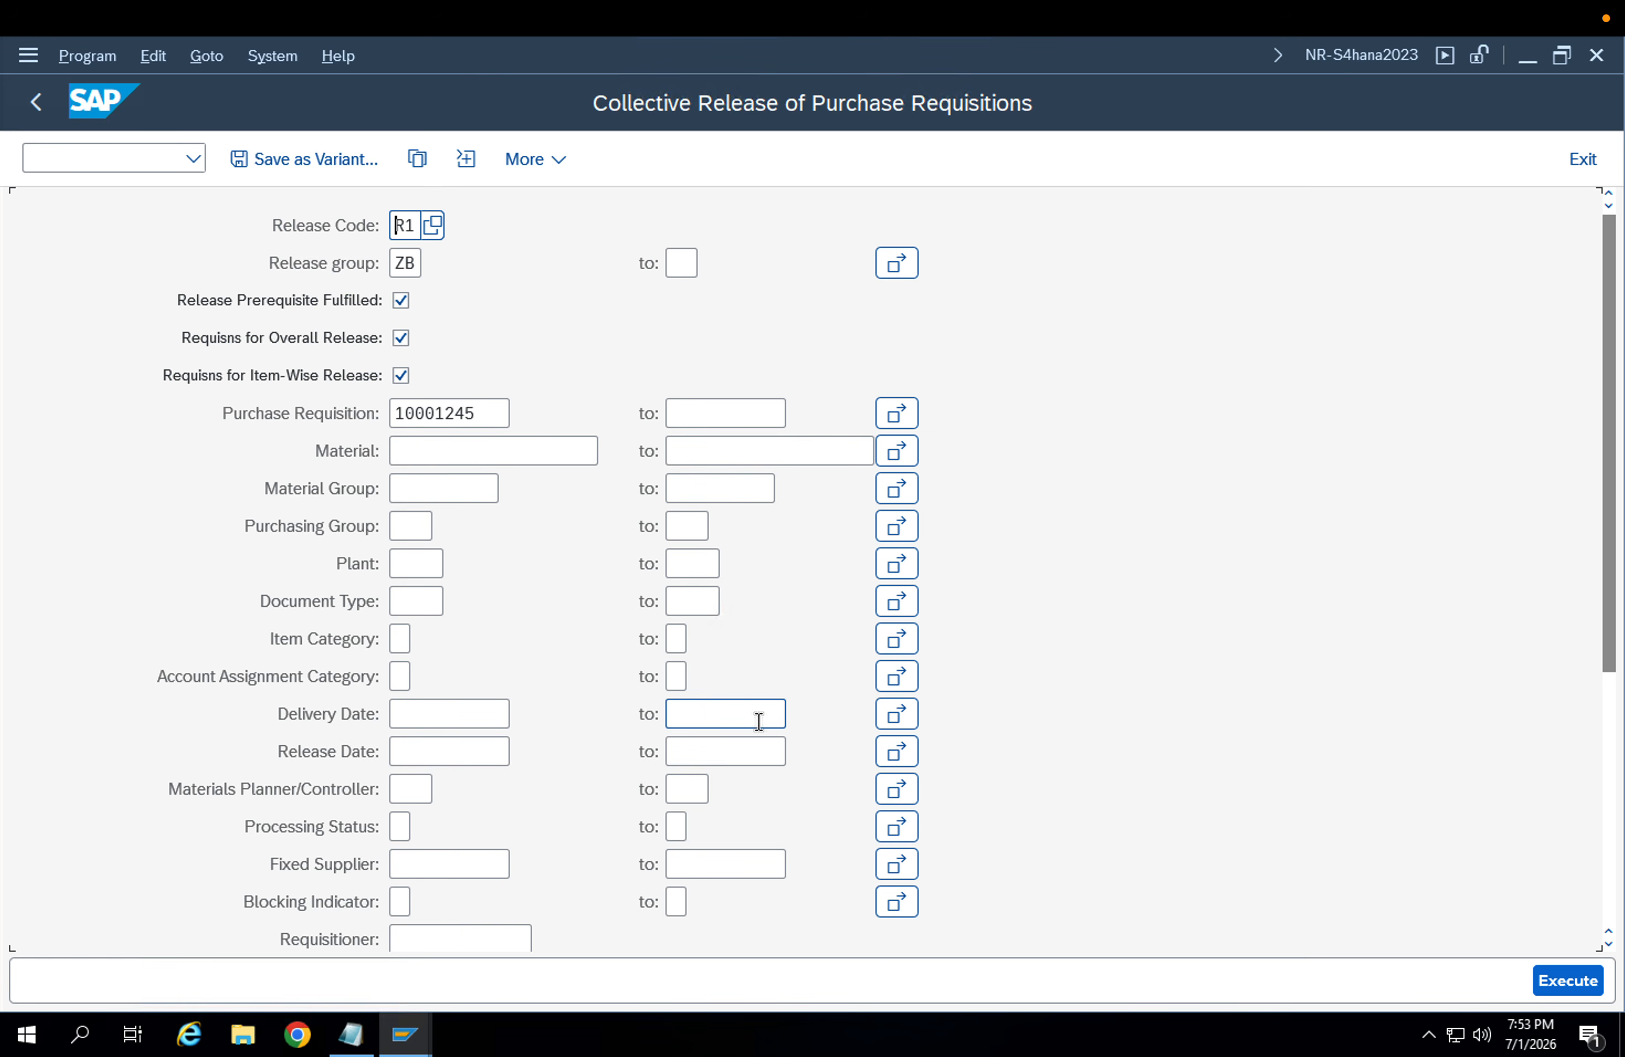
Open transaction ME54N in a new session and load the requisition to check the status of its release codes
text(/om)
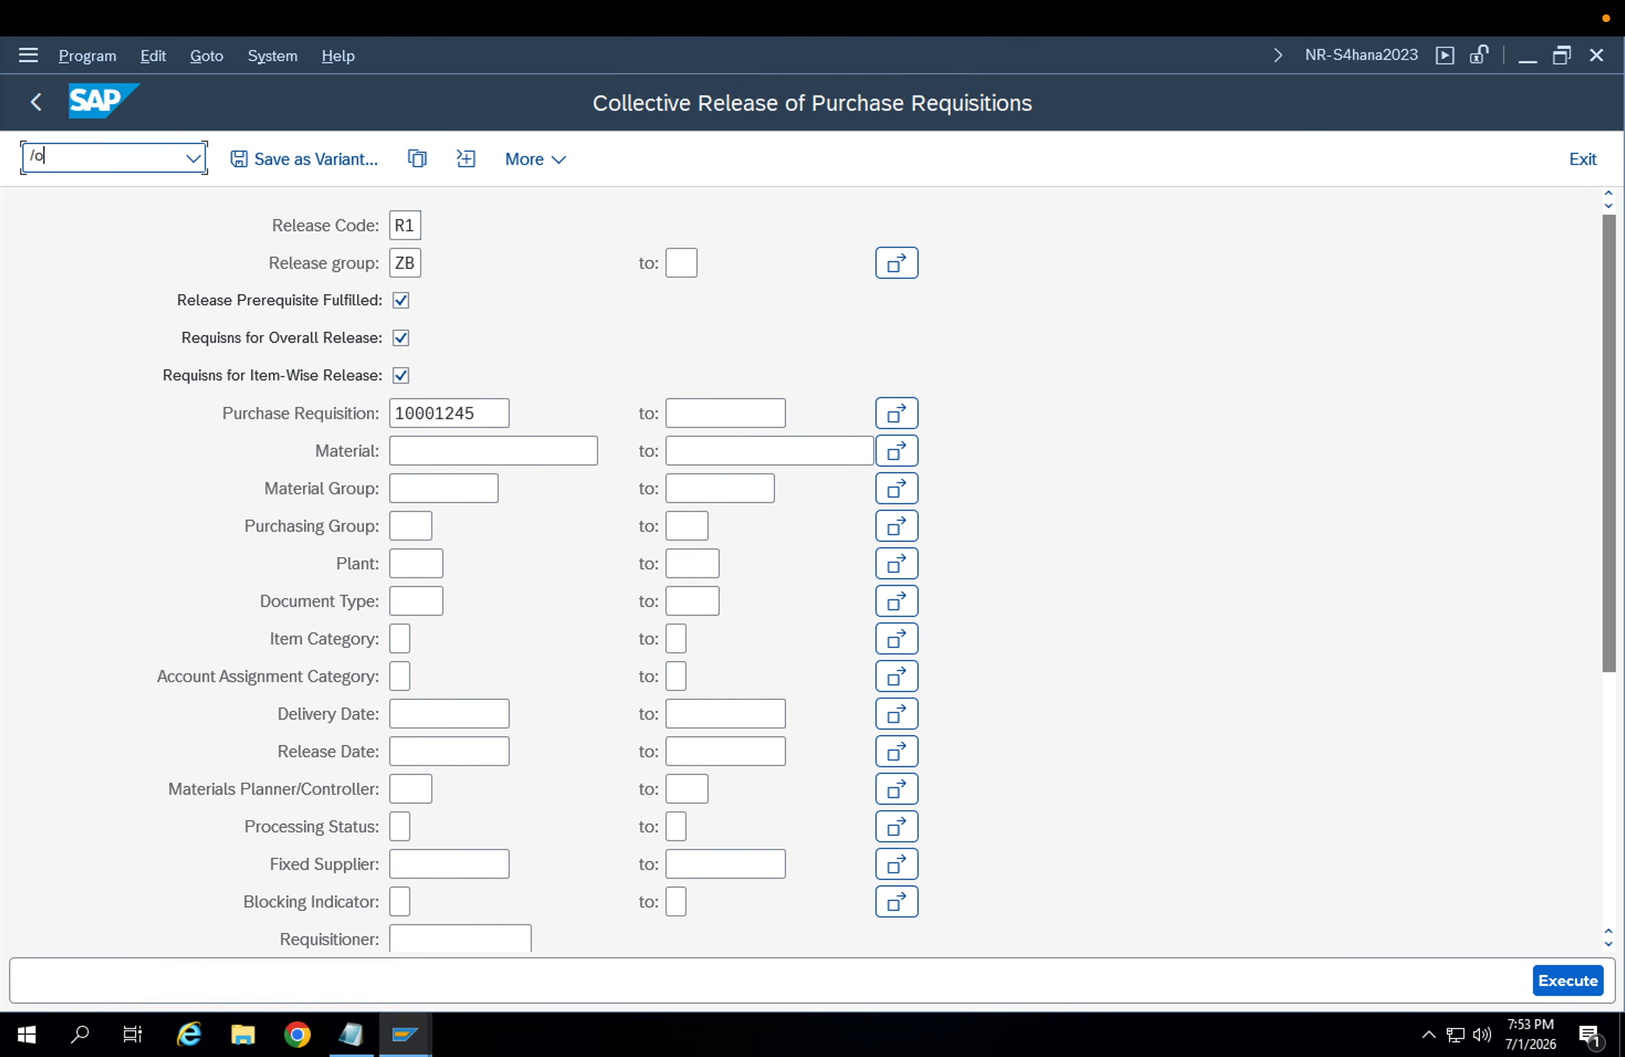
text(e54n)
key(Return)
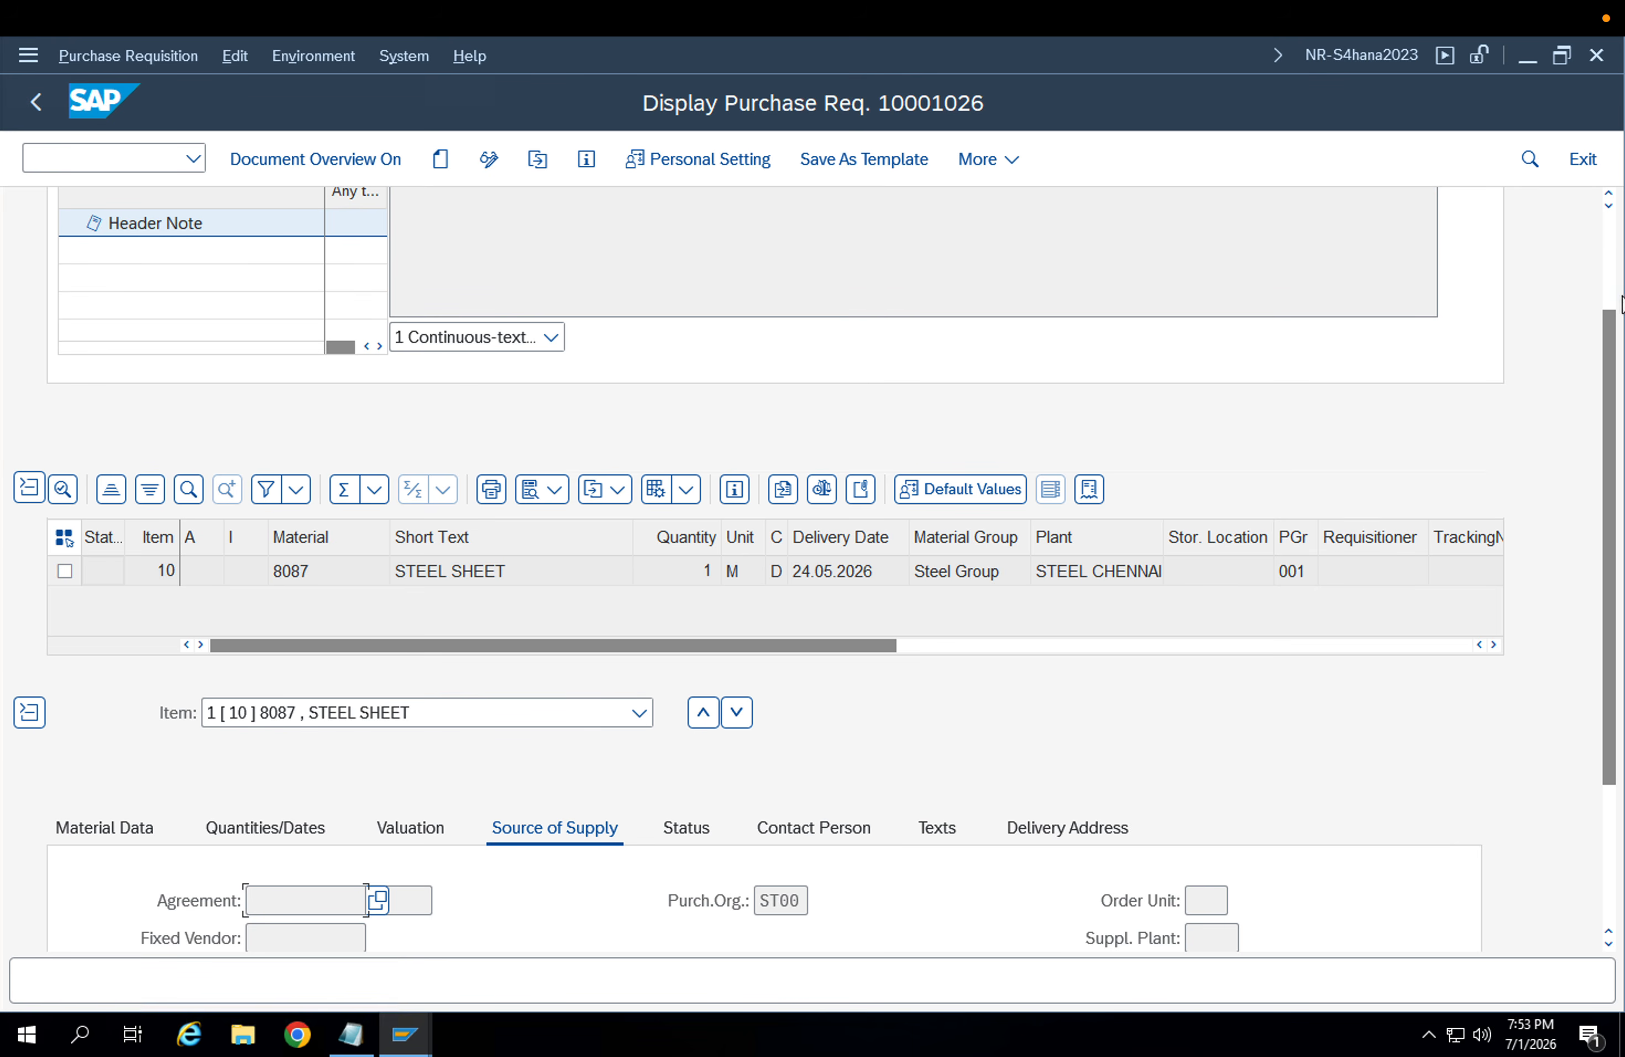
click(1614, 264)
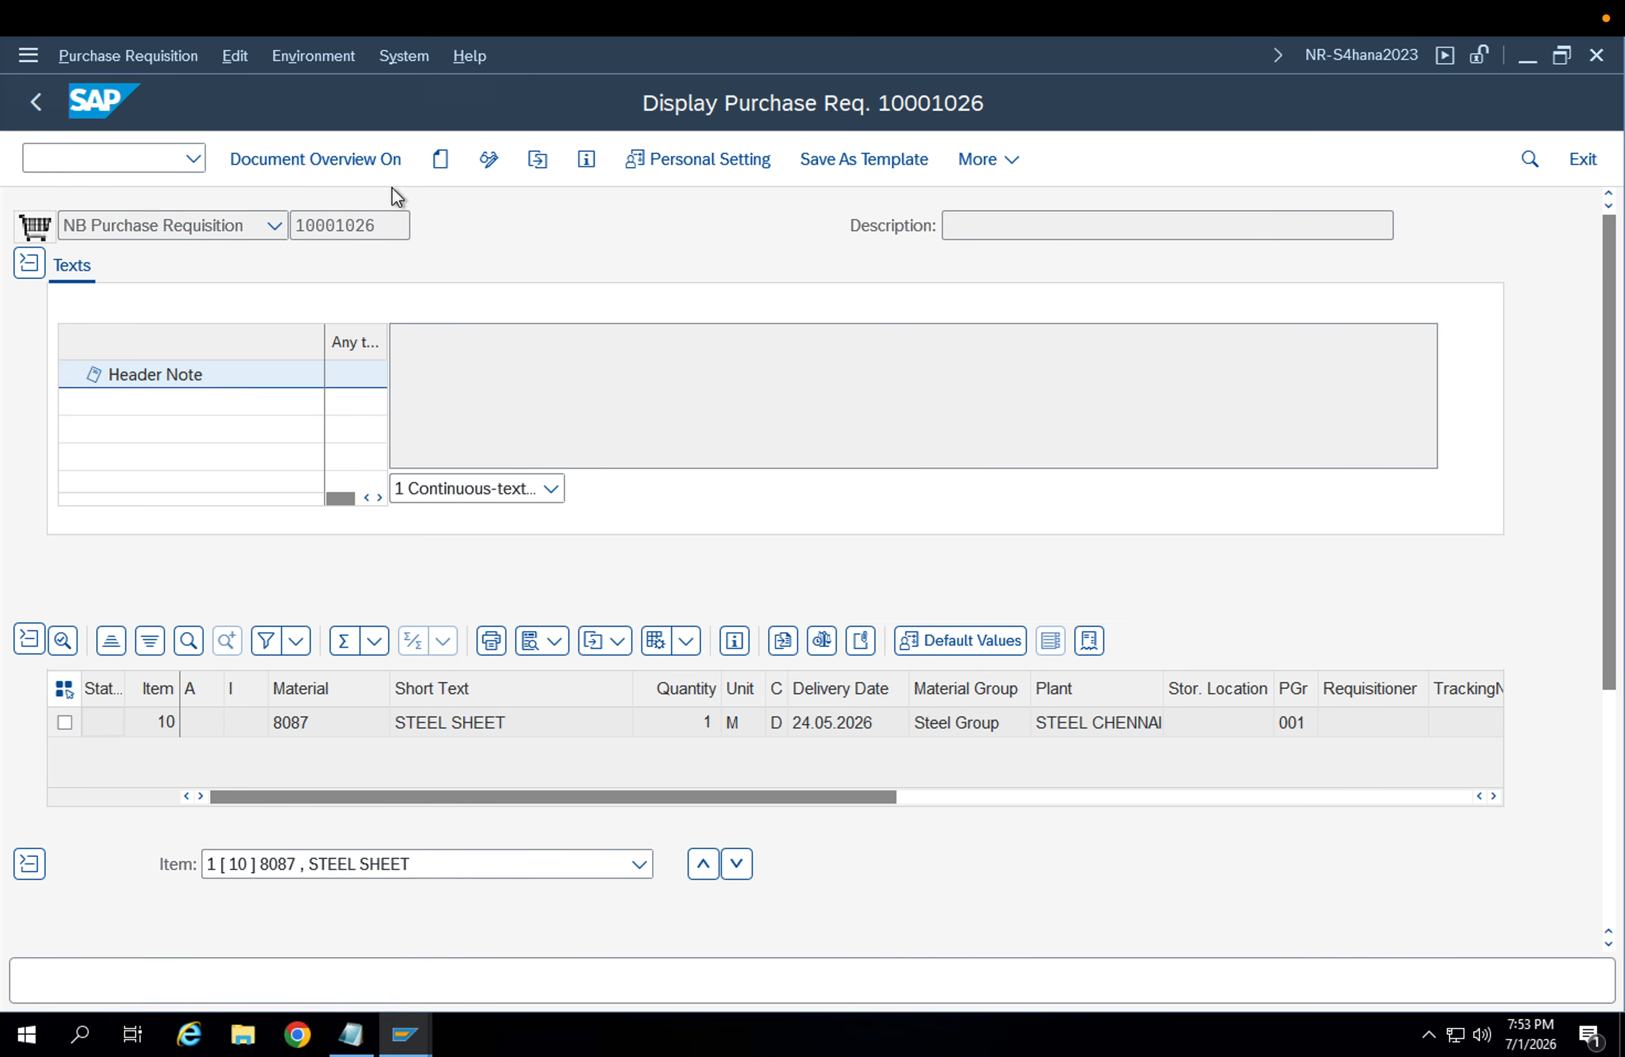
click(537, 158)
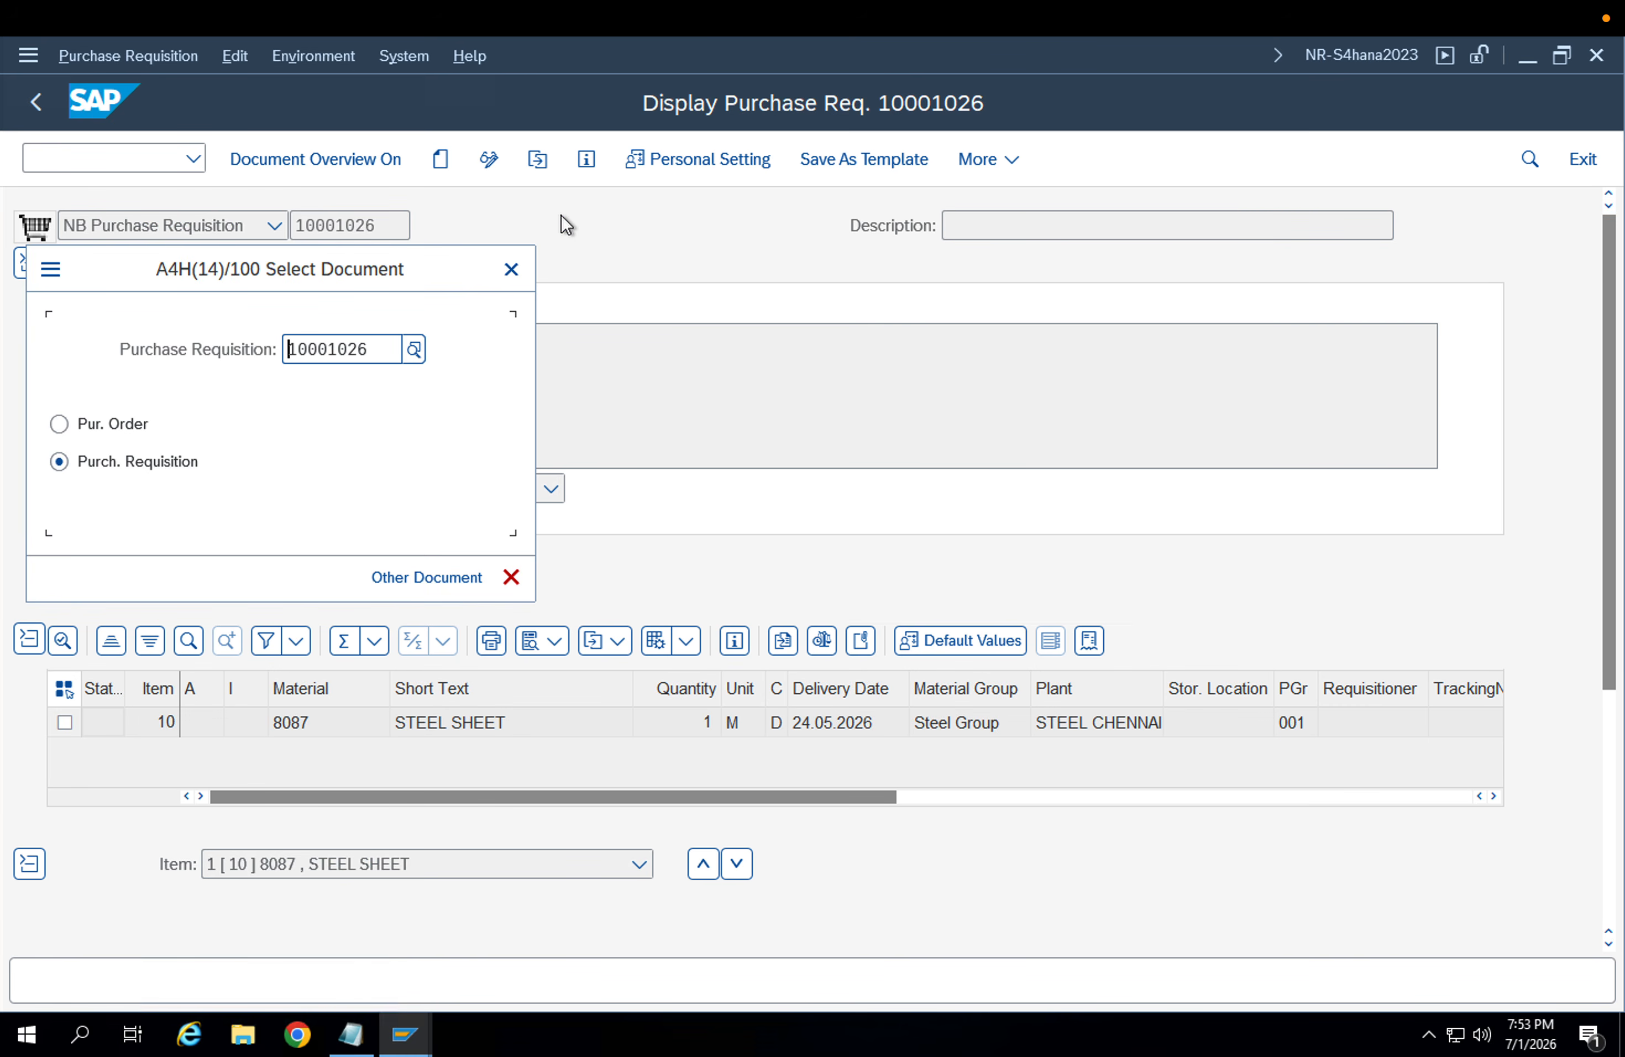
text(10001245)
key(Return)
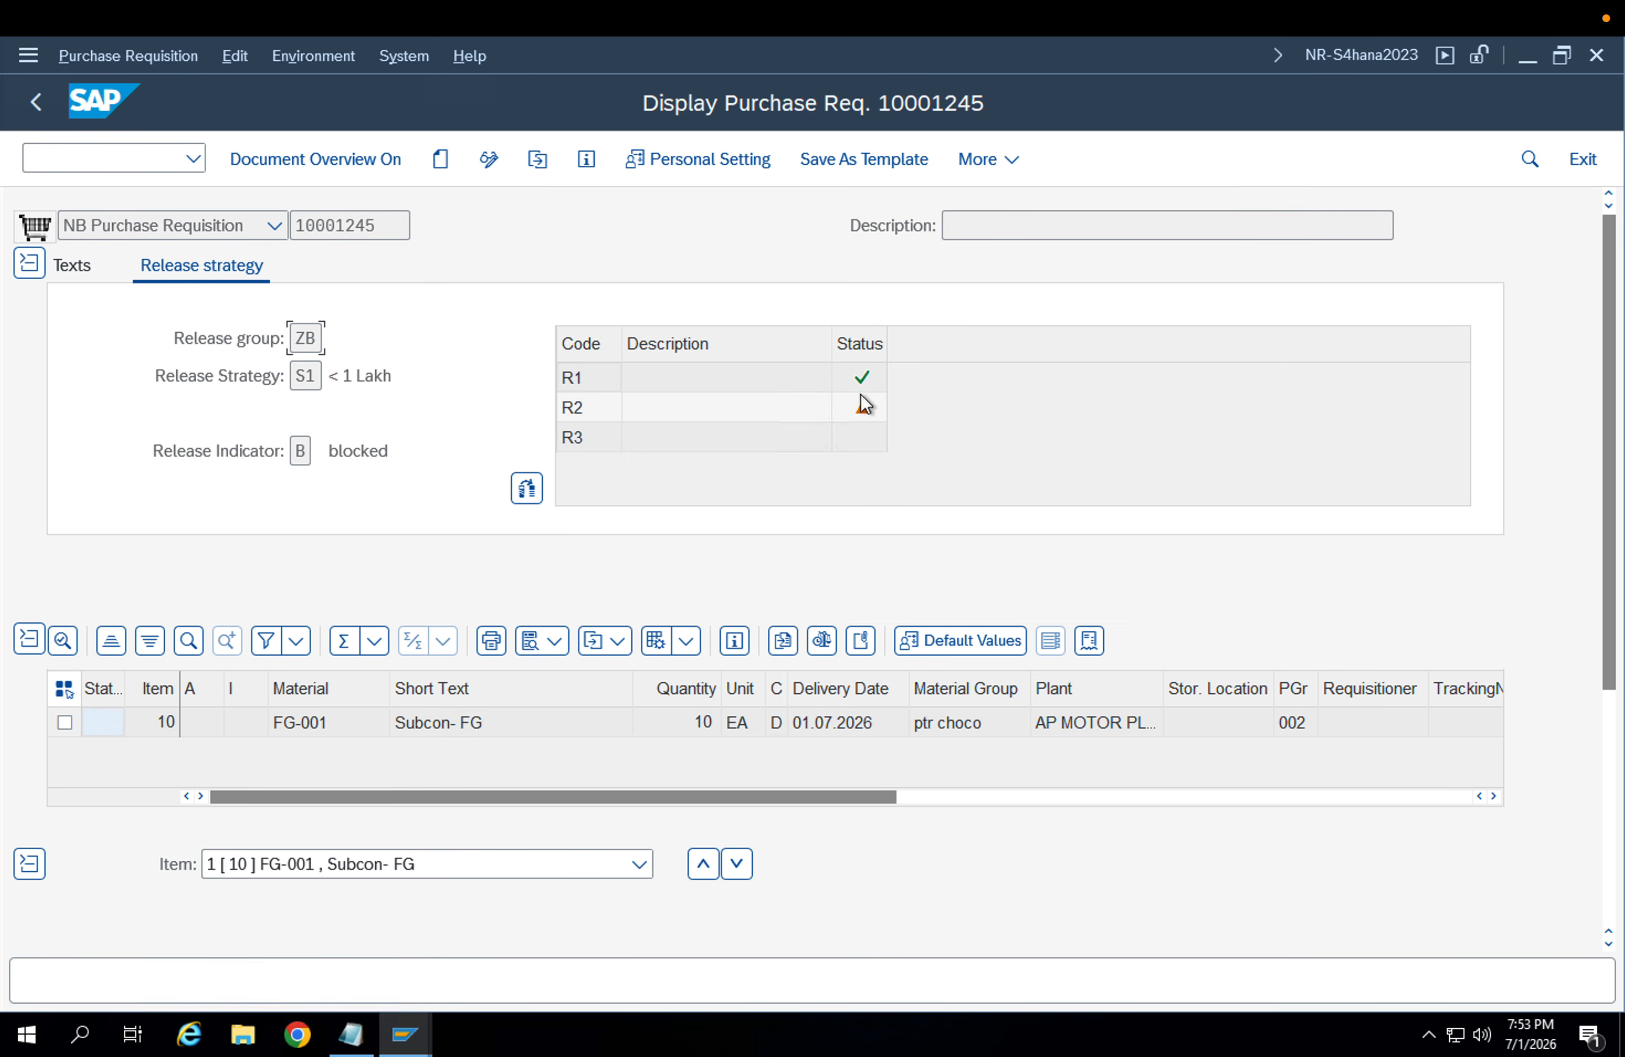
click(859, 377)
click(887, 446)
Run the collective release in another new session for release code R2, release group ZB and the same requisition
click(156, 156)
text(/)
text(ome29n)
key(Return)
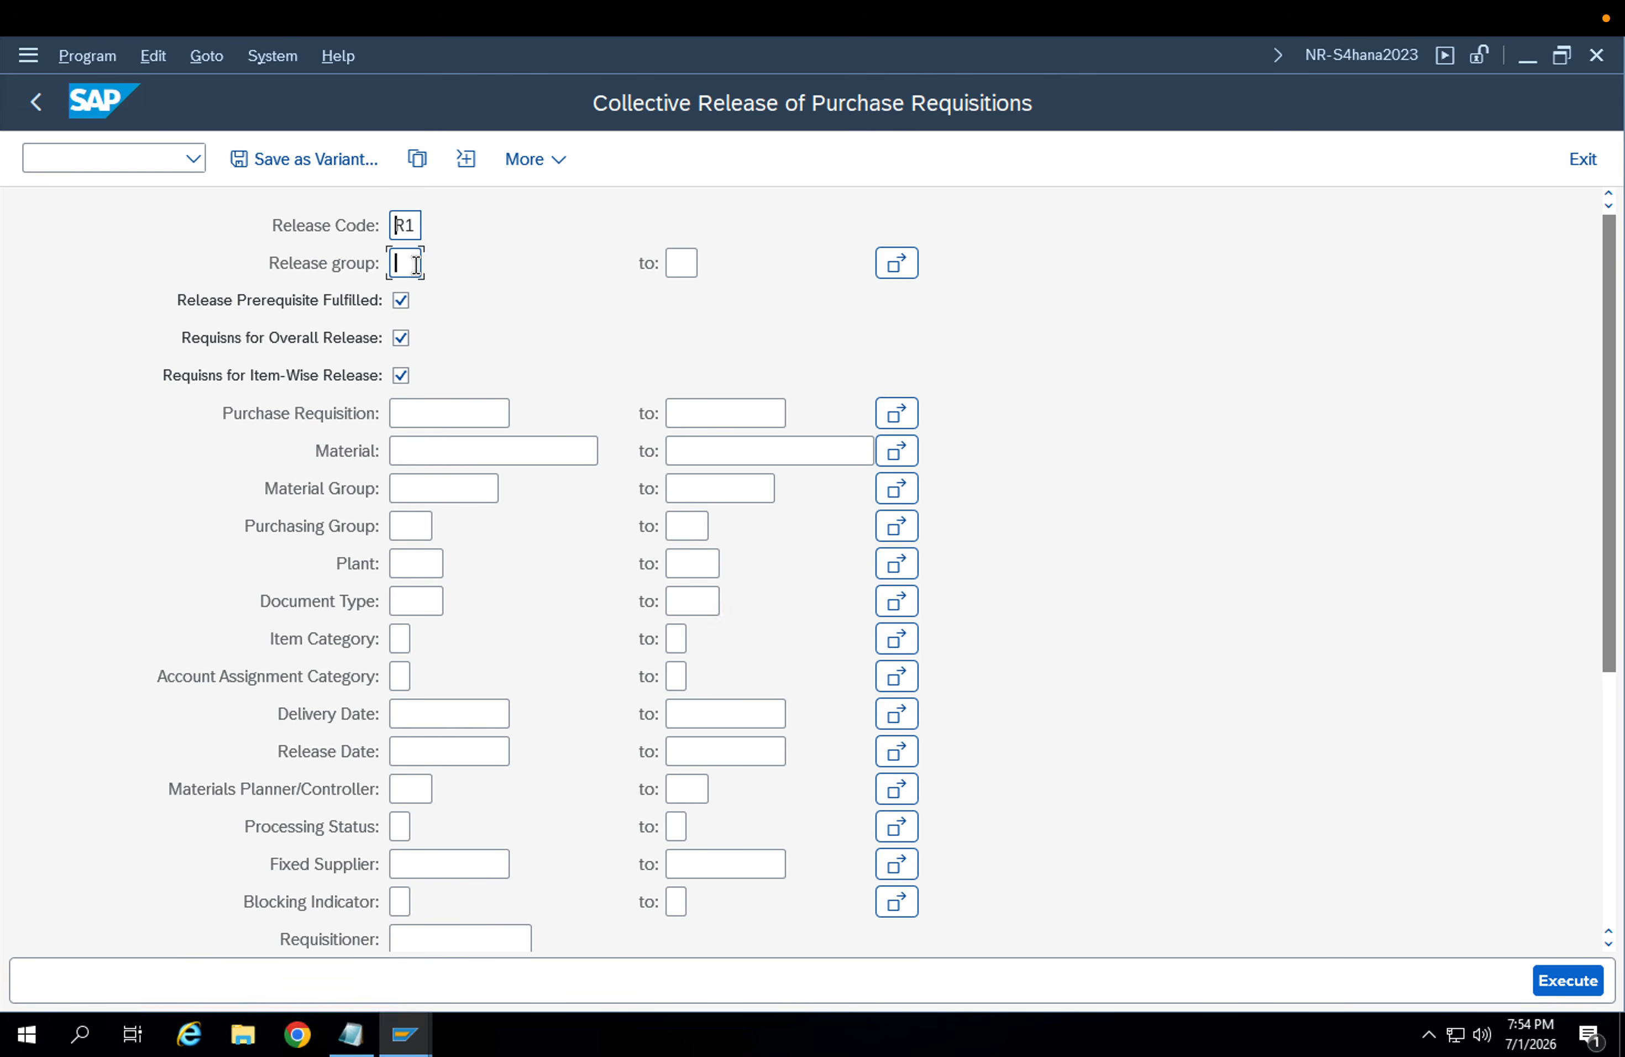
click(405, 264)
text(2)
click(406, 261)
text(ZB)
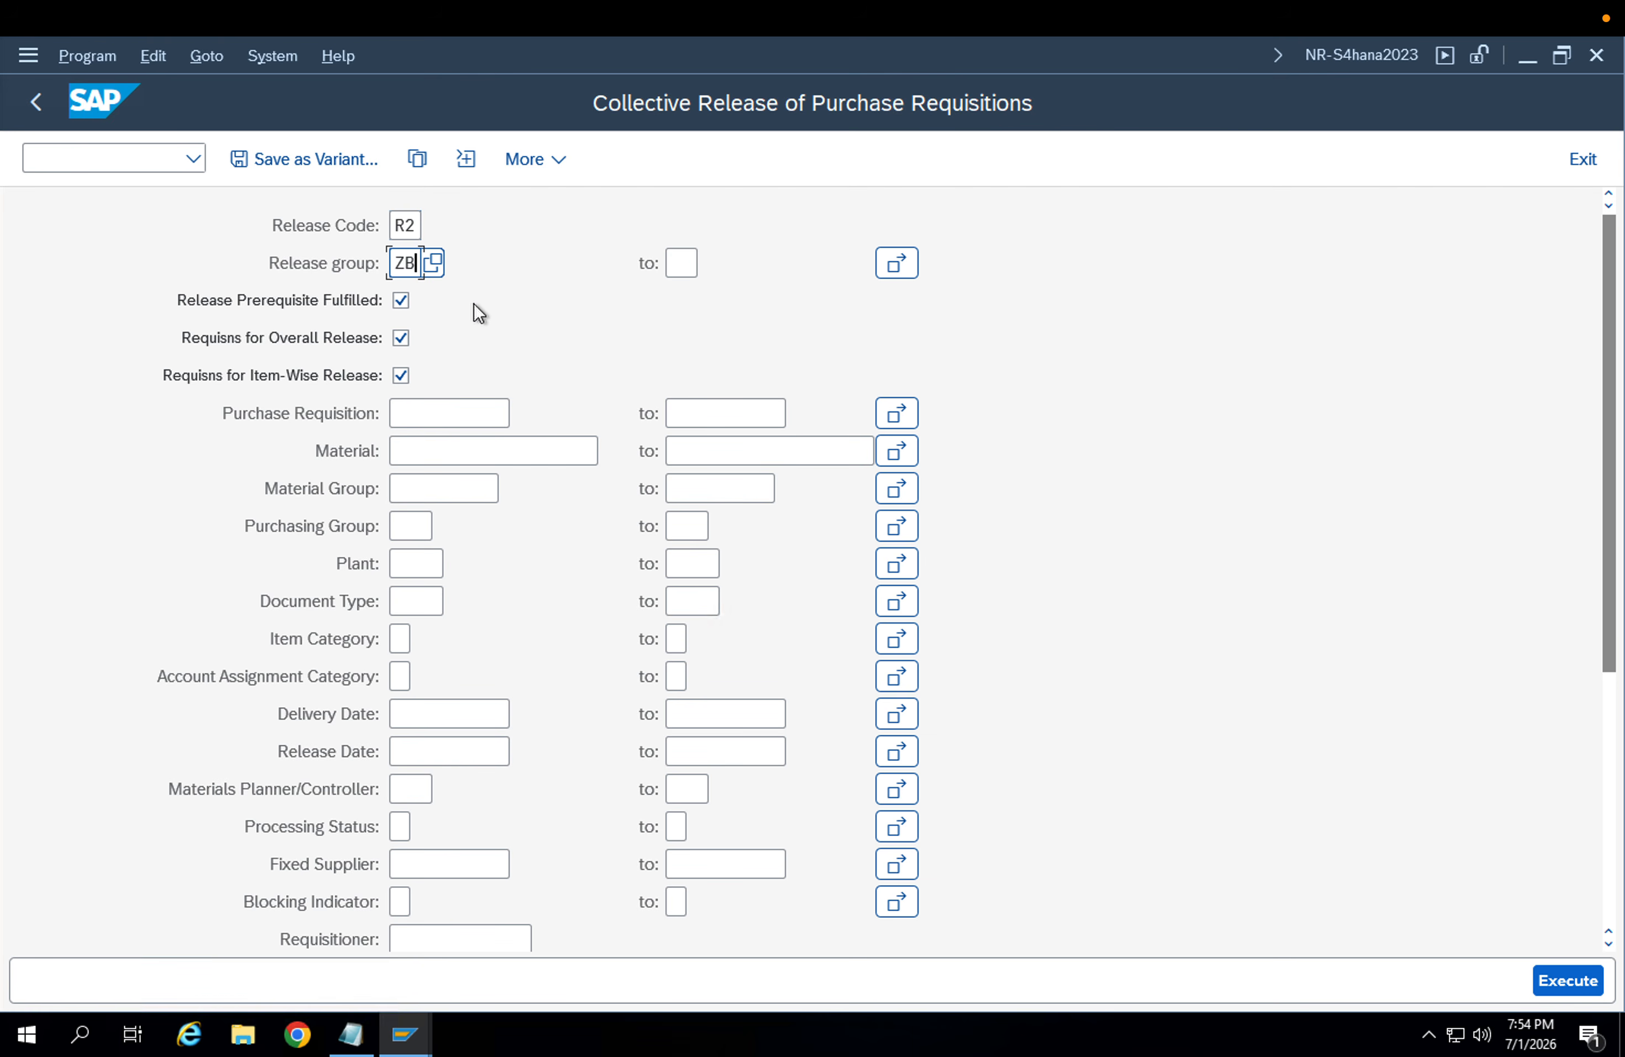
click(418, 416)
click(435, 433)
key(Tab)
click(1566, 974)
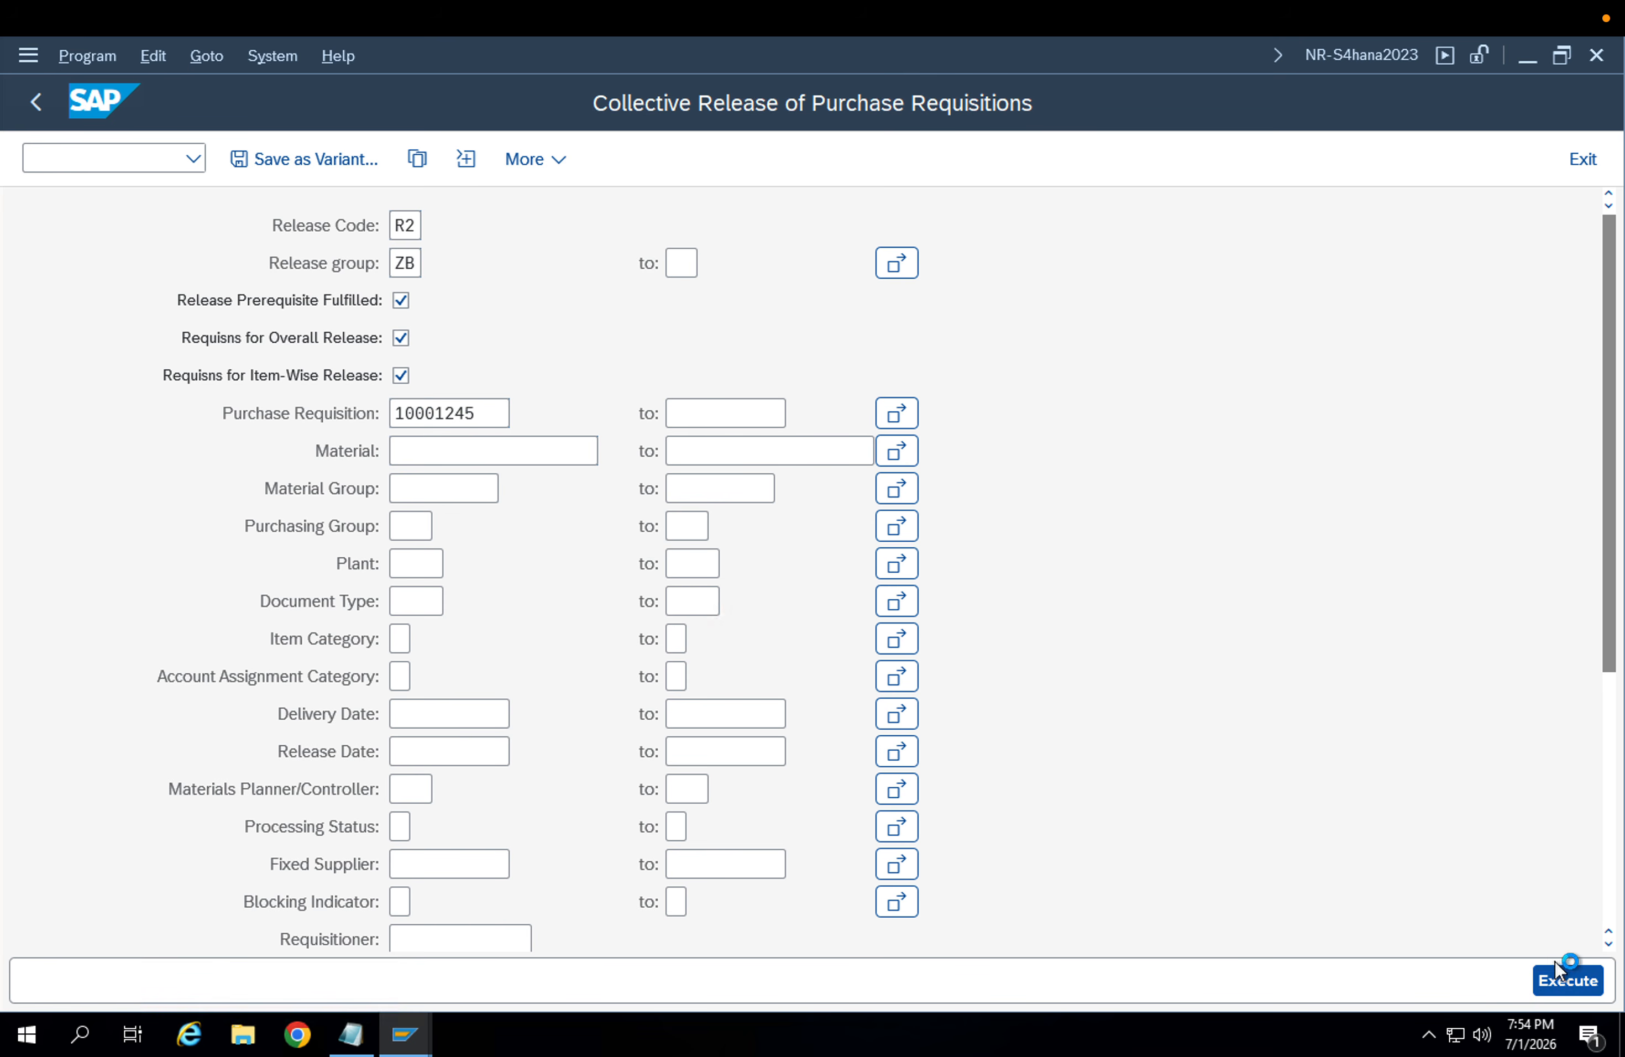
Release requisition item 10 with code R2, save the collective release and acknowledge the message log
click(30, 355)
click(141, 355)
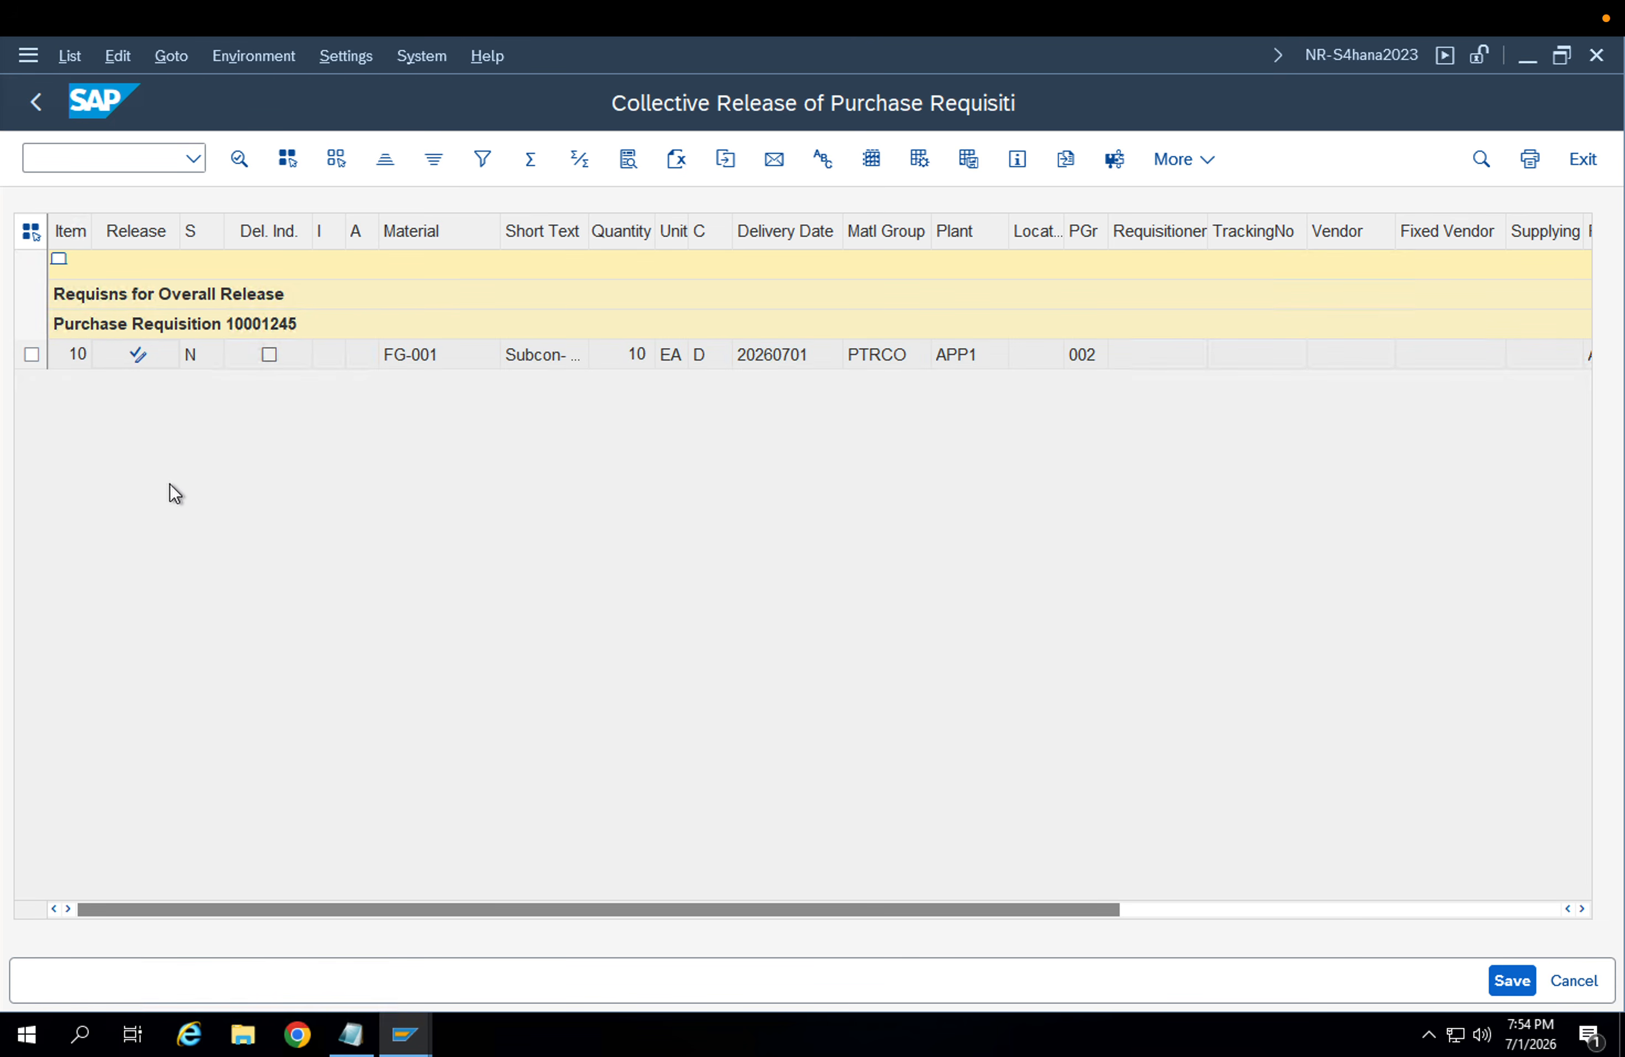
click(1510, 983)
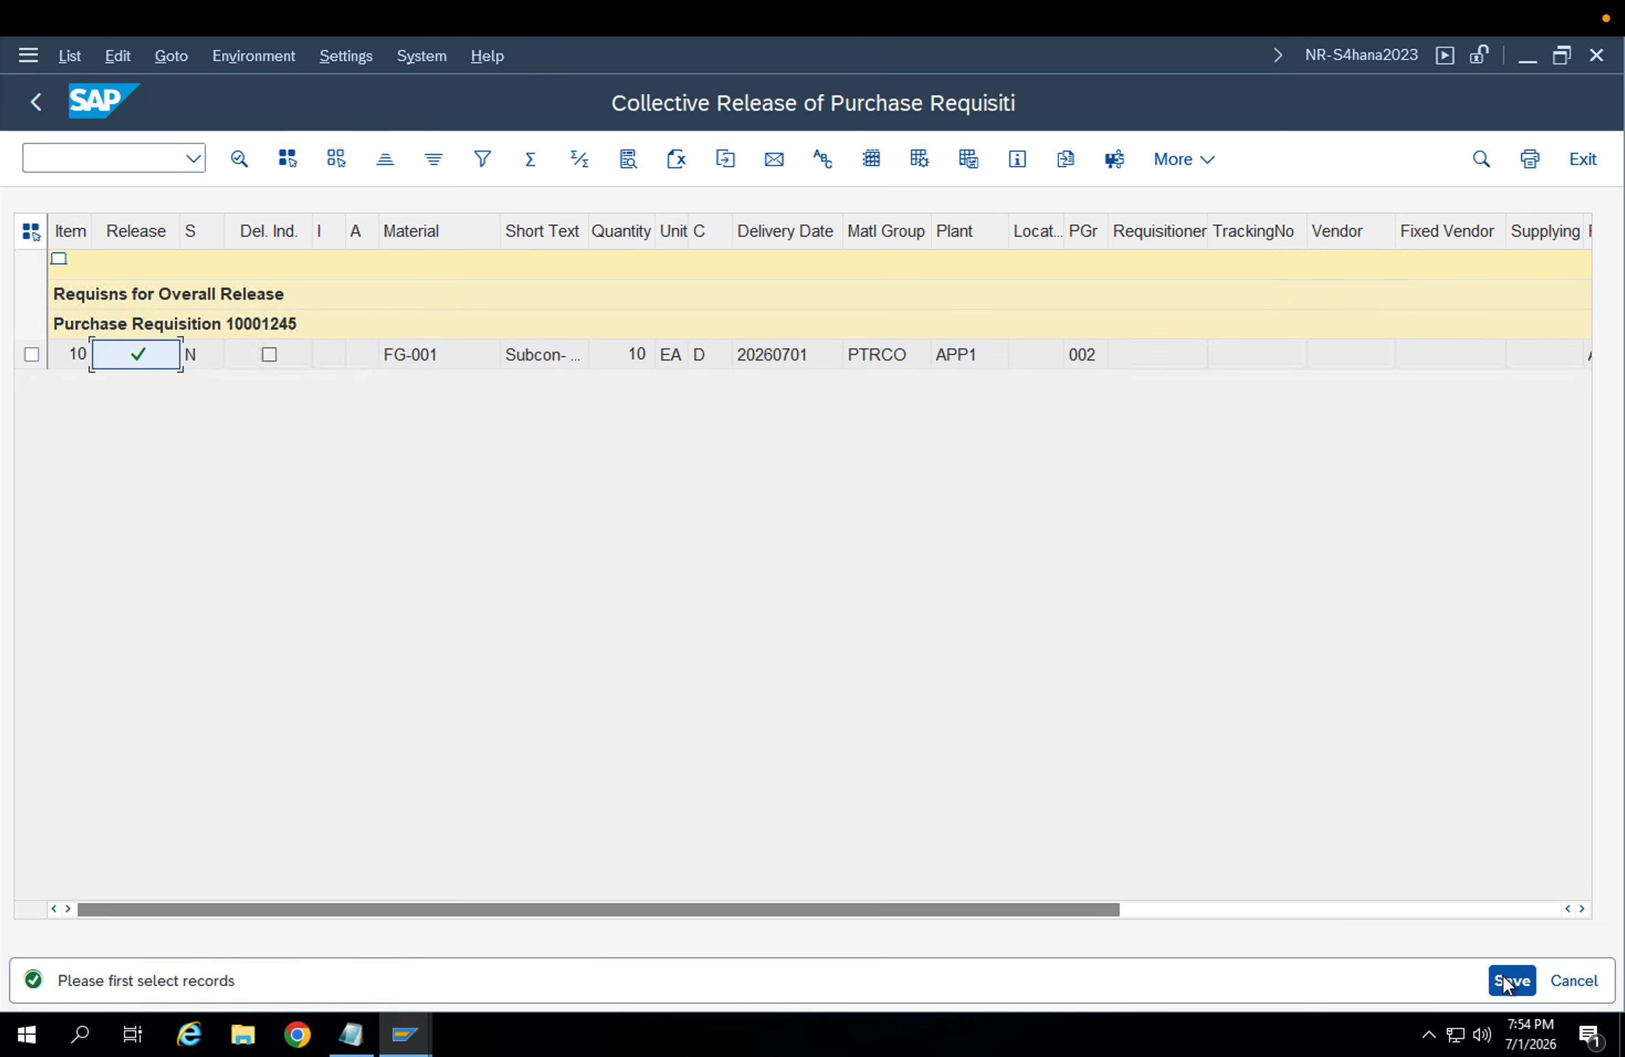
click(31, 354)
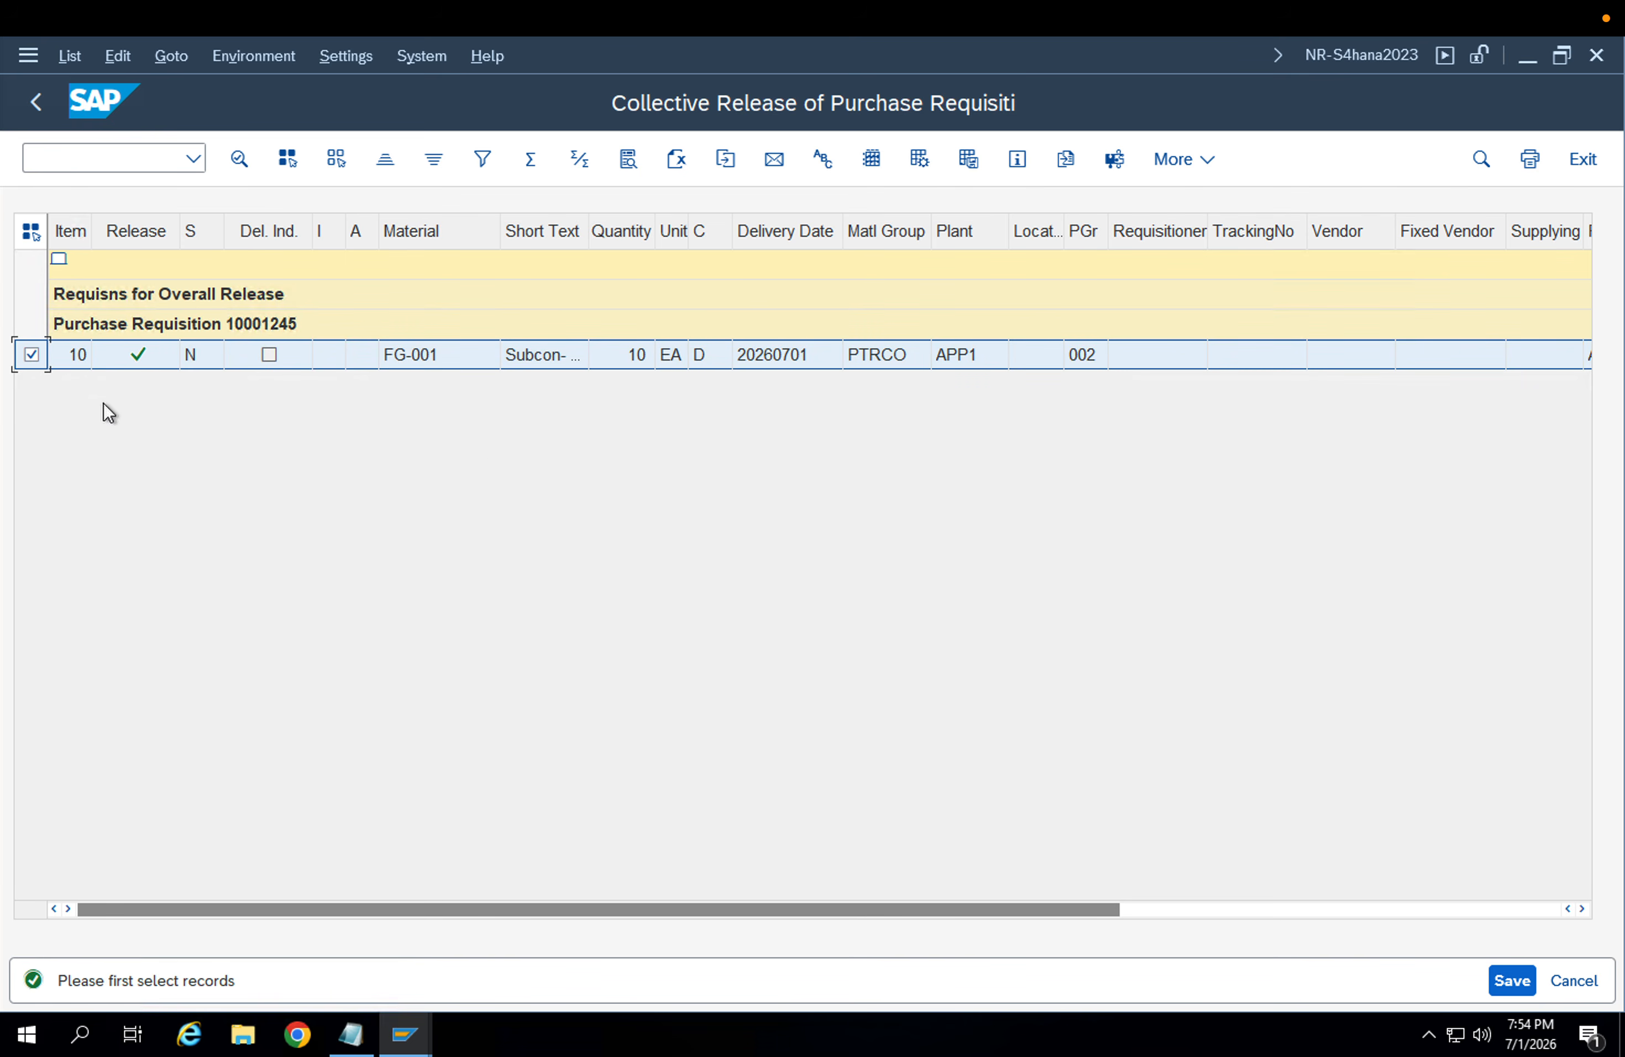
click(1510, 980)
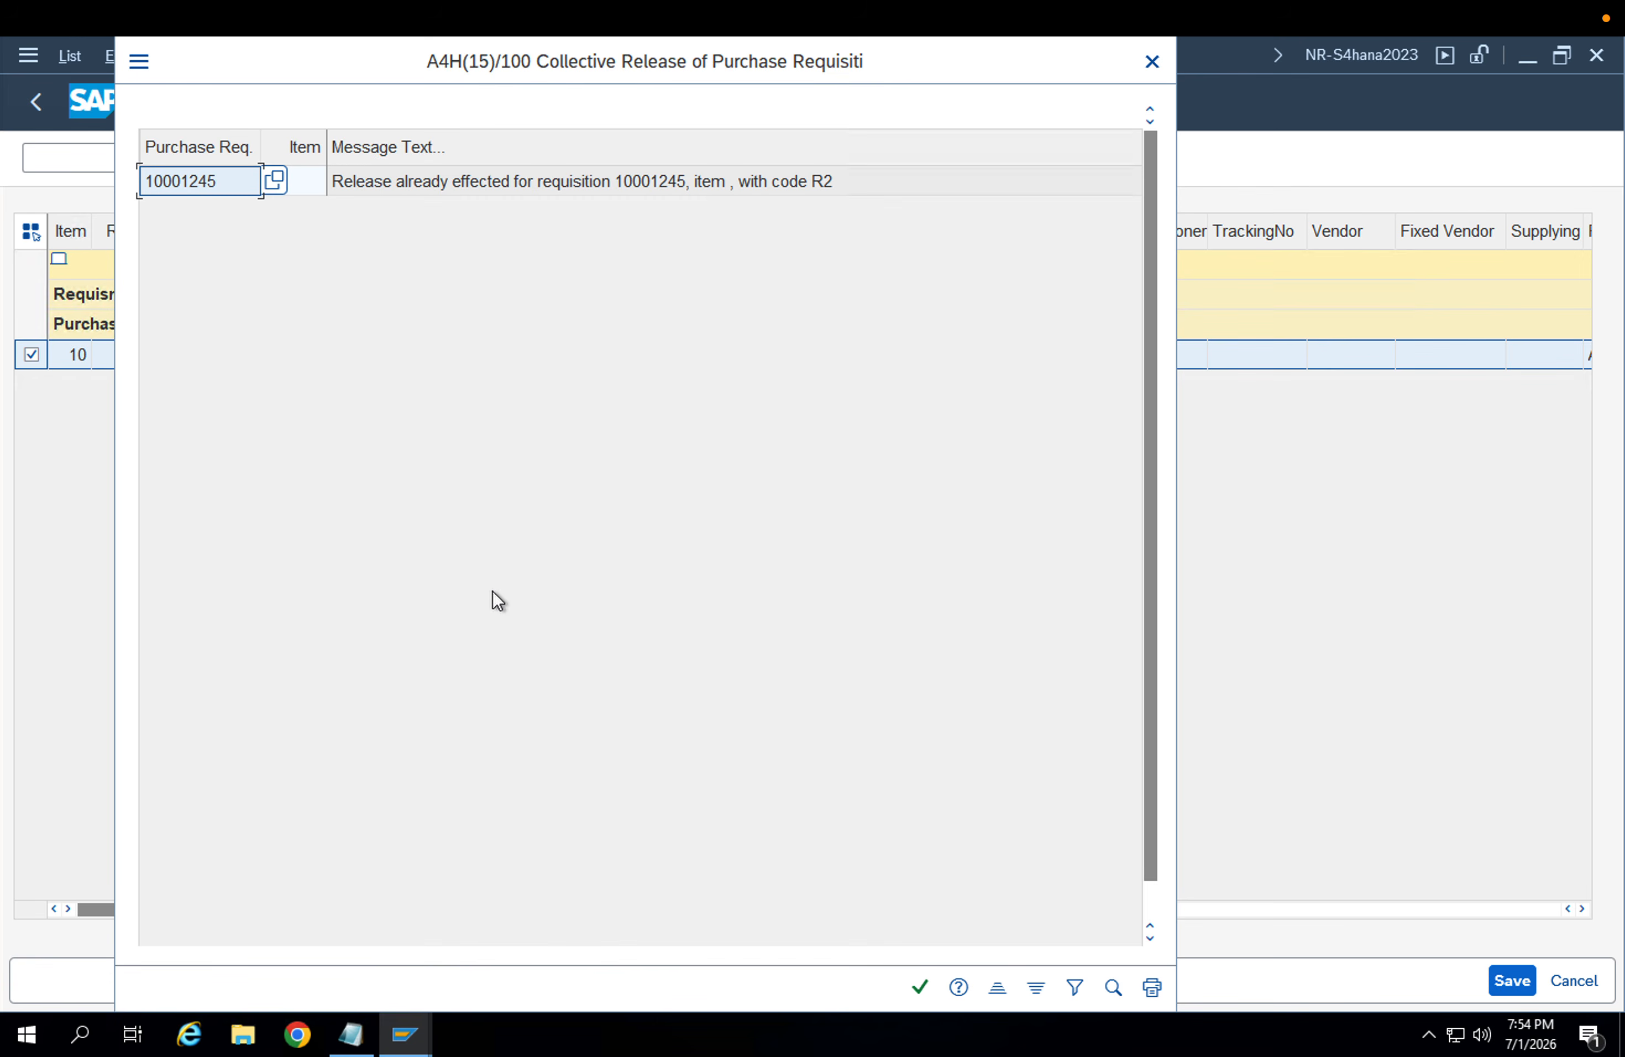
click(553, 185)
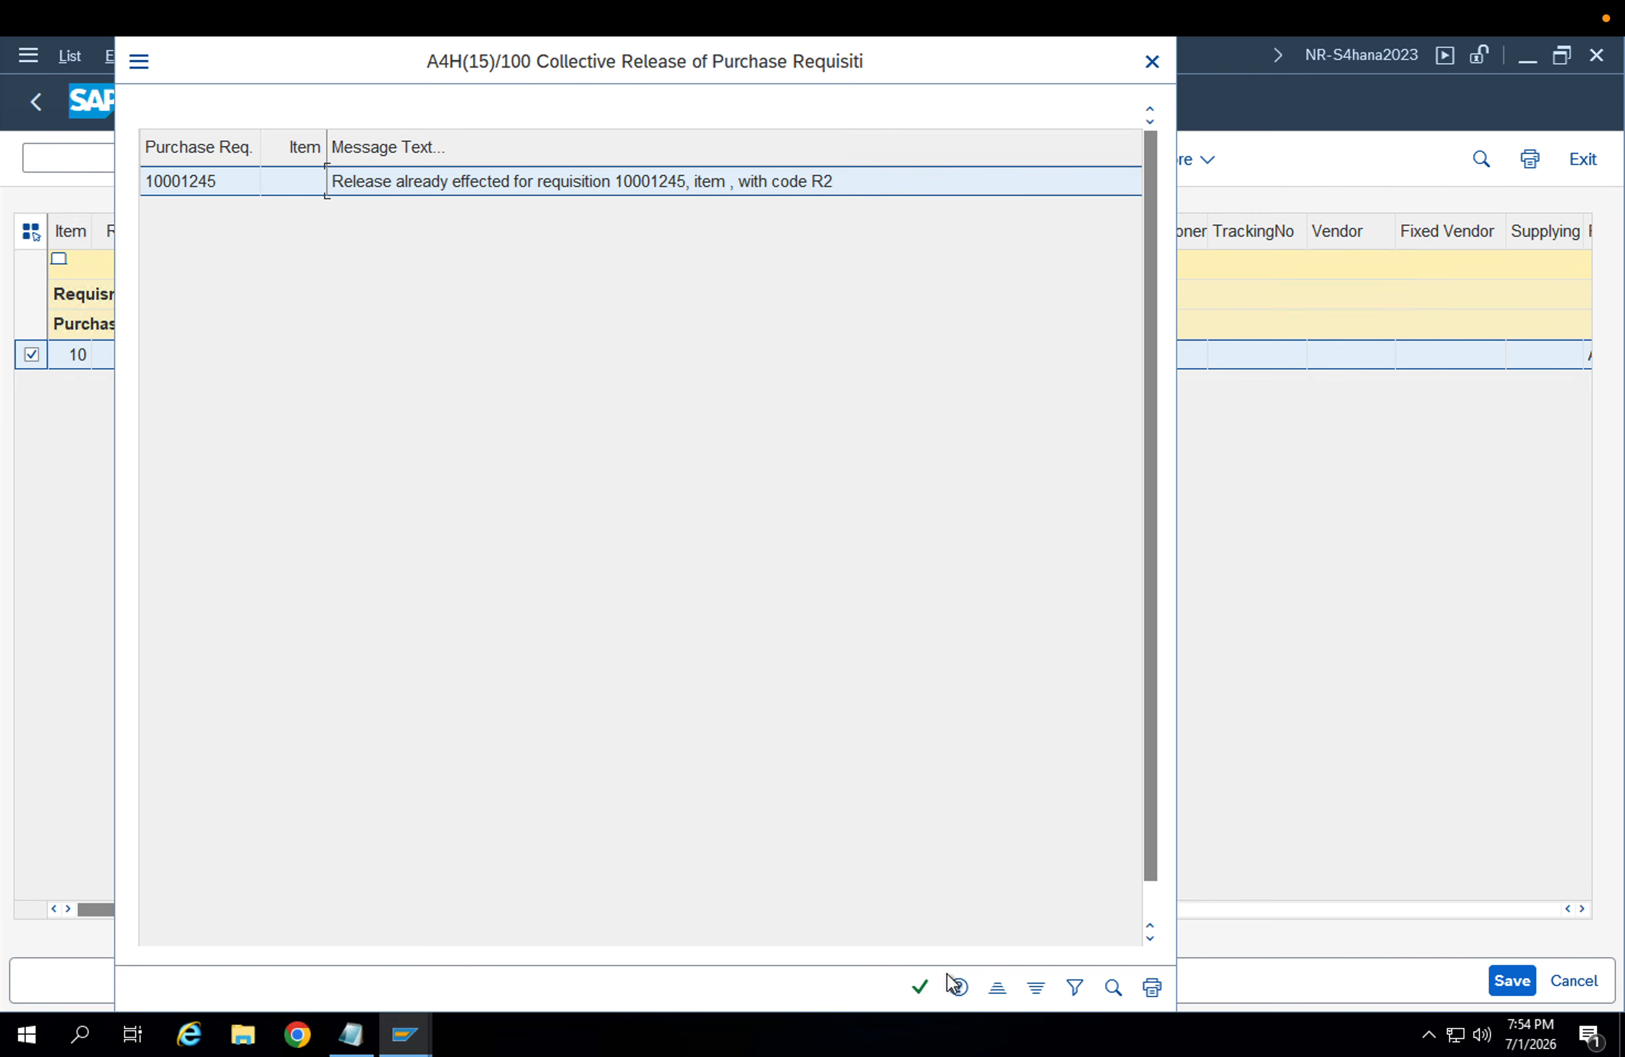
click(920, 986)
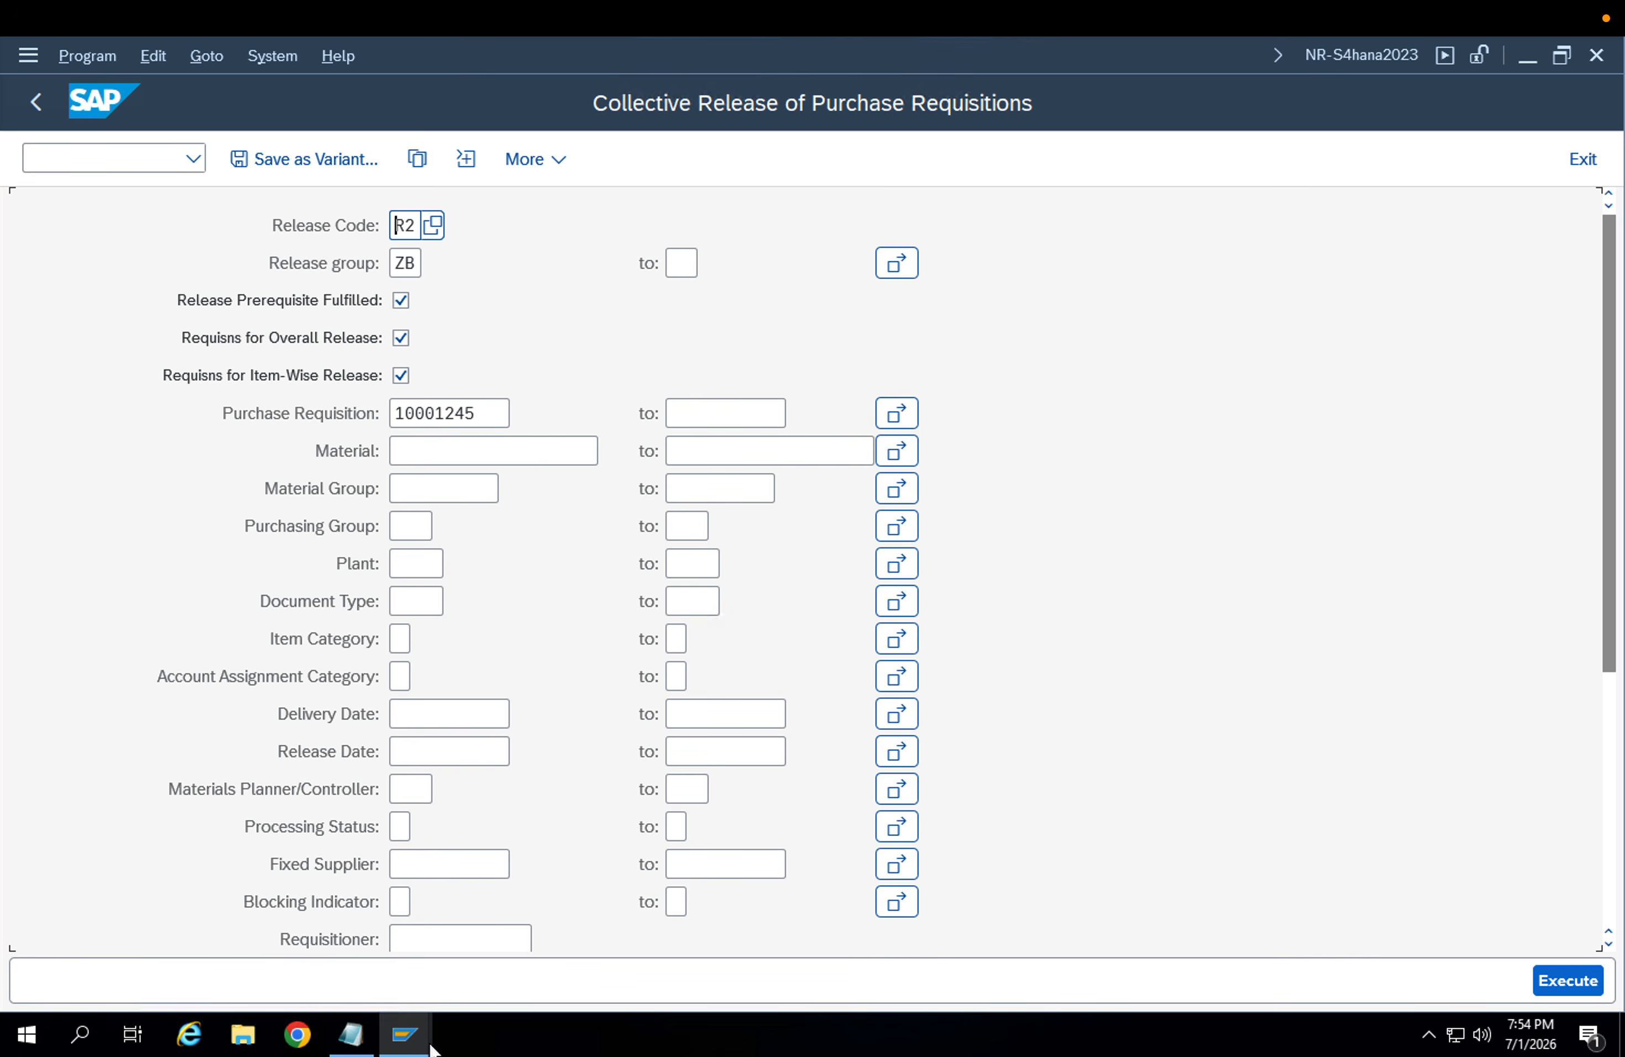
Switch to the requisition display session and reload the requisition to check the status of its release codes
mouse_move(431, 1045)
click(413, 956)
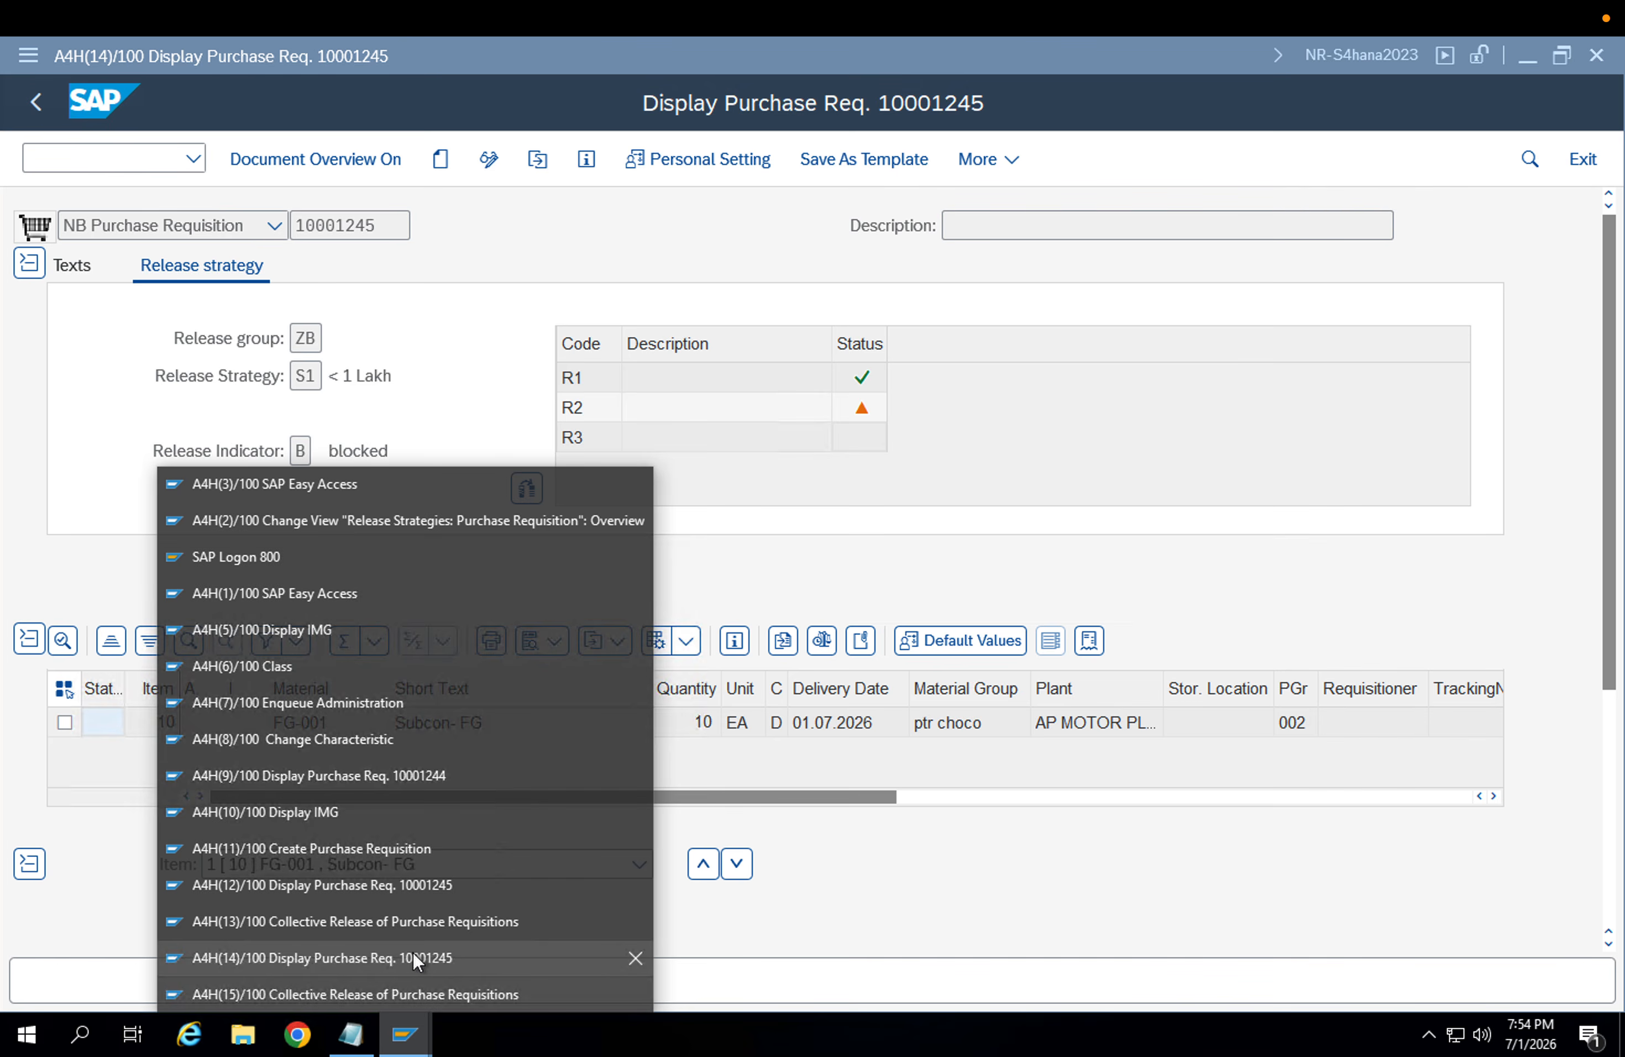
click(537, 158)
key(Return)
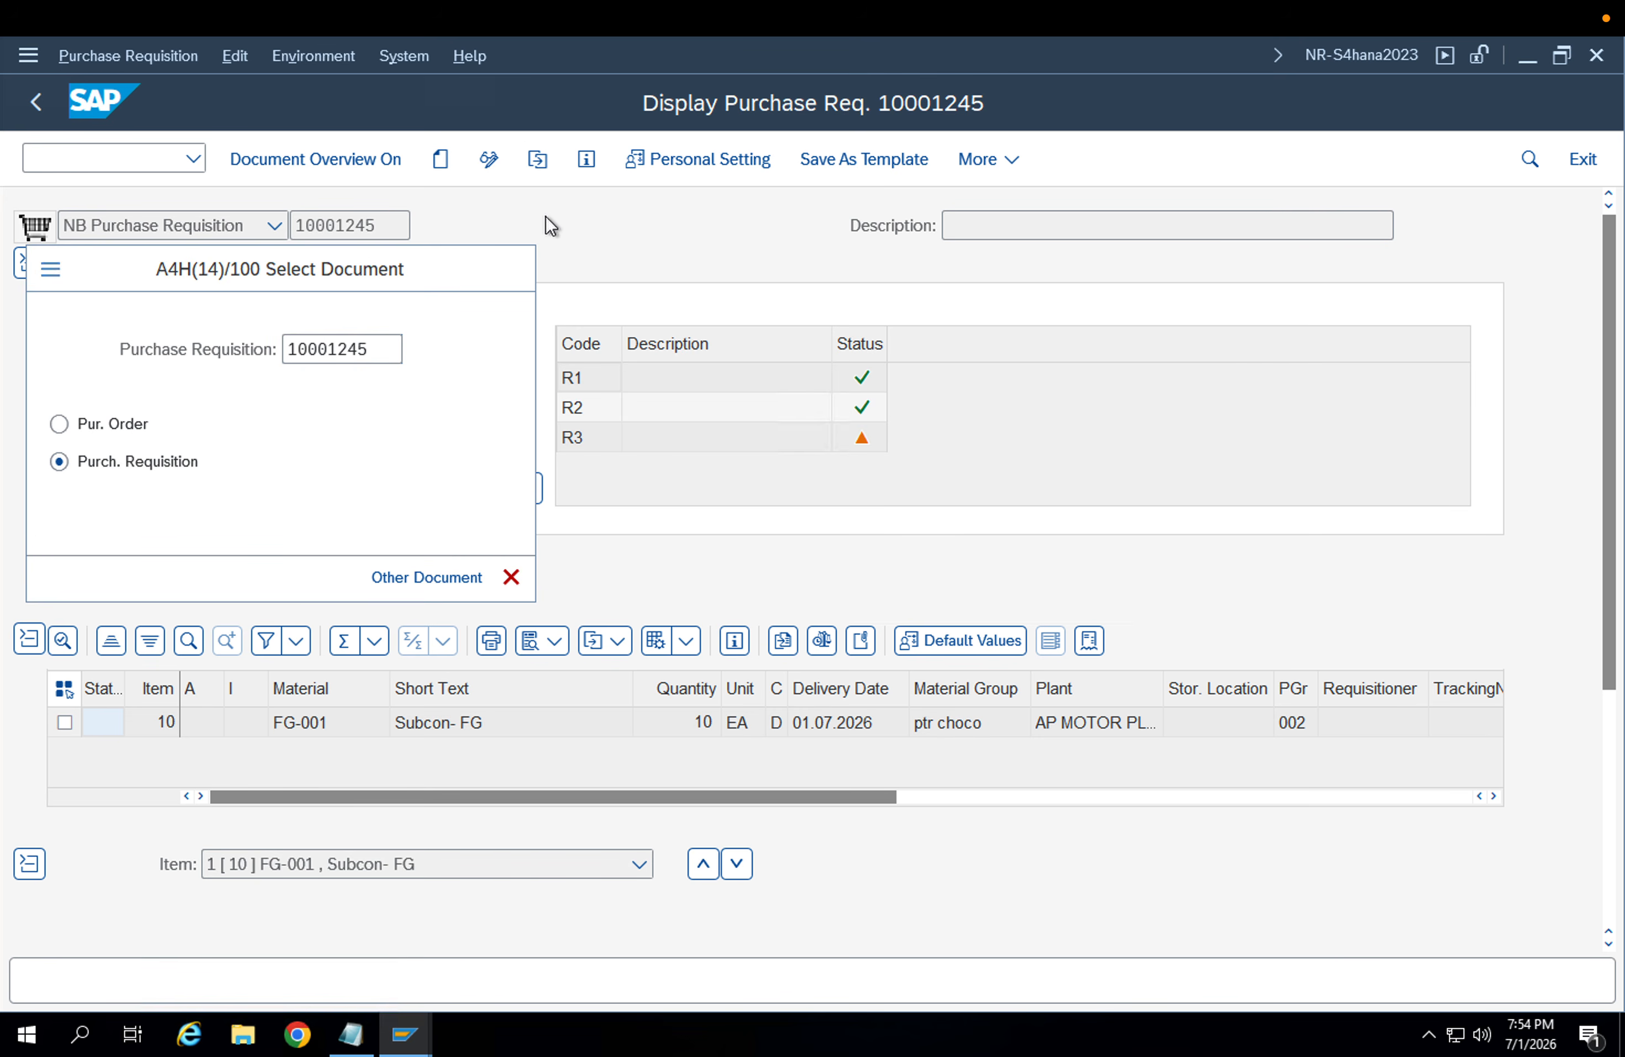
click(866, 384)
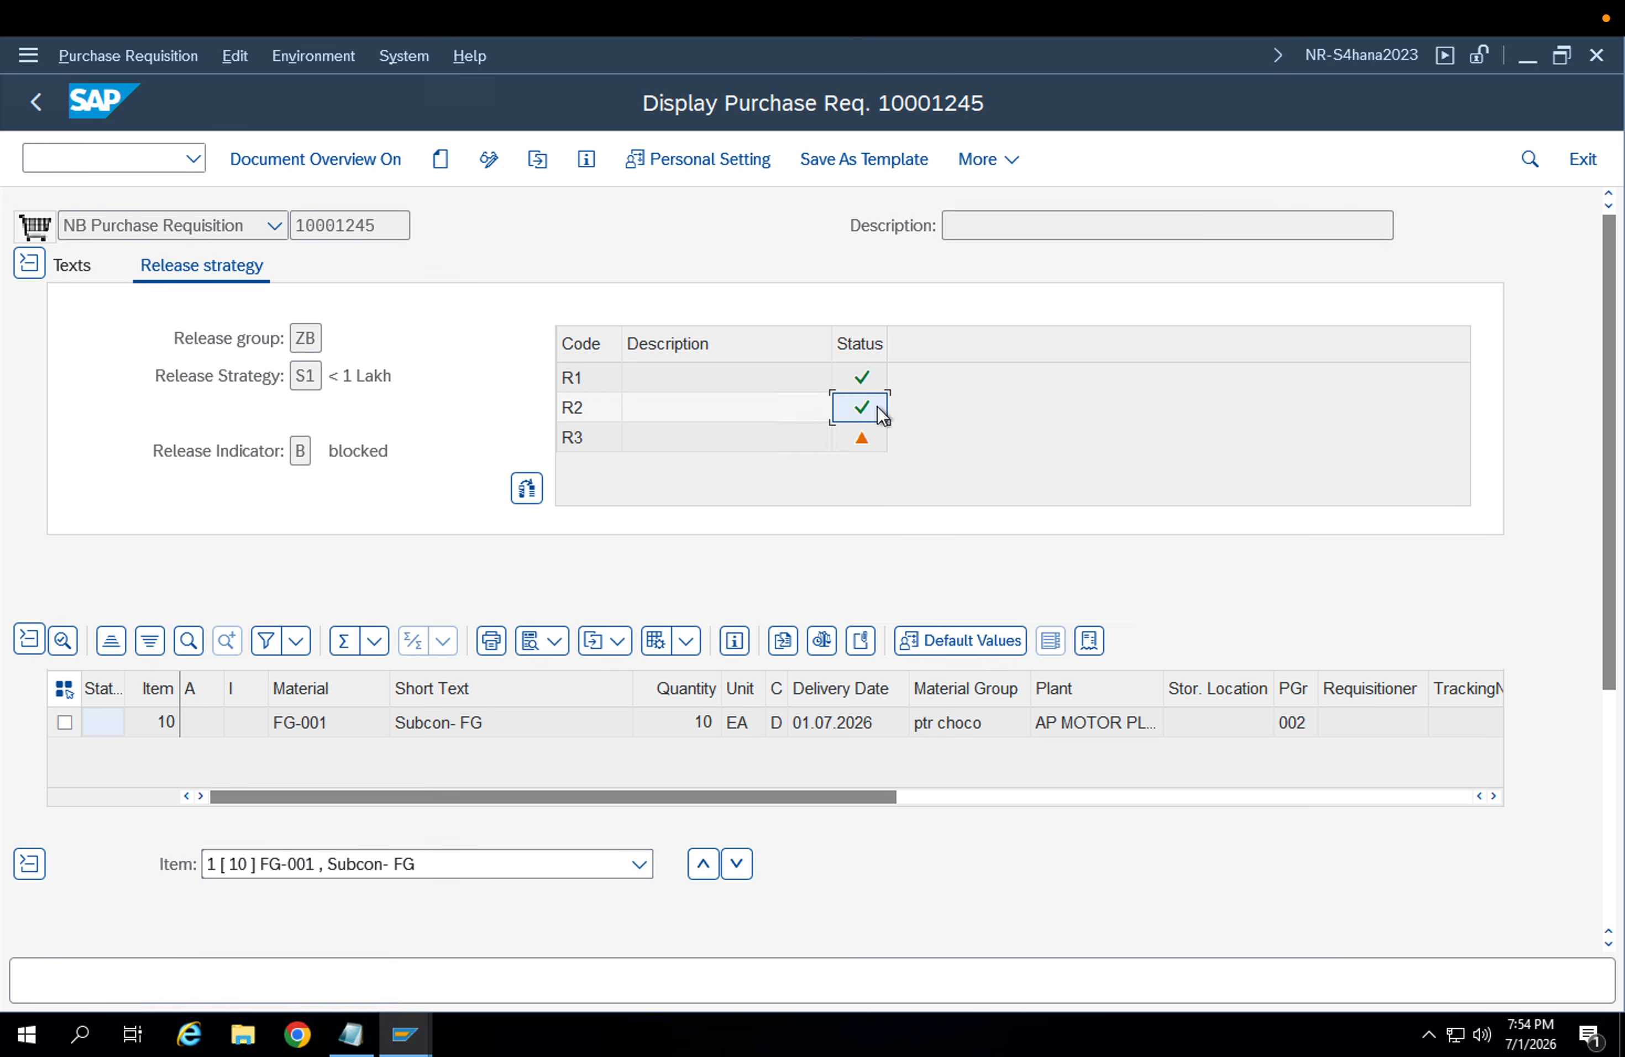
Return to the collective release session and run it for release code R3 with release group ZB
right_click(406, 1033)
click(517, 992)
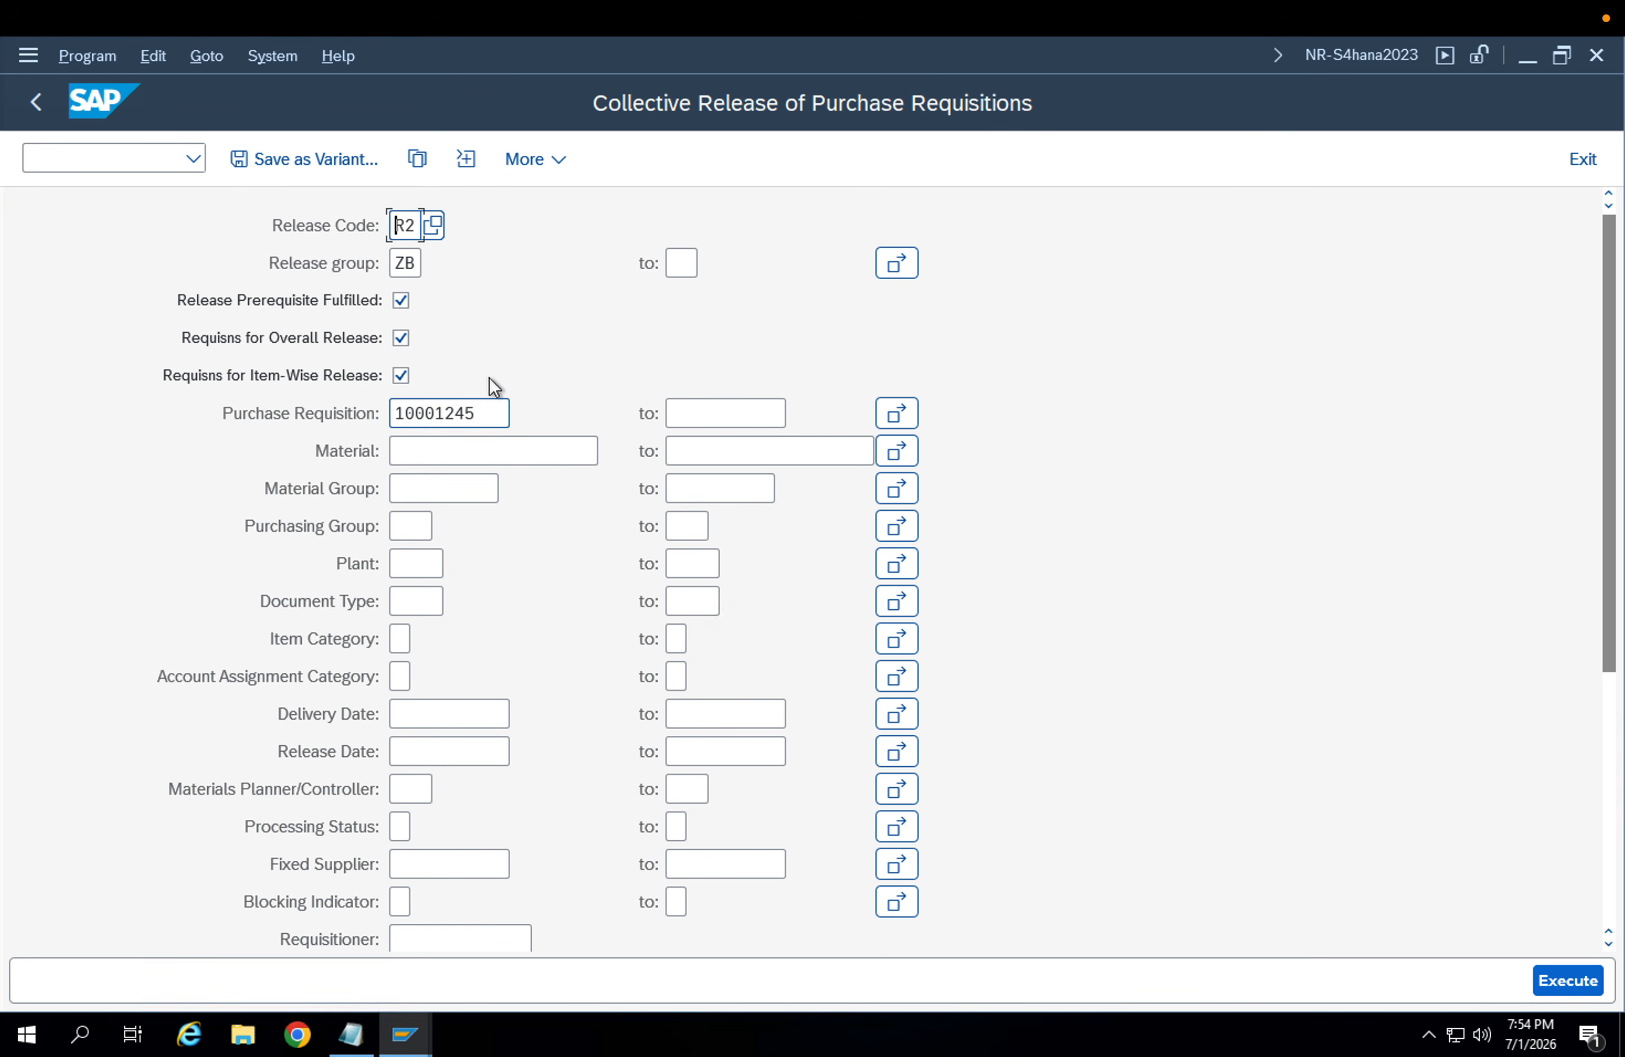
click(412, 218)
key(BackSpace)
text(3)
click(405, 263)
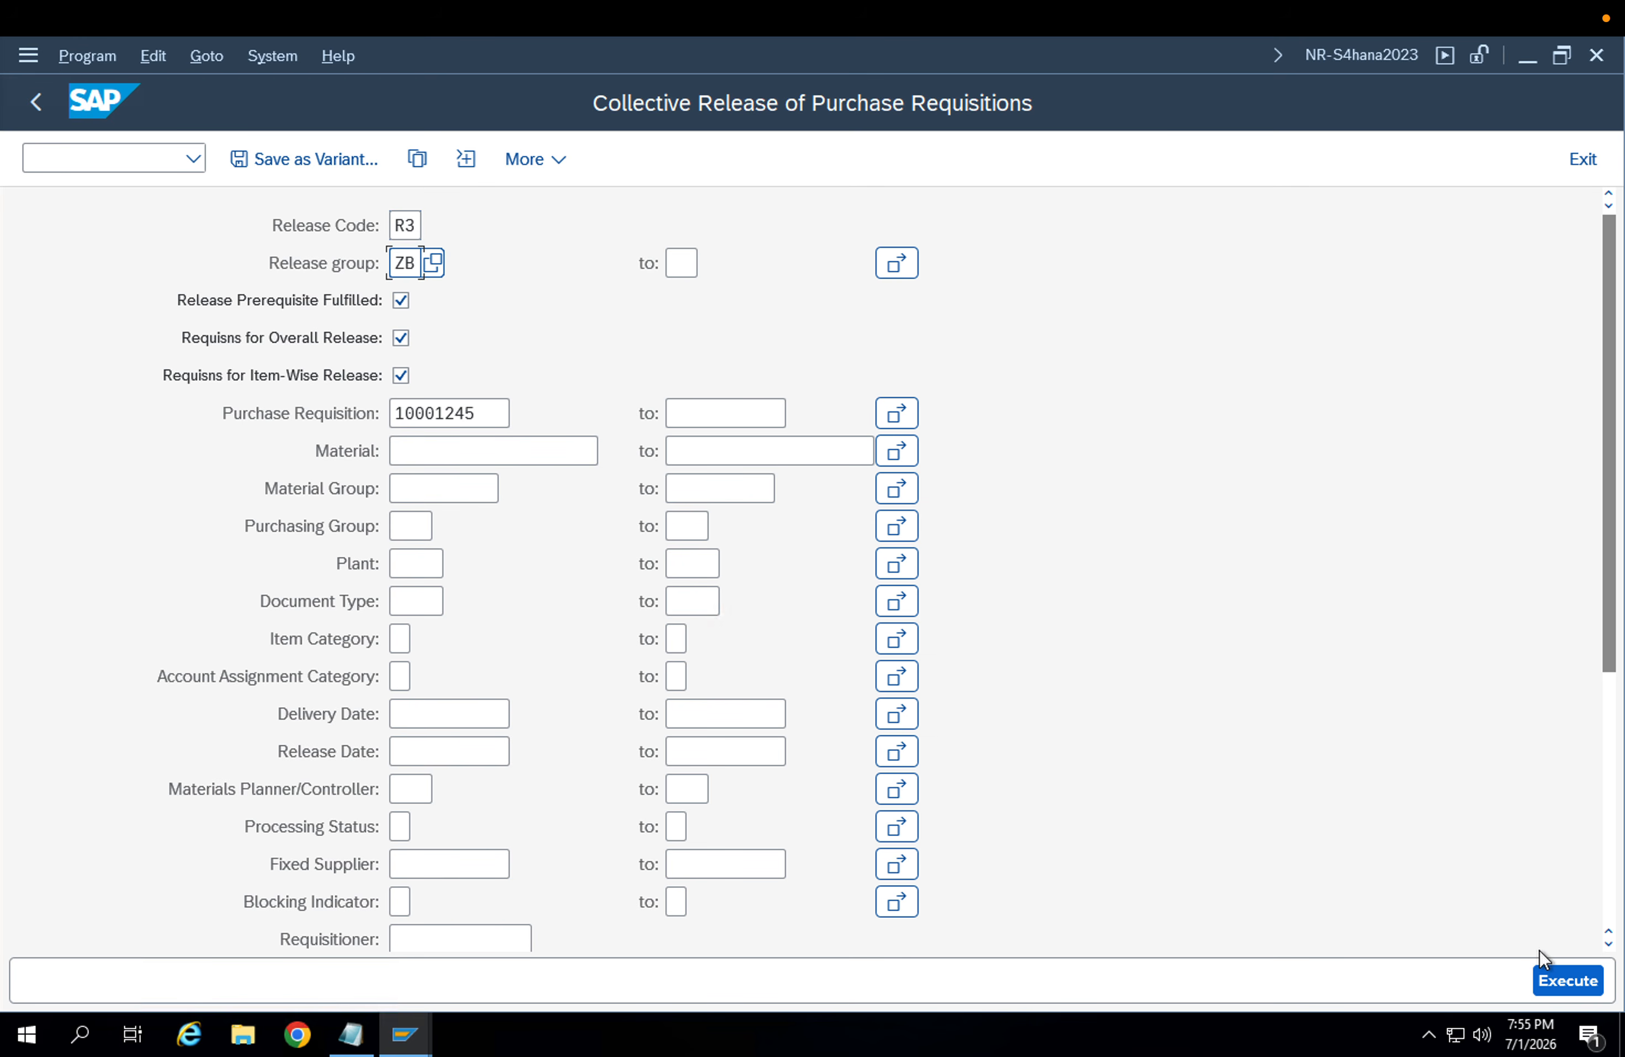
click(1543, 980)
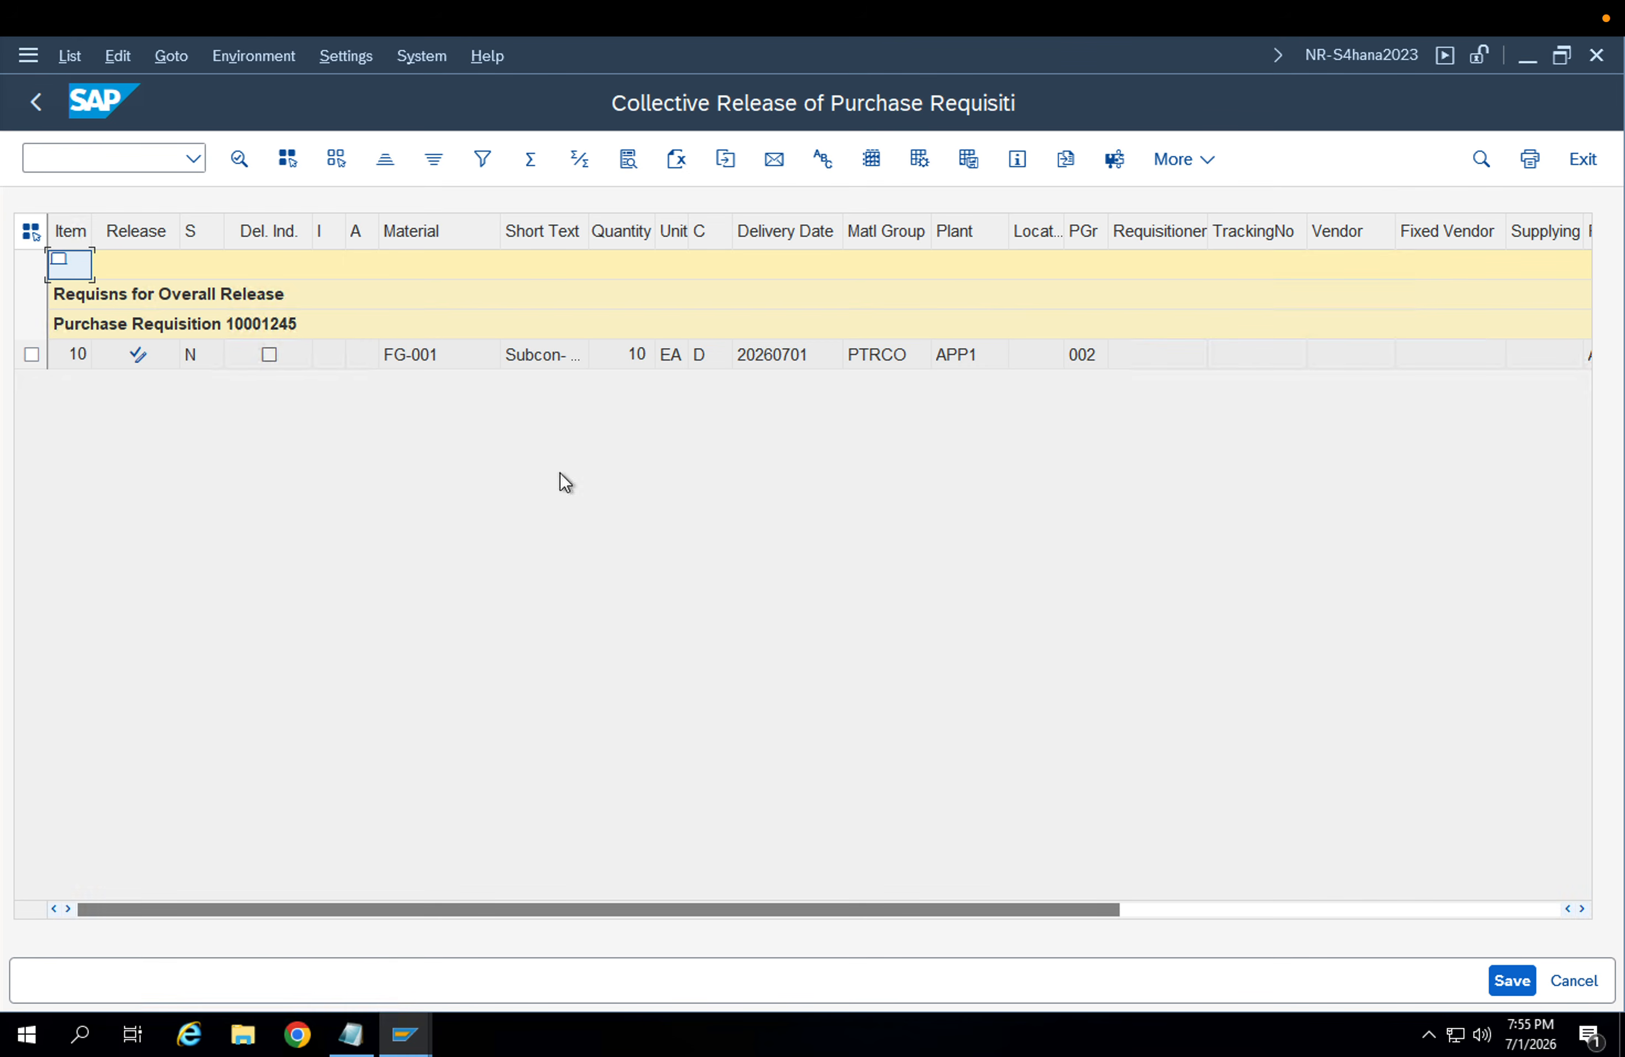
Release requisition item 10 with code R3, save the collective release and acknowledge the message log
click(31, 355)
click(136, 360)
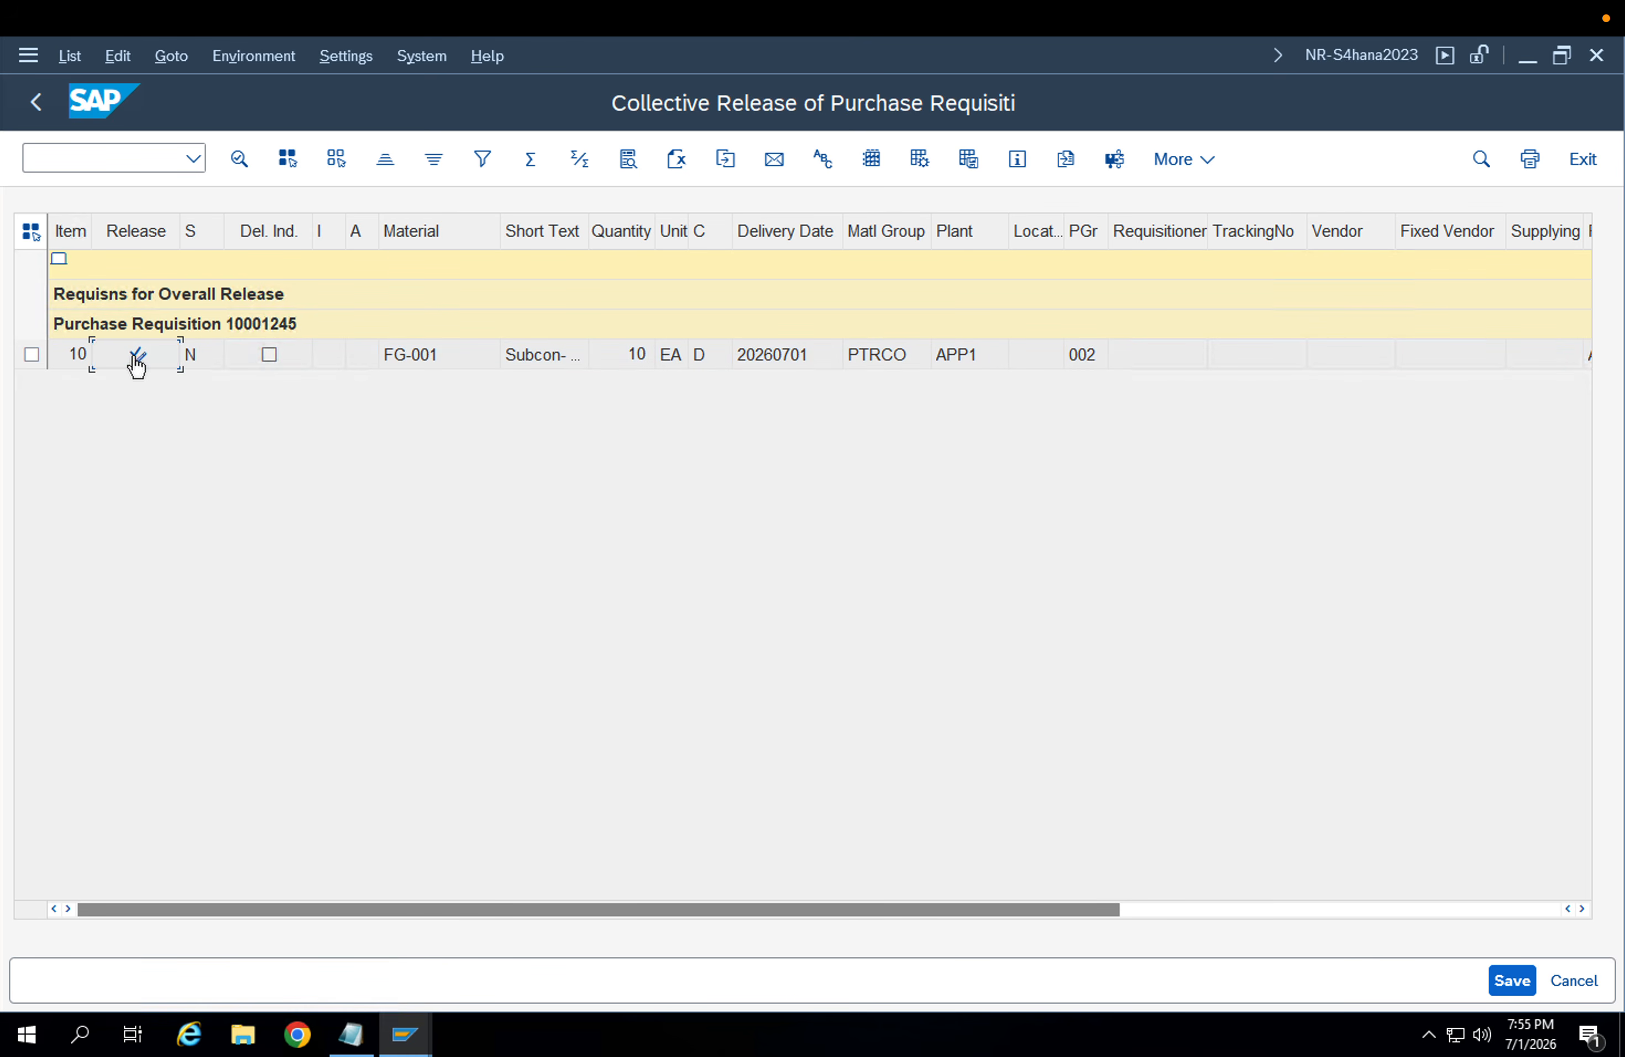
click(30, 355)
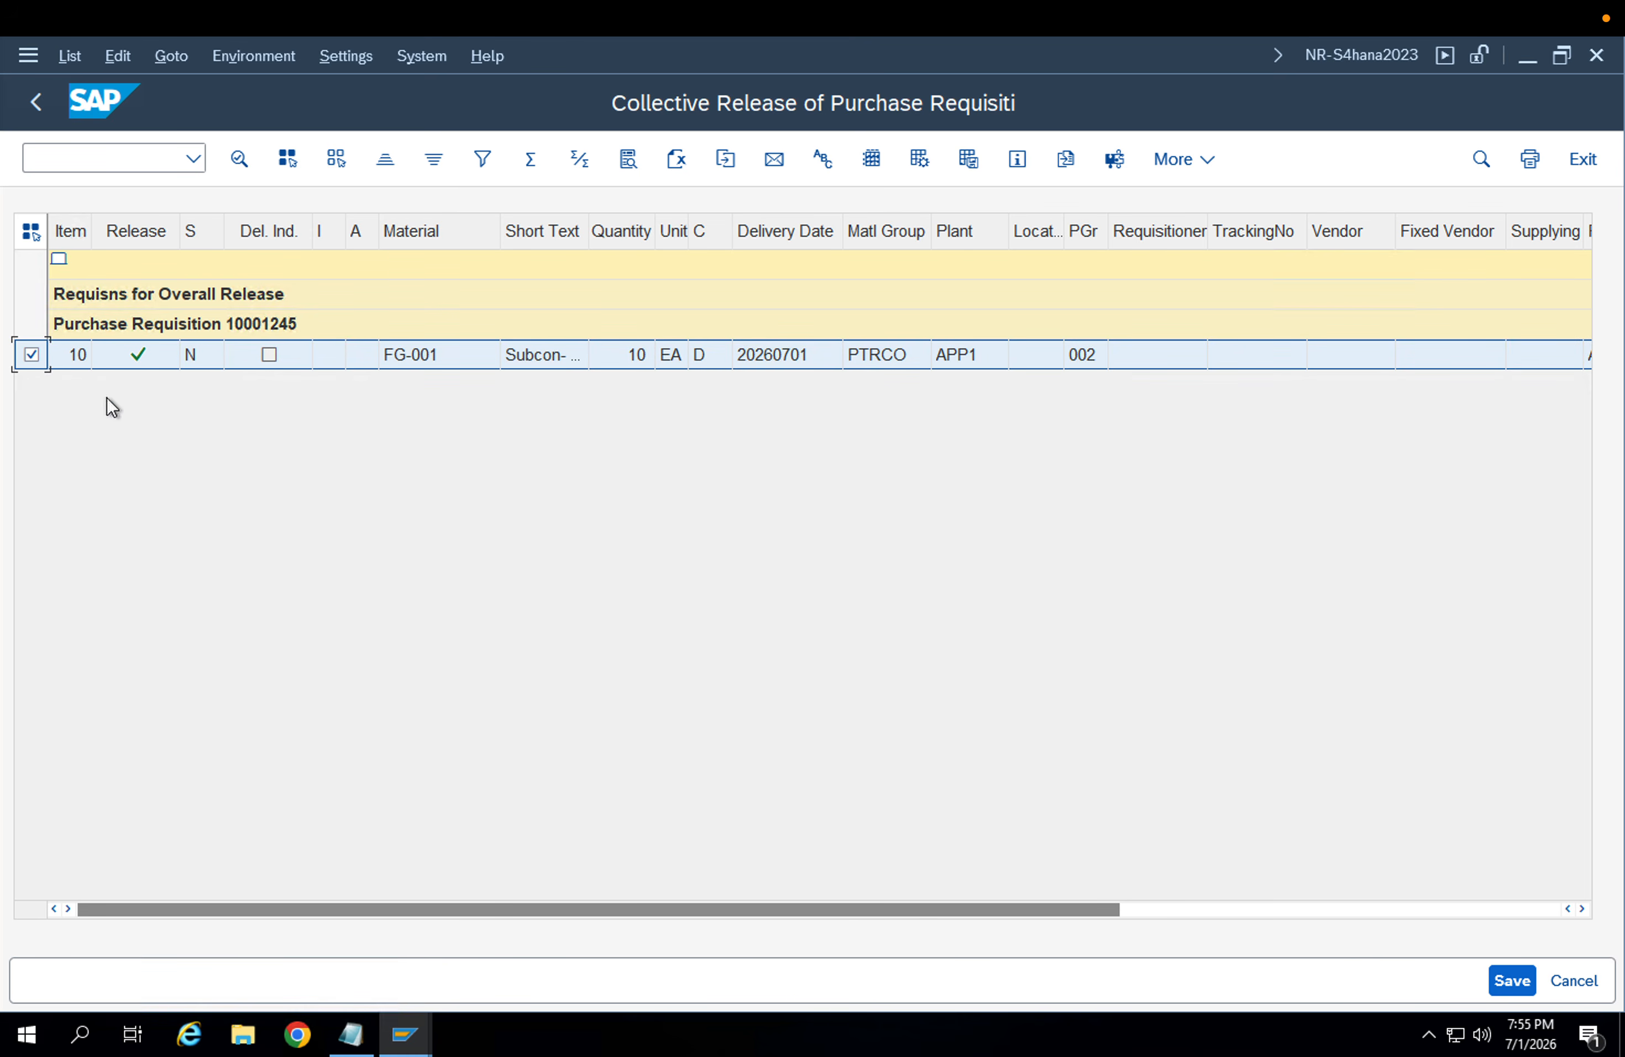
click(1511, 980)
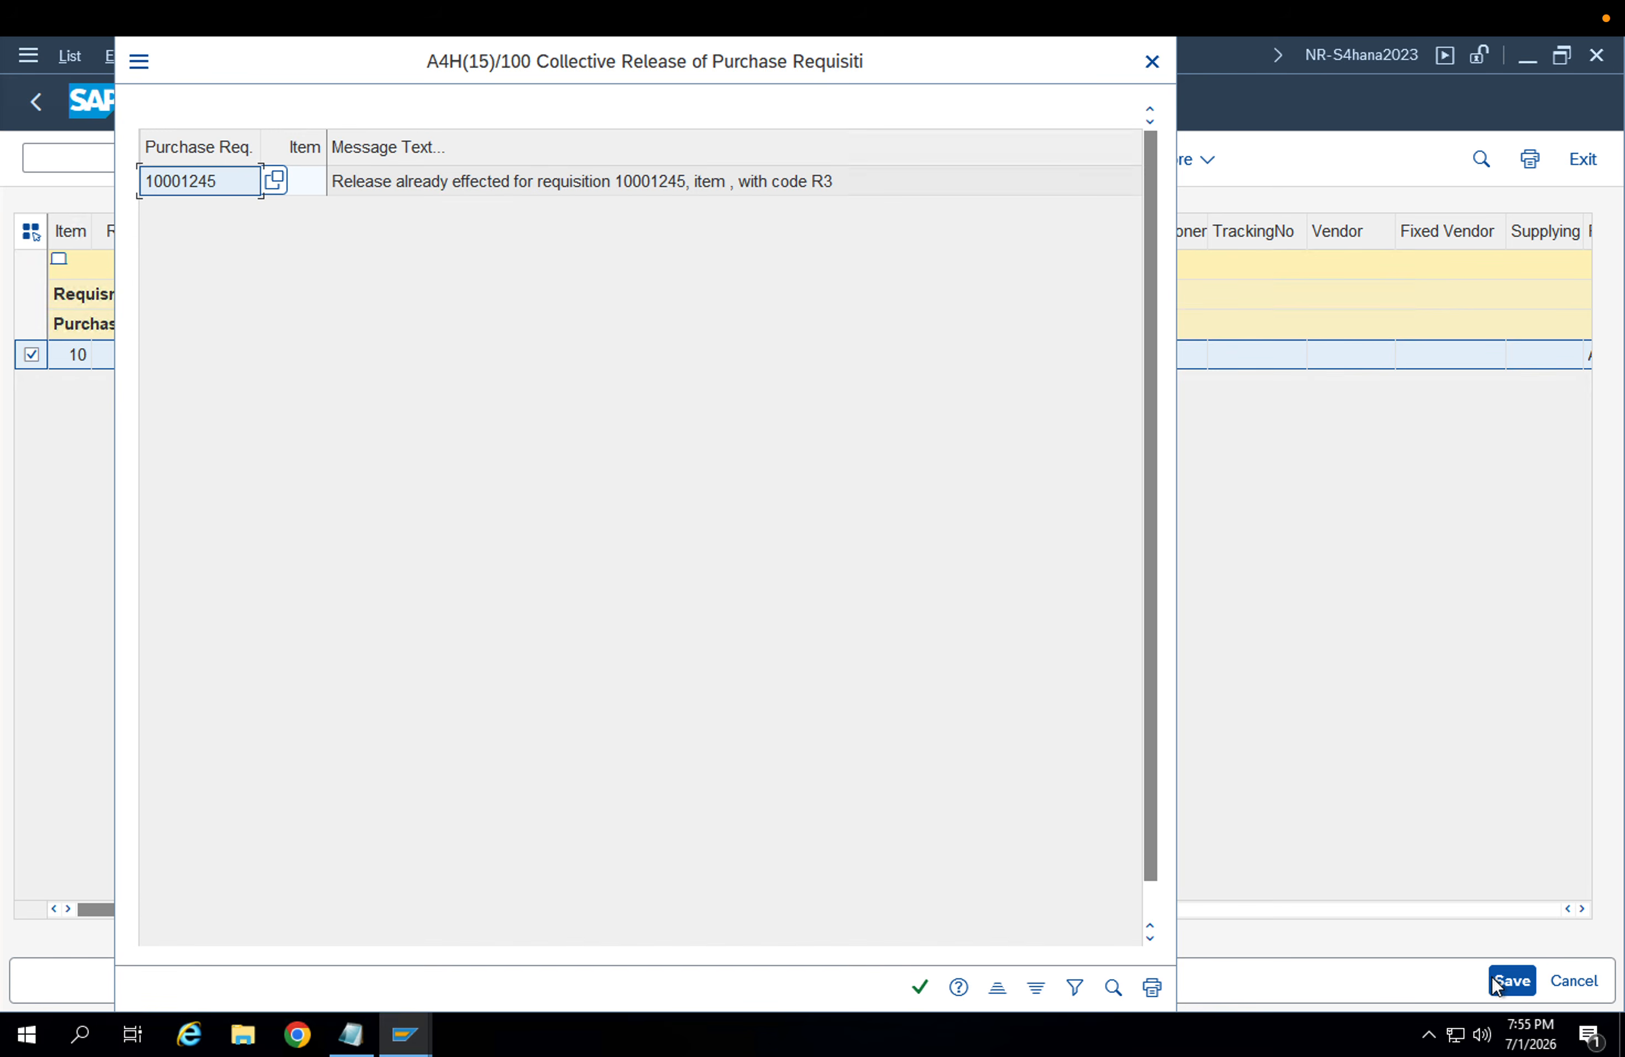
click(927, 986)
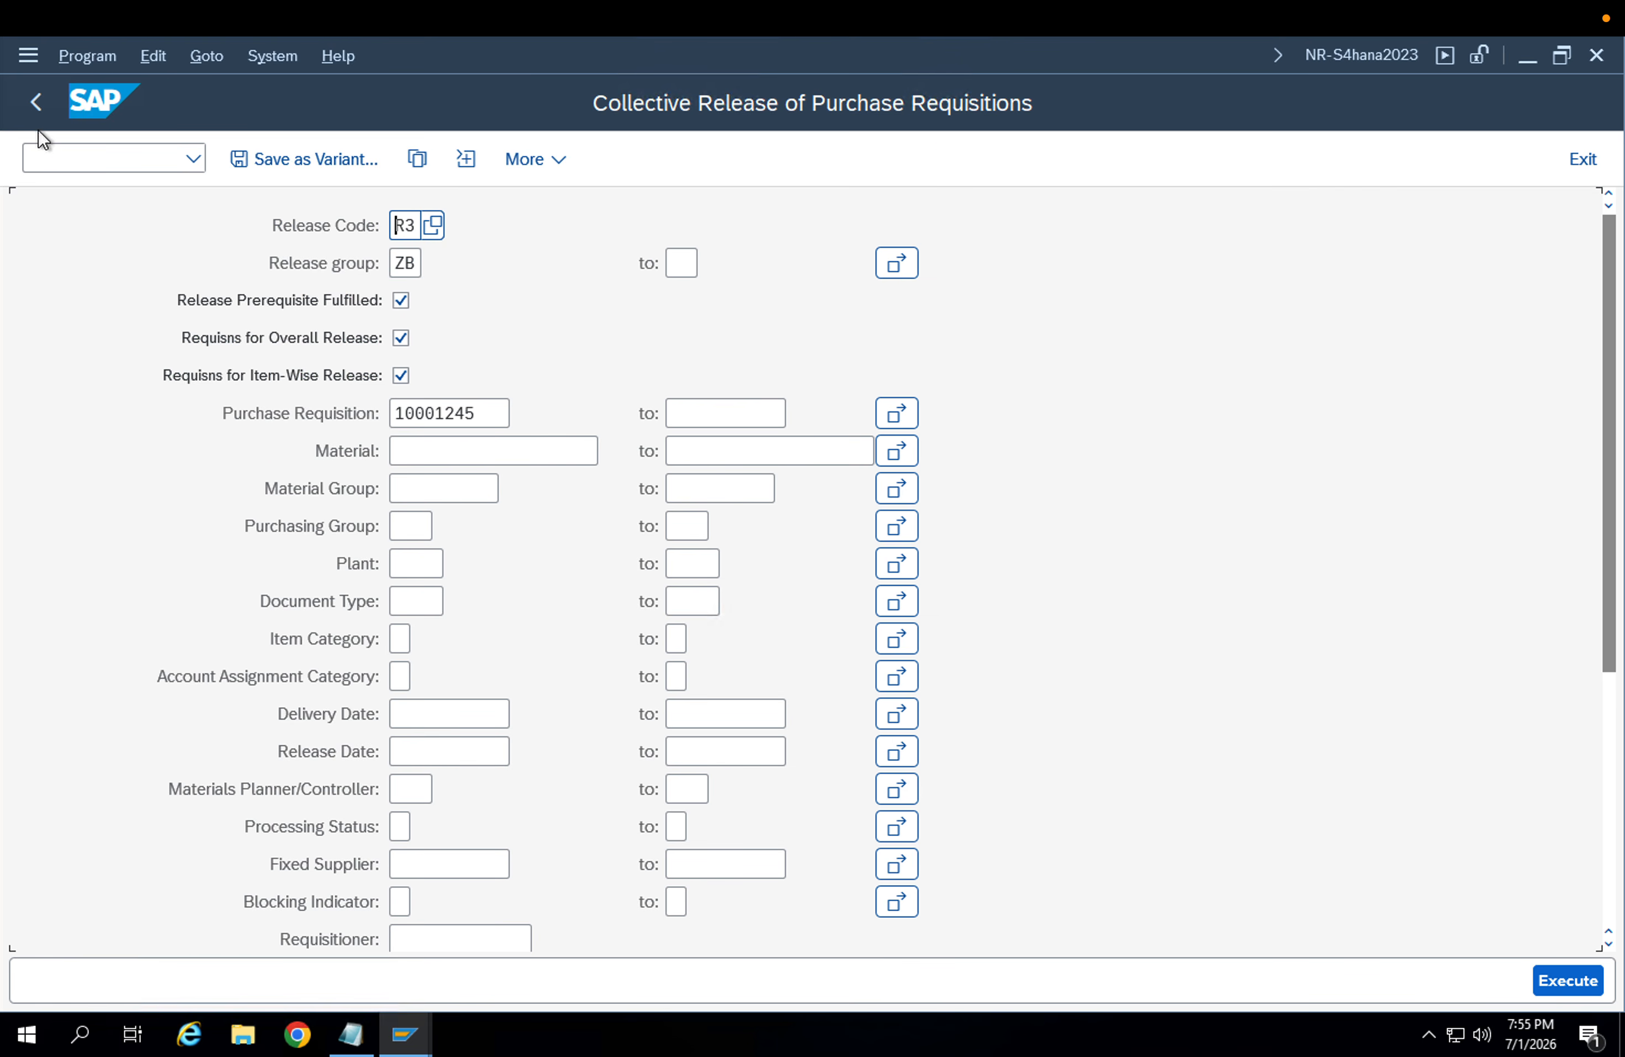
Reload the requisition in its display session to examine the release indicator and the status of code R3
mouse_move(437, 1015)
click(446, 961)
click(538, 160)
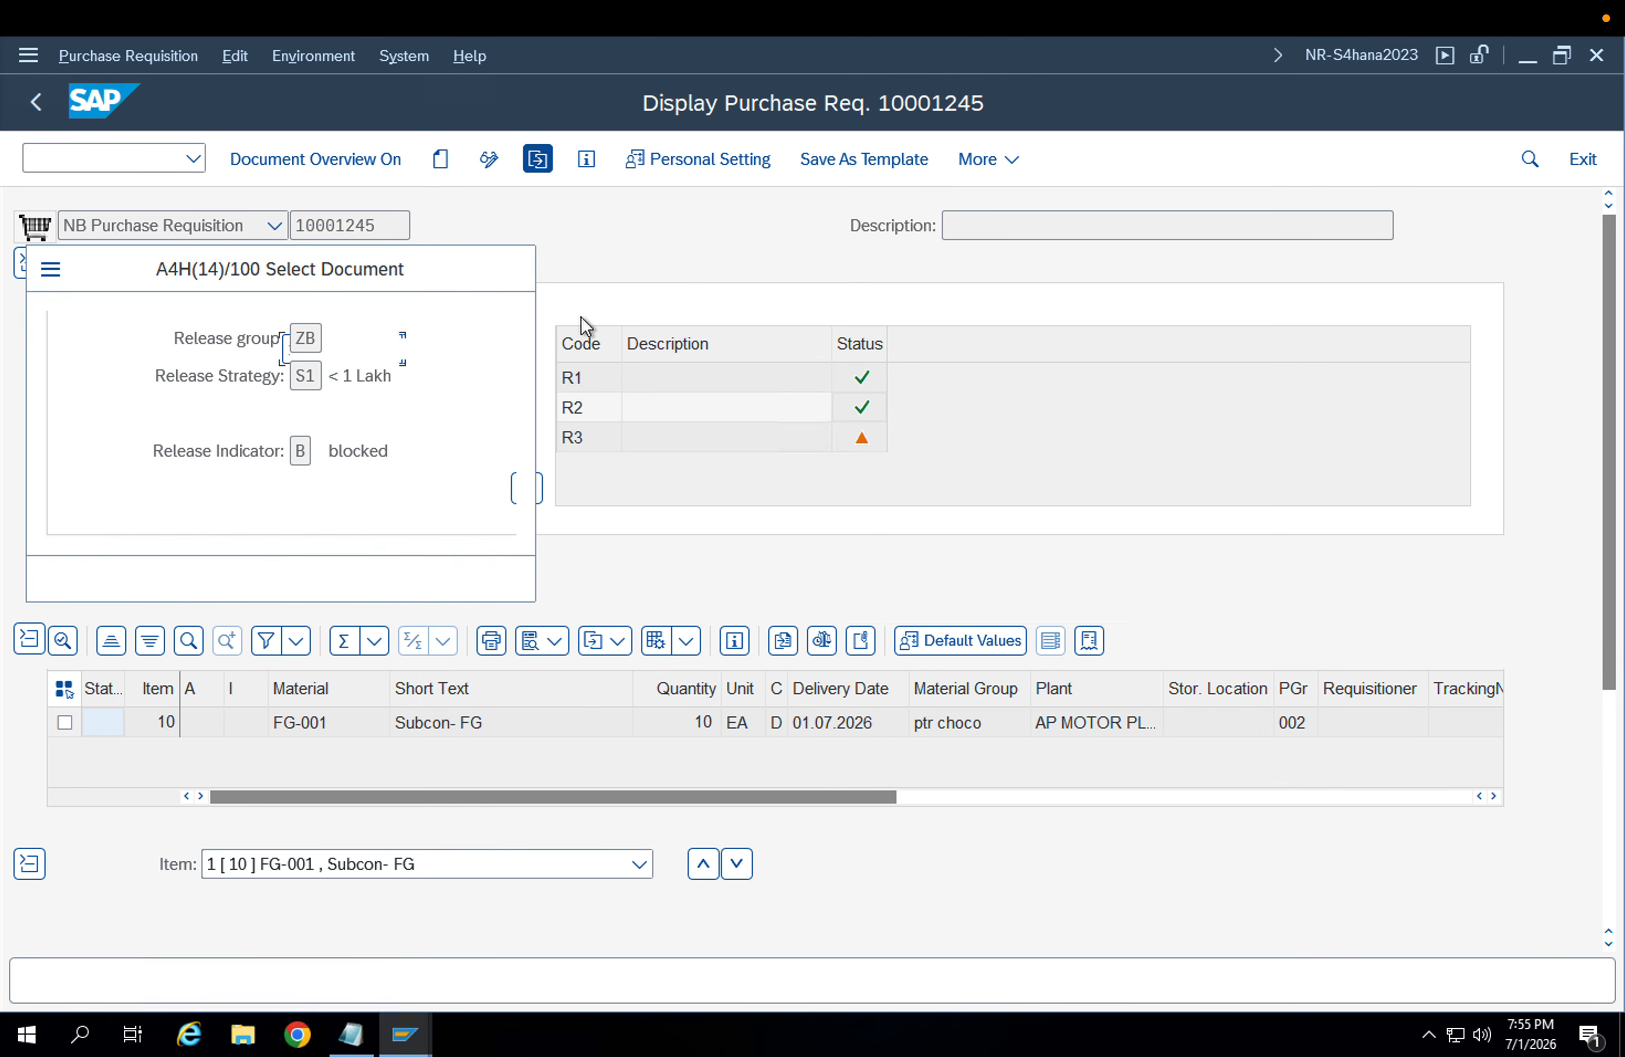
key(Return)
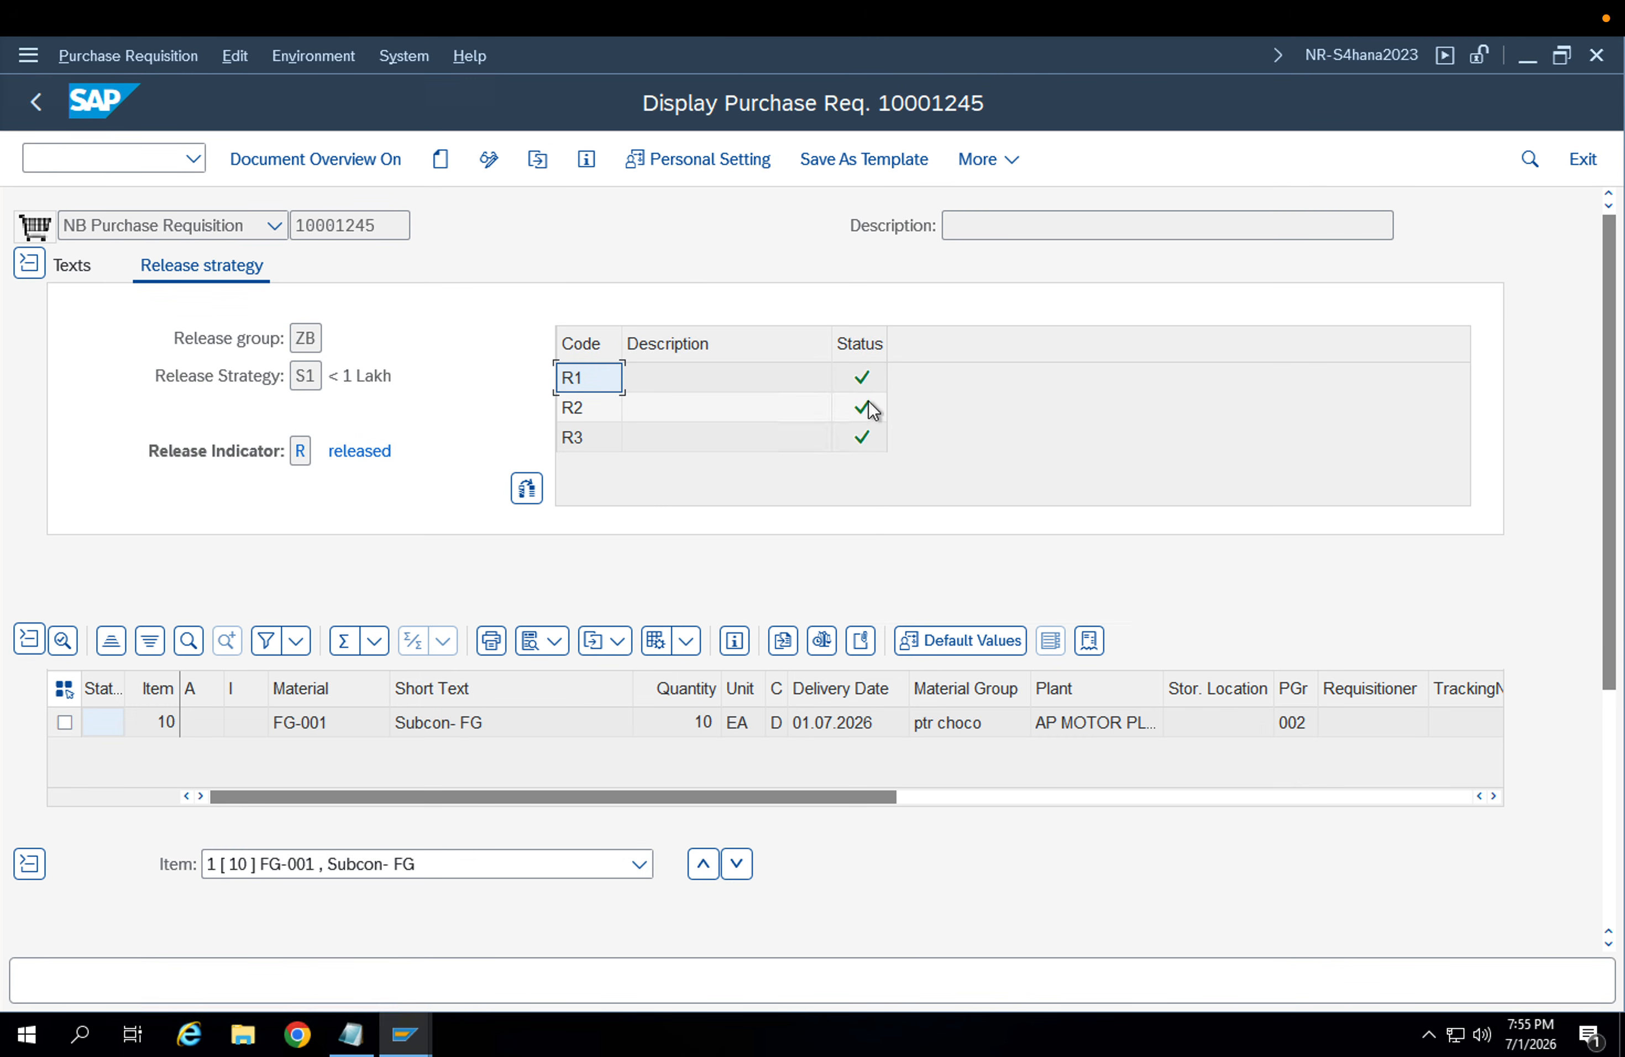
Open transaction ME21N and adopt the released purchase requisition into the first item of a new standard purchase order
click(96, 159)
text(/nm)
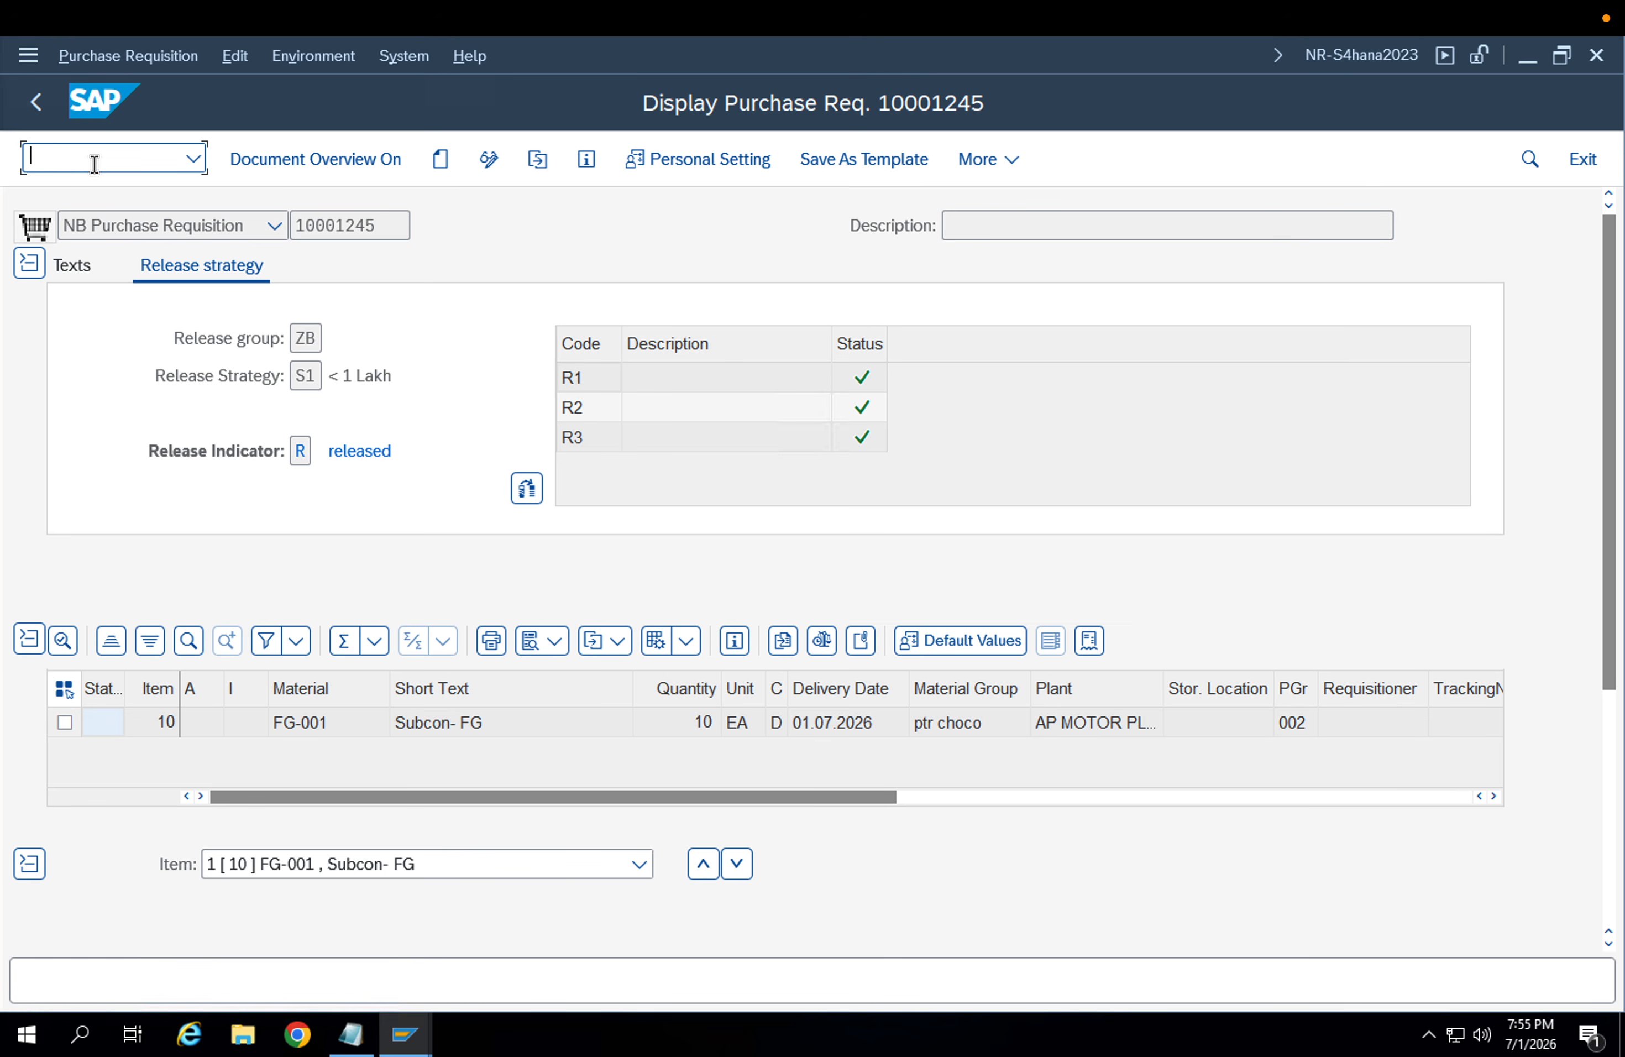
text(e21n)
key(Return)
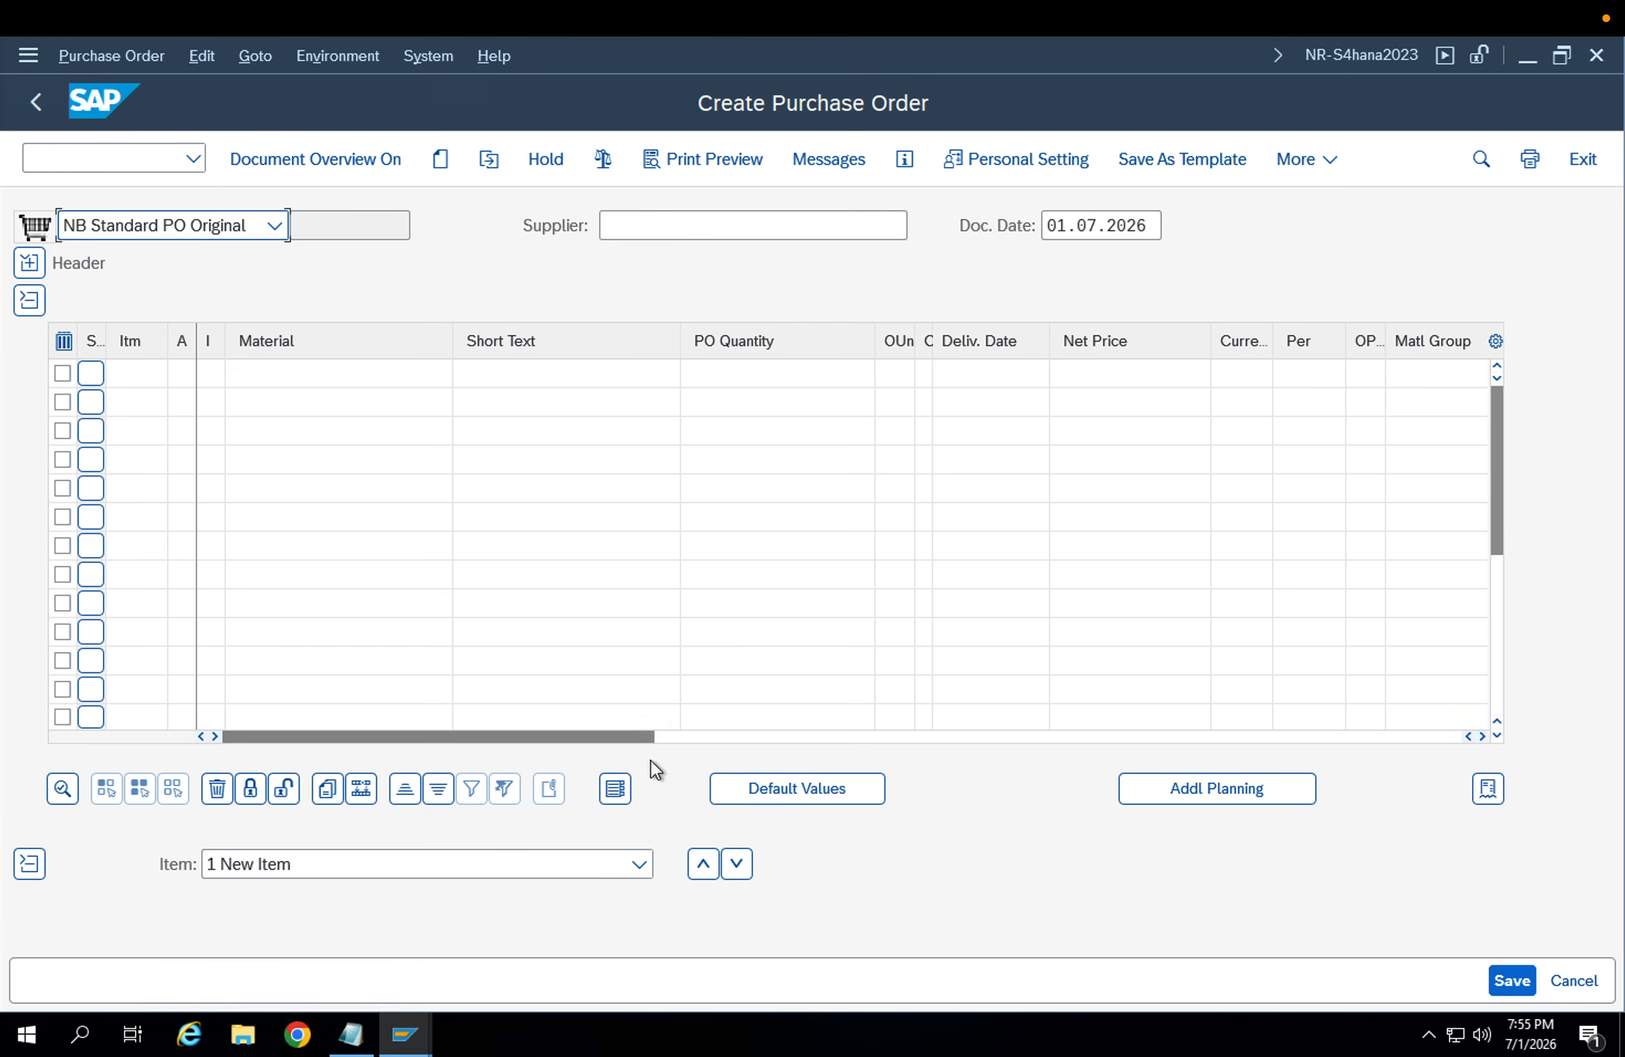
click(690, 741)
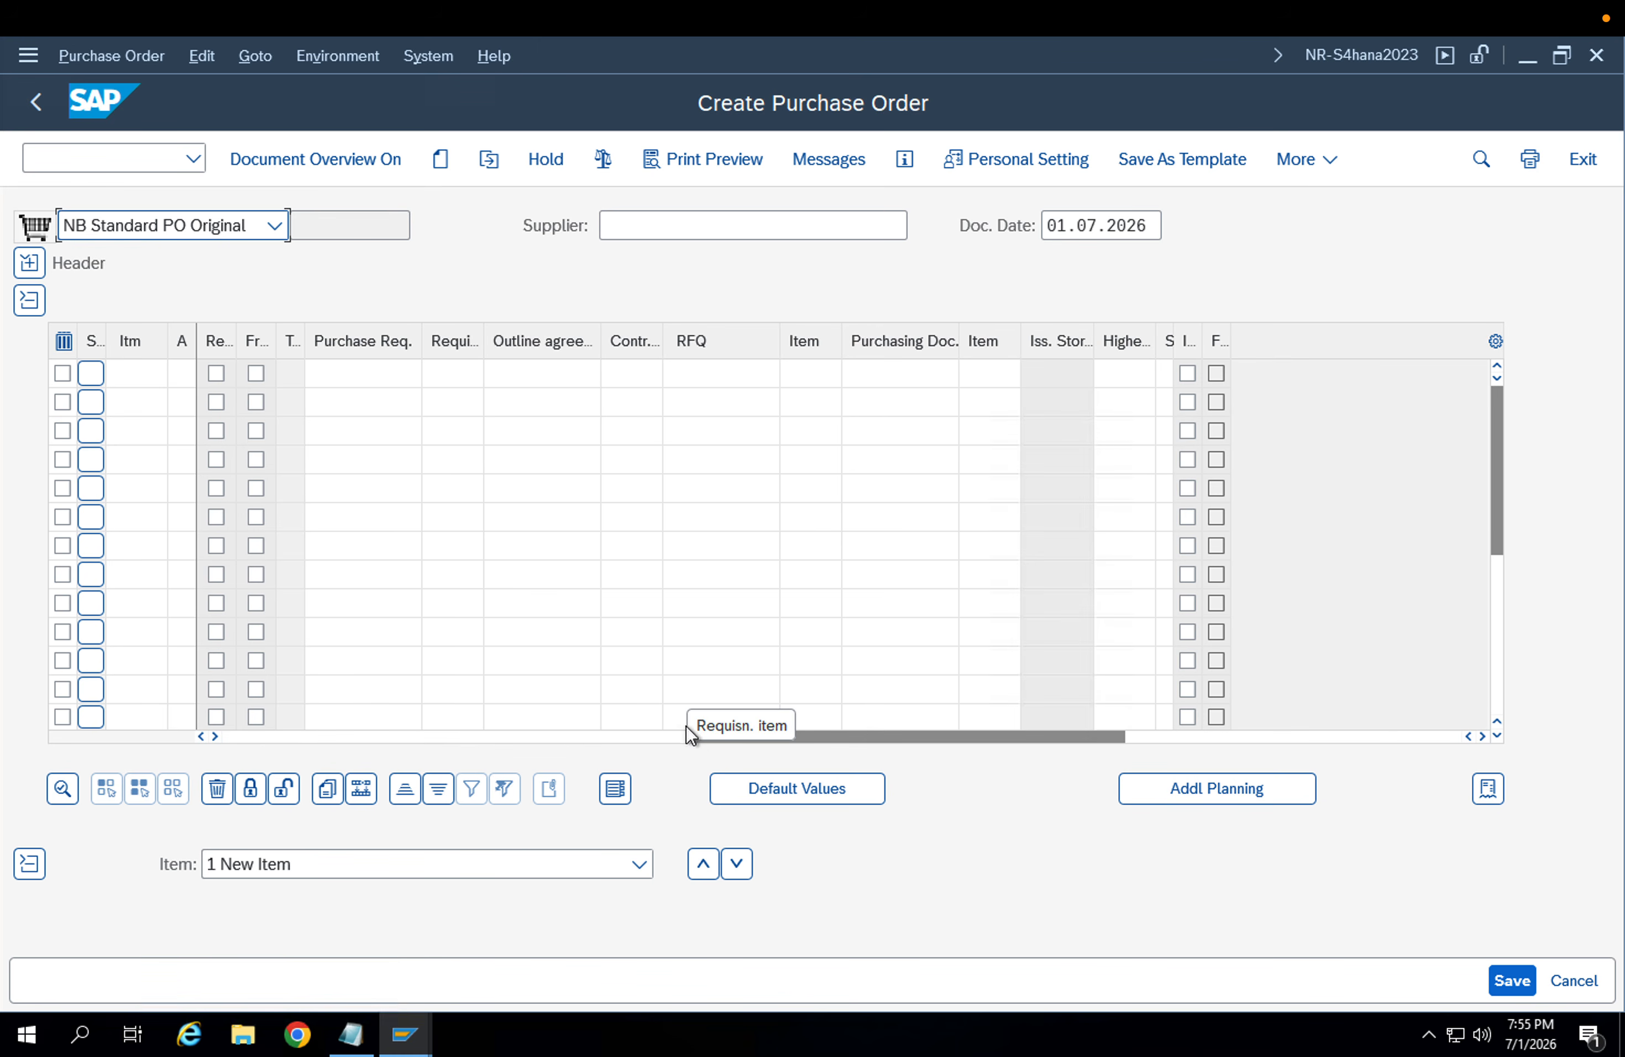
click(361, 376)
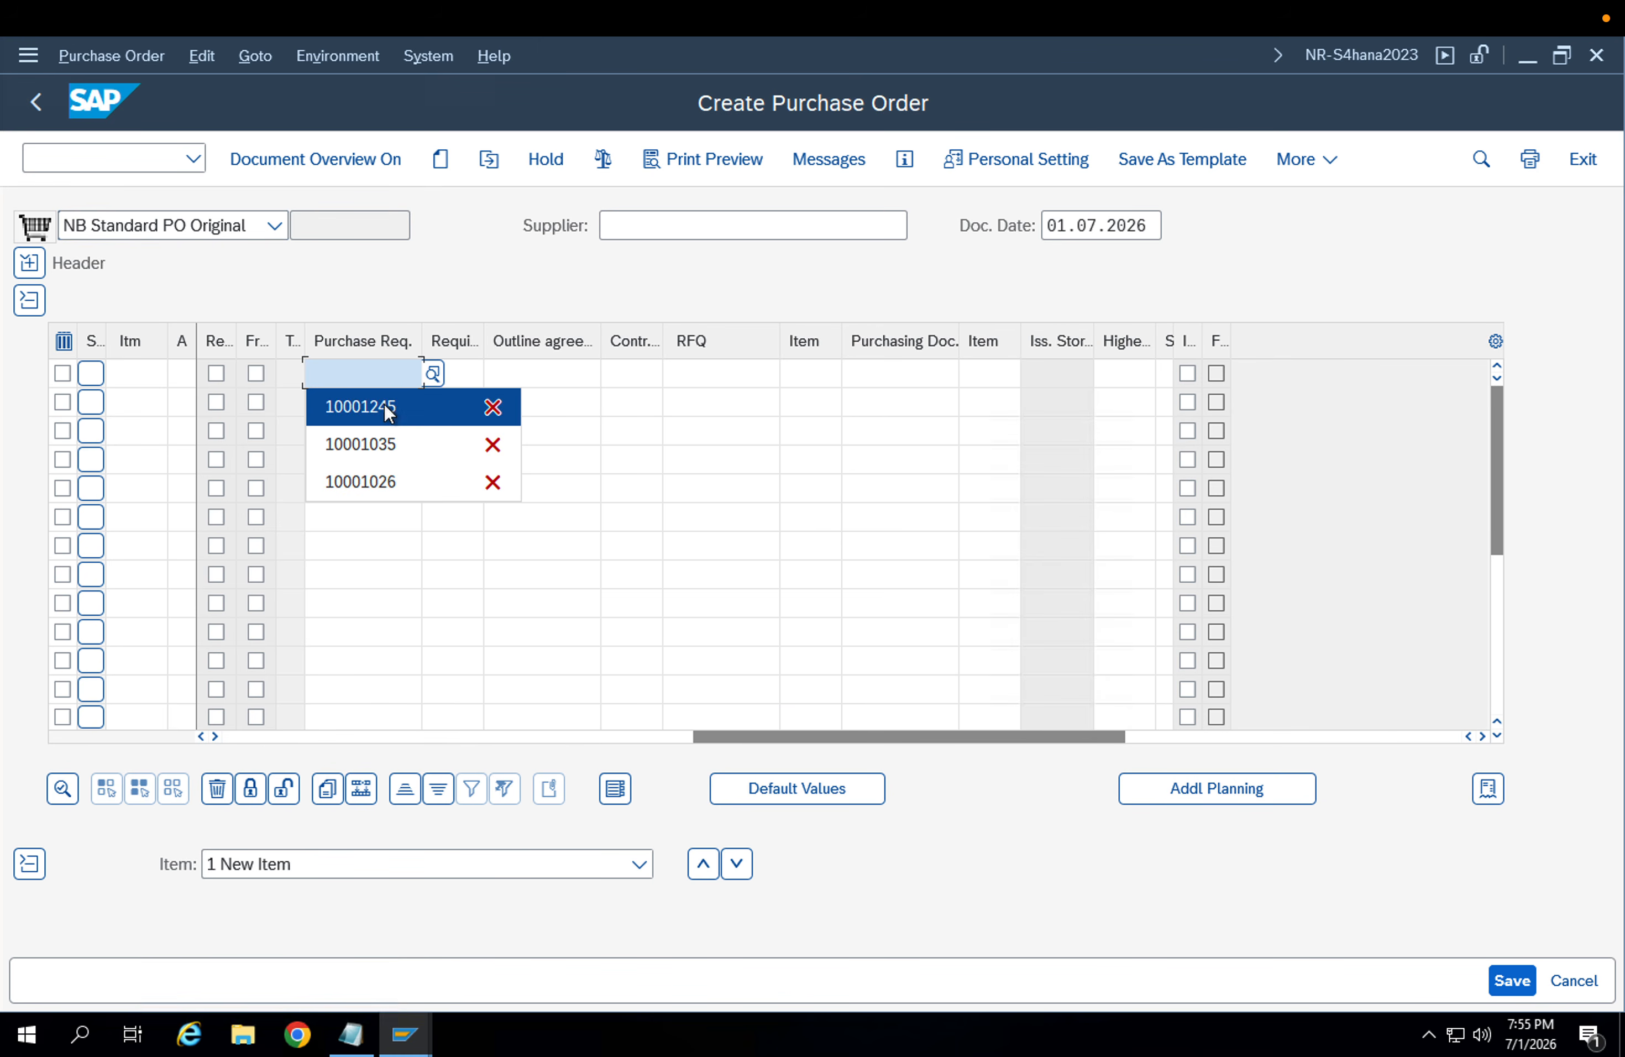
click(385, 406)
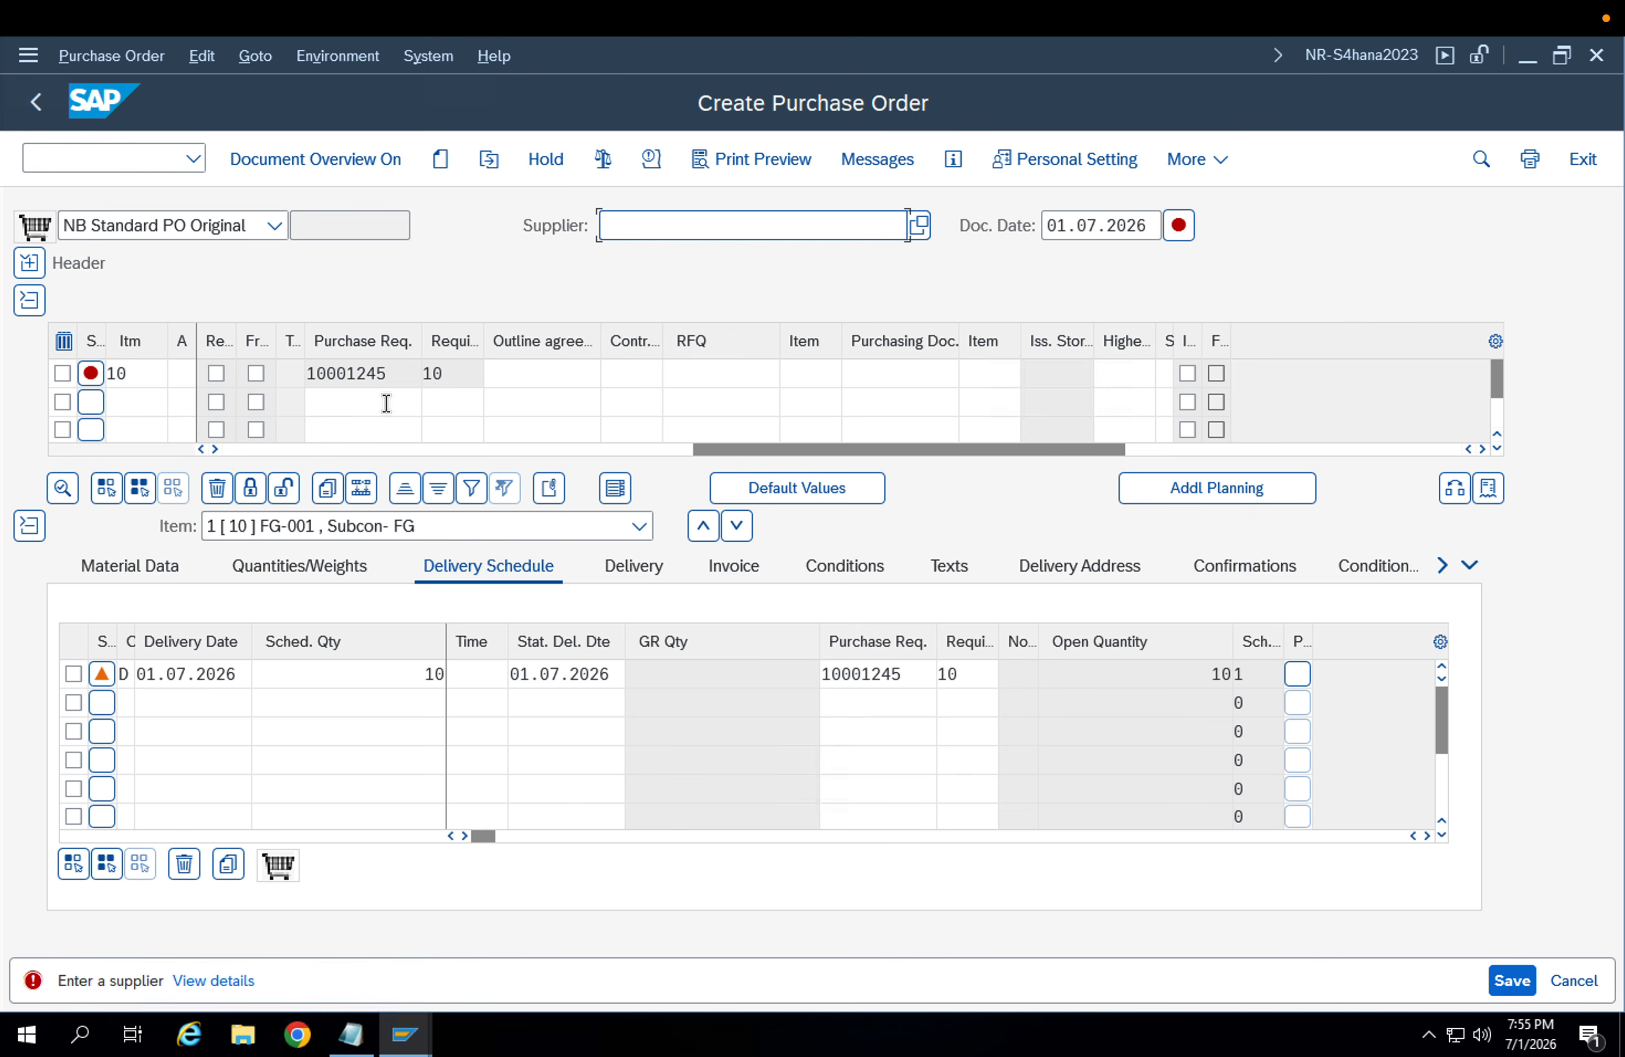
Enter the supplier Domestic Vendor Domestic and add pricing condition PBXX with an amount of 100 to the order item
click(674, 262)
key(Return)
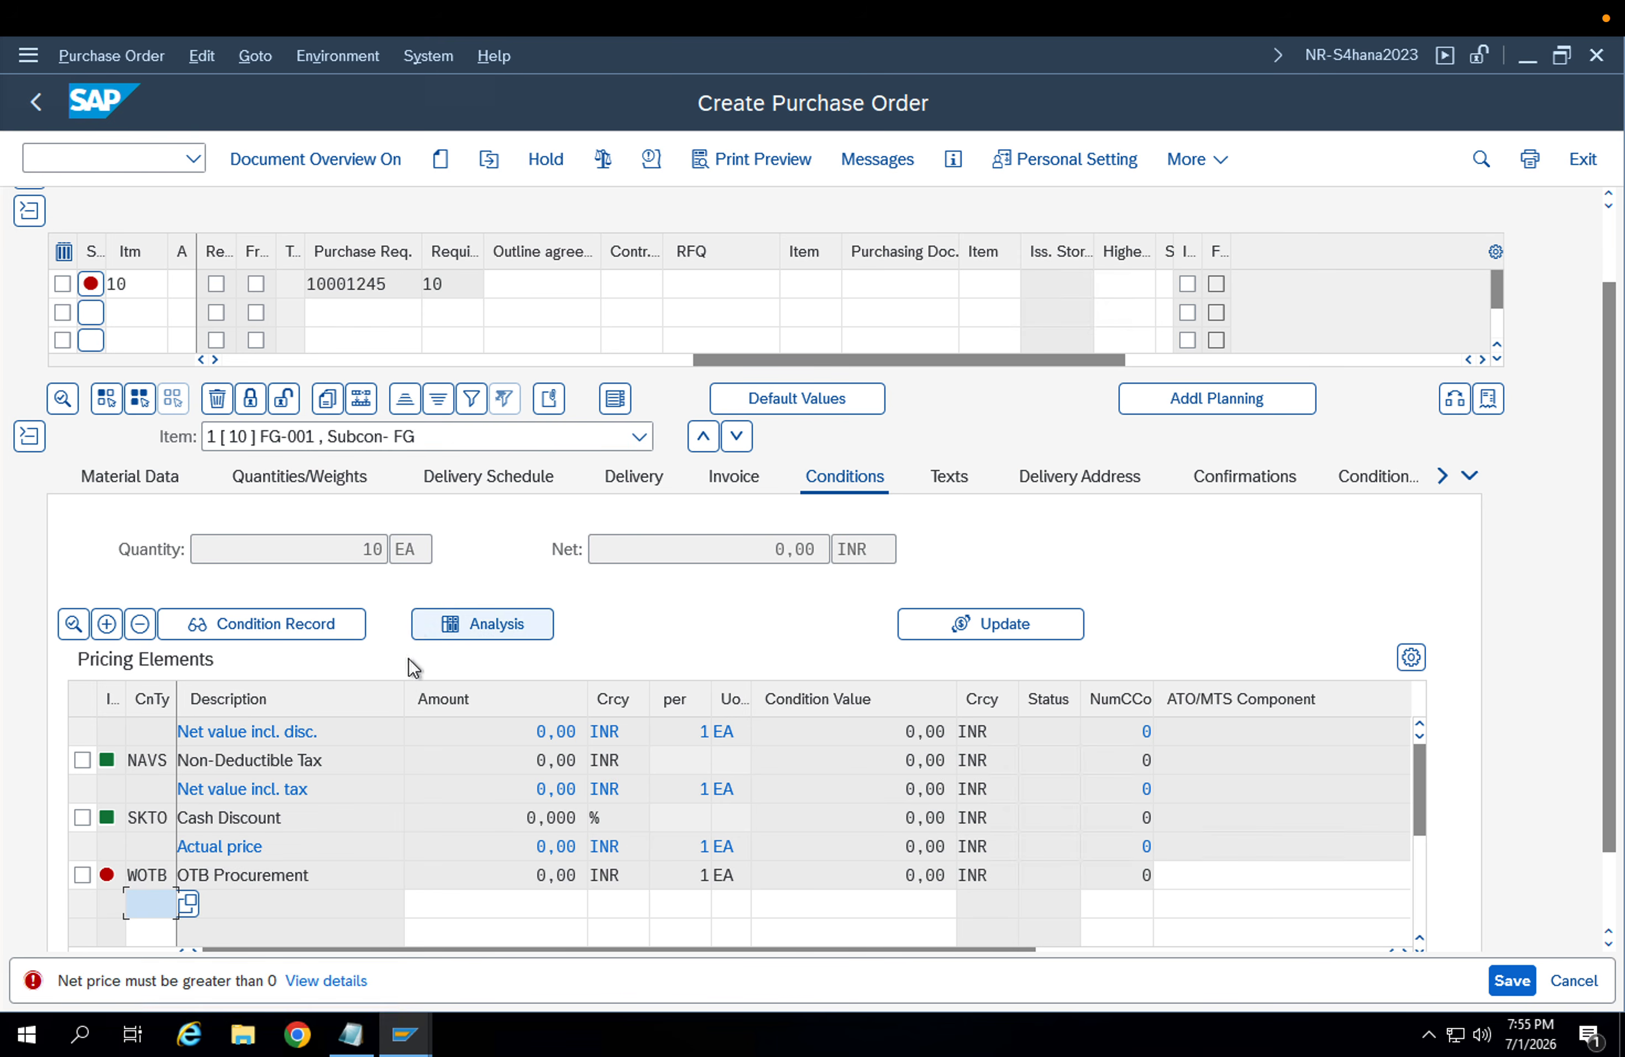
click(167, 918)
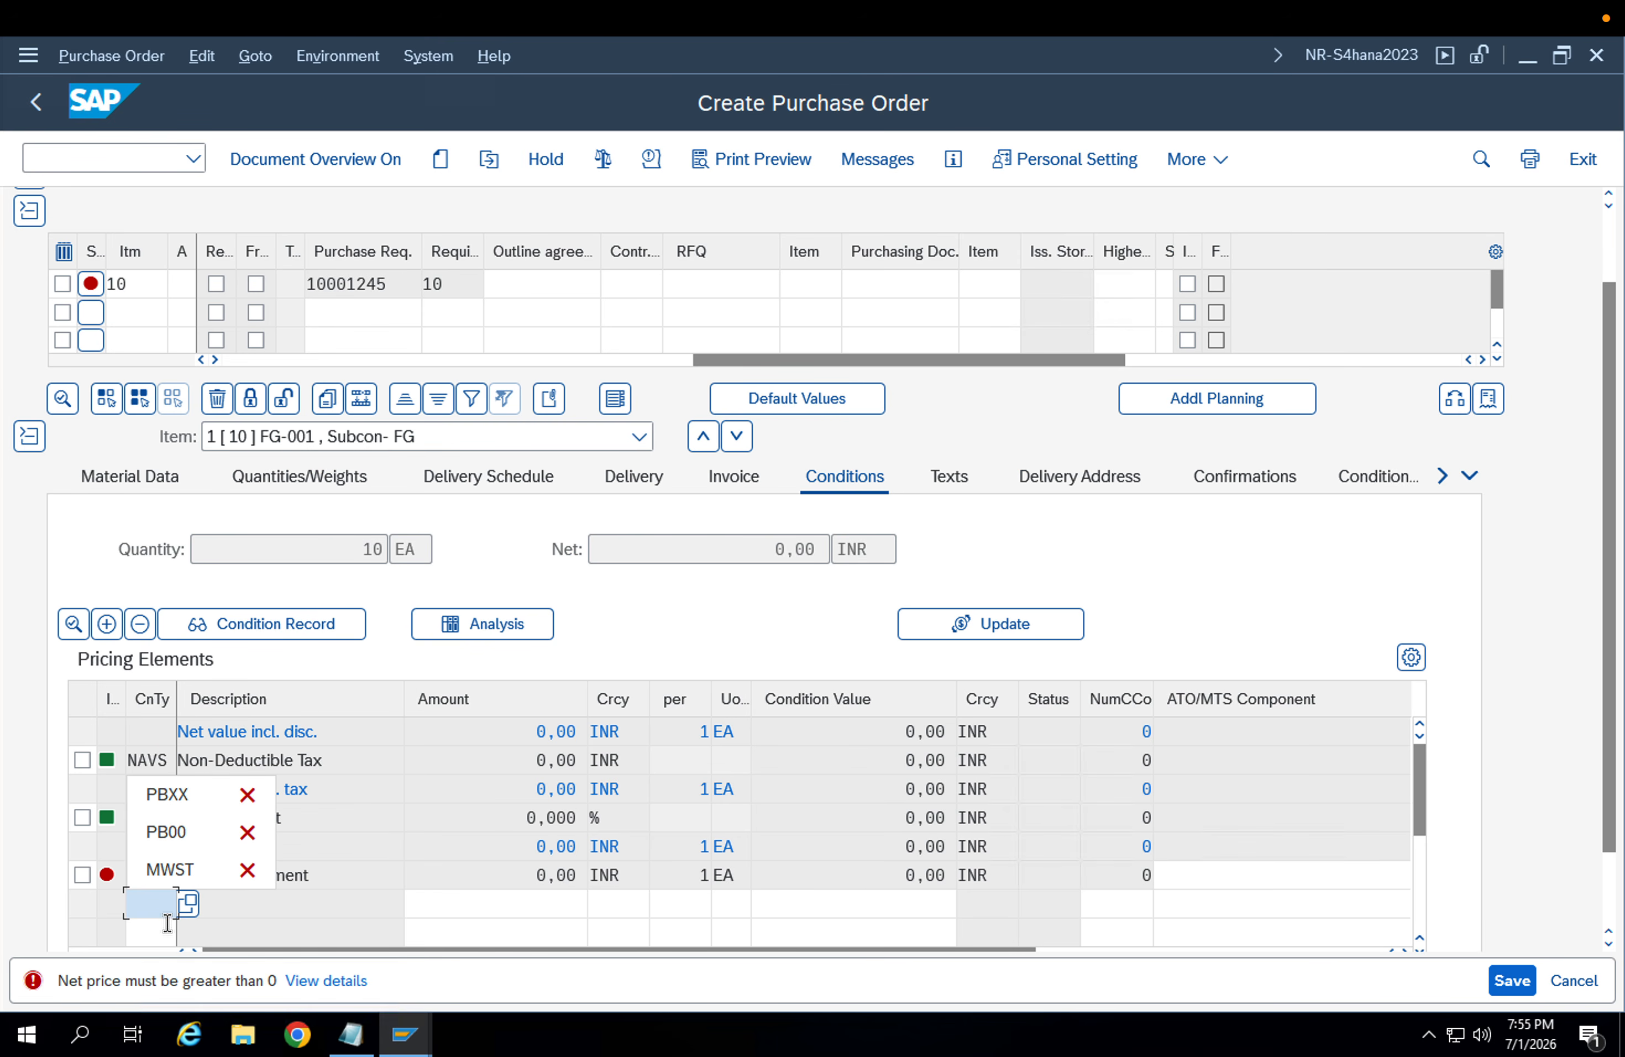
click(180, 803)
key(Tab)
text(1.07.20)
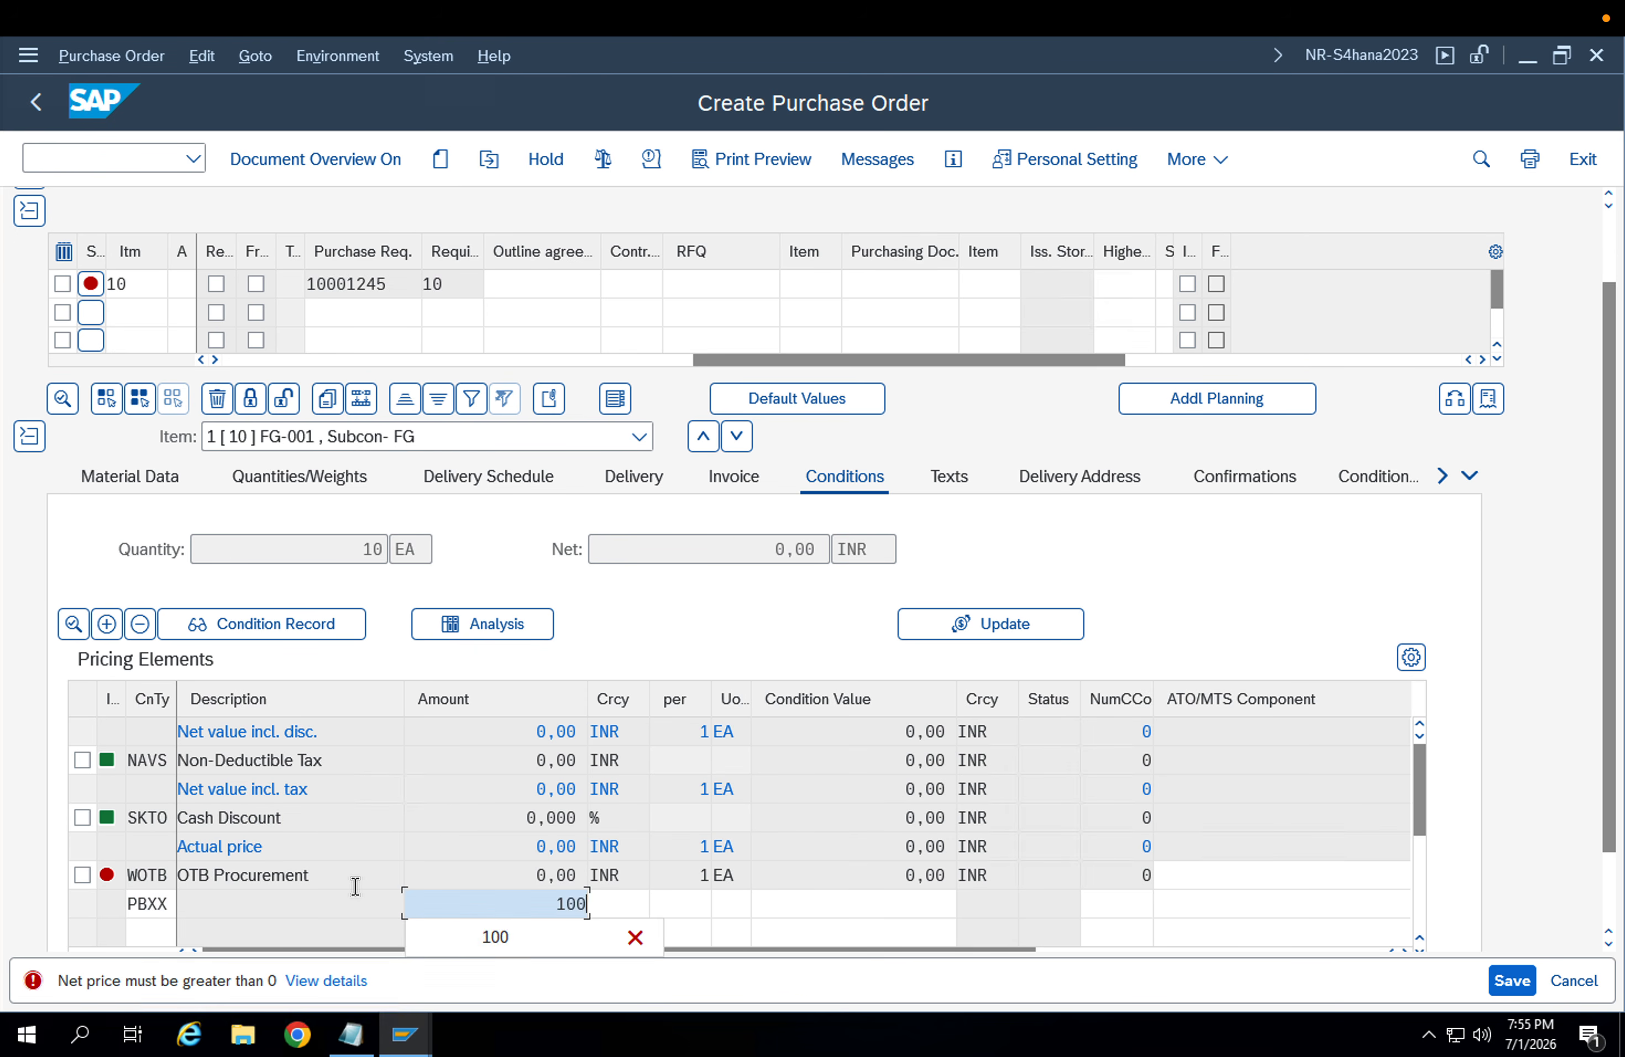
key(Return)
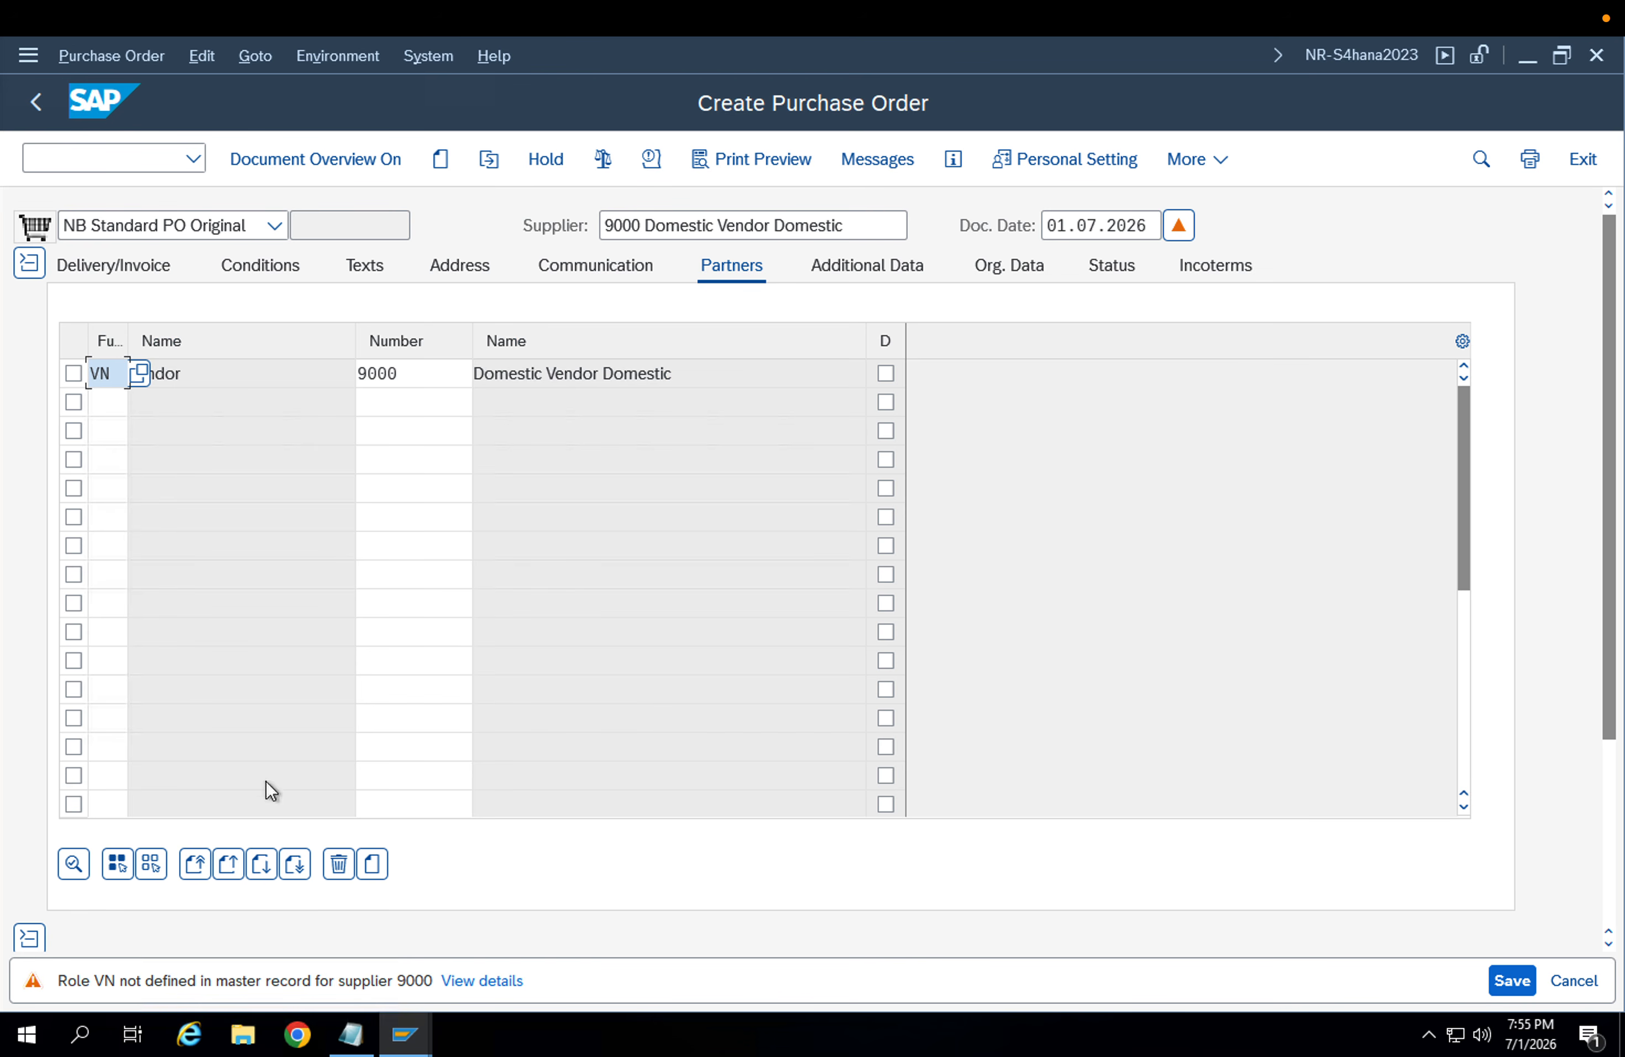
Check the purchase order for messages, save it and return to the SAP Easy Access screen
click(605, 159)
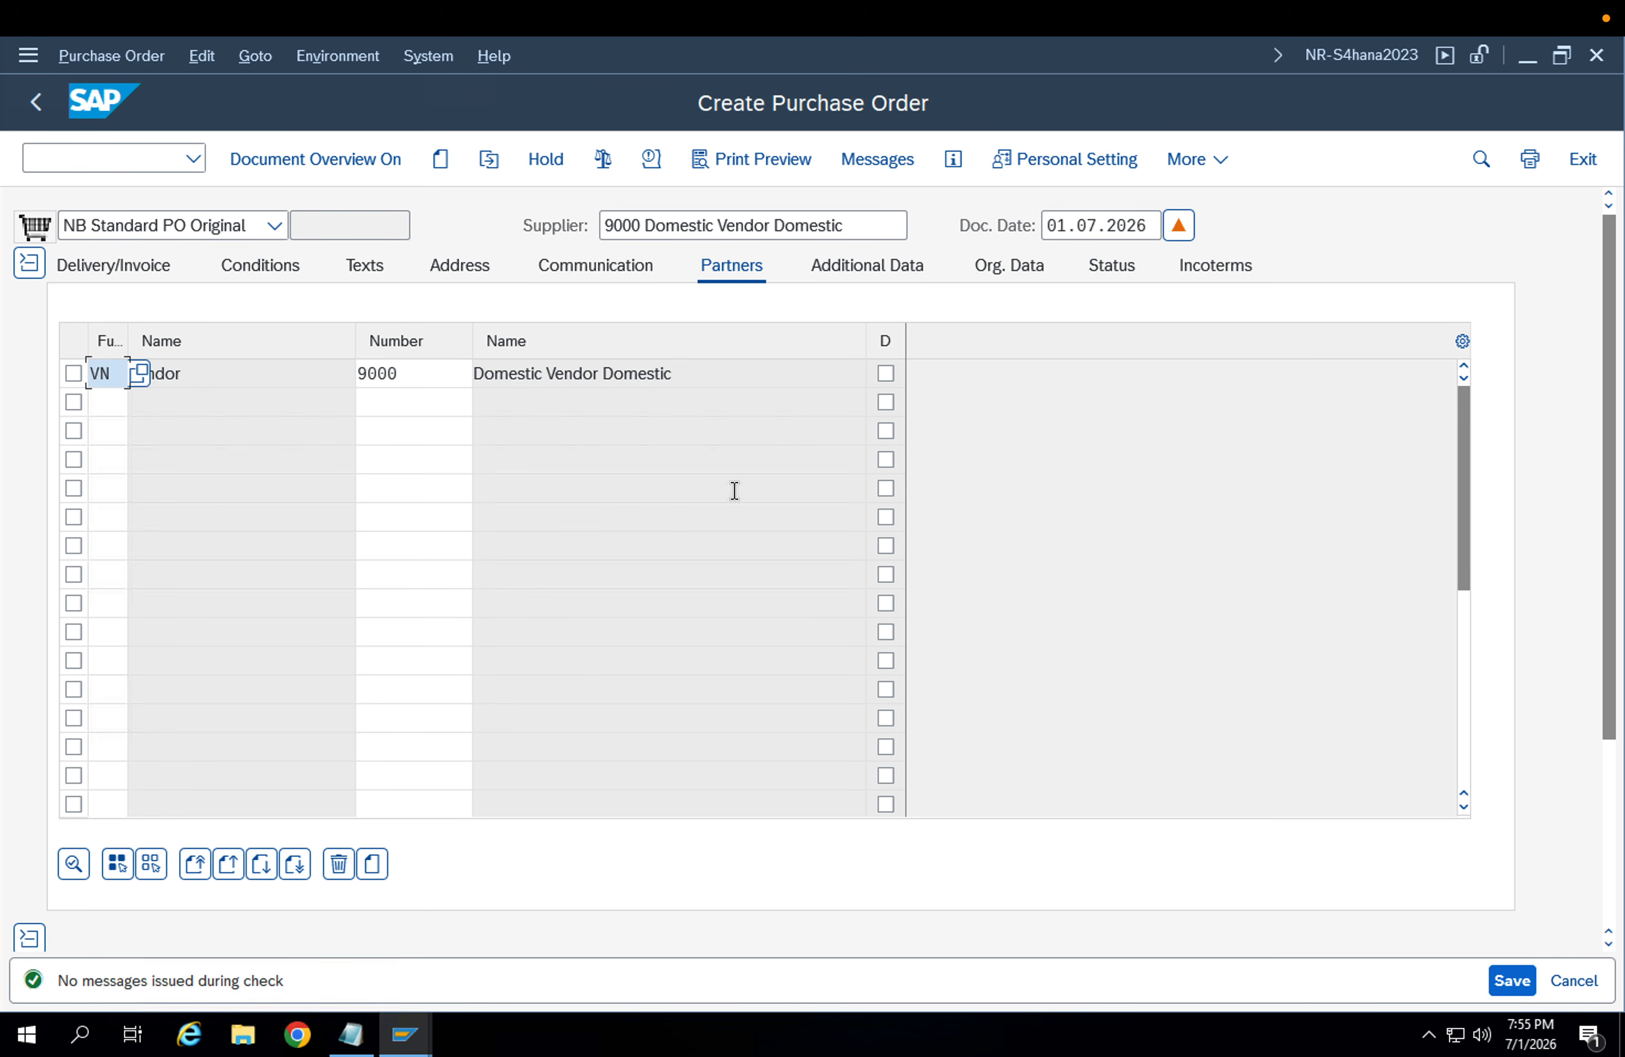
click(1515, 978)
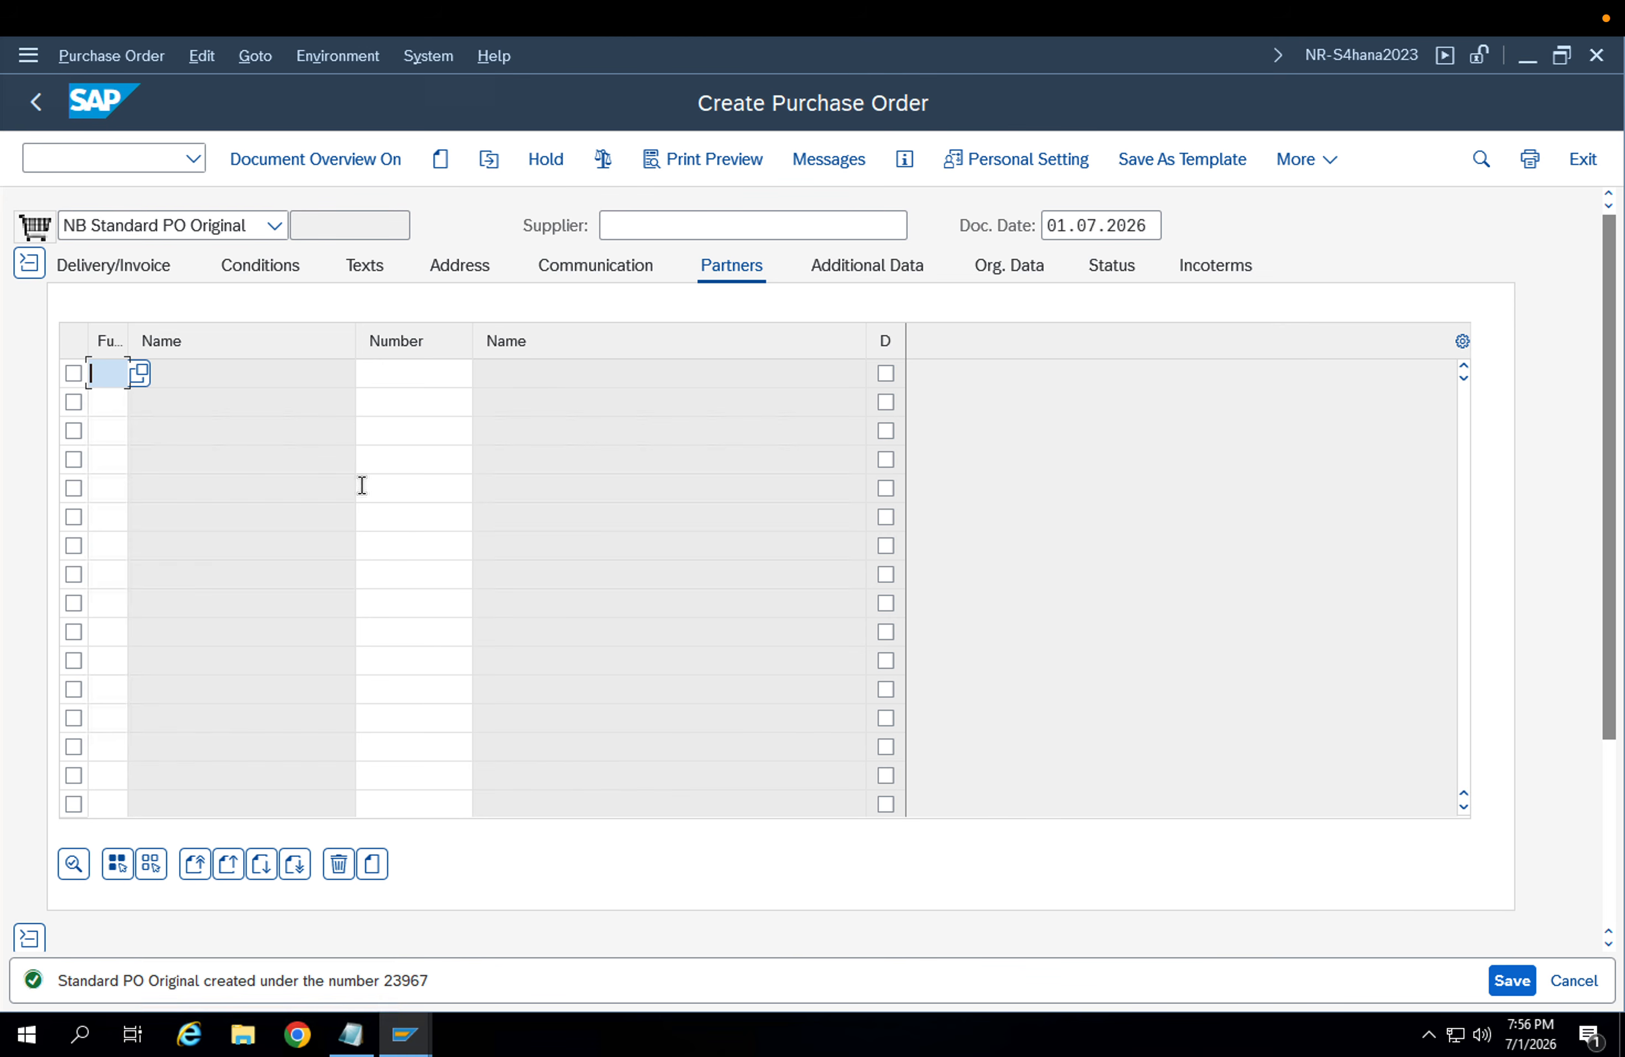
click(36, 102)
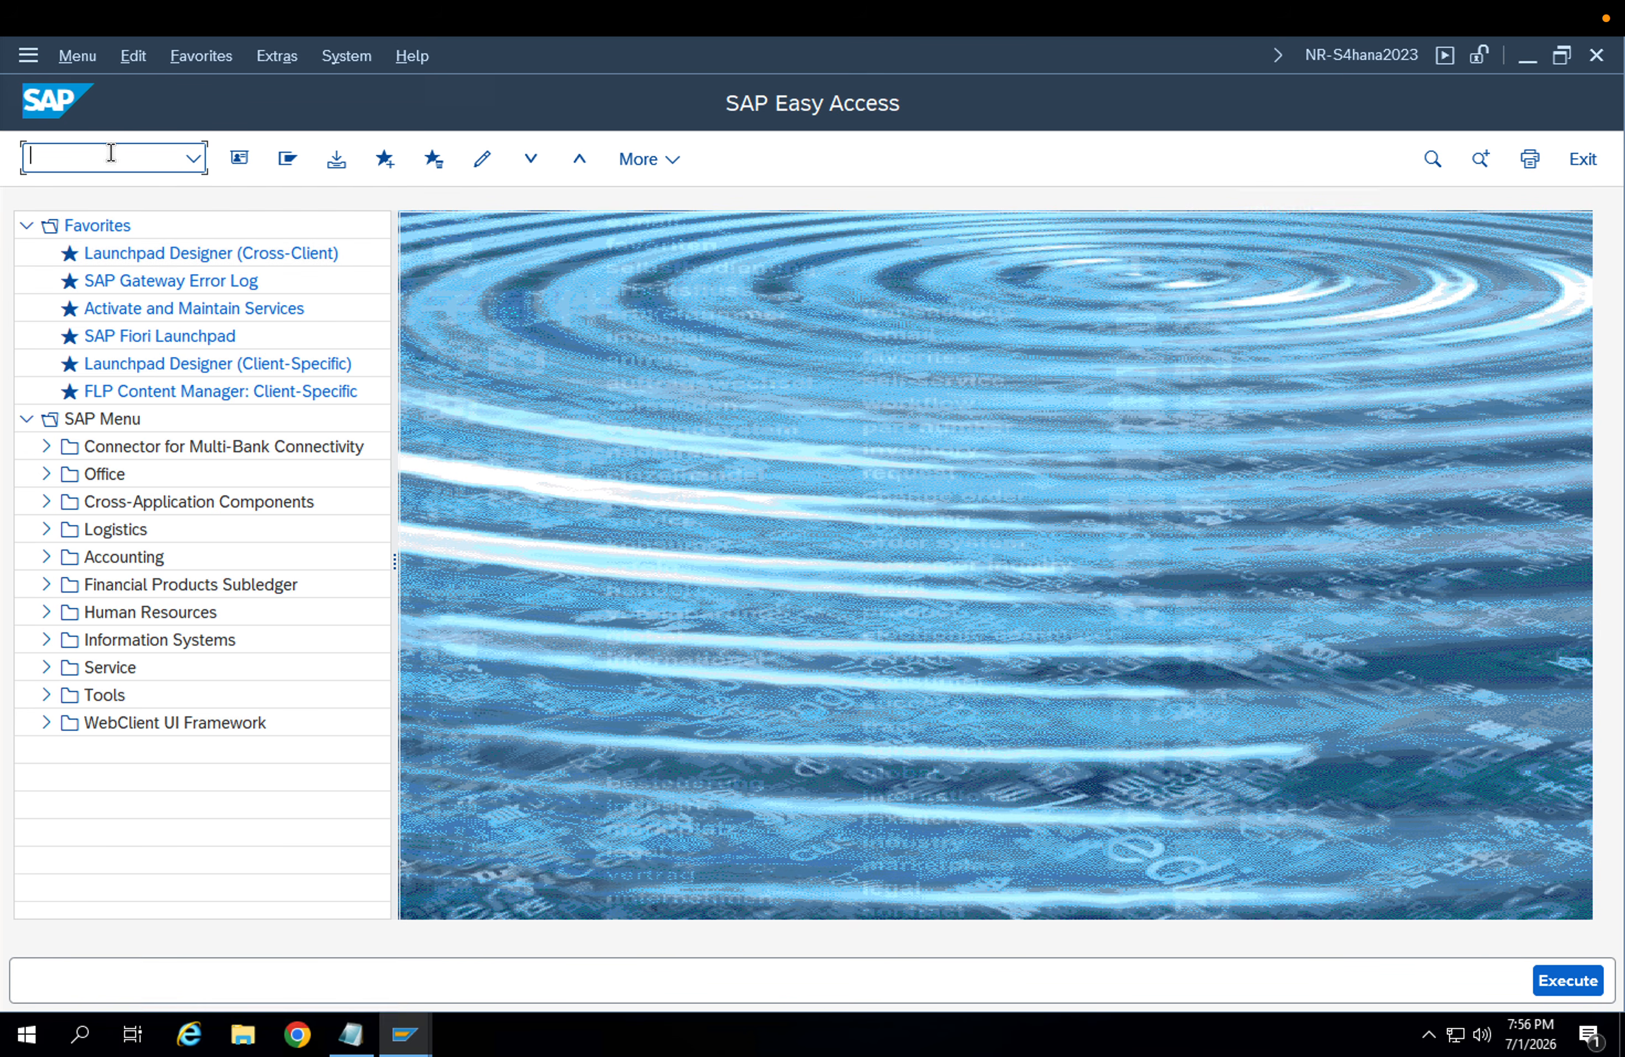
Switch to the open Notepad document and delete all of its old account determination notes
click(351, 1035)
drag(646, 830, 124, 206)
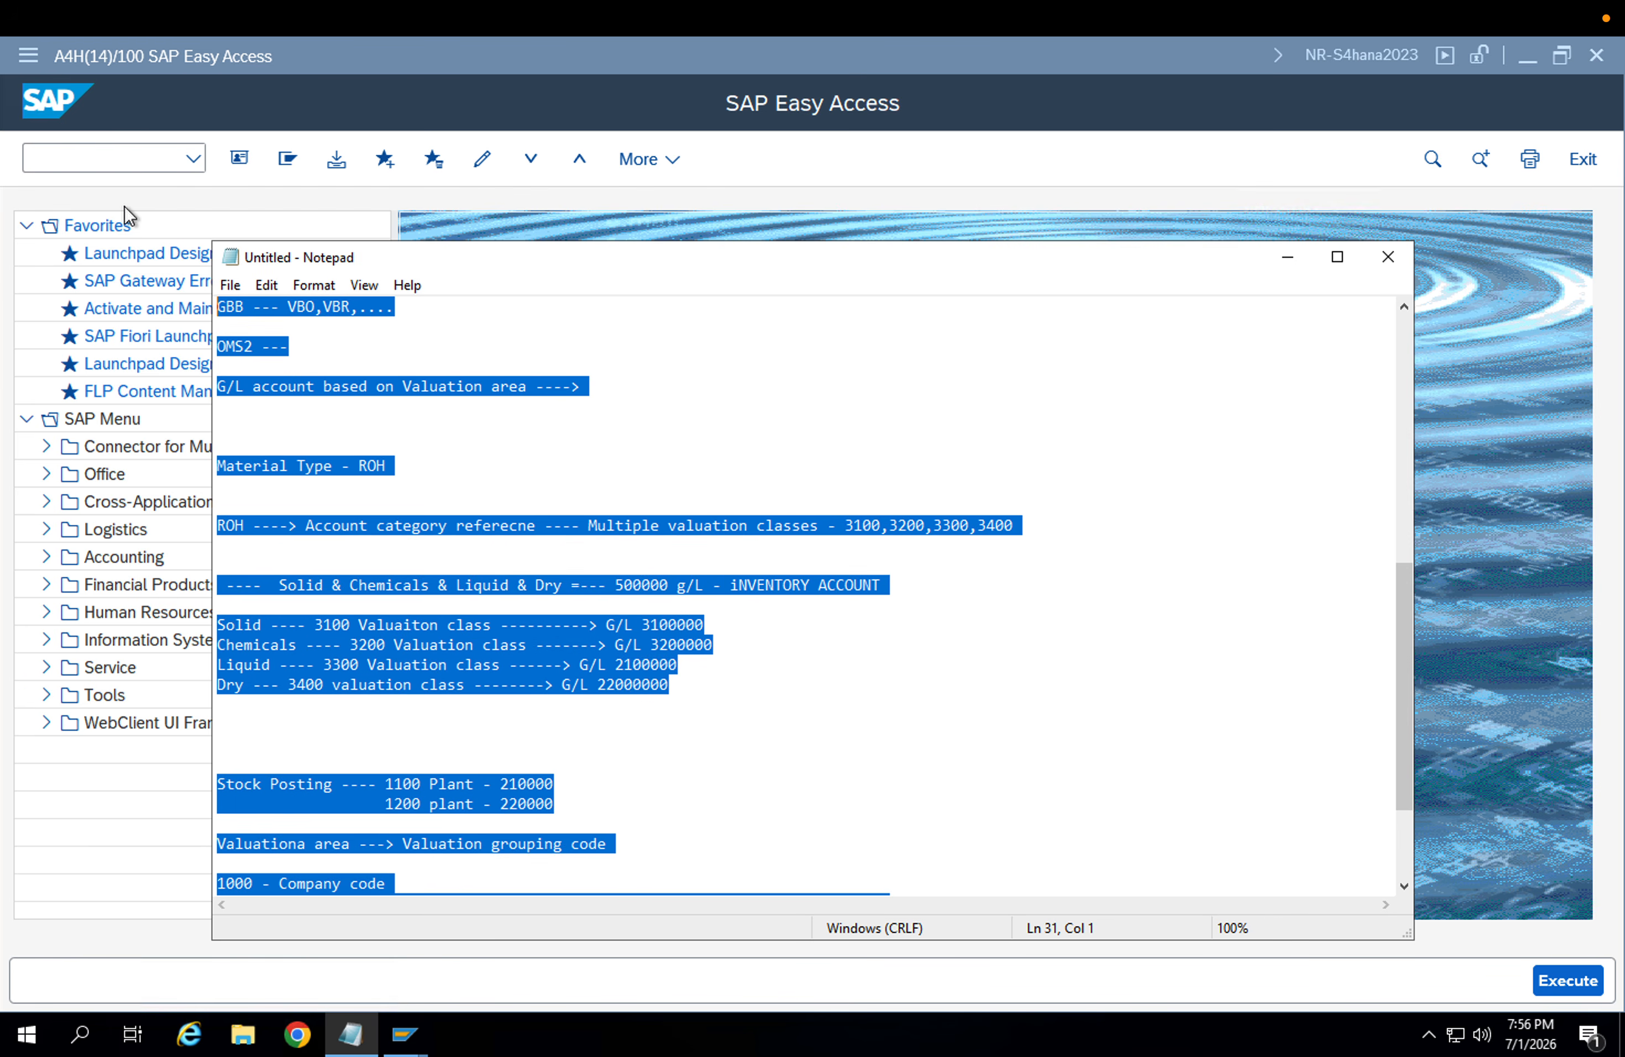
key(BackSpace)
key(BackSpace)
key(BackSpace)
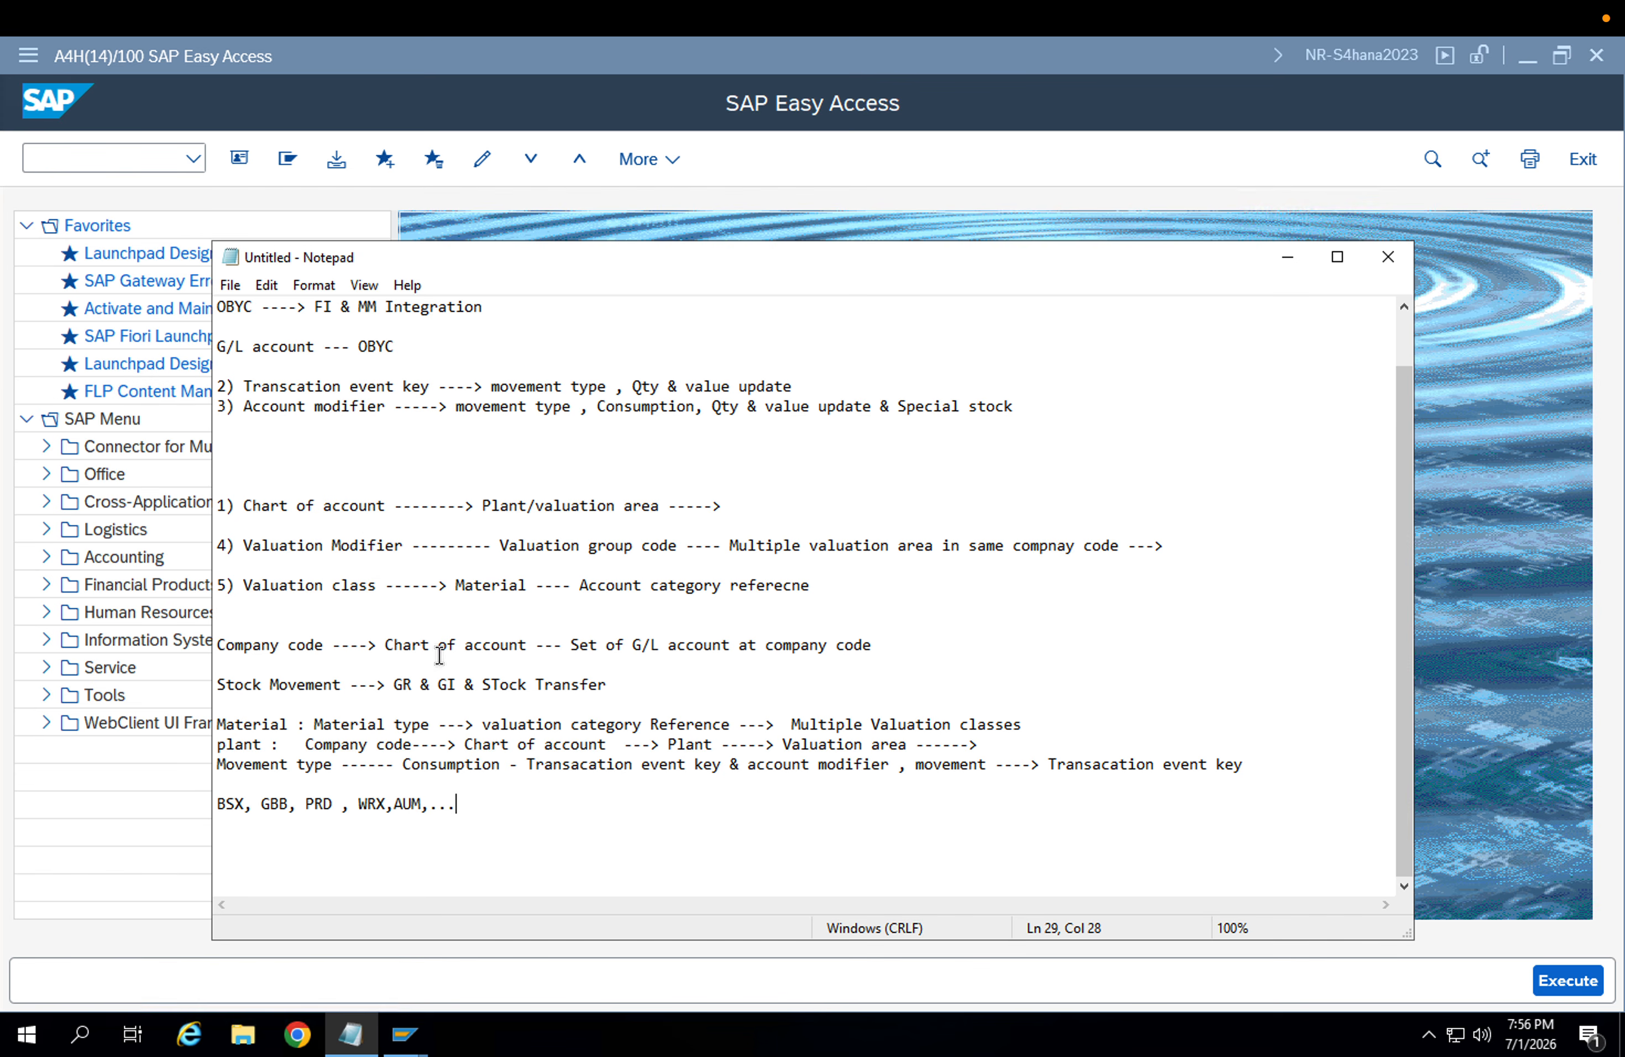
drag(478, 798, 122, 182)
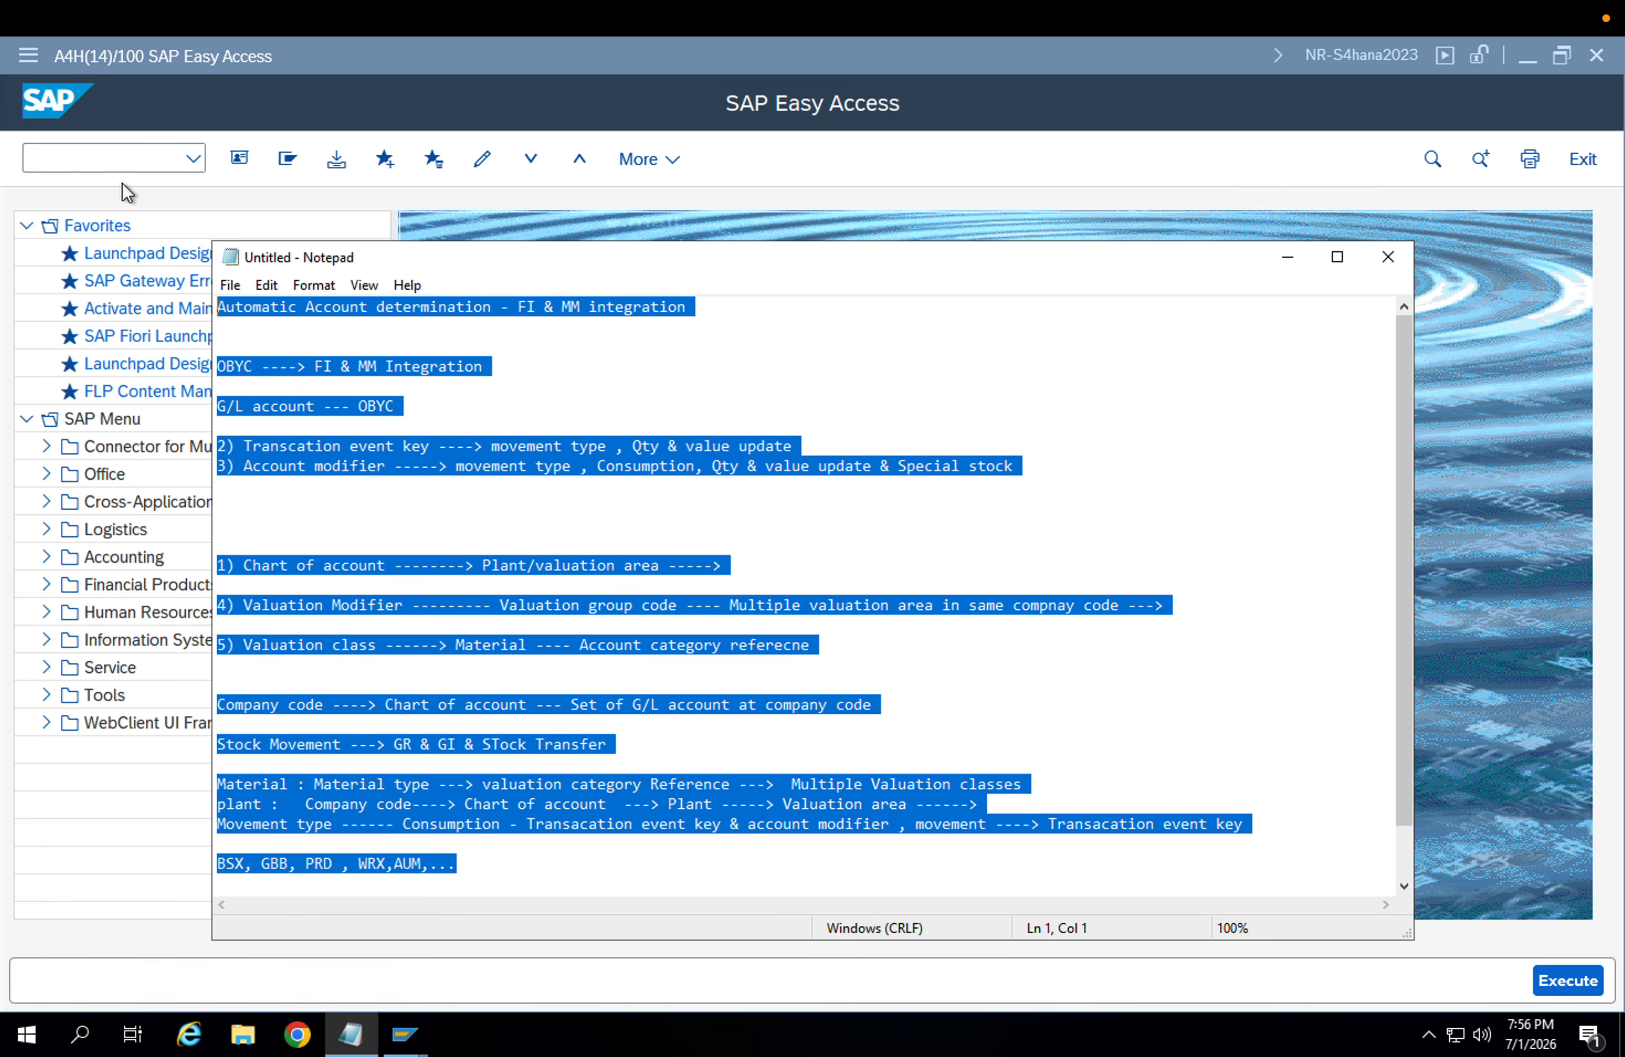
key(BackSpace)
Write the note lines "CEBAN - PR" and "CEKKO - PO , Contract , scheduling agreement , RFQ - External purchasing doc", separated by a blank line
text(CEBAN - PR)
key(Return)
key(Return)
text(CEKKO - PO , Contr)
key(BackSpace)
text(tract , schedu)
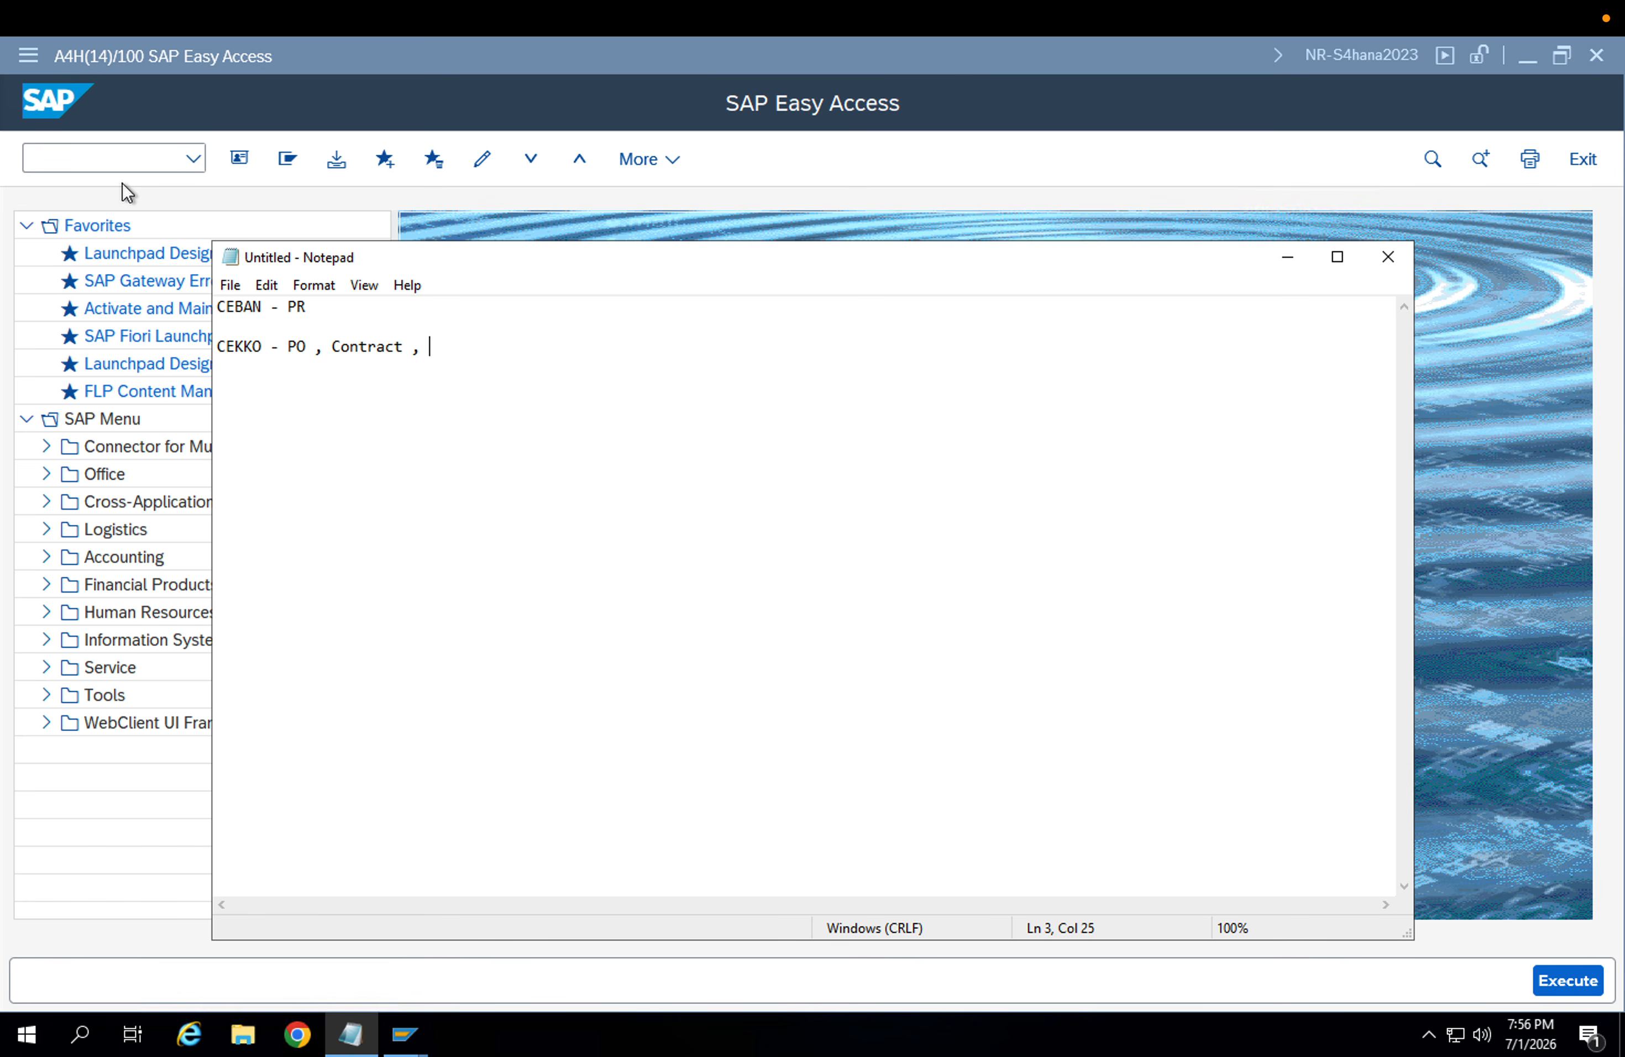
text(ling agreement , )
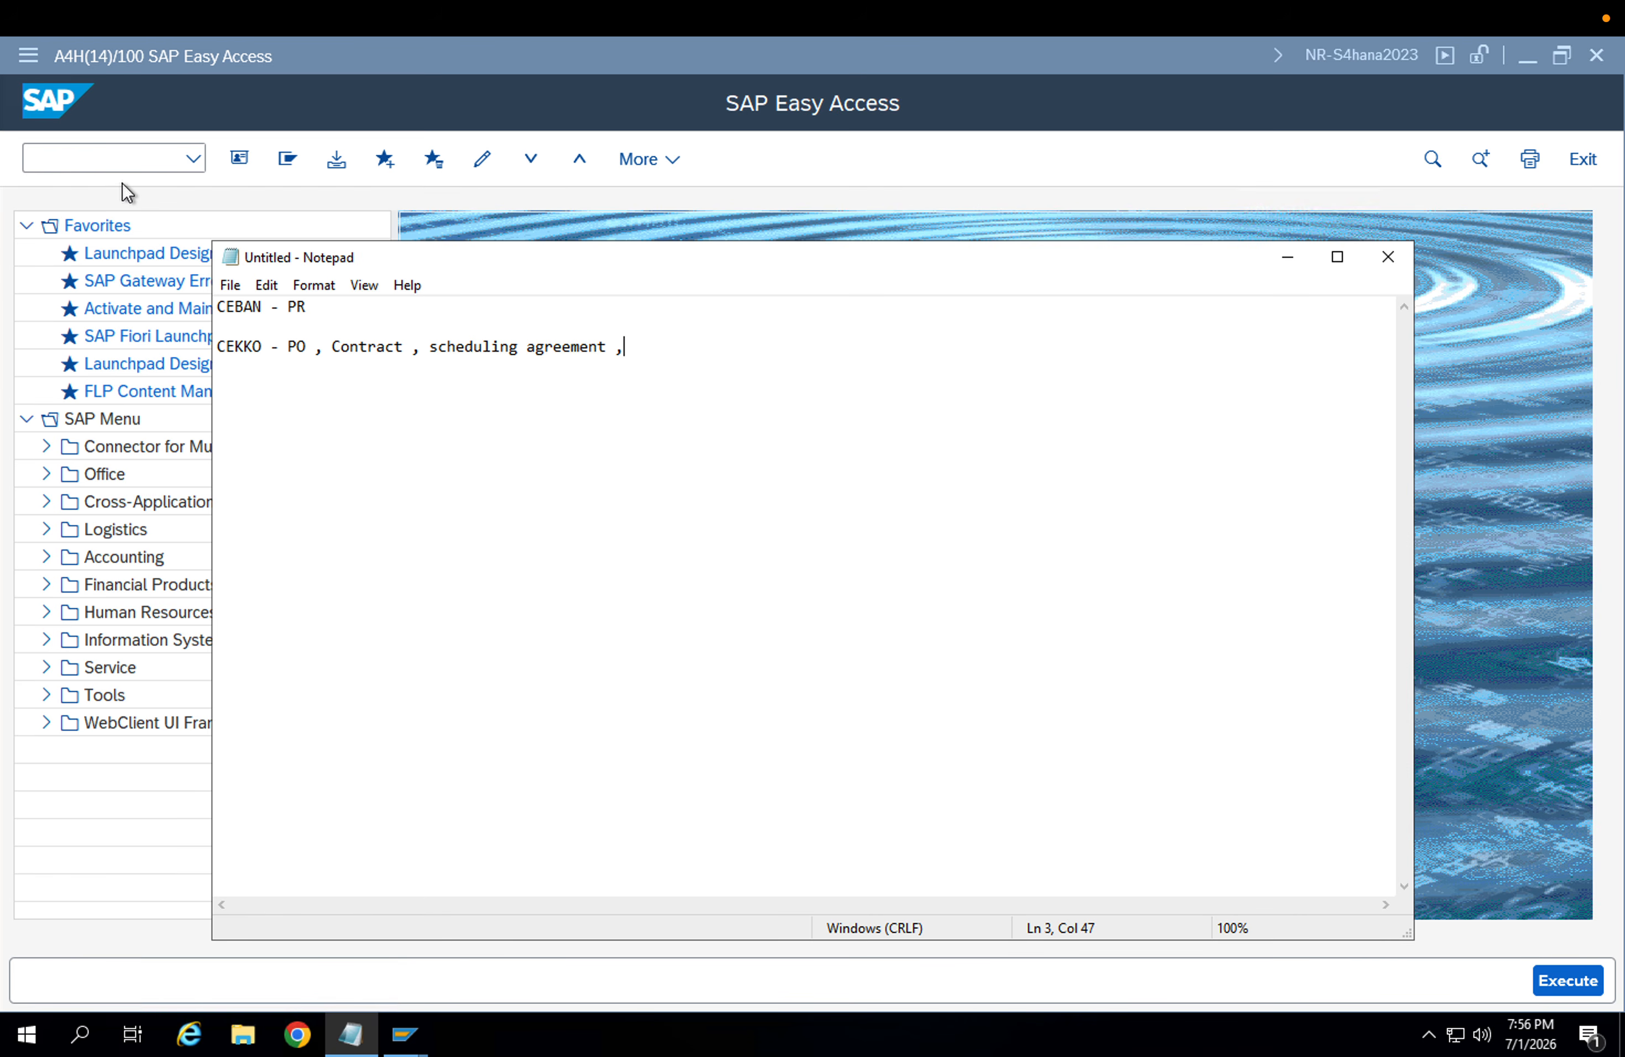
text(RFQ - External purchasing doc)
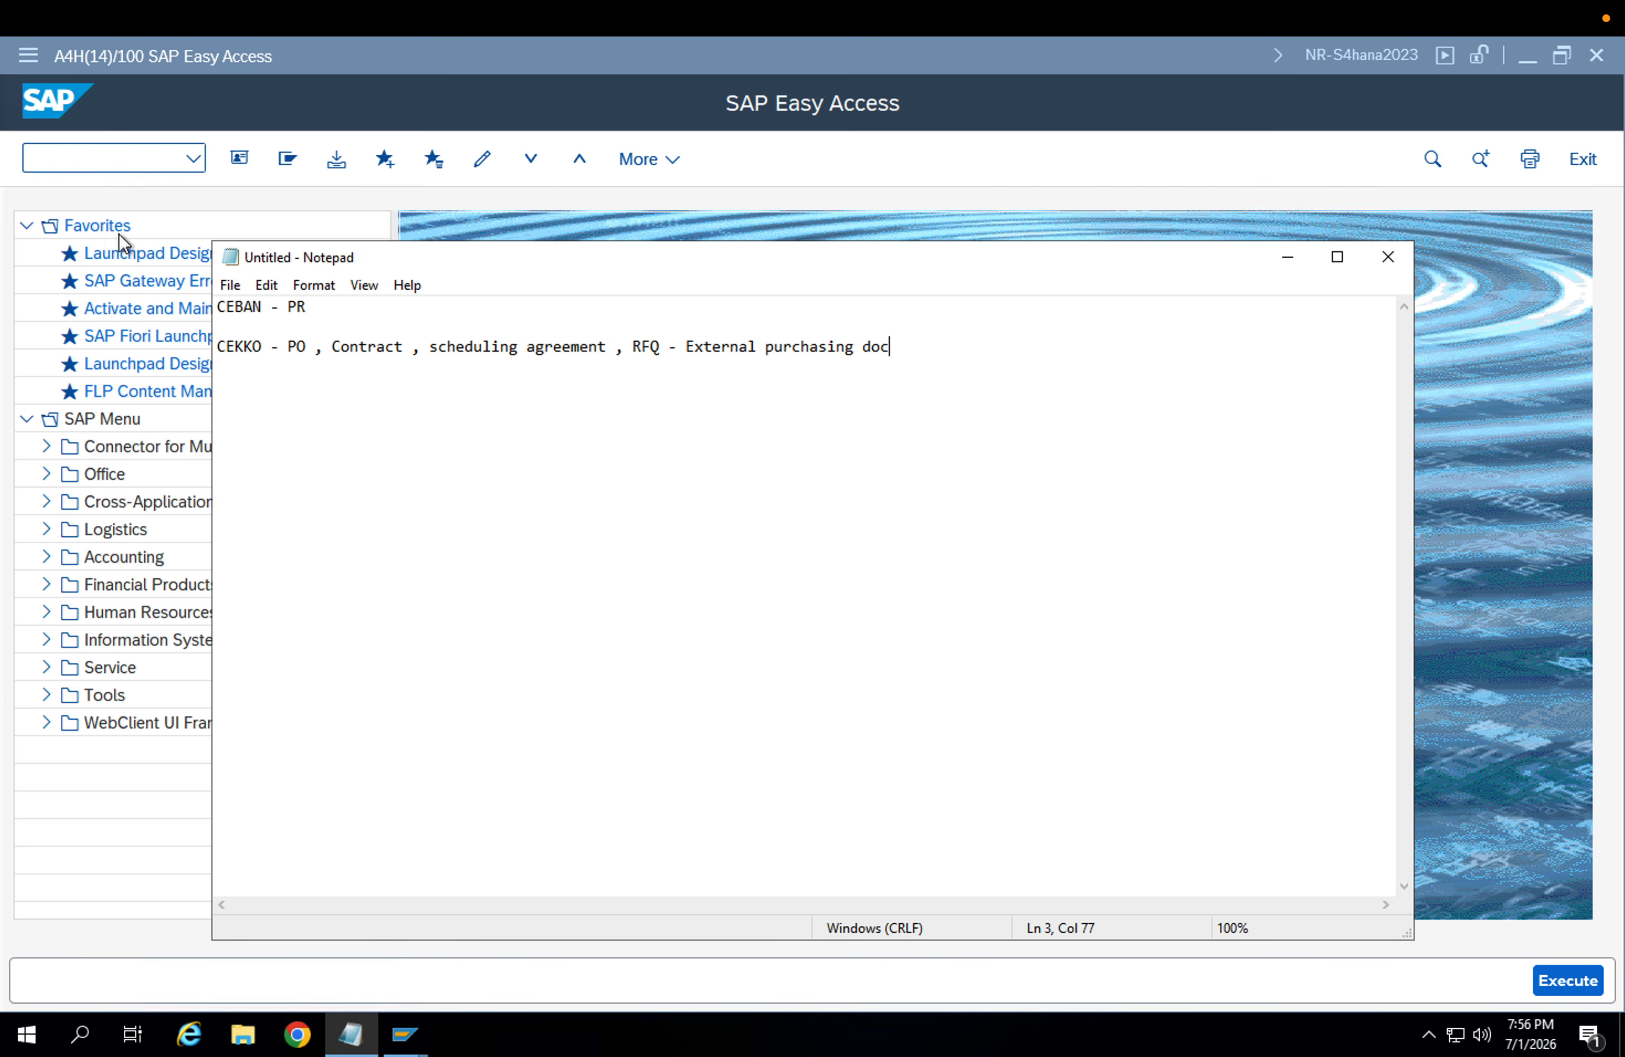
Append "- Internal Purchasing document" to the CEBAN line and add the line "CESSR - Service entry sheet" below CEKKO
click(324, 307)
text(- Internal Purchasing document)
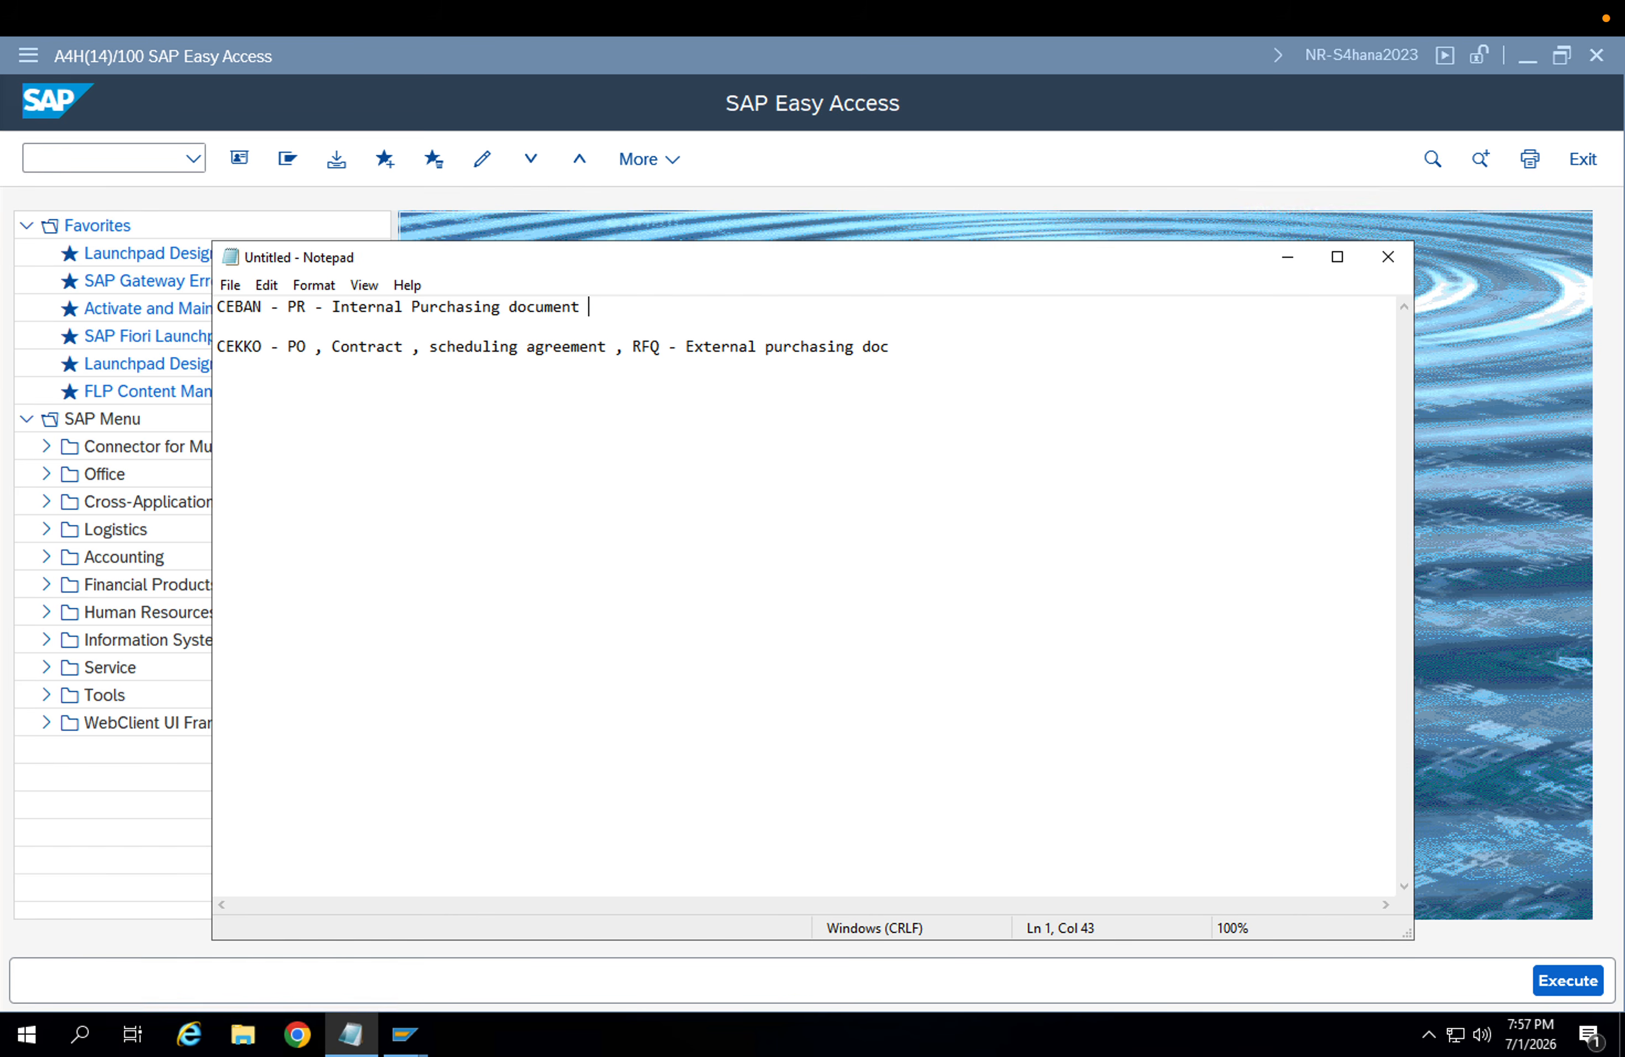
click(934, 366)
key(Return)
text(CESSR - Service entry seeet)
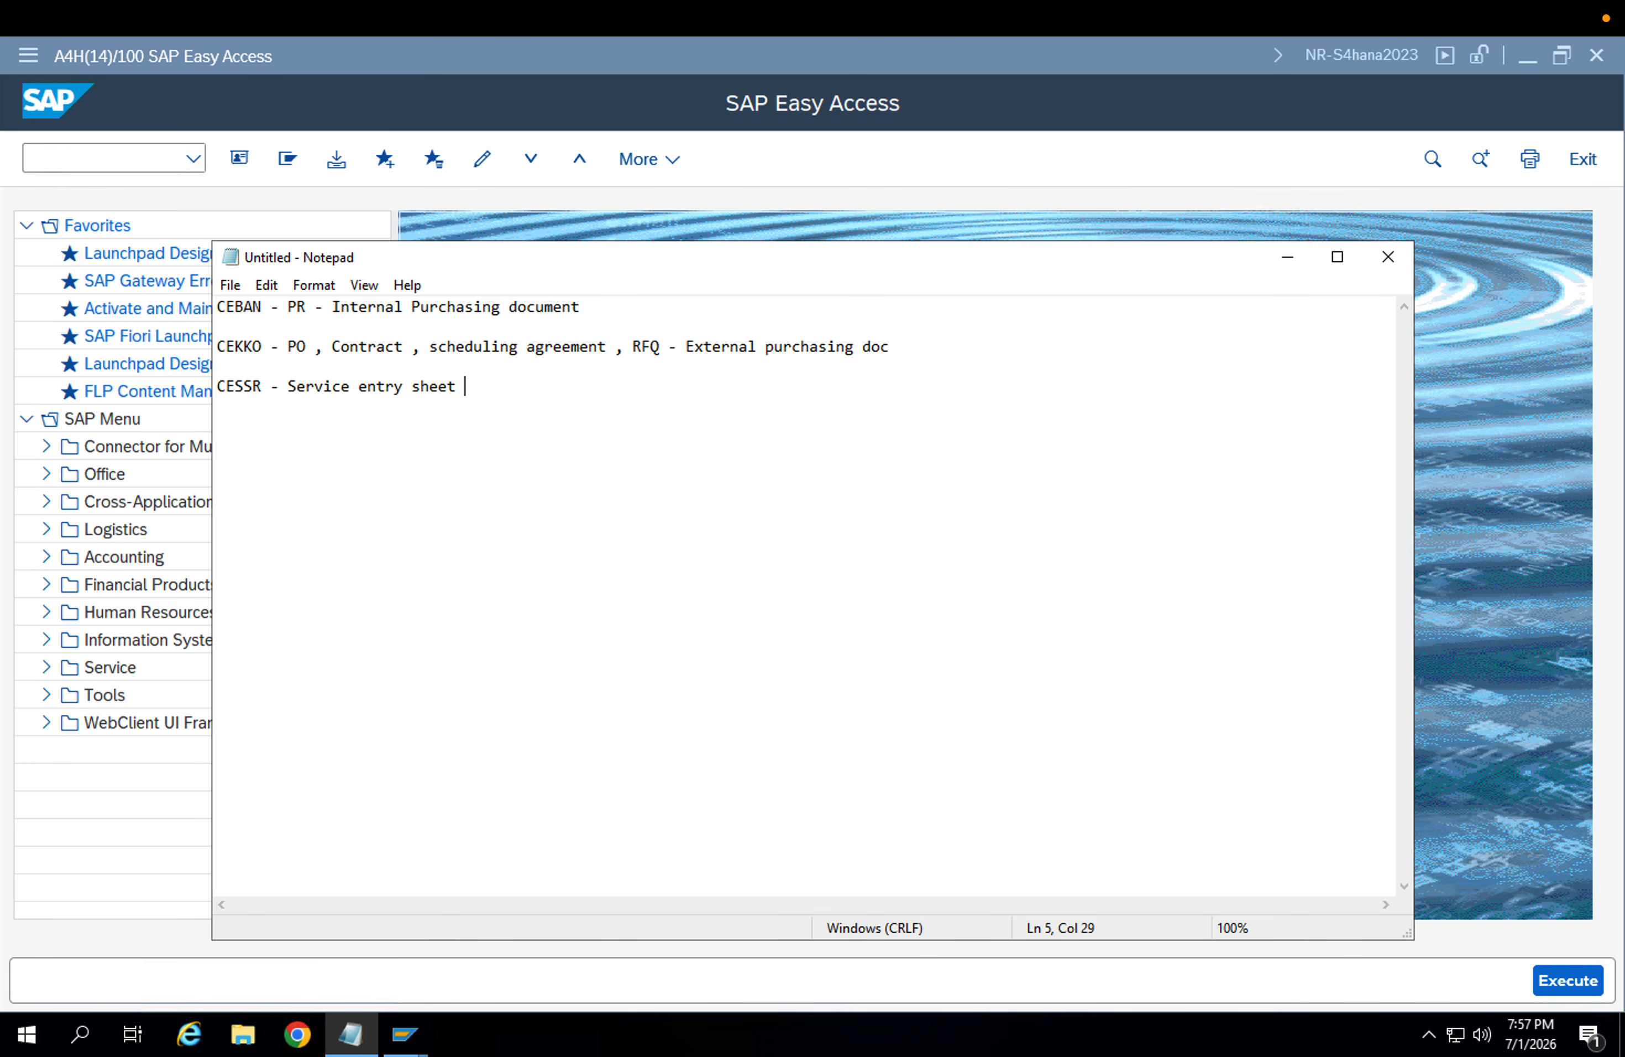
Append "-- Header or Item level" to the CEBAN line, "--- Header level" to CEKKO and "- Header level" to CESSR
drag(599, 307, 121, 305)
click(619, 313)
text(-- Hear)
text(er or Item level )
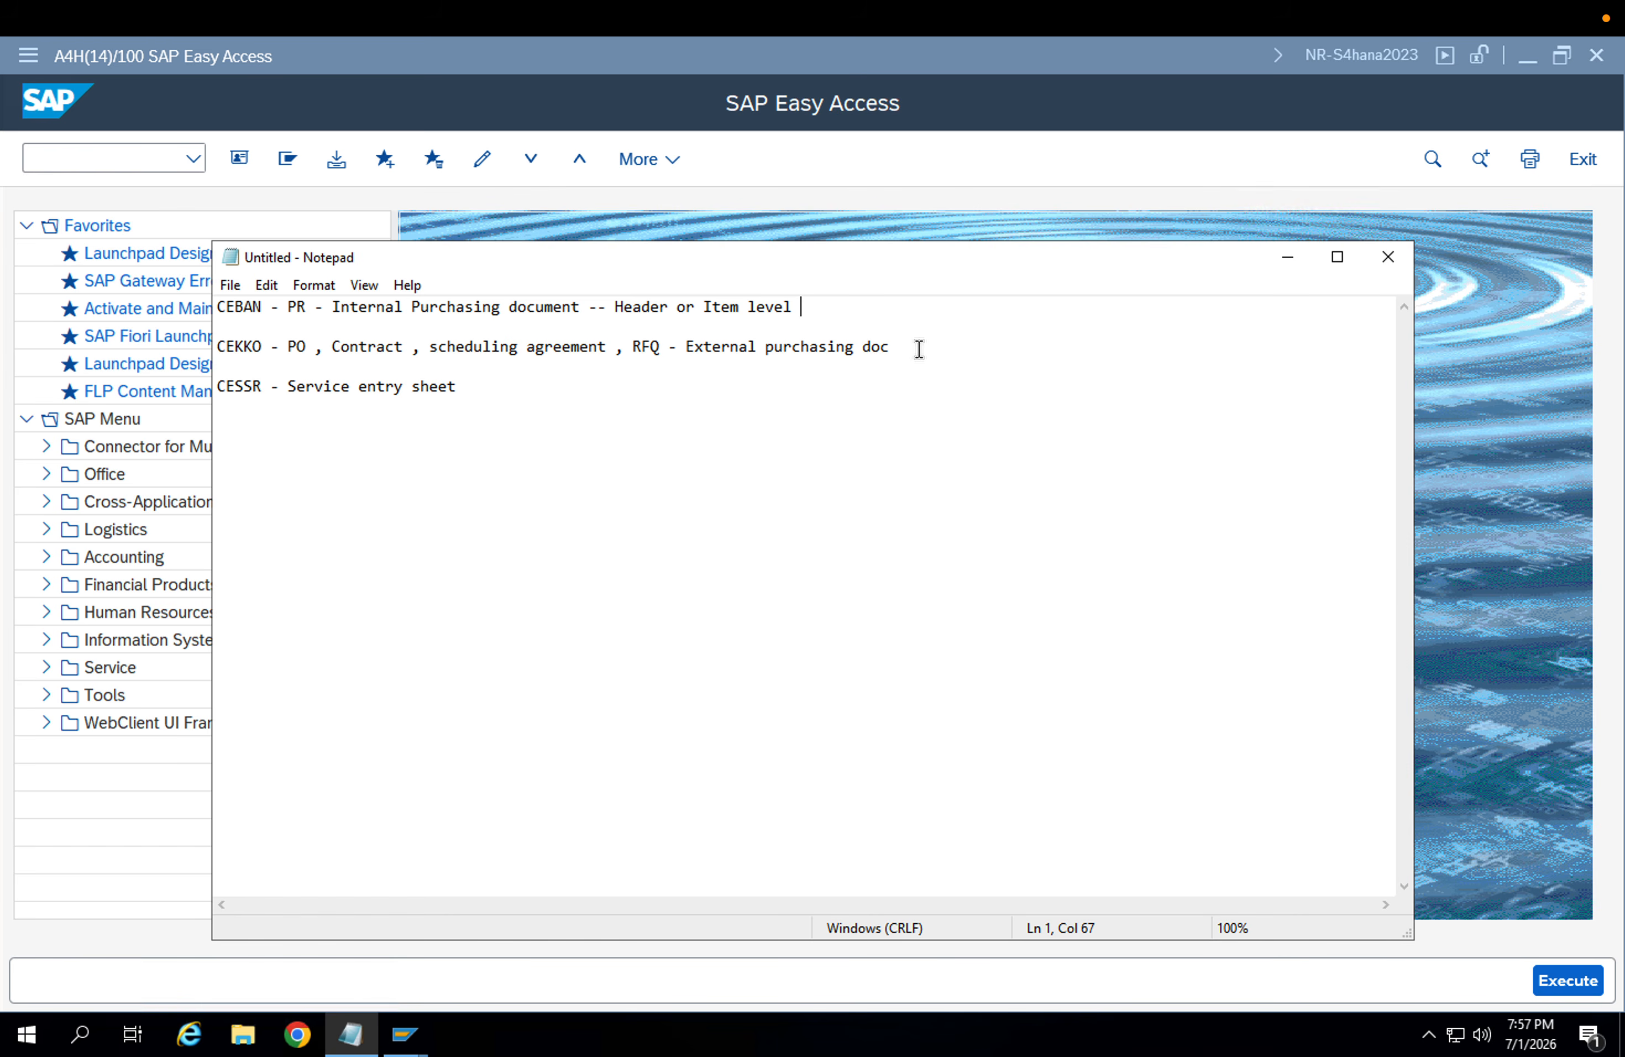
text(--- Header level)
click(645, 403)
click(587, 389)
text(- Header le)
text(vel )
Below the CESSR line, add the note "Max 8 levels of approval cand defined for one strategy - 8 release codes"
text(Max)
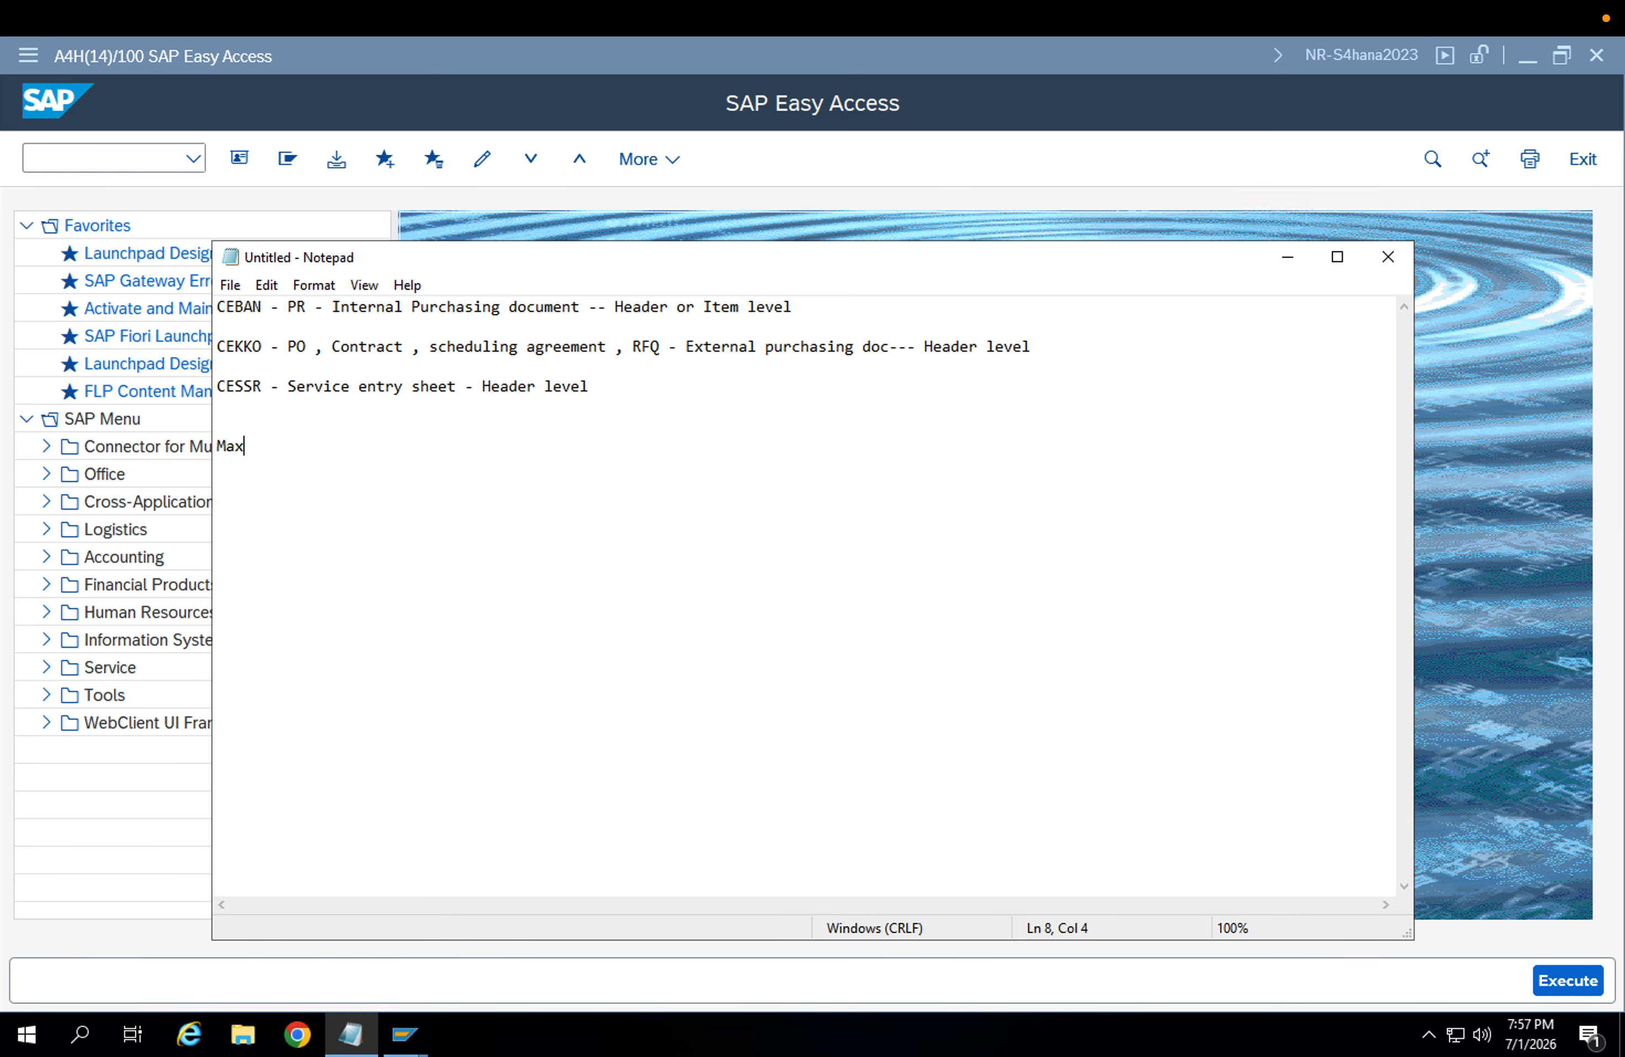
text( 8 level)
text( o)
key(BackSpace)
key(BackSpace)
key(BackSpace)
text(s)
key(BackSpace)
text(ls of approval cand)
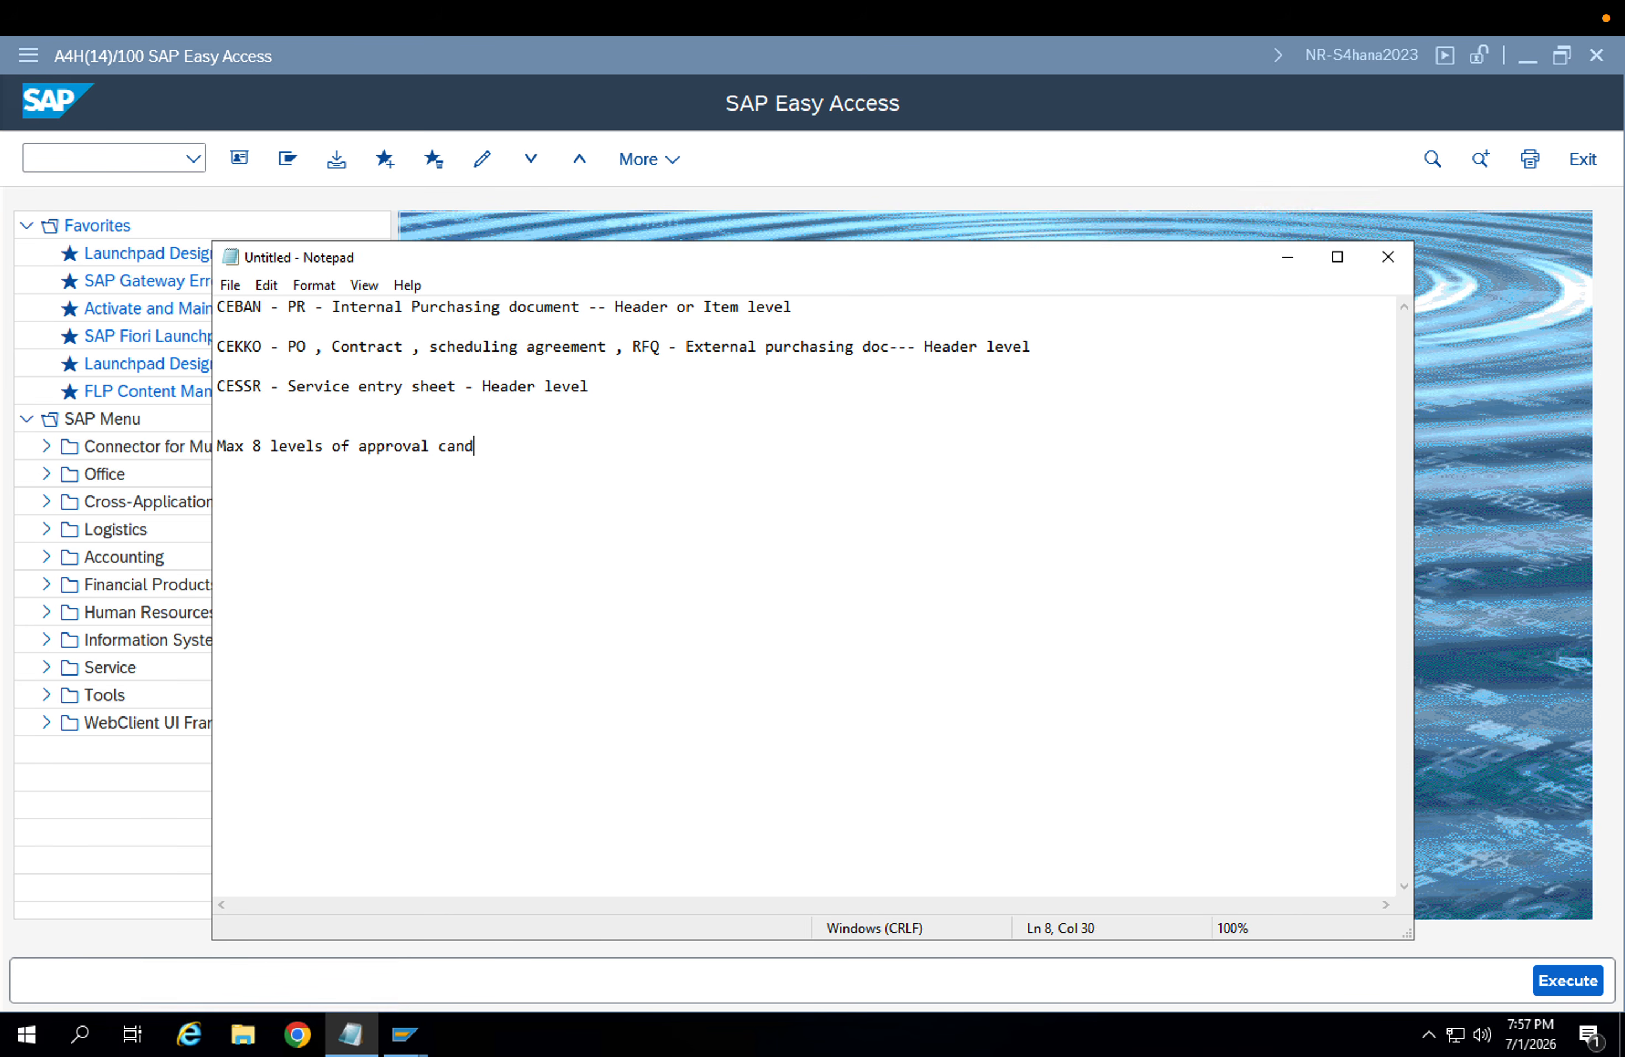
text( defiend)
key(BackSpace)
key(BackSpace)
key(BackSpace)
key(BackSpace)
text(ned for one strate)
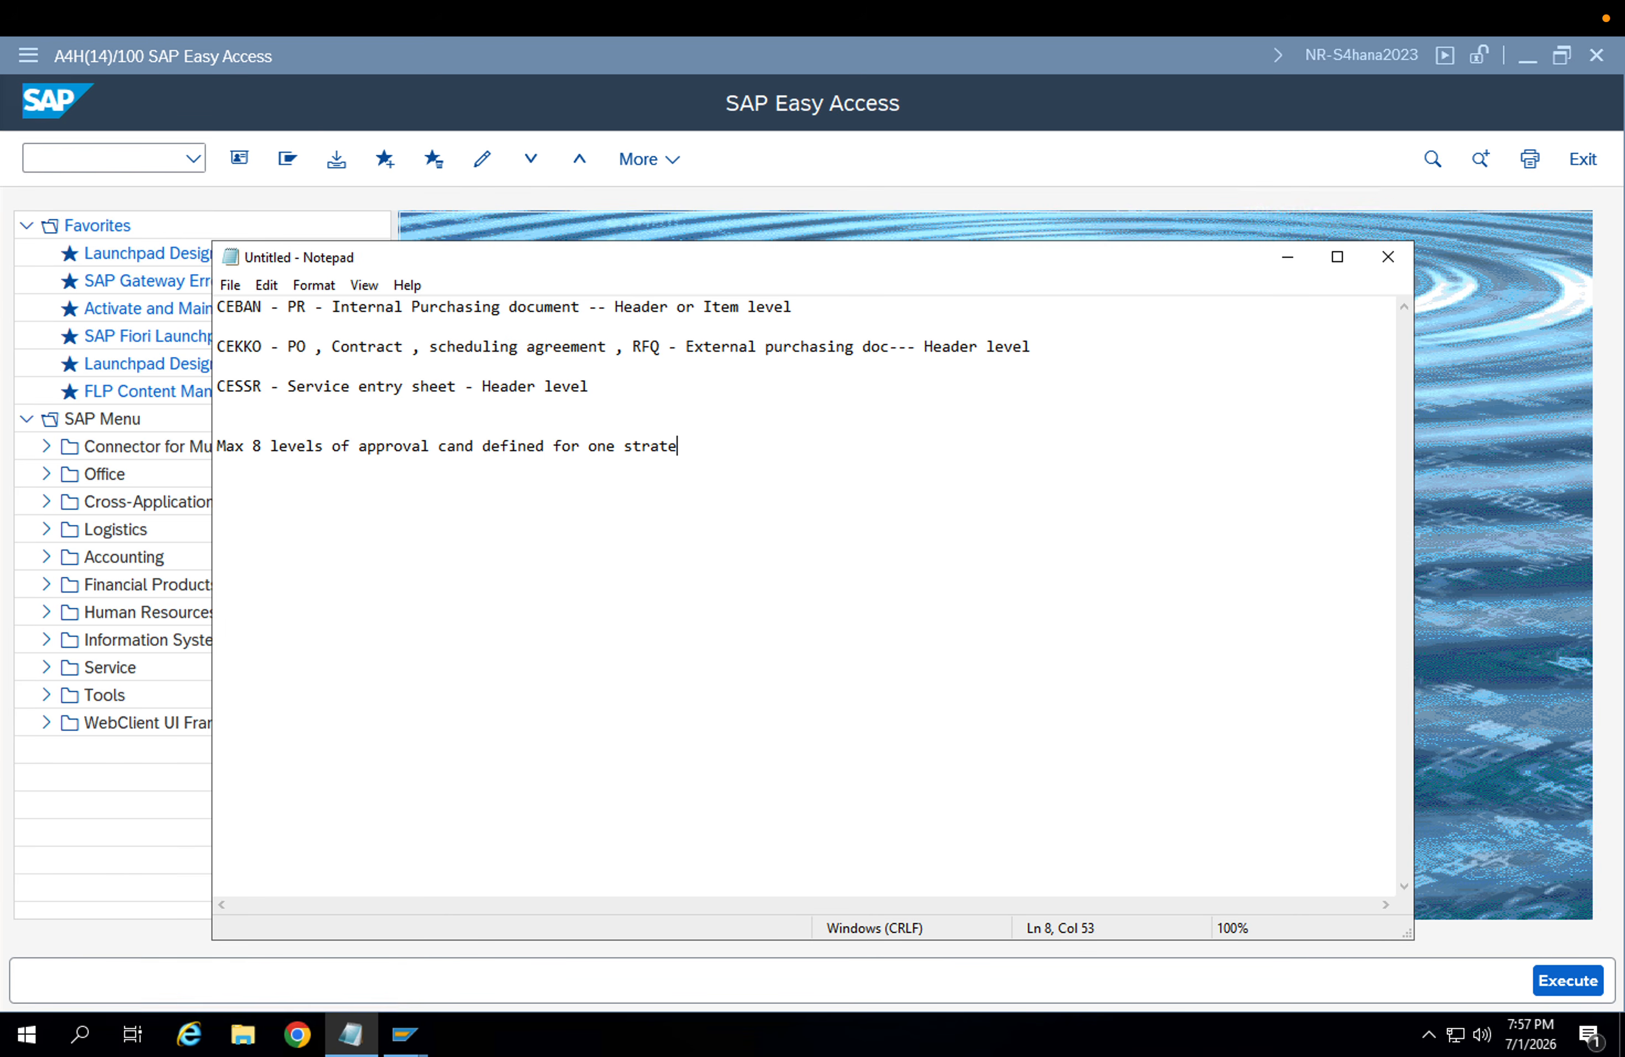
text(gy - 8 release codes Character)
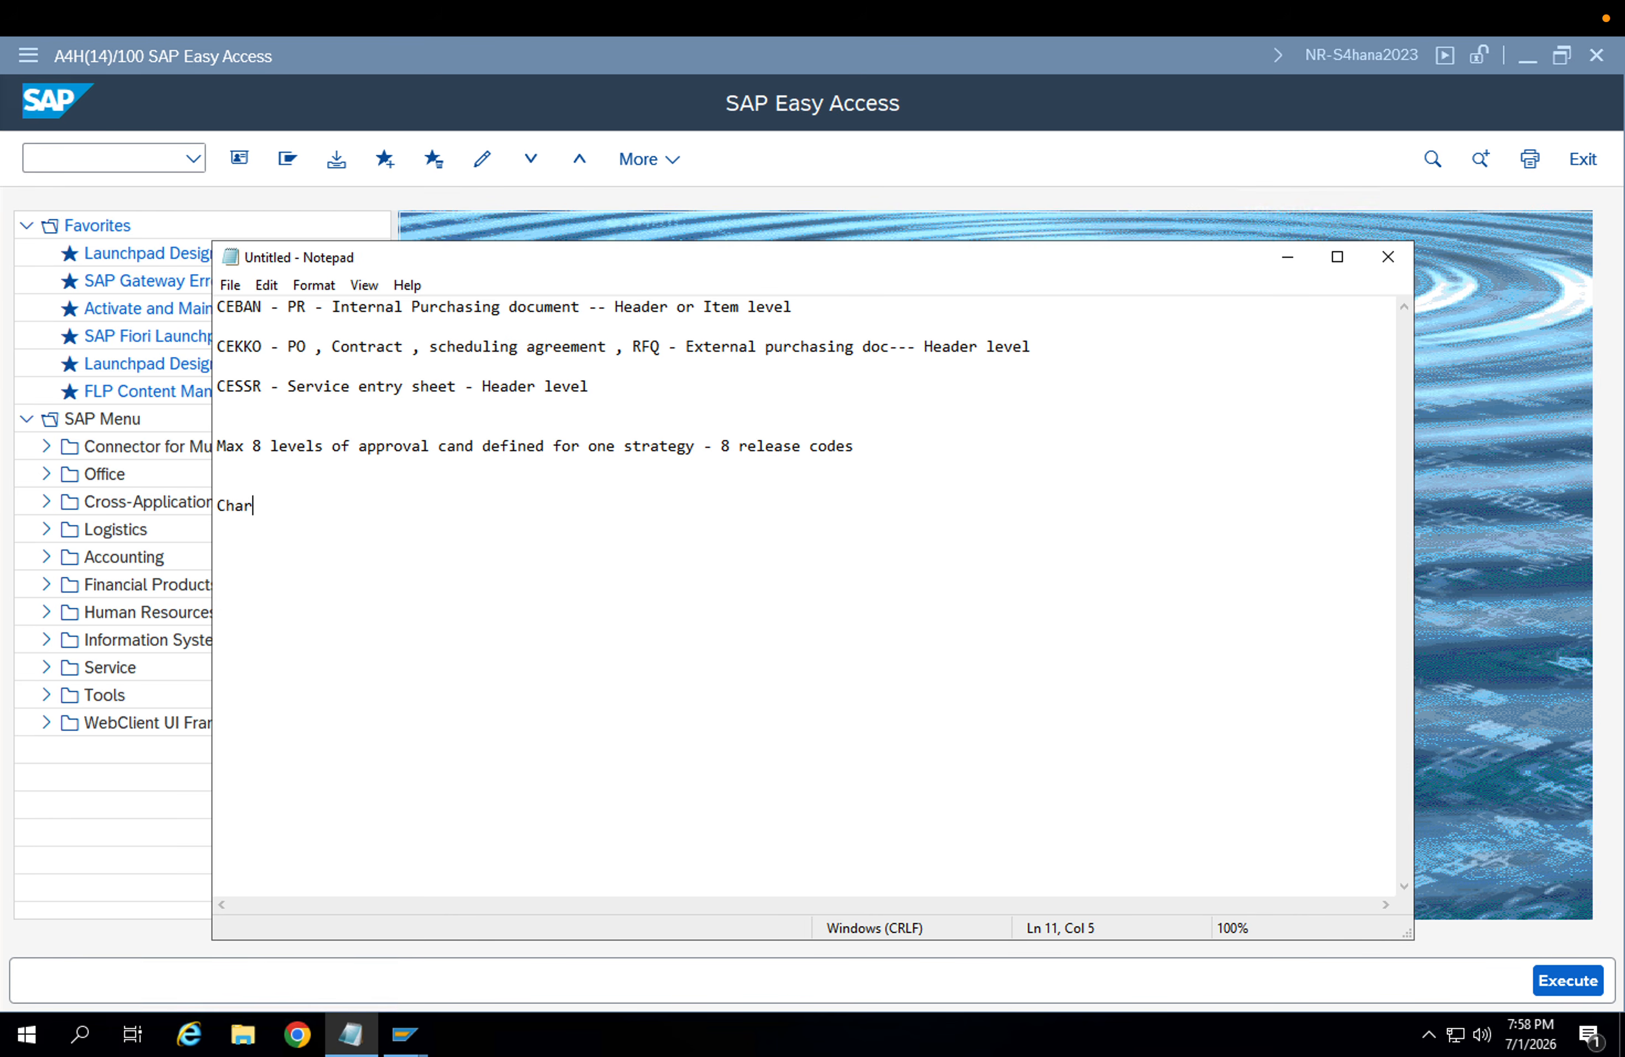
Add the note lines "Characterisitcs -" and "Class - 032 Class type" below the approval levels note
text(cs -)
key(Return)
text(Class - 032 )
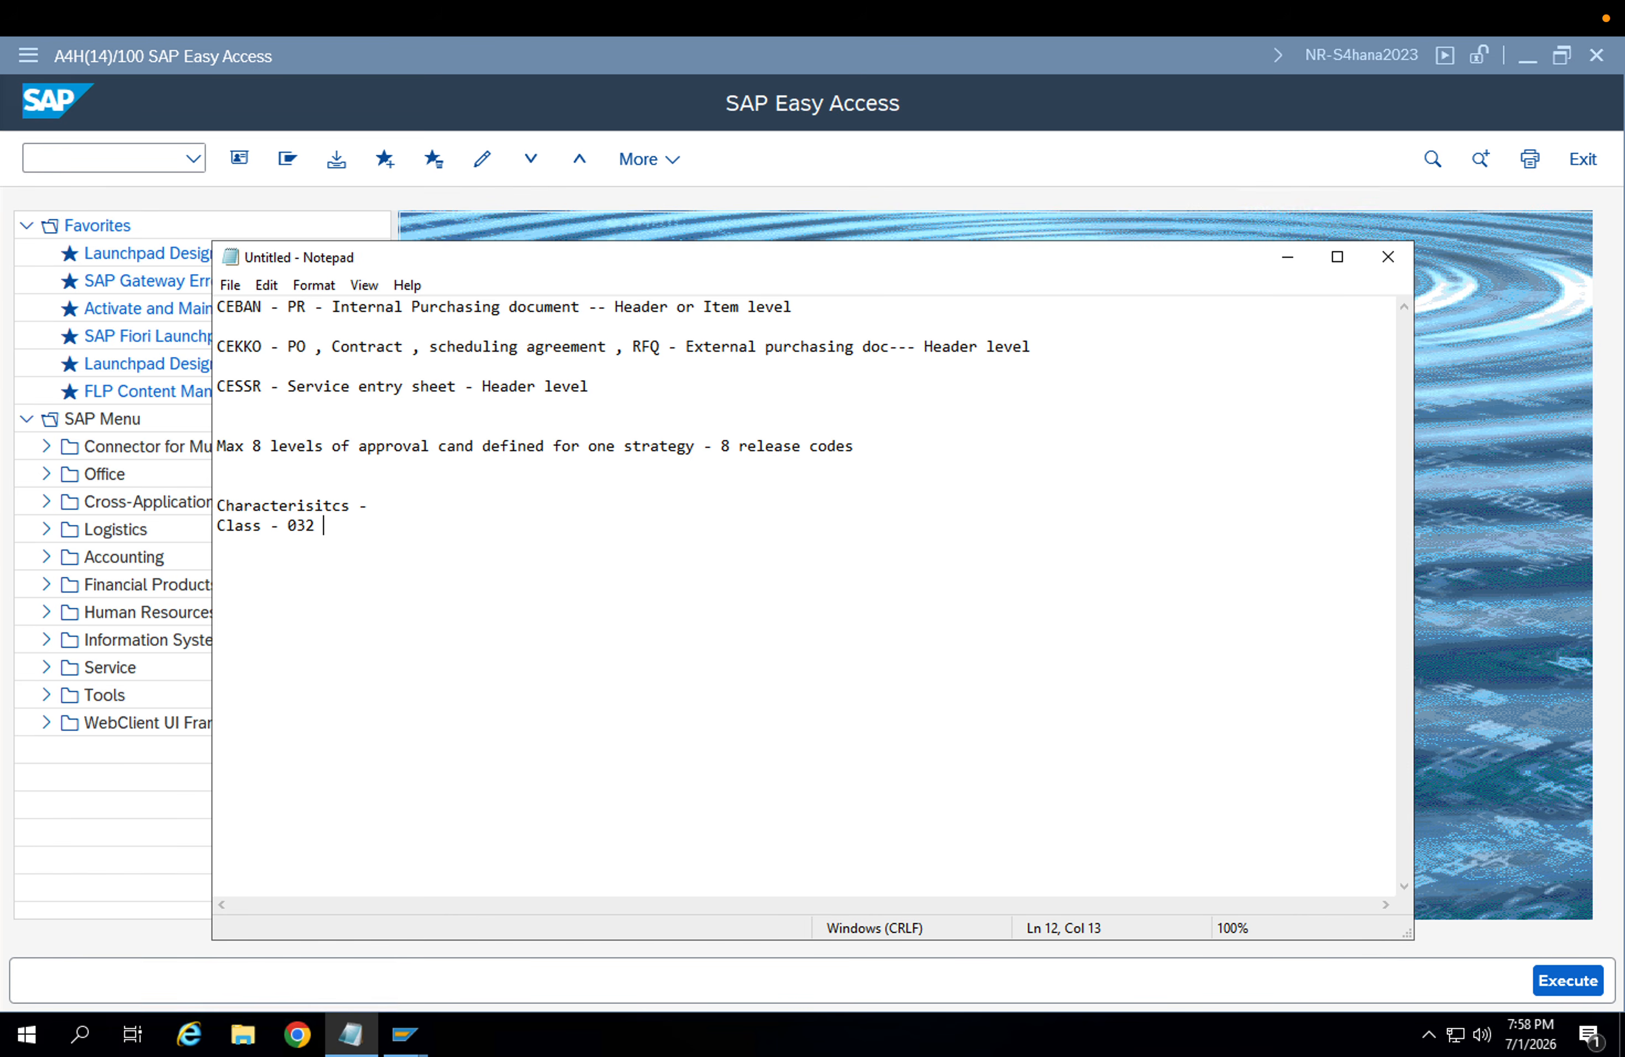
text(Class type)
drag(423, 528, 206, 300)
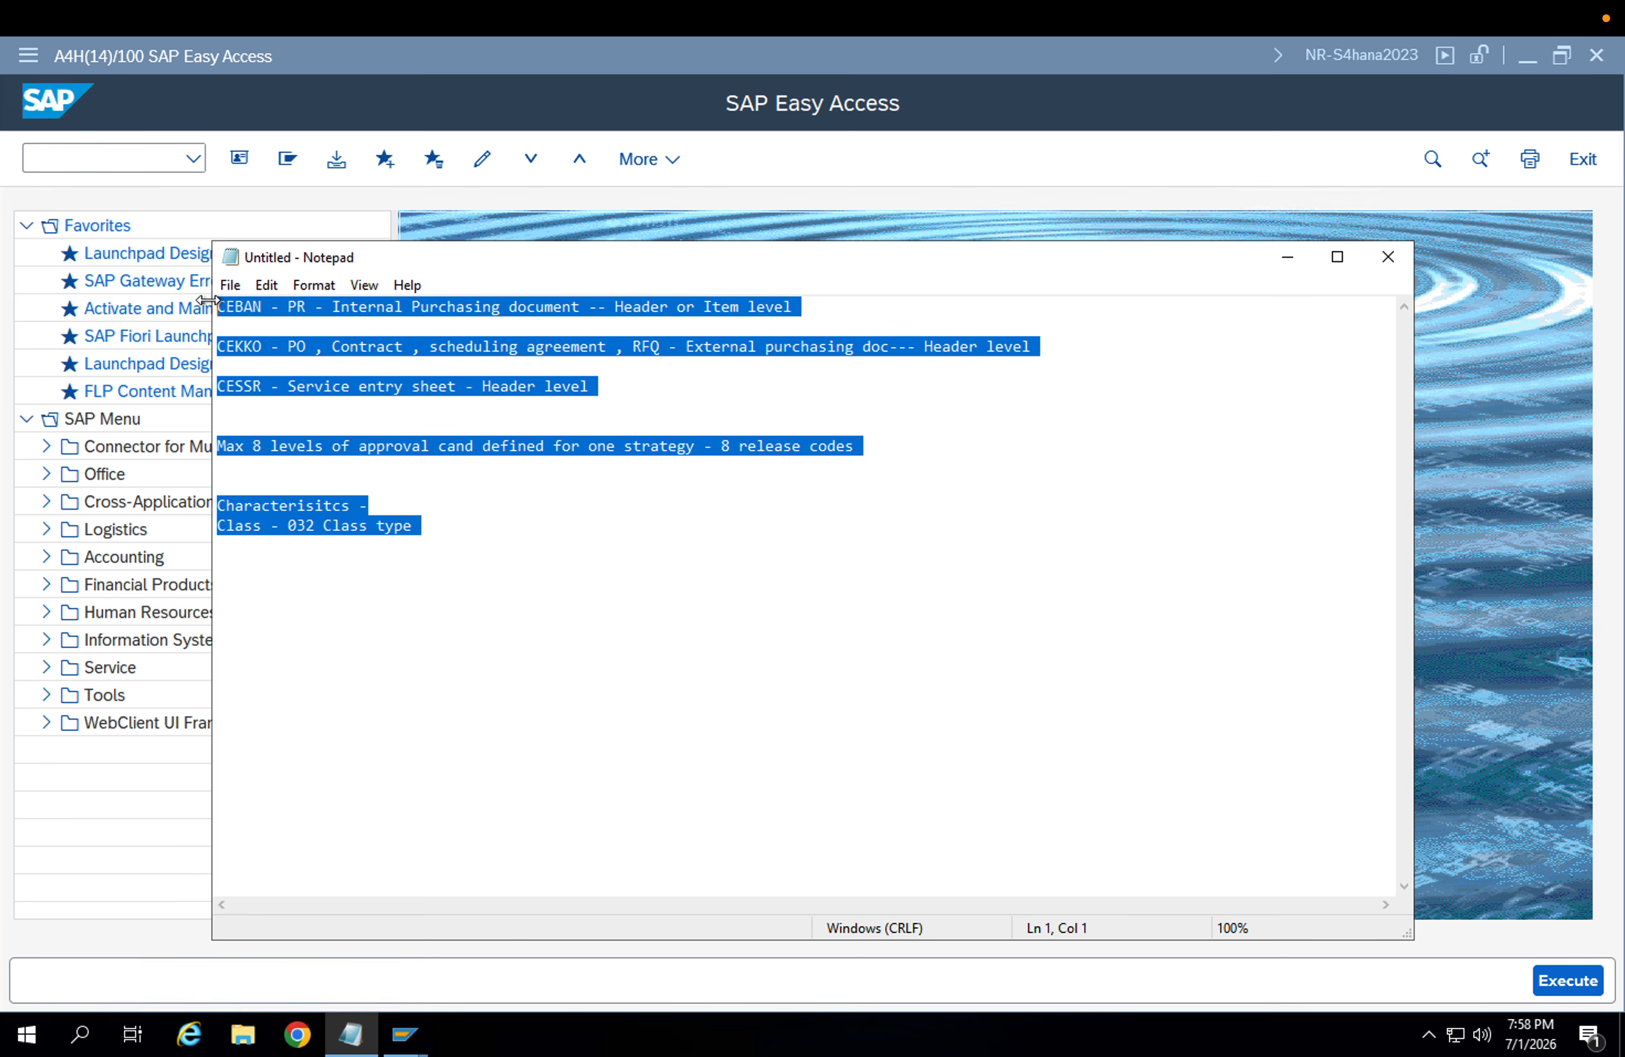
click(437, 539)
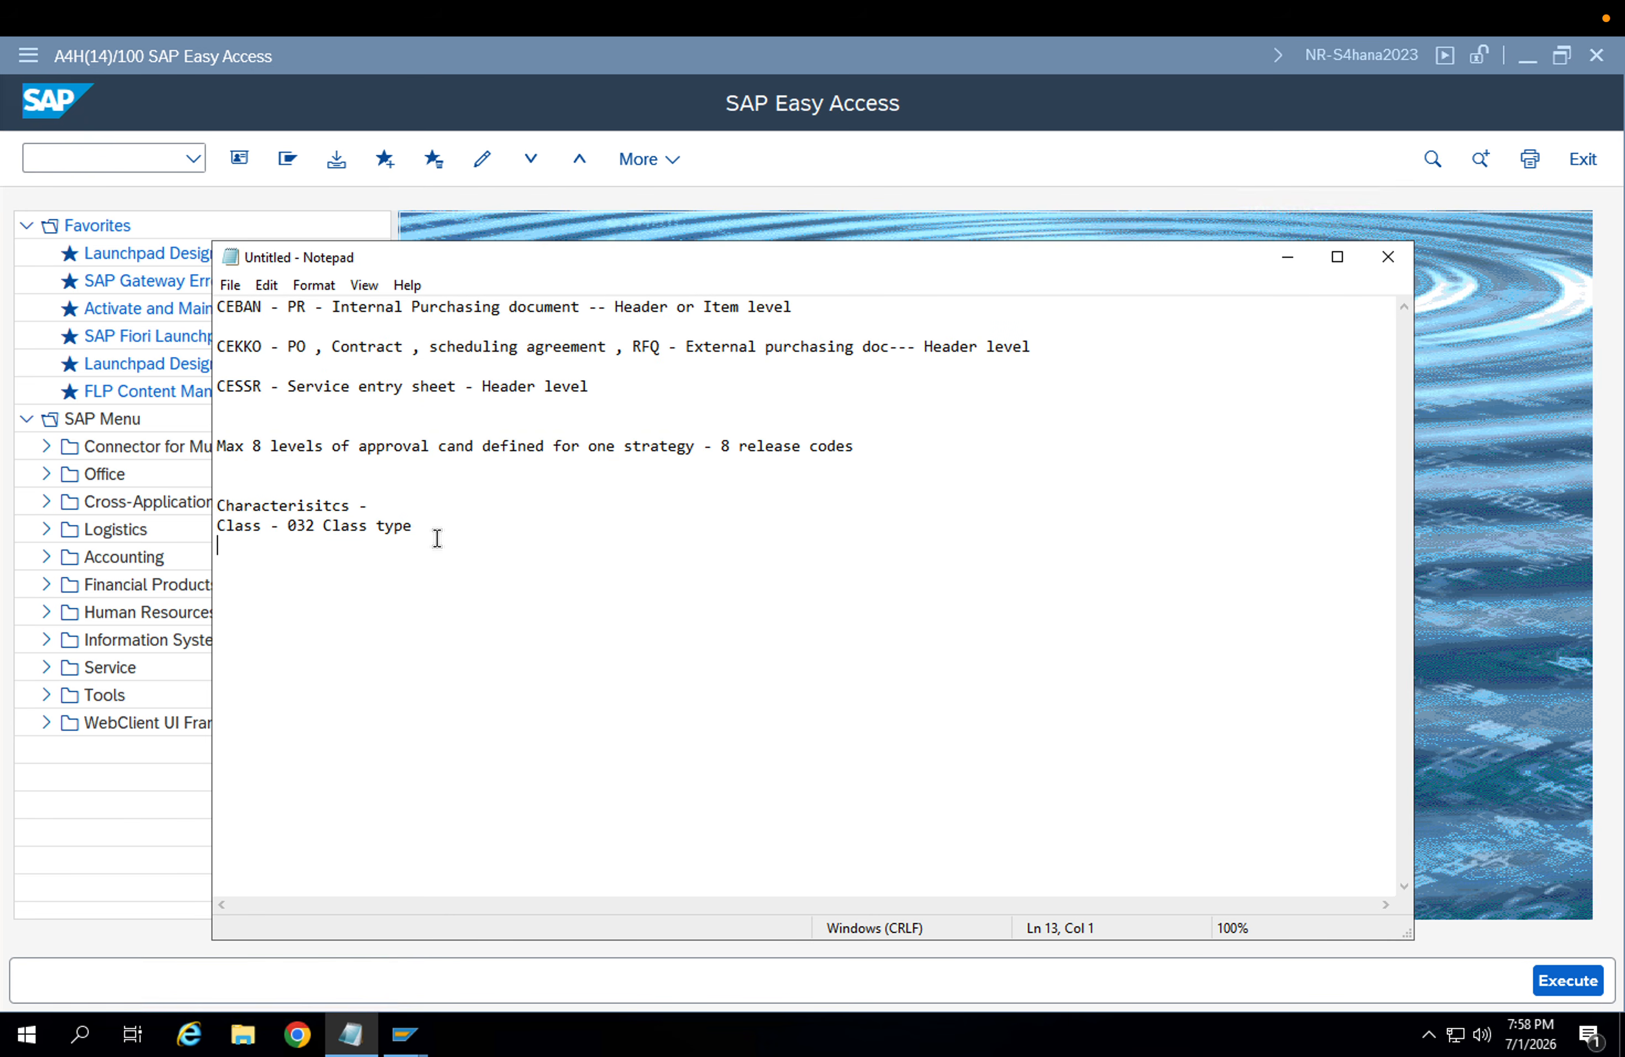
List the configuration steps on separate lines: Characteristics, Class, Release group, Release code, release indicators and Release strategies
key(Return)
text(Charact)
text(eristics )
text(Class  )
text(Rele)
text(ase gr)
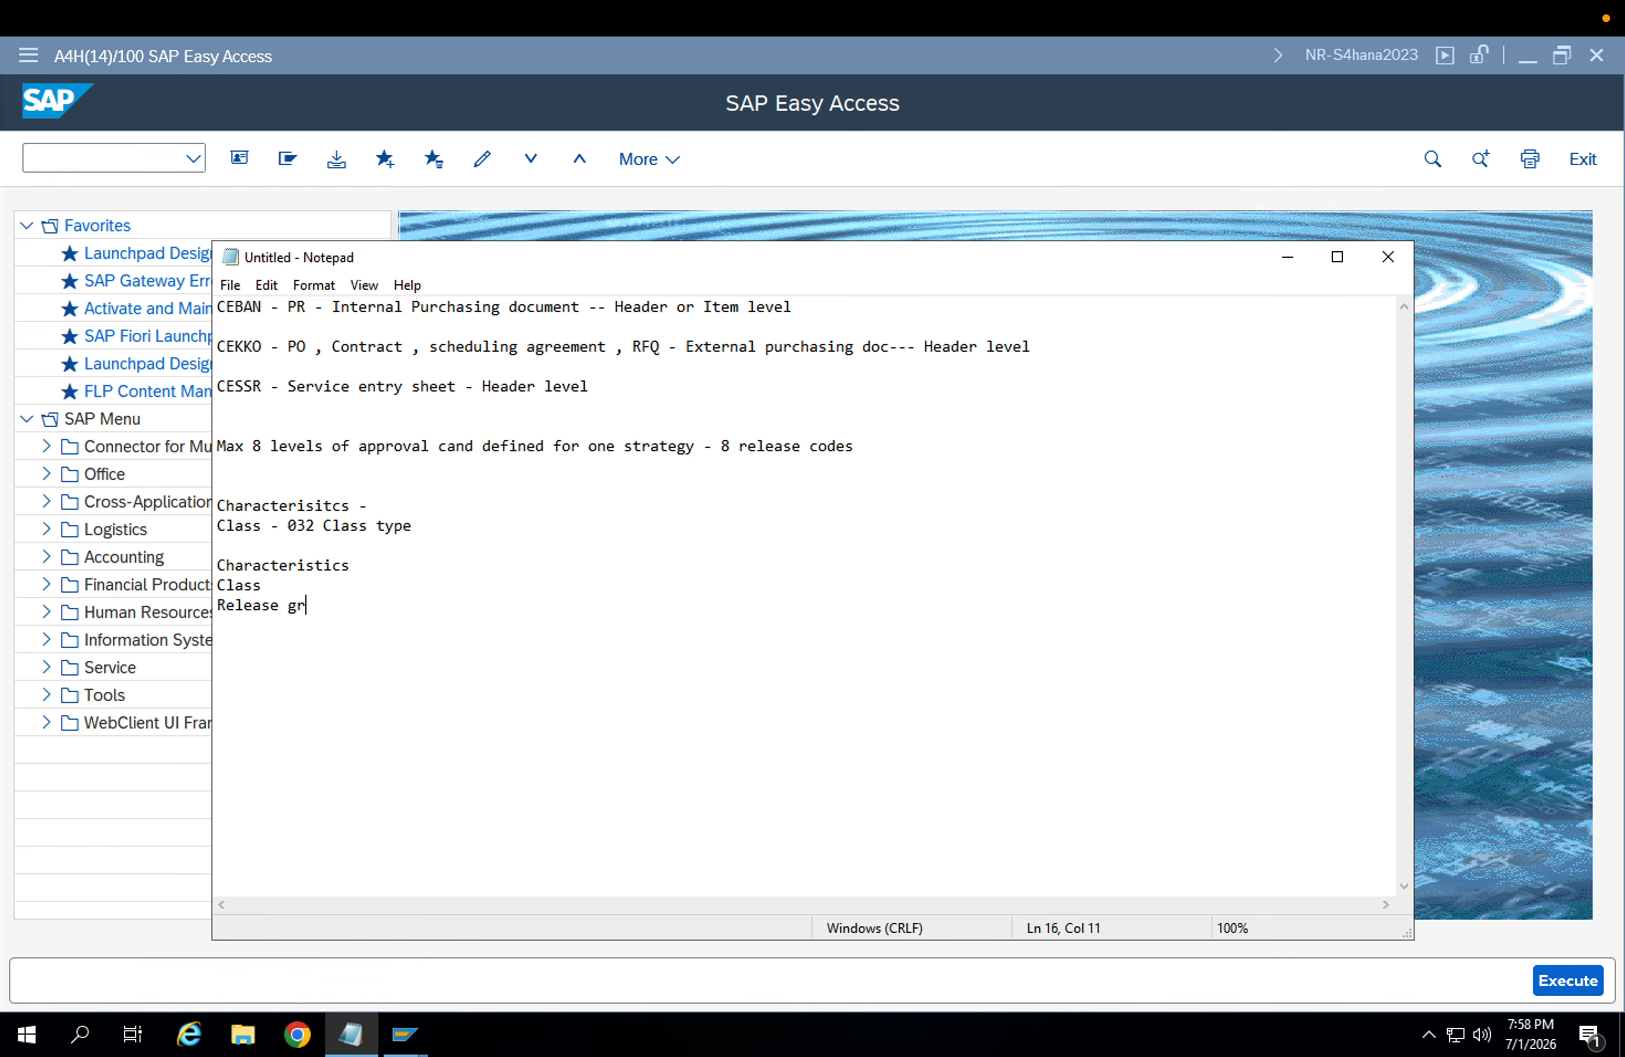
text(oup Release c)
text(ode )
text(releas)
text(e i)
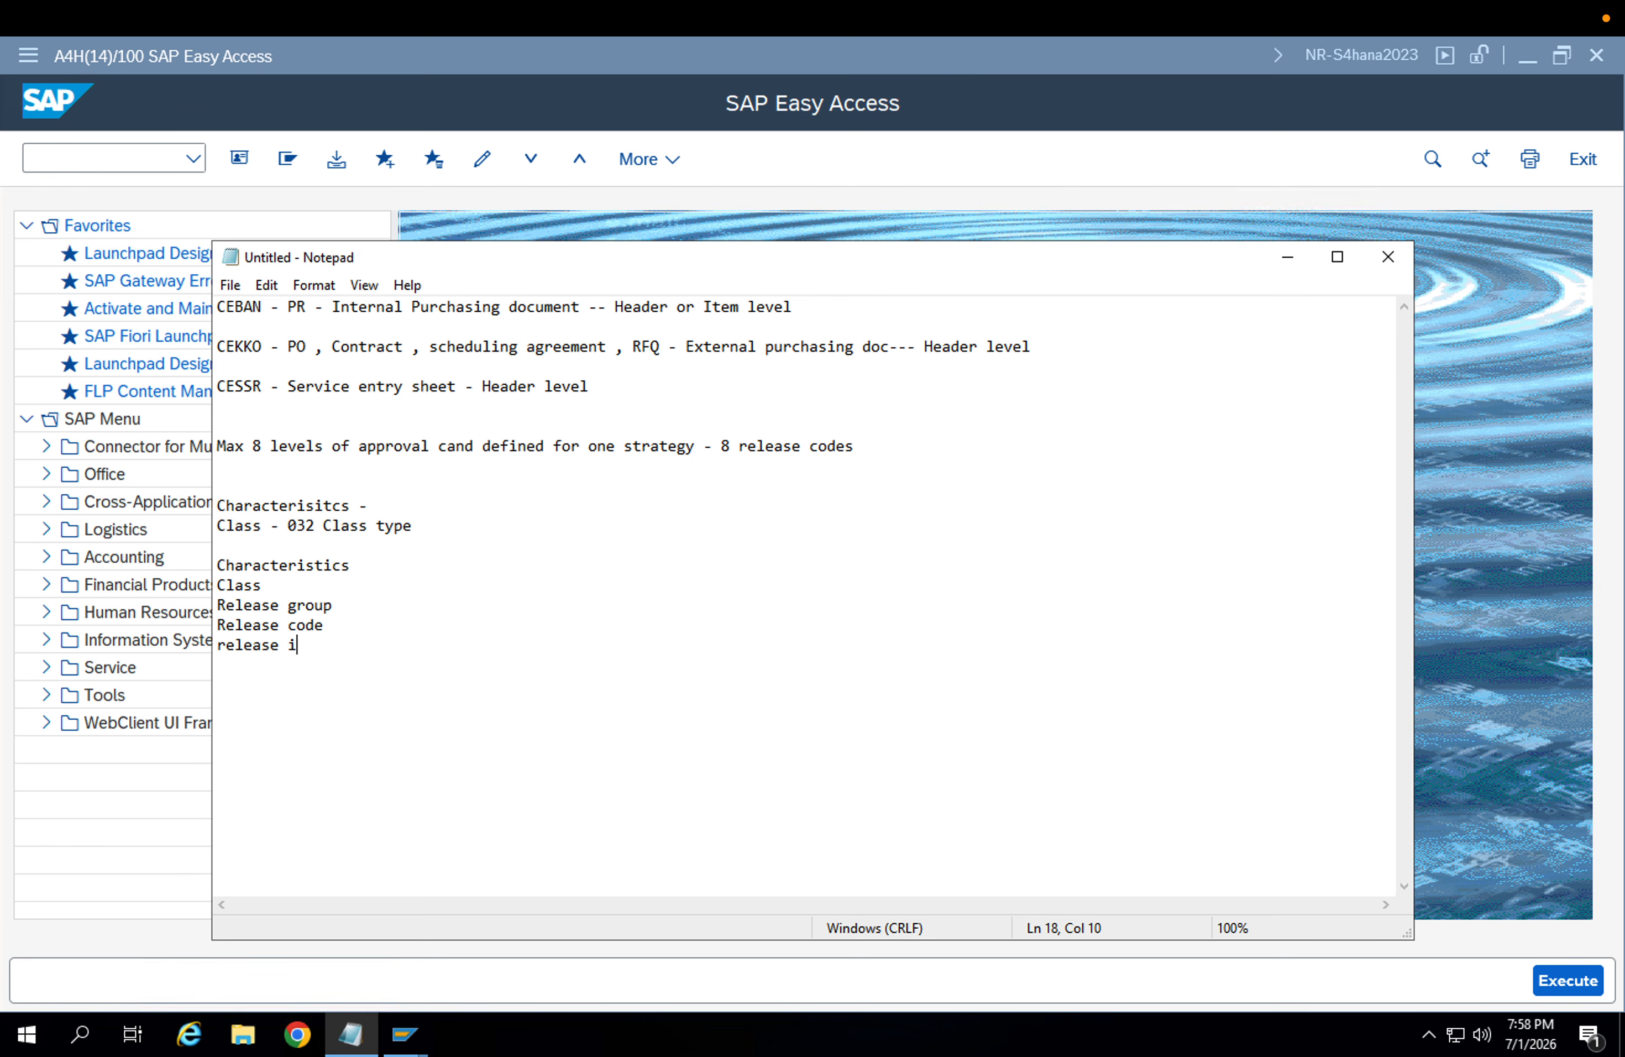
text(ndicators)
key(Return)
text(Release strategy)
key(BackSpace)
text(ies)
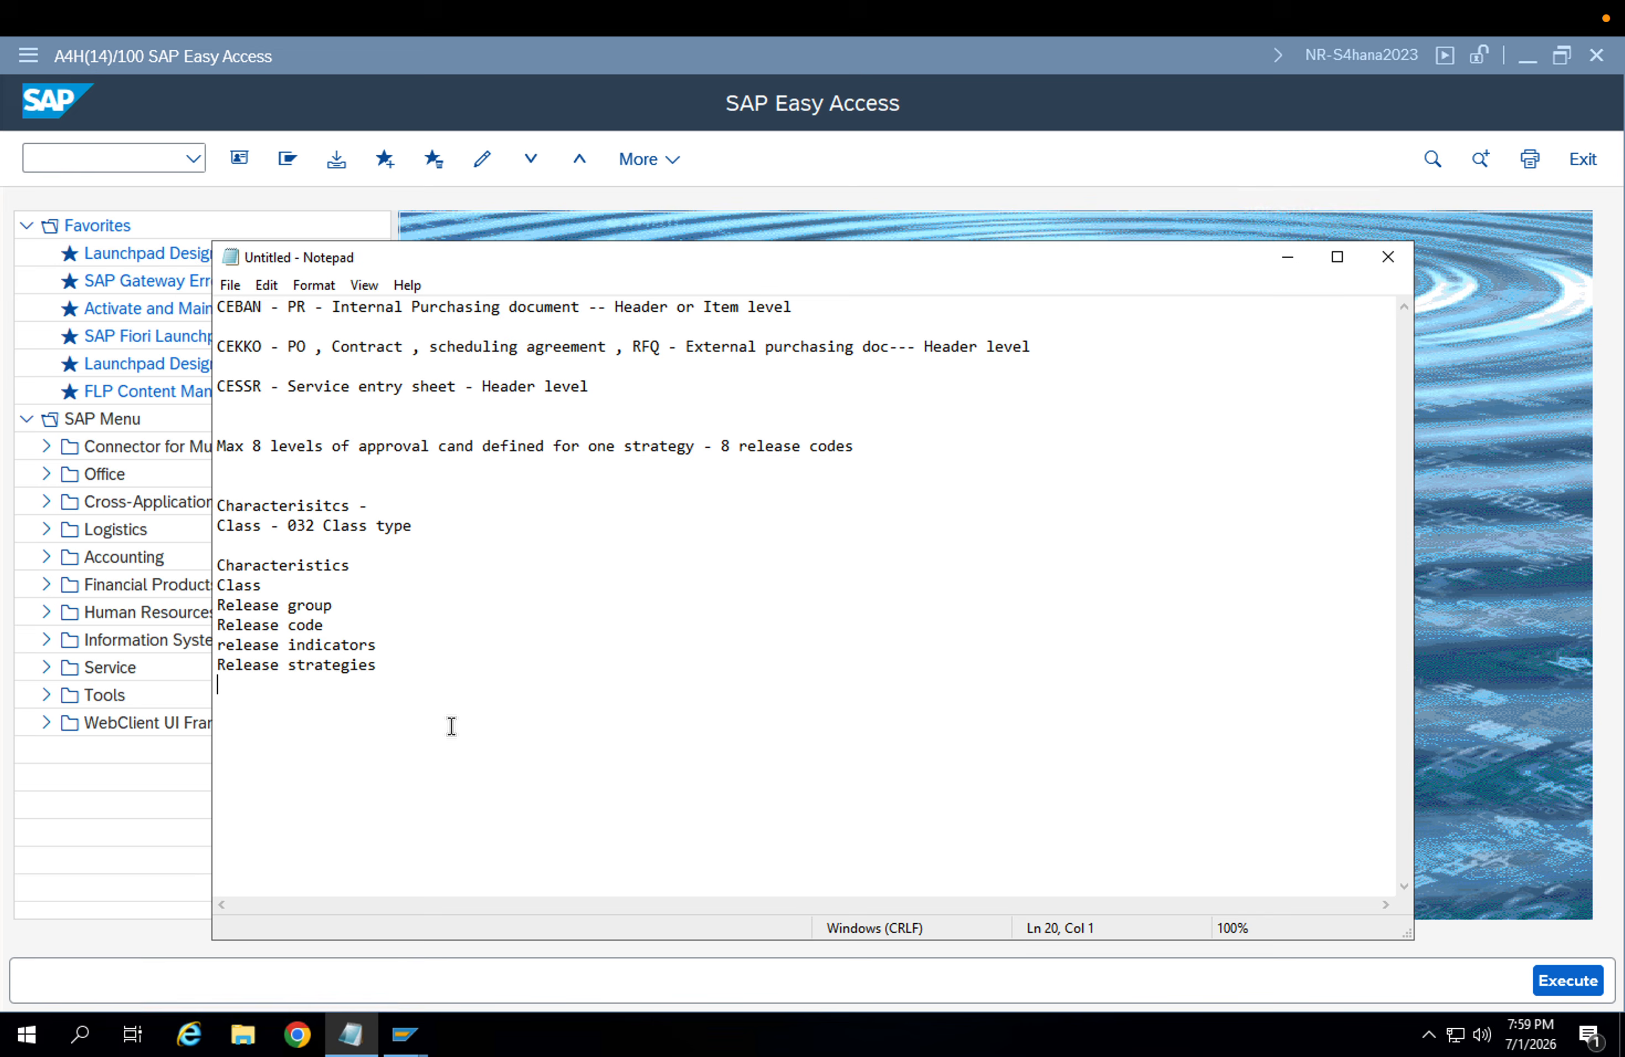
Below the list of configuration steps, add the line "ECC --- S4 HANA -- Release Strategy"
key(Return)
key(Return)
text(ECC --- S4 HANA -- Release Strate)
key(BackSpace)
text(rategy)
key(Return)
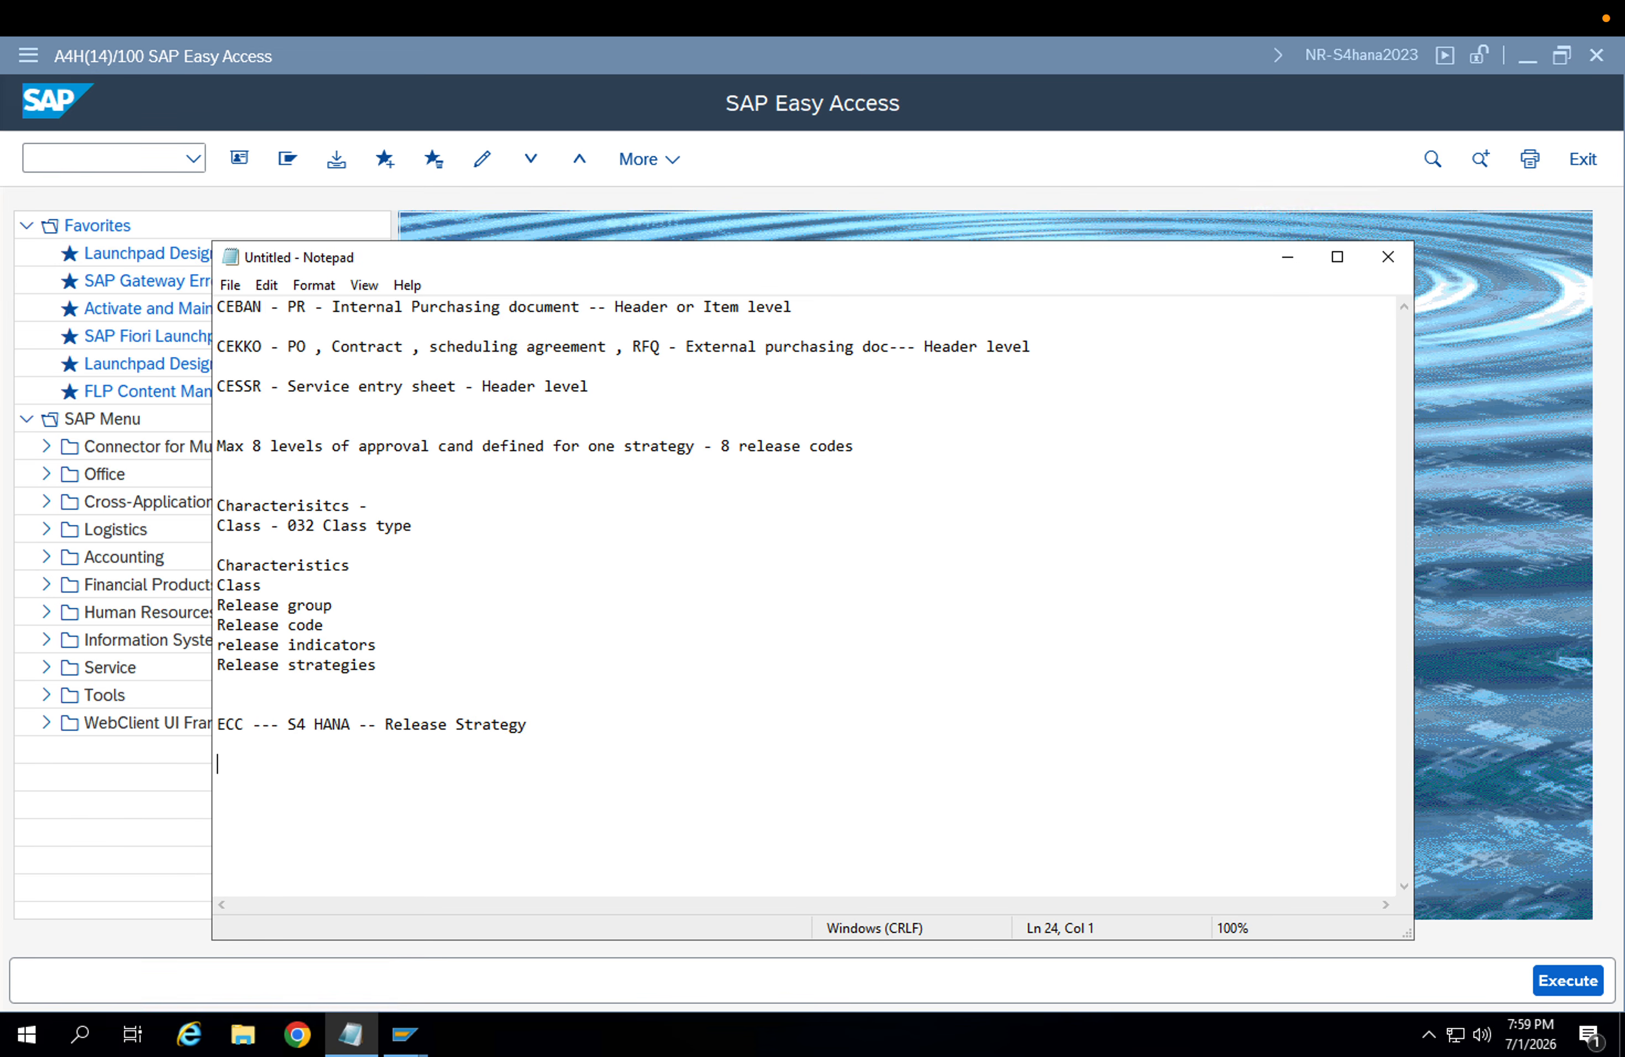
Add the line "----- We got new style apporval strategy -----" below the ECC and S4 HANA line
text(----- We got new style apporval strategy -)
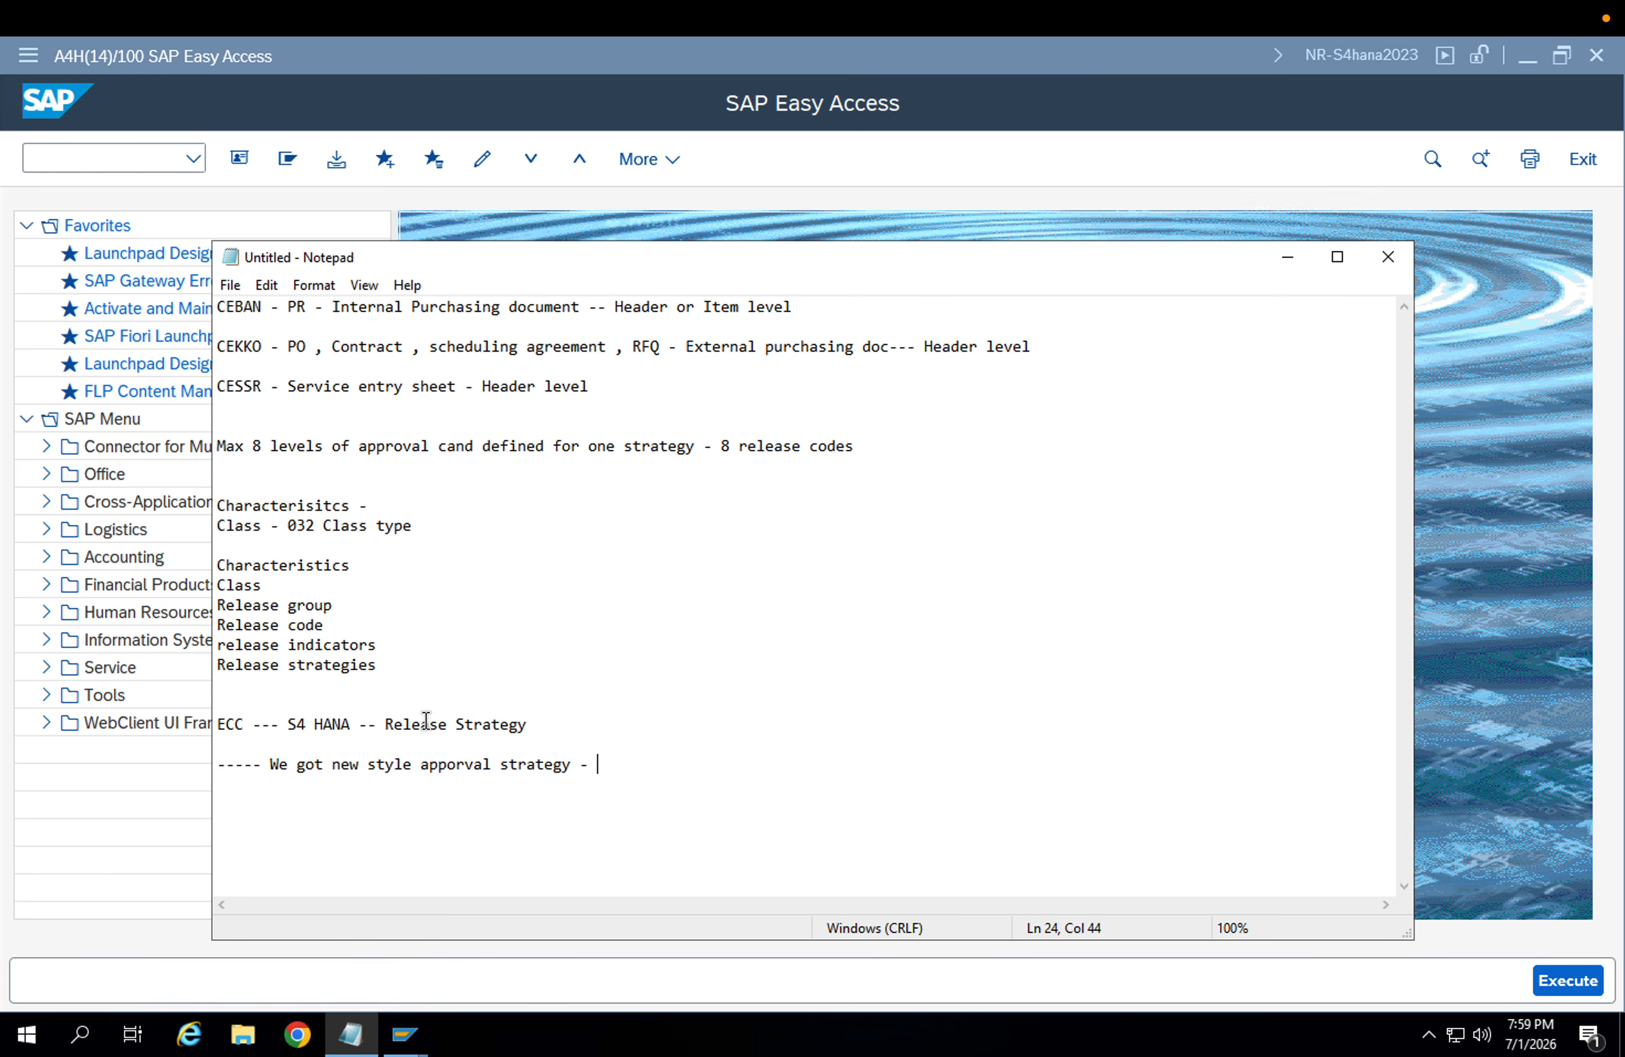
click(386, 724)
drag(389, 724, 529, 725)
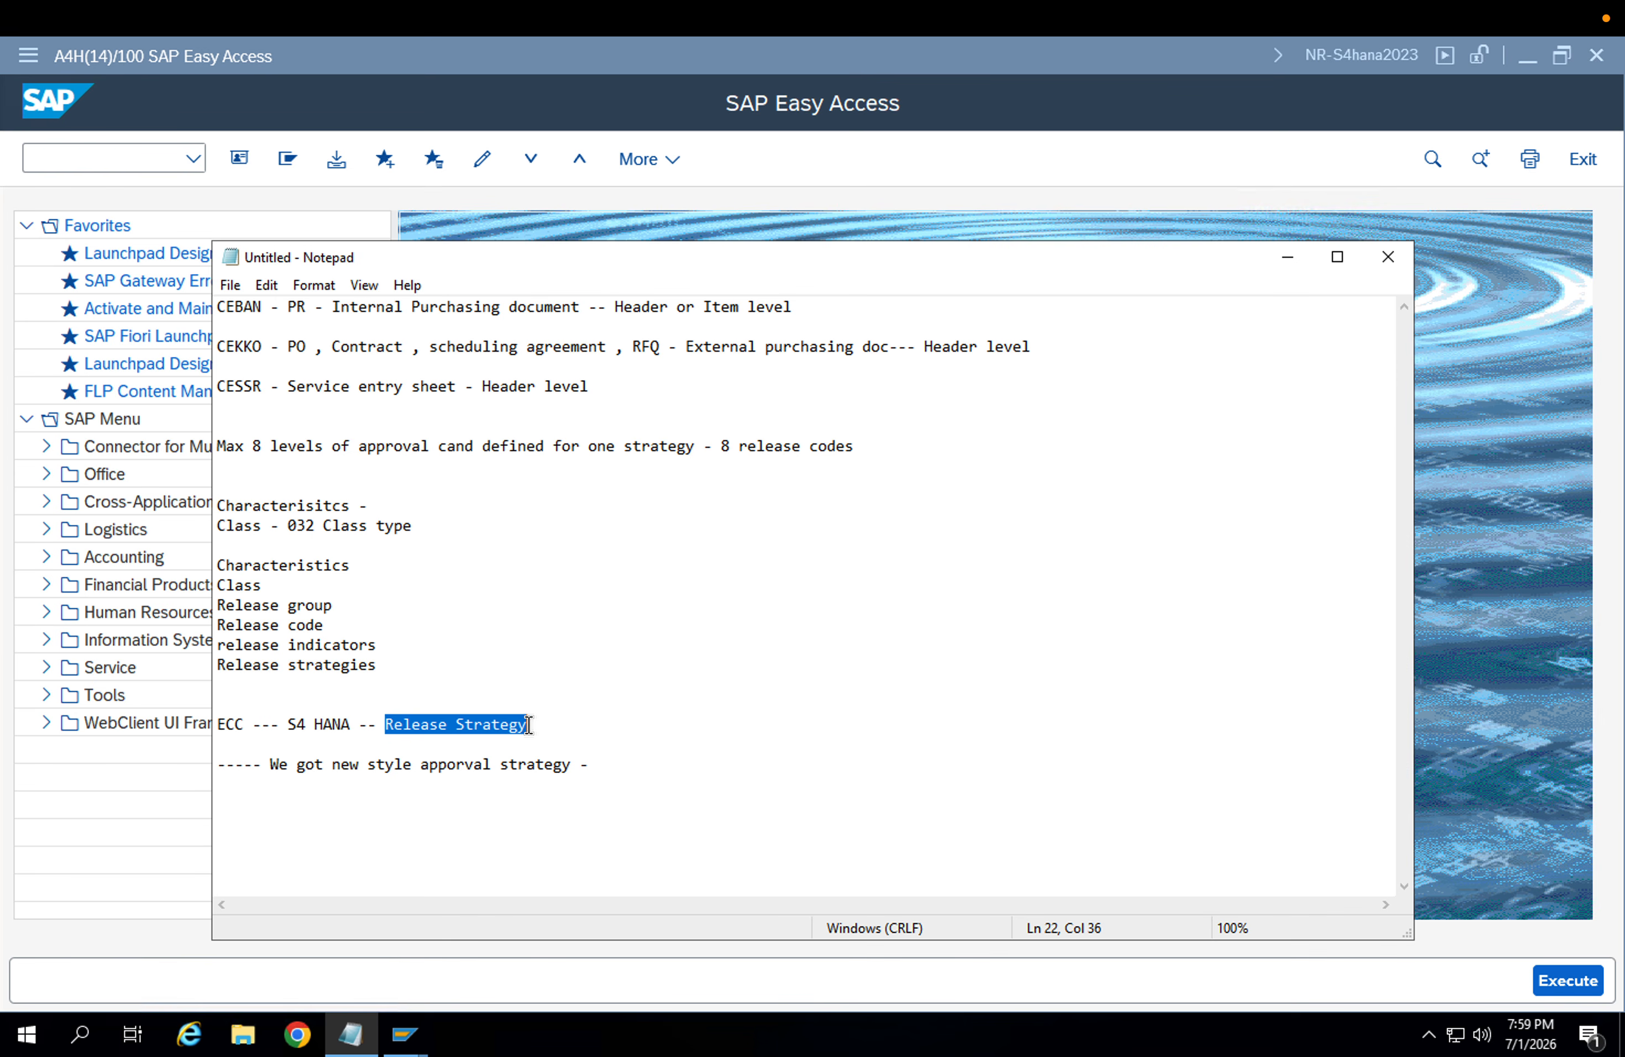
click(534, 765)
click(582, 767)
text(-)
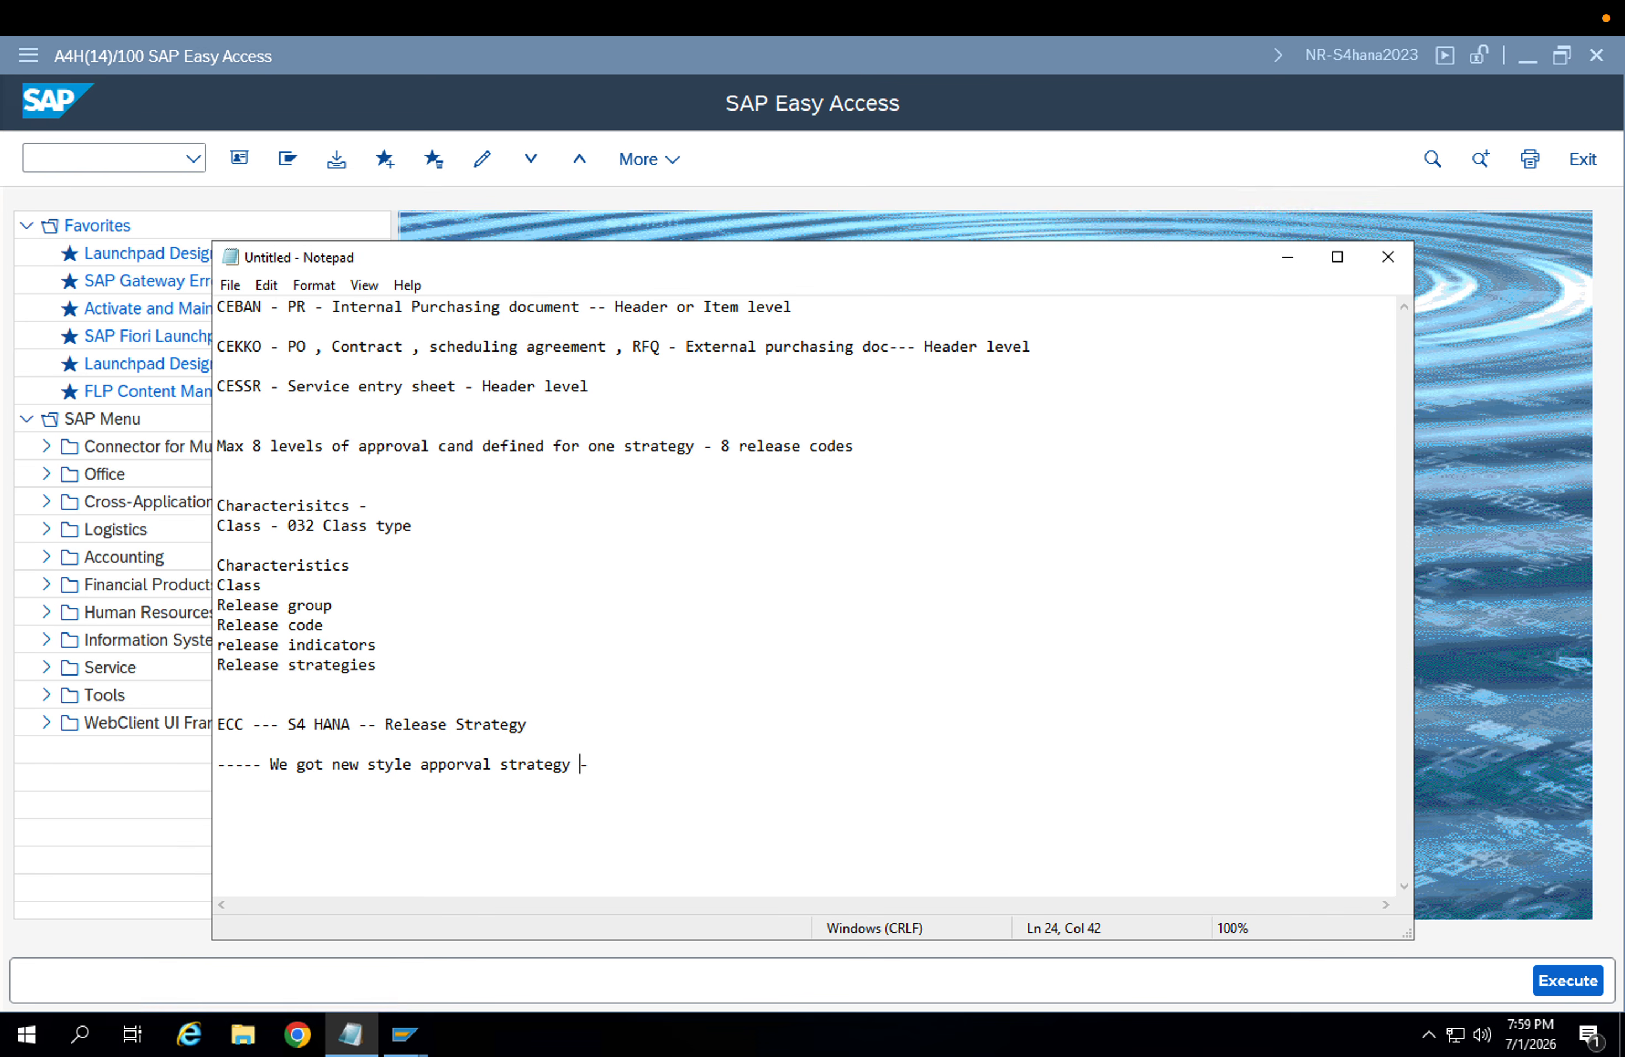
drag(539, 726, 385, 726)
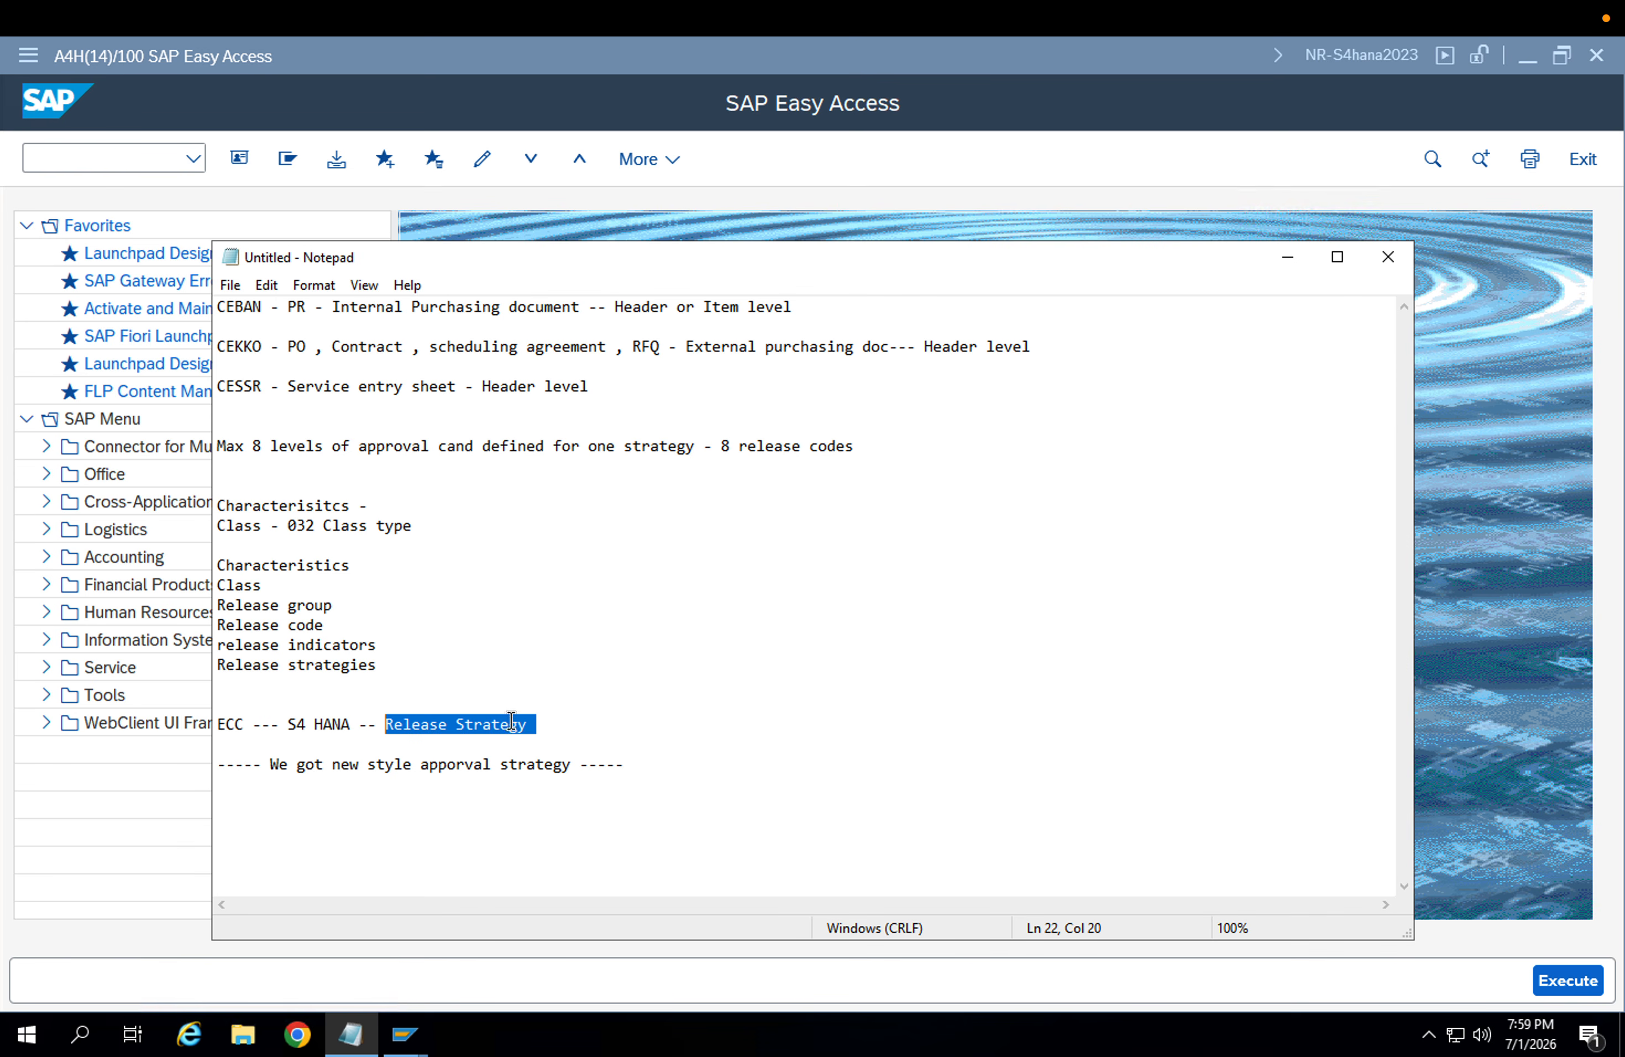
Switch to SAP and open the SAP Reference IMG through transaction spro
click(60, 167)
text(spro)
key(Return)
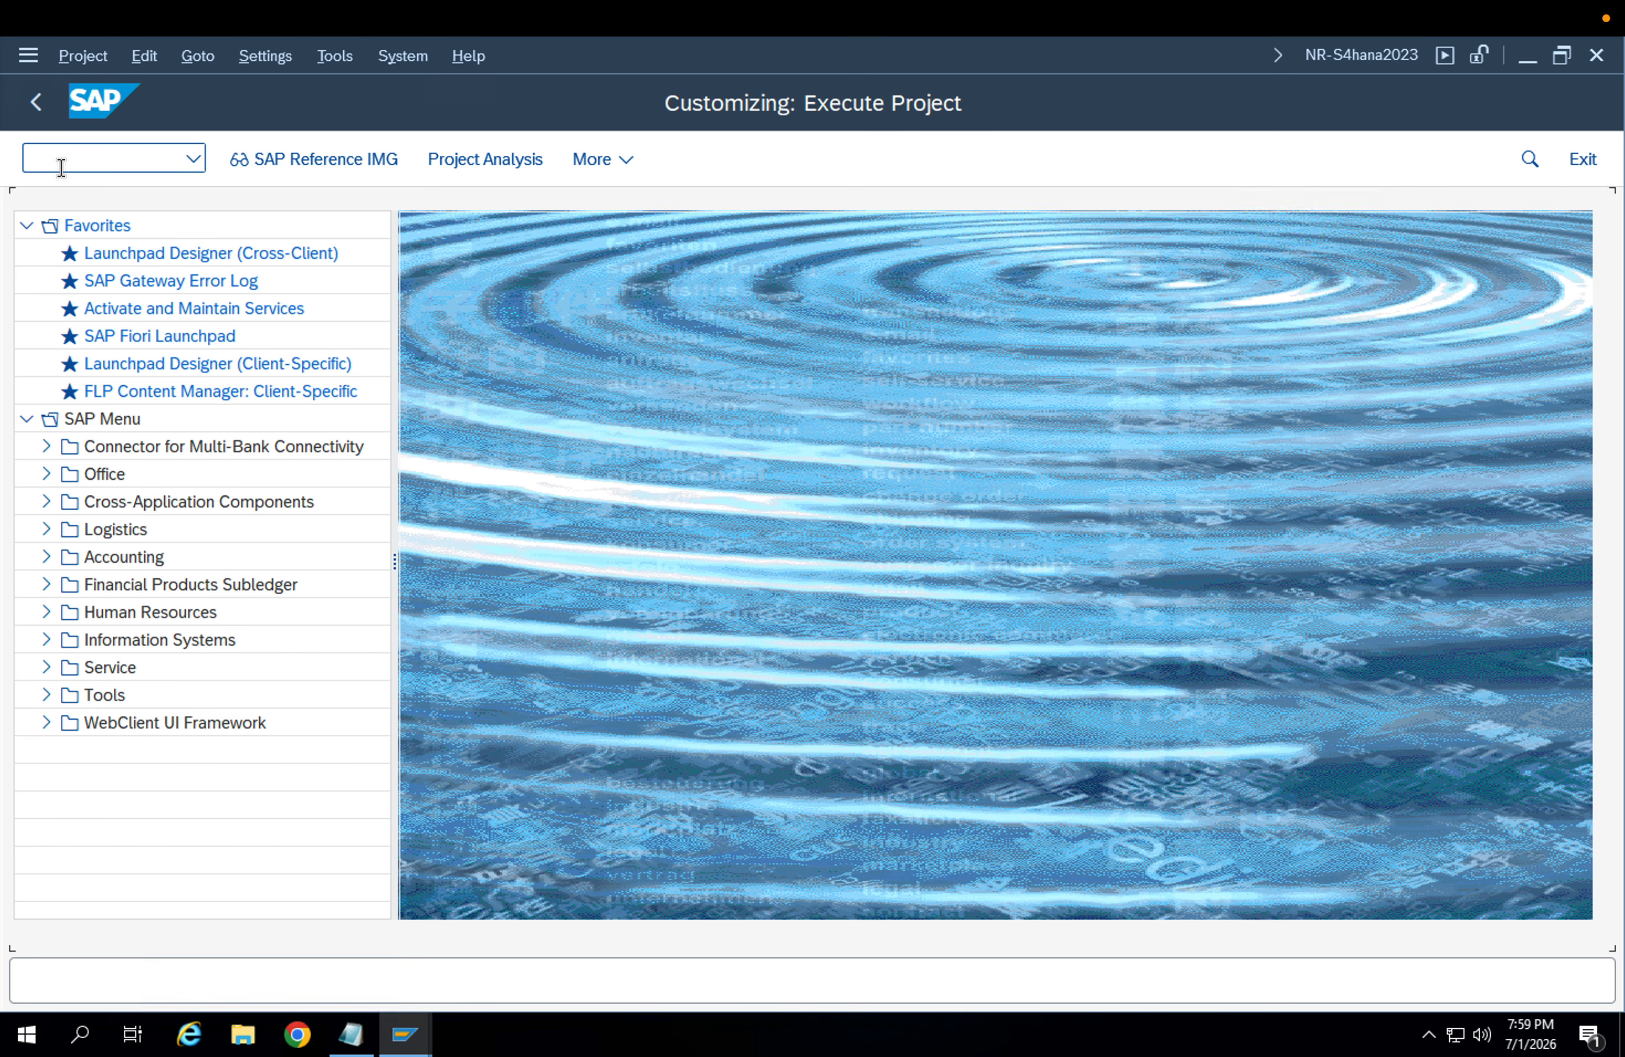
click(241, 159)
Expand Materials Management, Purchasing and Purchase Requisition in the IMG structure
scroll(410, 497, down, 4)
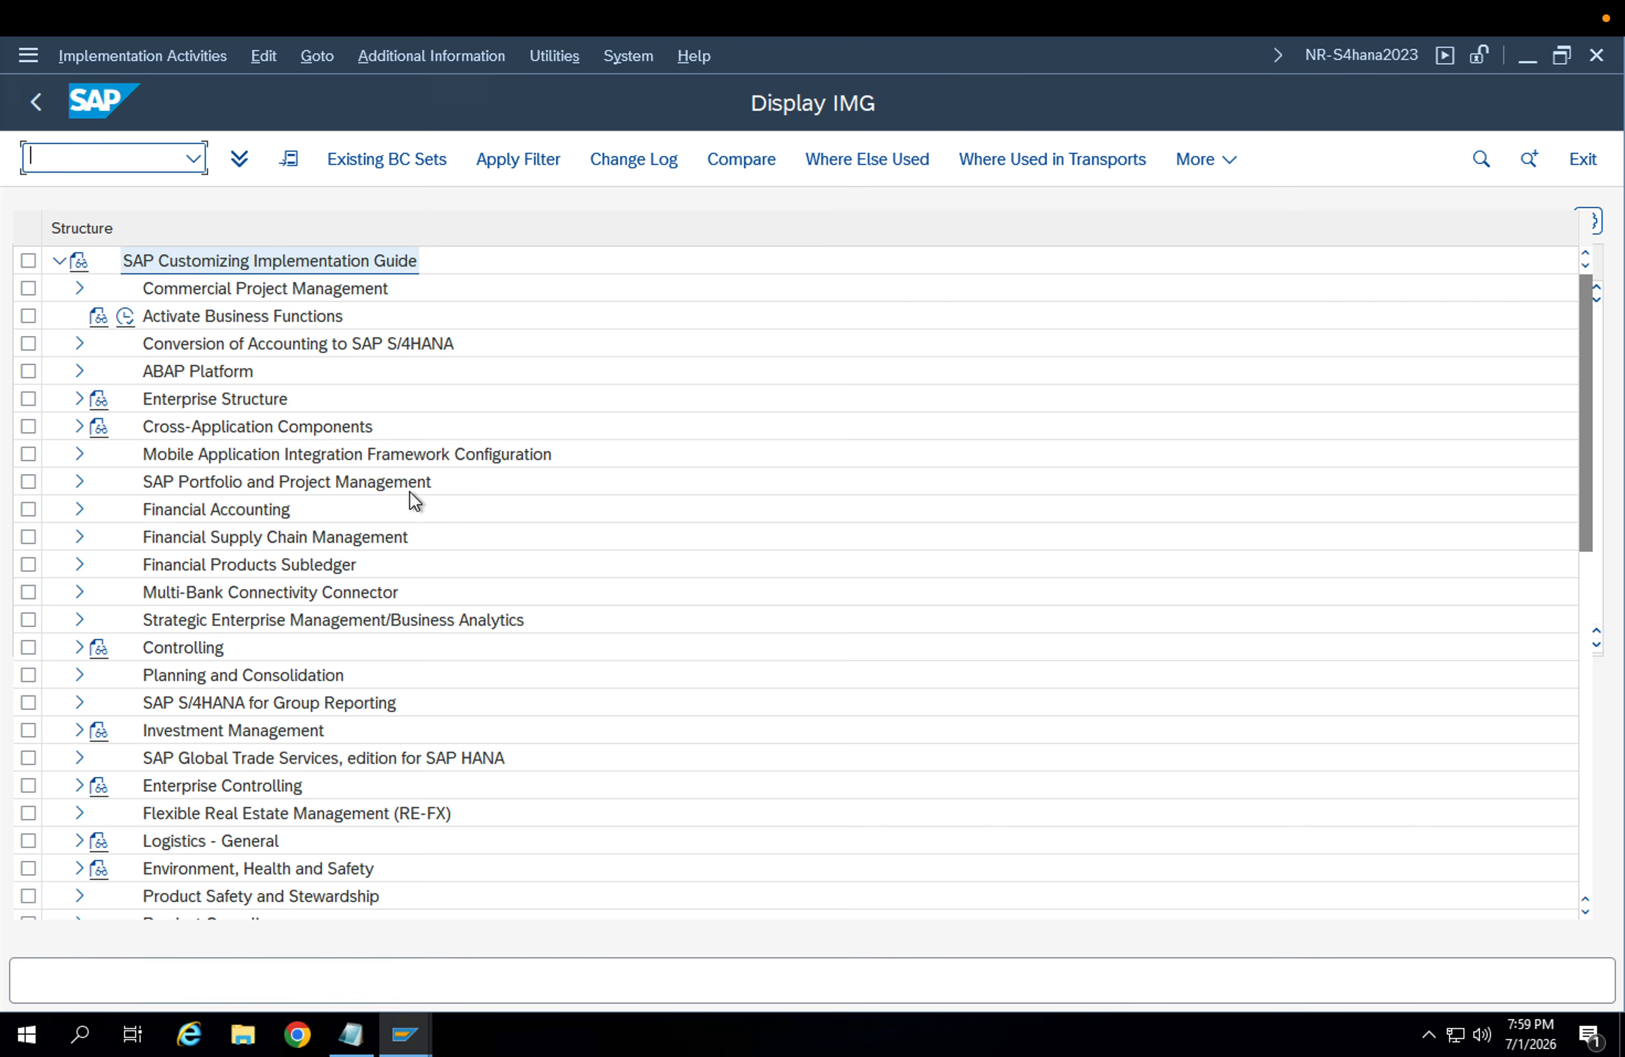
scroll(312, 608, down, 2)
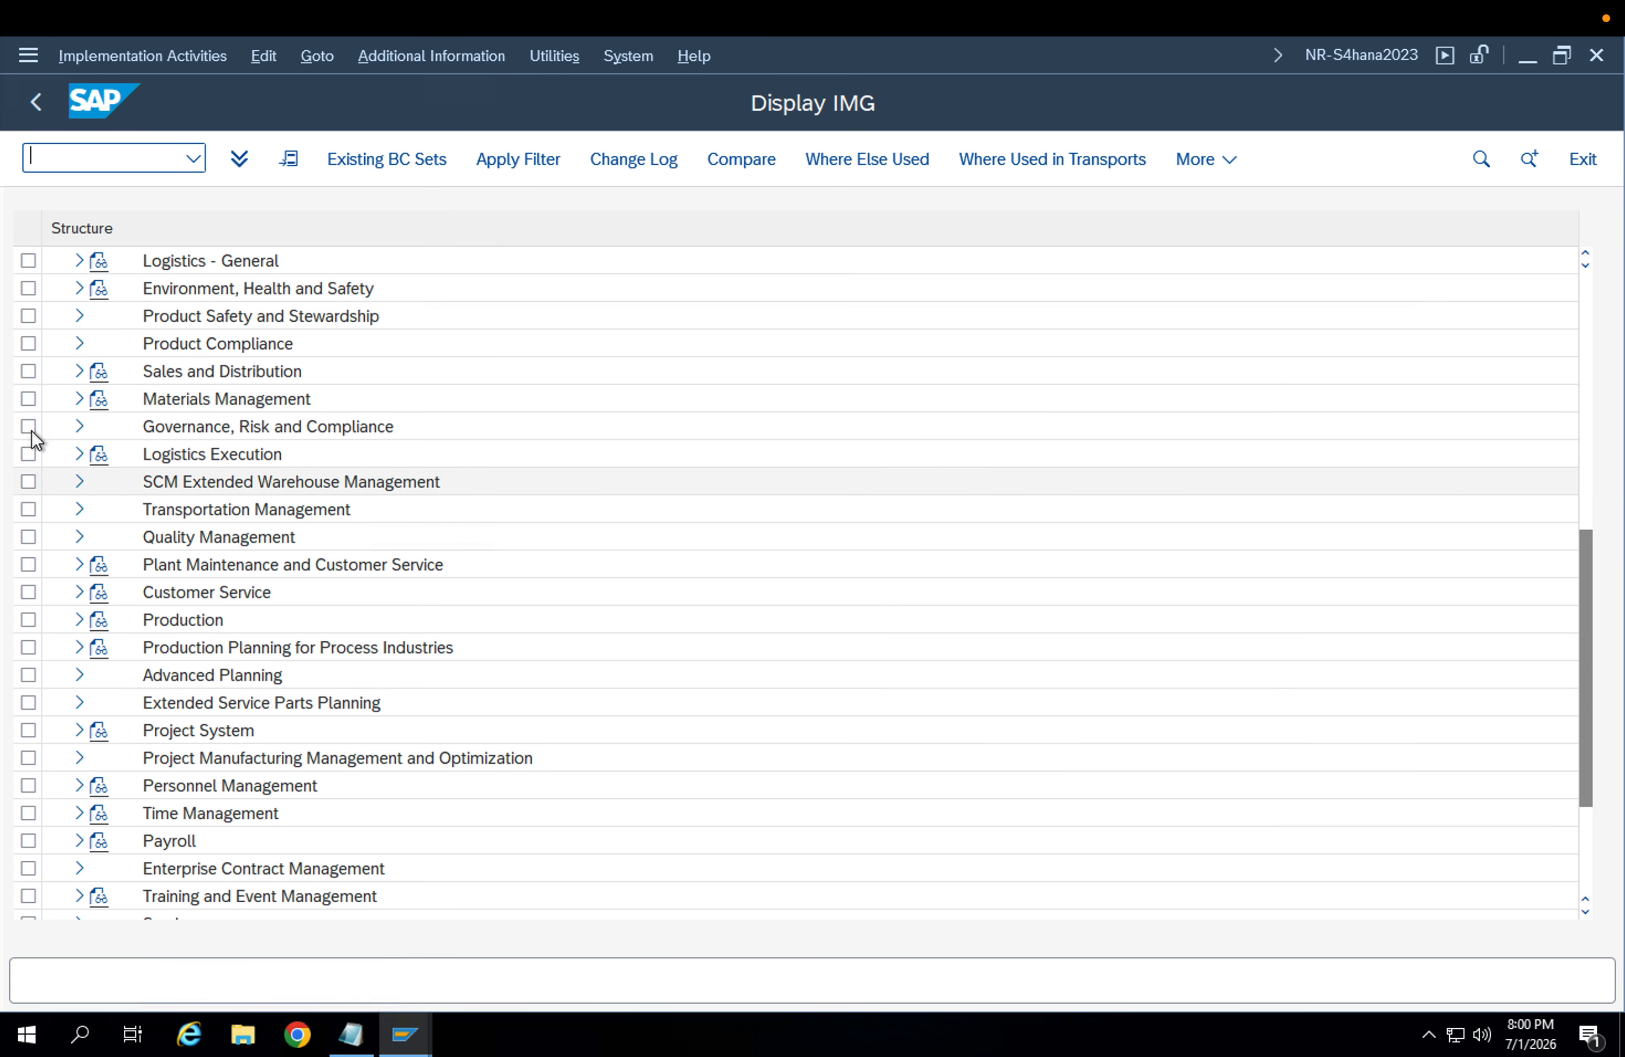
click(76, 399)
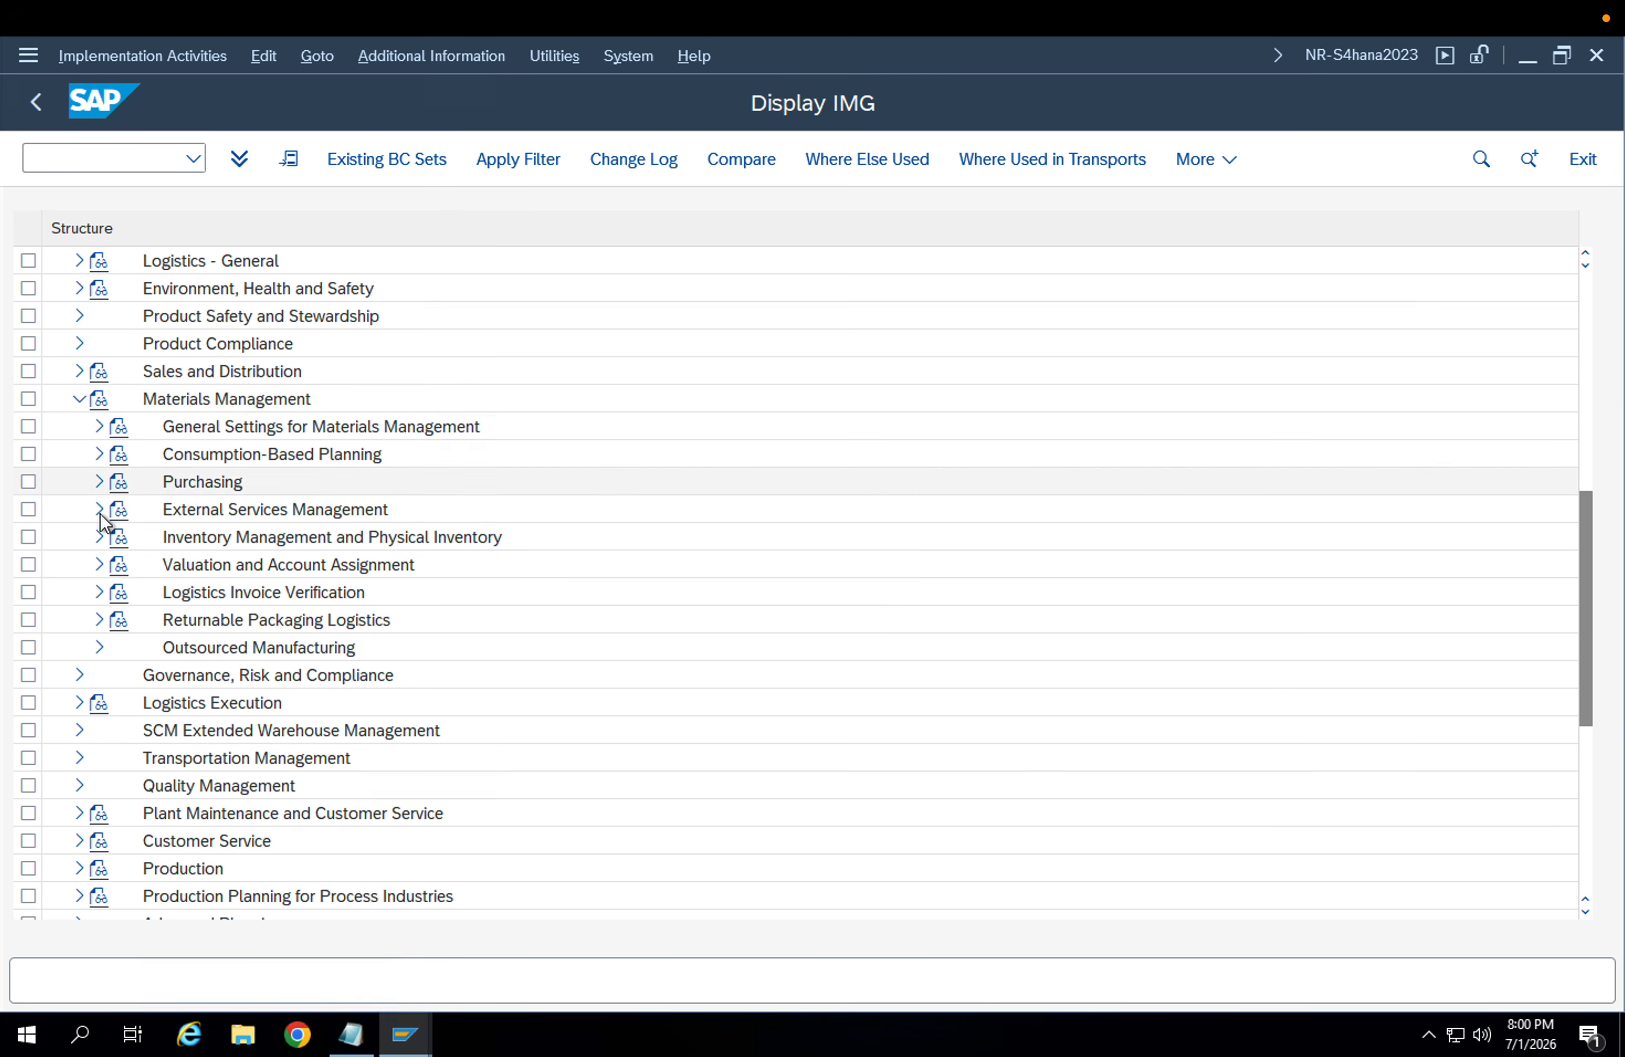
click(95, 488)
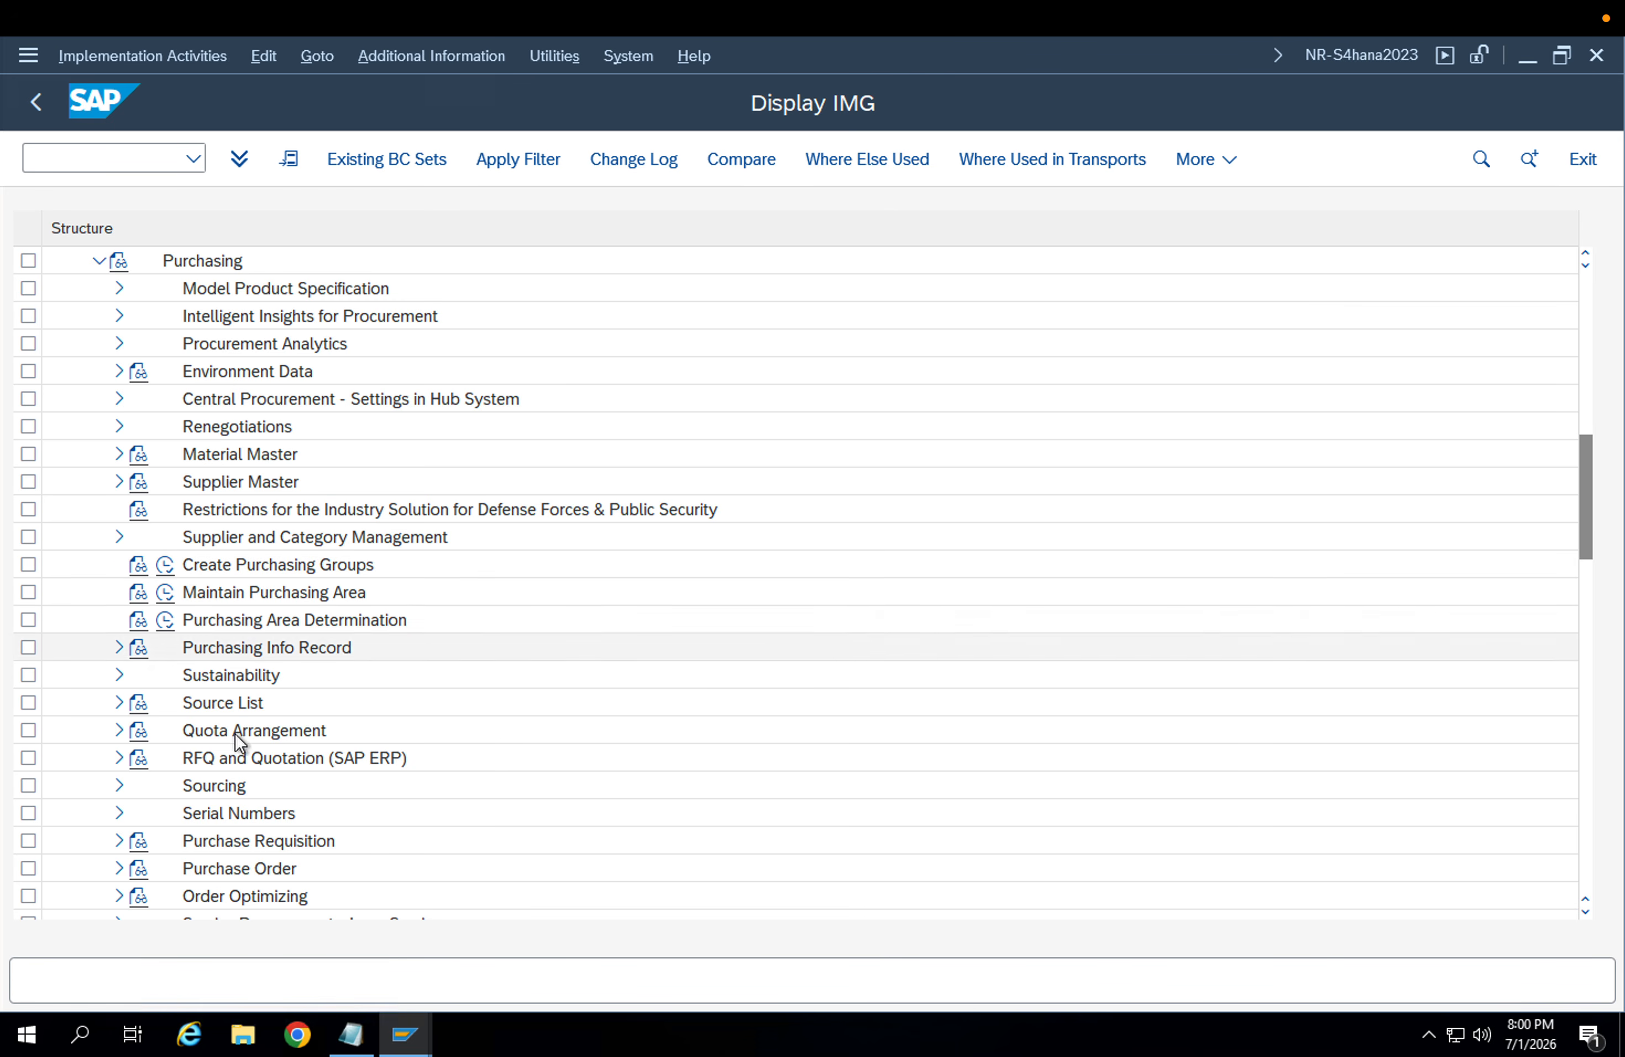
click(118, 840)
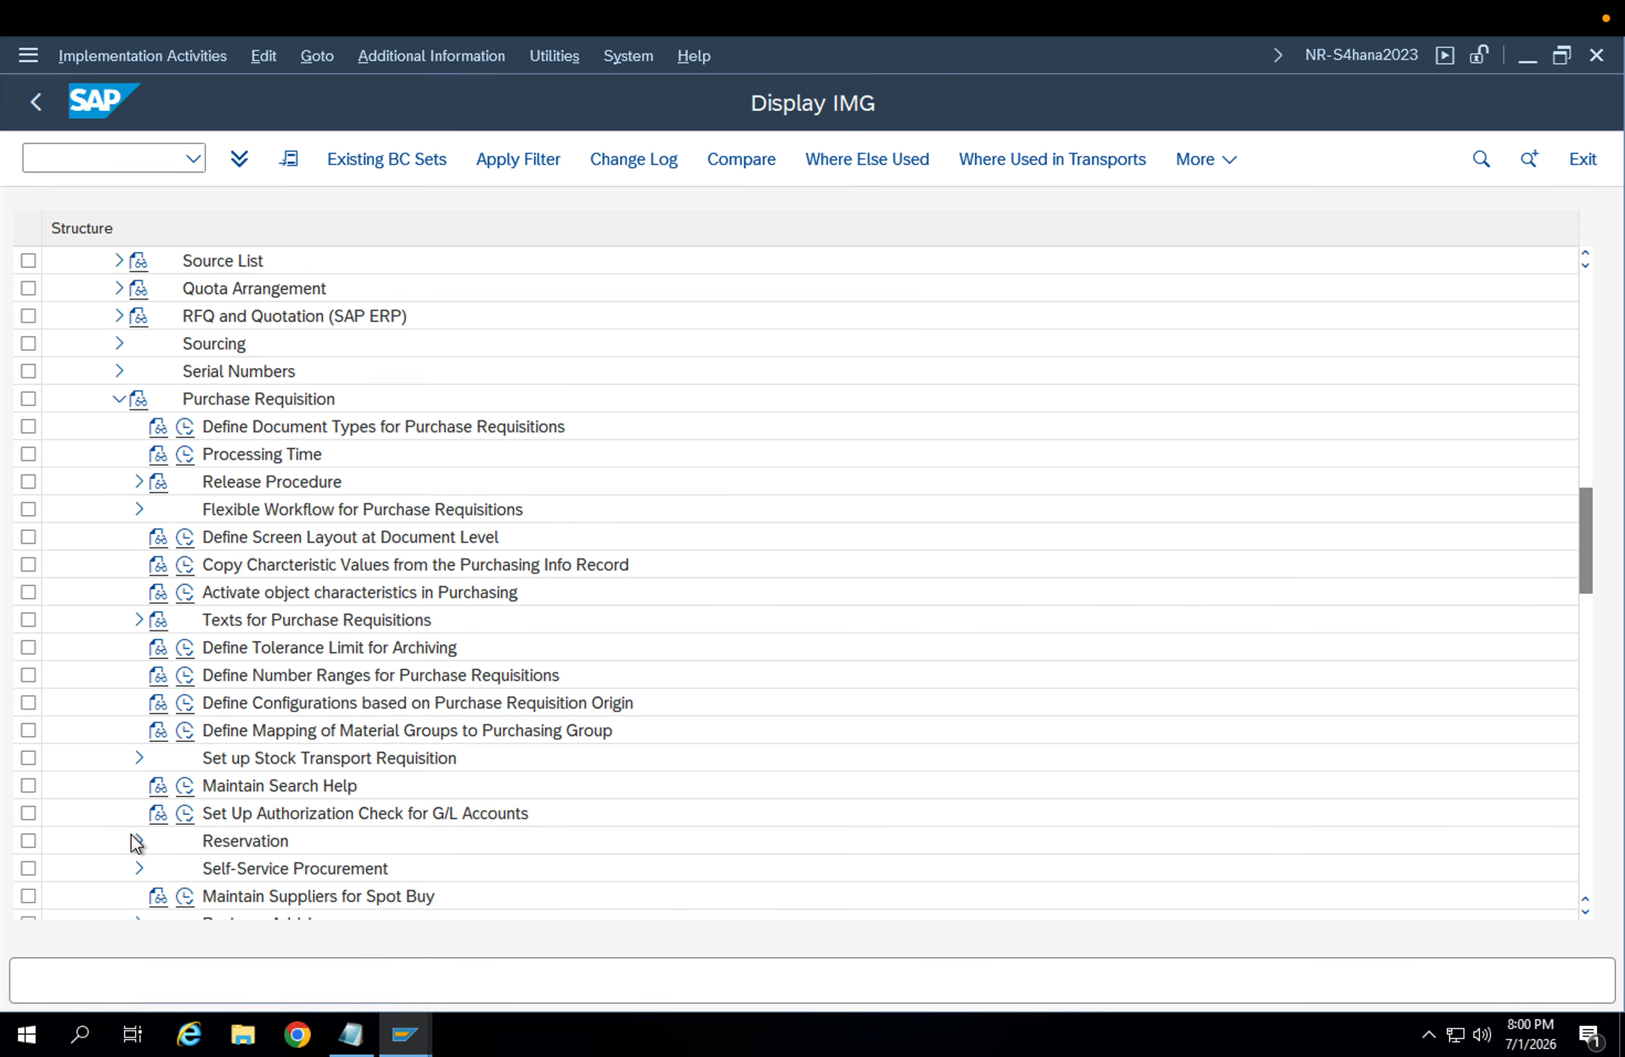
scroll(328, 702, down, 1)
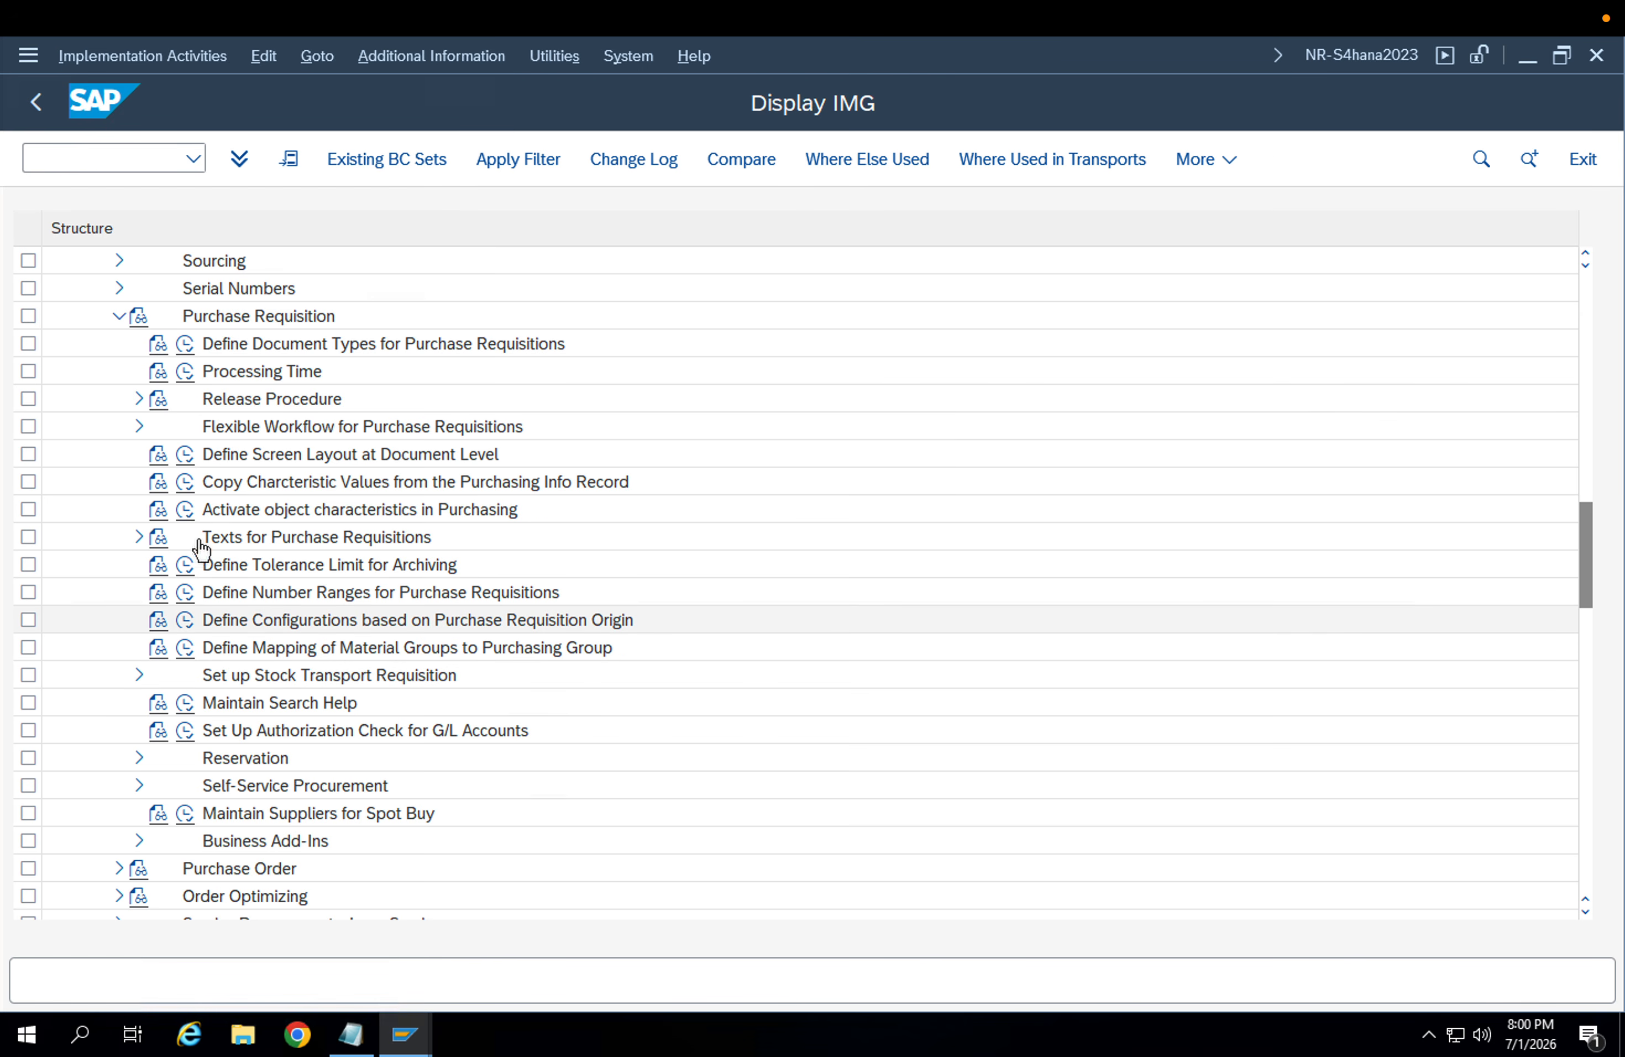
click(291, 460)
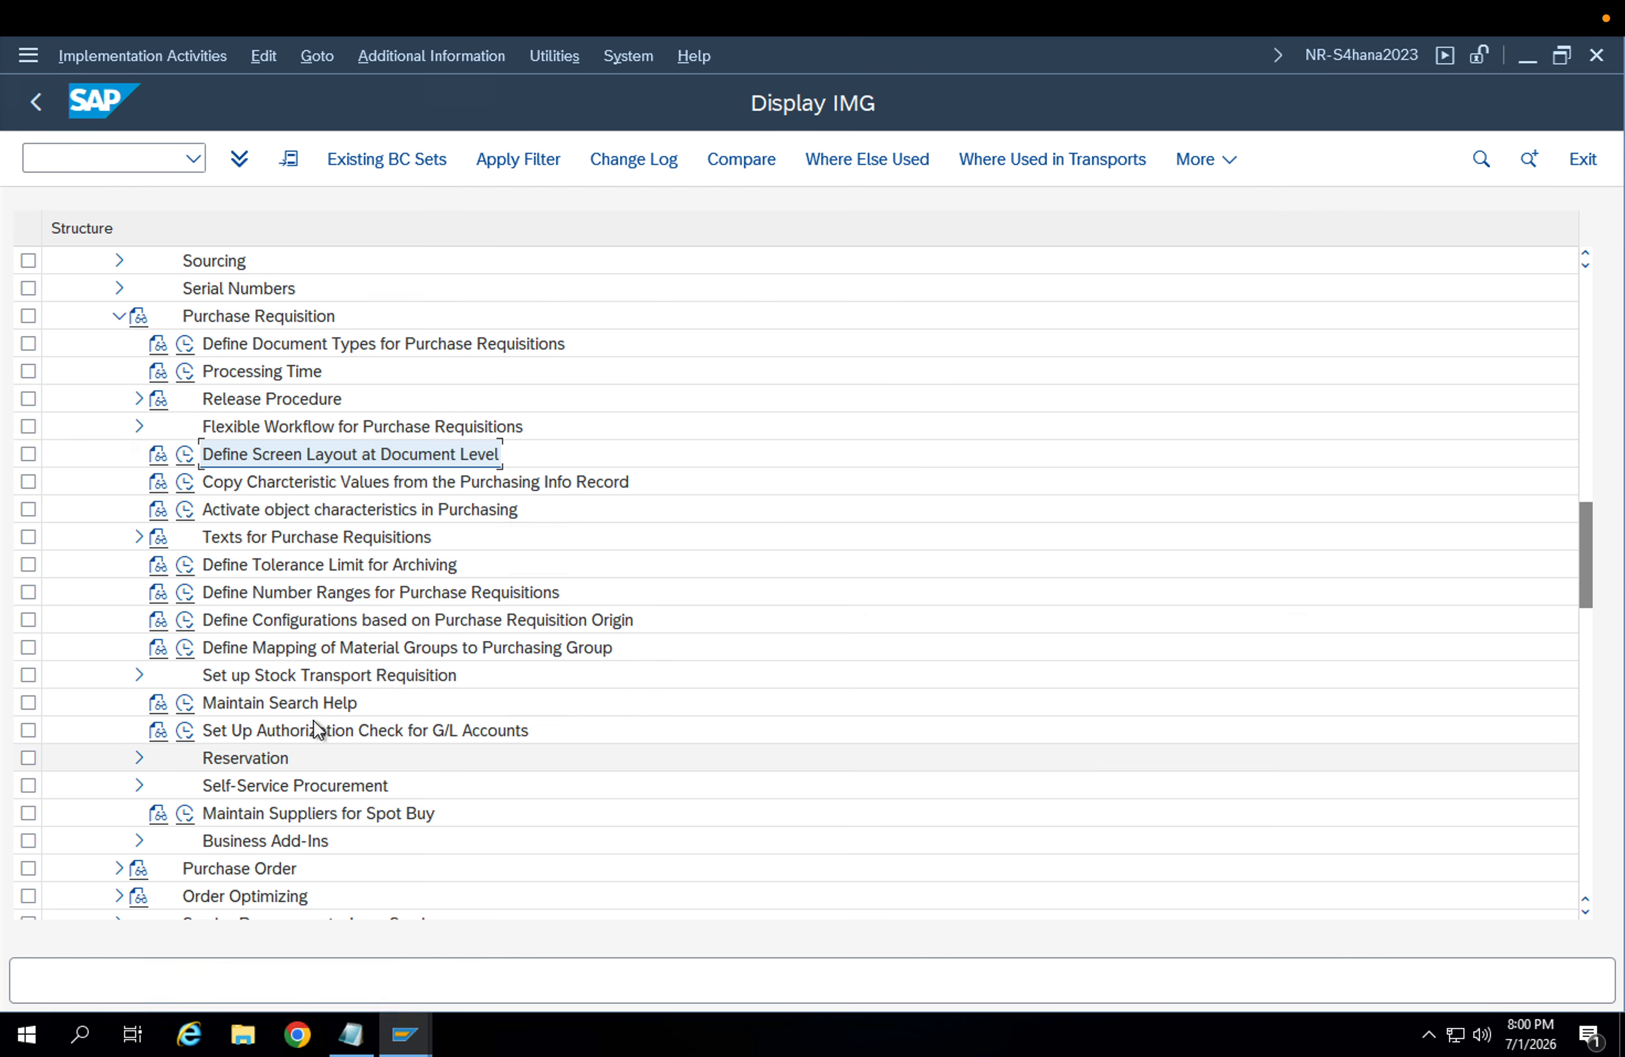
Expand the Flexible Workflow for Purchase Requisitions node under Purchase Requisition and select it
scroll(314, 721, down, 1)
scroll(312, 715, up, 2)
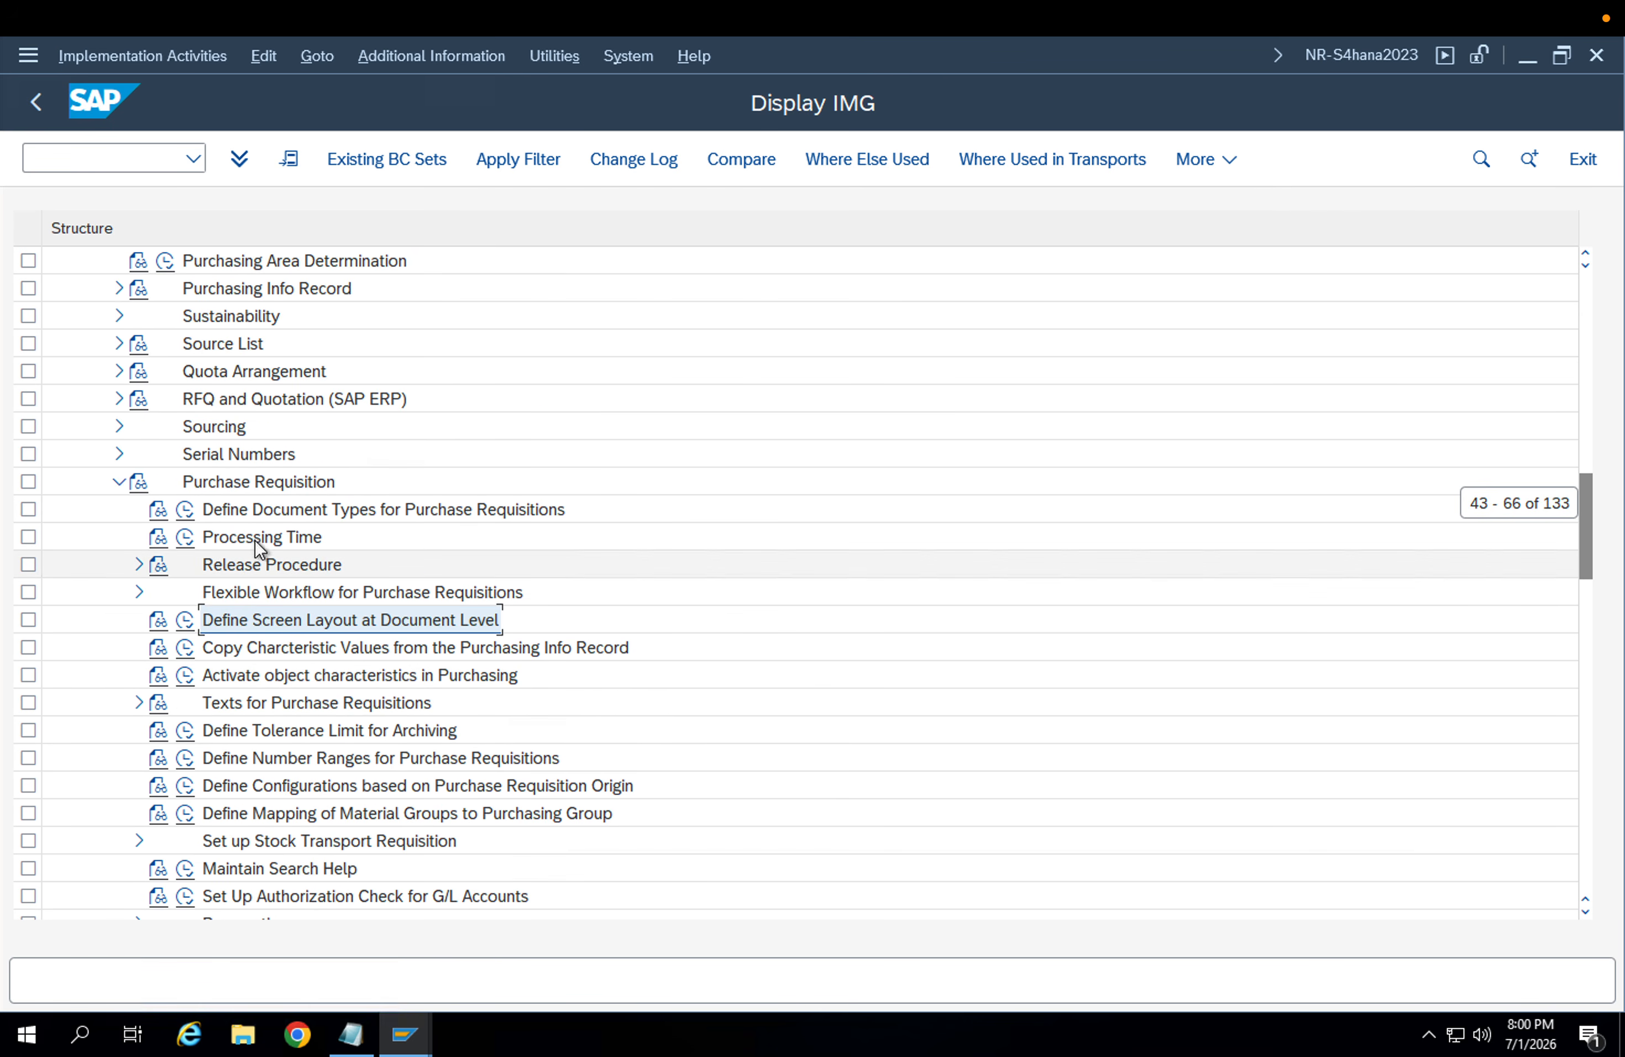
click(253, 541)
click(254, 565)
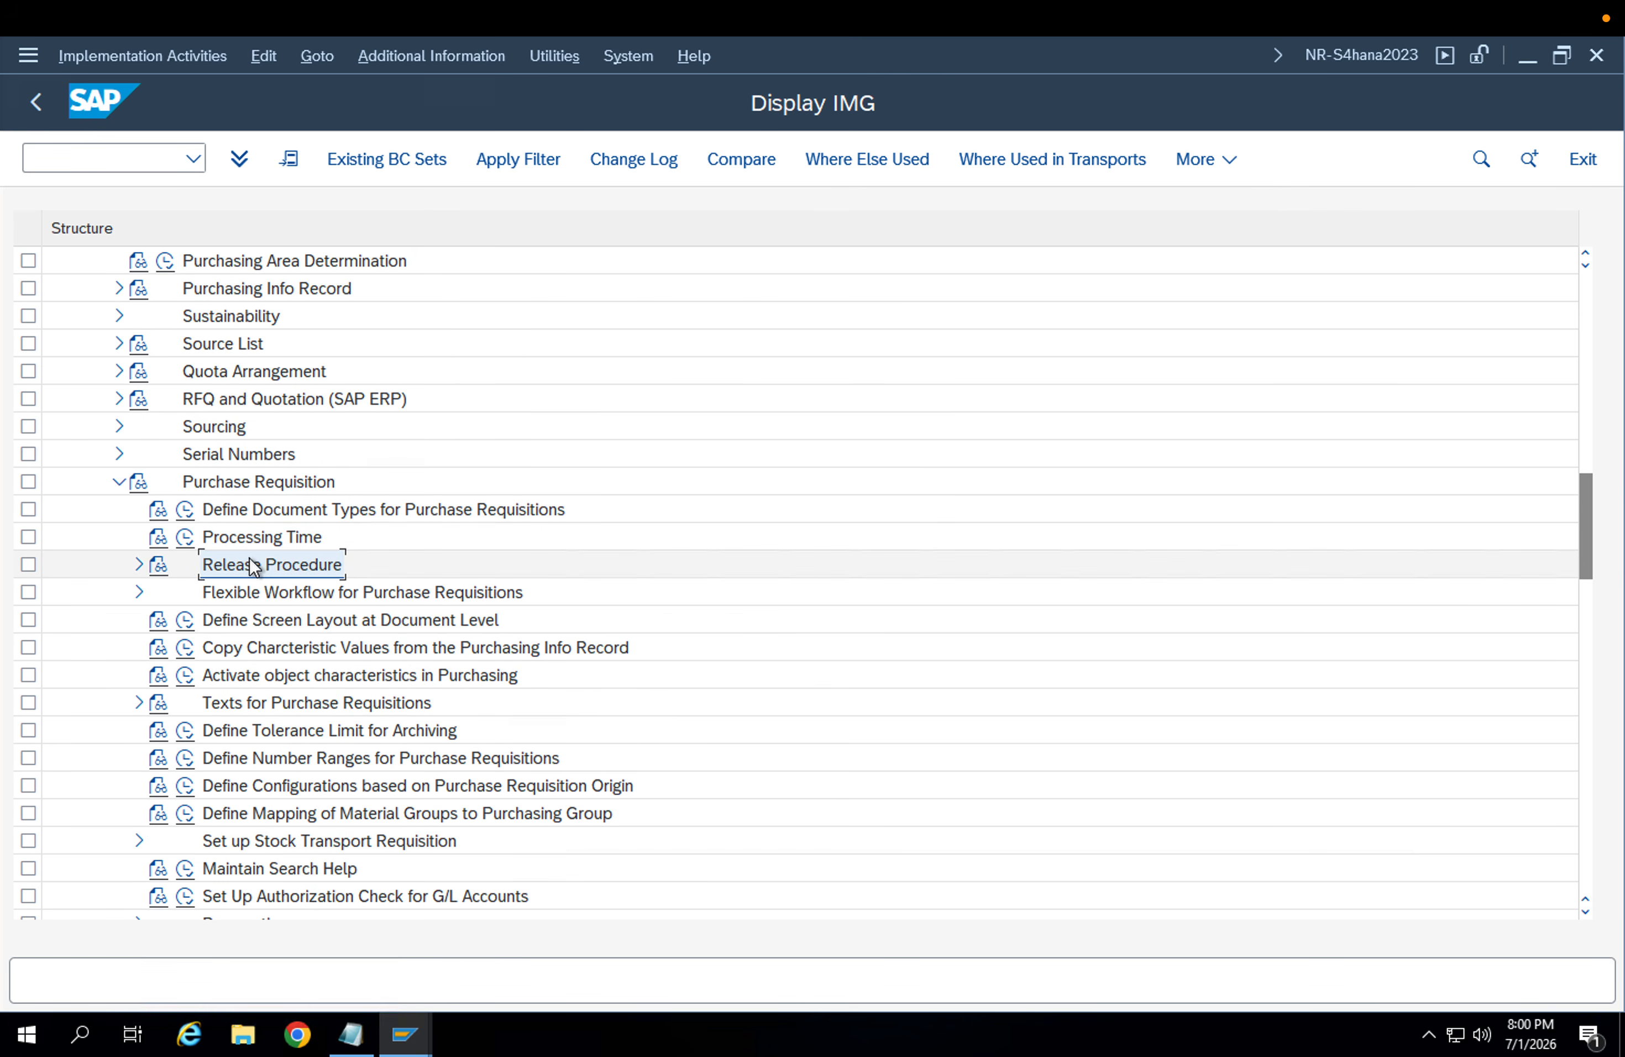
click(138, 565)
click(138, 565)
click(137, 591)
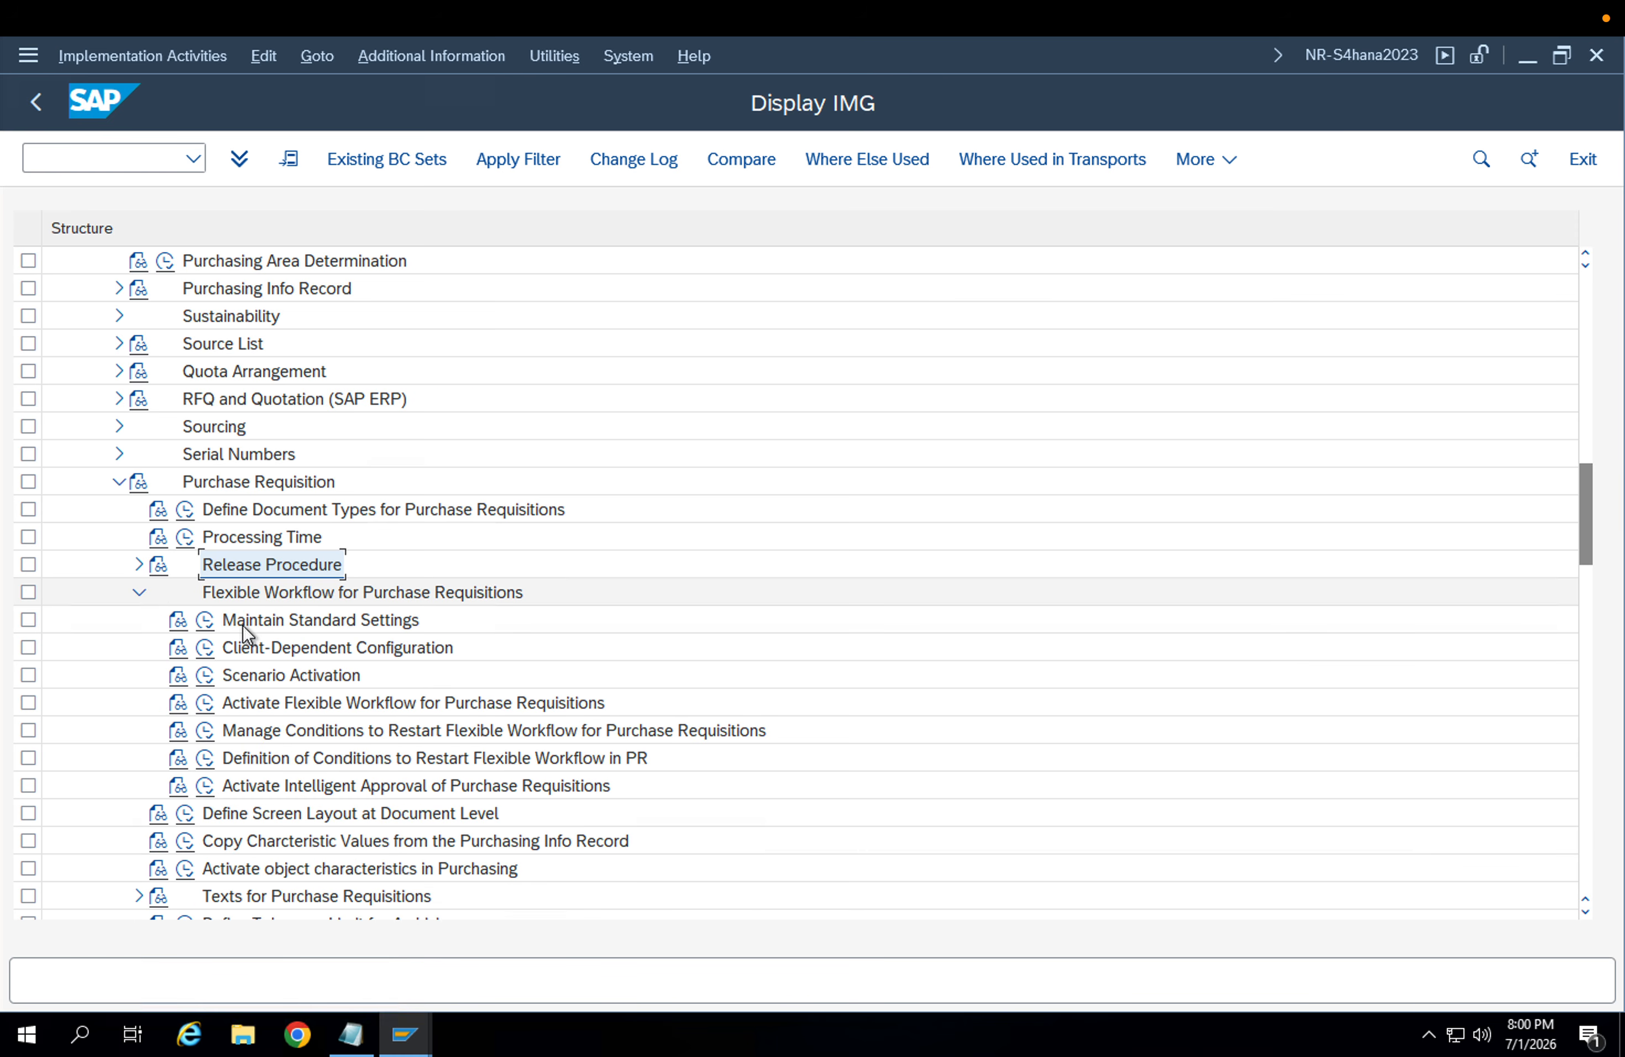
click(327, 590)
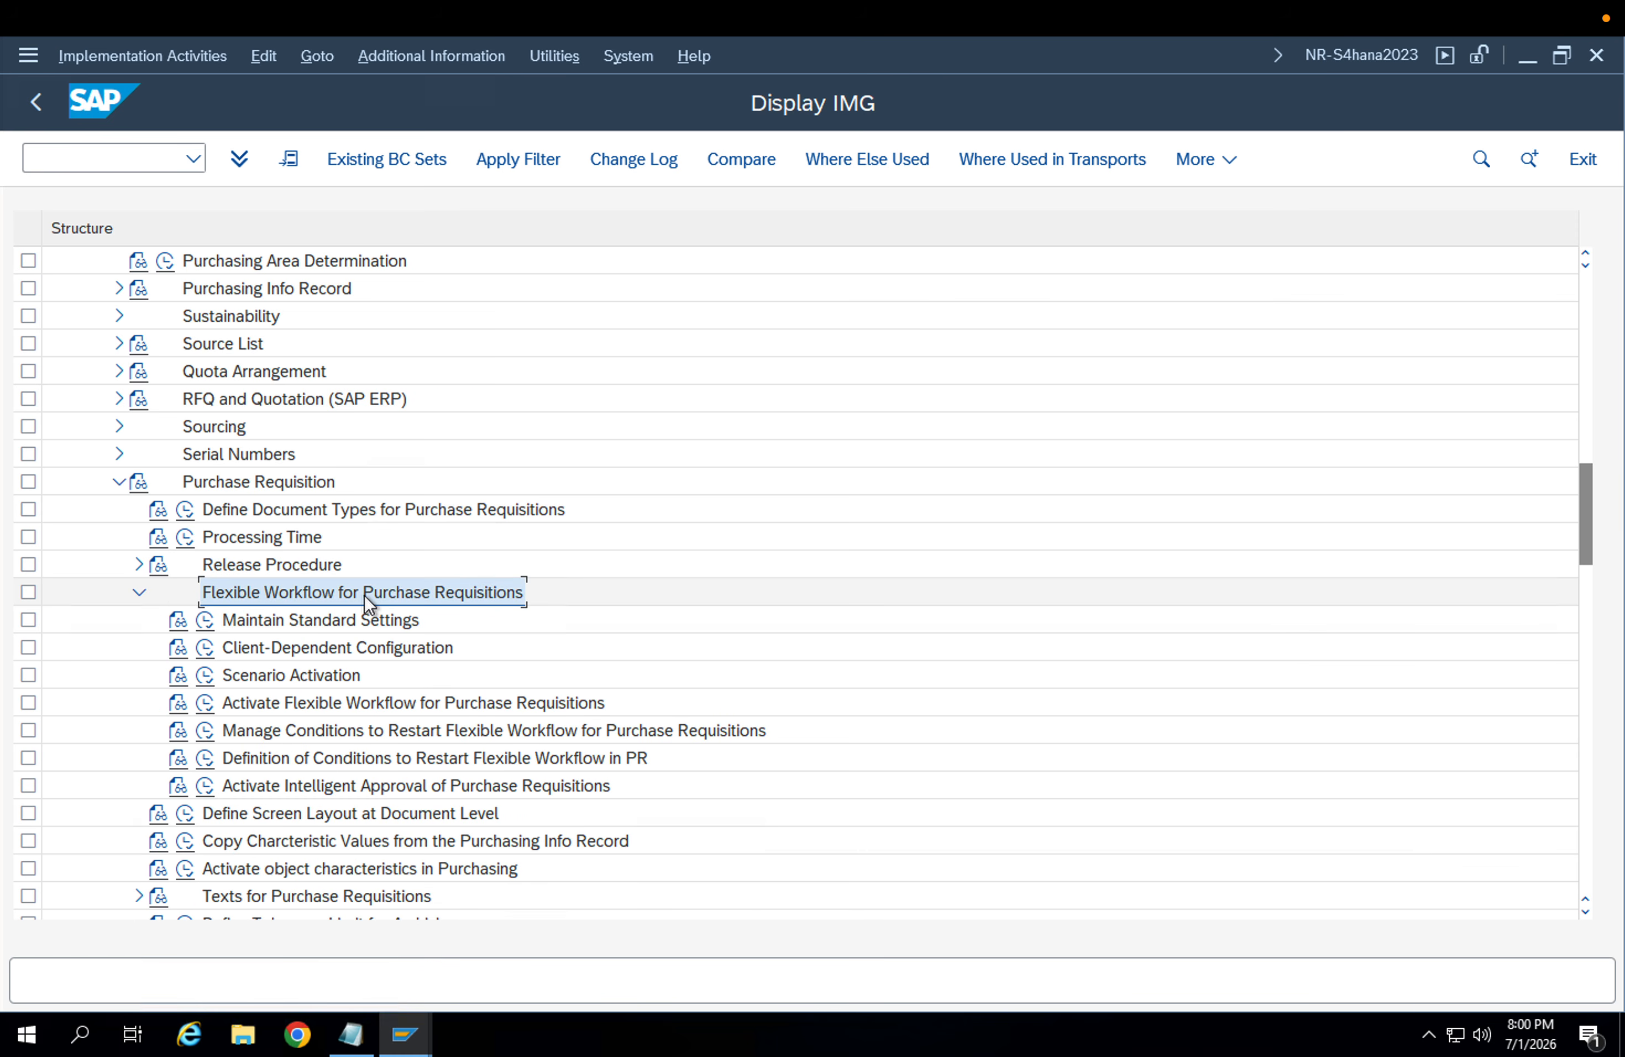
Switch back to Notepad and append "Flexible workflow ---" to the new style approval strategy line
click(351, 1034)
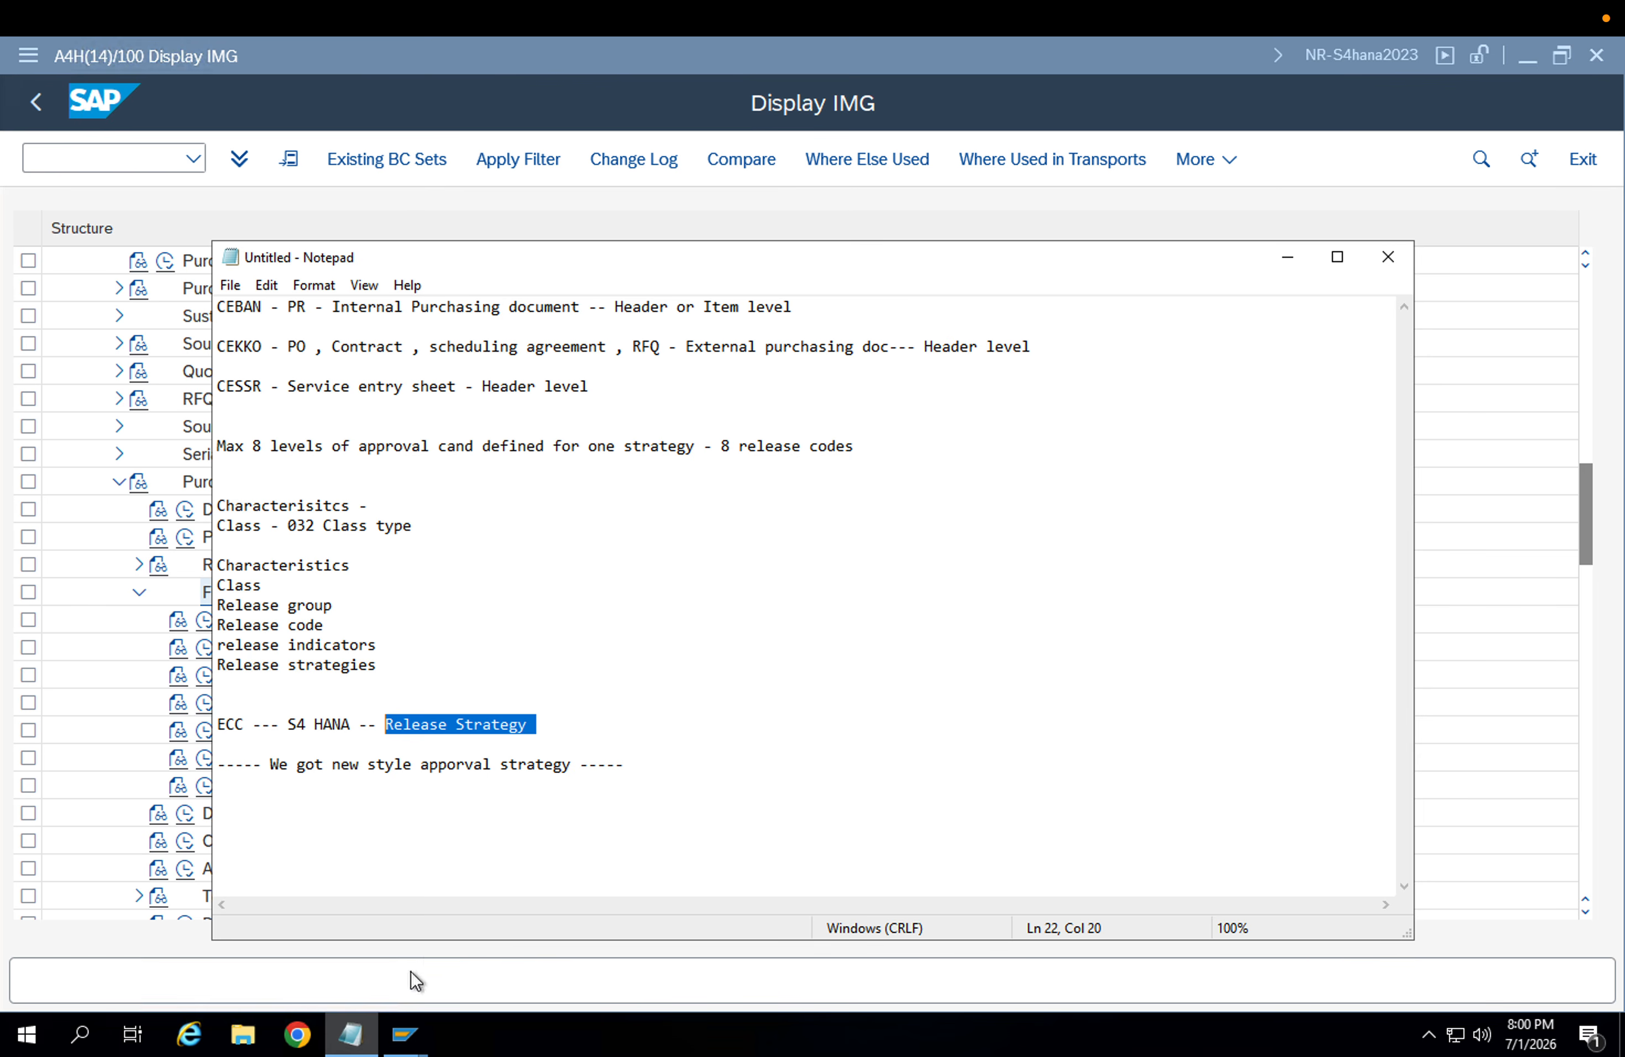
click(655, 764)
text(F)
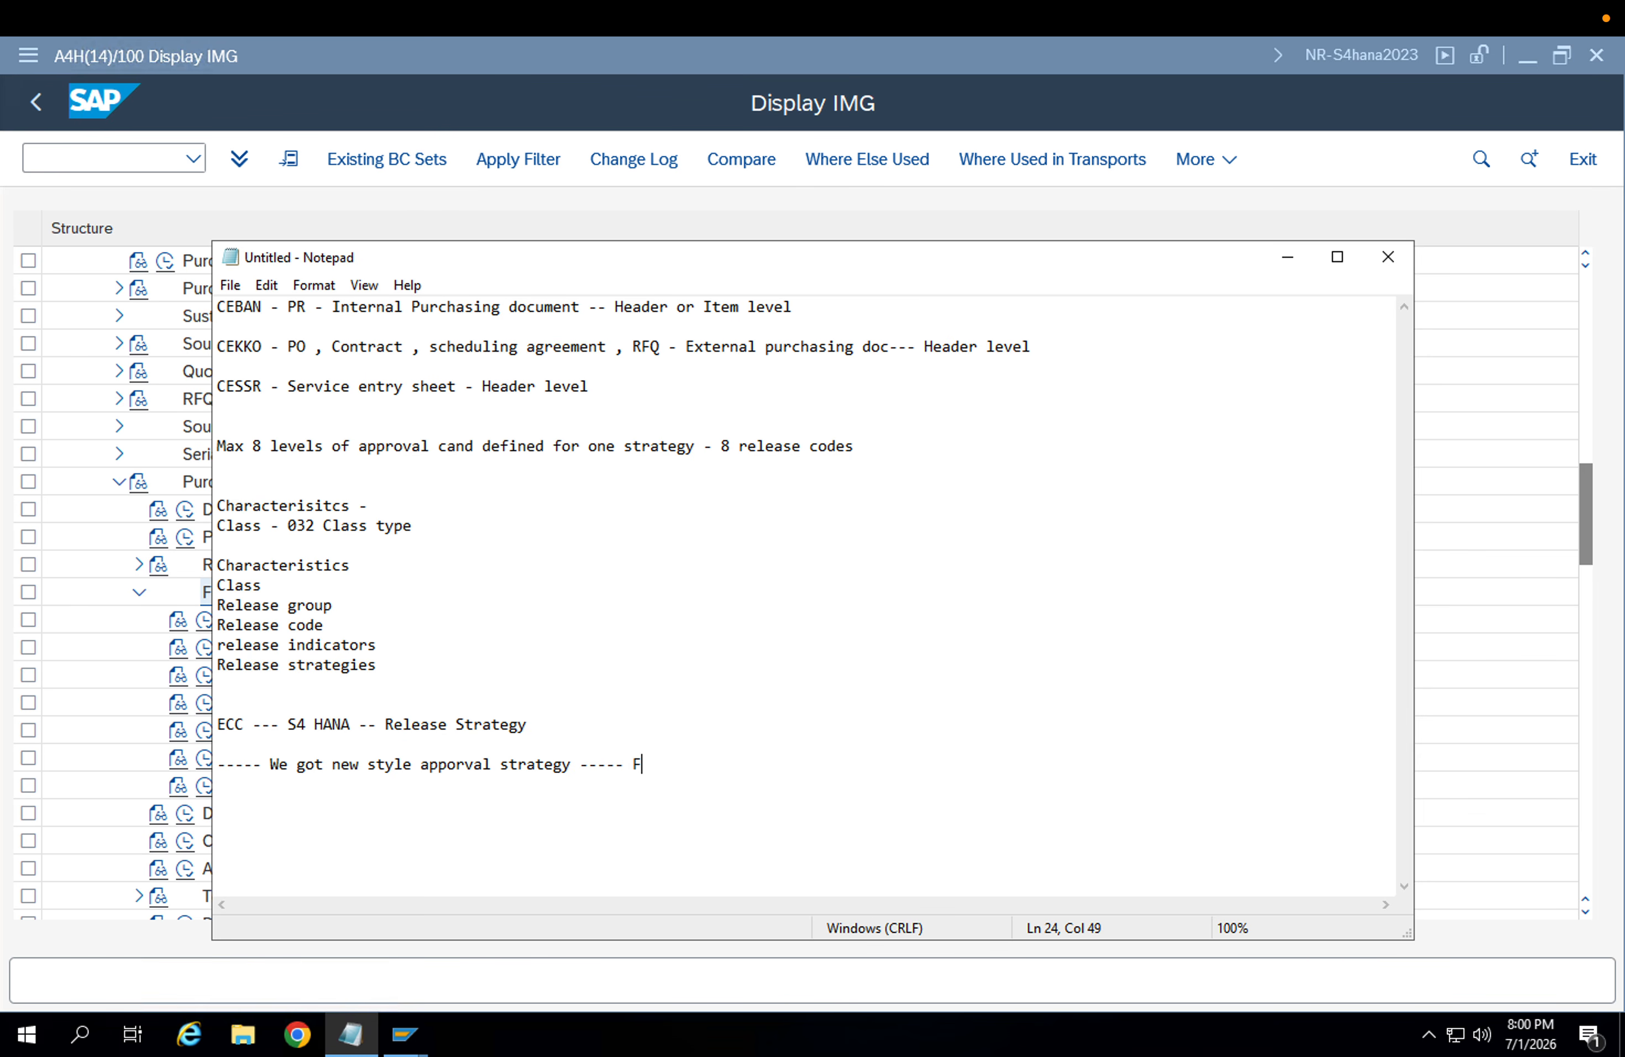
text(lexible workflow ---)
Highlight the terms "Release Strategy" and "Flexible workflow" in the notes to compare the two approval approaches
click(527, 724)
shift+click(384, 725)
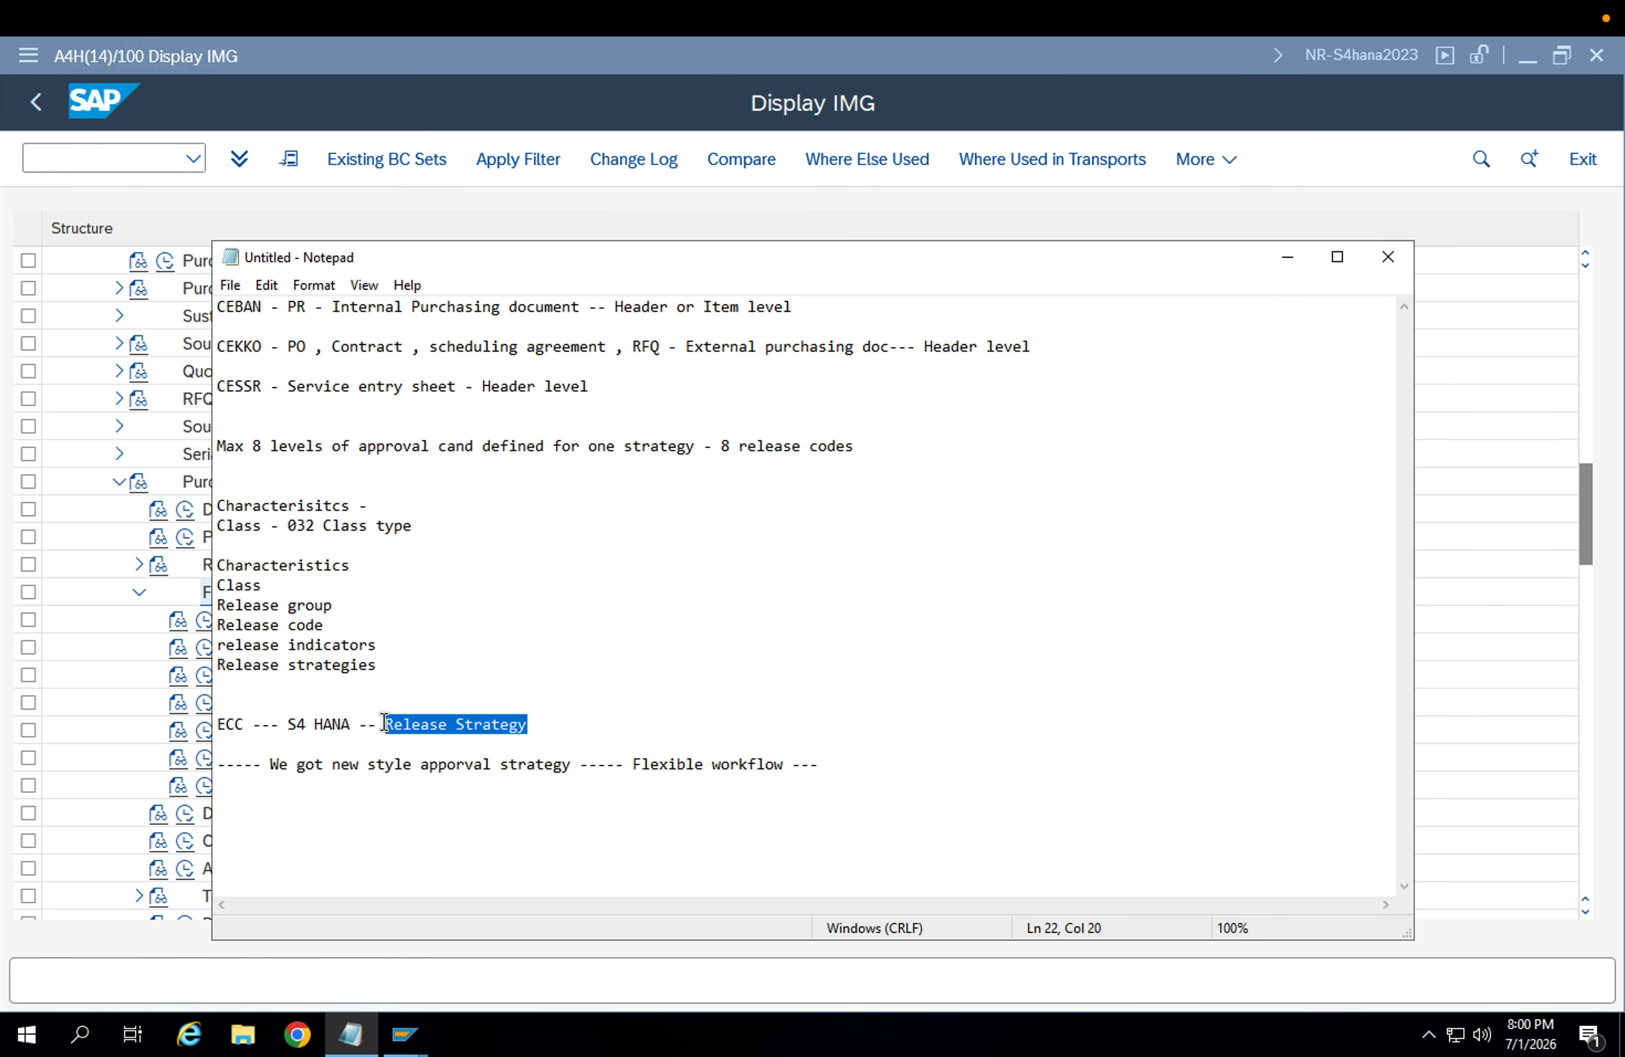
click(722, 765)
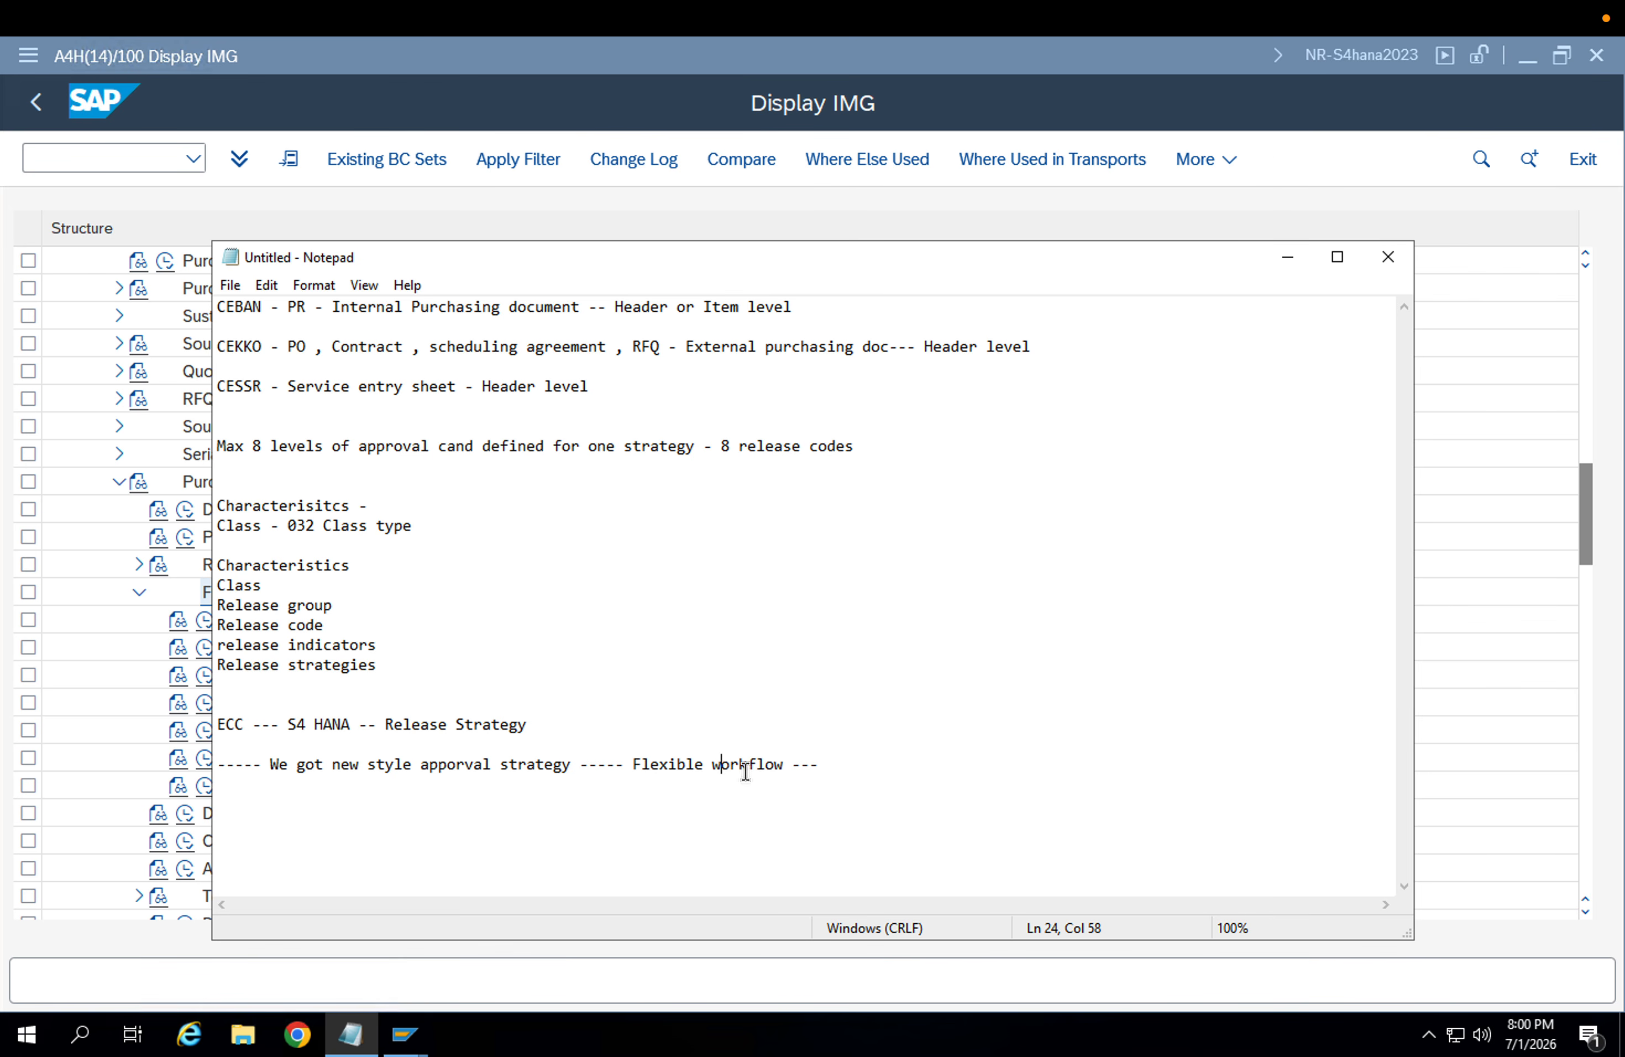
drag(784, 765, 635, 764)
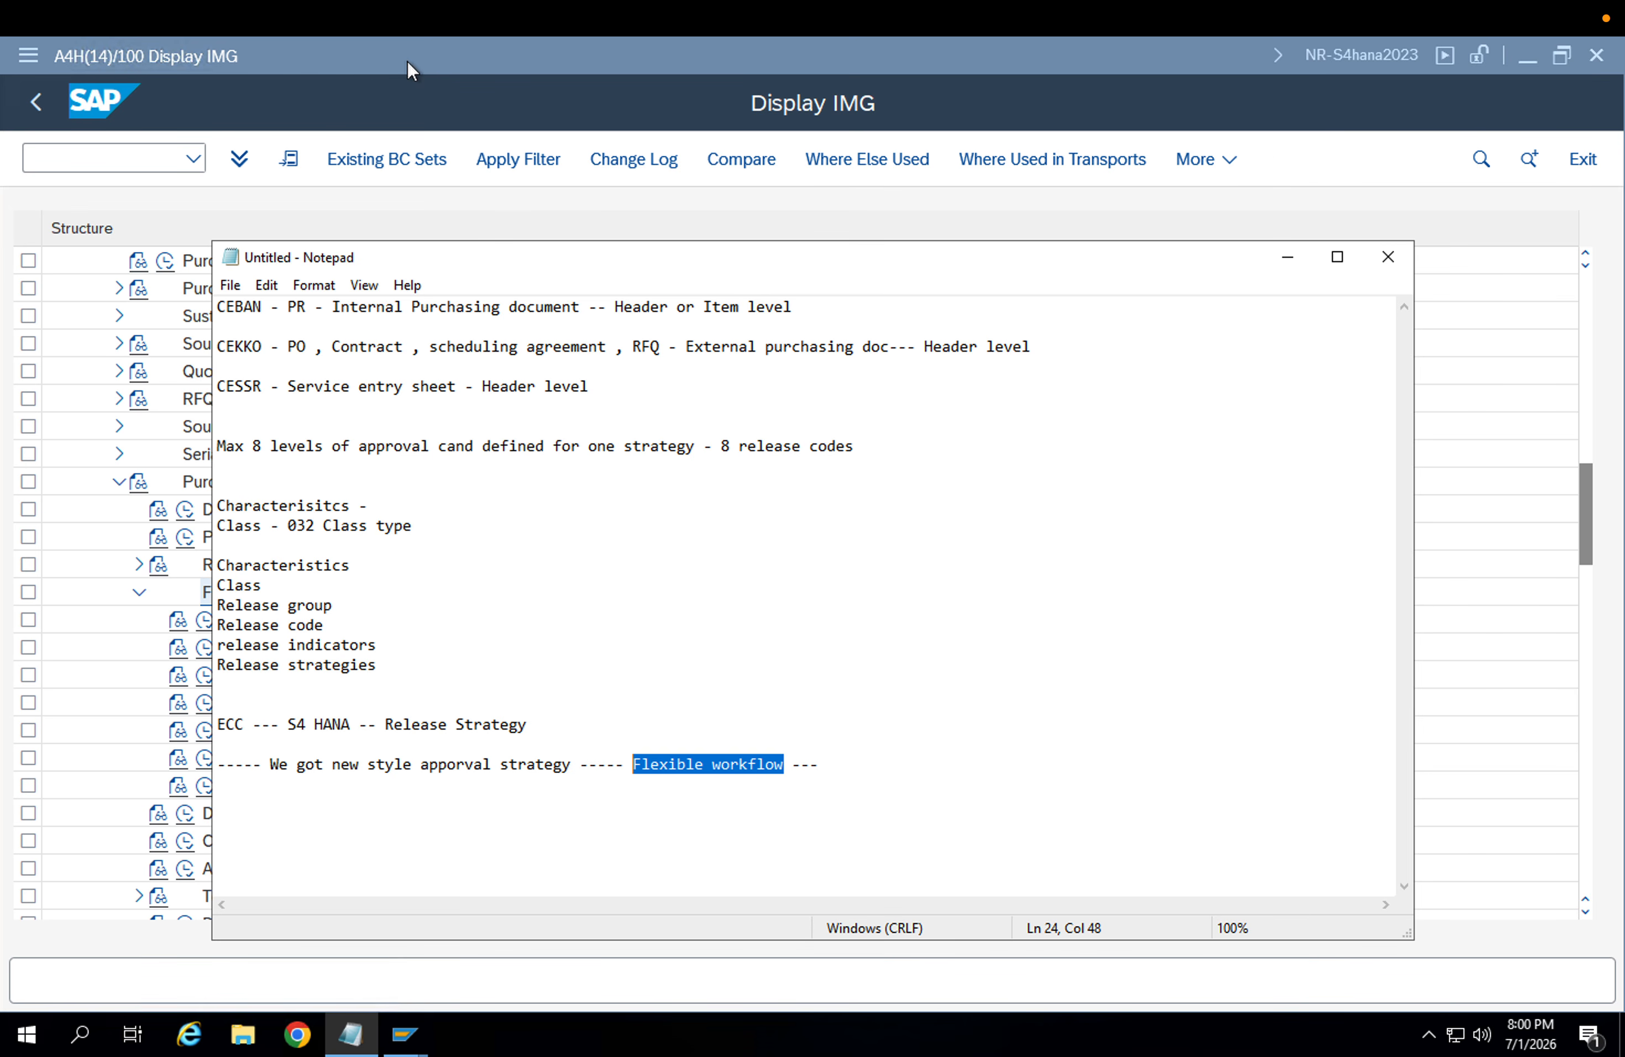
click(784, 764)
drag(784, 764, 662, 774)
click(532, 733)
drag(791, 765, 634, 767)
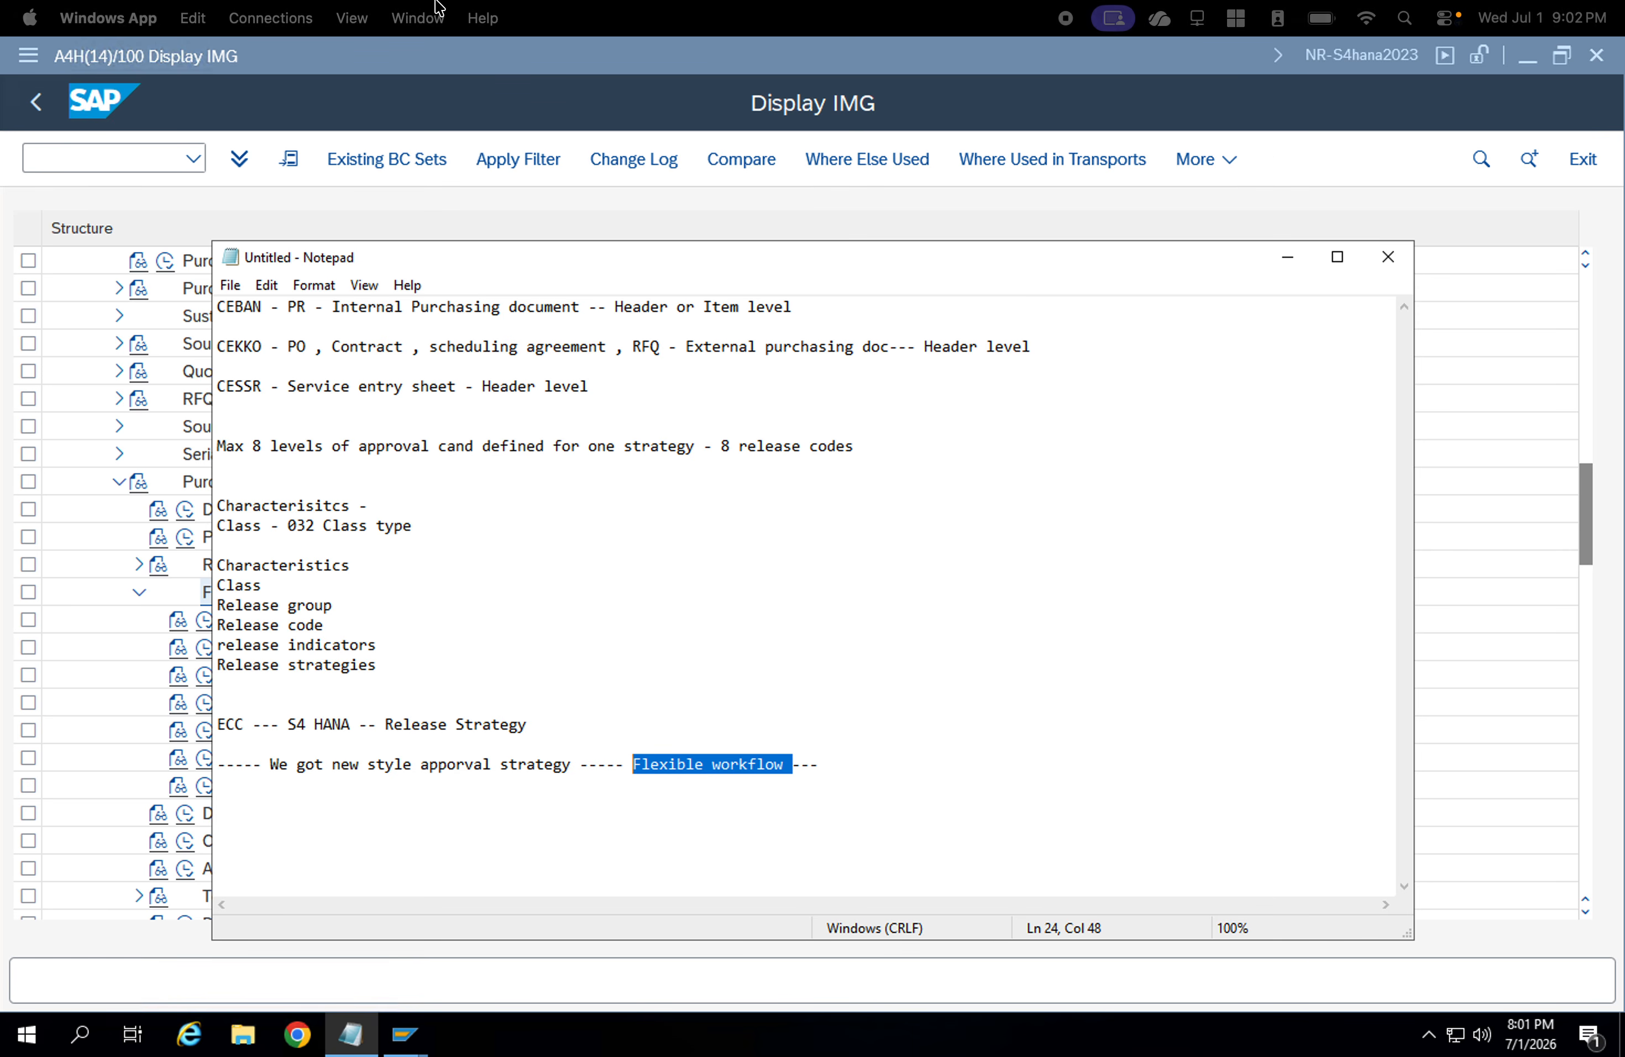
Return to the SAP IMG and select Maintain Standard Settings under Flexible Workflow for Purchase Requisitions
click(381, 94)
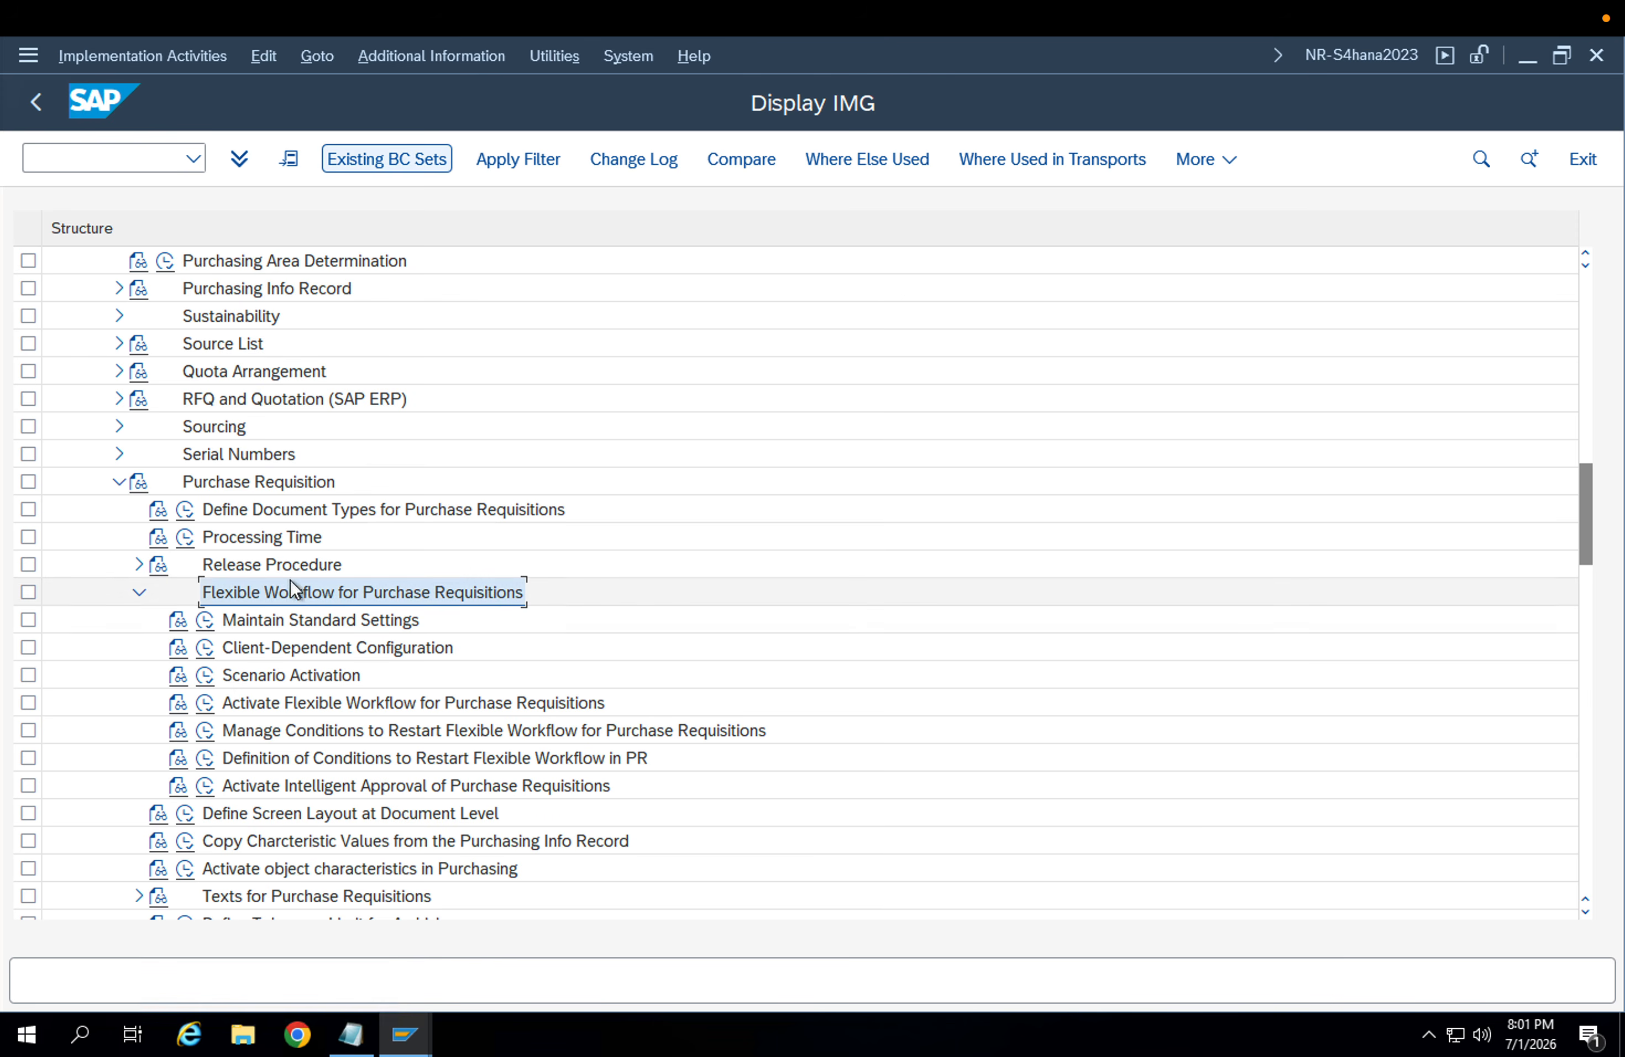
click(285, 621)
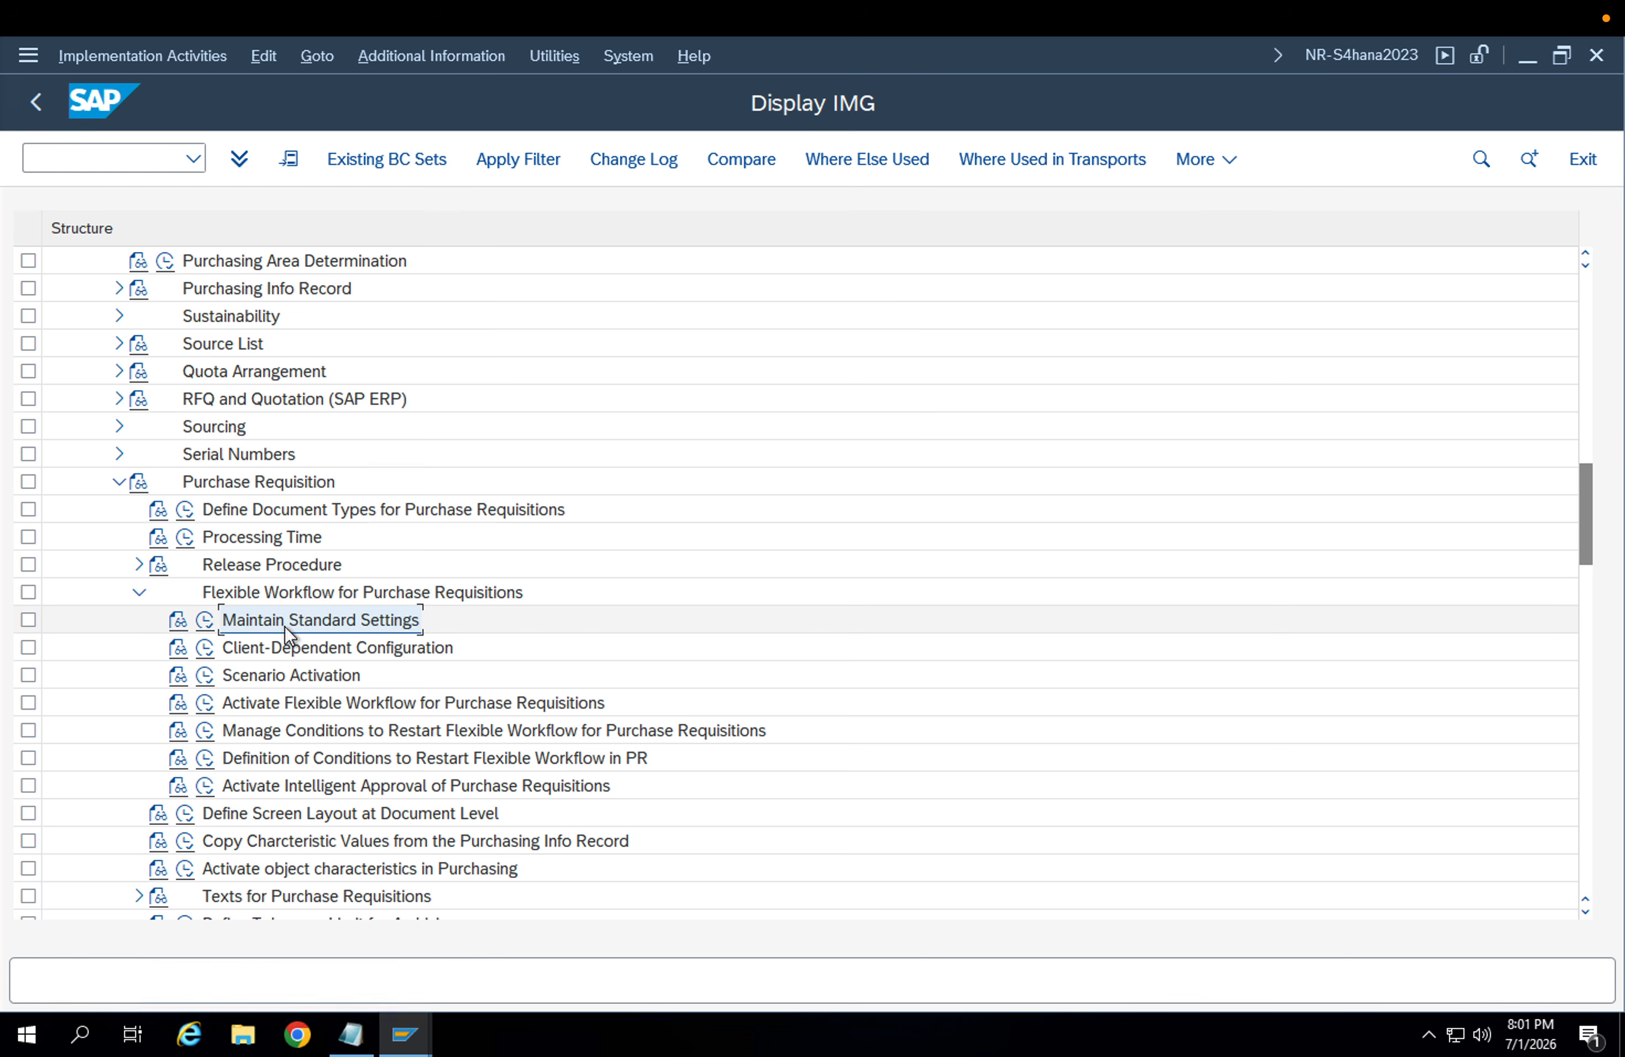
Open the Maintain Standard Settings and Client-Dependent Configuration activities in turn to view them, returning to the IMG after each
click(203, 620)
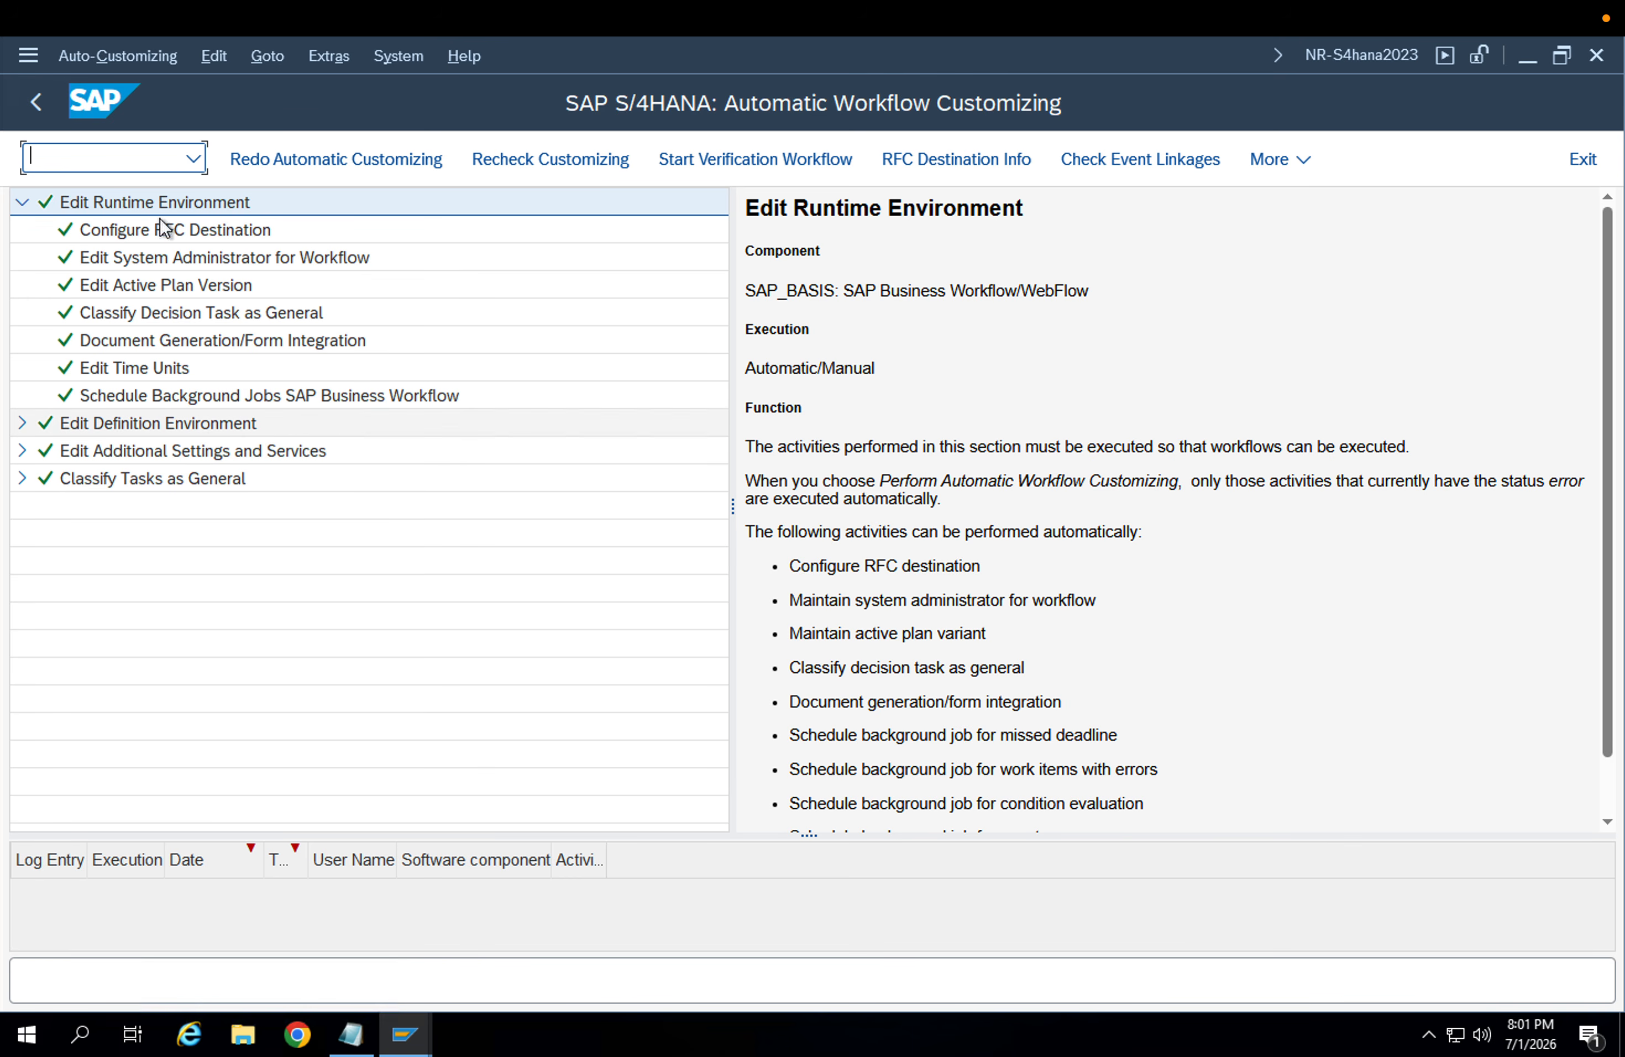
click(40, 102)
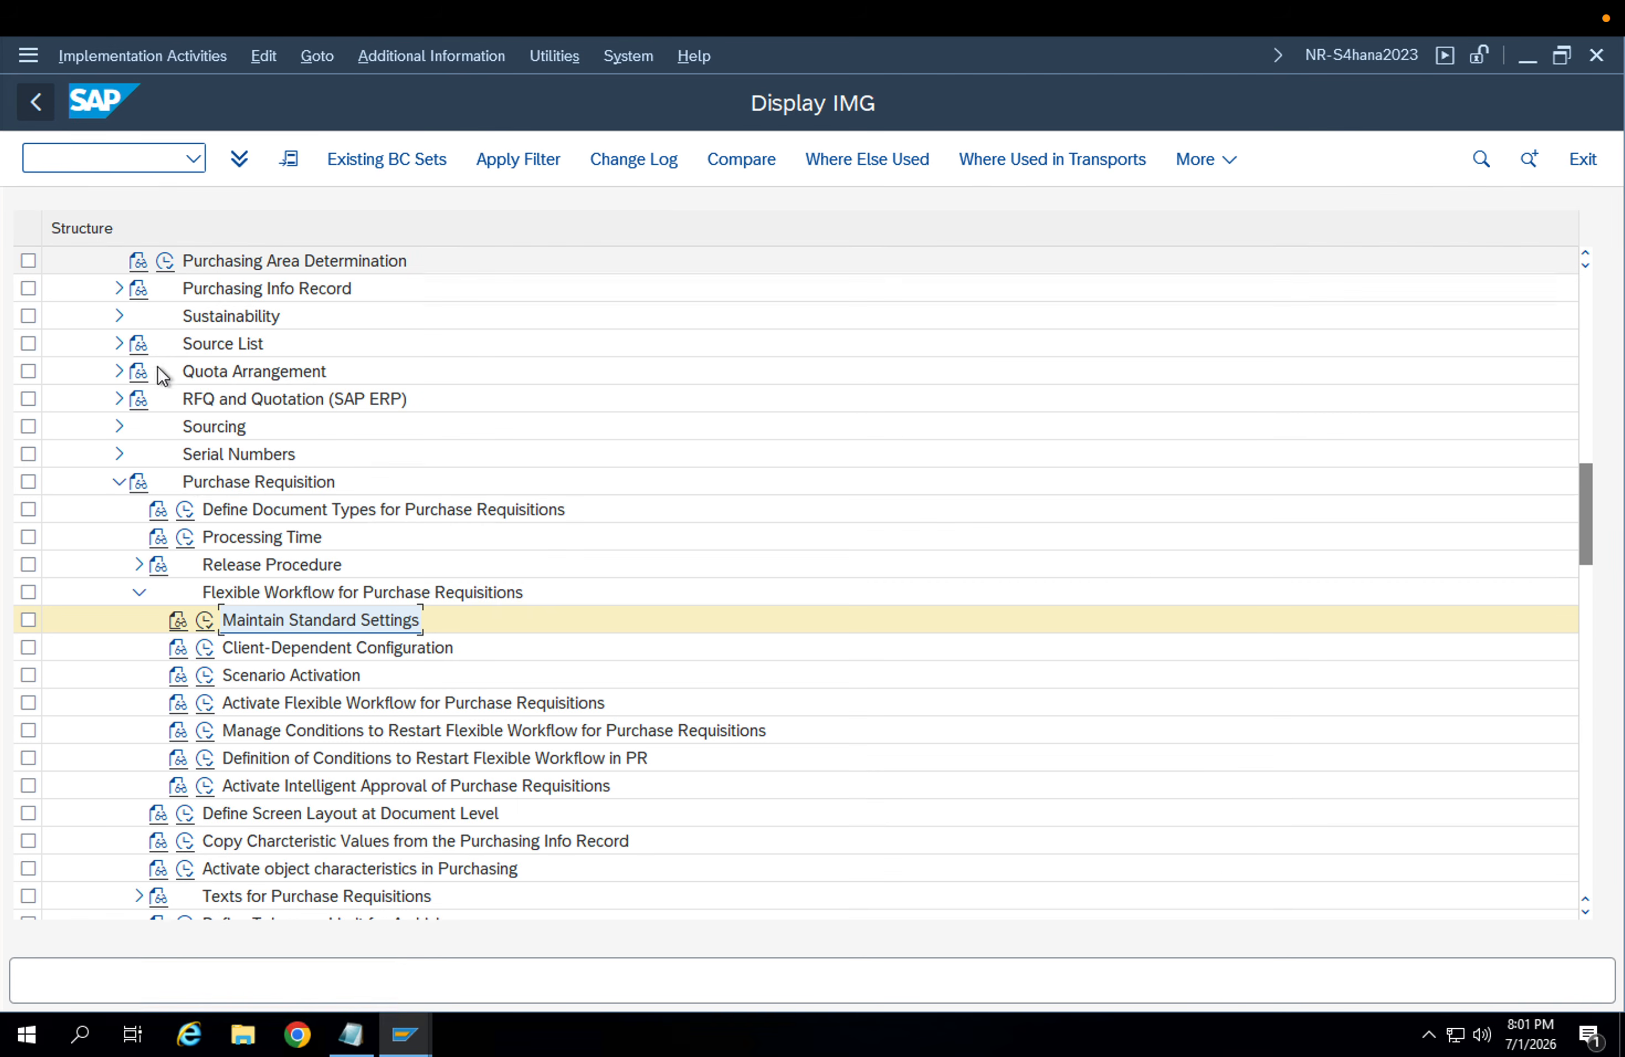
click(311, 654)
click(203, 646)
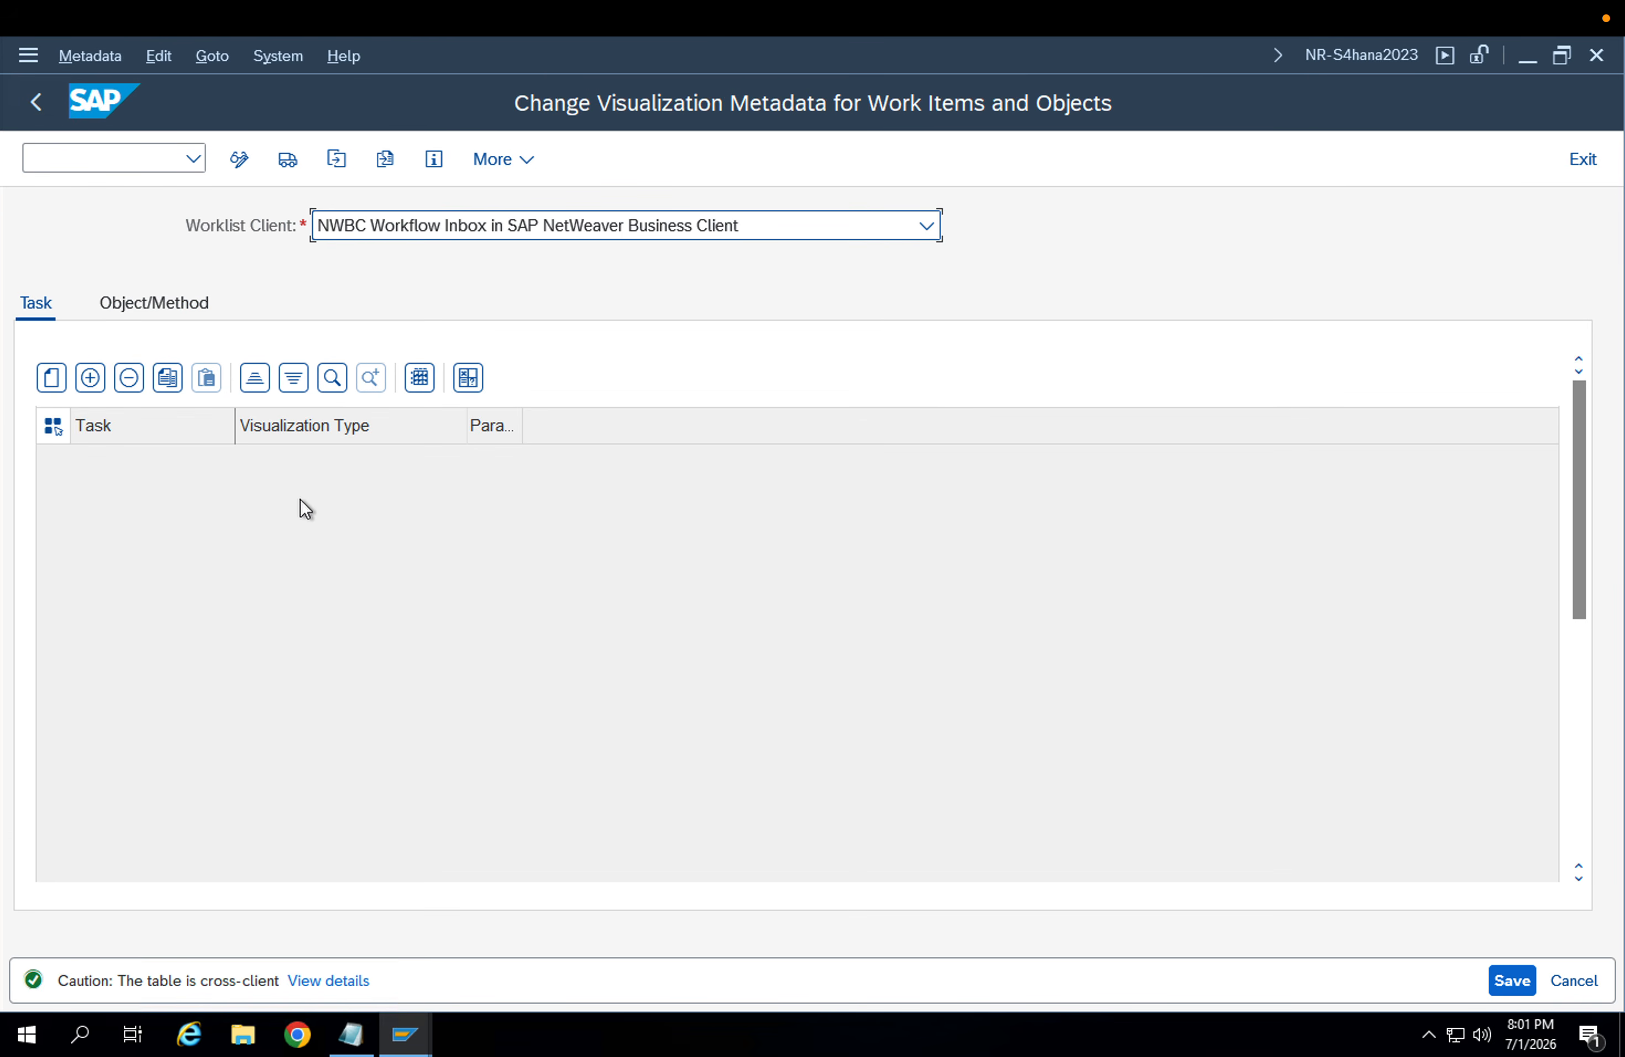
click(421, 230)
click(421, 230)
click(31, 104)
Open Scenario Activation, look up the description of scenario WS00800157, and return to the IMG
click(202, 678)
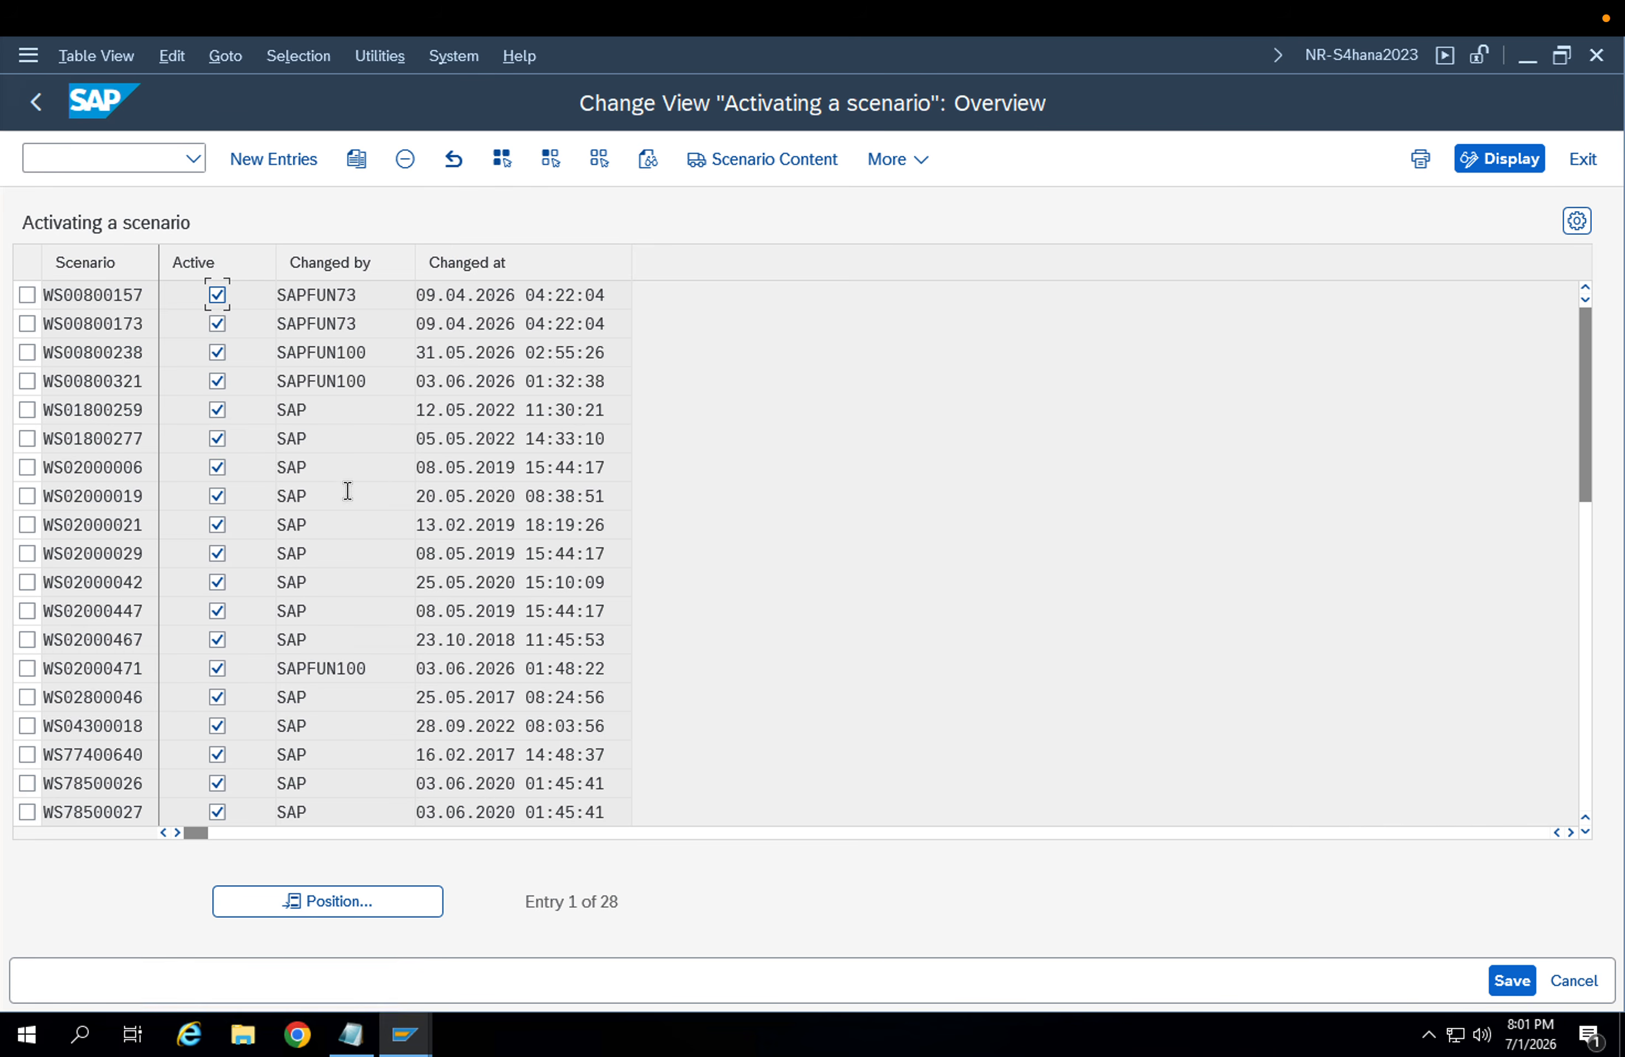
click(104, 296)
key(F4)
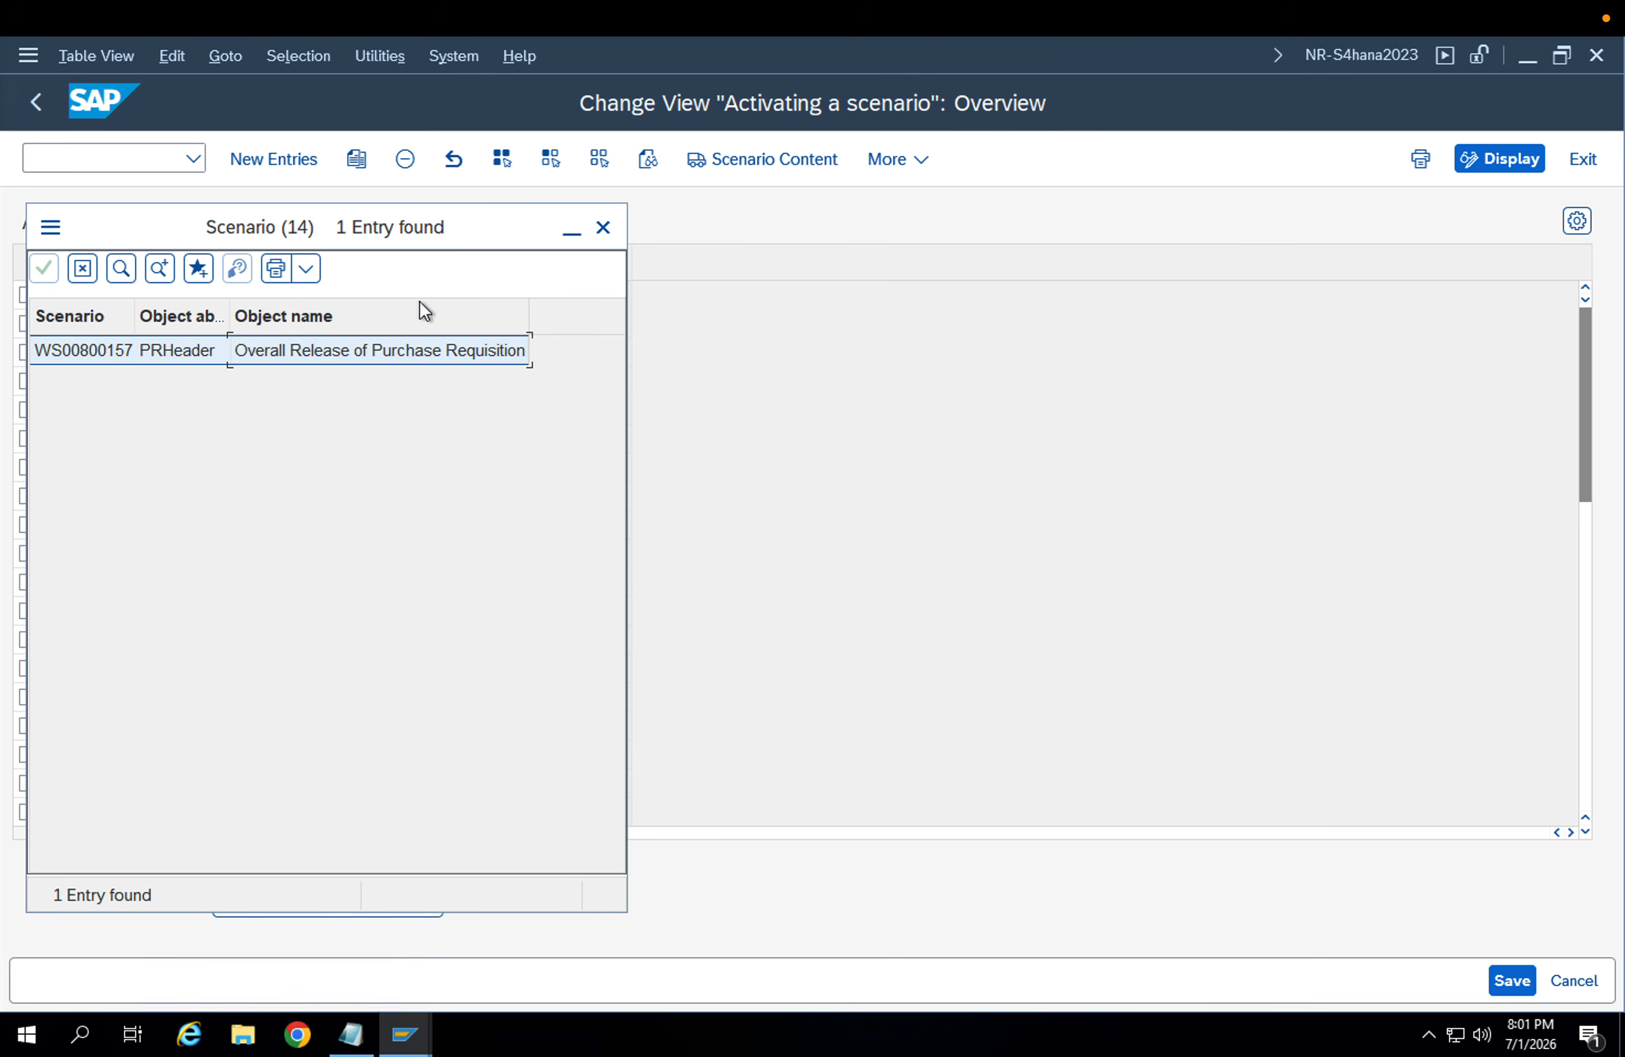
click(603, 230)
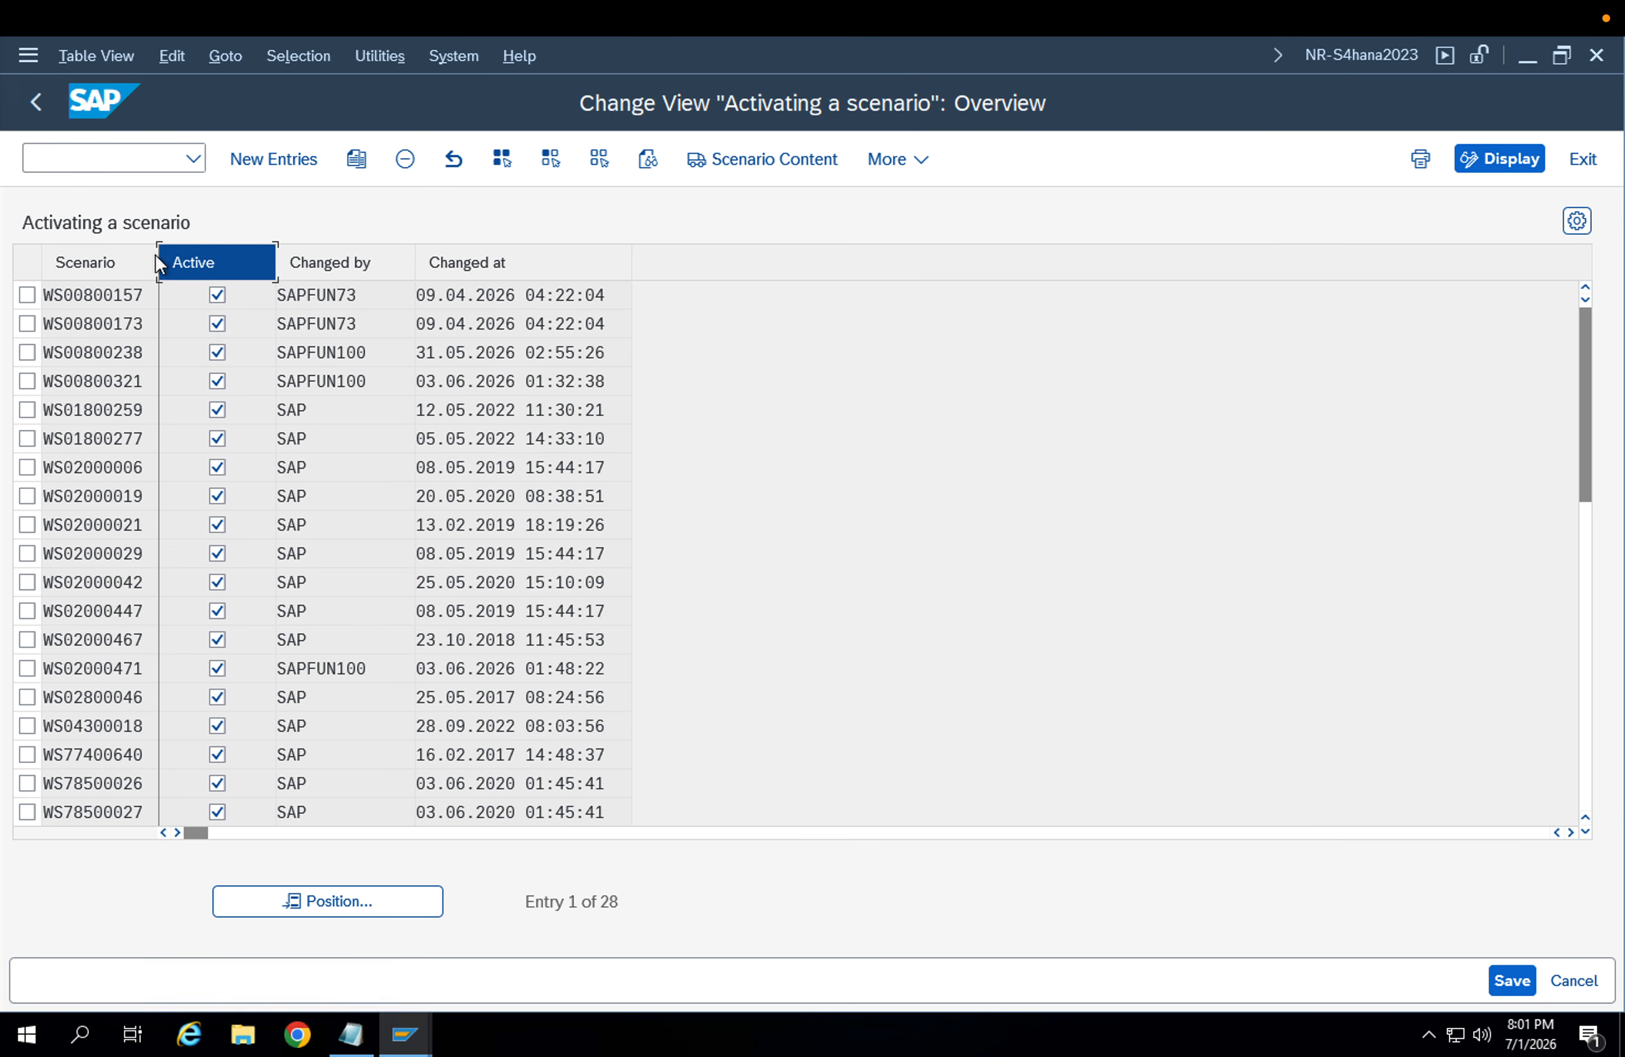
click(142, 300)
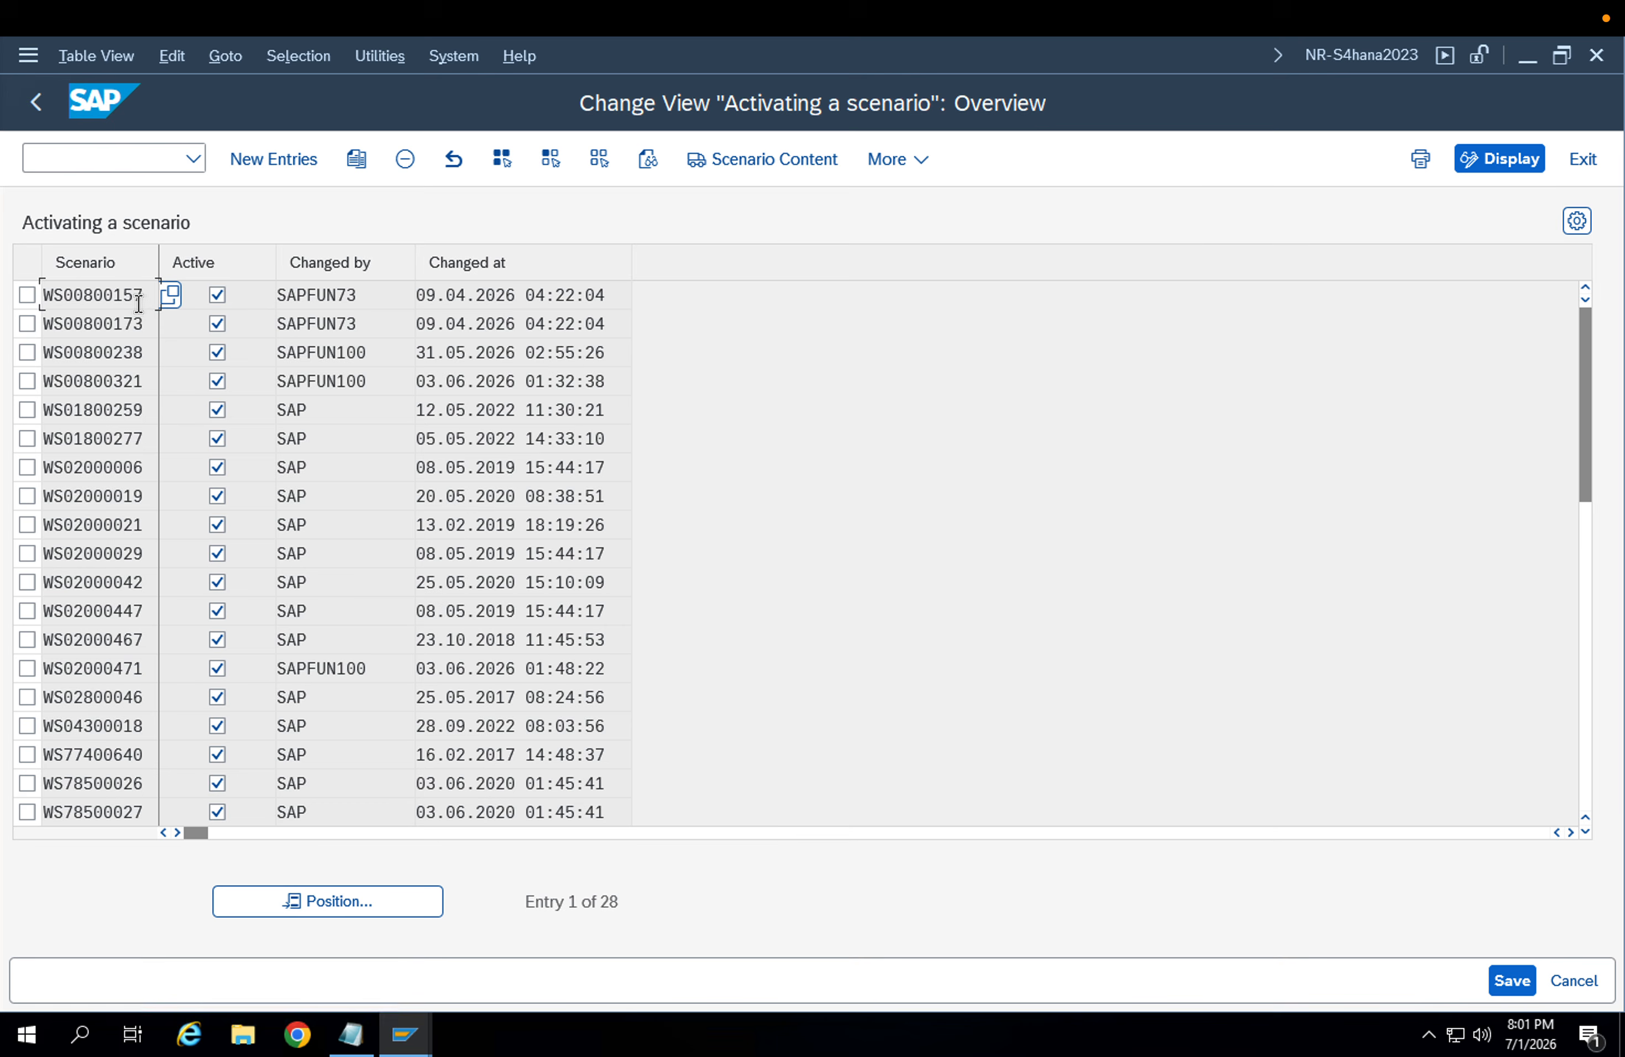
click(36, 103)
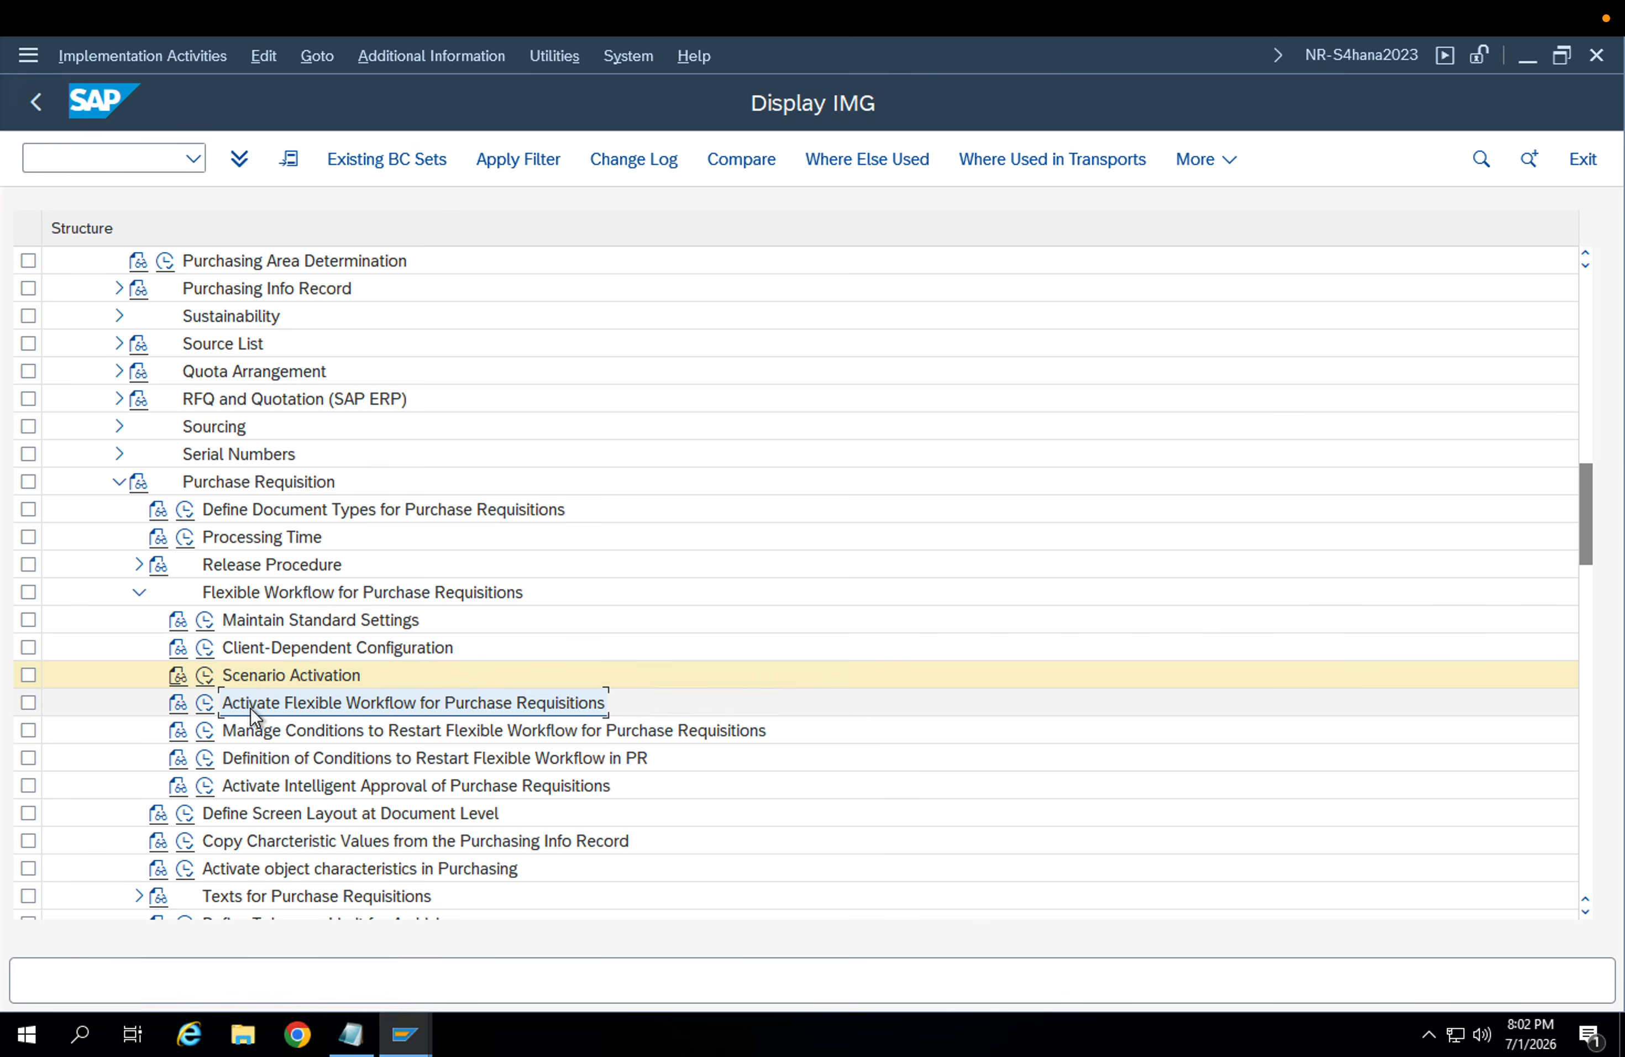
Open Activate Flexible Workflow for Purchase Requisitions, position the list on document type NB, and widen the scenario-based column
click(209, 697)
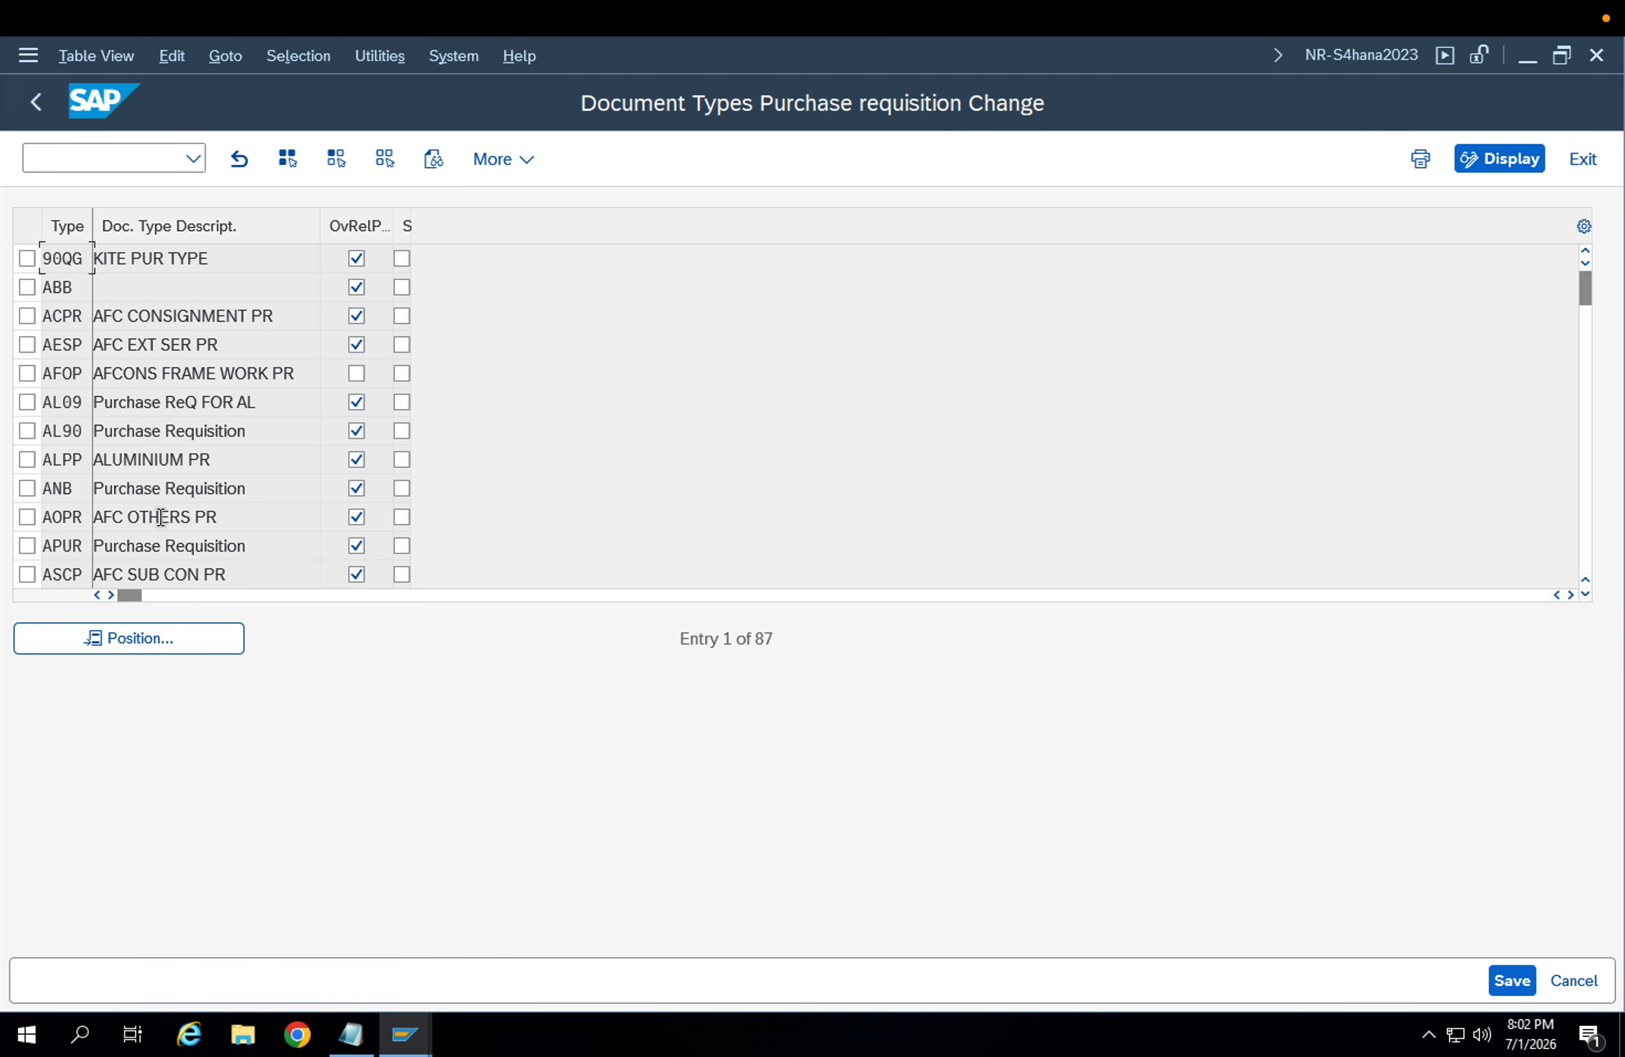
click(165, 633)
text(NB)
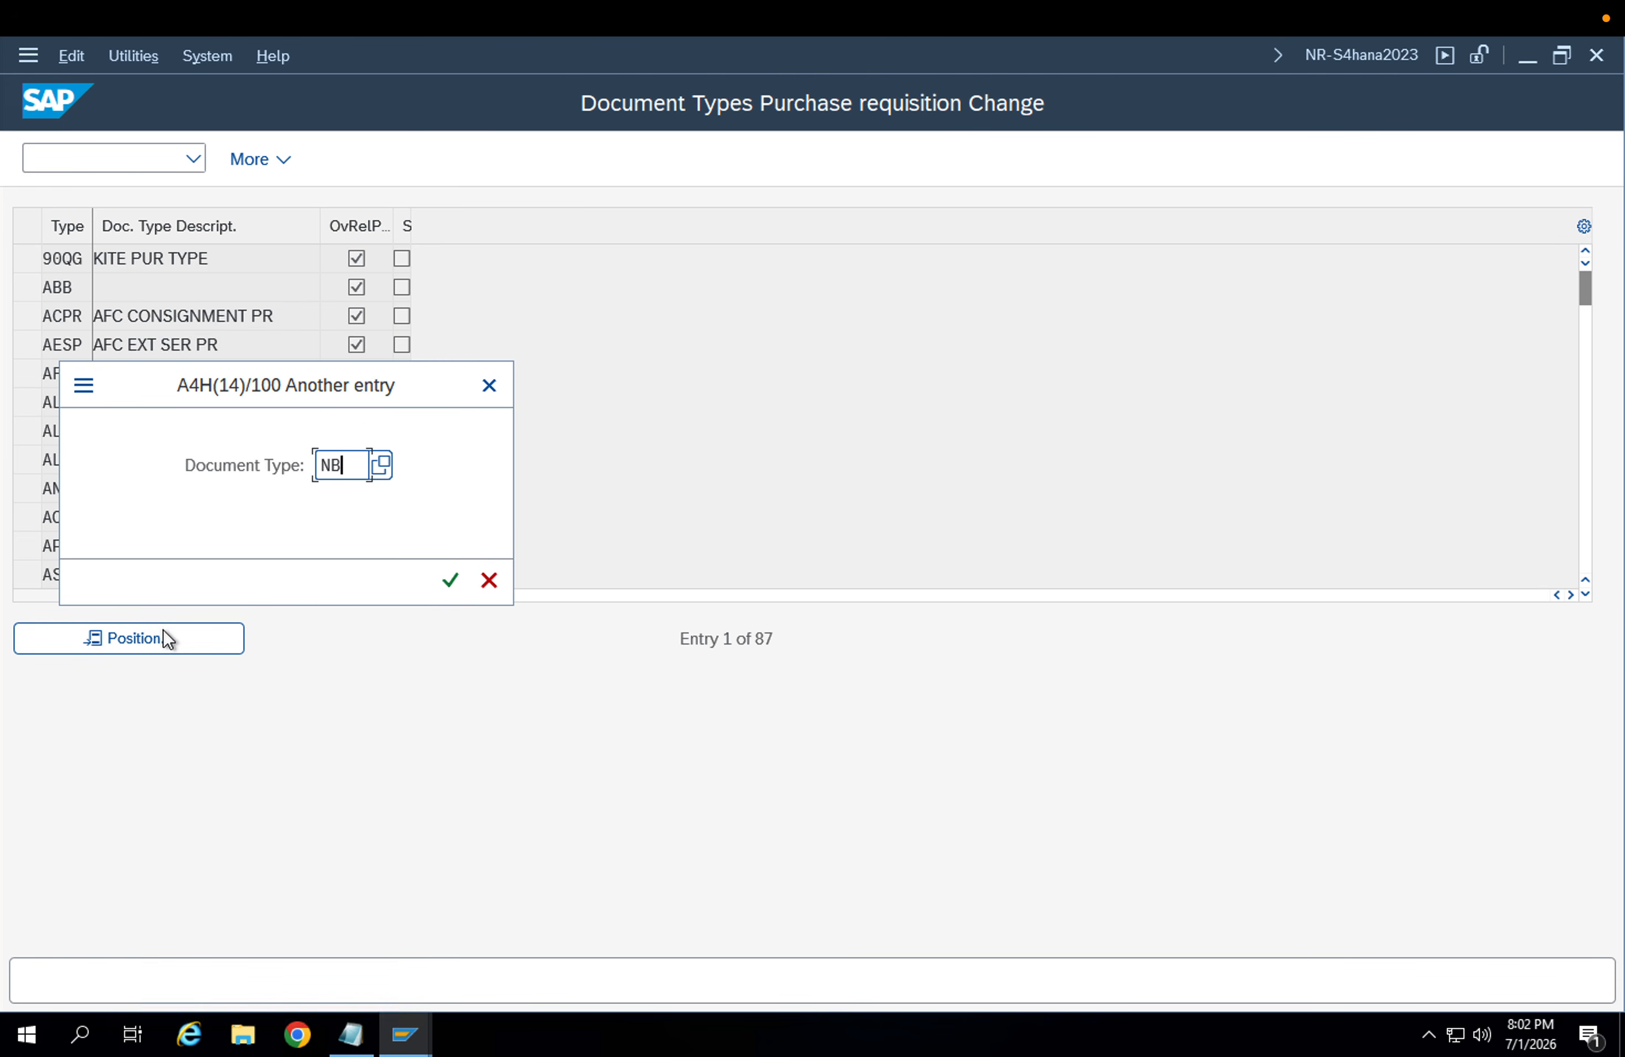
key(Return)
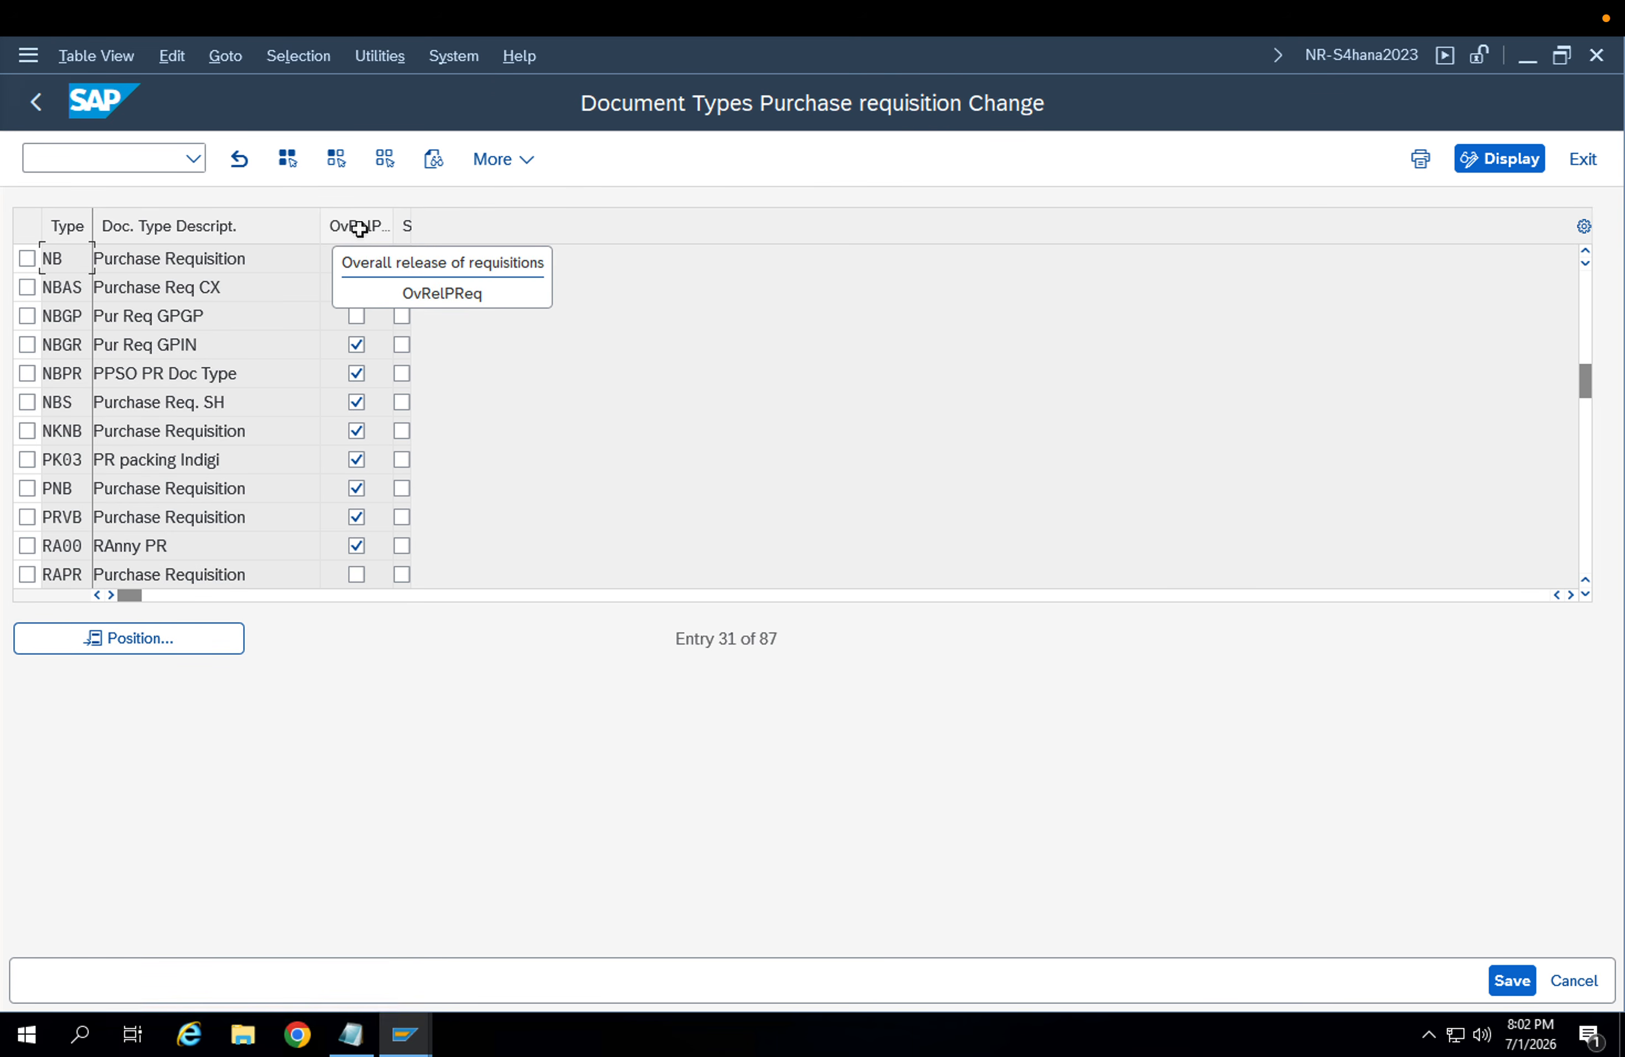
drag(411, 228, 500, 226)
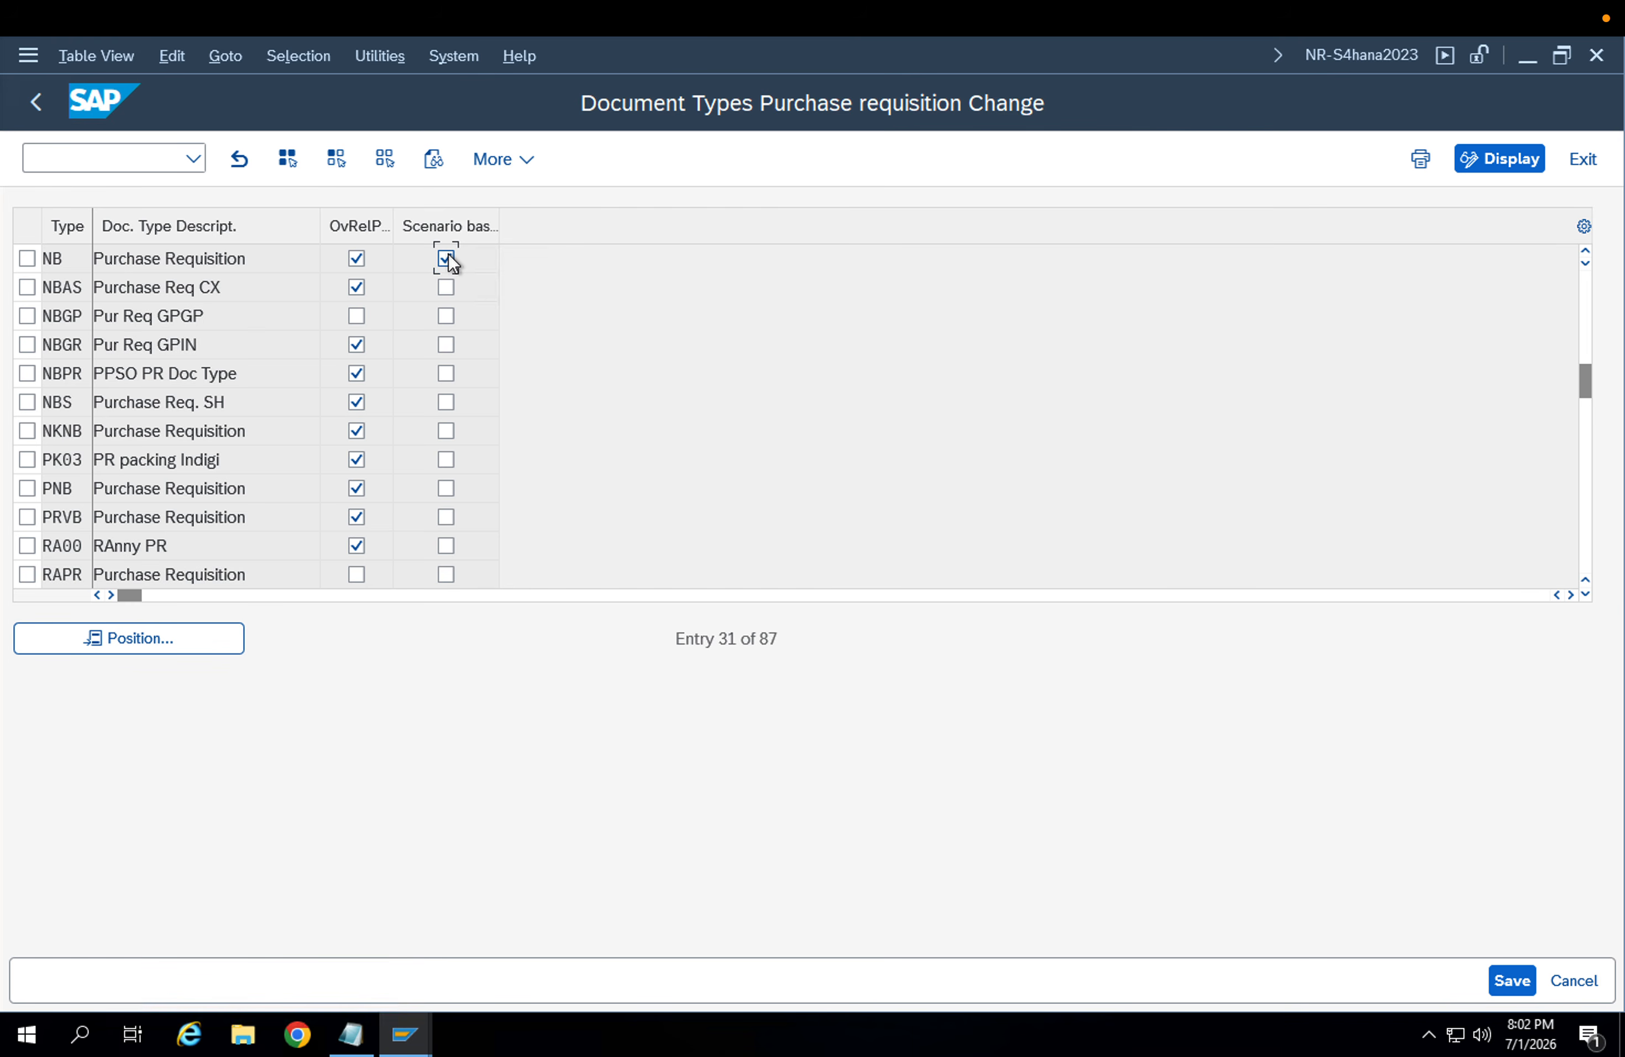
View the field help for the scenario-based option of document type NB and leave the document type view
key(super)
click(528, 249)
key(ctrl+s)
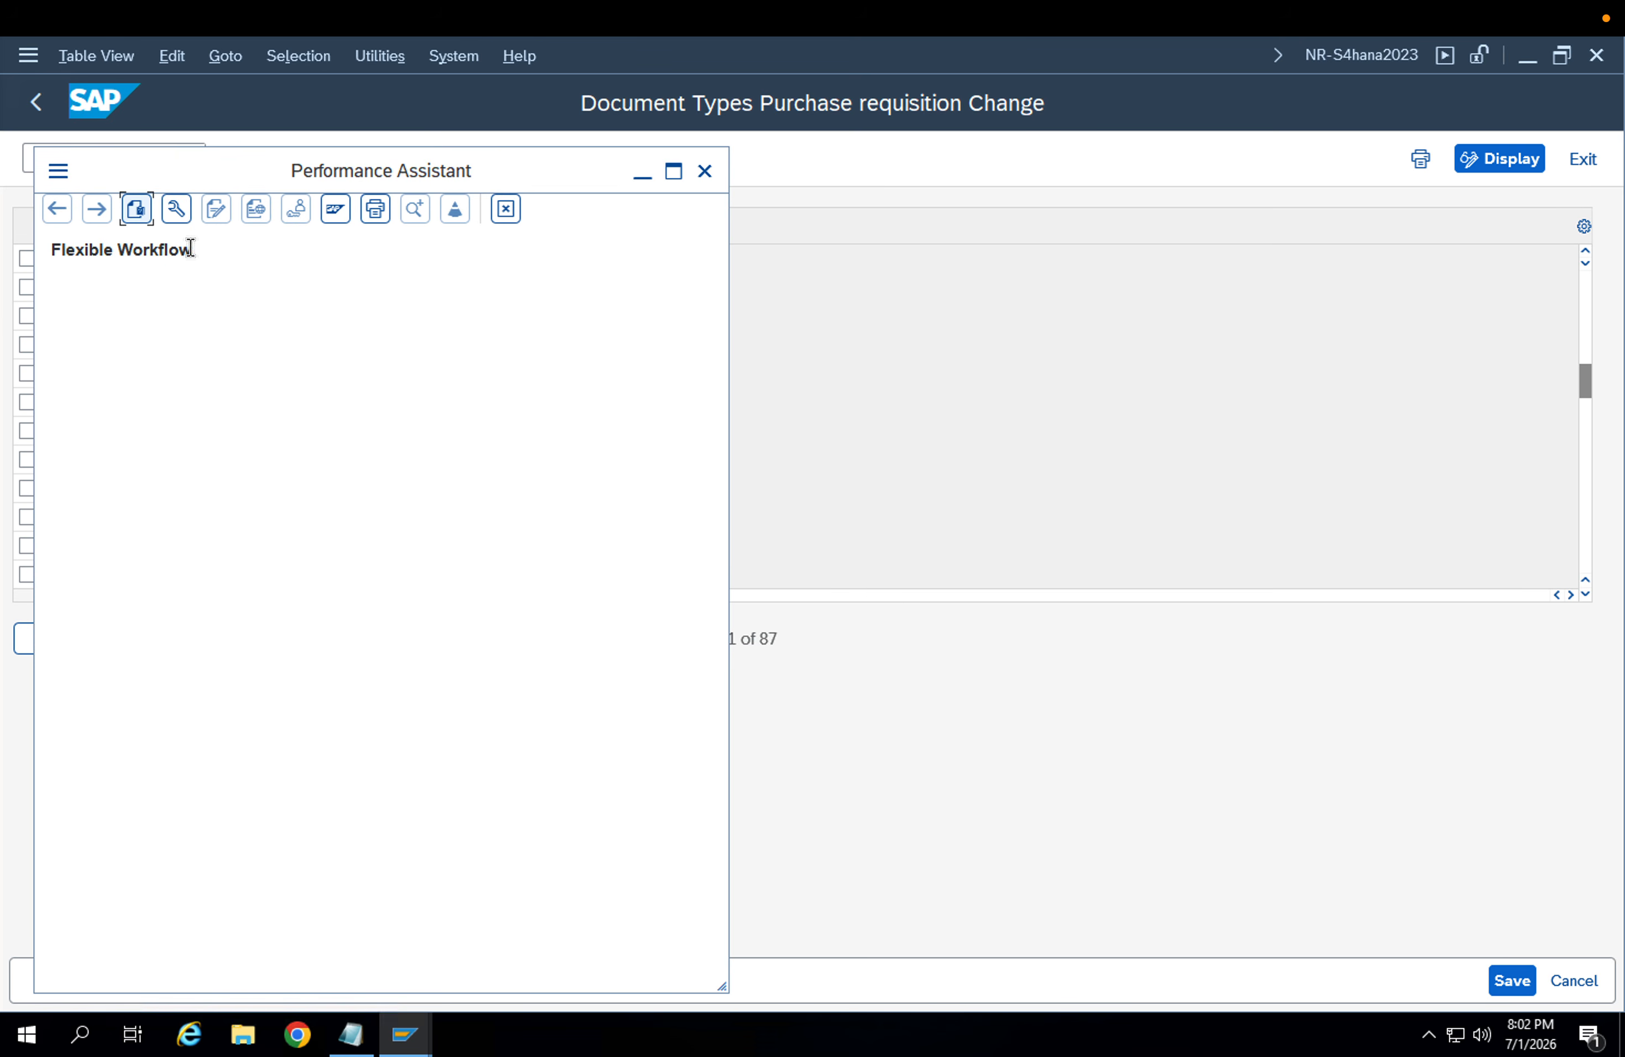
click(506, 208)
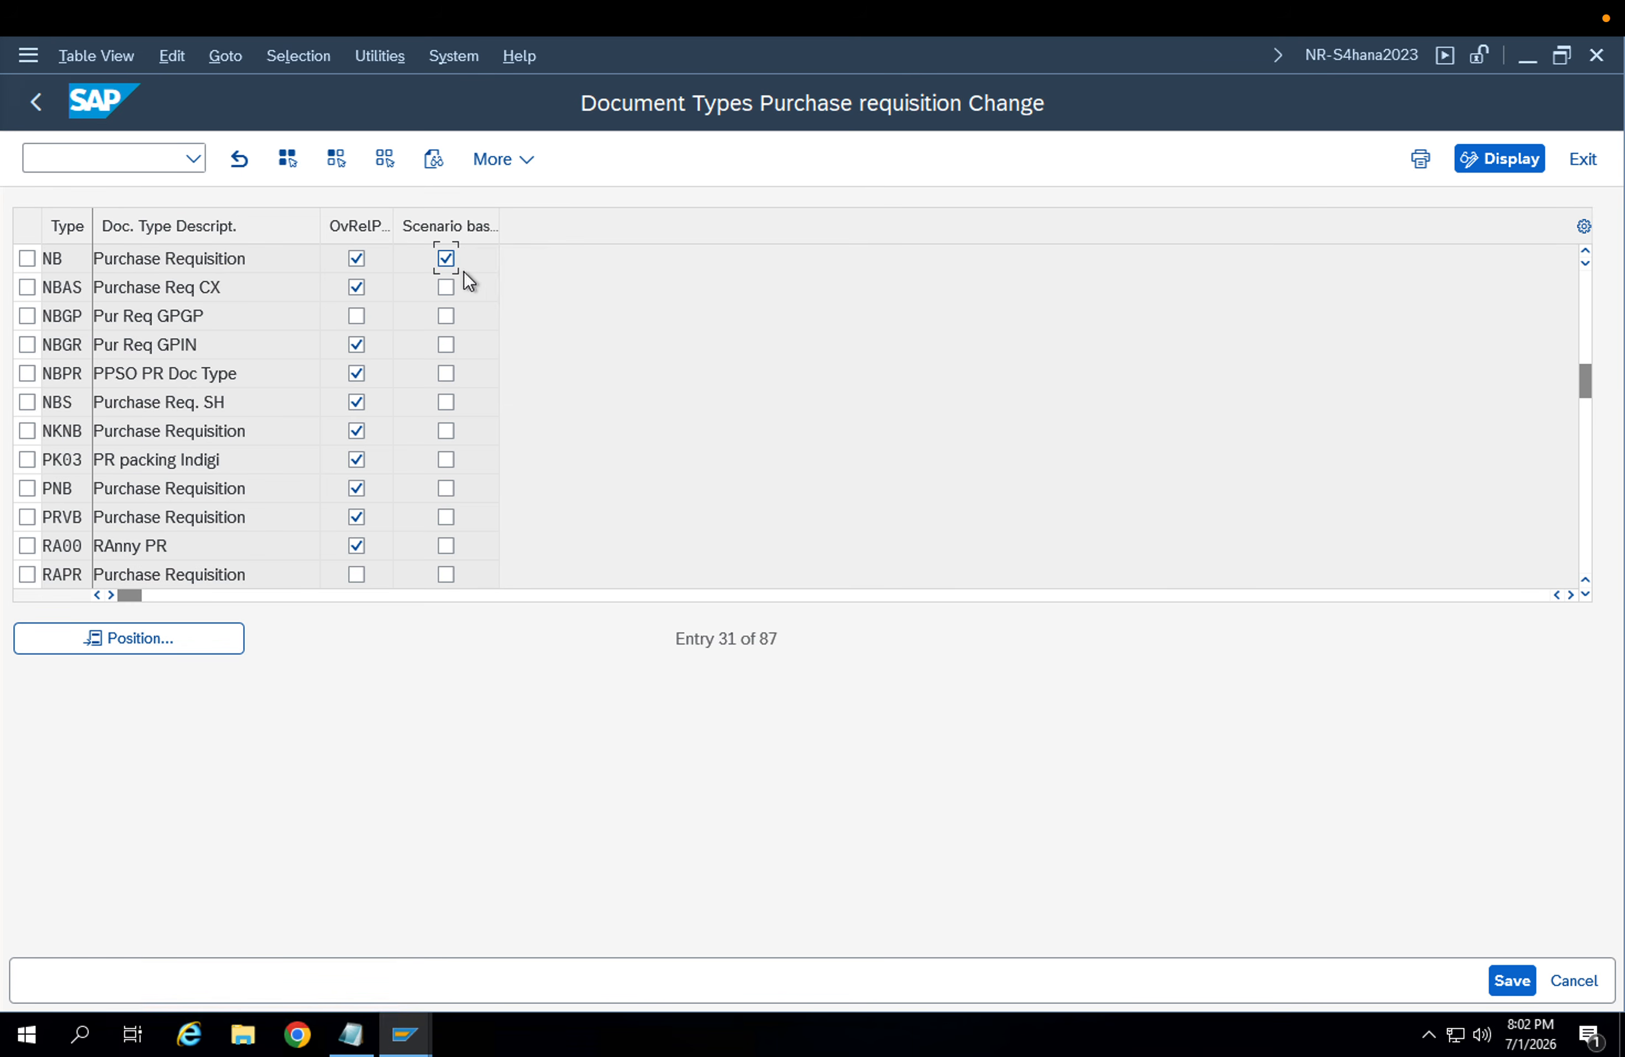
click(38, 103)
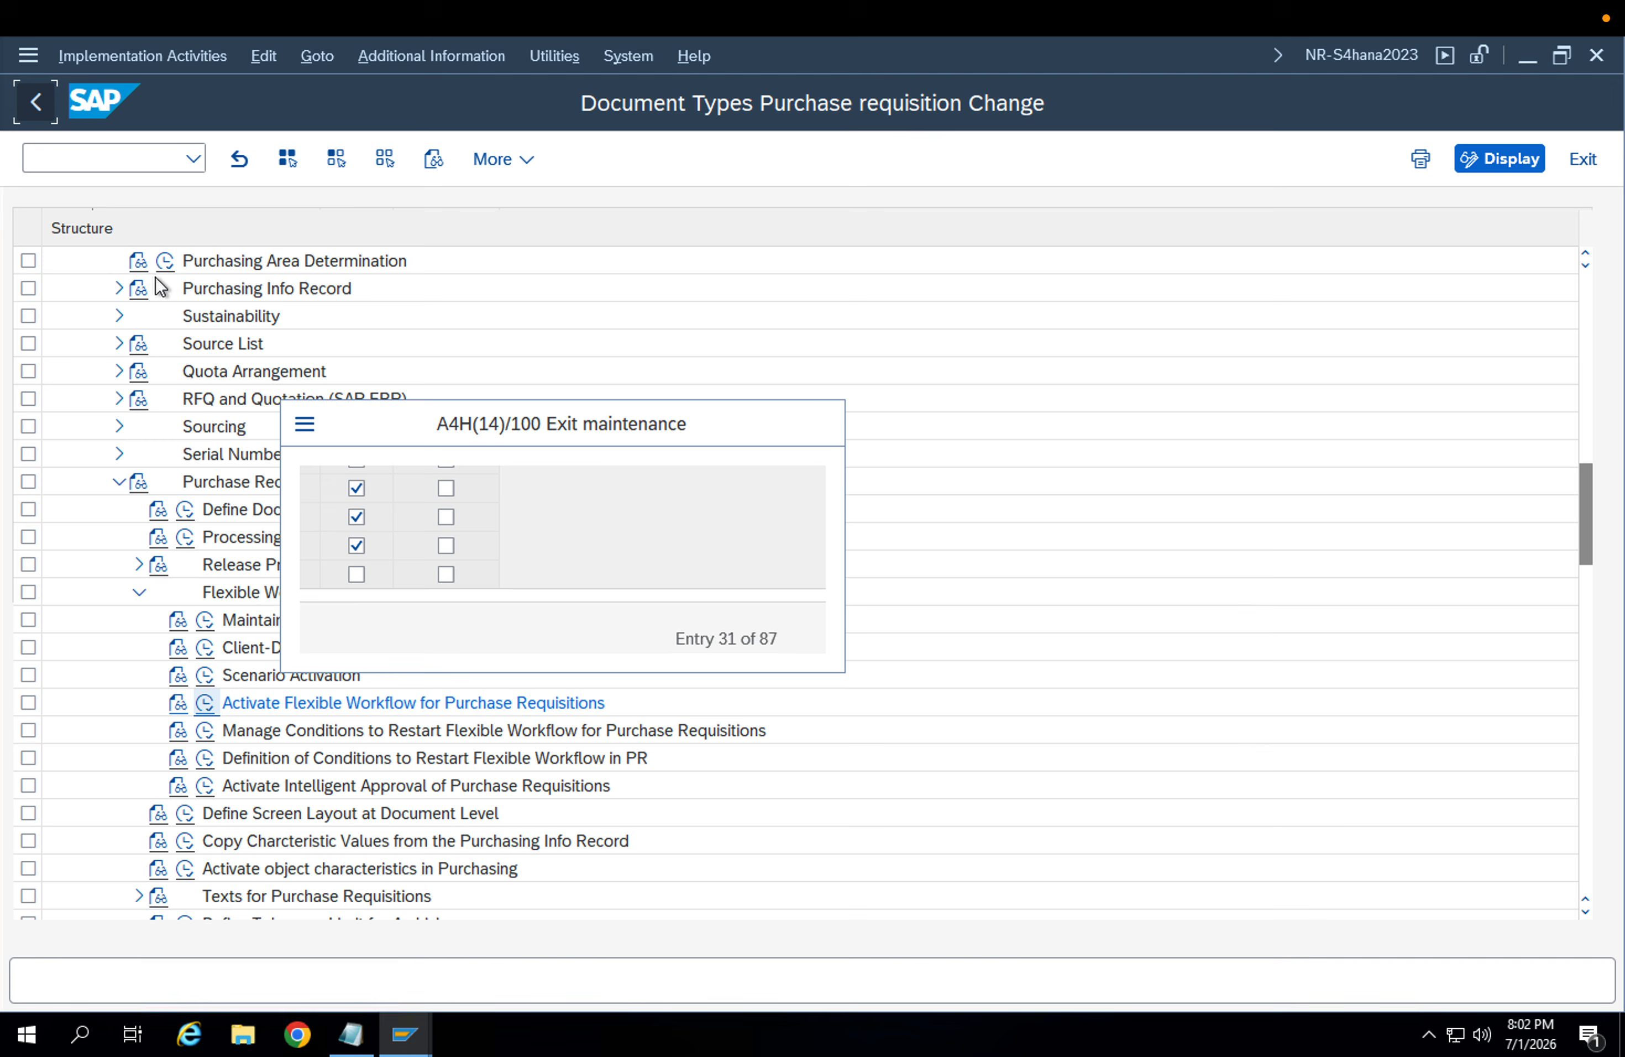
click(529, 611)
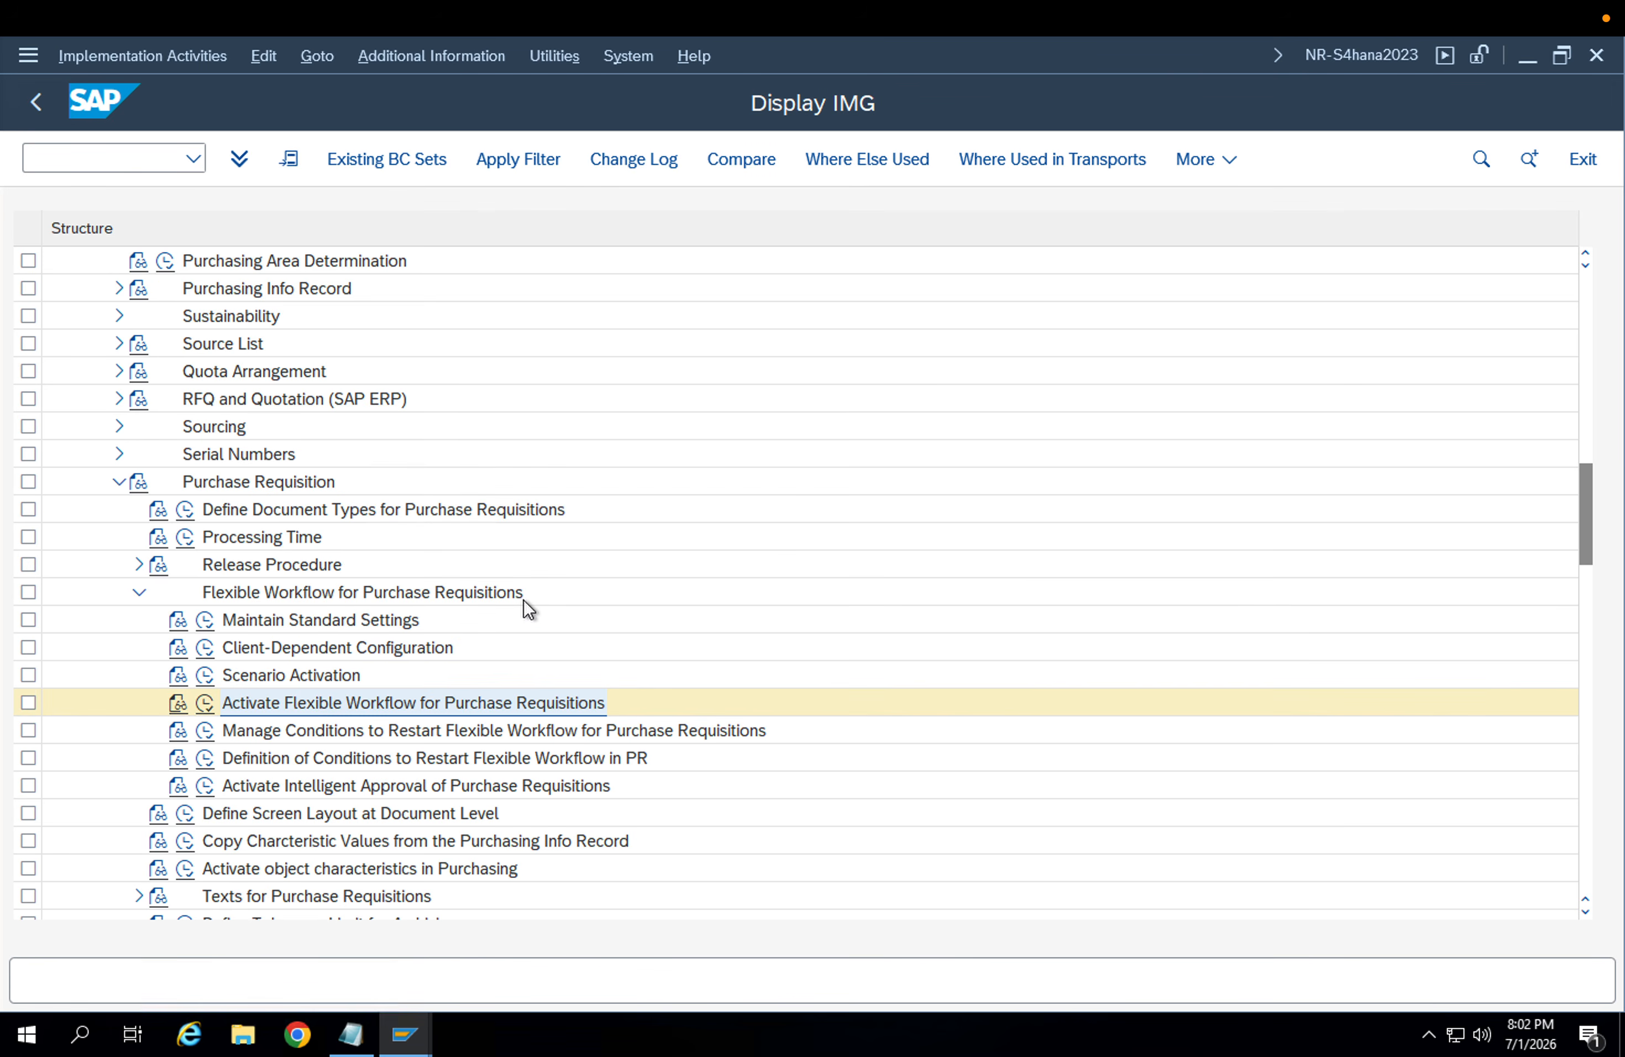
Open Manage Conditions to Restart Flexible Workflow, review the selectable purchase requisition attributes, and return to the IMG
click(261, 730)
click(209, 729)
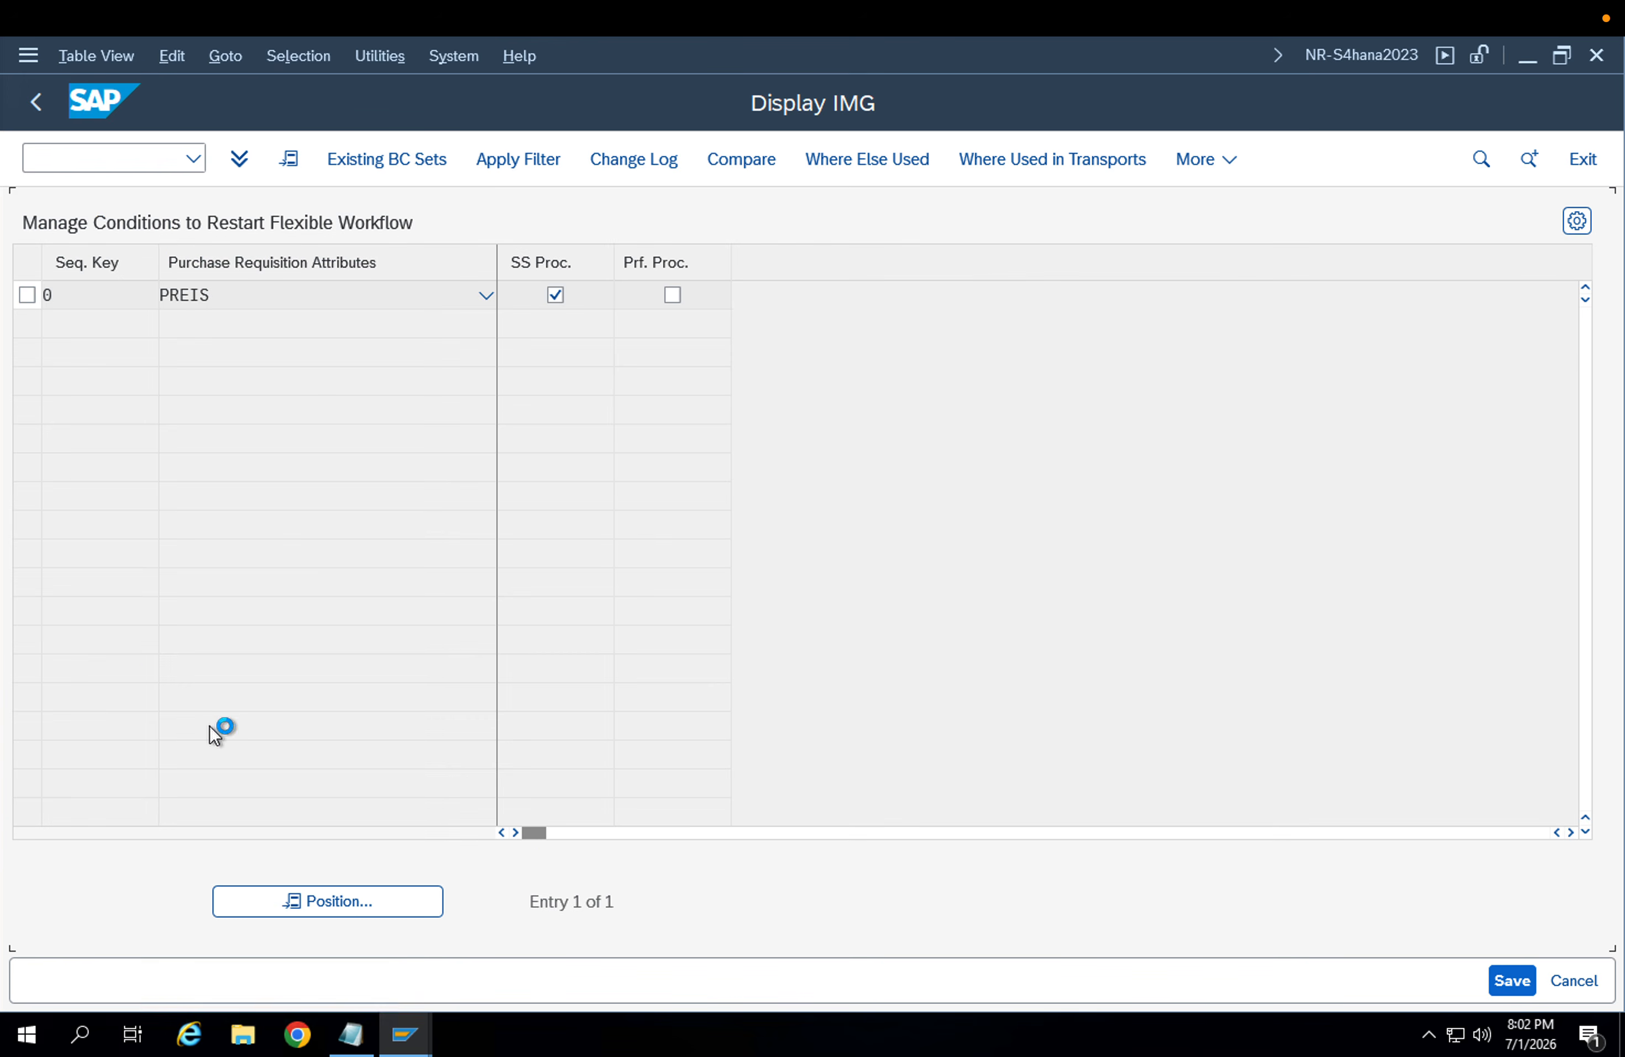
click(242, 293)
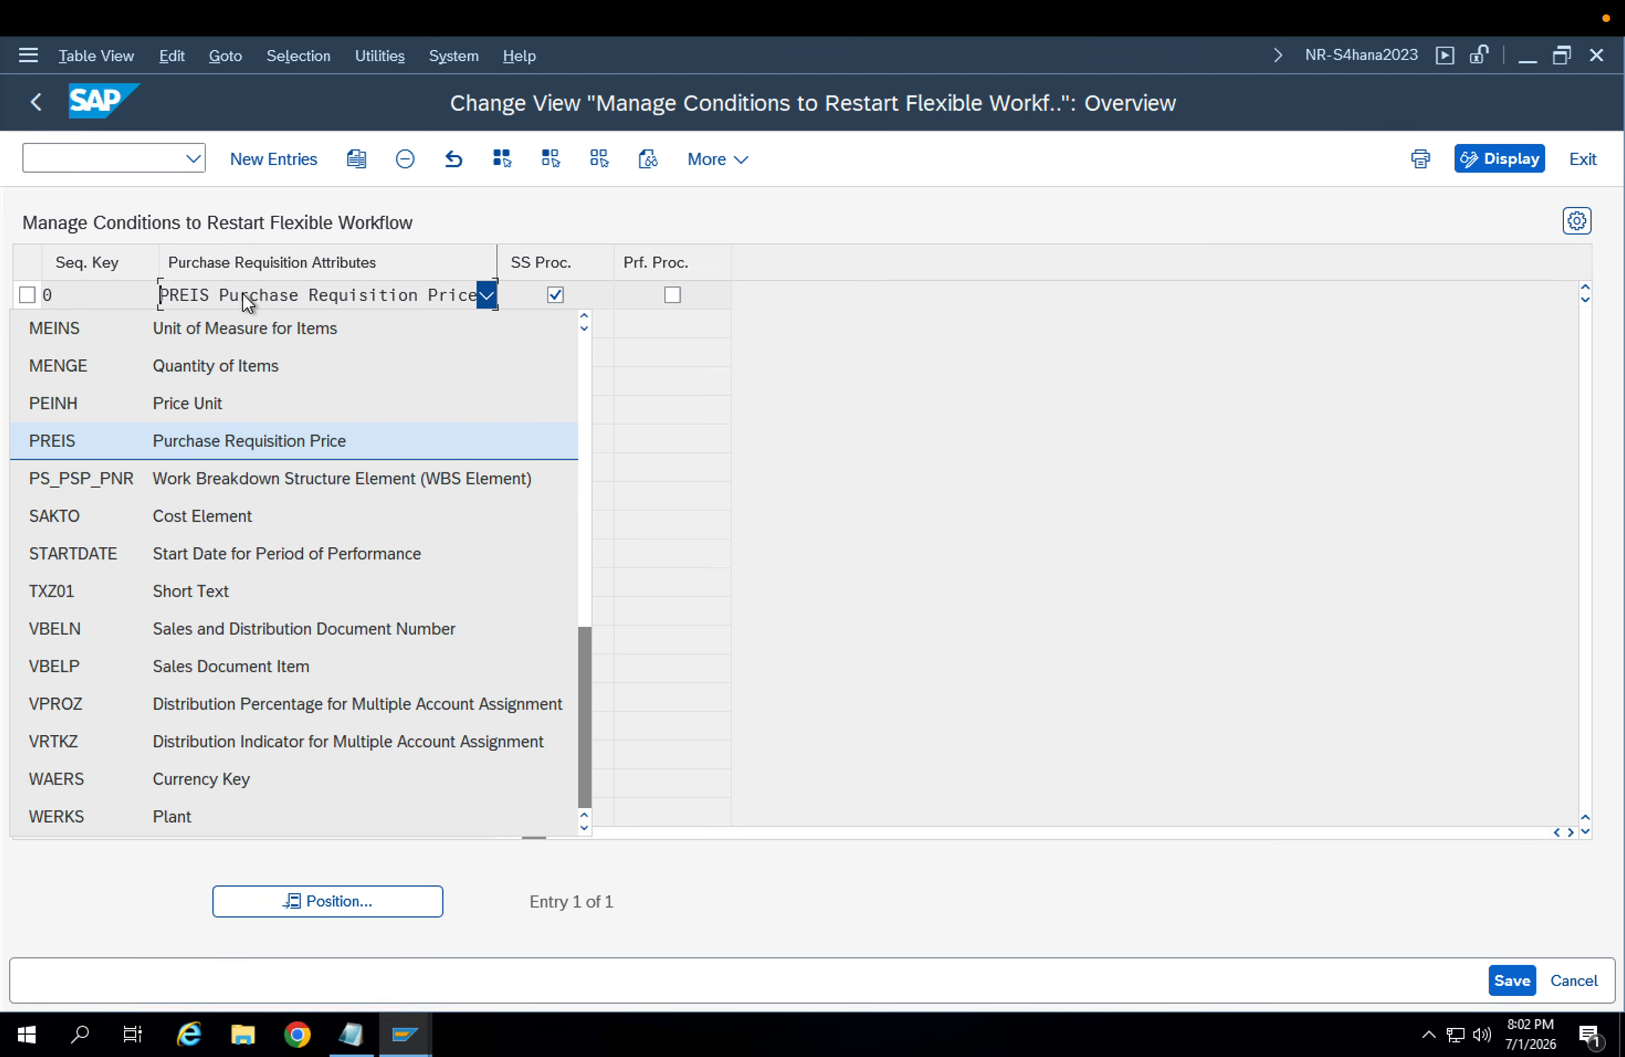
click(242, 293)
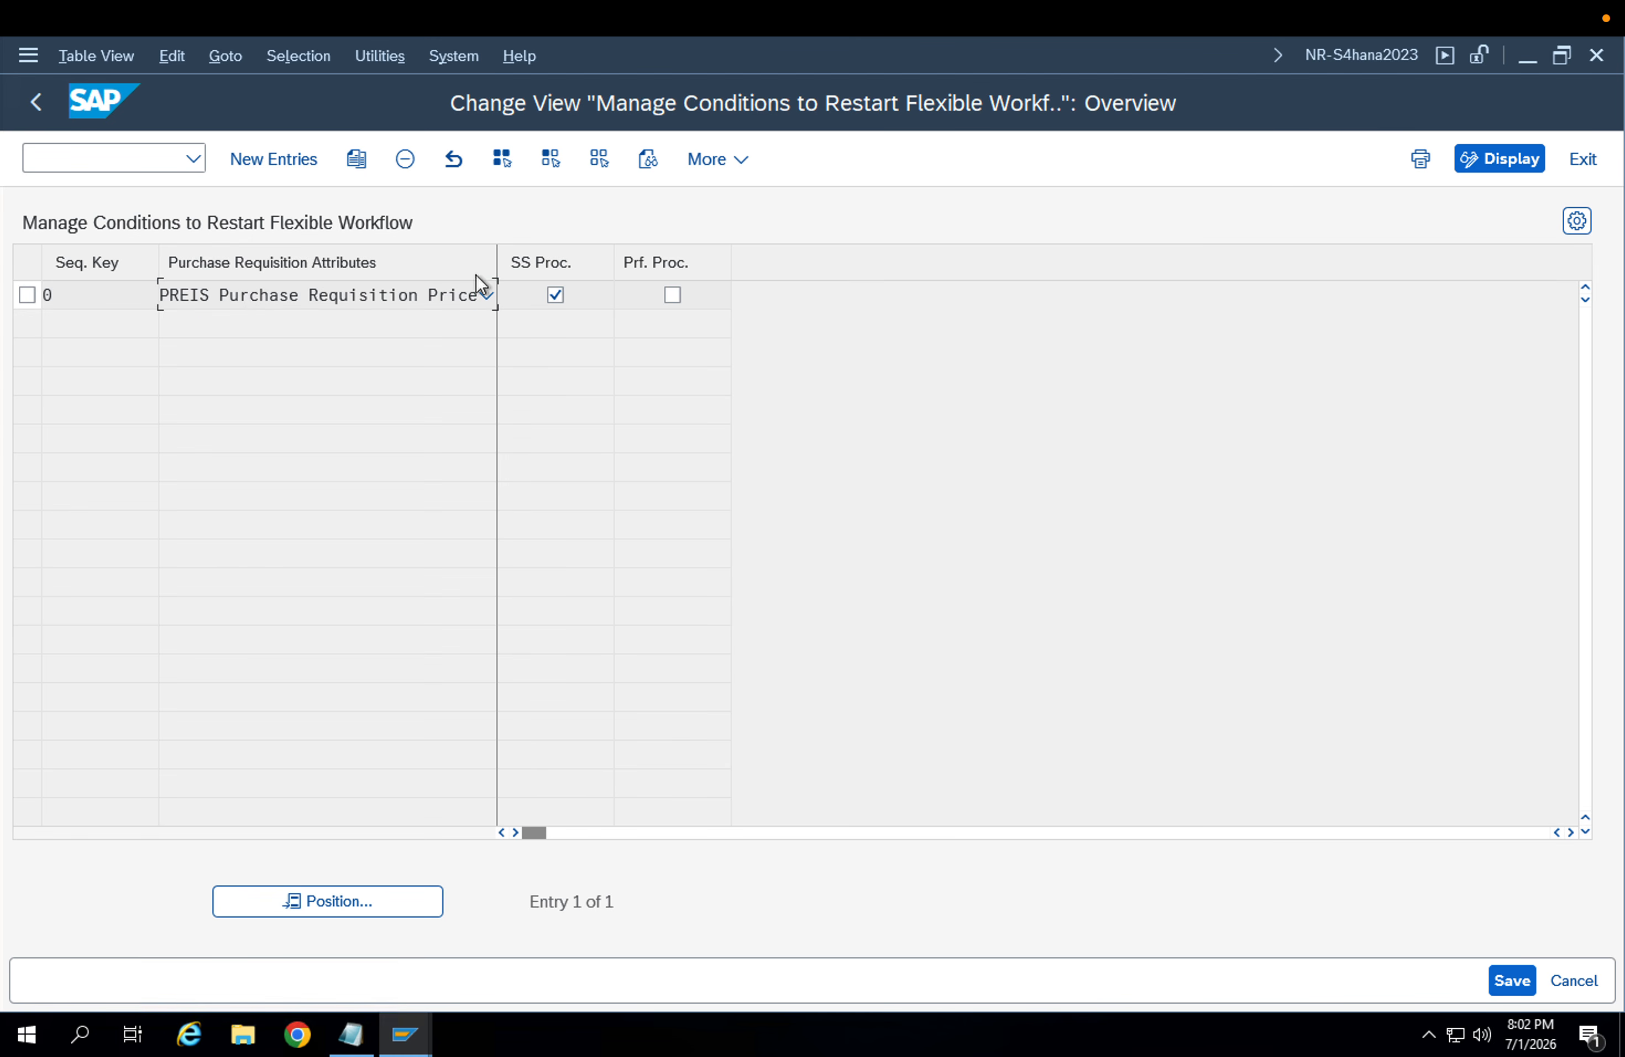
click(42, 102)
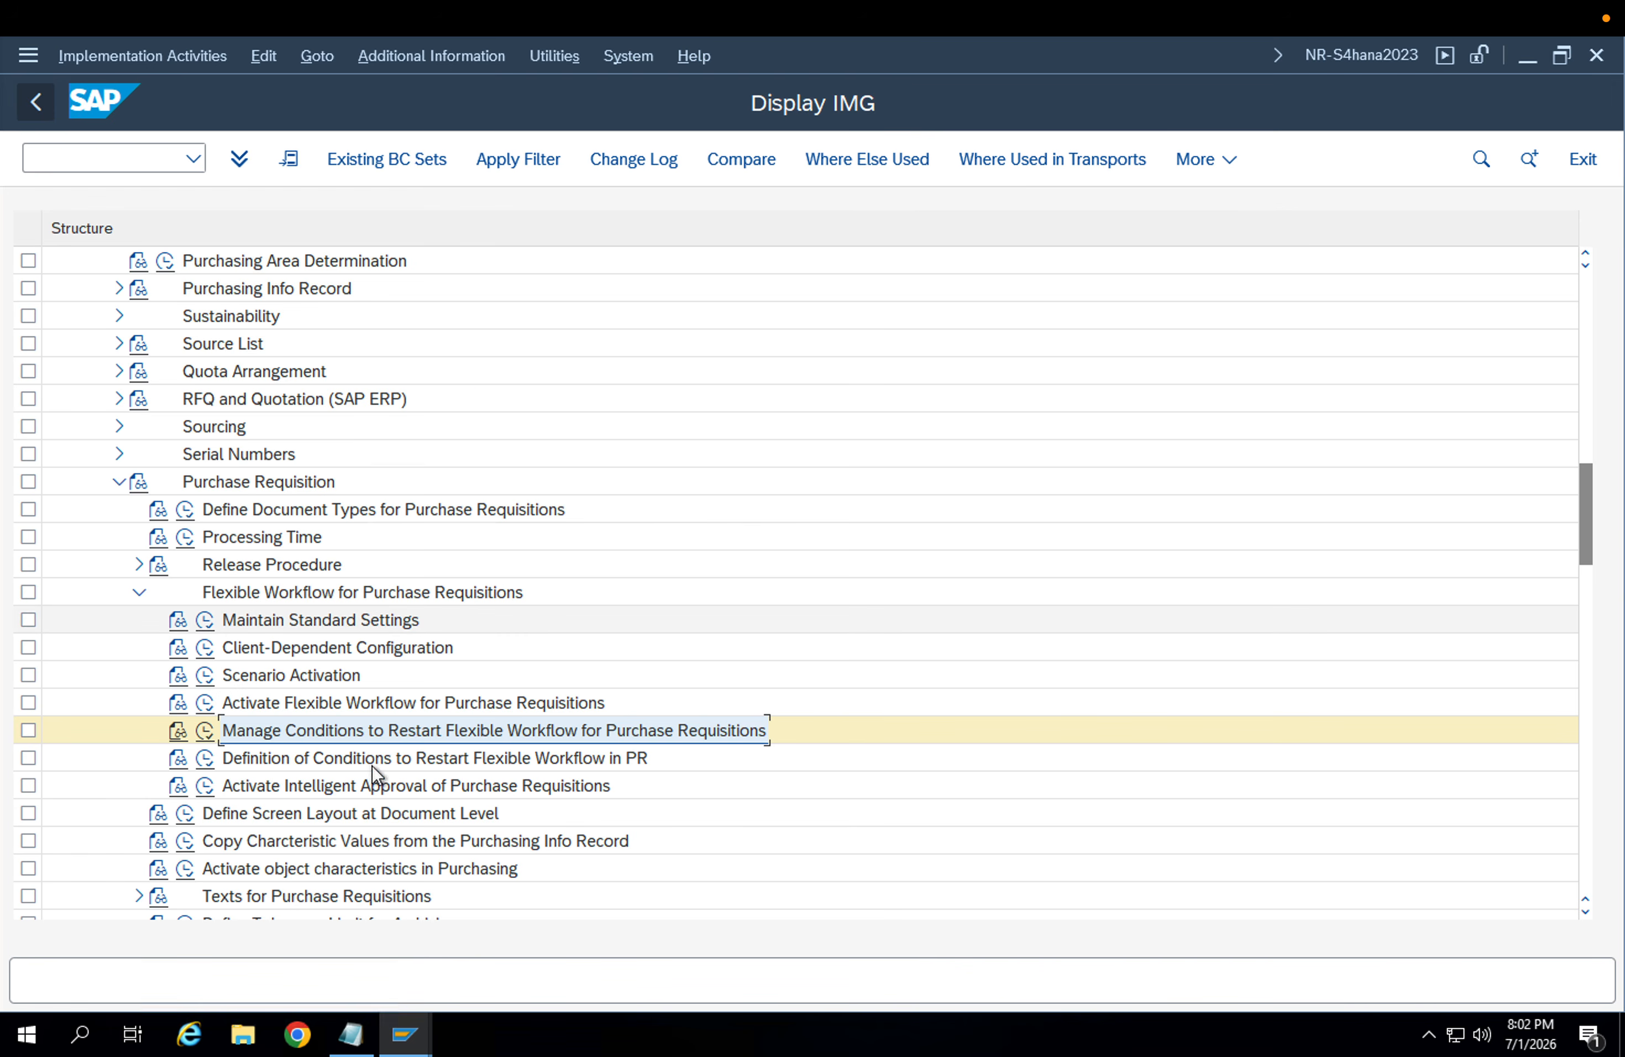
Open Definition of Conditions to Restart Flexible Workflow in PR to view its enhancement implementation dialog, and cancel it
click(270, 768)
click(205, 758)
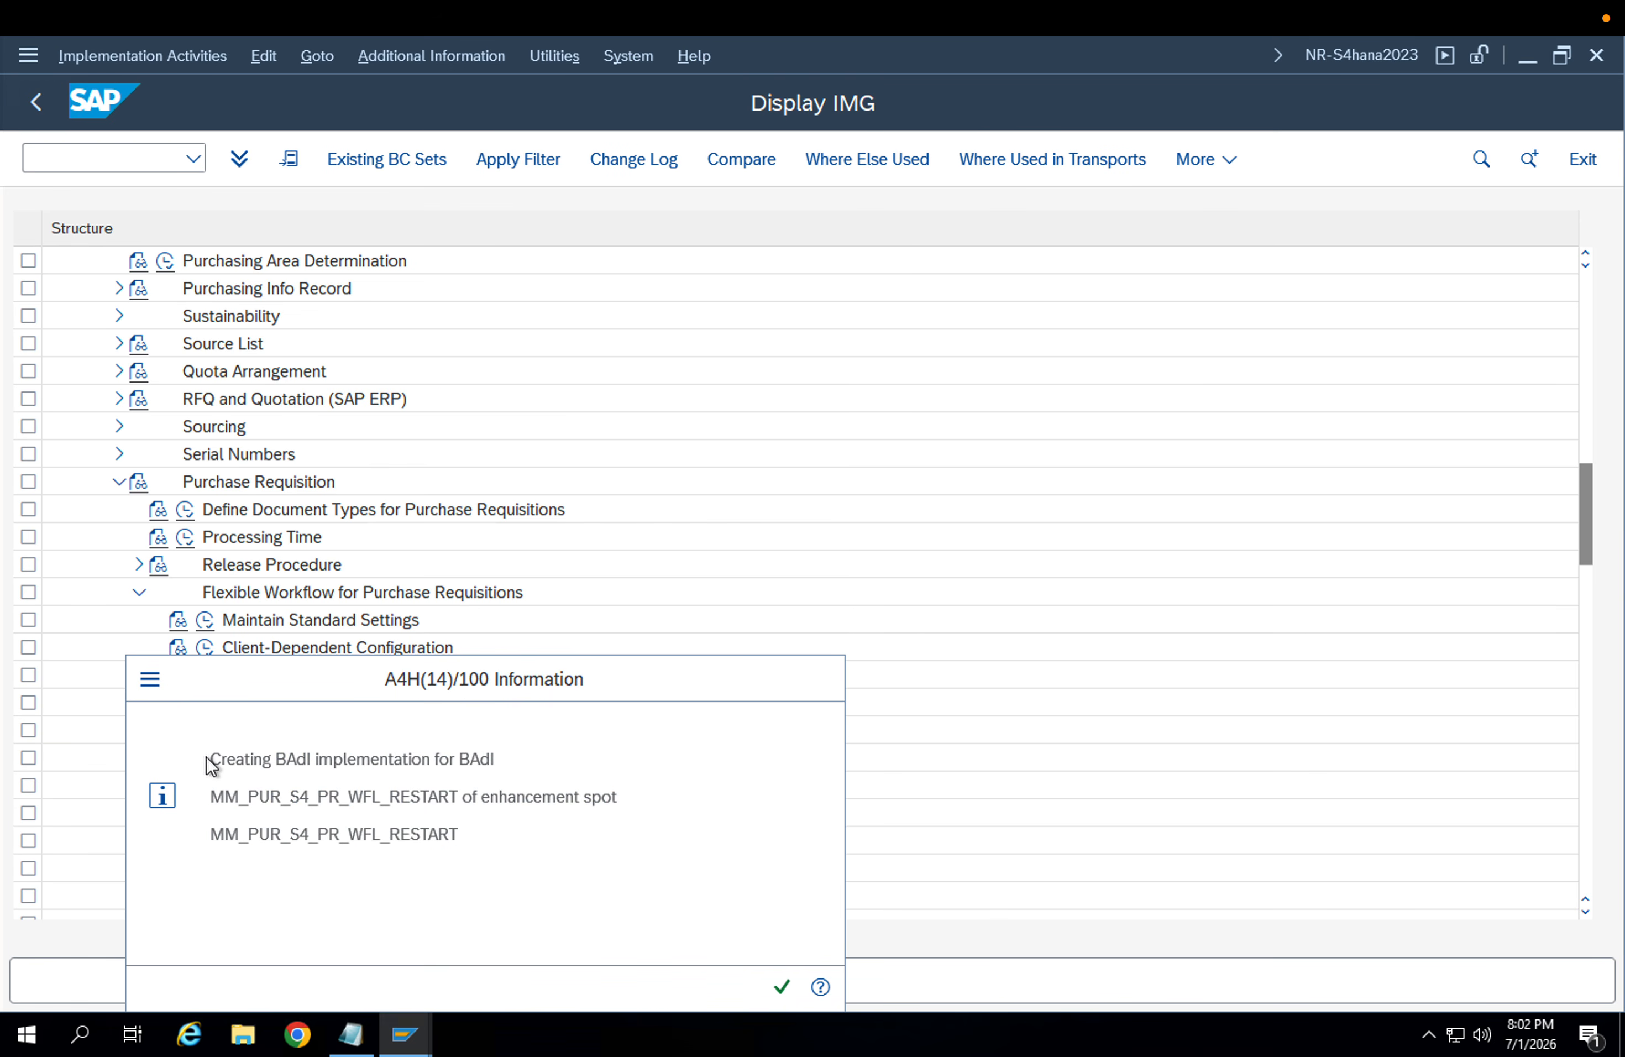
key(Return)
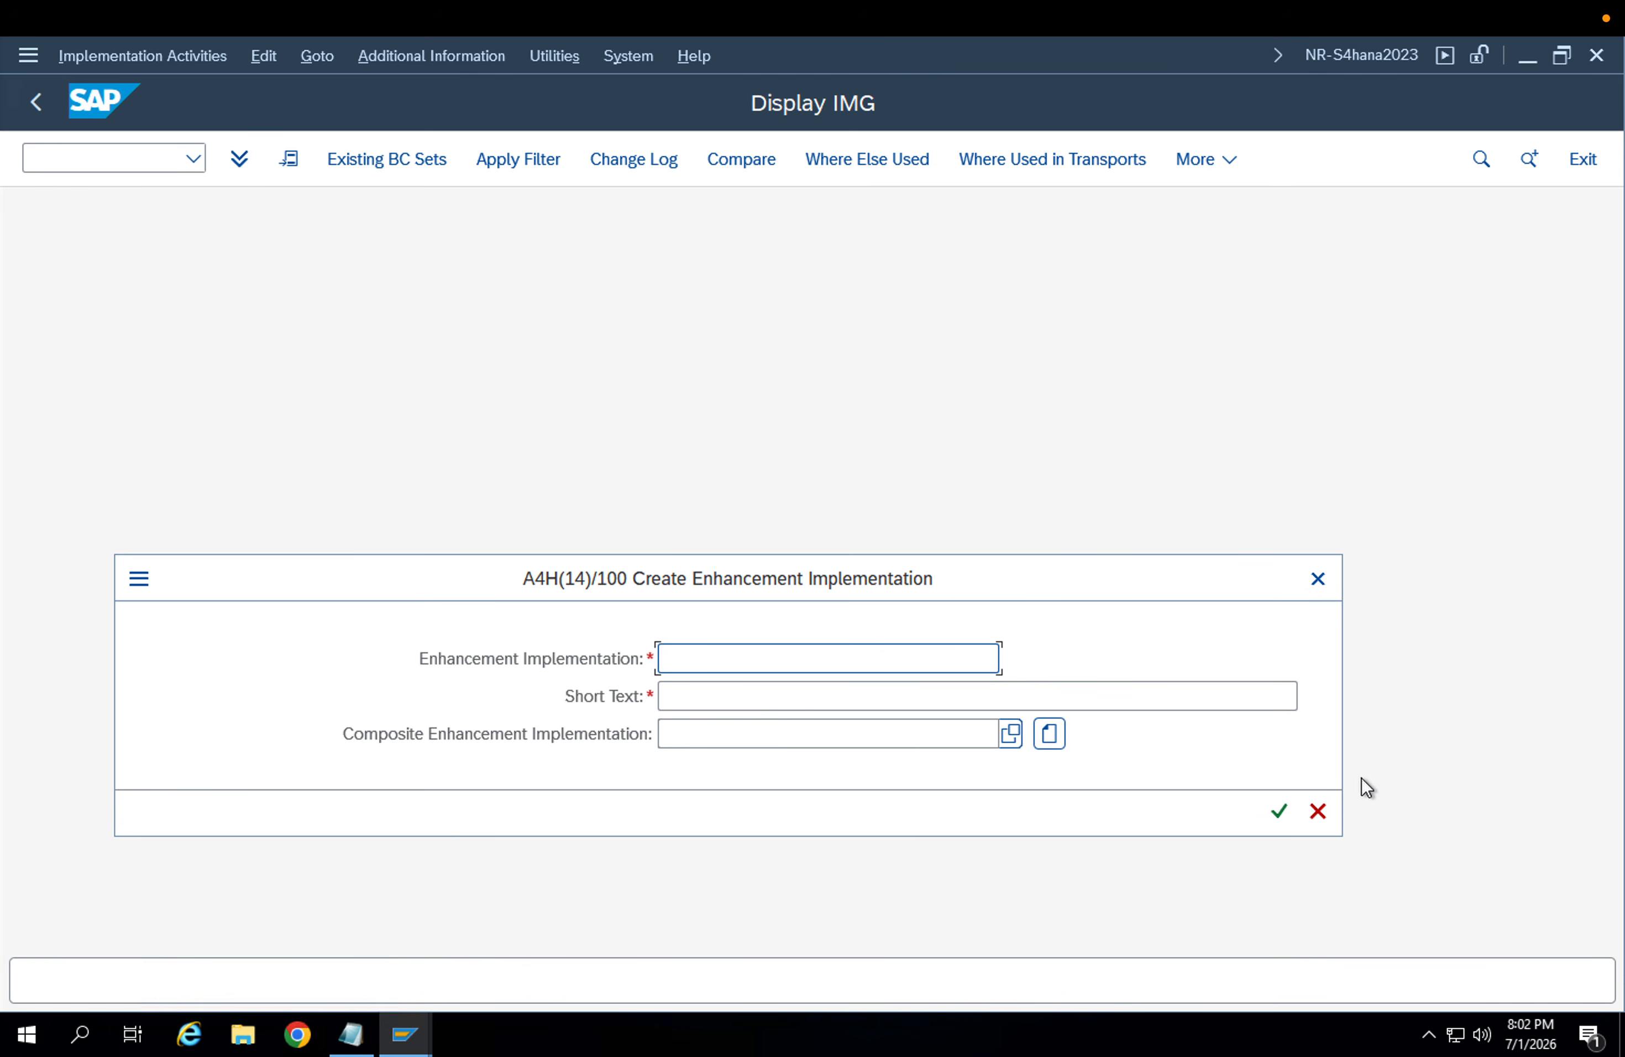
click(1321, 810)
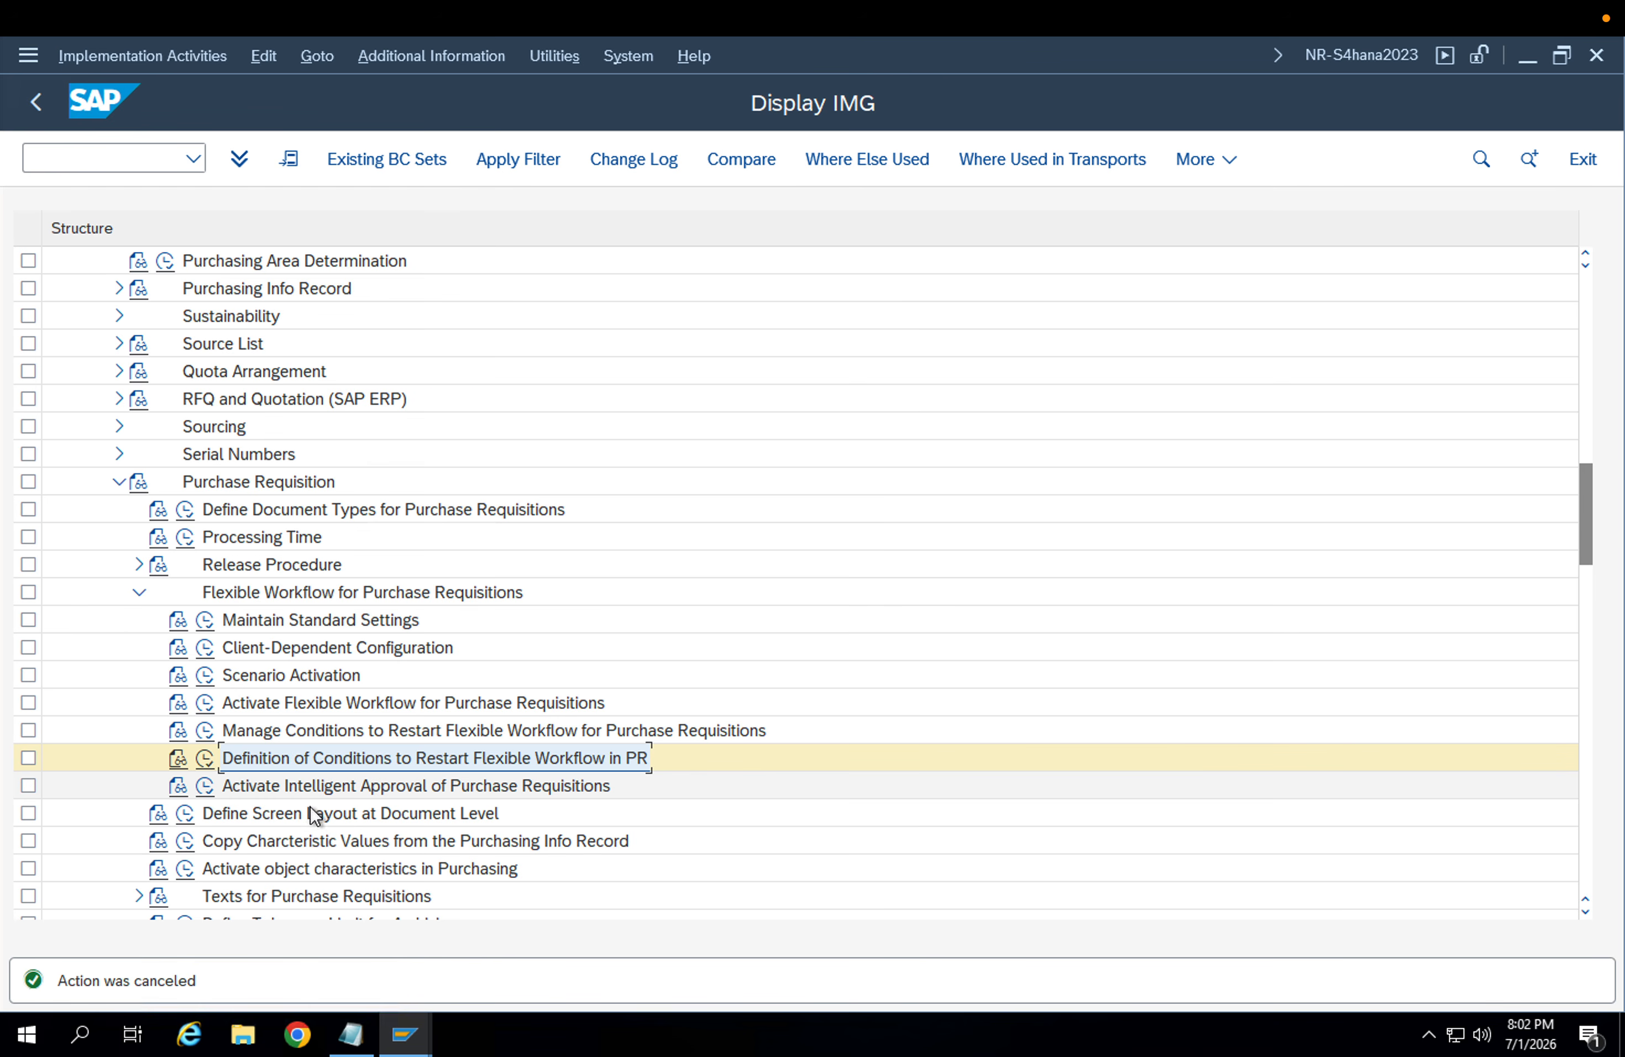
Highlight the Release Procedure and Flexible Workflow for Purchase Requisitions entries in the IMG to compare the two approval approaches
click(284, 789)
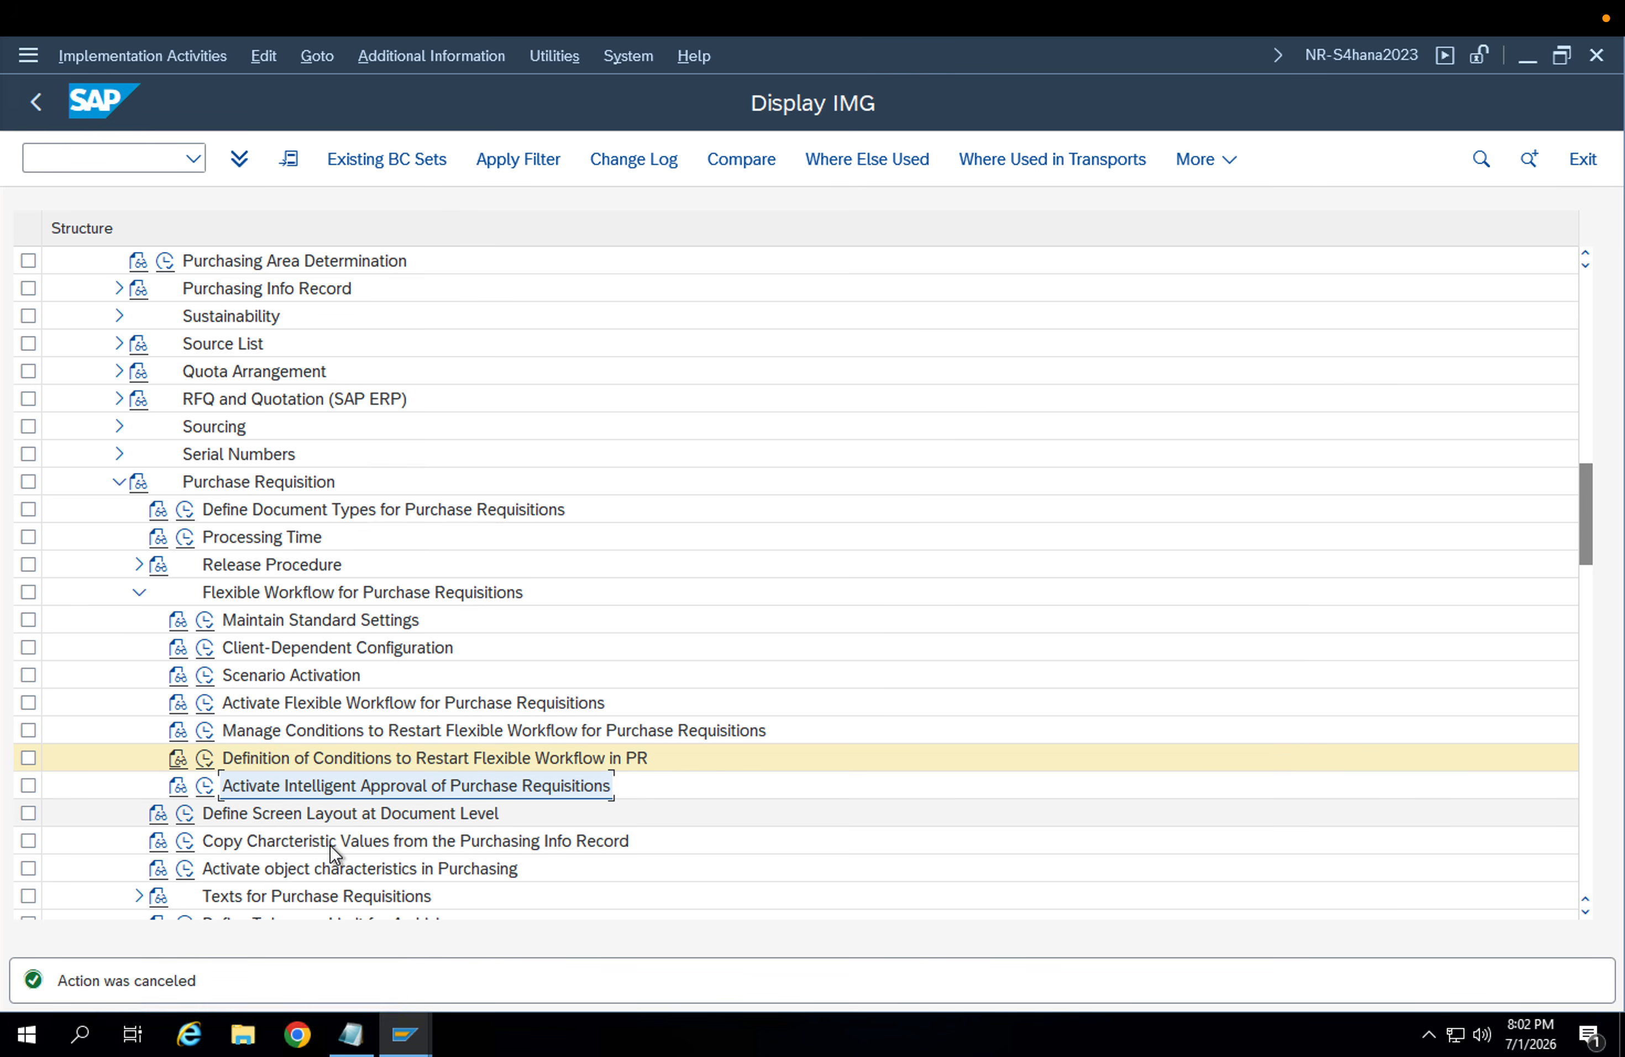
click(281, 617)
click(265, 562)
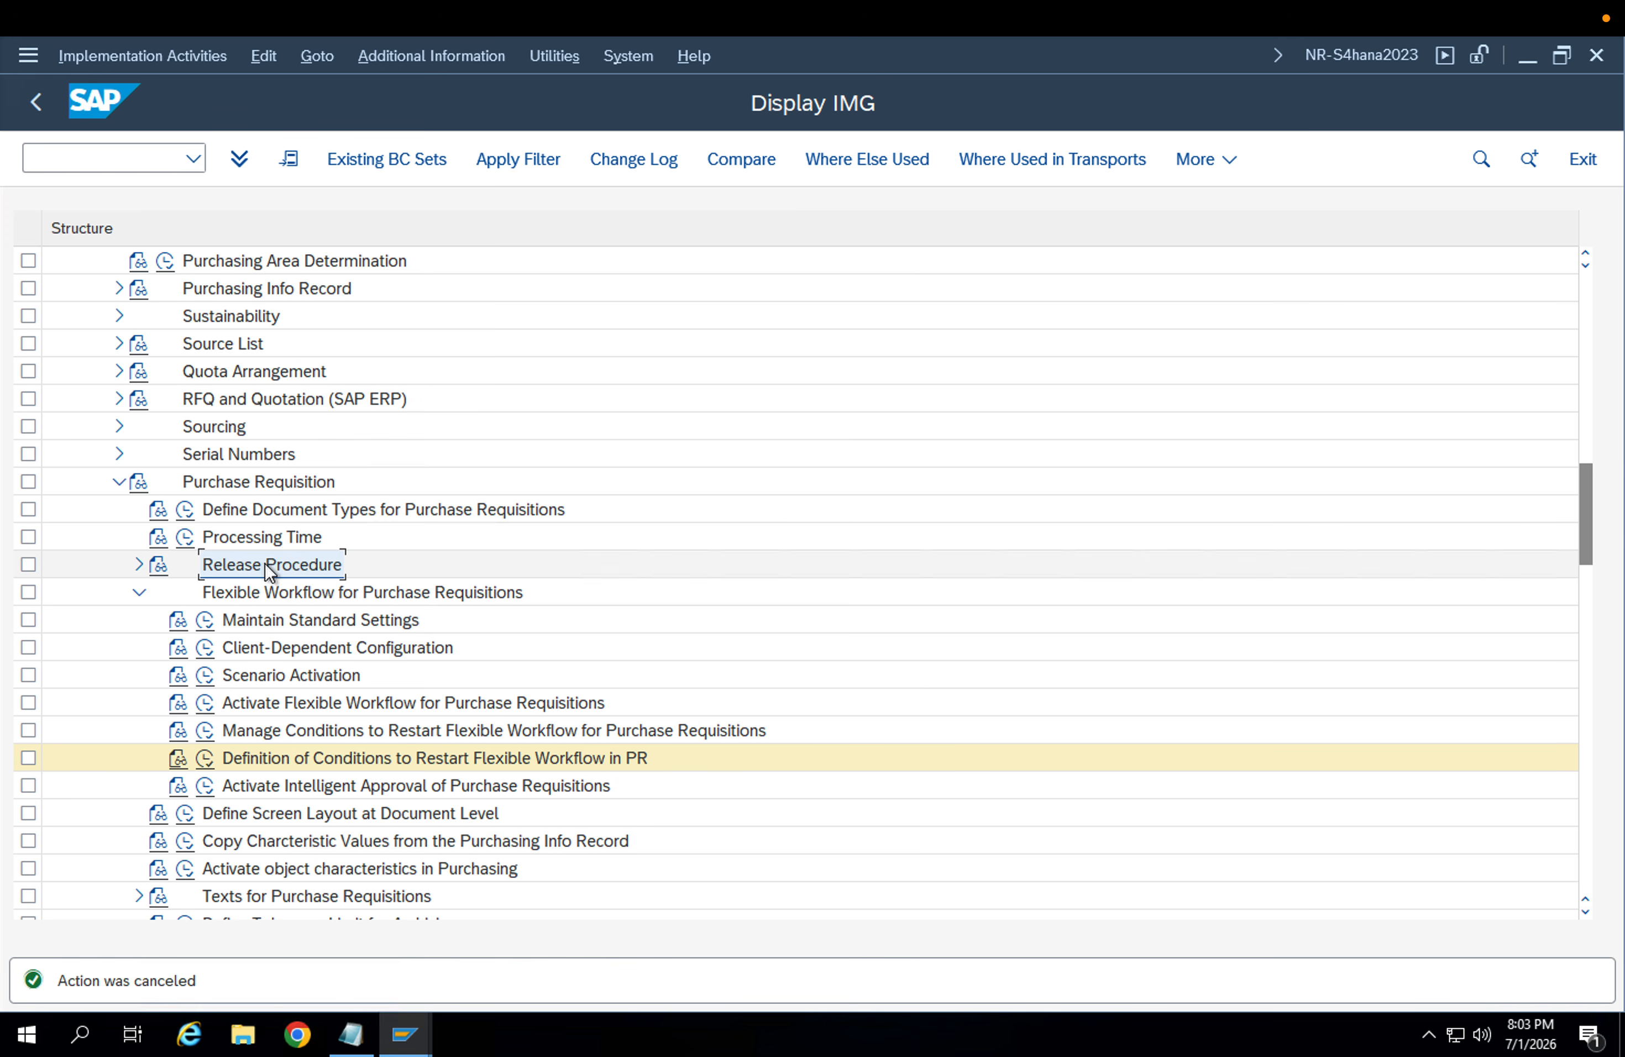
click(287, 622)
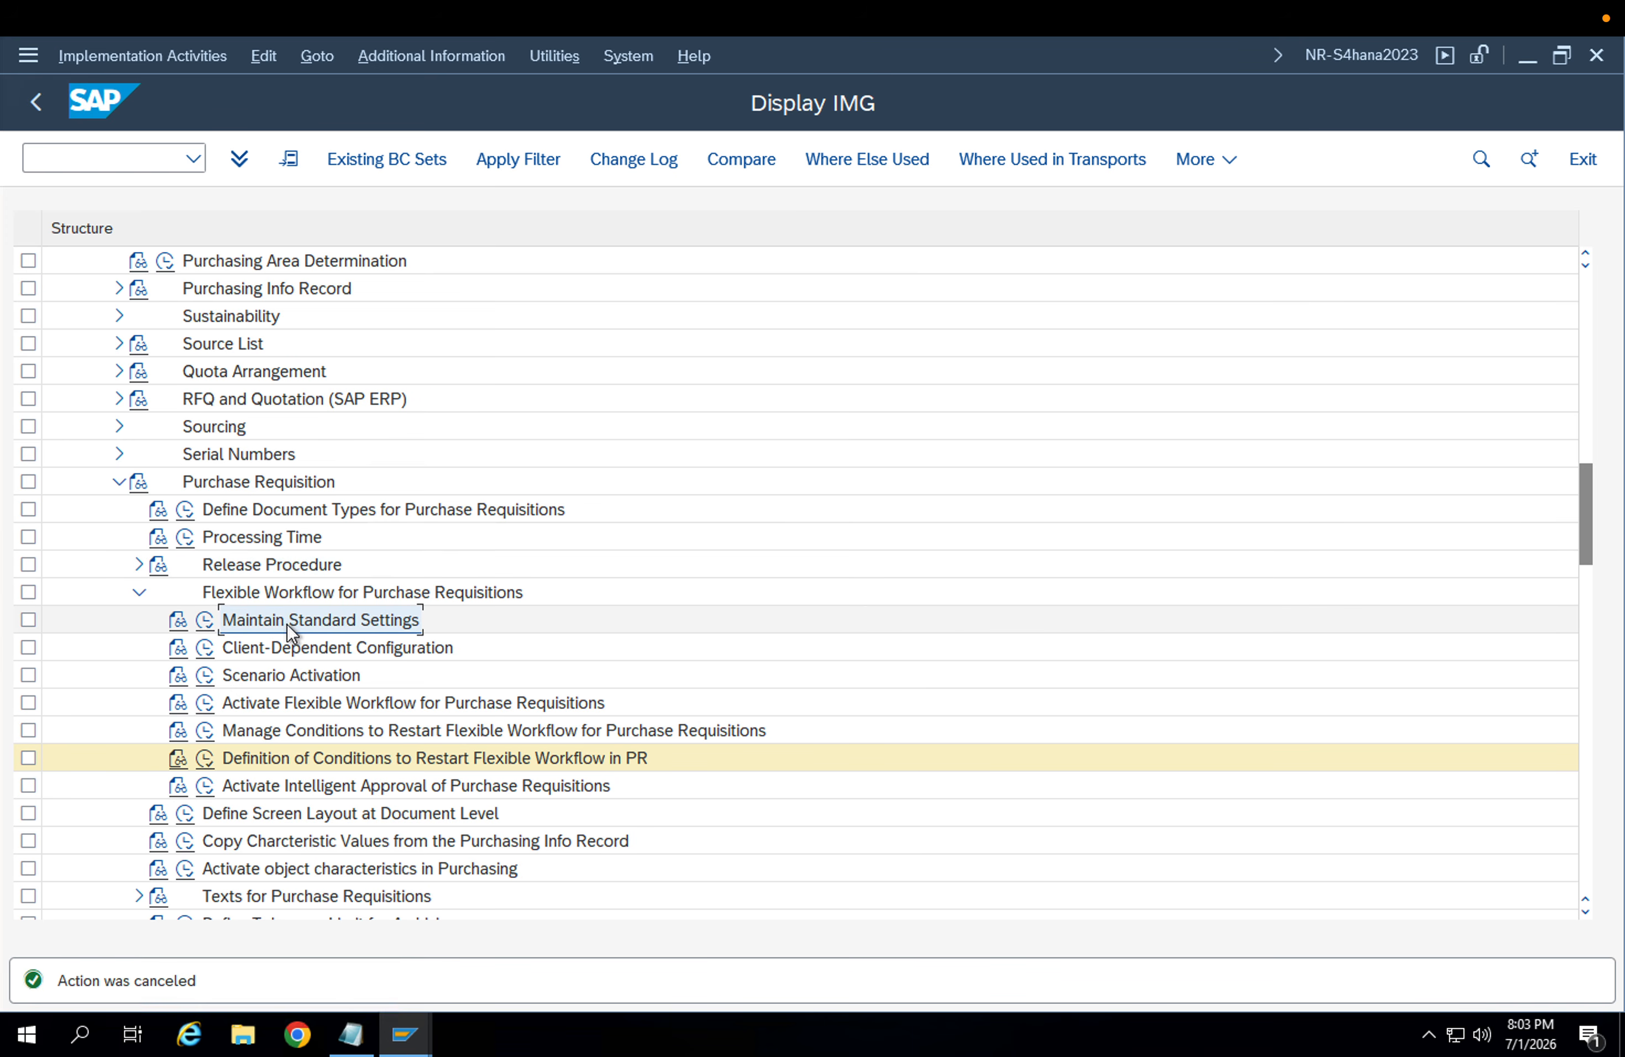
click(276, 567)
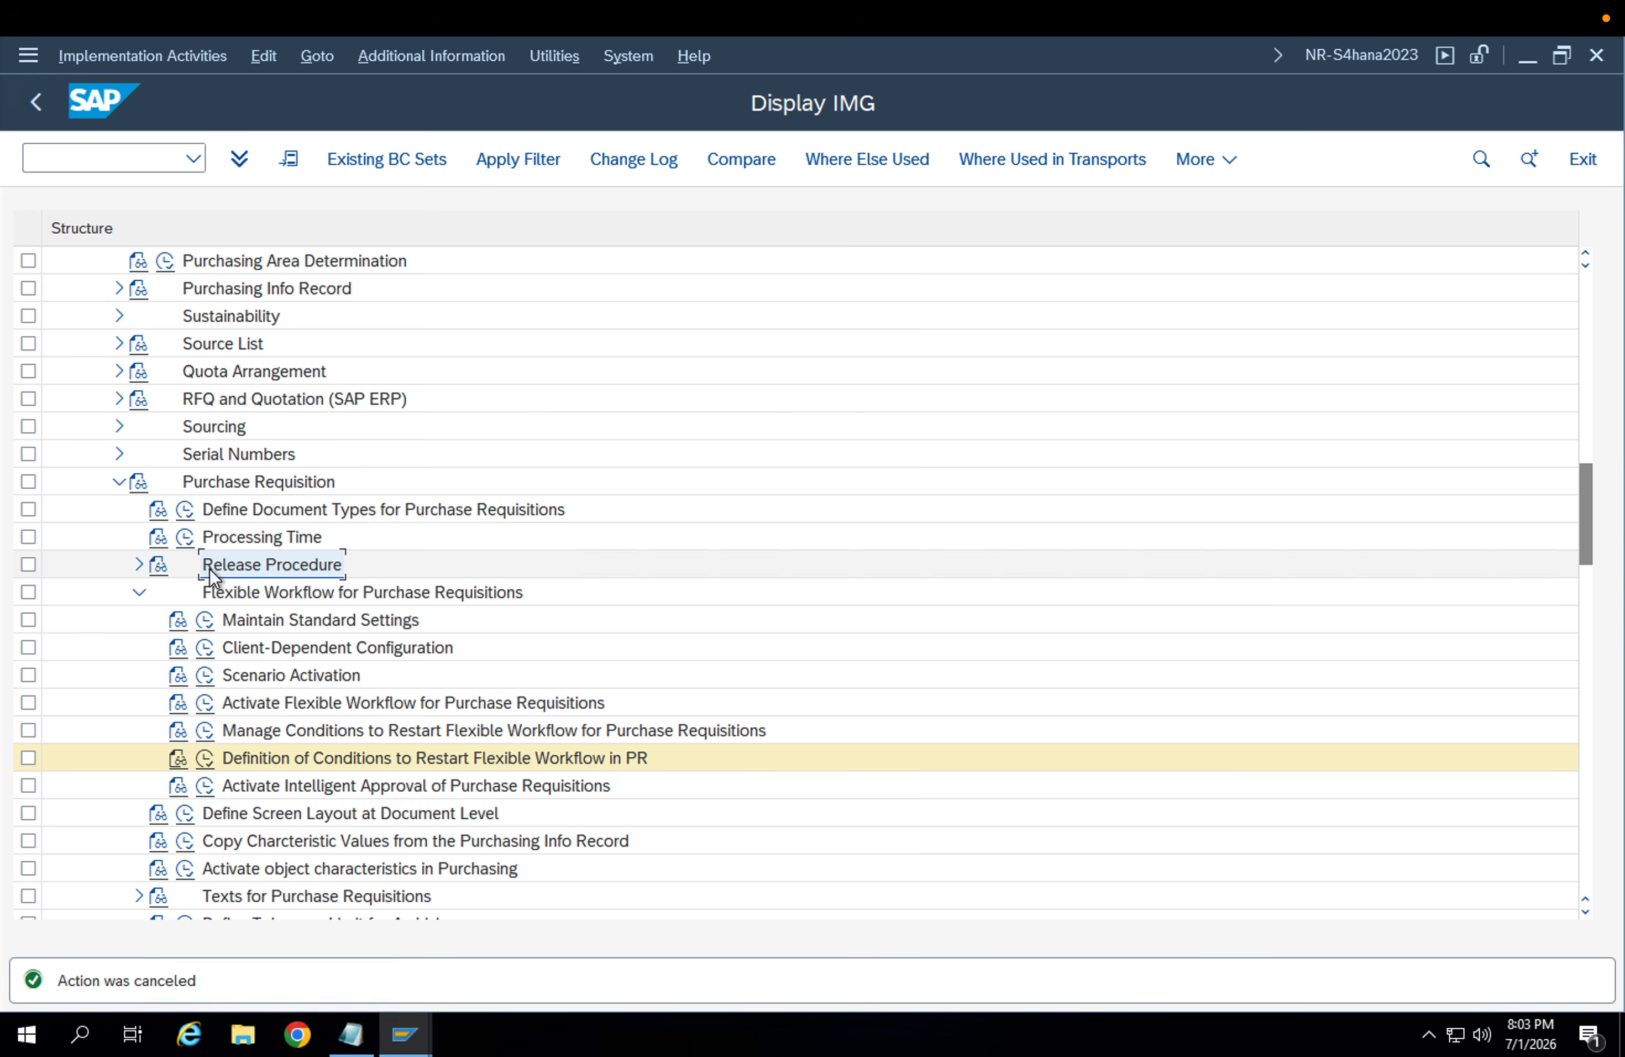
click(237, 596)
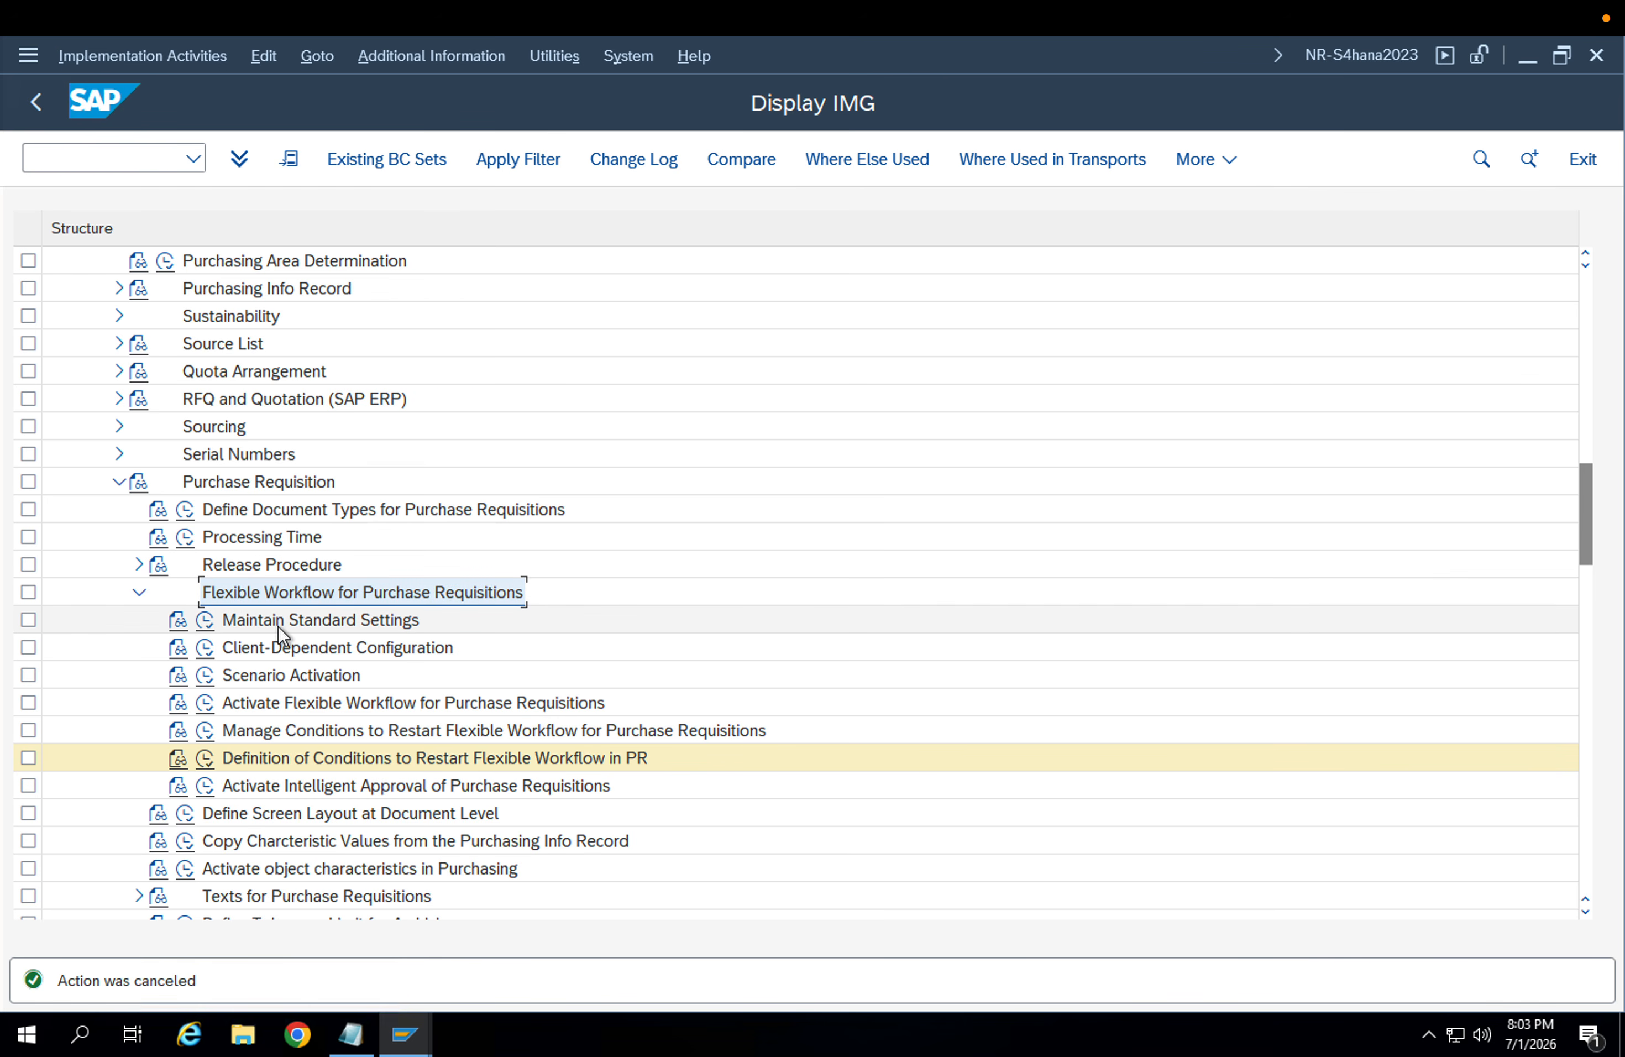
click(247, 564)
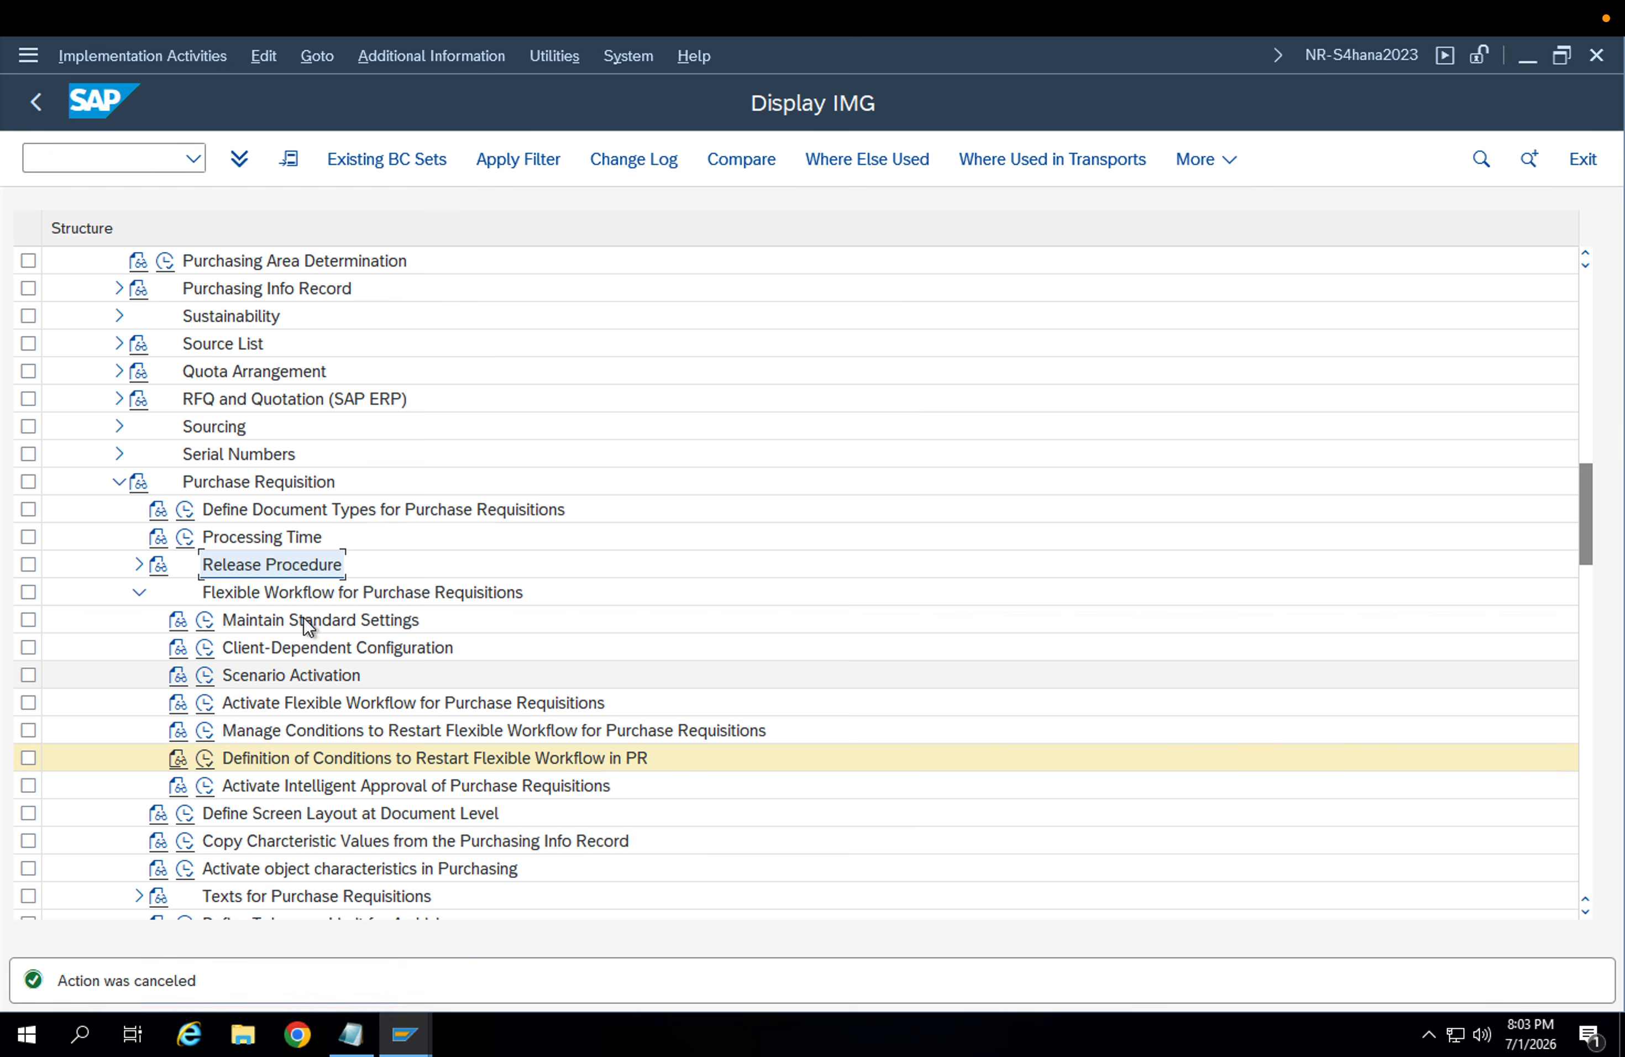
Leave customizing for SAP Easy Access and start transaction SE11
click(37, 102)
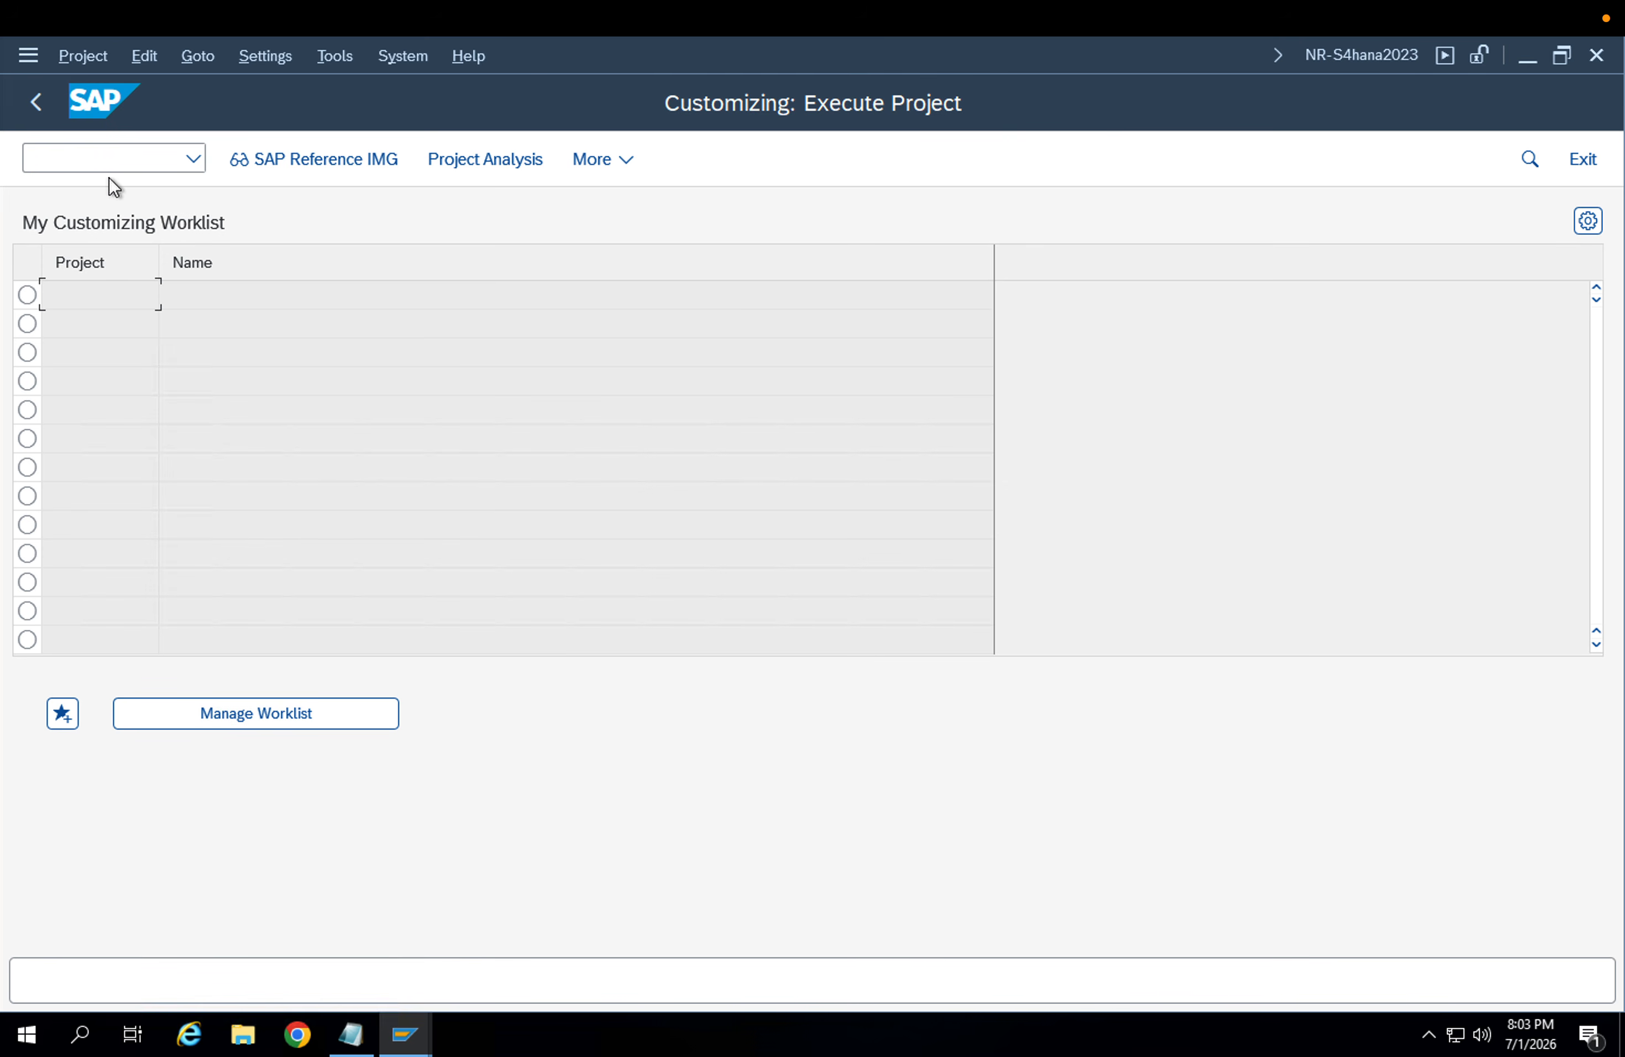
click(37, 101)
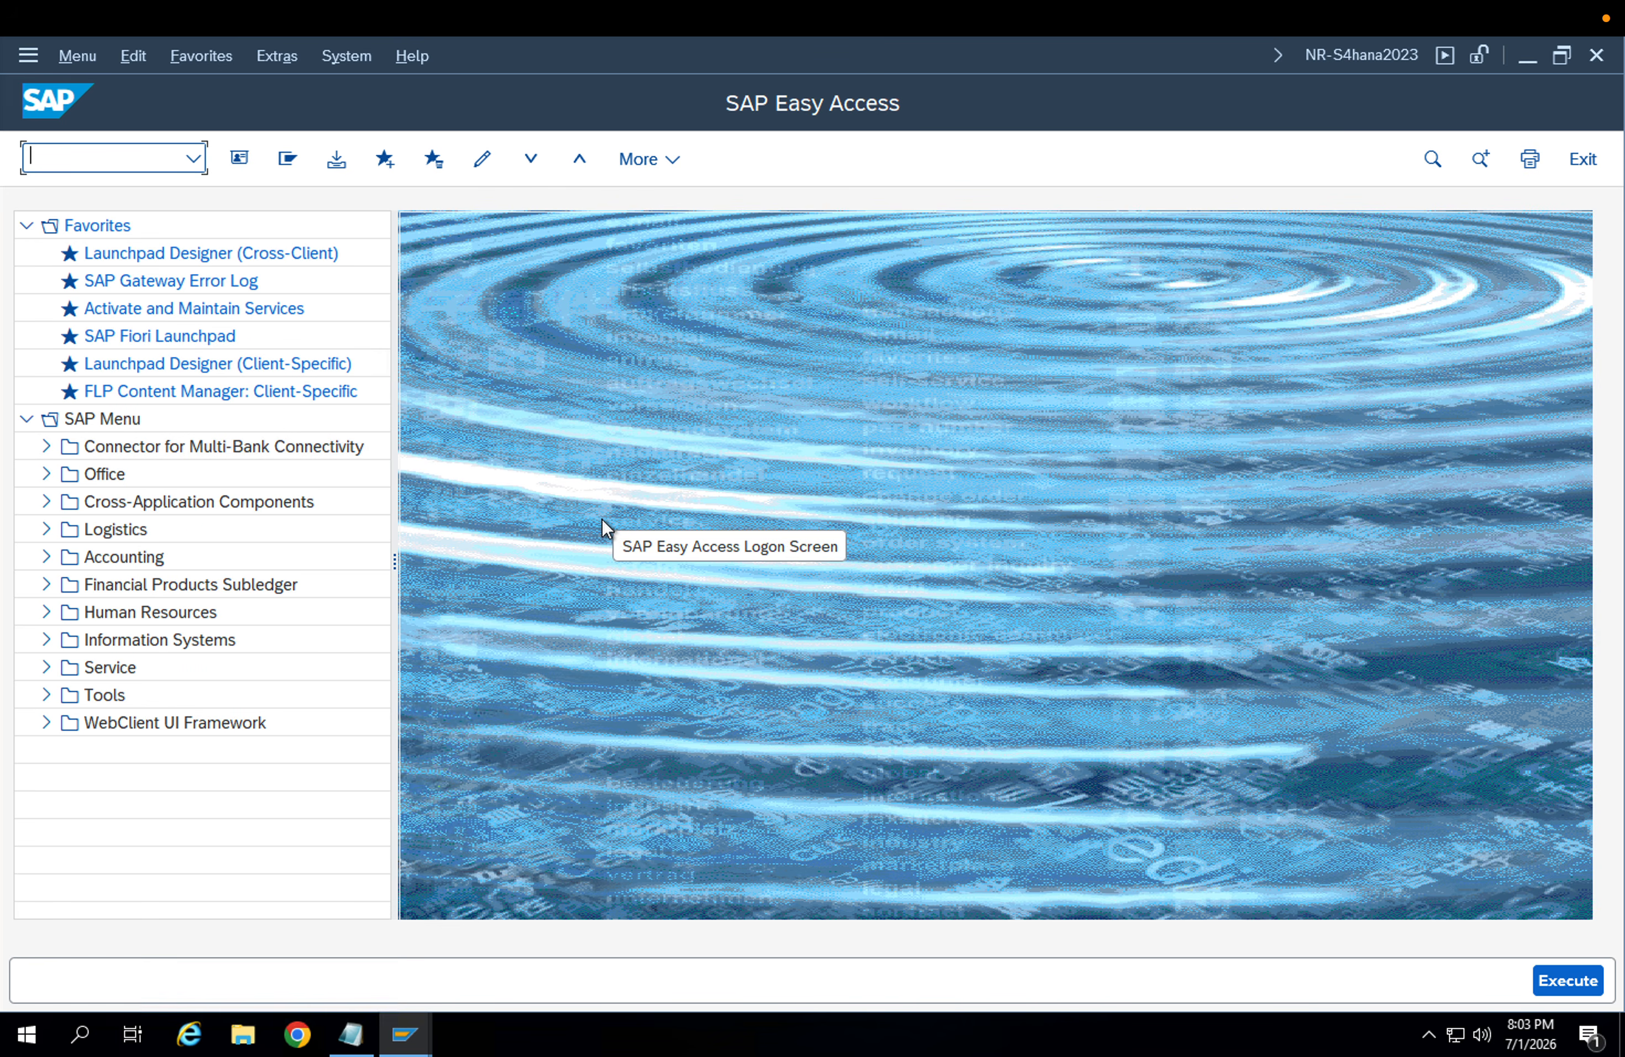
text(se11)
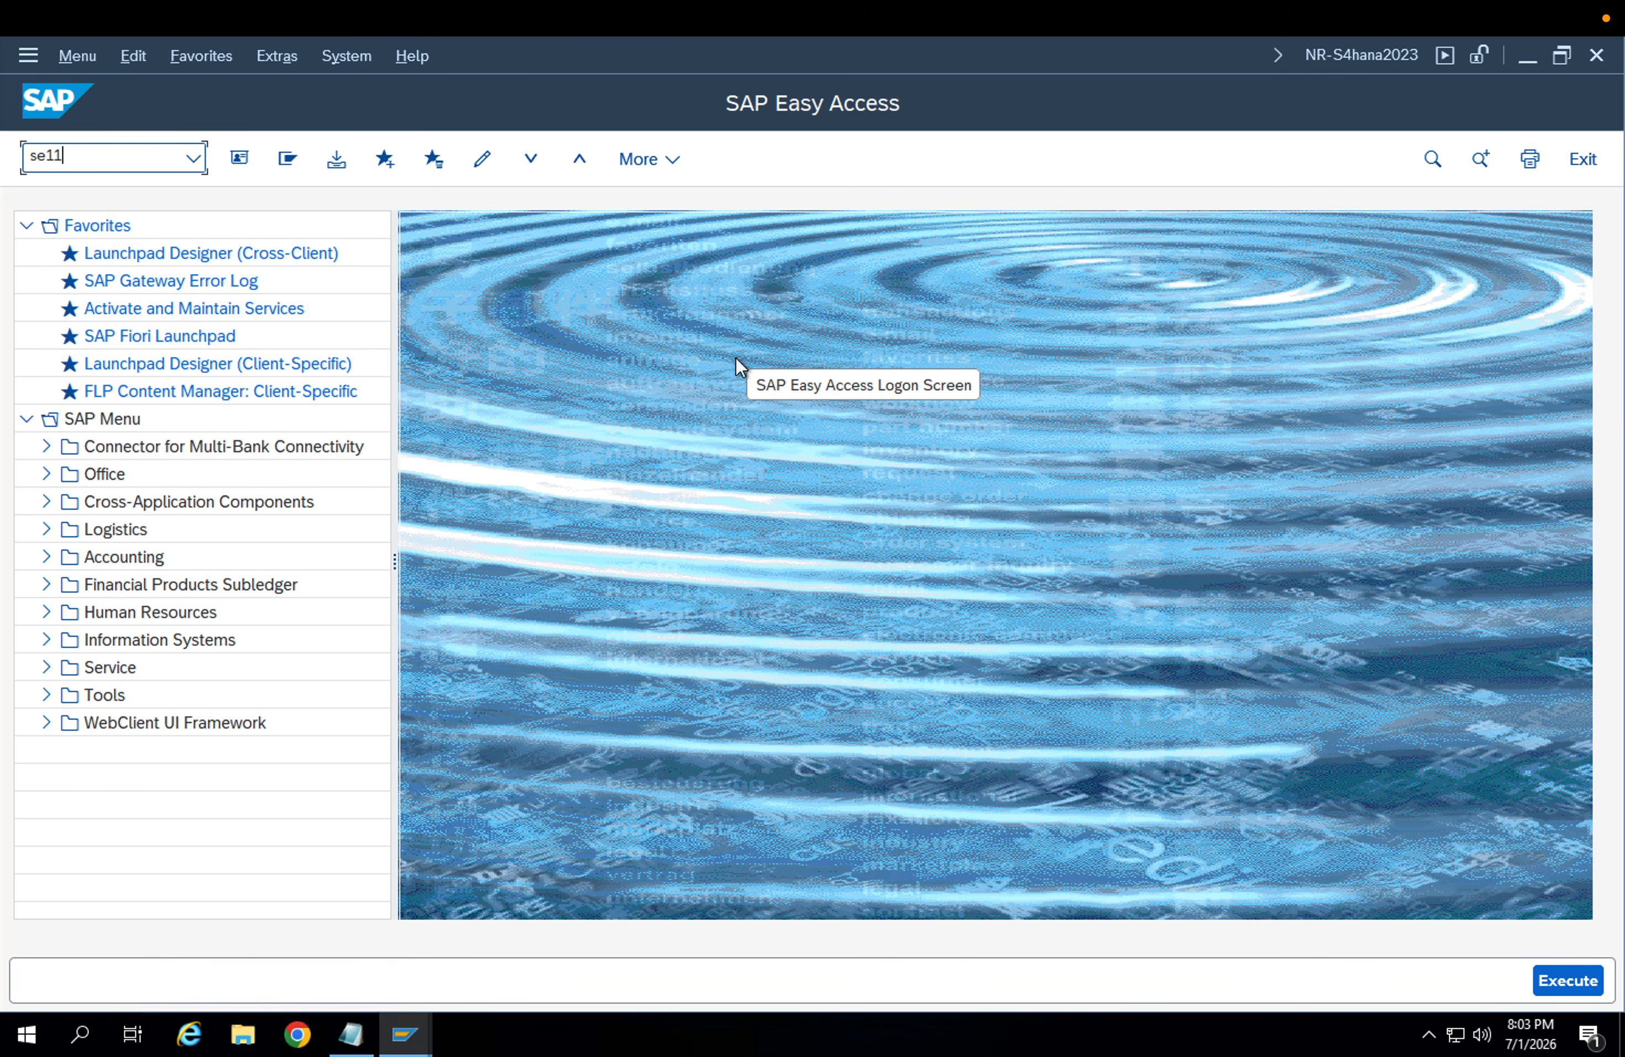
key(Return)
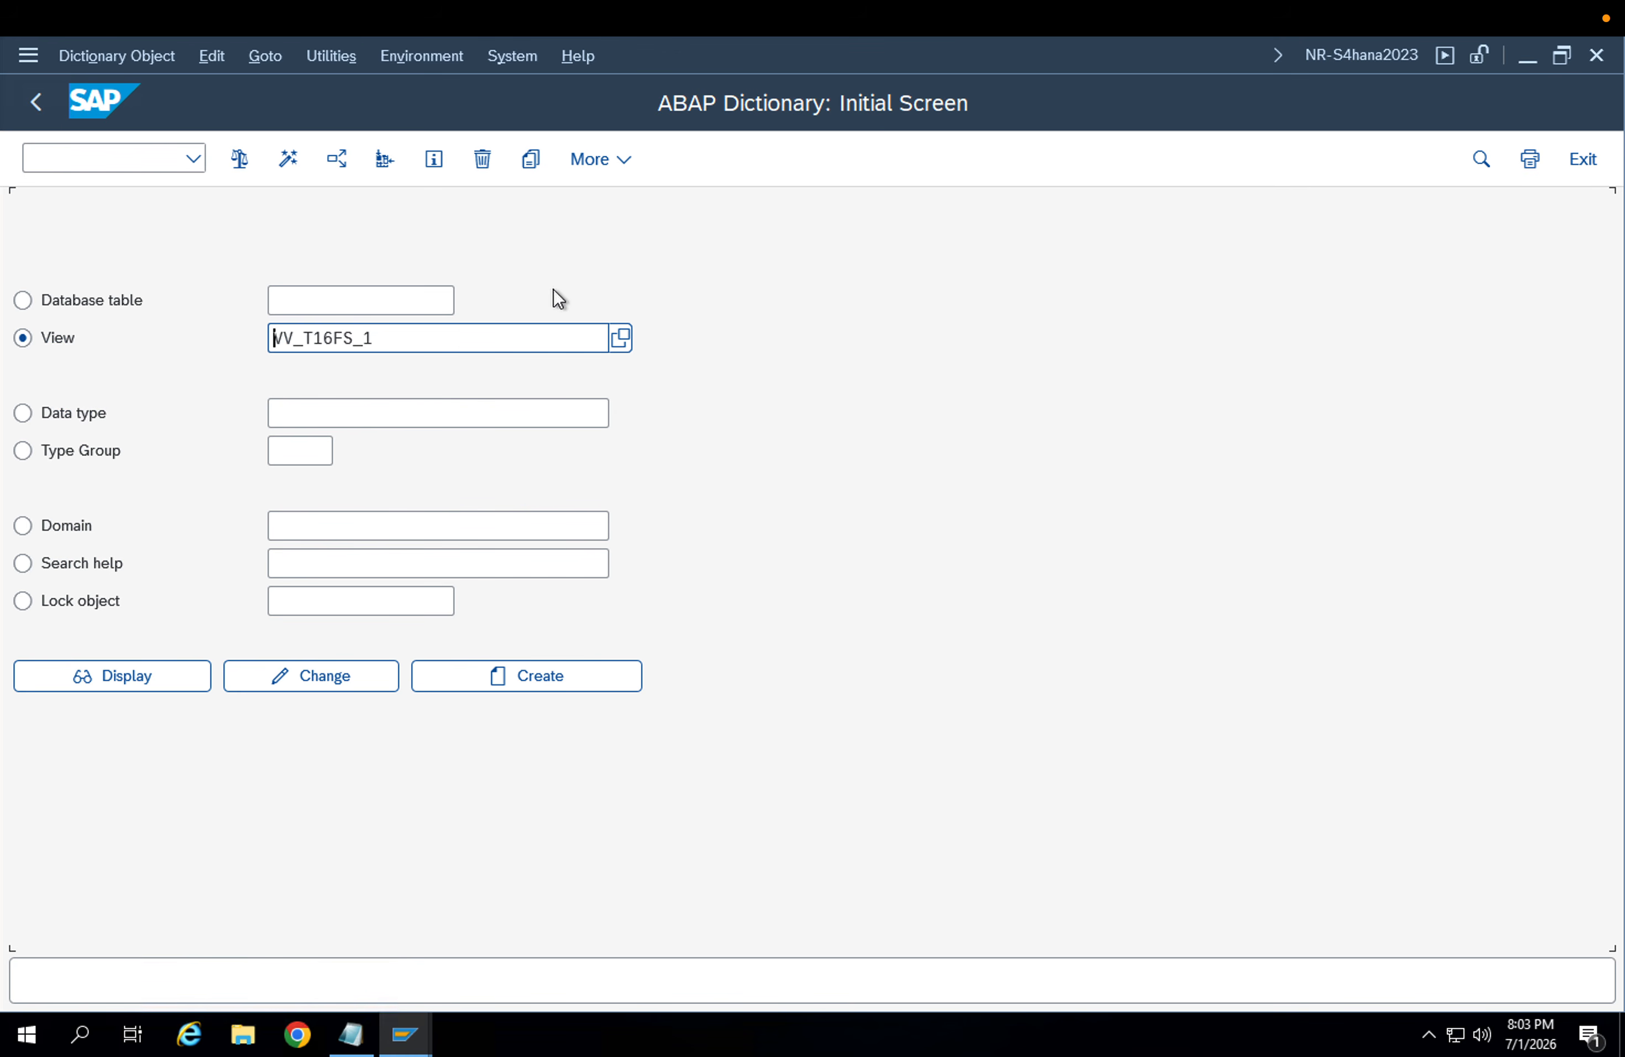
Clear the view name VV_T16FS_1 and choose Database table as the dictionary object type
drag(445, 336, 238, 337)
key(BackSpace)
click(283, 301)
click(132, 304)
click(292, 300)
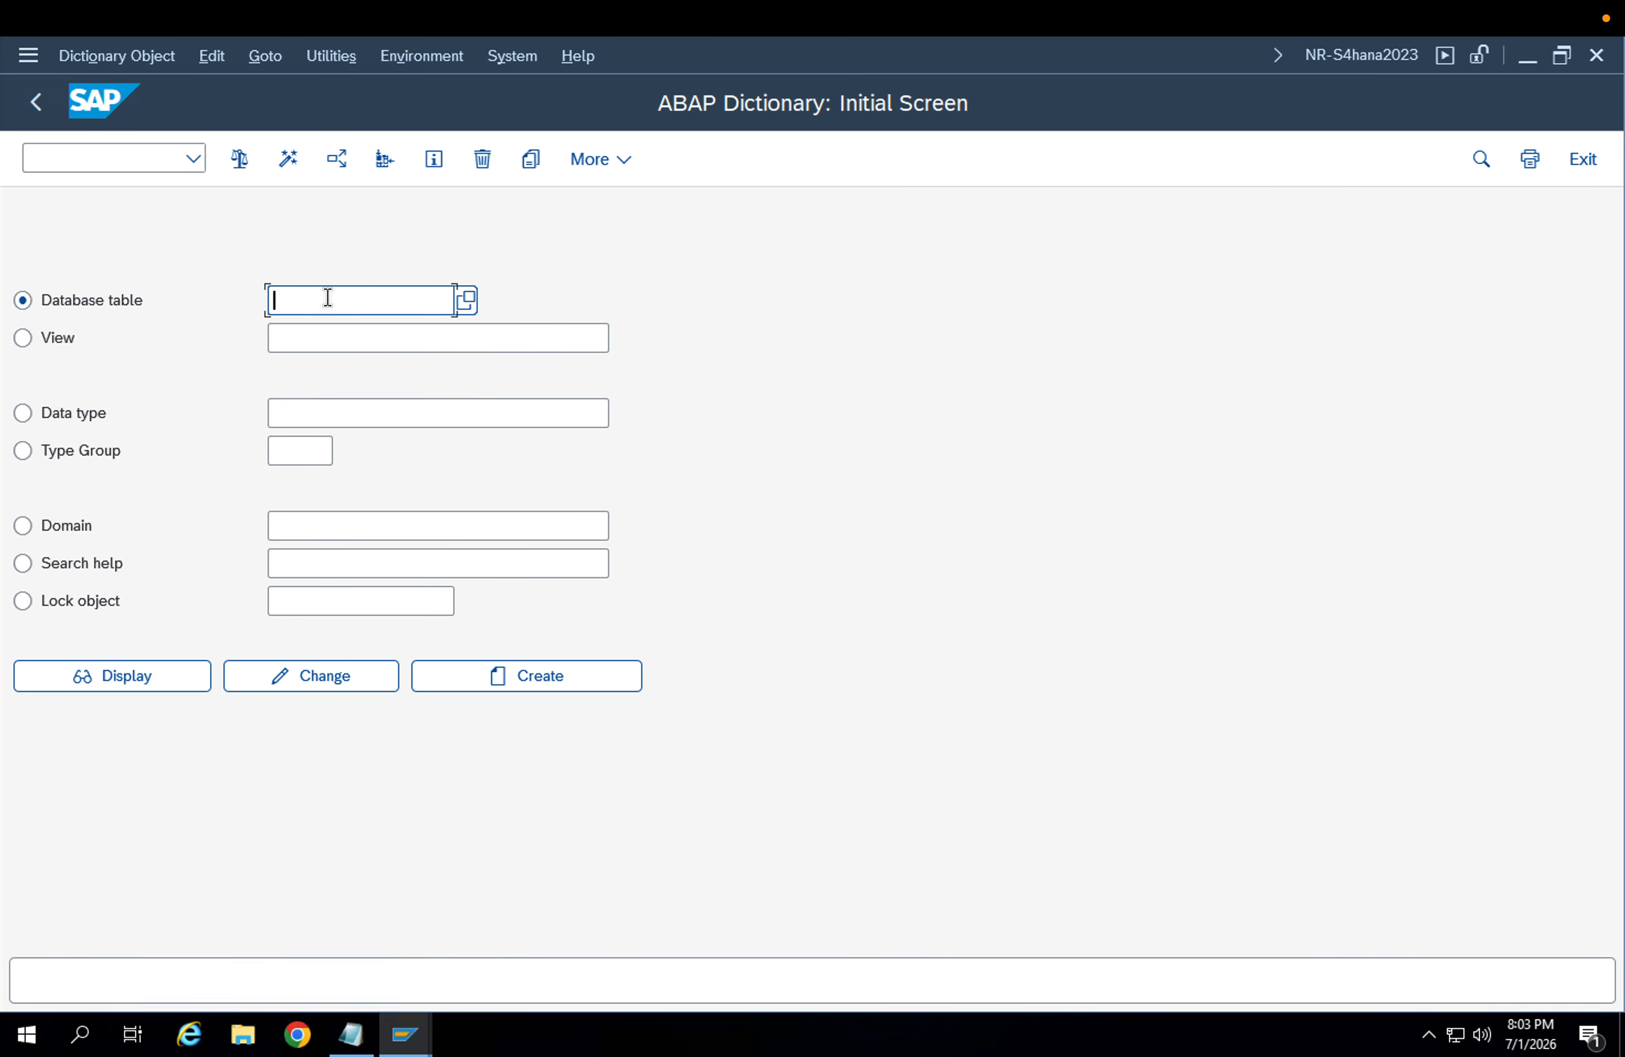
Enter CEKKO as the table name and display its structure components
text(CEEKO)
key(BackSpace)
key(BackSpace)
text(KO)
key(BackSpace)
key(BackSpace)
key(BackSpace)
text(KKO)
click(133, 677)
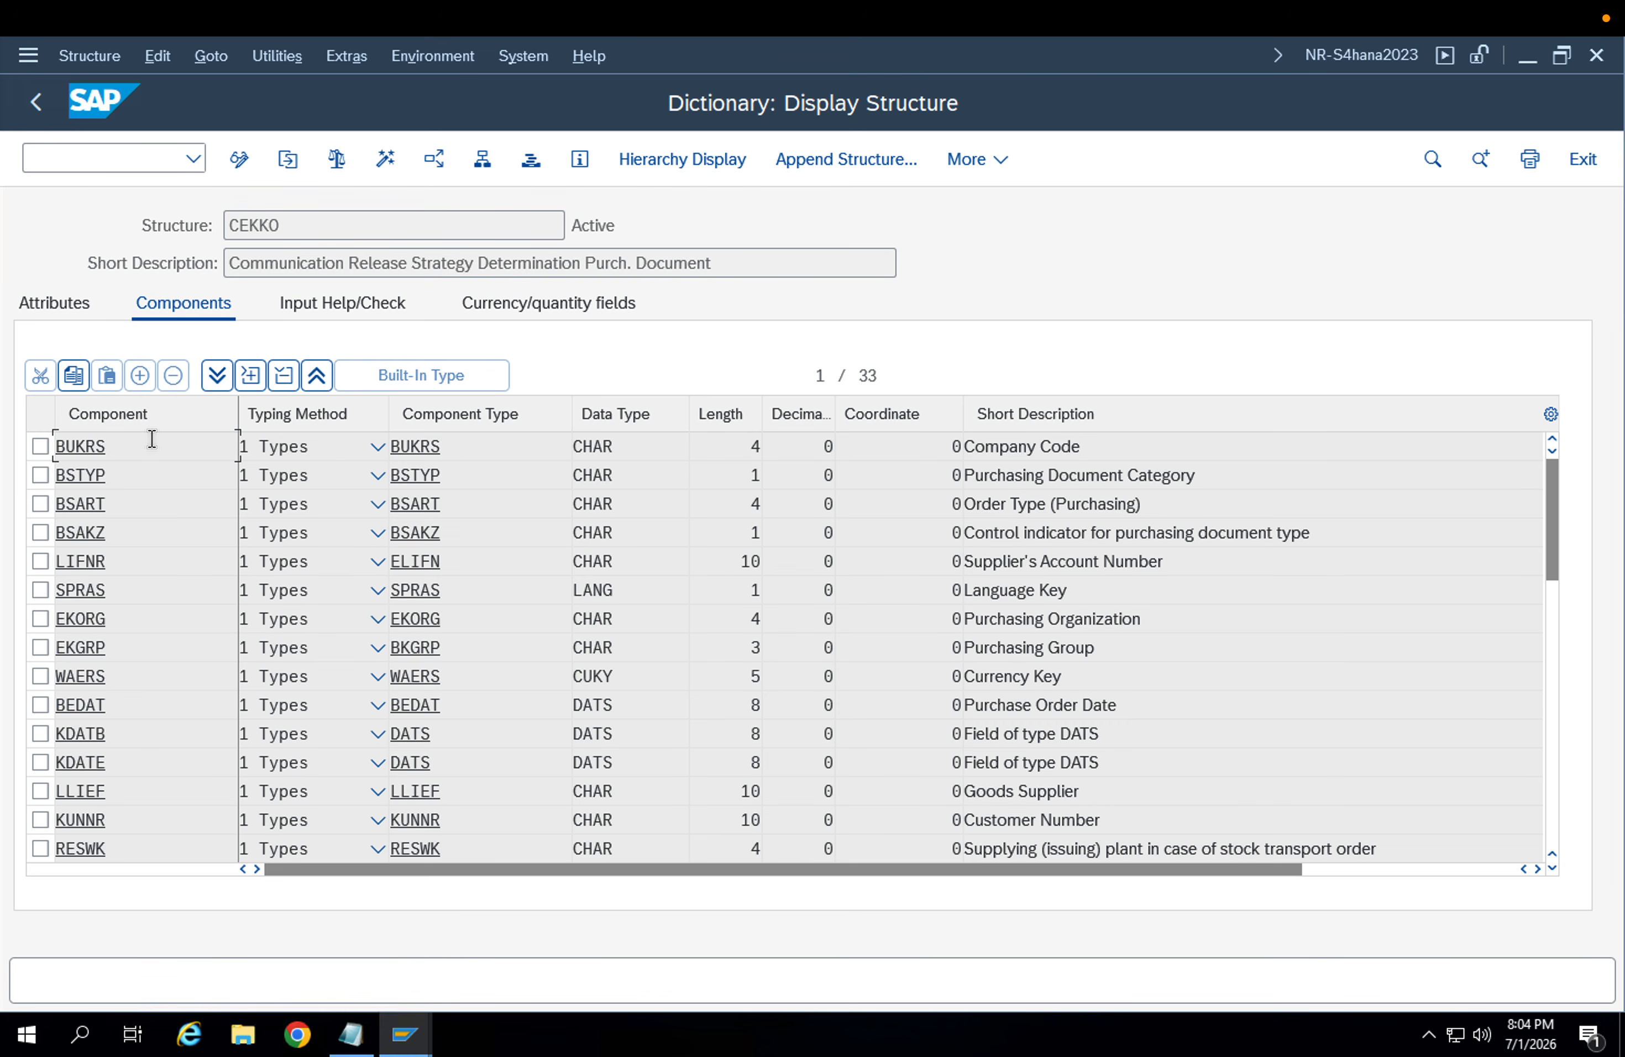
Examine the CEKKO components usable in a release strategy, highlighting document category, order type, control indicator, purchasing organization and purchasing group fields
double_click(68, 444)
drag(109, 468, 89, 507)
drag(1324, 534, 903, 537)
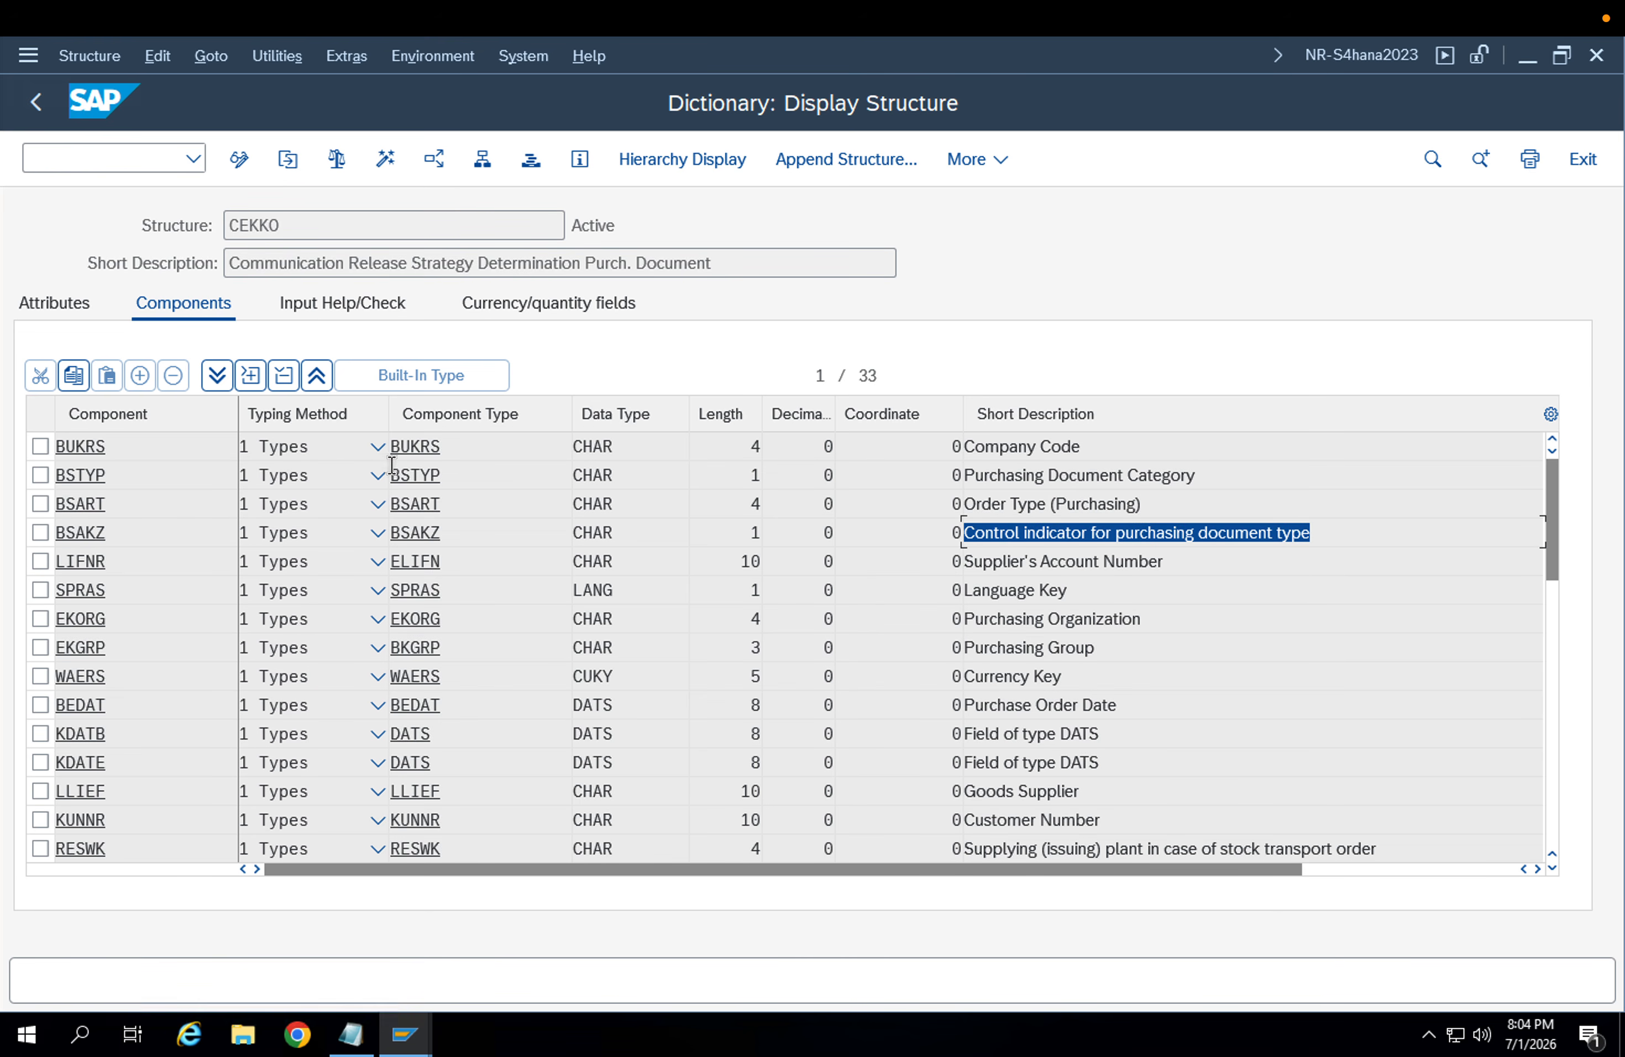
drag(115, 472, 29, 475)
drag(103, 530, 31, 511)
drag(106, 563, 37, 589)
drag(141, 621, 43, 619)
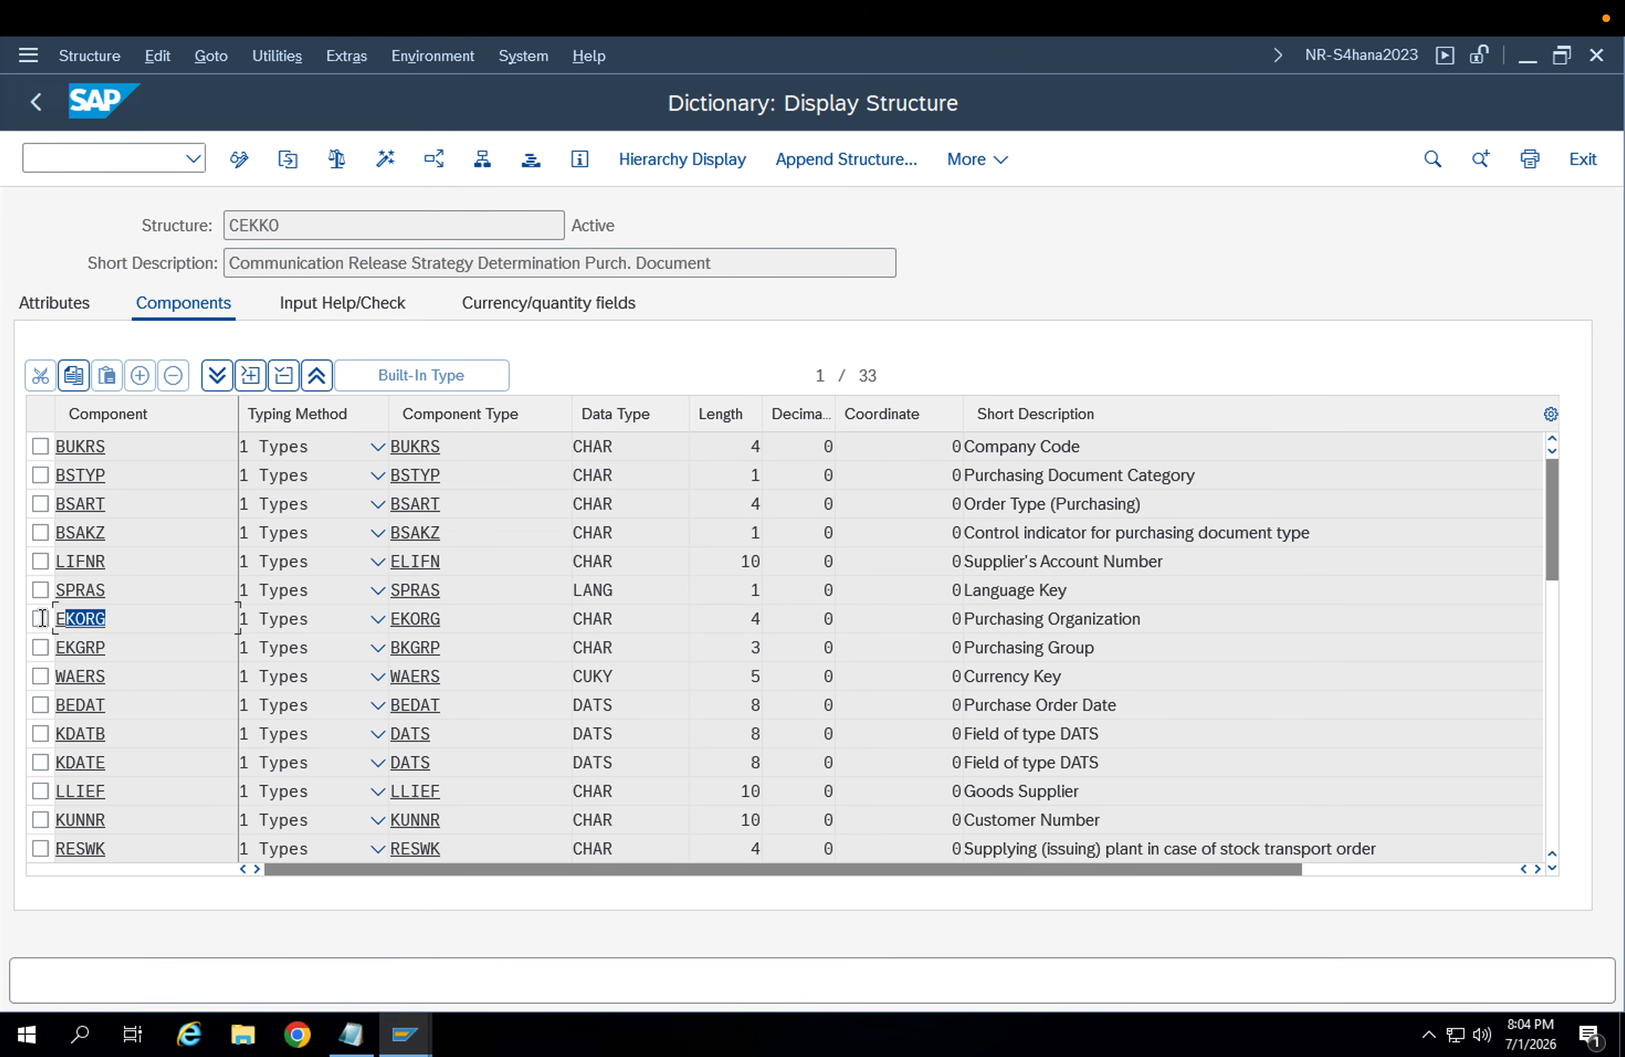
drag(130, 654, 37, 648)
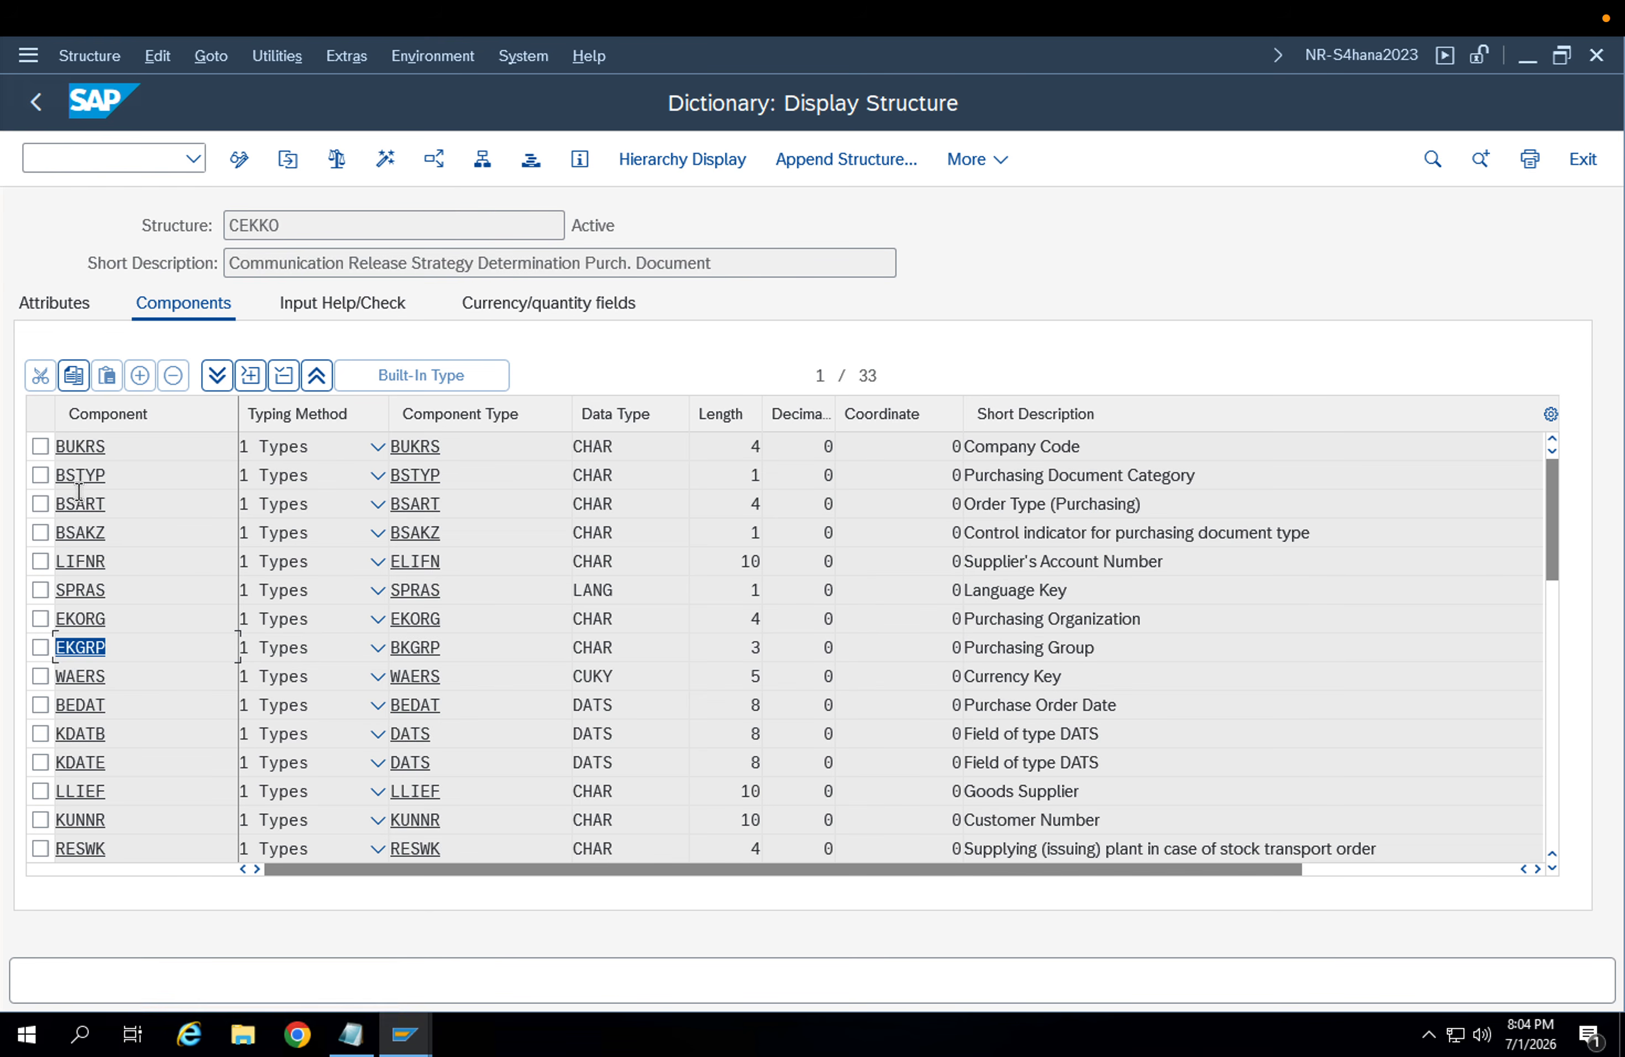
click(134, 642)
Highlight the short descriptions of the control indicator, order type, purchasing organization and purchasing group components
drag(1313, 534, 934, 560)
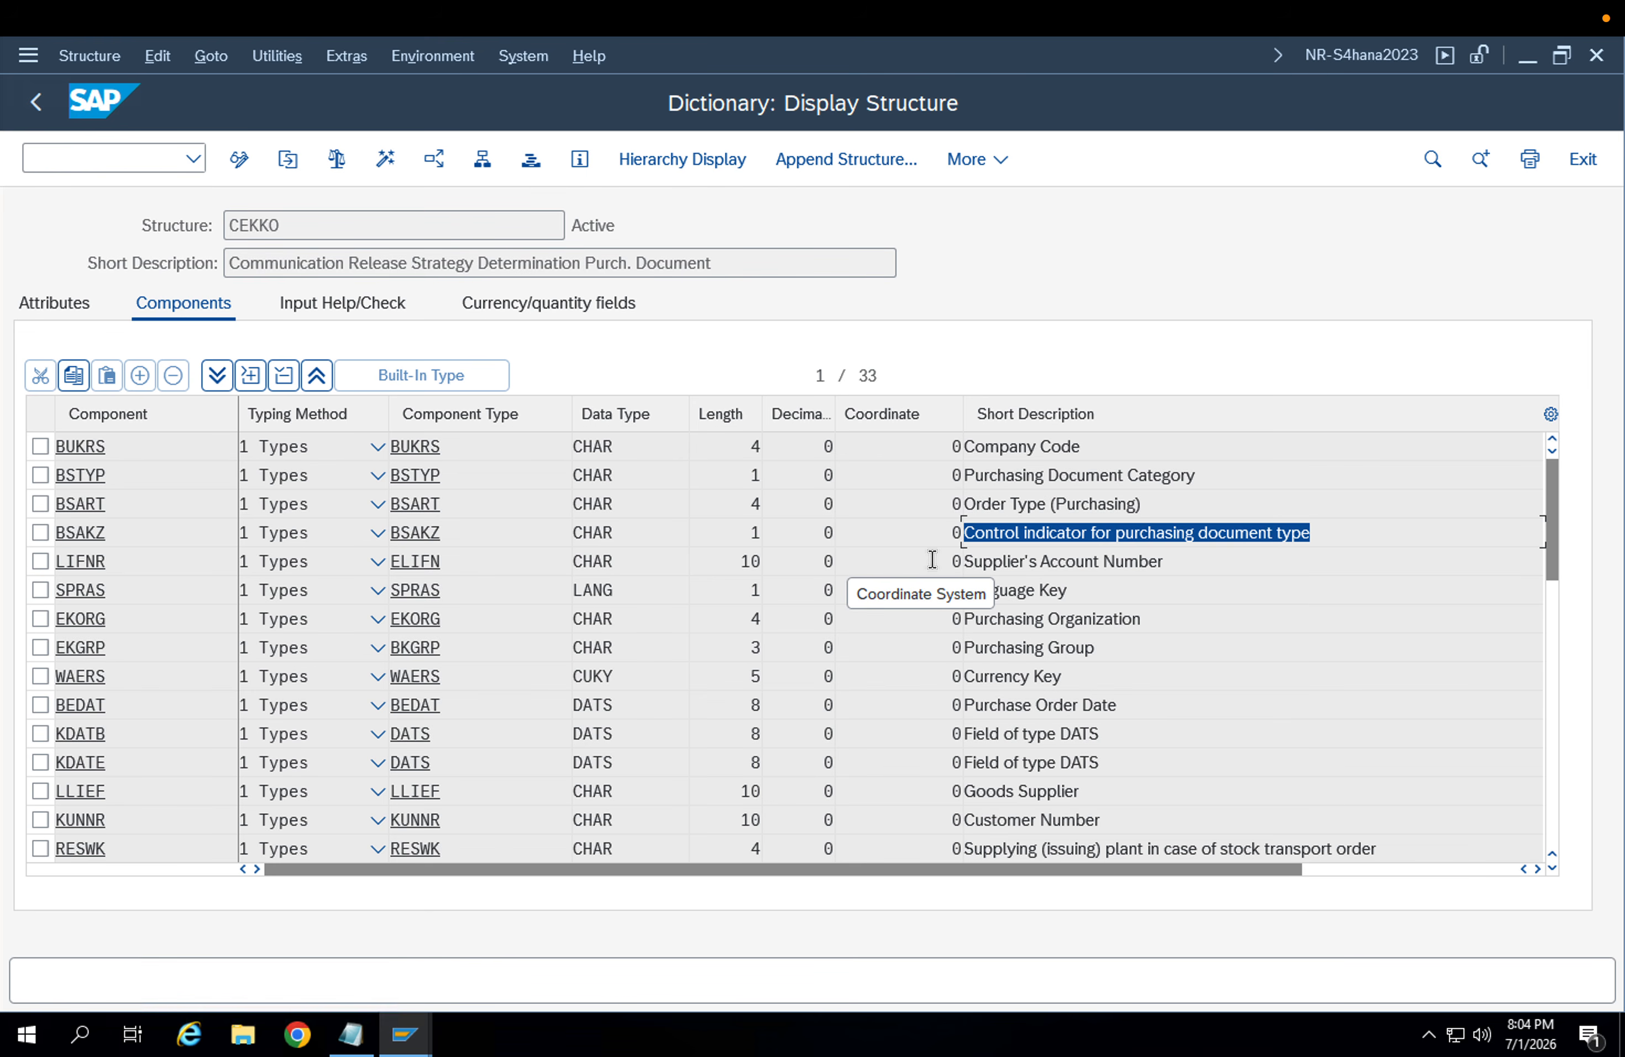
drag(1339, 533, 961, 541)
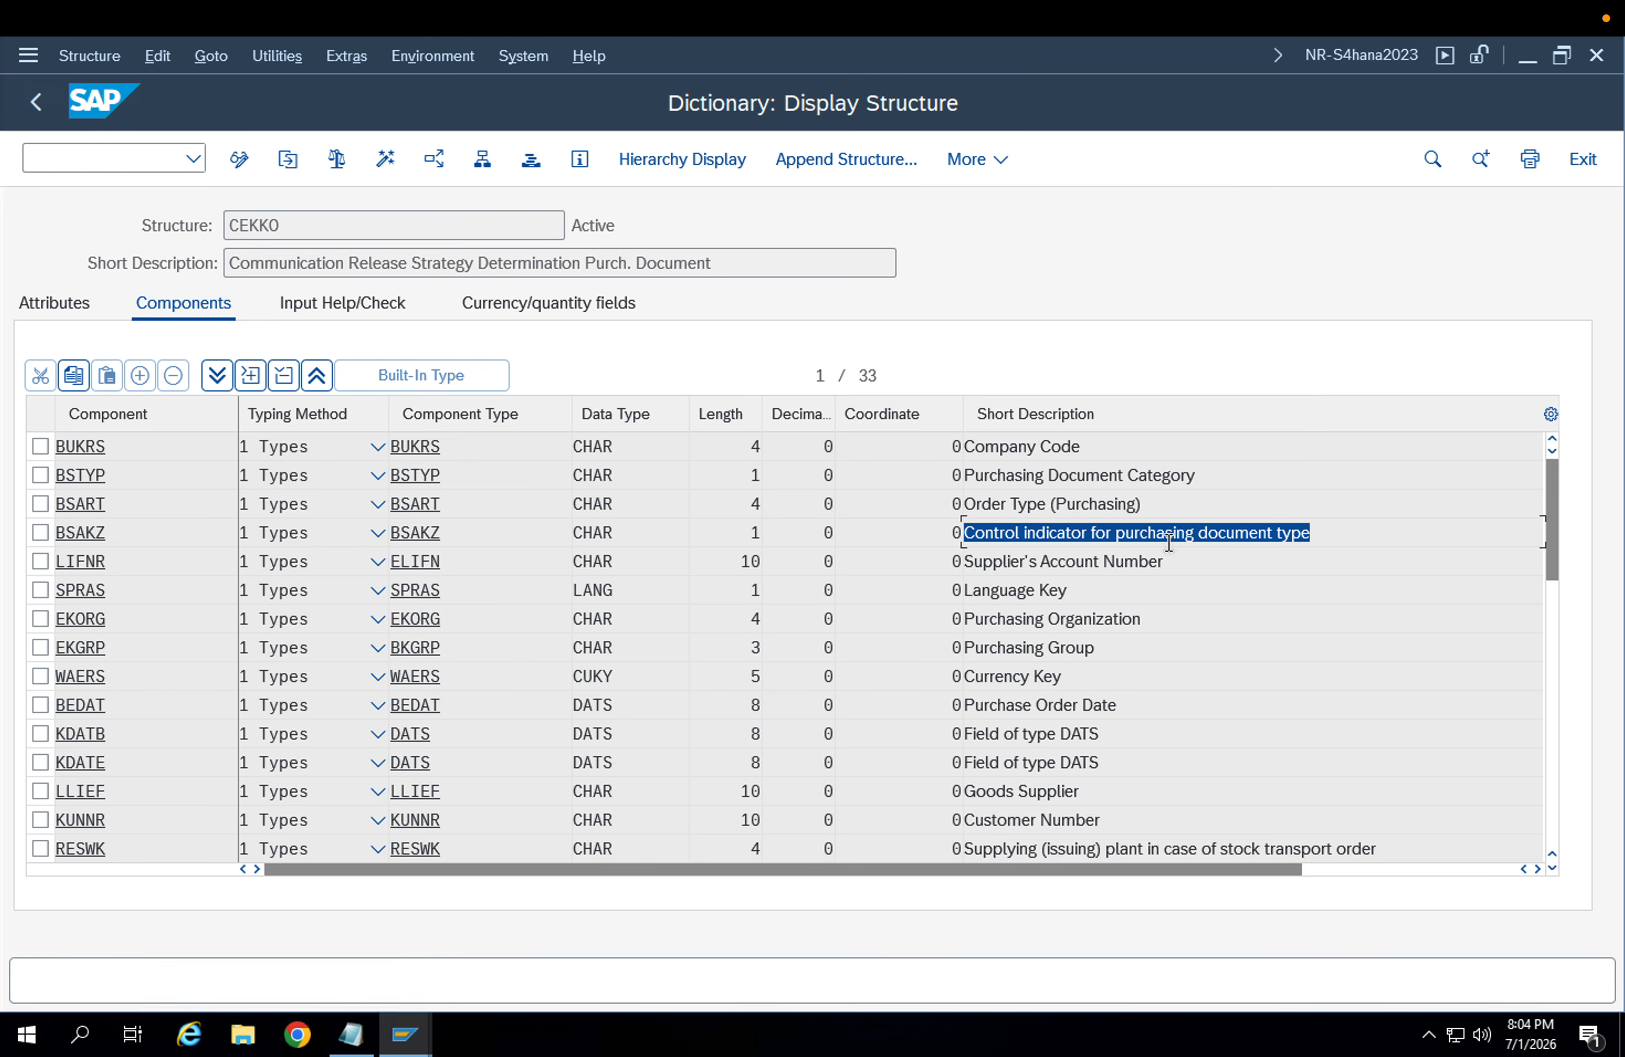
click(1187, 537)
drag(1160, 505, 946, 508)
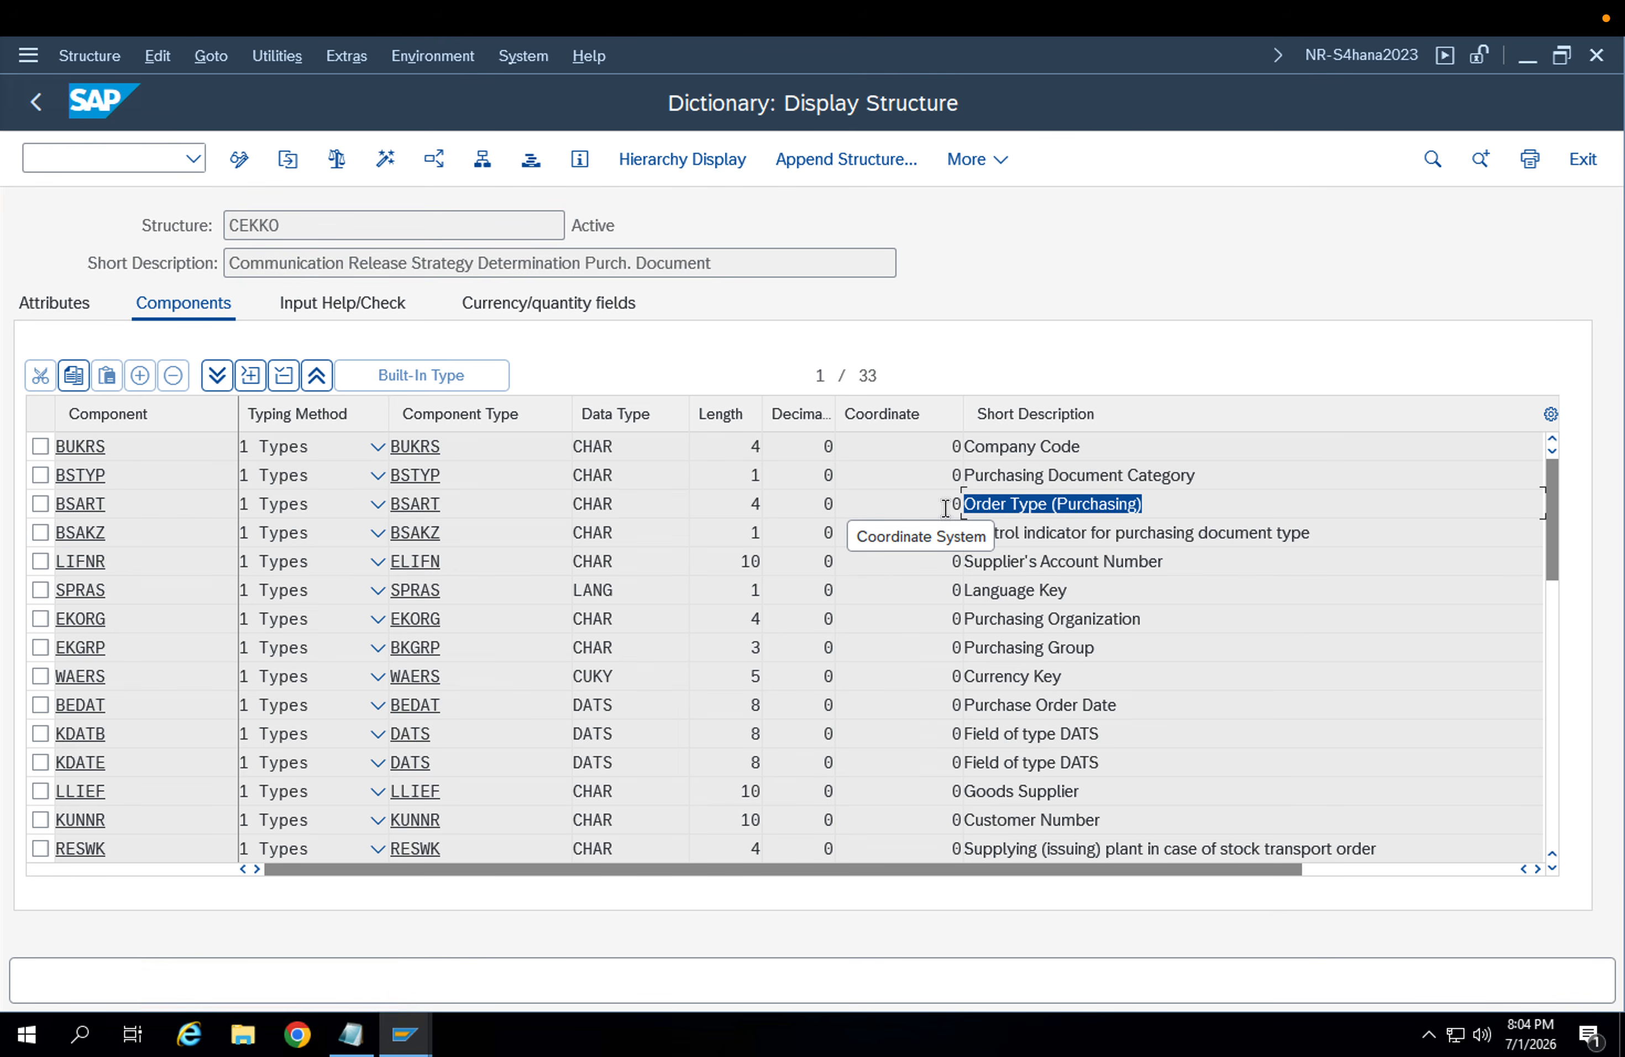
click(1160, 621)
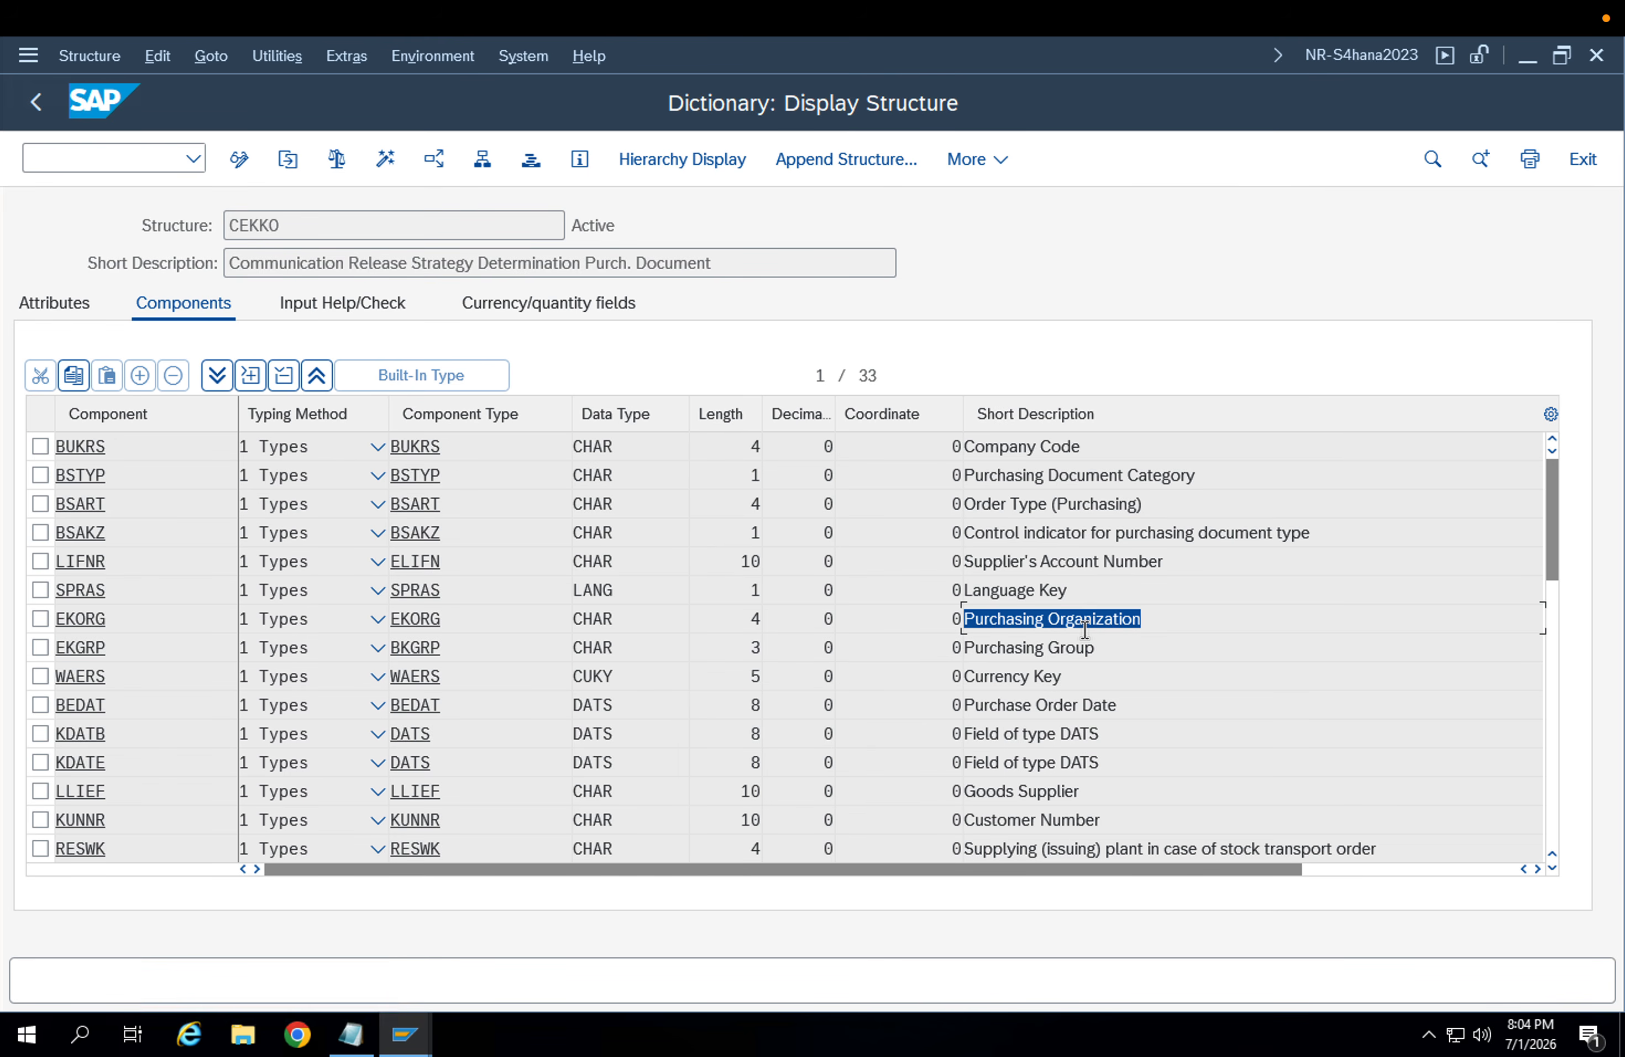
click(1116, 648)
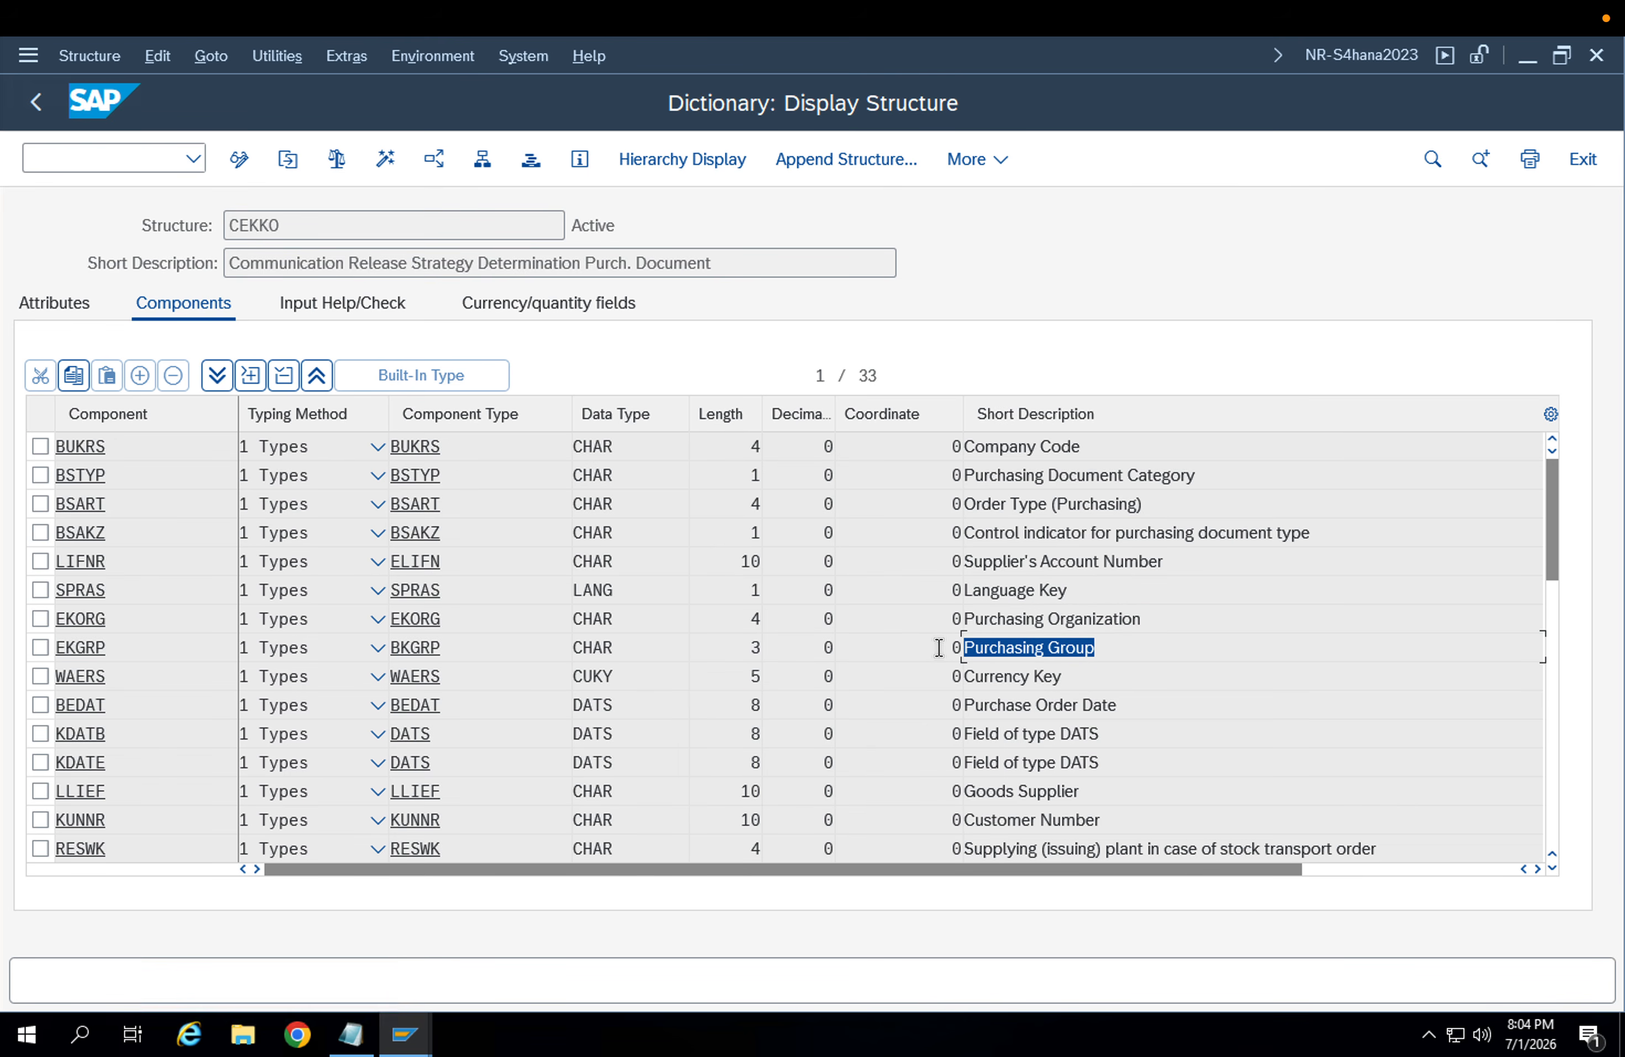
Locate the GNETW component further down the structure and highlight its description, Total net order value
click(1554, 614)
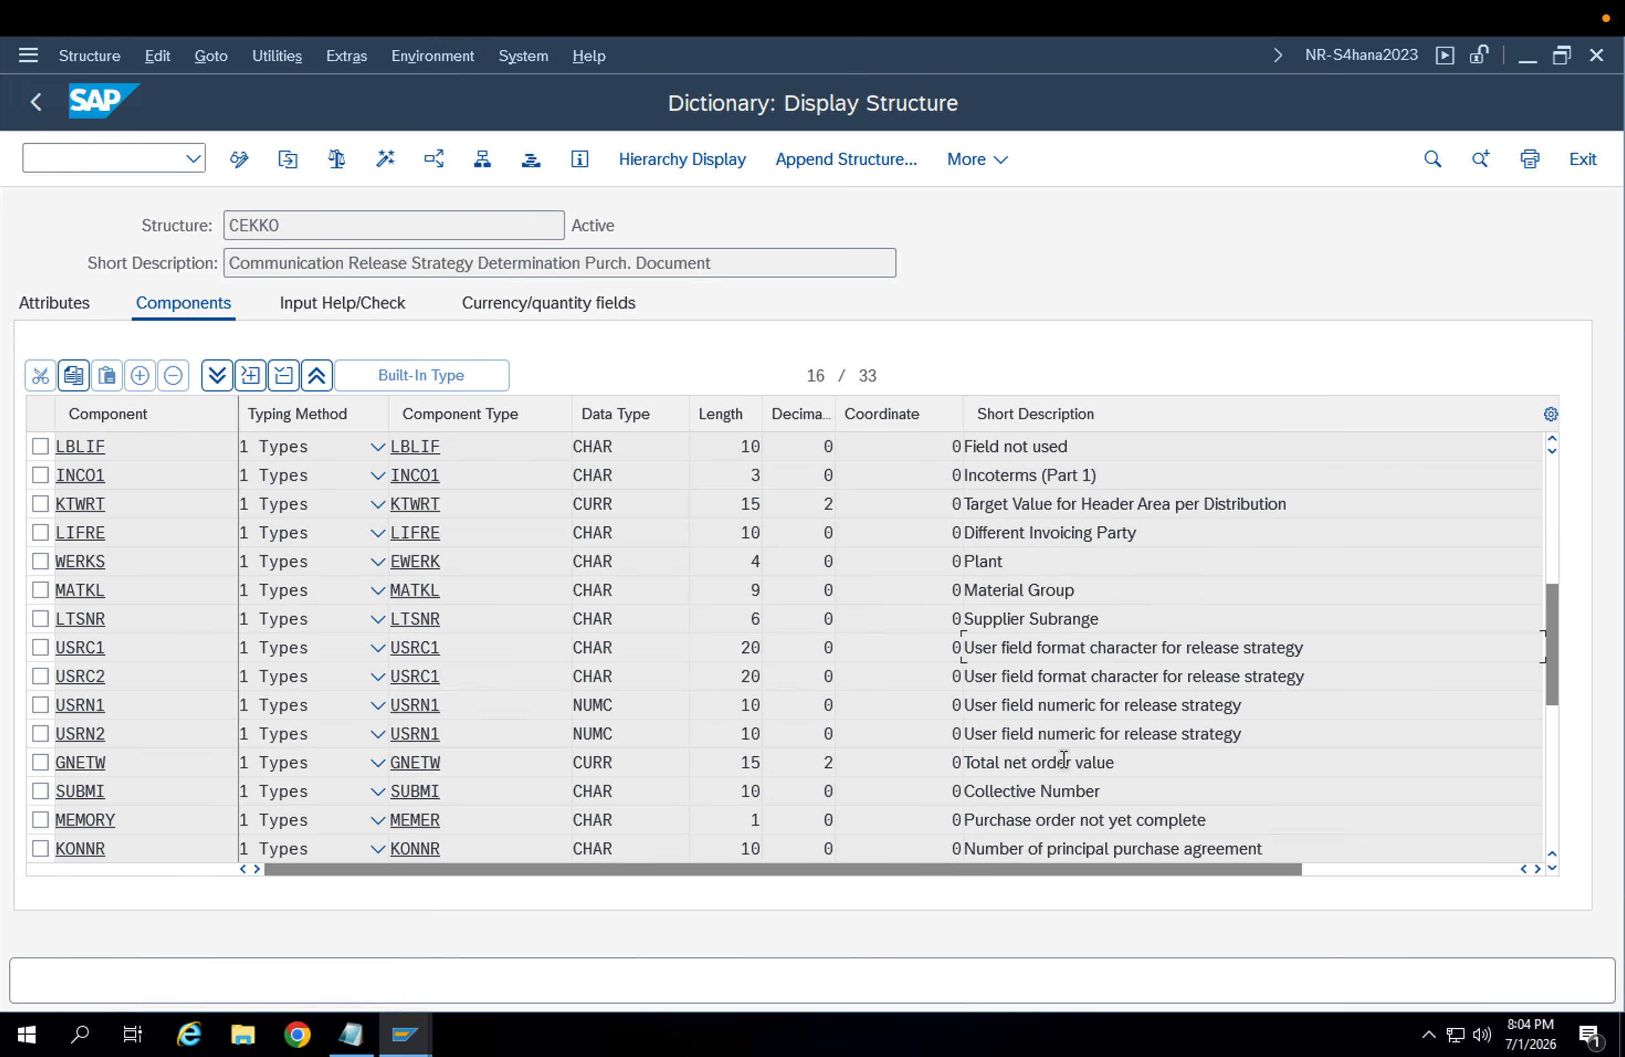
drag(1111, 765, 793, 749)
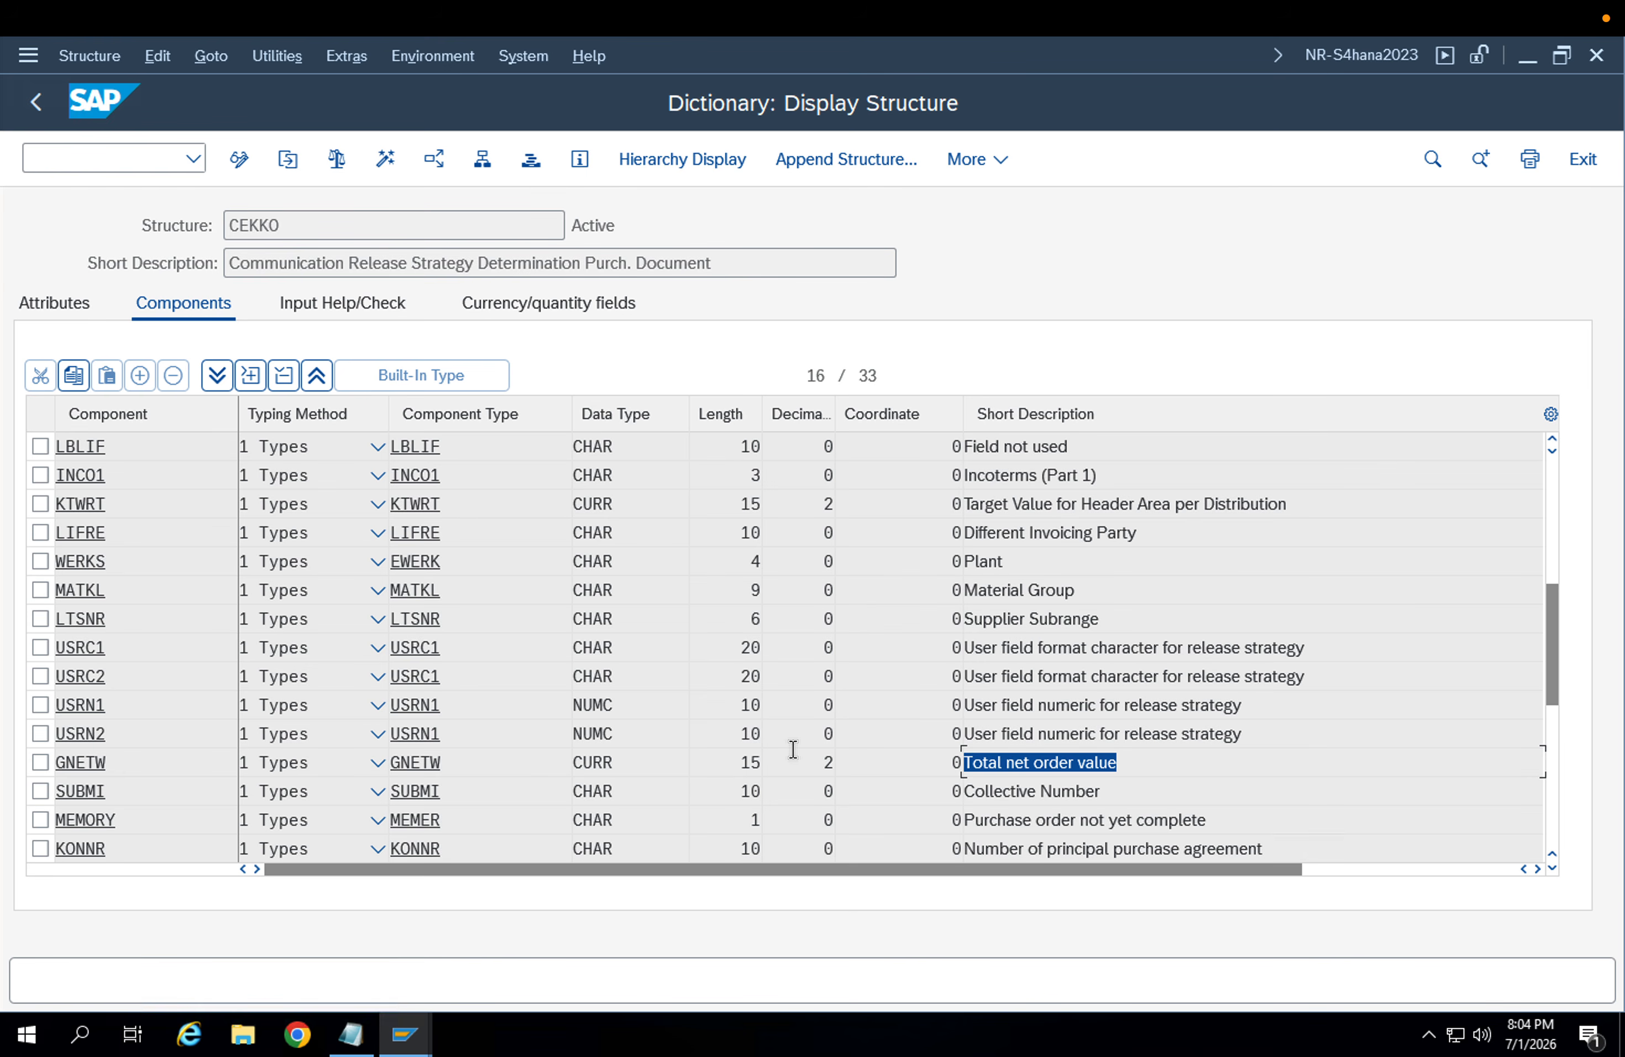
click(1091, 765)
drag(1125, 766, 888, 754)
click(1548, 549)
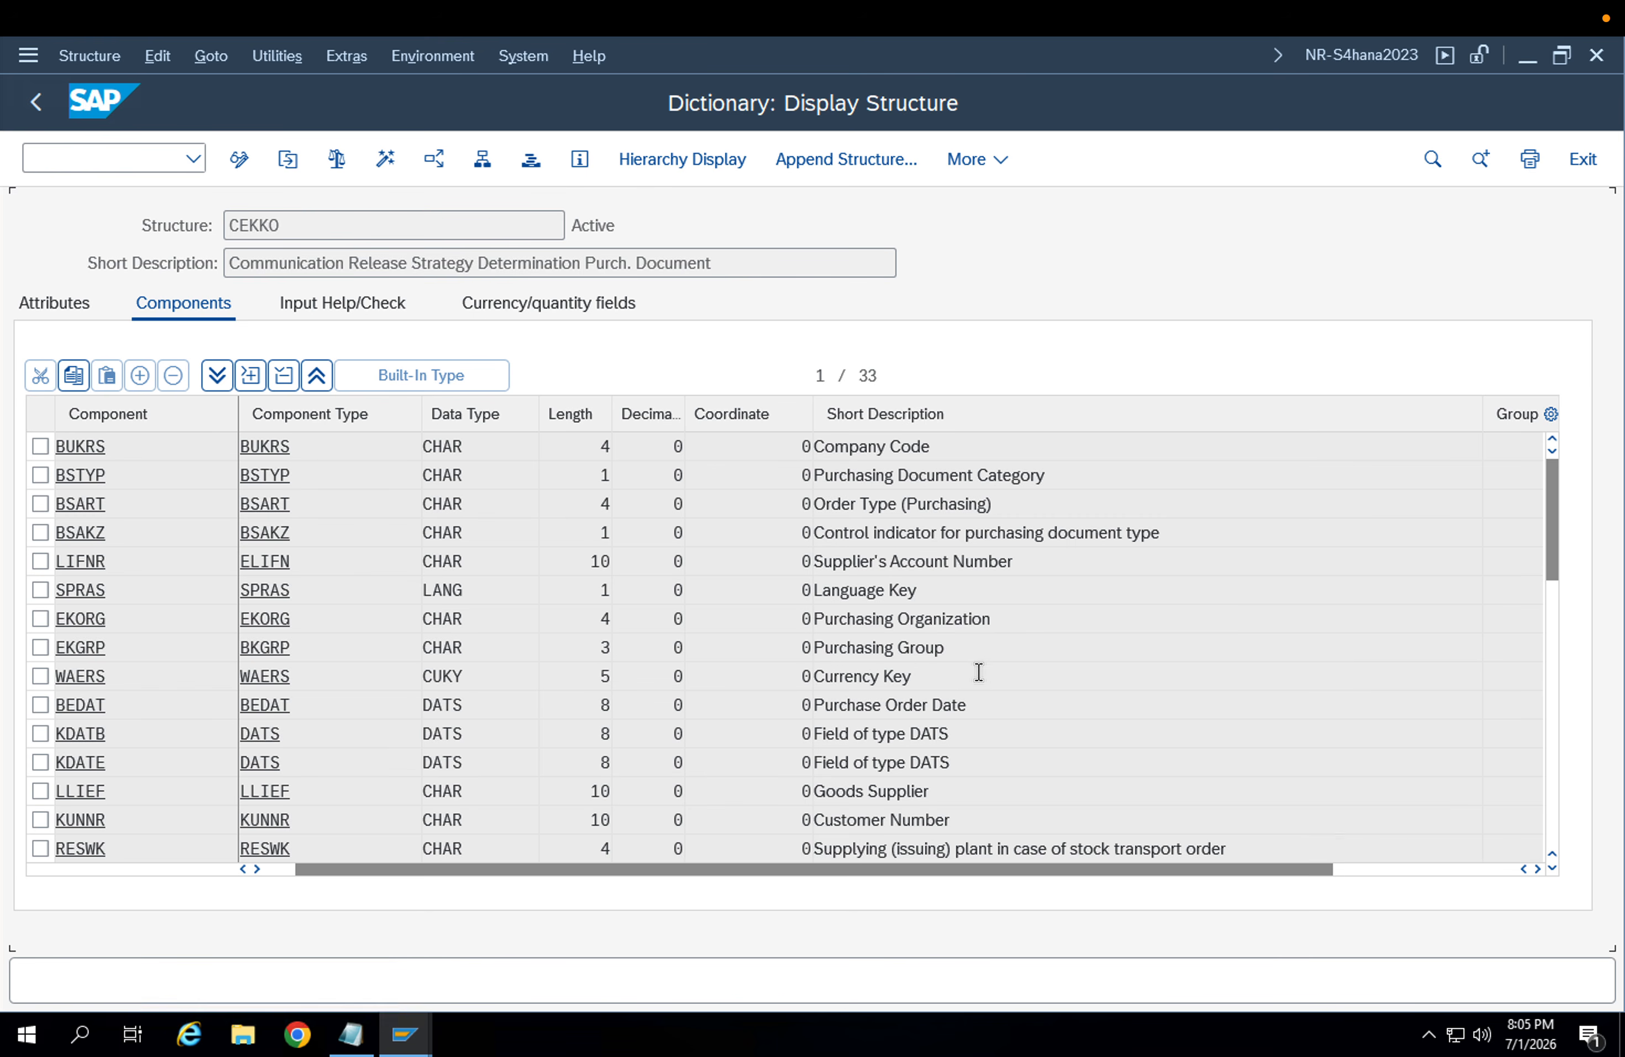
Highlight the Purchasing Group, Order Type and Purchasing Document Category descriptions and the structure name CEKKO
drag(1009, 645, 762, 646)
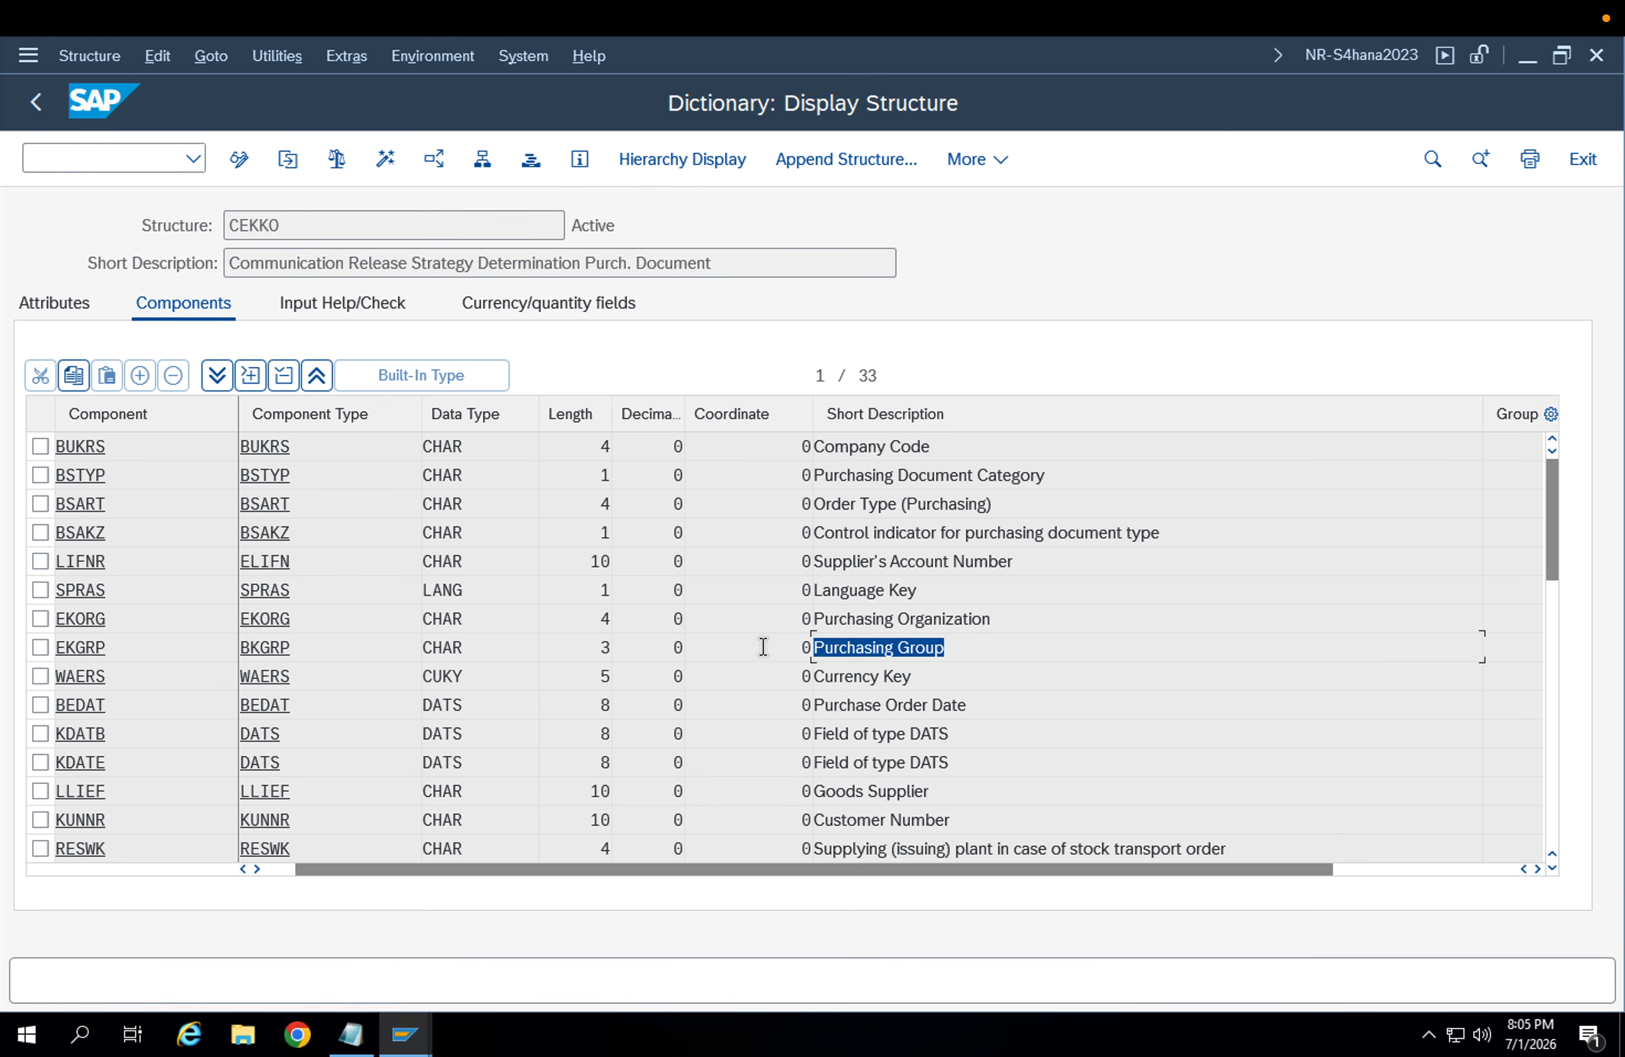
click(994, 647)
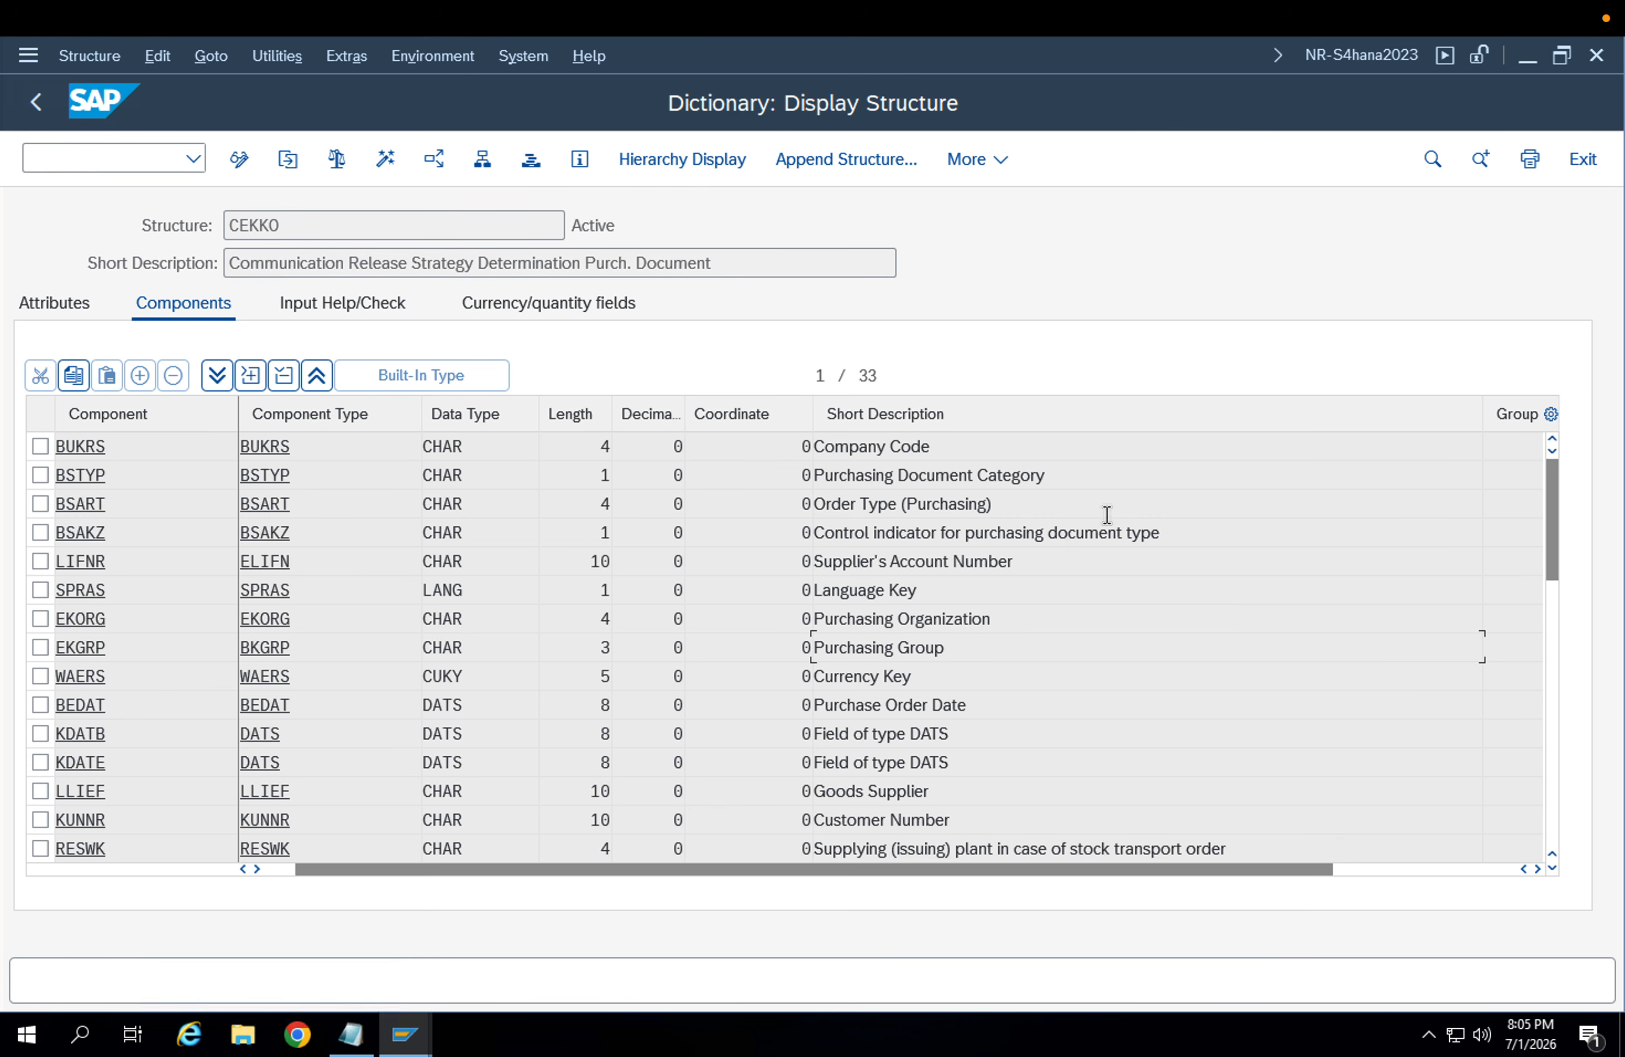
drag(1045, 506, 762, 520)
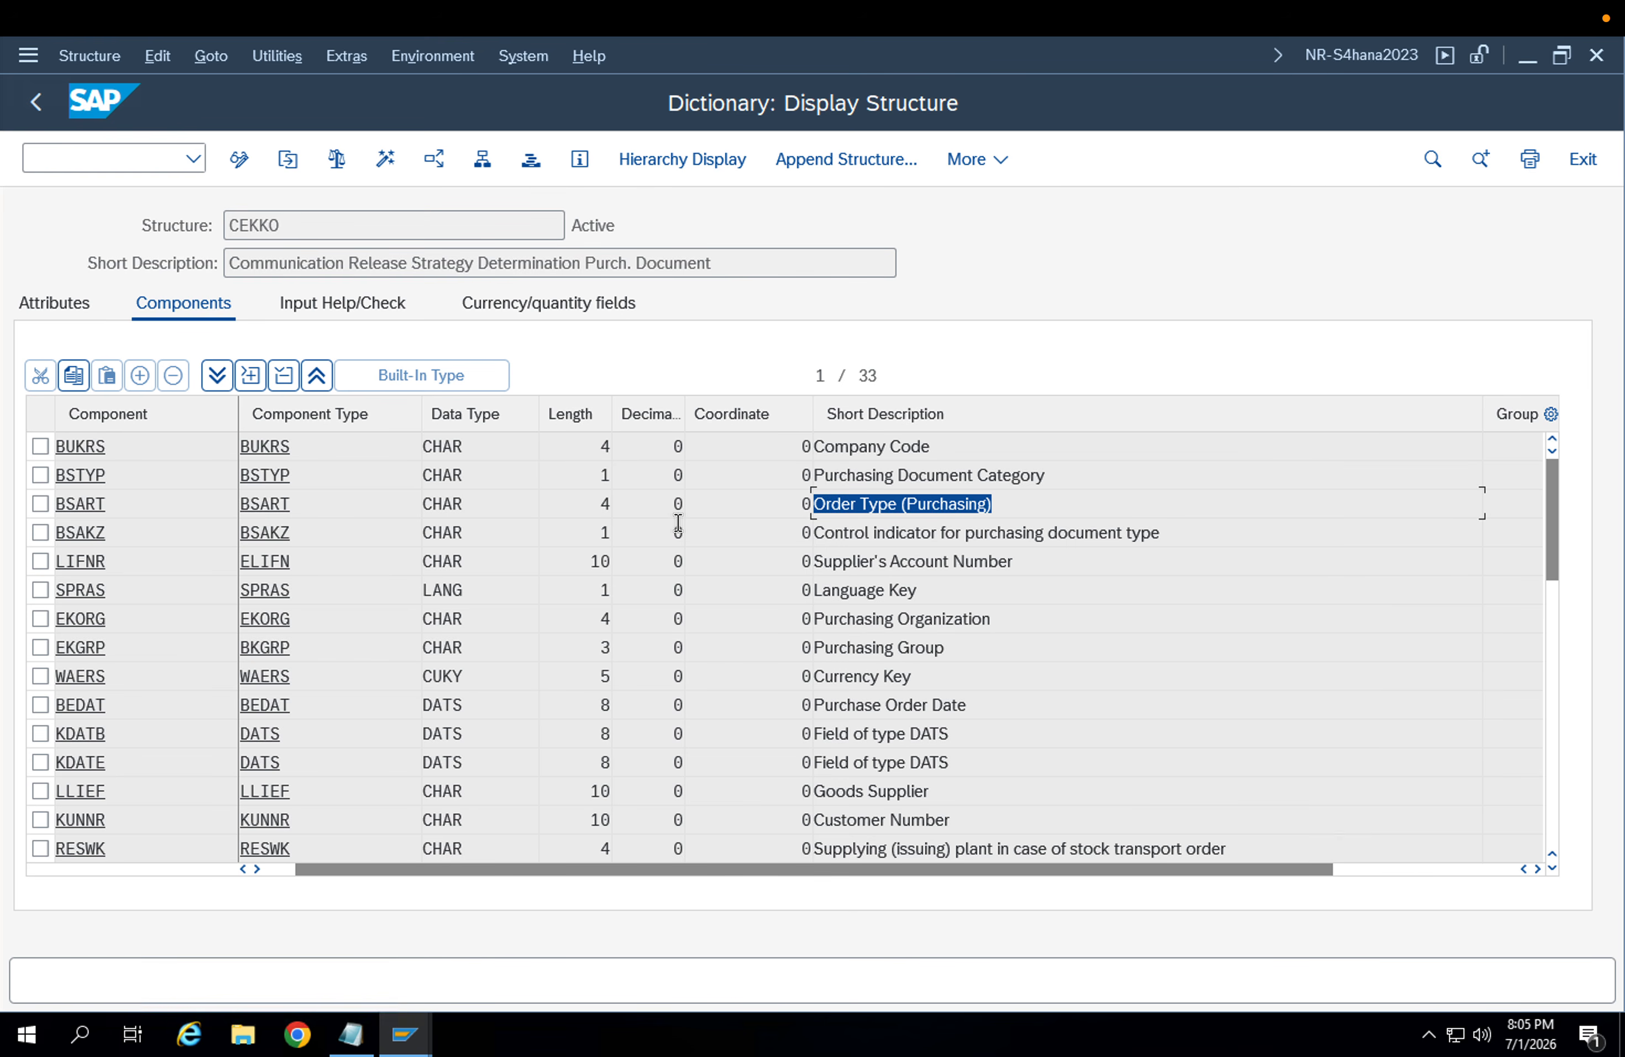
drag(1054, 478, 740, 493)
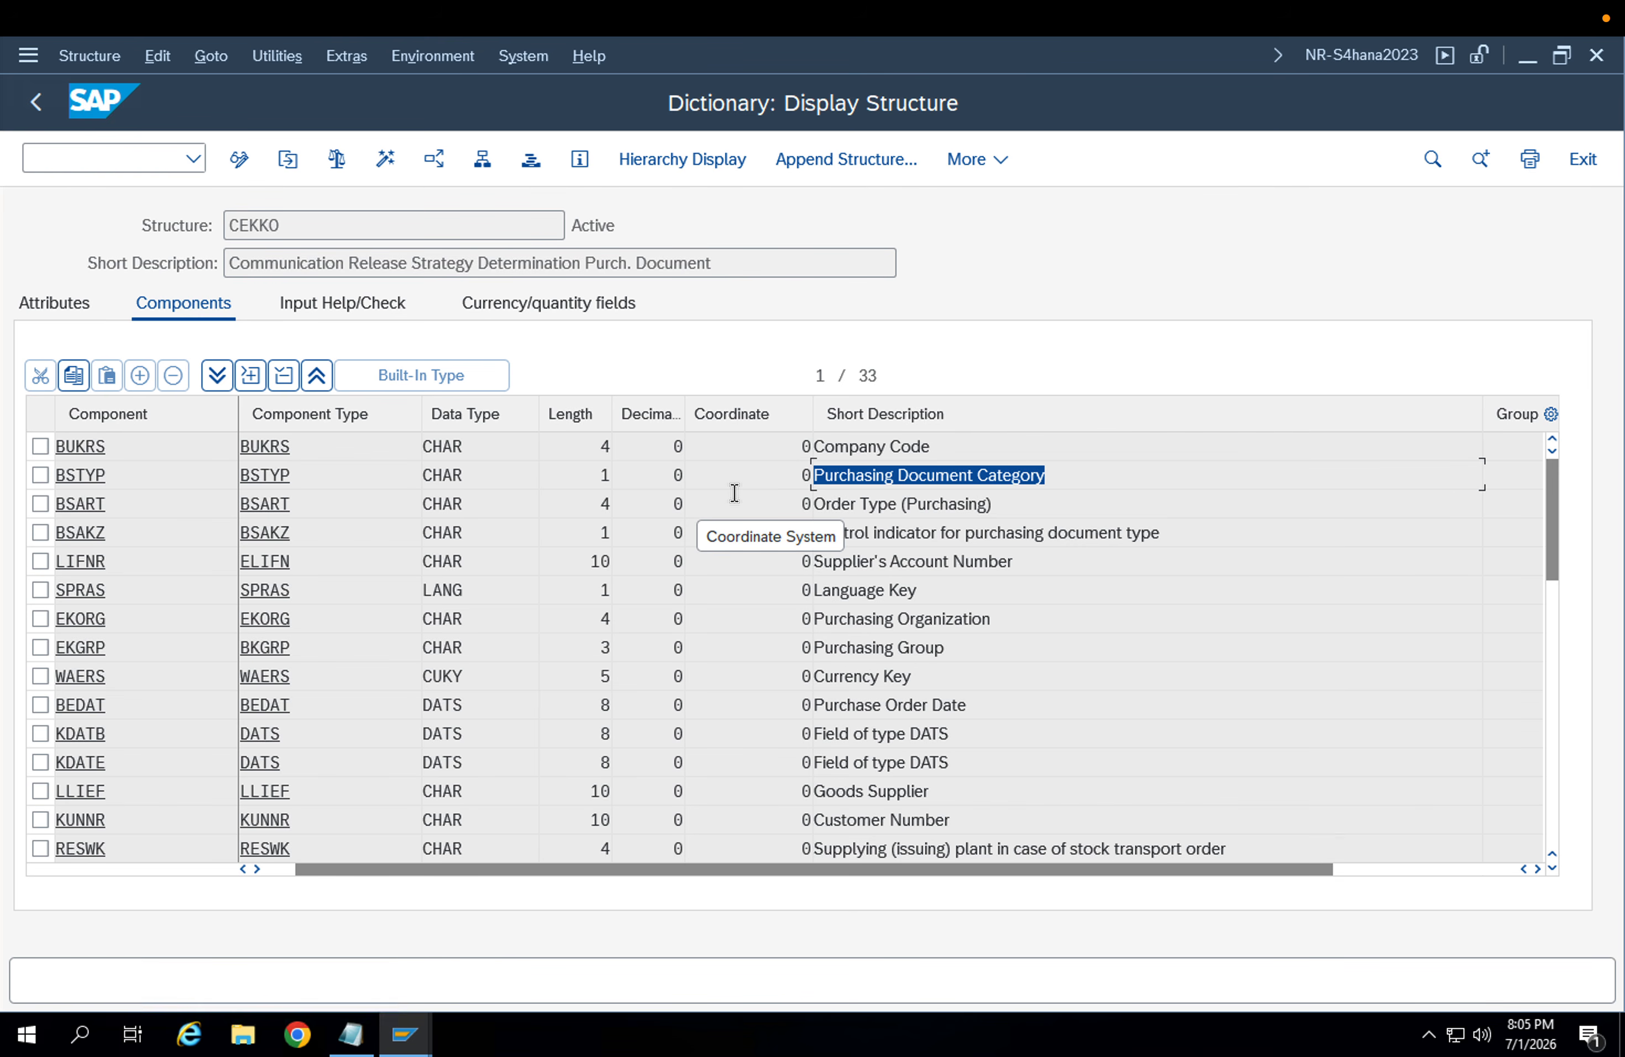
click(989, 481)
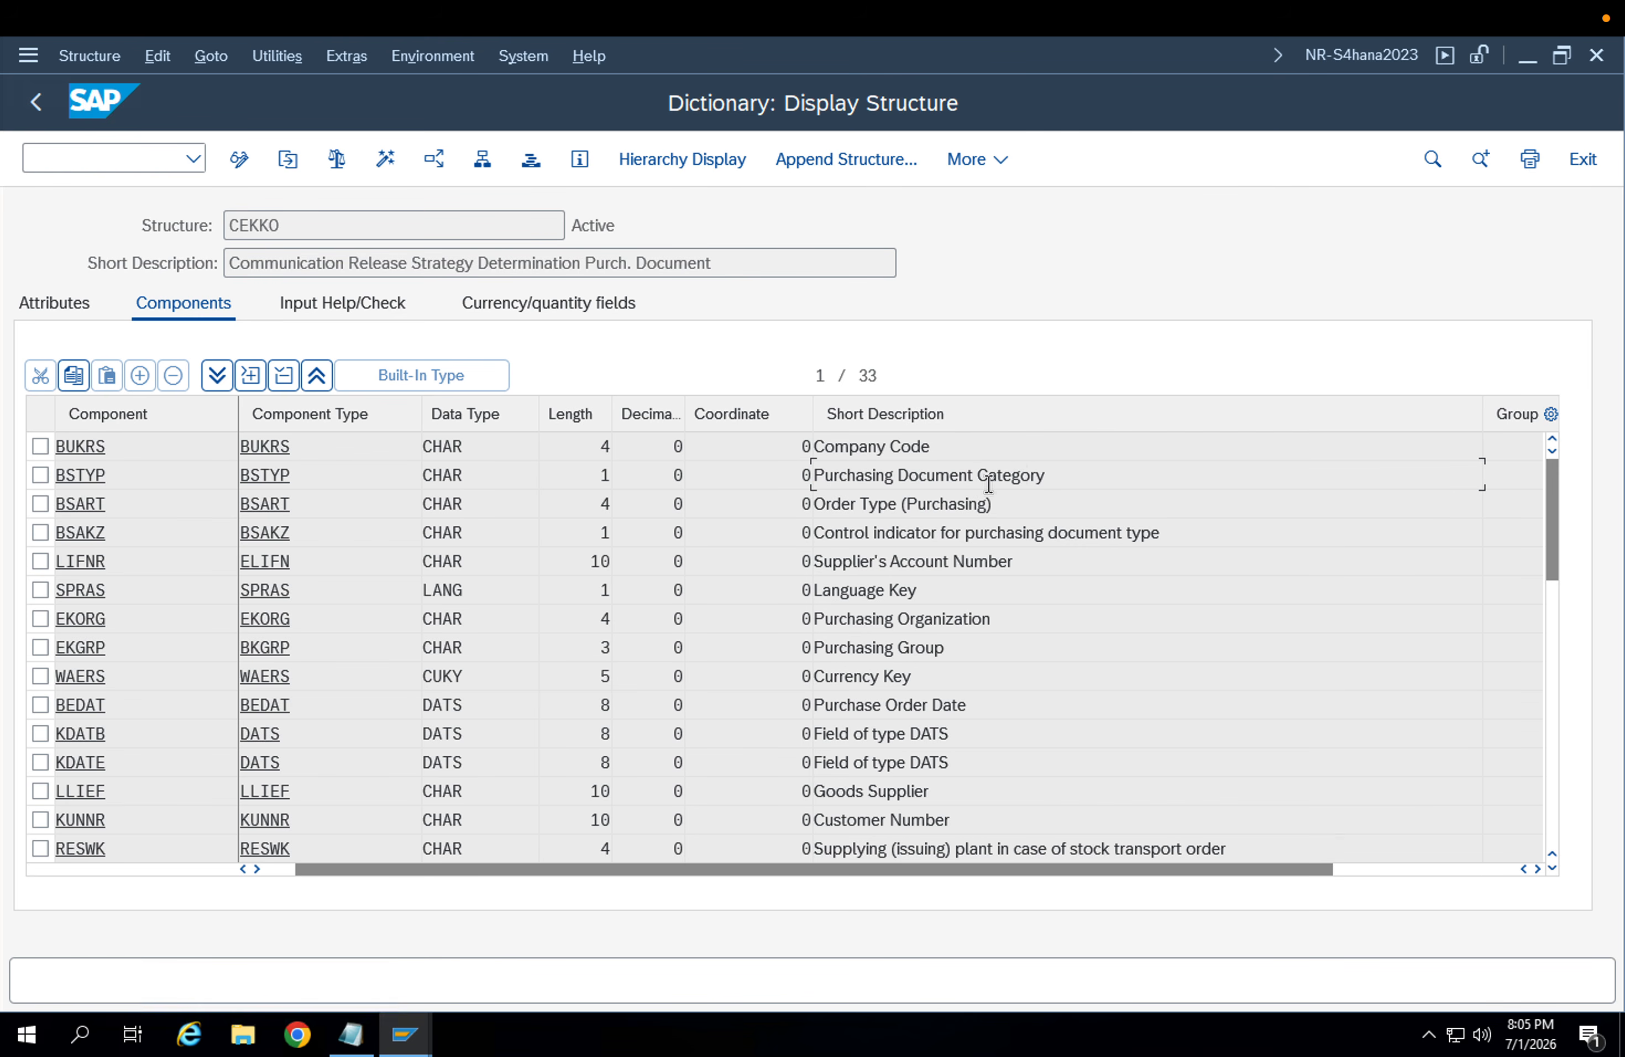
double_click(240, 225)
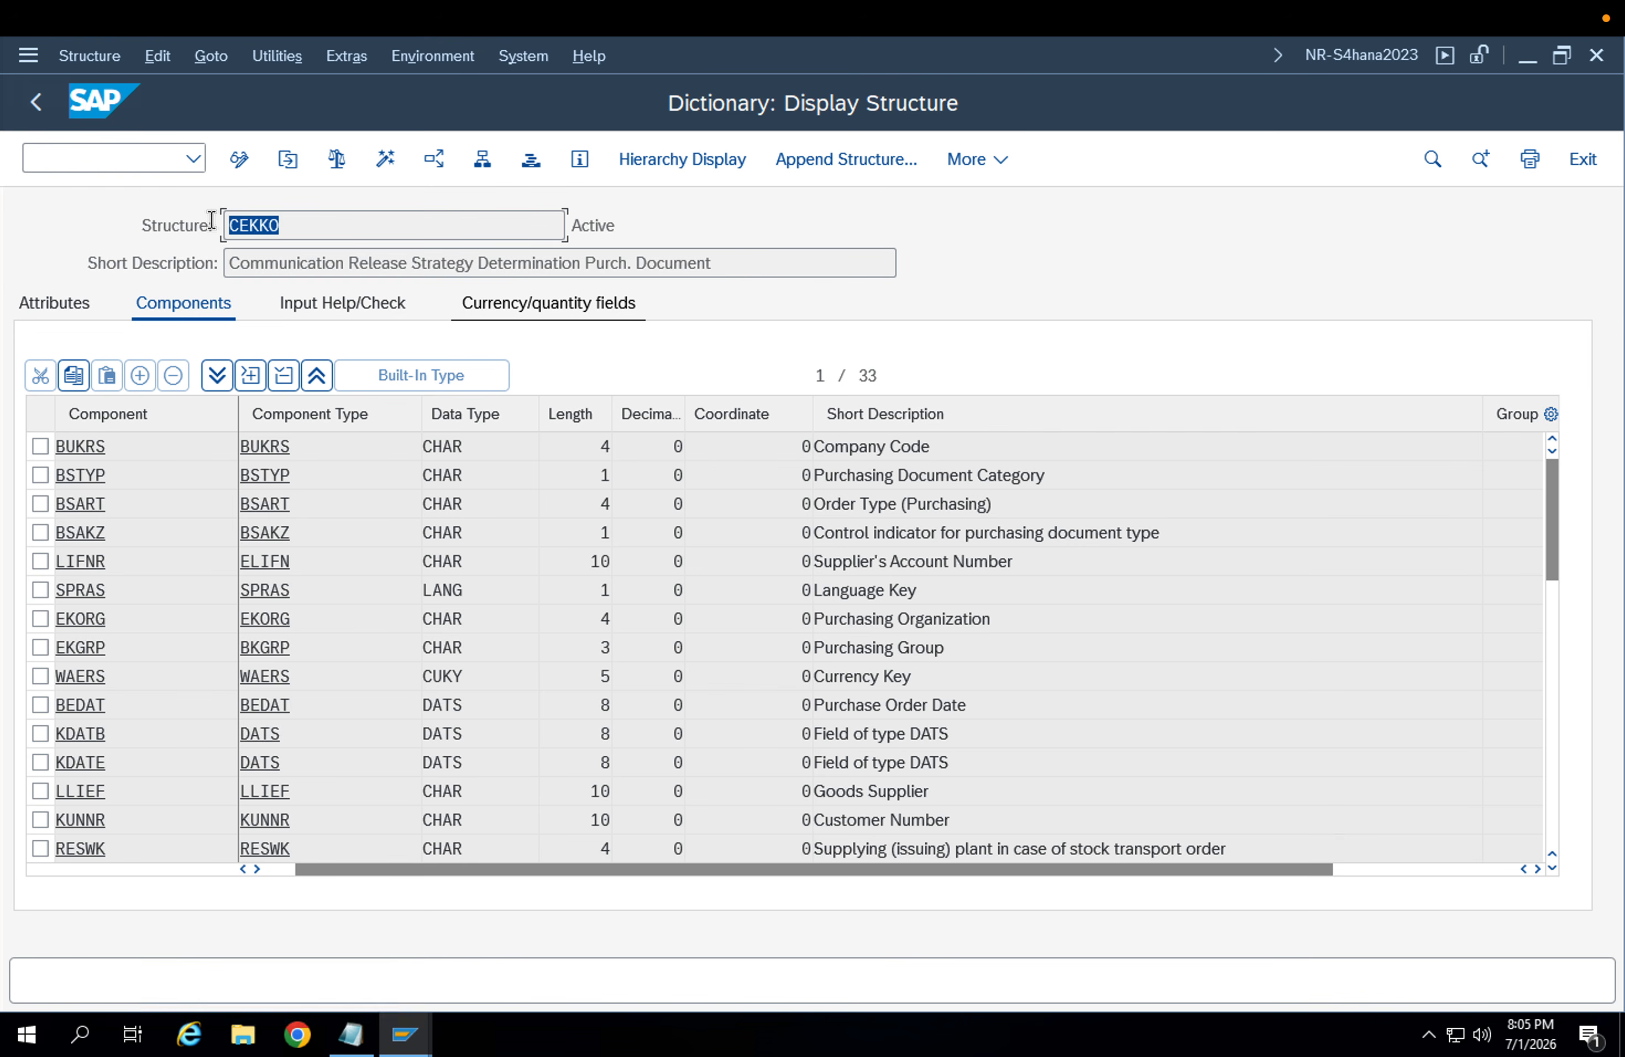
drag(1057, 474, 767, 463)
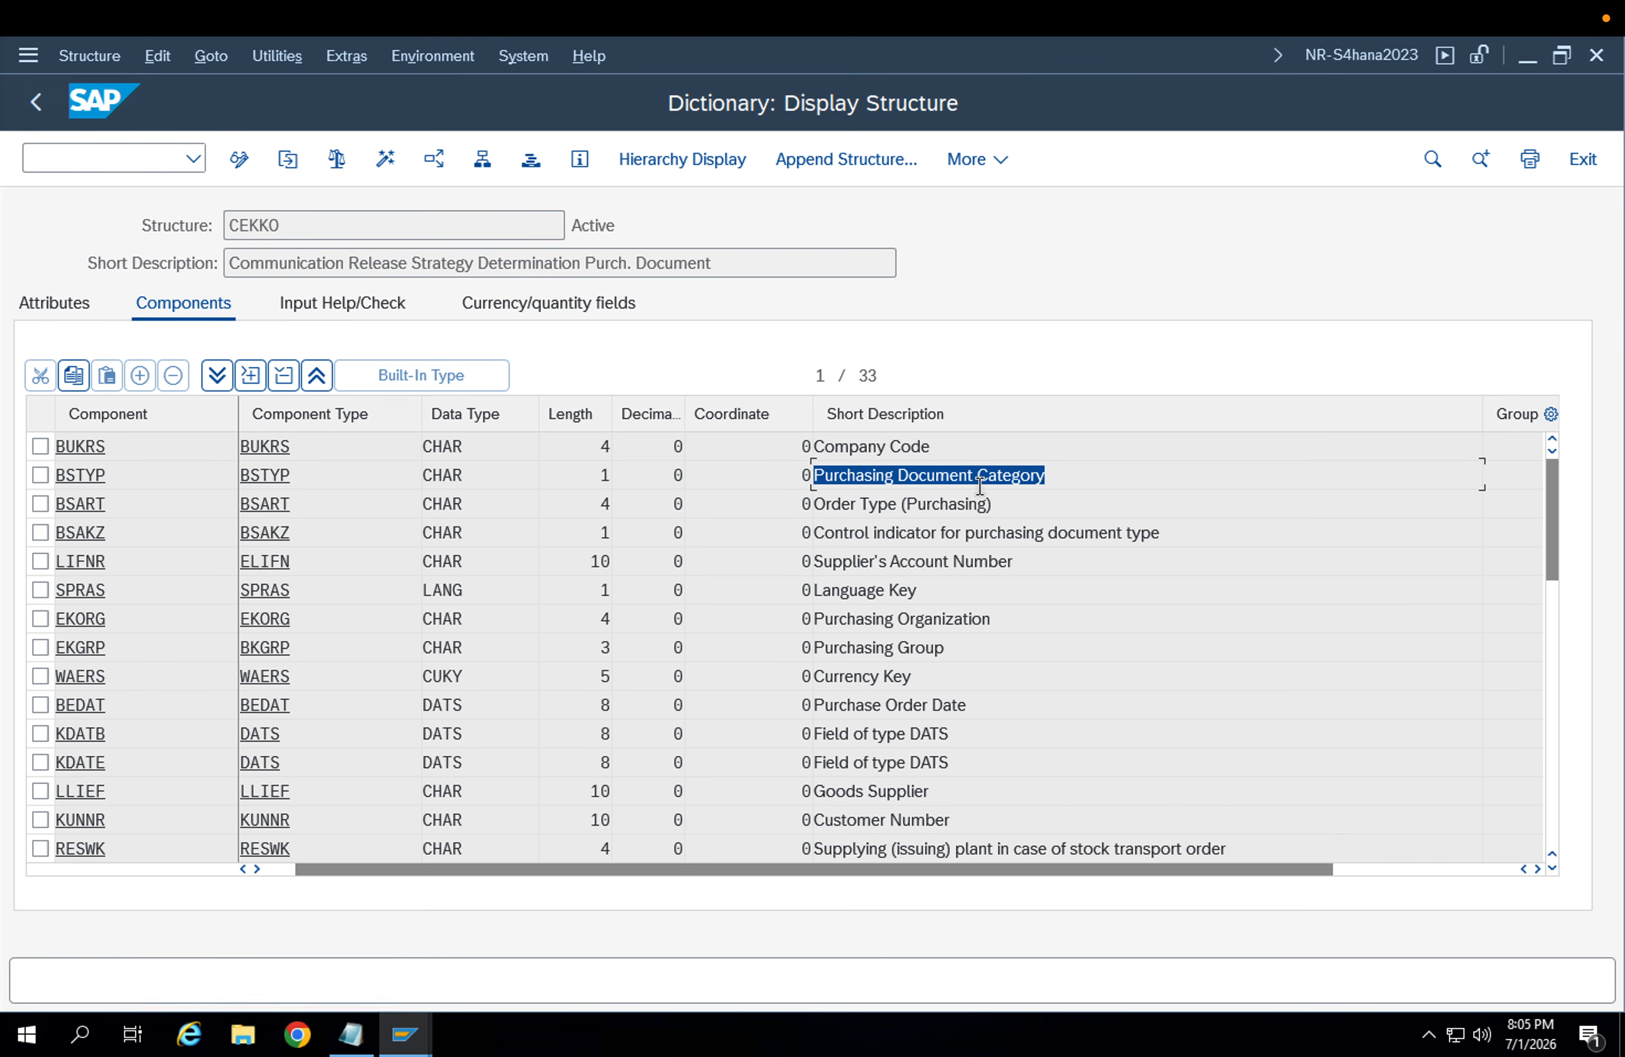
drag(1055, 470, 742, 475)
click(914, 474)
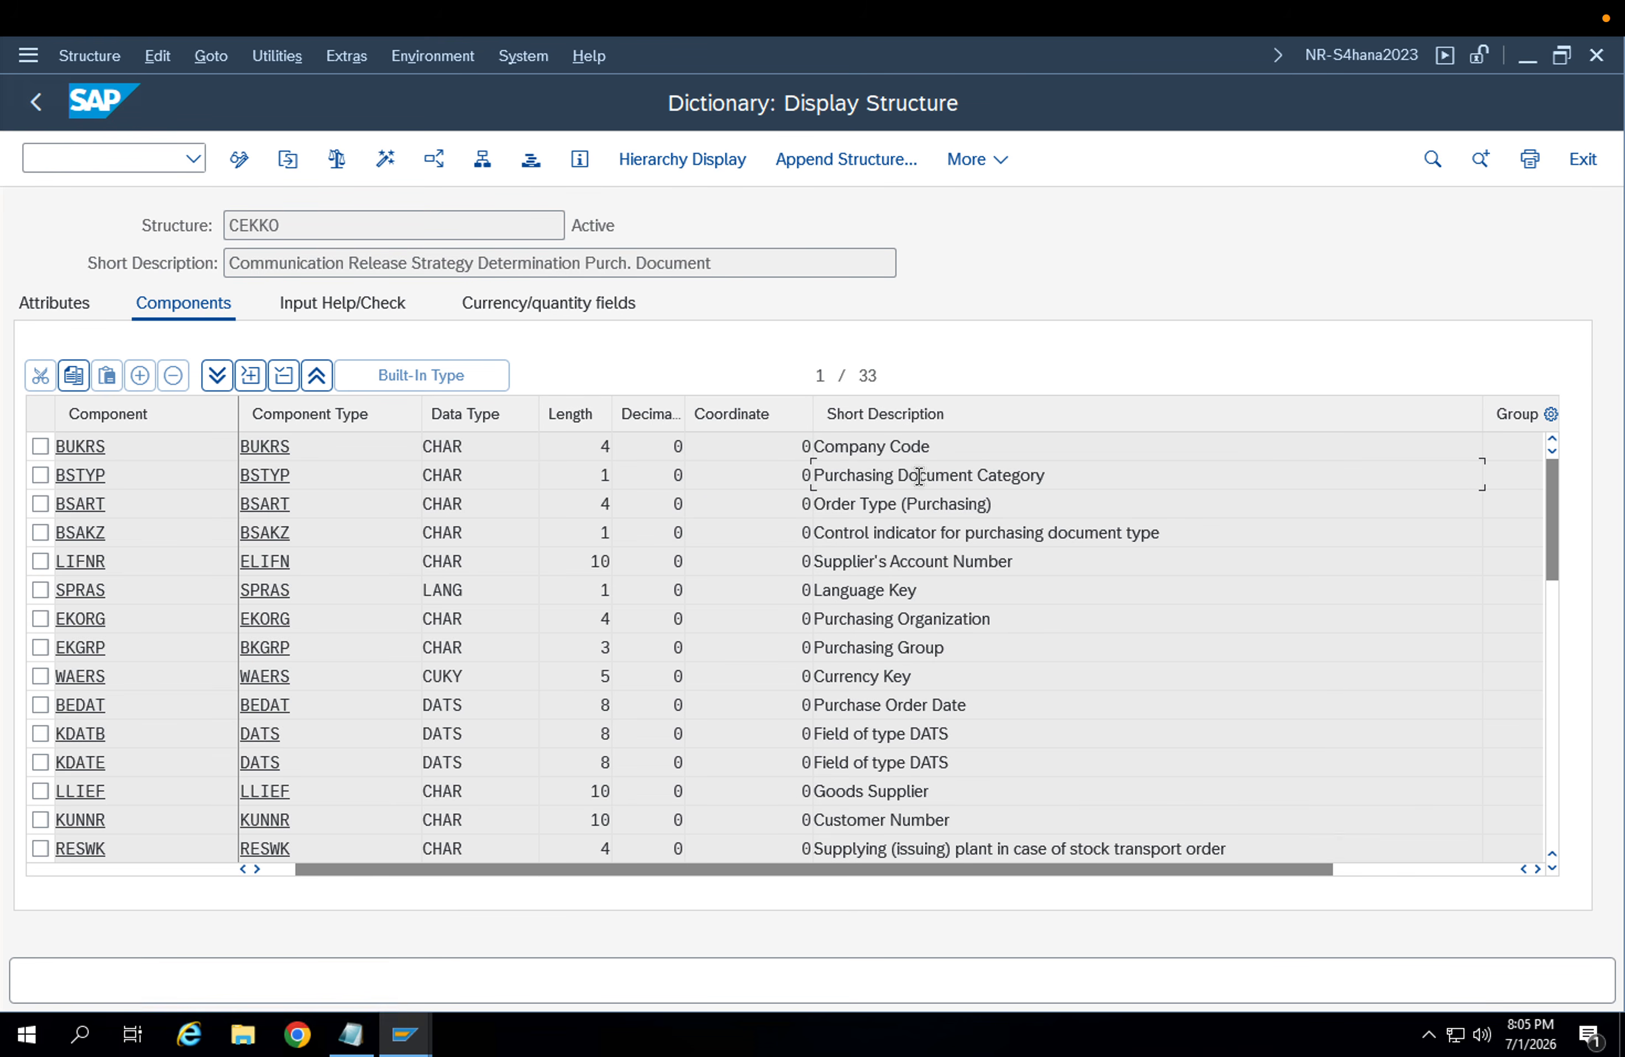
Start transaction SE16N and load the selection criteria of table EKKO
text(/nse16)
key(Return)
text(kpKO)
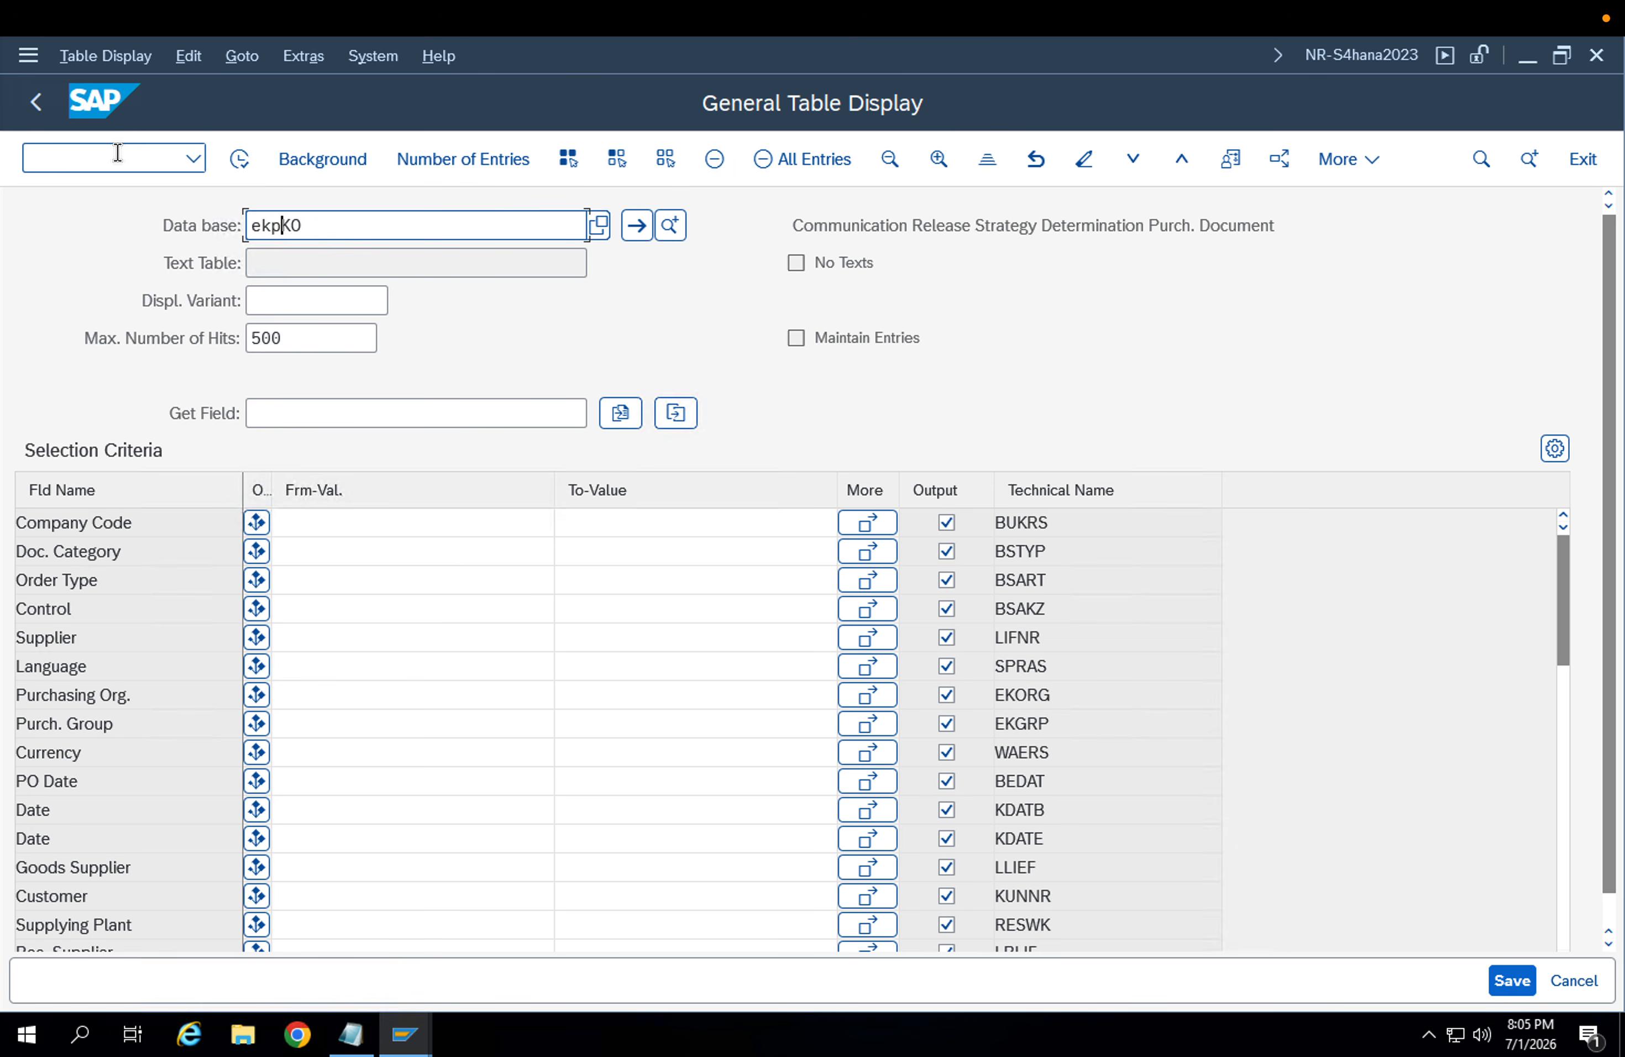
key(BackSpace)
key(Return)
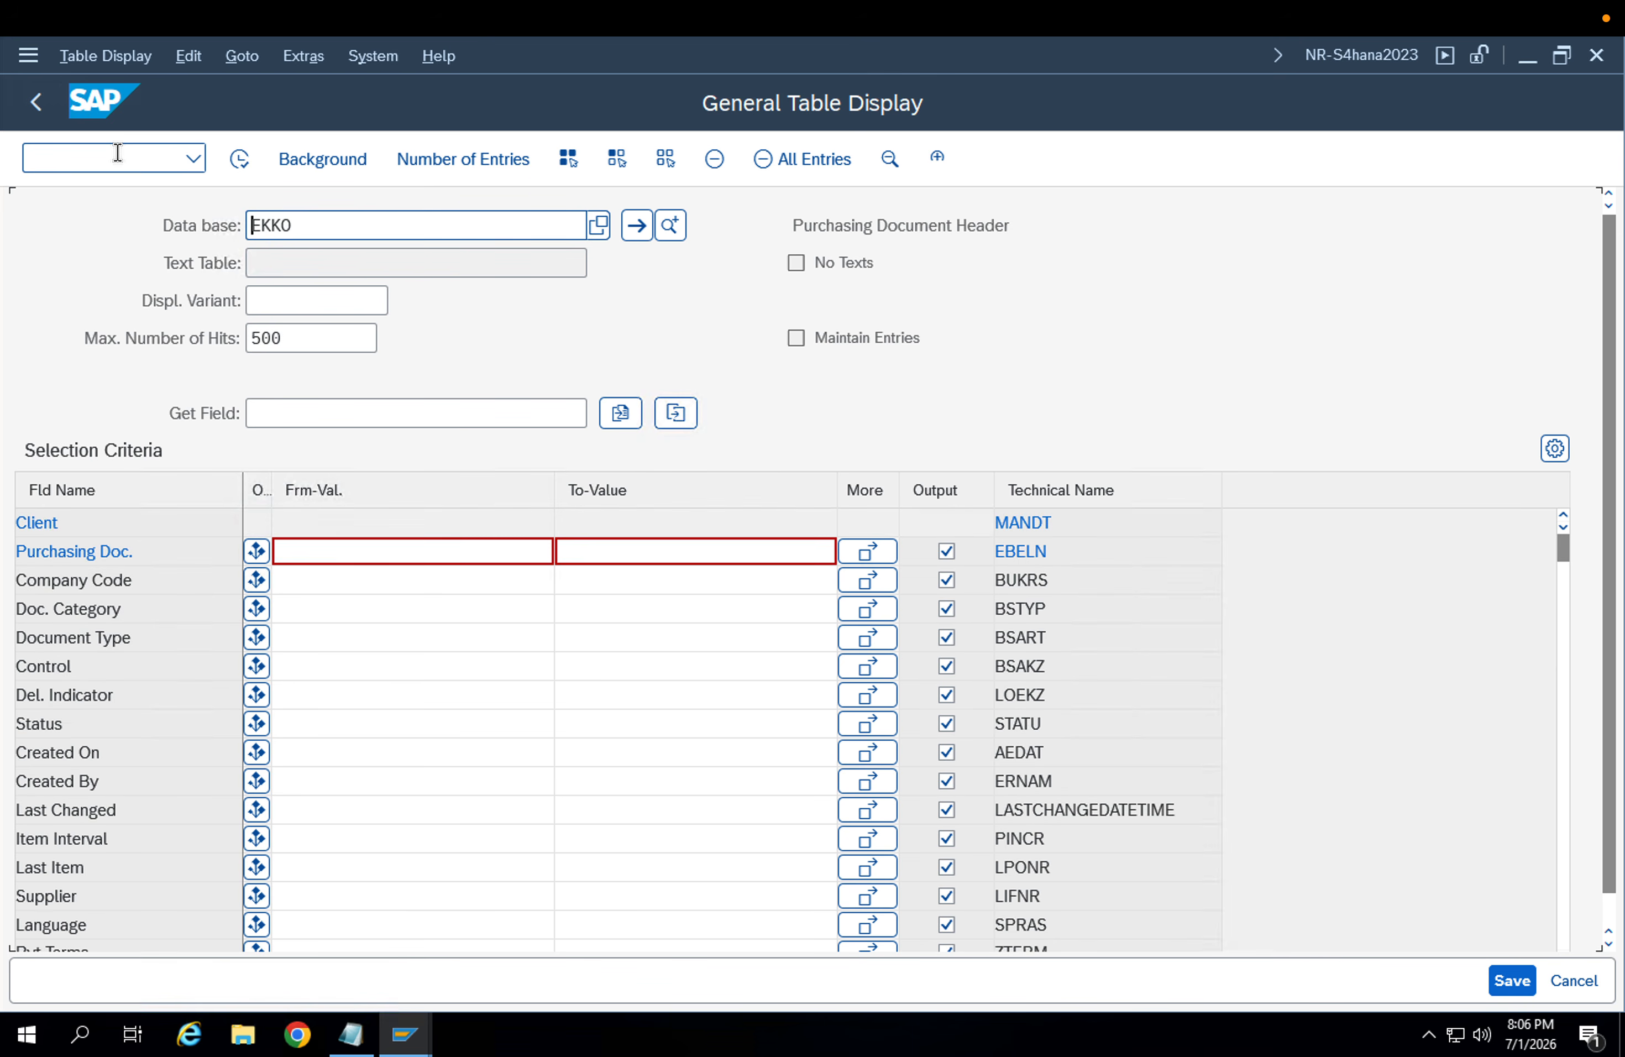
Open the value list for the document category criterion and choose K, Contract
click(155, 610)
click(390, 610)
click(584, 603)
click(546, 610)
click(557, 614)
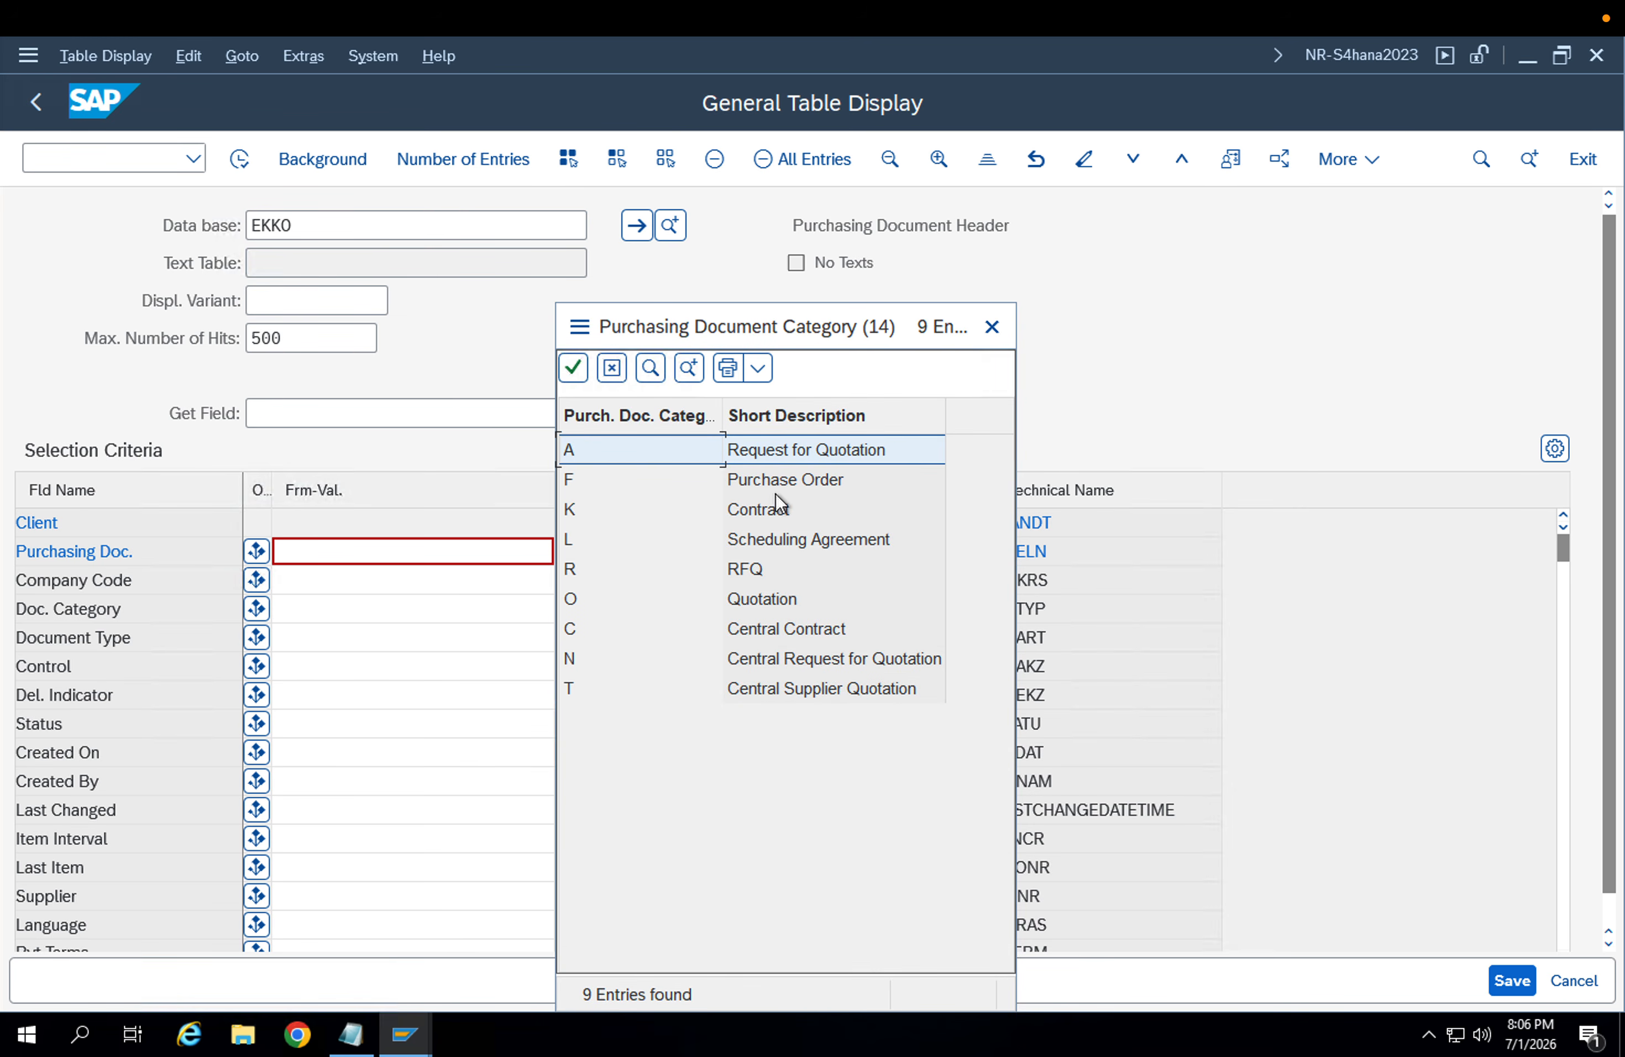
click(810, 539)
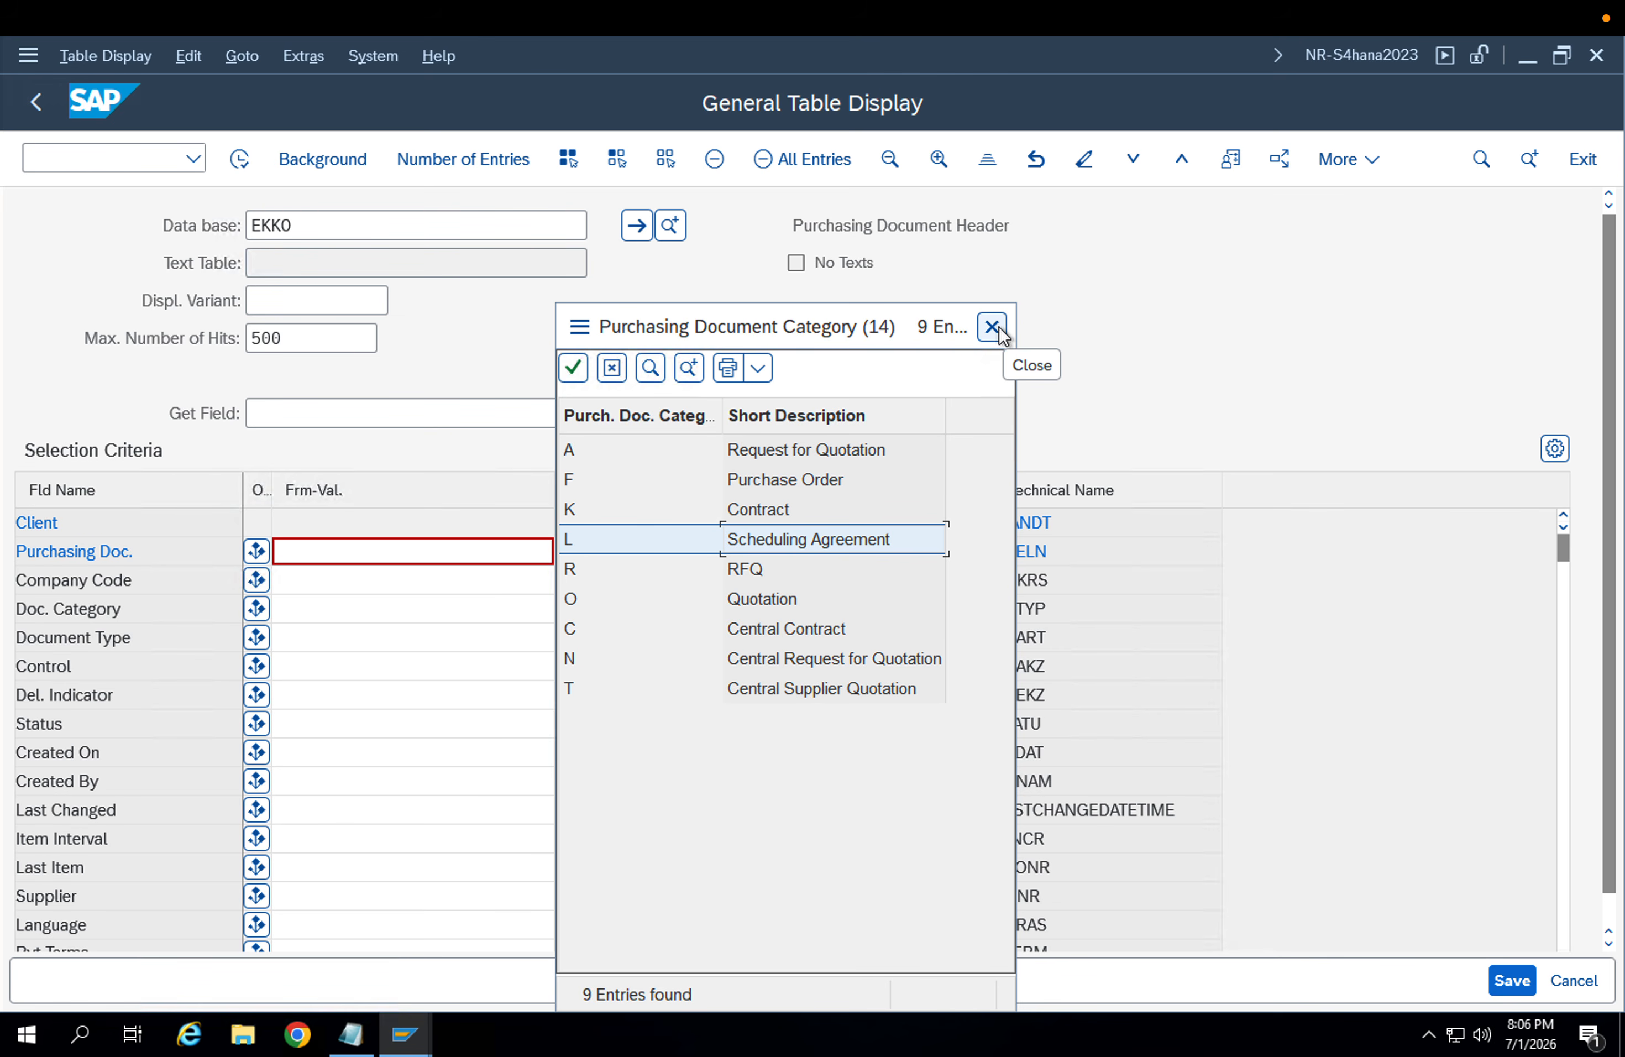
double_click(770, 509)
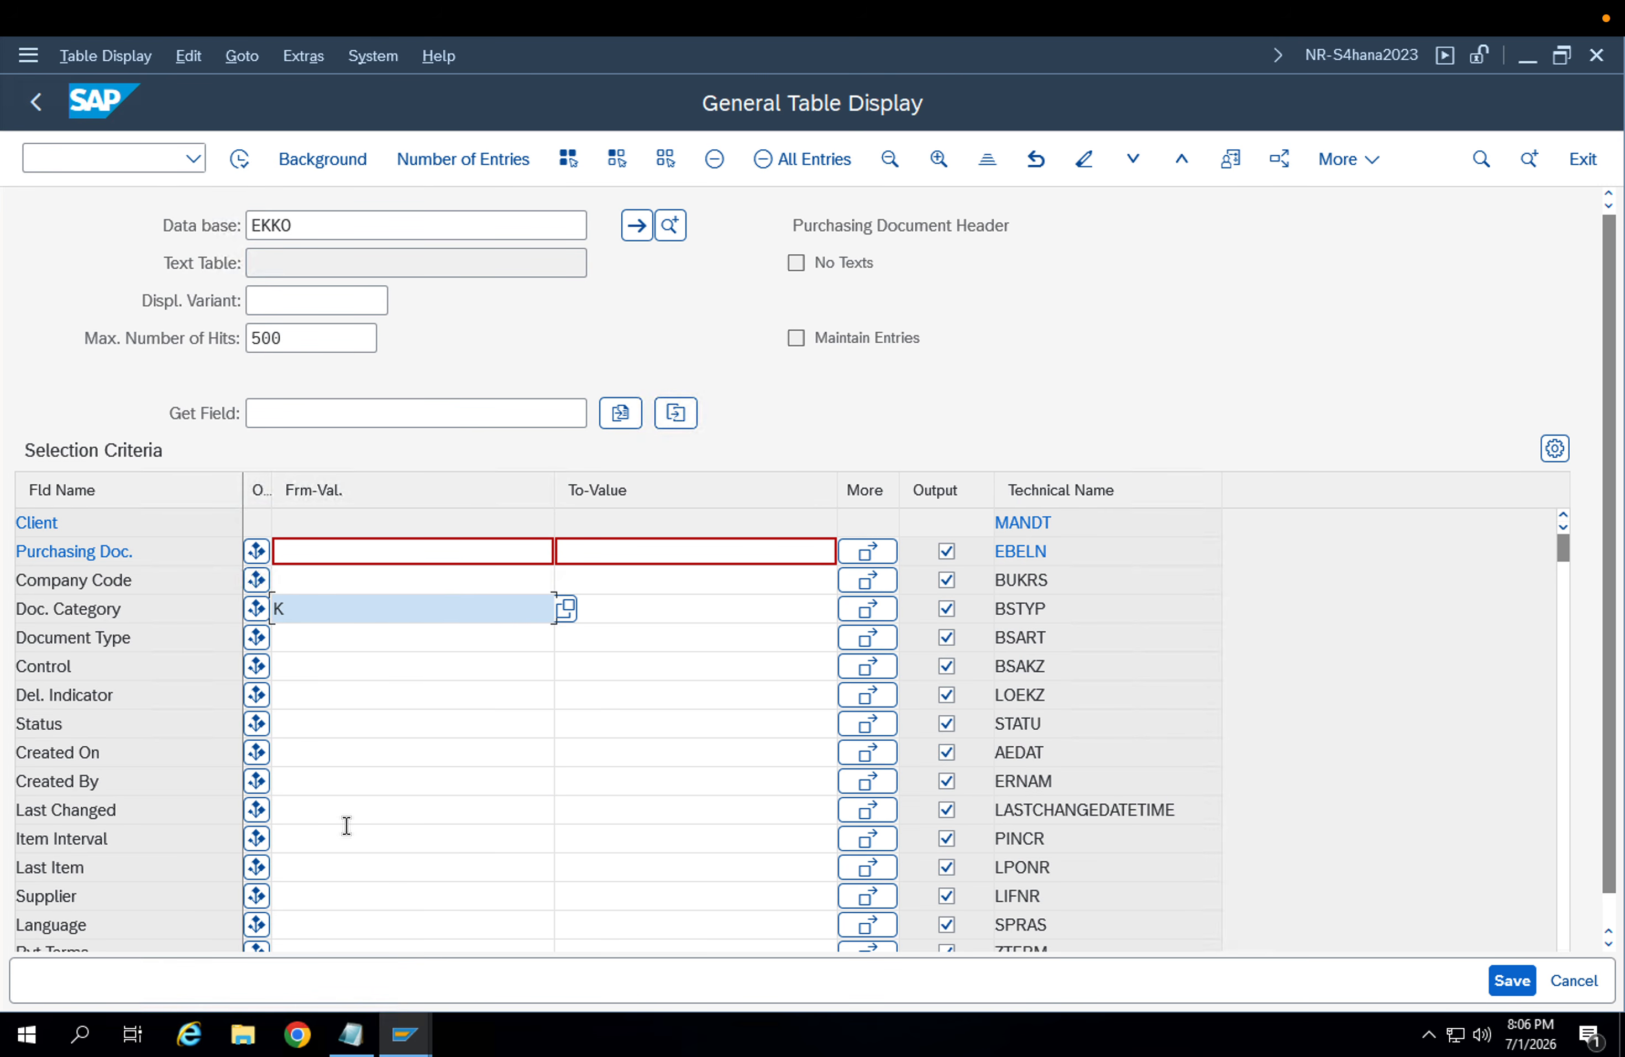
Enter the supplier number as a criterion, list that supplier's contracts from EKKO, and return to the selection criteria
click(329, 894)
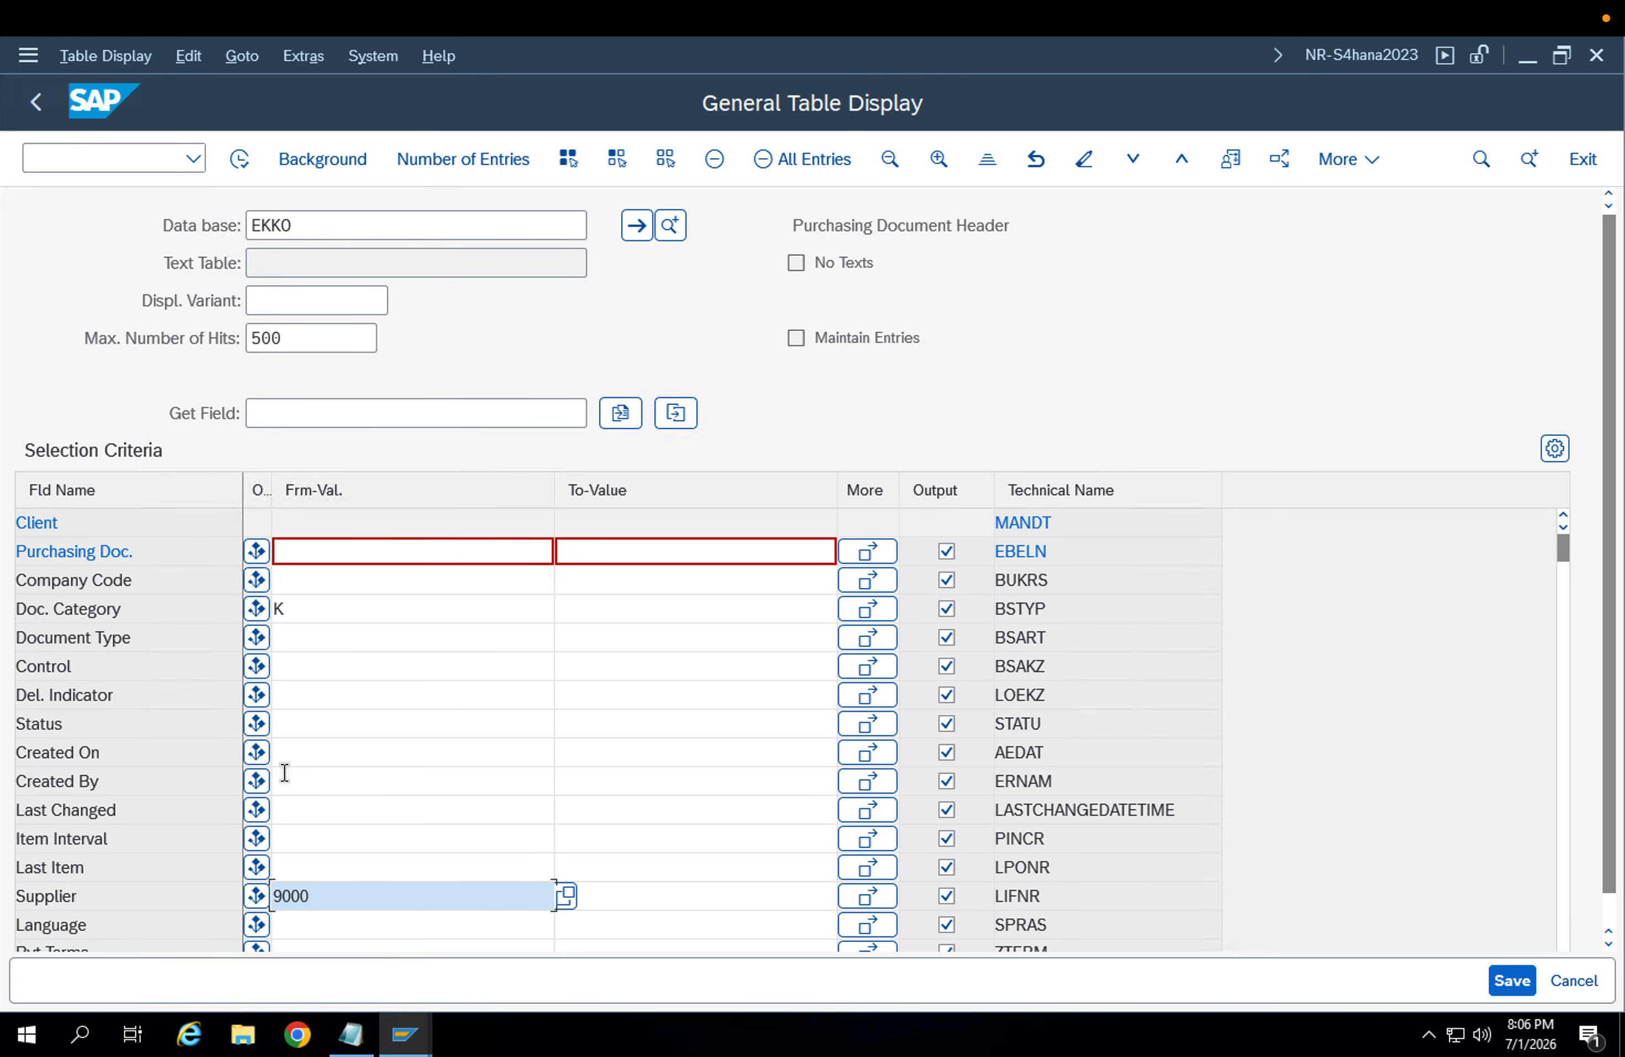
click(318, 611)
click(311, 225)
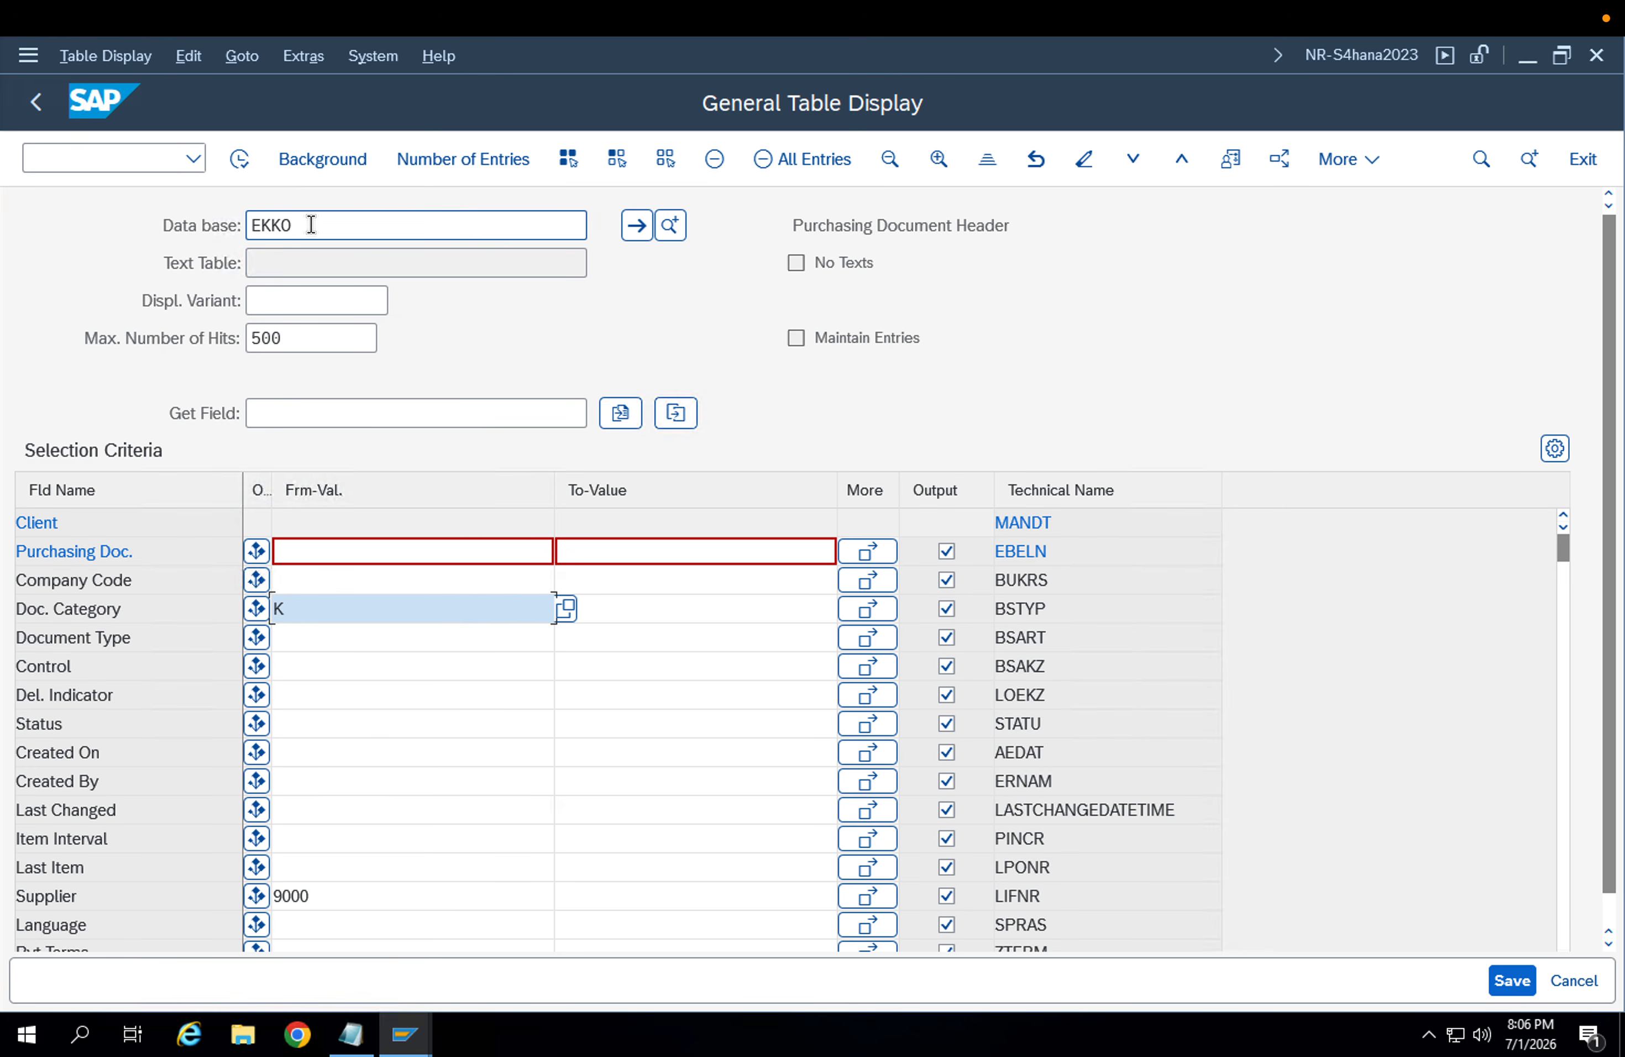
click(323, 608)
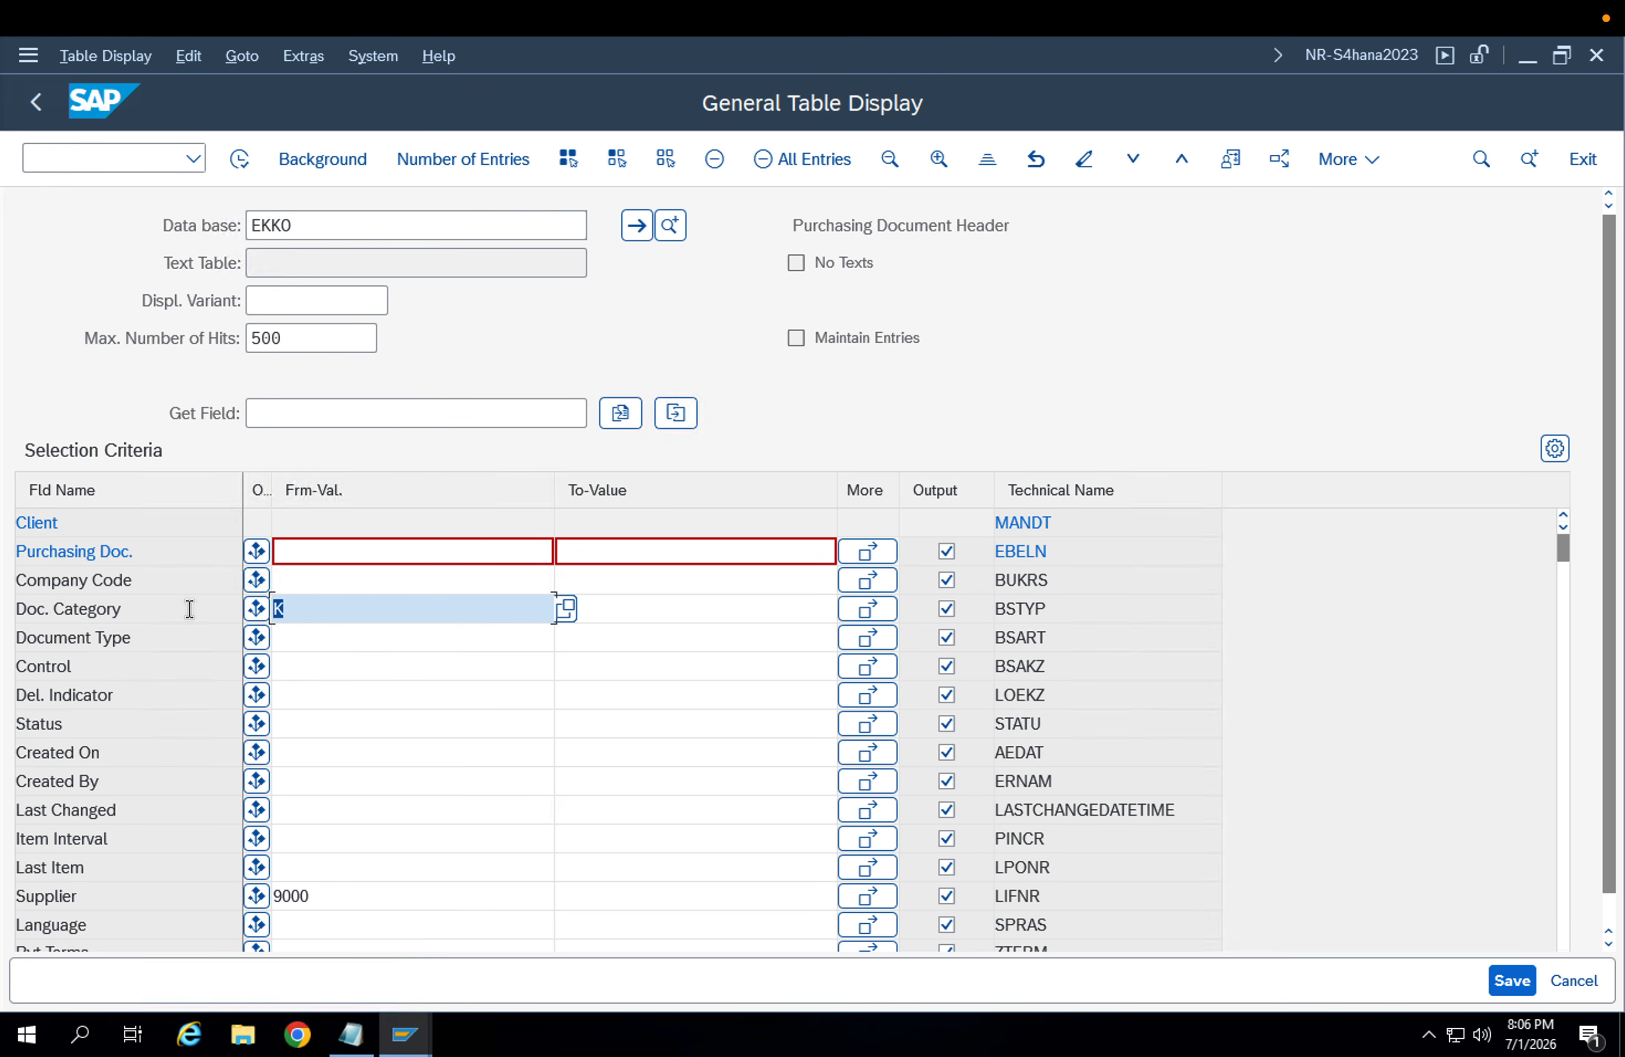
click(349, 888)
click(240, 163)
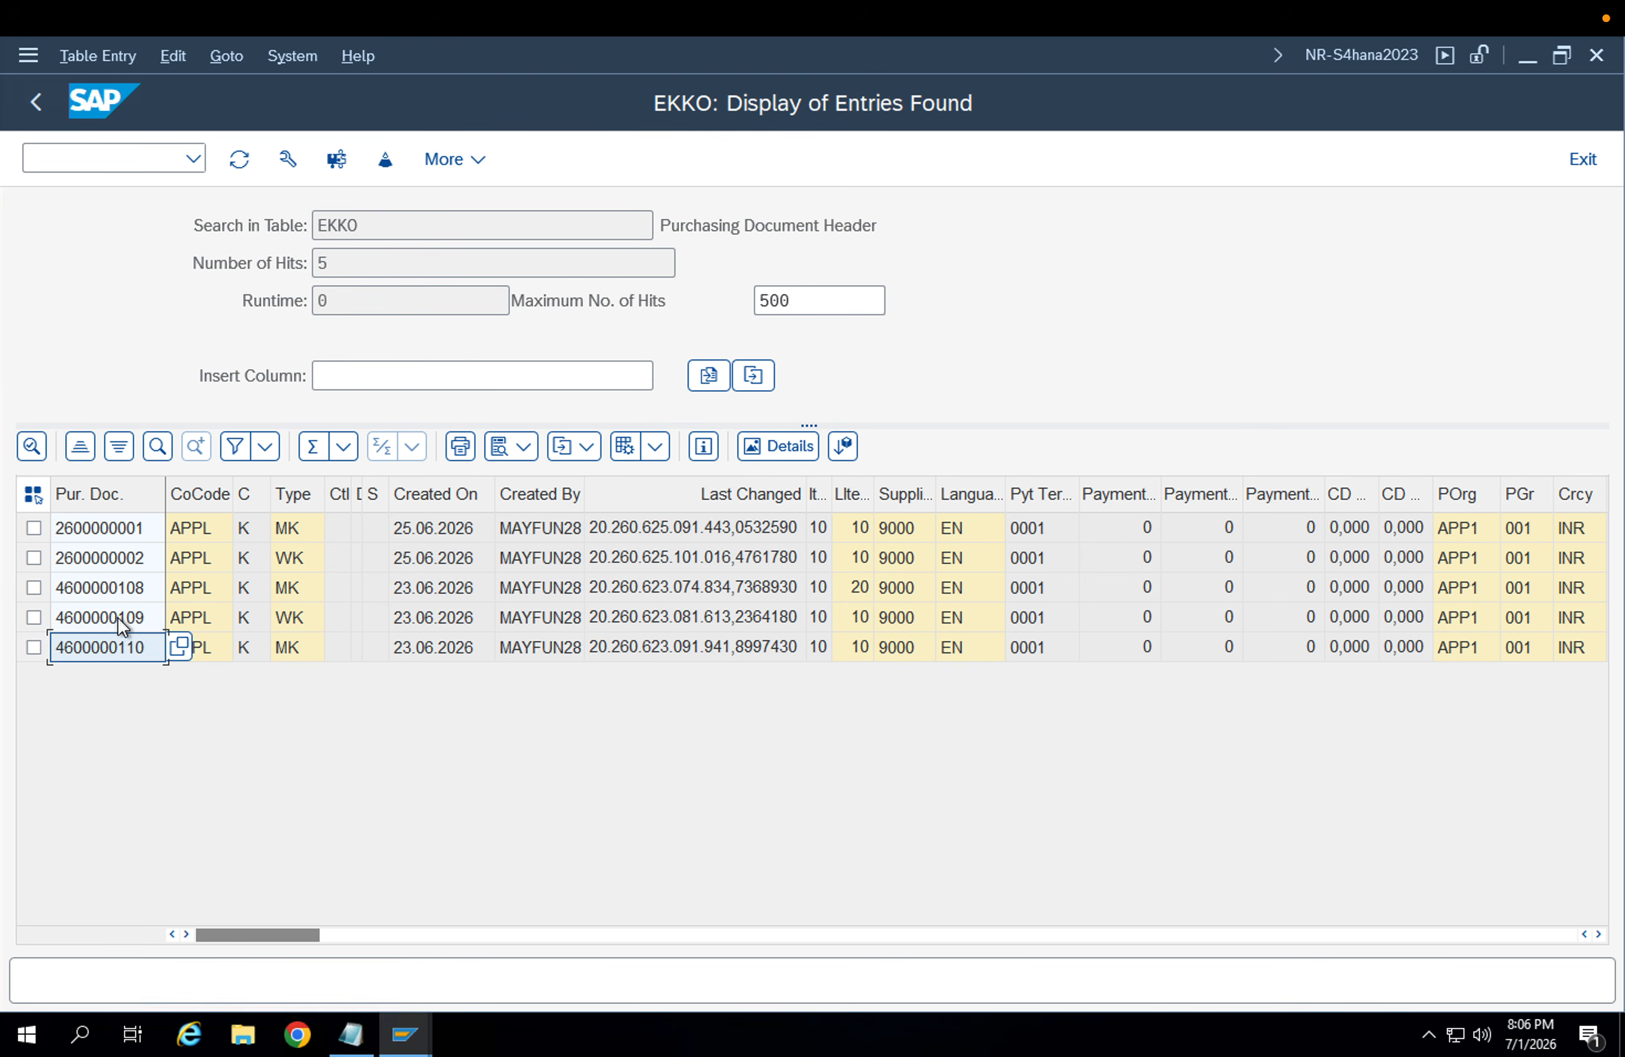
drag(110, 601, 112, 637)
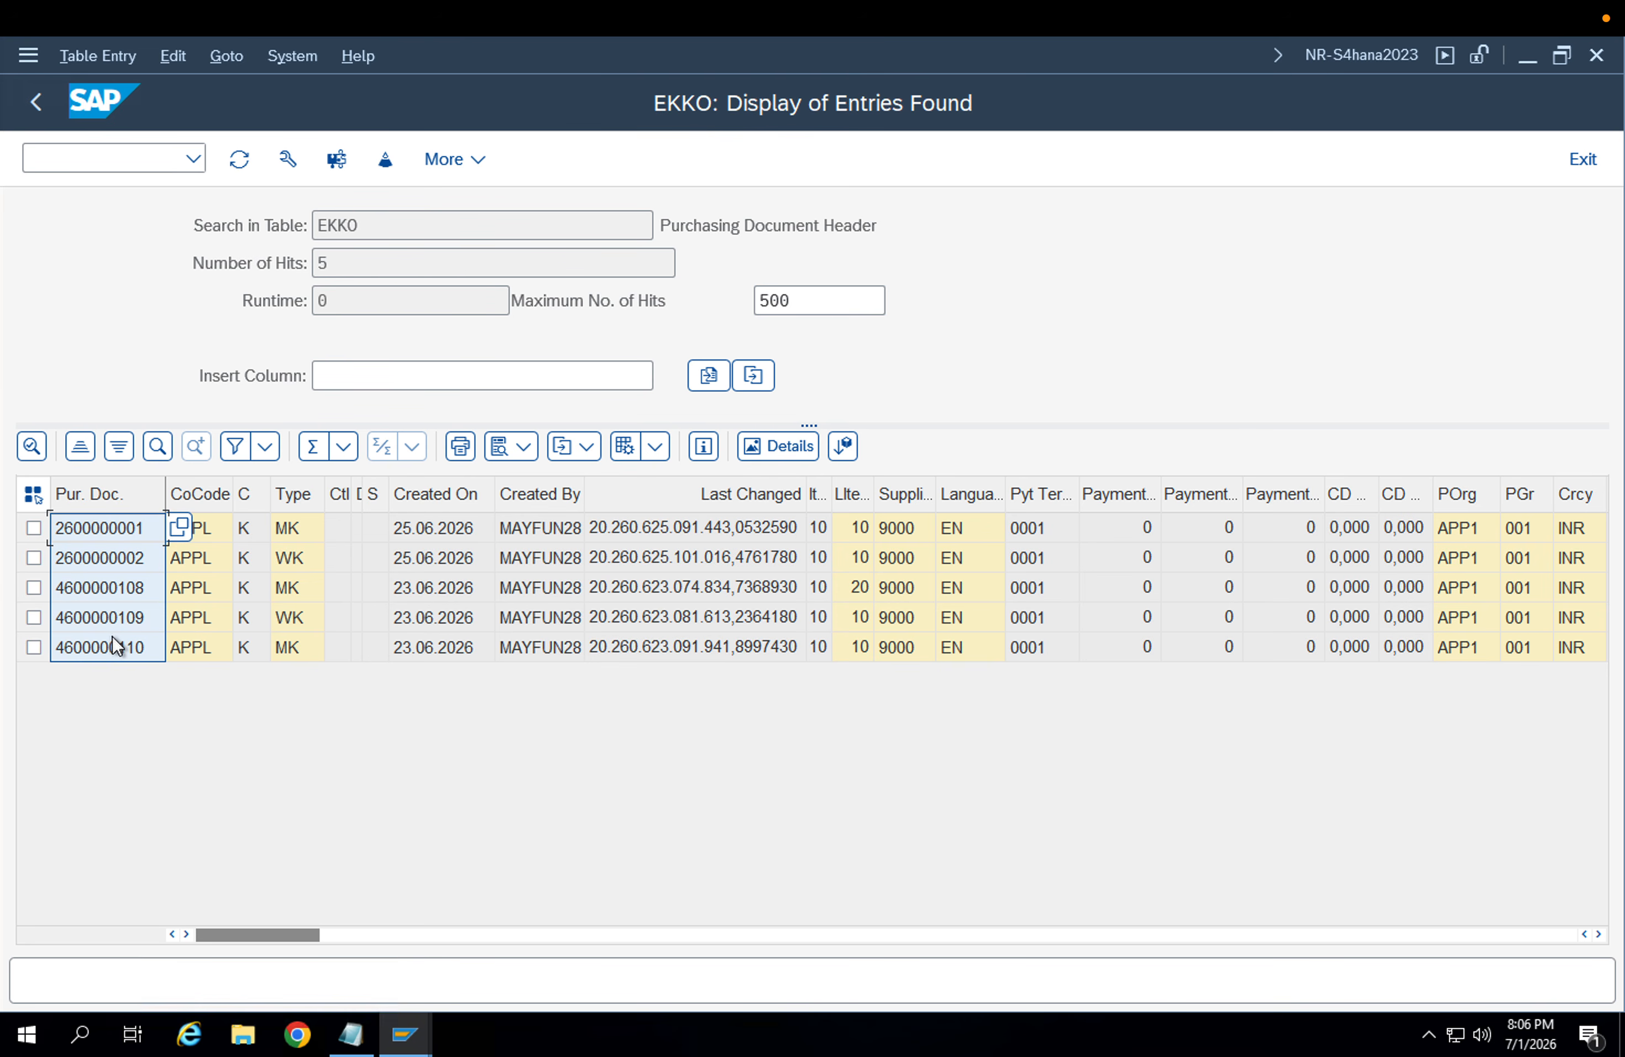
click(33, 106)
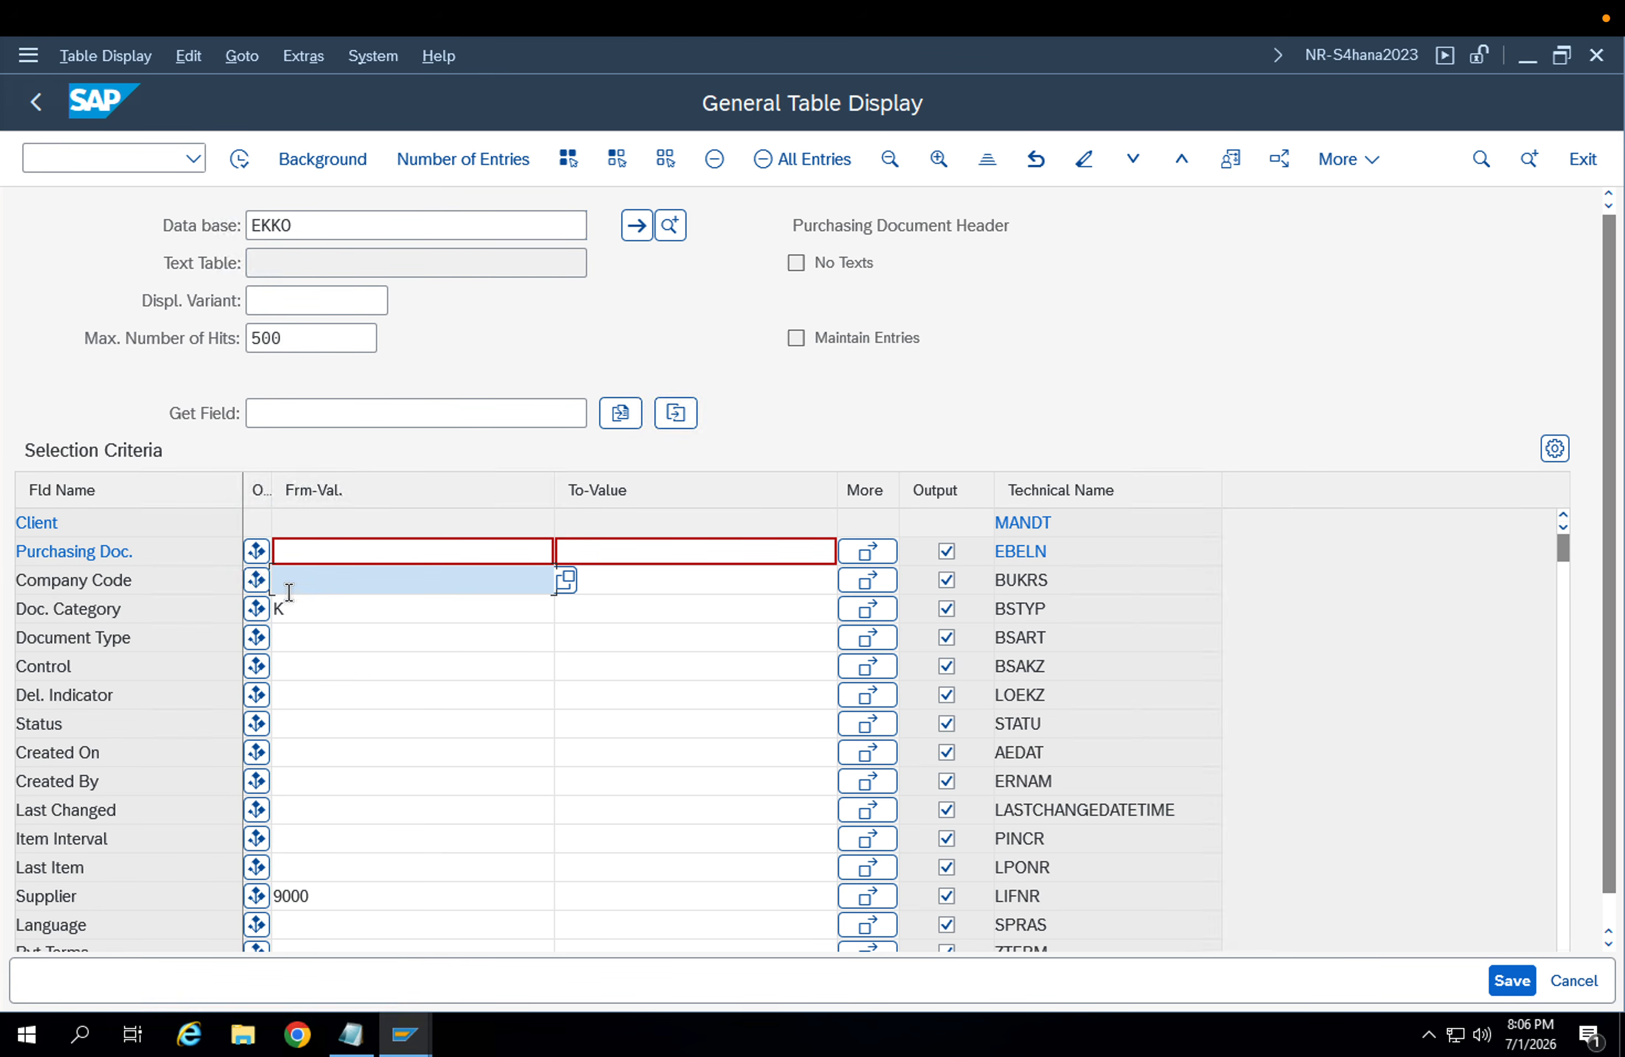
Set the document category to F, Purchase Order, run the EKKO selection and look through the listed entries
click(565, 607)
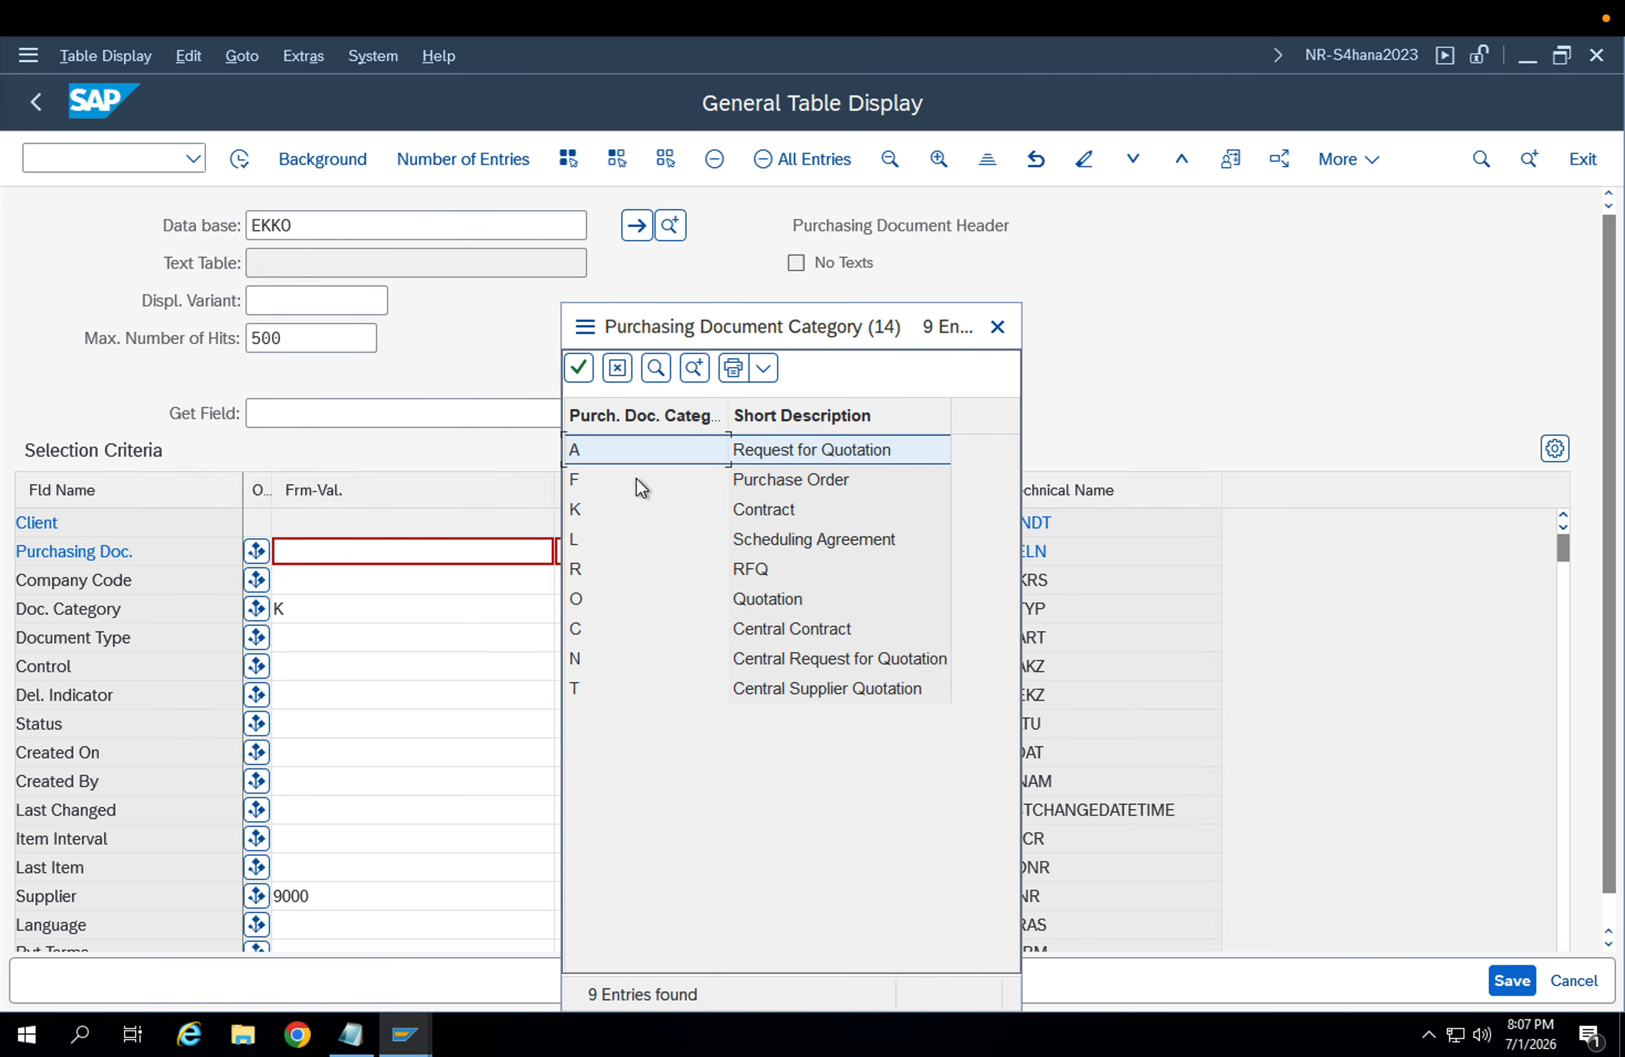
double_click(741, 483)
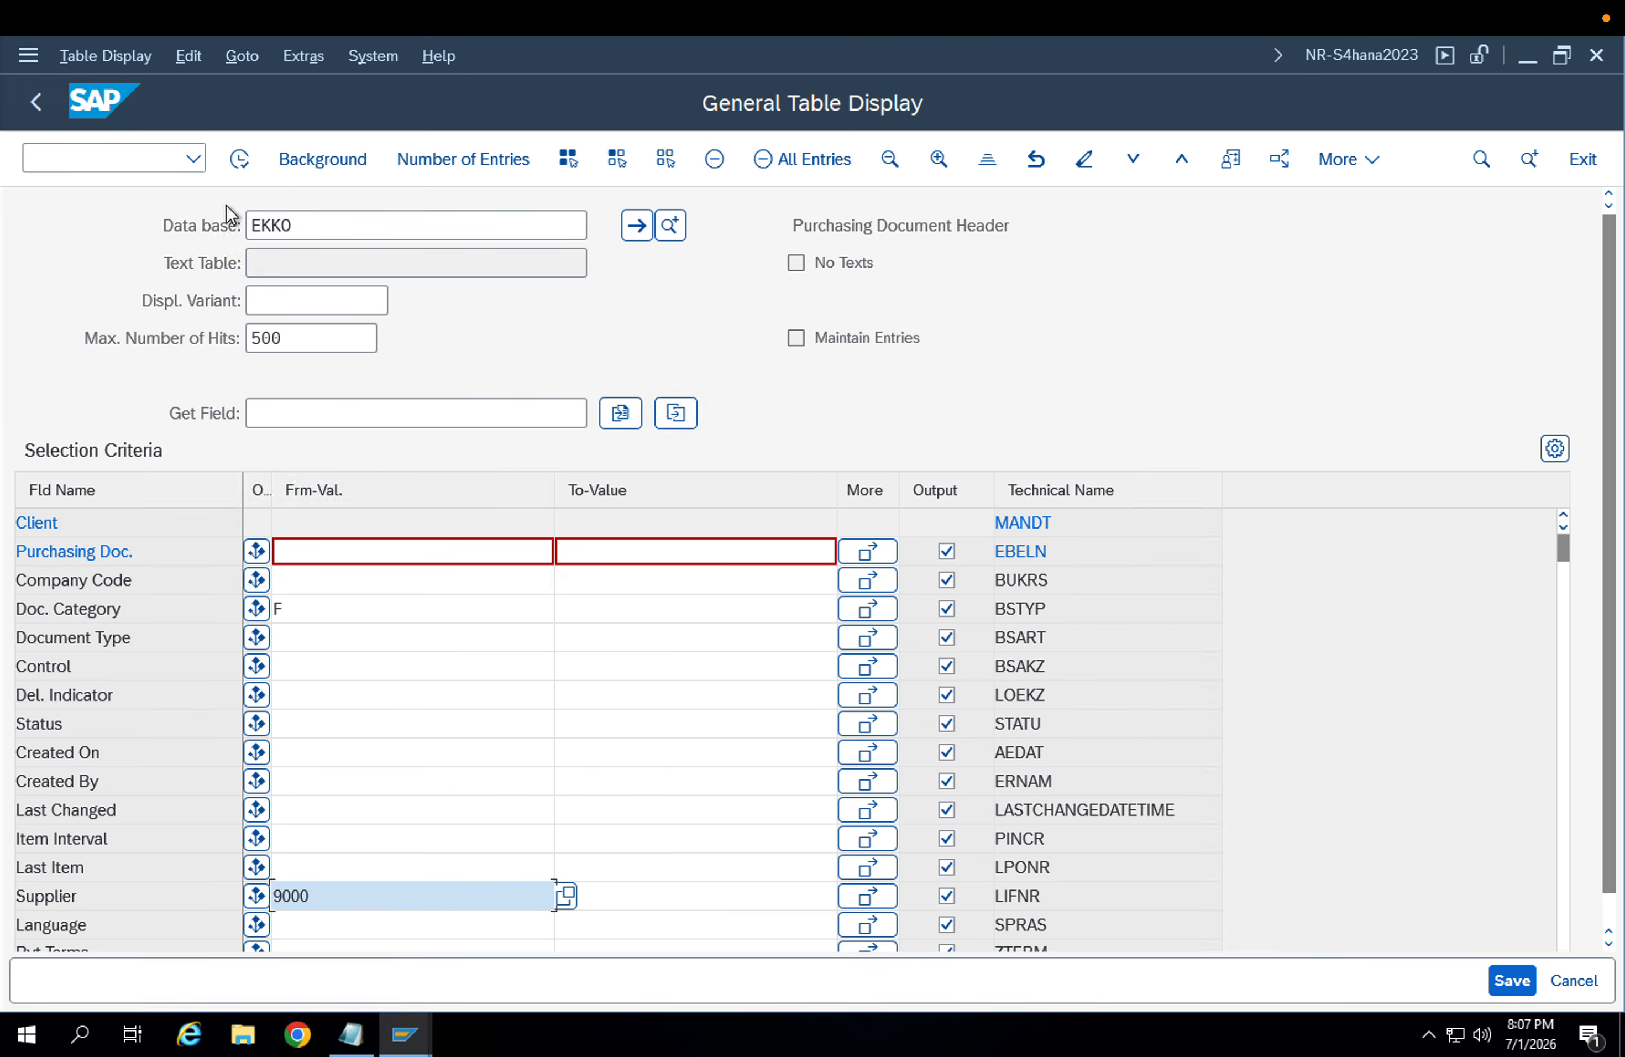
click(239, 160)
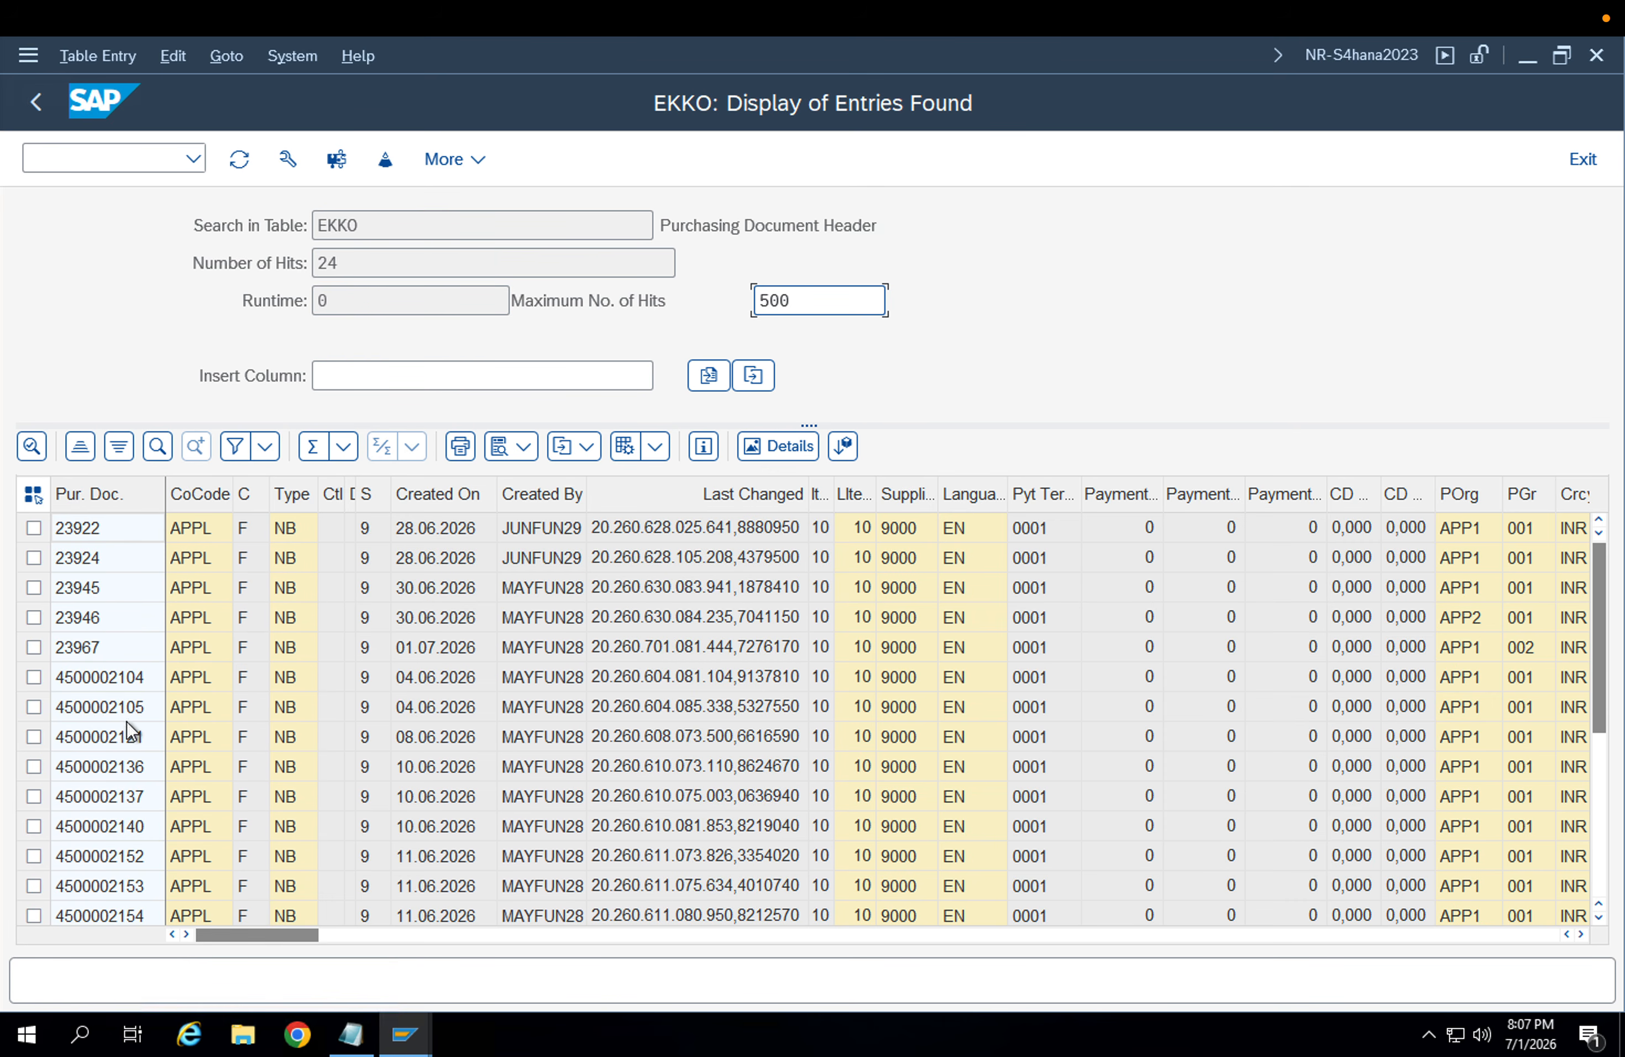
scroll(122, 715, down, 4)
scroll(124, 680, up, 4)
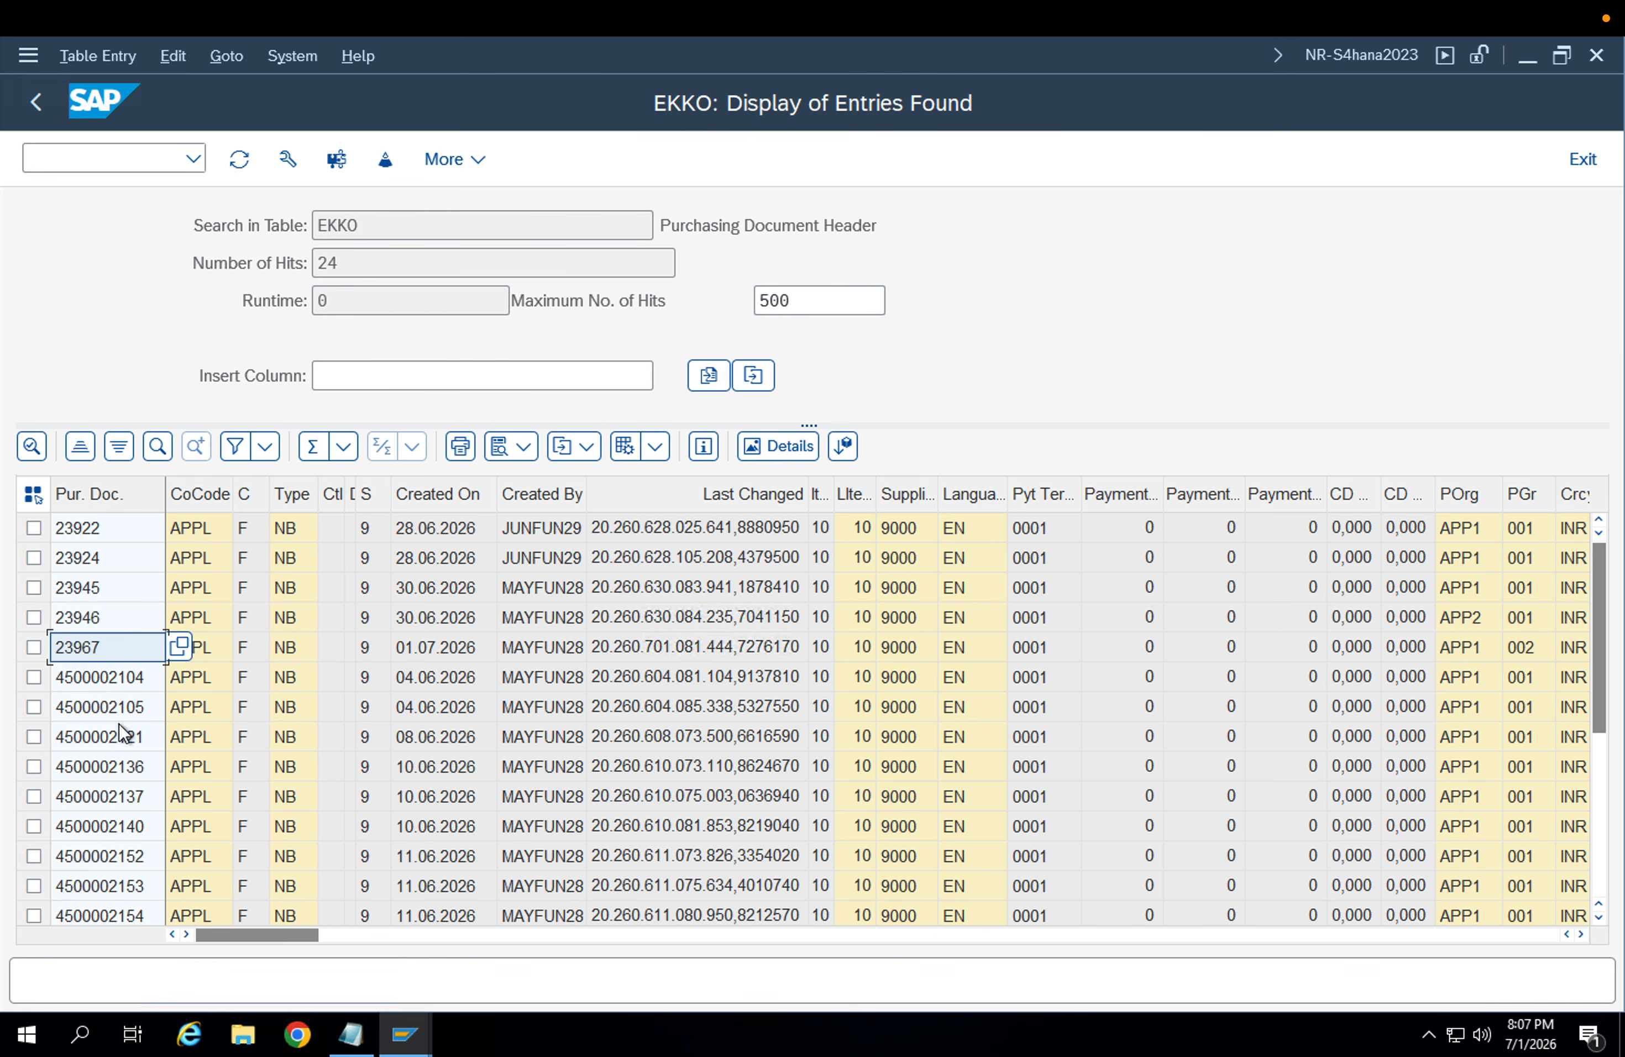
scroll(121, 708, down, 4)
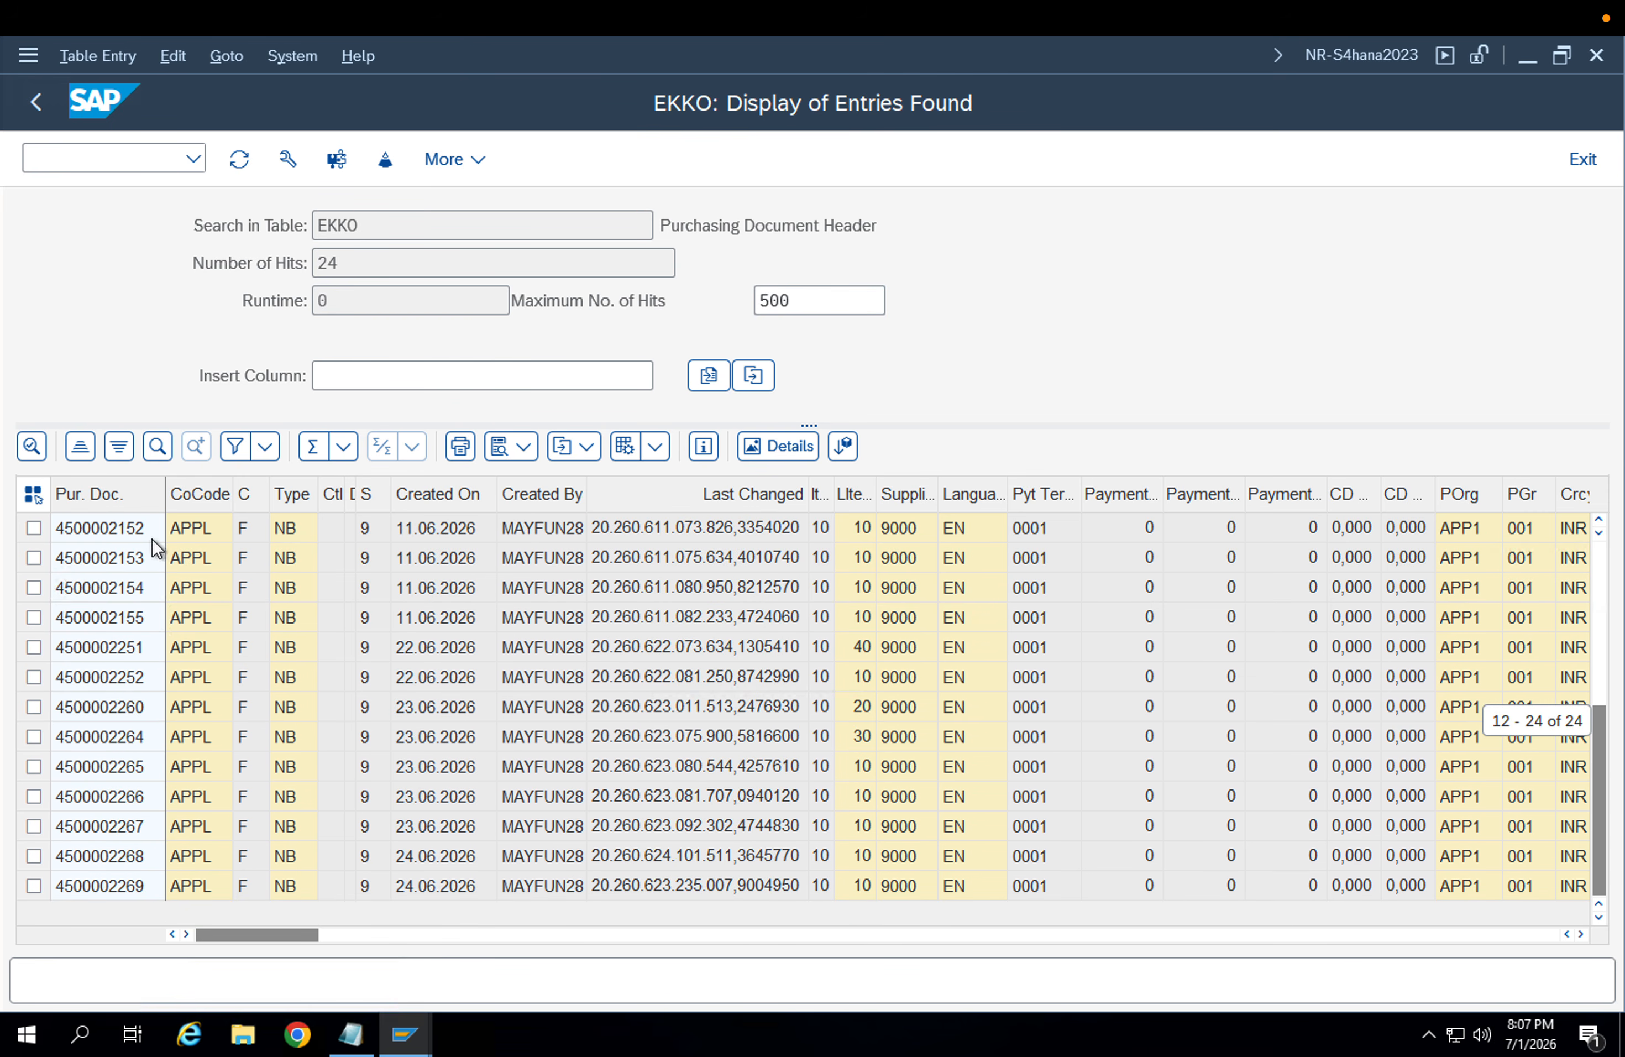
Return to the EKKO selection criteria, change the document category to L, and list the matching entries for the same supplier
scroll(1126, 786, up, 4)
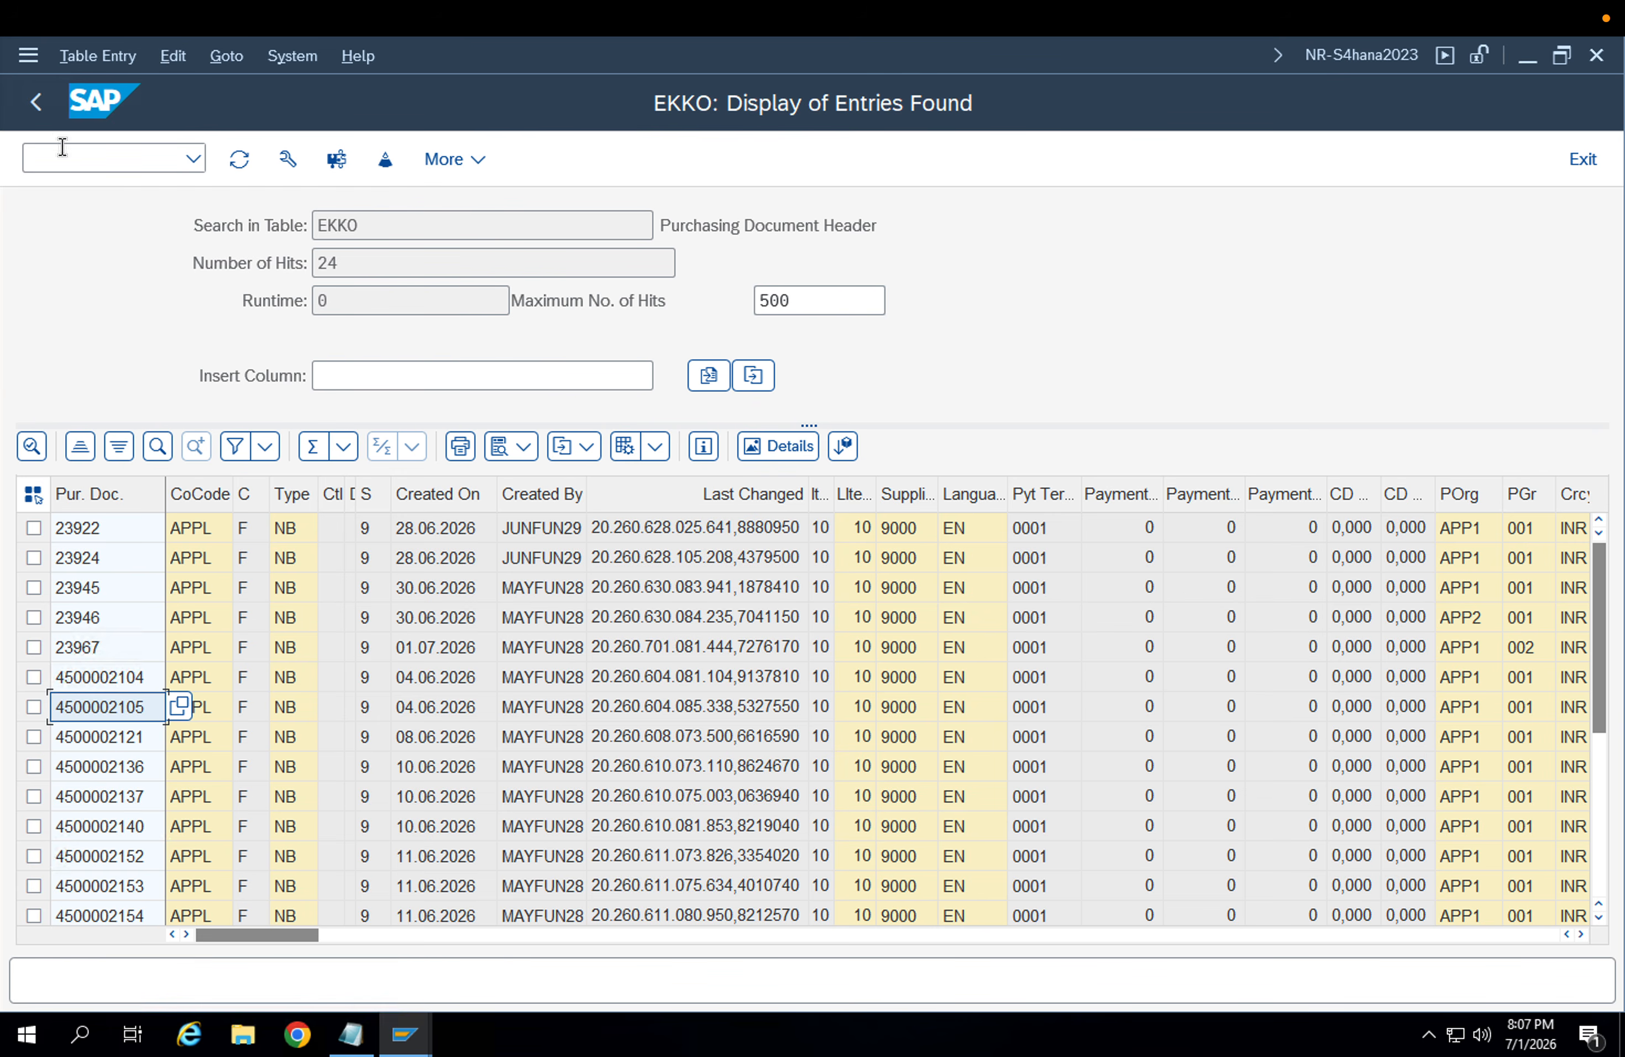
click(49, 111)
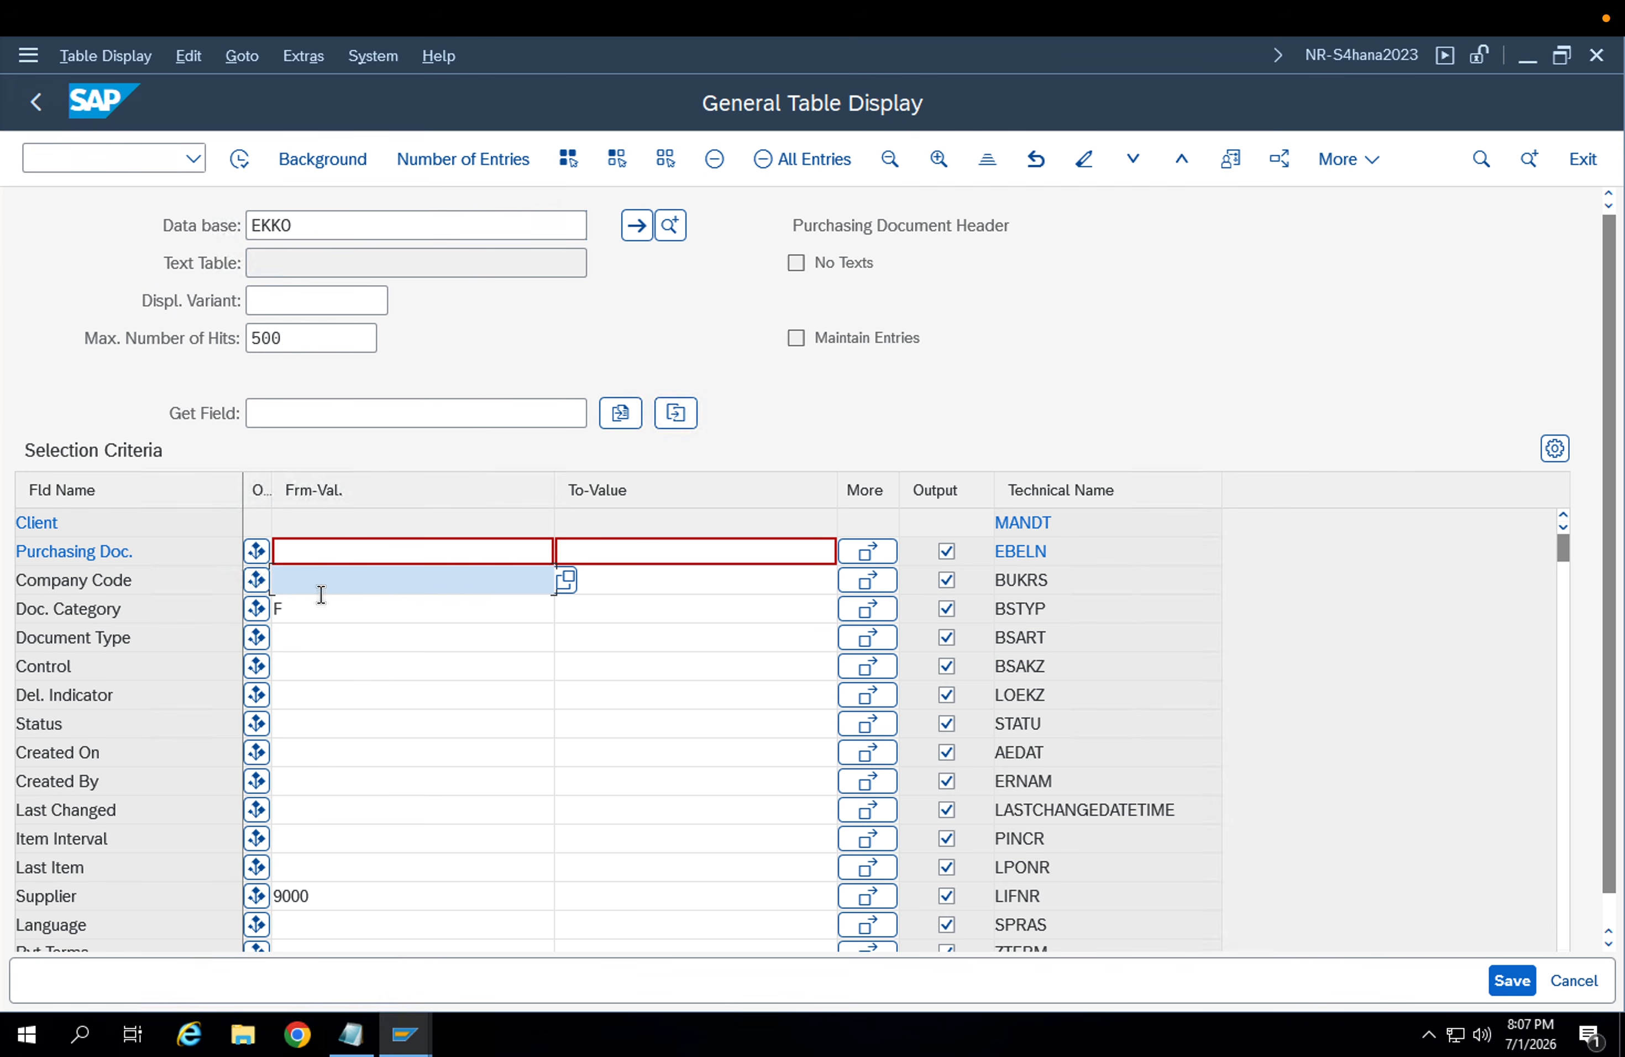
click(493, 608)
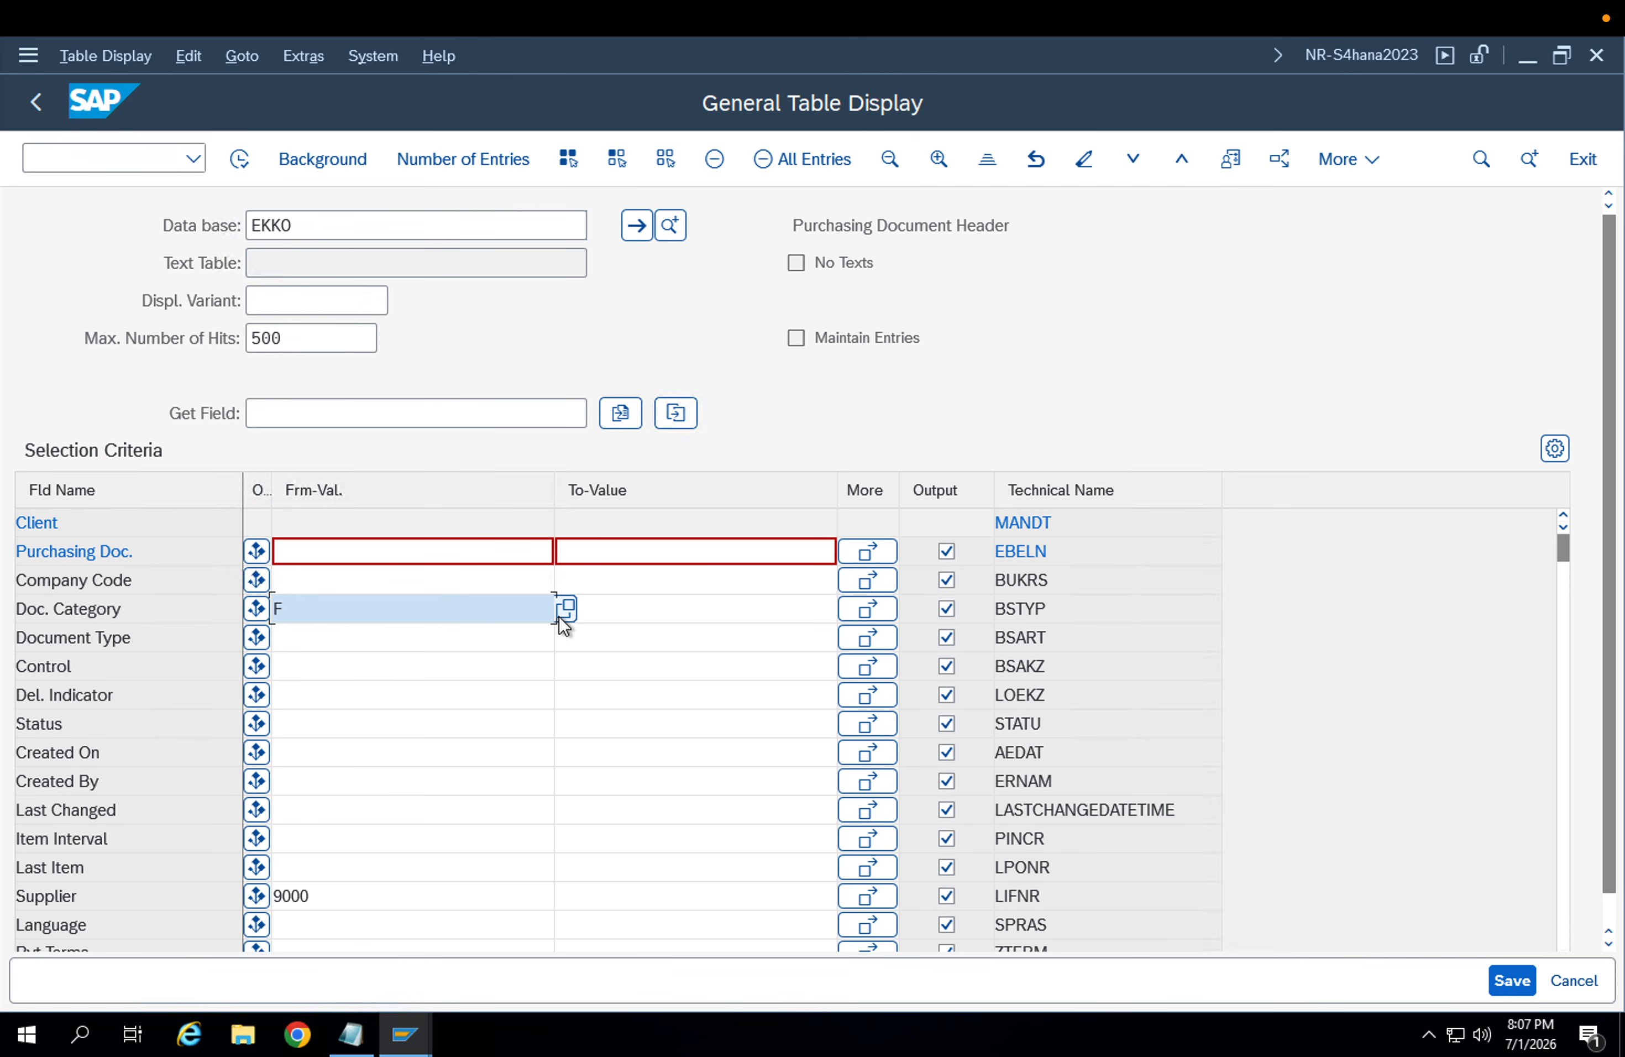
click(560, 617)
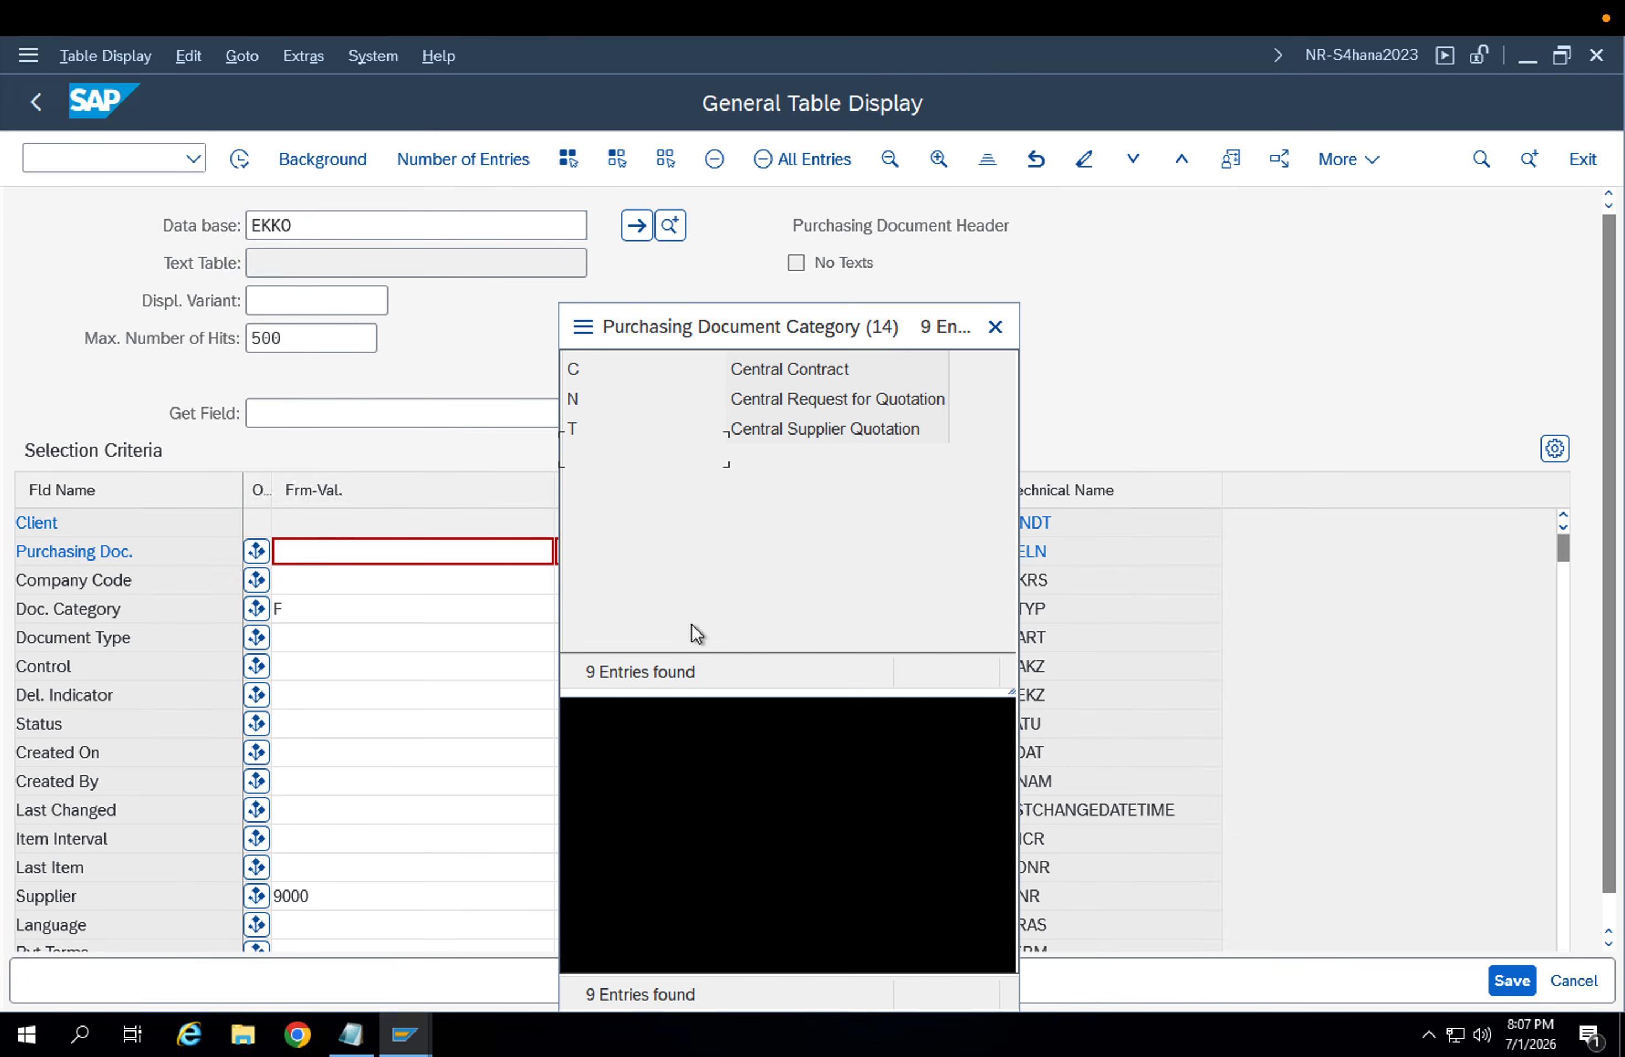
double_click(779, 541)
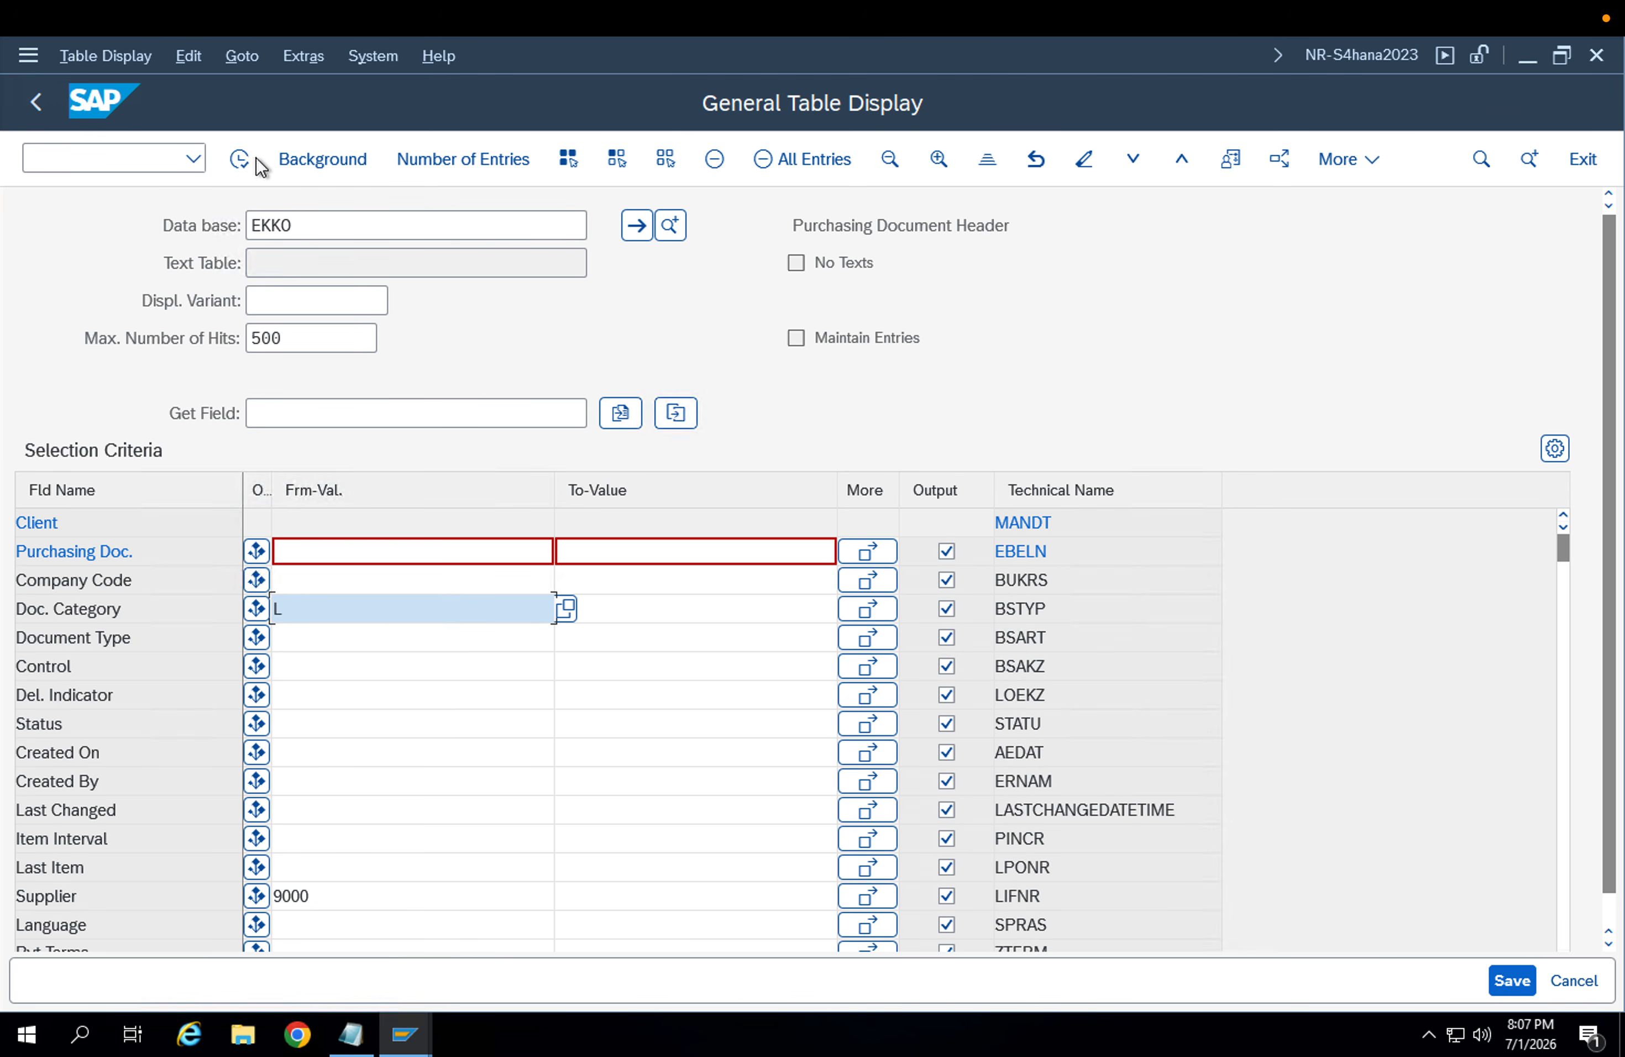
click(238, 159)
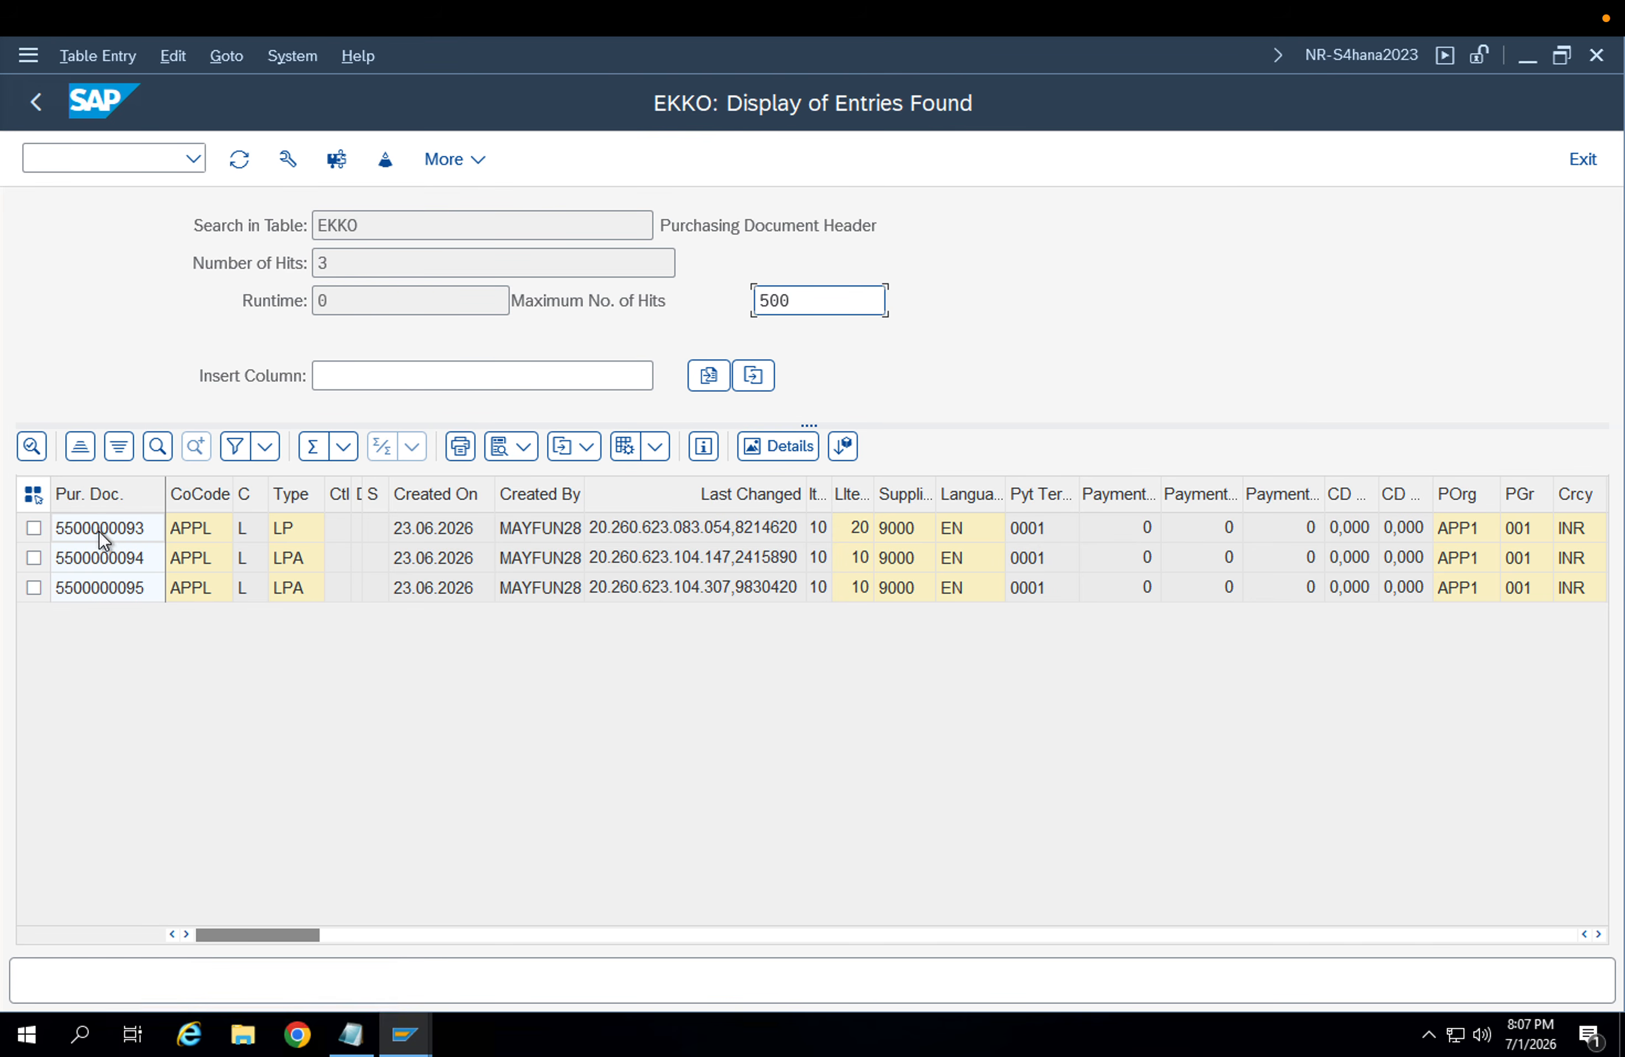
Examine the document numbers and types of the listed category L entries, and exit the table display to SAP Easy Access
drag(99, 531, 105, 600)
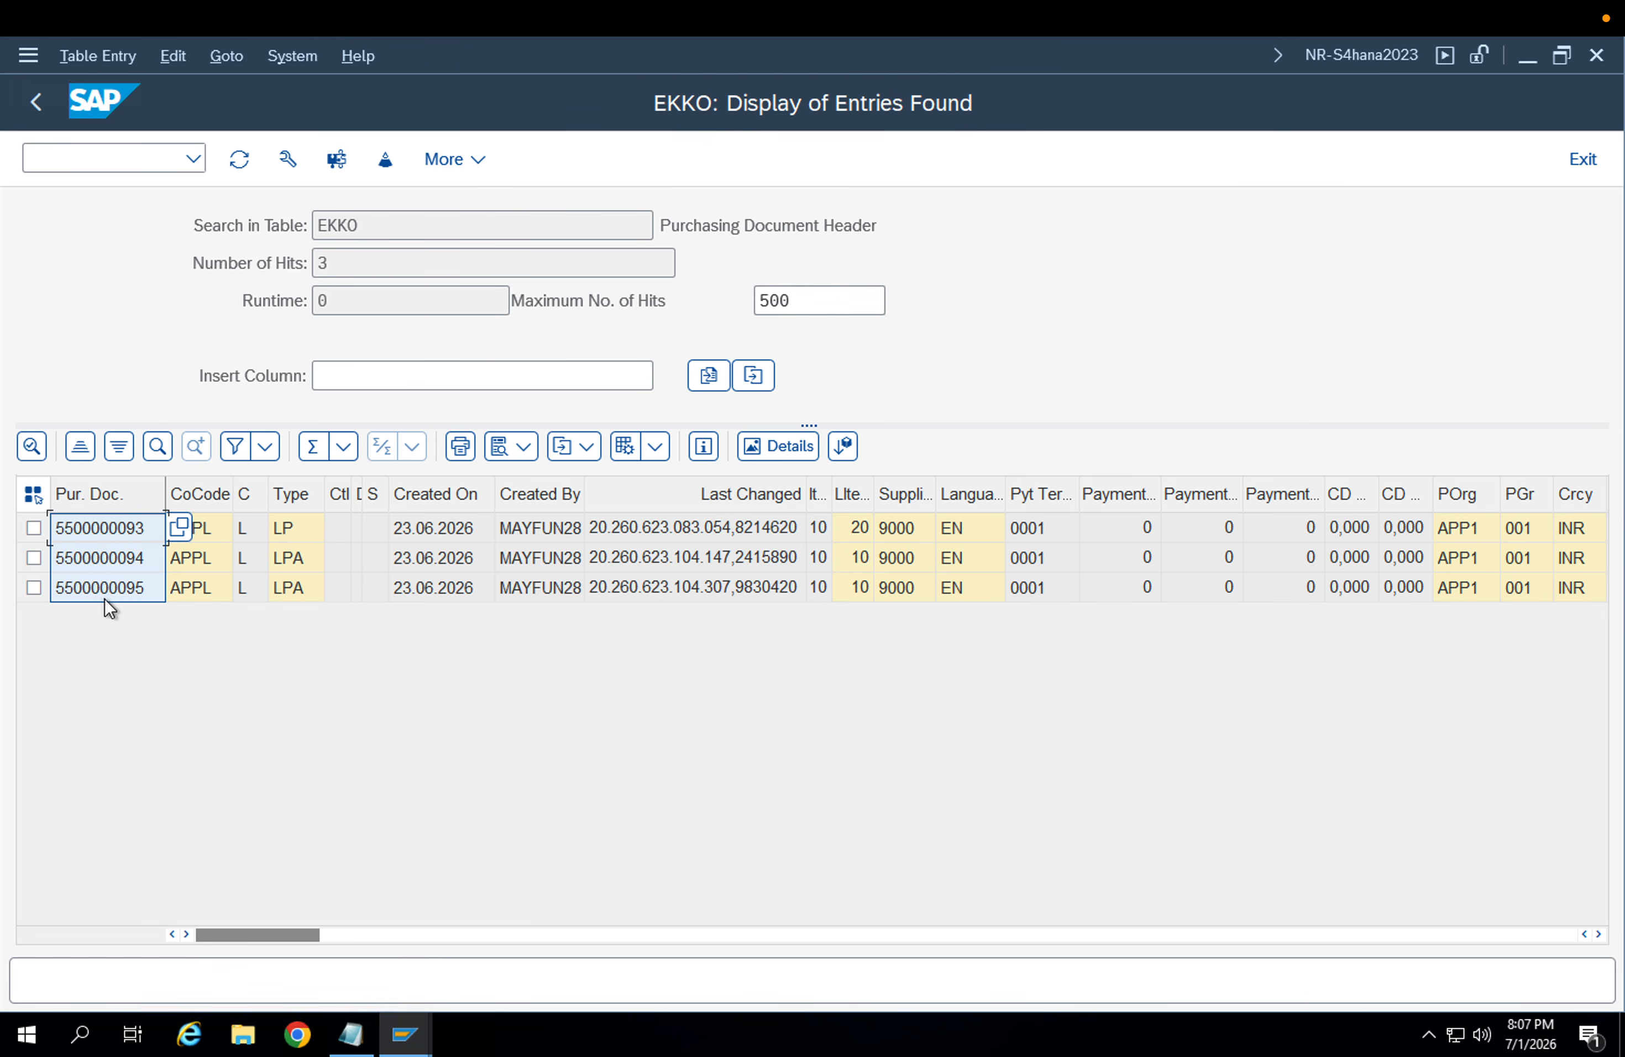
click(291, 536)
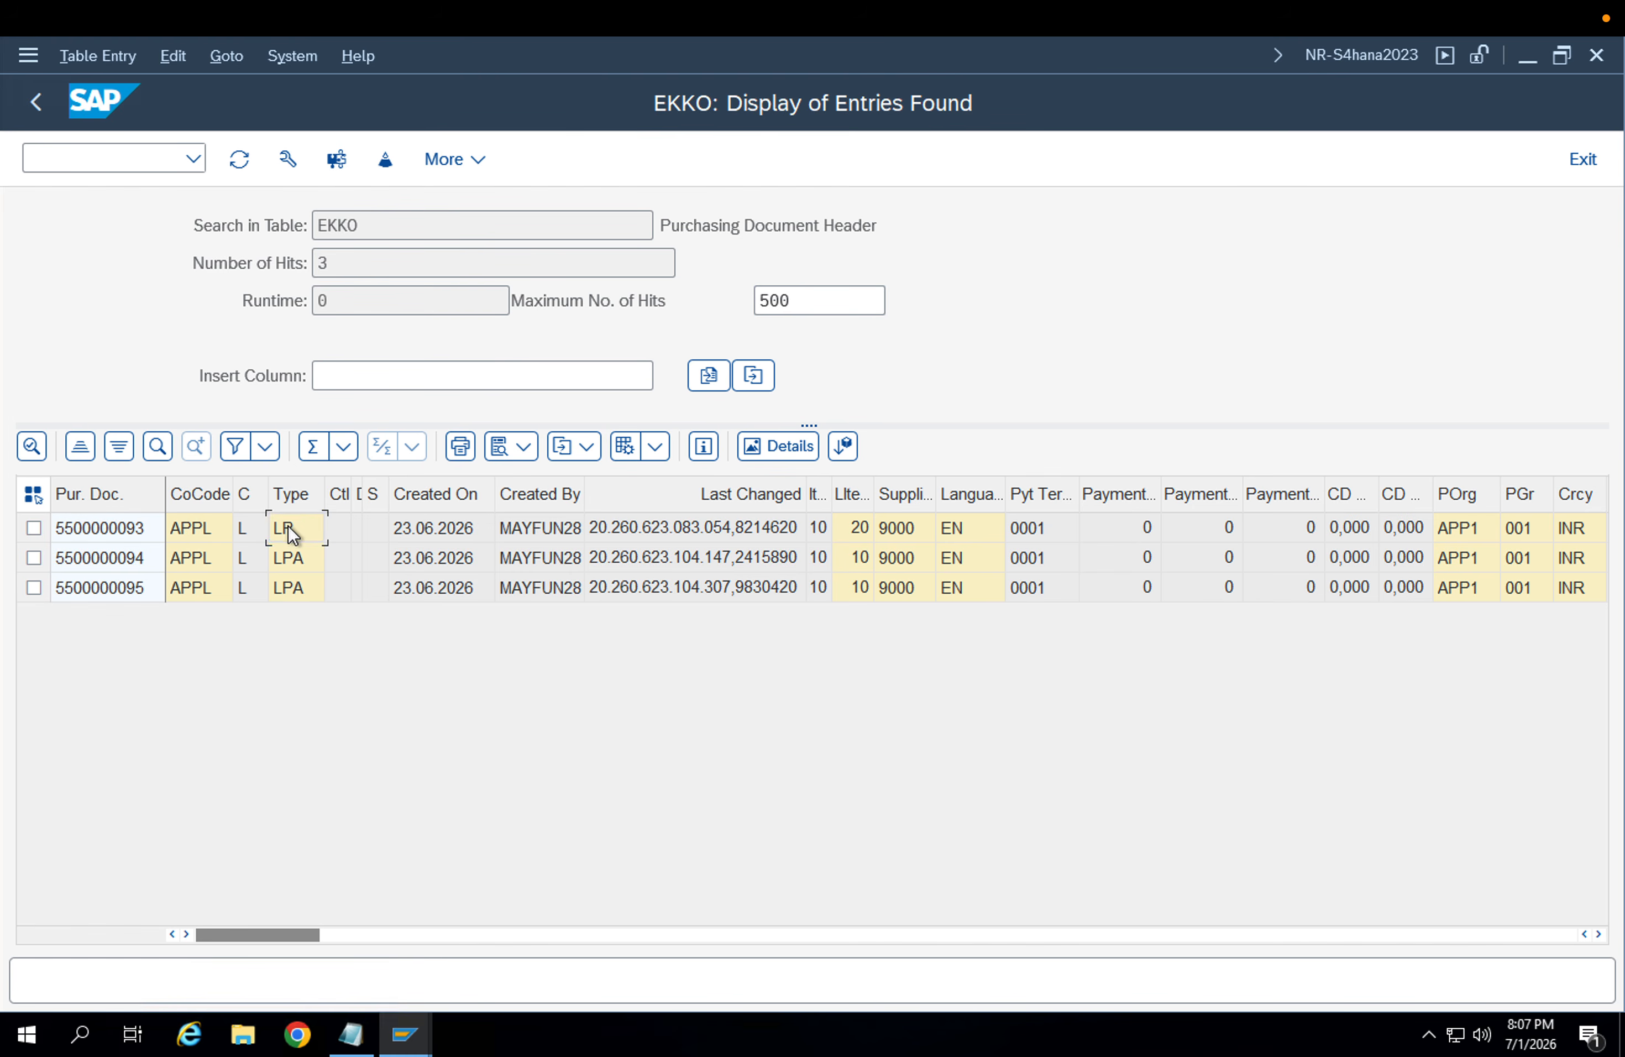
click(291, 559)
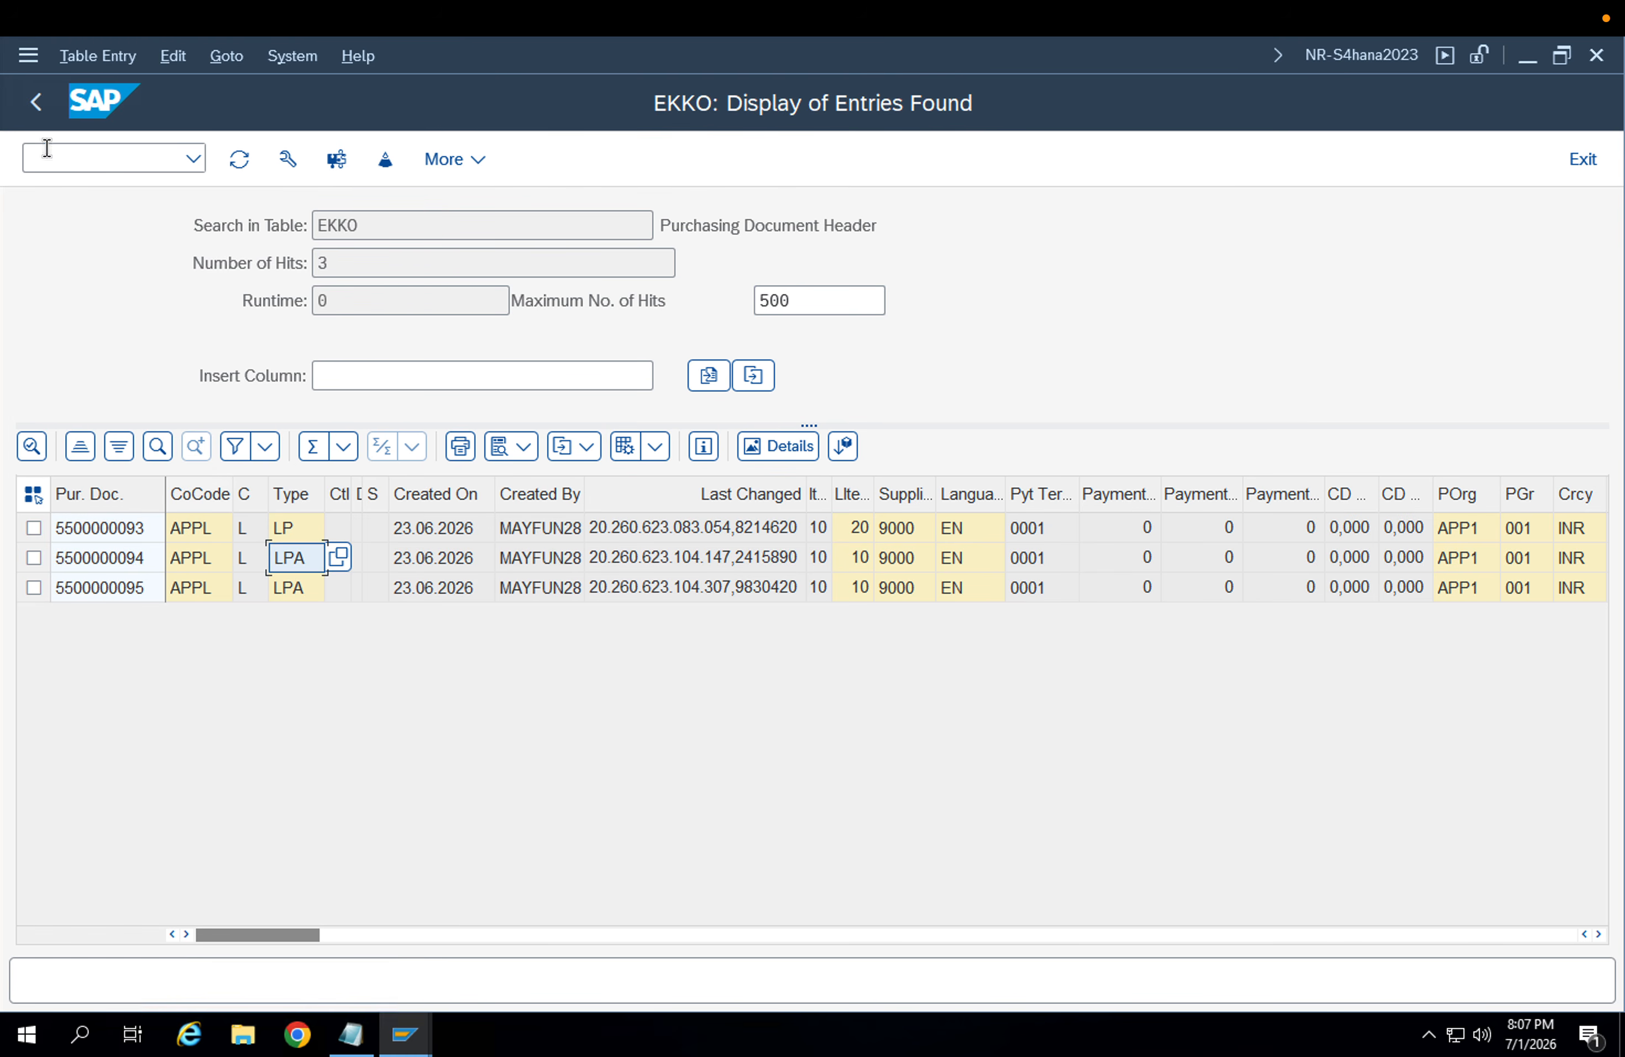
click(42, 113)
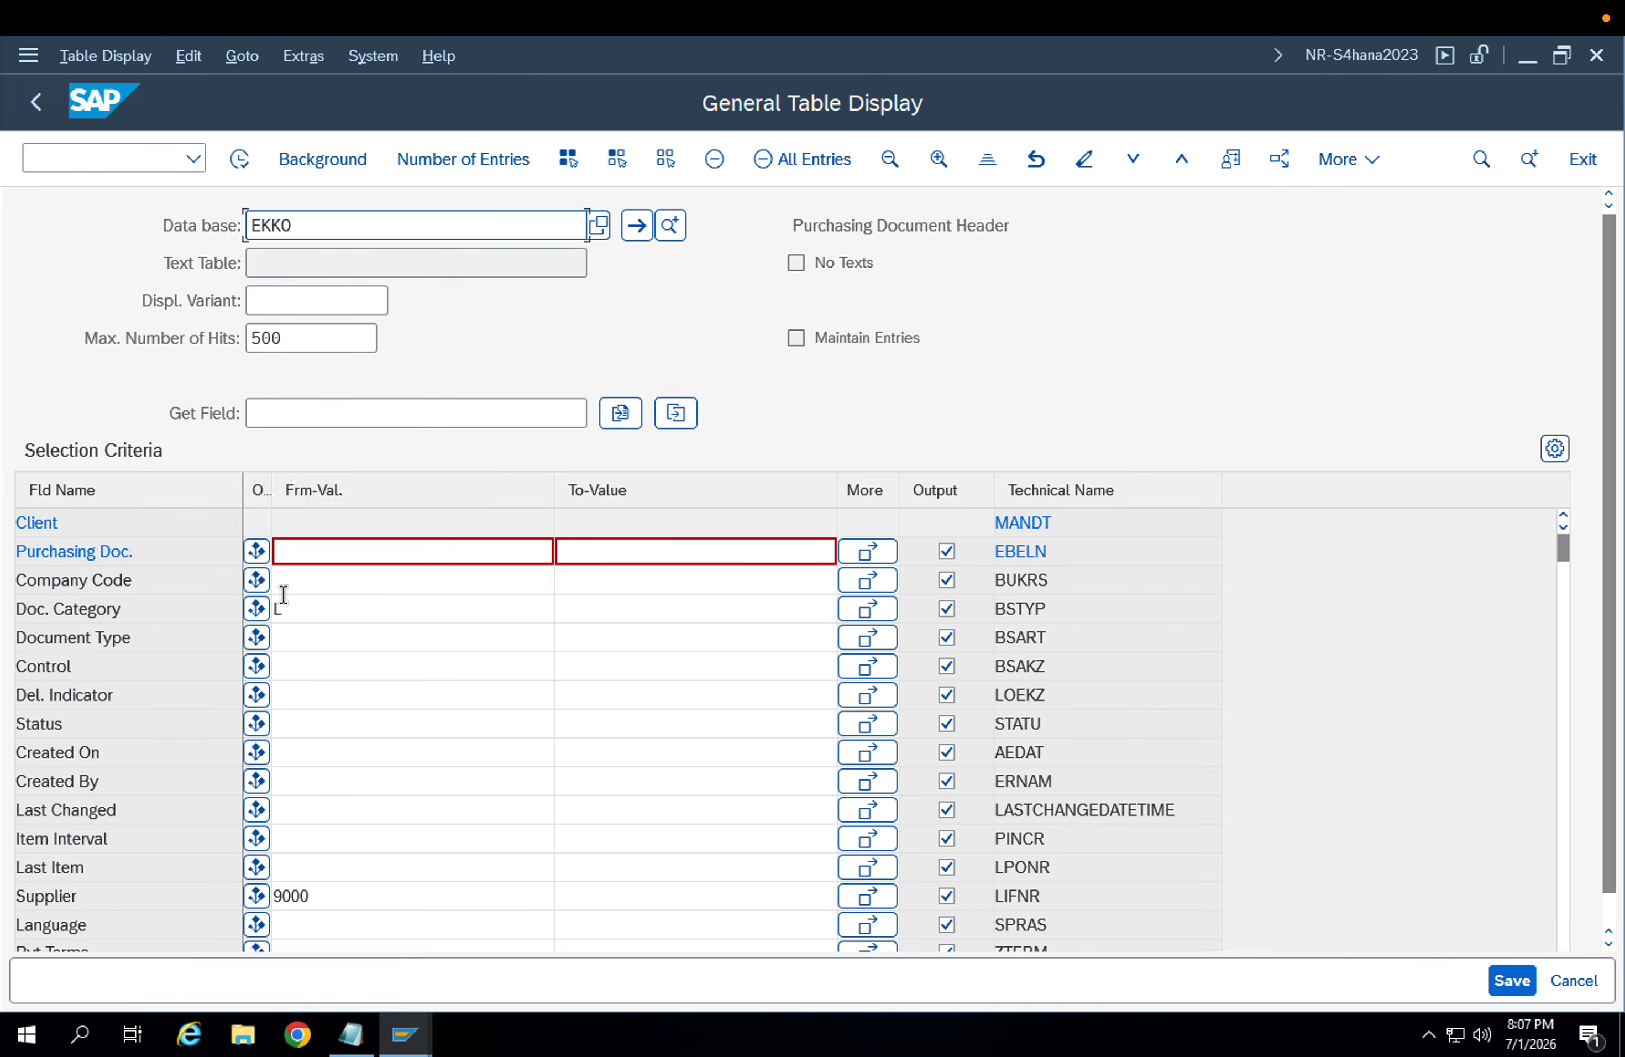
click(297, 610)
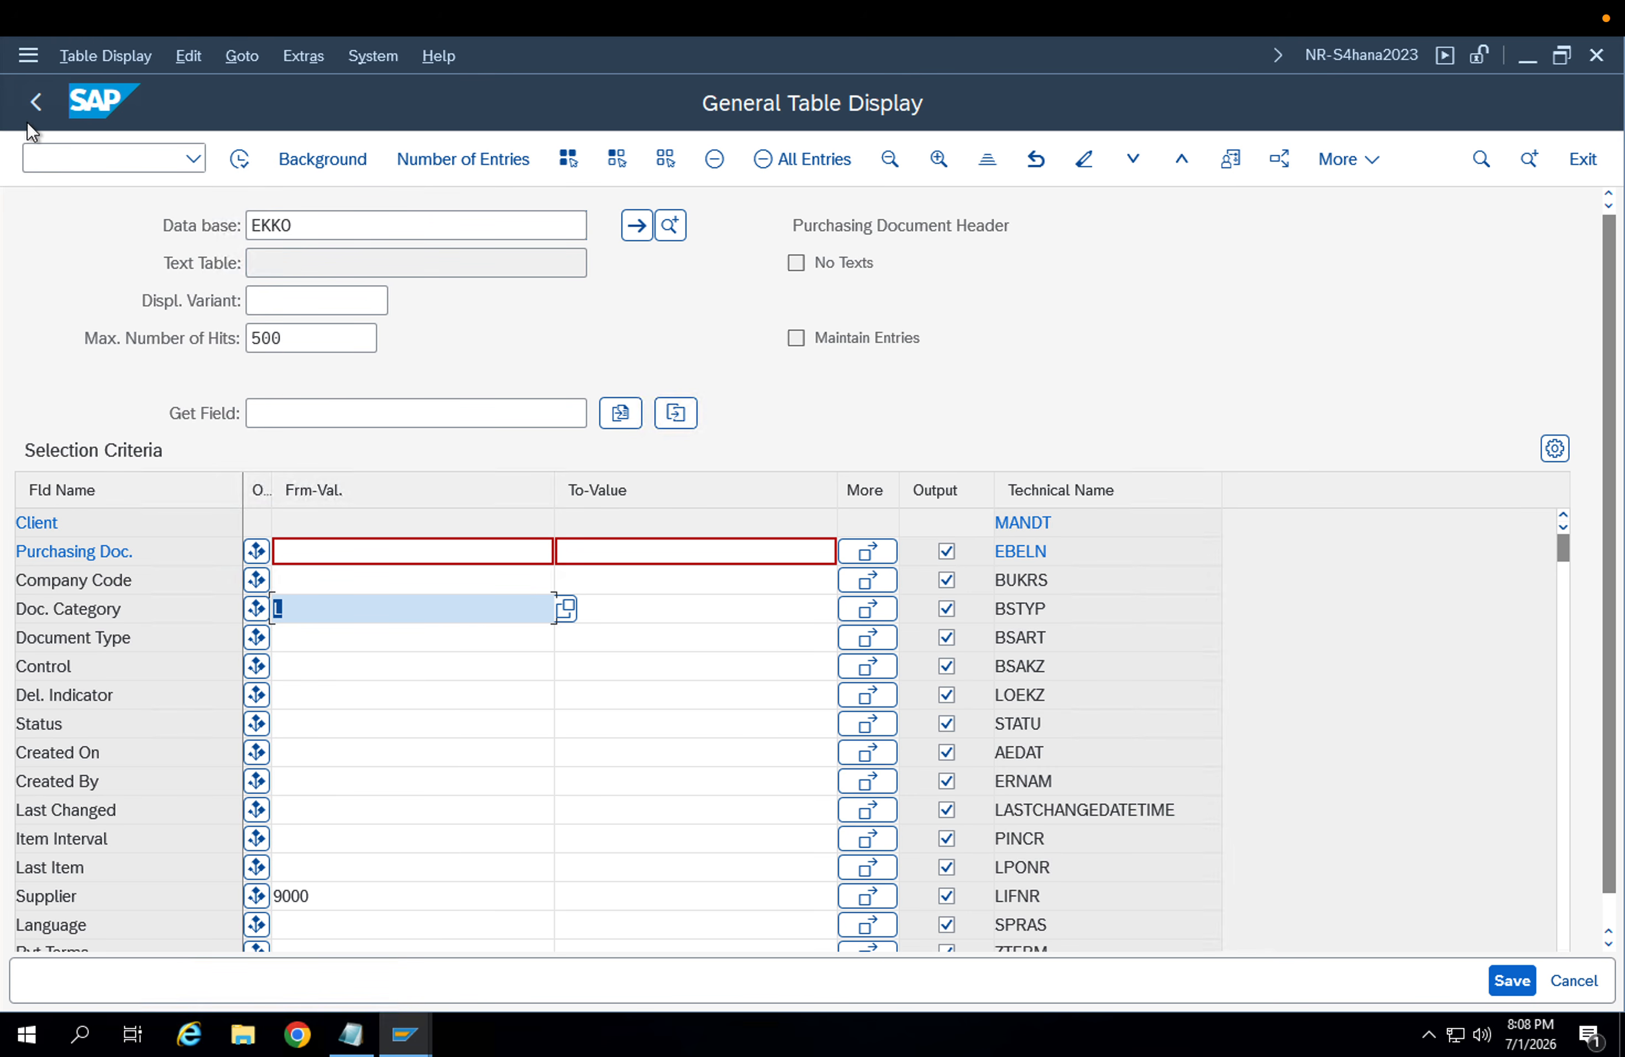
click(36, 103)
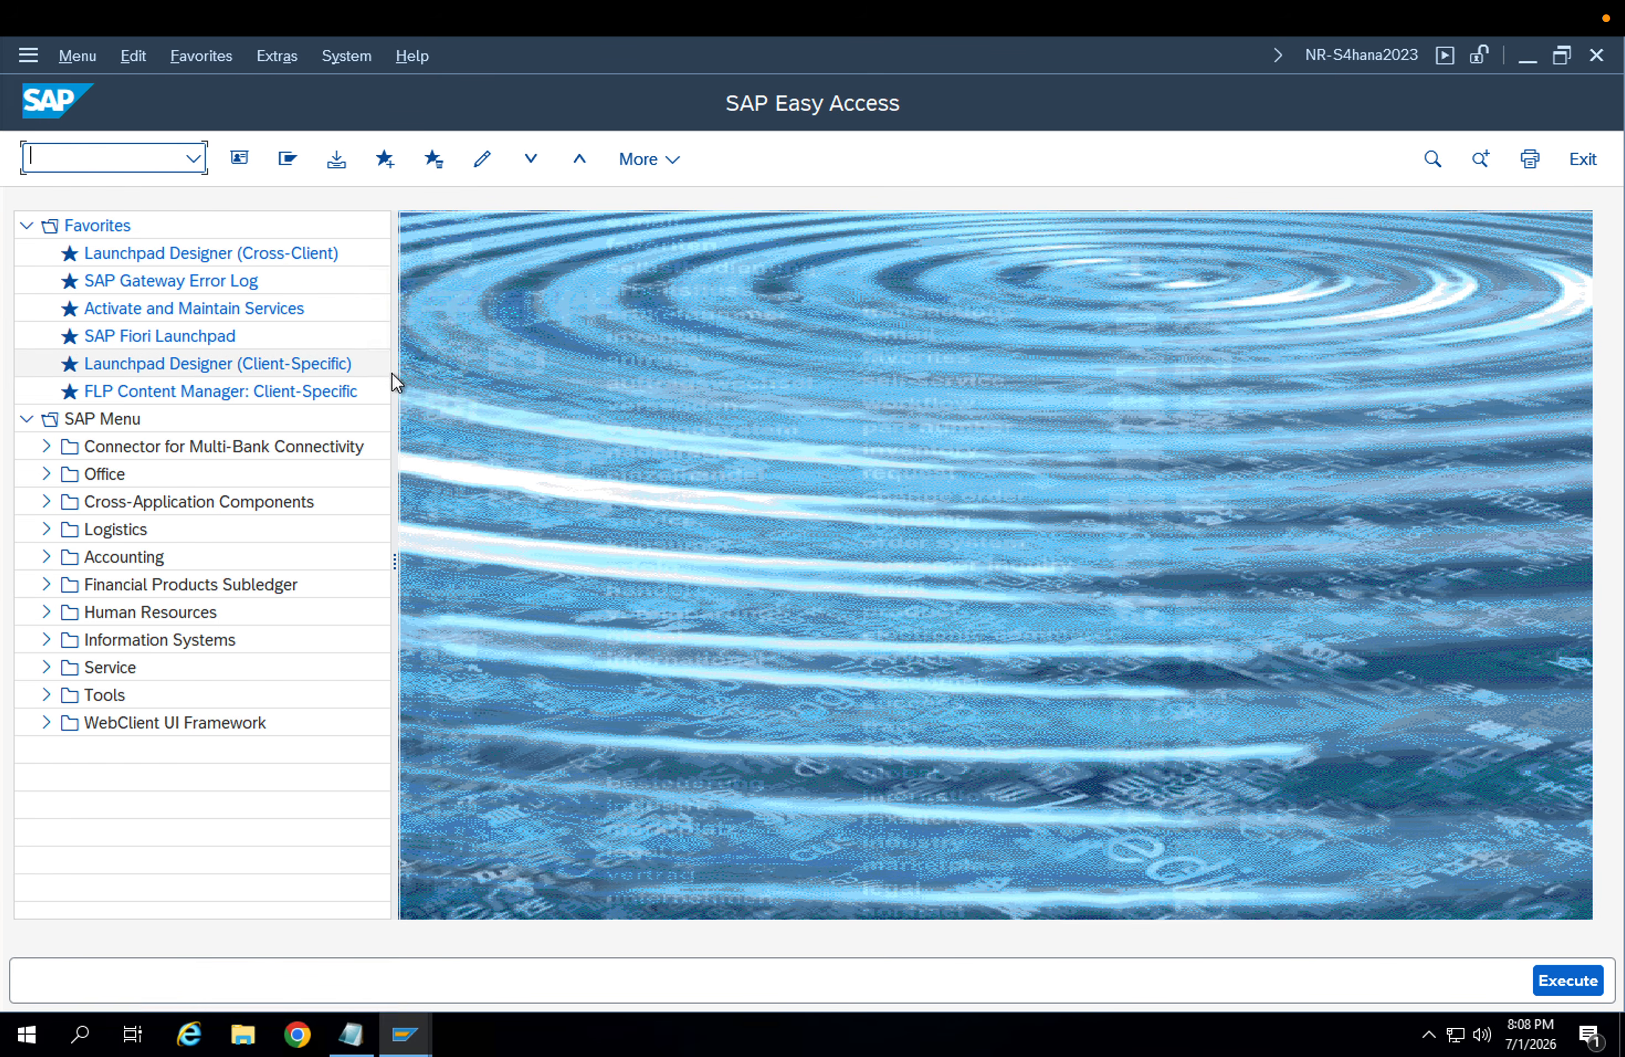
mouse_move(785, 1)
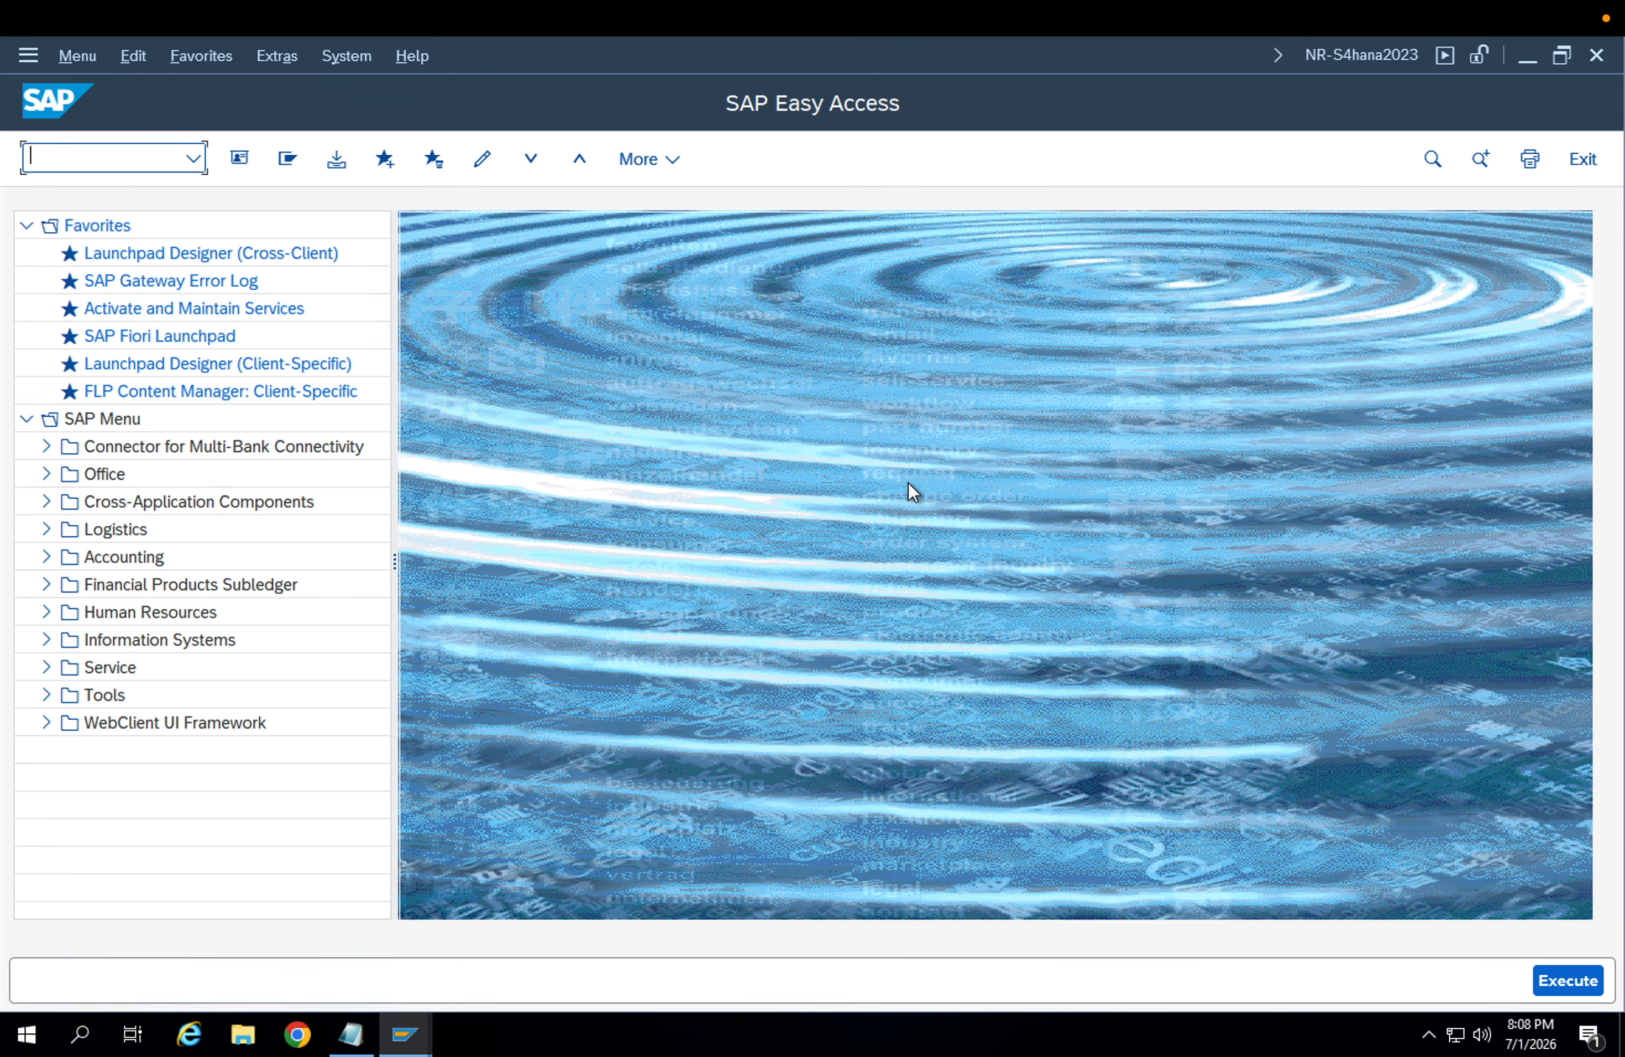